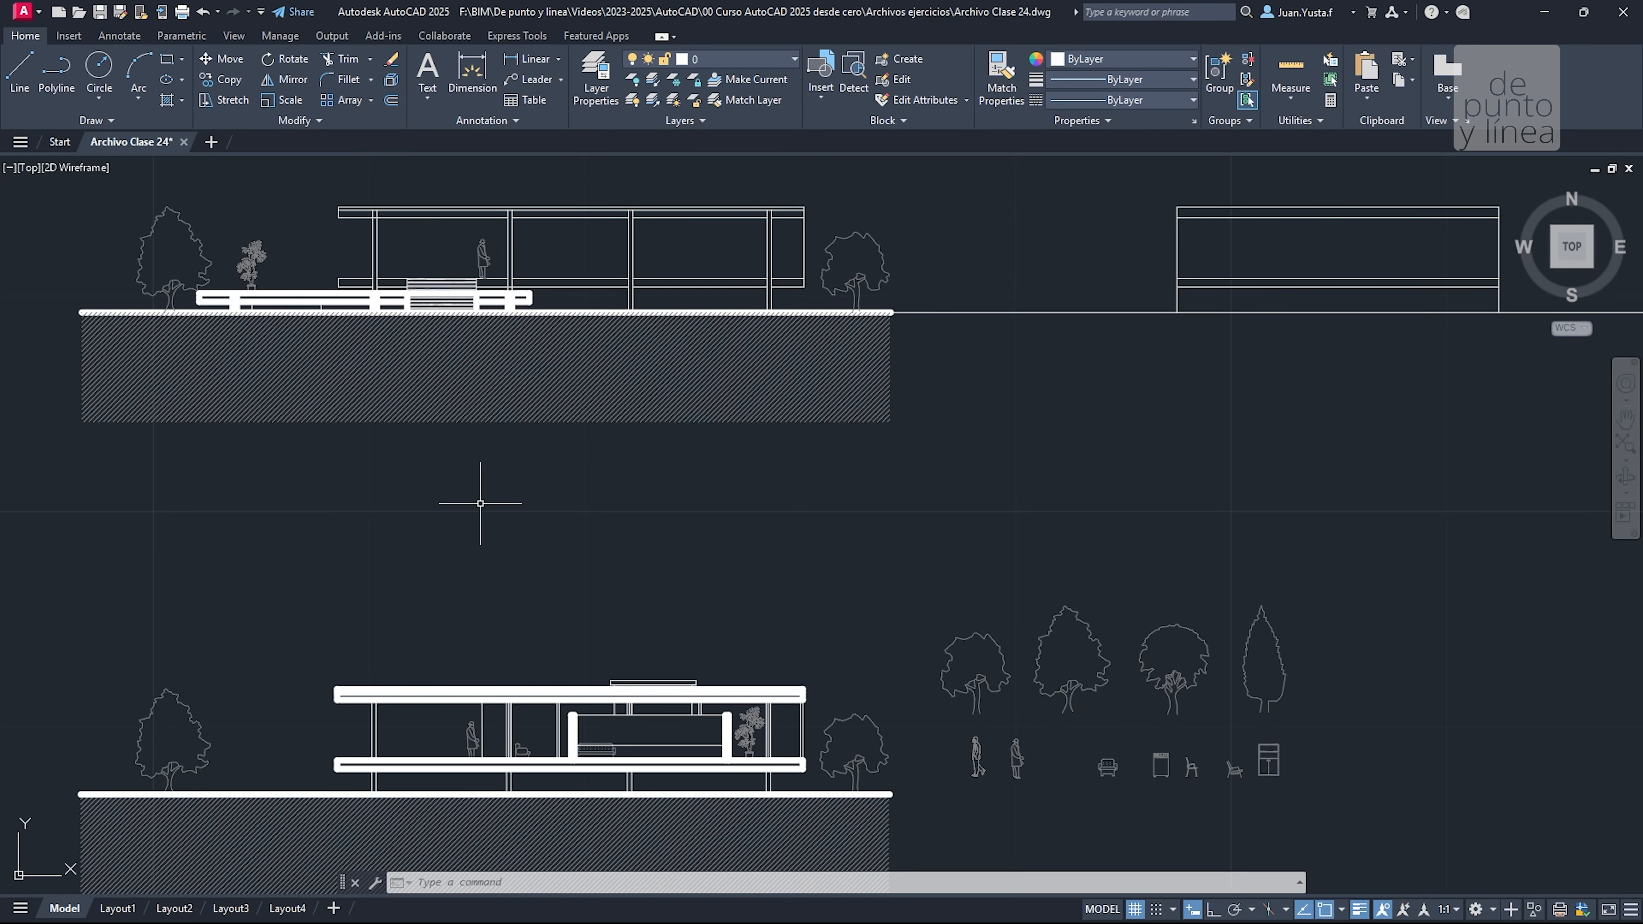
# Look over the house's floor plan, elevations and section with its ground hatch and tree and furniture blocks
pyautogui.scroll(-4, 490, 534)
pyautogui.moveTo(489, 534); pyautogui.dragTo(495, 532, button='middle')
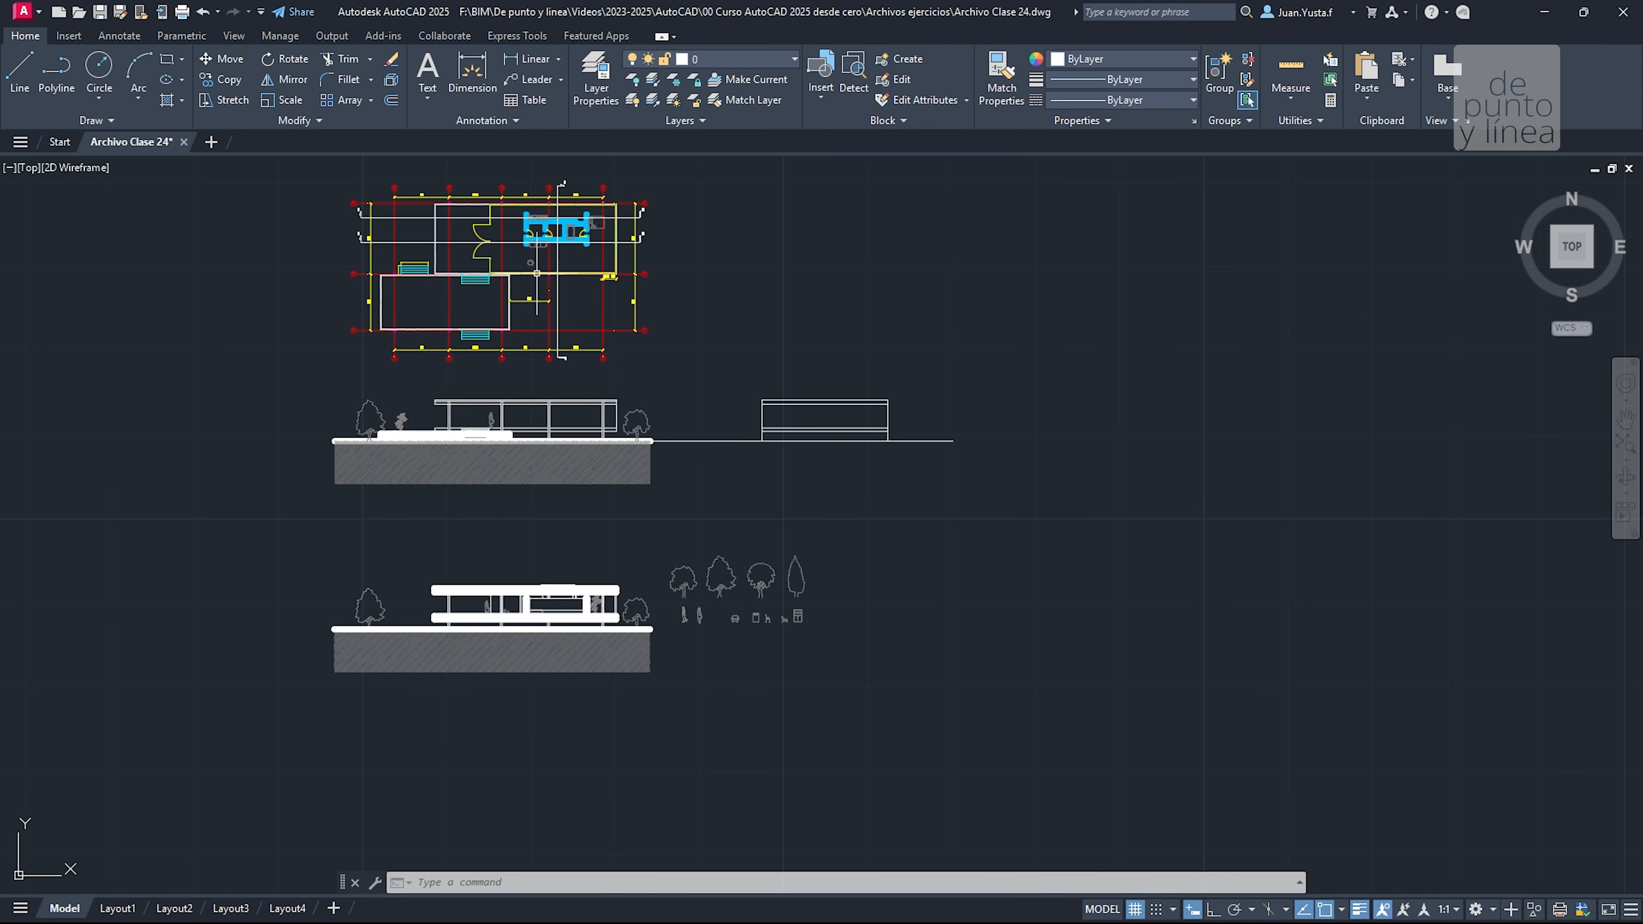
pyautogui.scroll(6, 546, 653)
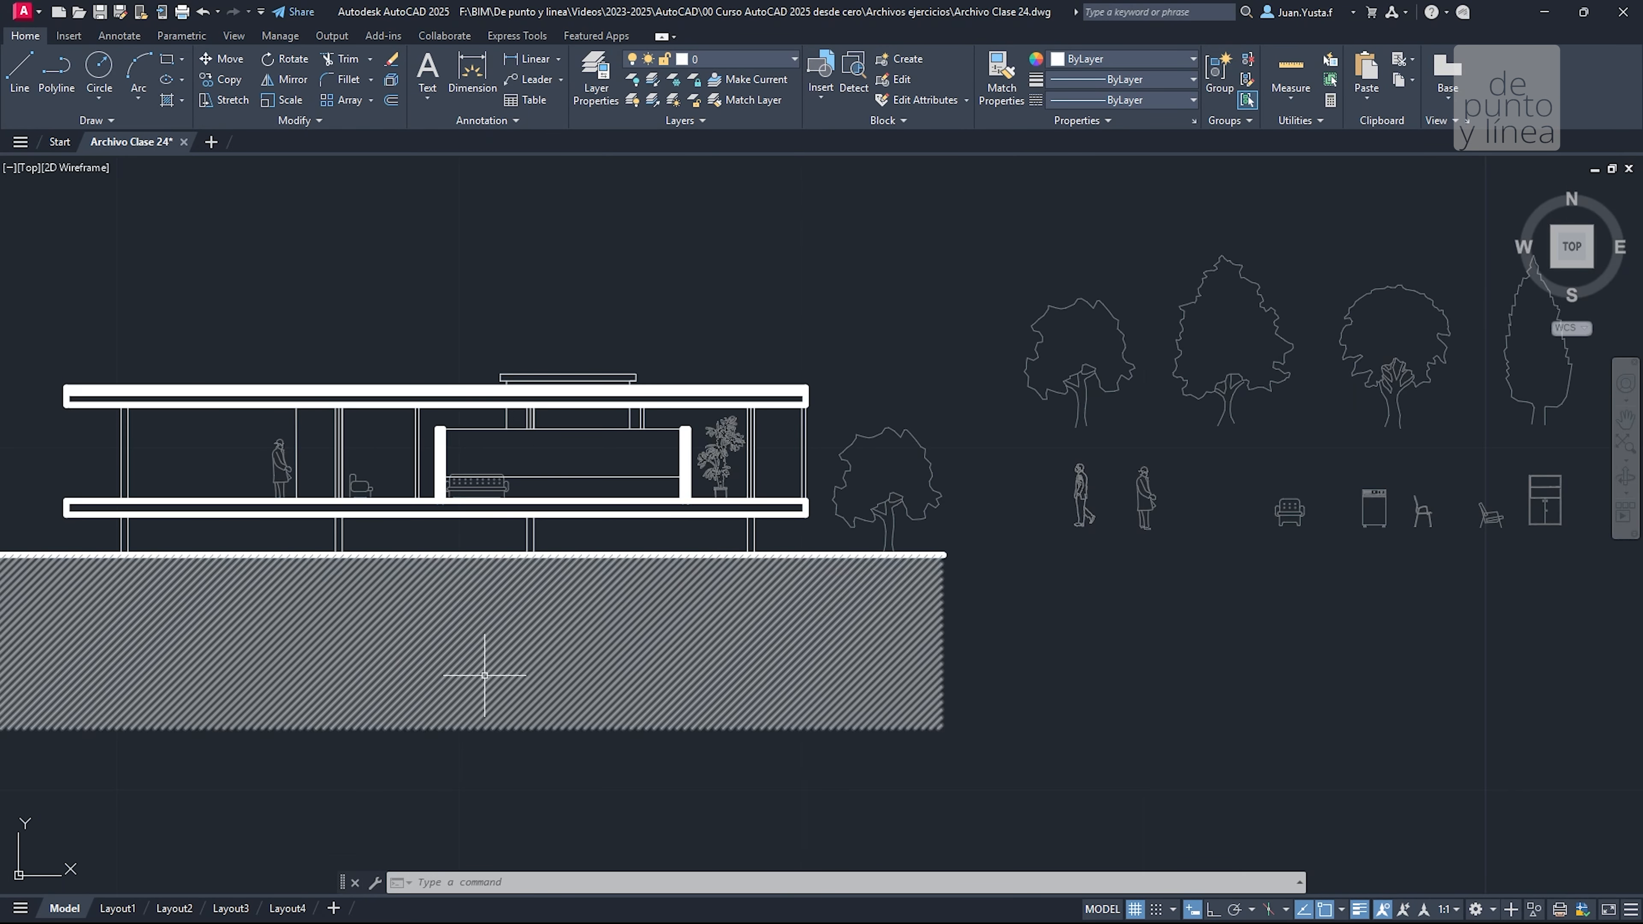
pyautogui.scroll(-3, 591, 440)
pyautogui.moveTo(349, 312); pyautogui.dragTo(449, 327, button='middle')
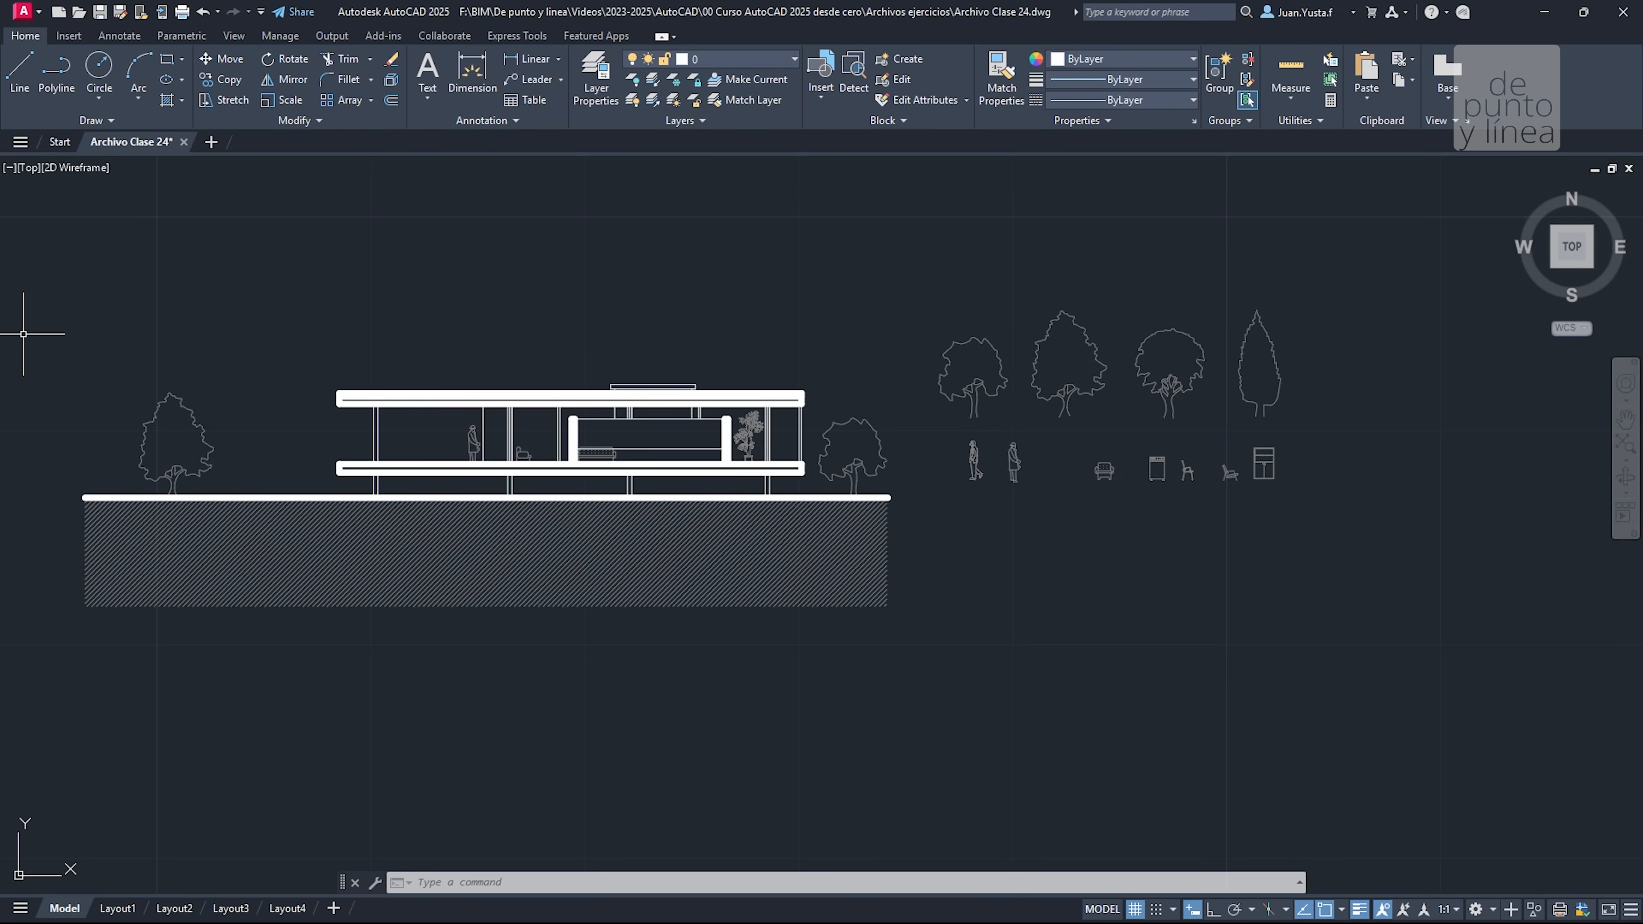
# Switch to the Casa Farnsworth Escantillon PDF in Edge and examine the wall section's roof, column and floor slab details
pyautogui.hotkey('alt', 'Tab')
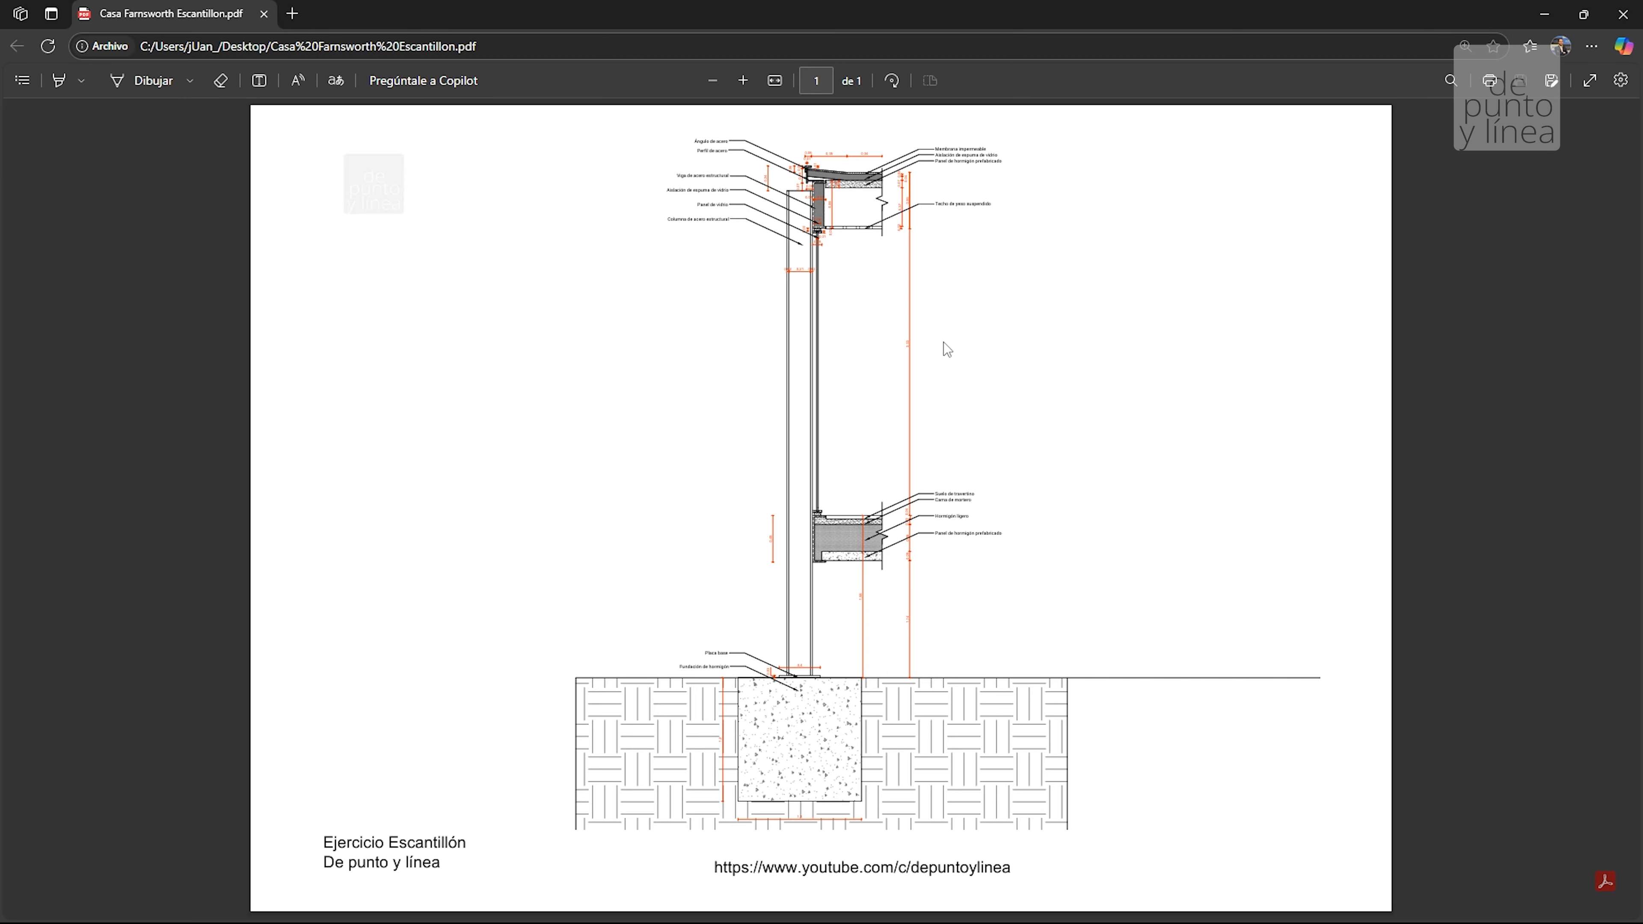
pyautogui.keyDown('ctrl'); pyautogui.scroll(3, 892, 198); pyautogui.keyUp('ctrl')
pyautogui.keyDown('ctrl'); pyautogui.scroll(1, 633, 275); pyautogui.keyUp('ctrl')
pyautogui.scroll(3, 677, 325)
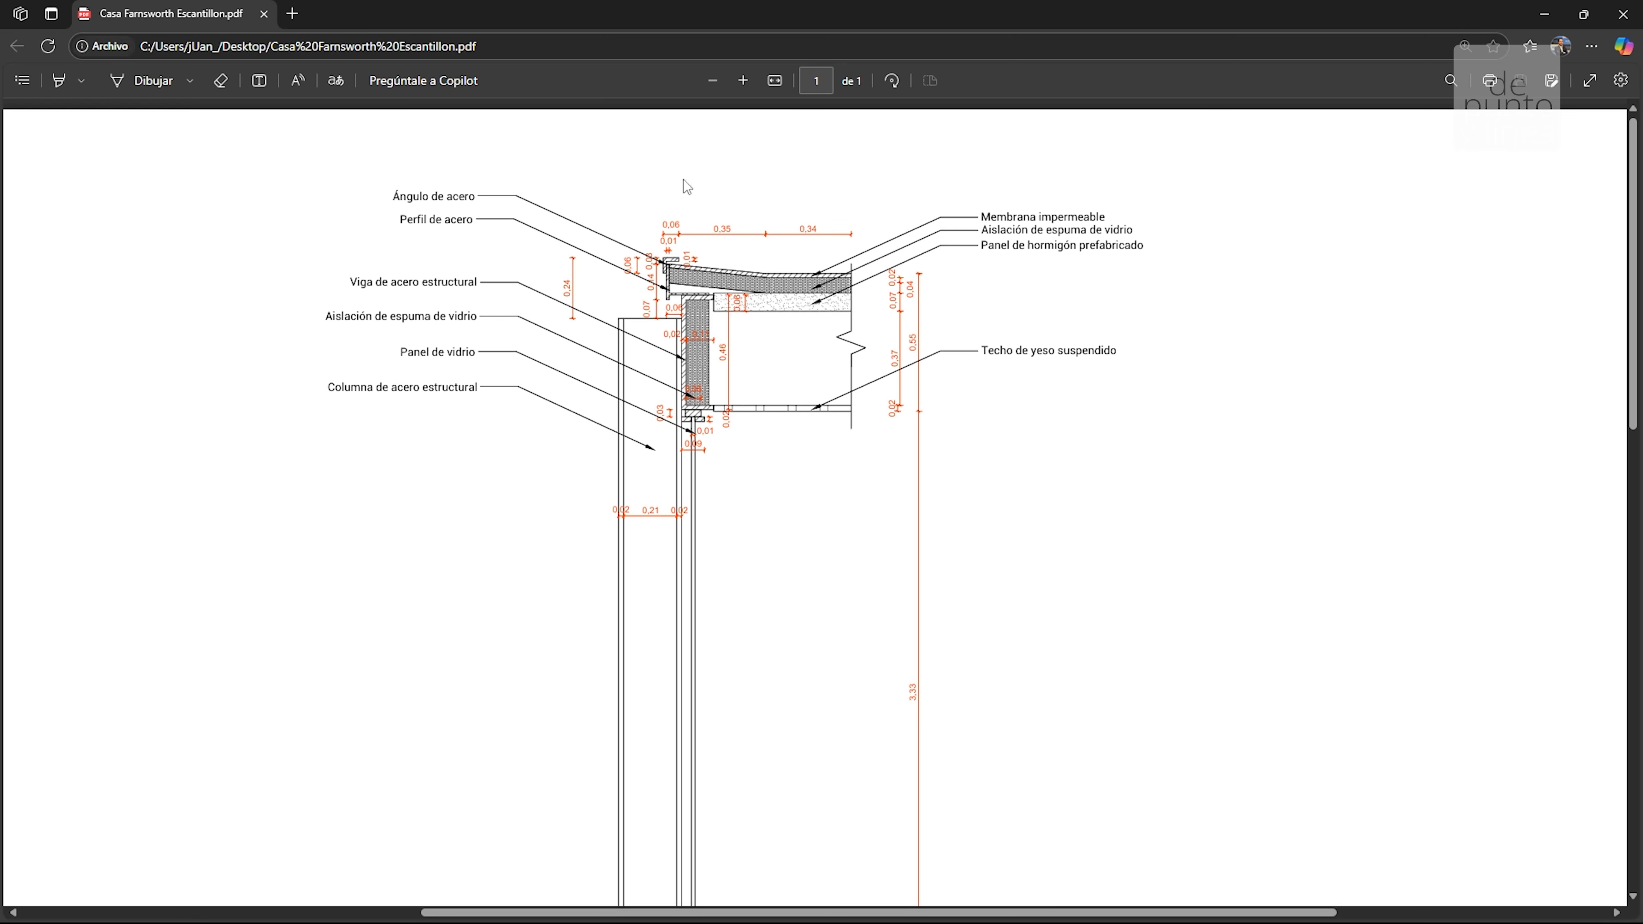
pyautogui.scroll(-10, 687, 186)
pyautogui.scroll(10, 863, 523)
pyautogui.keyDown('ctrl'); pyautogui.scroll(-4, 841, 463); pyautogui.keyUp('ctrl')
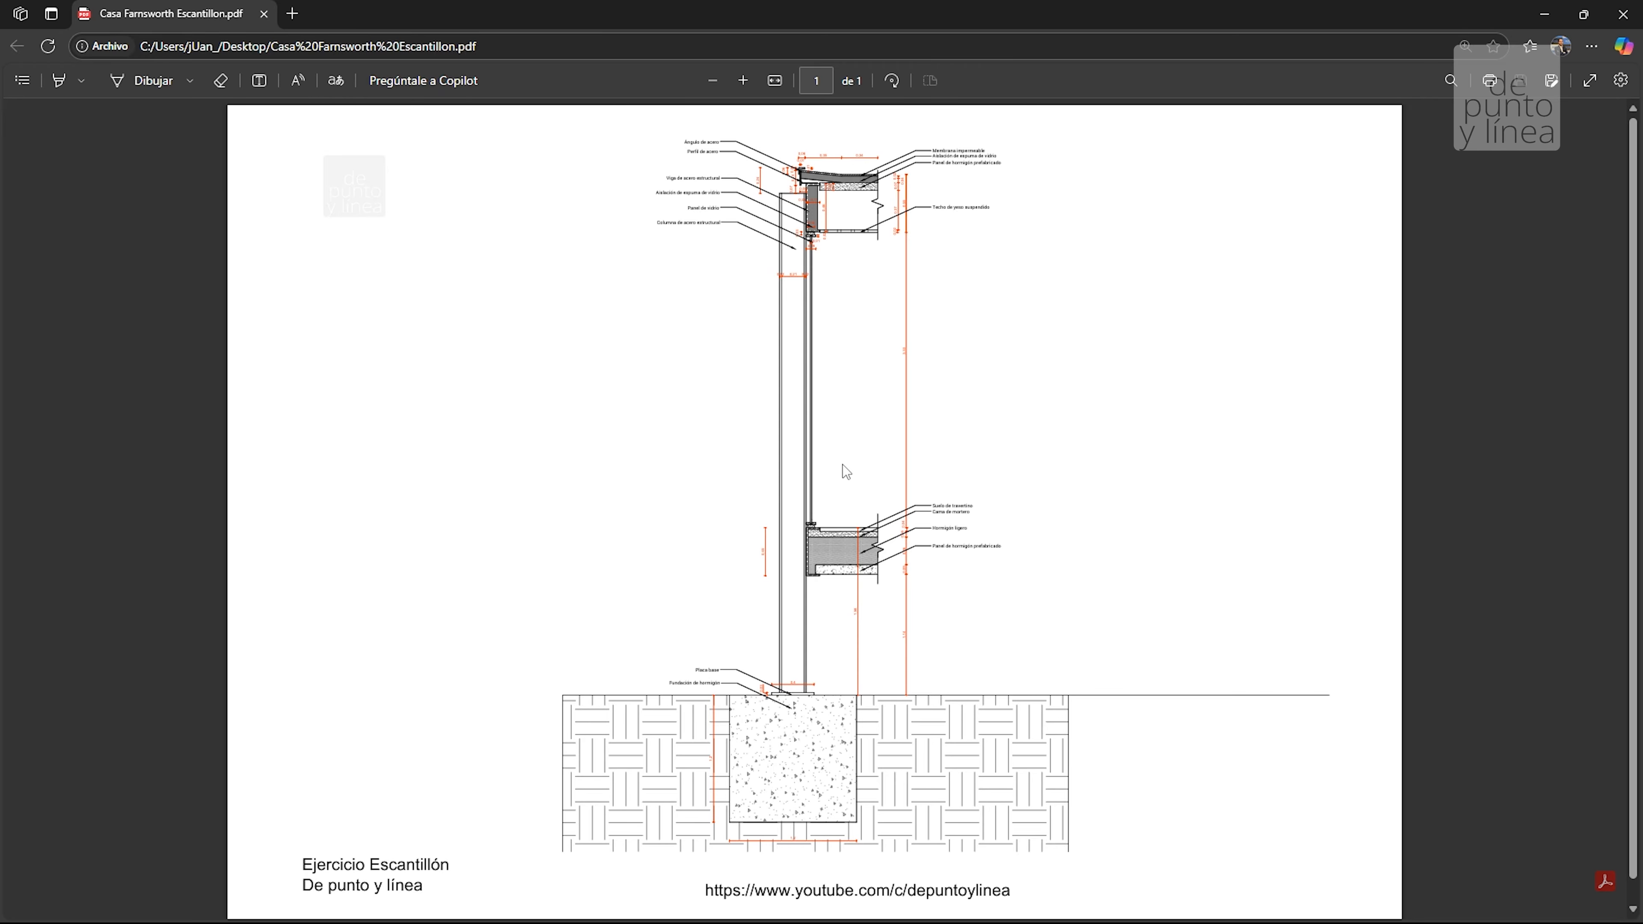
pyautogui.keyDown('ctrl'); pyautogui.scroll(10, 721, 391); pyautogui.keyUp('ctrl')
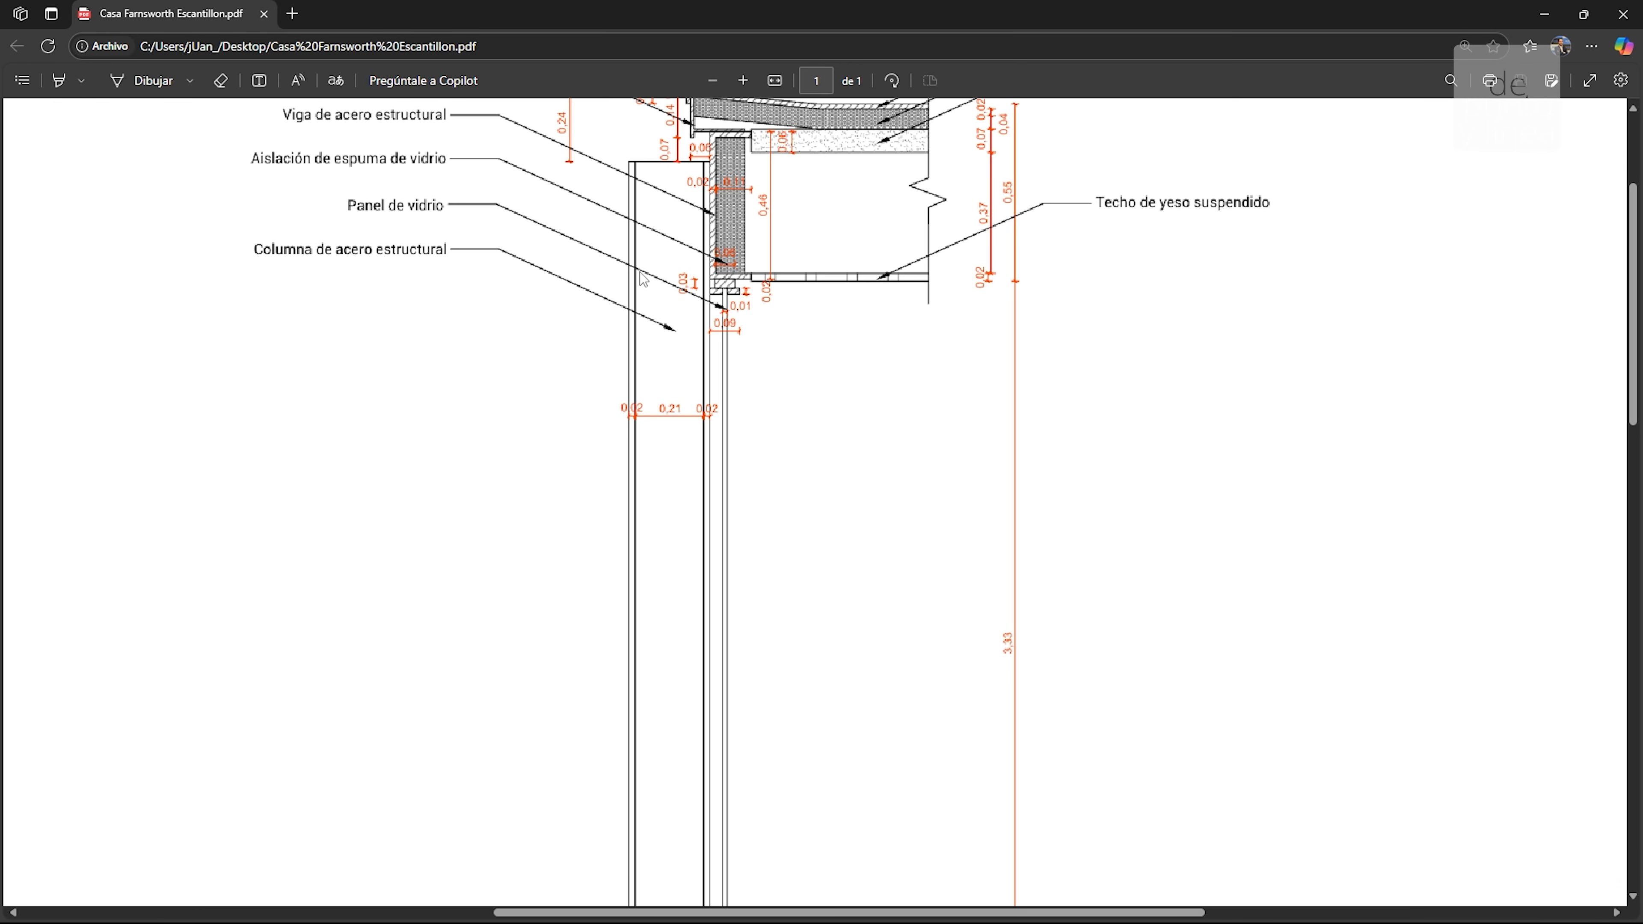
pyautogui.scroll(4, 721, 391)
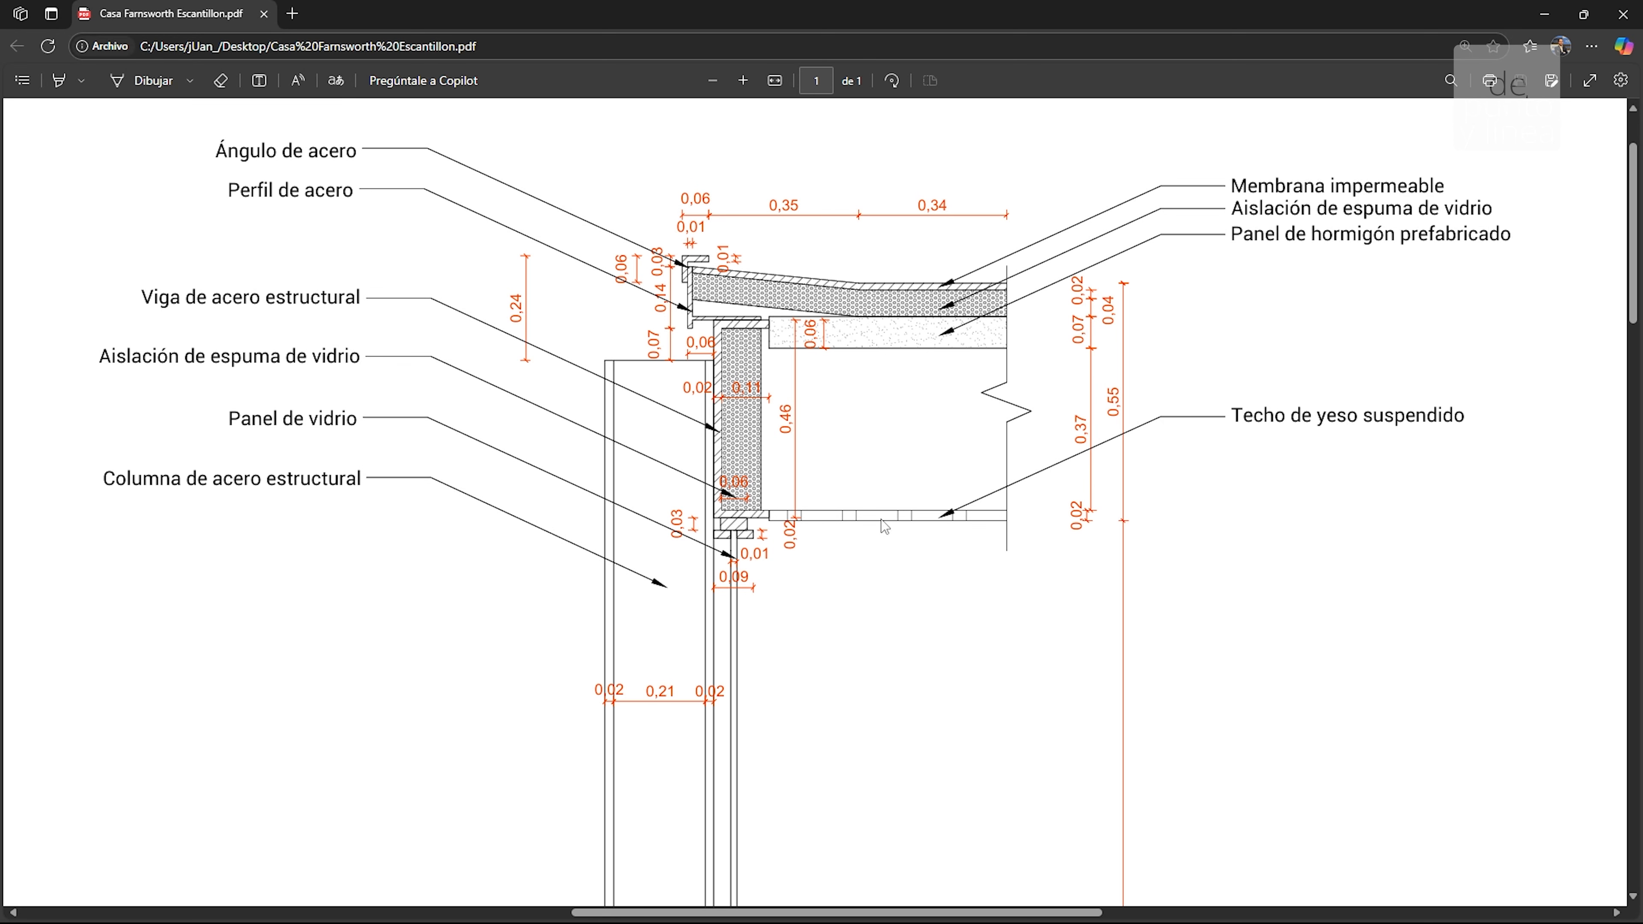
pyautogui.scroll(-12, 775, 377)
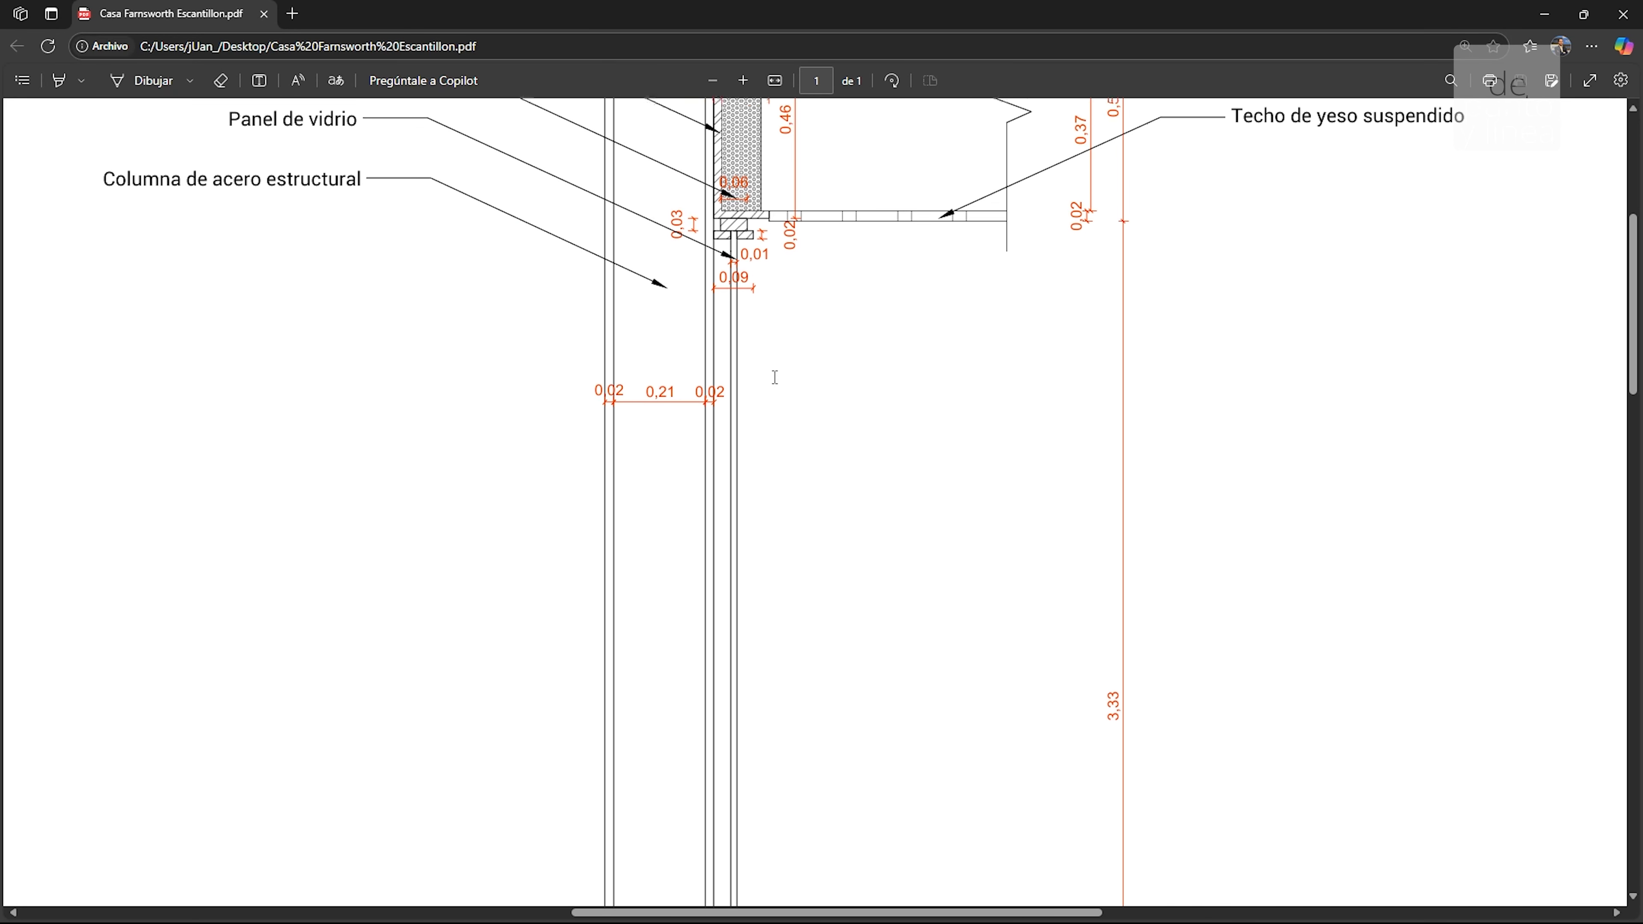
pyautogui.scroll(-11, 775, 377)
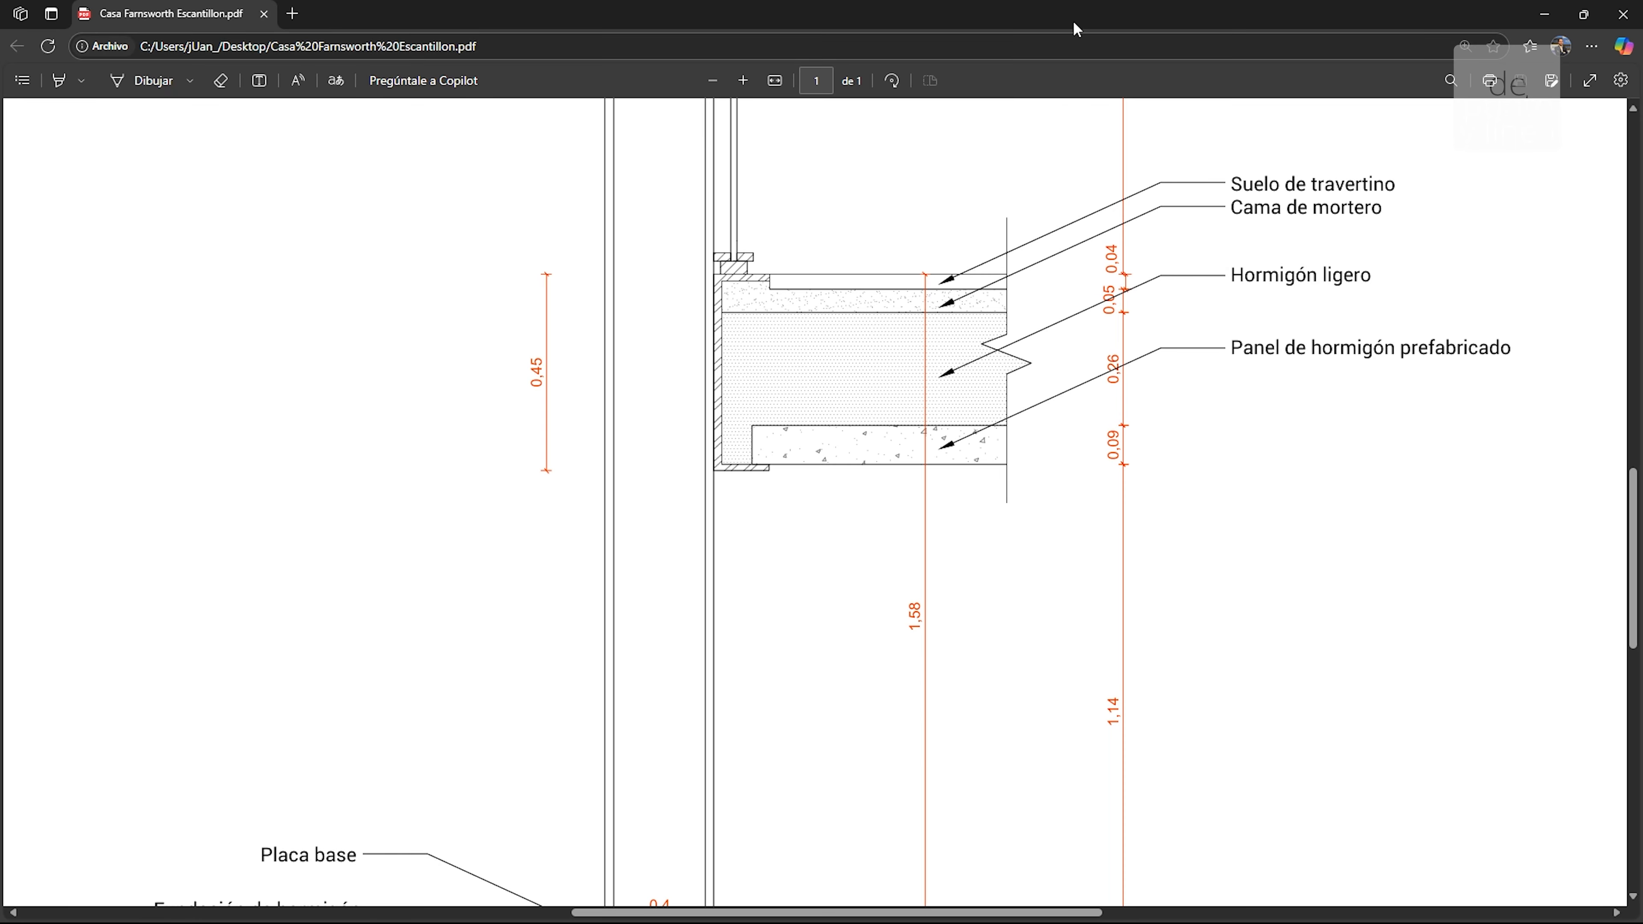
# Float the PDF as a smaller window over the drawing and compare its floor slab detail with the house section
pyautogui.moveTo(1074, 20)
pyautogui.mouseDown()
pyautogui.moveTo(1254, 259)
pyautogui.moveTo(1067, 131)
pyautogui.mouseUp()
pyautogui.scroll(2, 338, 416)
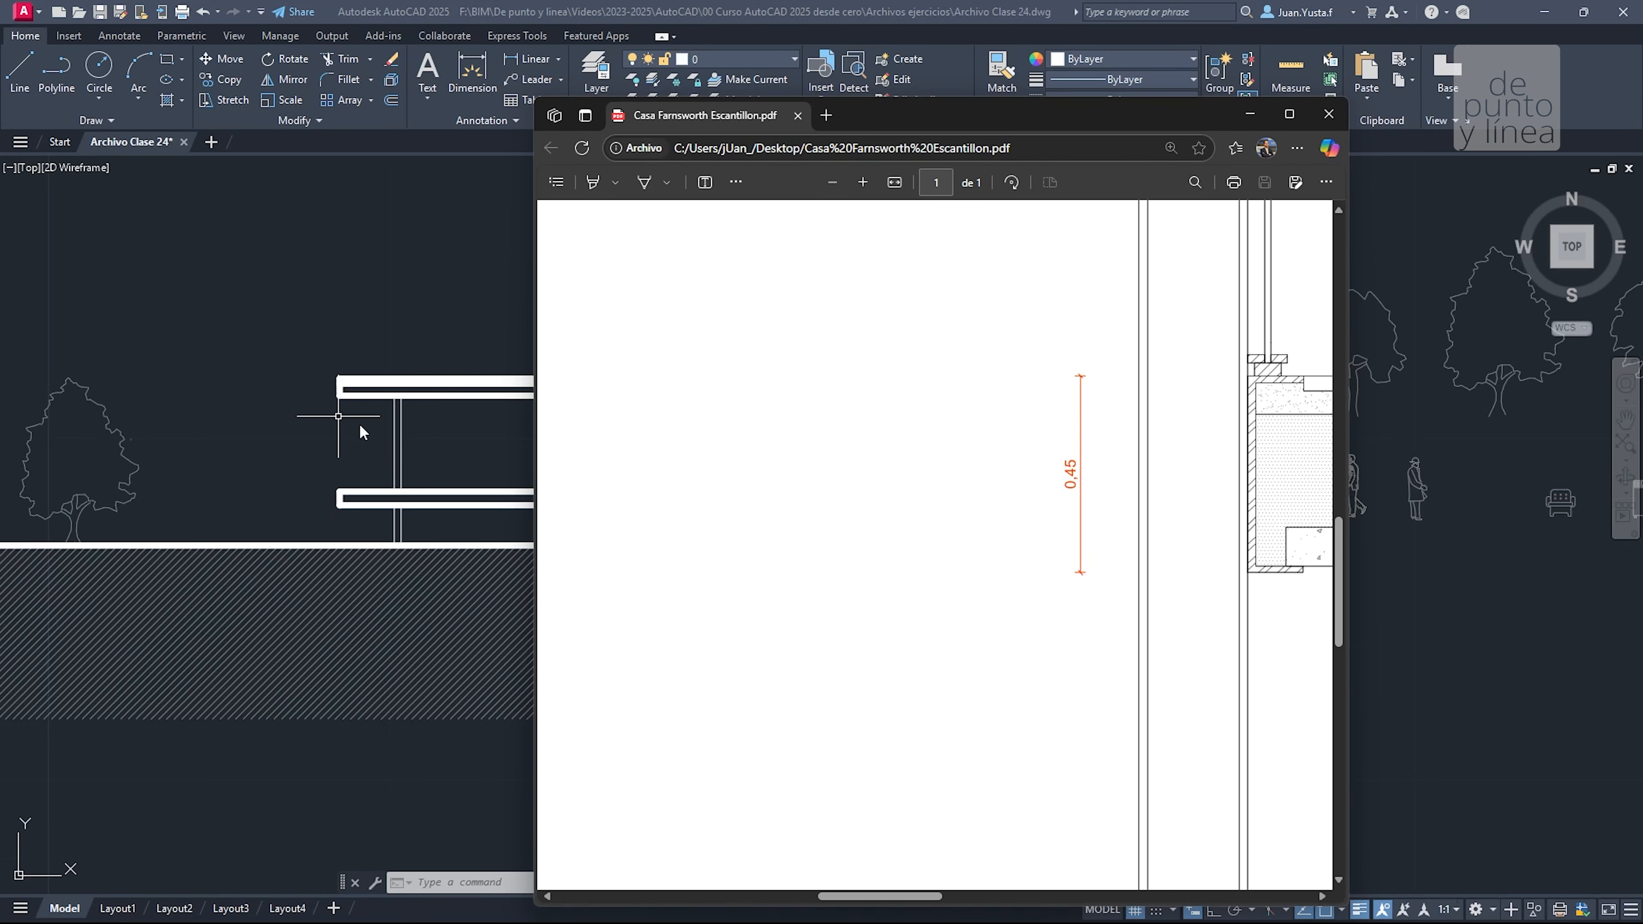
pyautogui.scroll(-4, 309, 459)
pyautogui.scroll(3, 309, 459)
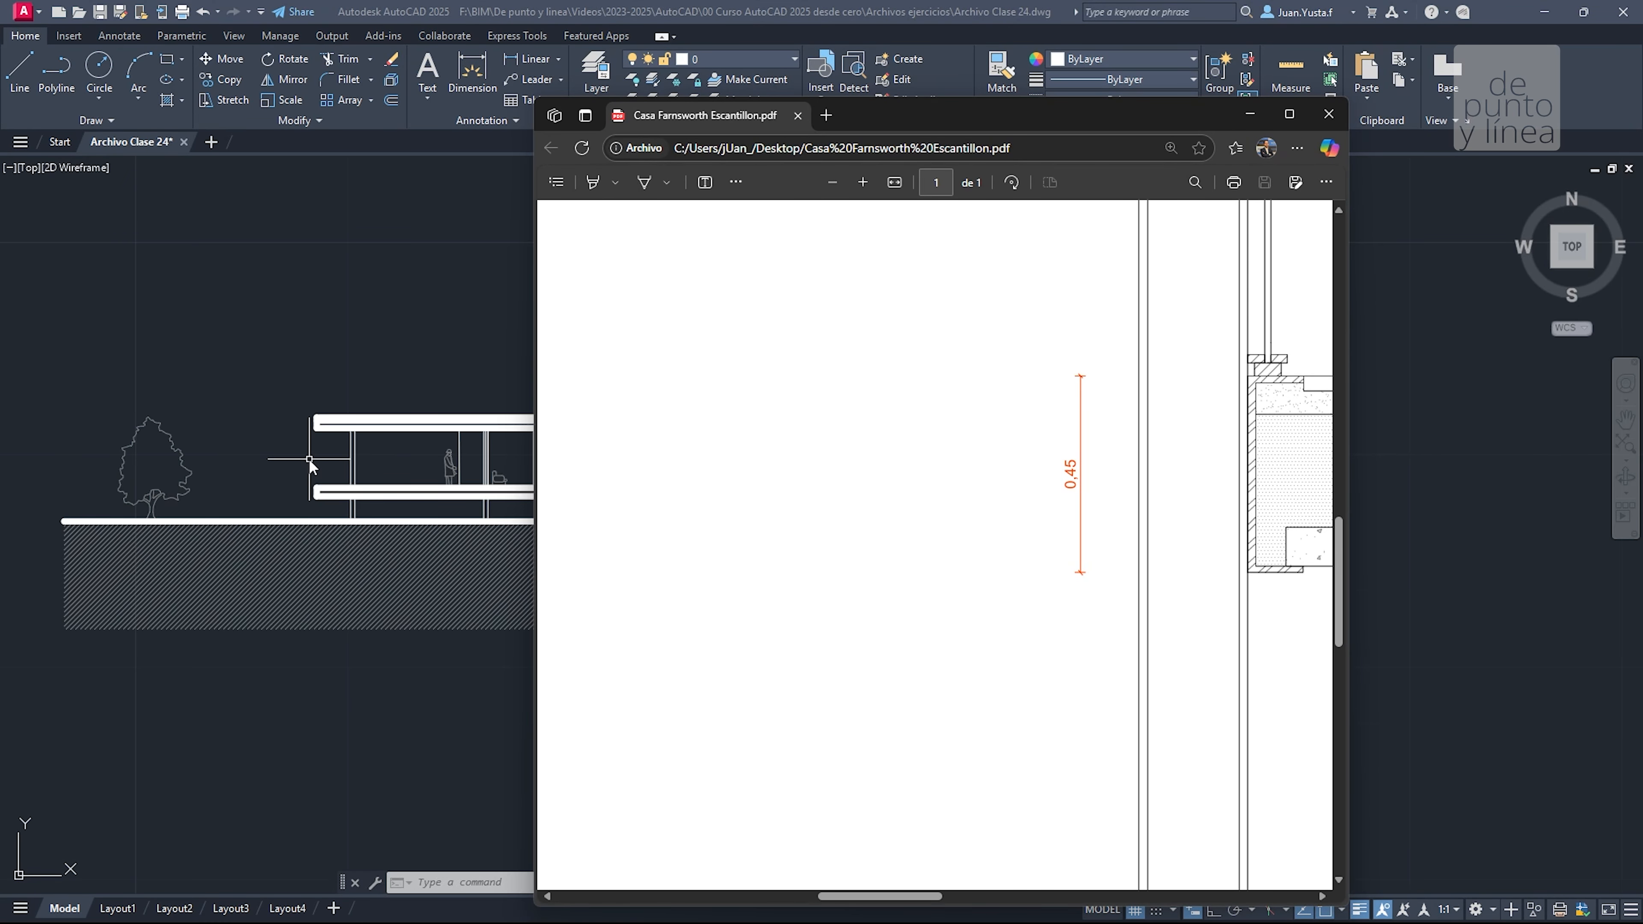
pyautogui.keyDown('ctrl'); pyautogui.scroll(-3, 723, 434); pyautogui.keyUp('ctrl')
pyautogui.keyDown('ctrl'); pyautogui.scroll(3, 840, 446); pyautogui.keyUp('ctrl')
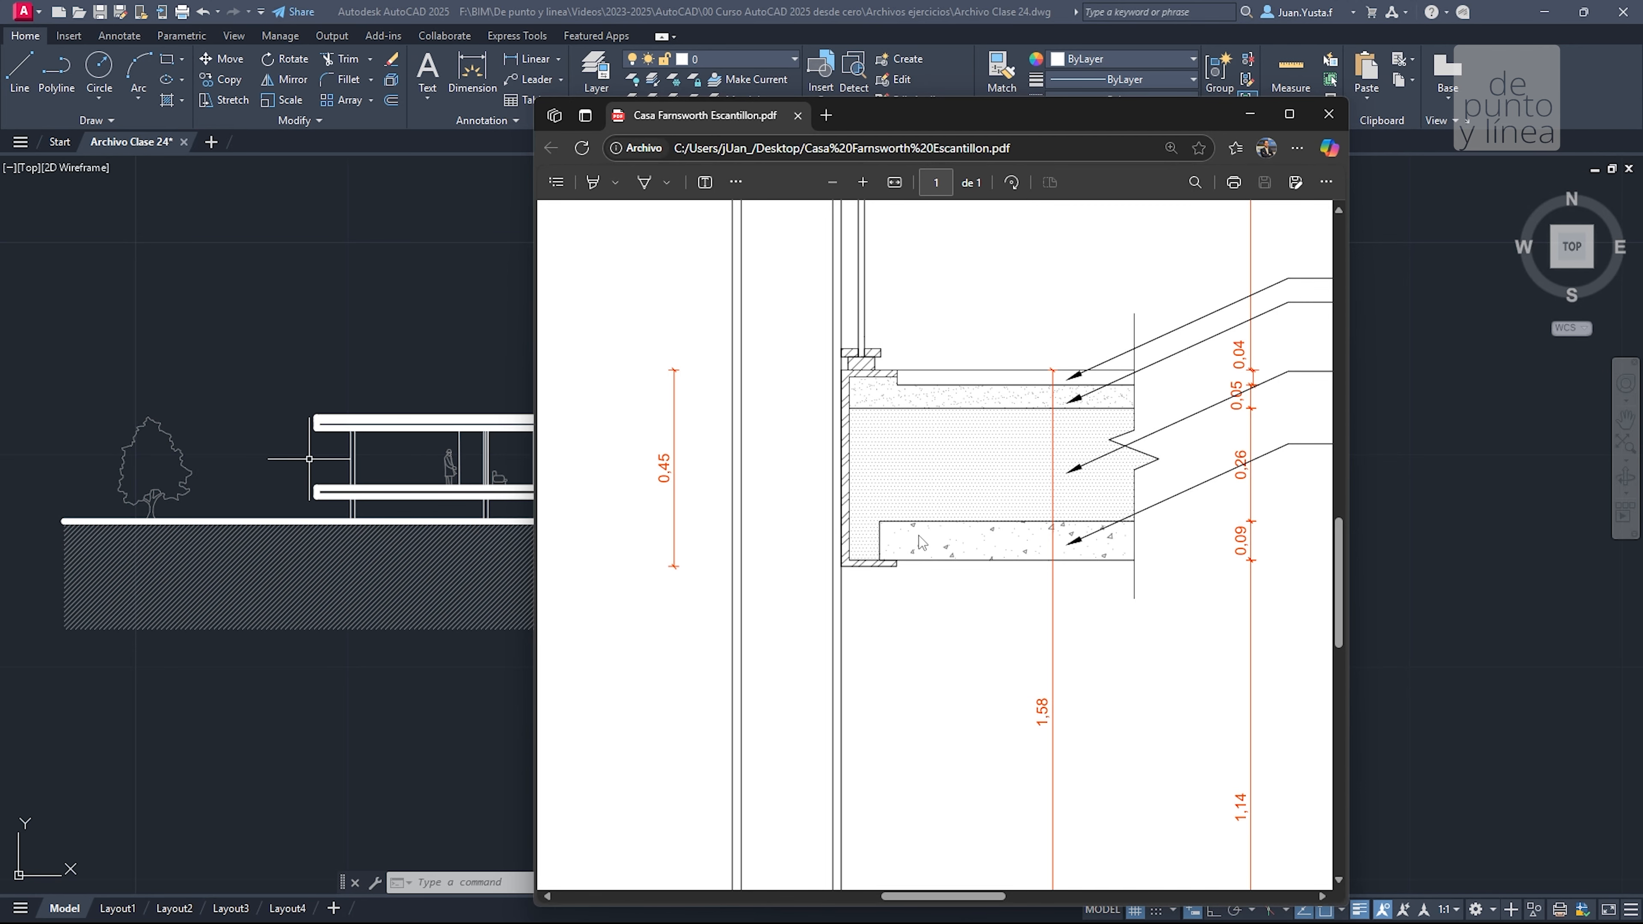
# Switch to AutoCAD and examine the floor and roof slabs of the house section
pyautogui.click(389, 473)
pyautogui.scroll(2, 456, 418)
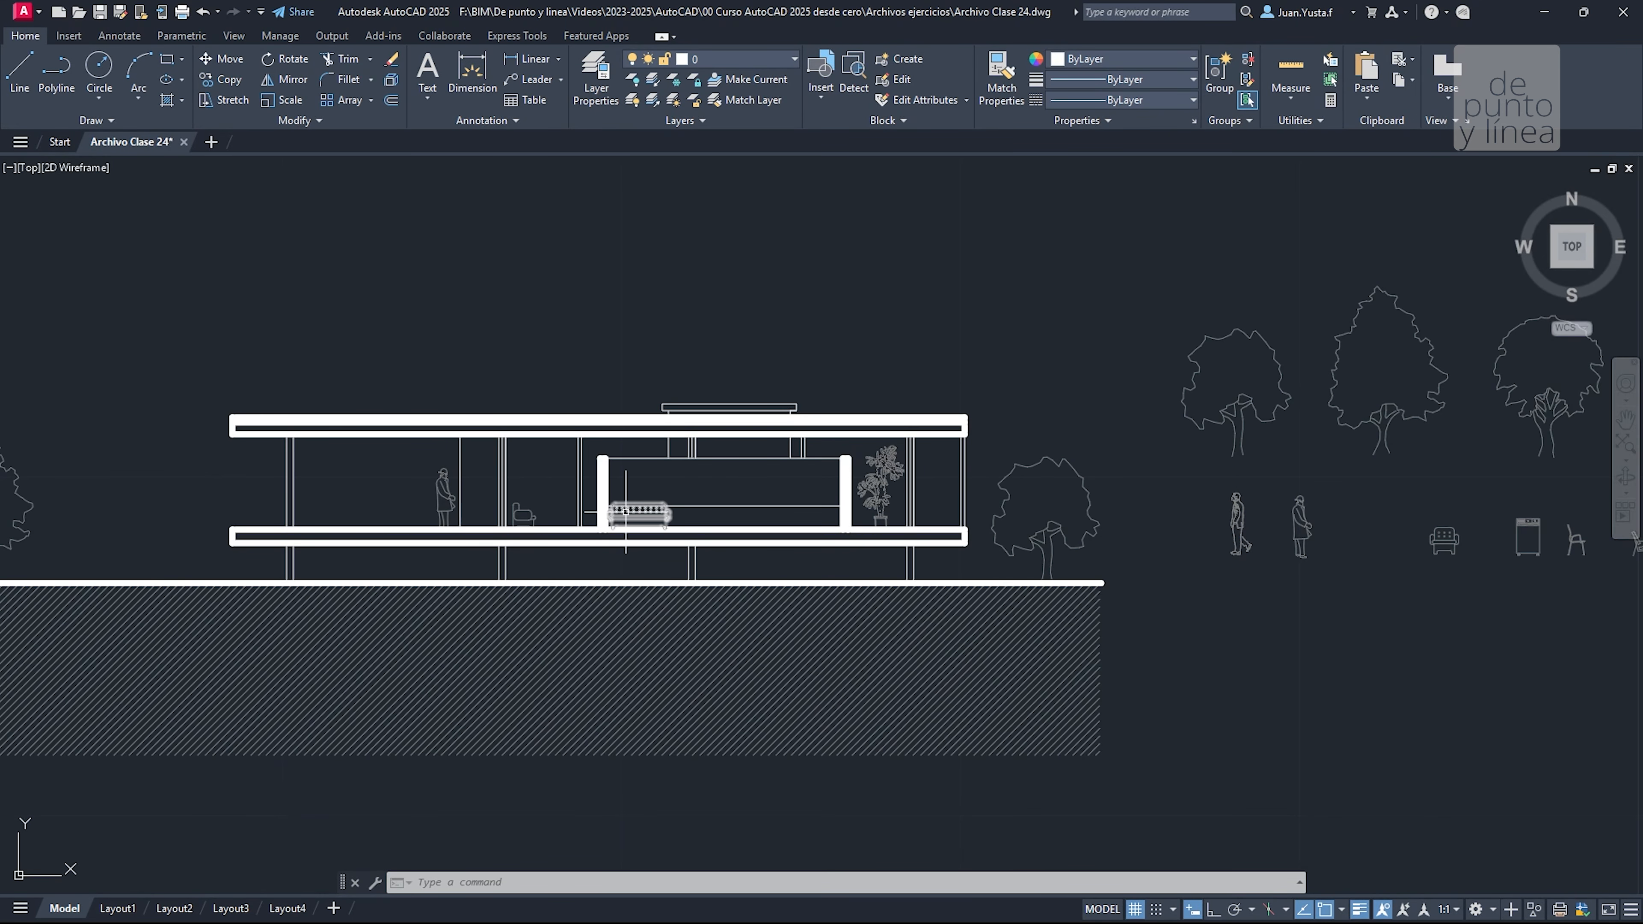
pyautogui.scroll(4, 626, 511)
pyautogui.scroll(-2, 626, 511)
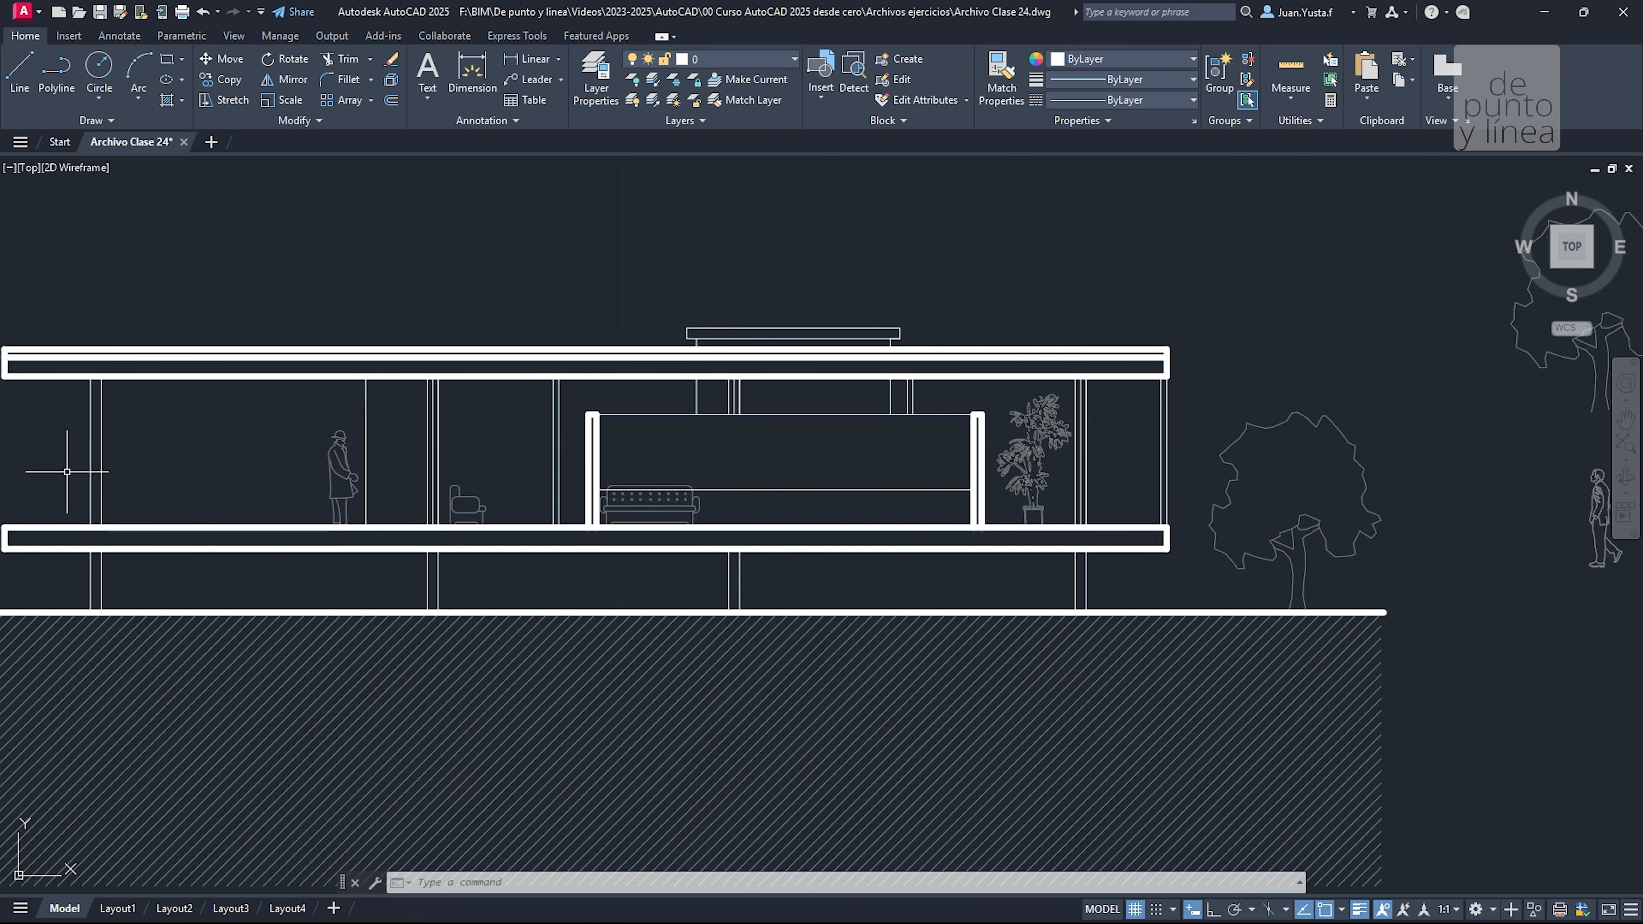
# Switch back to the PDF in Edge and examine the roof detail's layers and material labels
pyautogui.hotkey('alt', 'Tab')
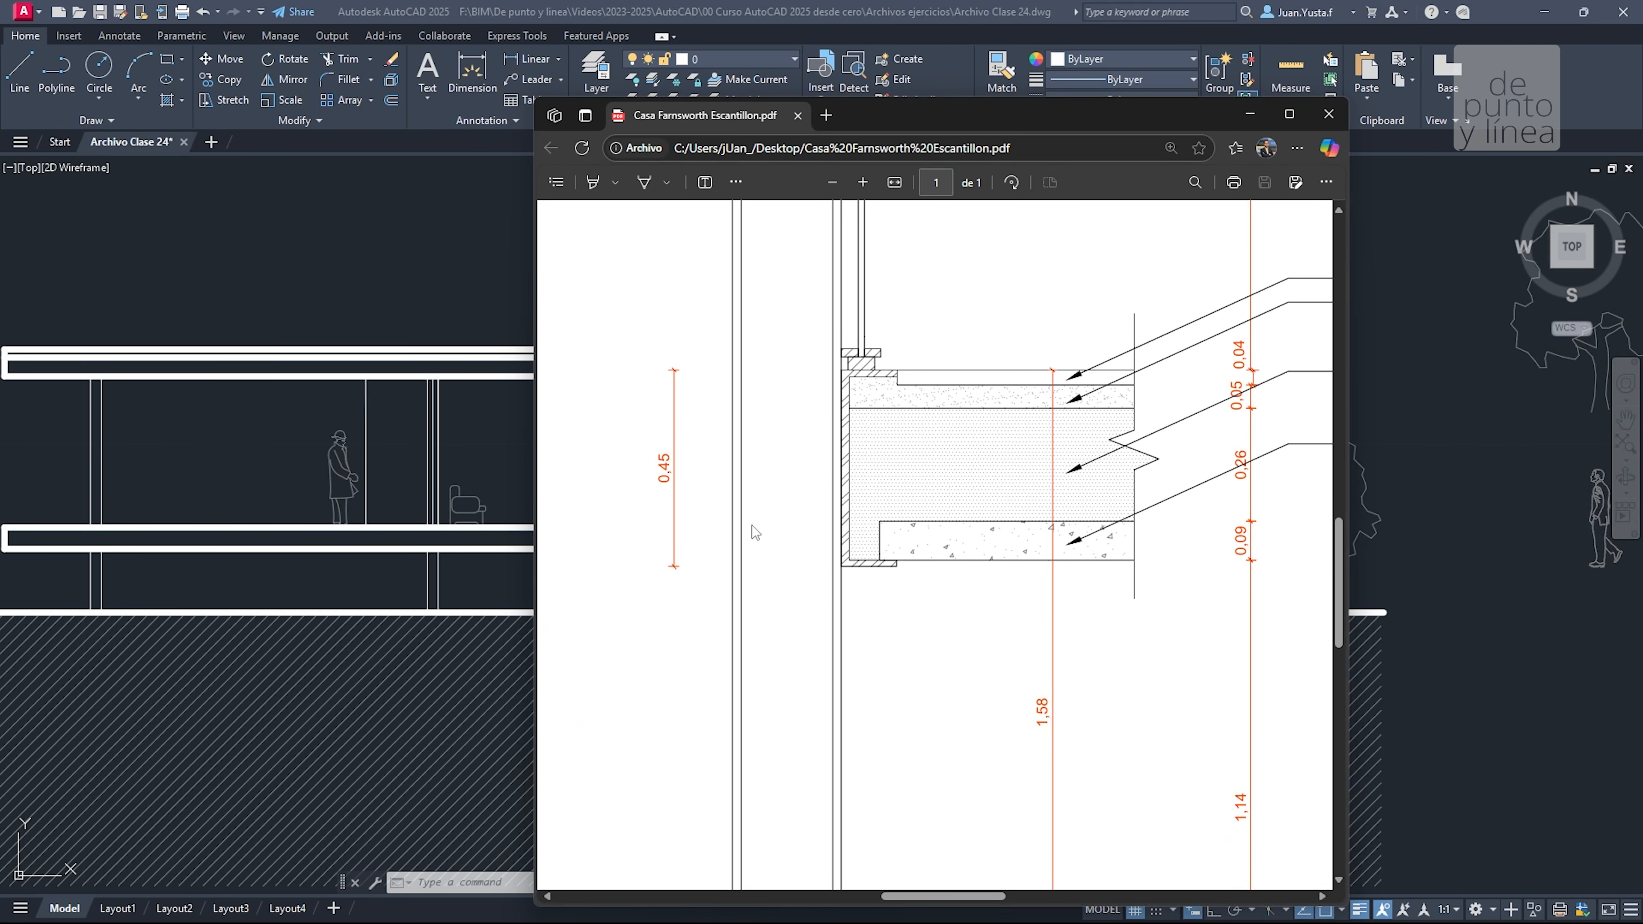
pyautogui.keyDown('ctrl'); pyautogui.scroll(-5, 822, 461); pyautogui.keyUp('ctrl')
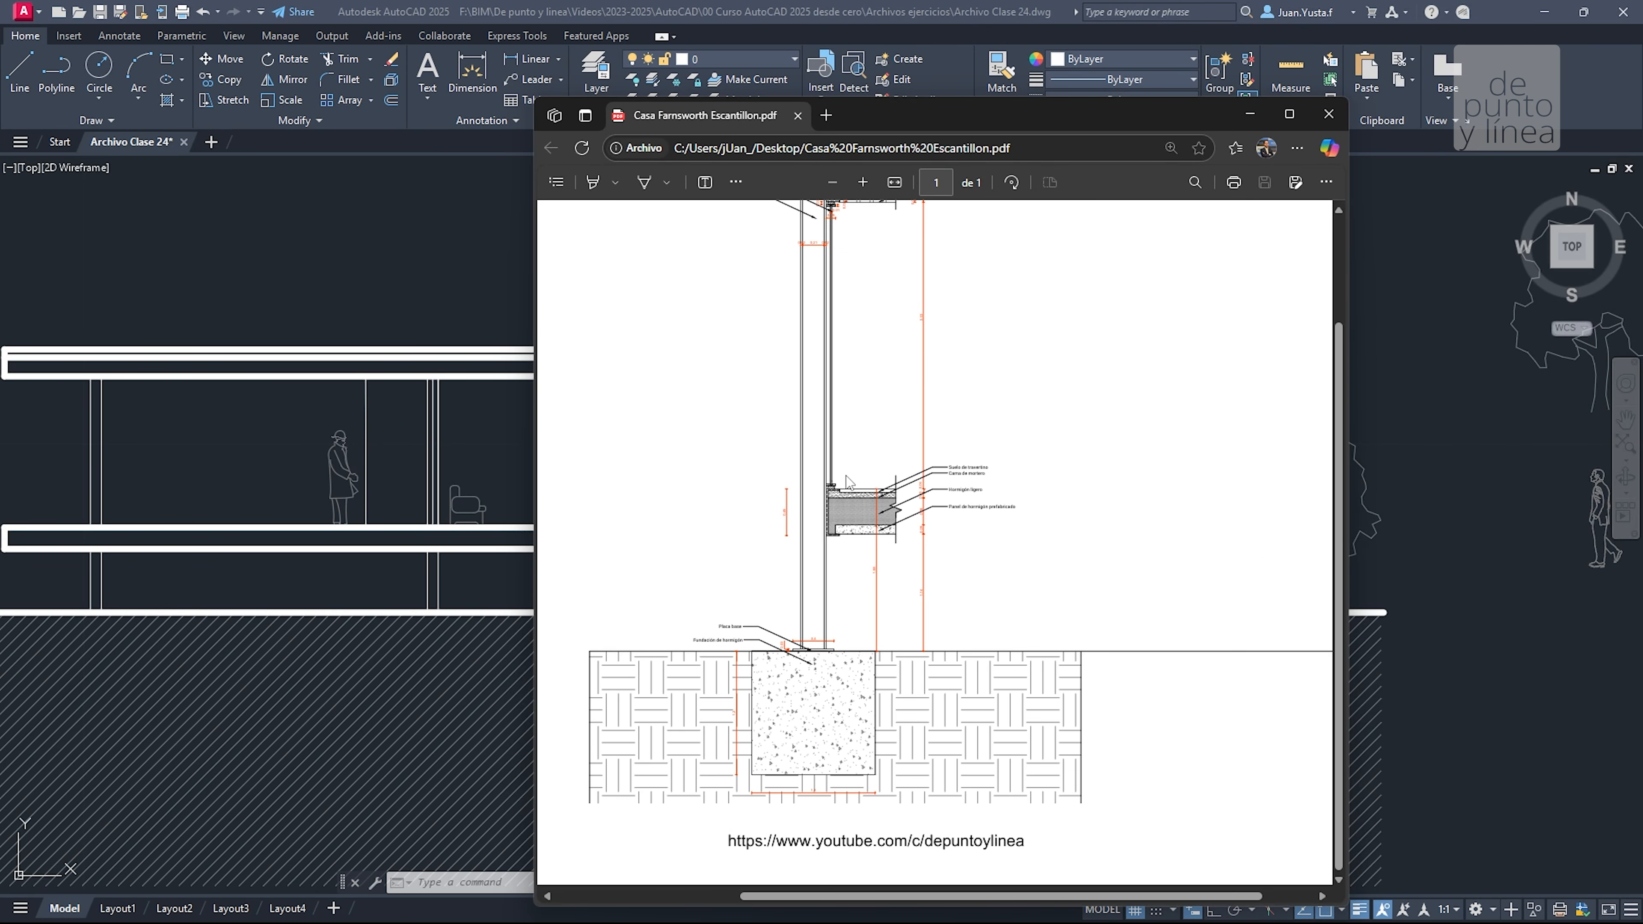
pyautogui.scroll(2, 847, 482)
pyautogui.keyDown('ctrl'); pyautogui.scroll(5, 1094, 445); pyautogui.keyUp('ctrl')
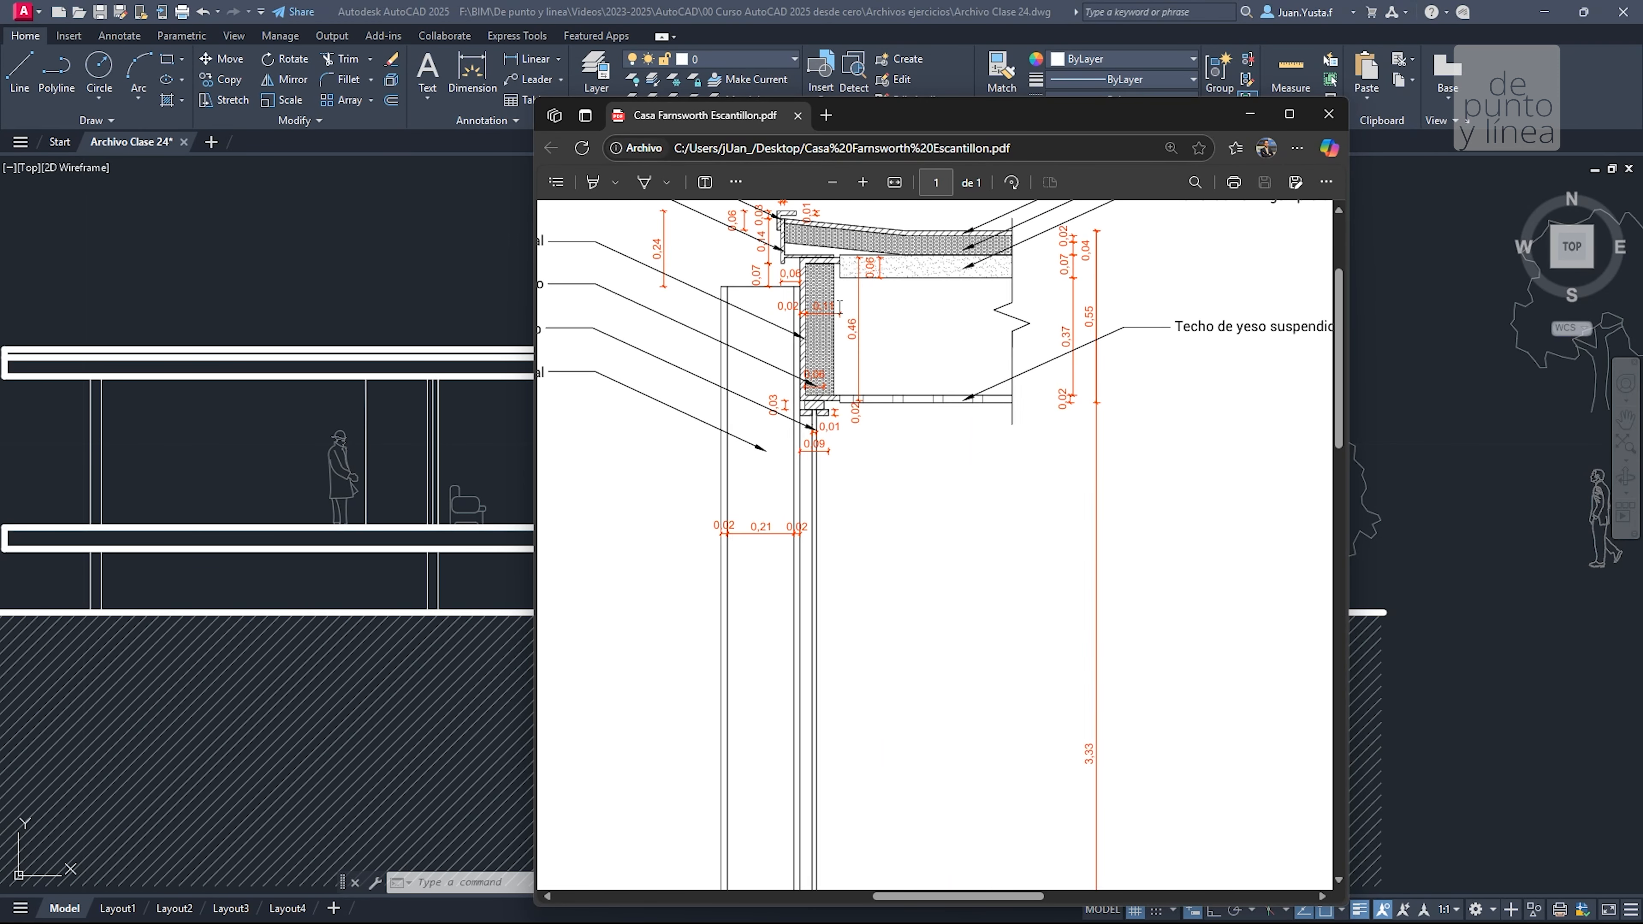
pyautogui.keyDown('ctrl'); pyautogui.scroll(-4, 994, 424); pyautogui.keyUp('ctrl')
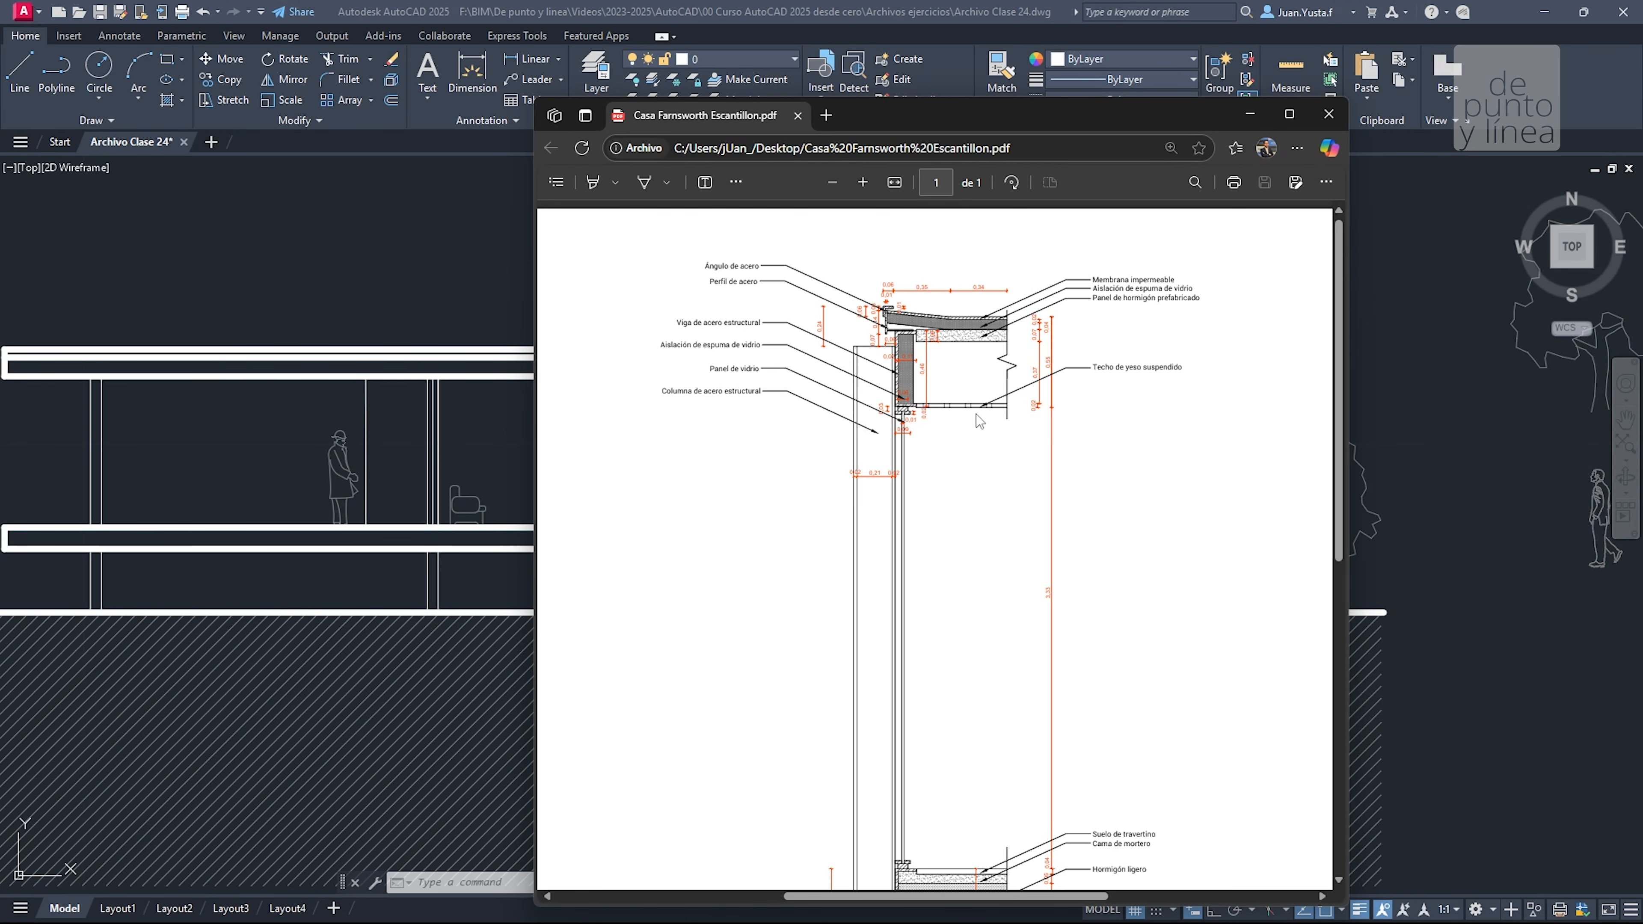
pyautogui.keyDown('ctrl'); pyautogui.scroll(4, 1145, 278); pyautogui.keyUp('ctrl')
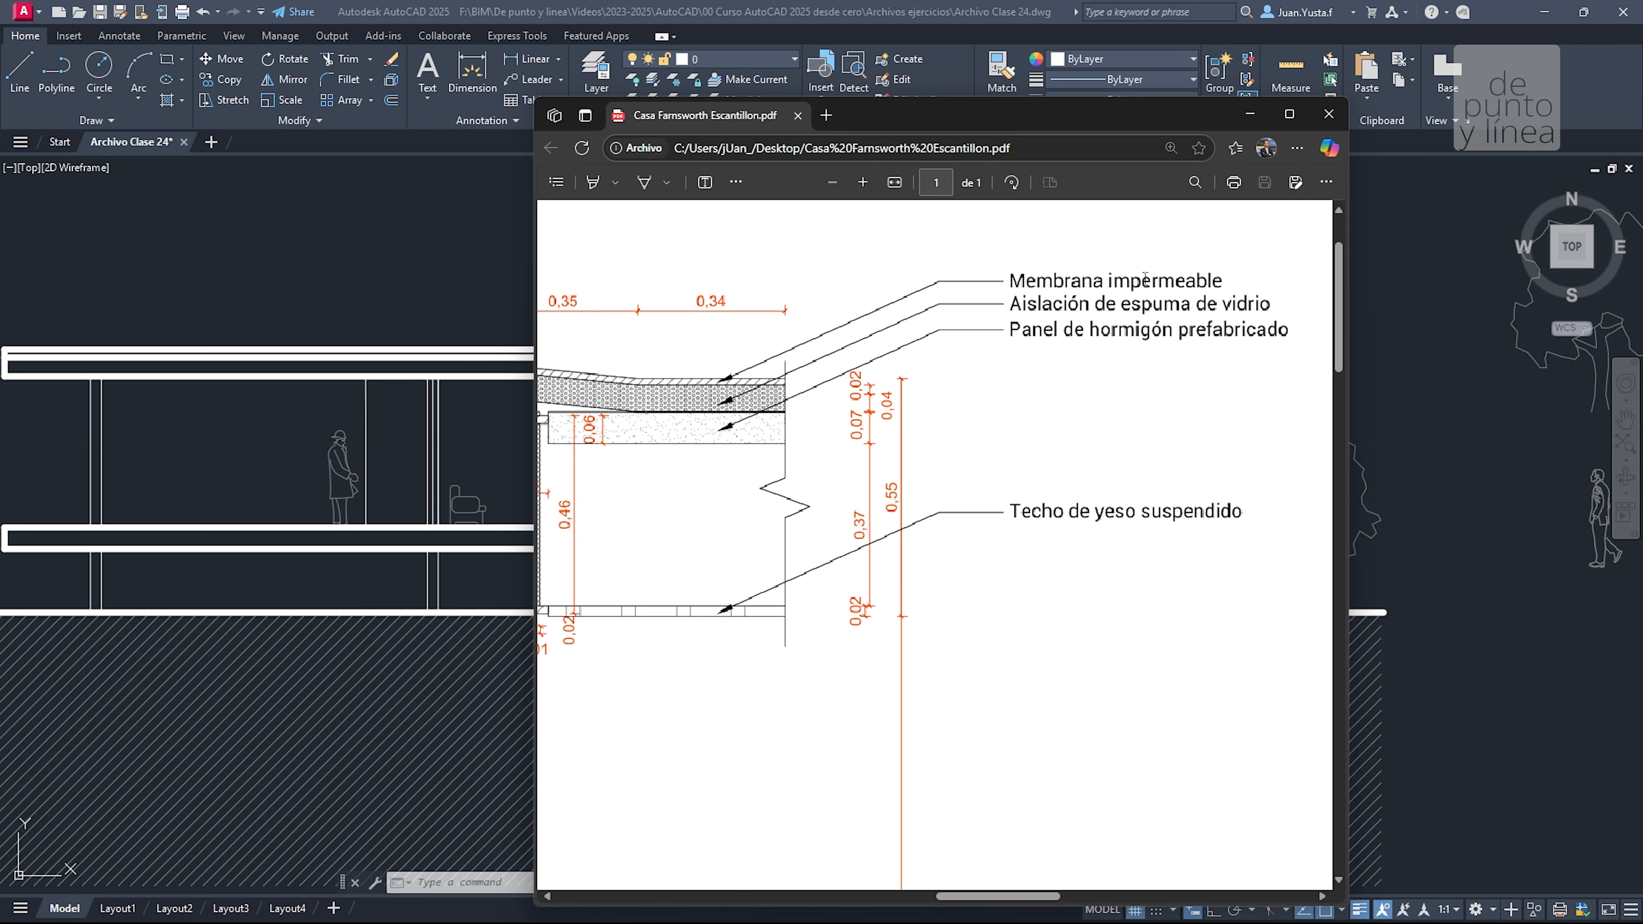
# Underline the "Membrana impermeable" label with the pen and draw an arrow along its leader to the roof layer
pyautogui.click(645, 182)
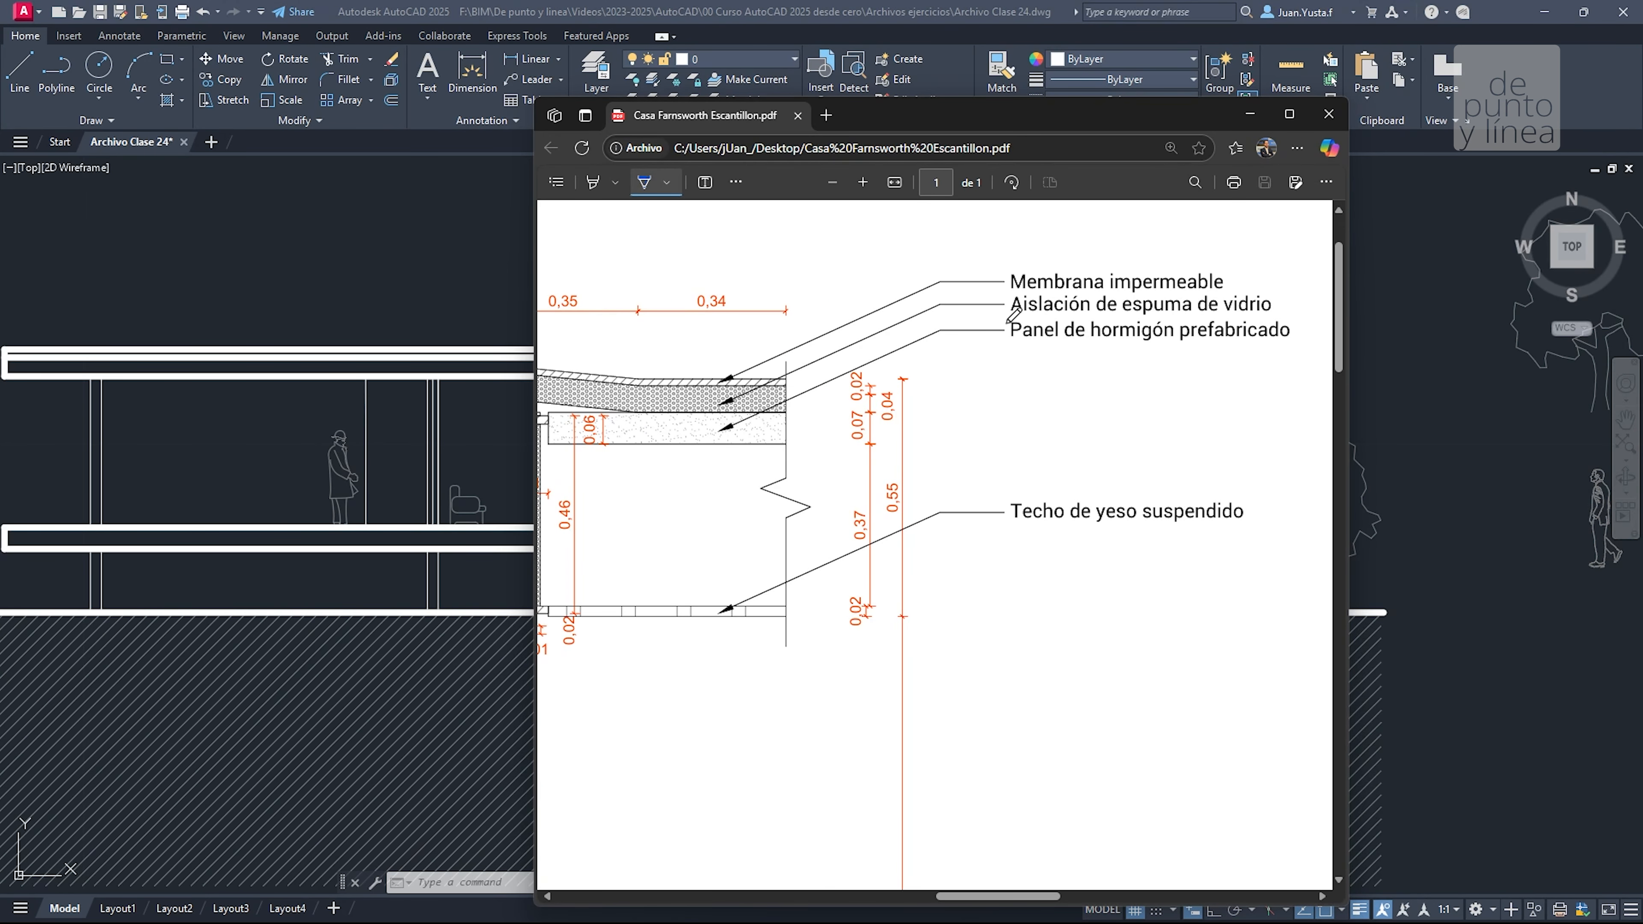
pyautogui.moveTo(984, 260); pyautogui.dragTo(1320, 268)
pyautogui.moveTo(1005, 277)
pyautogui.mouseDown()
pyautogui.moveTo(892, 271)
pyautogui.moveTo(762, 326)
pyautogui.moveTo(703, 374)
pyautogui.moveTo(744, 374)
pyautogui.mouseUp()
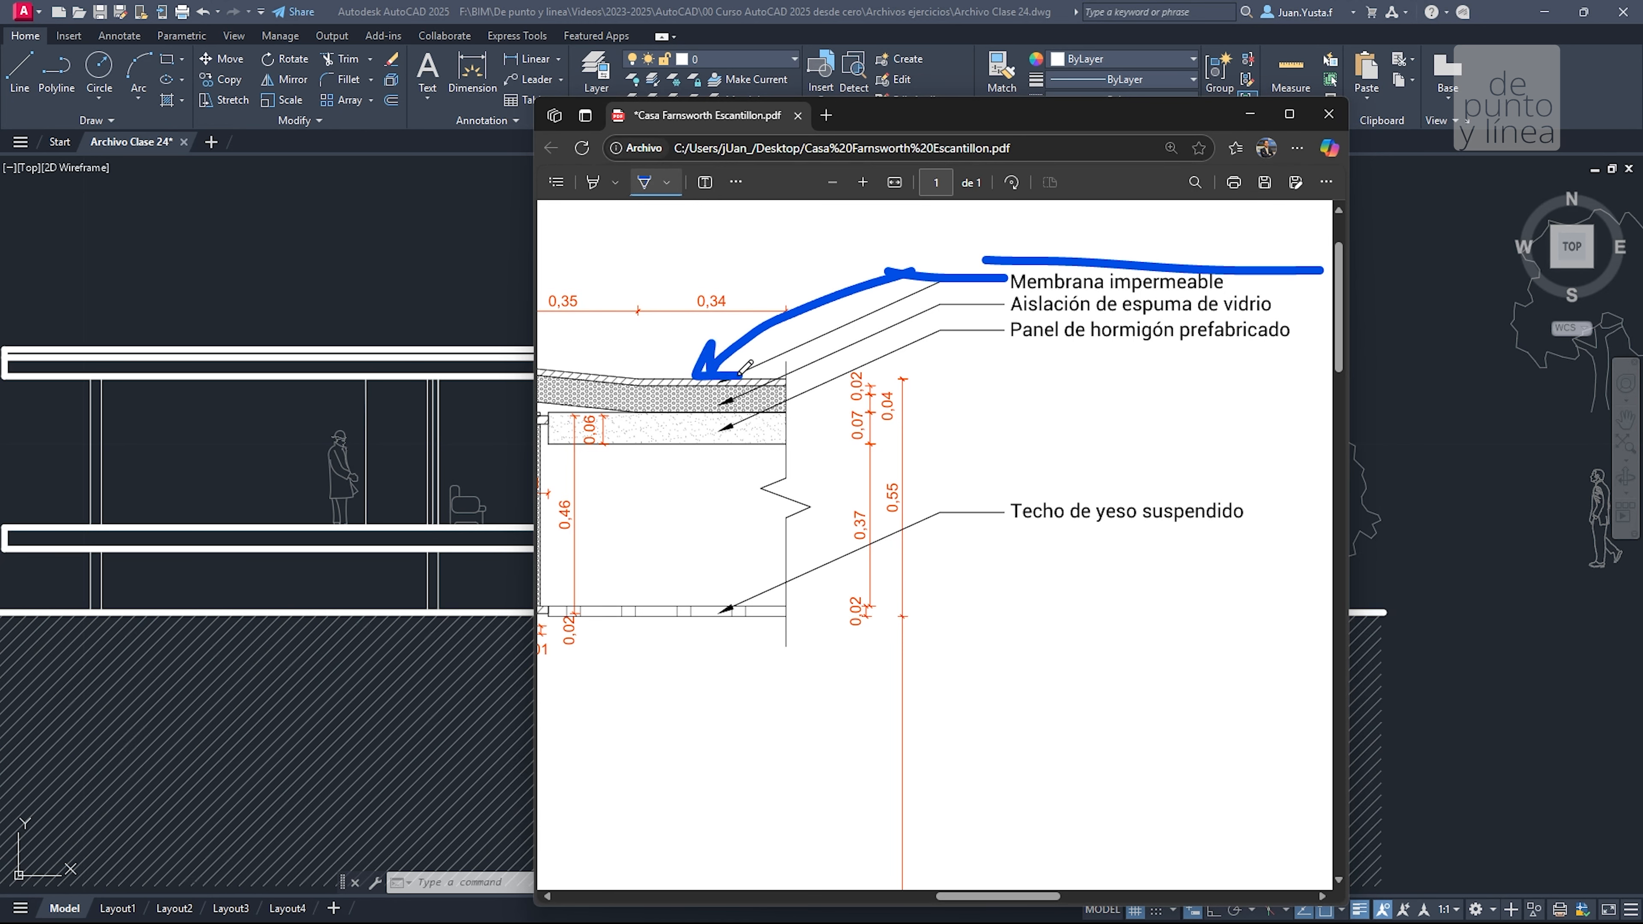
pyautogui.moveTo(1005, 296); pyautogui.dragTo(1242, 294)
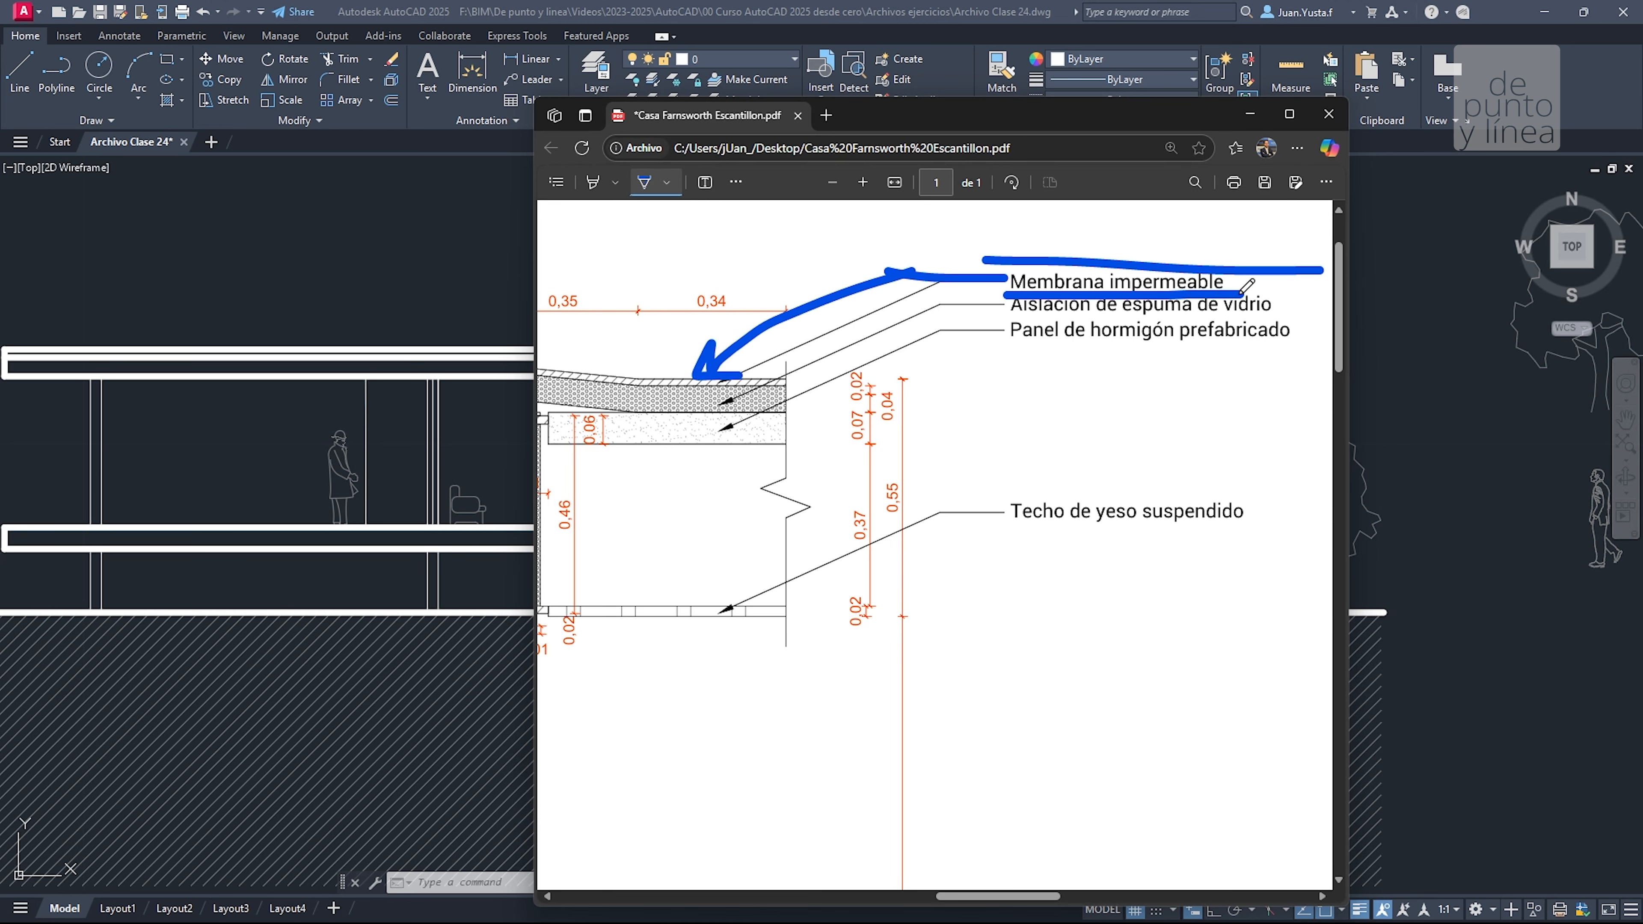
# Erase the ink lines and arrow around the "Membrana impermeable" label
pyautogui.click(739, 188)
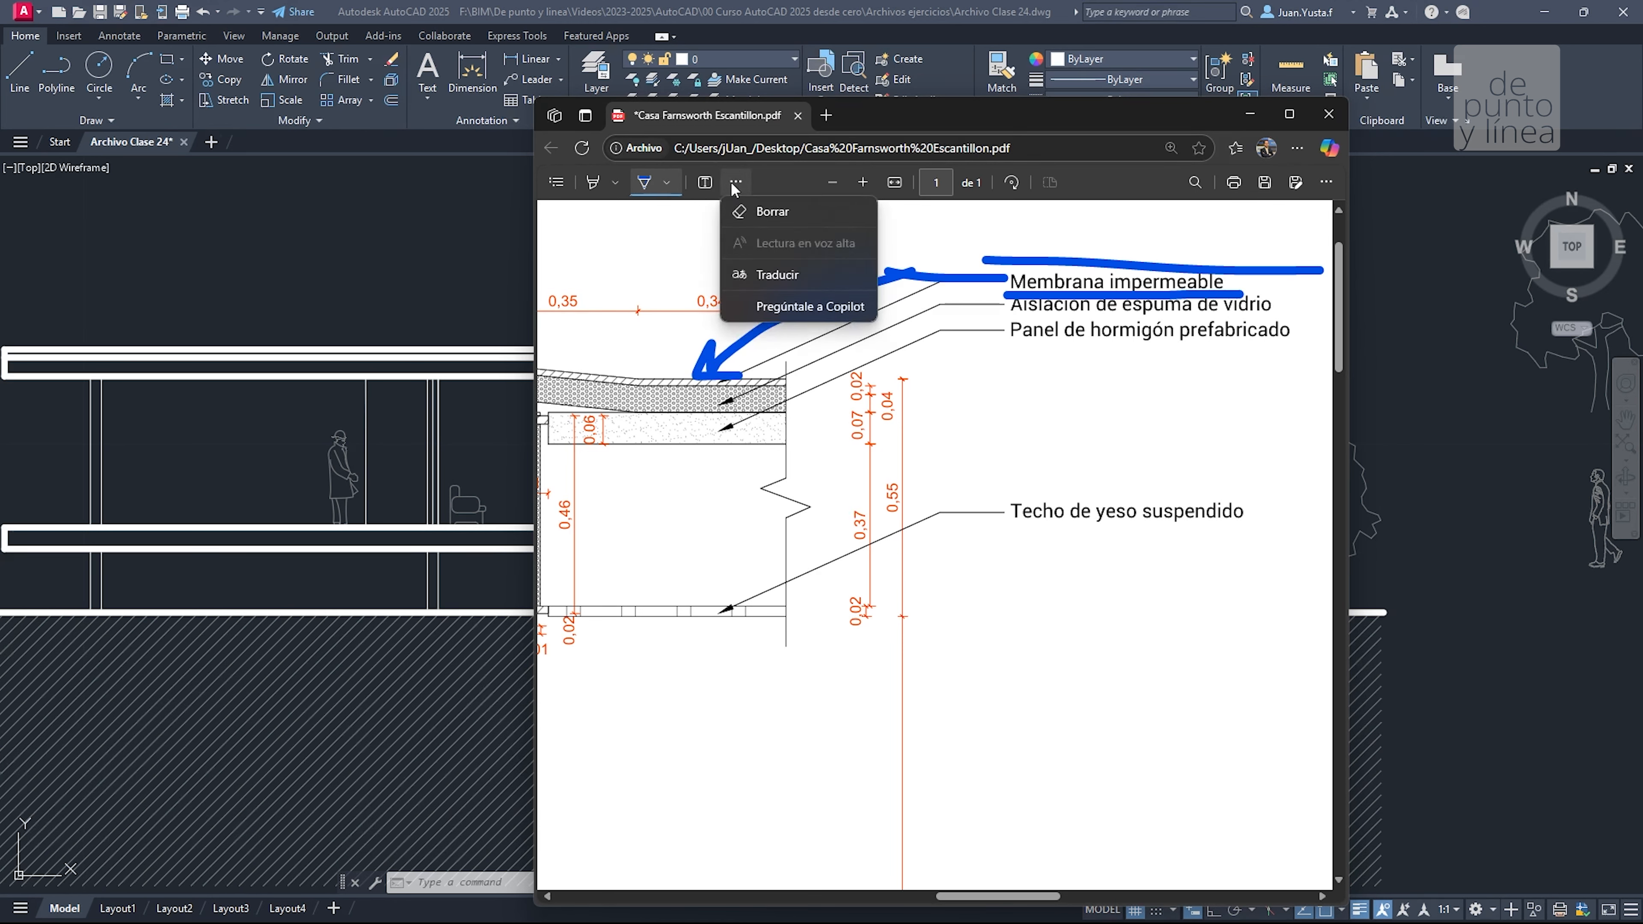
pyautogui.click(766, 215)
pyautogui.moveTo(1085, 286)
pyautogui.mouseDown()
pyautogui.moveTo(943, 260)
pyautogui.moveTo(732, 358)
pyautogui.mouseUp()
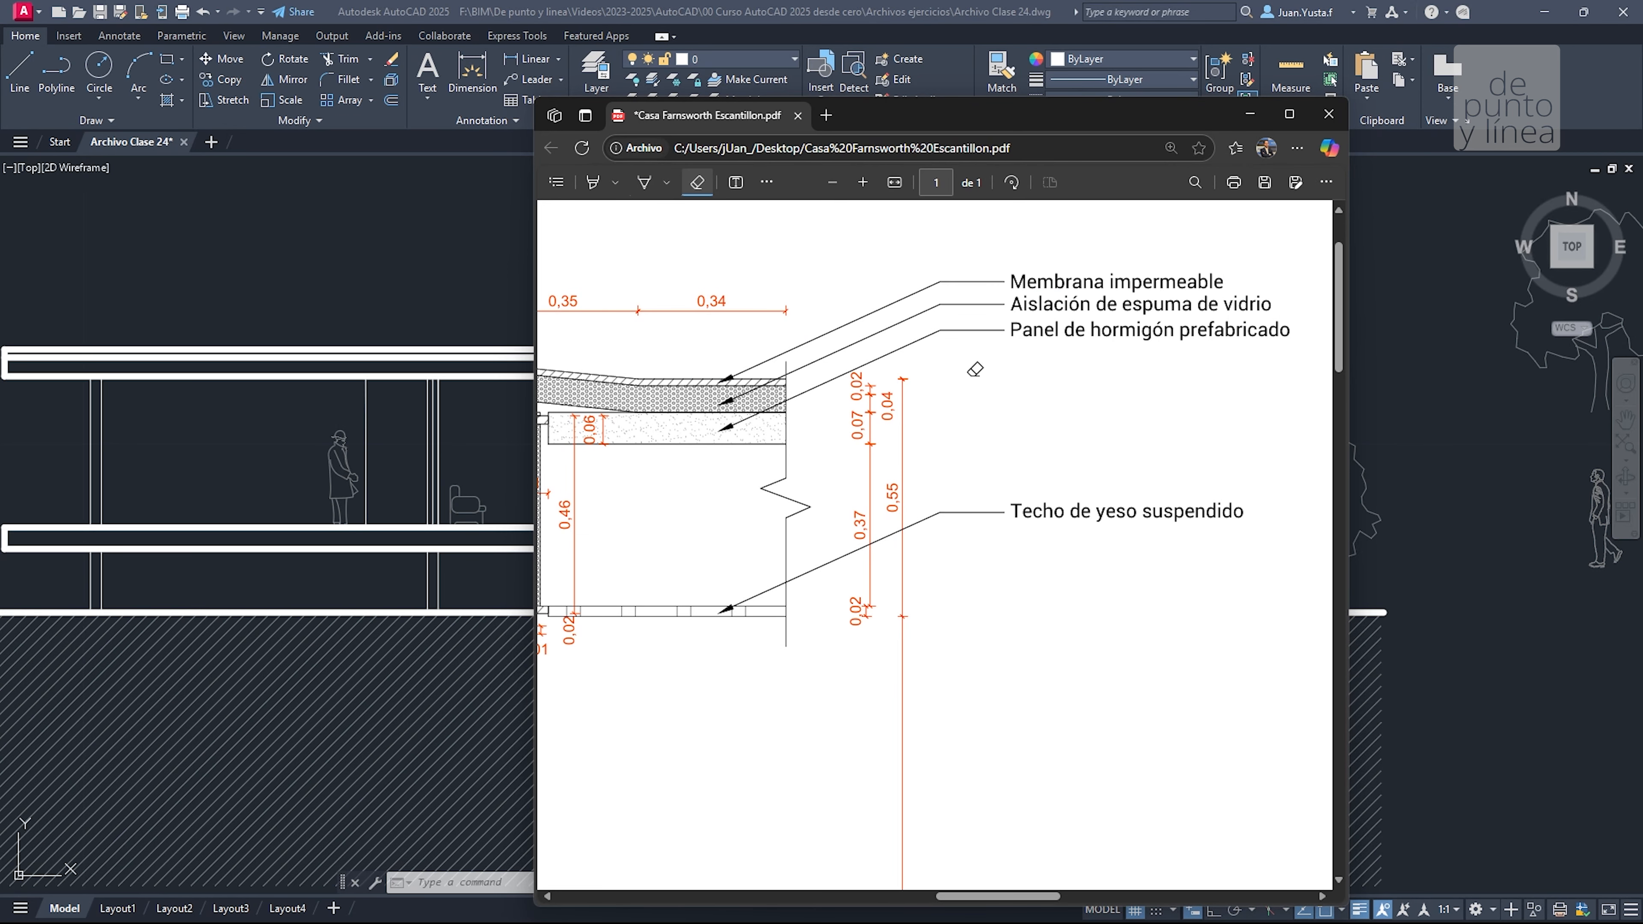
# Draw short diagonal pen strokes over the glass foam insulation layer in the roof detail
pyautogui.keyDown('ctrl'); pyautogui.scroll(-2, 1065, 402); pyautogui.keyUp('ctrl')
pyautogui.keyDown('ctrl'); pyautogui.scroll(3, 754, 359); pyautogui.keyUp('ctrl')
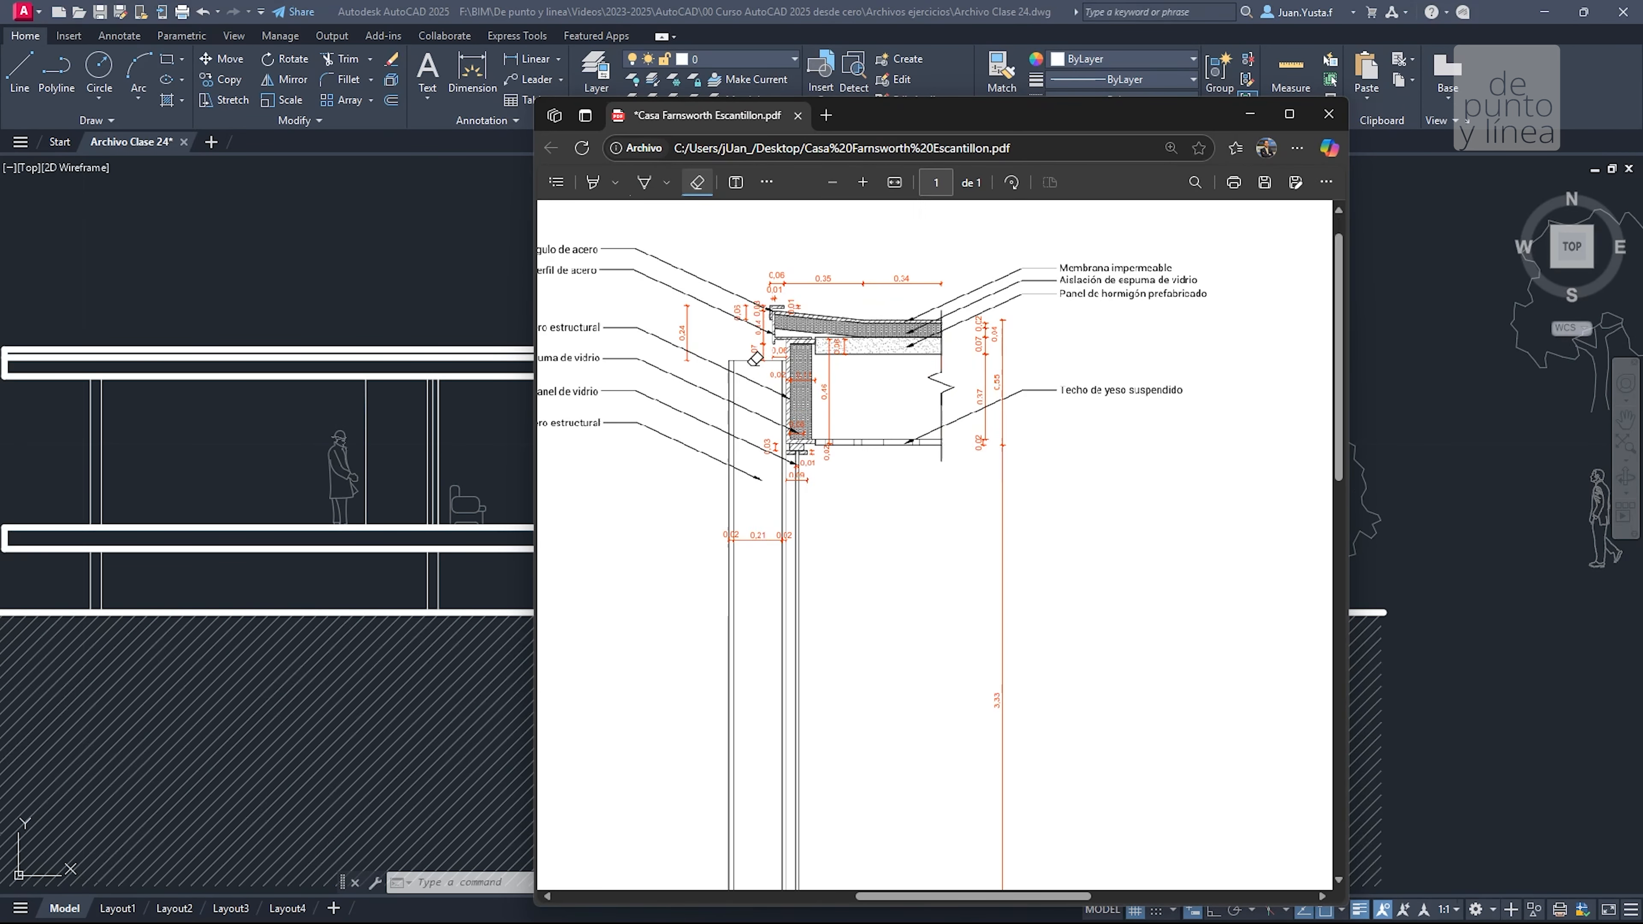
pyautogui.scroll(2, 755, 359)
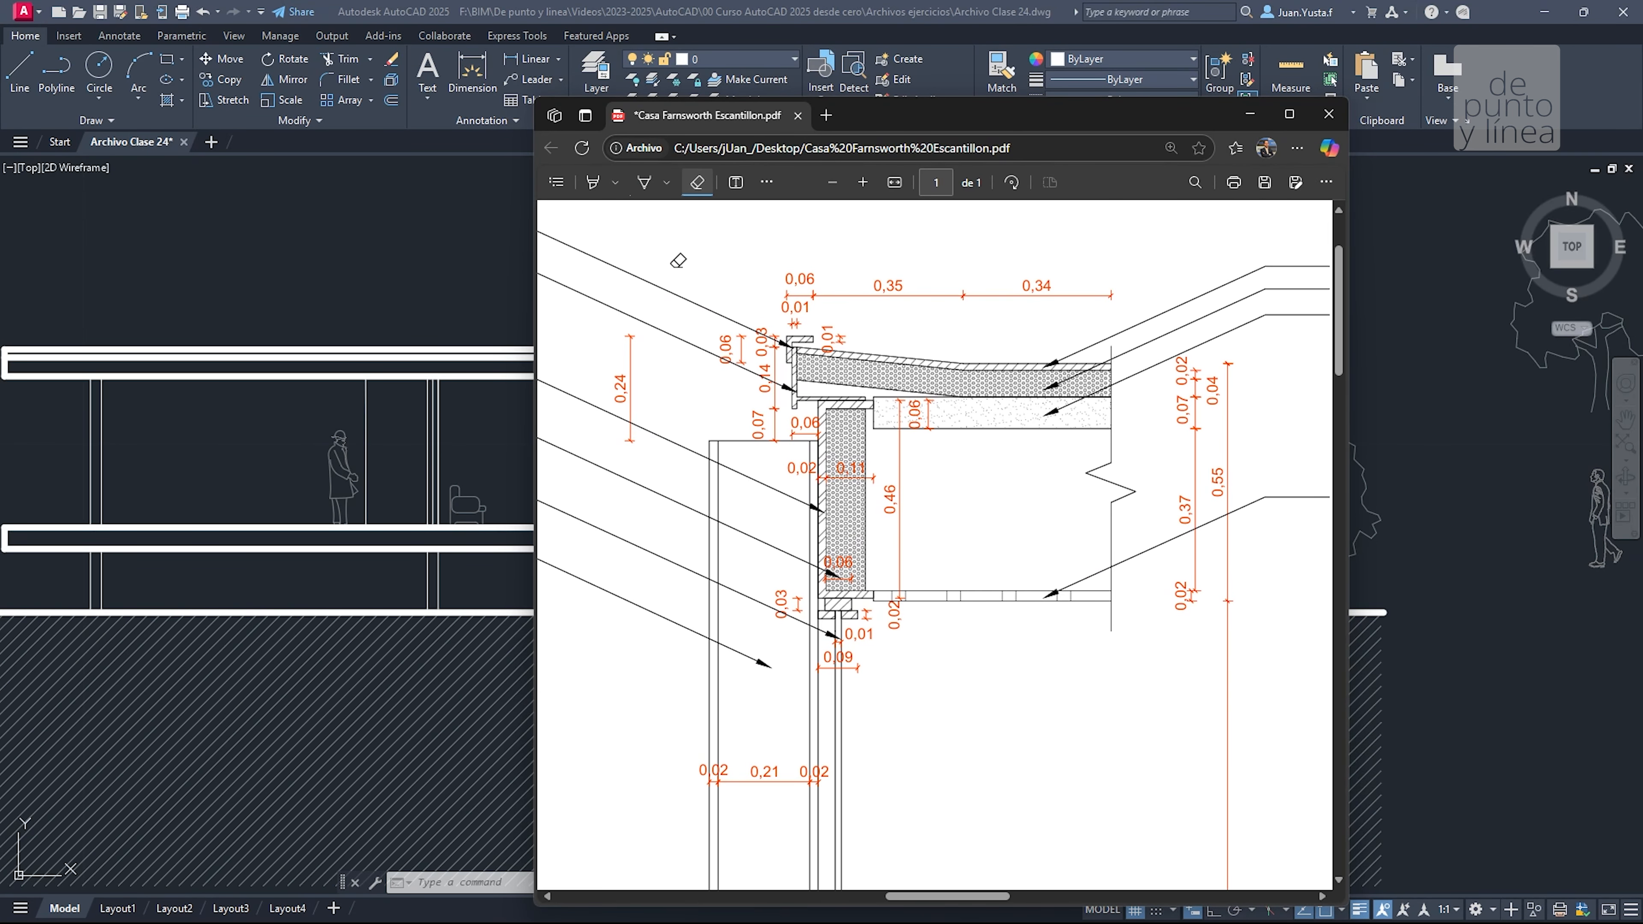
pyautogui.click(644, 182)
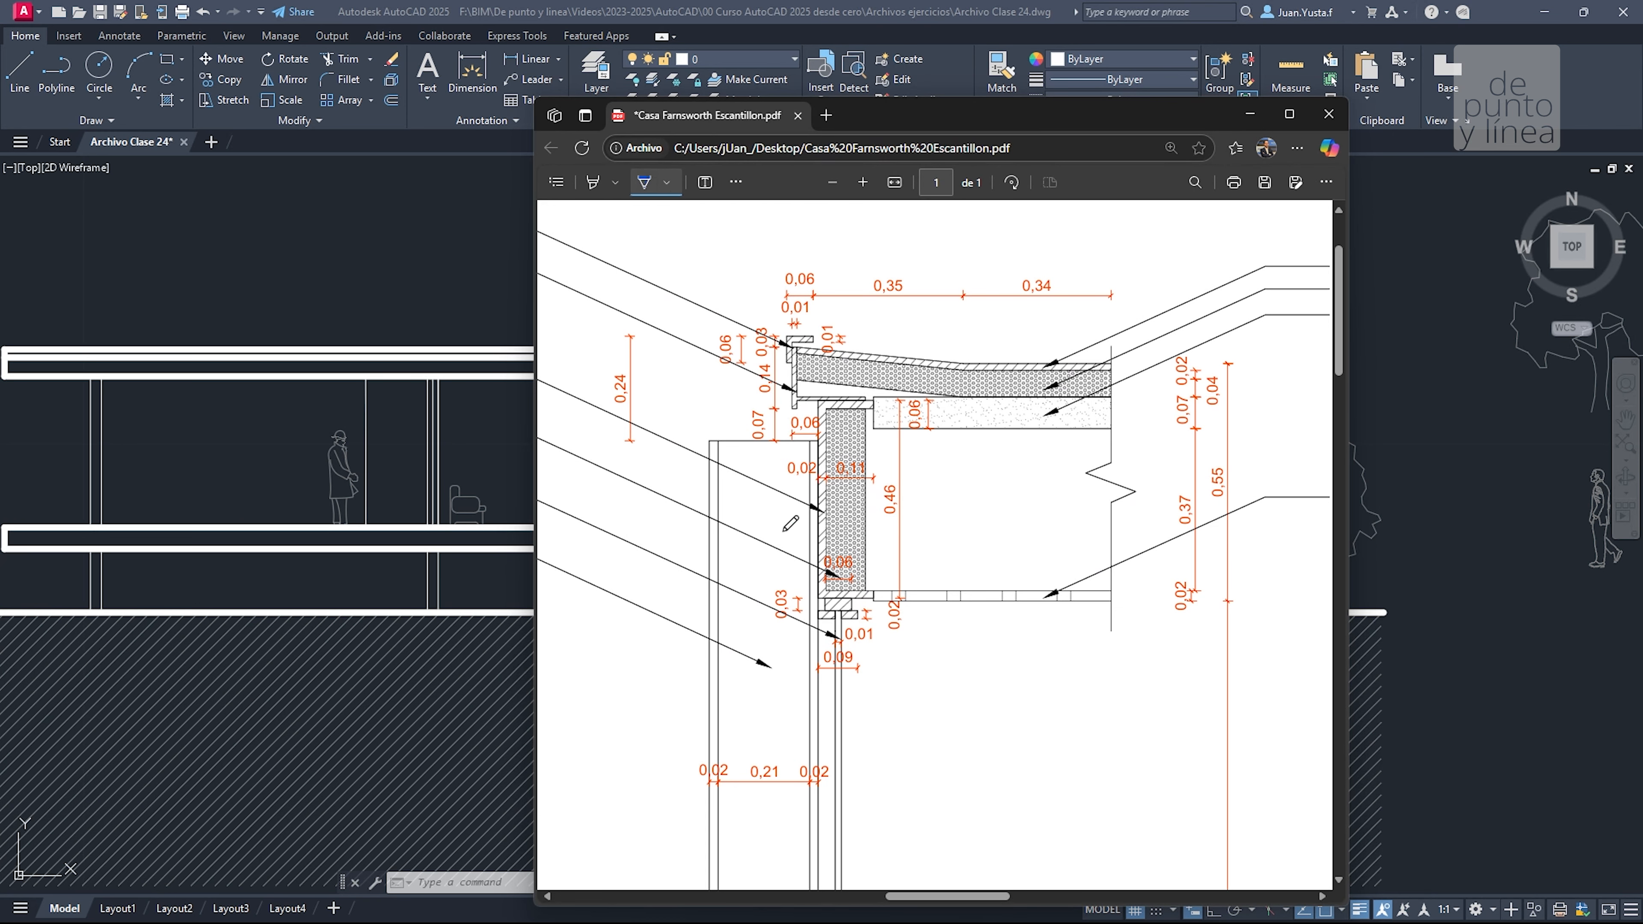
pyautogui.moveTo(823, 359)
pyautogui.mouseDown()
pyautogui.moveTo(802, 374)
pyautogui.moveTo(897, 391)
pyautogui.mouseUp()
pyautogui.moveTo(965, 376); pyautogui.dragTo(936, 397)
pyautogui.moveTo(1008, 377); pyautogui.dragTo(988, 393)
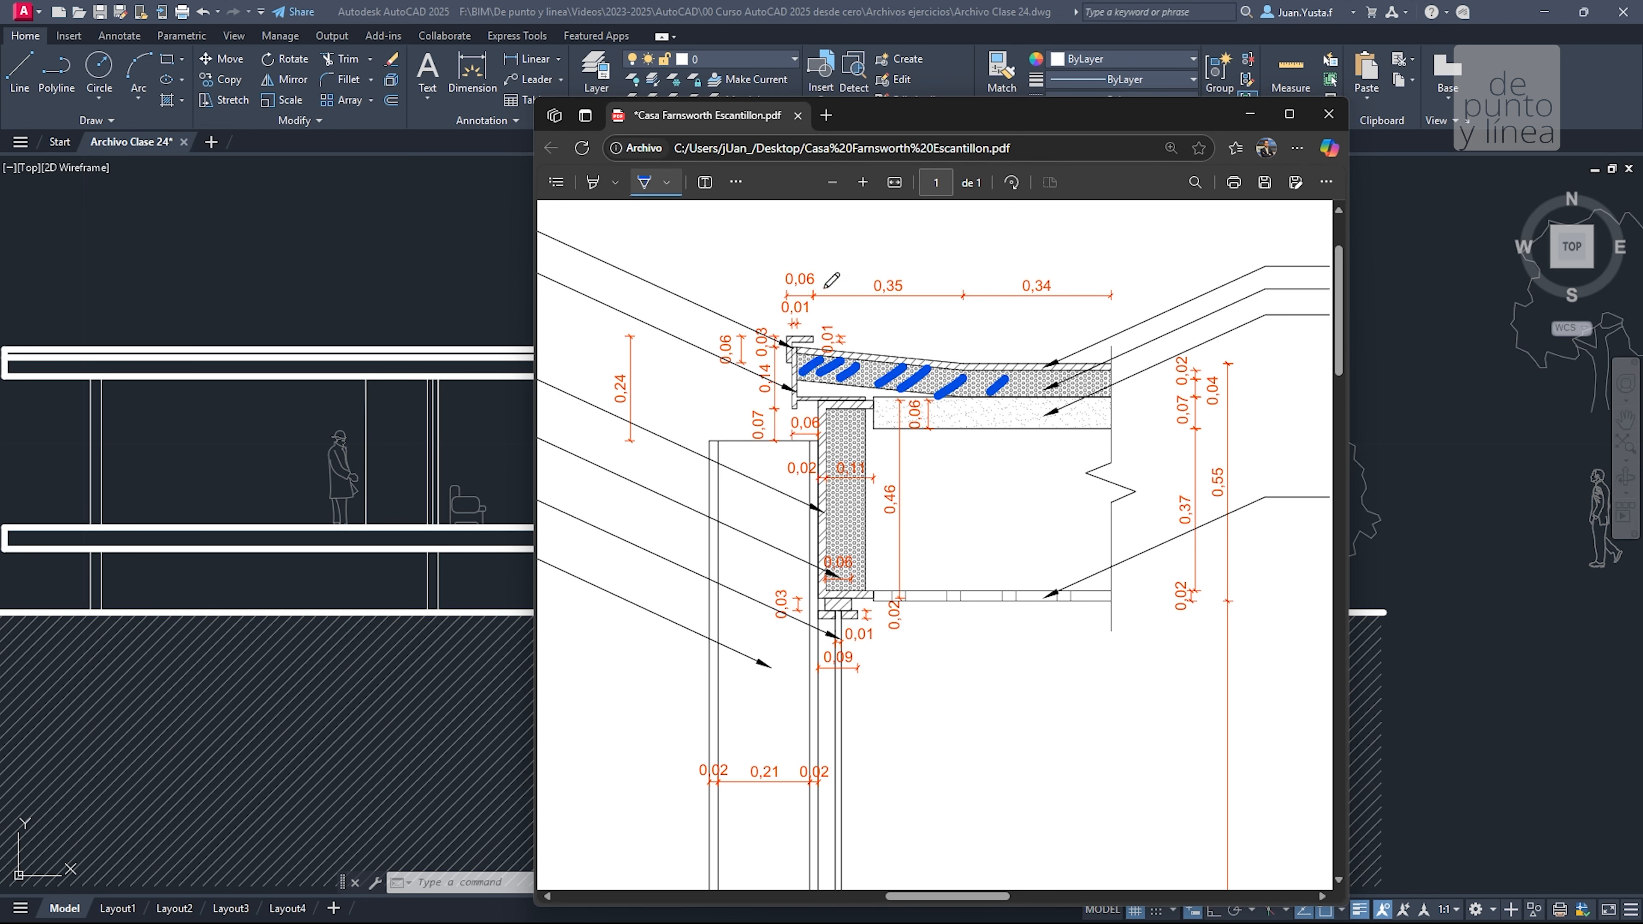
# Erase the diagonal ink strokes from the roof's insulation layer
pyautogui.click(669, 184)
pyautogui.click(735, 182)
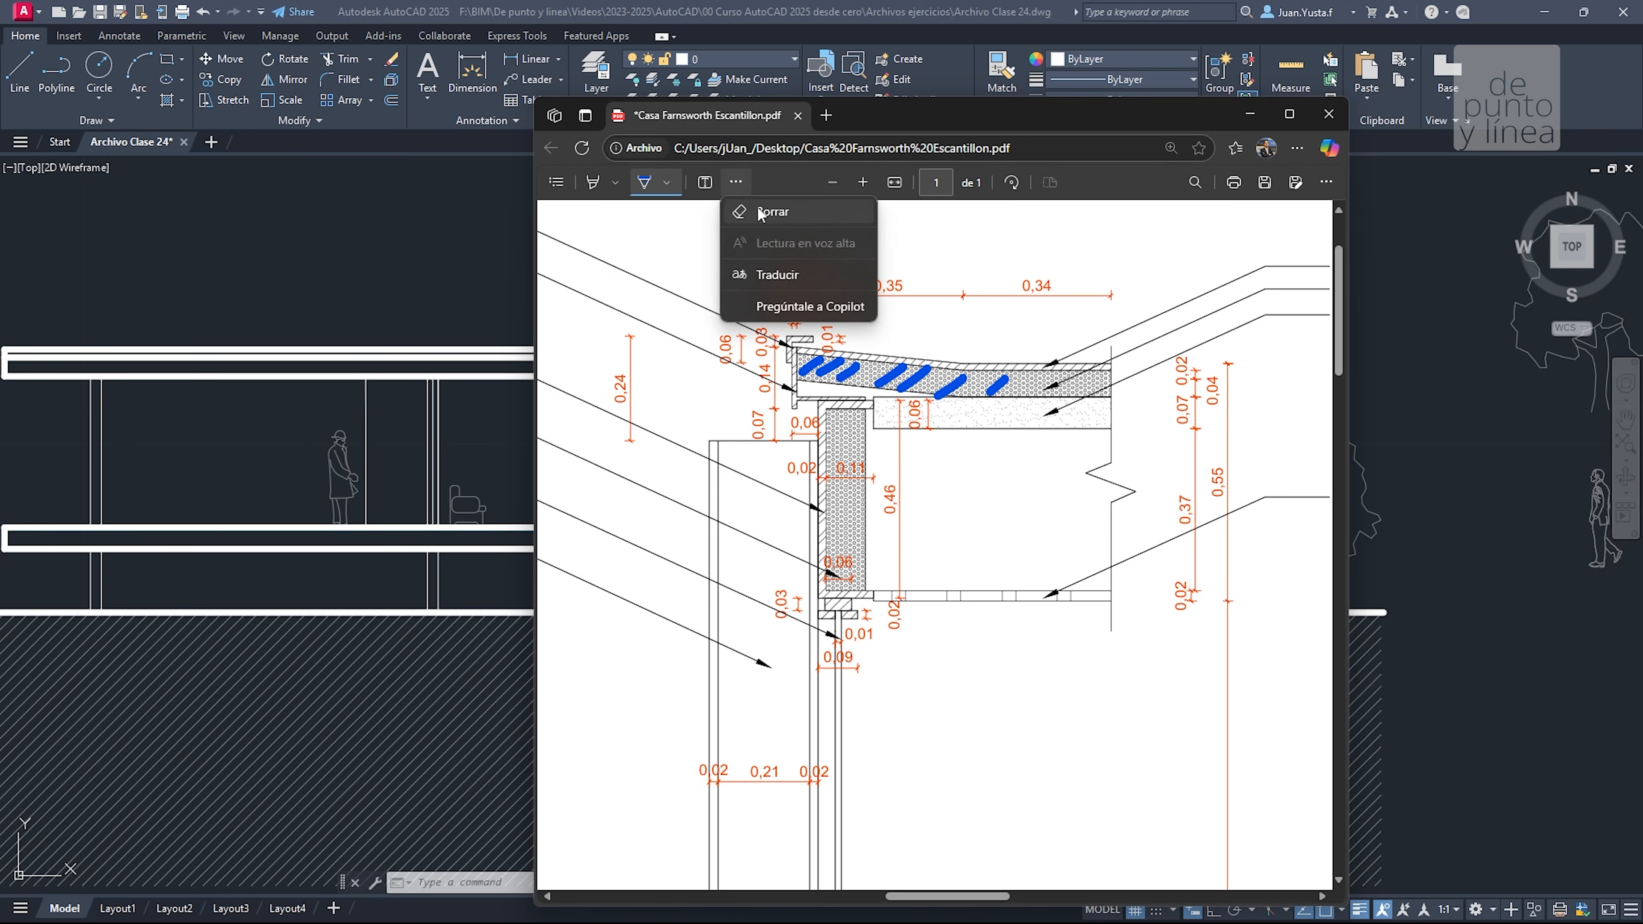
pyautogui.click(750, 214)
pyautogui.moveTo(1012, 383)
pyautogui.mouseDown()
pyautogui.moveTo(931, 357)
pyautogui.moveTo(801, 352)
pyautogui.mouseUp()
# Mark the three roof layer labels, from the membrane to the precast concrete panel, with freehand pen strokes
pyautogui.click(645, 182)
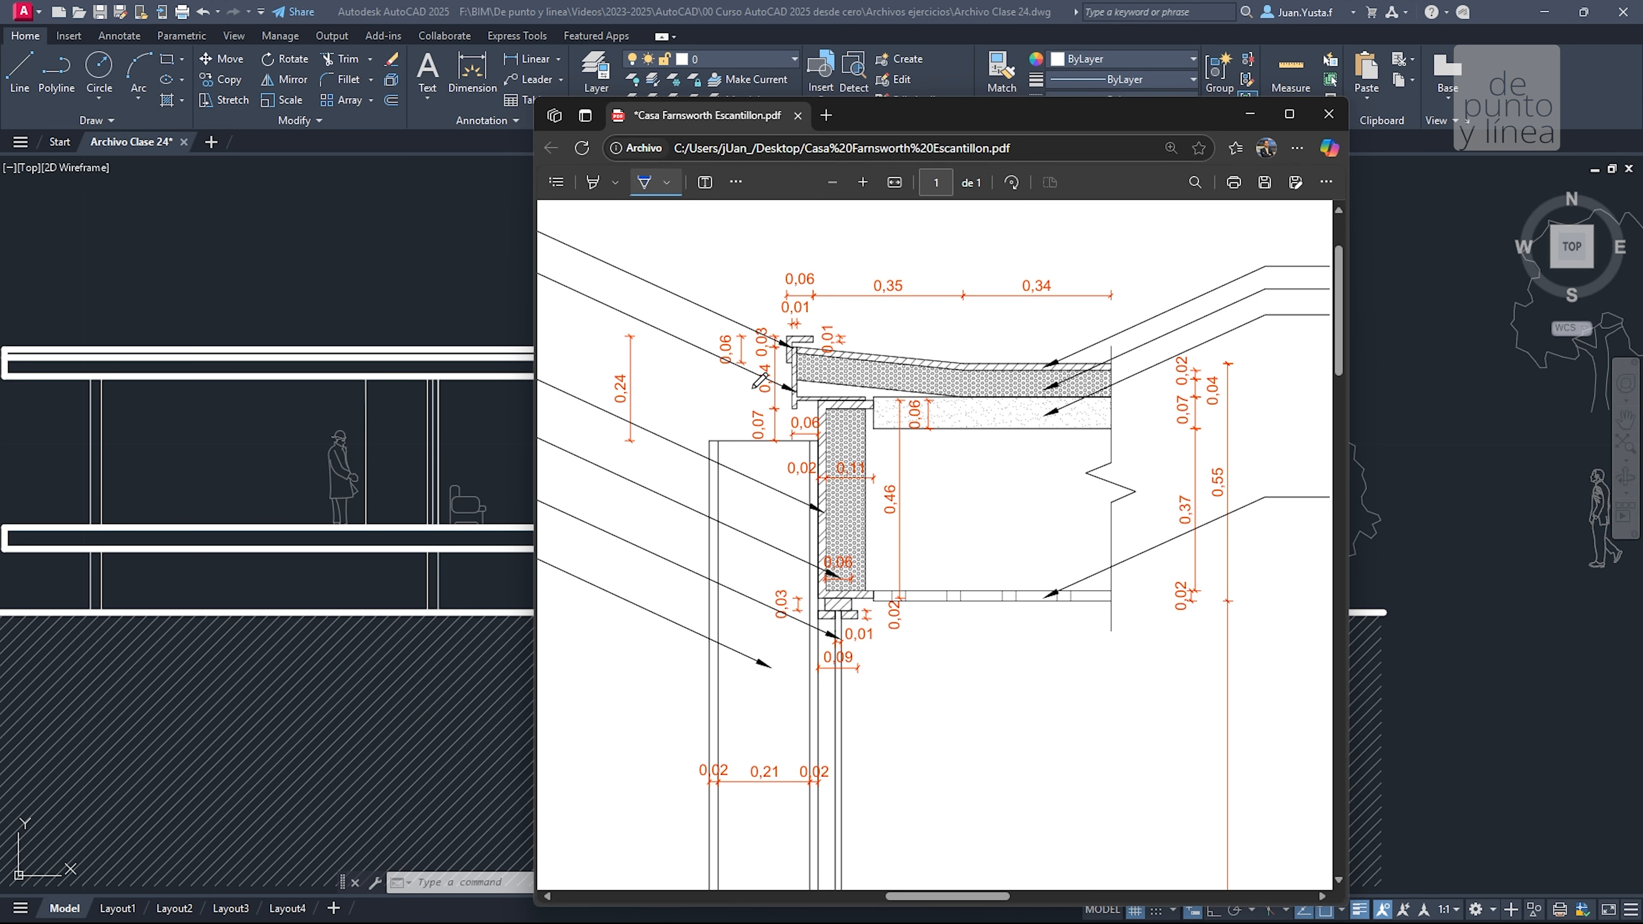
pyautogui.keyDown('ctrl'); pyautogui.scroll(-2, 760, 381); pyautogui.keyUp('ctrl')
pyautogui.moveTo(1052, 285)
pyautogui.mouseDown()
pyautogui.moveTo(1243, 290)
pyautogui.moveTo(1243, 380)
pyautogui.mouseUp()
pyautogui.moveTo(1247, 369); pyautogui.dragTo(1018, 366)
pyautogui.click(1042, 379)
pyautogui.moveTo(1058, 253); pyautogui.dragTo(1043, 382)
# Erase the freehand pen marks around the three roof layer labels
pyautogui.click(735, 182)
pyautogui.click(754, 217)
pyautogui.moveTo(1161, 253)
pyautogui.mouseDown()
pyautogui.moveTo(1100, 369)
pyautogui.moveTo(1261, 337)
pyautogui.mouseUp()
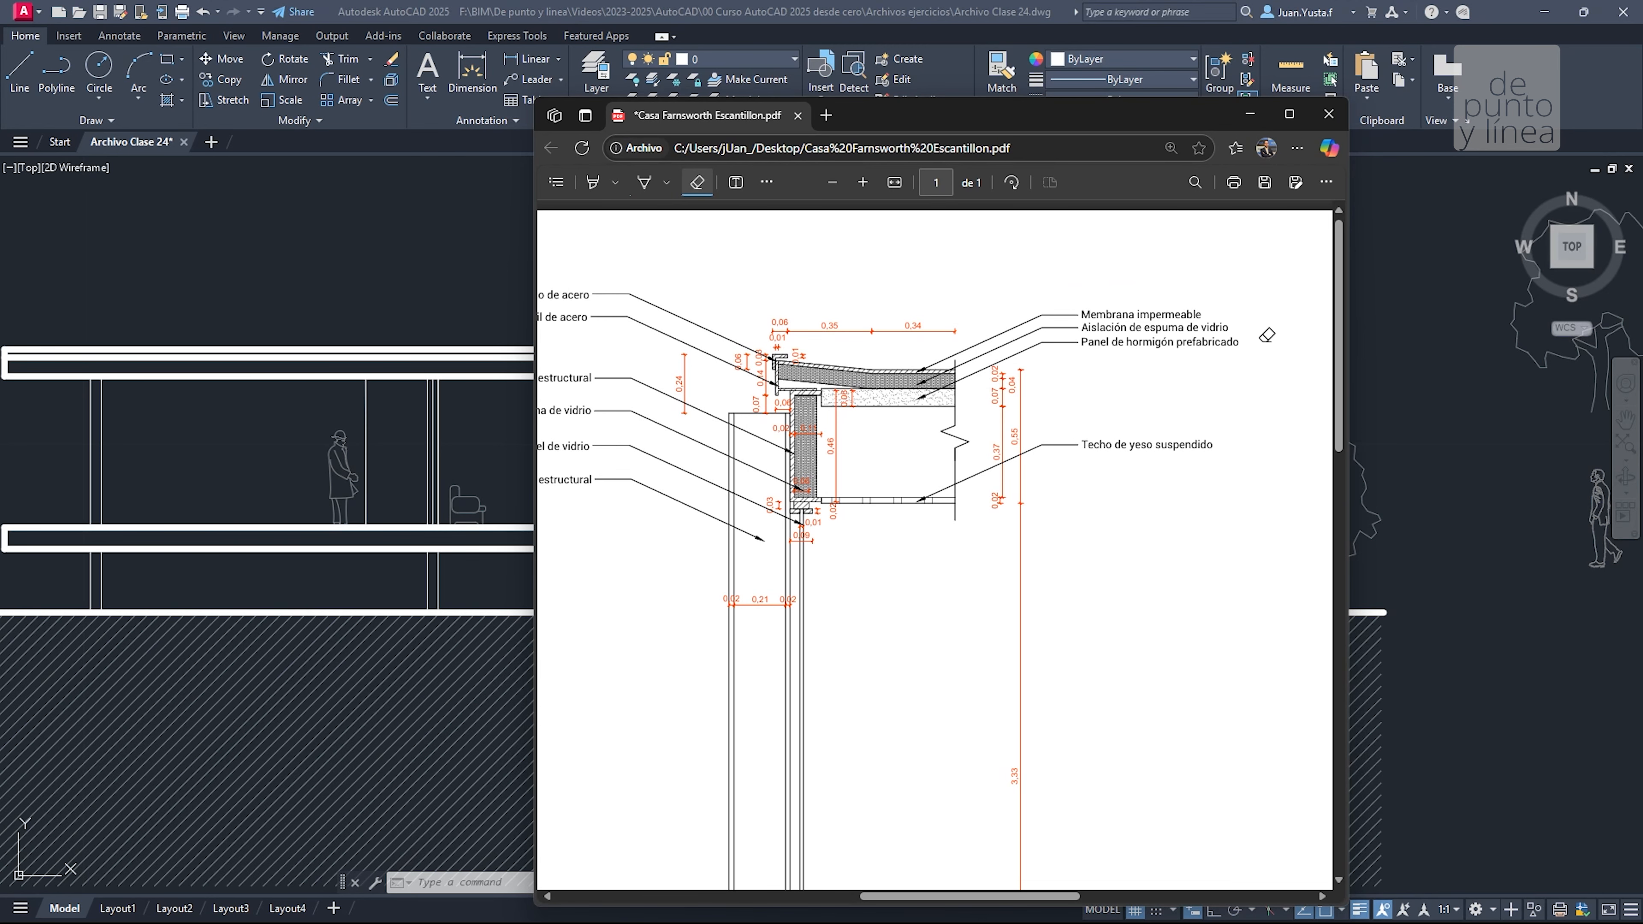
# Review the wall section from its foundation up to the roof, and minimise the PDF to return to the AutoCAD drawing
pyautogui.scroll(-10, 983, 376)
pyautogui.scroll(-2, 964, 376)
pyautogui.keyDown('ctrl'); pyautogui.scroll(-3, 947, 465); pyautogui.keyUp('ctrl')
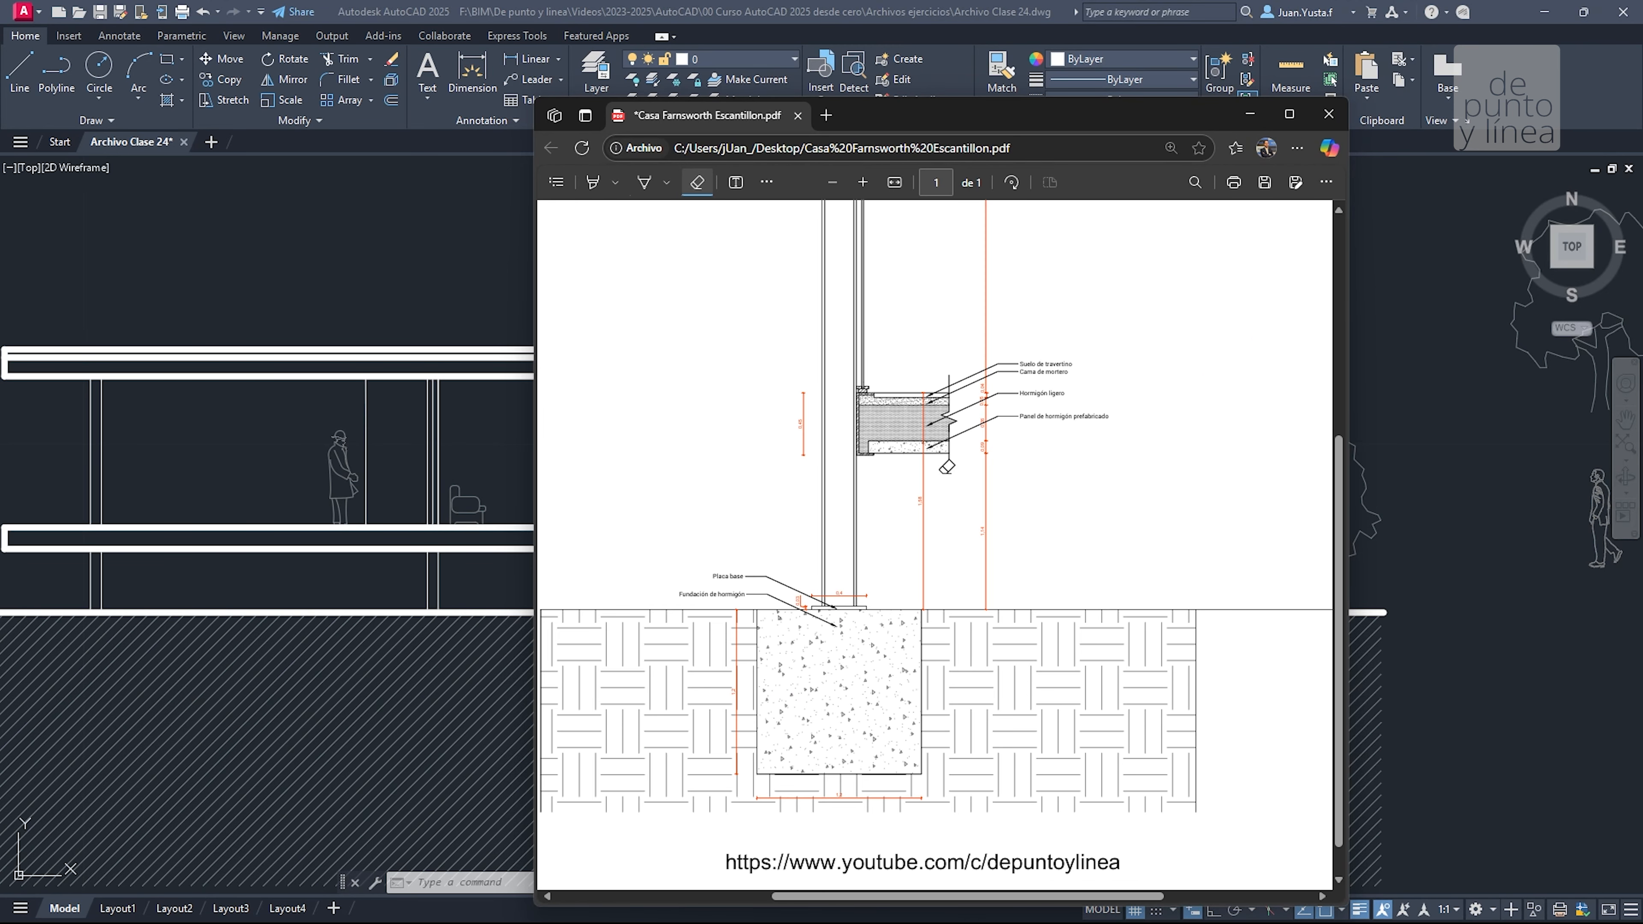
pyautogui.scroll(10, 840, 512)
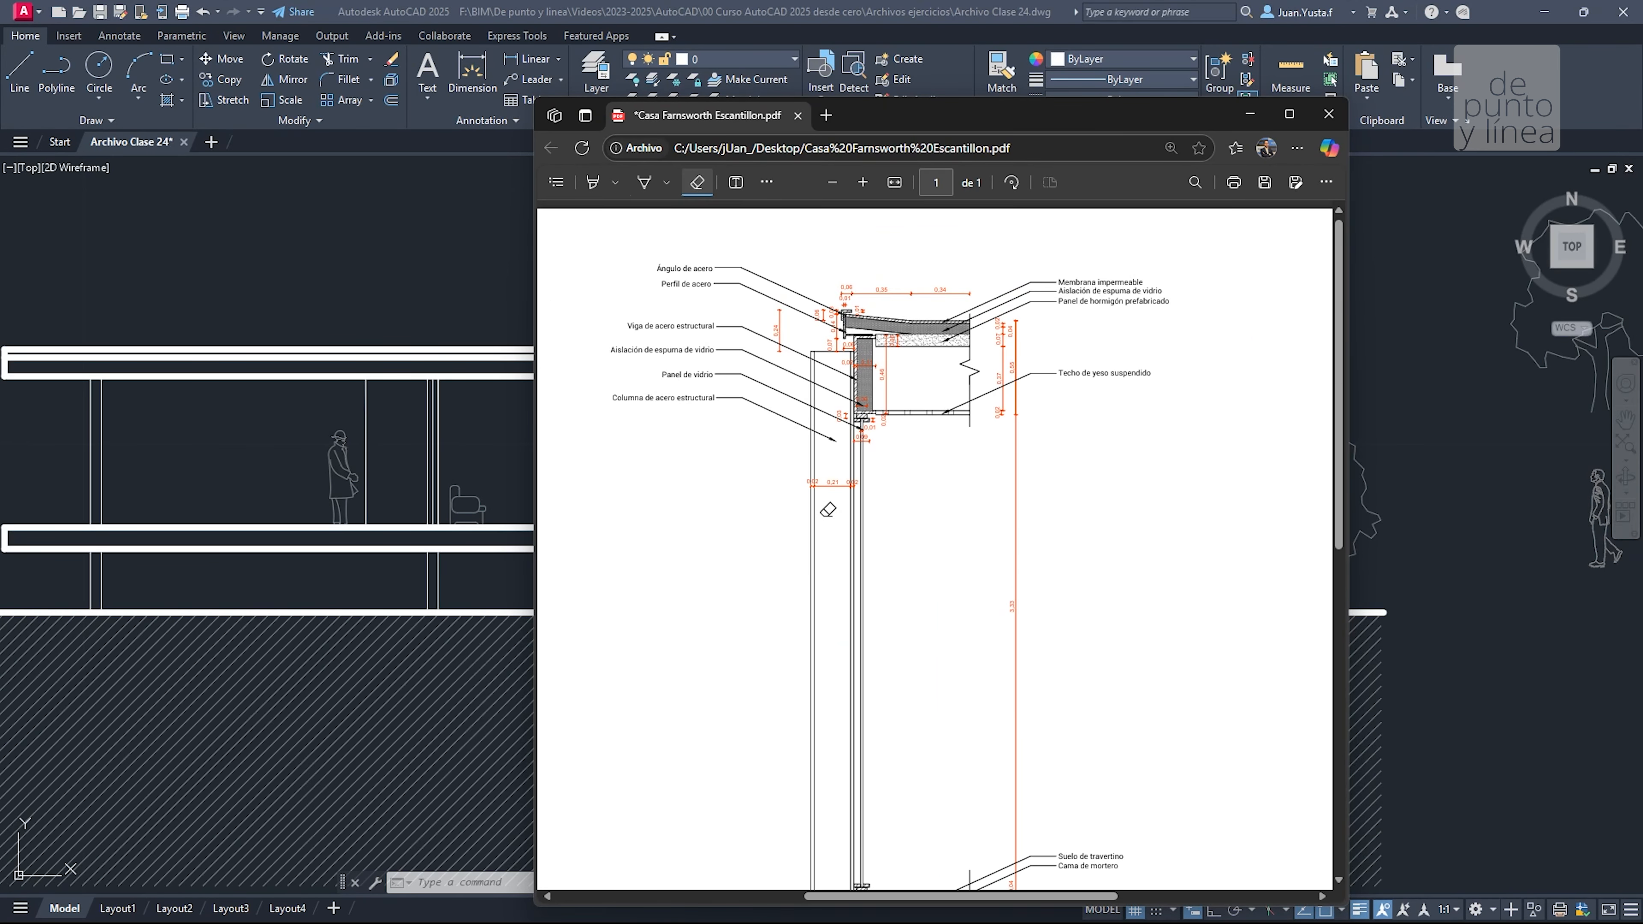
pyautogui.click(1248, 113)
pyautogui.click(394, 320)
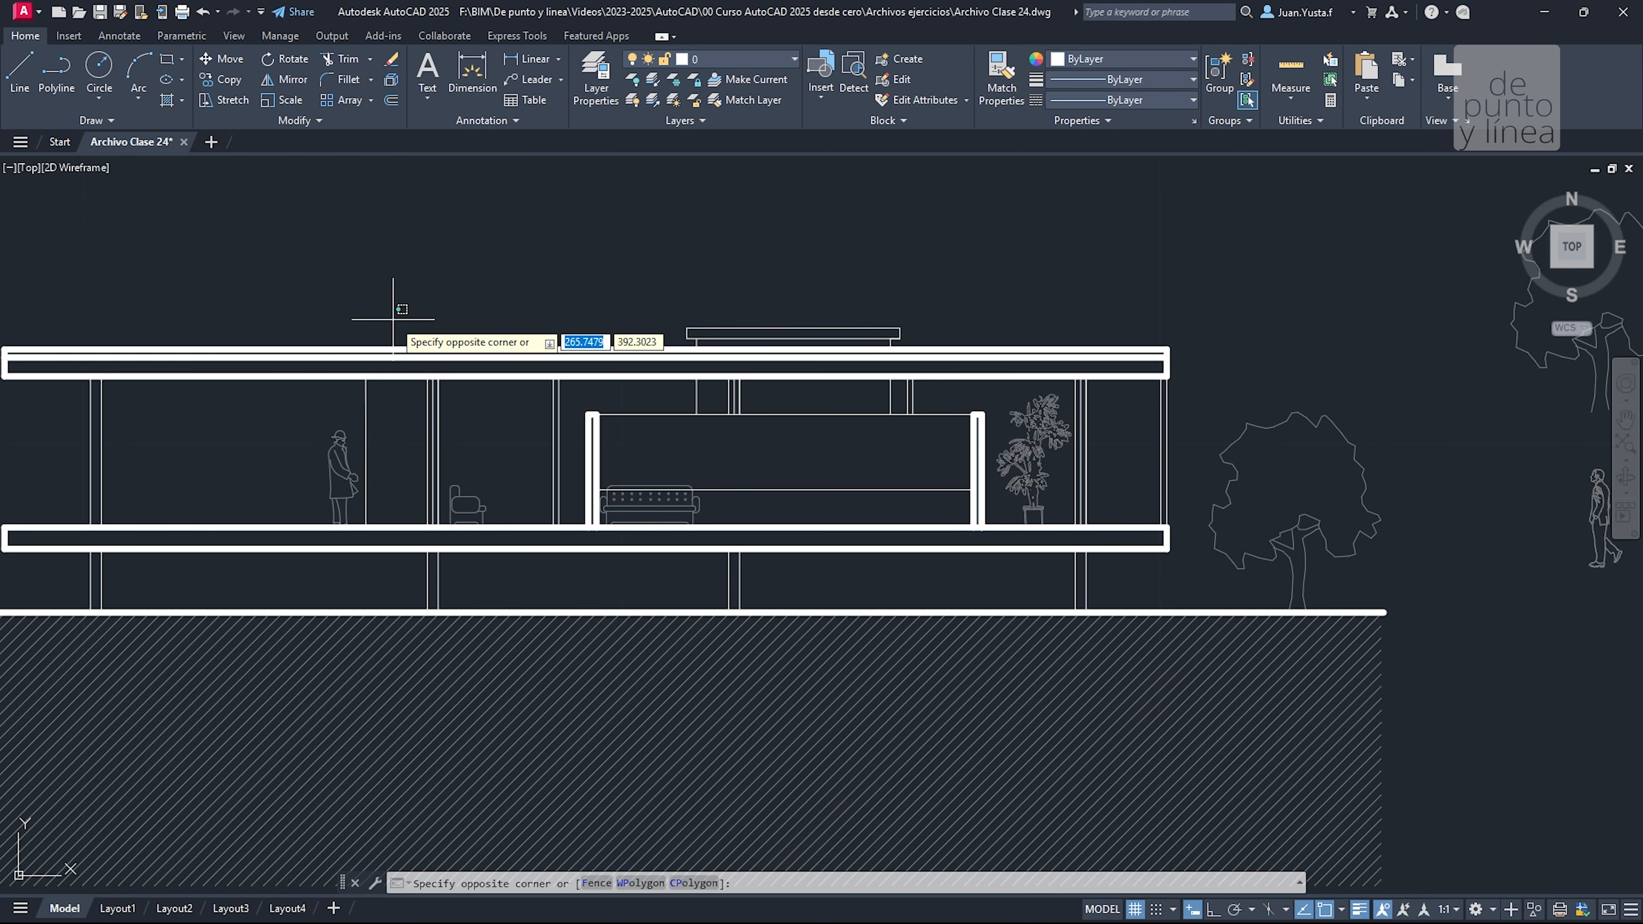
# Switch to the Farnsworth House PDF and examine the wall section's foundation, roof and floor slab details
pyautogui.click(309, 281)
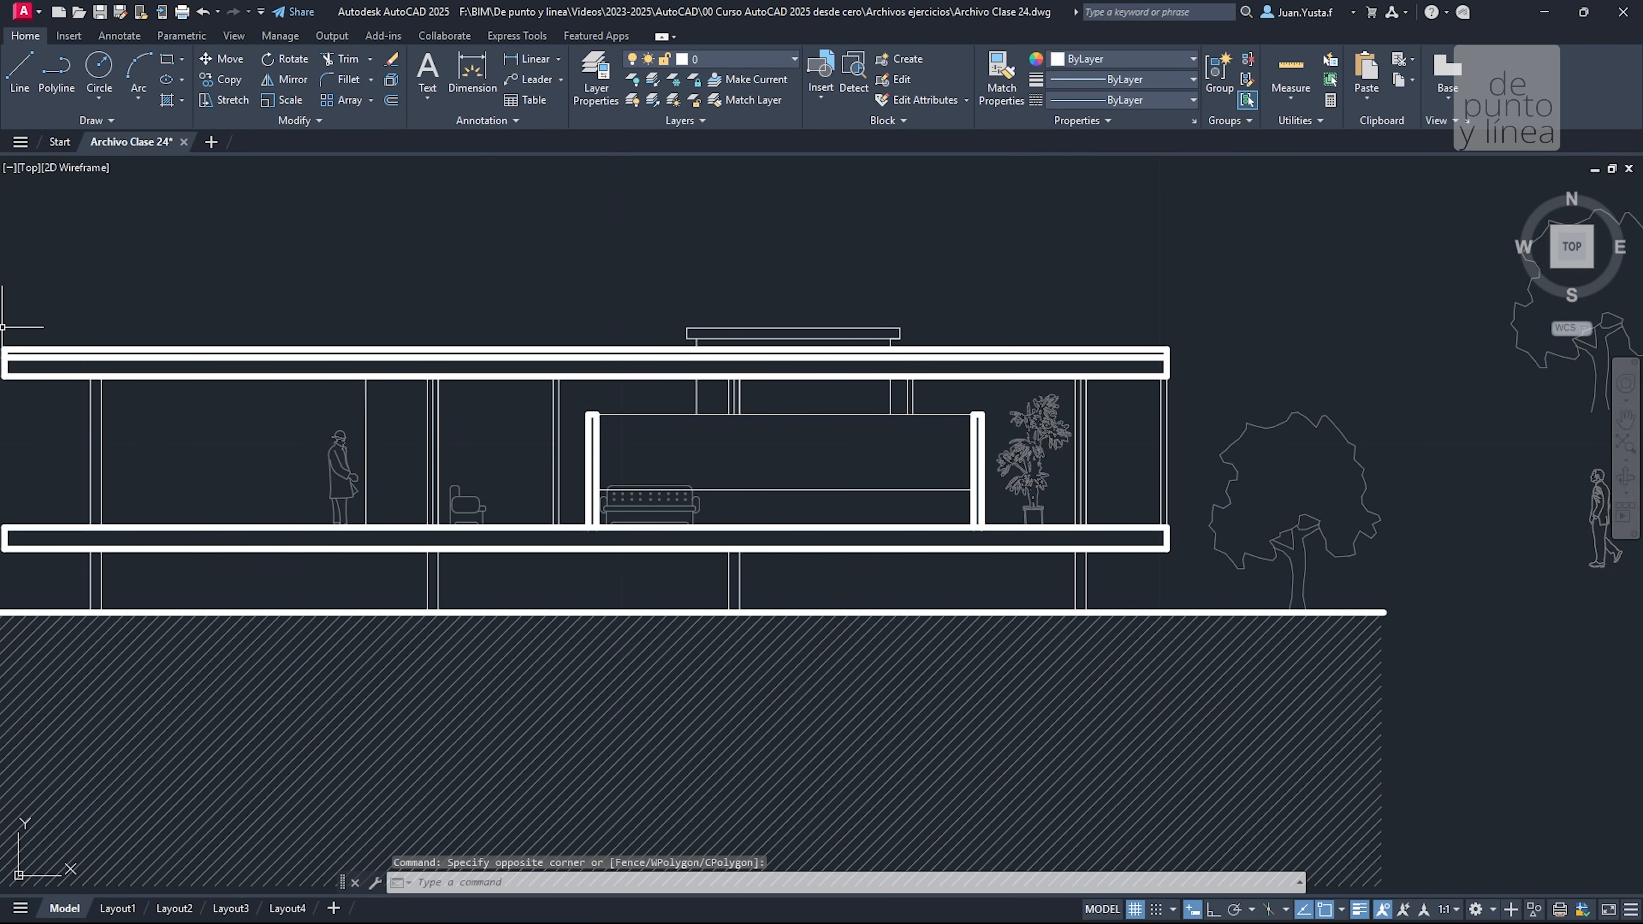
pyautogui.hotkey('alt', 'Tab')
pyautogui.keyDown('ctrl'); pyautogui.scroll(-1, 912, 418); pyautogui.keyUp('ctrl')
pyautogui.scroll(-1, 930, 403)
pyautogui.scroll(-10, 933, 402)
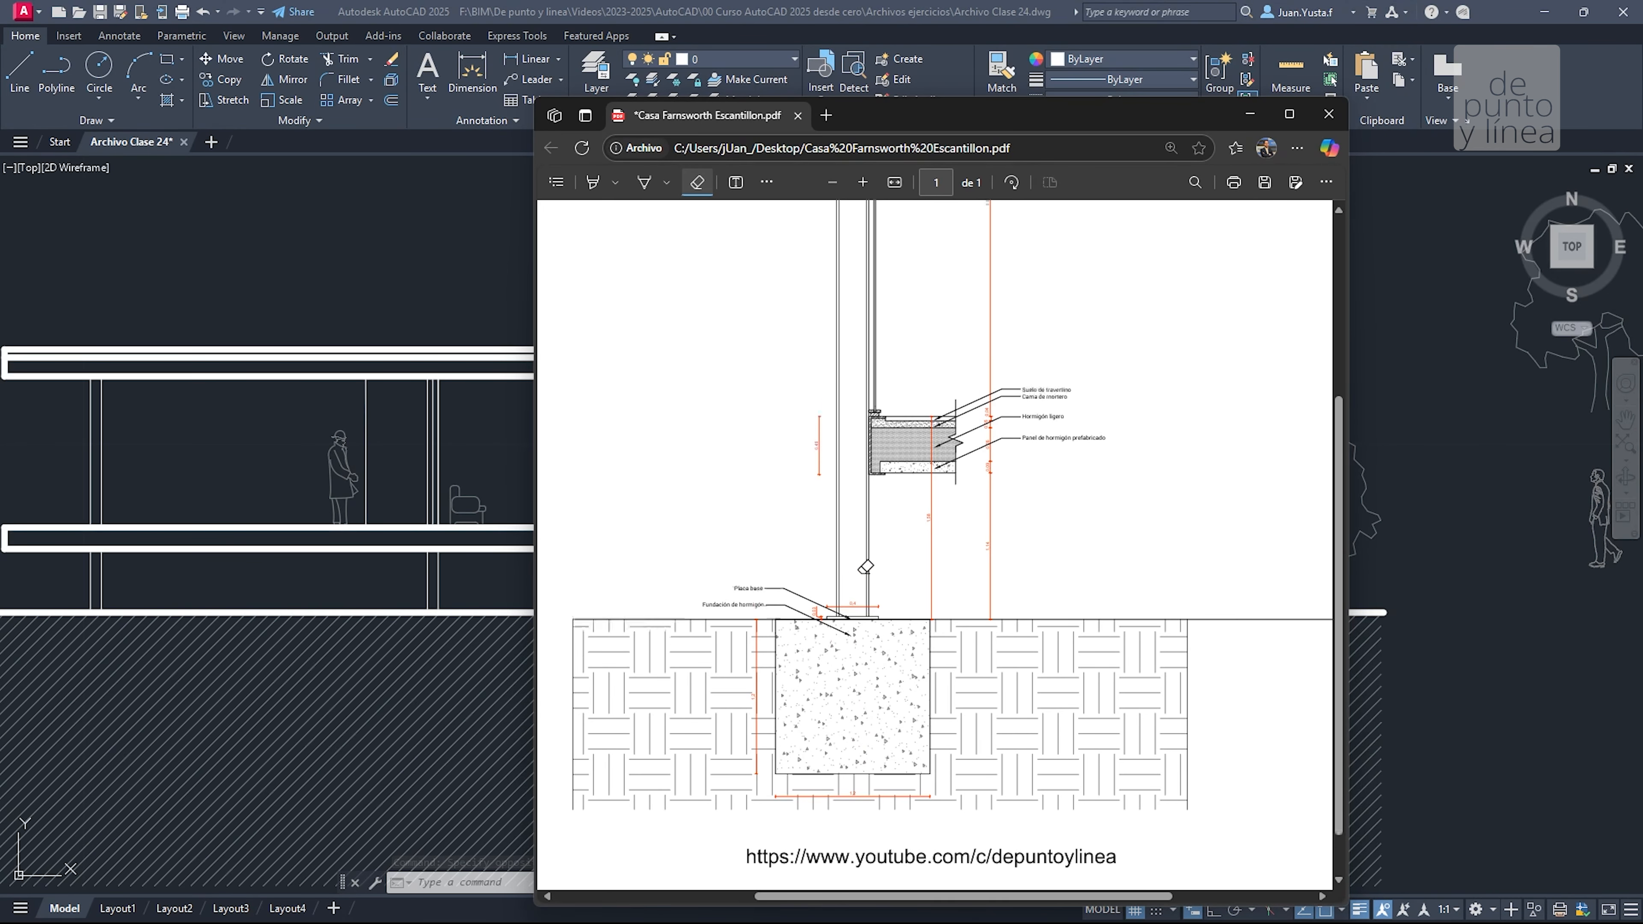
pyautogui.scroll(10, 866, 567)
pyautogui.keyDown('ctrl'); pyautogui.scroll(3, 935, 297); pyautogui.keyUp('ctrl')
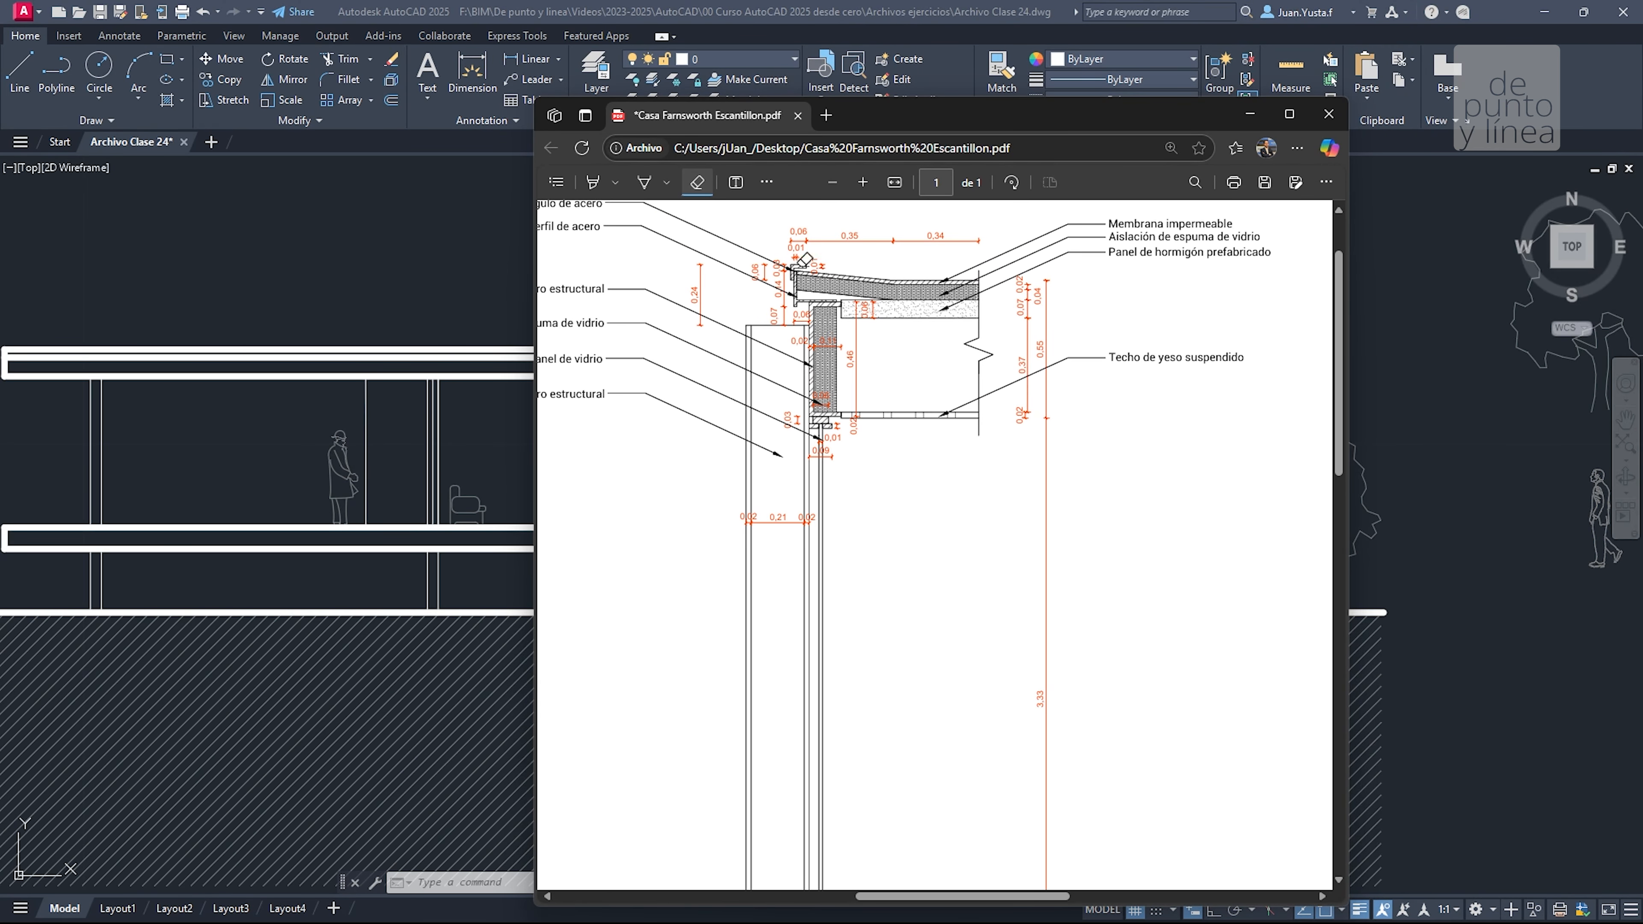
pyautogui.scroll(-8, 981, 329)
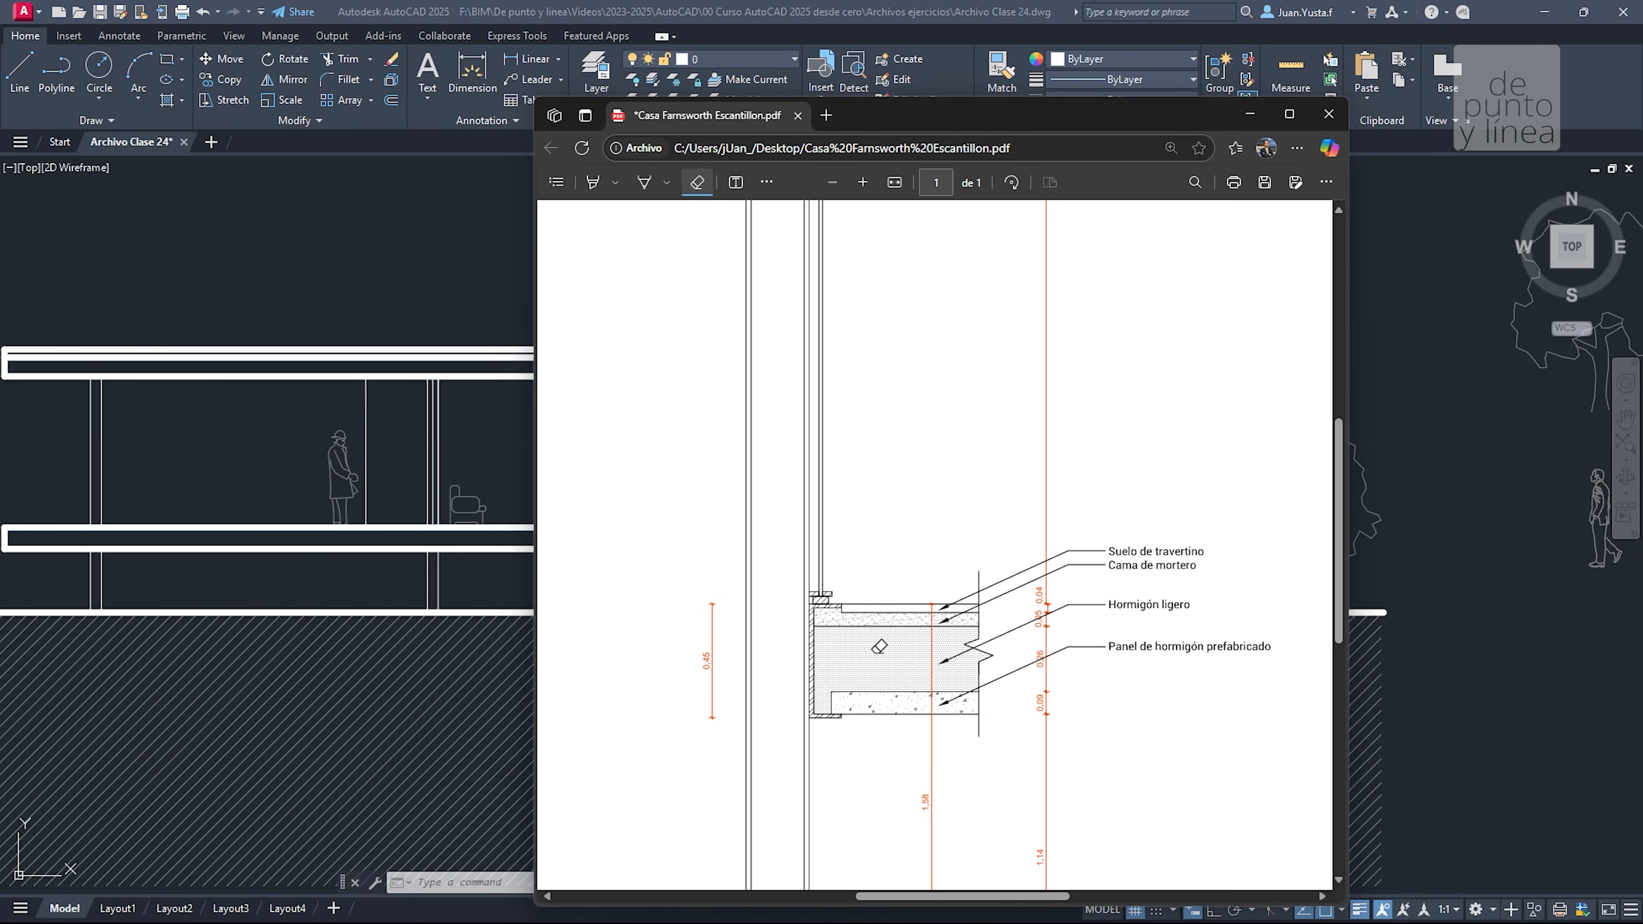
pyautogui.scroll(-4, 886, 640)
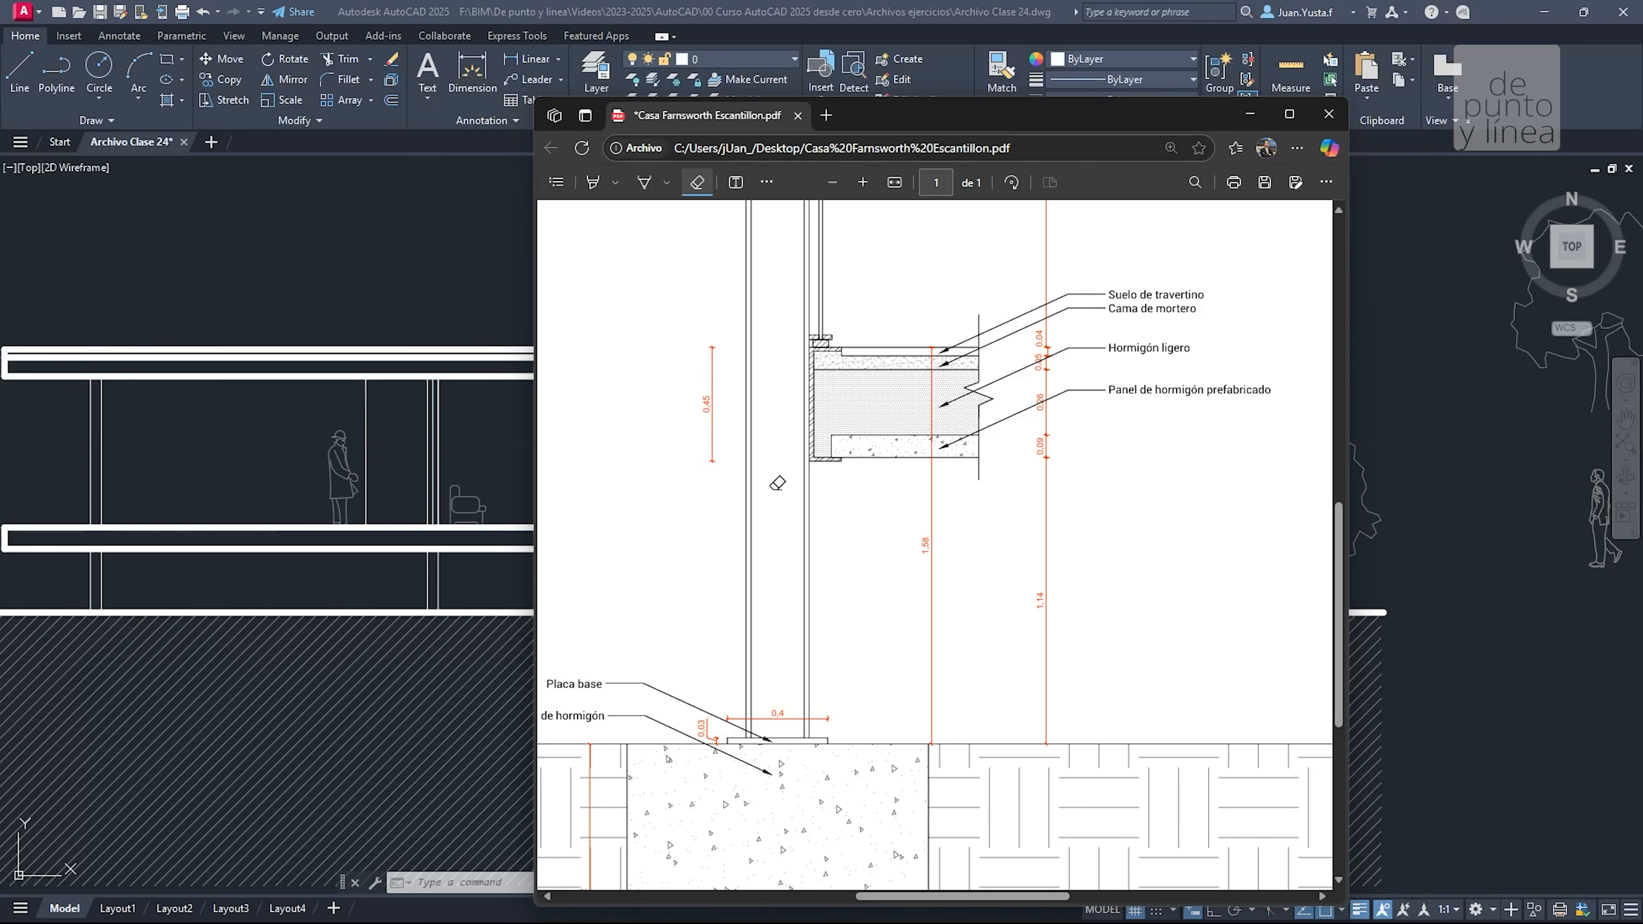
# Mark the width of the structural steel column below the roof with a pen stroke, and erase the mark
pyautogui.click(644, 183)
pyautogui.scroll(12, 776, 528)
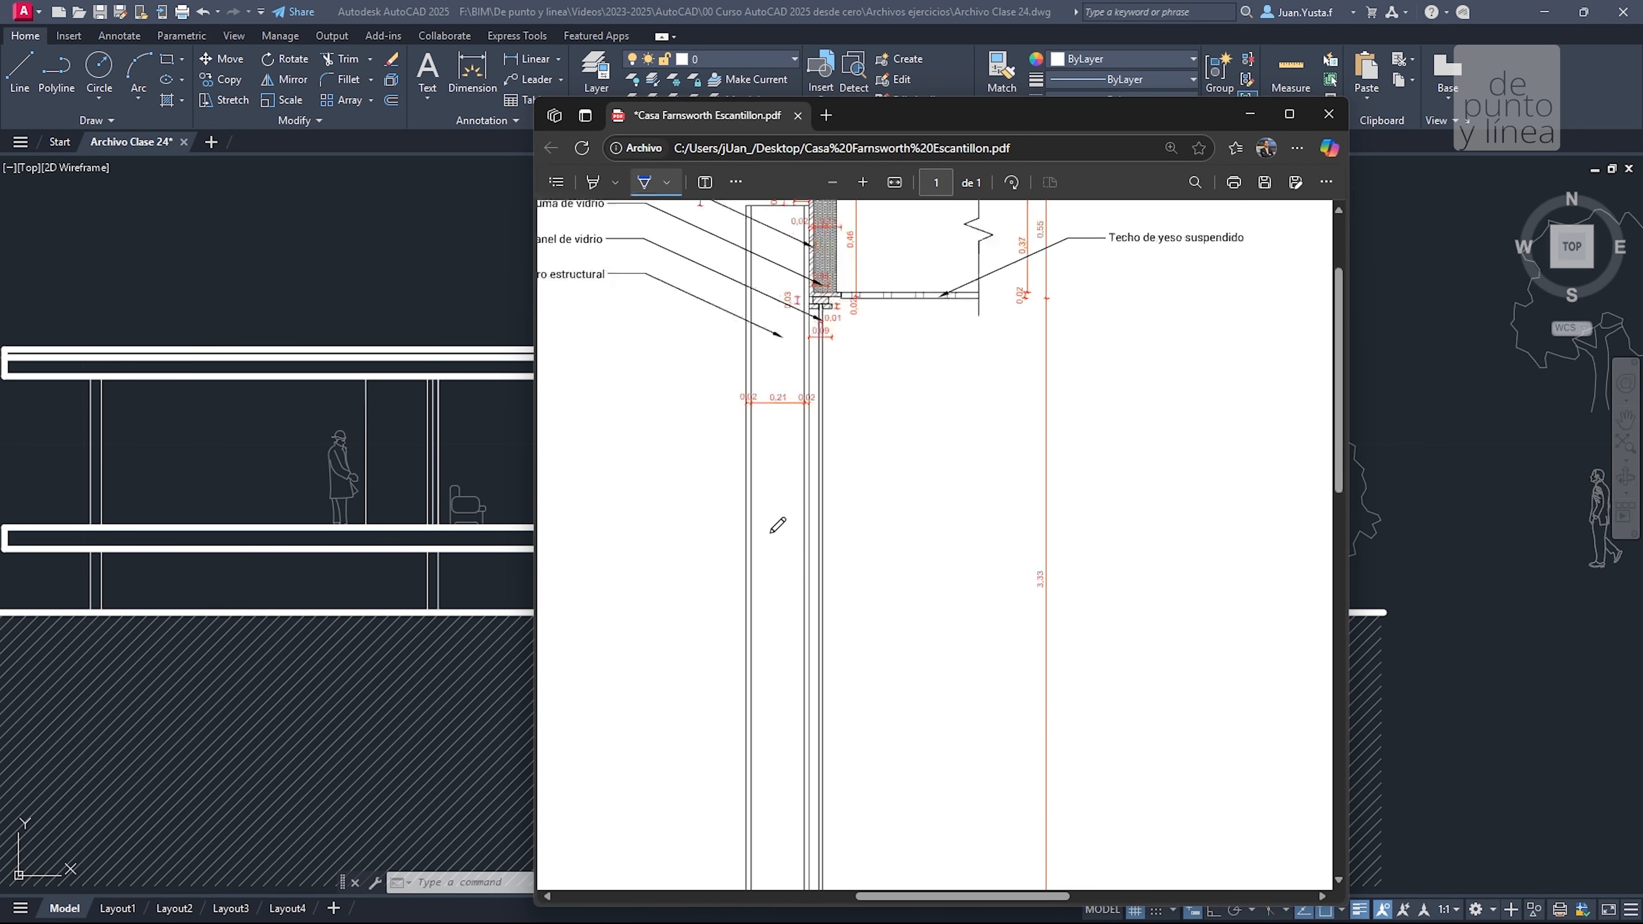
pyautogui.moveTo(750, 370); pyautogui.dragTo(812, 370)
pyautogui.click(735, 182)
pyautogui.click(750, 227)
# Fit the wall section in view and reposition the PDF window so the AutoCAD drawing shows beside it
pyautogui.keyDown('ctrl'); pyautogui.scroll(-3, 815, 372); pyautogui.keyUp('ctrl')
pyautogui.keyDown('ctrl'); pyautogui.scroll(1, 834, 382); pyautogui.keyUp('ctrl')
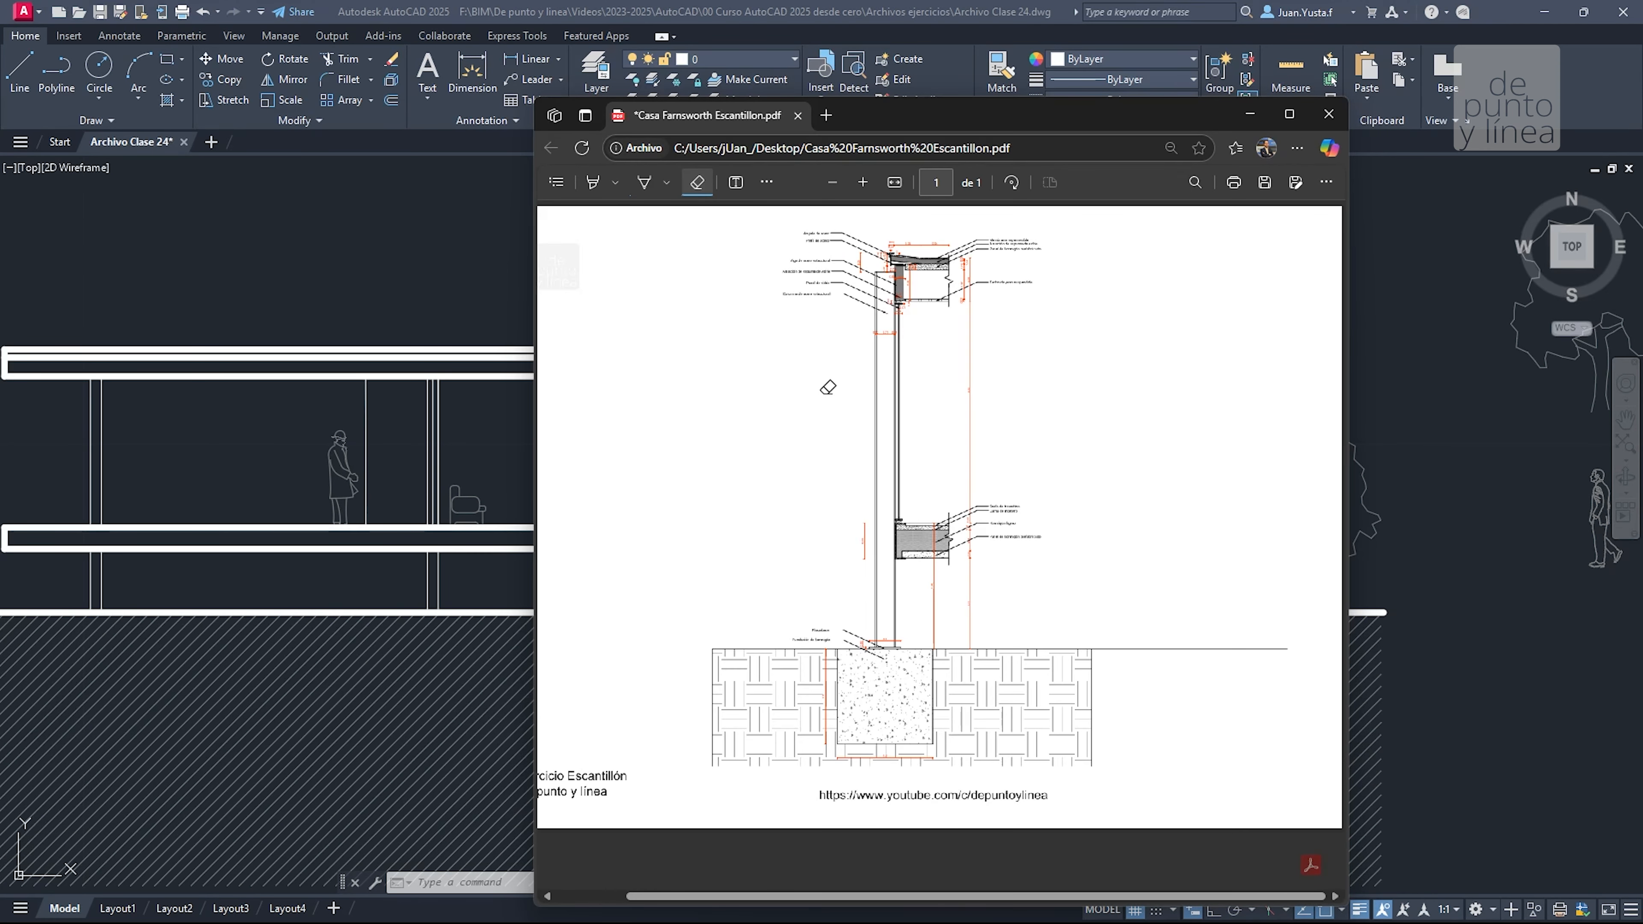
pyautogui.scroll(2, 841, 386)
pyautogui.moveTo(999, 118); pyautogui.dragTo(539, 139)
pyautogui.scroll(-3, 1066, 531)
pyautogui.scroll(-2, 1067, 530)
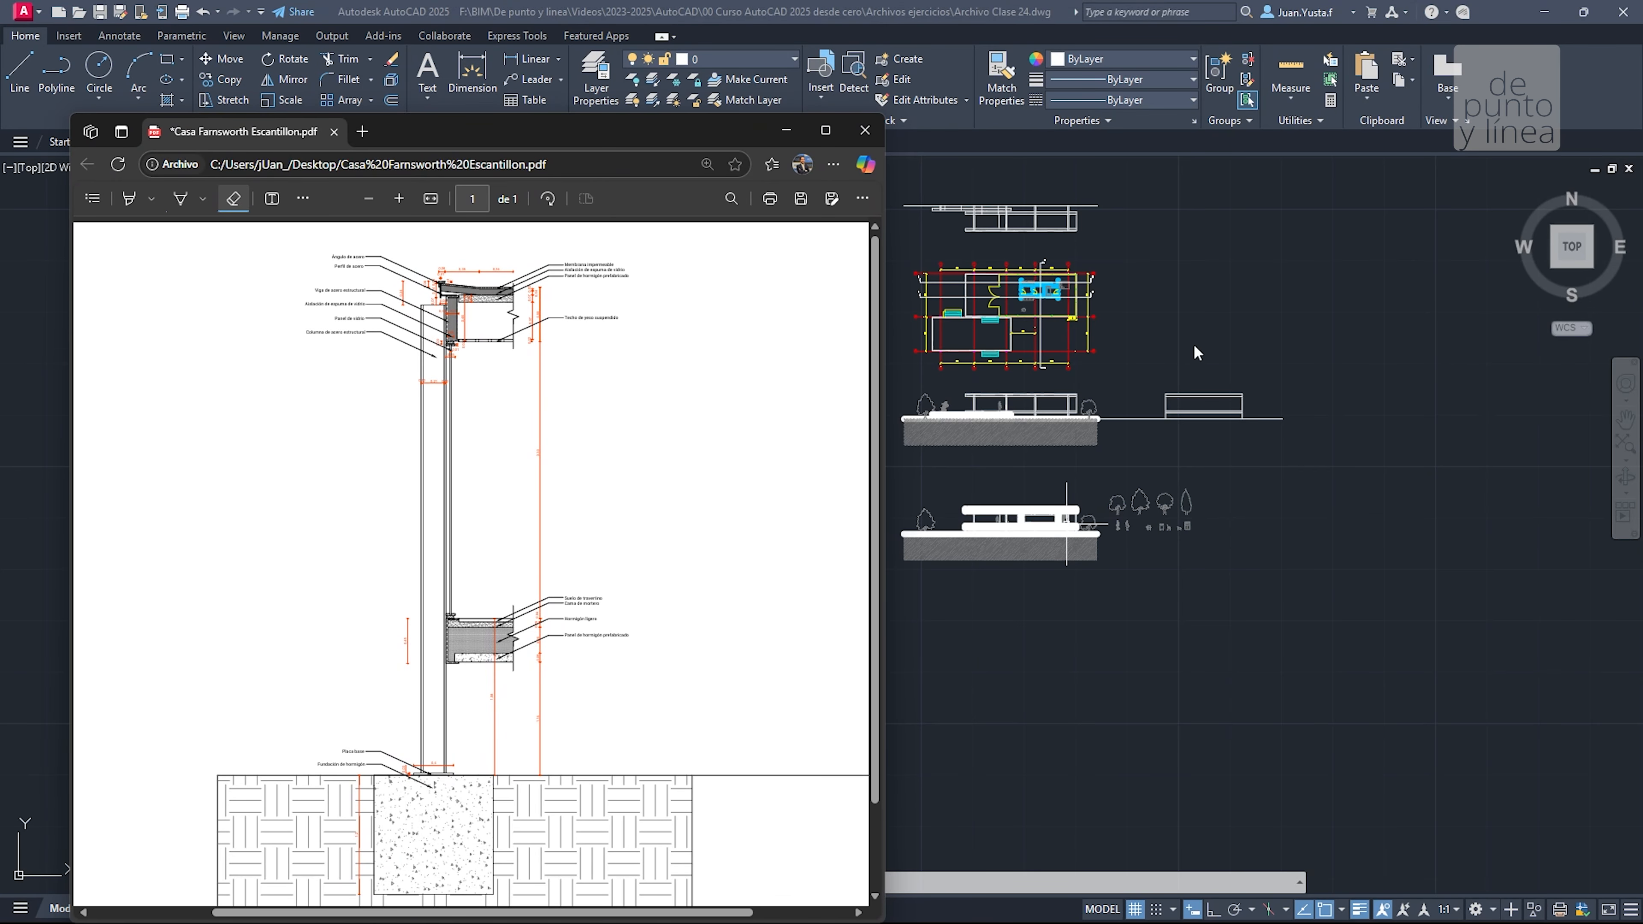
# Examine the steel column and glass wall on axis B of the floor plan alongside the PDF wall section
pyautogui.scroll(5, 1193, 345)
pyautogui.scroll(-3, 1203, 413)
pyautogui.scroll(6, 1193, 485)
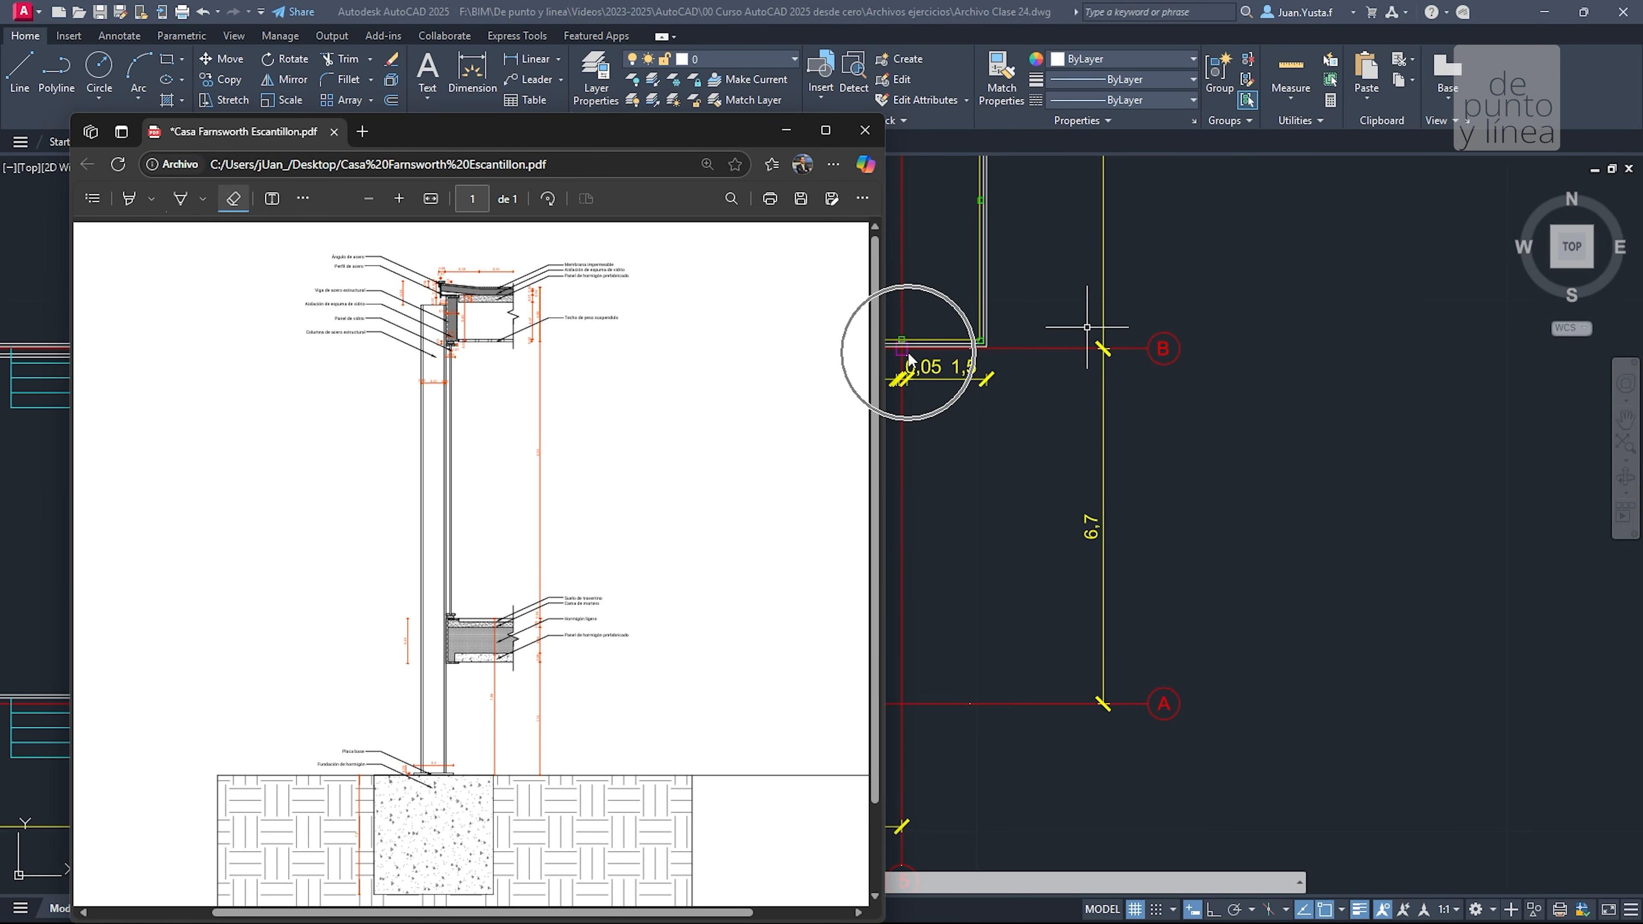
pyautogui.scroll(-8, 1367, 248)
pyautogui.press('ctrl')
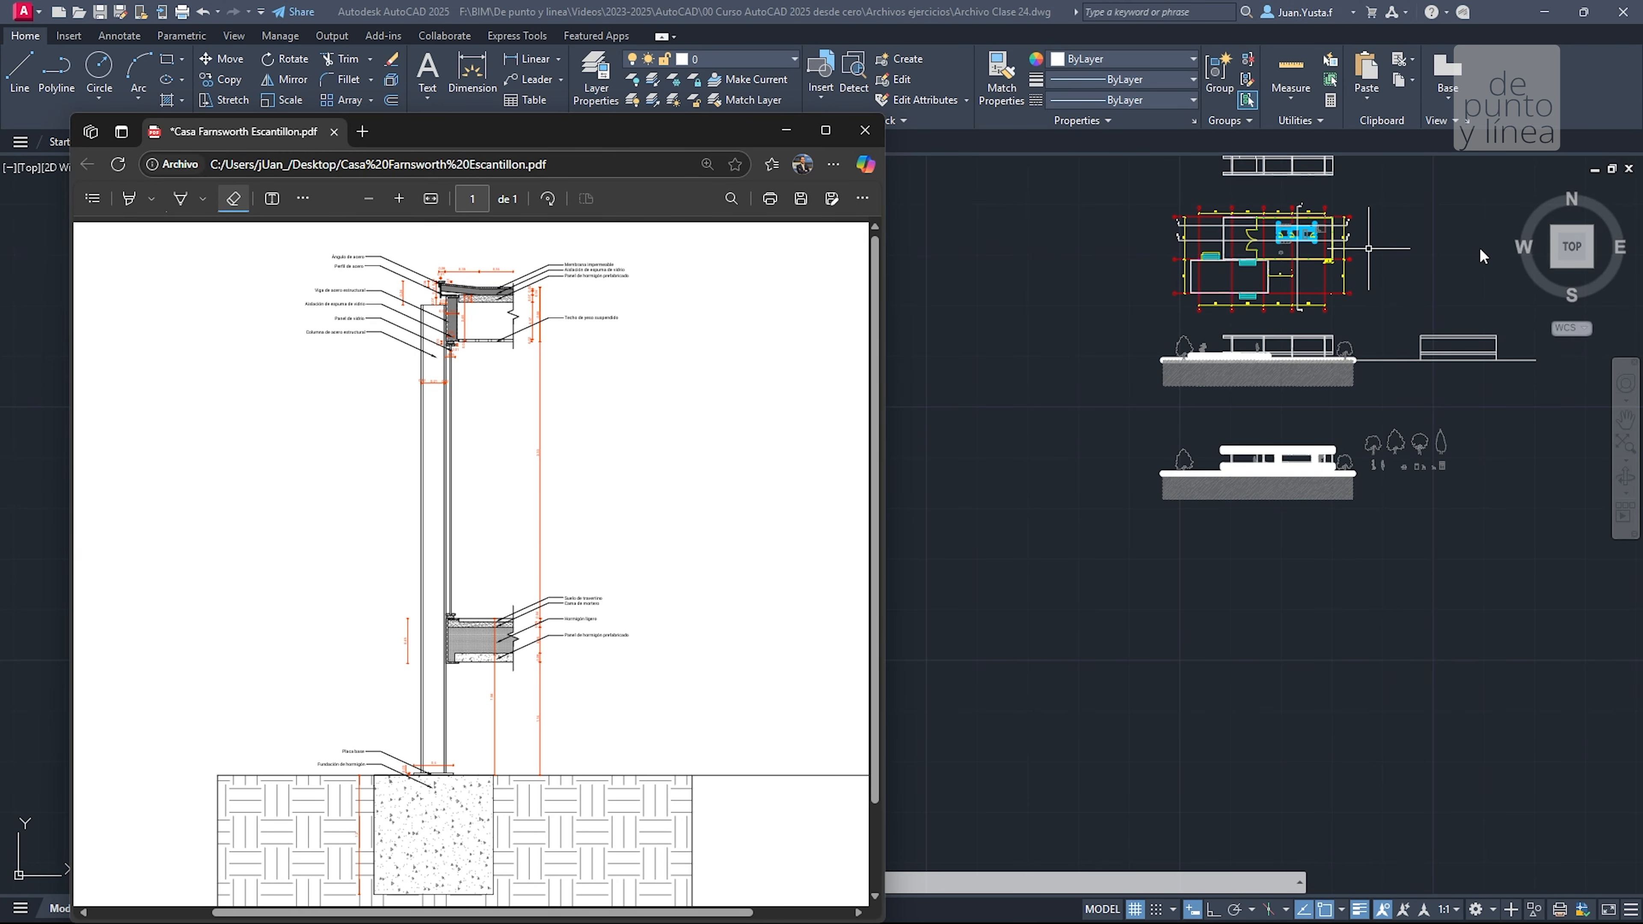
pyautogui.scroll(9, 1324, 240)
pyautogui.moveTo(1324, 241); pyautogui.dragTo(1311, 463, button='middle')
pyautogui.scroll(2, 1318, 508)
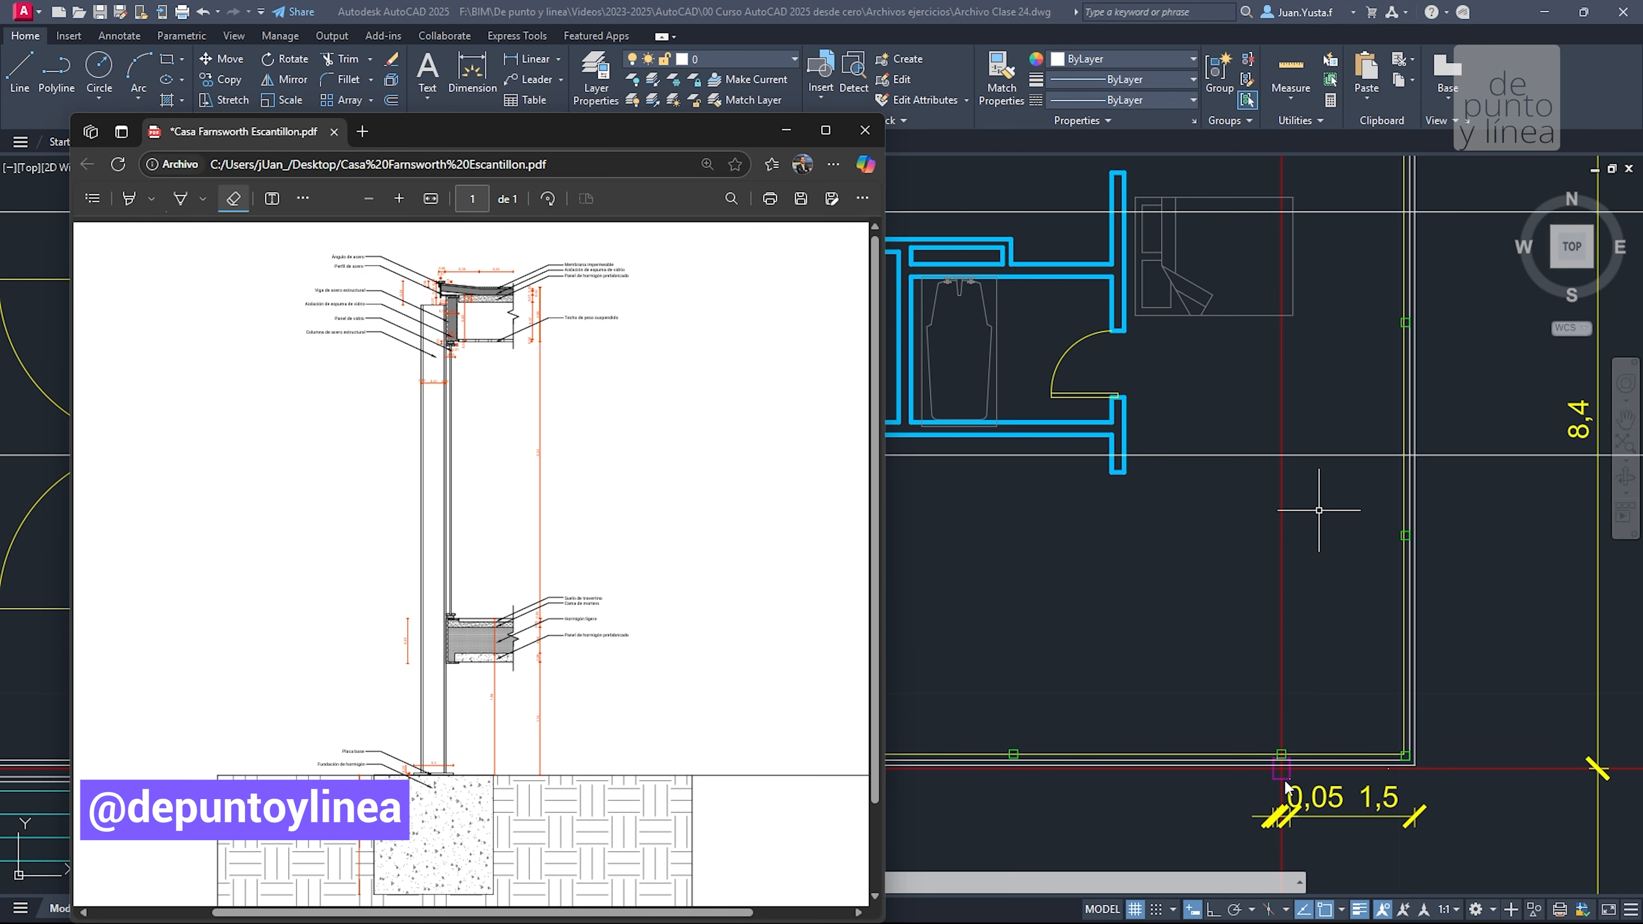
pyautogui.scroll(-3, 1285, 786)
pyautogui.scroll(-8, 1075, 388)
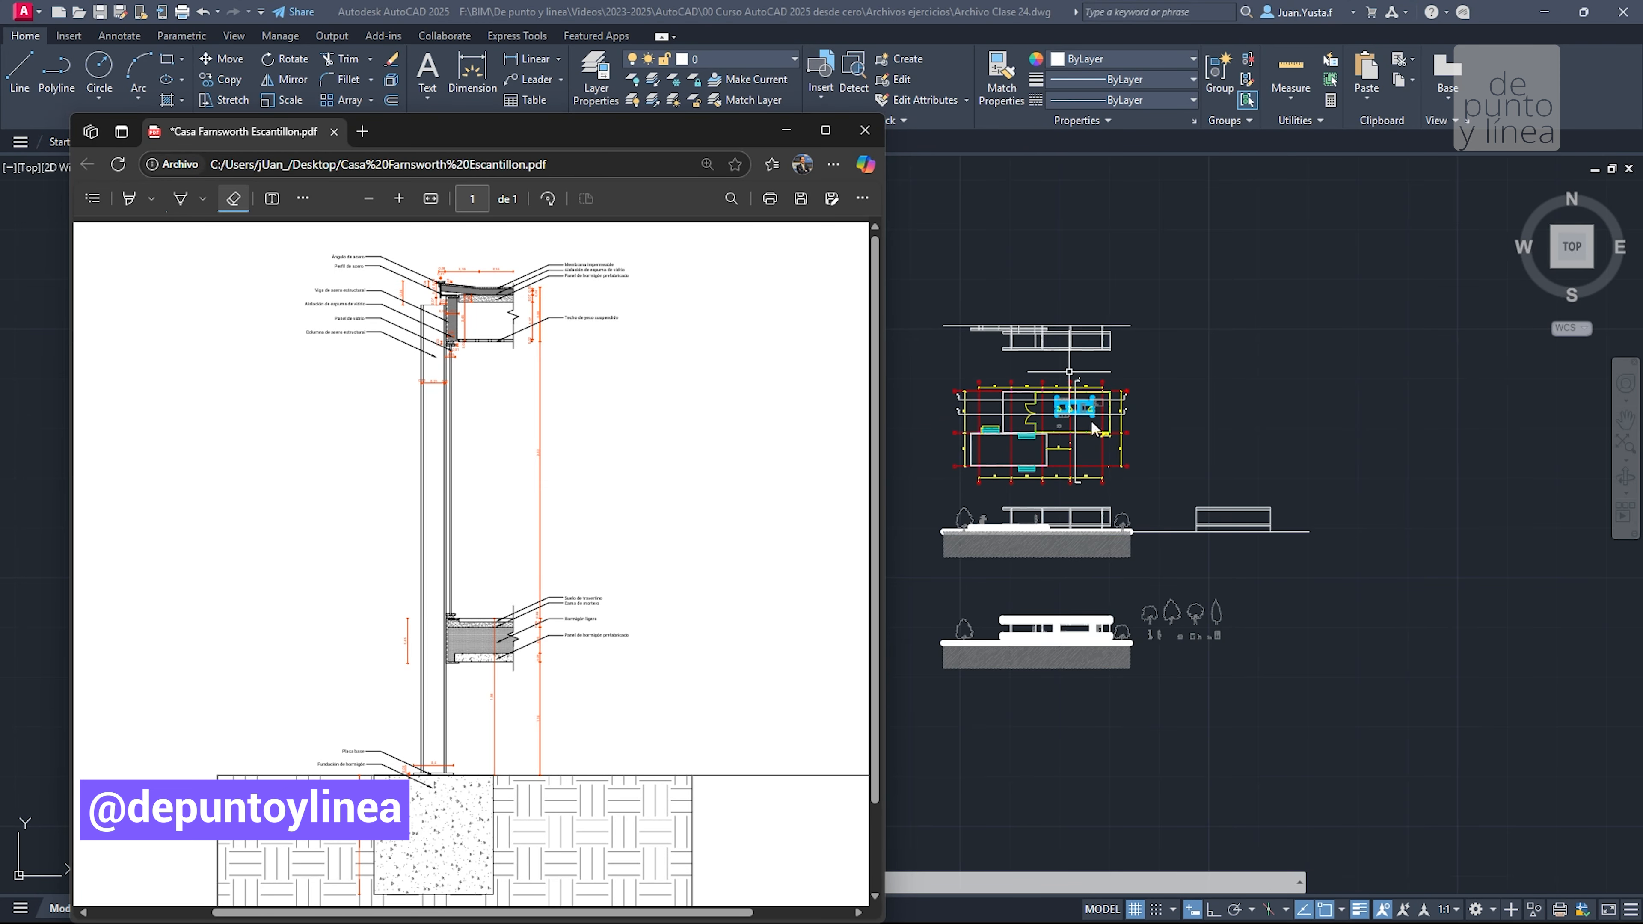
pyautogui.scroll(4, 1257, 497)
pyautogui.scroll(-4, 1106, 580)
# Return to the AutoCAD drawing and review the front elevation, the floor plan's column axes and the side elevation
pyautogui.click(1107, 581)
pyautogui.scroll(6, 957, 598)
pyautogui.moveTo(1078, 579); pyautogui.dragTo(793, 553, button='middle')
pyautogui.scroll(2, 958, 590)
pyautogui.moveTo(470, 479); pyautogui.dragTo(587, 495, button='middle')
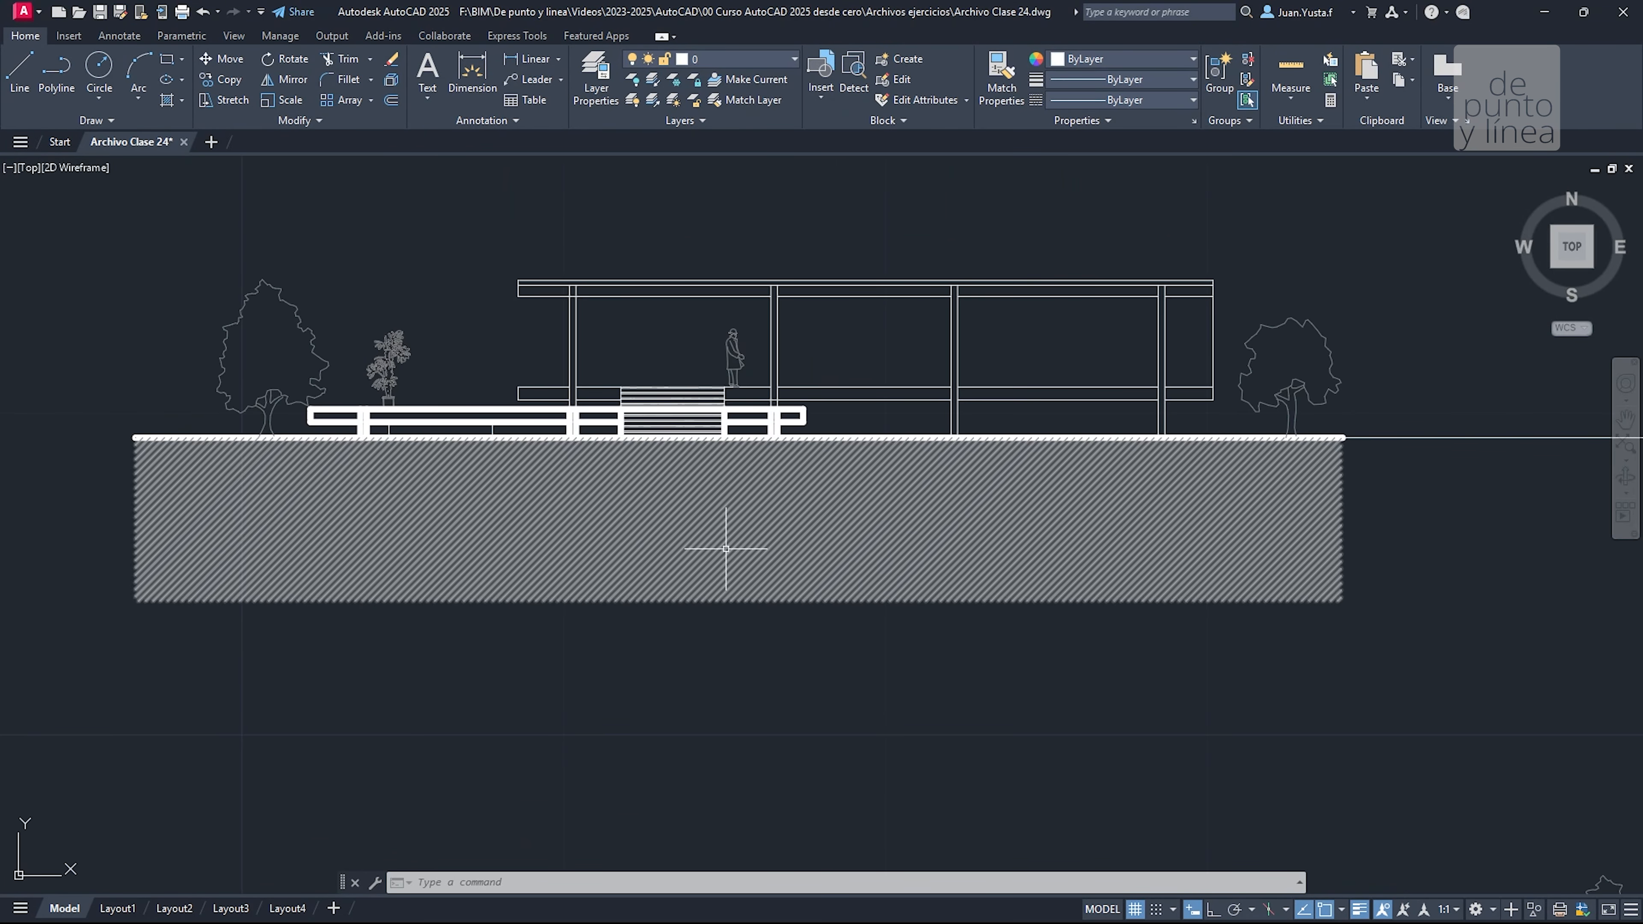
pyautogui.scroll(-4, 621, 324)
pyautogui.scroll(4, 658, 259)
pyautogui.moveTo(659, 259); pyautogui.dragTo(486, 518, button='middle')
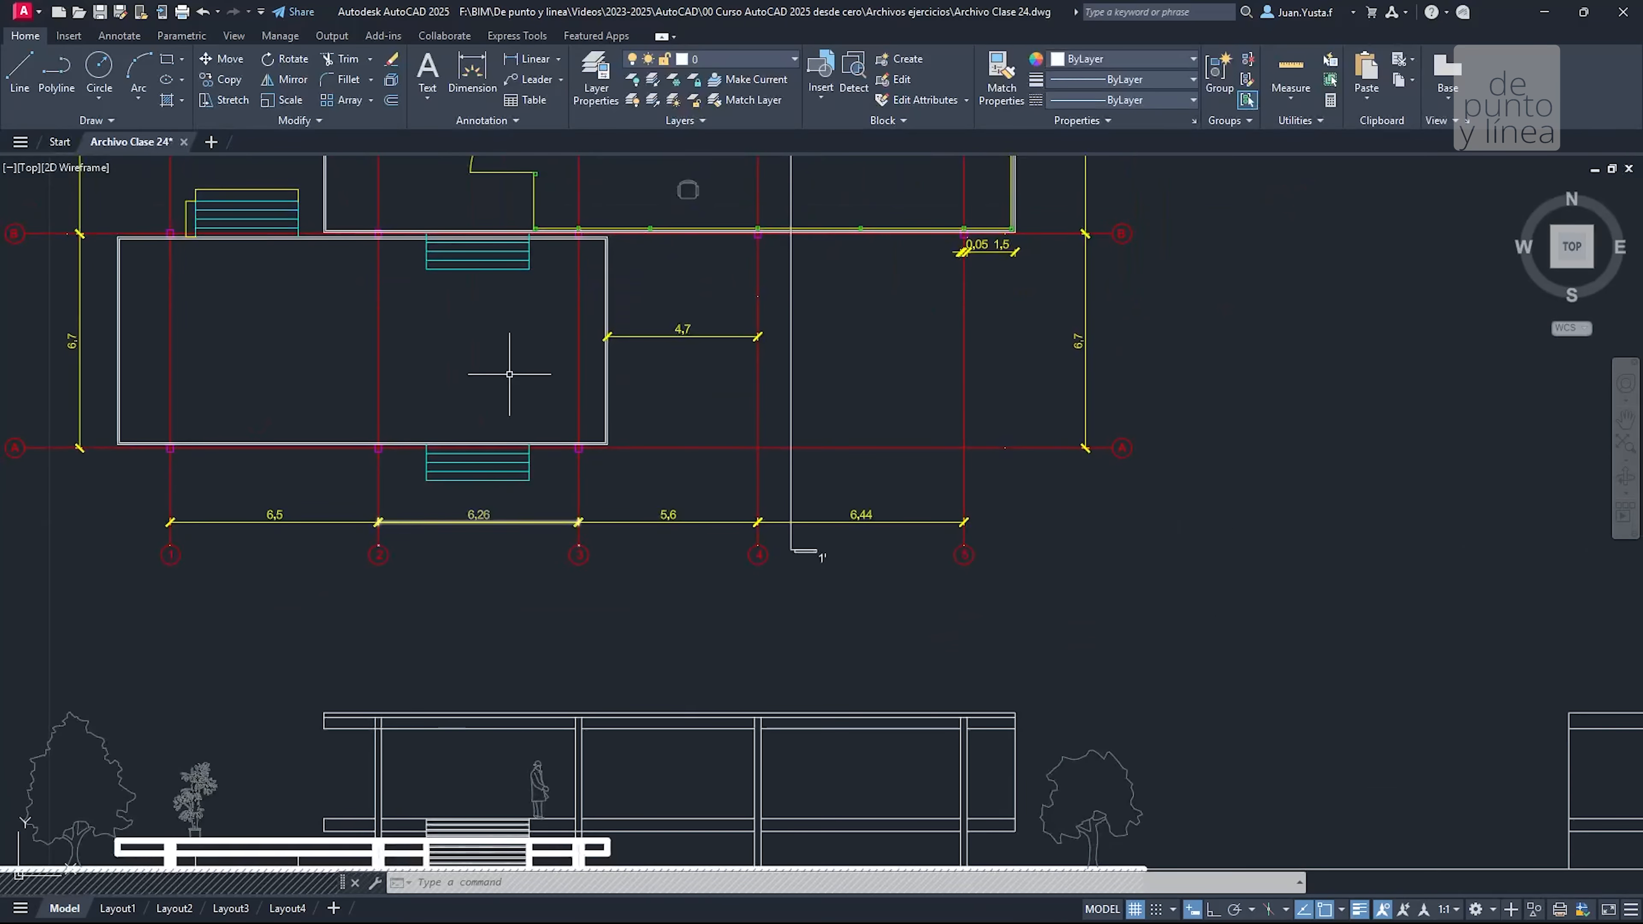
pyautogui.scroll(-2, 521, 365)
pyautogui.moveTo(524, 364); pyautogui.dragTo(482, 480, button='middle')
pyautogui.moveTo(912, 496); pyautogui.dragTo(511, 285, button='middle')
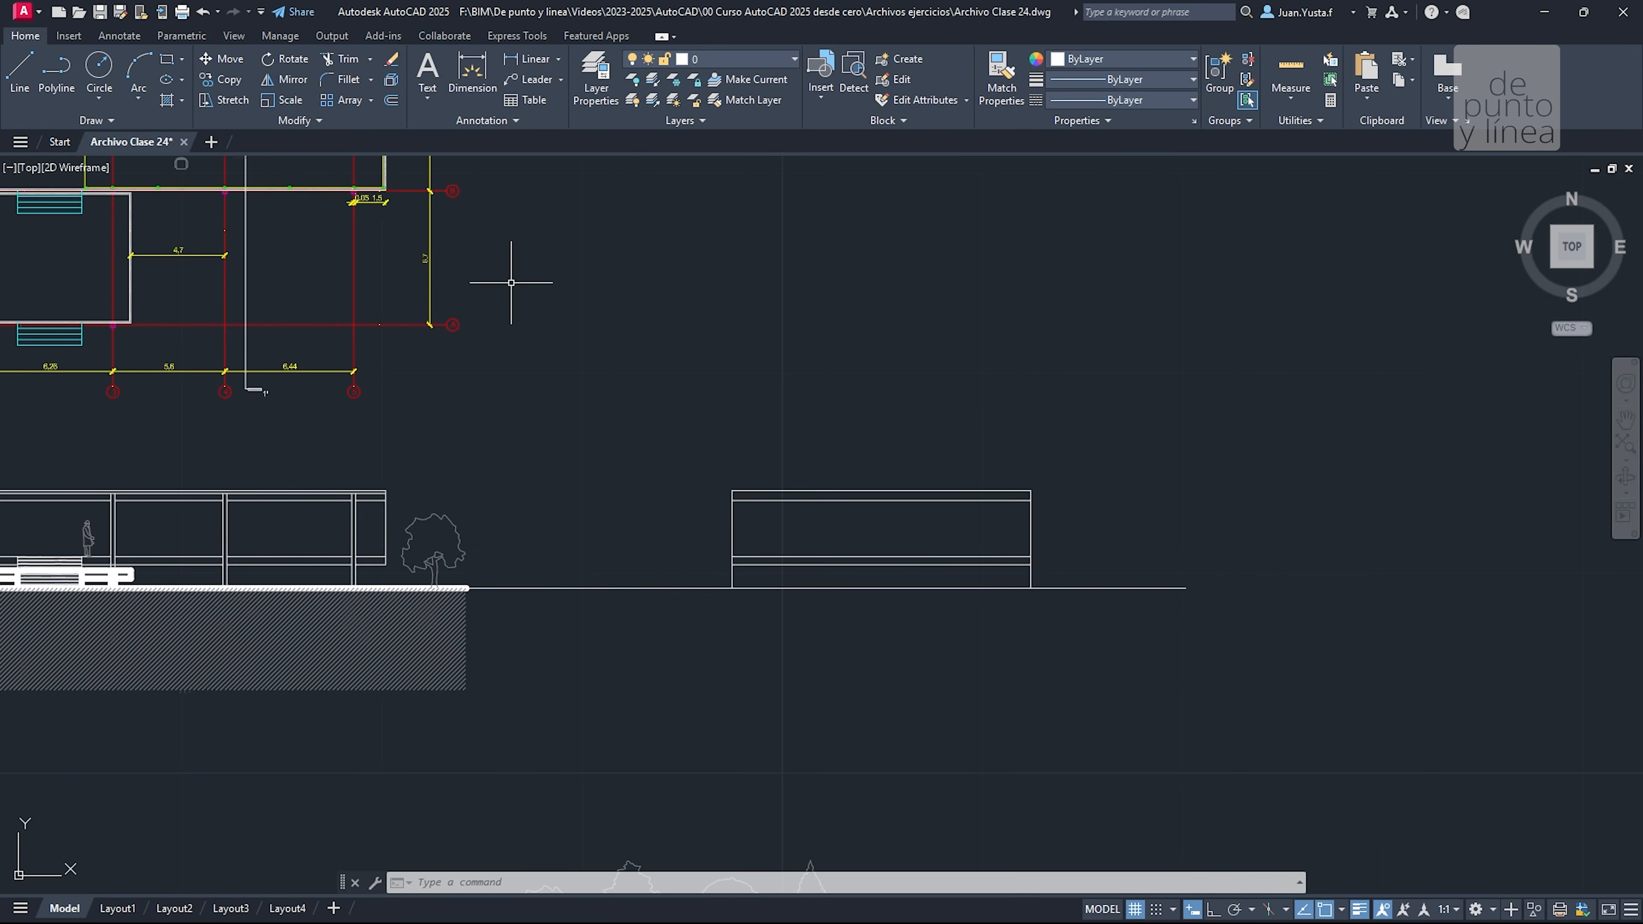
# Highlight the side elevation's lines by selecting them, inspect its end and clear the selection
pyautogui.scroll(4, 818, 544)
pyautogui.click(465, 341)
pyautogui.click(1280, 695)
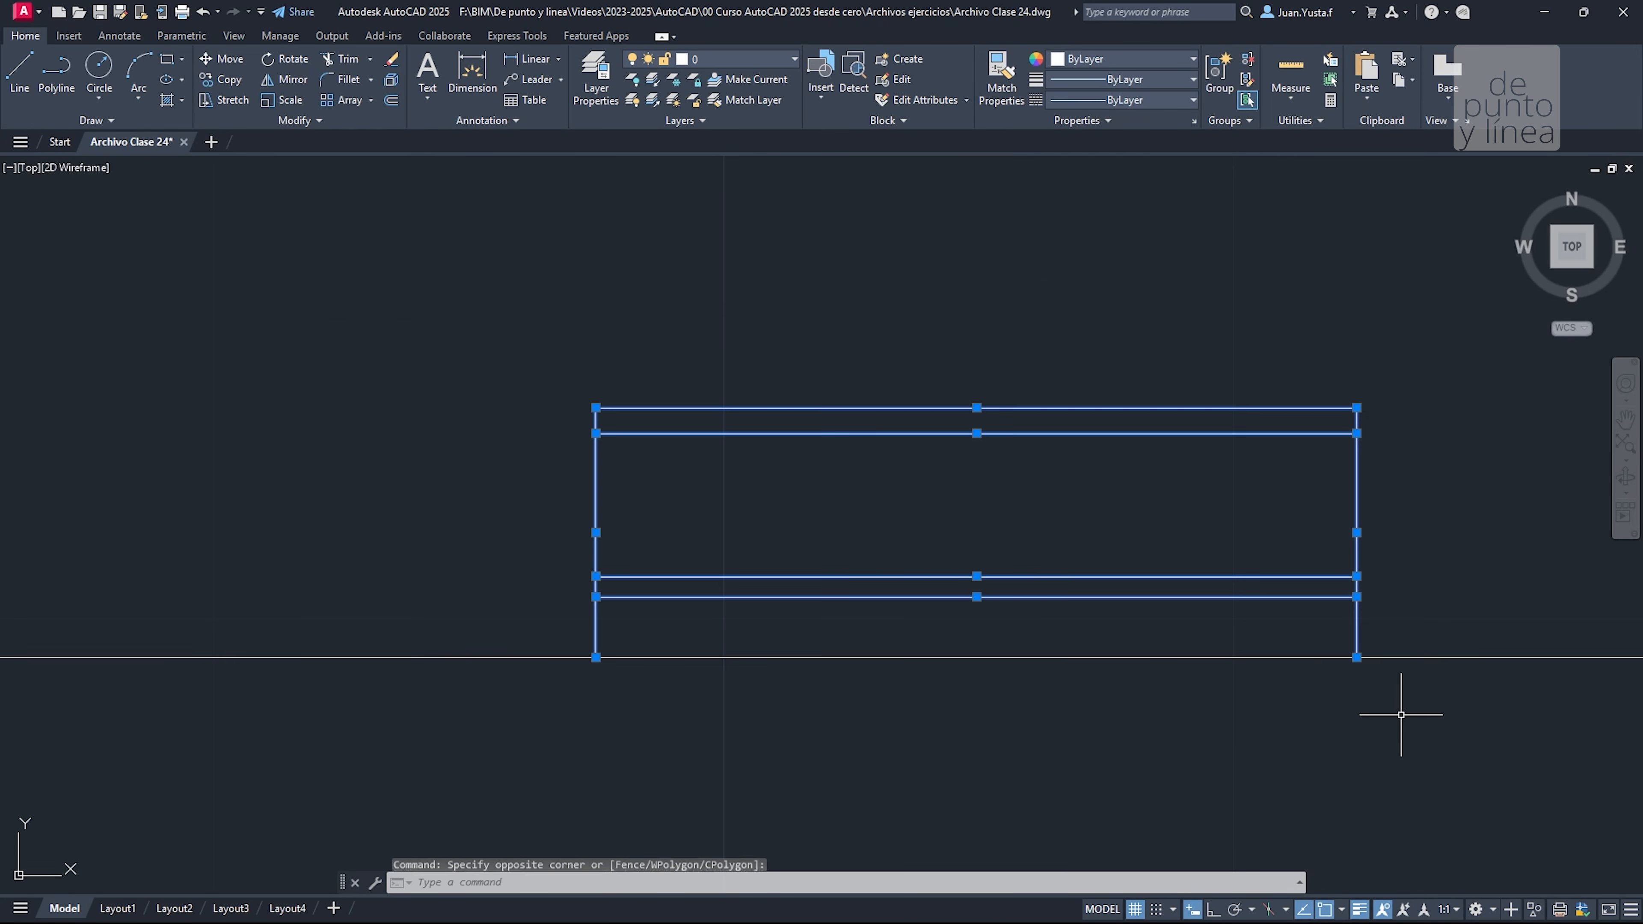
pyautogui.scroll(-4, 618, 456)
pyautogui.scroll(6, 618, 456)
pyautogui.moveTo(670, 498); pyautogui.dragTo(894, 462, button='middle')
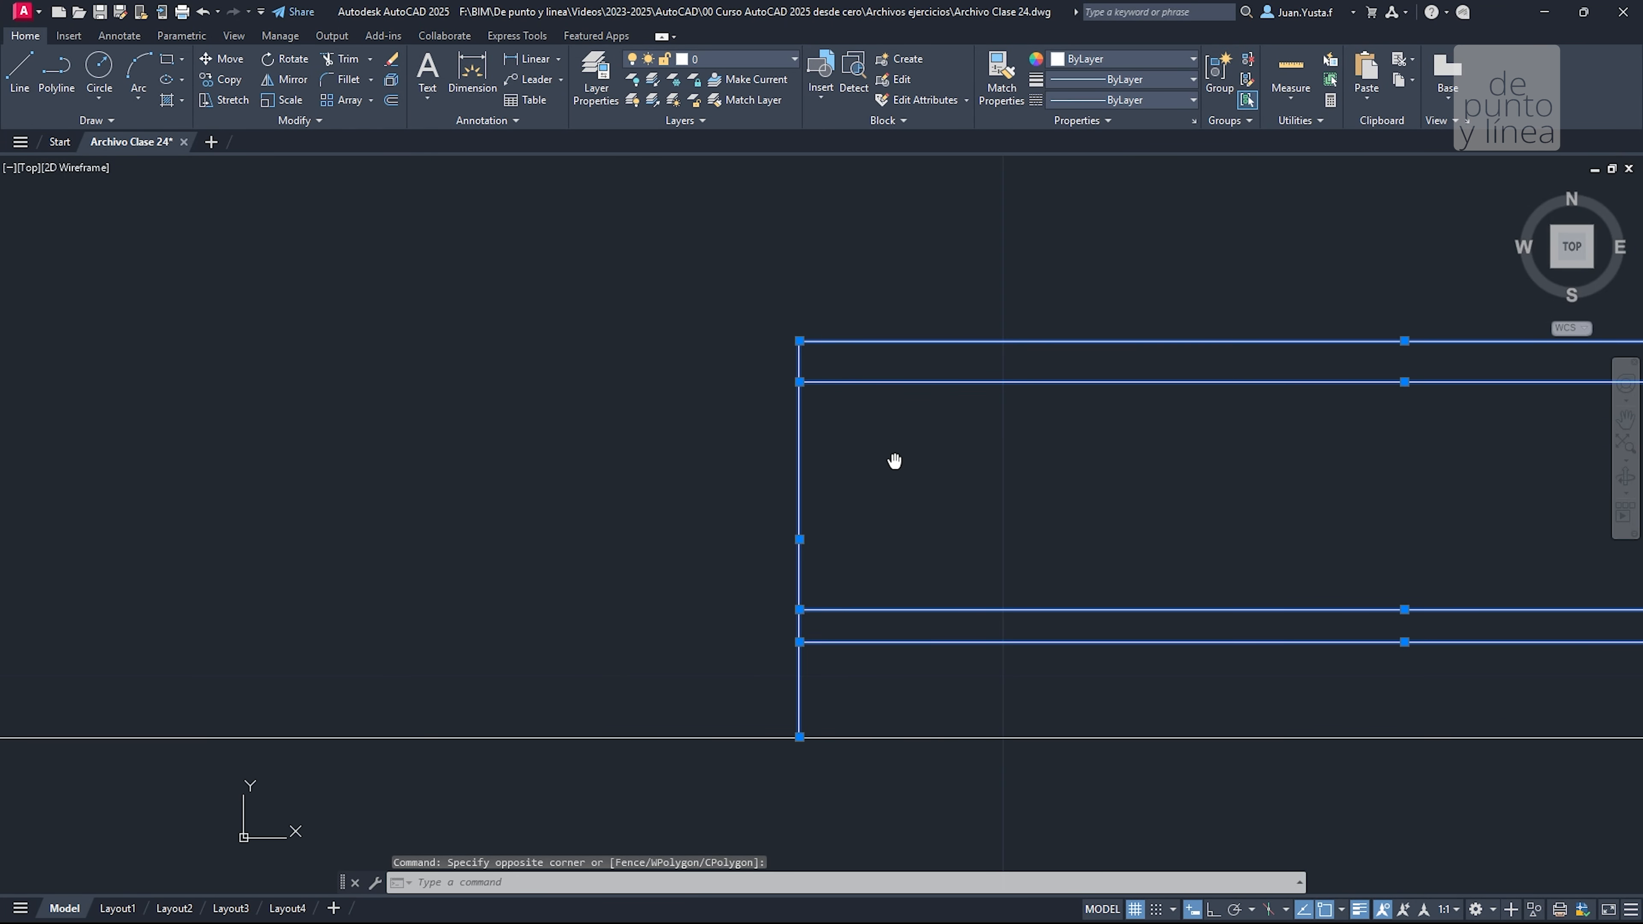
pyautogui.press('Escape')
pyautogui.press('Escape')
pyautogui.press('Escape')
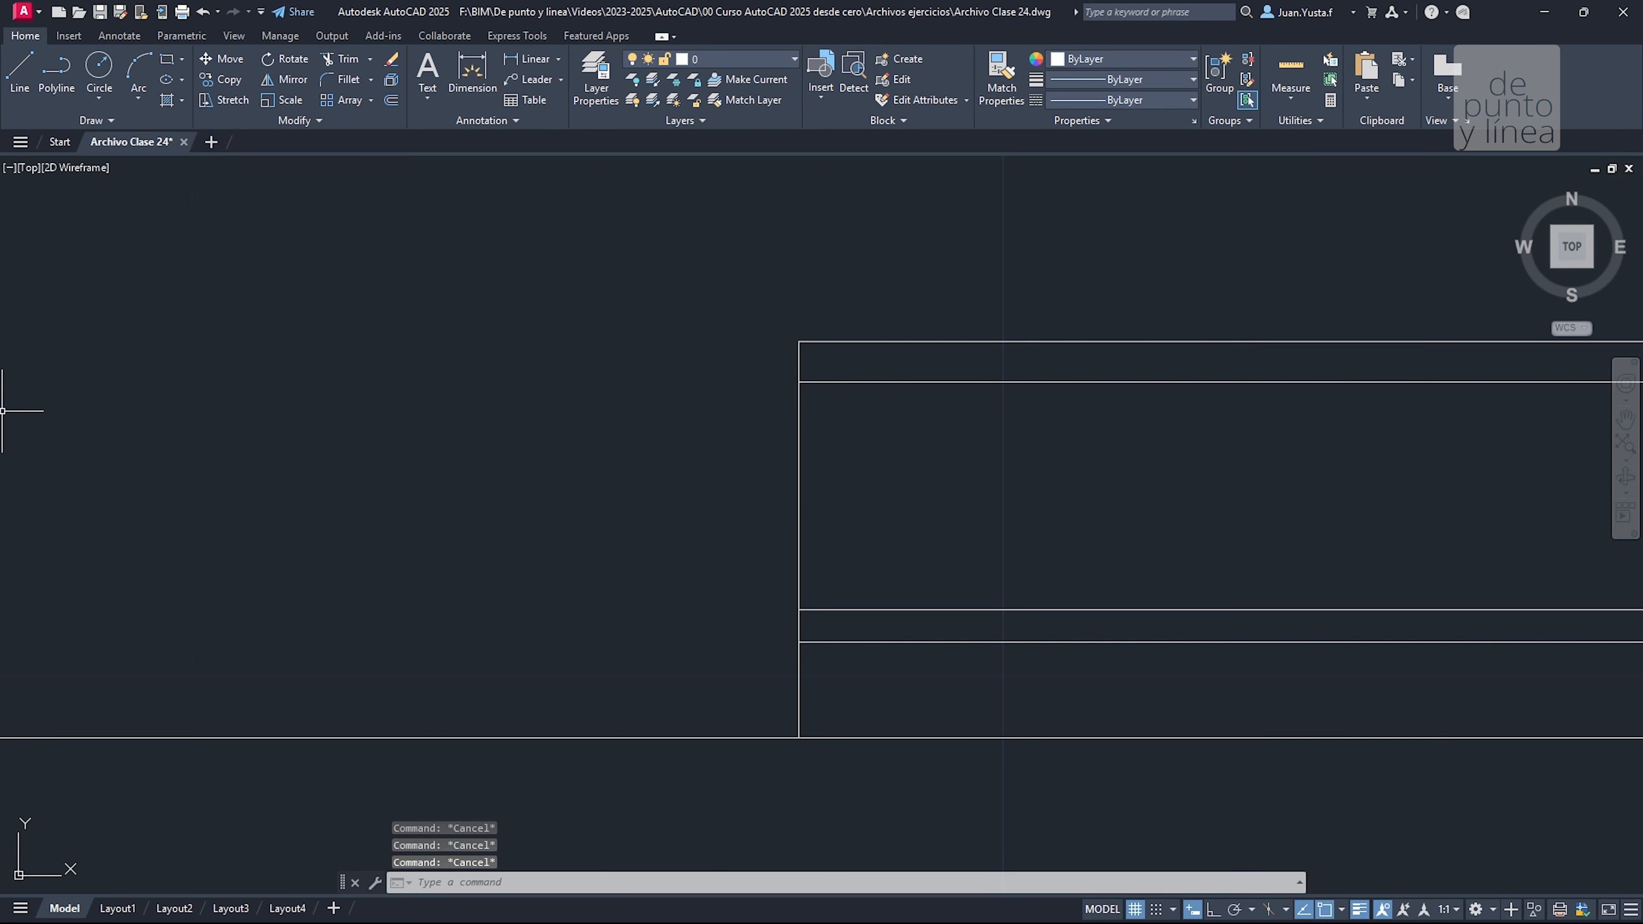
# Switch back to the PDF and compare its wall section with the side elevation's roof, floor and ground lines
pyautogui.hotkey('alt', 'Tab')
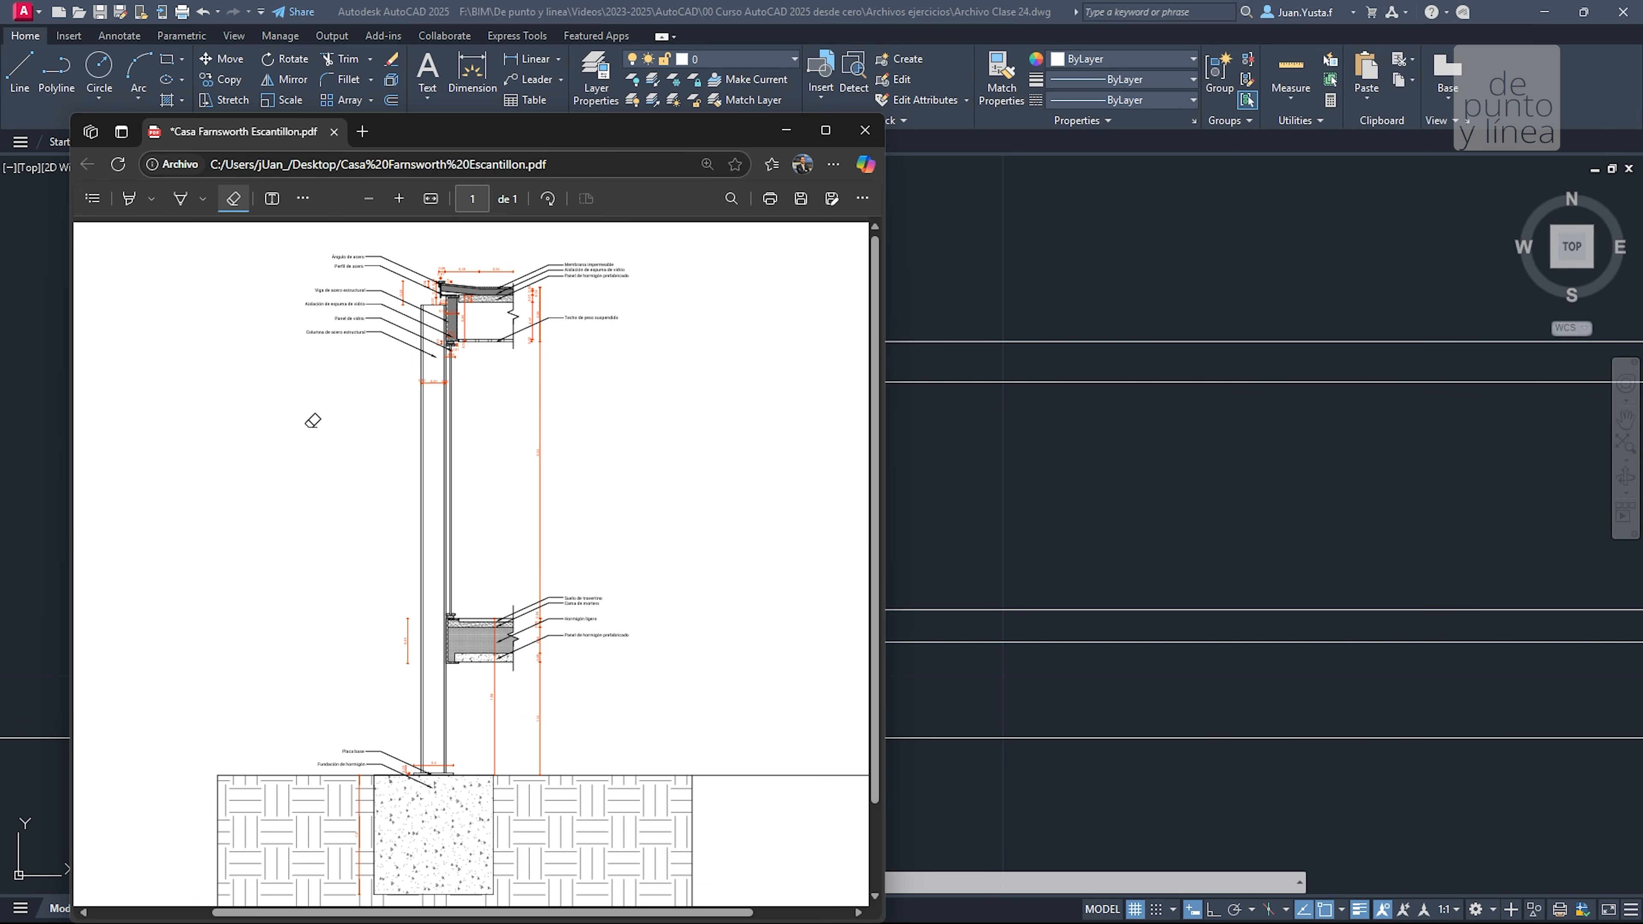
pyautogui.scroll(-4, 1132, 509)
pyautogui.scroll(2, 1093, 503)
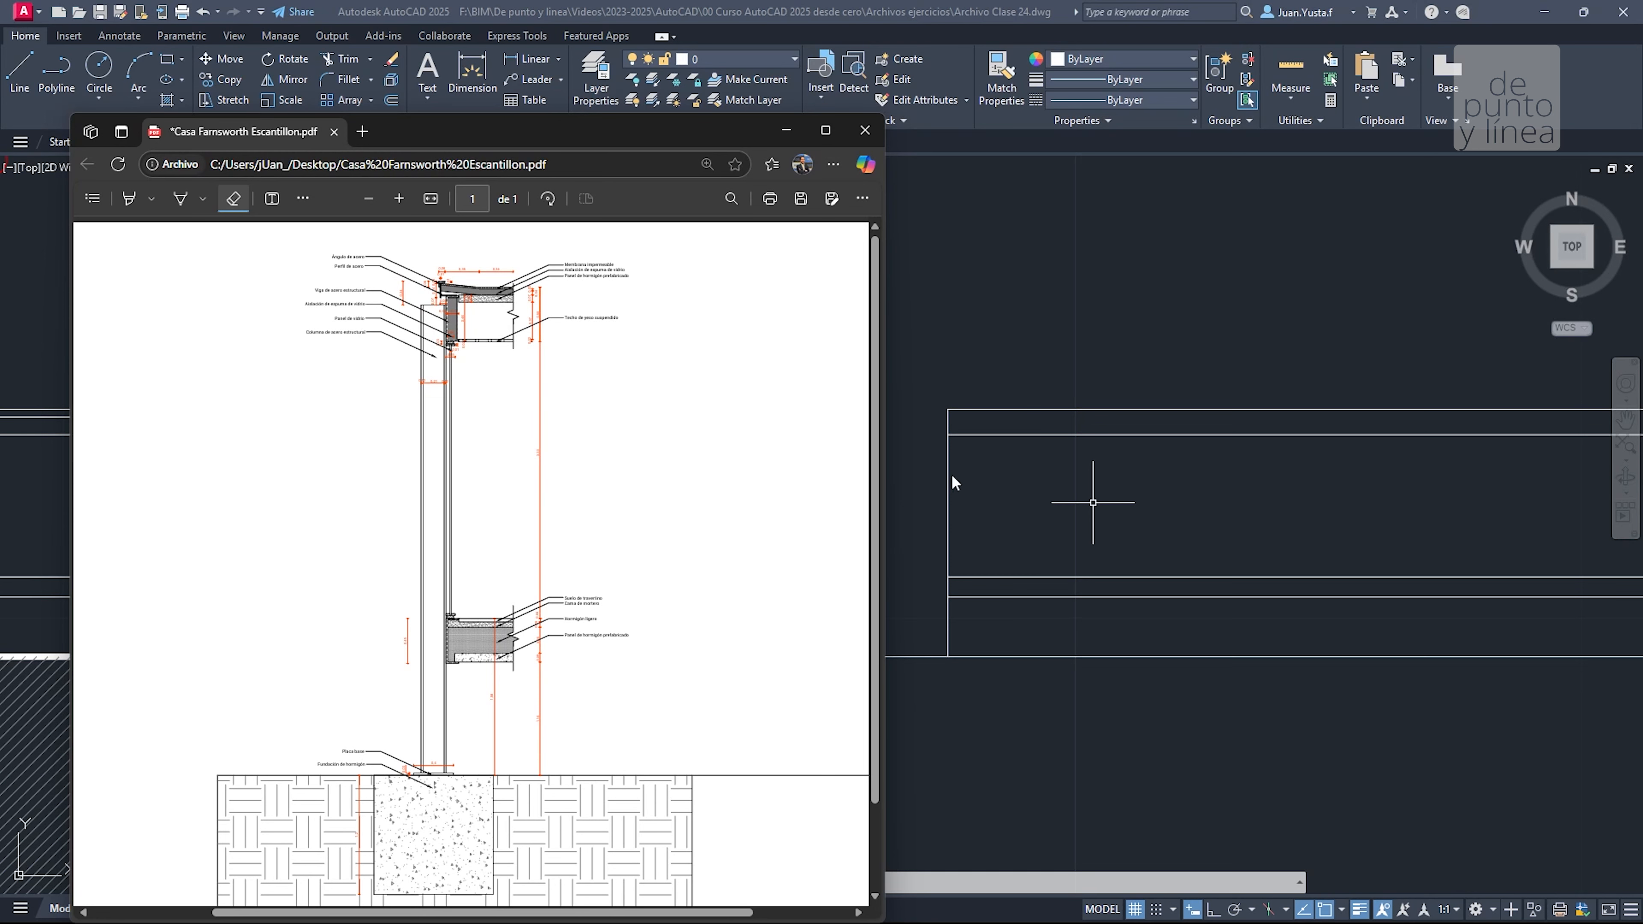
pyautogui.press('ctrl')
pyautogui.press('ctrl')
pyautogui.click(1003, 594)
# Mark the floor slab outline, its height above the ground and the column in the PDF with pen strokes
pyautogui.click(180, 198)
pyautogui.moveTo(454, 614); pyautogui.dragTo(547, 611)
pyautogui.moveTo(430, 667)
pyautogui.mouseDown()
pyautogui.moveTo(549, 666)
pyautogui.moveTo(511, 796)
pyautogui.mouseUp()
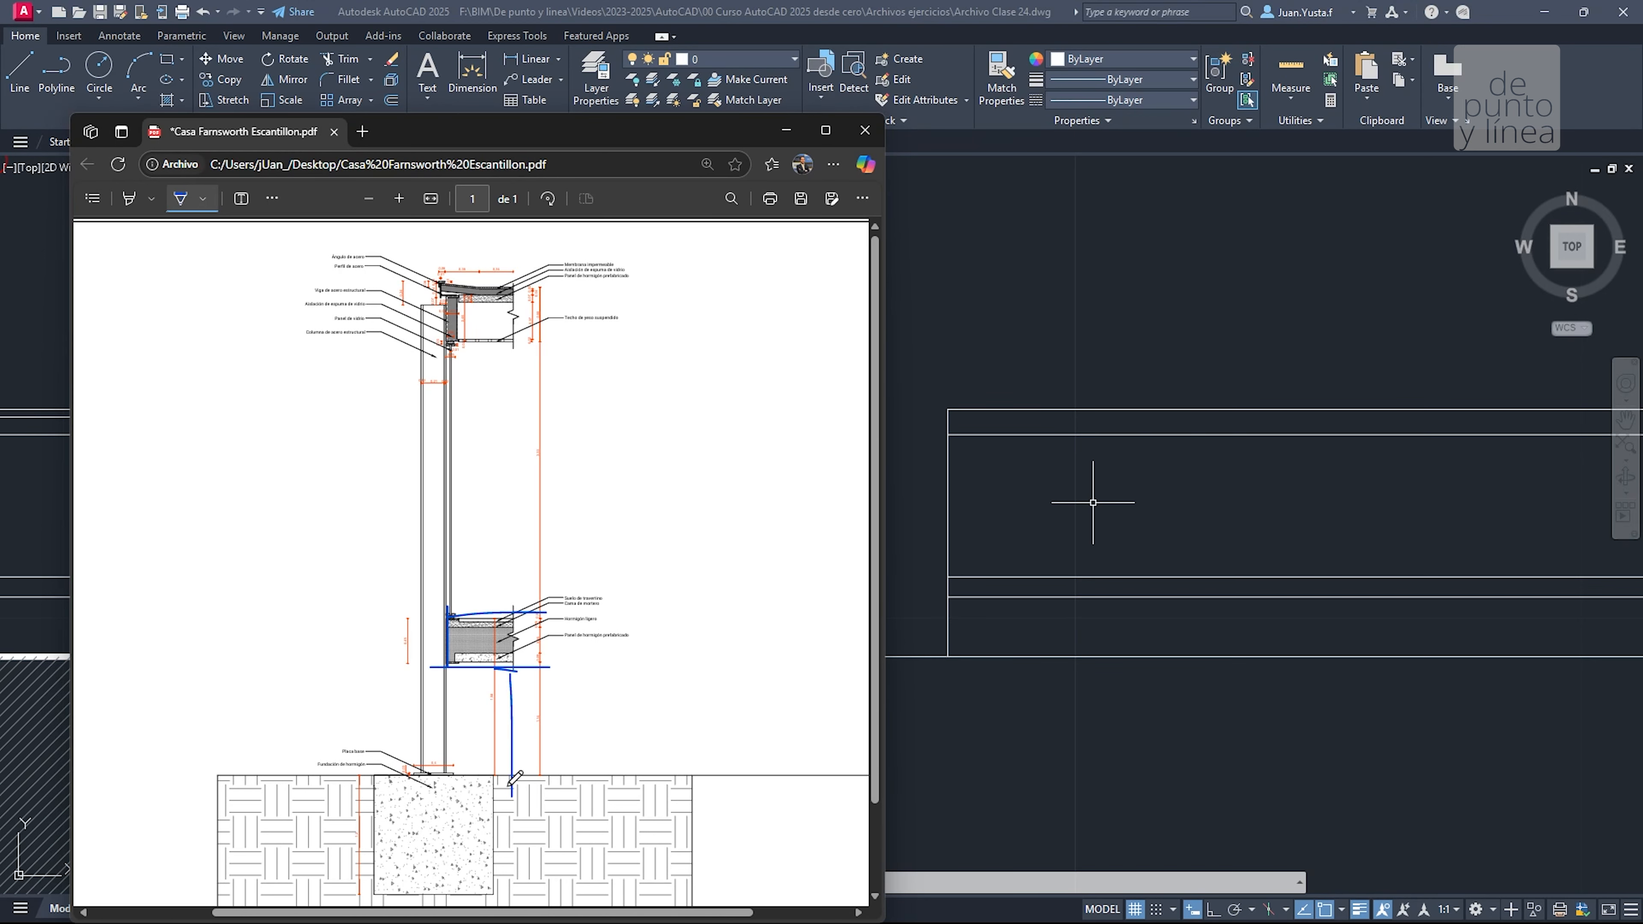
pyautogui.moveTo(525, 609); pyautogui.dragTo(527, 670)
pyautogui.moveTo(416, 288); pyautogui.dragTo(412, 761)
# Erase the pen strokes around the column, the floor slab and the gap down to the ground
pyautogui.click(272, 198)
pyautogui.click(295, 228)
pyautogui.click(417, 389)
pyautogui.moveTo(570, 723); pyautogui.dragTo(431, 658)
pyautogui.moveTo(511, 758); pyautogui.dragTo(517, 779)
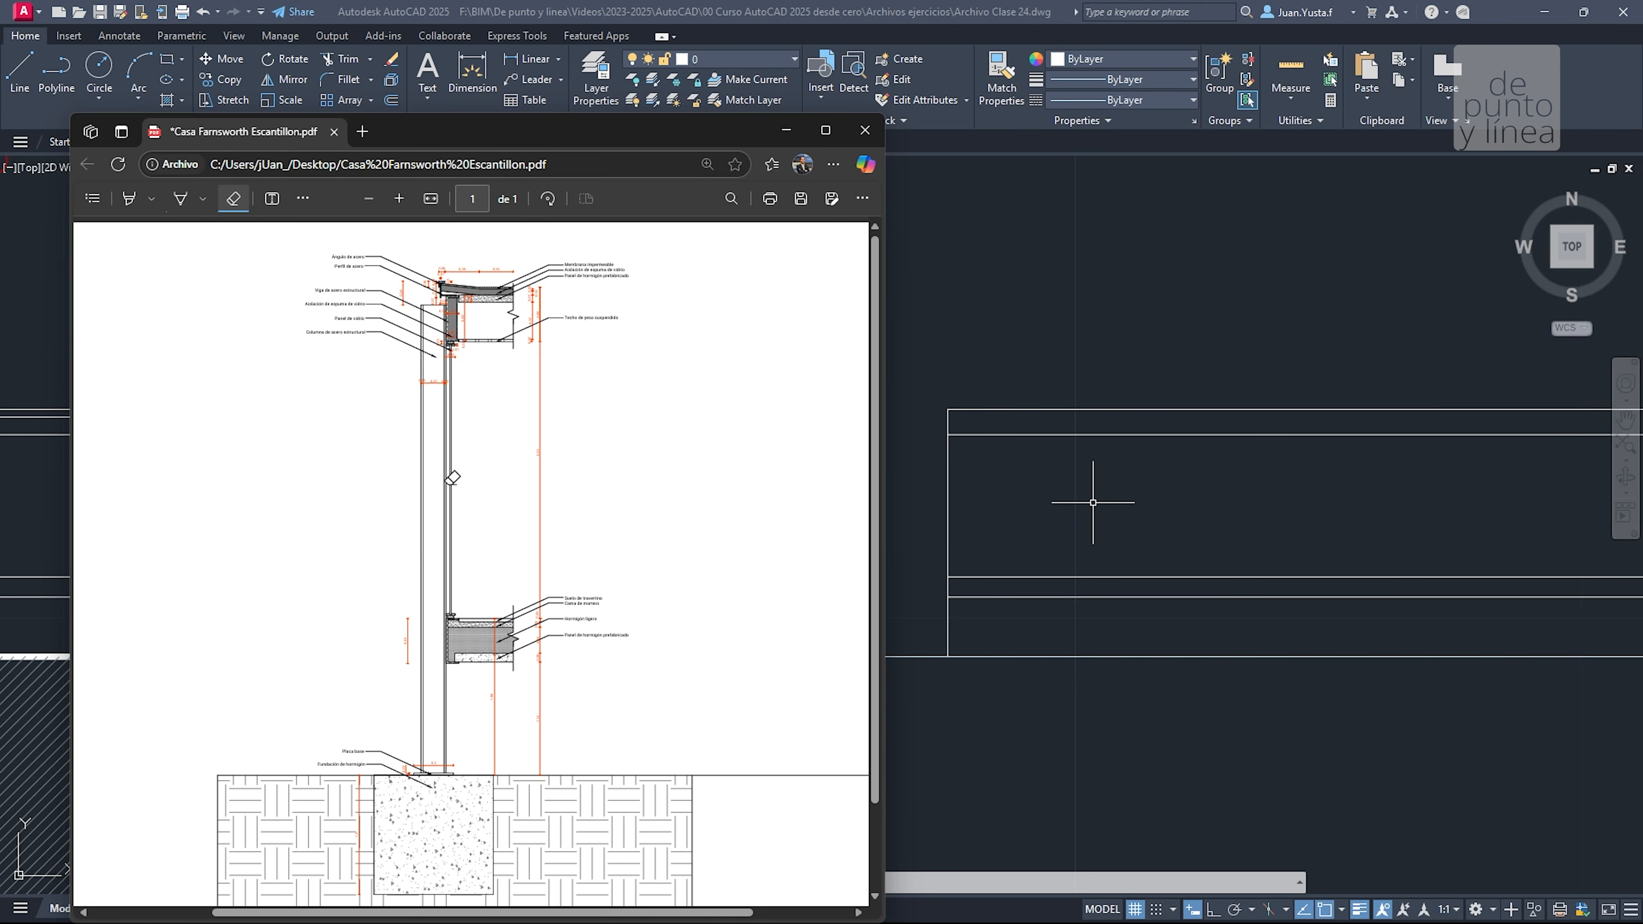
# Return to AutoCAD and copy the side elevation with its ground line, from its lower-left corner, to the empty area below the house section
pyautogui.click(1045, 323)
pyautogui.scroll(-6, 852, 453)
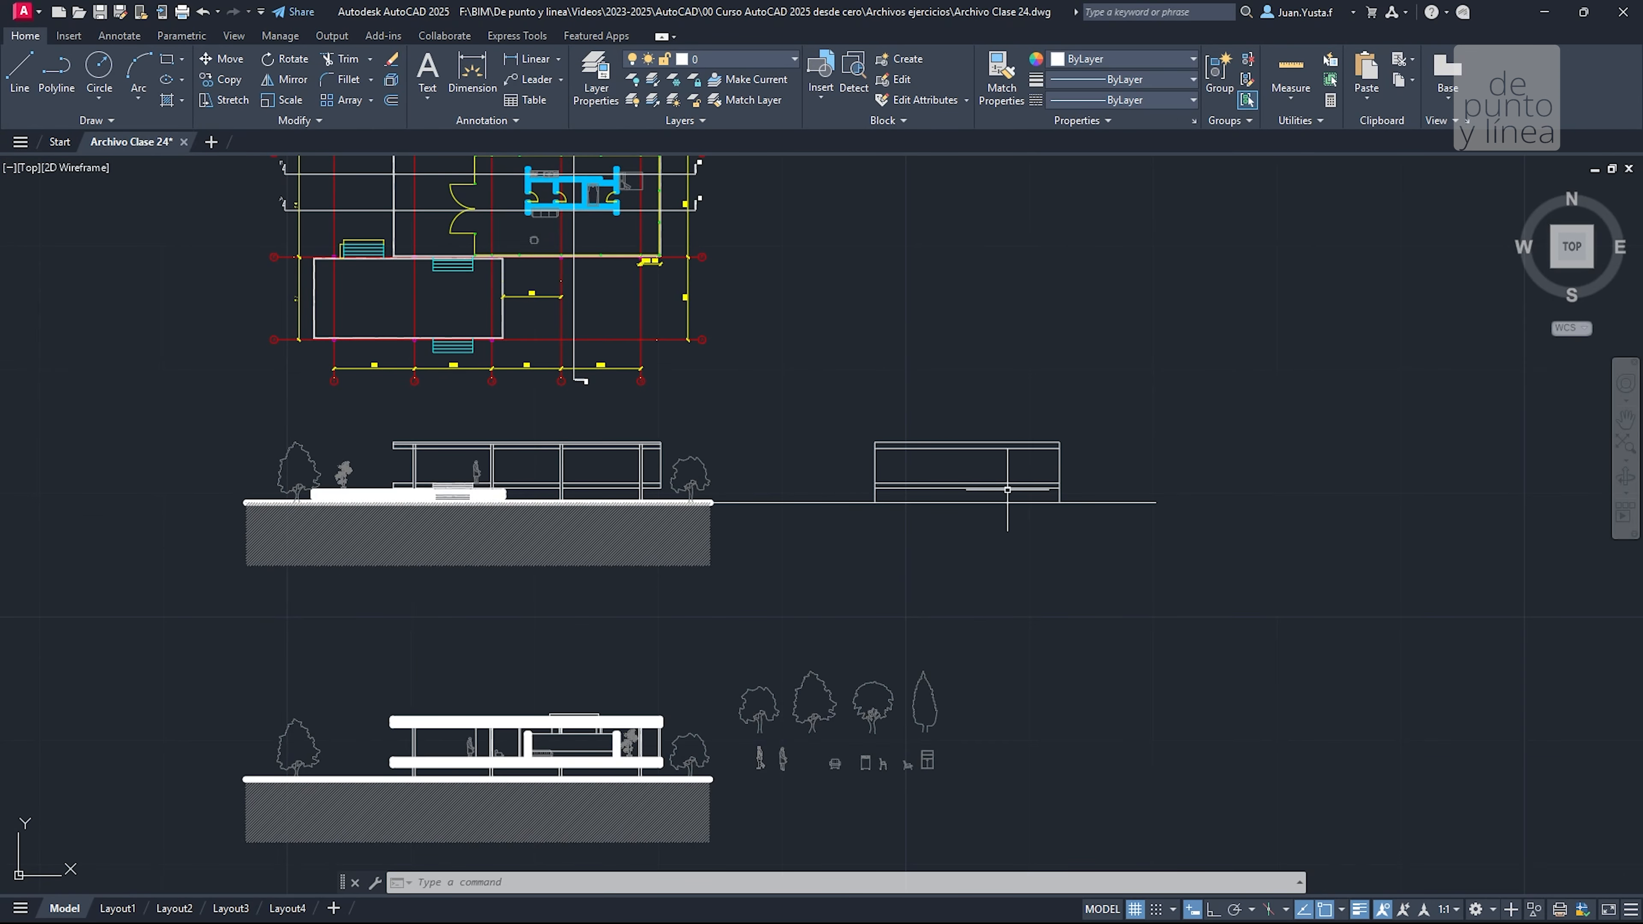
pyautogui.scroll(4, 980, 459)
pyautogui.click(633, 333)
pyautogui.click(1328, 673)
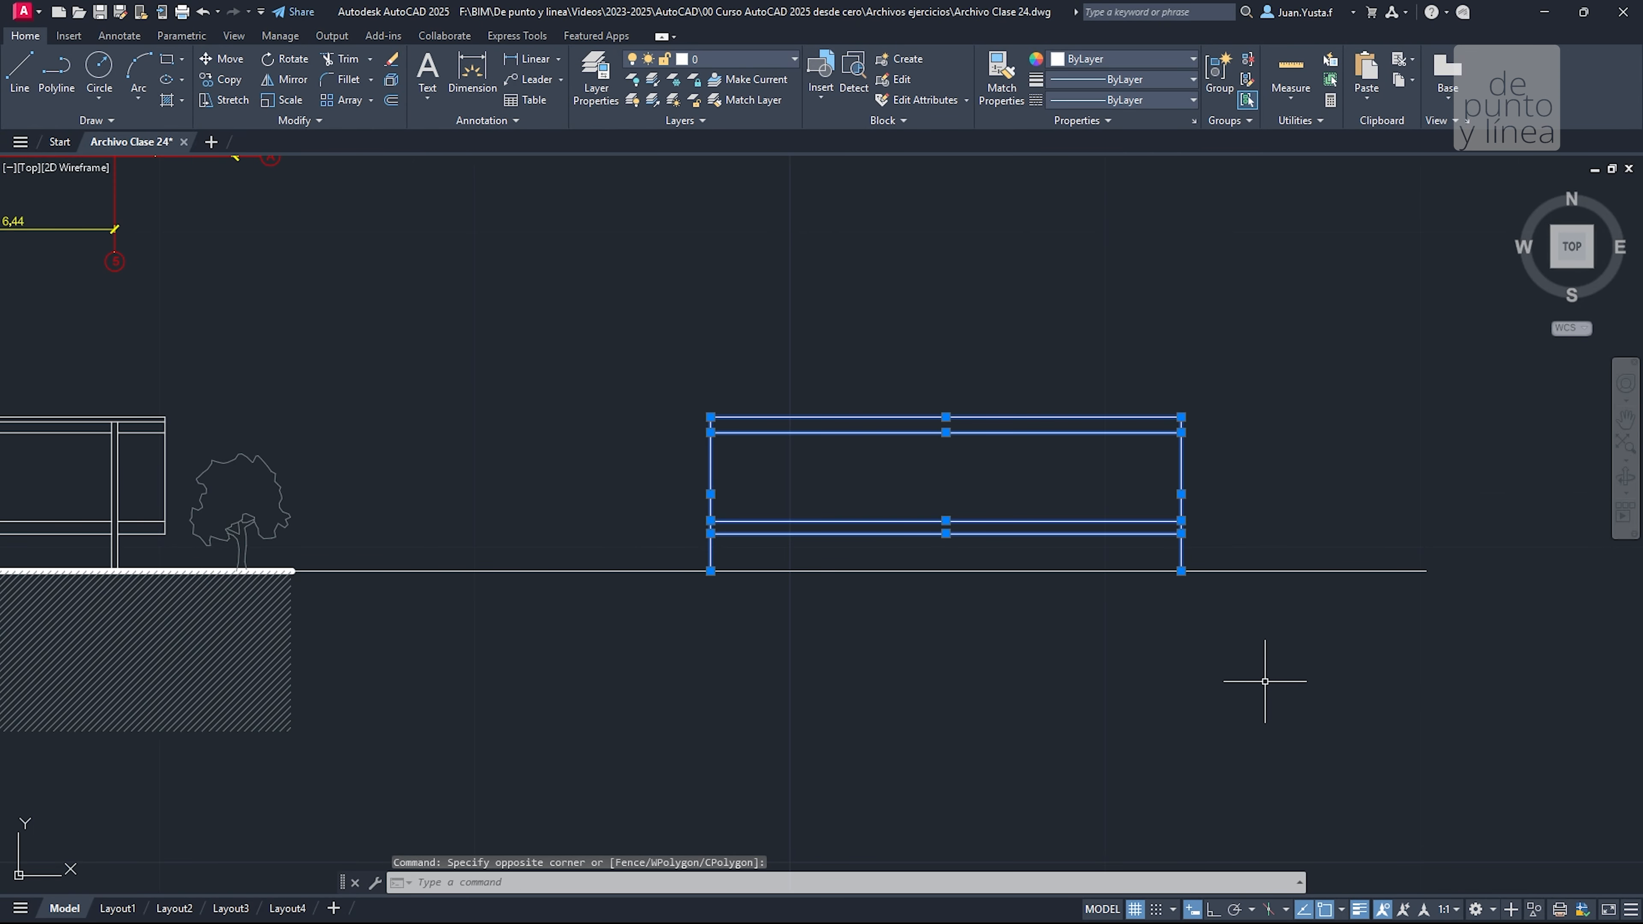
pyautogui.click(1265, 680)
pyautogui.click(752, 356)
pyautogui.scroll(-4, 702, 456)
pyautogui.moveTo(665, 405); pyautogui.dragTo(858, 463, button='middle')
pyautogui.click(839, 377)
pyautogui.moveTo(799, 747); pyautogui.dragTo(698, 490, button='middle')
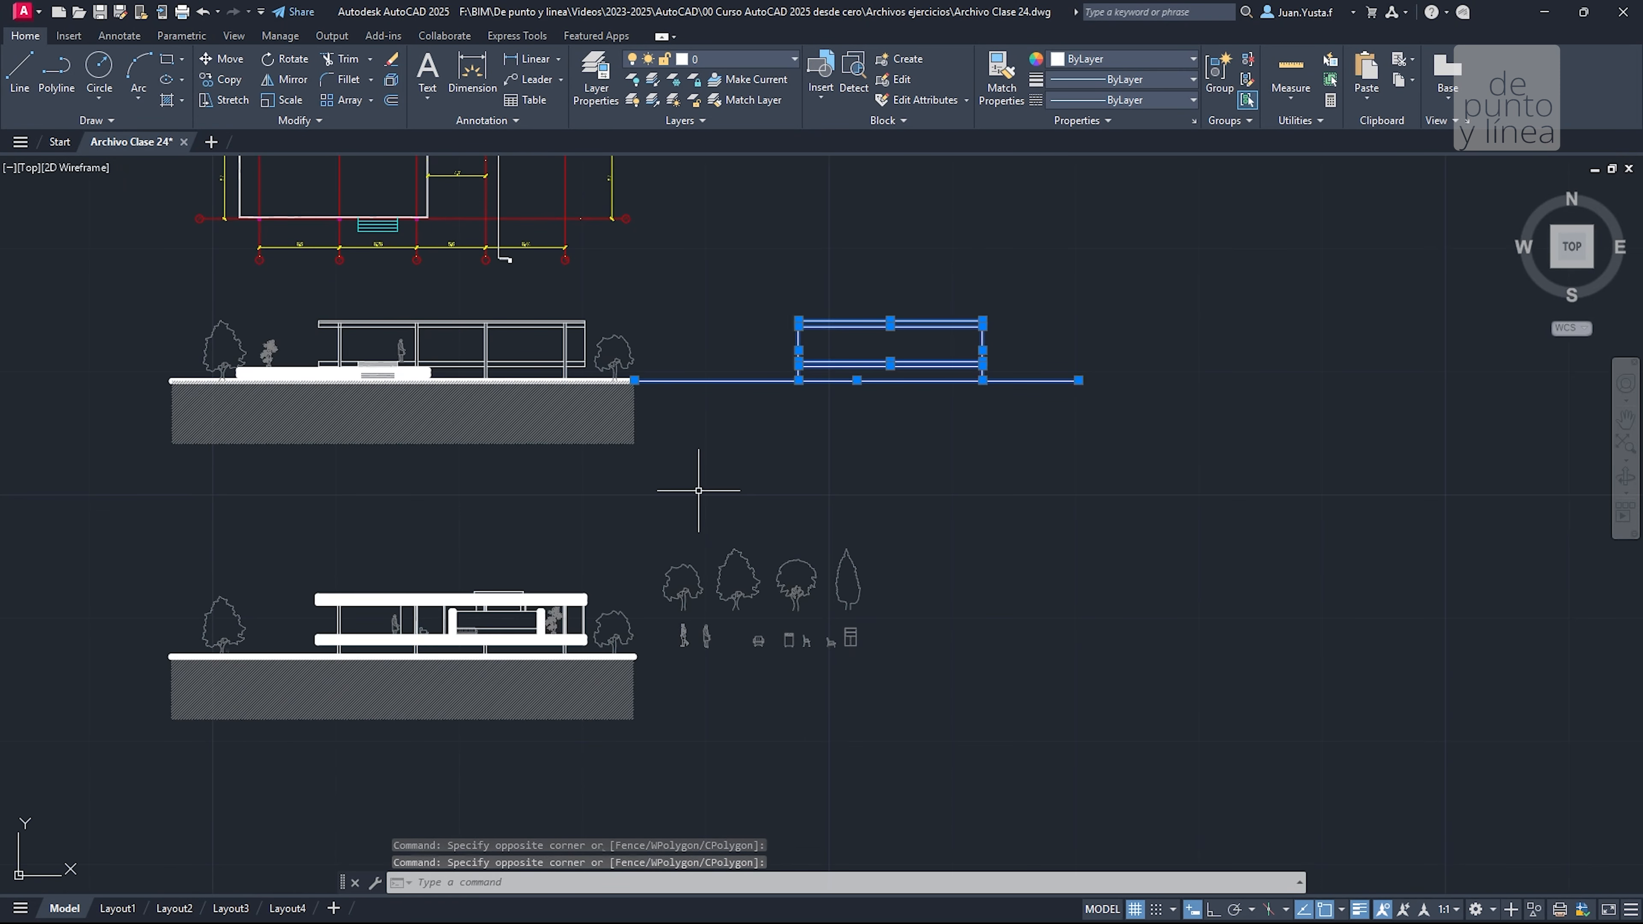
pyautogui.scroll(-2, 699, 490)
pyautogui.scroll(2, 767, 420)
pyautogui.scroll(2, 767, 420)
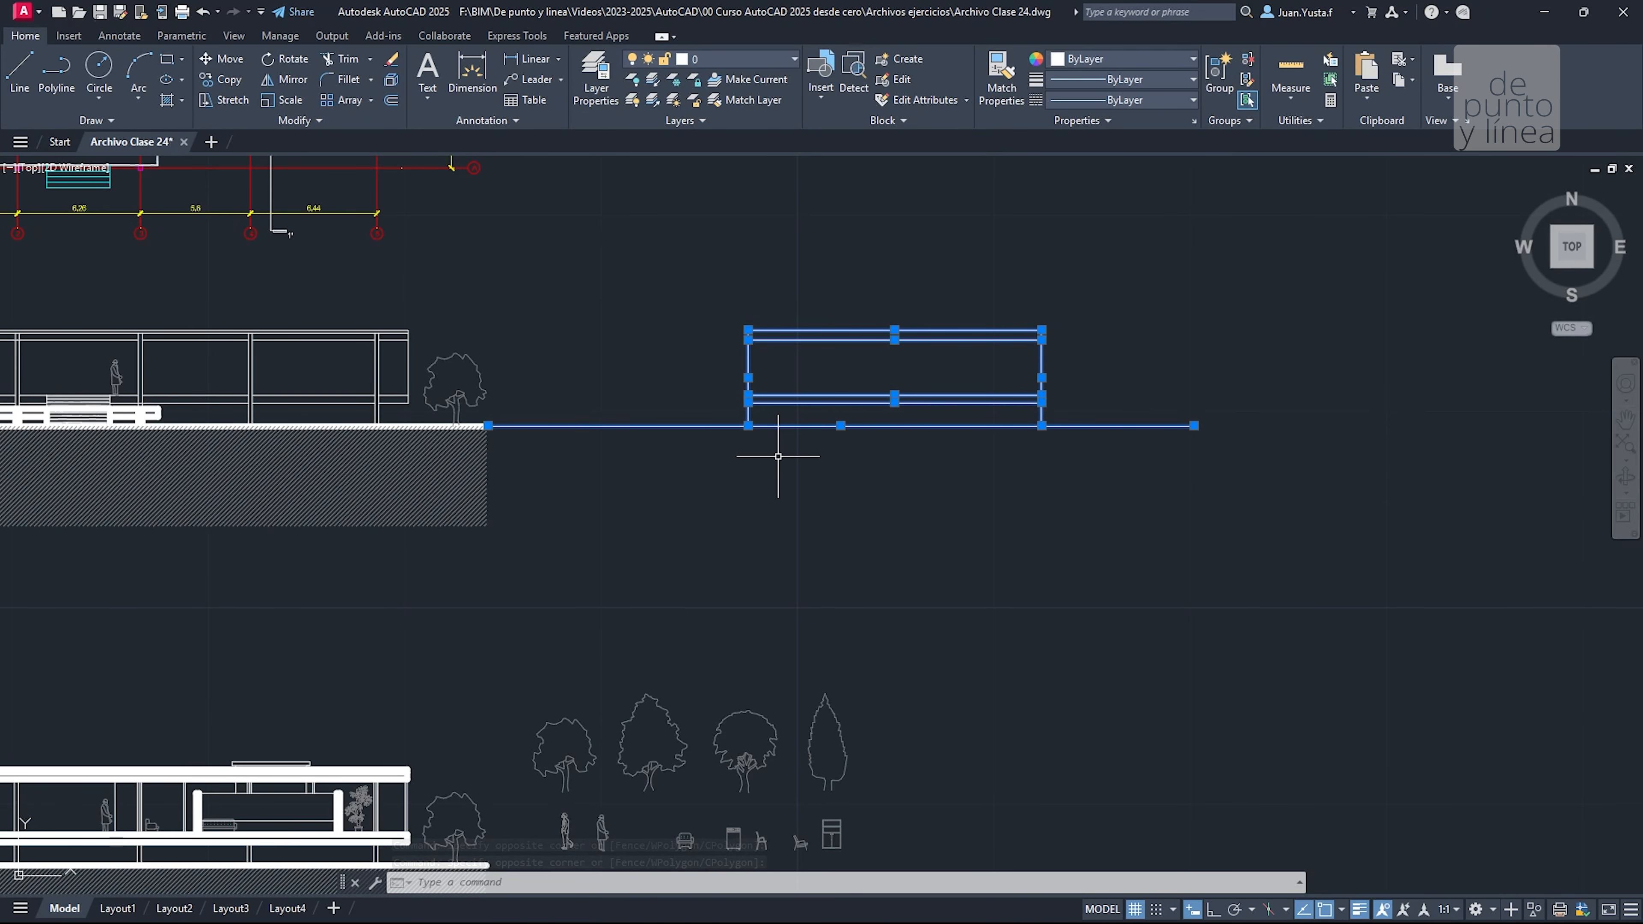
pyautogui.write('c')
pyautogui.press('Return')
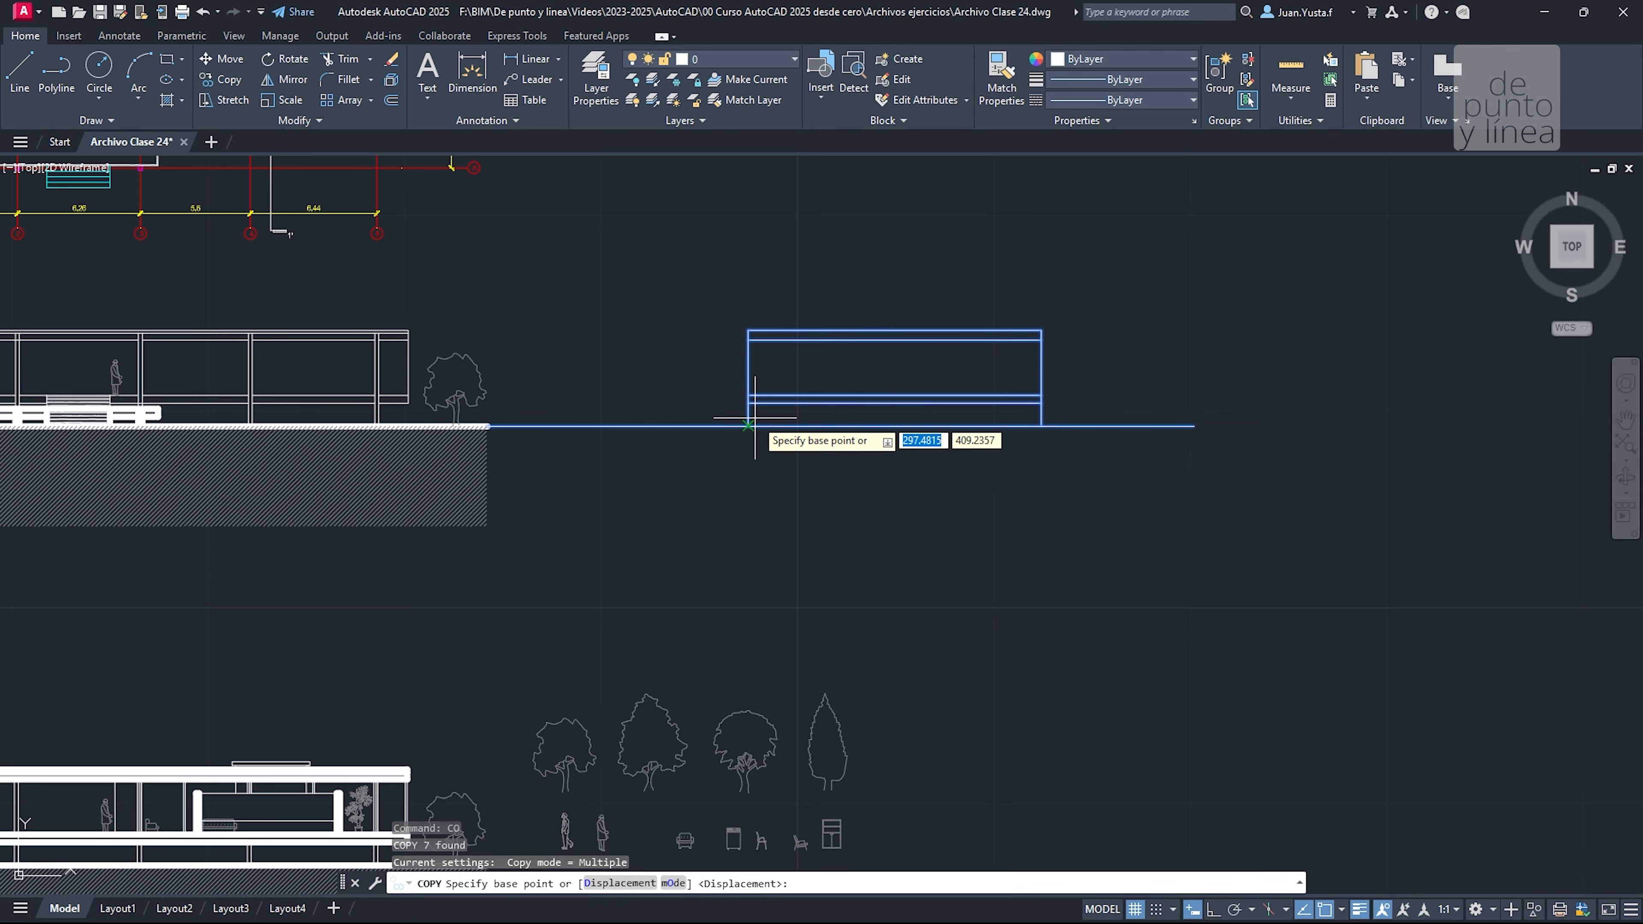
pyautogui.click(748, 425)
pyautogui.scroll(-5, 886, 395)
pyautogui.click(672, 590)
pyautogui.scroll(2, 711, 570)
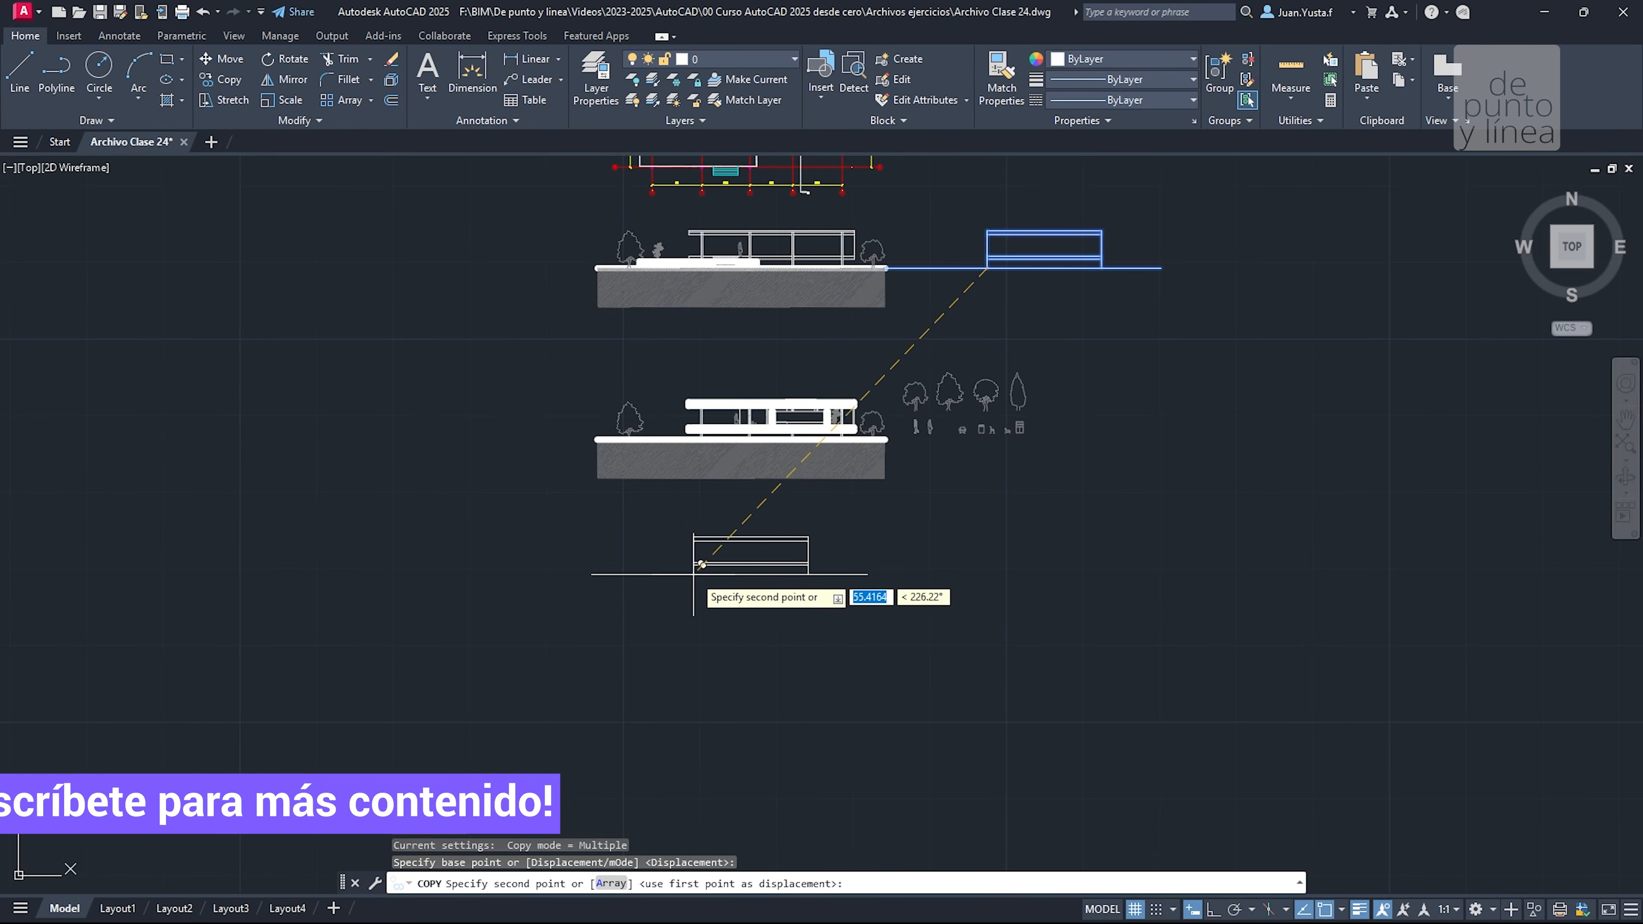
pyautogui.scroll(4, 788, 497)
pyautogui.press('Escape')
pyautogui.press('Escape')
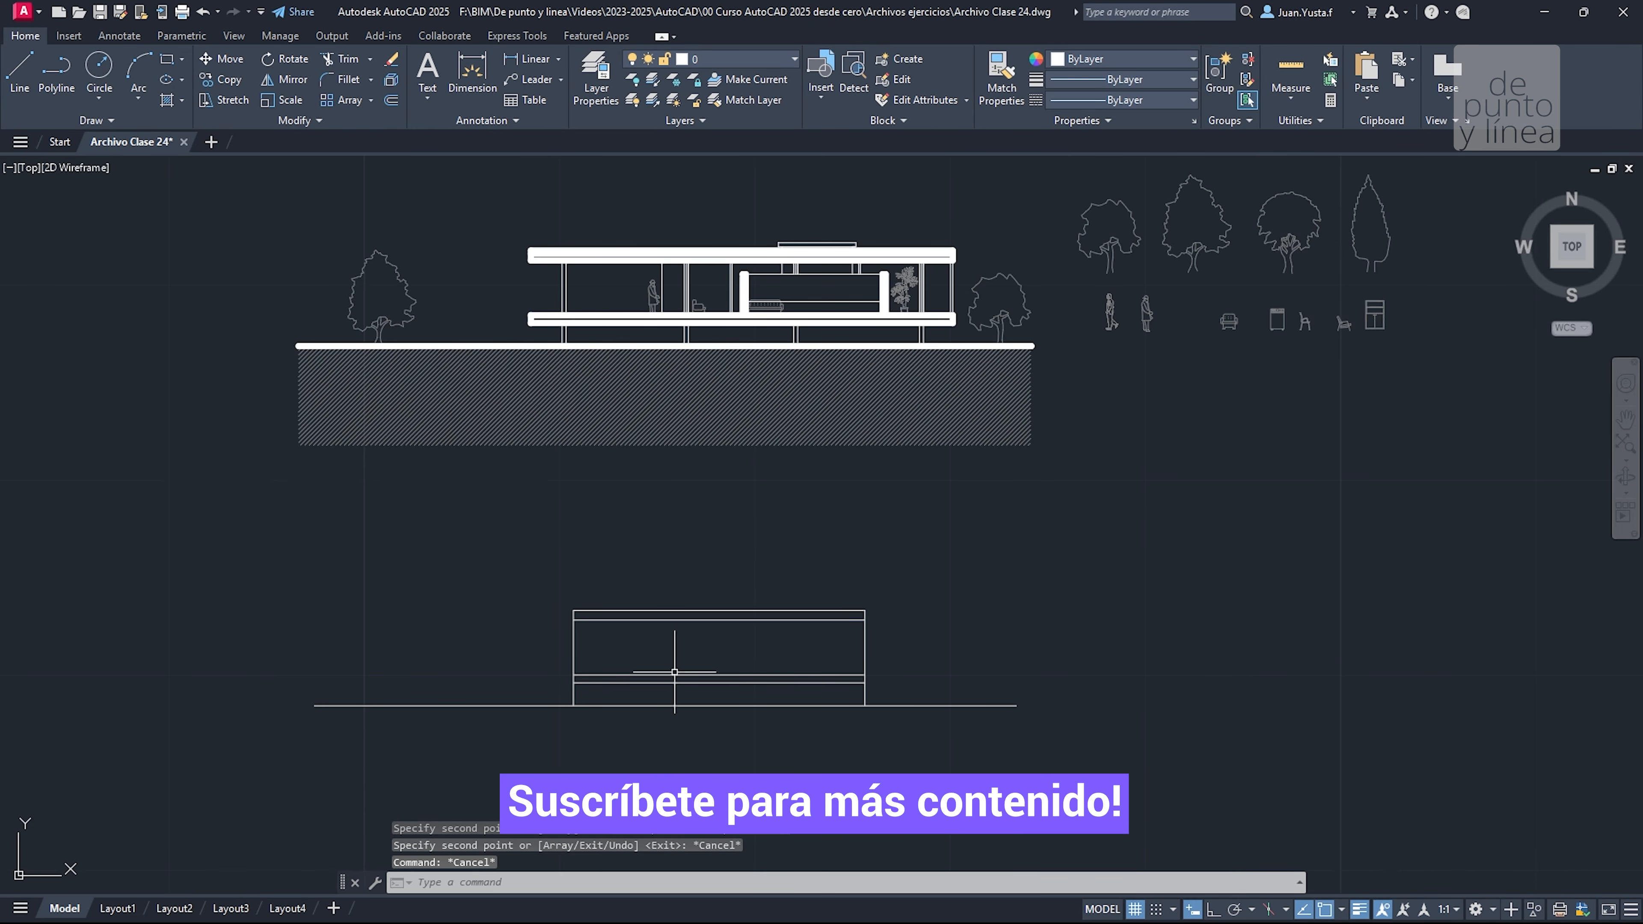
# Place the PDF window beside the copied elevation and examine the structural steel column's width dimensions
pyautogui.scroll(4, 634, 701)
pyautogui.moveTo(596, 647); pyautogui.dragTo(964, 558, button='middle')
pyautogui.scroll(2, 587, 605)
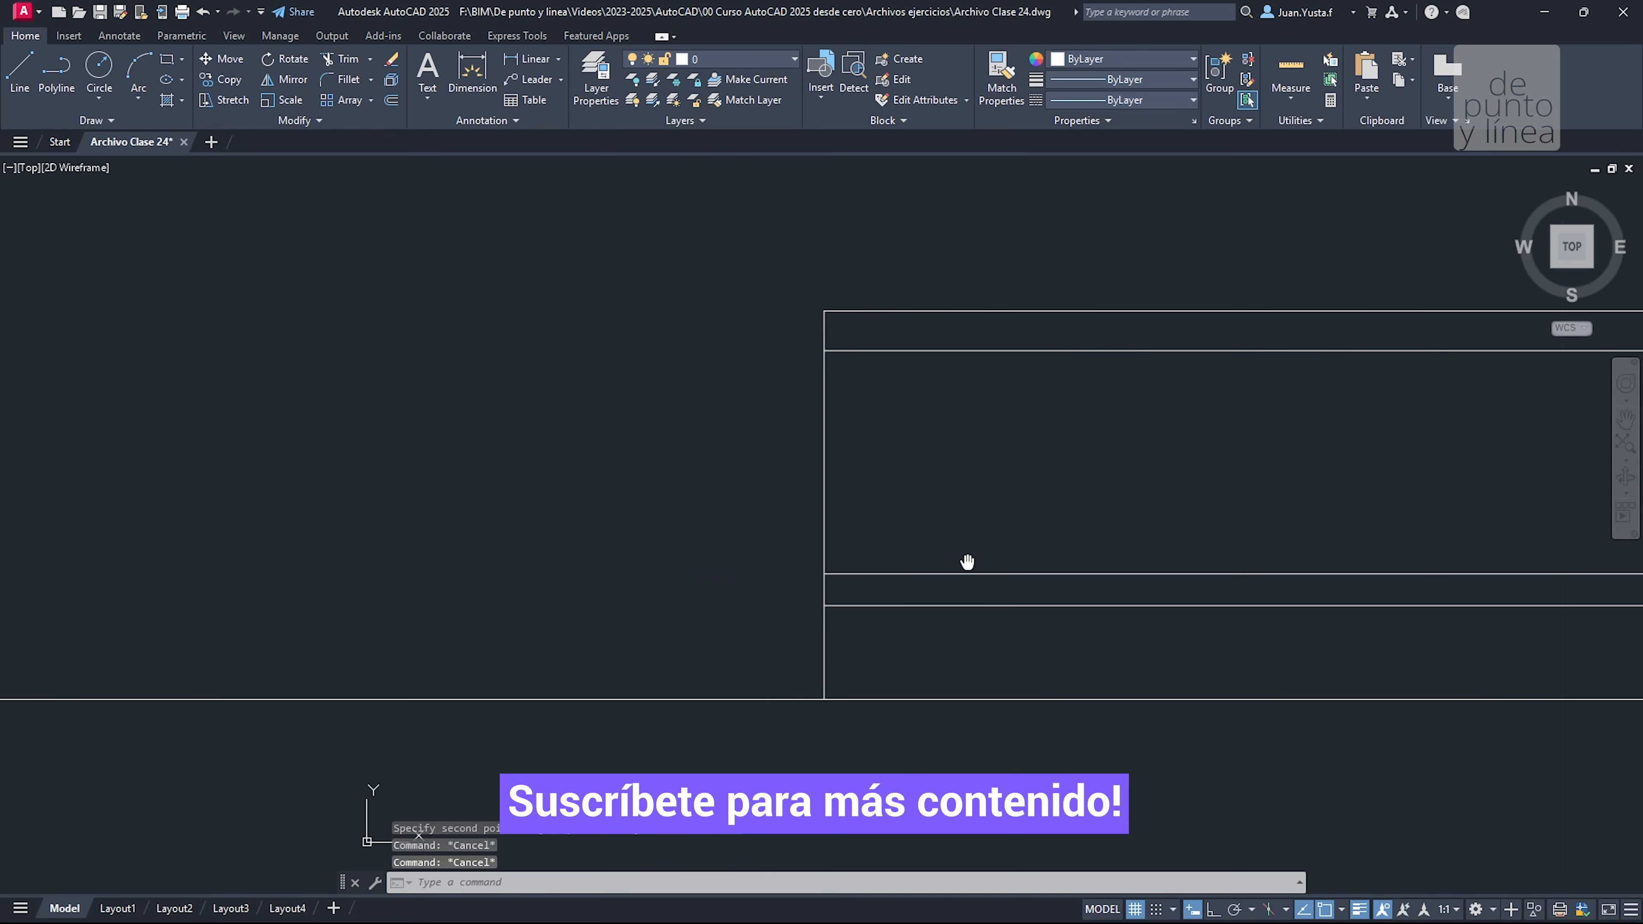
pyautogui.hotkey('alt', 'Tab')
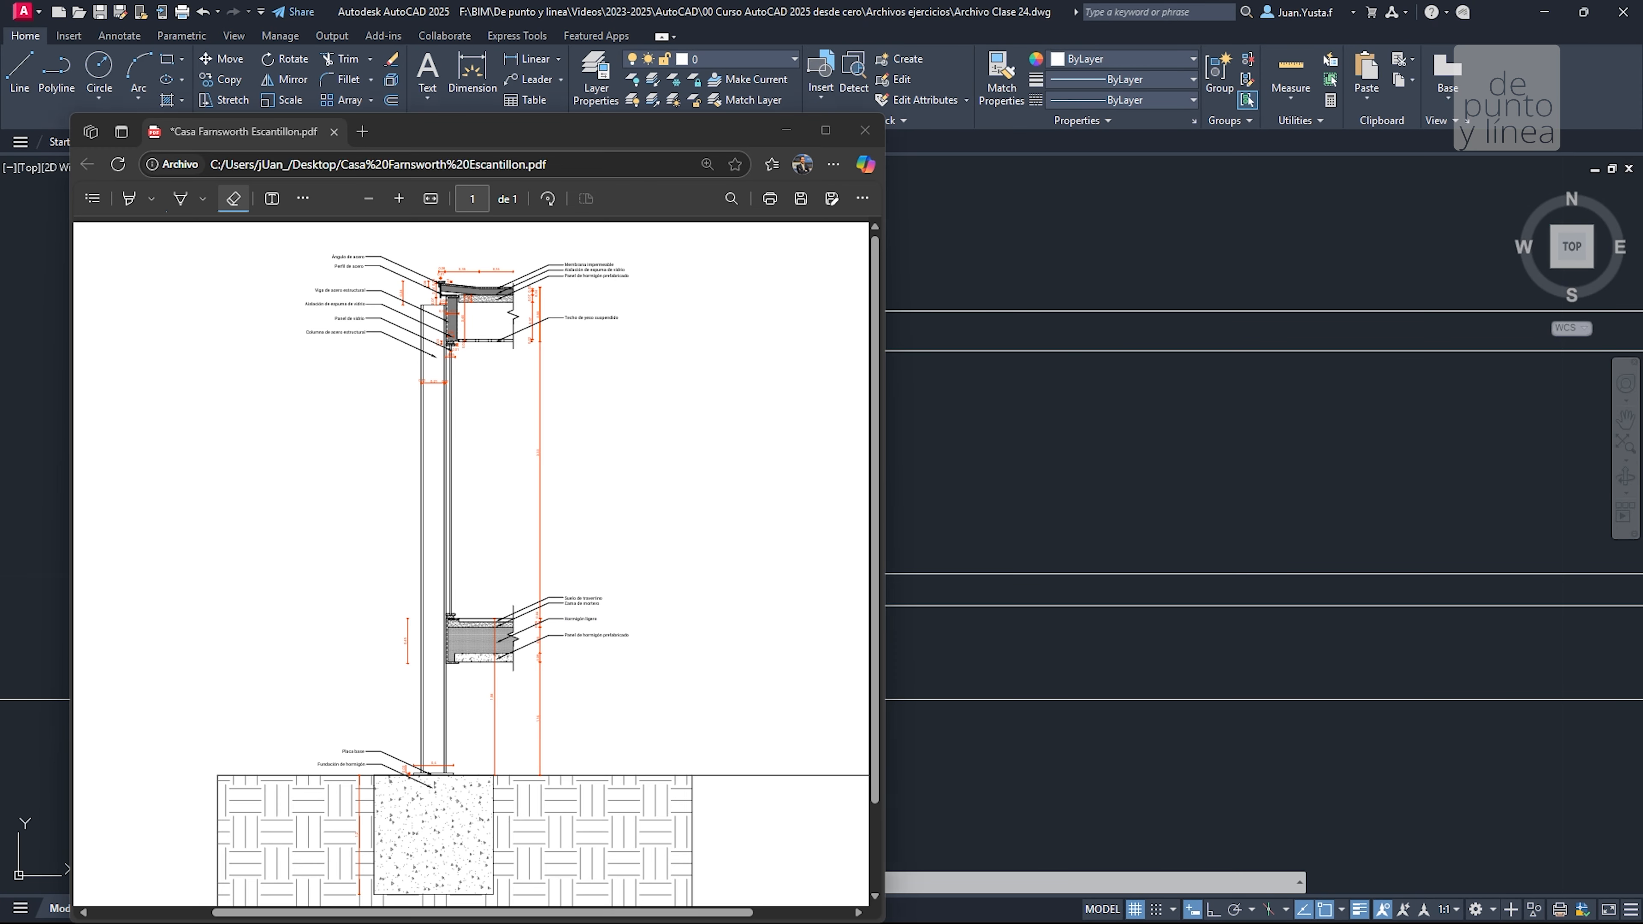
pyautogui.moveTo(575, 128); pyautogui.dragTo(526, 64)
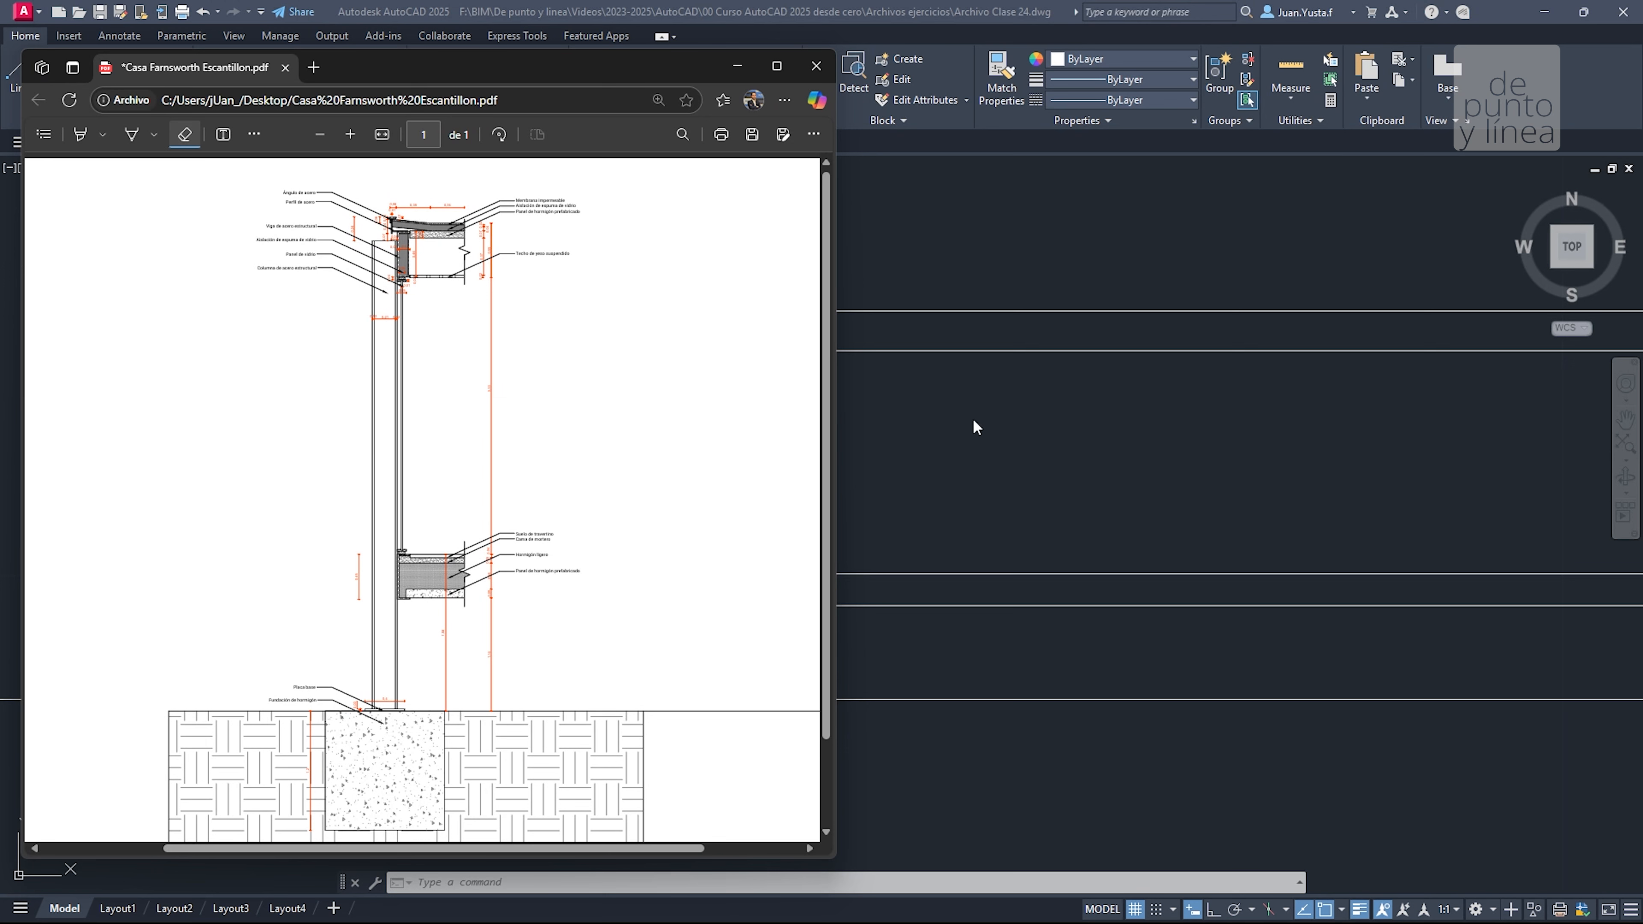
pyautogui.scroll(-4, 1179, 472)
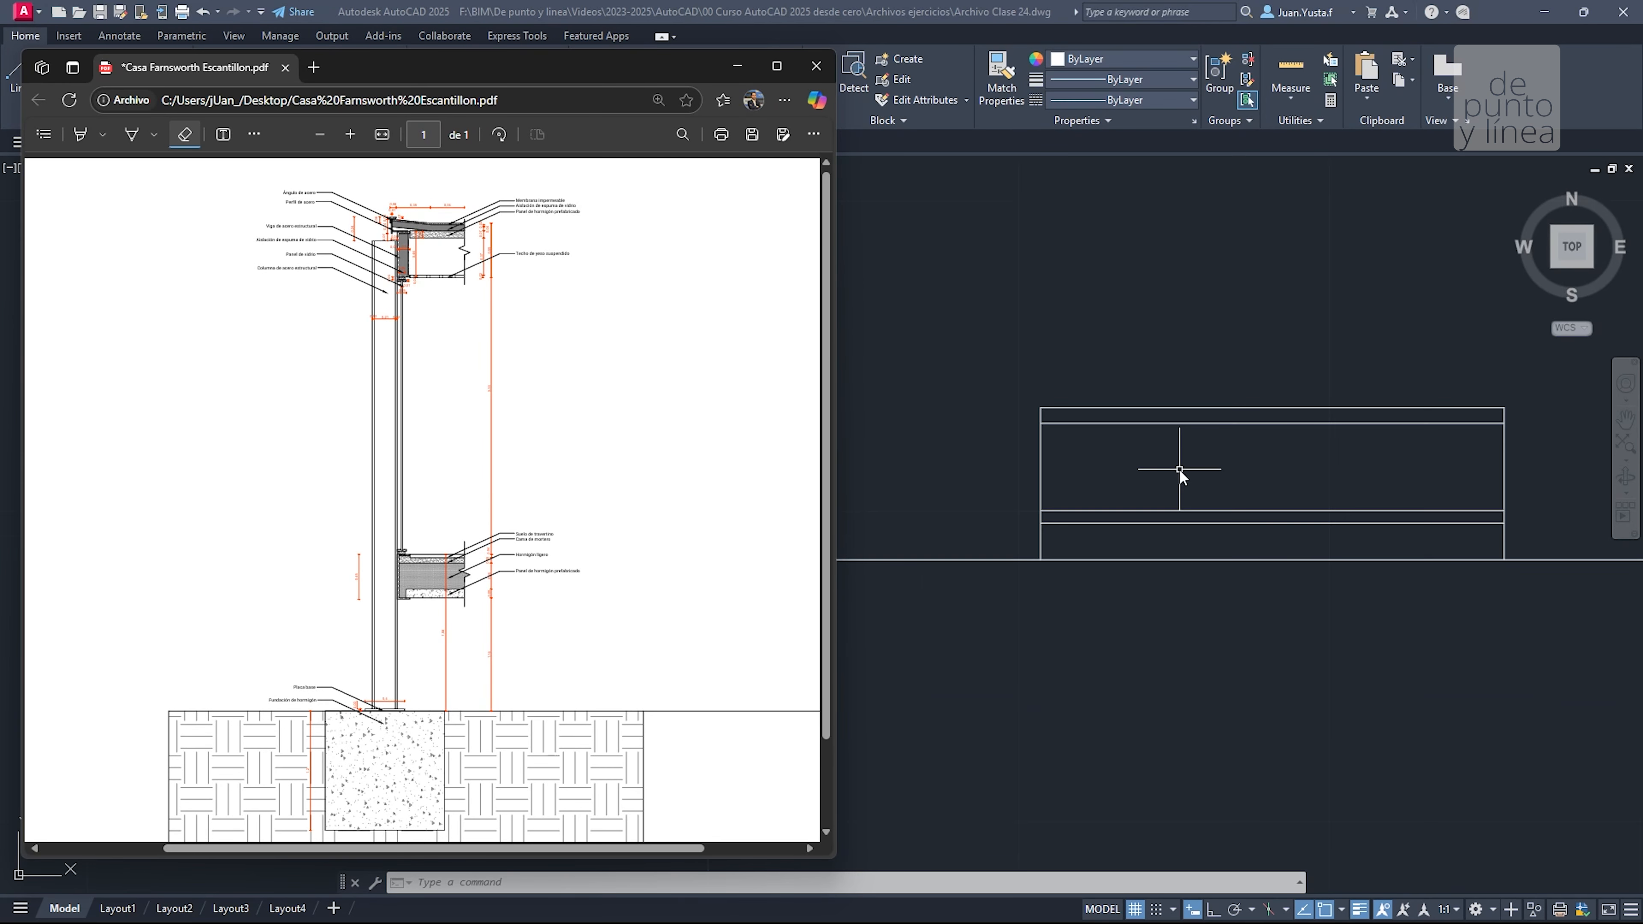
pyautogui.scroll(4, 1100, 467)
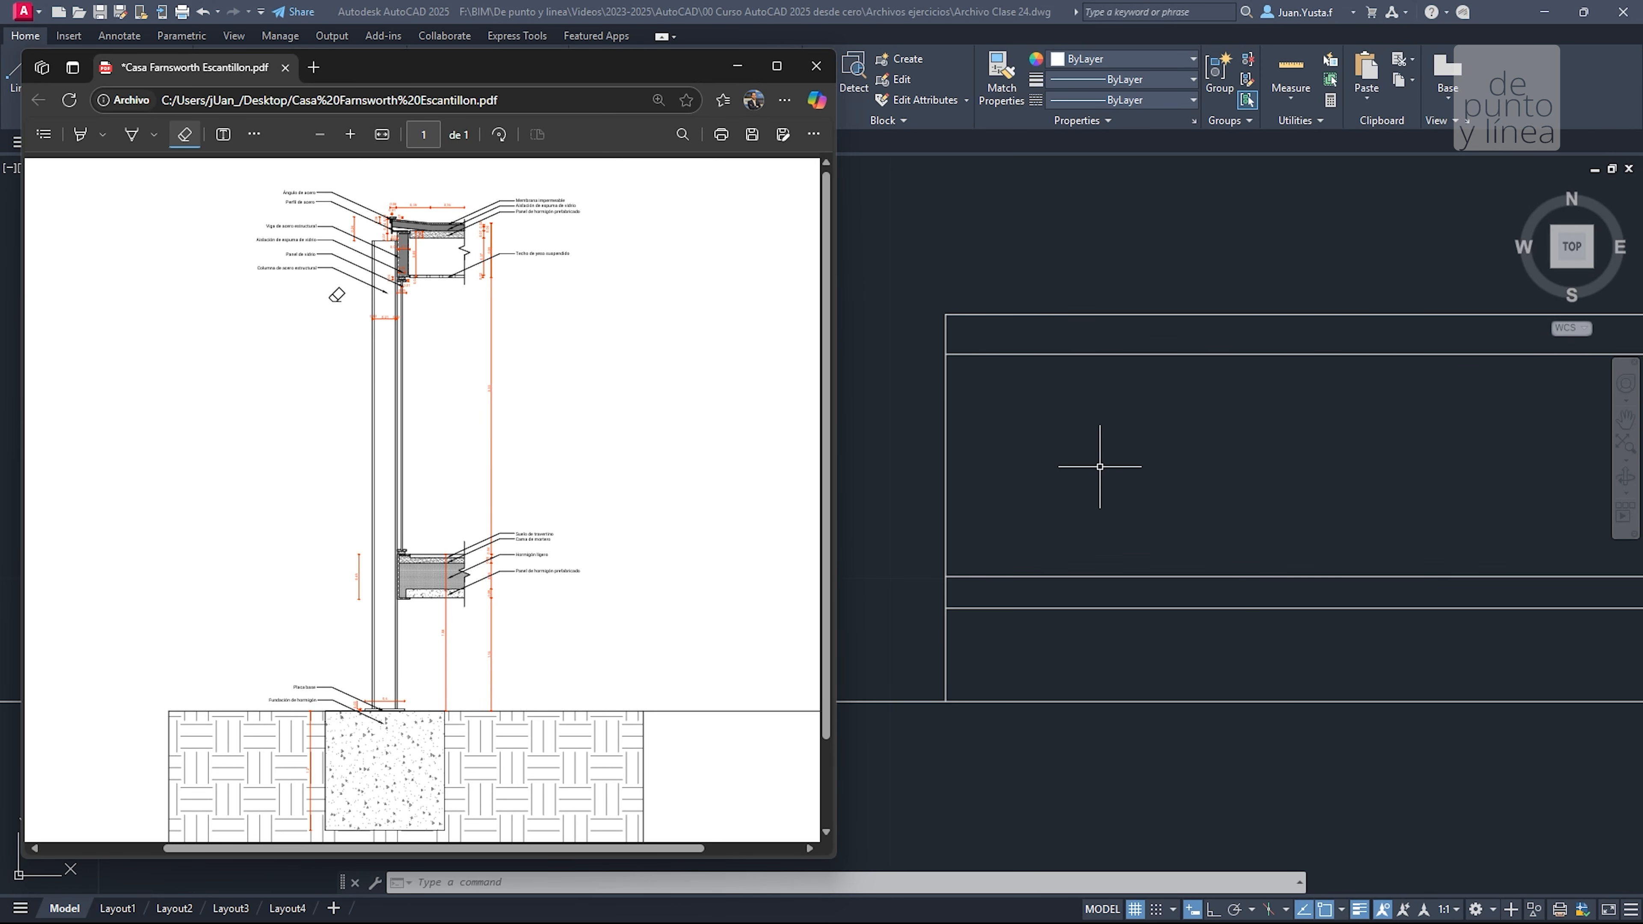
pyautogui.keyDown('ctrl'); pyautogui.scroll(5, 381, 316); pyautogui.keyUp('ctrl')
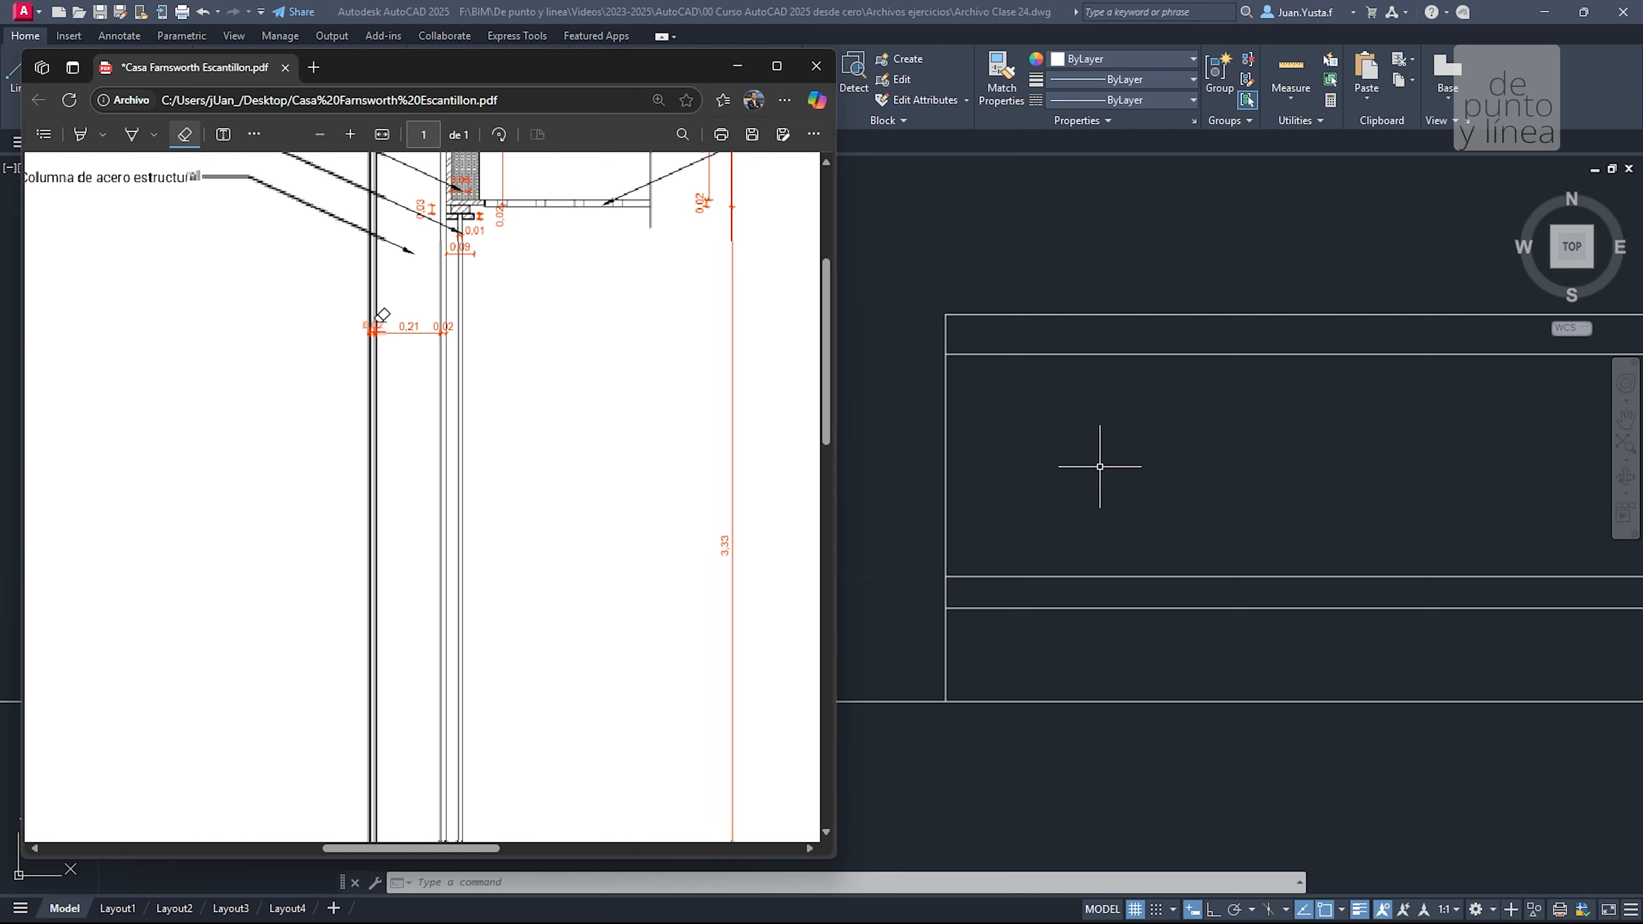
# Mark the steel column's top edge and the inner and outer lines of both flanges in the PDF with pen strokes
pyautogui.click(133, 136)
pyautogui.scroll(3, 407, 361)
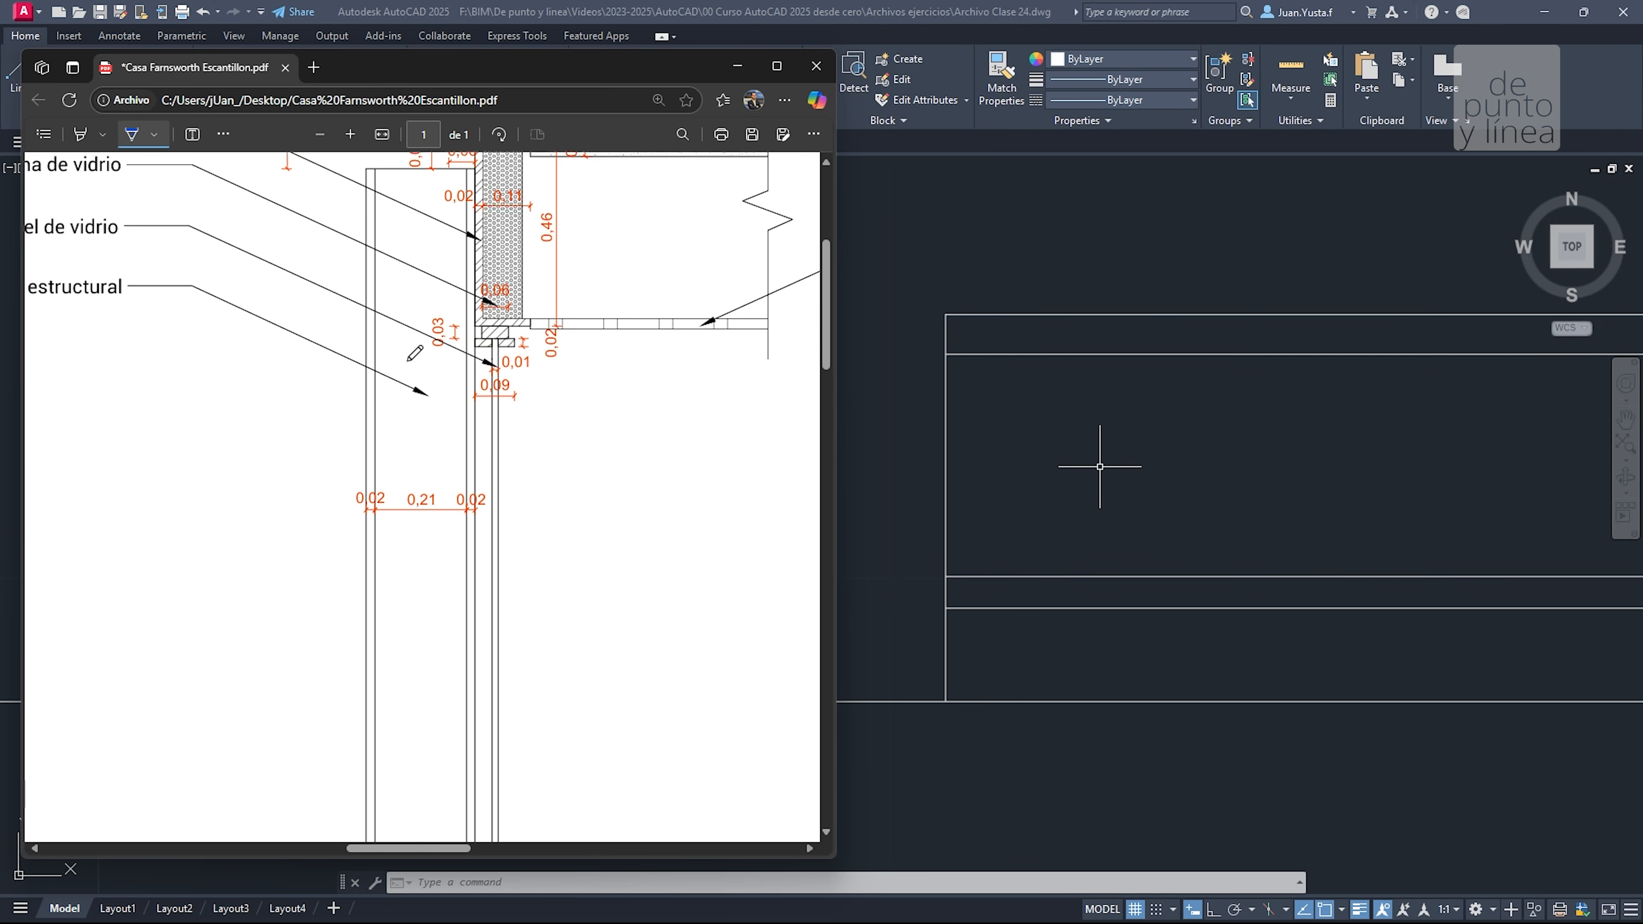
pyautogui.moveTo(361, 244); pyautogui.dragTo(509, 245)
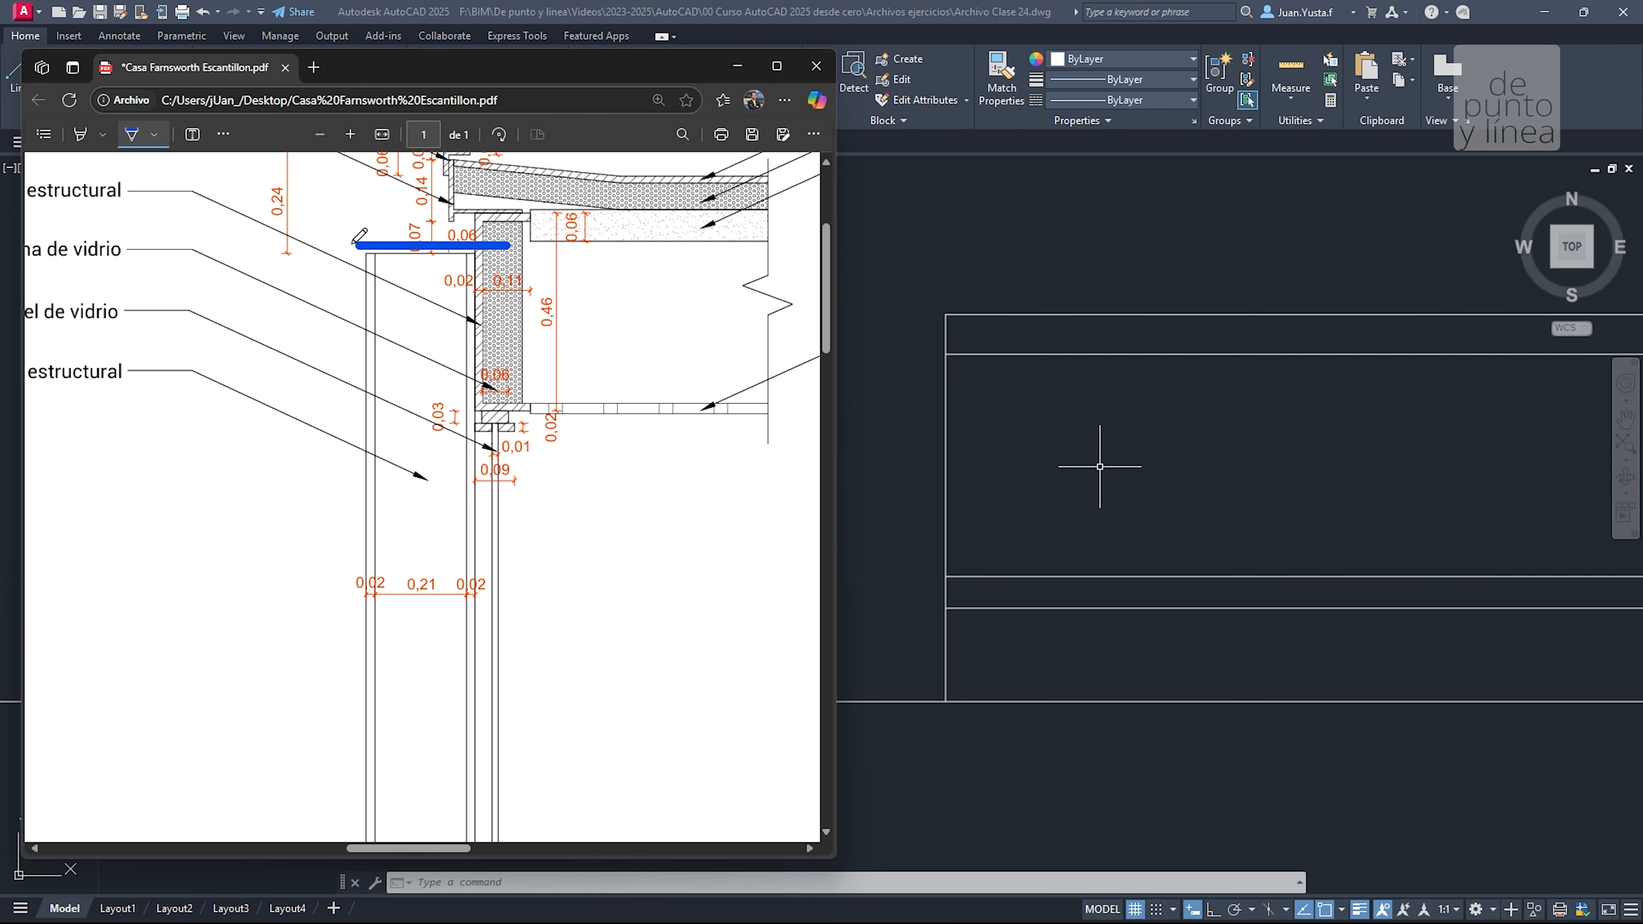
pyautogui.moveTo(353, 244); pyautogui.dragTo(352, 383)
pyautogui.moveTo(479, 241); pyautogui.dragTo(475, 453)
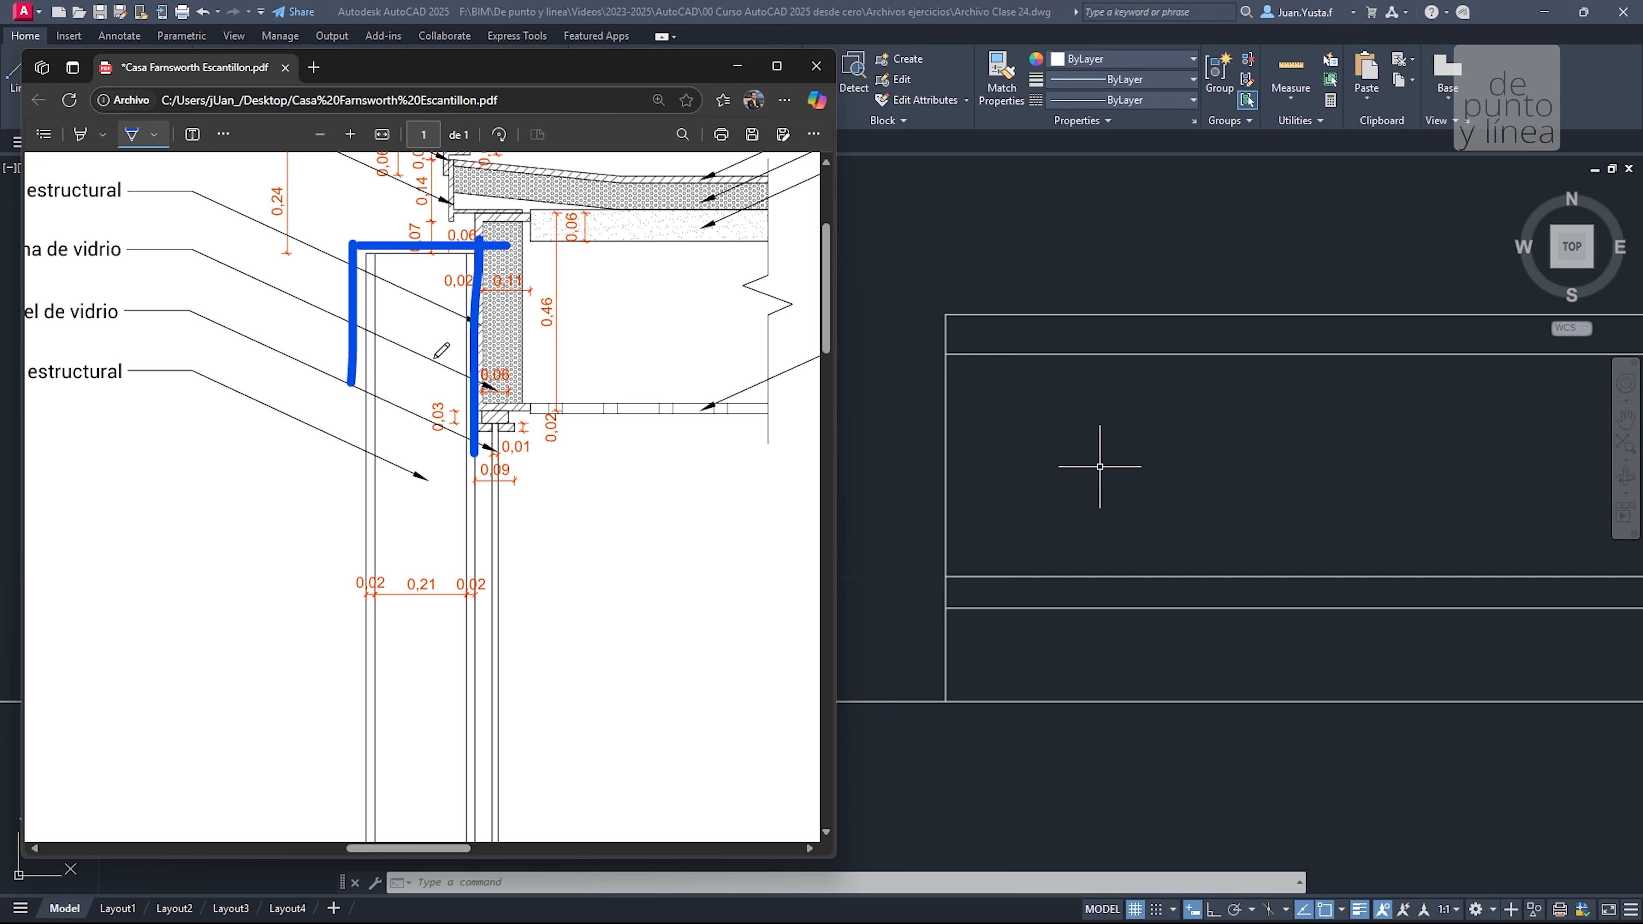
pyautogui.moveTo(374, 246); pyautogui.dragTo(373, 375)
pyautogui.moveTo(458, 243); pyautogui.dragTo(460, 395)
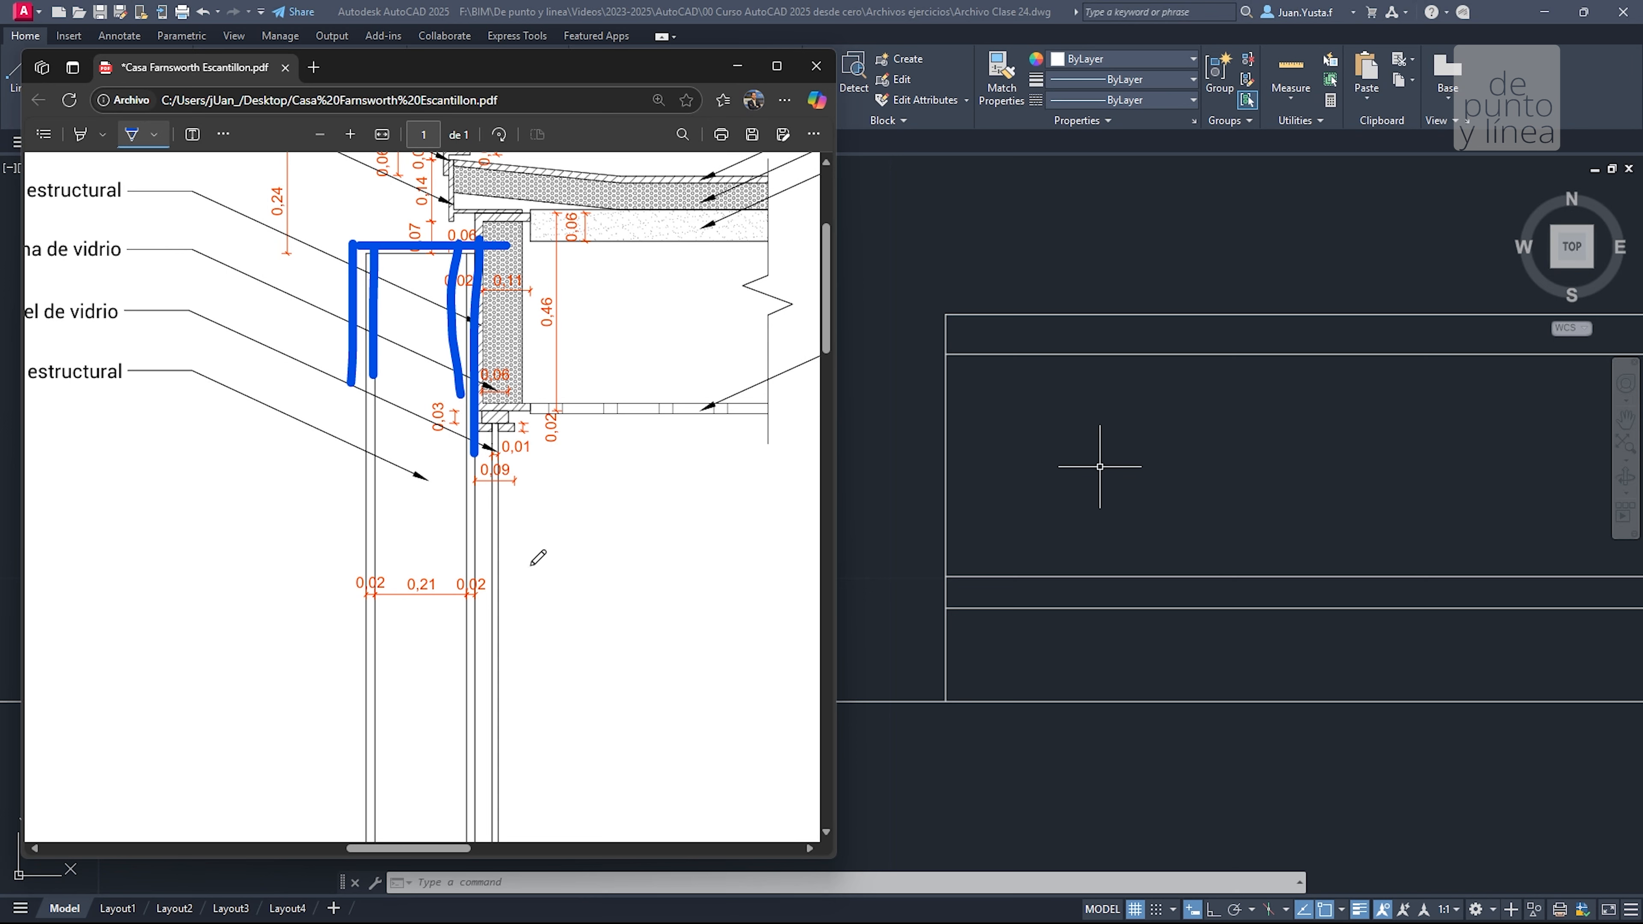
# Sketch a perspective of the column's I-section beside the PDF detail, with an arrow for the viewing direction
pyautogui.moveTo(542, 483)
pyautogui.mouseDown()
pyautogui.moveTo(659, 497)
pyautogui.moveTo(596, 473)
pyautogui.moveTo(613, 427)
pyautogui.moveTo(679, 442)
pyautogui.moveTo(548, 399)
pyautogui.moveTo(594, 426)
pyautogui.moveTo(582, 462)
pyautogui.moveTo(517, 461)
pyautogui.moveTo(549, 478)
pyautogui.moveTo(527, 789)
pyautogui.mouseUp()
pyautogui.moveTo(656, 494); pyautogui.dragTo(656, 789)
pyautogui.moveTo(666, 492); pyautogui.dragTo(664, 759)
pyautogui.moveTo(684, 439)
pyautogui.mouseDown()
pyautogui.moveTo(688, 717)
pyautogui.moveTo(729, 696)
pyautogui.mouseUp()
pyautogui.moveTo(615, 436); pyautogui.dragTo(618, 484)
pyautogui.moveTo(537, 414); pyautogui.dragTo(536, 460)
pyautogui.moveTo(786, 476); pyautogui.dragTo(719, 484)
pyautogui.moveTo(739, 455)
pyautogui.mouseDown()
pyautogui.moveTo(720, 483)
pyautogui.moveTo(748, 514)
pyautogui.mouseUp()
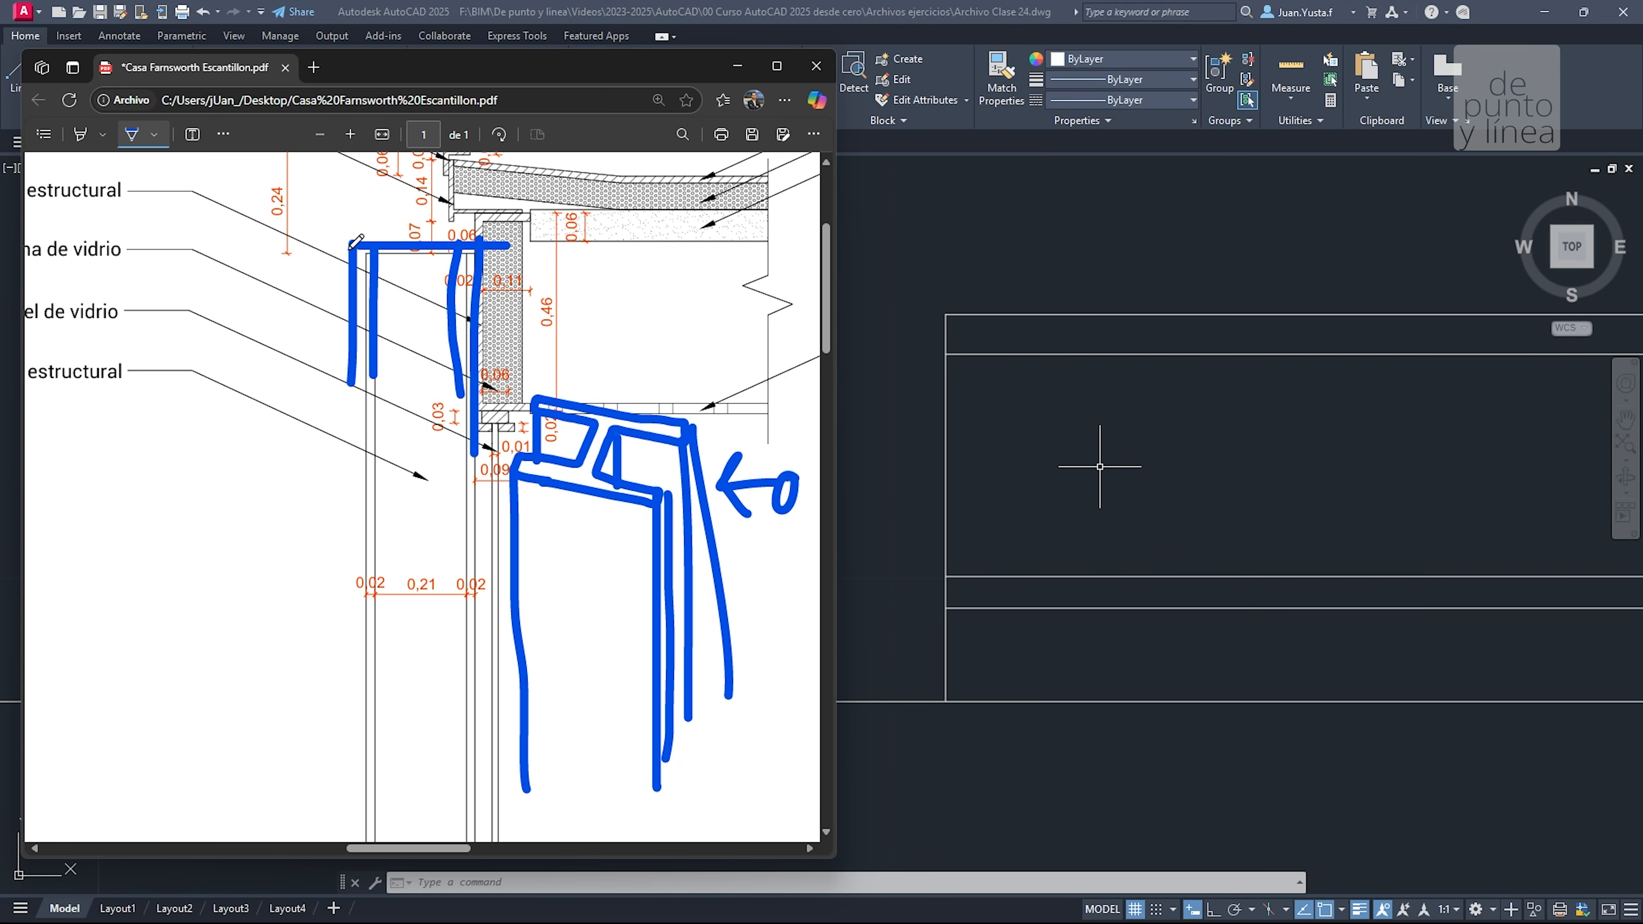
pyautogui.moveTo(488, 236); pyautogui.dragTo(466, 411)
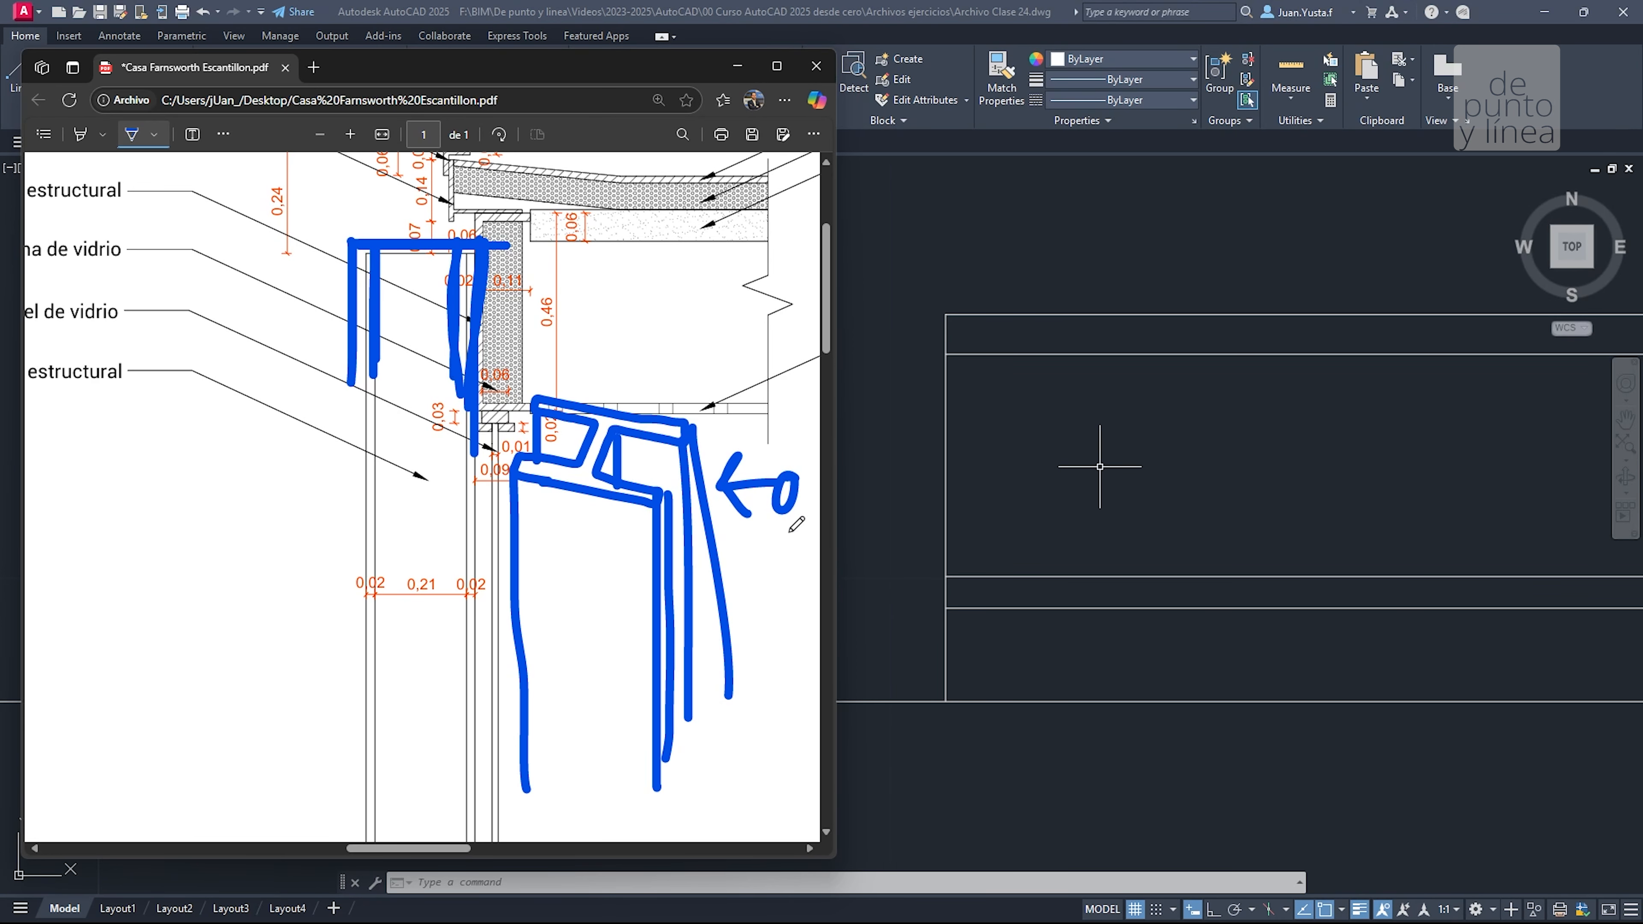
# Erase the pen strokes on the column and the I-section sketch from the PDF
pyautogui.click(225, 136)
pyautogui.click(239, 166)
pyautogui.moveTo(517, 323); pyautogui.dragTo(454, 221)
pyautogui.moveTo(553, 328)
pyautogui.mouseDown()
pyautogui.moveTo(627, 580)
pyautogui.moveTo(735, 562)
pyautogui.mouseUp()
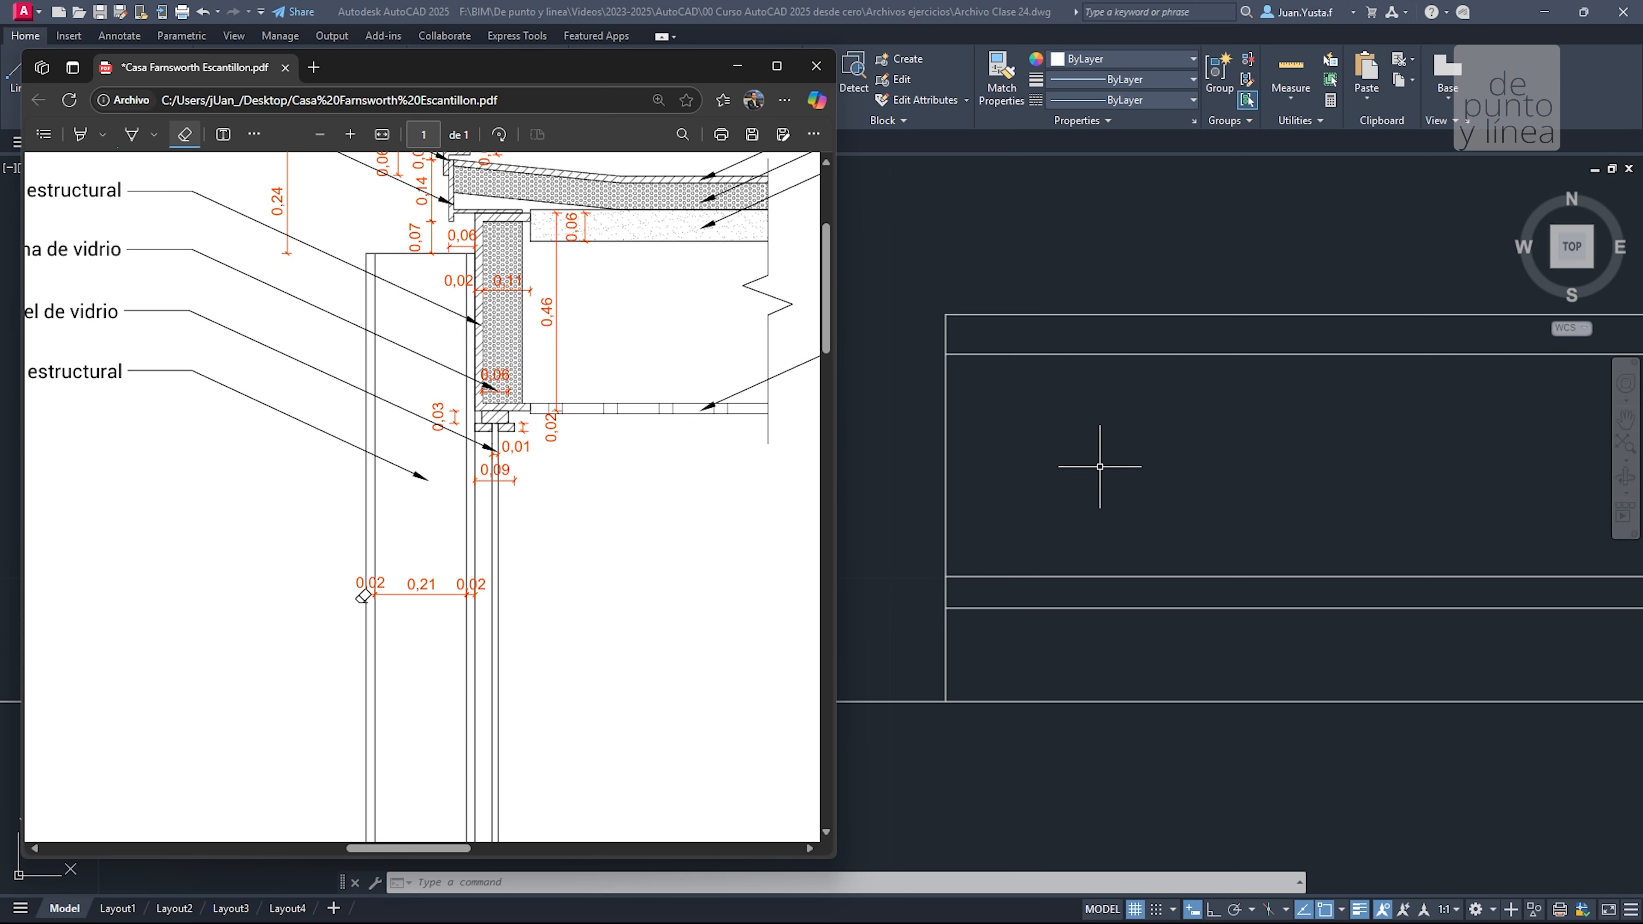
# Return to AutoCAD and copy the elevation's left vertical edge 0.02 to the right for the column's outer flange
pyautogui.click(977, 458)
pyautogui.scroll(4, 820, 410)
pyautogui.scroll(4, 614, 317)
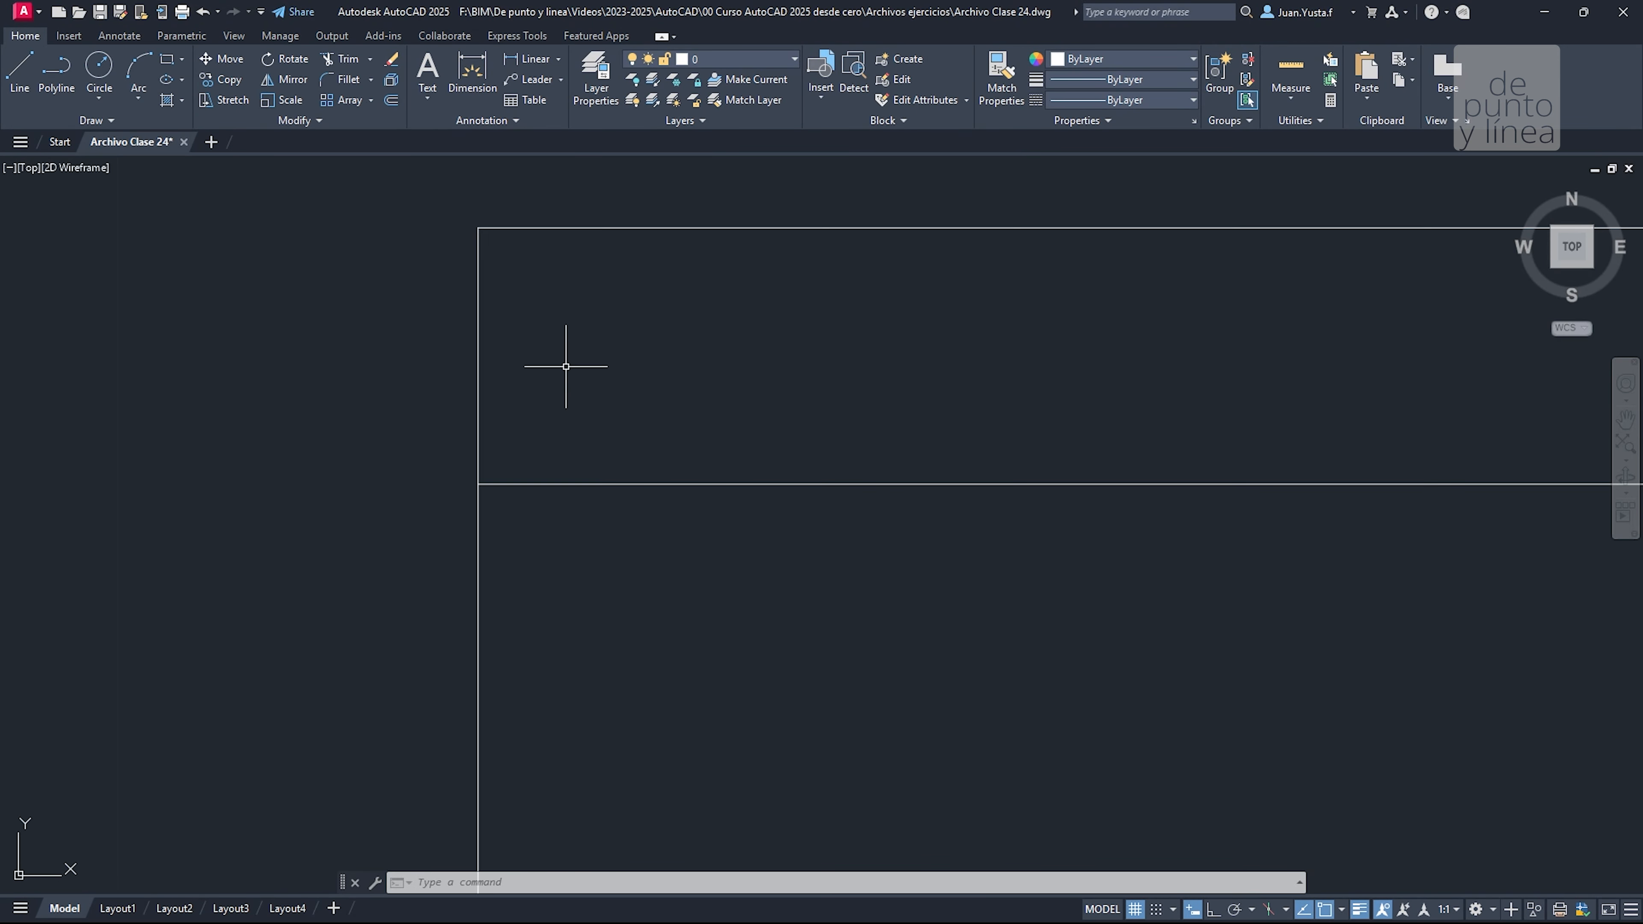
pyautogui.click(506, 338)
pyautogui.click(439, 338)
pyautogui.scroll(-8, 594, 330)
pyautogui.scroll(2, 598, 424)
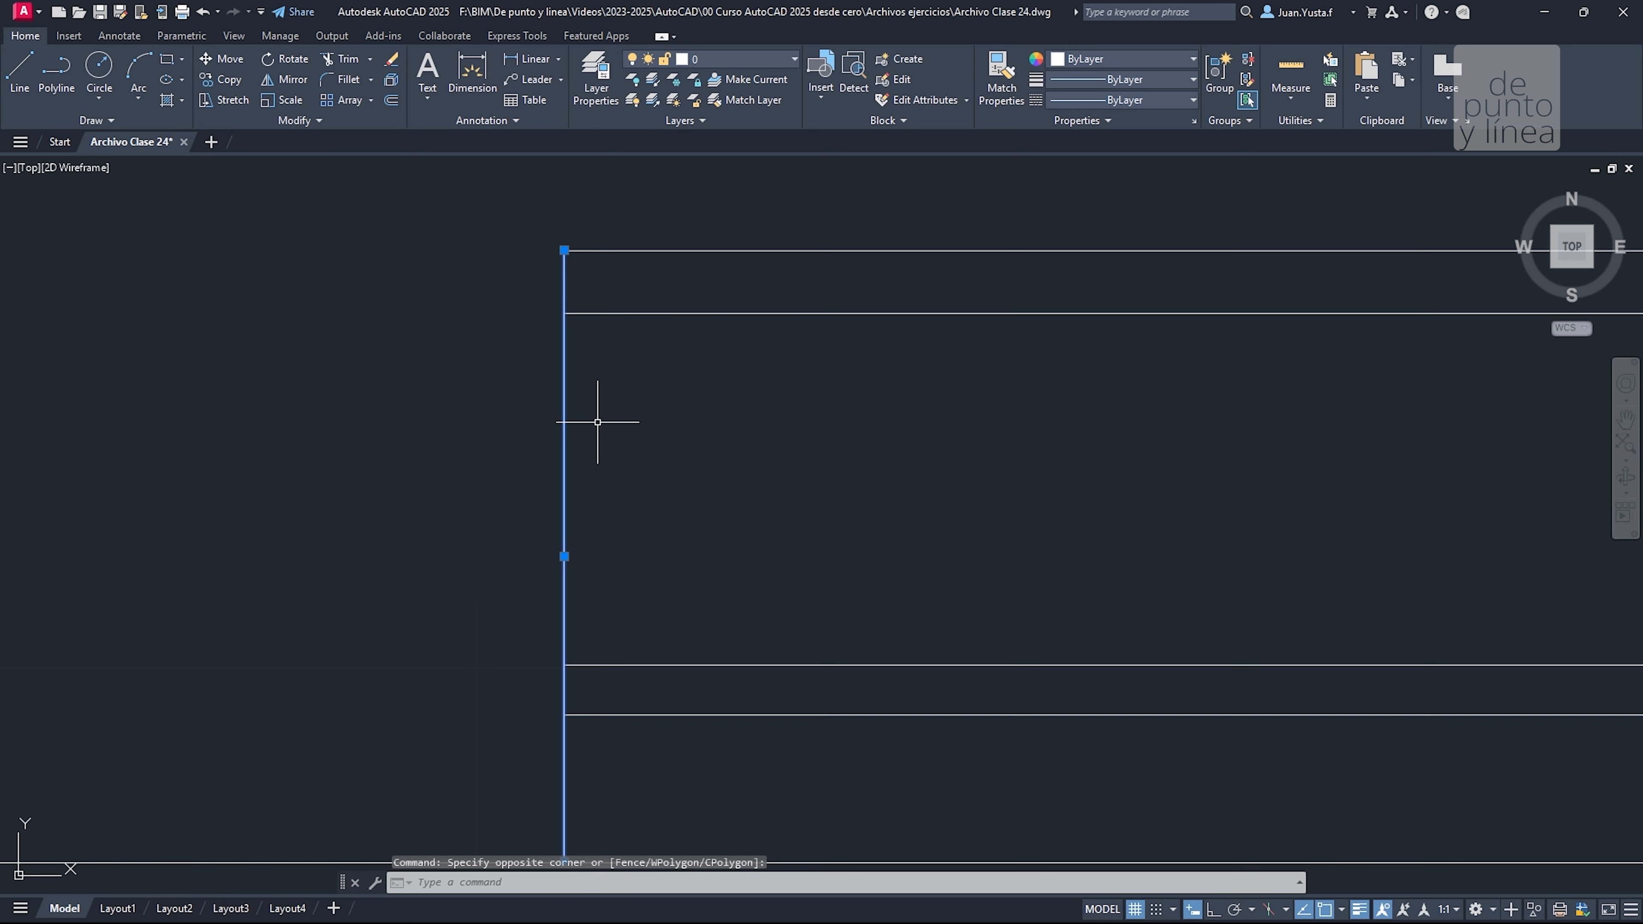
pyautogui.write('co')
pyautogui.press('Return')
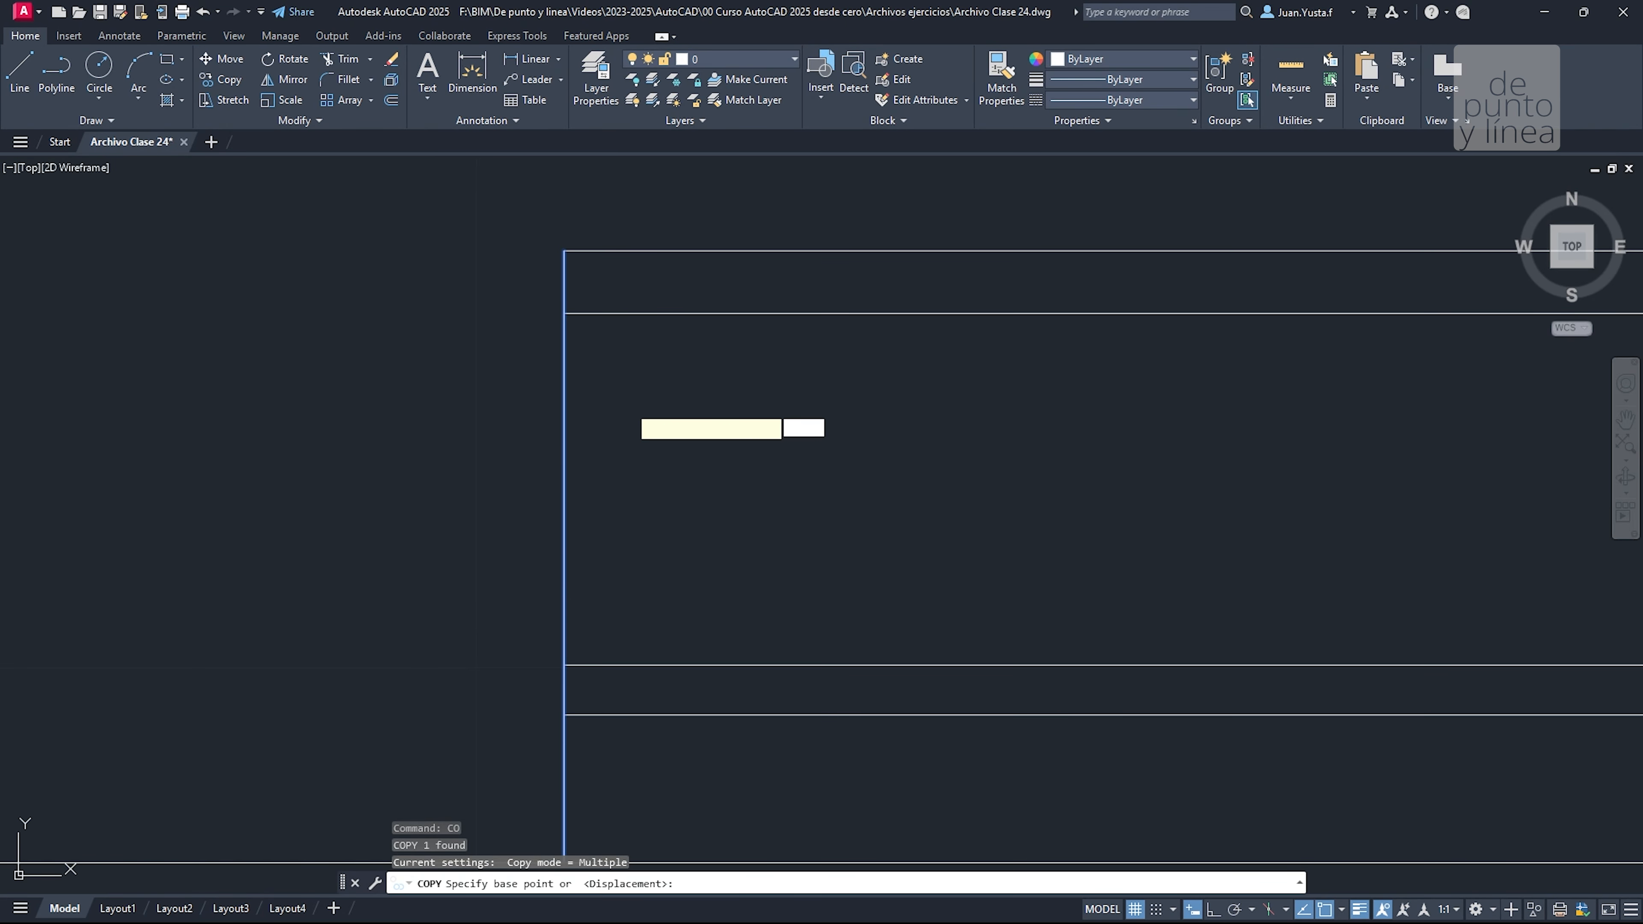
pyautogui.click(611, 404)
pyautogui.write('0.02')
pyautogui.press('Return')
pyautogui.press('Escape')
pyautogui.press('Escape')
# Check the column width in the PDF, and copy the outer flange's inner line 0.21 to the right
pyautogui.scroll(5, 586, 238)
pyautogui.moveTo(529, 405); pyautogui.dragTo(449, 305, button='middle')
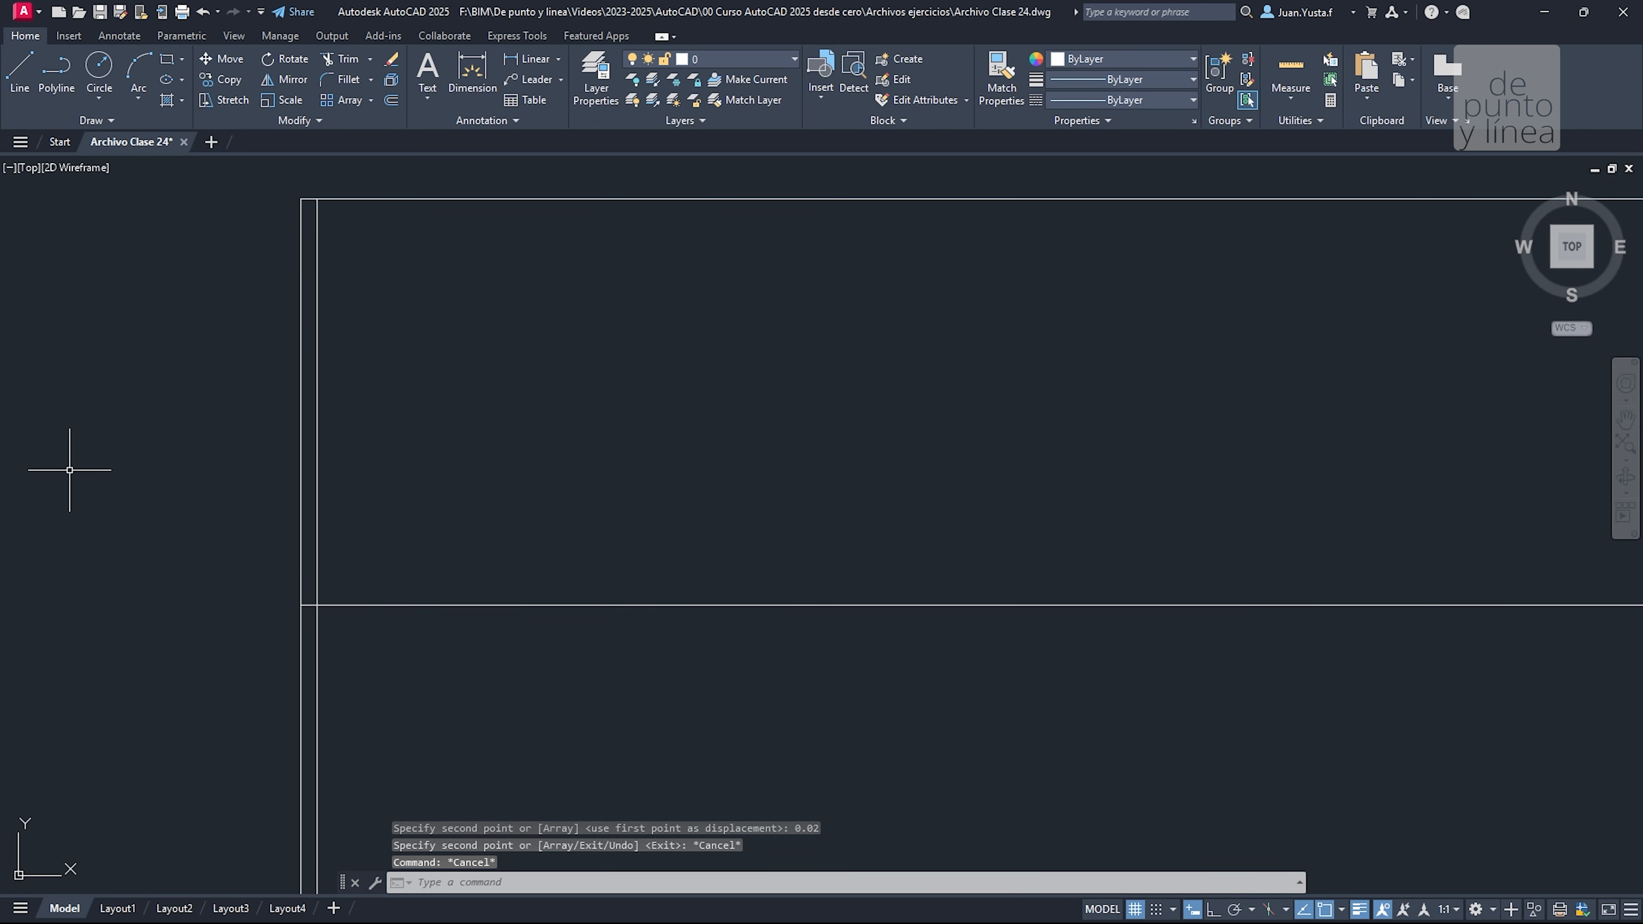
pyautogui.hotkey('alt', 'Tab')
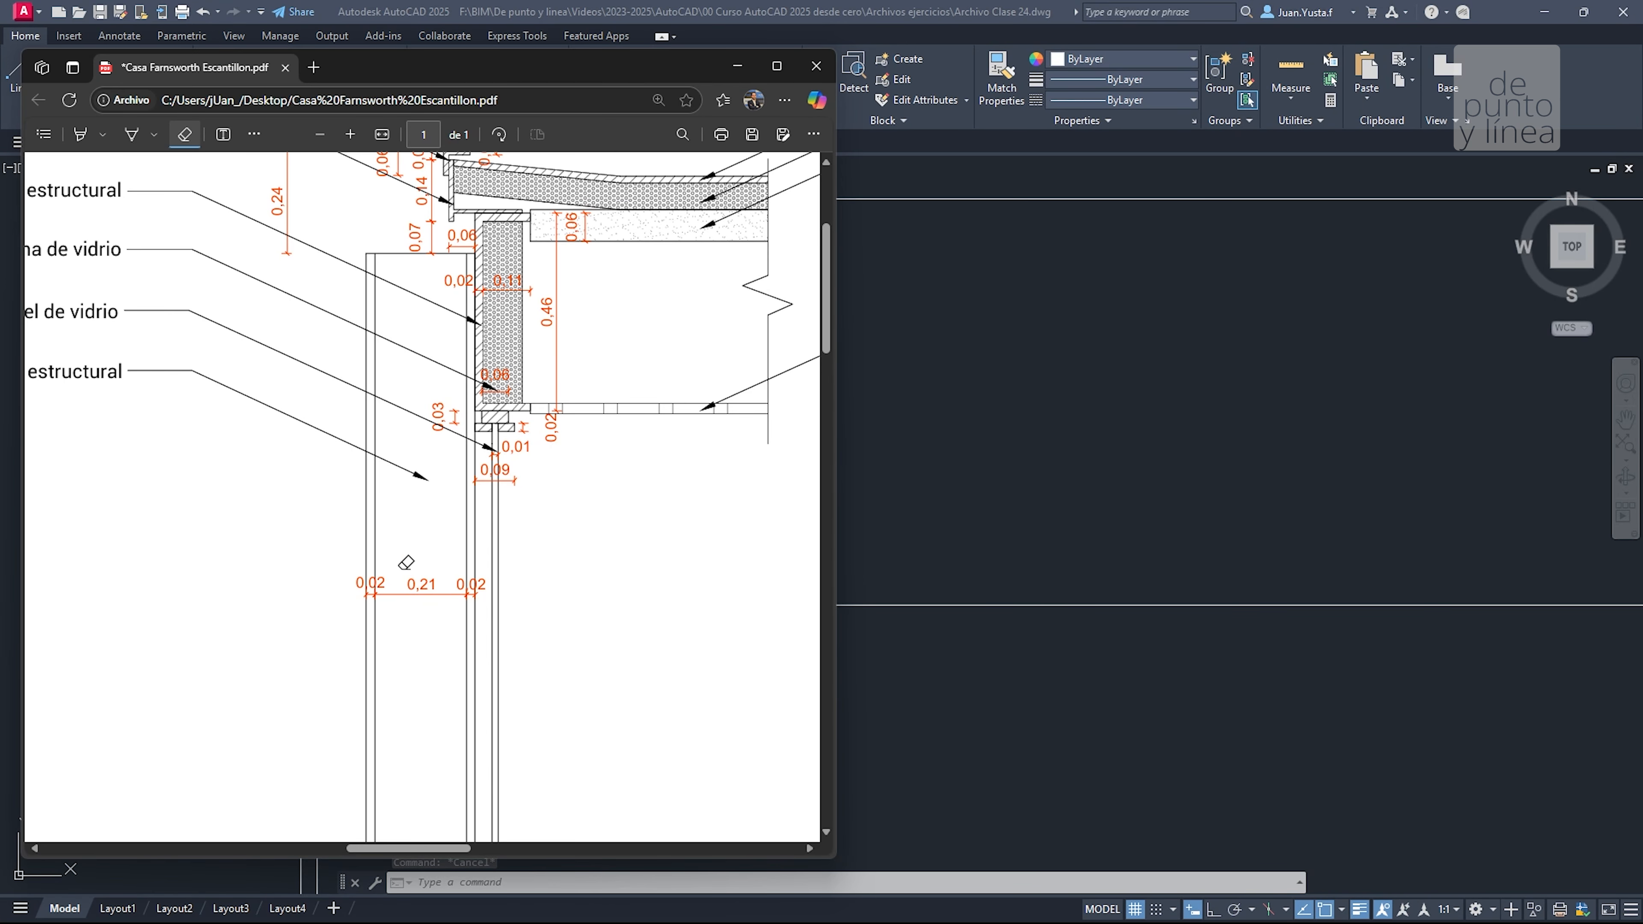
pyautogui.hotkey('alt', 'Tab')
pyautogui.moveTo(319, 293); pyautogui.dragTo(371, 324, button='middle')
pyautogui.scroll(2, 373, 322)
pyautogui.click(372, 313)
pyautogui.click(362, 302)
pyautogui.write('co')
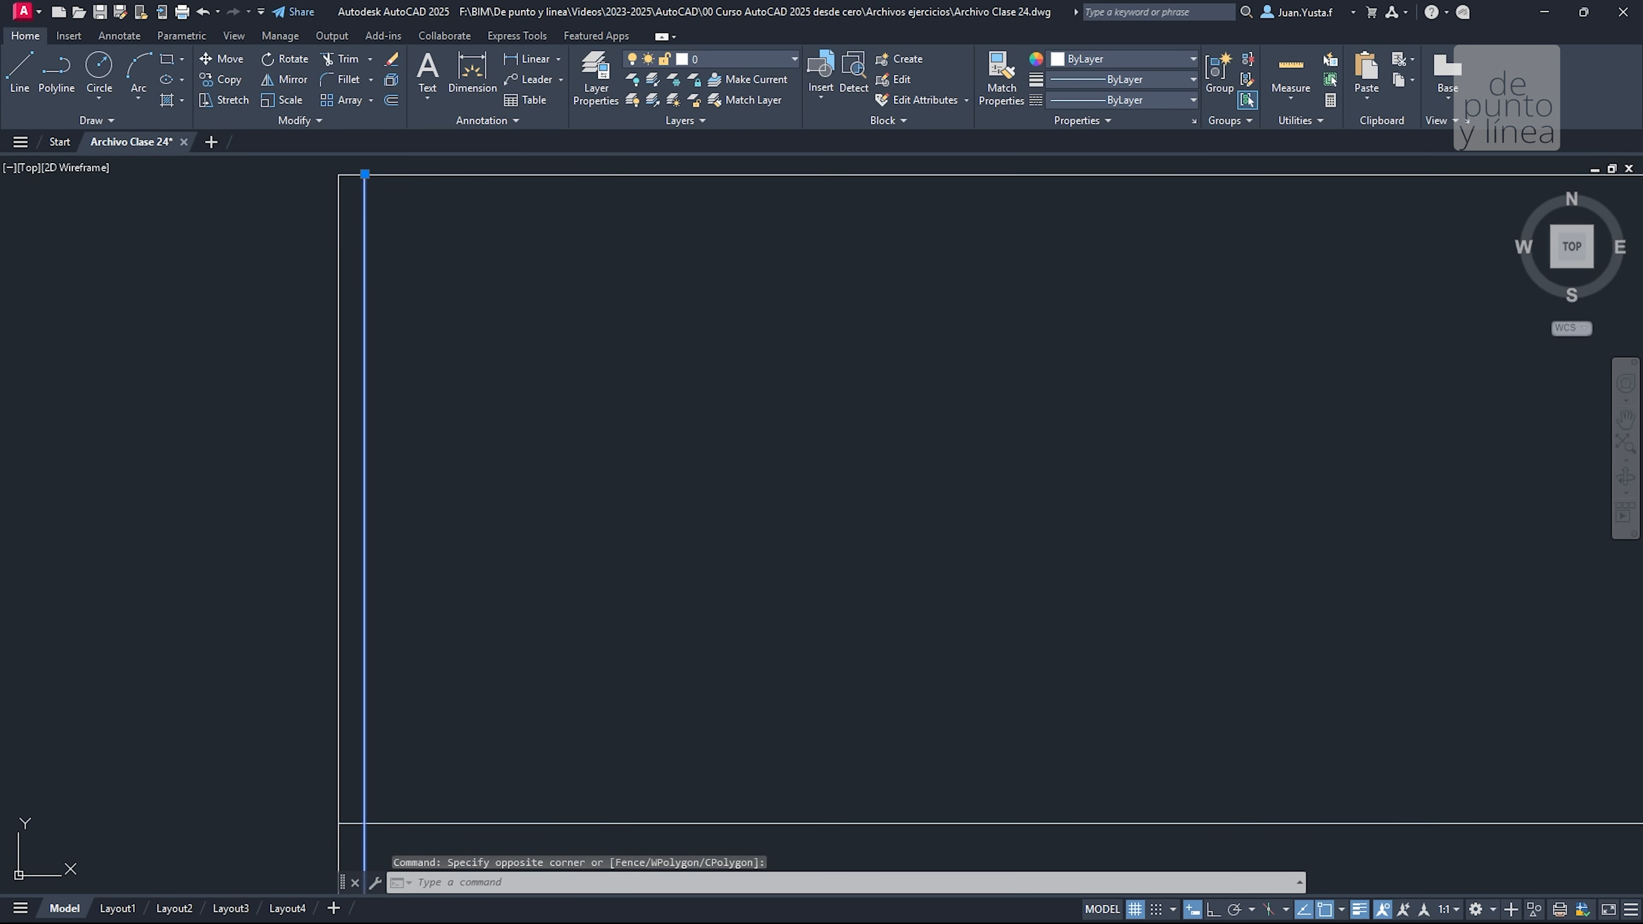
pyautogui.press('Return')
pyautogui.click(470, 338)
pyautogui.write('0.2')
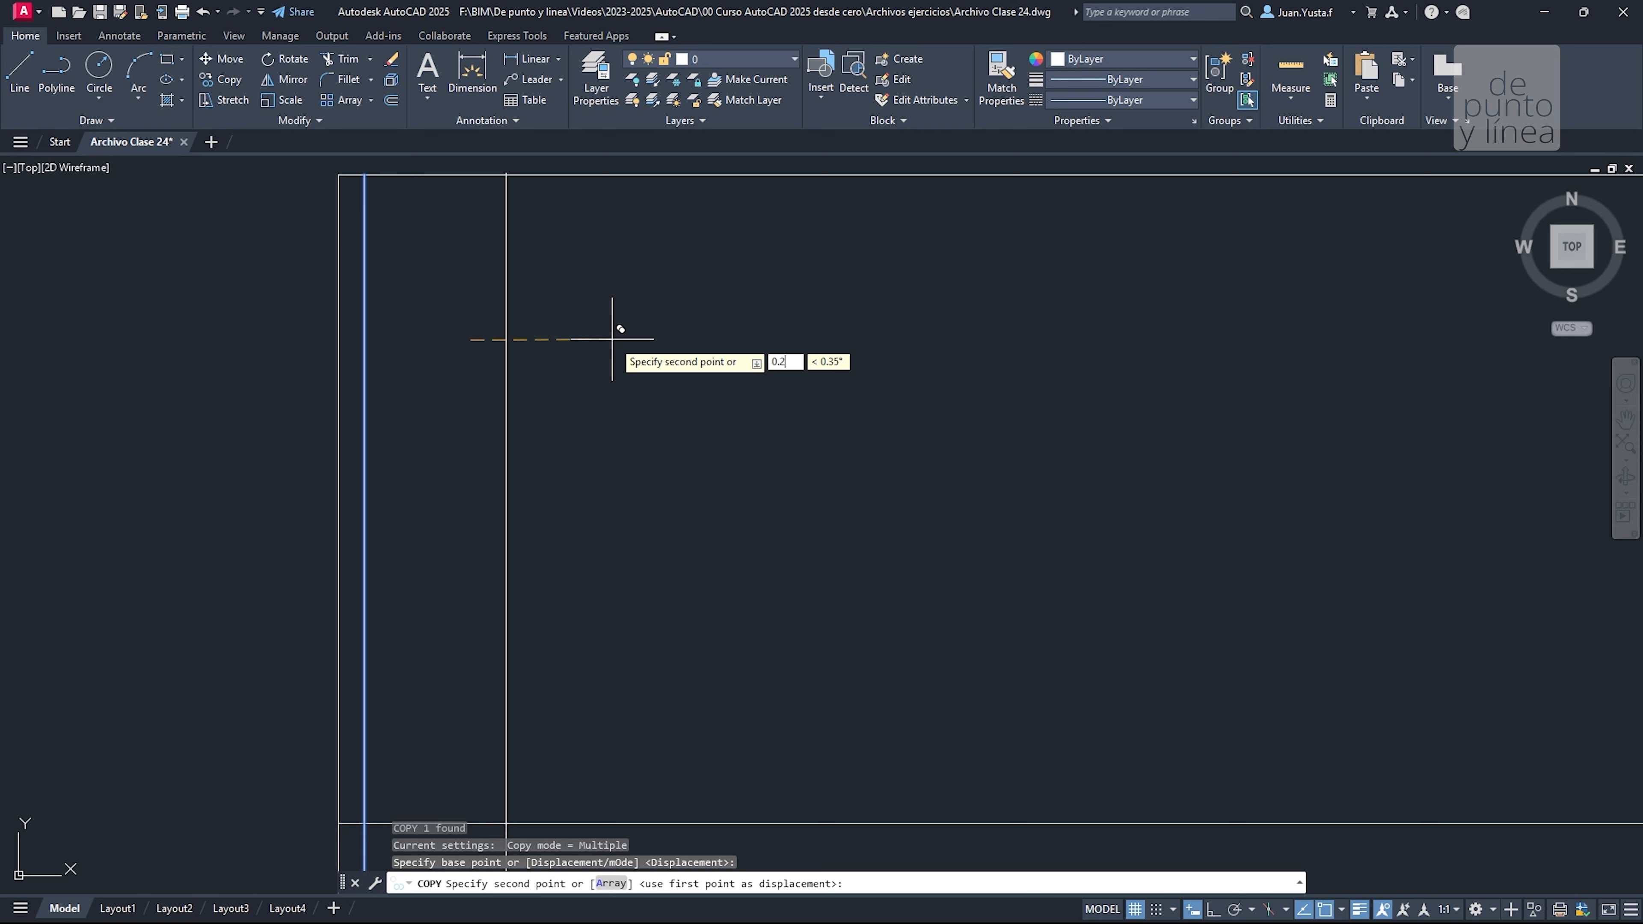
pyautogui.press('Return')
pyautogui.press('Escape')
# Copy the newly placed column line another 0.02 to the right to complete the second flange
pyautogui.click(699, 301)
pyautogui.click(553, 277)
pyautogui.scroll(2, 595, 291)
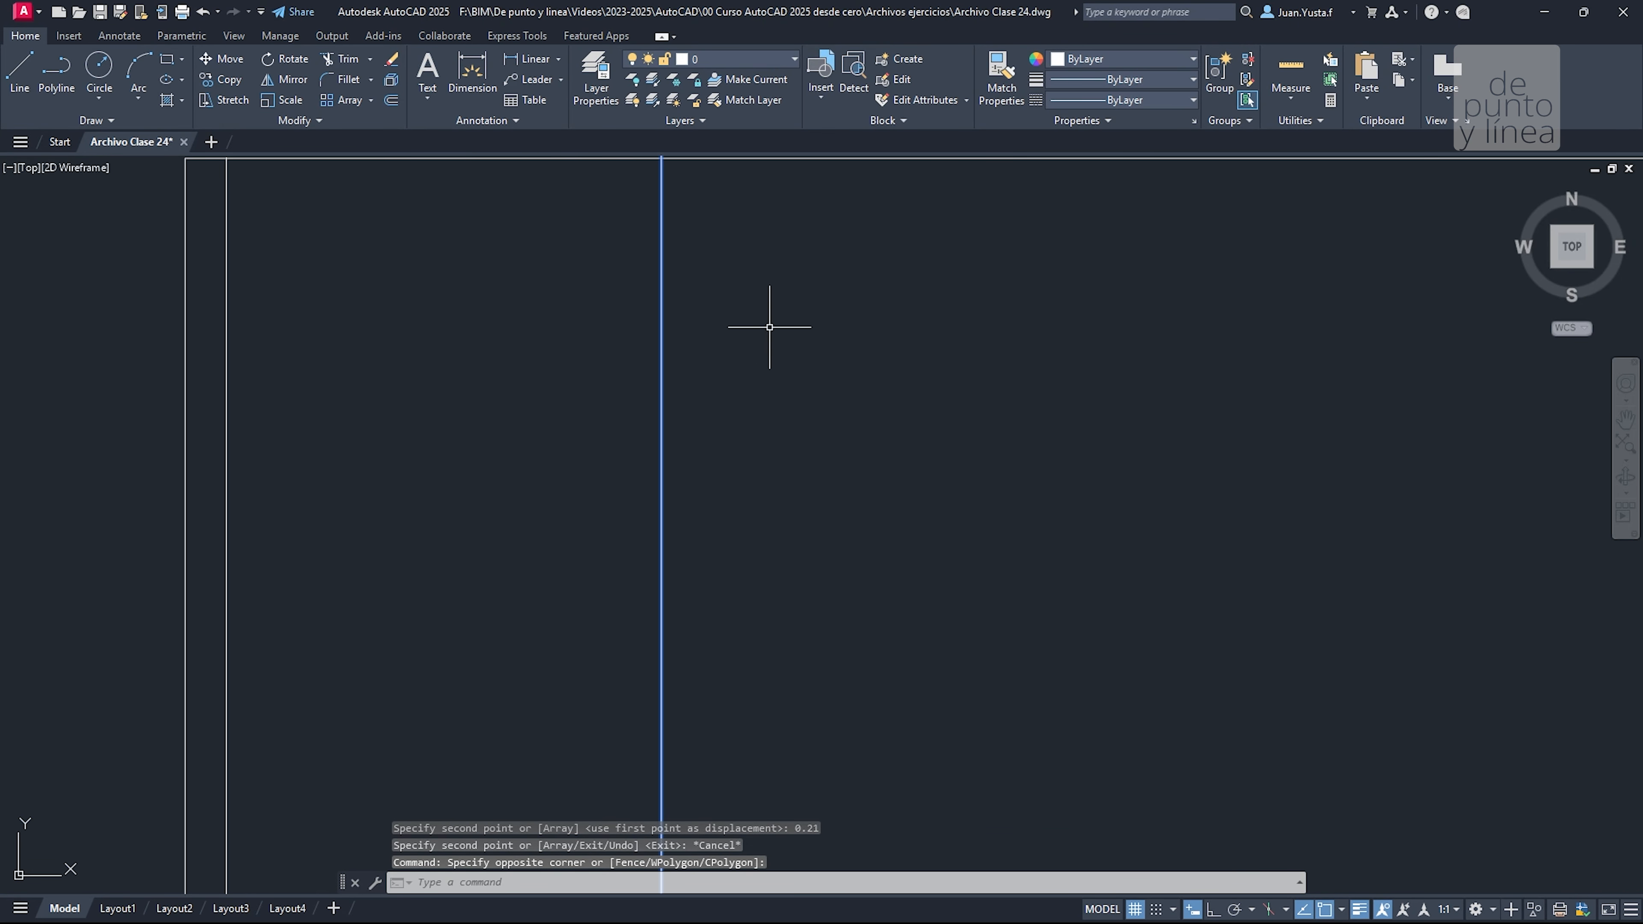
pyautogui.write('co')
pyautogui.press('Return')
pyautogui.click(750, 332)
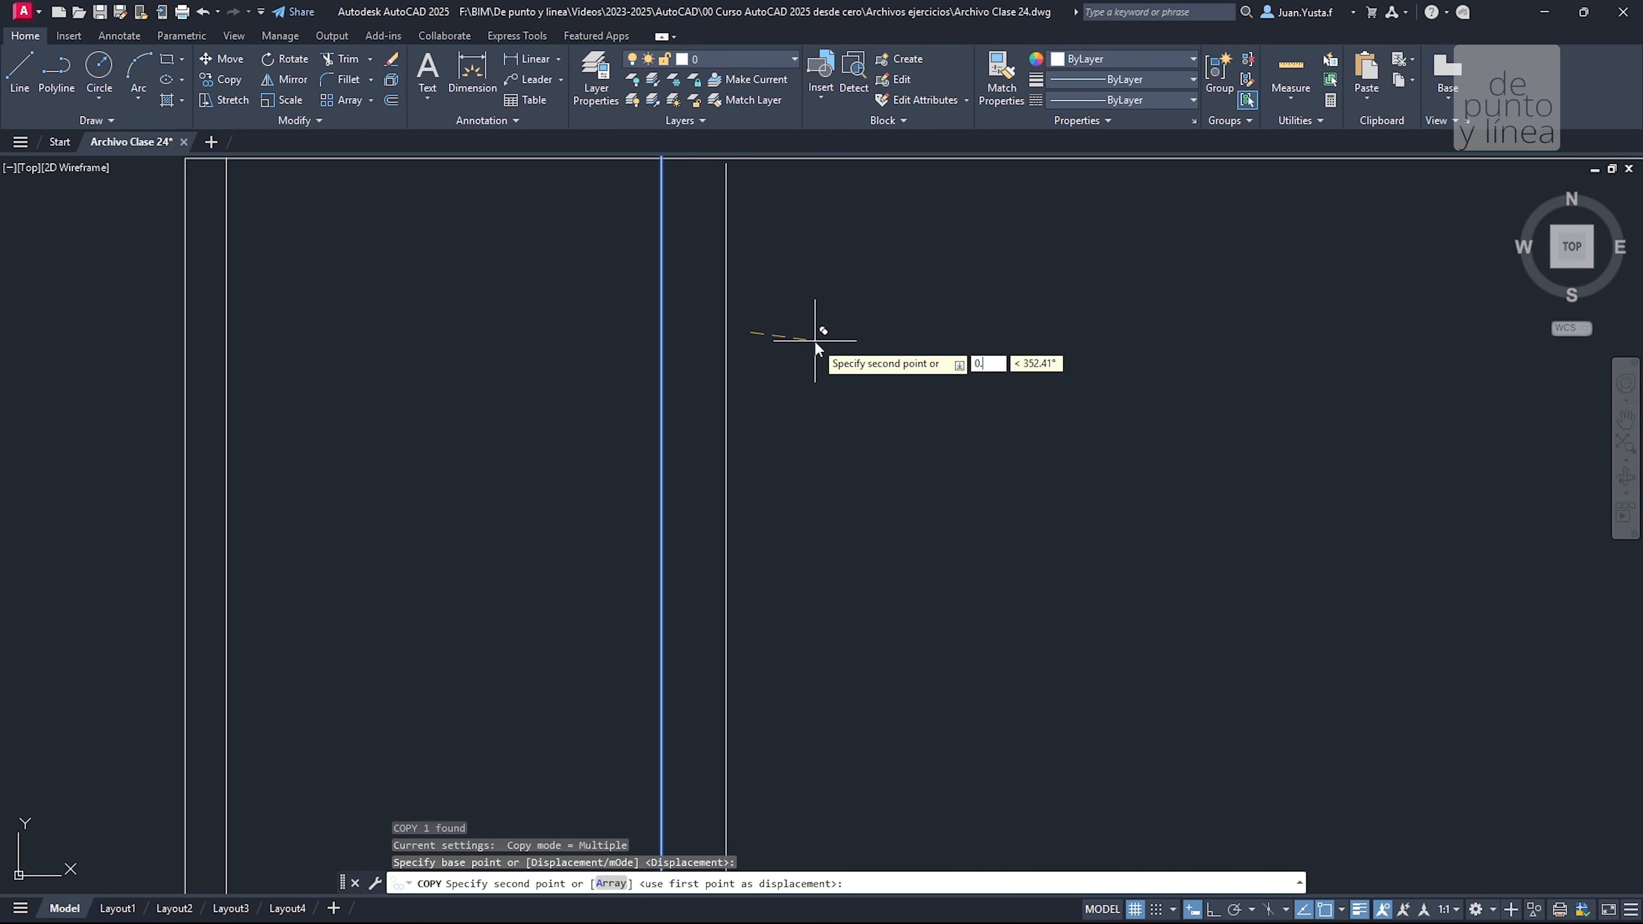
pyautogui.press('Return')
pyautogui.press('Escape')
# Check the column lines down to the ground in AutoCAD, and compare them with the wall section in the PDF
pyautogui.scroll(-3, 671, 340)
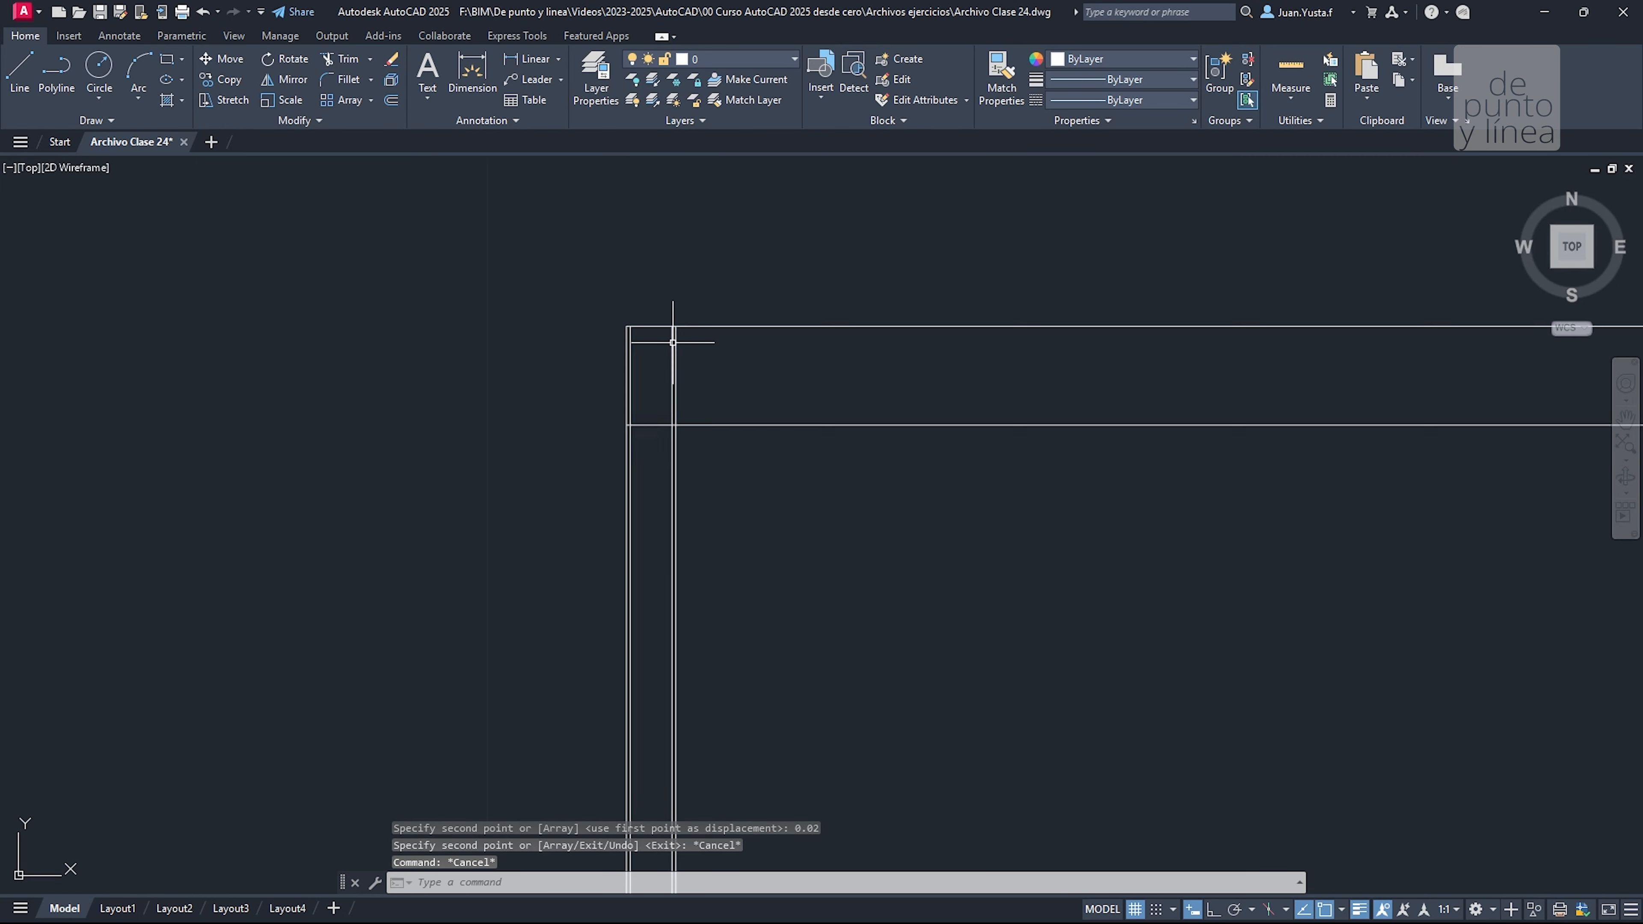
pyautogui.scroll(-2, 654, 283)
pyautogui.moveTo(651, 543); pyautogui.dragTo(633, 408, button='middle')
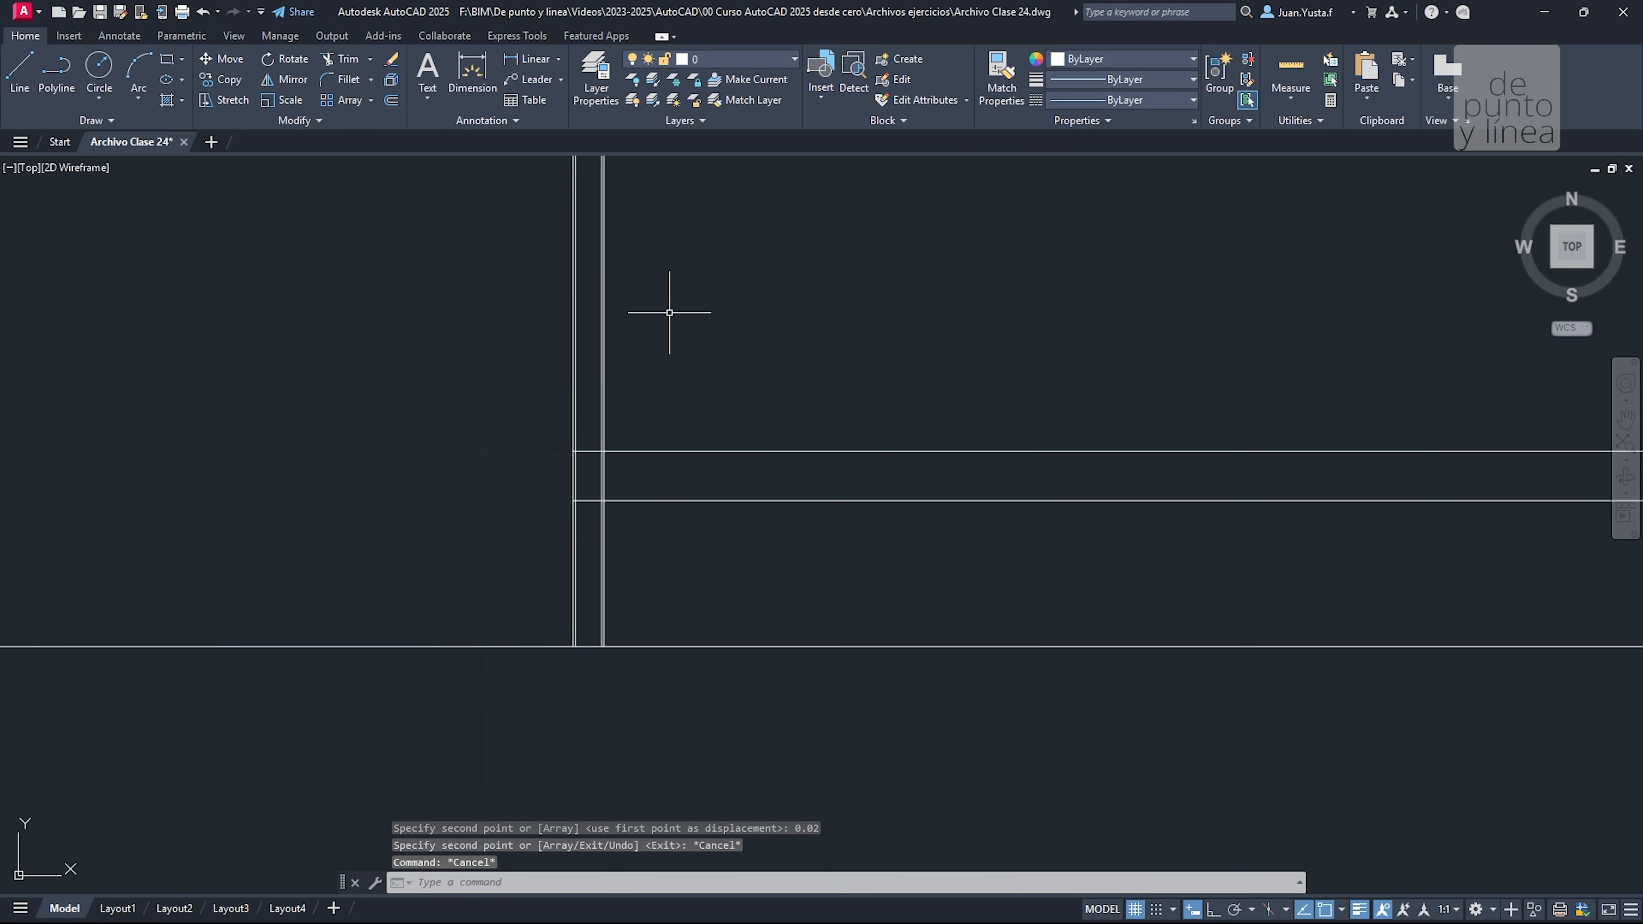
pyautogui.moveTo(669, 313); pyautogui.dragTo(582, 463, button='middle')
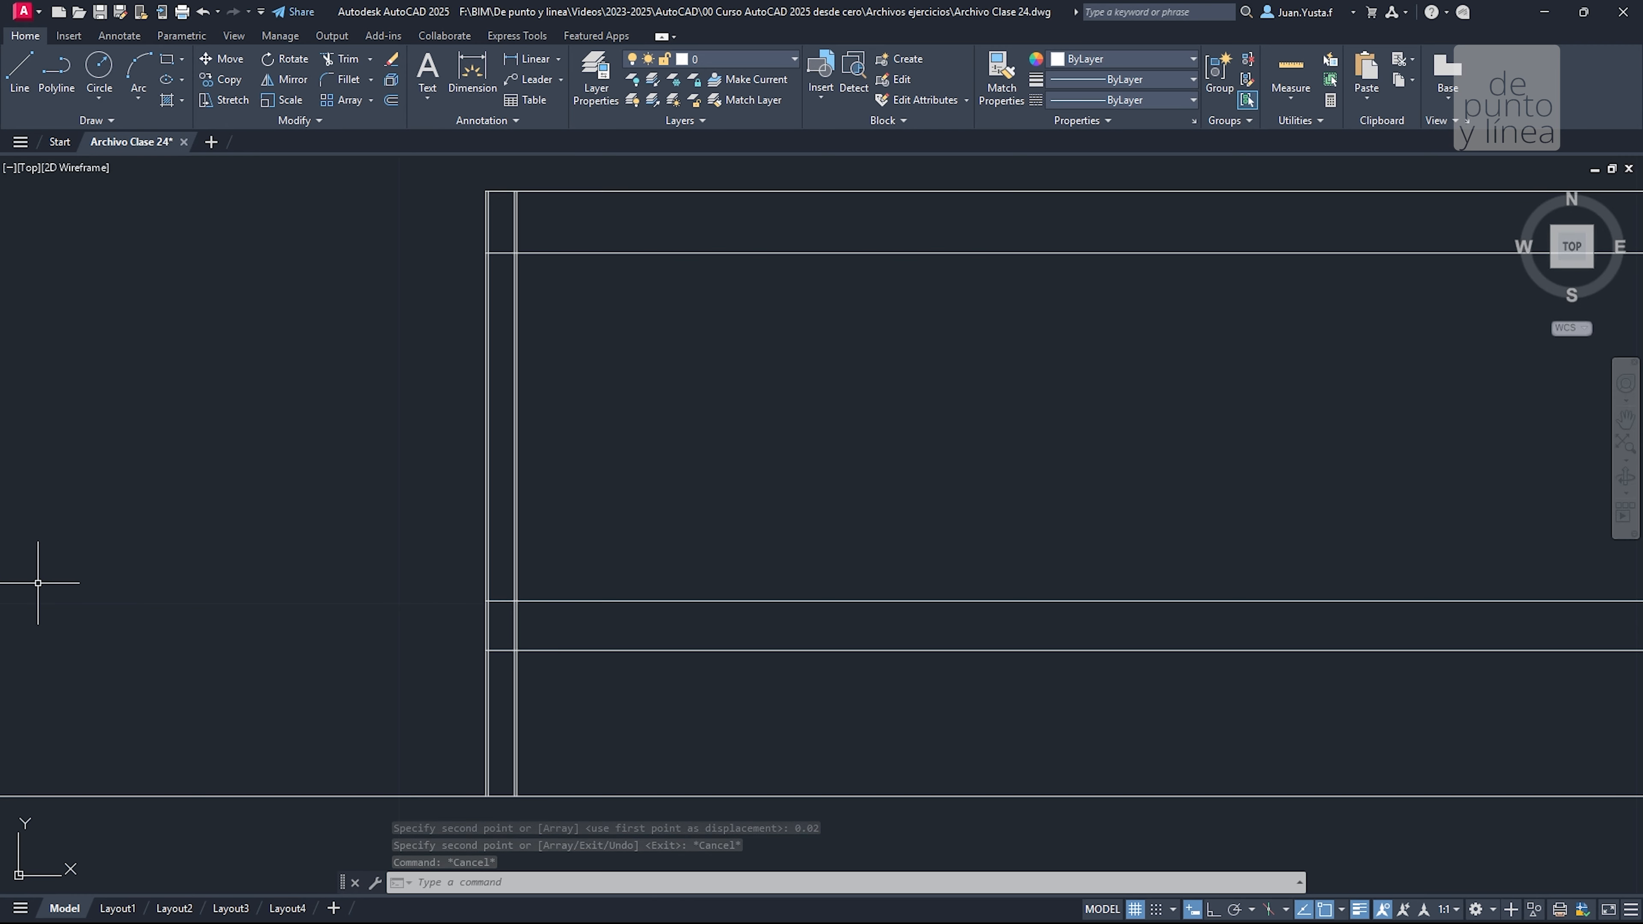
pyautogui.hotkey('alt', 'Tab')
pyautogui.keyDown('ctrl'); pyautogui.scroll(-5, 615, 341); pyautogui.keyUp('ctrl')
pyautogui.keyDown('ctrl'); pyautogui.scroll(3, 663, 341); pyautogui.keyUp('ctrl')
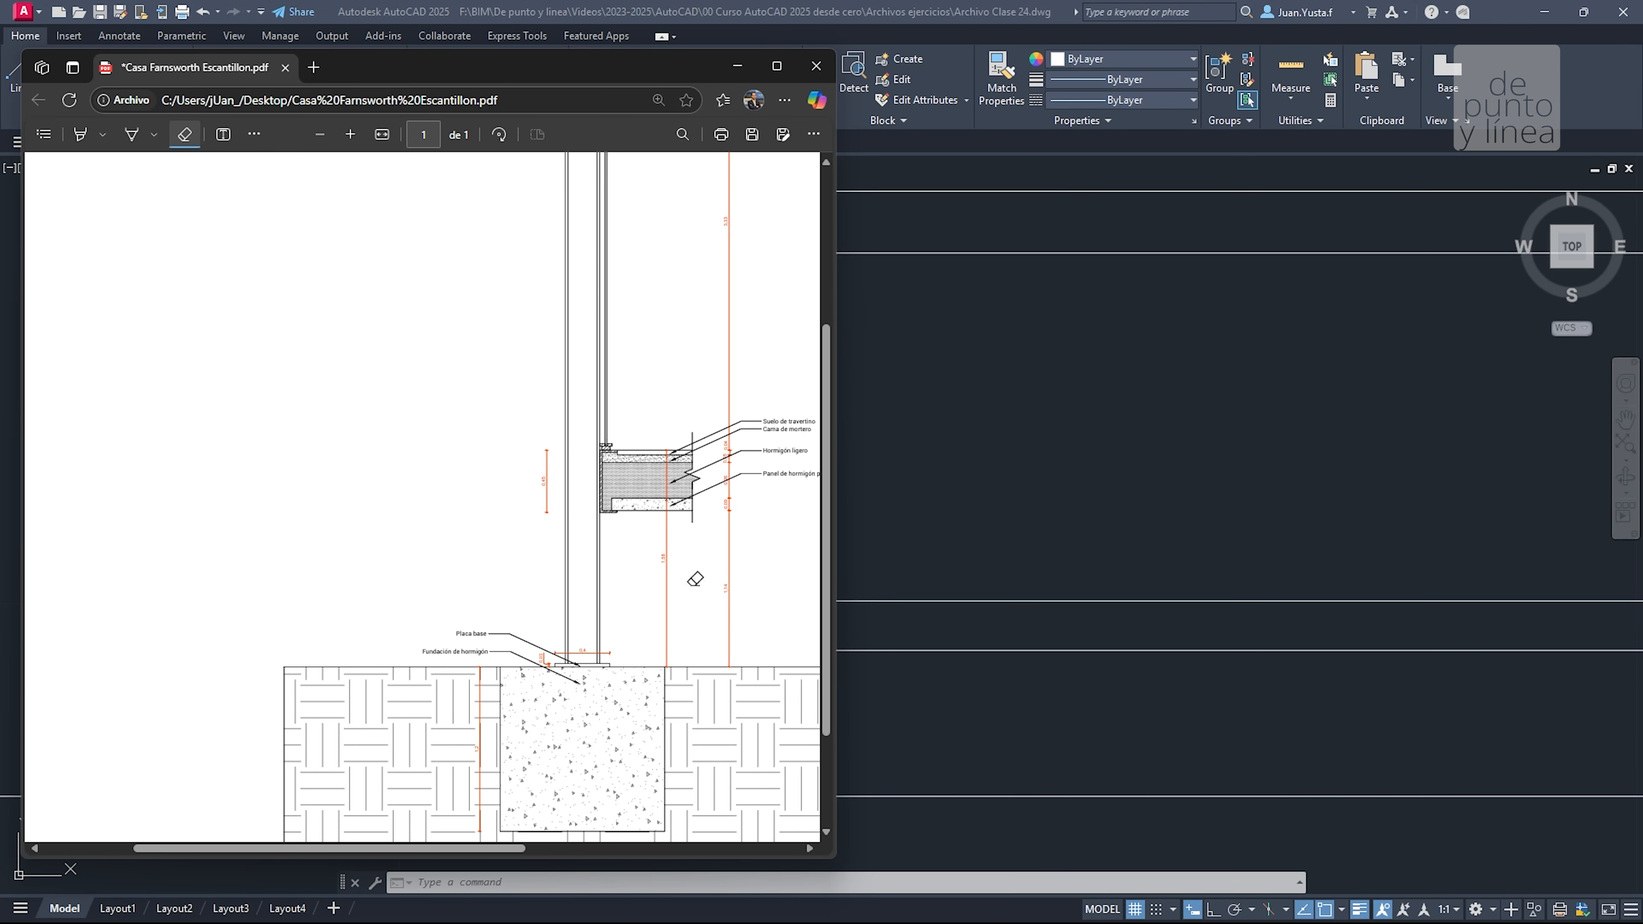
pyautogui.scroll(4, 565, 529)
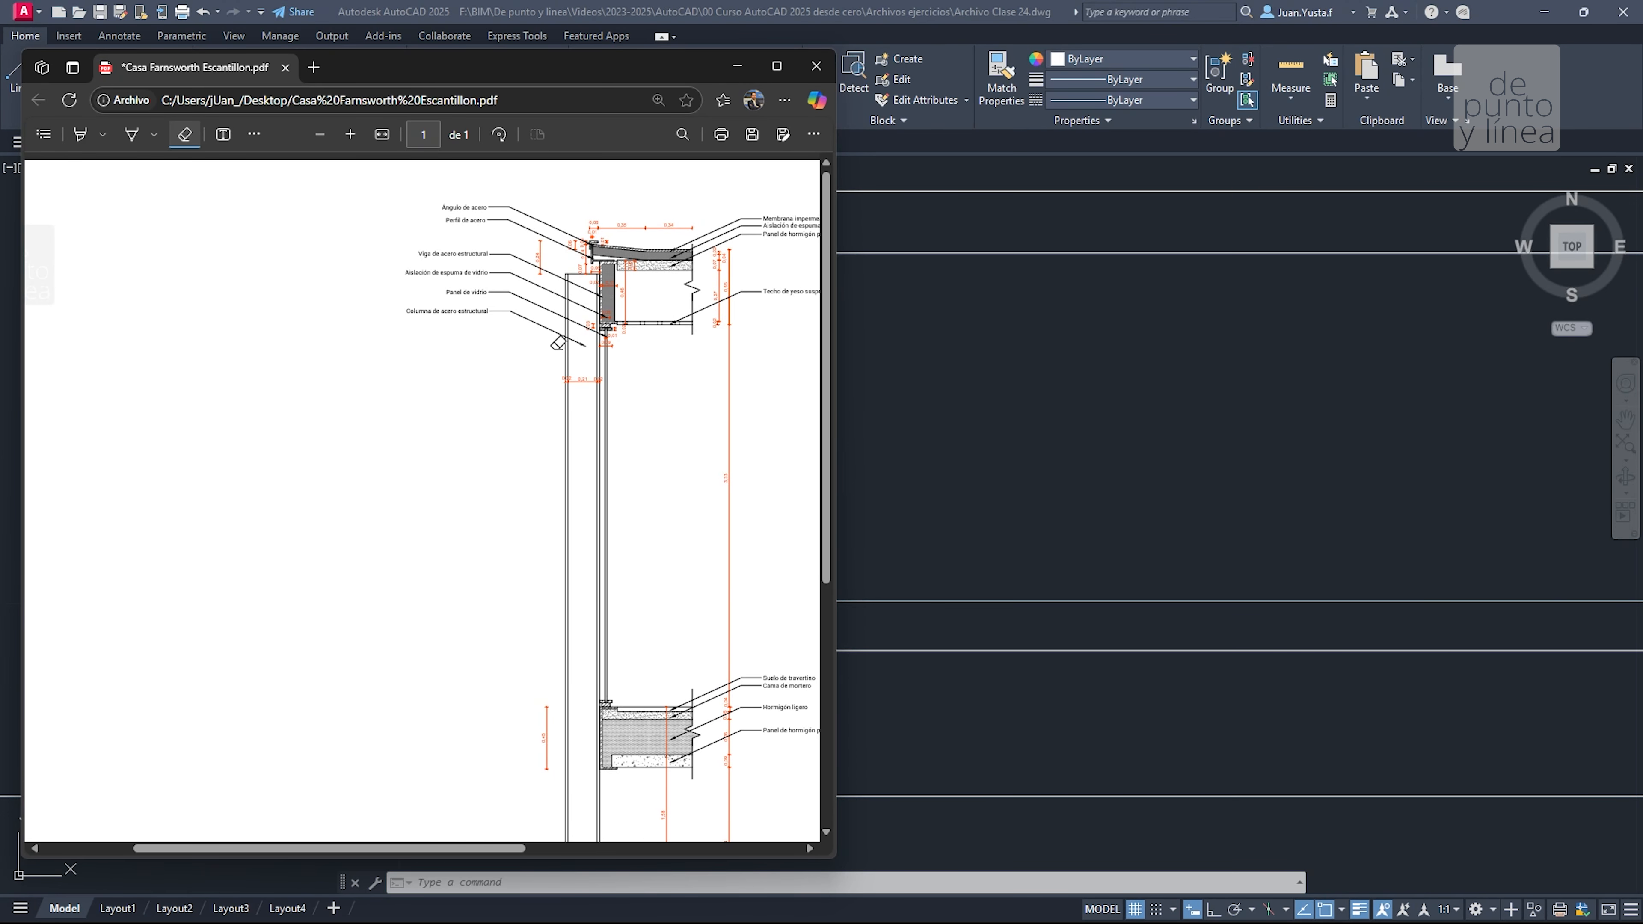
# Frame the foundation area and circle the base plate and the floor slab detail in the PDF with the pen
pyautogui.keyDown('ctrl'); pyautogui.scroll(-3, 489, 328); pyautogui.keyUp('ctrl')
pyautogui.click(132, 134)
pyautogui.moveTo(370, 552)
pyautogui.mouseDown()
pyautogui.moveTo(556, 559)
pyautogui.moveTo(534, 691)
pyautogui.moveTo(304, 699)
pyautogui.moveTo(360, 511)
pyautogui.mouseUp()
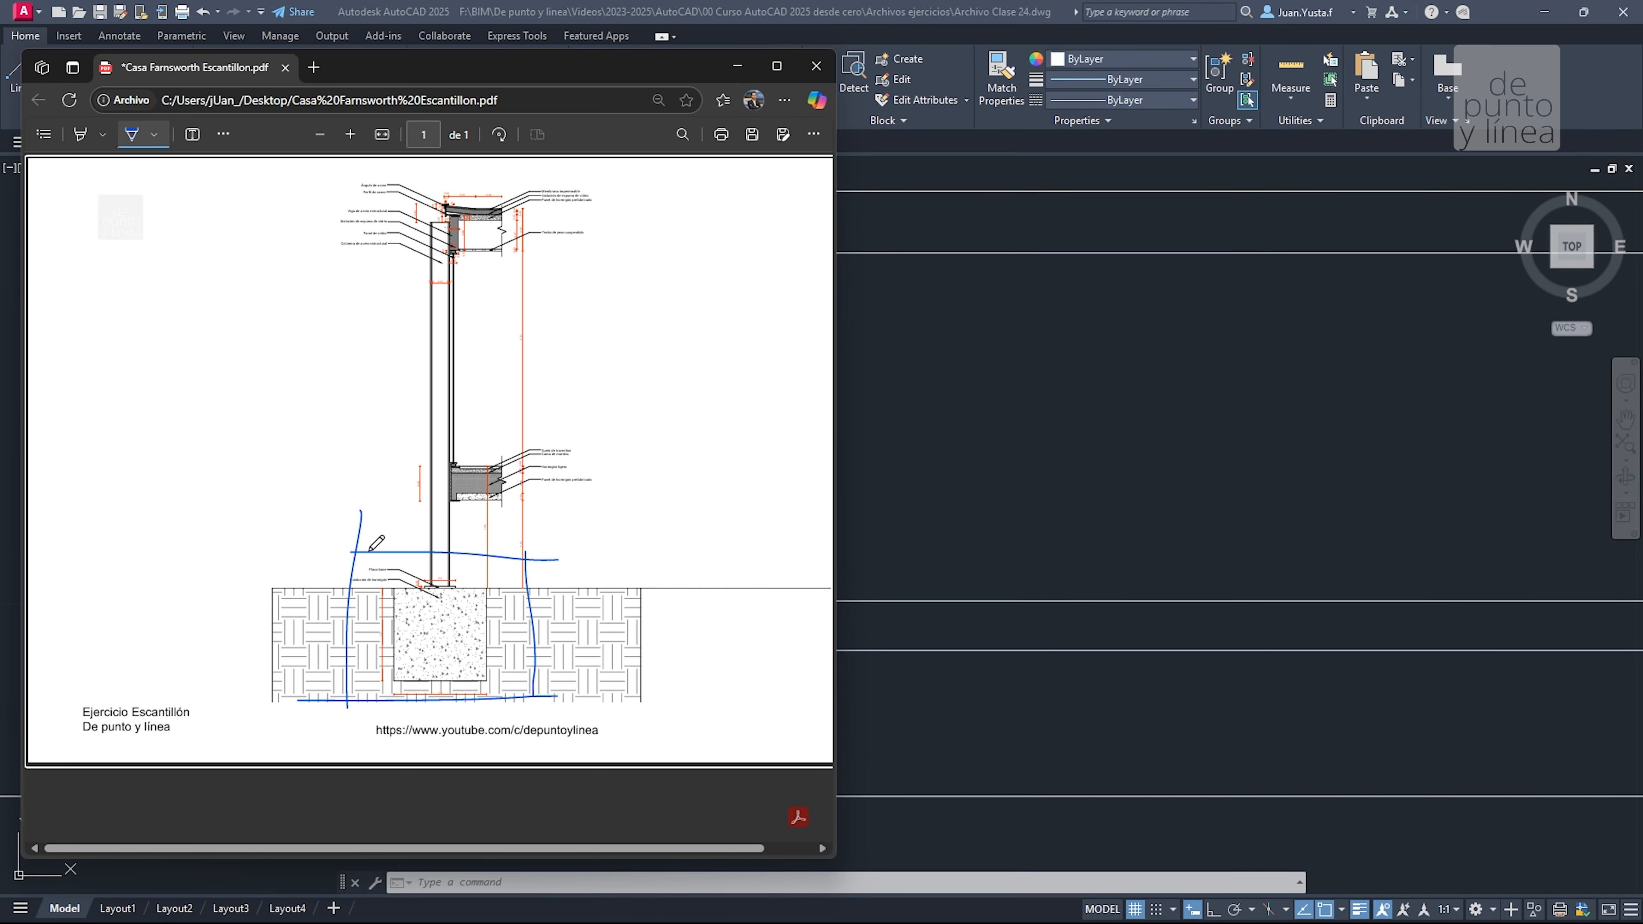
pyautogui.keyDown('ctrl'); pyautogui.scroll(5, 410, 658); pyautogui.keyUp('ctrl')
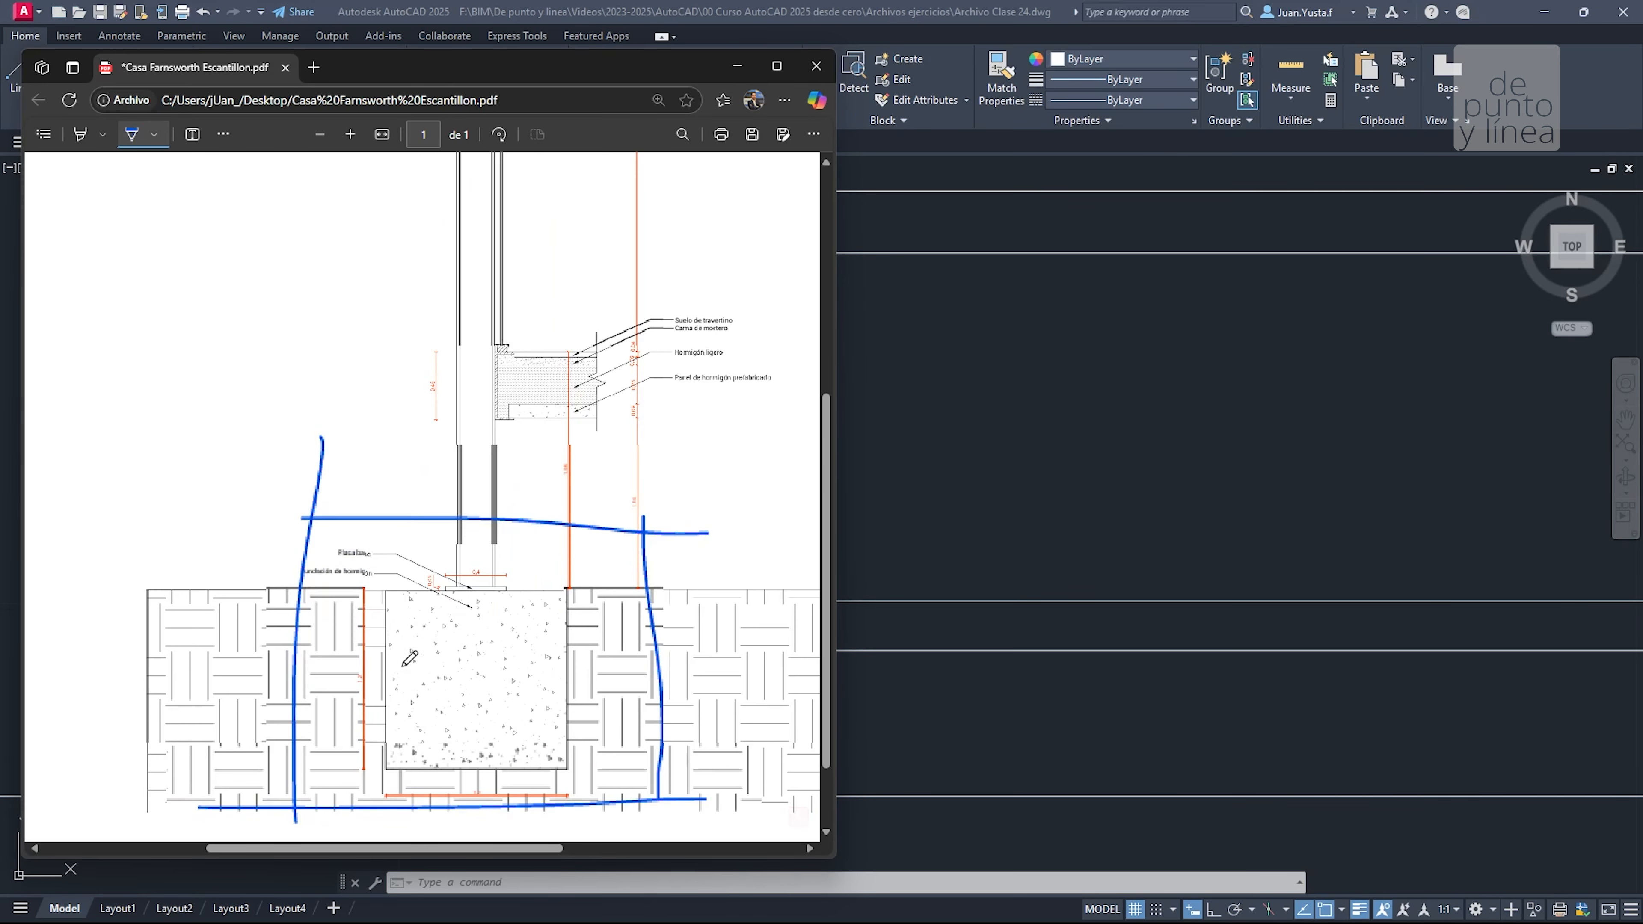
pyautogui.moveTo(526, 455)
pyautogui.mouseDown()
pyautogui.moveTo(439, 465)
pyautogui.moveTo(536, 492)
pyautogui.moveTo(498, 444)
pyautogui.mouseUp()
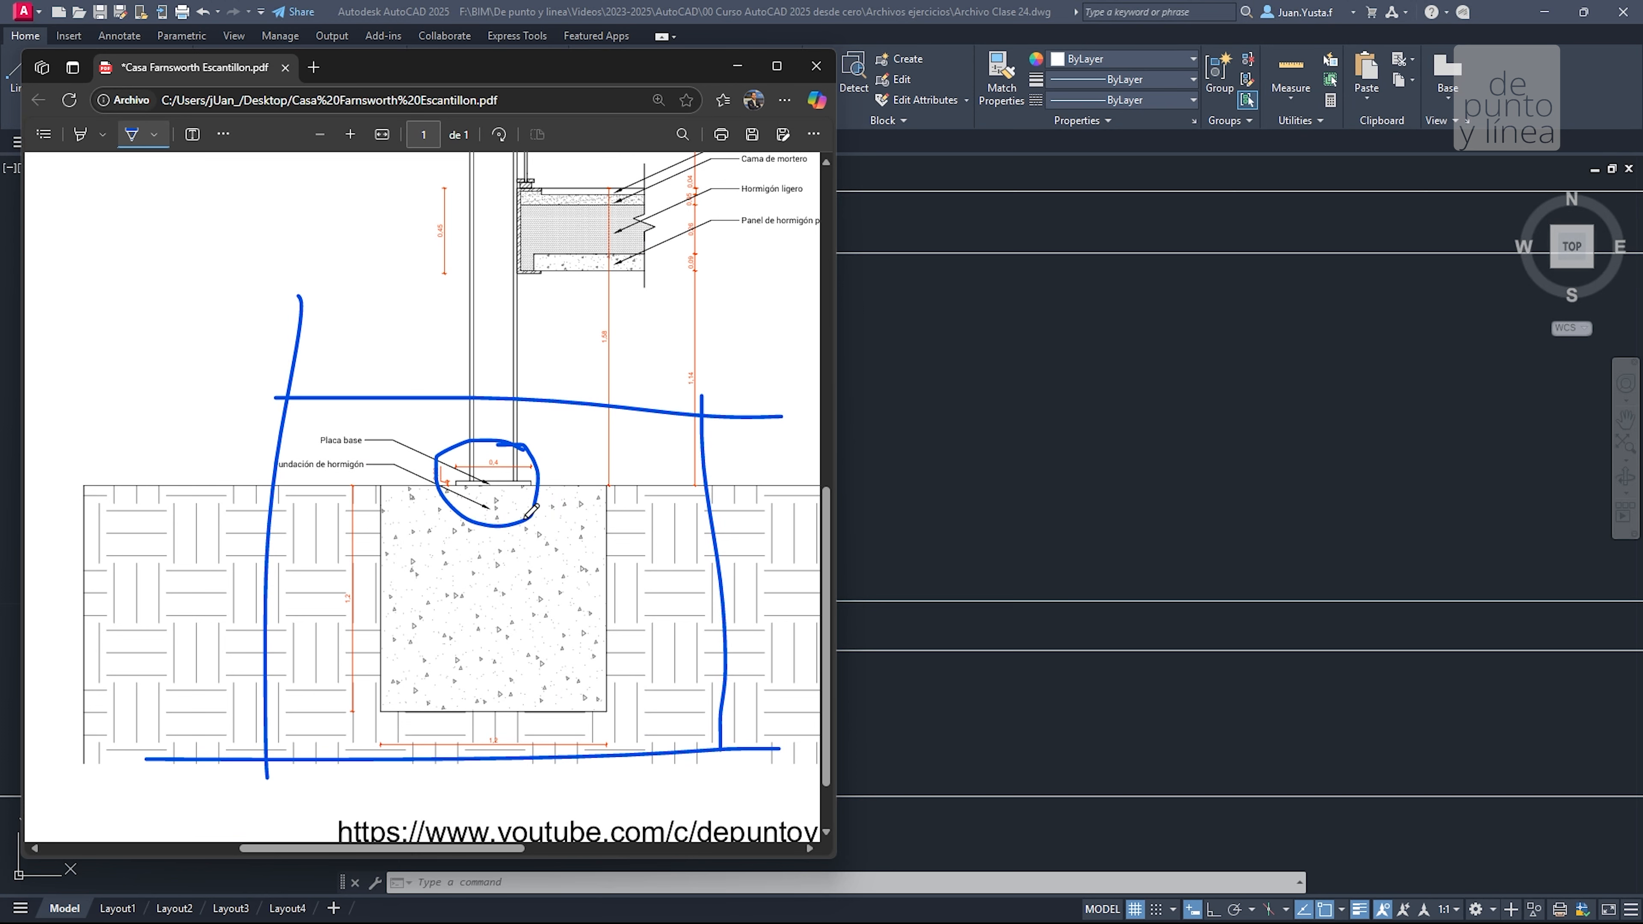
pyautogui.scroll(4, 525, 517)
pyautogui.moveTo(680, 548)
pyautogui.mouseDown()
pyautogui.moveTo(587, 562)
pyautogui.moveTo(586, 398)
pyautogui.moveTo(680, 550)
pyautogui.mouseUp()
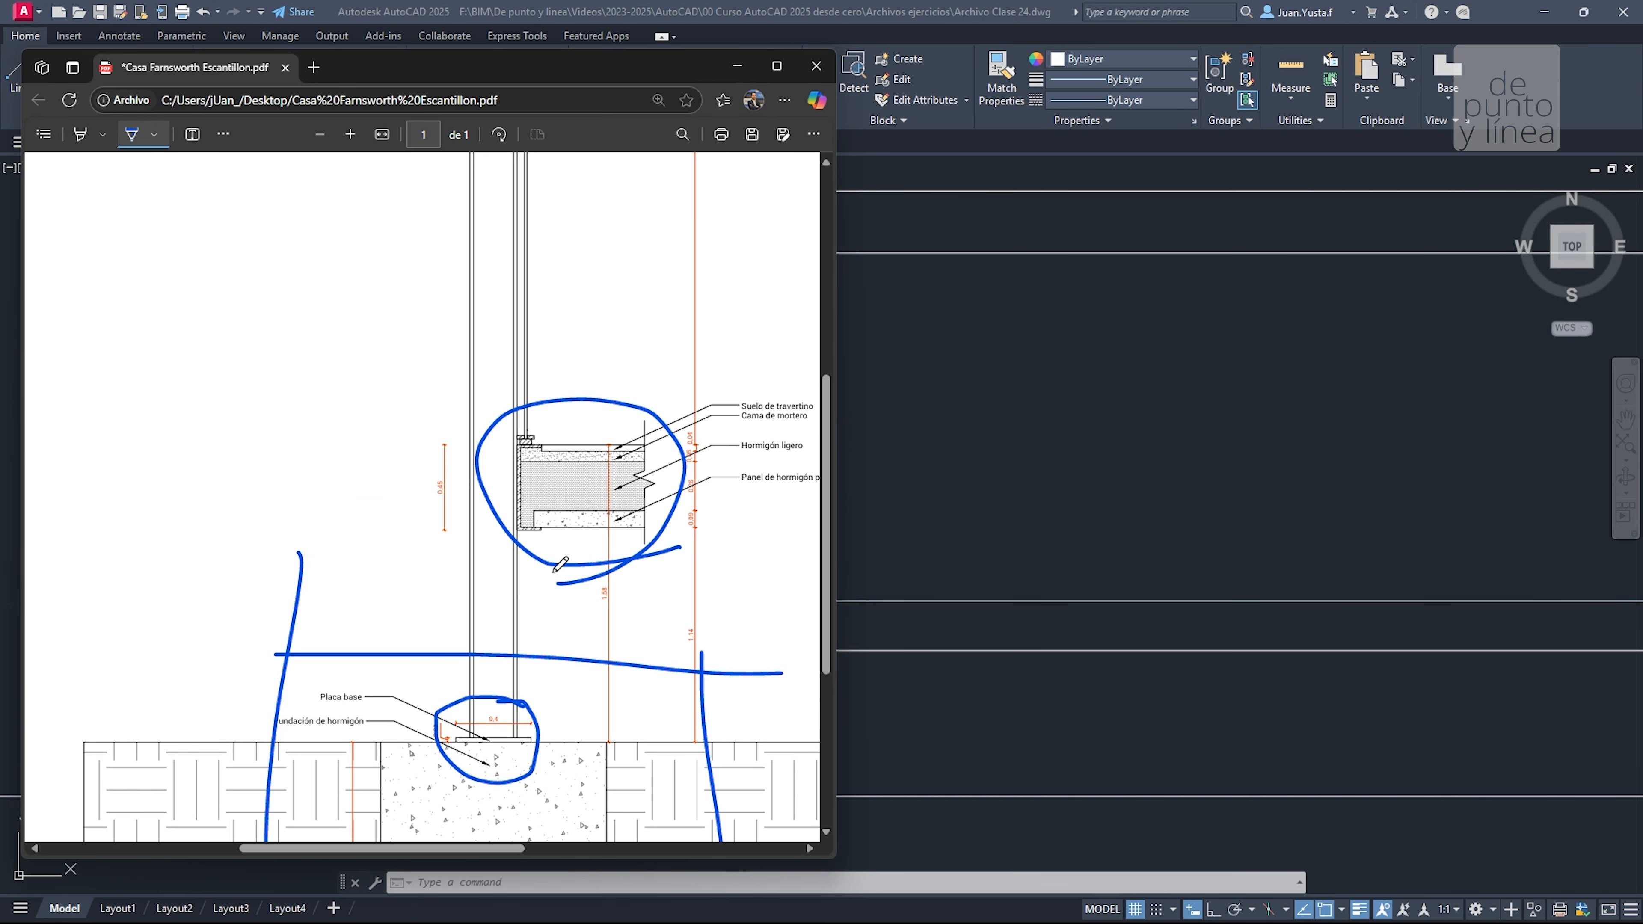
# Circle the roof edge detail in the PDF, and erase that circle
pyautogui.scroll(7, 557, 558)
pyautogui.moveTo(663, 409)
pyautogui.mouseDown()
pyautogui.moveTo(607, 428)
pyautogui.moveTo(544, 222)
pyautogui.moveTo(558, 426)
pyautogui.mouseUp()
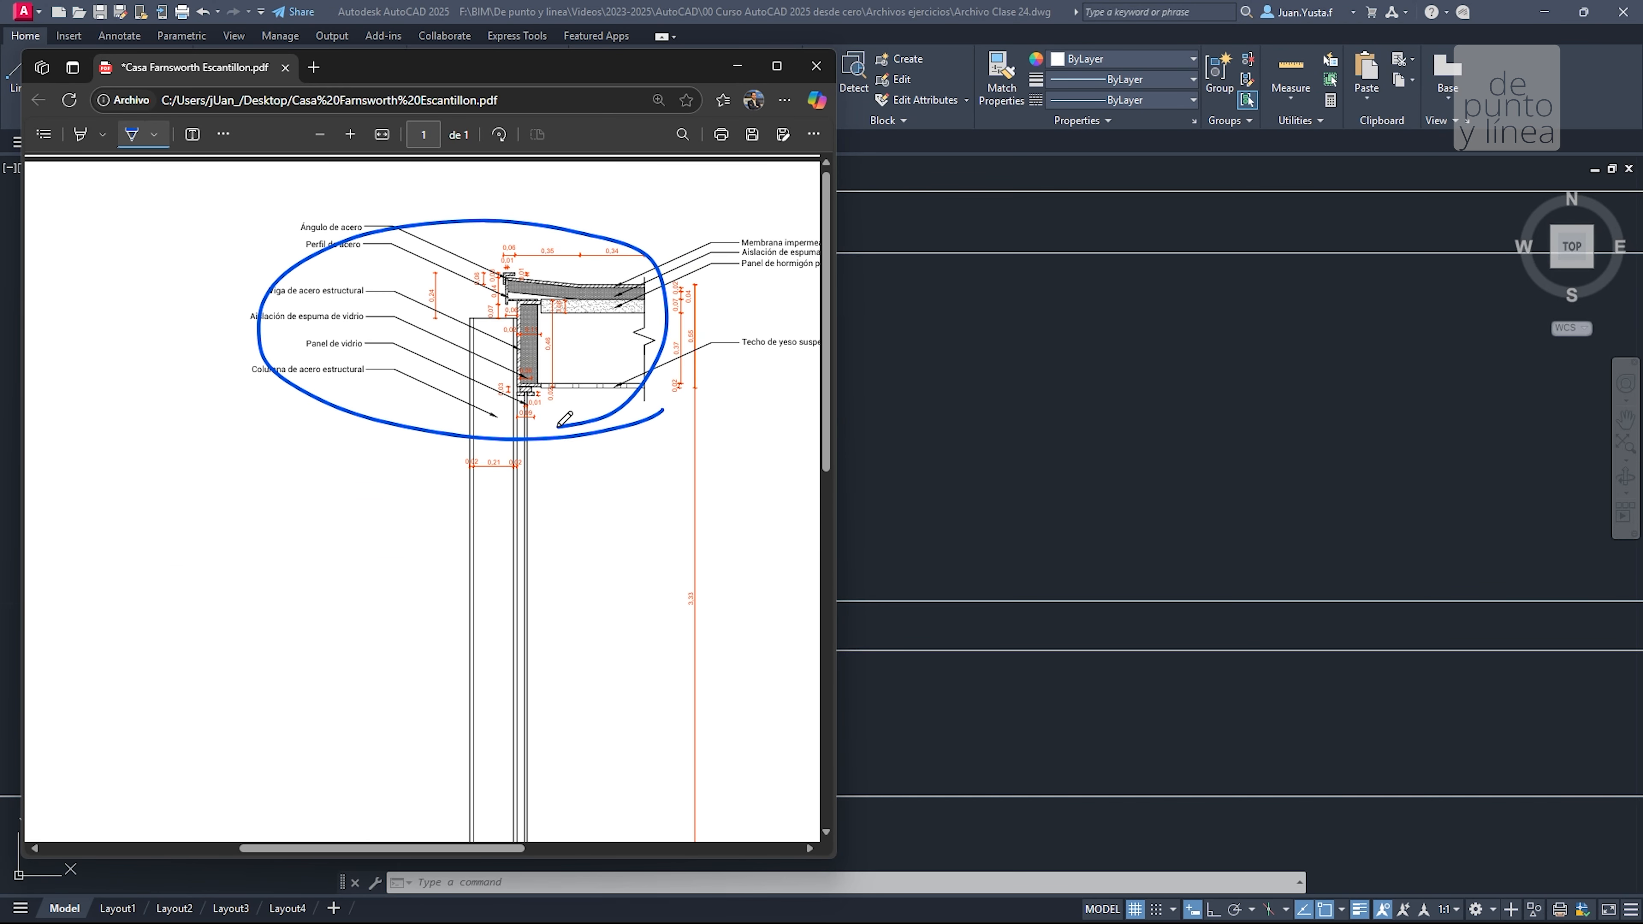
pyautogui.click(224, 134)
pyautogui.click(258, 176)
pyautogui.moveTo(373, 424); pyautogui.dragTo(373, 449)
# Zoom in on the column's upper end in AutoCAD, and place the PDF window to the right of it
pyautogui.moveTo(618, 66); pyautogui.dragTo(0, 213)
pyautogui.scroll(4, 561, 378)
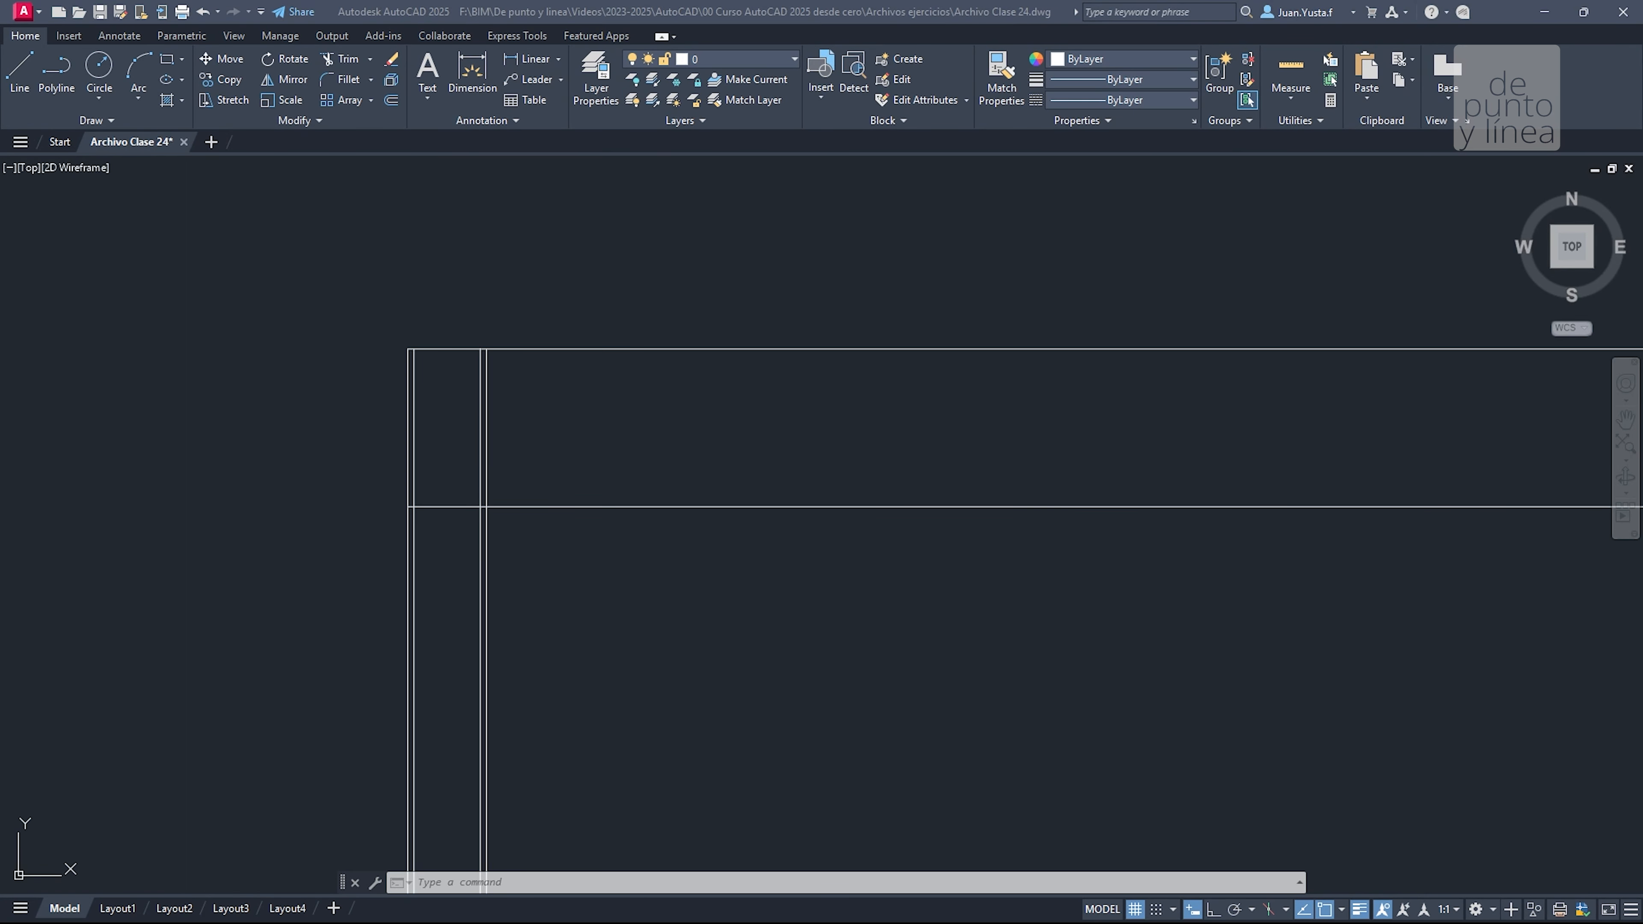
pyautogui.moveTo(0, 214); pyautogui.dragTo(1192, 184)
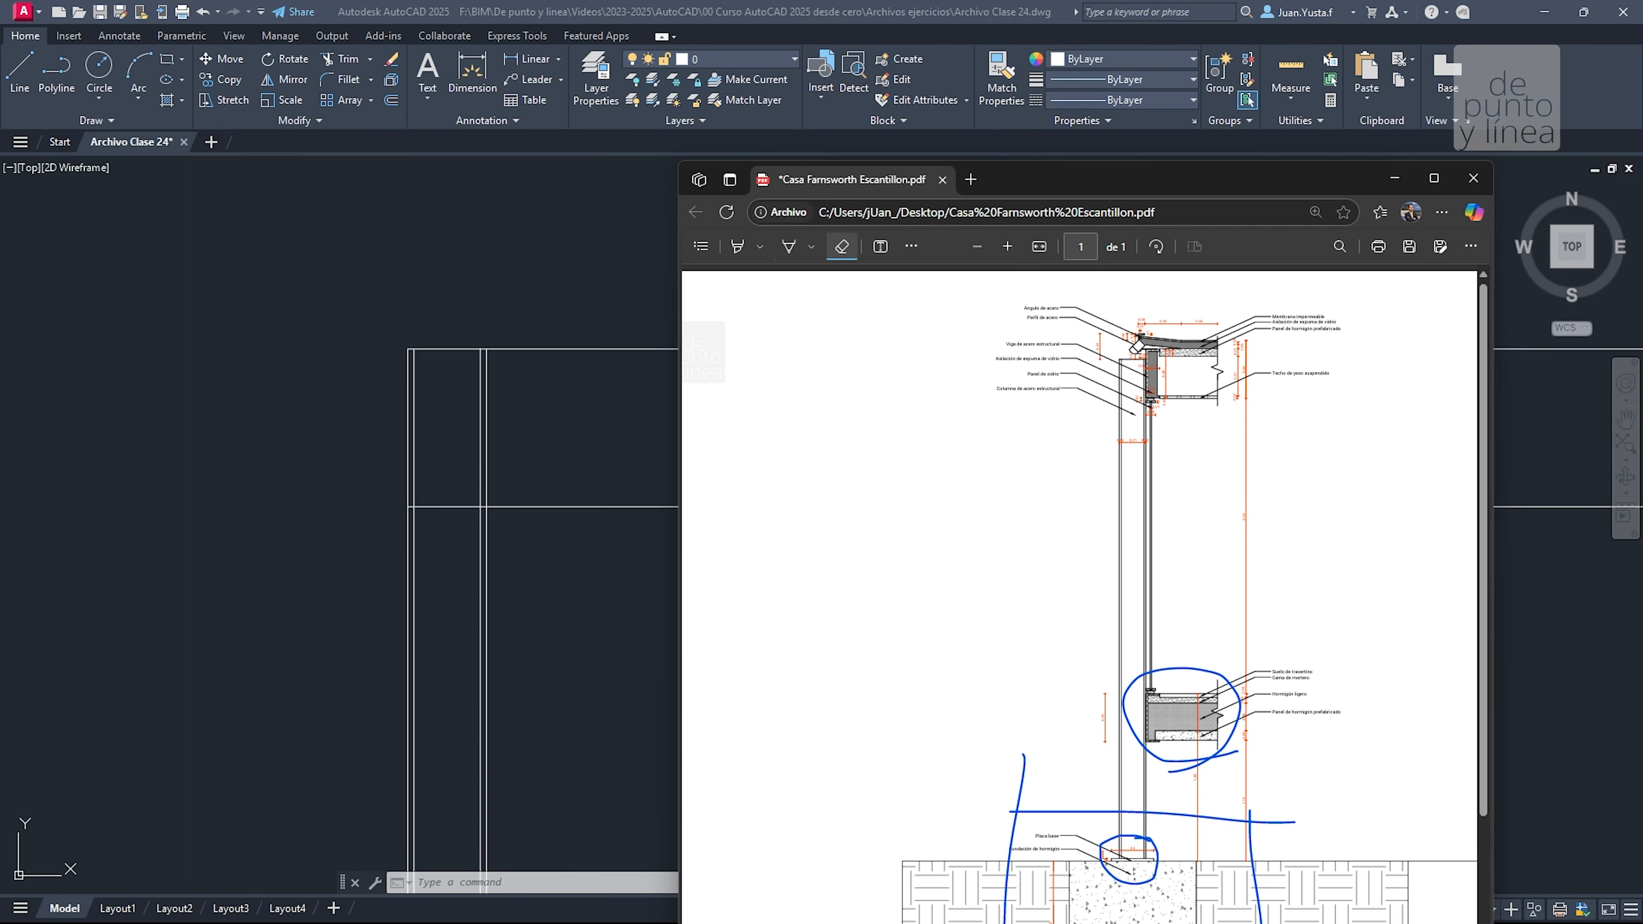
# Examine the PDF's vertical dimensions from the ground through the floor slab layers up to the roof and ceiling layers
pyautogui.keyDown('ctrl'); pyautogui.scroll(5, 1145, 337); pyautogui.keyUp('ctrl')
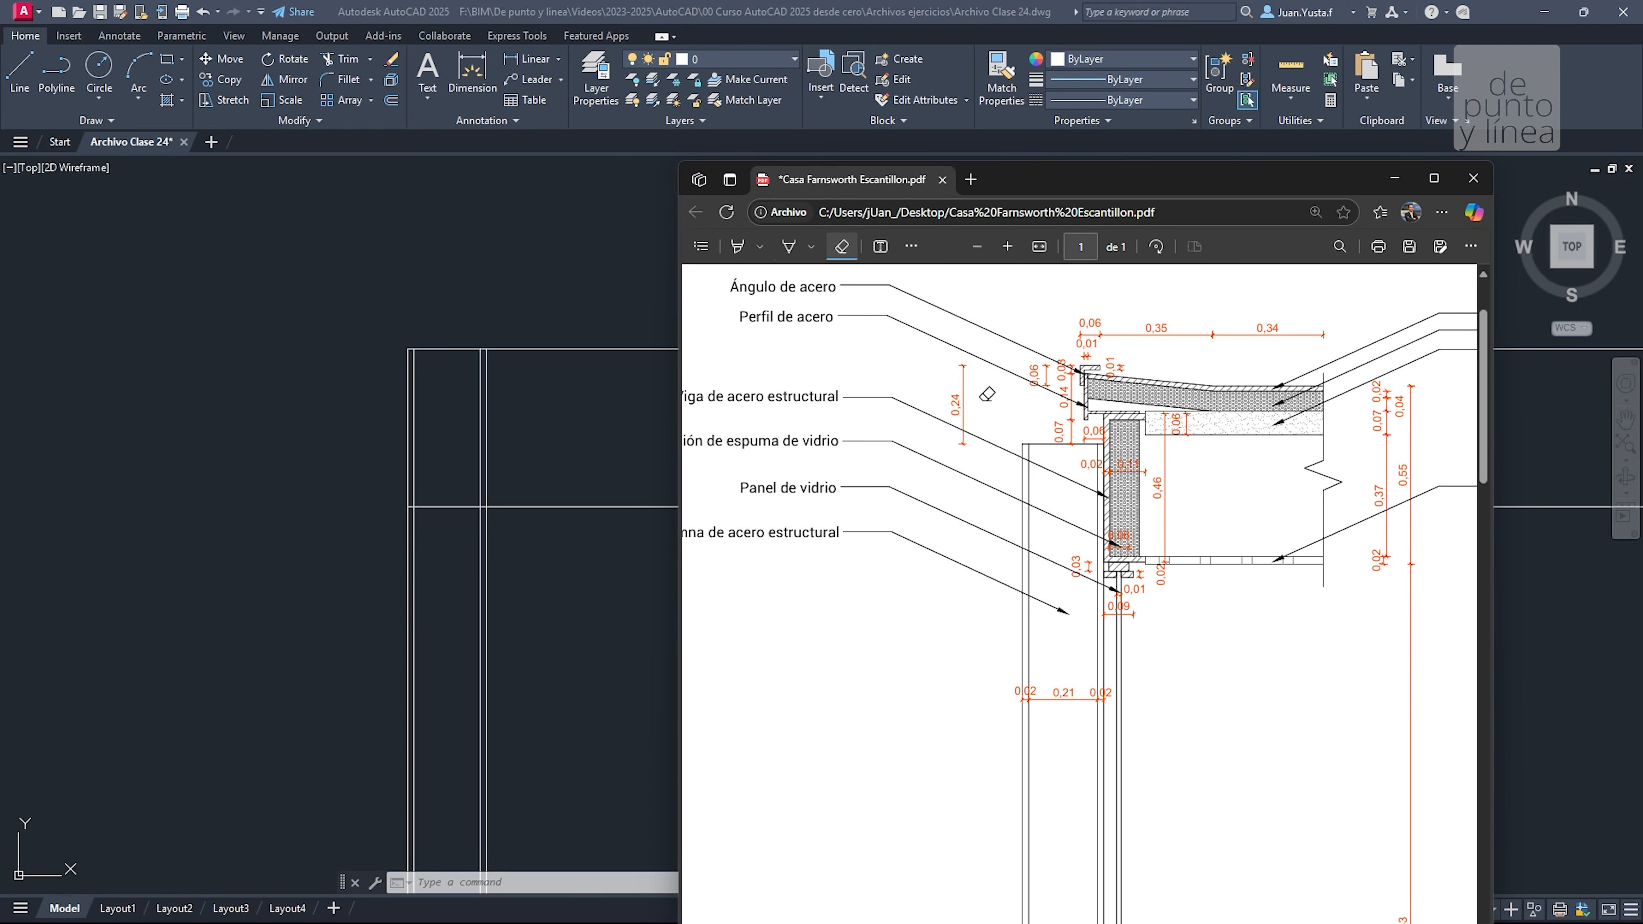
pyautogui.keyDown('ctrl'); pyautogui.scroll(-5, 1022, 402); pyautogui.keyUp('ctrl')
pyautogui.keyDown('ctrl'); pyautogui.scroll(3, 1112, 647); pyautogui.keyUp('ctrl')
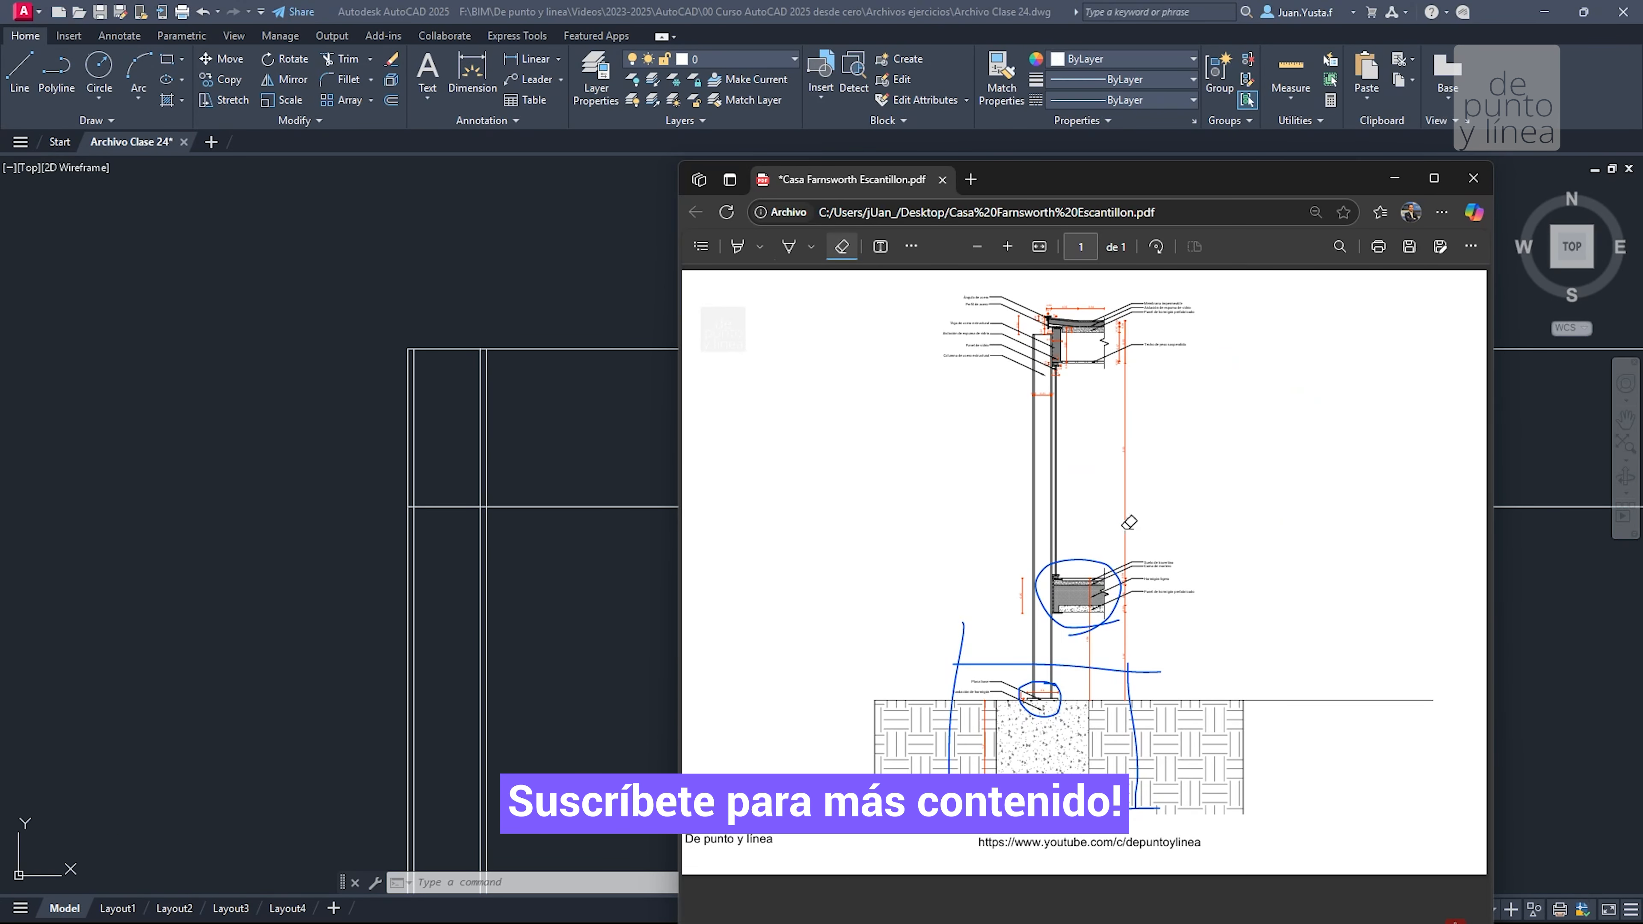
pyautogui.keyDown('ctrl'); pyautogui.scroll(4, 1117, 673); pyautogui.keyUp('ctrl')
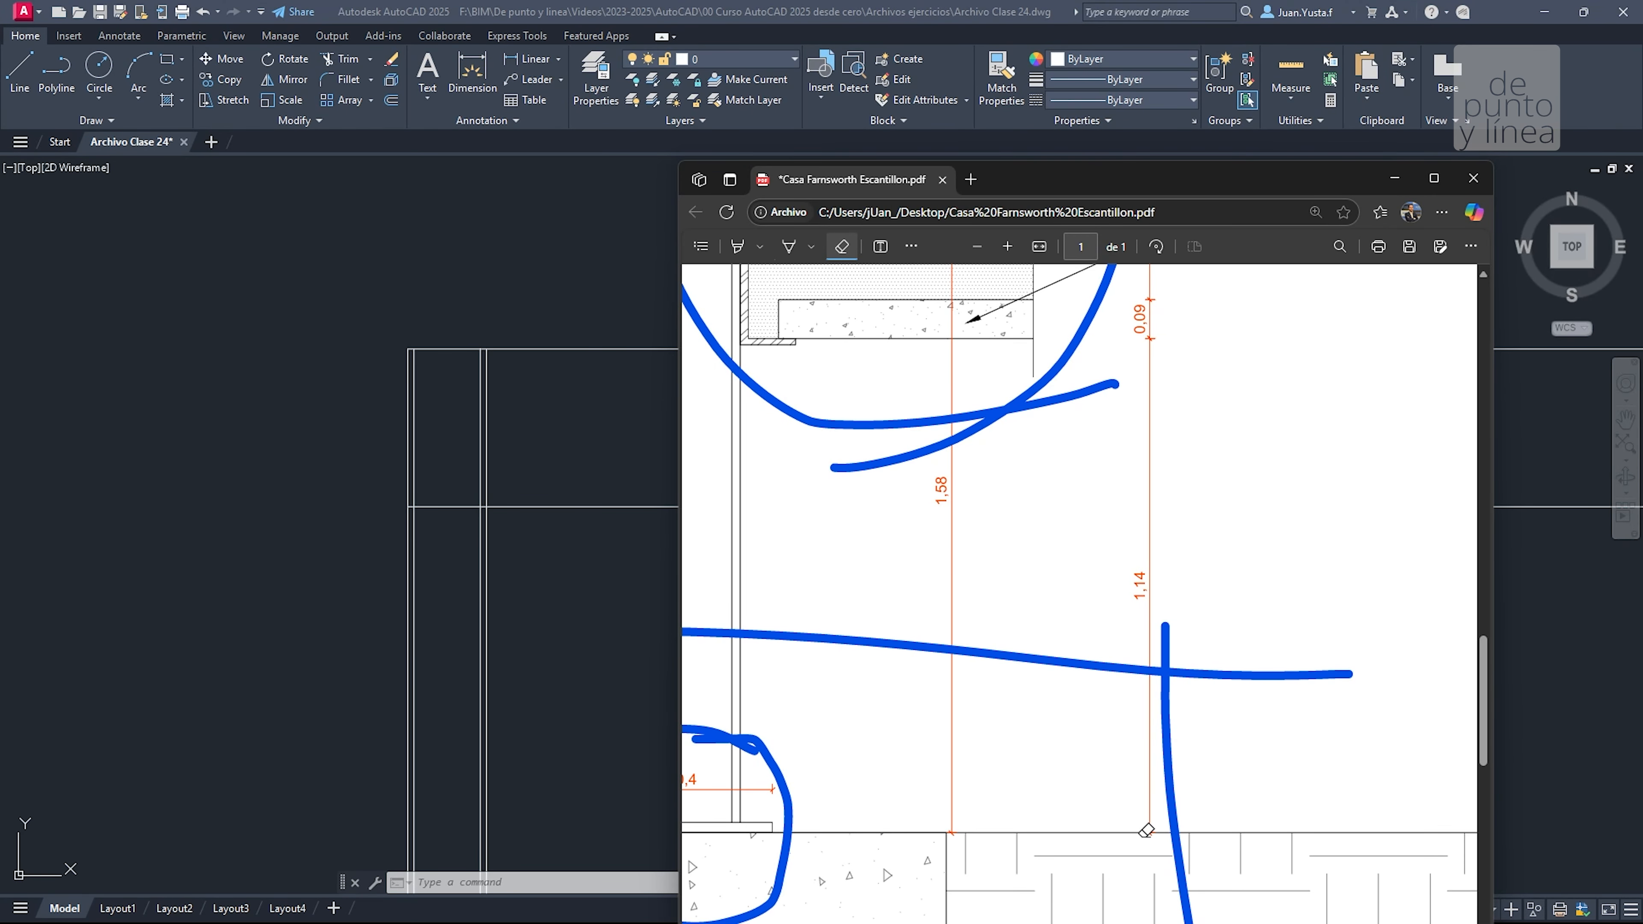
pyautogui.scroll(5, 1152, 360)
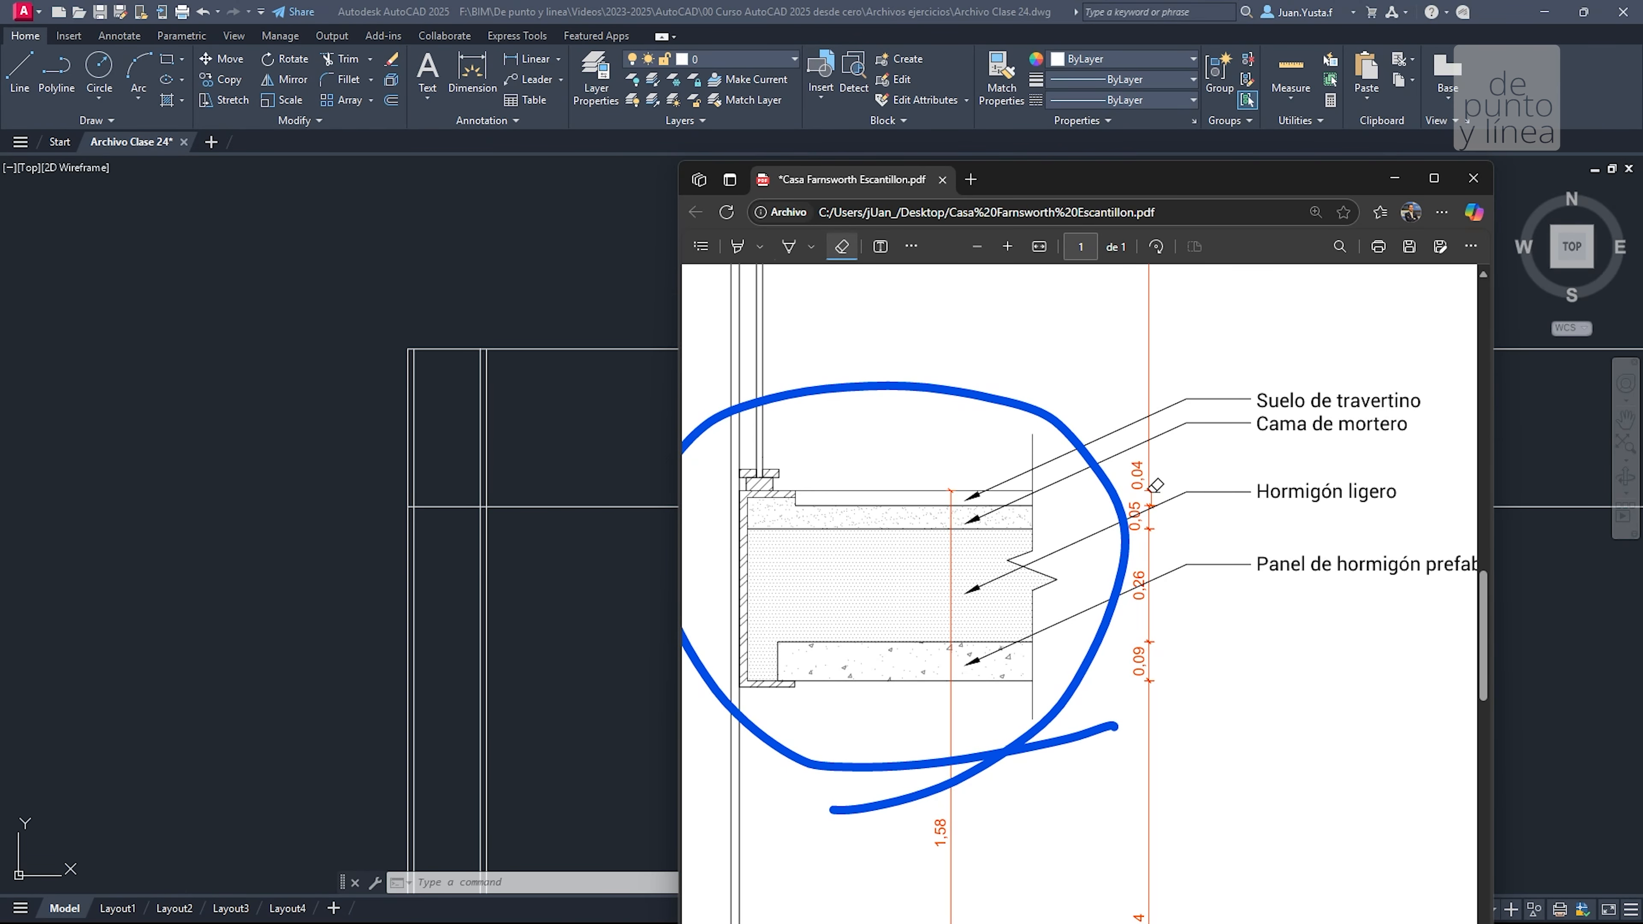
pyautogui.scroll(5, 1156, 486)
pyautogui.scroll(8, 1156, 485)
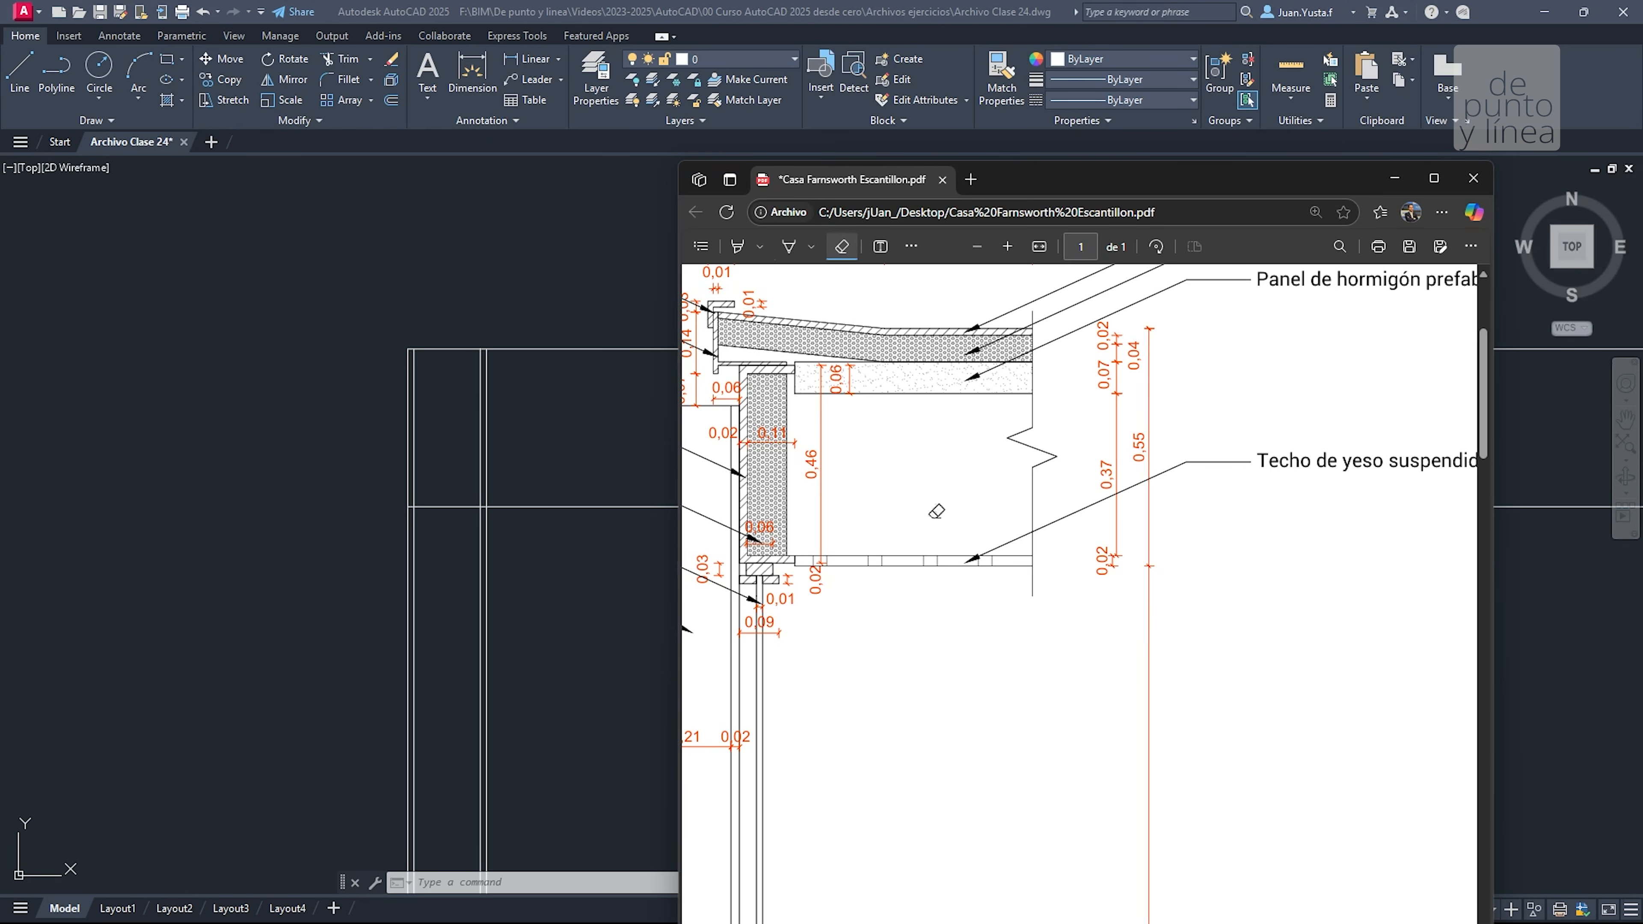
pyautogui.scroll(1, 1163, 574)
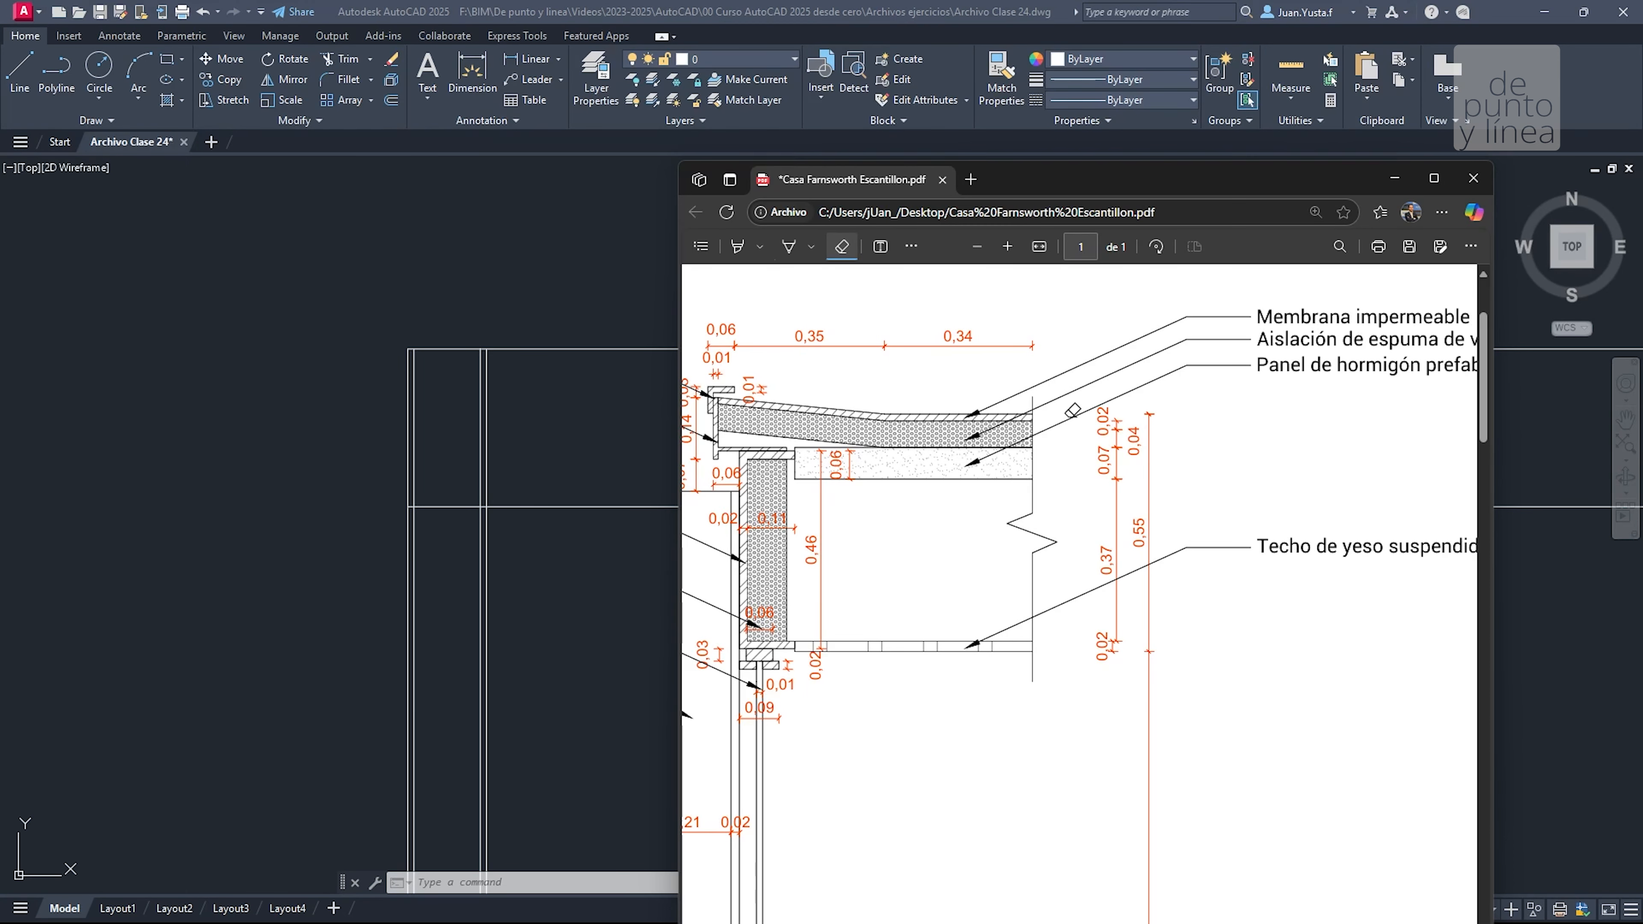
pyautogui.keyDown('ctrl'); pyautogui.scroll(-3, 1010, 438); pyautogui.keyUp('ctrl')
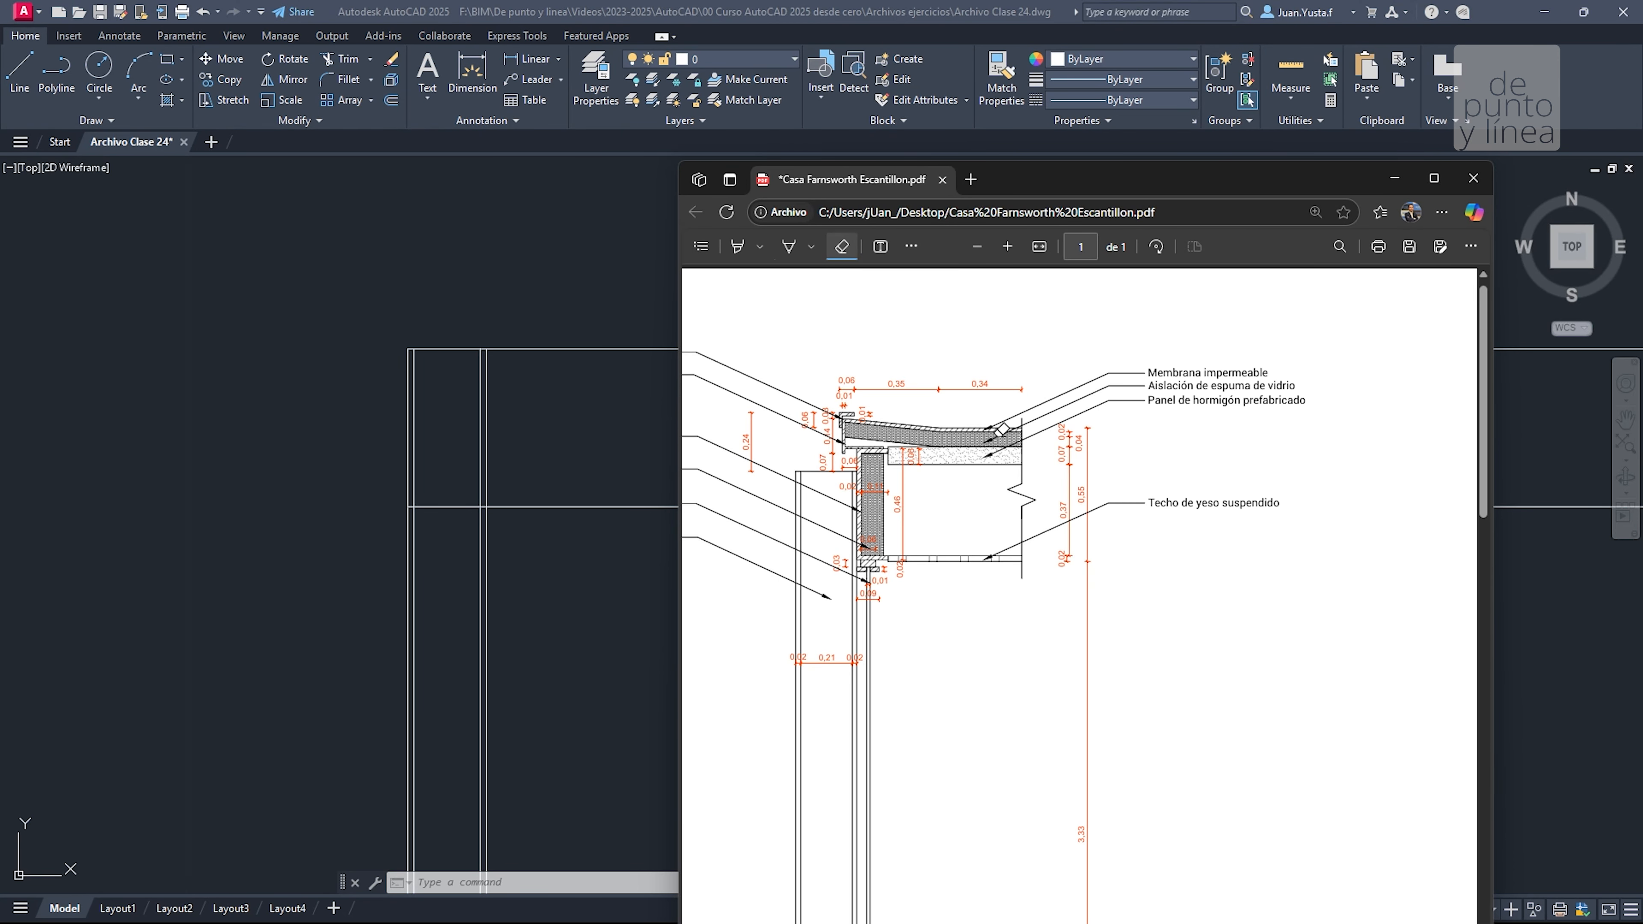
# Move the PDF window off the drawing, and bring the whole side elevation into view
pyautogui.moveTo(1060, 179); pyautogui.dragTo(1641, 170)
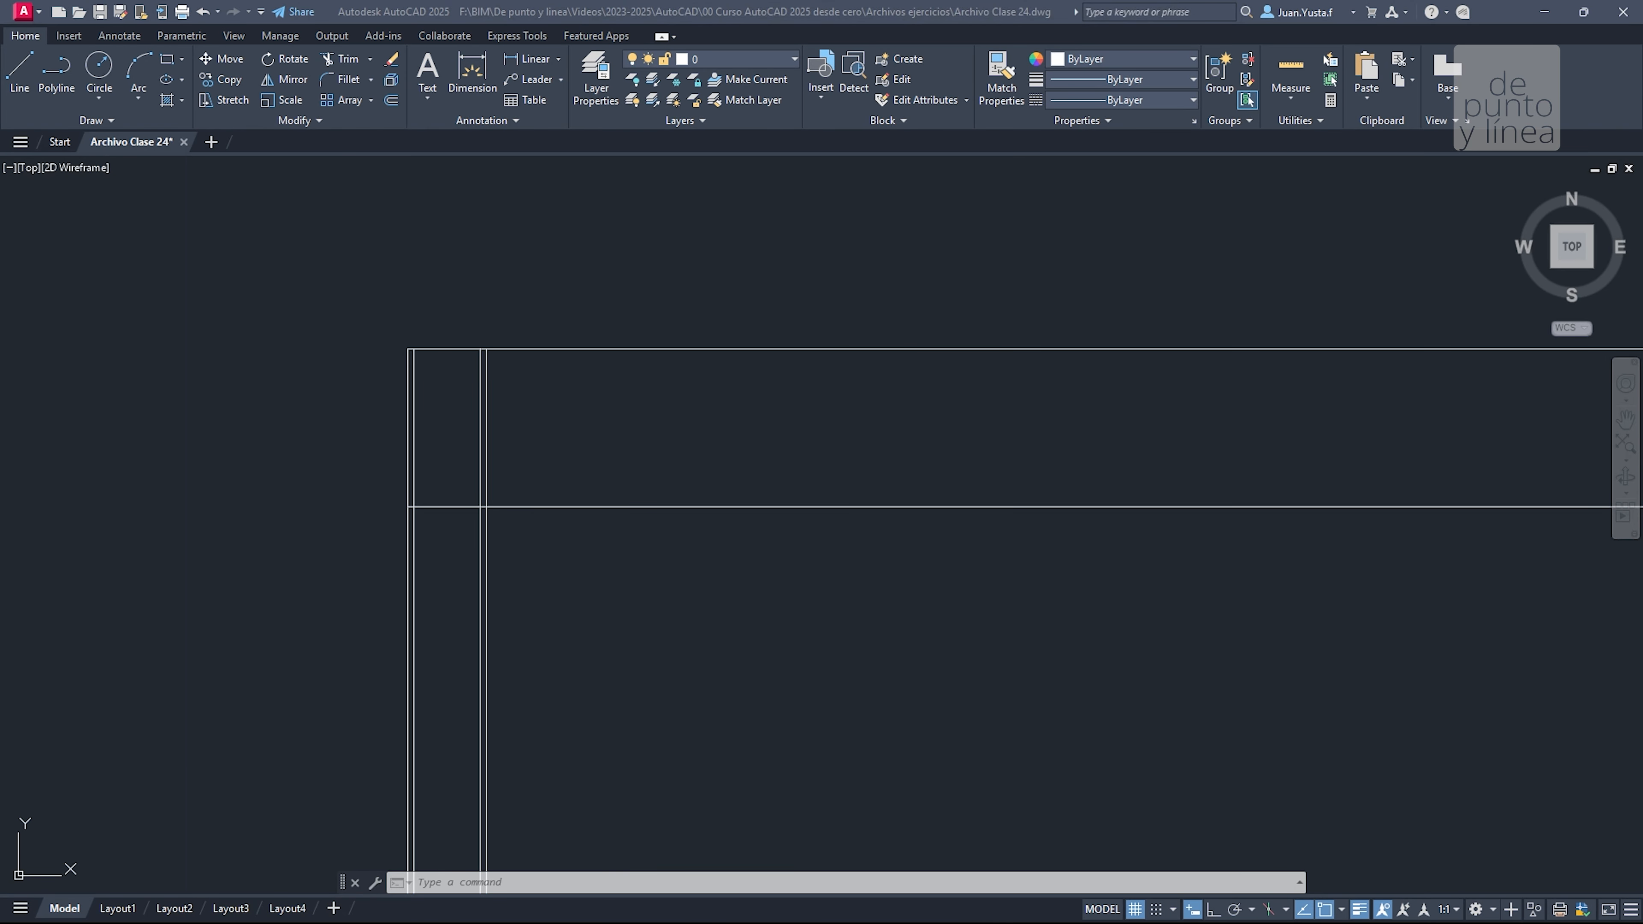
pyautogui.scroll(-2, 618, 372)
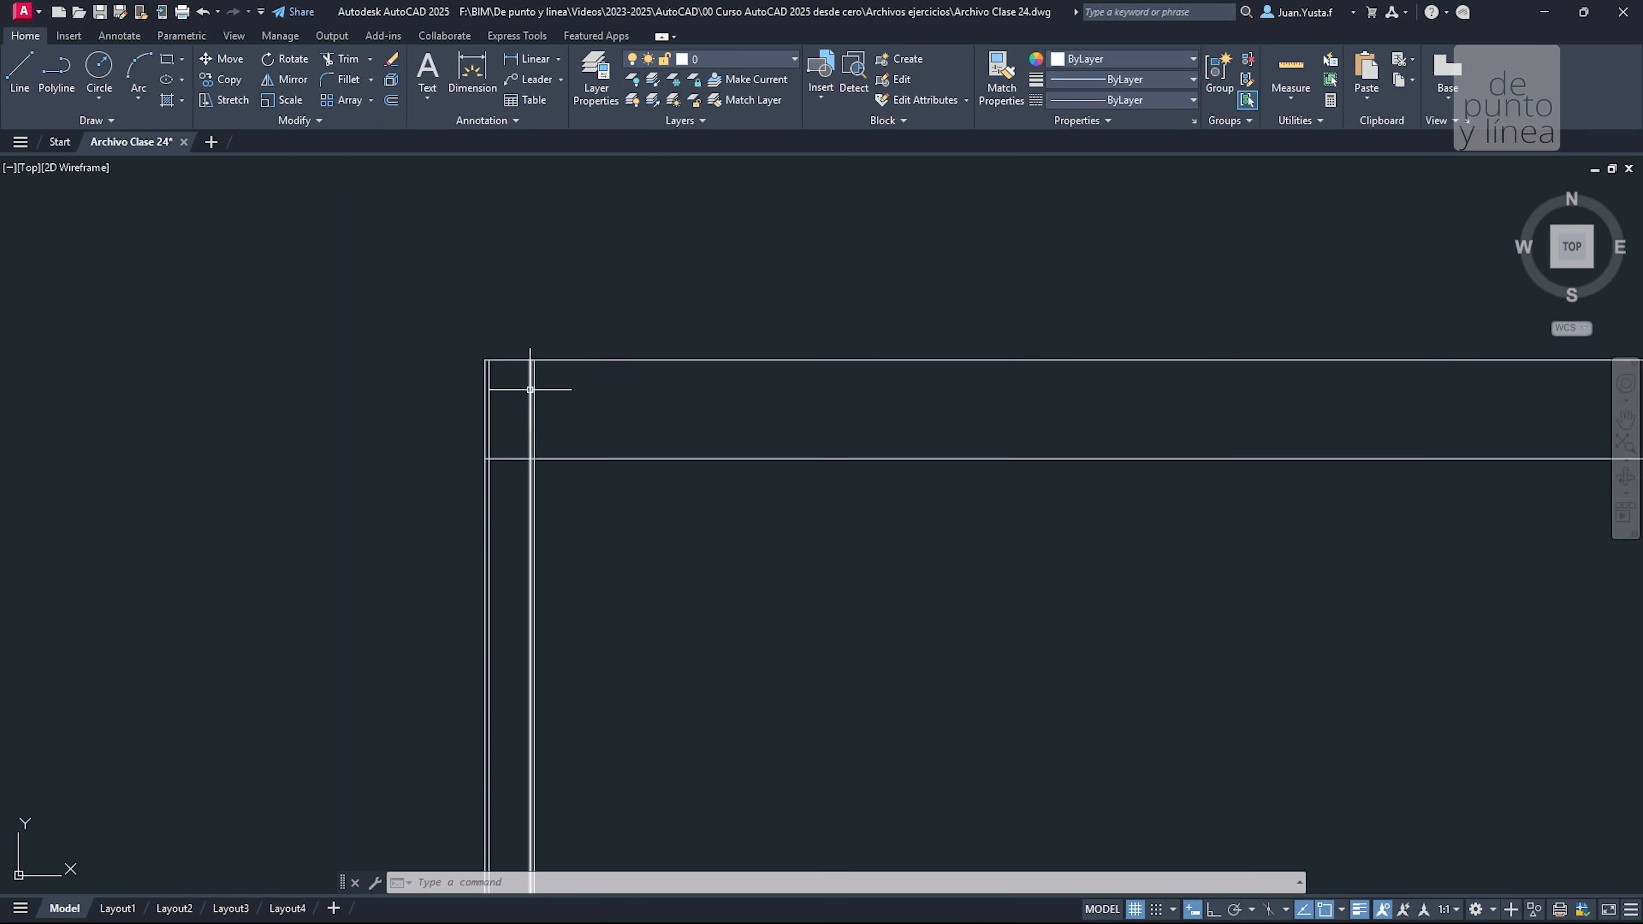
pyautogui.moveTo(472, 402); pyautogui.dragTo(623, 404, button='middle')
pyautogui.scroll(-4, 638, 396)
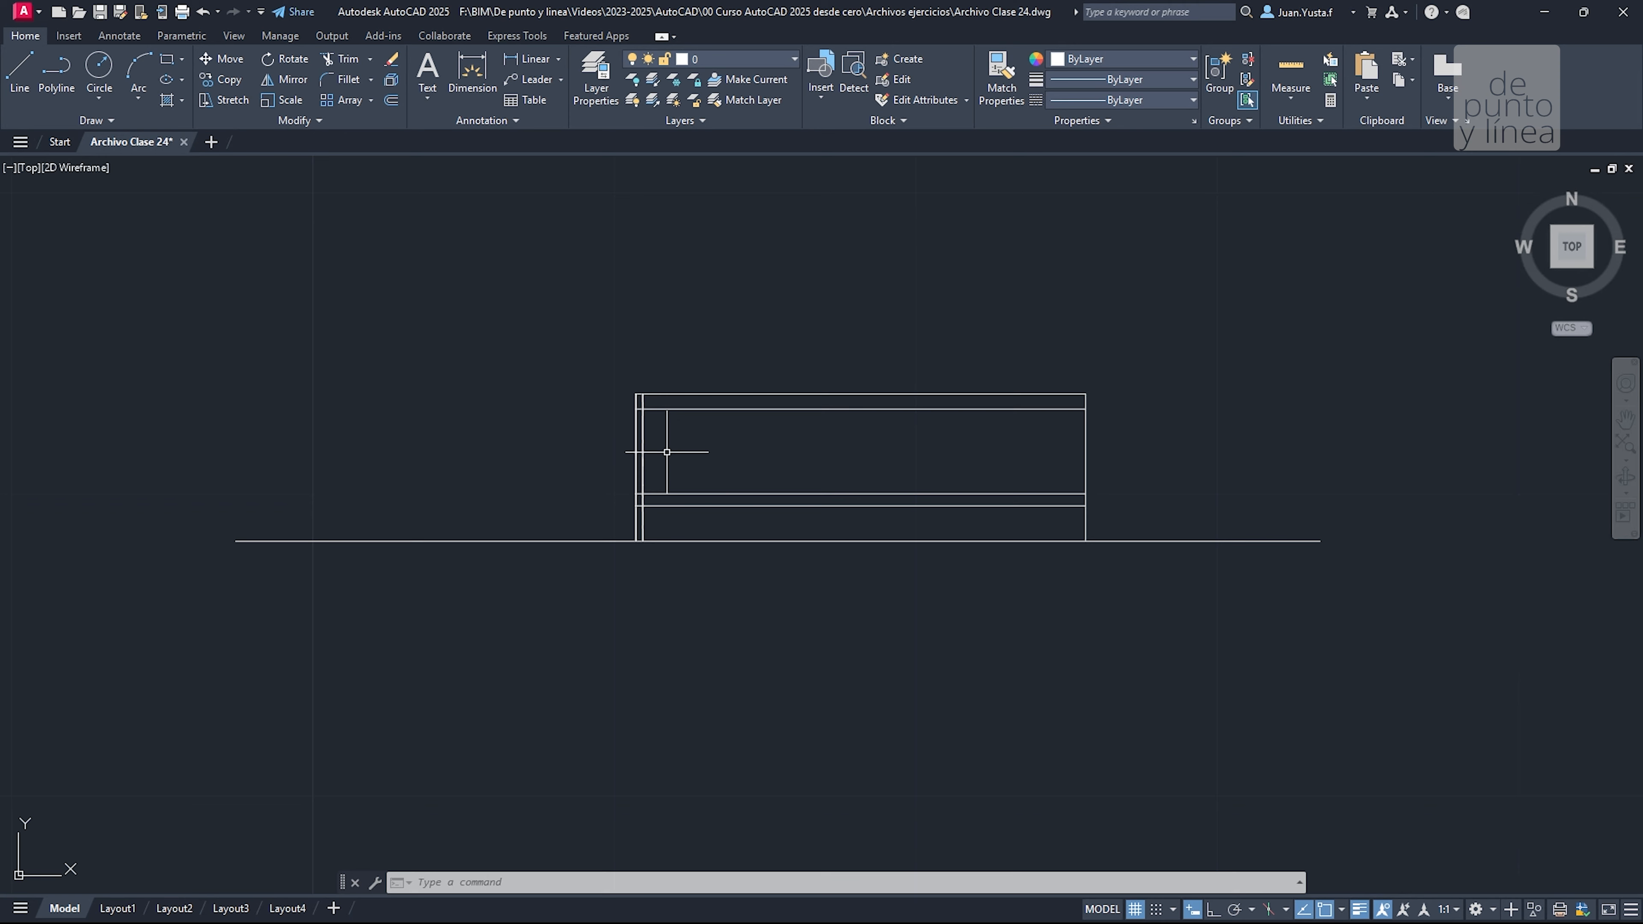
pyautogui.scroll(4, 666, 452)
pyautogui.click(466, 237)
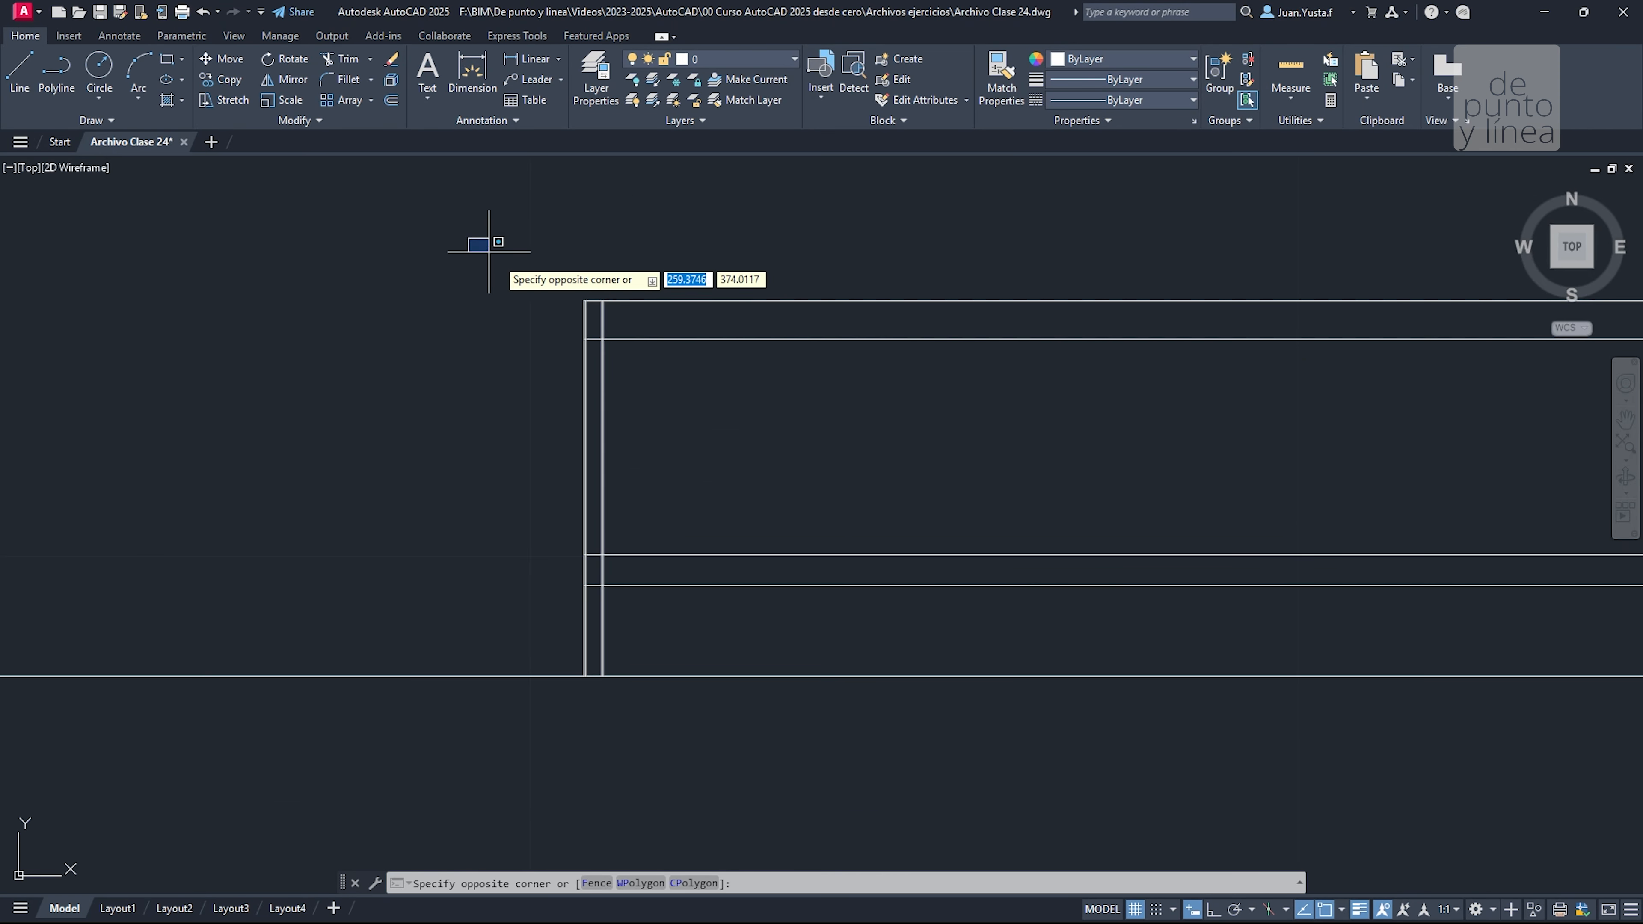
pyautogui.click(776, 786)
pyautogui.scroll(-2, 517, 449)
pyautogui.scroll(-2, 516, 450)
pyautogui.click(411, 293)
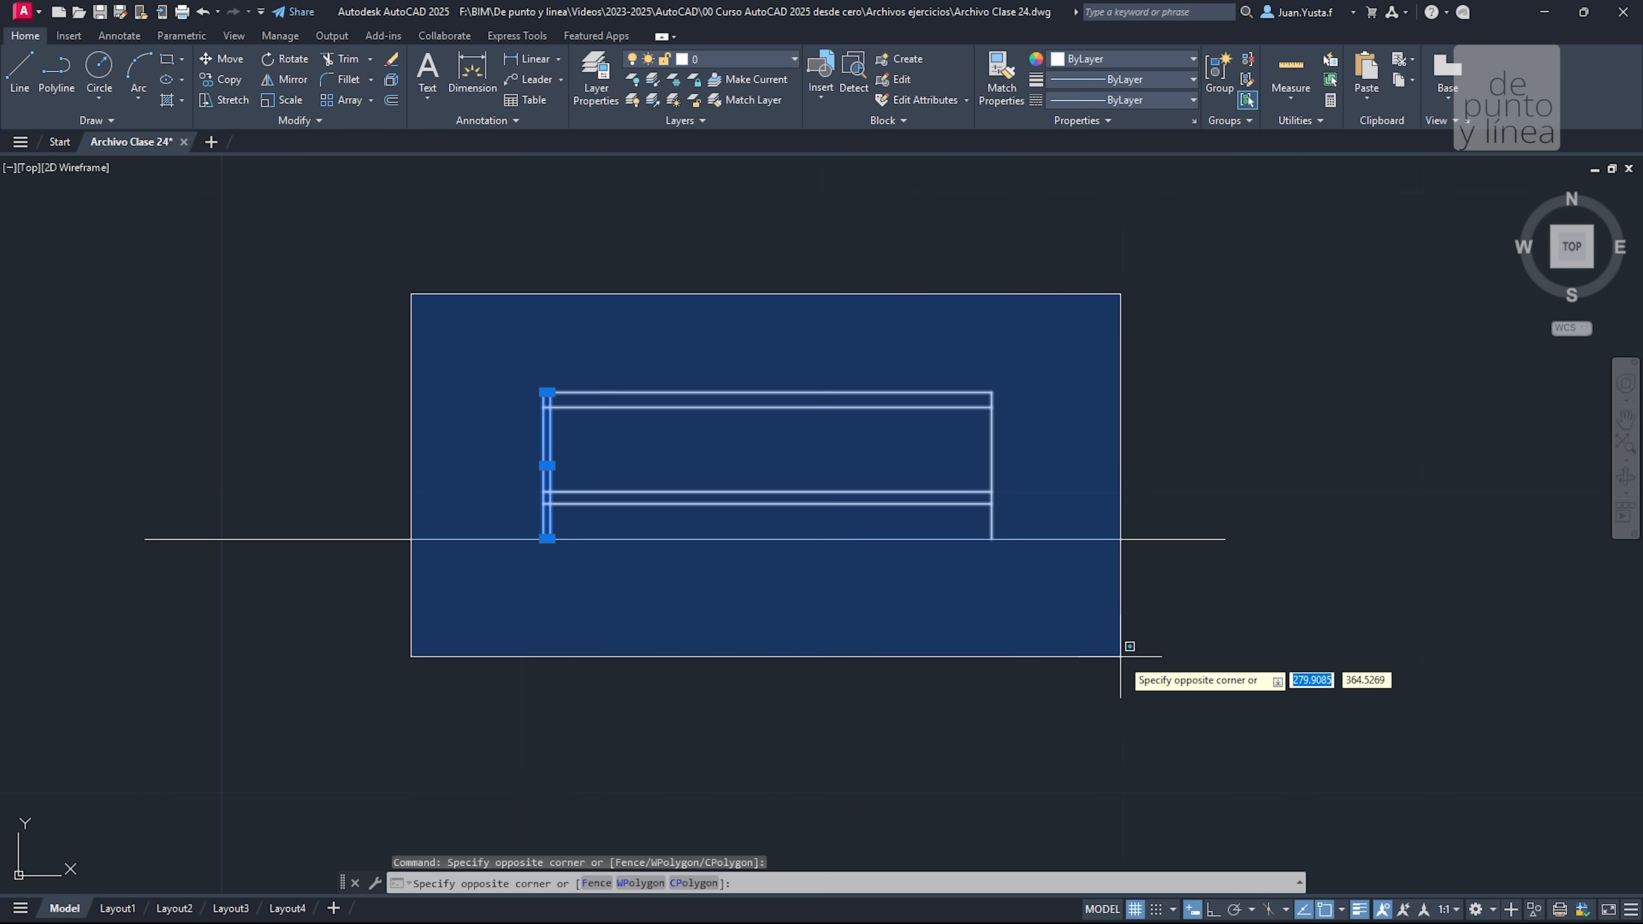
pyautogui.click(1120, 658)
pyautogui.scroll(4, 575, 433)
pyautogui.press('Escape')
pyautogui.press('Escape')
pyautogui.click(403, 277)
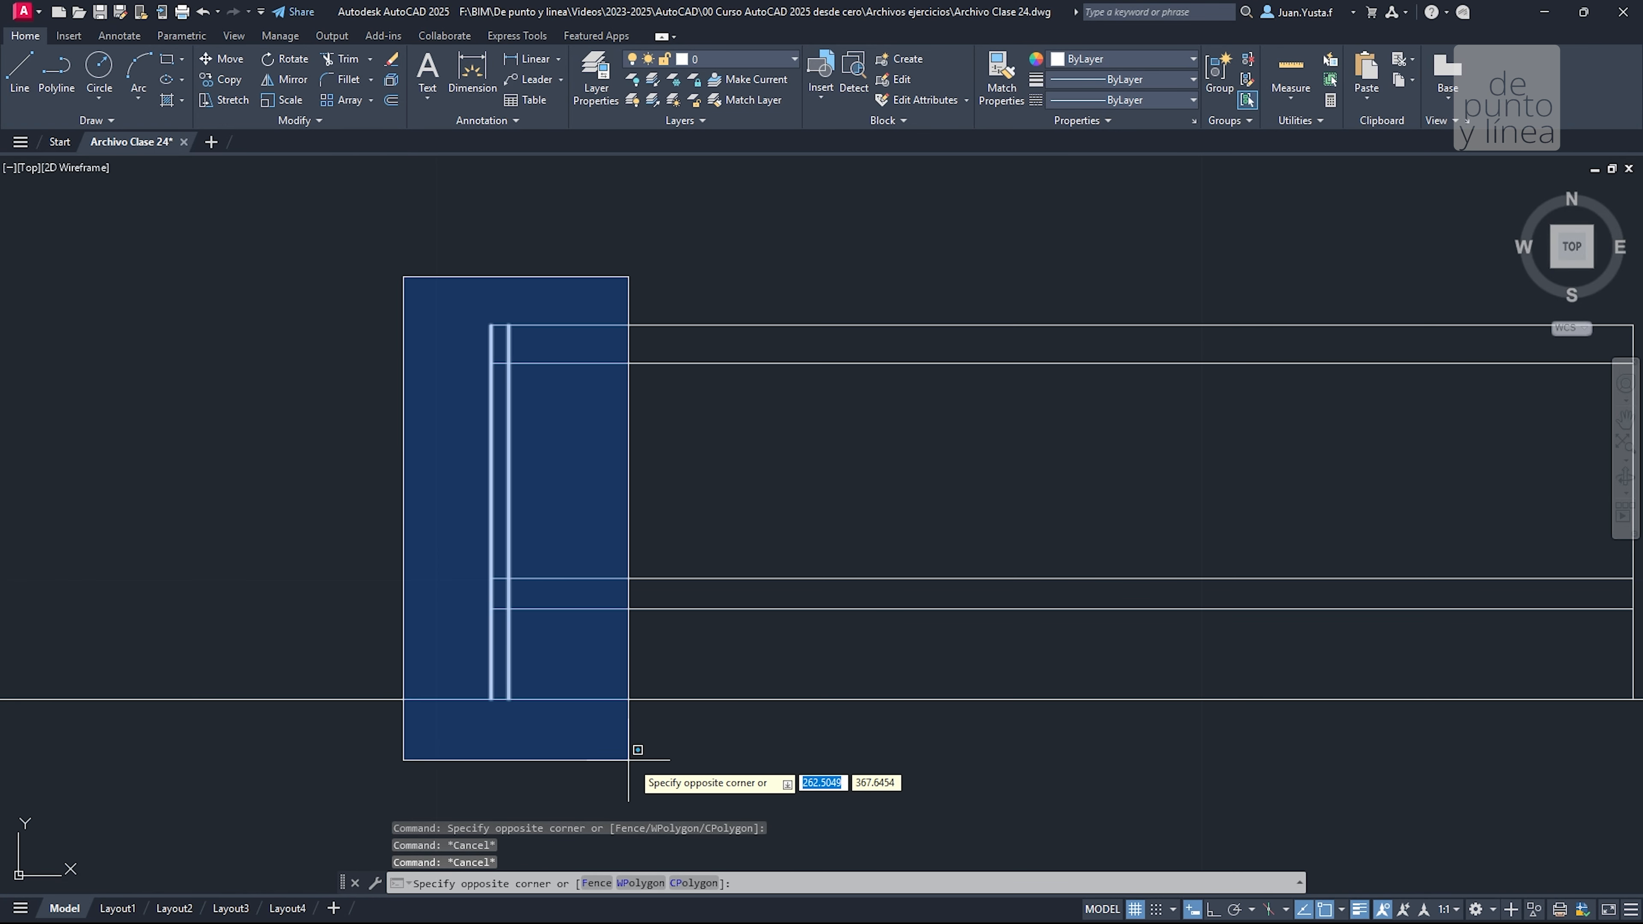
pyautogui.press('Escape')
pyautogui.scroll(-4, 646, 585)
pyautogui.click(678, 624)
pyautogui.click(641, 378)
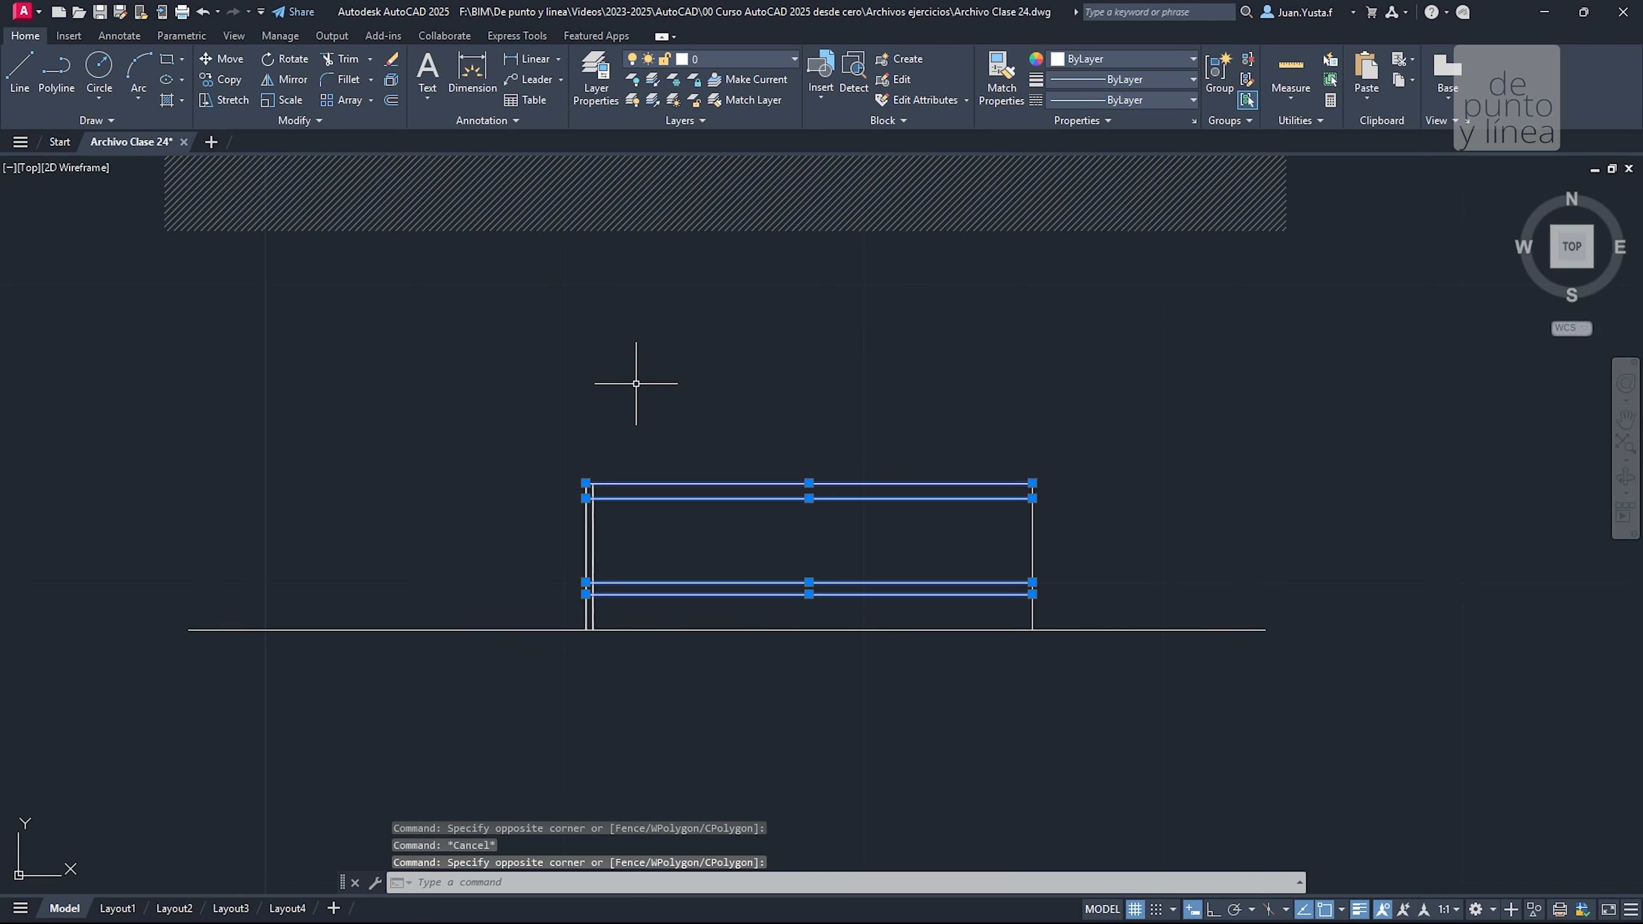
pyautogui.scroll(4, 630, 530)
pyautogui.press('Escape')
pyautogui.moveTo(631, 529); pyautogui.dragTo(617, 458, button='middle')
pyautogui.write('l')
pyautogui.press('Return')
pyautogui.scroll(4, 580, 324)
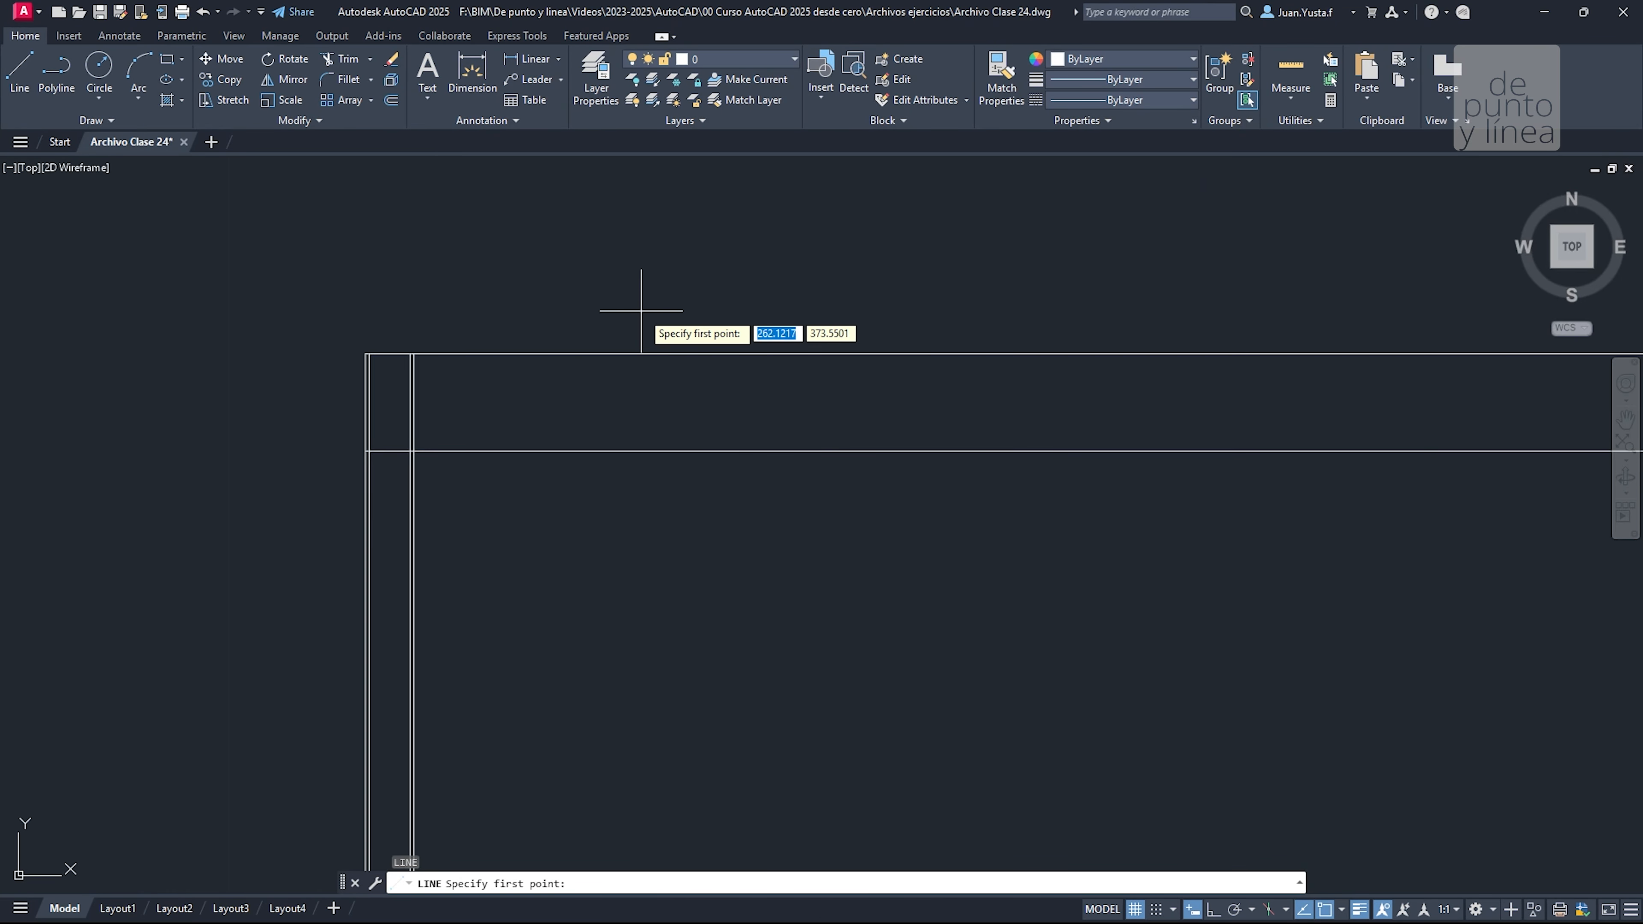
pyautogui.click(617, 353)
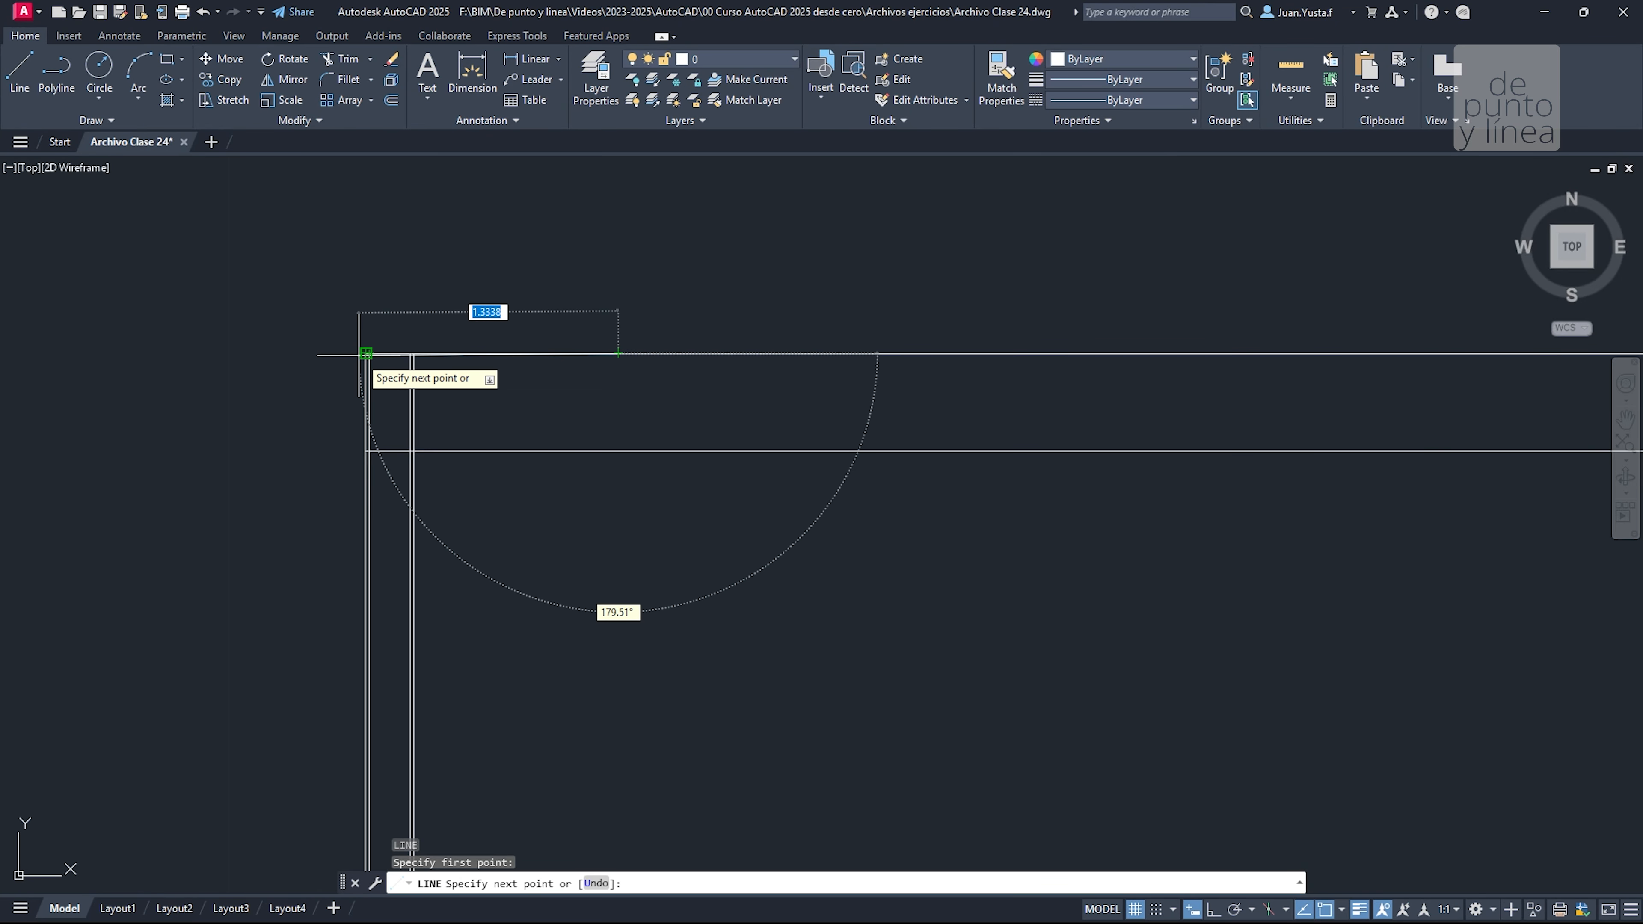
pyautogui.press('Escape')
pyautogui.press('Escape')
pyautogui.scroll(-4, 504, 353)
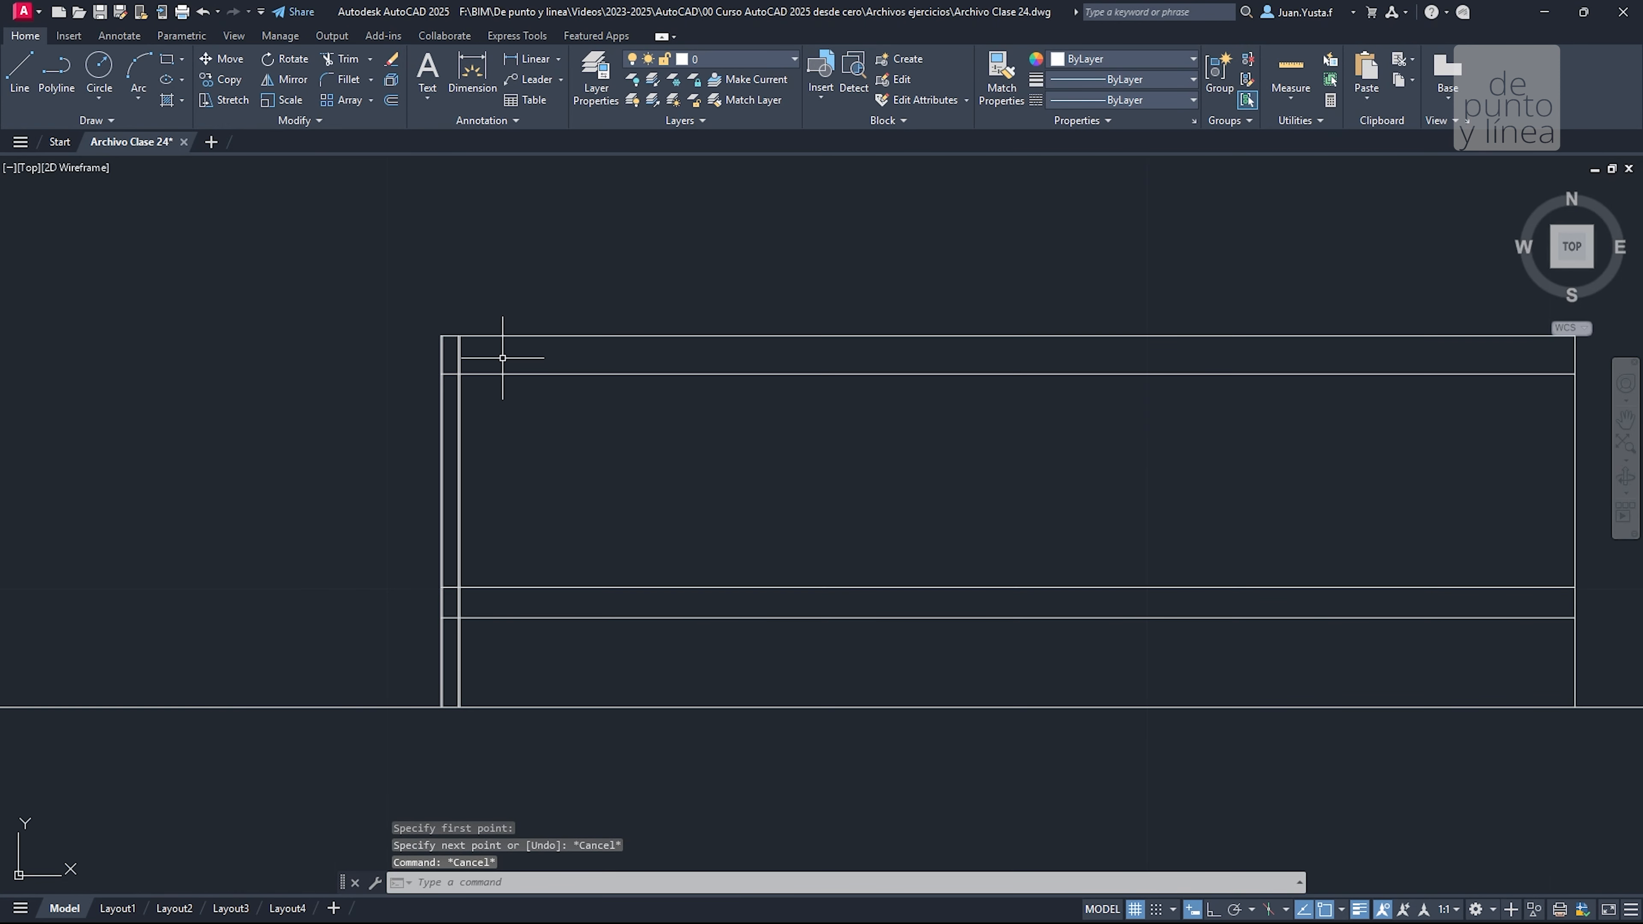
# Draw a vertical cut line with Ortho on, just right of the column, from above the roof to below the ground line
pyautogui.write('l')
pyautogui.press('Return')
pyautogui.click(534, 282)
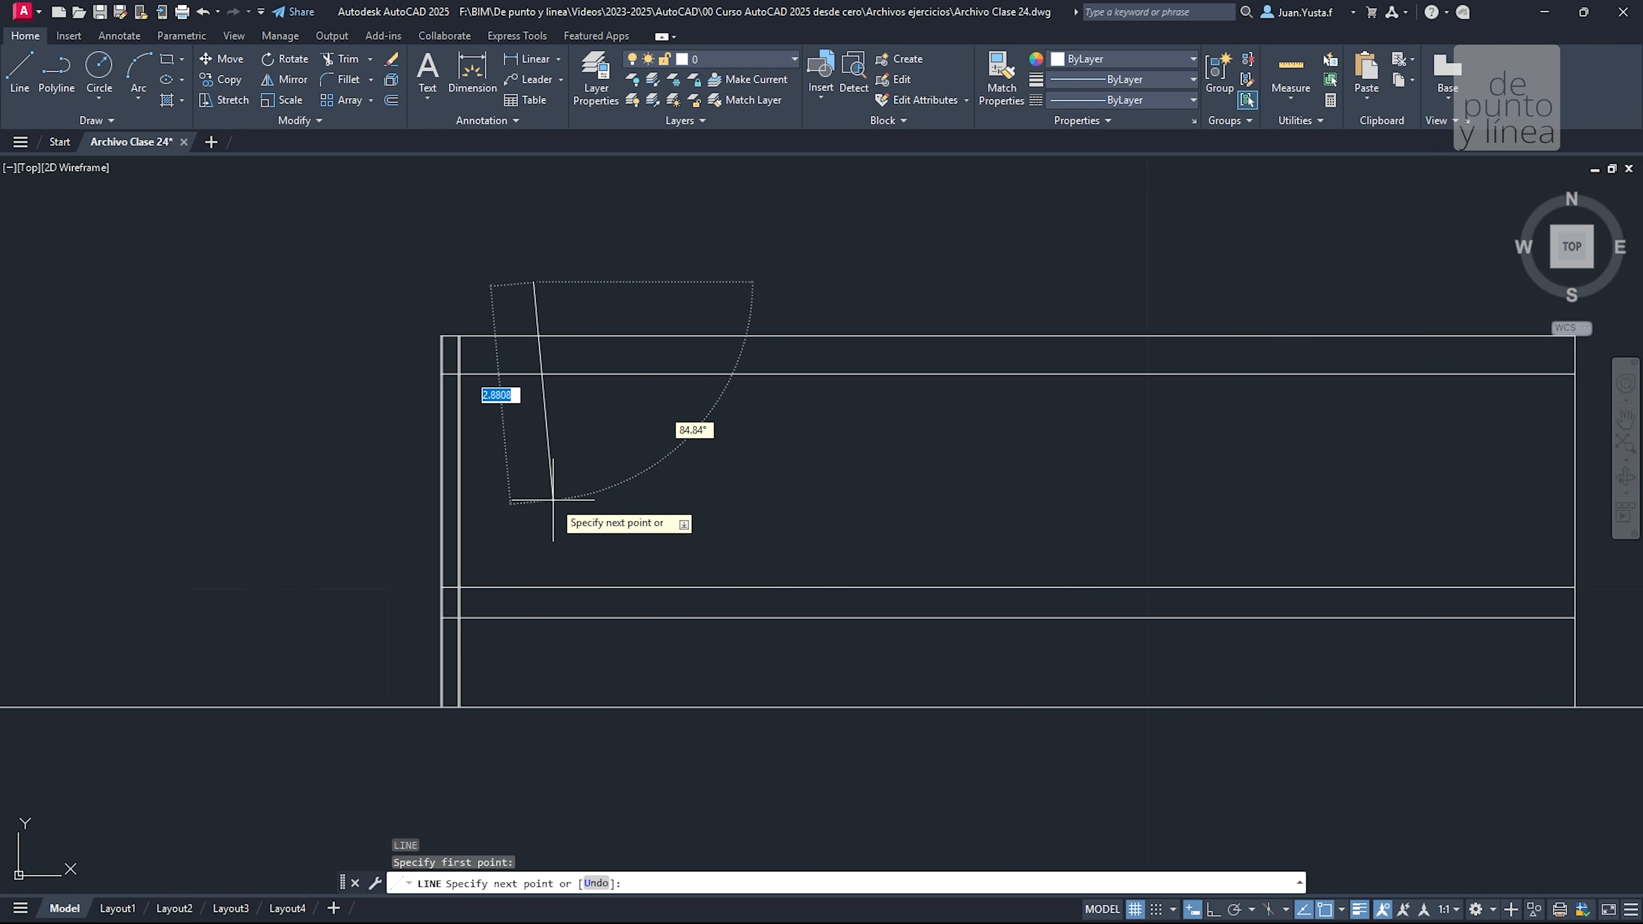
pyautogui.press('F8')
pyautogui.click(532, 752)
pyautogui.press('Escape')
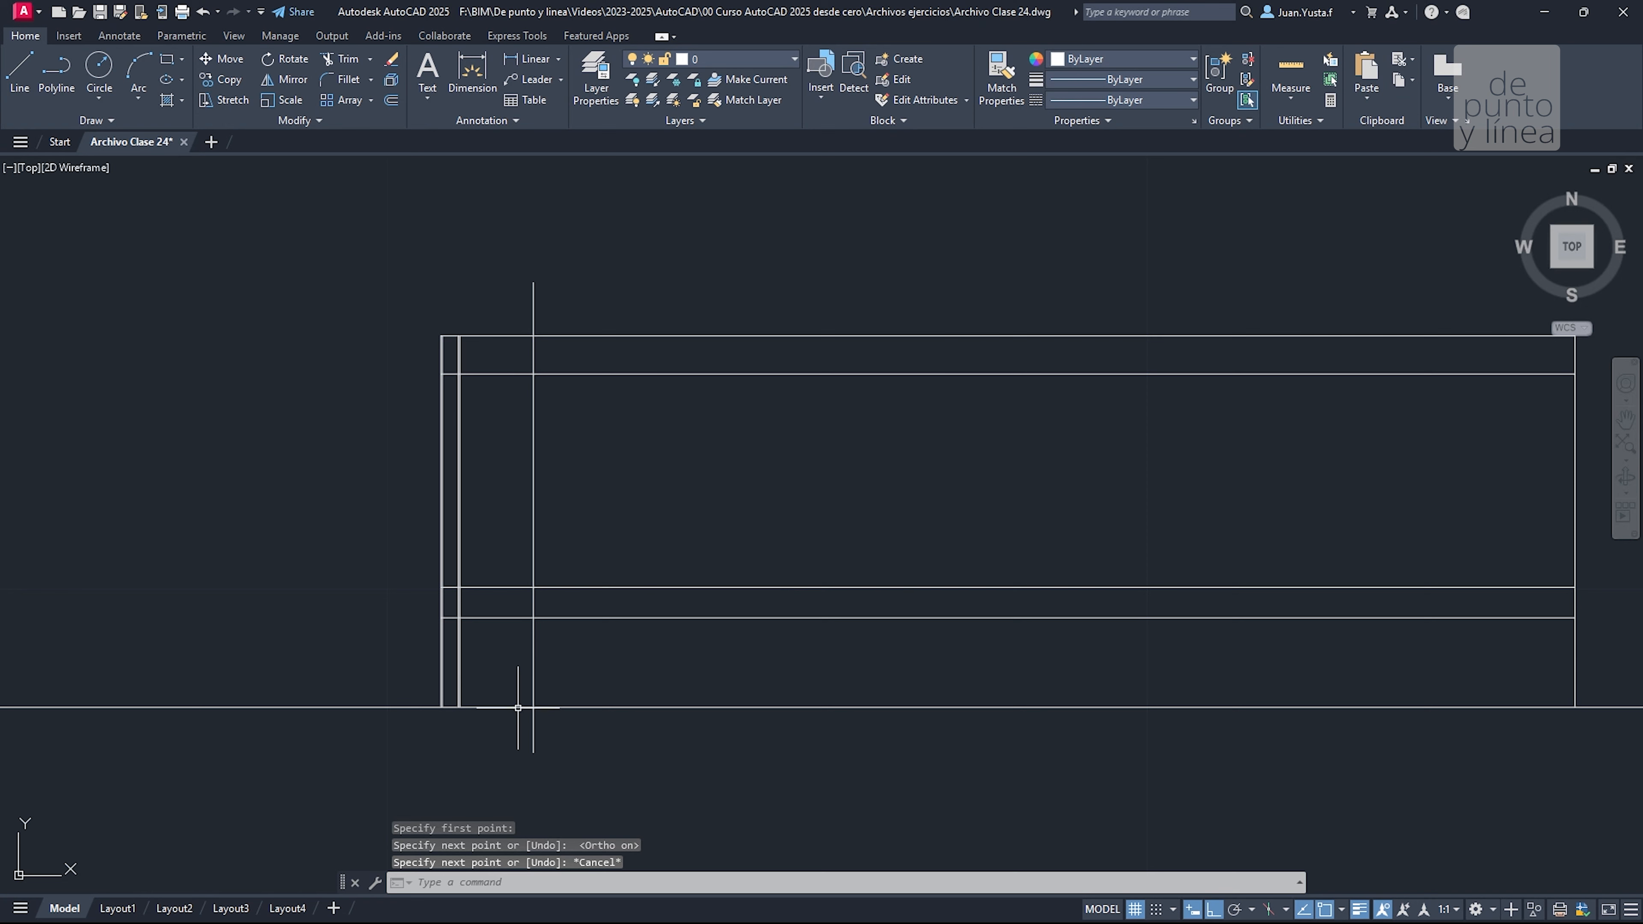
pyautogui.press('Escape')
pyautogui.scroll(2, 504, 433)
pyautogui.scroll(-2, 671, 429)
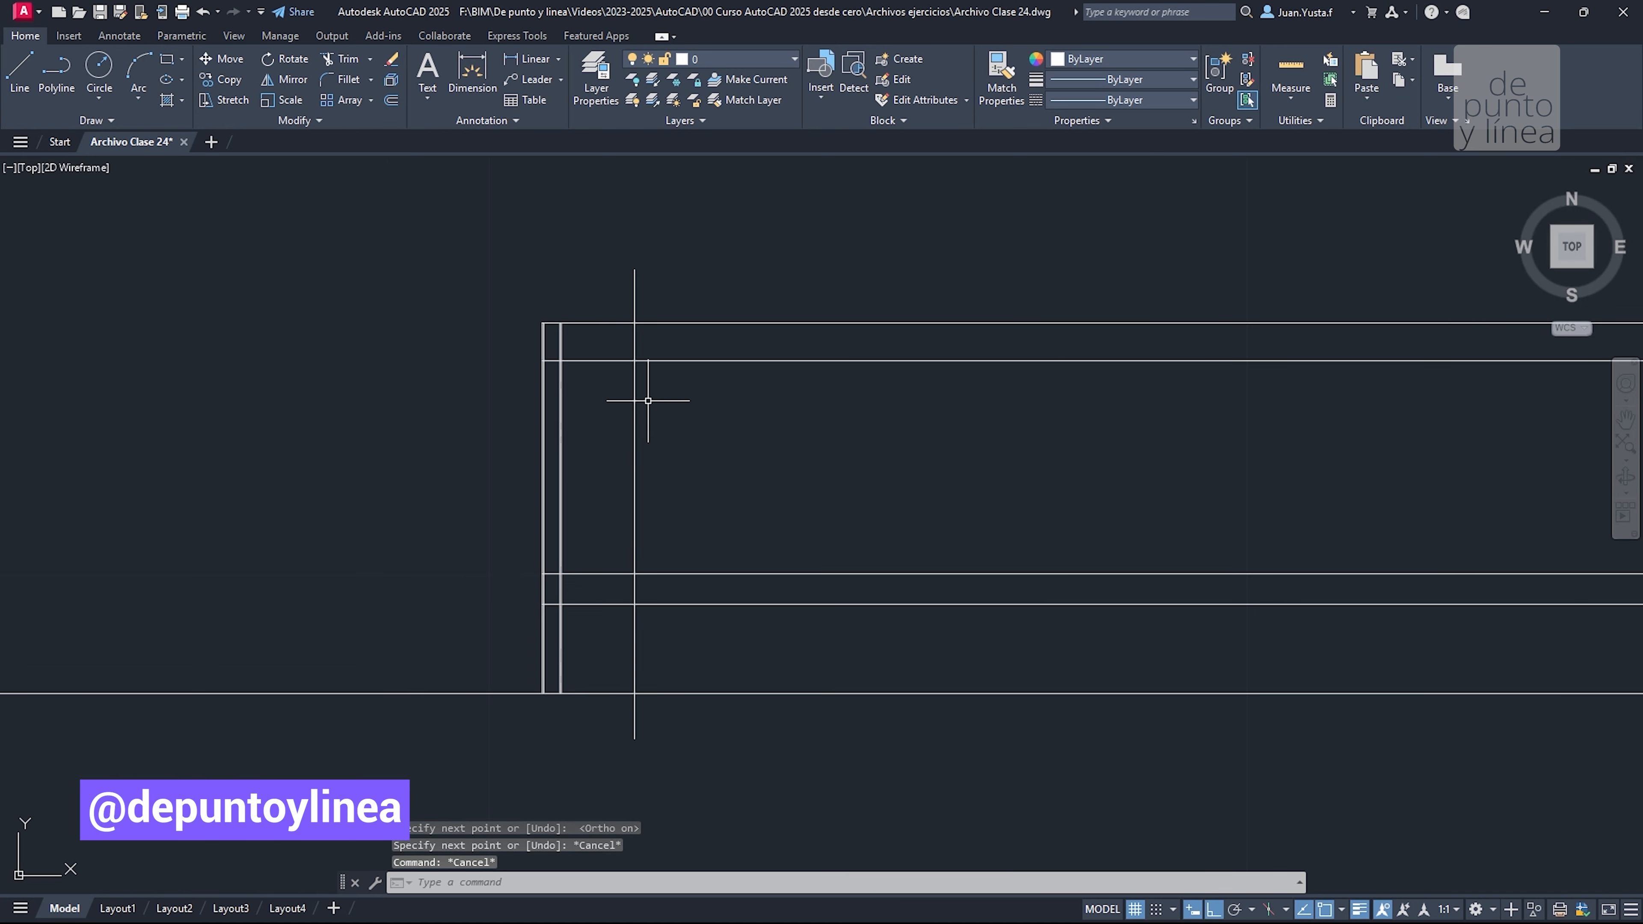
pyautogui.scroll(2, 648, 401)
pyautogui.click(660, 386)
pyautogui.click(609, 397)
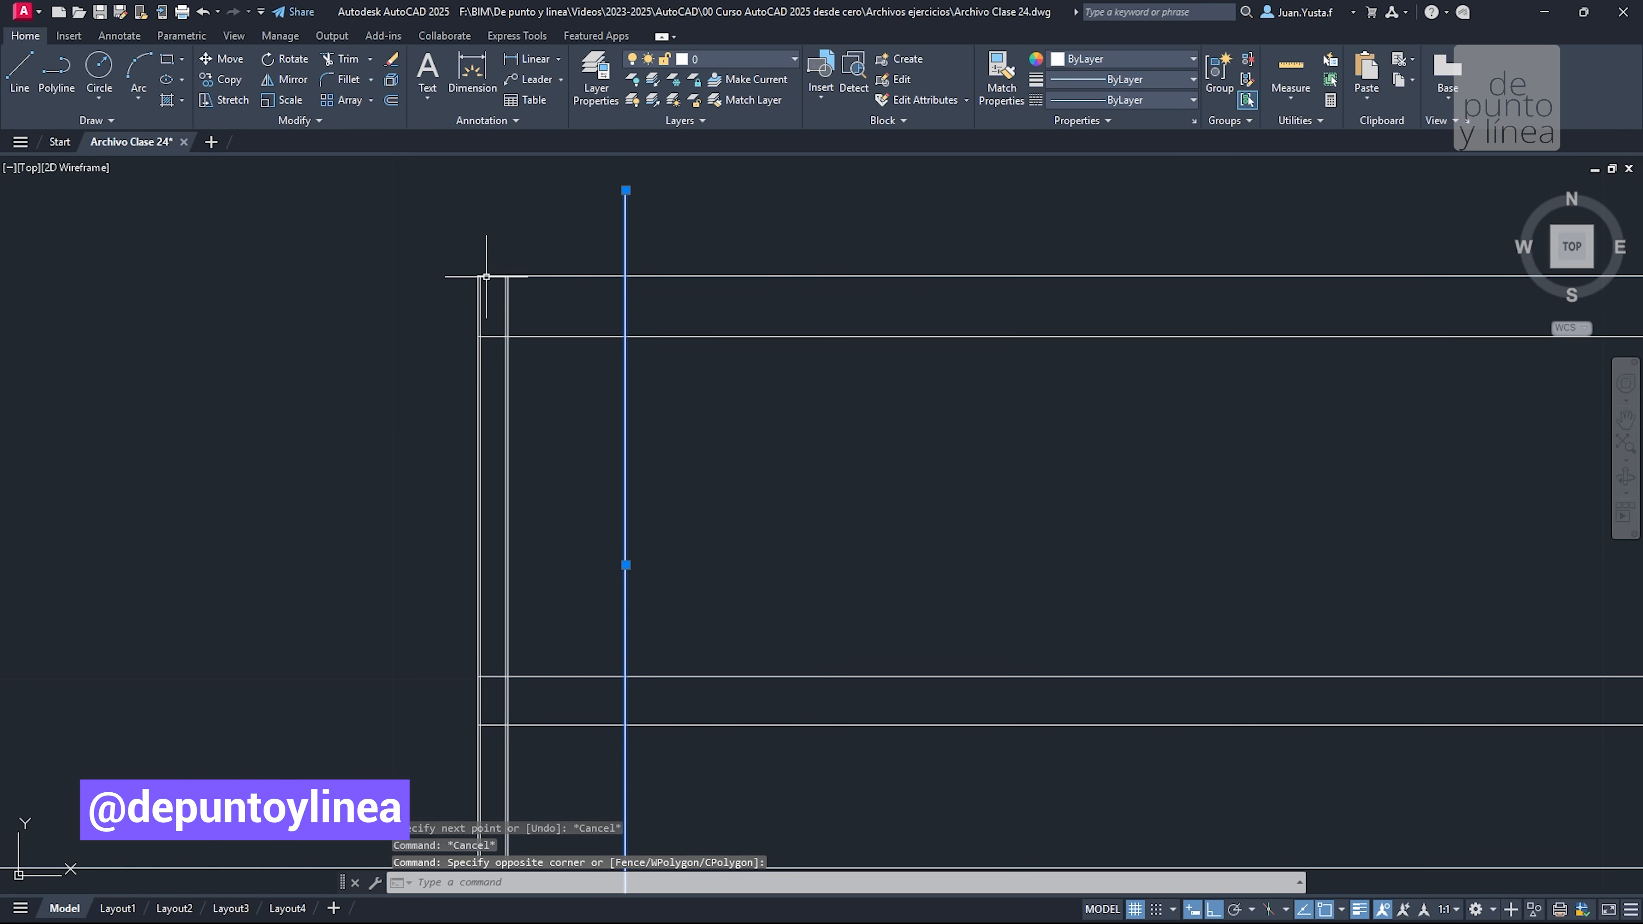
pyautogui.press('Escape')
pyautogui.press('Escape')
pyautogui.scroll(-4, 517, 278)
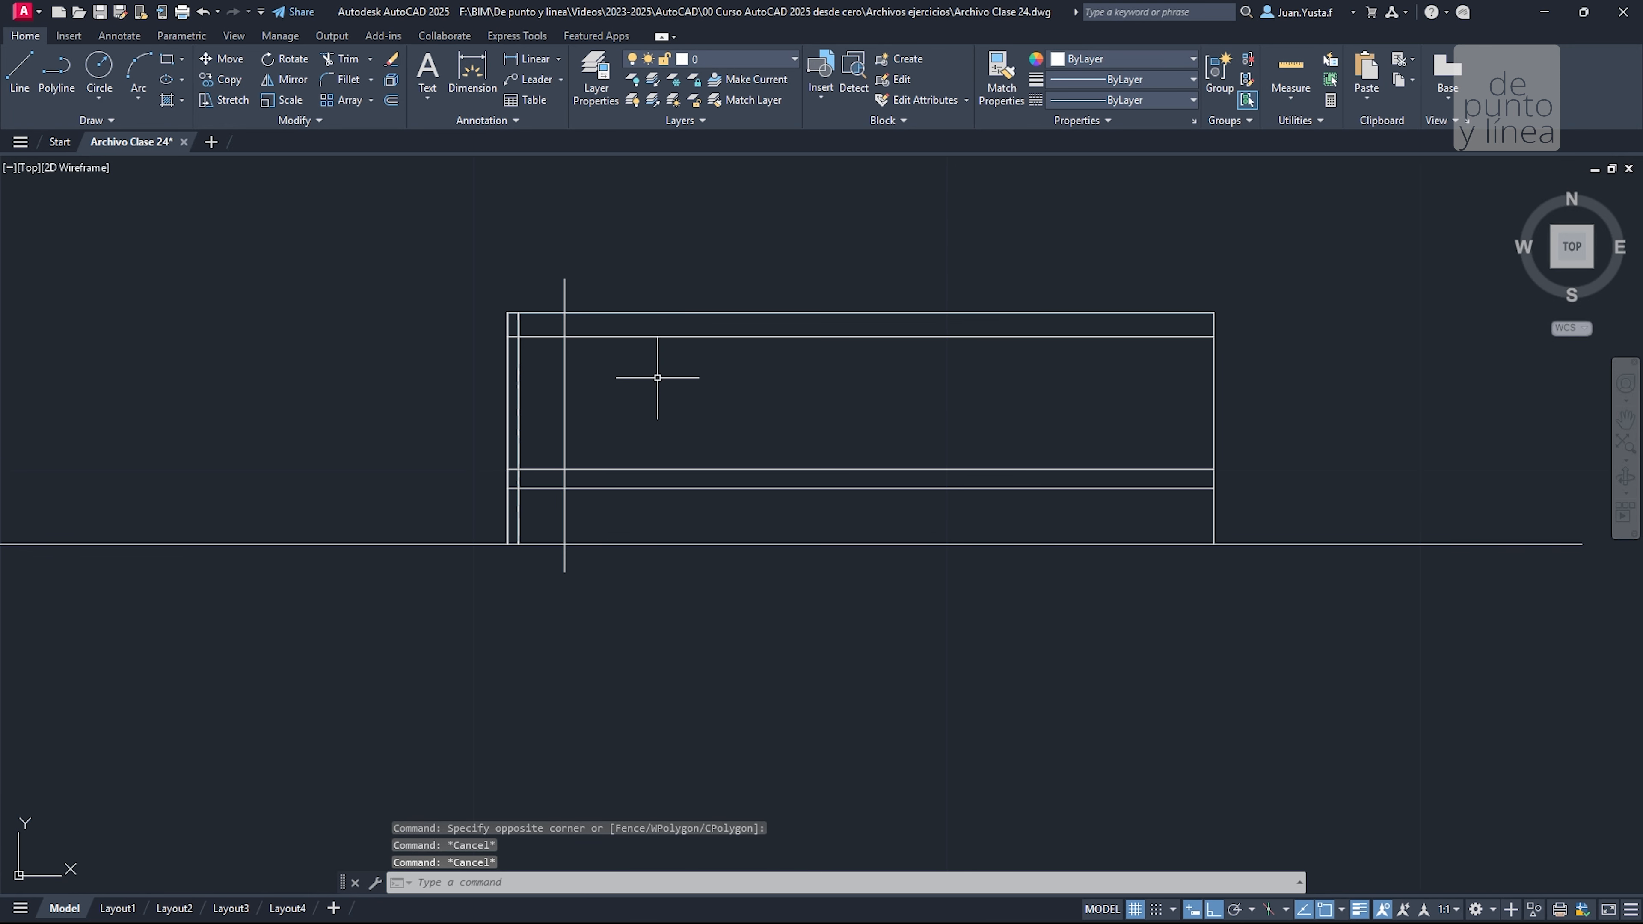
# Trim the horizontal roof and floor lines to the right of the vertical cut line
pyautogui.write('TR')
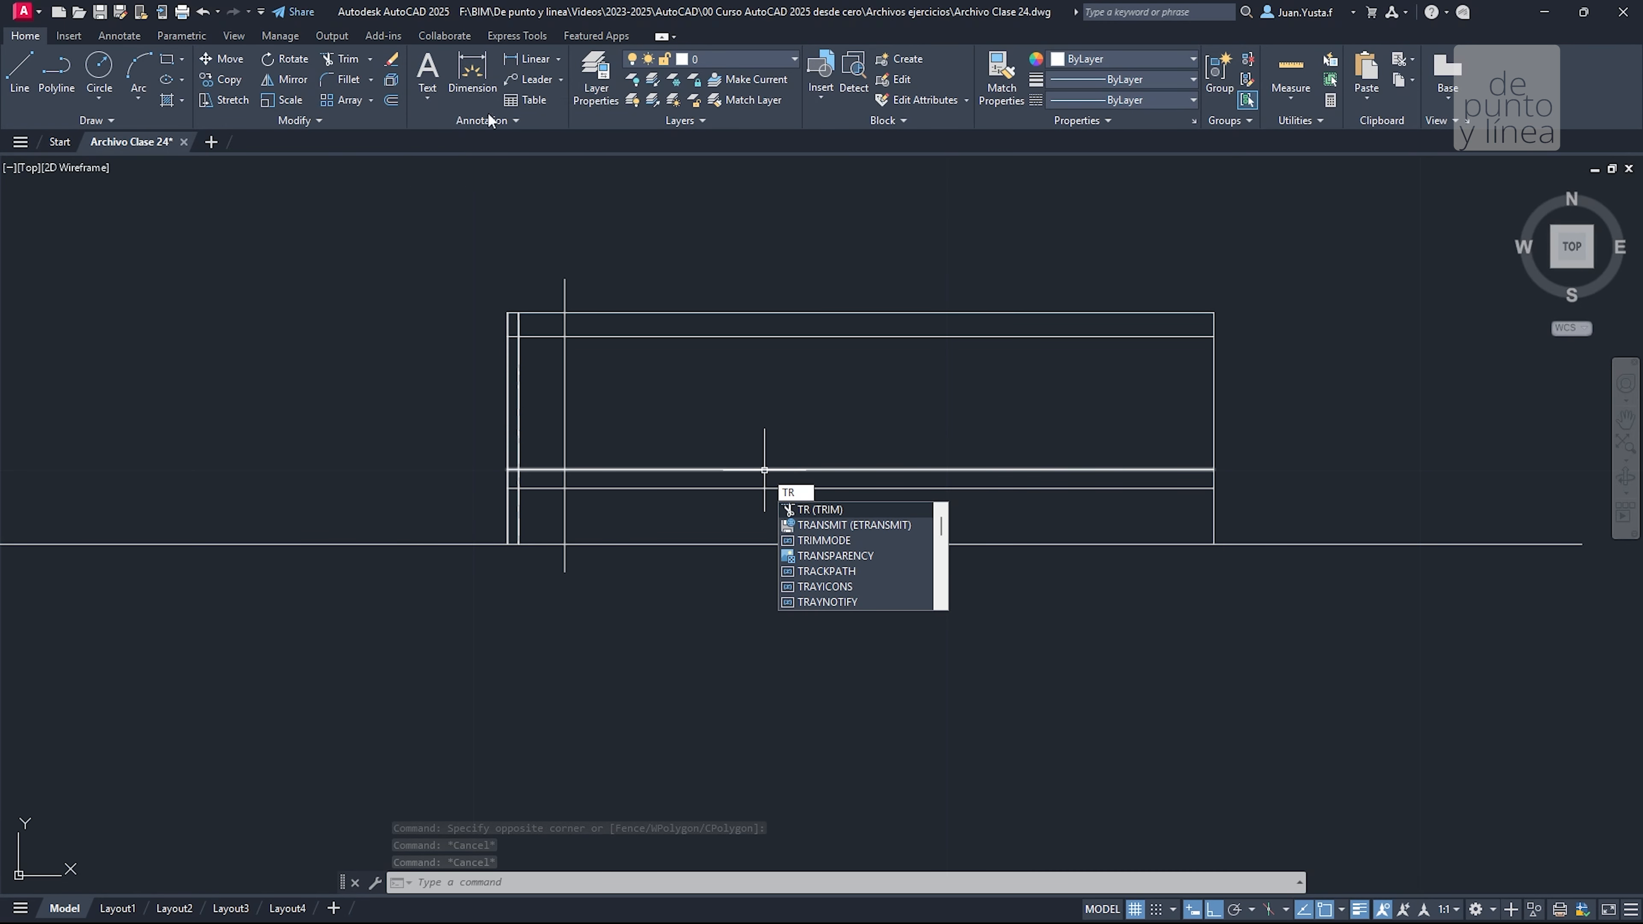
pyautogui.click(834, 515)
pyautogui.moveTo(668, 258); pyautogui.dragTo(640, 495)
pyautogui.press('Return')
pyautogui.press('Return')
# Delete the leftover vertical line at the far right end of the elevation
pyautogui.click(1075, 249)
pyautogui.click(1320, 689)
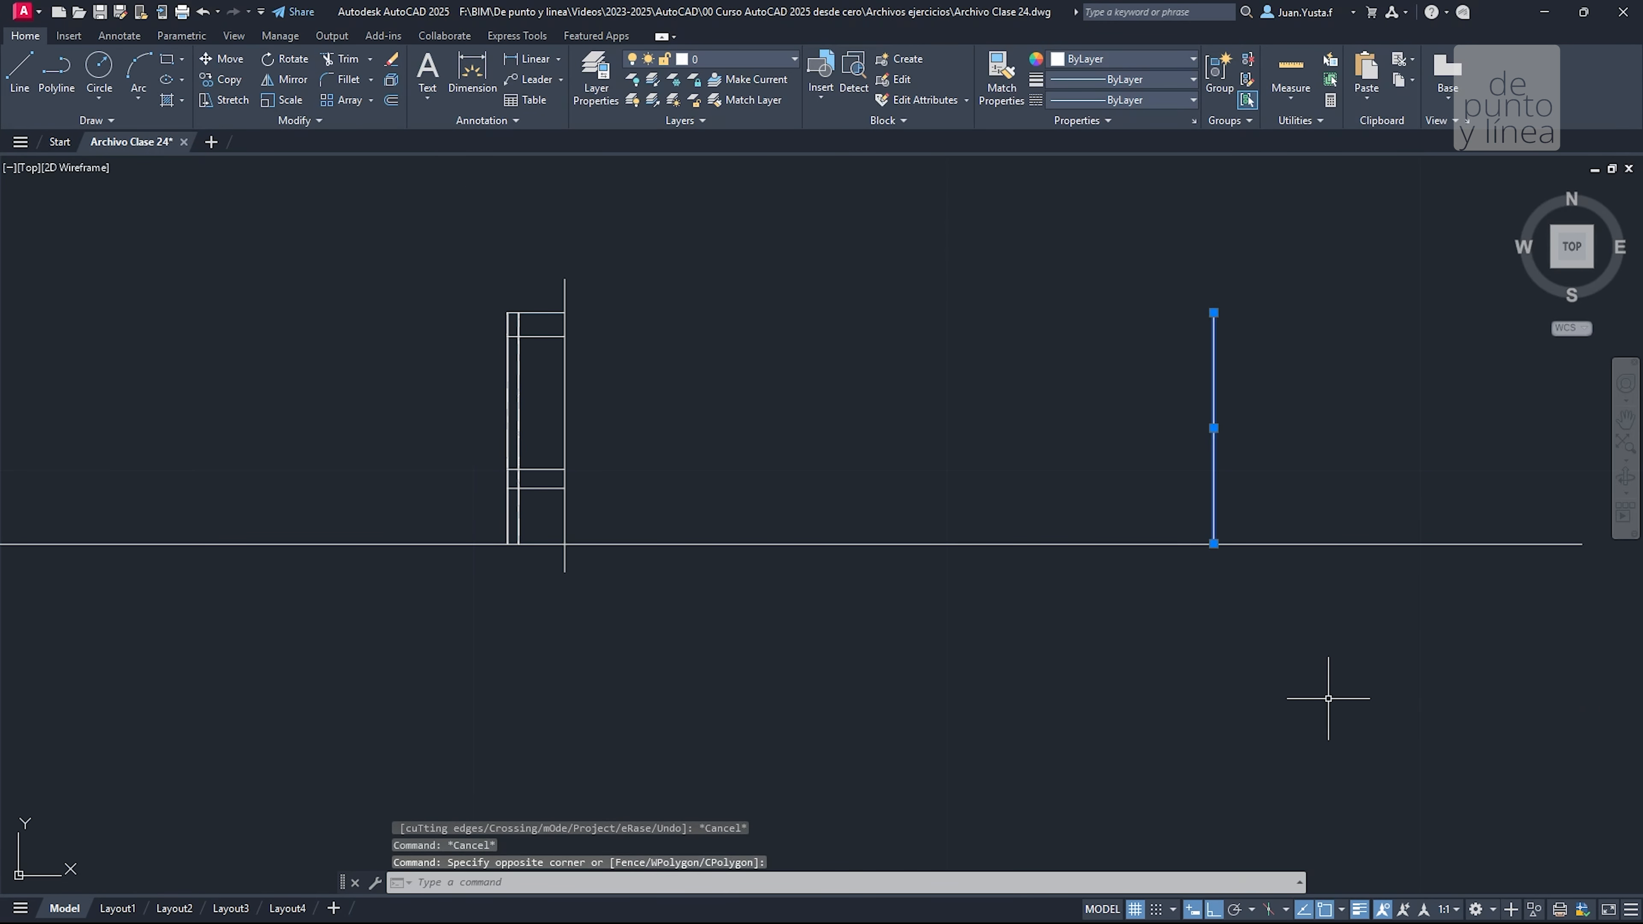
pyautogui.press('Delete')
pyautogui.scroll(4, 575, 356)
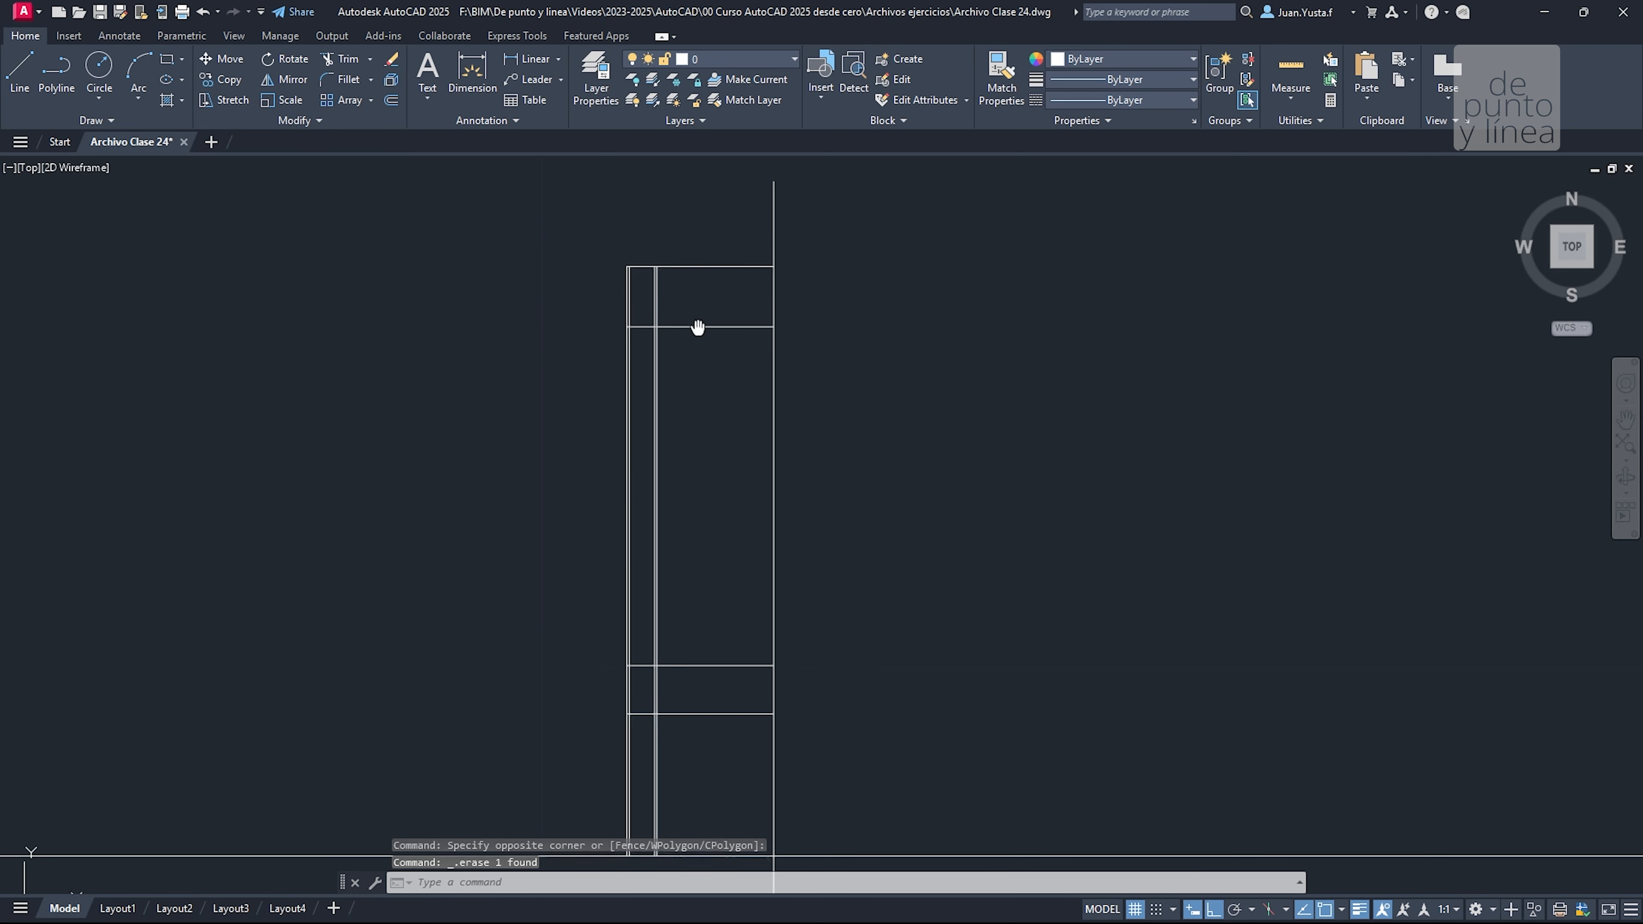
pyautogui.scroll(-2, 719, 476)
pyautogui.scroll(2, 671, 376)
pyautogui.moveTo(745, 492); pyautogui.dragTo(648, 367, button='middle')
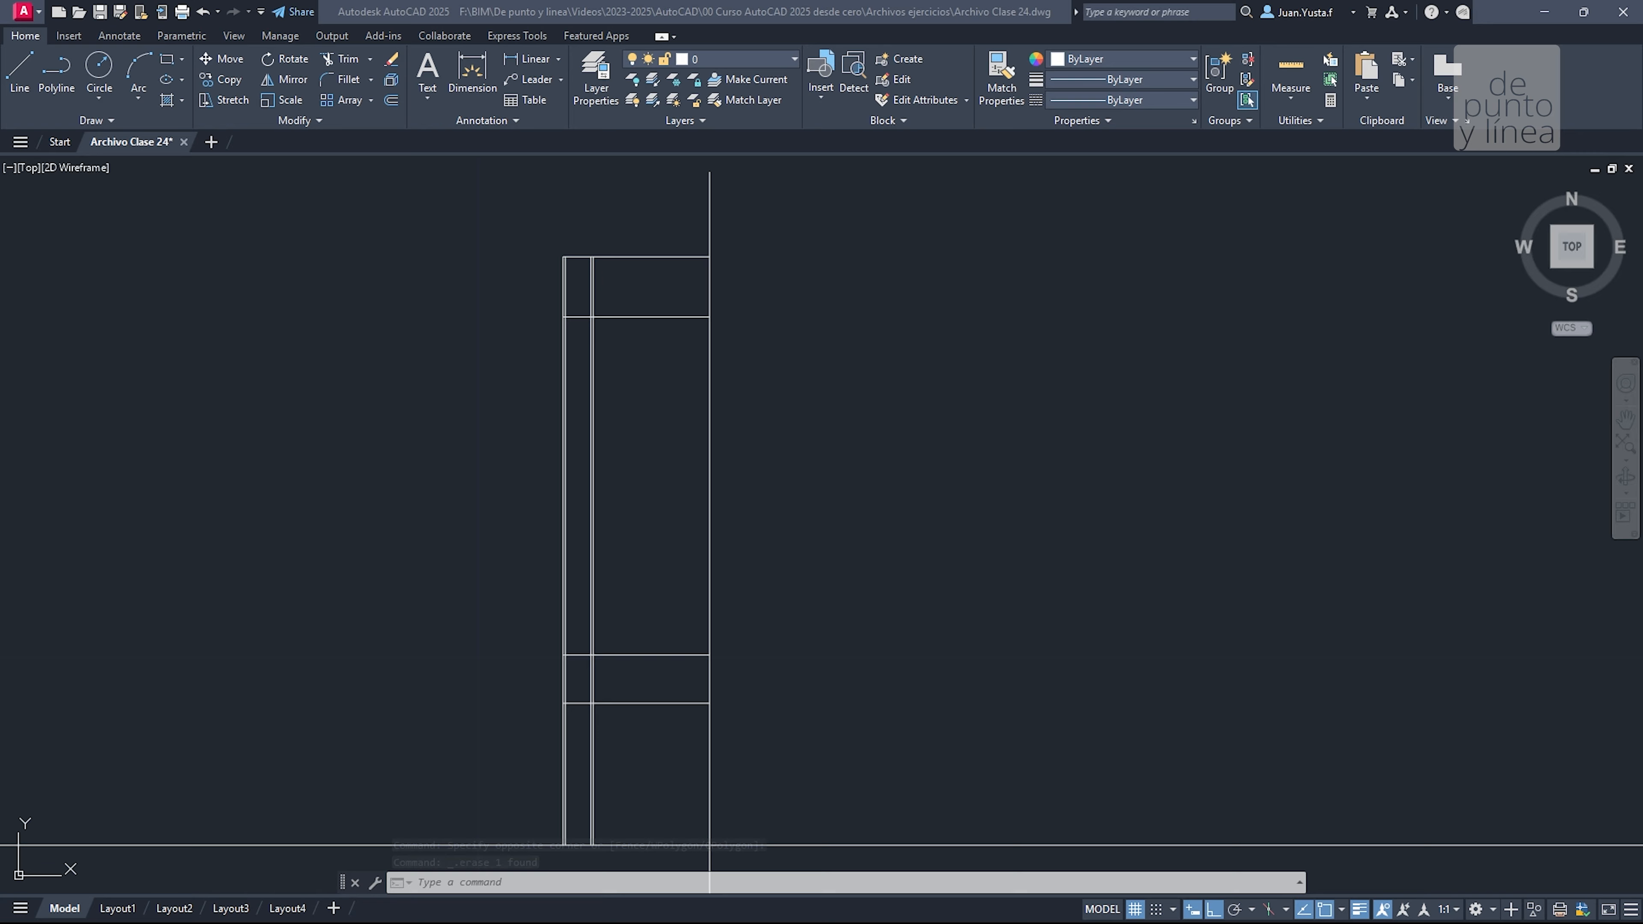
# Switch to the PDF, place its window to the right of the drawing, and examine the roof edge detail's dimensions
pyautogui.hotkey('alt', 'Tab')
pyautogui.moveTo(470, 228); pyautogui.dragTo(1347, 96)
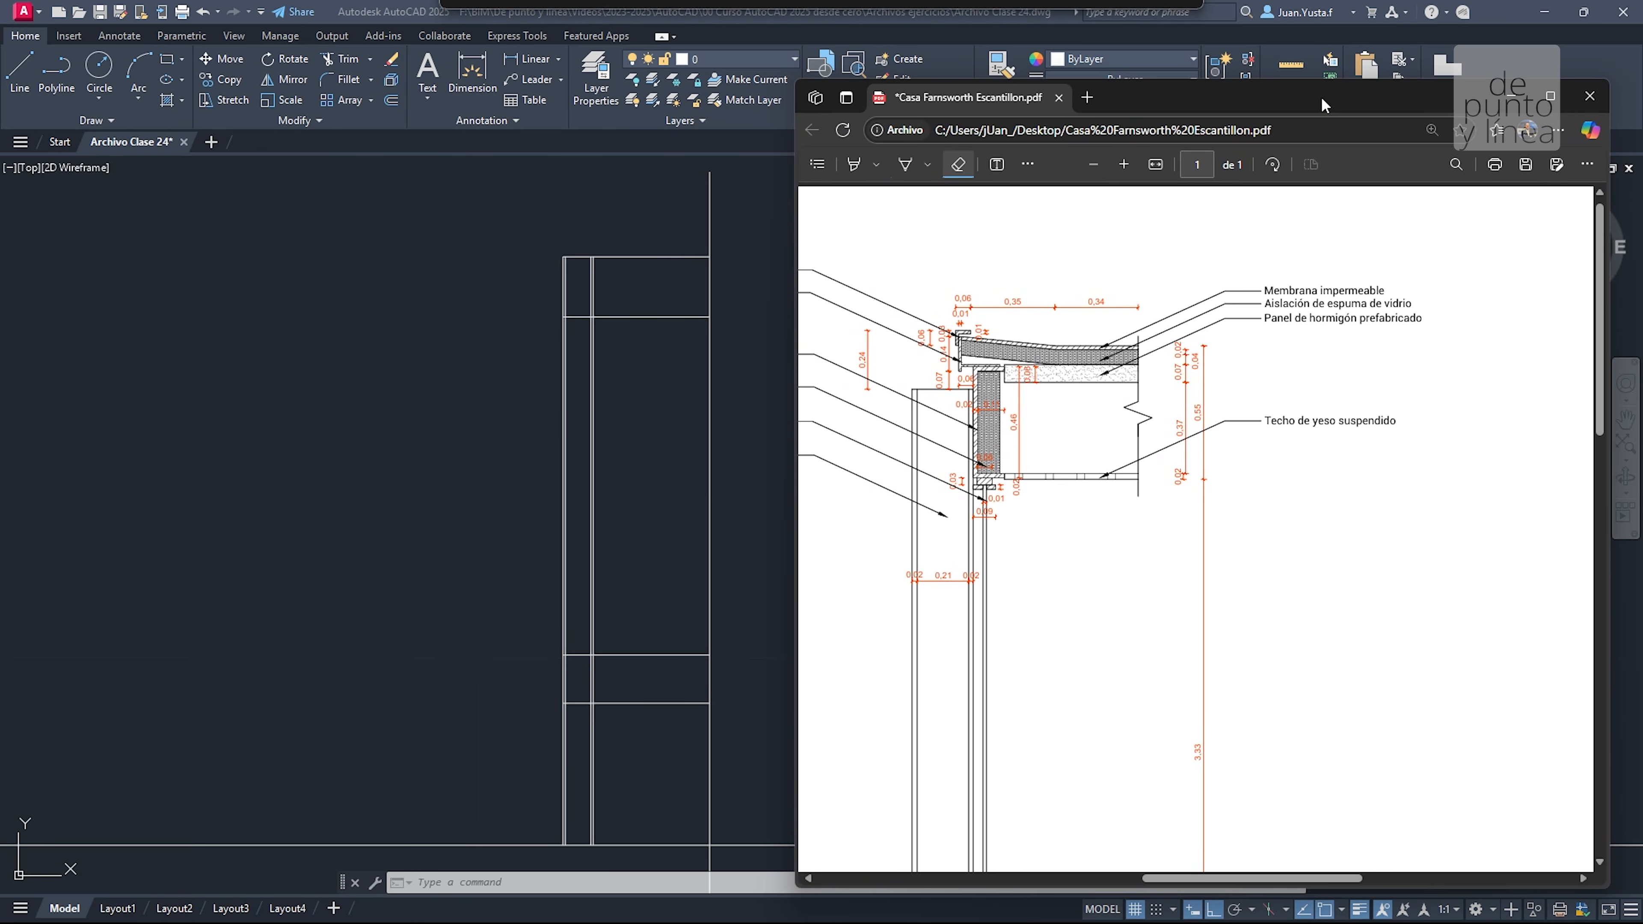
pyautogui.scroll(-2, 1249, 426)
pyautogui.keyDown('ctrl'); pyautogui.scroll(-3, 1244, 419); pyautogui.keyUp('ctrl')
pyautogui.keyDown('ctrl'); pyautogui.scroll(4, 1028, 336); pyautogui.keyUp('ctrl')
pyautogui.keyDown('ctrl'); pyautogui.scroll(-6, 1033, 314); pyautogui.keyUp('ctrl')
pyautogui.keyDown('ctrl'); pyautogui.scroll(5, 1032, 285); pyautogui.keyUp('ctrl')
pyautogui.keyDown('ctrl'); pyautogui.scroll(3, 1033, 252); pyautogui.keyUp('ctrl')
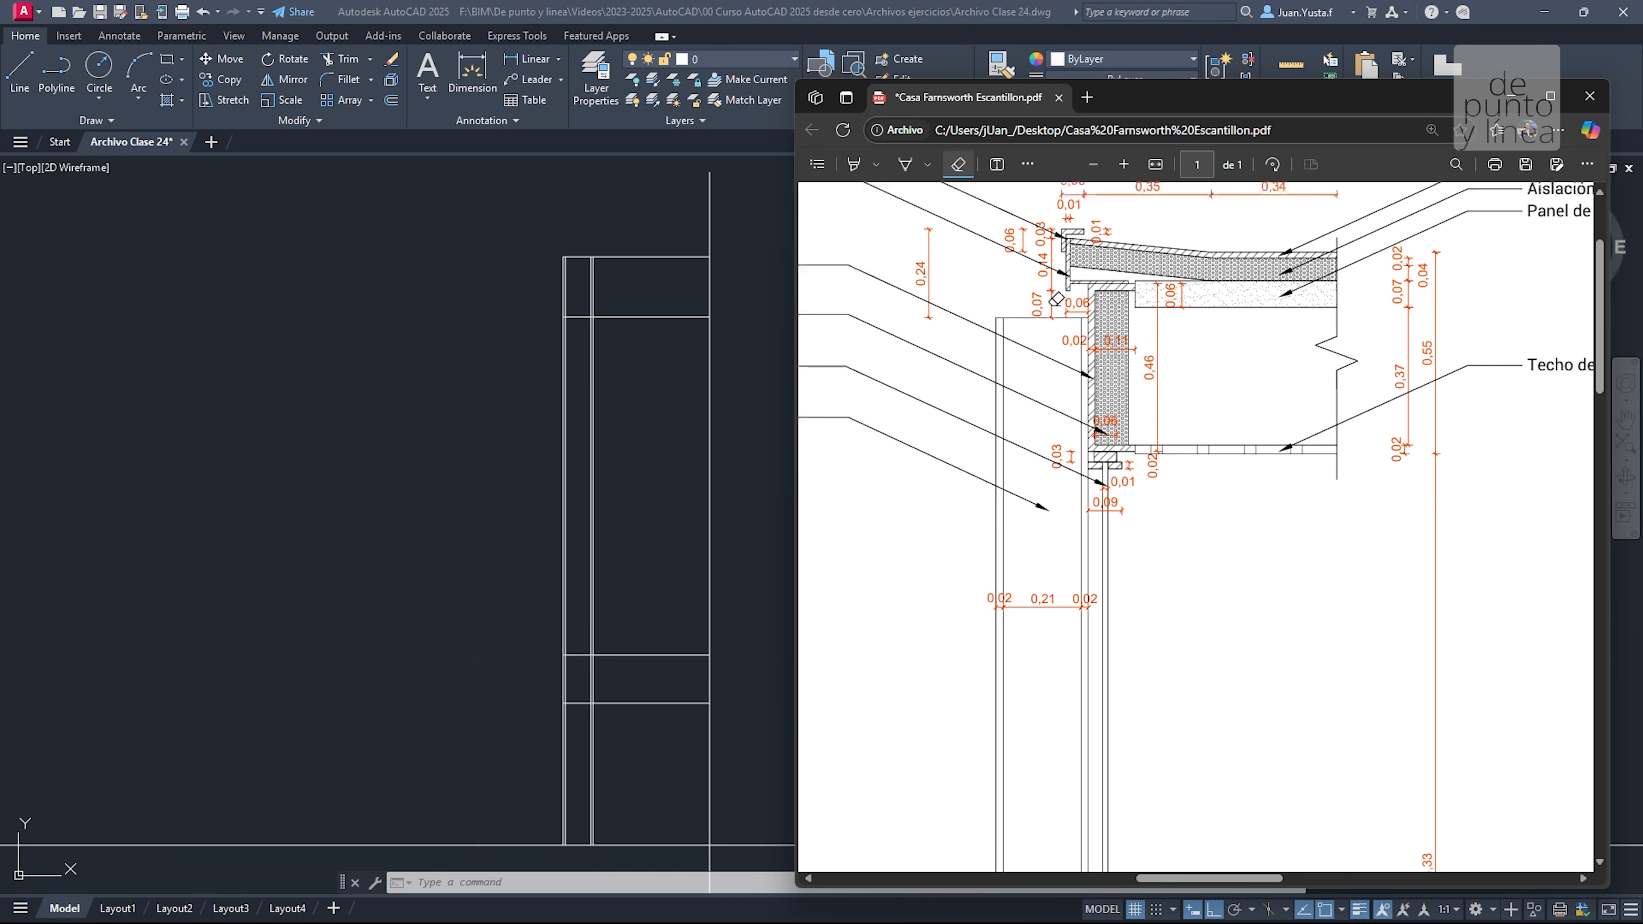
pyautogui.keyDown('ctrl'); pyautogui.scroll(-4, 1024, 320); pyautogui.keyUp('ctrl')
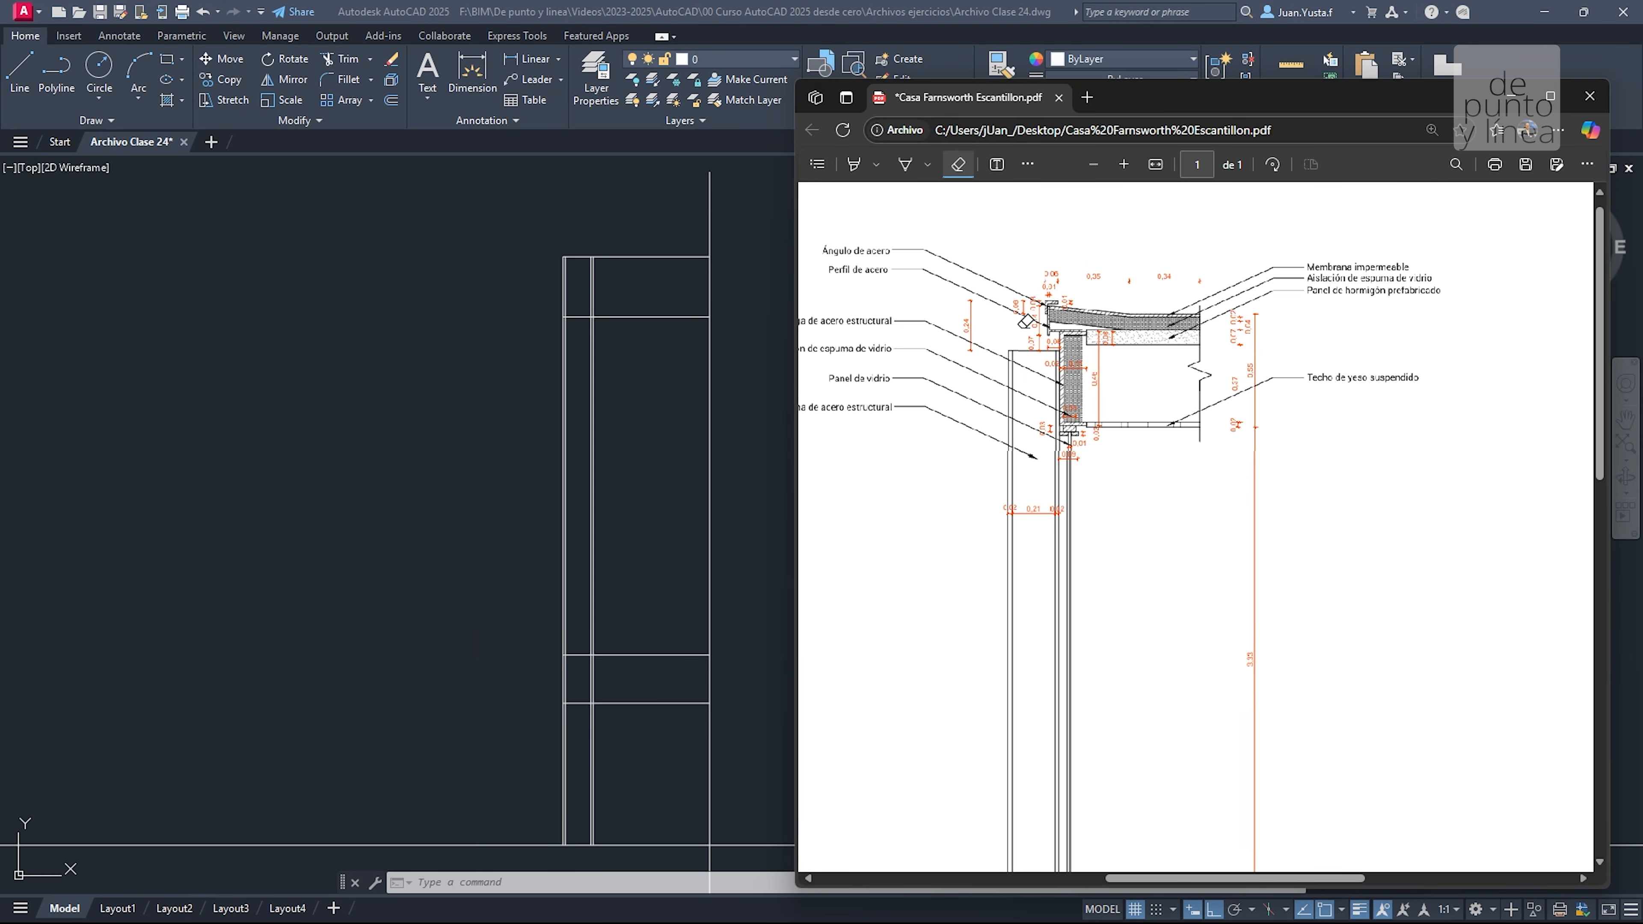
pyautogui.keyDown('ctrl'); pyautogui.scroll(2, 1185, 324); pyautogui.keyUp('ctrl')
pyautogui.keyDown('ctrl'); pyautogui.scroll(2, 1186, 325); pyautogui.keyUp('ctrl')
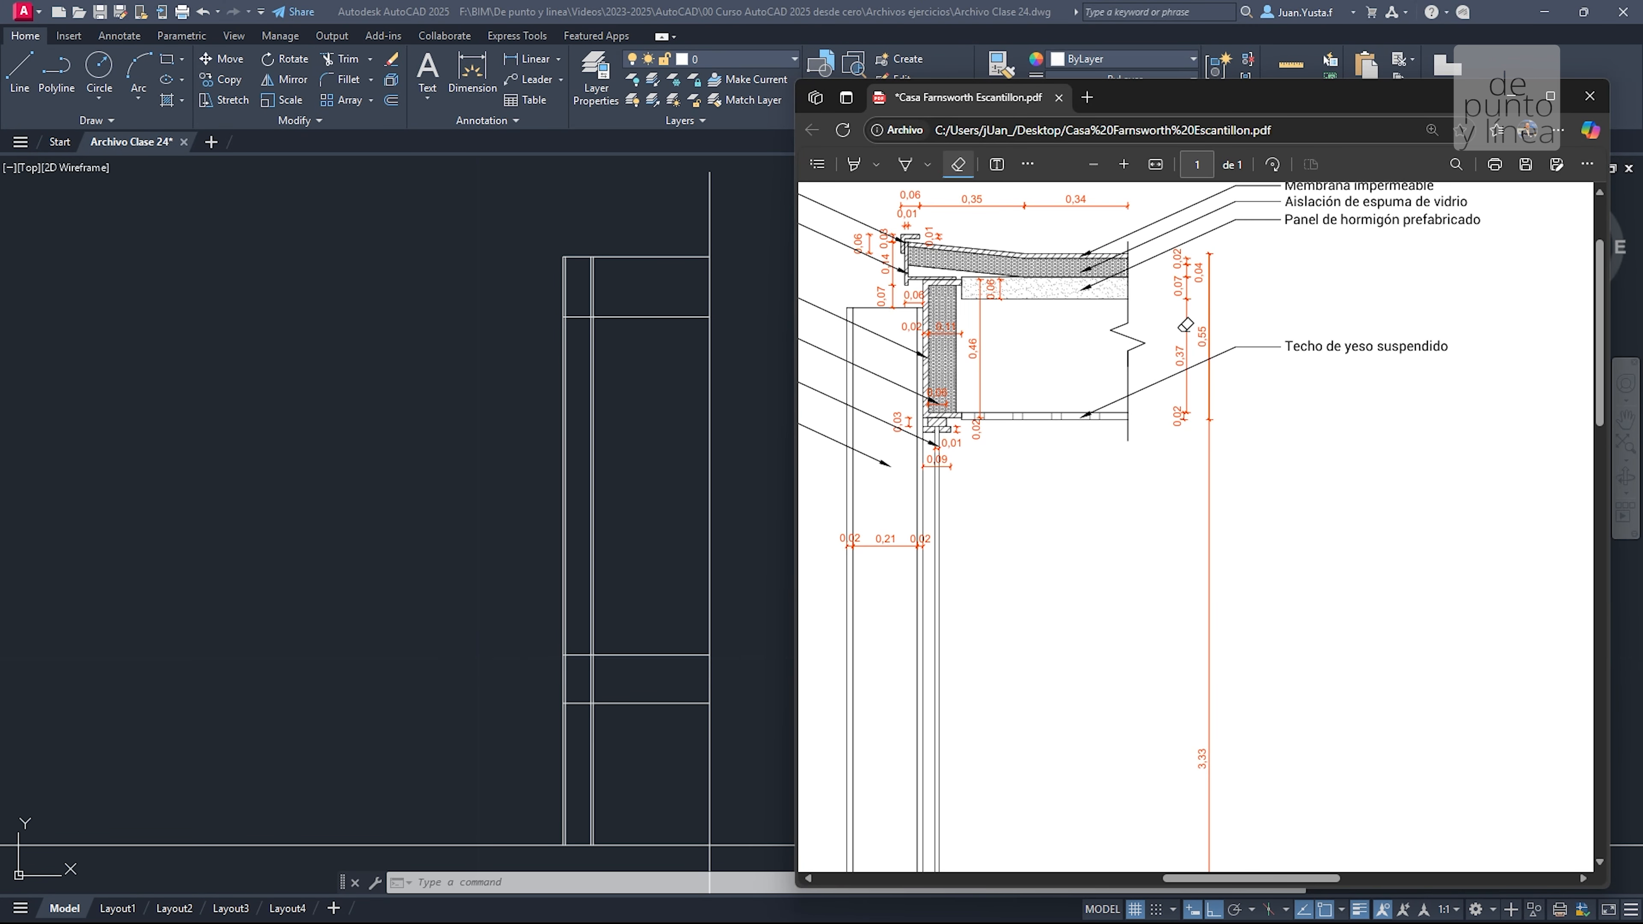
pyautogui.scroll(2, 1166, 348)
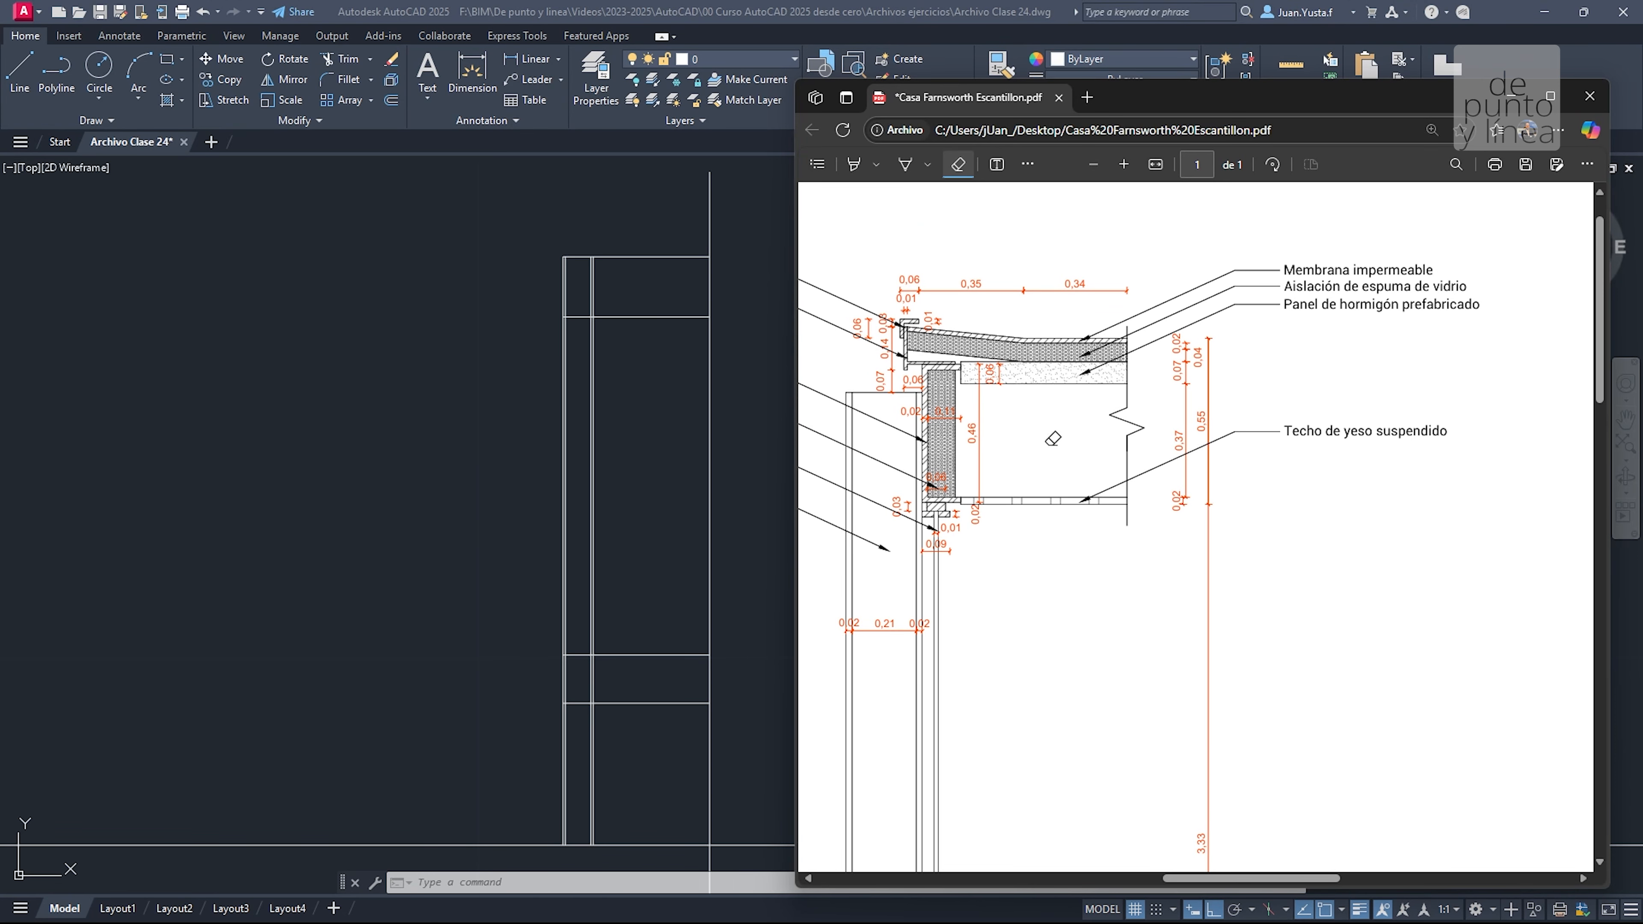
# Outline the lower, upper and outer edges of the roof structure in the PDF with the pen, and erase that outline
pyautogui.click(905, 163)
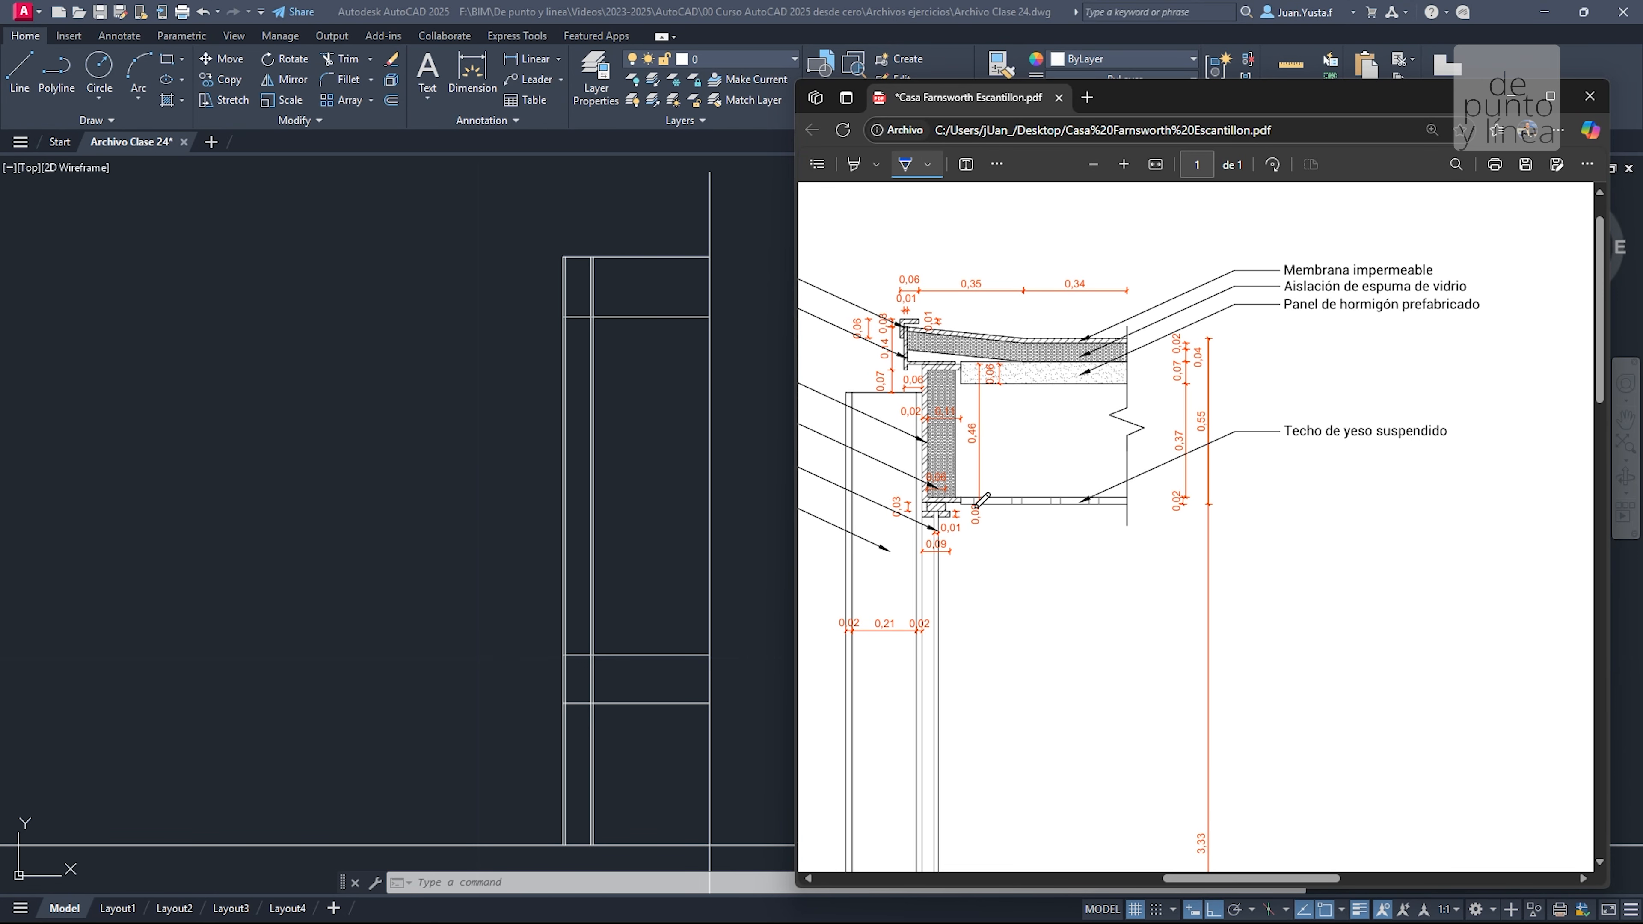
pyautogui.moveTo(955, 506); pyautogui.dragTo(1157, 507)
pyautogui.moveTo(914, 361); pyautogui.dragTo(1154, 361)
pyautogui.moveTo(916, 357)
pyautogui.mouseDown()
pyautogui.moveTo(923, 492)
pyautogui.moveTo(1001, 505)
pyautogui.mouseUp()
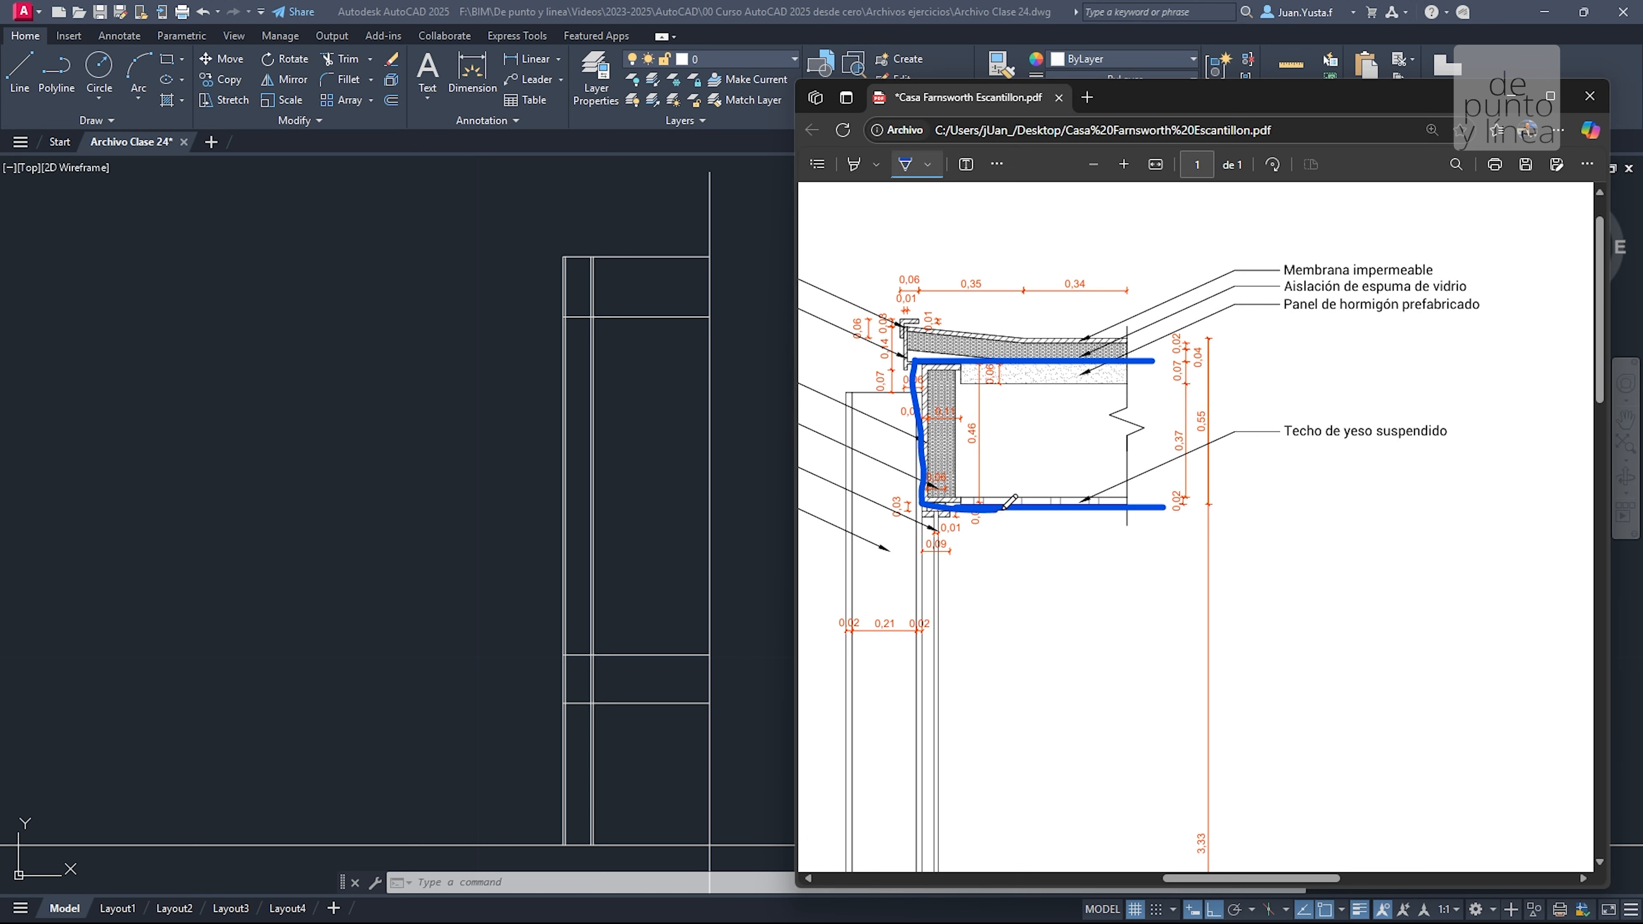
pyautogui.press('ctrl')
pyautogui.click(997, 164)
pyautogui.click(1018, 195)
pyautogui.moveTo(931, 361); pyautogui.dragTo(925, 518)
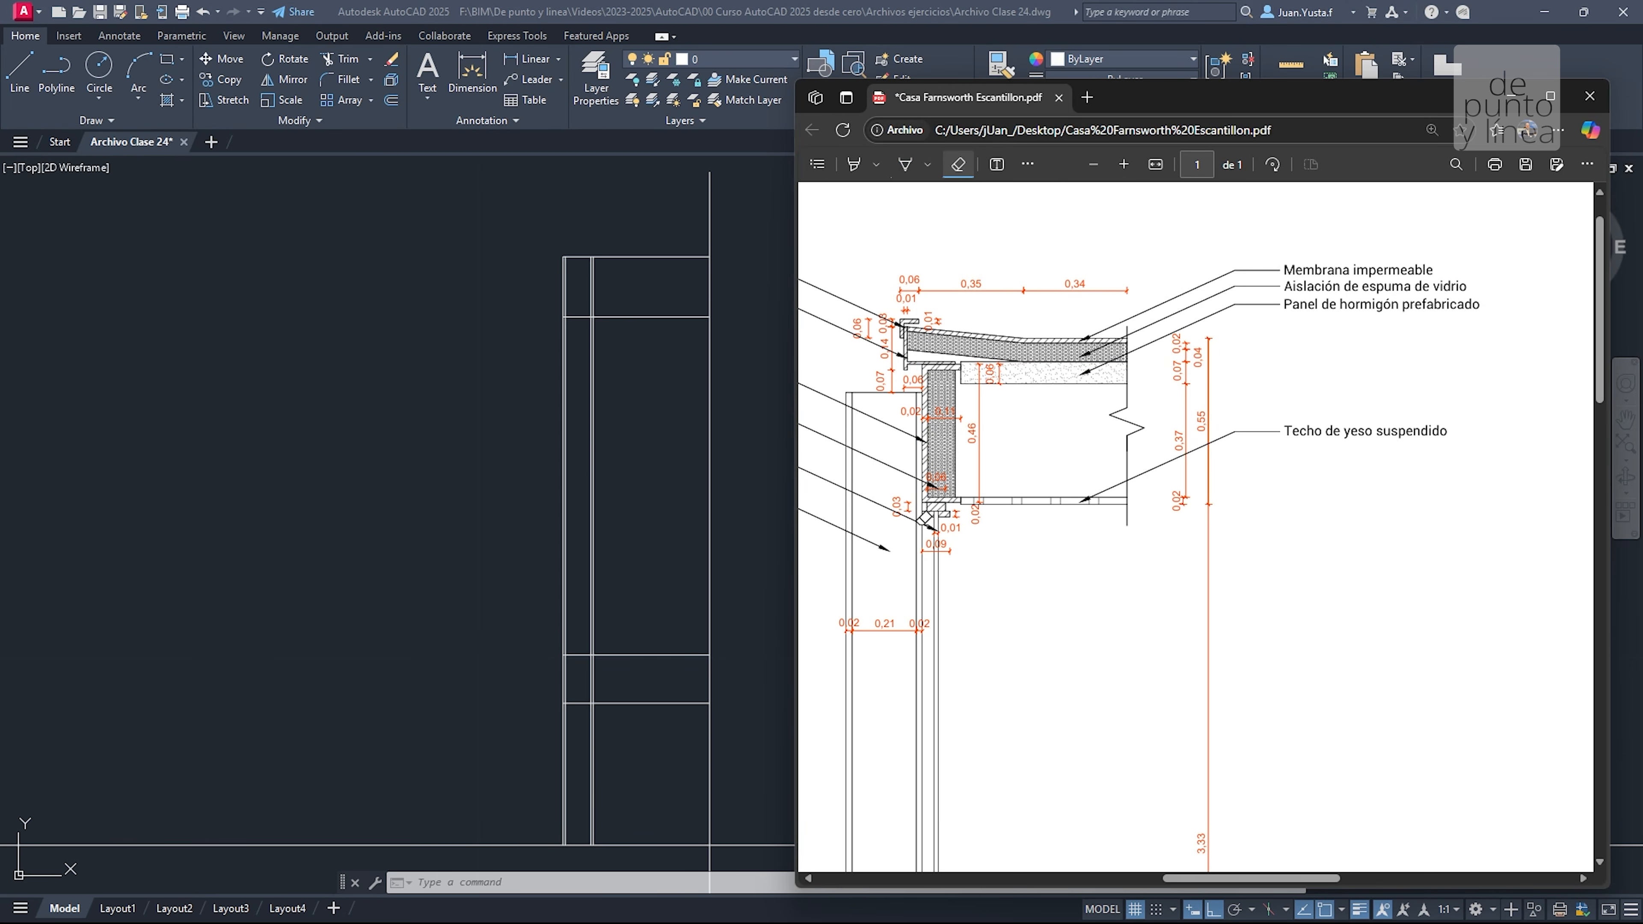
# Circle the vertical roof dimensions in the PDF with the pen: 0,02, 0,37, and the 0,07 and 0,02 pair above
pyautogui.keyDown('ctrl'); pyautogui.scroll(3, 862, 368); pyautogui.keyUp('ctrl')
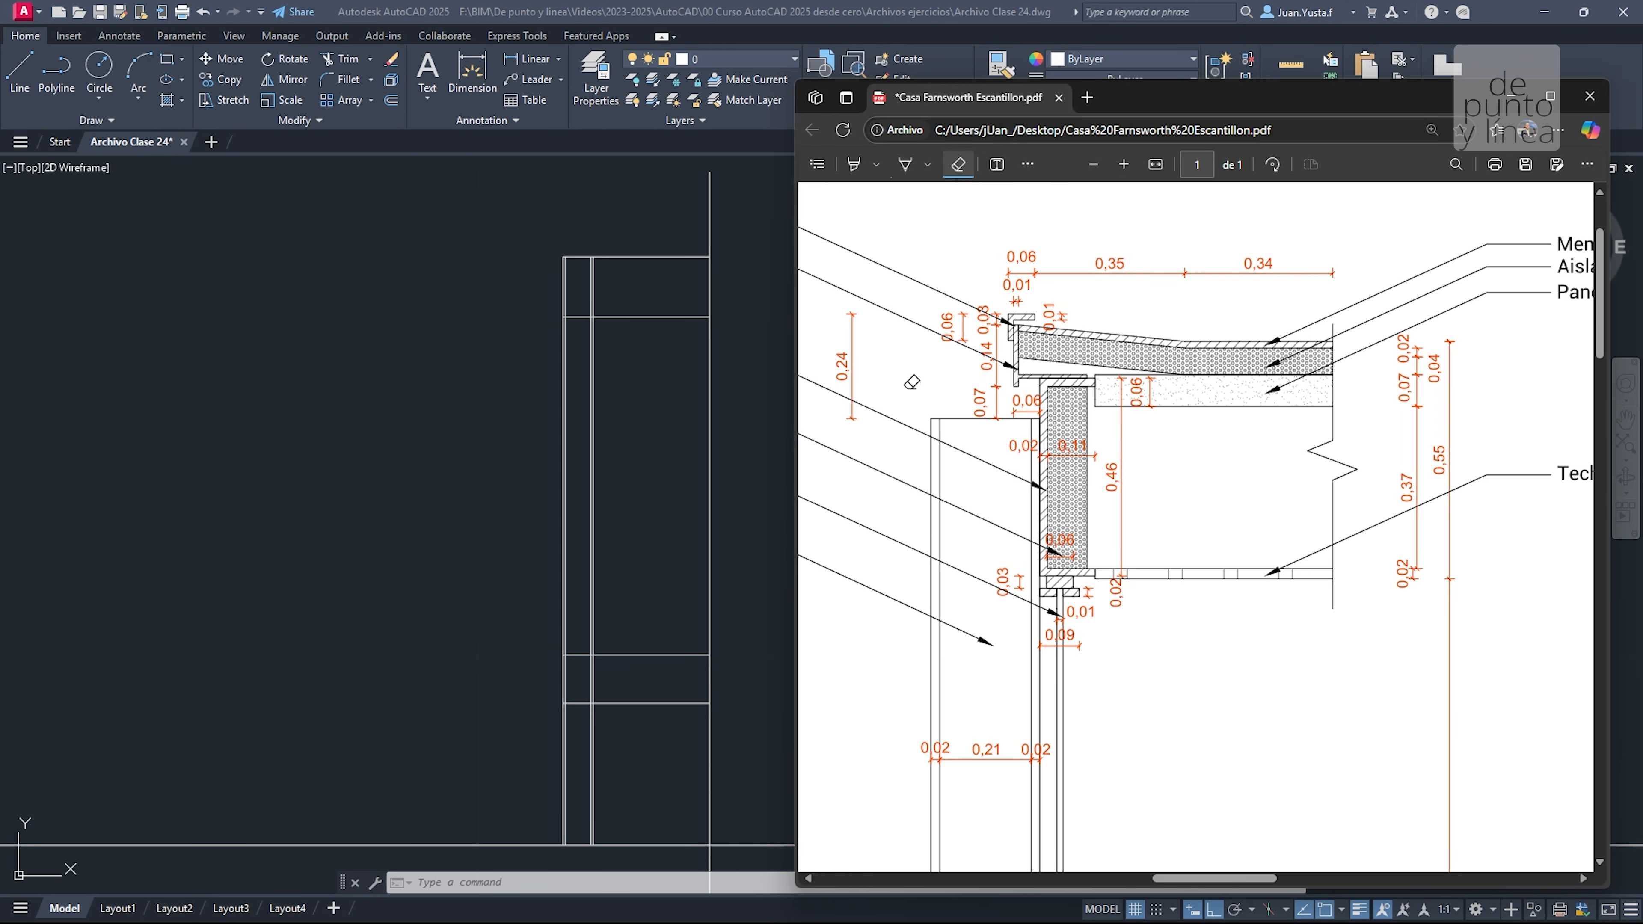
pyautogui.click(903, 165)
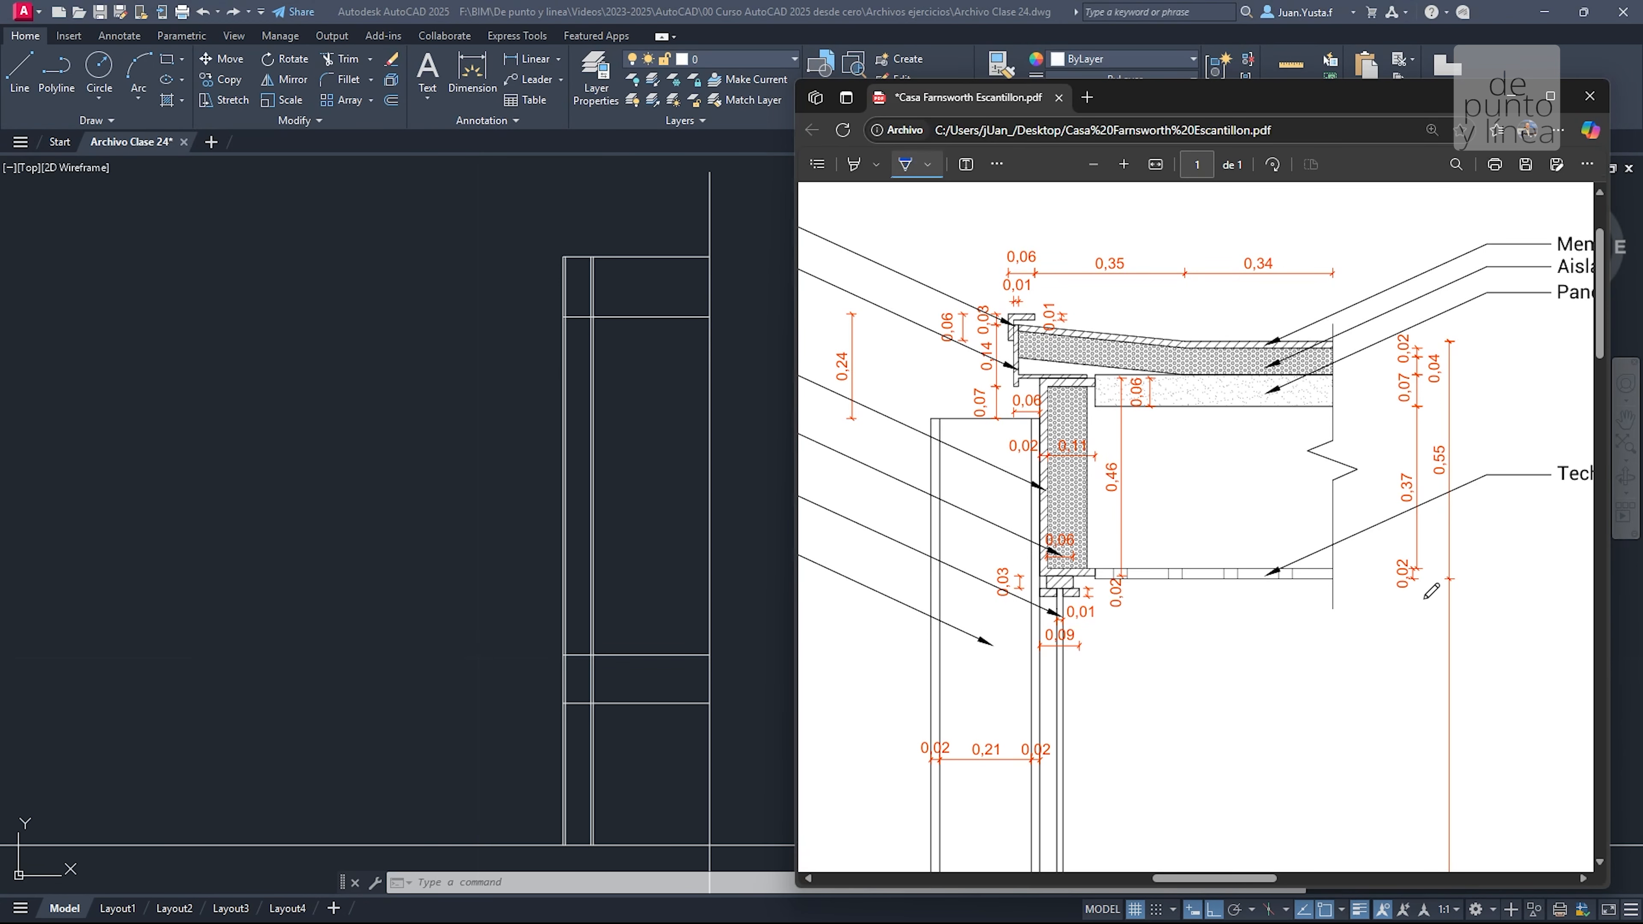
pyautogui.moveTo(1406, 595)
pyautogui.mouseDown()
pyautogui.moveTo(1421, 540)
pyautogui.moveTo(1423, 604)
pyautogui.moveTo(1400, 611)
pyautogui.mouseUp()
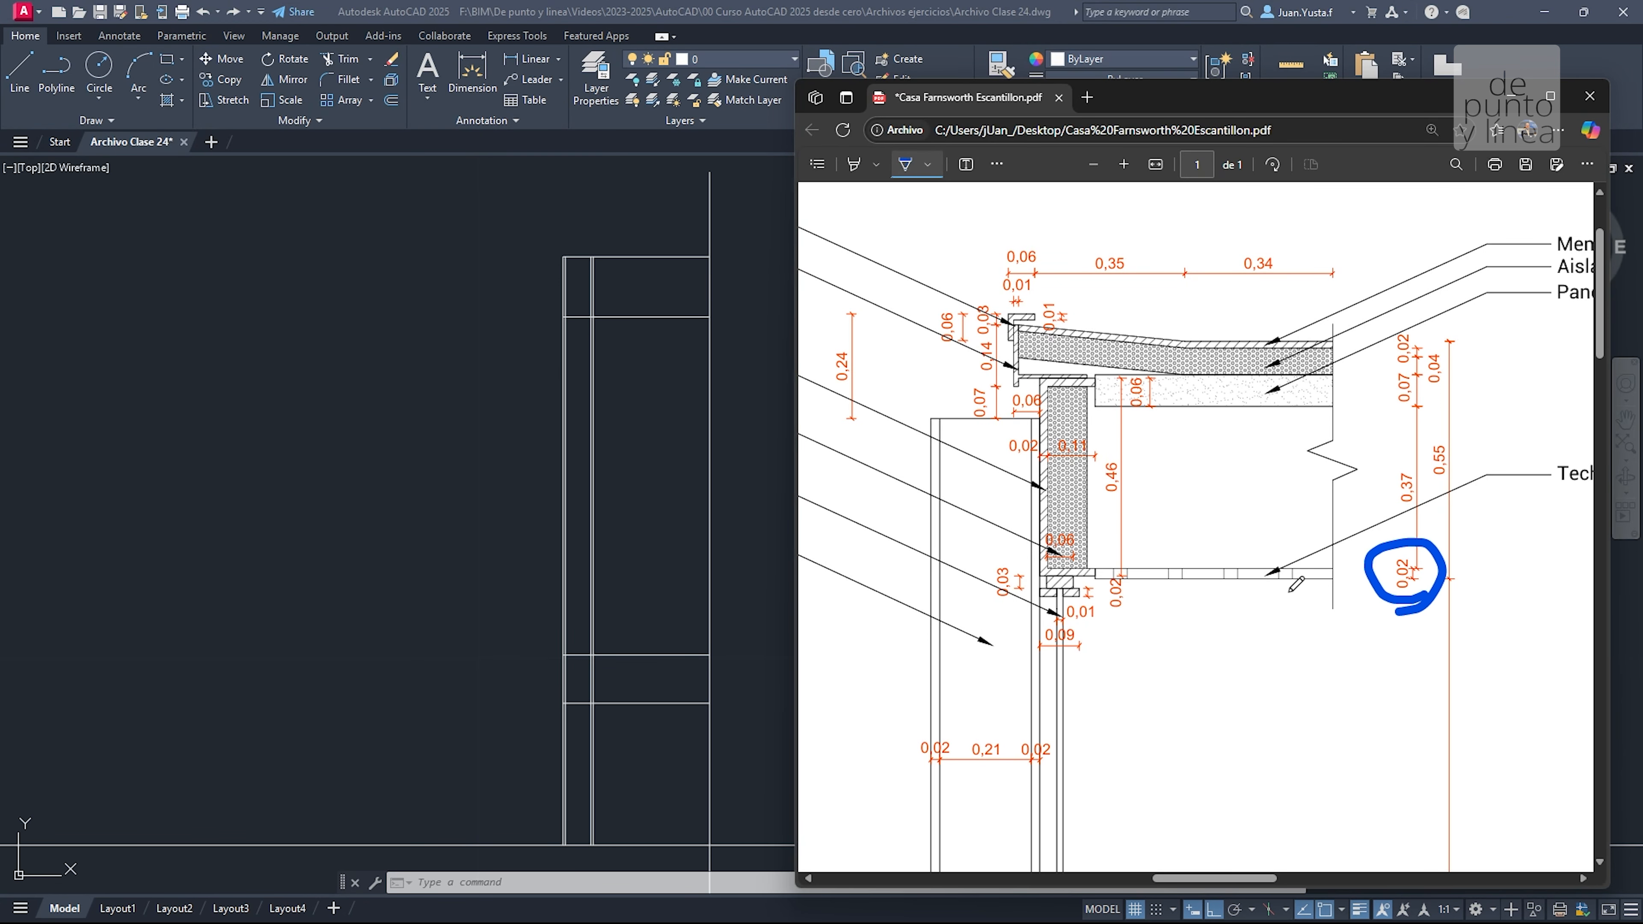
pyautogui.moveTo(1217, 878)
pyautogui.mouseDown()
pyautogui.moveTo(1278, 878)
pyautogui.moveTo(1245, 878)
pyautogui.mouseUp()
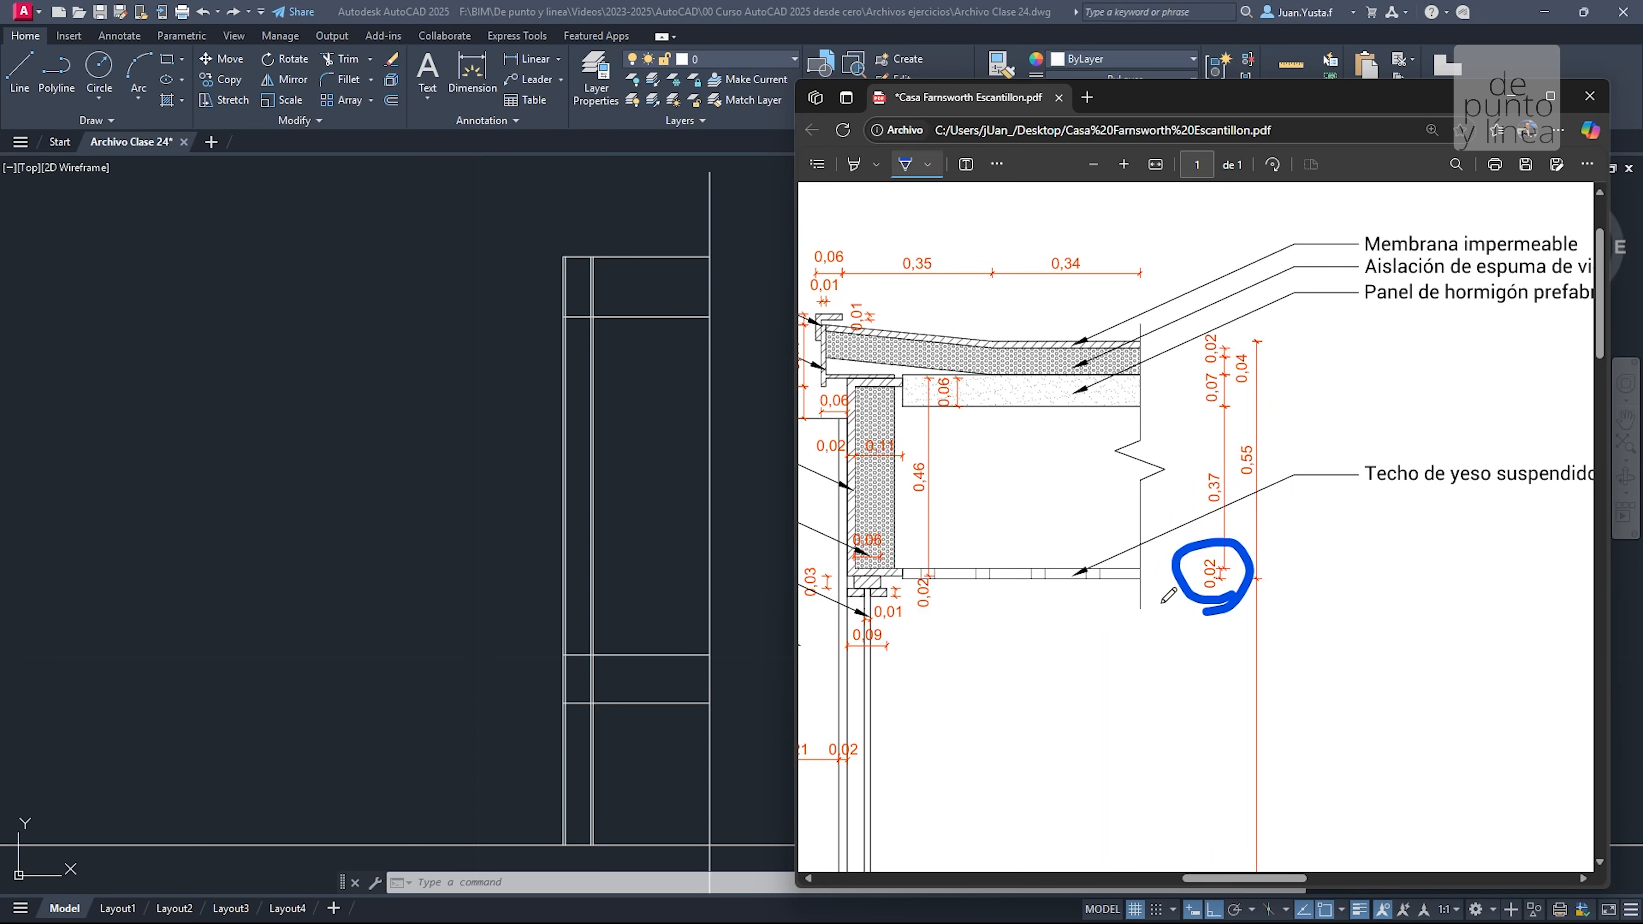
pyautogui.moveTo(1230, 501)
pyautogui.mouseDown()
pyautogui.moveTo(1184, 525)
pyautogui.moveTo(1225, 460)
pyautogui.moveTo(1215, 515)
pyautogui.mouseUp()
pyautogui.moveTo(1233, 415)
pyautogui.mouseDown()
pyautogui.moveTo(1216, 314)
pyautogui.moveTo(1192, 414)
pyautogui.mouseUp()
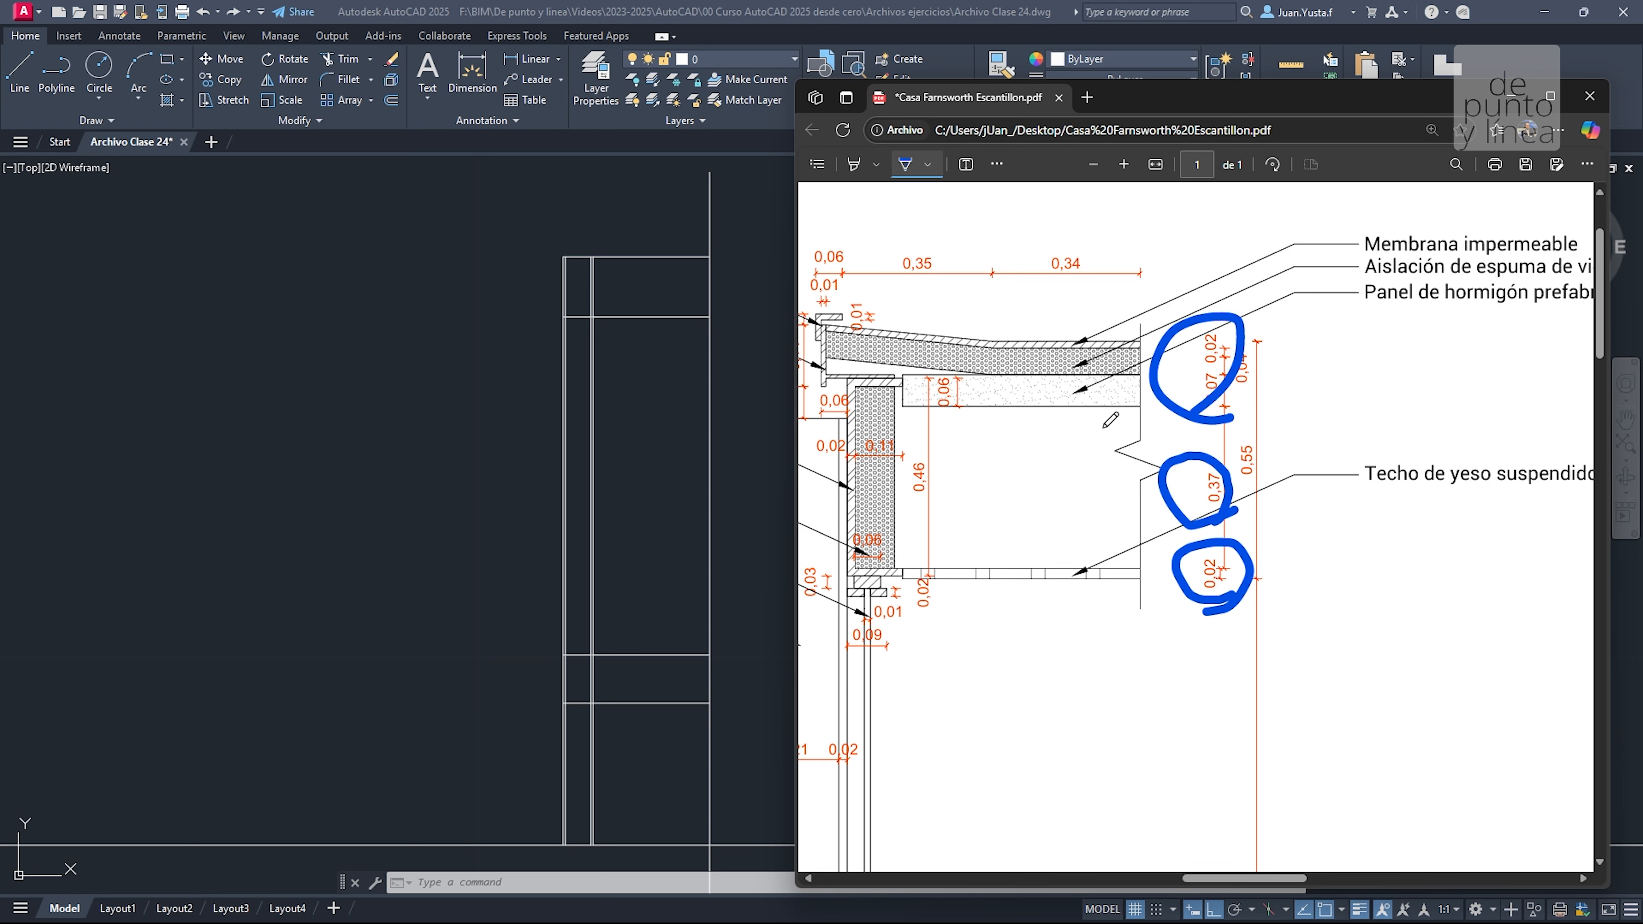
# Mark the precast concrete panel in the PDF with the pen, and erase the pen marks
pyautogui.moveTo(1039, 403); pyautogui.dragTo(1069, 405)
pyautogui.moveTo(1014, 377)
pyautogui.mouseDown()
pyautogui.moveTo(1041, 377)
pyautogui.moveTo(1056, 342)
pyautogui.moveTo(1029, 345)
pyautogui.moveTo(1183, 291)
pyautogui.moveTo(1219, 427)
pyautogui.mouseUp()
pyautogui.click(997, 164)
pyautogui.click(1017, 195)
# Examine the labels and dimensions of the roof edge, structural beam and column in the PDF detail
pyautogui.keyDown('ctrl'); pyautogui.scroll(-3, 1316, 556); pyautogui.keyUp('ctrl')
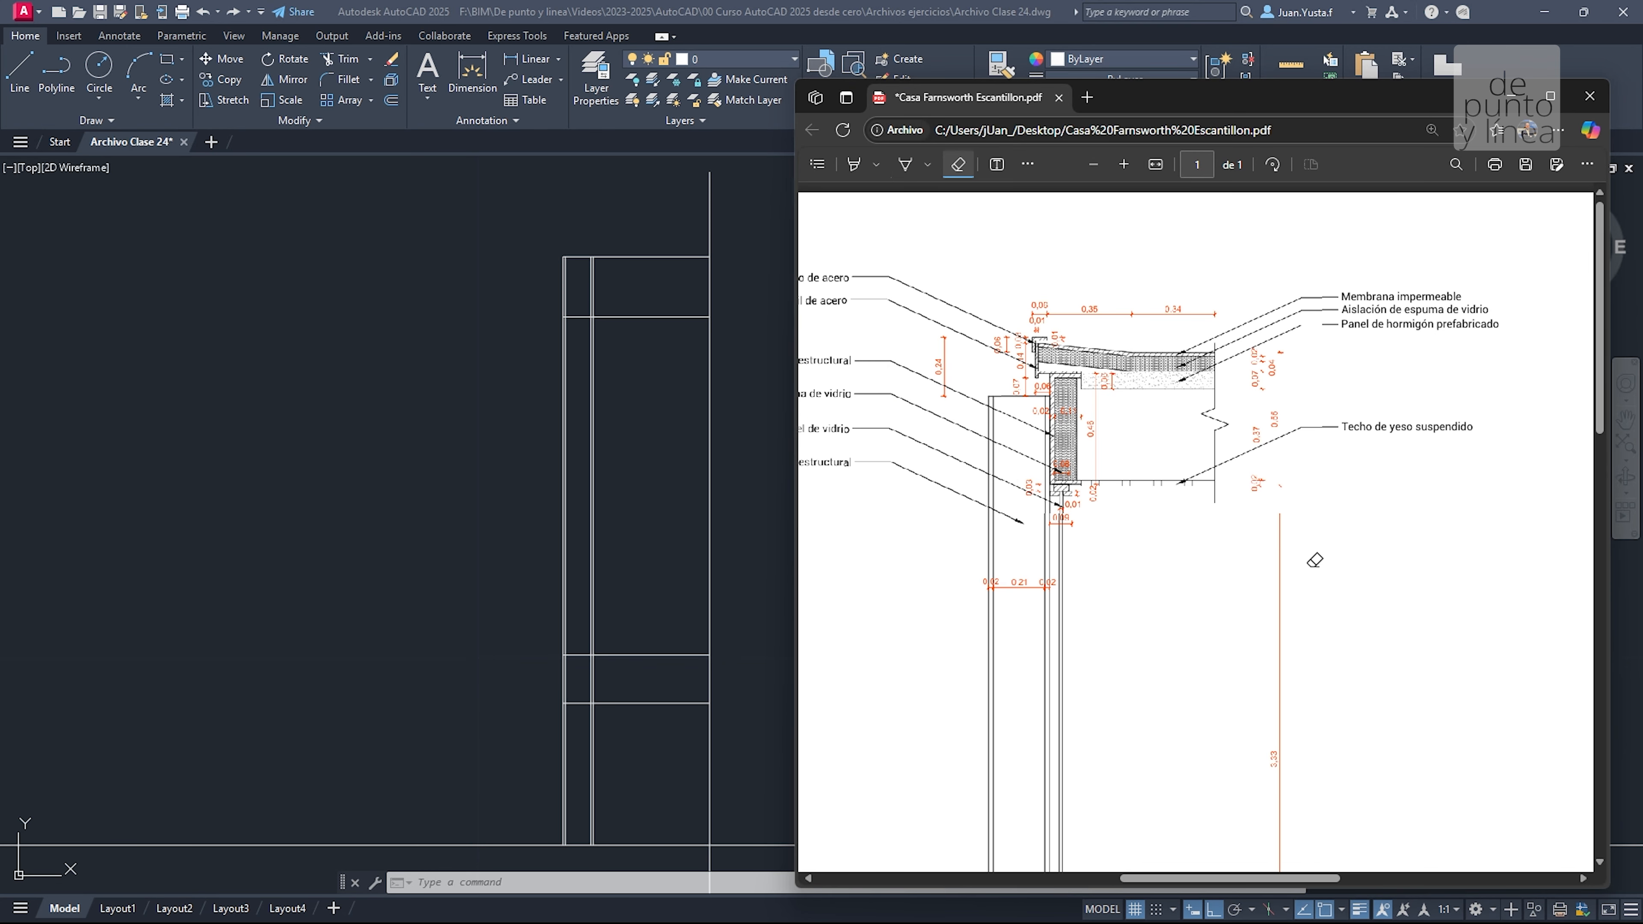
pyautogui.keyDown('ctrl'); pyautogui.scroll(1, 1306, 553); pyautogui.keyUp('ctrl')
pyautogui.scroll(1, 1276, 814)
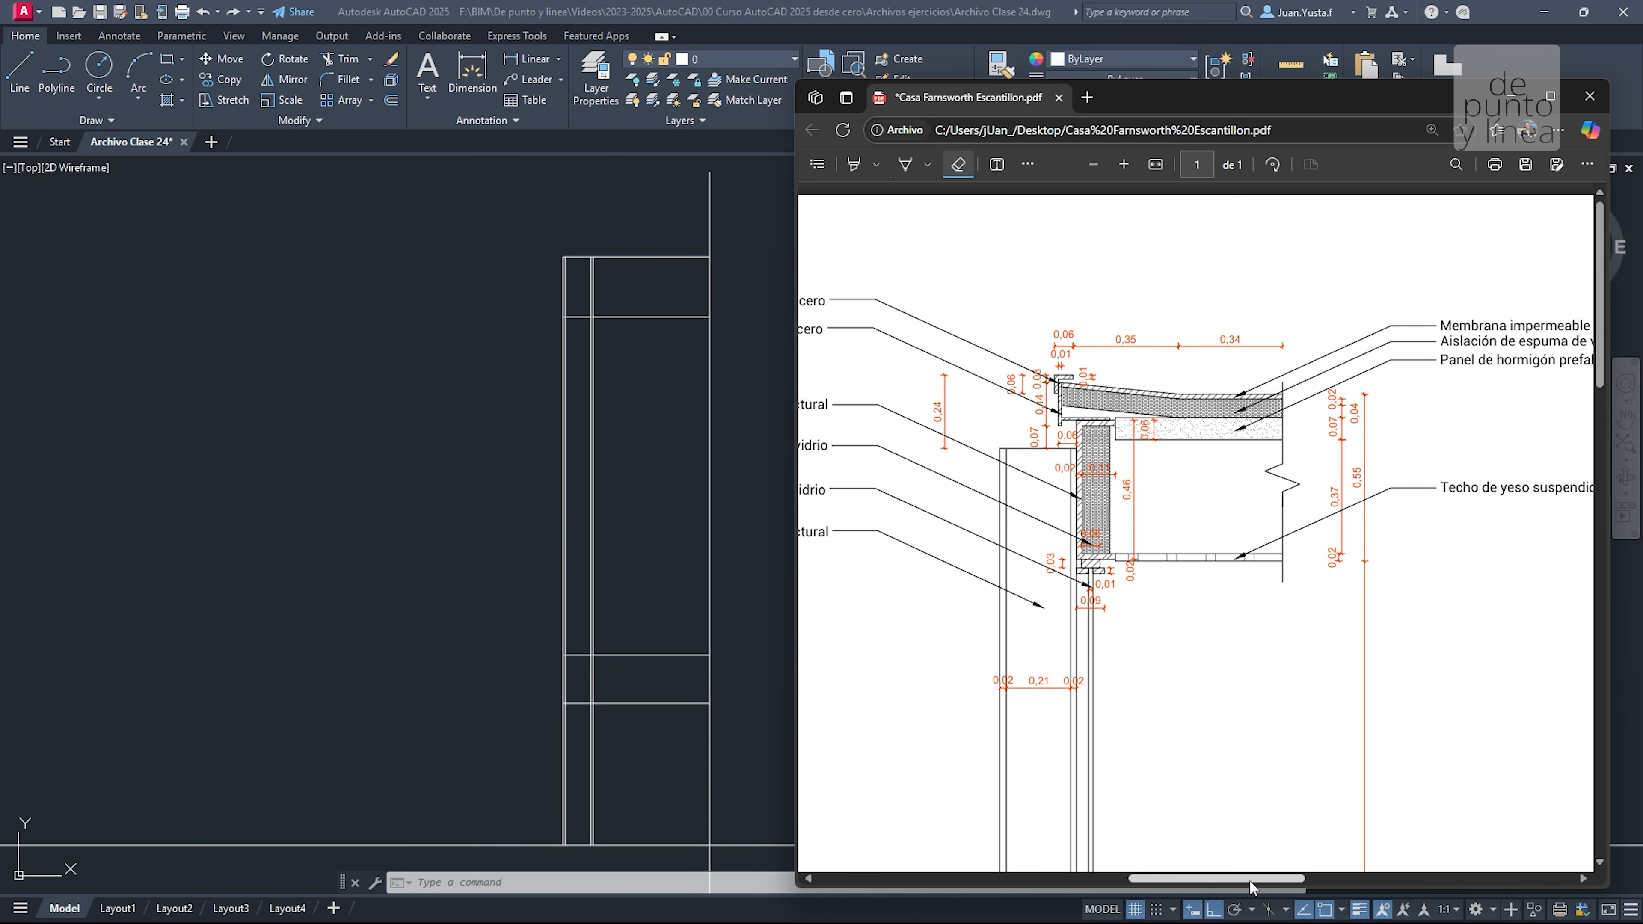
pyautogui.keyDown('shift'); pyautogui.hscroll(-3, 1222, 809); pyautogui.keyUp('shift')
pyautogui.press('ctrl')
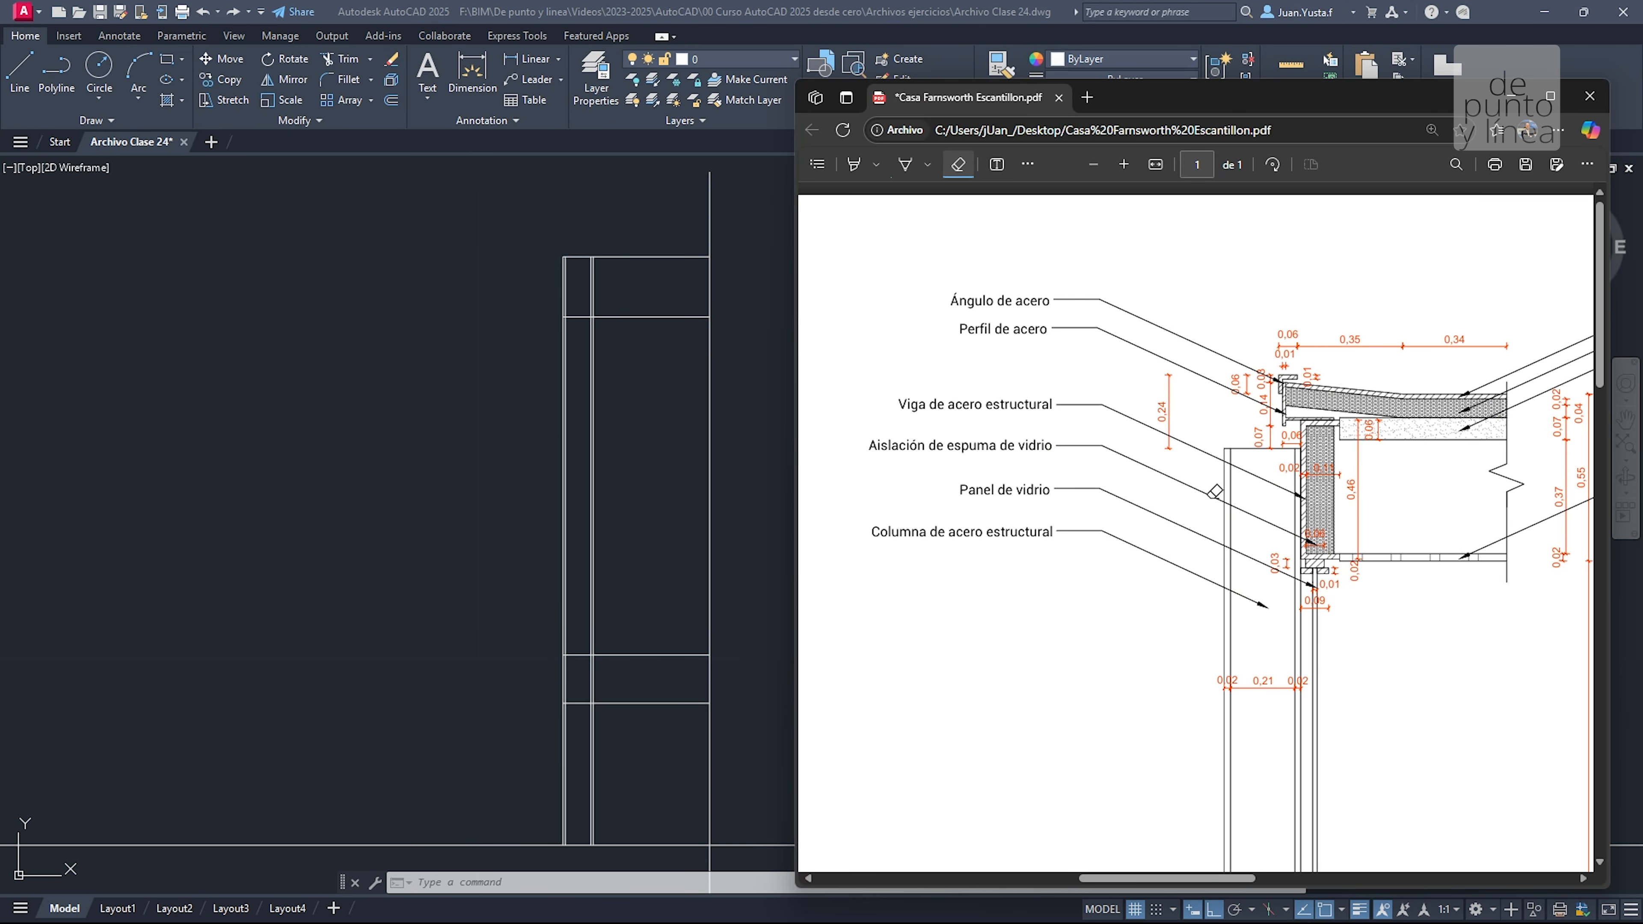
pyautogui.press('ctrl')
pyautogui.keyDown('ctrl'); pyautogui.scroll(2, 1072, 429); pyautogui.keyUp('ctrl')
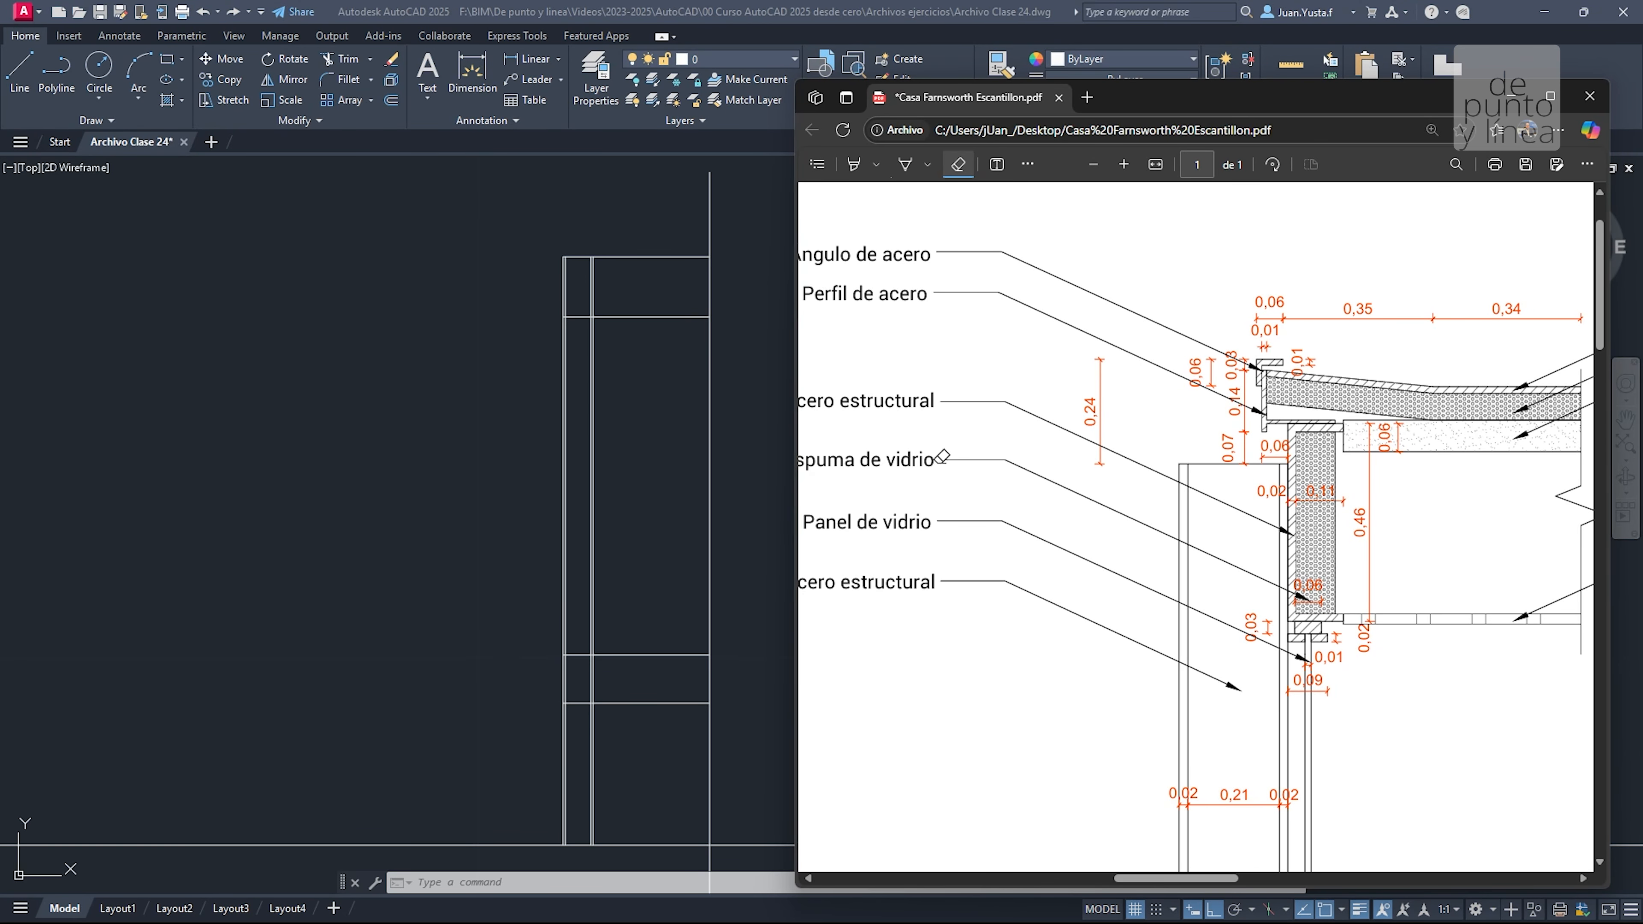
pyautogui.keyDown('ctrl'); pyautogui.scroll(-2, 961, 486); pyautogui.keyUp('ctrl')
pyautogui.keyDown('ctrl'); pyautogui.scroll(1, 1229, 429); pyautogui.keyUp('ctrl')
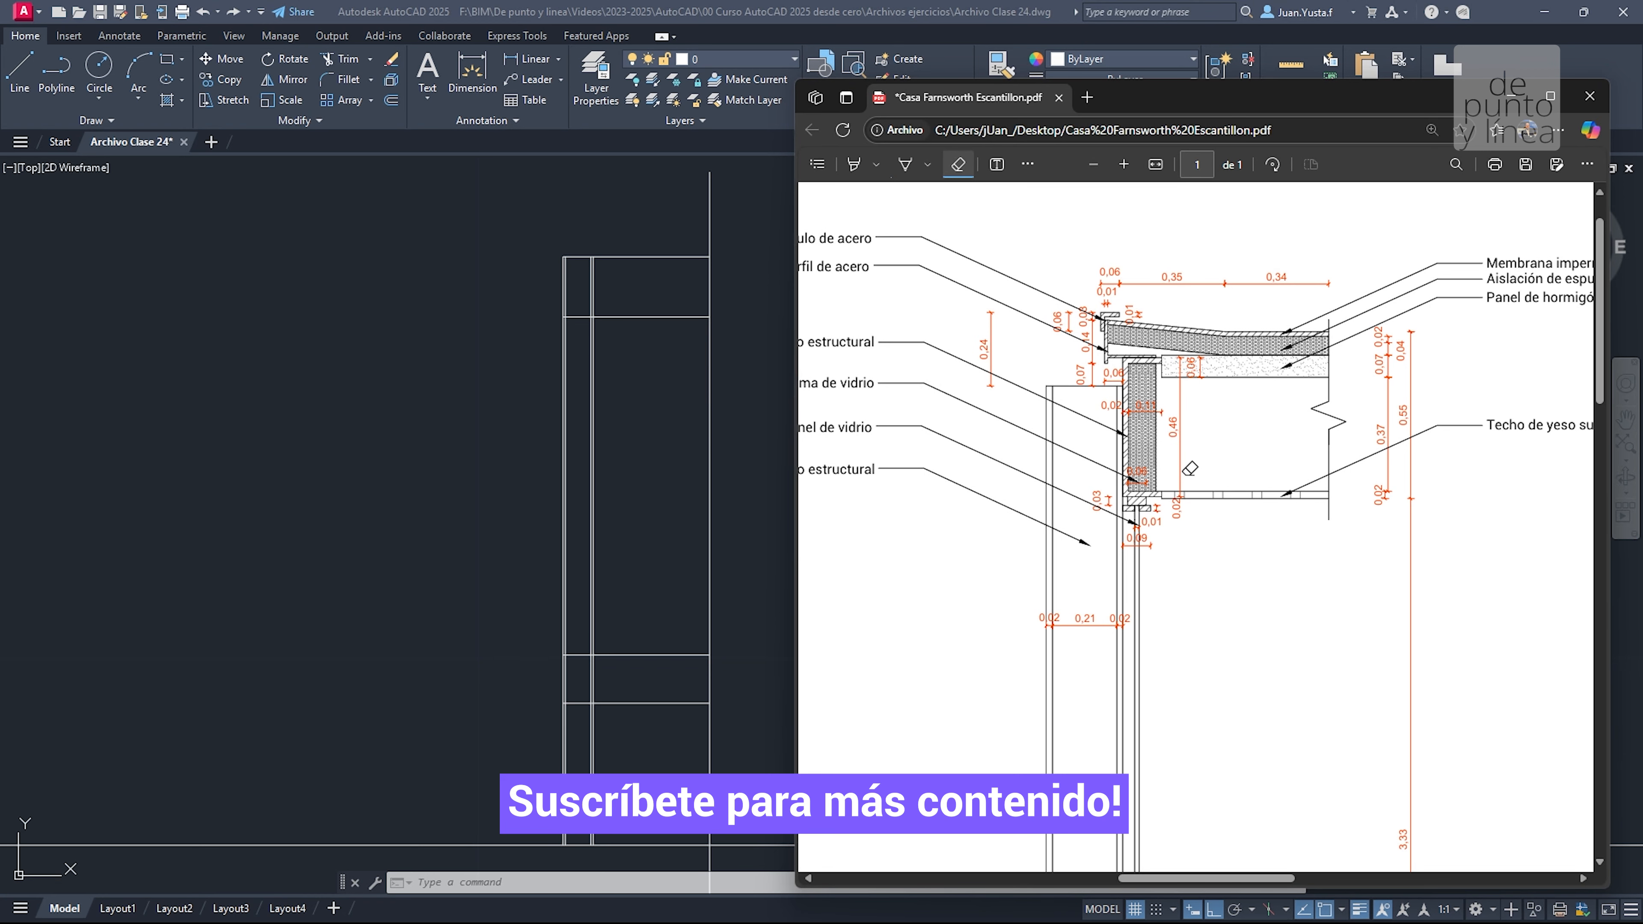
pyautogui.keyDown('ctrl'); pyautogui.scroll(2, 1152, 406); pyautogui.keyUp('ctrl')
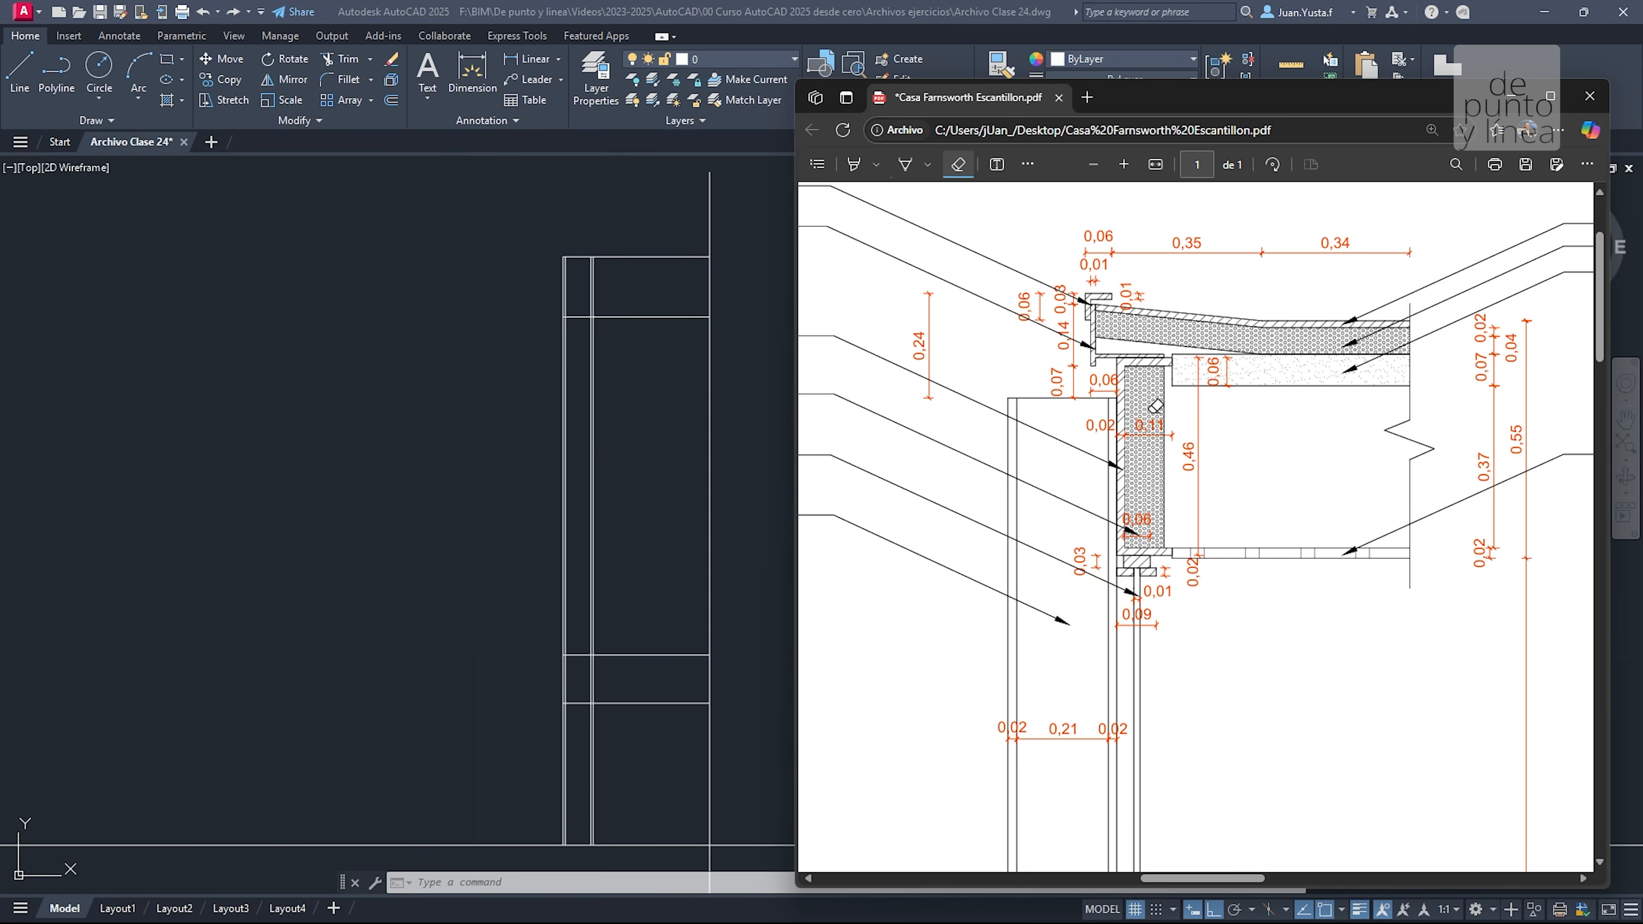
pyautogui.moveTo(1214, 881); pyautogui.dragTo(1231, 878)
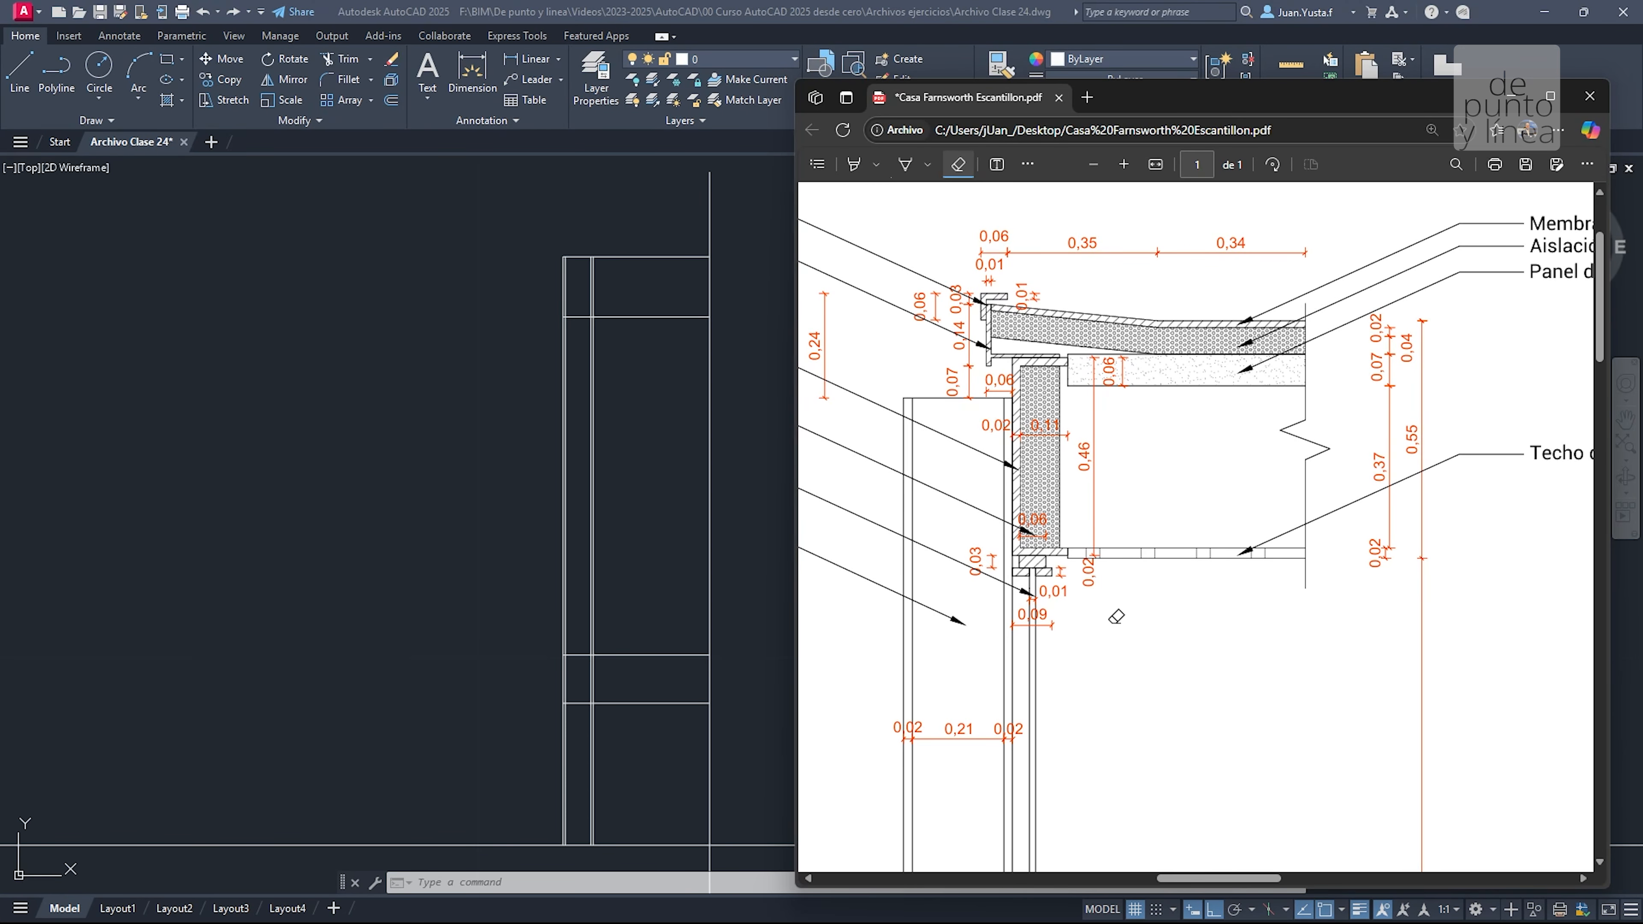
# Mark the structural steel beam's outer side and flanges in the PDF with the pen, underline its label, and erase the marks
pyautogui.click(904, 165)
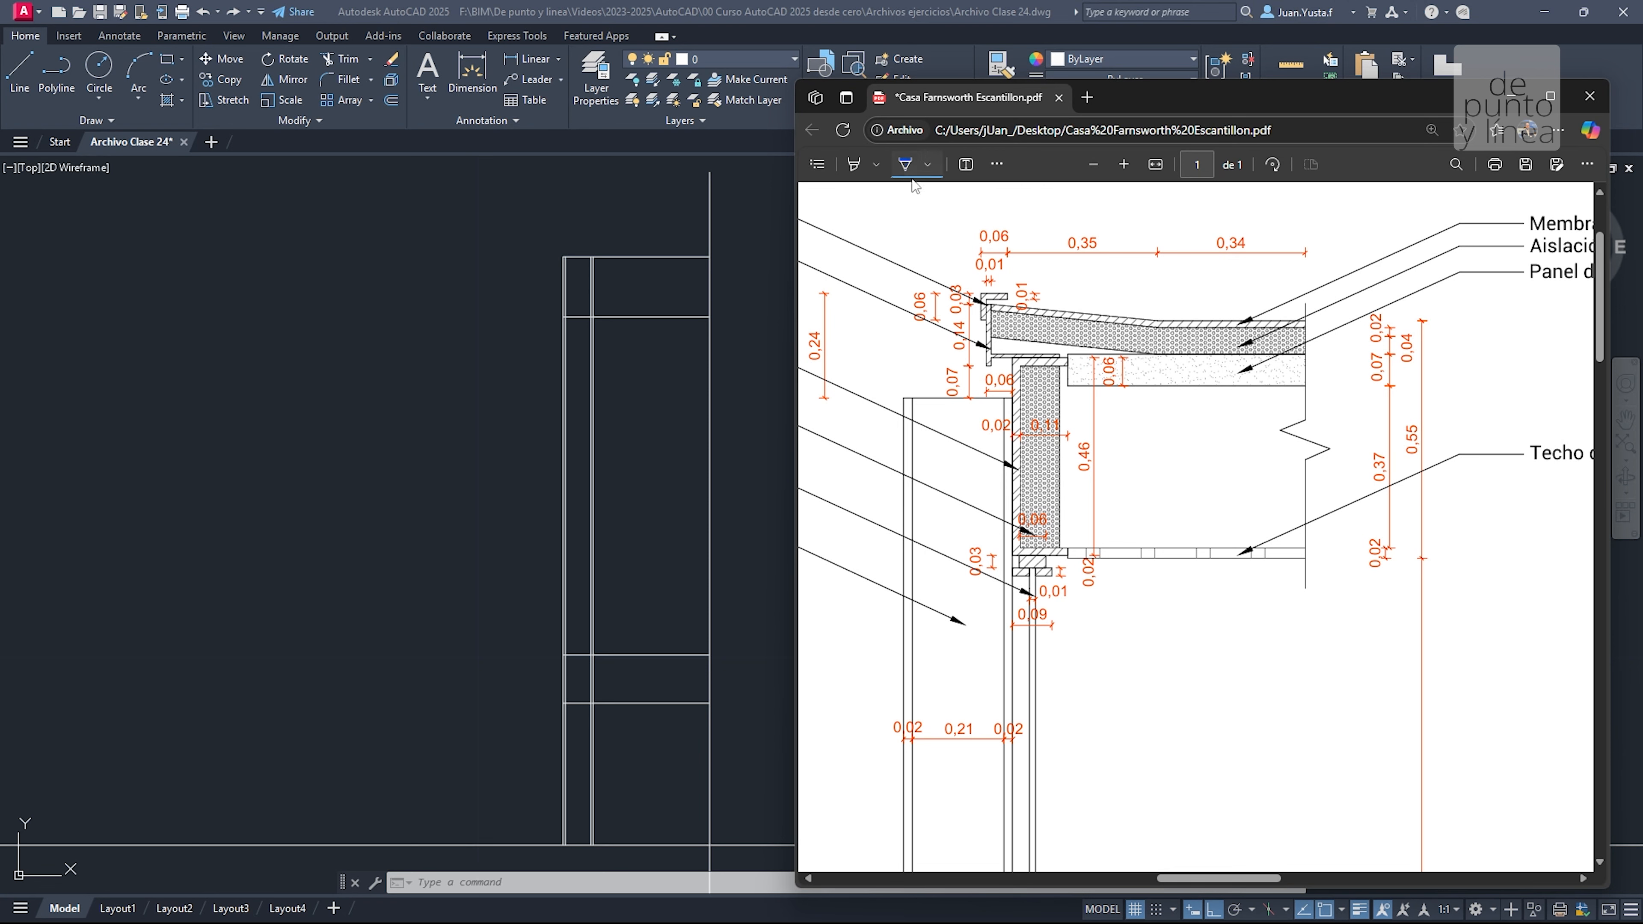
pyautogui.moveTo(1002, 554)
pyautogui.mouseDown()
pyautogui.moveTo(1079, 556)
pyautogui.moveTo(1003, 555)
pyautogui.moveTo(1003, 347)
pyautogui.moveTo(1064, 353)
pyautogui.mouseUp()
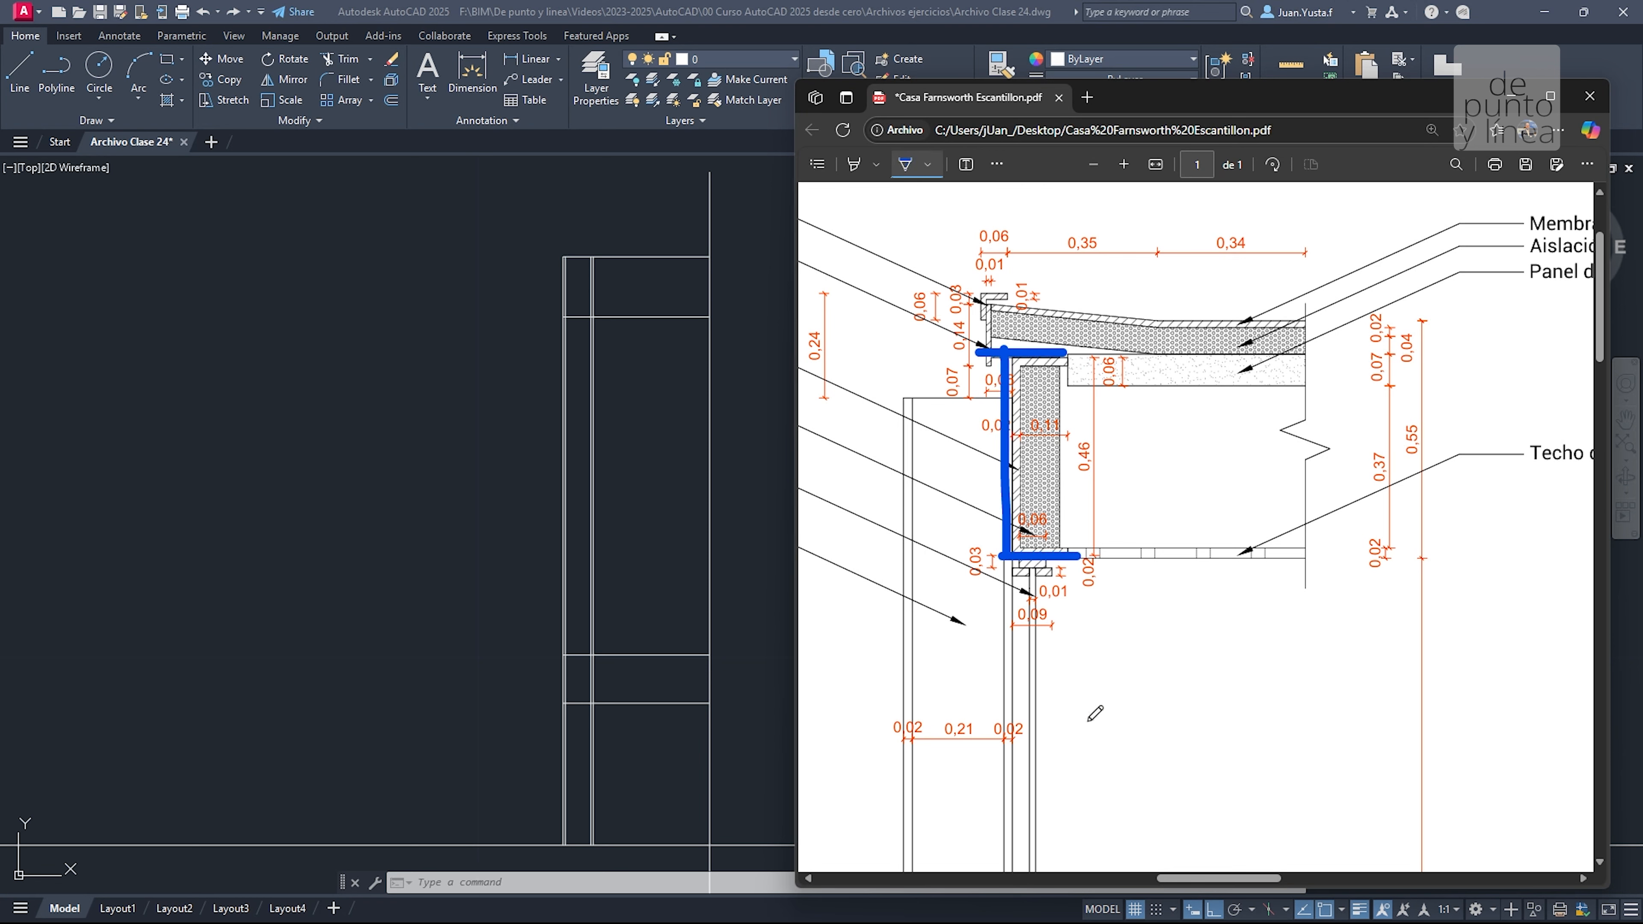
pyautogui.moveTo(1180, 878); pyautogui.dragTo(1107, 878)
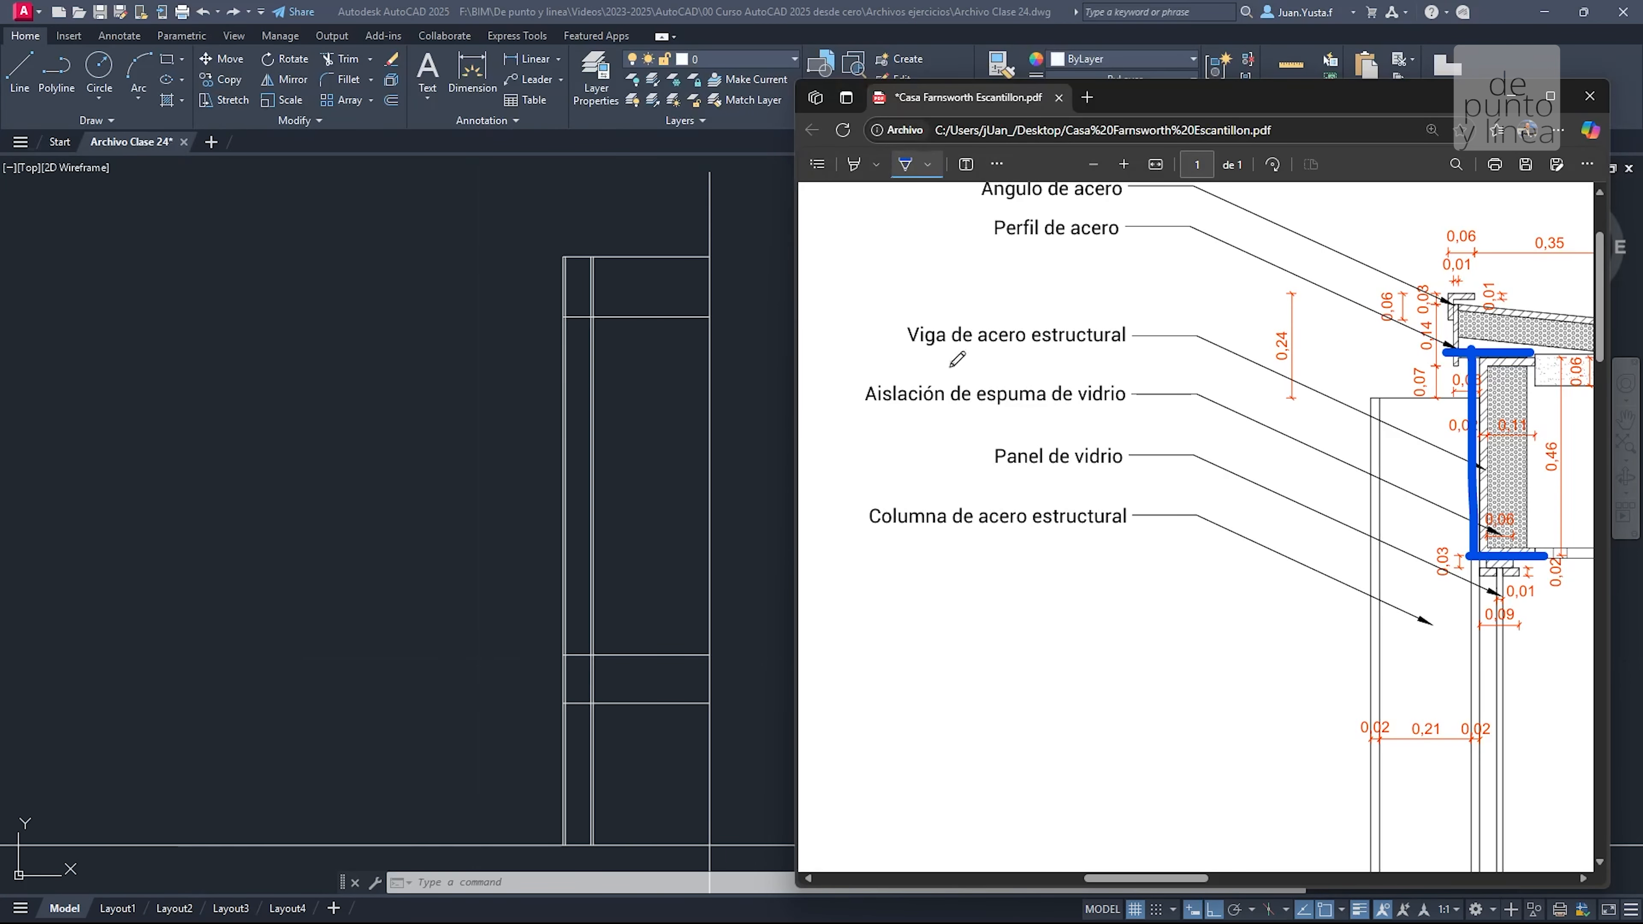
pyautogui.moveTo(906, 354); pyautogui.dragTo(1103, 352)
pyautogui.moveTo(1137, 878); pyautogui.dragTo(1207, 879)
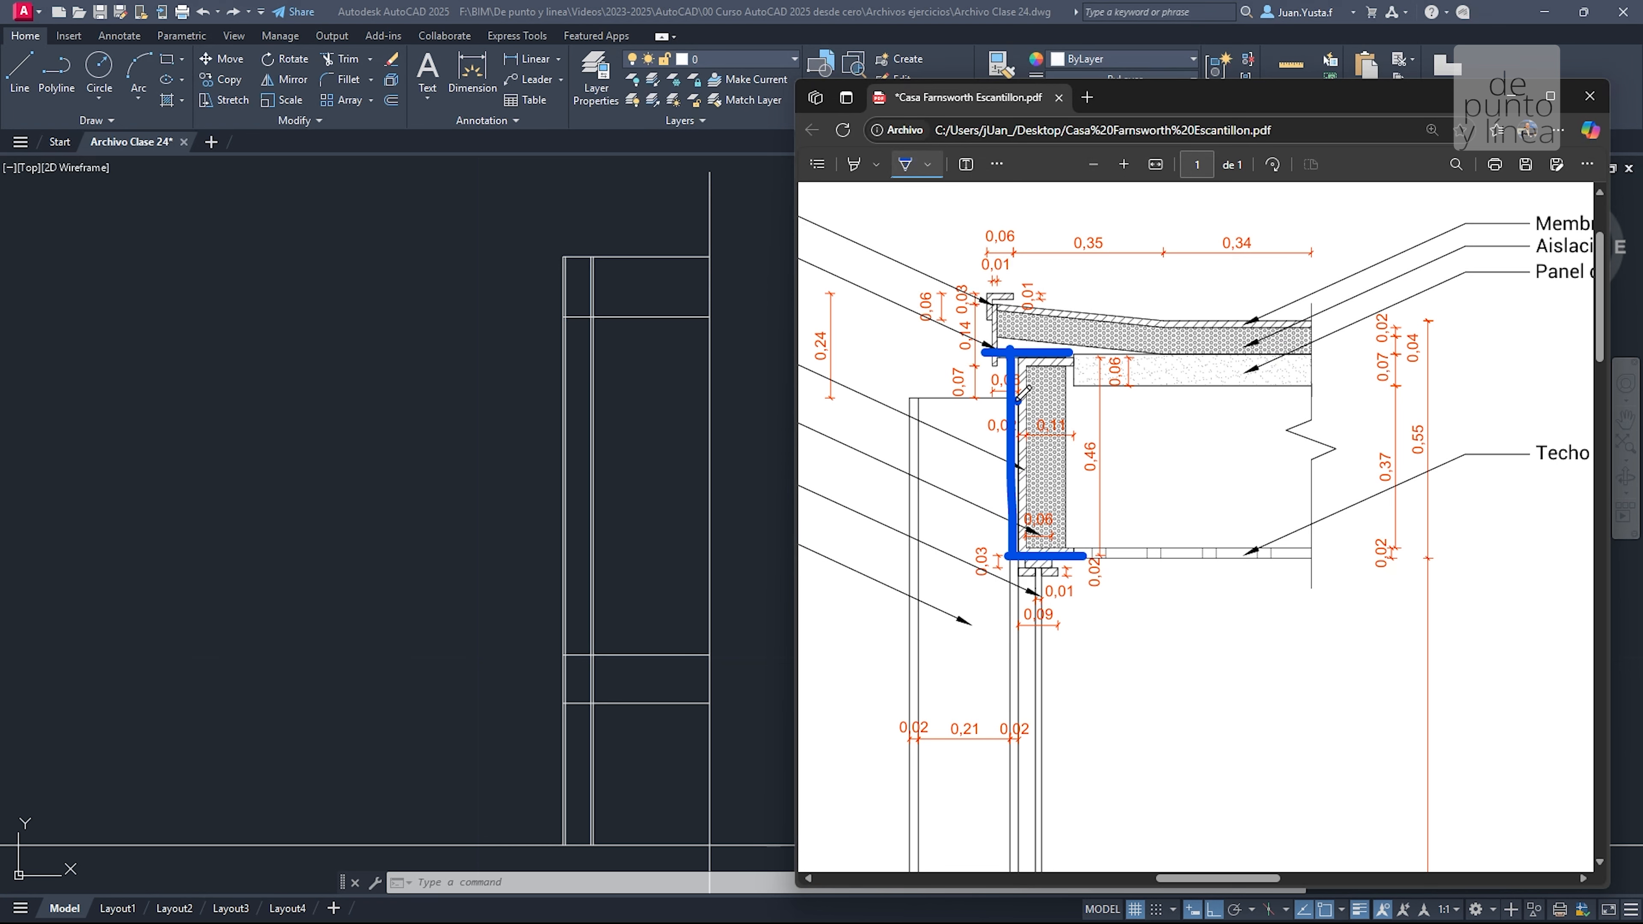
pyautogui.moveTo(1018, 401)
pyautogui.mouseDown()
pyautogui.moveTo(900, 402)
pyautogui.moveTo(914, 731)
pyautogui.mouseUp()
pyautogui.click(998, 167)
pyautogui.click(1018, 197)
pyautogui.moveTo(968, 373)
pyautogui.mouseDown()
pyautogui.moveTo(938, 477)
pyautogui.moveTo(877, 518)
pyautogui.mouseUp()
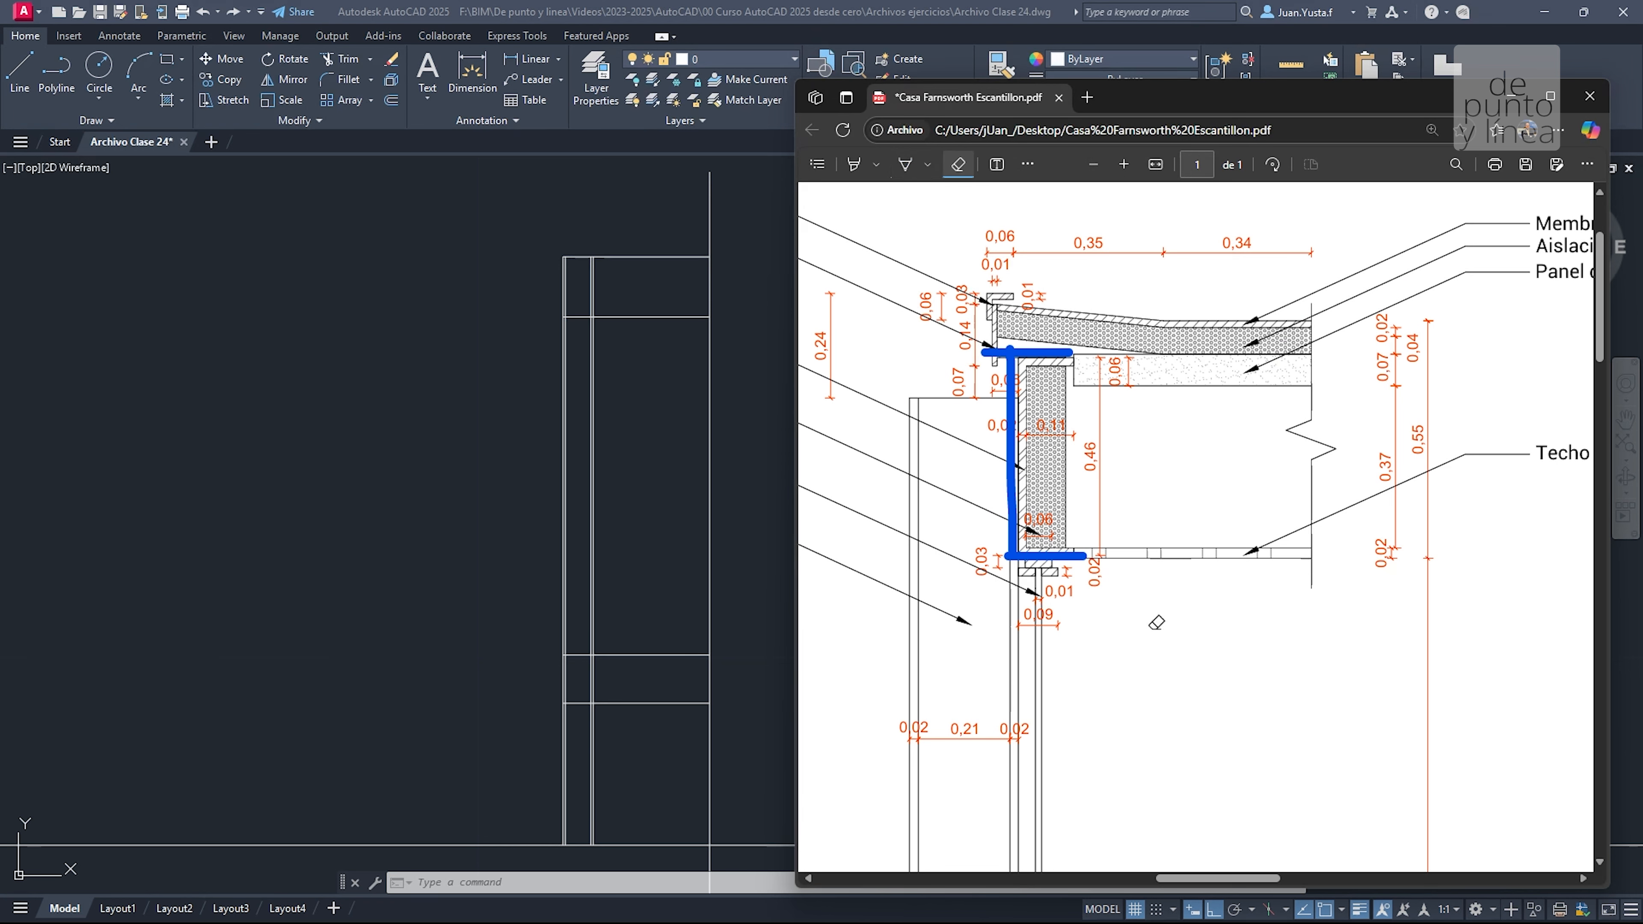
pyautogui.moveTo(1073, 351); pyautogui.dragTo(1042, 615)
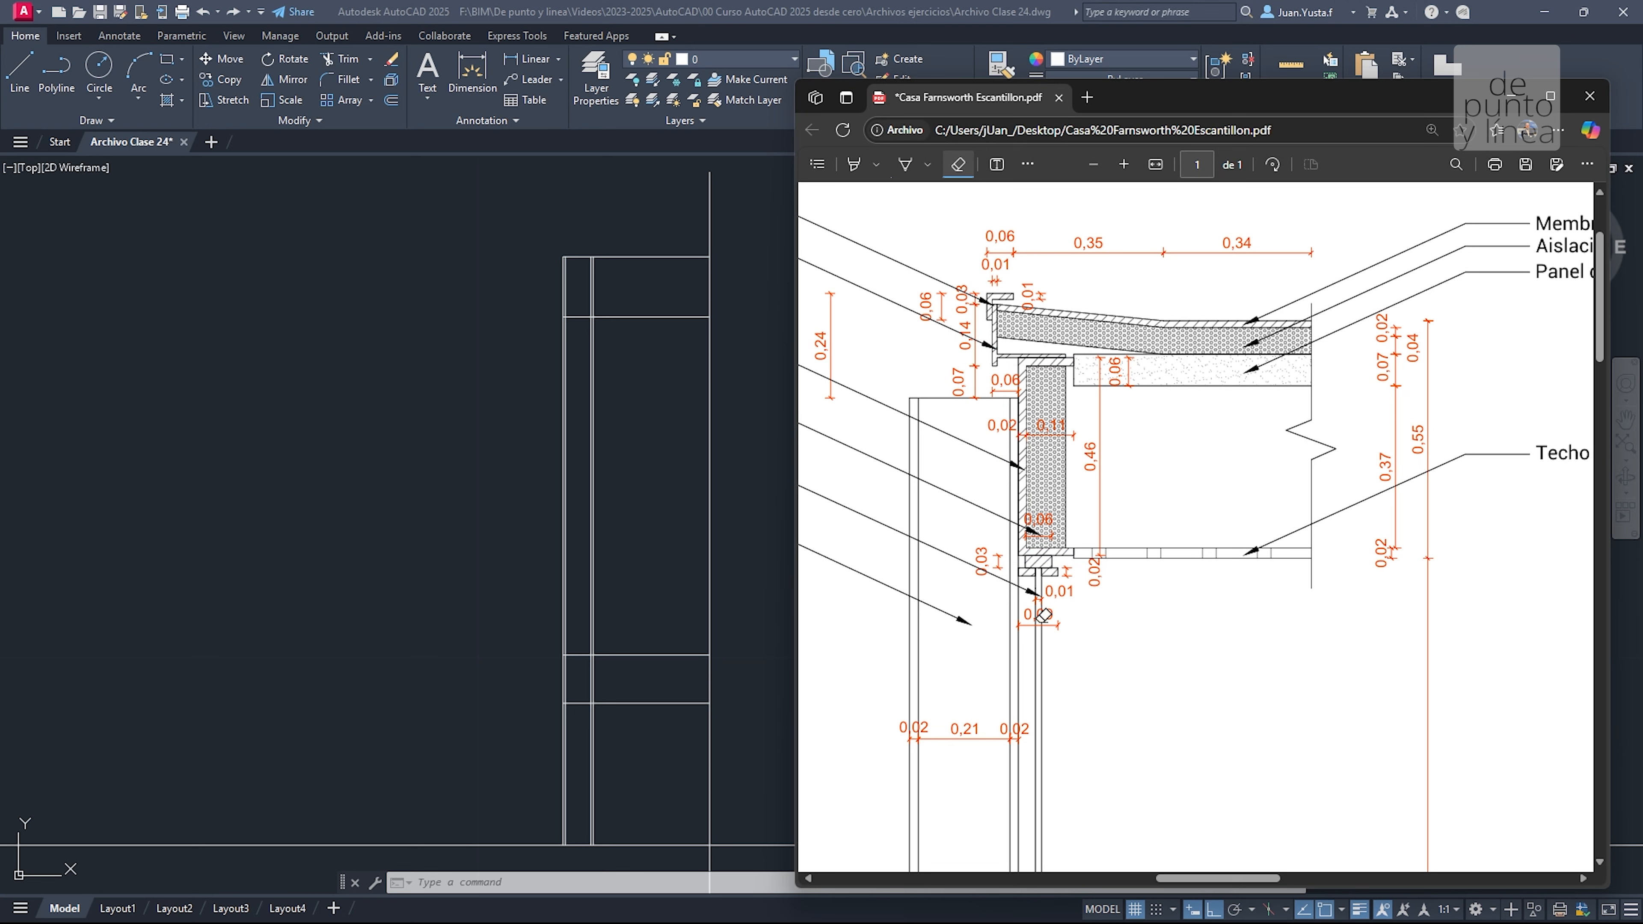
# Circle and tick the beam's 0,46 height in the PDF with the pen, and return to the AutoCAD drawing
pyautogui.click(906, 165)
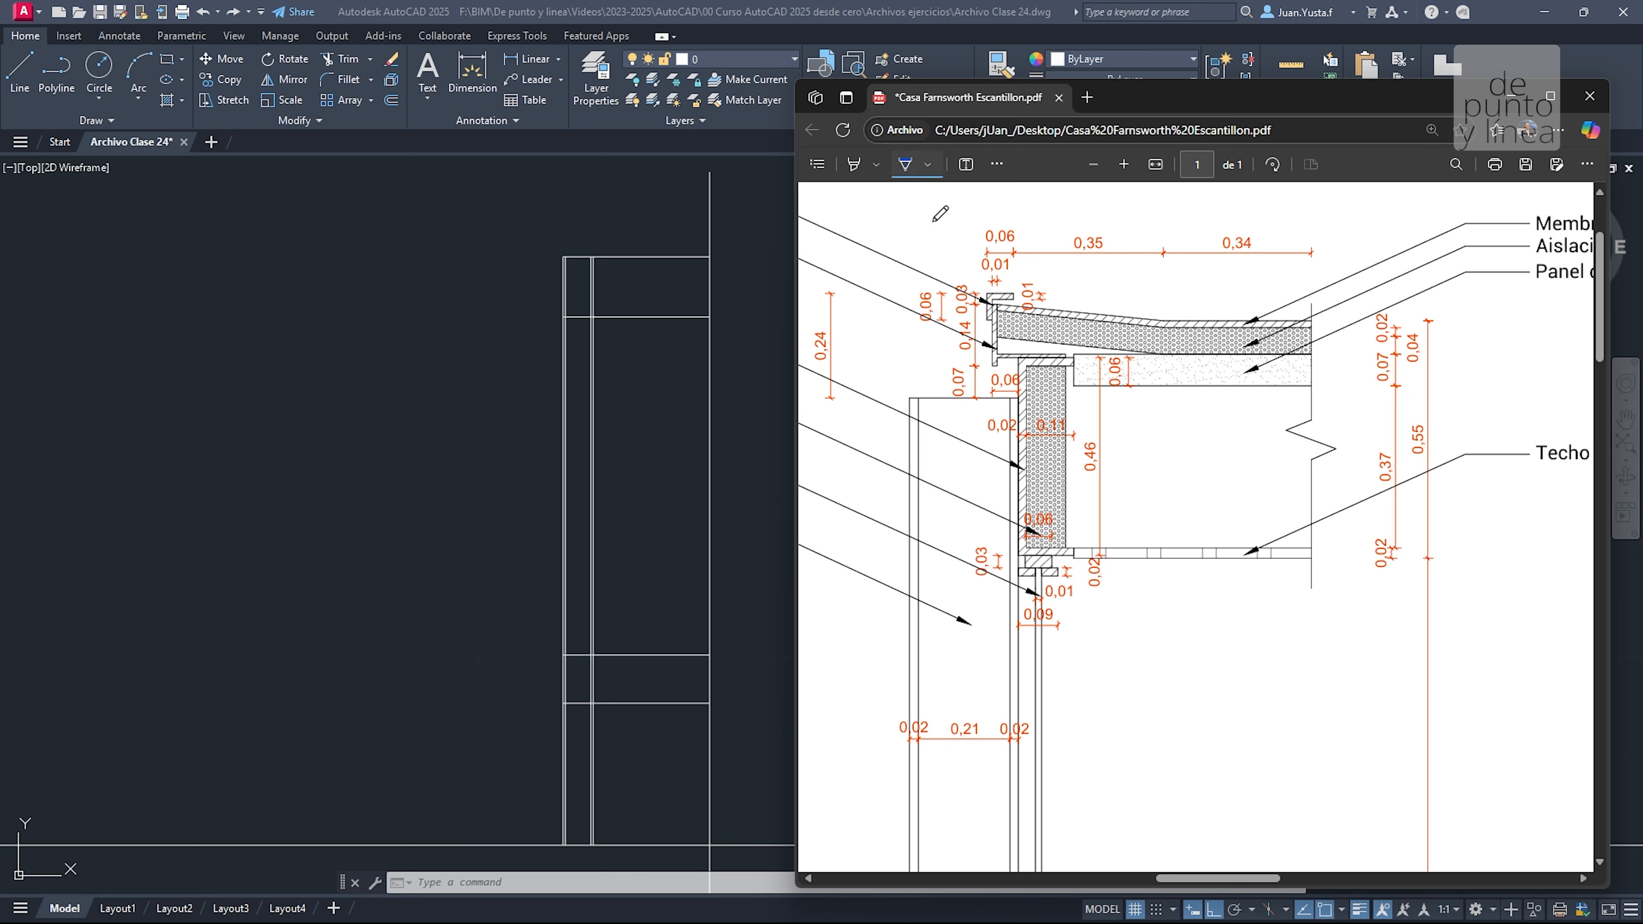
pyautogui.moveTo(1102, 488)
pyautogui.mouseDown()
pyautogui.moveTo(1054, 459)
pyautogui.moveTo(1078, 489)
pyautogui.mouseUp()
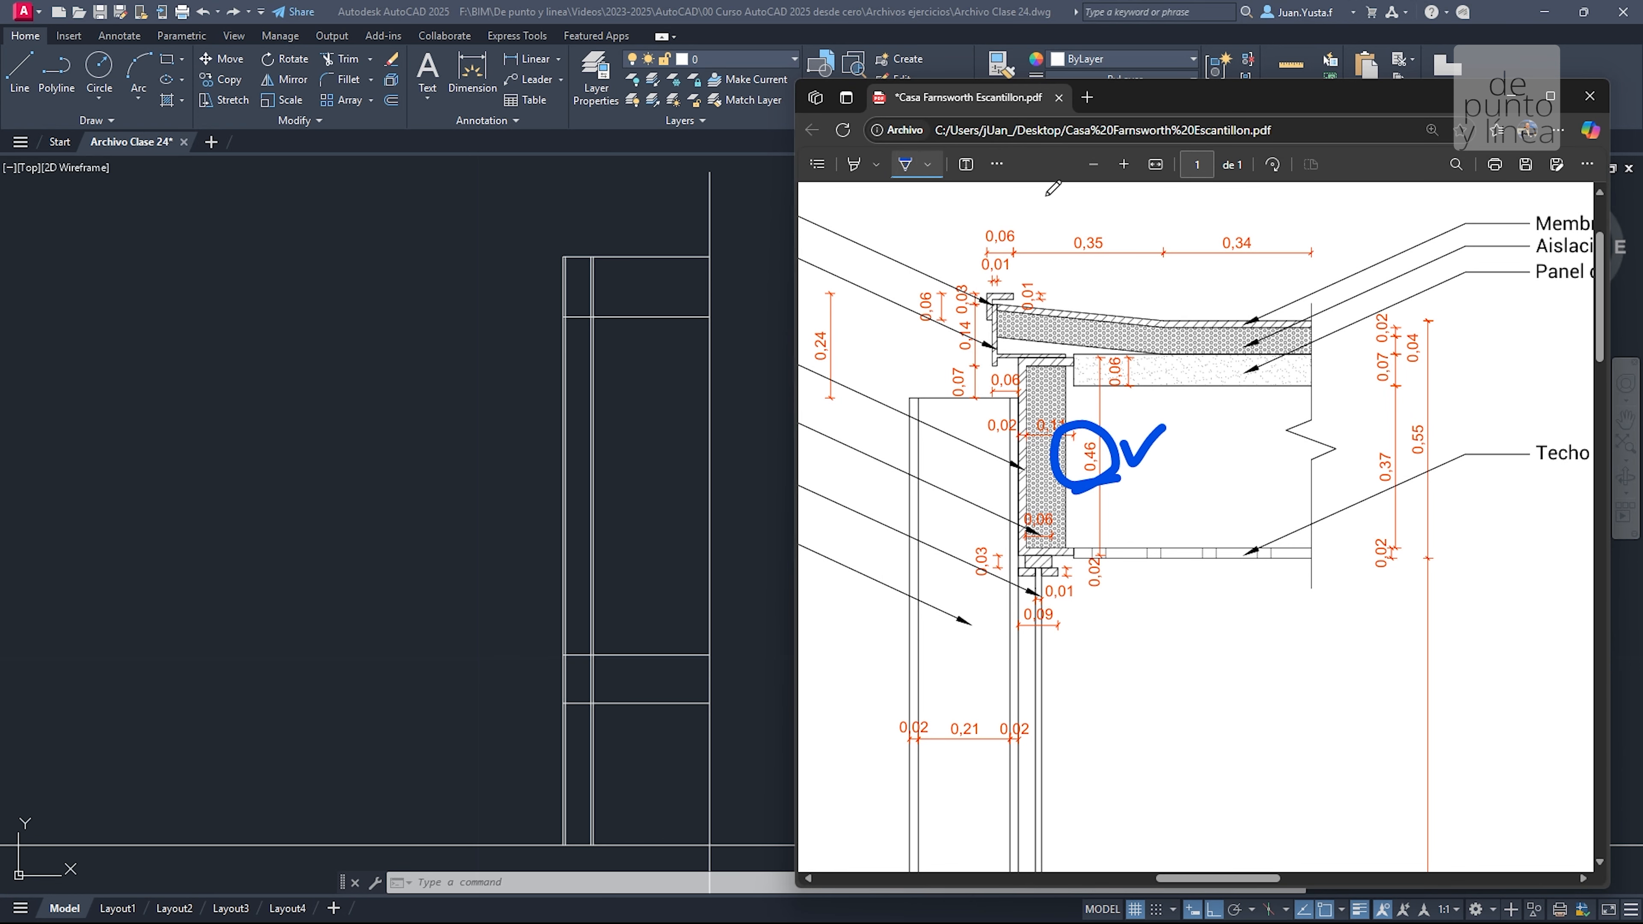
pyautogui.moveTo(1229, 103); pyautogui.dragTo(0, 121)
pyautogui.click(709, 358)
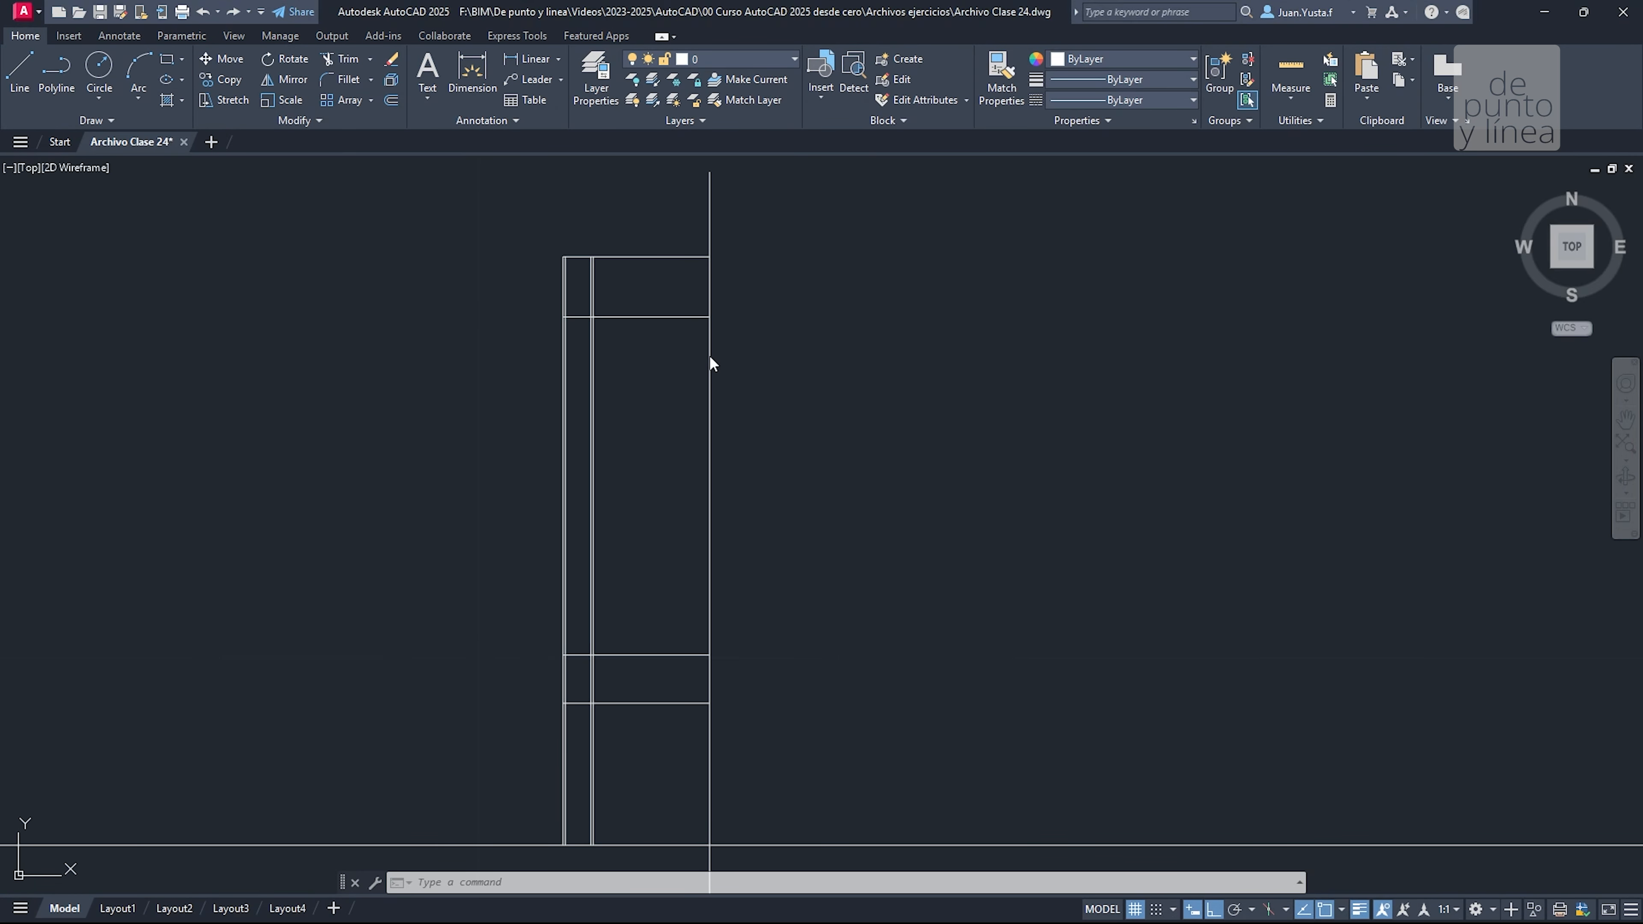
# Draw a line 0.46 up from where the beam's lower line meets the column's inner edge, continuing horizontally inward about 1.25
pyautogui.scroll(4, 653, 407)
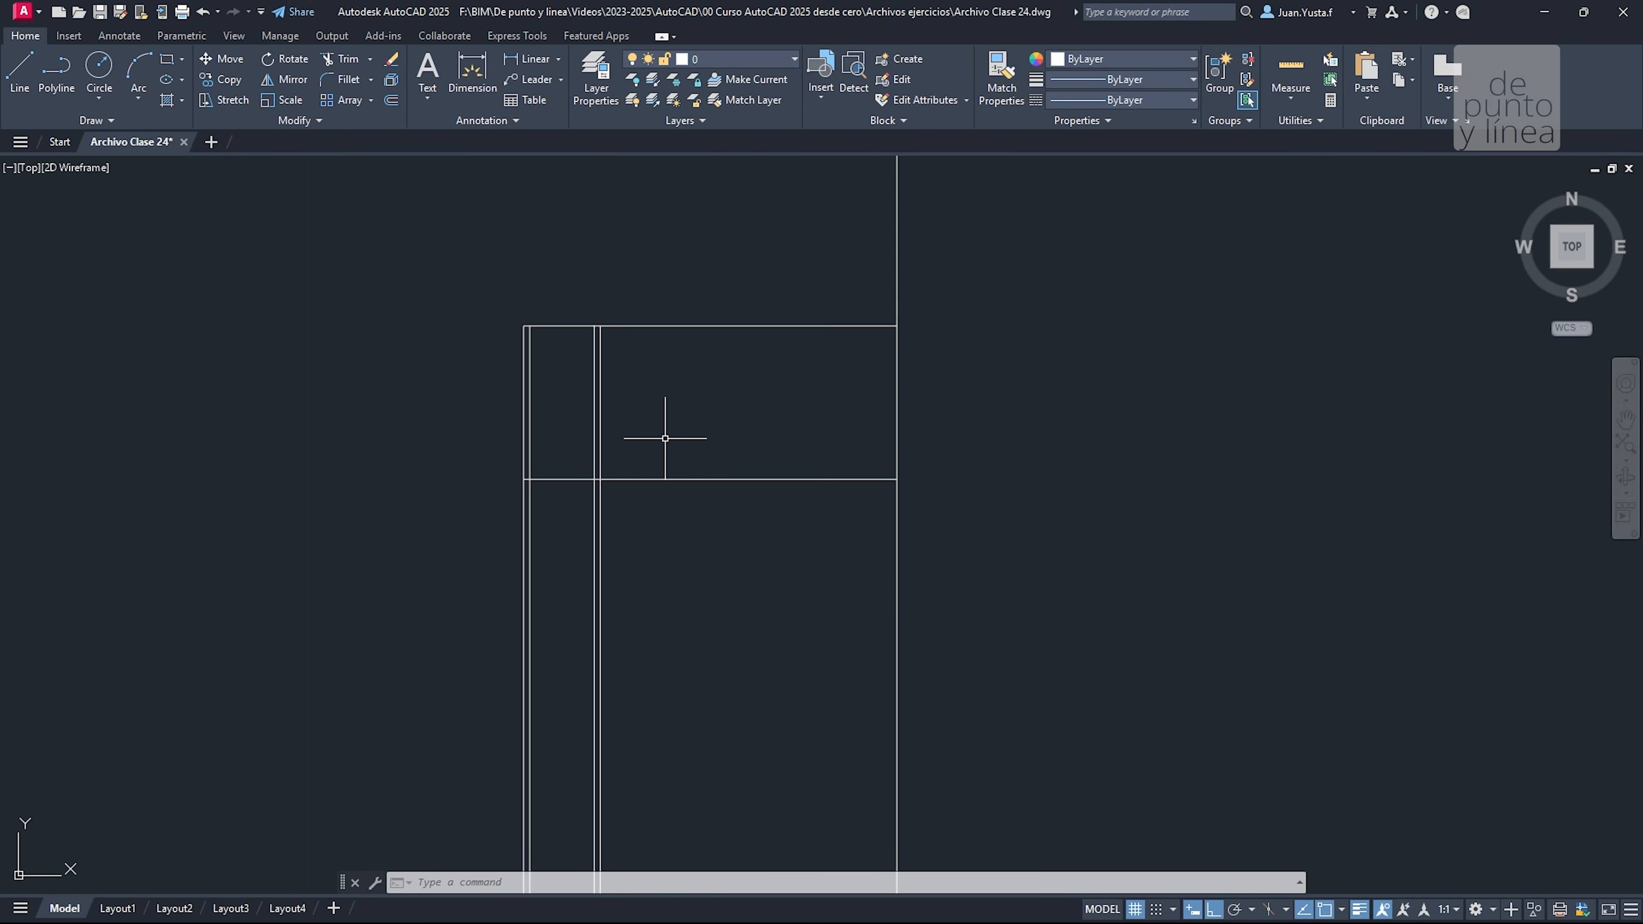
pyautogui.write('l')
pyautogui.press('Return')
pyautogui.scroll(4, 636, 463)
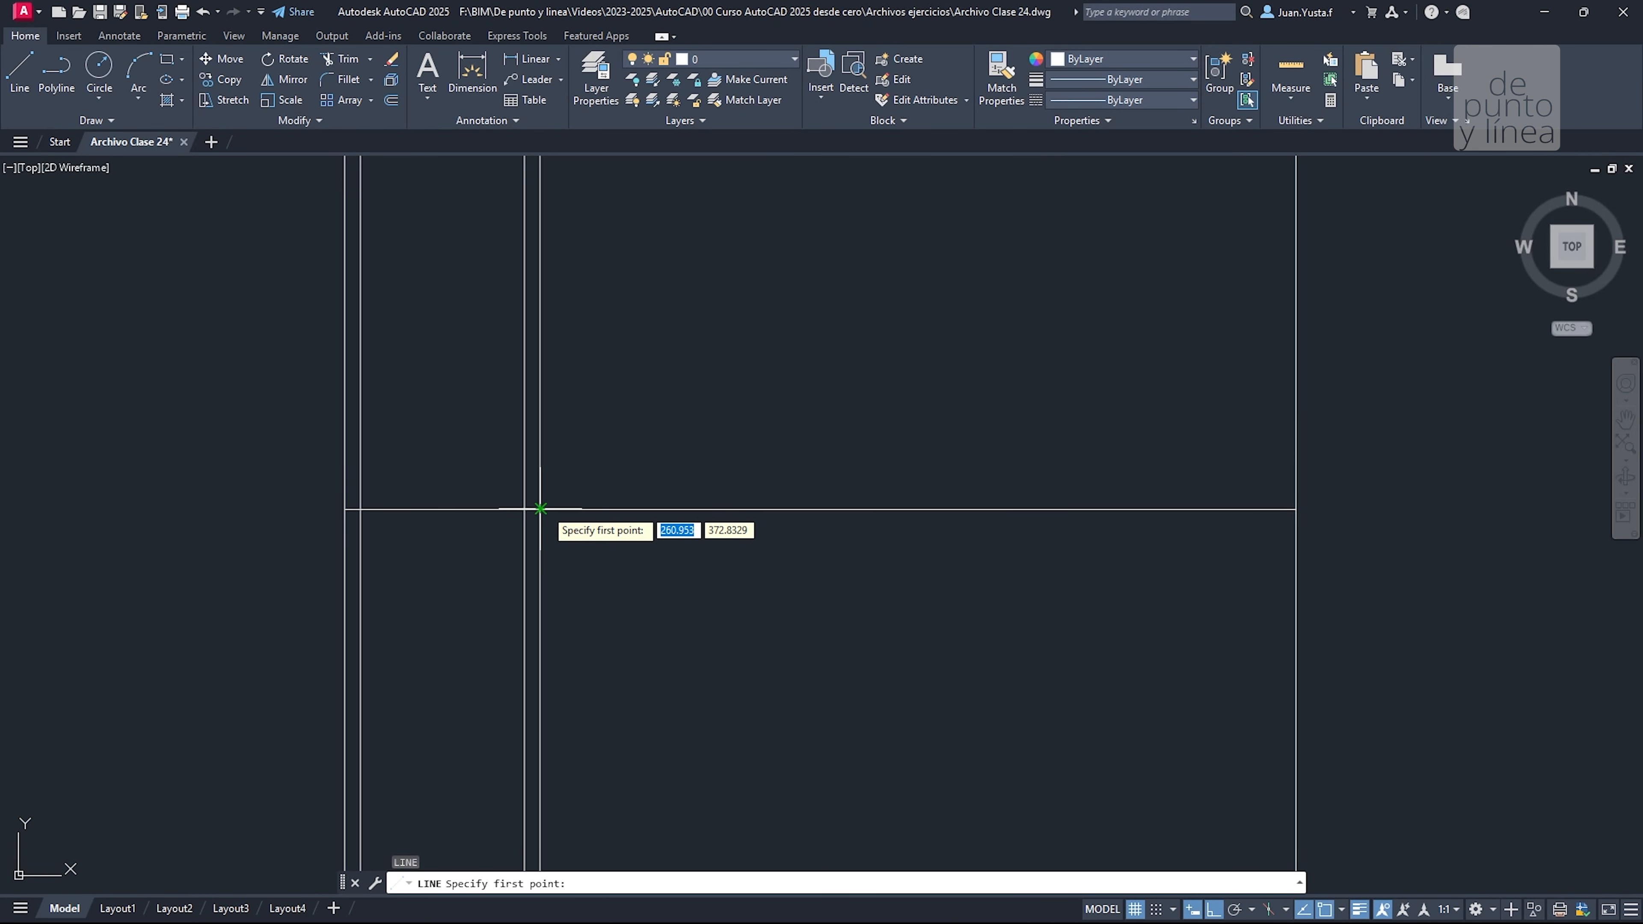
pyautogui.scroll(-4, 550, 510)
pyautogui.click(501, 507)
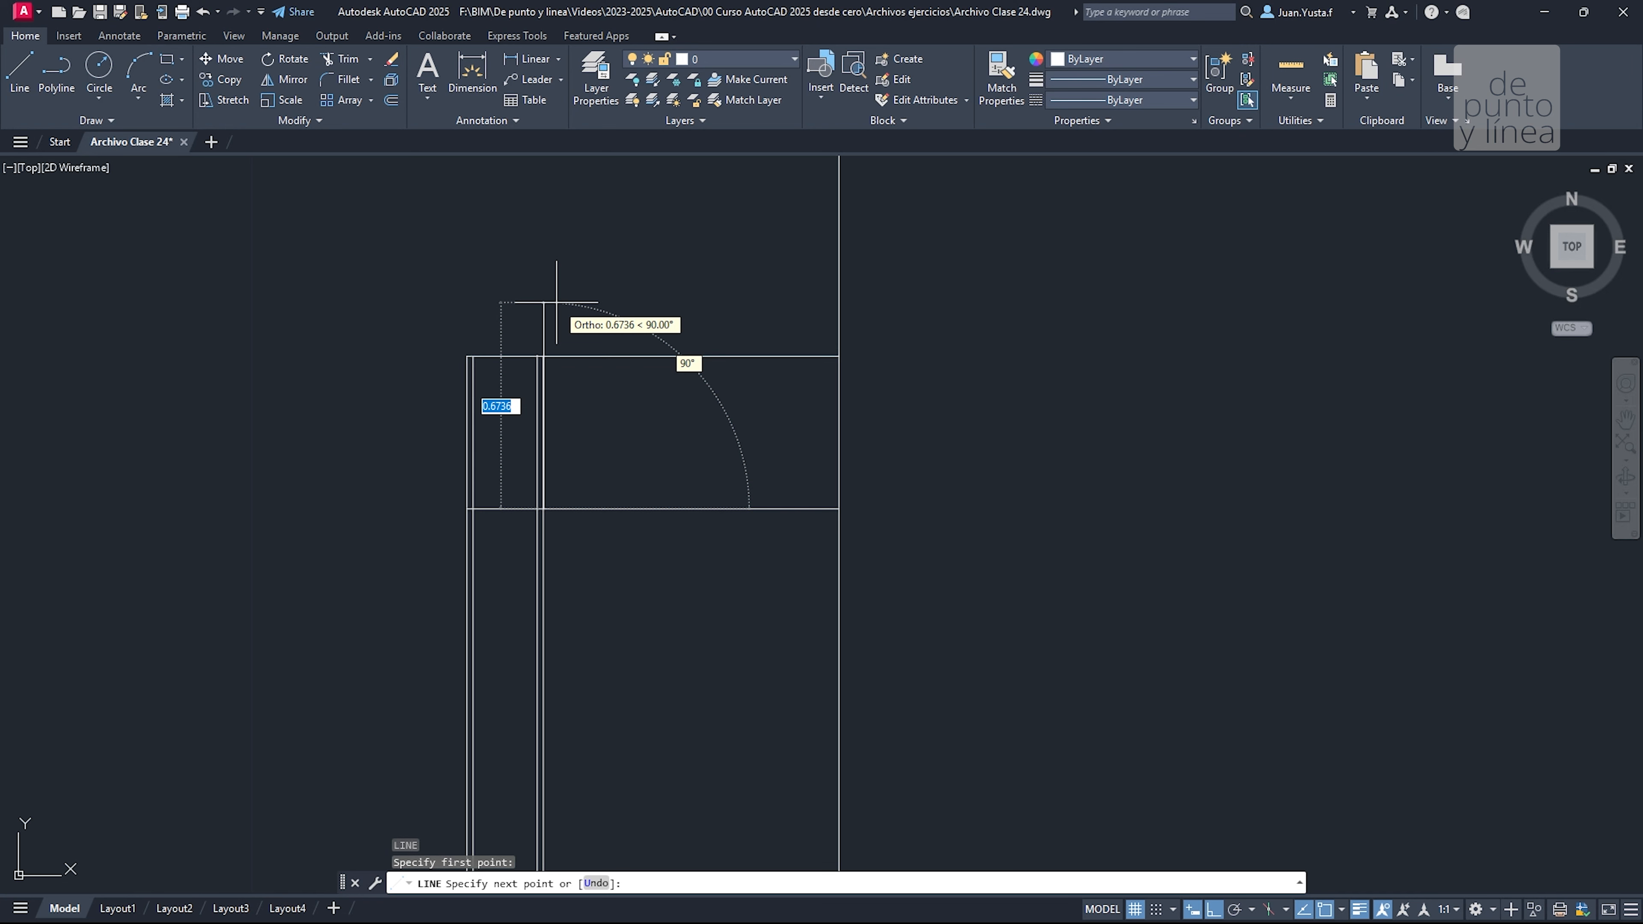
pyautogui.write('0.4')
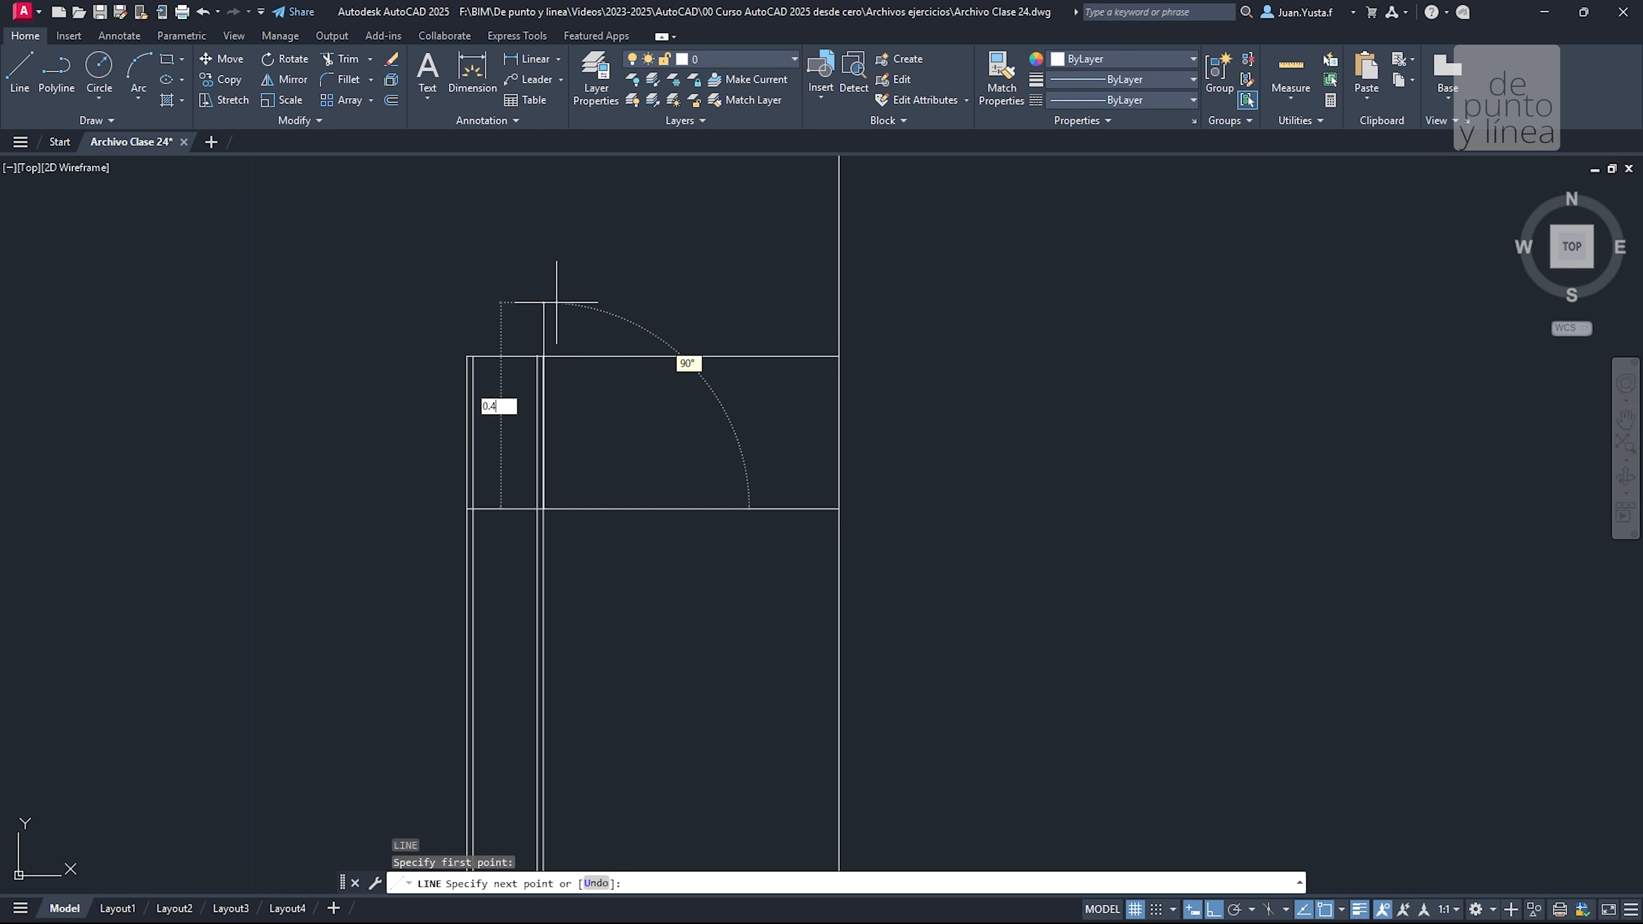
pyautogui.press('Return')
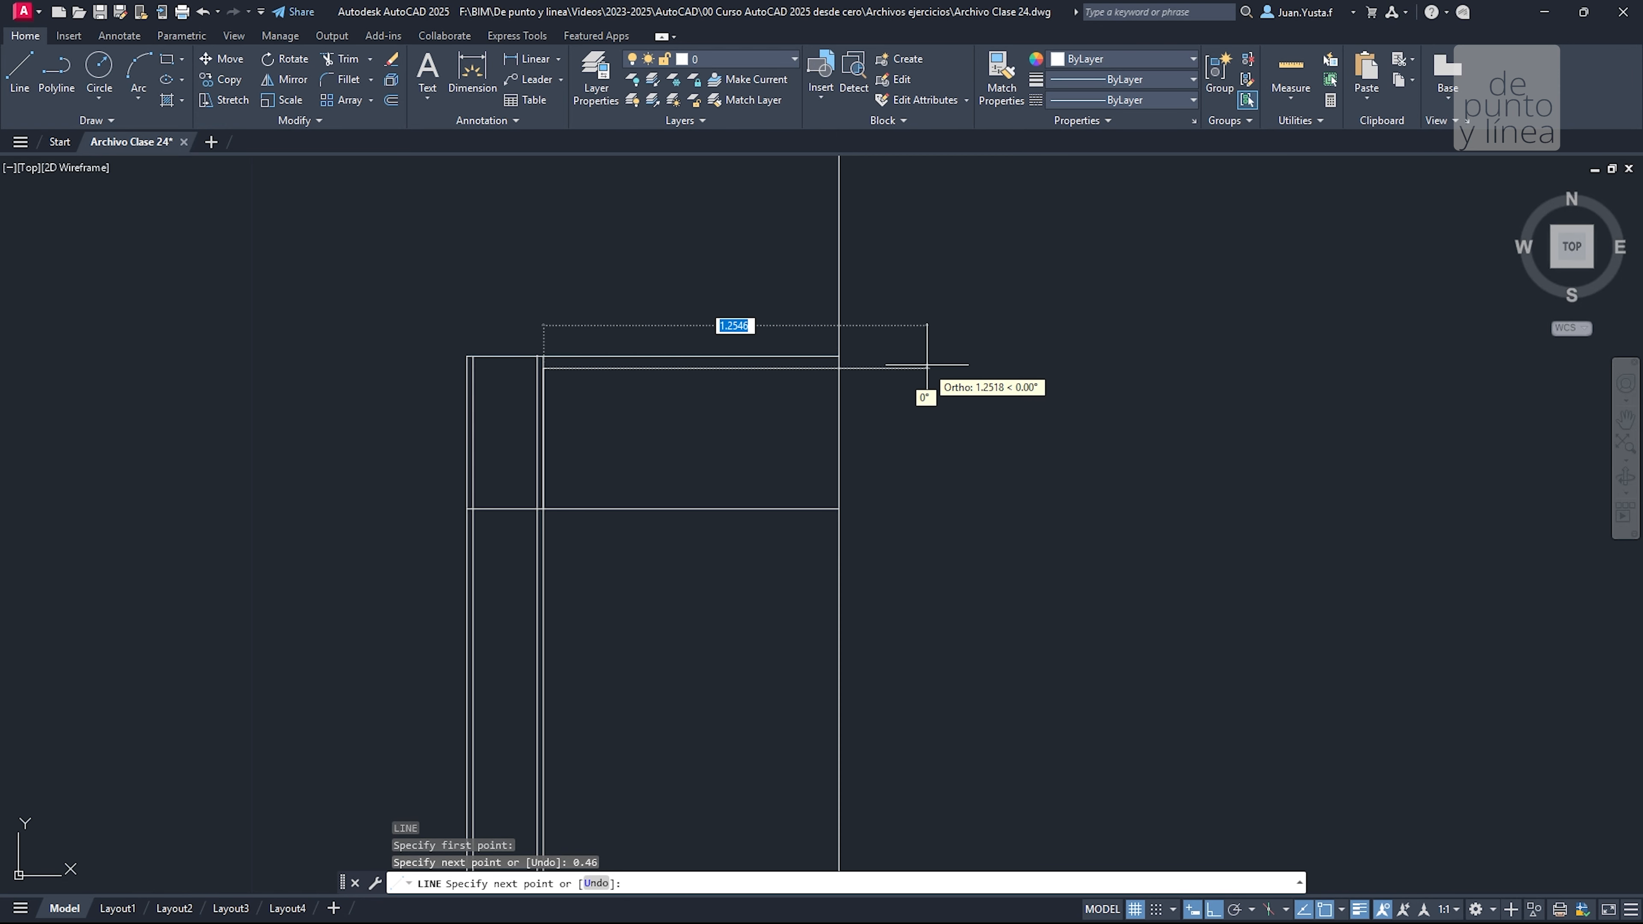
pyautogui.click(926, 364)
pyautogui.press('Escape')
pyautogui.press('Escape')
pyautogui.press('Escape')
# Examine the roof edge and column top in the original side elevation and compare them with the section
pyautogui.scroll(2, 666, 432)
pyautogui.moveTo(585, 420); pyautogui.dragTo(640, 390, button='middle')
pyautogui.scroll(-8, 733, 349)
pyautogui.moveTo(948, 366); pyautogui.dragTo(778, 555, button='middle')
pyautogui.scroll(13, 881, 386)
pyautogui.moveTo(935, 273); pyautogui.dragTo(670, 522, button='middle')
pyautogui.scroll(-11, 582, 275)
pyautogui.moveTo(325, 323); pyautogui.dragTo(364, 348, button='middle')
pyautogui.scroll(8, 371, 458)
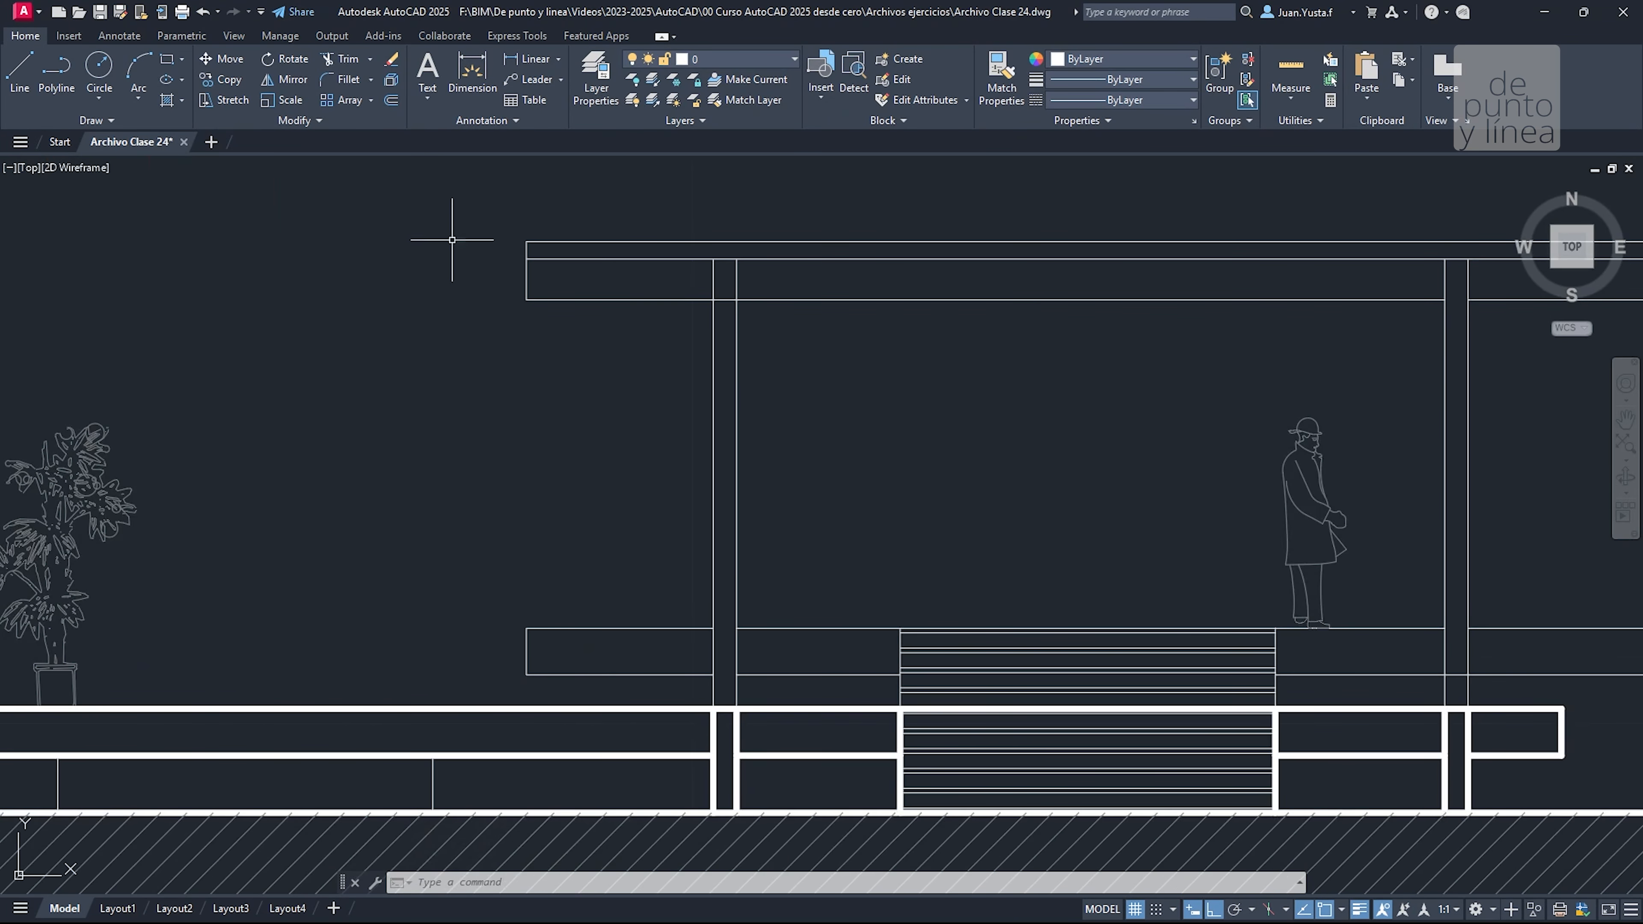
pyautogui.scroll(-4, 641, 323)
pyautogui.scroll(6, 594, 436)
pyautogui.click(521, 352)
pyautogui.click(477, 466)
pyautogui.press('Escape')
pyautogui.press('Escape')
pyautogui.scroll(-5, 448, 506)
pyautogui.scroll(3, 545, 403)
pyautogui.scroll(8, 505, 356)
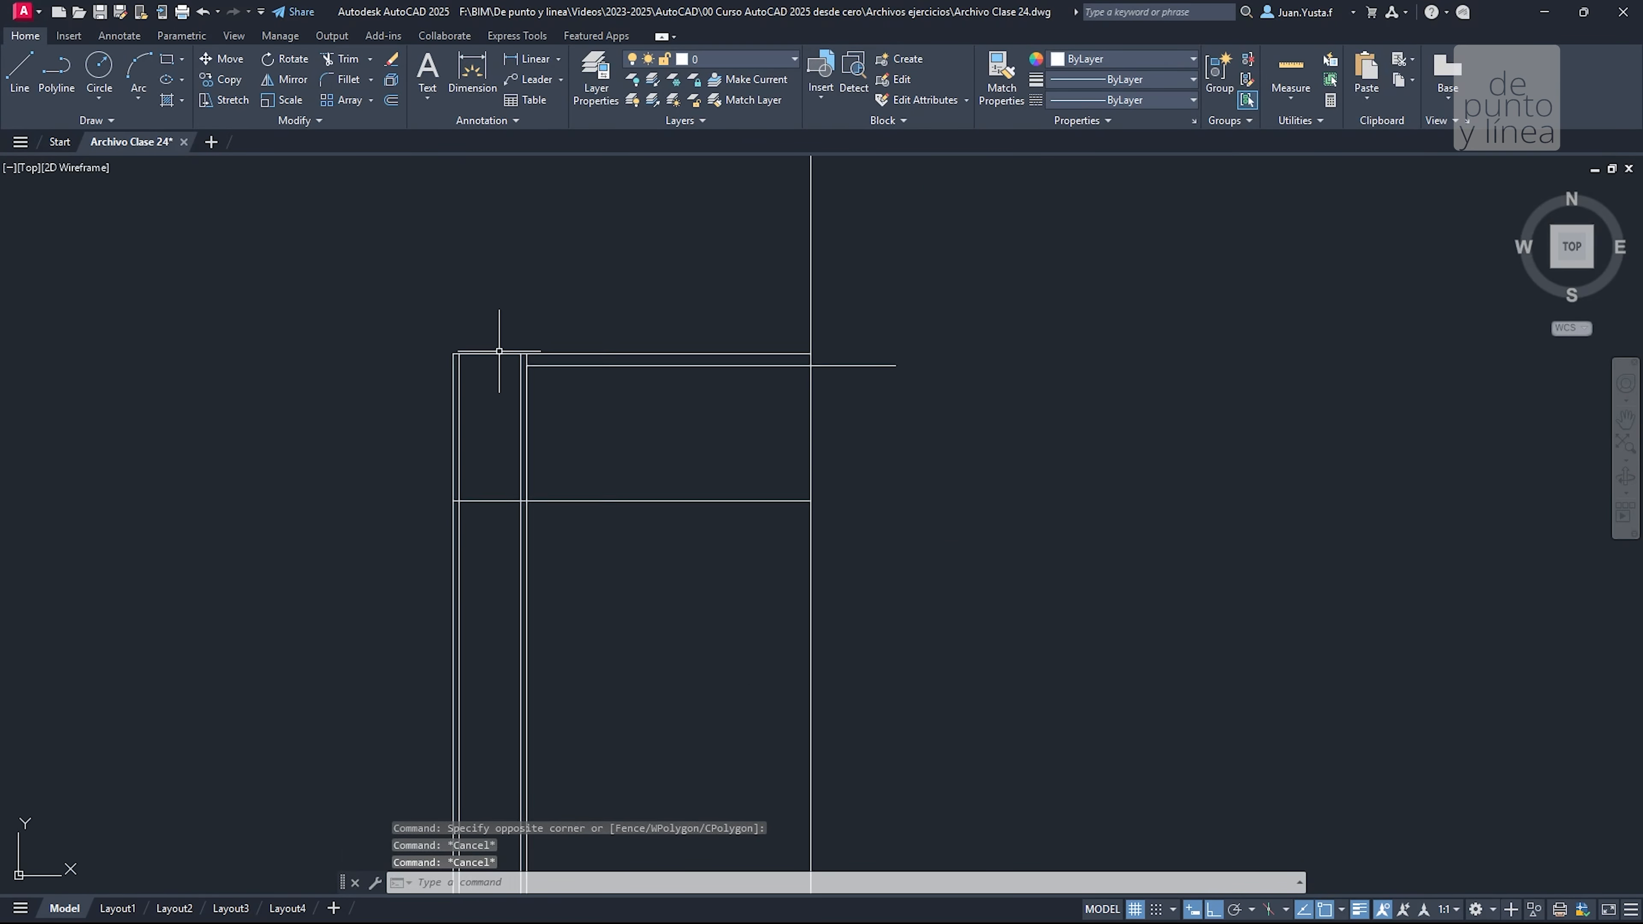
# Compare the old upper roof line with the new beam-height line by selecting each one
pyautogui.click(598, 342)
pyautogui.click(594, 324)
pyautogui.scroll(-5, 608, 362)
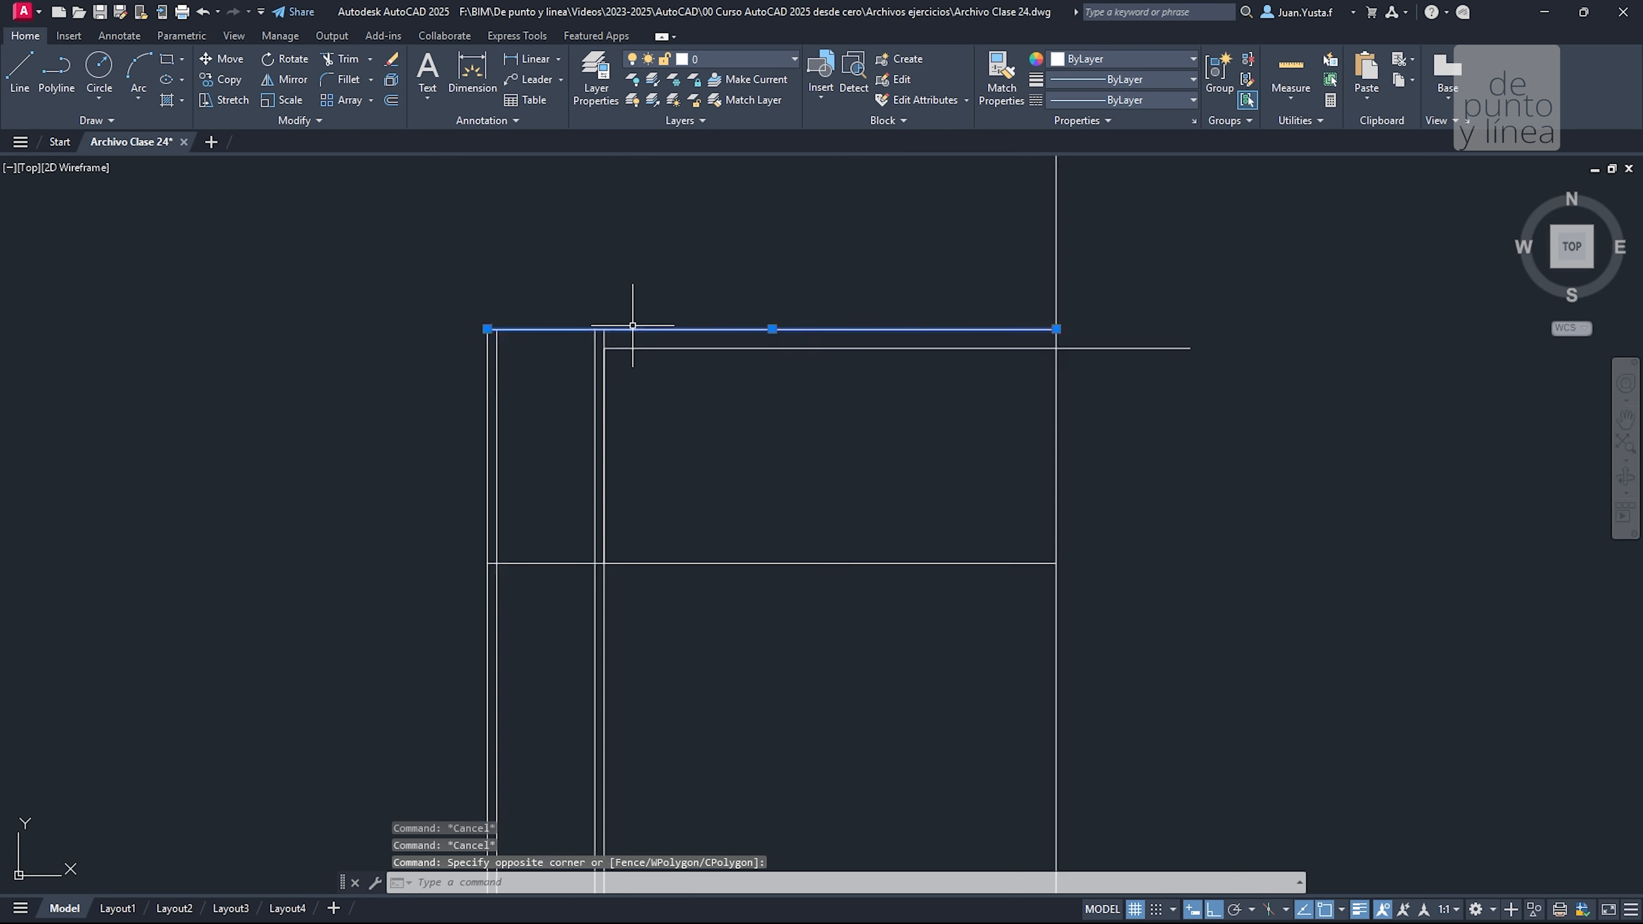
pyautogui.scroll(4, 625, 380)
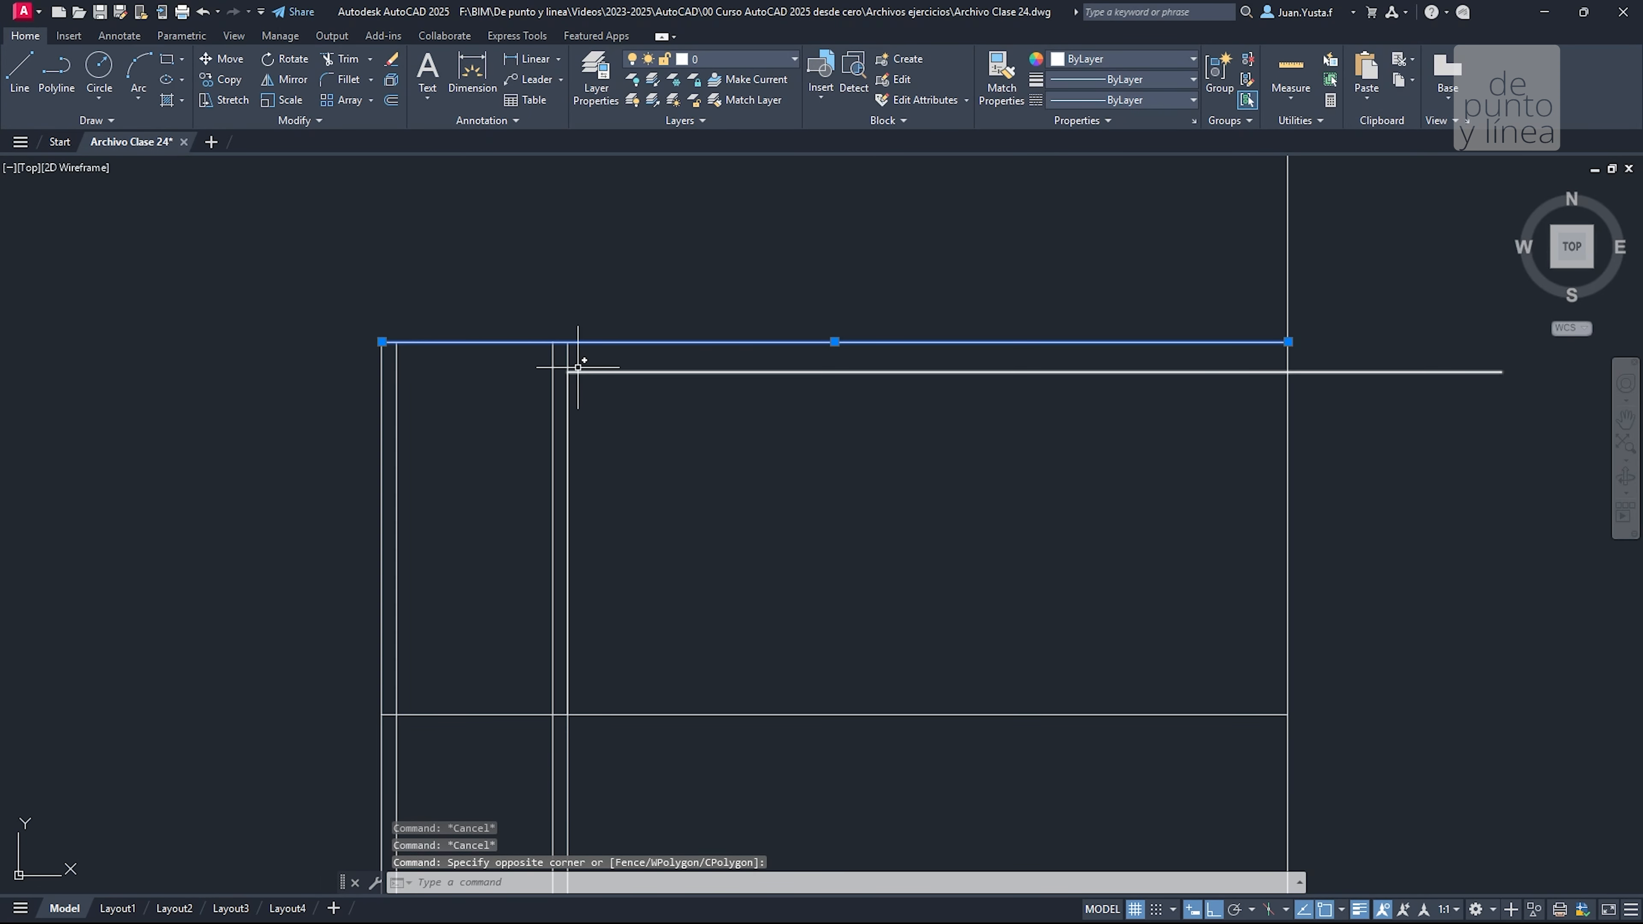
pyautogui.scroll(-4, 712, 437)
pyautogui.press('Escape')
pyautogui.scroll(2, 701, 342)
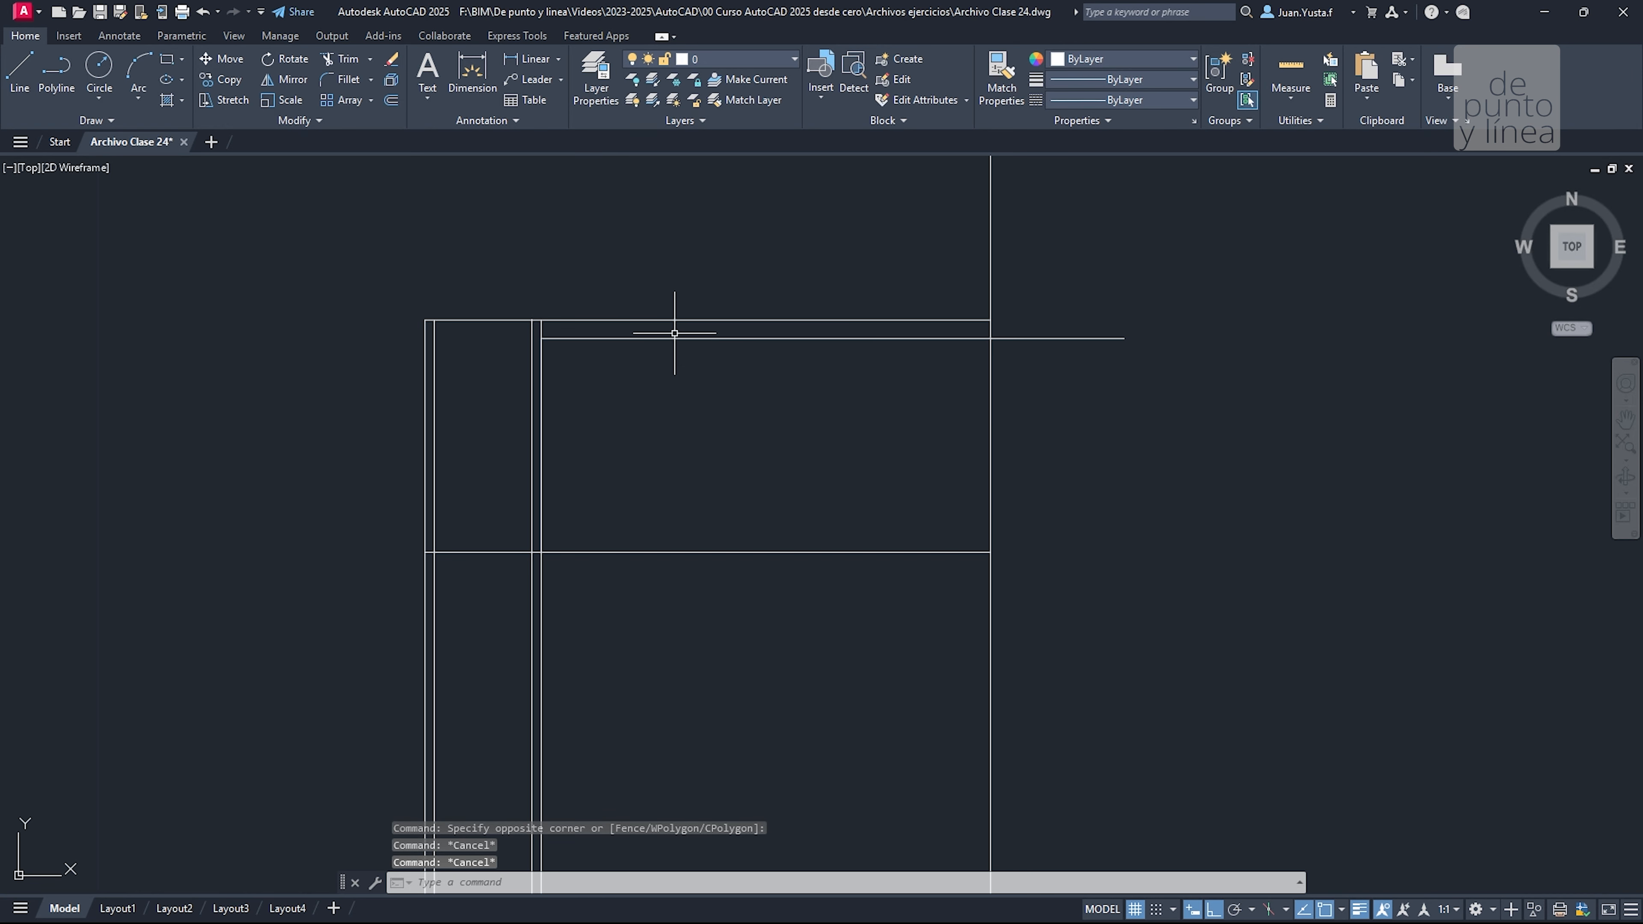
pyautogui.click(584, 335)
pyautogui.click(578, 356)
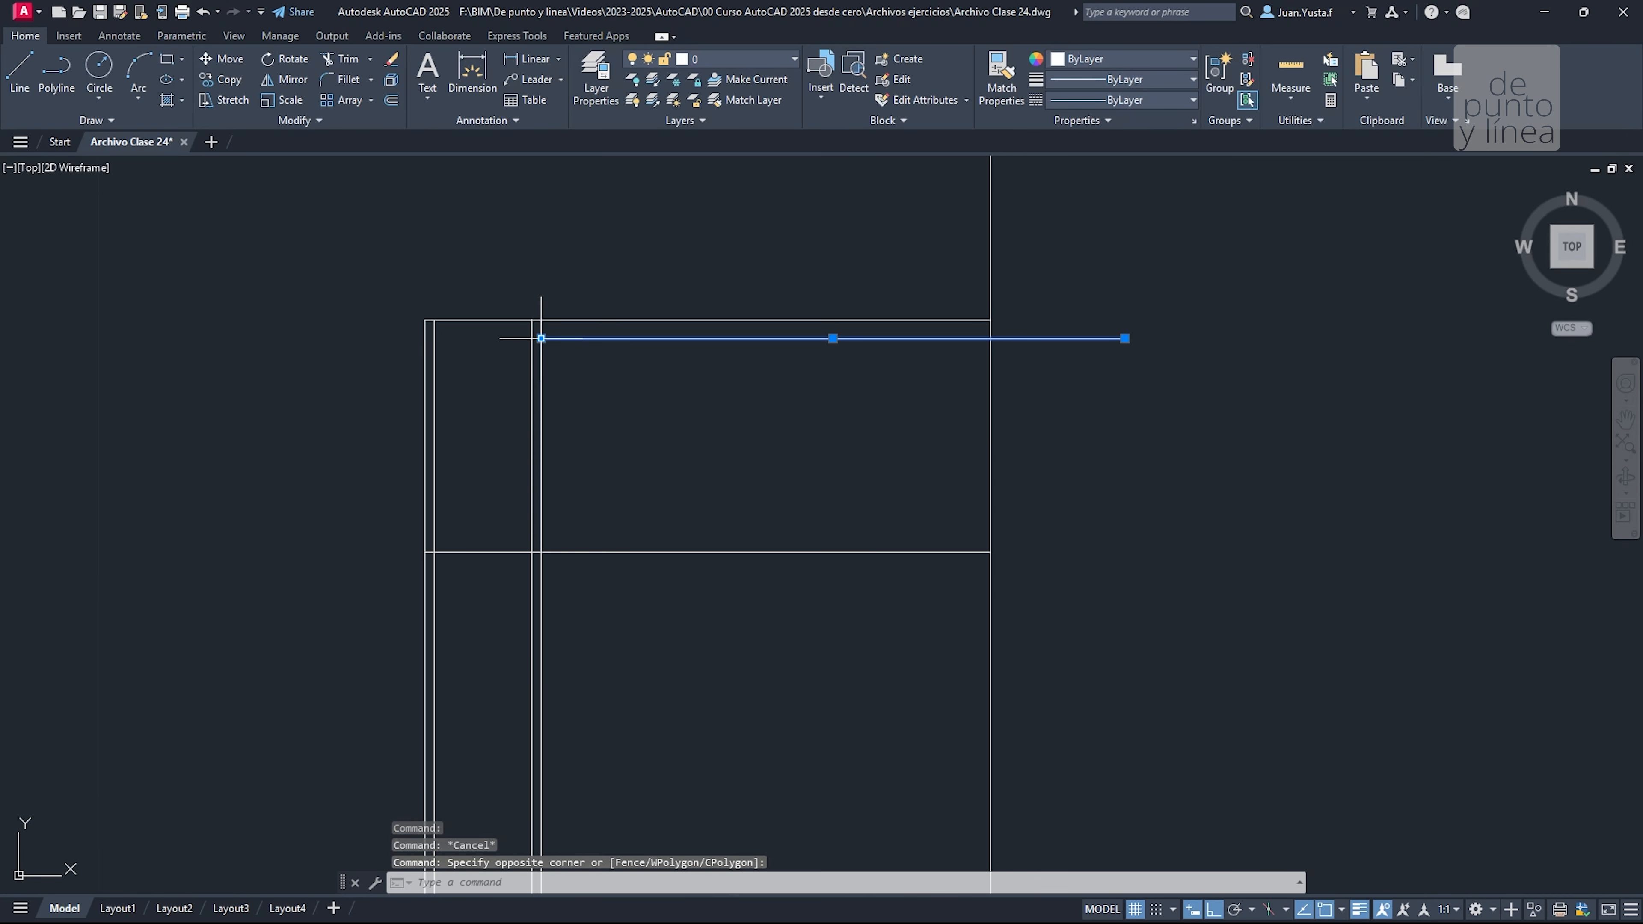
pyautogui.press('Escape')
# Trim the old upper roof line beyond the column and remove the beam's lower line where it crosses the column
pyautogui.press('Return')
pyautogui.click(605, 312)
pyautogui.click(534, 332)
pyautogui.press('Return')
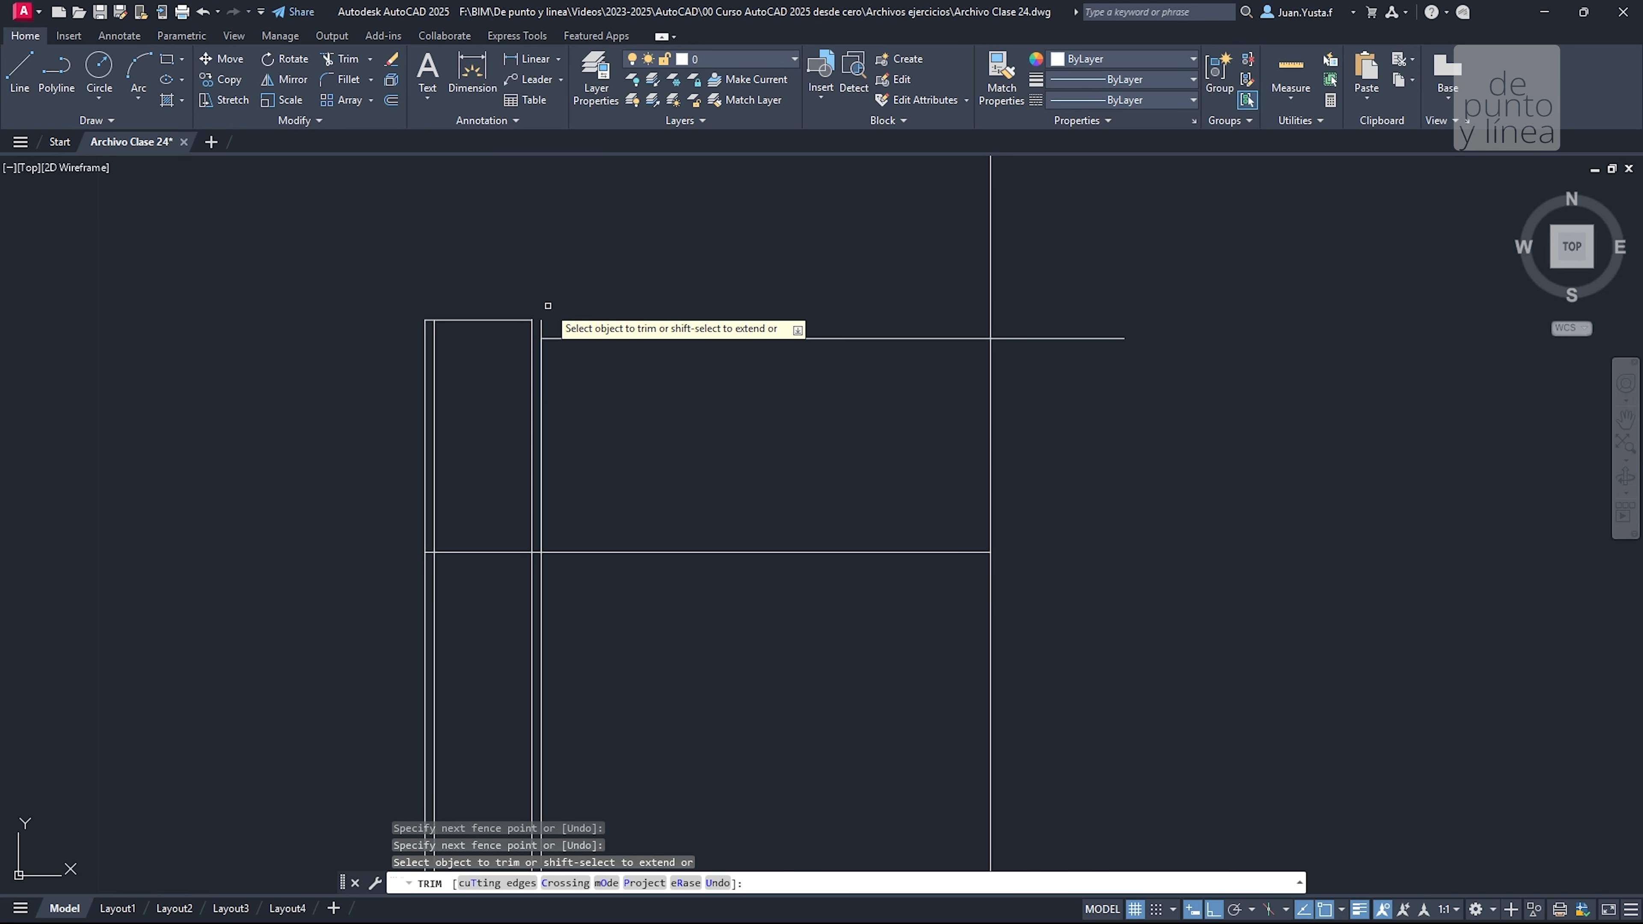
pyautogui.click(492, 511)
pyautogui.click(511, 570)
pyautogui.press('Return')
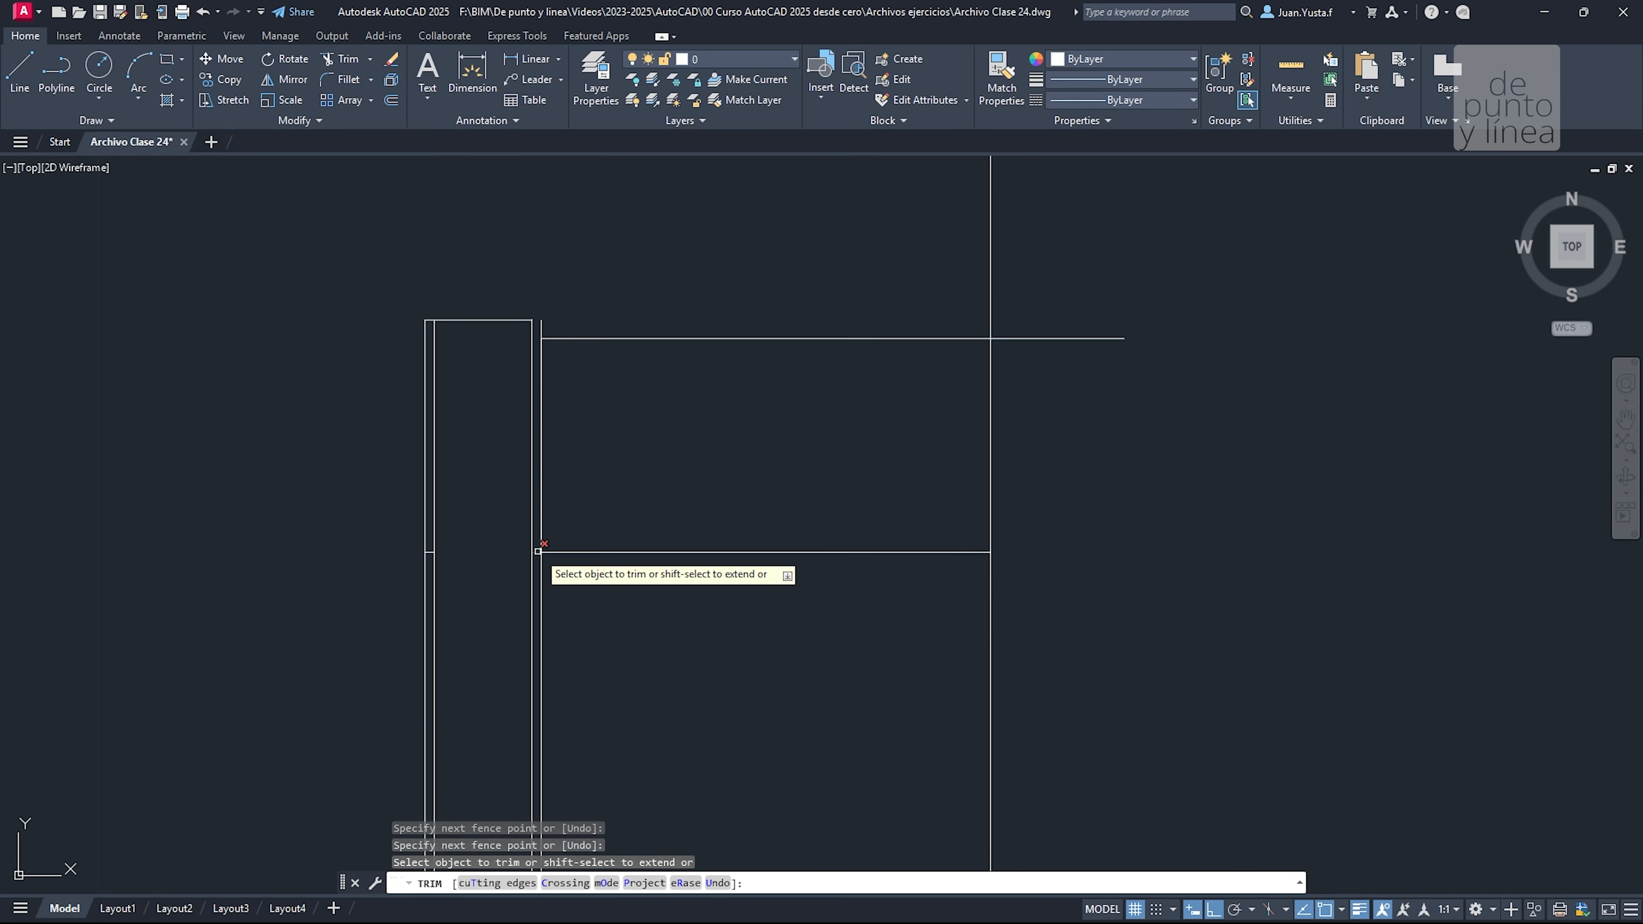
pyautogui.click(429, 552)
pyautogui.press('Escape')
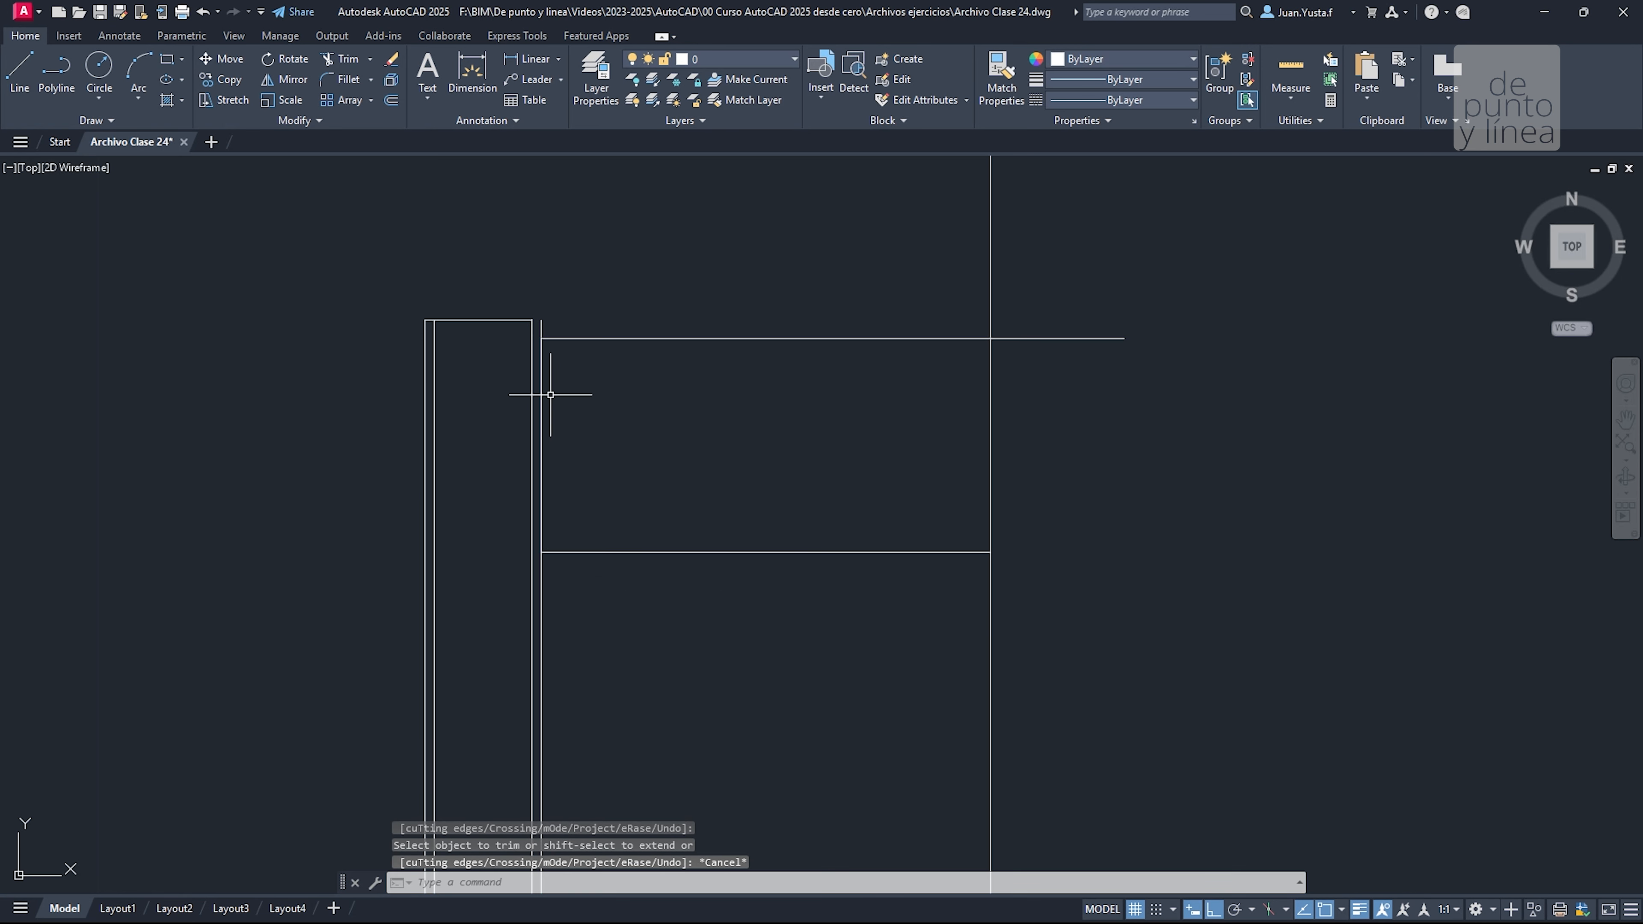
pyautogui.press('Escape')
pyautogui.press('Escape')
pyautogui.moveTo(643, 390); pyautogui.dragTo(624, 382, button='middle')
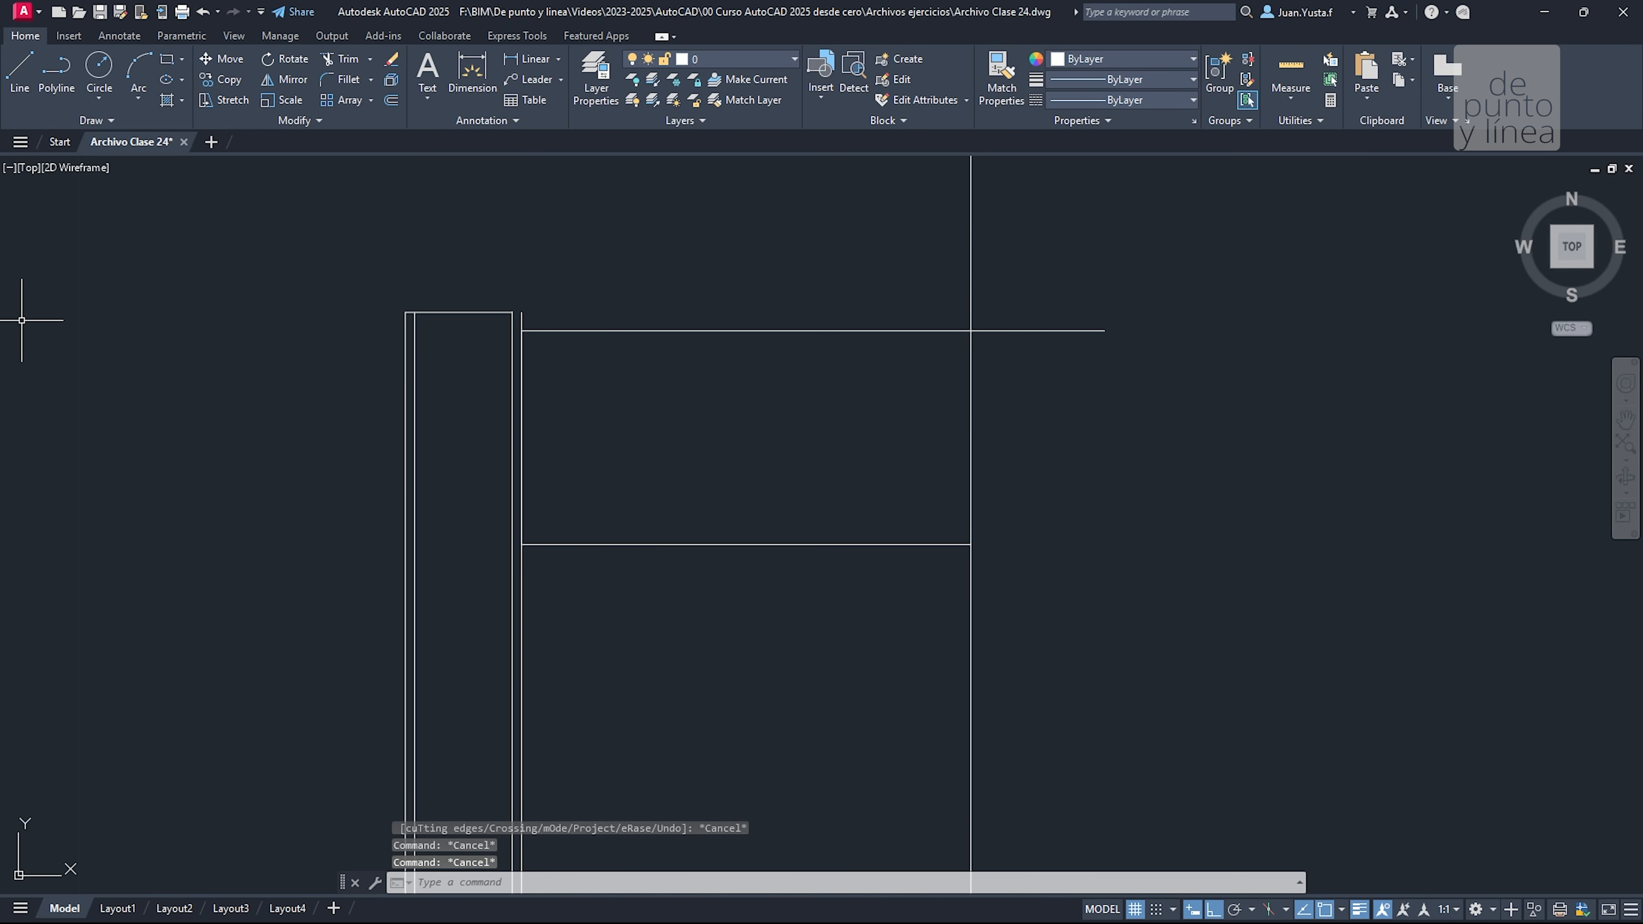
# Switch to the PDF, outline the structural beam's full channel profile with the pen, and erase that outline
pyautogui.hotkey('alt', 'Tab')
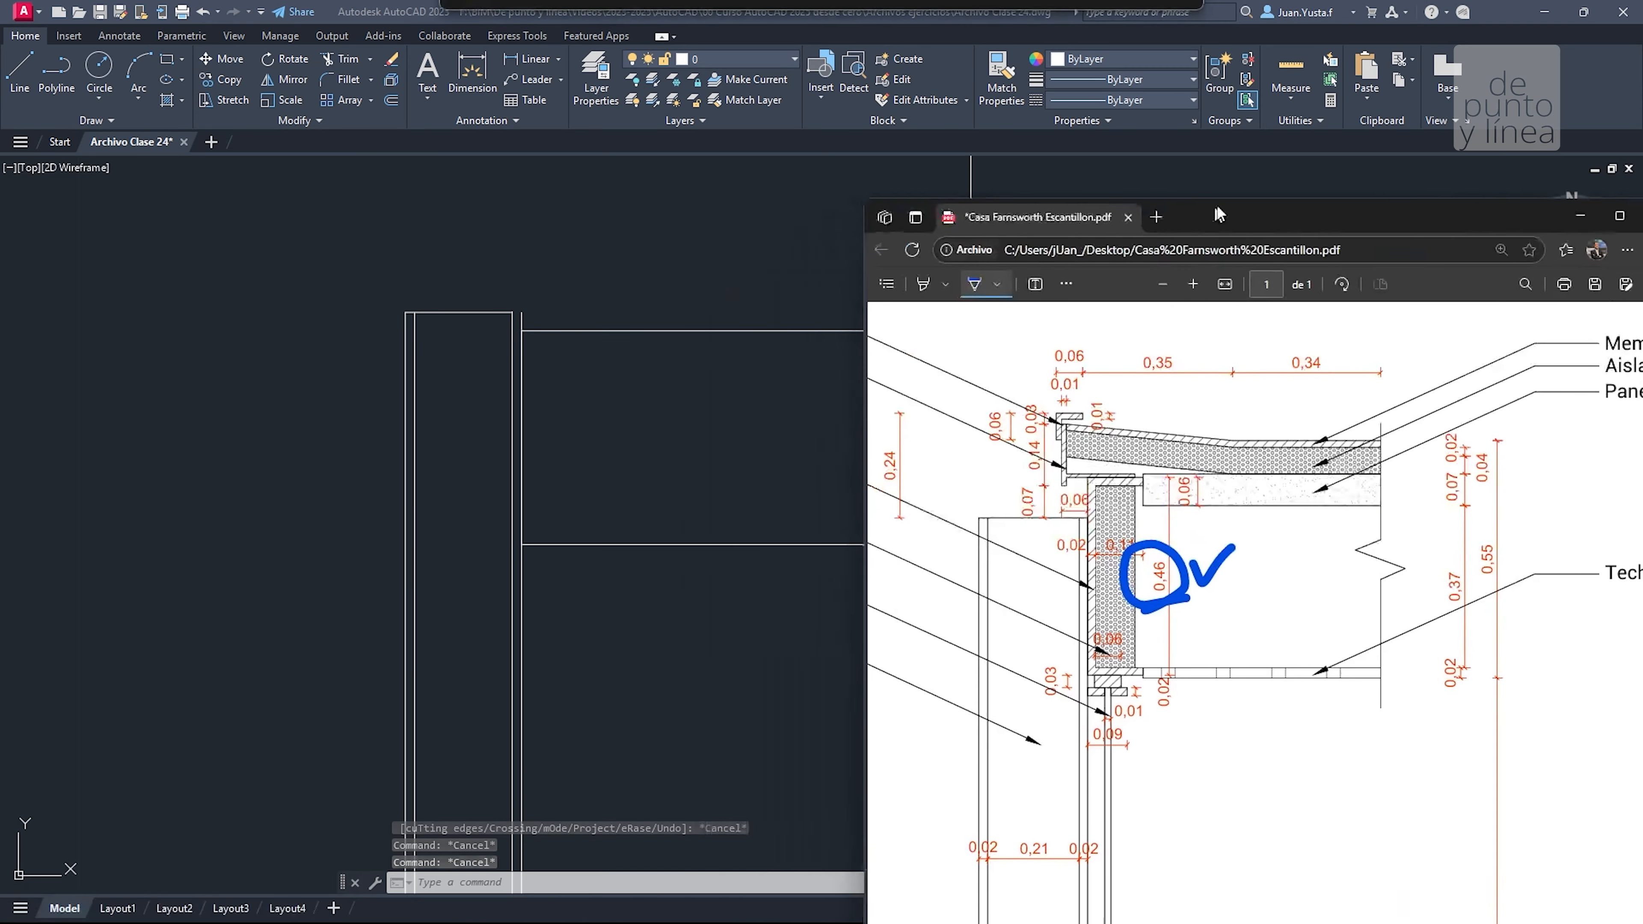
pyautogui.moveTo(1137, 384)
pyautogui.mouseDown()
pyautogui.moveTo(1074, 388)
pyautogui.moveTo(1071, 501)
pyautogui.moveTo(1128, 601)
pyautogui.moveTo(1091, 421)
pyautogui.moveTo(1129, 380)
pyautogui.mouseUp()
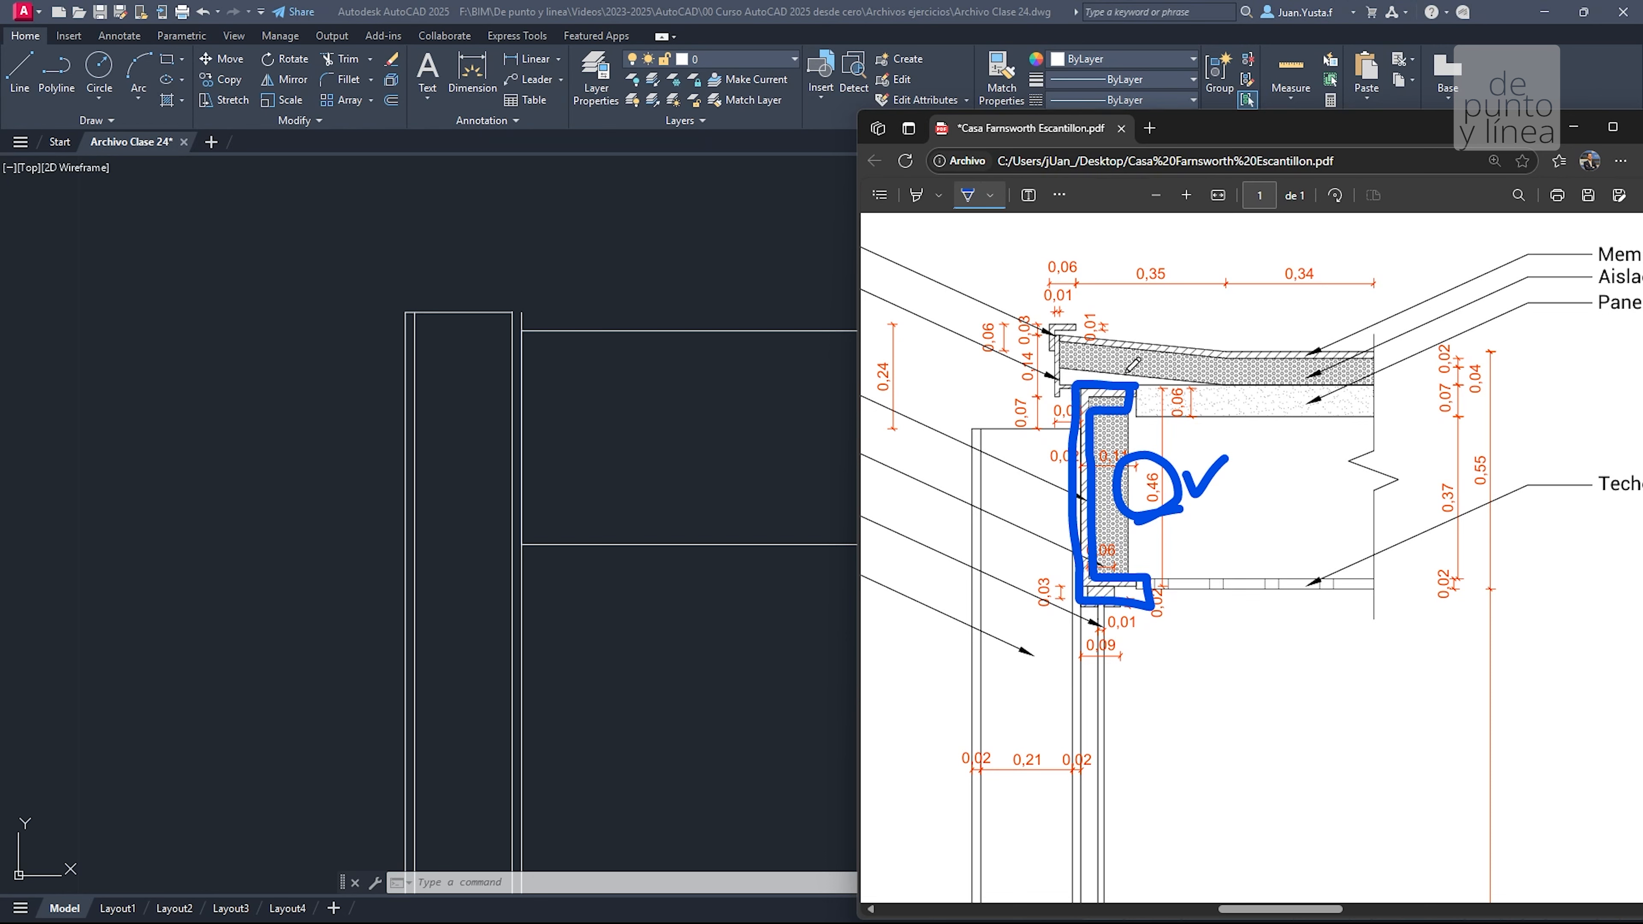
pyautogui.click(1059, 196)
pyautogui.click(1101, 224)
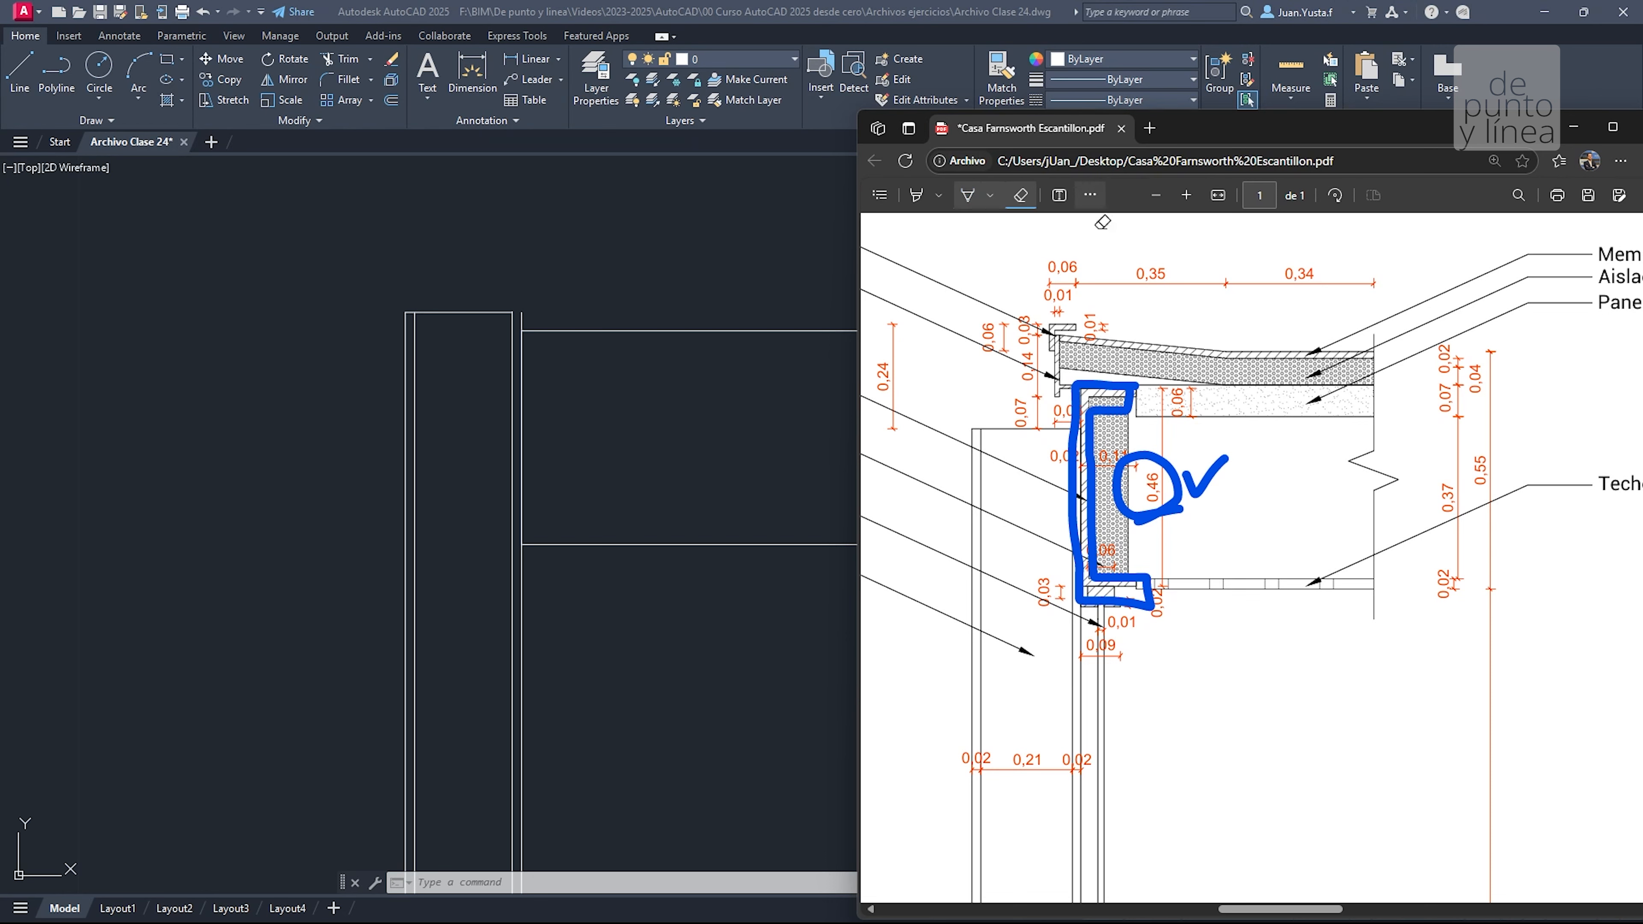
pyautogui.moveTo(1109, 374); pyautogui.dragTo(1112, 420)
# Circle the 0,02 web thickness in the PDF and draw the beam's inner web line at that offset, up to the upper beam line
pyautogui.click(965, 197)
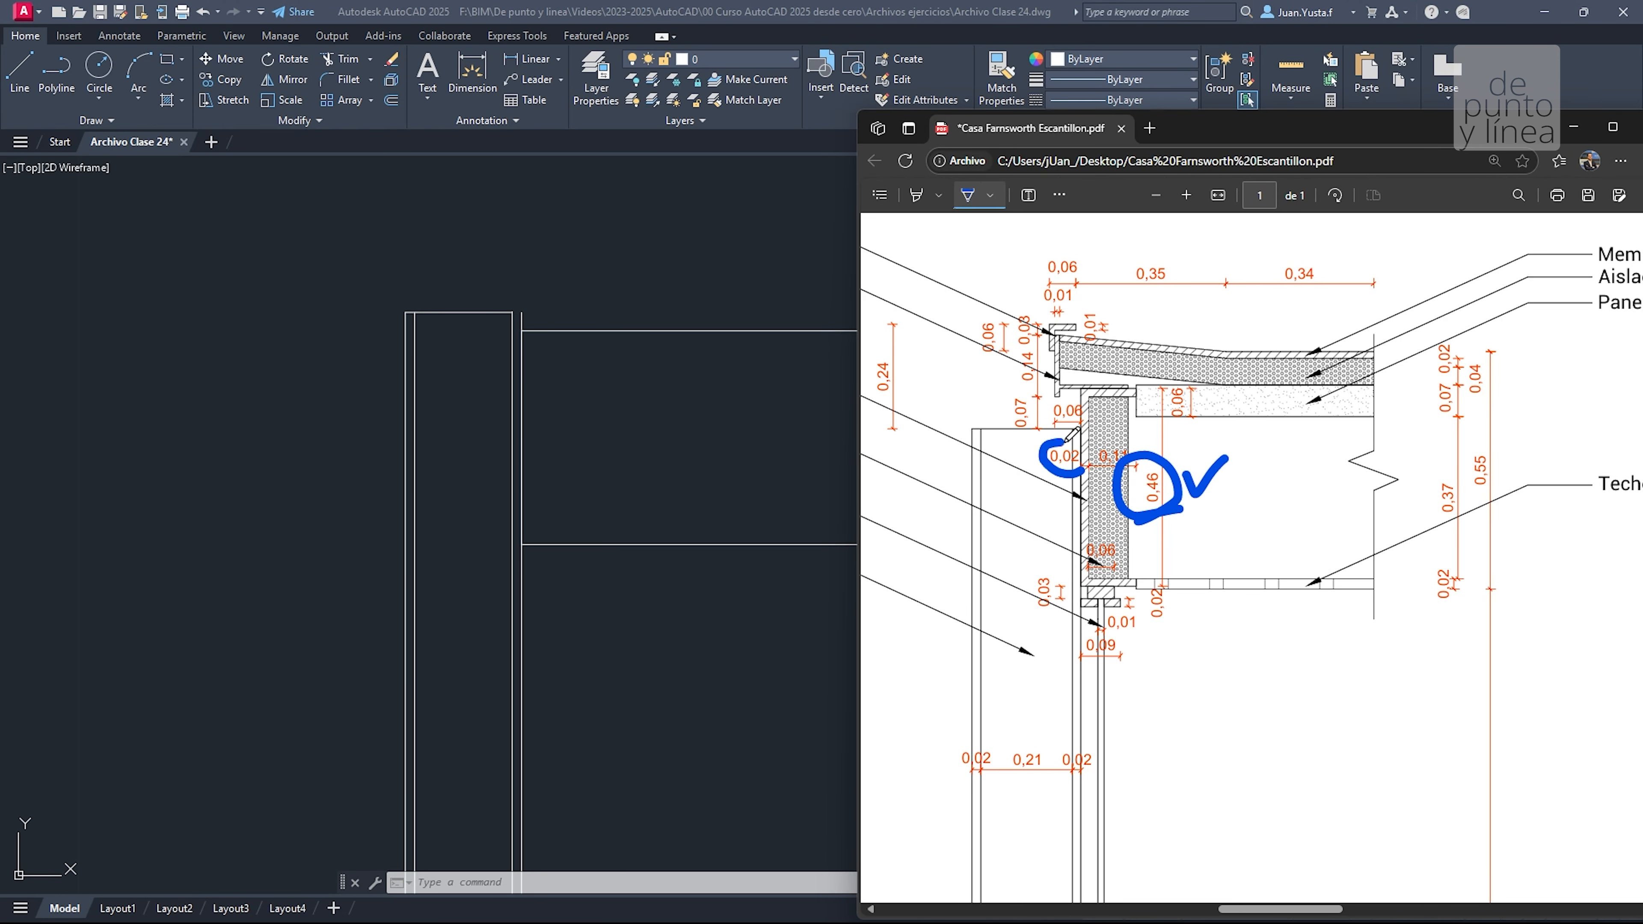
pyautogui.click(645, 440)
pyautogui.scroll(3, 502, 470)
pyautogui.write('L')
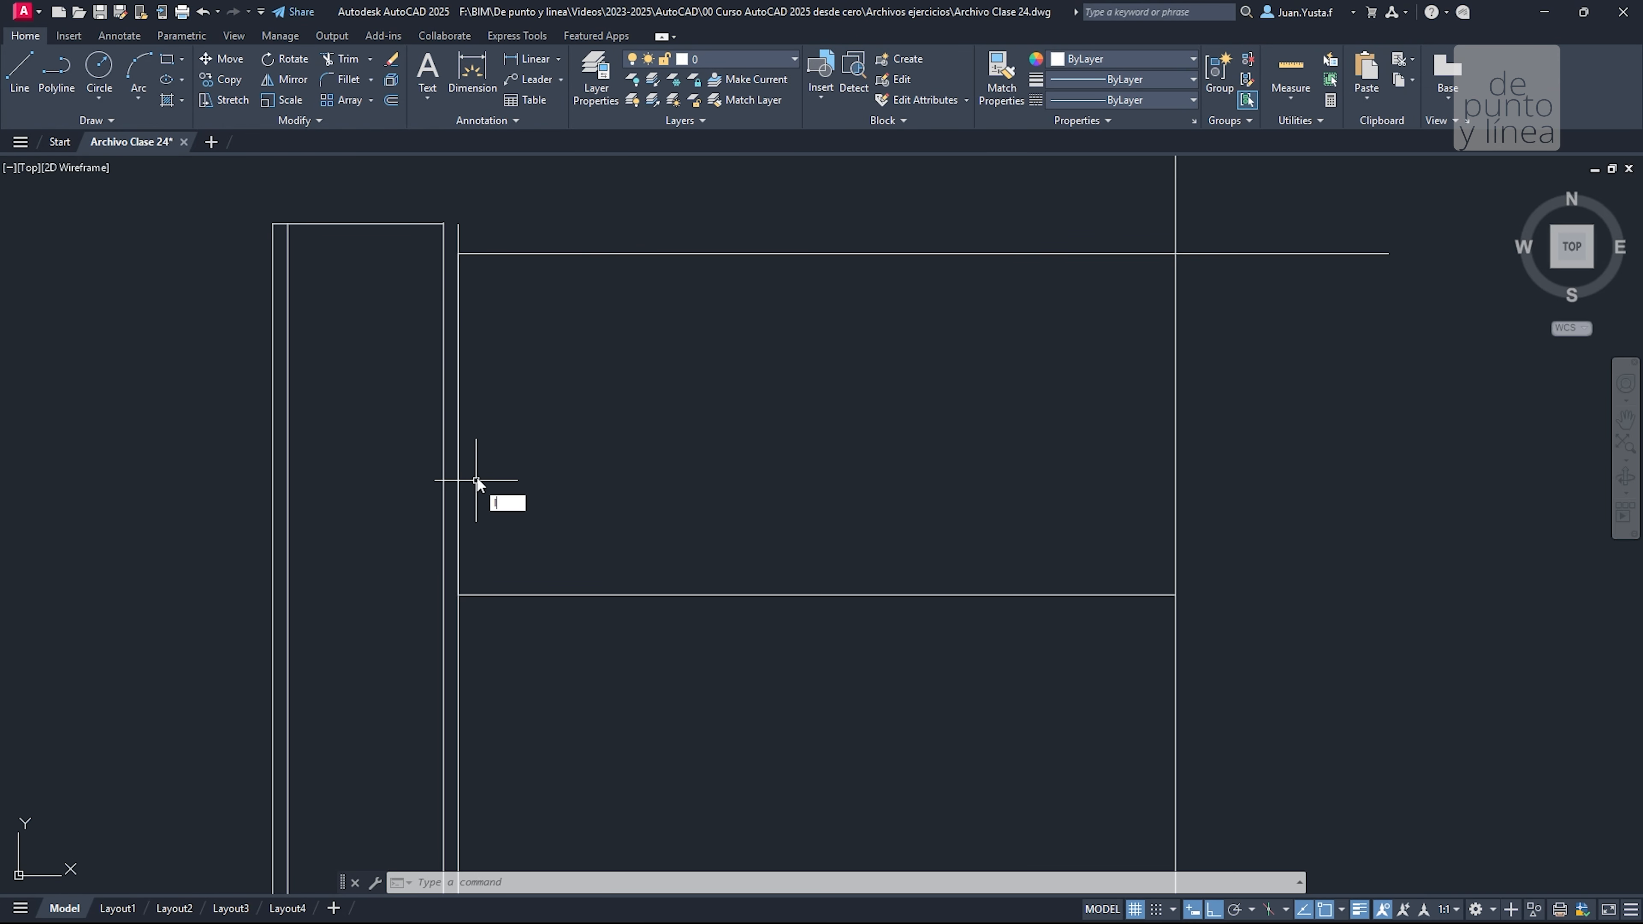
pyautogui.press('Return')
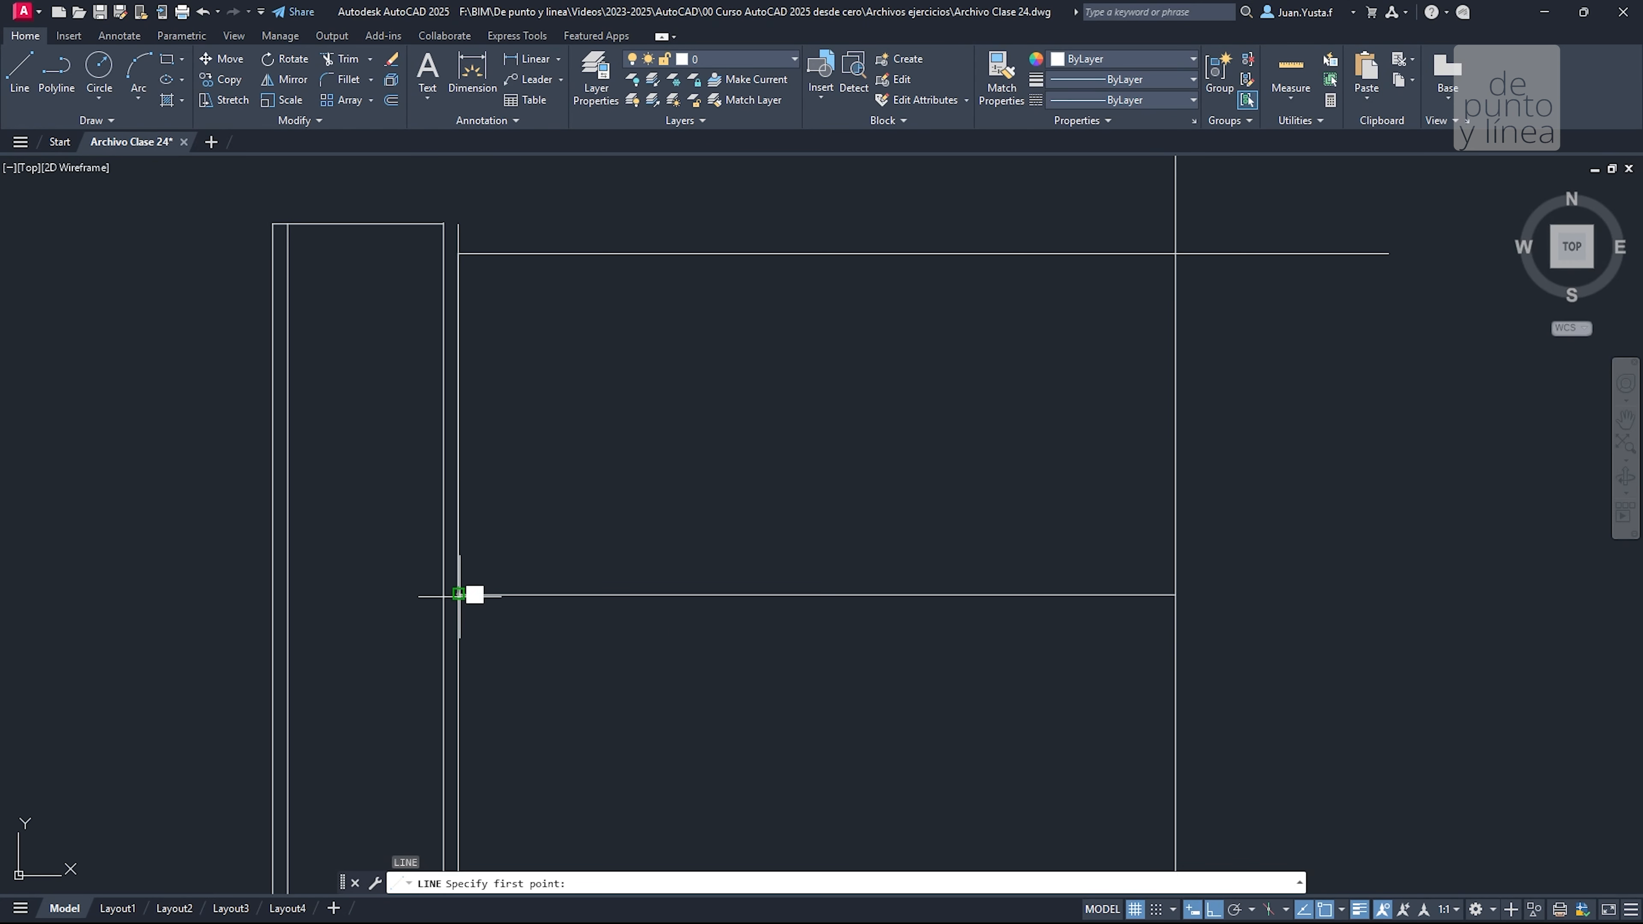
pyautogui.click(459, 594)
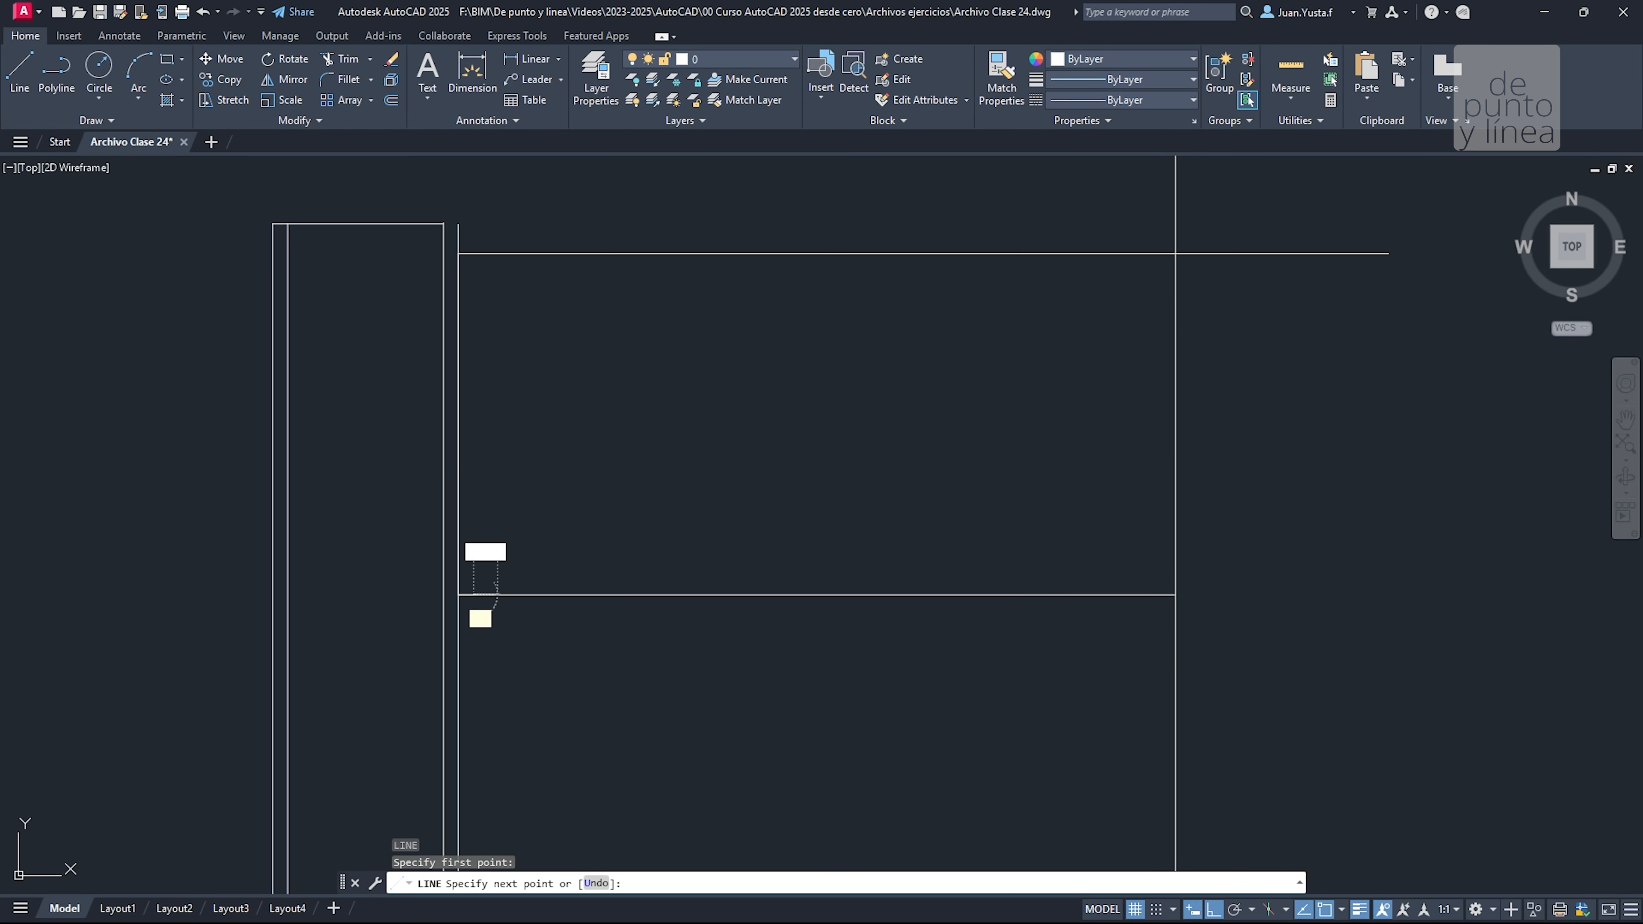
pyautogui.press('Return')
pyautogui.click(473, 253)
pyautogui.press('Escape')
pyautogui.press('Escape')
# Erase the short leftover horizontal segment at the foot of the inner web line
pyautogui.click(472, 431)
pyautogui.press('Escape')
pyautogui.press('Escape')
pyautogui.click(420, 558)
pyautogui.click(528, 632)
pyautogui.press('Delete')
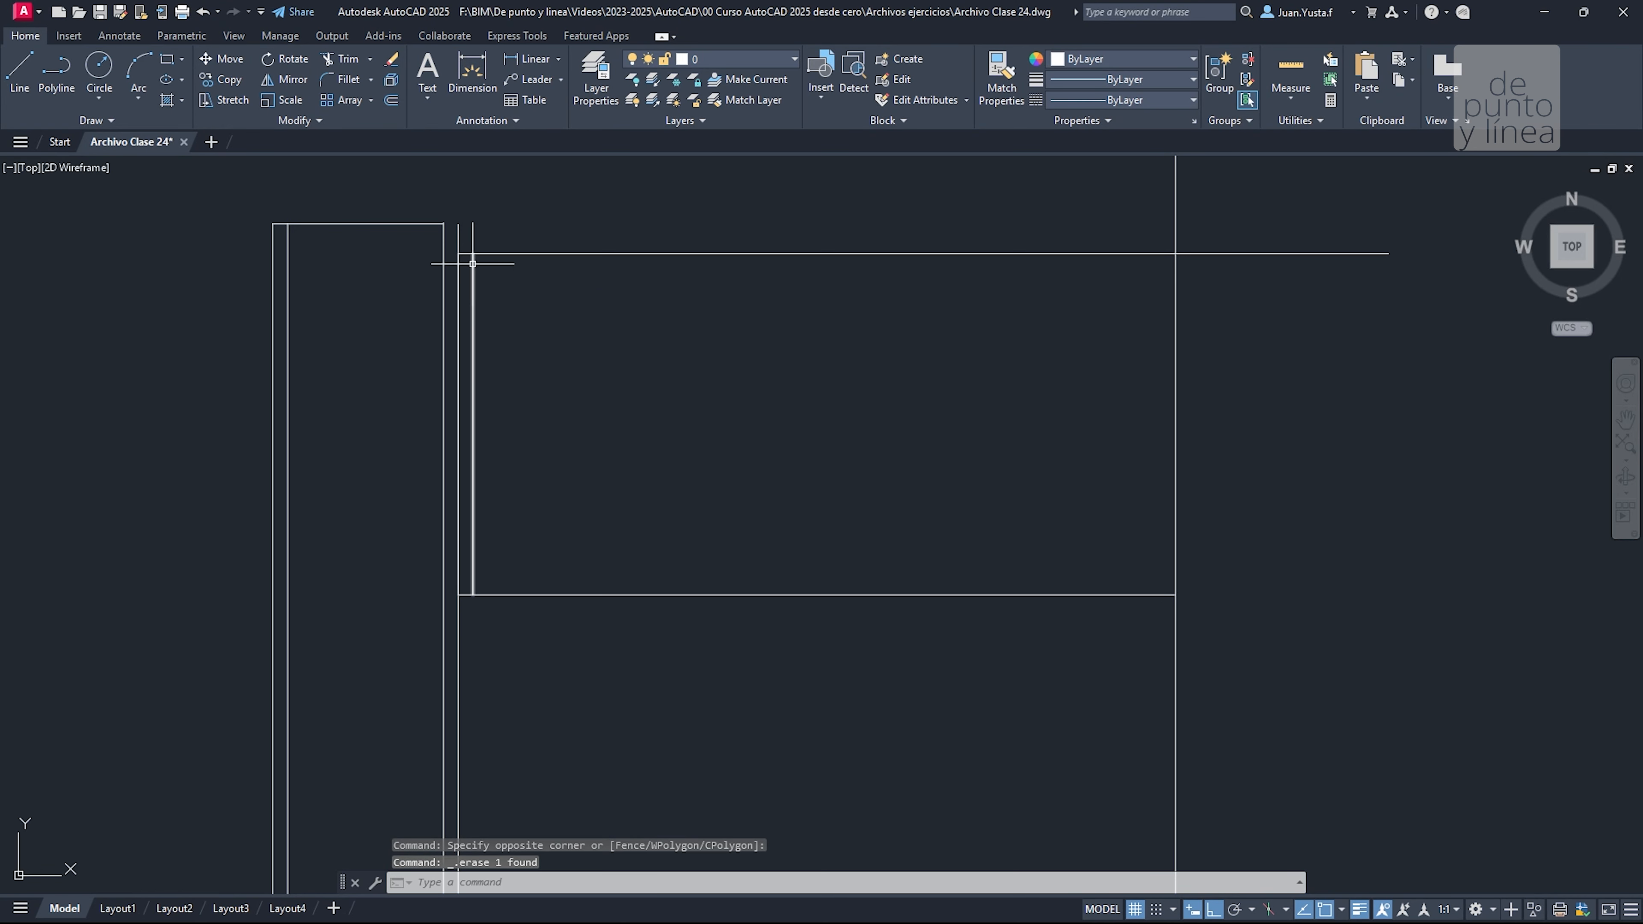
# Switch to the PDF, erase the previous pen marks, and circle the beam flange's 0,11 dimension
pyautogui.hotkey('alt', 'Tab')
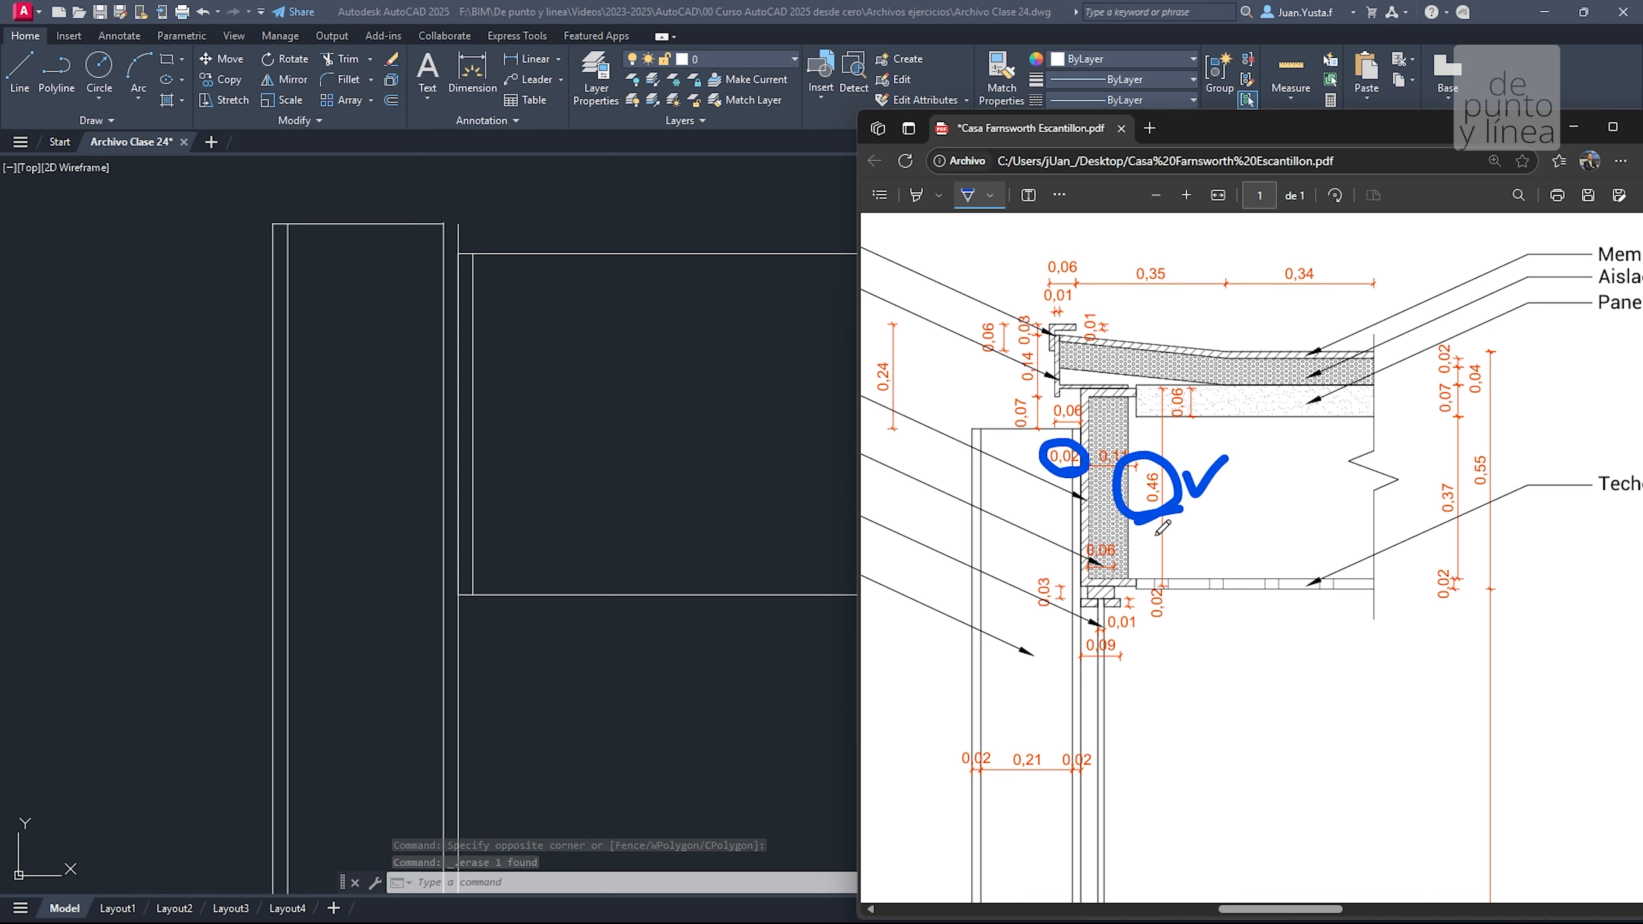
pyautogui.click(1059, 194)
pyautogui.click(1074, 226)
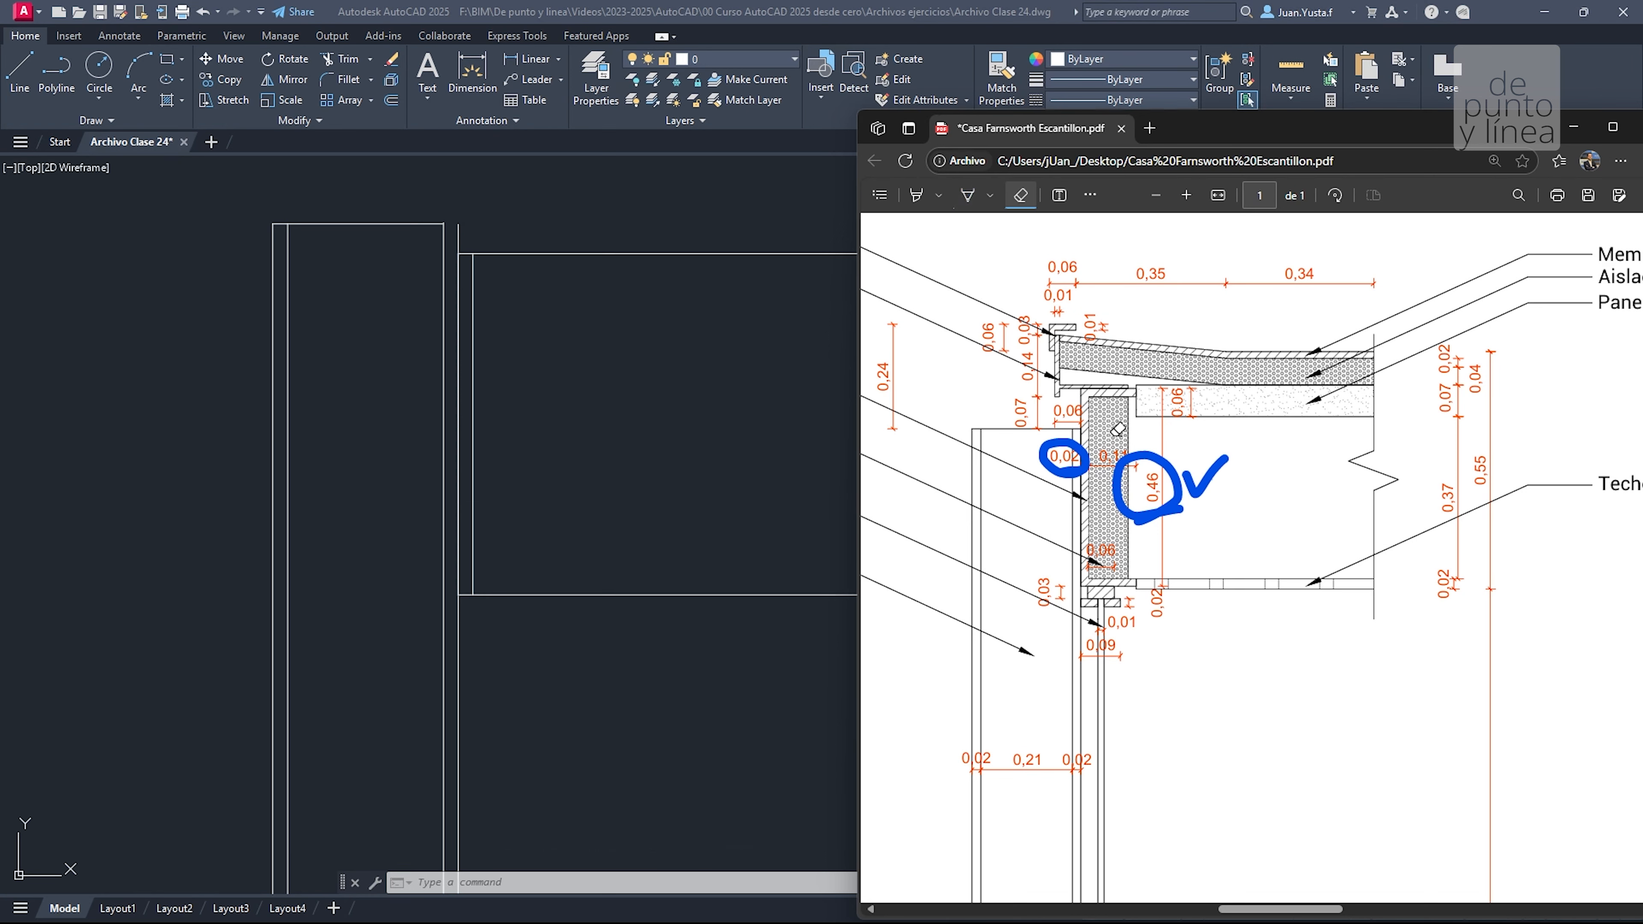
pyautogui.click(1088, 461)
pyautogui.click(1173, 509)
pyautogui.click(967, 197)
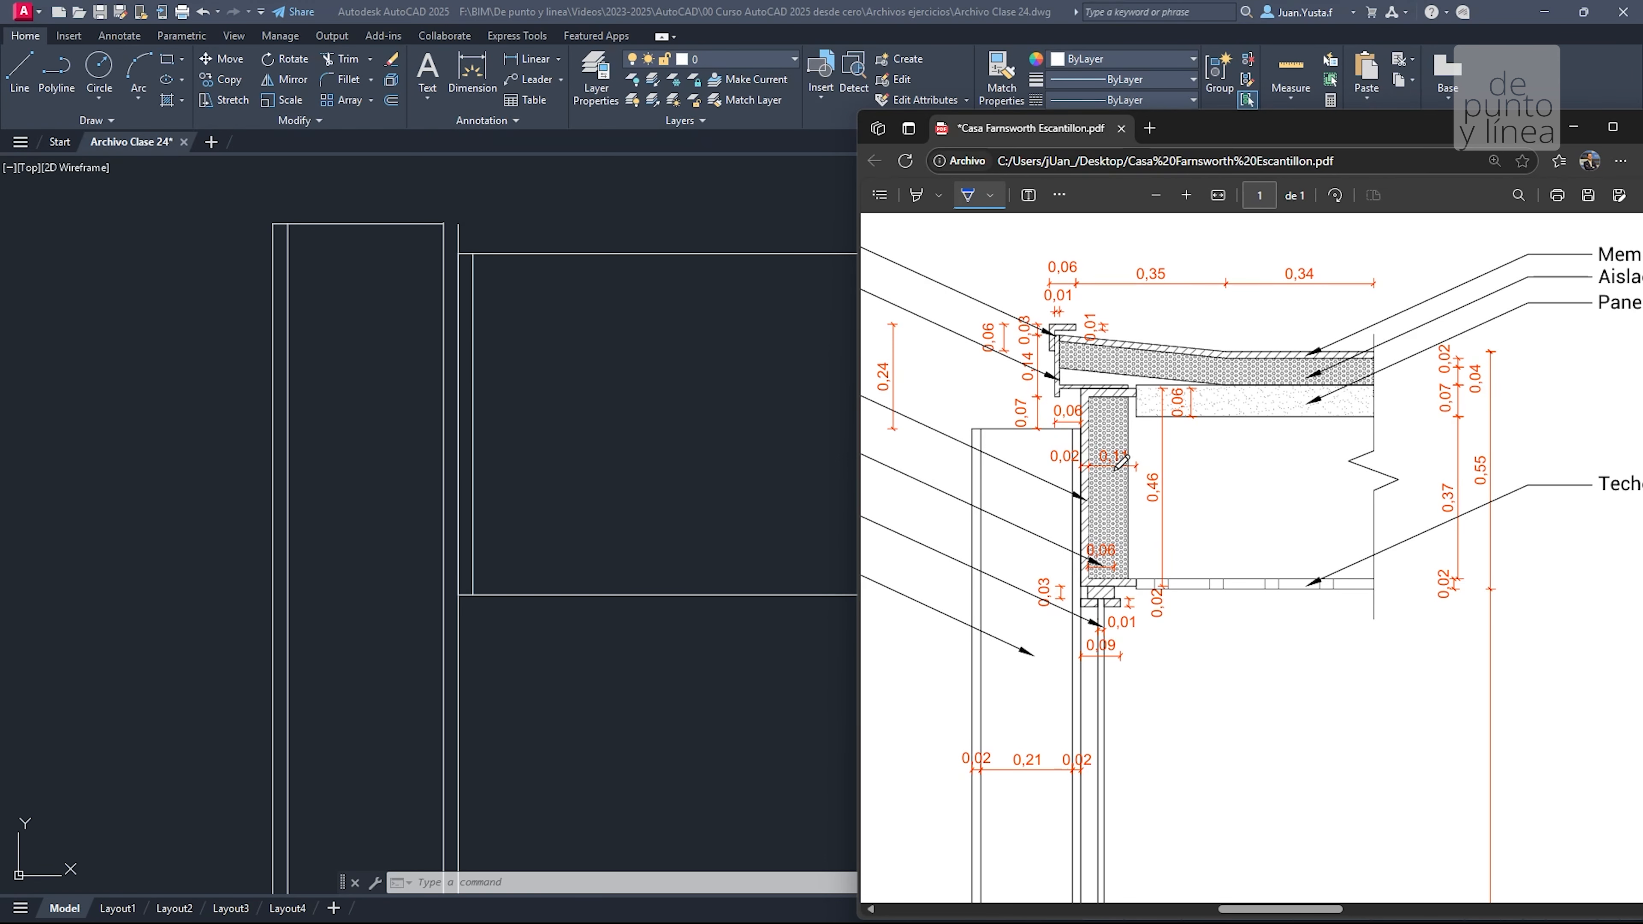
pyautogui.moveTo(1112, 483); pyautogui.dragTo(1135, 474)
# Return to AutoCAD and copy the inner web line 0.11 towards the roof interior to locate the flange ends
pyautogui.click(580, 440)
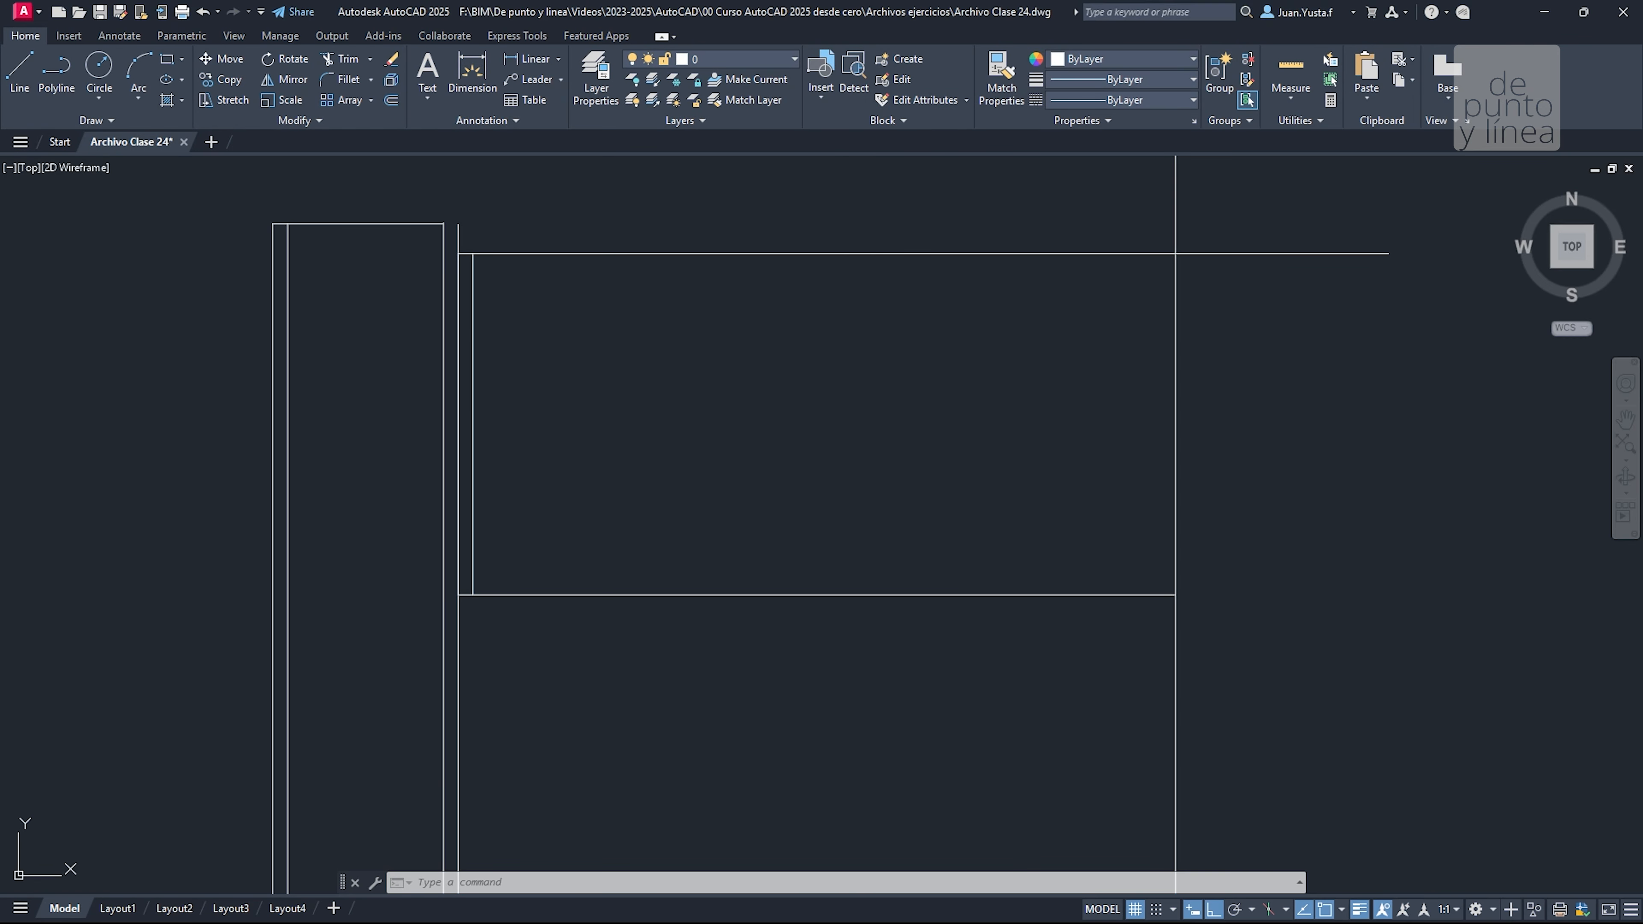
pyautogui.click(472, 367)
pyautogui.write('o')
pyautogui.press('Return')
pyautogui.click(616, 378)
pyautogui.write('0.1')
pyautogui.press('Return')
pyautogui.press('Escape')
pyautogui.press('Escape')
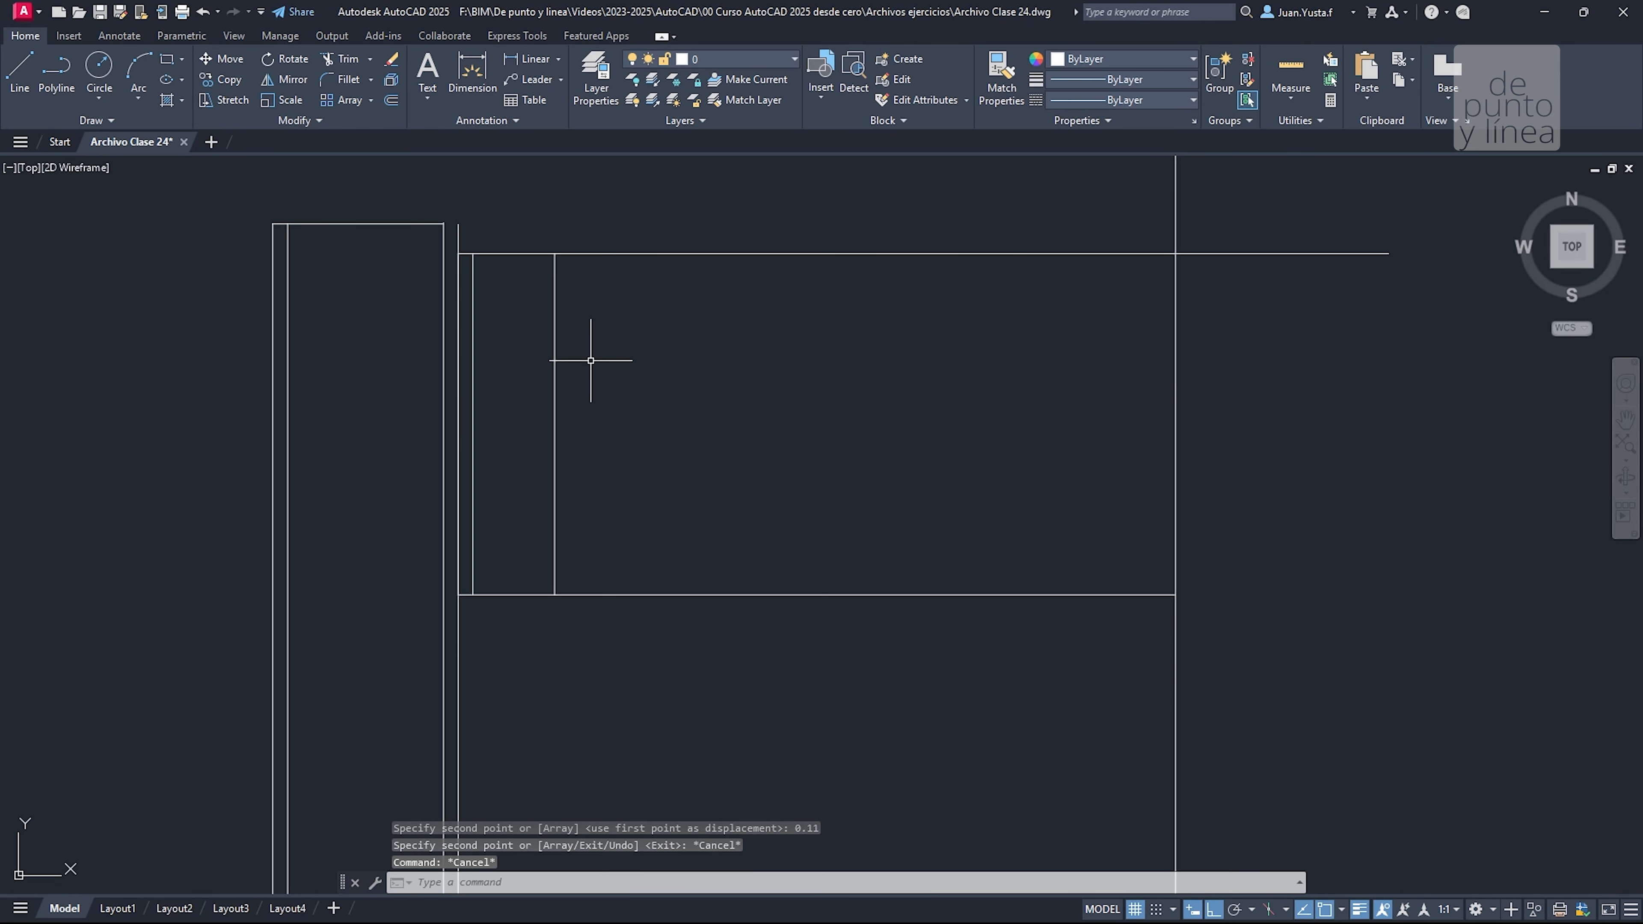
# In the PDF, mark the upper and lower flange faces and ends, circle the 0,02 thickness, and return to AutoCAD
pyautogui.scroll(2, 506, 314)
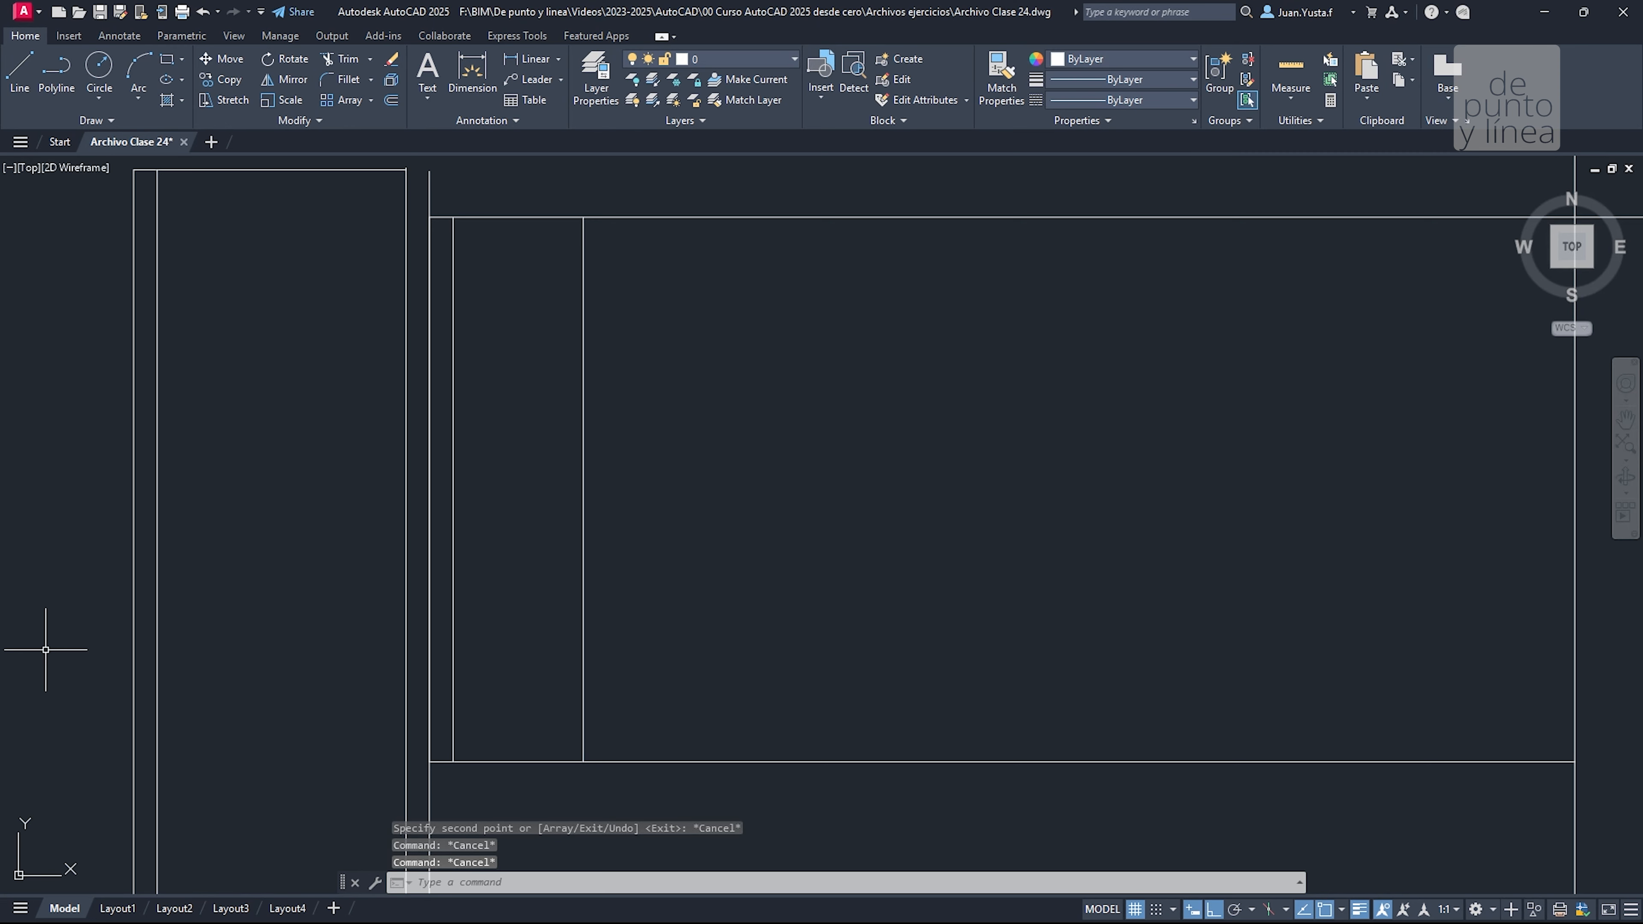
pyautogui.hotkey('alt', 'Tab')
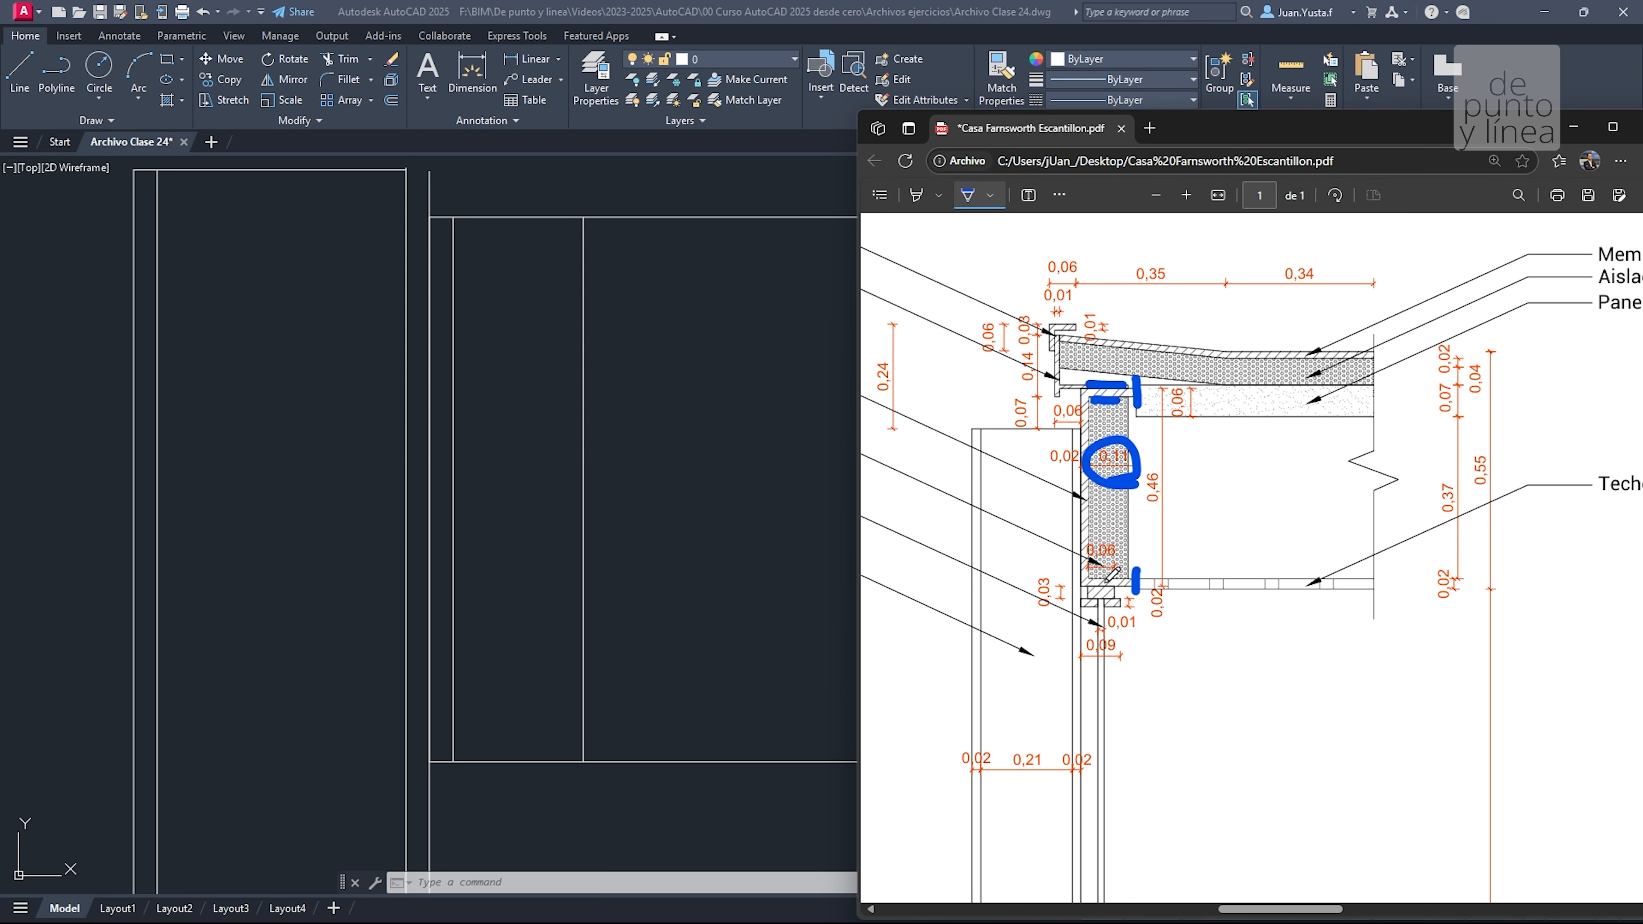
pyautogui.moveTo(1091, 476); pyautogui.dragTo(1092, 467)
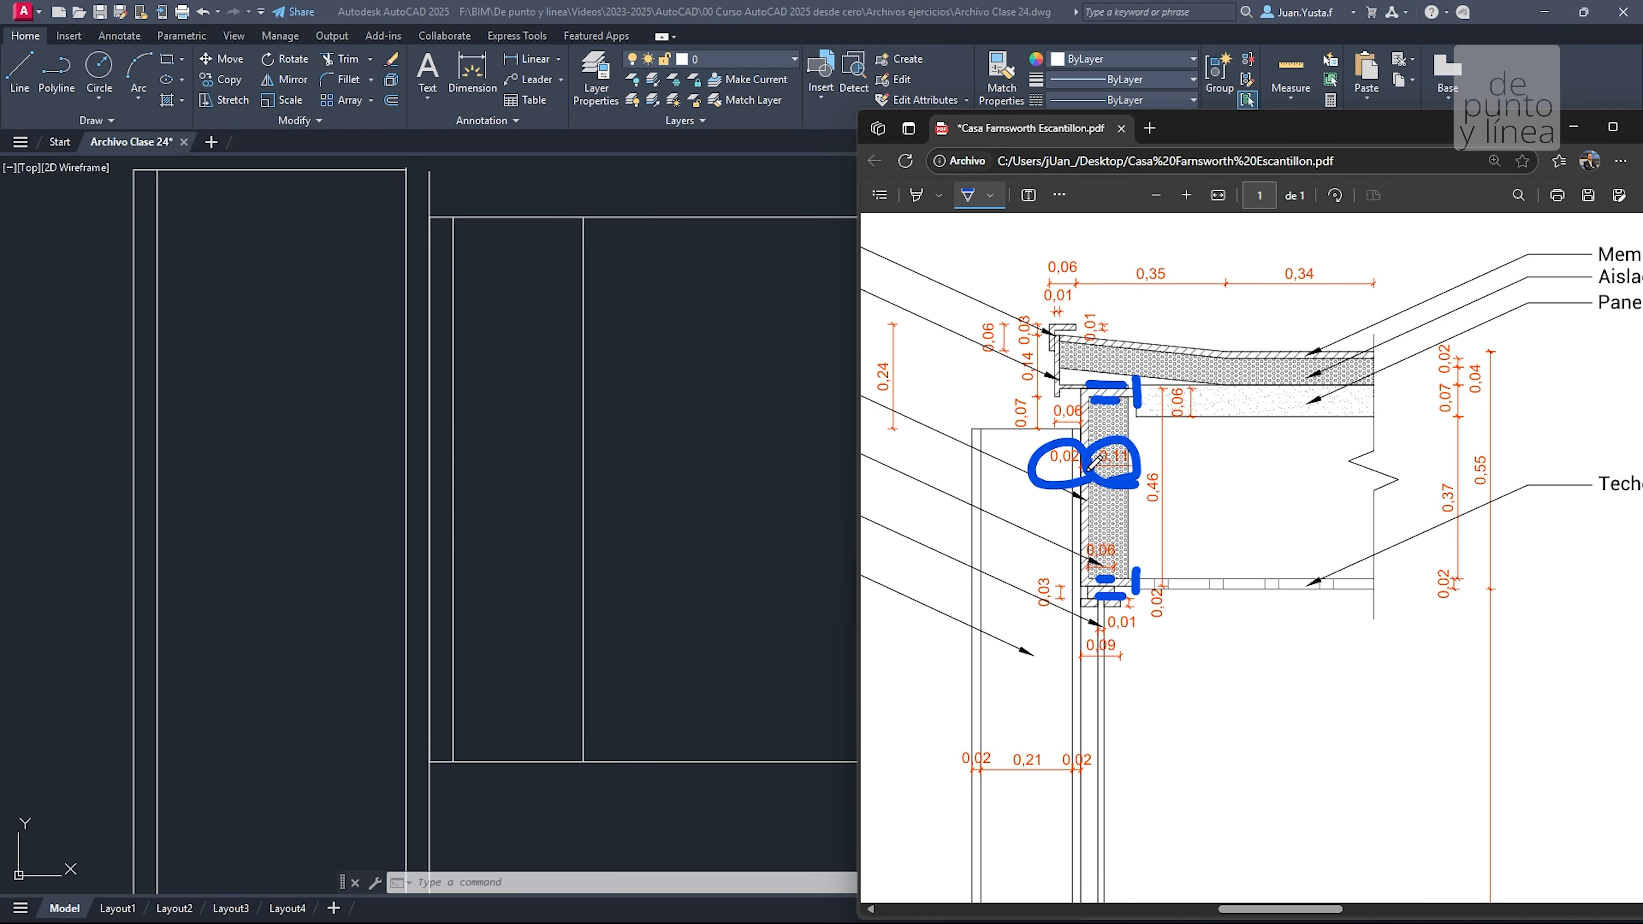
pyautogui.hotkey('alt', 'Tab')
pyautogui.press('Escape')
pyautogui.press('Escape')
pyautogui.press('Escape')
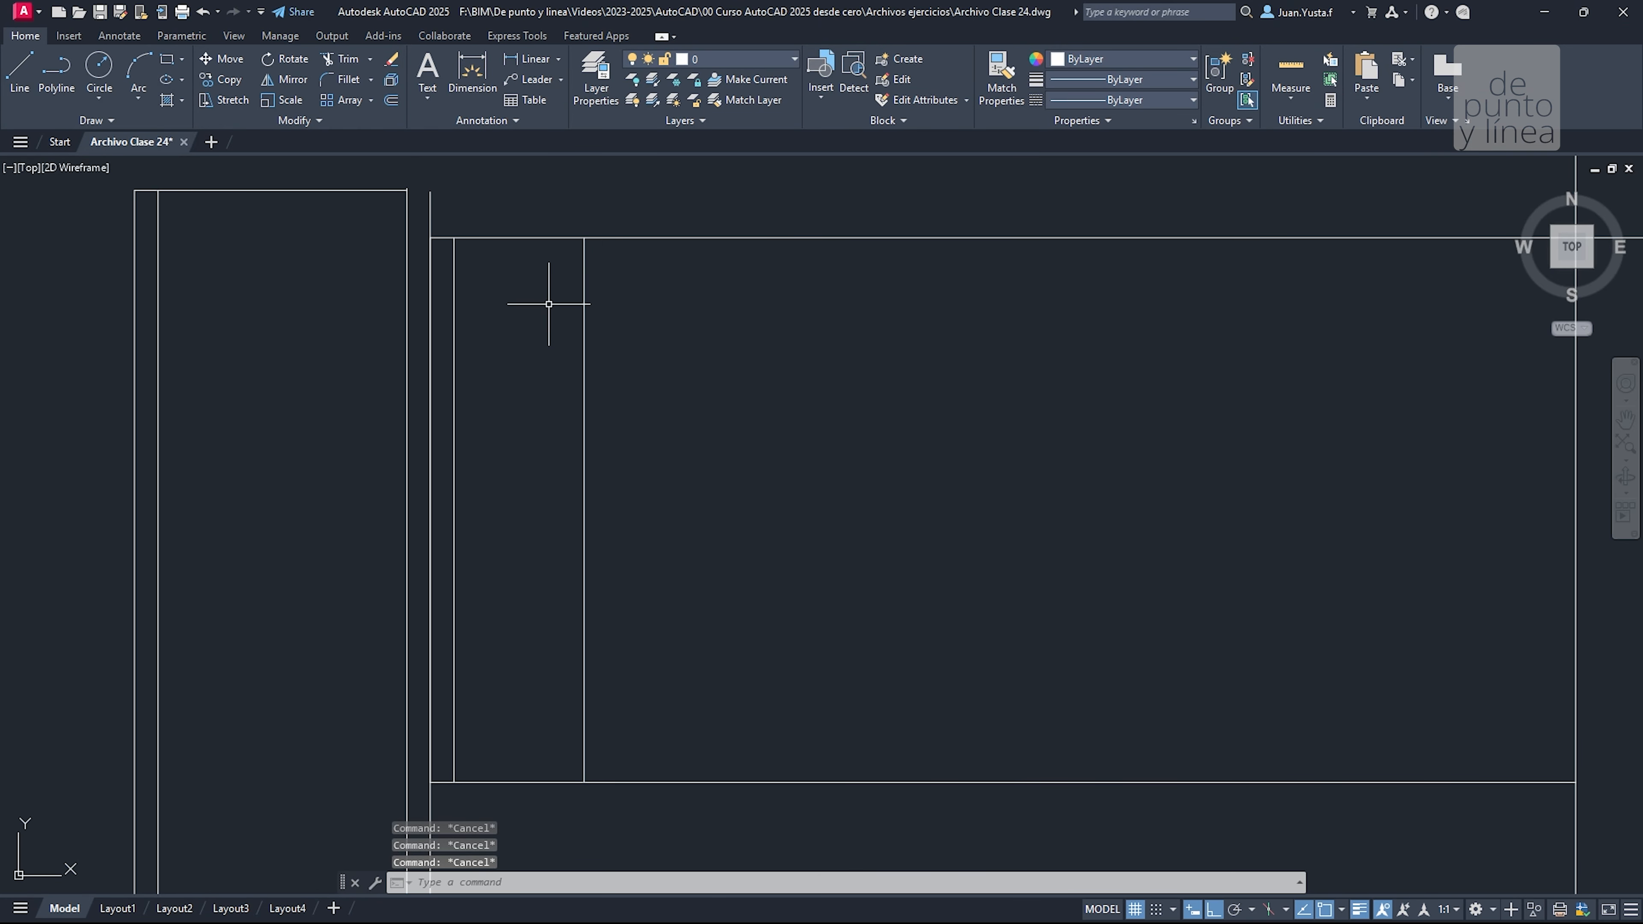
# Draw the upper flange's outline 0.02 down from the upper beam line at the flange-end guide and across to the inner web line
pyautogui.write('l')
pyautogui.press('Return')
pyautogui.click(584, 238)
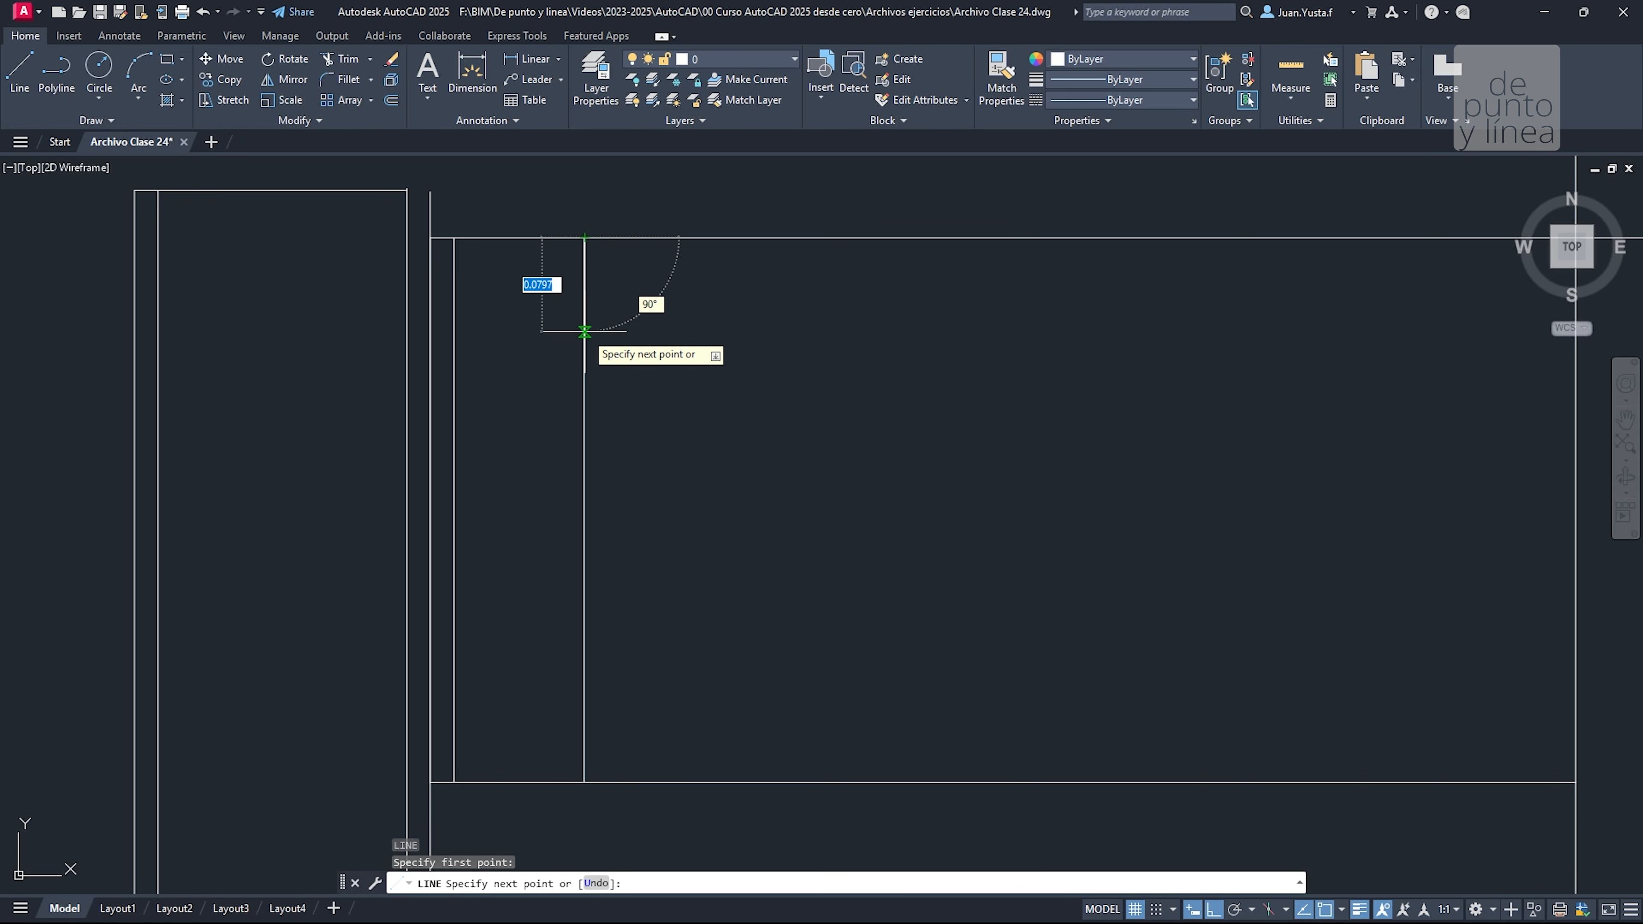
pyautogui.write('0.02')
pyautogui.press('Return')
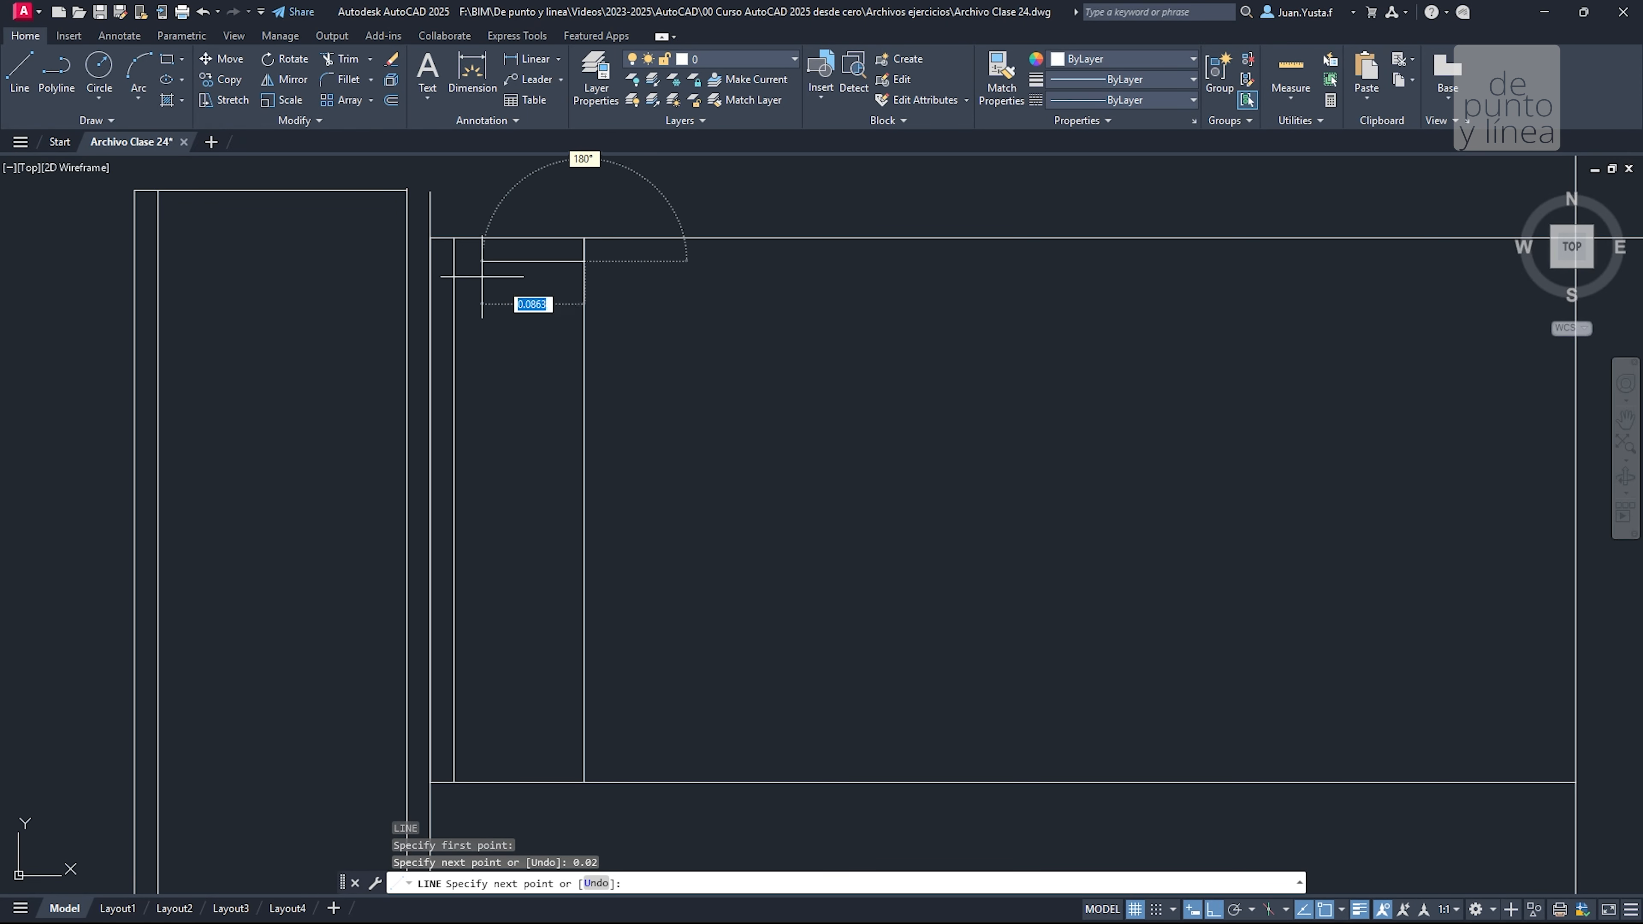
pyautogui.click(454, 261)
pyautogui.press('Escape')
pyautogui.press('Escape')
# Trim the inner web line where it passes above the upper flange's underside
pyautogui.moveTo(473, 271); pyautogui.dragTo(492, 234, button='middle')
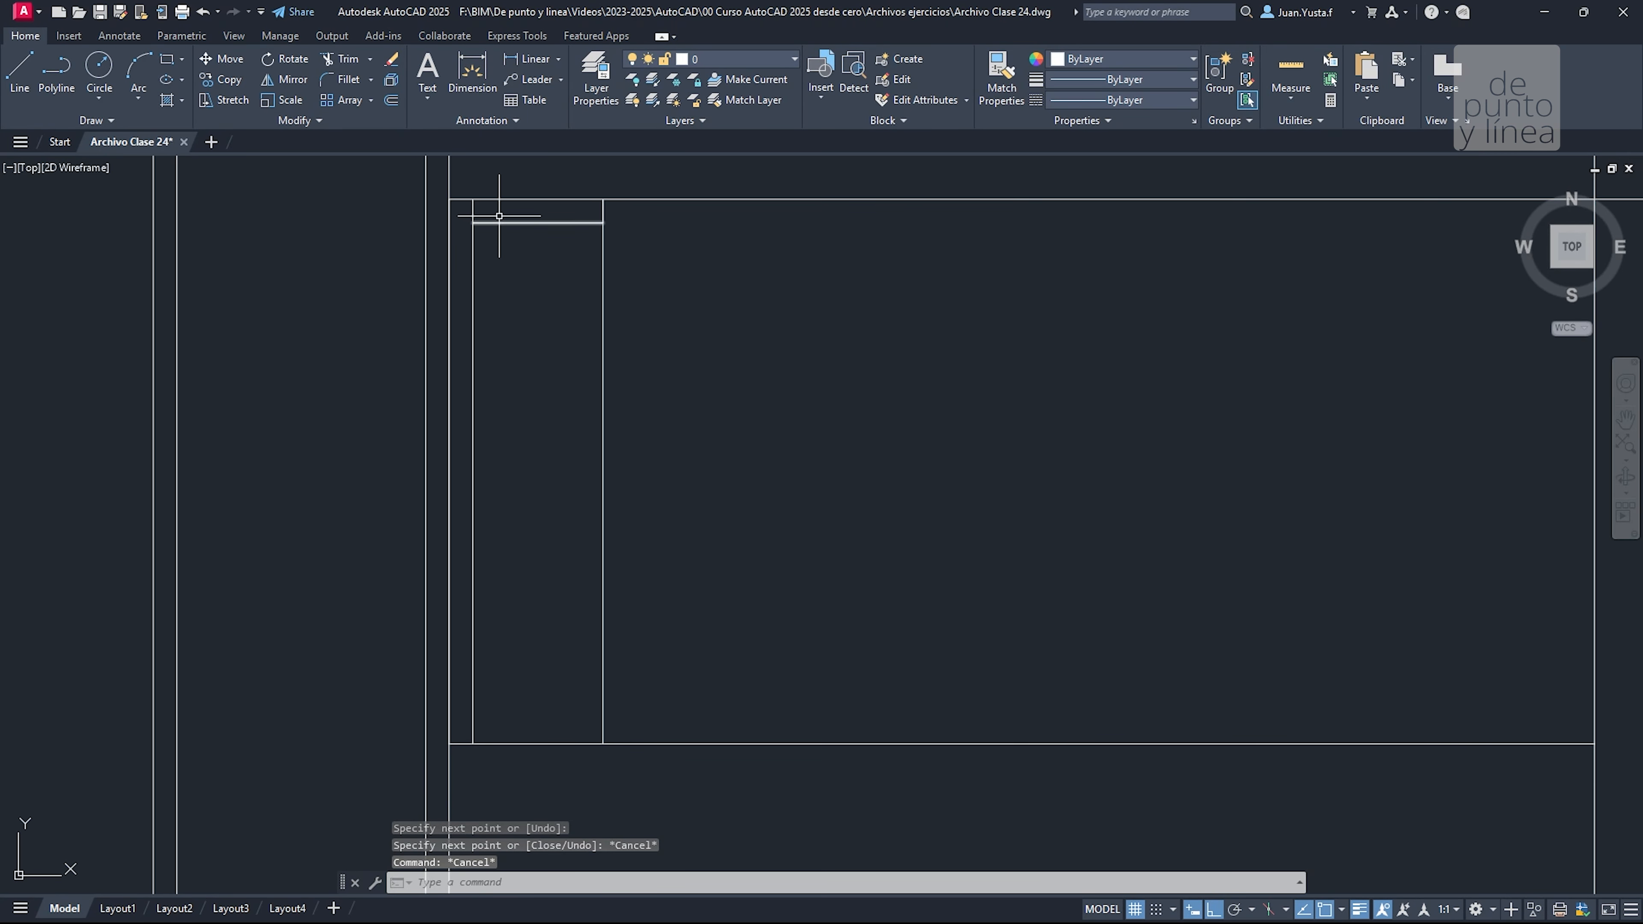
pyautogui.write('TR')
pyautogui.press('Return')
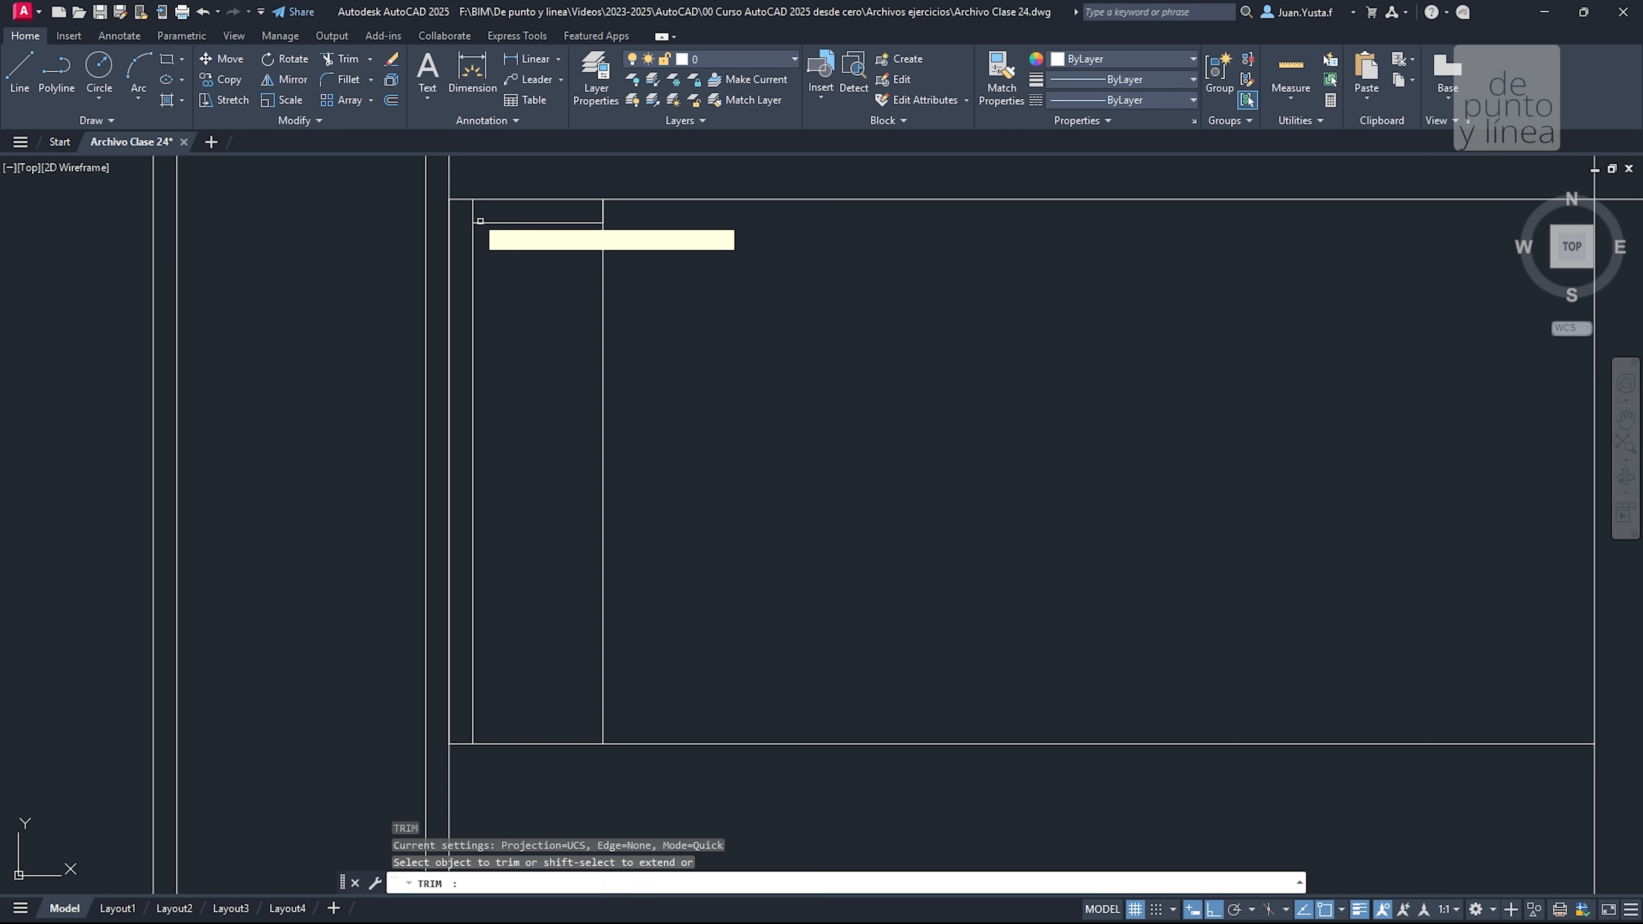
pyautogui.click(630, 278)
pyautogui.click(630, 272)
pyautogui.press('Escape')
pyautogui.press('Escape')
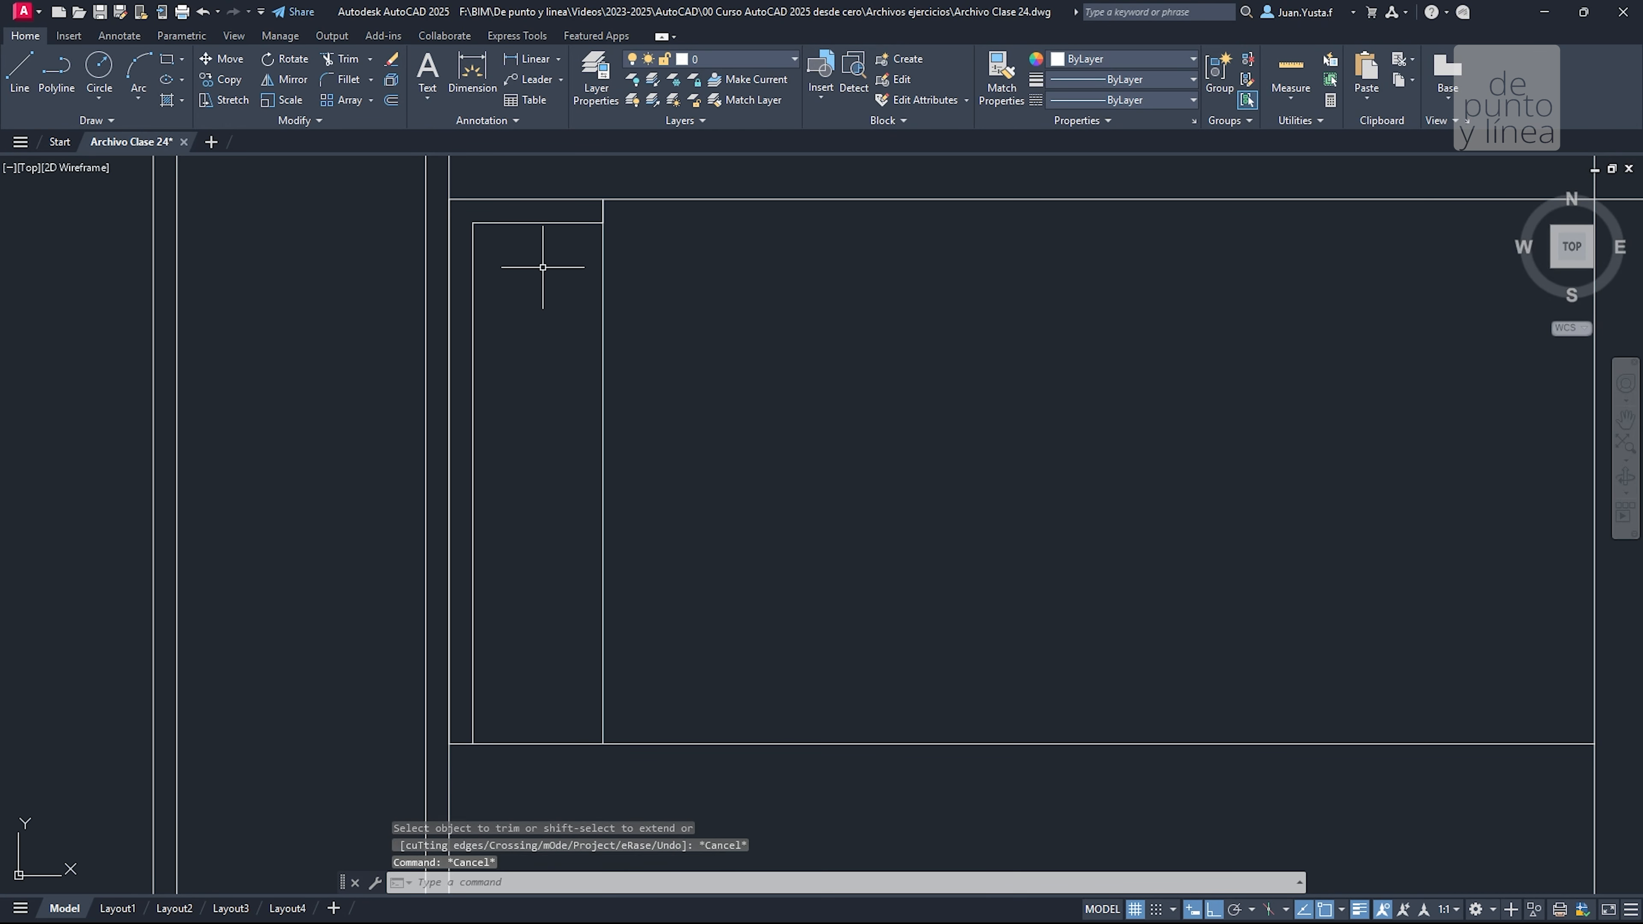
# Erase the full-height vertical guide line at the flange ends, keeping the short upper flange end
pyautogui.click(580, 222)
pyautogui.click(583, 177)
pyautogui.click(633, 254)
pyautogui.press('Escape')
pyautogui.press('Escape')
pyautogui.click(474, 396)
pyautogui.moveTo(542, 418); pyautogui.dragTo(570, 415, button='middle')
pyautogui.press('Escape')
pyautogui.click(477, 323)
pyautogui.press('Escape')
pyautogui.click(651, 329)
pyautogui.click(594, 301)
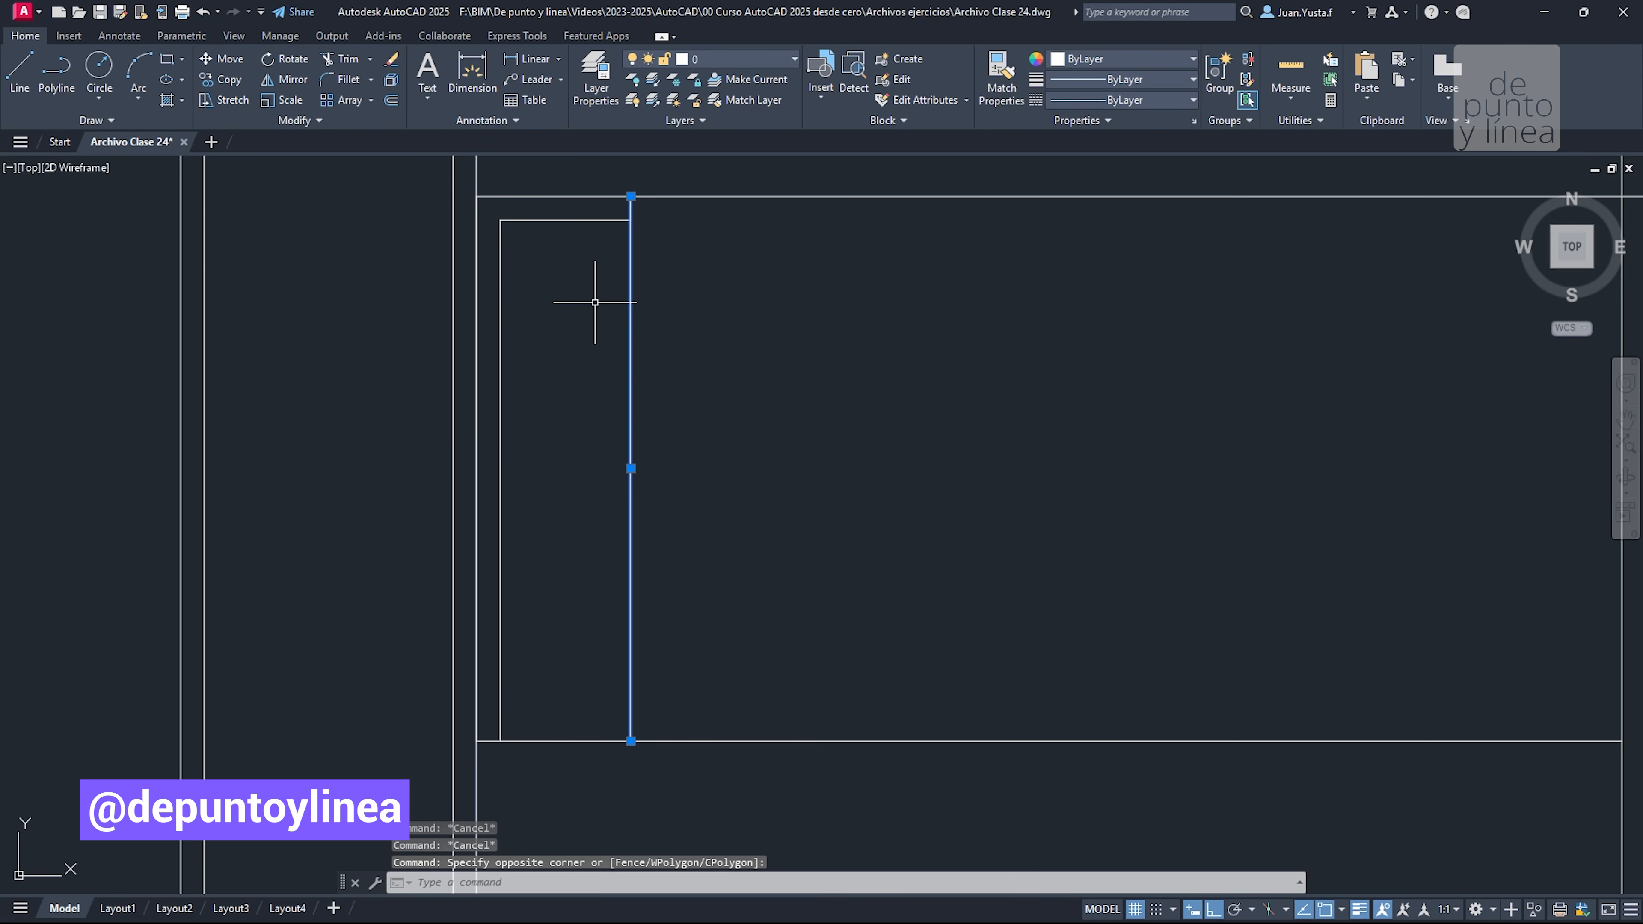
pyautogui.press('Delete')
# Mirror the two upper flange lines about the horizontal axis through the web's midpoint, keeping the originals
pyautogui.click(467, 169)
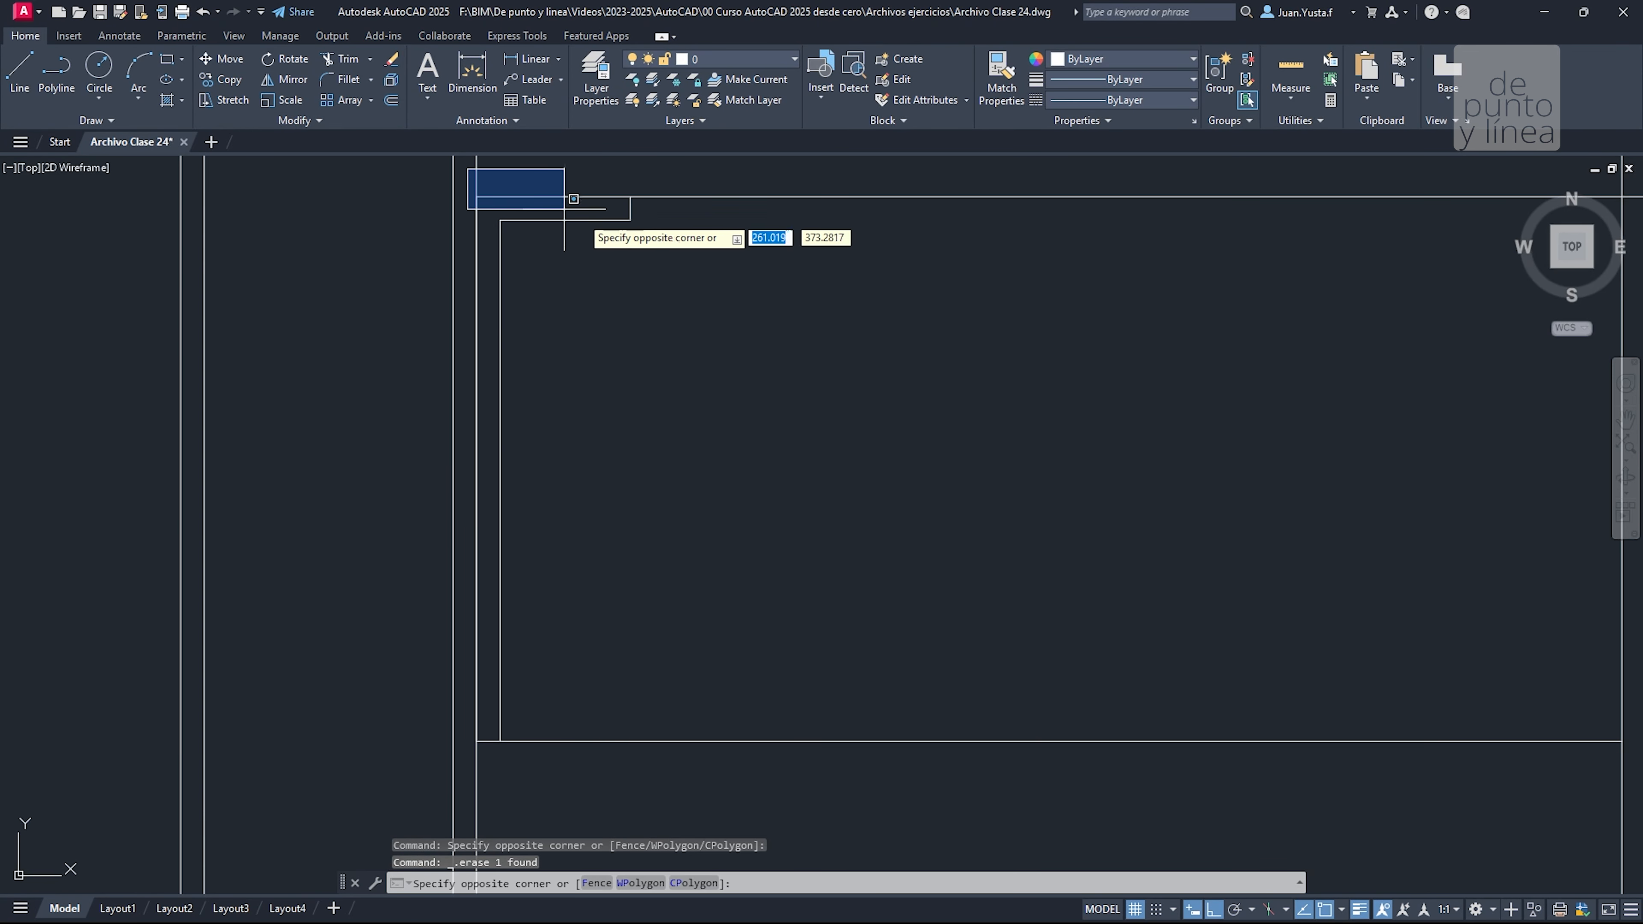
pyautogui.click(696, 246)
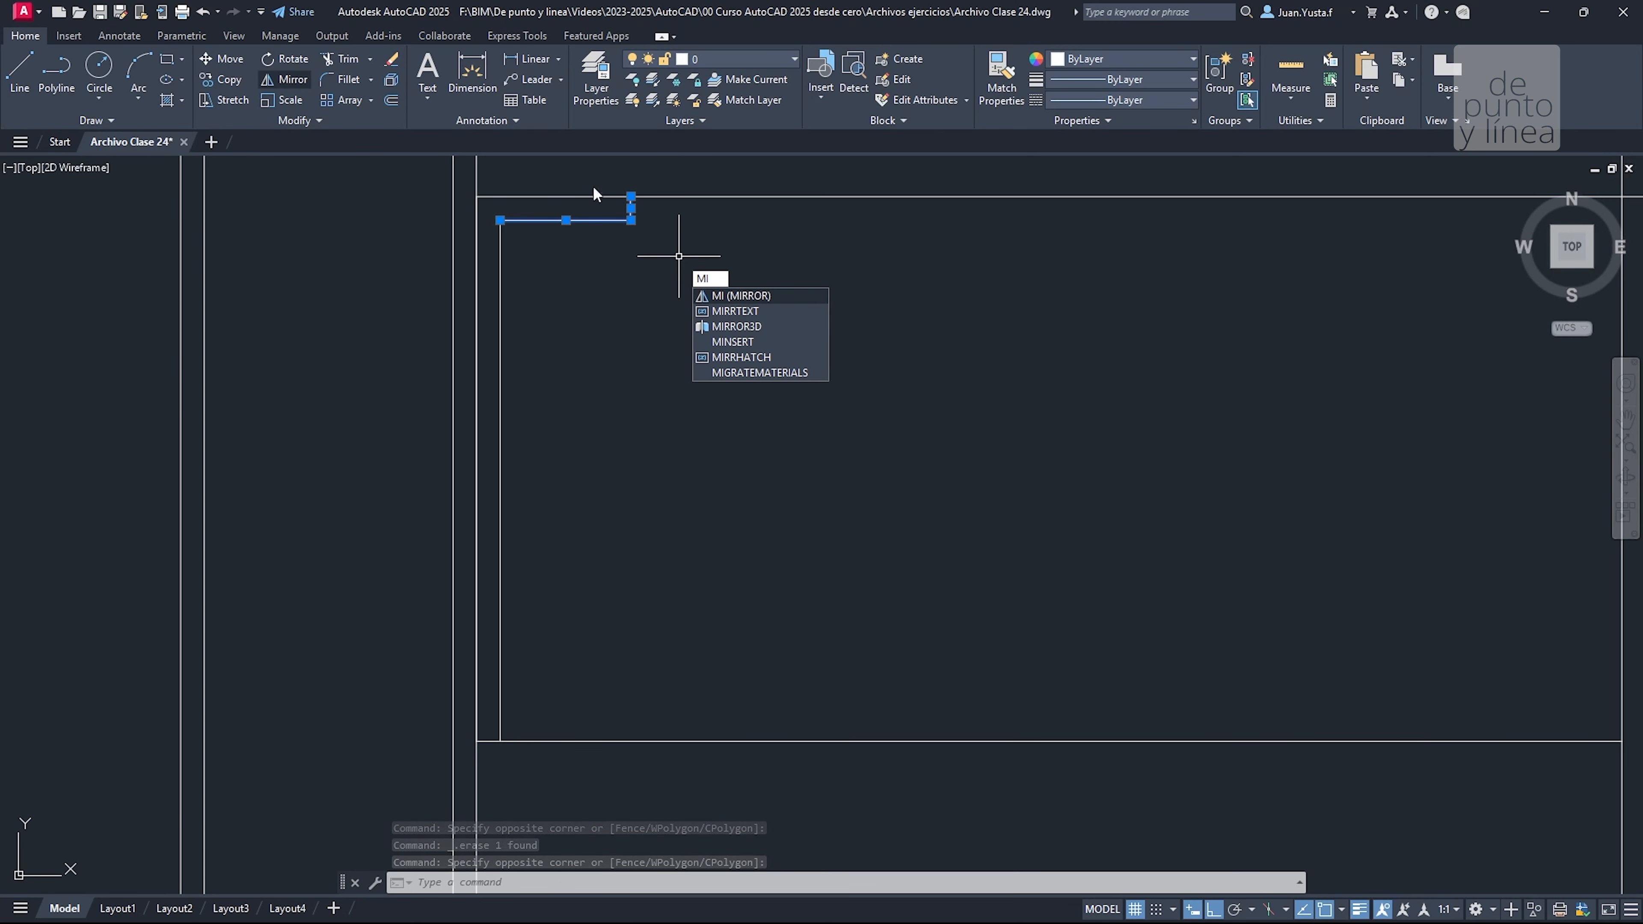
pyautogui.press('Return')
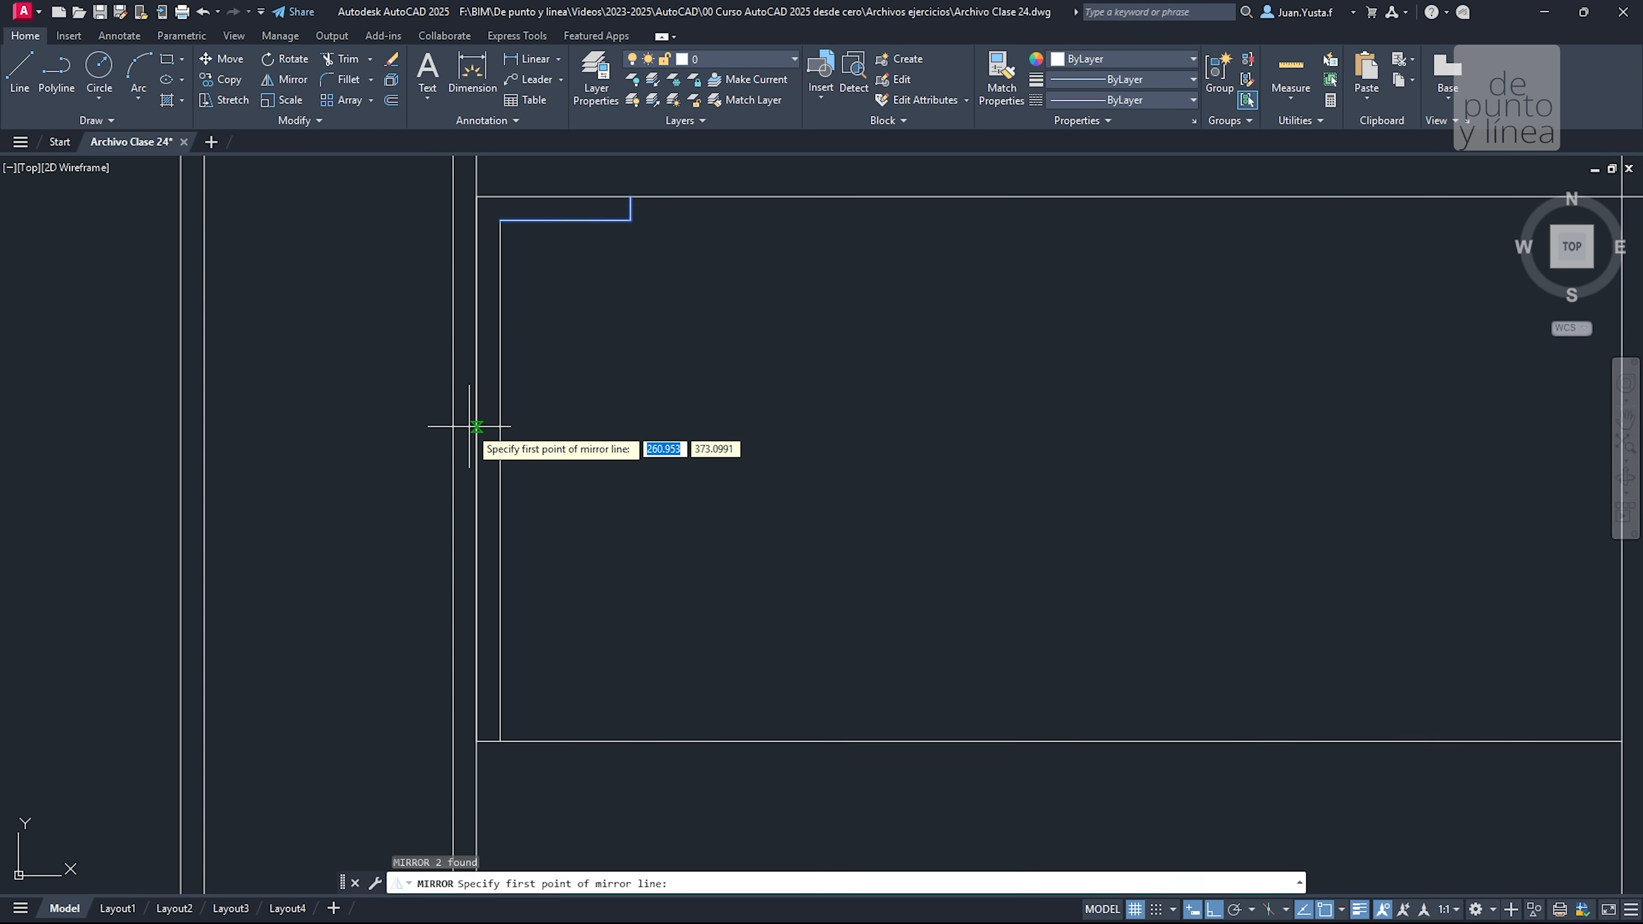
pyautogui.click(477, 468)
pyautogui.click(702, 478)
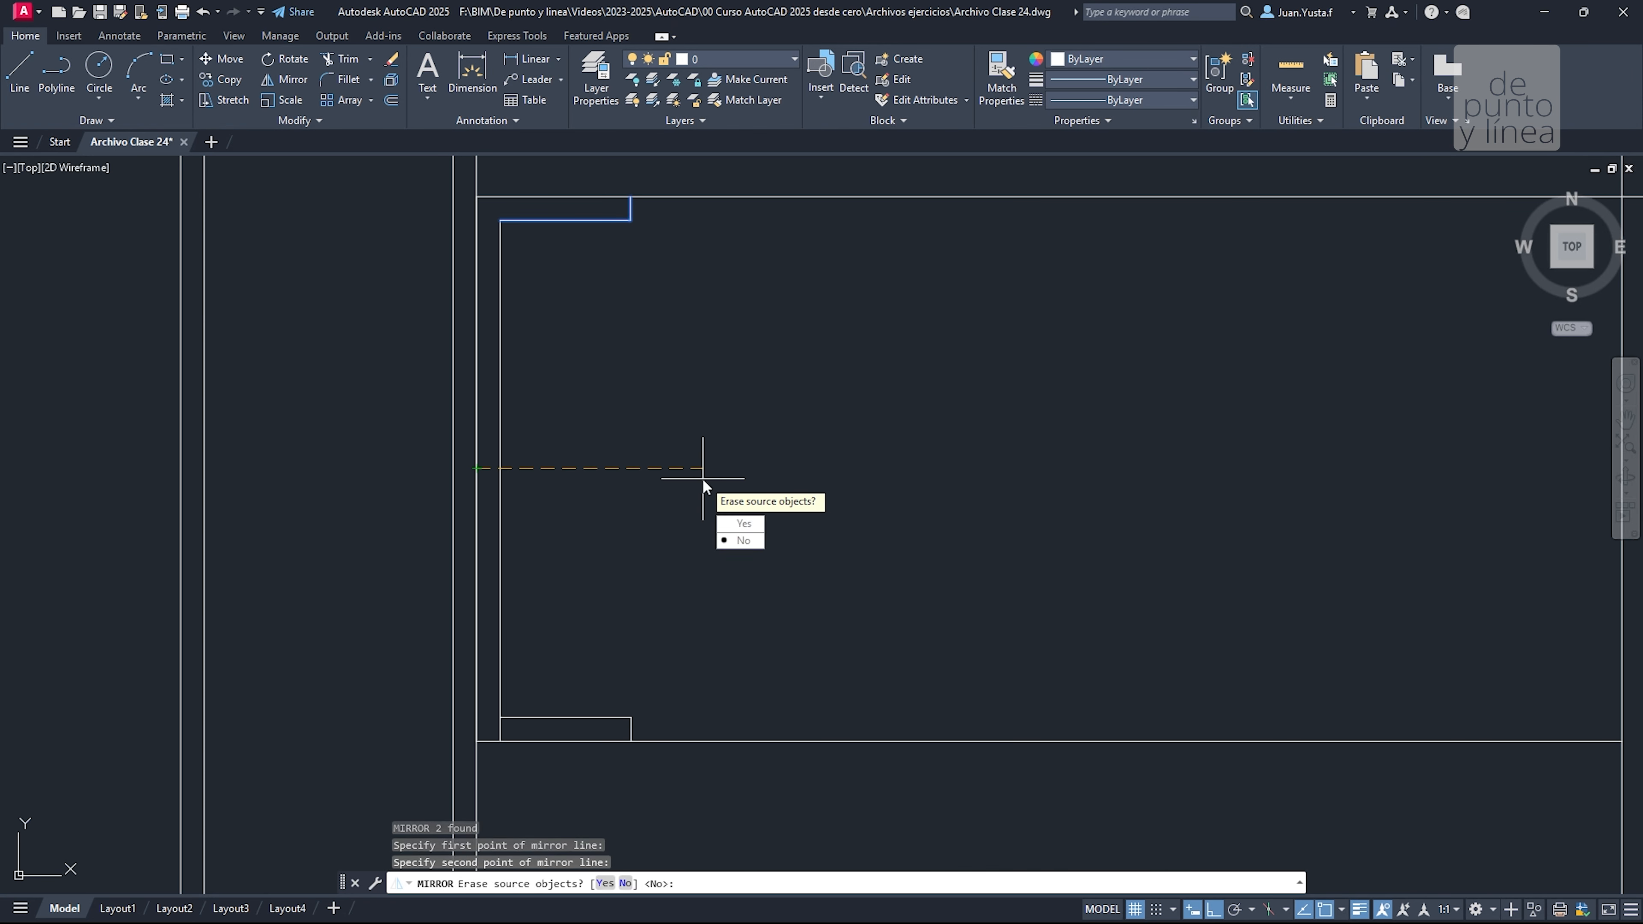
pyautogui.press('Return')
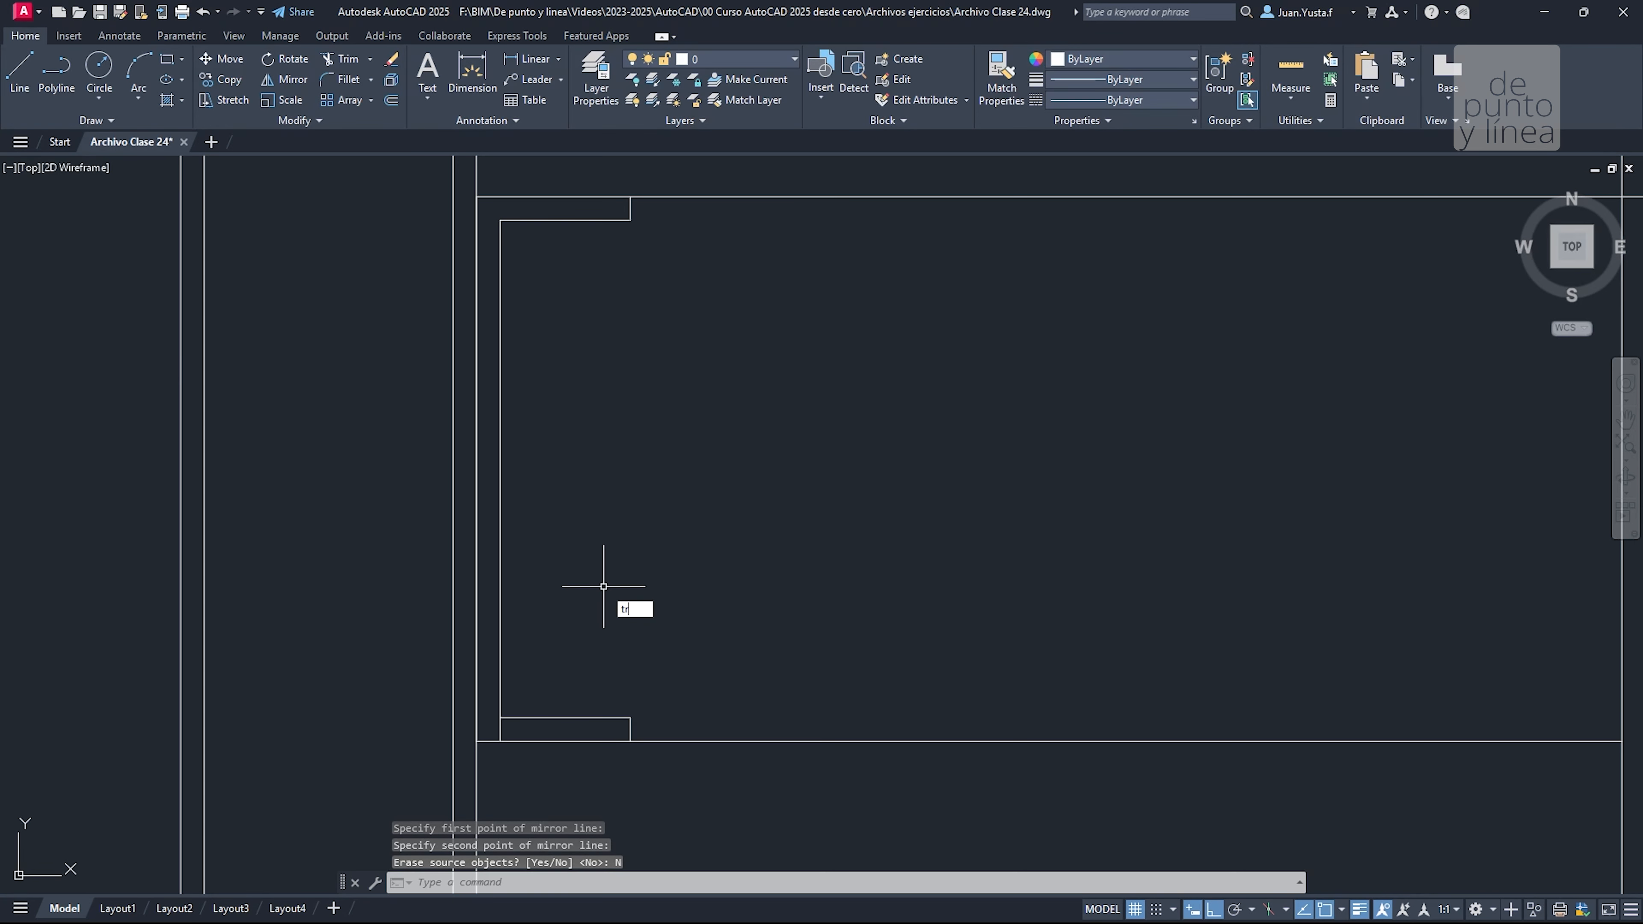
# Trim the piece of the inner web line that crosses the lower flange's thickness
pyautogui.write('tr')
pyautogui.press('Return')
pyautogui.click(499, 731)
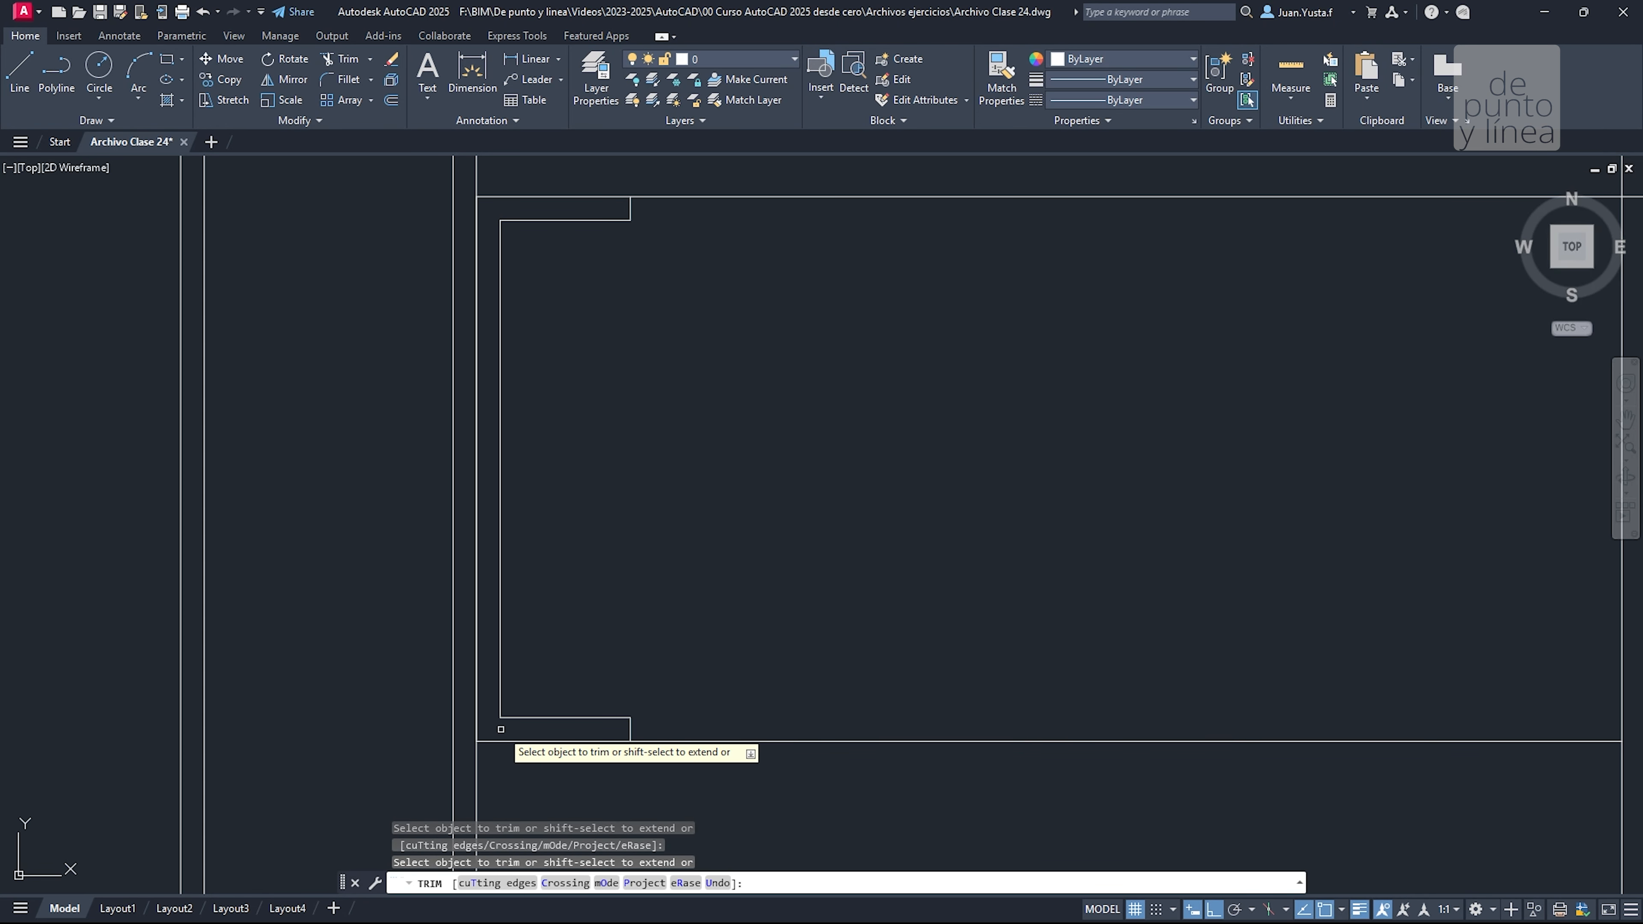
pyautogui.press('Escape')
pyautogui.press('Escape')
pyautogui.scroll(-3, 622, 479)
pyautogui.scroll(-2, 622, 479)
pyautogui.moveTo(684, 469)
pyautogui.mouseDown(button='middle')
pyautogui.moveTo(554, 436)
pyautogui.moveTo(529, 402)
pyautogui.mouseUp(button='middle')
pyautogui.scroll(4, 524, 422)
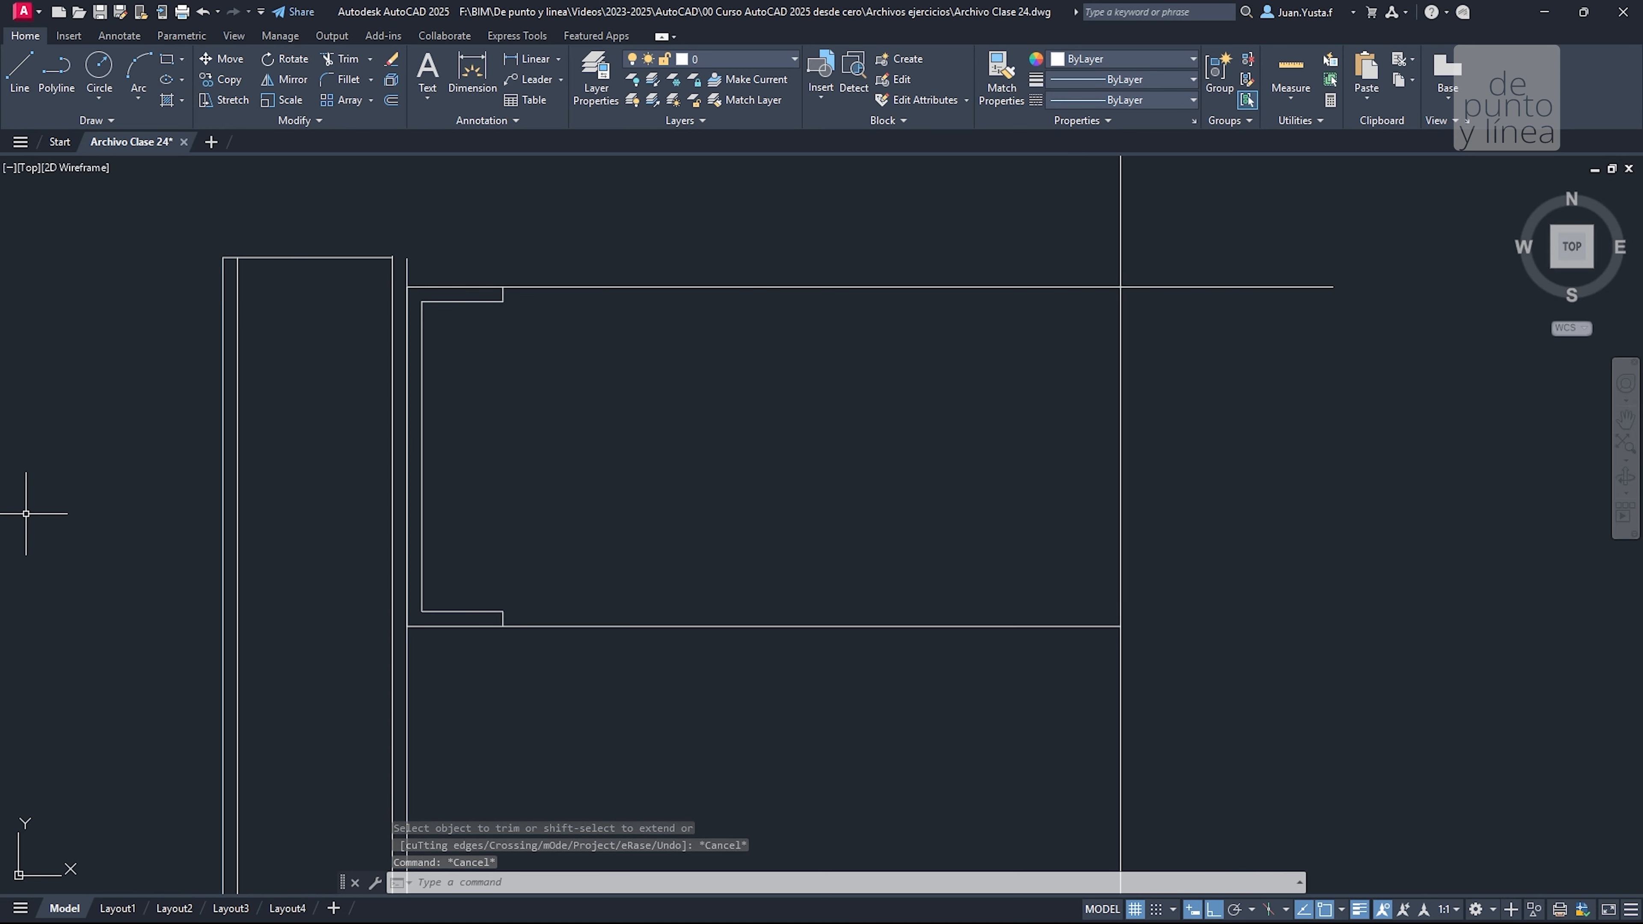
# Switch to the PDF and erase all pen marks around the beam, keeping the roof detail in view
pyautogui.hotkey('alt', 'Tab')
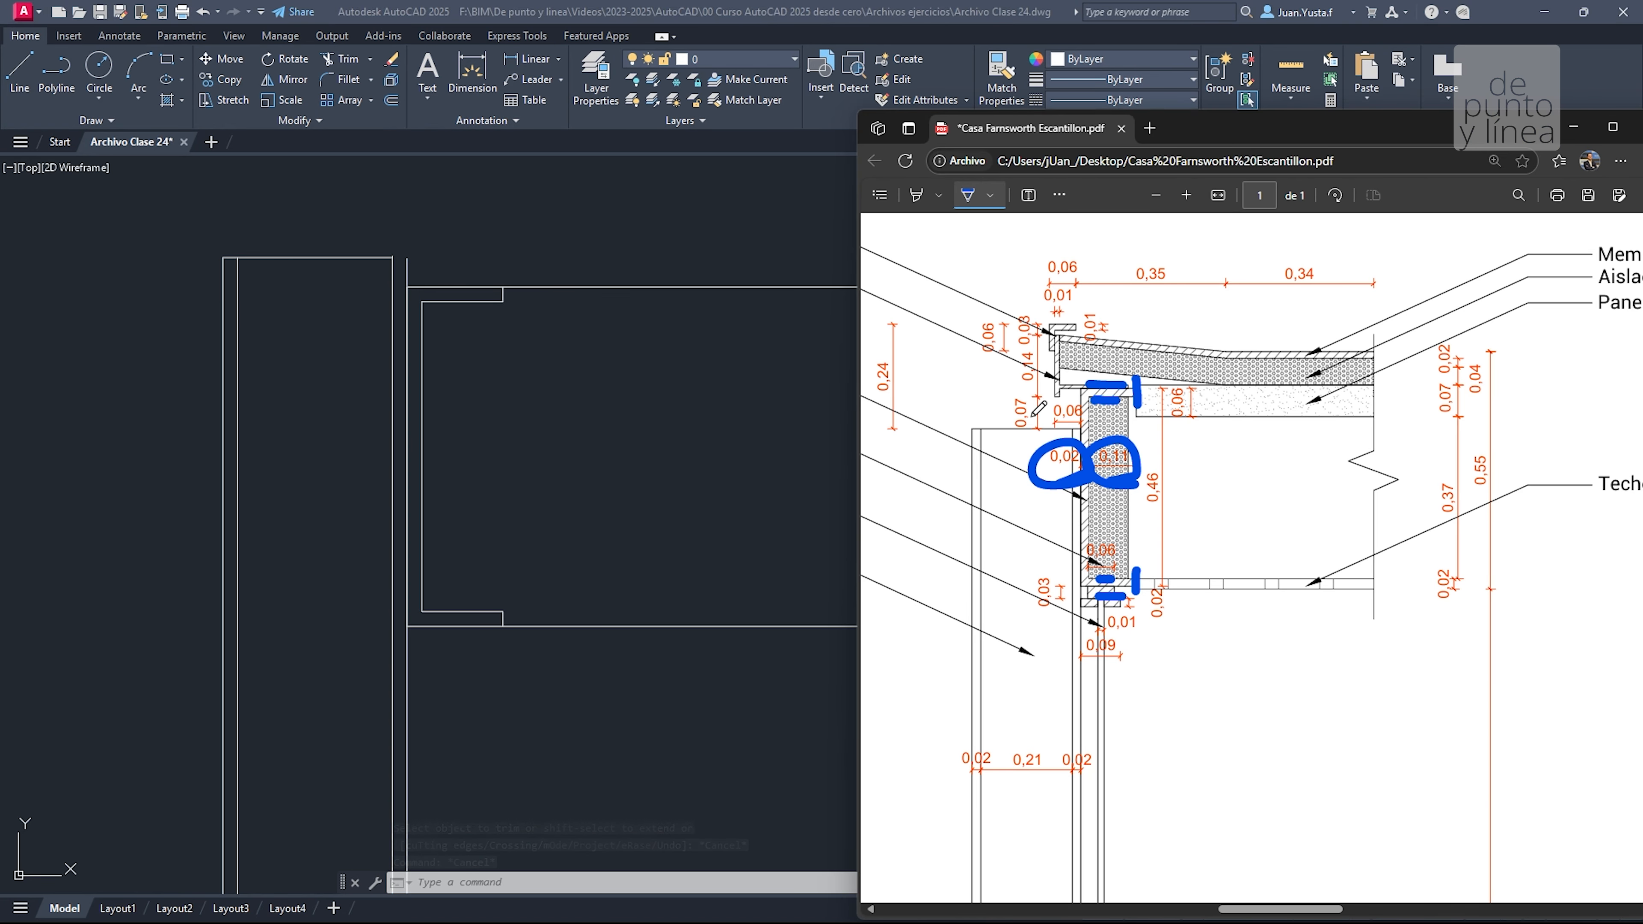
pyautogui.click(1058, 196)
pyautogui.click(1077, 221)
pyautogui.moveTo(1035, 459)
pyautogui.mouseDown()
pyautogui.moveTo(1106, 469)
pyautogui.moveTo(1129, 611)
pyautogui.mouseUp()
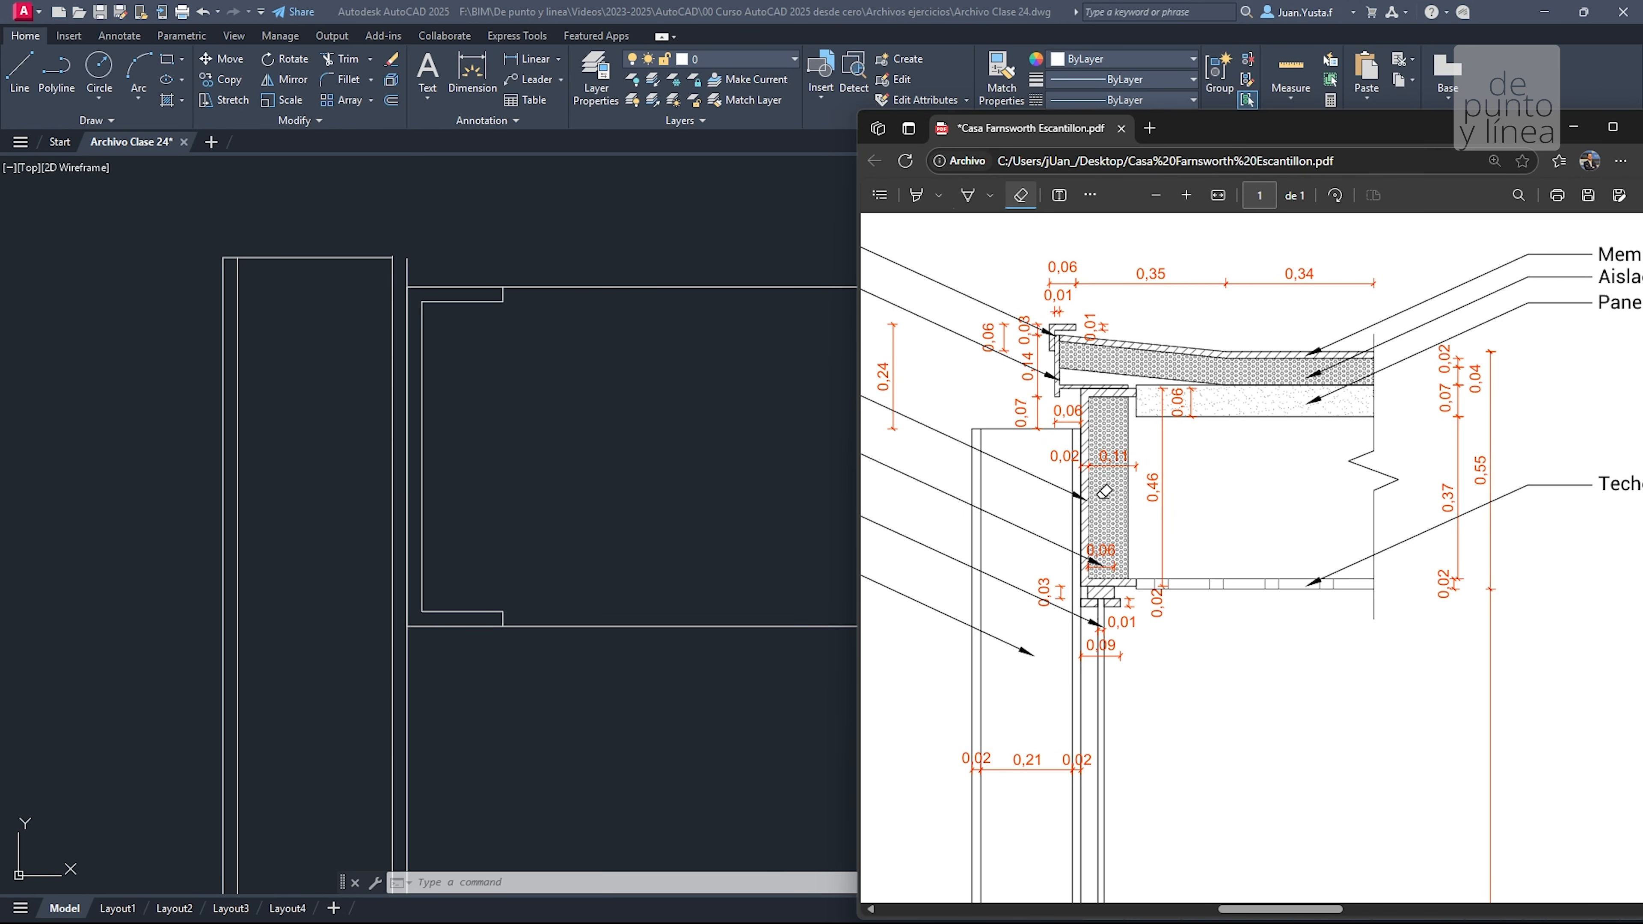
pyautogui.keyDown('ctrl'); pyautogui.scroll(-3, 1240, 463); pyautogui.keyUp('ctrl')
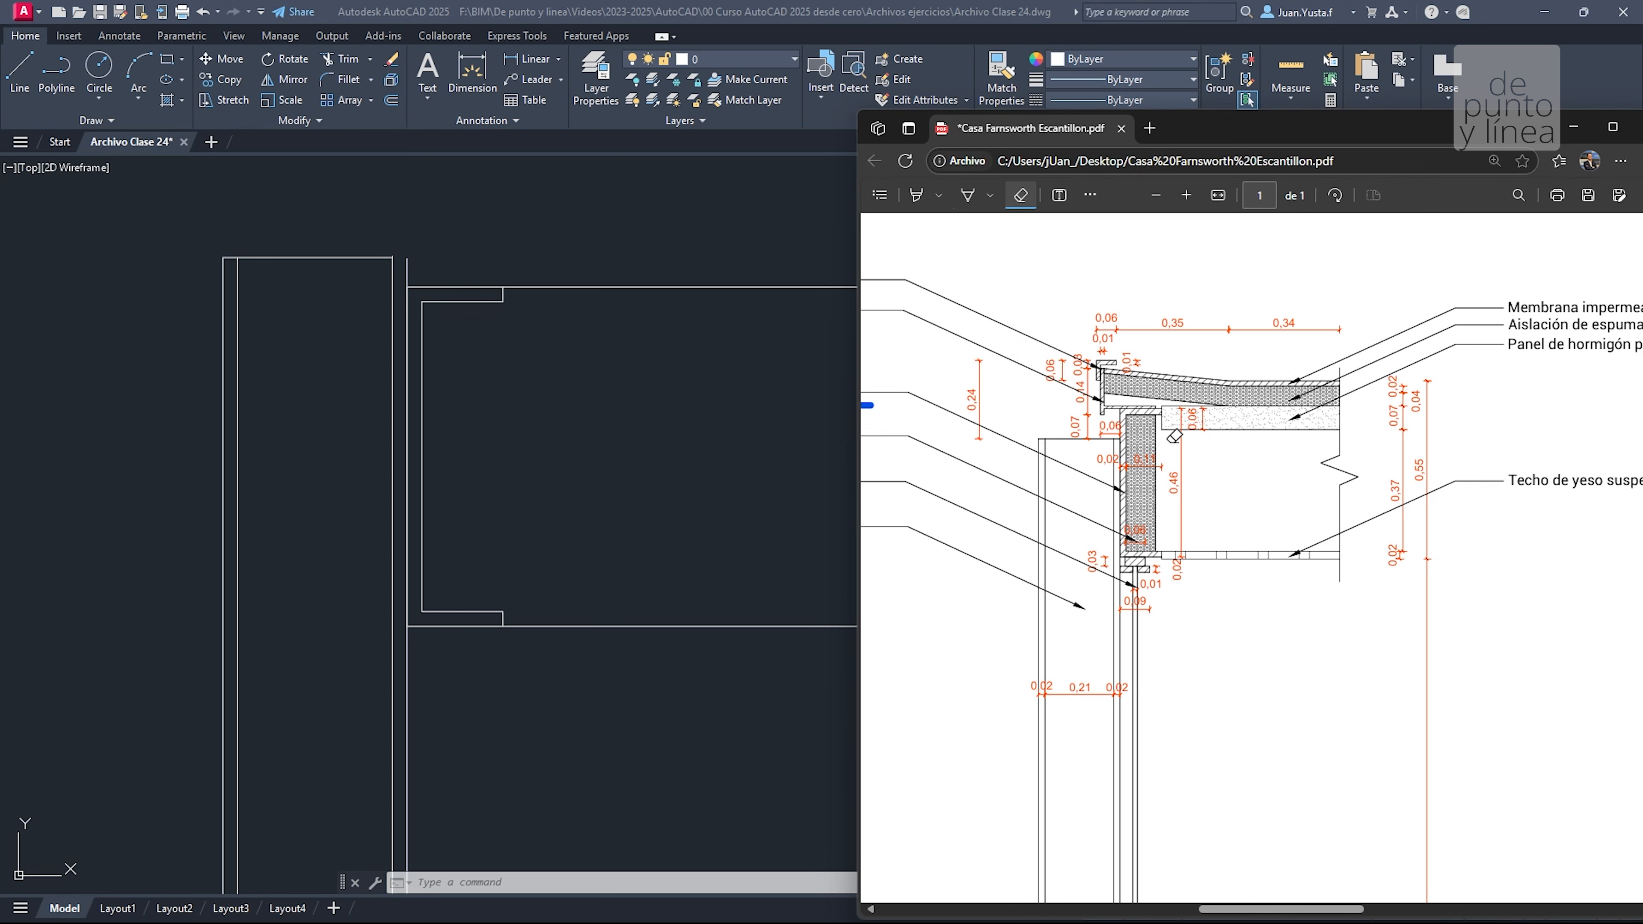
pyautogui.keyDown('ctrl'); pyautogui.scroll(3, 1174, 436); pyautogui.keyUp('ctrl')
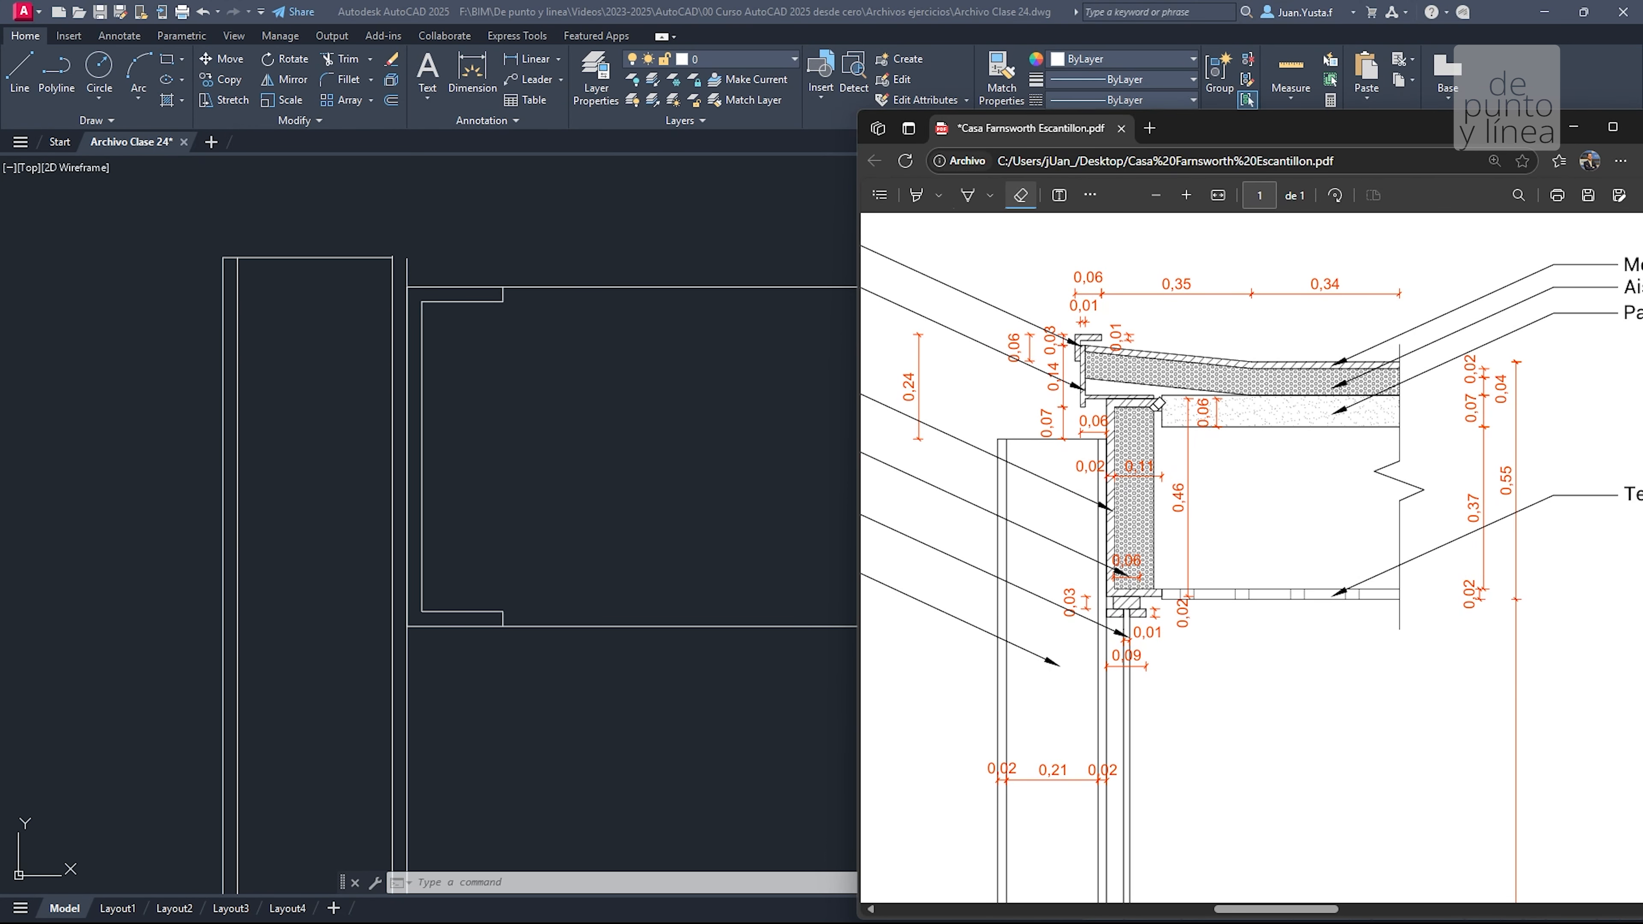
# Arrange the PDF and AutoCAD windows side by side at full screen height
pyautogui.moveTo(1221, 122)
pyautogui.mouseDown()
pyautogui.moveTo(939, 149)
pyautogui.moveTo(806, 103)
pyautogui.moveTo(1035, 109)
pyautogui.moveTo(1176, 90)
pyautogui.moveTo(1203, 130)
pyautogui.moveTo(1196, 149)
pyautogui.moveTo(1203, 2)
pyautogui.mouseUp()
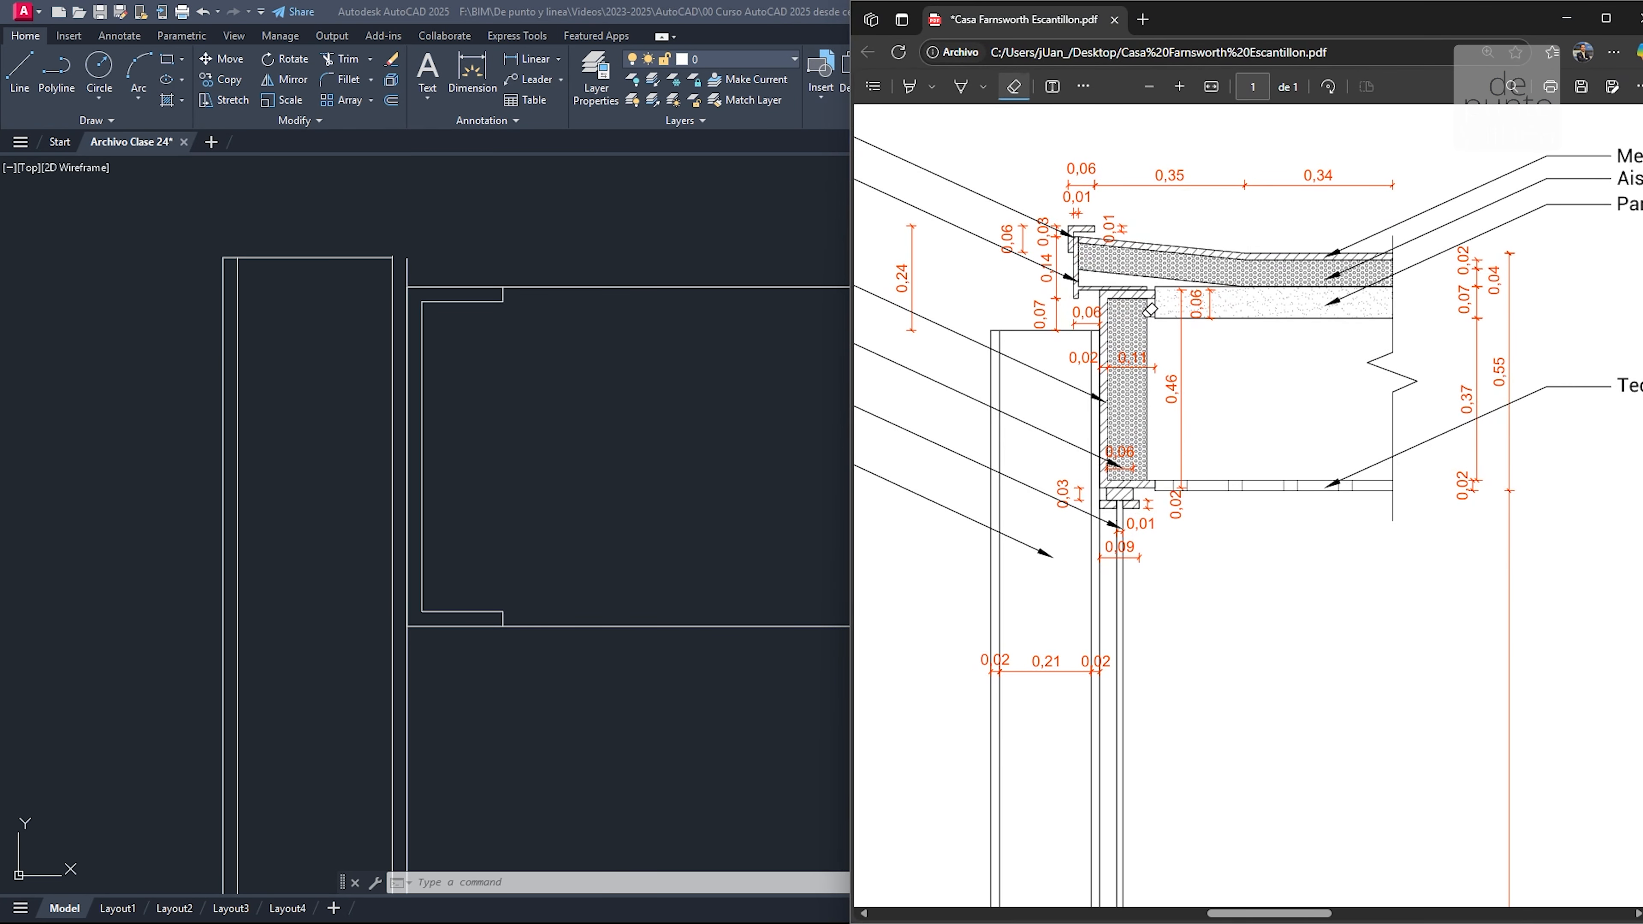
pyautogui.click(702, 414)
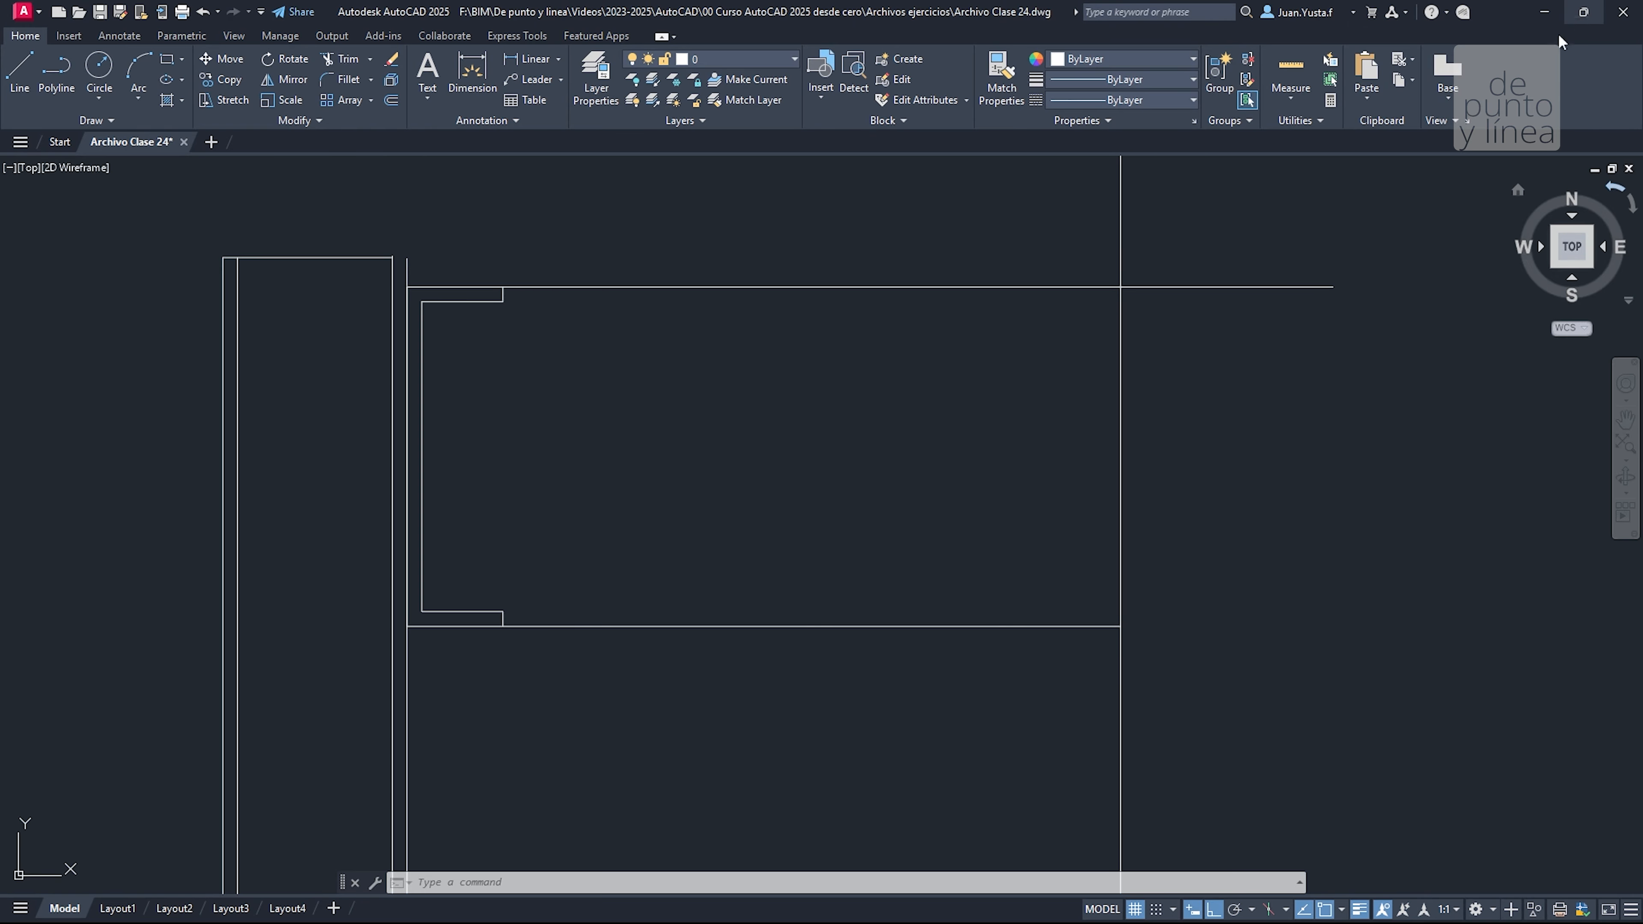
pyautogui.click(1582, 11)
pyautogui.moveTo(1639, 277); pyautogui.dragTo(917, 289)
pyautogui.moveTo(858, 287); pyautogui.dragTo(855, 287)
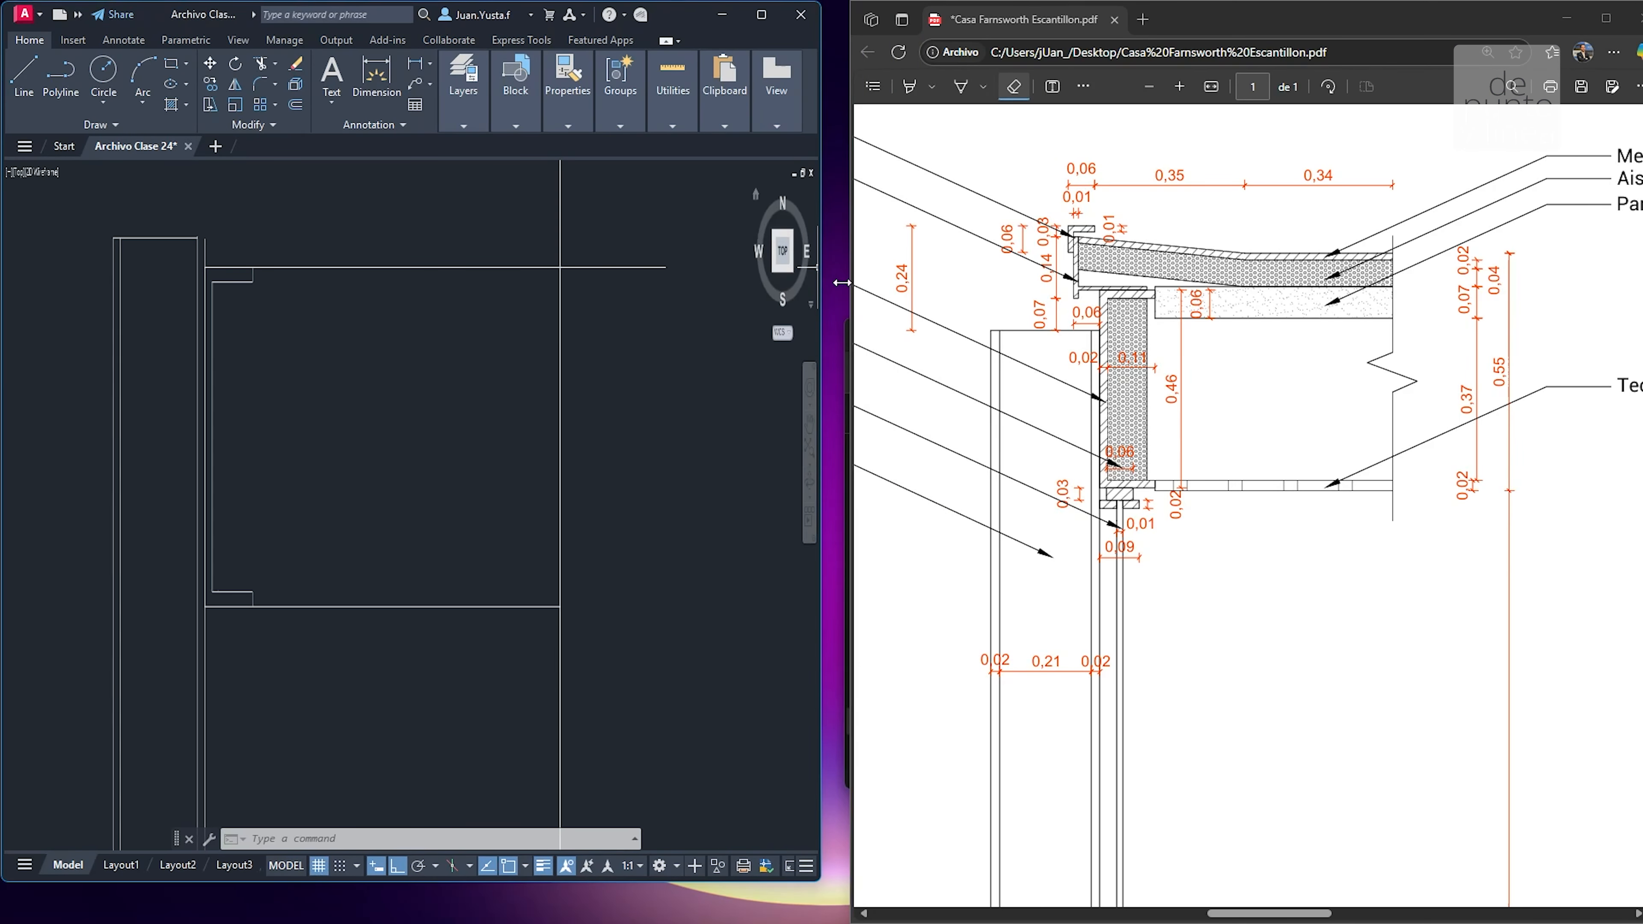
pyautogui.moveTo(484, 881); pyautogui.dragTo(485, 923)
# Examine the channel beam profile in the resized drawing area alongside the PDF's roof detail
pyautogui.click(432, 535)
pyautogui.click(475, 424)
pyautogui.moveTo(215, 430)
pyautogui.mouseDown(button='middle')
pyautogui.moveTo(513, 445)
pyautogui.moveTo(530, 485)
pyautogui.moveTo(567, 401)
pyautogui.moveTo(563, 430)
pyautogui.mouseUp(button='middle')
pyautogui.scroll(4, 455, 311)
pyautogui.moveTo(551, 337)
pyautogui.mouseDown(button='middle')
pyautogui.moveTo(543, 374)
pyautogui.moveTo(403, 317)
pyautogui.mouseUp(button='middle')
pyautogui.scroll(-2, 588, 312)
pyautogui.scroll(-2, 403, 317)
pyautogui.moveTo(424, 383); pyautogui.dragTo(451, 352, button='middle')
pyautogui.scroll(2, 450, 352)
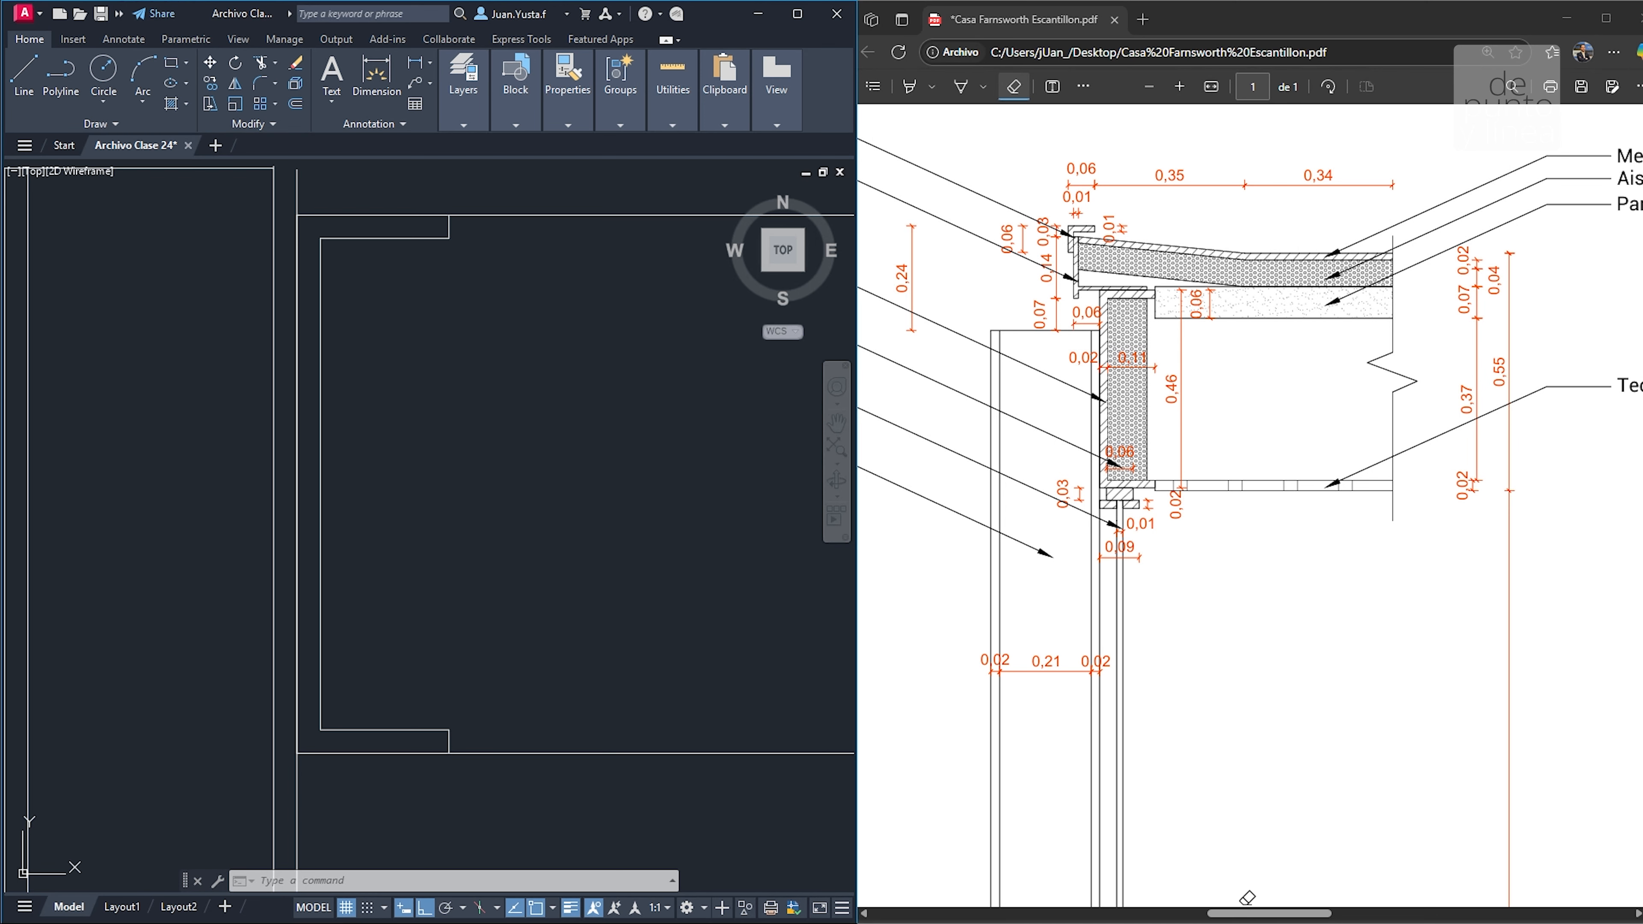
# Examine the beam's material labels in the PDF and mark the insulation's width and the 0,11 dimension with the pen
pyautogui.moveTo(1247, 912); pyautogui.dragTo(1174, 912)
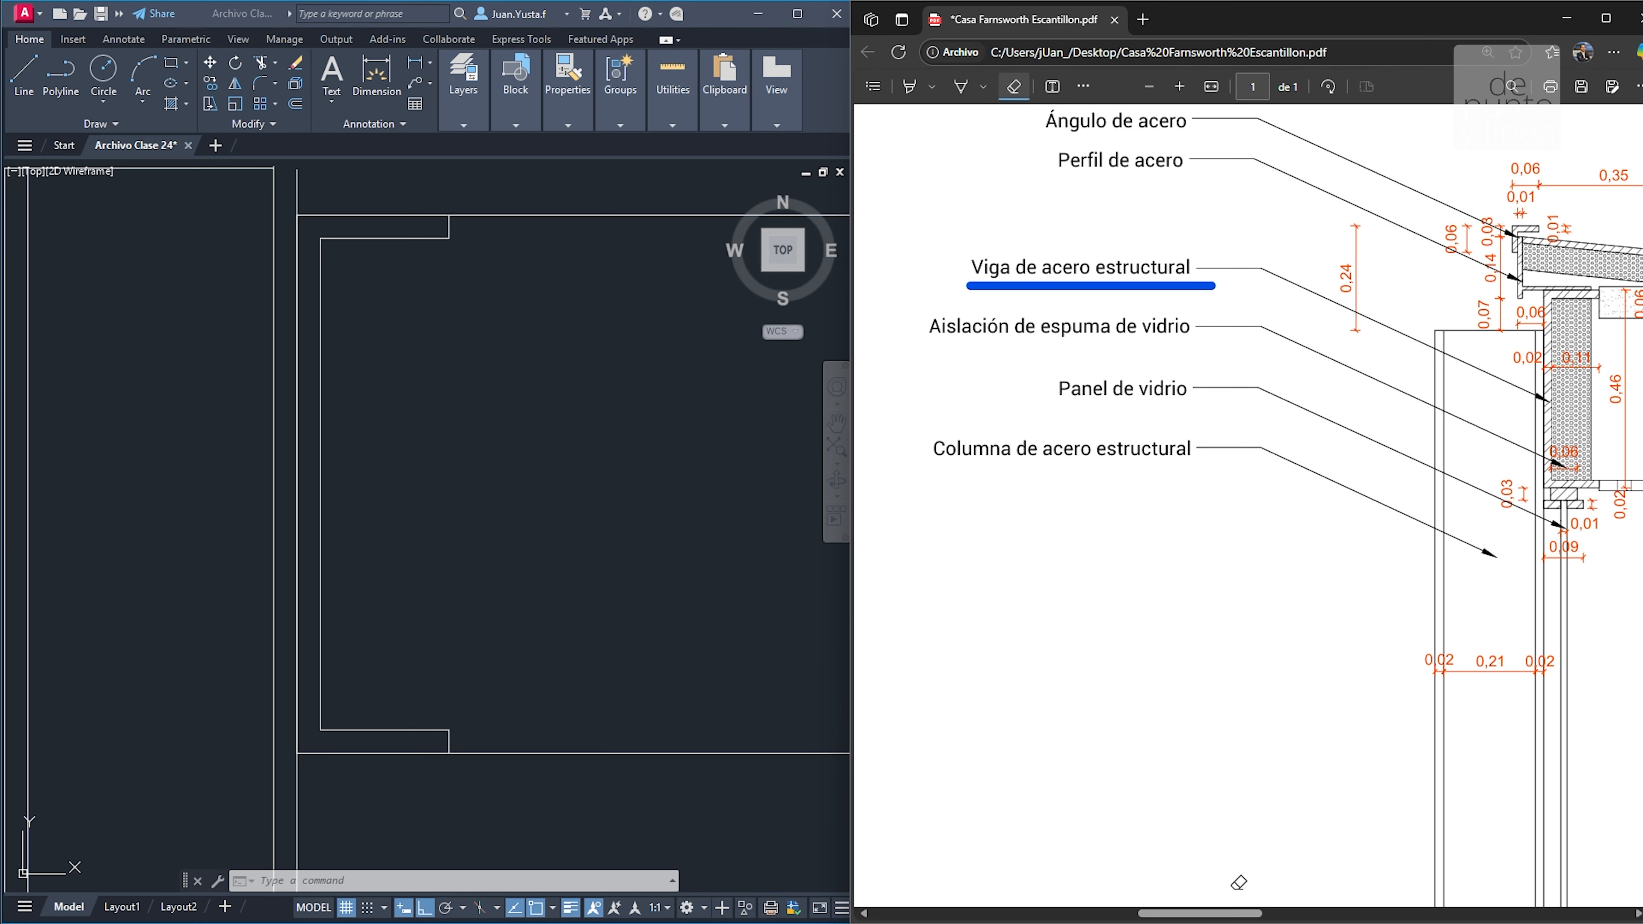
pyautogui.hscroll(5, 1205, 728)
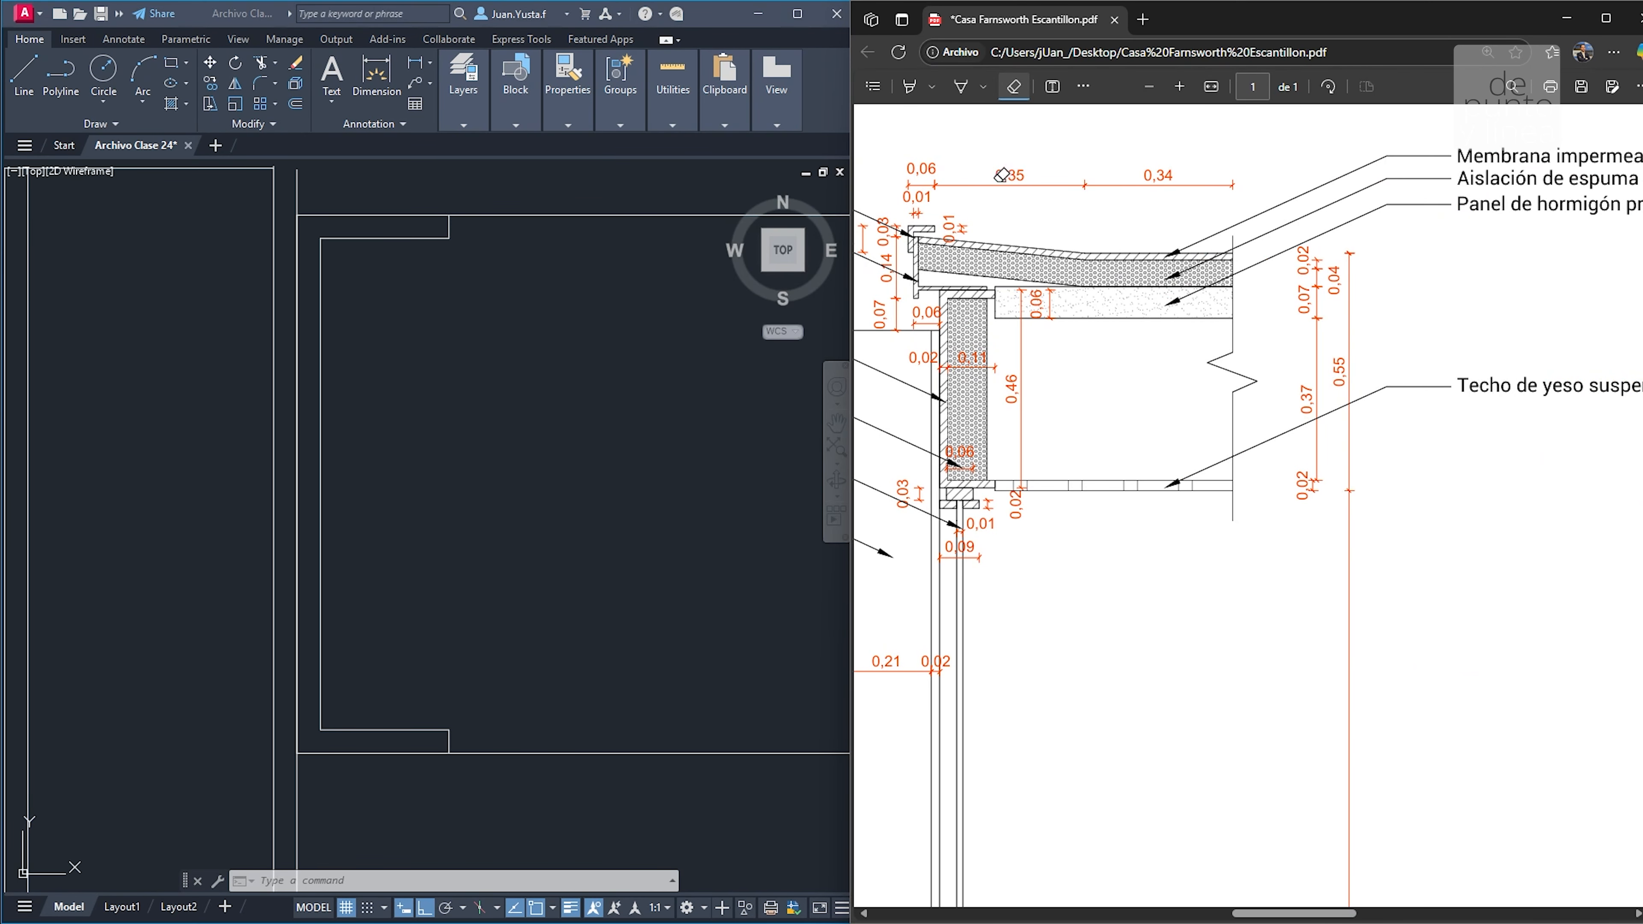
pyautogui.click(959, 92)
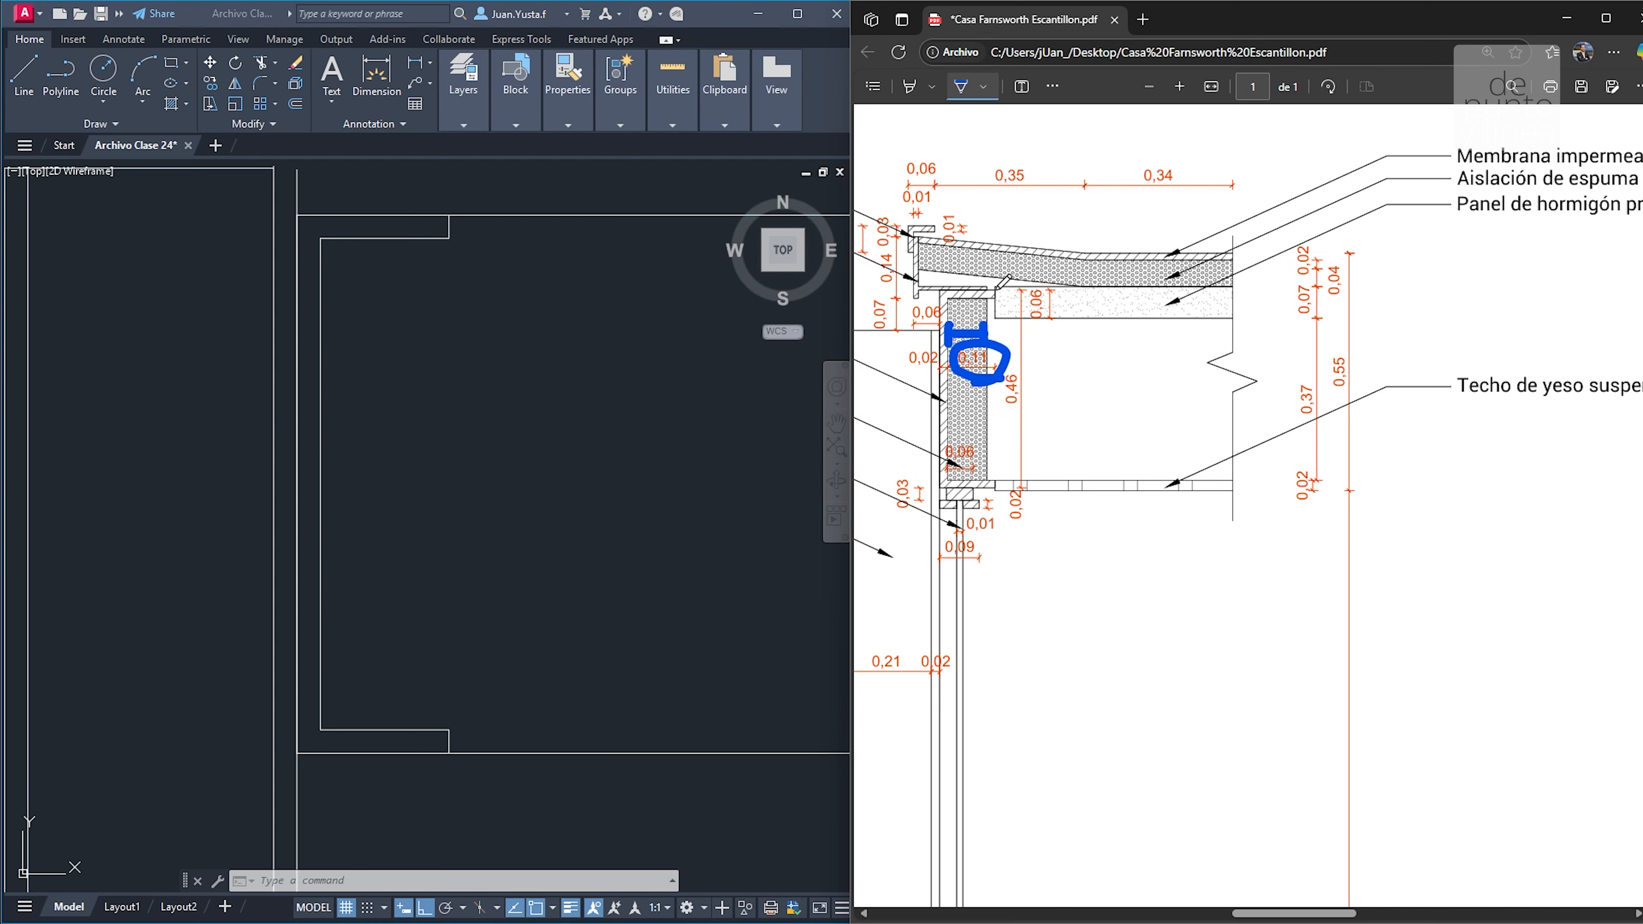
# Draw a line 0.08 across from the web's inner face and up to the upper flange, and delete the horizontal helper
pyautogui.moveTo(409, 324); pyautogui.dragTo(474, 328, button='middle')
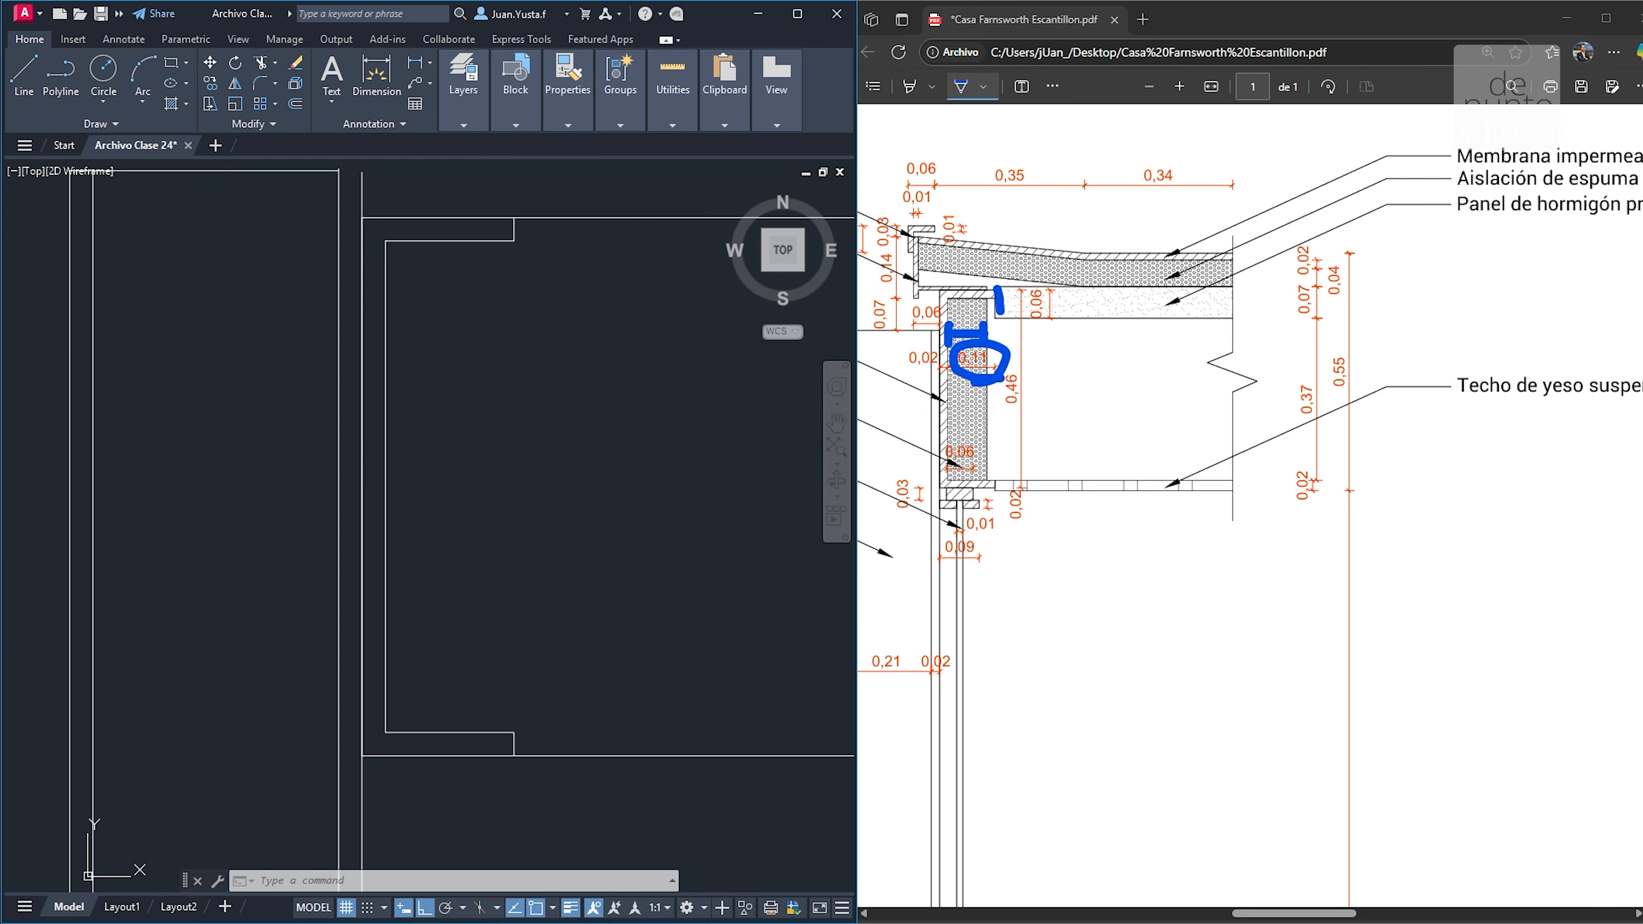
pyautogui.write('l')
pyautogui.press('Return')
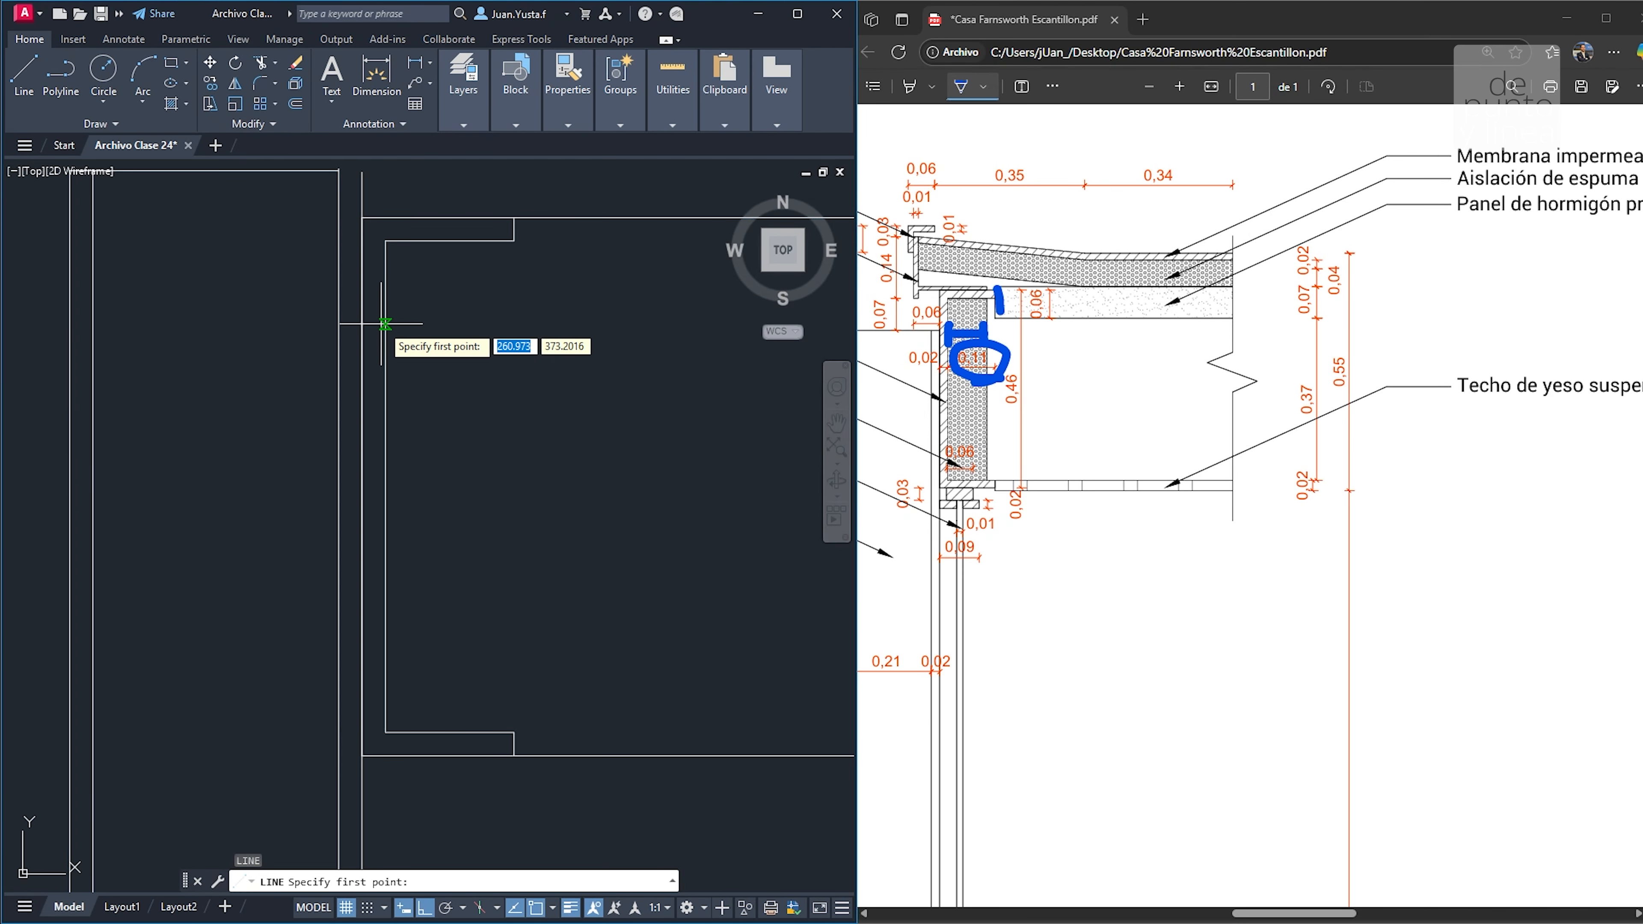
pyautogui.click(386, 322)
pyautogui.write('0.08')
pyautogui.press('Return')
pyautogui.click(478, 242)
pyautogui.press('Escape')
pyautogui.press('Escape')
pyautogui.click(460, 299)
pyautogui.click(445, 366)
pyautogui.press('Delete')
# Stretch the lower end of the vertical insulation line down to the beam's lower flange
pyautogui.click(488, 307)
pyautogui.click(471, 304)
pyautogui.click(479, 325)
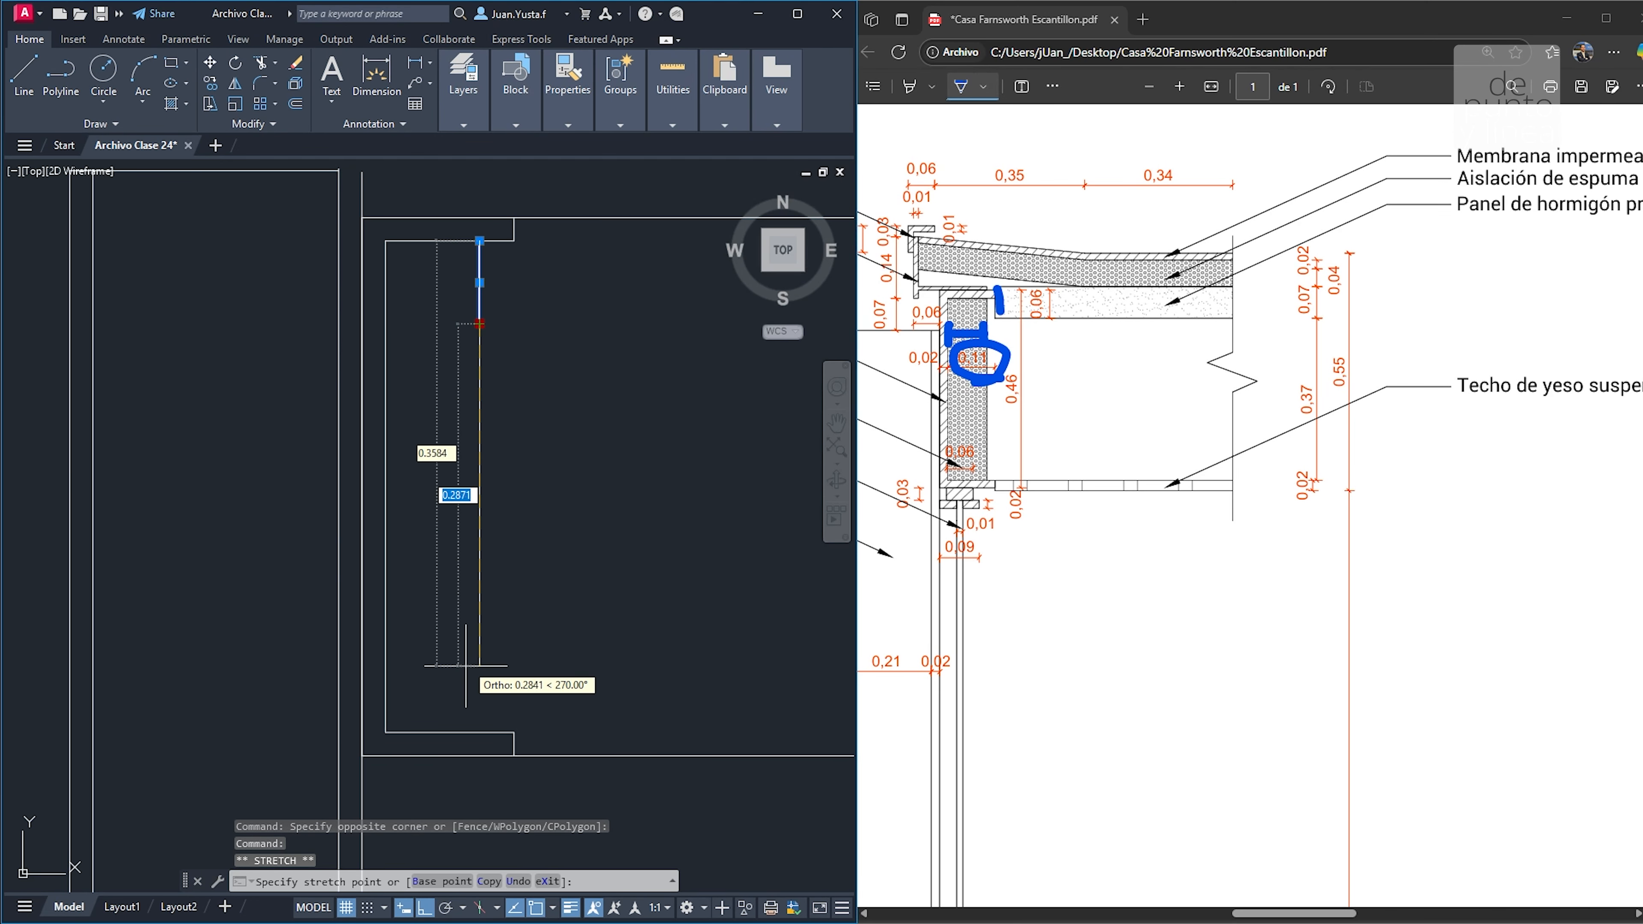
pyautogui.press('Escape')
pyautogui.press('Escape')
pyautogui.scroll(-2, 711, 462)
pyautogui.moveTo(656, 400); pyautogui.dragTo(629, 431, button='middle')
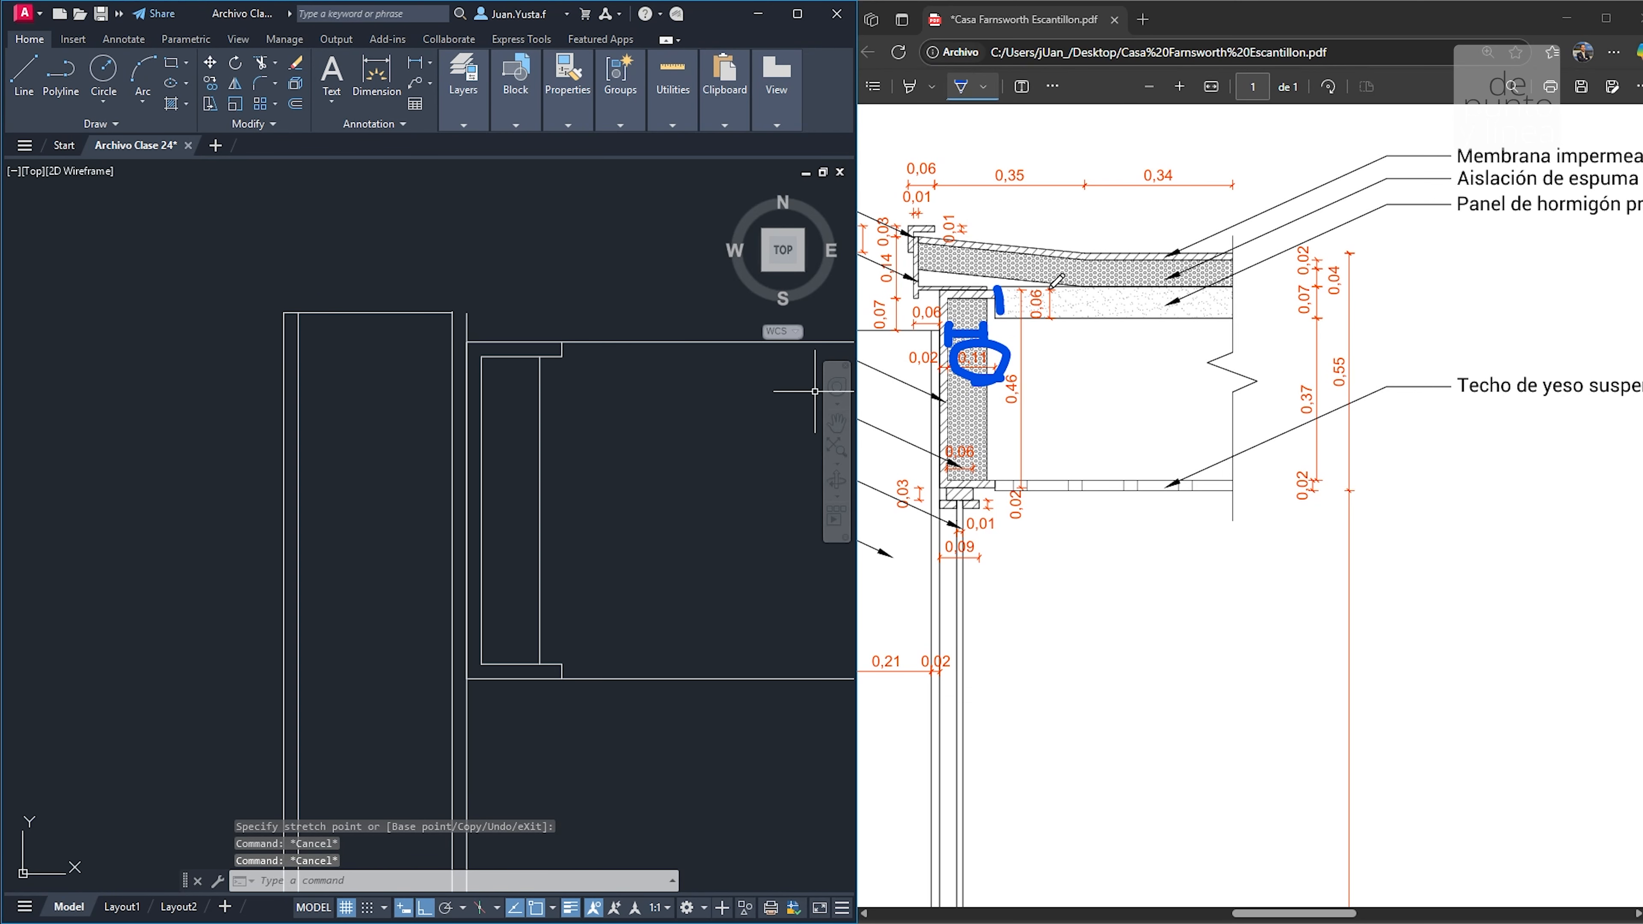
# Erase the PDF's insulation pen marks and circle the suspended plaster ceiling and its 0,02 thickness dimension
pyautogui.click(1052, 87)
pyautogui.click(1072, 116)
pyautogui.moveTo(991, 295)
pyautogui.mouseDown()
pyautogui.moveTo(994, 351)
pyautogui.moveTo(967, 332)
pyautogui.mouseUp()
pyautogui.click(960, 87)
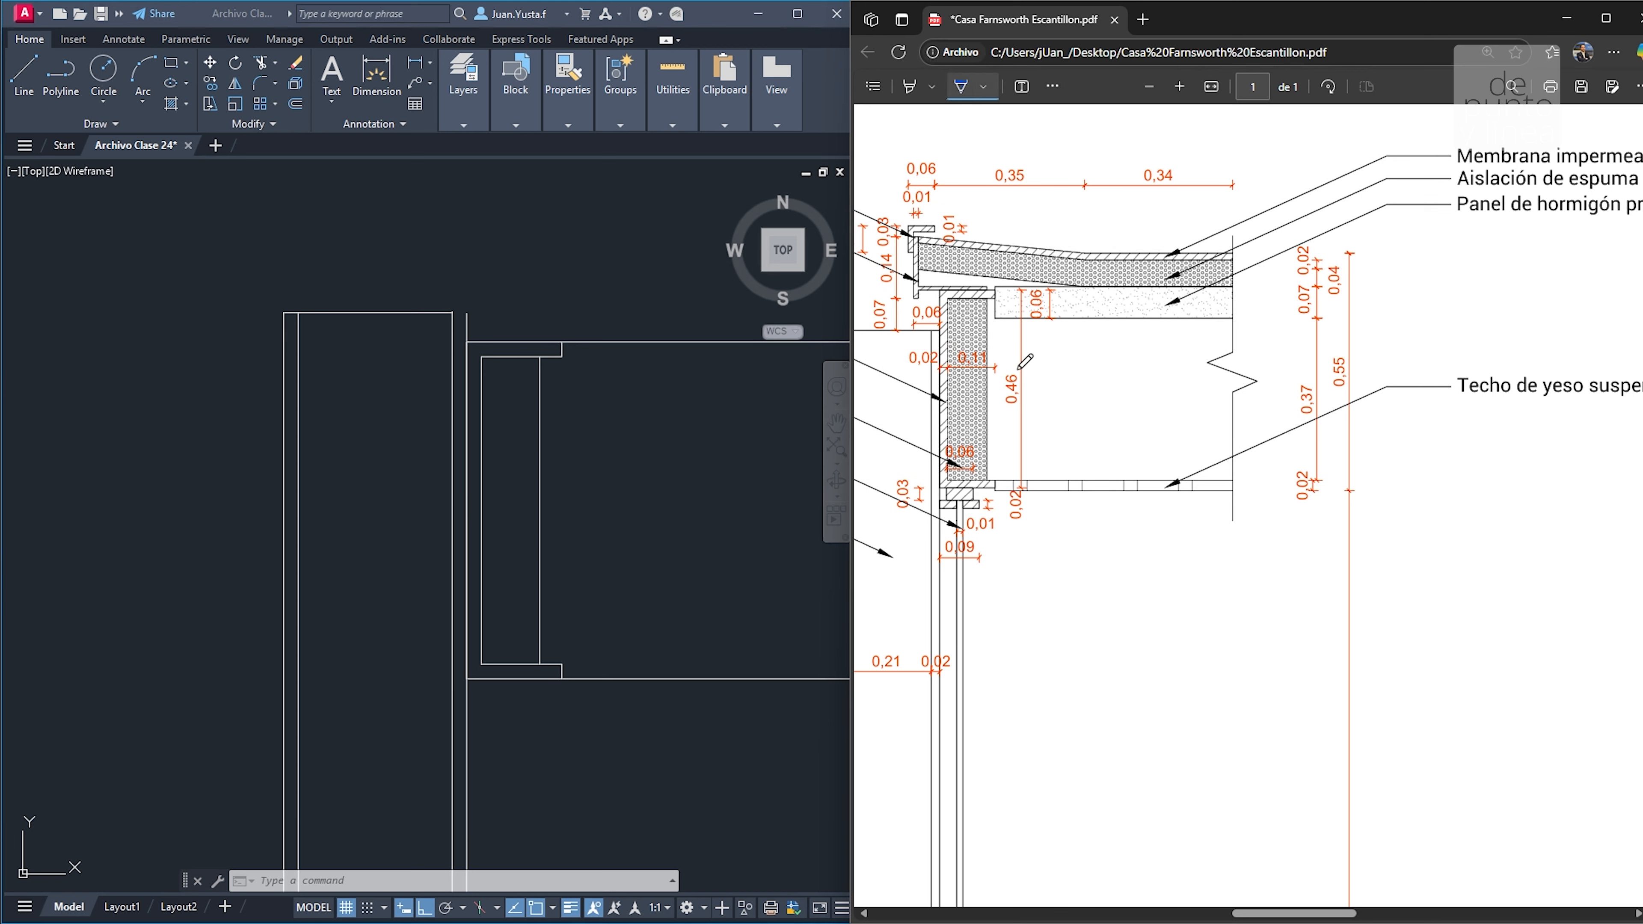
pyautogui.moveTo(1009, 462)
pyautogui.mouseDown()
pyautogui.moveTo(1057, 533)
pyautogui.moveTo(1219, 434)
pyautogui.moveTo(989, 449)
pyautogui.mouseUp()
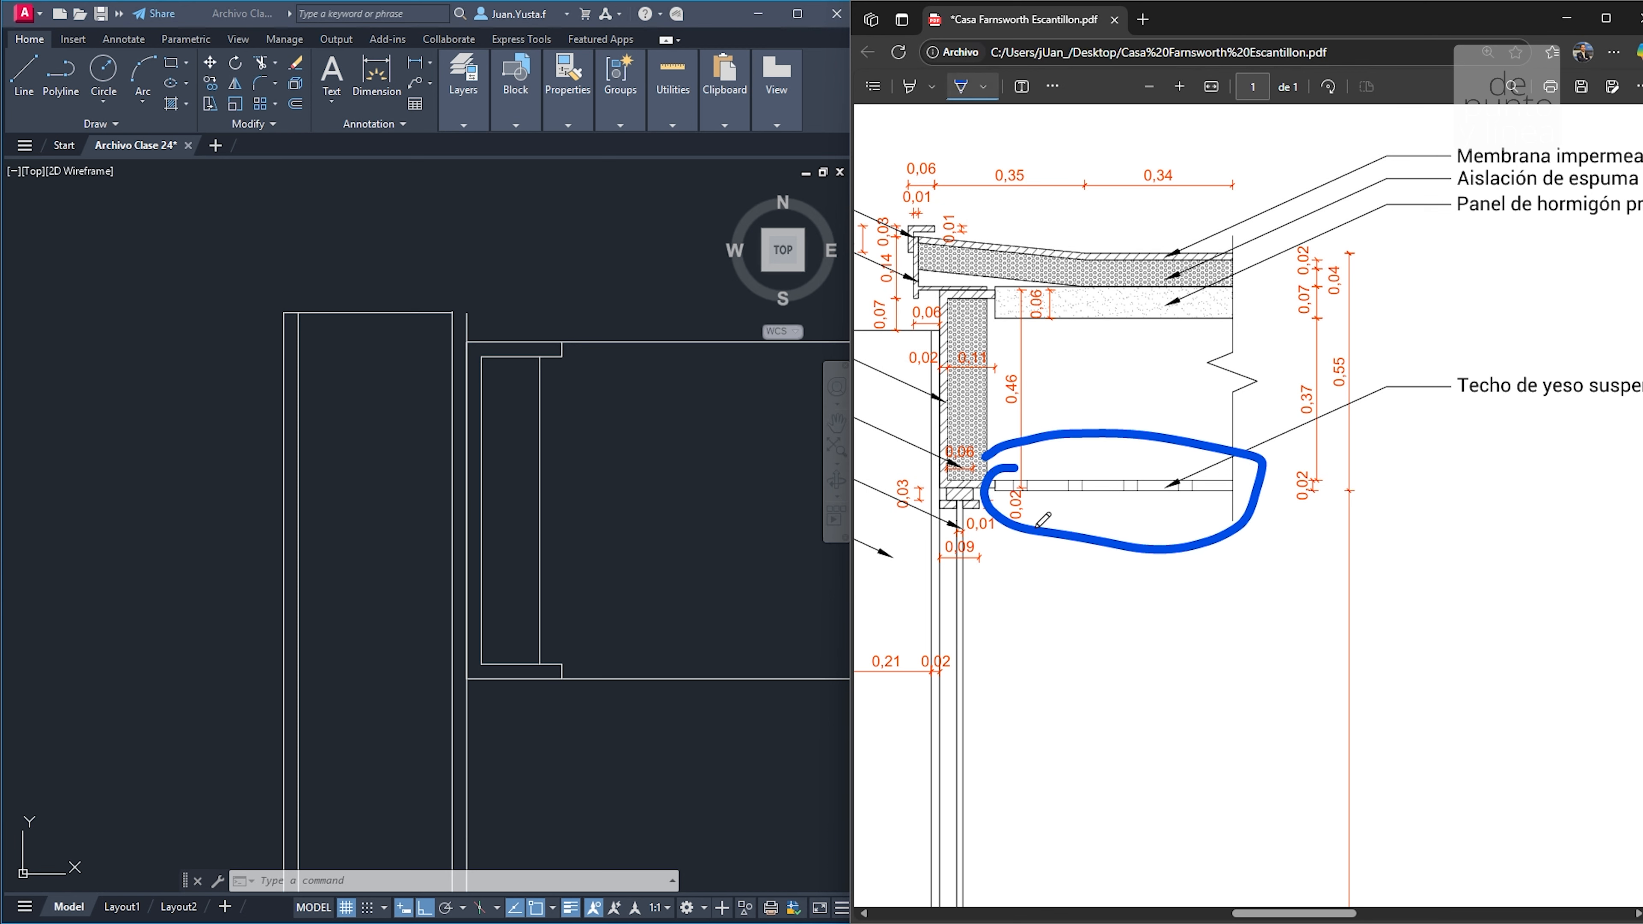
pyautogui.moveTo(1310, 506)
pyautogui.mouseDown()
pyautogui.moveTo(1325, 441)
pyautogui.moveTo(1280, 515)
pyautogui.mouseUp()
pyautogui.moveTo(614, 669)
pyautogui.mouseDown(button='middle')
pyautogui.moveTo(575, 581)
pyautogui.moveTo(447, 567)
pyautogui.mouseUp(button='middle')
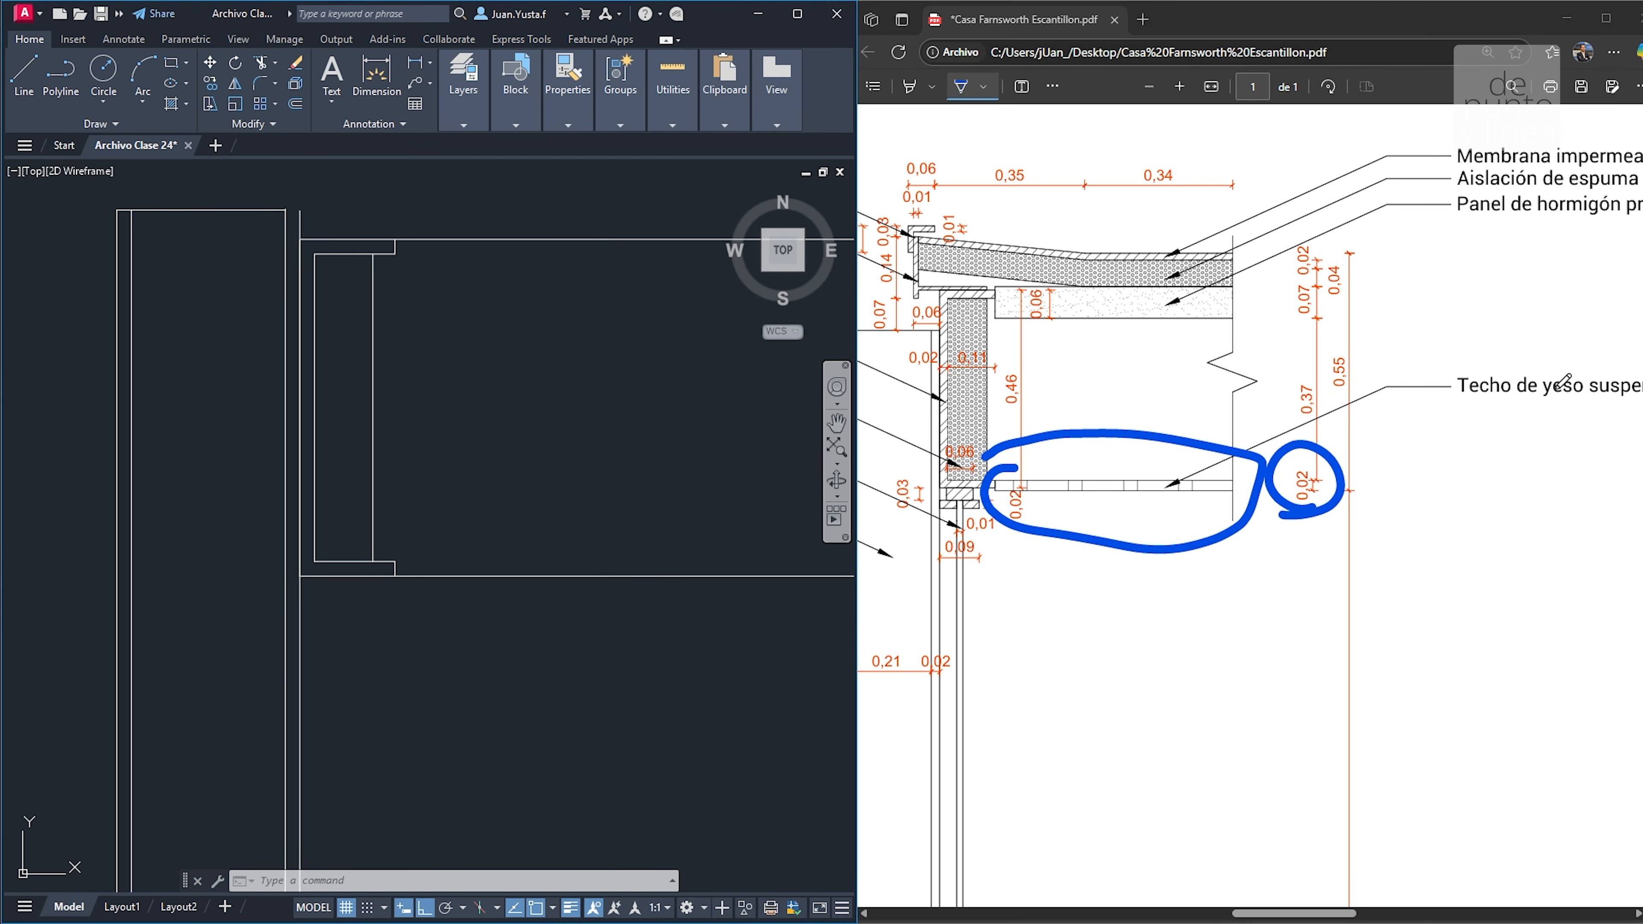
# Draw the suspended ceiling's upper line from the lower flange's inner tip horizontally to the vertical section boundary
pyautogui.moveTo(490, 528); pyautogui.dragTo(407, 528, button='middle')
pyautogui.write('l')
pyautogui.press('Return')
pyautogui.click(312, 575)
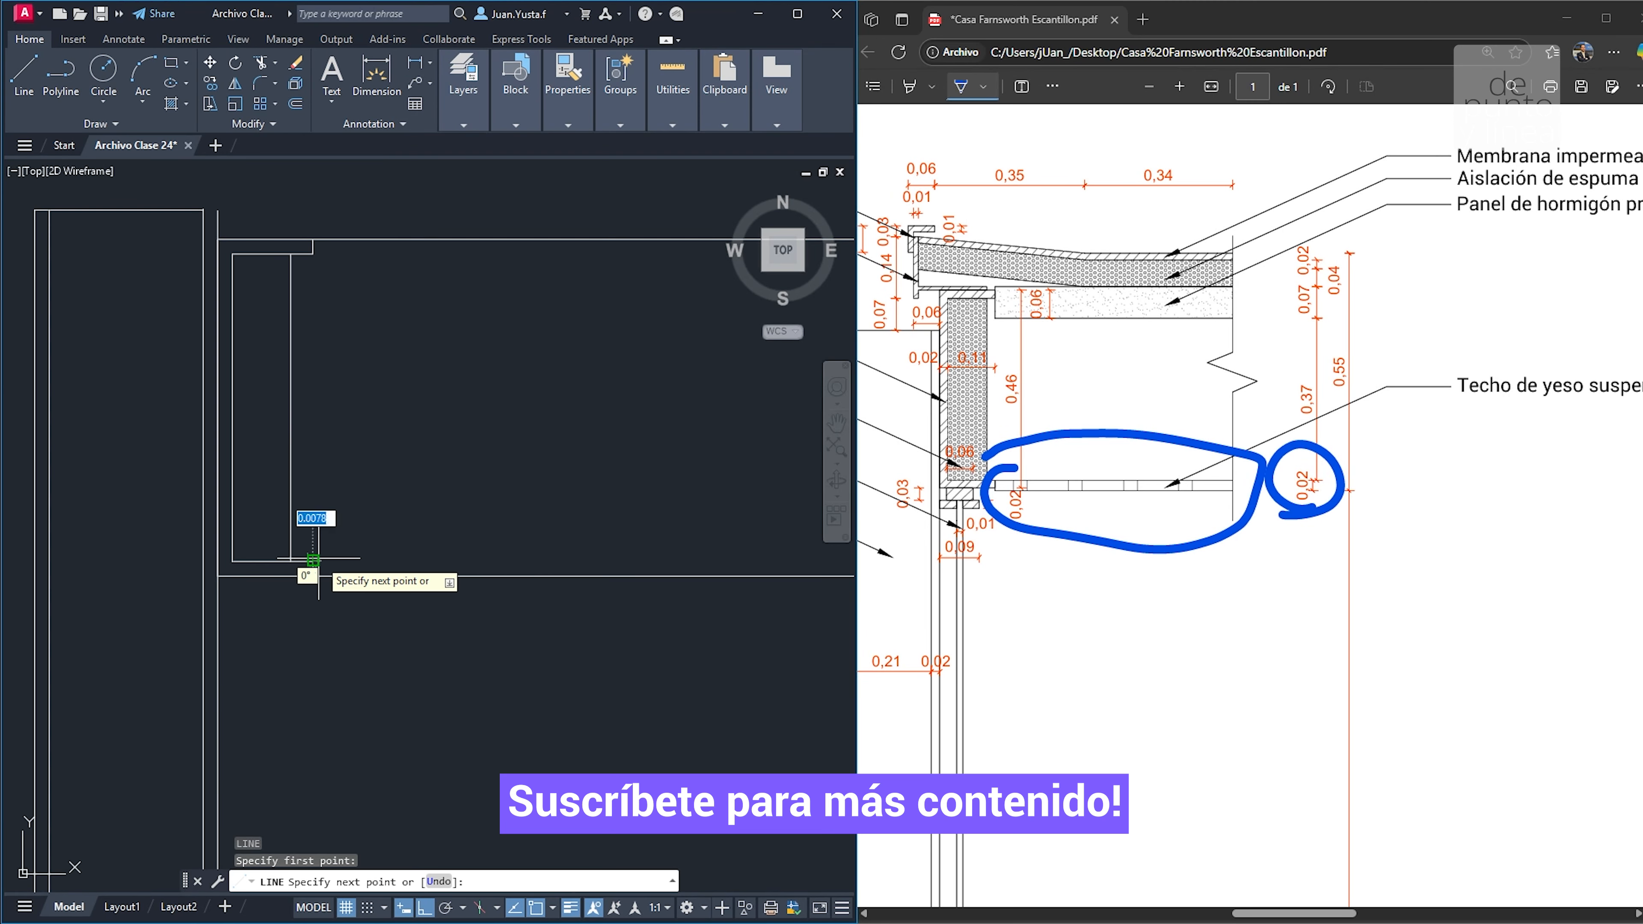
pyautogui.scroll(-4, 414, 553)
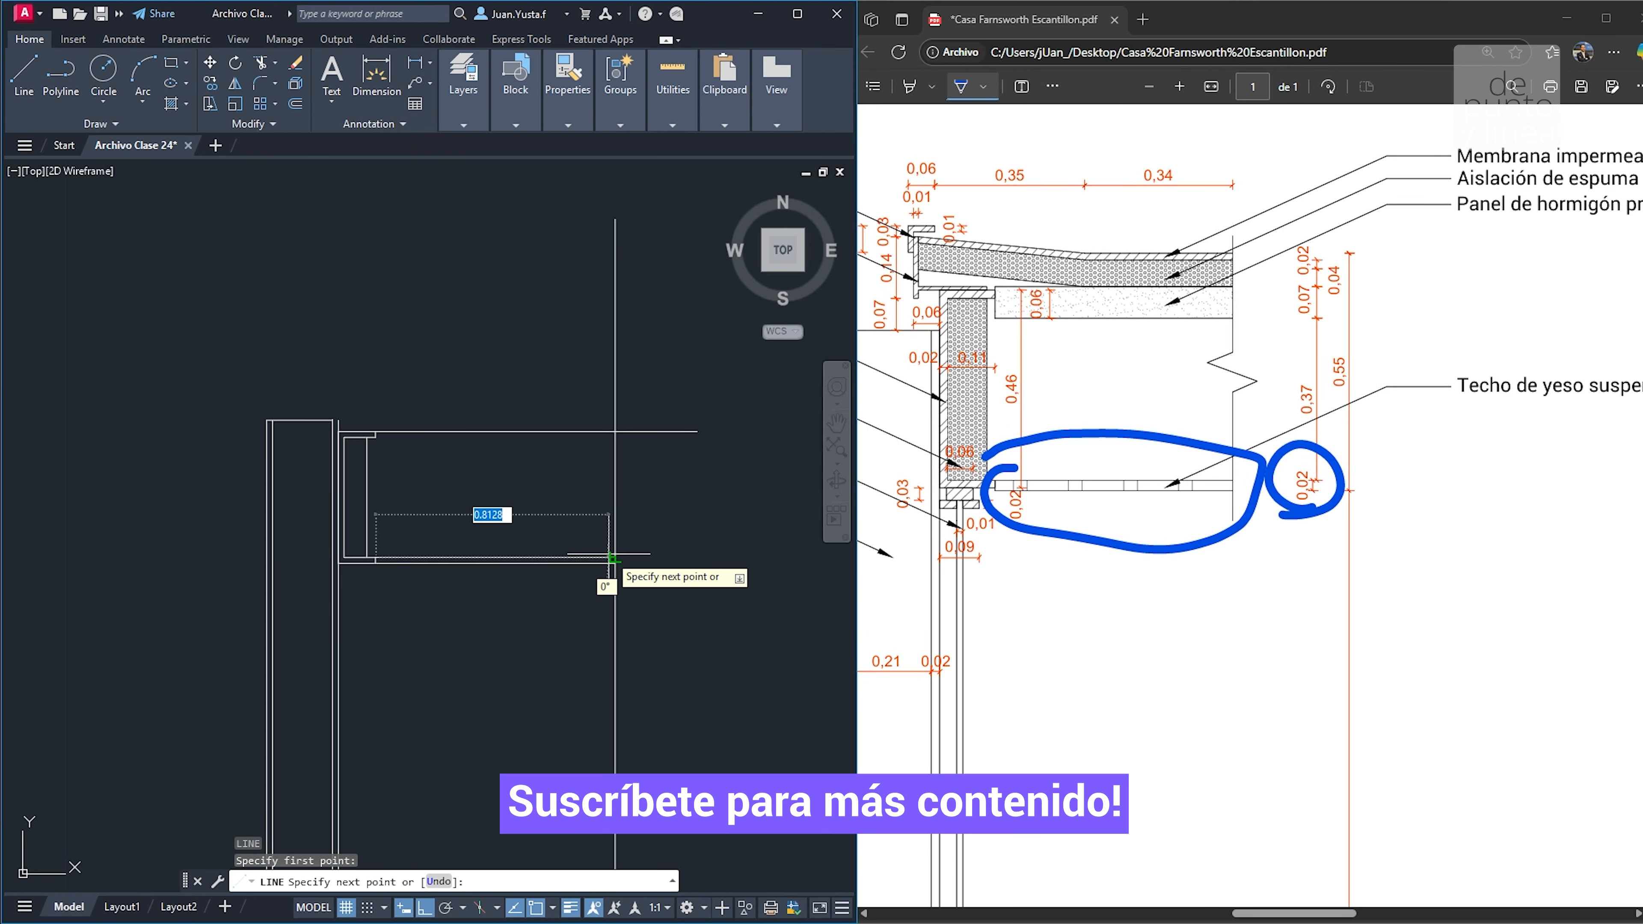
pyautogui.press('Escape')
pyautogui.press('Escape')
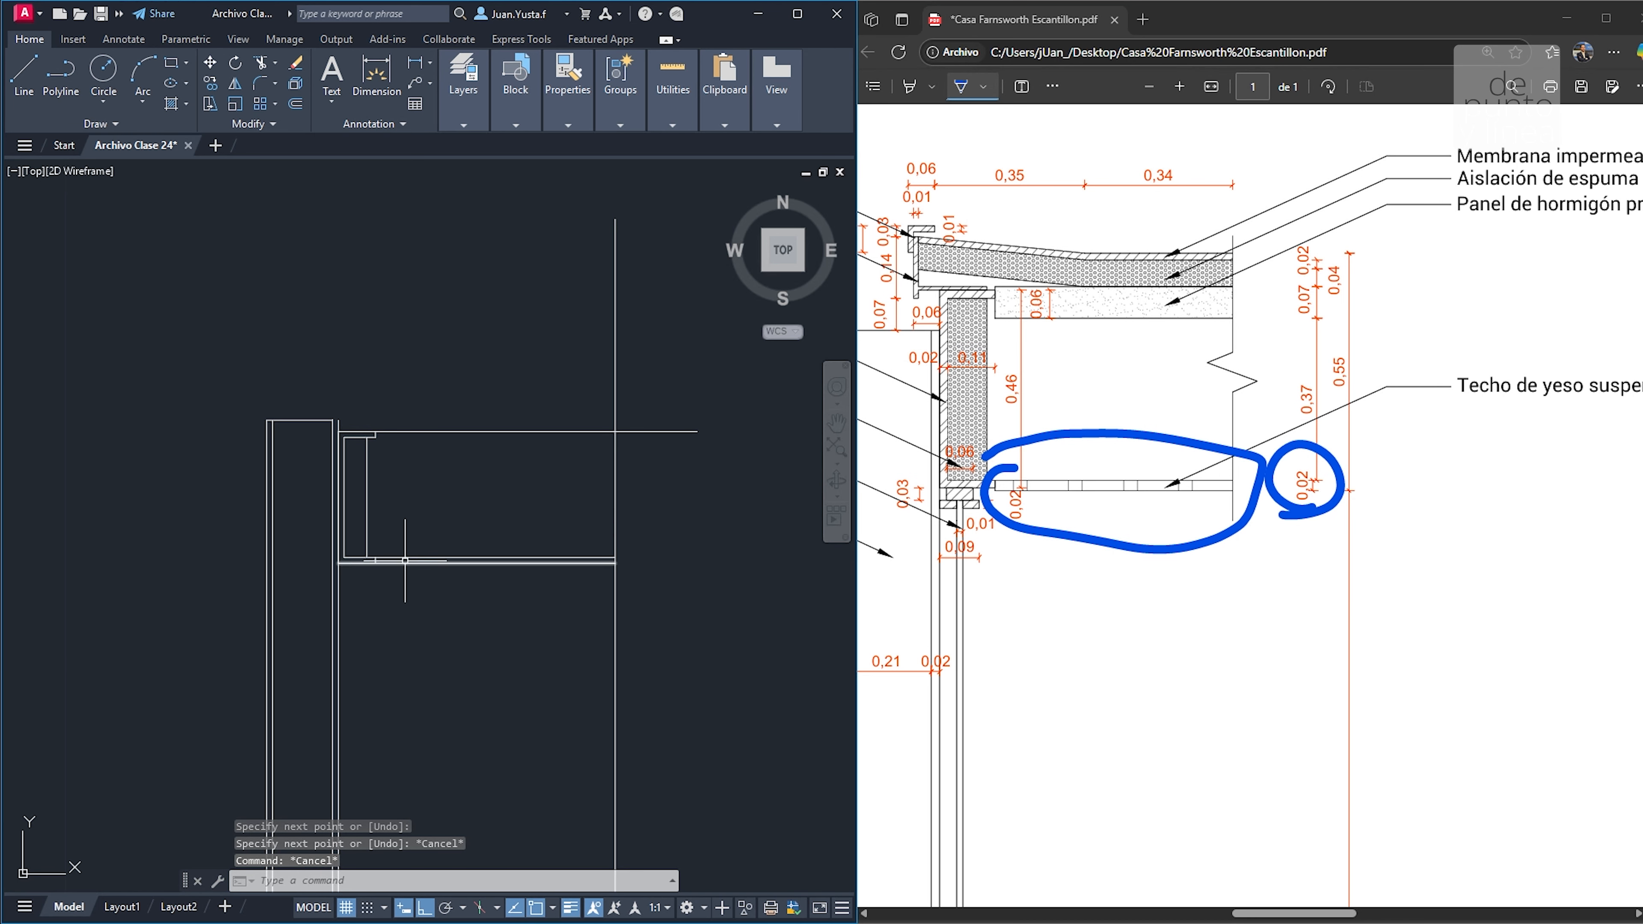
pyautogui.scroll(4, 329, 563)
pyautogui.scroll(-3, 326, 582)
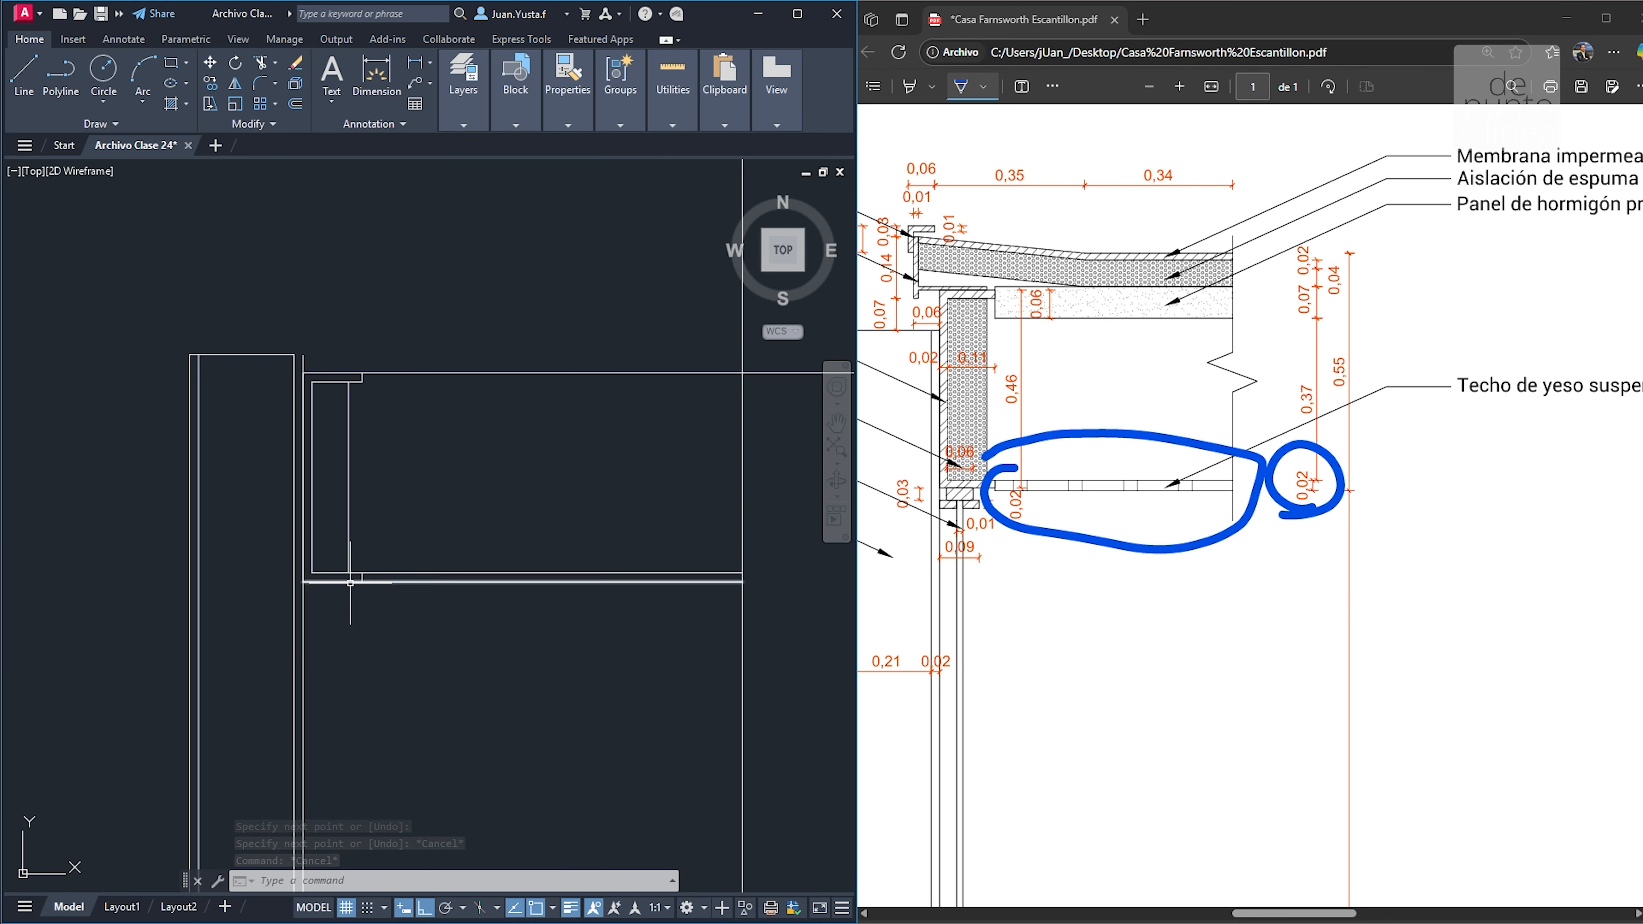
# Erase the pen circle around the suspended ceiling in the PDF and circle the beam's lower flange instead
pyautogui.click(1052, 86)
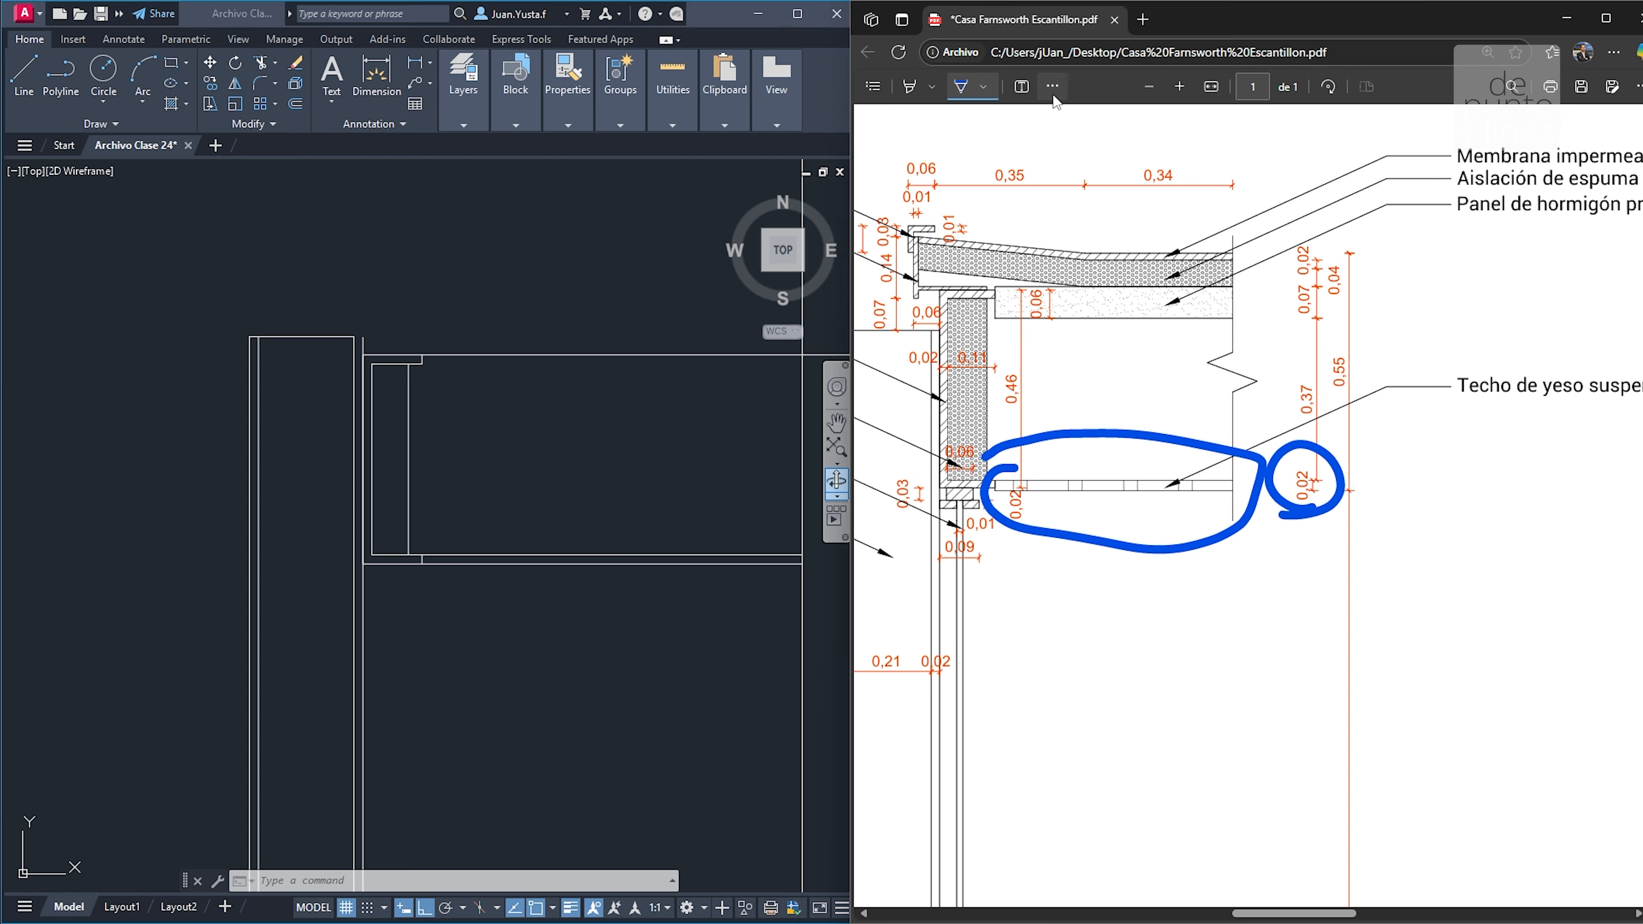
pyautogui.click(1062, 119)
pyautogui.click(1011, 521)
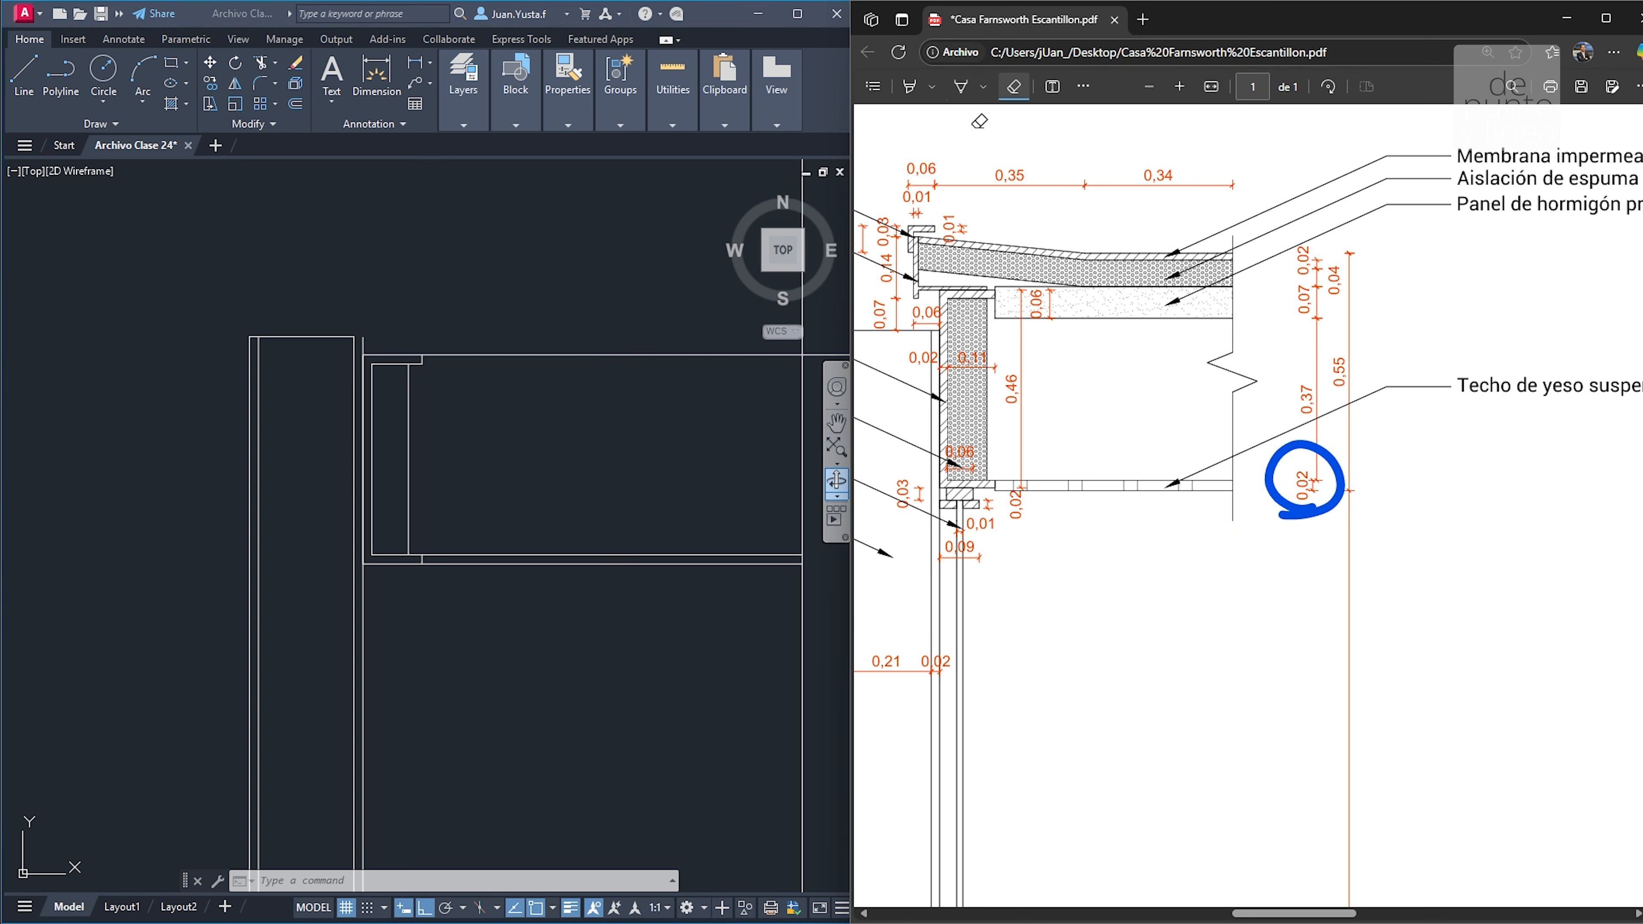
pyautogui.click(960, 86)
pyautogui.moveTo(972, 506); pyautogui.dragTo(1016, 507)
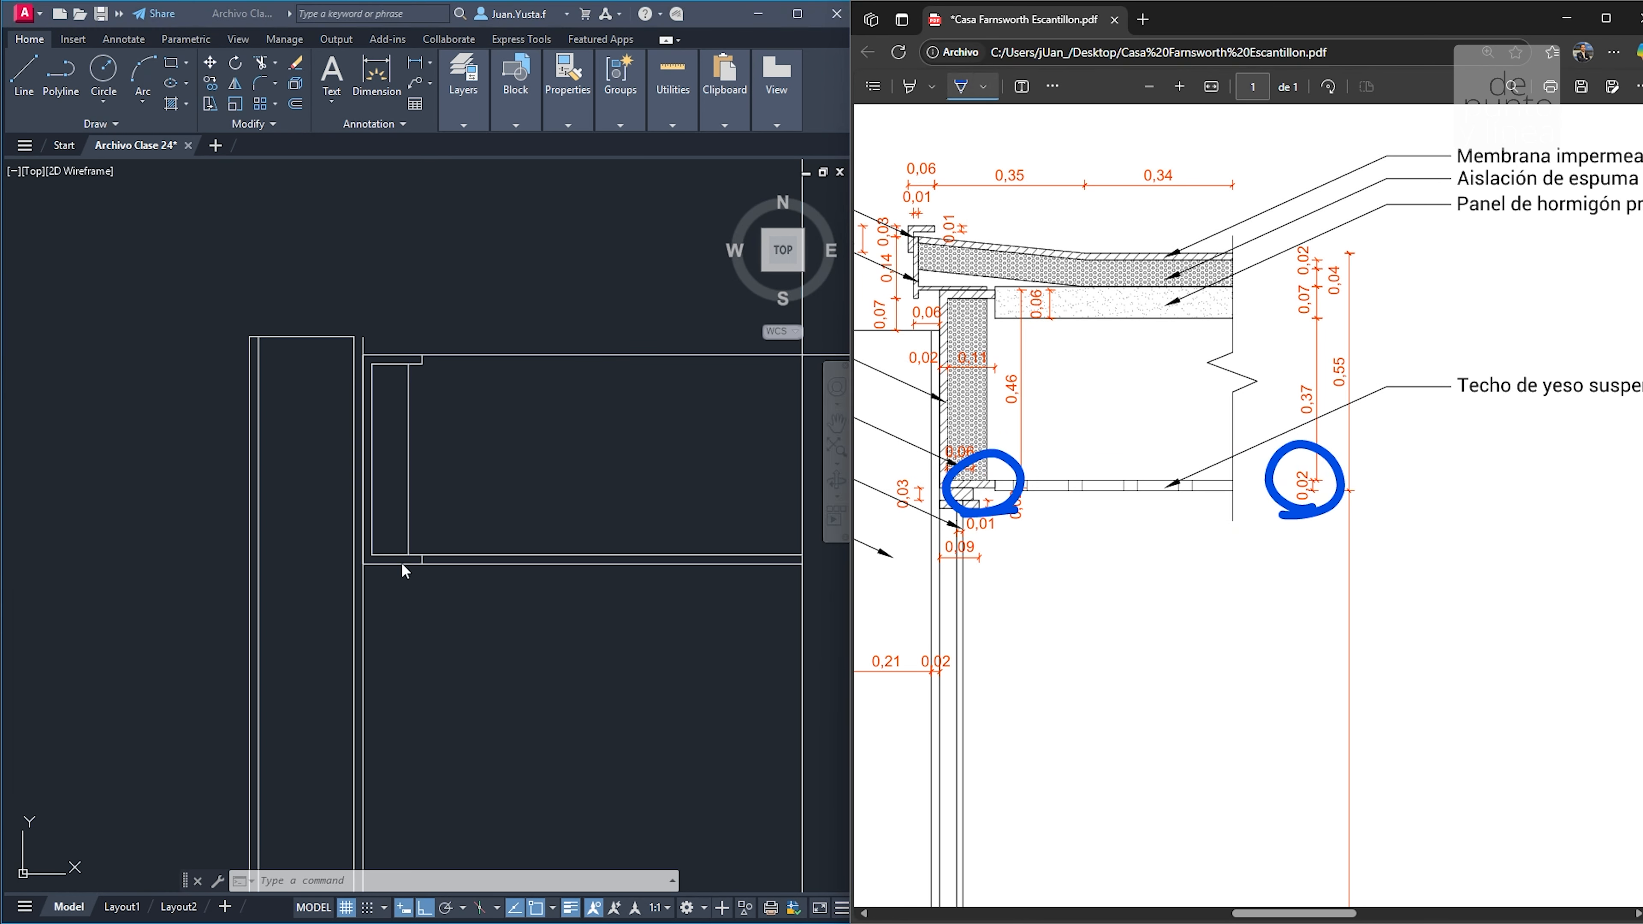
# Erase the pen circles around the lower flange and the ceiling's 0,02 dimension in the PDF
pyautogui.click(1052, 86)
pyautogui.click(1064, 117)
pyautogui.click(996, 507)
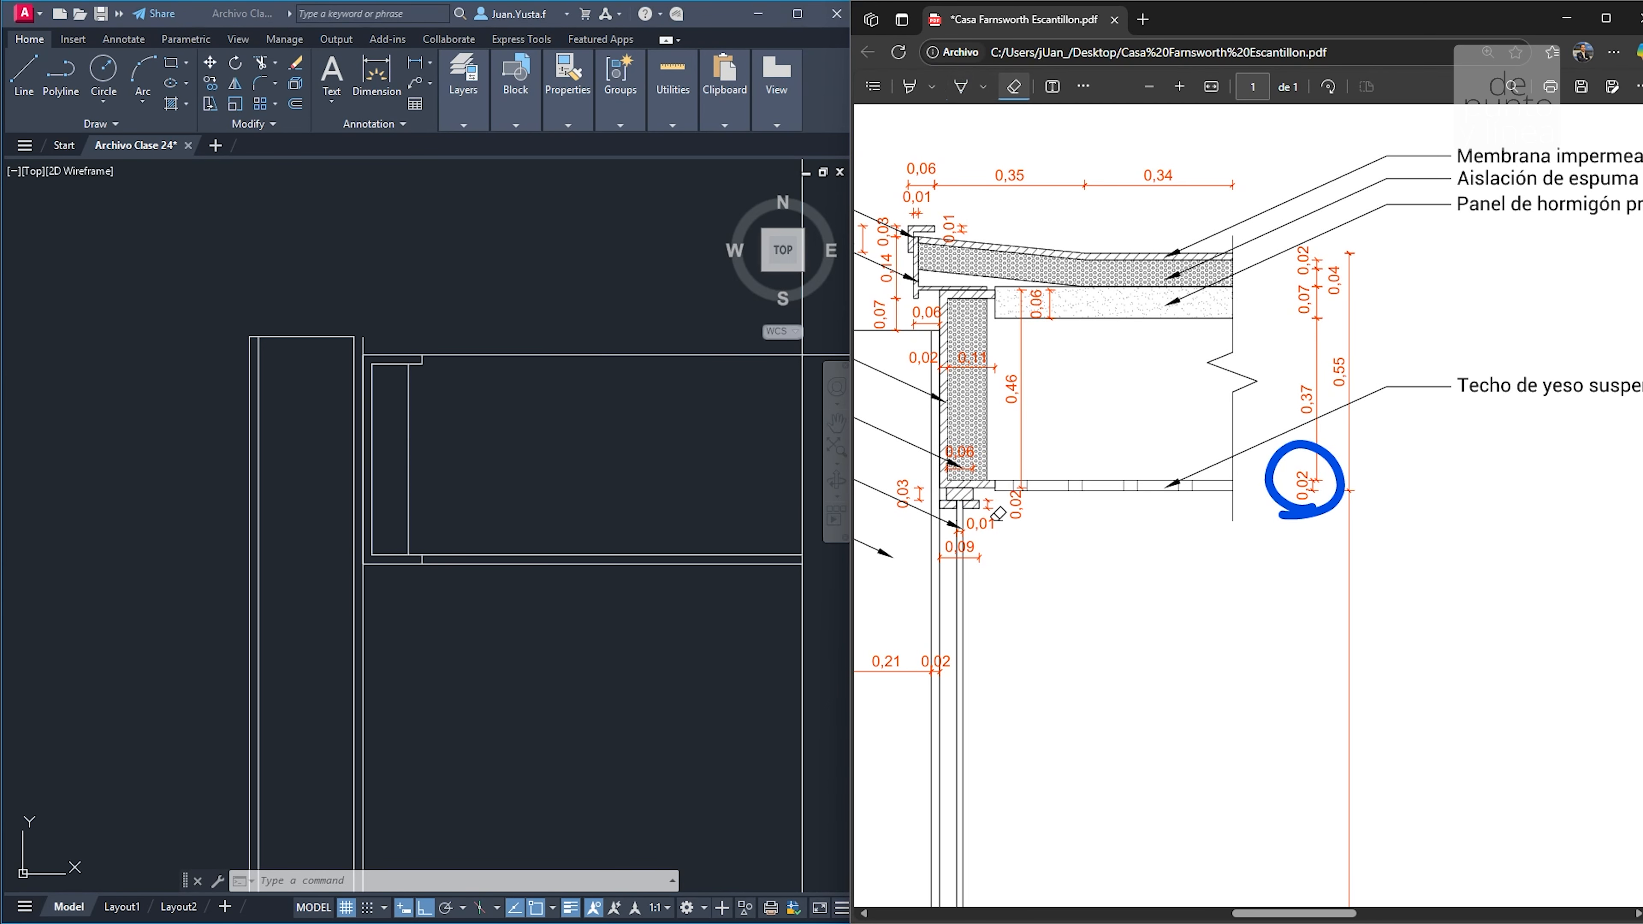
pyautogui.moveTo(481, 497); pyautogui.dragTo(433, 502, button='middle')
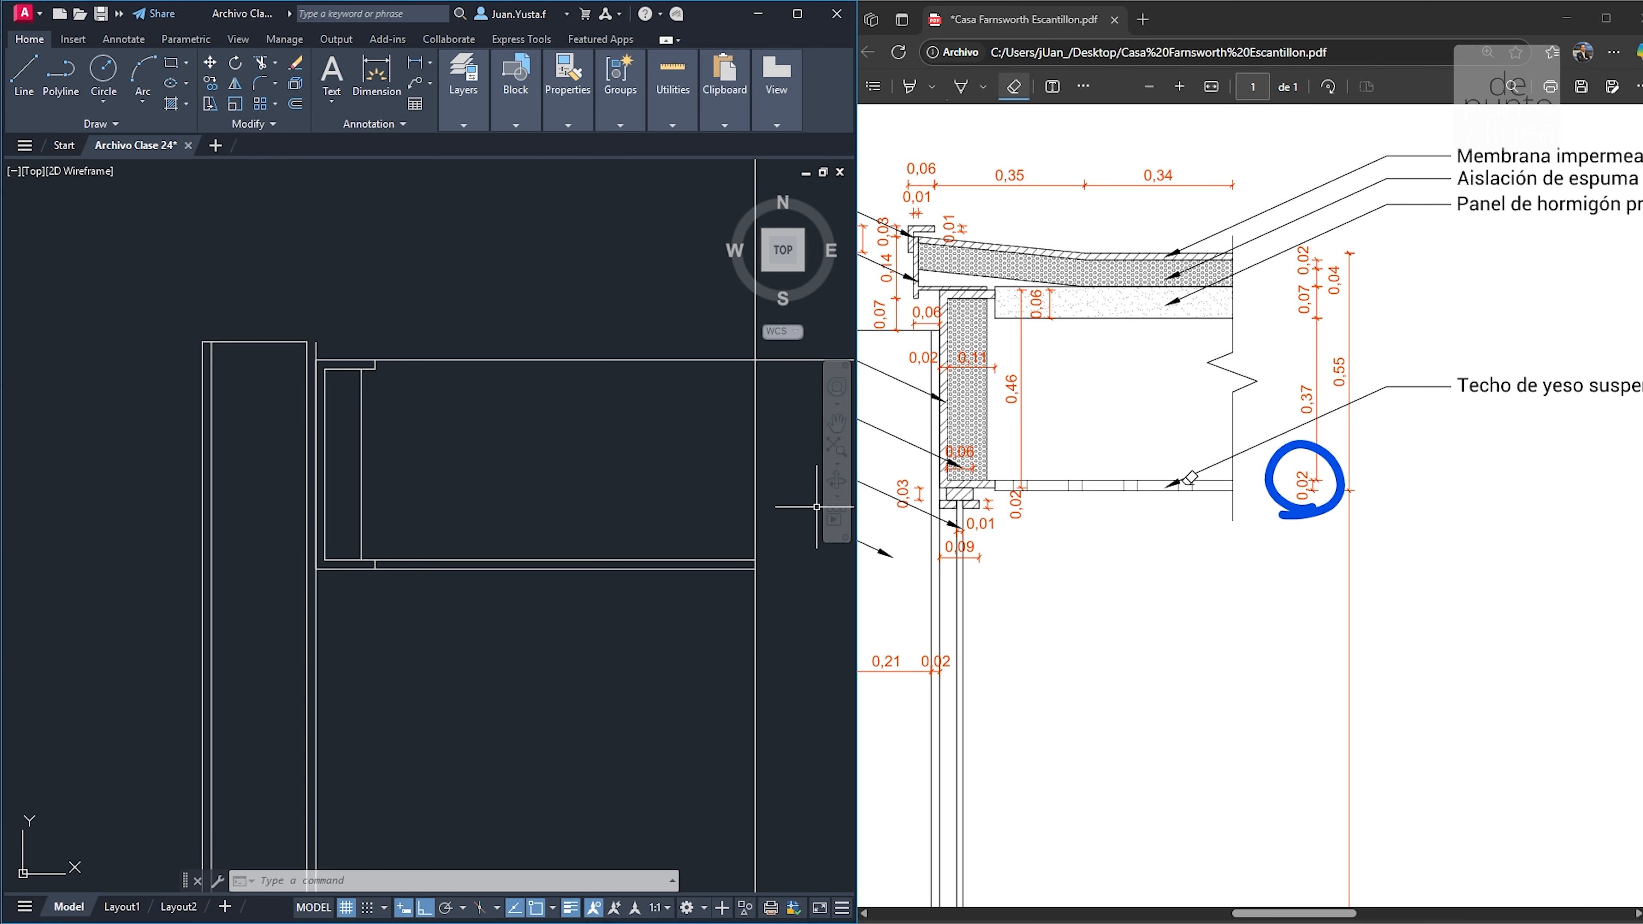
pyautogui.click(1313, 447)
# Circle the ceiling's 0,02 dimension and the 0,37 clearance above it in the PDF, and return to the drawing
pyautogui.click(959, 89)
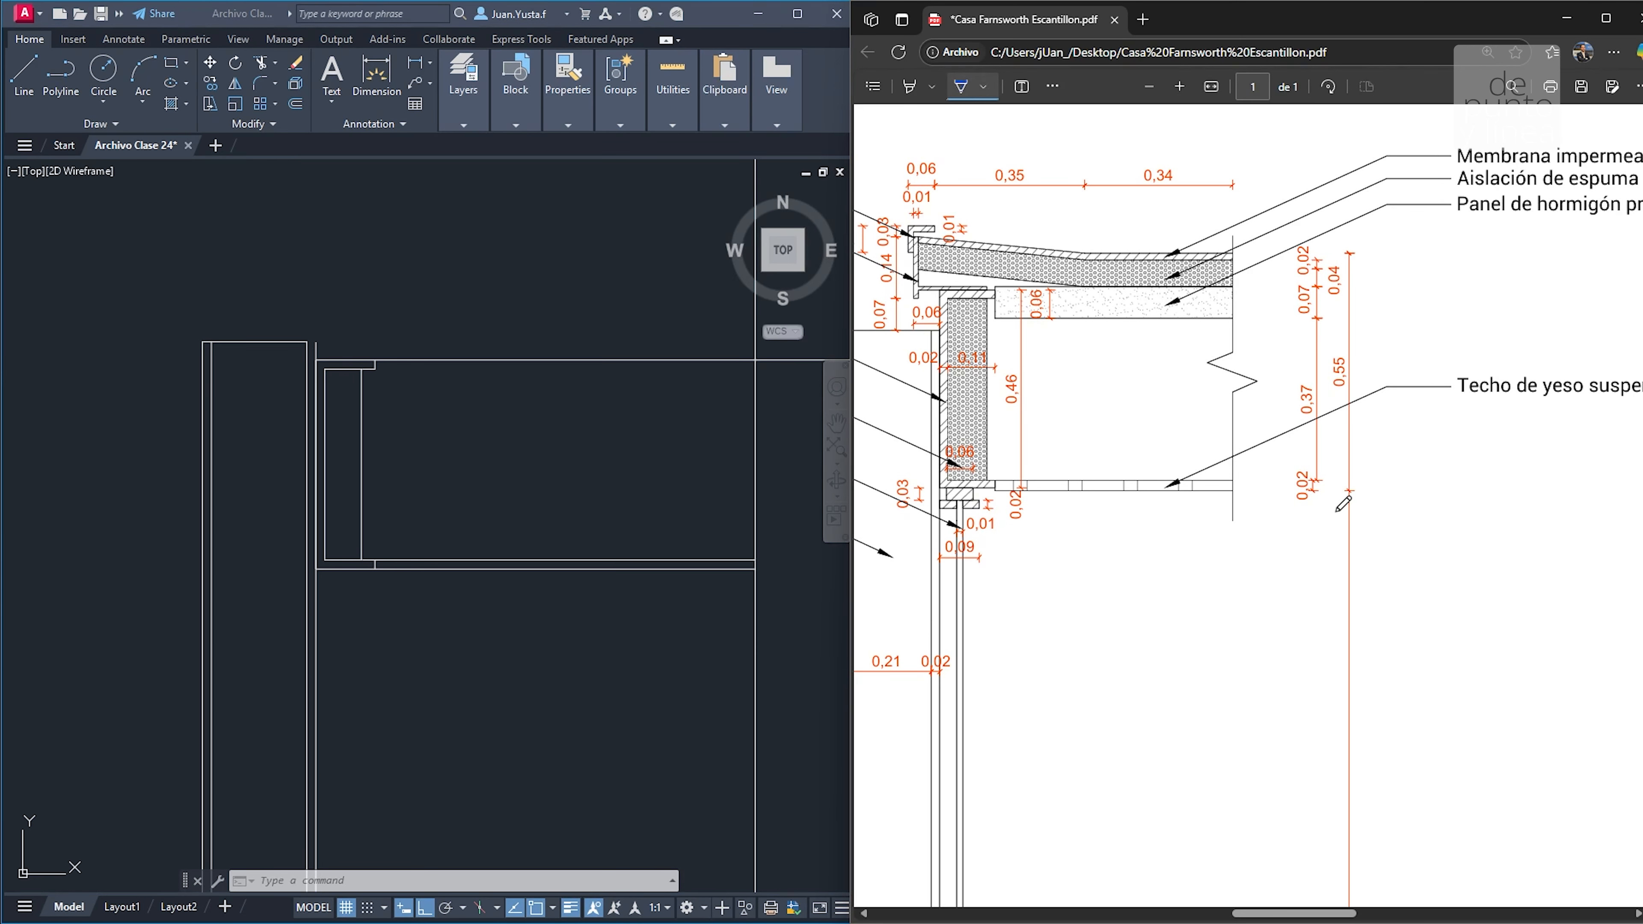
pyautogui.moveTo(1343, 500)
pyautogui.mouseDown()
pyautogui.moveTo(1329, 445)
pyautogui.moveTo(1284, 499)
pyautogui.mouseUp()
pyautogui.moveTo(1298, 417)
pyautogui.mouseDown()
pyautogui.moveTo(1278, 414)
pyautogui.moveTo(1341, 422)
pyautogui.mouseUp()
pyautogui.click(570, 467)
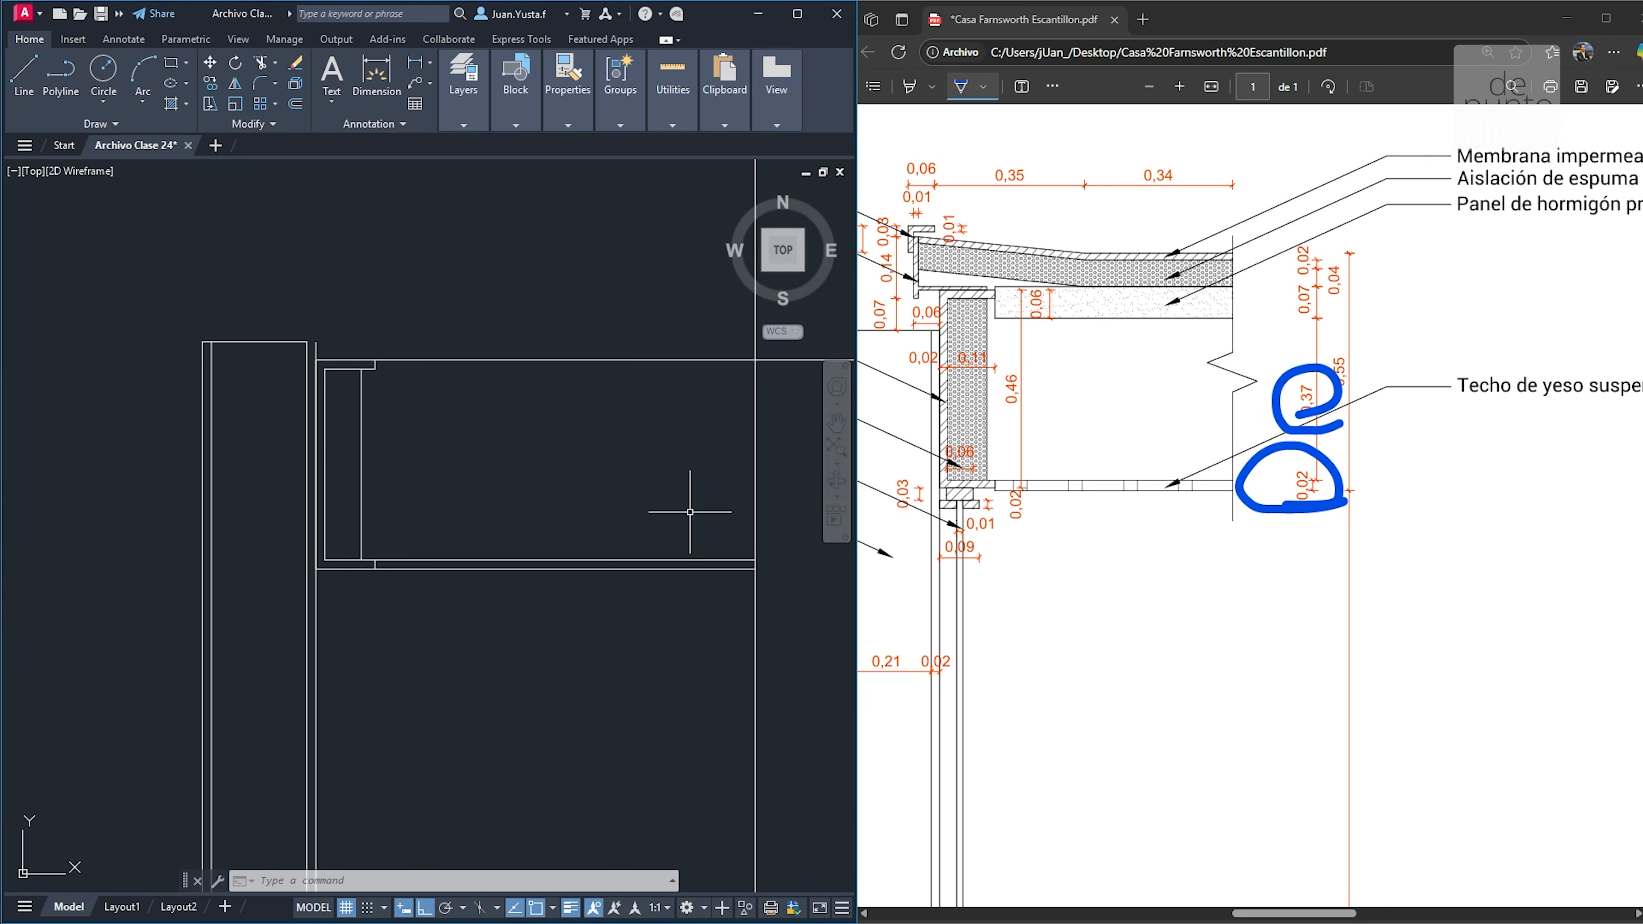
# Draw a 0.37 line straight up from the ceiling's upper line where it meets the vertical section boundary
pyautogui.write('l')
pyautogui.press('Return')
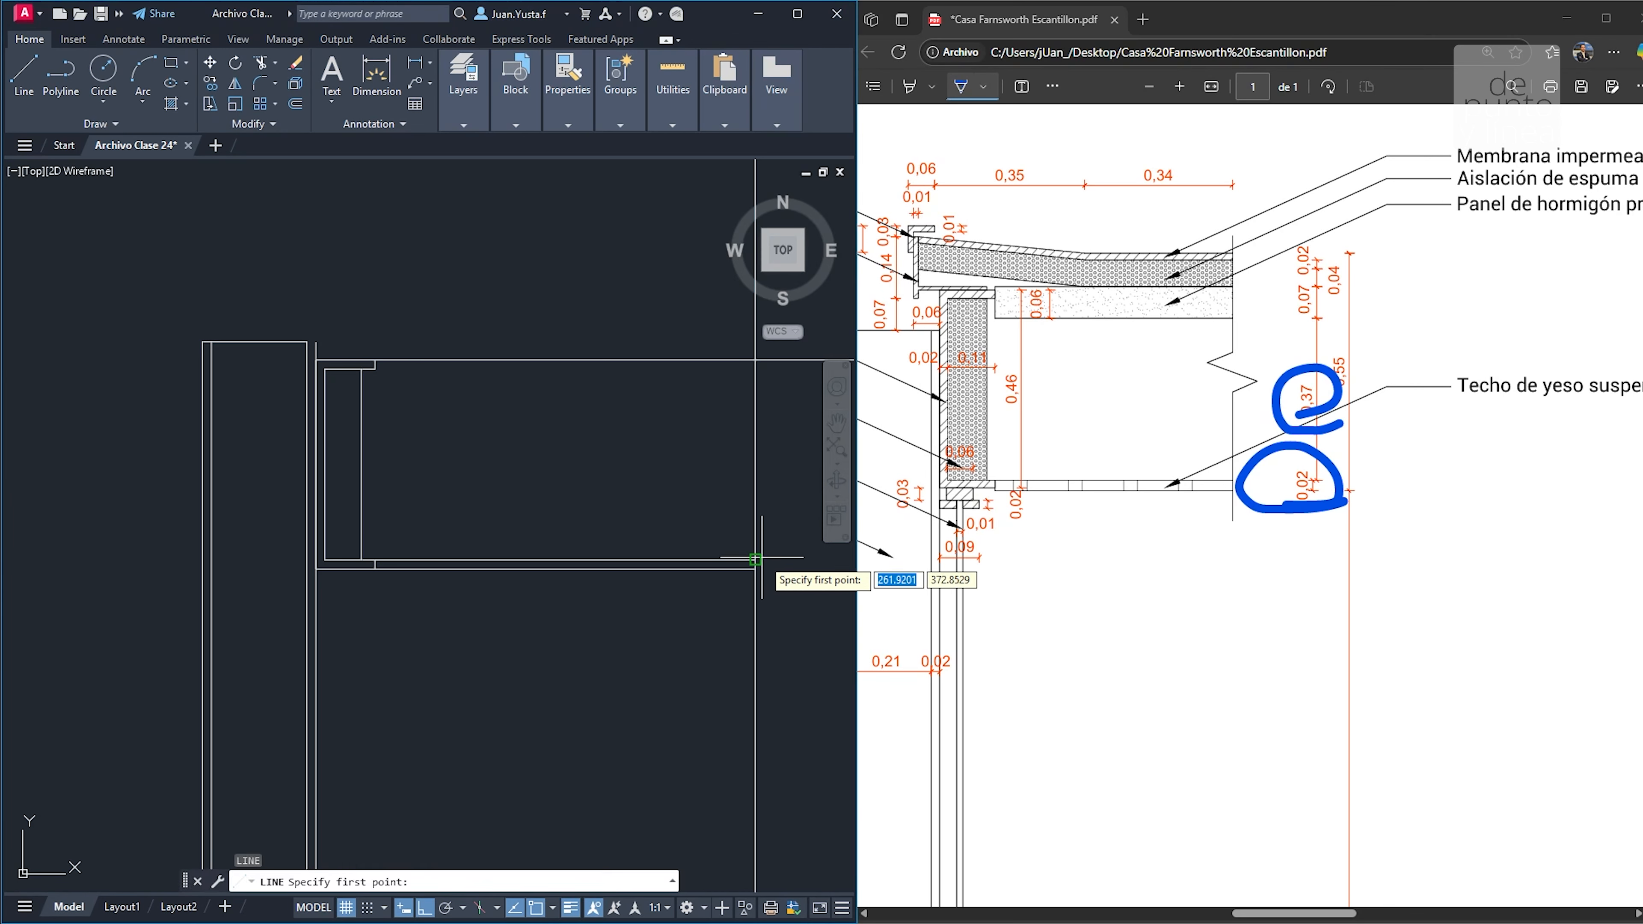
pyautogui.click(755, 559)
pyautogui.write('0.37')
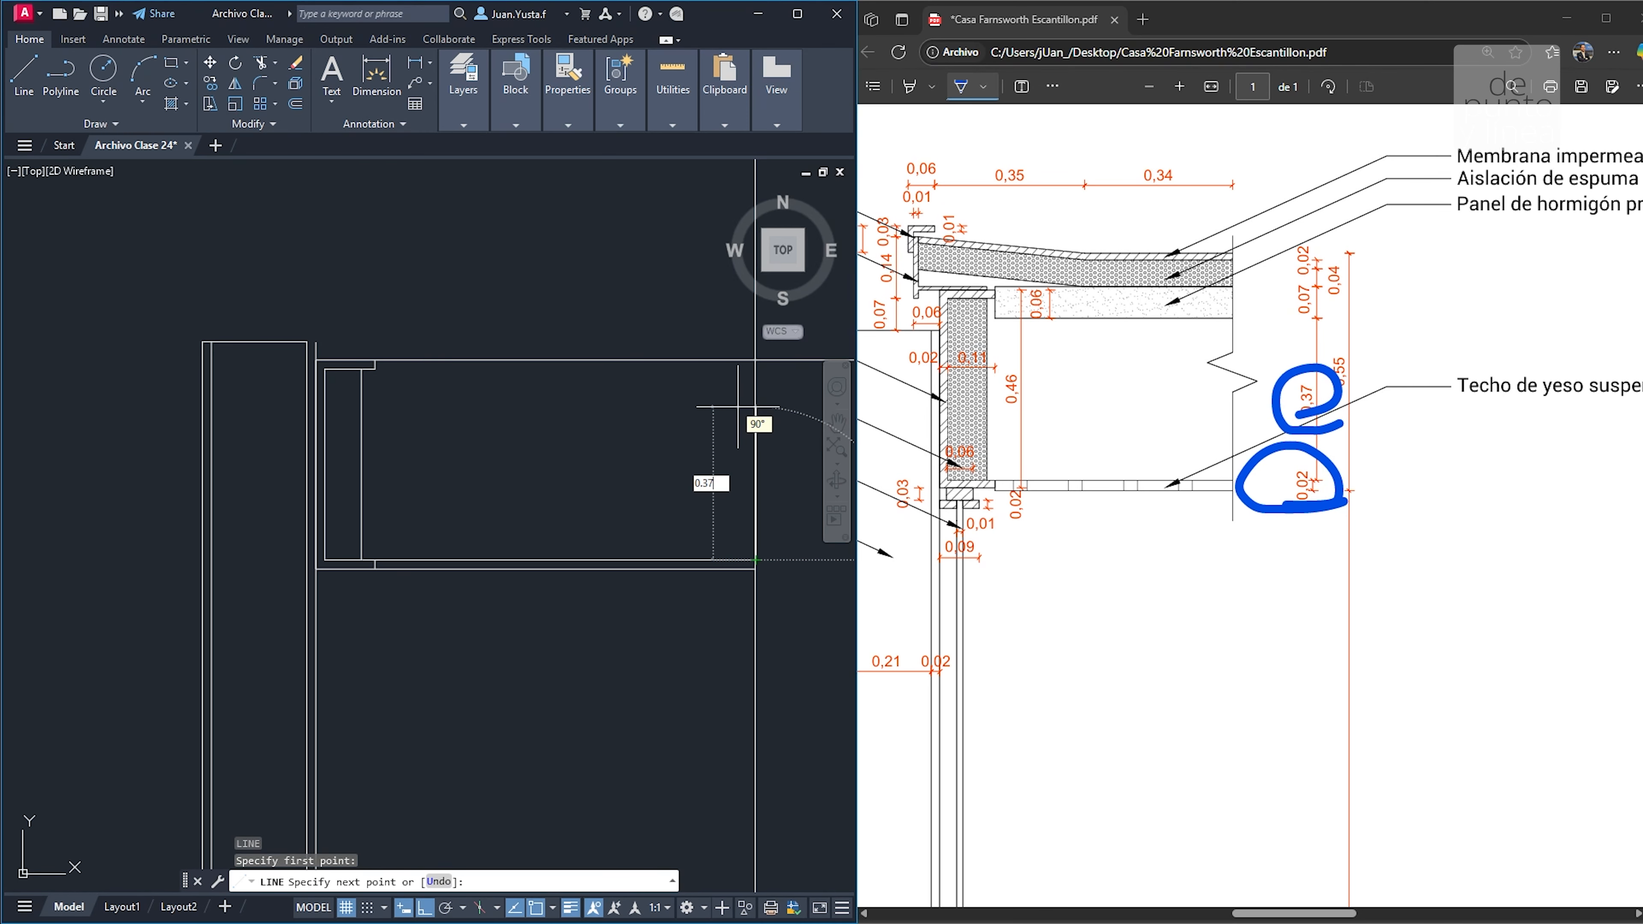
pyautogui.press('Return')
# Try to continue the line horizontally from the 0.37 height back to the beam's insulation edge
pyautogui.moveTo(684, 407)
pyautogui.mouseDown(button='middle')
pyautogui.moveTo(574, 425)
pyautogui.moveTo(394, 420)
pyautogui.mouseUp(button='middle')
pyautogui.scroll(3, 394, 421)
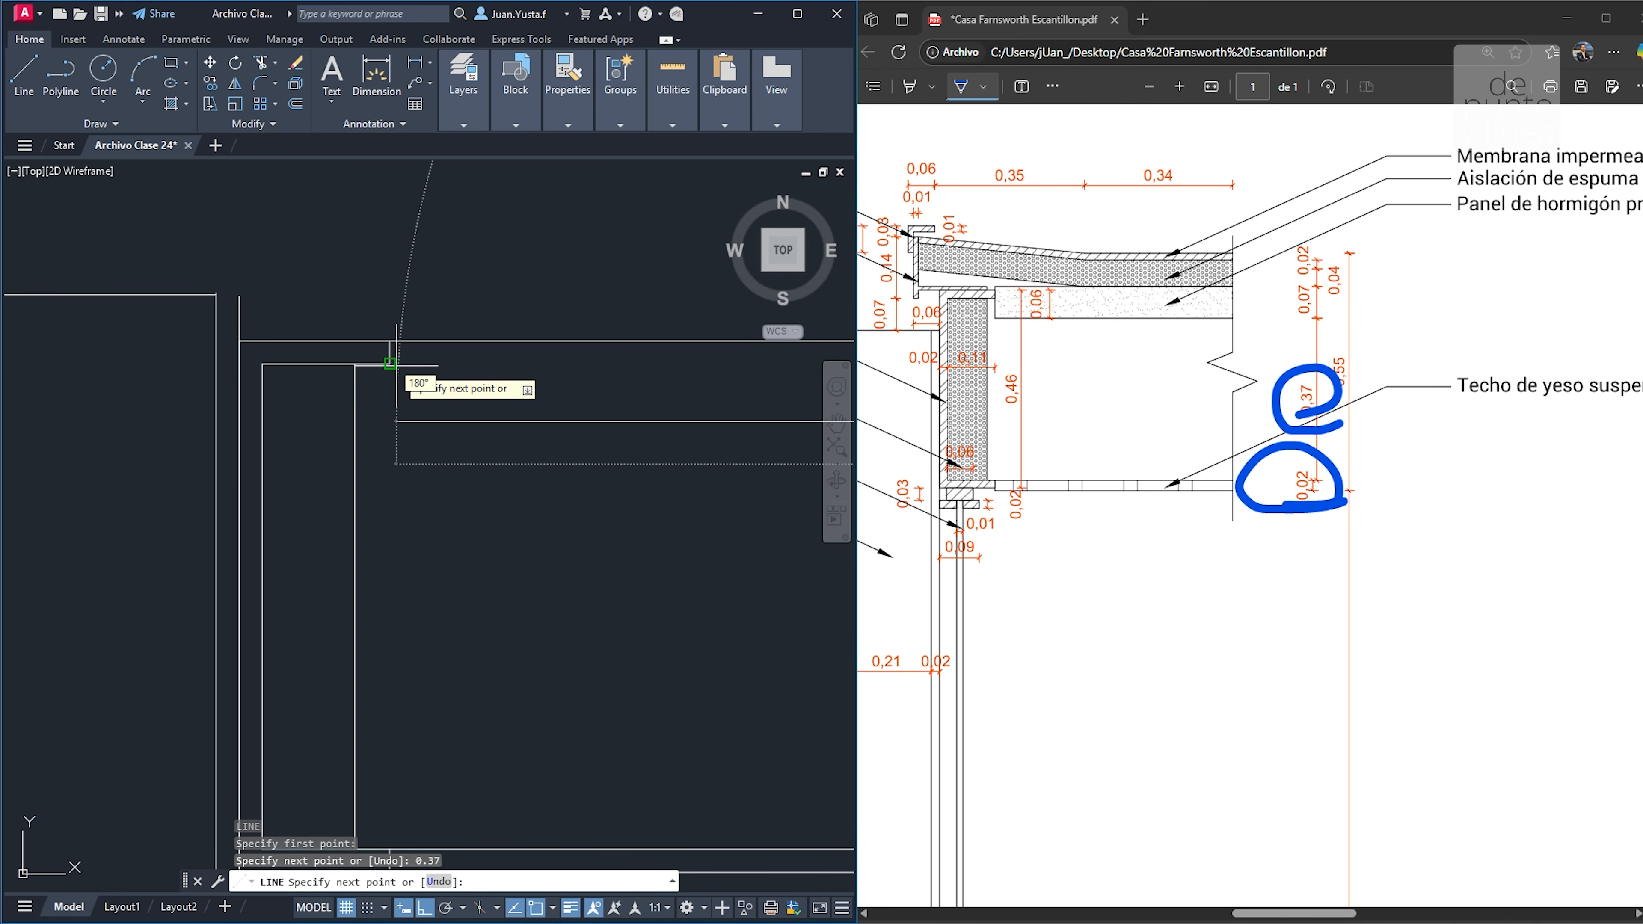
pyautogui.press('ctrl')
pyautogui.press('ctrl')
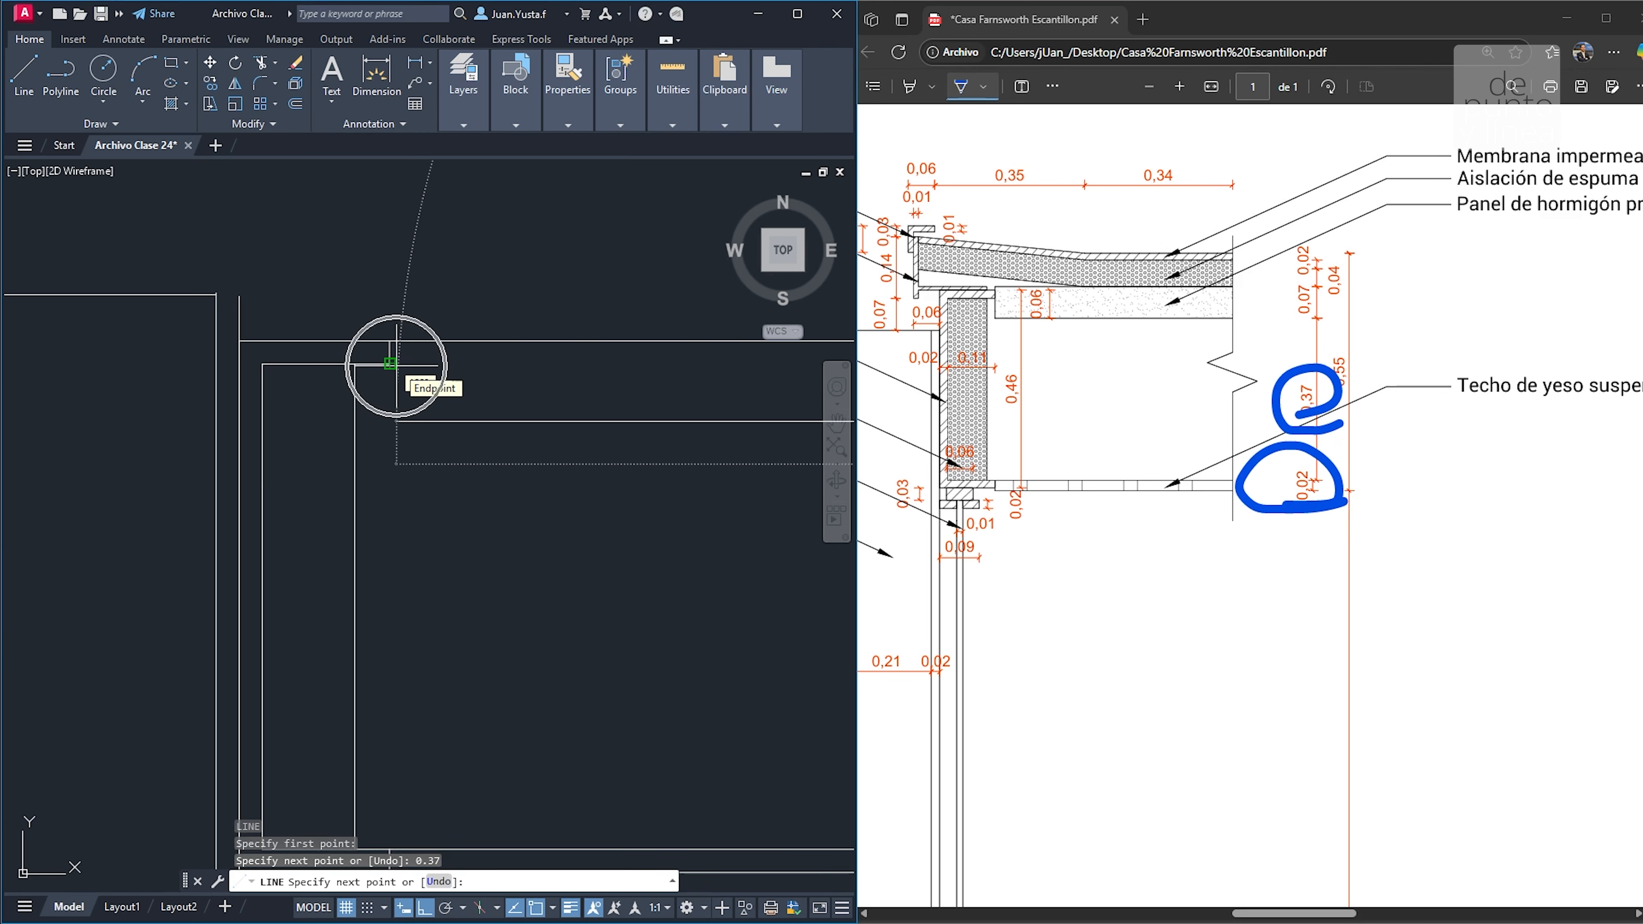
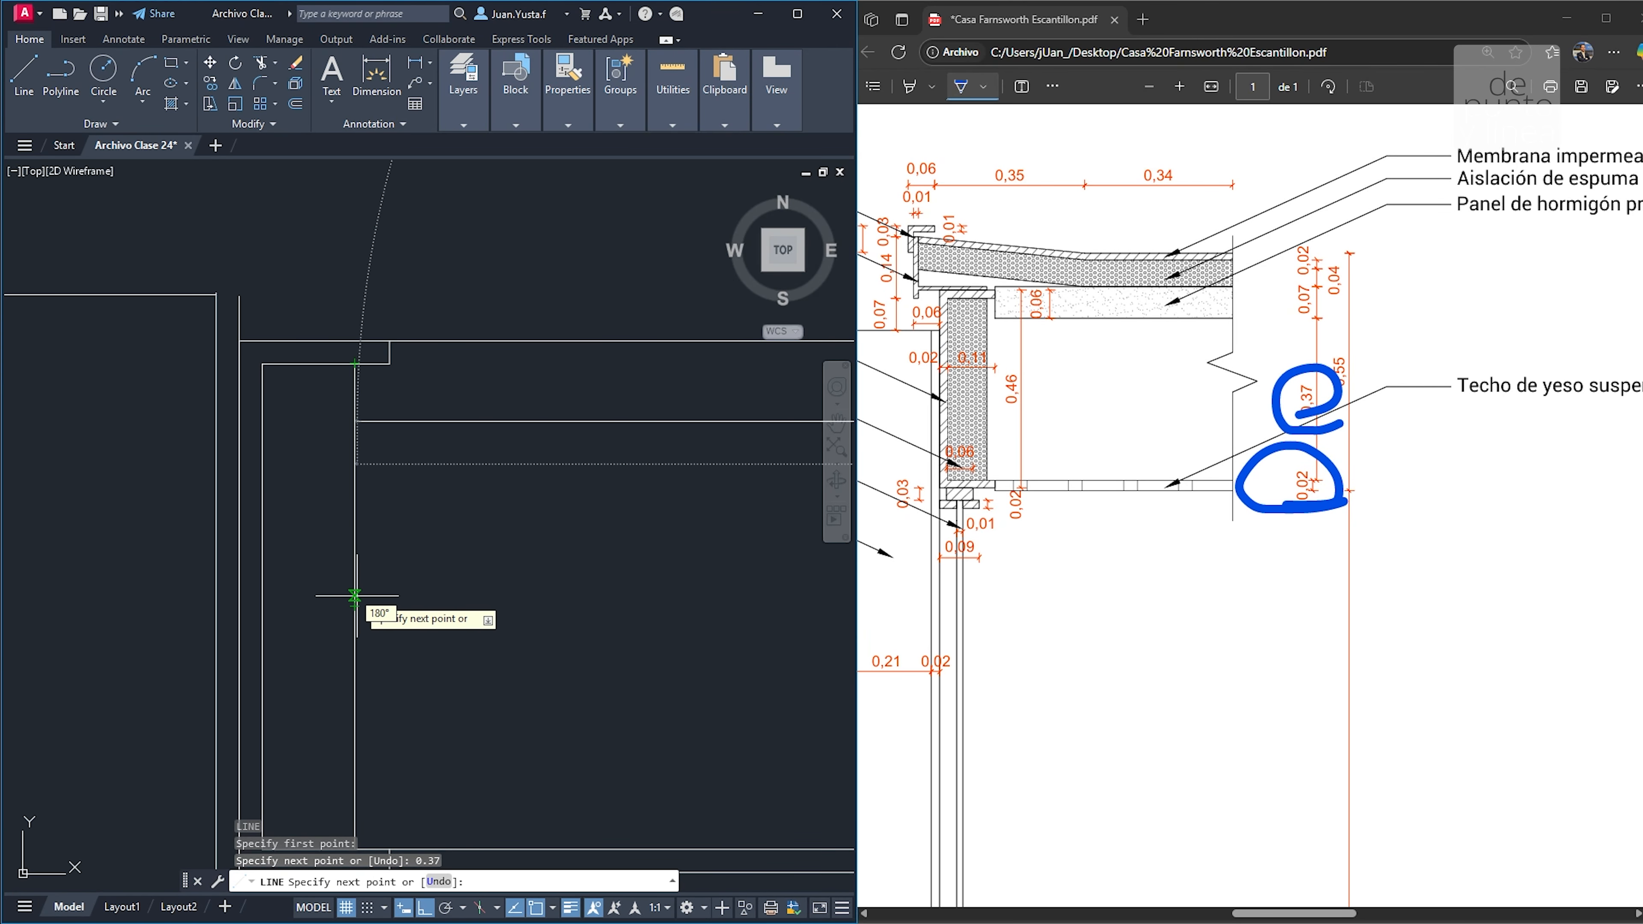
pyautogui.press('Escape')
pyautogui.press('Escape')
pyautogui.press('Escape')
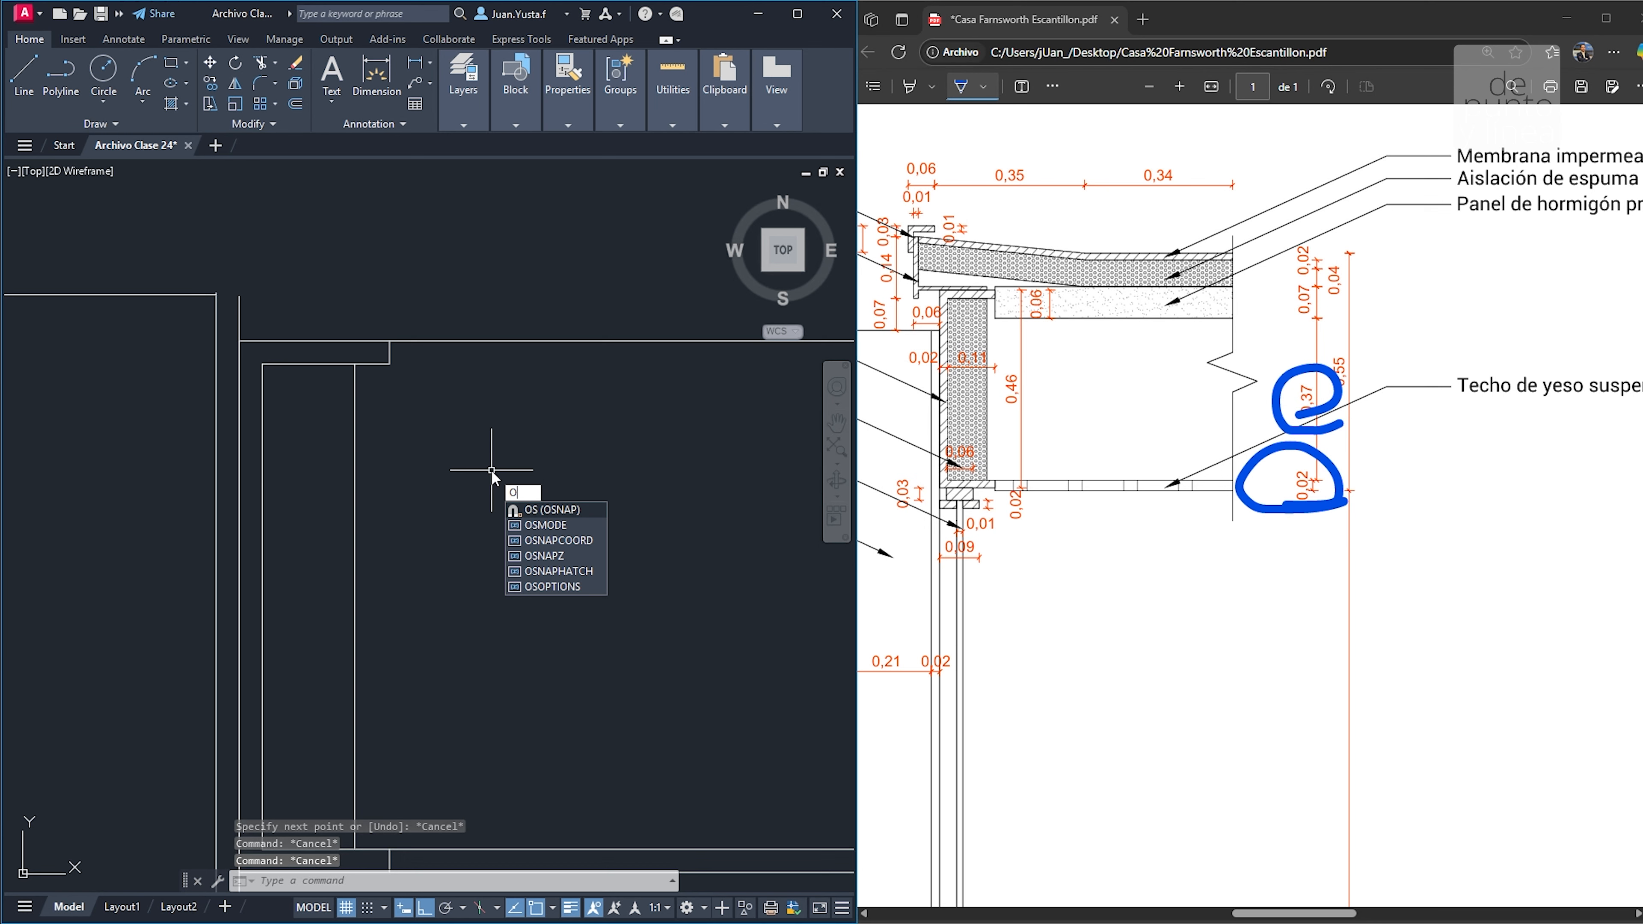
# Cancel the object snap command entry and turn object snapping off
pyautogui.press('BackSpace')
pyautogui.write('_op')
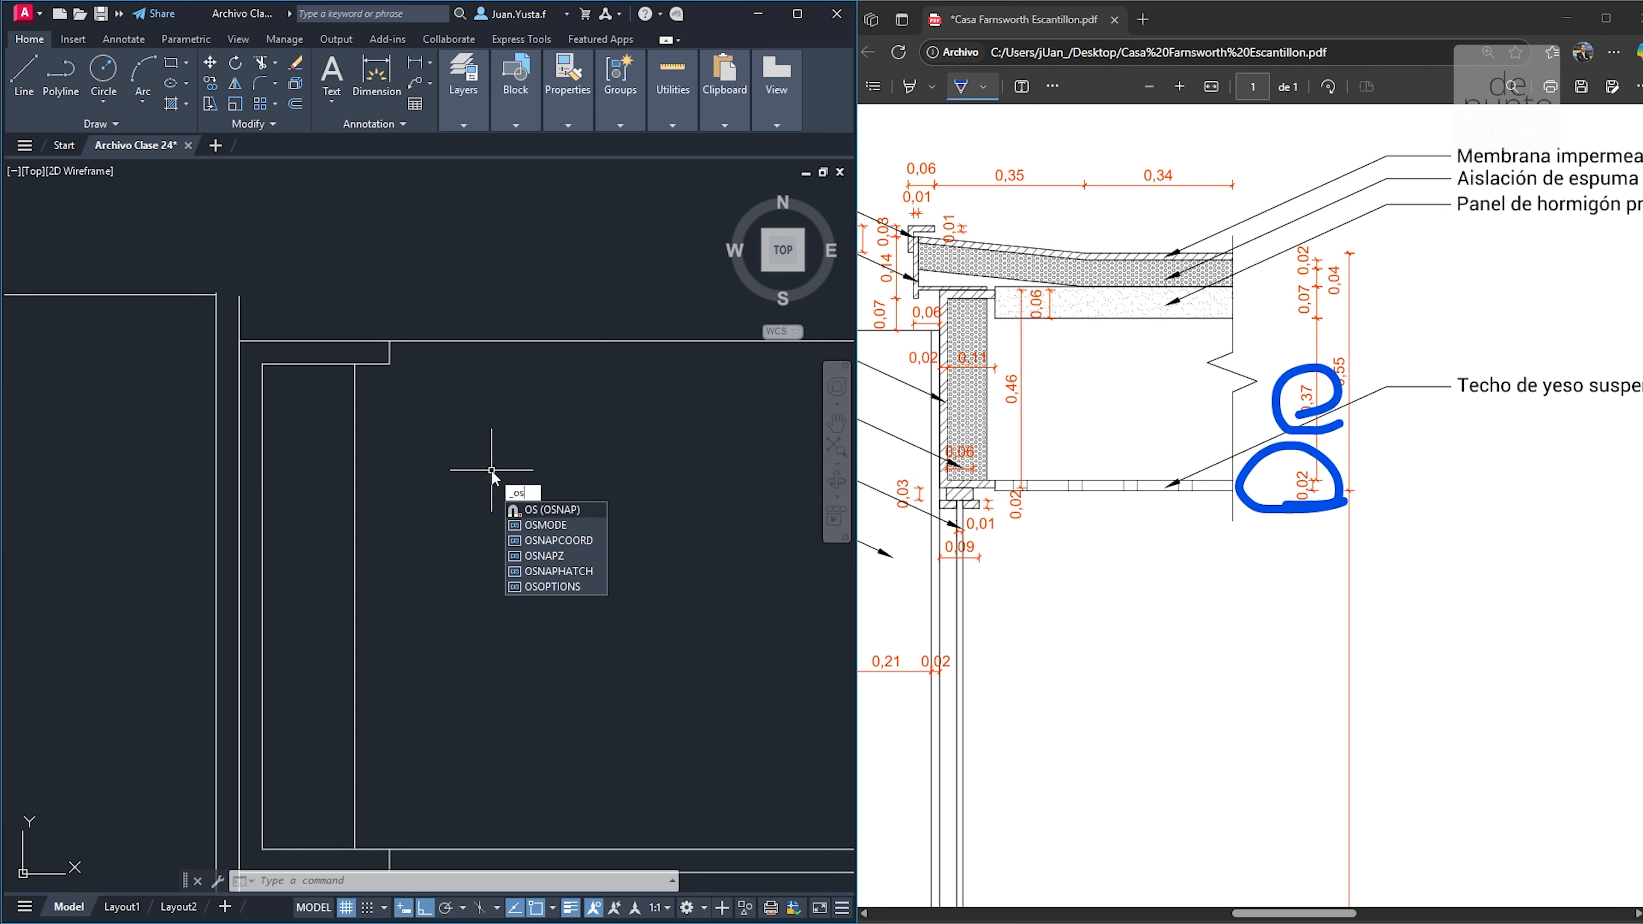
pyautogui.press('Escape')
pyautogui.press('Escape')
pyautogui.press('Escape')
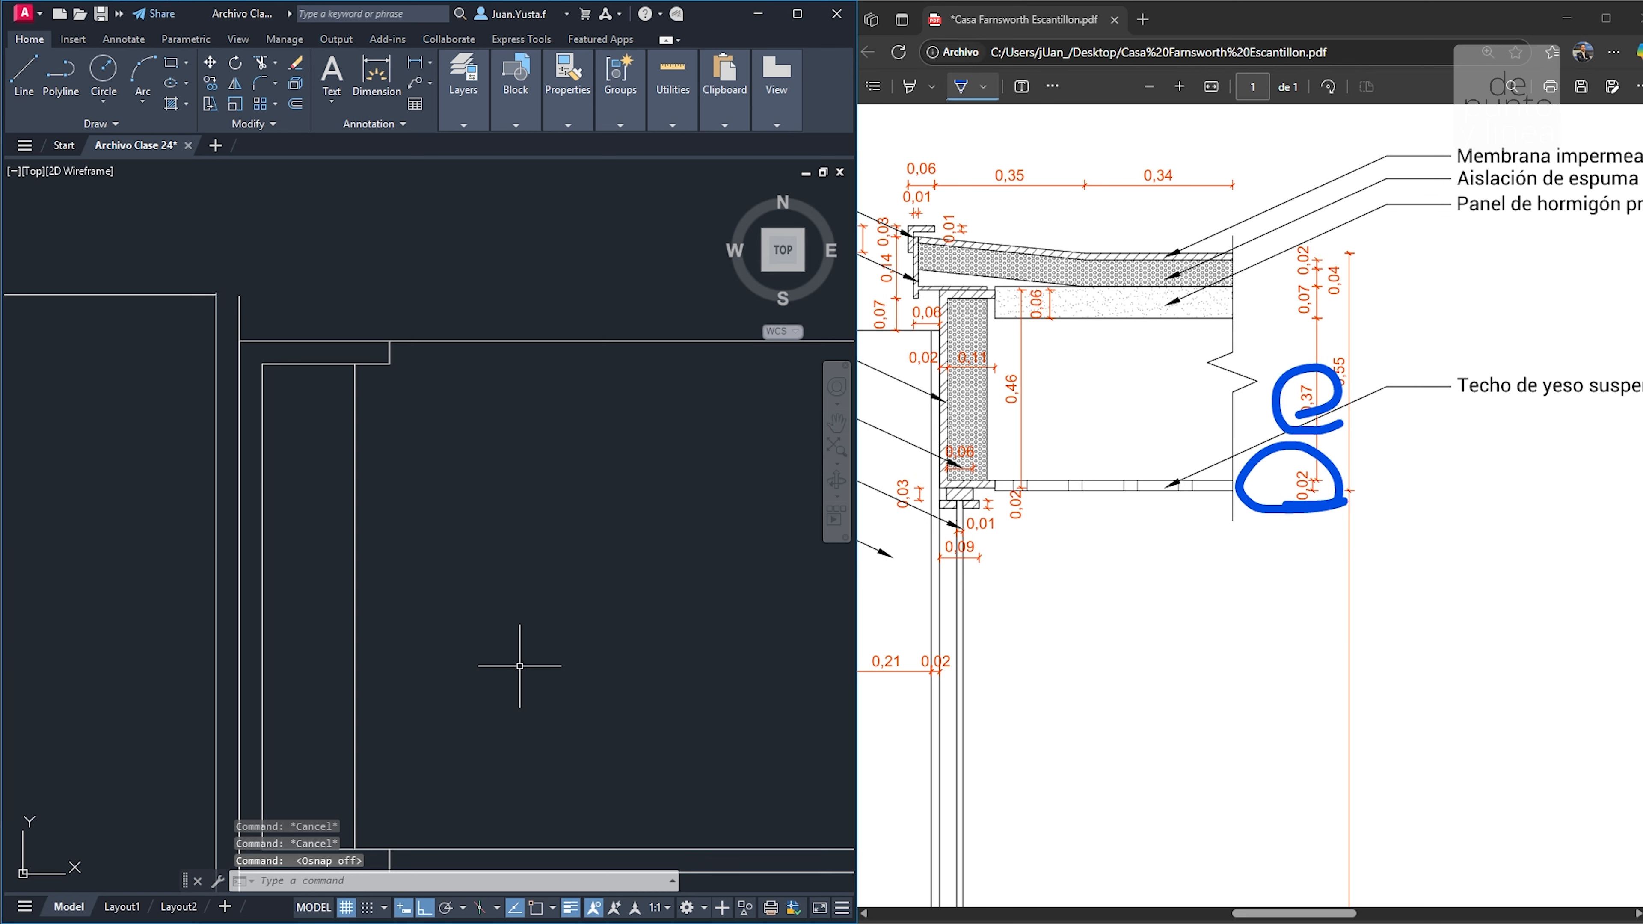
# Try to start a line near the upper flange without snapping, and turn object snapping back on
pyautogui.write('l')
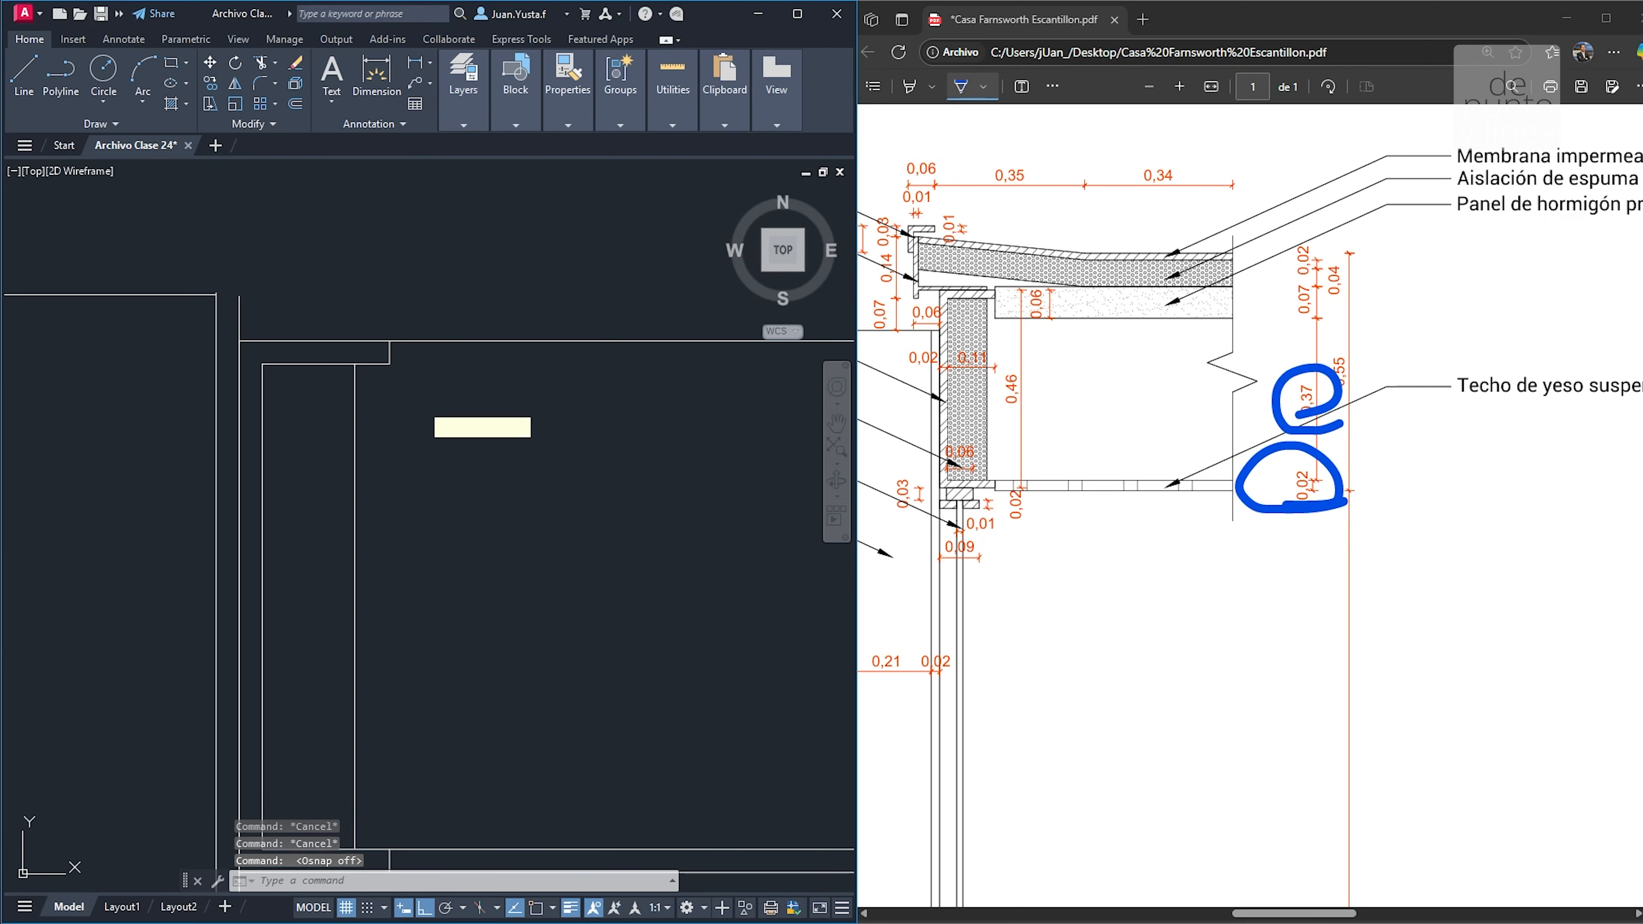
pyautogui.press('Return')
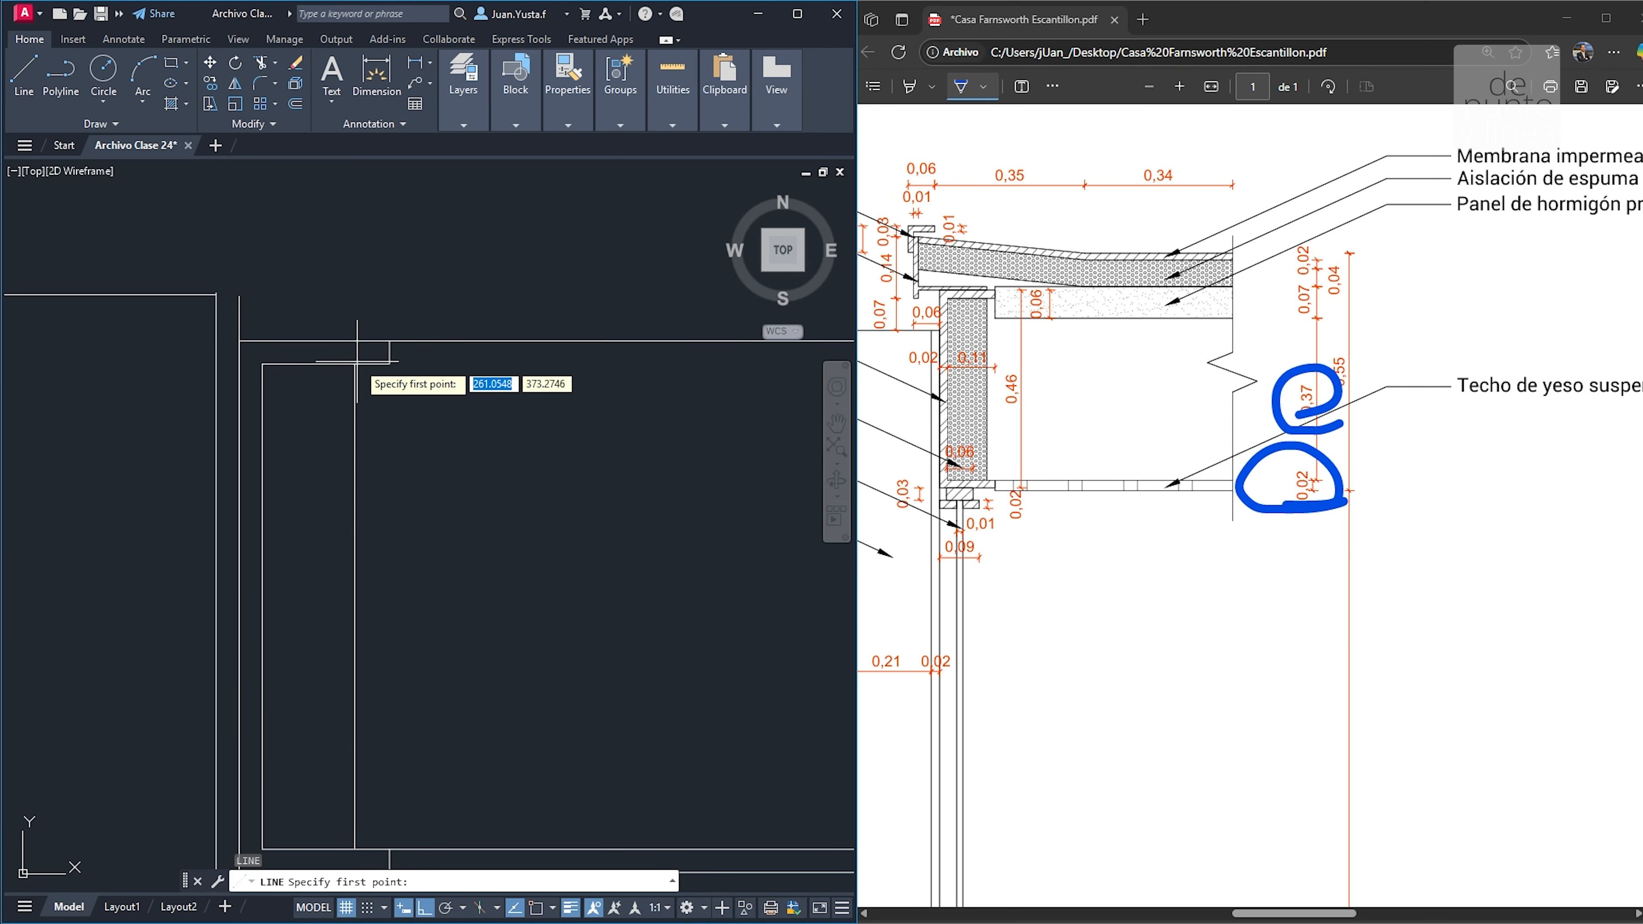
pyautogui.press('Escape')
pyautogui.click(536, 906)
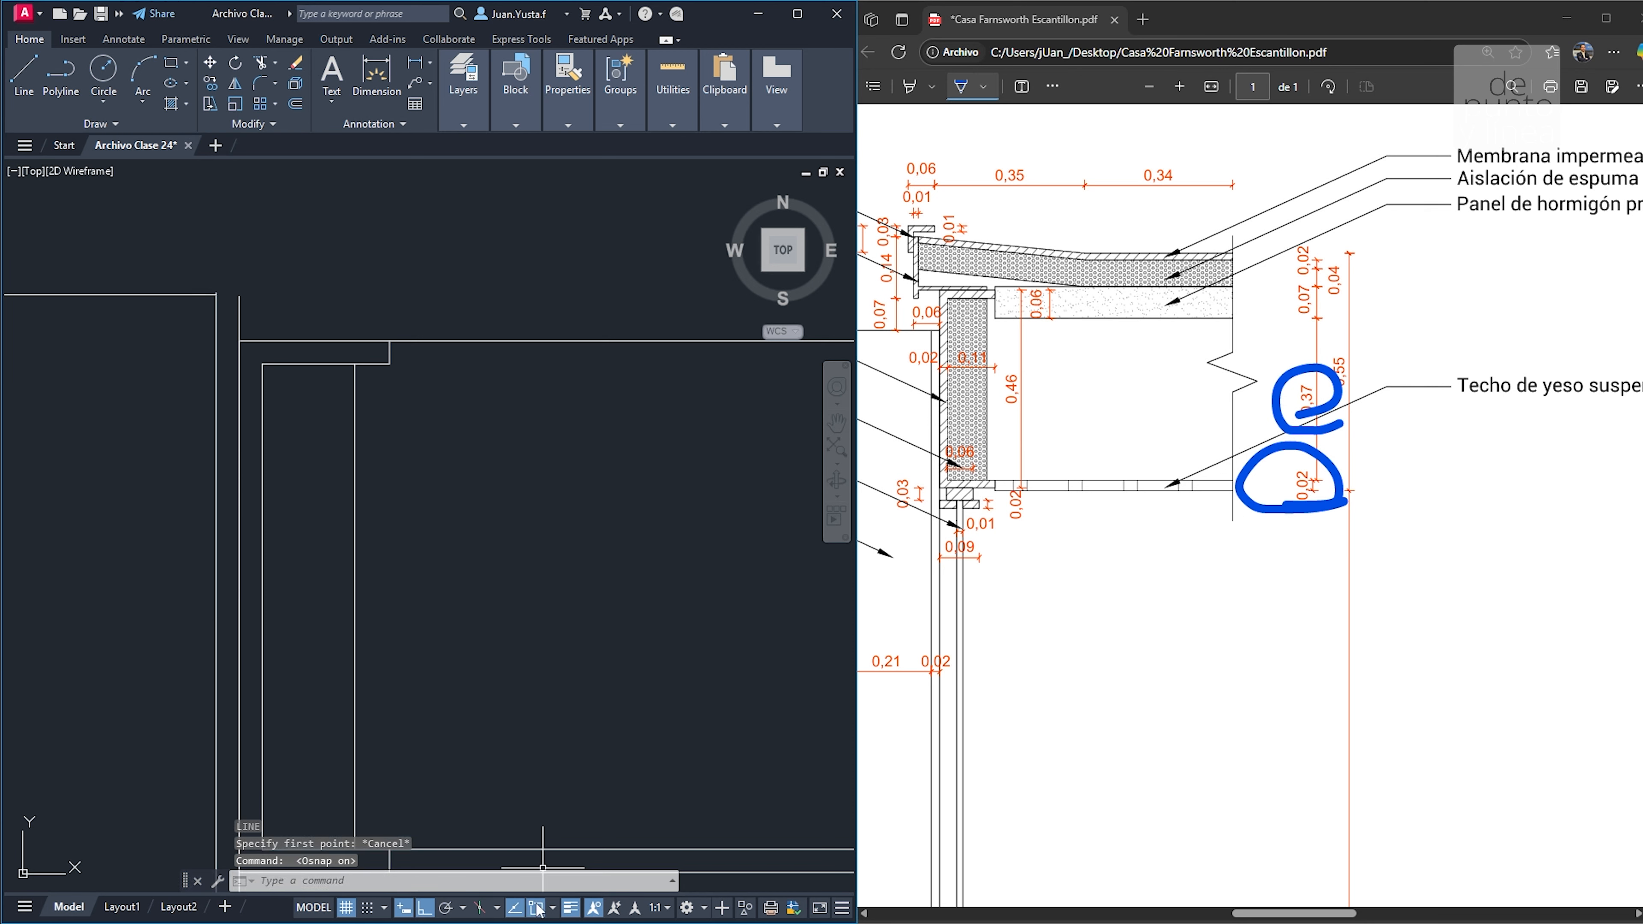
# Review the object snap modes in the drafting settings and accept them with every mode enabled
pyautogui.click(553, 908)
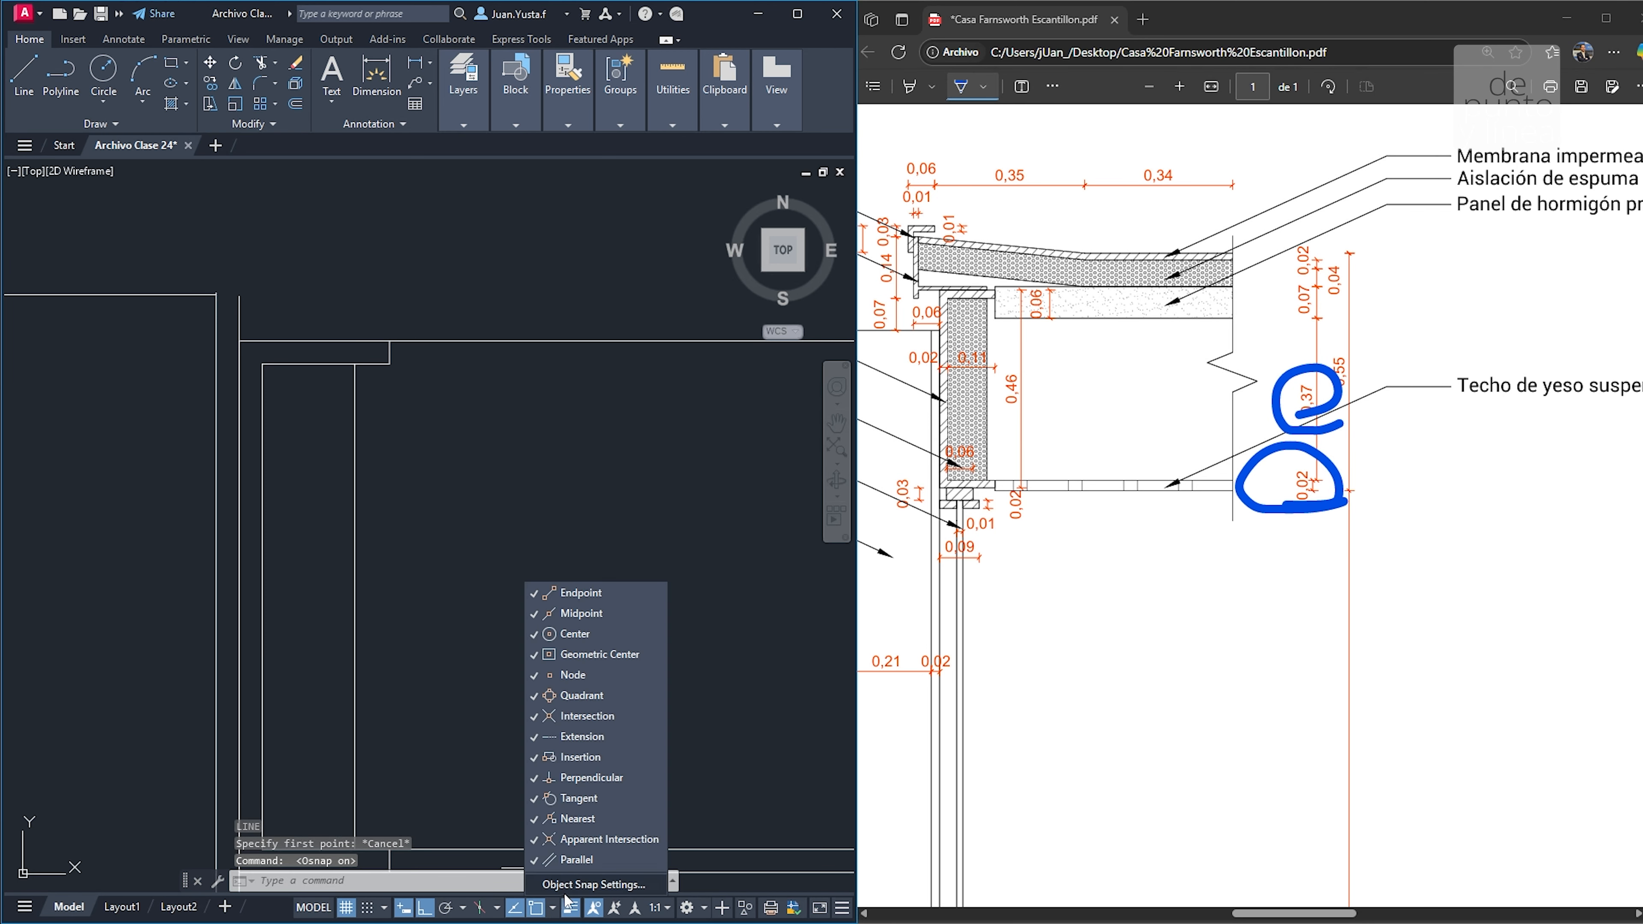
pyautogui.press('ctrl')
pyautogui.press('ctrl')
pyautogui.press('ctrl')
pyautogui.press('ctrl')
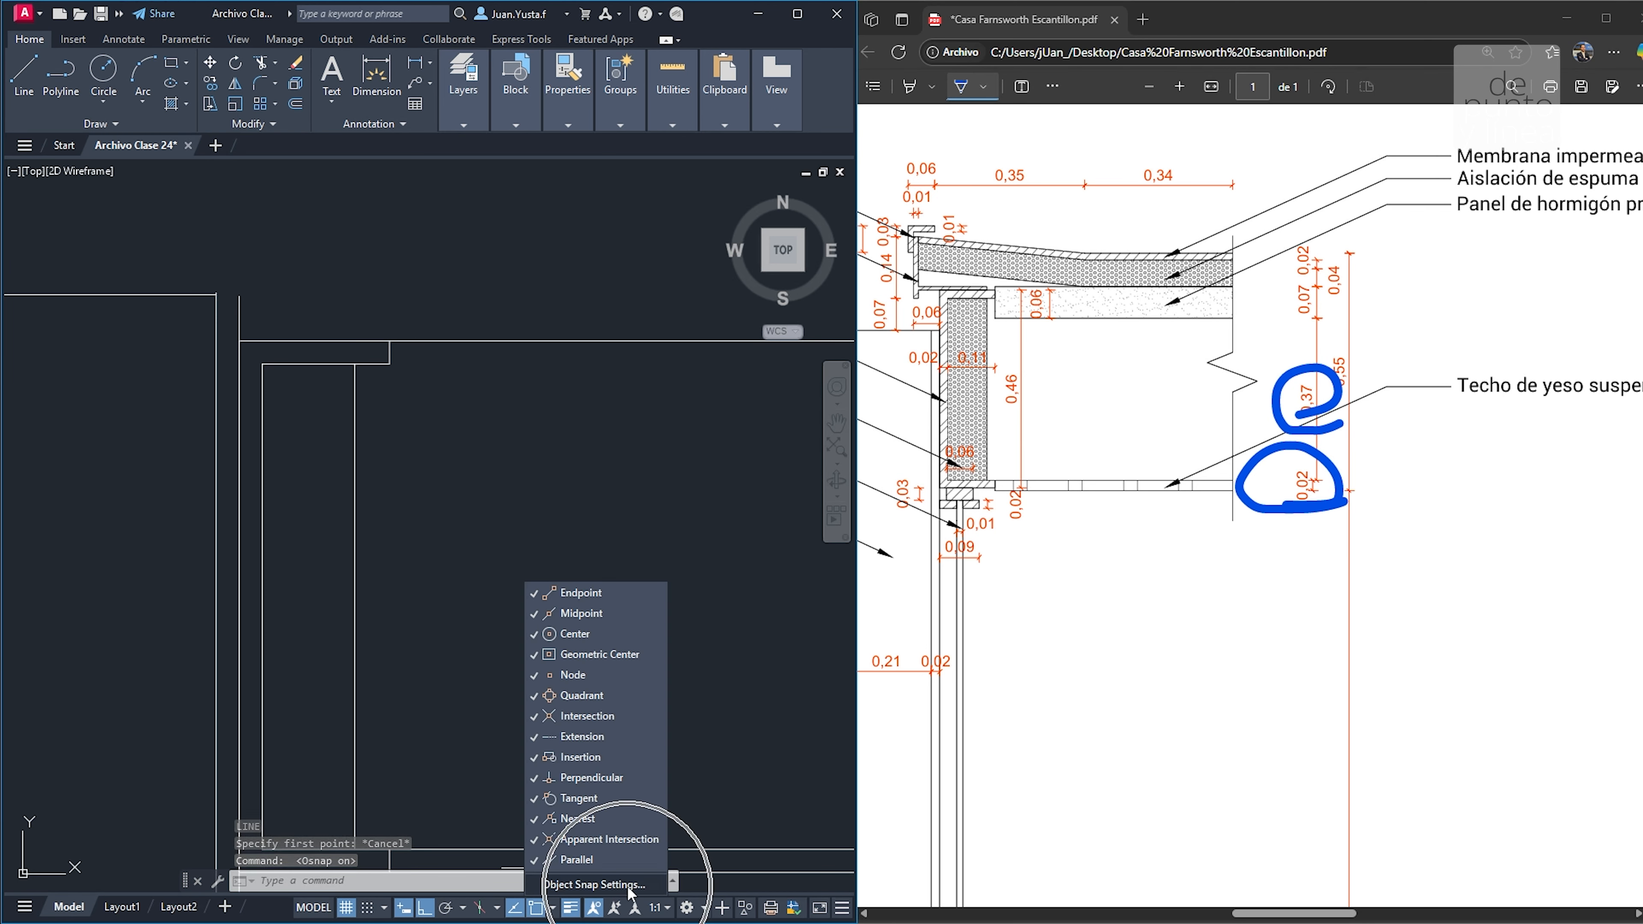
pyautogui.click(628, 885)
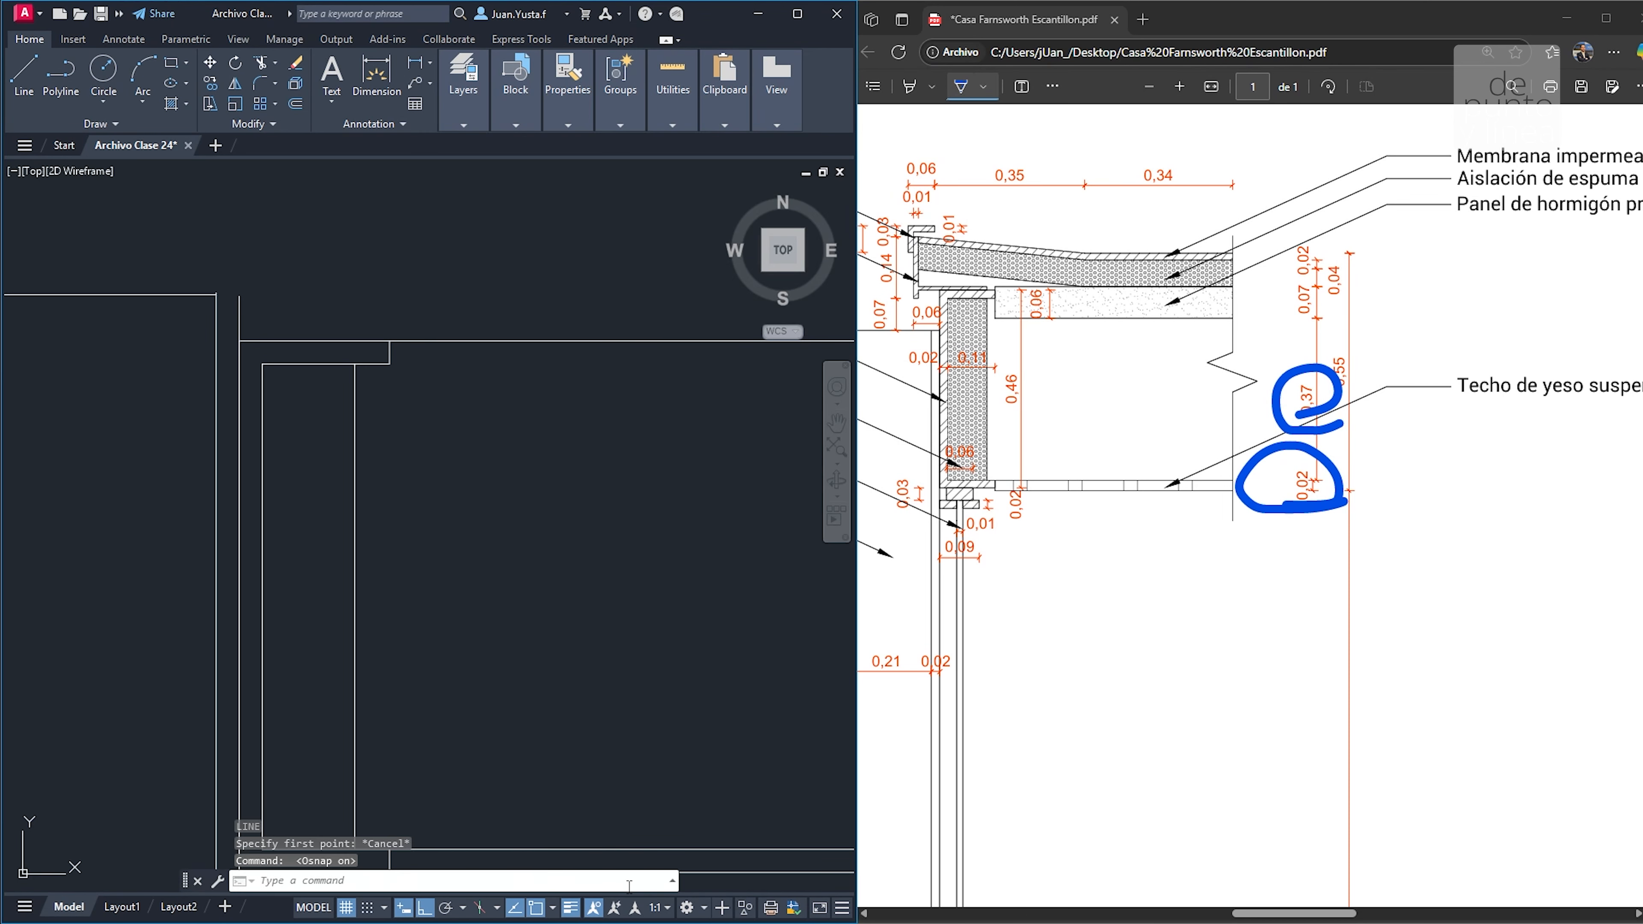
pyautogui.moveTo(769, 300); pyautogui.dragTo(553, 301)
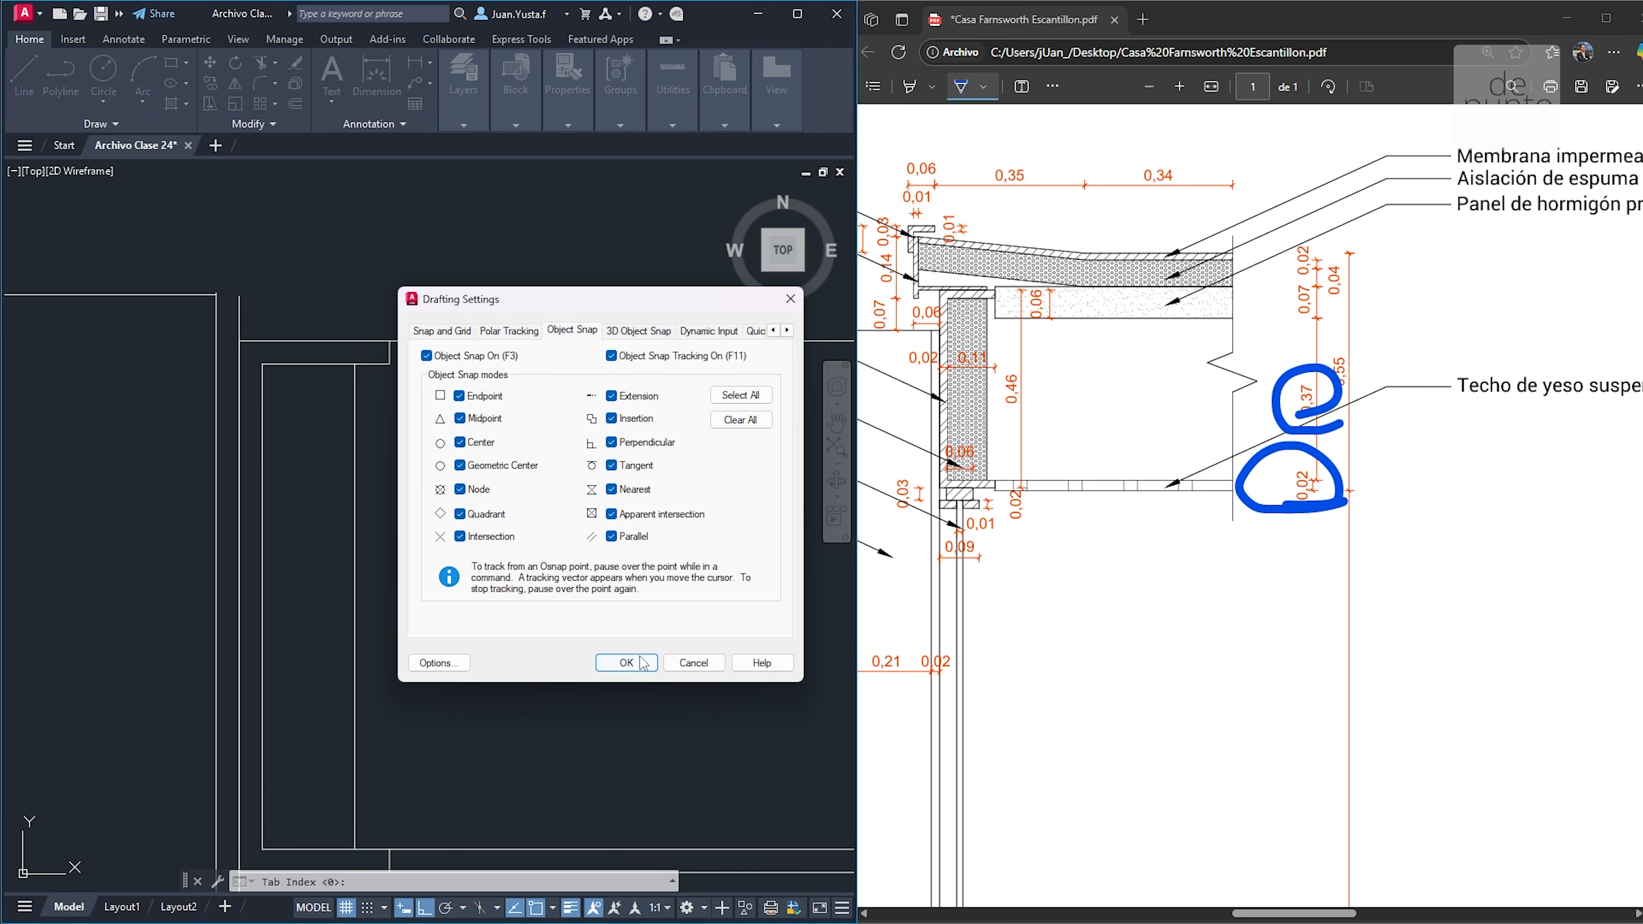
pyautogui.click(624, 662)
pyautogui.scroll(-2, 349, 438)
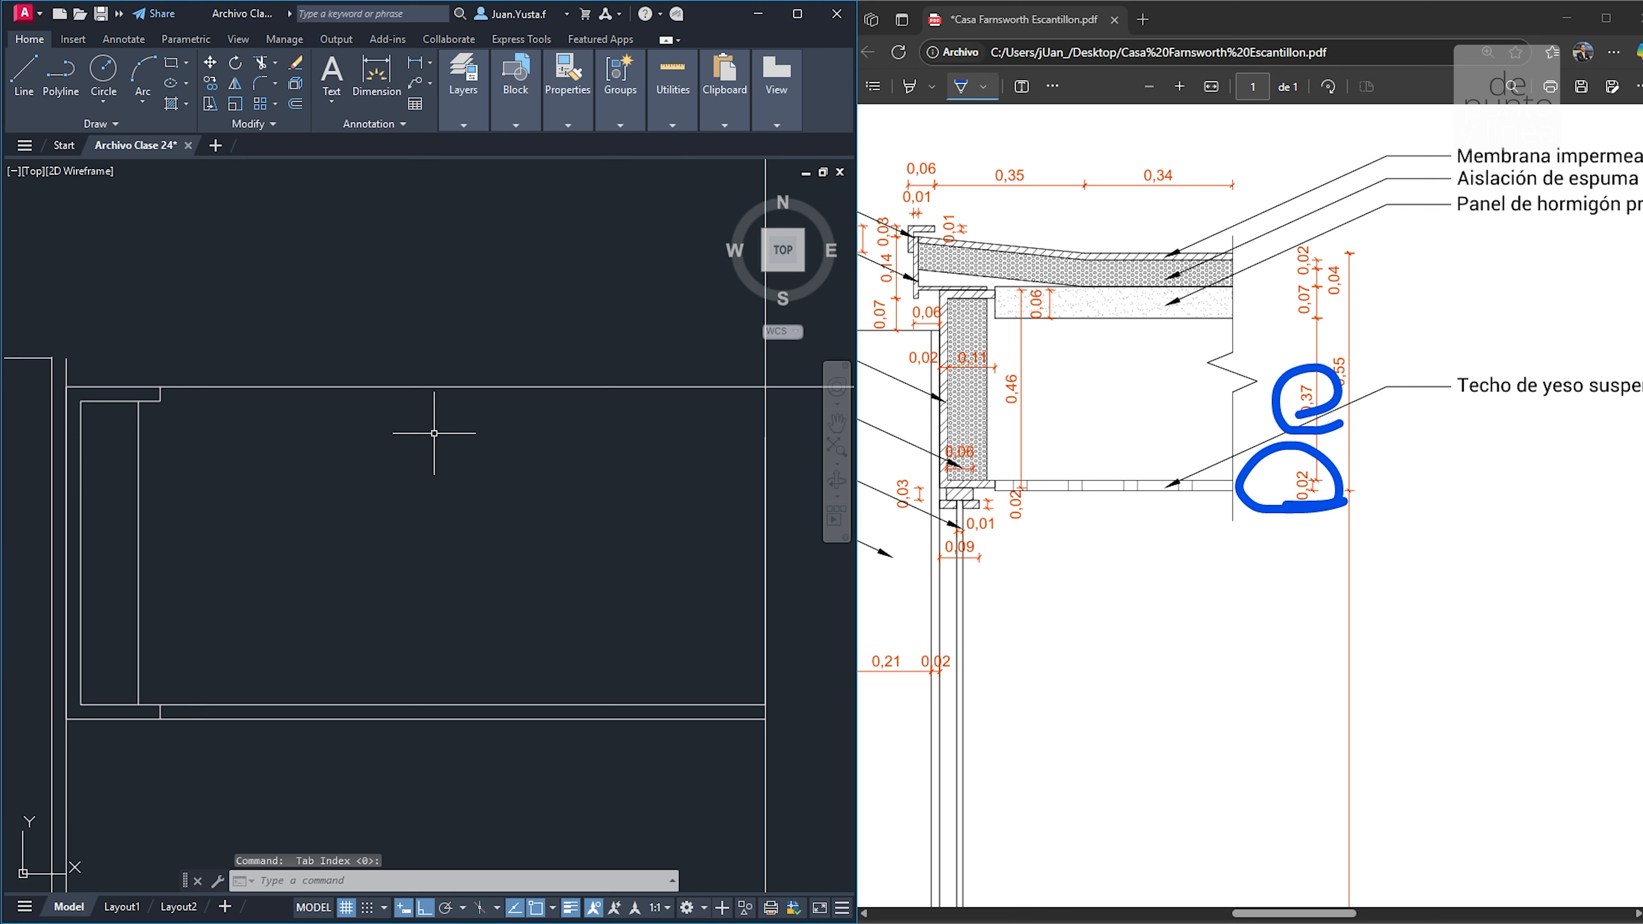
pyautogui.write('l')
pyautogui.press('Return')
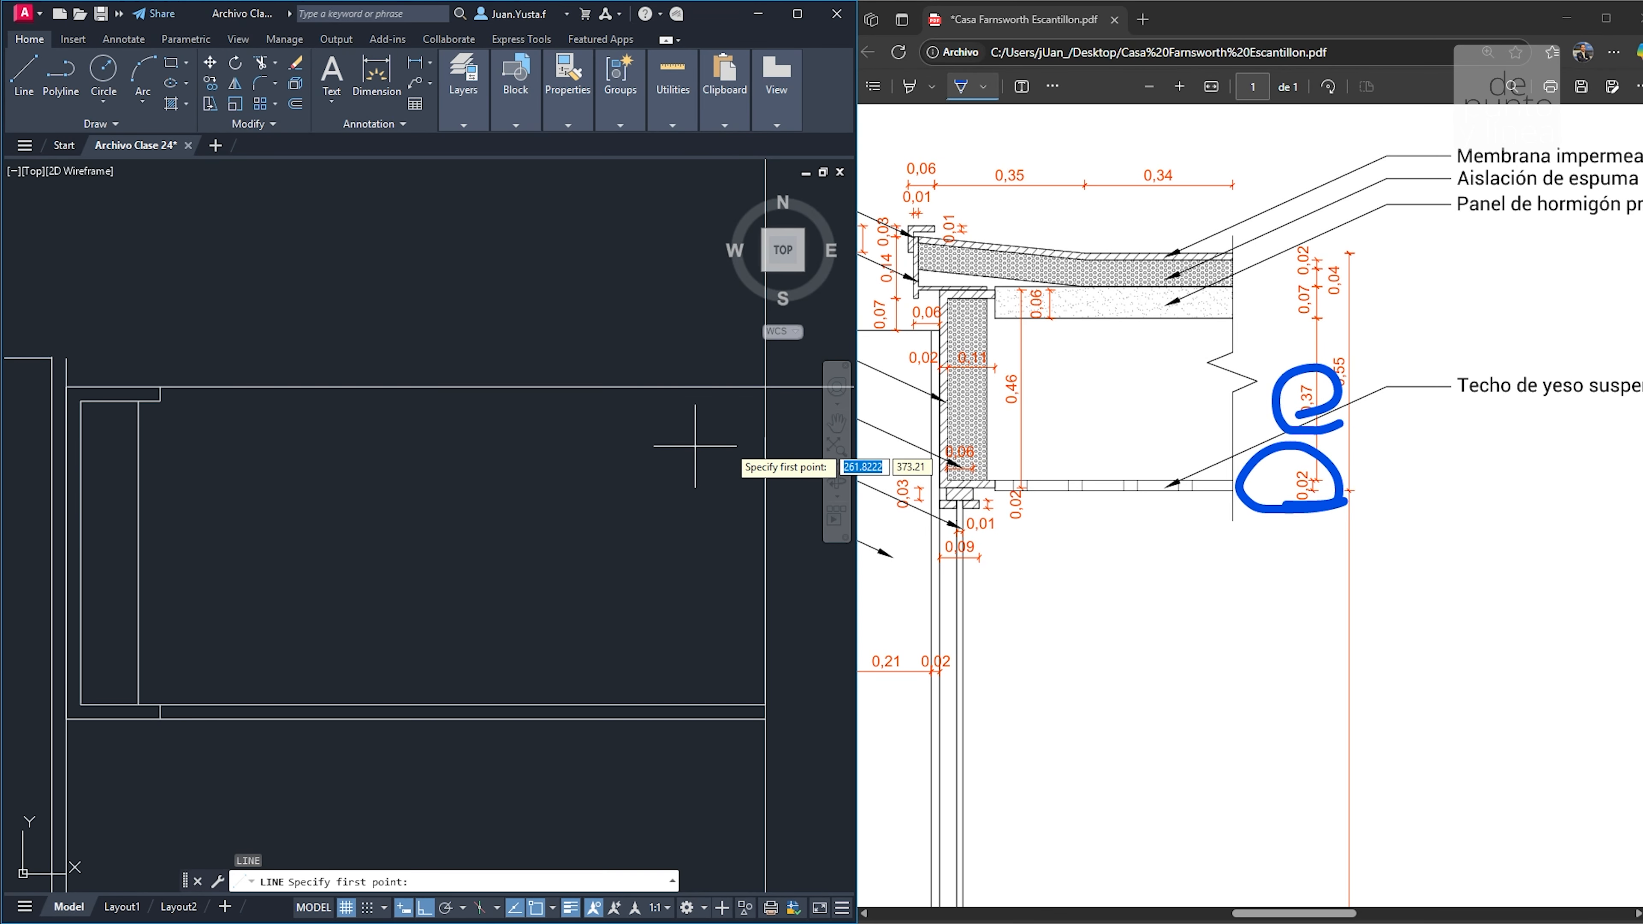
pyautogui.click(764, 436)
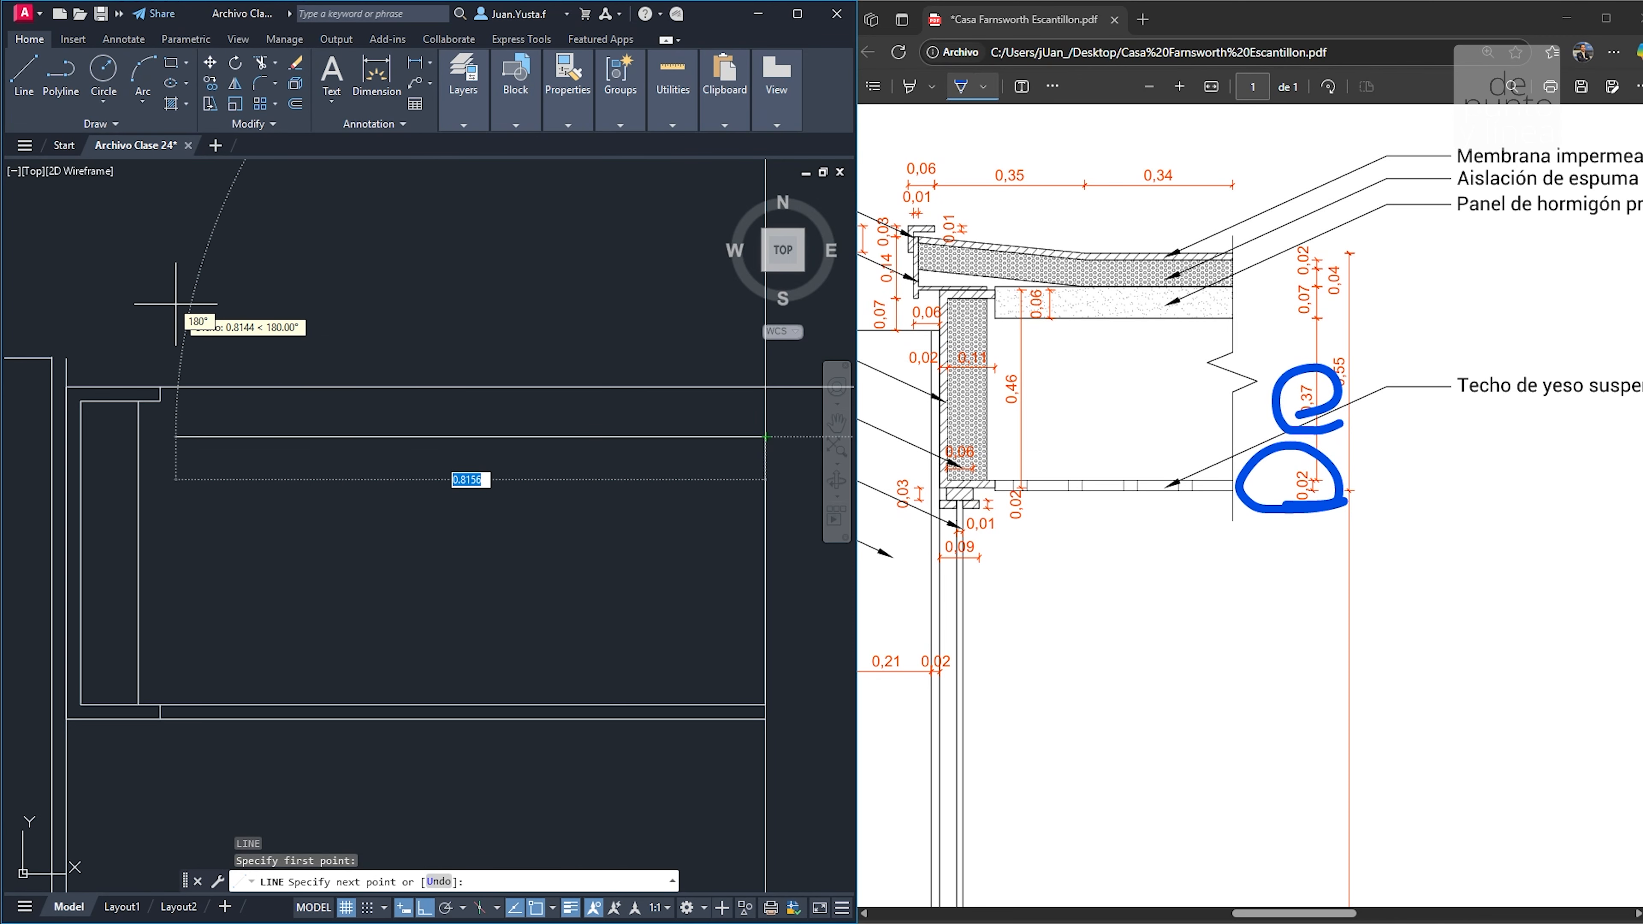
pyautogui.scroll(4, 215, 496)
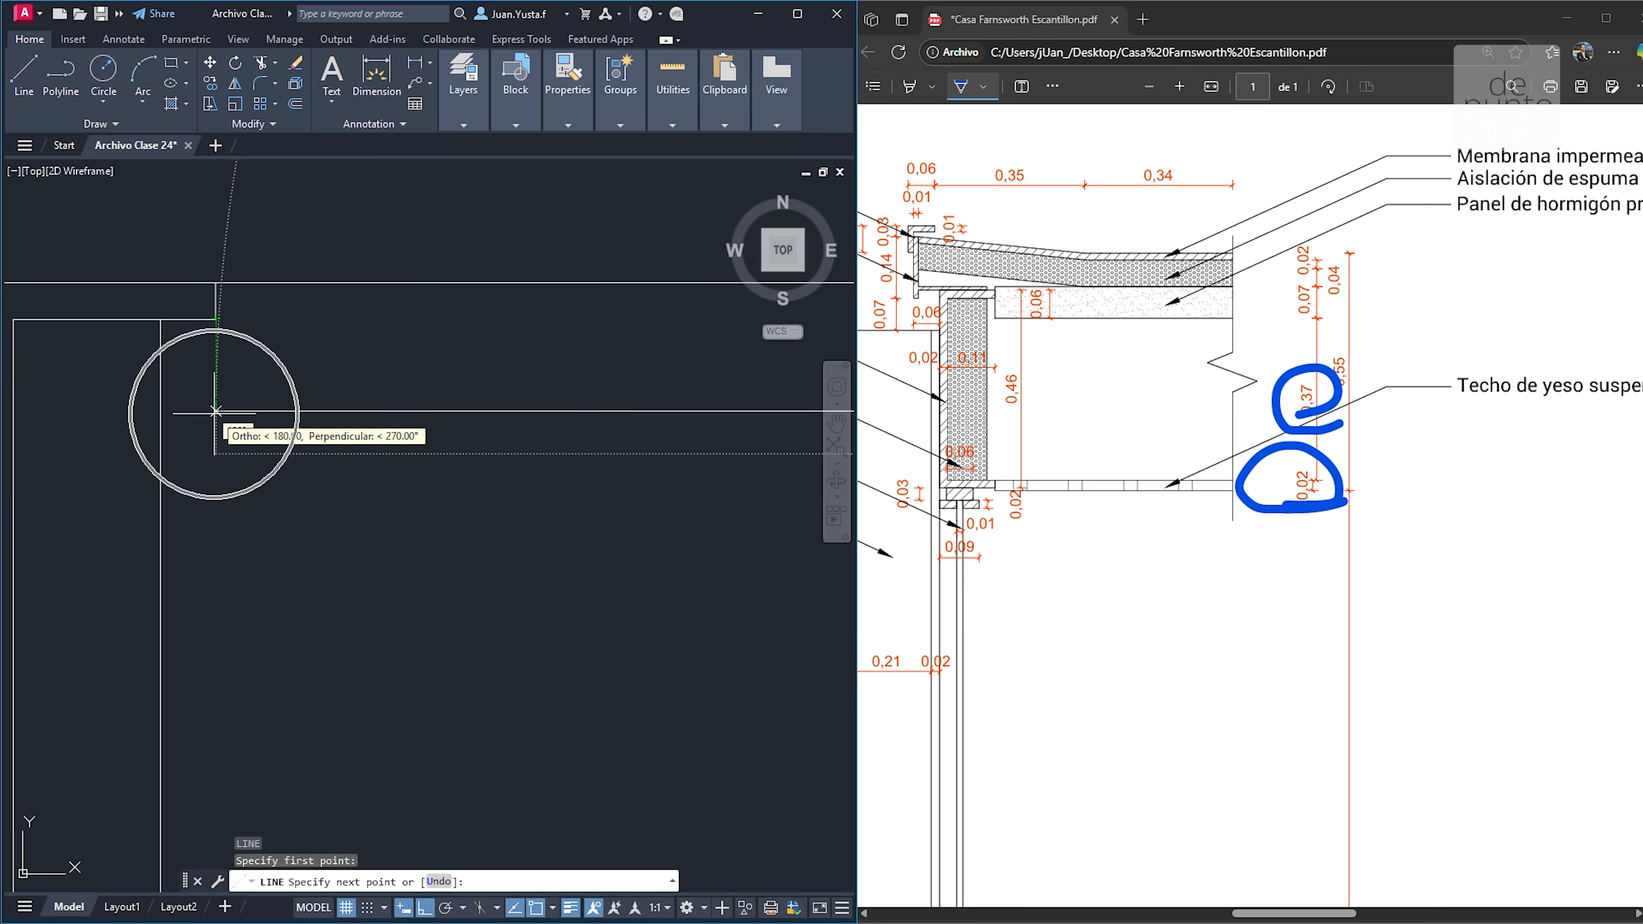
pyautogui.press('Escape')
pyautogui.press('Escape')
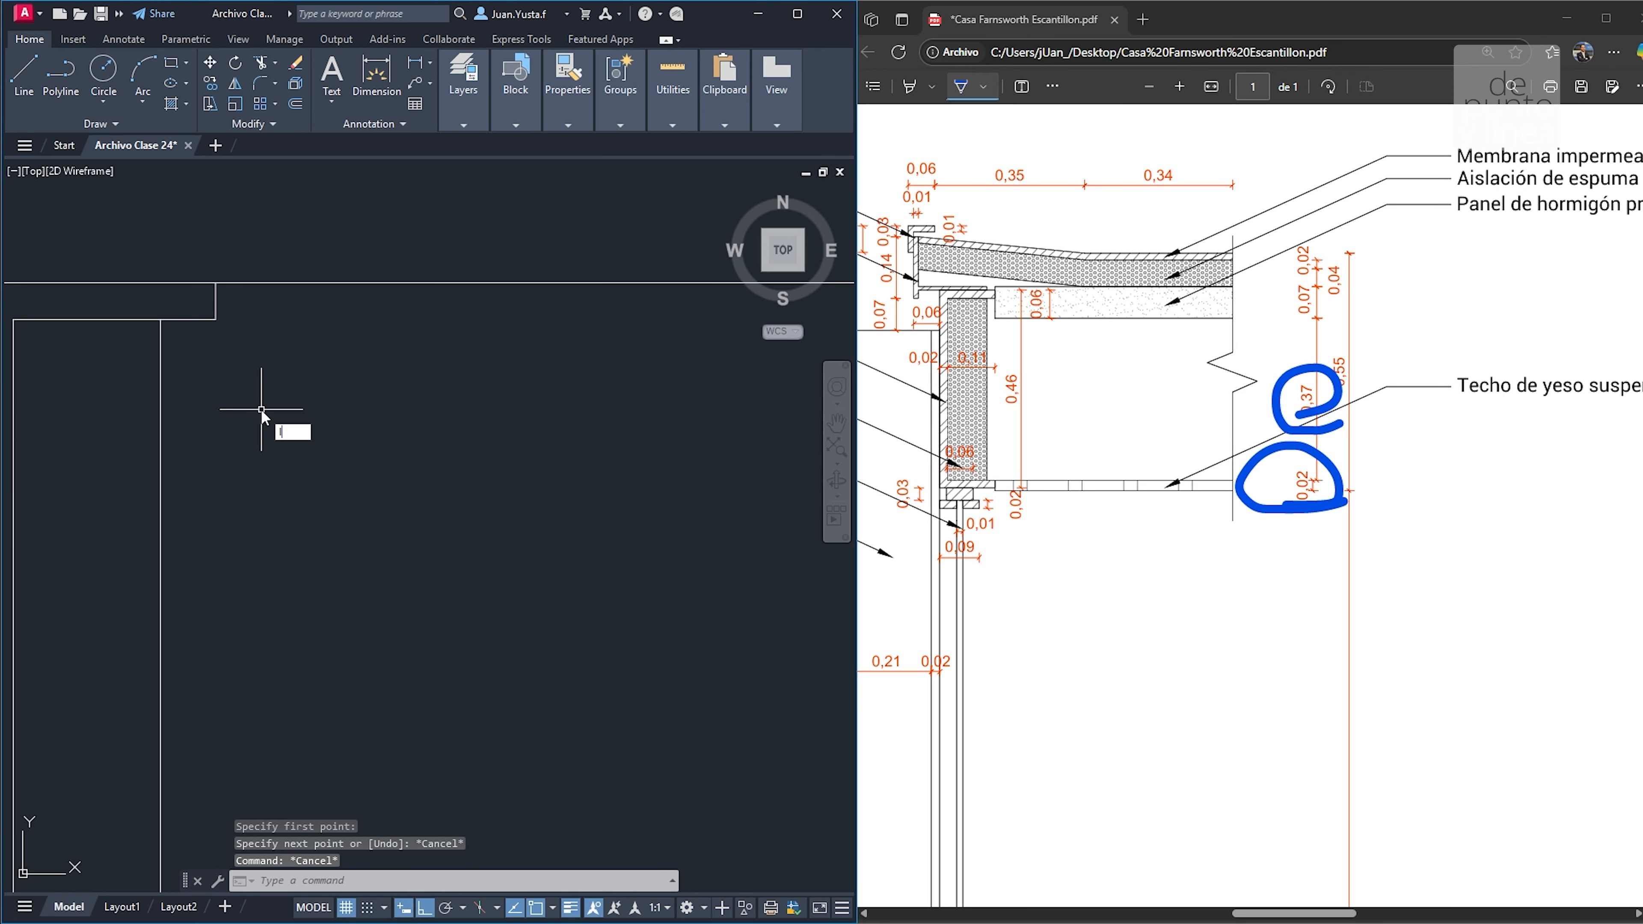
# Try a vertical guide line running down from the upper flange's inner end, and erase it
pyautogui.press('l')
pyautogui.press('space')
pyautogui.click(215, 320)
pyautogui.click(215, 512)
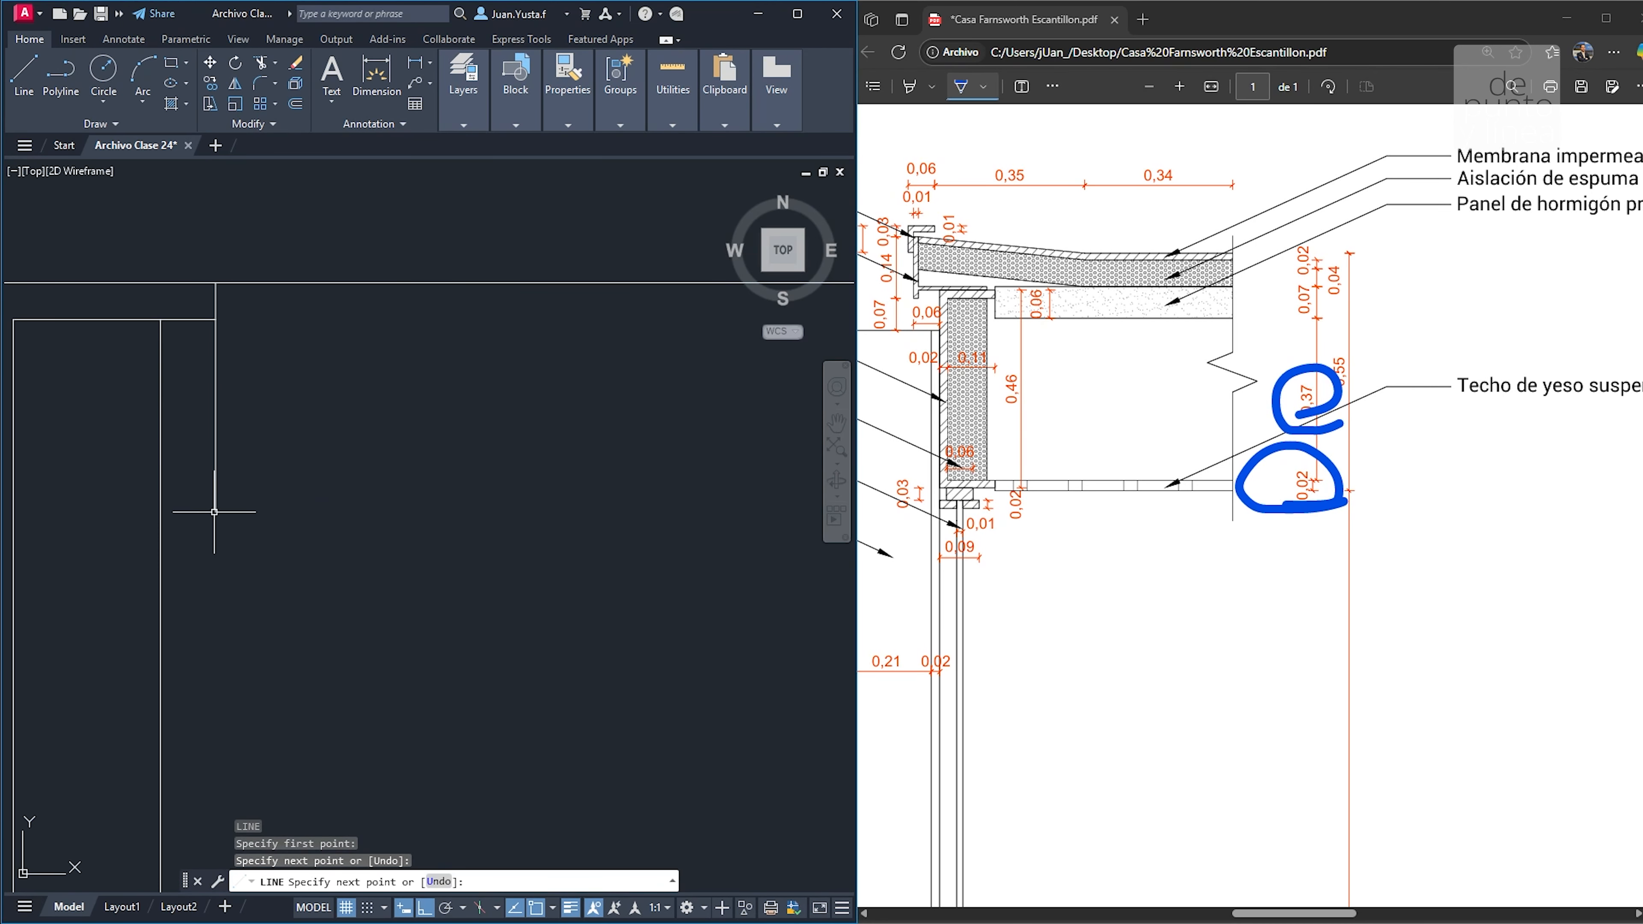
pyautogui.press('Escape')
pyautogui.press('Escape')
pyautogui.scroll(-2, 246, 454)
pyautogui.click(296, 488)
pyautogui.click(224, 452)
pyautogui.press('Delete')
# Draw the concrete panel's lower line horizontally from the 0.37 line's upper end at the section boundary to directly below the upper flange's end
pyautogui.scroll(-1, 310, 422)
pyautogui.press('l')
pyautogui.press('space')
pyautogui.scroll(-2, 222, 428)
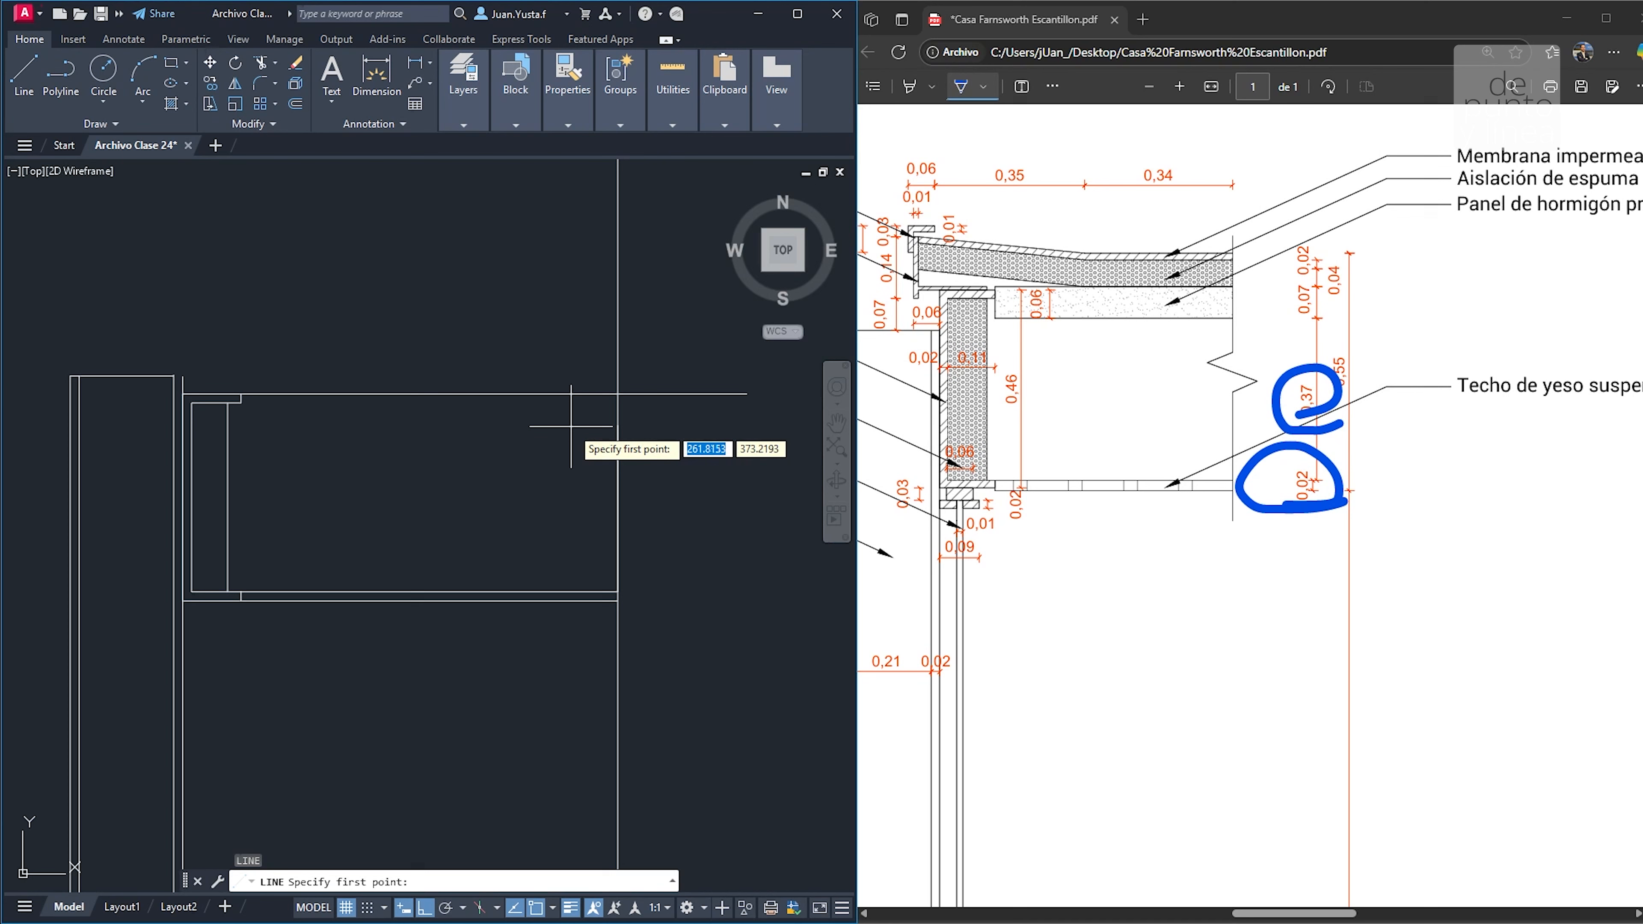
pyautogui.click(618, 425)
pyautogui.scroll(4, 375, 414)
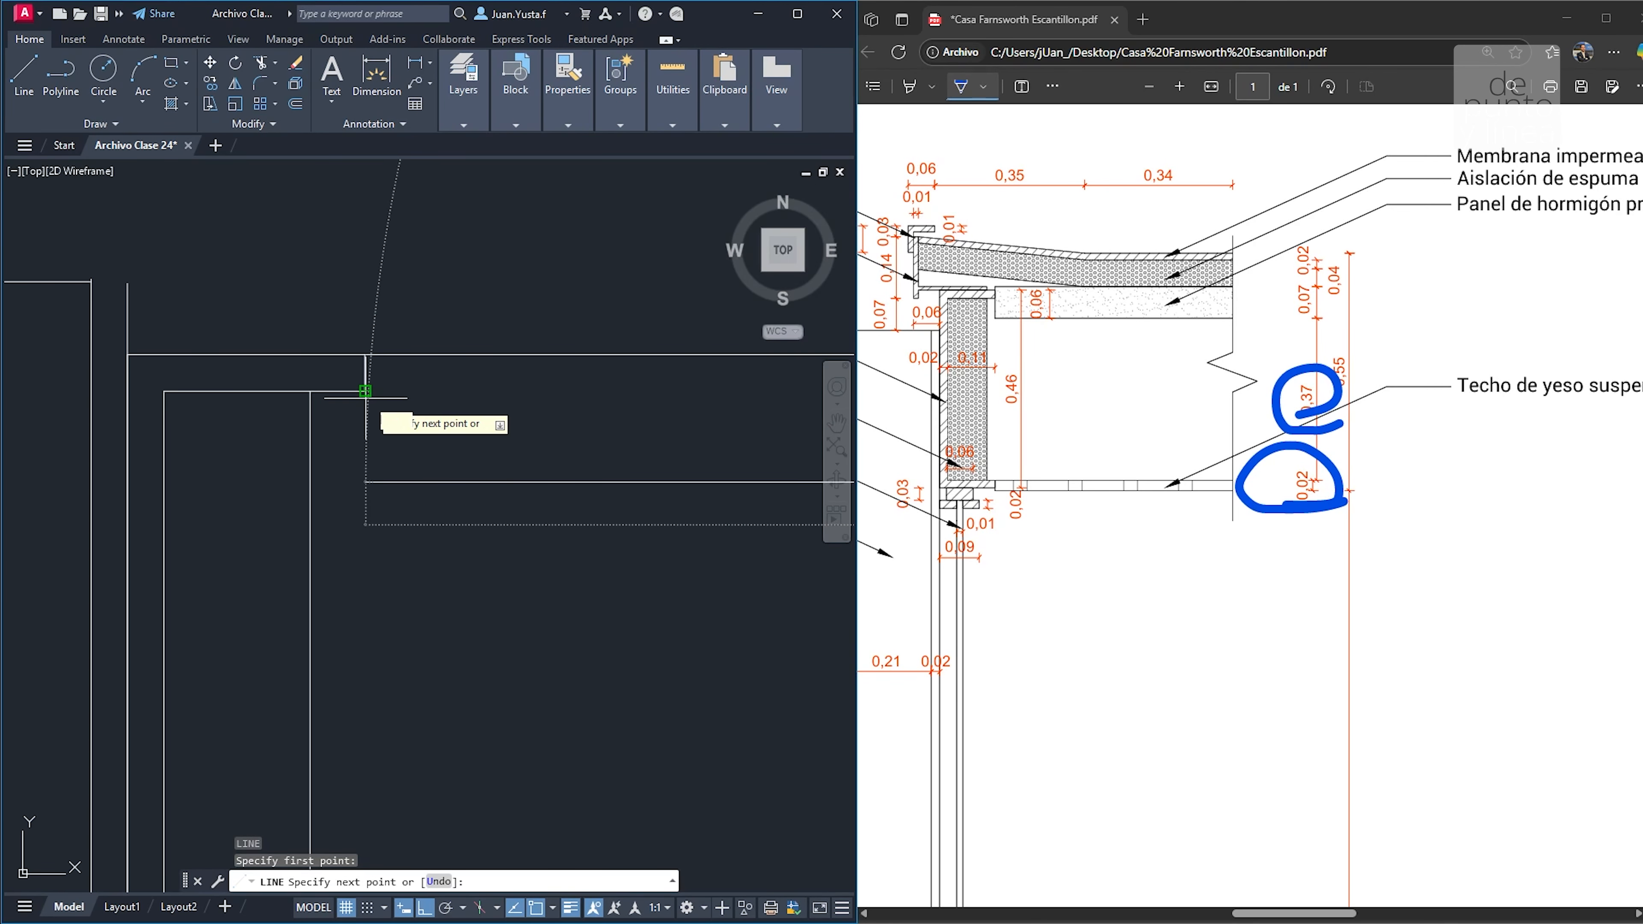
pyautogui.scroll(2, 388, 467)
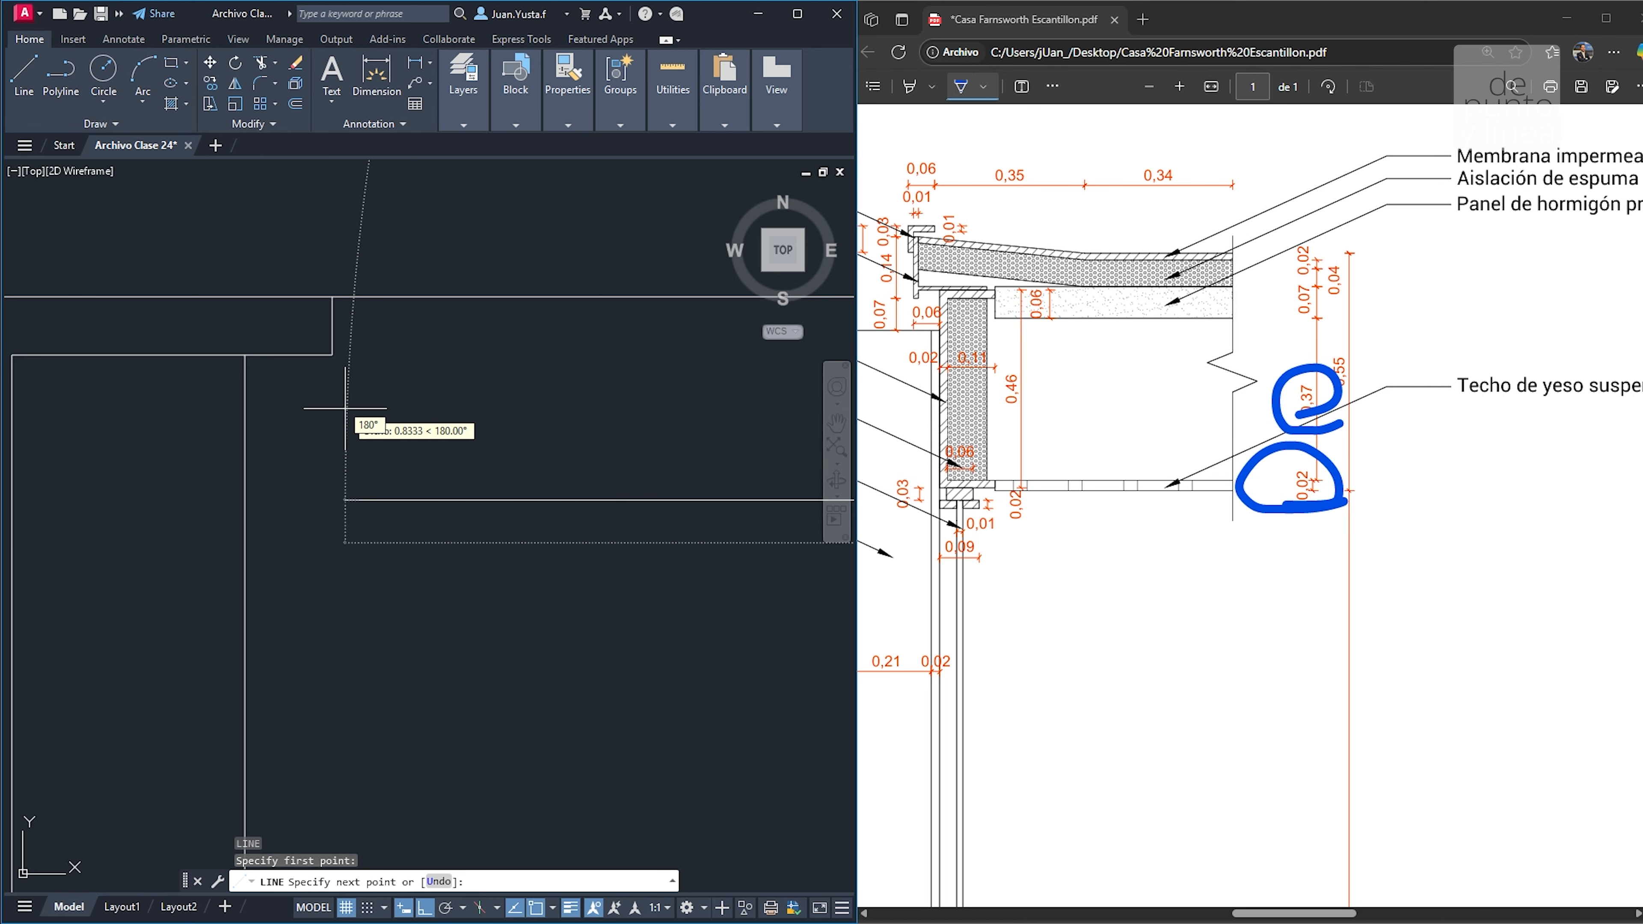
pyautogui.scroll(-3, 348, 411)
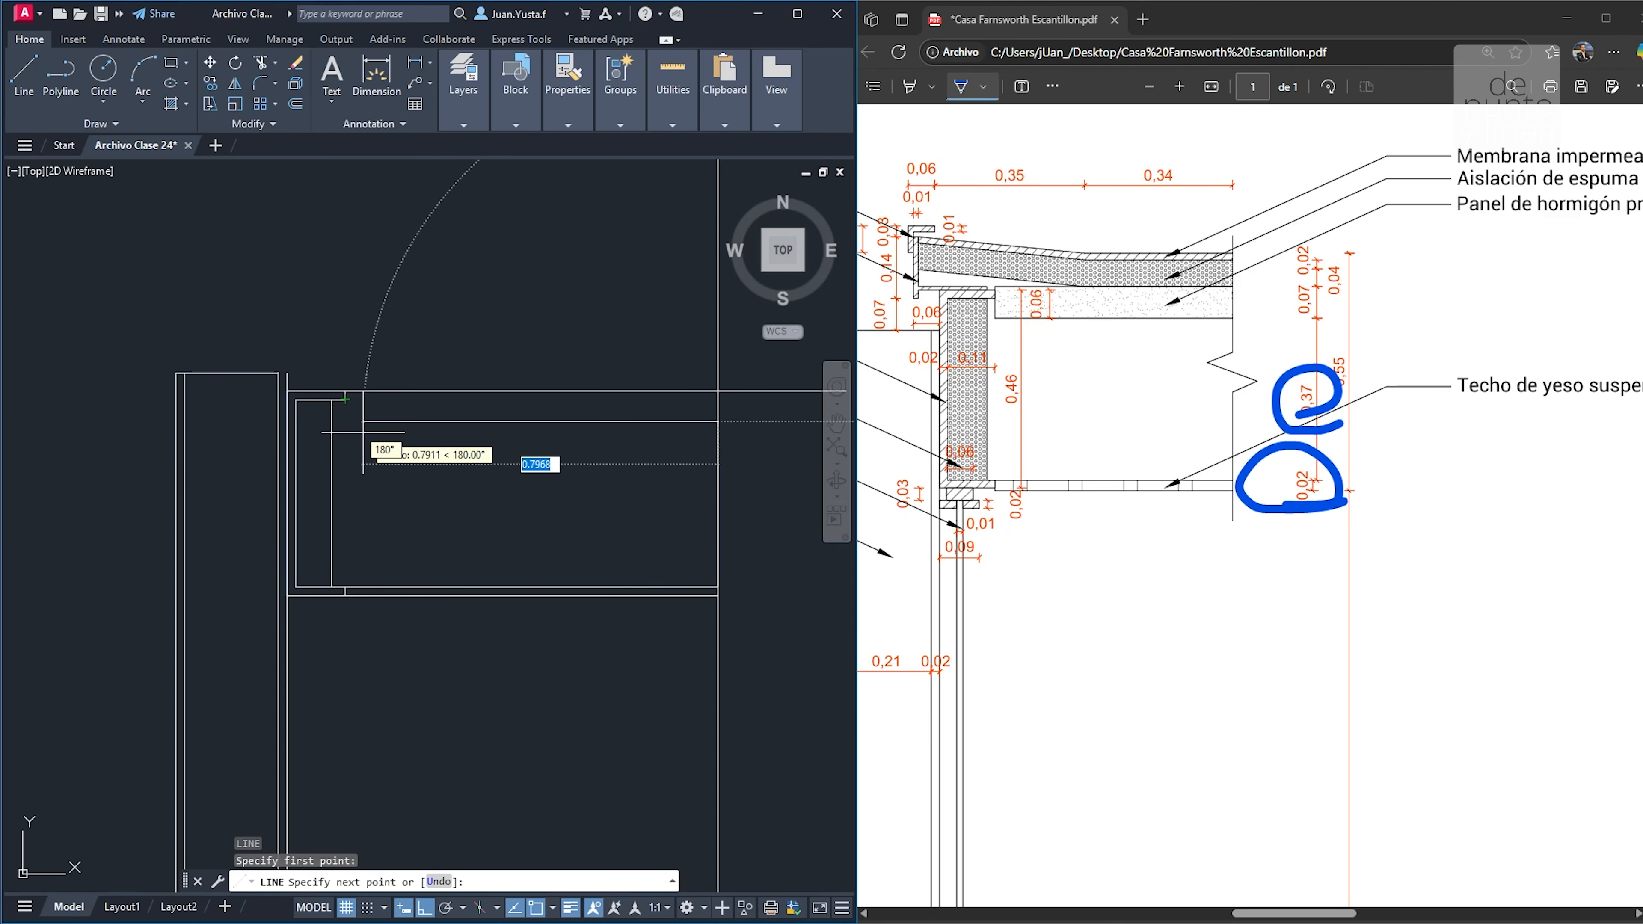
pyautogui.scroll(5, 375, 388)
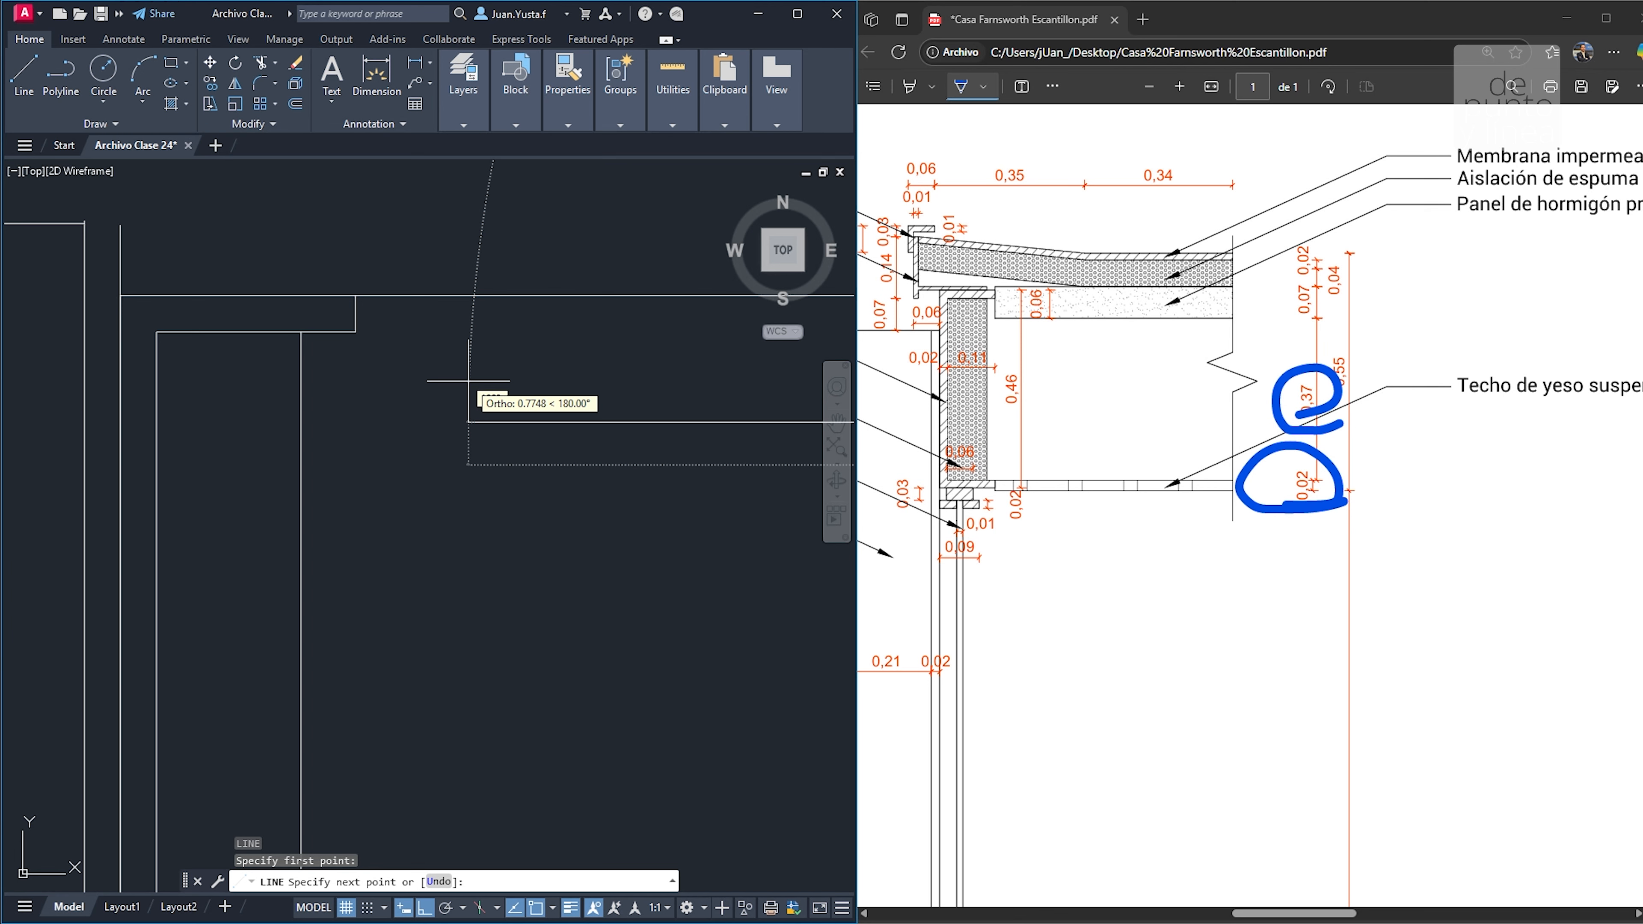
pyautogui.click(355, 295)
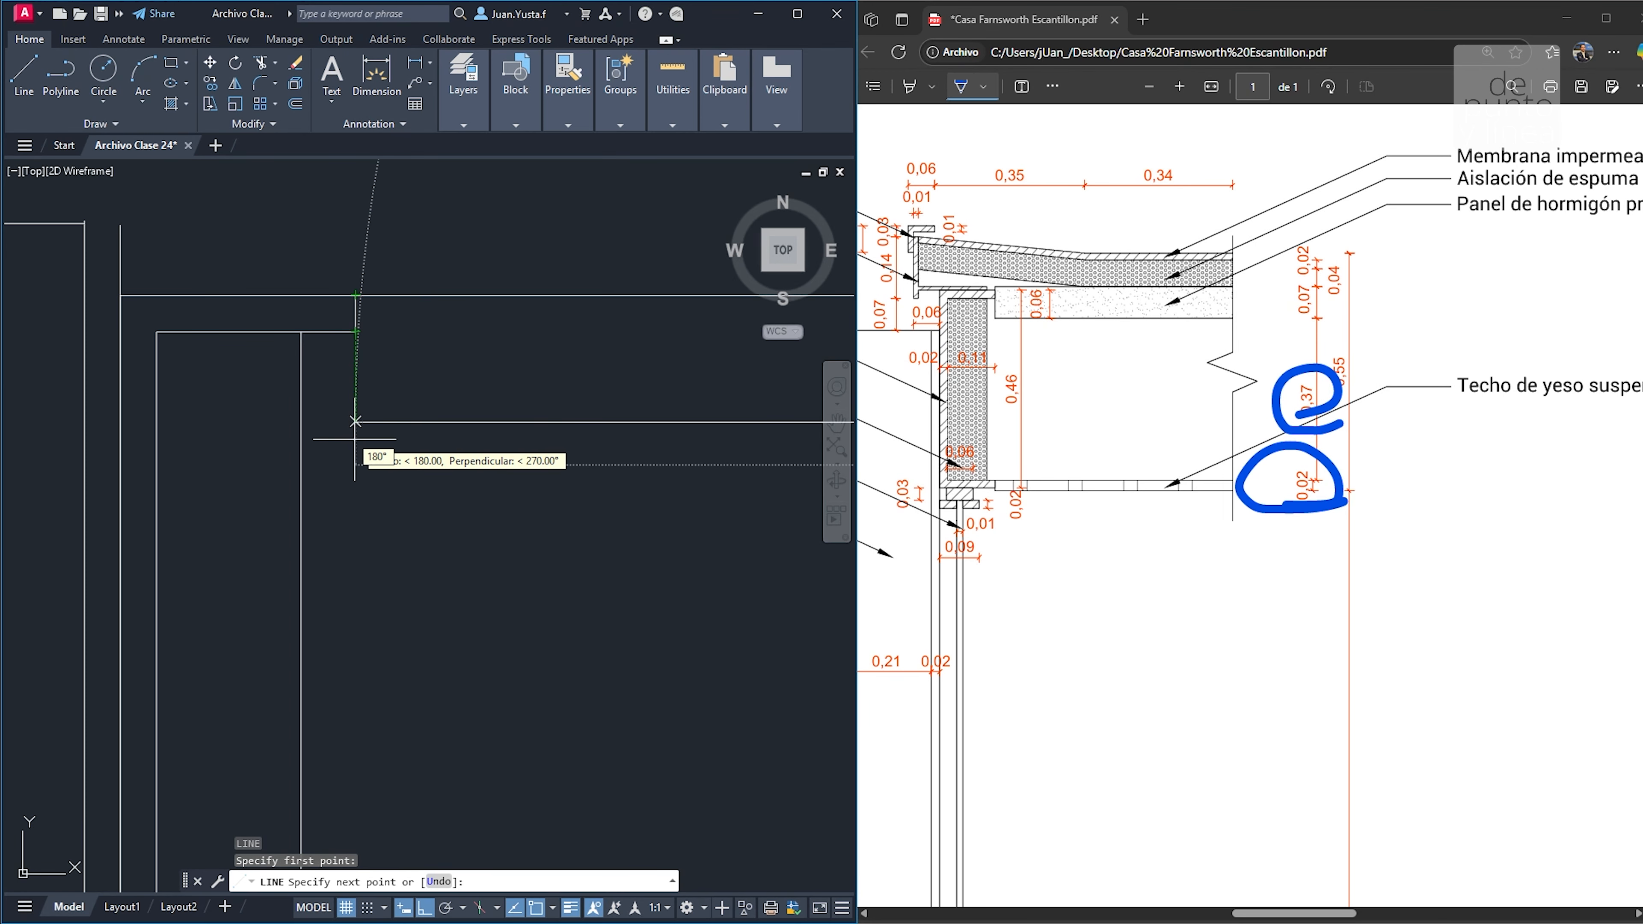
pyautogui.click(355, 422)
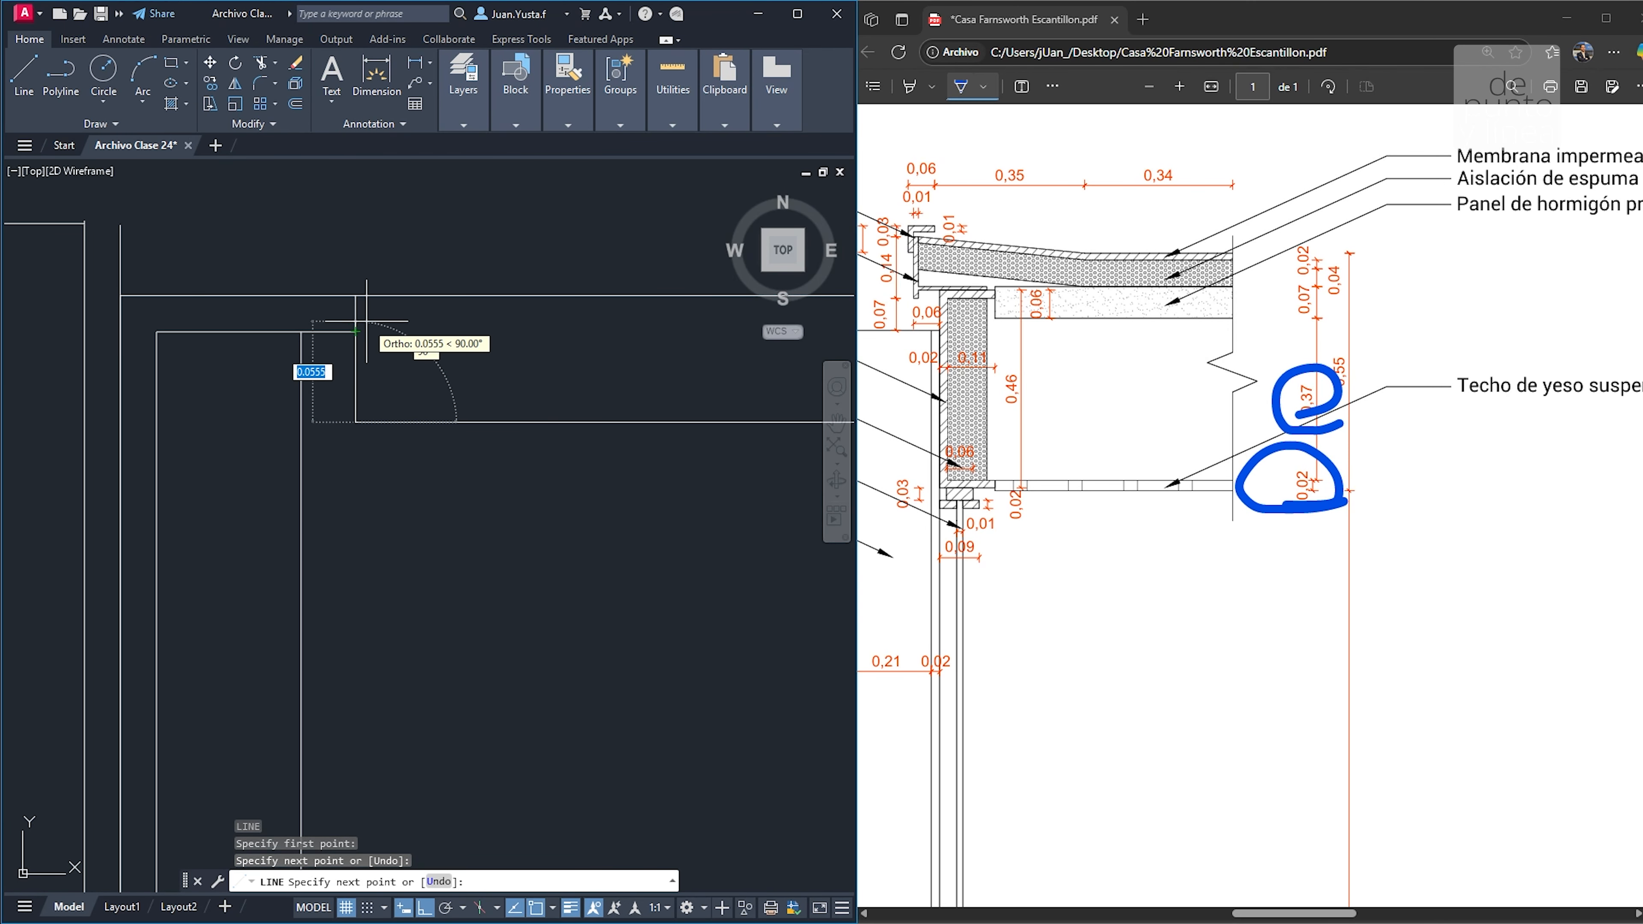
# Close the concrete panel's inner end with a vertical line up to the upper flange's lower corner
pyautogui.click(356, 331)
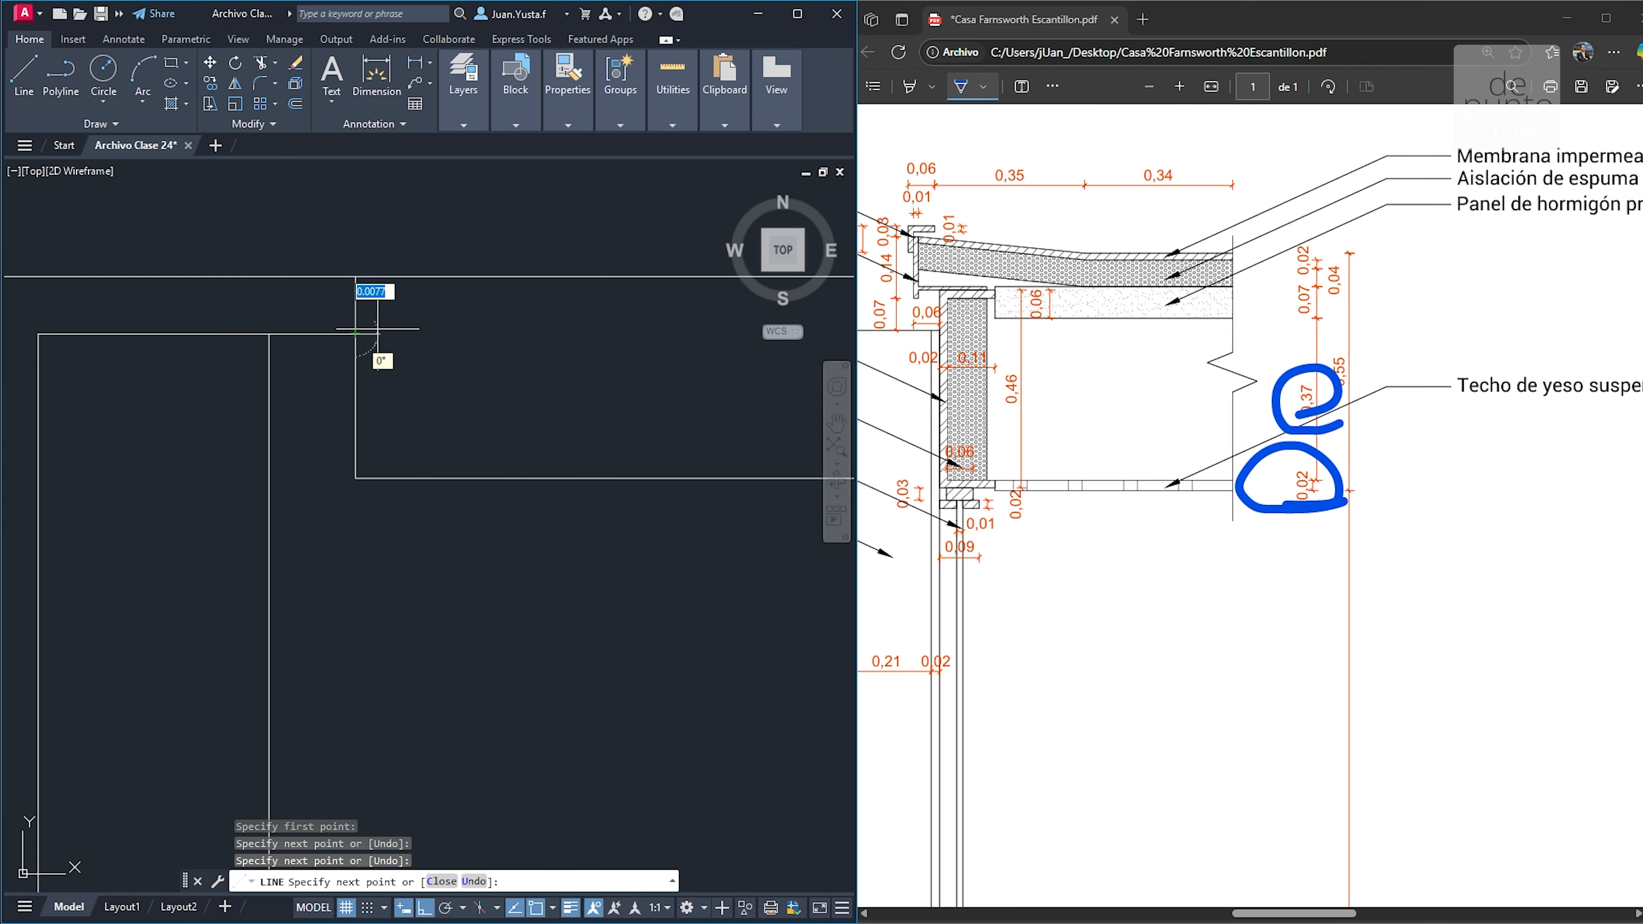
pyautogui.press('Escape')
pyautogui.press('Escape')
pyautogui.press('Escape')
pyautogui.scroll(-5, 437, 425)
pyautogui.moveTo(428, 412)
pyautogui.mouseDown(button='middle')
pyautogui.moveTo(443, 451)
pyautogui.moveTo(416, 440)
pyautogui.mouseUp(button='middle')
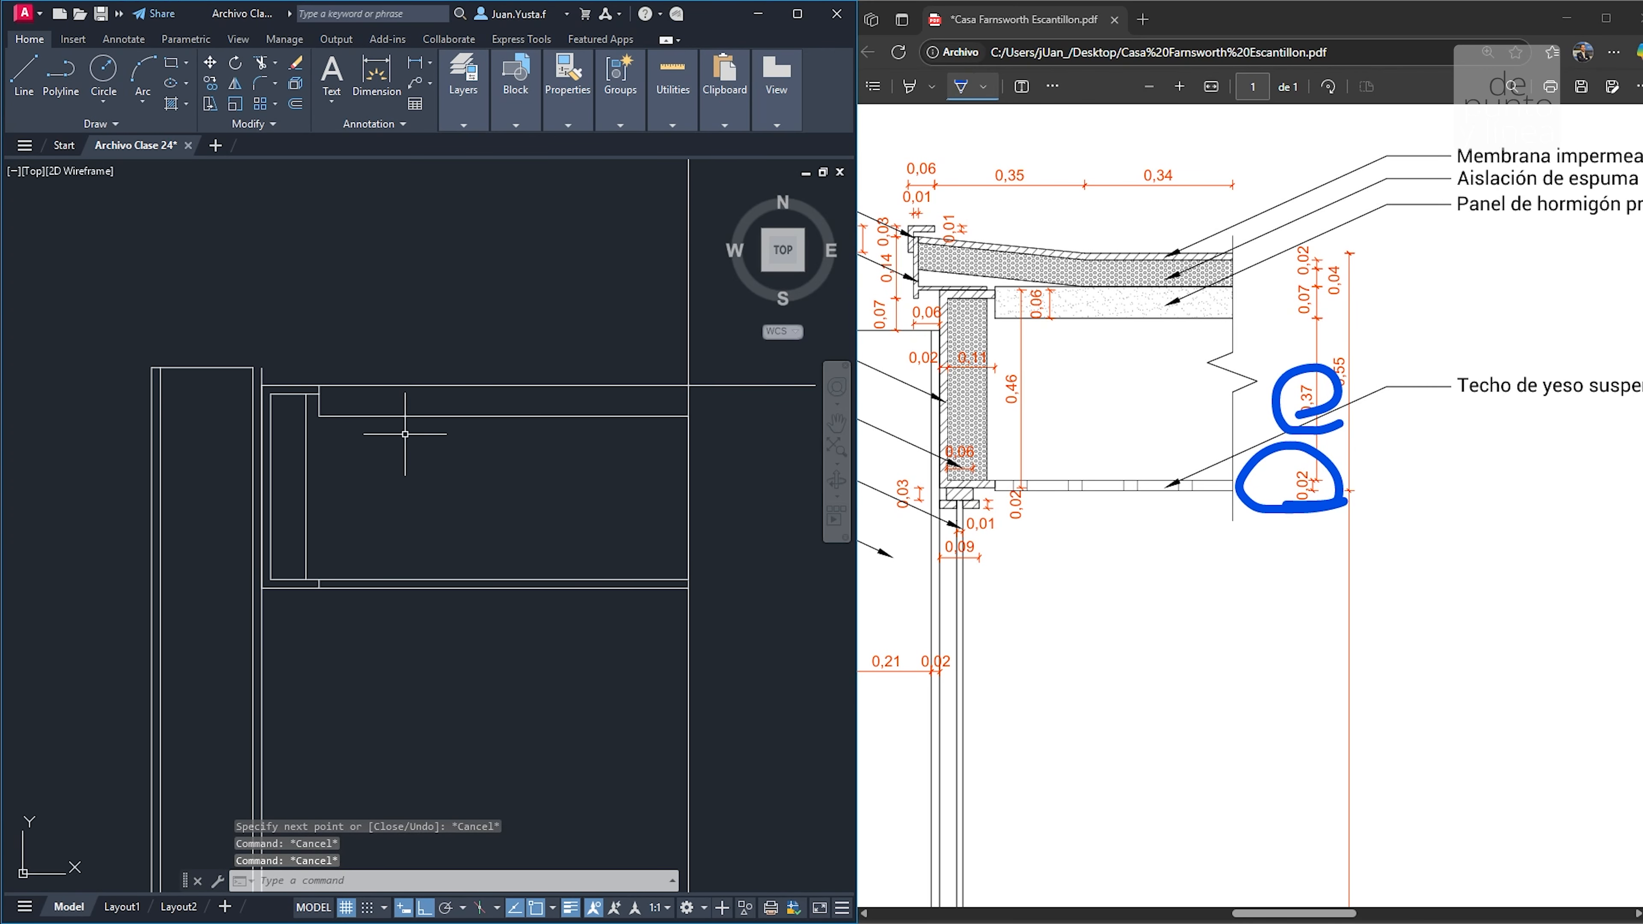
# Draw a 0.07 line straight up from the concrete panel's lower line where it meets the vertical section boundary
pyautogui.scroll(2, 491, 434)
pyautogui.scroll(1, 668, 431)
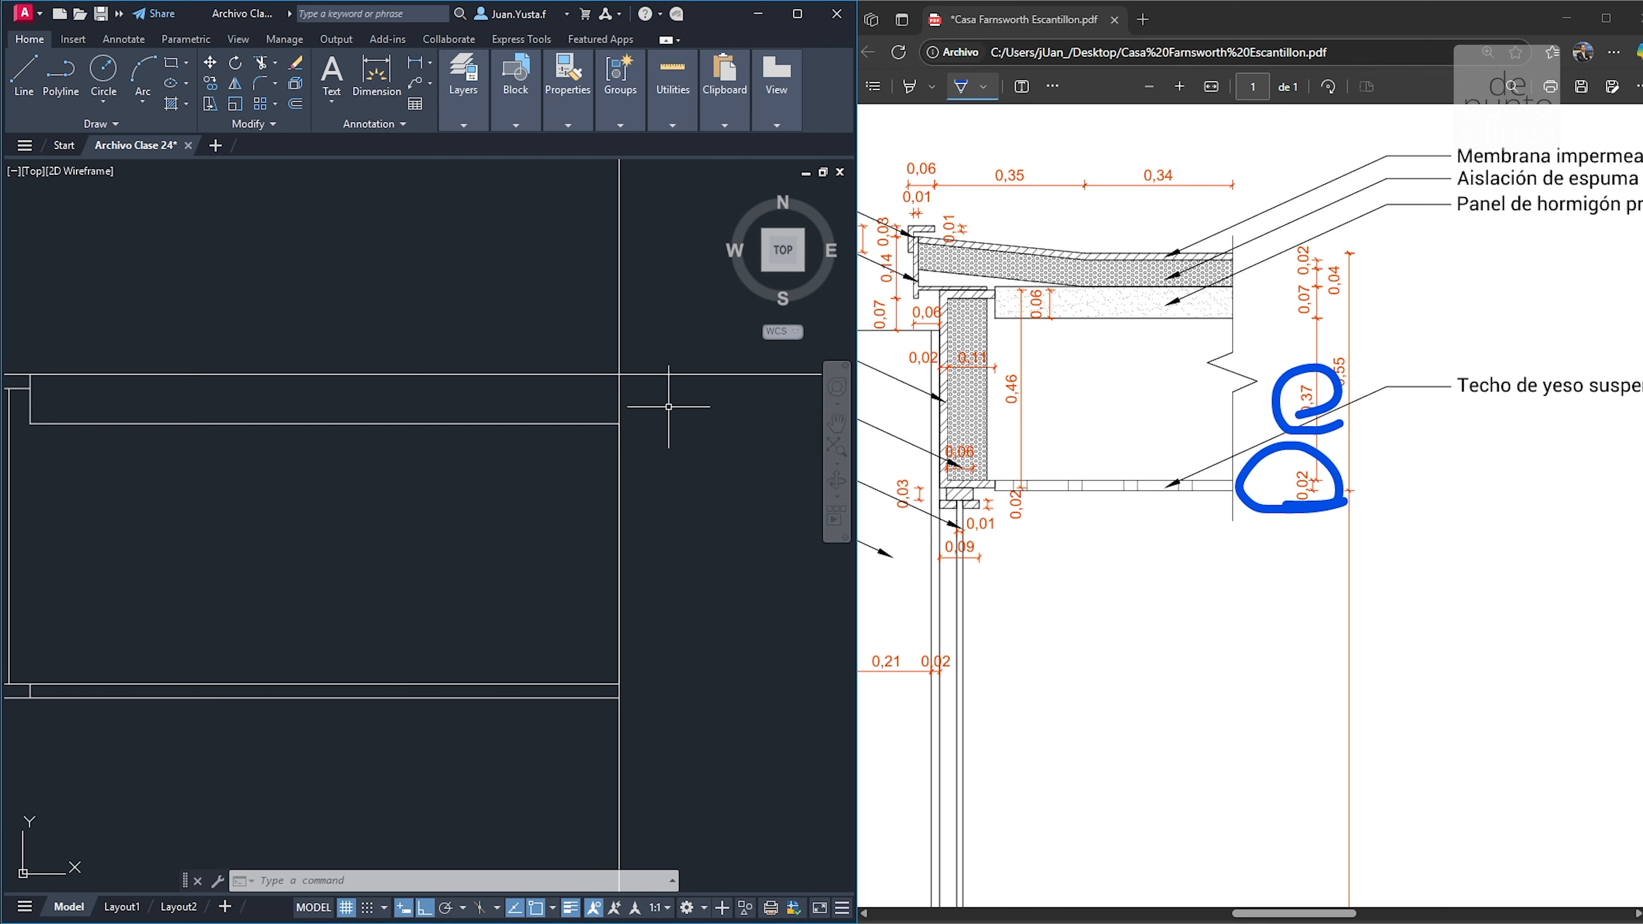
pyautogui.write('l')
pyautogui.press('Return')
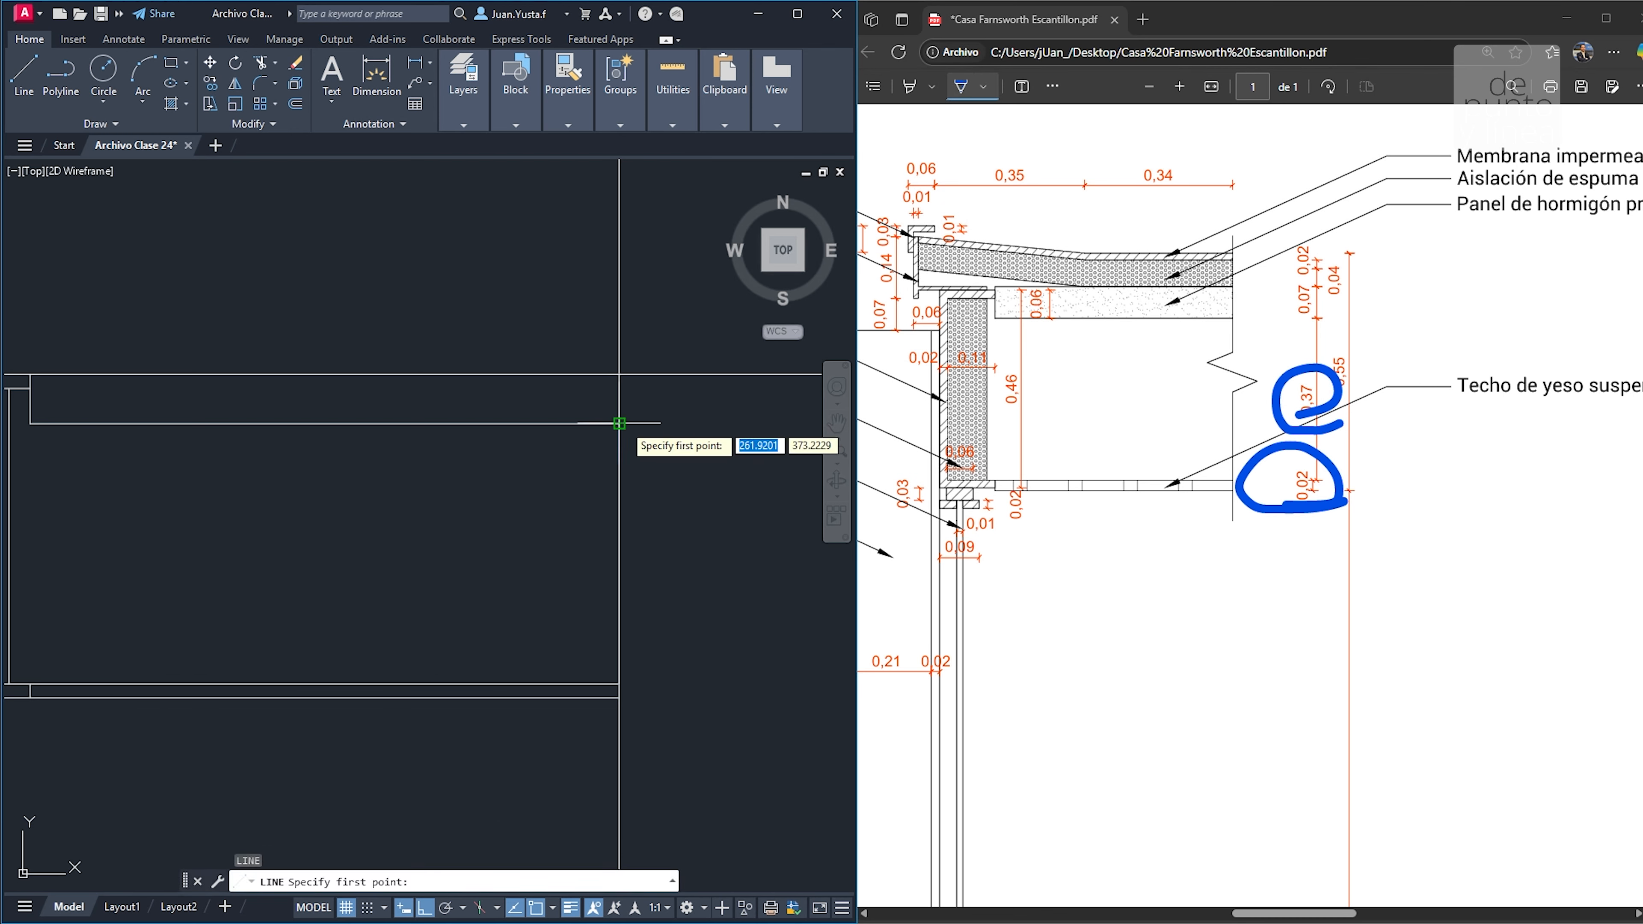
pyautogui.click(619, 423)
pyautogui.write('0.07')
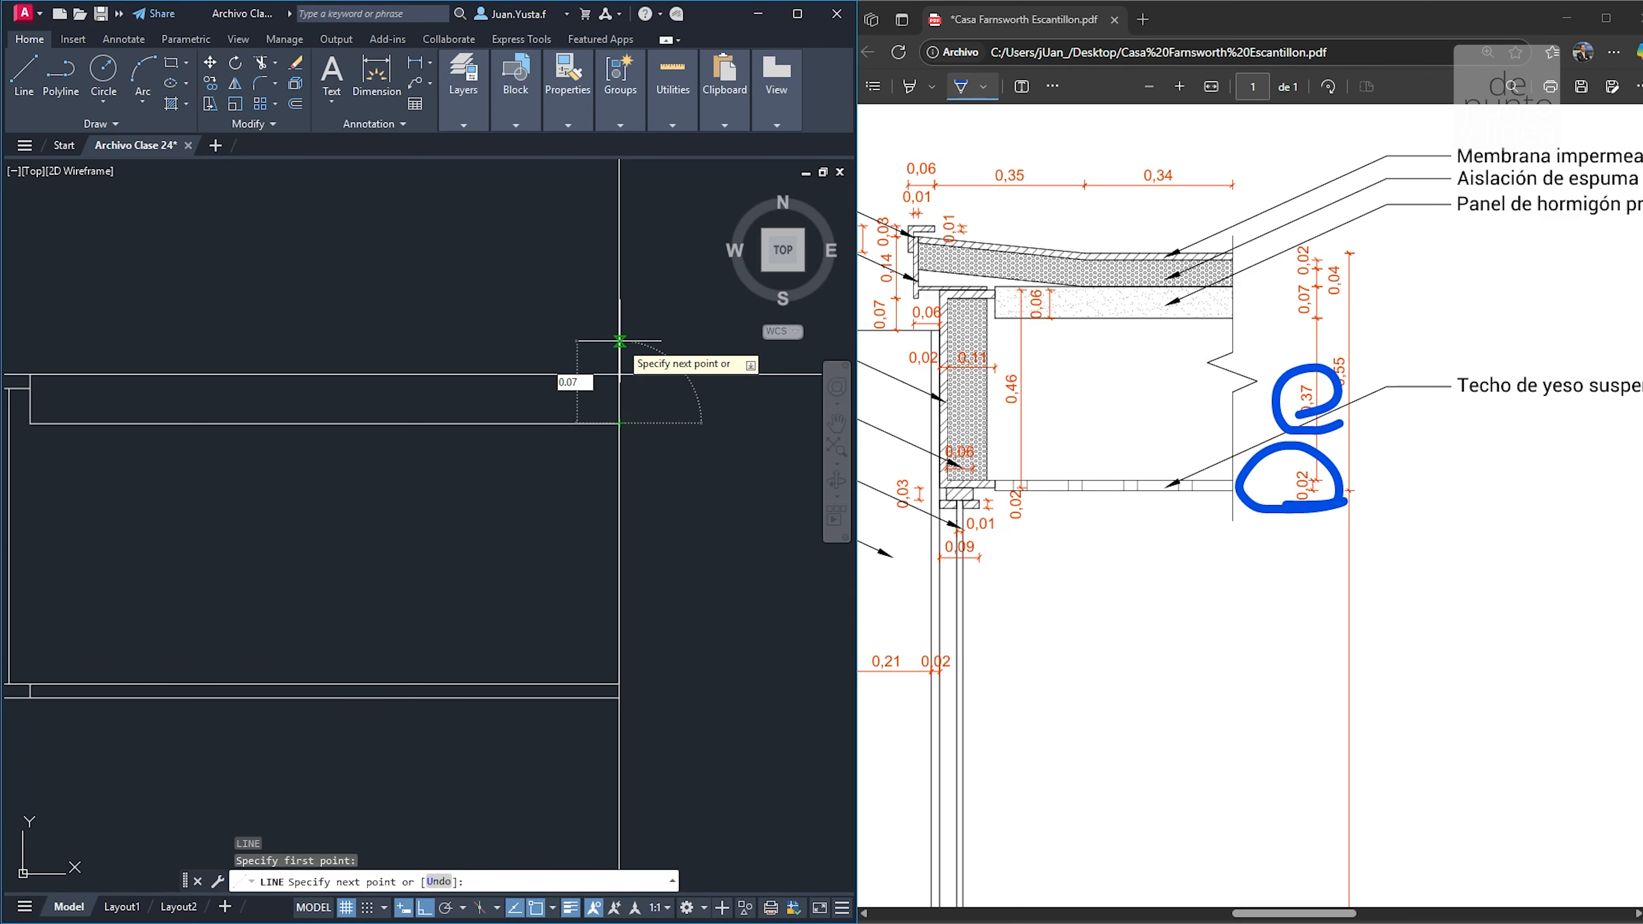
pyautogui.press('Return')
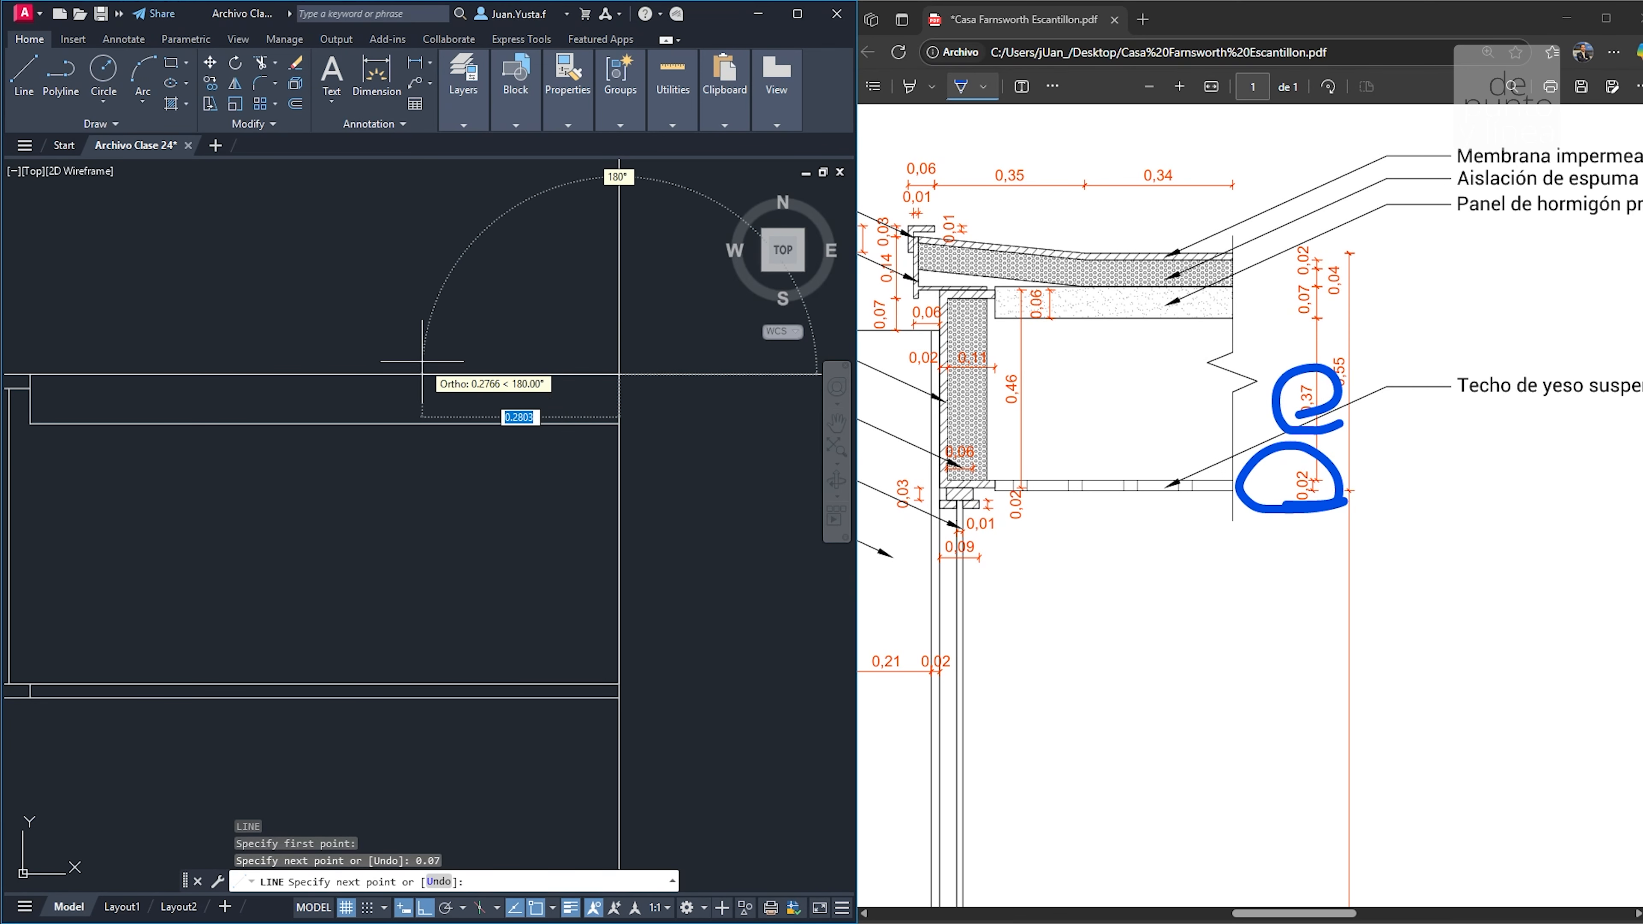
pyautogui.moveTo(269, 375); pyautogui.dragTo(549, 375, button='middle')
pyautogui.scroll(7, 369, 378)
pyautogui.moveTo(220, 391); pyautogui.dragTo(621, 393, button='middle')
pyautogui.scroll(9, 407, 349)
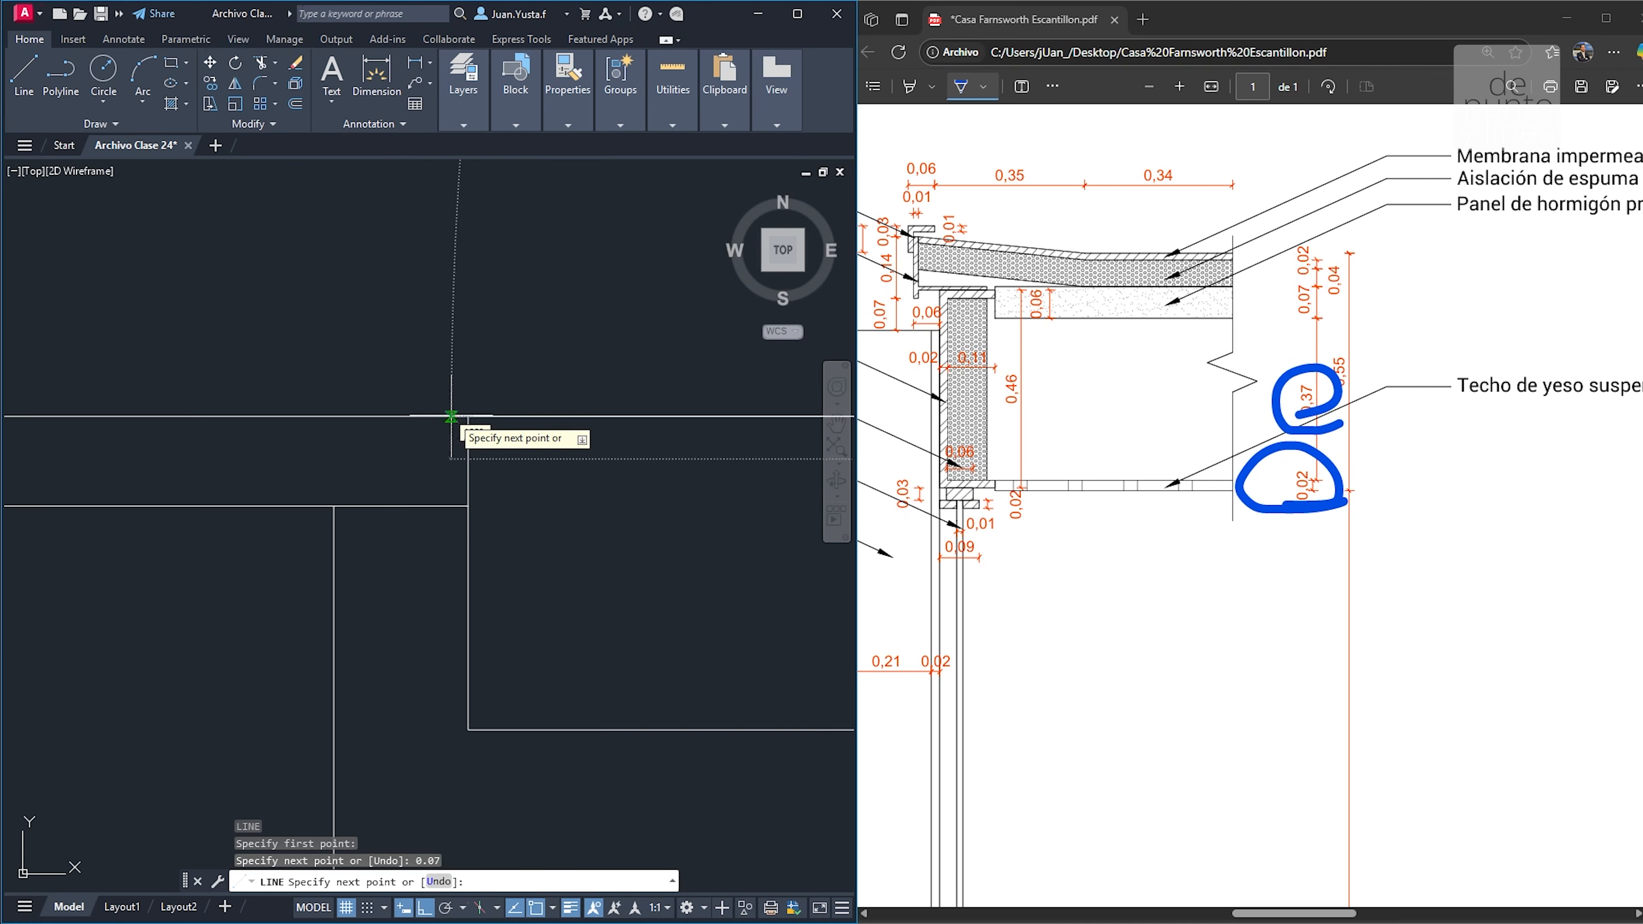
pyautogui.scroll(-4, 550, 408)
pyautogui.press('Escape')
pyautogui.press('Escape')
pyautogui.press('Escape')
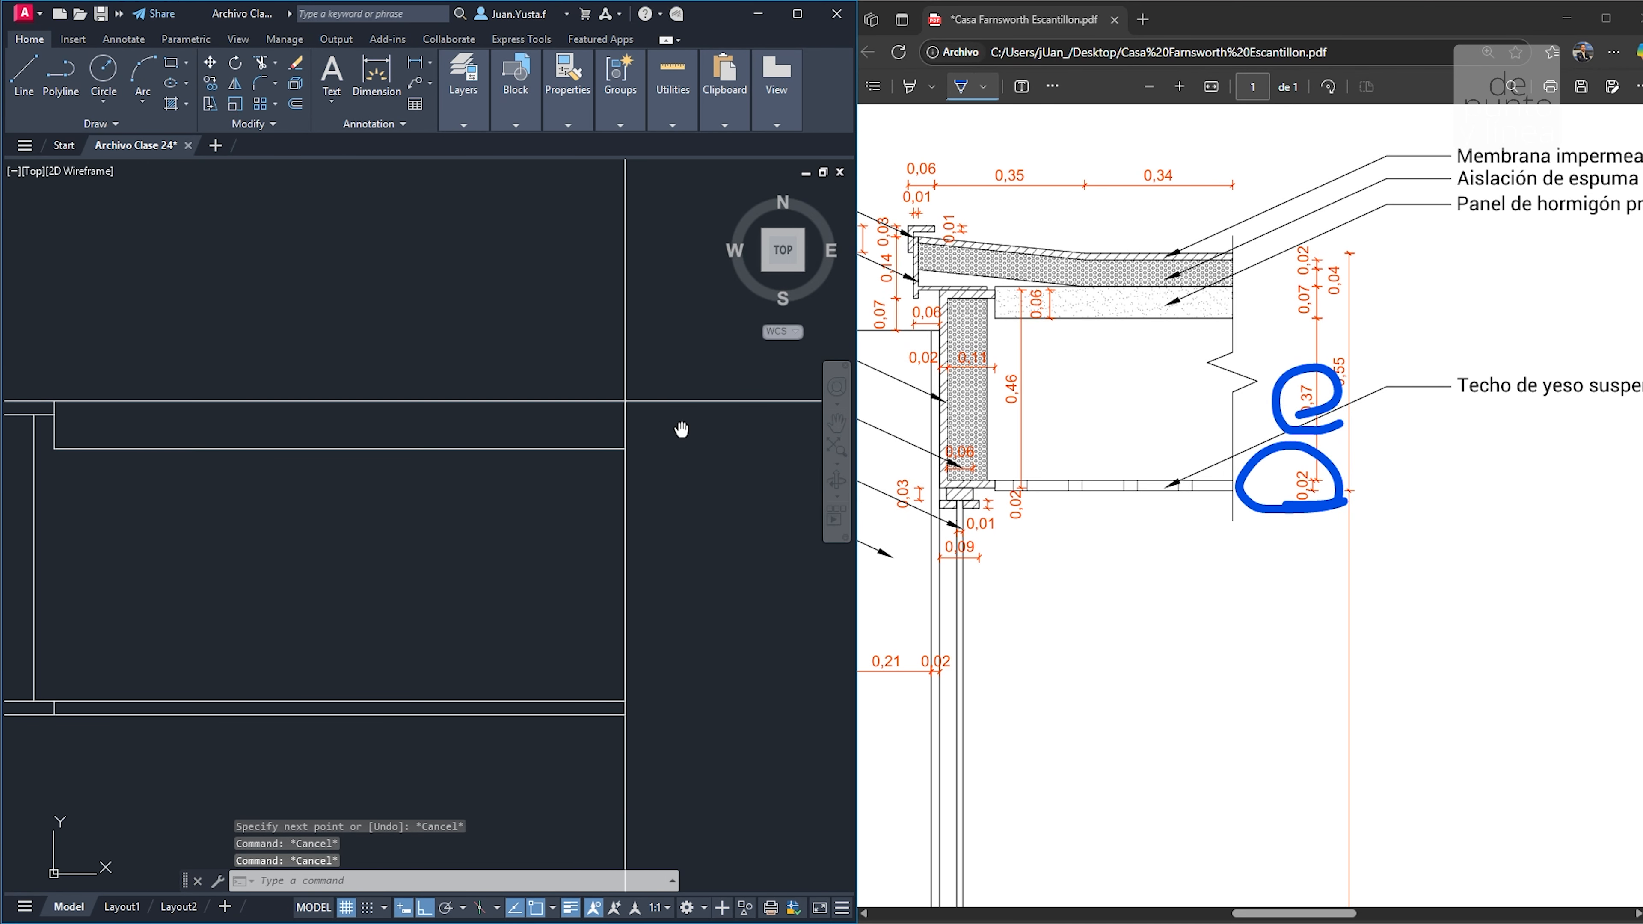
# Trim the part of the panel's upper line that extends past the vertical section boundary
pyautogui.scroll(-3, 689, 425)
pyautogui.write('tr')
pyautogui.press('space')
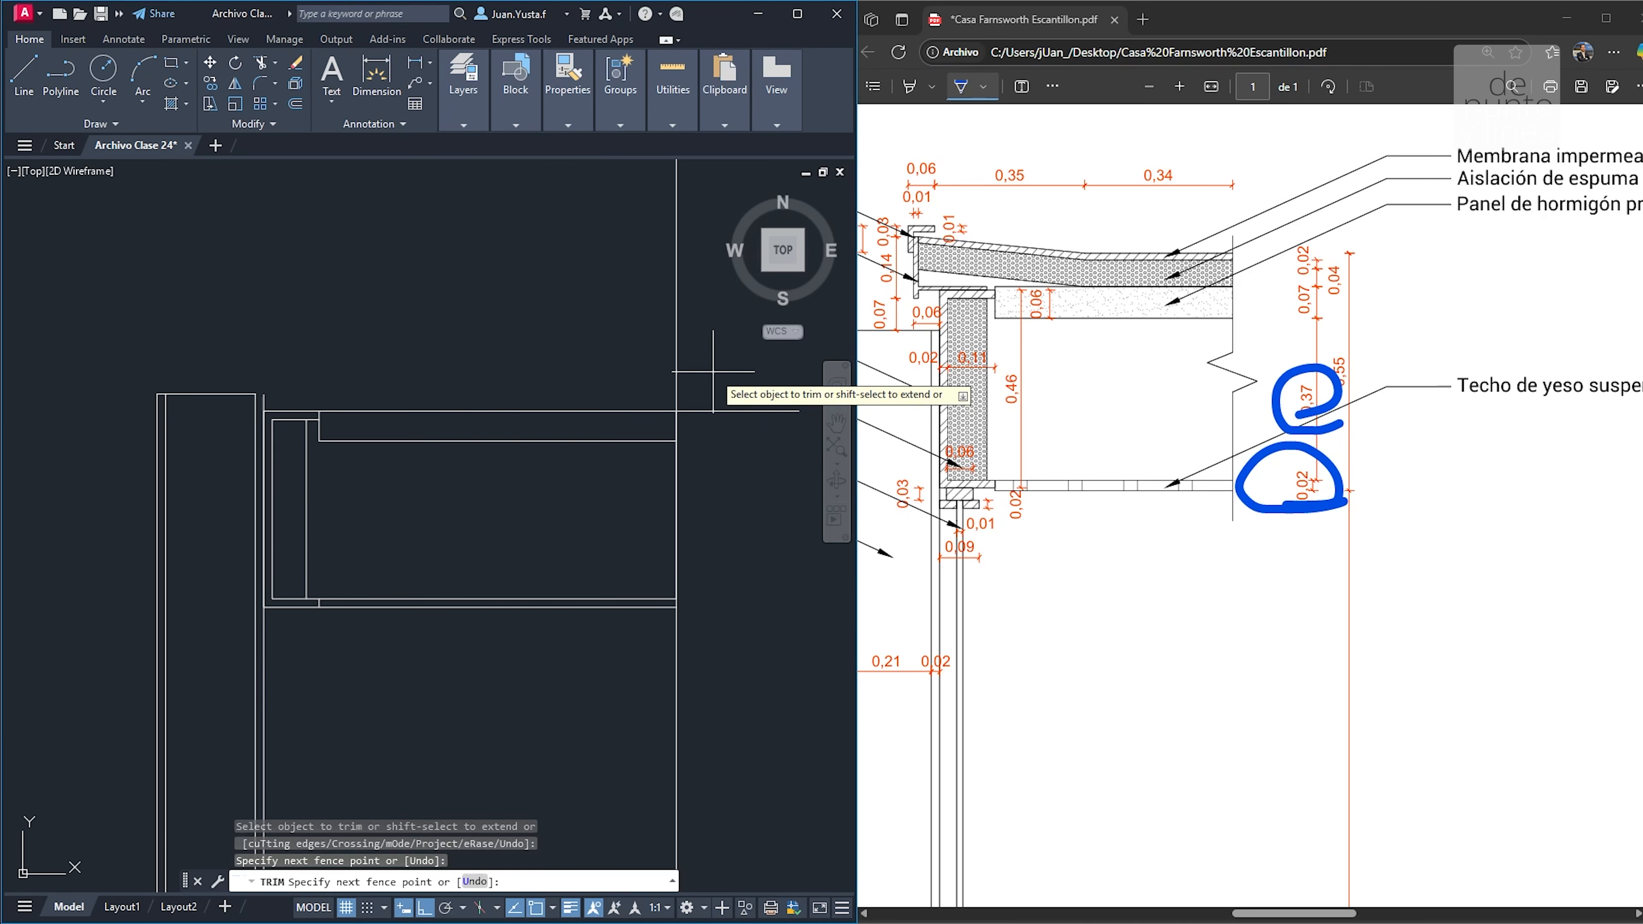
pyautogui.press('Escape')
pyautogui.press('Escape')
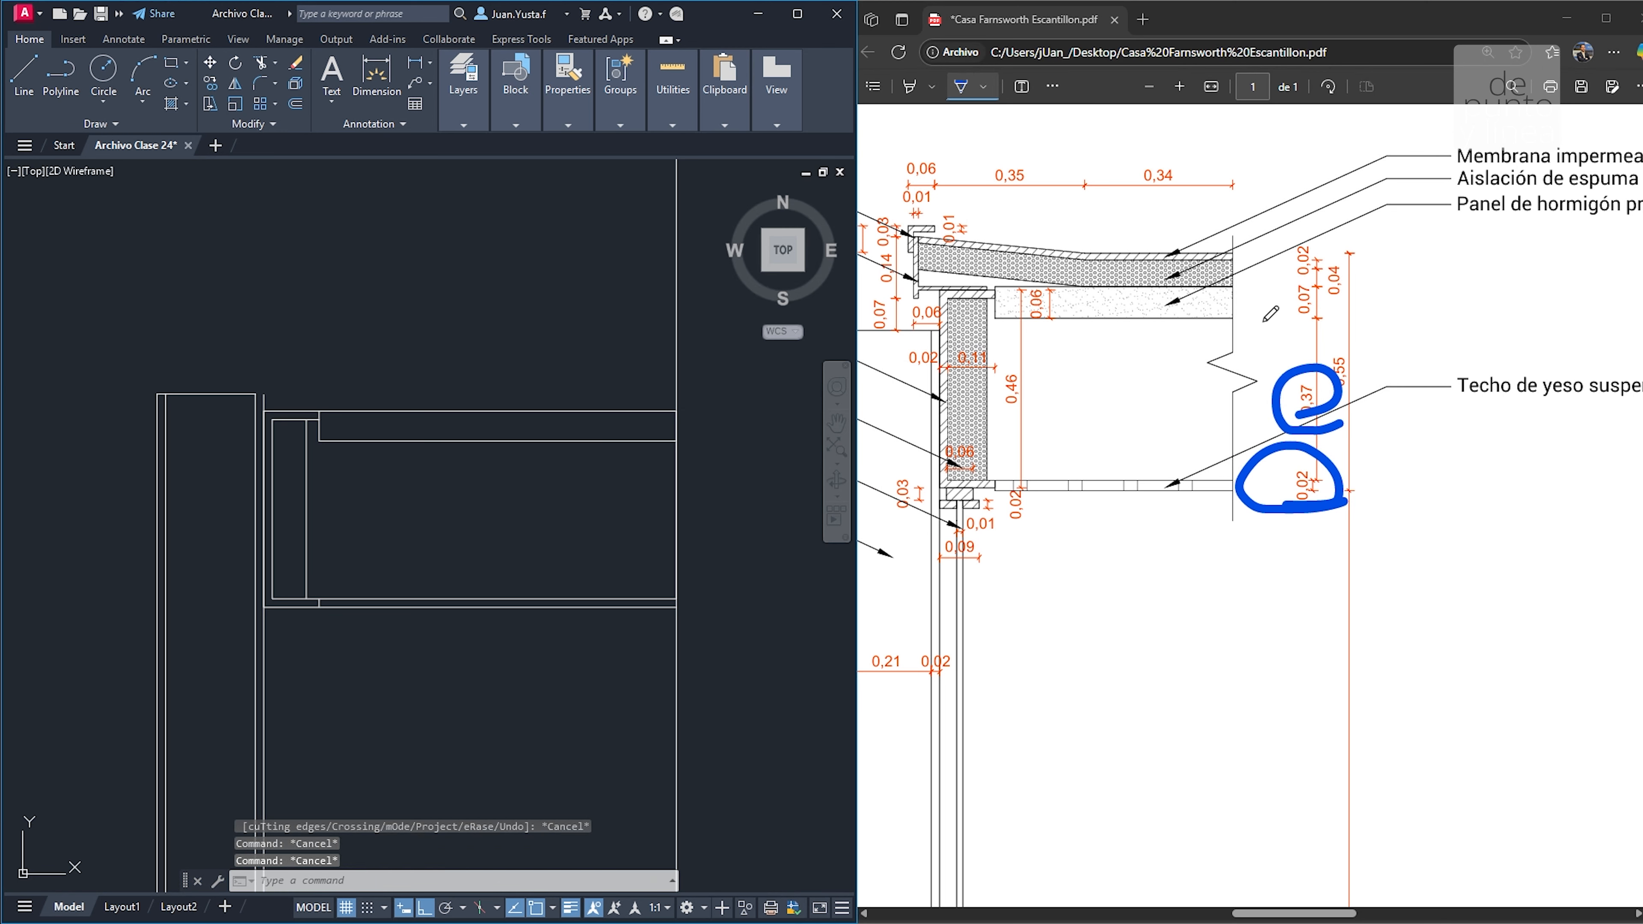
# Mark the 0.04 roof insulation thickness in the PDF, and copy the panel's upper line 0.04 upward in the drawing
pyautogui.moveTo(1364, 285)
pyautogui.mouseDown()
pyautogui.moveTo(1338, 260)
pyautogui.moveTo(1314, 300)
pyautogui.mouseUp()
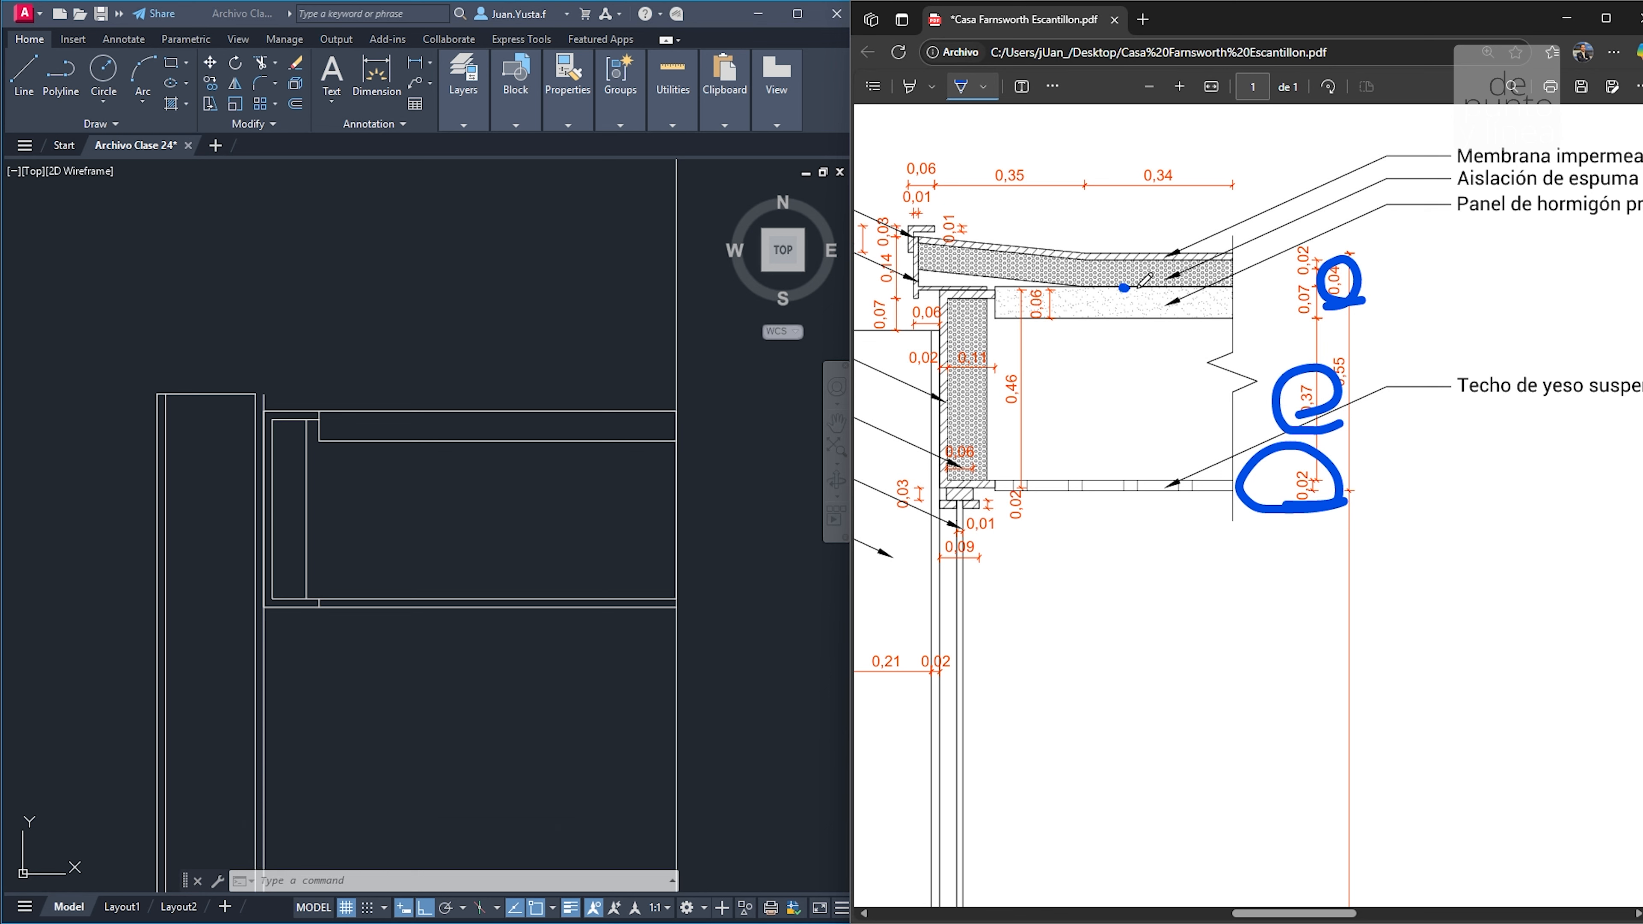
pyautogui.click(510, 411)
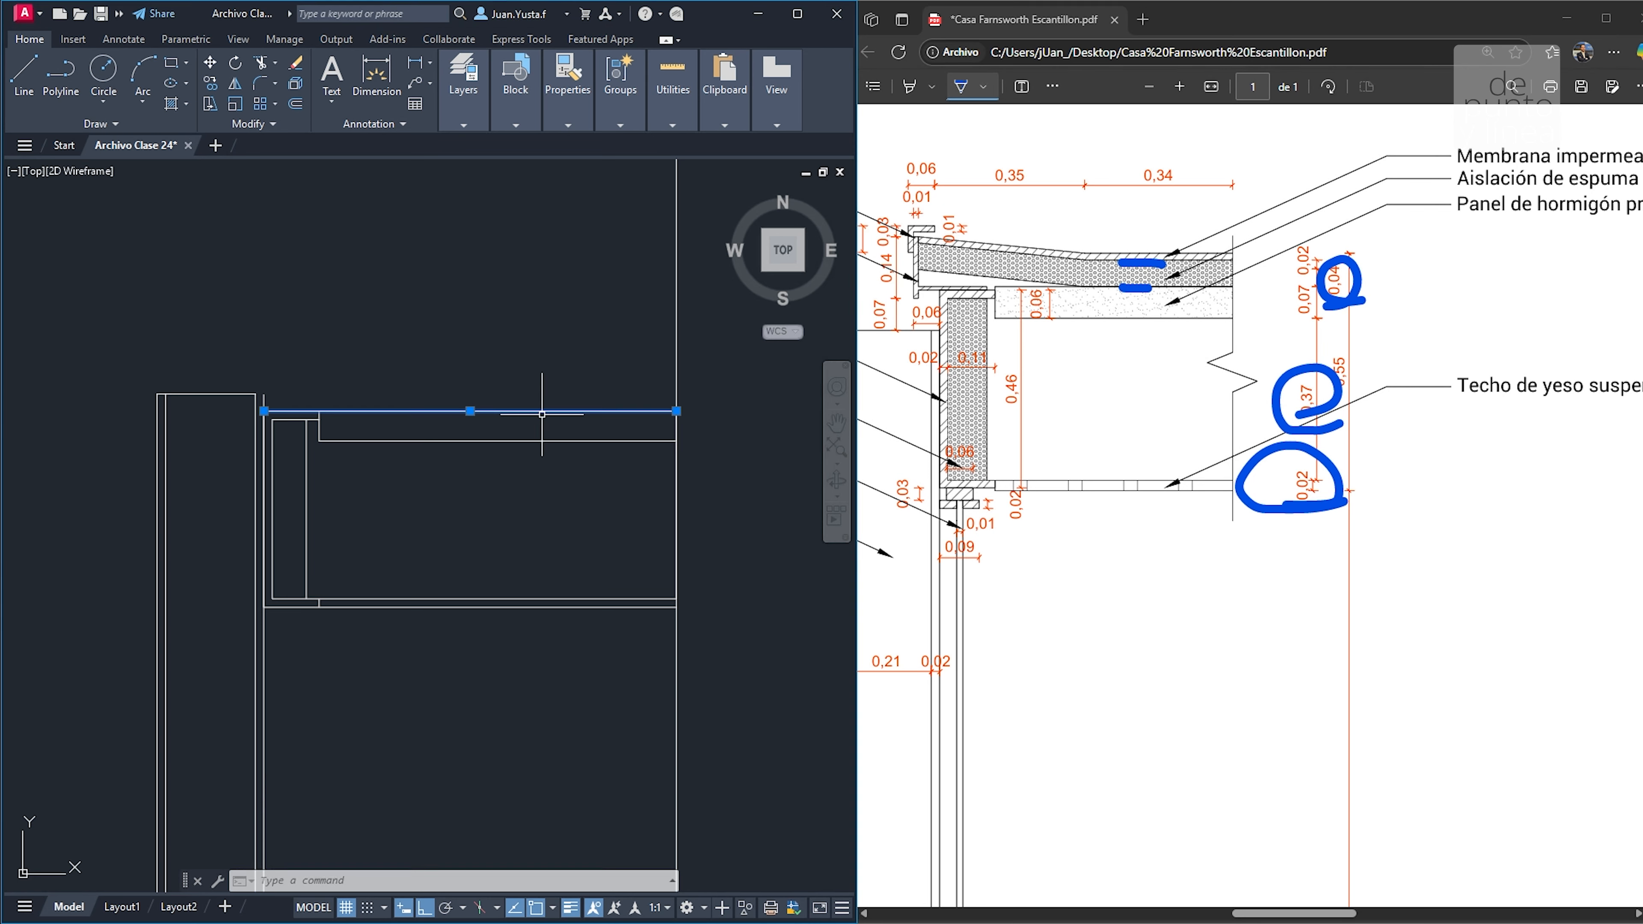
pyautogui.click(511, 348)
pyautogui.write('co')
pyautogui.press('Return')
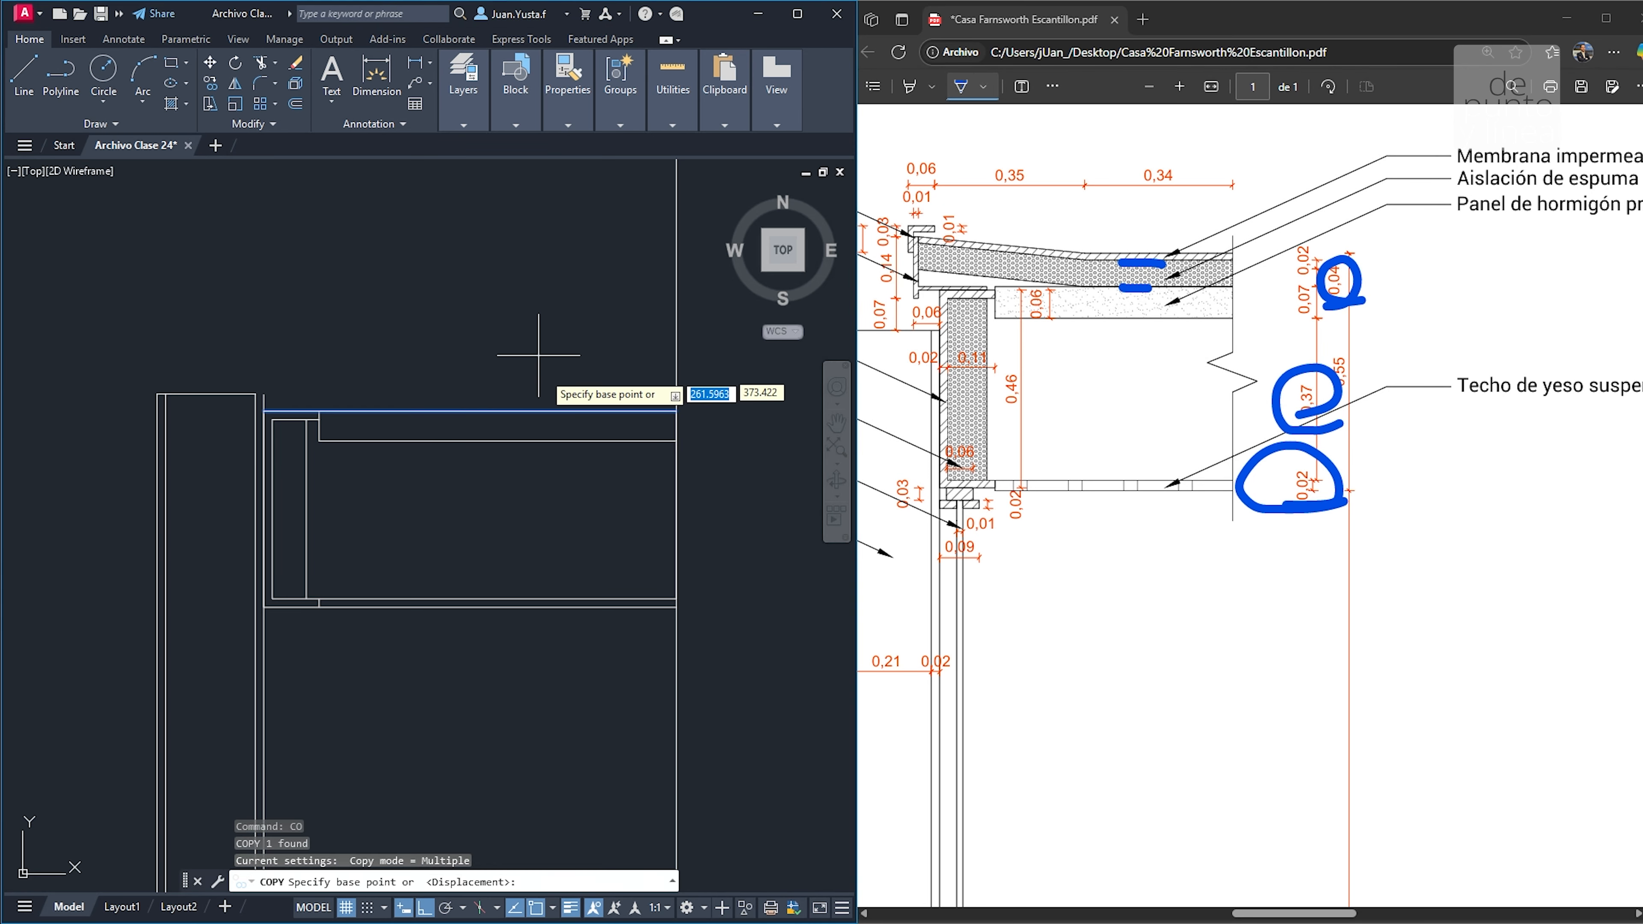
pyautogui.click(514, 350)
pyautogui.write('0.03')
pyautogui.press('Return')
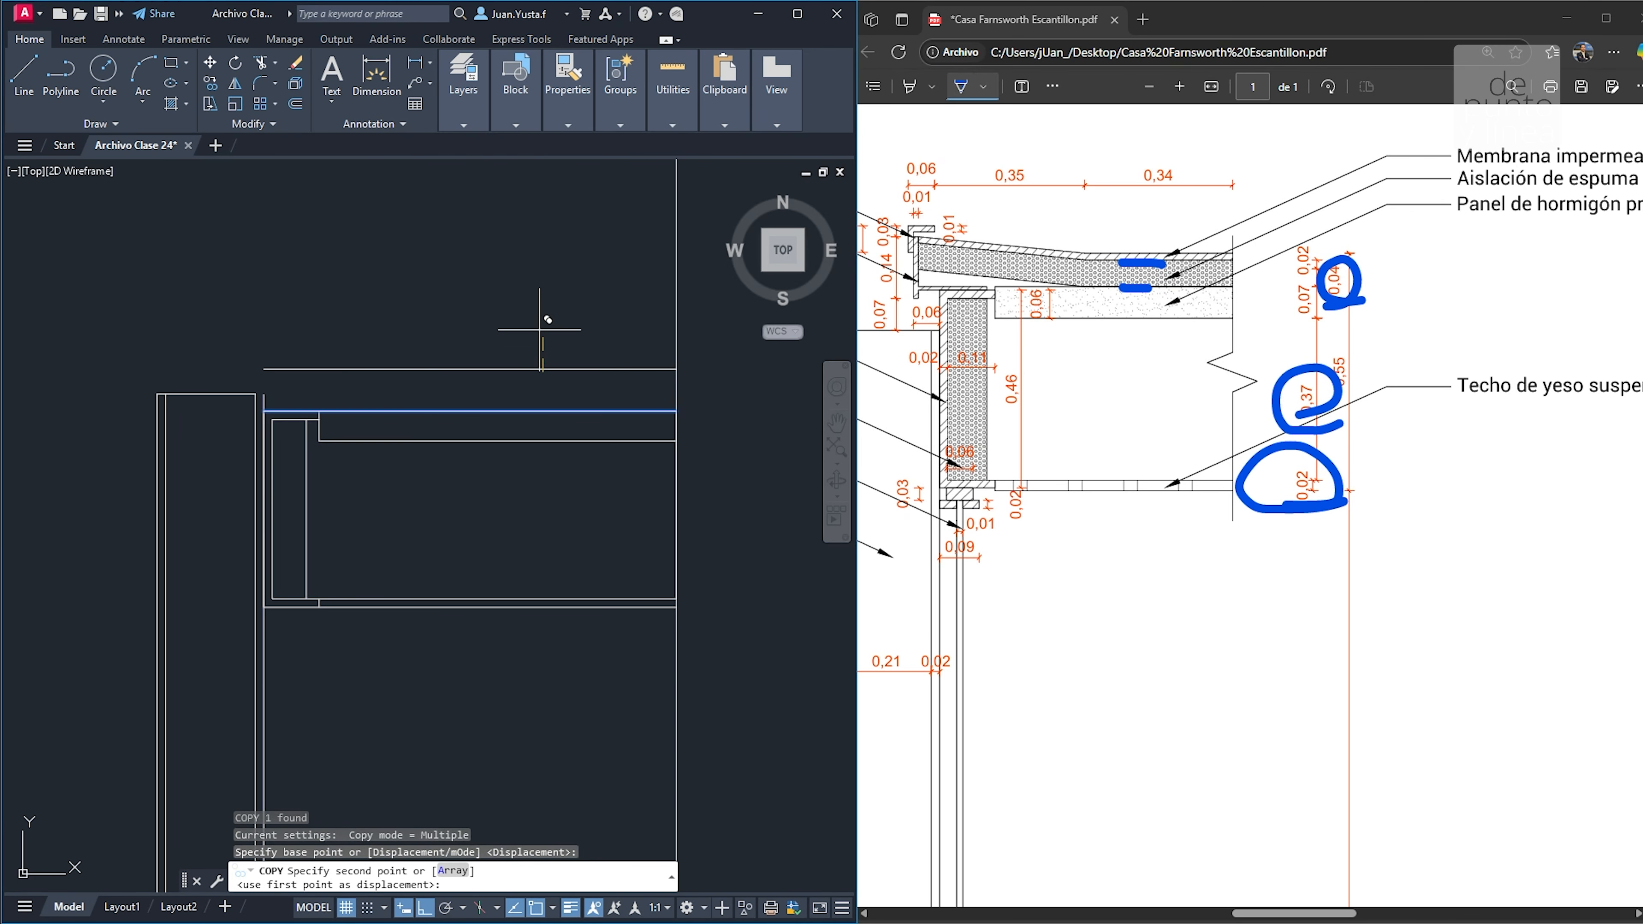
pyautogui.press('Escape')
pyautogui.press('Escape')
# Copy the insulation's upper line 0.02 upward for the roof's top layer
pyautogui.click(530, 393)
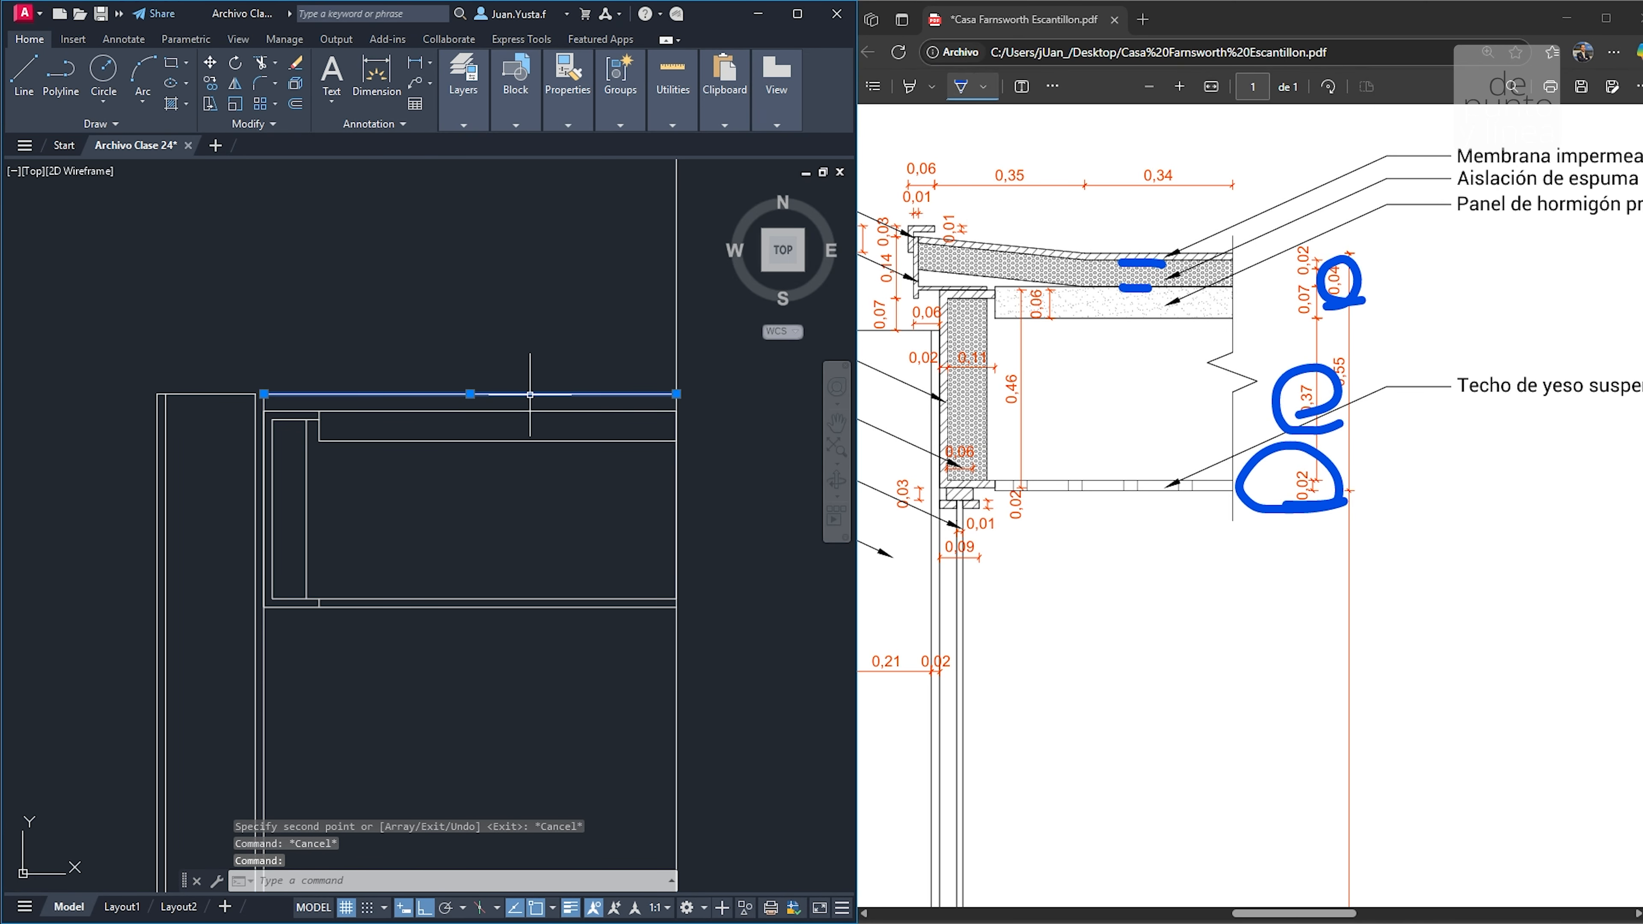
pyautogui.write('co')
pyautogui.press('Return')
pyautogui.click(521, 337)
pyautogui.write('0')
pyautogui.press('Return')
pyautogui.press('Escape')
pyautogui.press('Escape')
pyautogui.press('Escape')
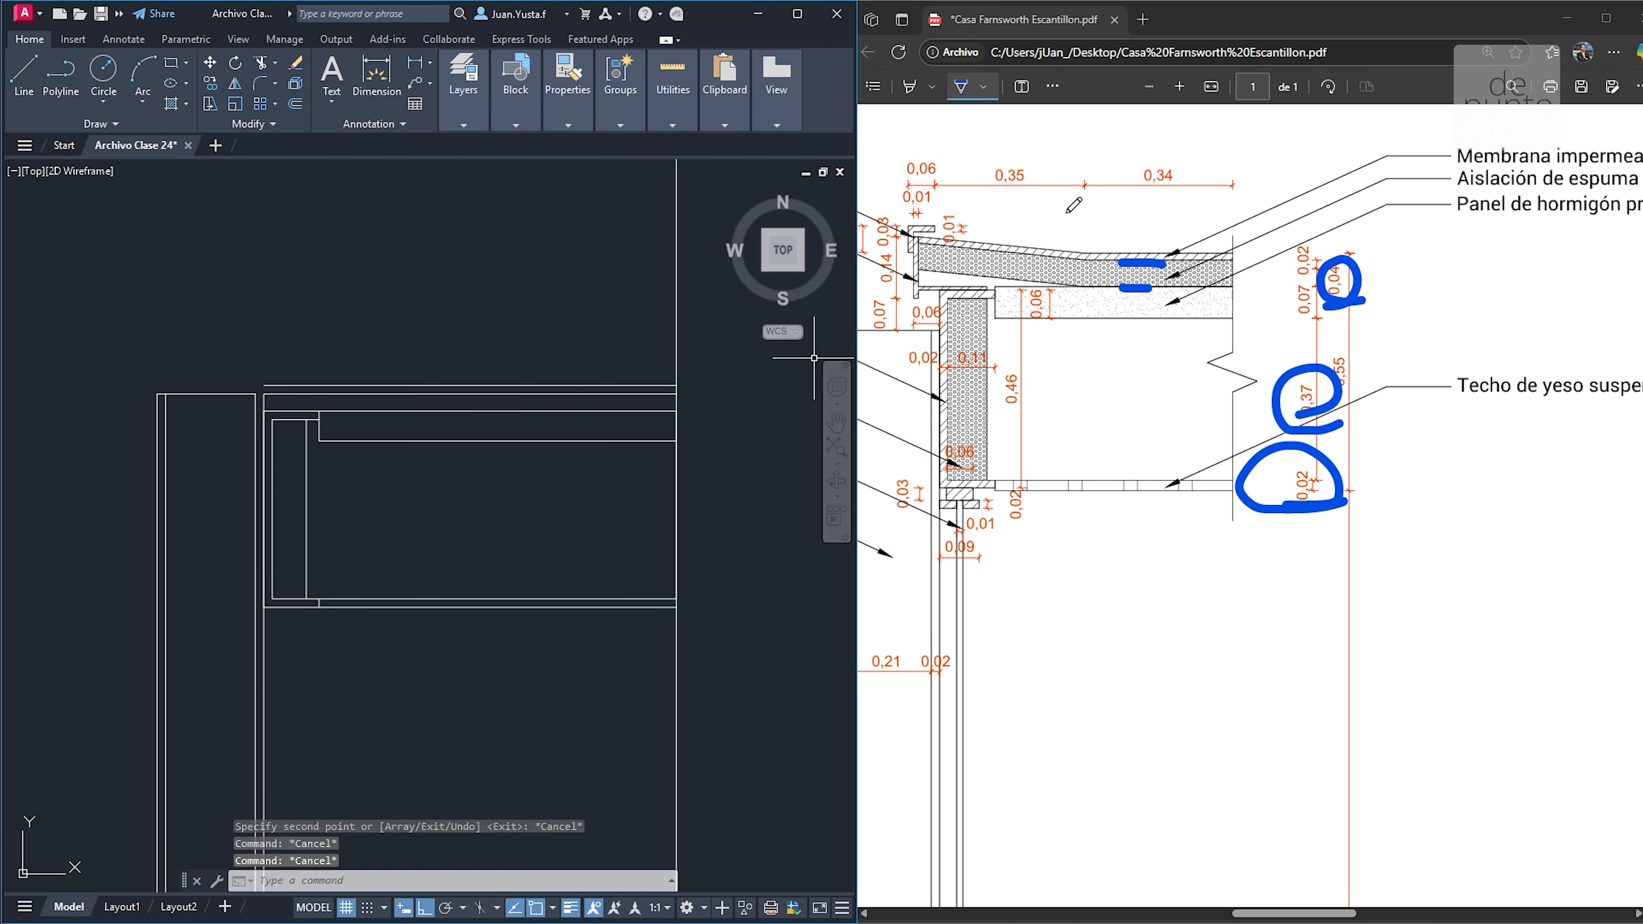
# Trace the roof slope in the PDF, and erase the blue ink marks around the roof dimensions
pyautogui.moveTo(1014, 222)
pyautogui.mouseDown()
pyautogui.moveTo(1247, 218)
pyautogui.moveTo(1250, 543)
pyautogui.moveTo(1057, 540)
pyautogui.moveTo(1055, 224)
pyautogui.moveTo(1097, 359)
pyautogui.moveTo(1121, 569)
pyautogui.moveTo(1345, 363)
pyautogui.moveTo(1350, 258)
pyautogui.mouseUp()
pyautogui.click(1052, 86)
pyautogui.click(1071, 117)
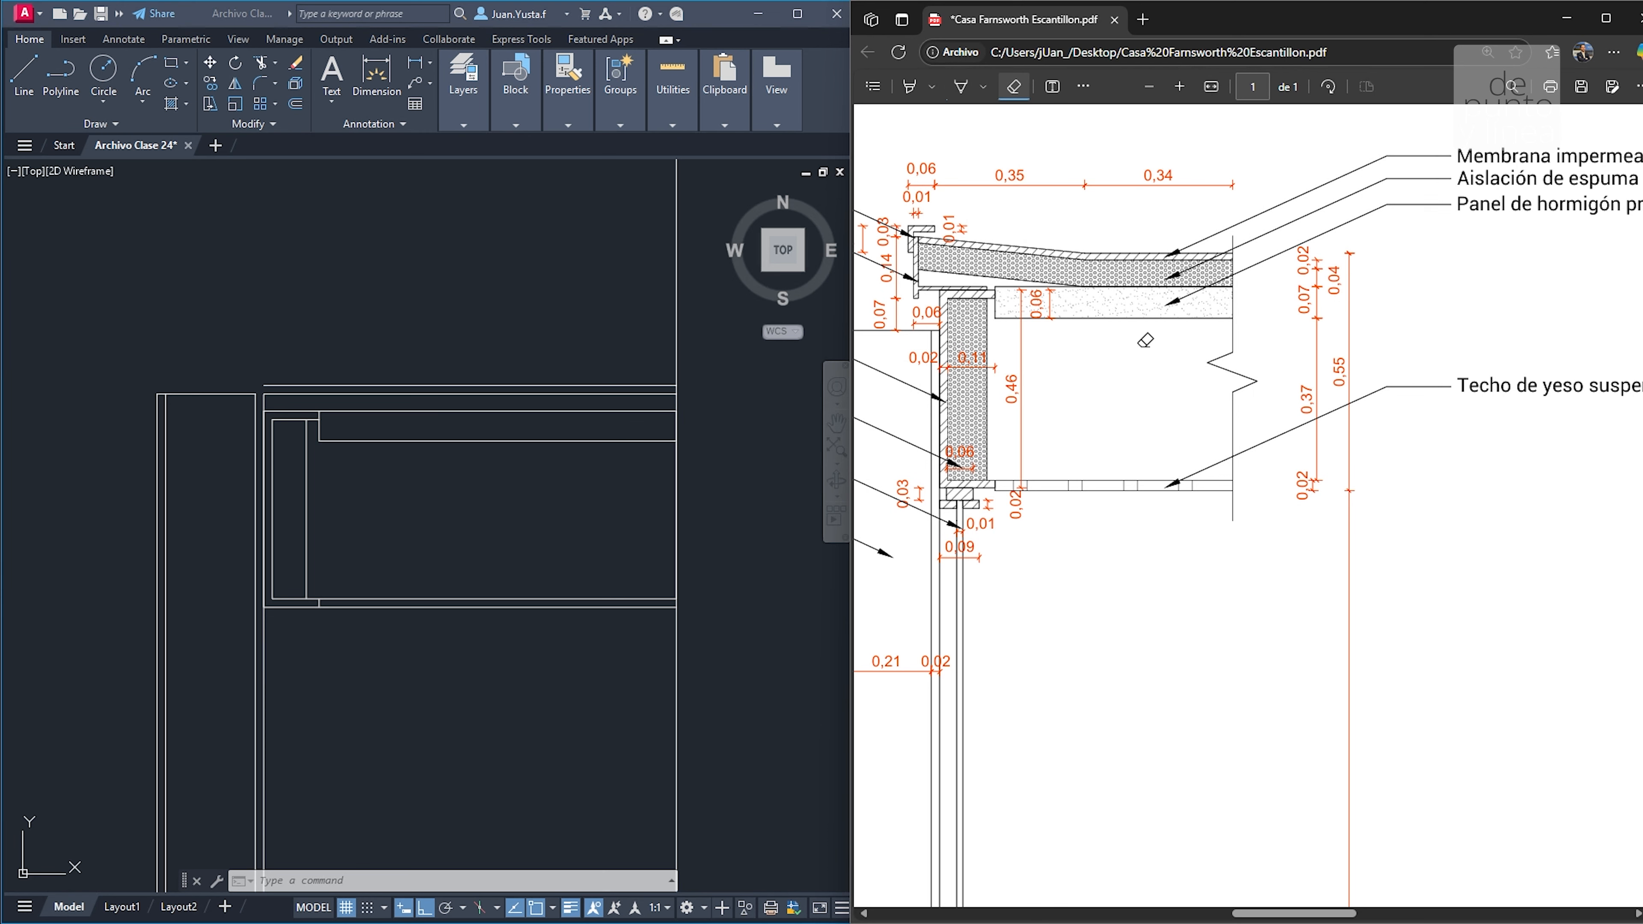
# Sketch the 0.07 height between the column's top and the roof beam's top in the PDF, and erase the sketch
pyautogui.hscroll(5, 1164, 339)
pyautogui.hscroll(-9, 1173, 331)
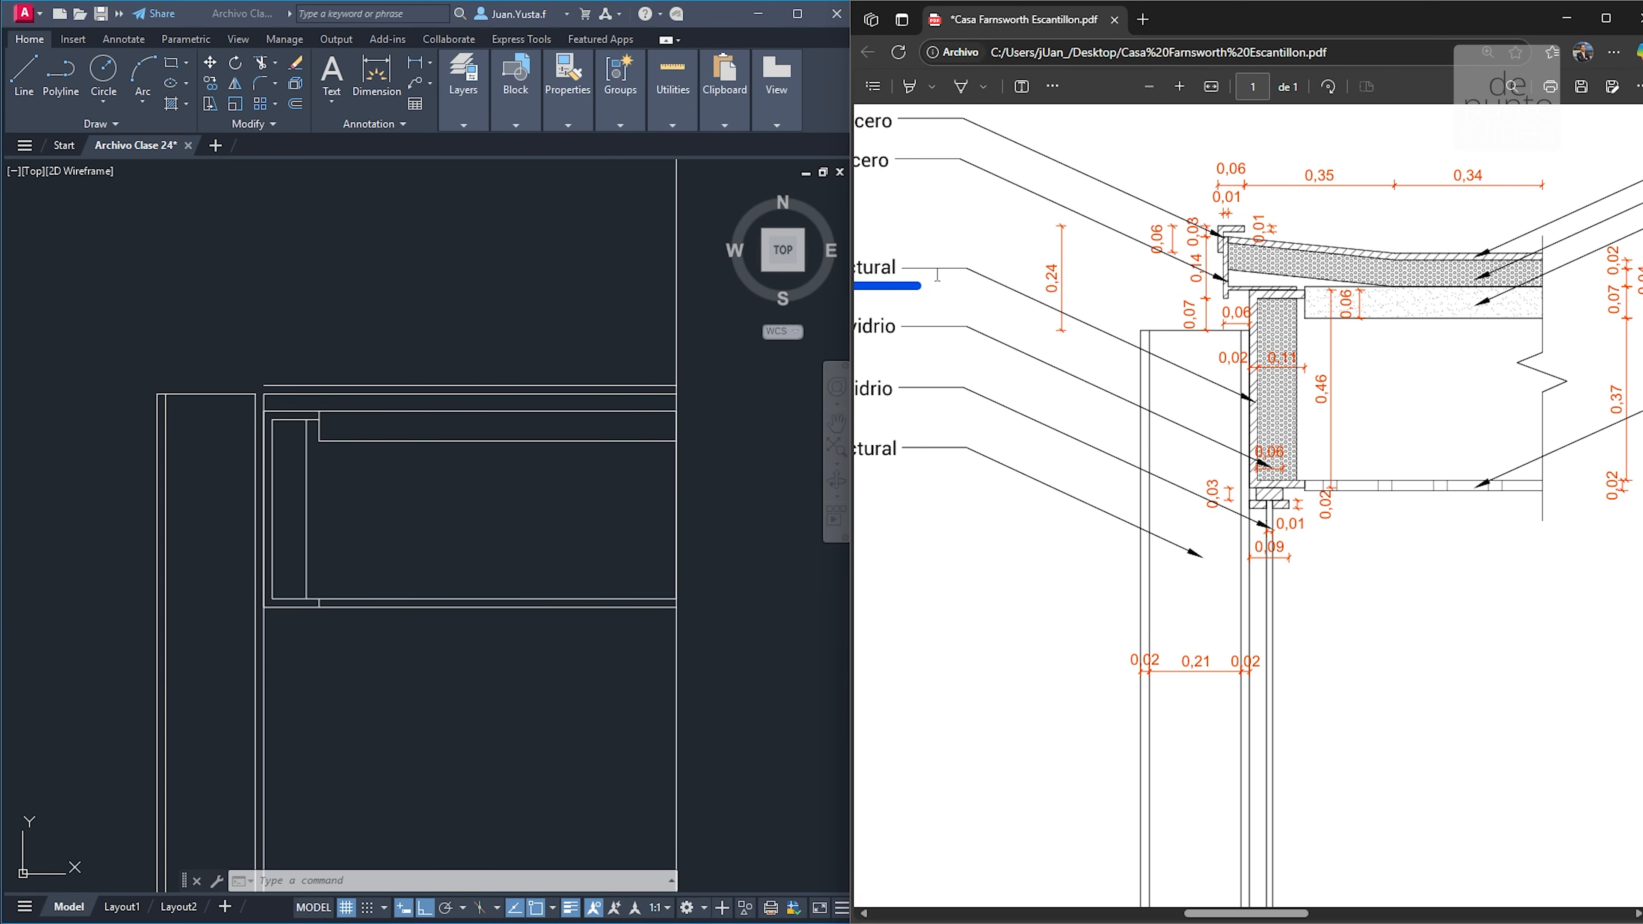
pyautogui.click(327, 513)
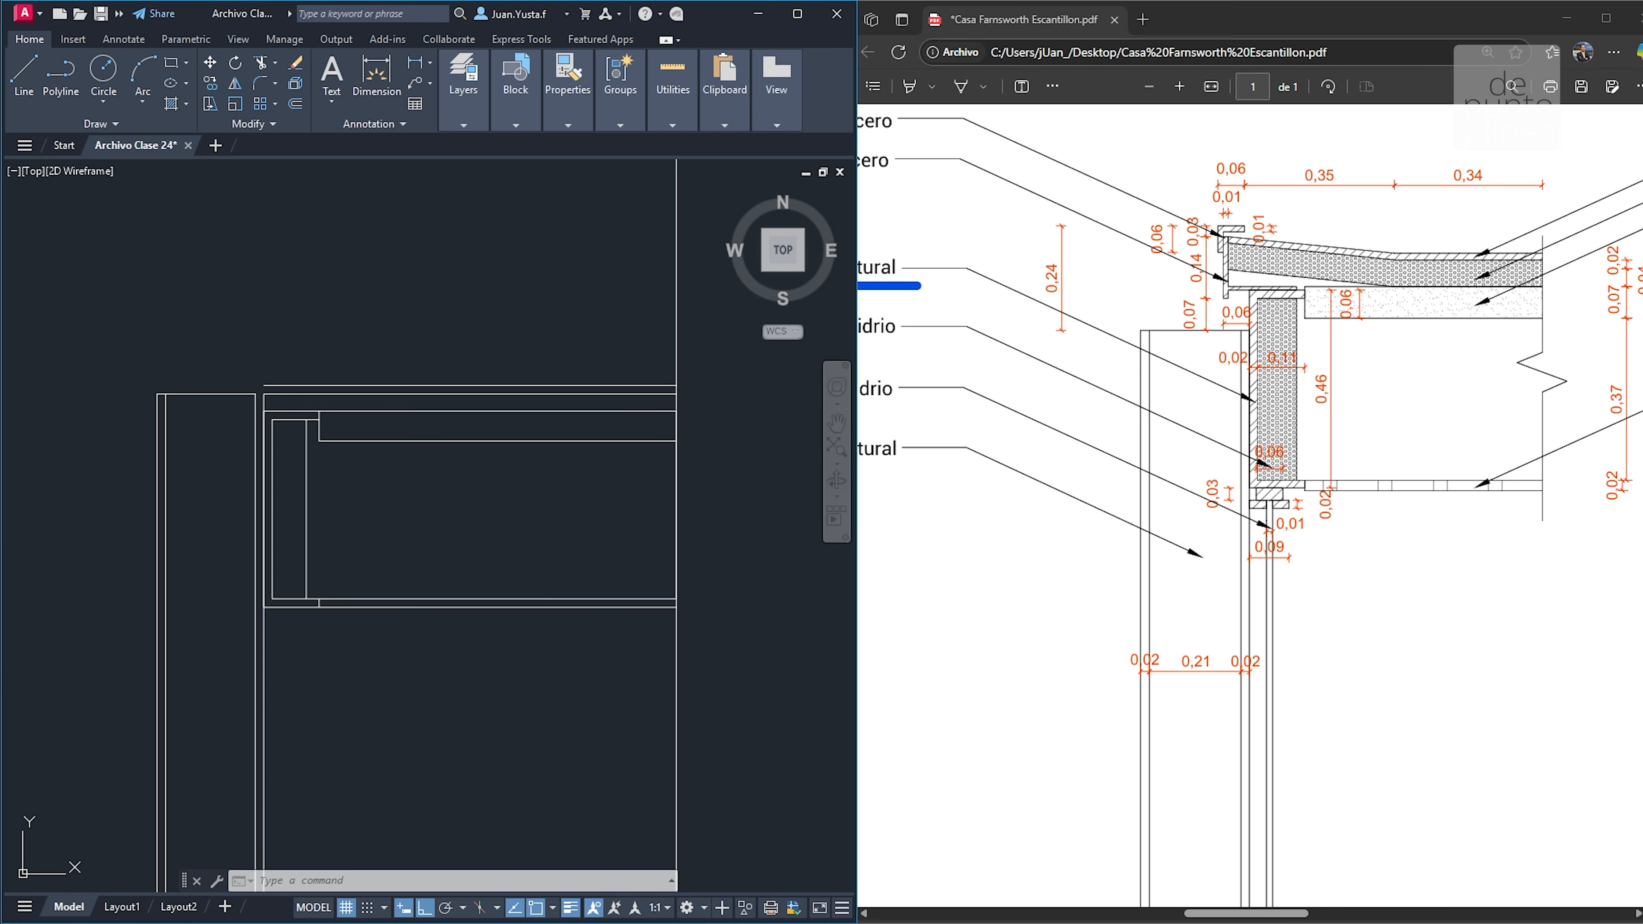
pyautogui.moveTo(286, 383); pyautogui.dragTo(410, 385, button='middle')
pyautogui.scroll(2, 410, 385)
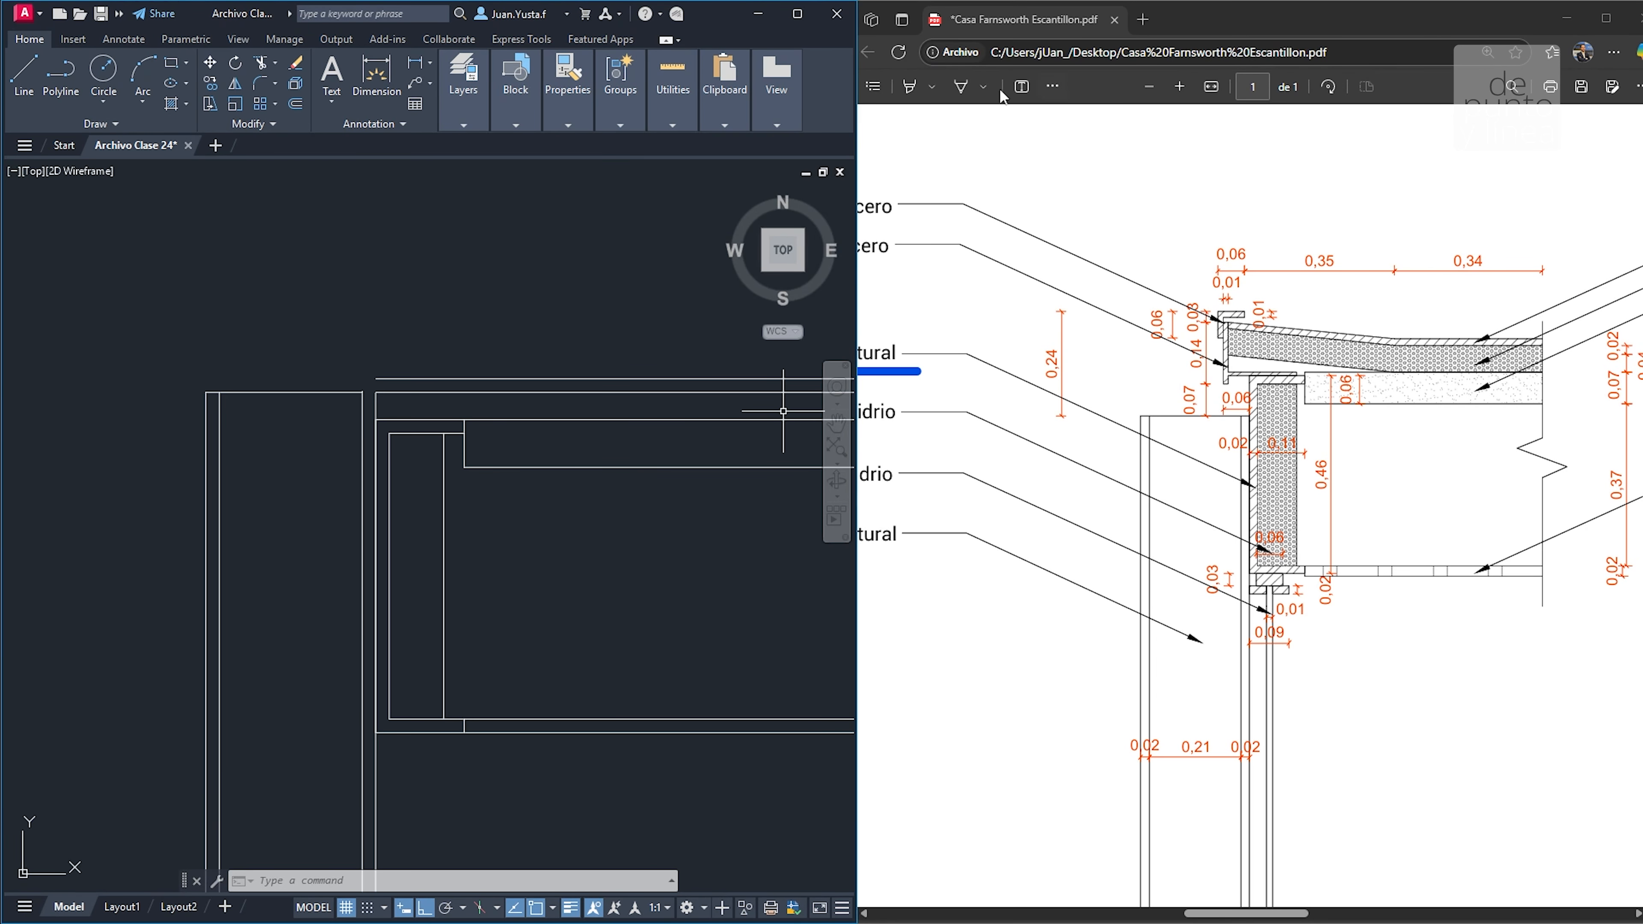
pyautogui.click(961, 86)
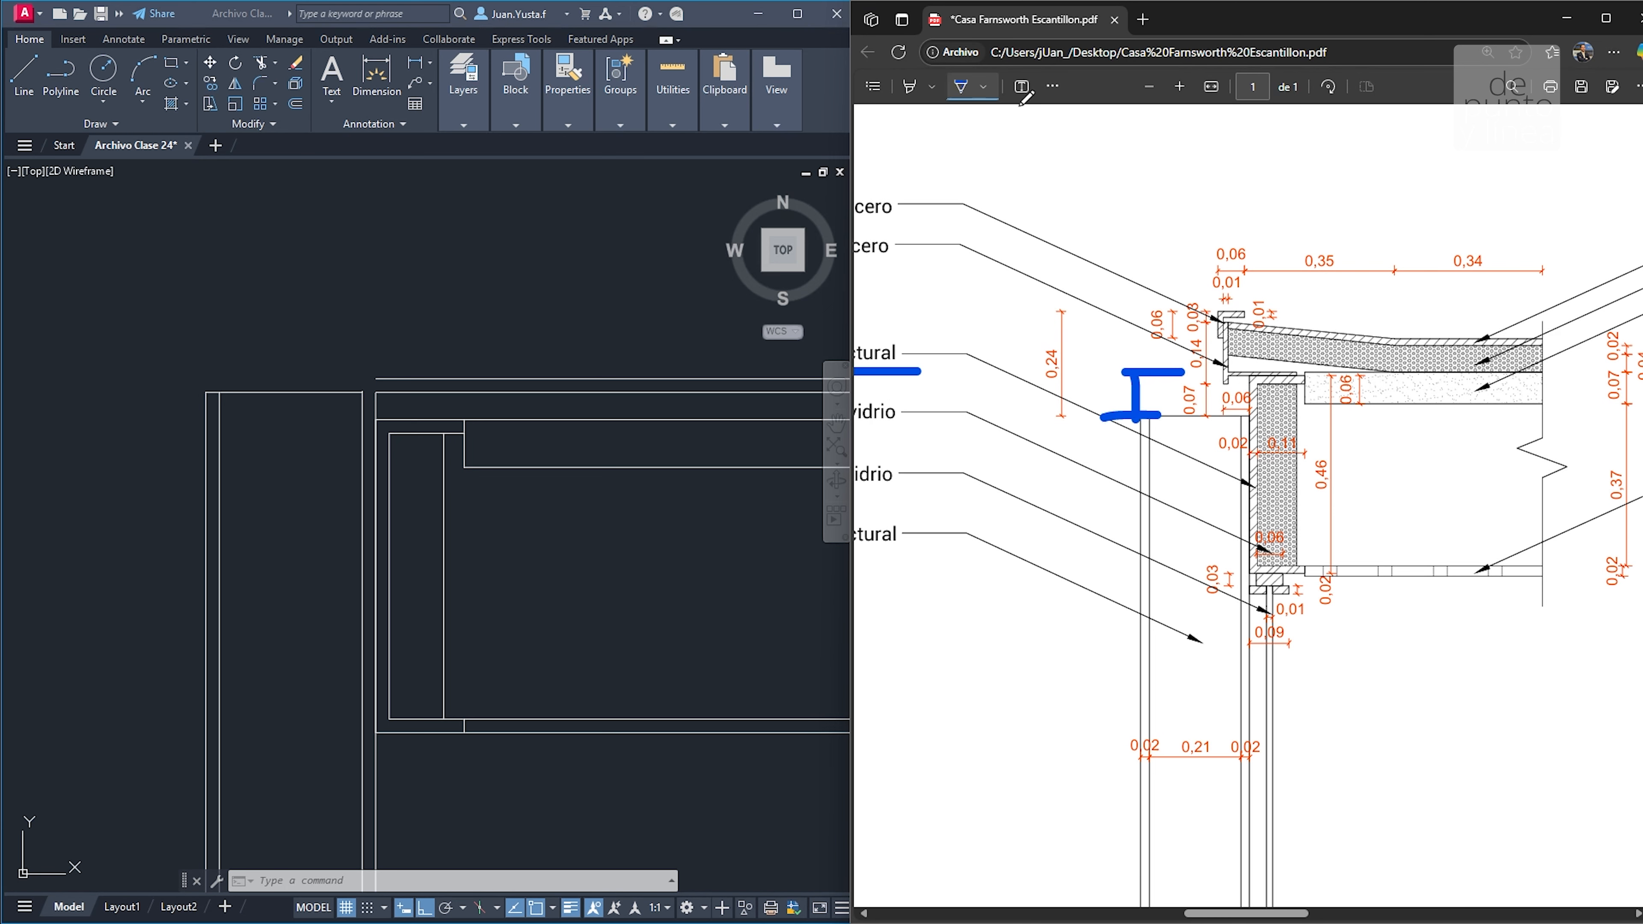
pyautogui.click(1052, 86)
pyautogui.click(1066, 124)
pyautogui.moveTo(1132, 414); pyautogui.dragTo(1133, 463)
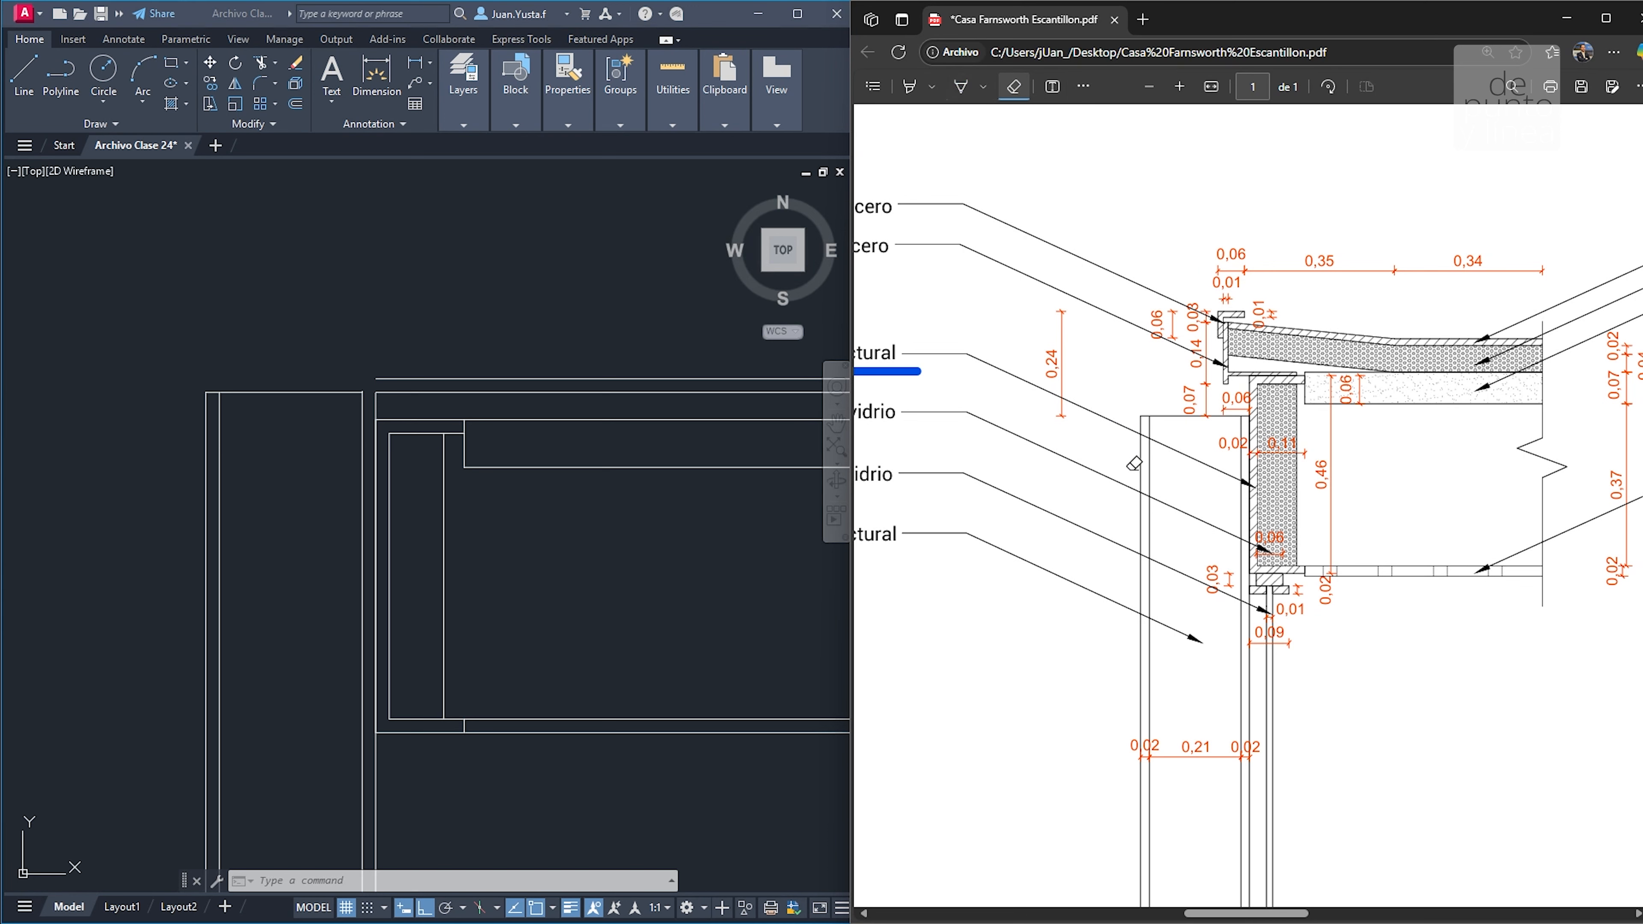
# Mark the 0,07 height below the steel profile in blue ink on the PDF and erase the marks
pyautogui.press('ctrl')
pyautogui.press('ctrl')
pyautogui.click(961, 92)
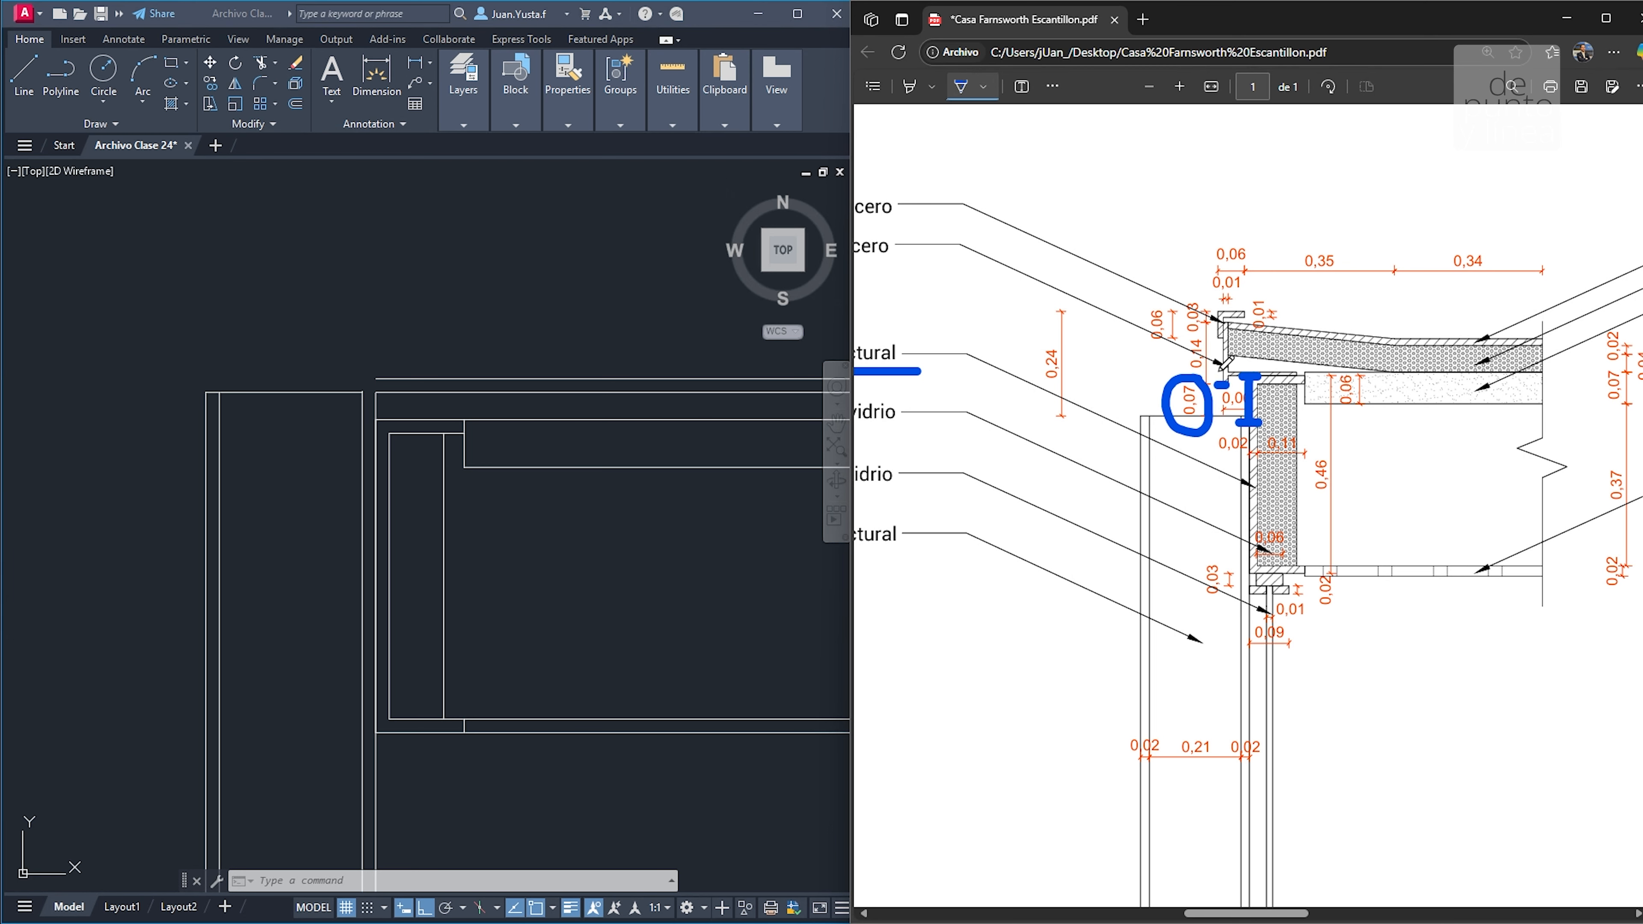
pyautogui.click(1052, 86)
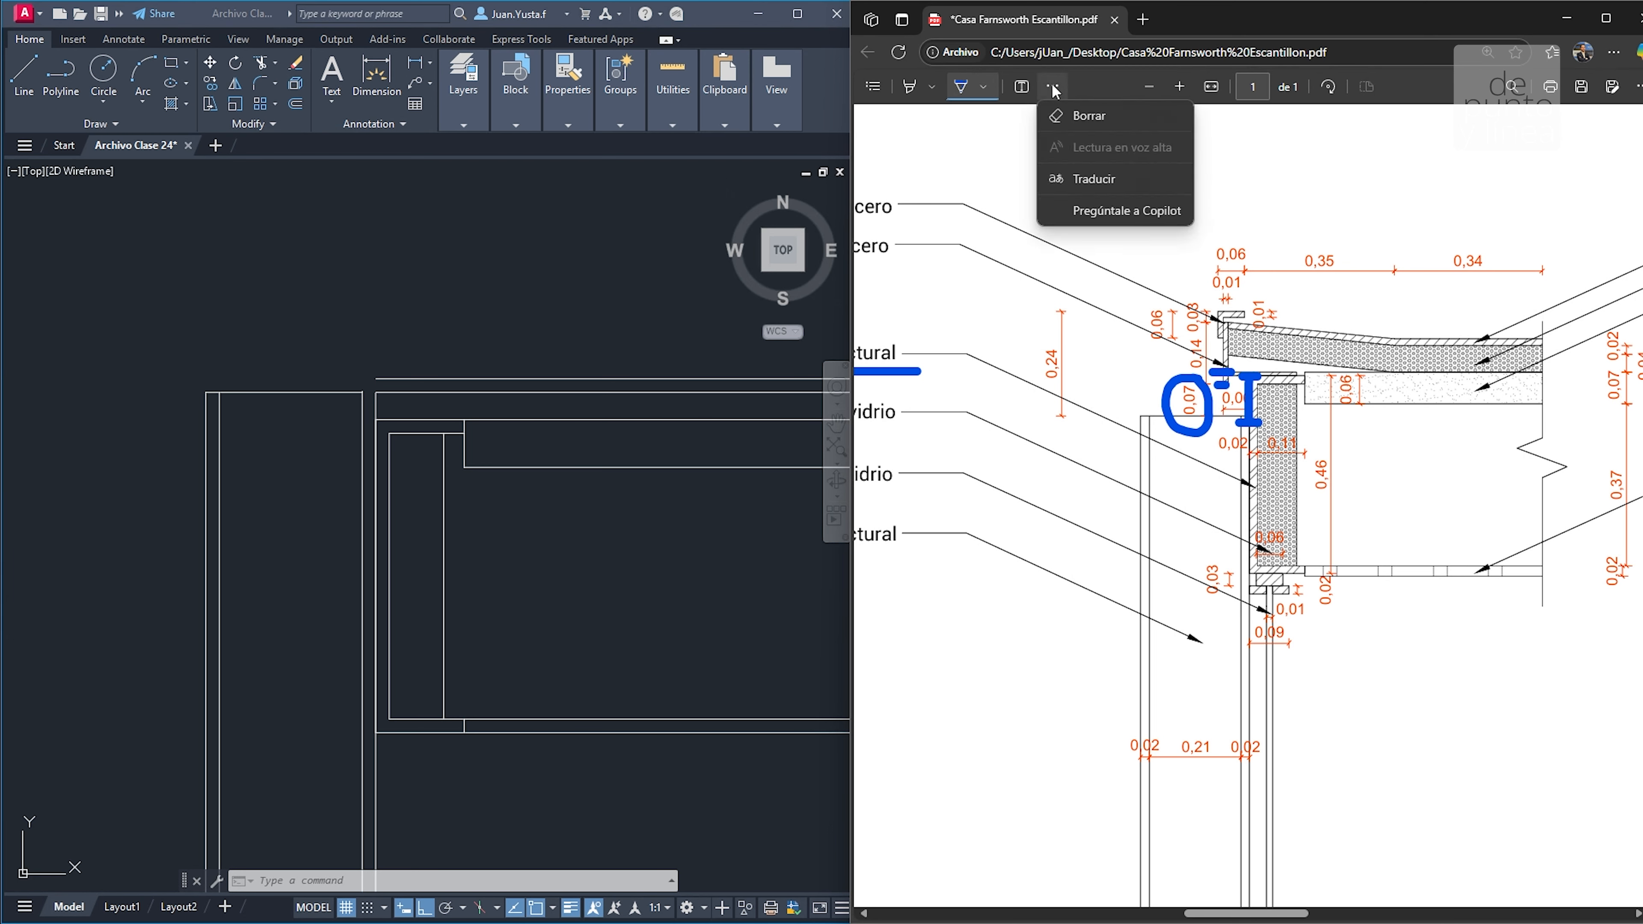
pyautogui.click(1087, 128)
pyautogui.moveTo(1248, 424); pyautogui.dragTo(1239, 367)
pyautogui.scroll(1, 1261, 354)
pyautogui.click(1189, 494)
pyautogui.scroll(-1, 1189, 478)
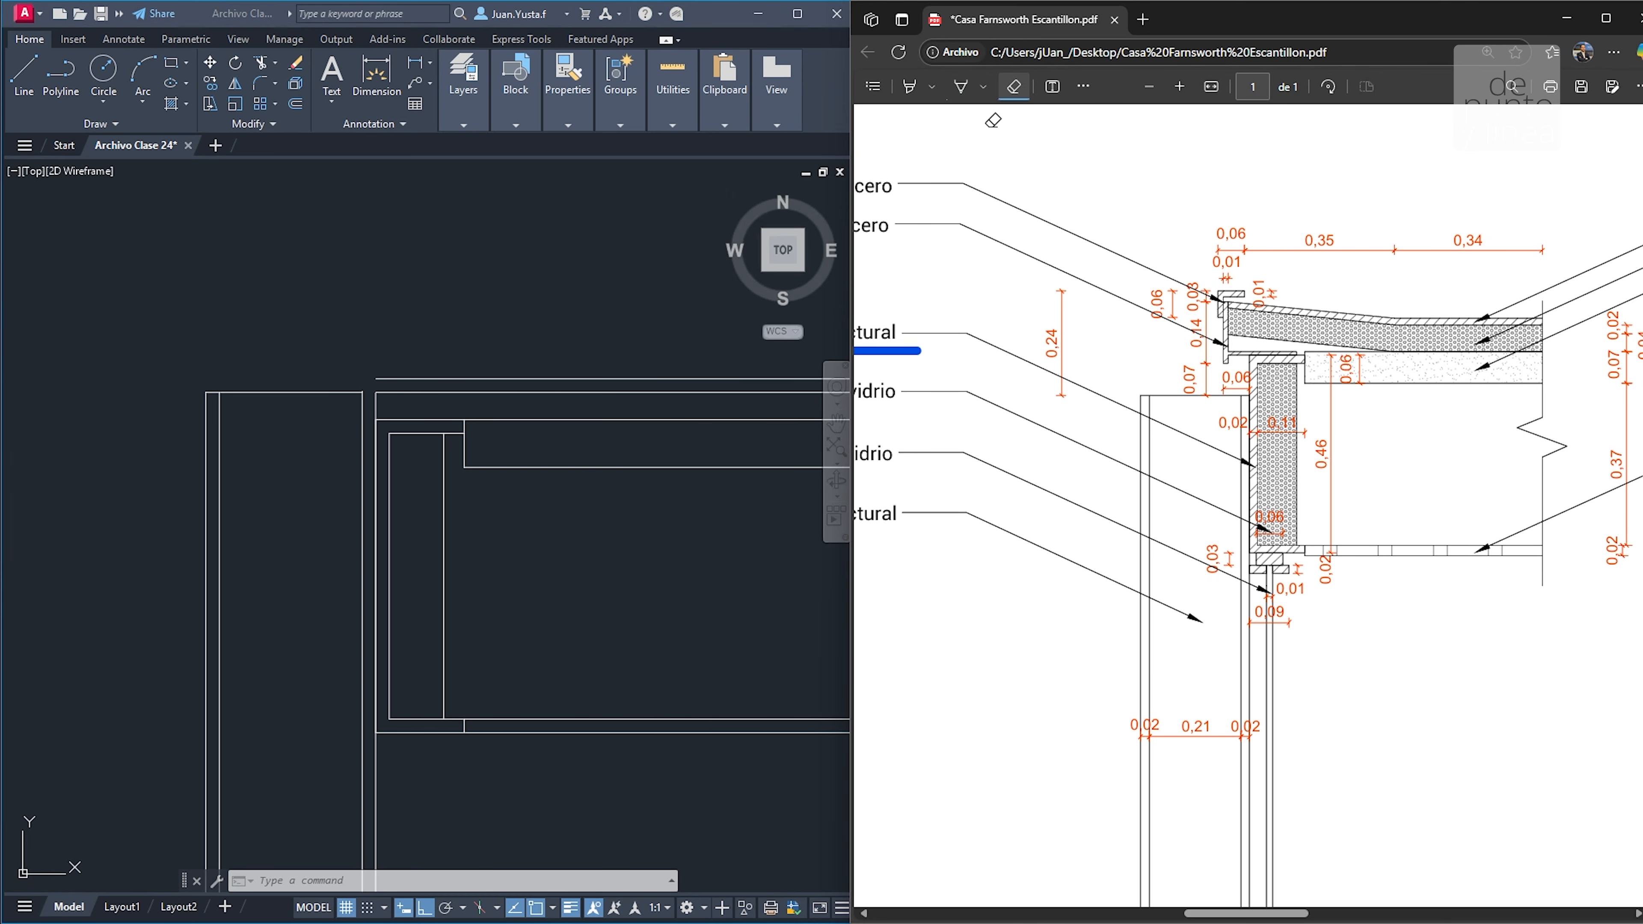
# Underline the lower end of the steel profile and the beam's top edge in ink on the PDF, and erase both strokes
pyautogui.click(961, 88)
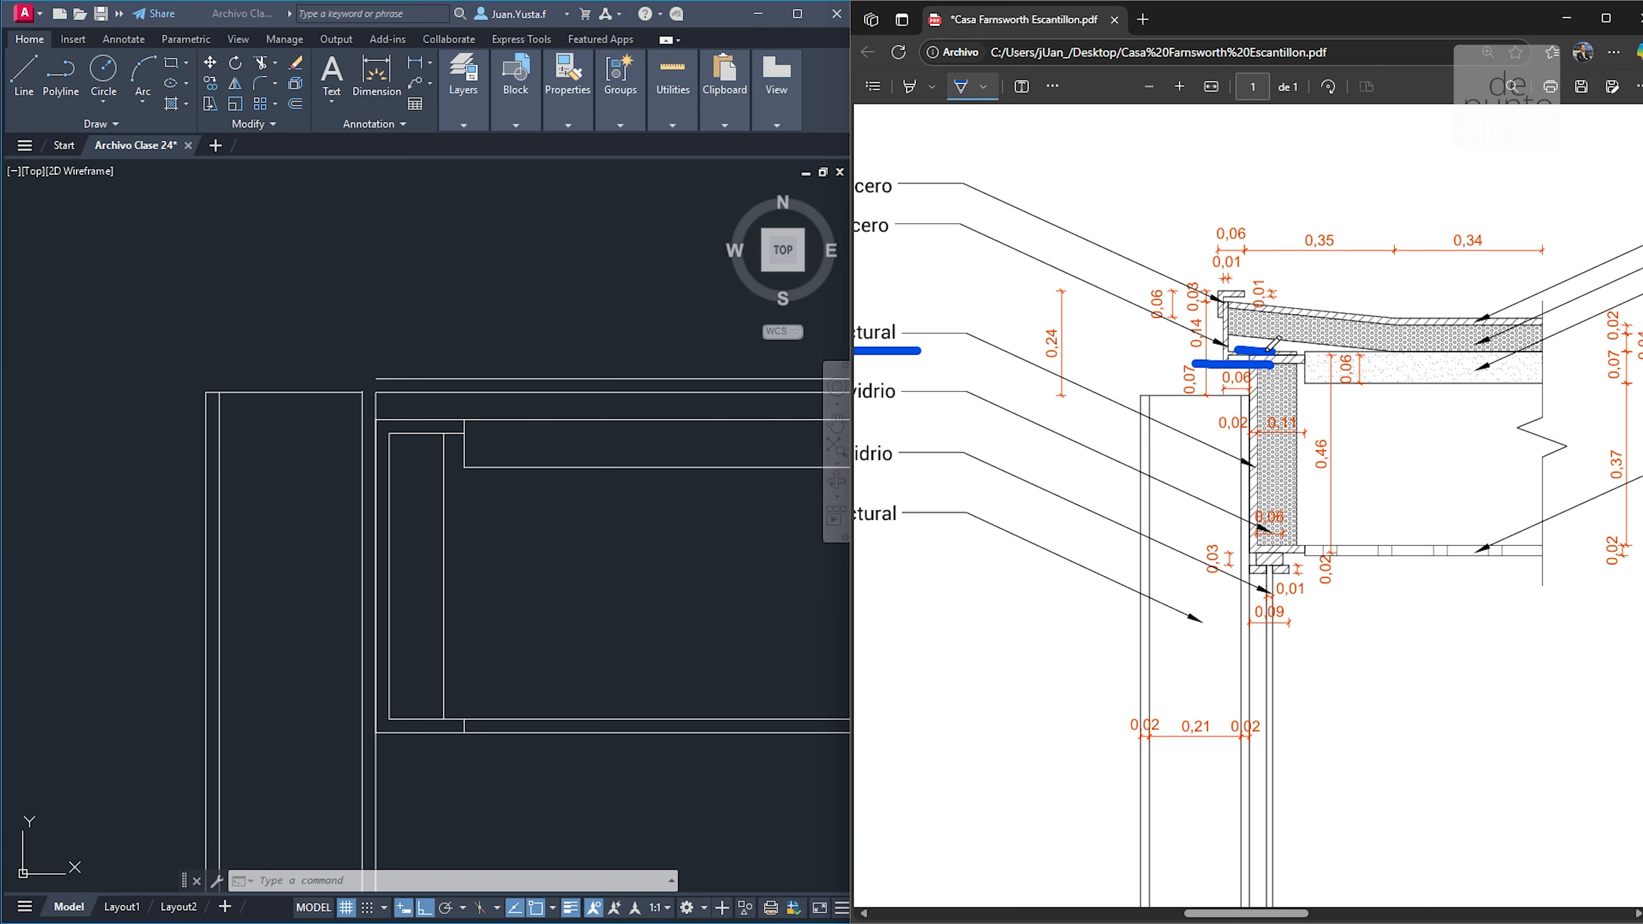
pyautogui.click(1052, 86)
pyautogui.click(1098, 163)
pyautogui.click(1249, 389)
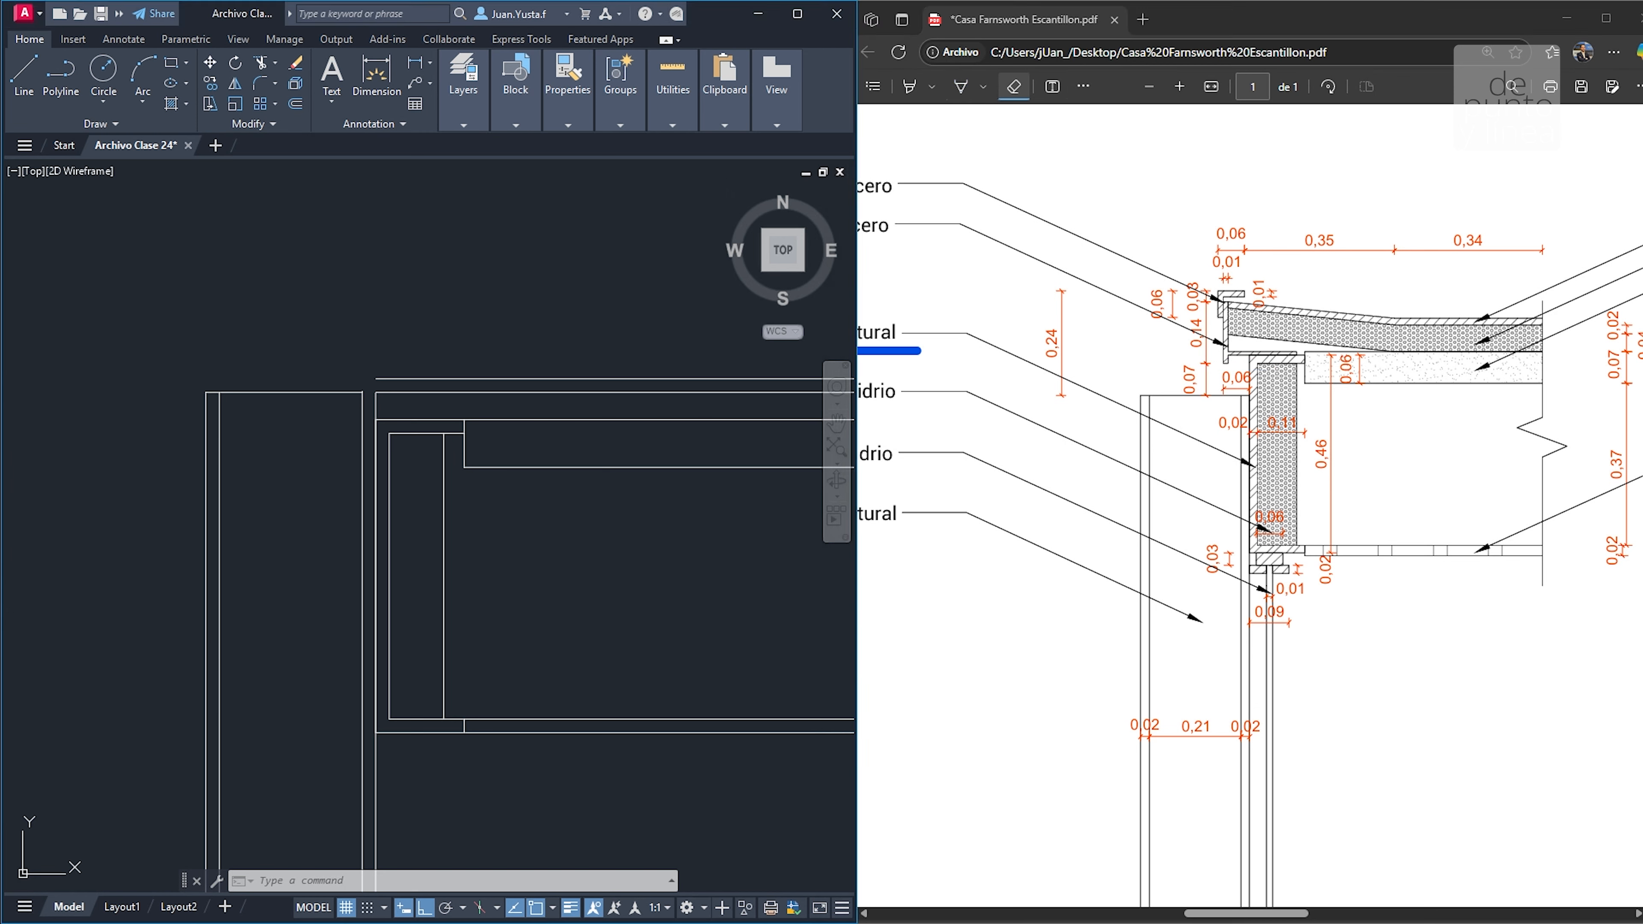
# Draw a line 0.09 down from the beam's top outer corner and continue it horizontally to the column's outer edge
pyautogui.moveTo(275, 519); pyautogui.dragTo(383, 479, button='middle')
pyautogui.write('l')
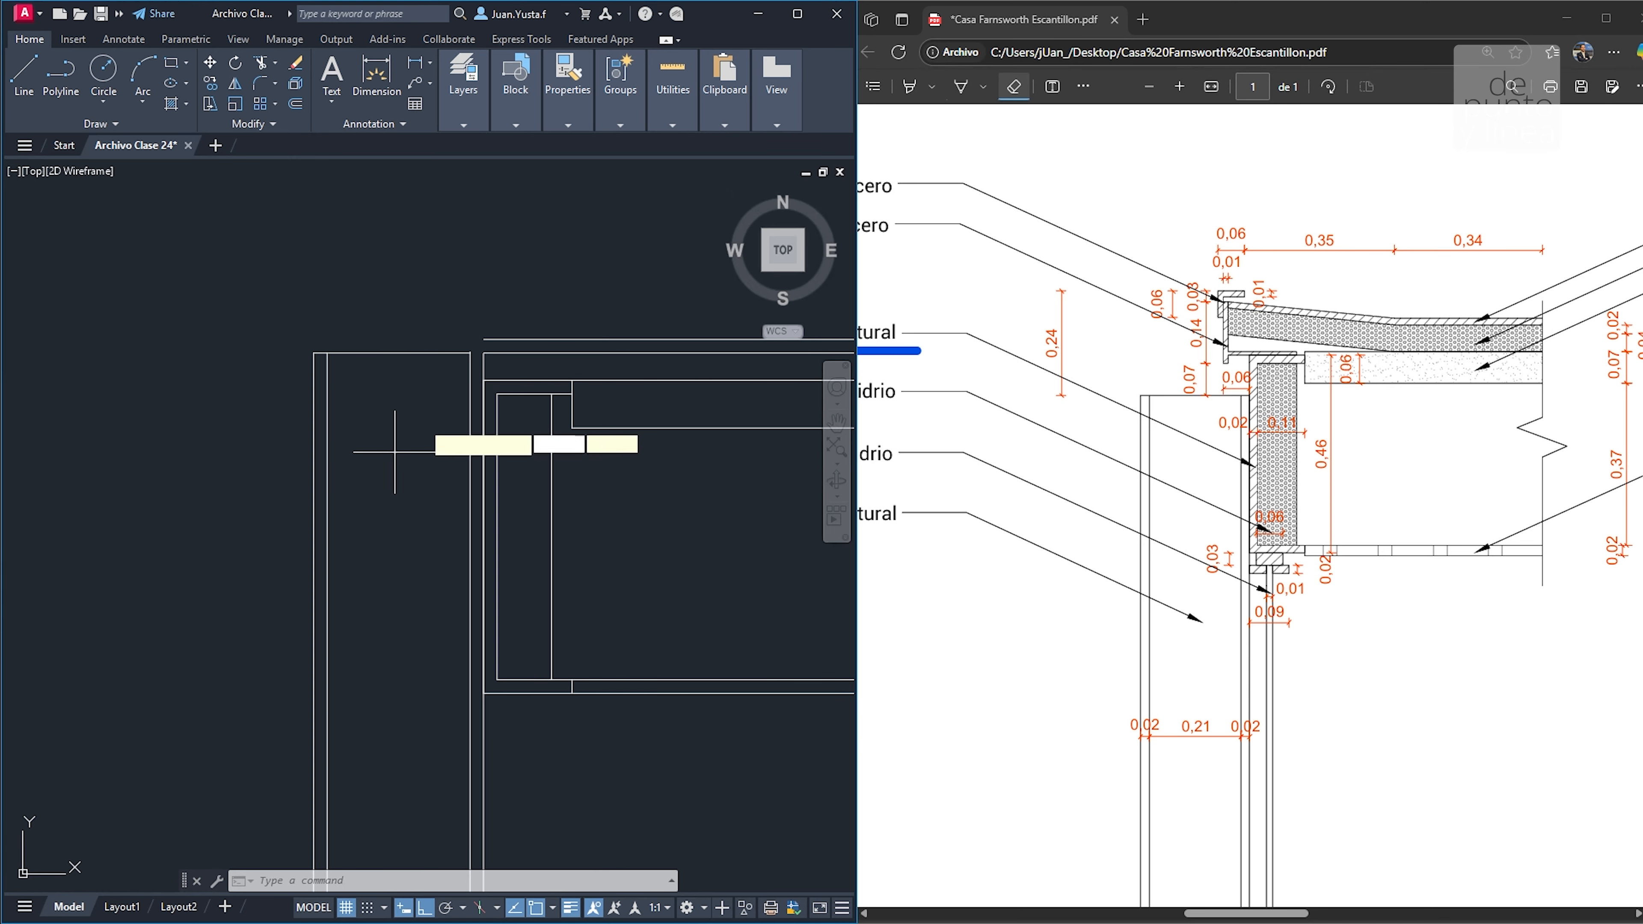
pyautogui.press('Return')
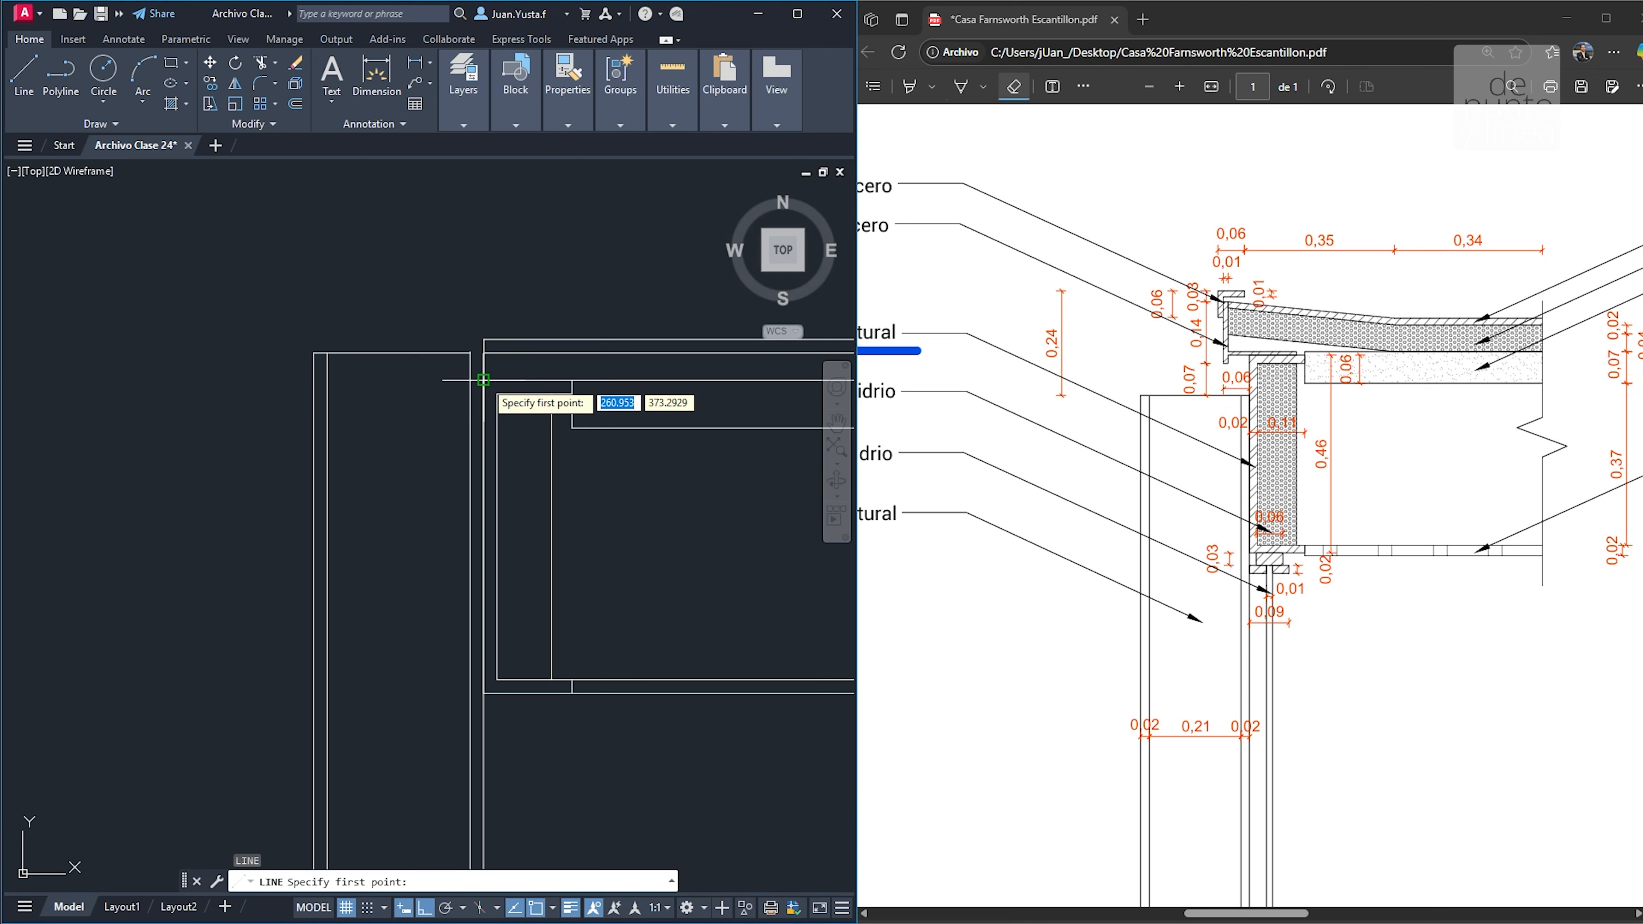
pyautogui.click(484, 380)
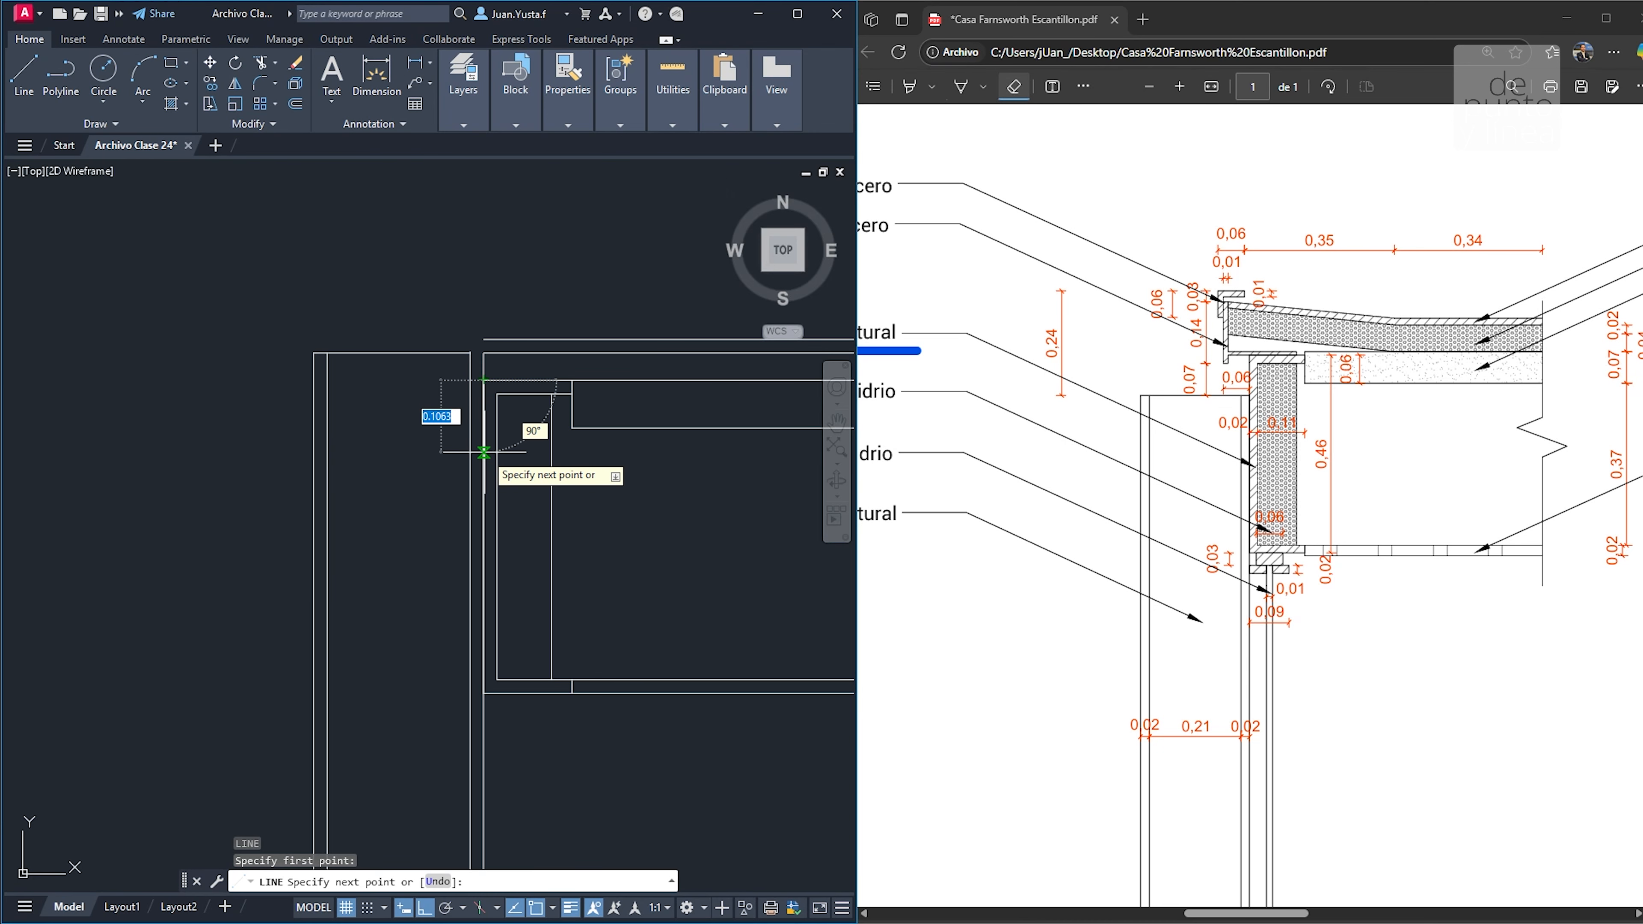
pyautogui.write('0.09')
pyautogui.press('Return')
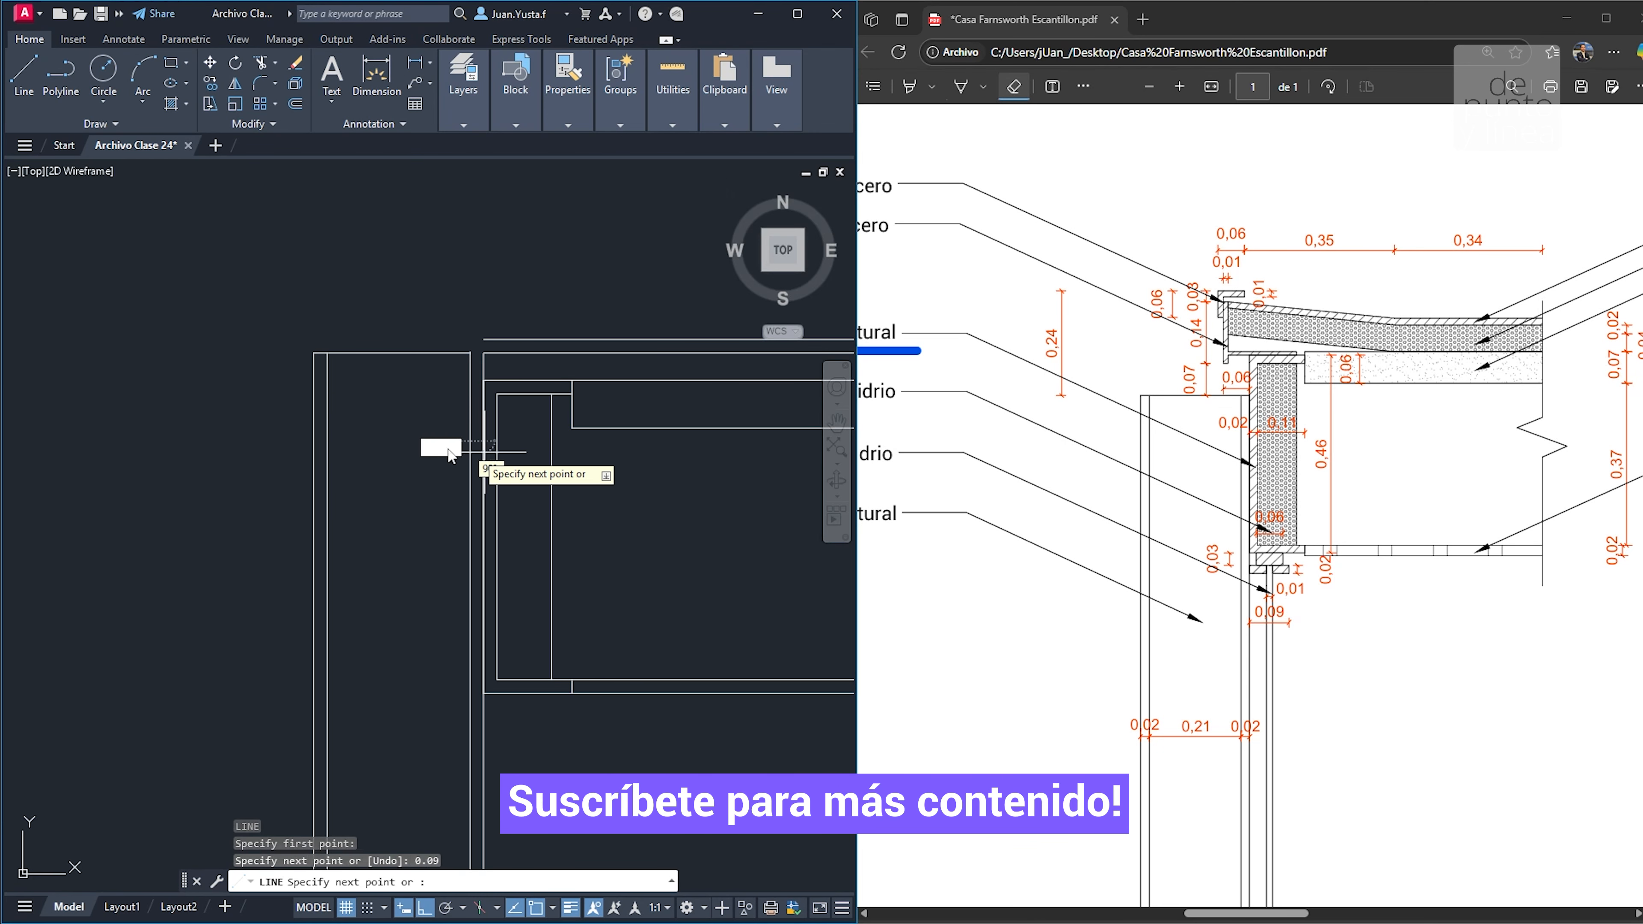
pyautogui.press('Escape')
pyautogui.press('Escape')
pyautogui.press('Escape')
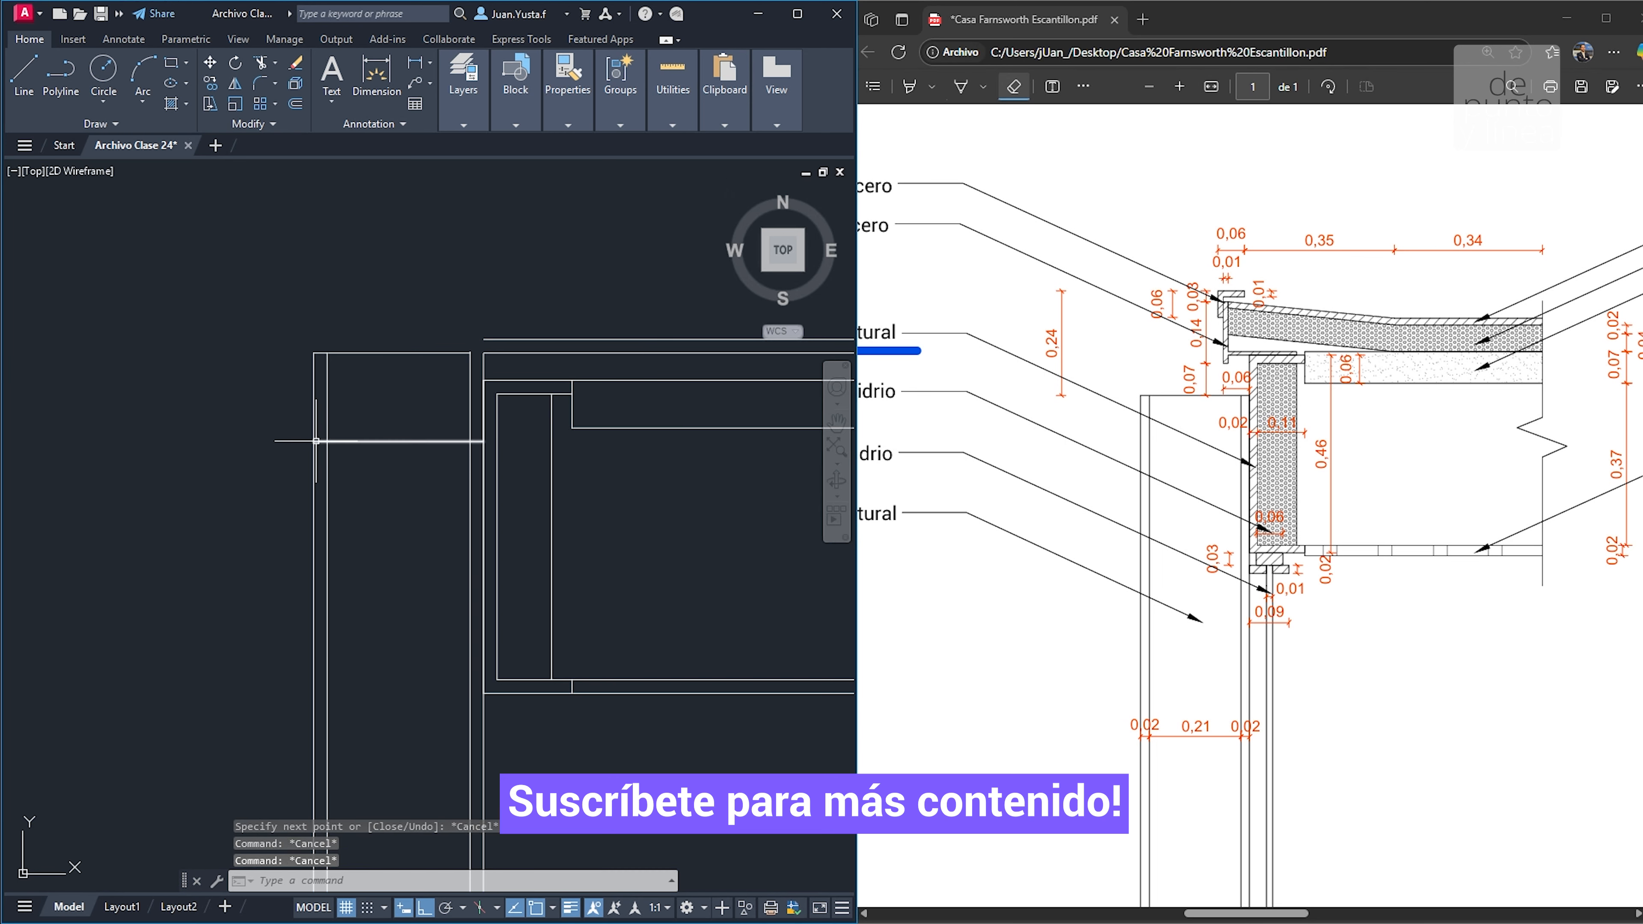
# Trim the column's vertical lines above the new horizontal line and delete the leftover pieces of the old column top
pyautogui.click(477, 411)
pyautogui.click(262, 326)
pyautogui.click(344, 391)
pyautogui.click(291, 395)
pyautogui.press('Escape')
pyautogui.press('Escape')
pyautogui.click(297, 325)
pyautogui.click(481, 385)
pyautogui.press('Delete')
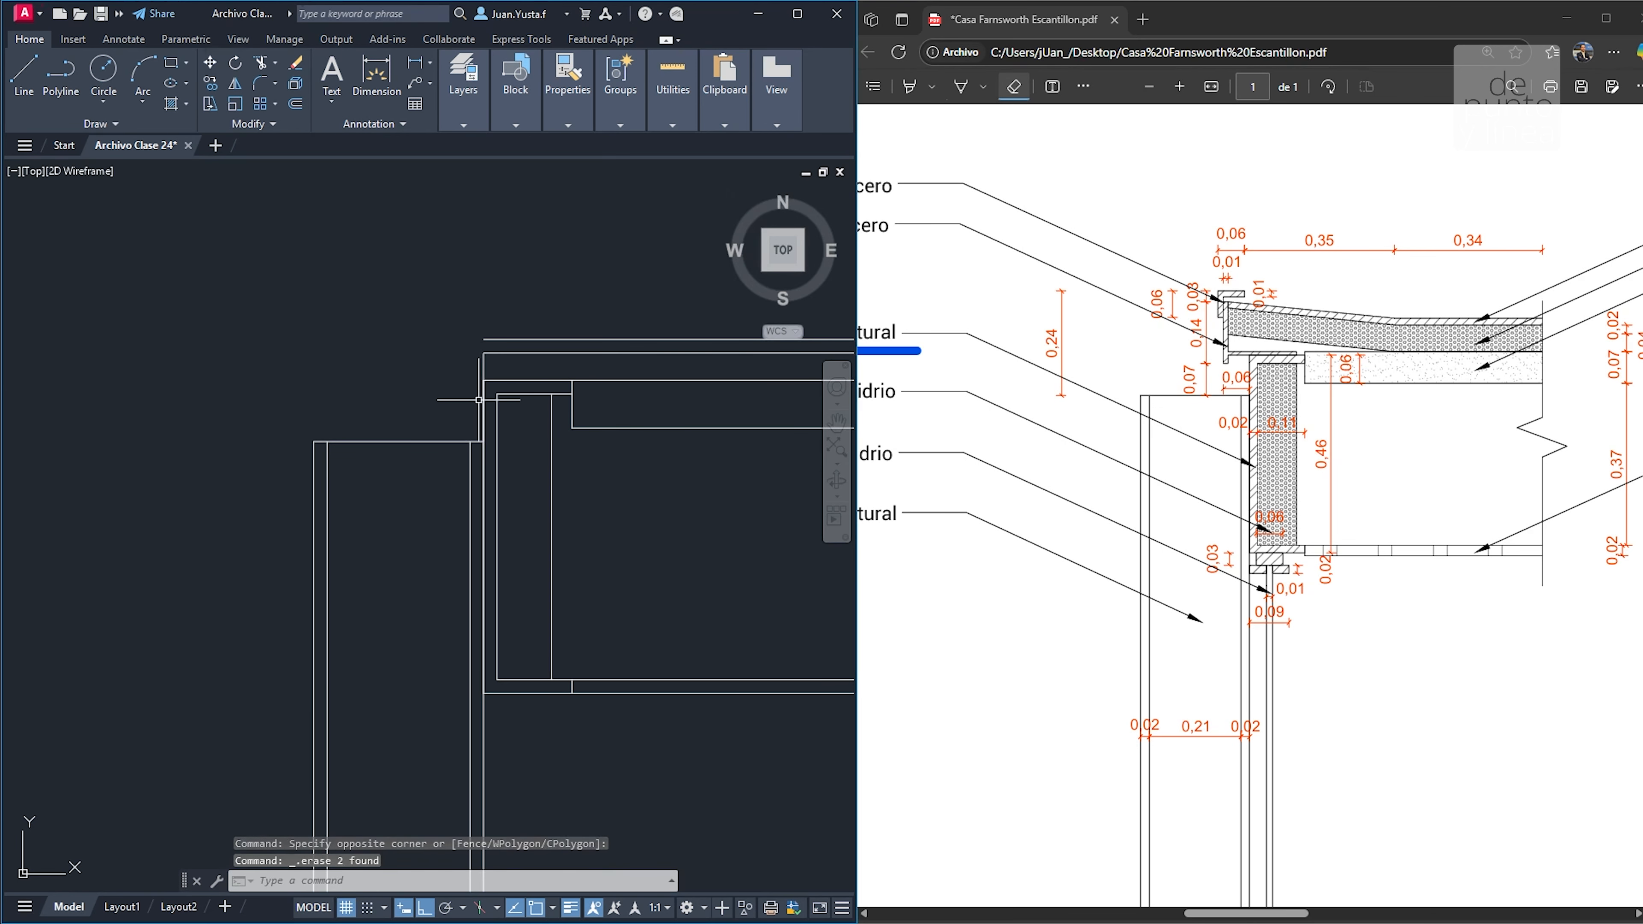
# Shorten the column's edge line next to the beam so its upper end meets the new column top
pyautogui.click(460, 396)
pyautogui.click(460, 396)
pyautogui.click(485, 373)
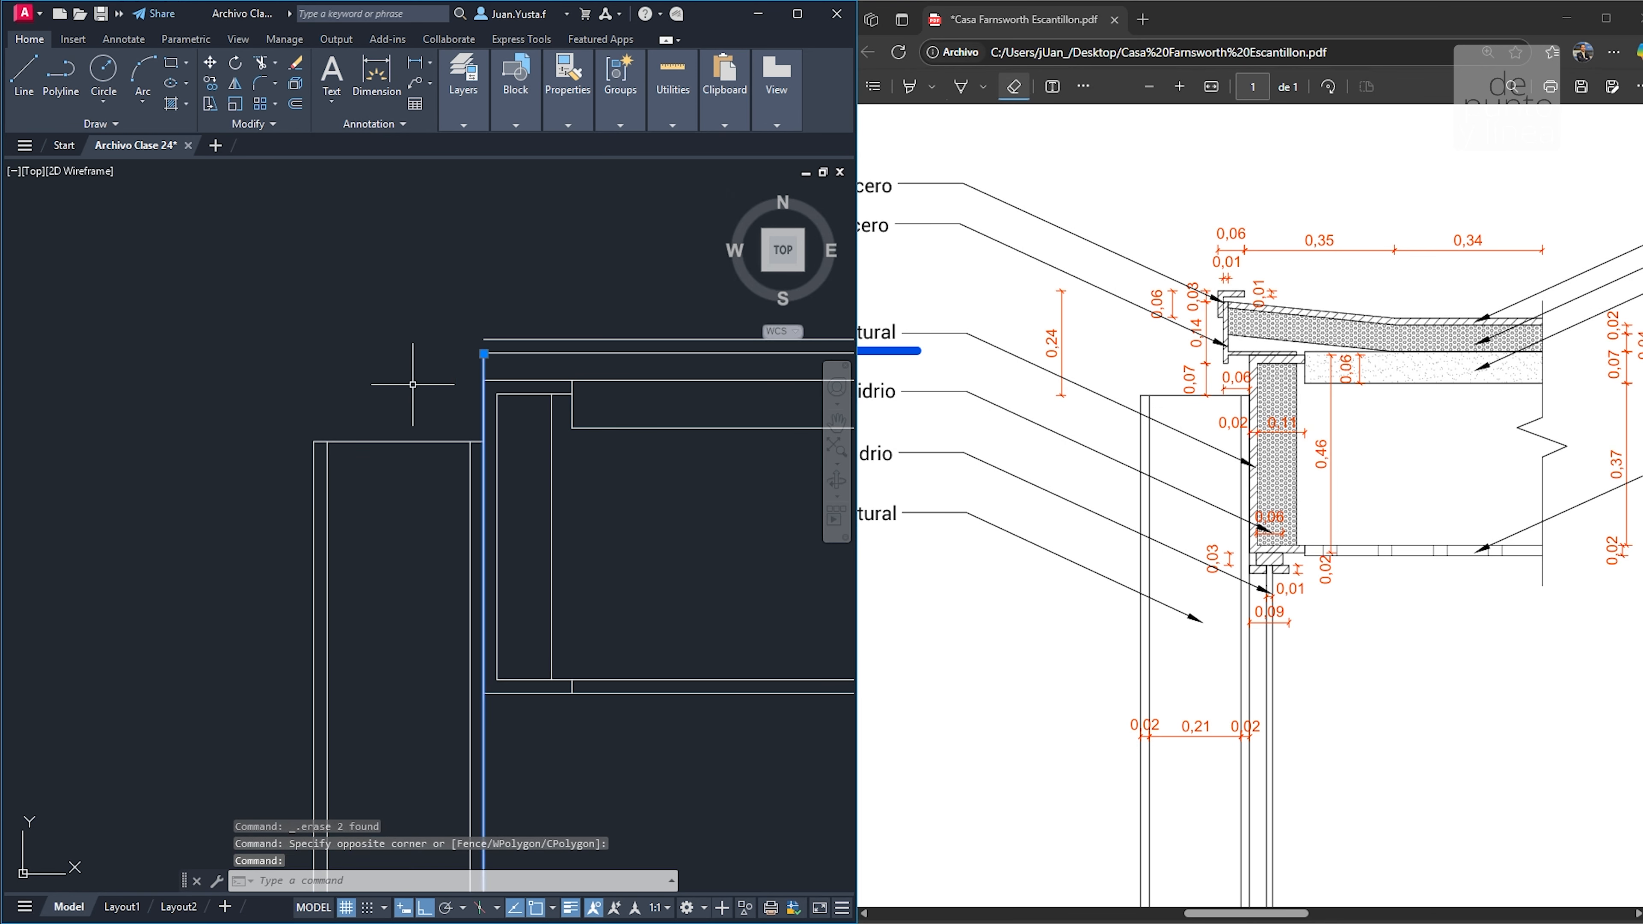
pyautogui.click(483, 354)
pyautogui.click(483, 381)
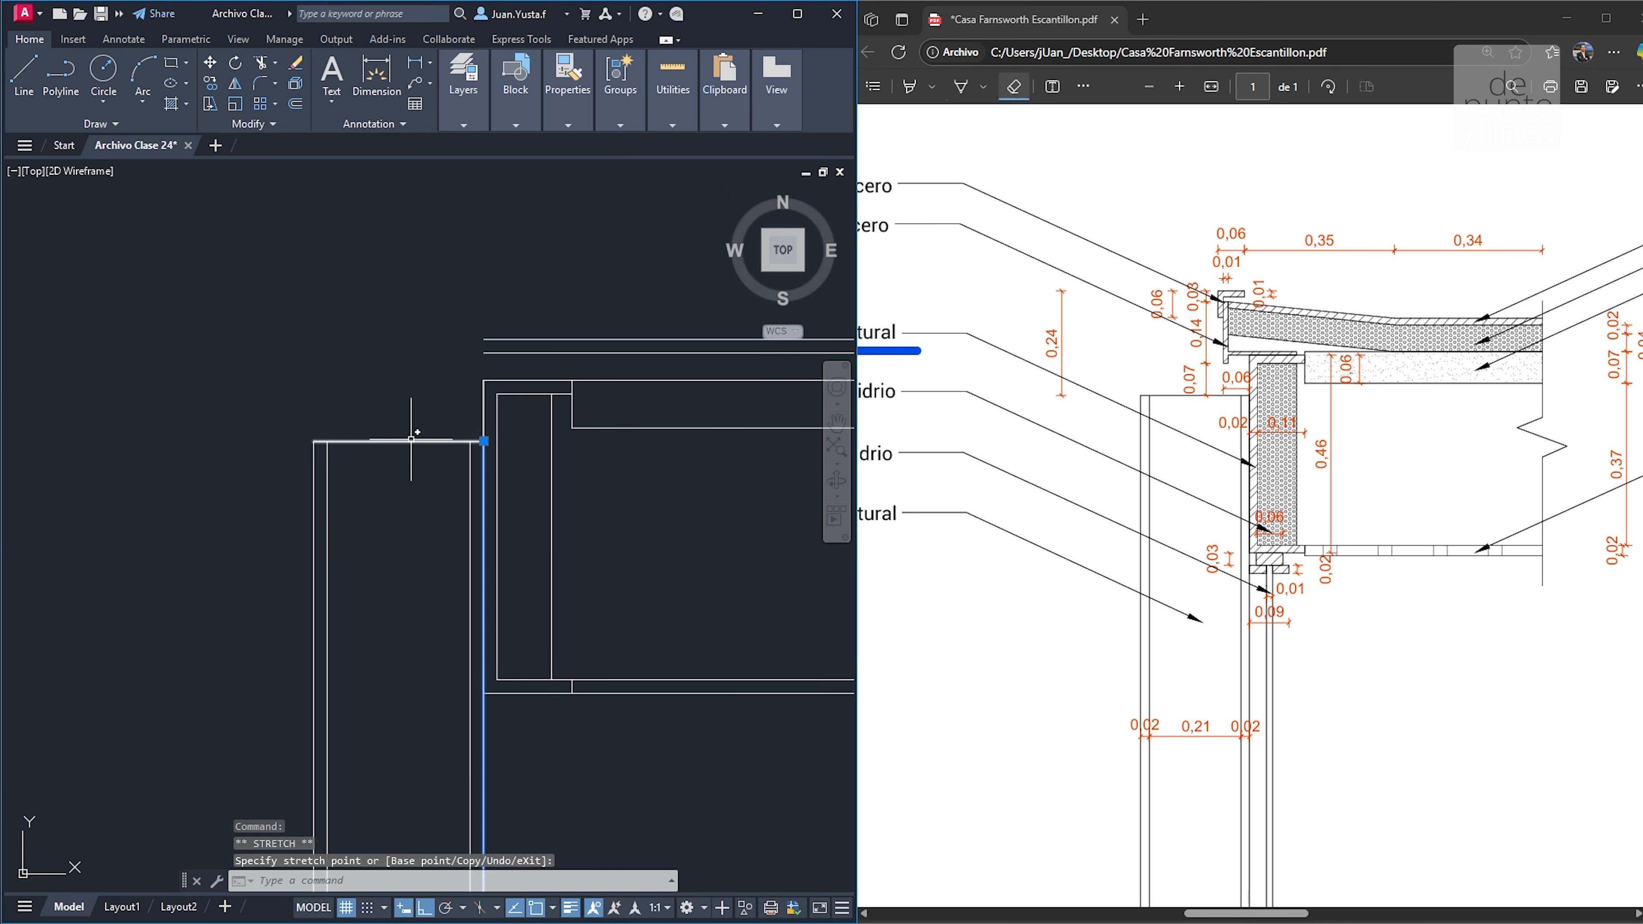
pyautogui.press('Escape')
pyautogui.press('Escape')
pyautogui.scroll(-3, 401, 408)
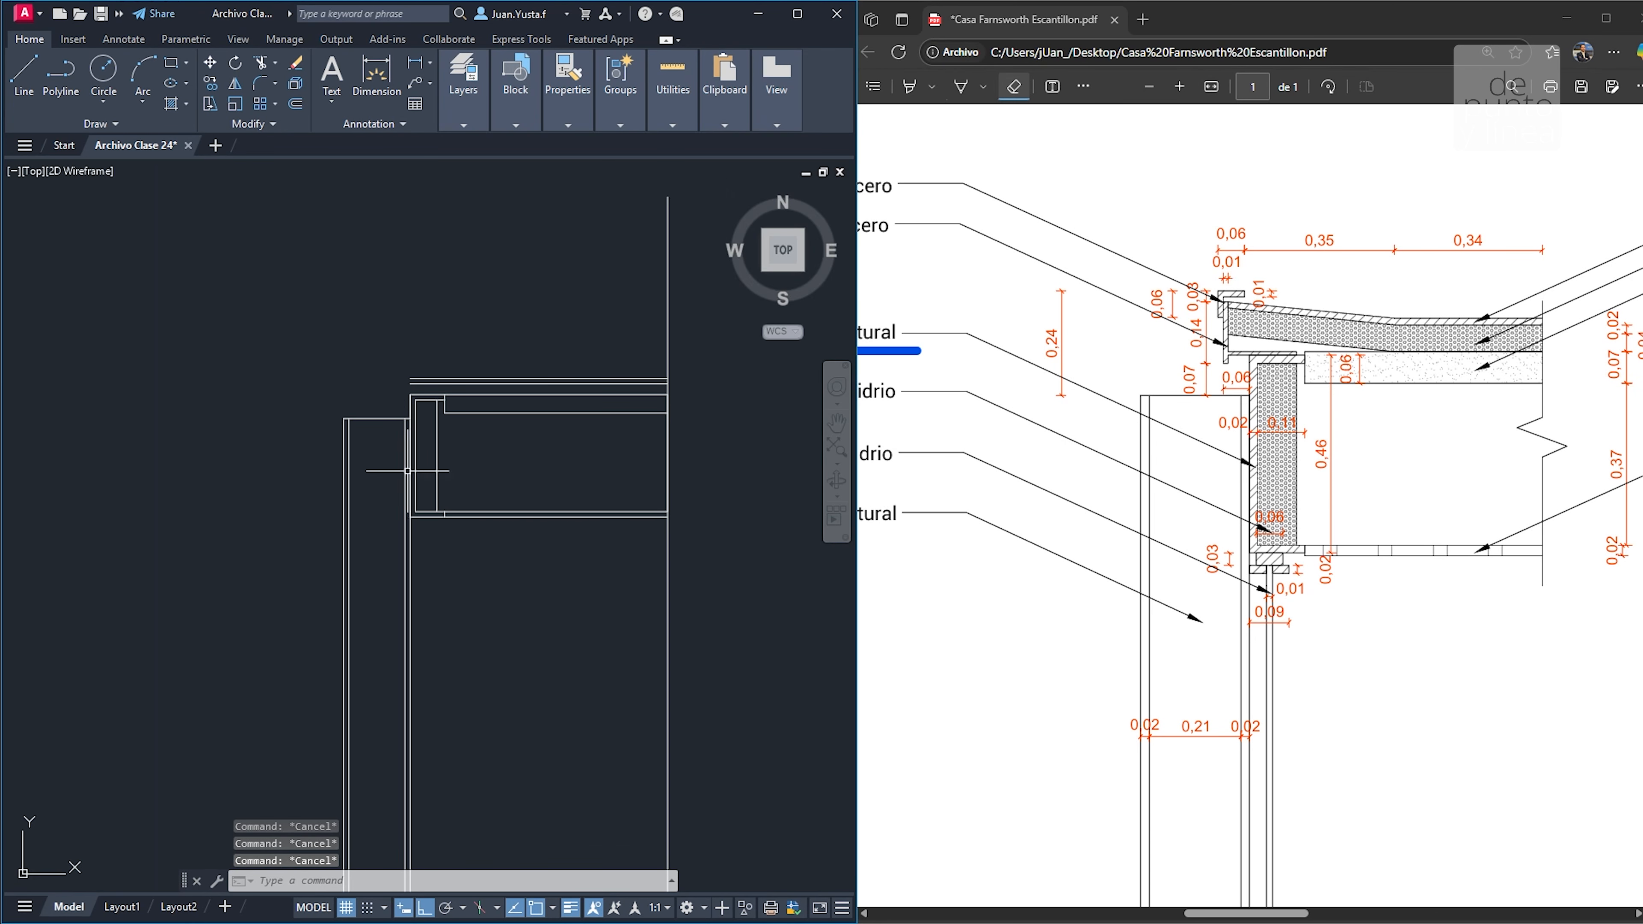
pyautogui.moveTo(323, 378); pyautogui.dragTo(350, 381, button='middle')
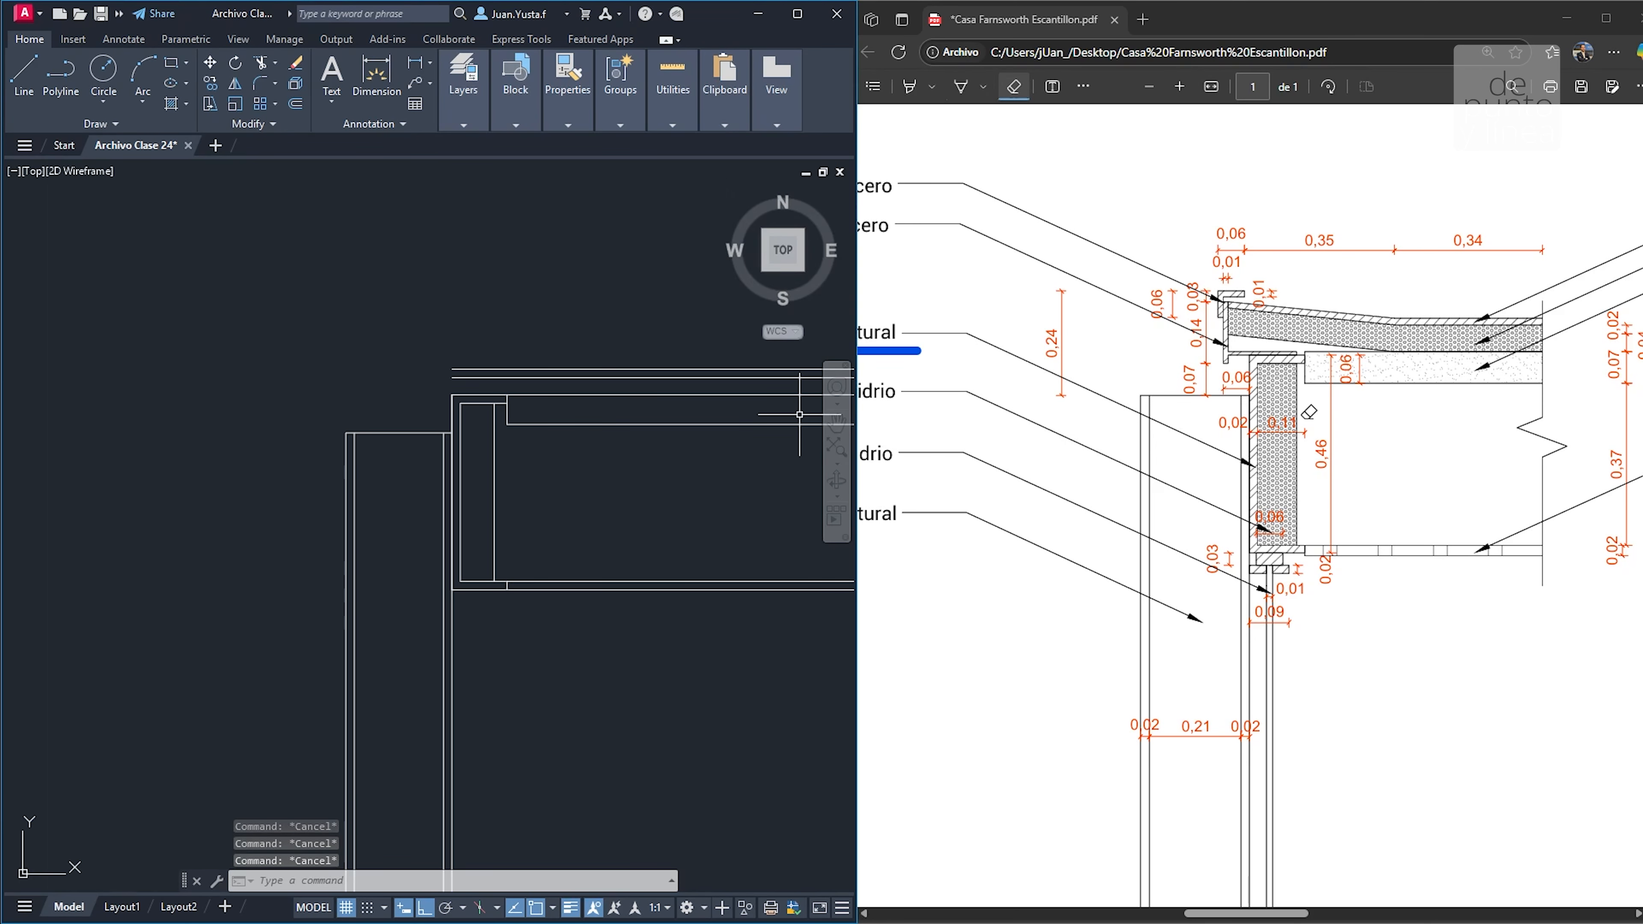
# Circle the corner where the column top meets the beam on the PDF and erase the circle
pyautogui.click(961, 86)
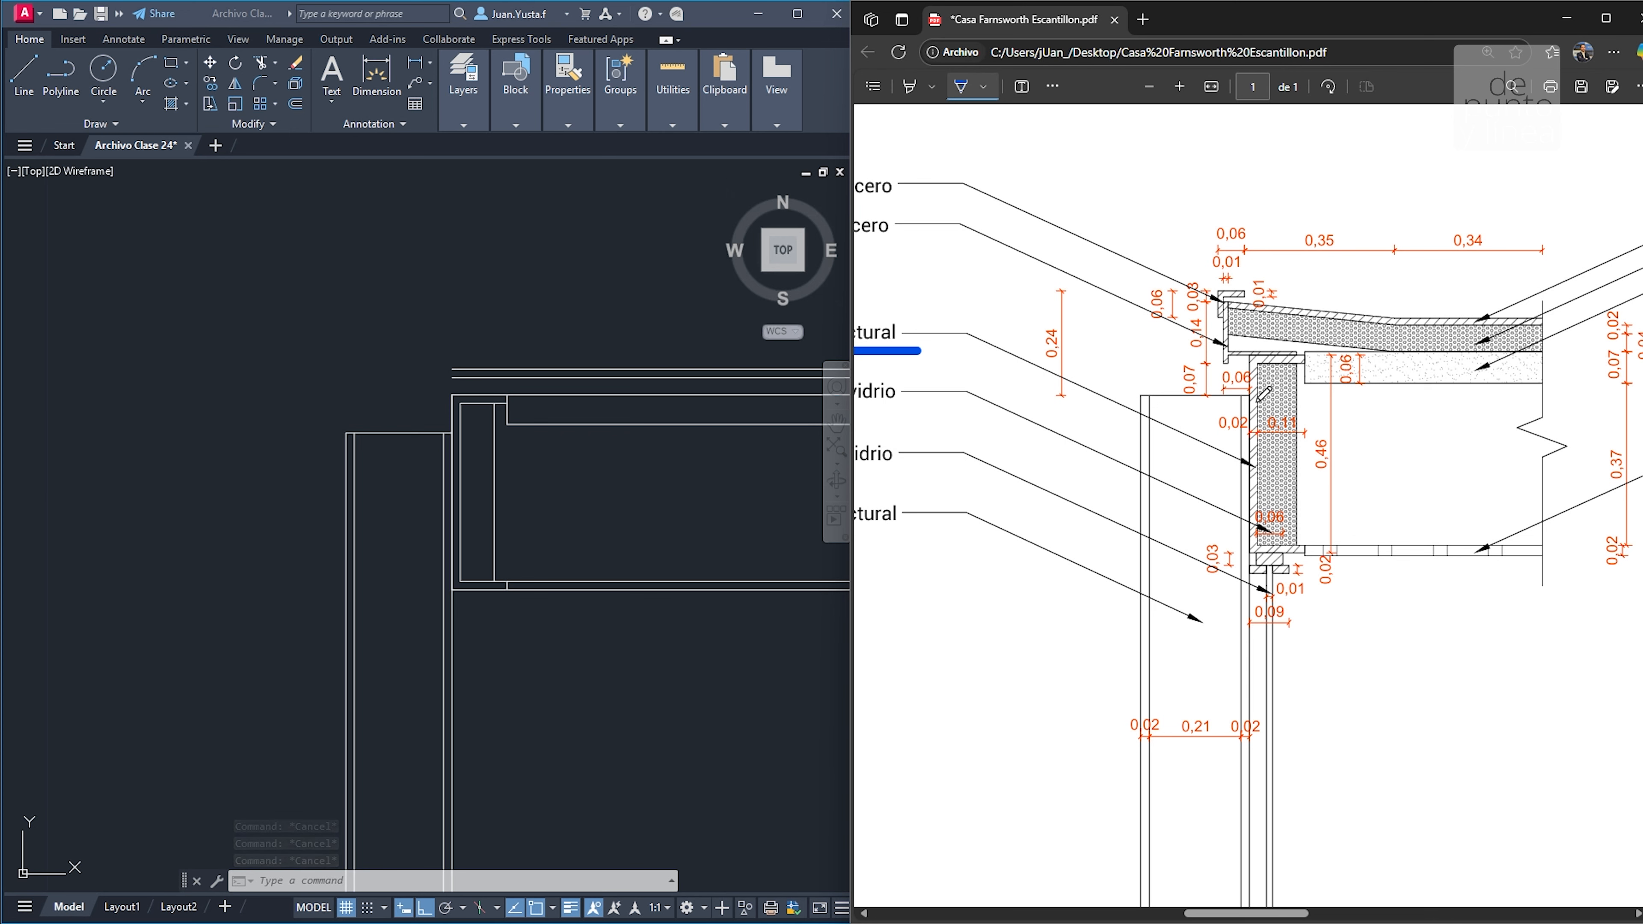
pyautogui.press('ctrl')
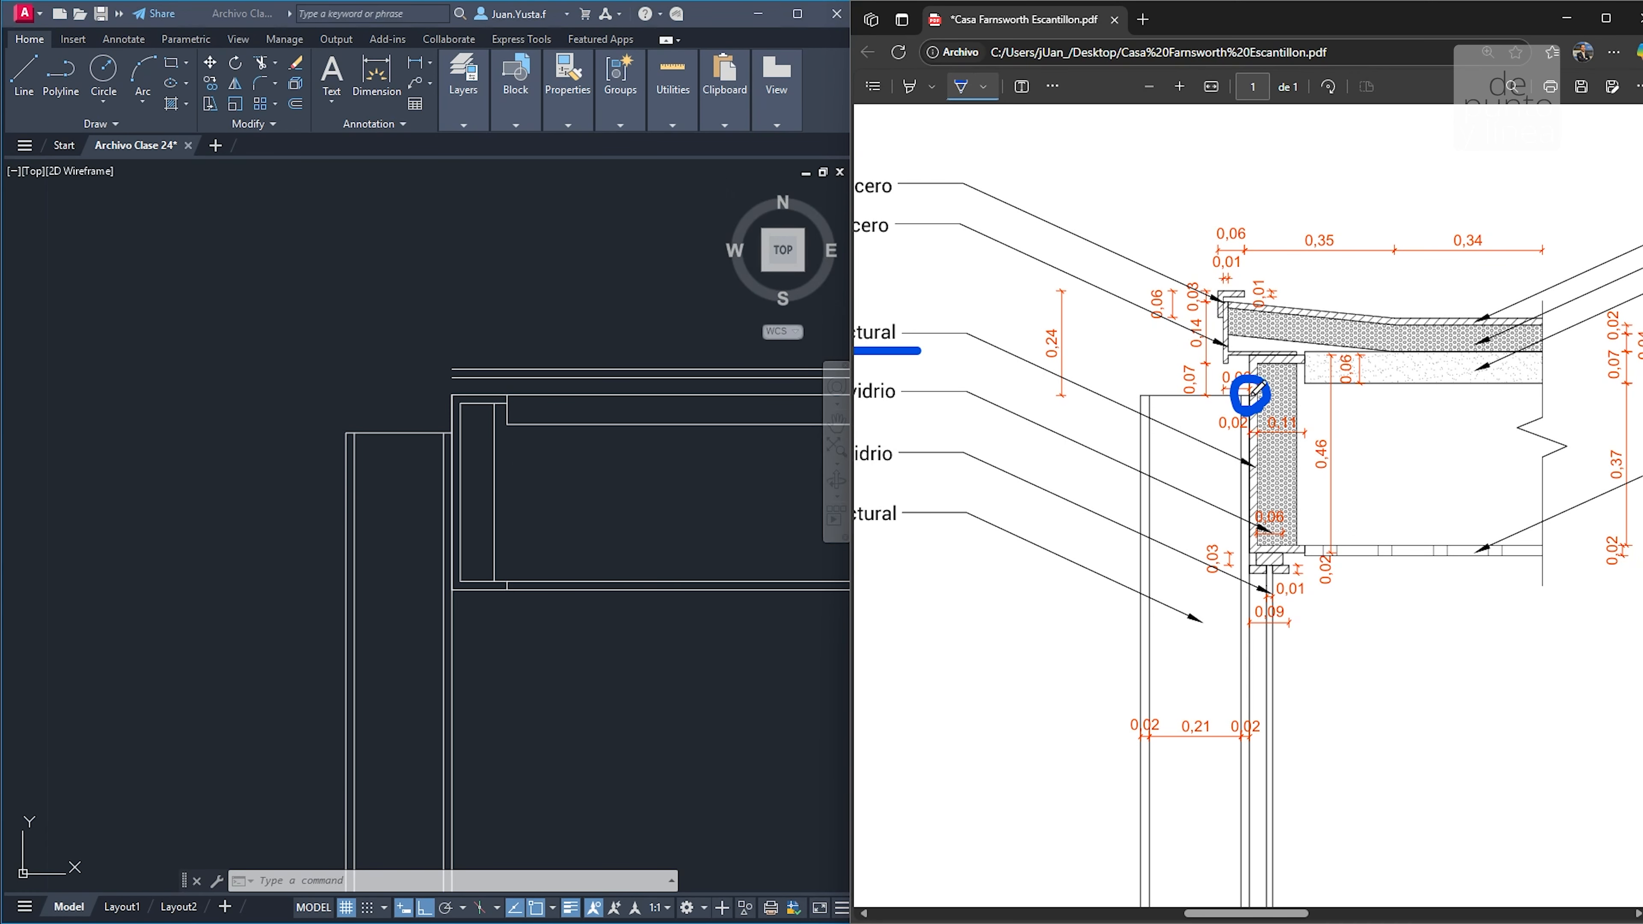
pyautogui.click(1052, 86)
pyautogui.click(1087, 121)
pyautogui.click(1248, 397)
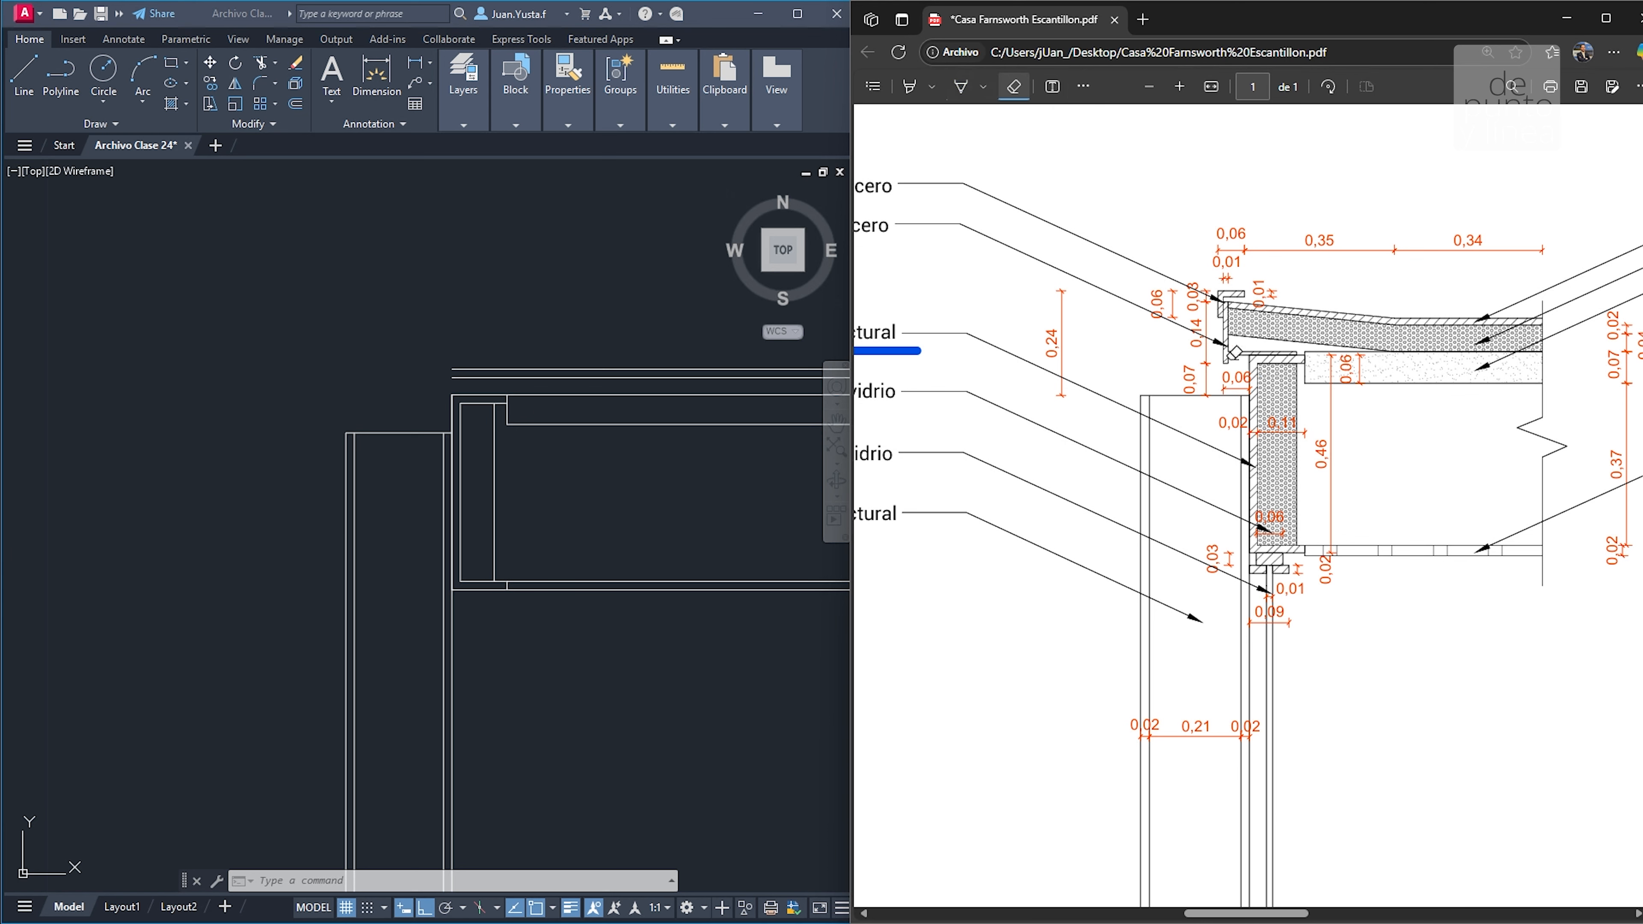
pyautogui.press('ctrl')
pyautogui.click(372, 502)
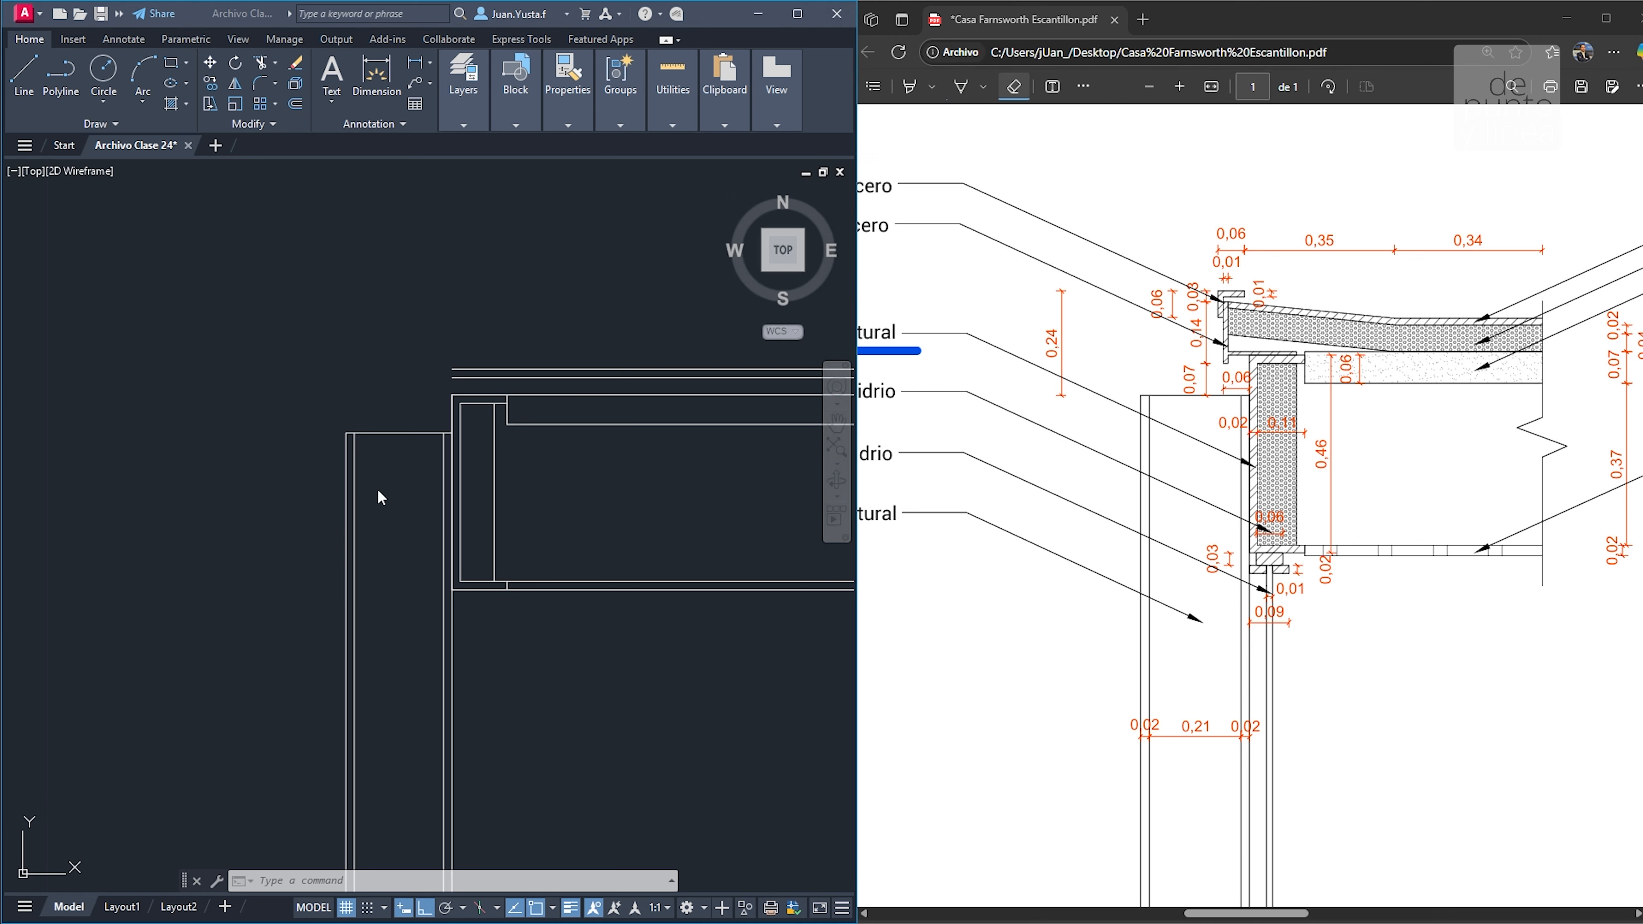
# Start a line at the column top's corner beside the beam, running 0.06 outward and 0.07 up
pyautogui.scroll(2, 479, 413)
pyautogui.moveTo(425, 412); pyautogui.dragTo(503, 398, button='middle')
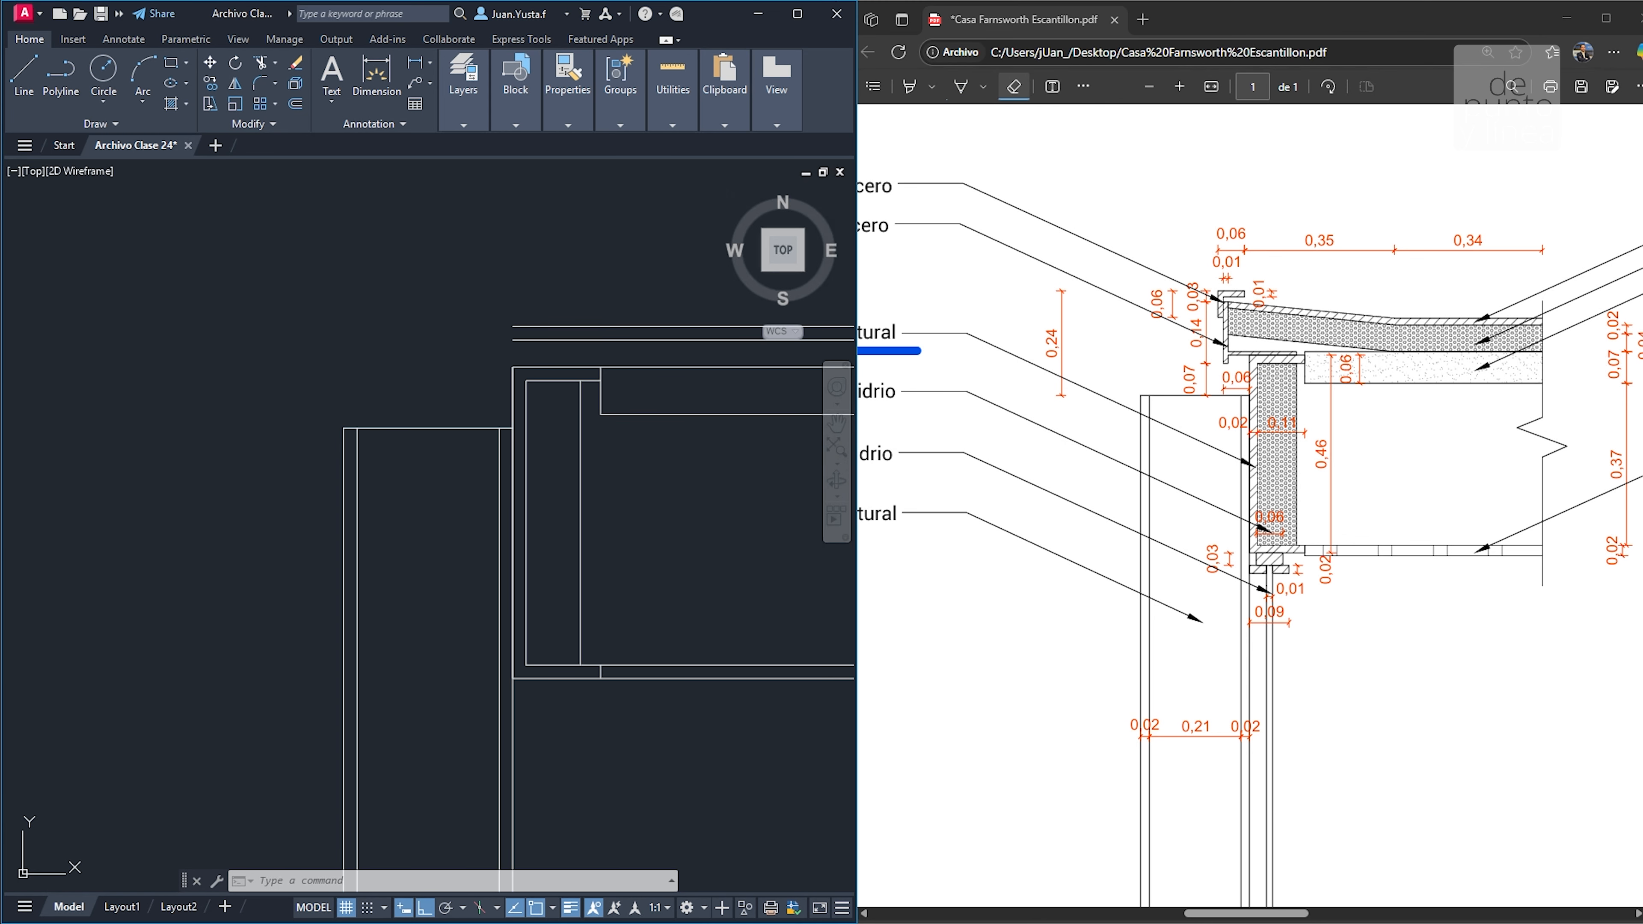
pyautogui.write('l')
pyautogui.press('Return')
pyautogui.click(443, 426)
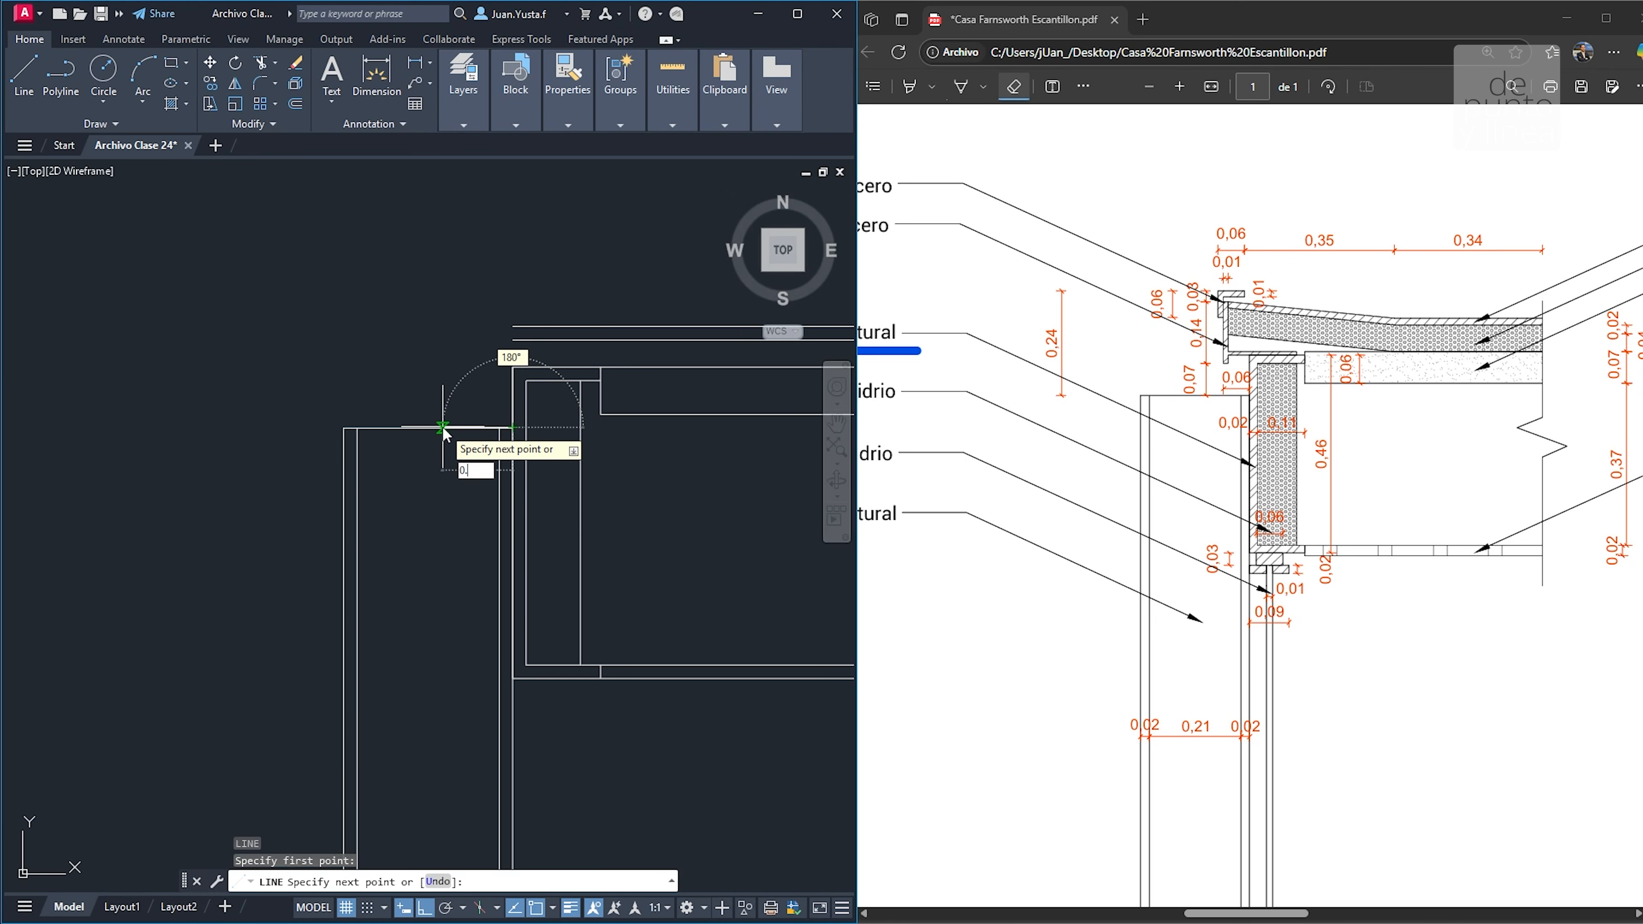
pyautogui.press('Return')
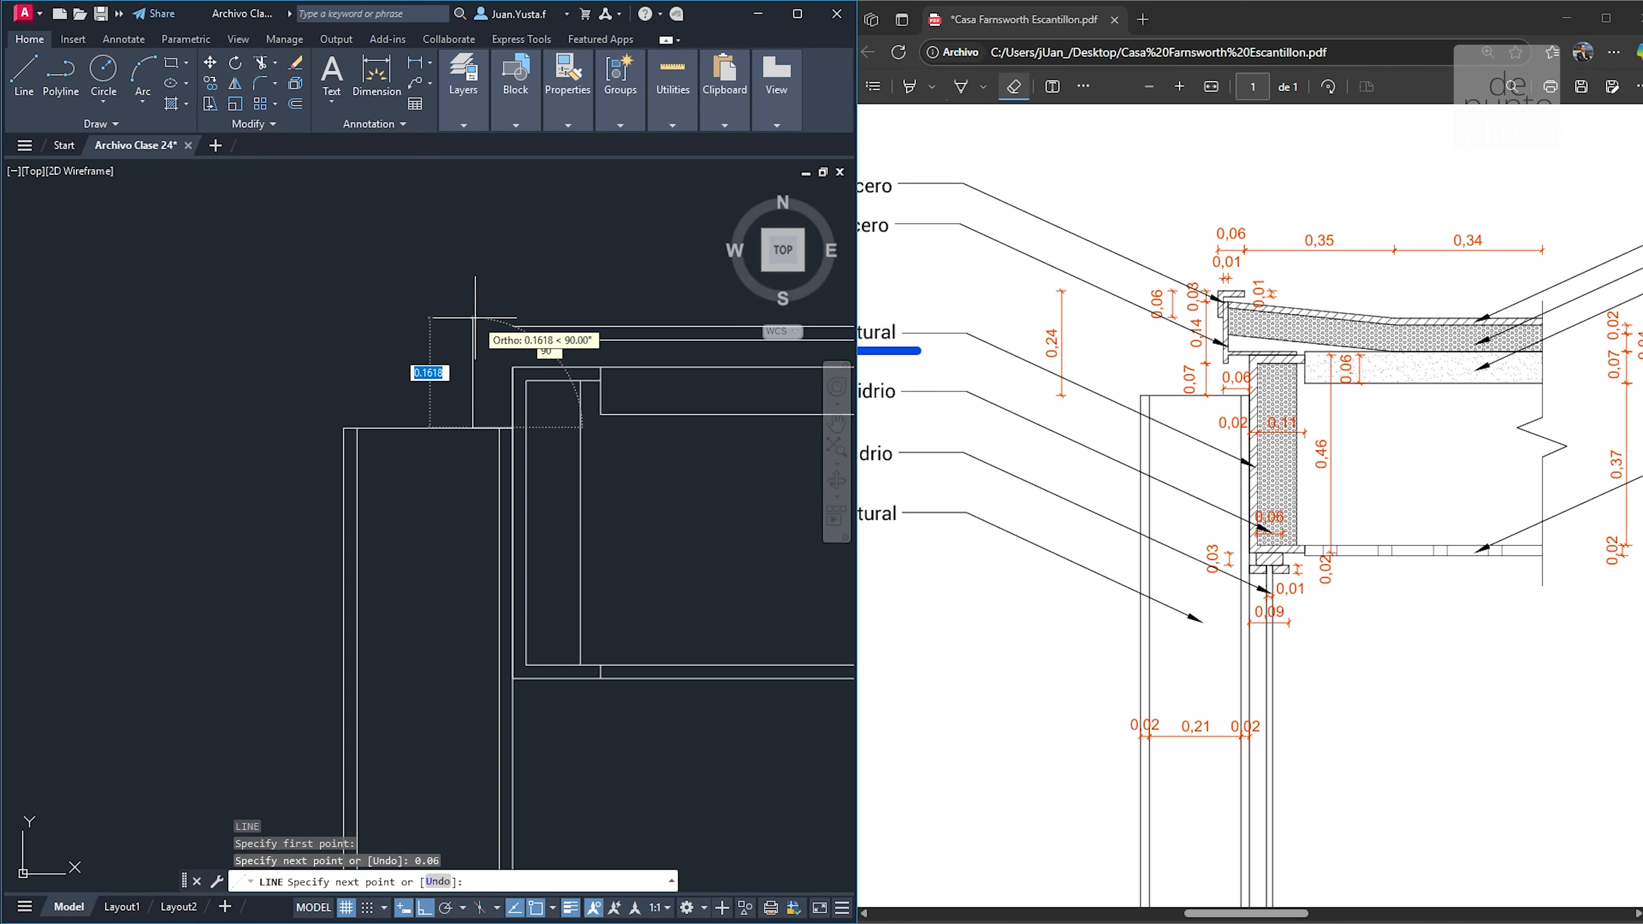
pyautogui.write('0.07')
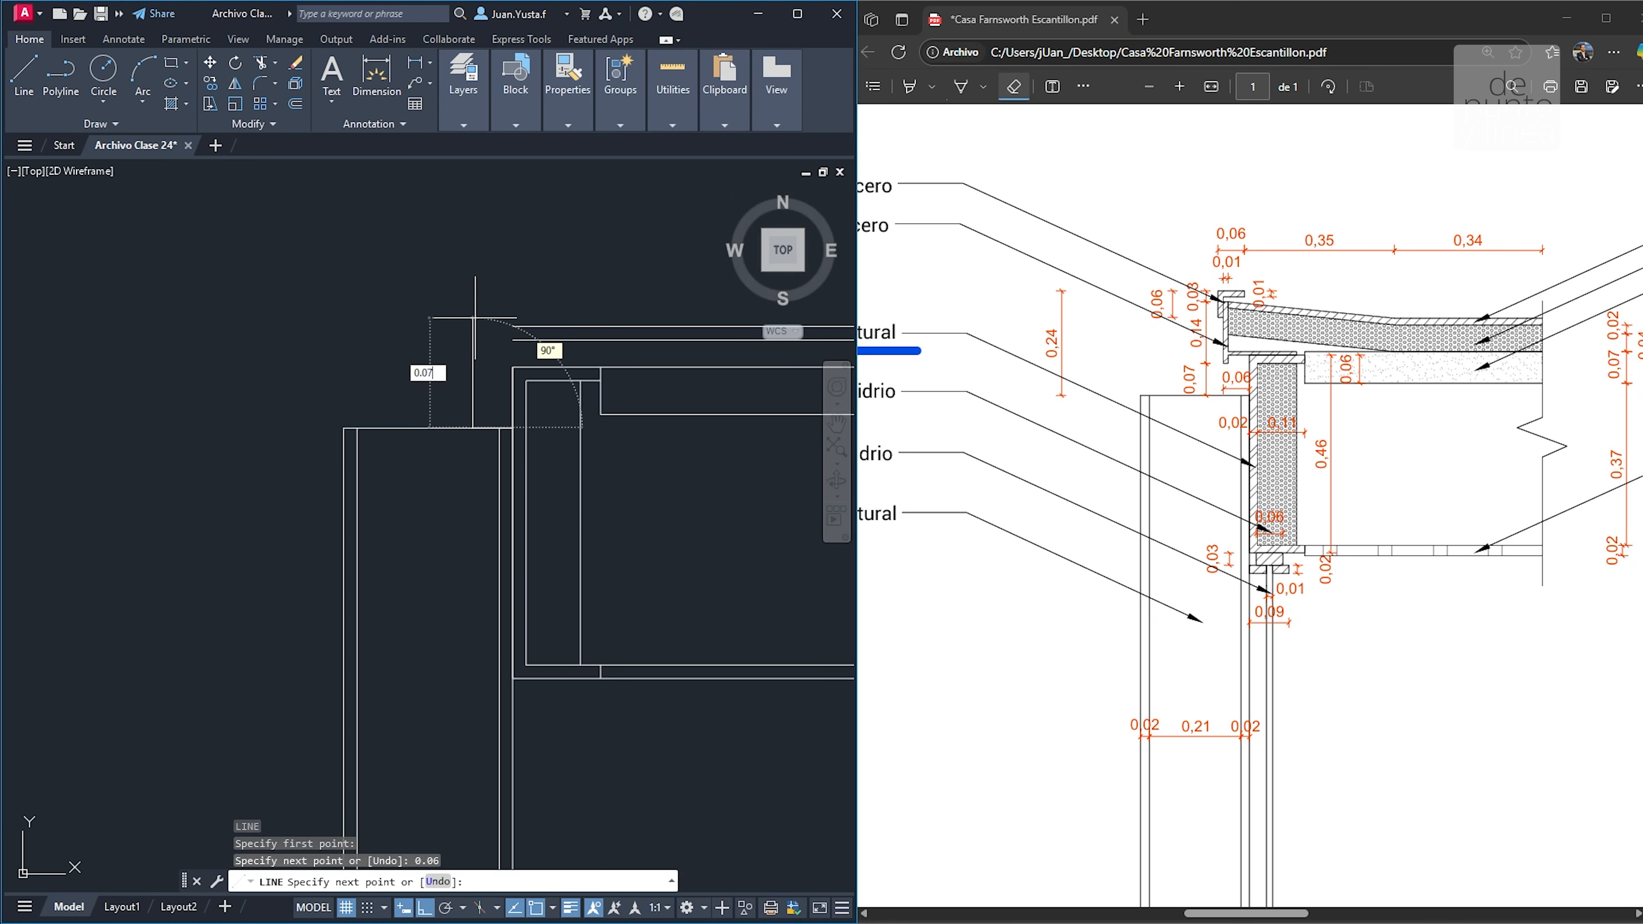
pyautogui.press('Return')
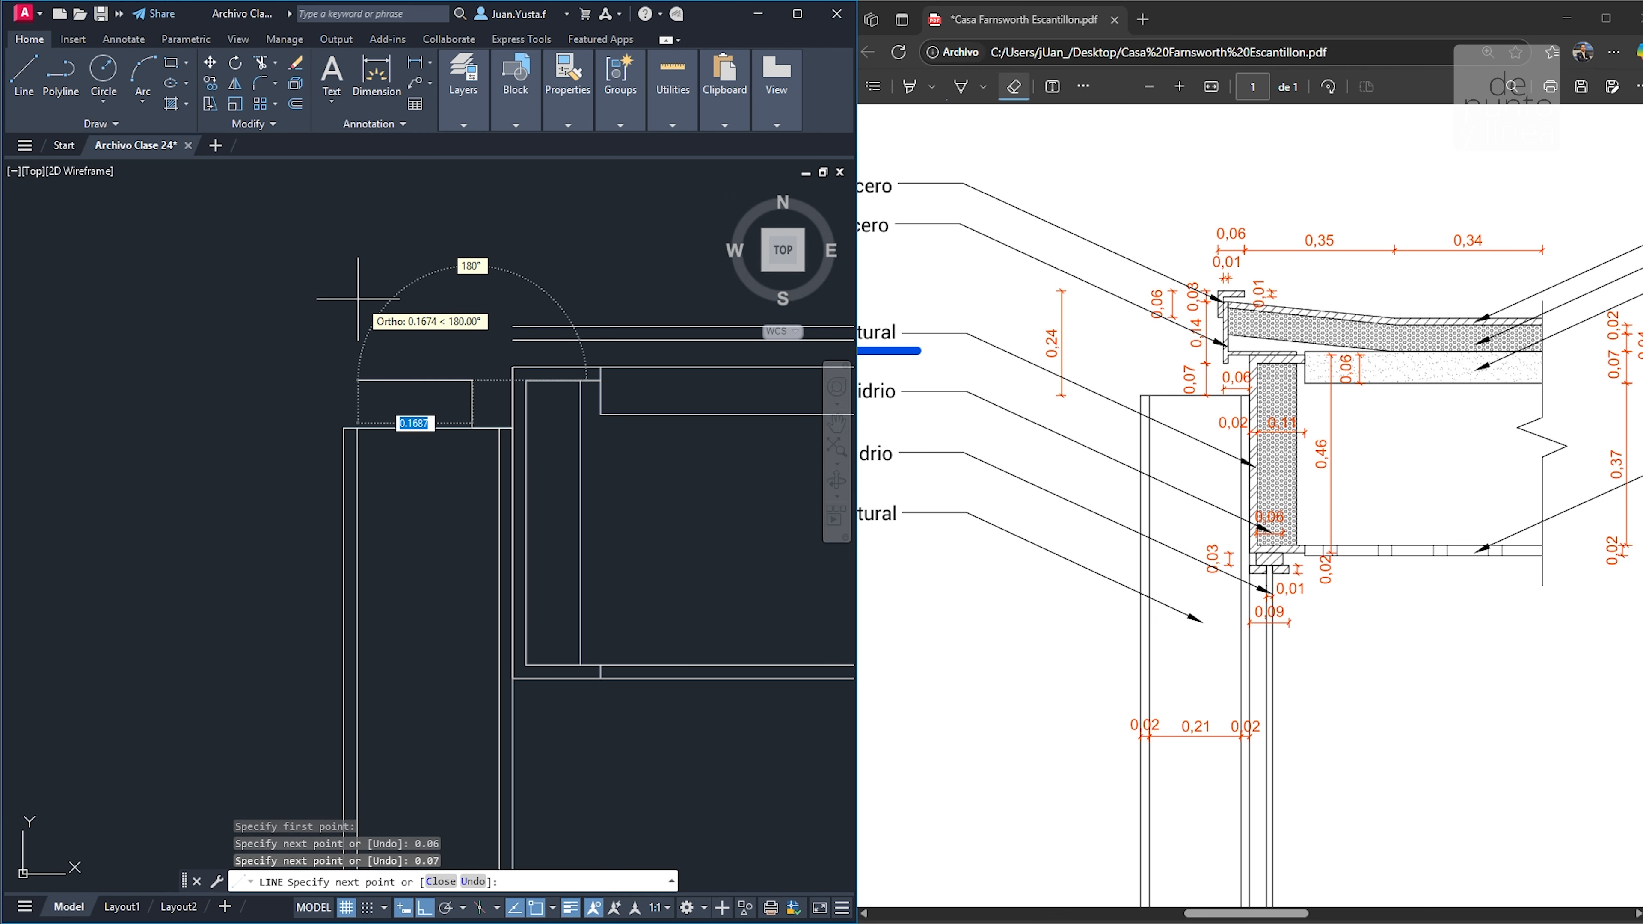
# Continue the line 0.14 up and 0.01 toward the beam for the steel profile, and end it there
pyautogui.scroll(4, 499, 366)
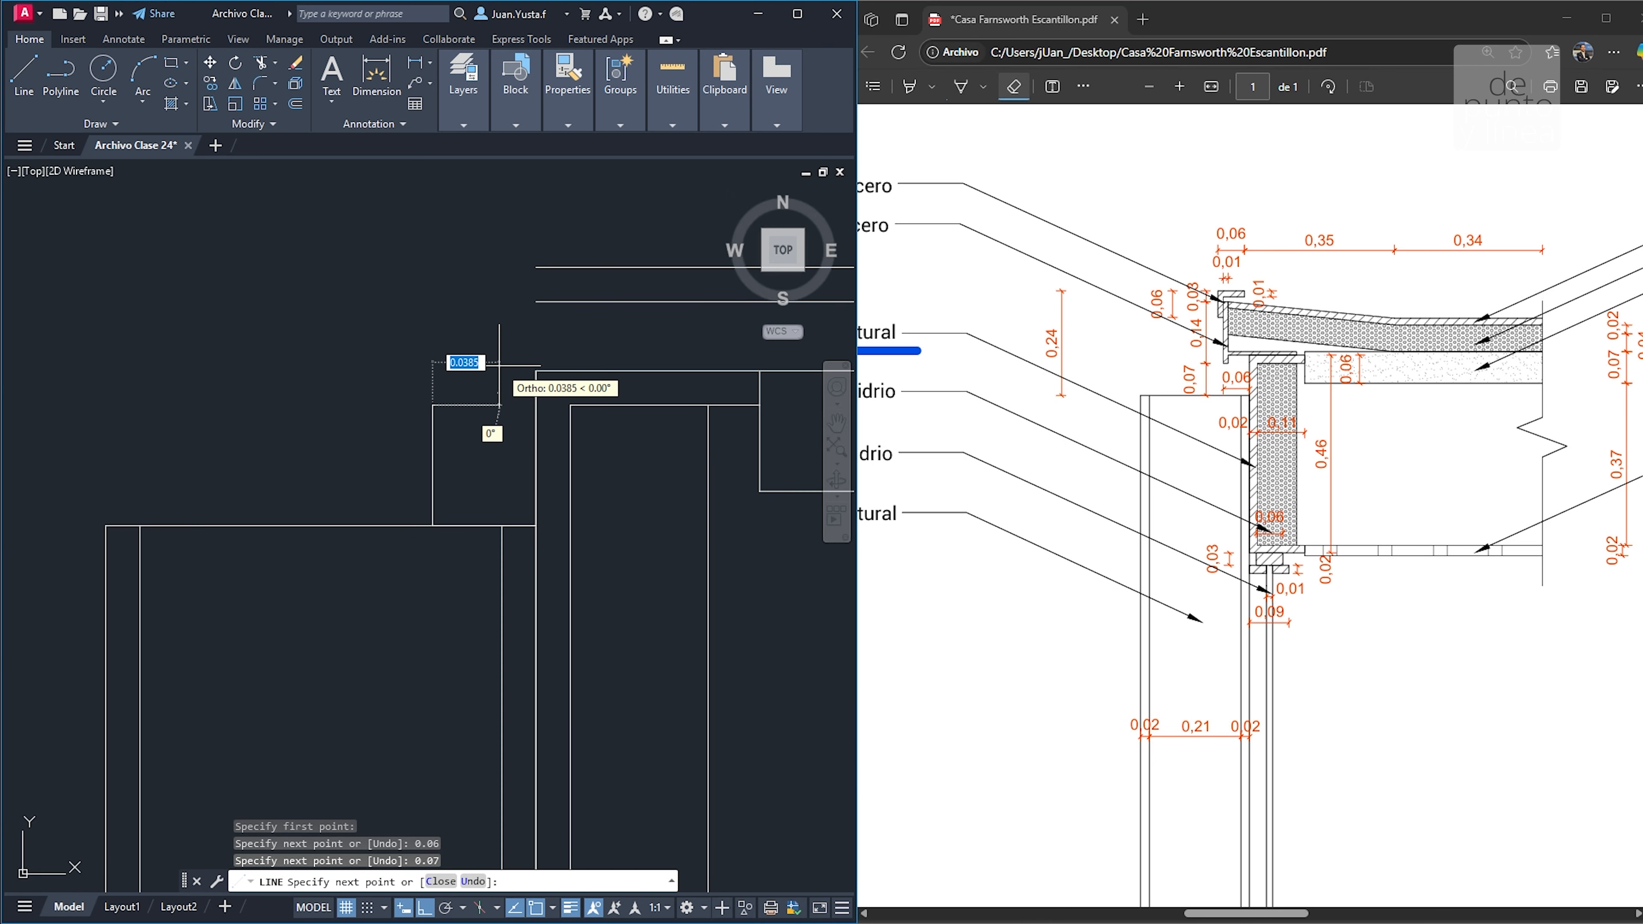
pyautogui.scroll(-2, 461, 403)
pyautogui.write('0.14')
pyautogui.press('Return')
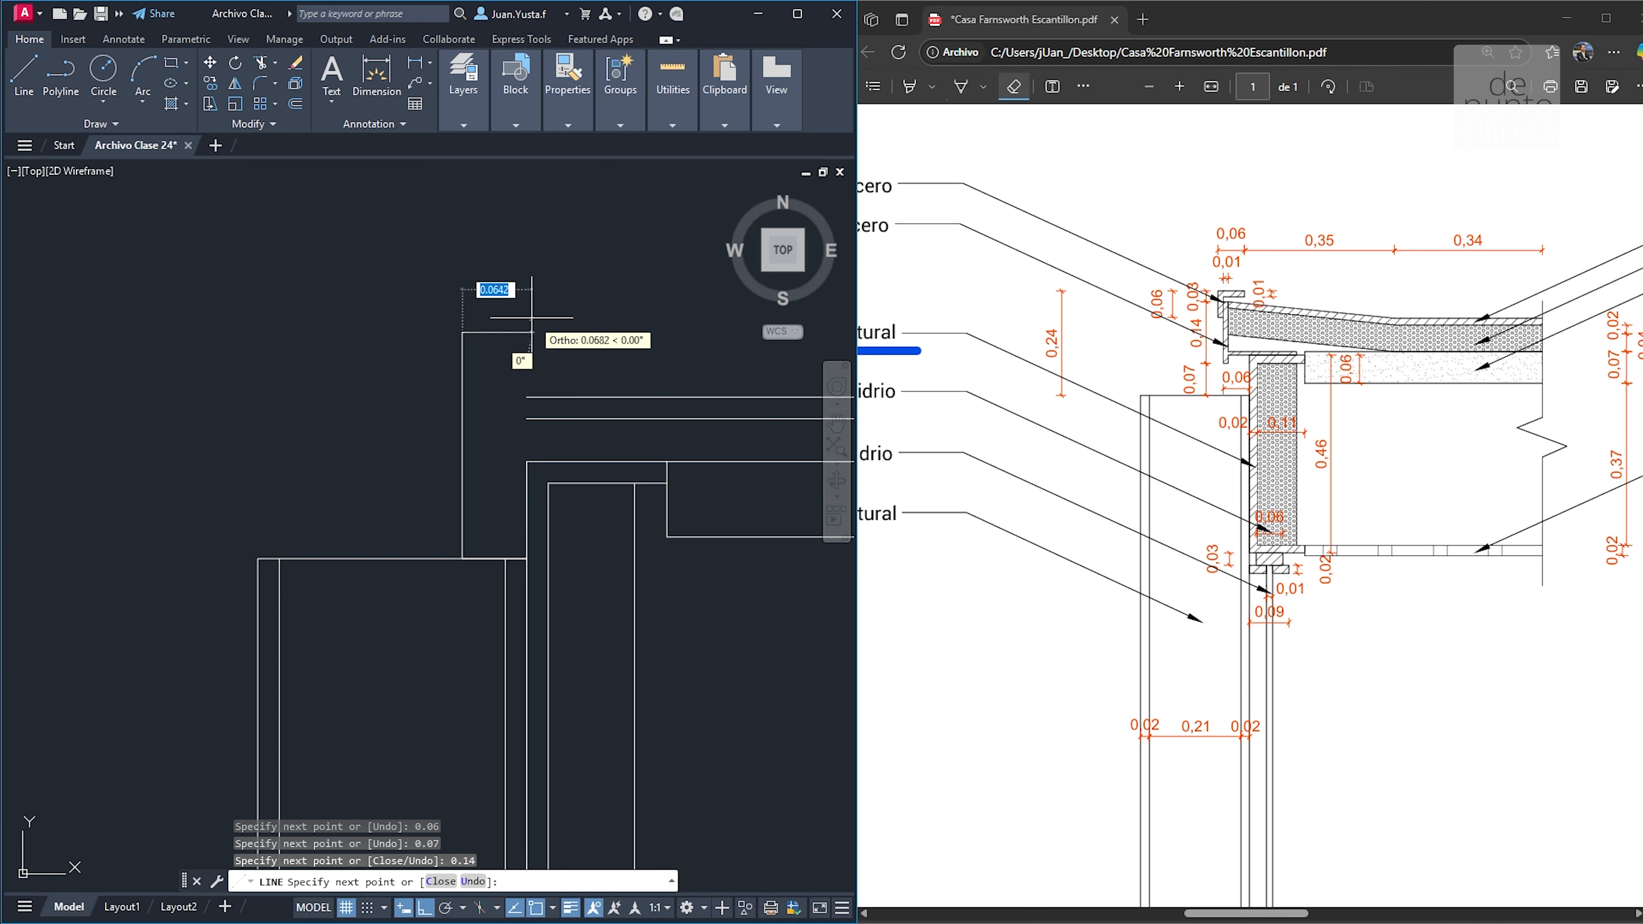
pyautogui.write('0.')
pyautogui.press('Return')
pyautogui.press('Escape')
pyautogui.press('Escape')
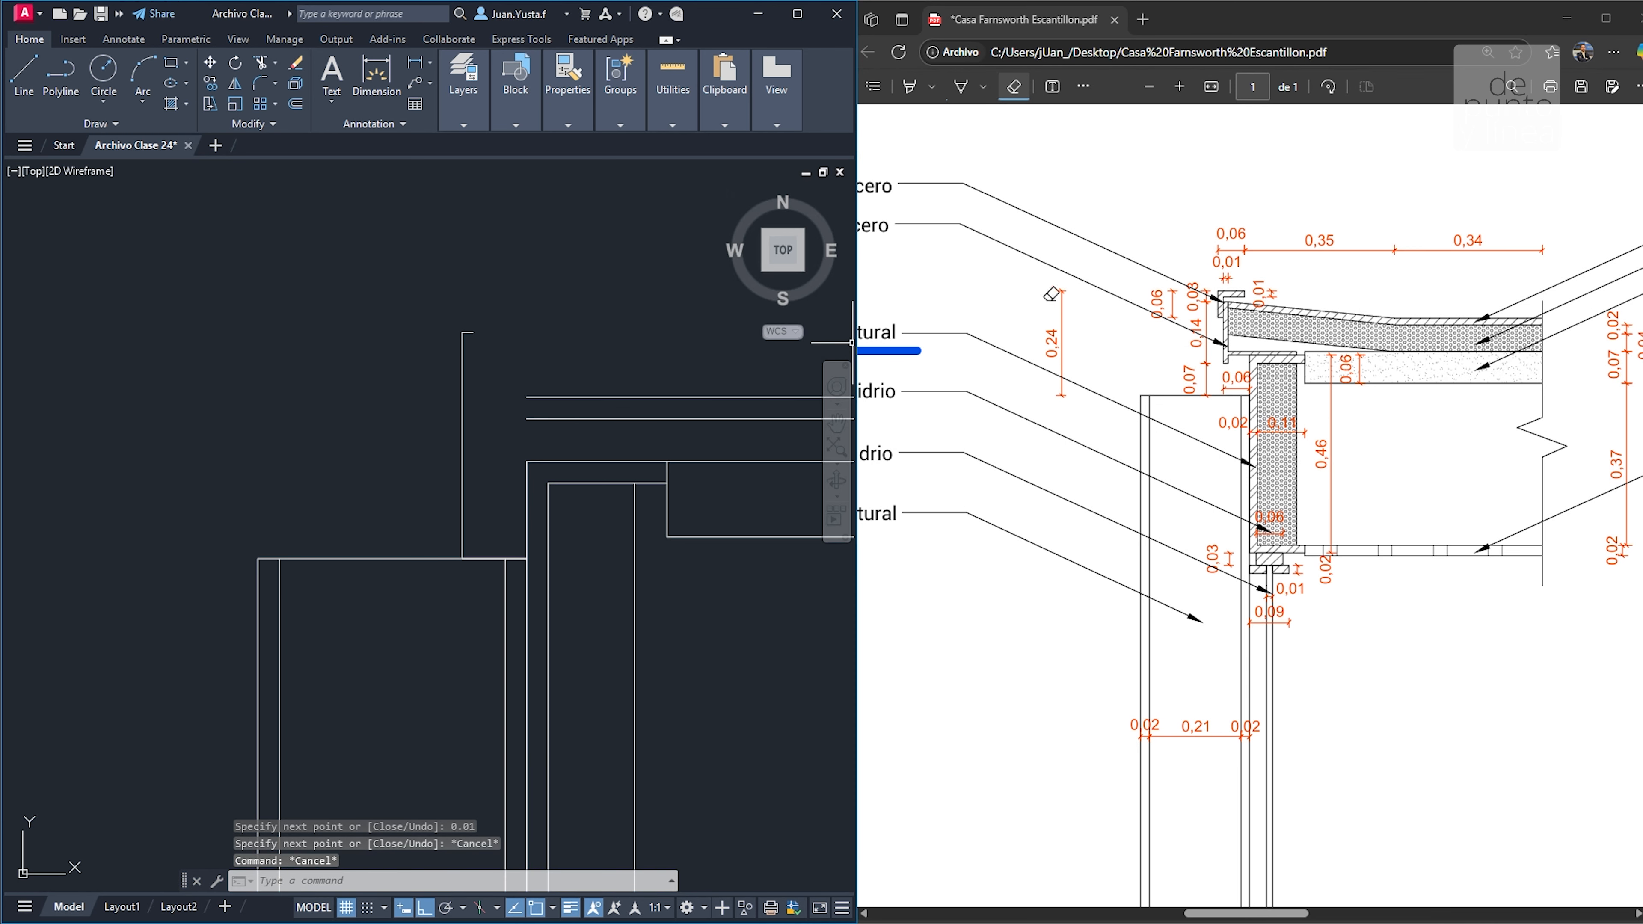
# Mark the steel profile and the 0,07 gap on the PDF, and delete the lower 0.07 vertical segment in the drawing
pyautogui.click(974, 79)
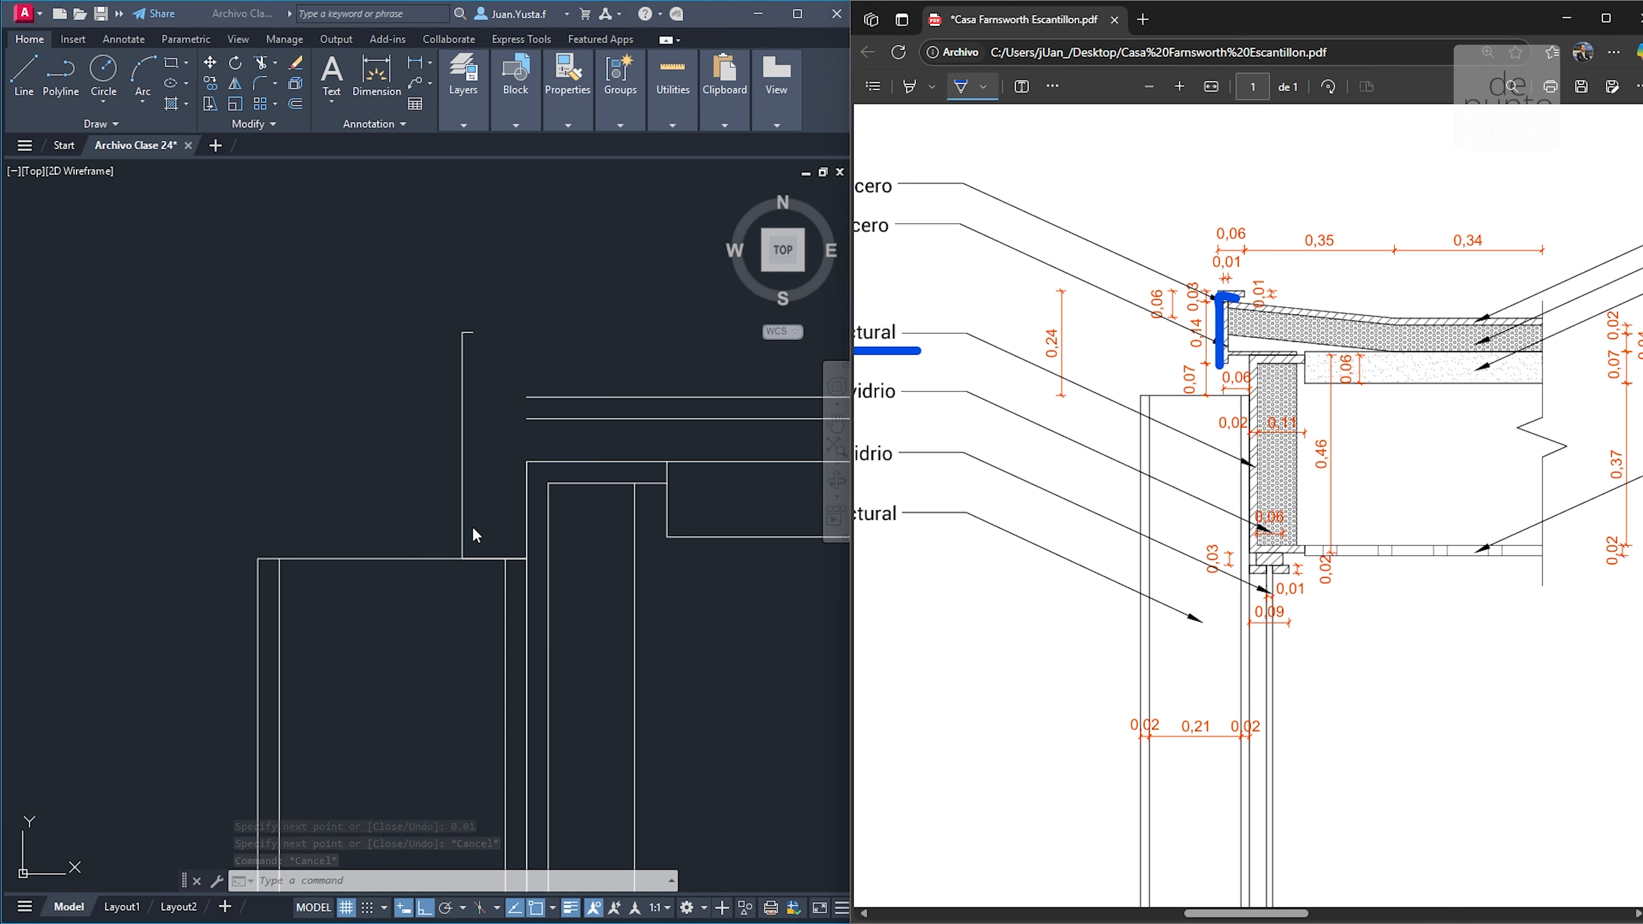
pyautogui.moveTo(1216, 364)
pyautogui.mouseDown()
pyautogui.moveTo(1196, 399)
pyautogui.moveTo(1235, 399)
pyautogui.mouseUp()
pyautogui.click(421, 503)
pyautogui.press('Escape')
pyautogui.press('Escape')
pyautogui.click(453, 521)
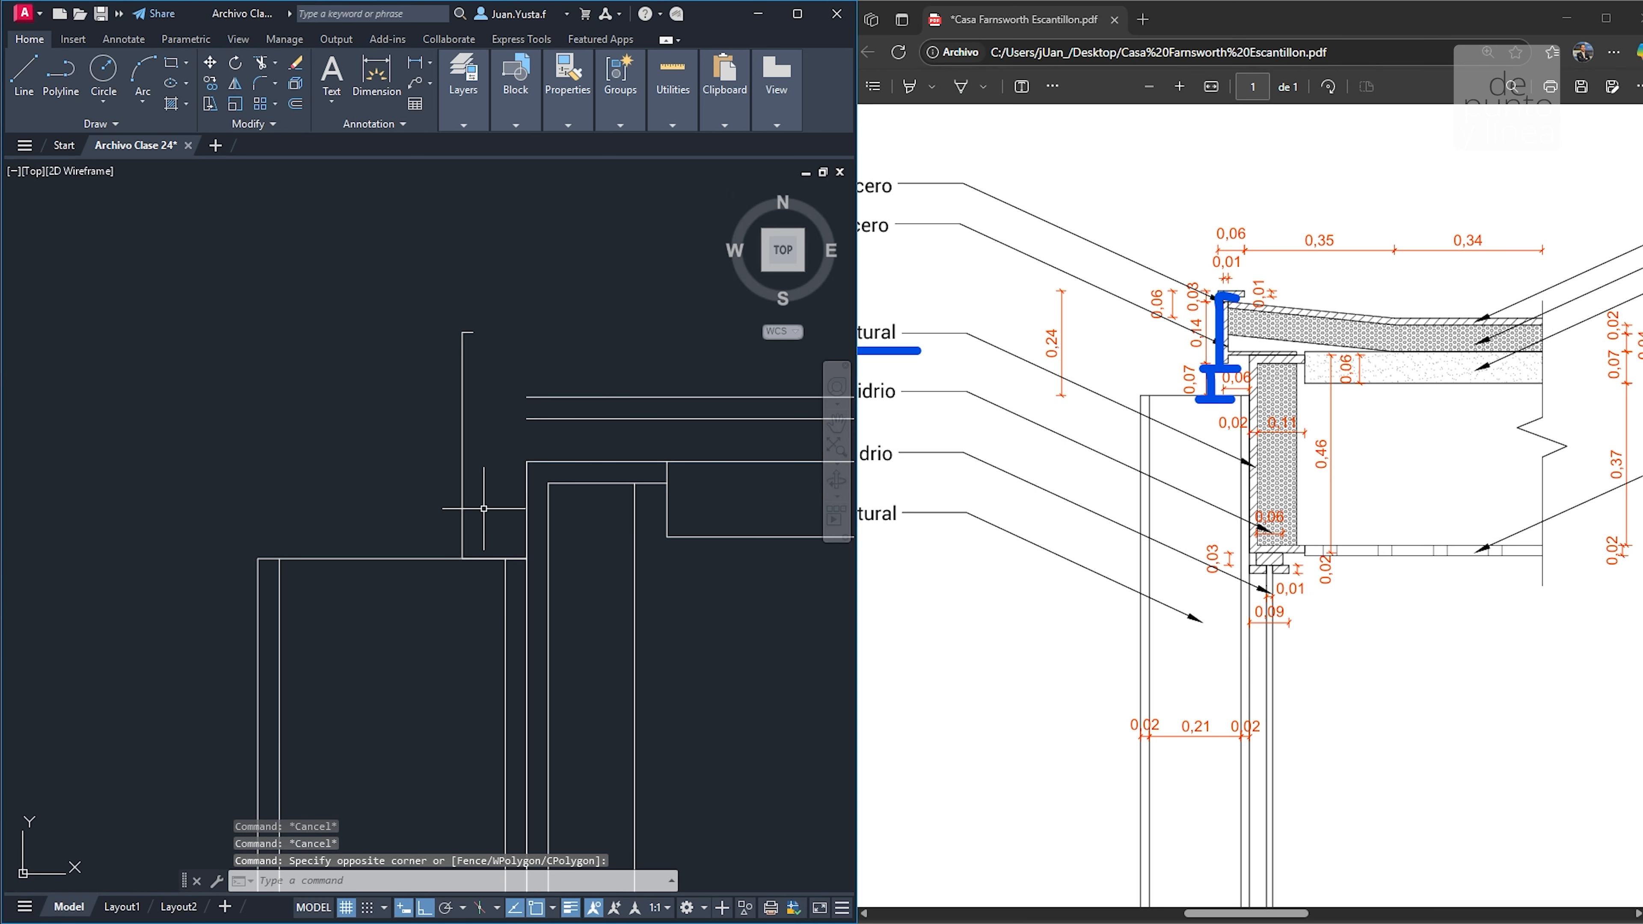
pyautogui.click(425, 521)
pyautogui.press('Delete')
# Erase the ink marks over the steel profile on the PDF and bring the detail's material labels into view
pyautogui.click(1052, 86)
pyautogui.click(1076, 126)
pyautogui.moveTo(1226, 396); pyautogui.dragTo(1220, 300)
pyautogui.moveTo(1246, 913); pyautogui.dragTo(1223, 913)
# Mark the steel angle at the roof edge in ink on the PDF and erase the marks
pyautogui.click(961, 86)
pyautogui.moveTo(1362, 305)
pyautogui.mouseDown()
pyautogui.moveTo(1366, 366)
pyautogui.moveTo(1435, 356)
pyautogui.mouseUp()
pyautogui.click(1052, 86)
pyautogui.click(1073, 121)
pyautogui.moveTo(1364, 301)
pyautogui.mouseDown()
pyautogui.moveTo(1332, 352)
pyautogui.moveTo(1364, 349)
pyautogui.moveTo(1403, 292)
pyautogui.mouseUp()
pyautogui.click(961, 86)
pyautogui.click(1053, 86)
pyautogui.click(1073, 122)
pyautogui.click(1356, 309)
# Trace the steel angle's top leg and outer side in ink on the PDF and erase the tracing
pyautogui.click(961, 86)
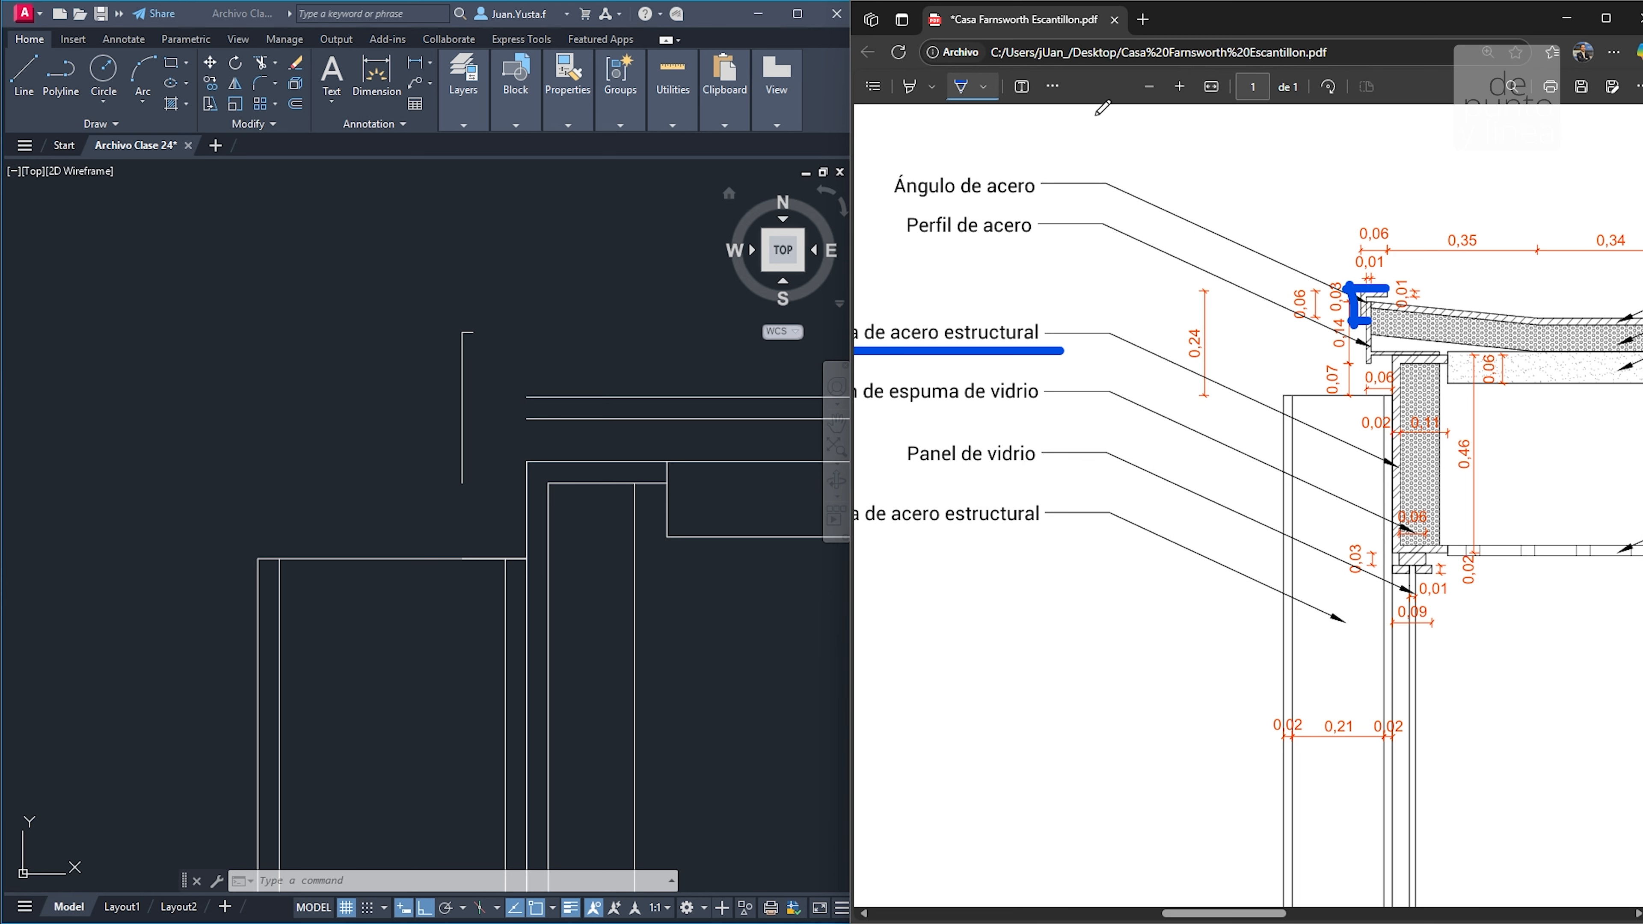
pyautogui.click(1052, 87)
pyautogui.click(1087, 116)
pyautogui.moveTo(1364, 284); pyautogui.dragTo(1346, 278)
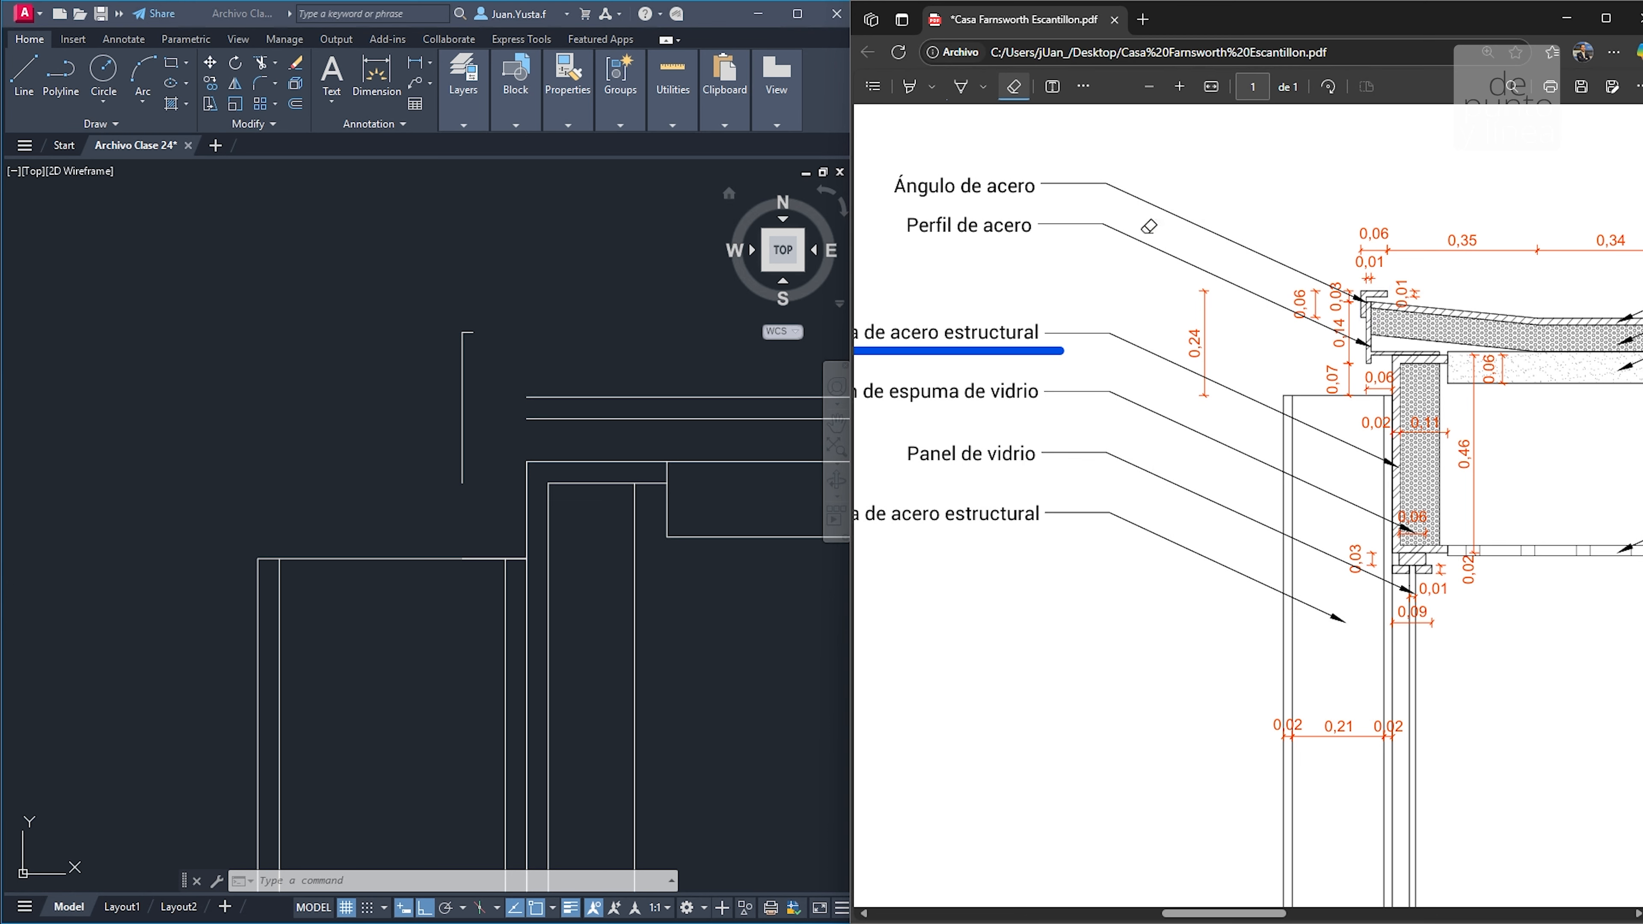
# Draw an ink line from the top of the 0,24 dimension to the steel angle on the PDF and erase it
pyautogui.click(961, 86)
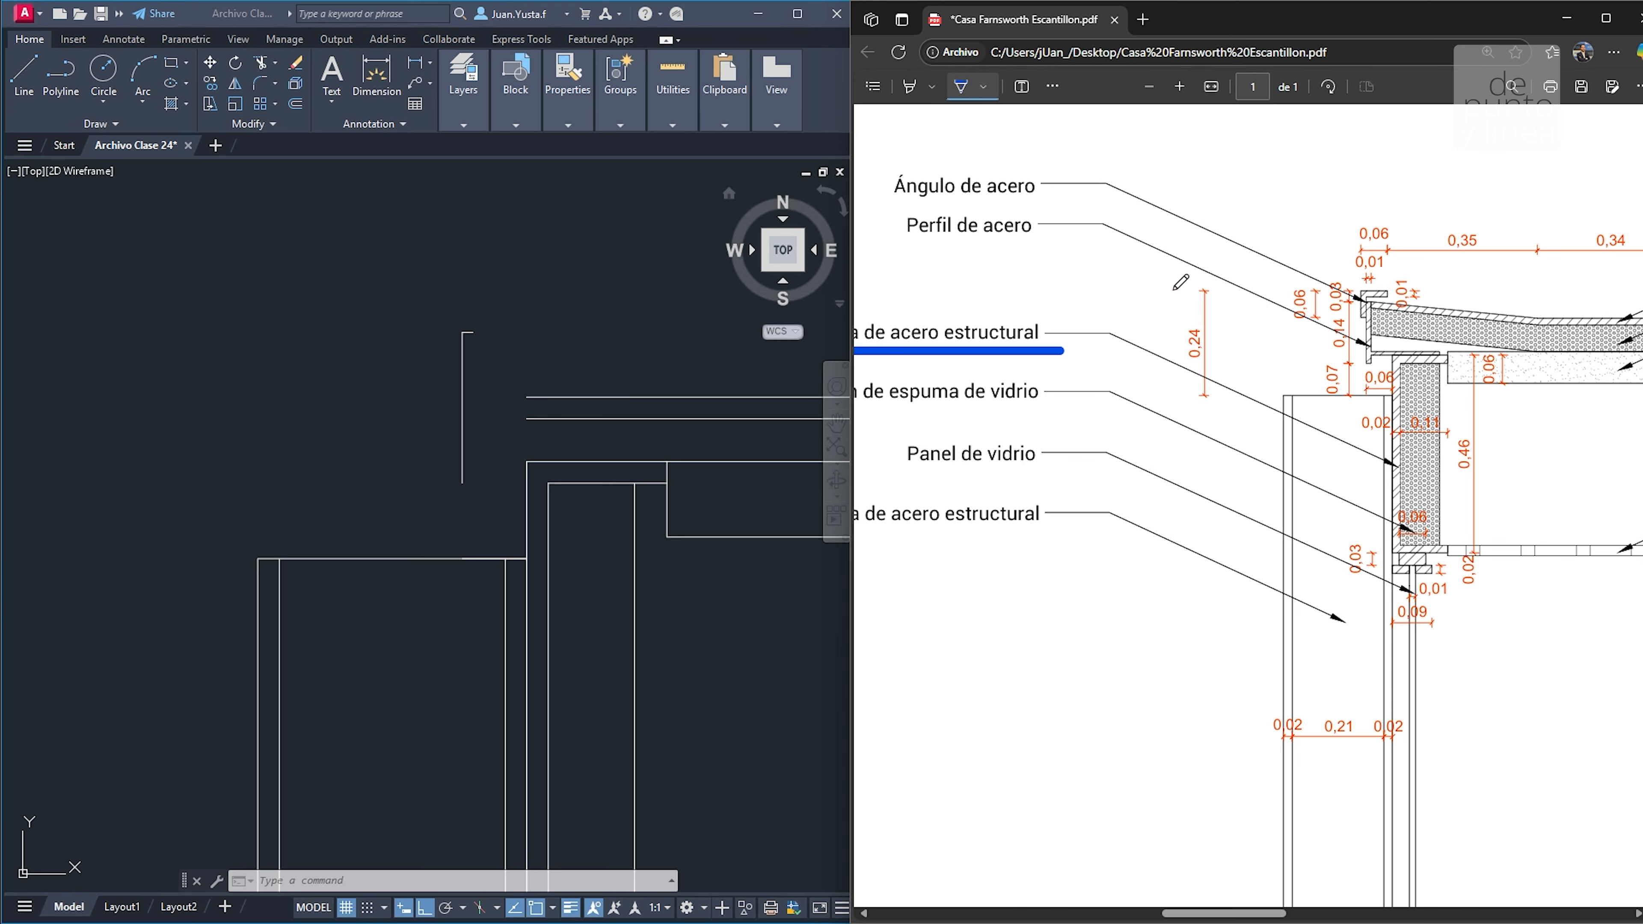
pyautogui.moveTo(1173, 289); pyautogui.dragTo(1330, 291)
pyautogui.click(1052, 87)
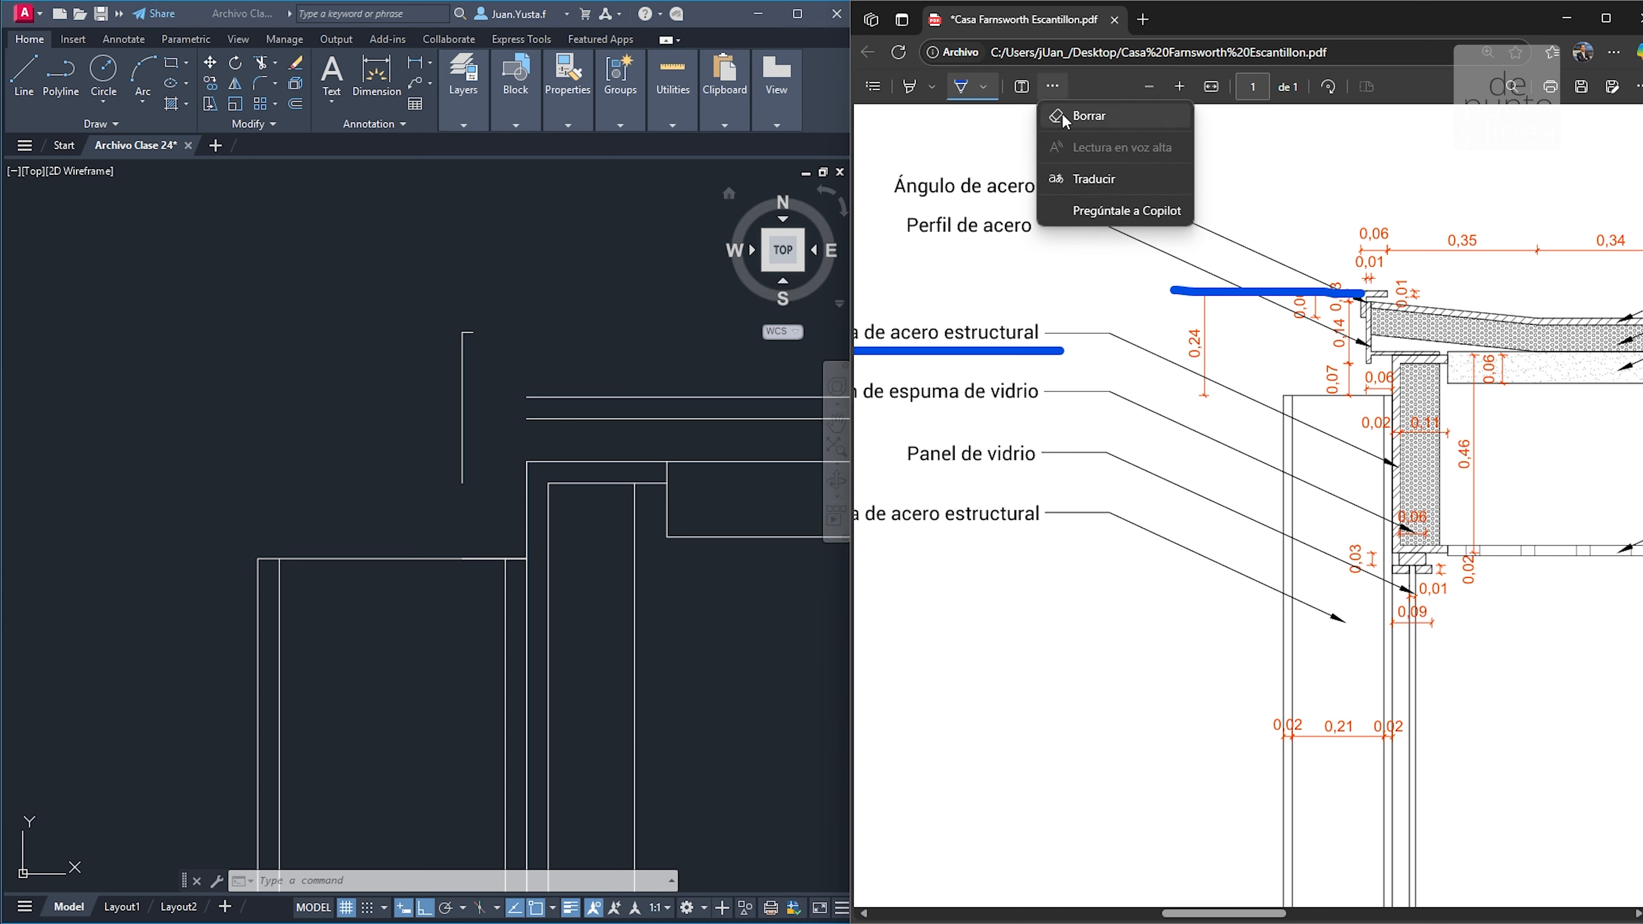
pyautogui.click(1076, 119)
pyautogui.click(1255, 290)
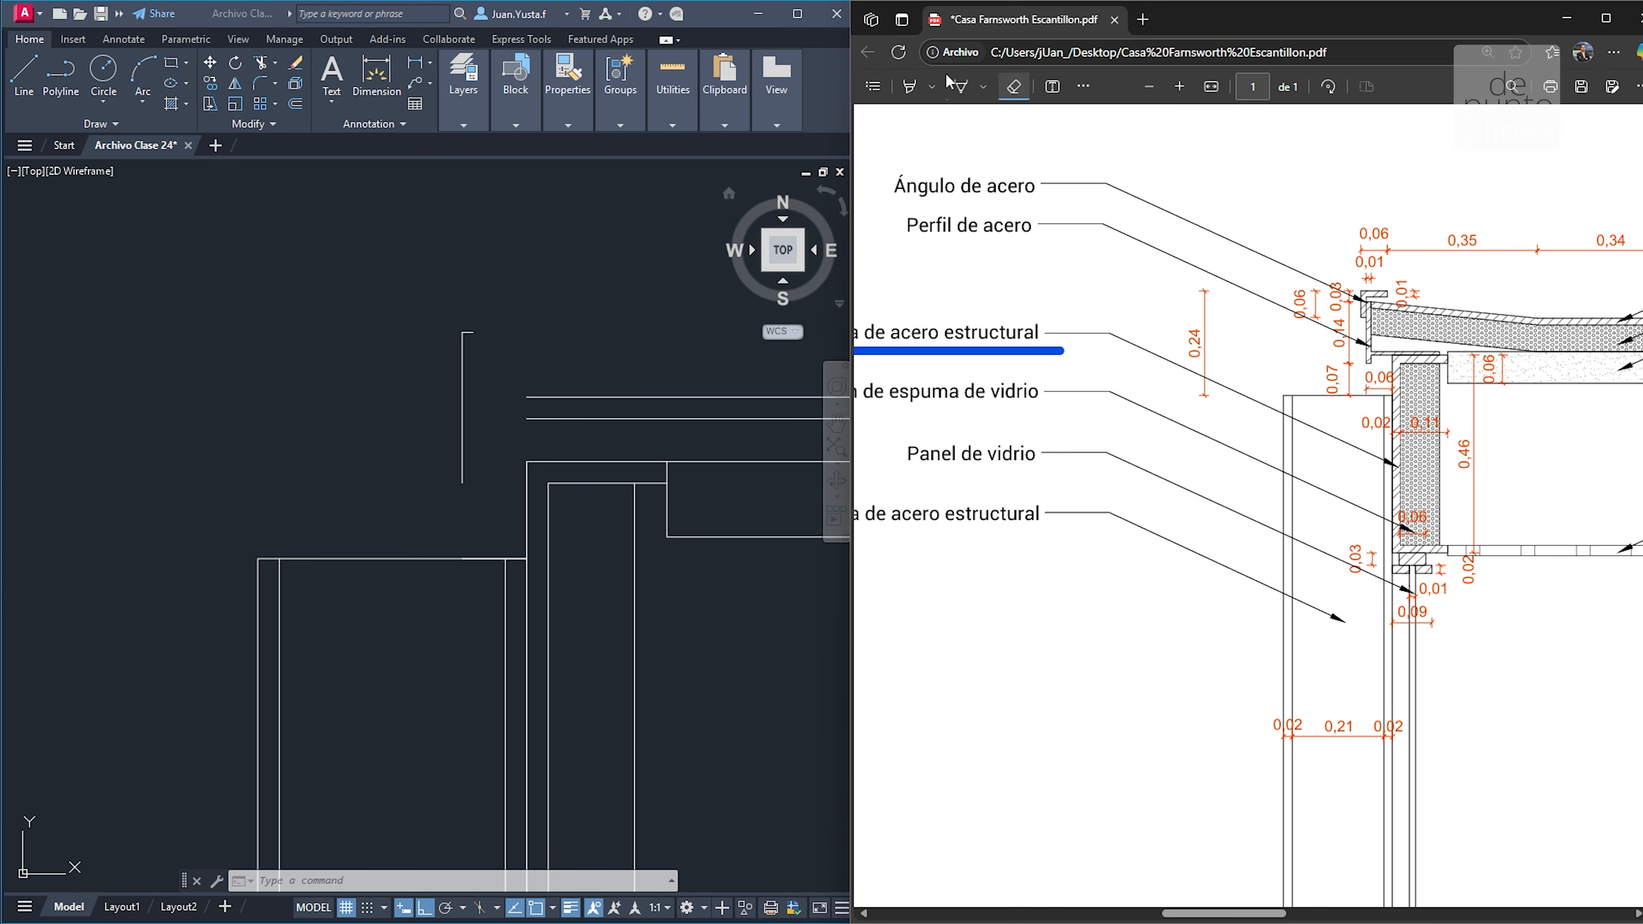
# Mark the 0,24 height in ink on the PDF, and draw a 0.24 line up from the column's outer top corner, continuing horizontally over the profile
pyautogui.click(956, 85)
pyautogui.moveTo(1156, 392)
pyautogui.mouseDown()
pyautogui.moveTo(1223, 393)
pyautogui.moveTo(1176, 283)
pyautogui.moveTo(1204, 291)
pyautogui.mouseUp()
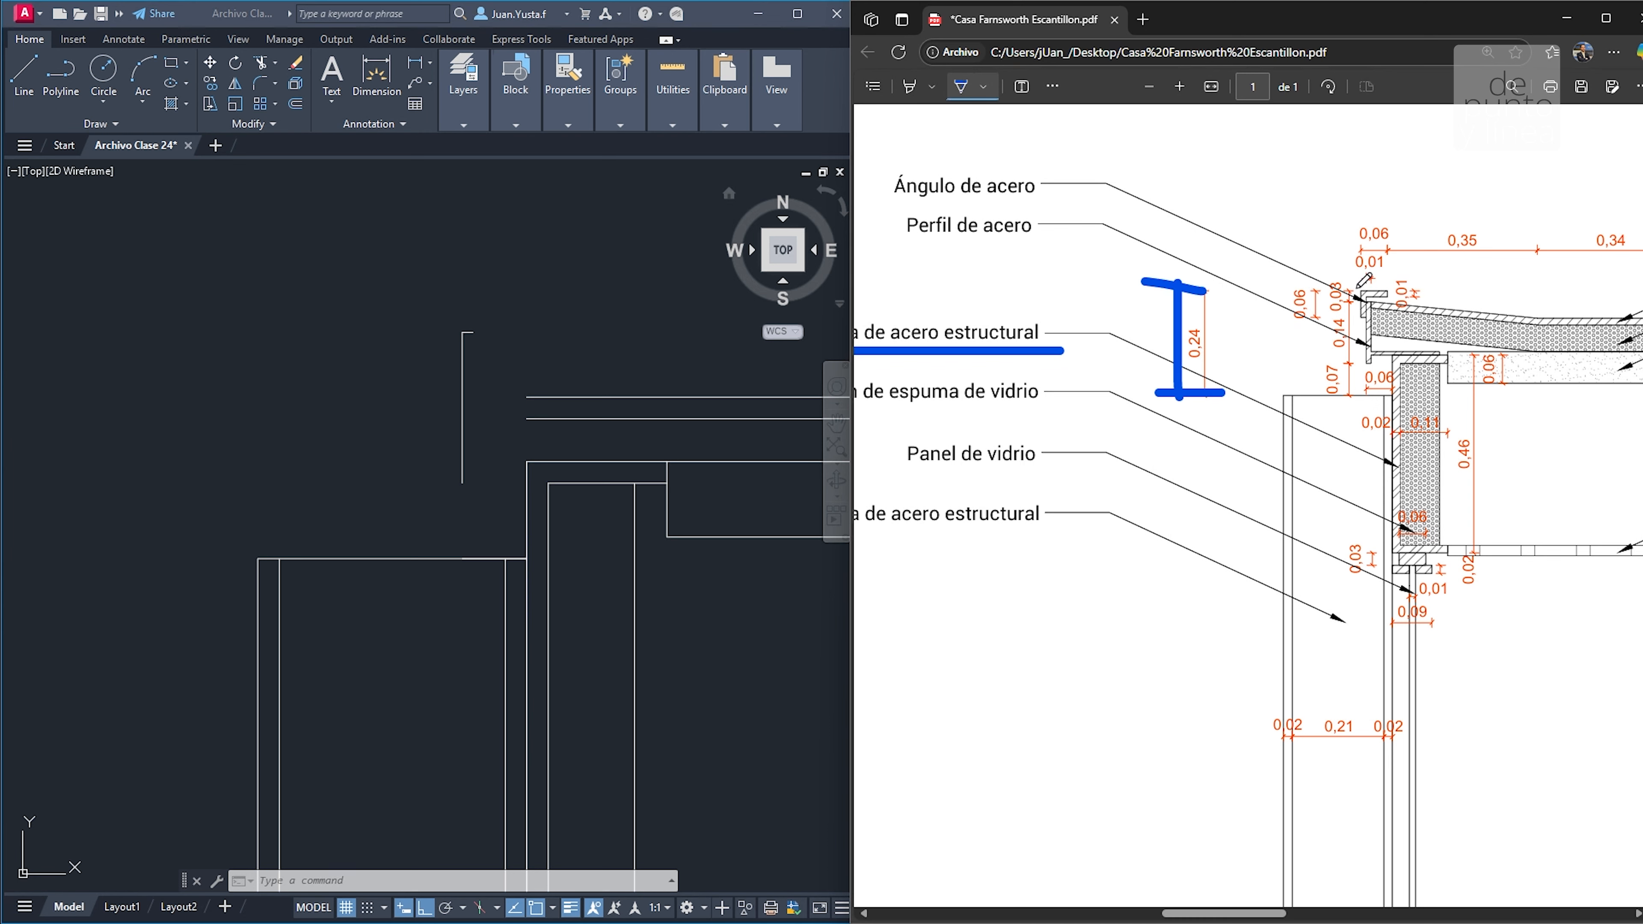
pyautogui.click(651, 442)
pyautogui.write('l')
pyautogui.press('Return')
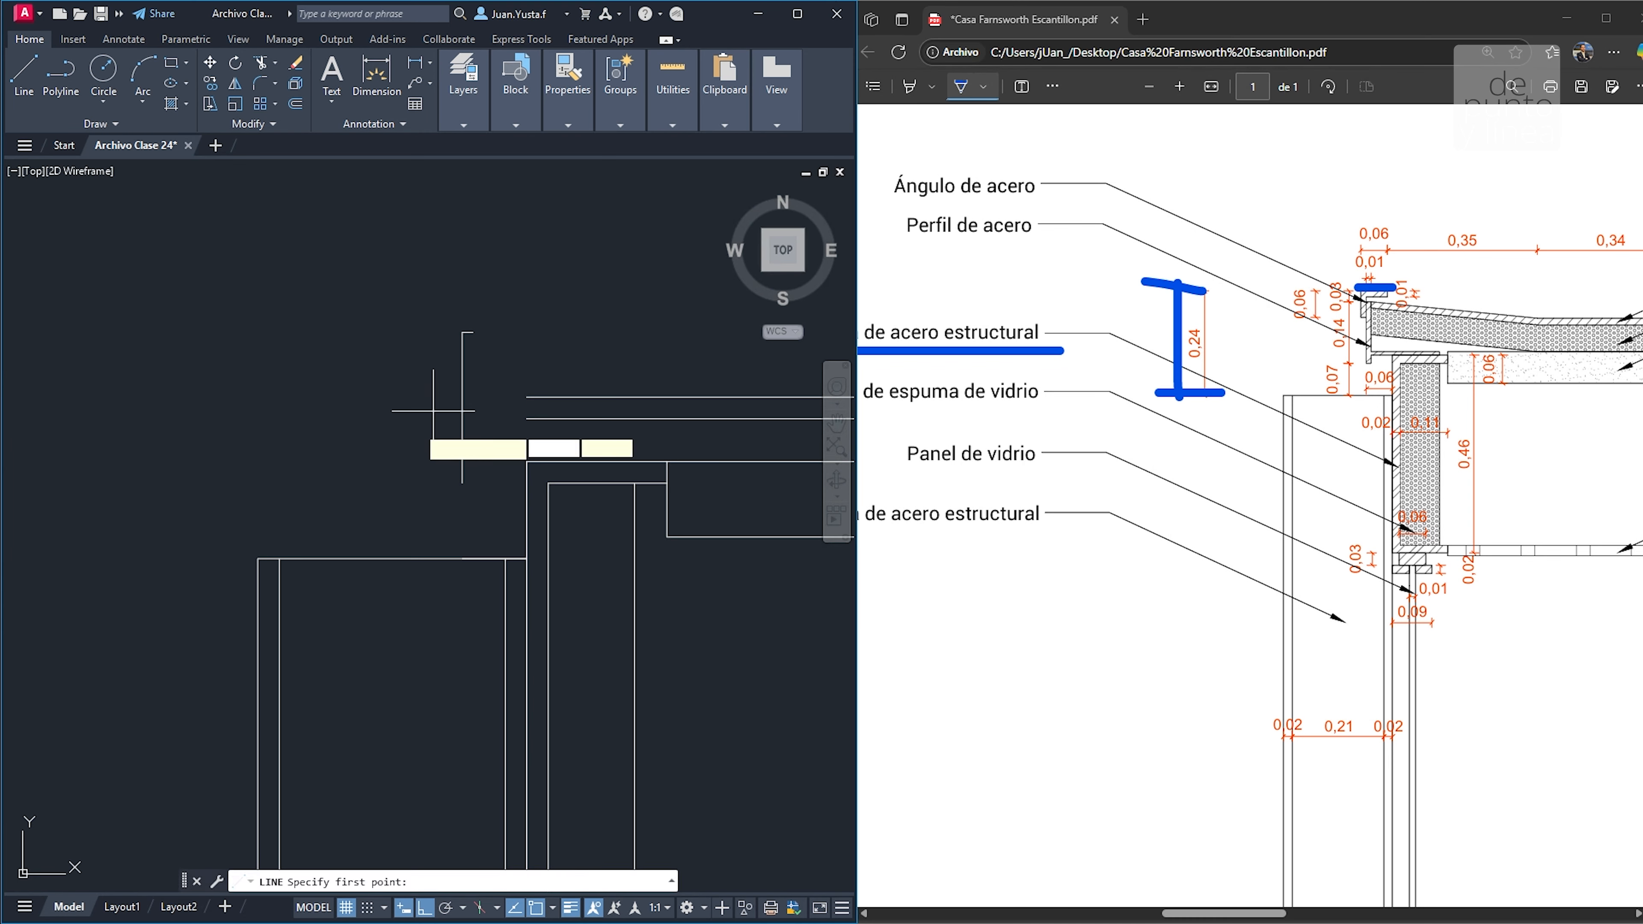
pyautogui.click(258, 557)
pyautogui.write('0.')
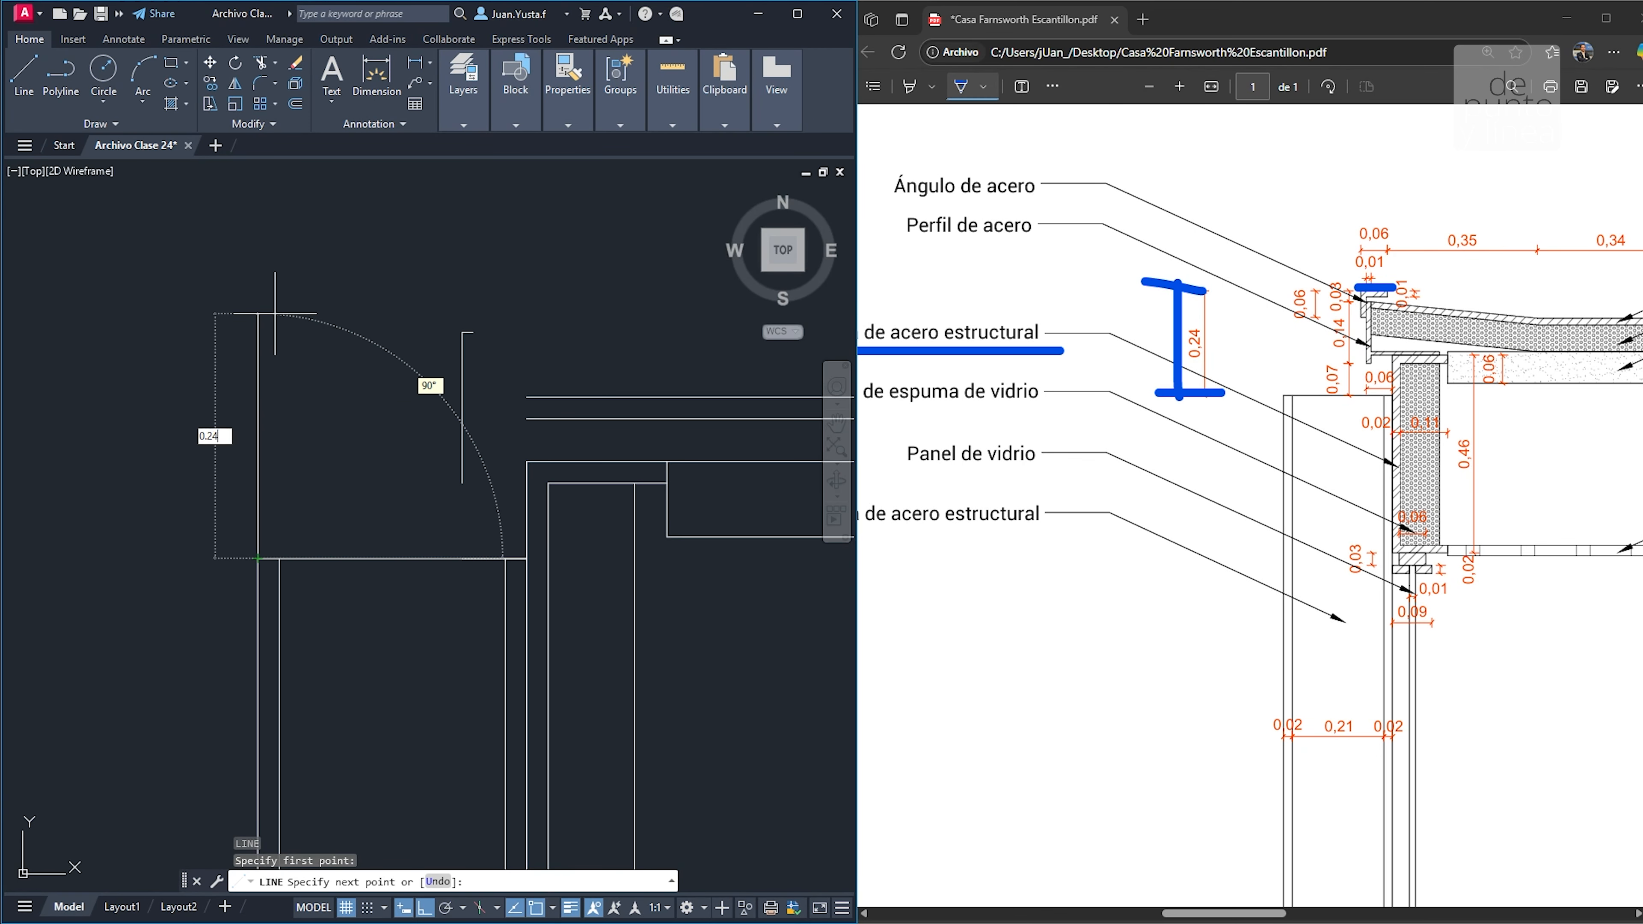
pyautogui.write('24')
pyautogui.press('Return')
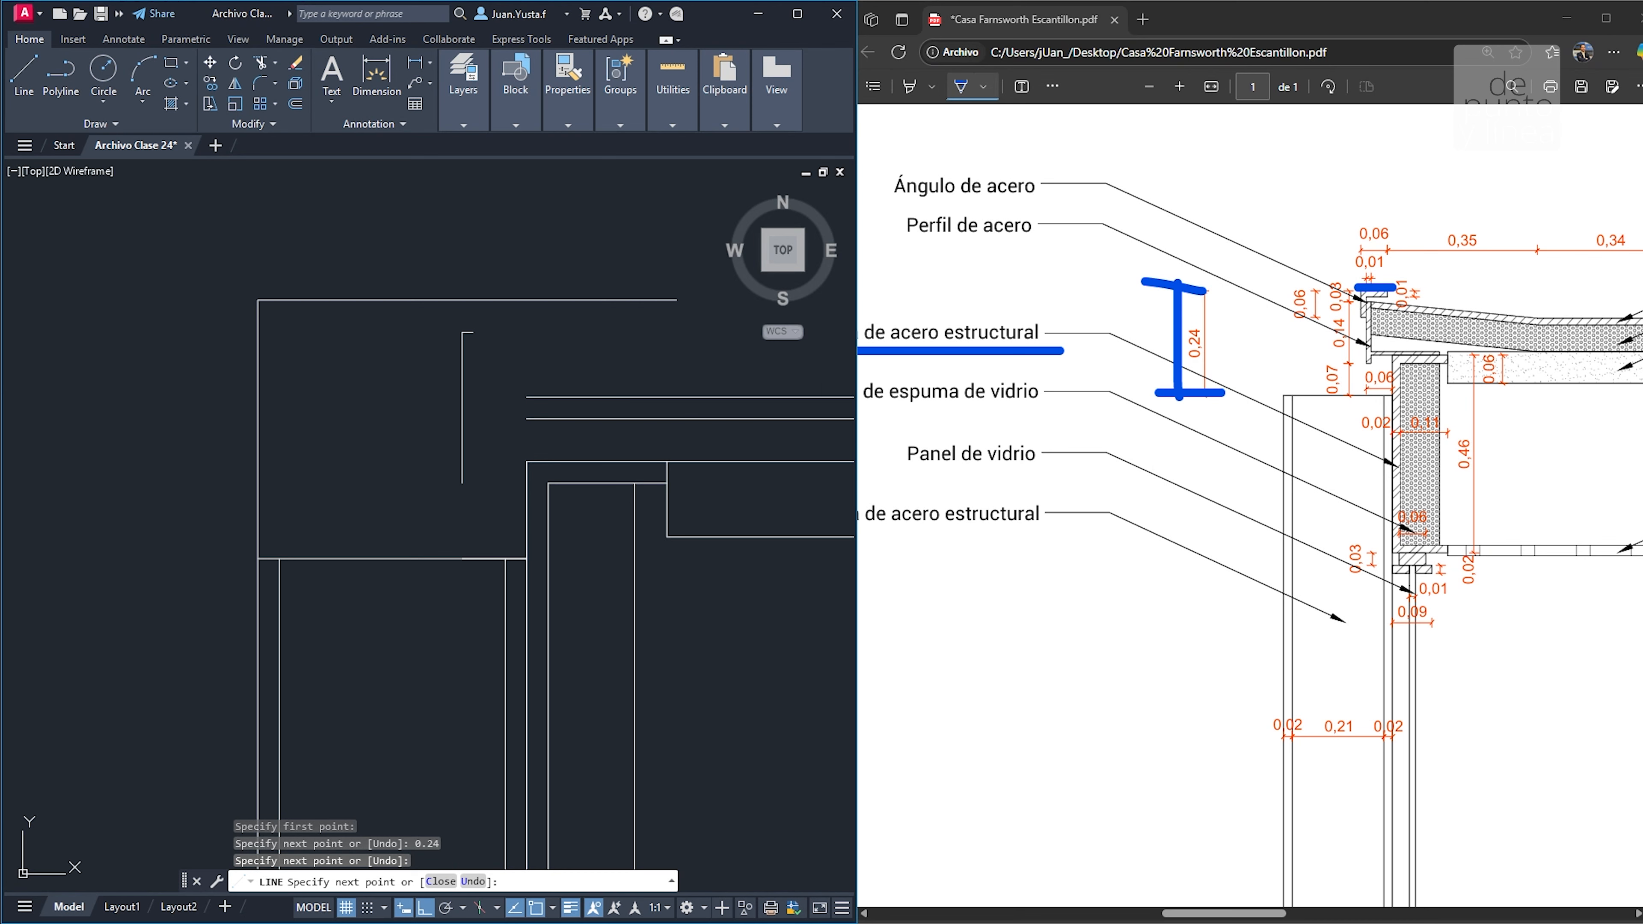
# Erase the vertical 0.24 helper line above the column, keeping the horizontal guide line
pyautogui.press('Escape')
pyautogui.click(294, 327)
pyautogui.click(203, 348)
pyautogui.press('Delete')
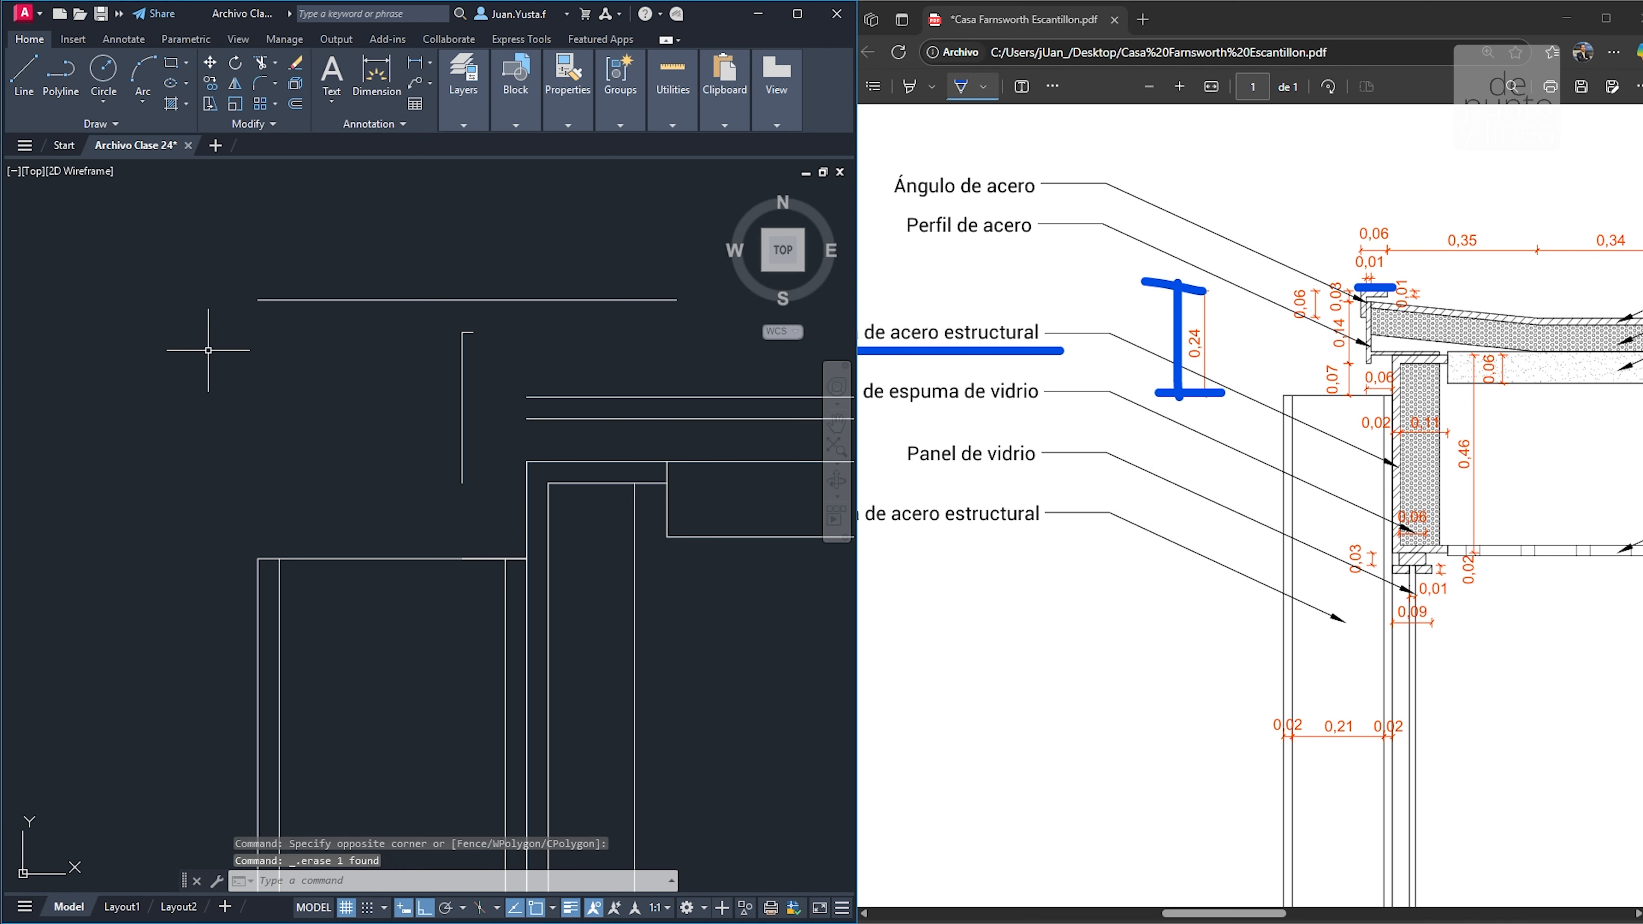
# Erase the ink marks at the 0,24 dimension, over the steel angle and under the structural steel label on the PDF
pyautogui.click(1053, 86)
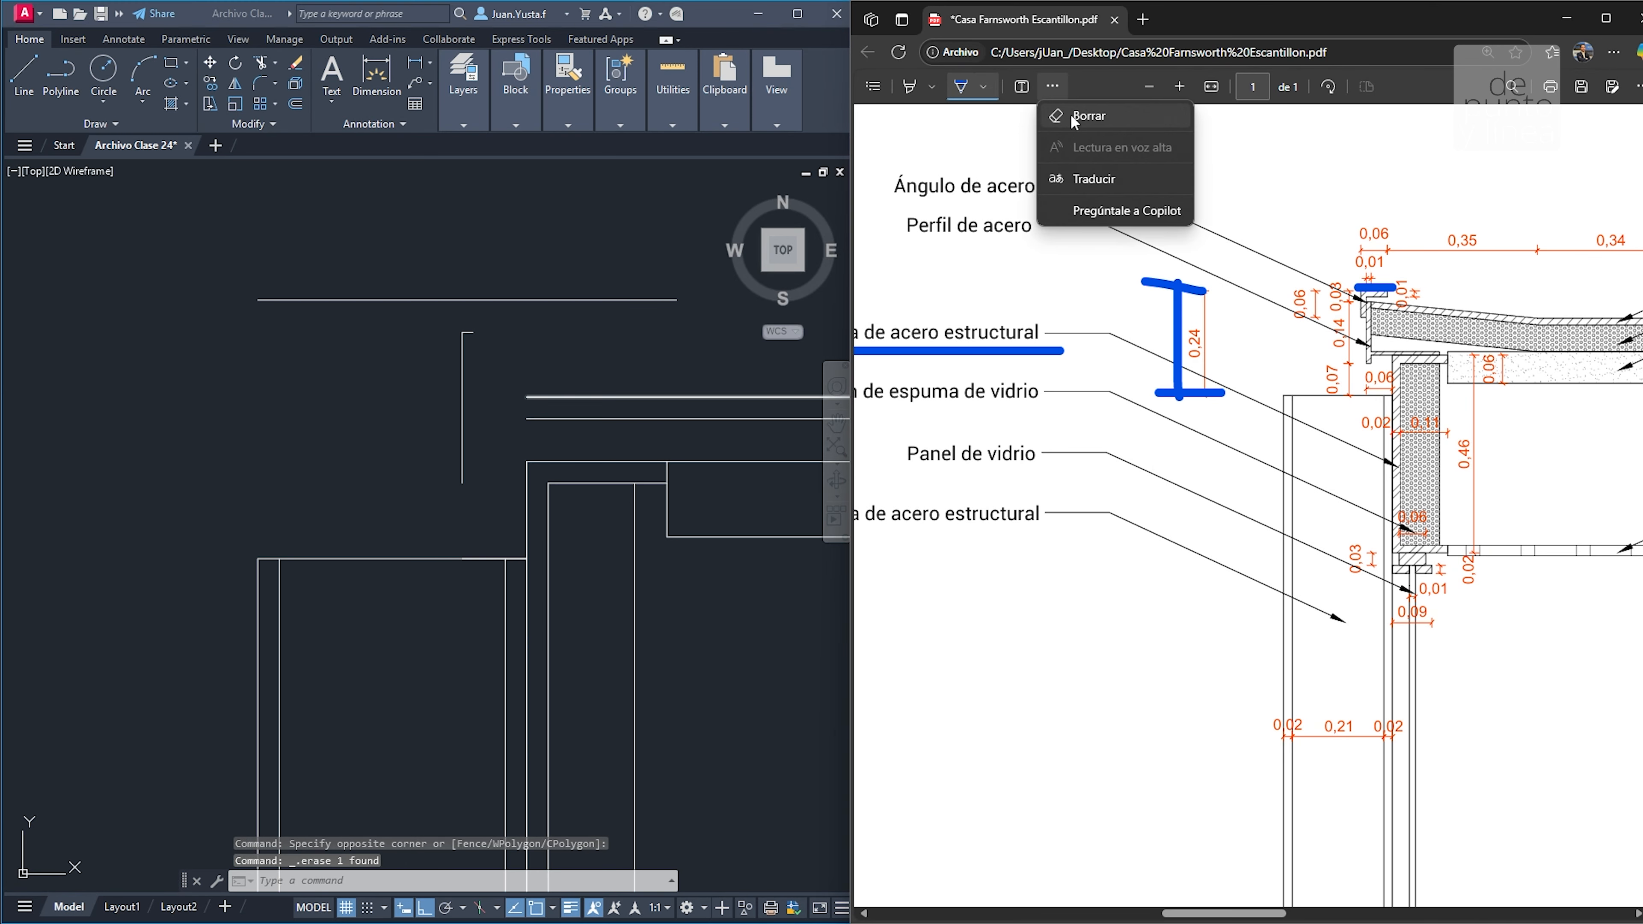
pyautogui.click(1070, 113)
pyautogui.moveTo(1173, 311)
pyautogui.mouseDown()
pyautogui.moveTo(1205, 455)
pyautogui.moveTo(1374, 288)
pyautogui.mouseUp()
pyautogui.click(961, 87)
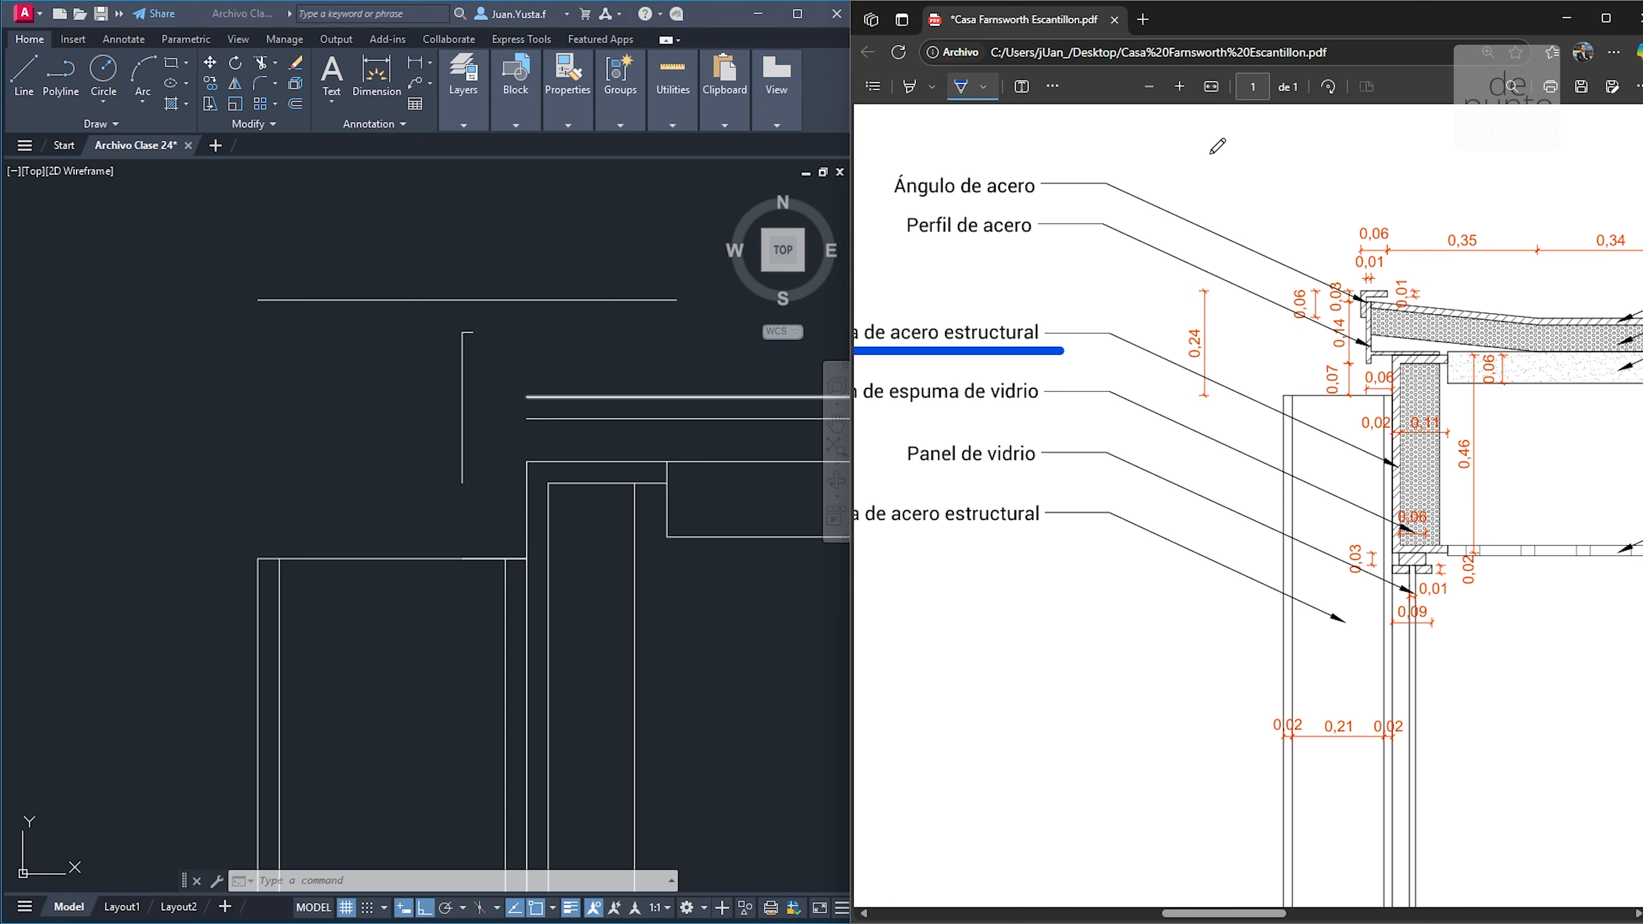
pyautogui.click(1053, 86)
pyautogui.click(1082, 115)
pyautogui.click(1034, 350)
# Mark the steel angle's upper edge and the level of the profile's top in ink on the PDF and erase both marks
pyautogui.click(961, 86)
pyautogui.click(1437, 337)
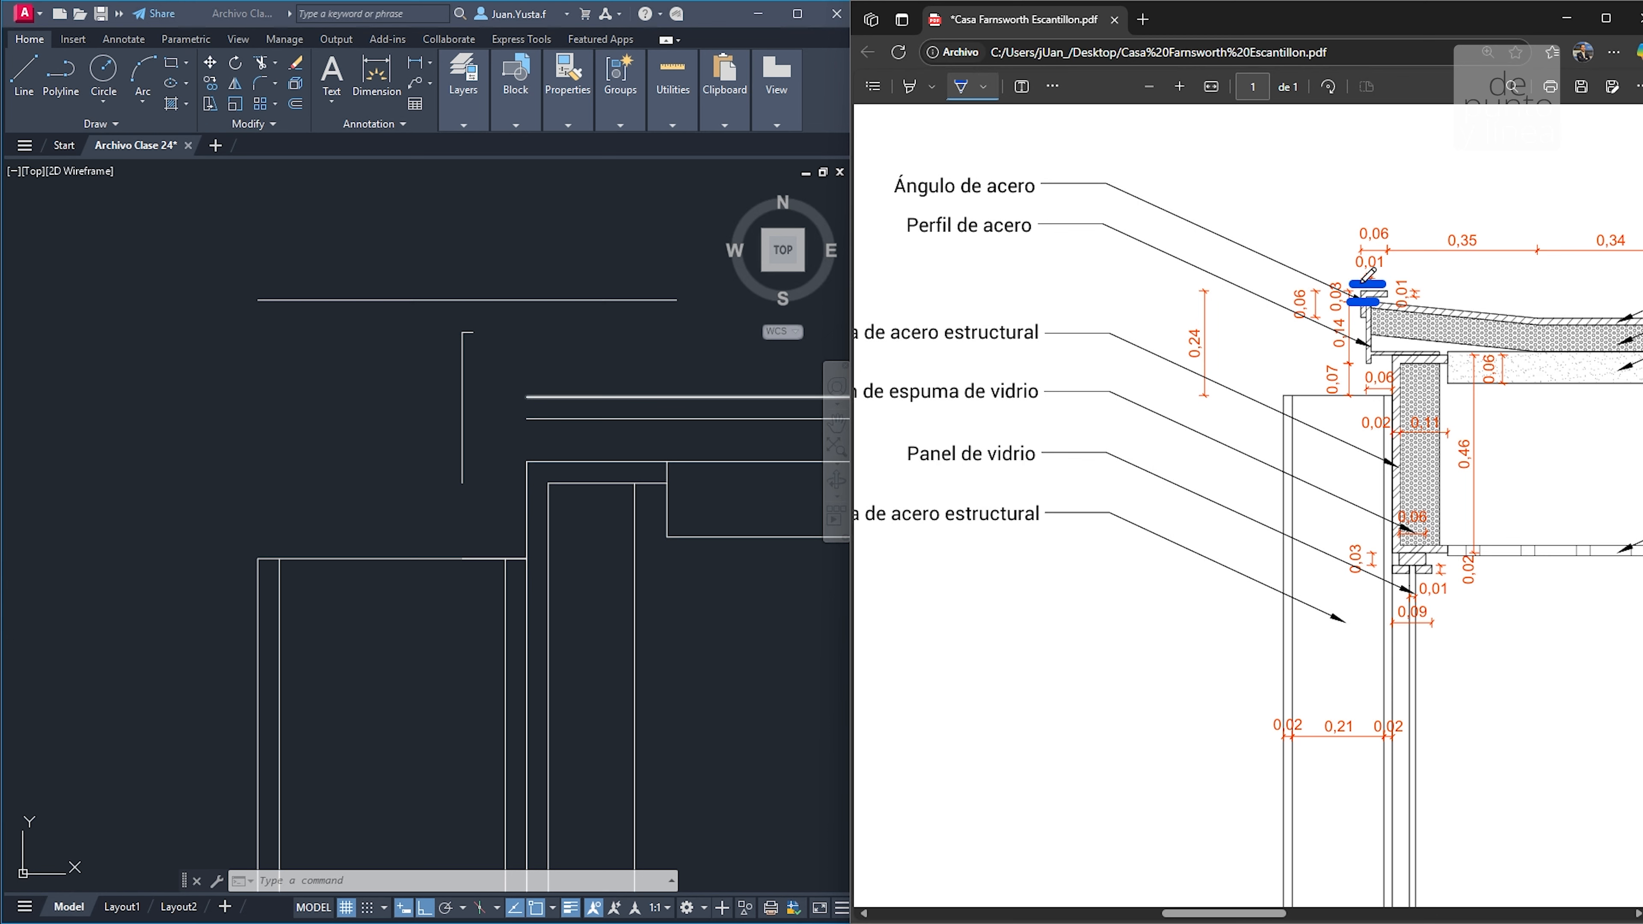
pyautogui.click(1052, 86)
pyautogui.click(1063, 117)
pyautogui.moveTo(1363, 303); pyautogui.dragTo(1374, 257)
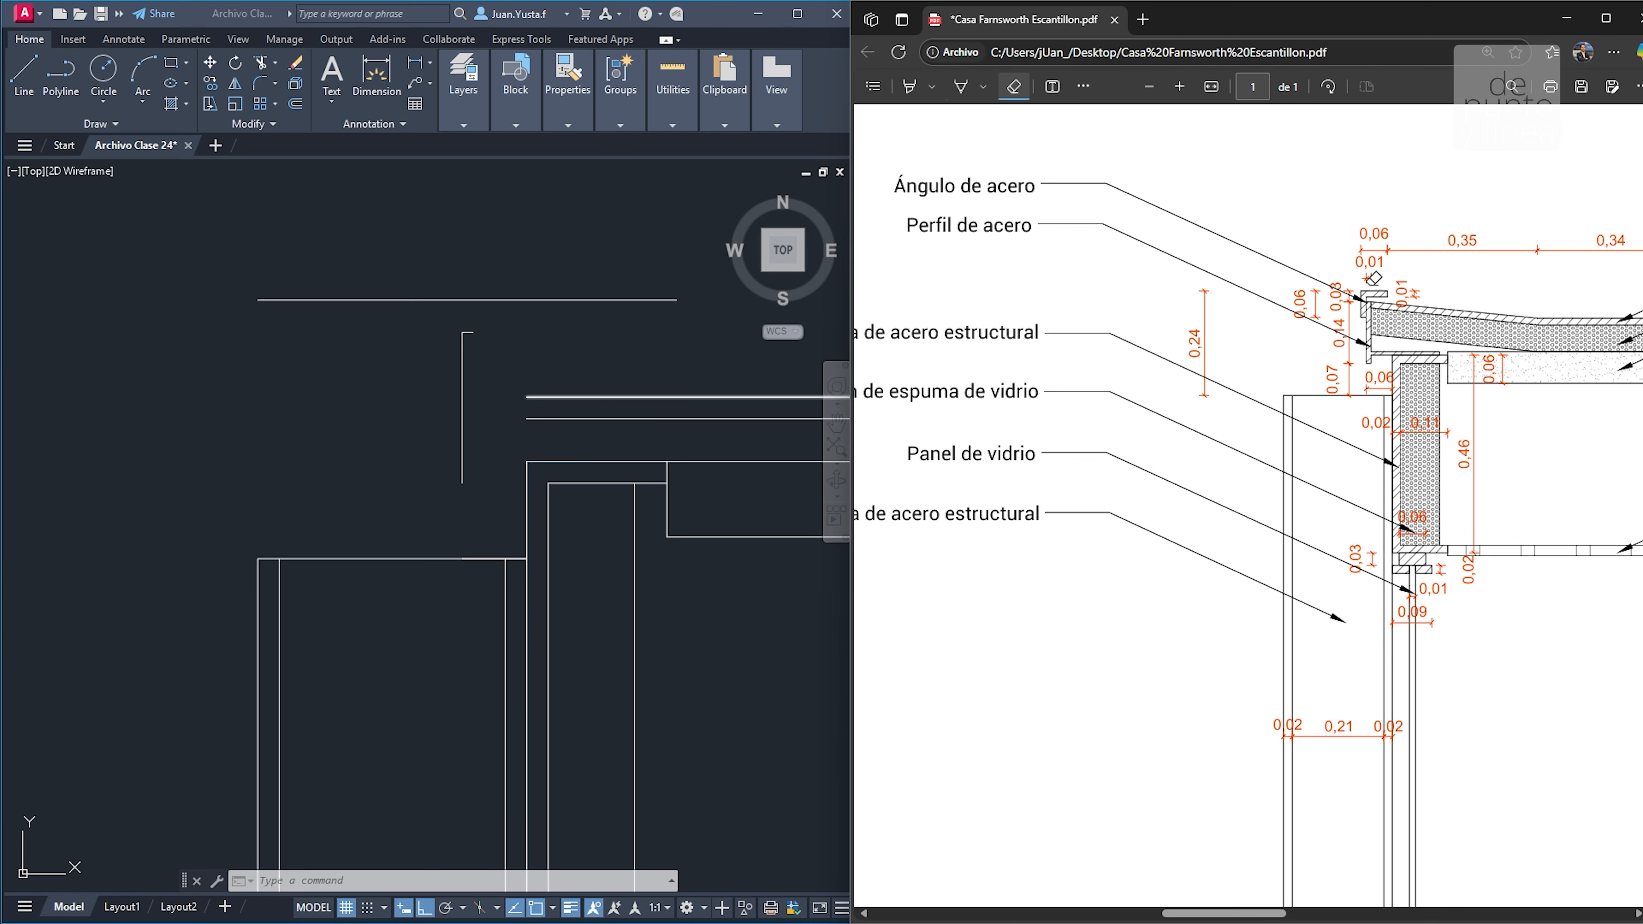
# Copy the steel profile's vertical line 0.01 to the left
pyautogui.click(461, 422)
pyautogui.press('Delete')
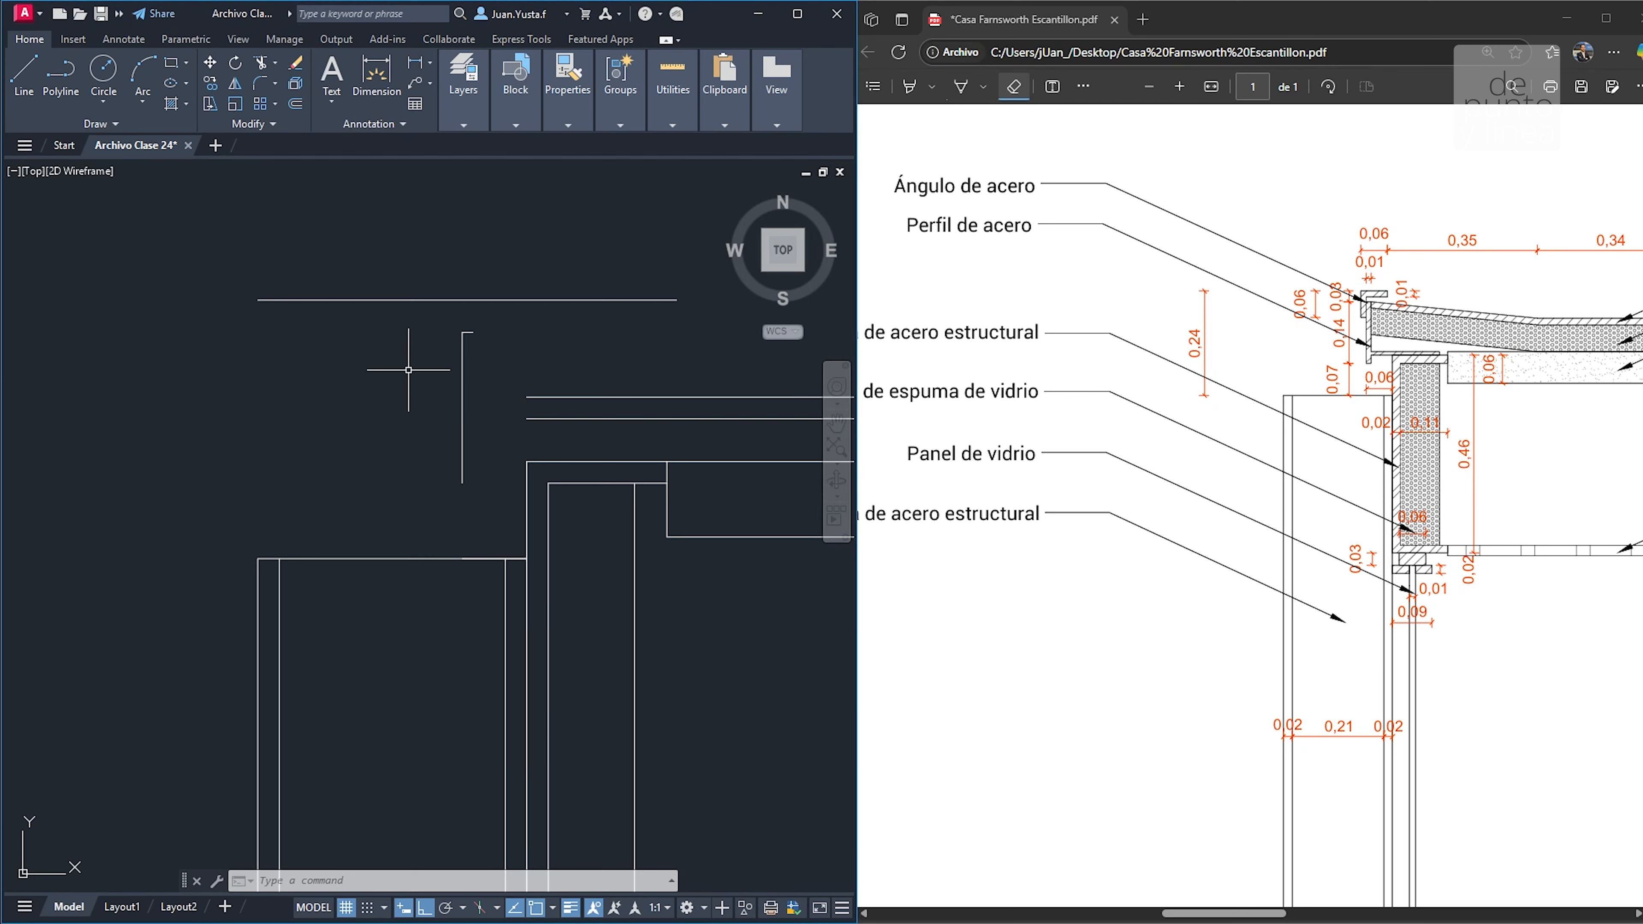
pyautogui.press('Escape')
pyautogui.click(479, 372)
pyautogui.click(360, 405)
pyautogui.write('co')
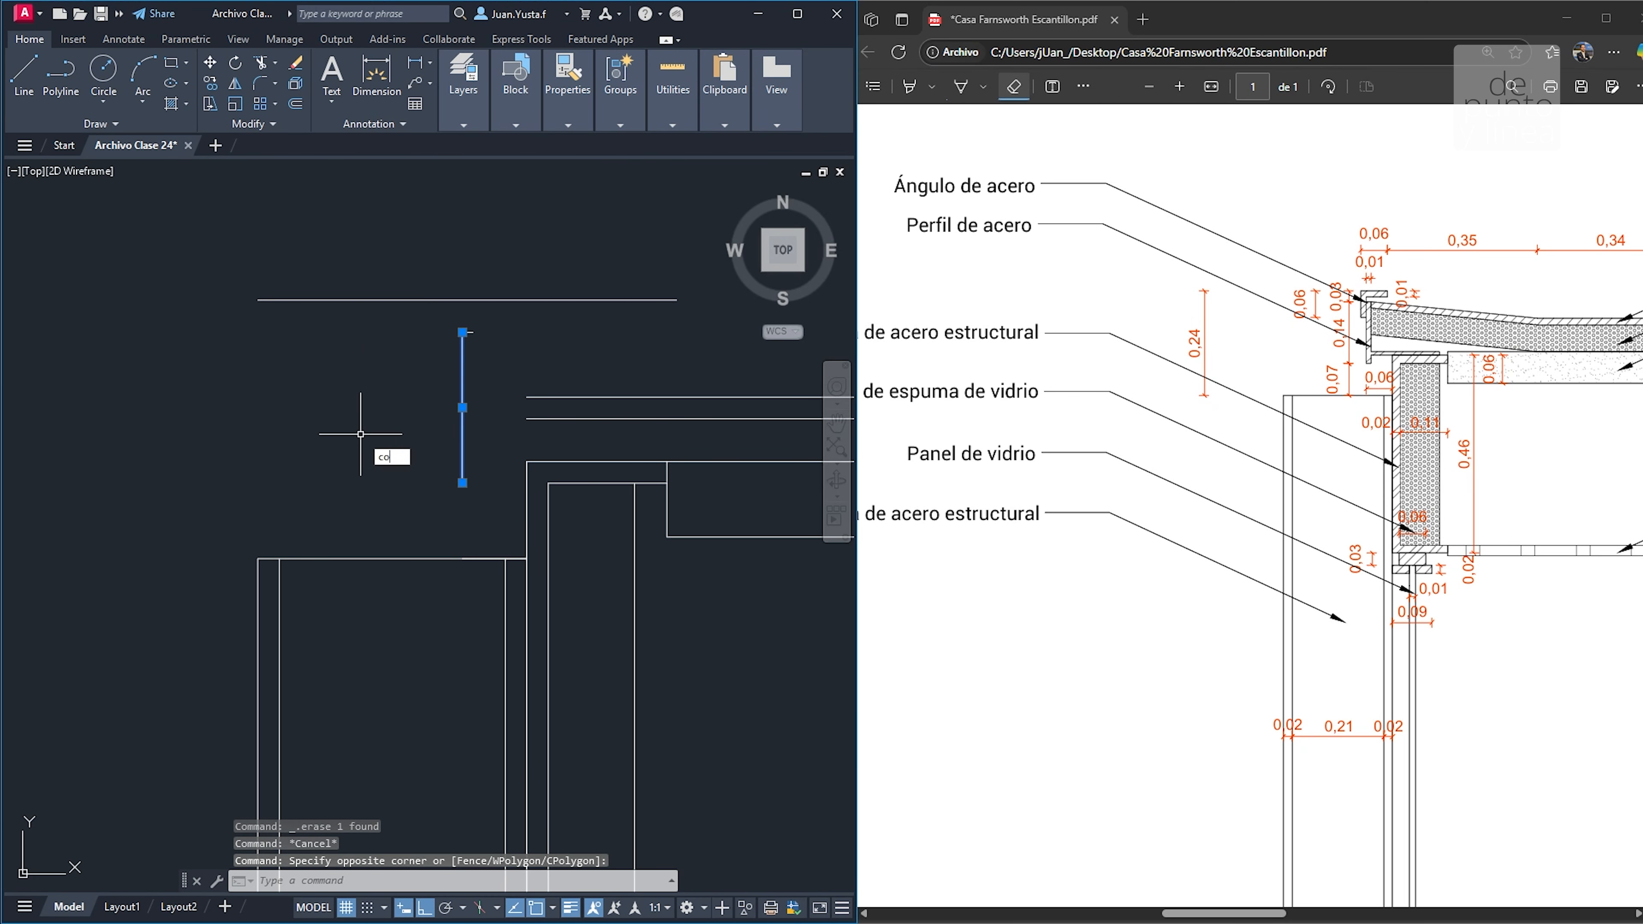
pyautogui.press('Return')
pyautogui.click(399, 433)
pyautogui.write('0.')
pyautogui.press('Return')
pyautogui.press('Escape')
pyautogui.press('Escape')
# Stretch the upper end of the copied vertical line up to the horizontal guide line
pyautogui.click(446, 346)
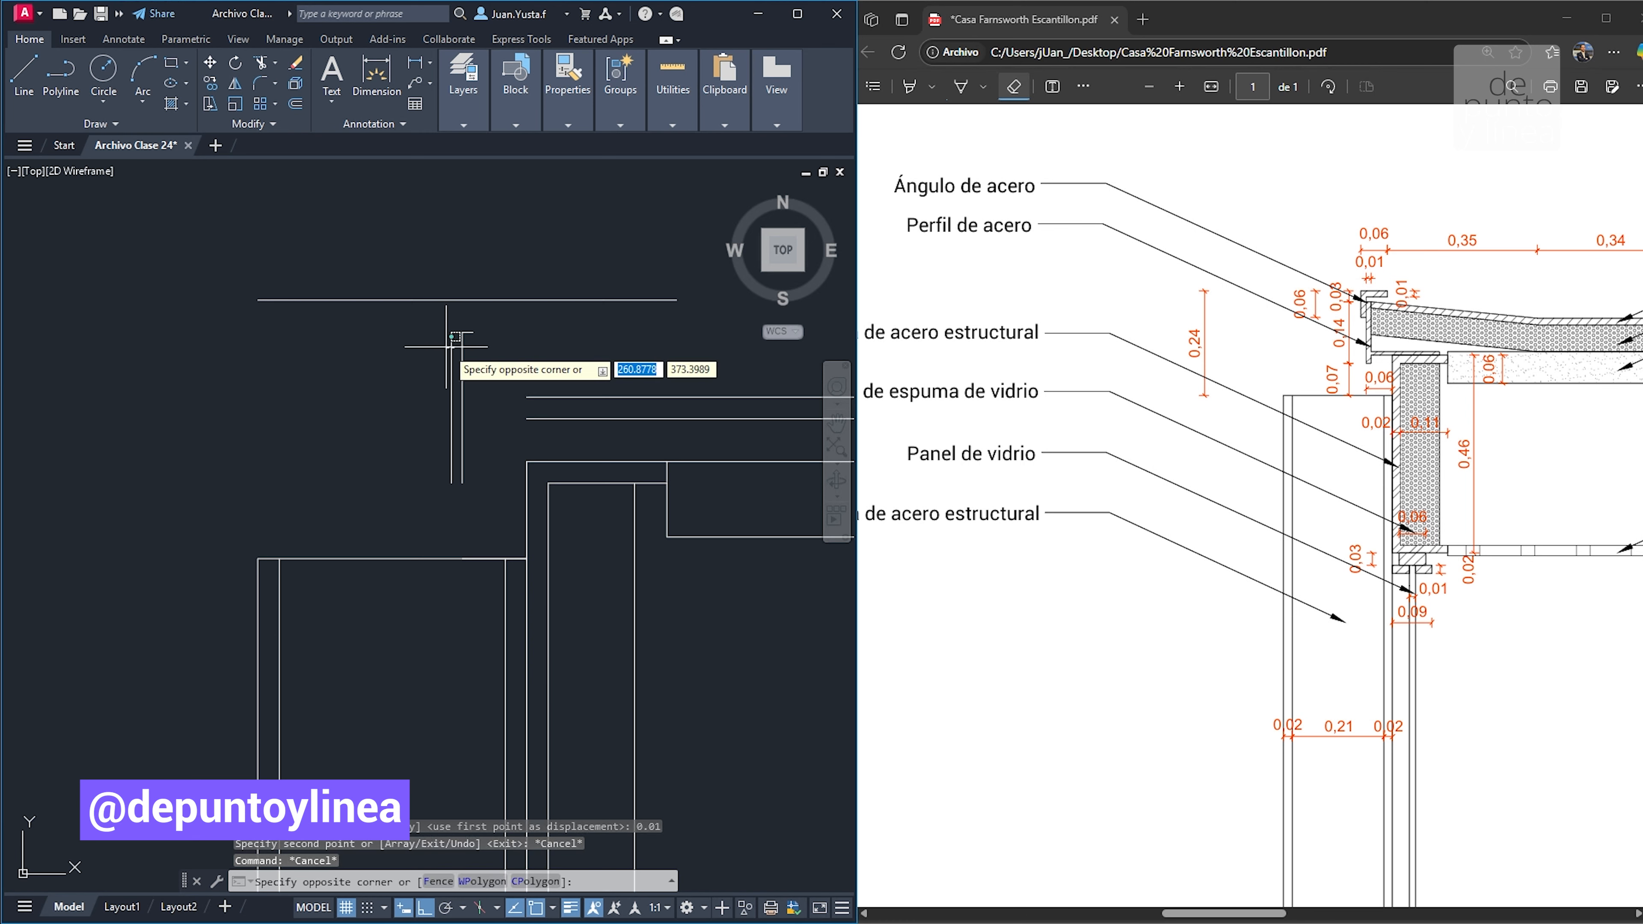
pyautogui.click(458, 381)
pyautogui.click(451, 336)
pyautogui.click(452, 299)
pyautogui.press('Escape')
pyautogui.press('Escape')
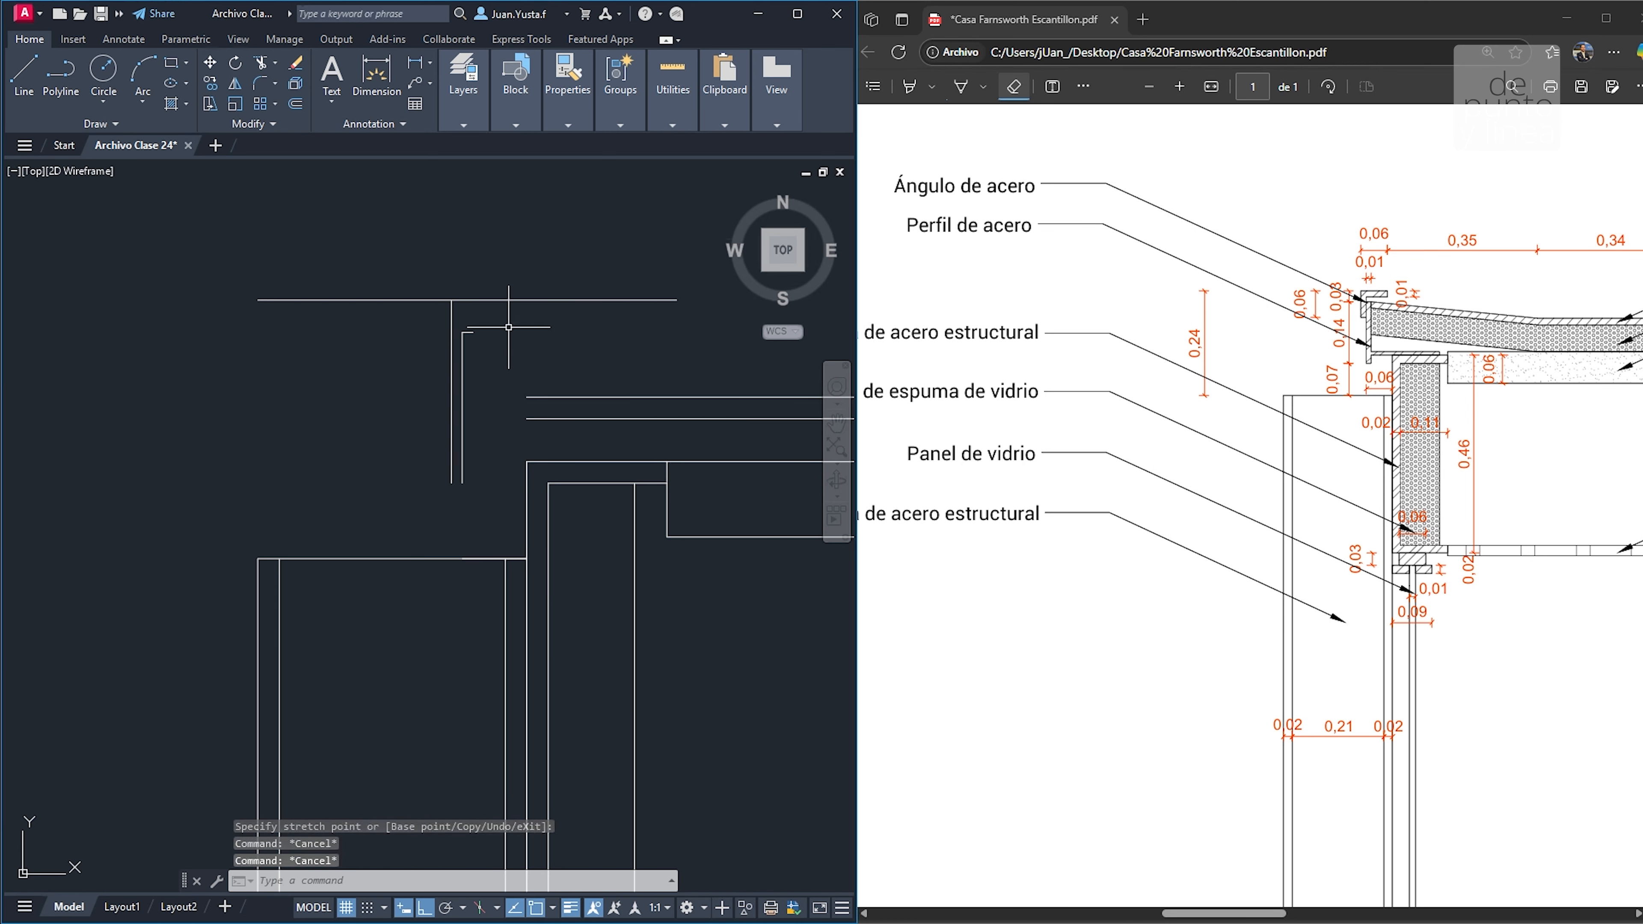
# Draw the steel angle's horizontal leg along the guide line, 0.06 long and 0.01 thick, closing back on the outer vertical line
pyautogui.scroll(2, 508, 327)
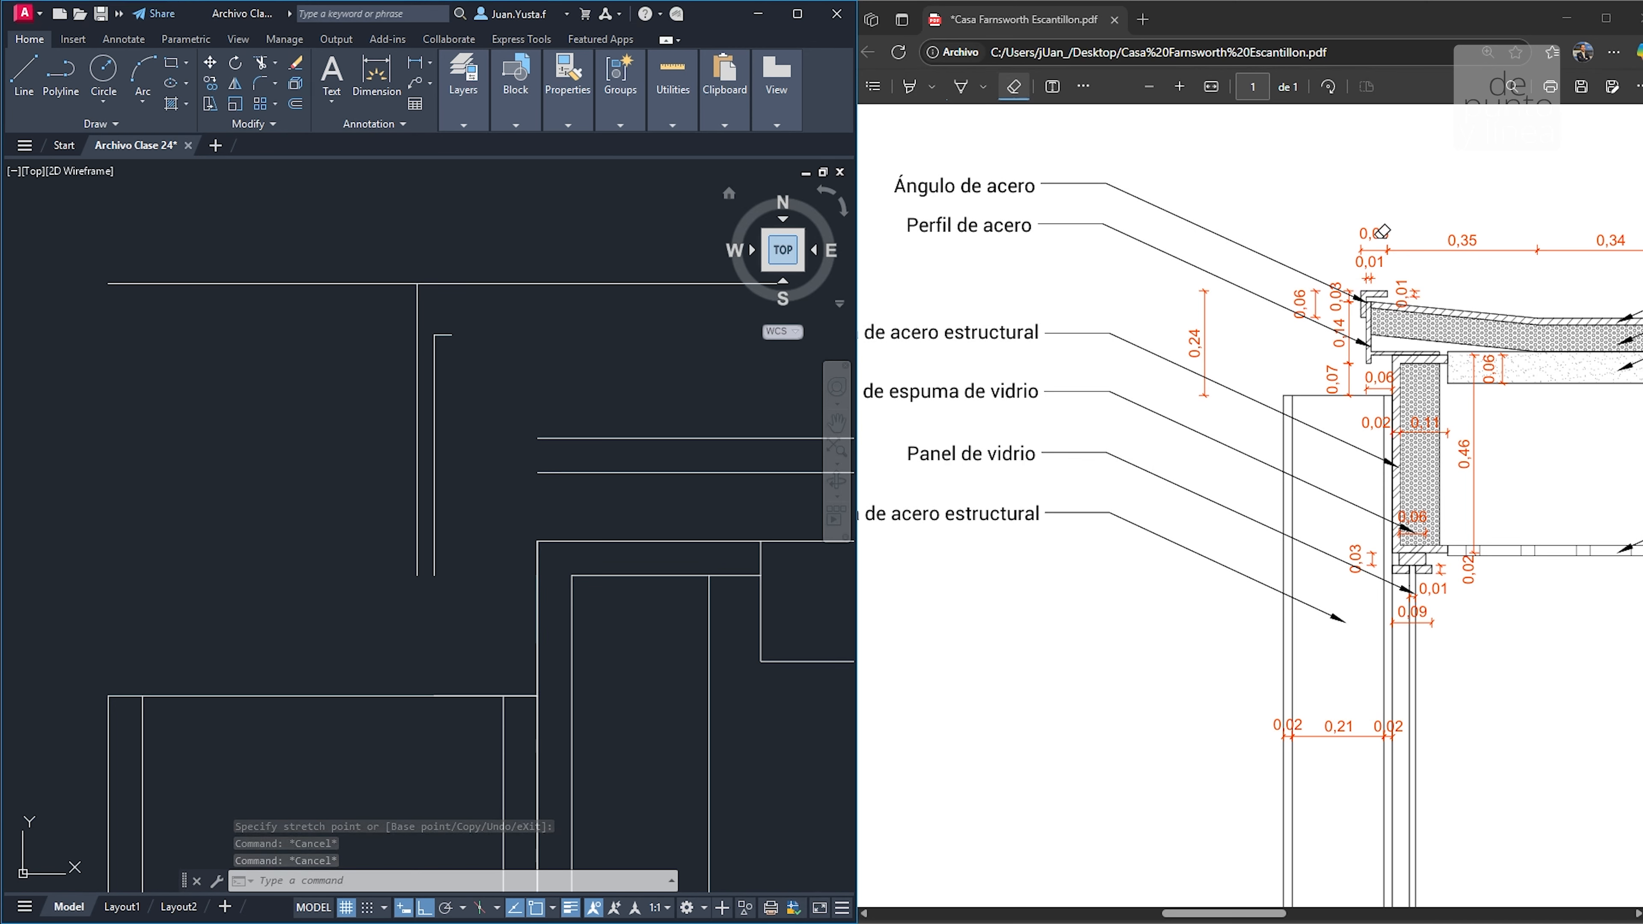
pyautogui.click(350, 316)
pyautogui.press('Escape')
pyautogui.write('l')
pyautogui.press('Return')
pyautogui.click(417, 283)
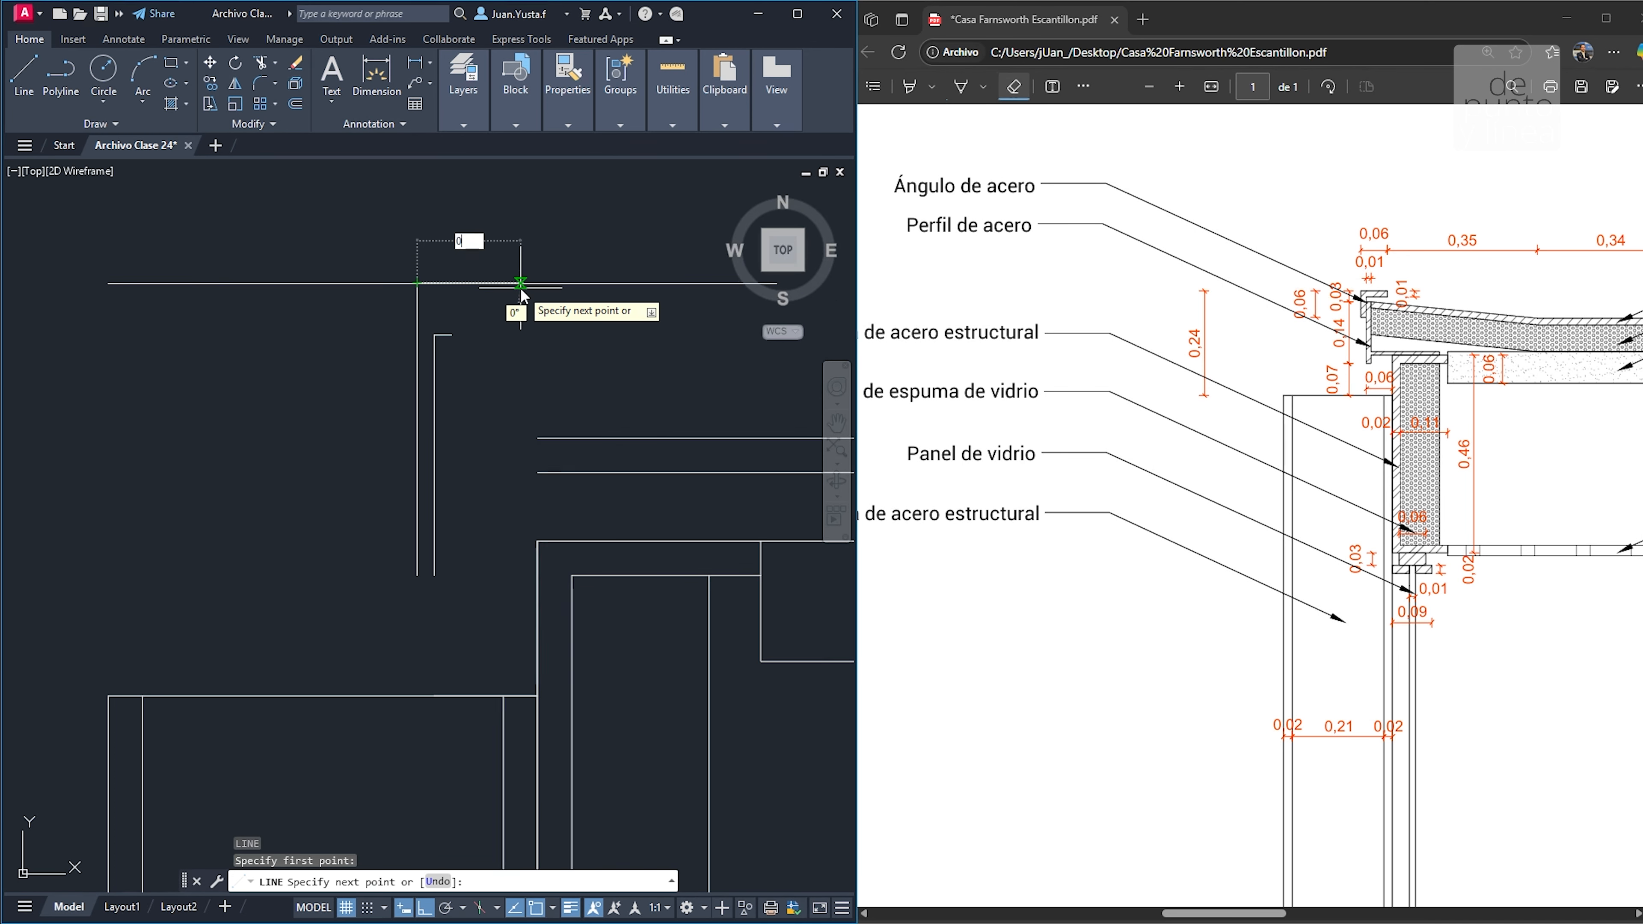
pyautogui.write('0.06')
pyautogui.press('Return')
pyautogui.write('0.01')
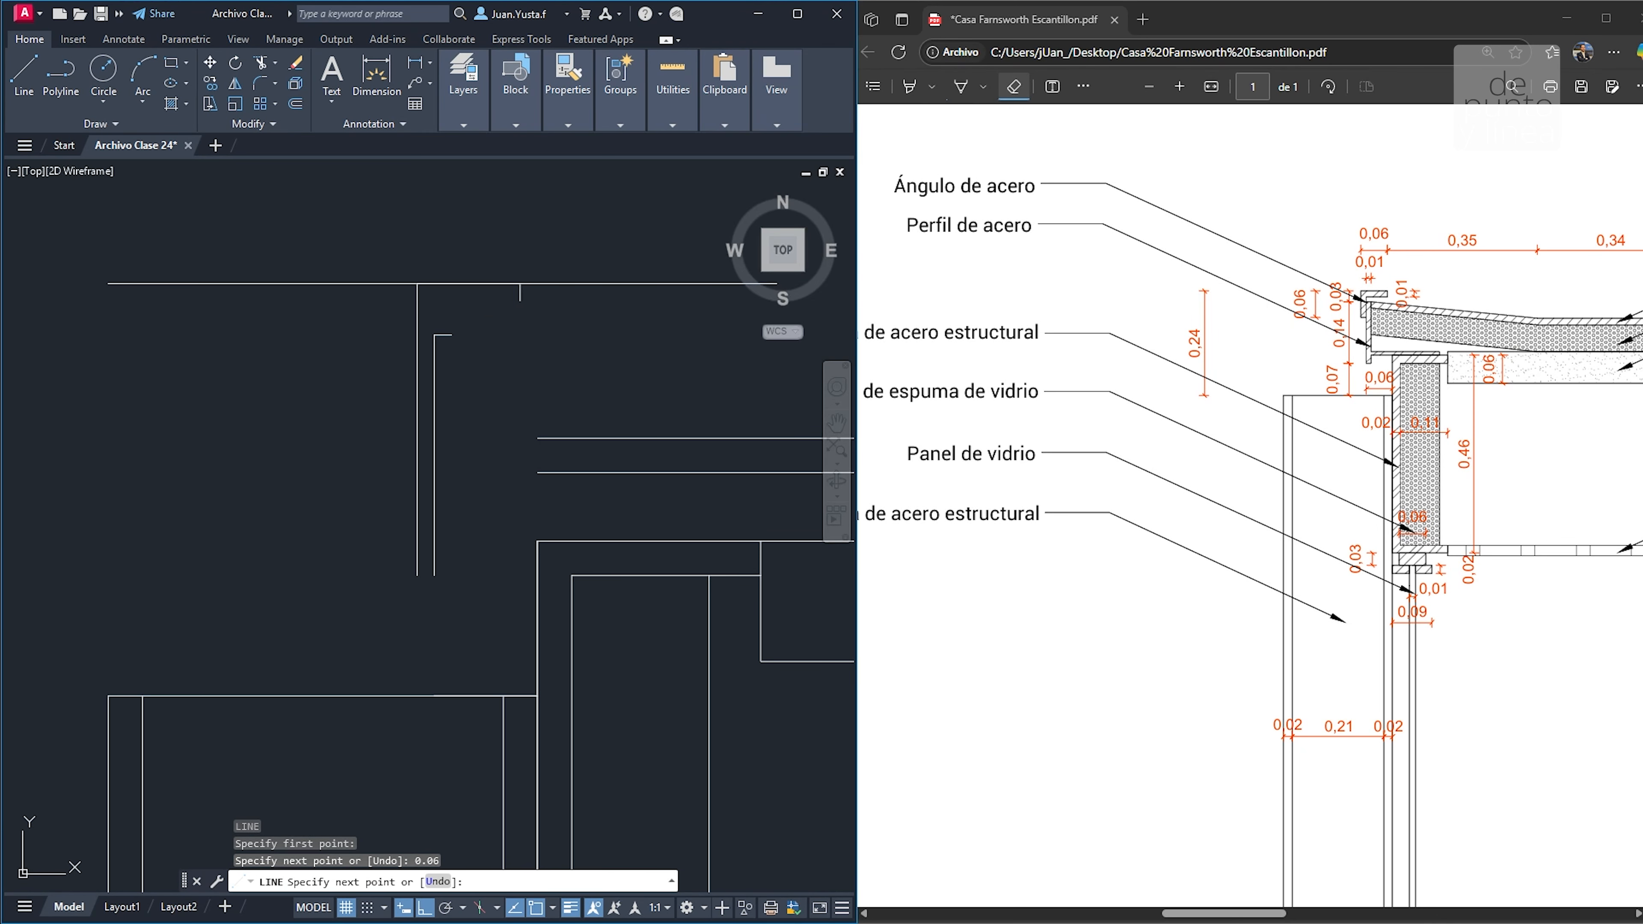
pyautogui.press('Return')
pyautogui.press('Escape')
pyautogui.press('Escape')
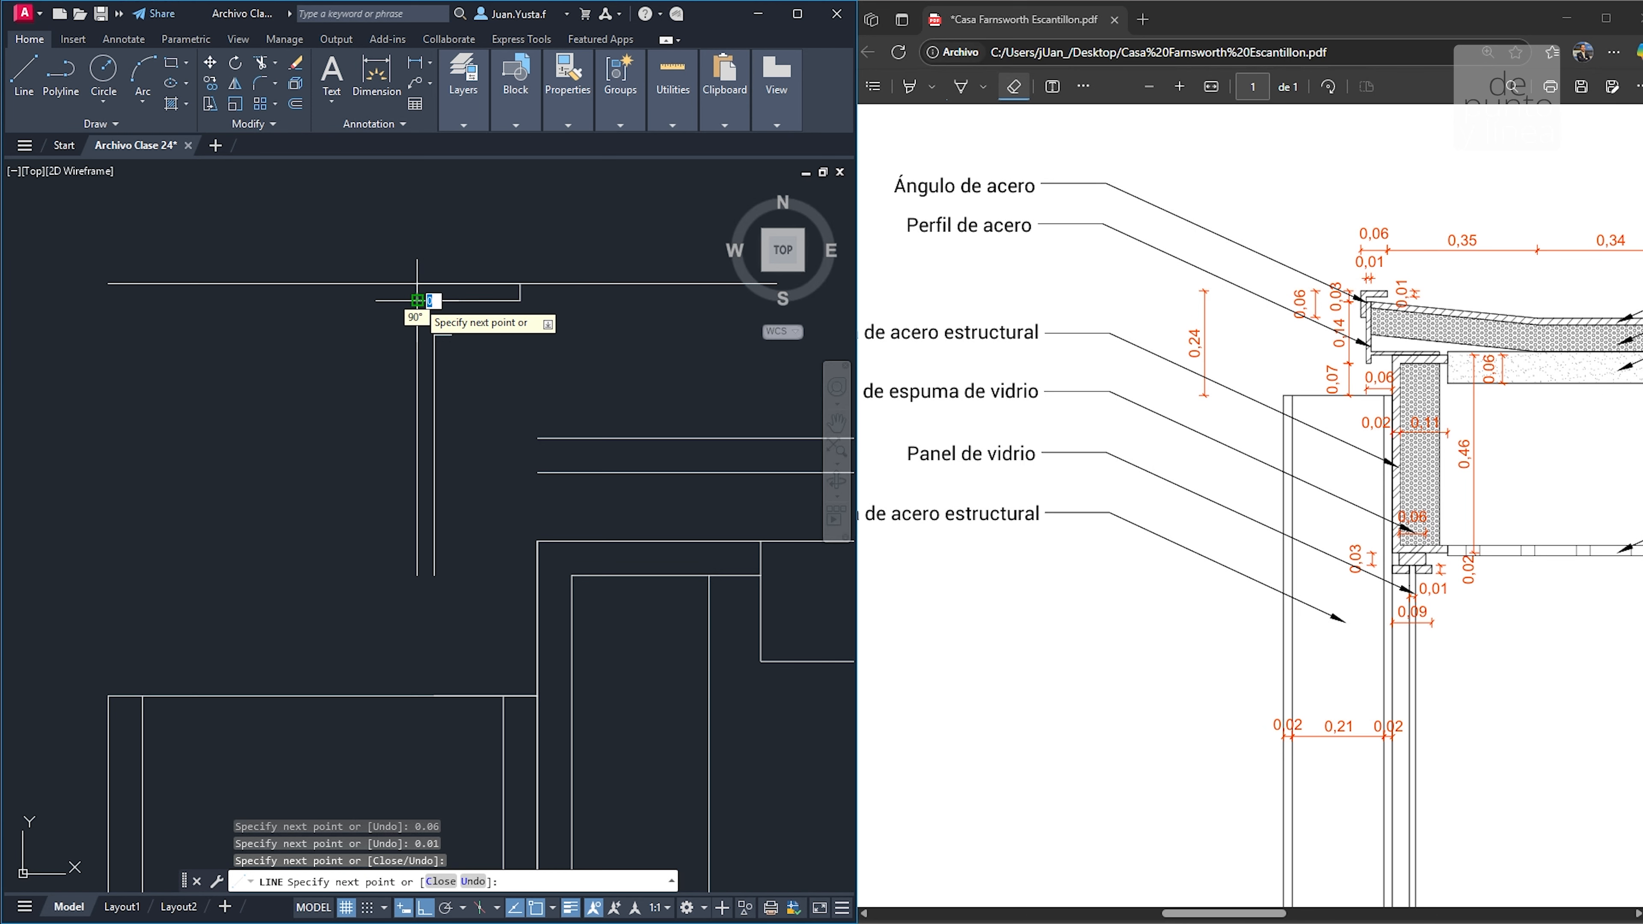
pyautogui.moveTo(446, 327); pyautogui.dragTo(396, 331)
pyautogui.scroll(2, 440, 337)
pyautogui.press('Escape')
pyautogui.press('Escape')
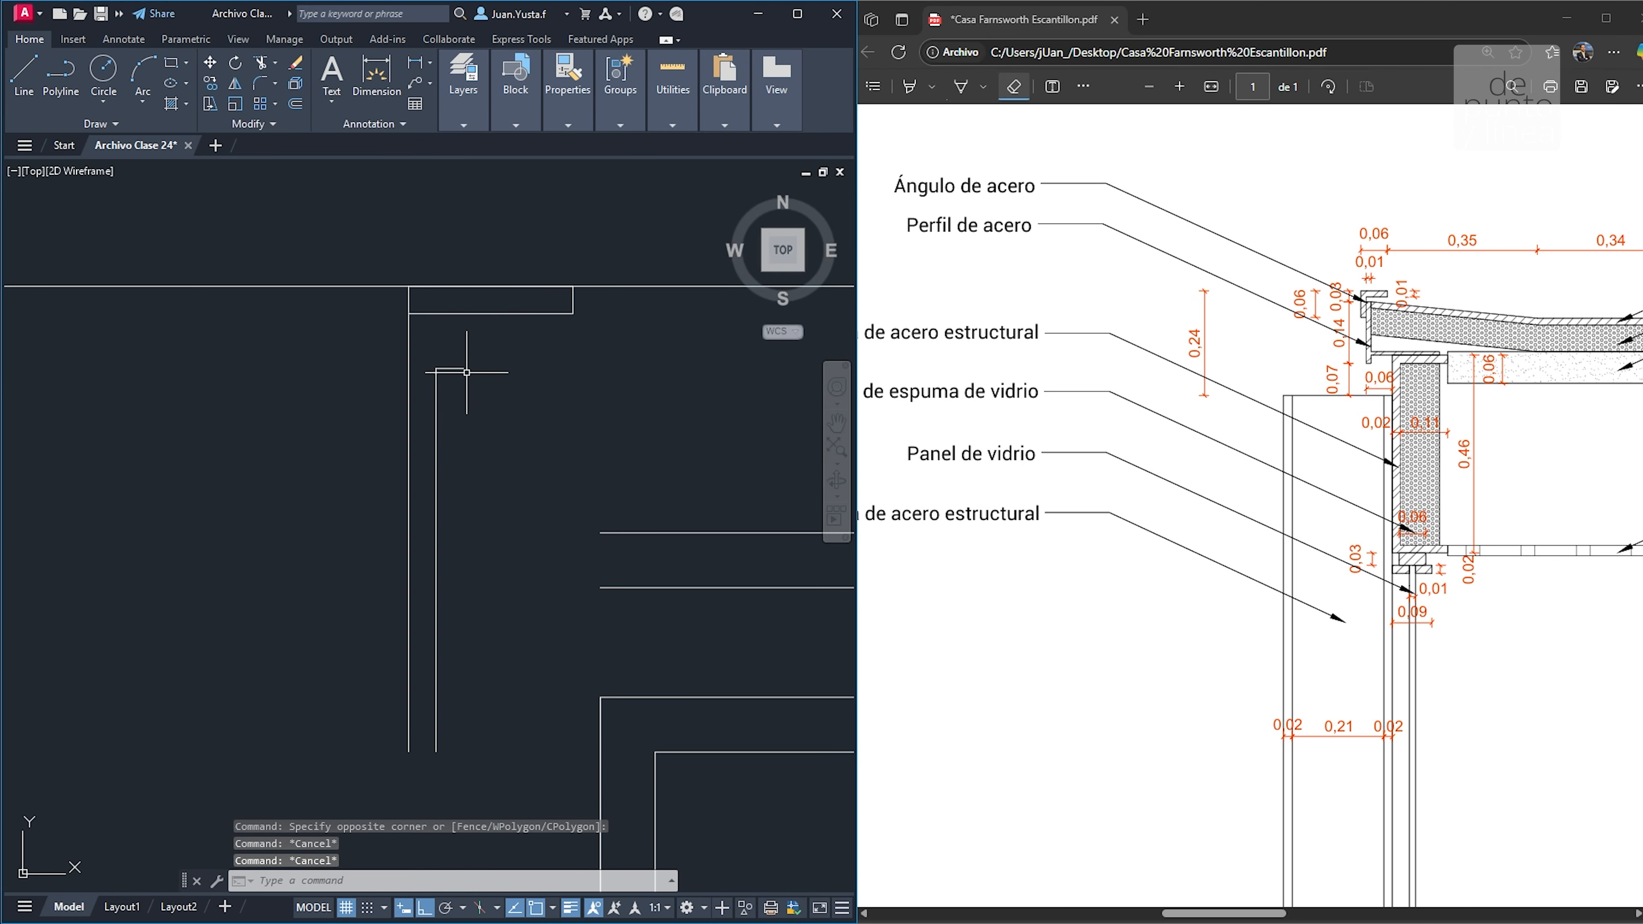
pyautogui.press('l')
pyautogui.press('Return')
pyautogui.click(437, 369)
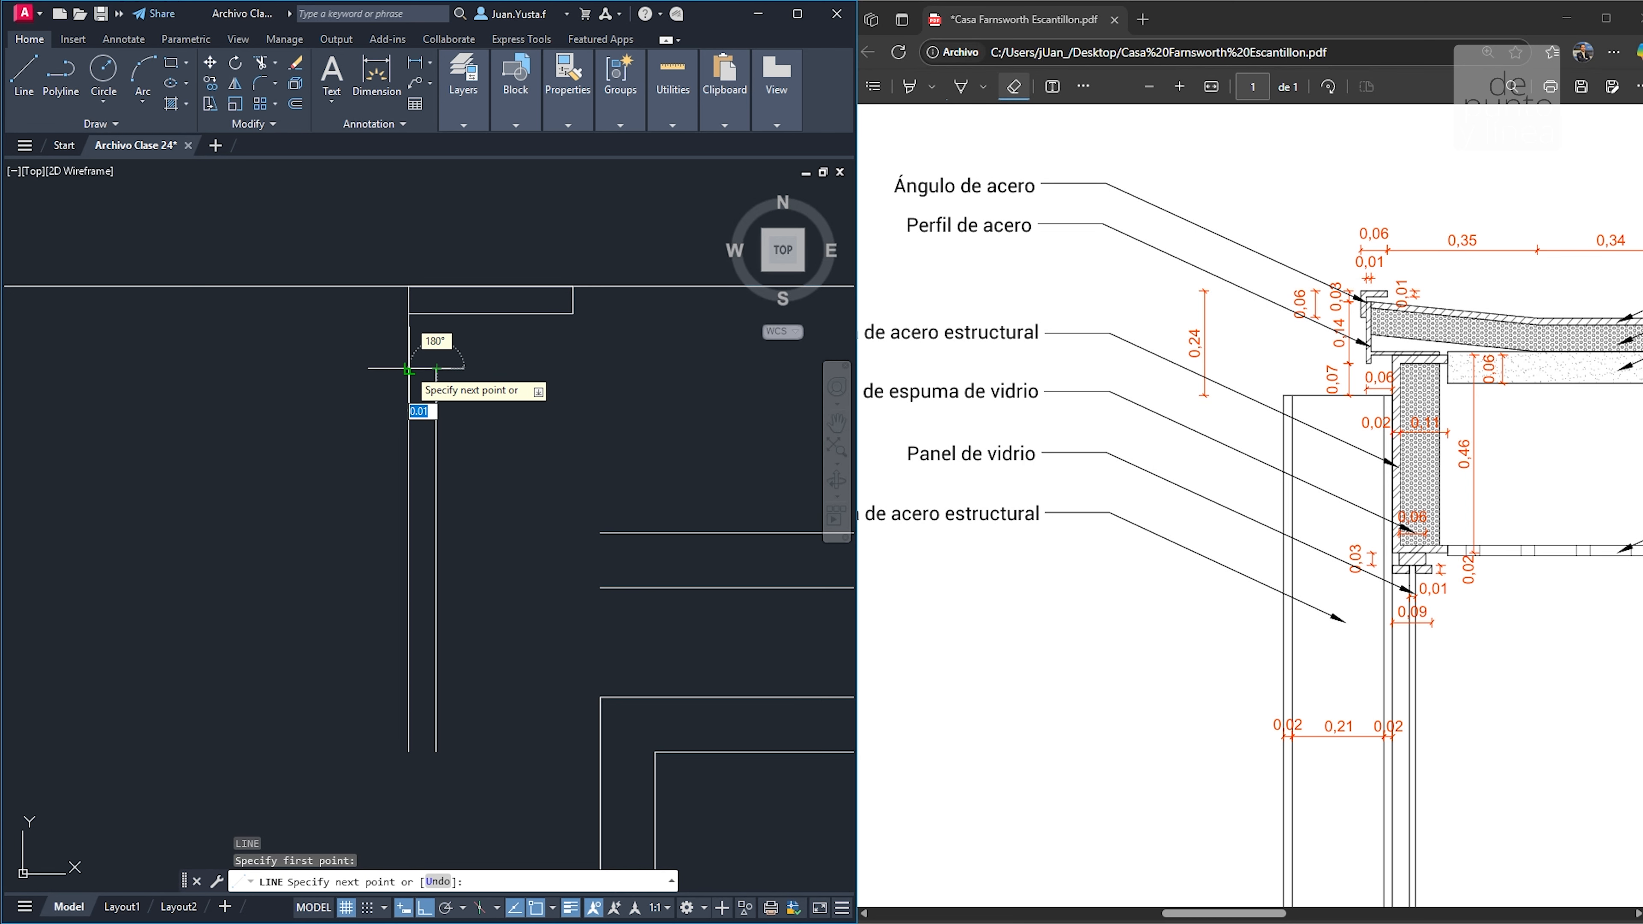
pyautogui.press('Escape')
pyautogui.press('Escape')
pyautogui.press('Escape')
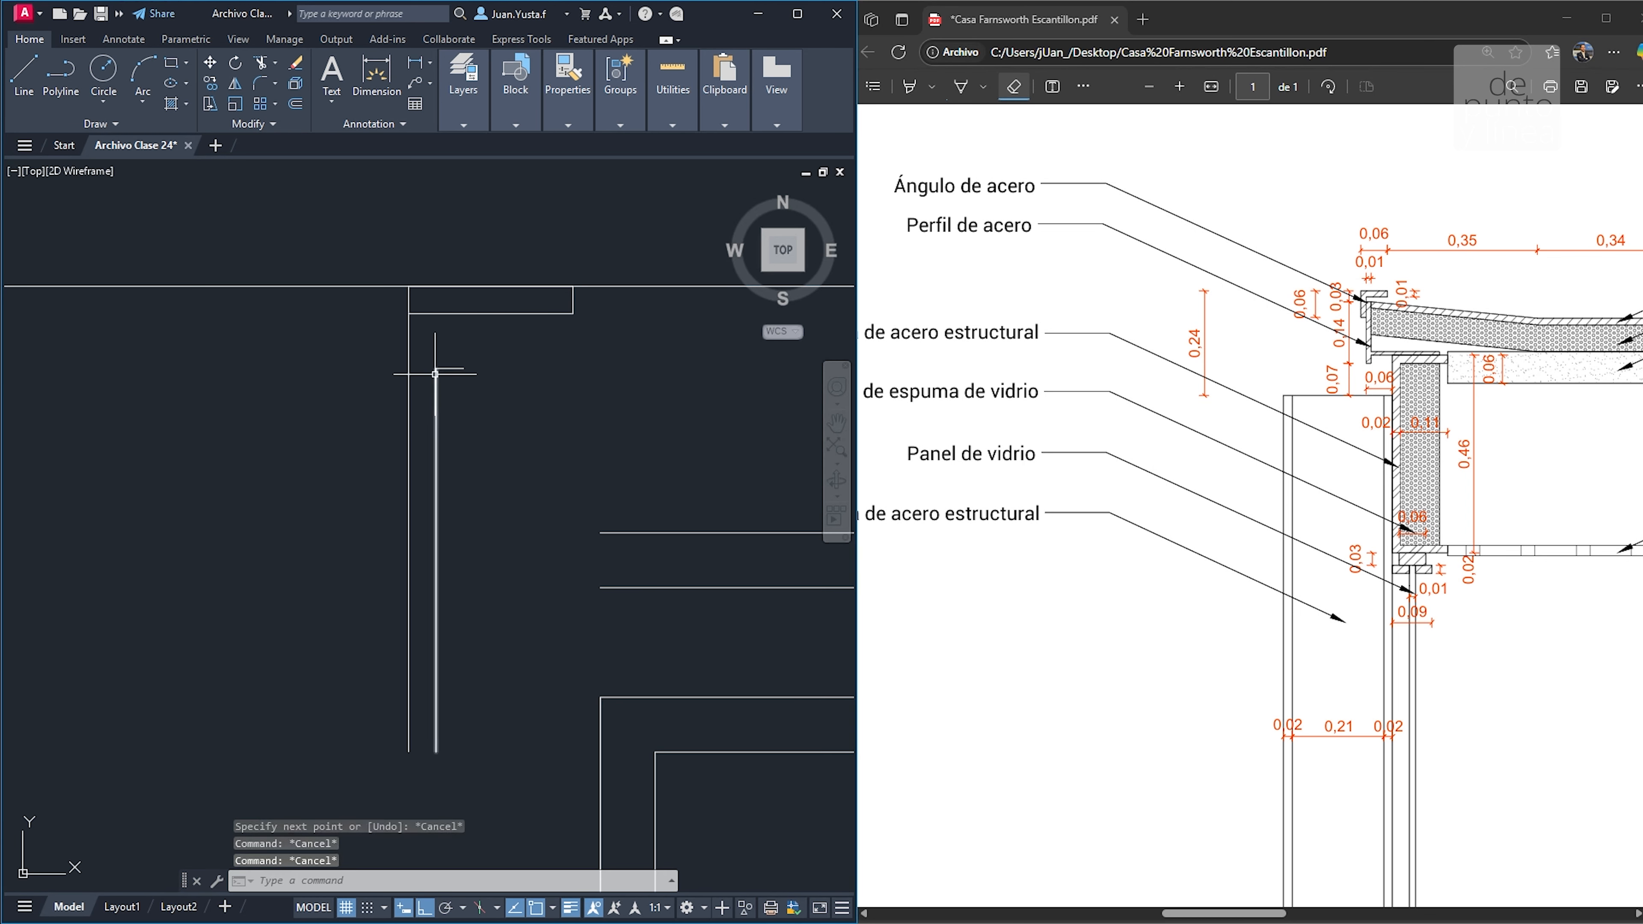
# Stretch the upper end of the profile's vertical line up to the underside of the angle's horizontal leg
pyautogui.click(435, 374)
pyautogui.click(435, 333)
pyautogui.click(435, 314)
pyautogui.press('Escape')
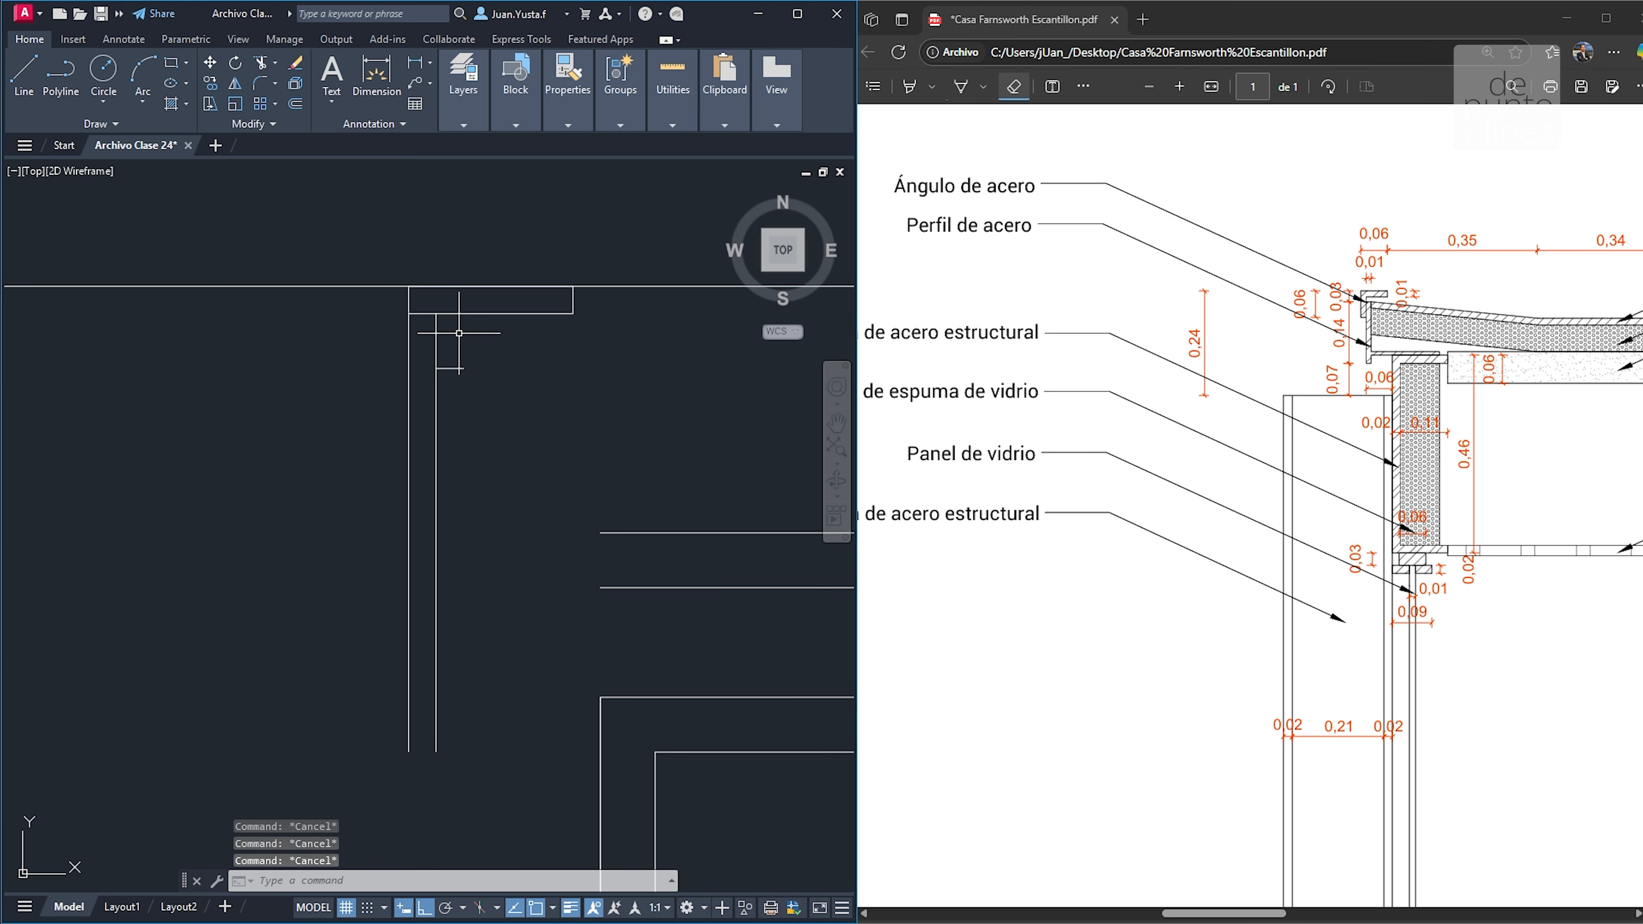
# Trim the part of the leg's lower line that lies between the two vertical lines
pyautogui.write('tr')
pyautogui.press('Return')
pyautogui.click(422, 314)
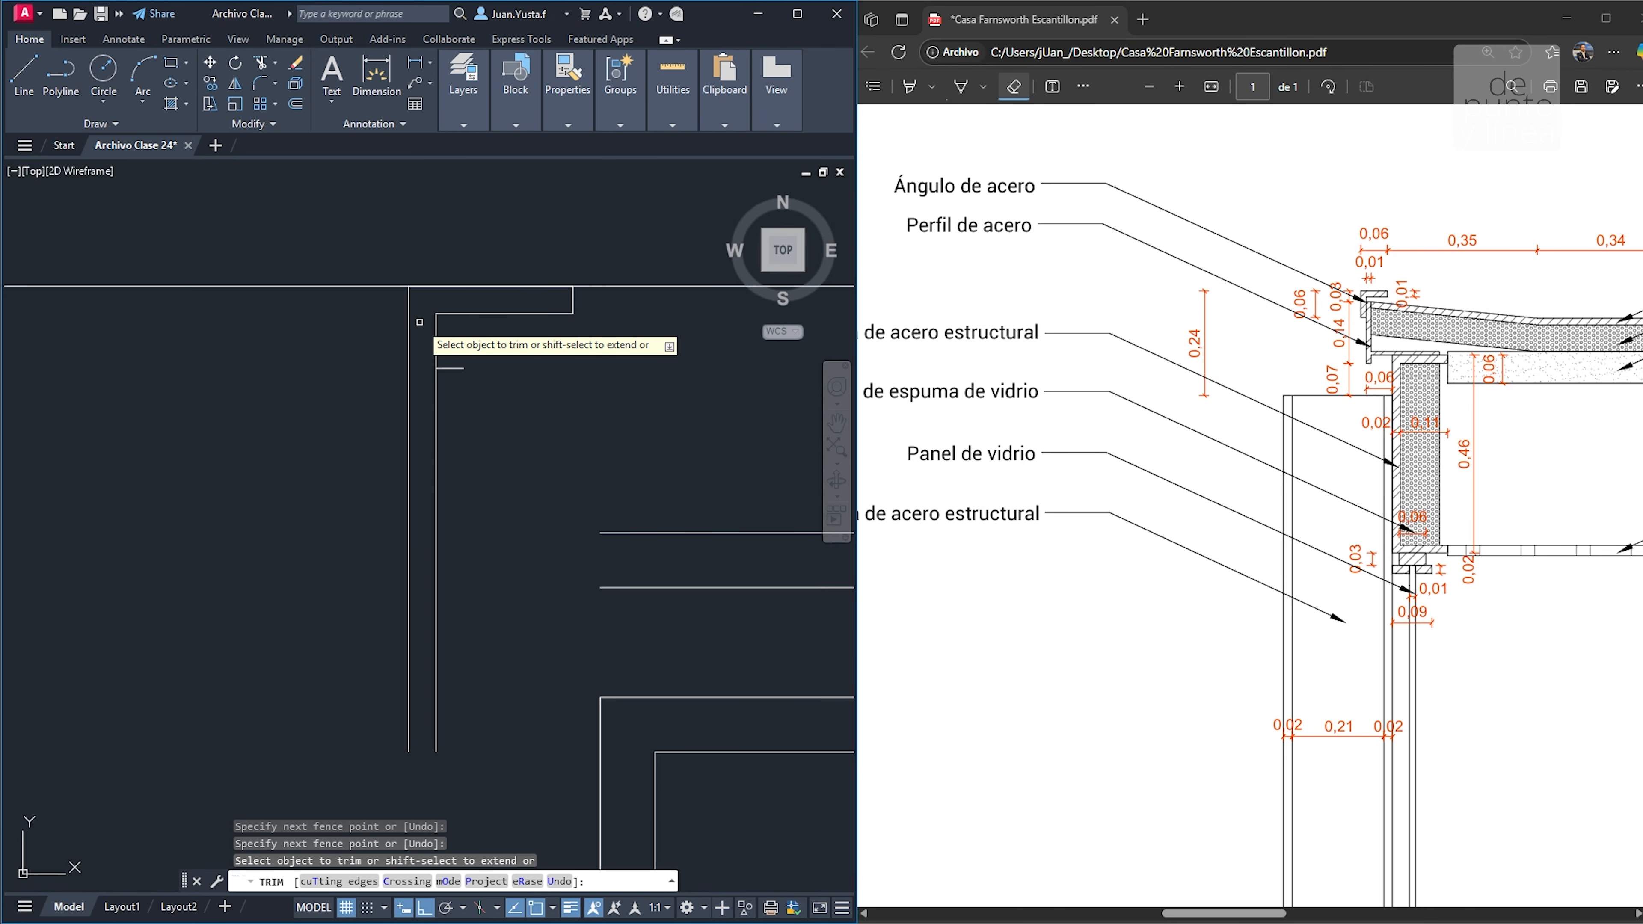
pyautogui.press('Escape')
pyautogui.press('Escape')
# Draw the angle's vertical leg 0.06 down from its outer top corner and close its lower end against the profile's vertical line
pyautogui.scroll(-2, 478, 346)
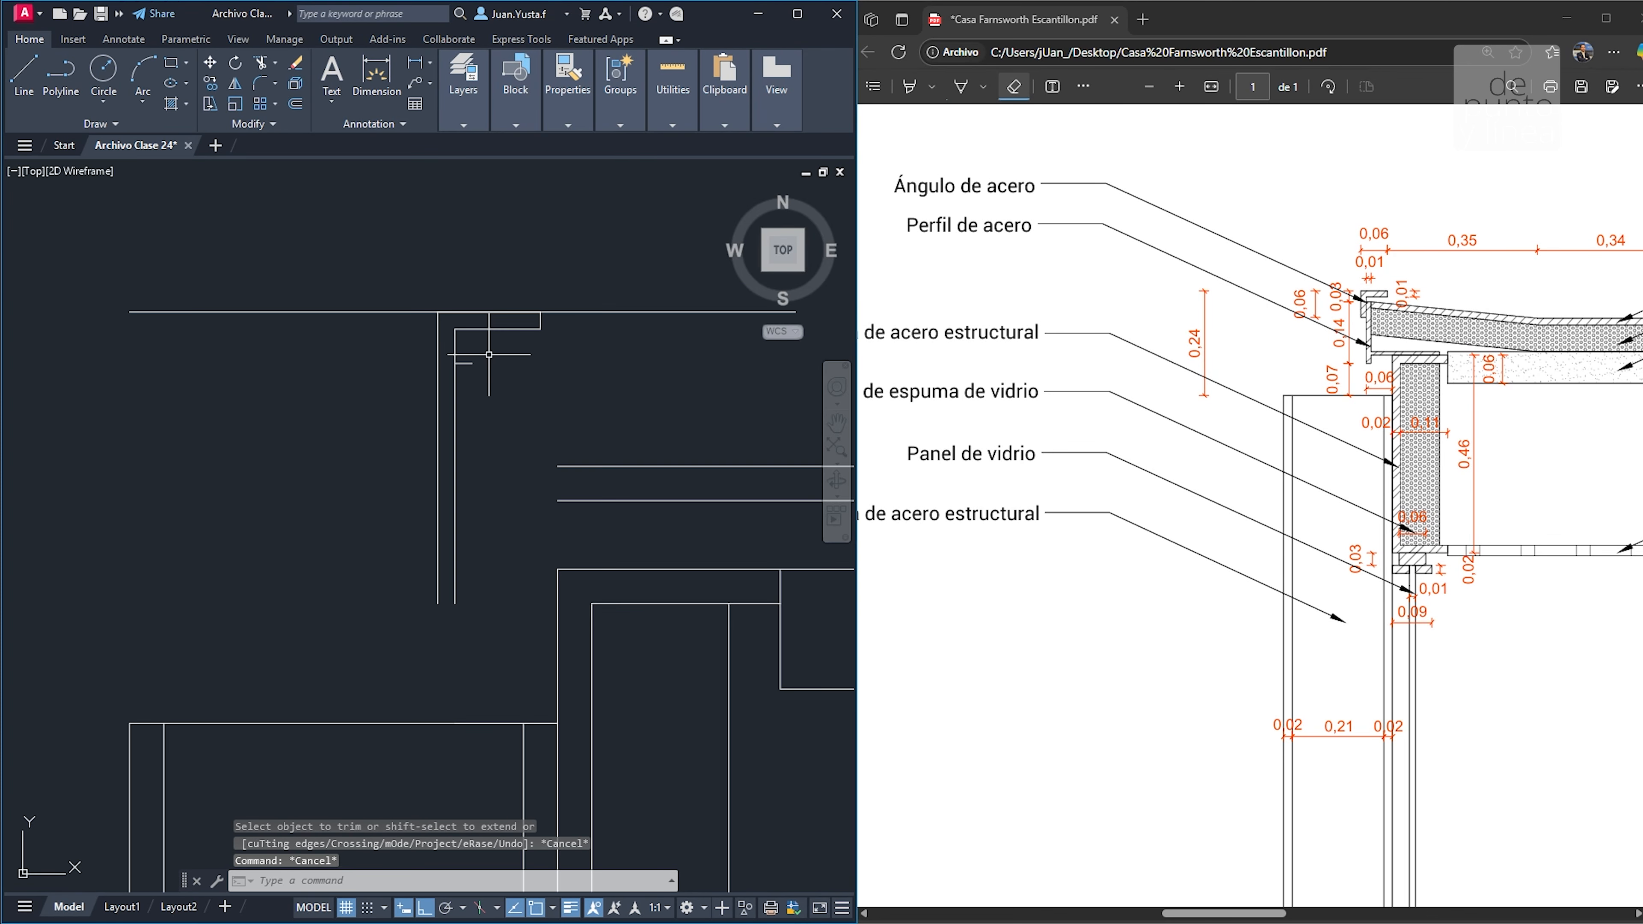
pyautogui.write('l')
pyautogui.press('Return')
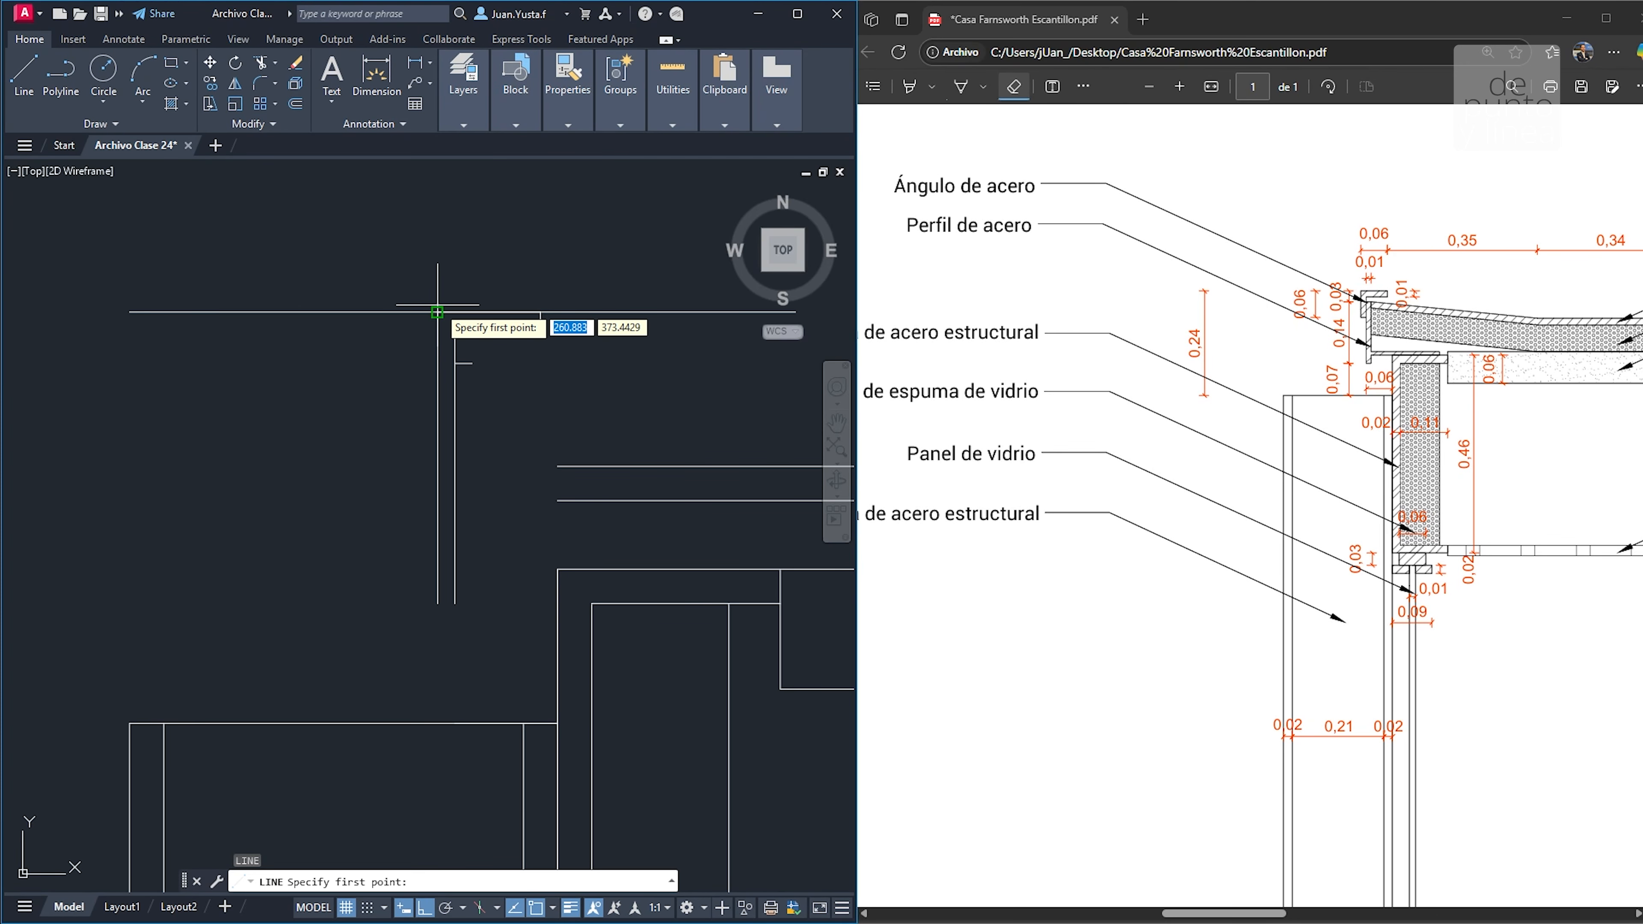
pyautogui.click(437, 312)
pyautogui.write('0.06')
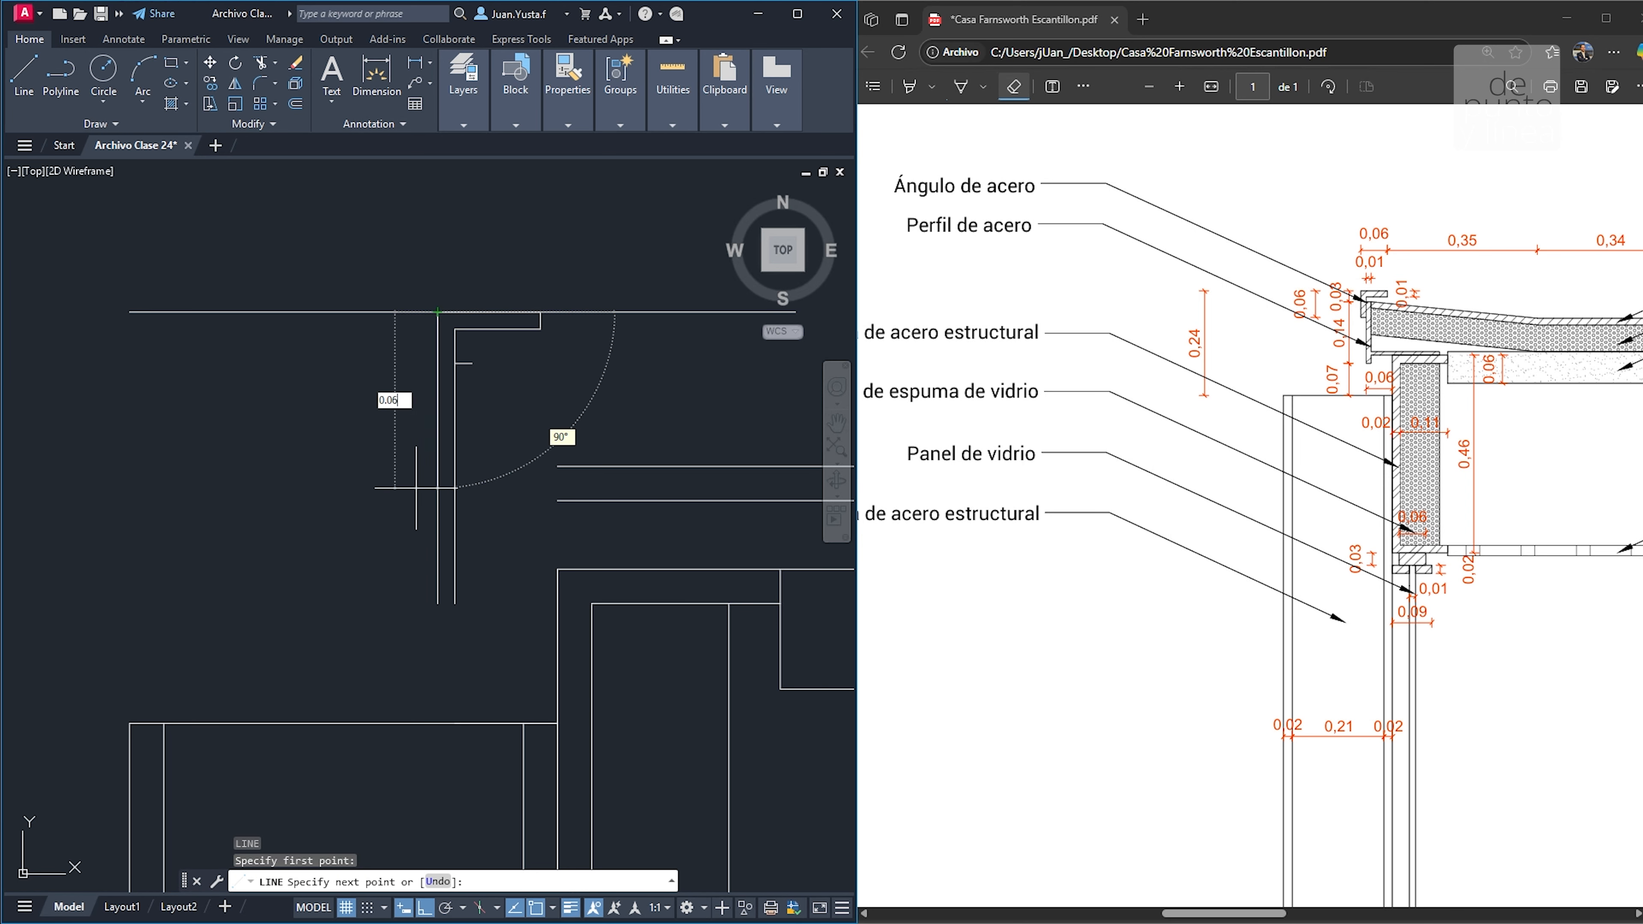
pyautogui.press('Return')
pyautogui.click(454, 415)
pyautogui.press('Escape')
pyautogui.press('Escape')
# Erase the long outer vertical line and the horizontal guide line around the finished steel angle
pyautogui.click(449, 440)
pyautogui.click(423, 466)
pyautogui.press('Delete')
pyautogui.click(381, 275)
pyautogui.click(327, 361)
pyautogui.press('Delete')
pyautogui.scroll(-2, 401, 422)
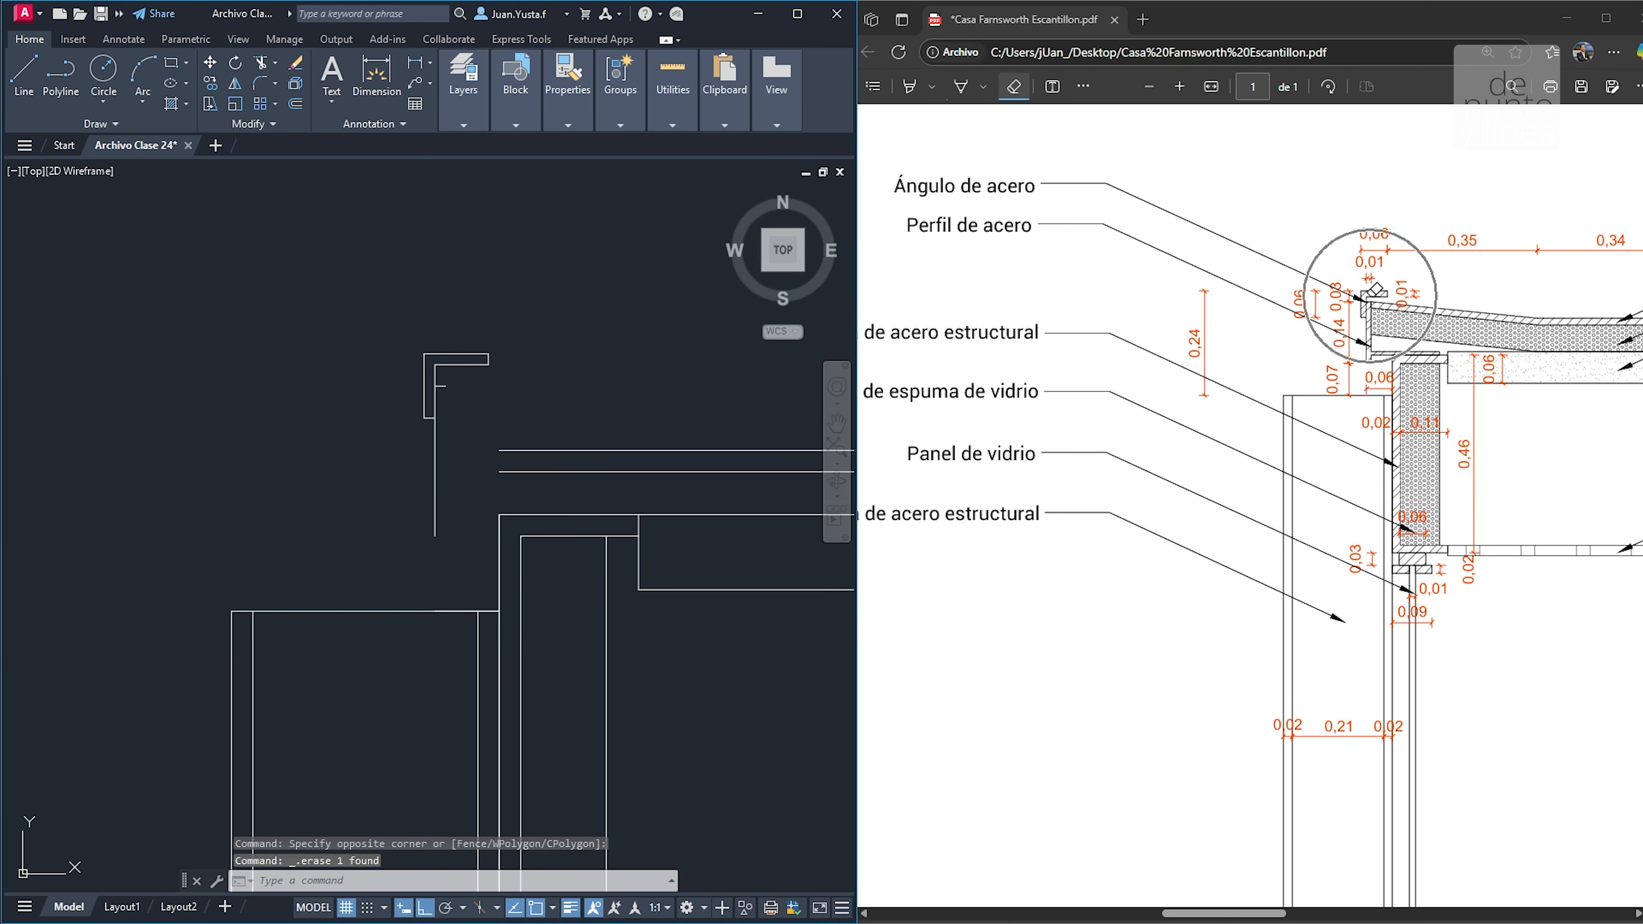
# Draw a 0.01 horizontal line to the right from the lower end of the steel profile's vertical line
pyautogui.scroll(2, 385, 396)
pyautogui.scroll(2, 511, 372)
pyautogui.moveTo(440, 447); pyautogui.dragTo(477, 422, button='middle')
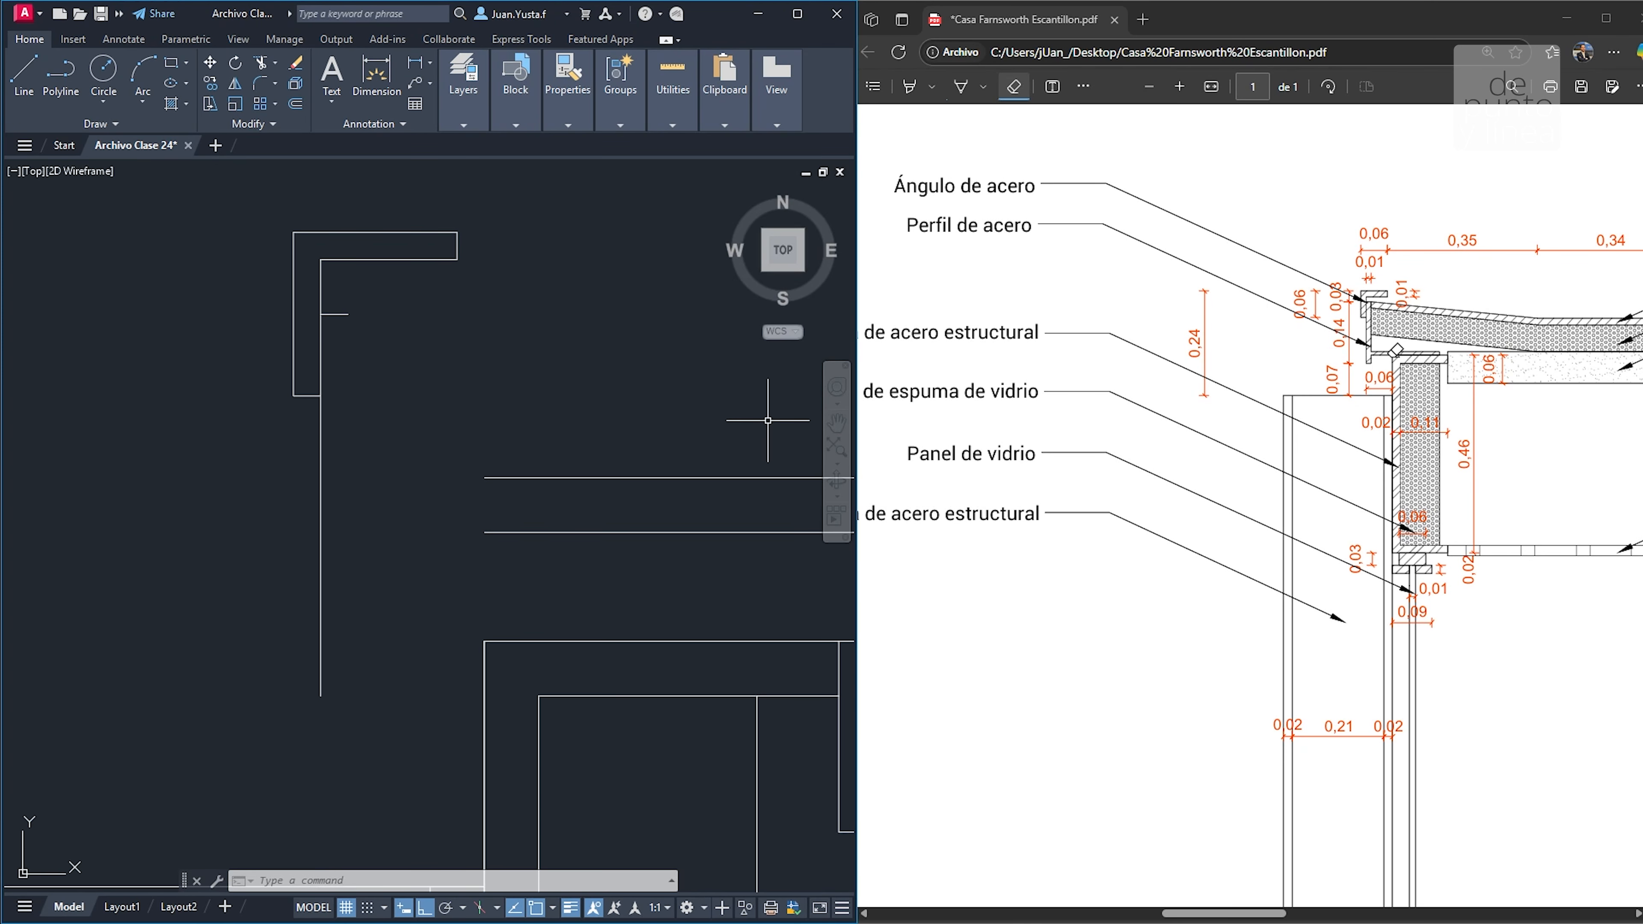
pyautogui.write('l')
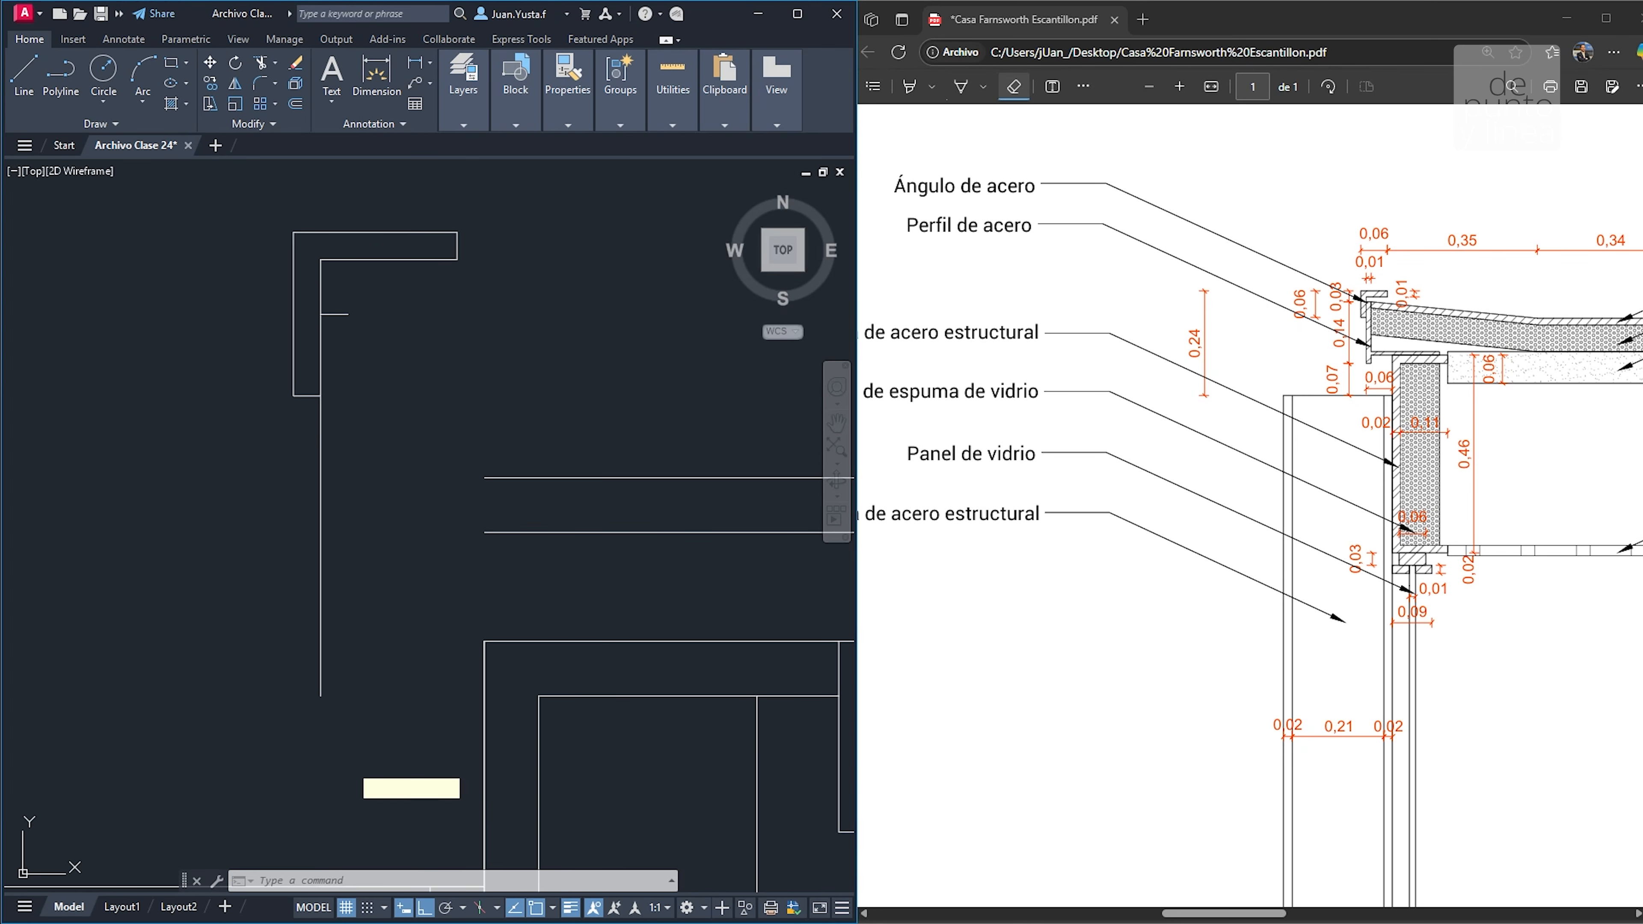
pyautogui.press('Return')
pyautogui.click(321, 697)
pyautogui.click(348, 697)
pyautogui.write('0.01')
pyautogui.press('Return')
pyautogui.press('Escape')
pyautogui.press('Escape')
# Draw a line from the beam's outer top corner left to above the end of the profile's 0.01 lower edge, and down to that end
pyautogui.moveTo(458, 663); pyautogui.dragTo(558, 552, button='middle')
pyautogui.write('l')
pyautogui.press('Return')
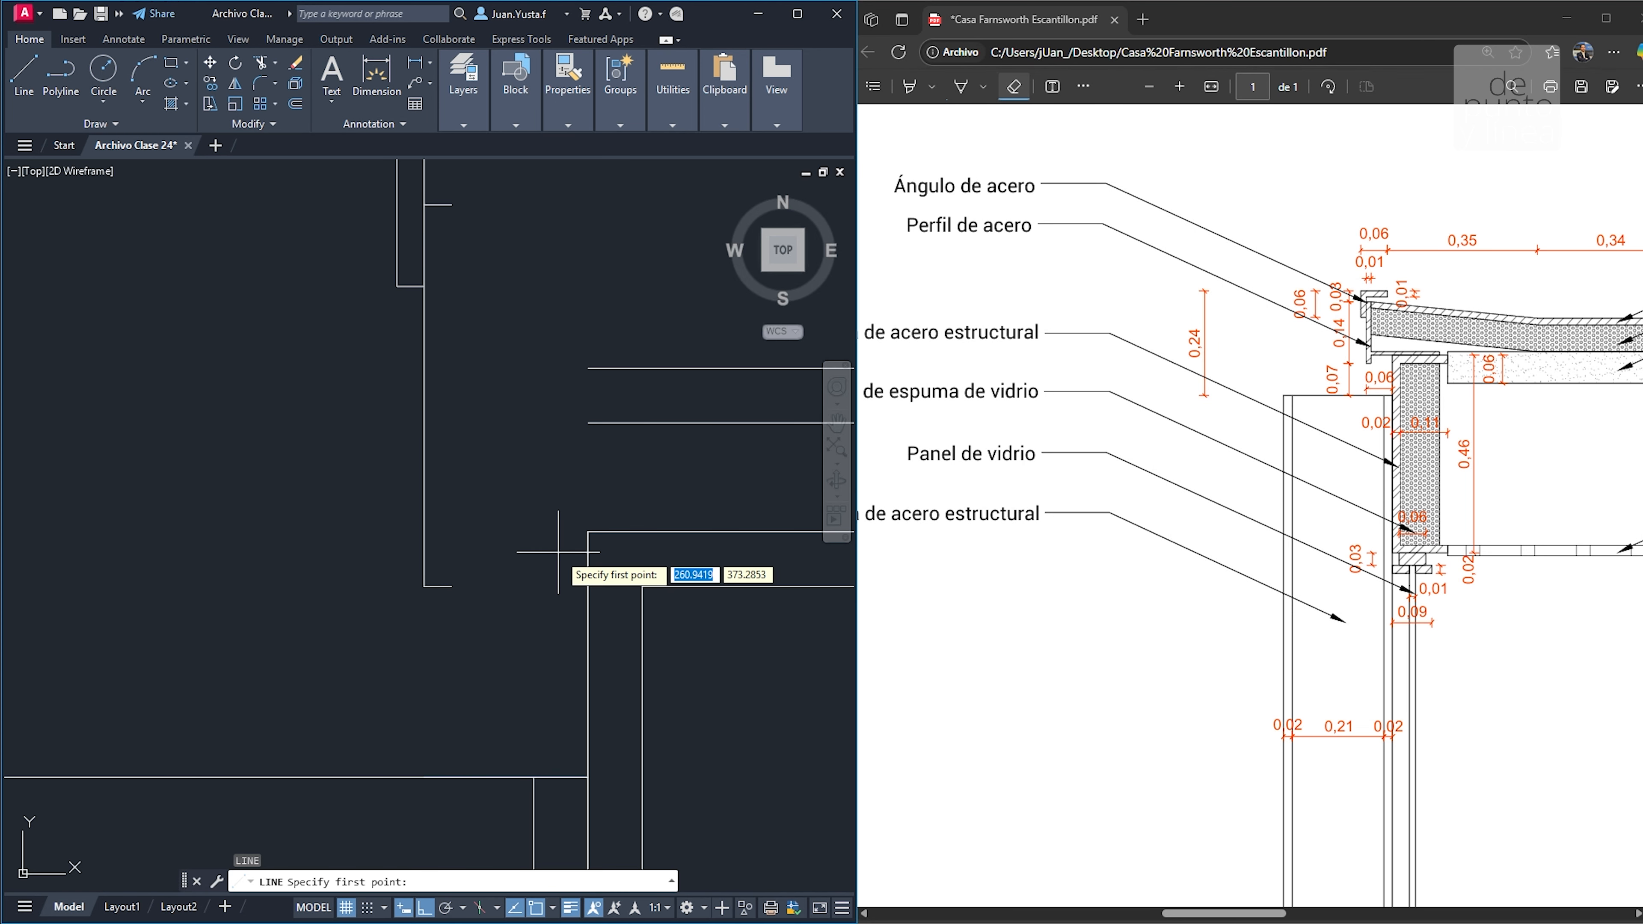
pyautogui.scroll(-6, 572, 527)
pyautogui.scroll(4, 572, 528)
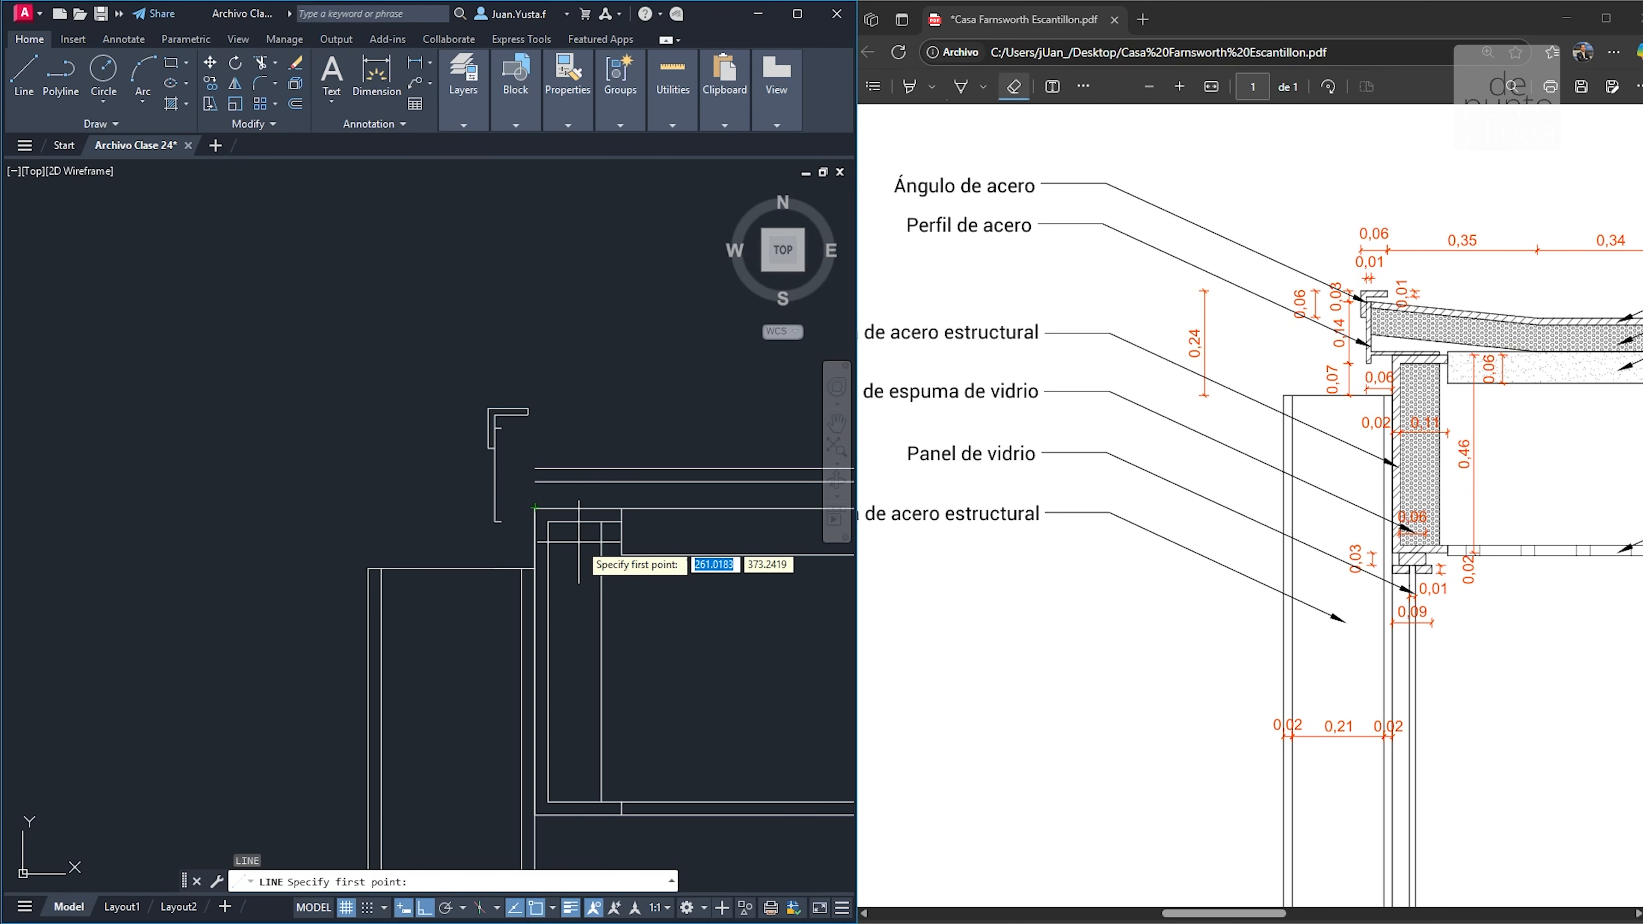
pyautogui.click(515, 484)
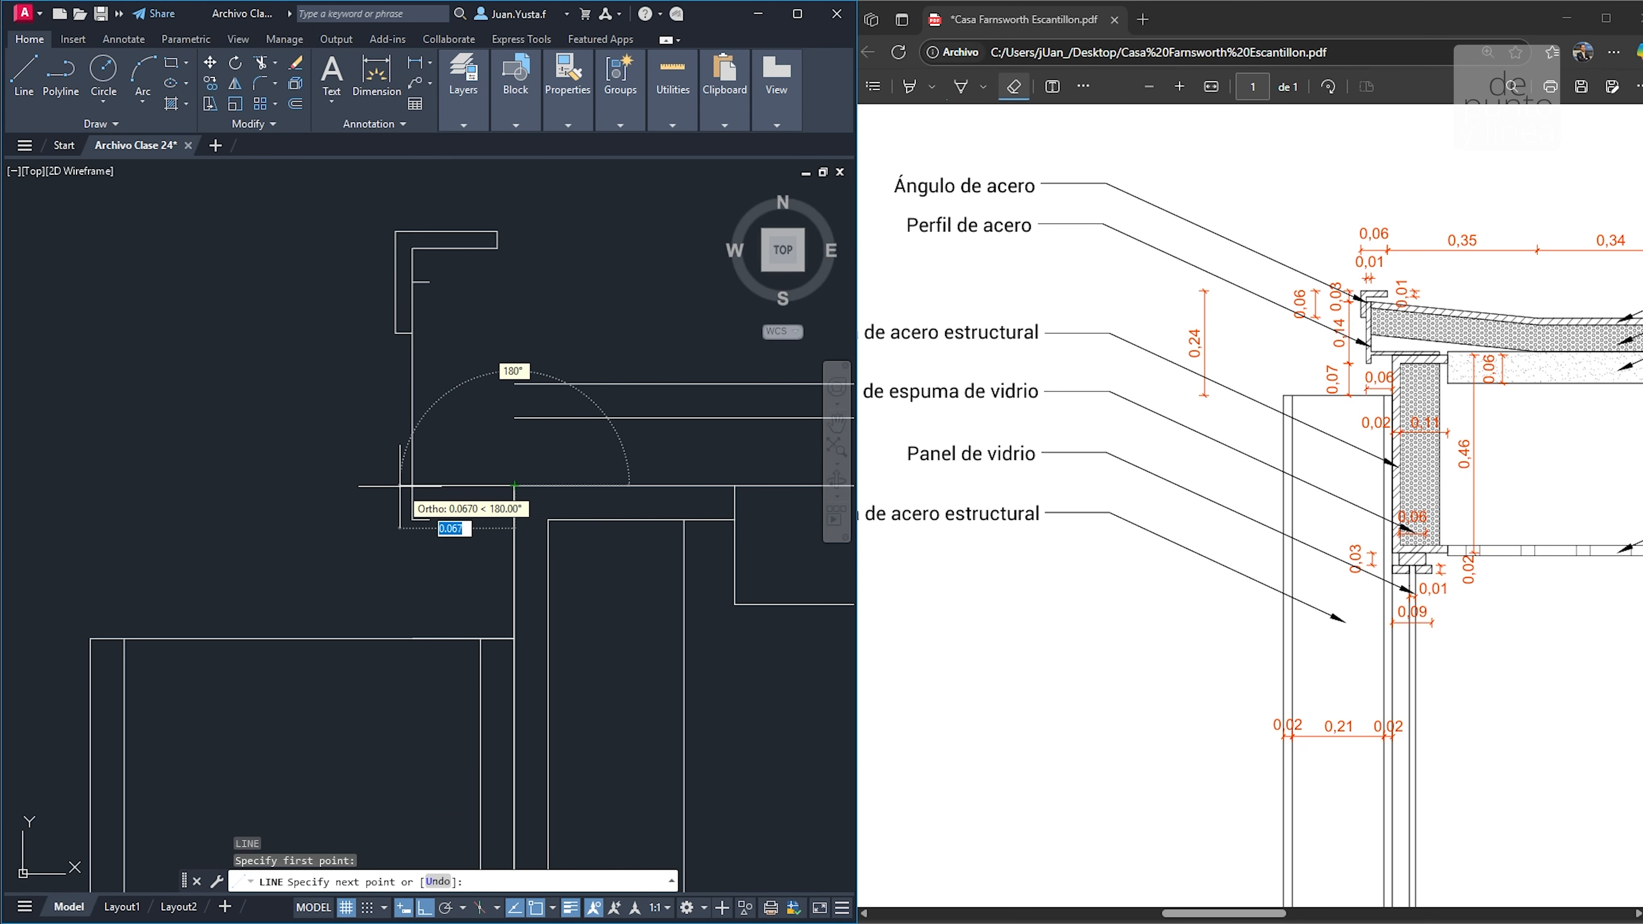
pyautogui.click(429, 484)
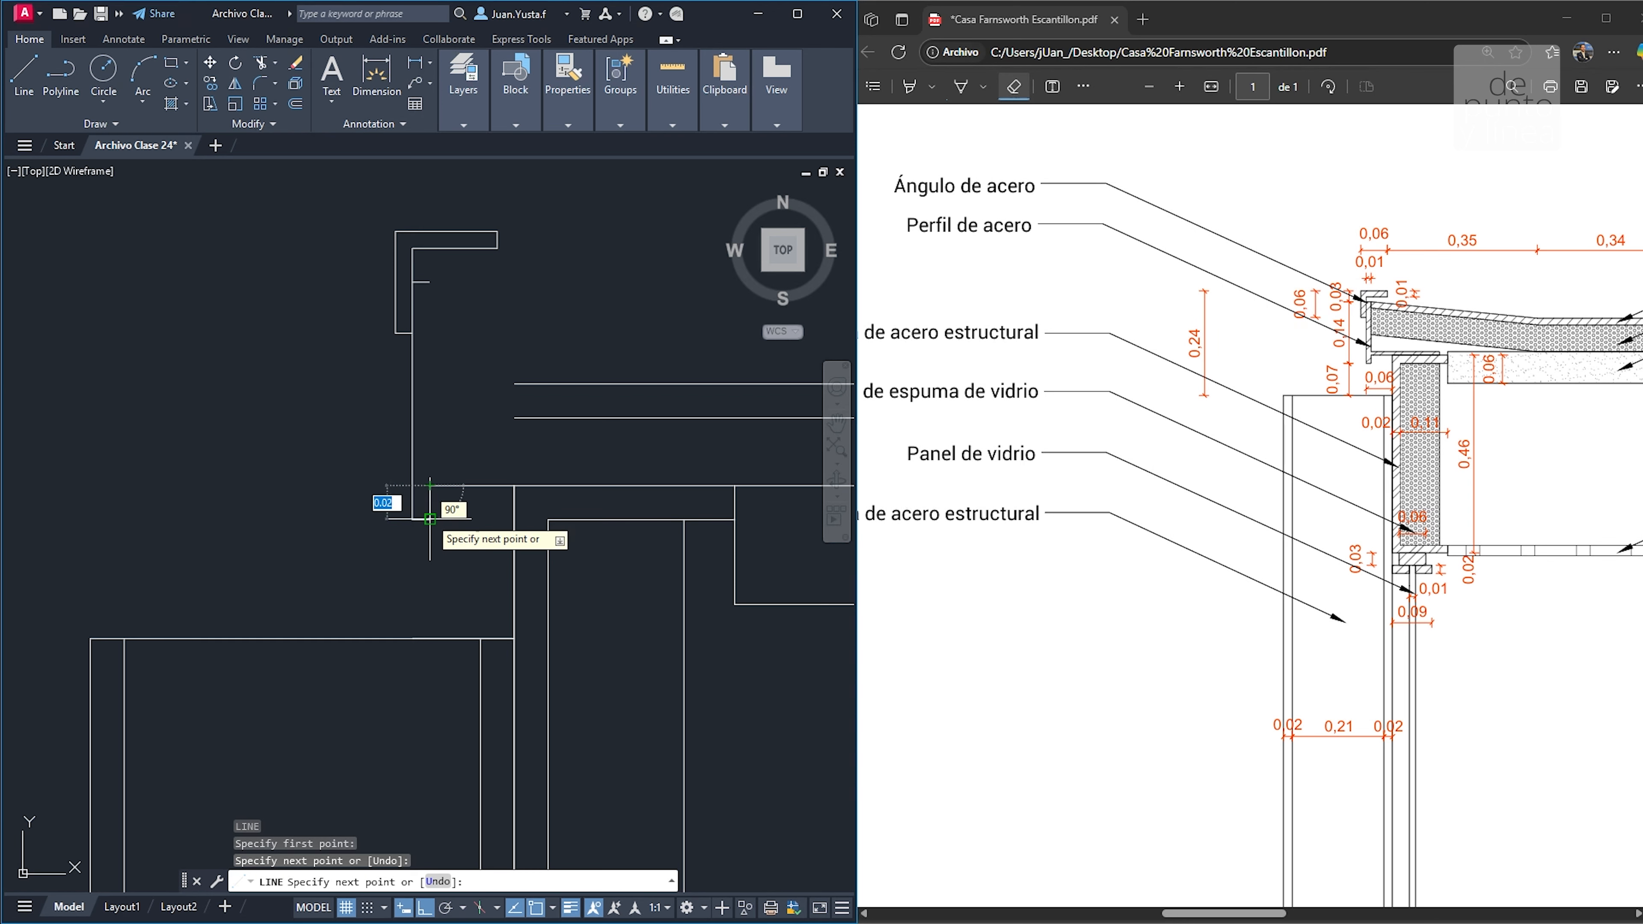
pyautogui.click(429, 519)
pyautogui.press('Escape')
pyautogui.press('Escape')
# Mark the extent of the steel profile's horizontal flange against the insulation edge on the reference PDF, and erase those marks
pyautogui.moveTo(527, 525); pyautogui.dragTo(410, 548, button='middle')
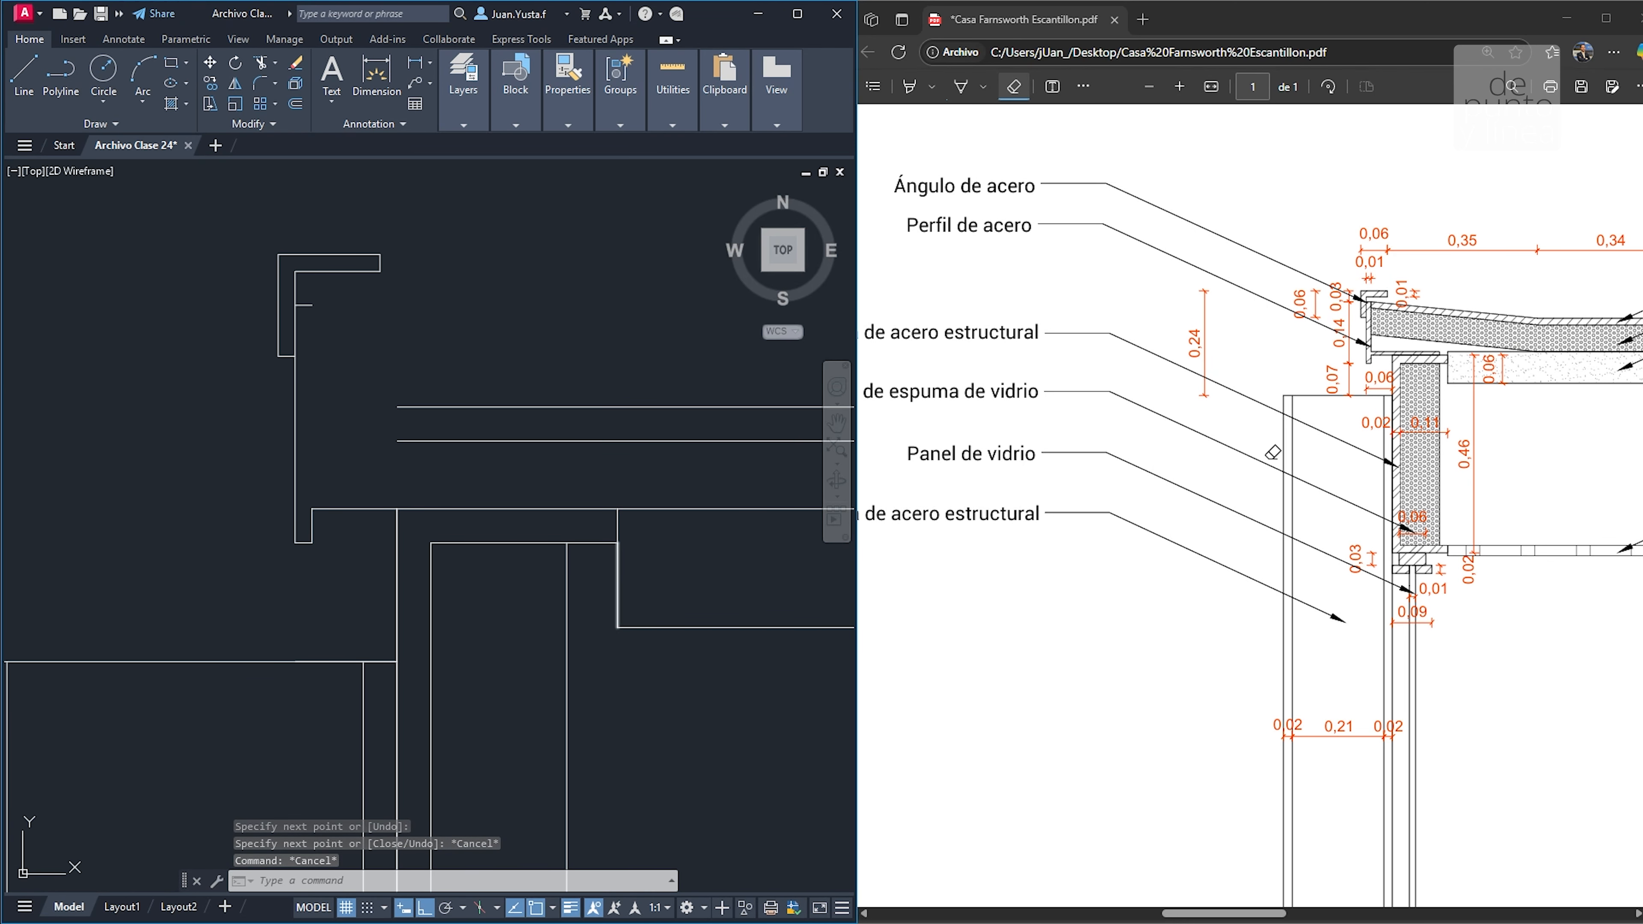
pyautogui.click(961, 86)
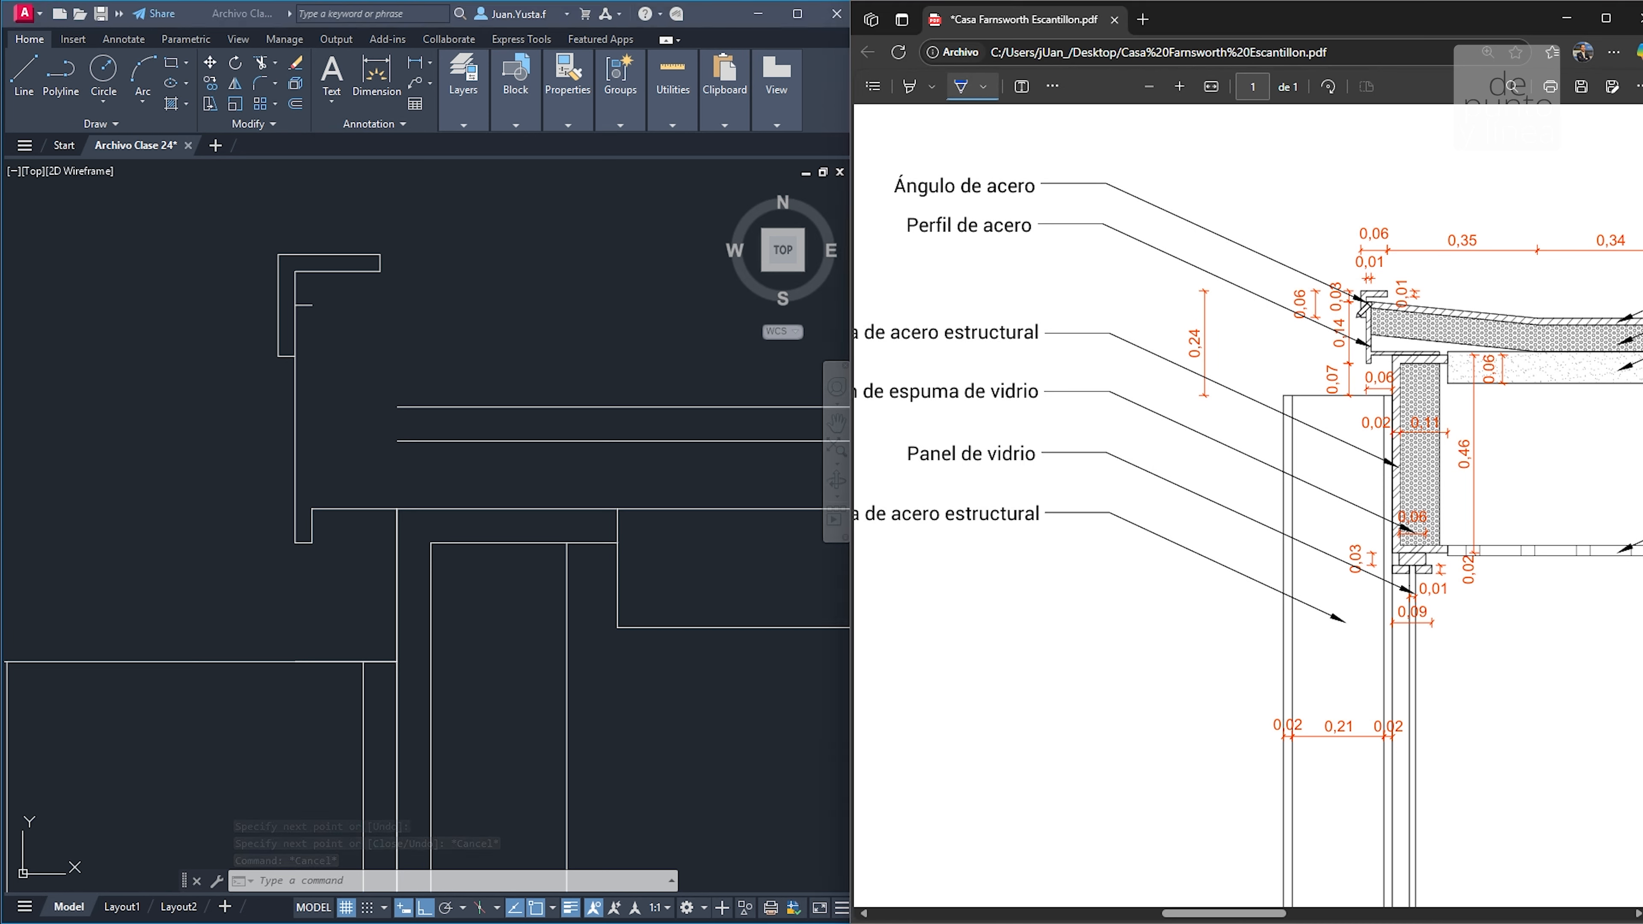
pyautogui.moveTo(1373, 341); pyautogui.dragTo(1441, 330)
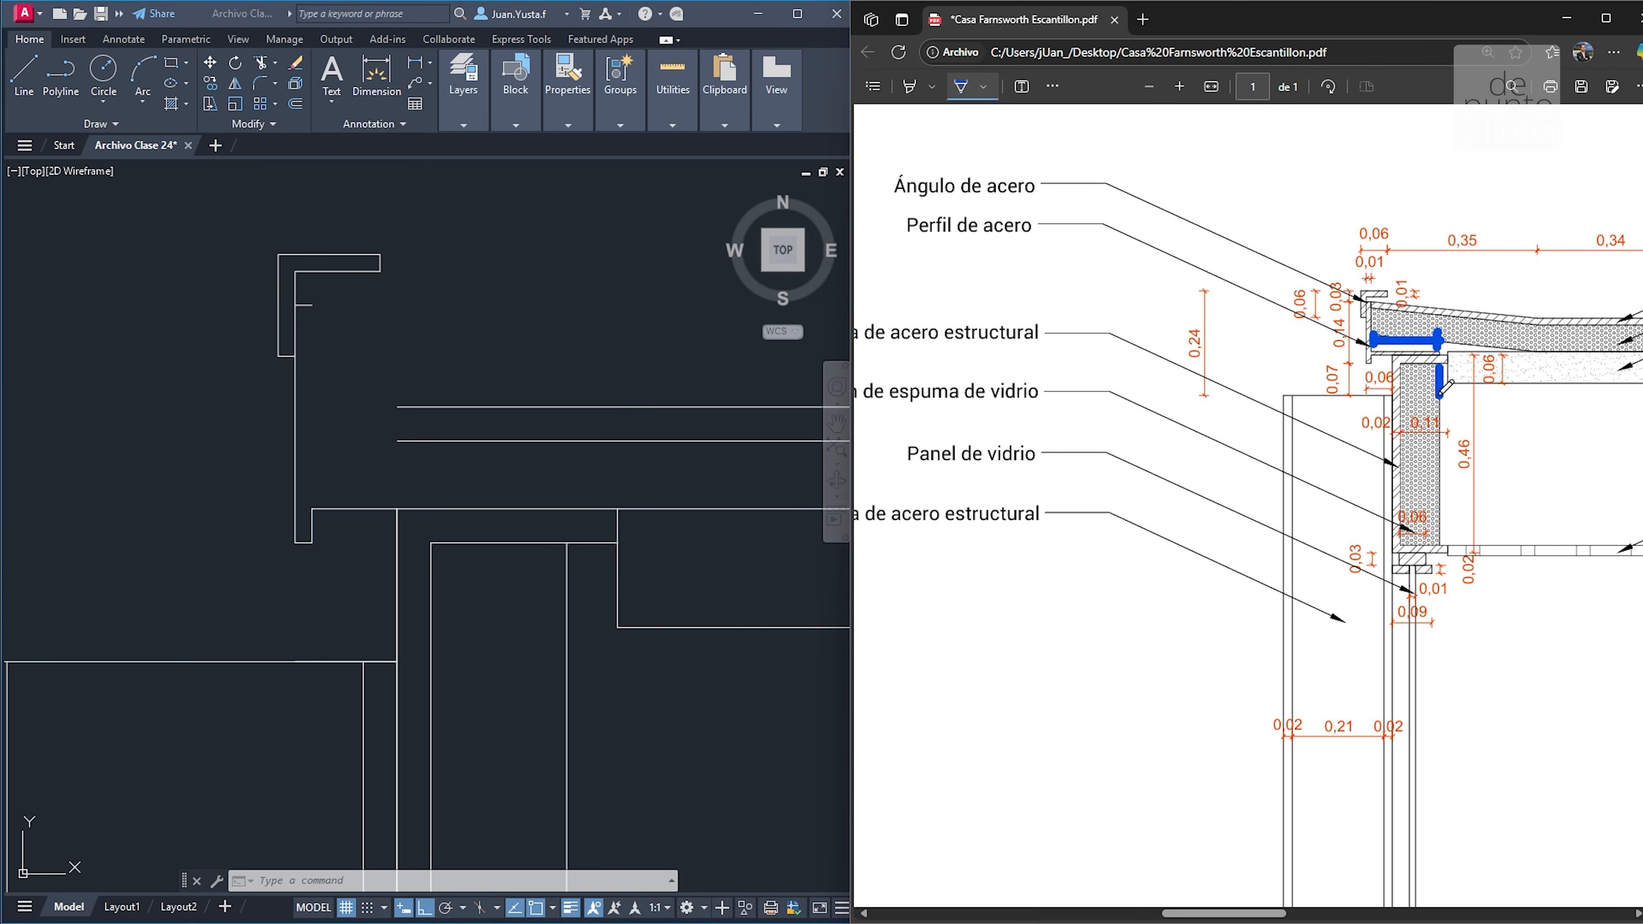
pyautogui.click(1052, 86)
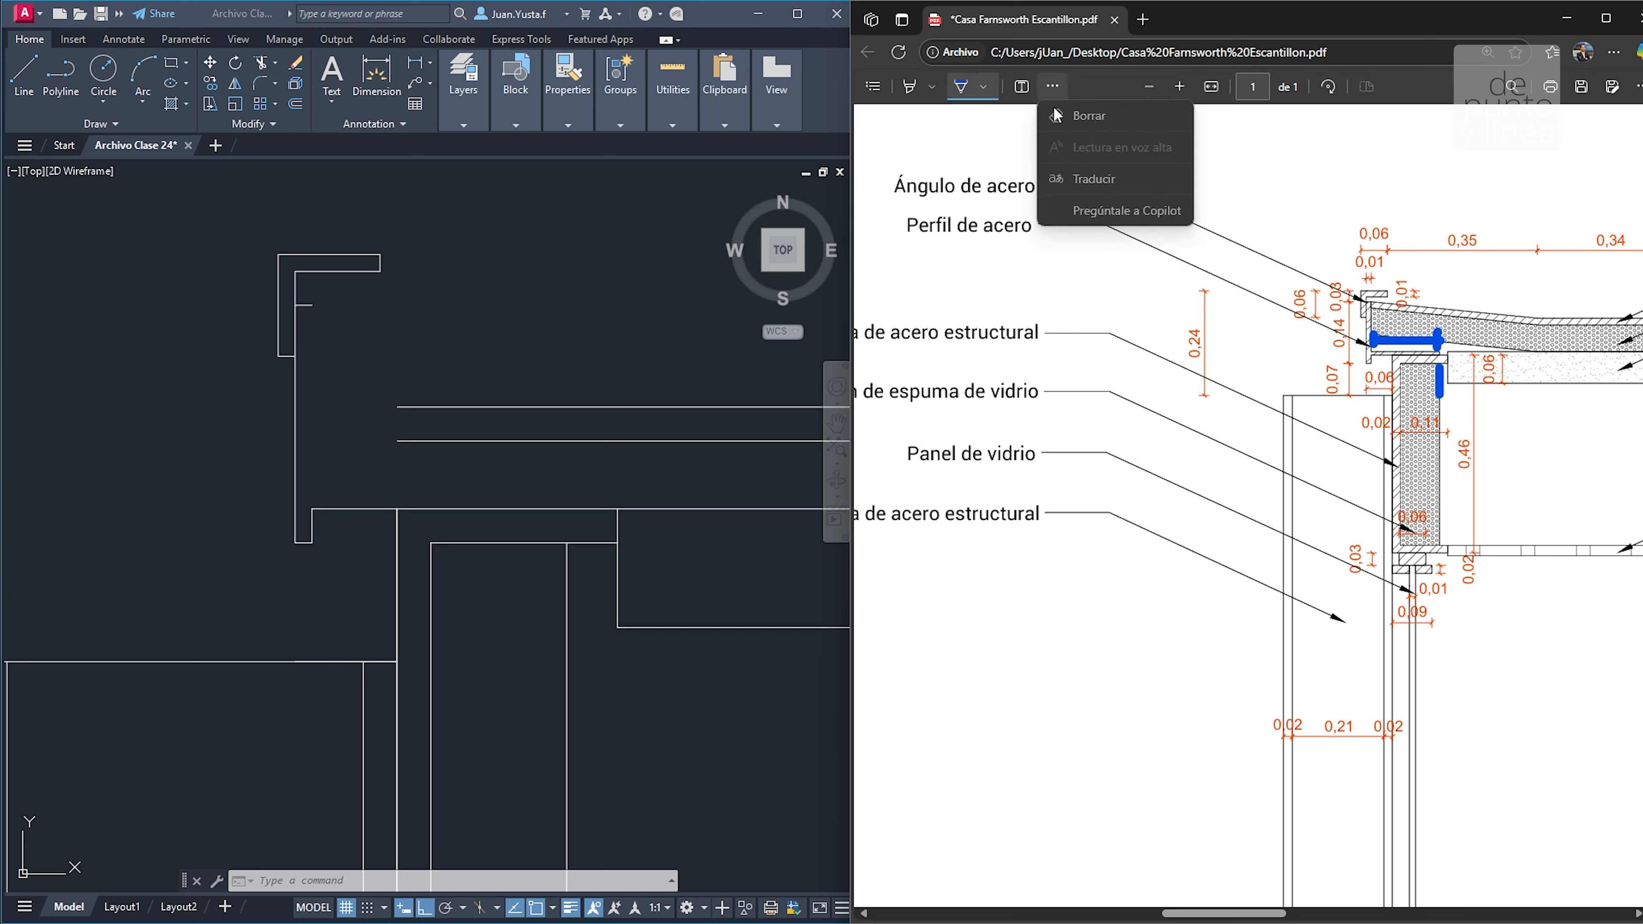
pyautogui.click(1070, 117)
pyautogui.moveTo(1439, 382); pyautogui.dragTo(1370, 361)
pyautogui.click(532, 626)
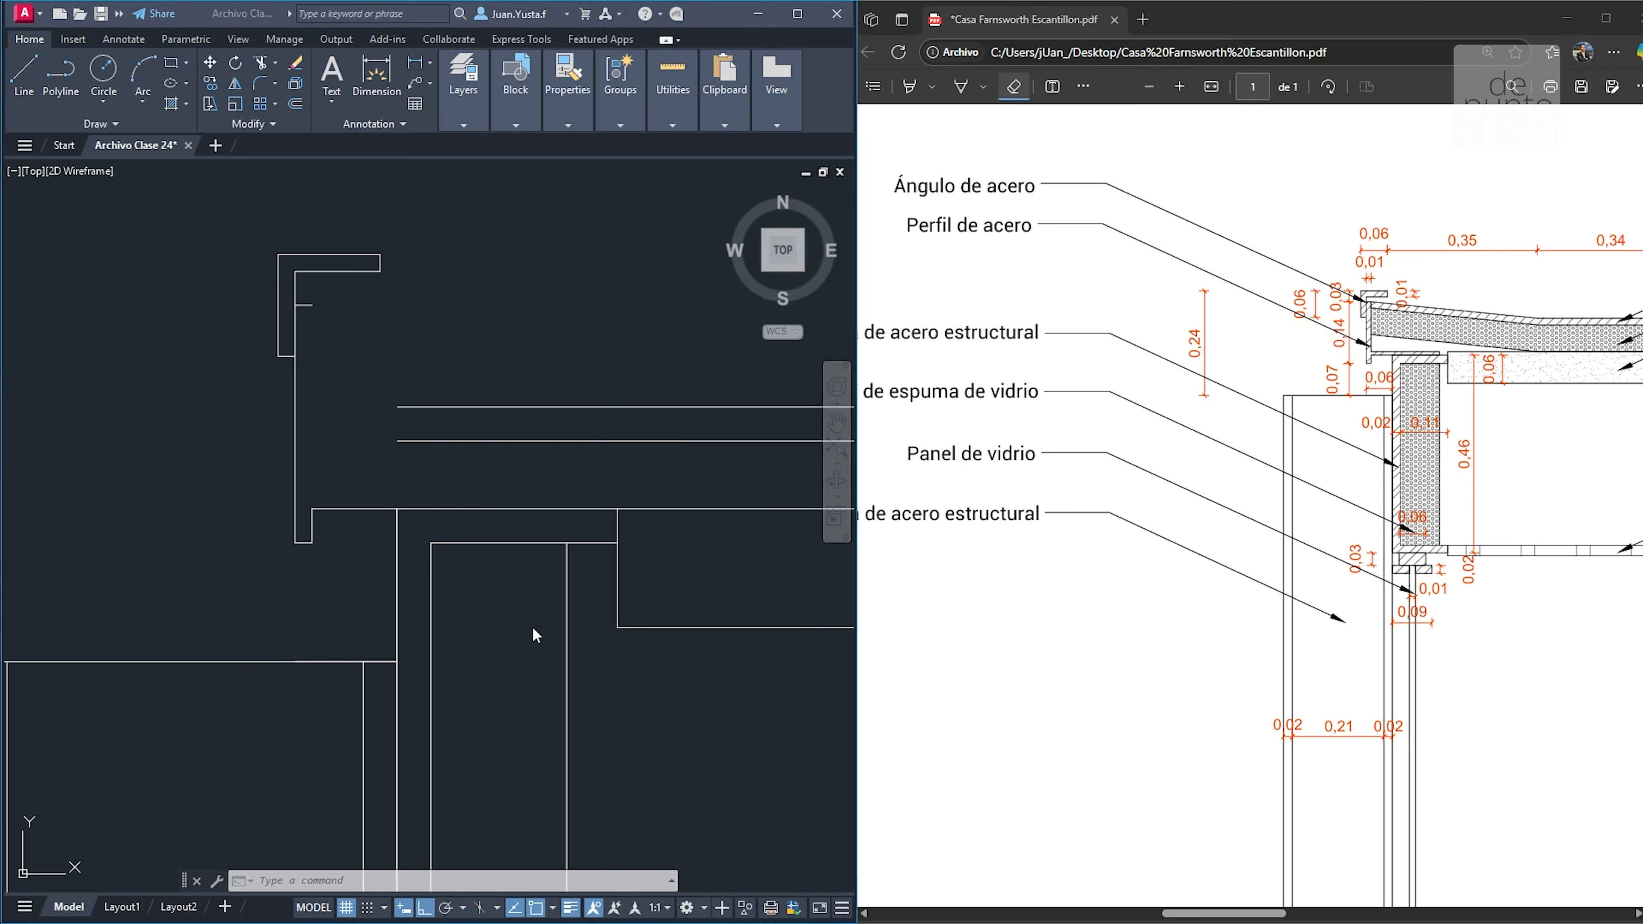
pyautogui.click(572, 584)
pyautogui.click(517, 635)
pyautogui.click(594, 567)
pyautogui.press('Escape')
pyautogui.press('Escape')
pyautogui.press('Escape')
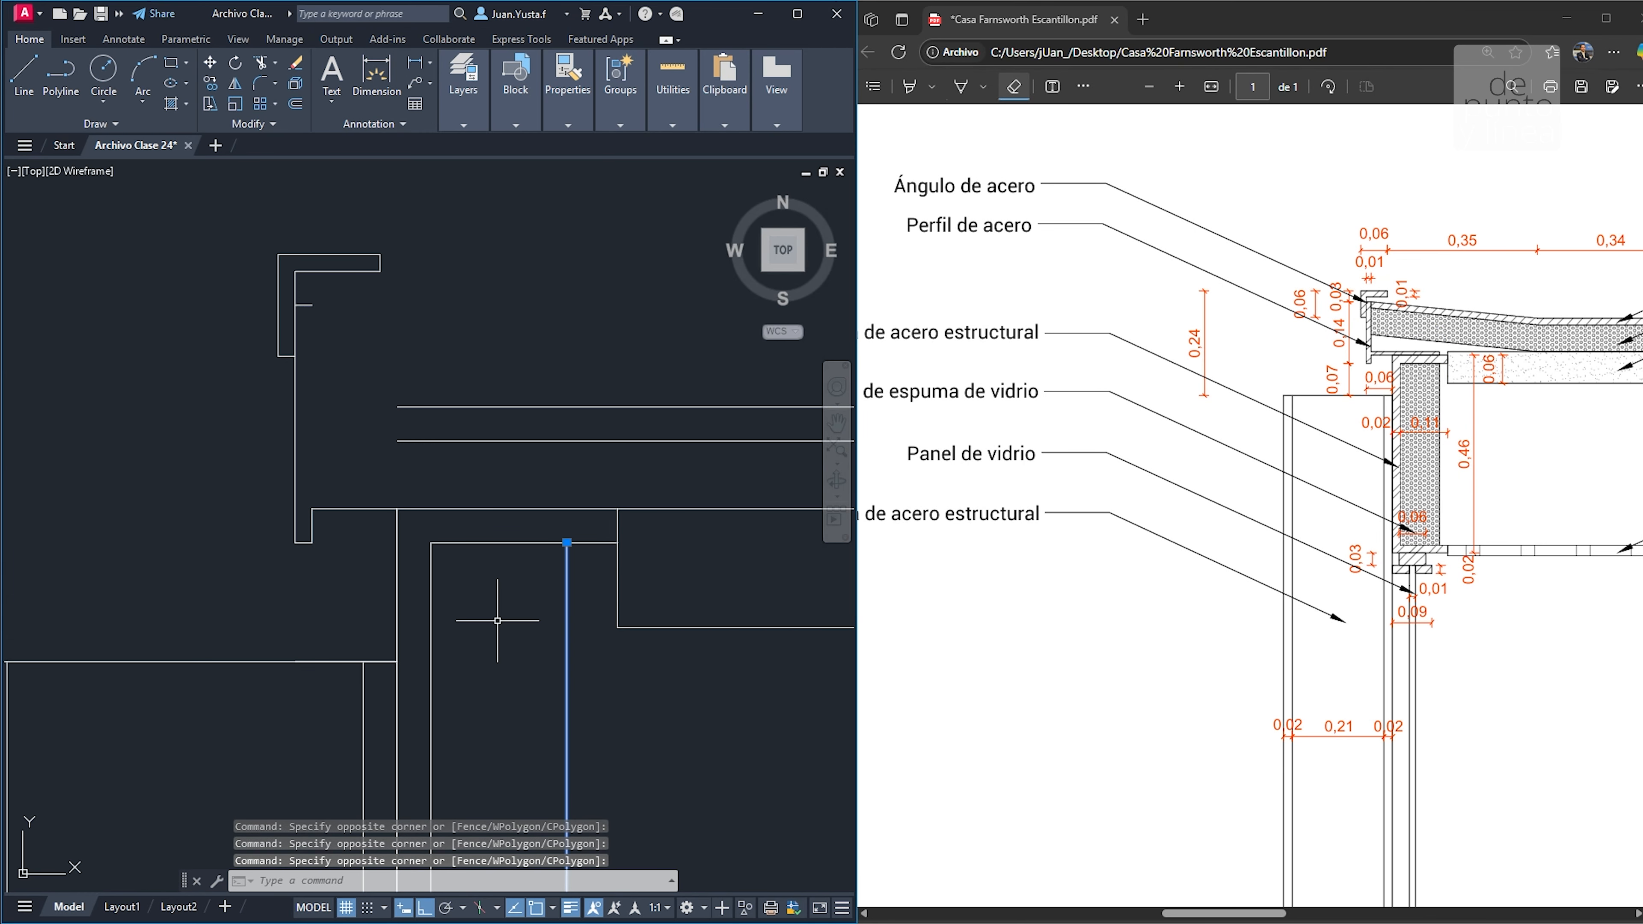
# Draw a 0.01 line upward from the beam's top edge, aligned with the inner vertical insulation line
pyautogui.write('l')
pyautogui.press('Return')
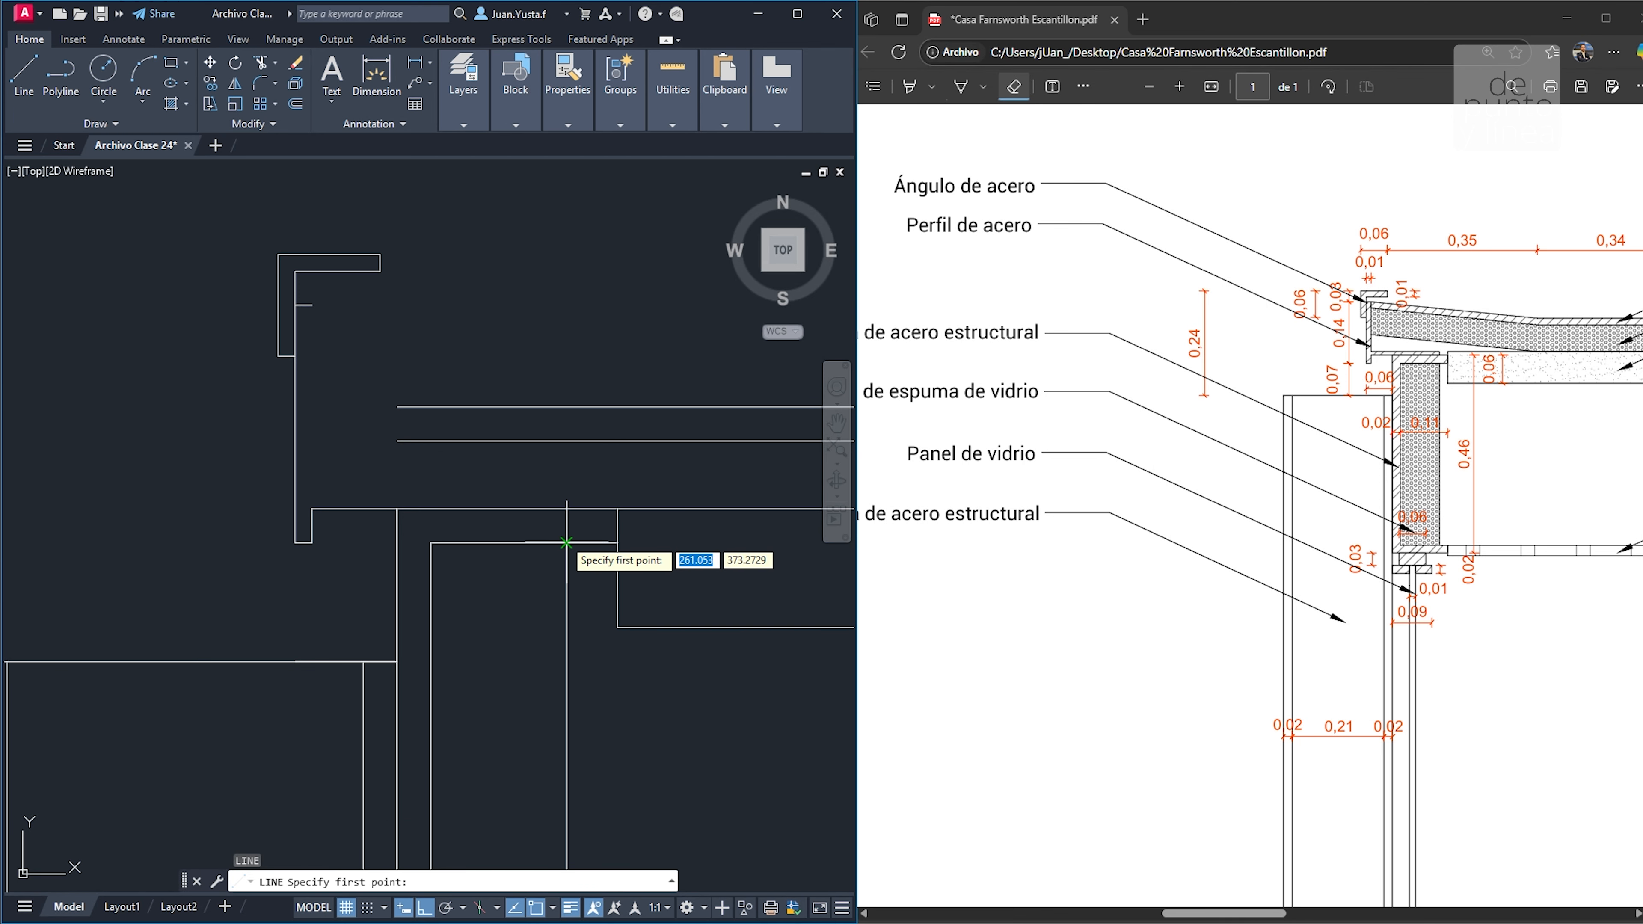
pyautogui.click(565, 509)
pyautogui.write('.')
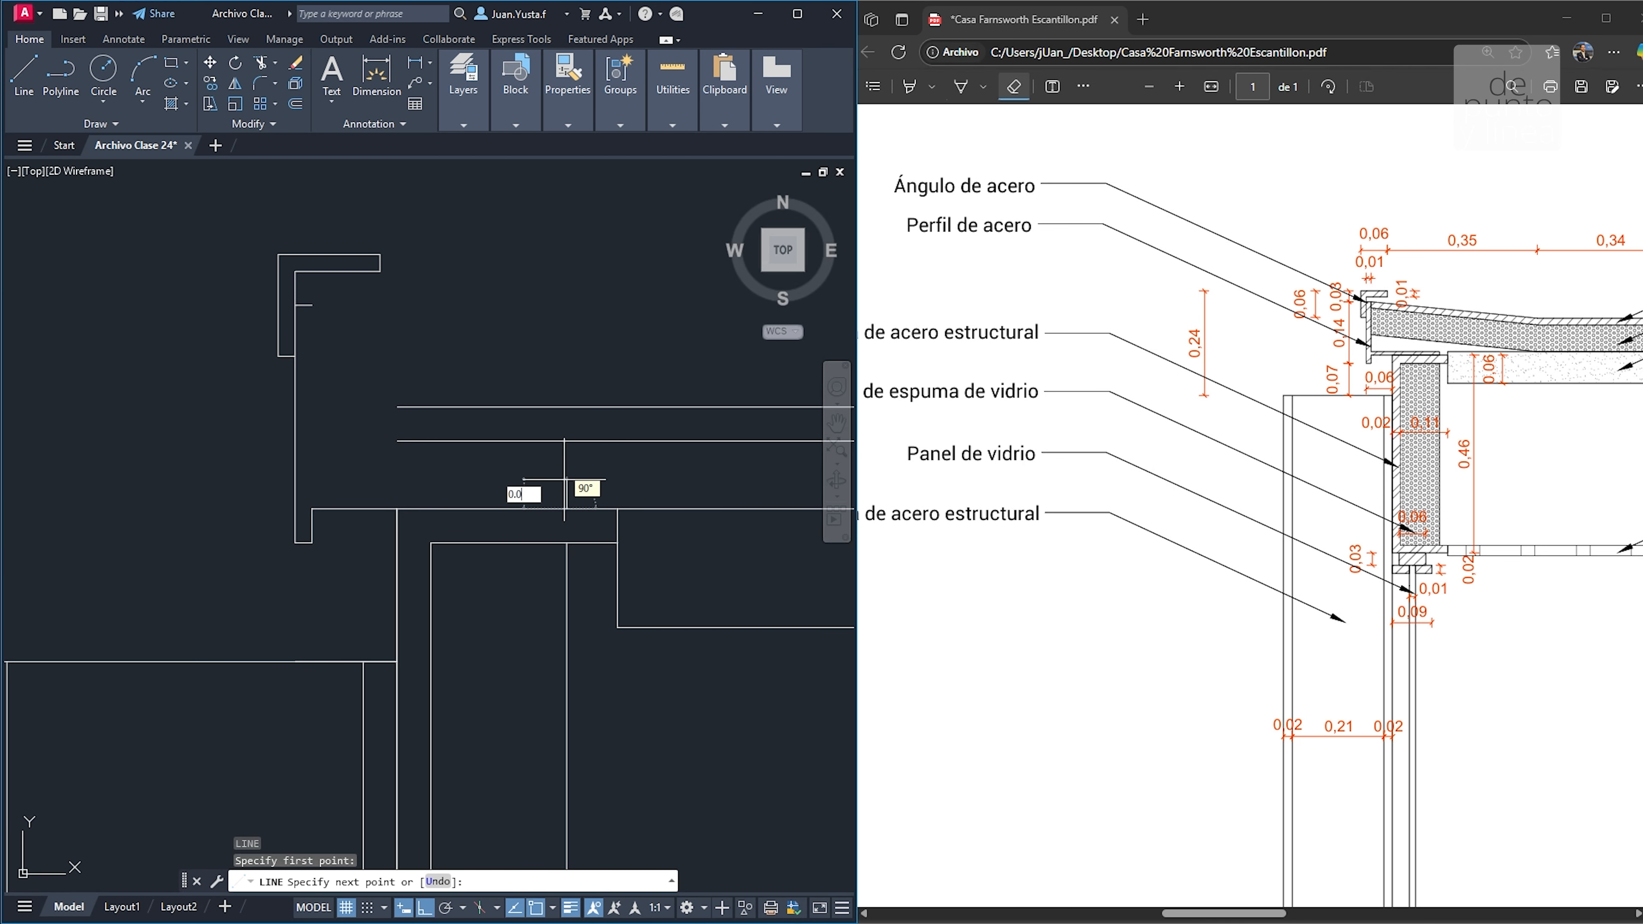
pyautogui.write('01')
pyautogui.press('Return')
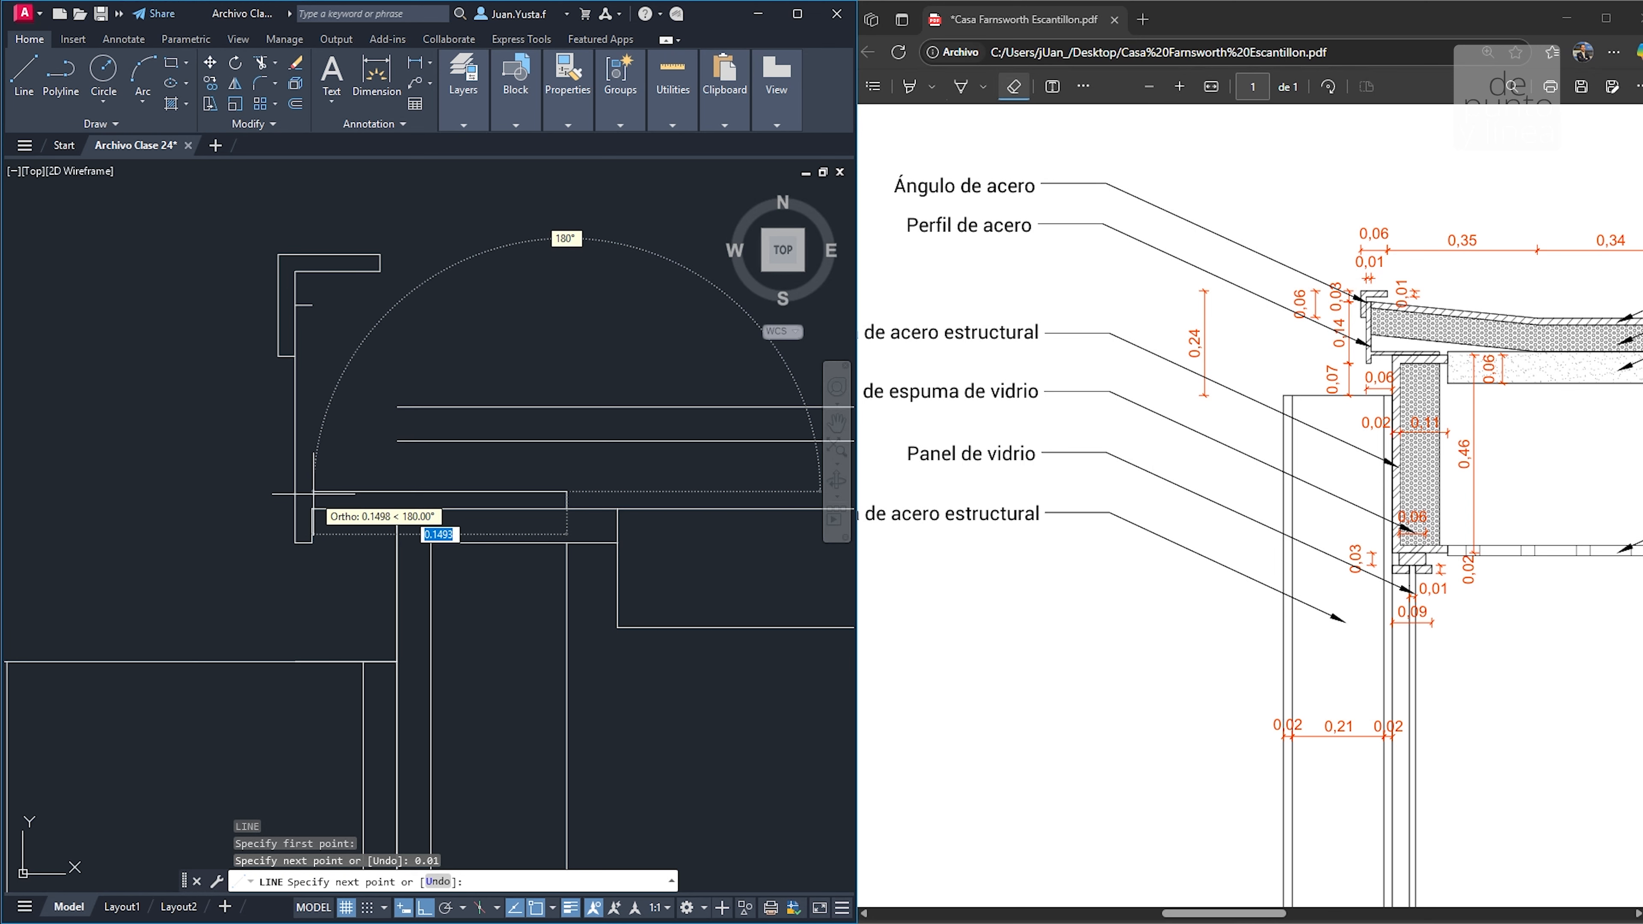
# Continue the line left to above the profile's lower inner corner and up to the end of its short top edge
pyautogui.click(312, 492)
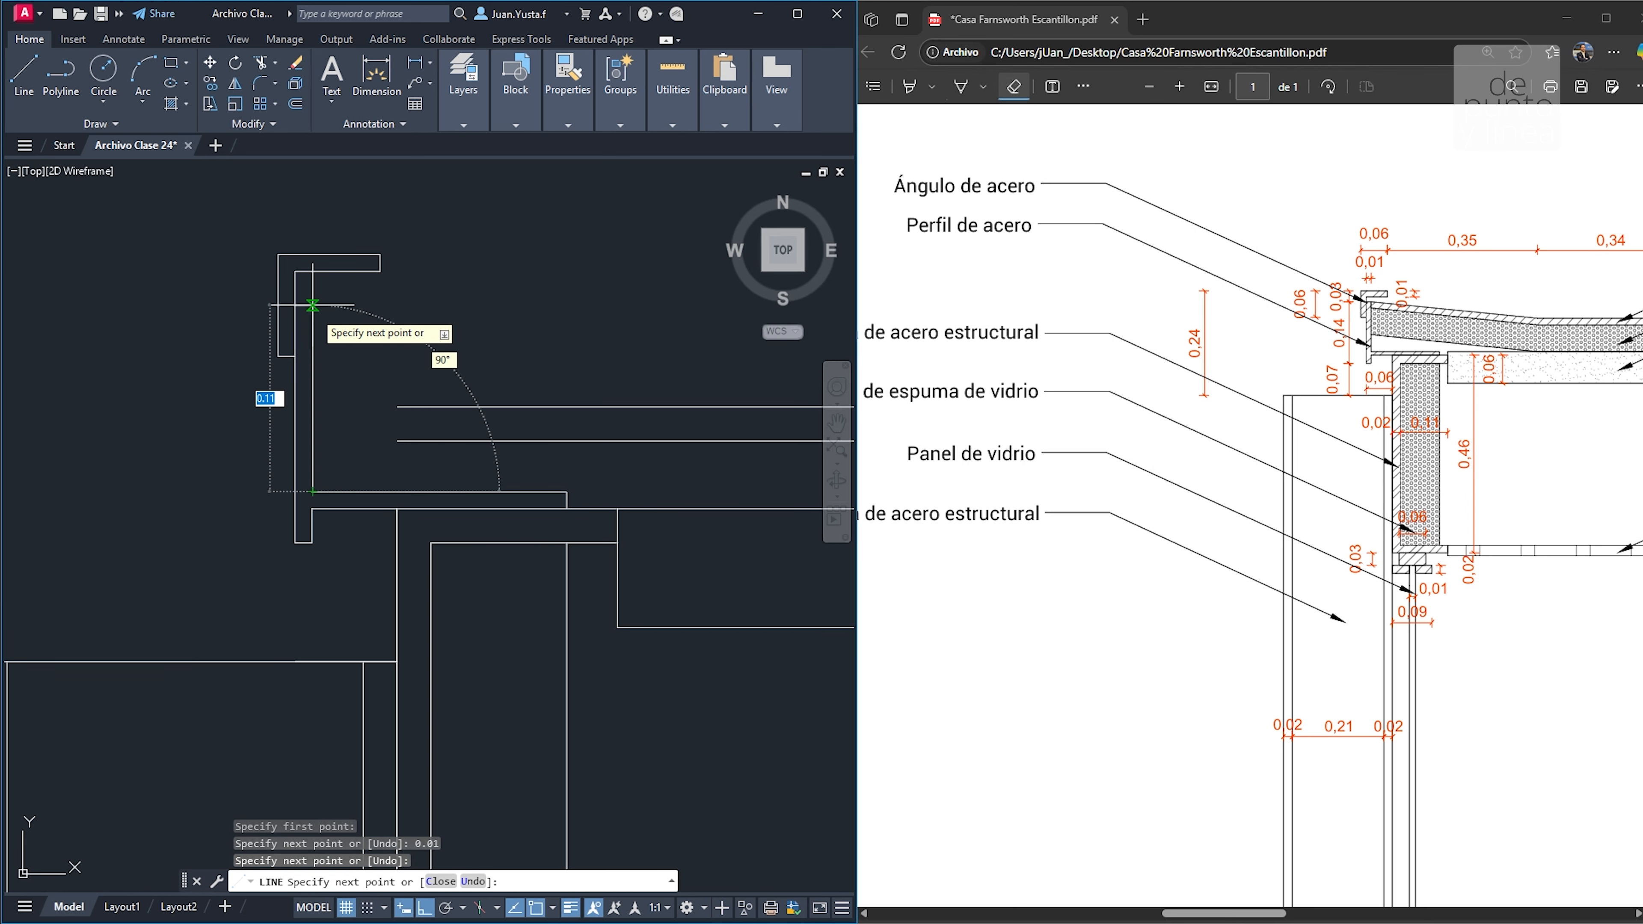
pyautogui.click(312, 305)
pyautogui.press('Escape')
pyautogui.press('Escape')
pyautogui.moveTo(348, 568); pyautogui.dragTo(428, 553, button='middle')
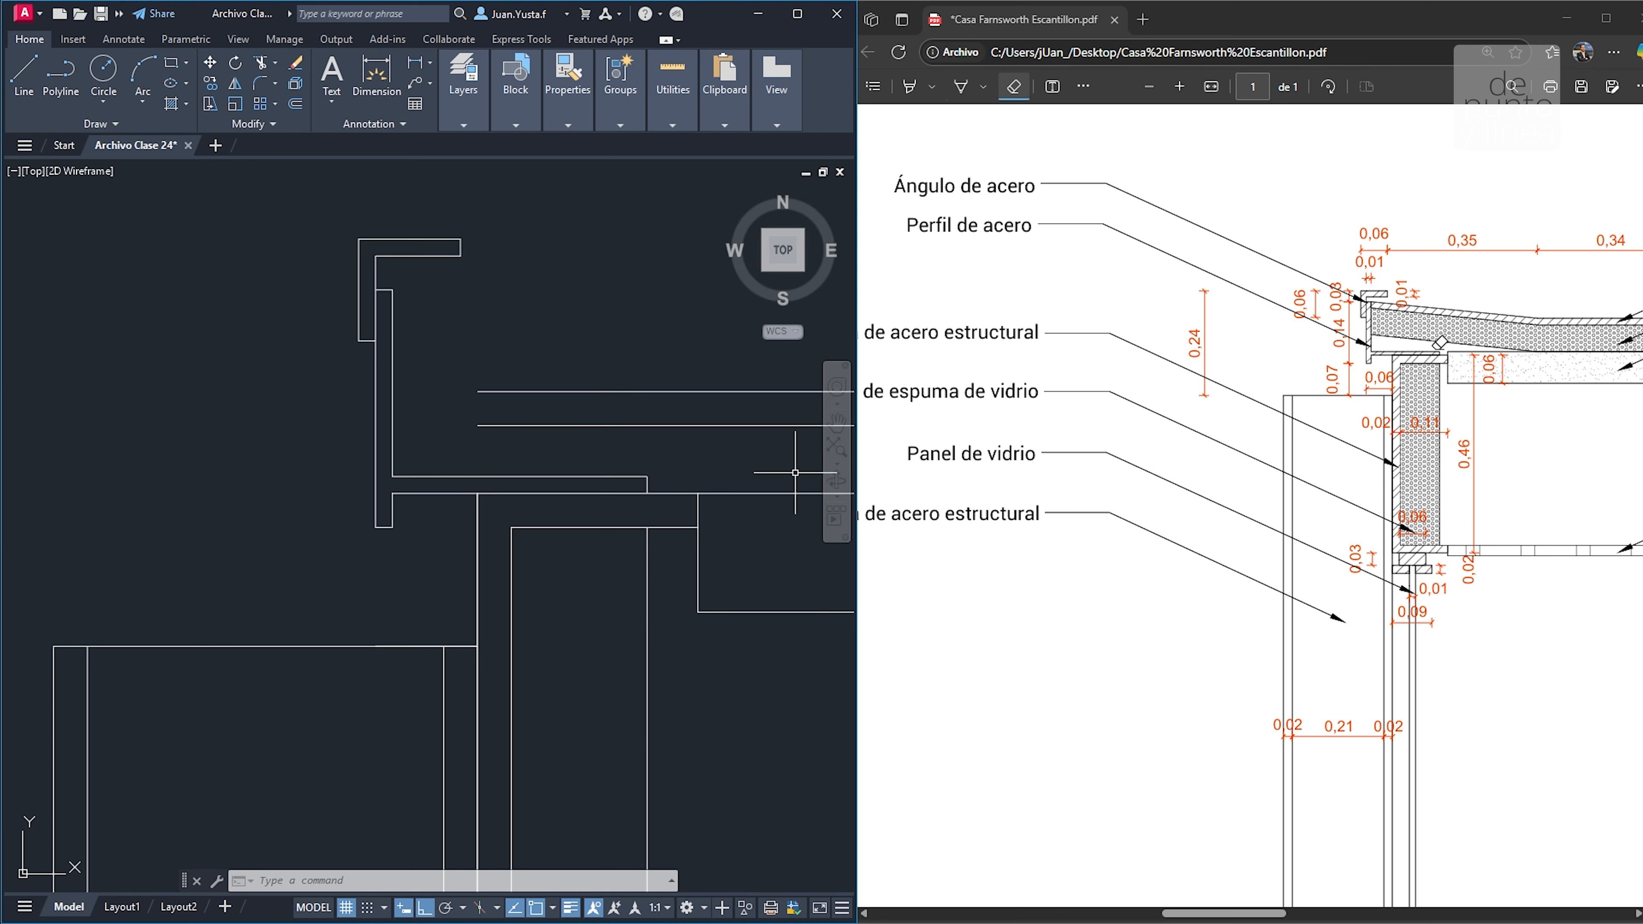
# Examine the roof-edge drawing and compare it with the roof layer dimensions in the reference PDF
pyautogui.scroll(-1, 524, 530)
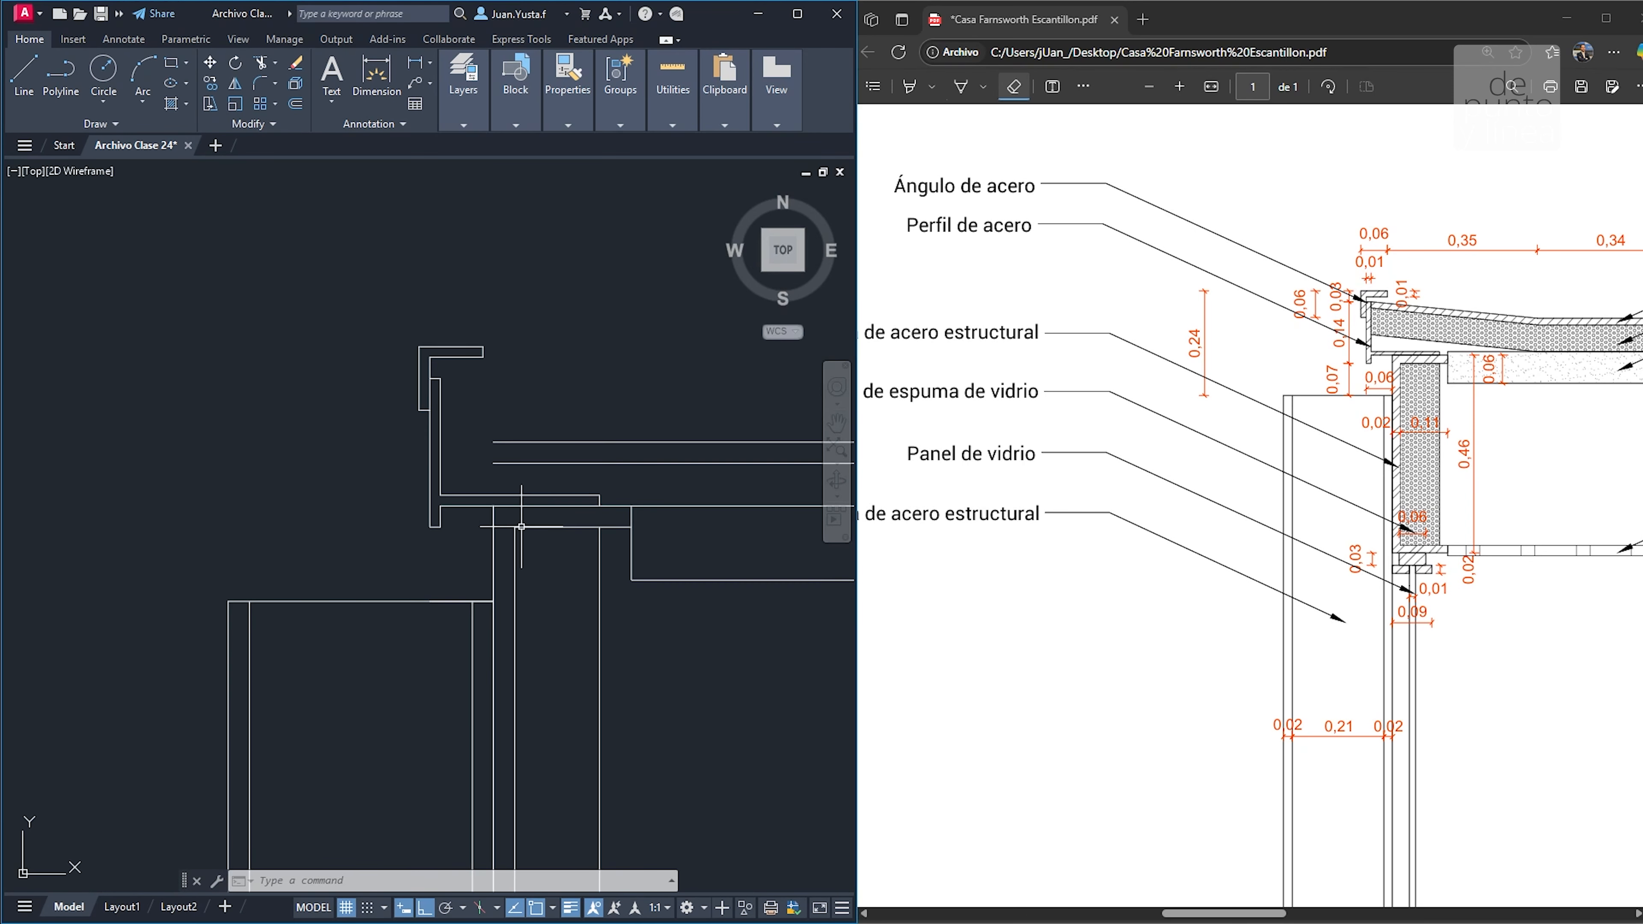
pyautogui.scroll(-1, 524, 580)
pyautogui.scroll(-3, 522, 576)
pyautogui.moveTo(548, 640); pyautogui.dragTo(420, 509, button='middle')
pyautogui.scroll(2, 394, 484)
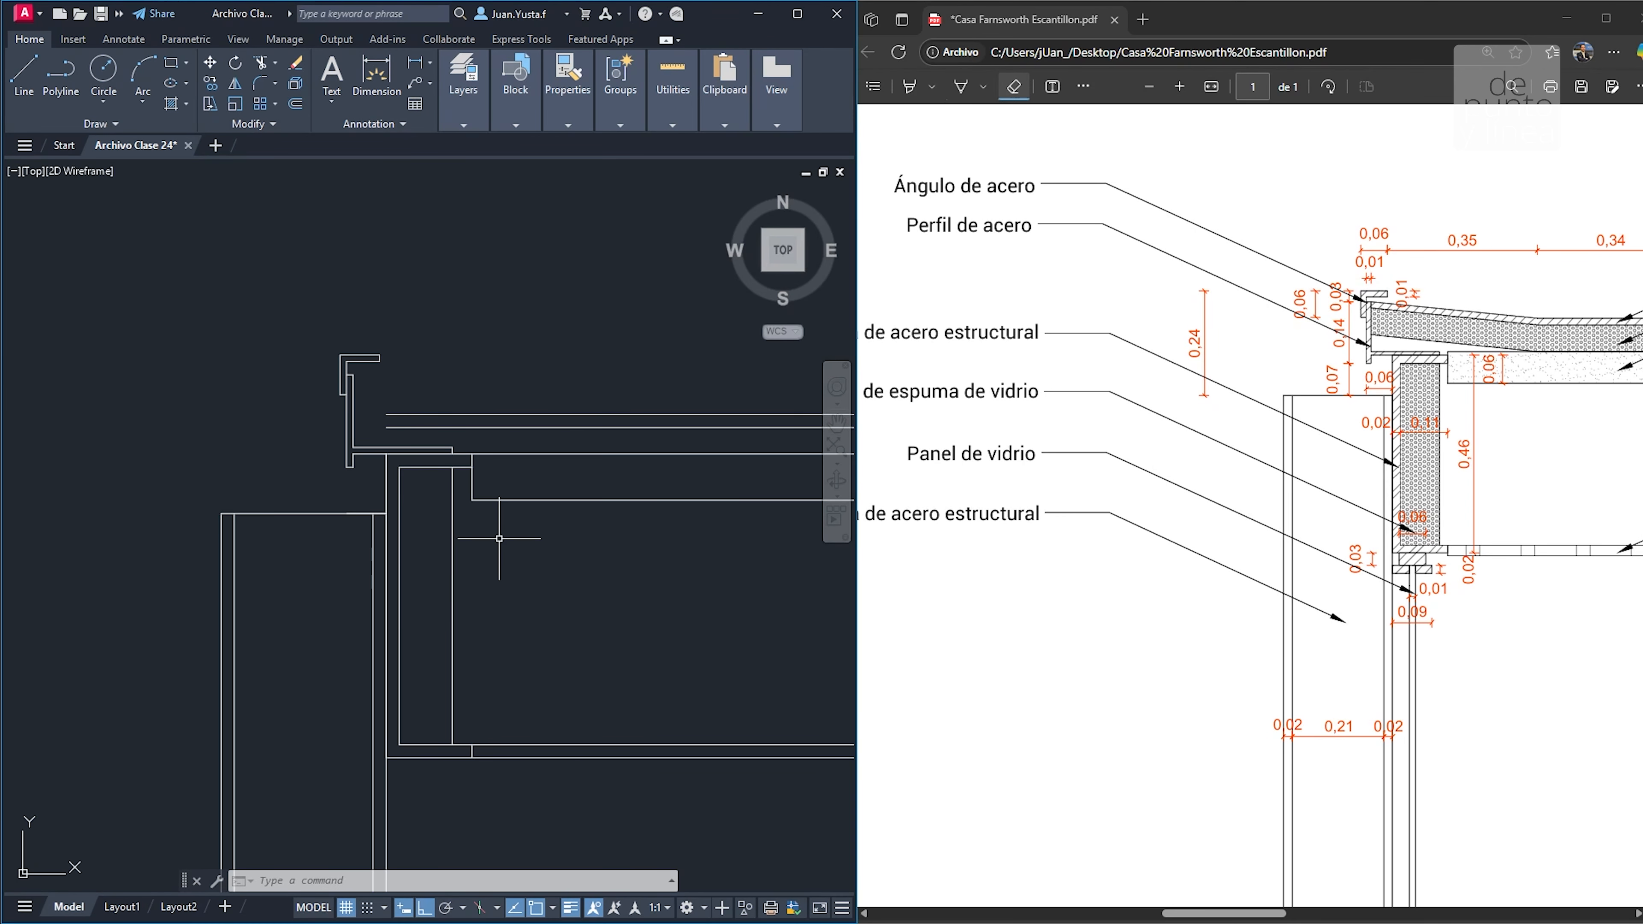
pyautogui.moveTo(498, 542); pyautogui.dragTo(396, 498, button='middle')
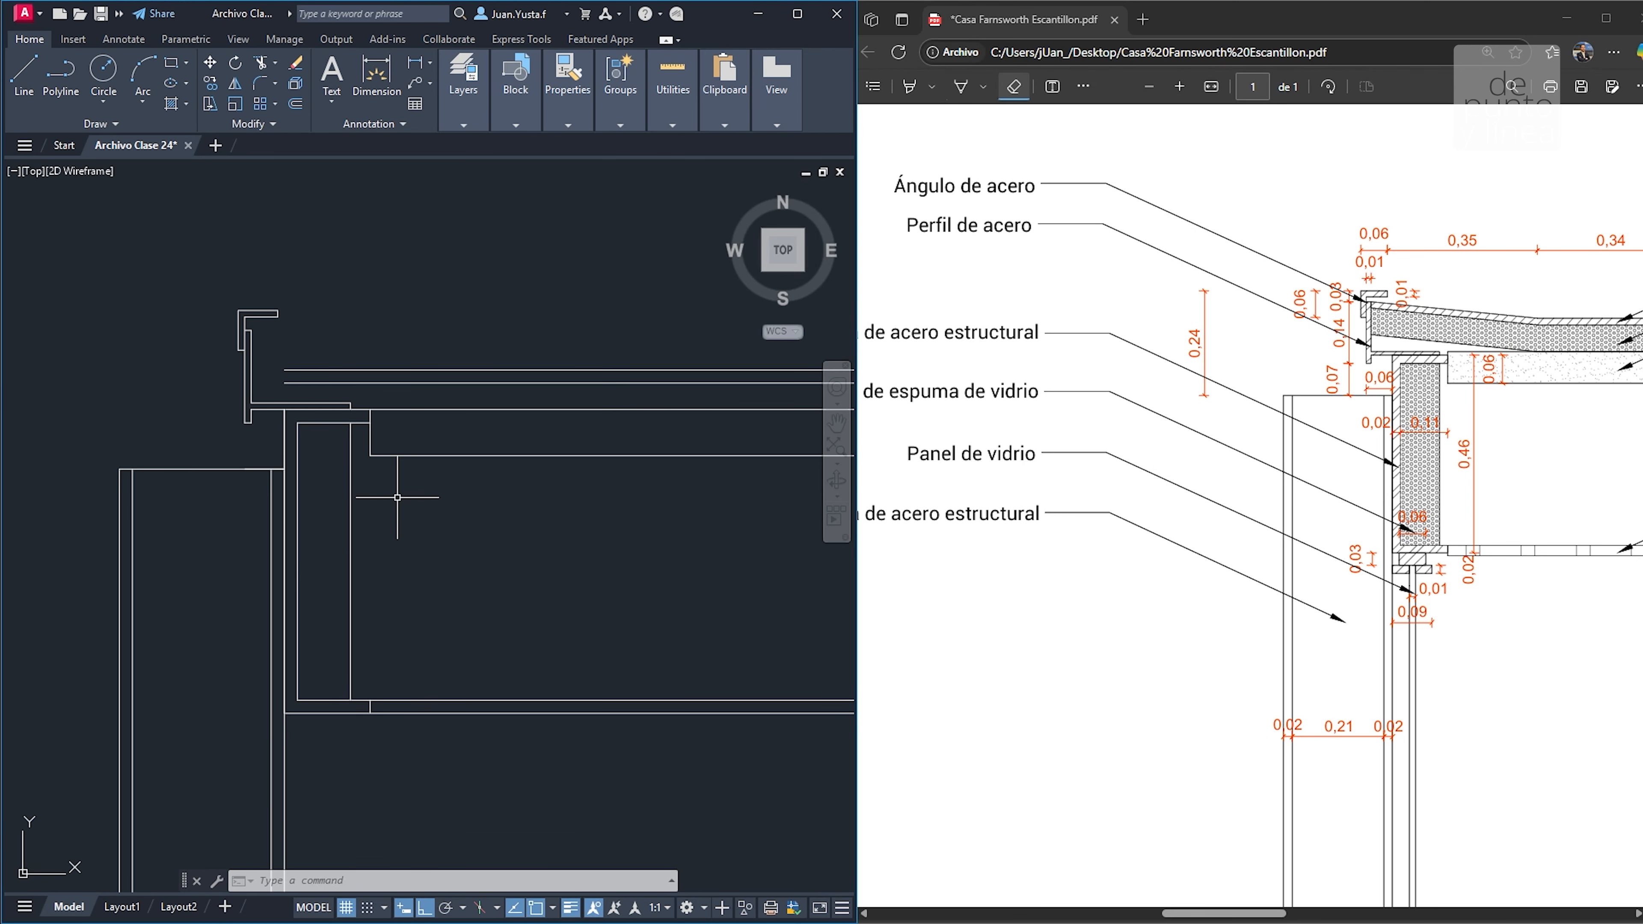
pyautogui.scroll(-2, 414, 468)
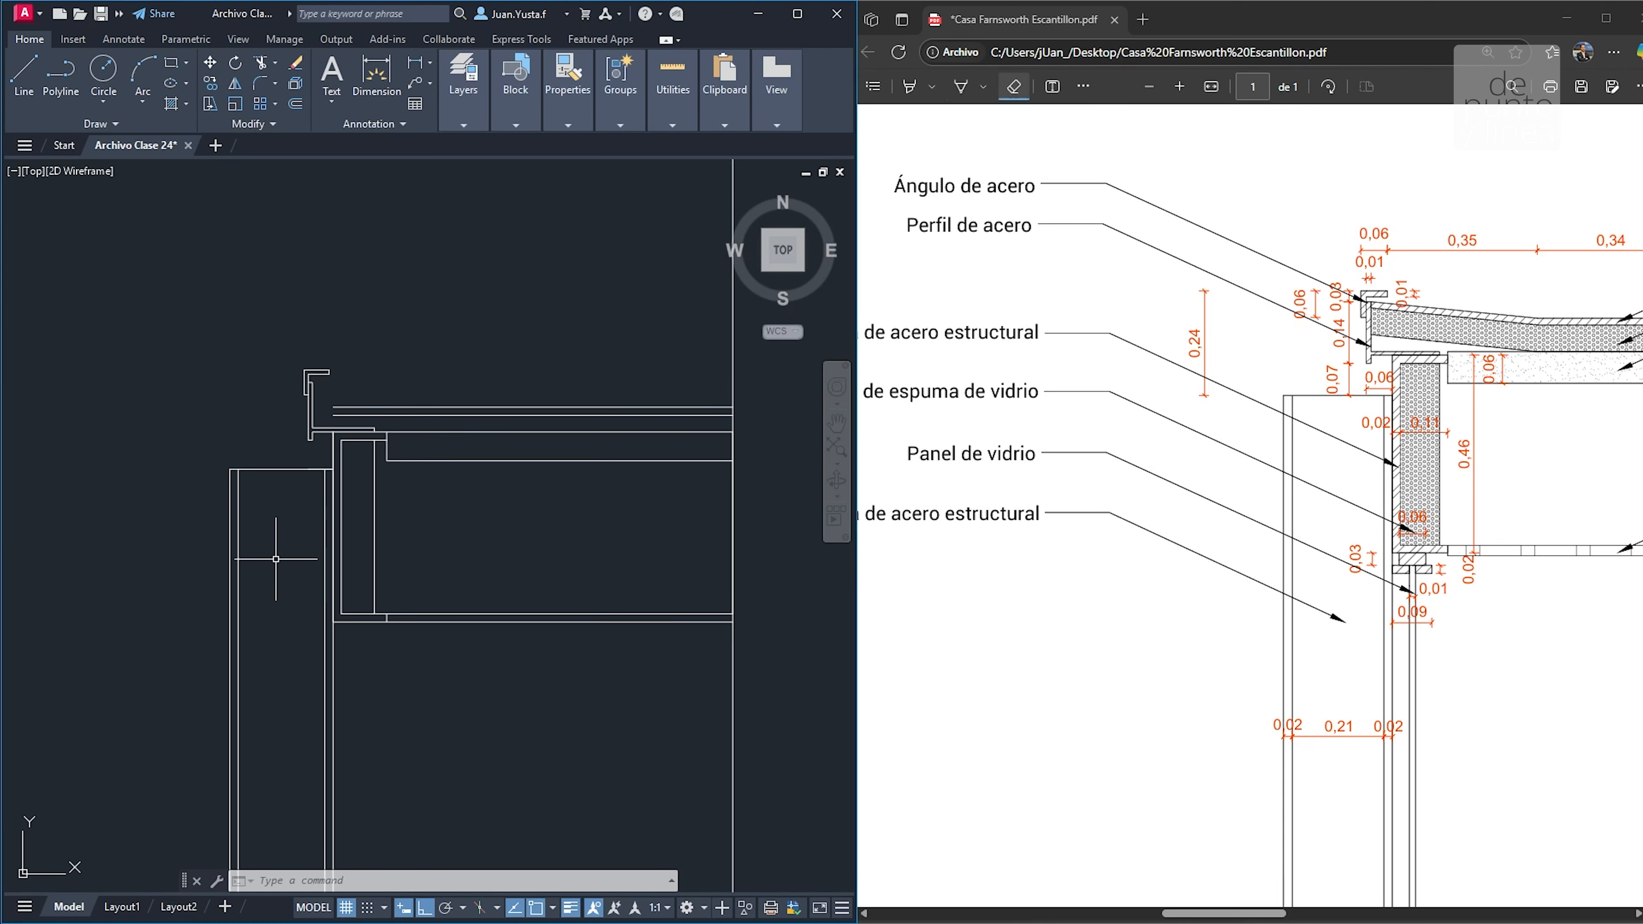
pyautogui.click(1070, 412)
pyautogui.keyDown('ctrl'); pyautogui.scroll(-3, 1081, 409); pyautogui.keyUp('ctrl')
pyautogui.keyDown('ctrl'); pyautogui.scroll(3, 1345, 279); pyautogui.keyUp('ctrl')
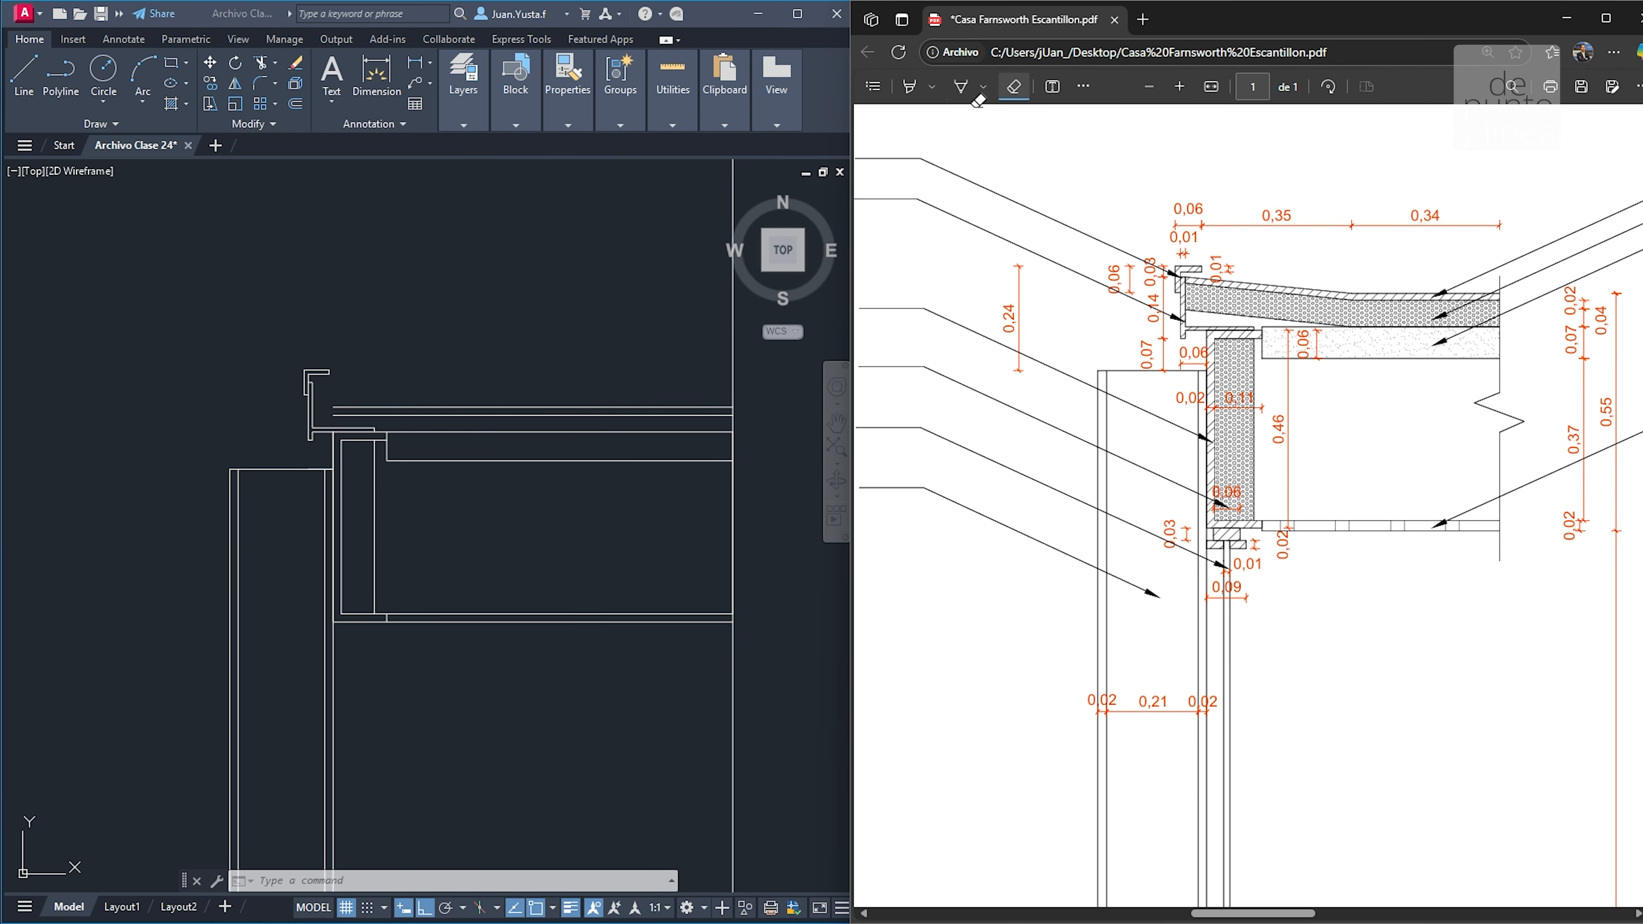
# Circle the 0,34 roof dimension and mark the roof's bend on the reference PDF, and erase those marks
pyautogui.click(960, 86)
pyautogui.moveTo(1426, 190)
pyautogui.mouseDown()
pyautogui.moveTo(1468, 249)
pyautogui.moveTo(1416, 188)
pyautogui.mouseUp()
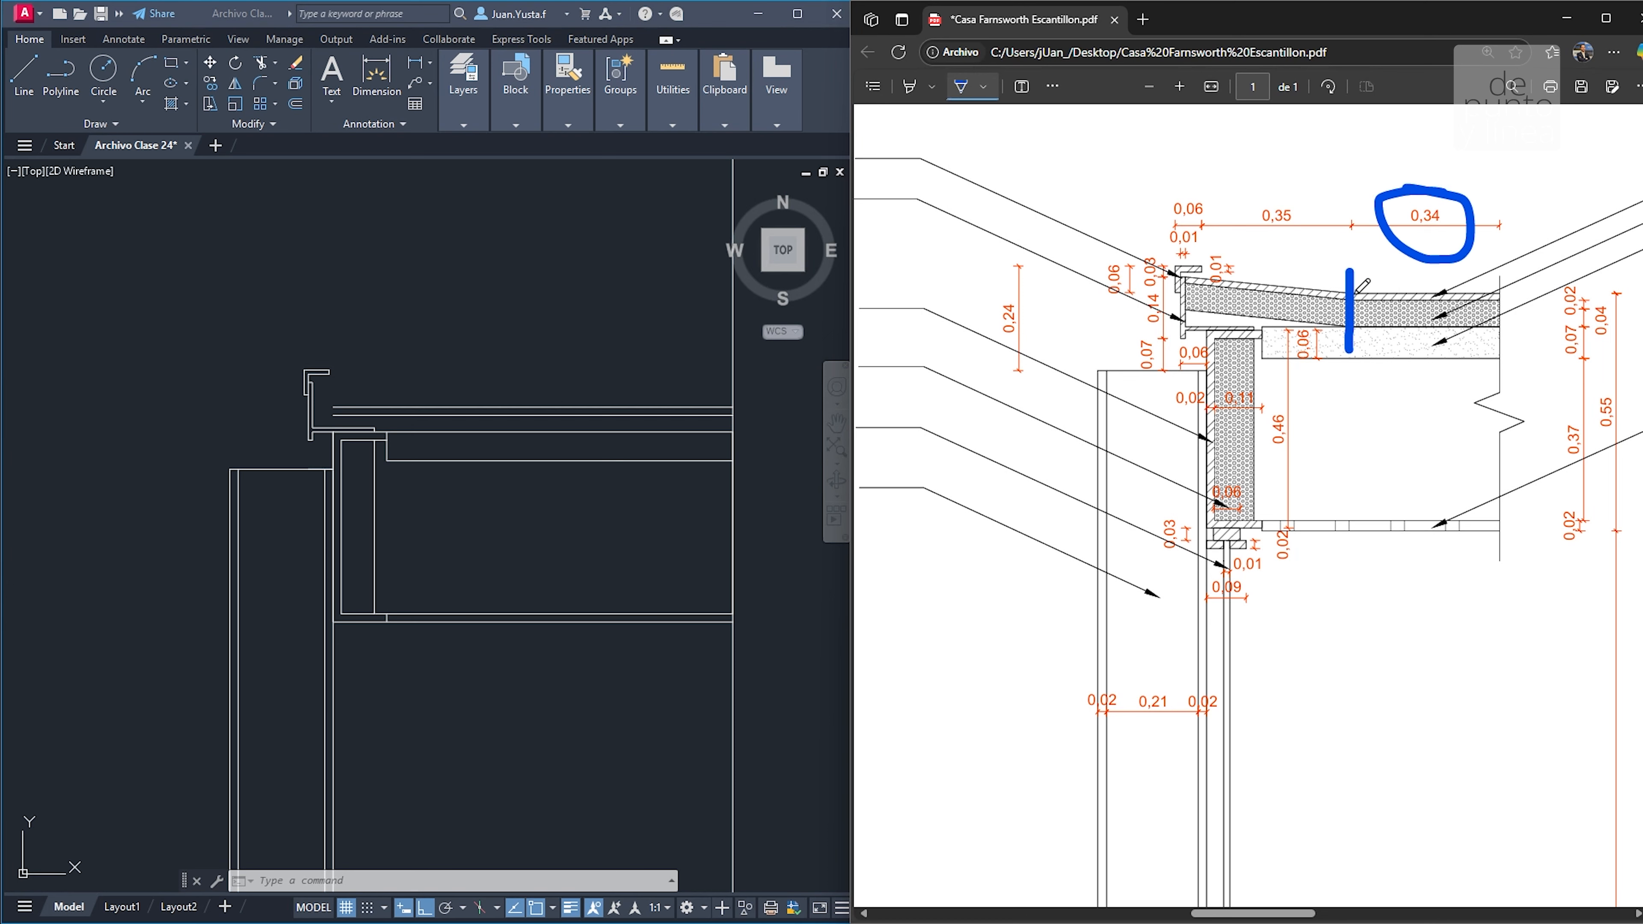
pyautogui.moveTo(1268, 278)
pyautogui.mouseDown()
pyautogui.moveTo(1202, 264)
pyautogui.moveTo(1373, 319)
pyautogui.moveTo(1442, 198)
pyautogui.mouseUp()
pyautogui.click(1054, 87)
pyautogui.click(1074, 121)
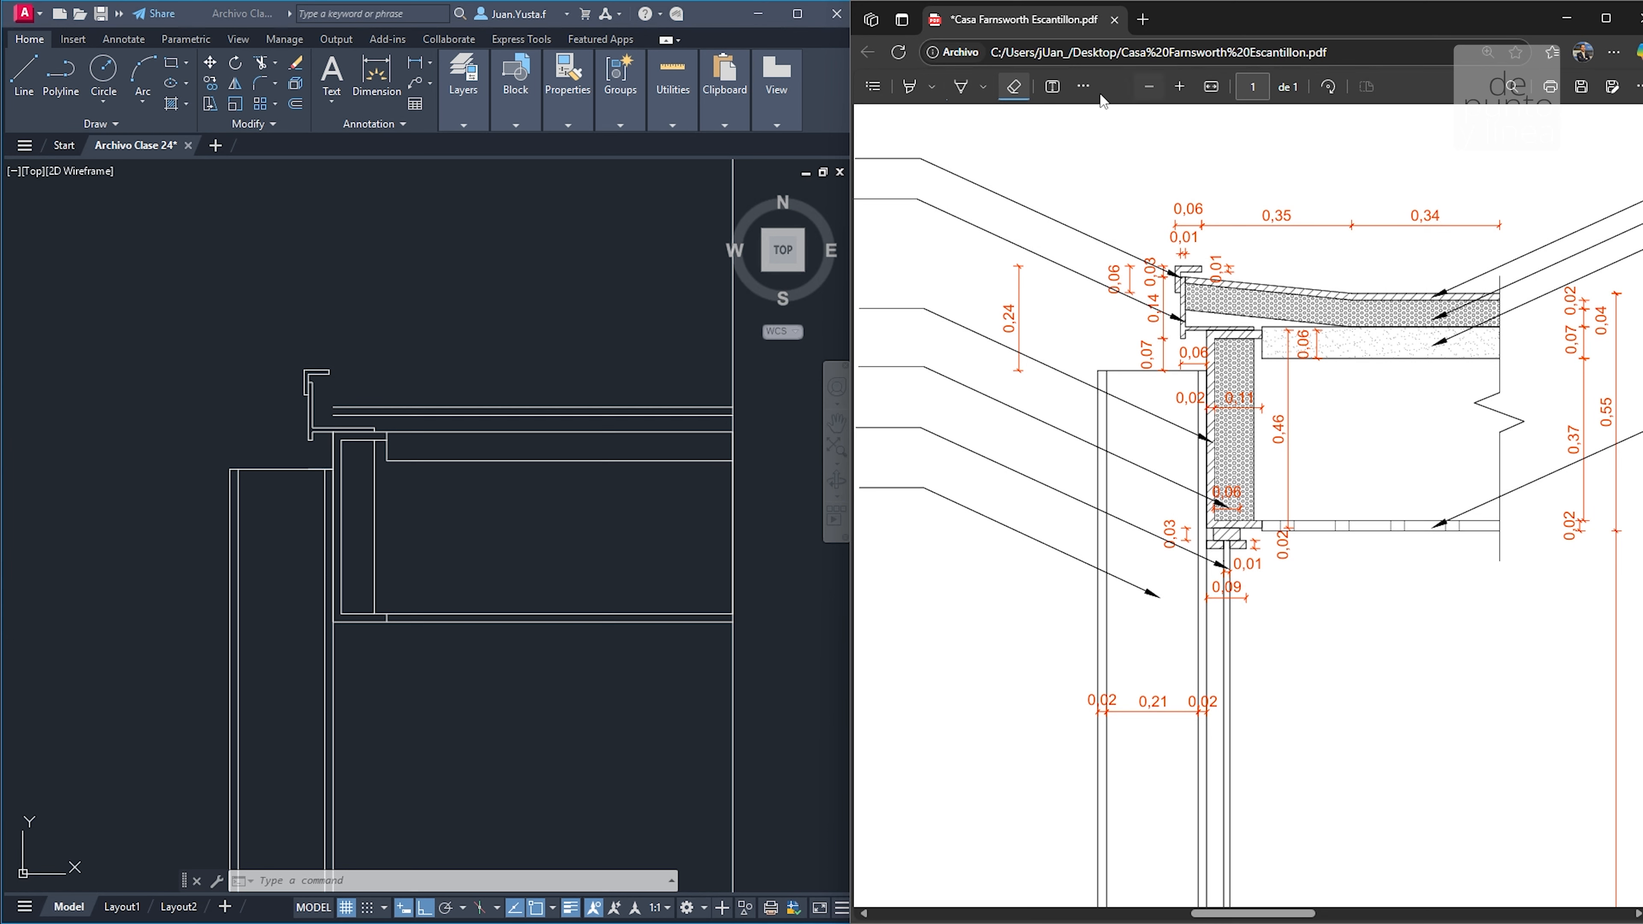
# Circle the 0,35 roof dimension and mark both of its limits on the reference PDF
pyautogui.click(960, 87)
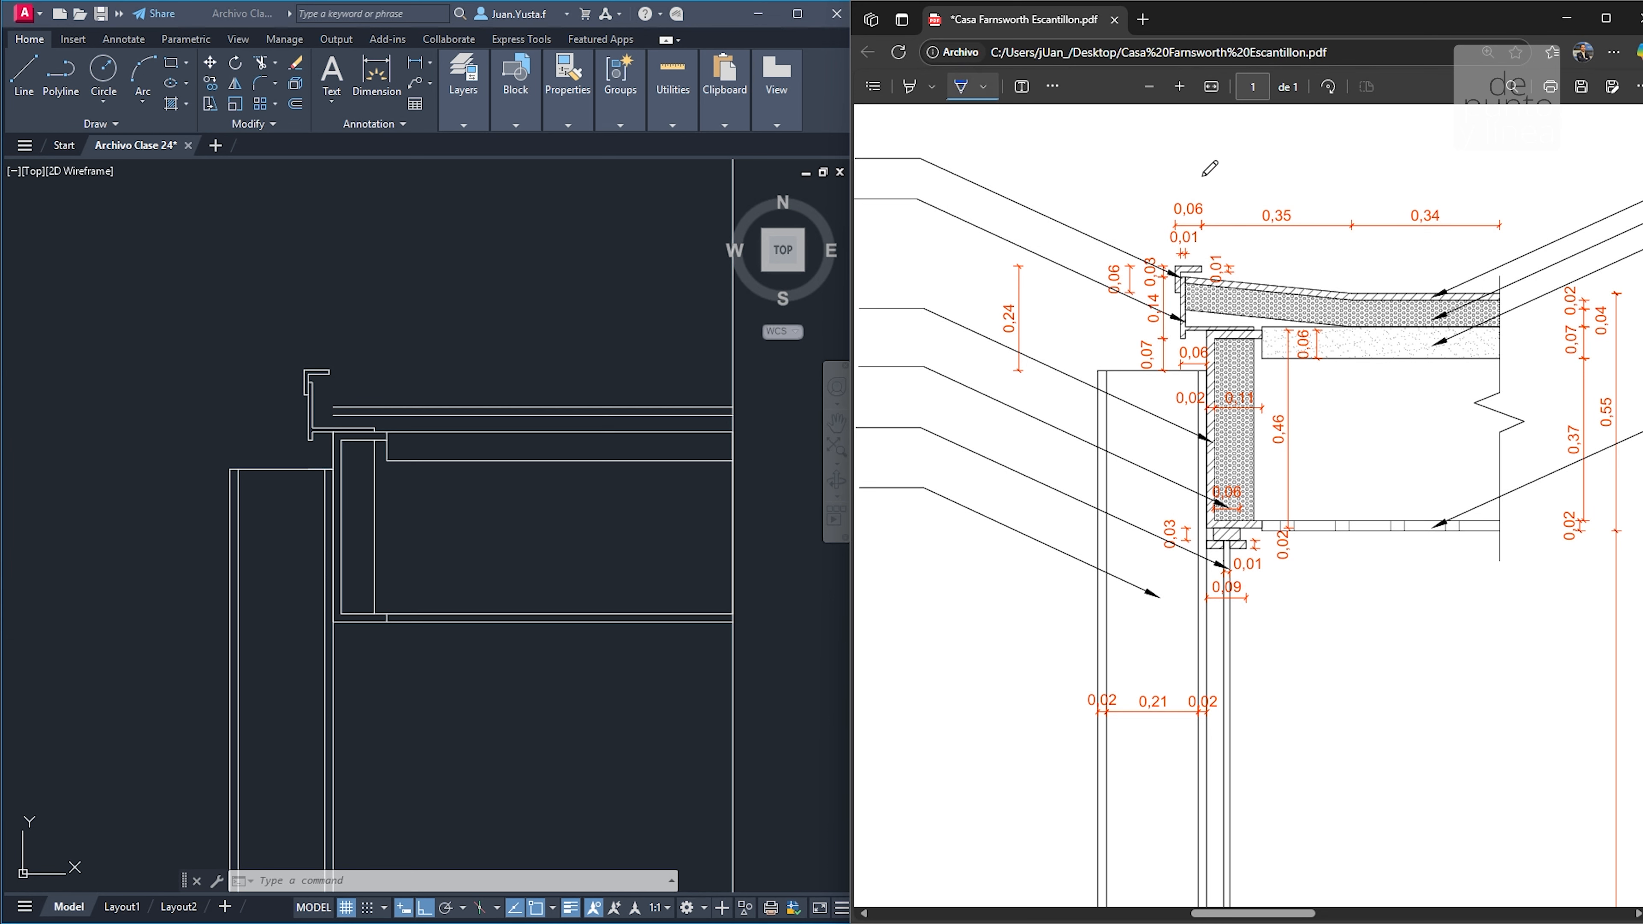
pyautogui.moveTo(1304, 229)
pyautogui.mouseDown()
pyautogui.moveTo(1275, 186)
pyautogui.moveTo(1288, 231)
pyautogui.mouseUp()
pyautogui.moveTo(1358, 184); pyautogui.dragTo(1353, 352)
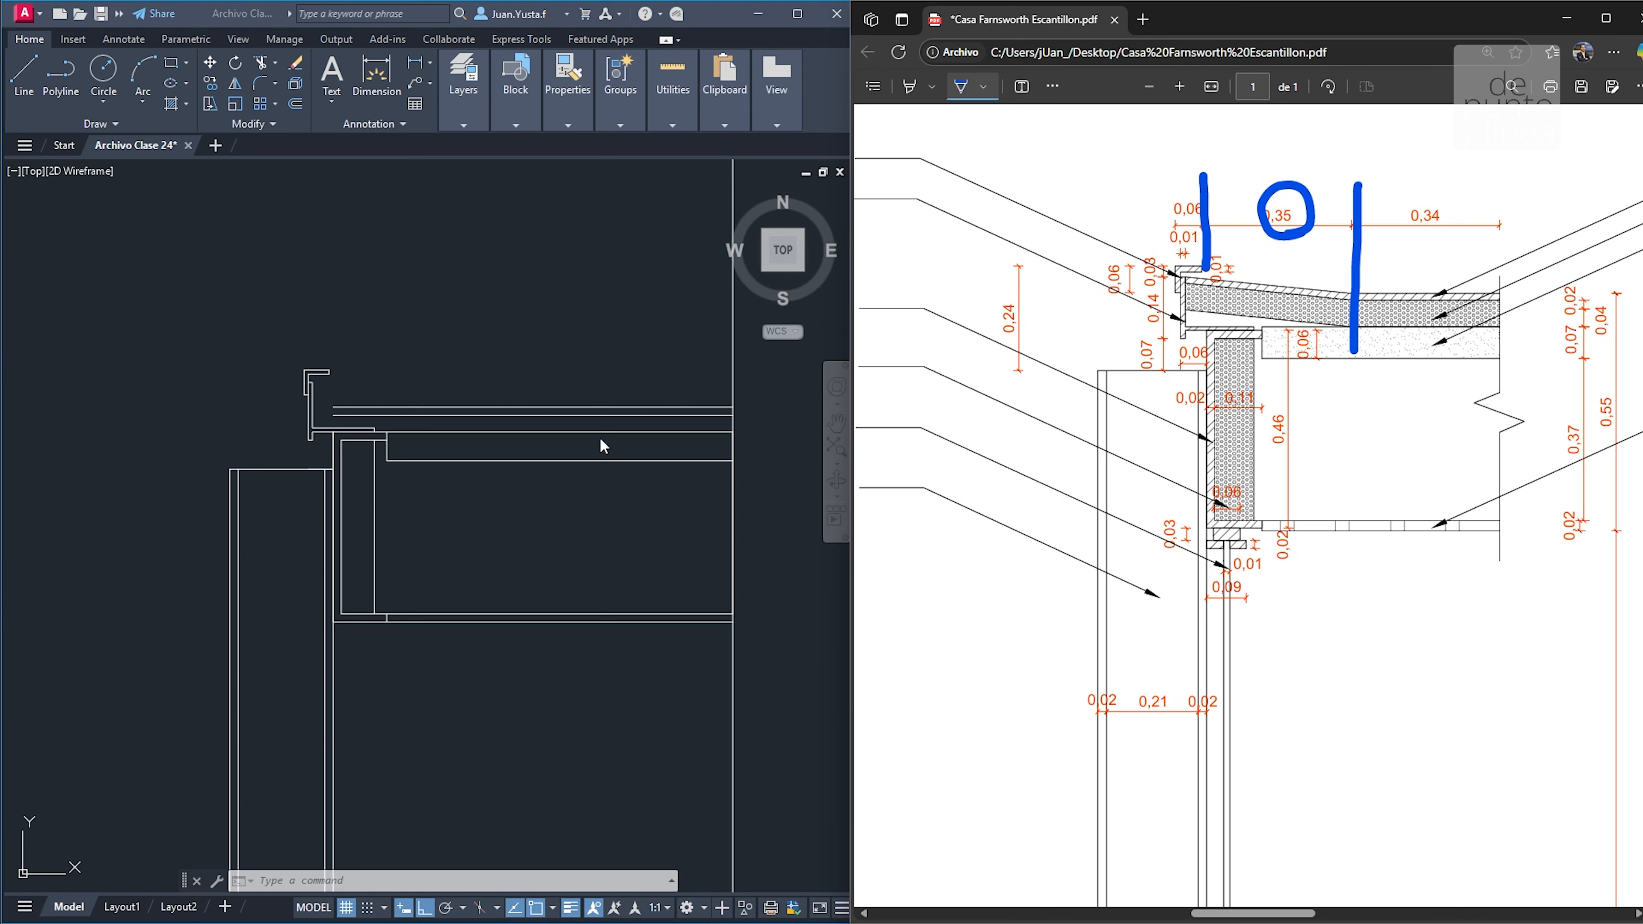
# Draw a guide line 0.35 to the right from the steel angle's top flange end and down to the slab's lower edge
pyautogui.click(519, 401)
pyautogui.scroll(4, 417, 382)
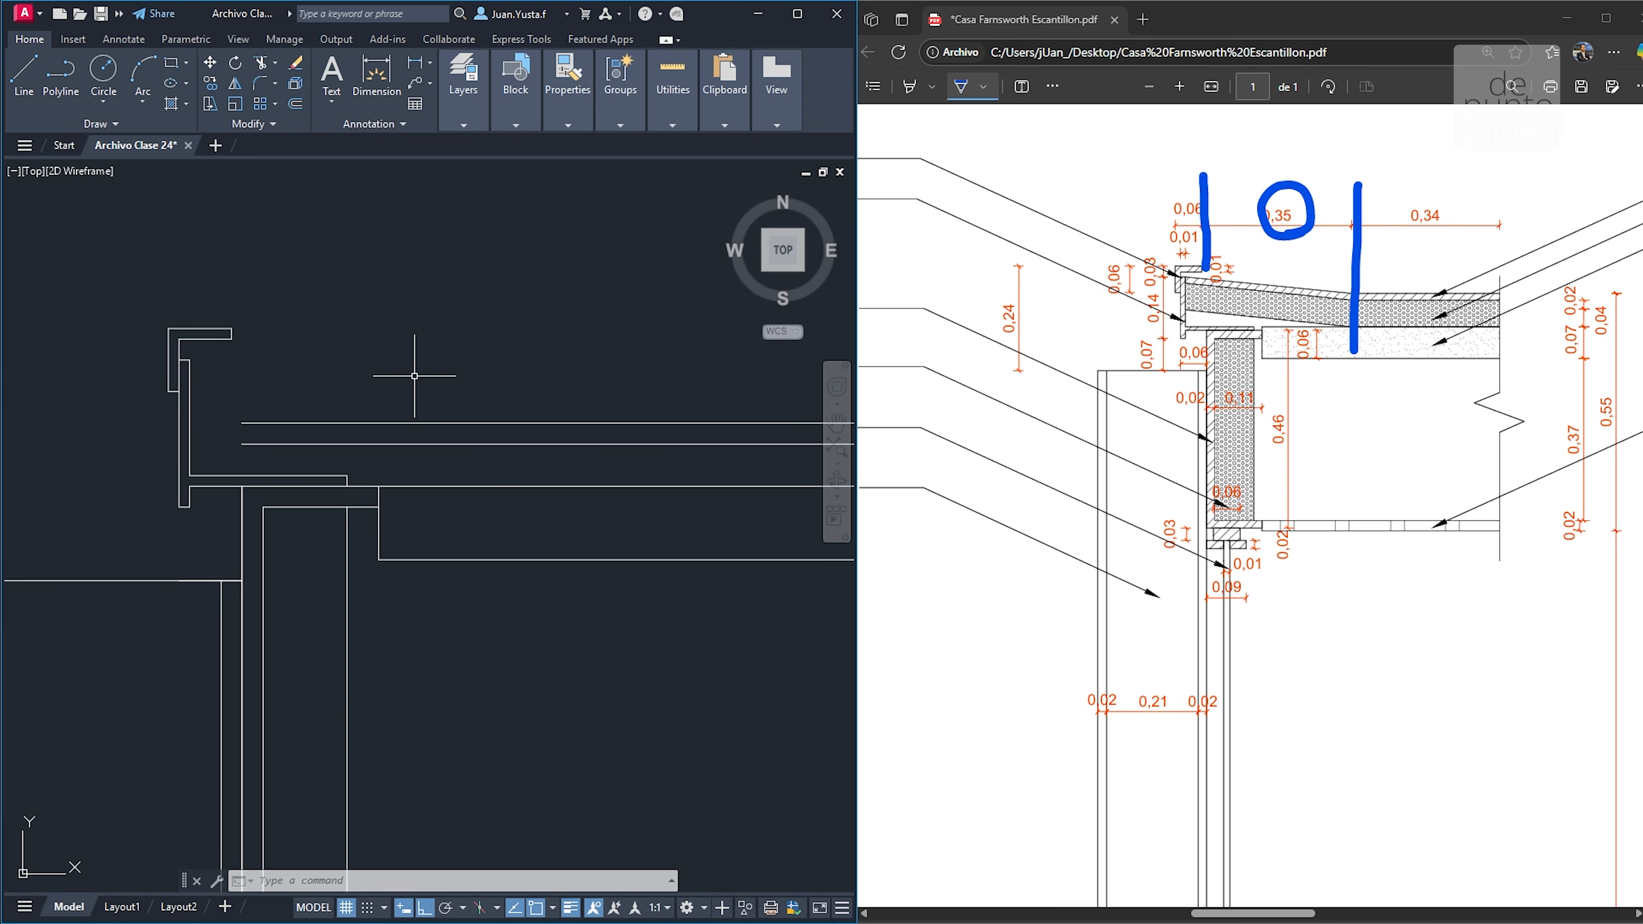
pyautogui.press('l')
pyautogui.press('Return')
pyautogui.click(229, 332)
pyautogui.scroll(-4, 230, 331)
pyautogui.write('0.35')
pyautogui.press('Return')
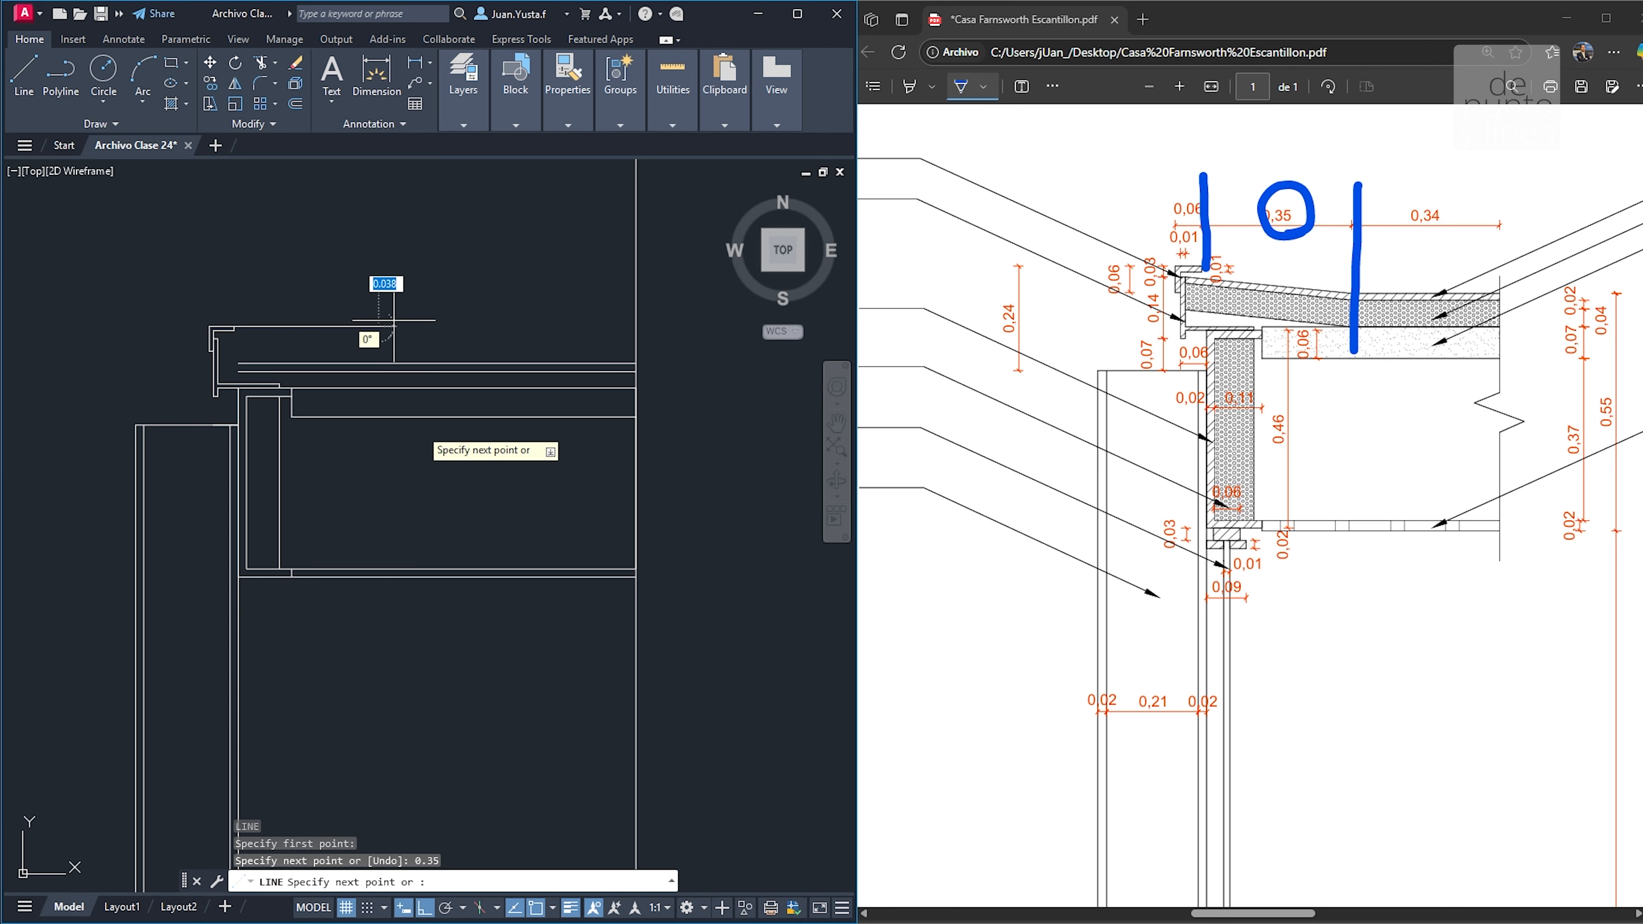
pyautogui.click(379, 416)
pyautogui.press('Escape')
pyautogui.press('Escape')
# Erase the 0.35 horizontal guide line beside the steel angle
pyautogui.click(341, 337)
pyautogui.click(308, 296)
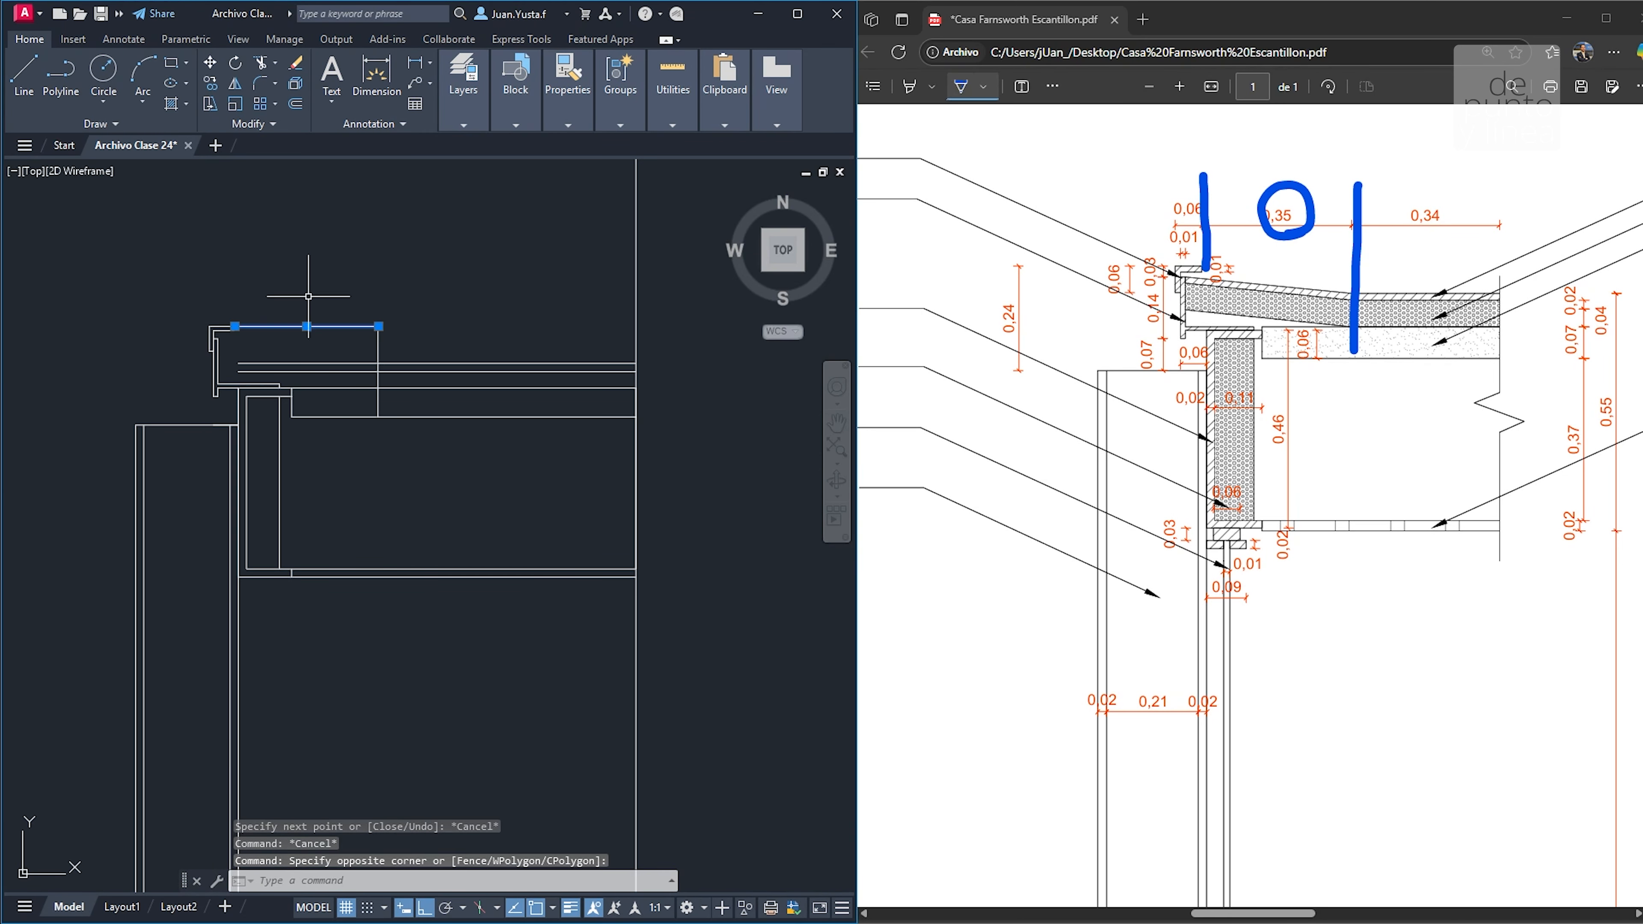
pyautogui.press('Delete')
# Trim the two upper horizontal roof lines on the steel angle's side of the vertical guide line
pyautogui.moveTo(334, 359); pyautogui.dragTo(429, 356, button='middle')
pyautogui.scroll(2, 431, 355)
pyautogui.press('Return')
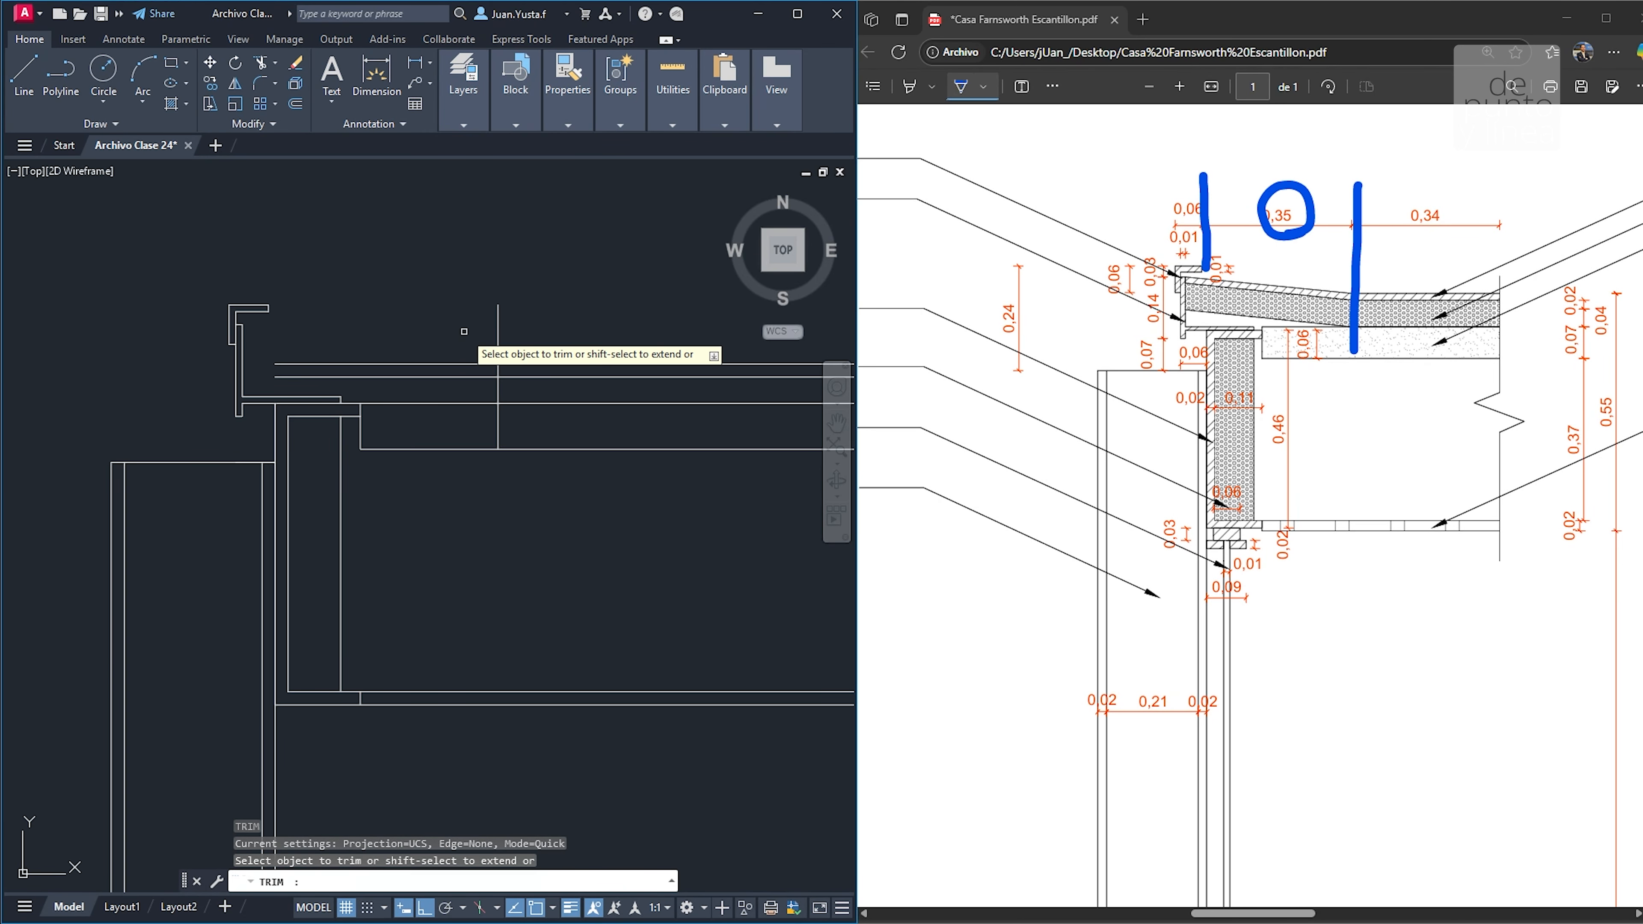
pyautogui.click(464, 330)
pyautogui.press('Return')
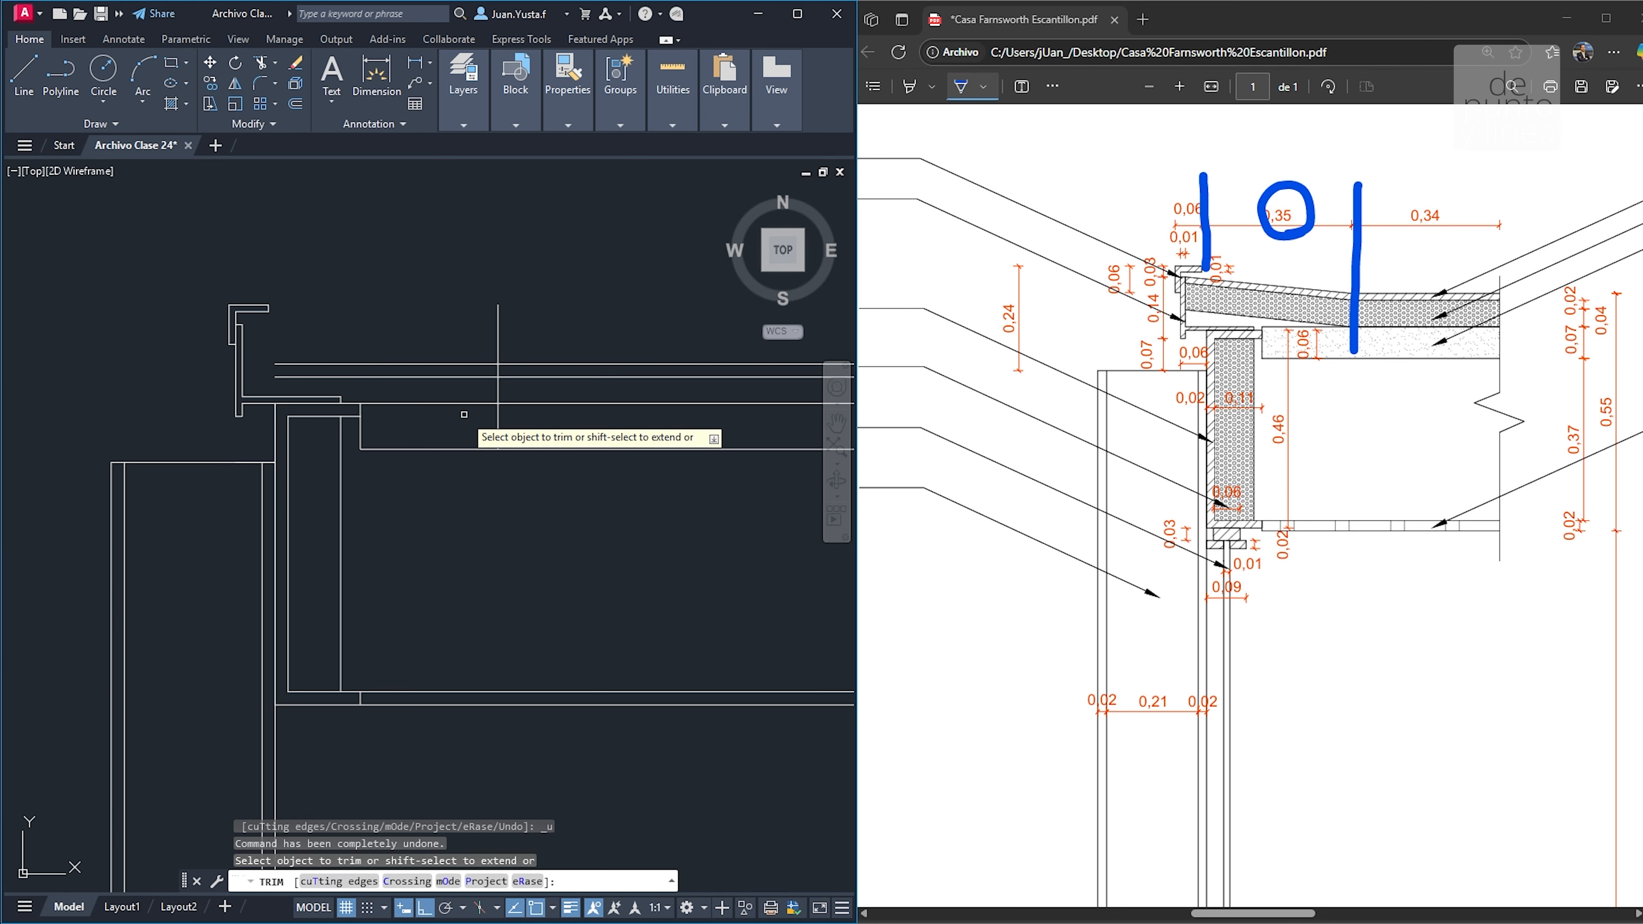
pyautogui.click(463, 350)
pyautogui.press('Escape')
# Erase the vertical guide line at the start of the trimmed roof lines
pyautogui.moveTo(473, 421); pyautogui.dragTo(509, 418, button='middle')
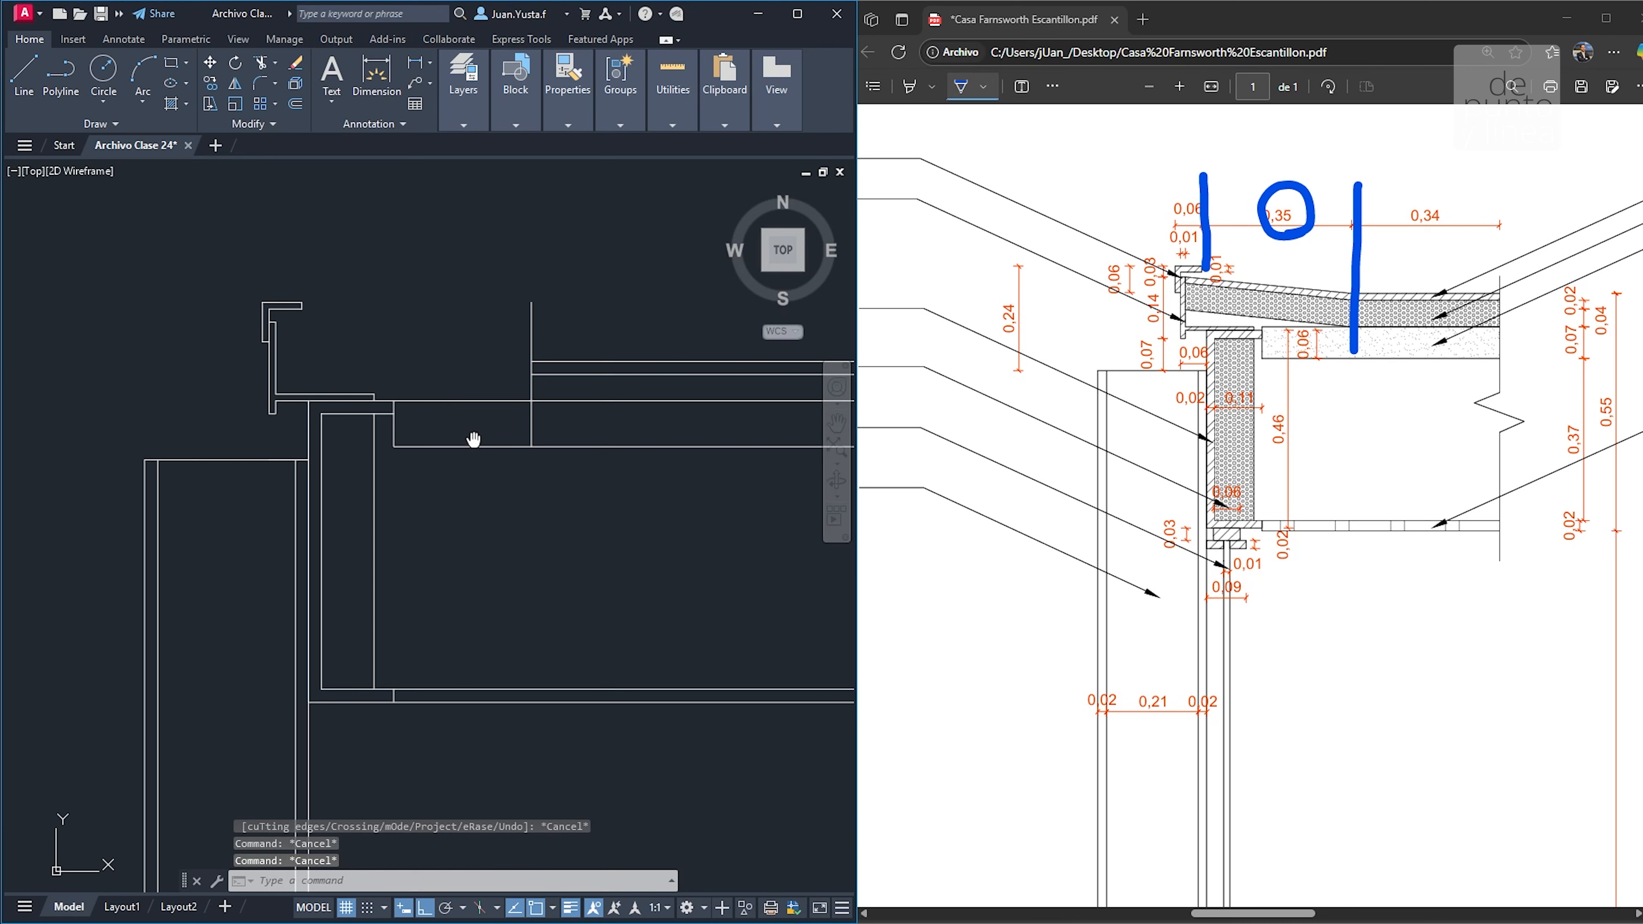
pyautogui.click(569, 336)
pyautogui.click(448, 312)
pyautogui.press('Delete')
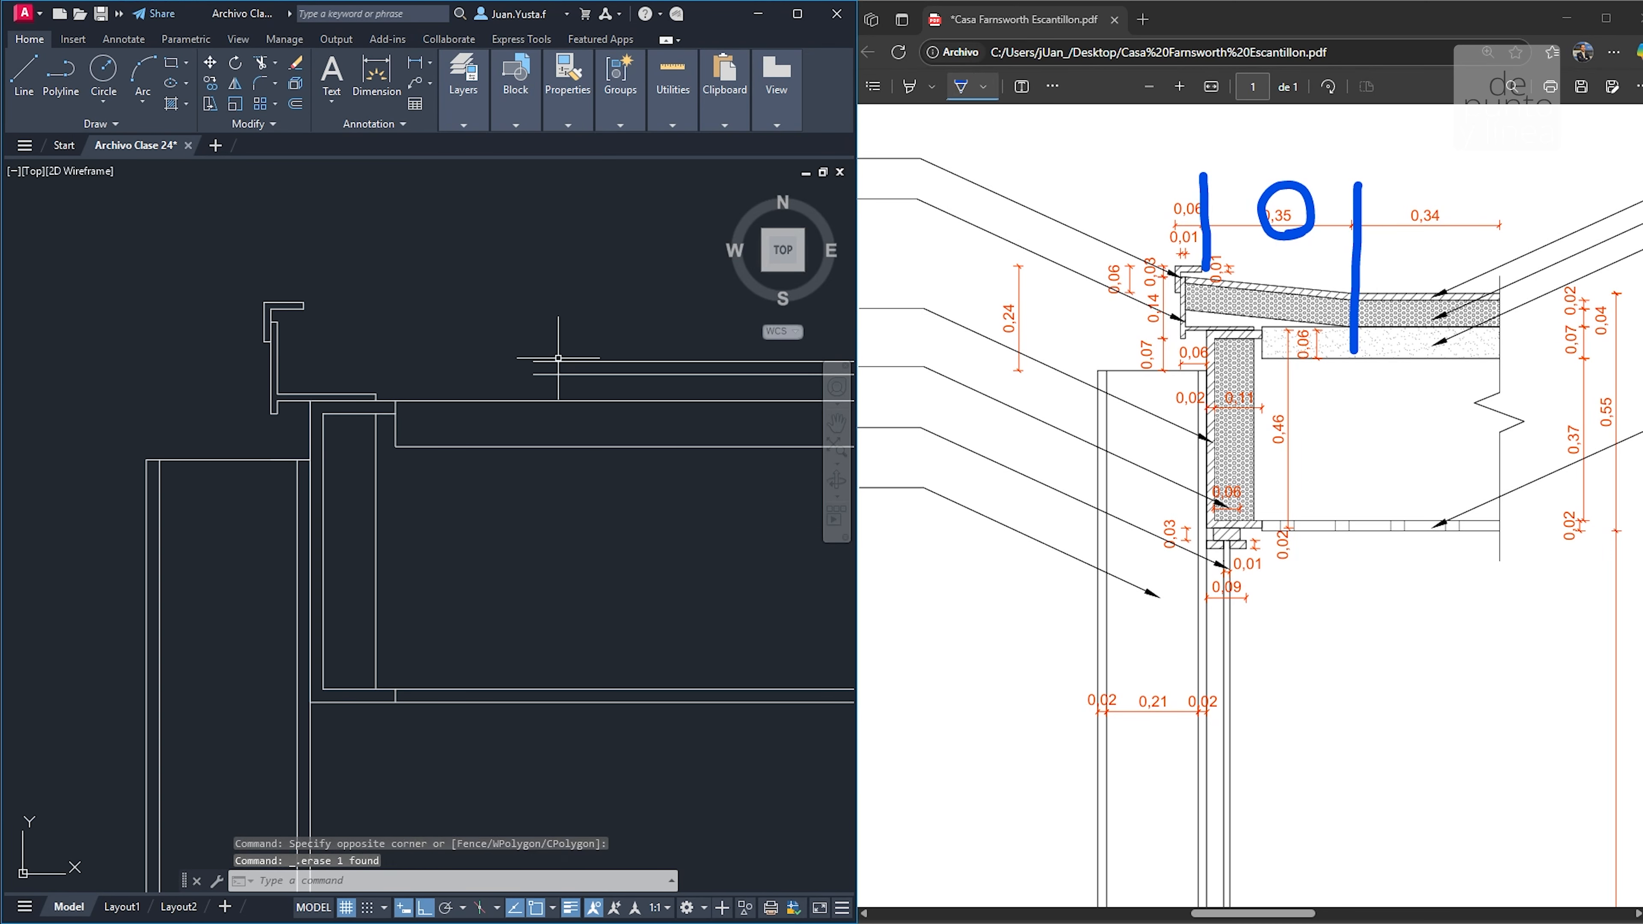
pyautogui.moveTo(463, 343); pyautogui.dragTo(476, 348, button='middle')
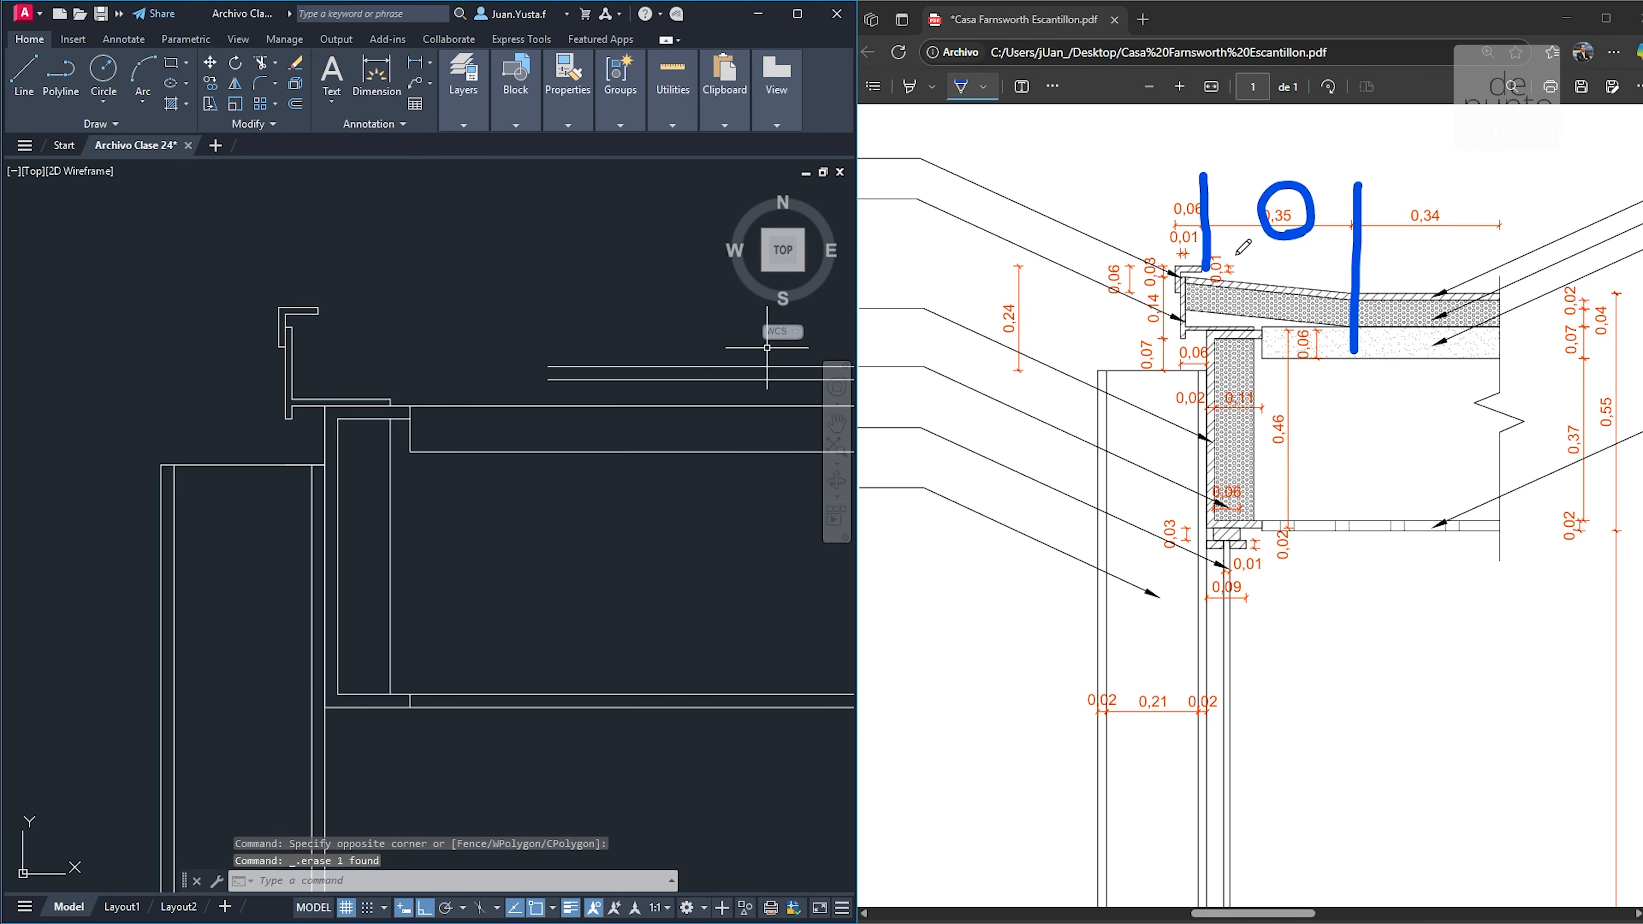
# Erase the freehand marks around the 0,35 dimension on the reference PDF
pyautogui.click(1052, 86)
pyautogui.click(1074, 117)
pyautogui.moveTo(1296, 212)
pyautogui.mouseDown()
pyautogui.moveTo(1076, 211)
pyautogui.moveTo(1294, 263)
pyautogui.mouseUp()
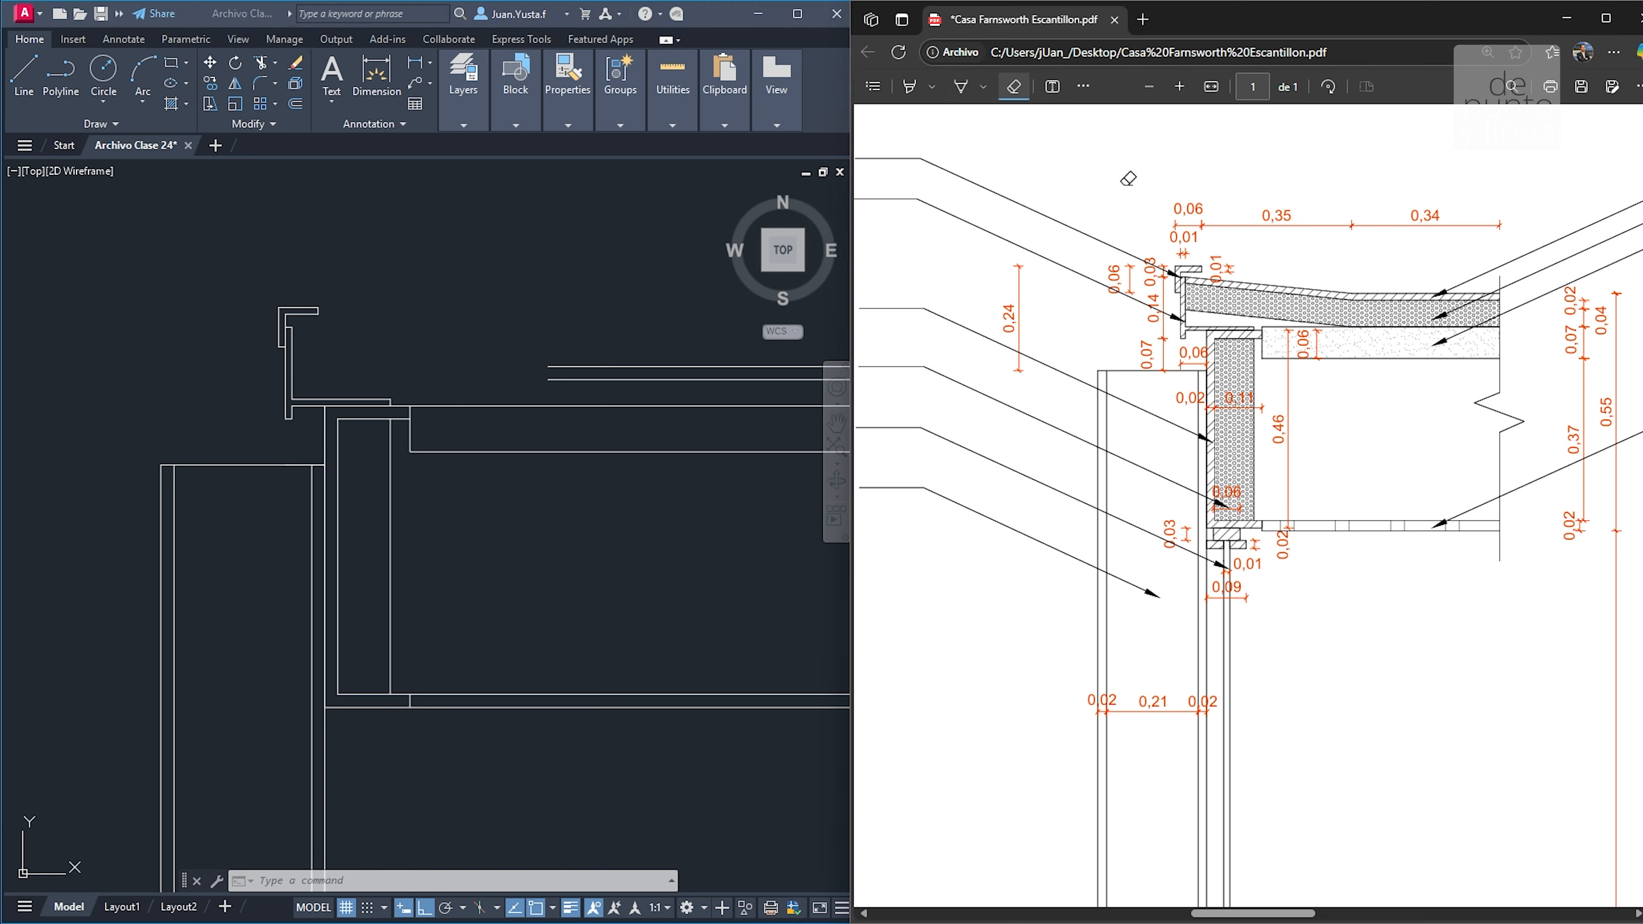
# Circle the point on the reference PDF where the sloped roof layer meets the flat one
pyautogui.click(961, 86)
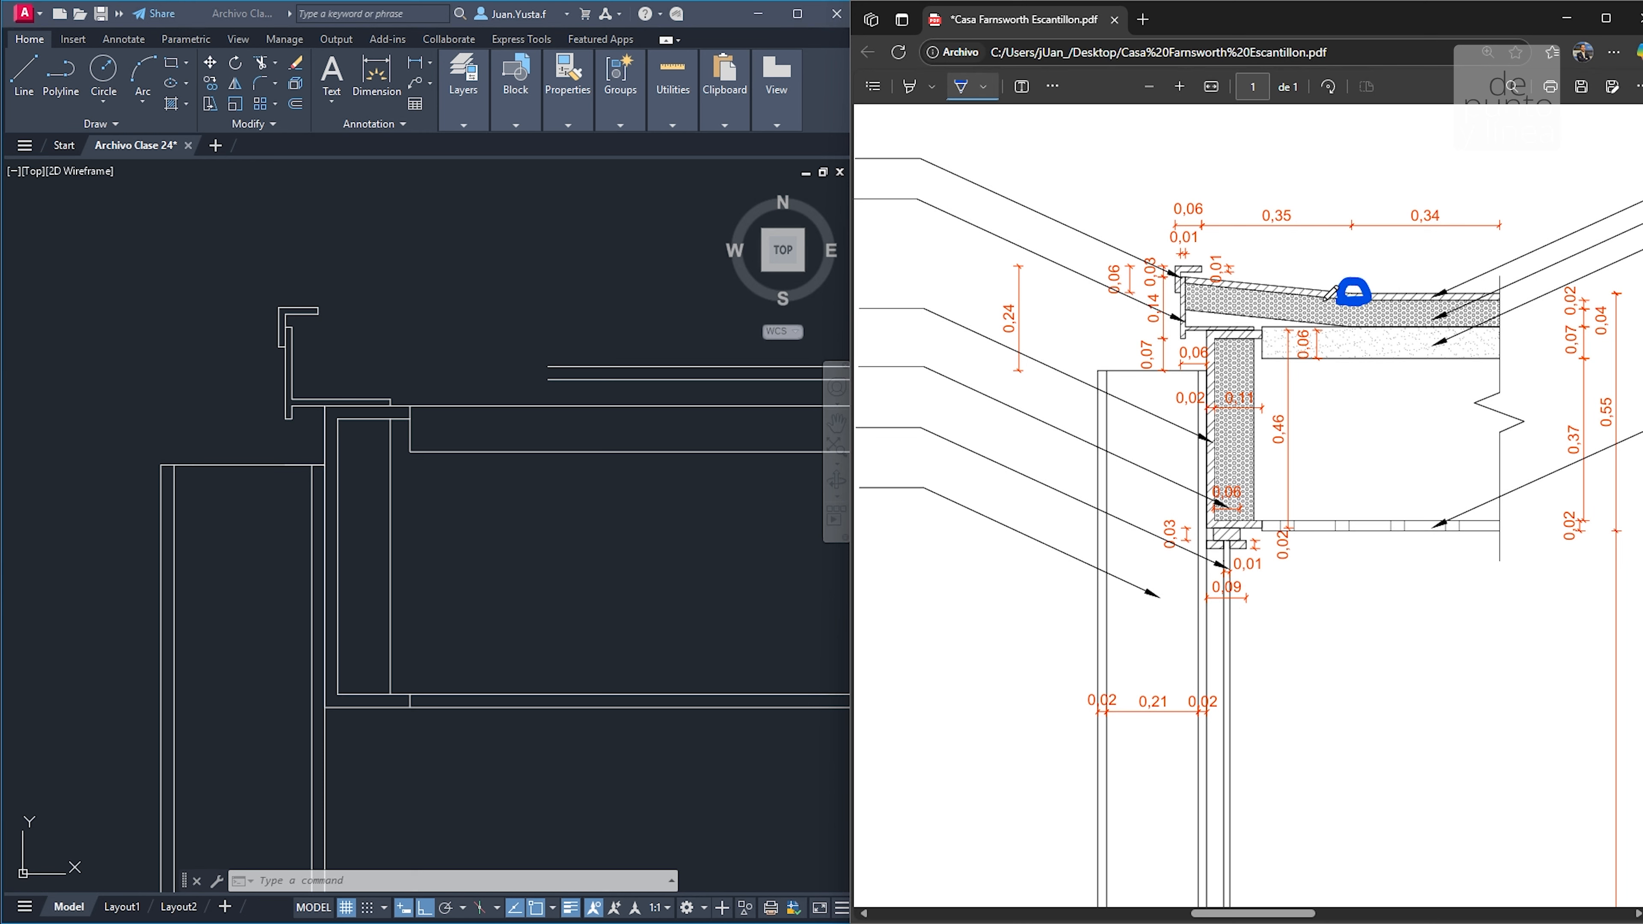
pyautogui.click(1052, 86)
pyautogui.click(1077, 117)
pyautogui.click(1190, 278)
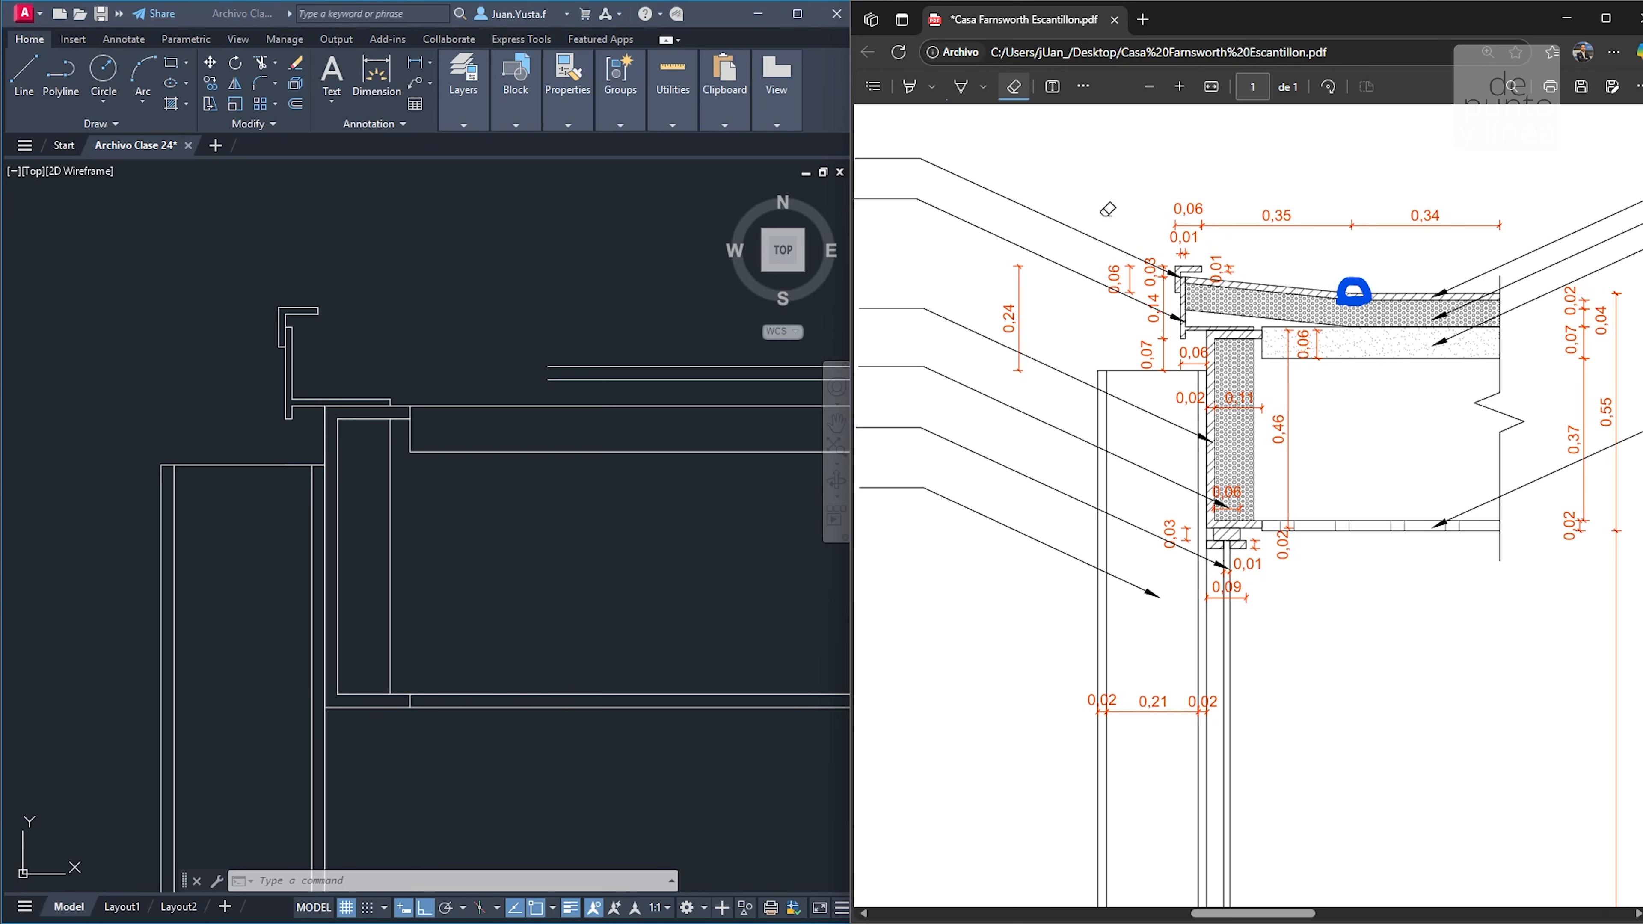
# Trace the steel angle and profile on the reference PDF, and underline and tick the "Perfil de acero" label
pyautogui.click(960, 89)
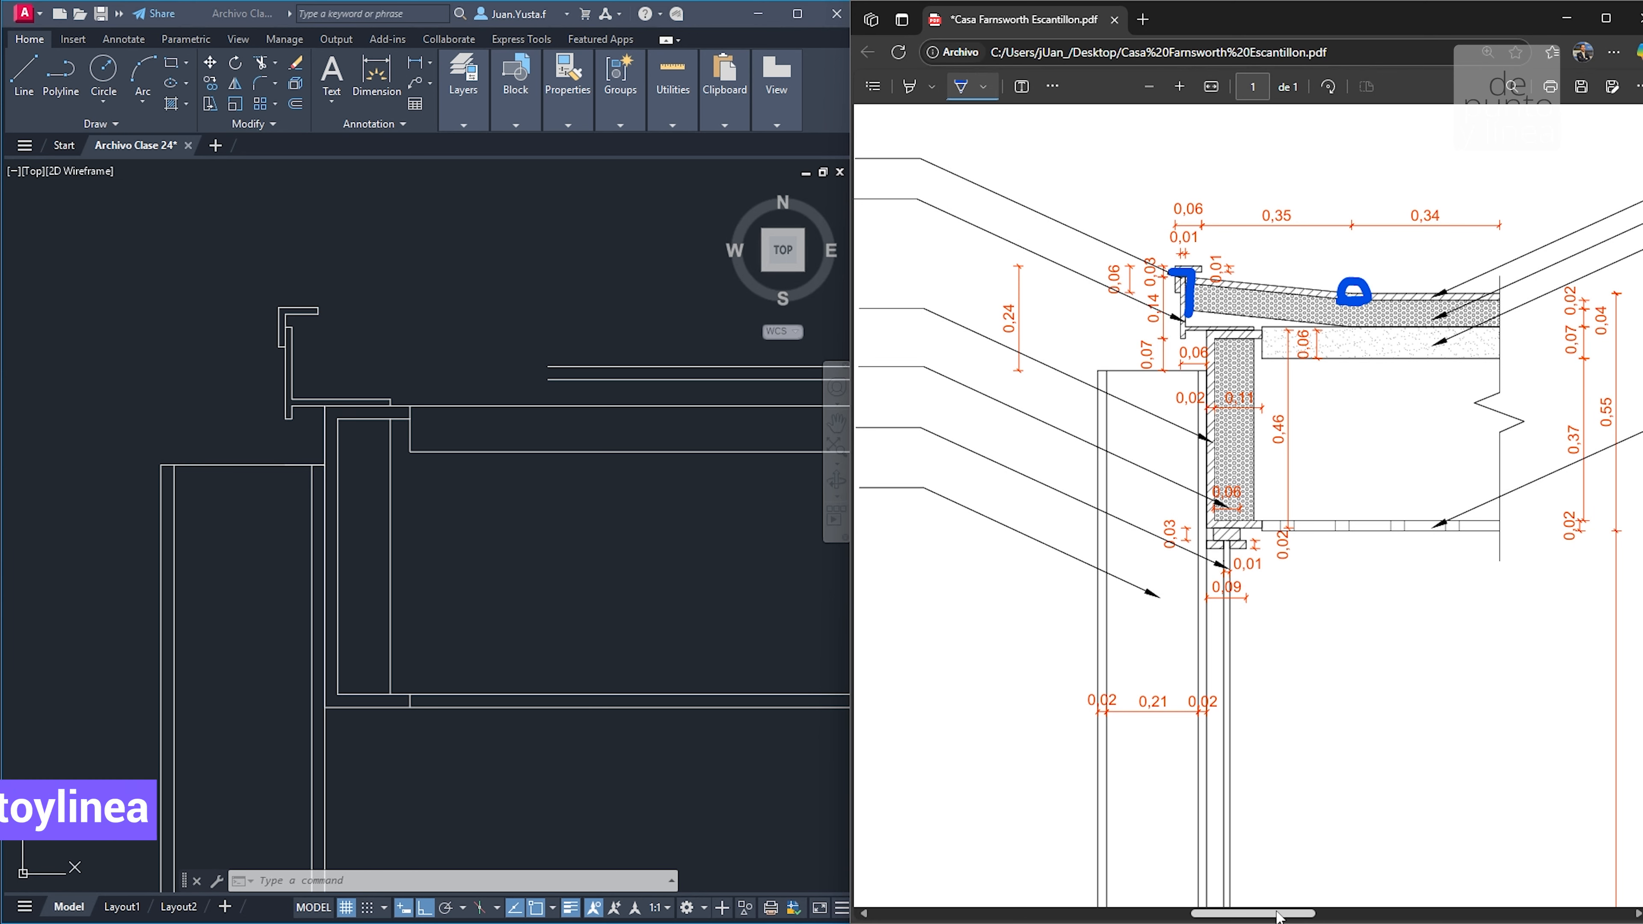
pyautogui.hscroll(-5, 1025, 197)
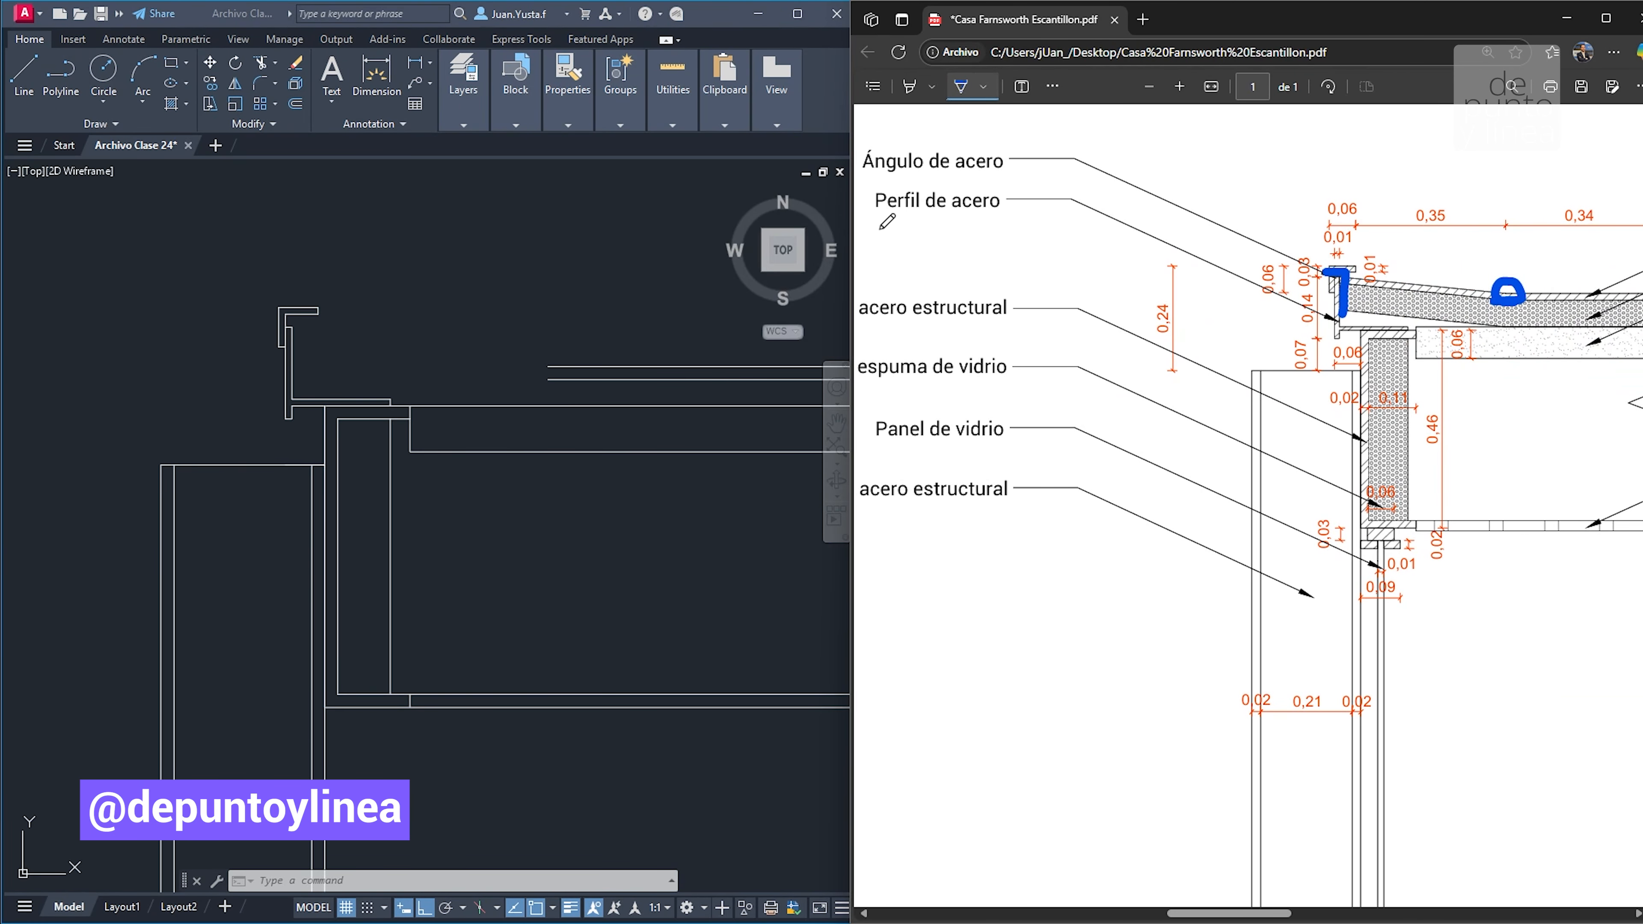
pyautogui.moveTo(878, 228); pyautogui.dragTo(1028, 230)
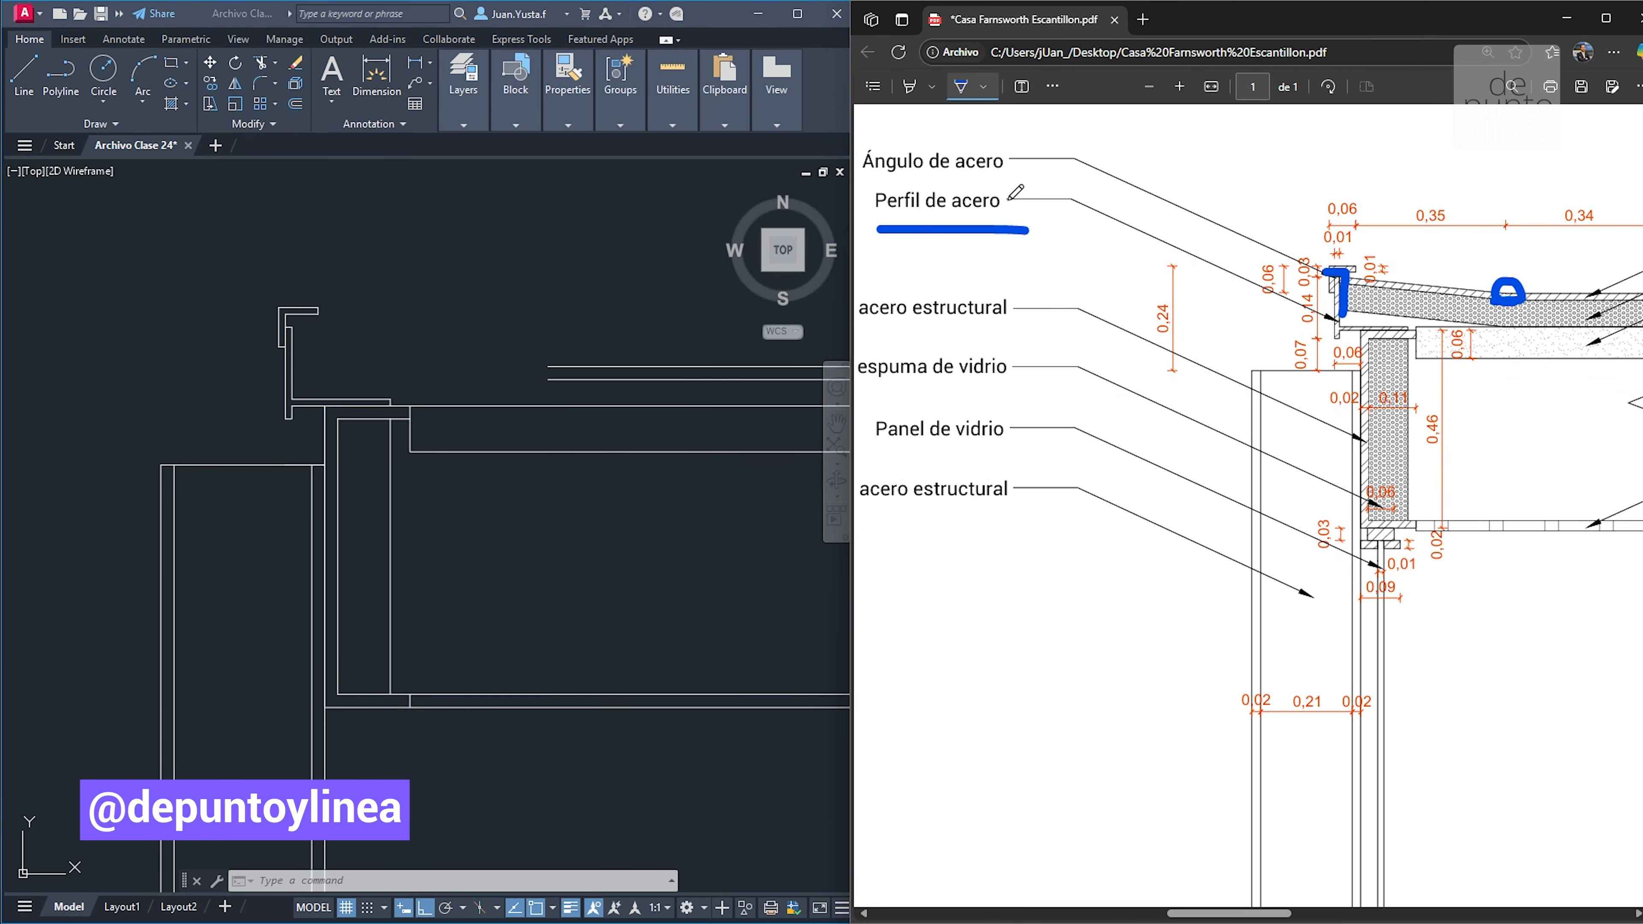
pyautogui.click(294, 331)
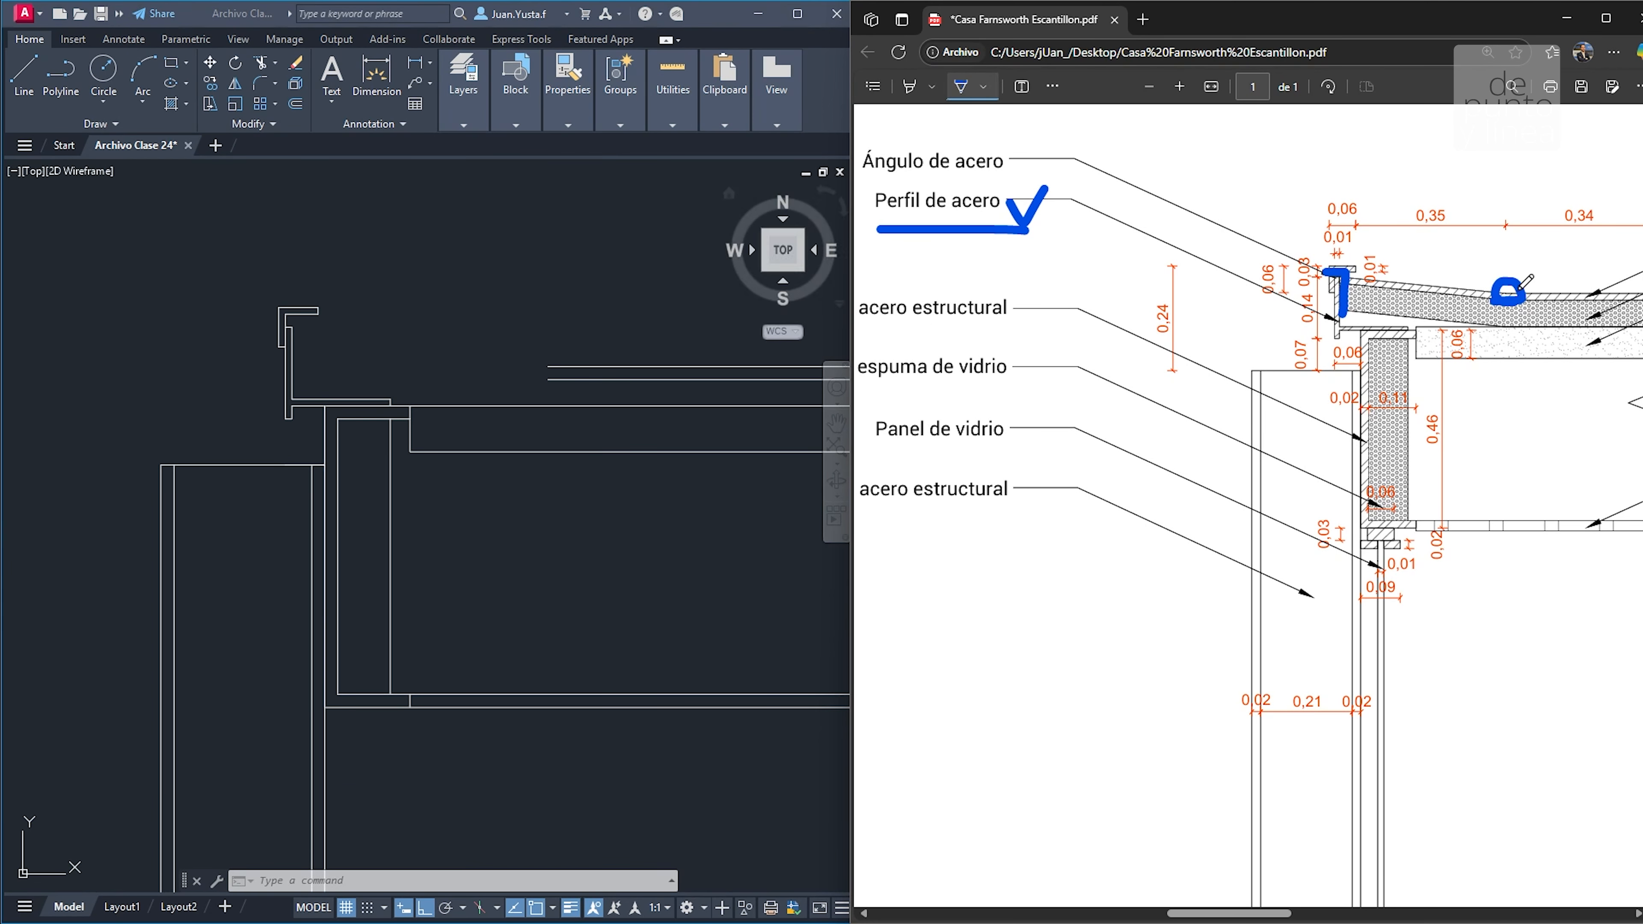
# Redraw the circle at the roof's bend point on the reference PDF and circle the dividing tick between the 0,35 and 0,34 dimensions
pyautogui.click(1064, 92)
pyautogui.click(1067, 114)
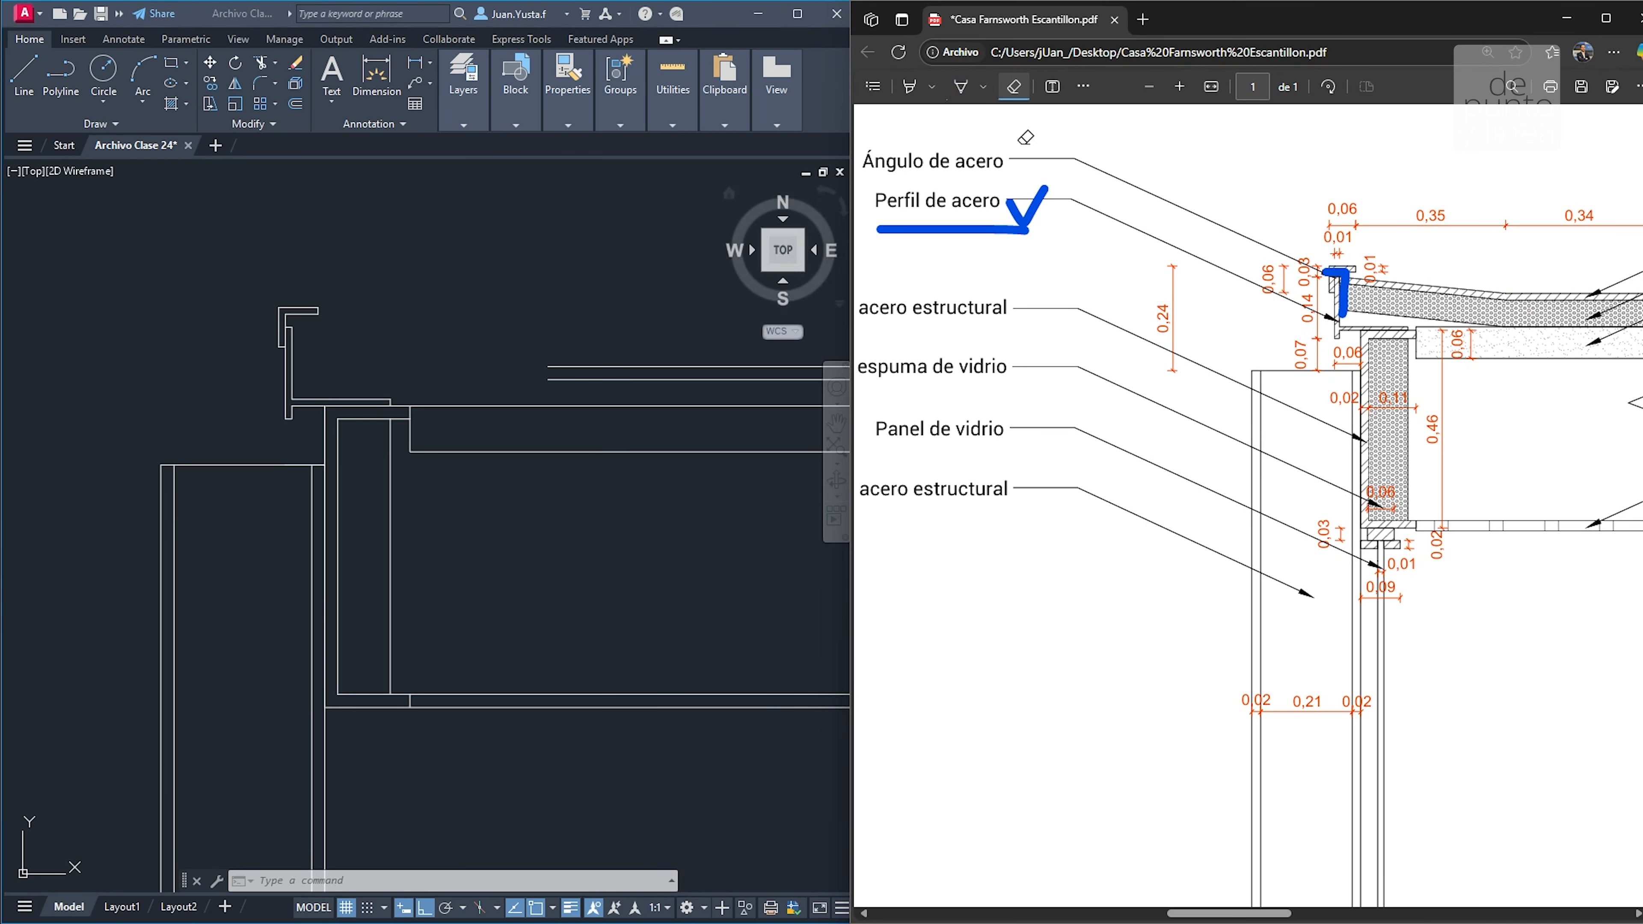
pyautogui.click(963, 89)
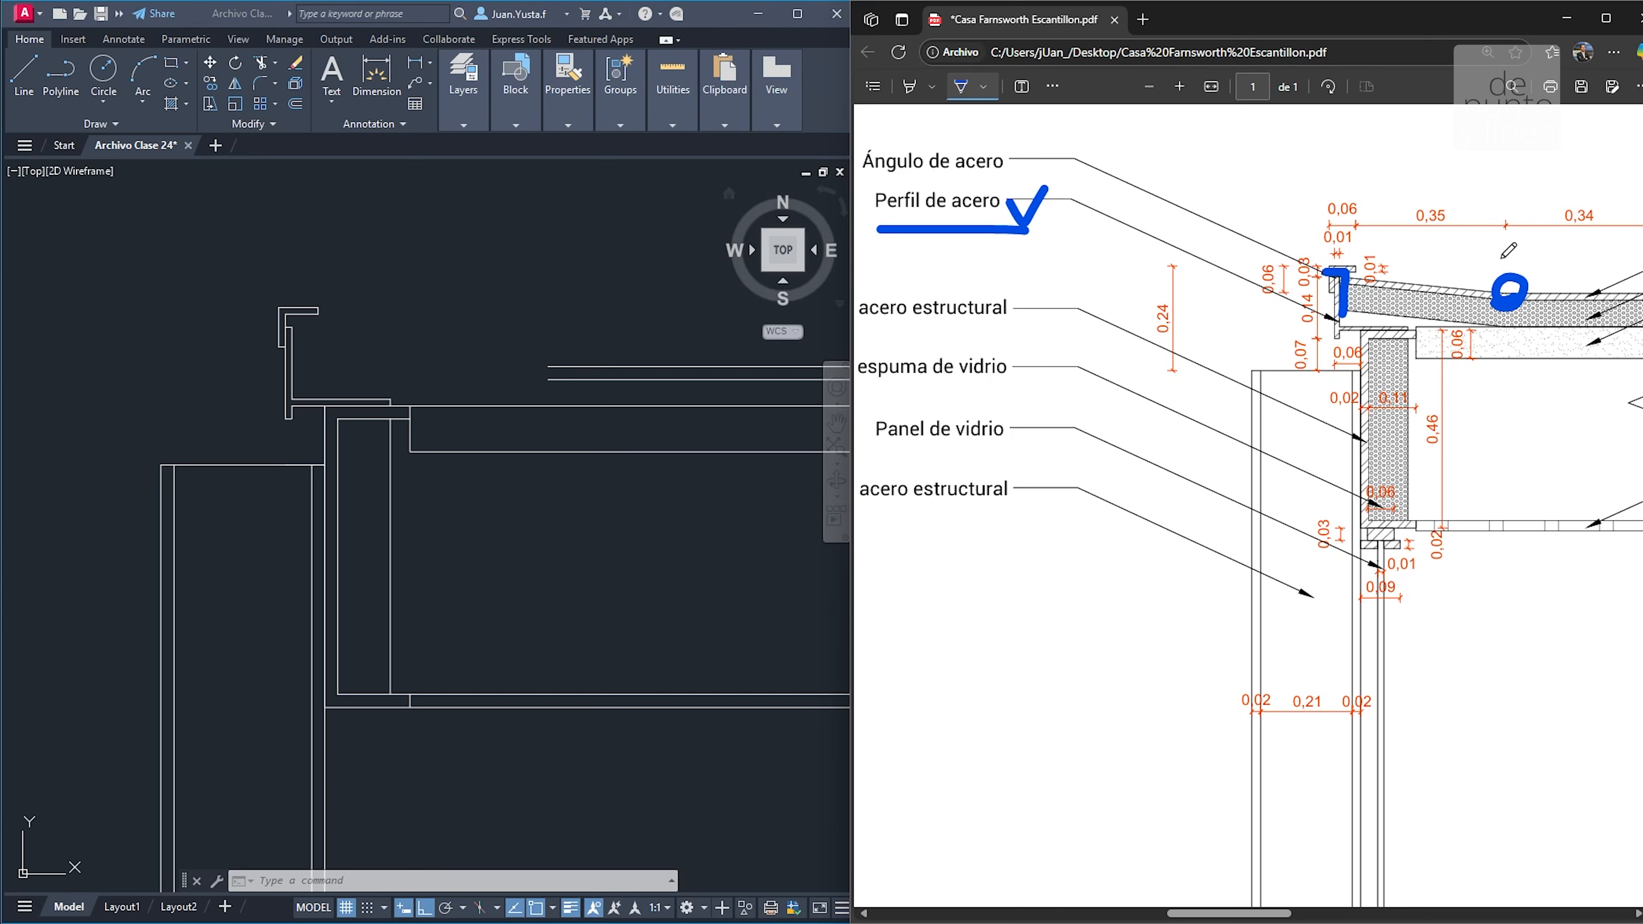
# Draw a sloped line from the start of the upper flat roof line to the steel profile's top inner corner
pyautogui.click(634, 278)
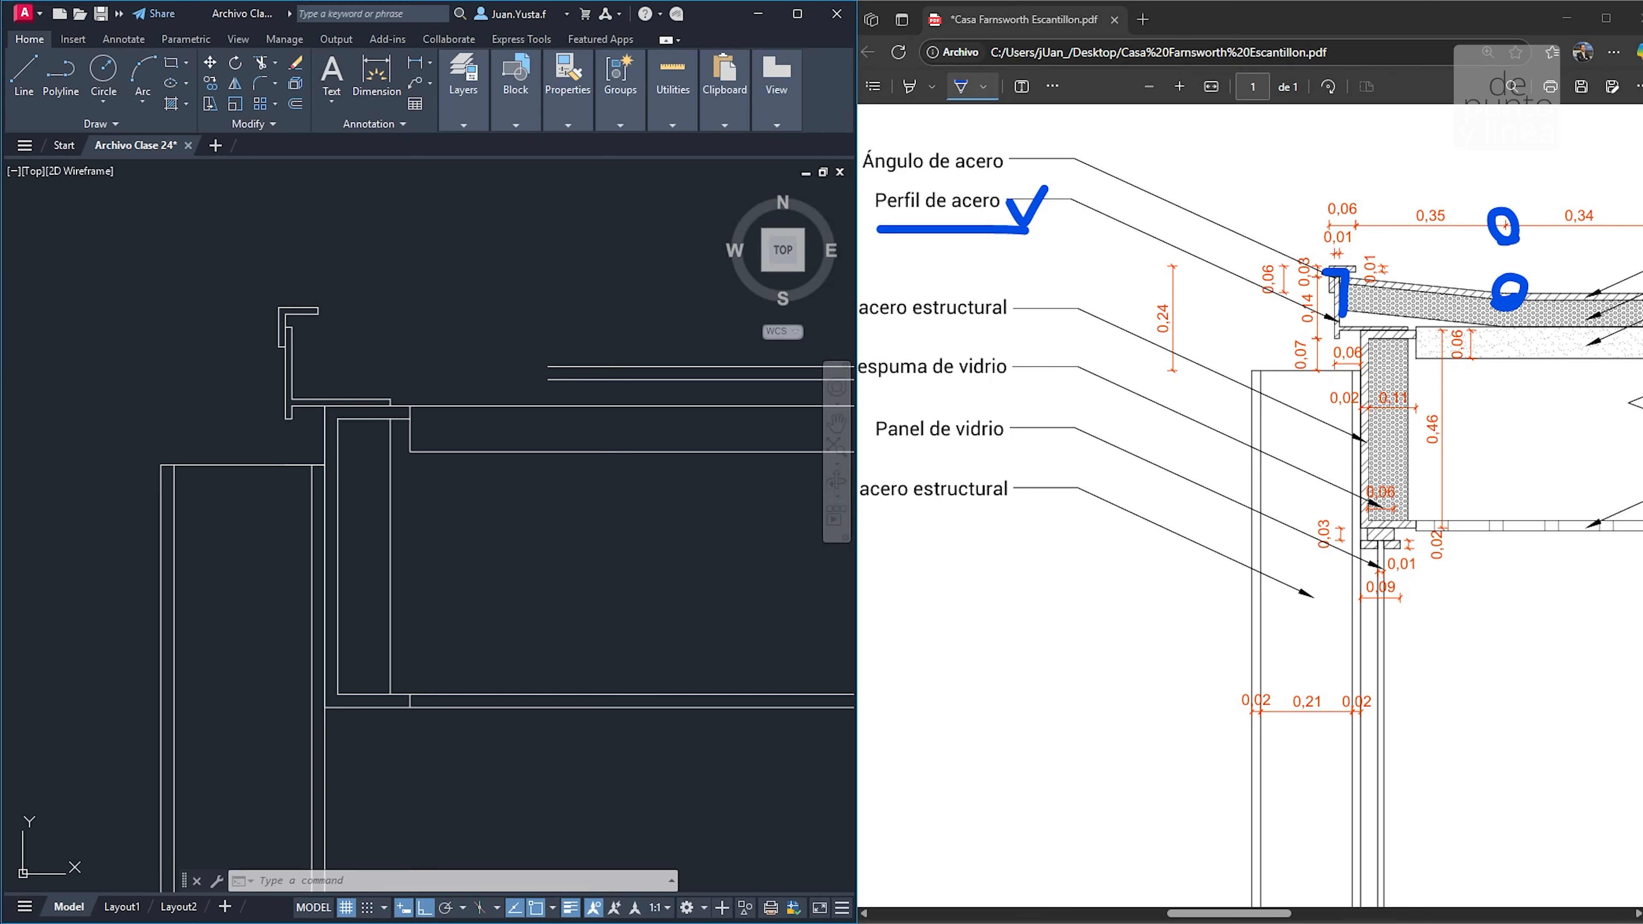
pyautogui.write('l')
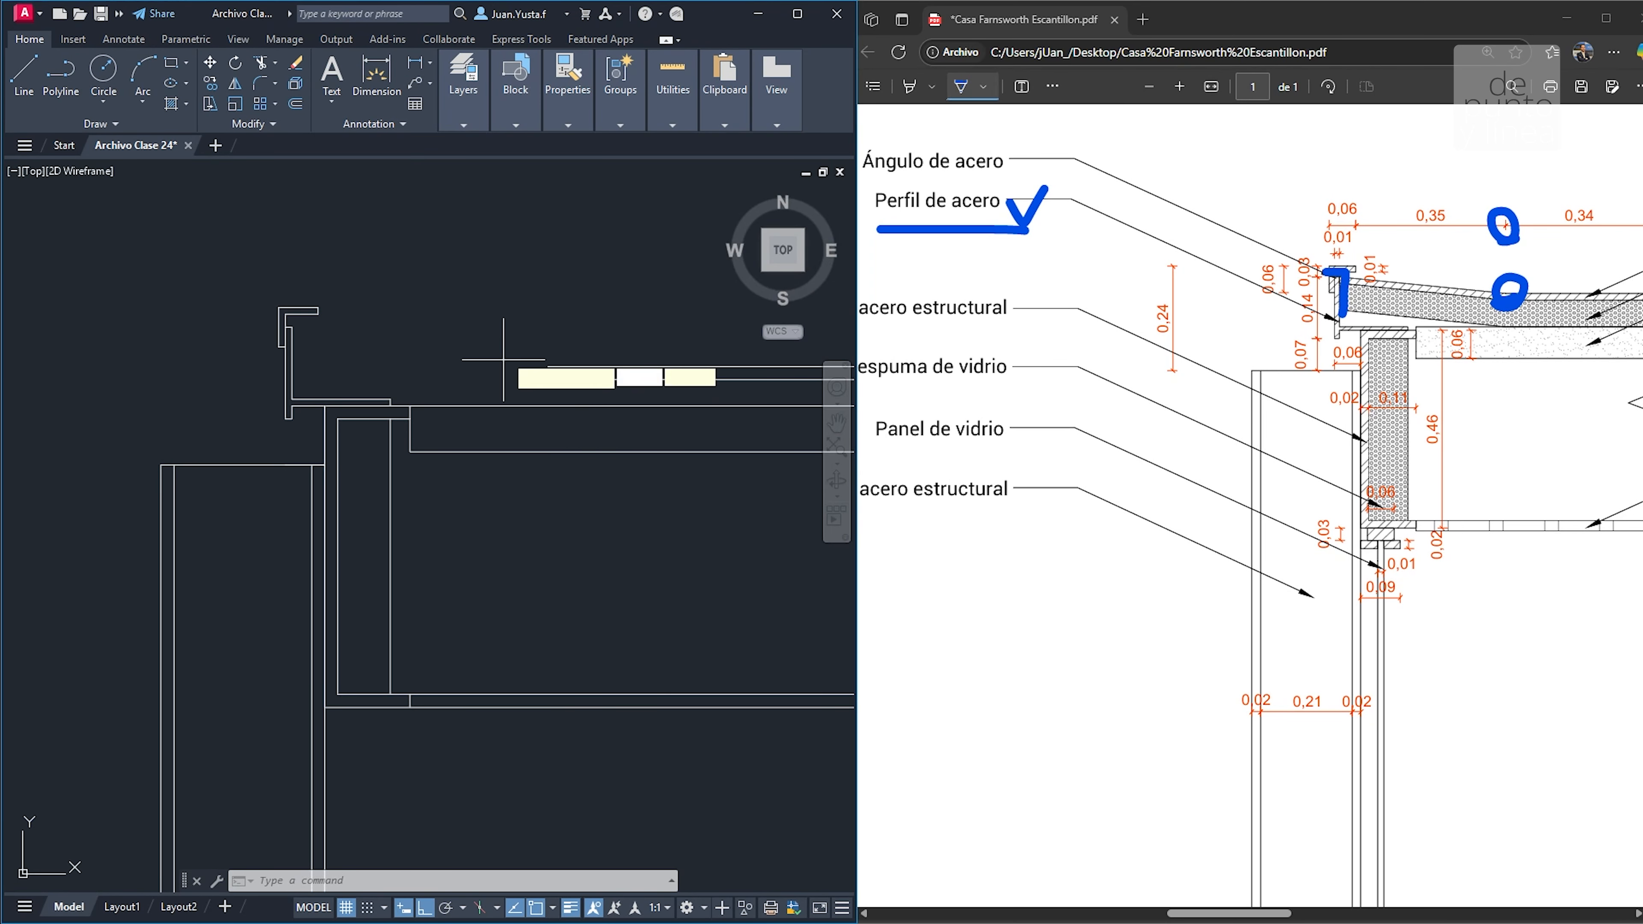
pyautogui.press('Return')
pyautogui.click(547, 366)
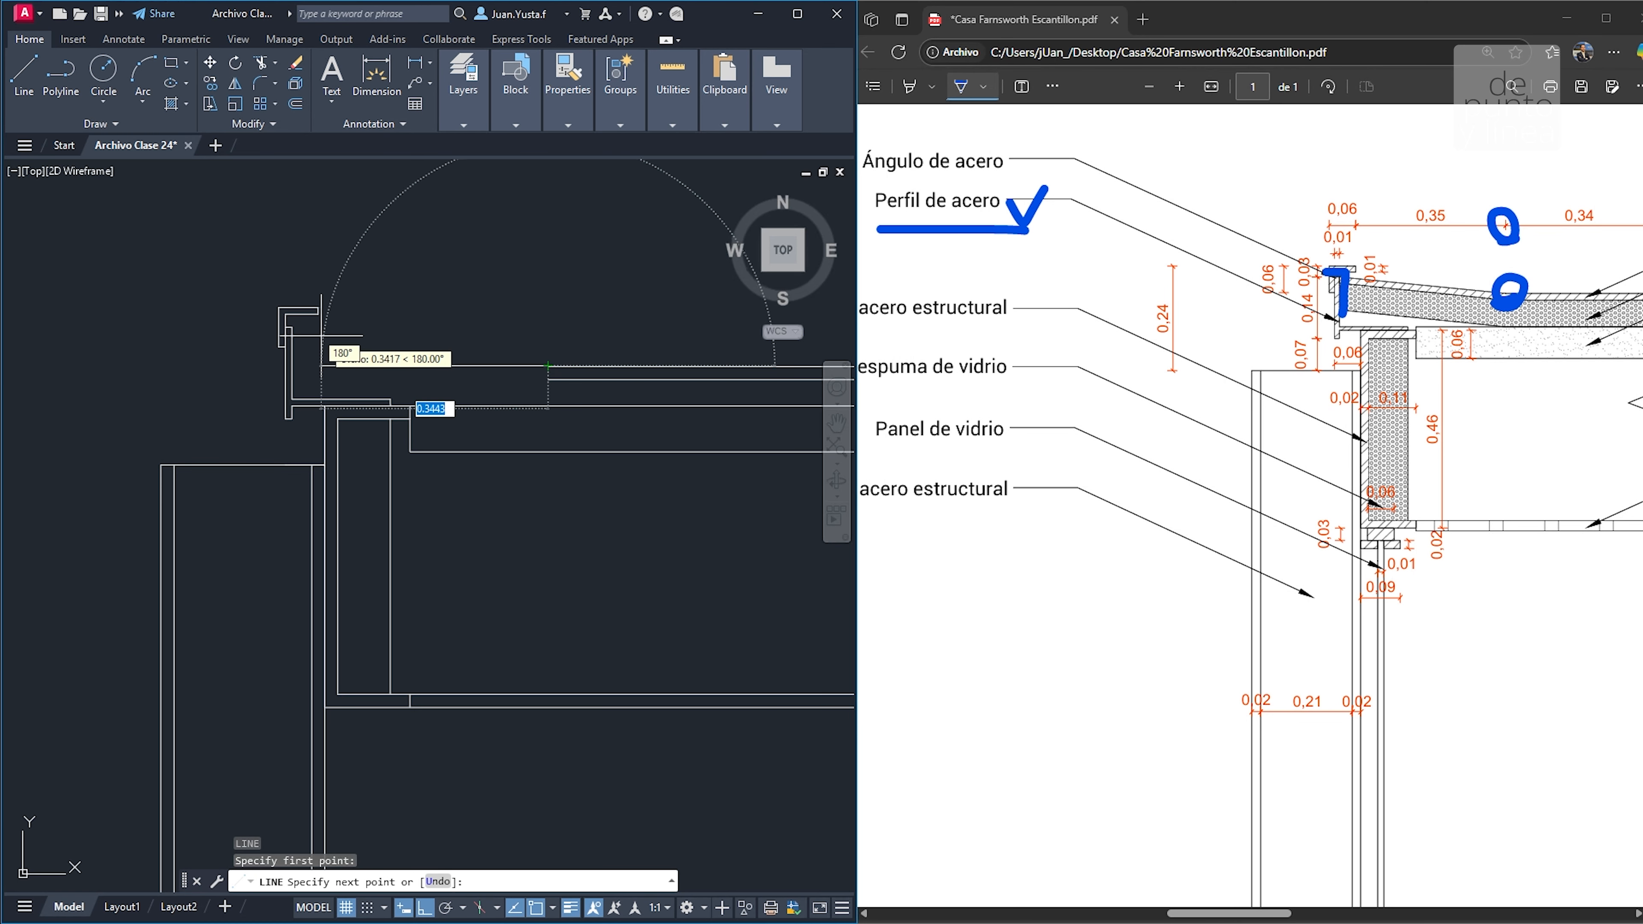
pyautogui.click(292, 327)
pyautogui.press('Escape')
pyautogui.press('Escape')
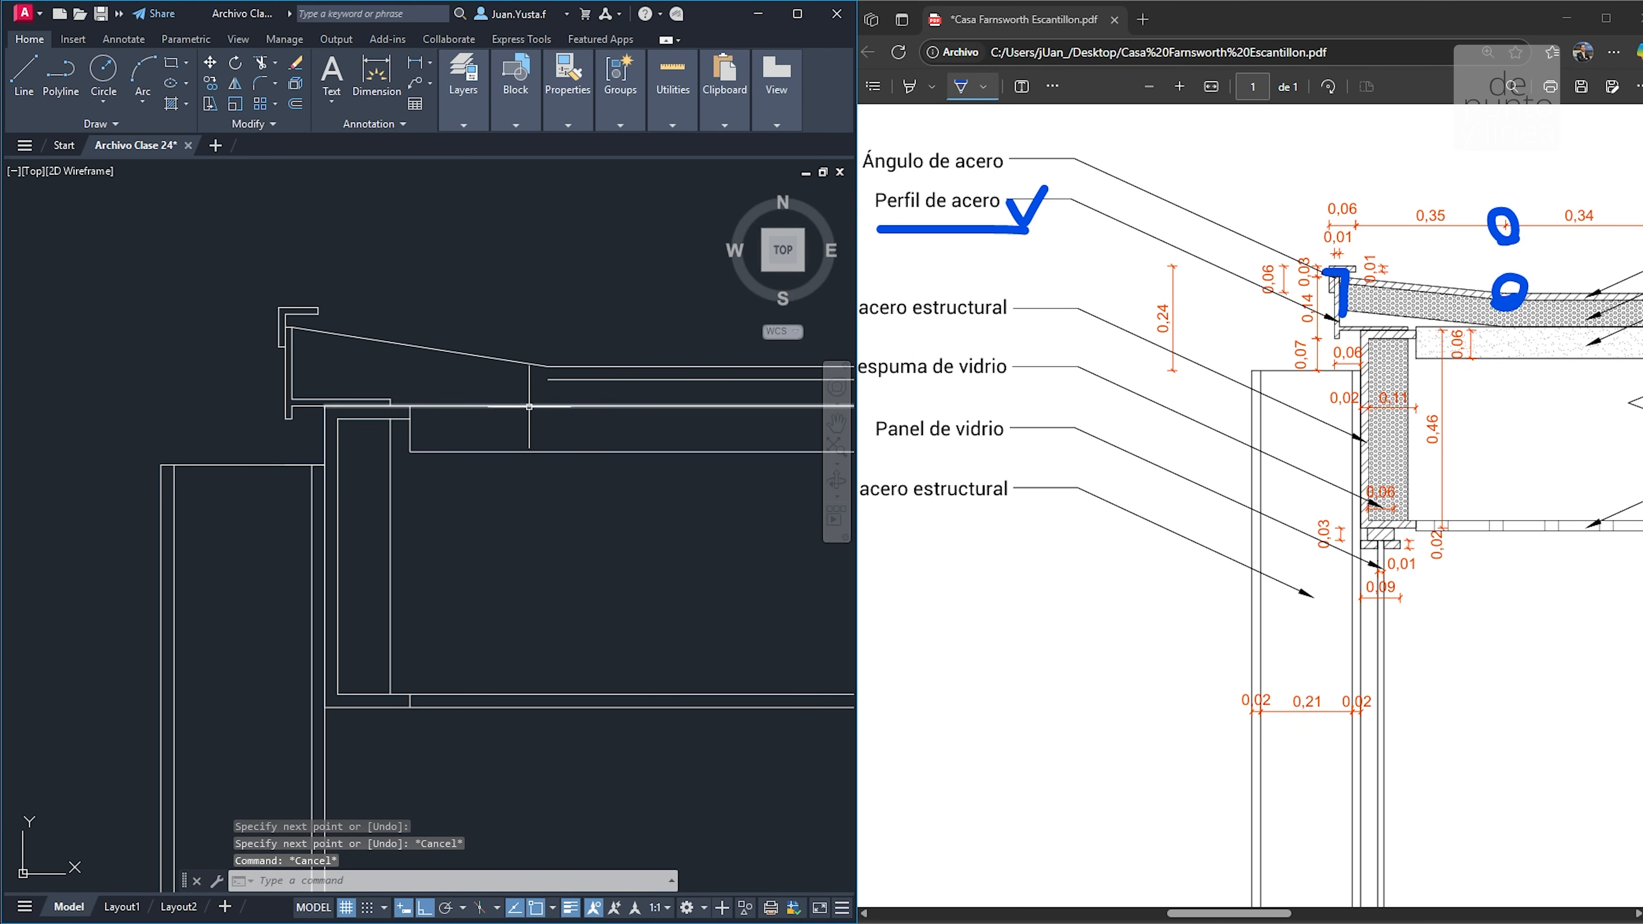
# Erase the two freehand circles and the steel angle trace from the reference PDF
pyautogui.scroll(-3, 1146, 384)
pyautogui.scroll(3, 1140, 391)
pyautogui.keyDown('ctrl'); pyautogui.scroll(-3, 1083, 395); pyautogui.keyUp('ctrl')
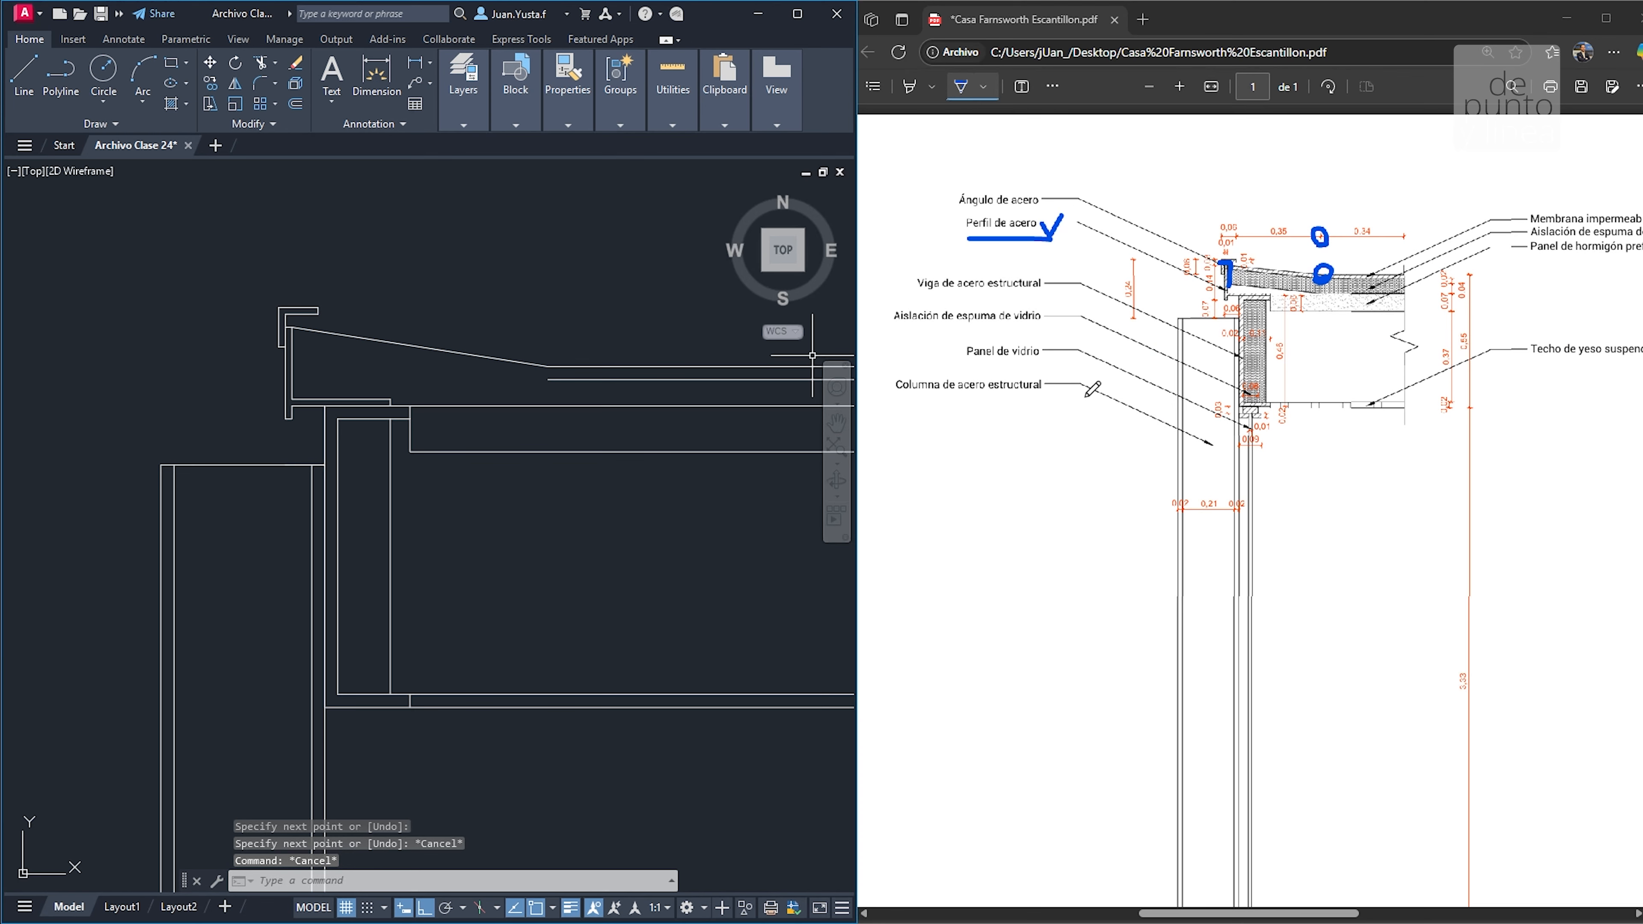
pyautogui.keyDown('ctrl'); pyautogui.scroll(3, 1310, 274); pyautogui.keyUp('ctrl')
pyautogui.click(1052, 86)
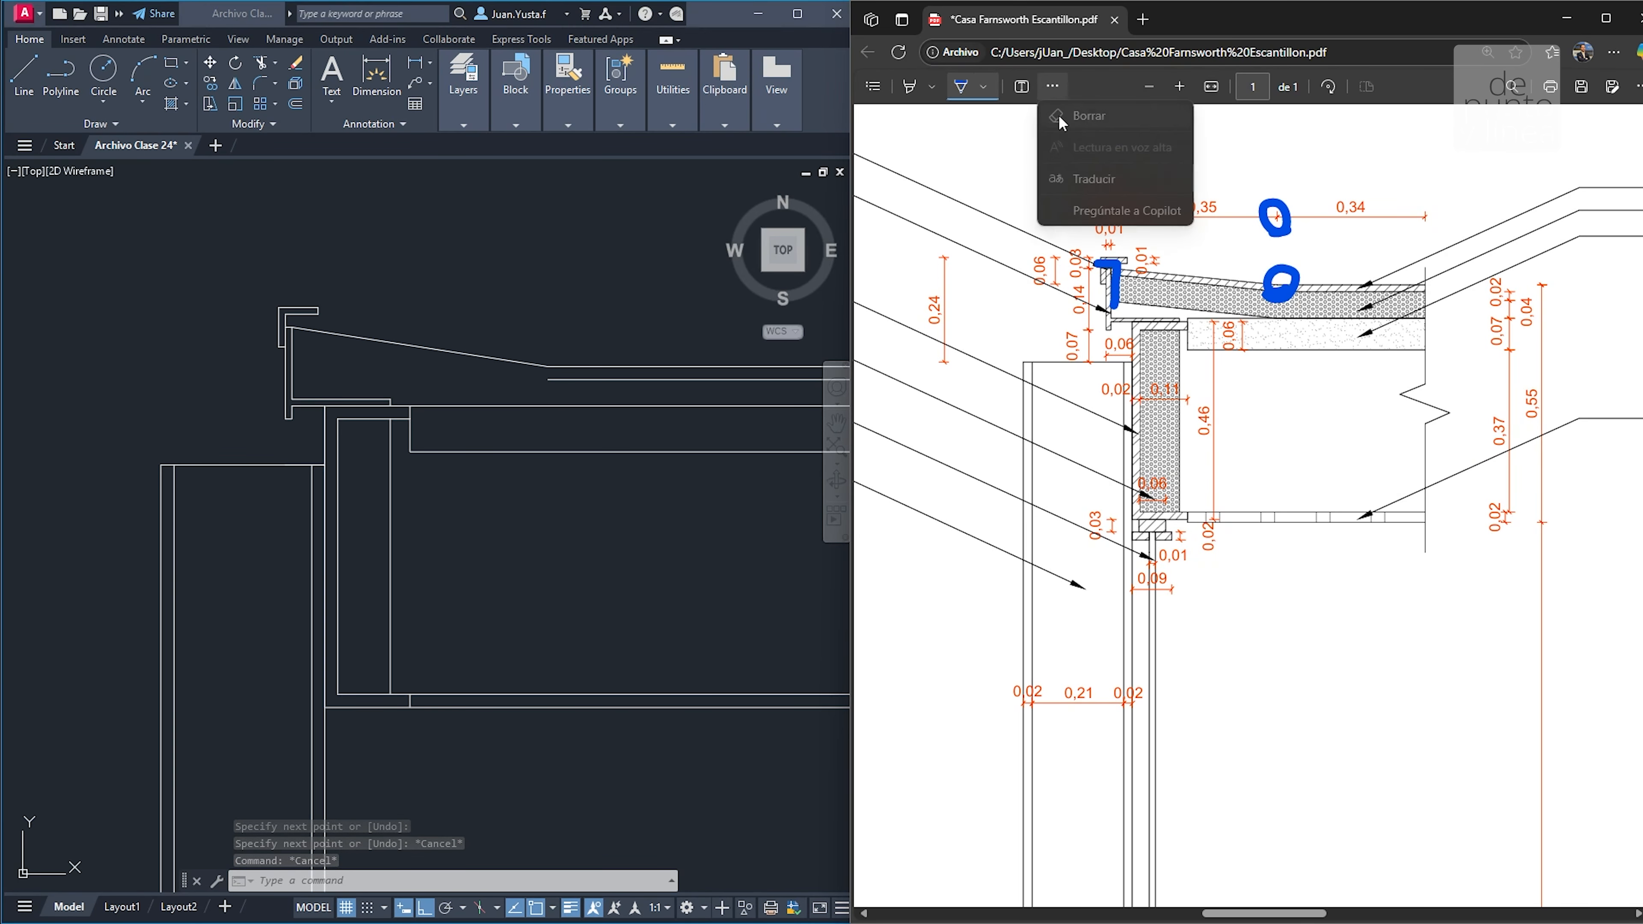
pyautogui.click(1064, 119)
pyautogui.moveTo(1276, 208); pyautogui.dragTo(1108, 337)
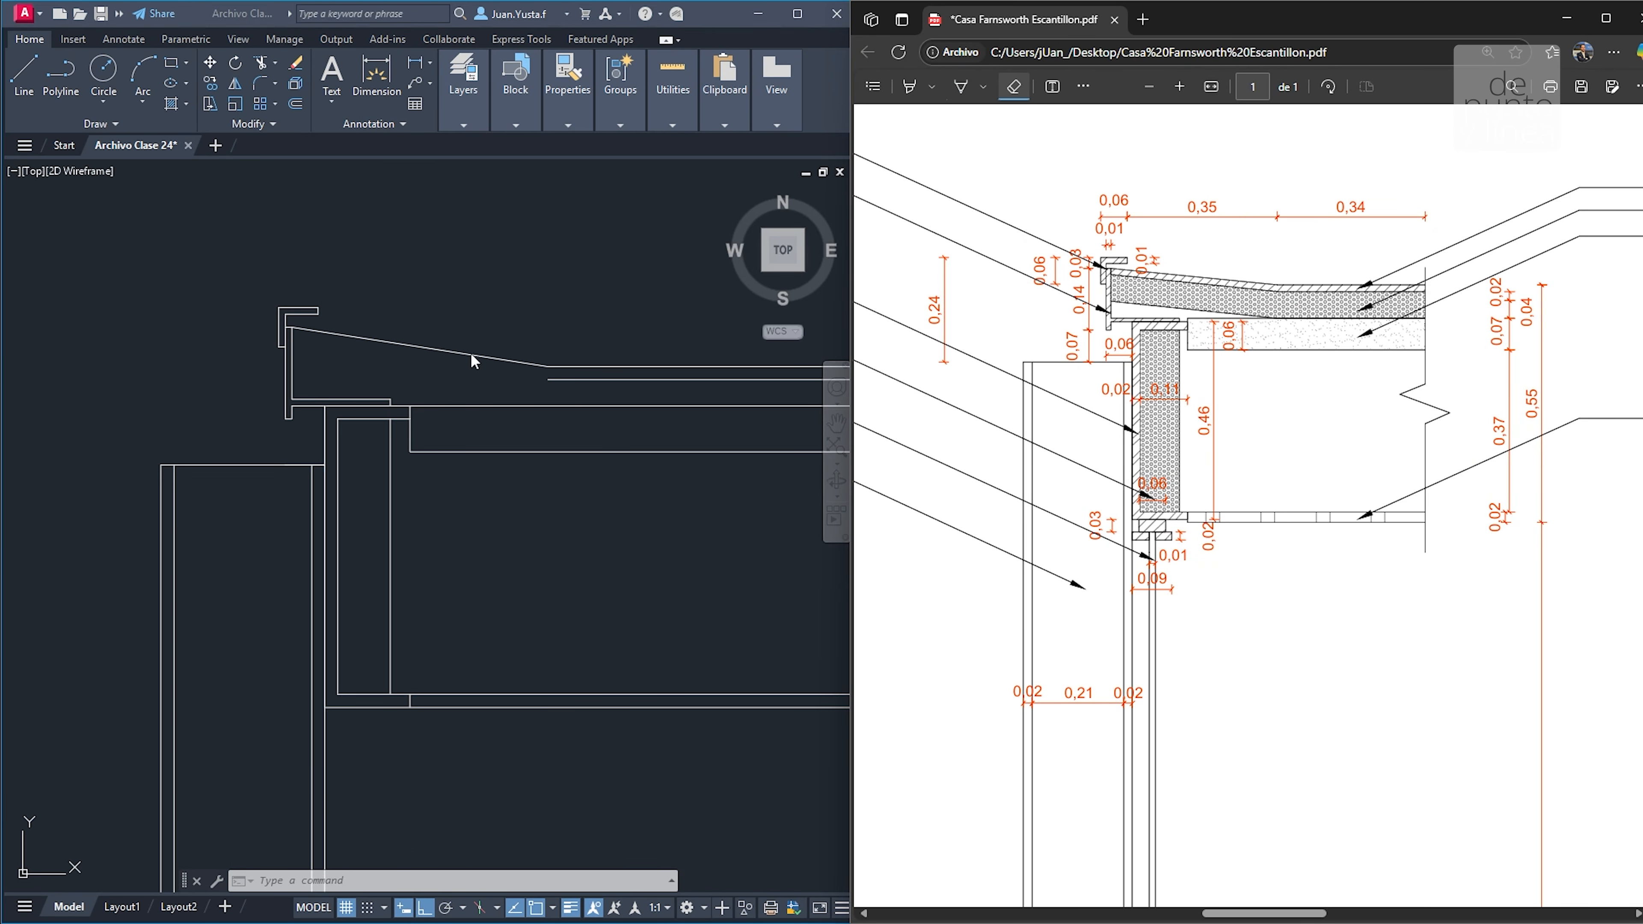
# Copy the sloped roof line from its lower endpoint to the start of the second flat line and vertically down onto the slab's top line
pyautogui.click(538, 337)
pyautogui.click(538, 337)
pyautogui.click(492, 368)
pyautogui.write('c')
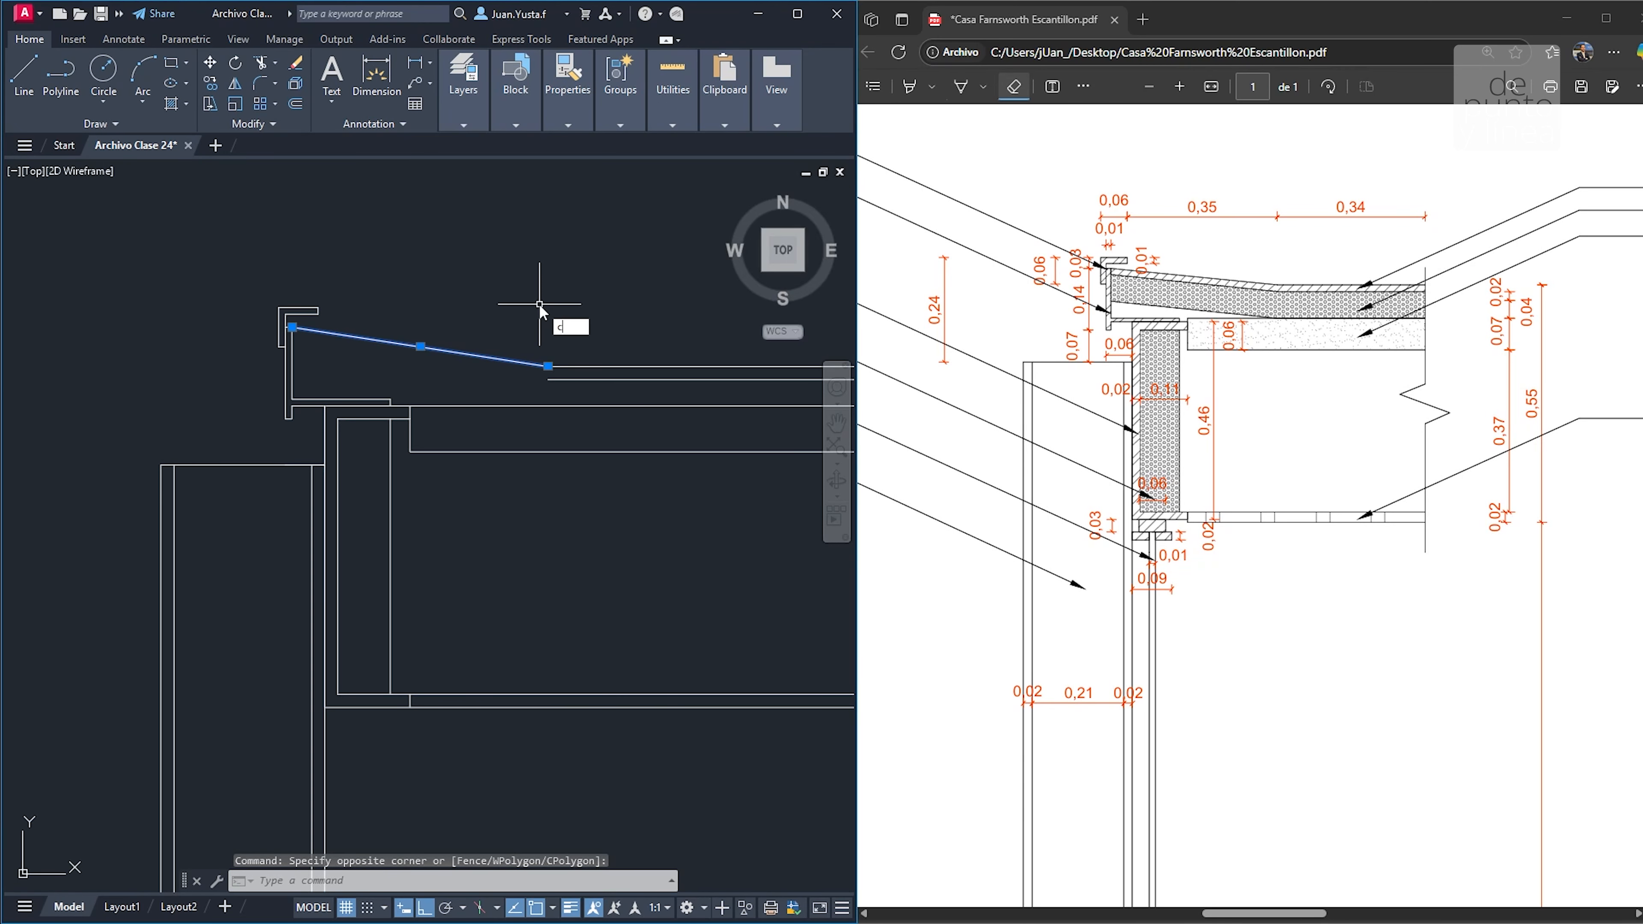
pyautogui.press('space')
pyautogui.scroll(6, 548, 362)
pyautogui.click(551, 382)
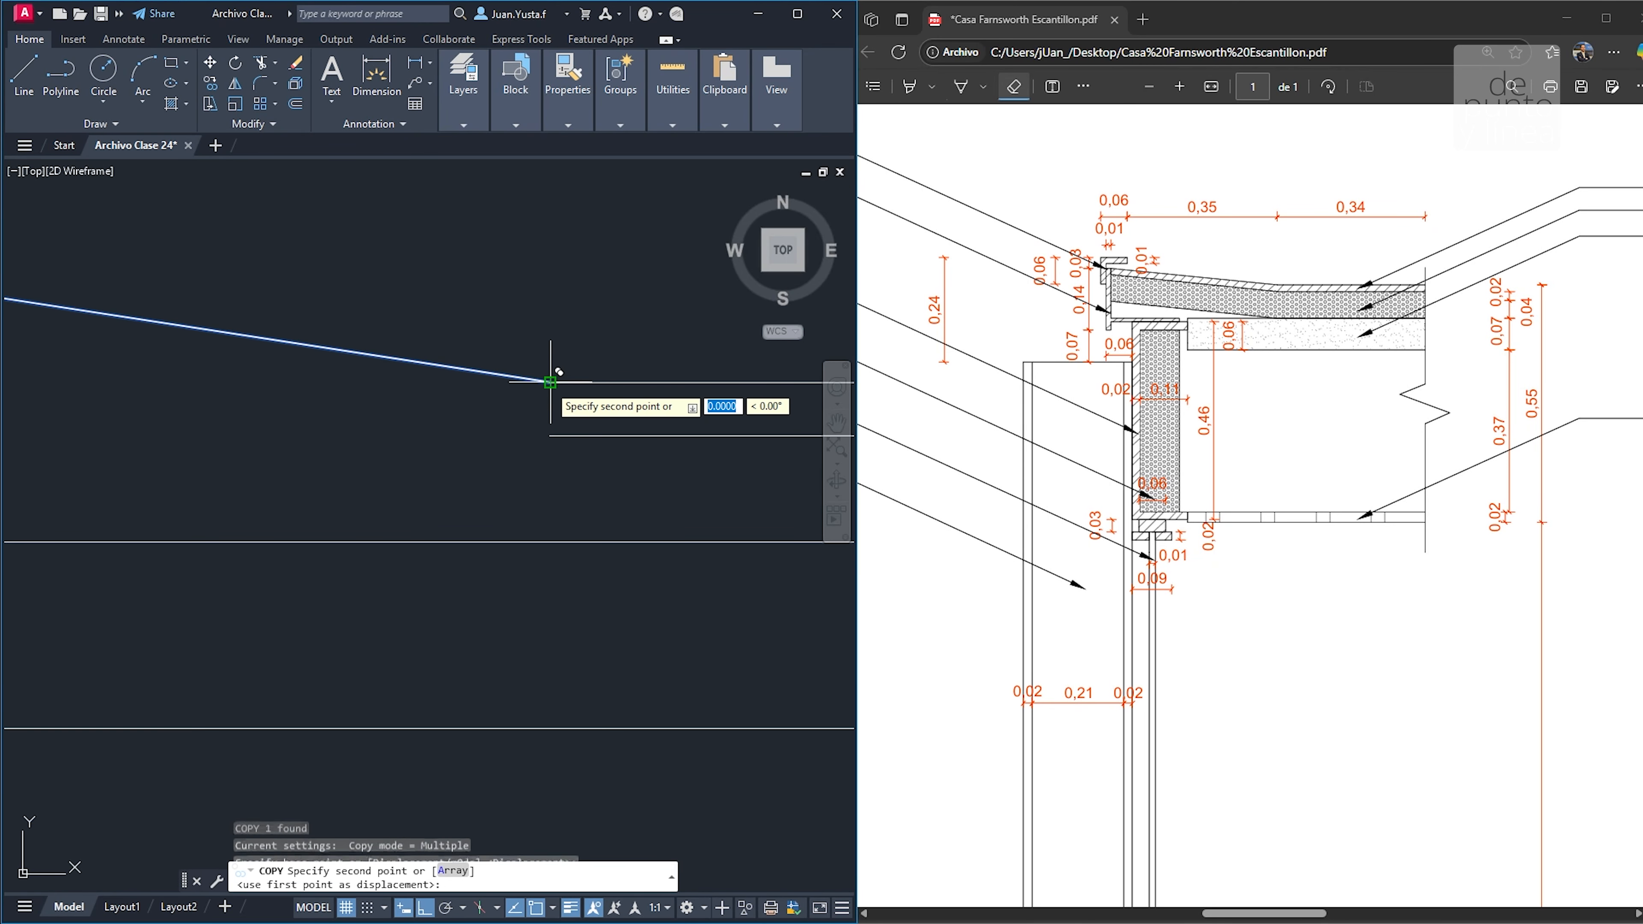
pyautogui.click(550, 434)
pyautogui.click(550, 542)
pyautogui.press('Escape')
pyautogui.press('Escape')
pyautogui.press('Escape')
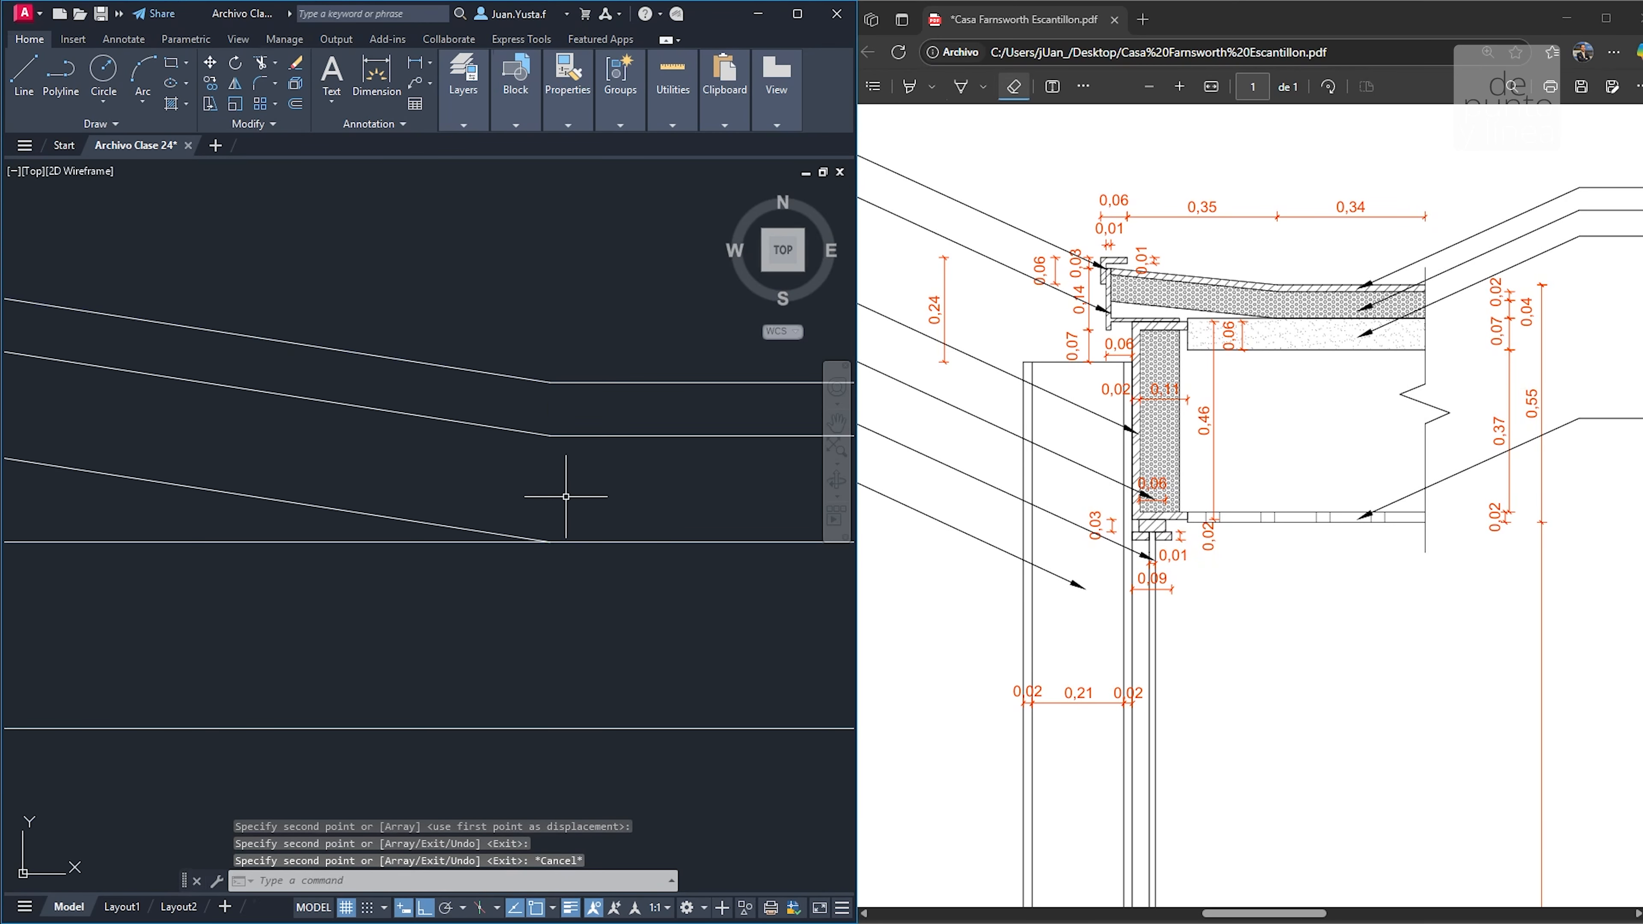
# Erase the underline and tick beside the "Perfil de acero" label on the reference PDF
pyautogui.scroll(-5, 569, 491)
pyautogui.moveTo(566, 507); pyautogui.dragTo(473, 436, button='middle')
pyautogui.scroll(-5, 480, 490)
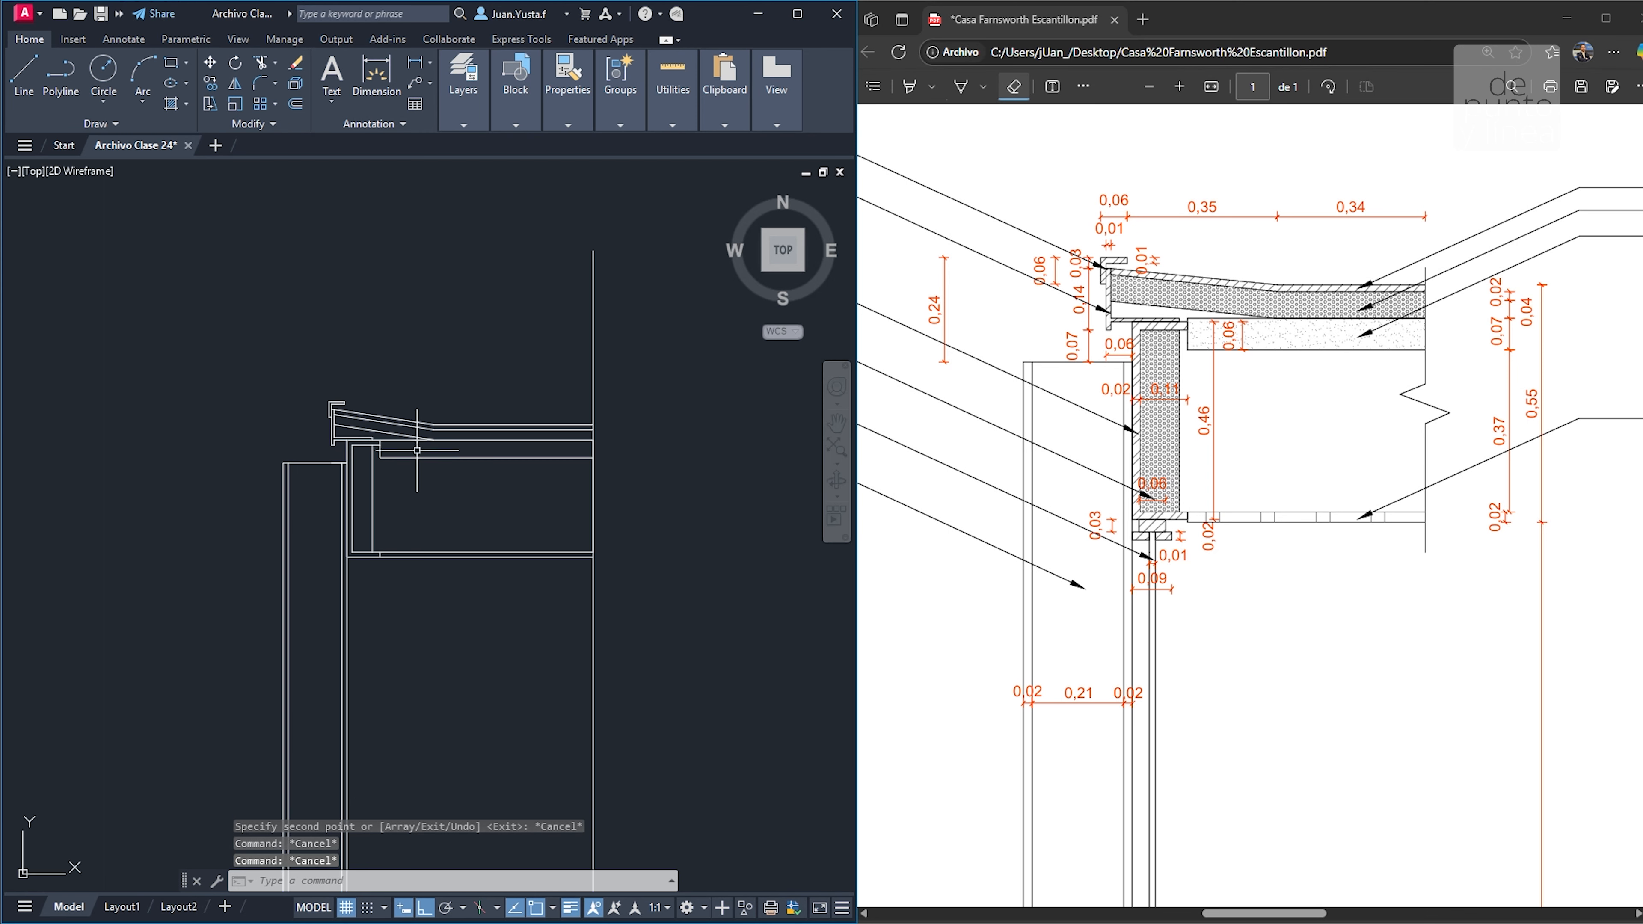
pyautogui.scroll(4, 543, 499)
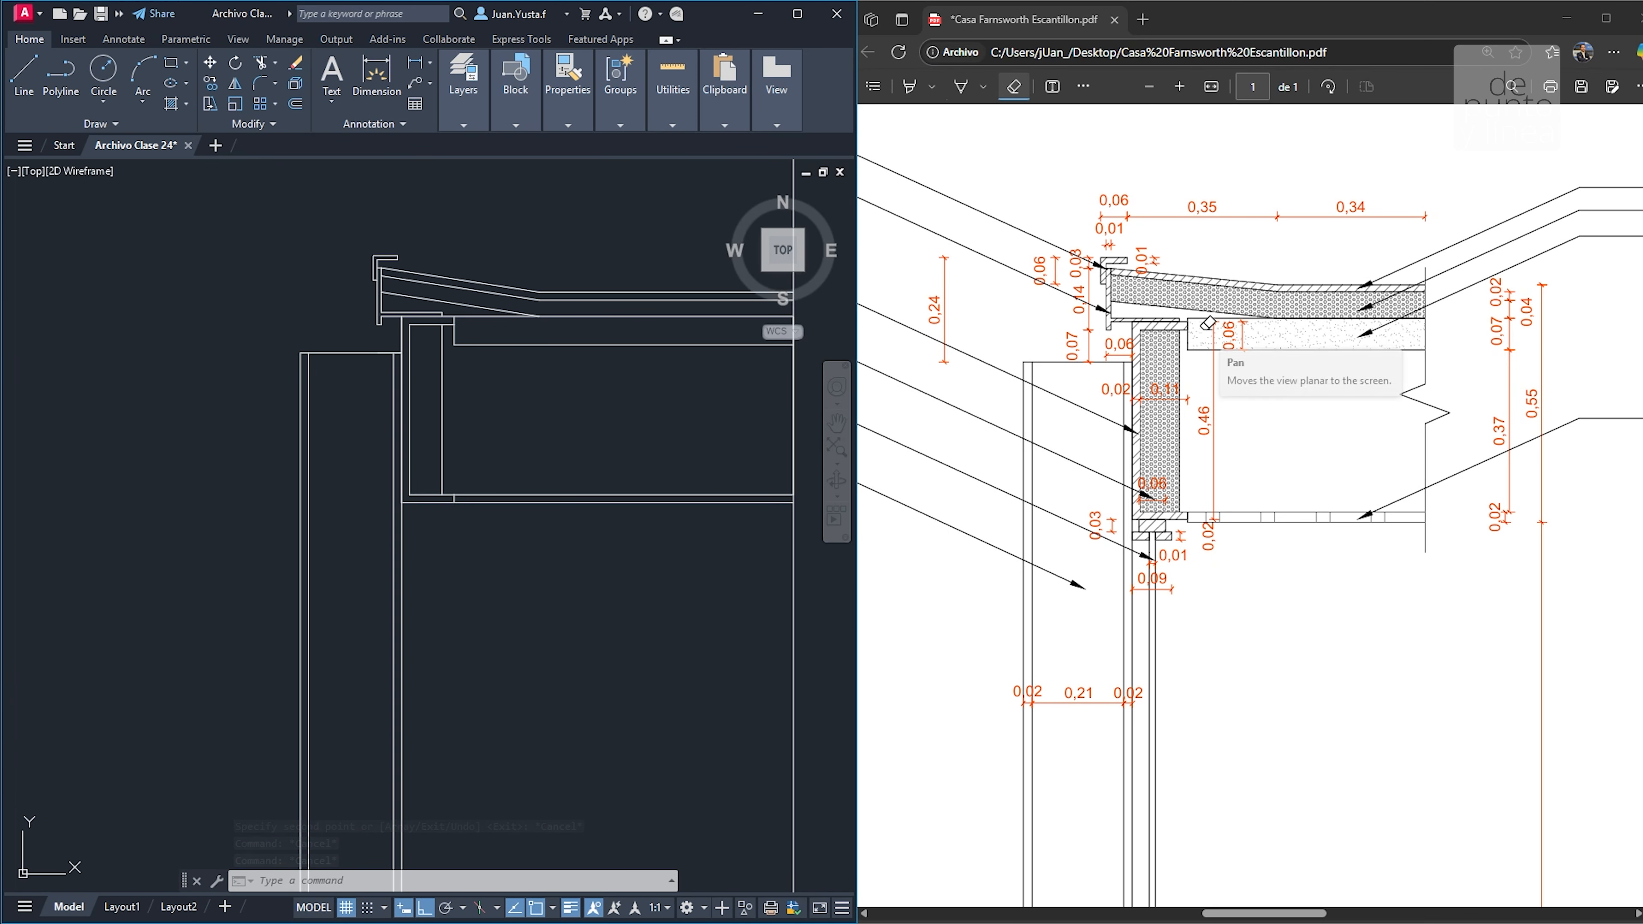
pyautogui.keyDown('ctrl'); pyautogui.scroll(-4, 1204, 312); pyautogui.keyUp('ctrl')
pyautogui.keyDown('ctrl'); pyautogui.scroll(2, 1209, 322); pyautogui.keyUp('ctrl')
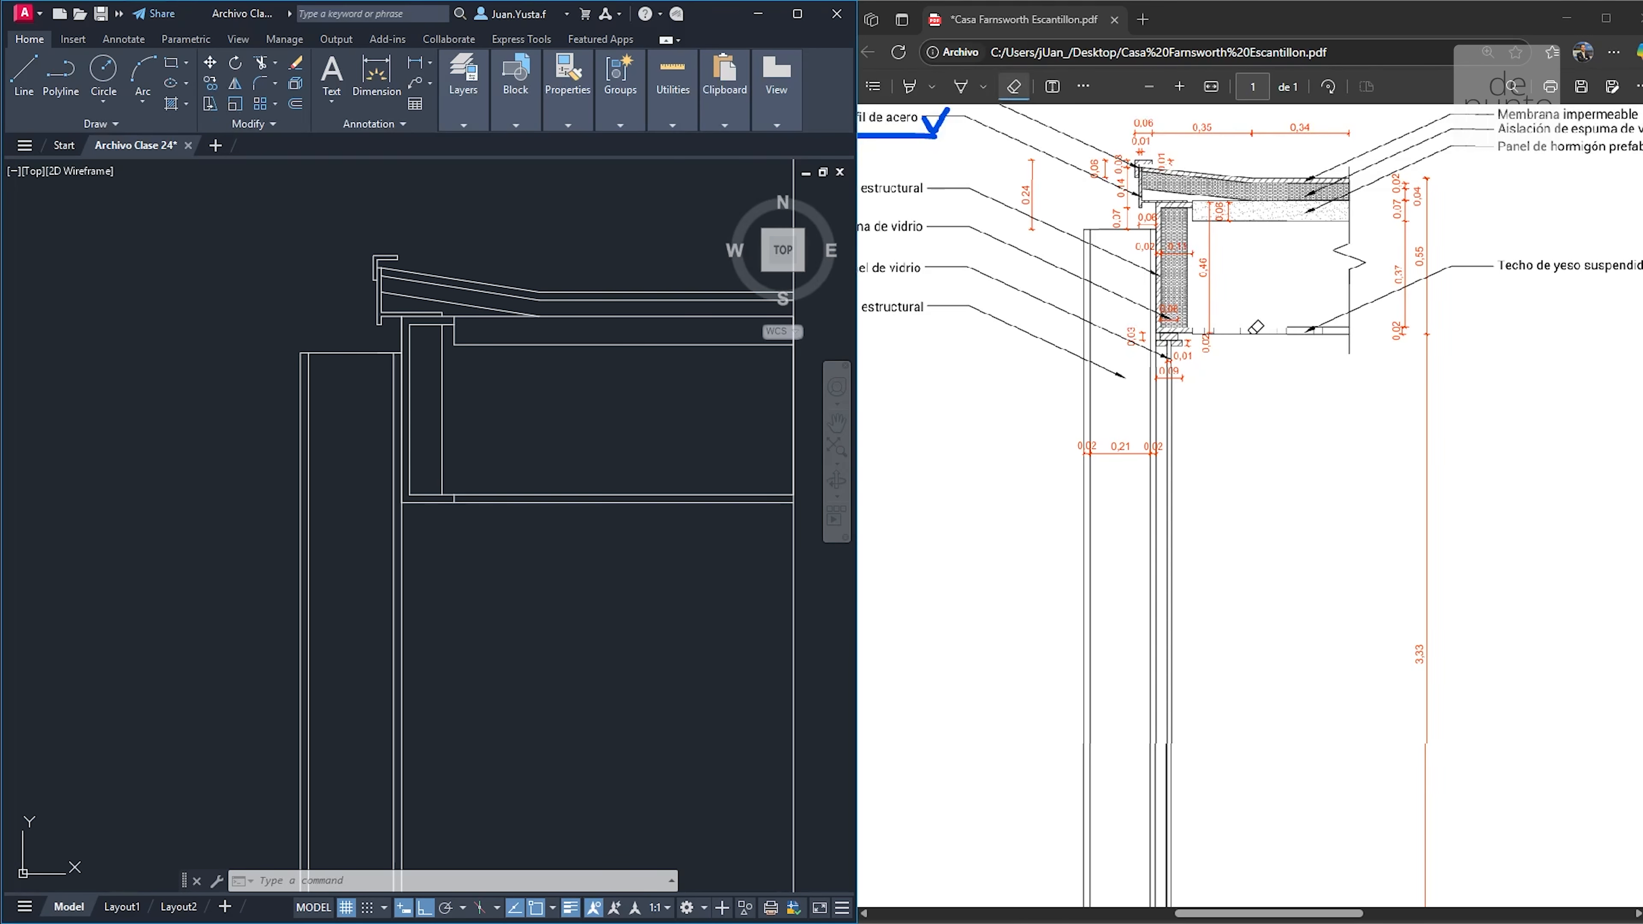
pyautogui.scroll(2, 1250, 327)
pyautogui.moveTo(938, 262)
pyautogui.mouseDown()
pyautogui.moveTo(943, 238)
pyautogui.moveTo(906, 289)
pyautogui.mouseUp()
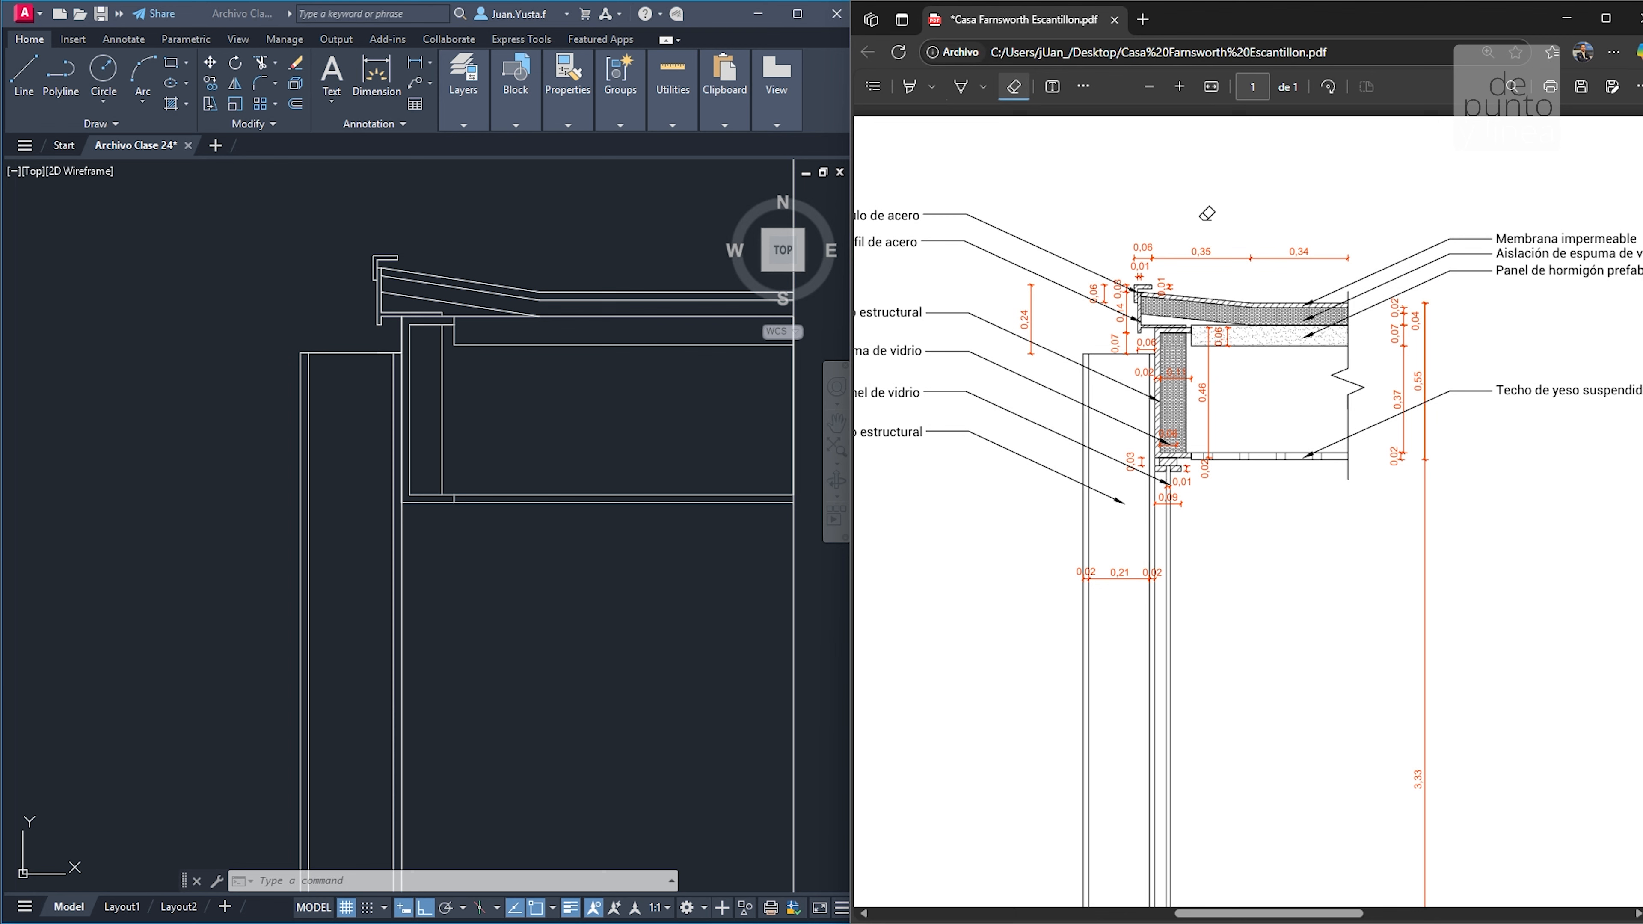
# Mark the 0,09 width below the beam on the reference PDF with a horizontal stroke and vertical end strokes
pyautogui.keyDown('ctrl'); pyautogui.scroll(2, 1202, 467); pyautogui.keyUp('ctrl')
pyautogui.scroll(-2, 1183, 447)
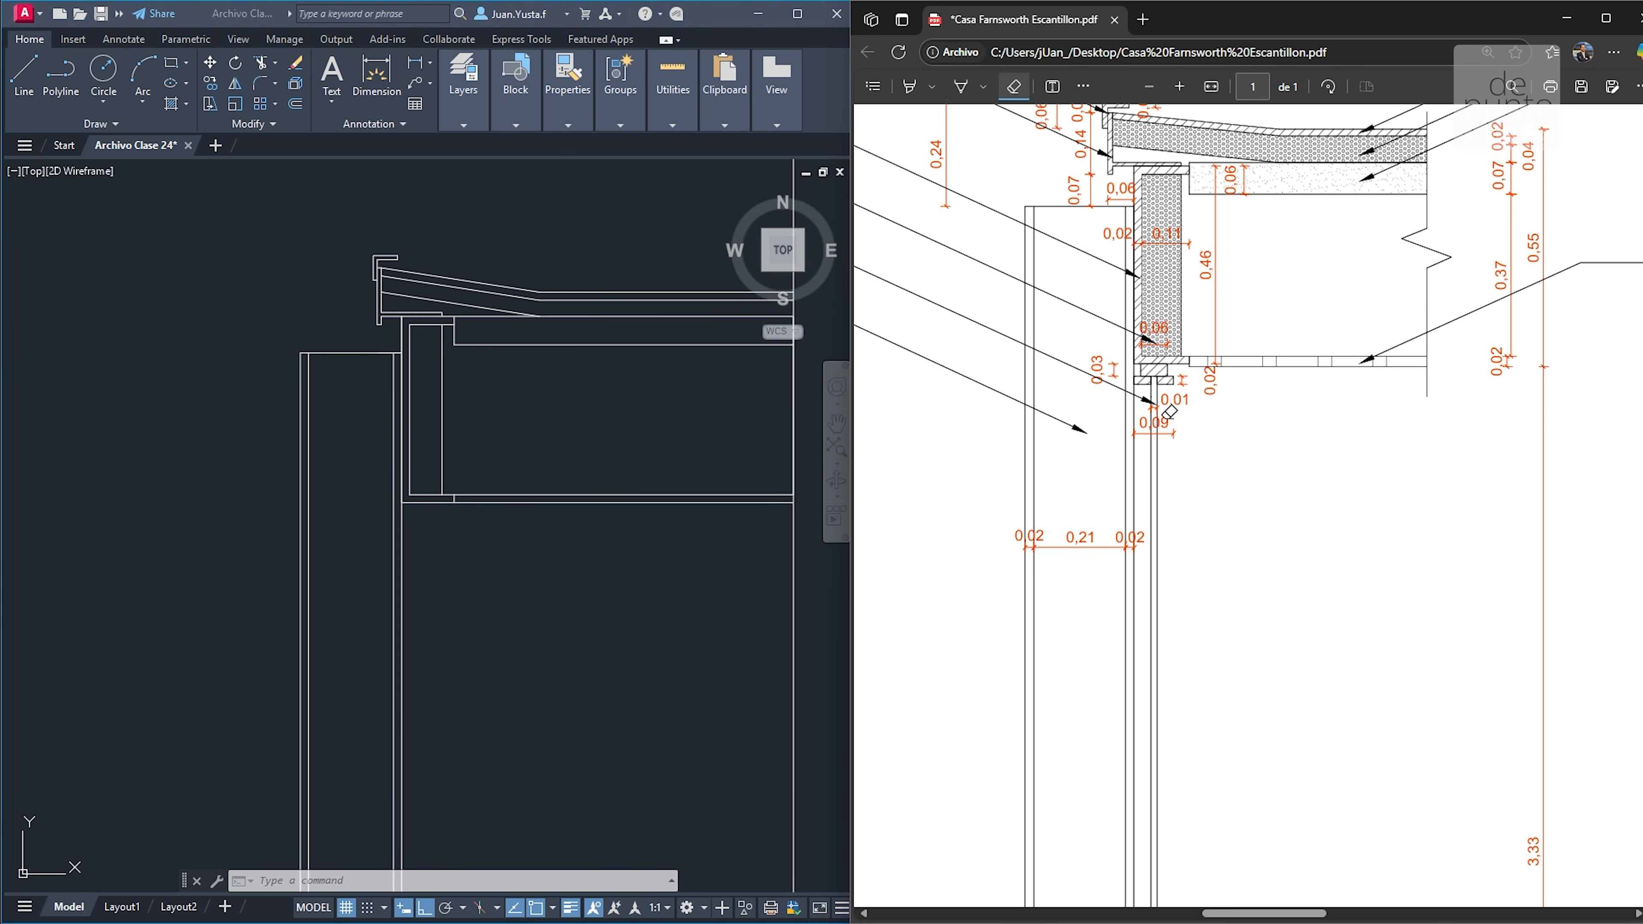
pyautogui.click(954, 90)
pyautogui.moveTo(1237, 441)
pyautogui.mouseDown()
pyautogui.moveTo(1054, 424)
pyautogui.moveTo(1294, 388)
pyautogui.moveTo(1094, 489)
pyautogui.mouseUp()
pyautogui.click(1052, 88)
pyautogui.click(1077, 116)
pyautogui.scroll(4, 421, 514)
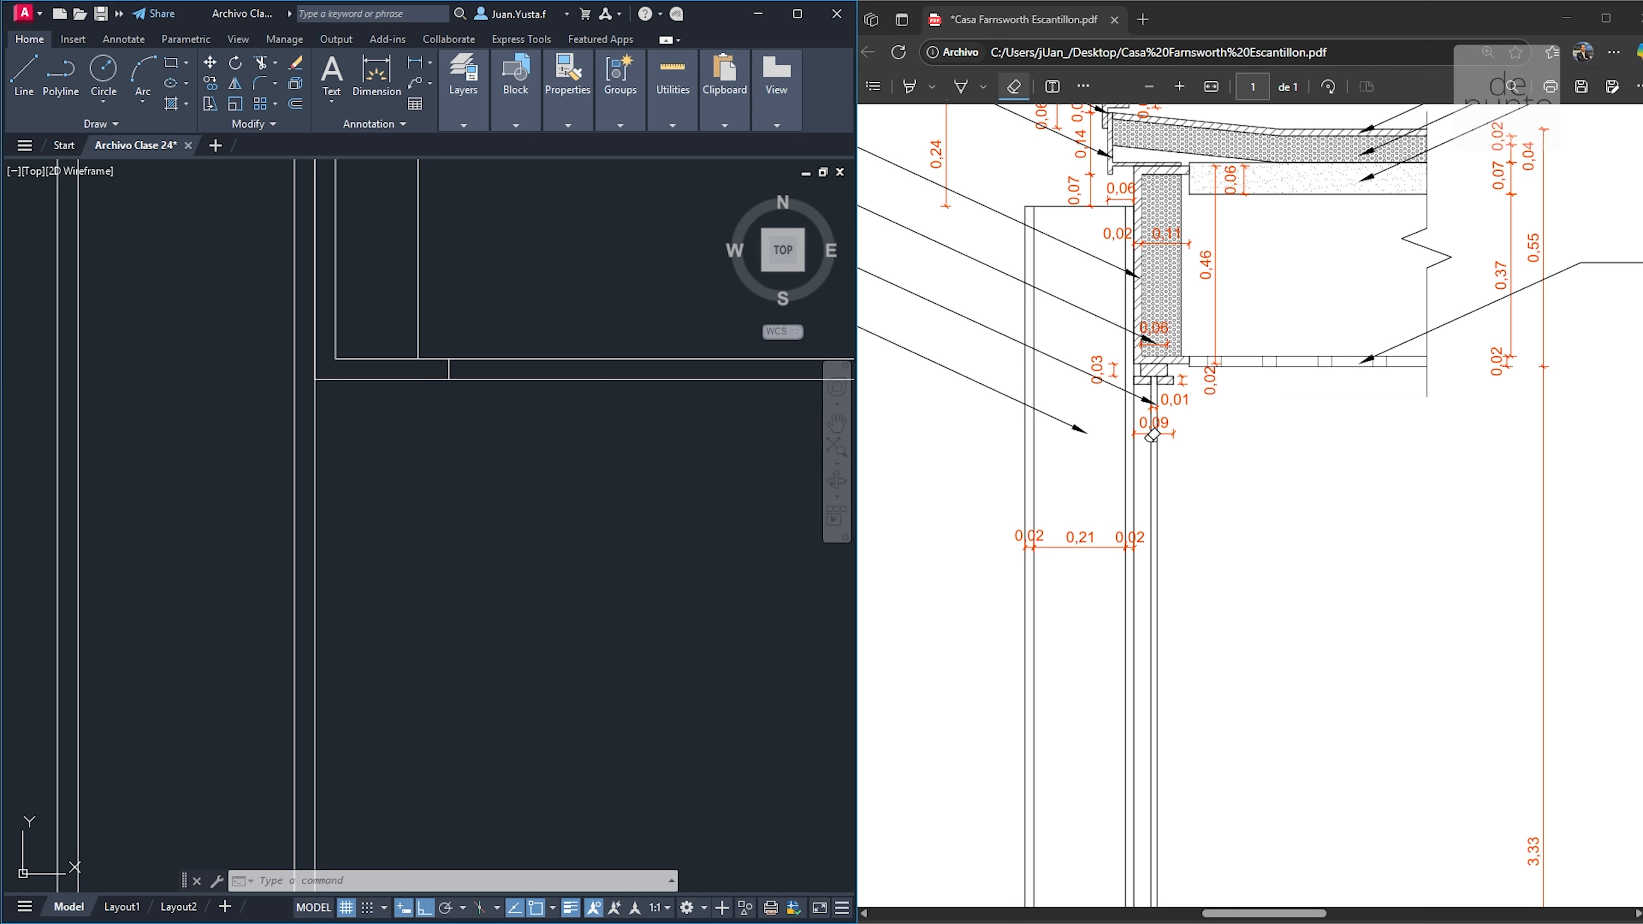
pyautogui.click(962, 87)
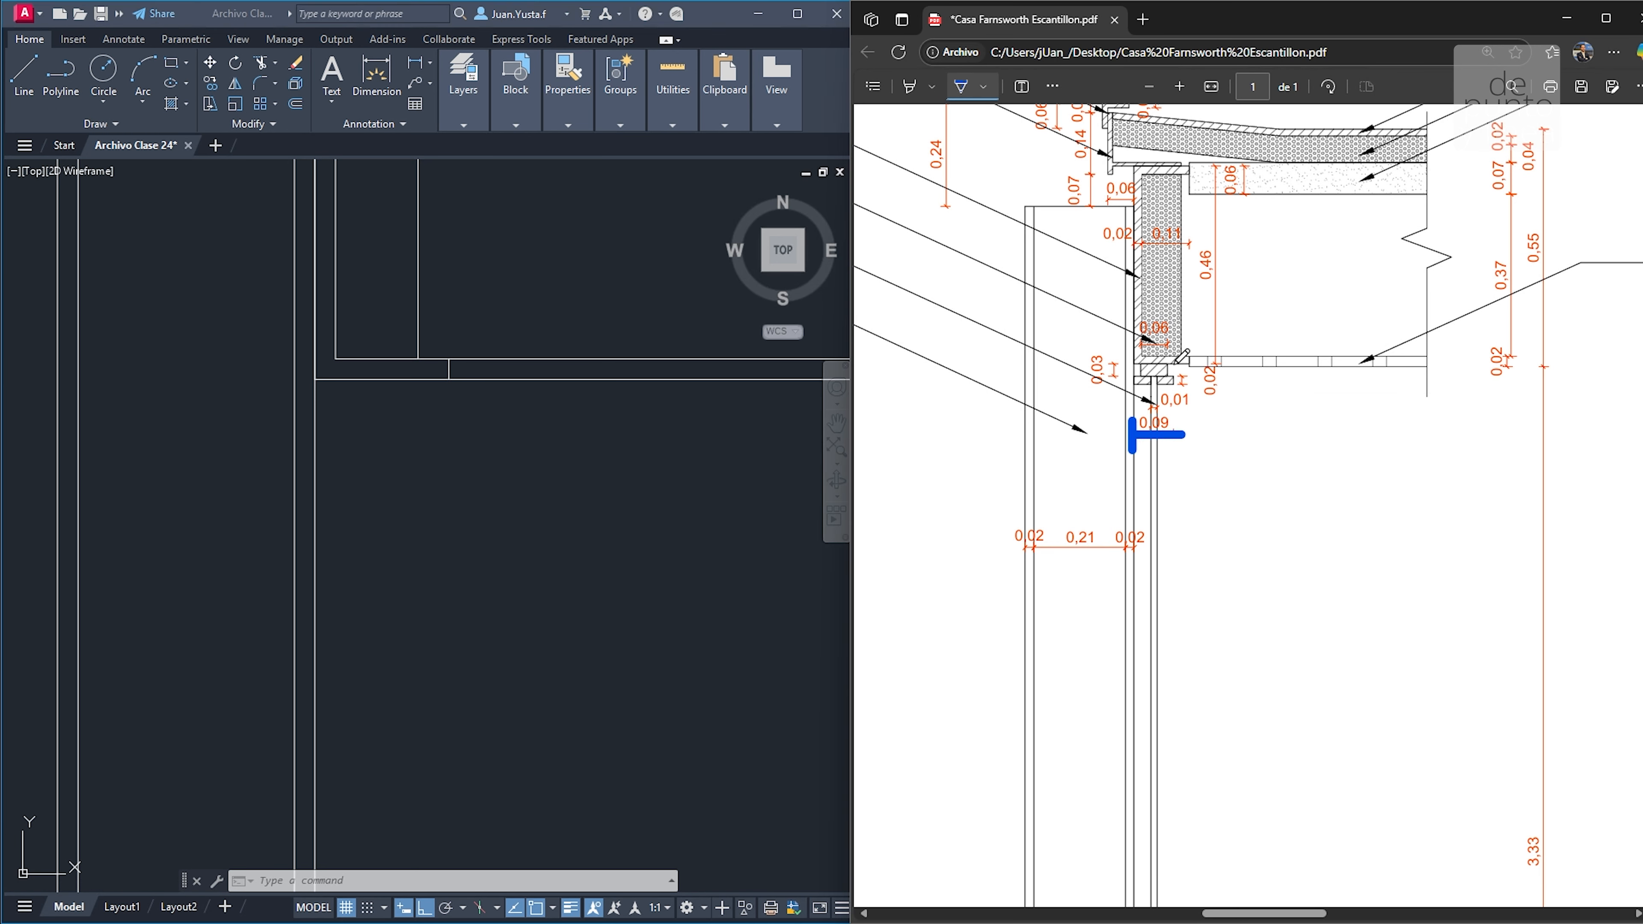
pyautogui.moveTo(1175, 359); pyautogui.dragTo(1172, 474)
# Draw a vertical line down from the beam's underside, 0.09 from its outer corner, and erase the horizontal guide used to place it
pyautogui.click(425, 455)
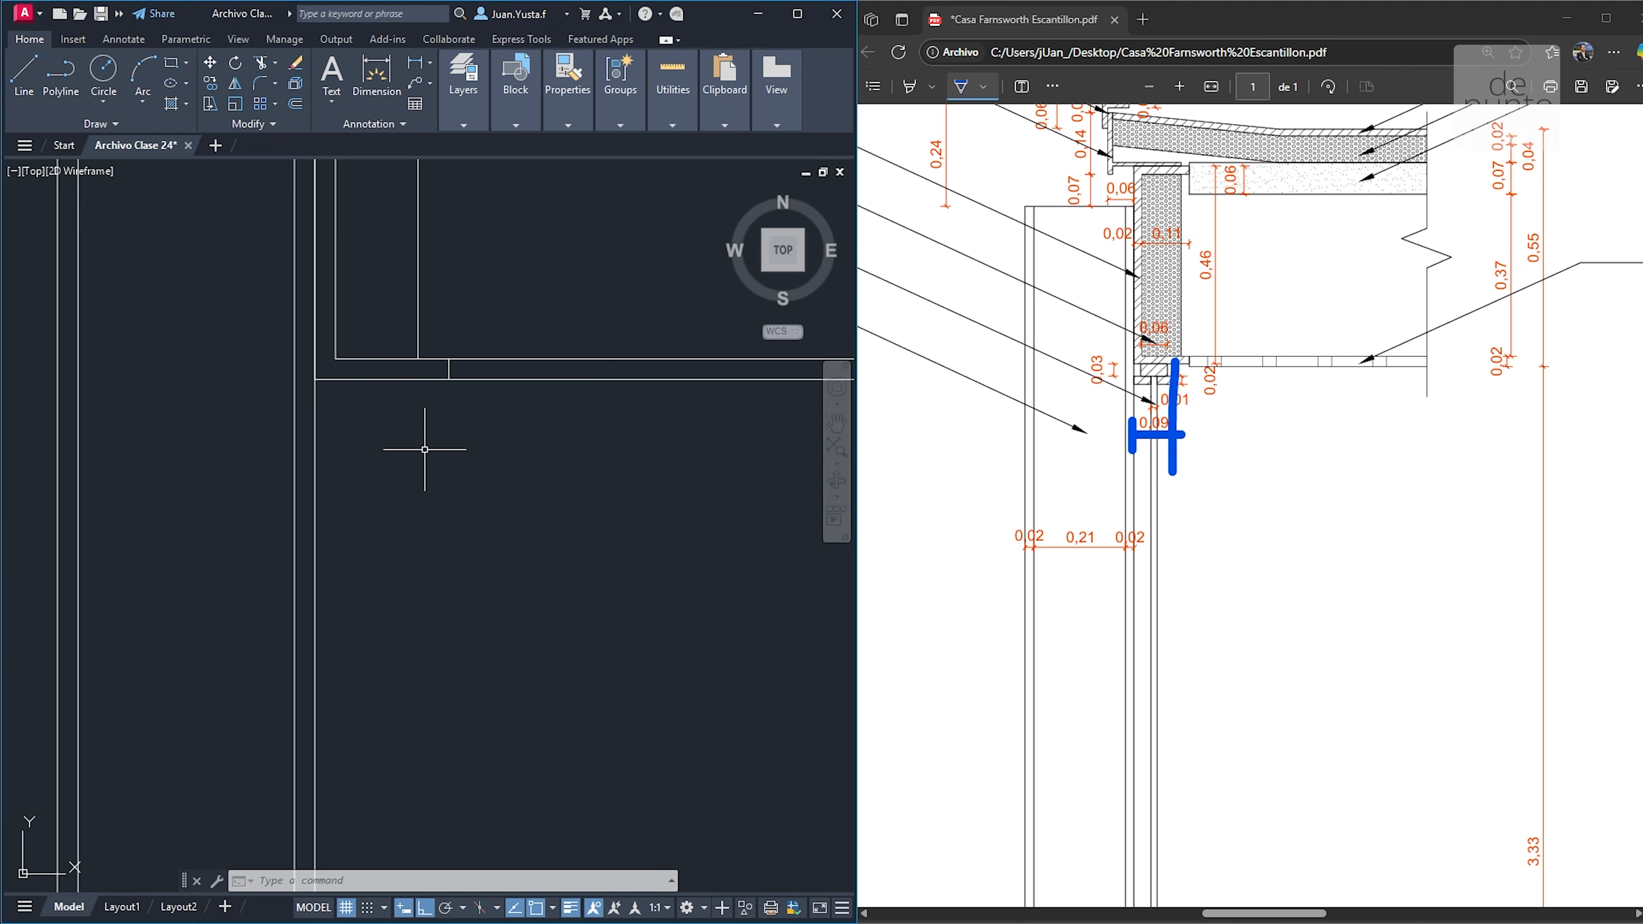
pyautogui.write('l')
pyautogui.press('Return')
pyautogui.click(315, 379)
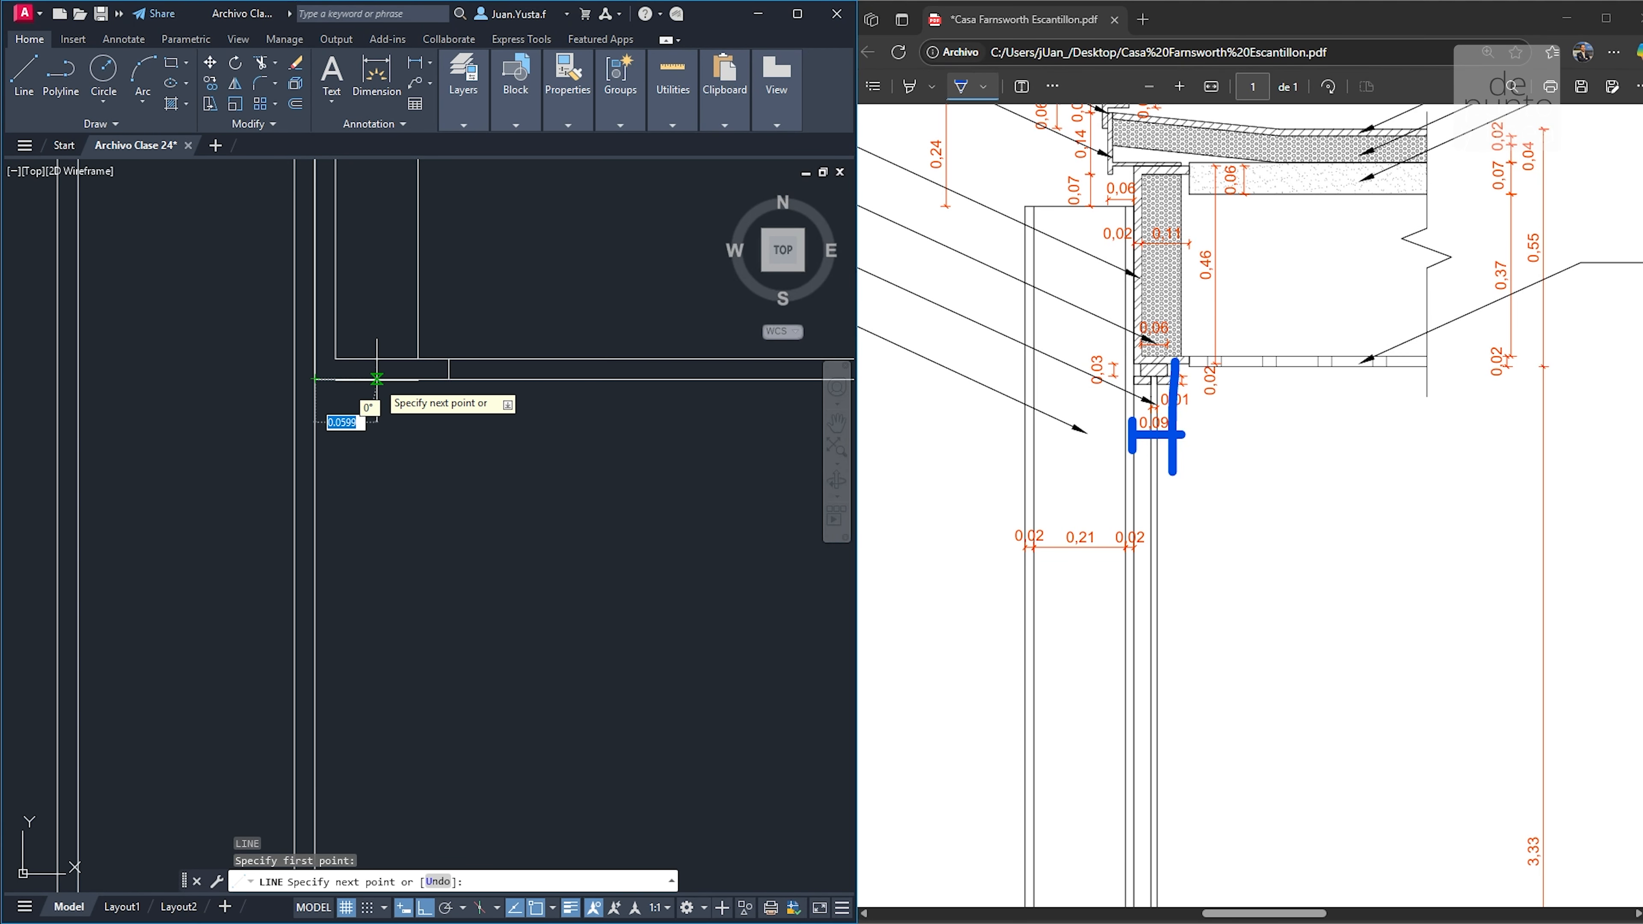
pyautogui.press('Return')
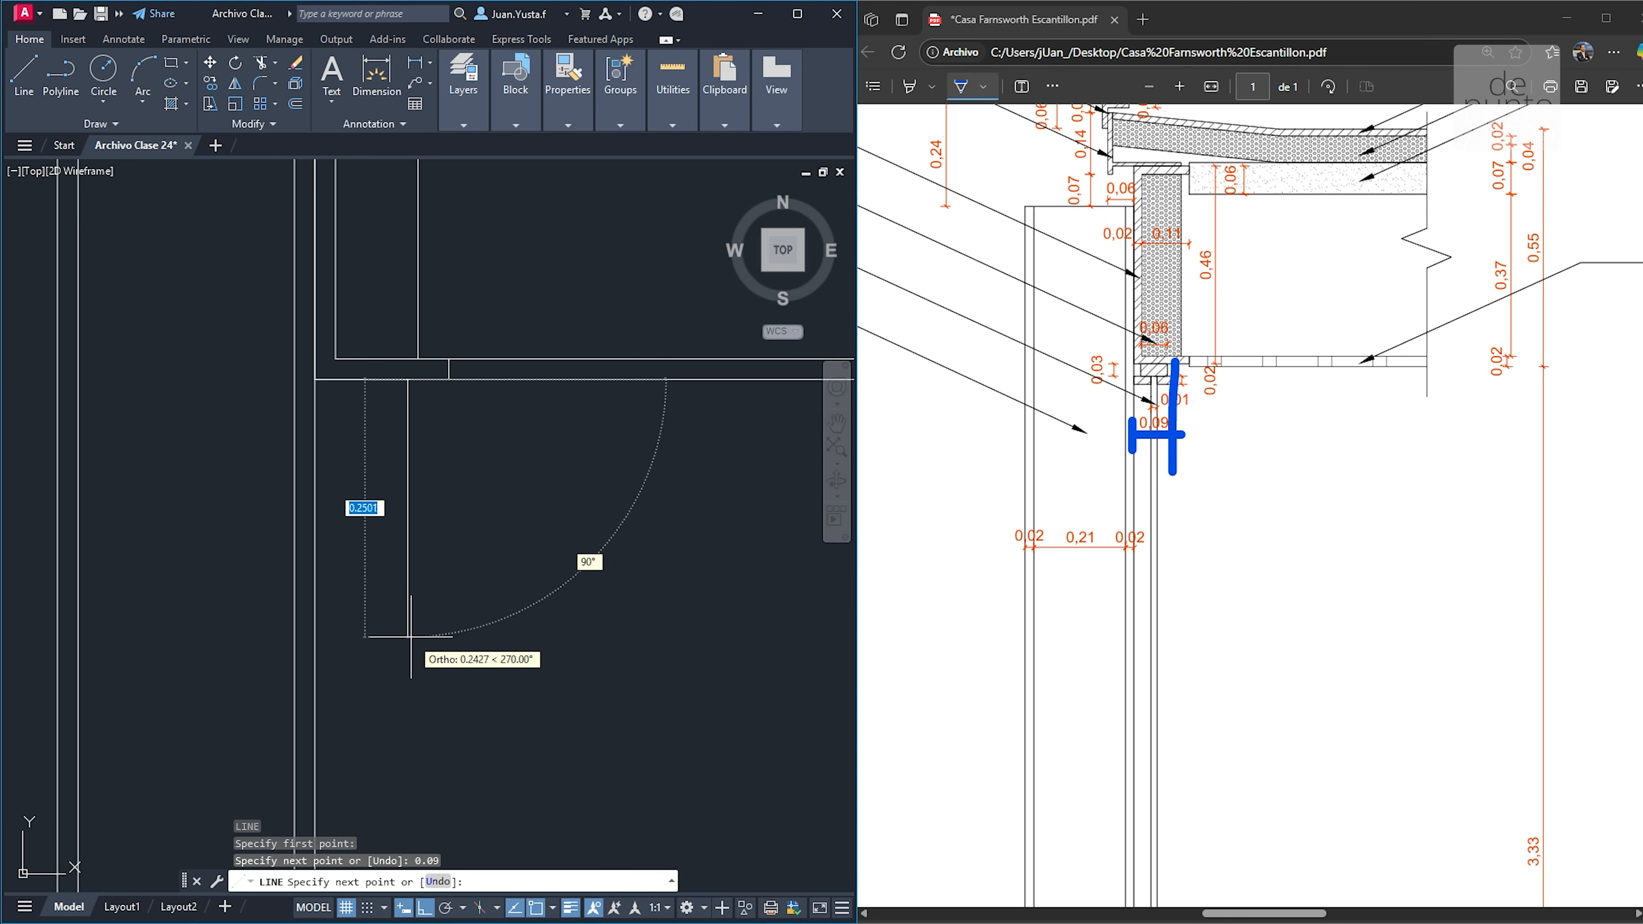
pyautogui.click(422, 672)
pyautogui.press('Escape')
pyautogui.press('Escape')
pyautogui.click(341, 377)
pyautogui.press('Delete')
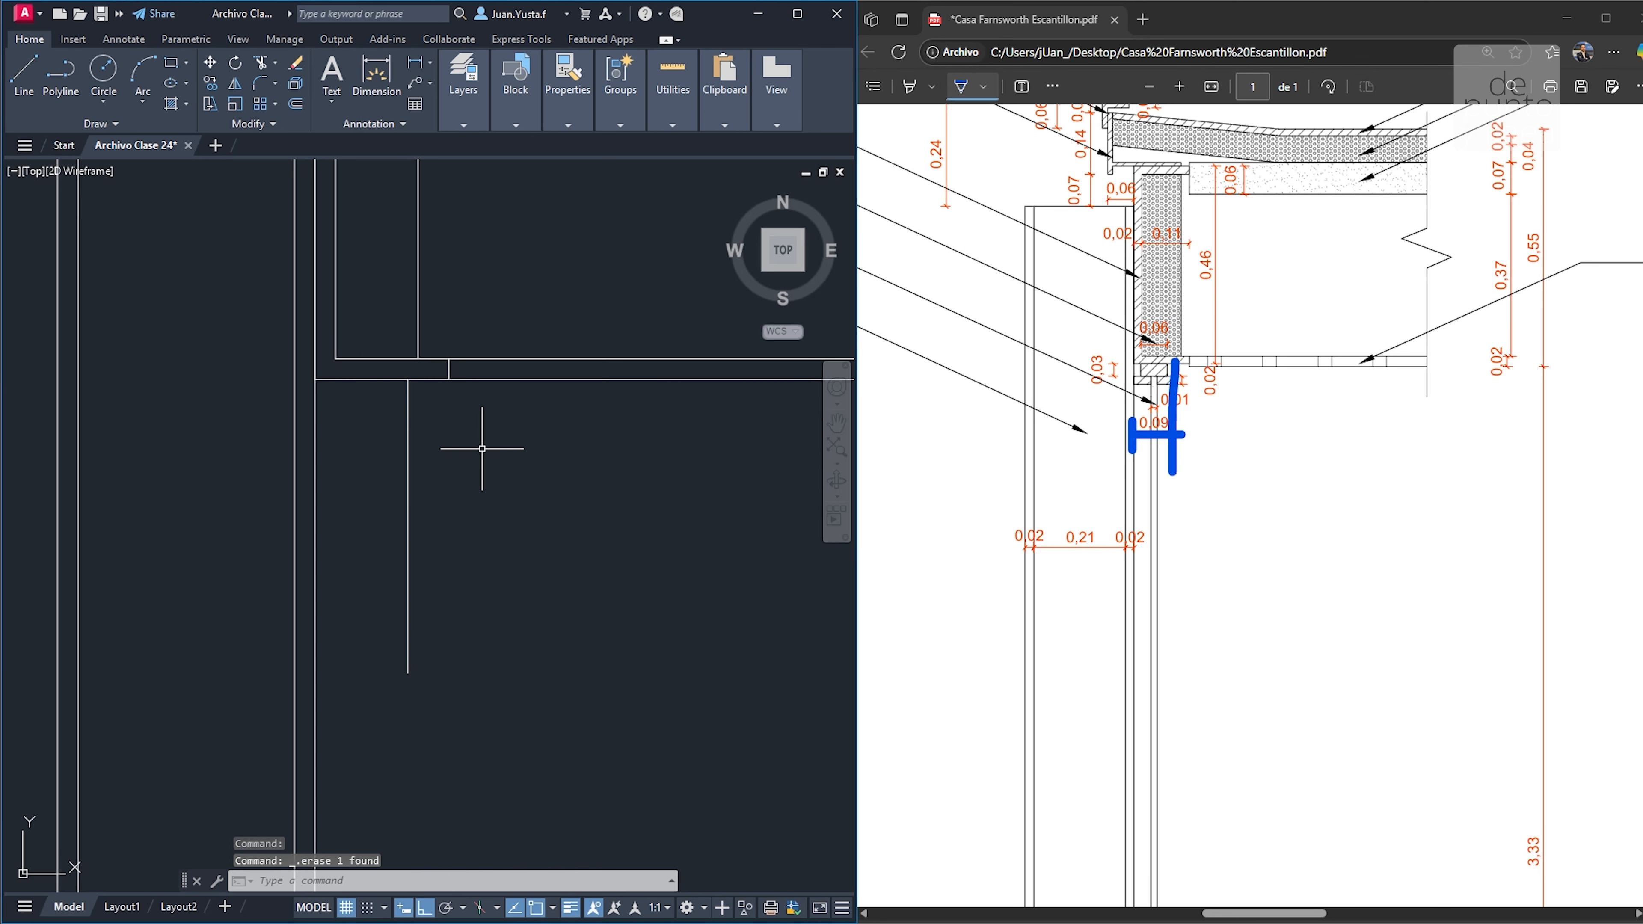
# Erase the marks around the 0,09 dimension on the reference PDF and circle the 0,03 dimension
pyautogui.click(1055, 82)
pyautogui.click(1075, 122)
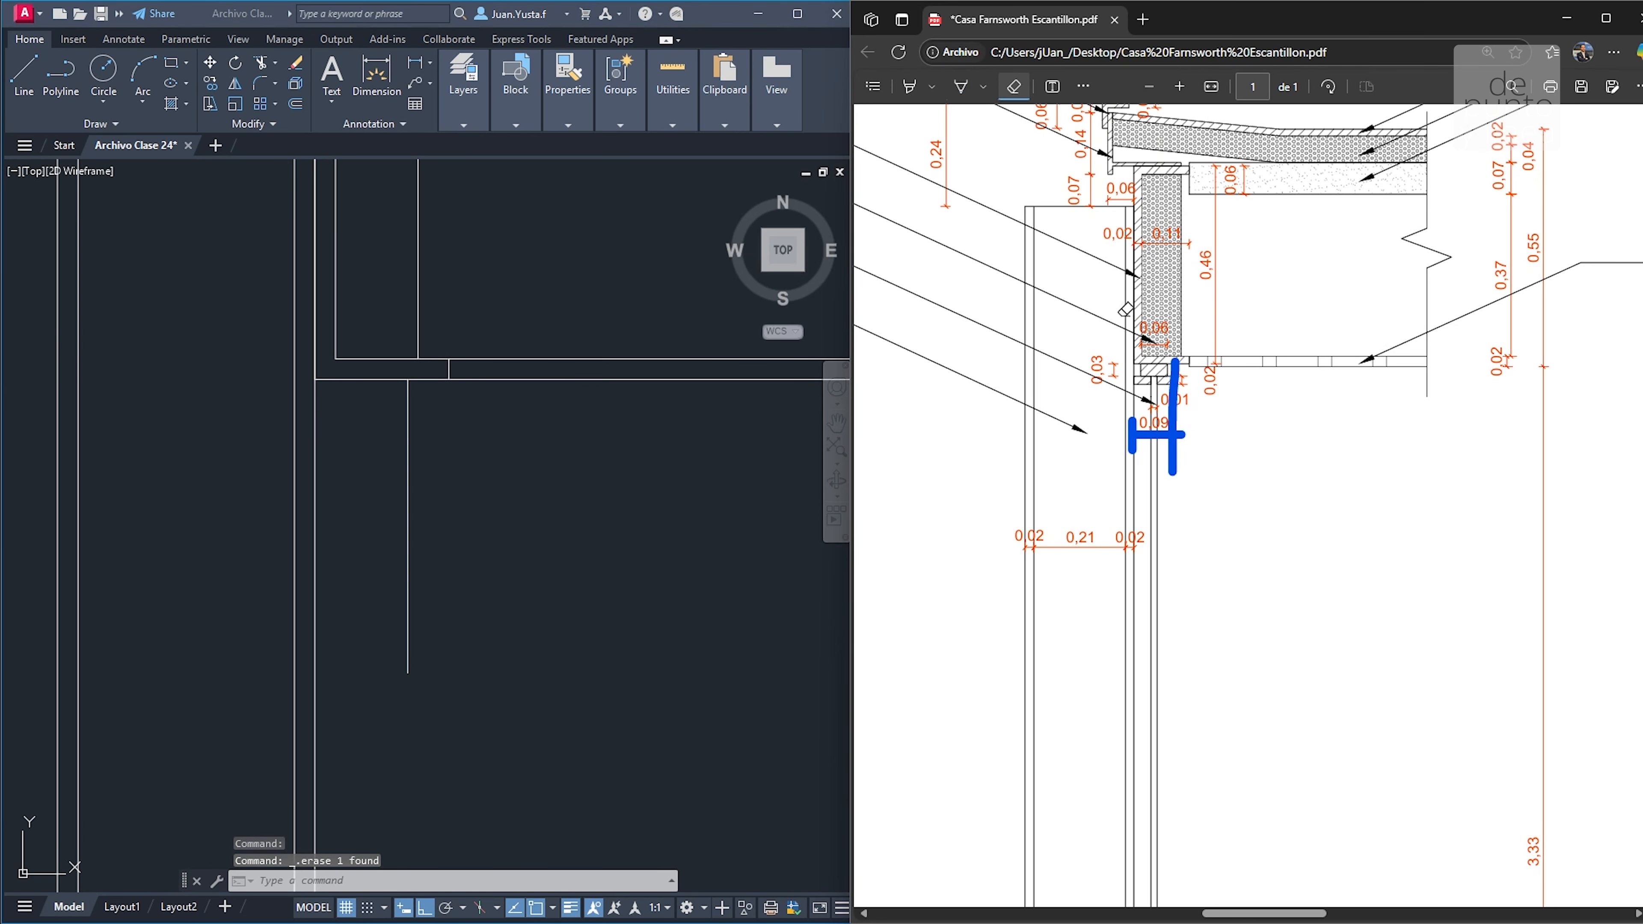
pyautogui.moveTo(1132, 435); pyautogui.dragTo(1167, 403)
pyautogui.click(960, 86)
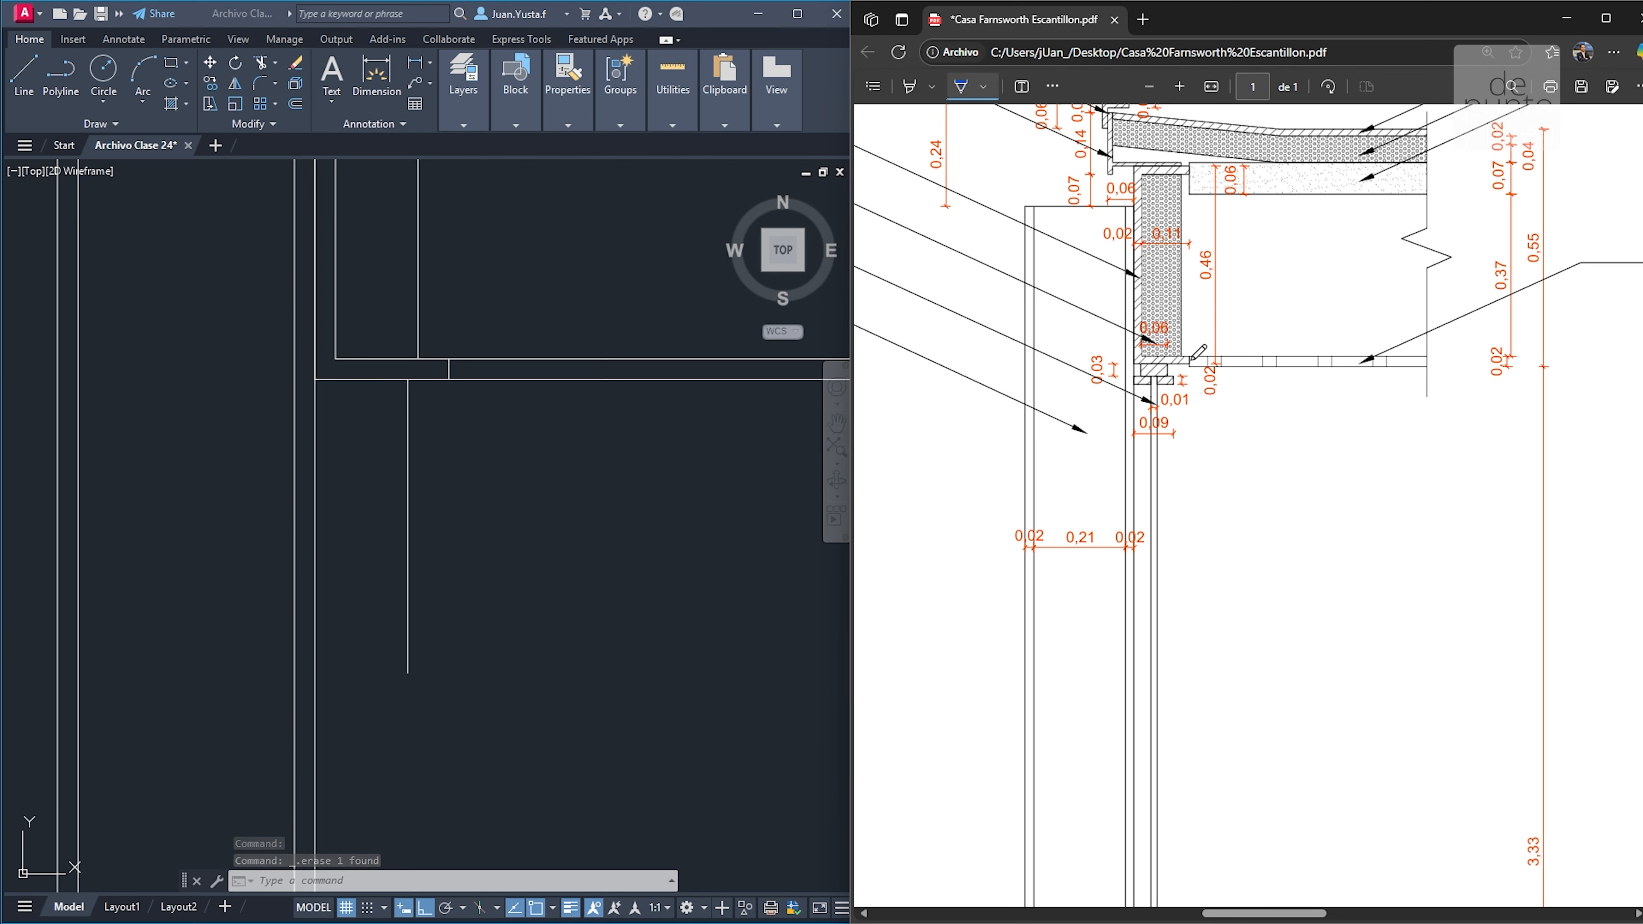
pyautogui.moveTo(1114, 352)
pyautogui.mouseDown()
pyautogui.moveTo(1061, 388)
pyautogui.moveTo(1118, 390)
pyautogui.mouseUp()
# Draw a 0.03 line down from the top of the new vertical line and continue it horizontally to the column's edge line
pyautogui.click(414, 424)
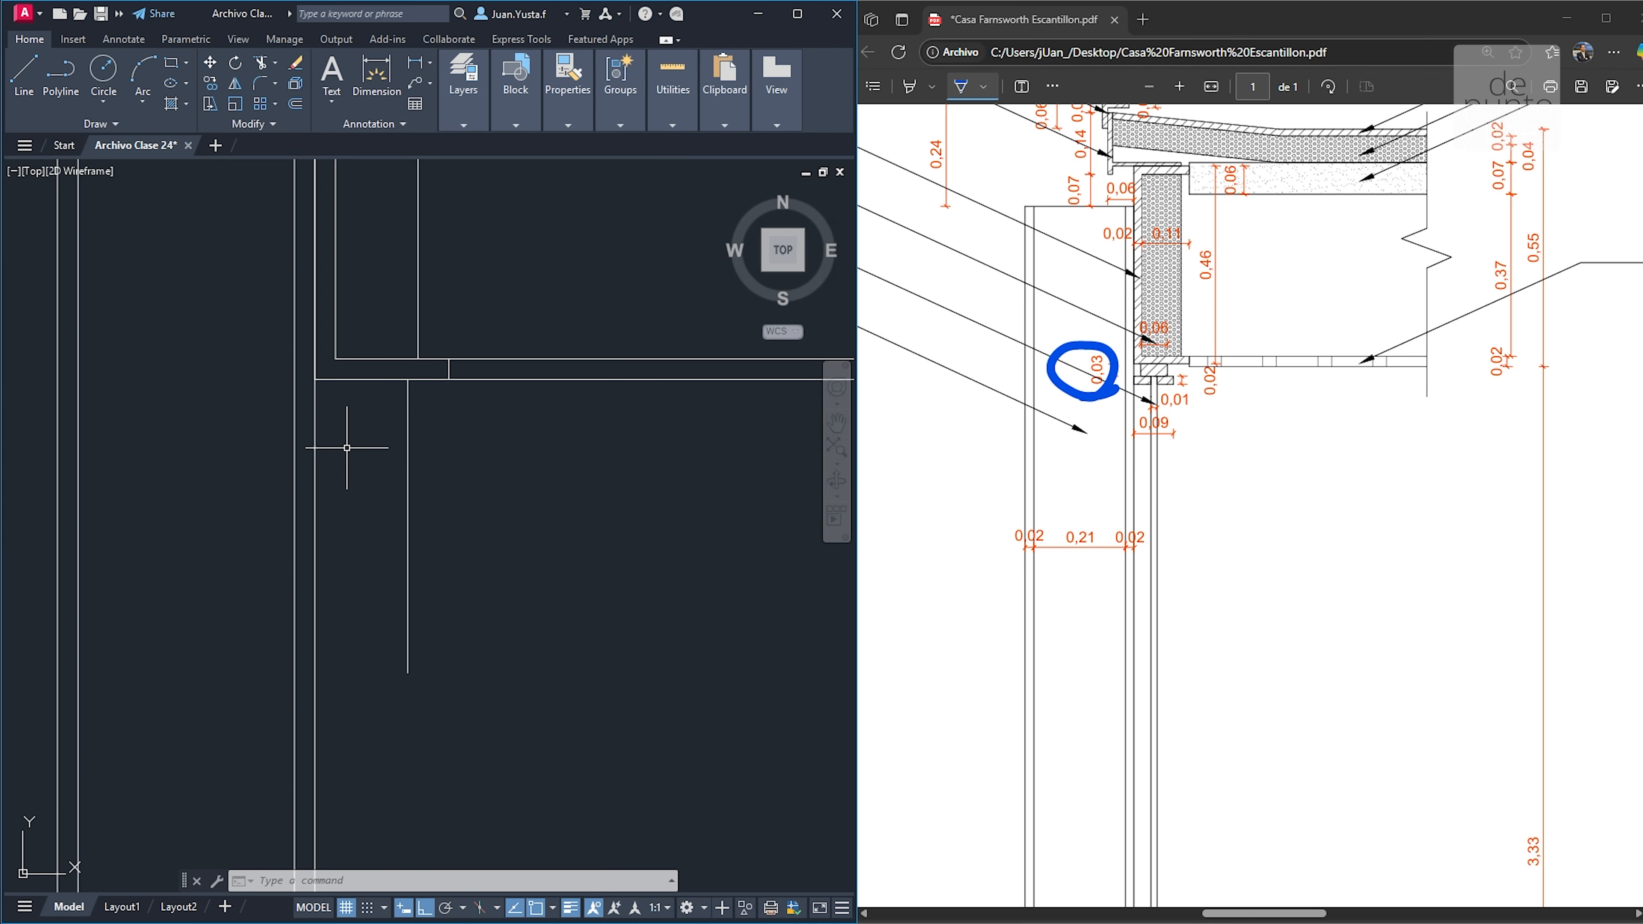
pyautogui.write('l')
pyautogui.press('Return')
pyautogui.click(407, 378)
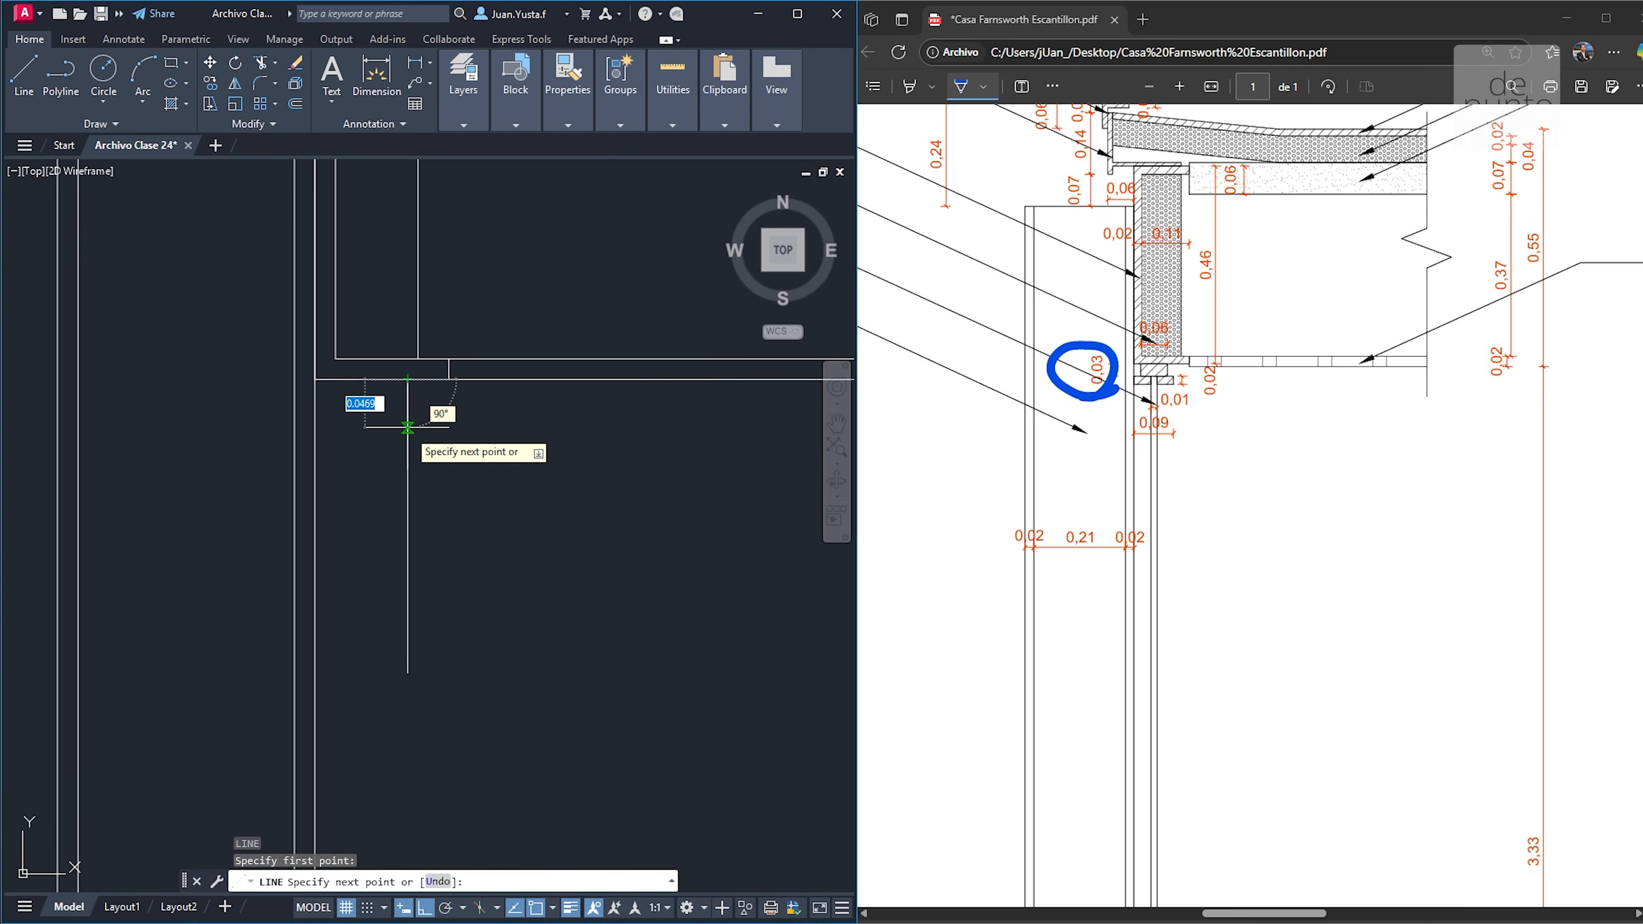
pyautogui.write('0.03')
pyautogui.press('Return')
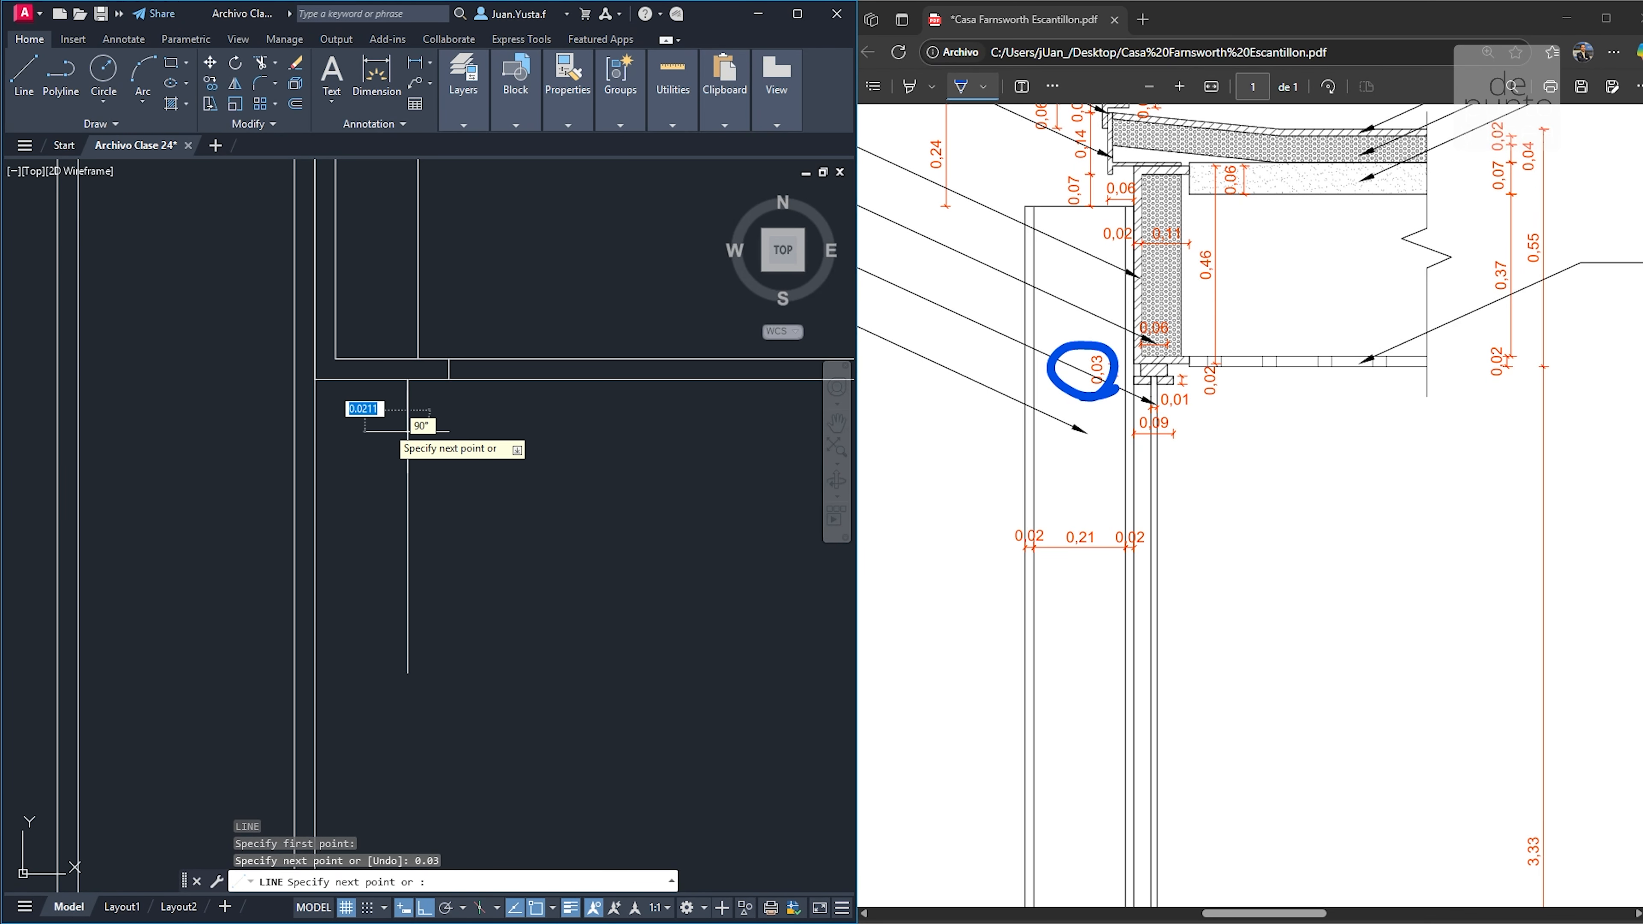
pyautogui.click(315, 409)
pyautogui.press('Escape')
pyautogui.press('Escape')
pyautogui.scroll(4, 334, 418)
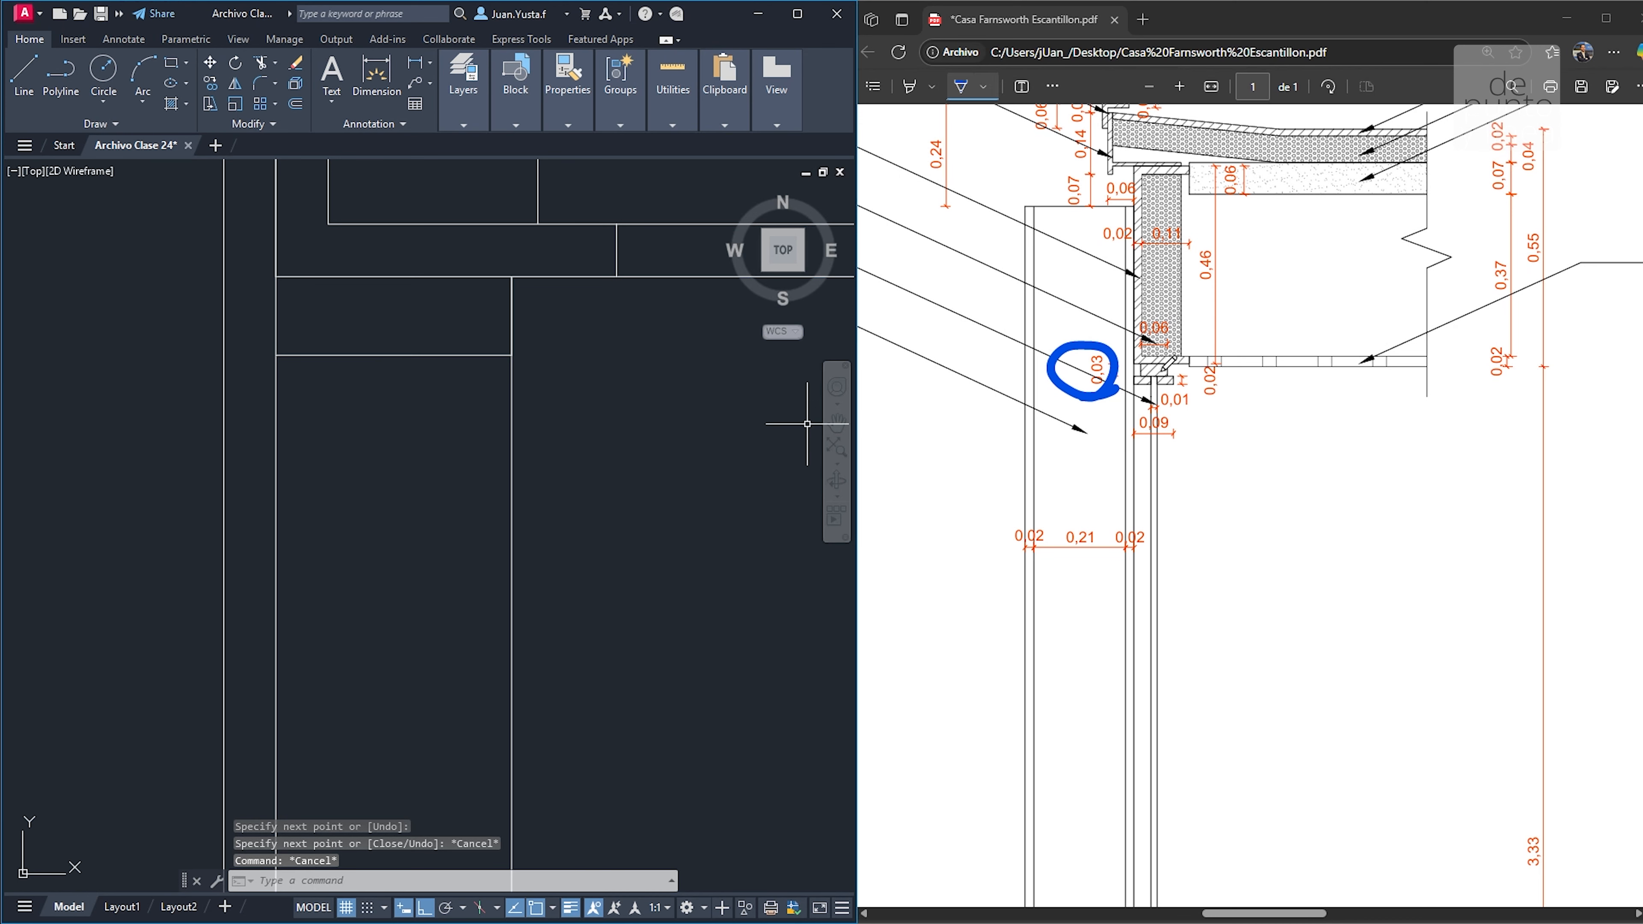
# Circle the 0,06 dimension on the reference PDF and erase the circle around the 0,03 dimension
pyautogui.moveTo(1187, 355)
pyautogui.mouseDown()
pyautogui.moveTo(1142, 362)
pyautogui.moveTo(1126, 312)
pyautogui.moveTo(1169, 349)
pyautogui.mouseUp()
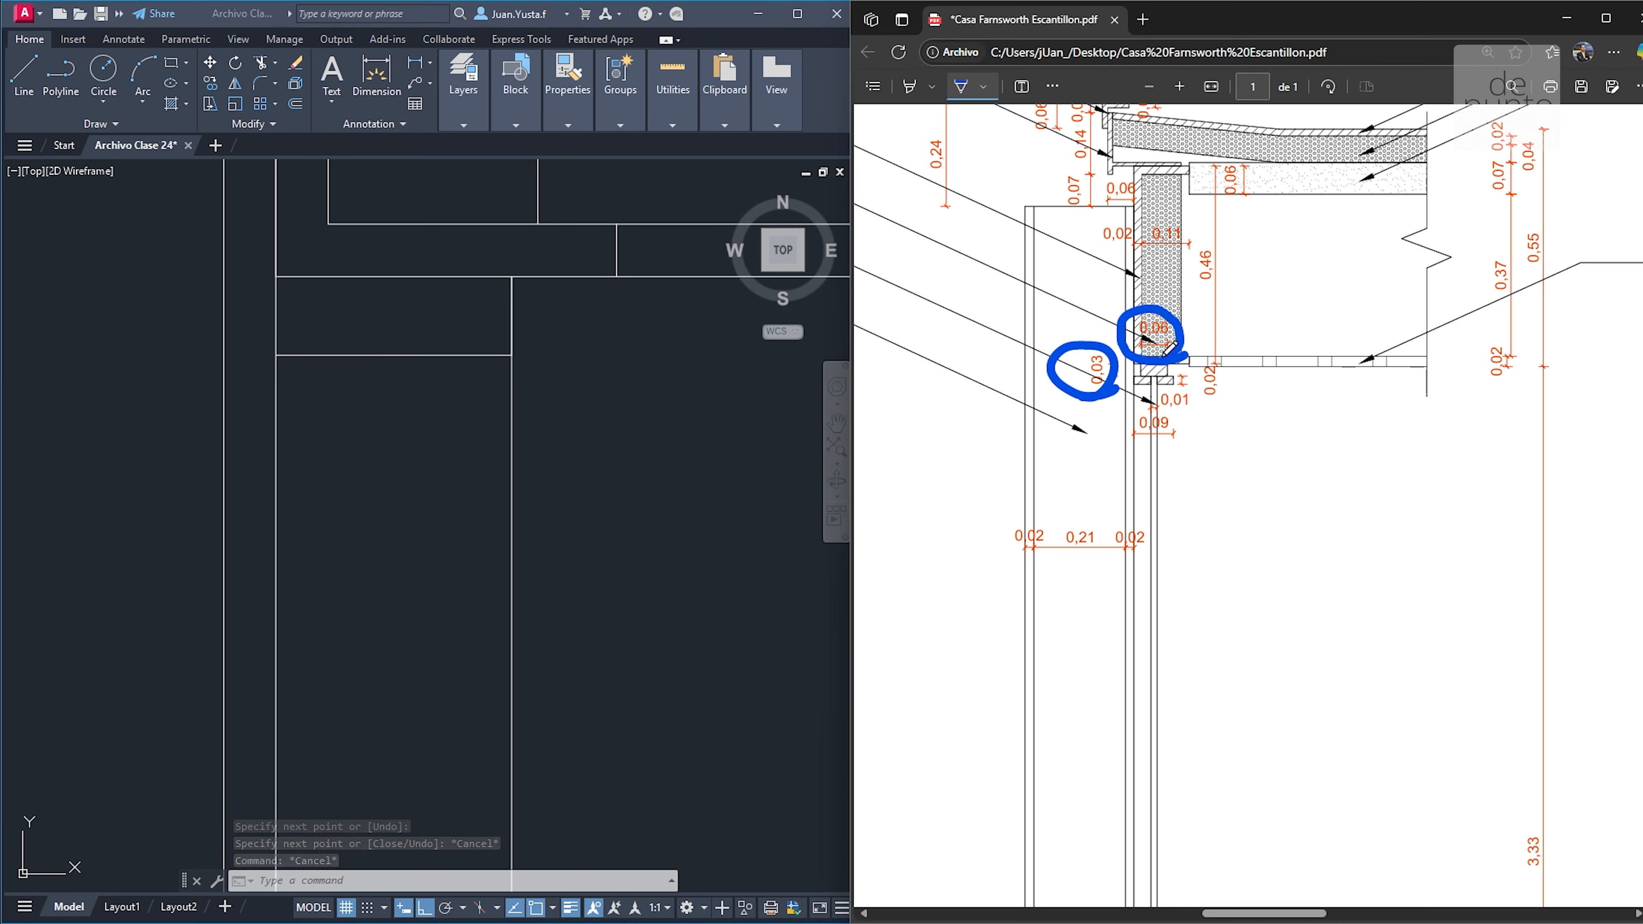
pyautogui.click(1053, 86)
pyautogui.click(1064, 118)
pyautogui.click(1087, 397)
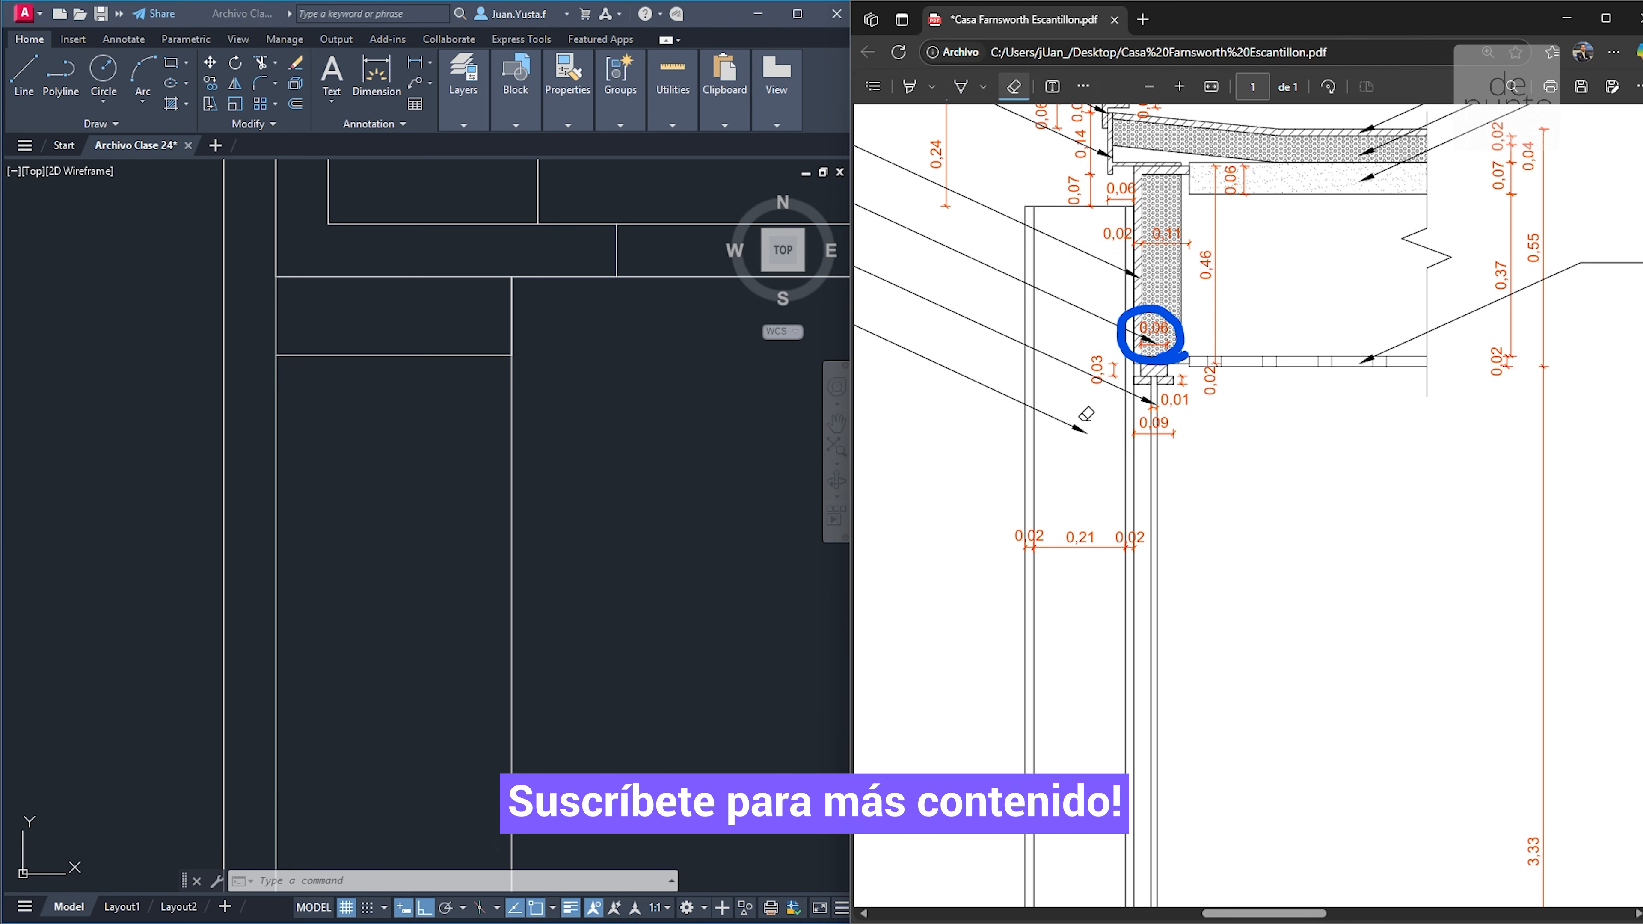
# Trace the small block under the beam on the reference PDF, and erase the trace and the 0,06 circle
pyautogui.click(961, 85)
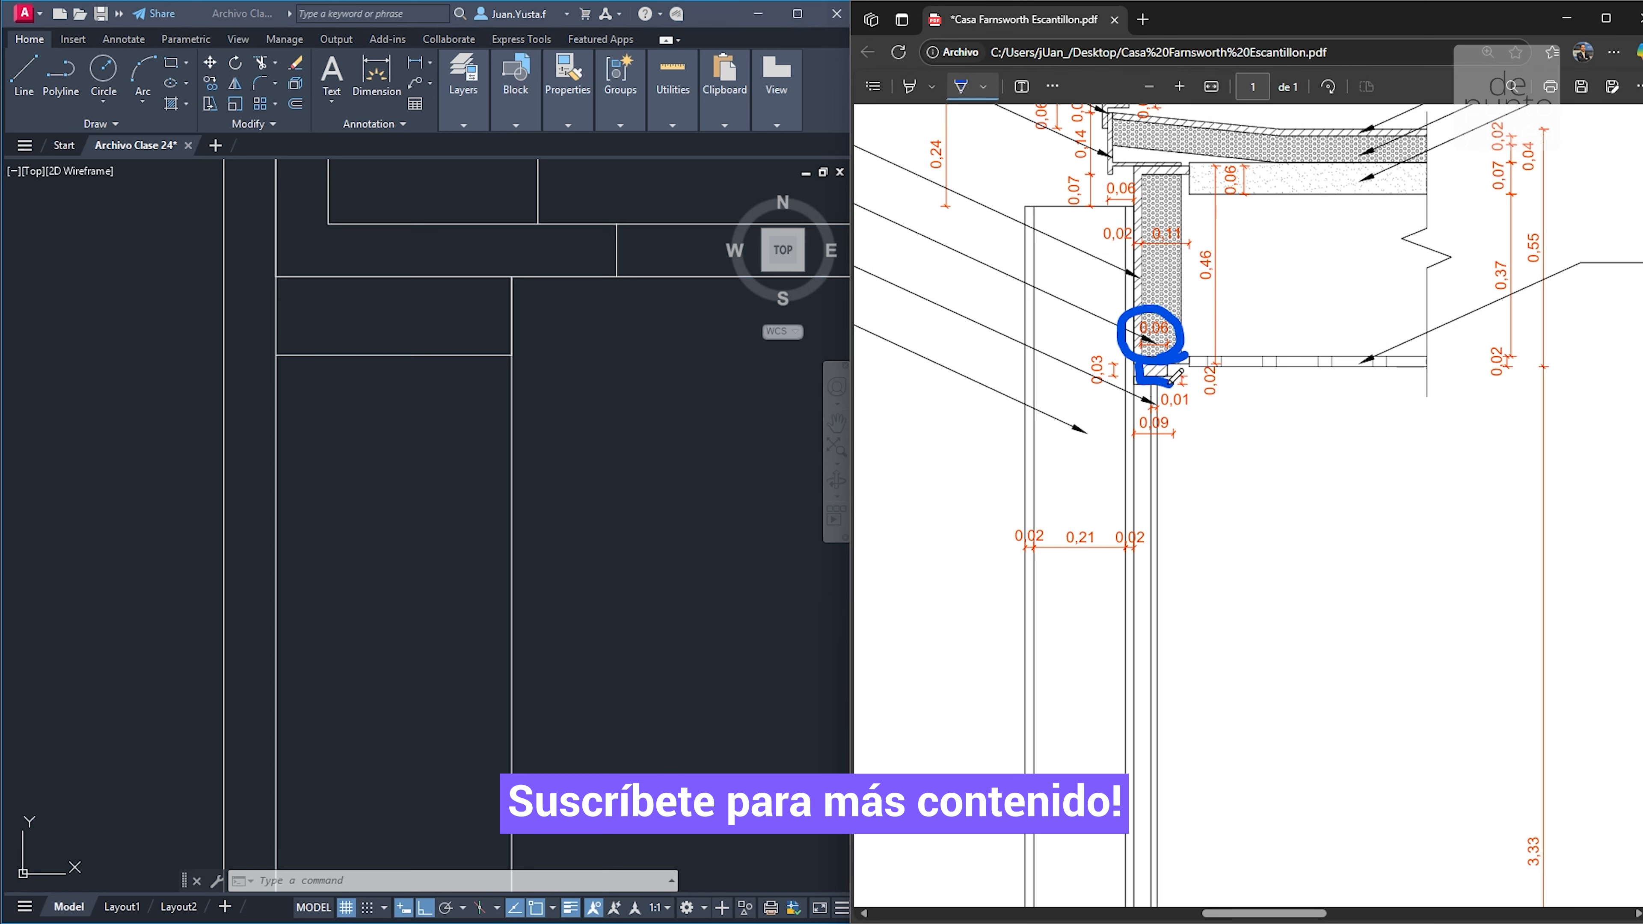
pyautogui.click(1053, 86)
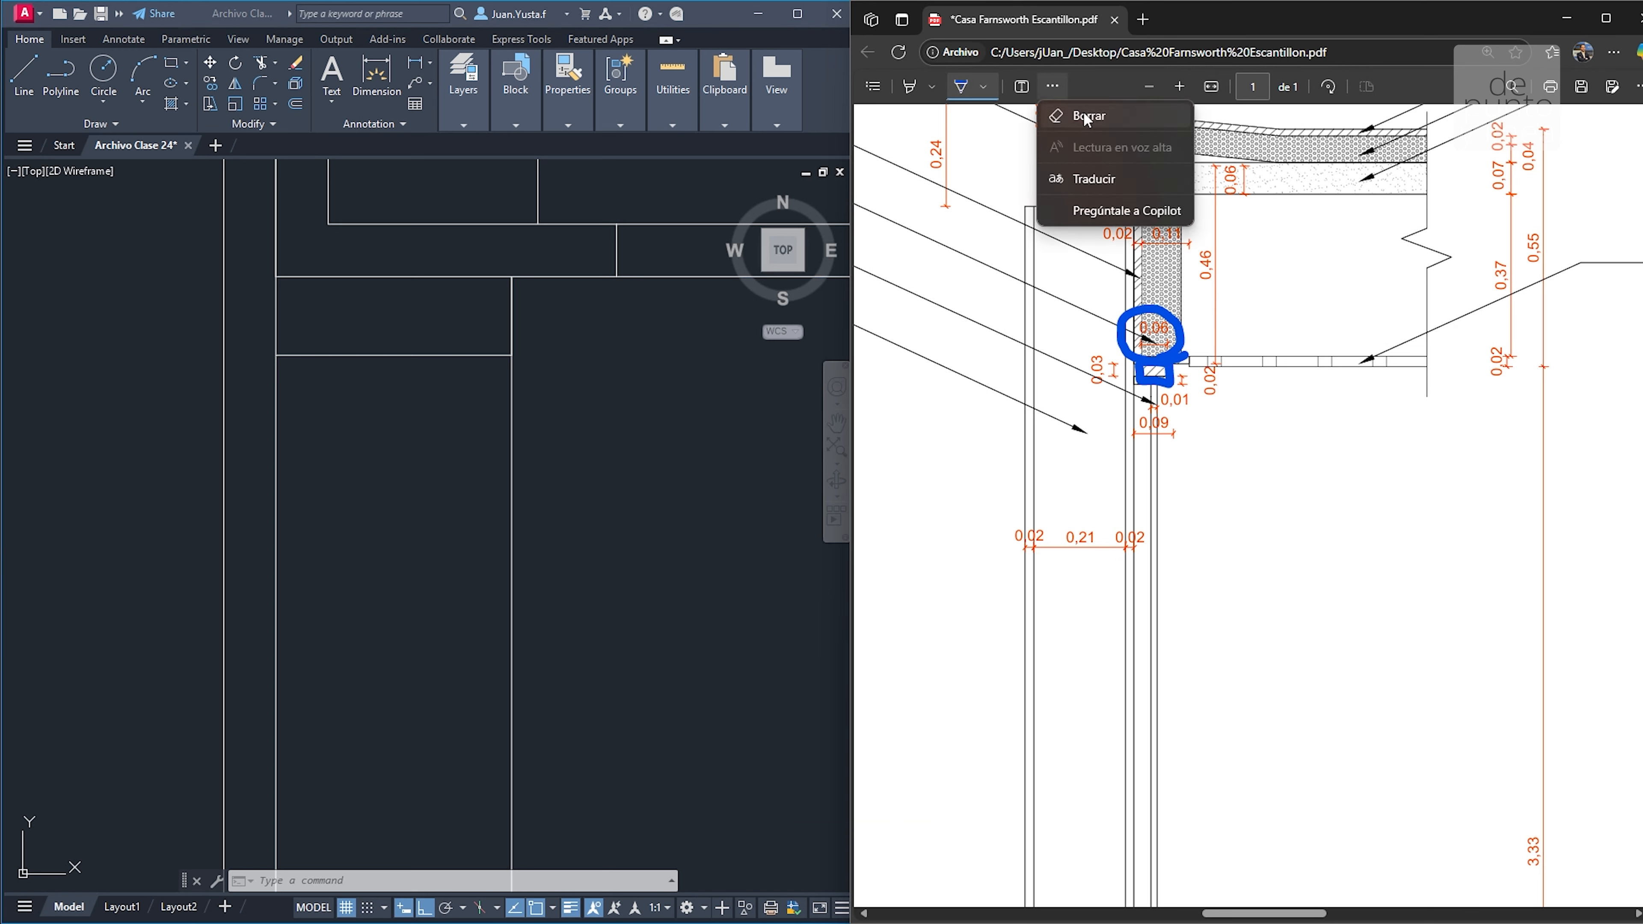
pyautogui.click(1074, 115)
pyautogui.click(1168, 305)
# Mark the small pieces beneath the beam on the reference PDF and erase the marks
pyautogui.click(960, 91)
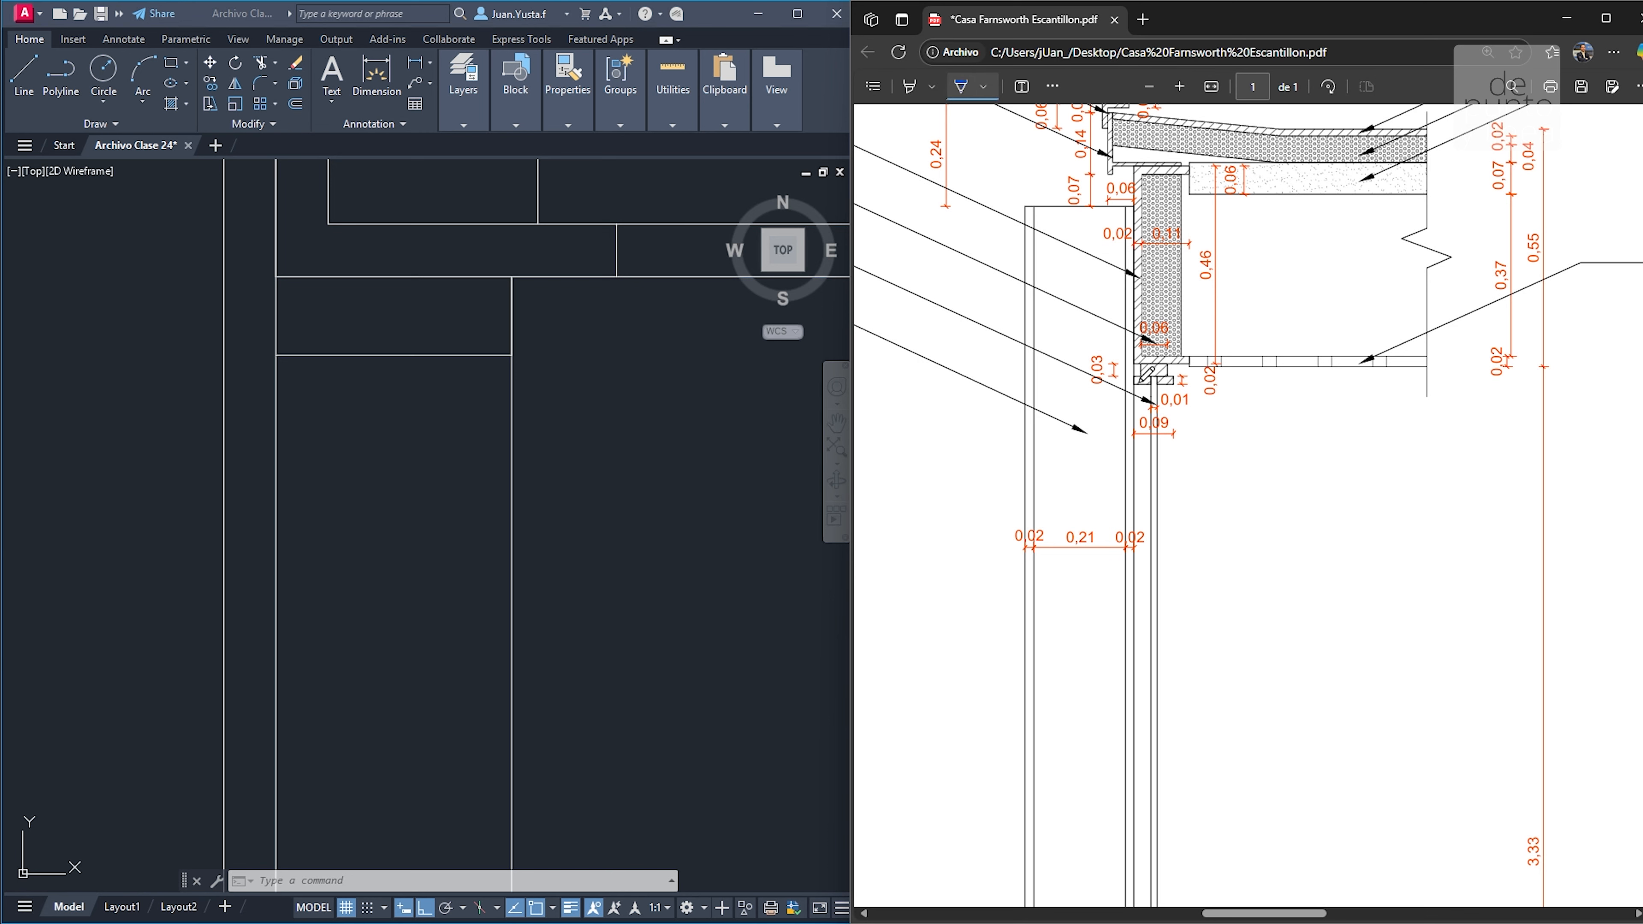
pyautogui.click(1053, 86)
pyautogui.click(1073, 115)
pyautogui.click(1136, 371)
pyautogui.click(969, 90)
pyautogui.click(1052, 87)
pyautogui.click(1074, 119)
pyautogui.click(1154, 414)
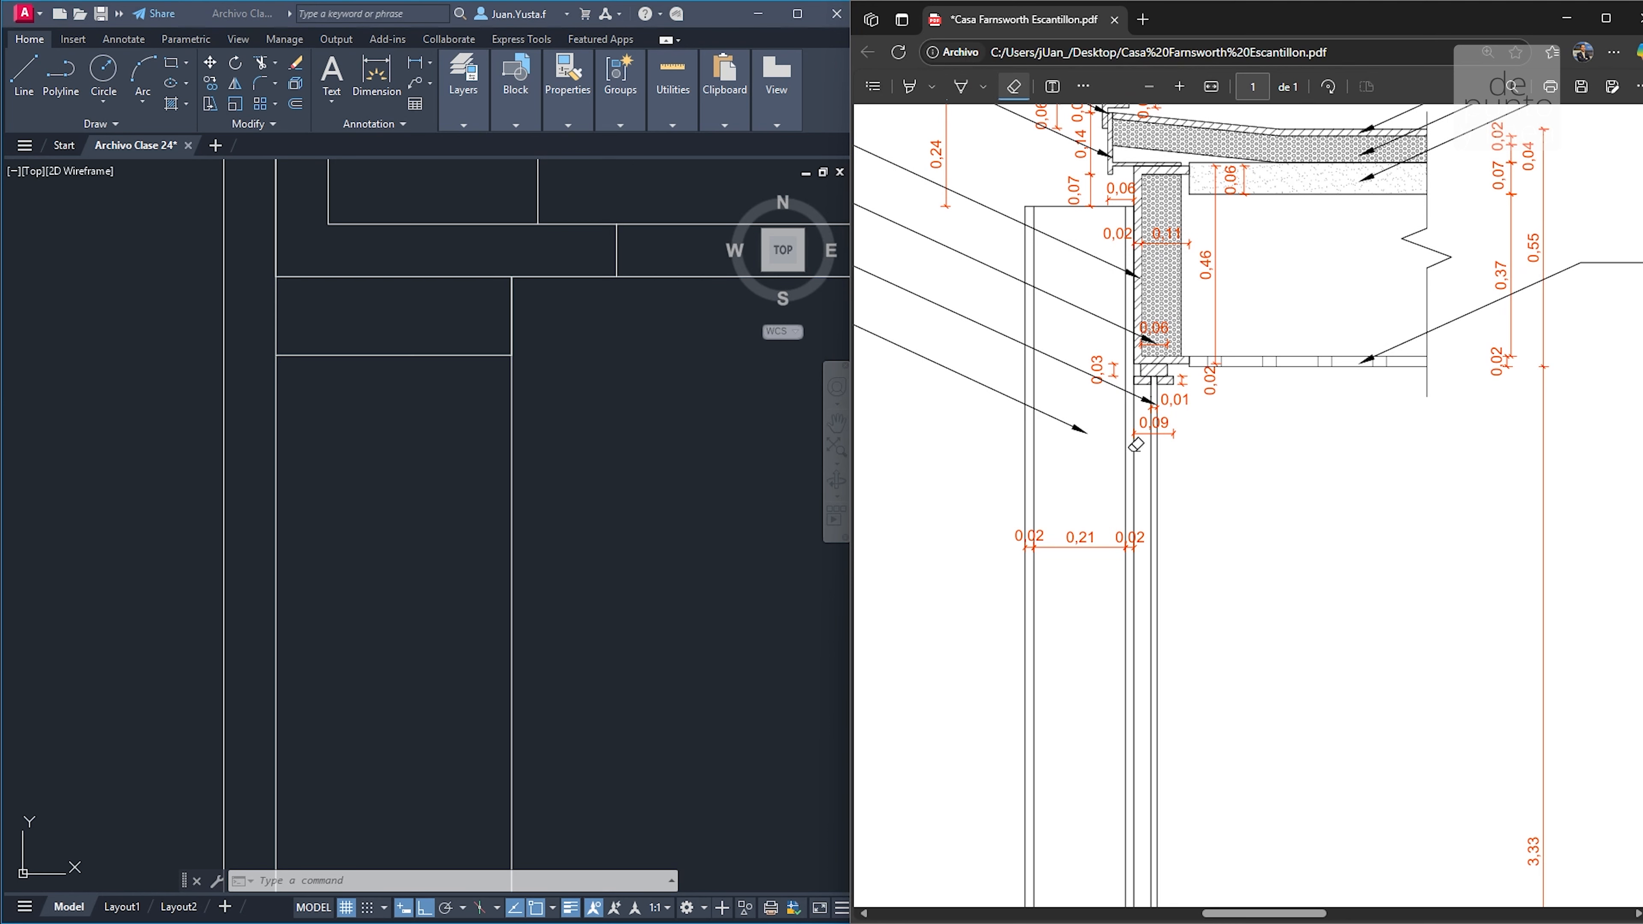
# Draw a line 0.03 to the right from the midpoint of the lower horizontal edge, then up to the beam's underside
pyautogui.click(438, 371)
pyautogui.write('l')
pyautogui.press('Return')
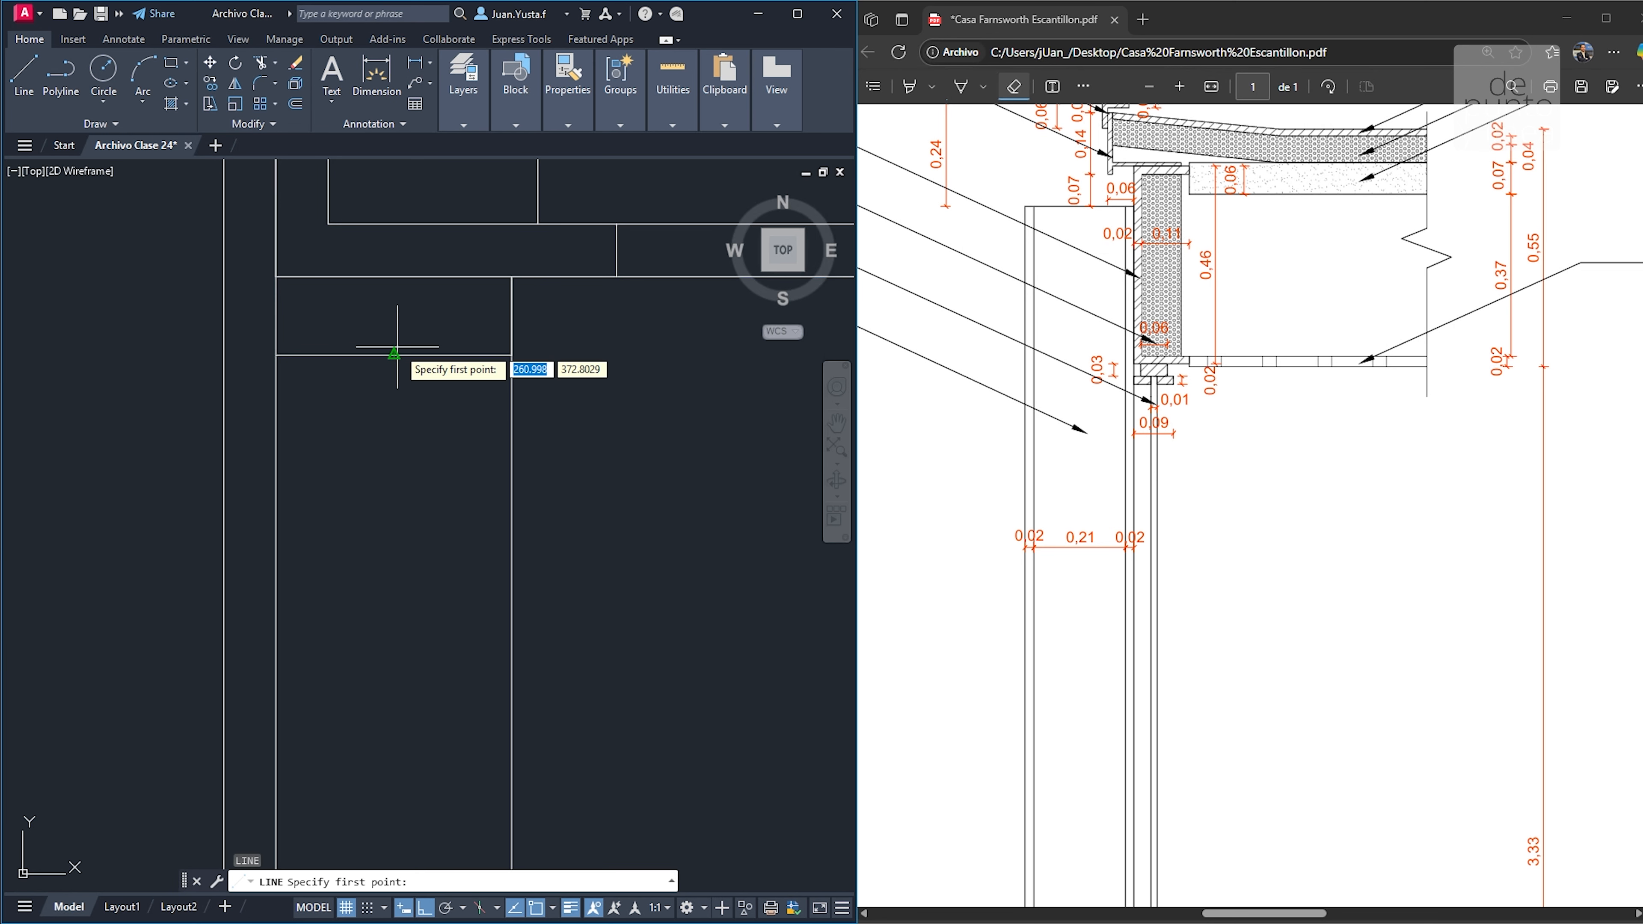
pyautogui.click(395, 351)
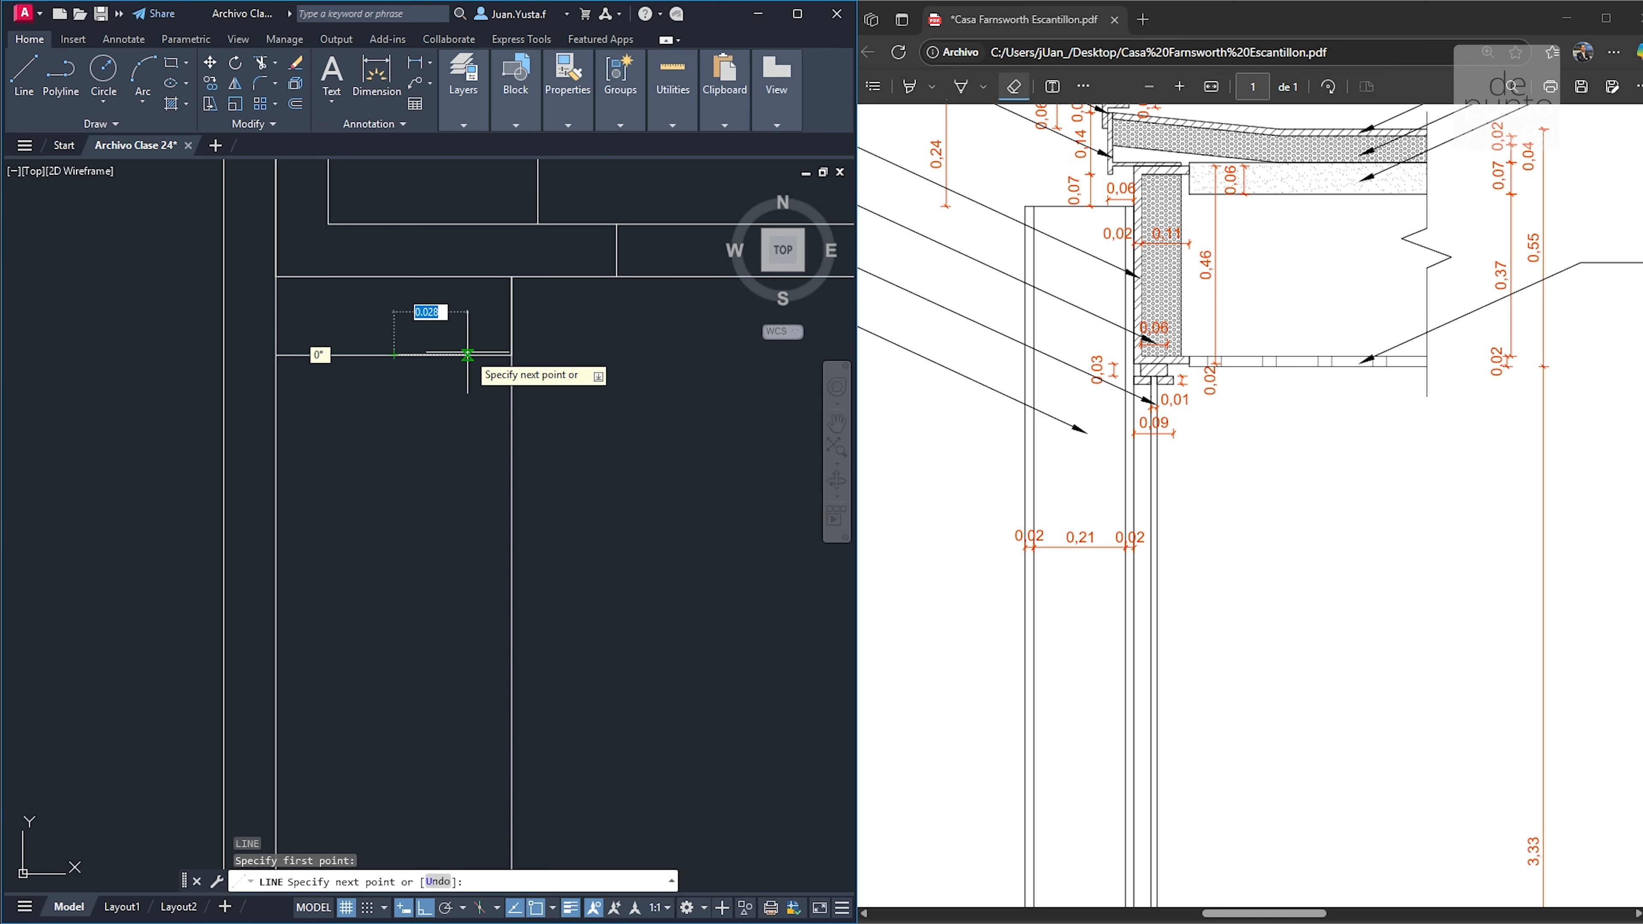
pyautogui.write('0.03')
pyautogui.press('Return')
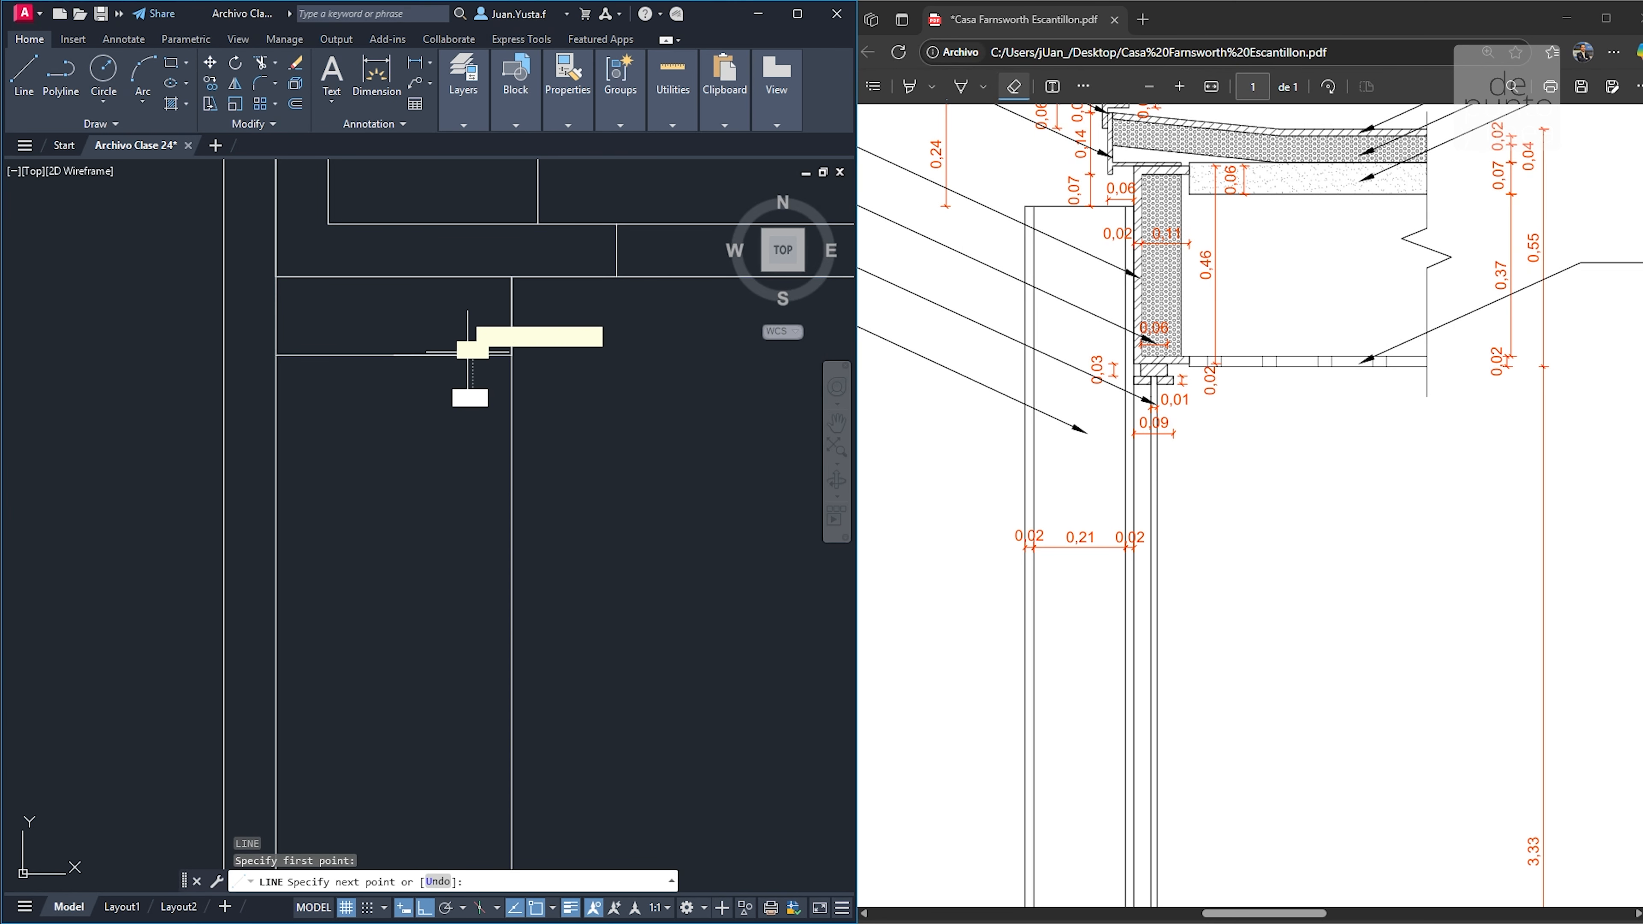
pyautogui.click(471, 279)
pyautogui.press('Escape')
pyautogui.press('Escape')
# Mirror the short vertical line about the vertical axis through the lower edge's midpoint, keeping the original
pyautogui.click(489, 312)
pyautogui.click(423, 317)
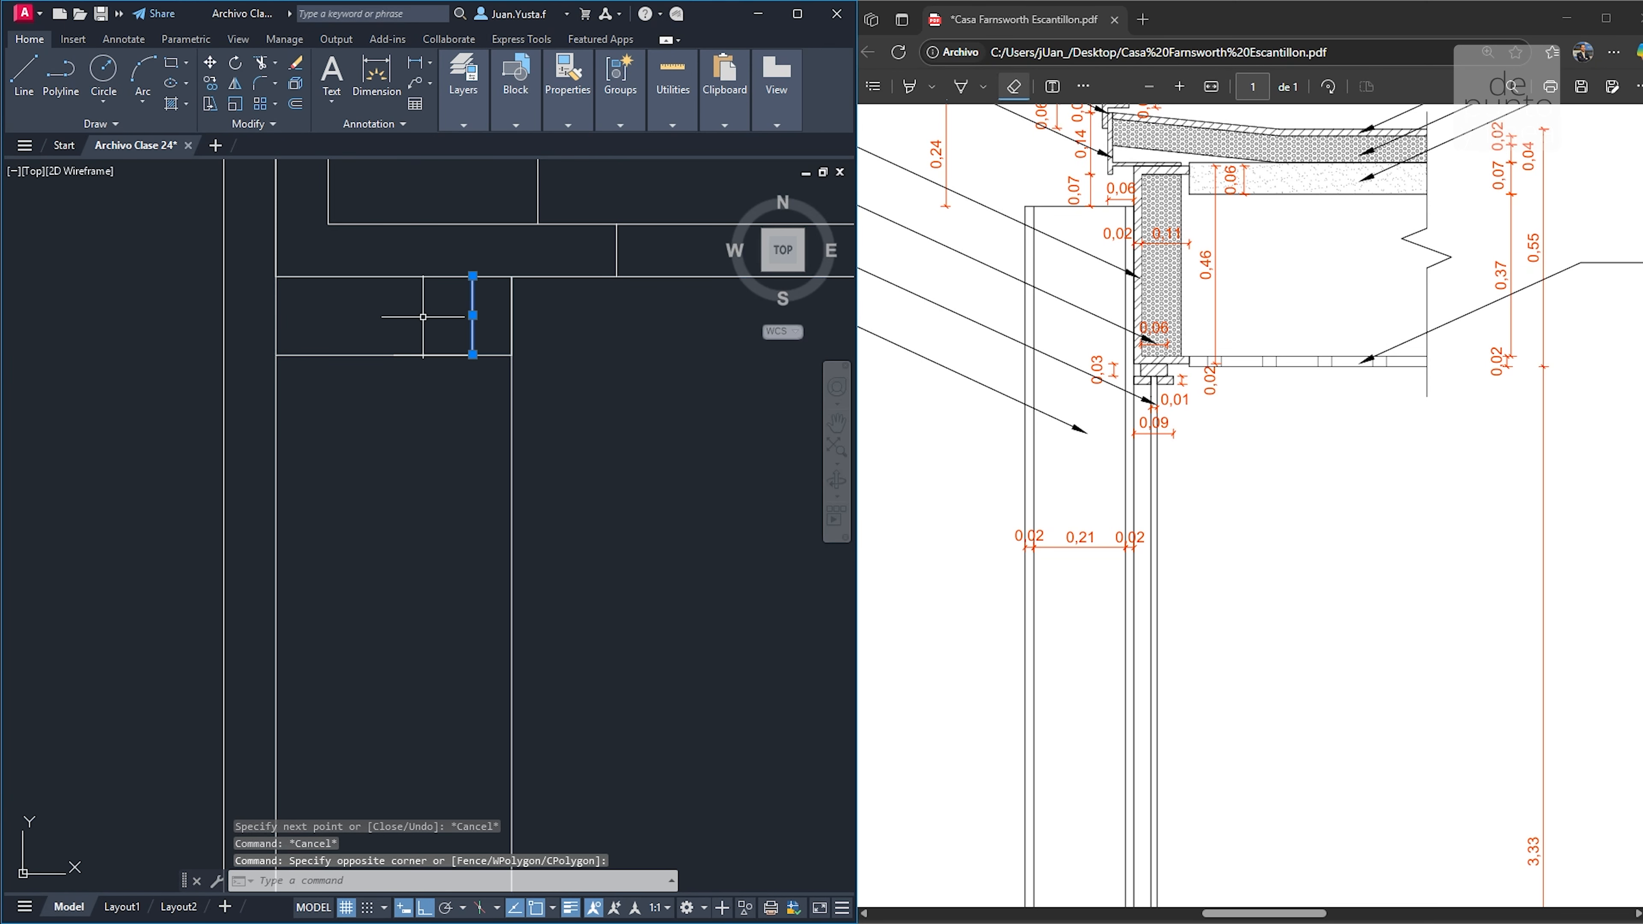
pyautogui.press('Return')
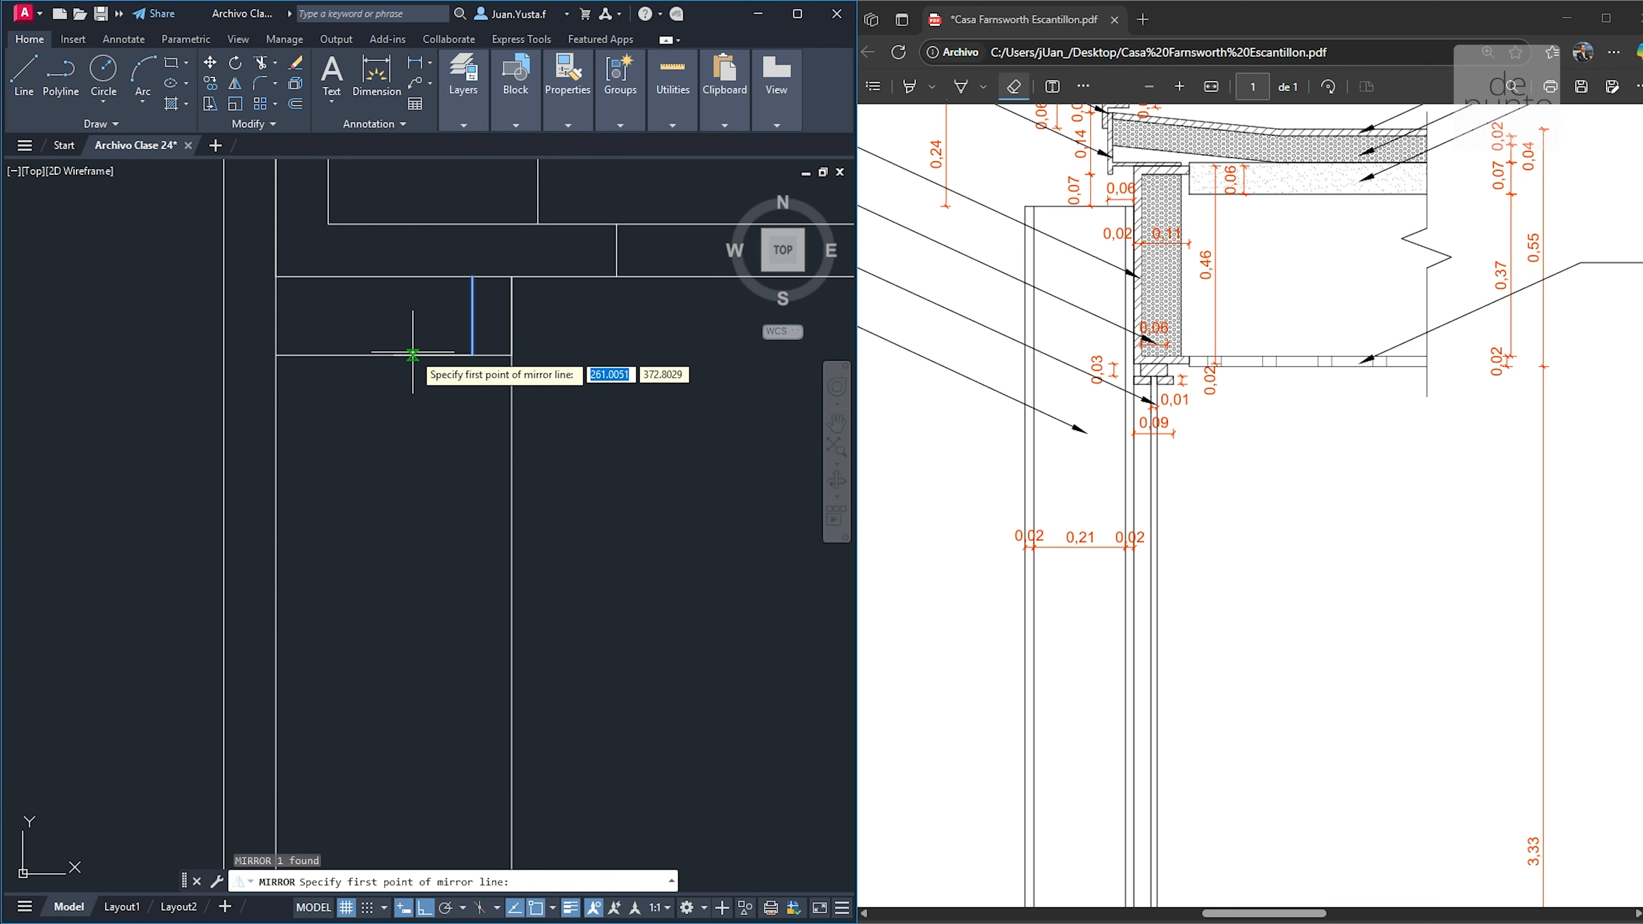
pyautogui.click(394, 354)
pyautogui.click(396, 288)
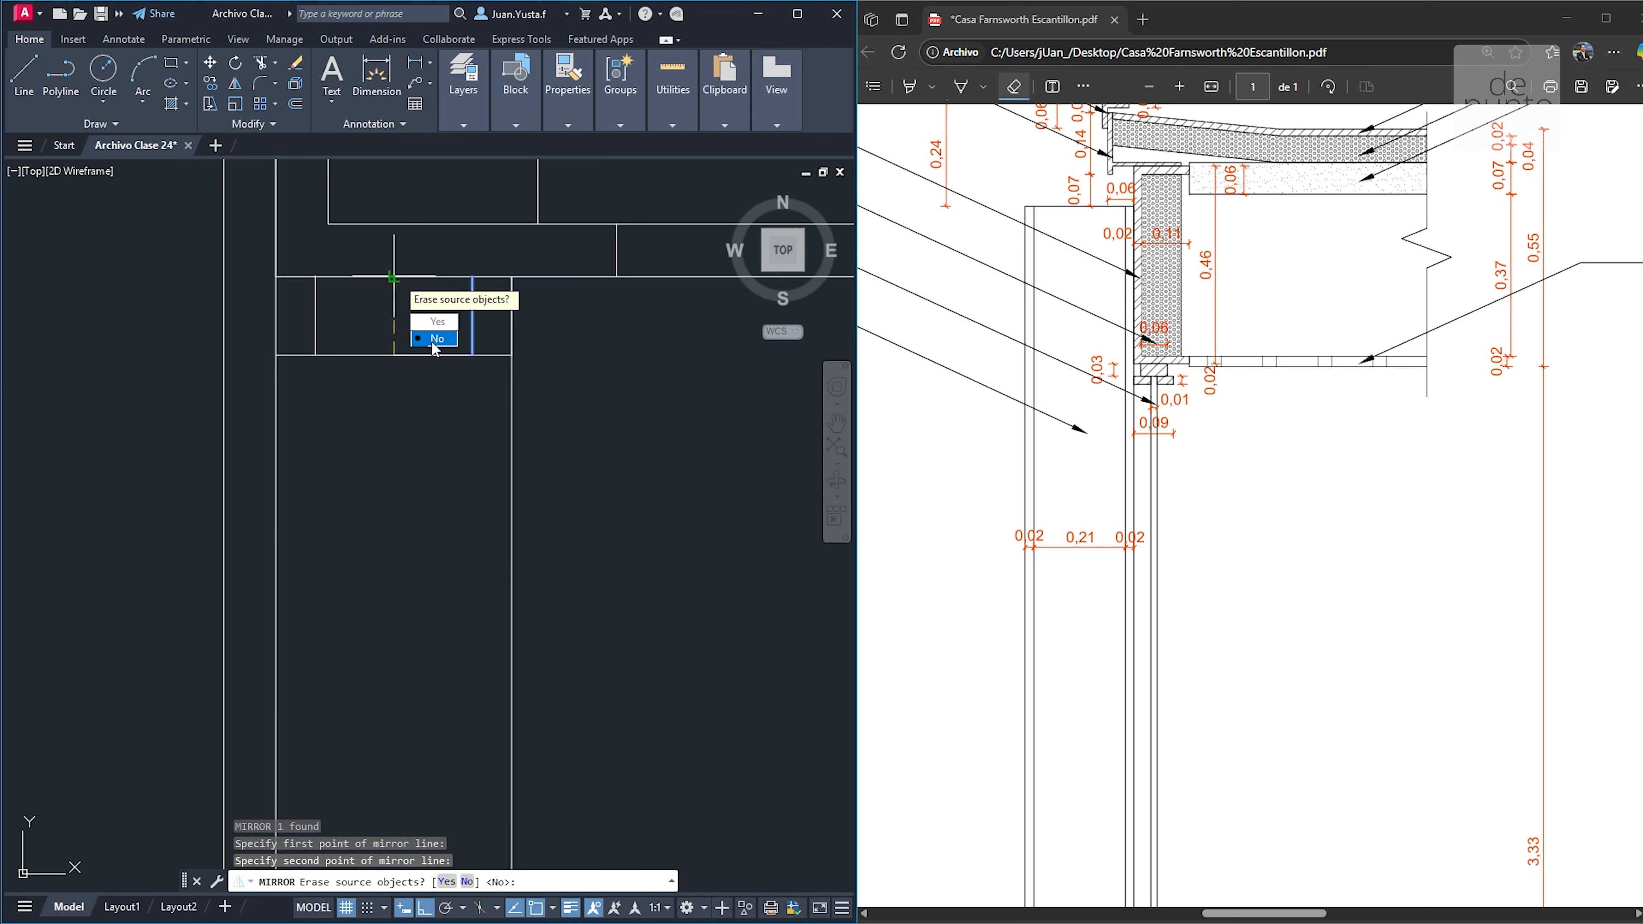
pyautogui.click(435, 348)
pyautogui.press('Escape')
pyautogui.press('Escape')
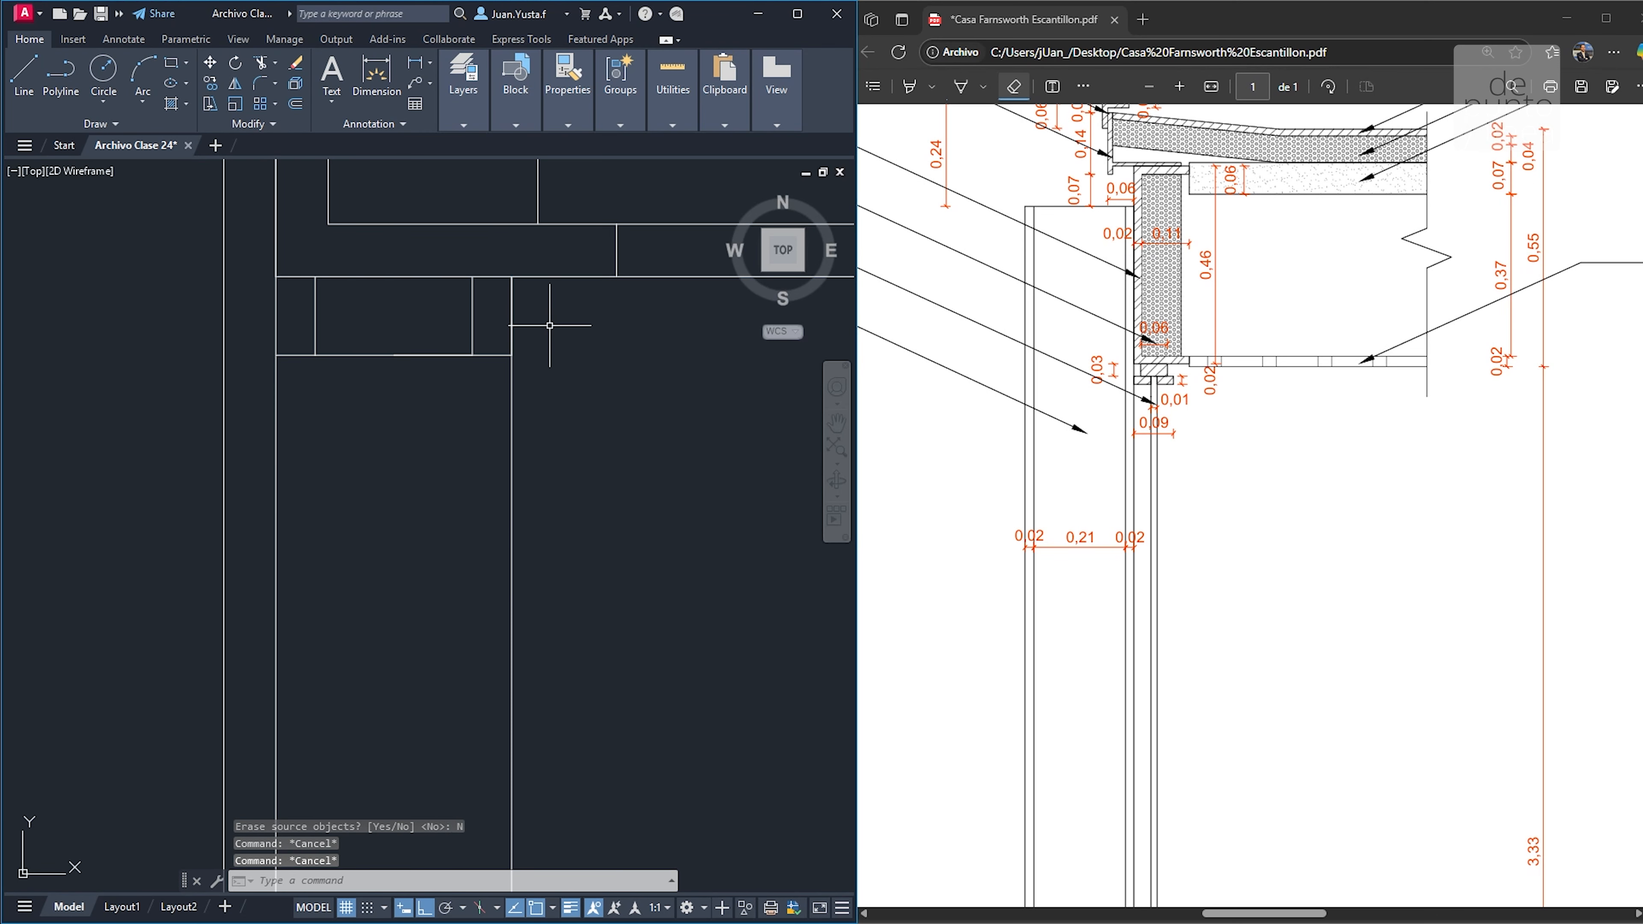
# Trim away the outer vertical segment between the beam's underside and the horizontal edge below it
pyautogui.write('tr')
pyautogui.press('Return')
pyautogui.click(532, 317)
pyautogui.click(496, 307)
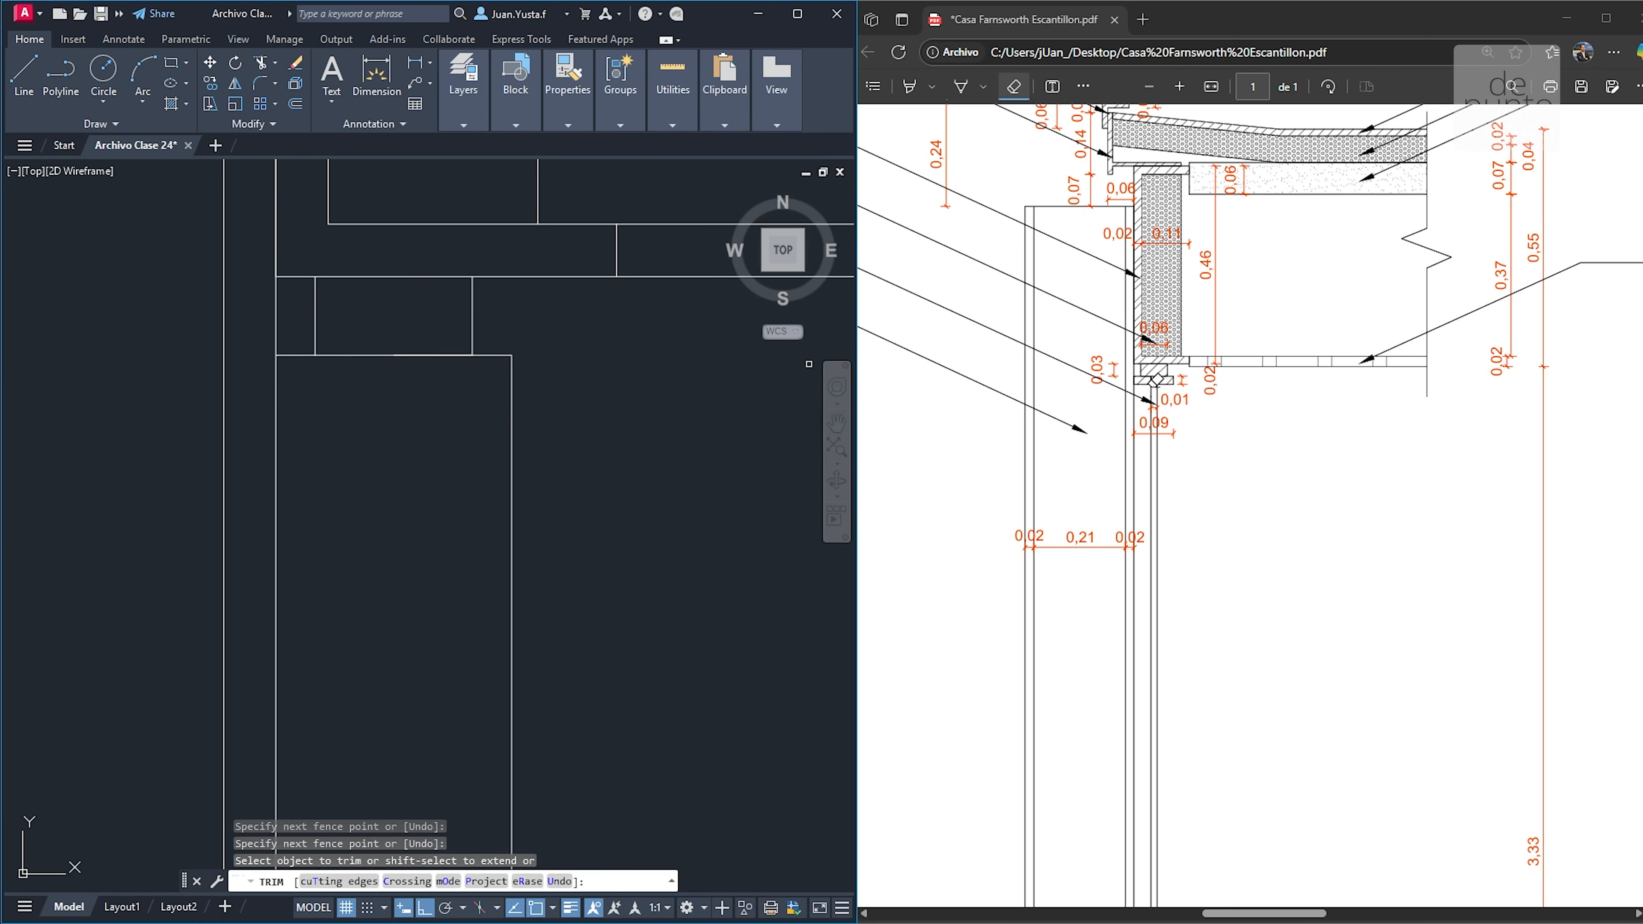
pyautogui.press('Escape')
pyautogui.press('Escape')
pyautogui.press('Escape')
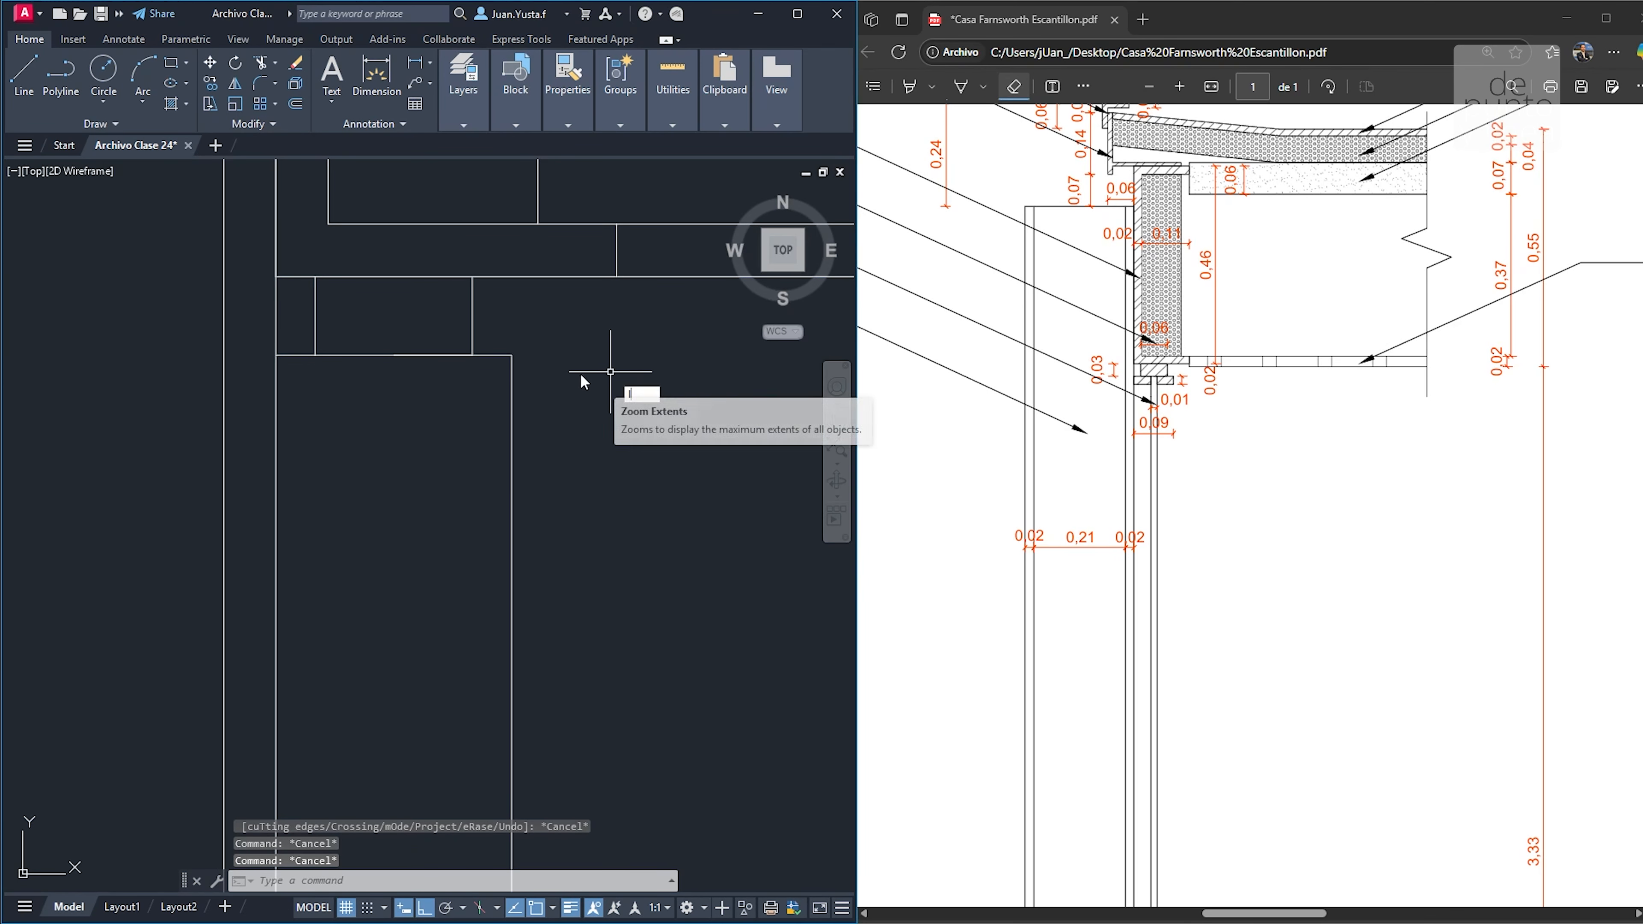
# Draw a line 0.02 down from the lower edge's outer corner and continue it horizontally to the column's edge line
pyautogui.write('l')
pyautogui.press('Return')
pyautogui.click(512, 355)
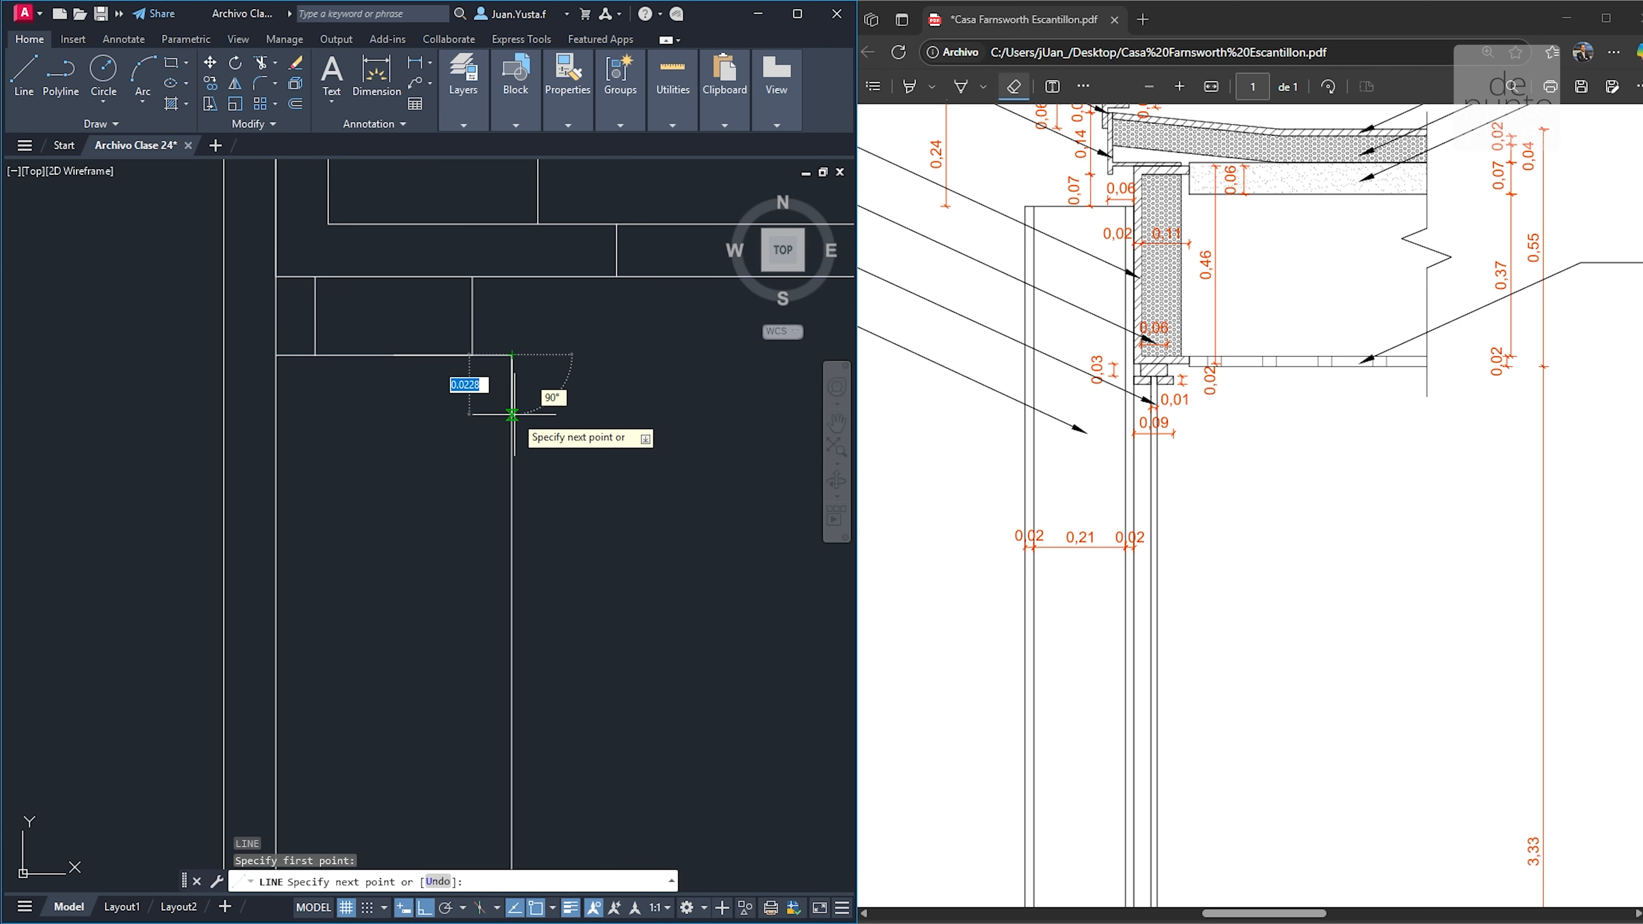
pyautogui.write('0.02')
pyautogui.press('Return')
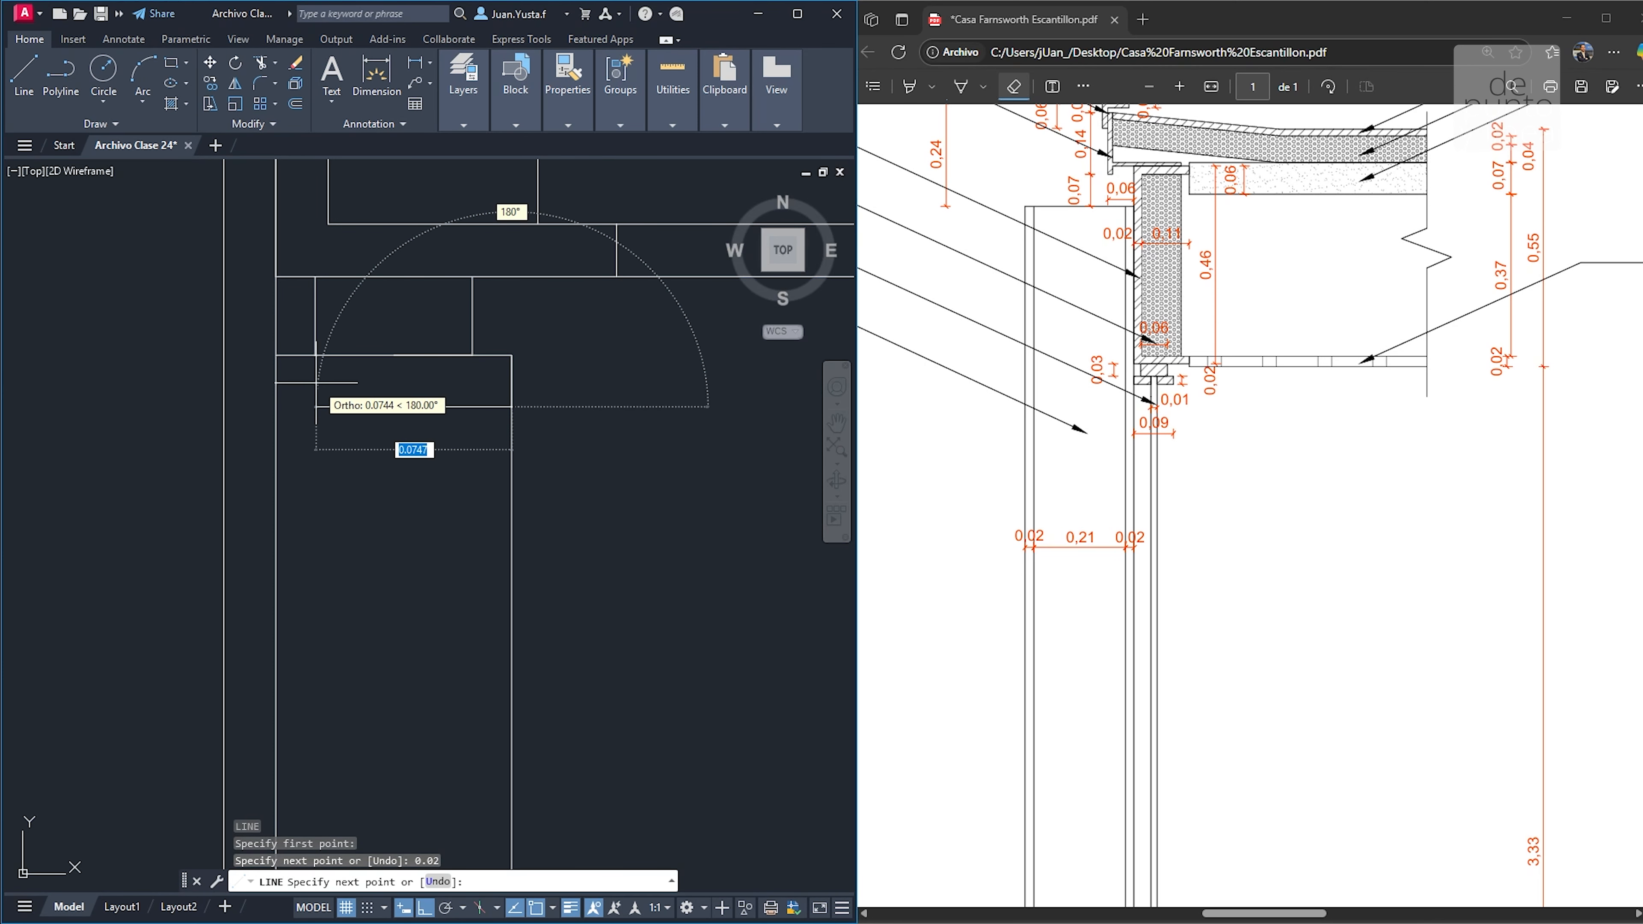
pyautogui.click(273, 407)
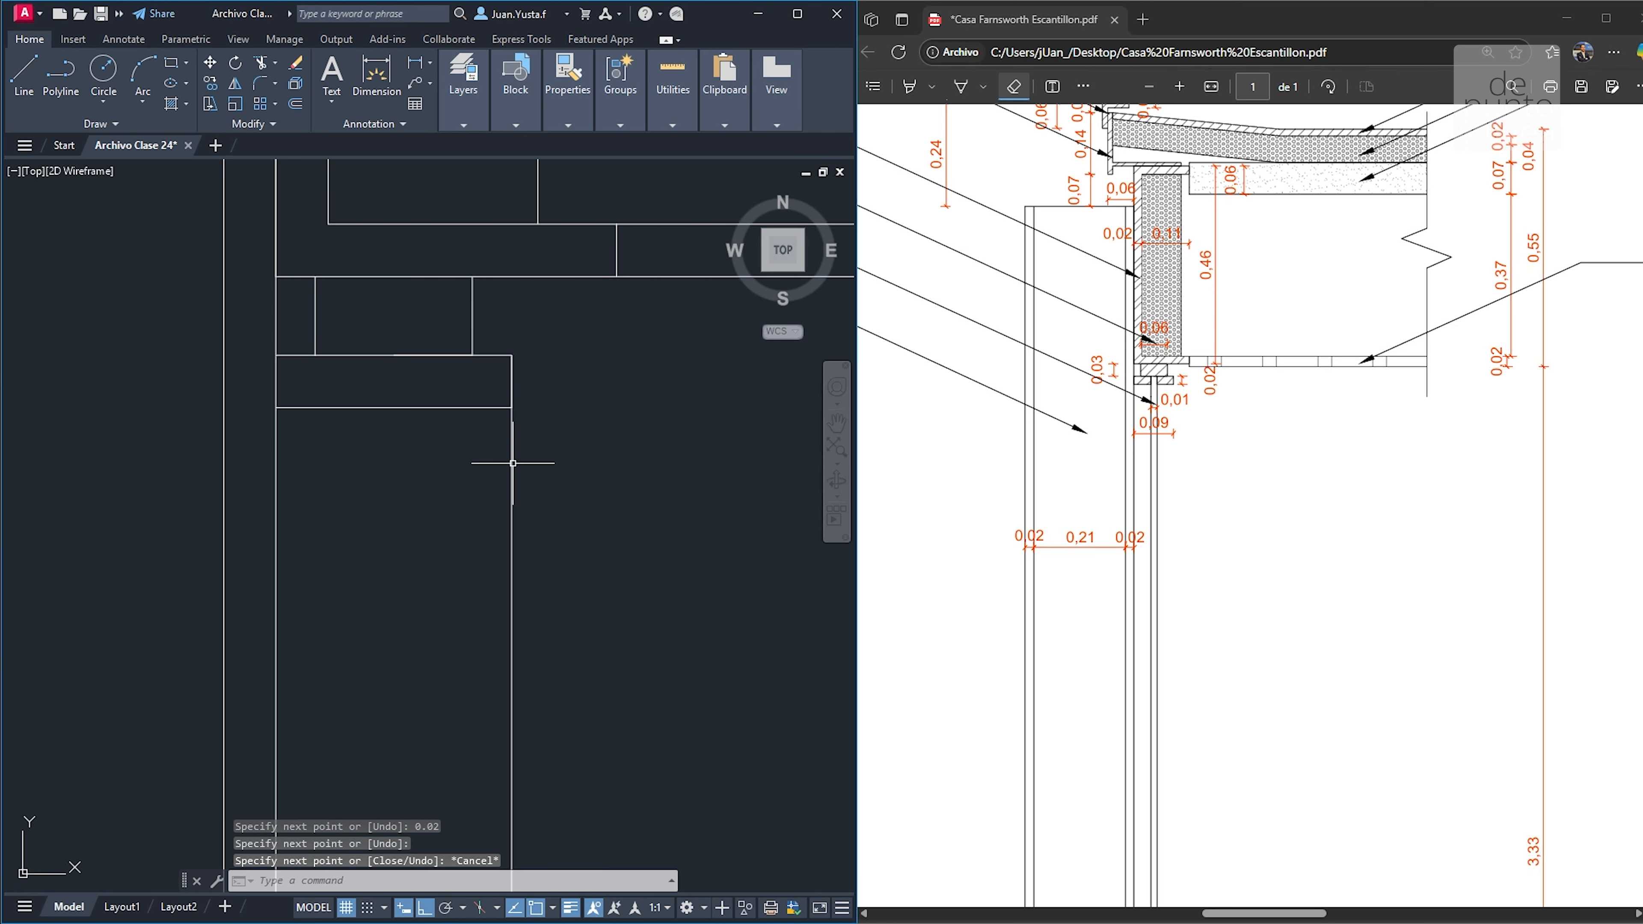
pyautogui.press('Escape')
pyautogui.press('Escape')
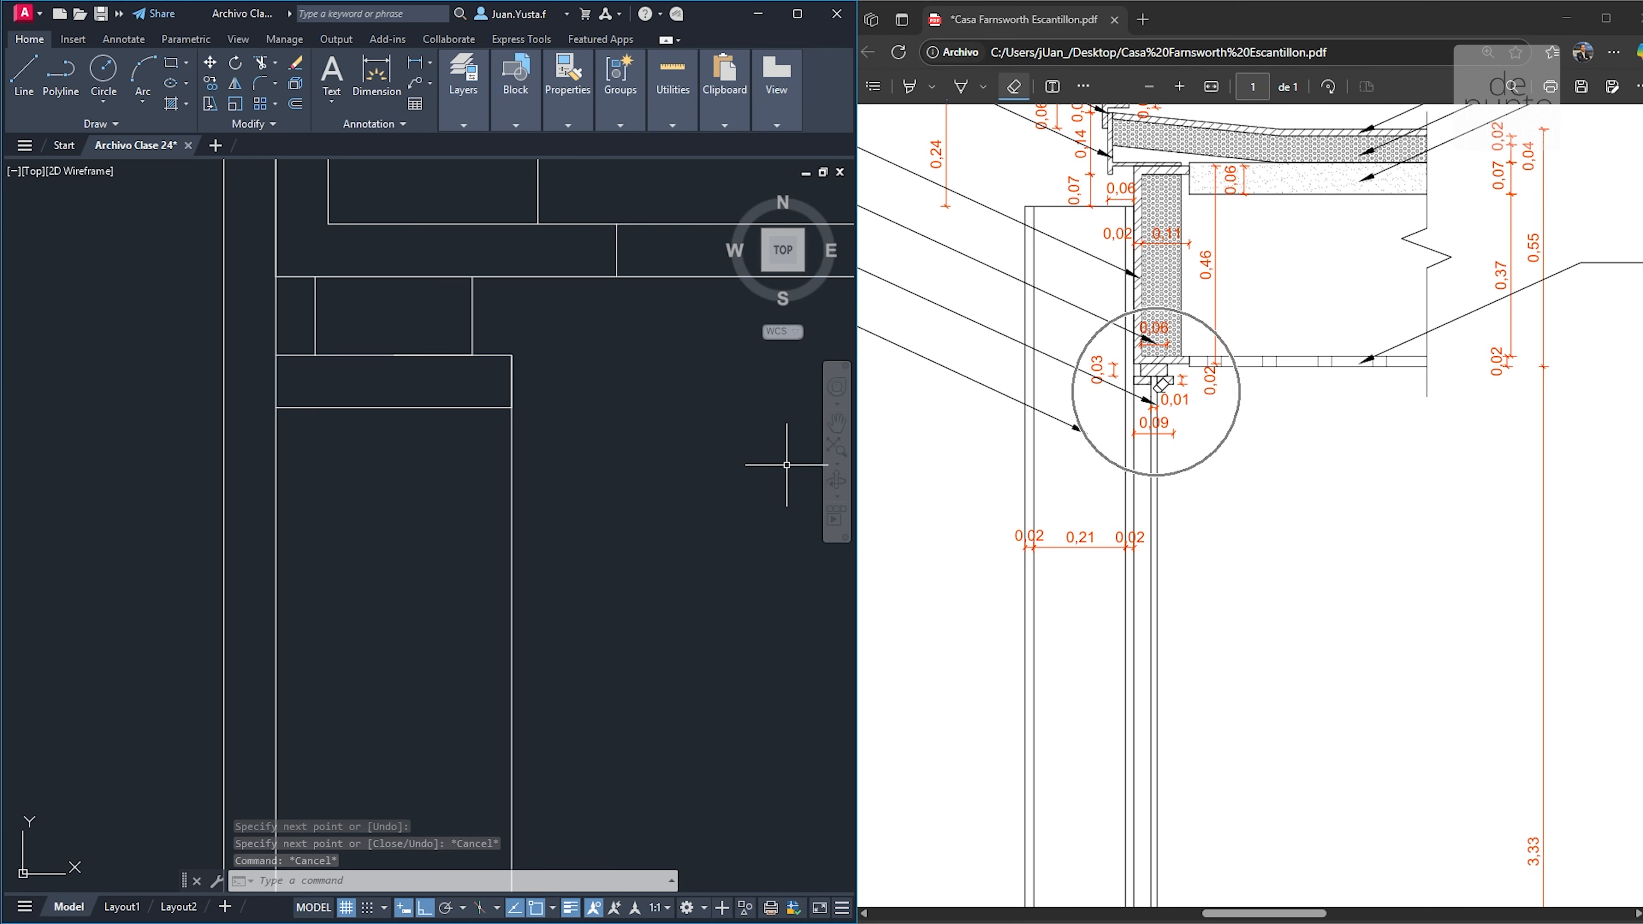
# Draw a line 0.005 to the right from the lower plate's top midpoint, then straight down to the upper floor line
pyautogui.click(448, 470)
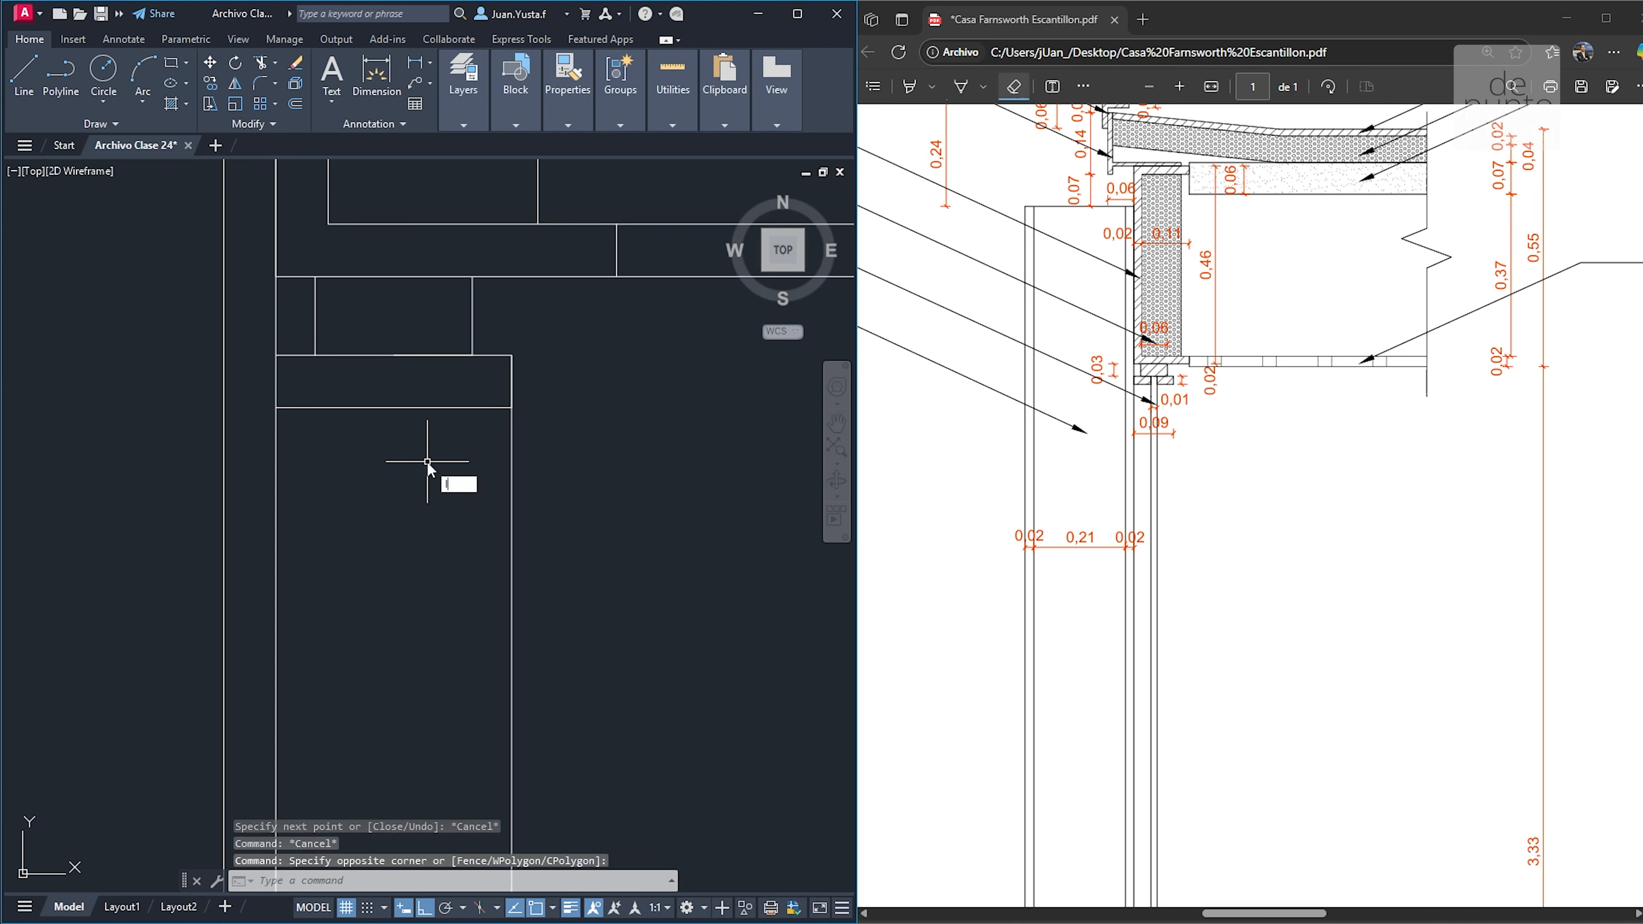
pyautogui.write('l')
pyautogui.press('Return')
pyautogui.click(394, 355)
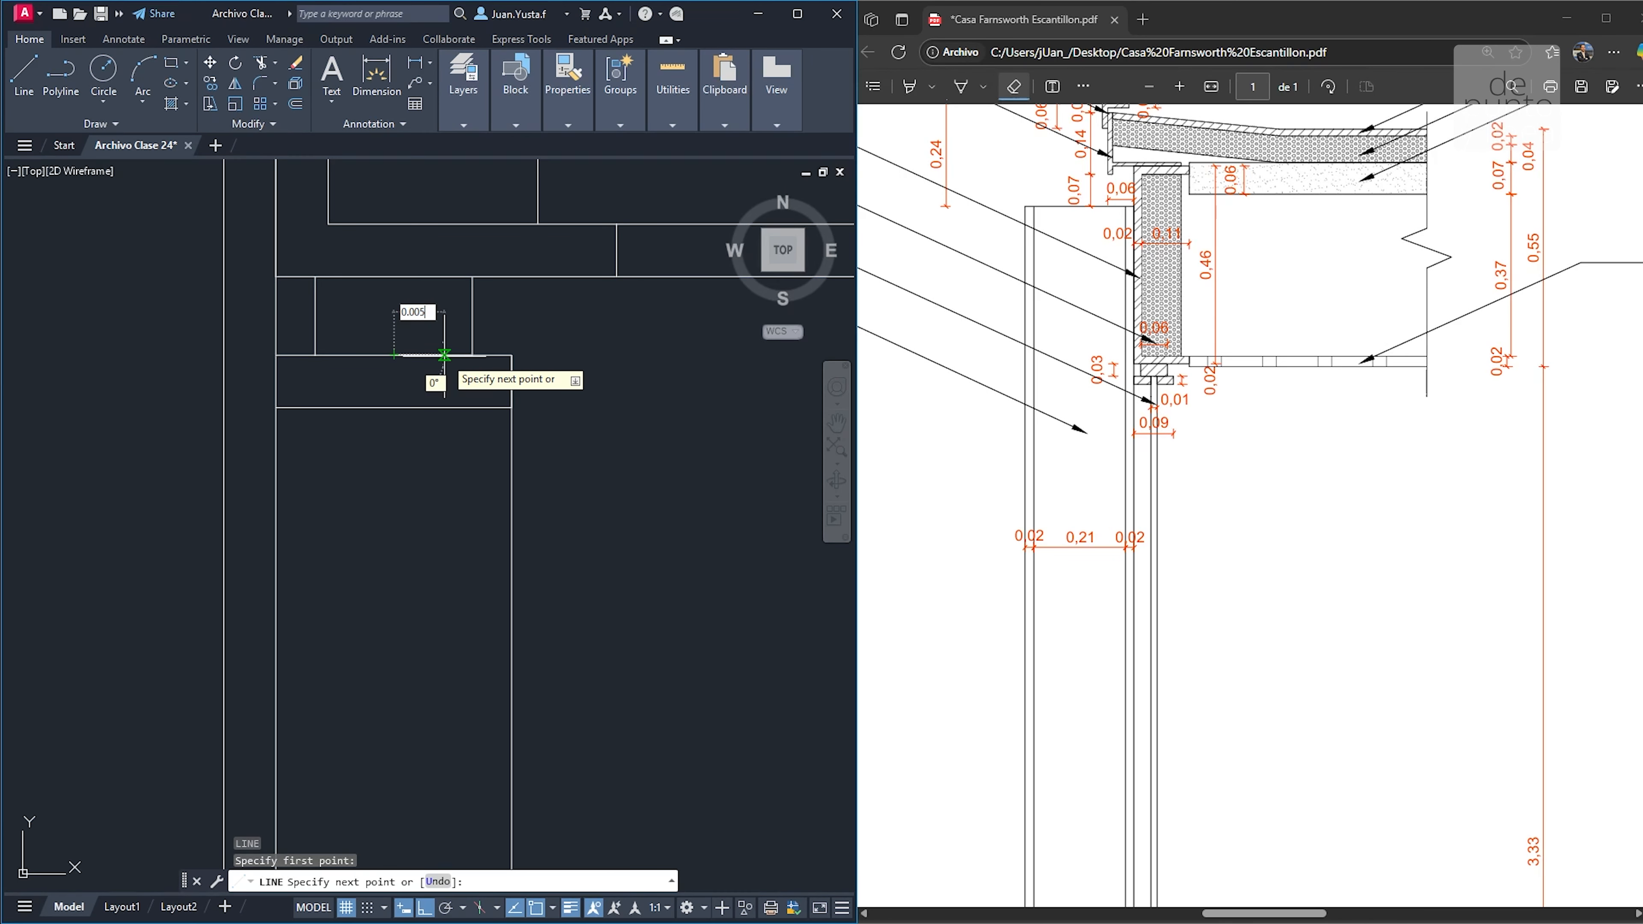
pyautogui.press('Return')
pyautogui.scroll(-5, 437, 540)
pyautogui.moveTo(437, 626); pyautogui.dragTo(437, 387, button='middle')
pyautogui.scroll(-6, 441, 396)
pyautogui.moveTo(456, 530); pyautogui.dragTo(455, 346, button='middle')
pyautogui.scroll(4, 468, 510)
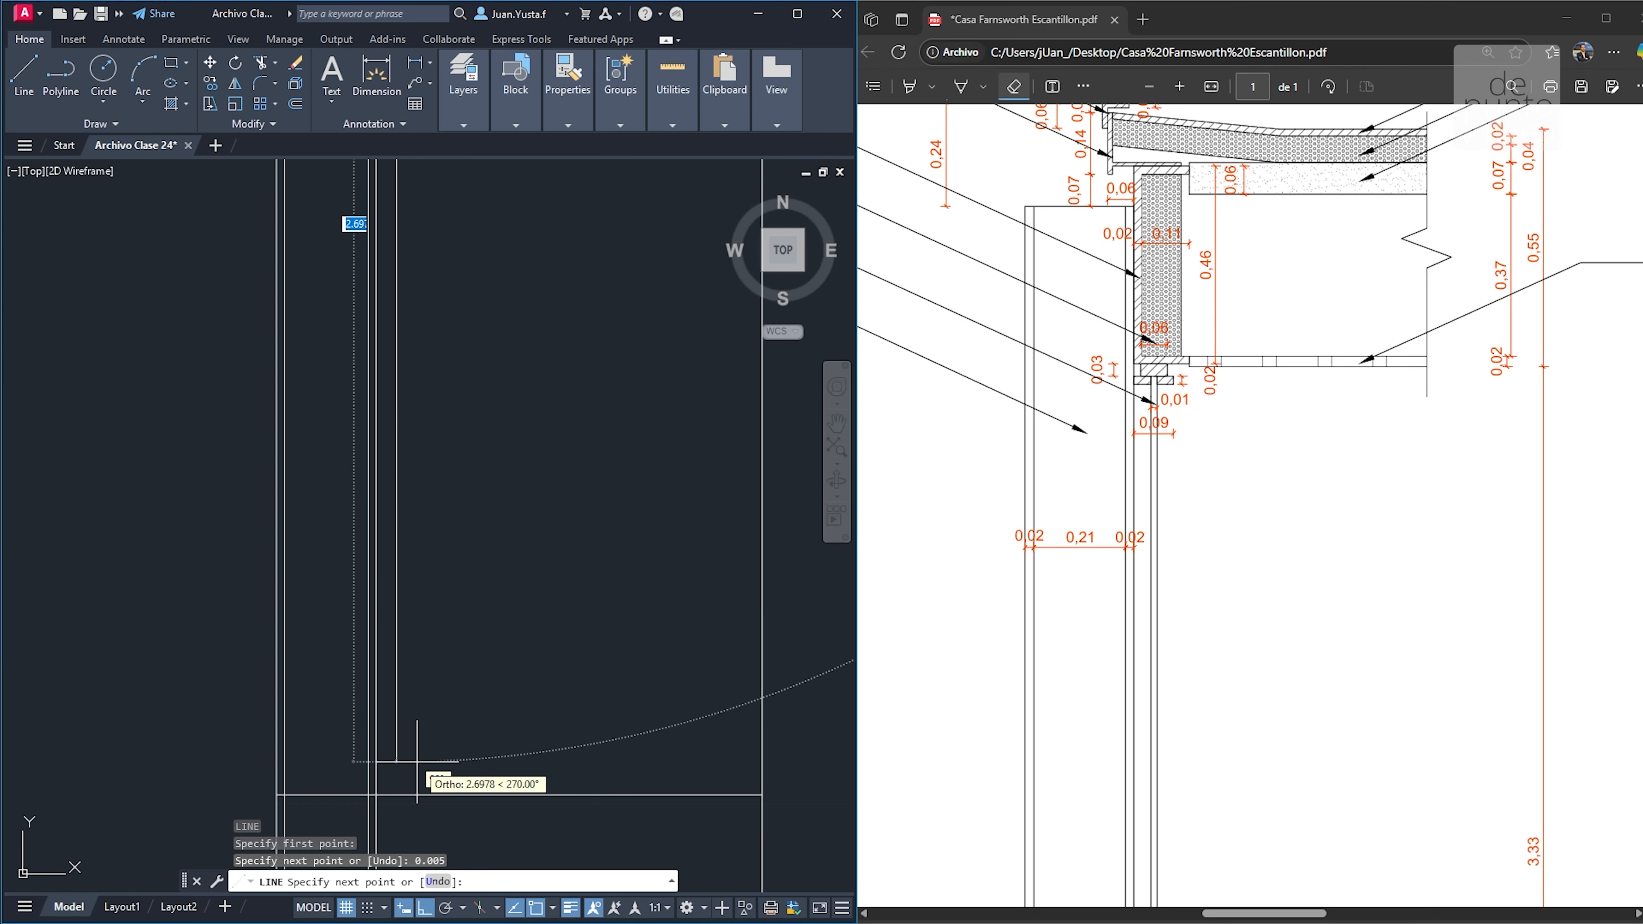
pyautogui.click(396, 793)
pyautogui.press('Escape')
pyautogui.press('Escape')
# Mirror the long vertical glass line about the plate's vertical centre axis, keeping the original
pyautogui.scroll(-2, 442, 575)
pyautogui.moveTo(428, 259); pyautogui.dragTo(431, 446, button='middle')
pyautogui.moveTo(428, 282); pyautogui.dragTo(440, 433, button='middle')
pyautogui.scroll(4, 439, 433)
pyautogui.click(463, 478)
pyautogui.click(373, 494)
pyautogui.write('mi')
pyautogui.press('Return')
pyautogui.click(405, 323)
pyautogui.click(402, 513)
pyautogui.press('Return')
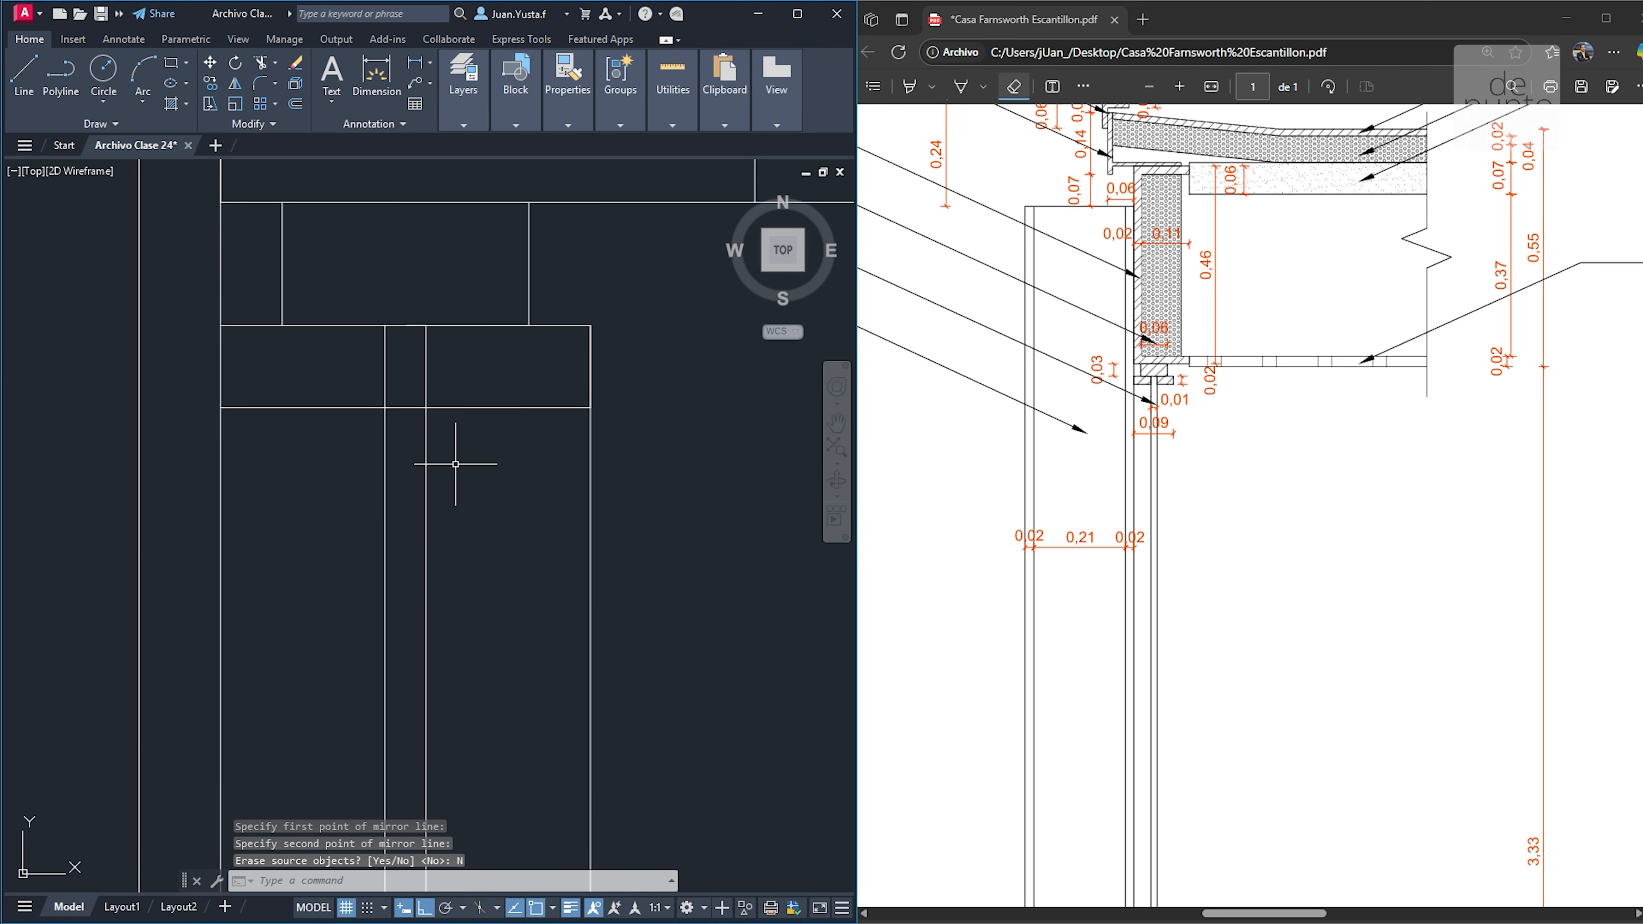
# Trim the plate's bottom edge between the two glass lines and the outer vertical line below the plate
pyautogui.press('Return')
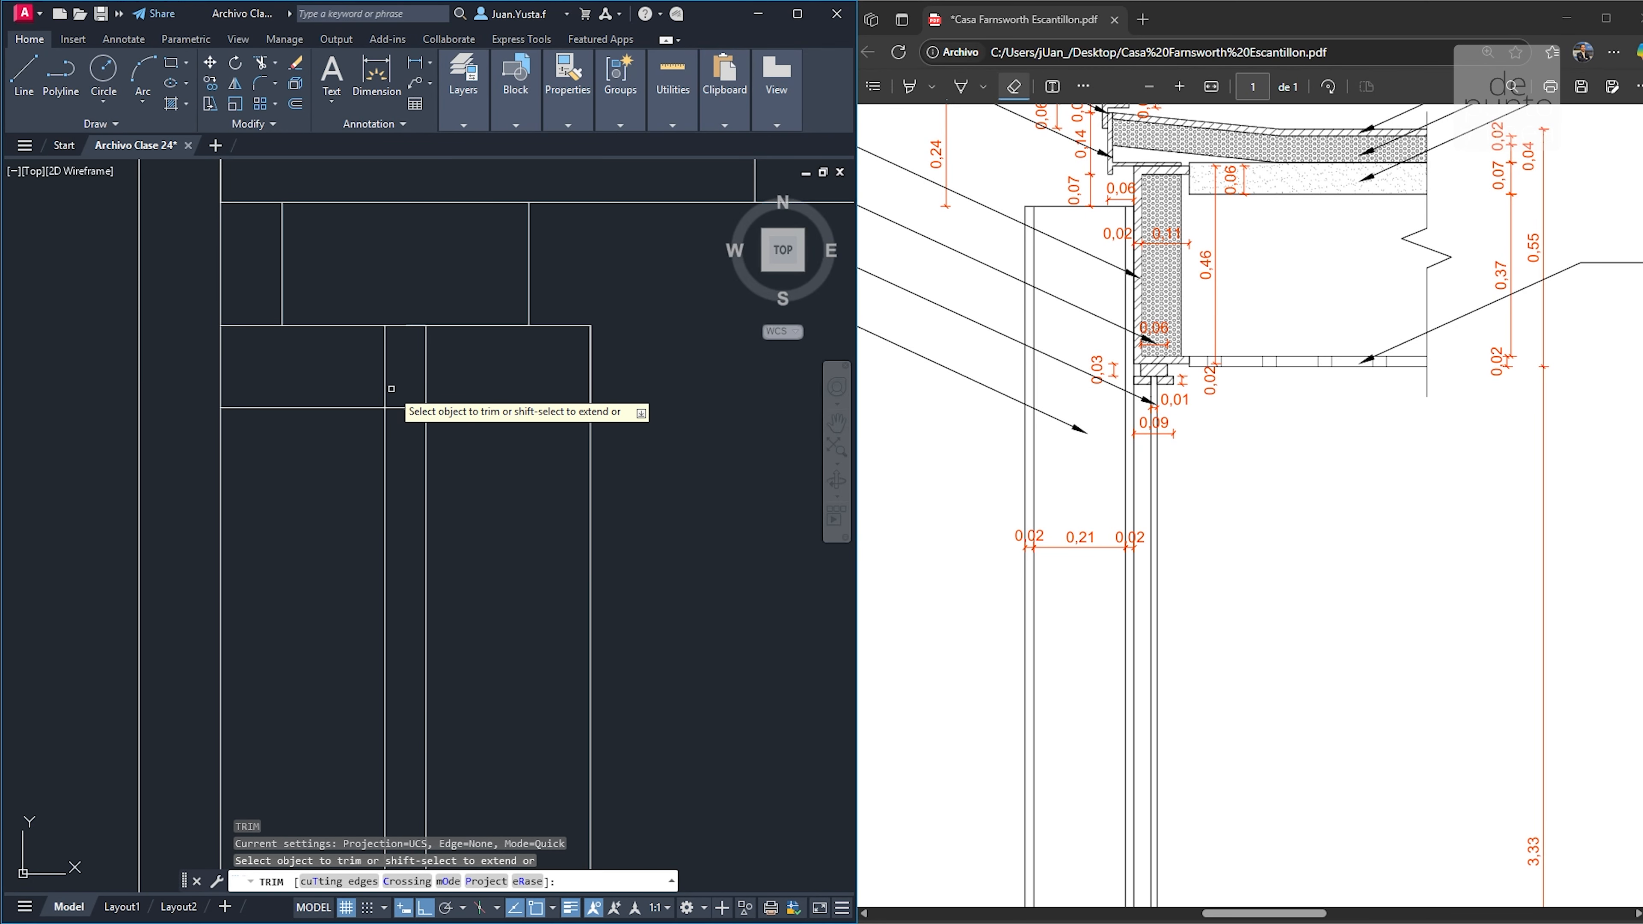
pyautogui.moveTo(393, 372); pyautogui.dragTo(393, 428)
pyautogui.moveTo(633, 463); pyautogui.dragTo(546, 465)
pyautogui.press('Escape')
pyautogui.scroll(-1, 496, 440)
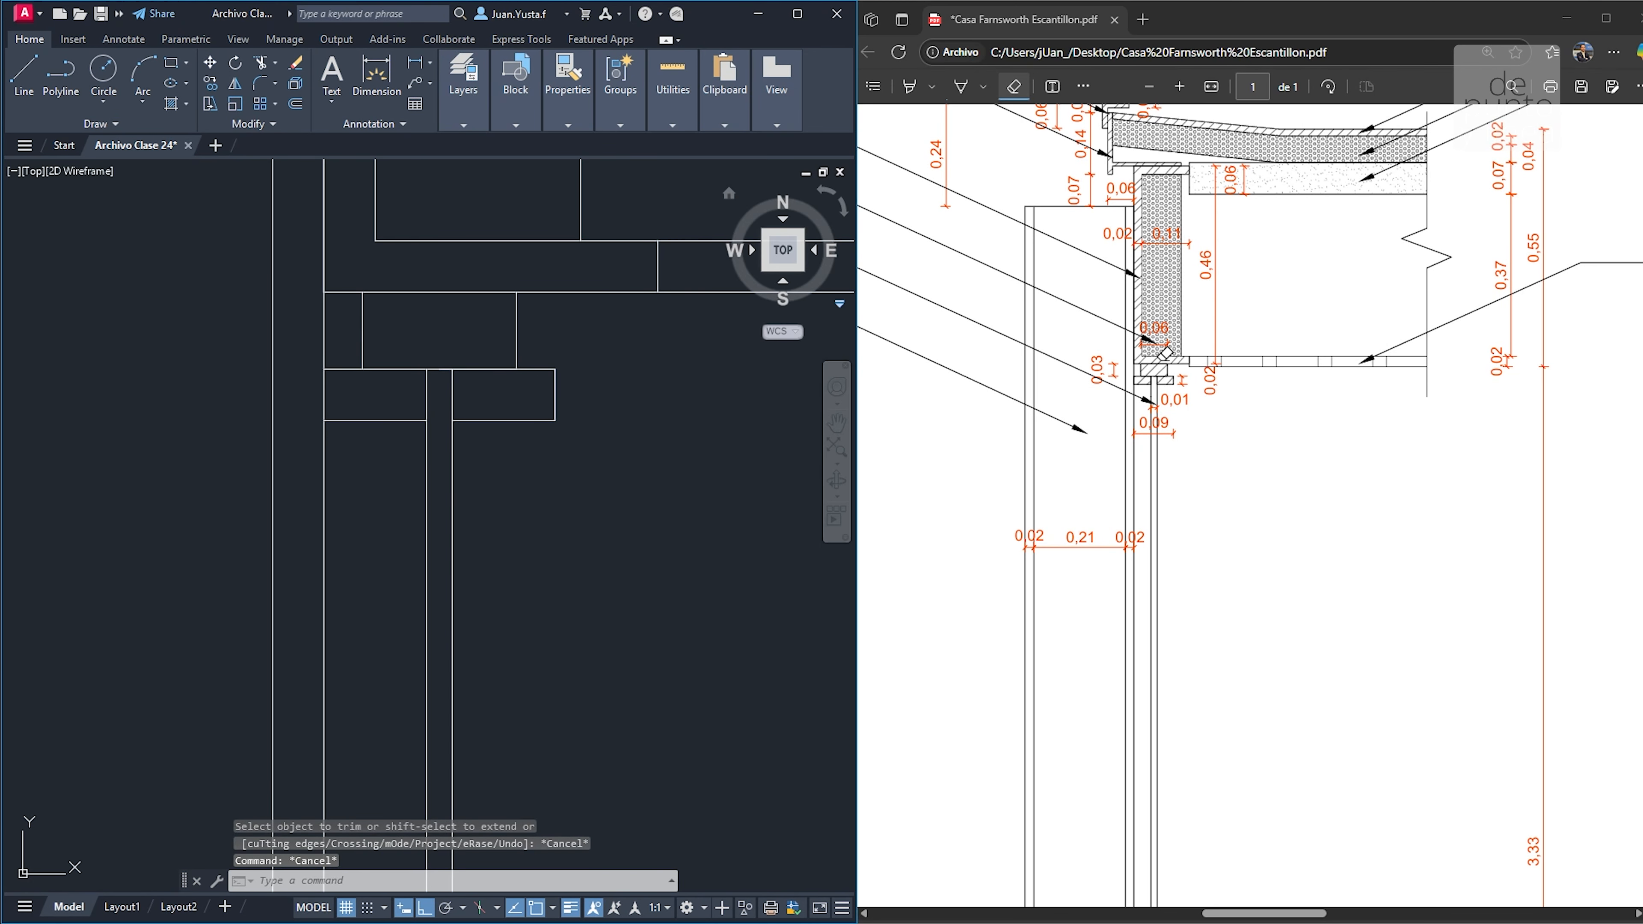
# Examine the floor slab detail on the reference PDF and the matching floor lines in the drawing
pyautogui.scroll(-10, 1164, 353)
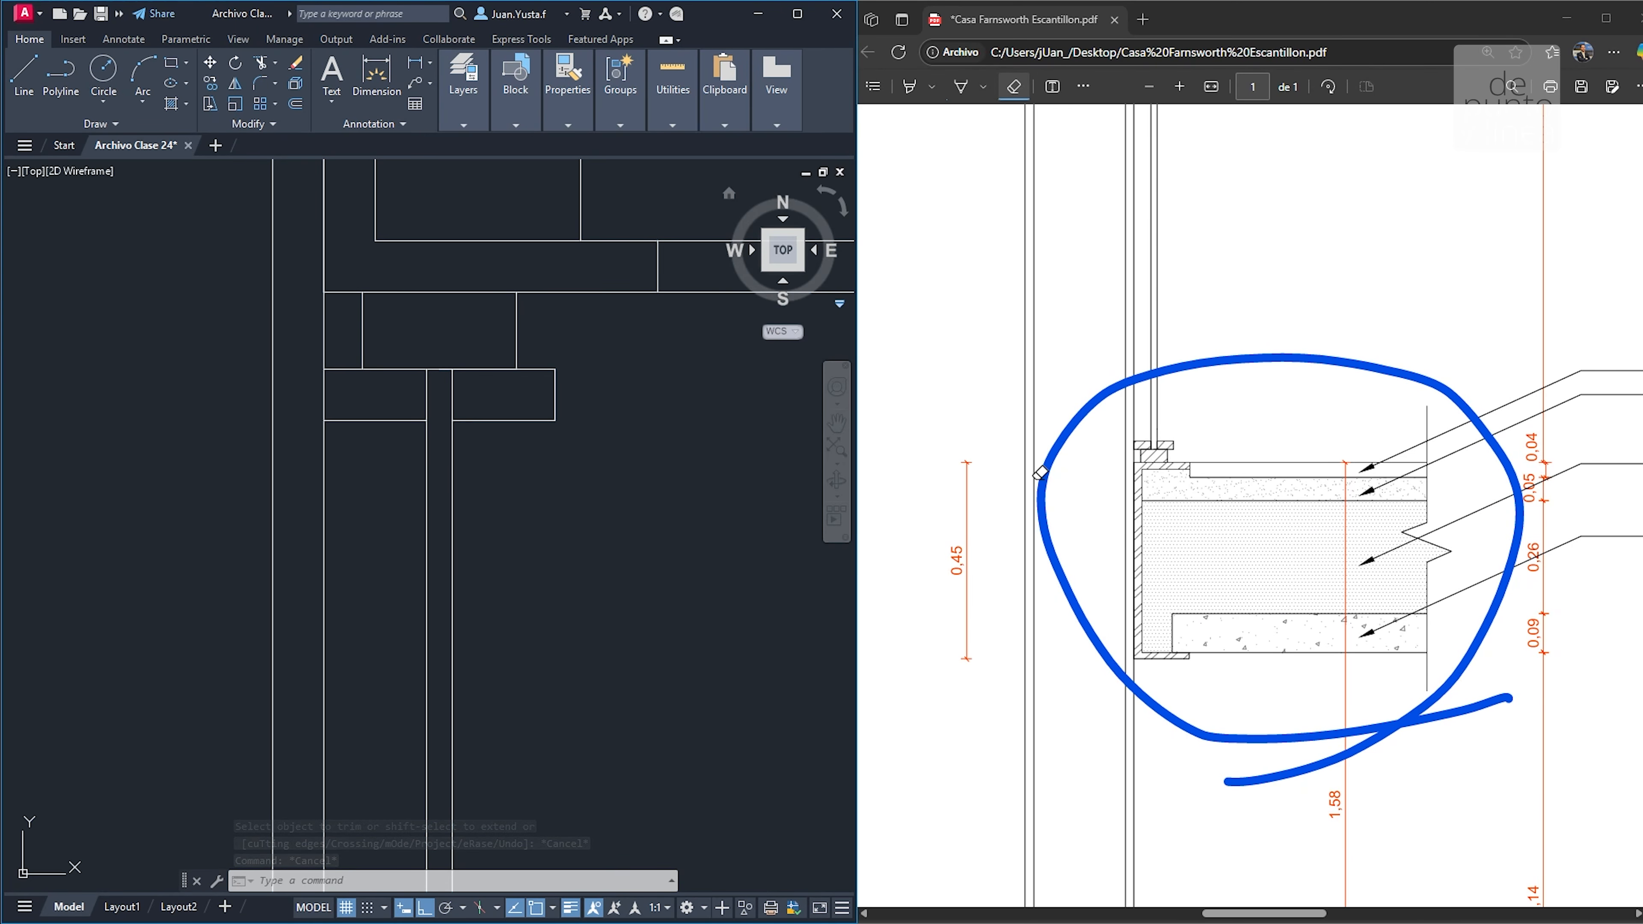
pyautogui.scroll(-8, 406, 469)
pyautogui.moveTo(444, 538); pyautogui.dragTo(546, 211, button='middle')
pyautogui.moveTo(532, 622); pyautogui.dragTo(506, 245, button='middle')
pyautogui.moveTo(501, 646); pyautogui.dragTo(499, 266, button='middle')
pyautogui.scroll(2, 504, 511)
pyautogui.click(517, 524)
pyautogui.click(505, 575)
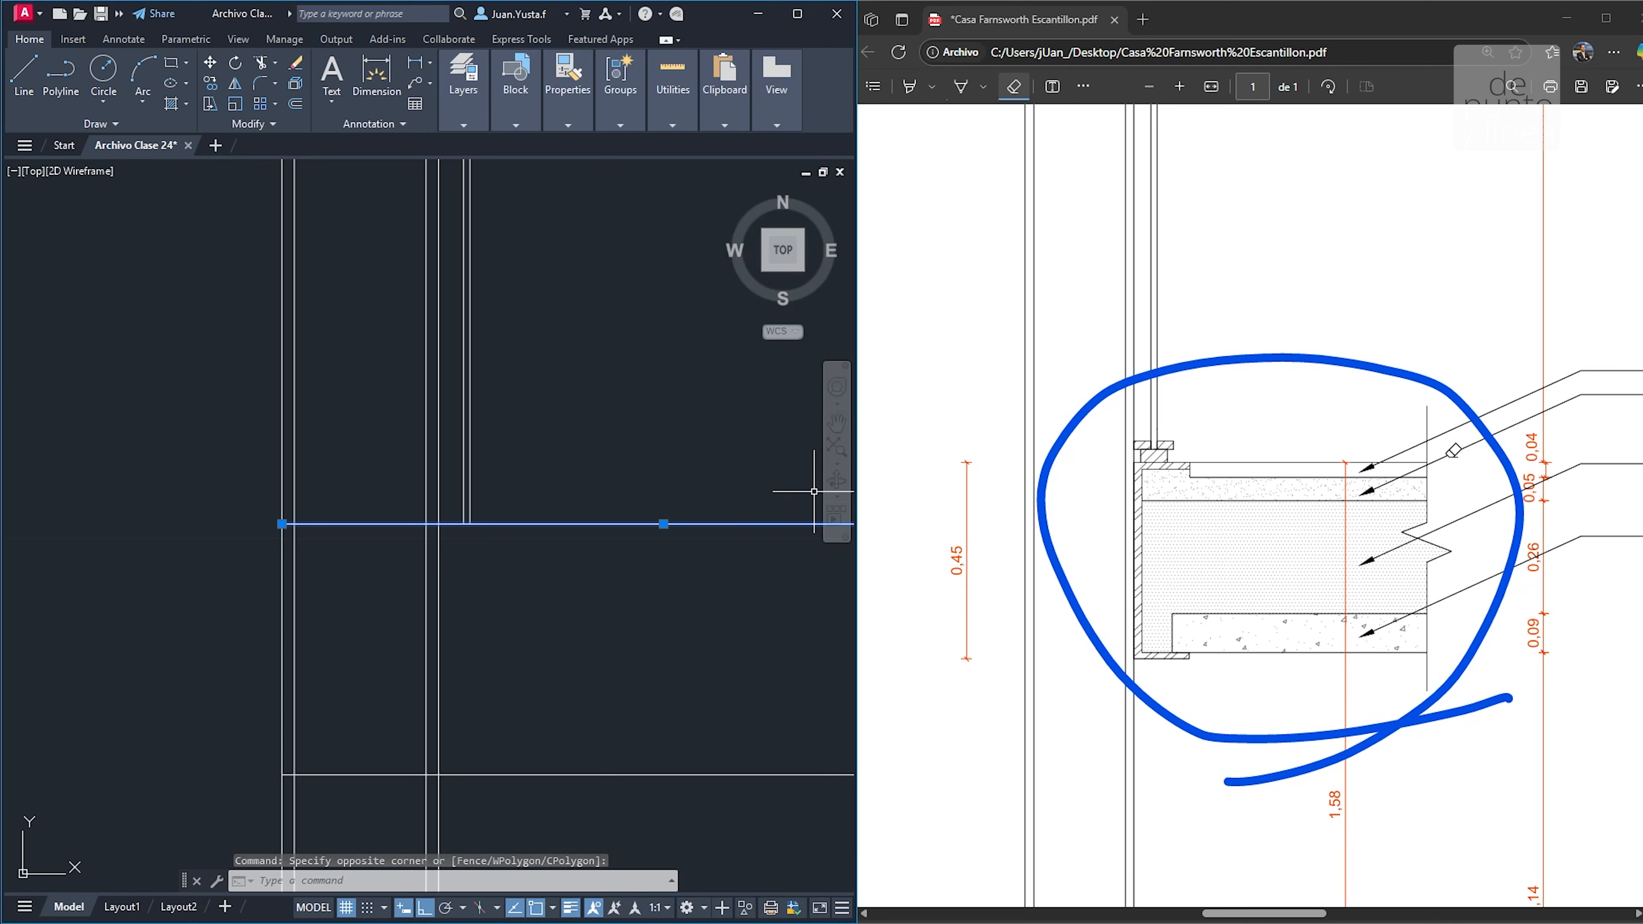
pyautogui.scroll(-4, 541, 508)
pyautogui.moveTo(558, 343); pyautogui.dragTo(508, 590, button='middle')
pyautogui.moveTo(502, 278); pyautogui.dragTo(504, 550, button='middle')
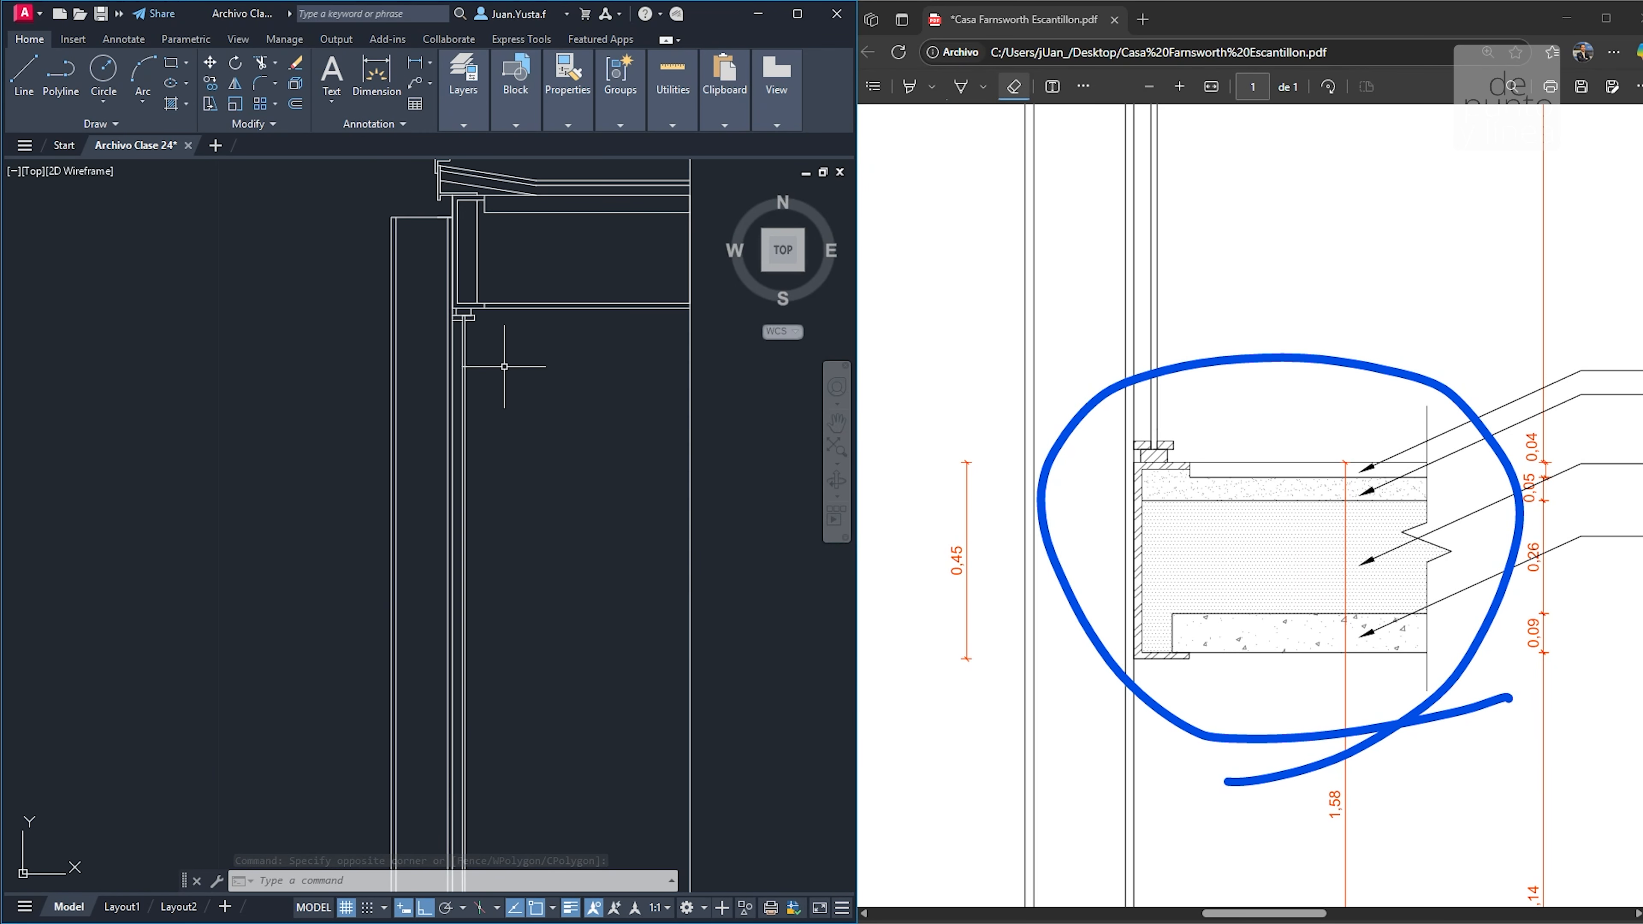
pyautogui.scroll(5, 482, 323)
pyautogui.press('Escape')
pyautogui.press('Escape')
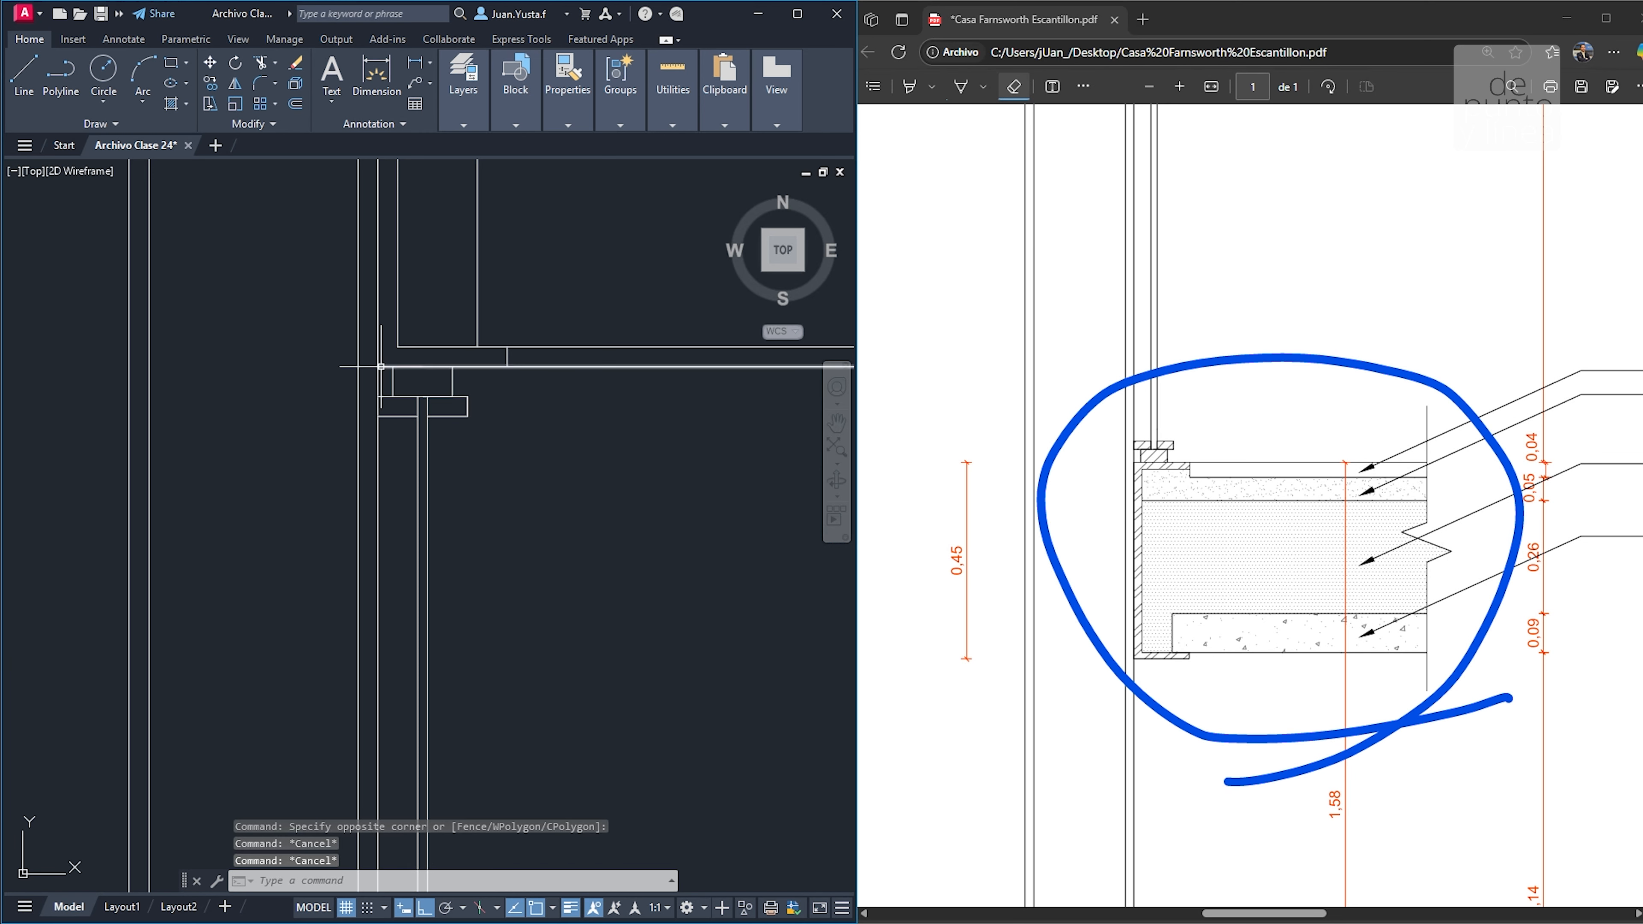
# Draw a vertical helper line from the beam's underside down to the upper floor line
pyautogui.write('l')
pyautogui.press('Return')
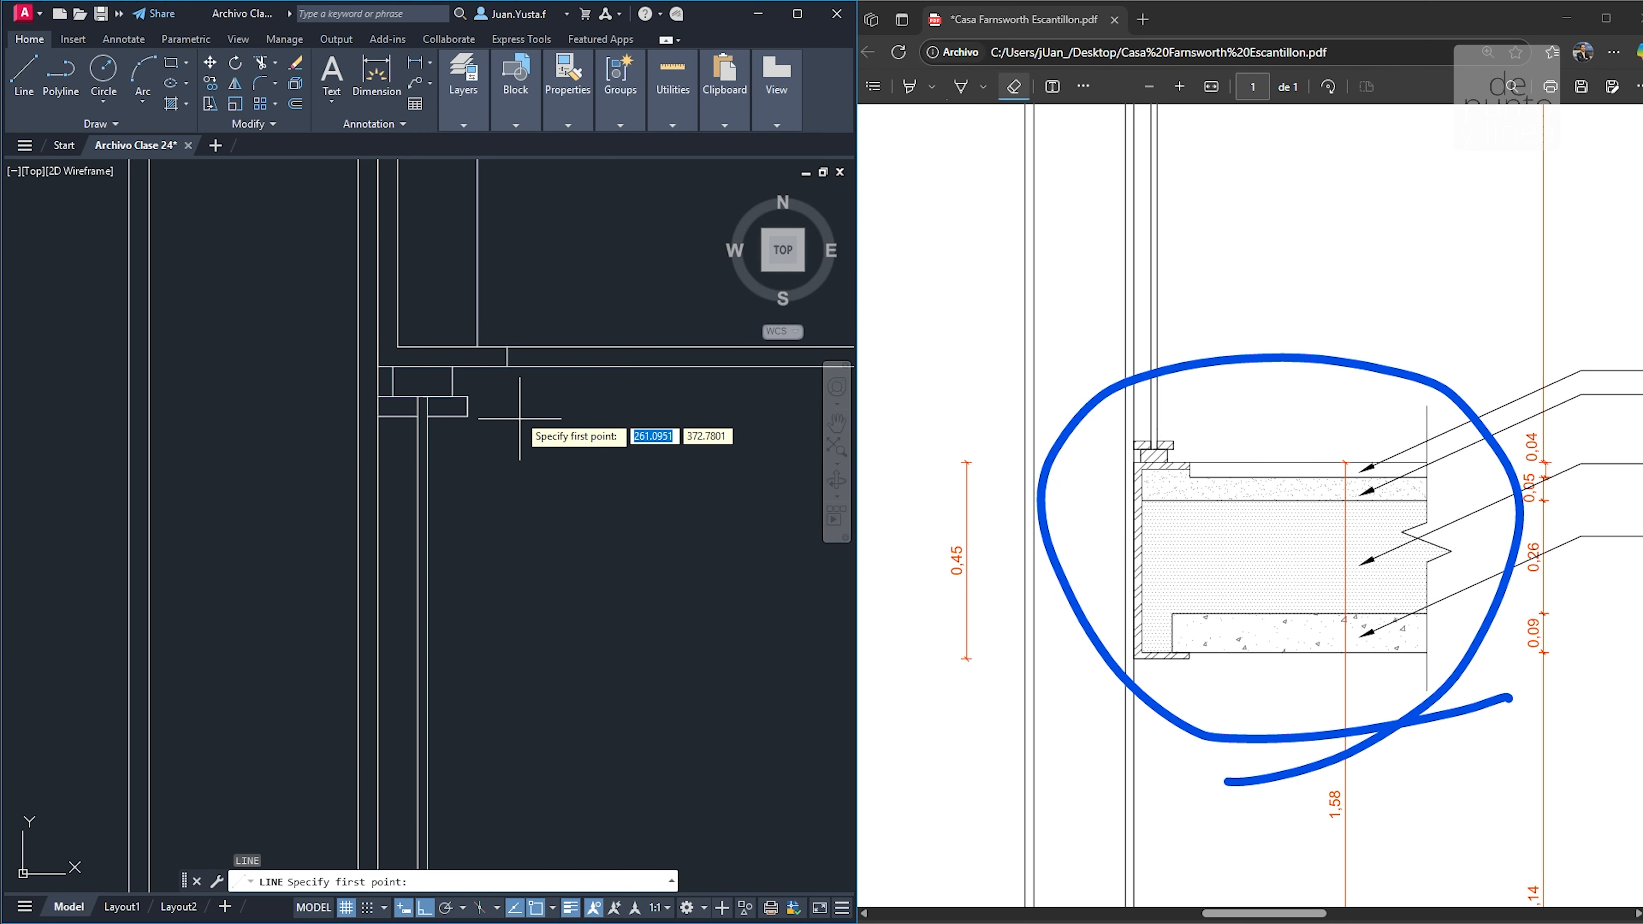
pyautogui.click(492, 366)
pyautogui.scroll(-6, 491, 441)
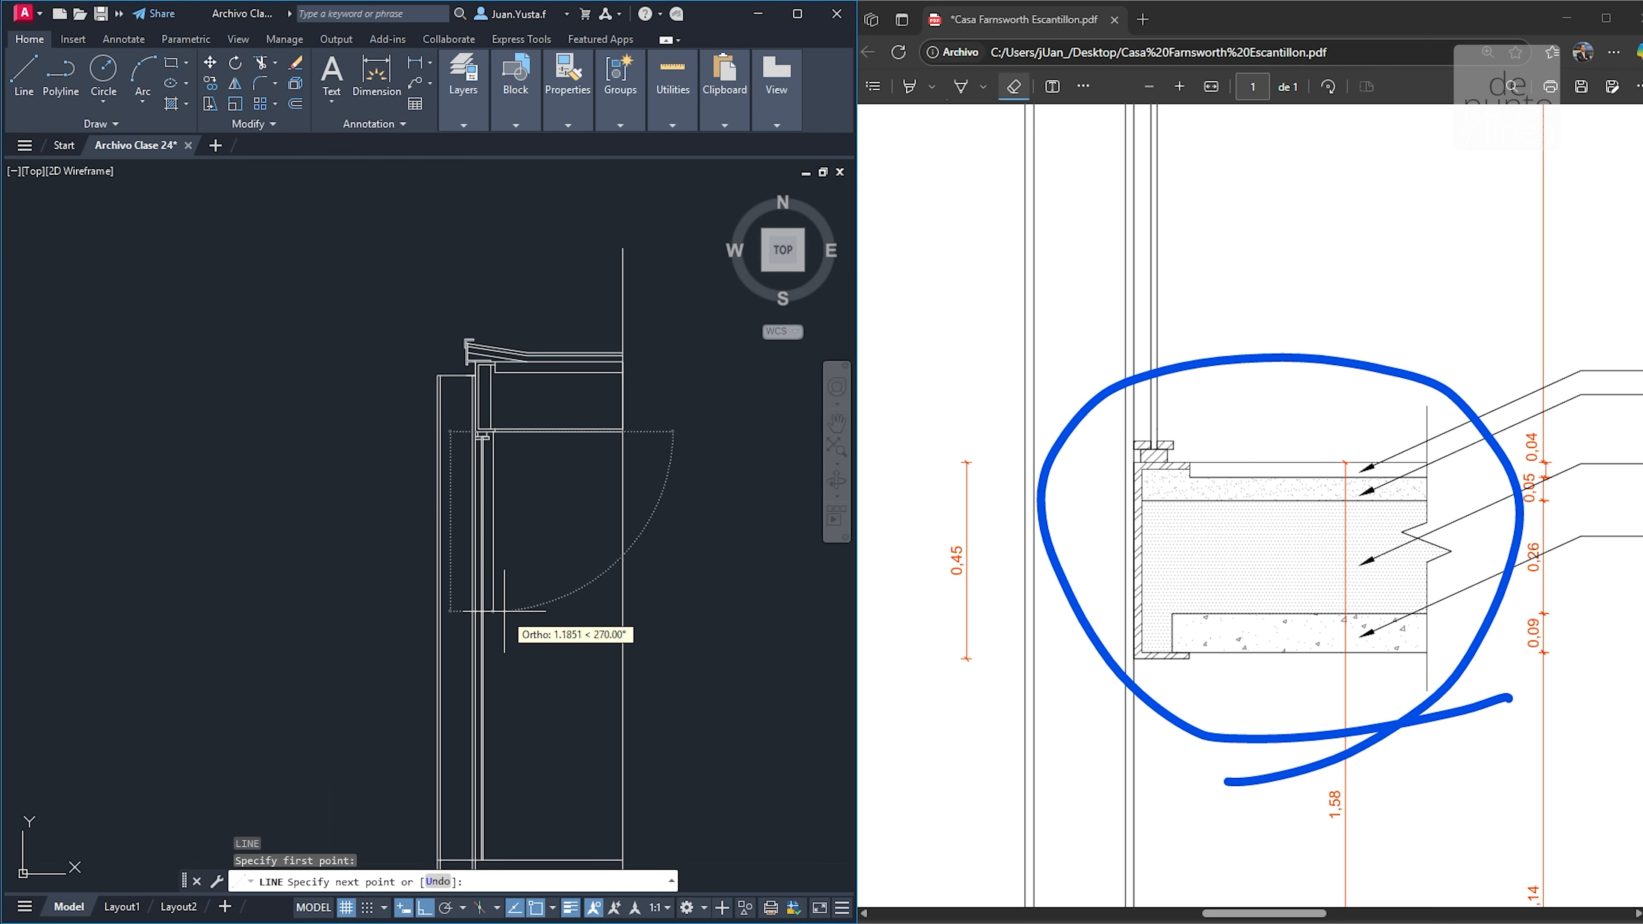
pyautogui.scroll(3, 514, 532)
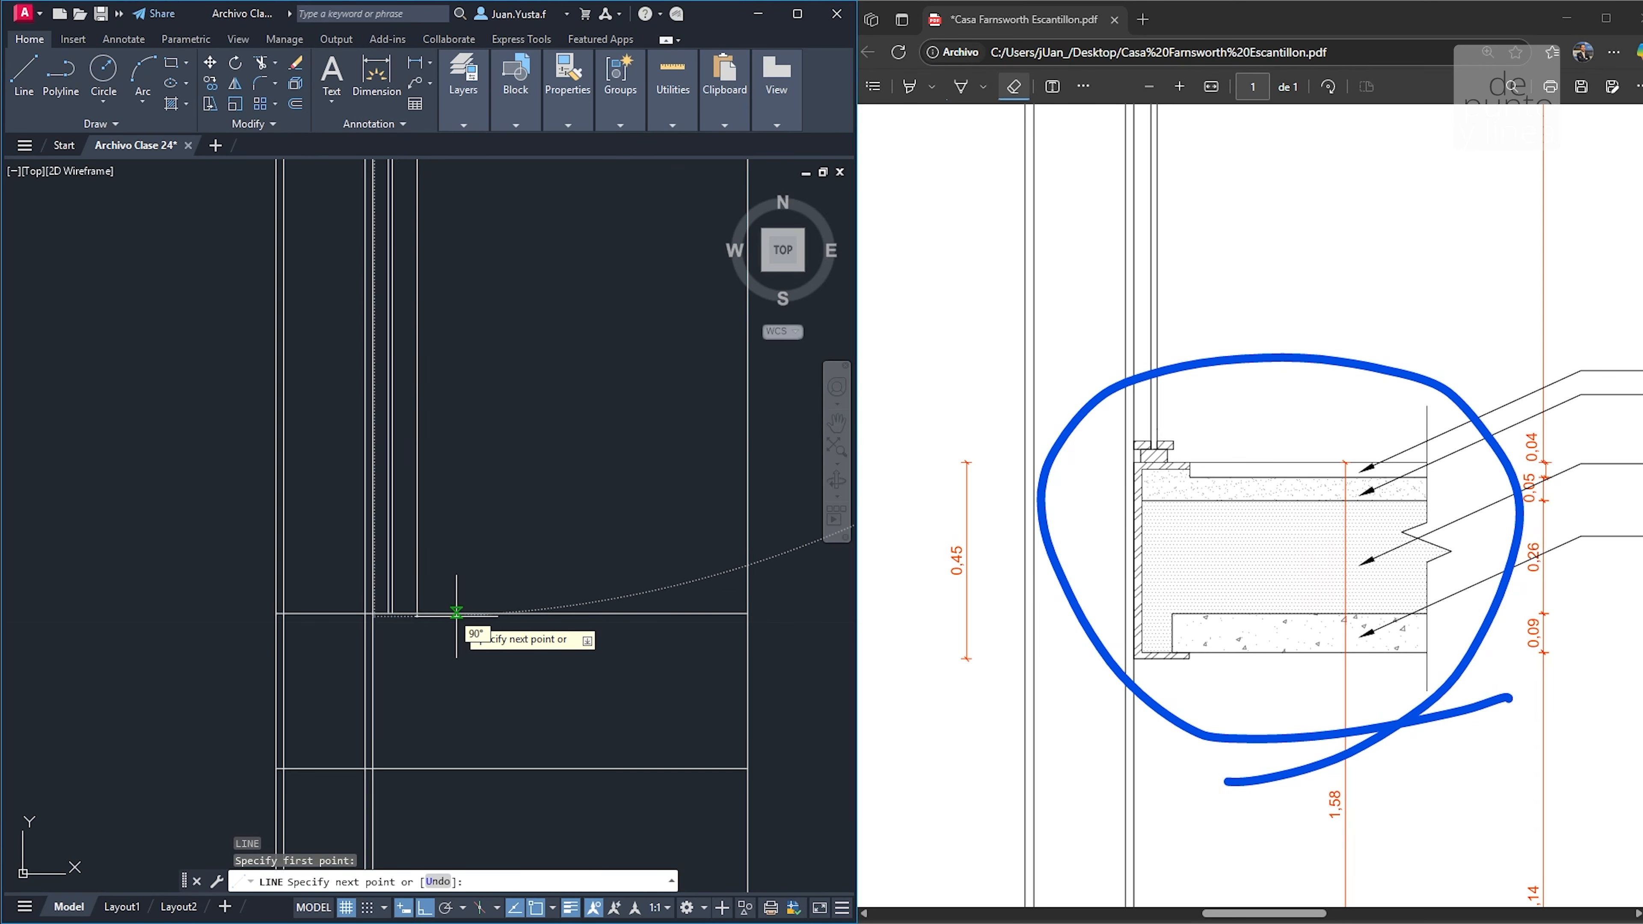
pyautogui.press('Escape')
pyautogui.press('Escape')
pyautogui.moveTo(433, 588); pyautogui.dragTo(527, 537, button='middle')
pyautogui.click(491, 408)
pyautogui.click(482, 368)
pyautogui.scroll(-2, 519, 470)
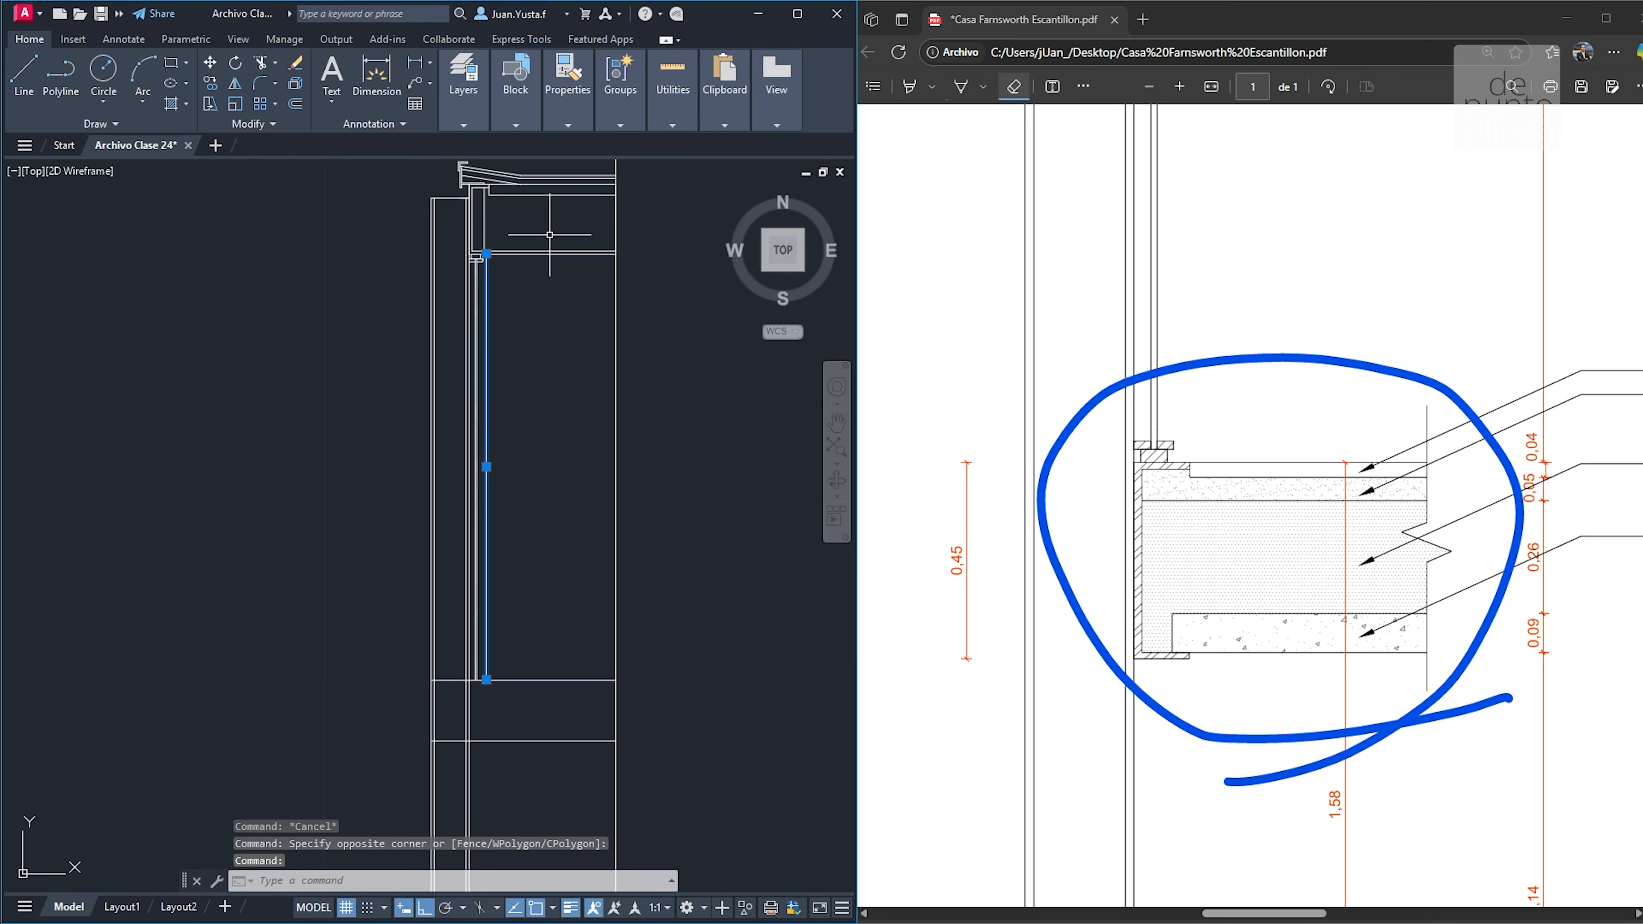
pyautogui.click(550, 253)
pyautogui.click(573, 596)
pyautogui.press('Escape')
pyautogui.press('Escape')
pyautogui.press('Escape')
# Mirror the small pieces under the beam about the horizontal axis through the helper line's midpoint, keeping the originals
pyautogui.scroll(3, 492, 291)
pyautogui.click(322, 219)
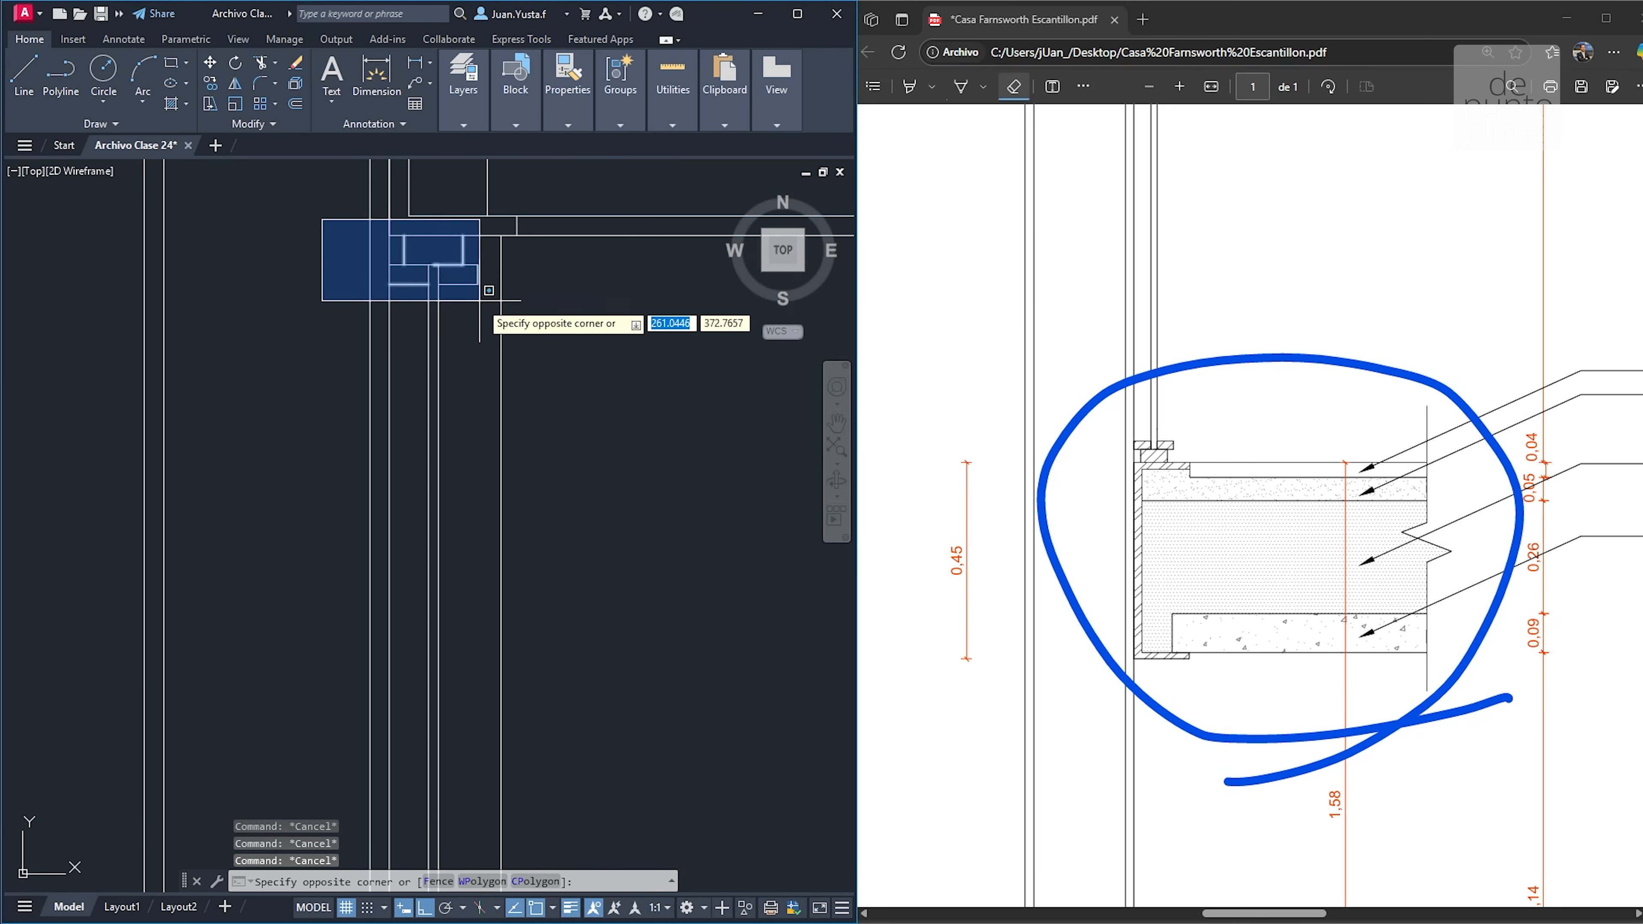
pyautogui.click(489, 291)
pyautogui.scroll(-3, 489, 315)
pyautogui.scroll(-1, 682, 444)
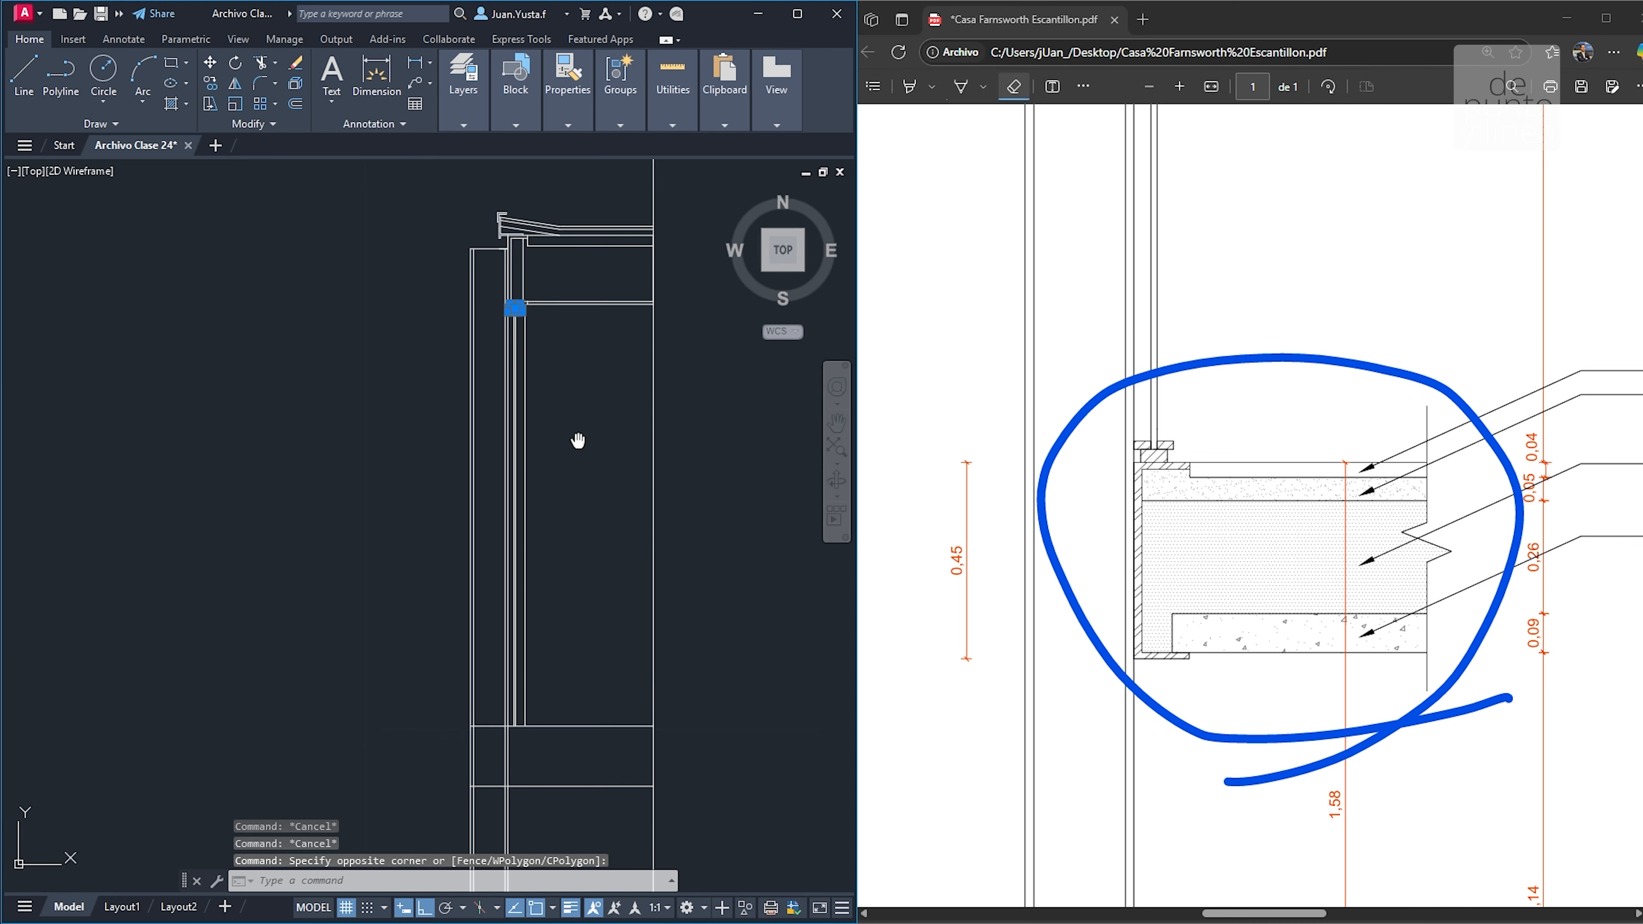
pyautogui.scroll(-1, 555, 388)
pyautogui.write('mi')
pyautogui.press('Return')
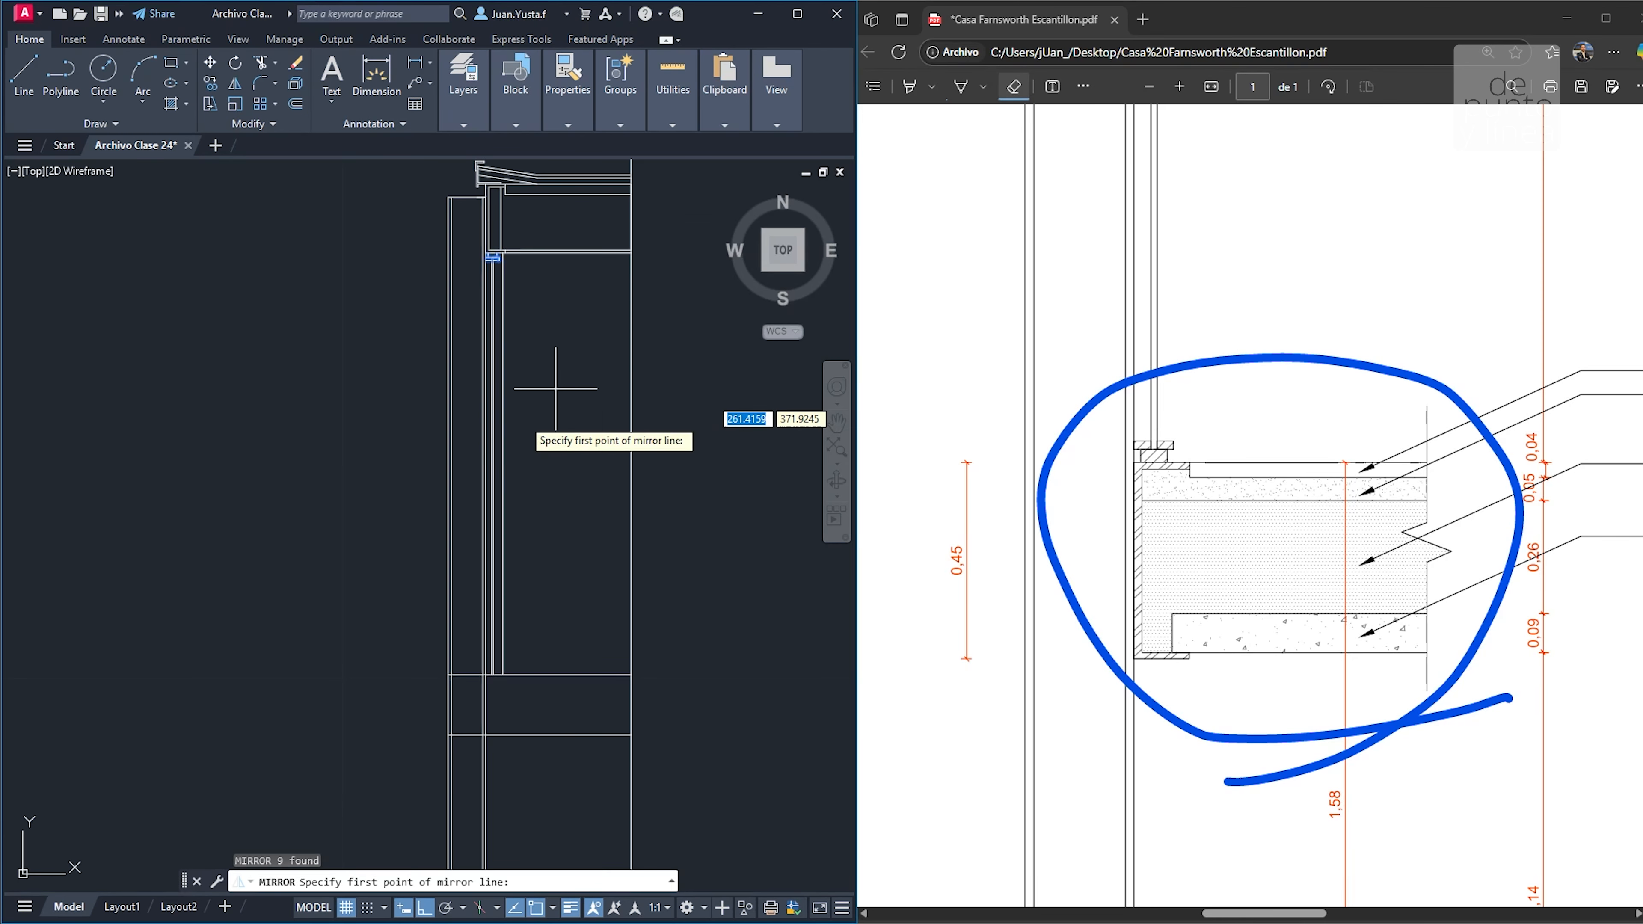
pyautogui.click(503, 463)
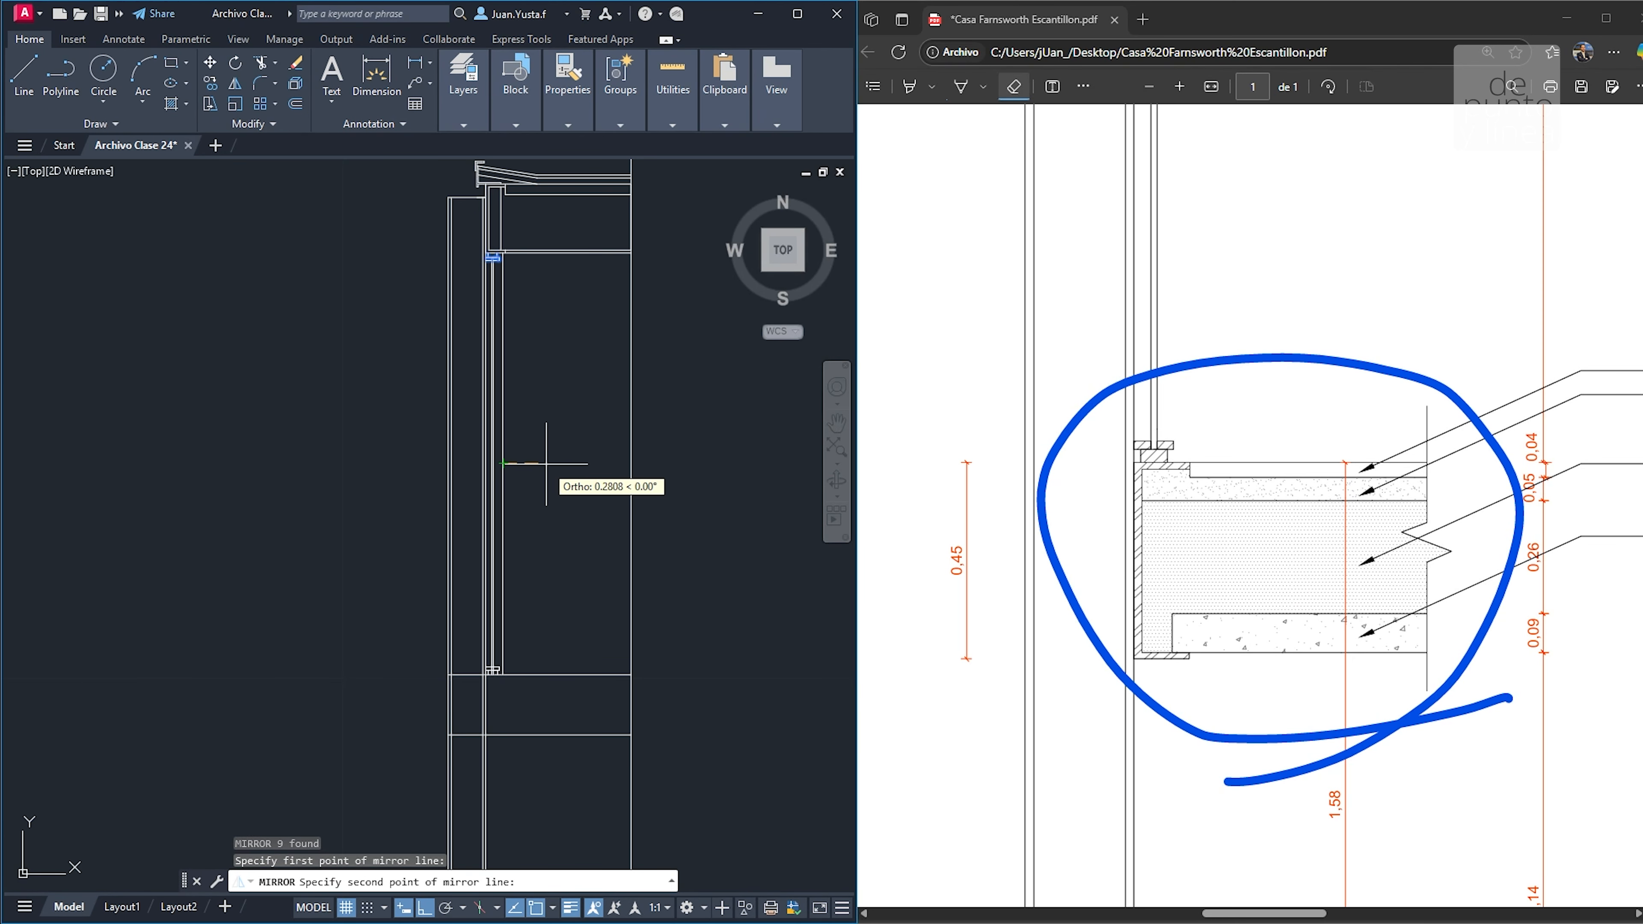
pyautogui.click(568, 463)
pyautogui.click(608, 526)
# Trim the horizontal segment between the two glass lines in the mirrored pieces at the floor
pyautogui.scroll(5, 531, 653)
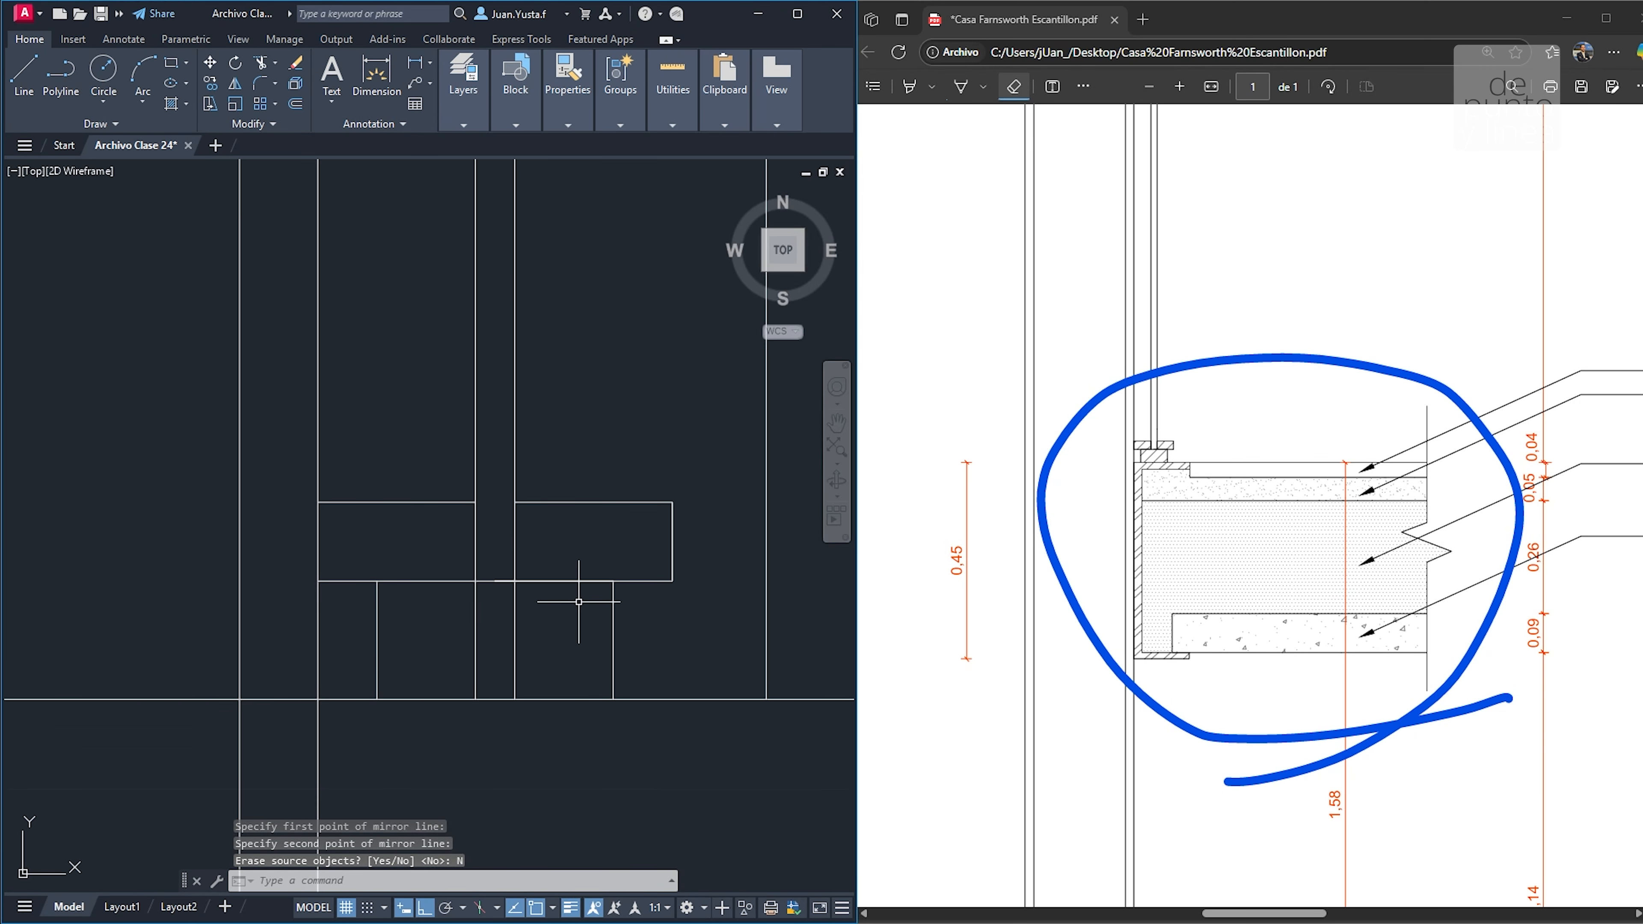
pyautogui.write('tr')
pyautogui.press('Return')
pyautogui.moveTo(446, 517); pyautogui.dragTo(499, 612)
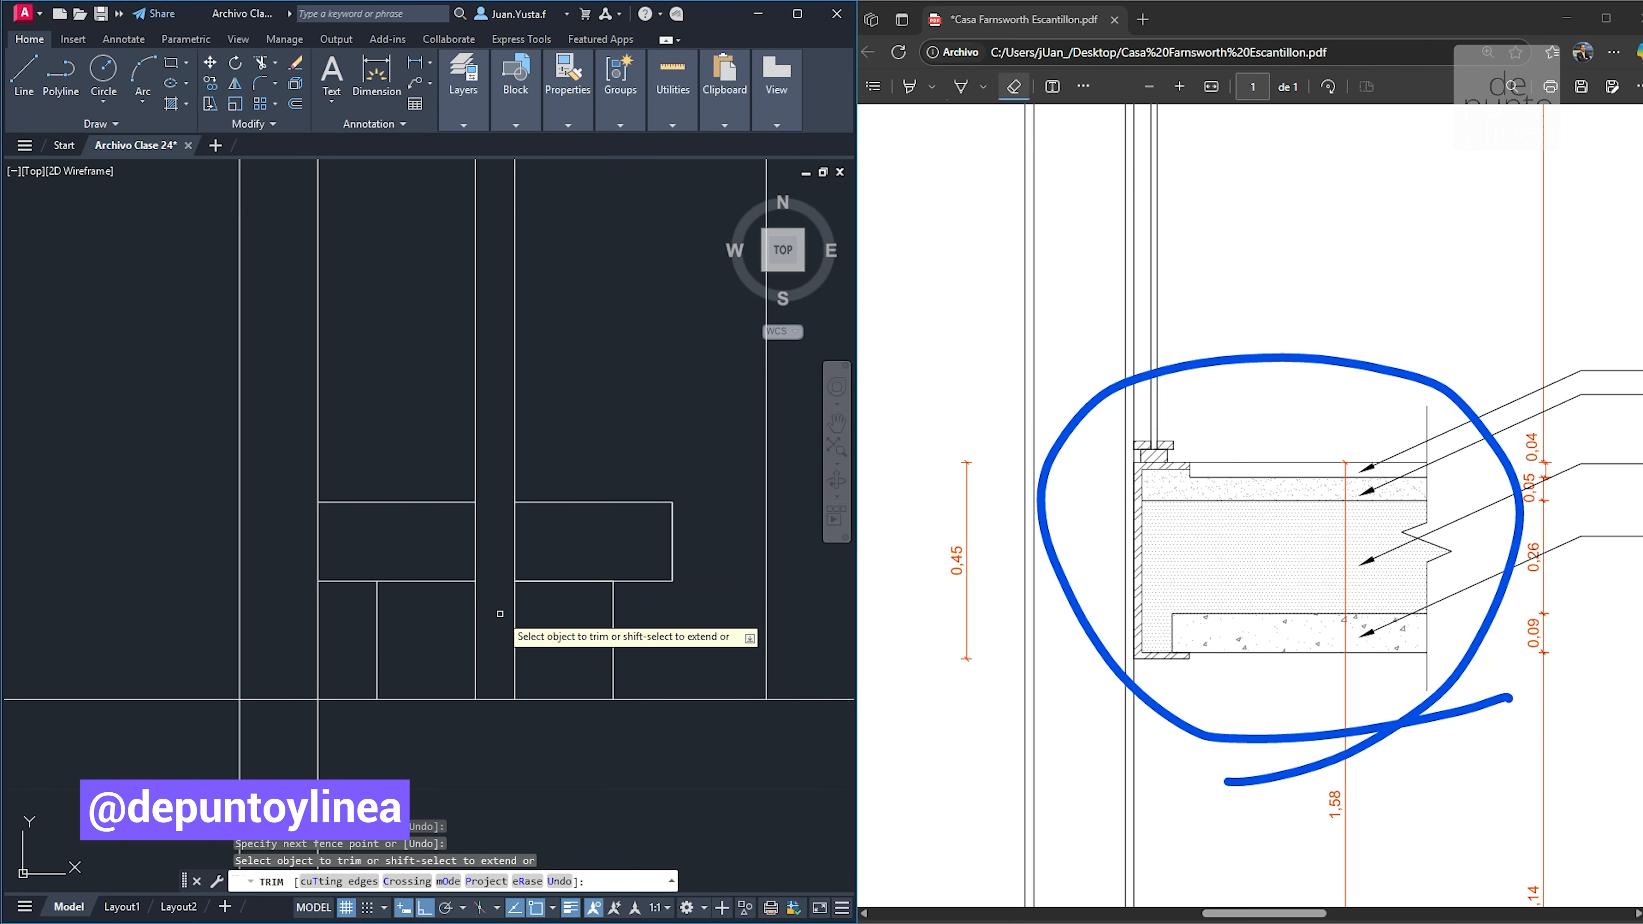
pyautogui.scroll(-4, 460, 555)
pyautogui.scroll(-2, 553, 516)
pyautogui.press('Escape')
pyautogui.press('Escape')
# Delete the vertical helper line between the beam and the floor
pyautogui.click(585, 484)
pyautogui.click(543, 458)
pyautogui.scroll(-6, 544, 453)
pyautogui.moveTo(561, 388); pyautogui.dragTo(500, 794, button='middle')
pyautogui.press('Delete')
pyautogui.moveTo(532, 246)
pyautogui.mouseDown(button='middle')
pyautogui.moveTo(550, 641)
pyautogui.moveTo(517, 546)
pyautogui.mouseUp(button='middle')
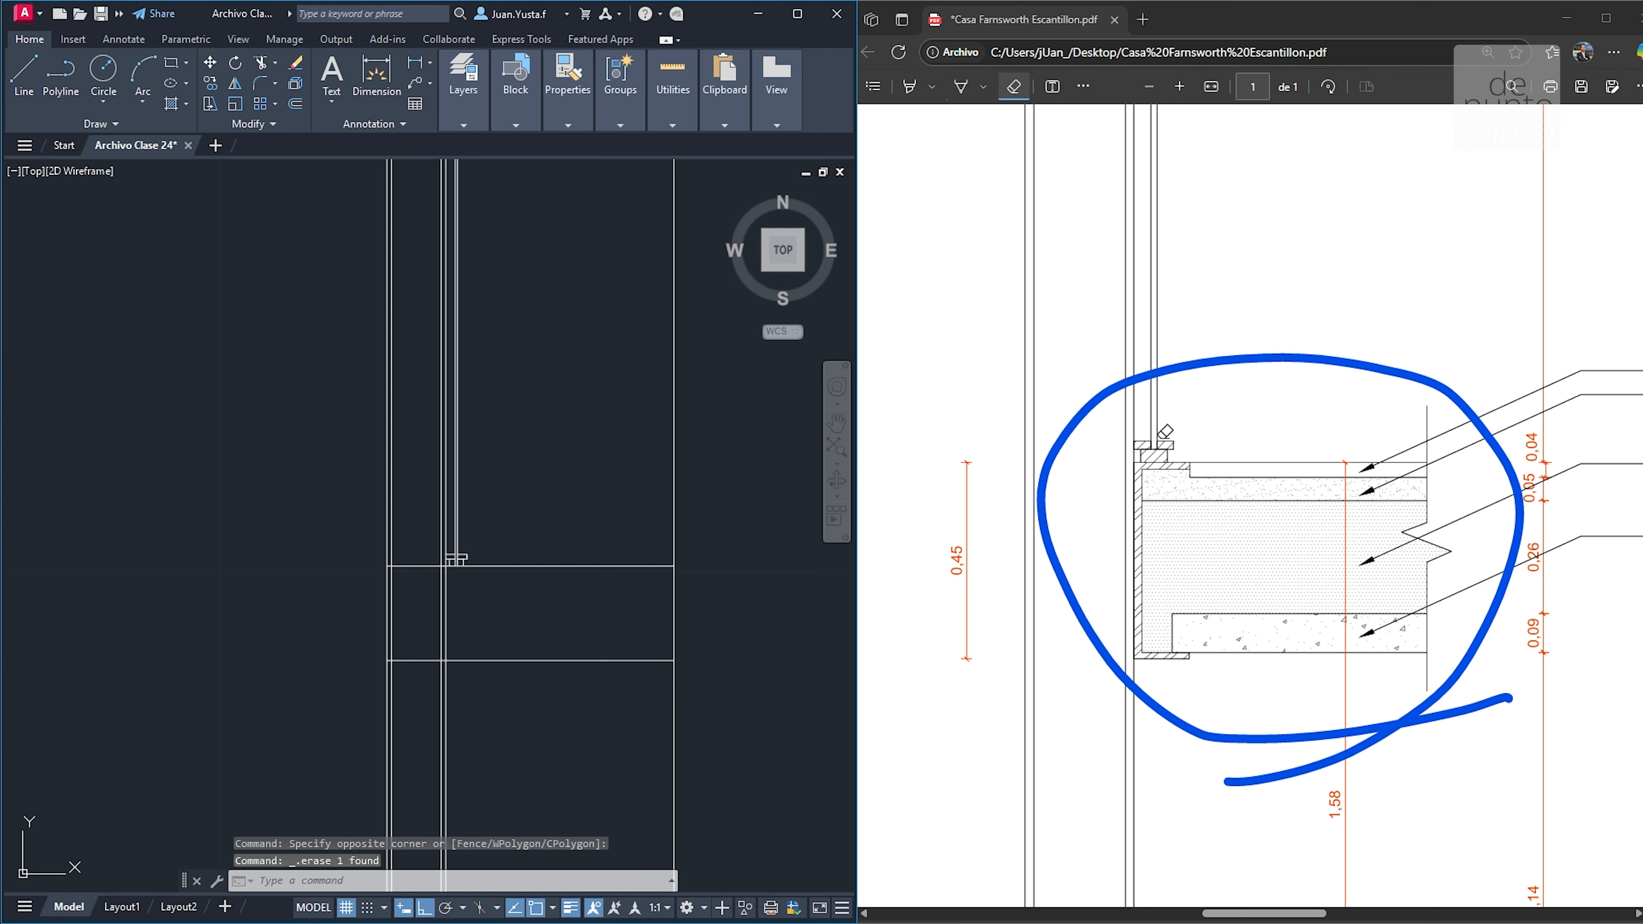
pyautogui.scroll(-1, 1336, 492)
pyautogui.moveTo(545, 582); pyautogui.dragTo(560, 512, button='middle')
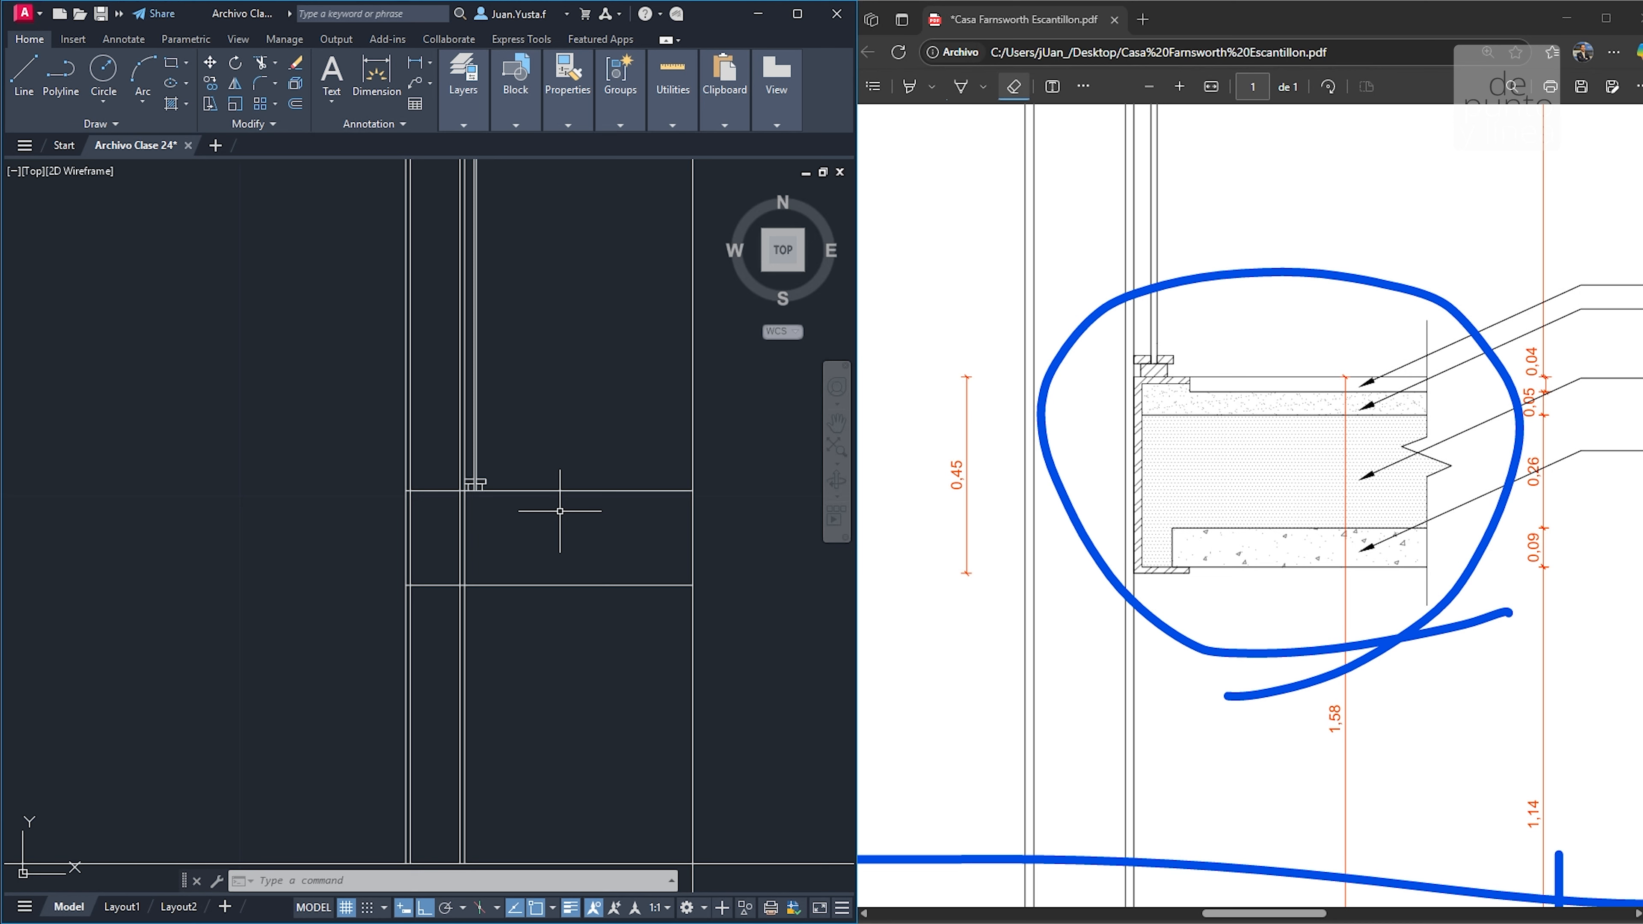
# Shorten the upper floor line by moving its outer end to the vertical line at the glazing frame pieces
pyautogui.click(588, 470)
pyautogui.click(550, 520)
pyautogui.moveTo(550, 519); pyautogui.dragTo(527, 463, button='middle')
pyautogui.scroll(2, 457, 446)
pyautogui.scroll(2, 356, 424)
pyautogui.click(319, 403)
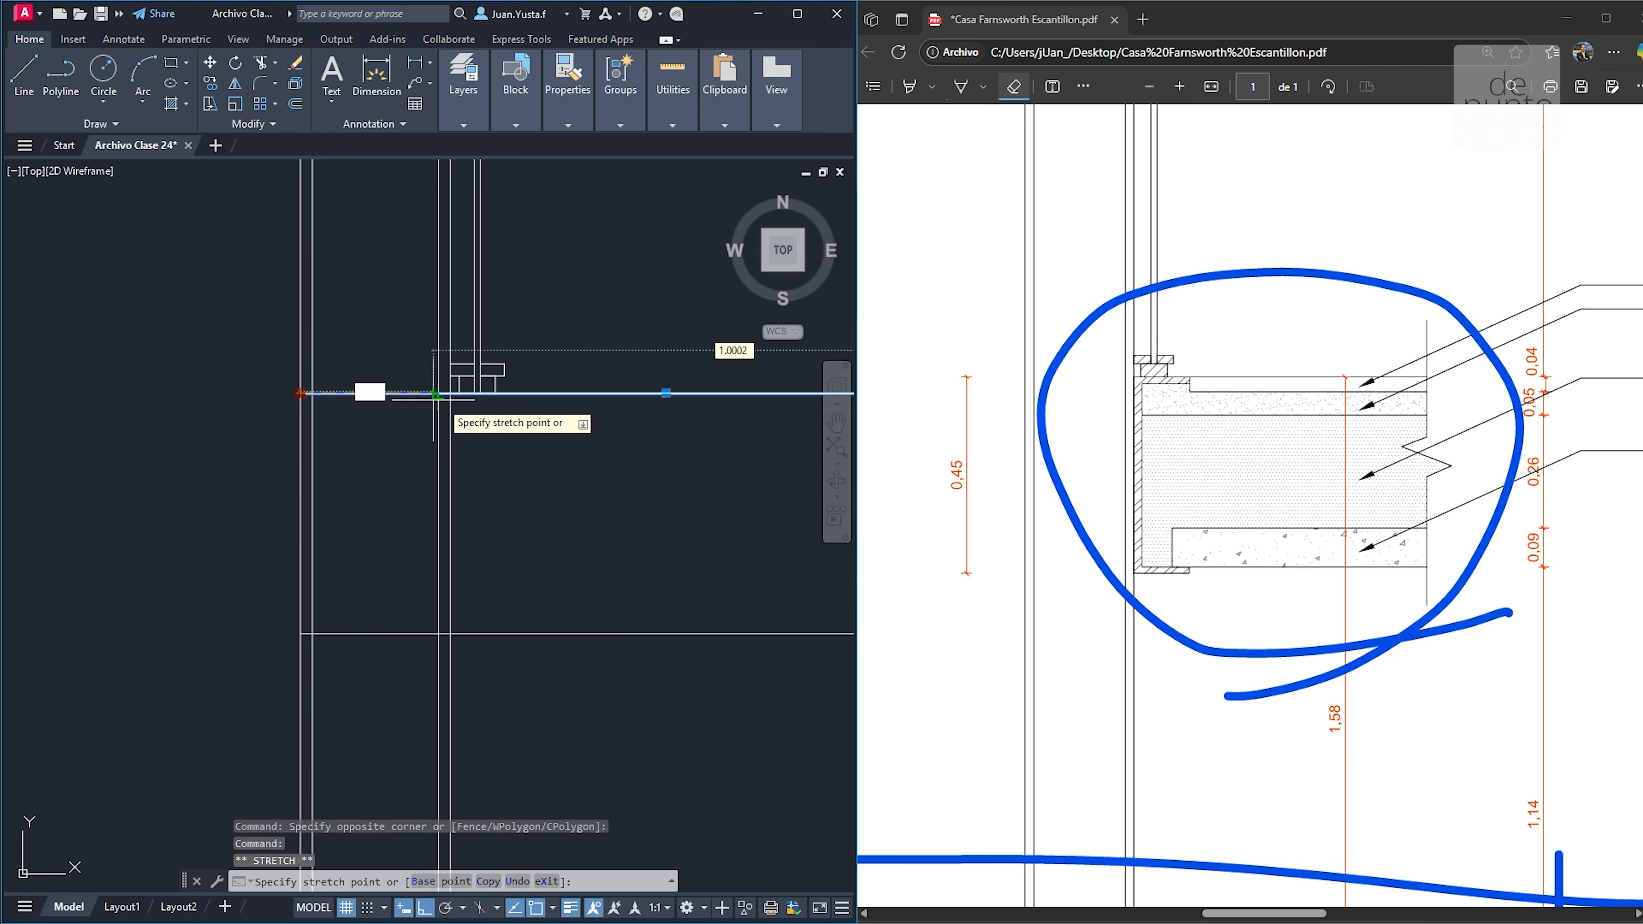
pyautogui.press('Escape')
pyautogui.press('Escape')
# Copy the roof beam's C-shaped edge profile with its upper and lower horizontal lines down, placing its upper outer corner at the upper floor line's end
pyautogui.scroll(-2, 440, 459)
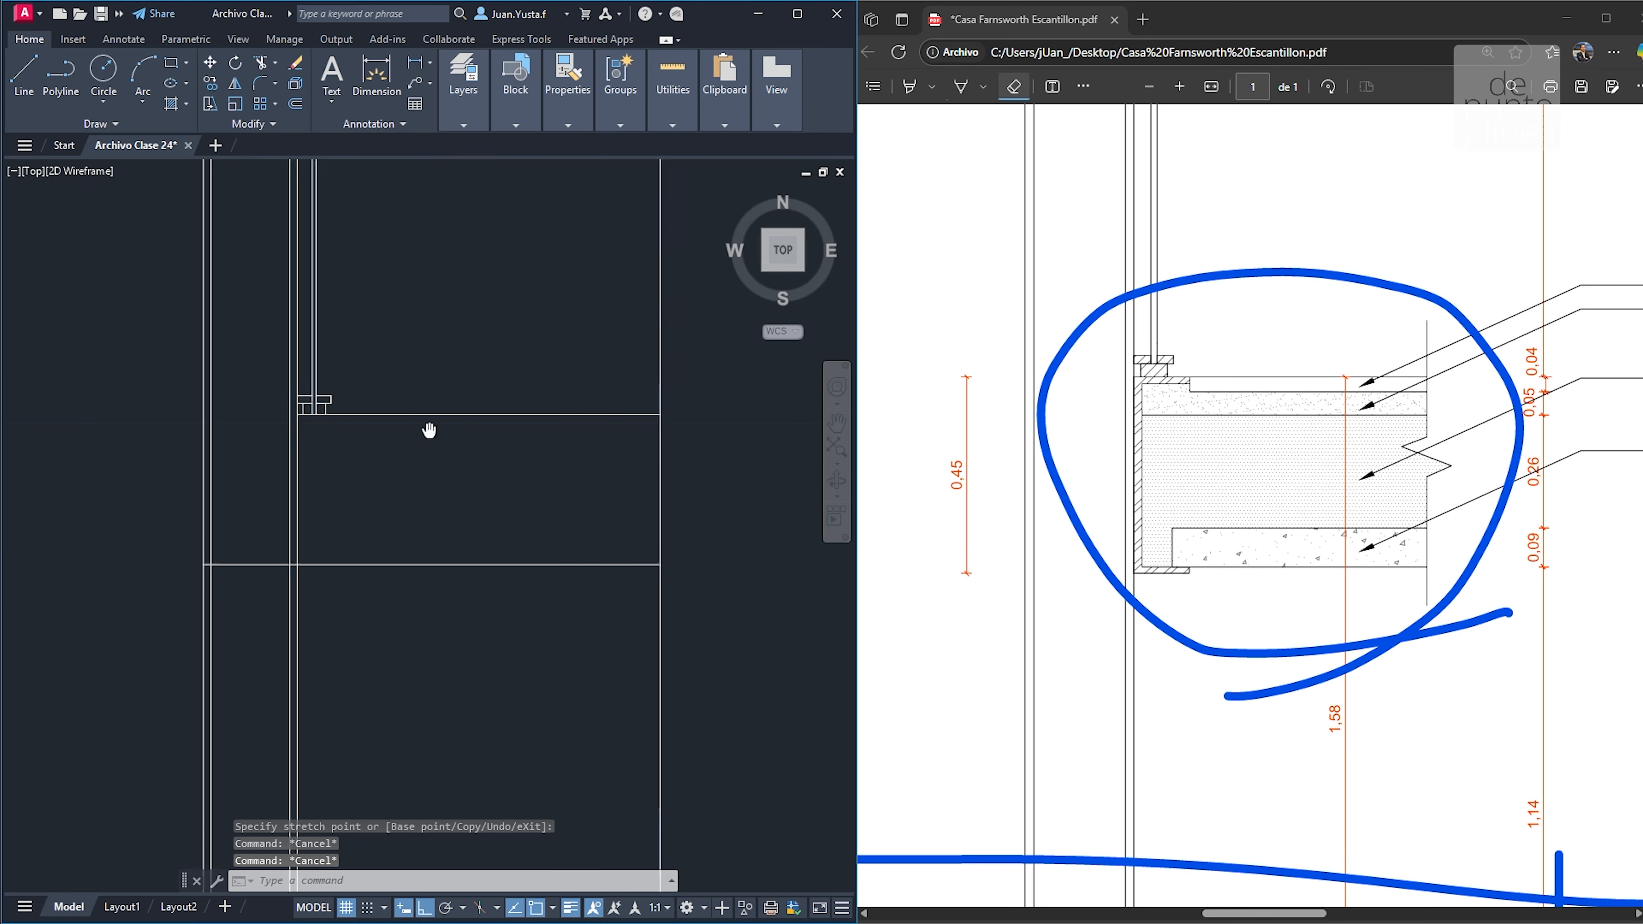
pyautogui.moveTo(470, 429); pyautogui.dragTo(295, 431, button='middle')
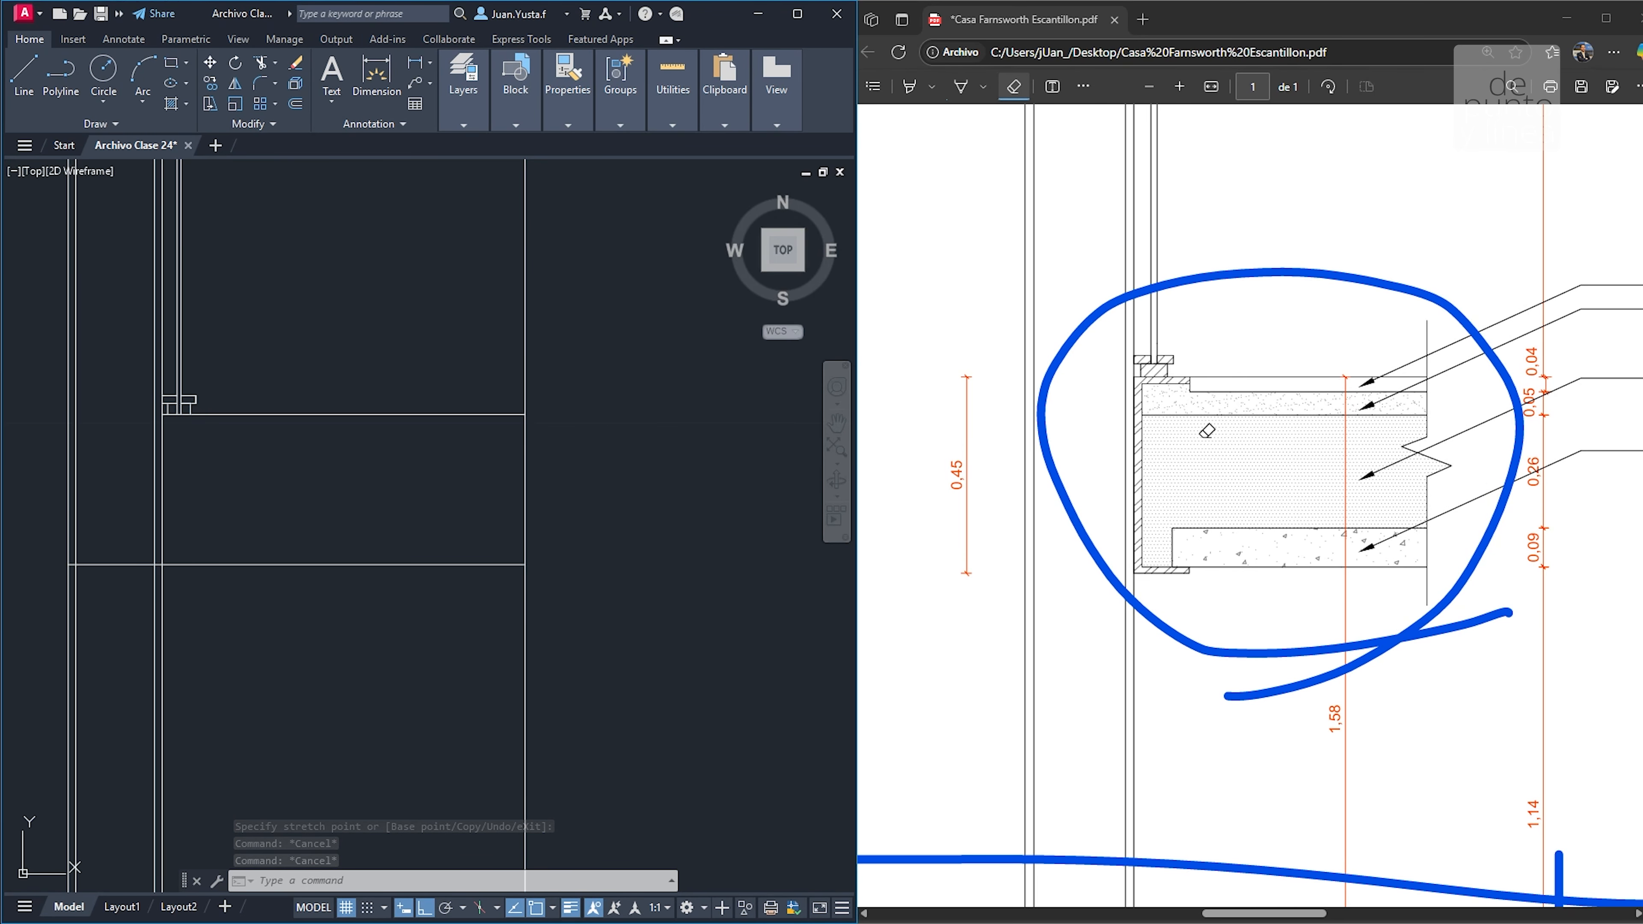
pyautogui.press('ctrl')
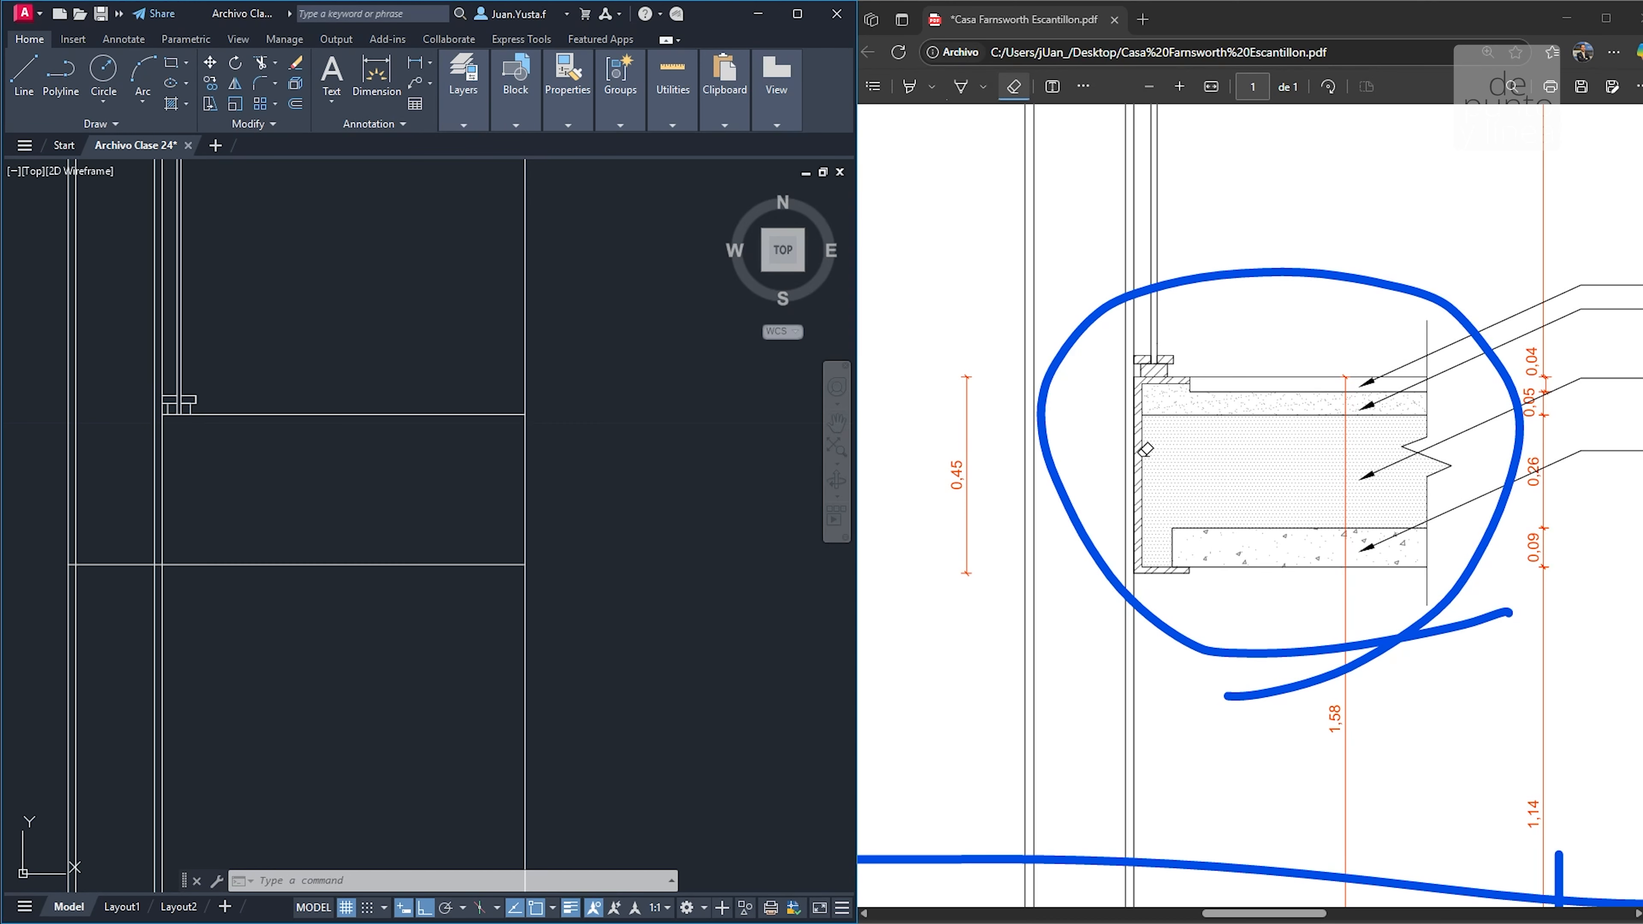
pyautogui.click(459, 535)
pyautogui.scroll(-6, 456, 534)
pyautogui.press('Escape')
pyautogui.moveTo(415, 279); pyautogui.dragTo(421, 360, button='middle')
pyautogui.scroll(8, 390, 294)
pyautogui.scroll(2, 391, 294)
pyautogui.click(403, 281)
pyautogui.click(377, 279)
pyautogui.scroll(4, 431, 251)
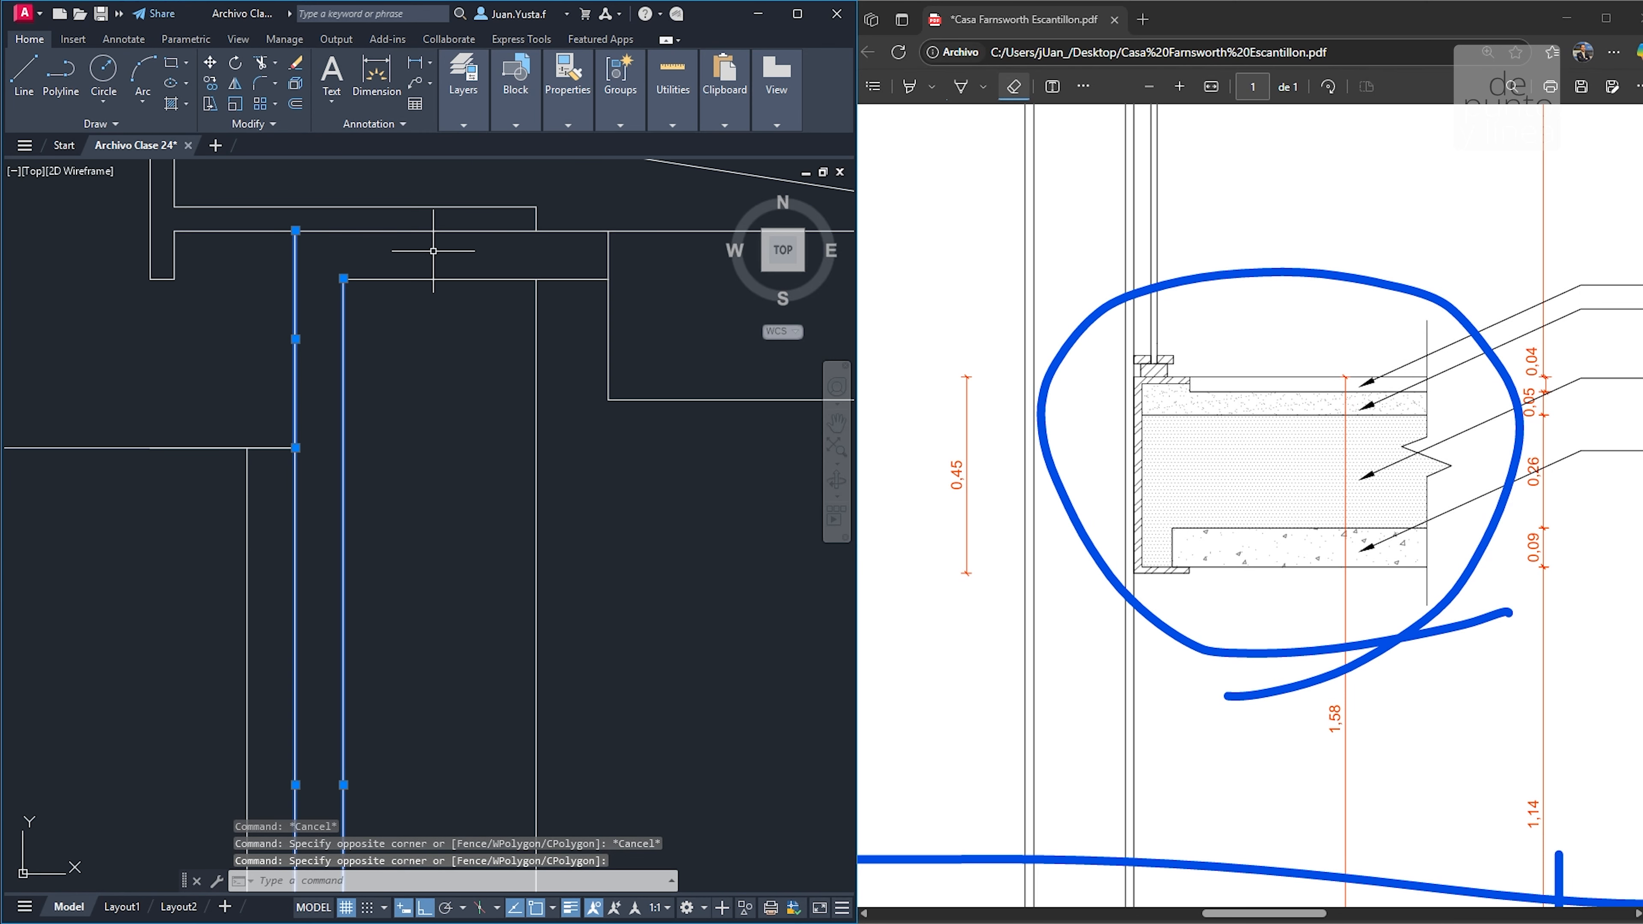
pyautogui.click(432, 253)
pyautogui.click(398, 330)
pyautogui.click(572, 206)
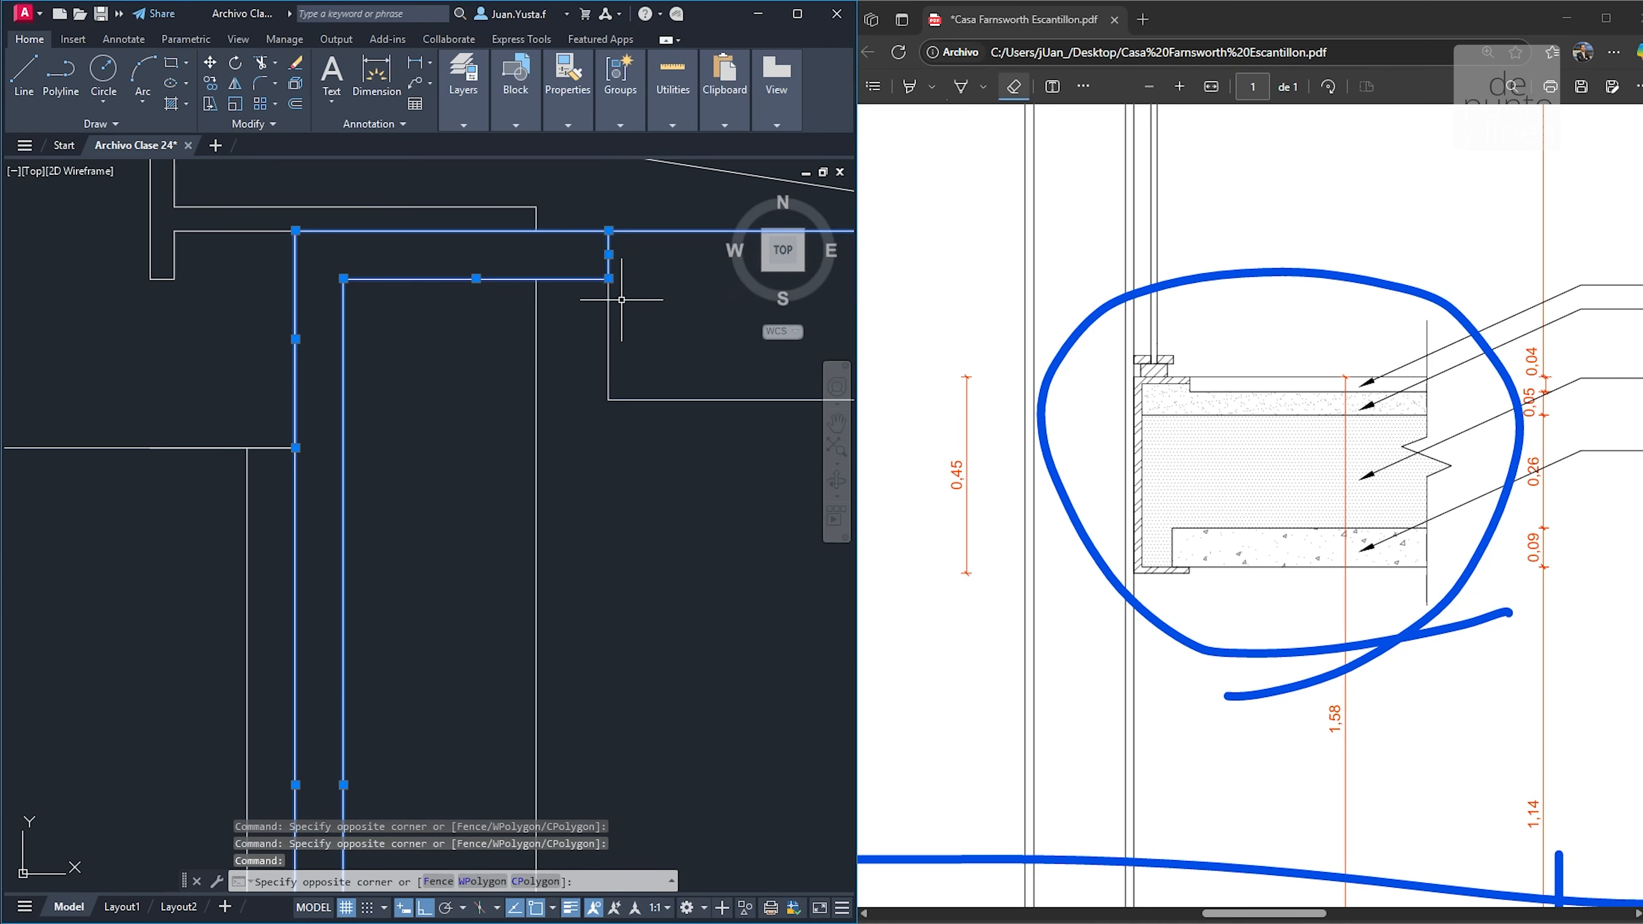
pyautogui.click(608, 285)
pyautogui.scroll(-6, 602, 280)
pyautogui.moveTo(578, 540); pyautogui.dragTo(526, 414, button='middle')
pyautogui.scroll(4, 526, 414)
pyautogui.click(515, 405)
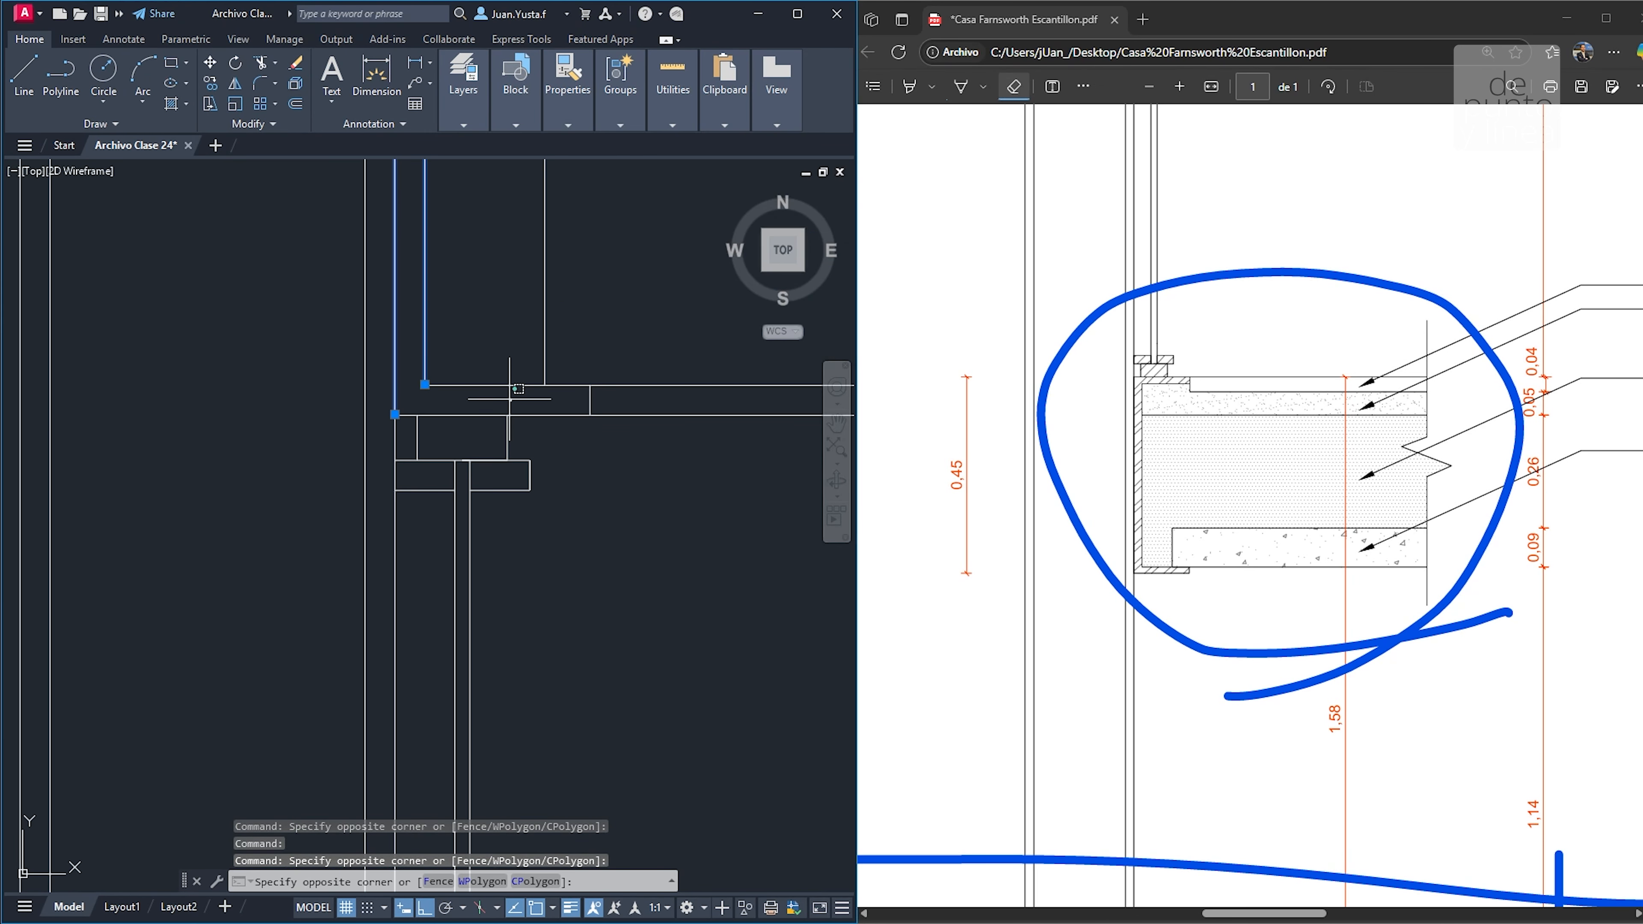
pyautogui.click(484, 359)
pyautogui.click(543, 409)
pyautogui.click(538, 430)
pyautogui.click(572, 371)
pyautogui.click(617, 459)
pyautogui.scroll(-5, 590, 421)
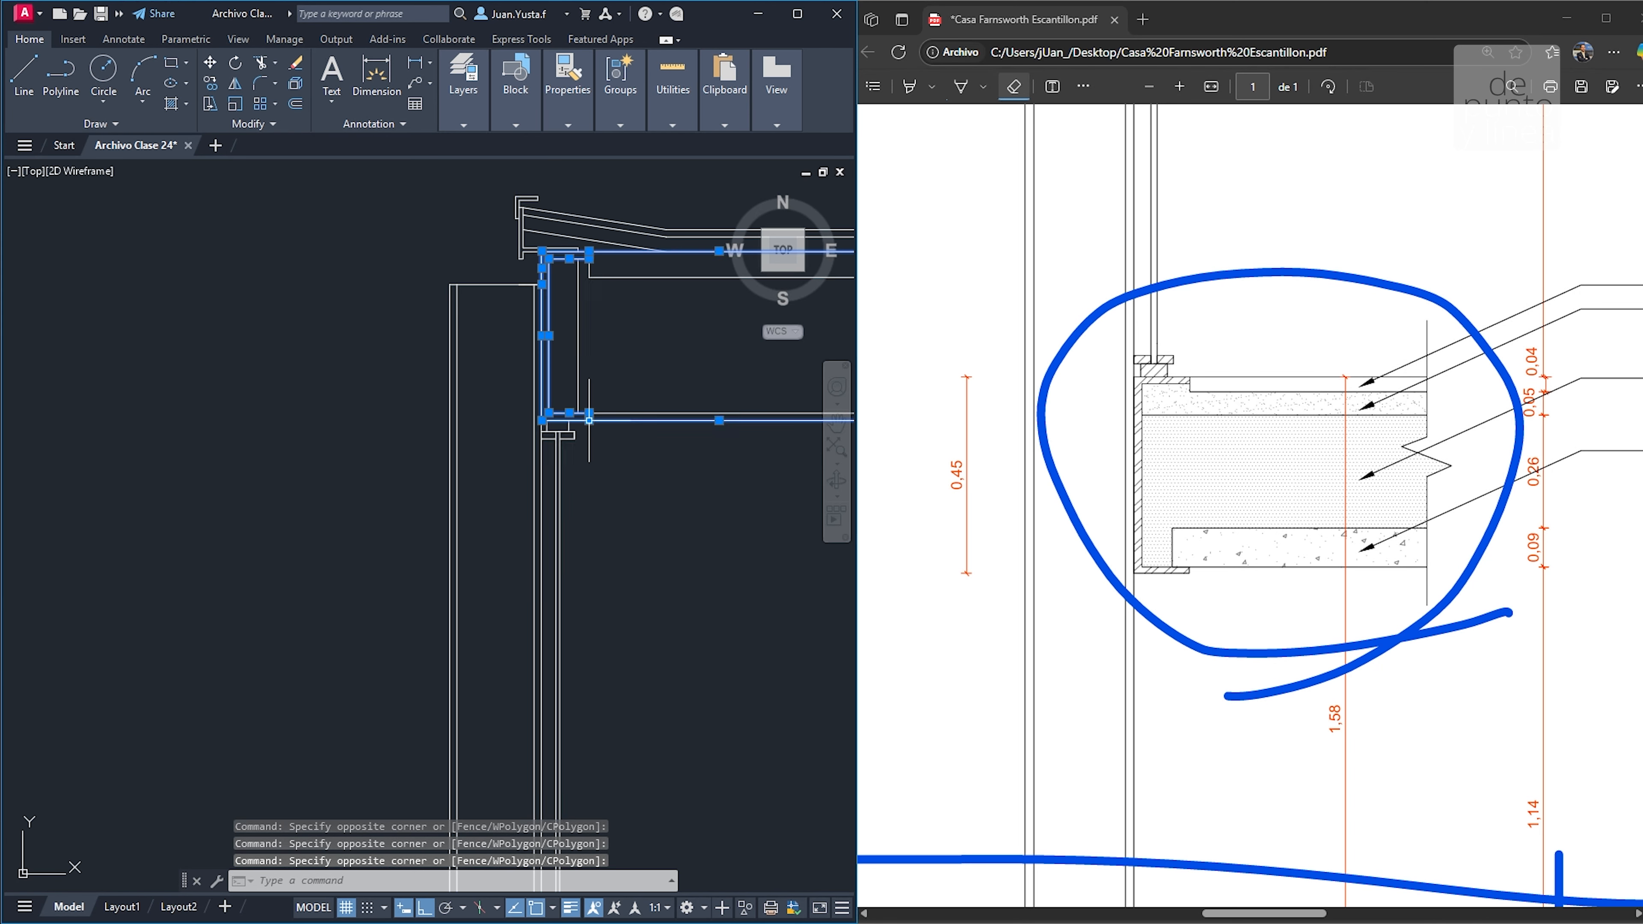
pyautogui.write('co')
pyautogui.press('Return')
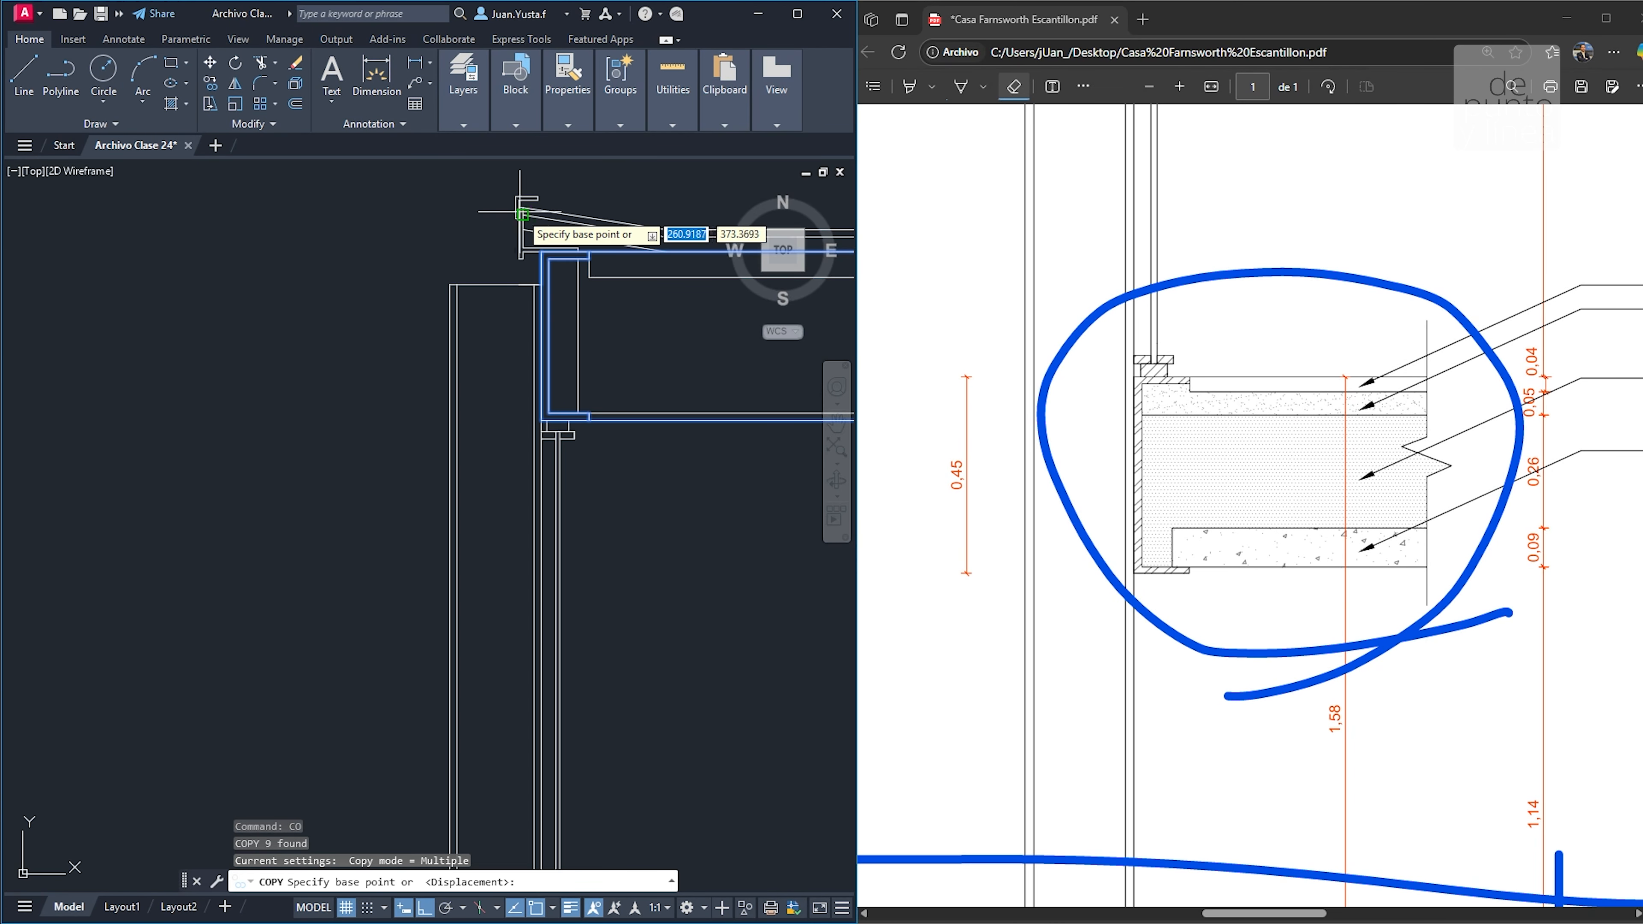
pyautogui.scroll(5, 527, 223)
pyautogui.click(520, 275)
pyautogui.scroll(-12, 520, 278)
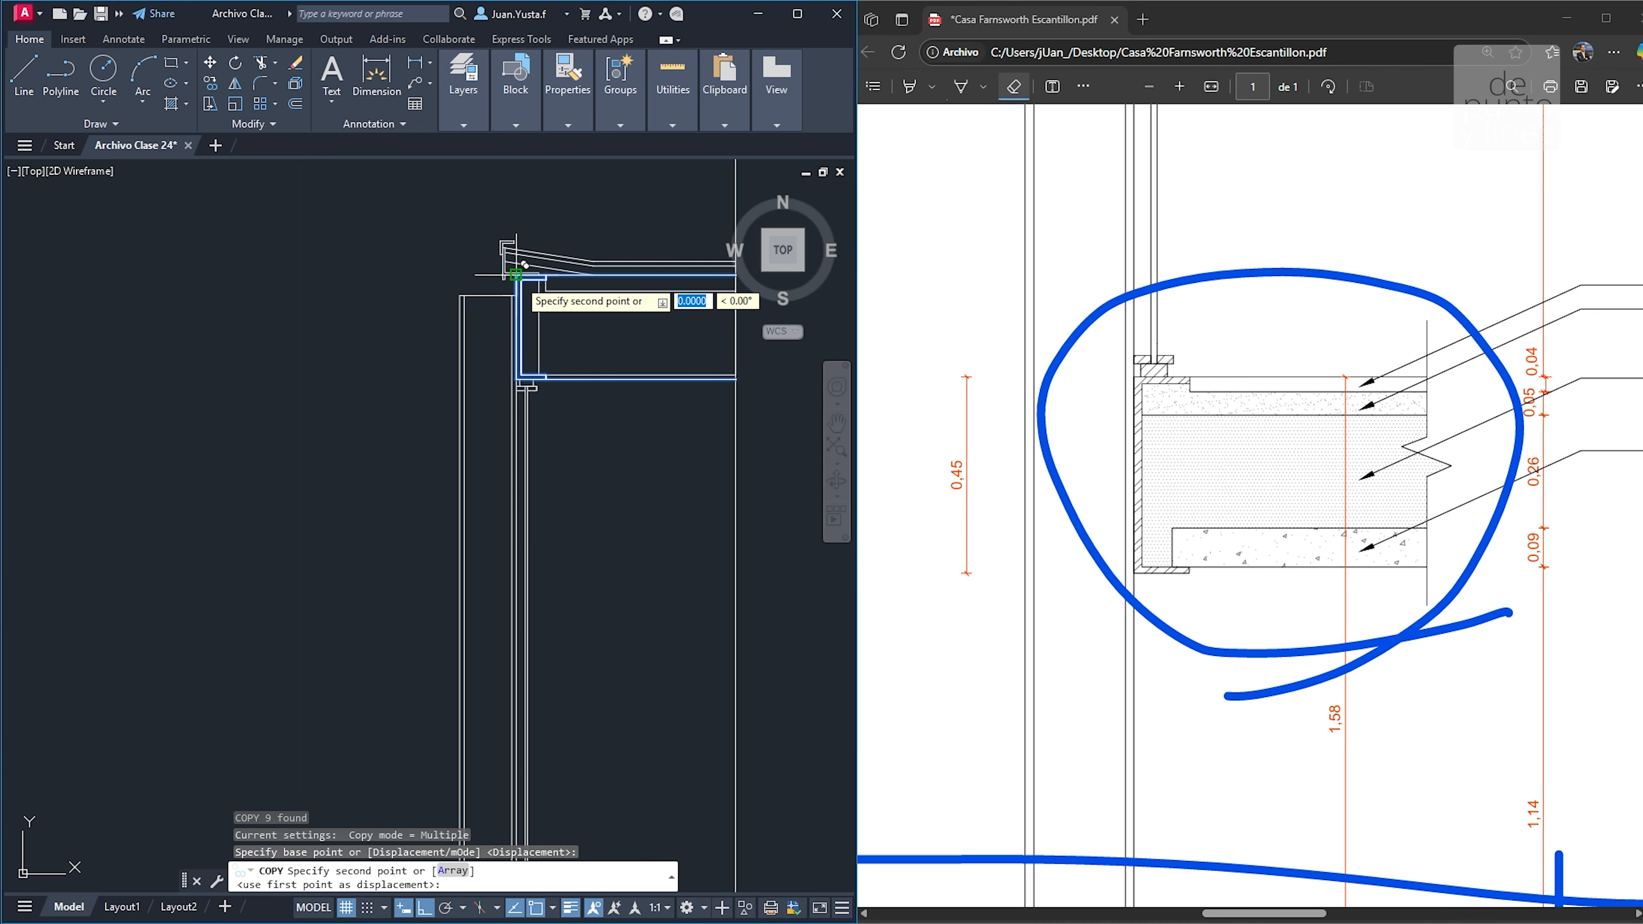
pyautogui.scroll(9, 522, 477)
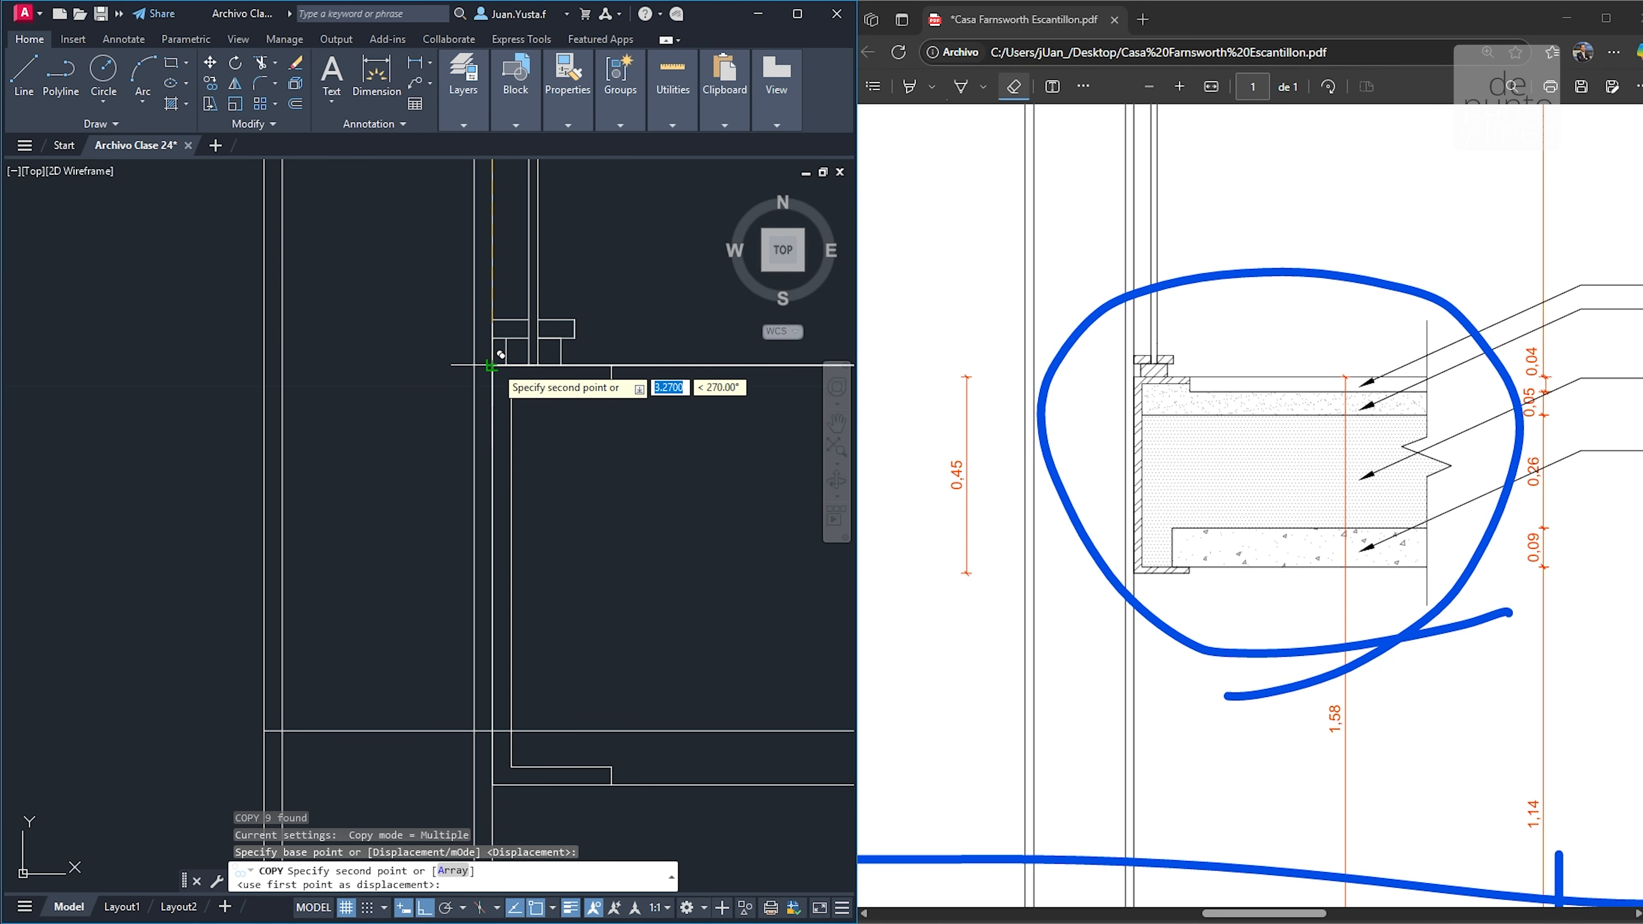
pyautogui.click(491, 366)
pyautogui.press('Escape')
# Delete the old lower floor line that crosses the copied profile
pyautogui.scroll(-2, 454, 438)
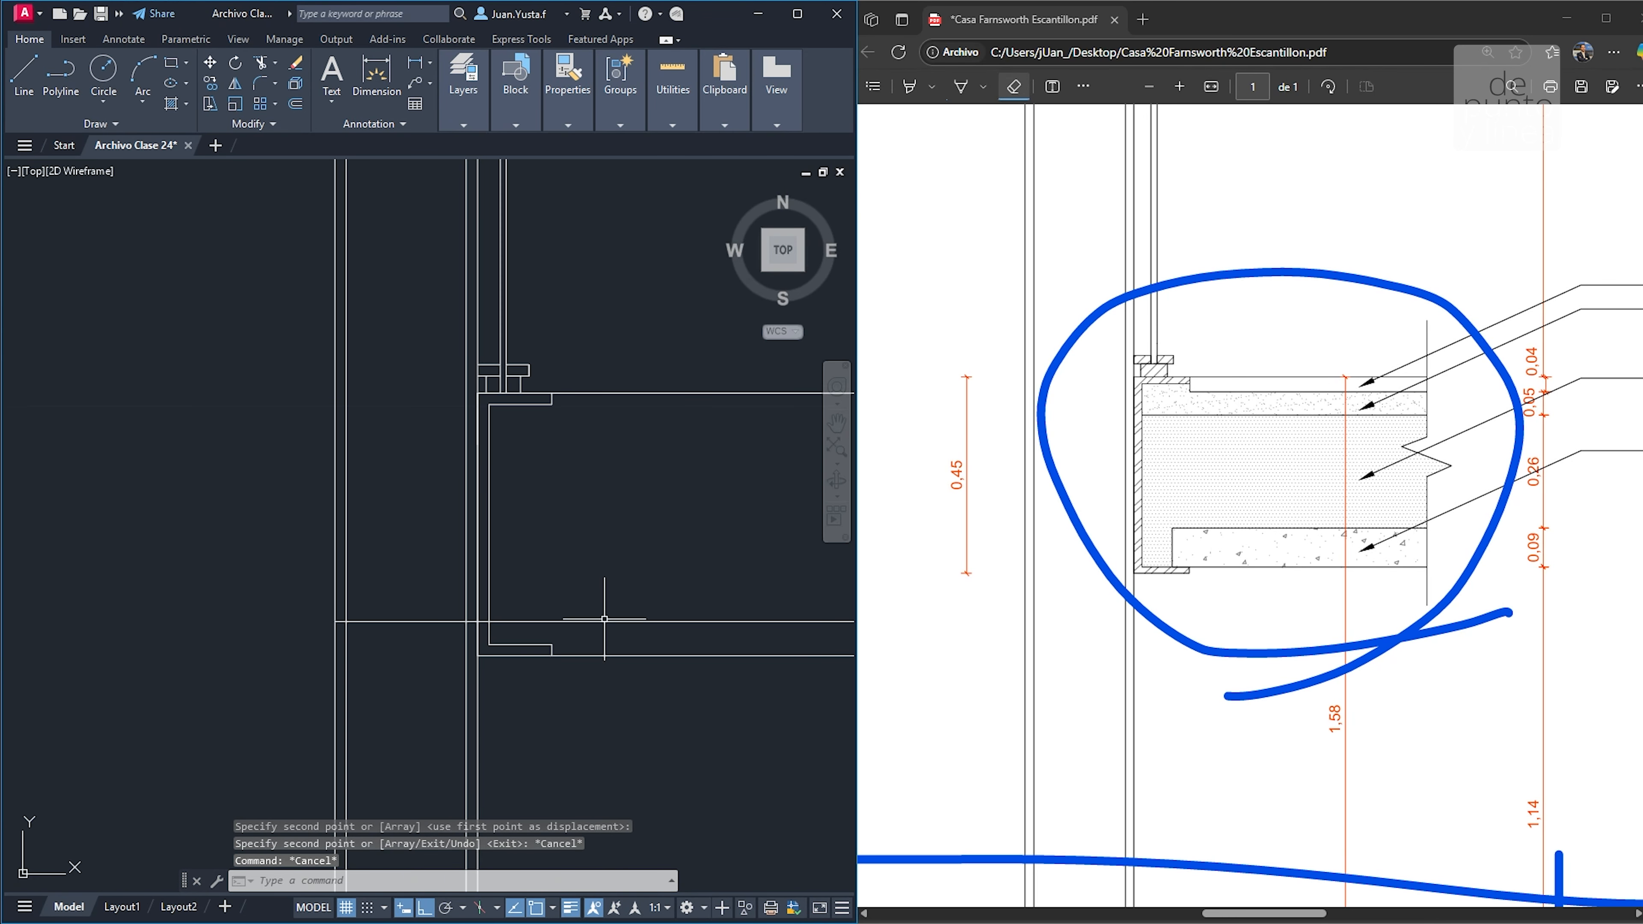
pyautogui.click(604, 620)
pyautogui.press('Delete')
# Erase the blue circle around the floor detail on the reference PDF and mark the thickness of the floor's uppermost layer
pyautogui.moveTo(531, 510)
pyautogui.mouseDown(button='middle')
pyautogui.moveTo(495, 459)
pyautogui.moveTo(446, 510)
pyautogui.mouseUp(button='middle')
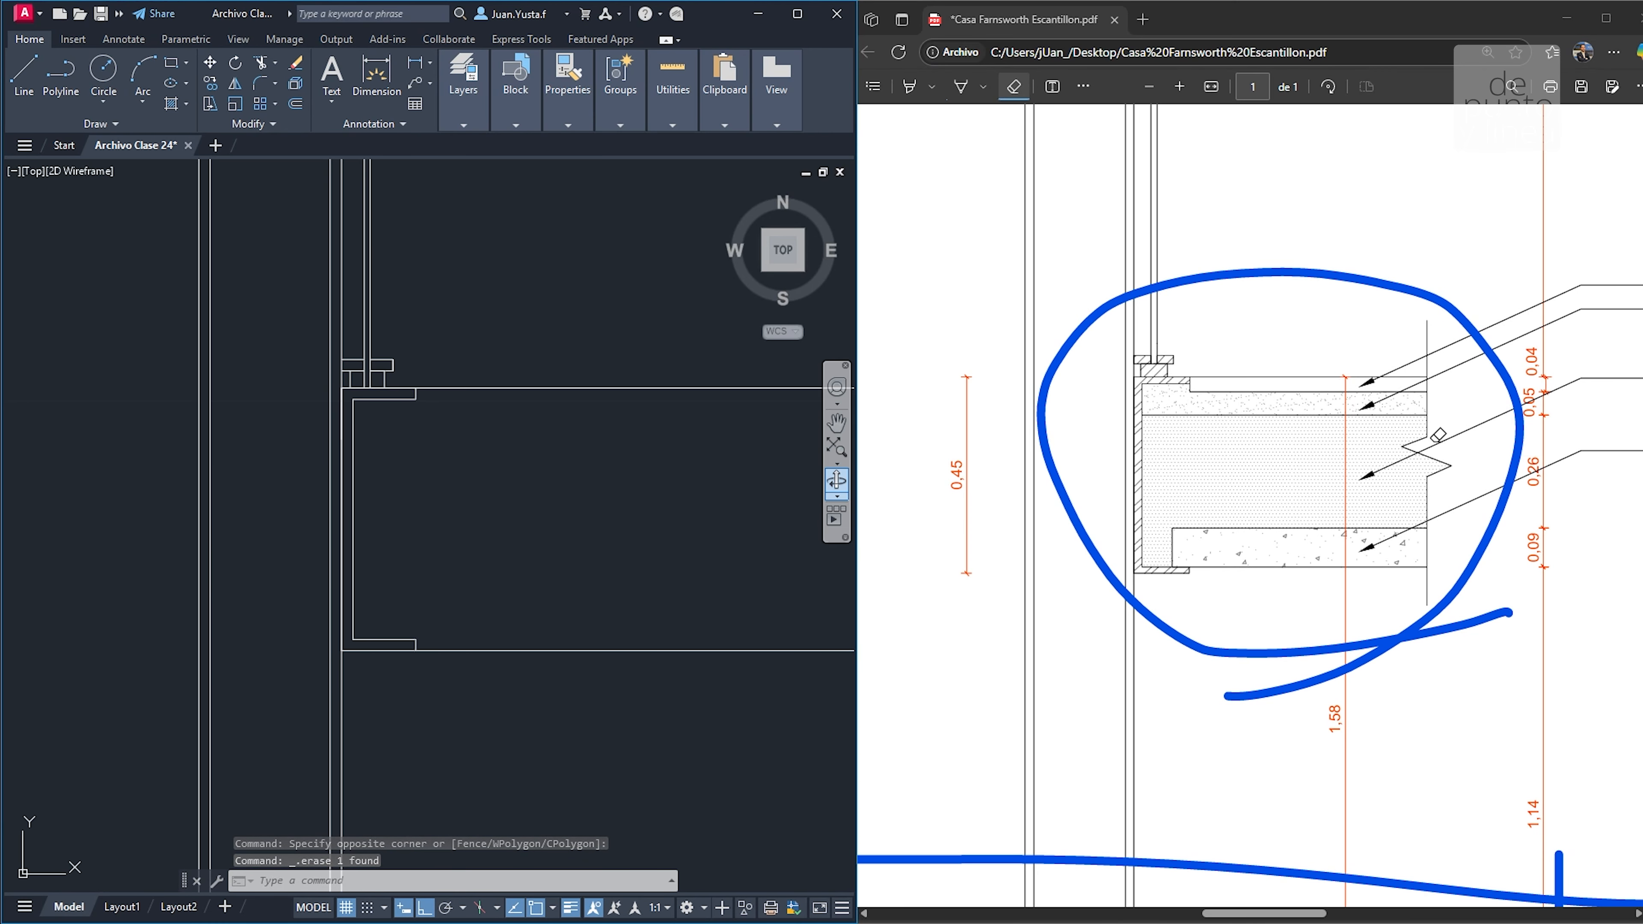
pyautogui.click(1519, 424)
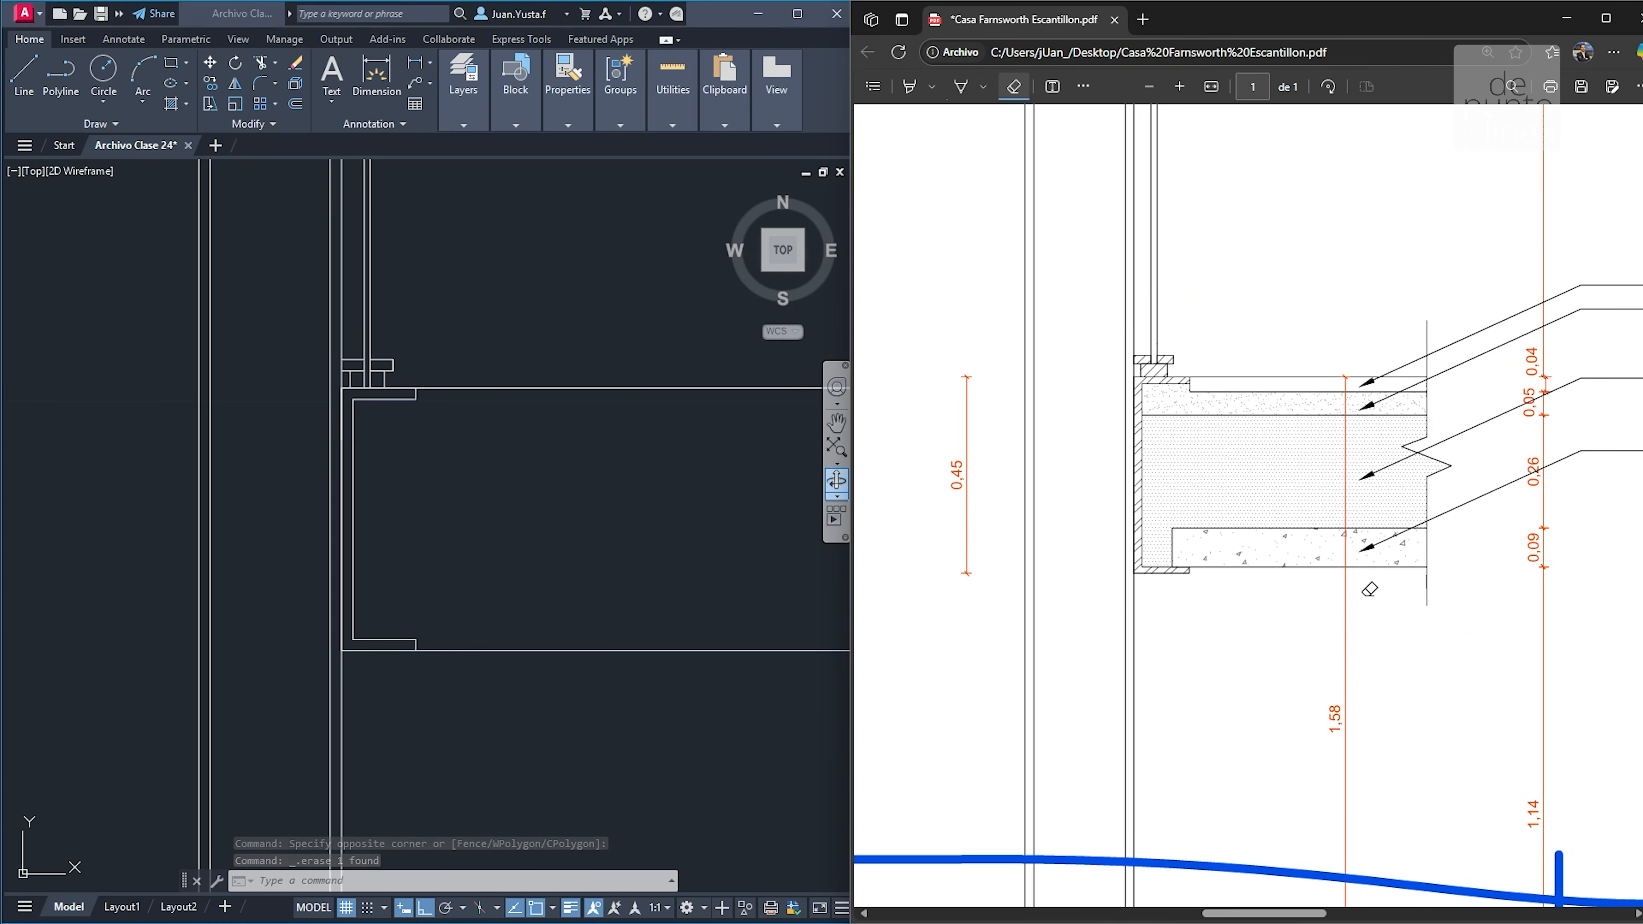
pyautogui.click(961, 87)
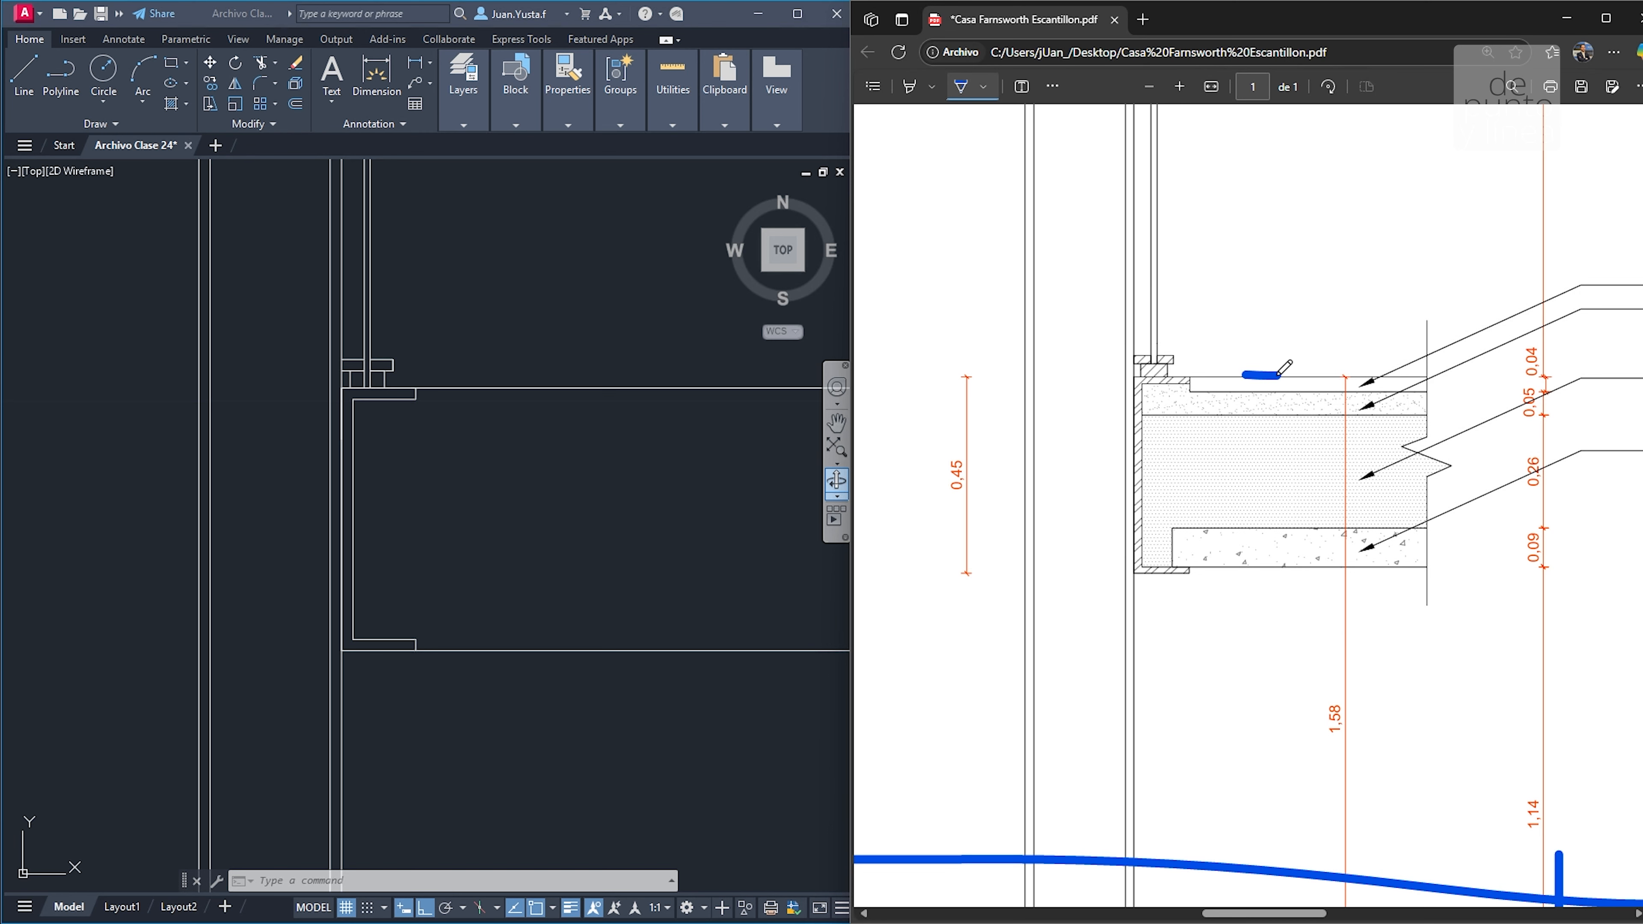
# Copy the floor's top line 0.04 downward
pyautogui.click(489, 352)
pyautogui.click(495, 433)
pyautogui.press('Escape')
pyautogui.click(511, 363)
pyautogui.click(497, 435)
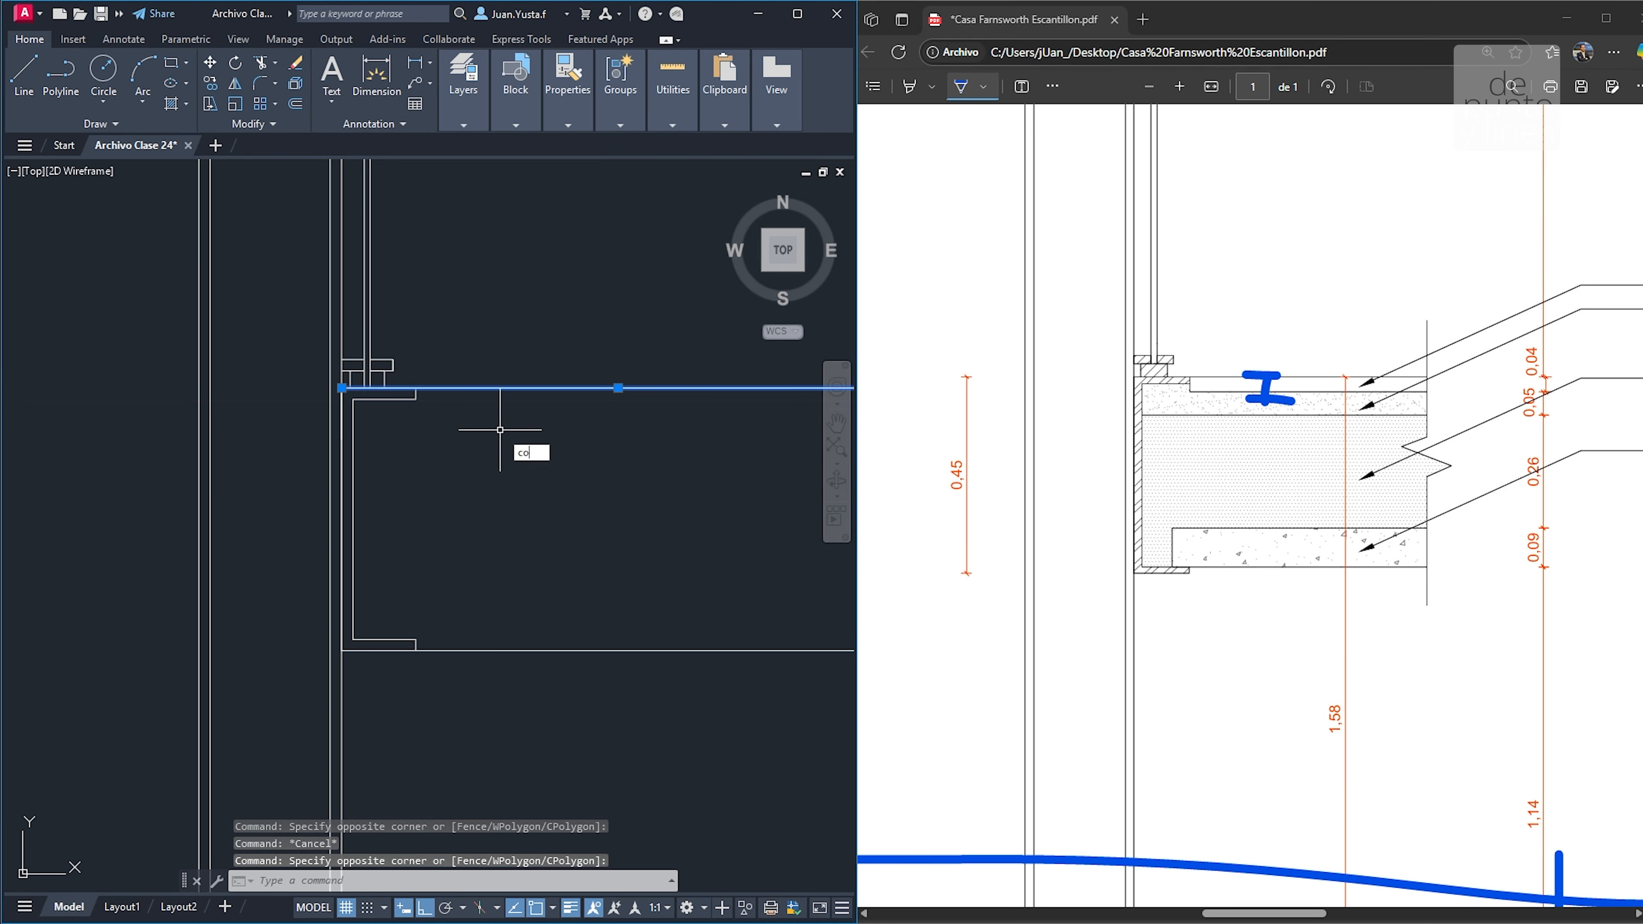
pyautogui.write('co')
pyautogui.press('Return')
pyautogui.click(501, 388)
pyautogui.write('0.04')
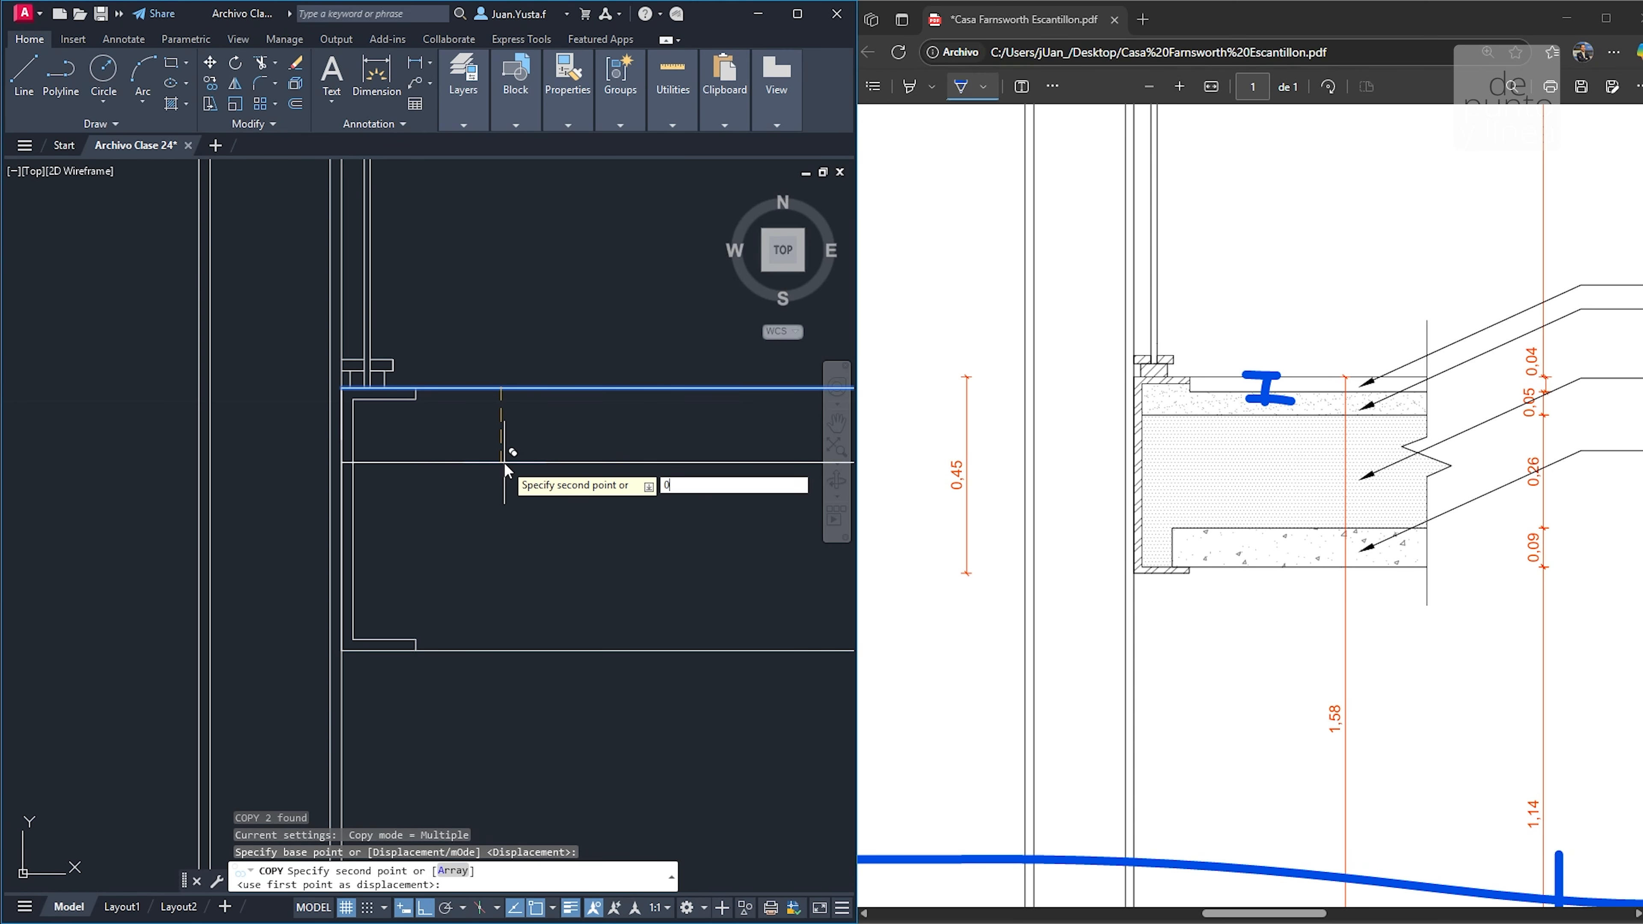
pyautogui.press('Return')
pyautogui.press('Escape')
pyautogui.press('Escape')
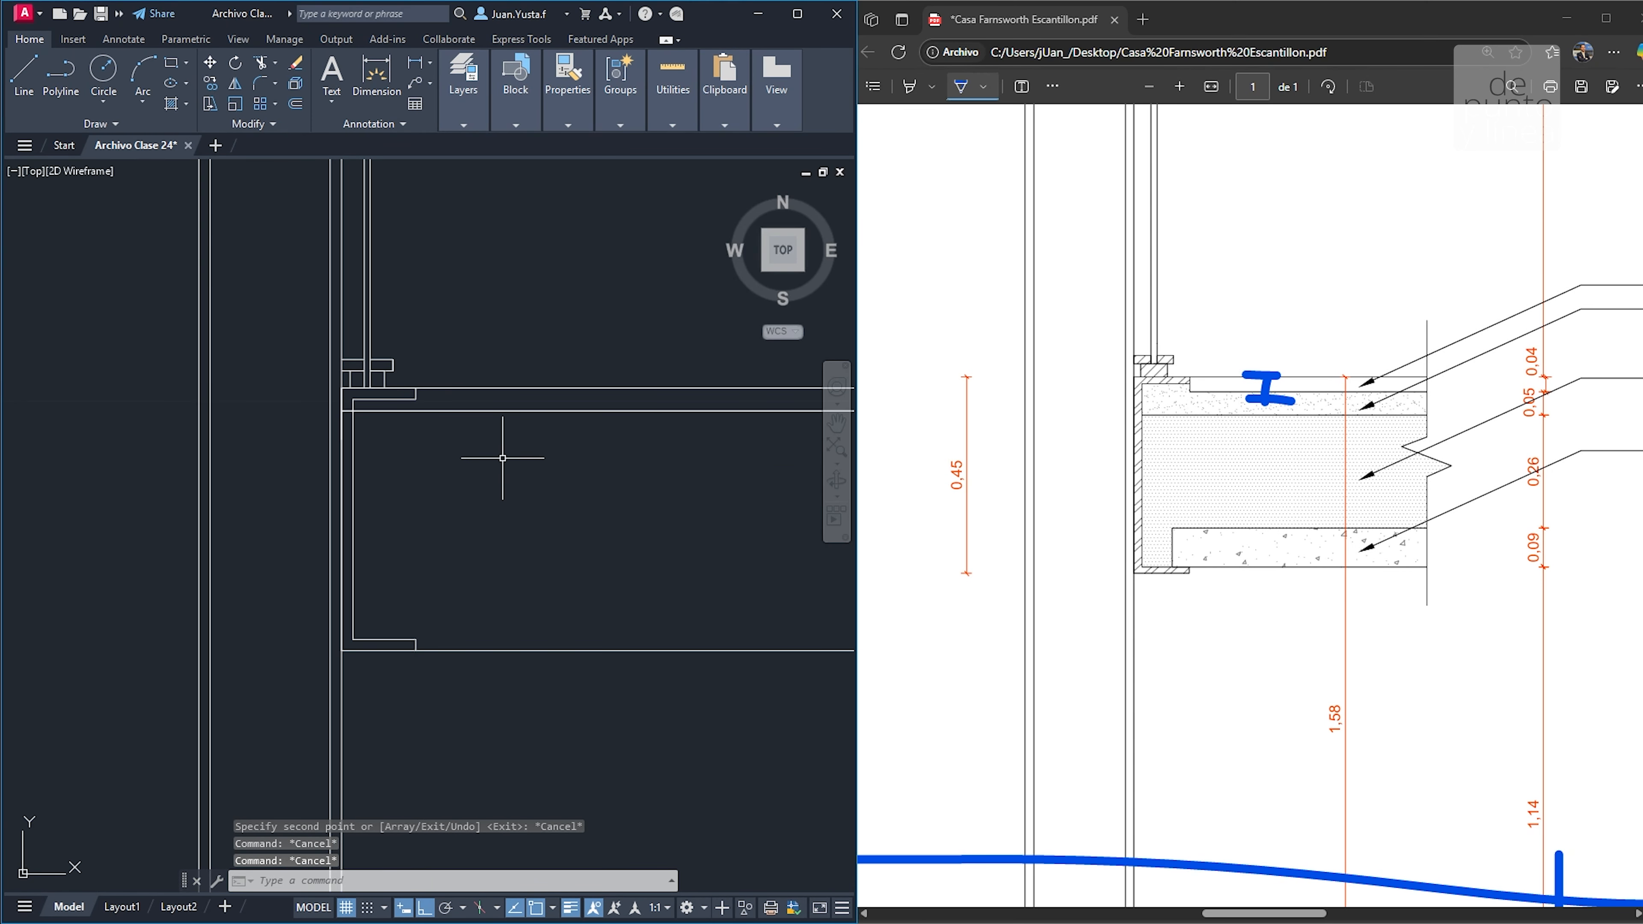
# Stretch the end line of the floor profile's upper flange down to the line copied 0.04 below the floor top
pyautogui.moveTo(1186, 392); pyautogui.dragTo(1167, 393)
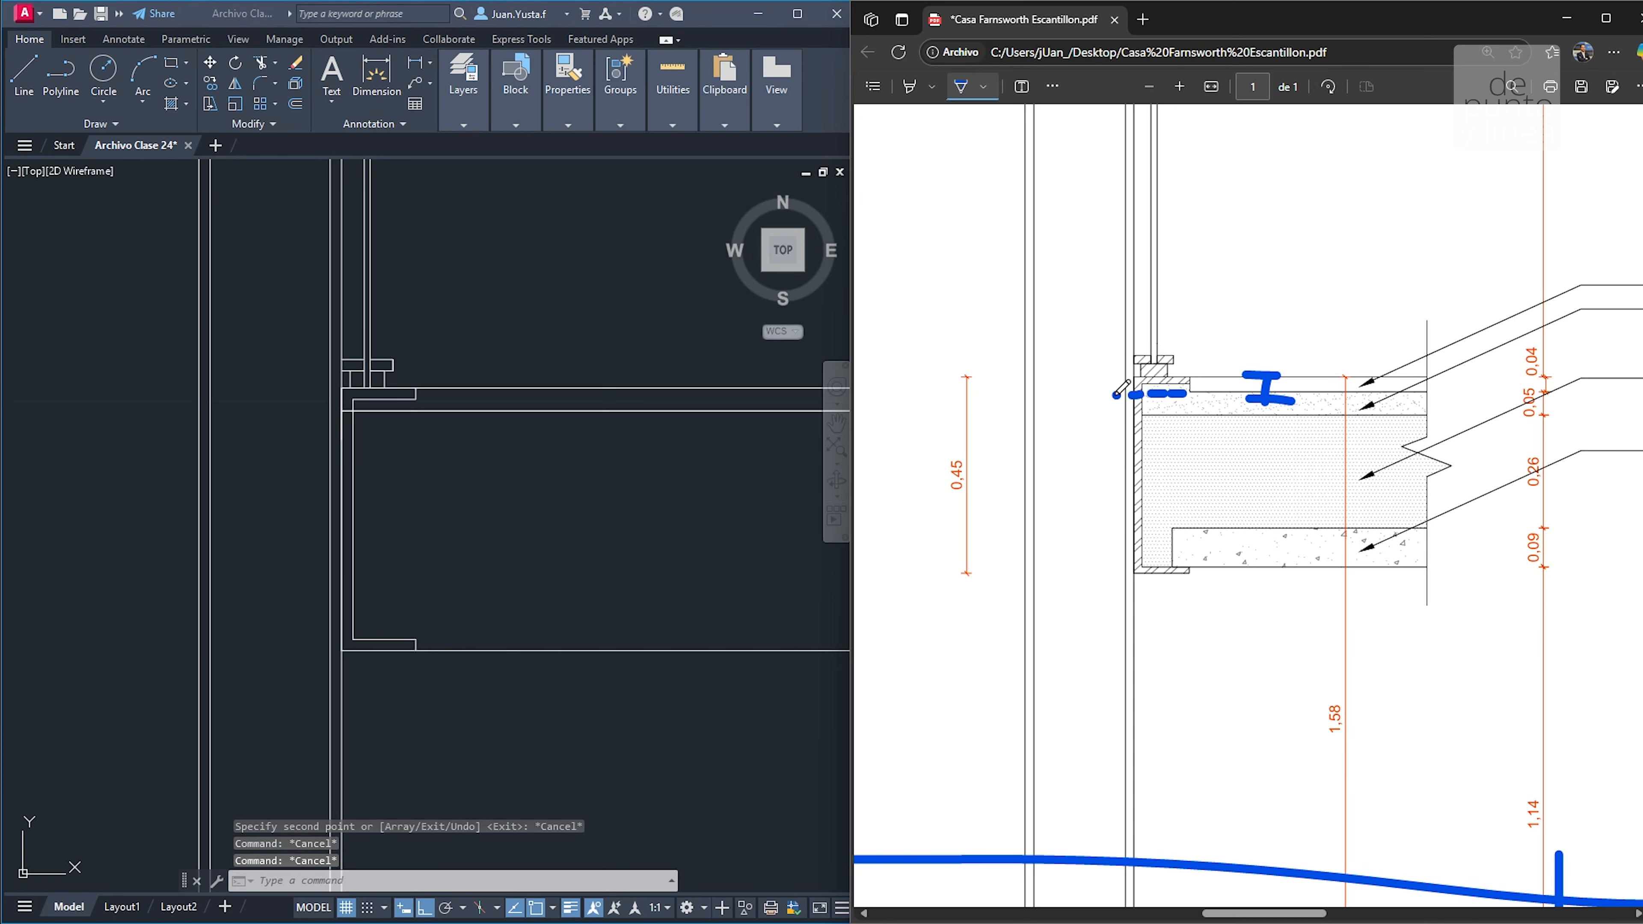
pyautogui.click(396, 410)
pyautogui.scroll(5, 416, 398)
pyautogui.click(440, 384)
pyautogui.click(394, 386)
pyautogui.click(418, 408)
pyautogui.click(418, 453)
pyautogui.press('Escape')
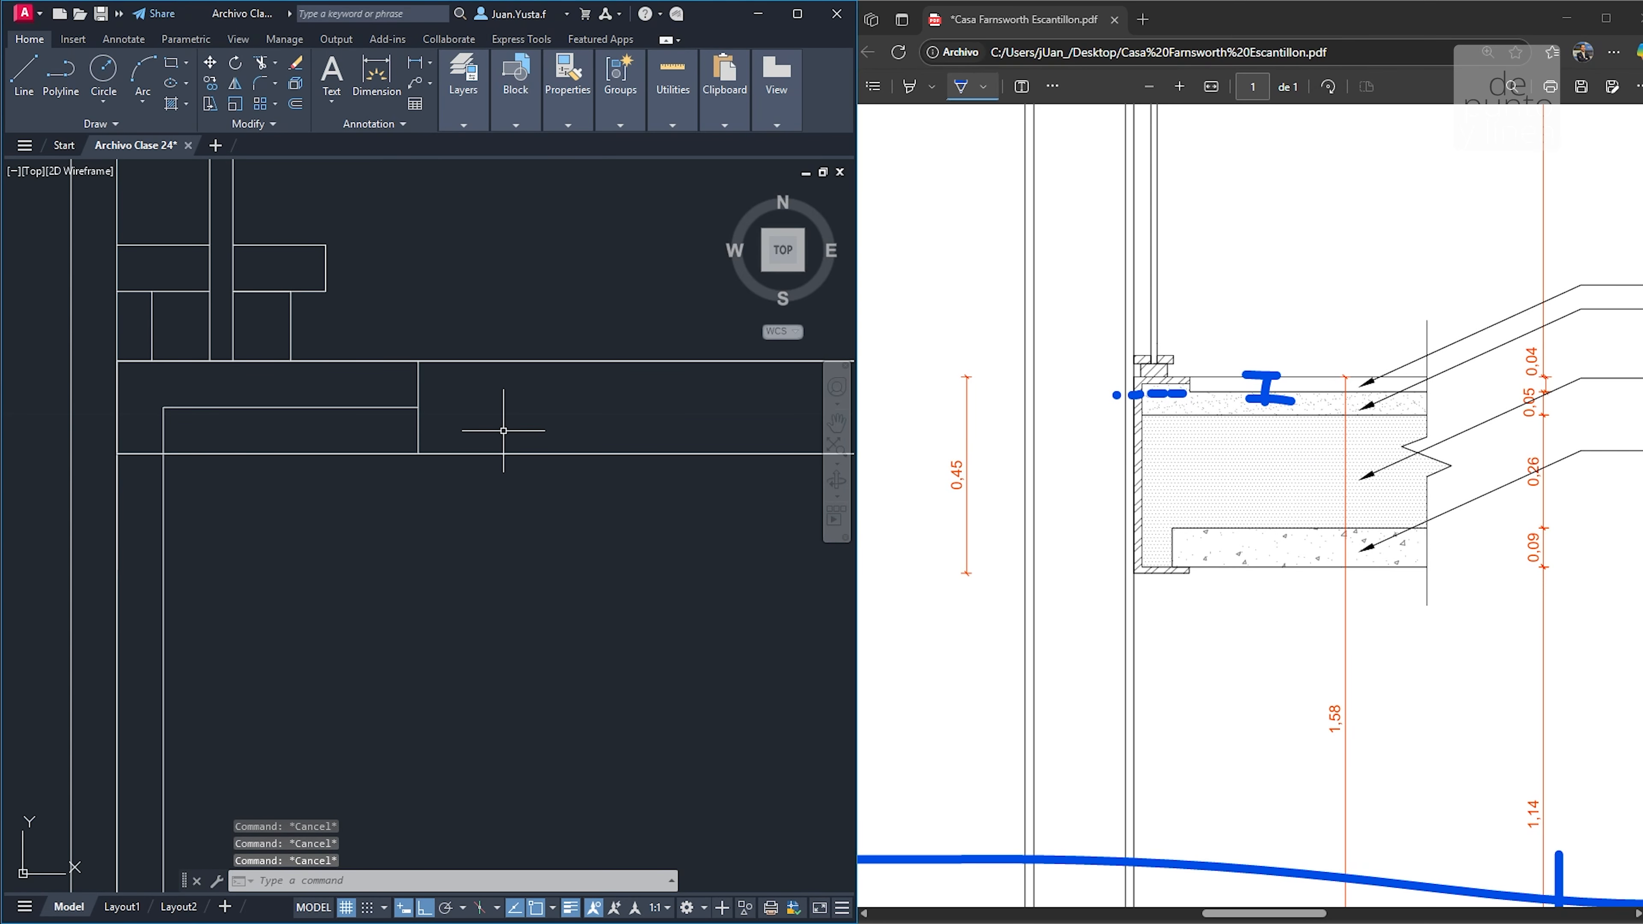
# Trim the 0.04 layer line beneath the upper flange and delete its leftover piece inside the profile's vertical web
pyautogui.write('tr')
pyautogui.press('space')
pyautogui.click(310, 453)
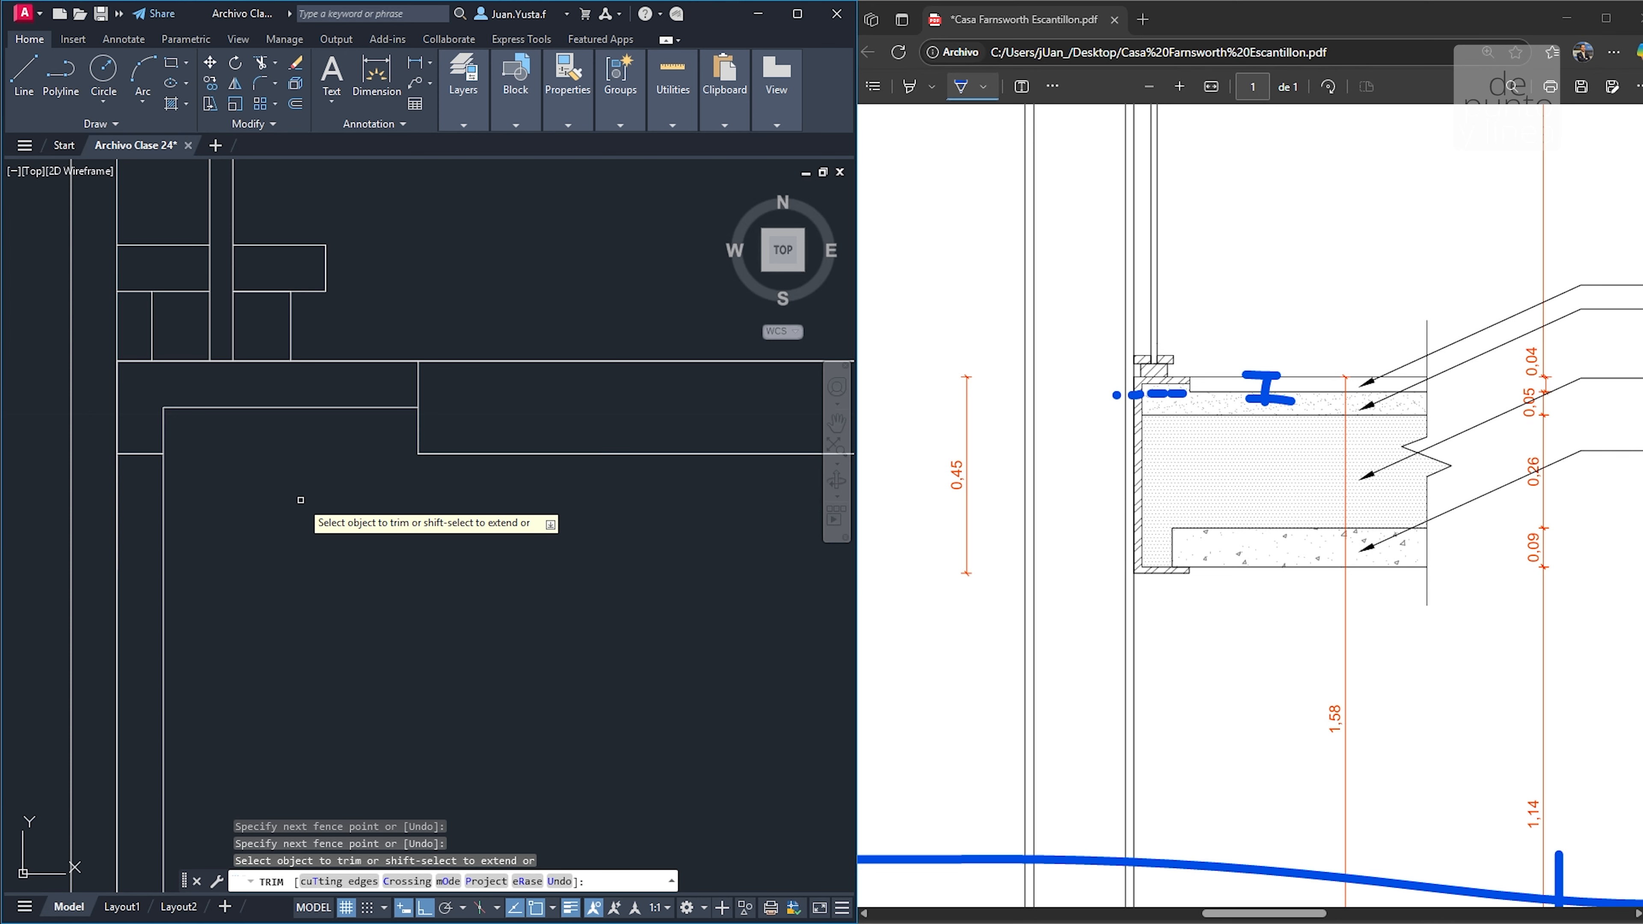
pyautogui.press('Escape')
pyautogui.press('Escape')
pyautogui.click(152, 448)
pyautogui.click(148, 488)
pyautogui.press('Delete')
pyautogui.scroll(-3, 406, 448)
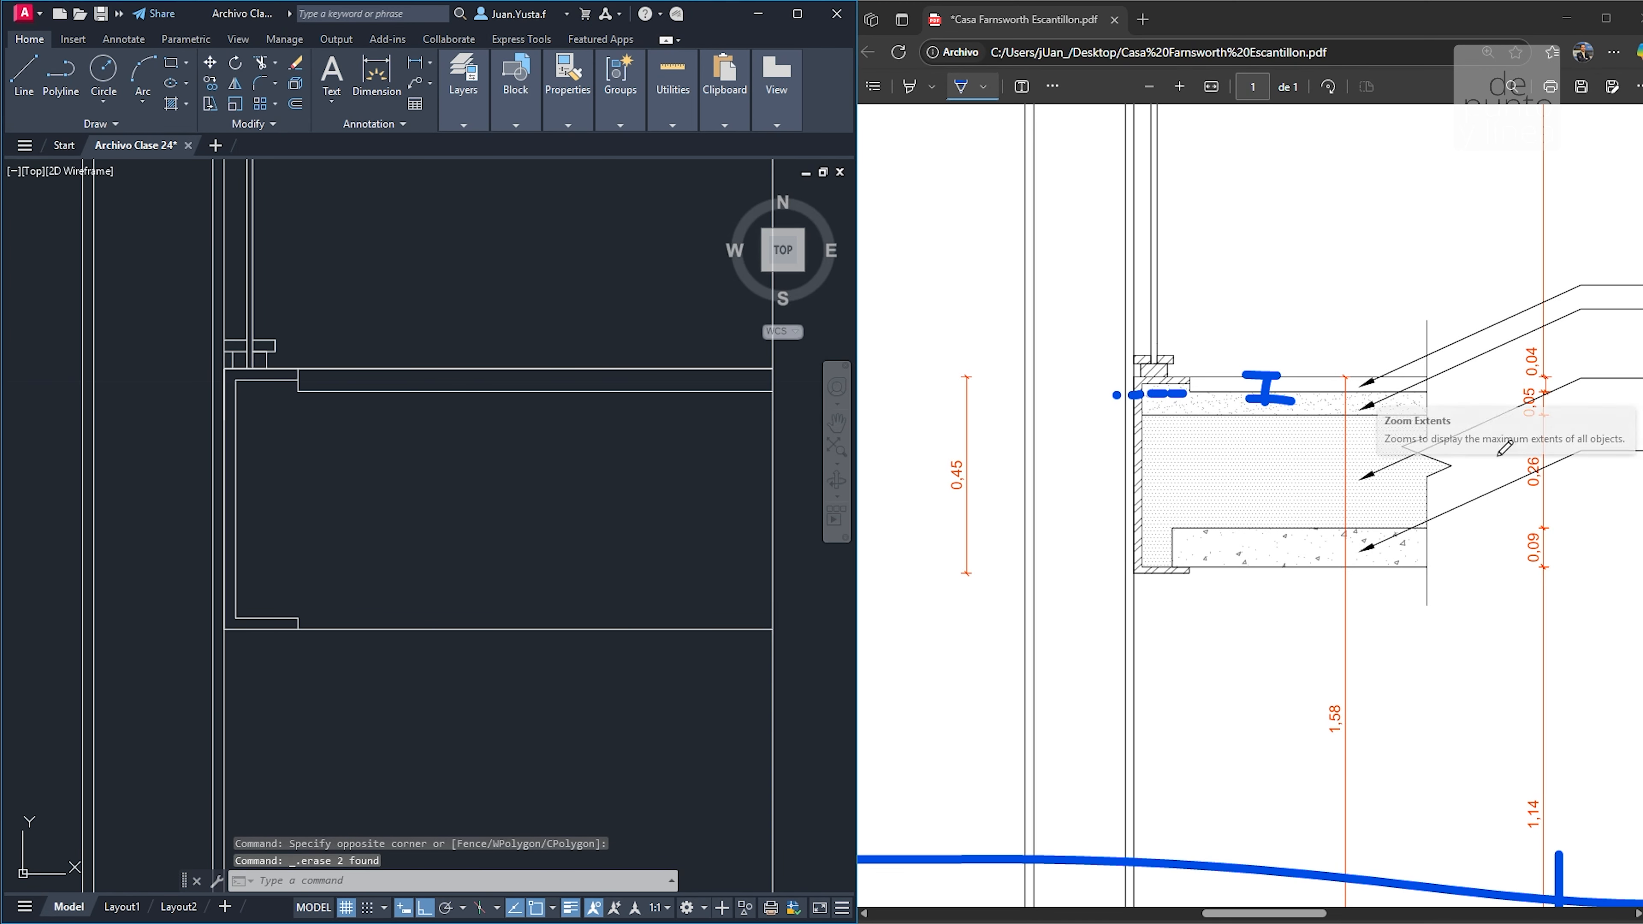
# Copy the floor finish's lower line 0.05 downward
pyautogui.click(556, 378)
pyautogui.click(538, 435)
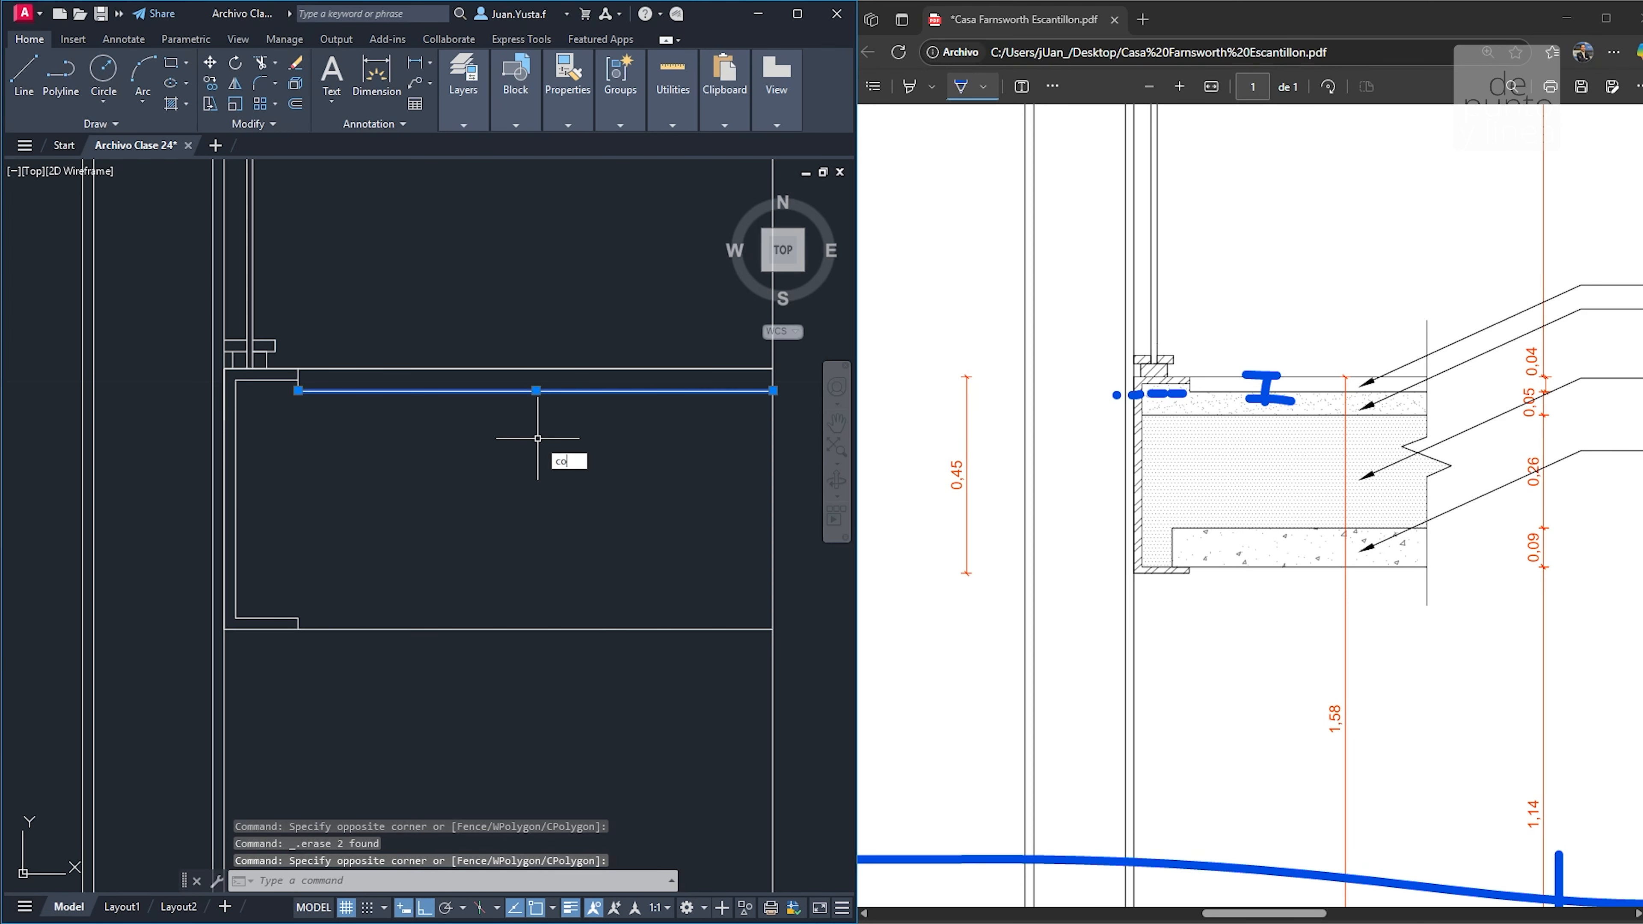
pyautogui.write('co')
pyautogui.press('space')
pyautogui.click(544, 420)
pyautogui.write('0.05')
pyautogui.press('Return')
pyautogui.press('Escape')
pyautogui.press('Escape')
# Extend the outer end of the copied 0.05 layer line to the inner face of the profile's web
pyautogui.click(366, 430)
pyautogui.click(298, 394)
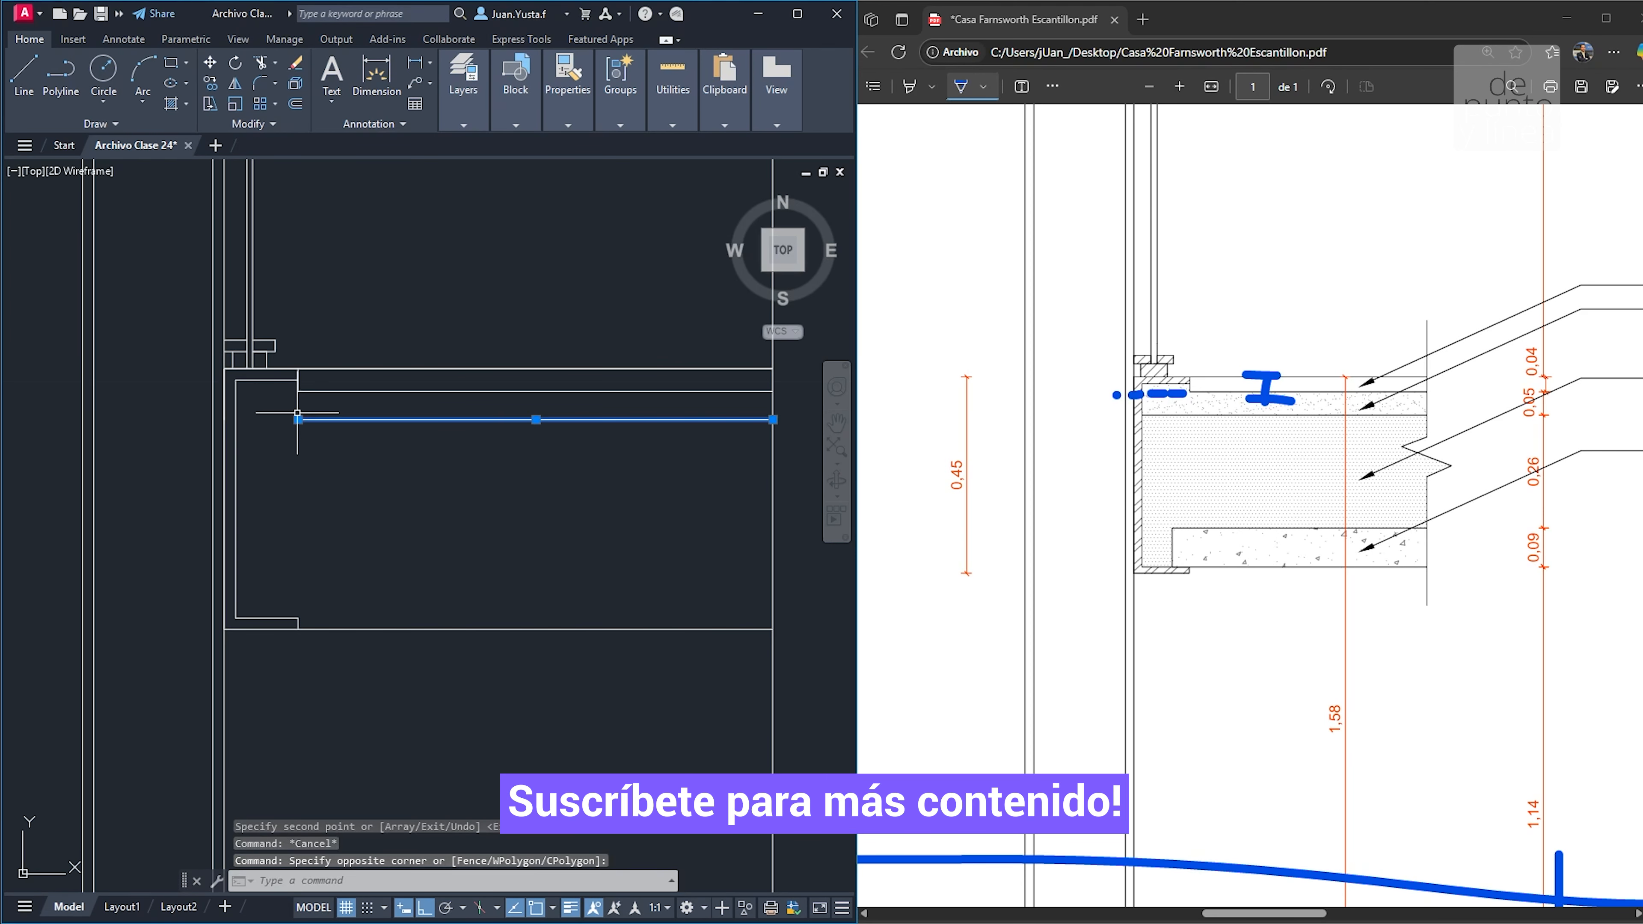
pyautogui.click(297, 420)
pyautogui.press('Escape')
pyautogui.press('Escape')
# Circle the 0.09 slab dimension on the PDF and copy the floor's bottom line 0.09 upward
pyautogui.moveTo(521, 526); pyautogui.dragTo(517, 480, button='middle')
pyautogui.moveTo(1554, 568)
pyautogui.mouseDown()
pyautogui.moveTo(1500, 508)
pyautogui.moveTo(1471, 589)
pyautogui.mouseUp()
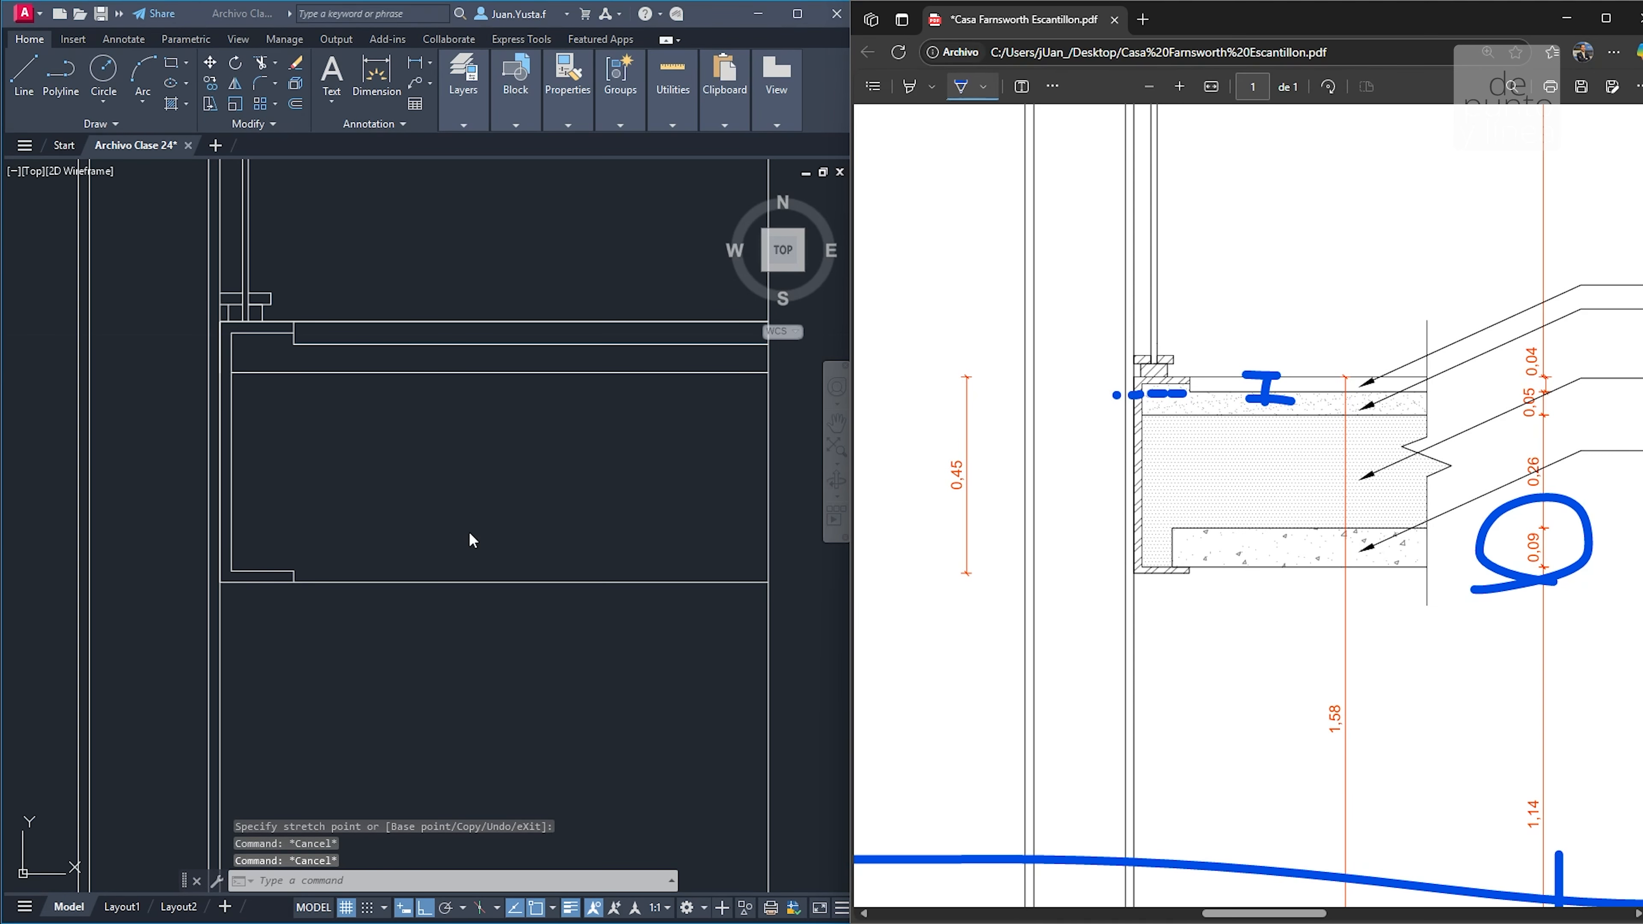
pyautogui.click(484, 536)
pyautogui.click(463, 632)
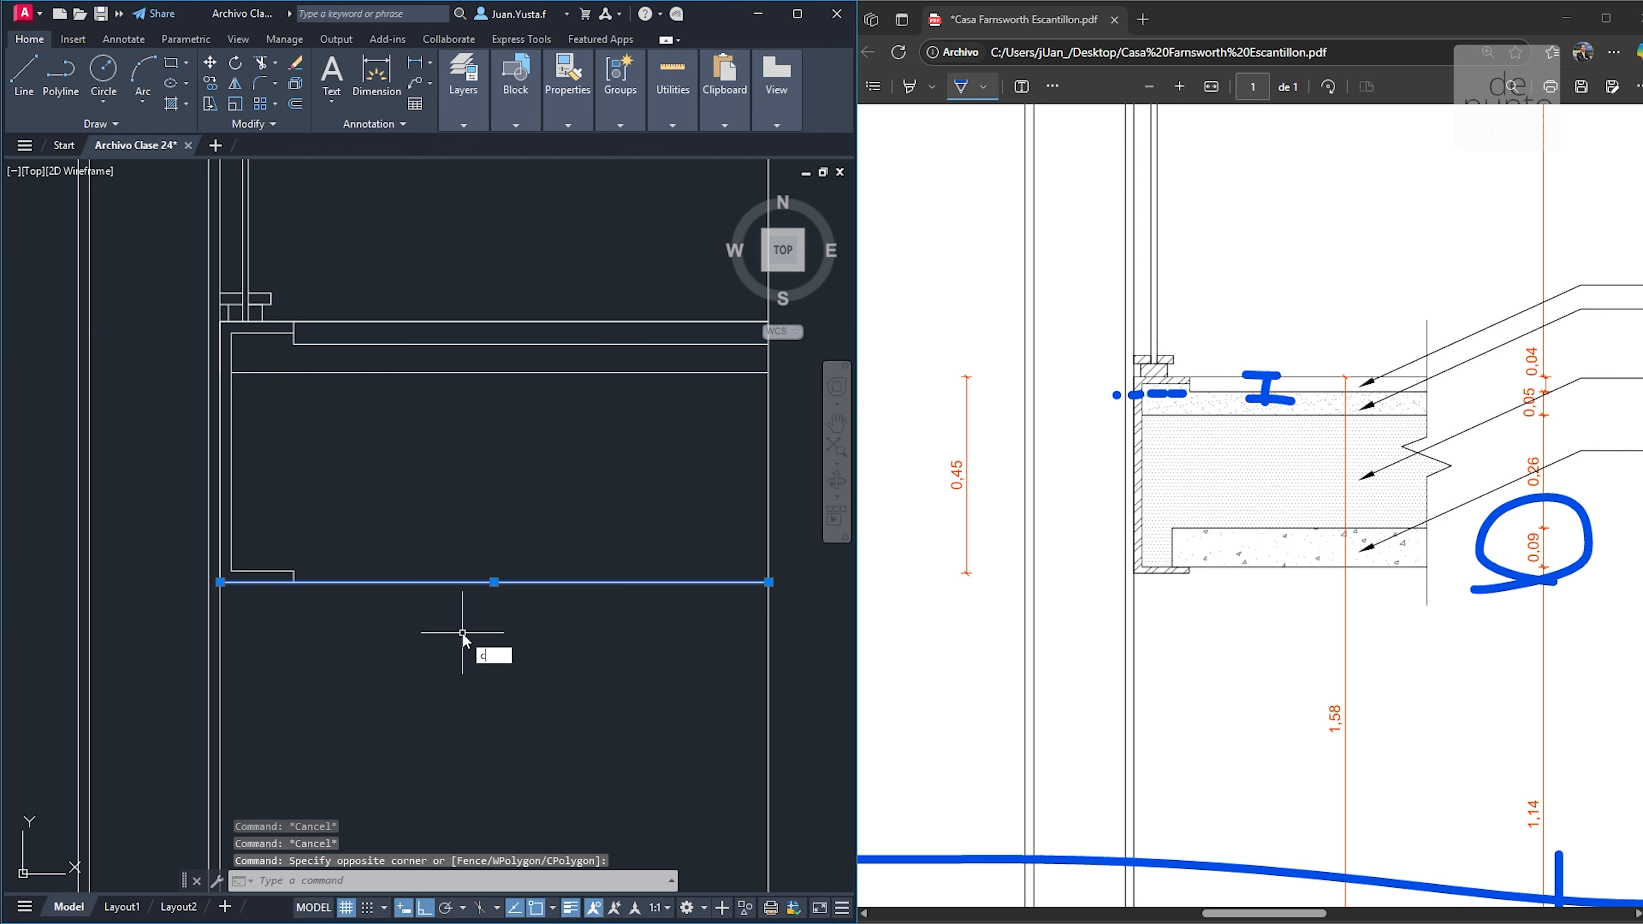
pyautogui.write('co')
pyautogui.press('Return')
pyautogui.click(511, 582)
pyautogui.write('0.09')
pyautogui.press('Return')
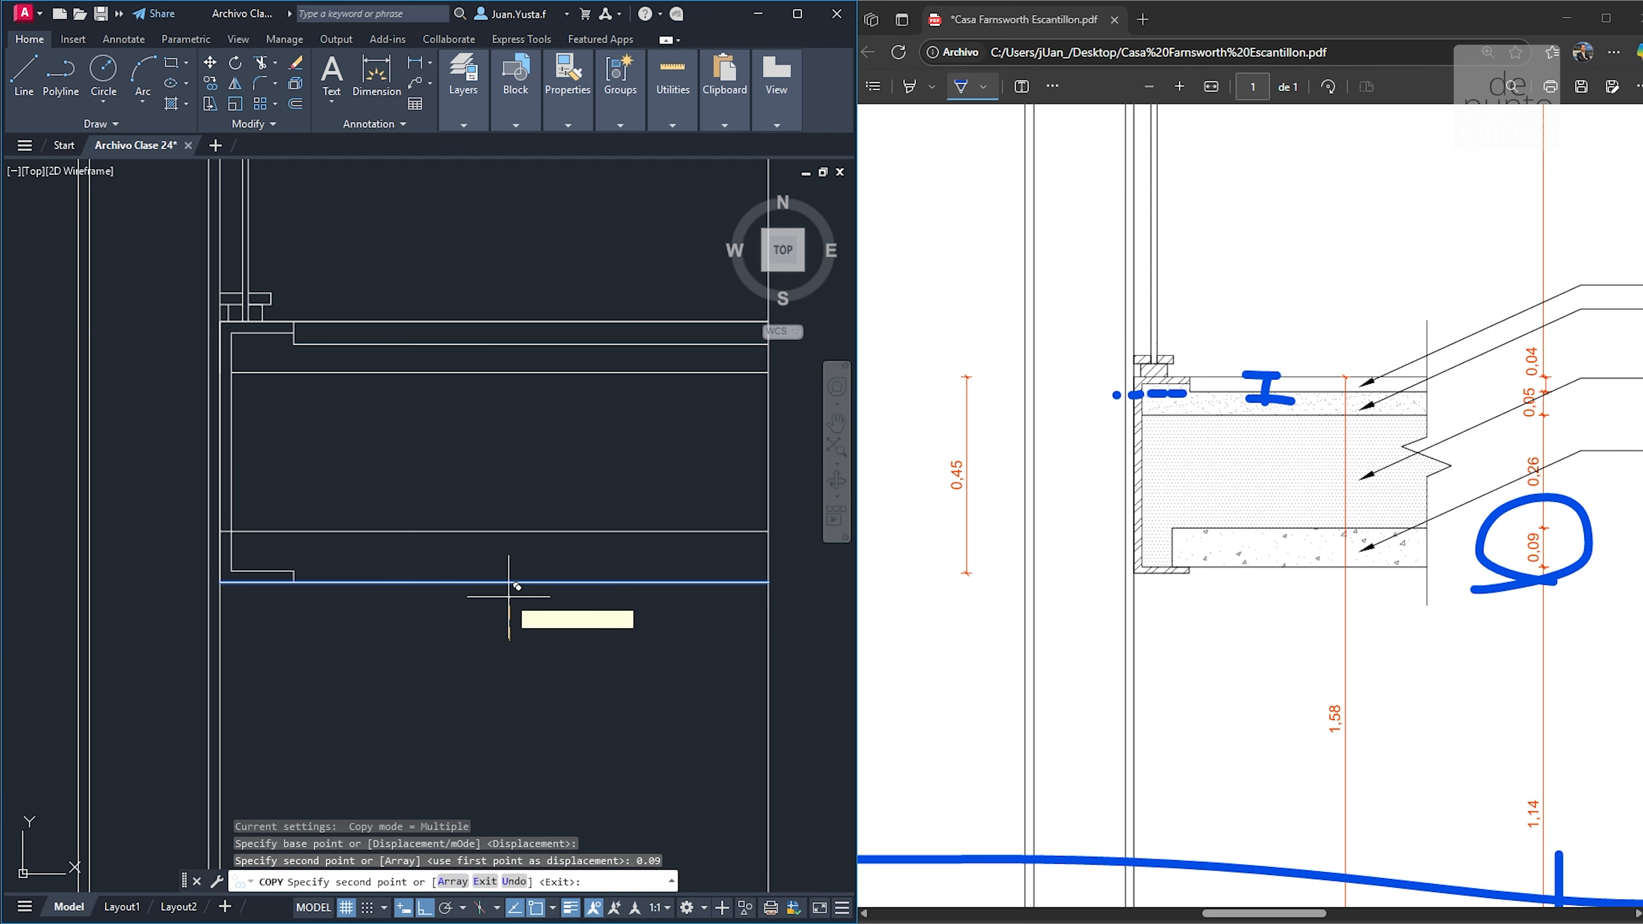
pyautogui.press('Escape')
pyautogui.press('Escape')
pyautogui.press('Escape')
# Mark a dashed vertical line along the concrete slab's end on the reference PDF, and erase the marking
pyautogui.scroll(2, 301, 589)
pyautogui.scroll(2, 177, 582)
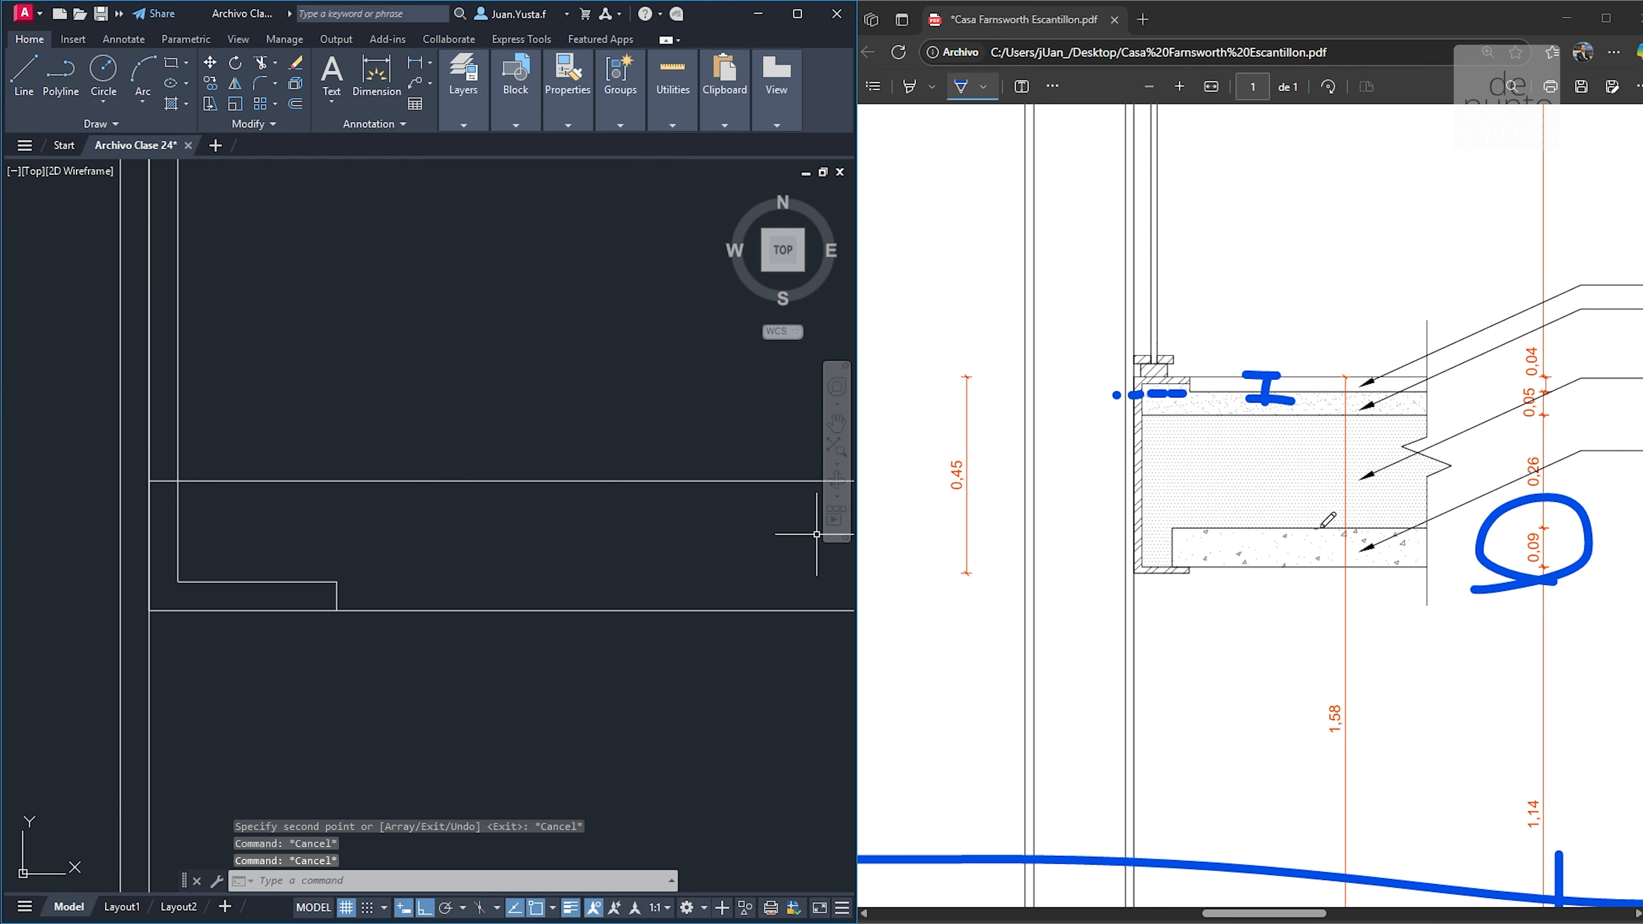
pyautogui.moveTo(1169, 436); pyautogui.dragTo(1172, 497)
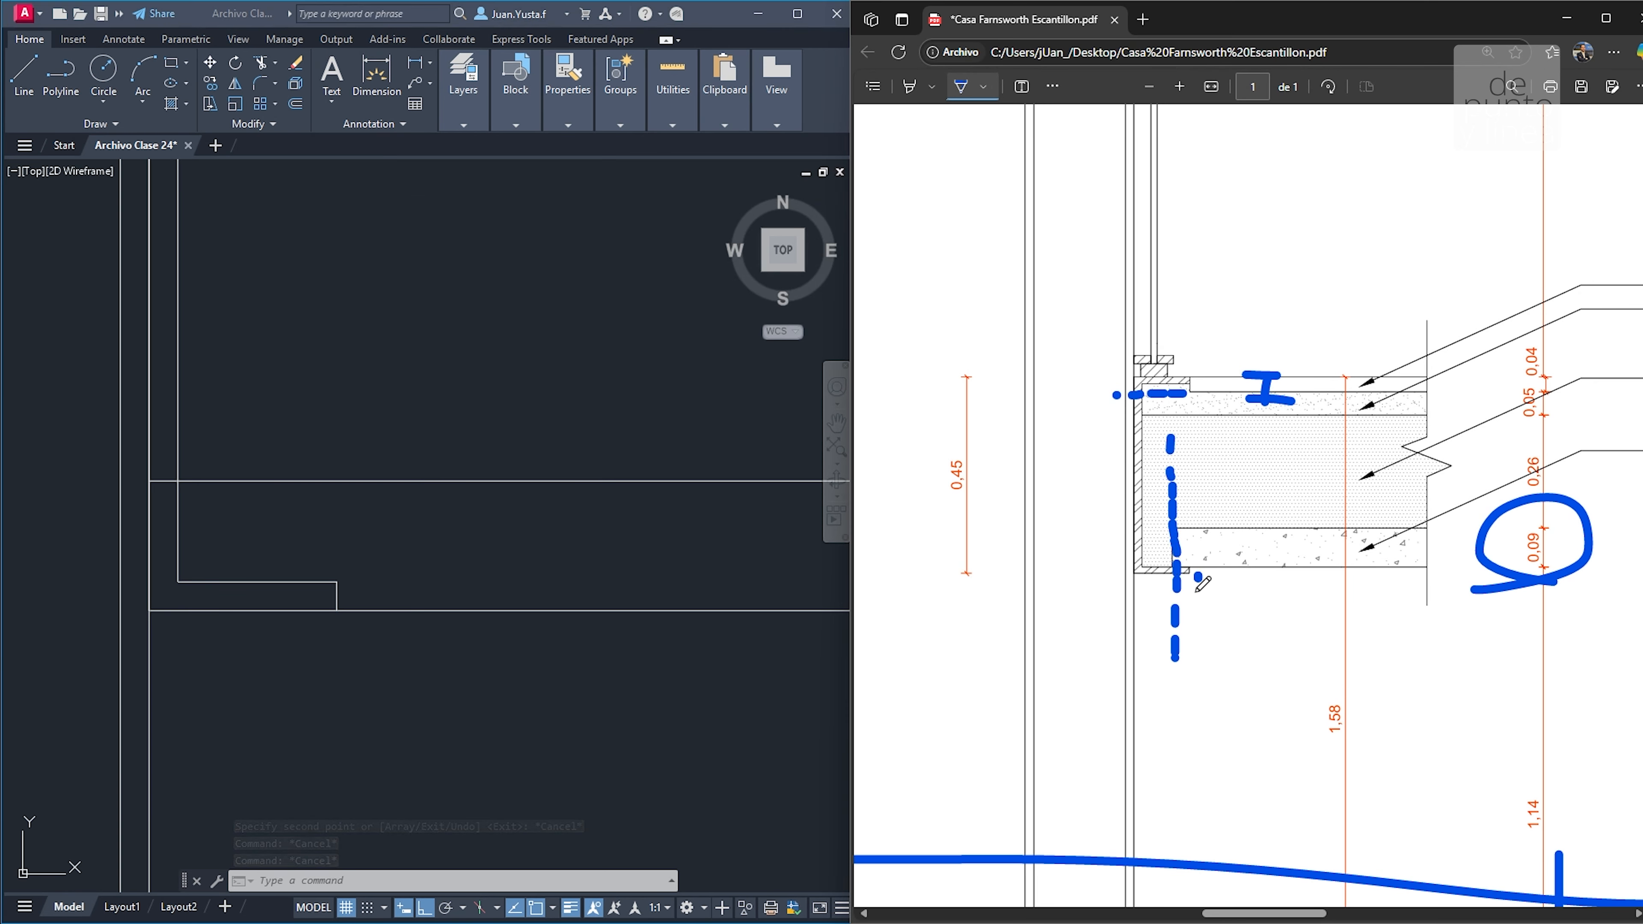
pyautogui.click(1049, 84)
pyautogui.click(1087, 117)
pyautogui.moveTo(1169, 449)
pyautogui.mouseDown()
pyautogui.moveTo(1167, 397)
pyautogui.moveTo(1279, 367)
pyautogui.mouseUp()
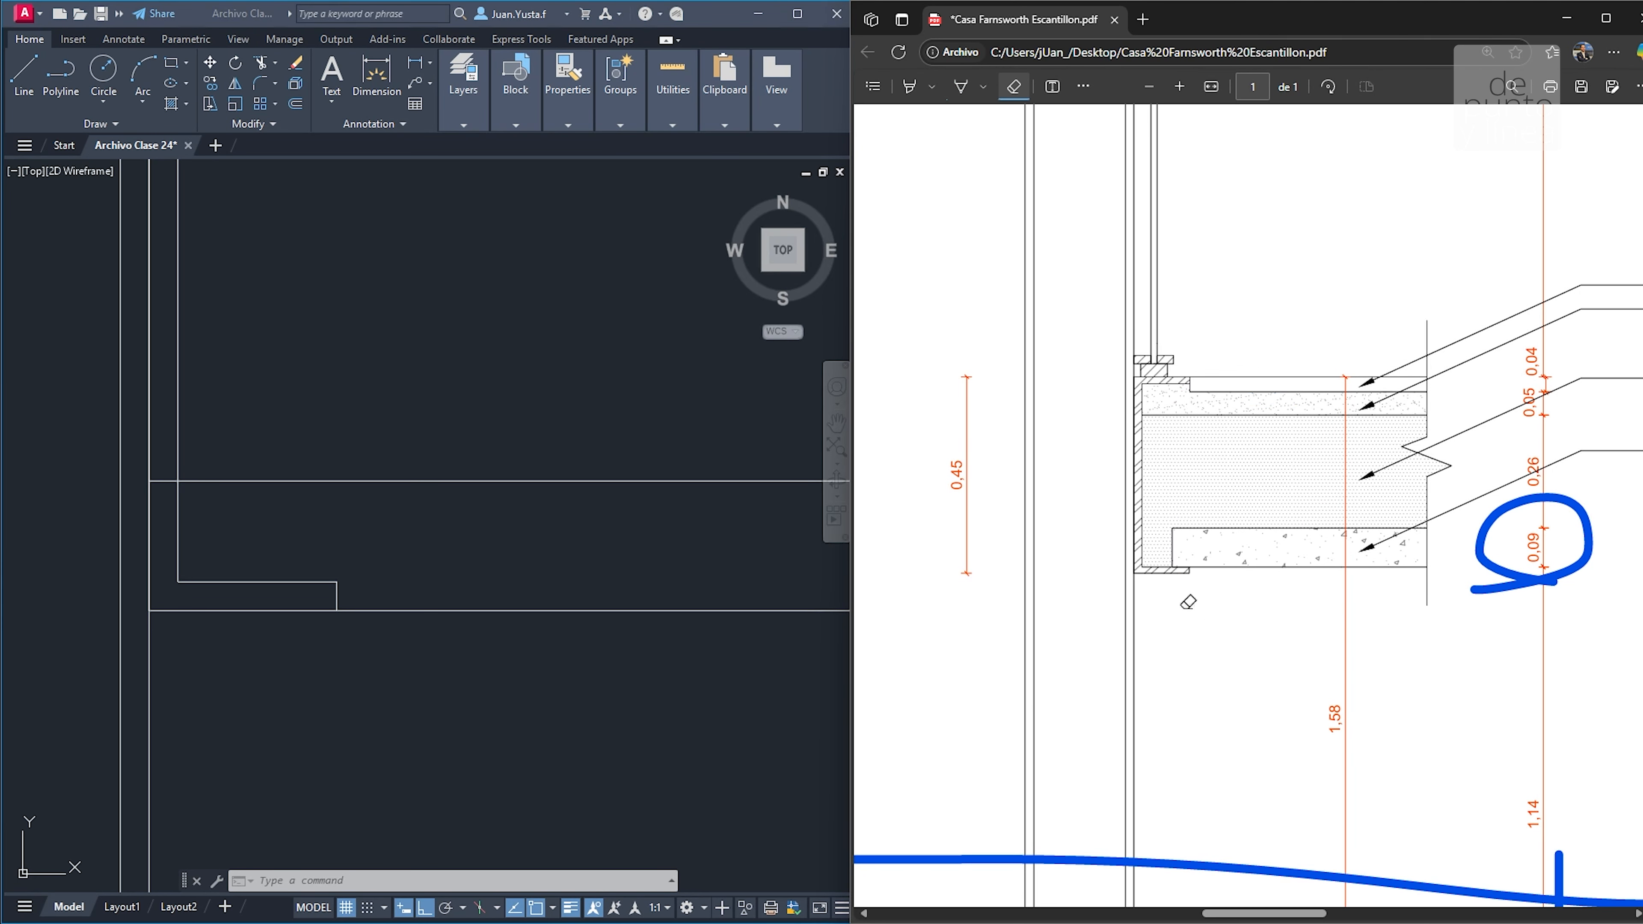
pyautogui.click(961, 86)
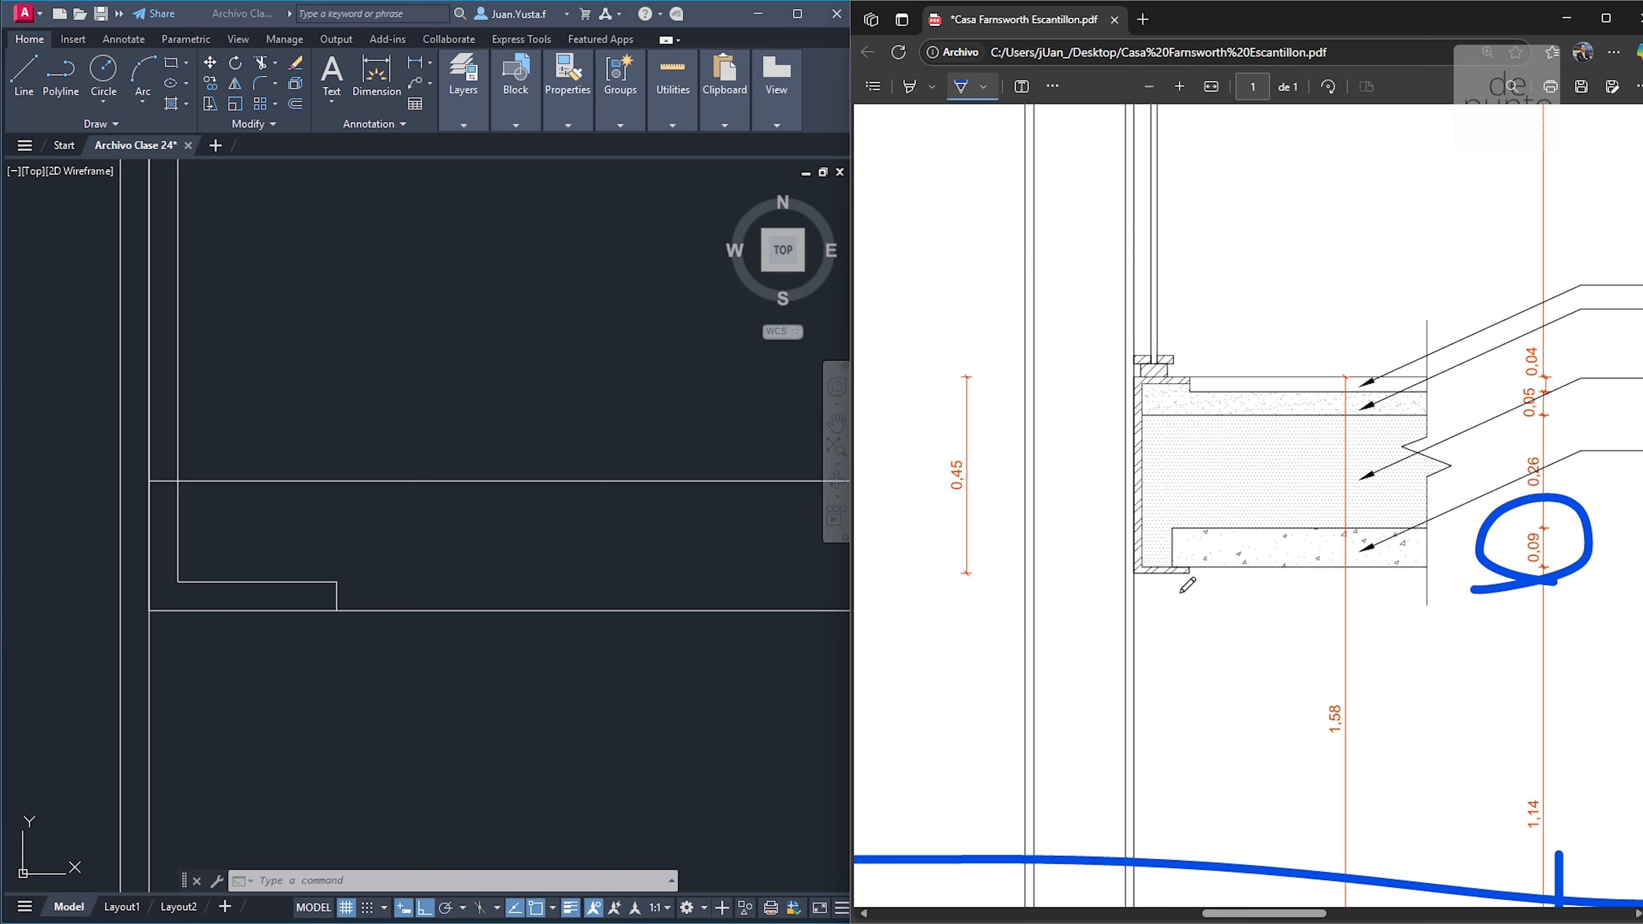
# Mark the concrete slab's end across the lower flange on the reference PDF, and erase that mark
pyautogui.click(361, 631)
pyautogui.moveTo(306, 614); pyautogui.dragTo(392, 560, button='middle')
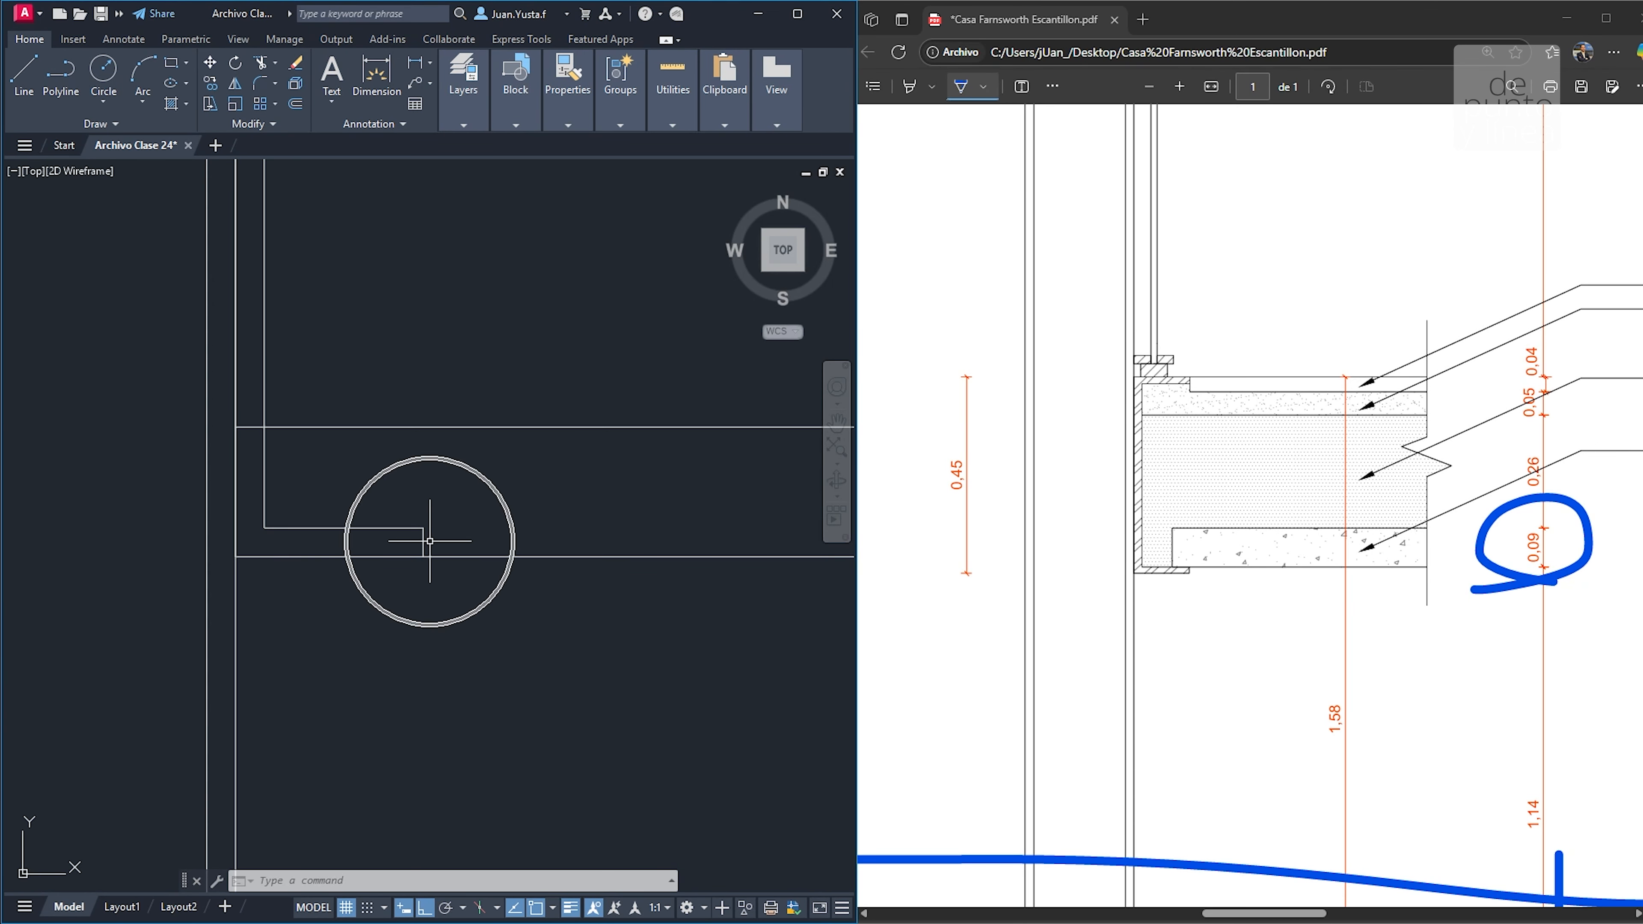
pyautogui.moveTo(1172, 549); pyautogui.dragTo(1173, 581)
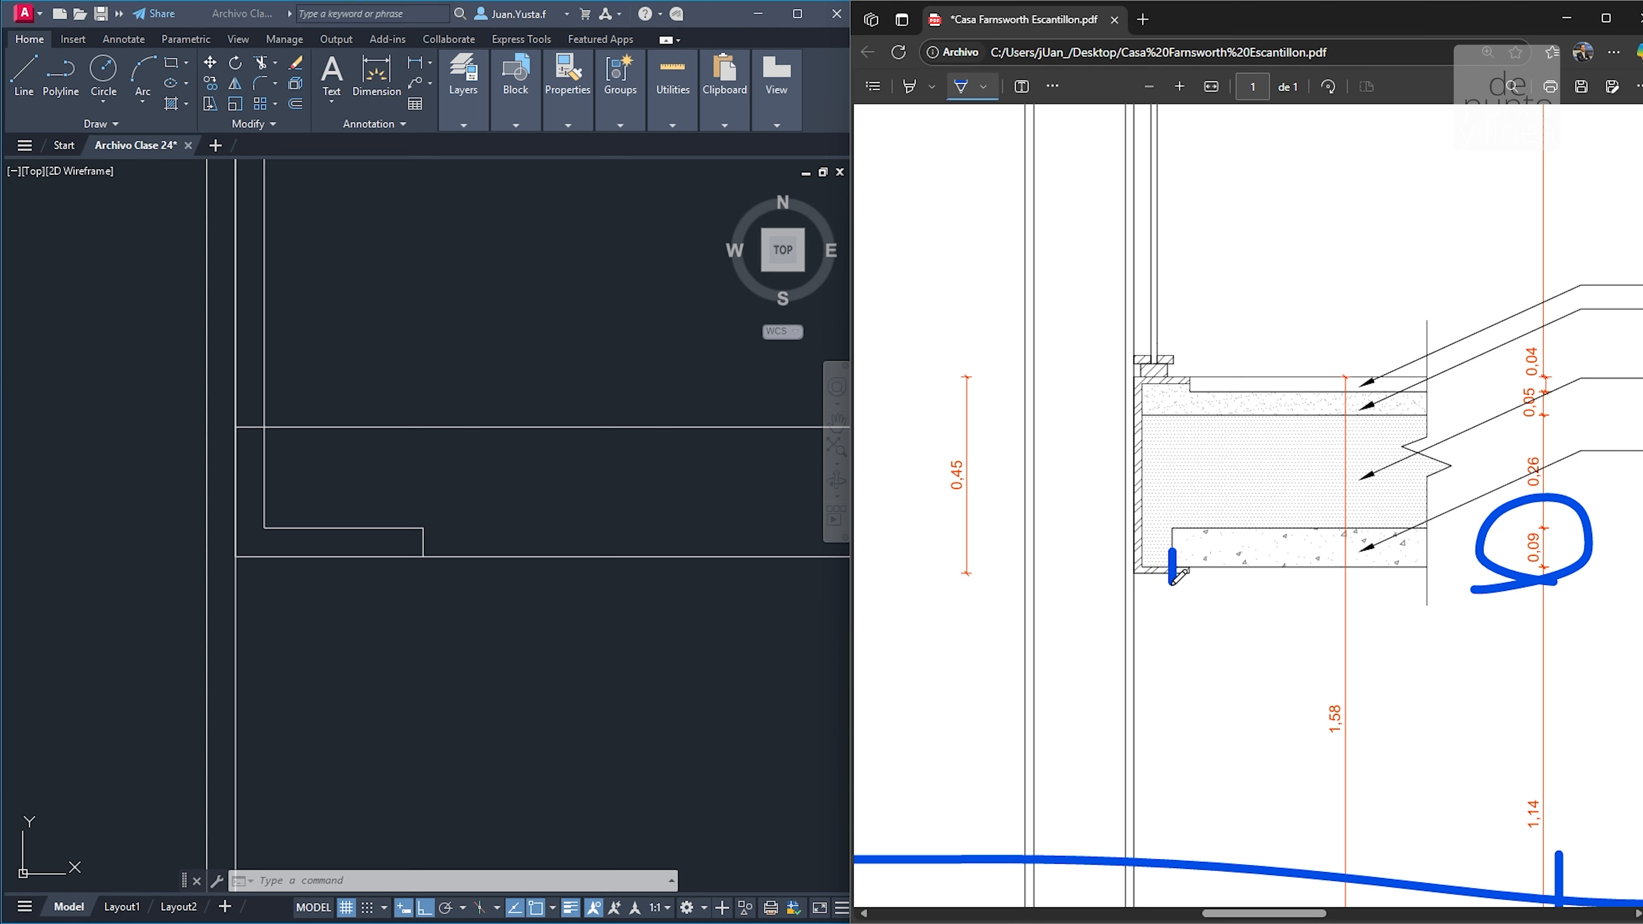
pyautogui.press('ctrl')
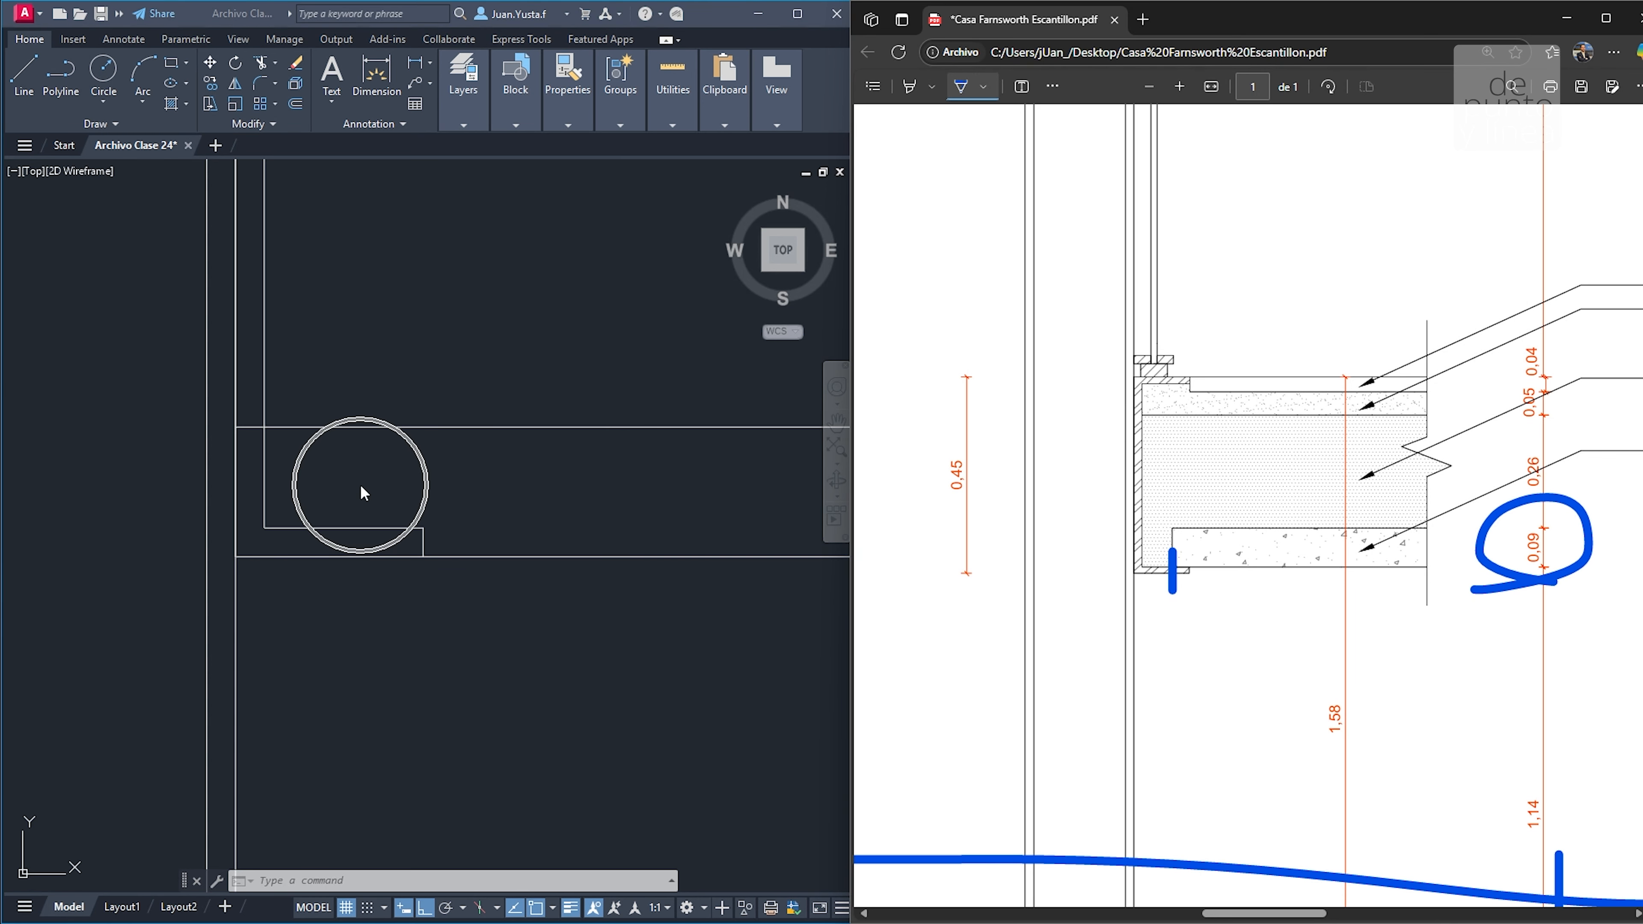
pyautogui.click(1052, 91)
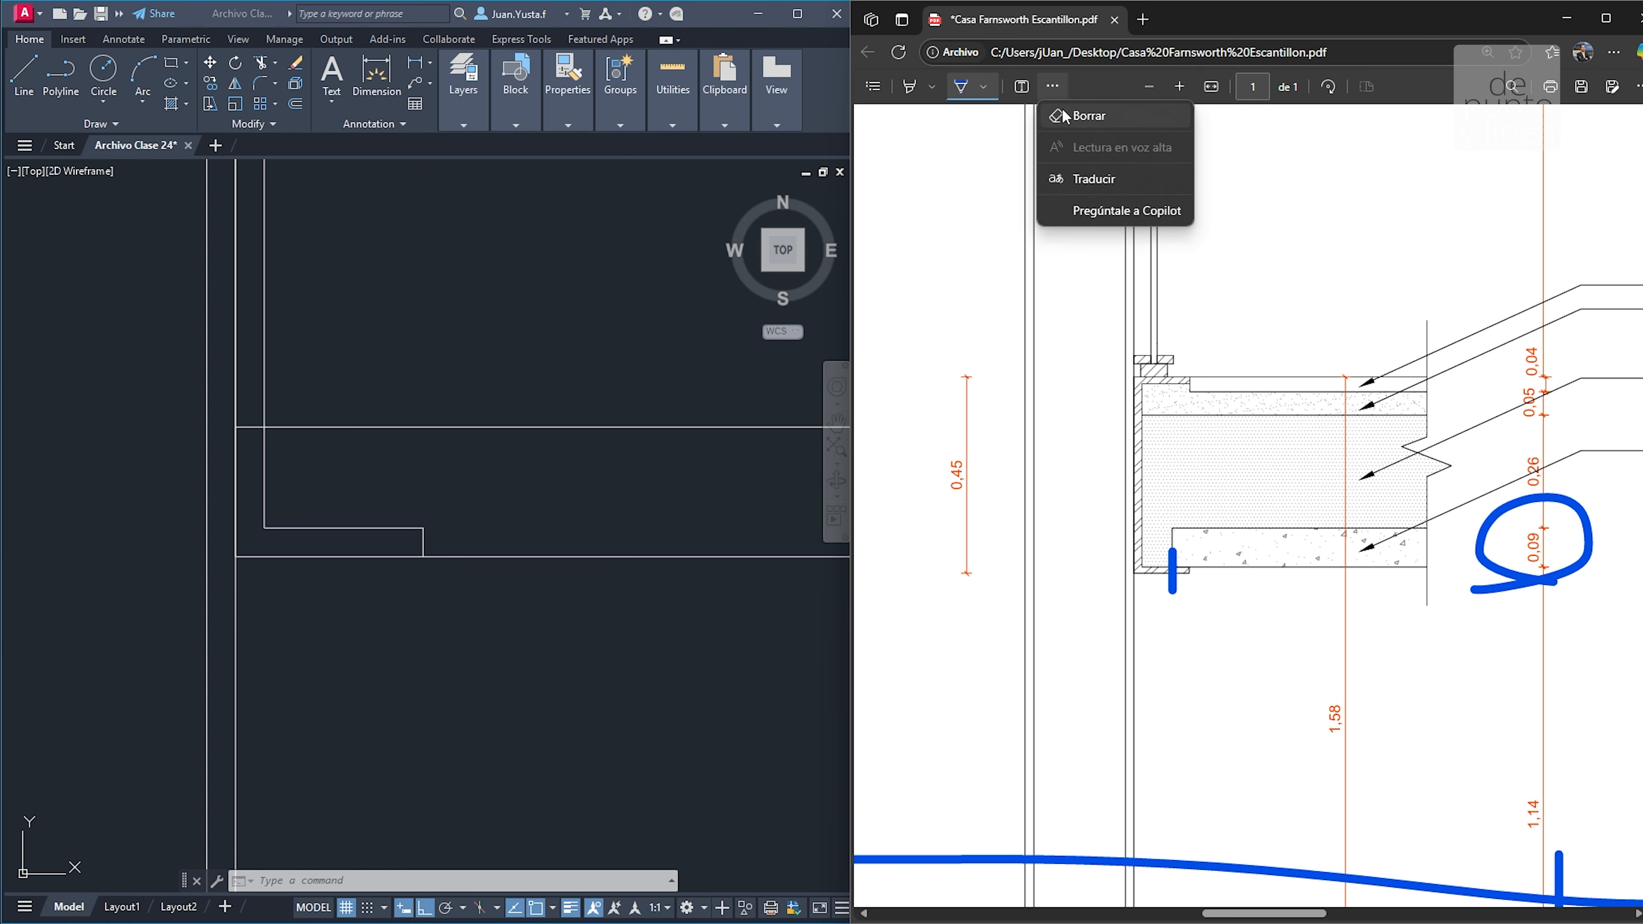
pyautogui.click(1074, 114)
pyautogui.moveTo(1171, 568); pyautogui.dragTo(1152, 571)
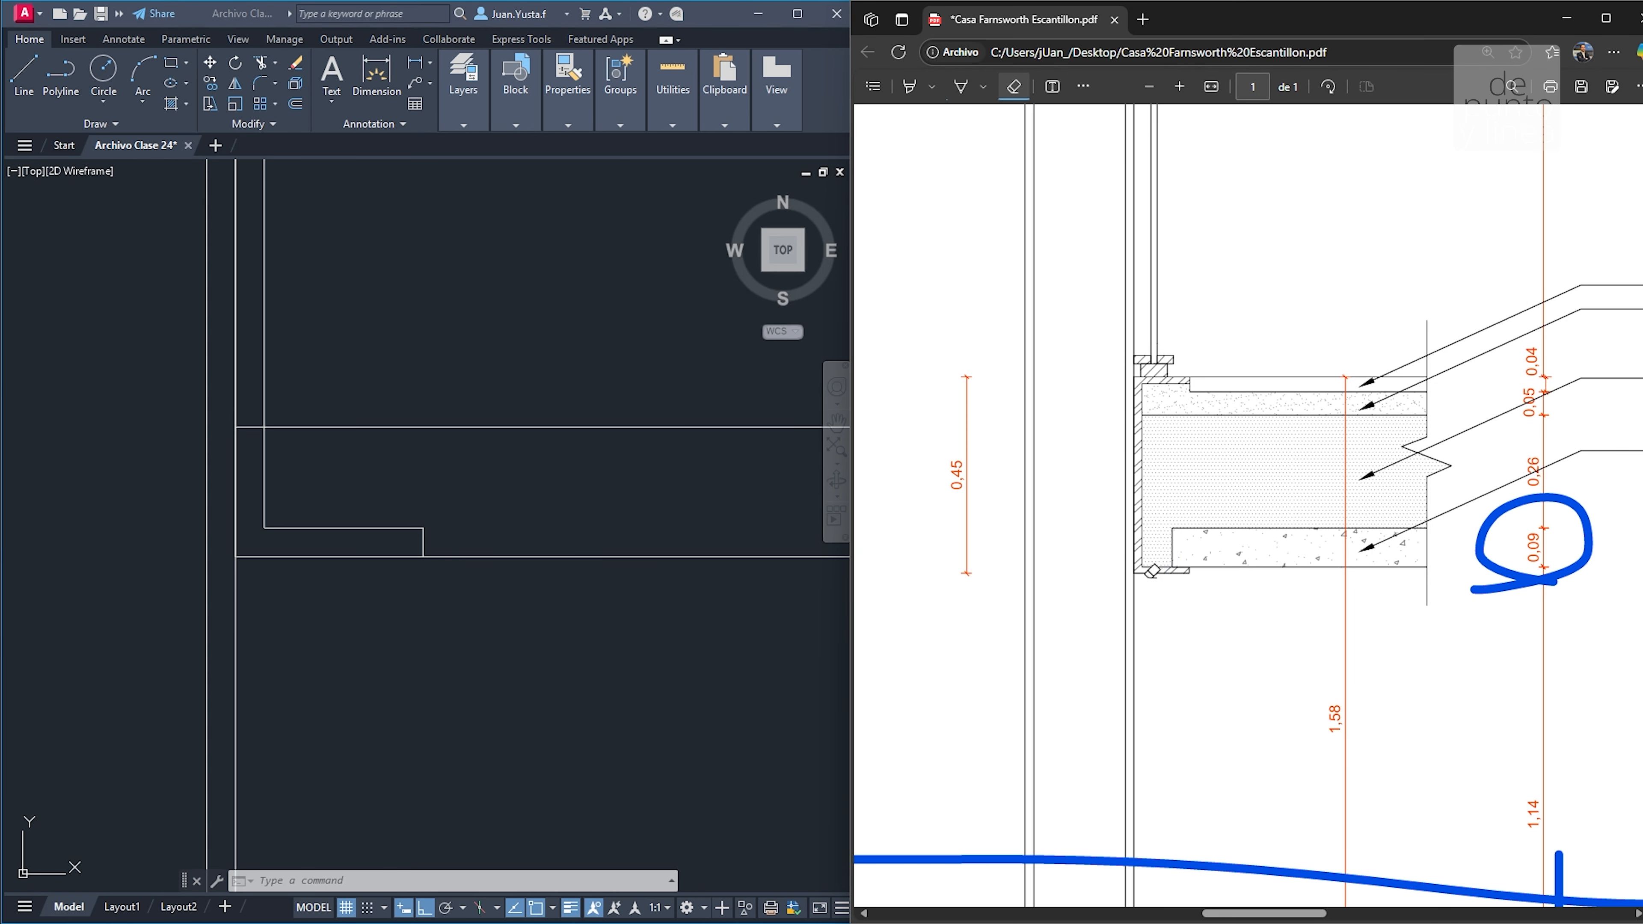
# Mark the lower flange's width on the PDF and measure the flange's length in the AutoCAD drawing
pyautogui.click(960, 86)
pyautogui.scroll(1, 1190, 618)
pyautogui.scroll(-2, 1193, 611)
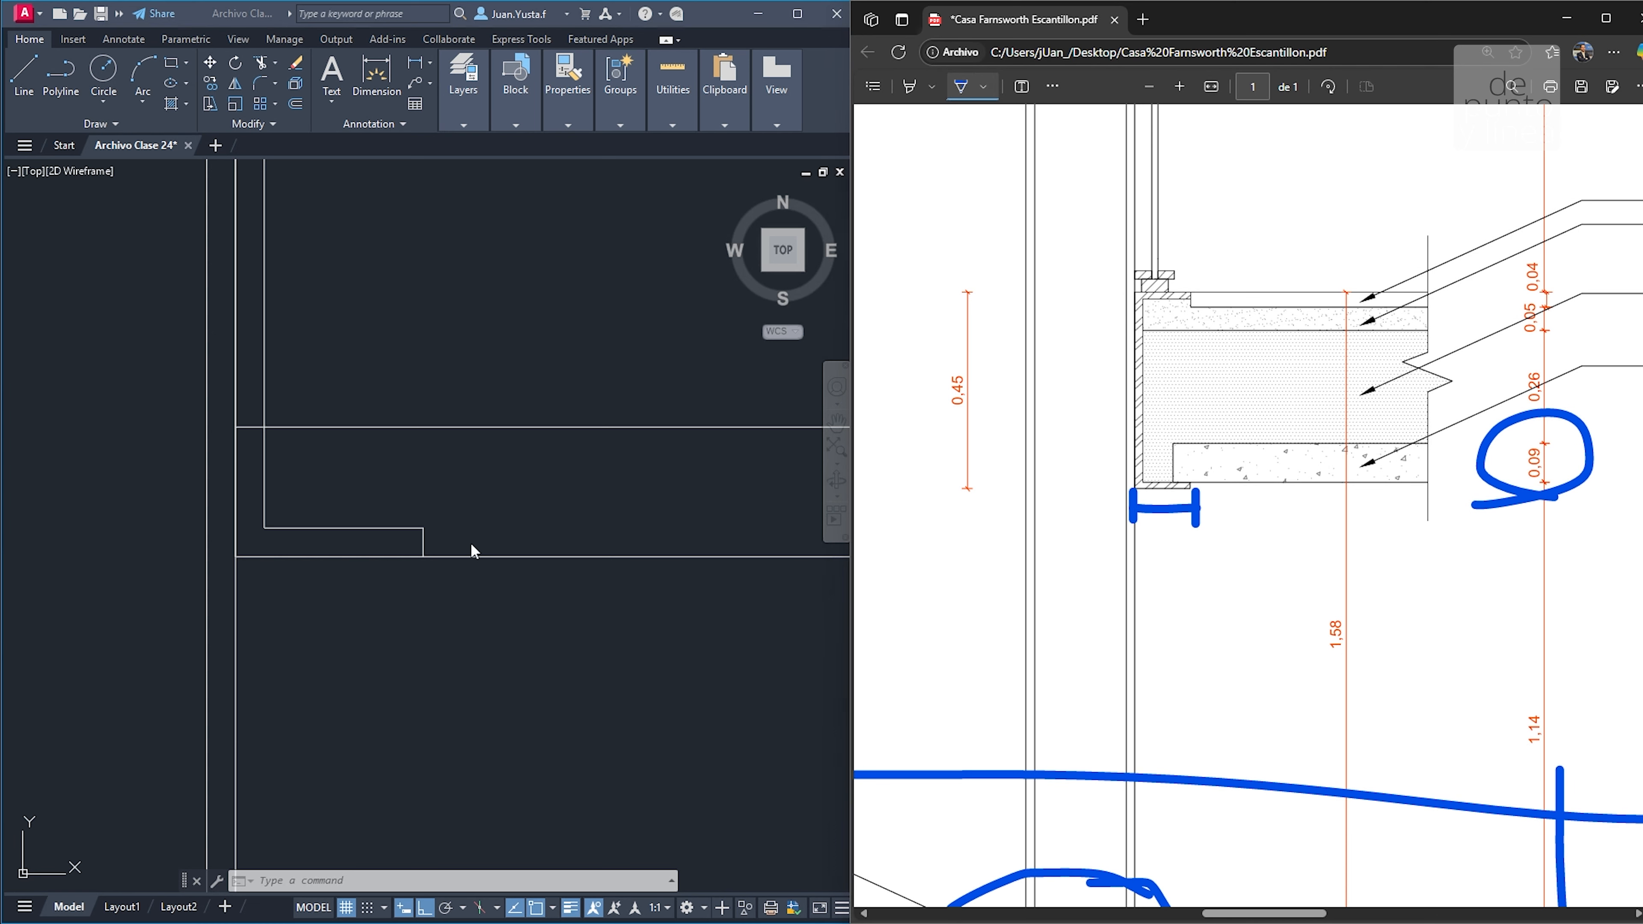
pyautogui.click(461, 488)
pyautogui.write('di')
pyautogui.press('Return')
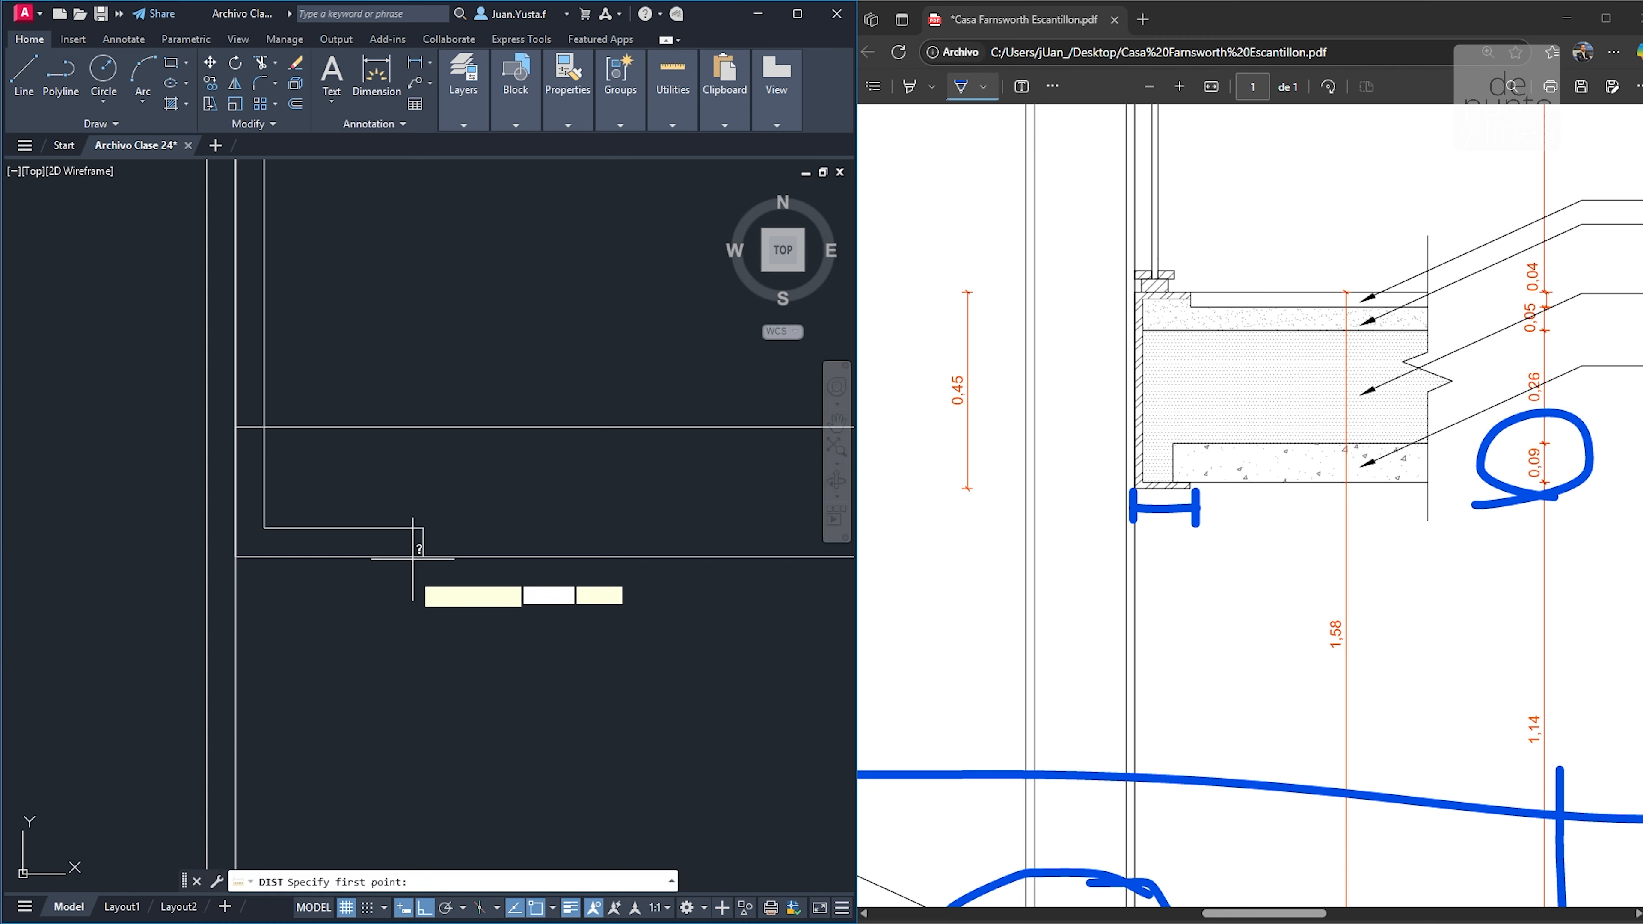
pyautogui.click(423, 555)
pyautogui.click(237, 555)
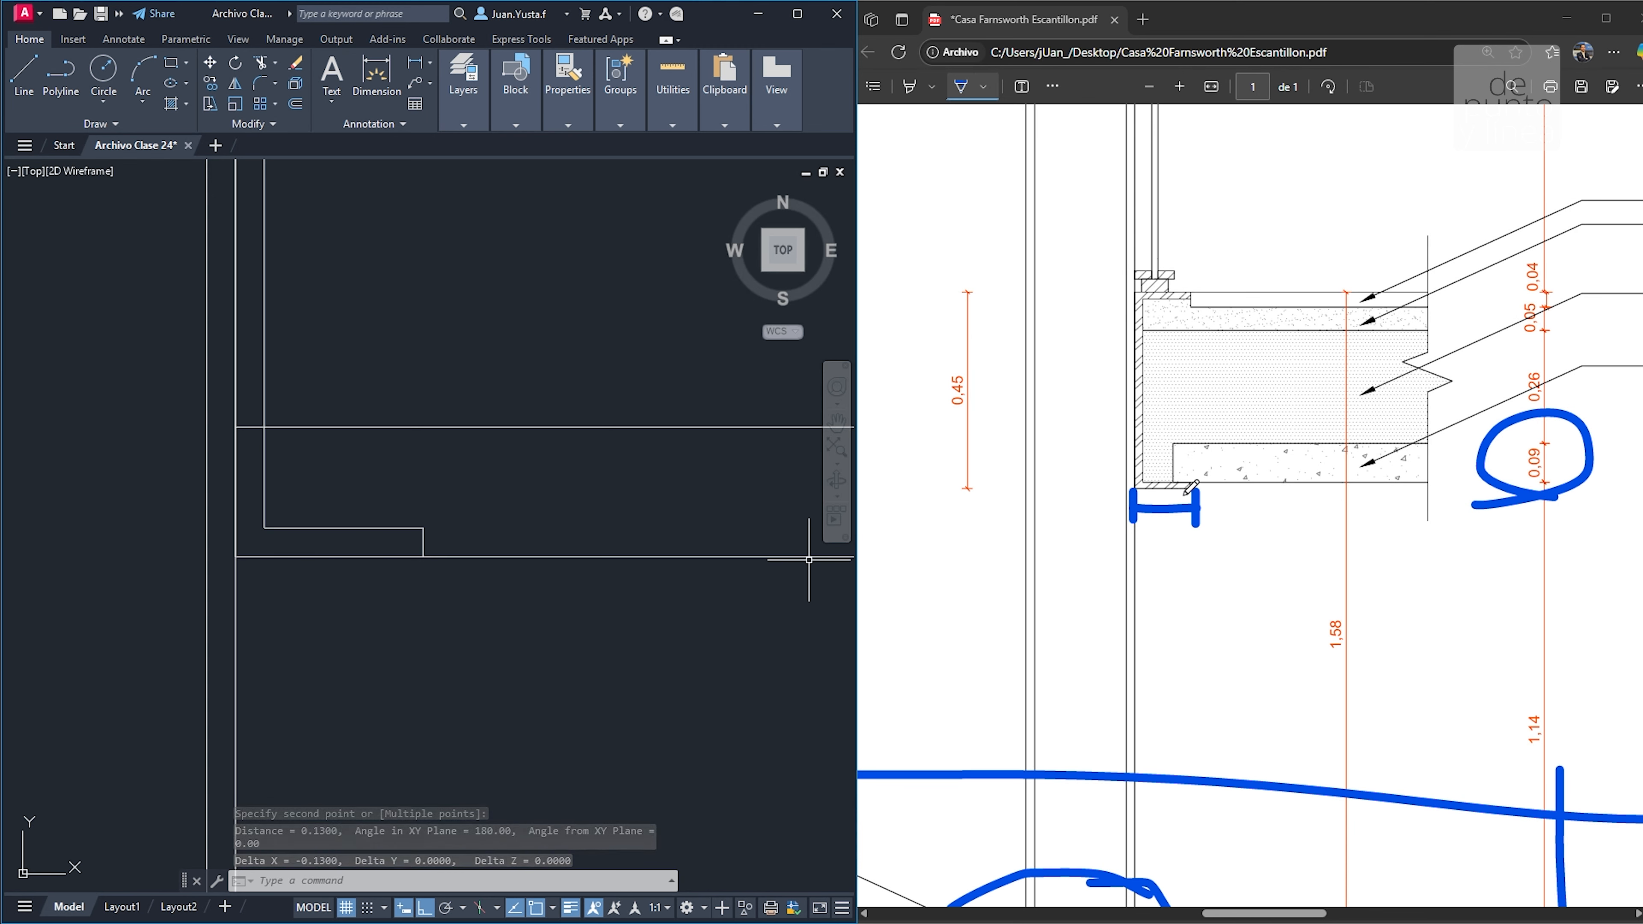
# Mark the lower flange's midpoint on the PDF and draw a helper line along the flange's underside from its tip to the outer corner
pyautogui.click(1163, 412)
pyautogui.moveTo(1161, 440); pyautogui.dragTo(1162, 470)
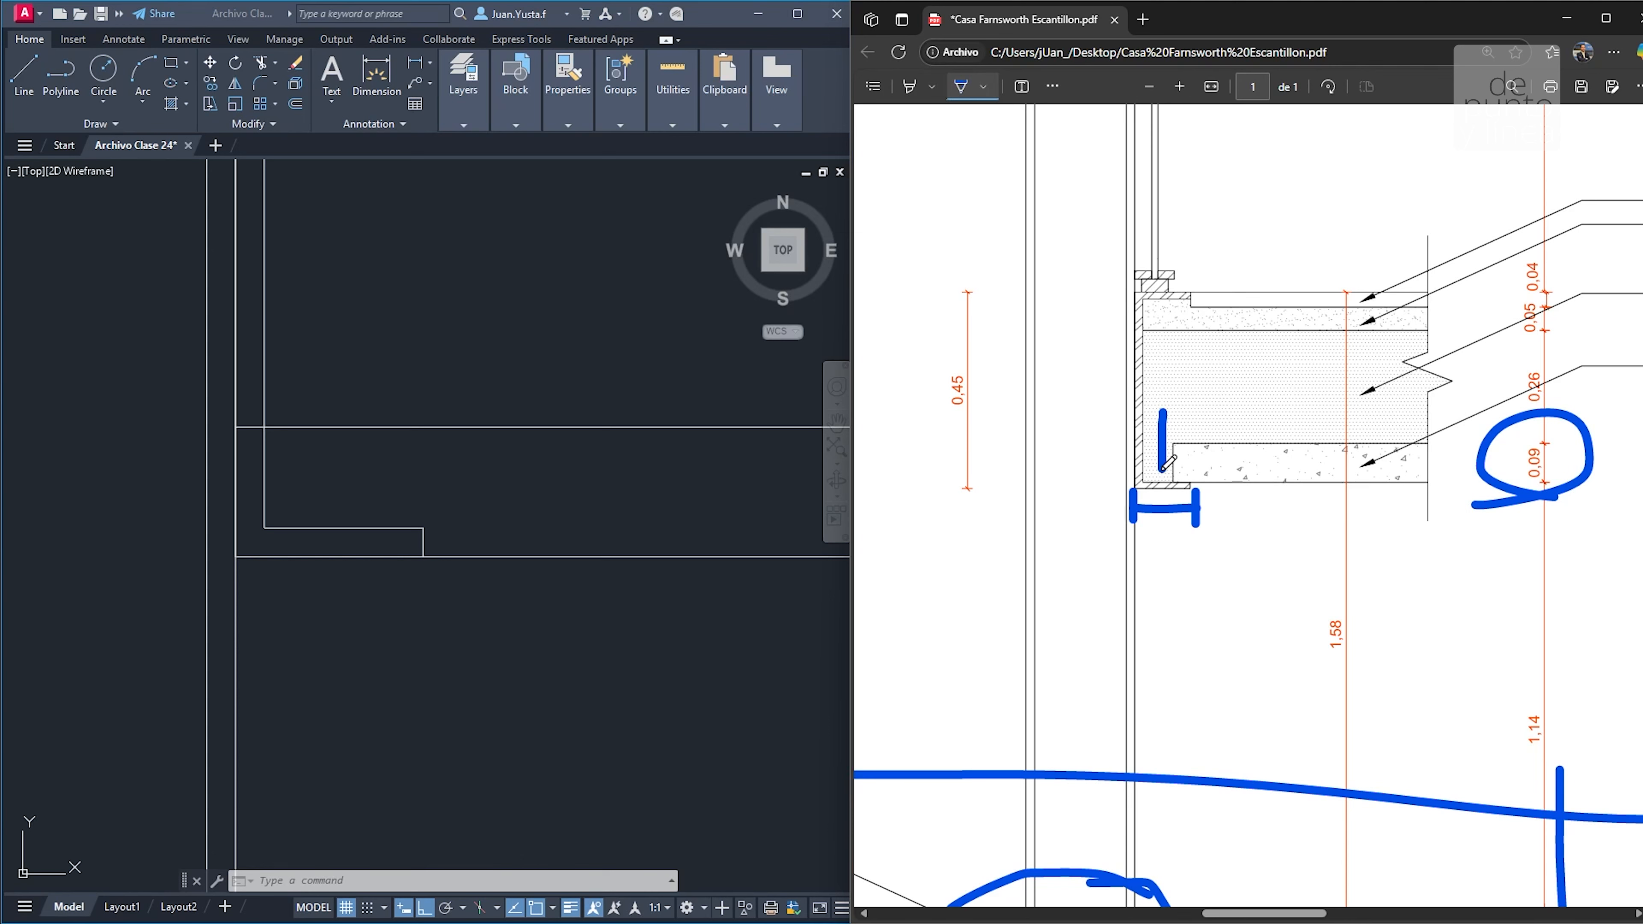
pyautogui.click(388, 515)
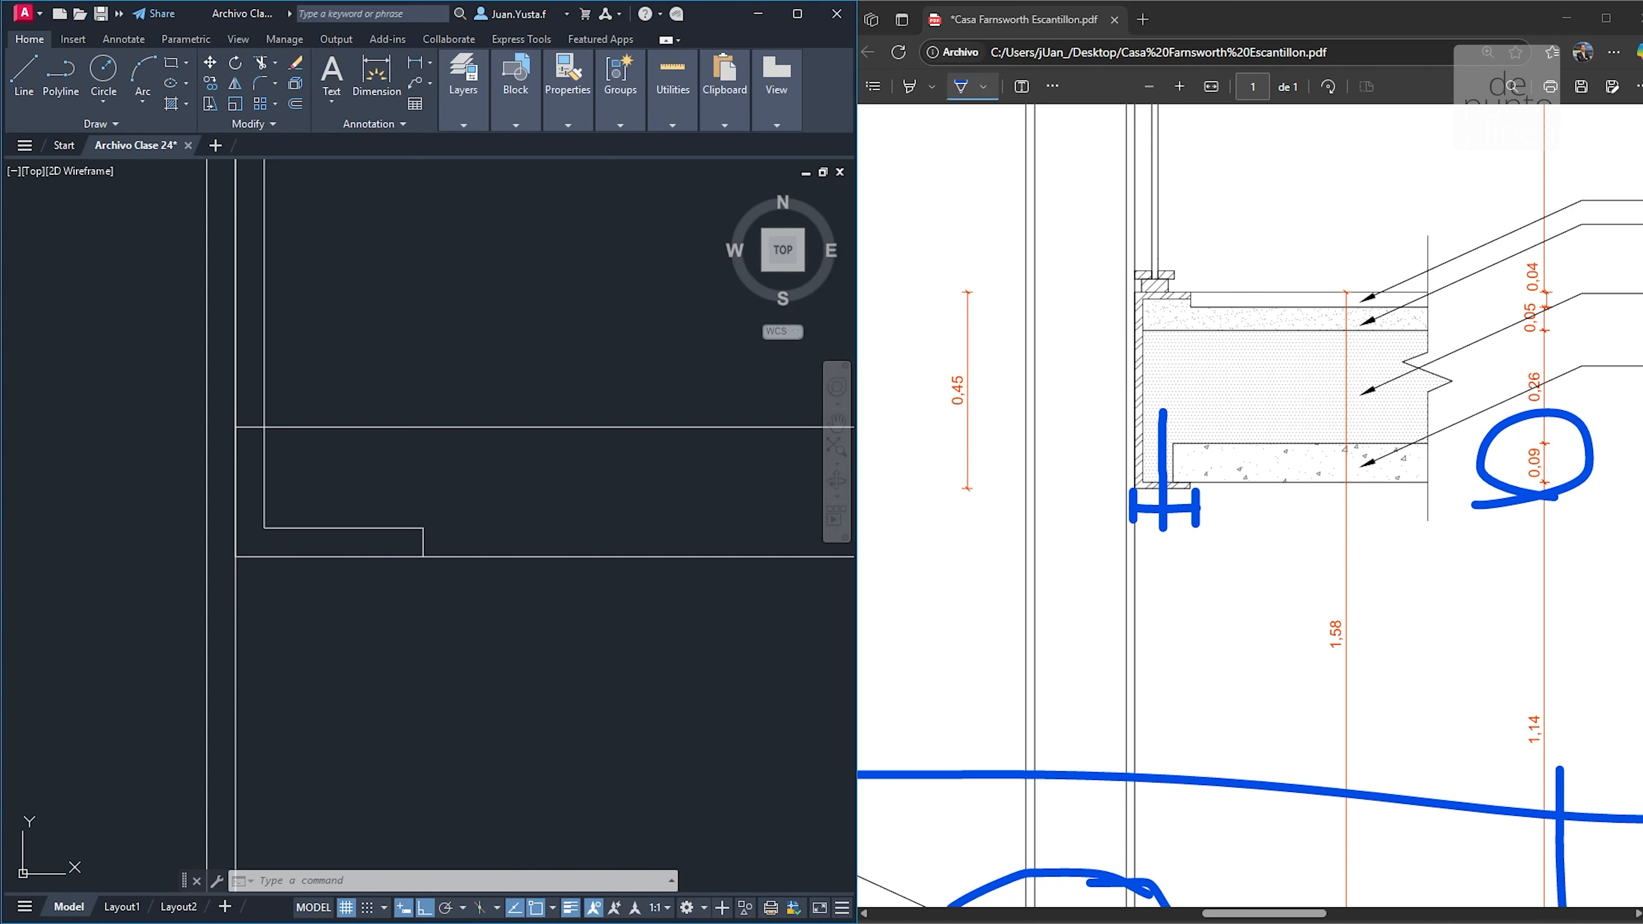
pyautogui.write('l')
pyautogui.press('Return')
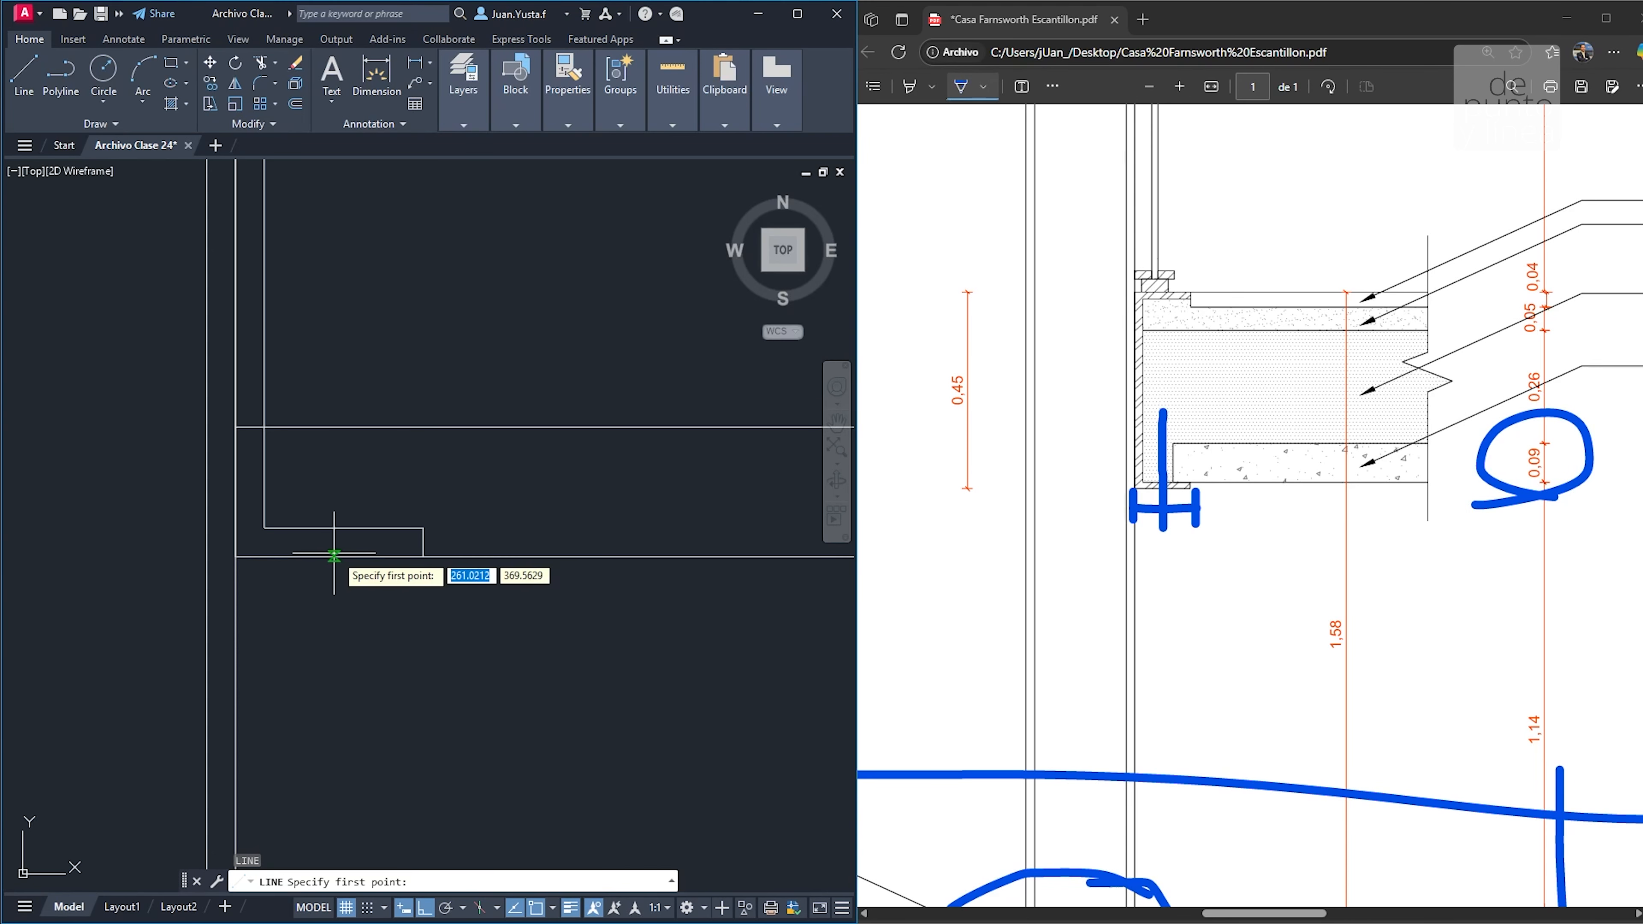
pyautogui.click(423, 555)
pyautogui.press('Escape')
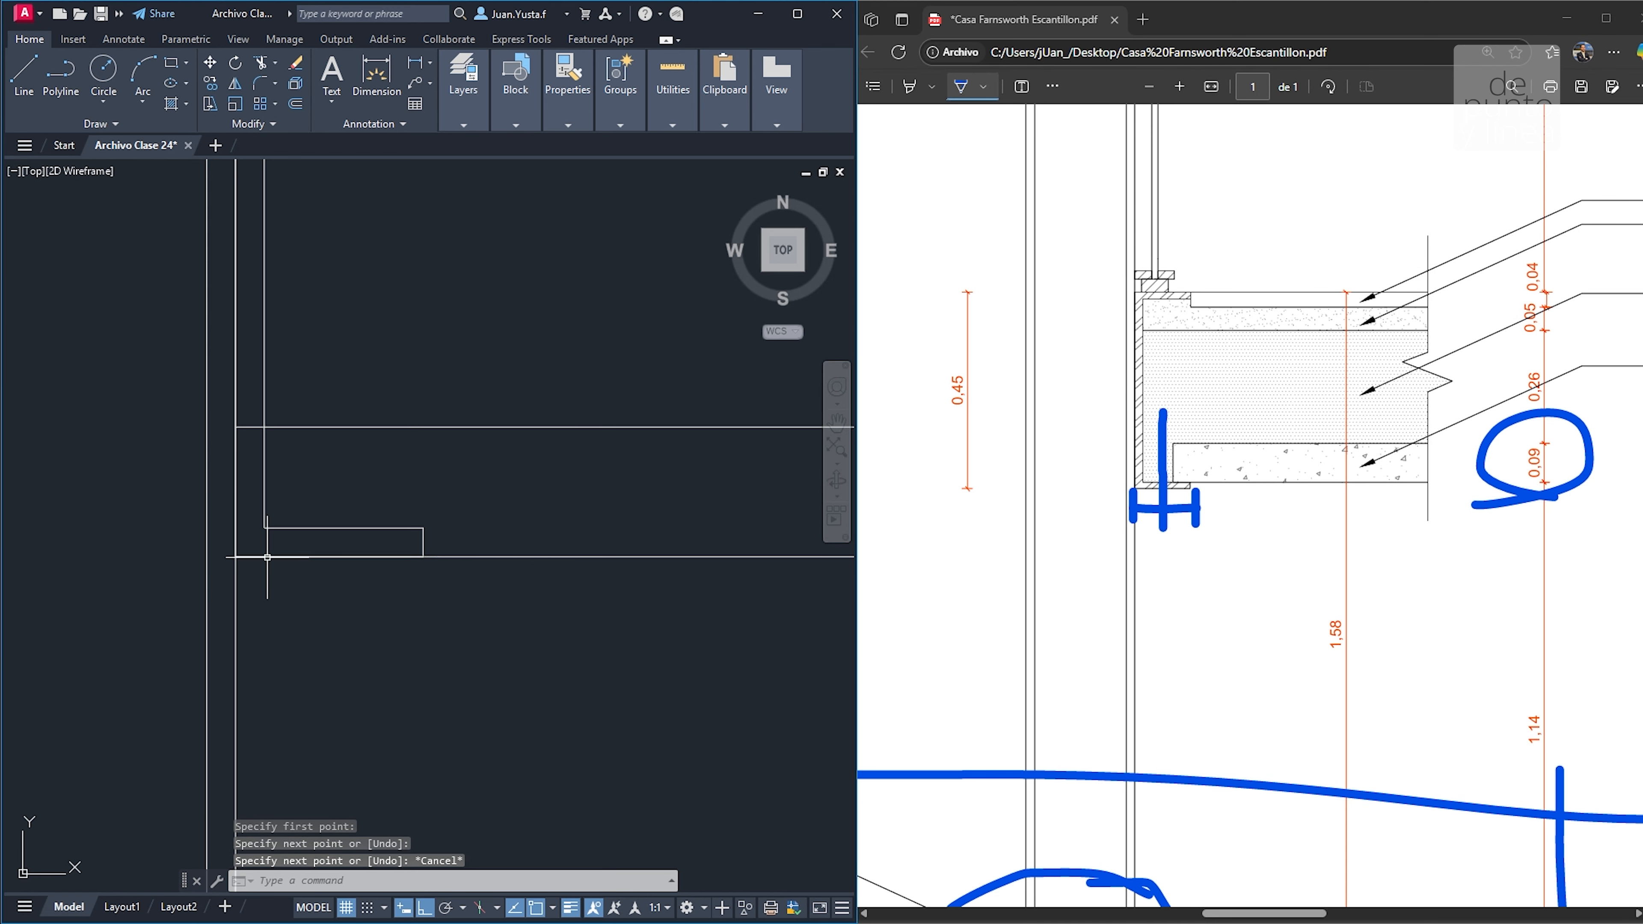
# Draw a vertical helper line upward from the midpoint of the flange's underside to above the slab's top line
pyautogui.press('Return')
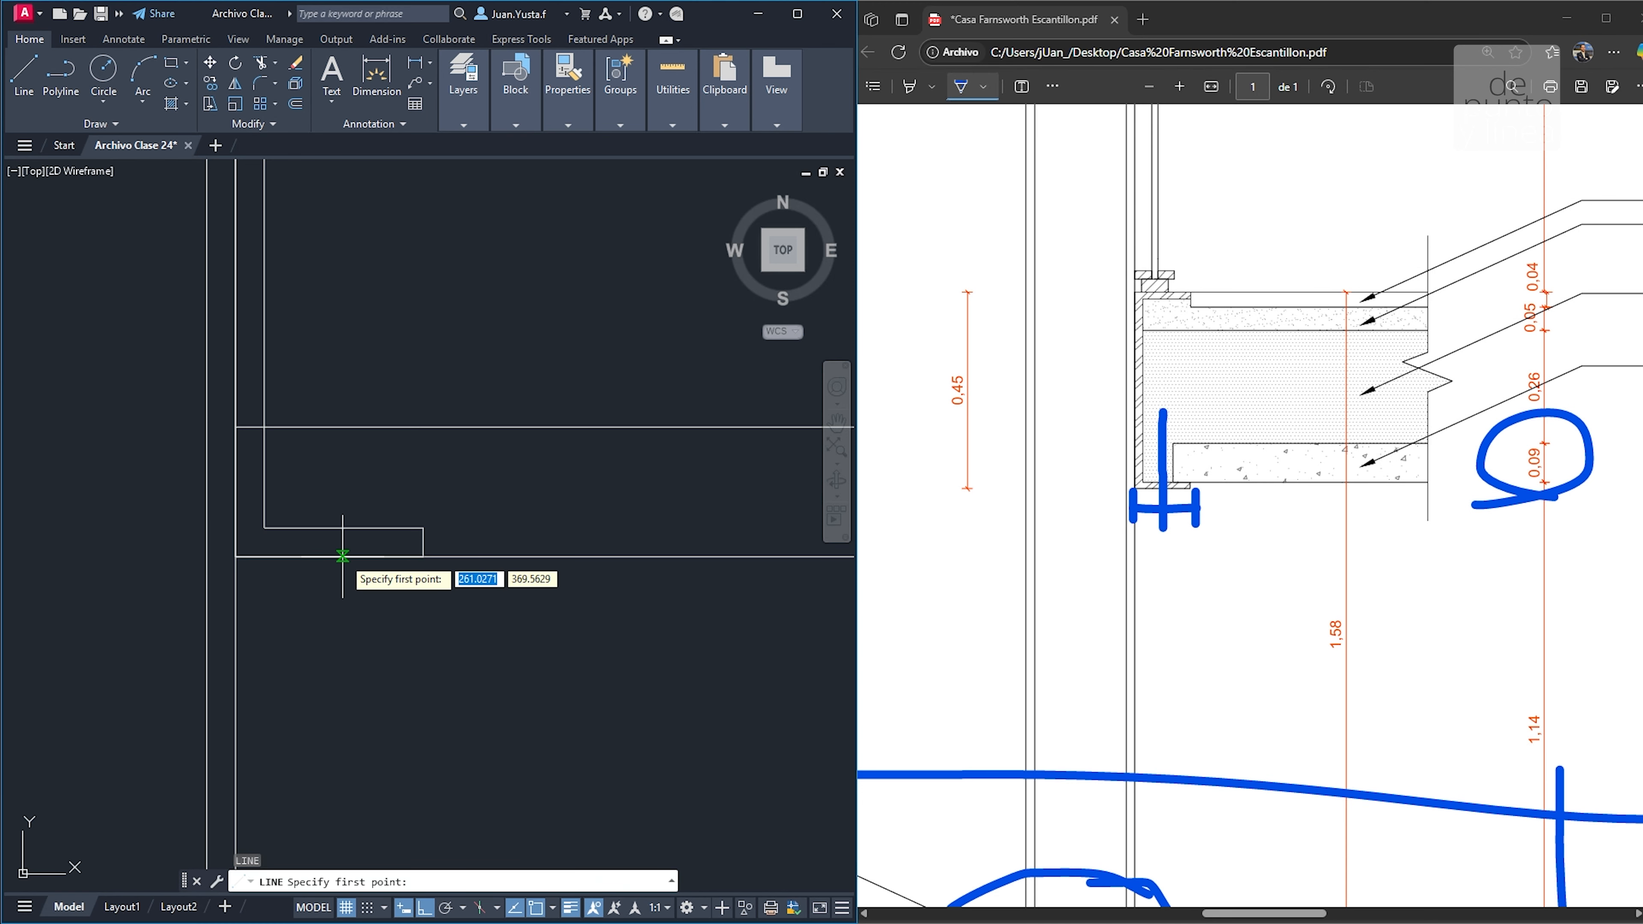
pyautogui.click(329, 556)
pyautogui.click(329, 327)
pyautogui.press('Escape')
pyautogui.press('Escape')
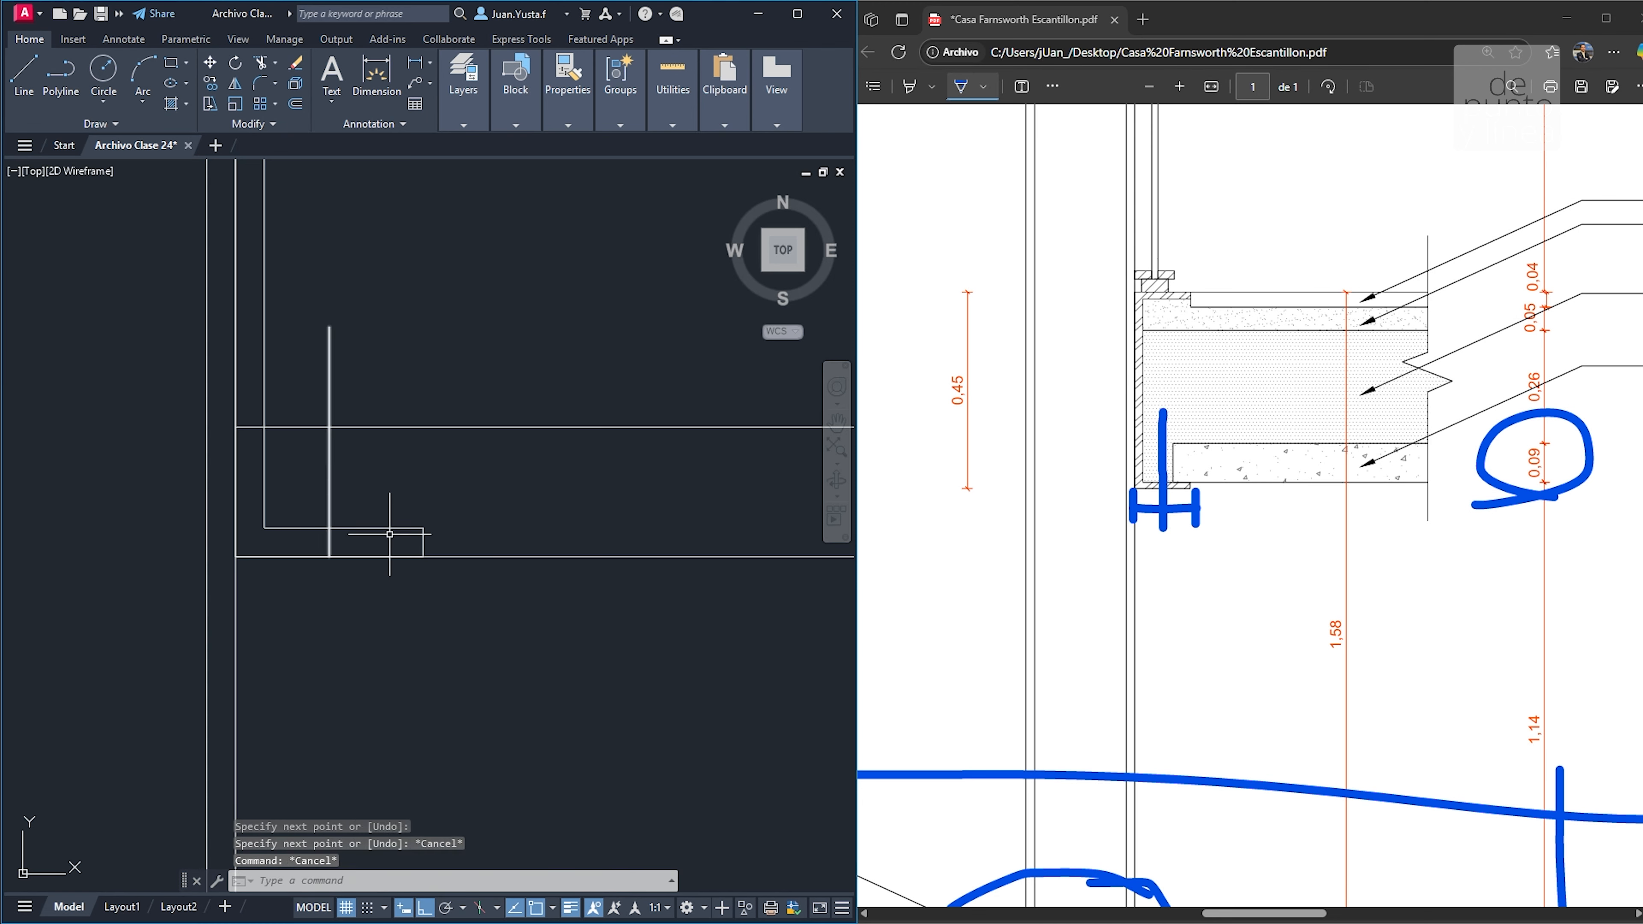
# Mark the slab's end on the PDF and draw a helper line along the flange's upper face from the vertical midline to the tip
pyautogui.moveTo(1178, 407); pyautogui.dragTo(1178, 453)
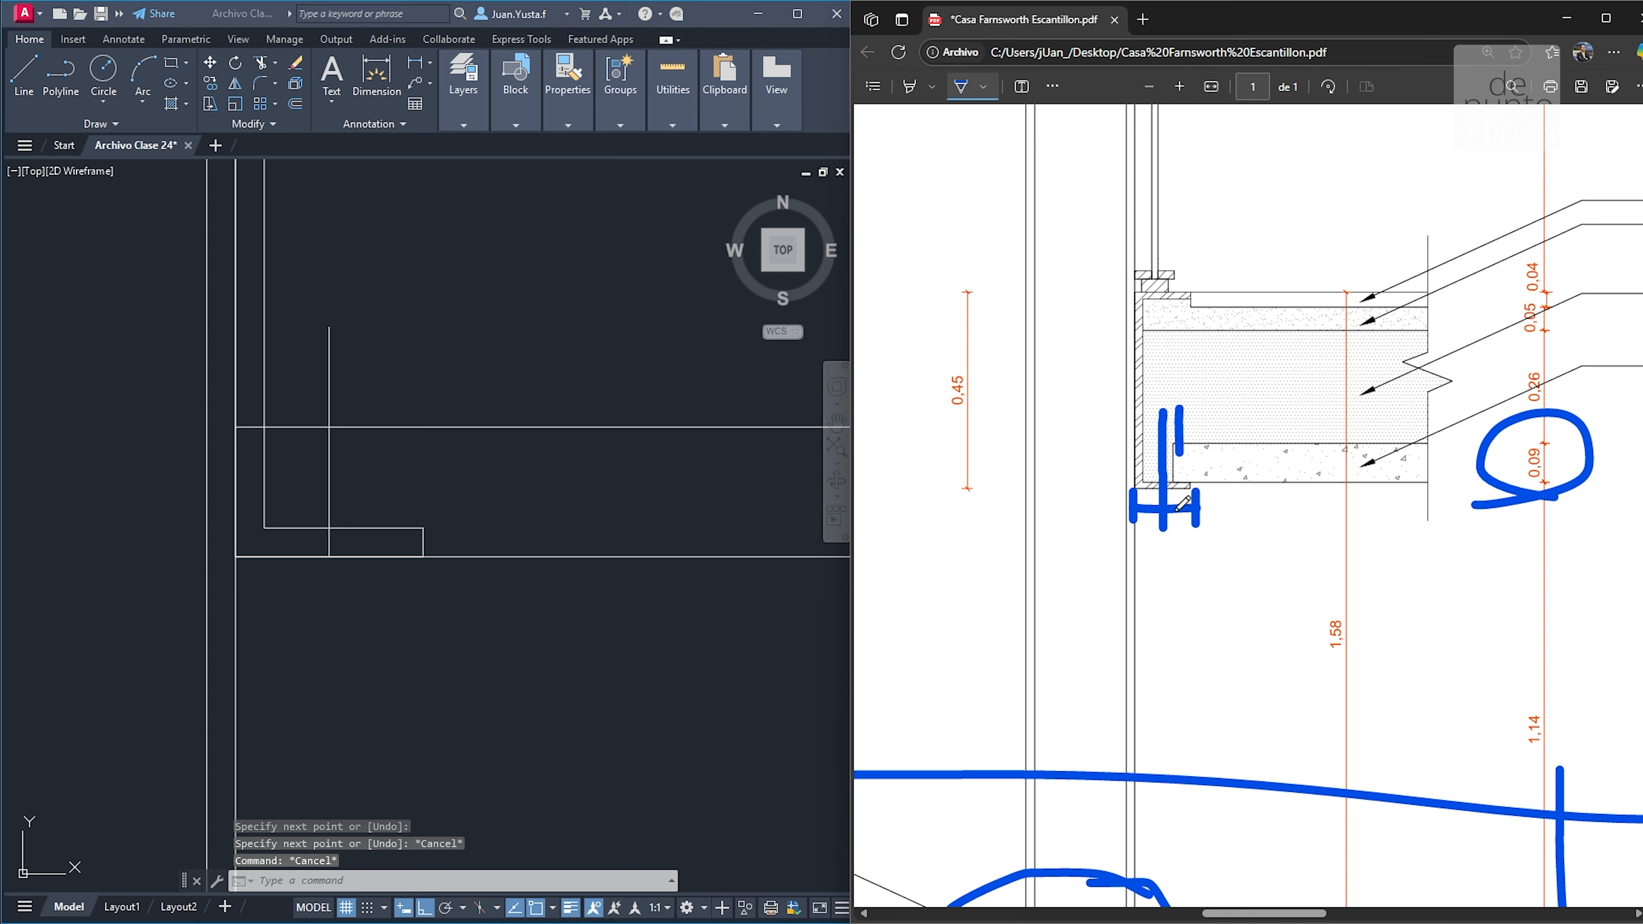
pyautogui.click(384, 486)
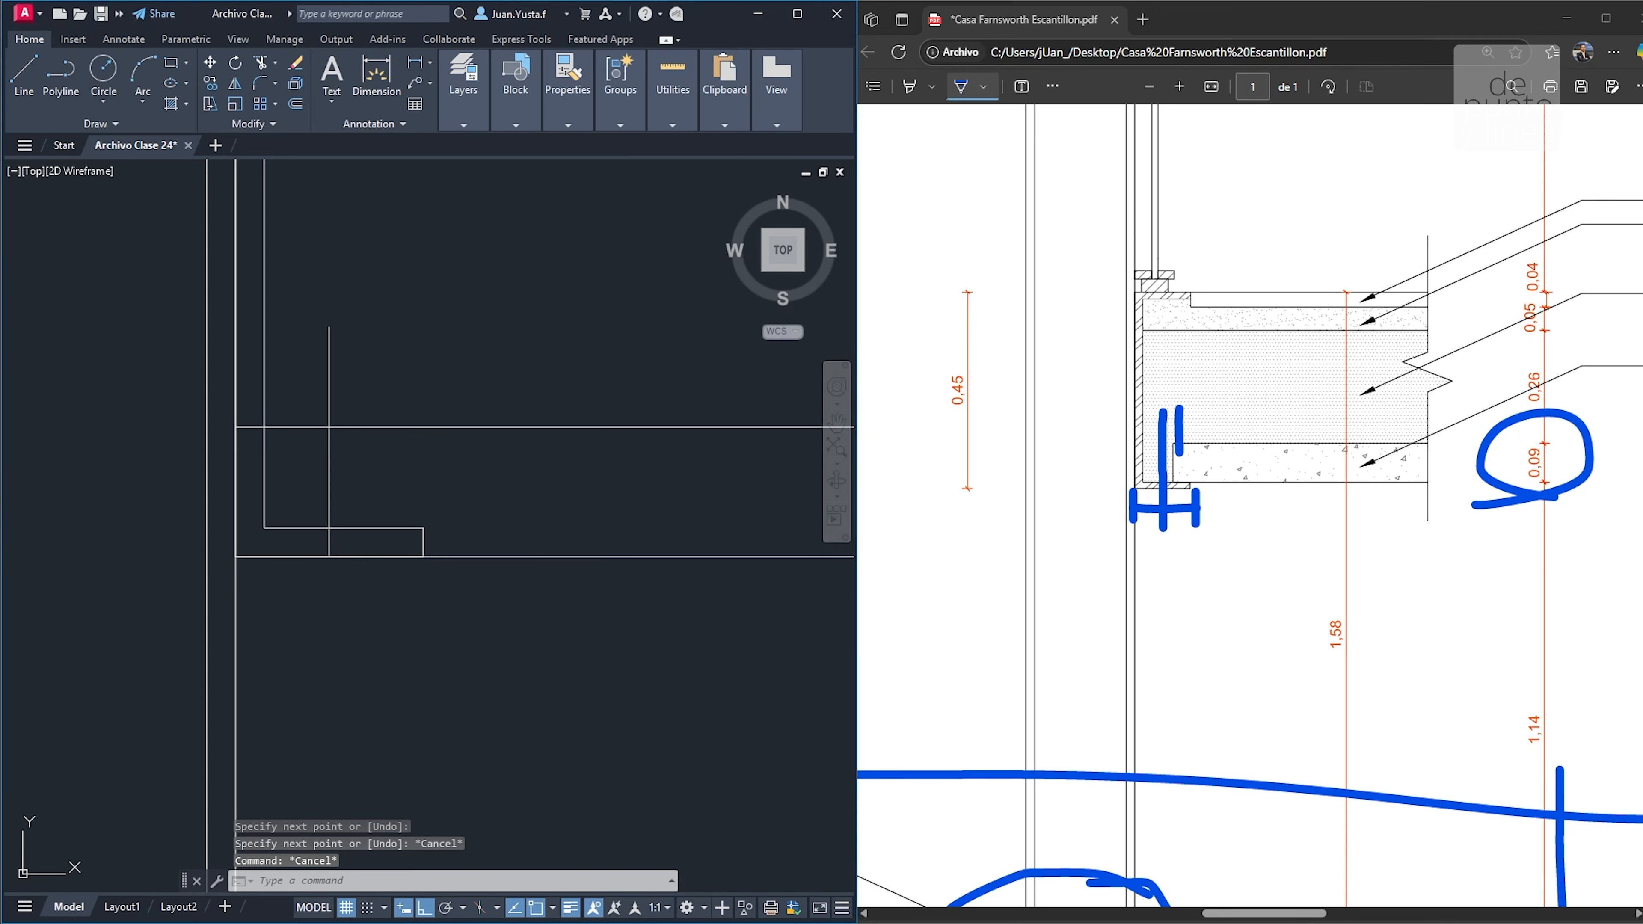
pyautogui.press('Return')
pyautogui.click(330, 527)
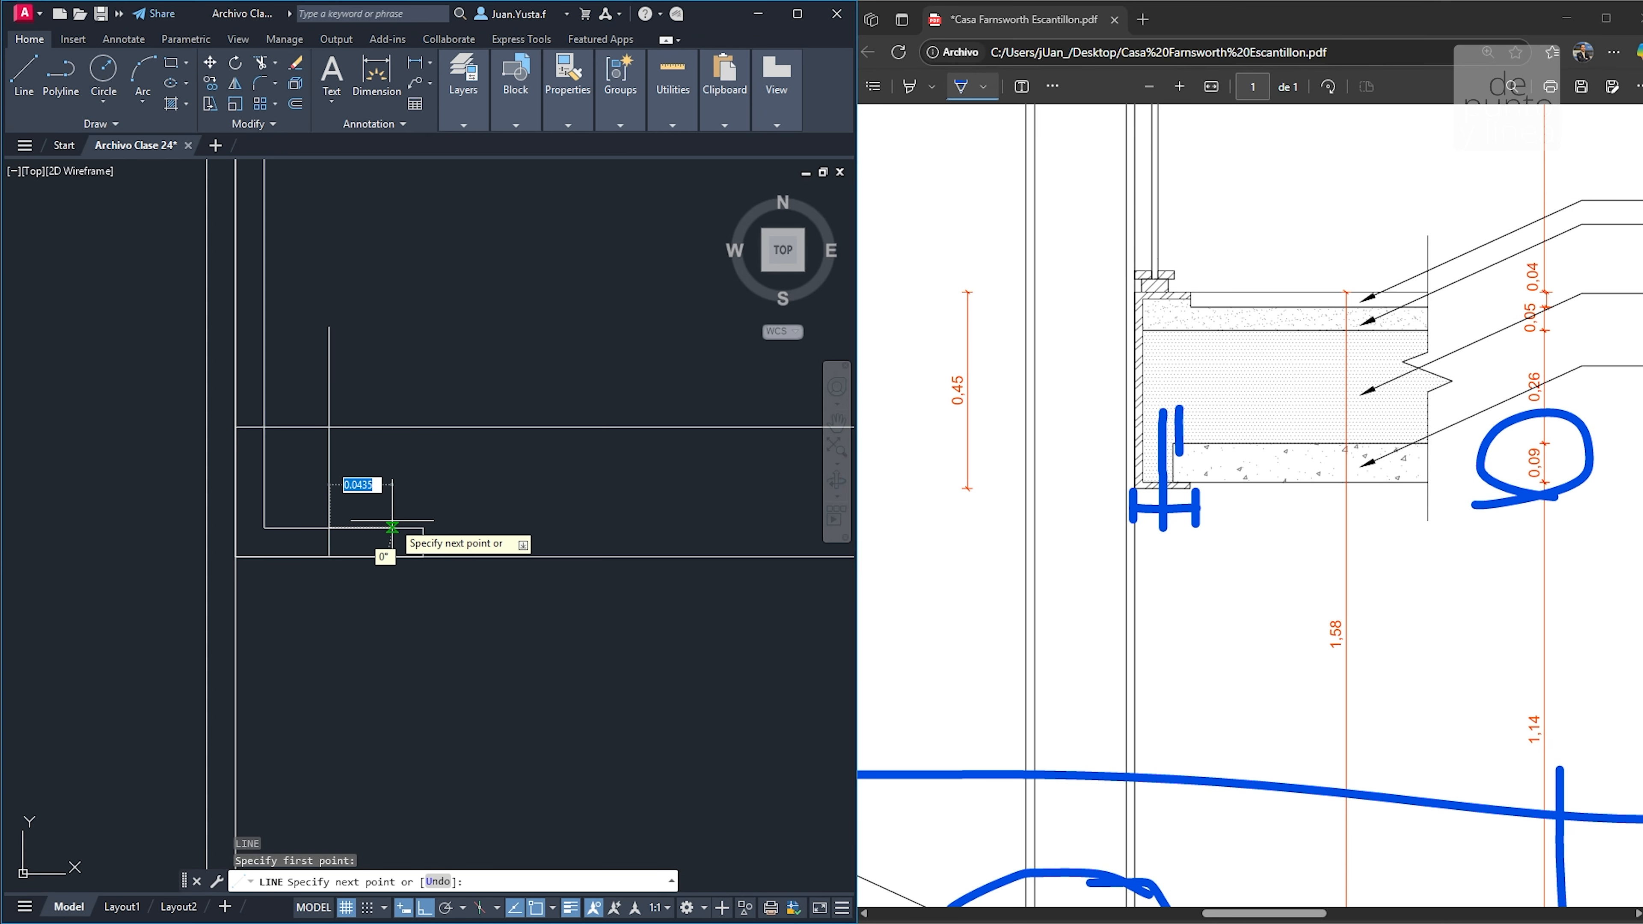
pyautogui.click(423, 527)
pyautogui.press('Return')
pyautogui.press('Return')
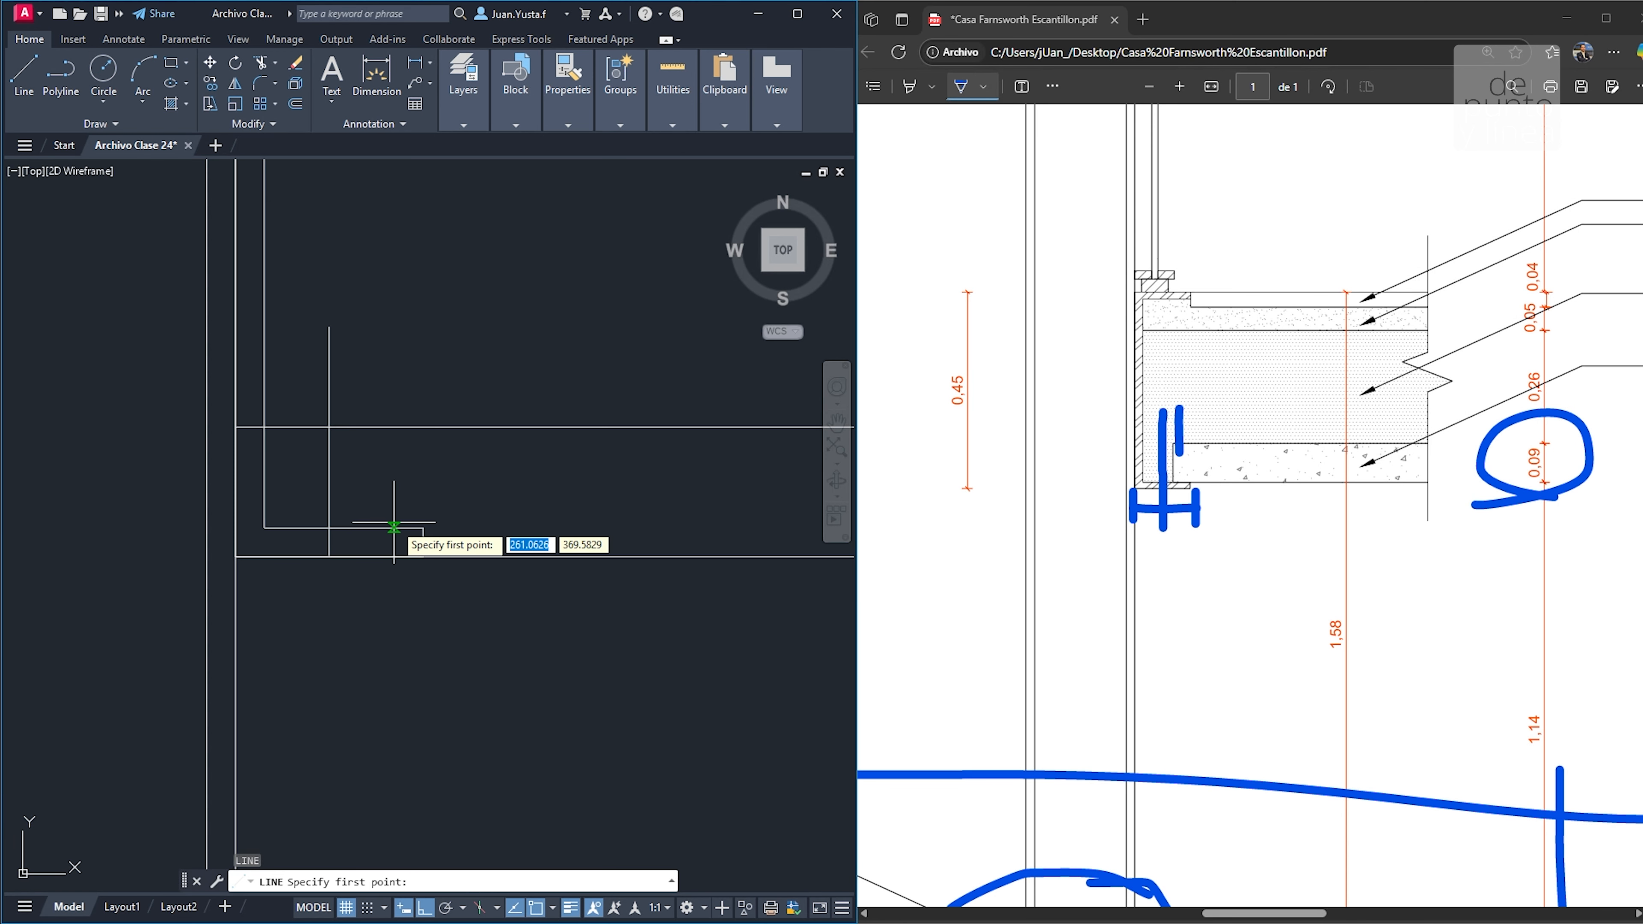
pyautogui.click(394, 528)
pyautogui.press('Escape')
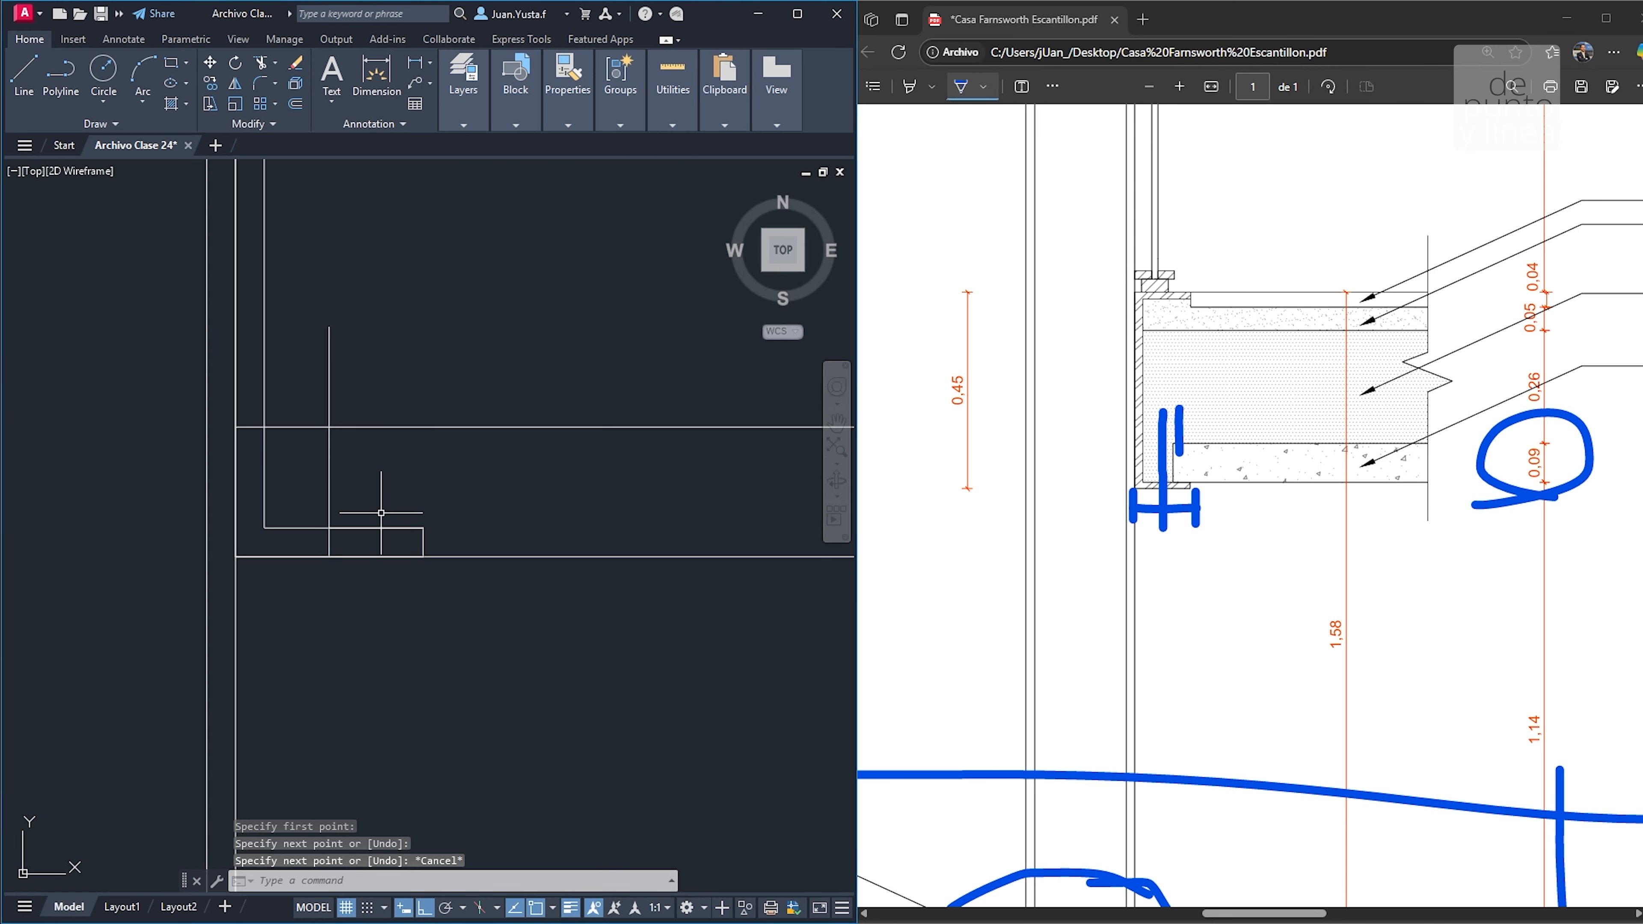
# Draw the slab's vertical end from the midpoint of the short helper line up to the slab's top line
pyautogui.press('Return')
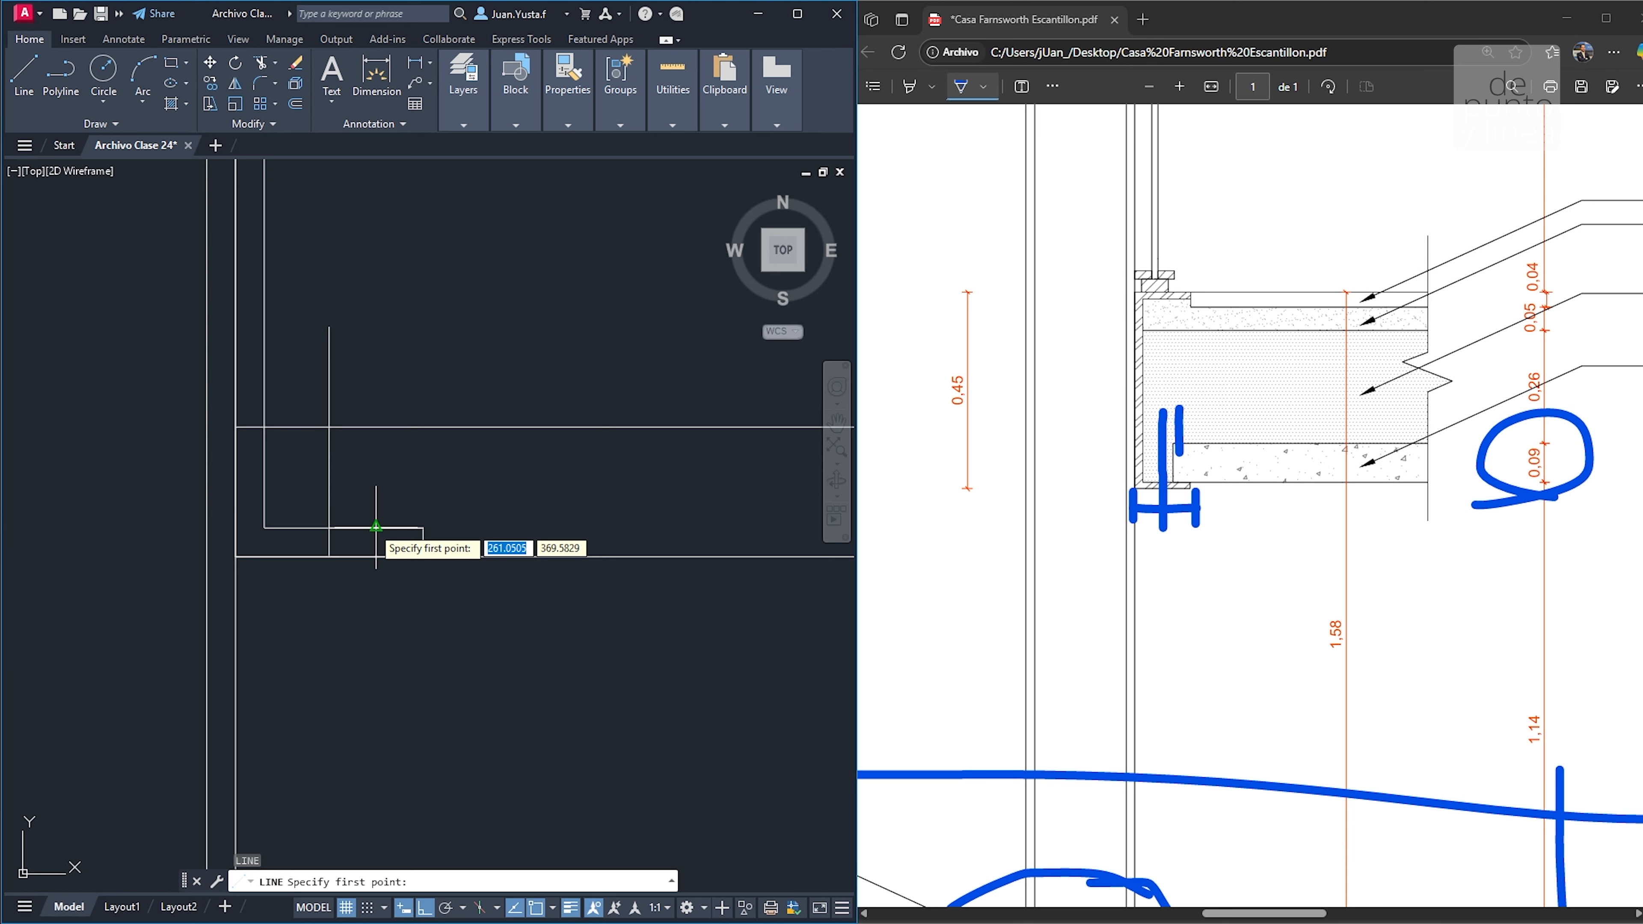
pyautogui.click(375, 528)
pyautogui.click(376, 427)
pyautogui.press('Escape')
pyautogui.press('Escape')
pyautogui.press('Escape')
# Trim the slab's top line back to its new vertical end and remove the vertical helper line at the flange's midpoint
pyautogui.write('tr')
pyautogui.press('Return')
pyautogui.click(345, 377)
pyautogui.click(310, 406)
pyautogui.click(345, 405)
pyautogui.click(302, 404)
pyautogui.click(255, 416)
pyautogui.click(251, 462)
pyautogui.click(310, 411)
pyautogui.click(310, 438)
pyautogui.click(340, 409)
pyautogui.click(340, 453)
pyautogui.click(352, 477)
pyautogui.click(310, 480)
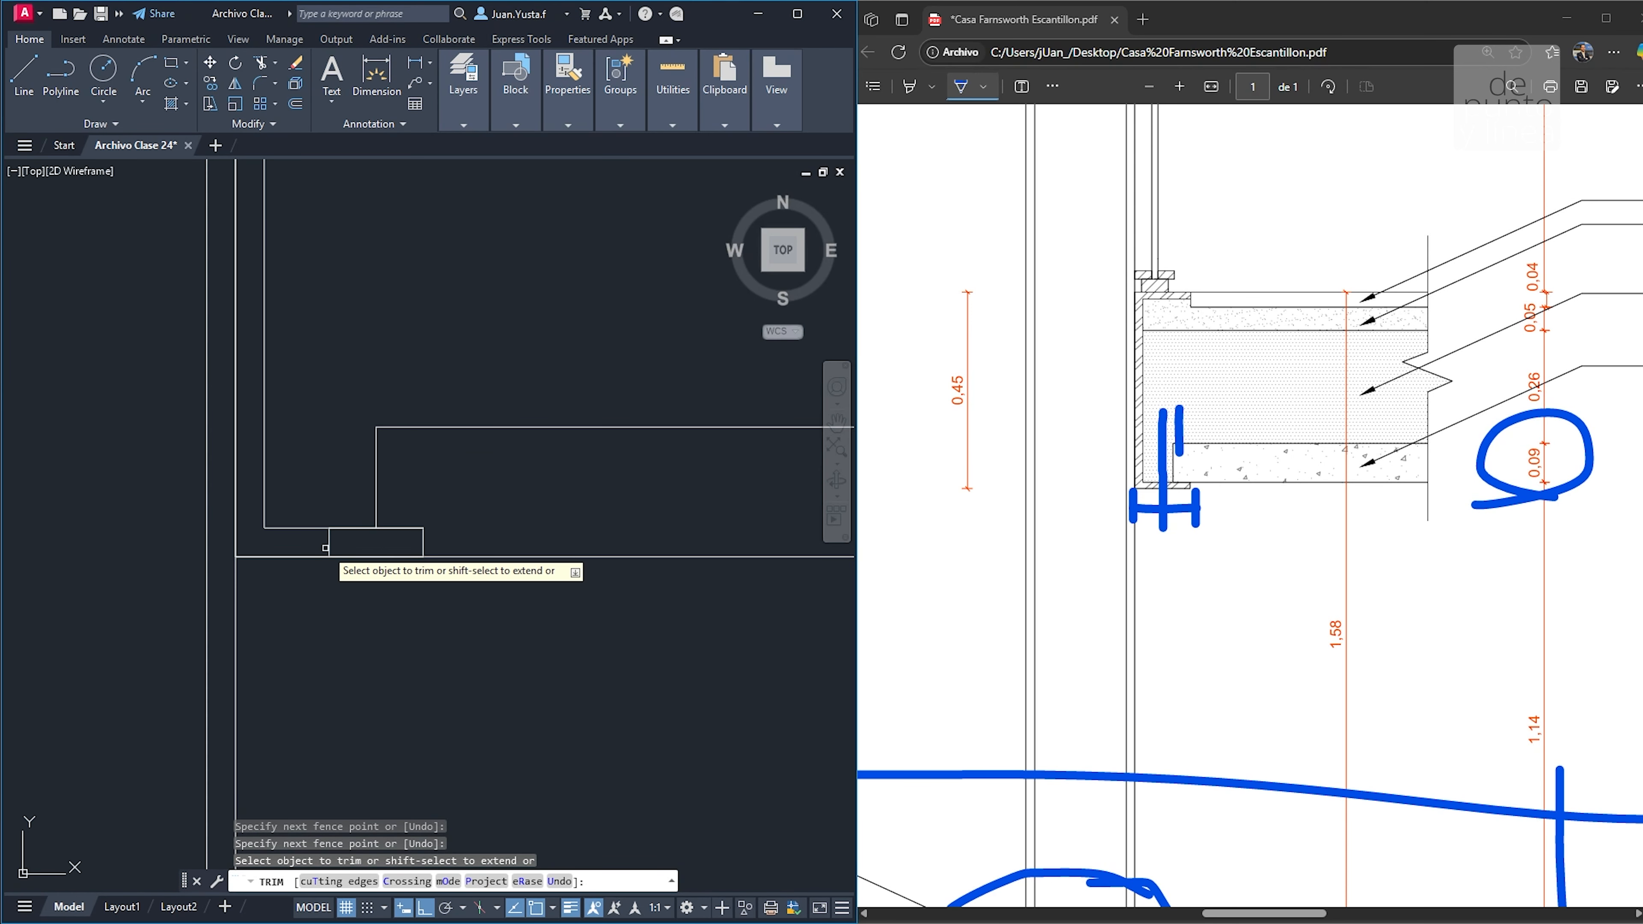
pyautogui.press('Escape')
pyautogui.press('Escape')
# Erase the short helper line on the lower flange's upper face
pyautogui.click(350, 528)
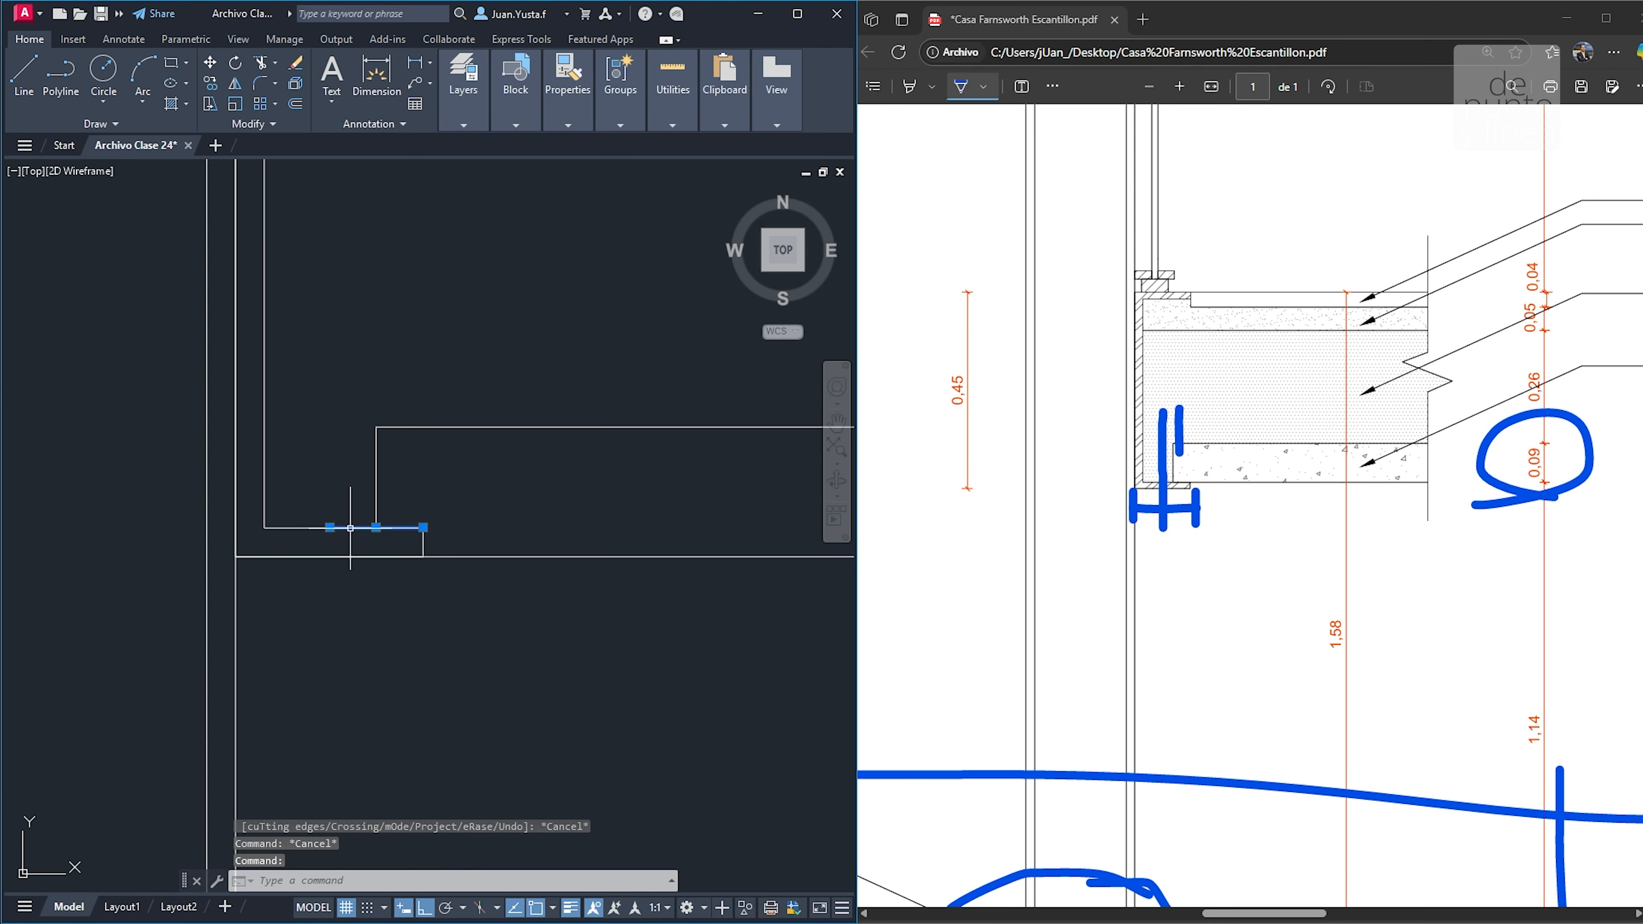
pyautogui.press('Delete')
pyautogui.scroll(-3, 348, 492)
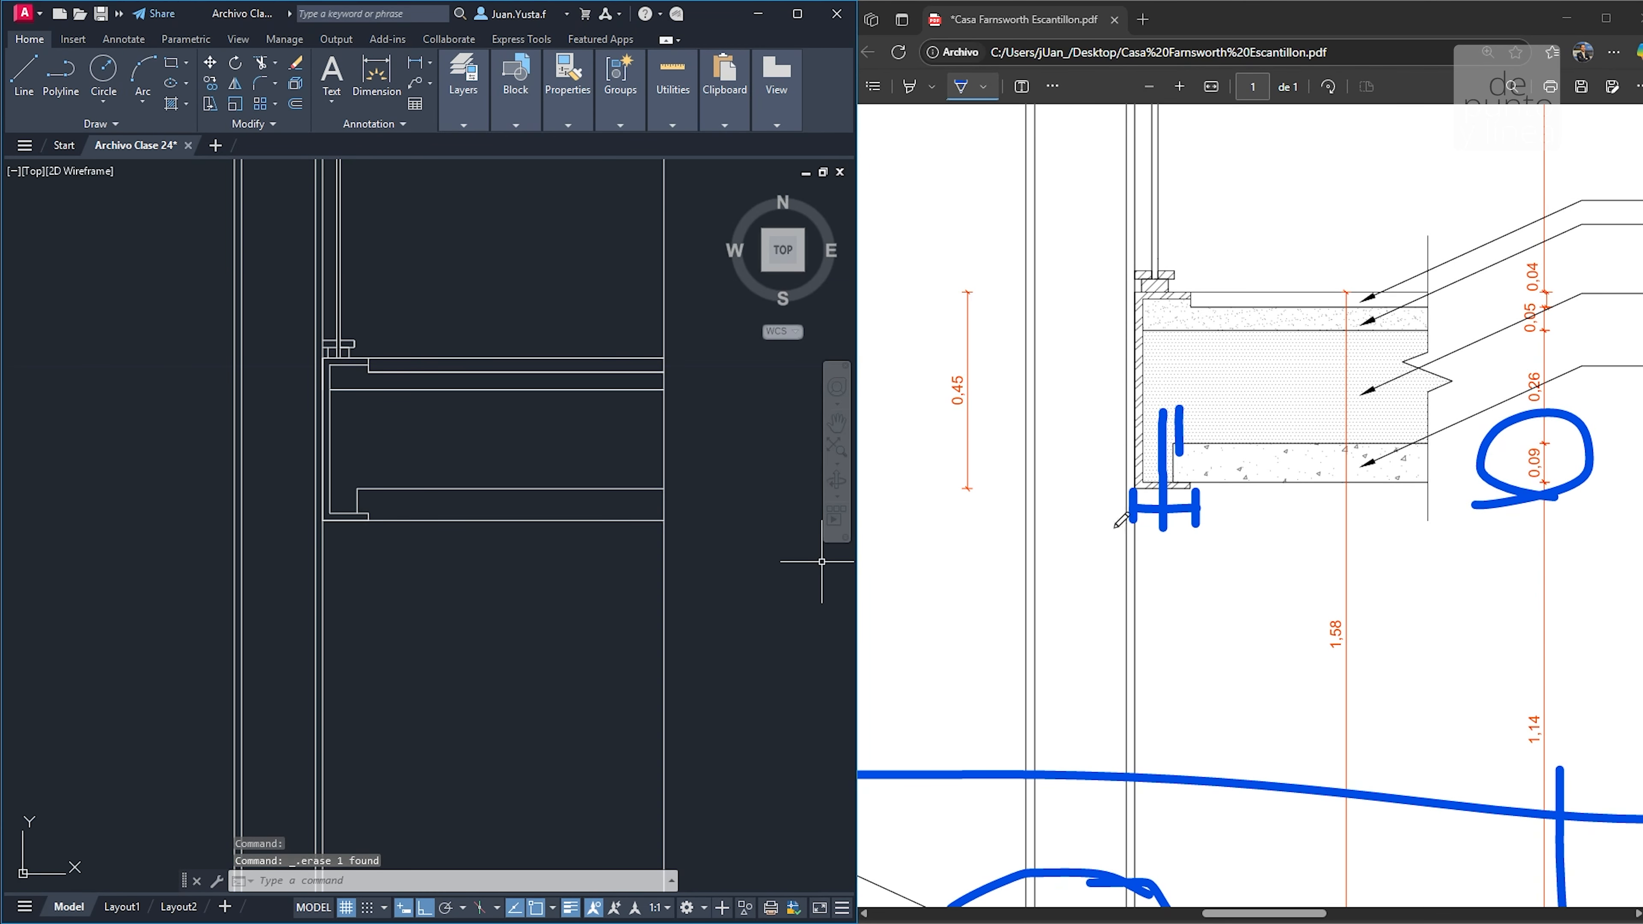
# Draw the slab's underside horizontally from the upper corner of the lower flange's tip to the section's cut line
pyautogui.scroll(2, 383, 518)
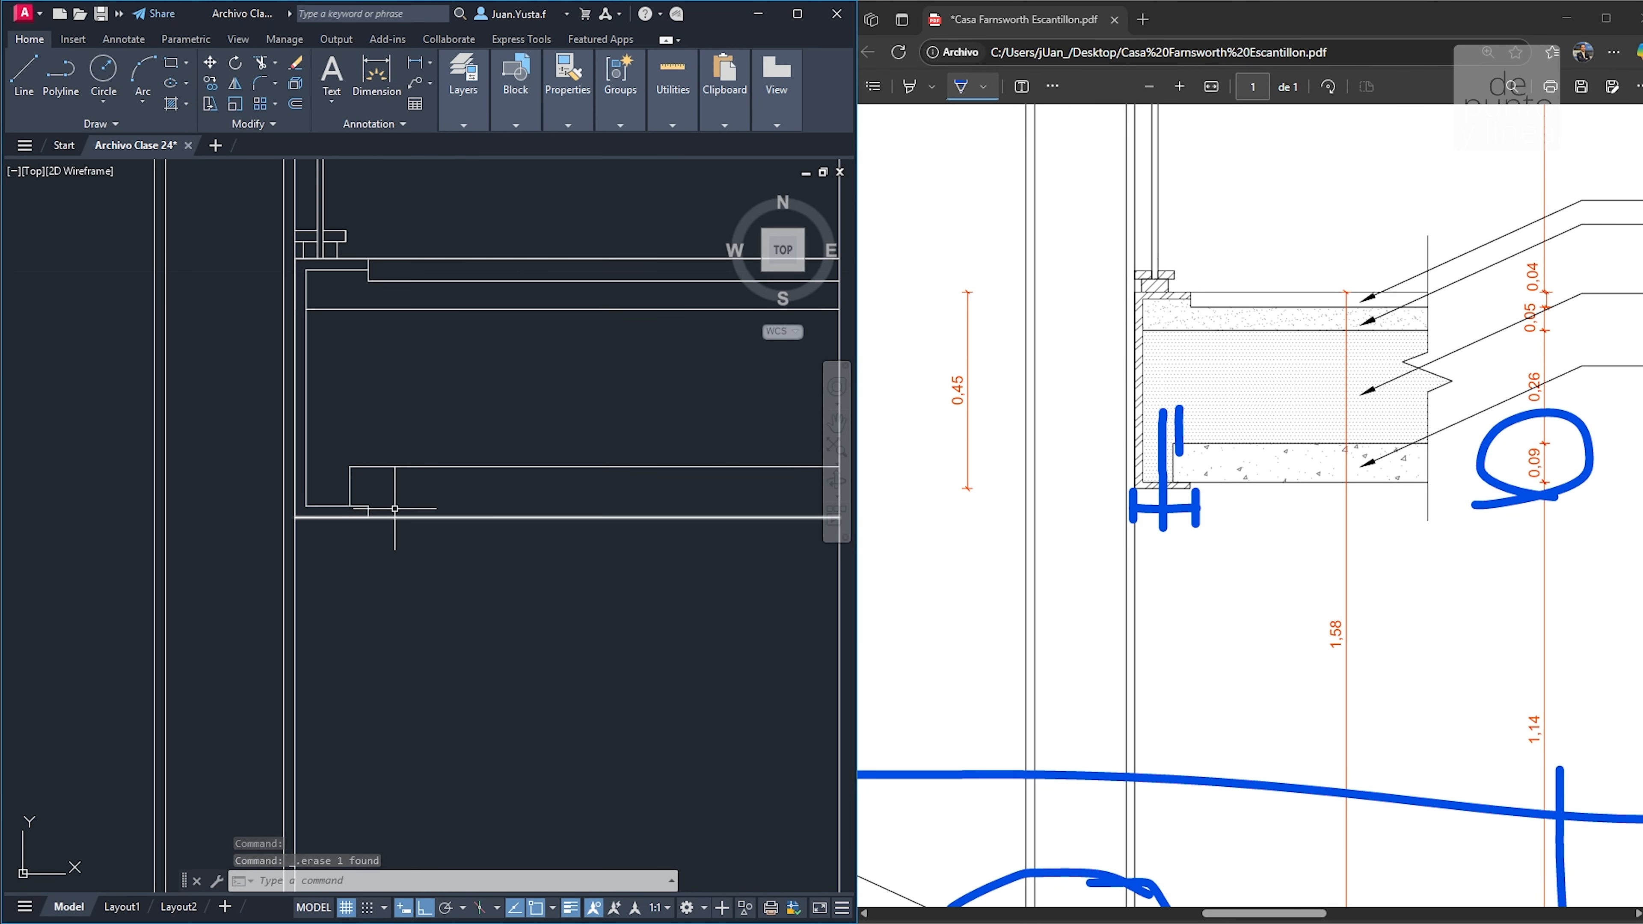
pyautogui.write('l')
pyautogui.press('Return')
pyautogui.click(369, 506)
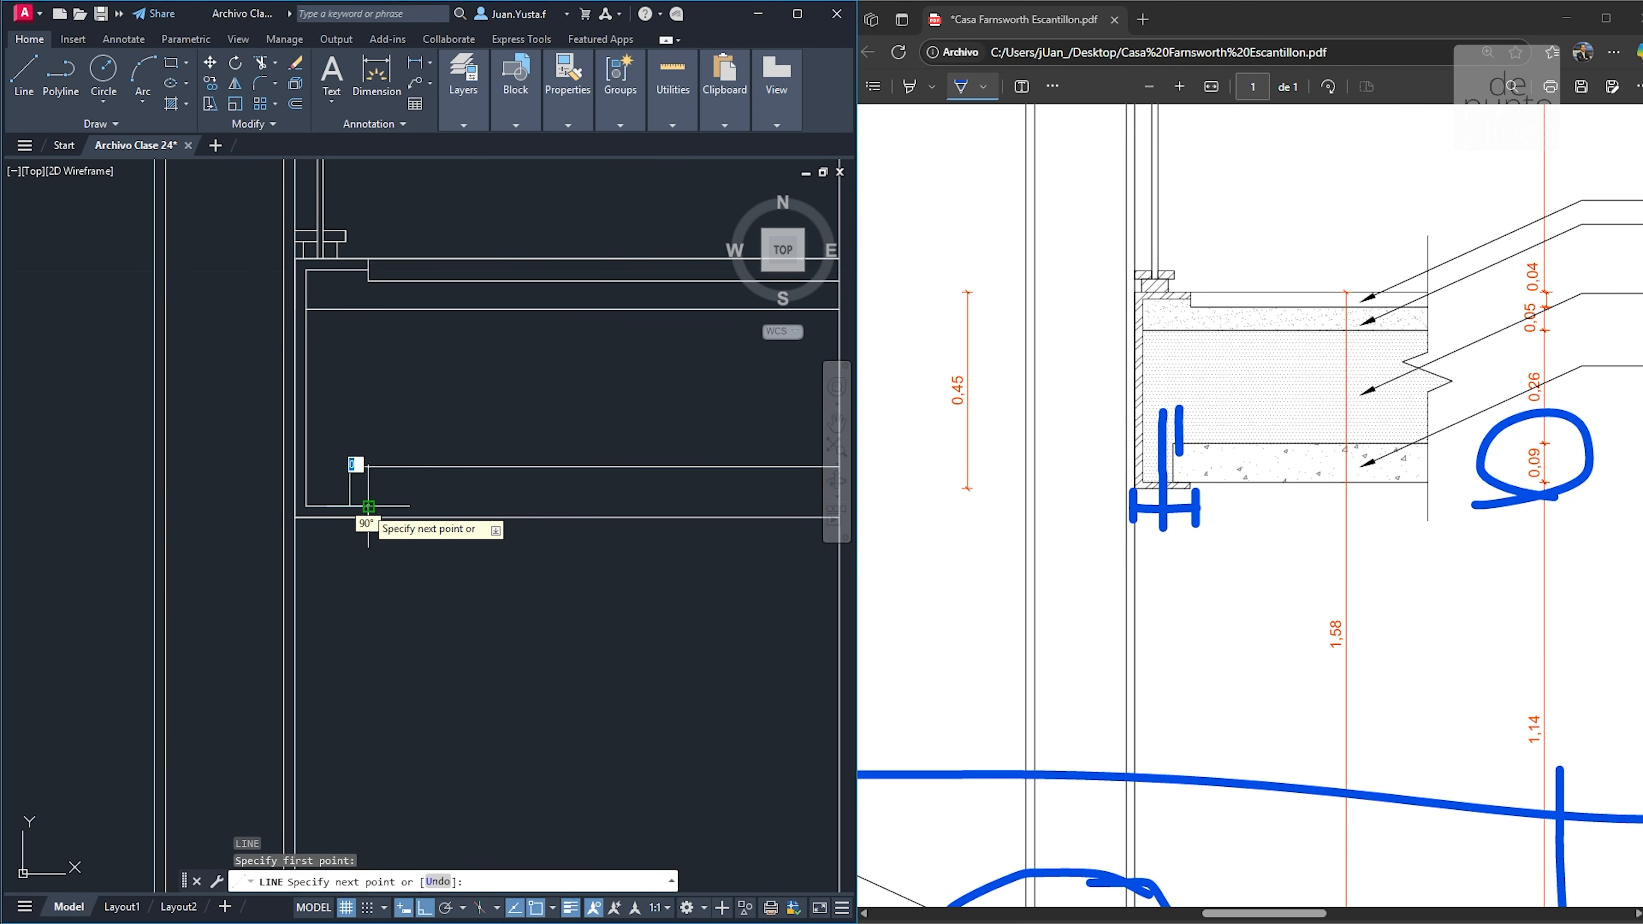
pyautogui.press('Escape')
pyautogui.press('Escape')
# Trim away the floor's old bottom line beyond the lower flange's tip
pyautogui.moveTo(450, 519); pyautogui.dragTo(400, 516, button='middle')
pyautogui.scroll(2, 399, 516)
pyautogui.write('tr')
pyautogui.press('Return')
pyautogui.moveTo(296, 507); pyautogui.dragTo(296, 532)
pyautogui.press('Escape')
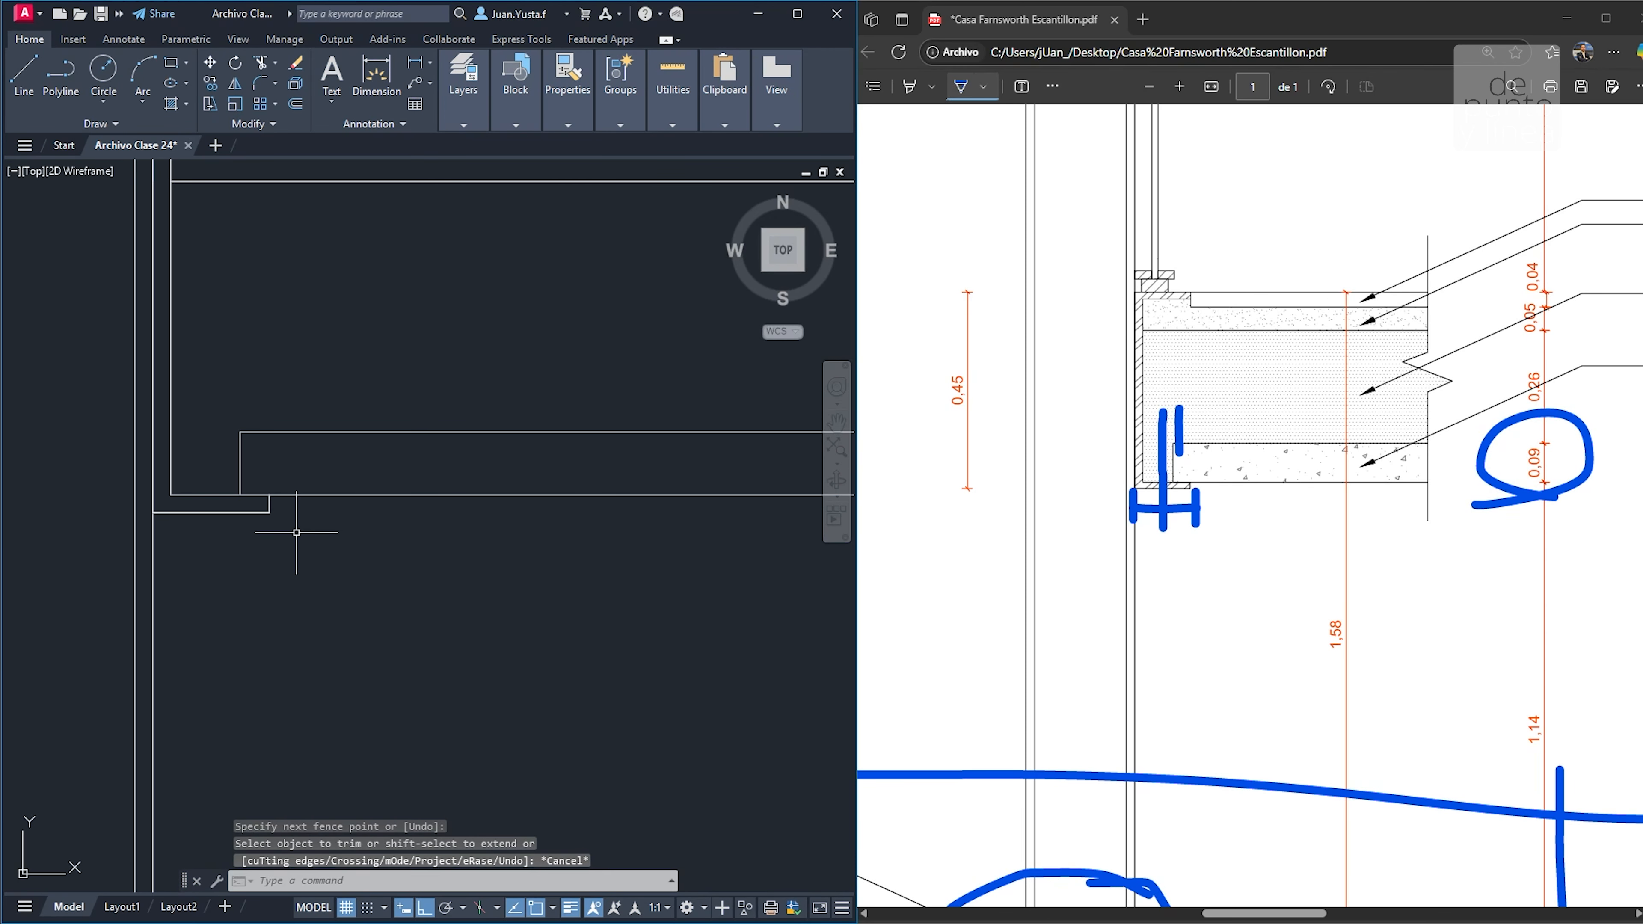
pyautogui.scroll(-3, 296, 532)
pyautogui.press('Escape')
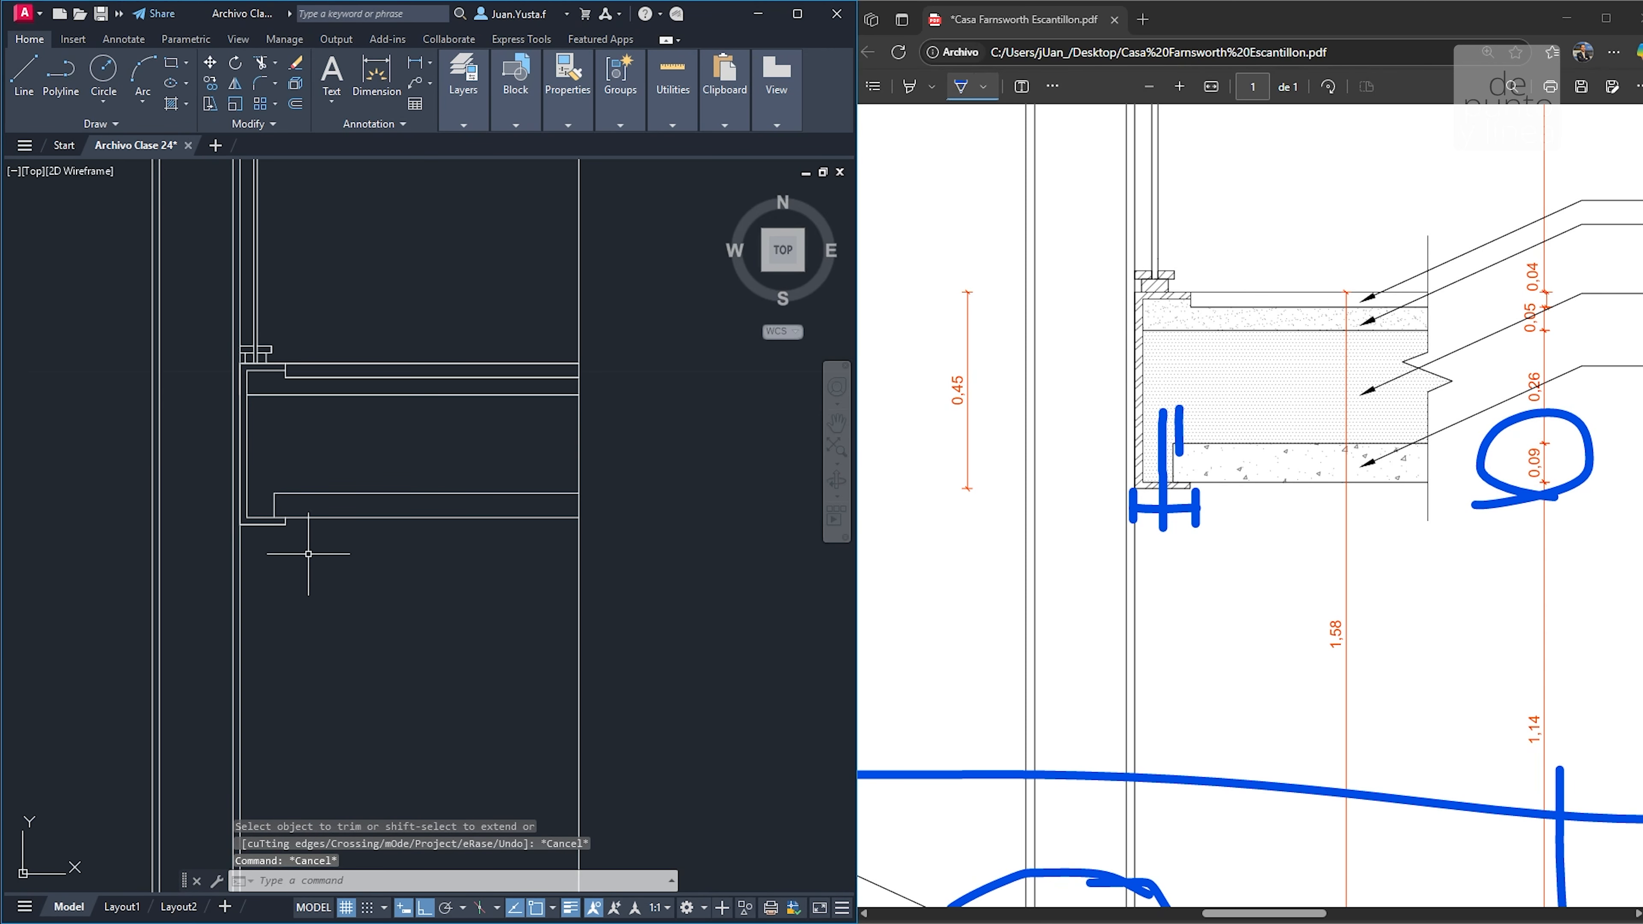
# Erase the pen marks around the lower flange on the reference PDF
pyautogui.click(1052, 87)
pyautogui.click(1075, 121)
pyautogui.moveTo(1163, 518)
pyautogui.mouseDown()
pyautogui.moveTo(1164, 453)
pyautogui.moveTo(1161, 475)
pyautogui.mouseUp()
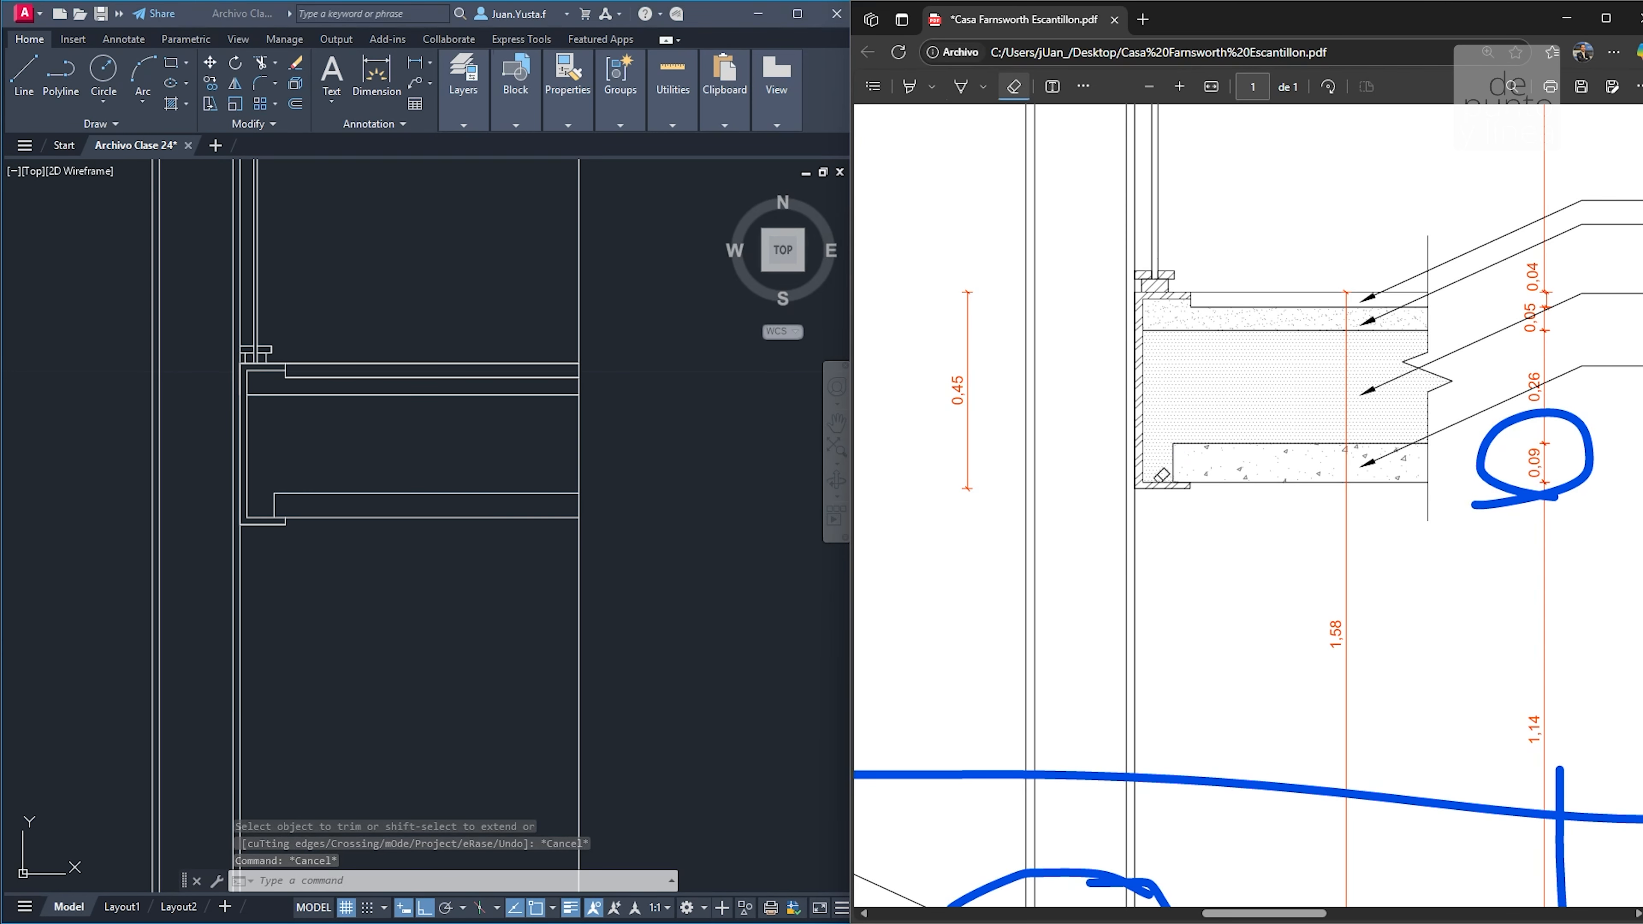
# Erase the remaining pen marks around the 0.09 dimension, base plate and foundation on the PDF
pyautogui.click(422, 613)
pyautogui.scroll(-2, 257, 448)
pyautogui.moveTo(316, 545); pyautogui.dragTo(389, 472, button='middle')
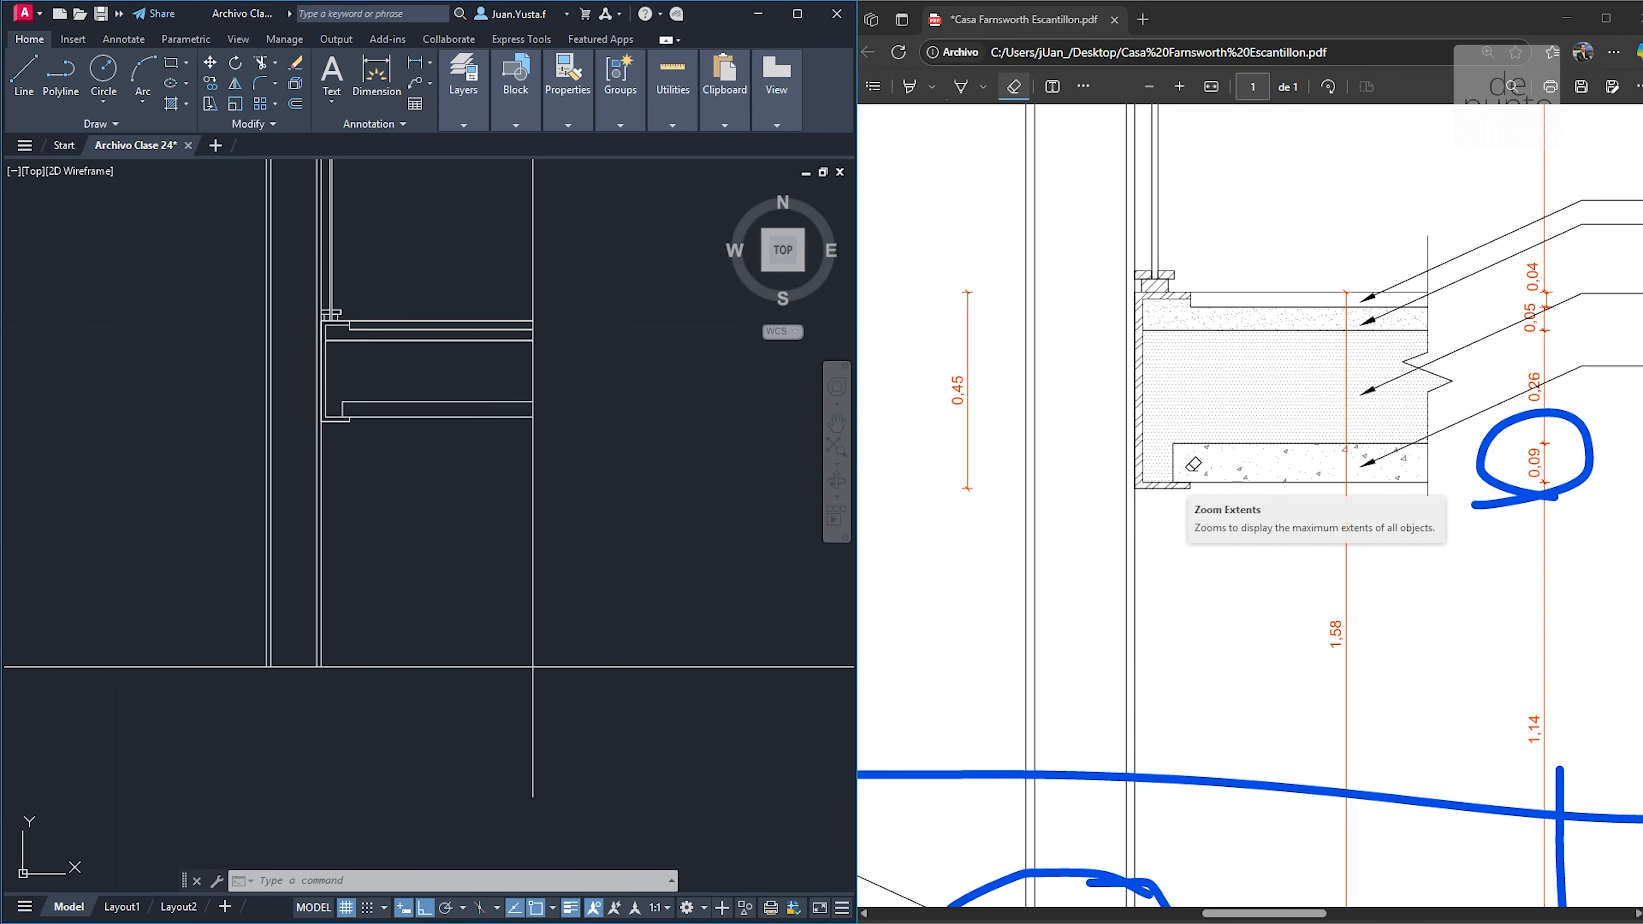
pyautogui.scroll(-4, 1178, 438)
pyautogui.scroll(4, 1178, 439)
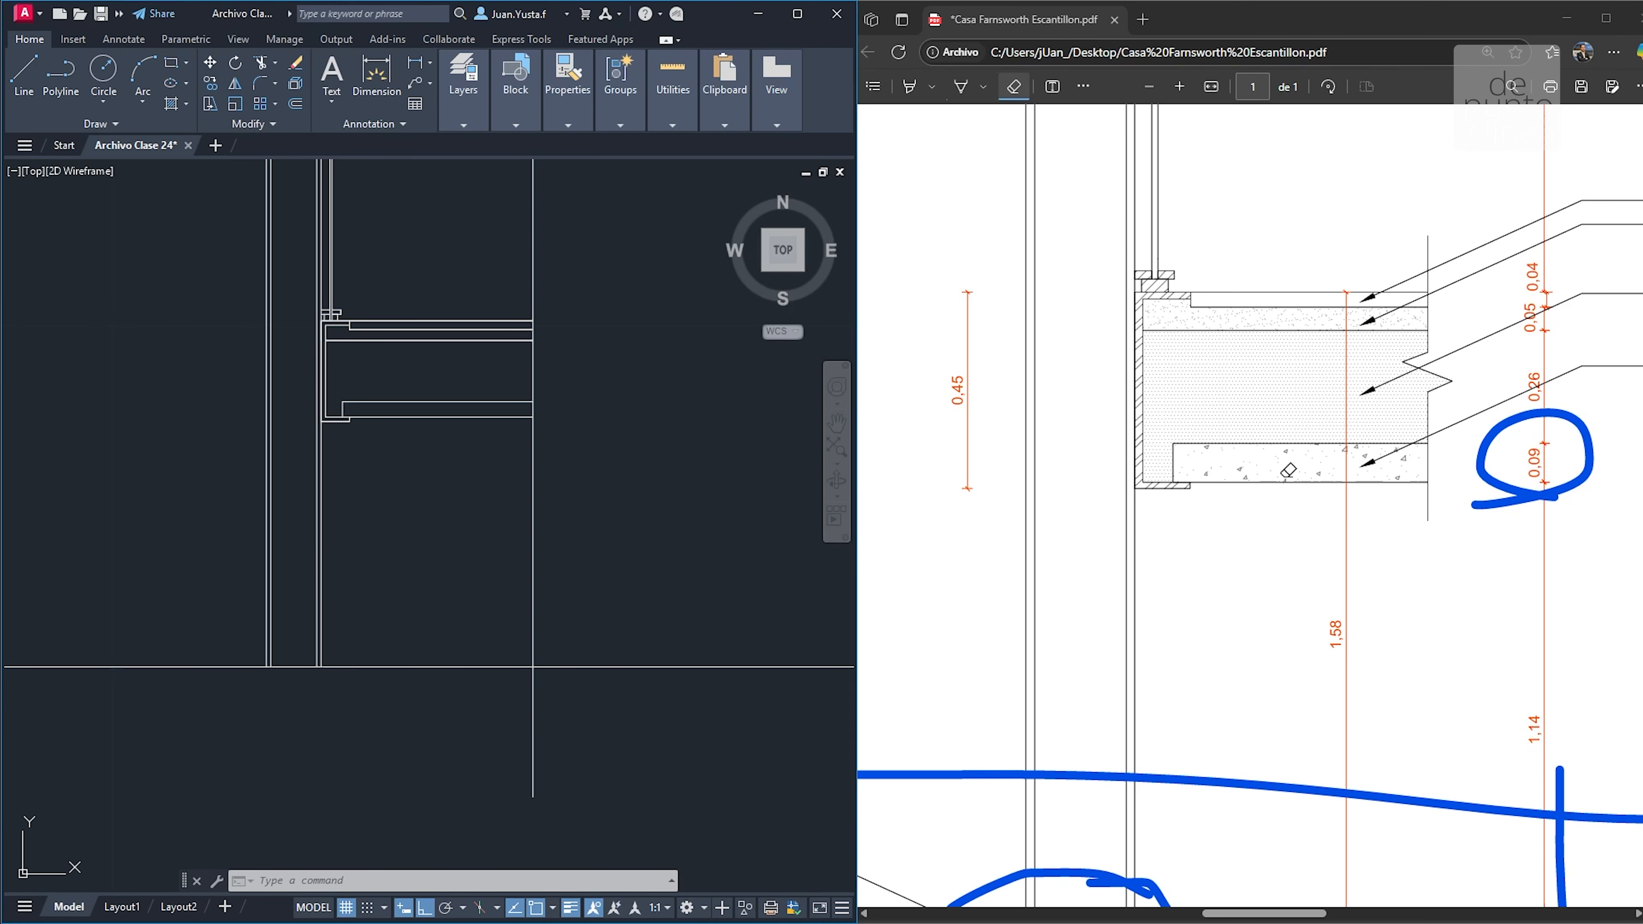
pyautogui.scroll(-8, 1324, 367)
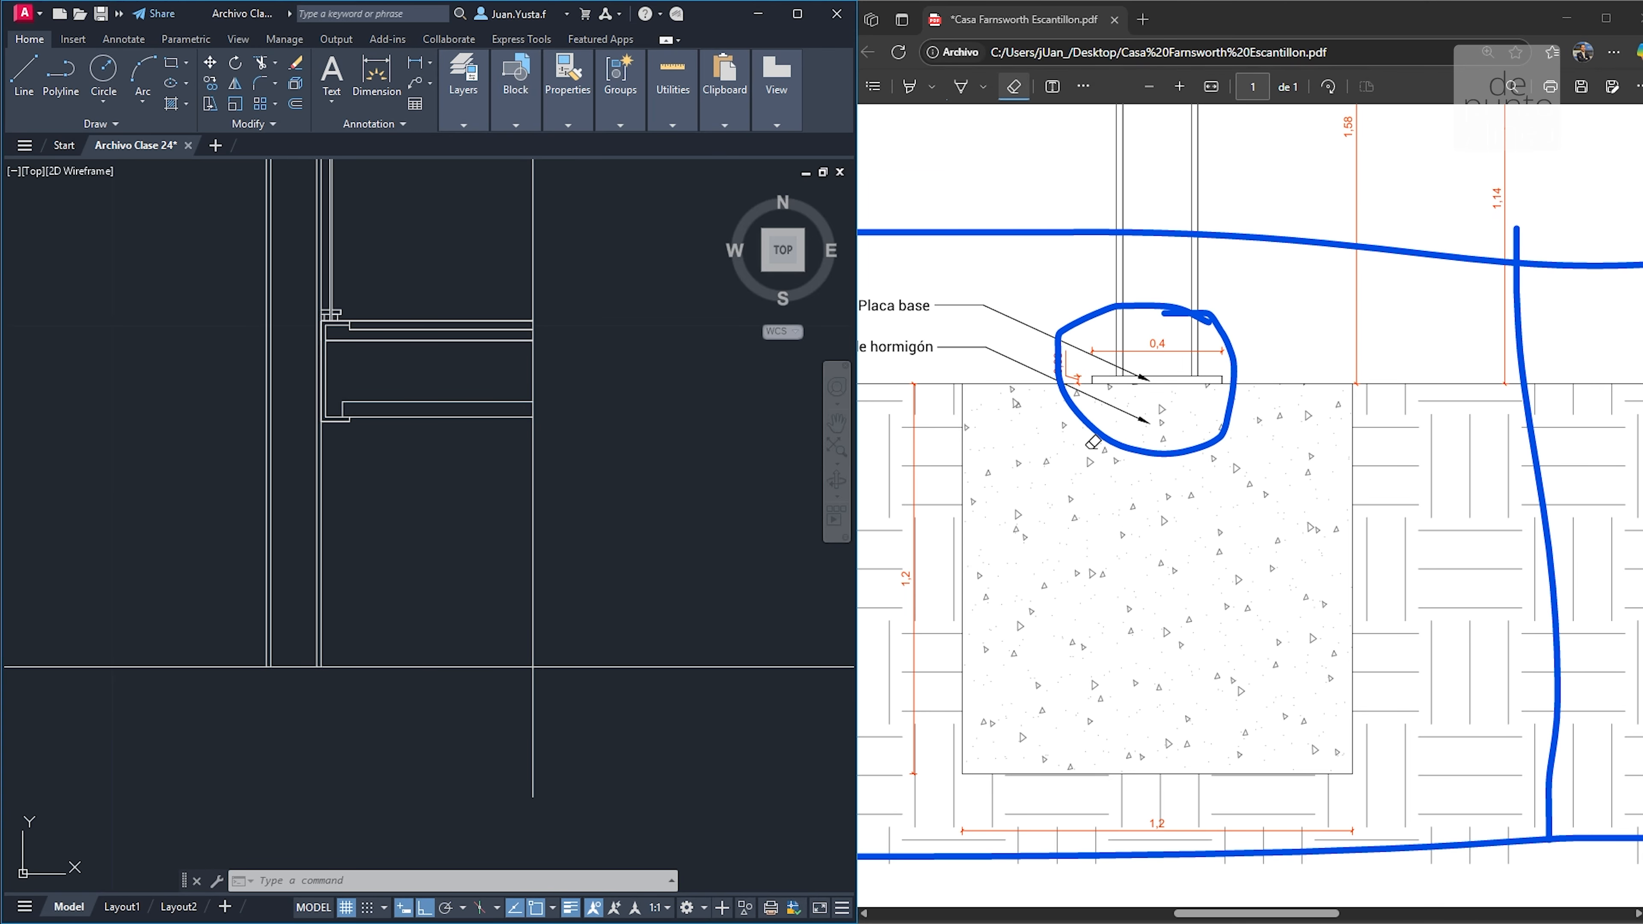
pyautogui.scroll(3, 893, 419)
pyautogui.keyDown('ctrl'); pyautogui.scroll(-5, 1127, 414); pyautogui.keyUp('ctrl')
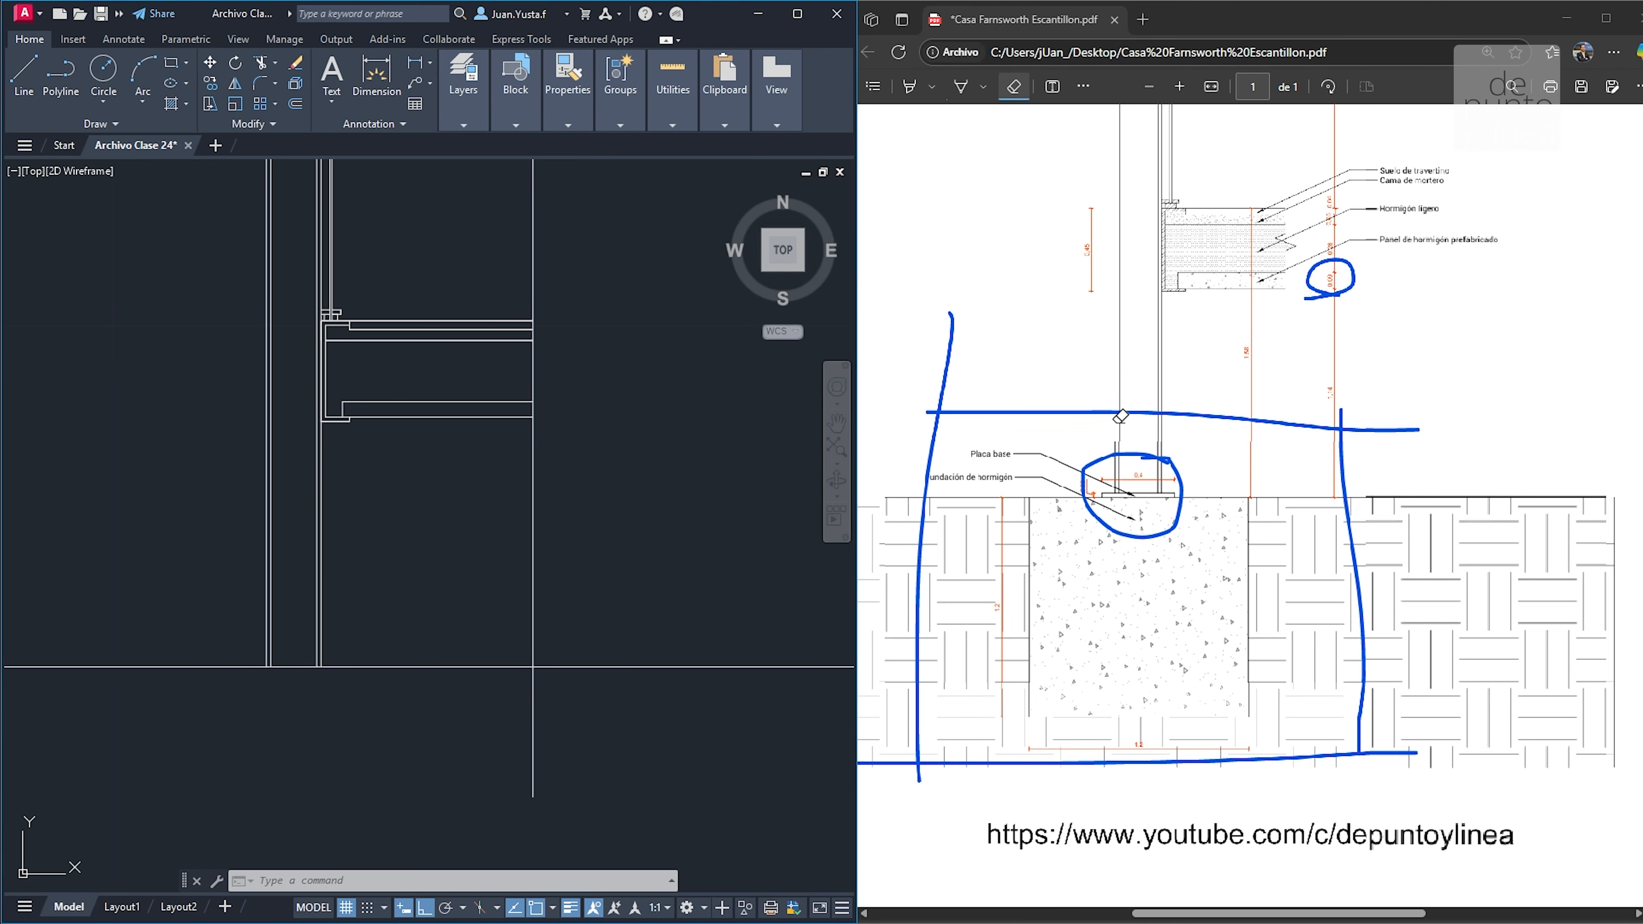
pyautogui.click(1115, 600)
pyautogui.moveTo(1155, 784); pyautogui.dragTo(1293, 780)
pyautogui.click(1272, 439)
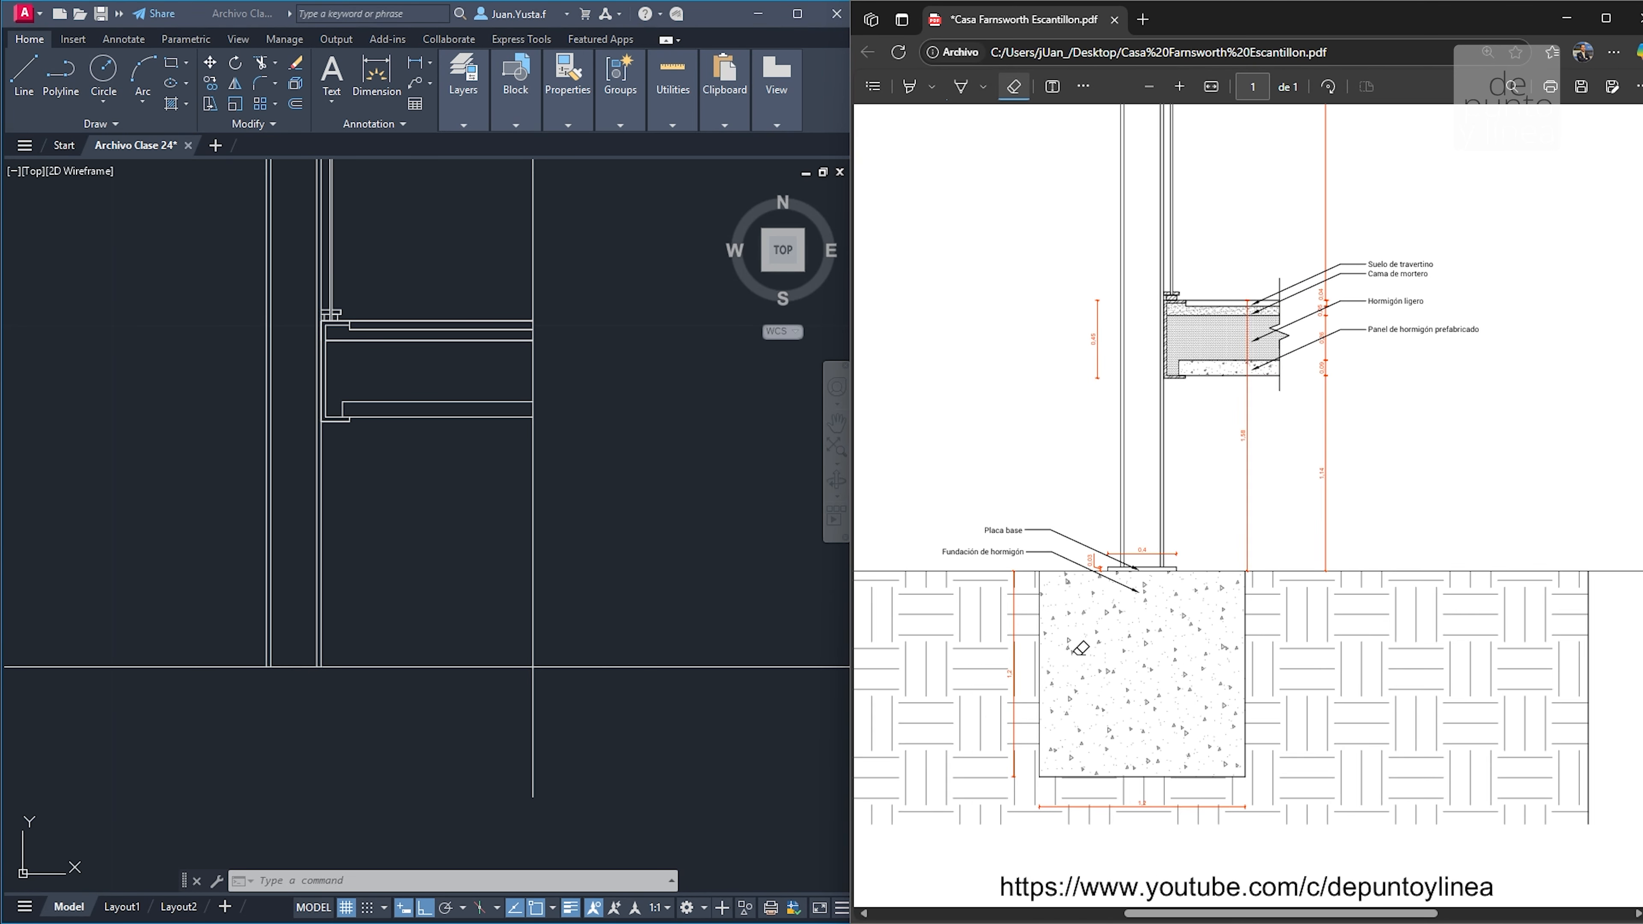
# Sketch a perspective view of the H-profile column with the pen beside the section on the reference PDF
pyautogui.keyDown('ctrl'); pyautogui.scroll(2, 1081, 651); pyautogui.keyUp('ctrl')
pyautogui.click(960, 86)
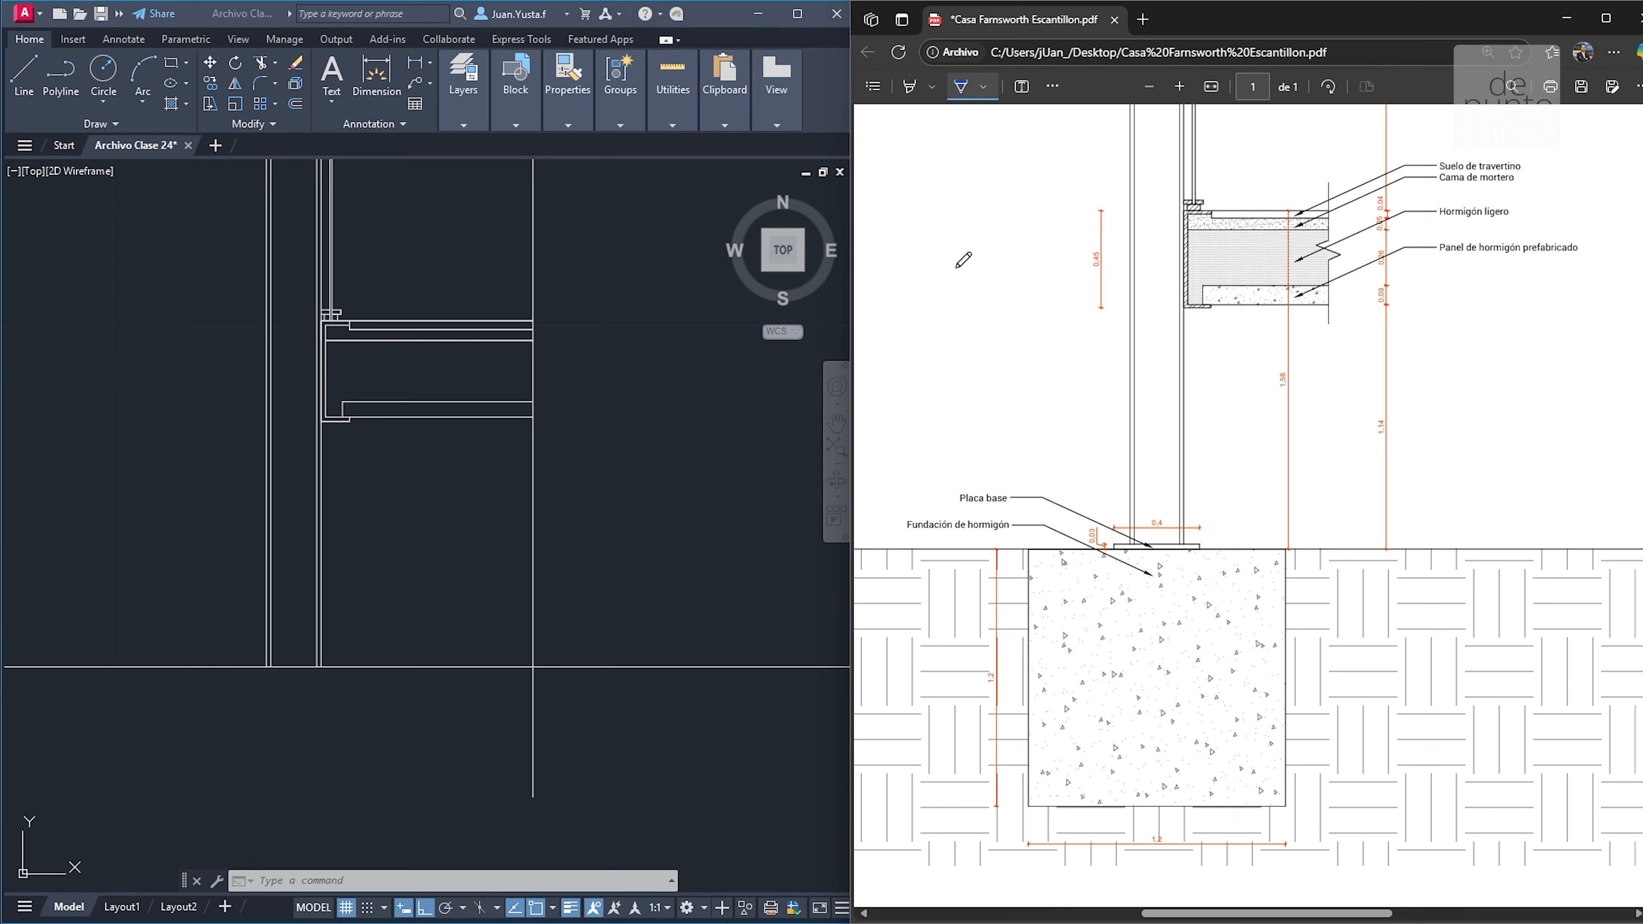
pyautogui.moveTo(915, 158)
pyautogui.mouseDown()
pyautogui.moveTo(914, 316)
pyautogui.moveTo(983, 337)
pyautogui.moveTo(988, 173)
pyautogui.moveTo(929, 152)
pyautogui.mouseUp()
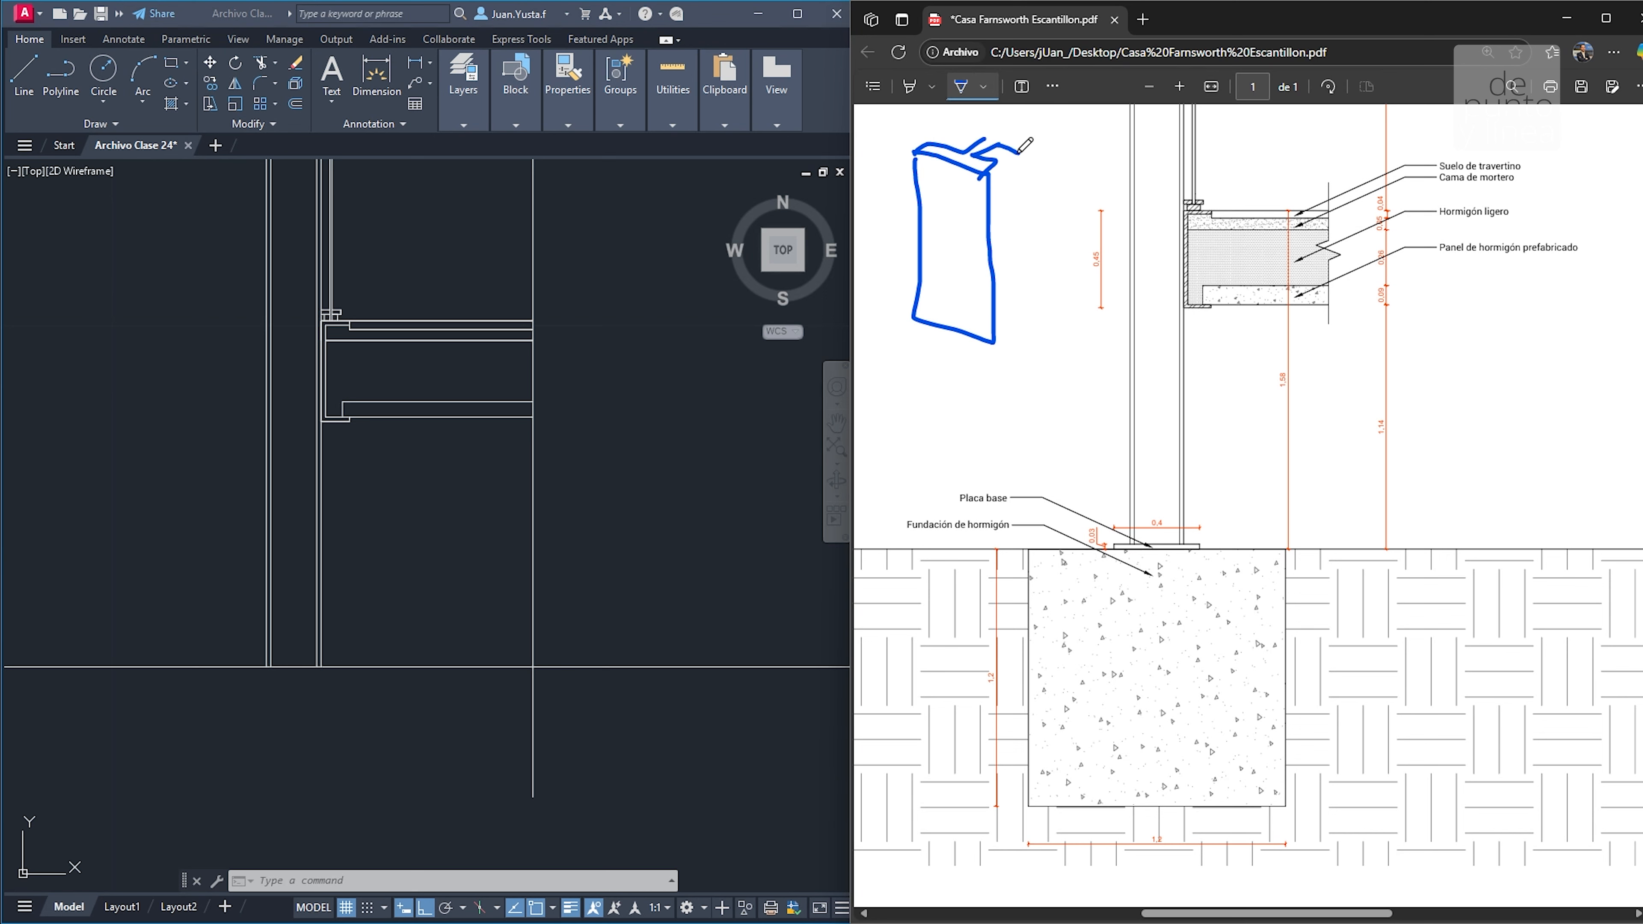
pyautogui.moveTo(1020, 137); pyautogui.dragTo(958, 119)
pyautogui.moveTo(1000, 237); pyautogui.dragTo(1003, 331)
pyautogui.moveTo(1019, 149)
pyautogui.mouseDown()
pyautogui.moveTo(1020, 337)
pyautogui.moveTo(1029, 200)
pyautogui.mouseUp()
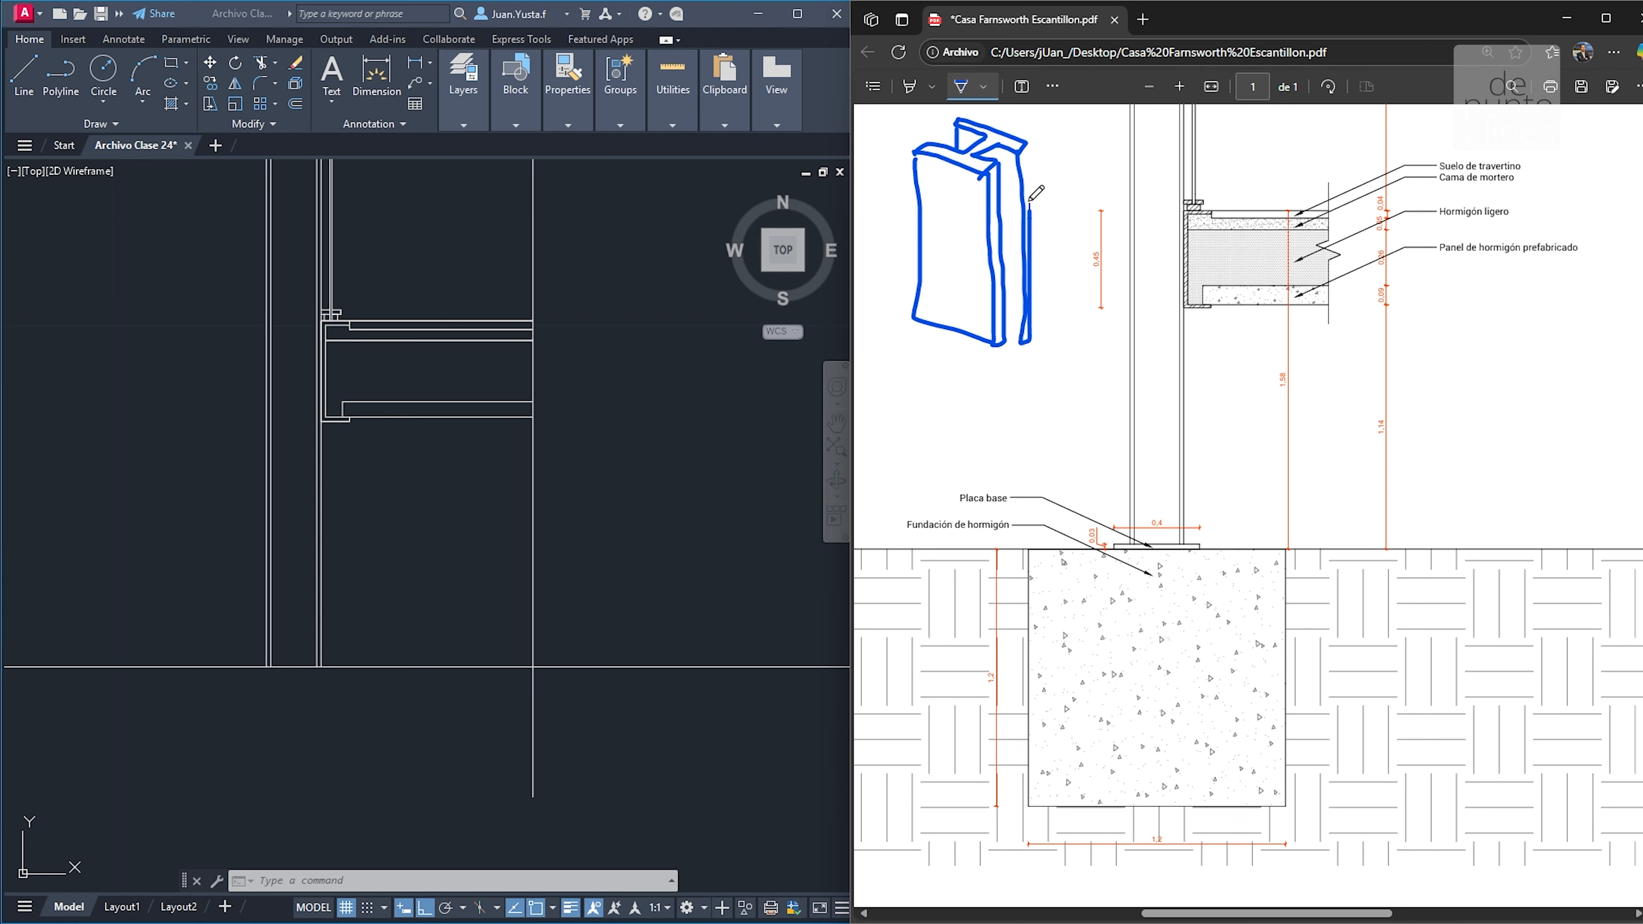
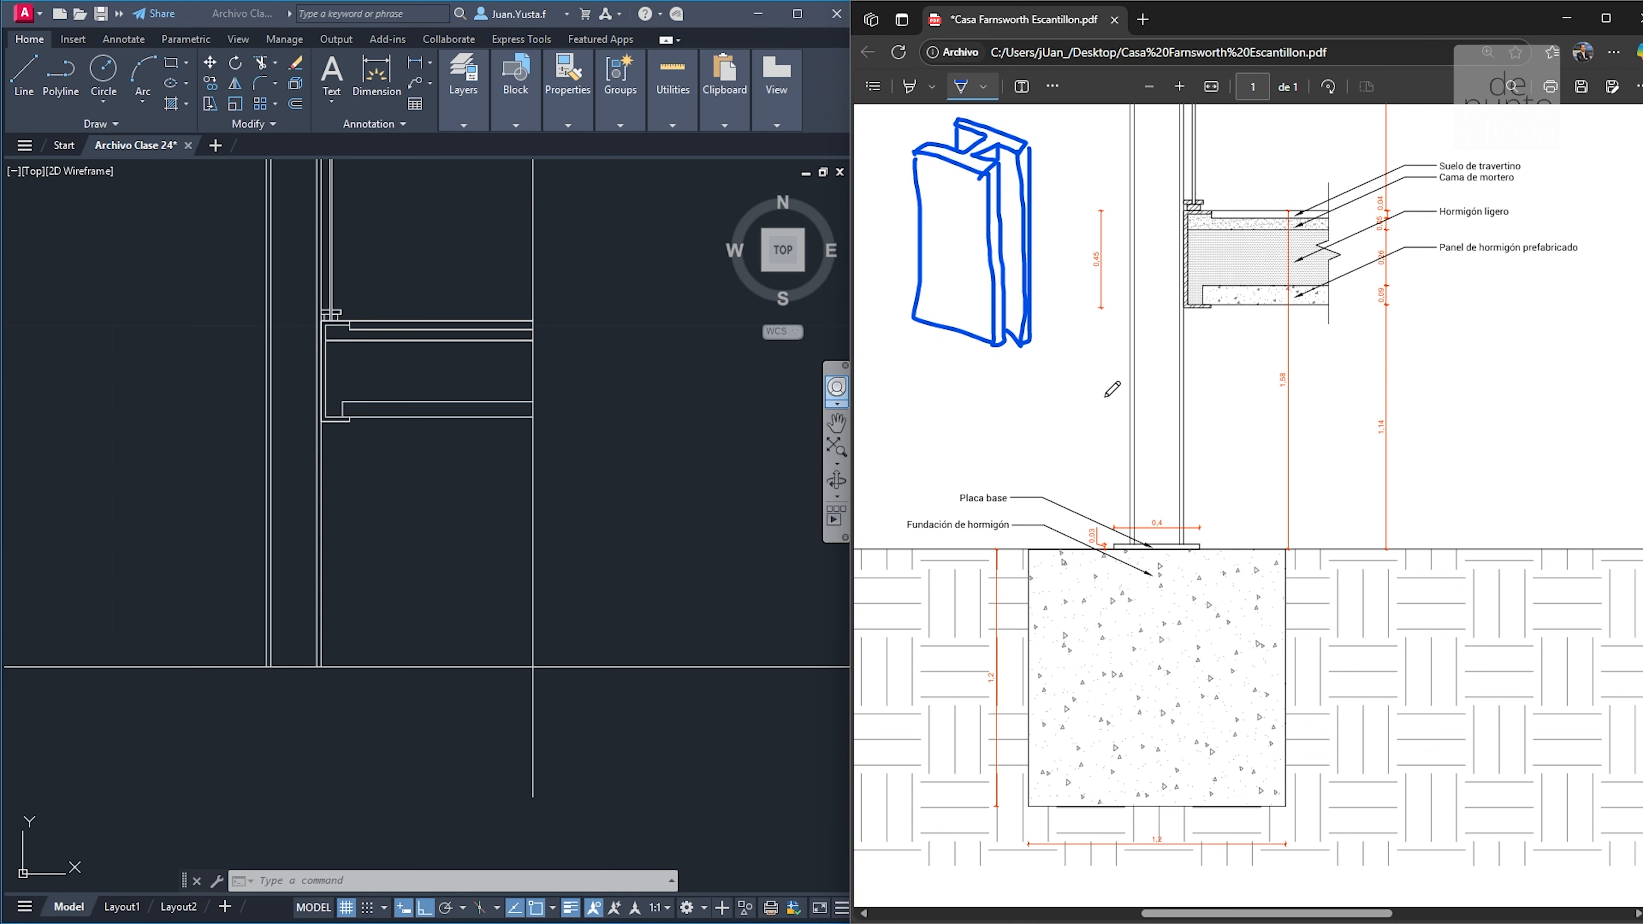
# Sketch the base plate with its thickness beneath the column on the PDF and shade the weld at the column's foot
pyautogui.keyDown('ctrl'); pyautogui.scroll(-1, 1184, 409); pyautogui.keyUp('ctrl')
pyautogui.keyDown('ctrl'); pyautogui.scroll(1, 1064, 399); pyautogui.keyUp('ctrl')
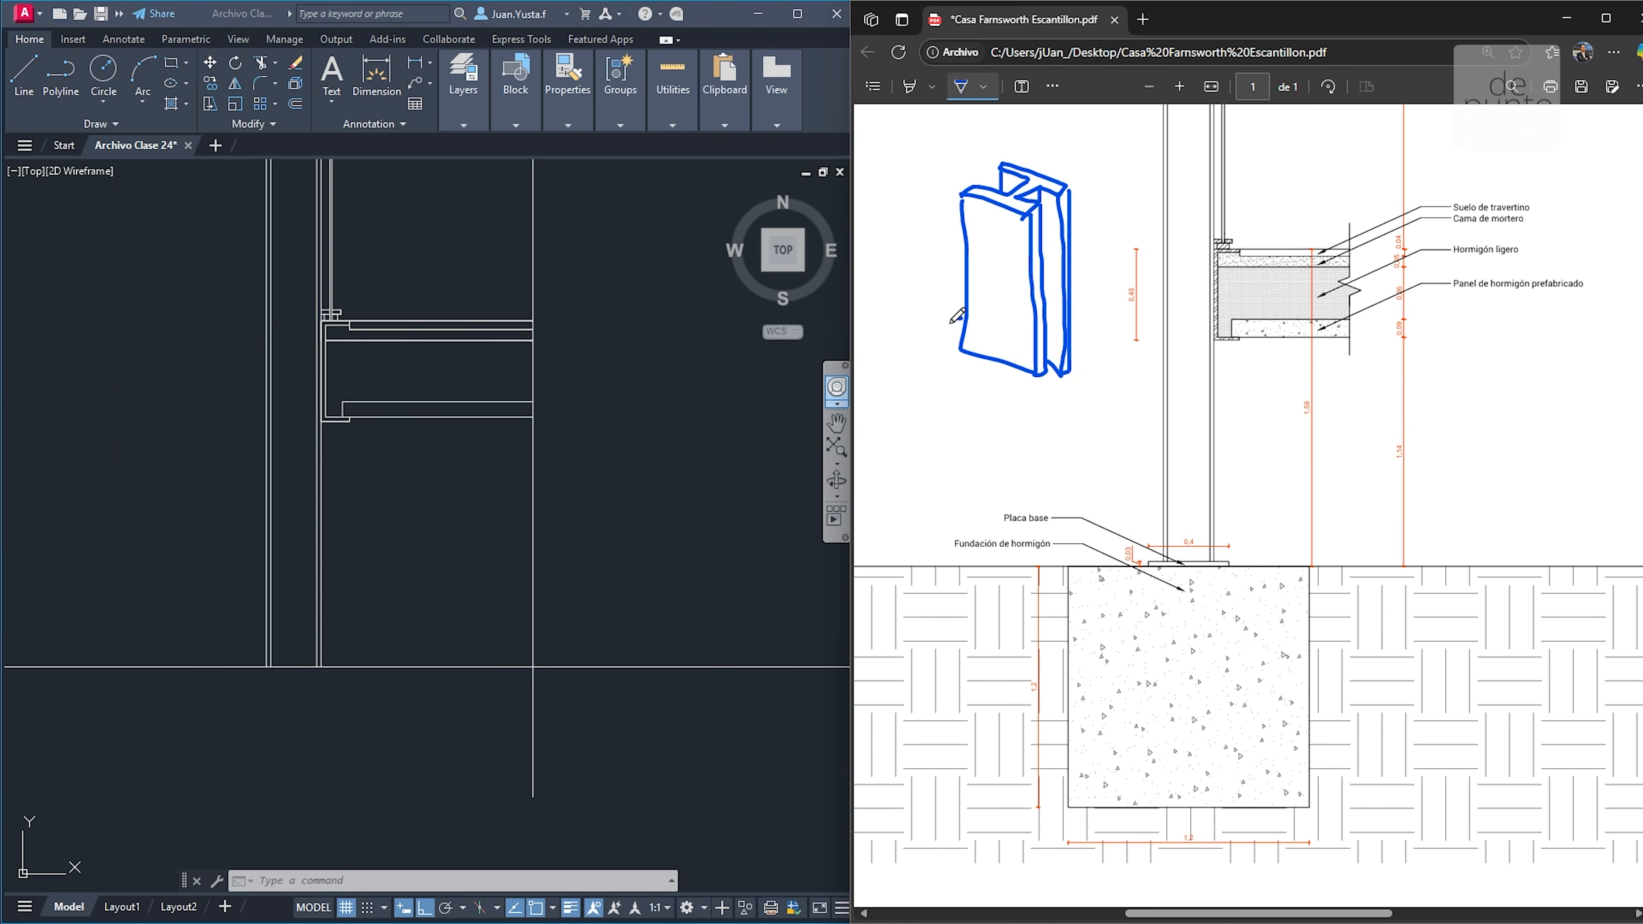
pyautogui.moveTo(896, 367)
pyautogui.mouseDown()
pyautogui.moveTo(1015, 408)
pyautogui.moveTo(1060, 401)
pyautogui.moveTo(1115, 349)
pyautogui.moveTo(1066, 327)
pyautogui.mouseUp()
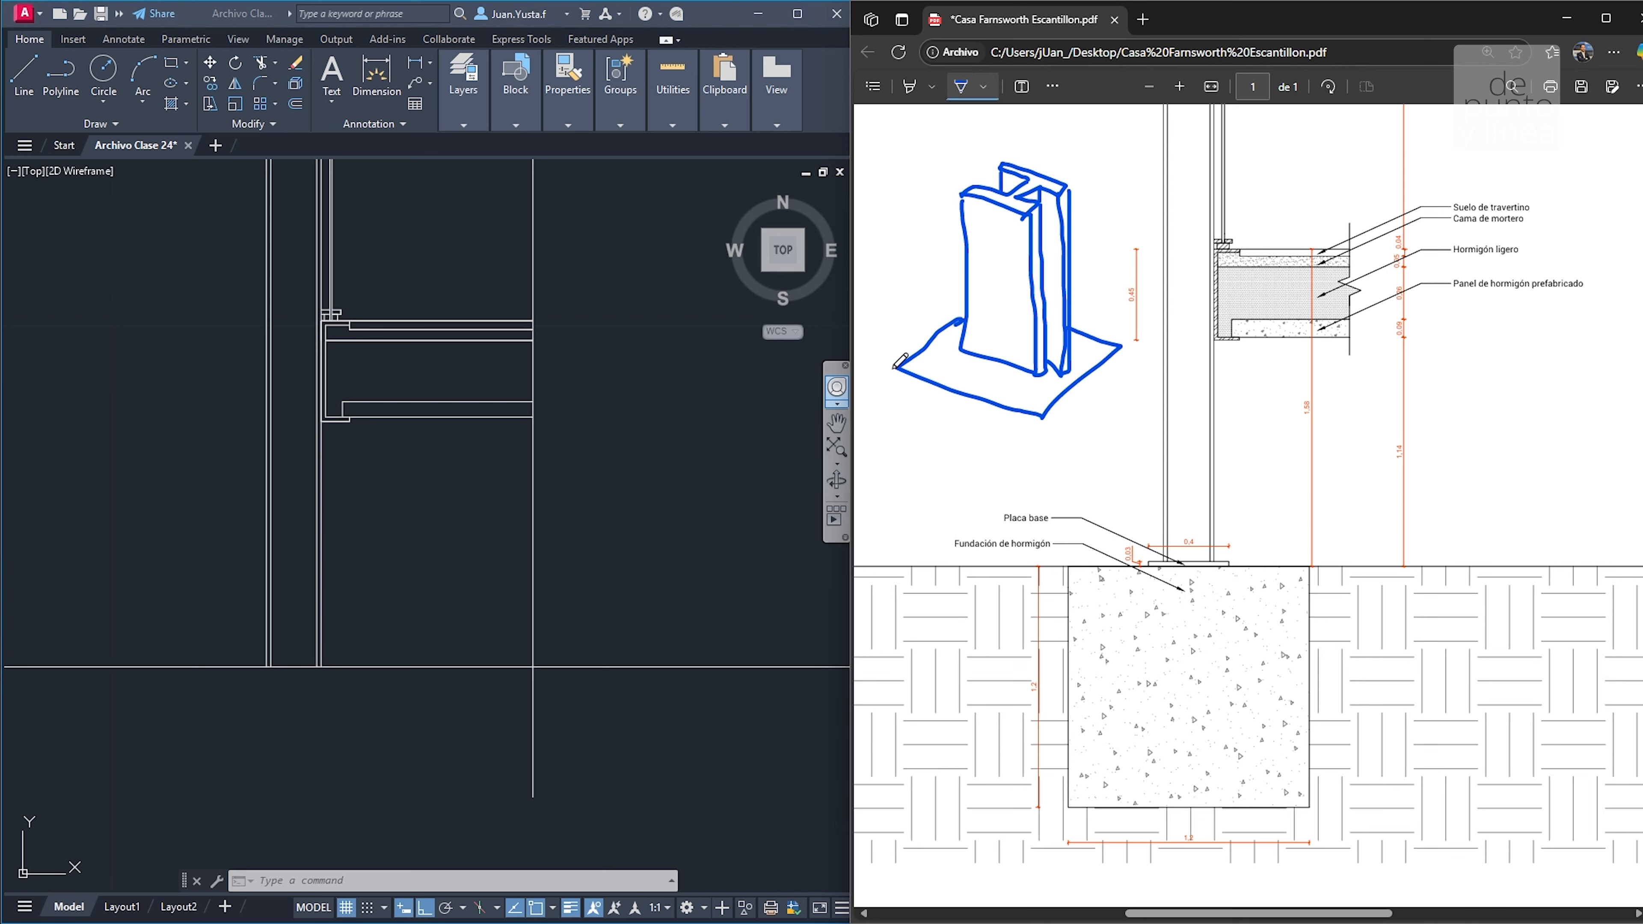
pyautogui.moveTo(894, 385)
pyautogui.mouseDown()
pyautogui.moveTo(1050, 435)
pyautogui.moveTo(1122, 368)
pyautogui.mouseUp()
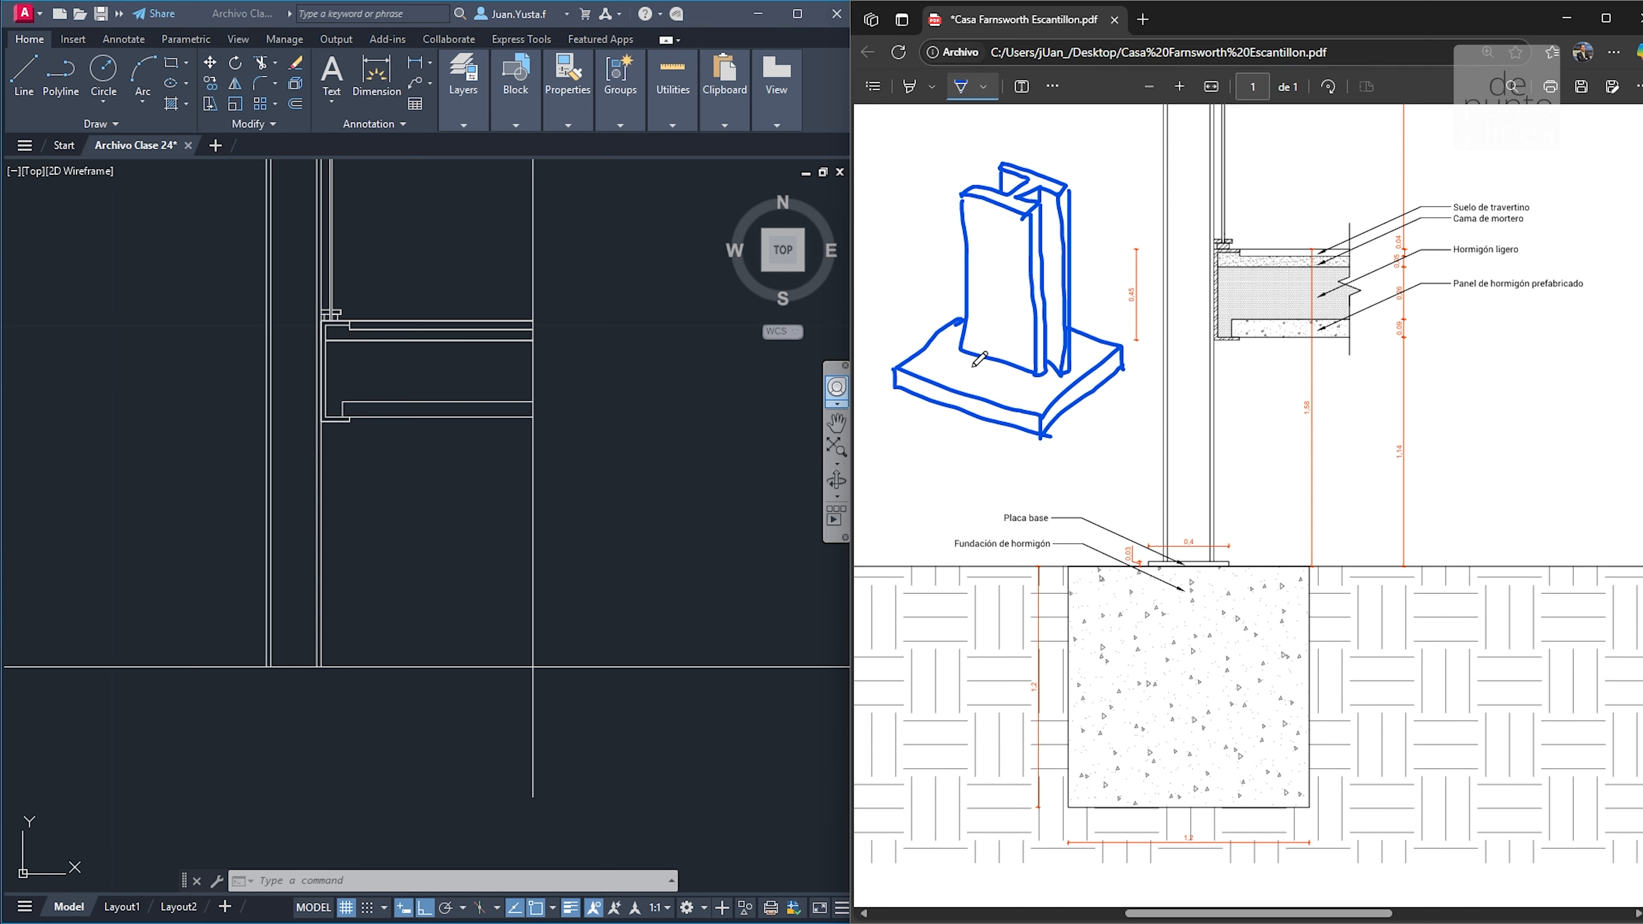
pyautogui.moveTo(955, 355)
pyautogui.mouseDown()
pyautogui.moveTo(1003, 369)
pyautogui.moveTo(993, 354)
pyautogui.mouseUp()
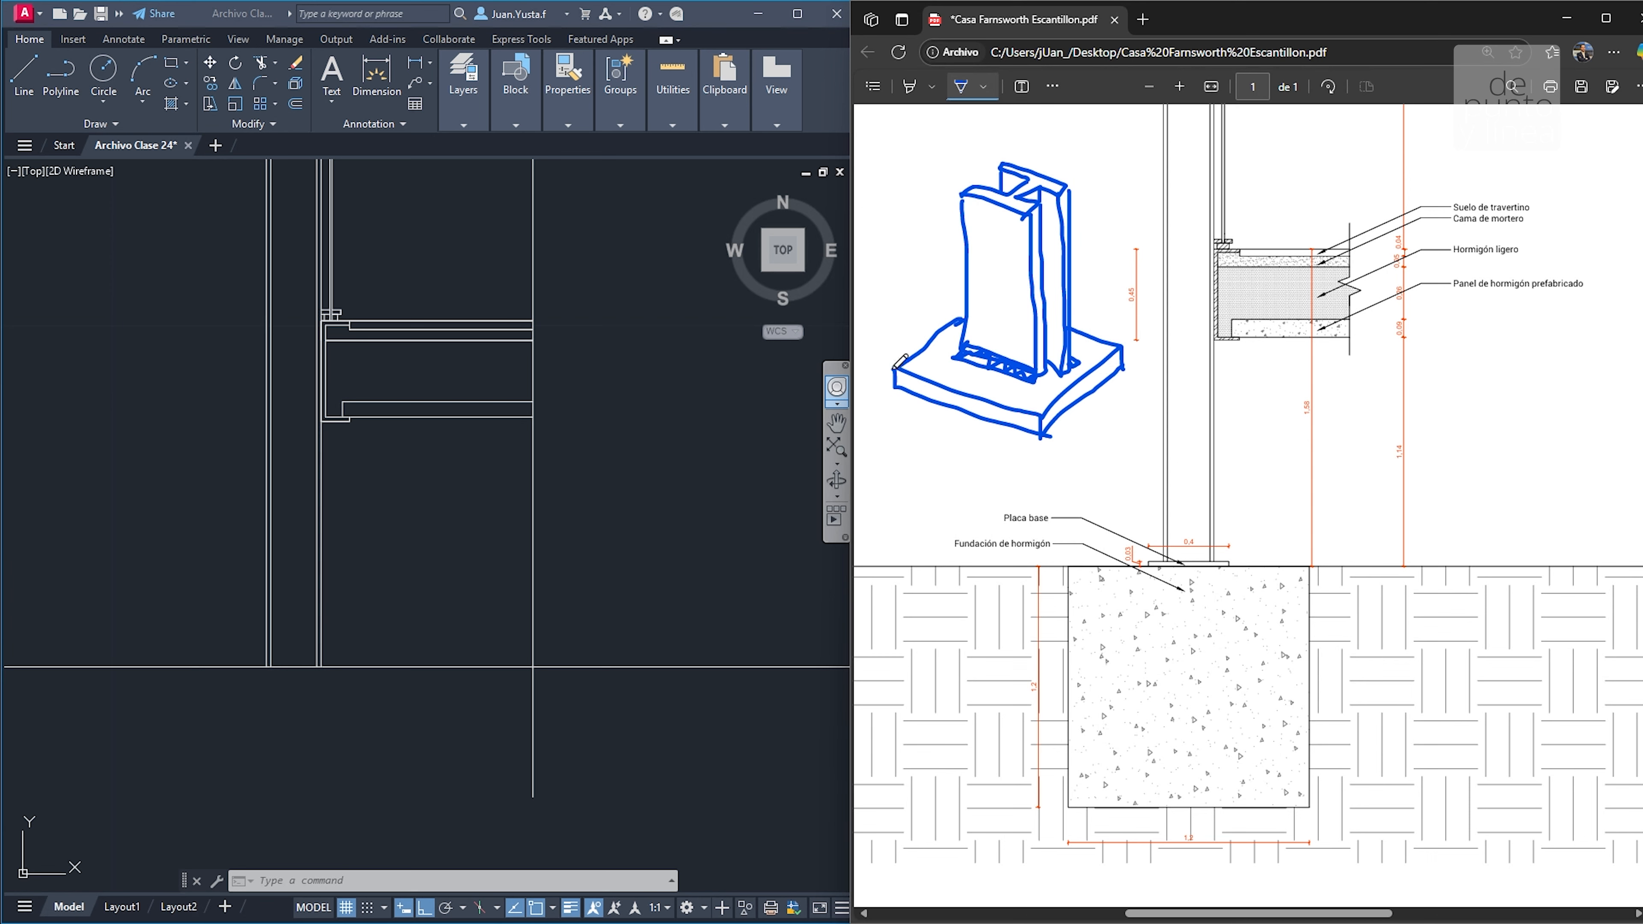
# Sketch the foundation block below the base plate on the PDF, with four bent anchor bolts running down into it
pyautogui.keyDown('ctrl'); pyautogui.scroll(-1, 1115, 460); pyautogui.keyUp('ctrl')
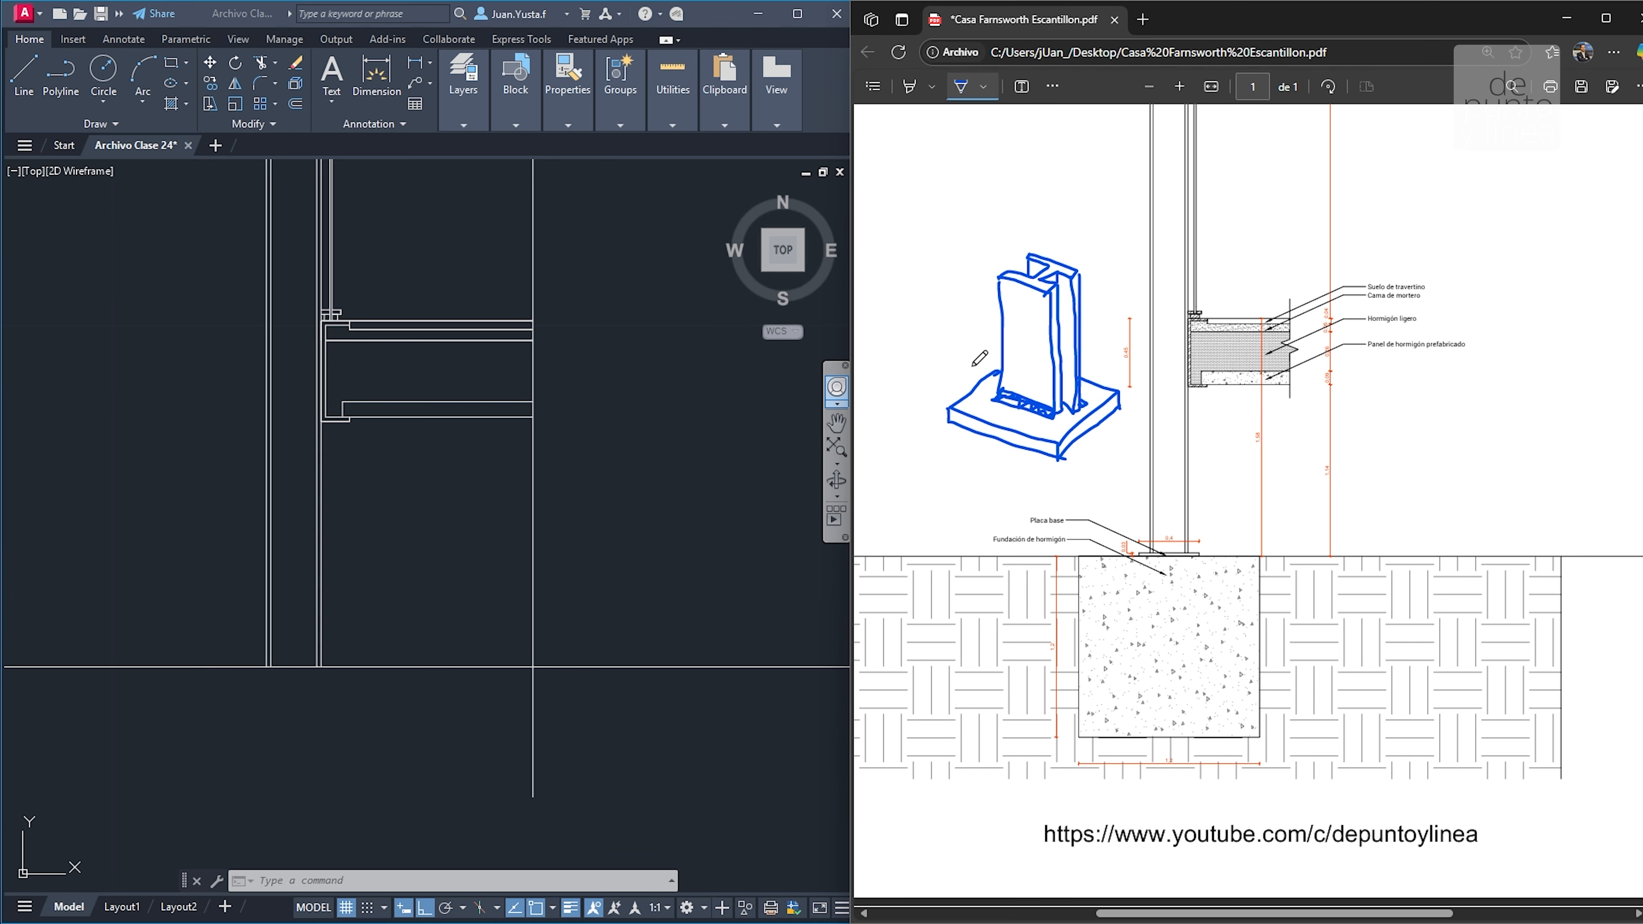
pyautogui.moveTo(873, 424)
pyautogui.mouseDown()
pyautogui.moveTo(1047, 495)
pyautogui.moveTo(1145, 421)
pyautogui.moveTo(1103, 414)
pyautogui.mouseUp()
pyautogui.moveTo(875, 427)
pyautogui.mouseDown()
pyautogui.moveTo(896, 586)
pyautogui.moveTo(1022, 610)
pyautogui.moveTo(1055, 550)
pyautogui.moveTo(1054, 484)
pyautogui.mouseUp()
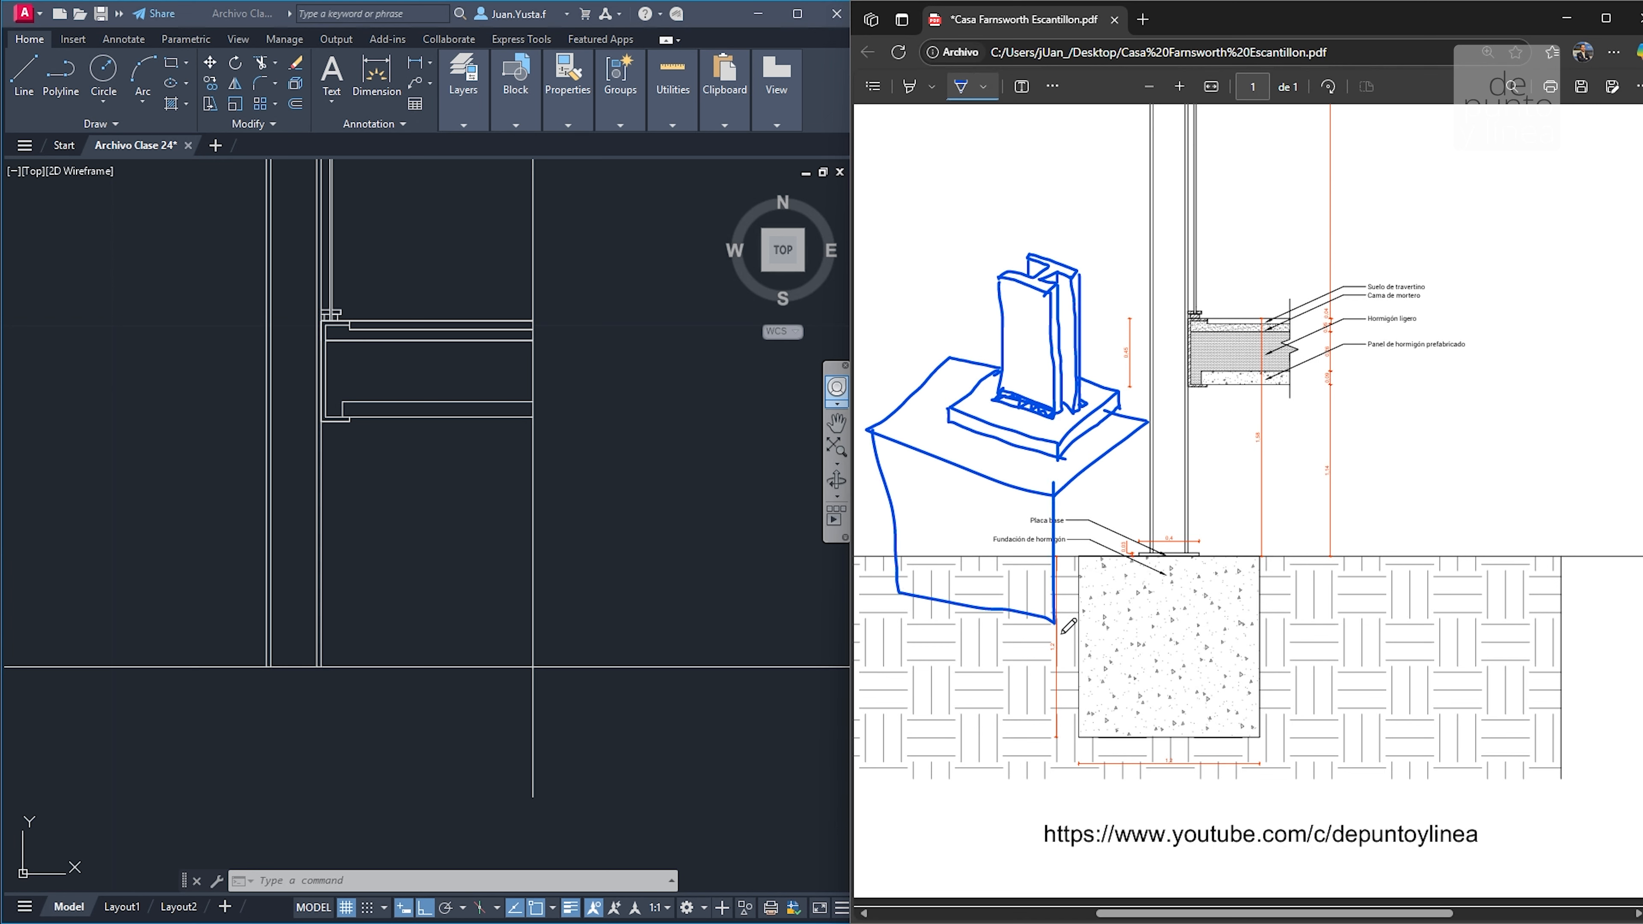
pyautogui.moveTo(1061, 631)
pyautogui.mouseDown()
pyautogui.moveTo(1155, 535)
pyautogui.moveTo(1136, 423)
pyautogui.mouseUp()
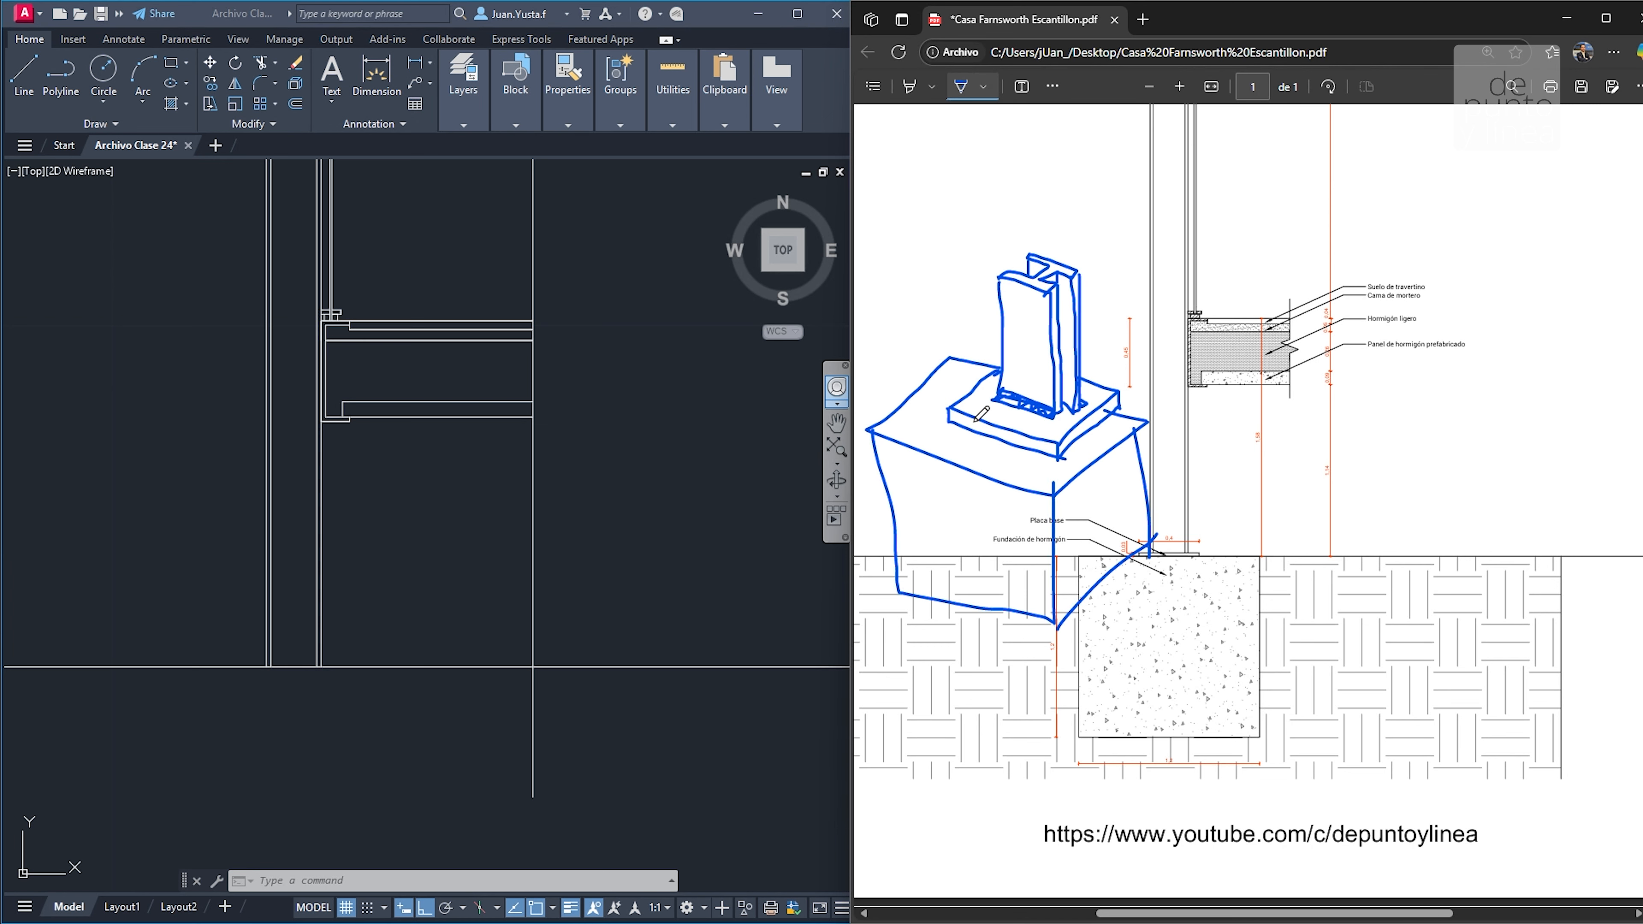
pyautogui.moveTo(977, 387)
pyautogui.mouseDown()
pyautogui.moveTo(994, 531)
pyautogui.moveTo(946, 553)
pyautogui.mouseUp()
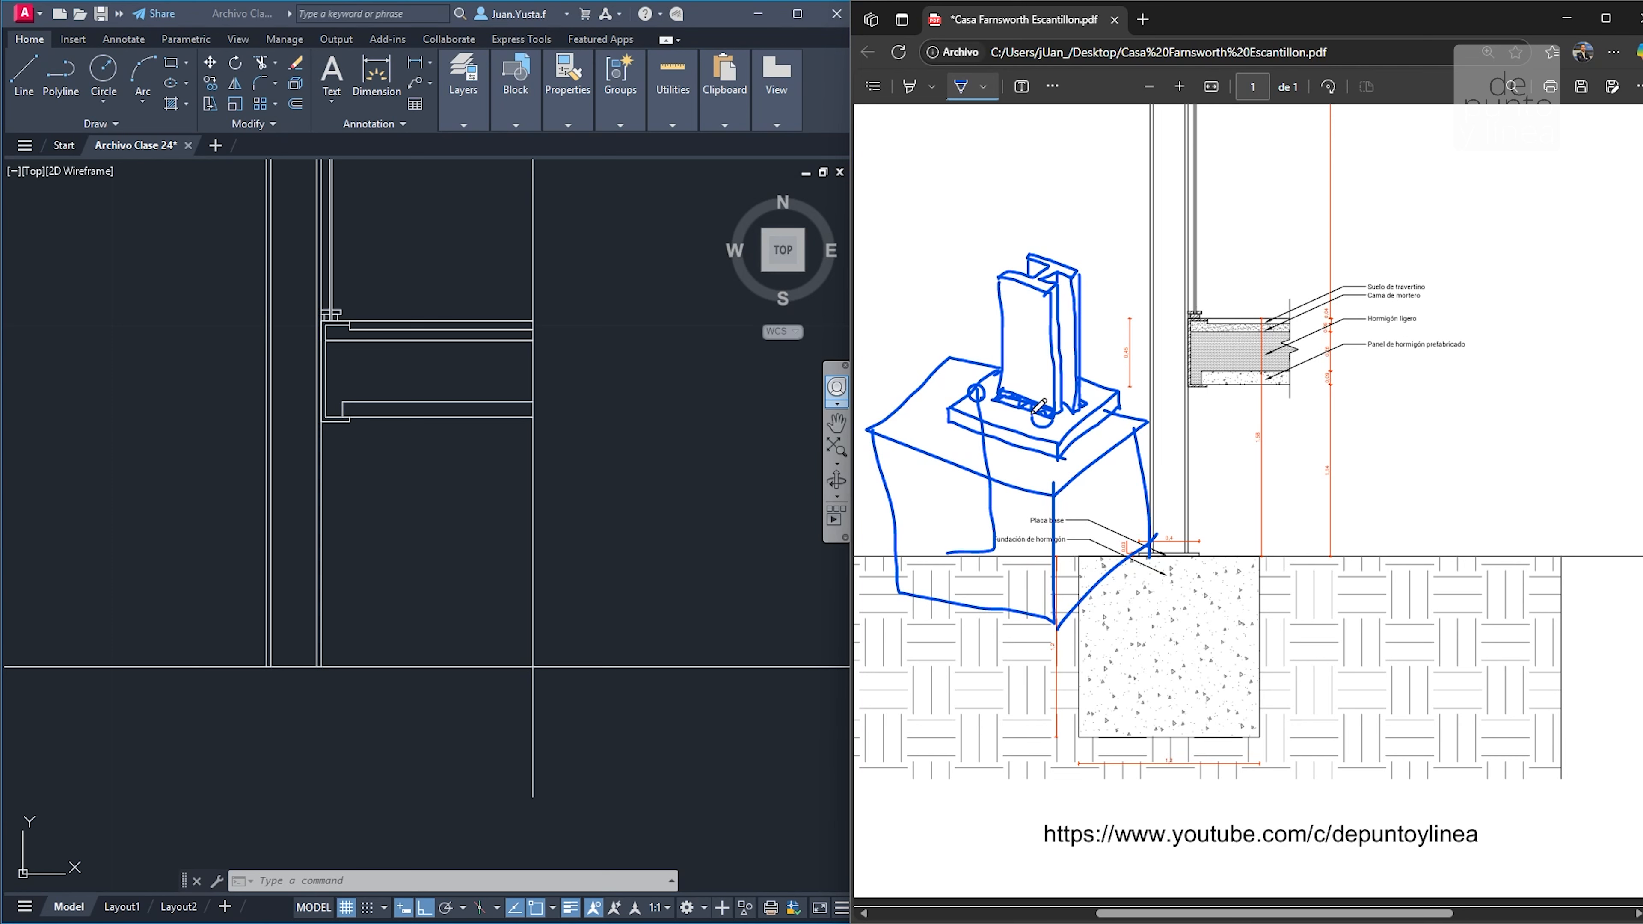
pyautogui.moveTo(1043, 464); pyautogui.dragTo(1025, 578)
pyautogui.moveTo(1090, 390); pyautogui.dragTo(1120, 520)
pyautogui.moveTo(1019, 370); pyautogui.dragTo(1031, 504)
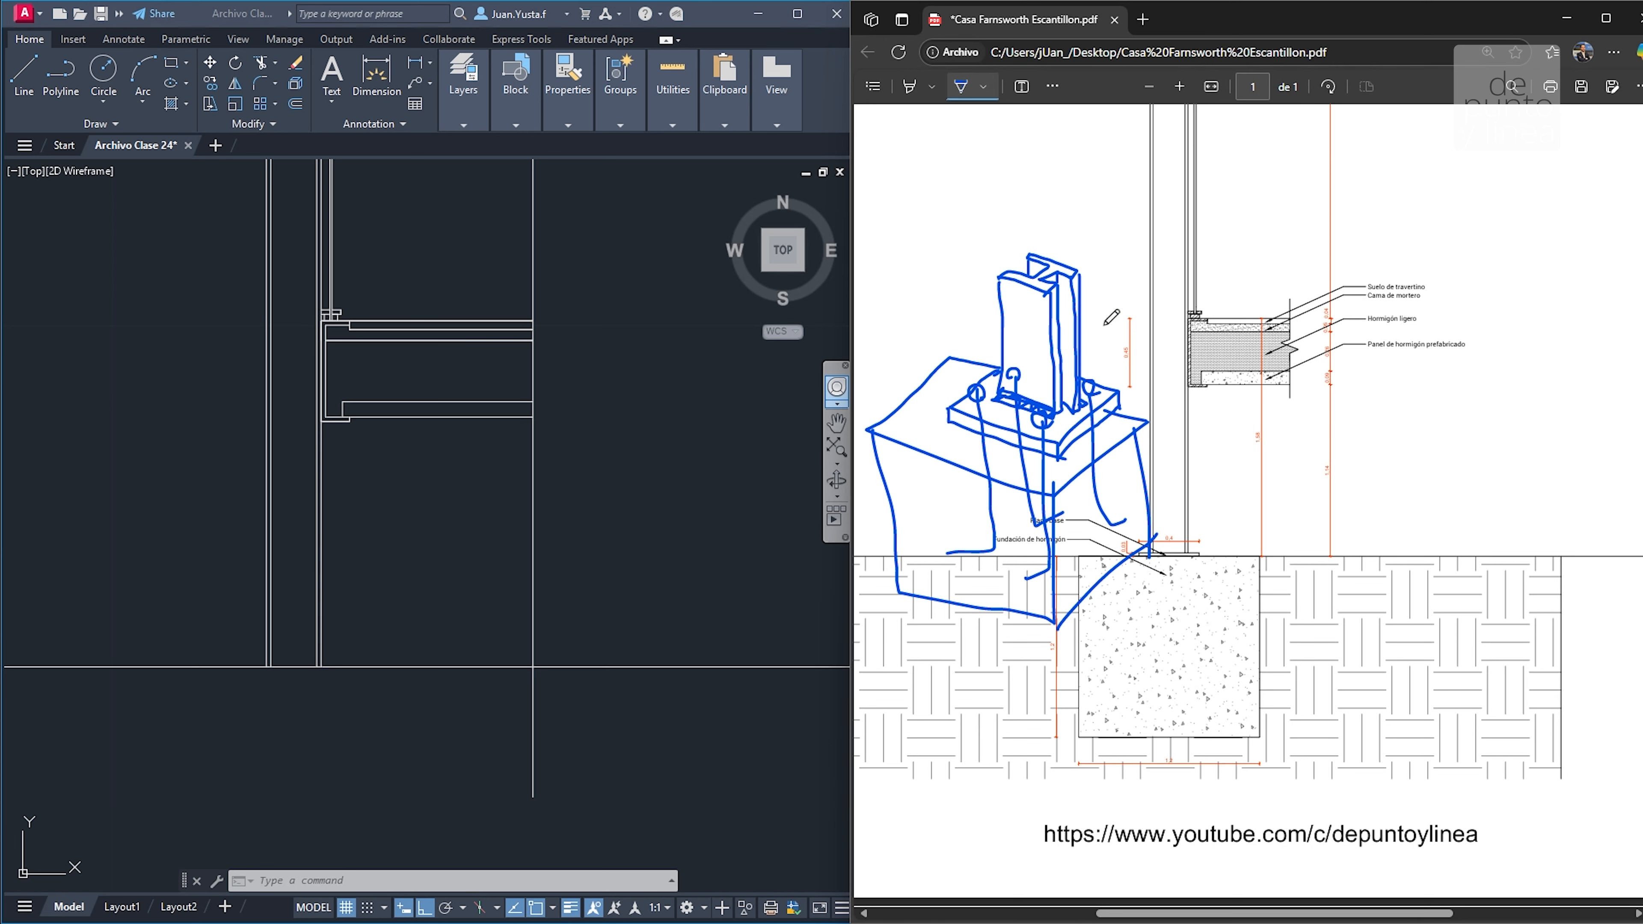
# Erase the perspective sketch of the column, base plate, foundation and anchor bolts from the PDF
pyautogui.click(1052, 86)
pyautogui.click(1093, 117)
pyautogui.moveTo(1085, 186)
pyautogui.mouseDown()
pyautogui.moveTo(949, 487)
pyautogui.moveTo(1048, 602)
pyautogui.moveTo(1039, 519)
pyautogui.moveTo(1164, 423)
pyautogui.moveTo(1107, 392)
pyautogui.mouseUp()
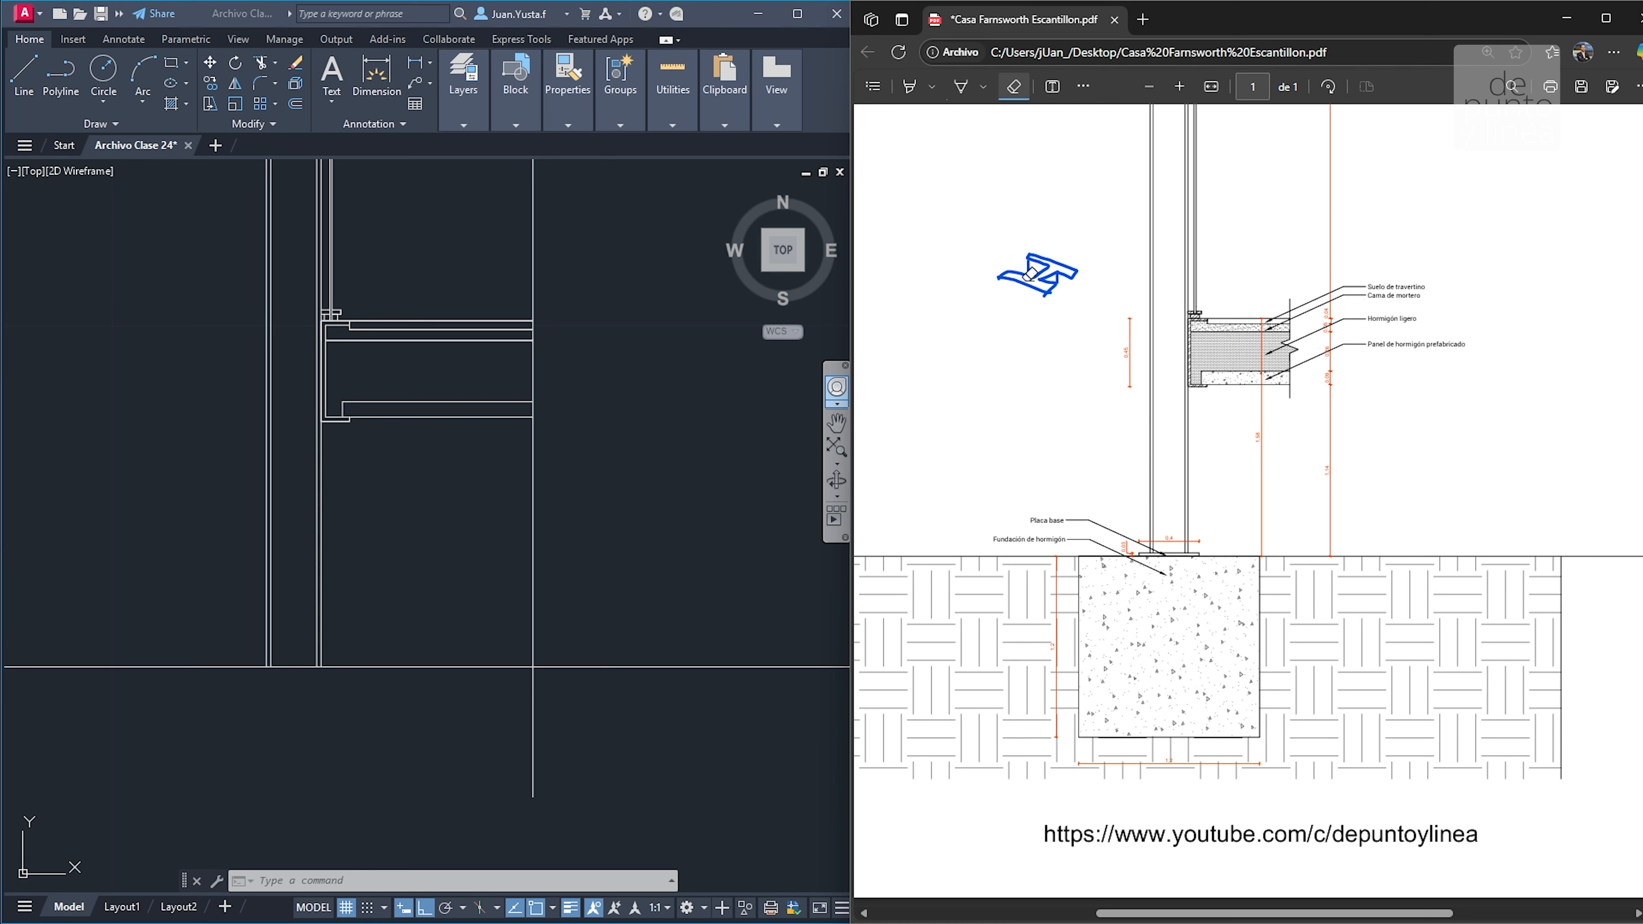
pyautogui.moveTo(1026, 314); pyautogui.dragTo(1093, 252)
pyautogui.click(1041, 272)
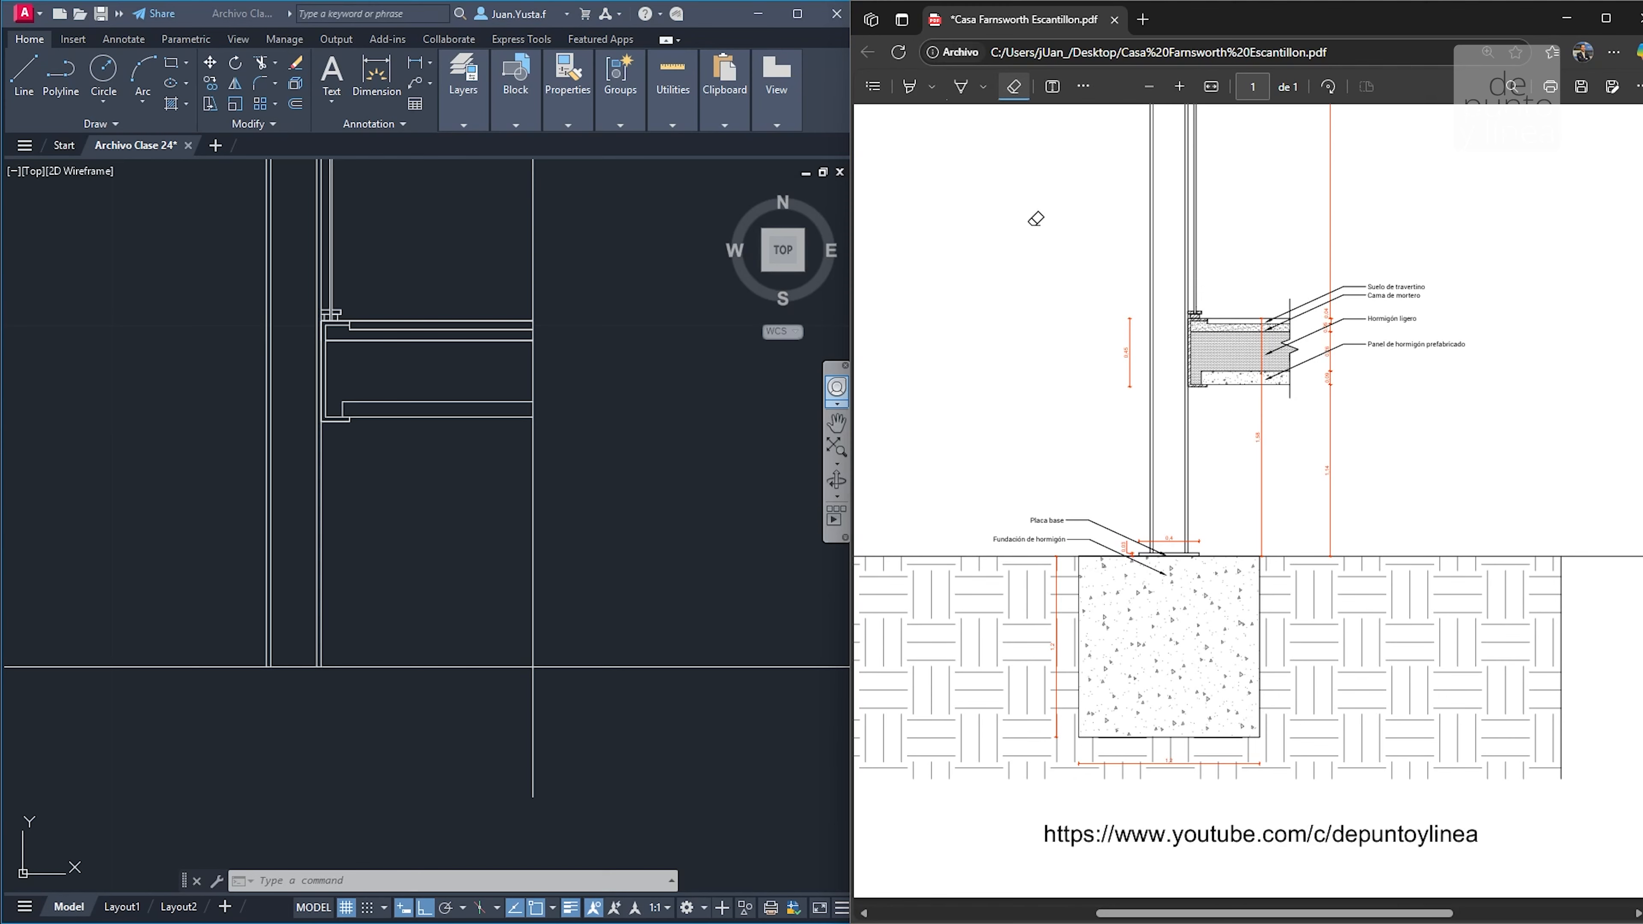
# Mark two hooked anchor bolts in the PDF's foundation section and highlight the area along the base plate between them
pyautogui.click(960, 86)
pyautogui.keyDown('ctrl'); pyautogui.scroll(3, 1192, 576); pyautogui.keyUp('ctrl')
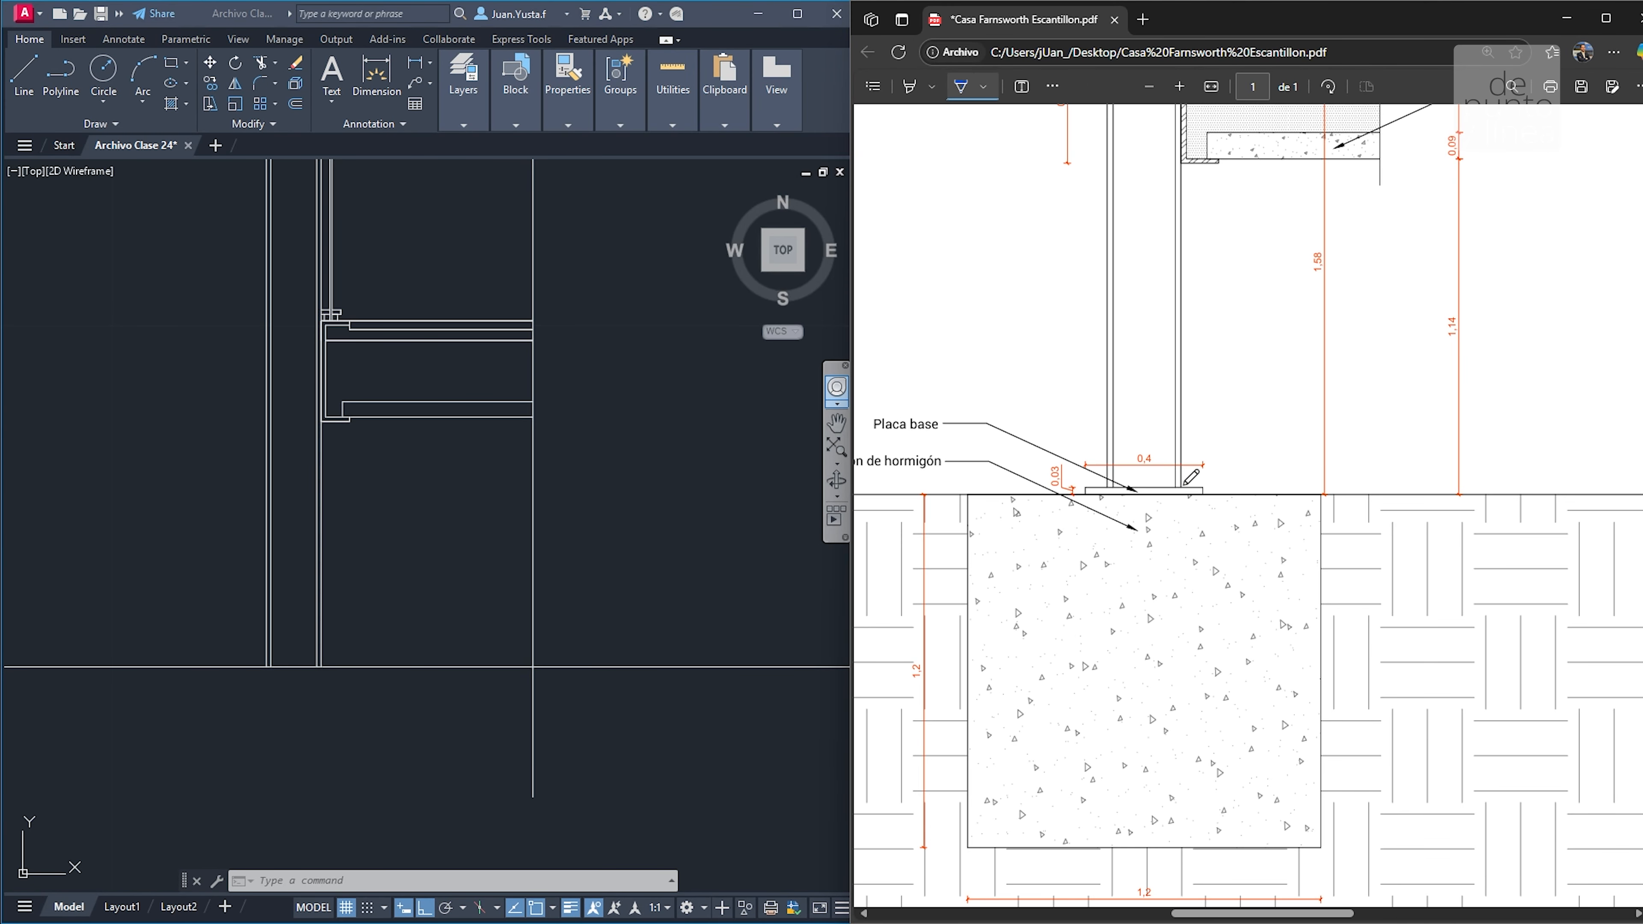
pyautogui.moveTo(1194, 480)
pyautogui.mouseDown()
pyautogui.moveTo(1194, 738)
pyautogui.moveTo(1254, 787)
pyautogui.mouseUp()
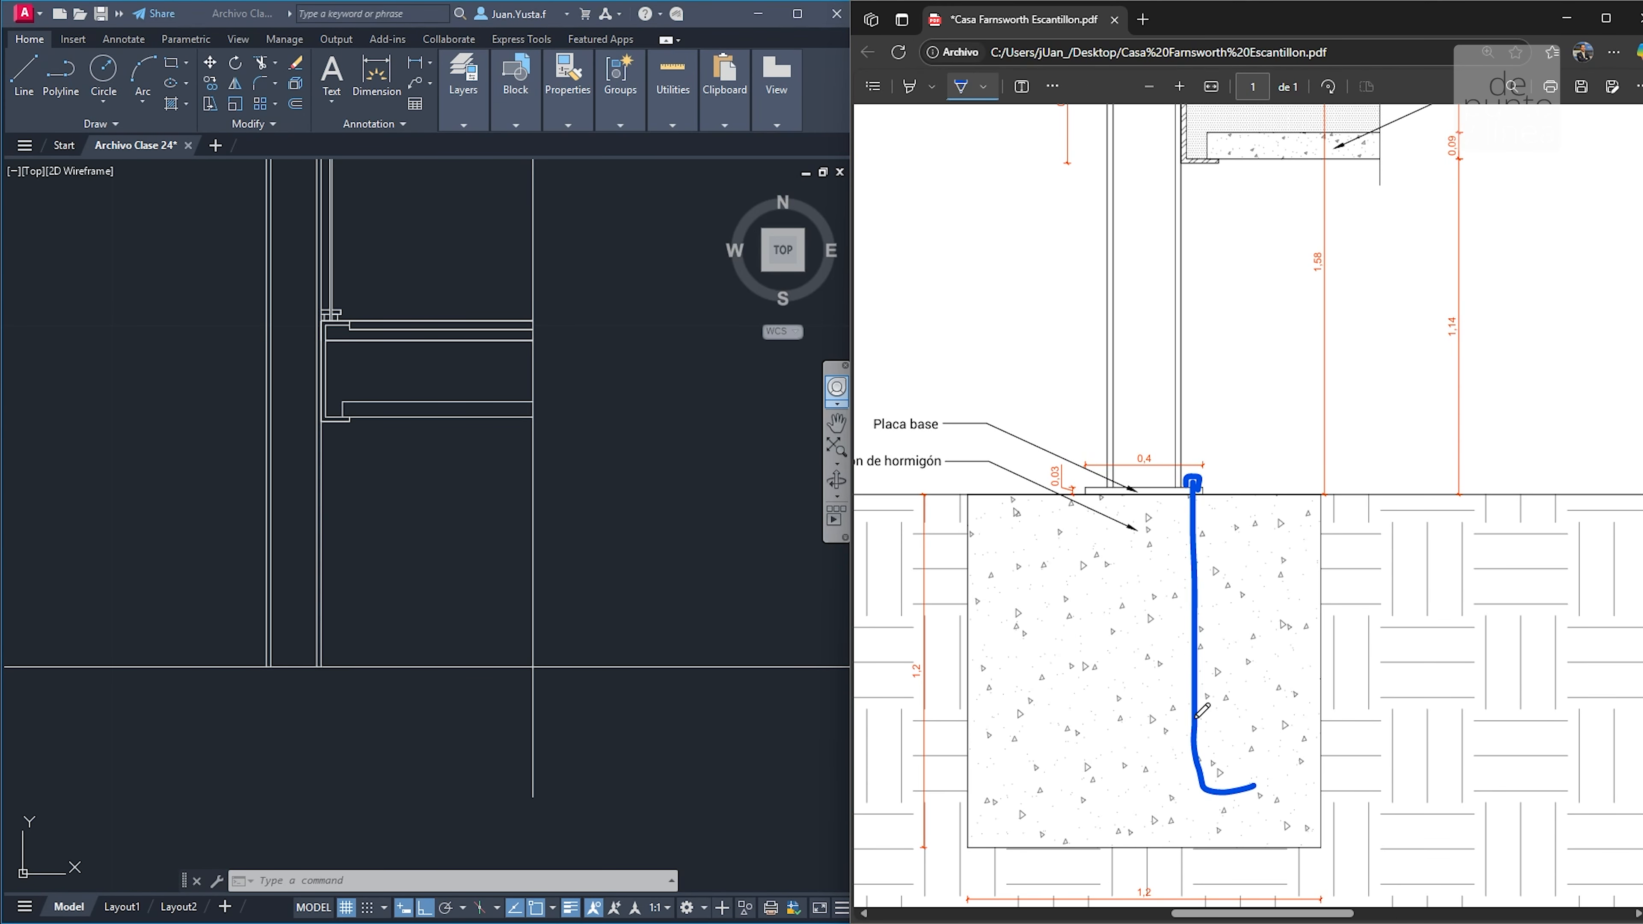
pyautogui.moveTo(1094, 485)
pyautogui.mouseDown()
pyautogui.moveTo(1099, 782)
pyautogui.moveTo(1025, 799)
pyautogui.mouseUp()
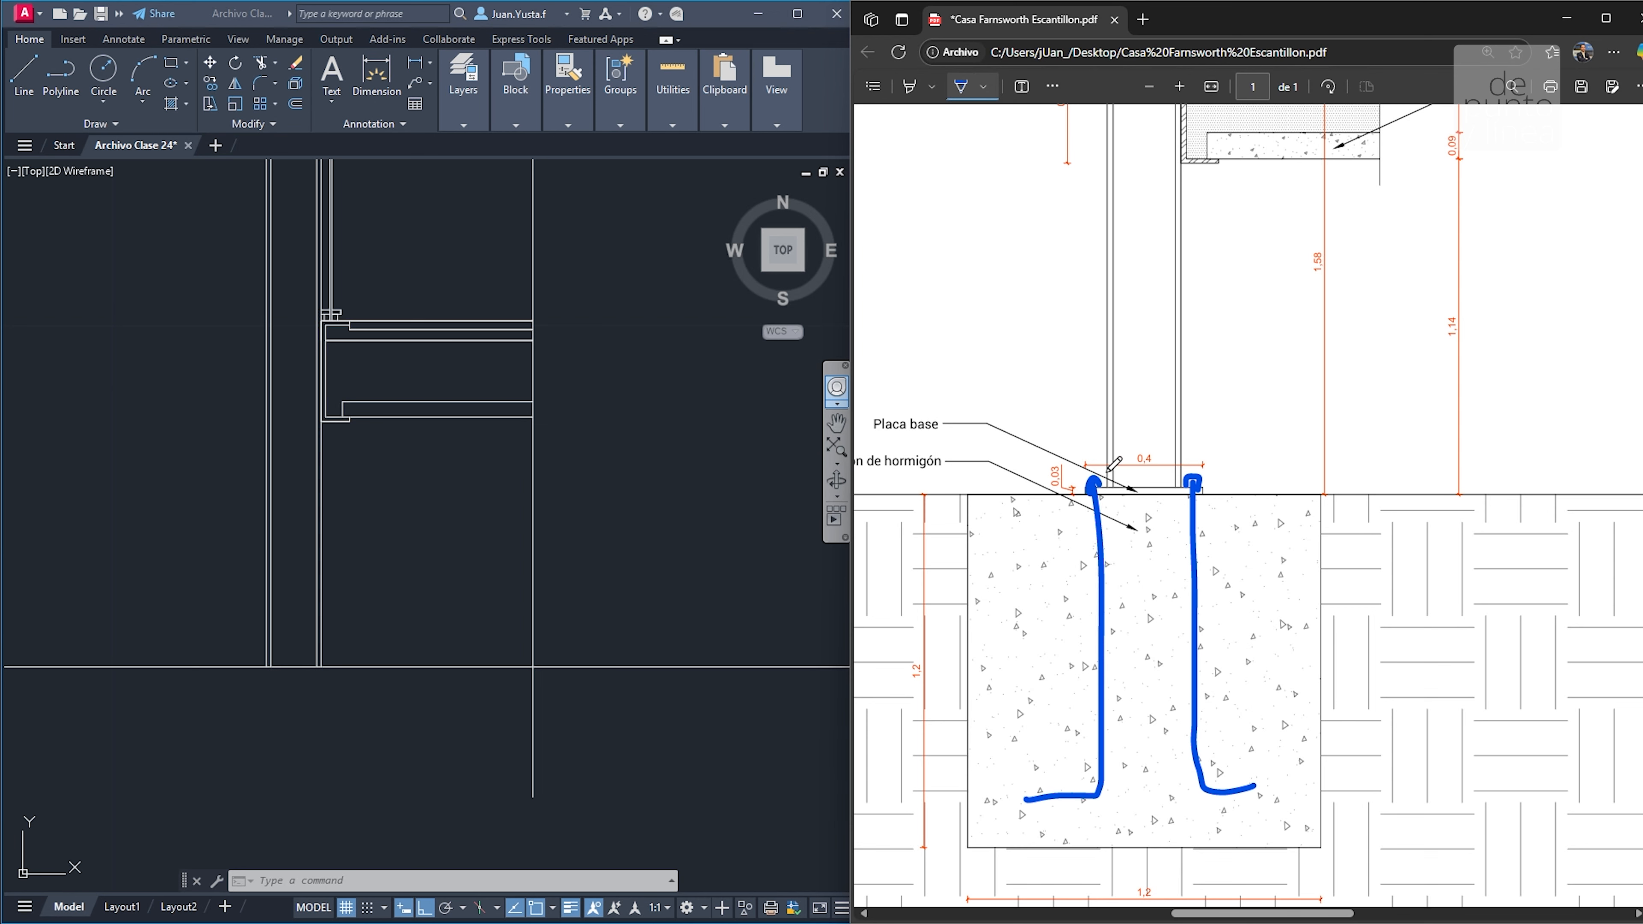
pyautogui.moveTo(1110, 478)
pyautogui.mouseDown()
pyautogui.moveTo(1201, 483)
pyautogui.moveTo(1107, 479)
pyautogui.mouseUp()
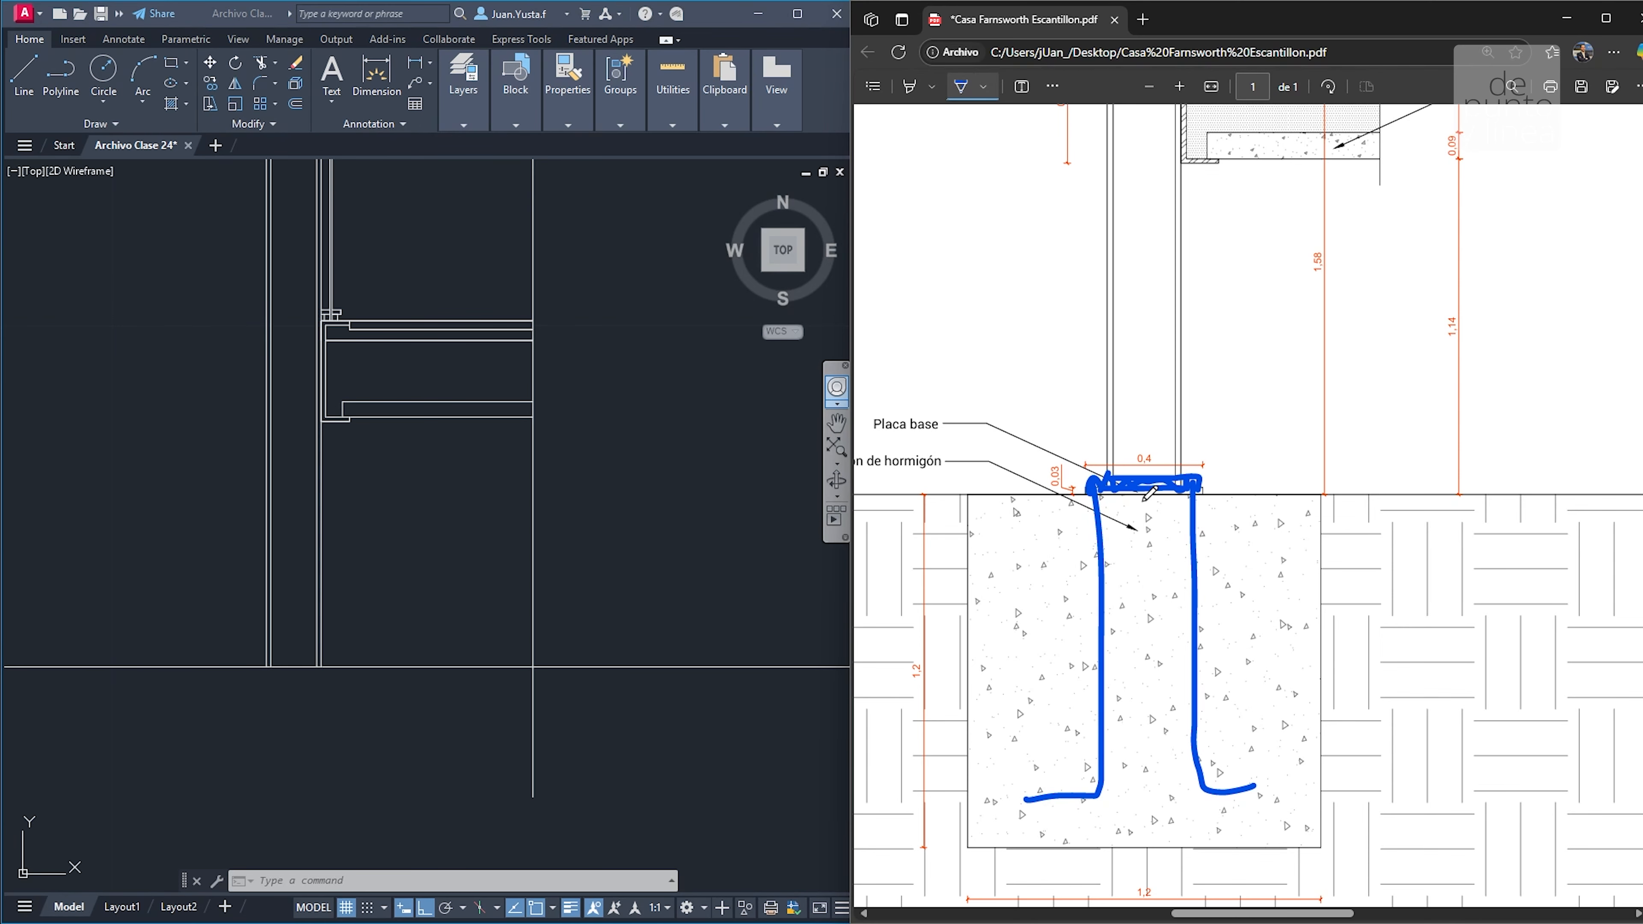
# Erase the anchor bolt and base plate pen marks from the PDF's foundation section
pyautogui.keyDown('ctrl'); pyautogui.scroll(-1, 1156, 489); pyautogui.keyUp('ctrl')
pyautogui.click(1052, 88)
pyautogui.click(1062, 112)
pyautogui.moveTo(1170, 453)
pyautogui.mouseDown()
pyautogui.moveTo(1077, 520)
pyautogui.moveTo(1111, 584)
pyautogui.mouseUp()
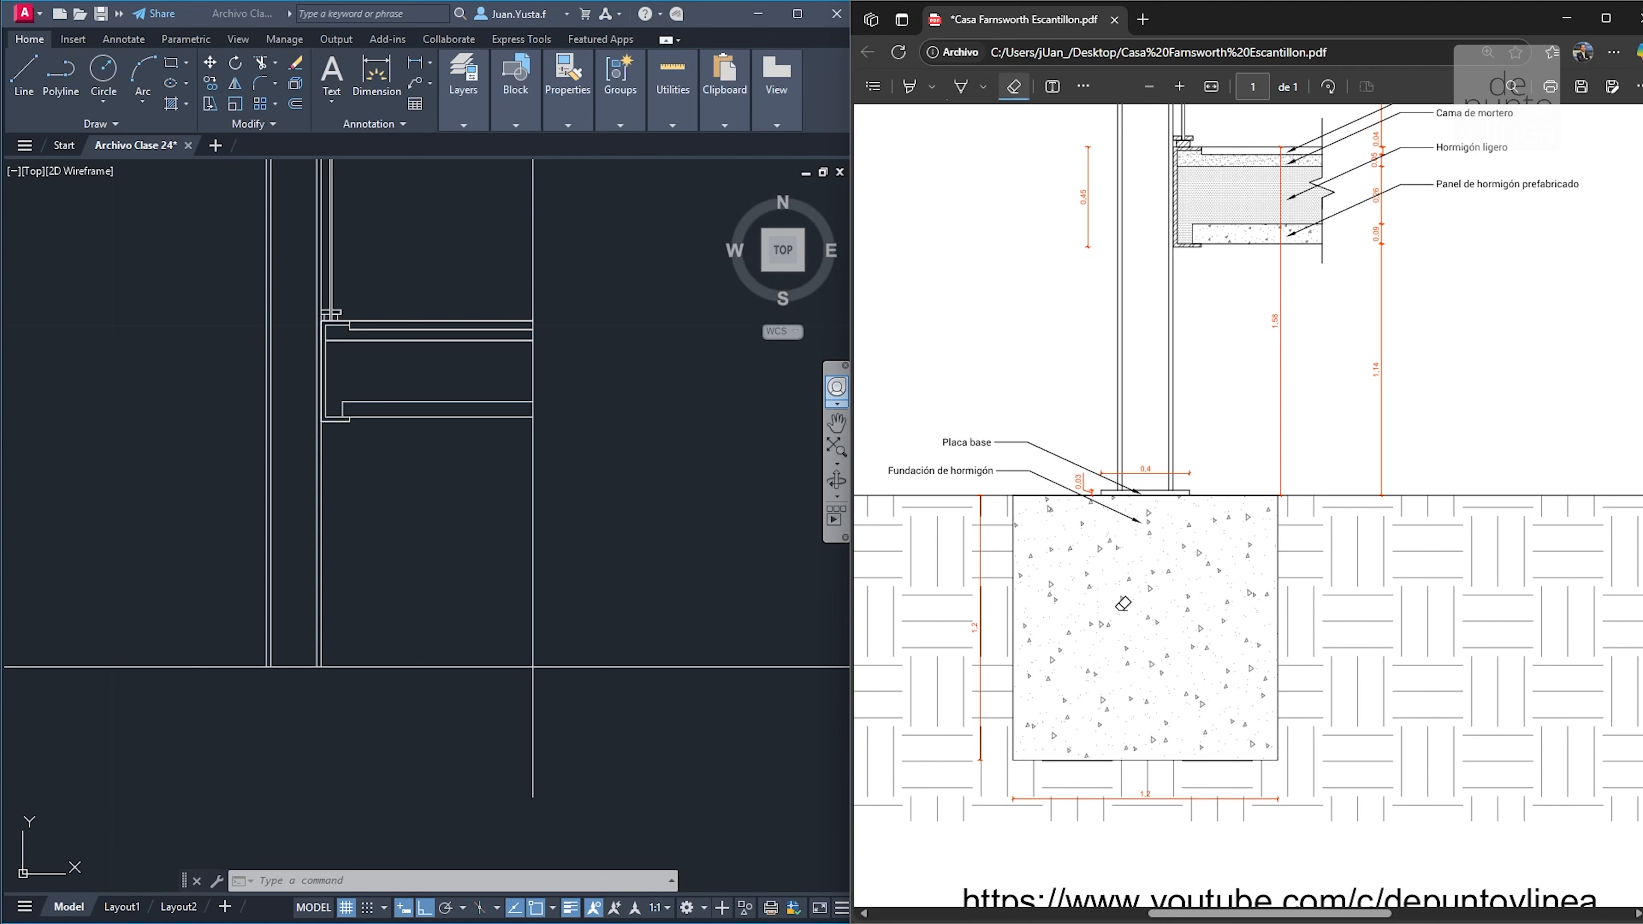
# Switch to AutoCAD and draw a line along the ground between the outer faces of the column's two flanges
pyautogui.click(434, 597)
pyautogui.moveTo(353, 673); pyautogui.dragTo(576, 600, button='middle')
pyautogui.scroll(4, 542, 608)
pyautogui.write('l')
pyautogui.press('Return')
pyautogui.scroll(-6, 492, 505)
pyautogui.scroll(8, 492, 505)
pyautogui.moveTo(508, 563); pyautogui.dragTo(480, 484, button='middle')
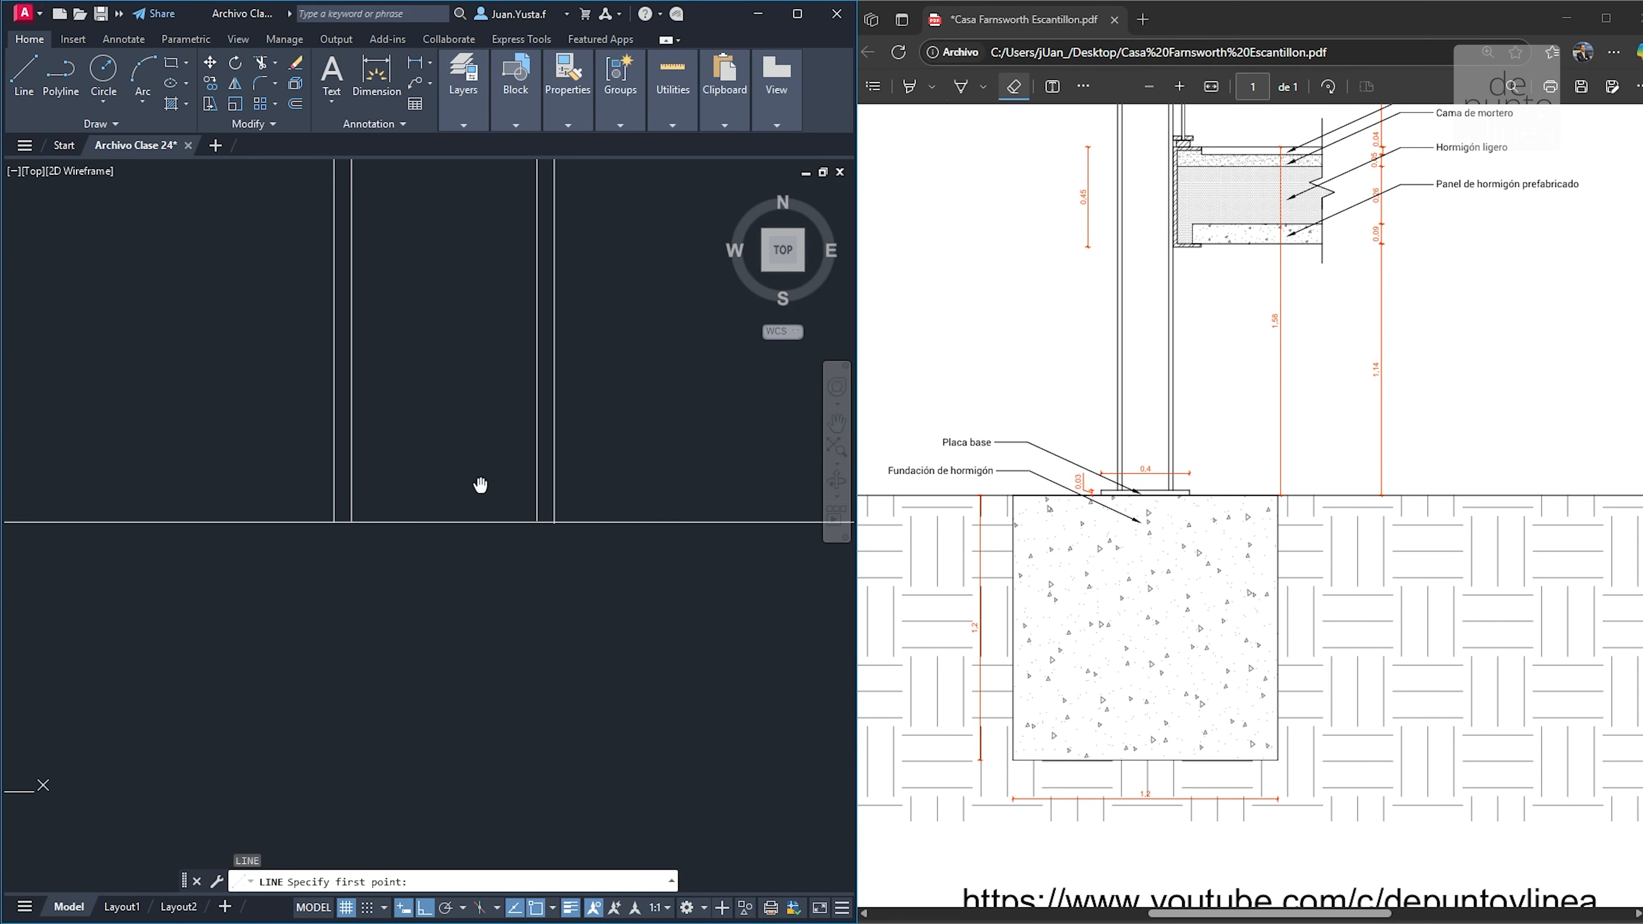
pyautogui.click(555, 521)
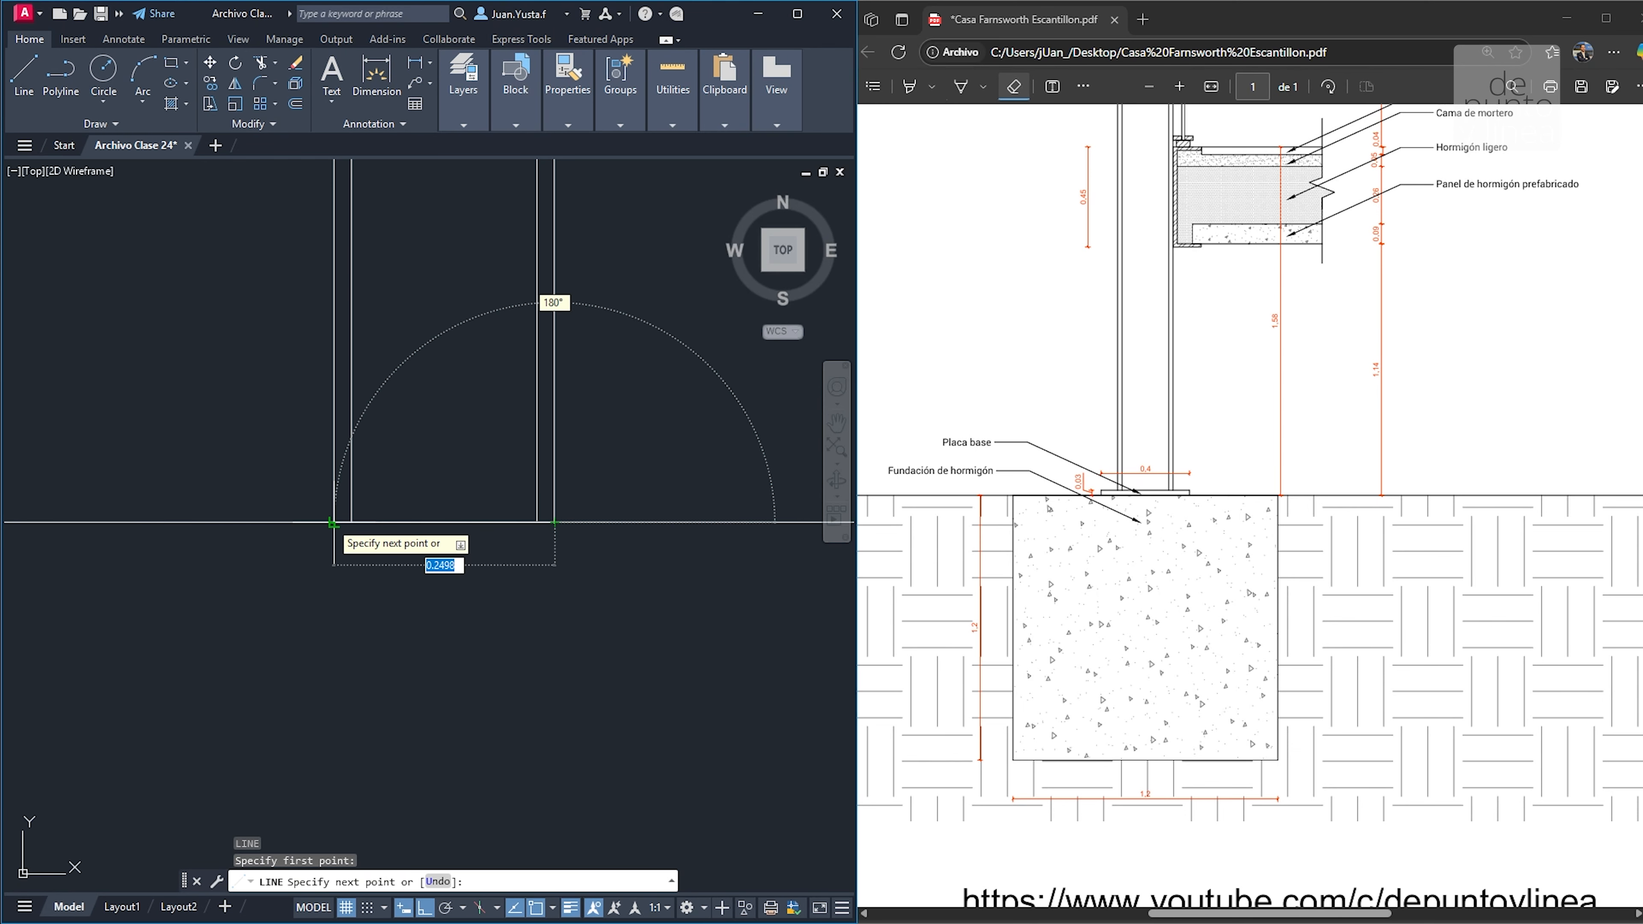
pyautogui.click(333, 521)
pyautogui.press('Escape')
pyautogui.press('Escape')
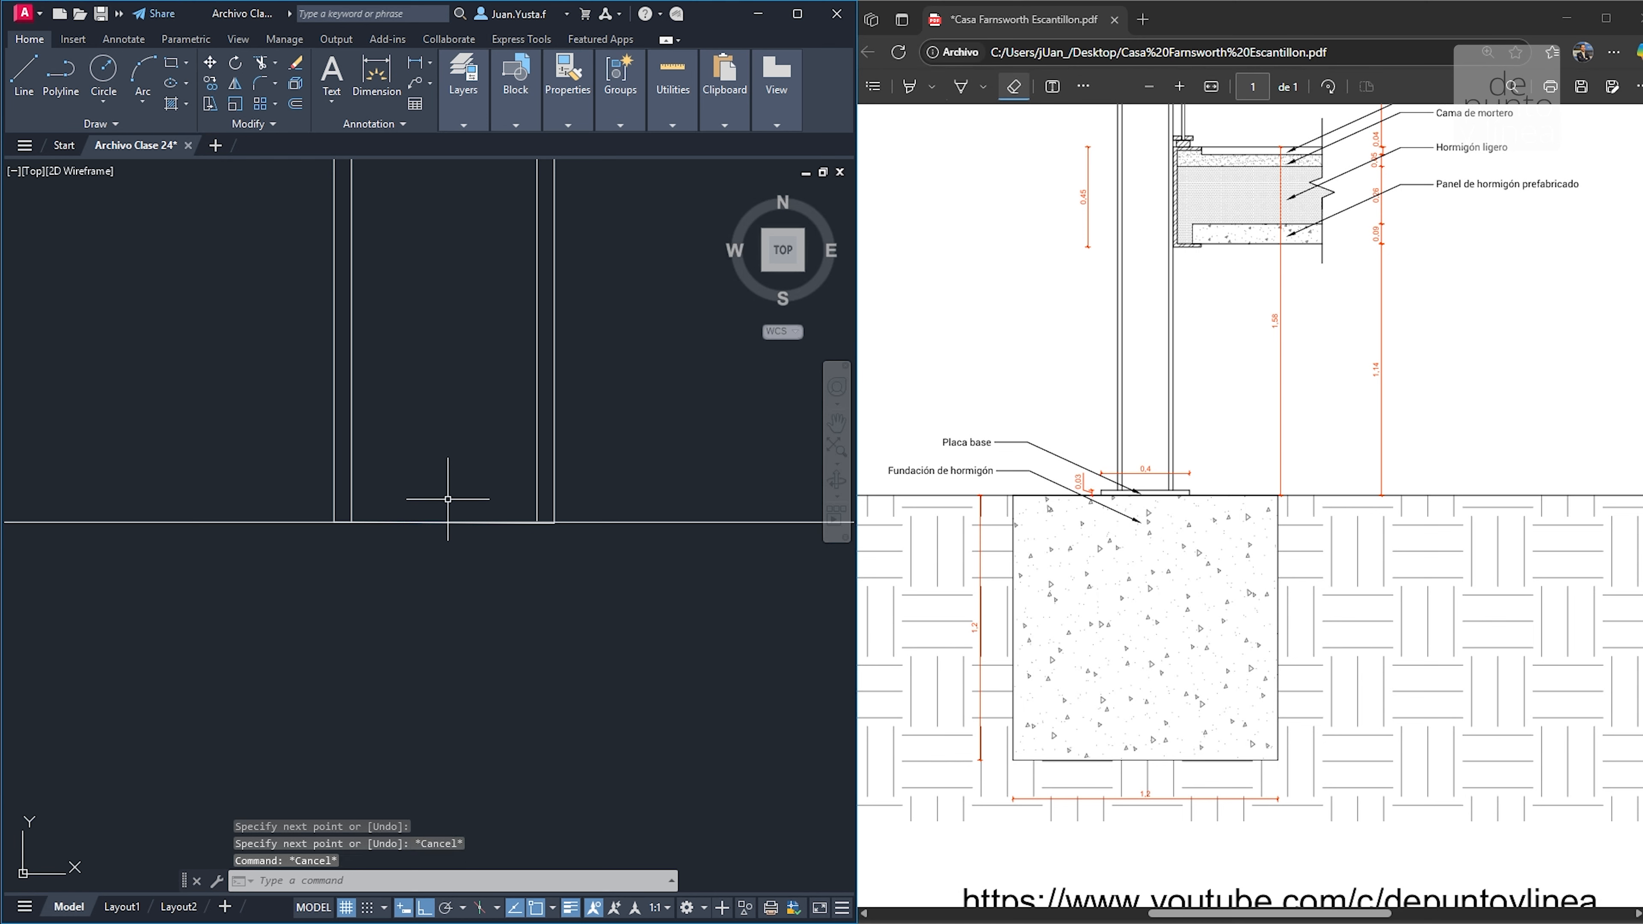
# Draw the base plate outline from the midpoint of the column's base line: 0.2 to the right, 0.03 up and 0.4 left
pyautogui.press('space')
pyautogui.click(444, 522)
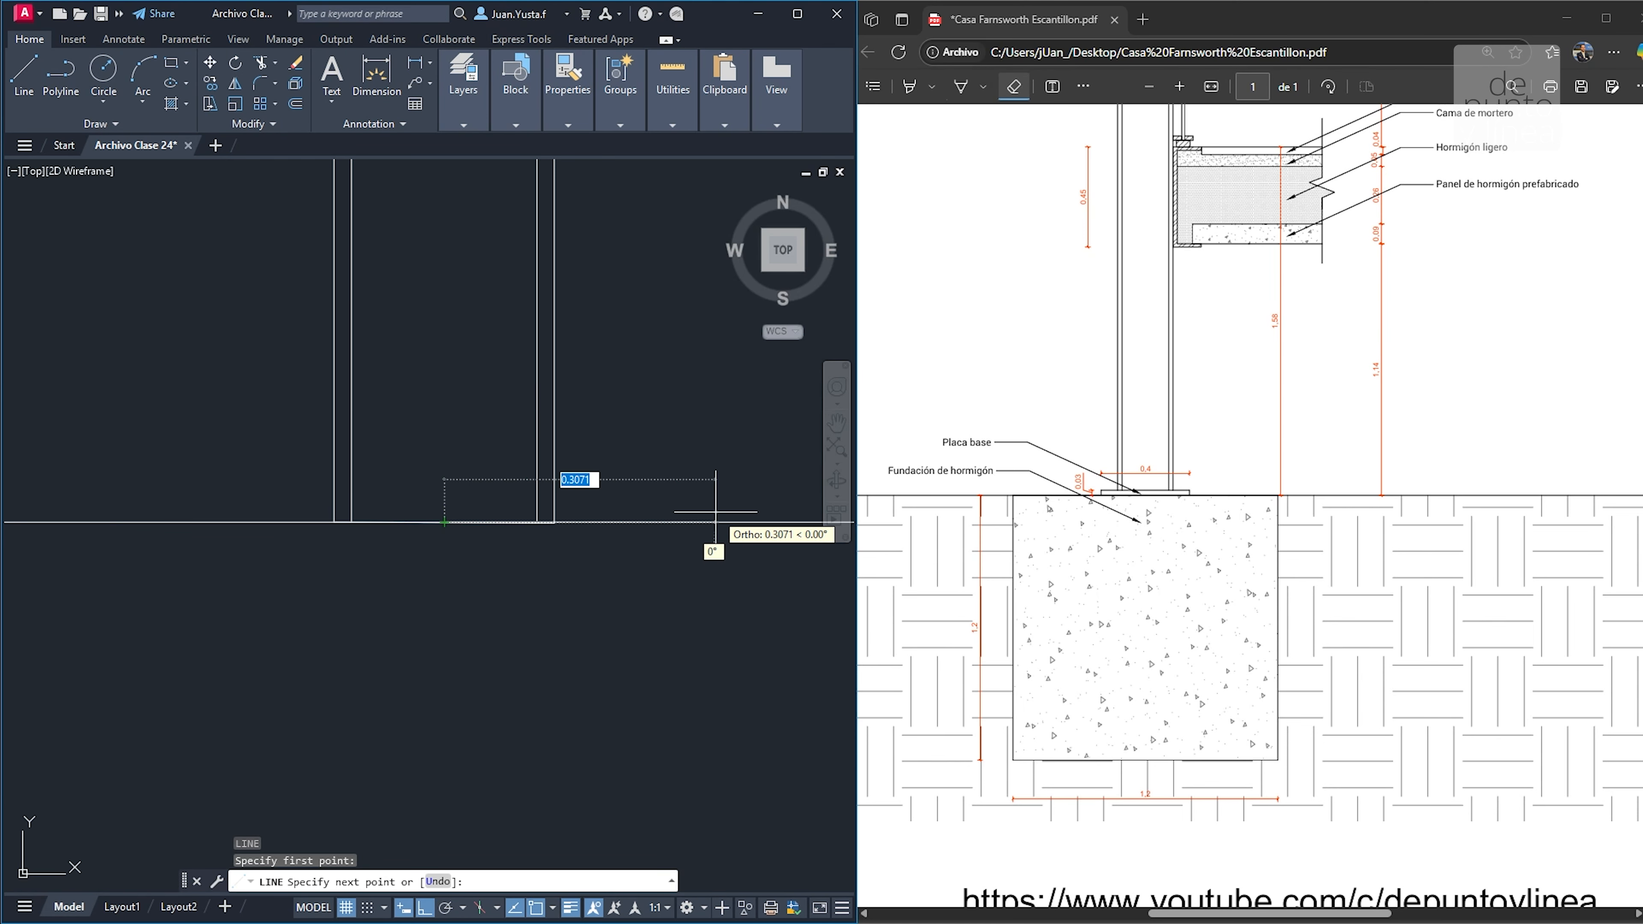
pyautogui.write('0.2')
pyautogui.press('Return')
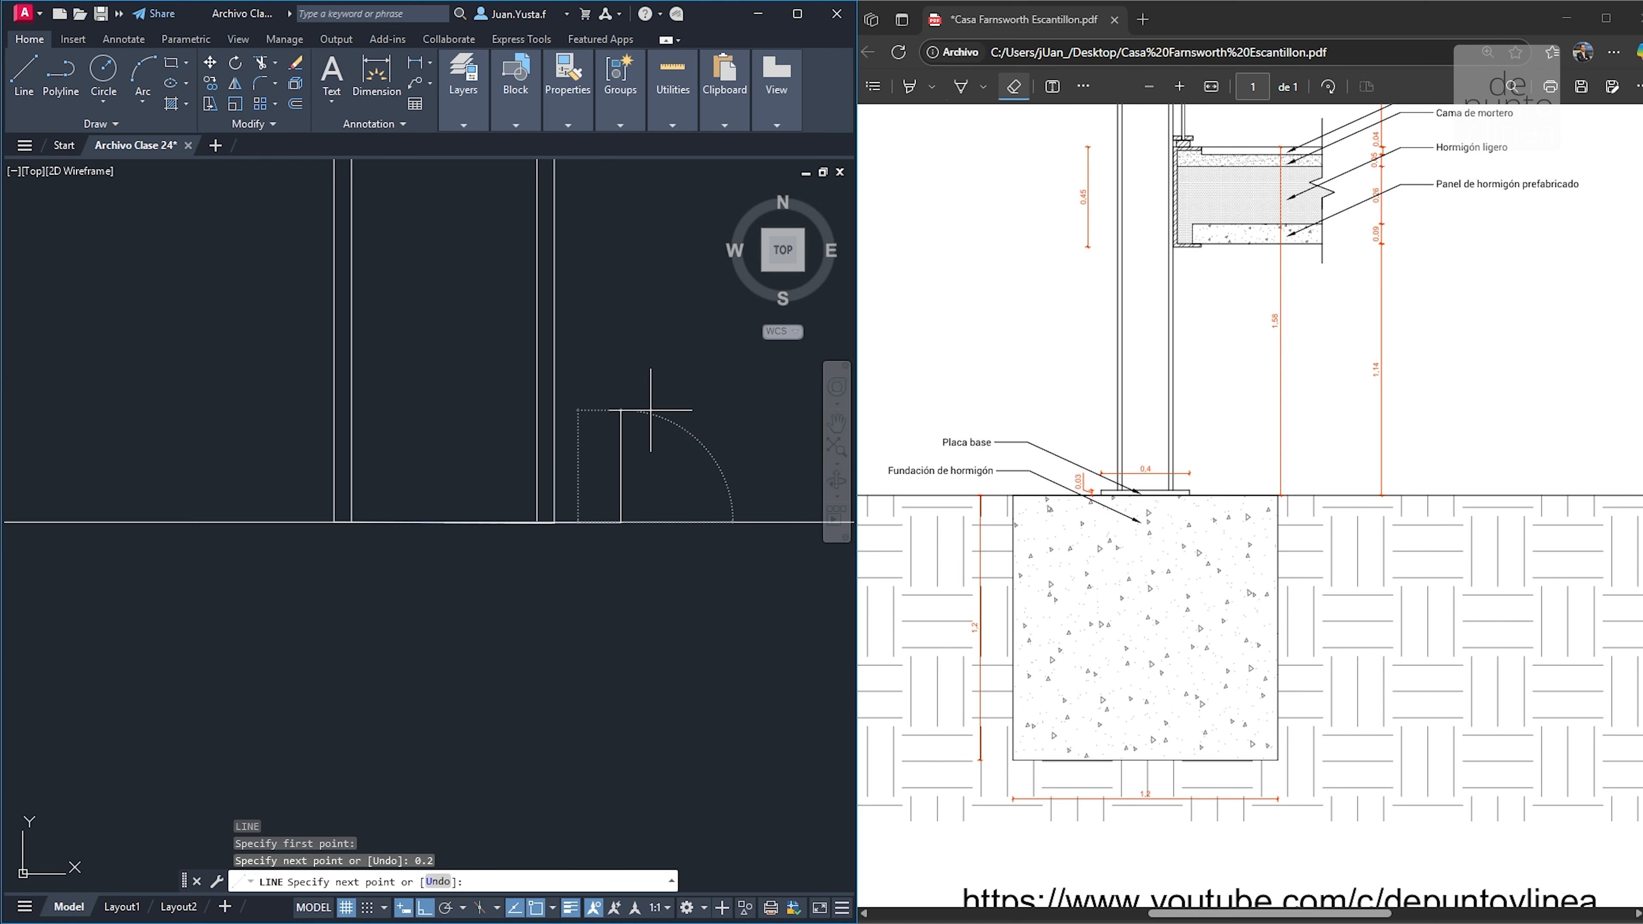
pyautogui.write('0.03')
pyautogui.press('Return')
pyautogui.write('0.')
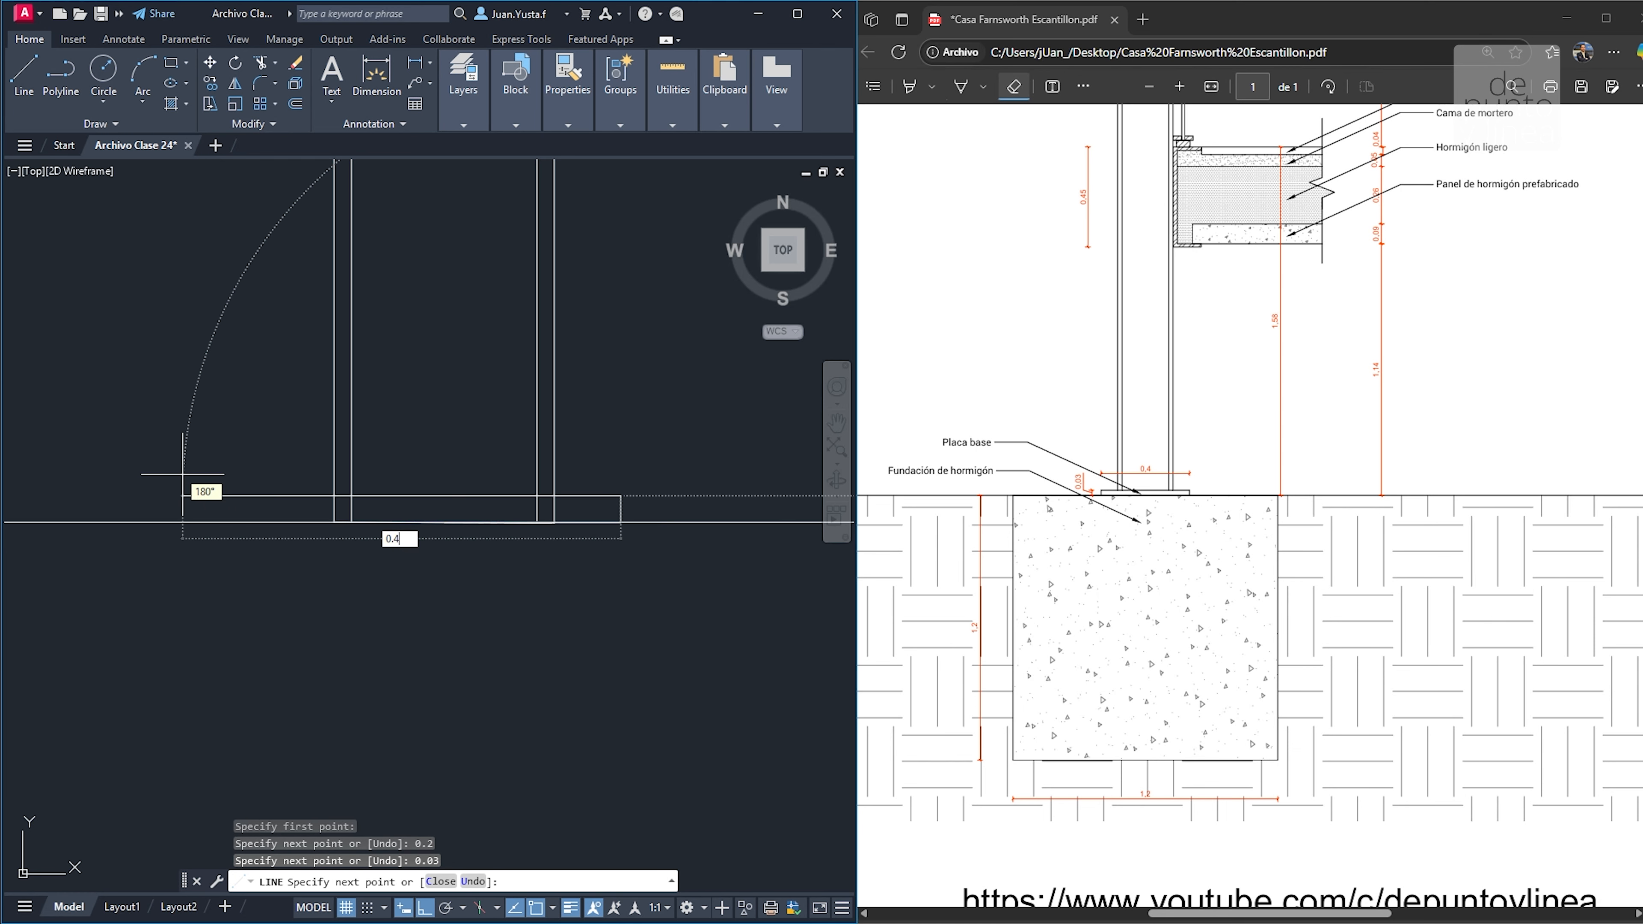
pyautogui.write('4')
pyautogui.press('Return')
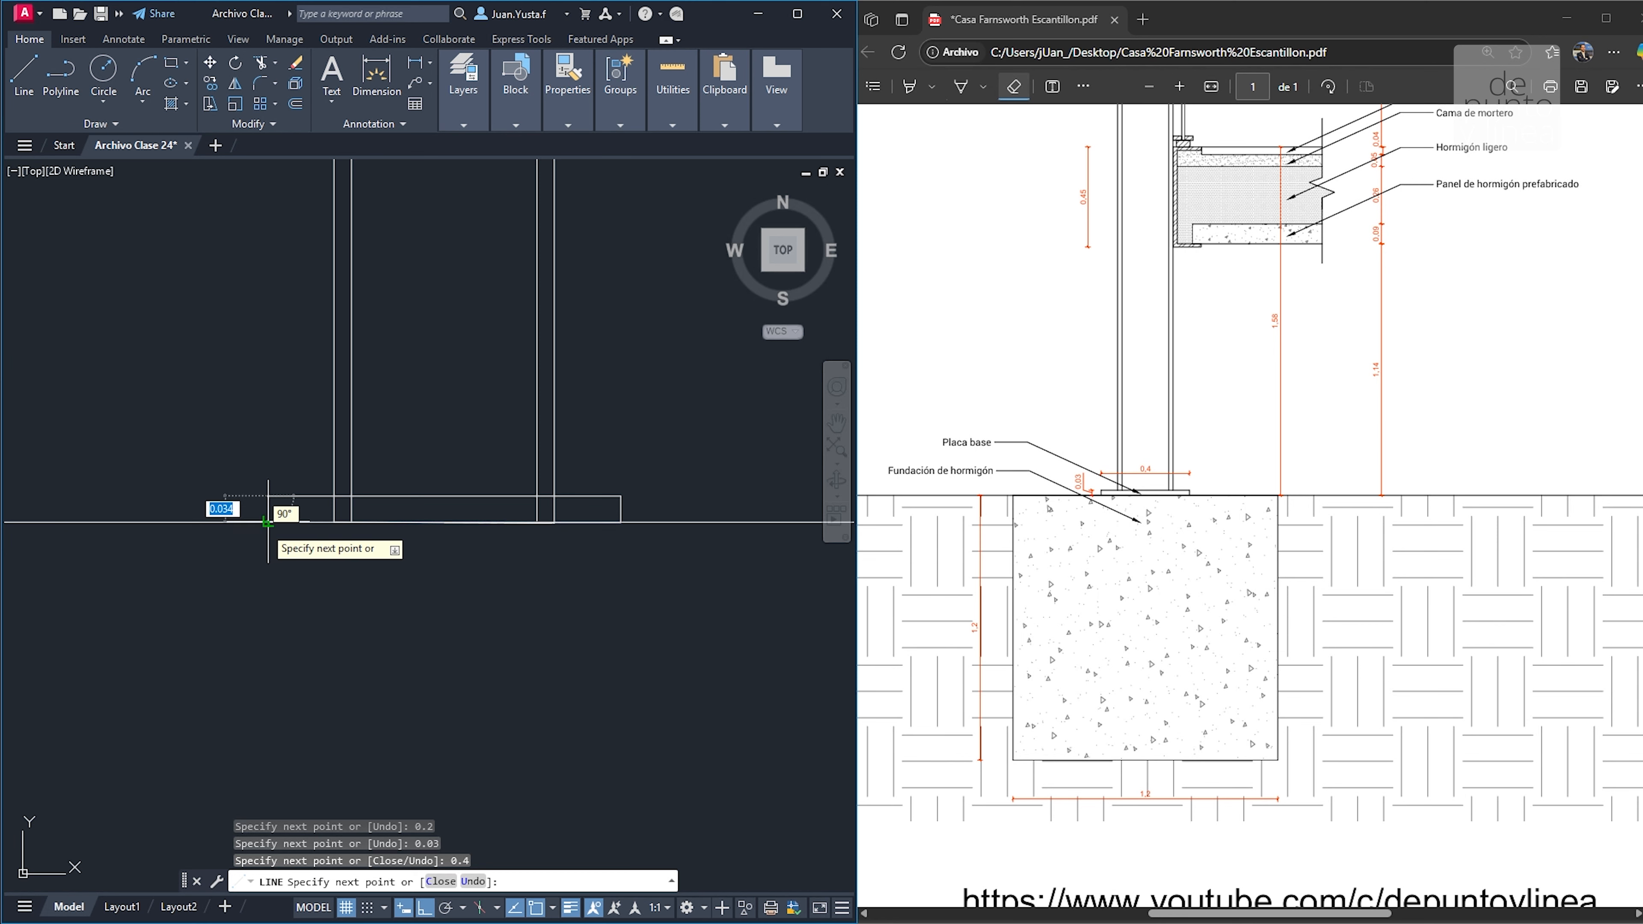
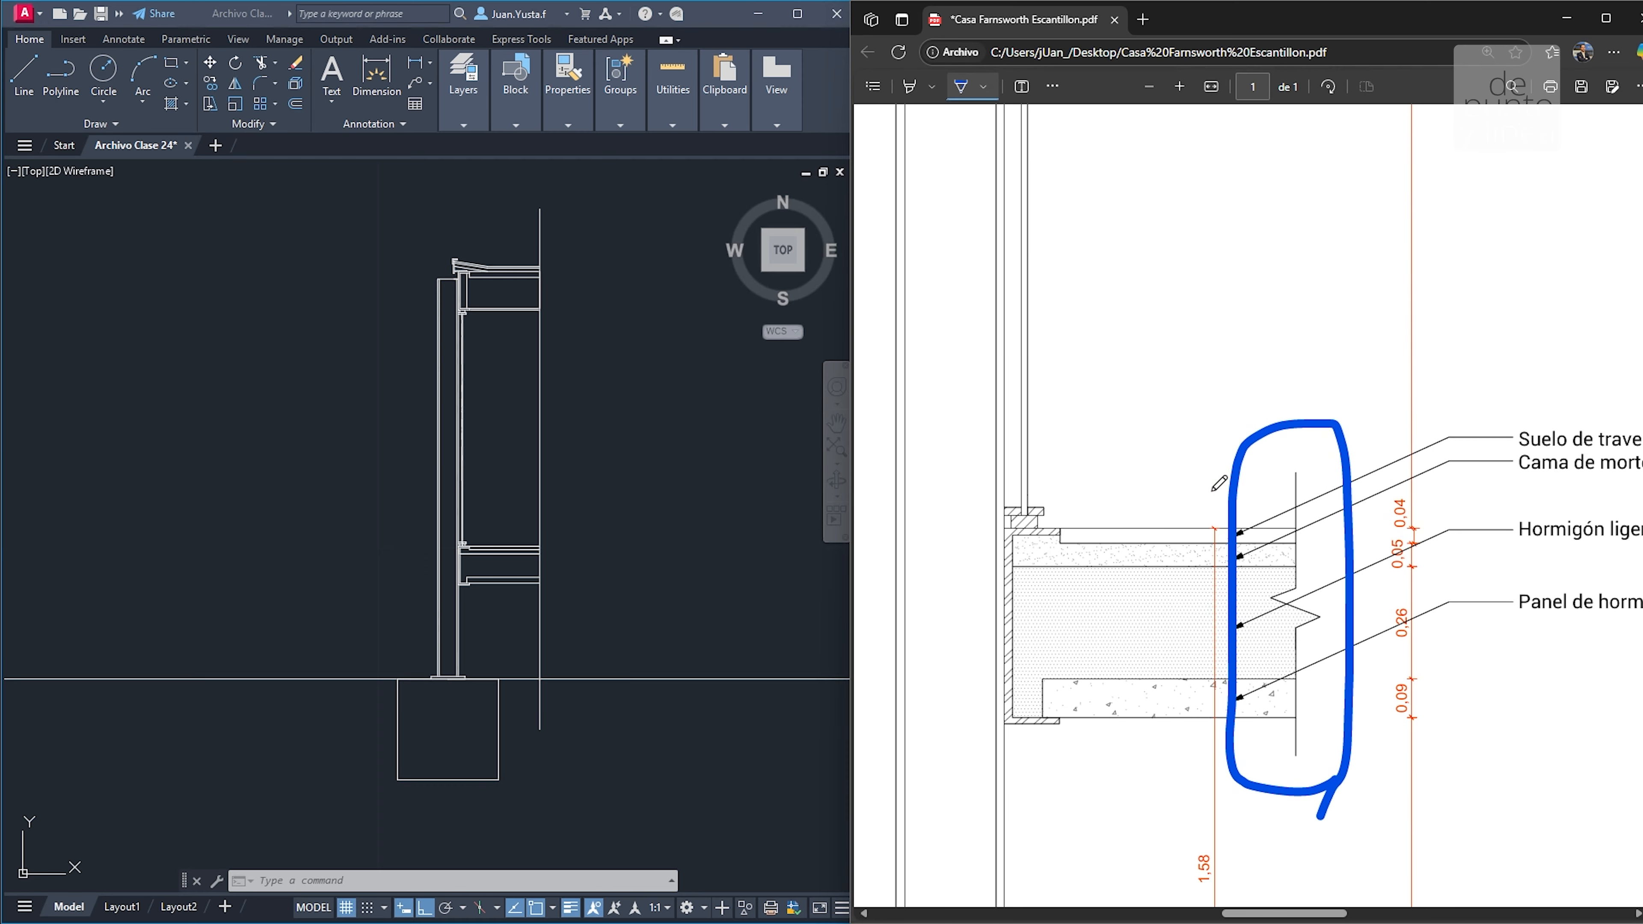
# Circle the roof-edge and floor-edge details on the reference PDF and tick the column and the foundation
pyautogui.scroll(-5, 1212, 491)
pyautogui.scroll(3, 1184, 562)
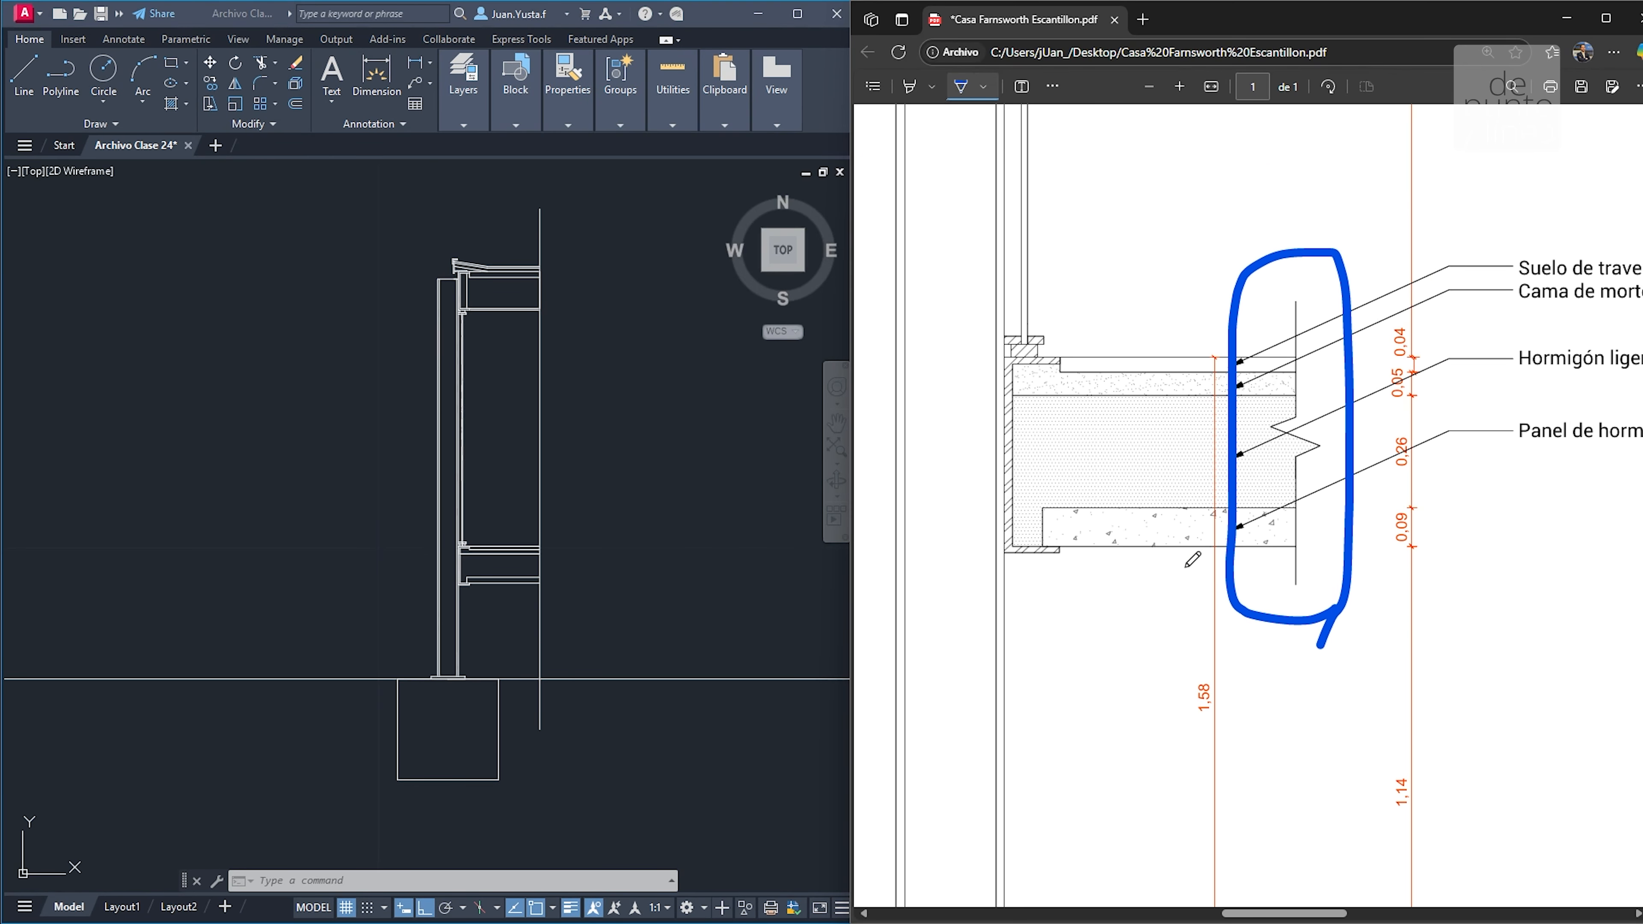
pyautogui.scroll(1, 1241, 460)
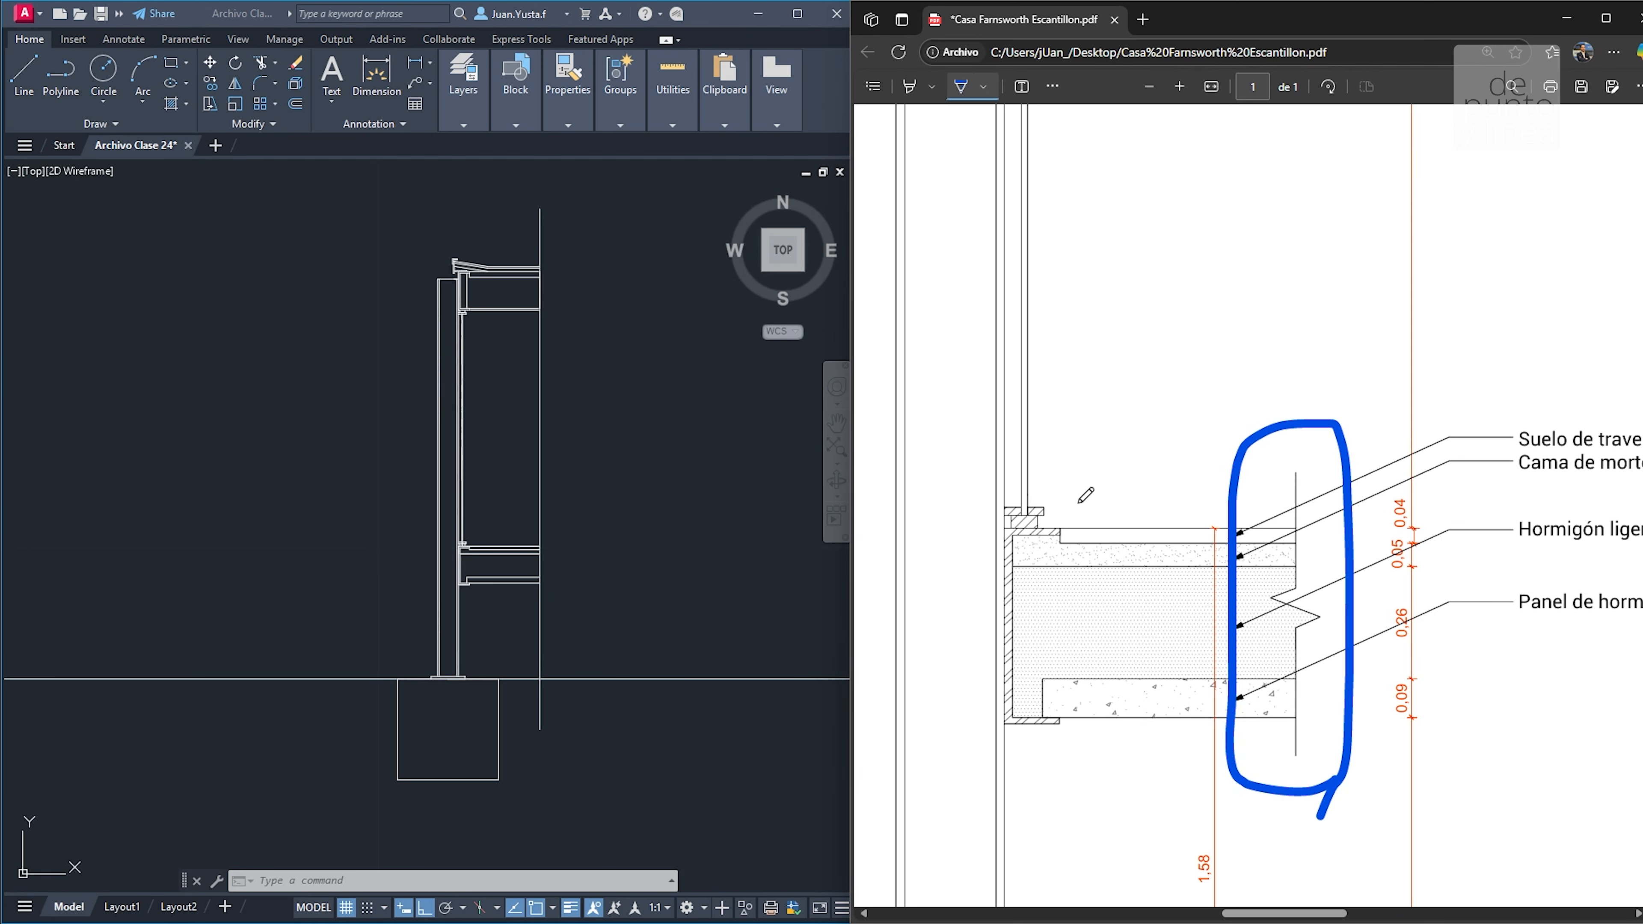
pyautogui.keyDown('ctrl'); pyautogui.scroll(-5, 1085, 495); pyautogui.keyUp('ctrl')
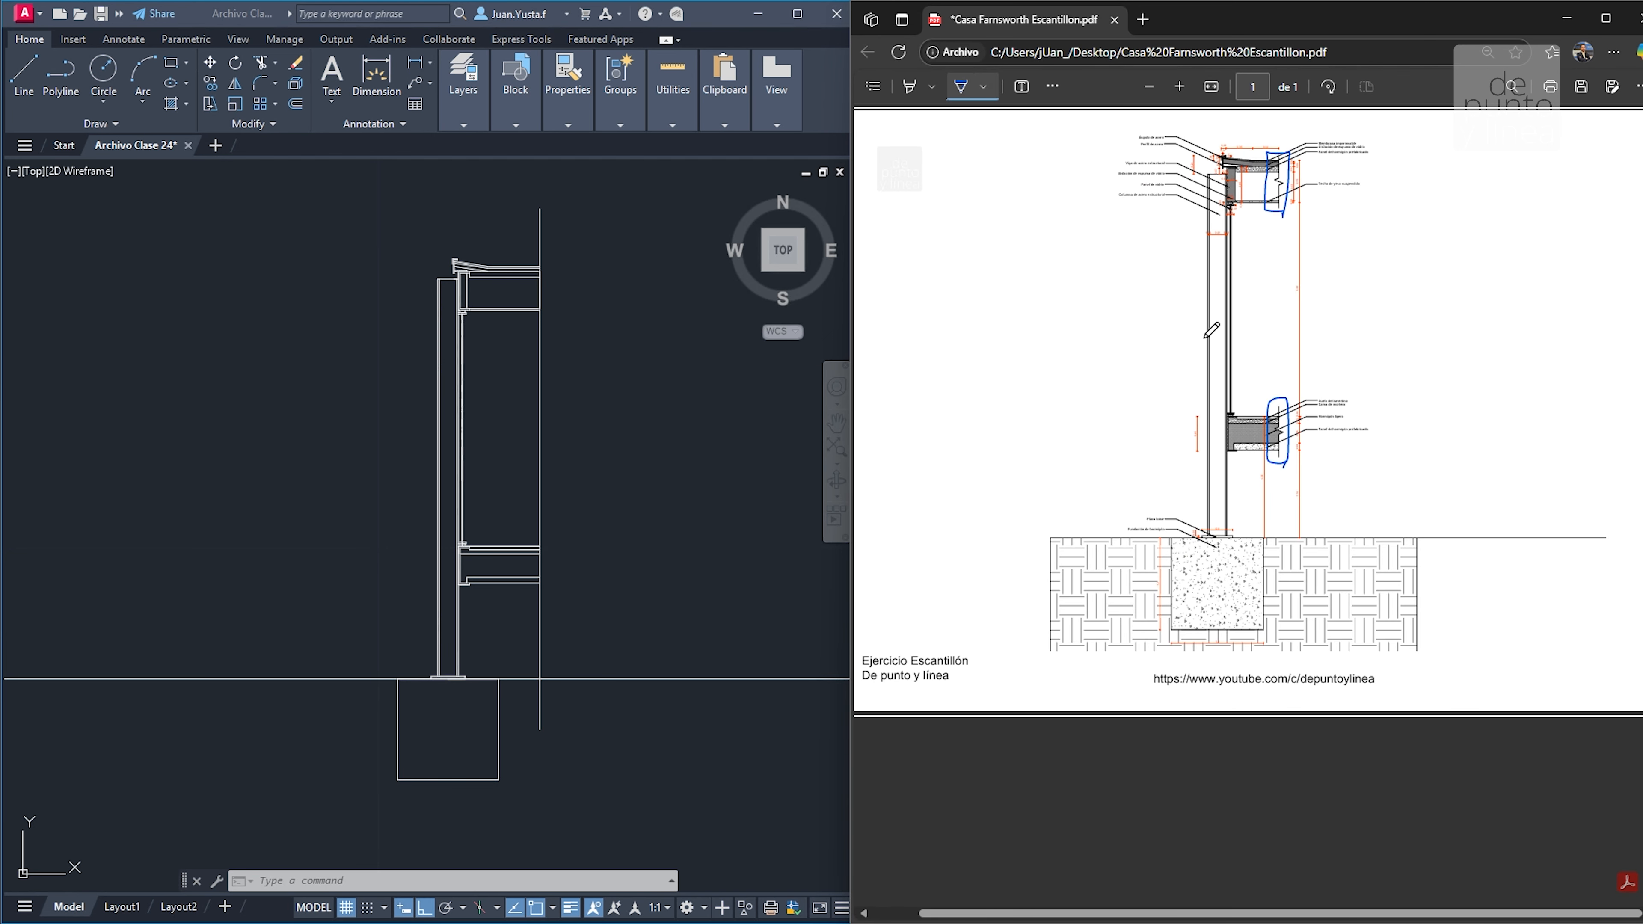
pyautogui.moveTo(1236, 321); pyautogui.dragTo(1239, 317)
pyautogui.moveTo(1202, 435); pyautogui.dragTo(1212, 478)
pyautogui.moveTo(1238, 220); pyautogui.dragTo(1236, 242)
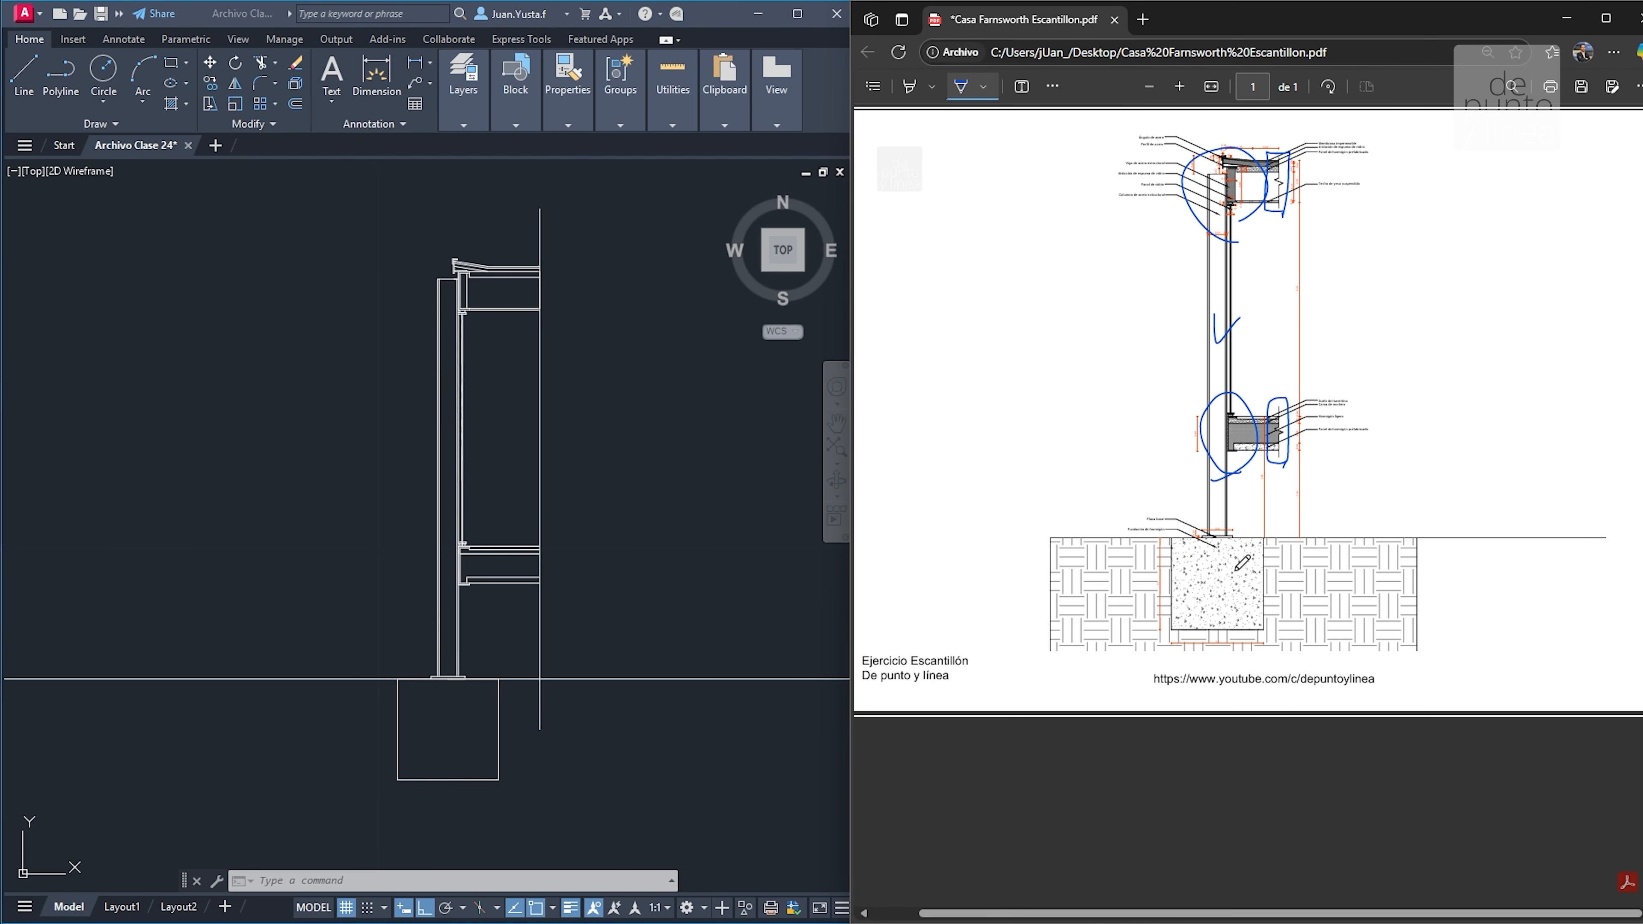
pyautogui.moveTo(1236, 570); pyautogui.dragTo(1277, 575)
# Draw pen lines on the PDF along the section's cut line and for the floor and roof continuing beyond it
pyautogui.moveTo(1285, 218); pyautogui.dragTo(1284, 521)
pyautogui.moveTo(1272, 420); pyautogui.dragTo(1507, 418)
pyautogui.moveTo(1248, 456); pyautogui.dragTo(1546, 456)
pyautogui.moveTo(1244, 402); pyautogui.dragTo(1560, 402)
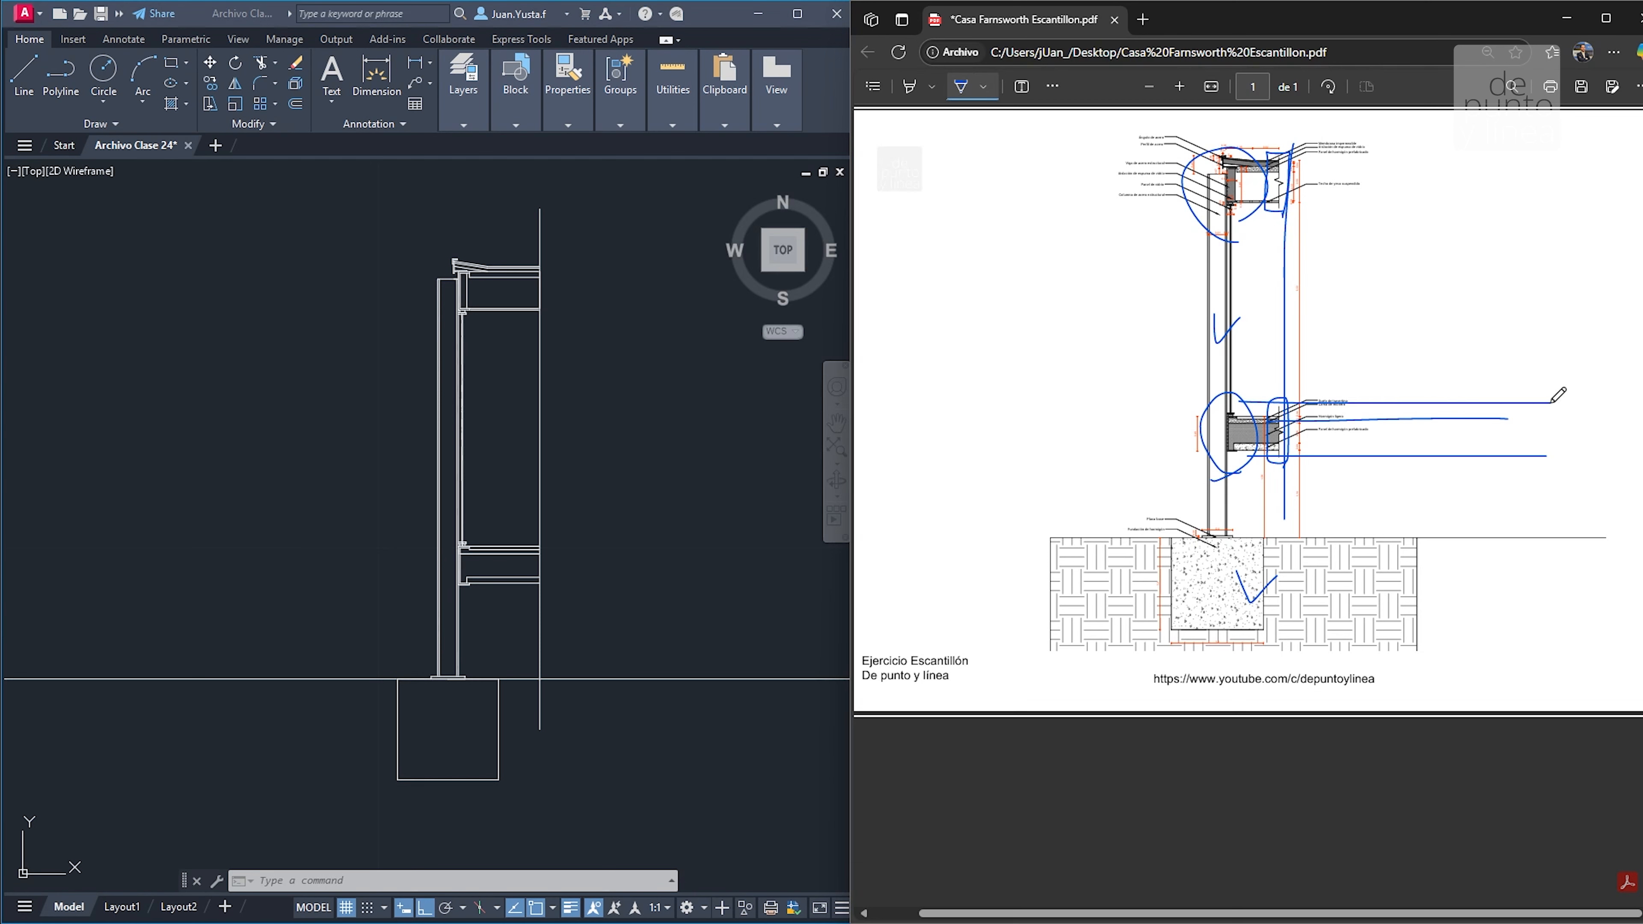
pyautogui.moveTo(1548, 137)
pyautogui.mouseDown()
pyautogui.moveTo(1547, 531)
pyautogui.moveTo(1591, 322)
pyautogui.moveTo(1591, 539)
pyautogui.moveTo(1467, 159)
pyautogui.moveTo(1271, 172)
pyautogui.moveTo(1610, 184)
pyautogui.mouseUp()
pyautogui.moveTo(1261, 156); pyautogui.dragTo(1605, 155)
# Erase the pen marks around the roof, floor, cut line and column on the PDF
pyautogui.click(1052, 86)
pyautogui.click(1086, 114)
pyautogui.moveTo(1278, 189)
pyautogui.mouseDown()
pyautogui.moveTo(1282, 451)
pyautogui.moveTo(1613, 315)
pyautogui.moveTo(1568, 364)
pyautogui.mouseUp()
pyautogui.moveTo(1575, 103)
pyautogui.mouseDown()
pyautogui.moveTo(1220, 307)
pyautogui.moveTo(1199, 381)
pyautogui.moveTo(1283, 541)
pyautogui.moveTo(1318, 564)
pyautogui.mouseUp()
# Circle the floor-edge detail with the pen on the PDF and add a mark at the roof edge
pyautogui.click(960, 86)
pyautogui.moveTo(1261, 465)
pyautogui.mouseDown()
pyautogui.moveTo(1204, 414)
pyautogui.moveTo(1221, 475)
pyautogui.mouseUp()
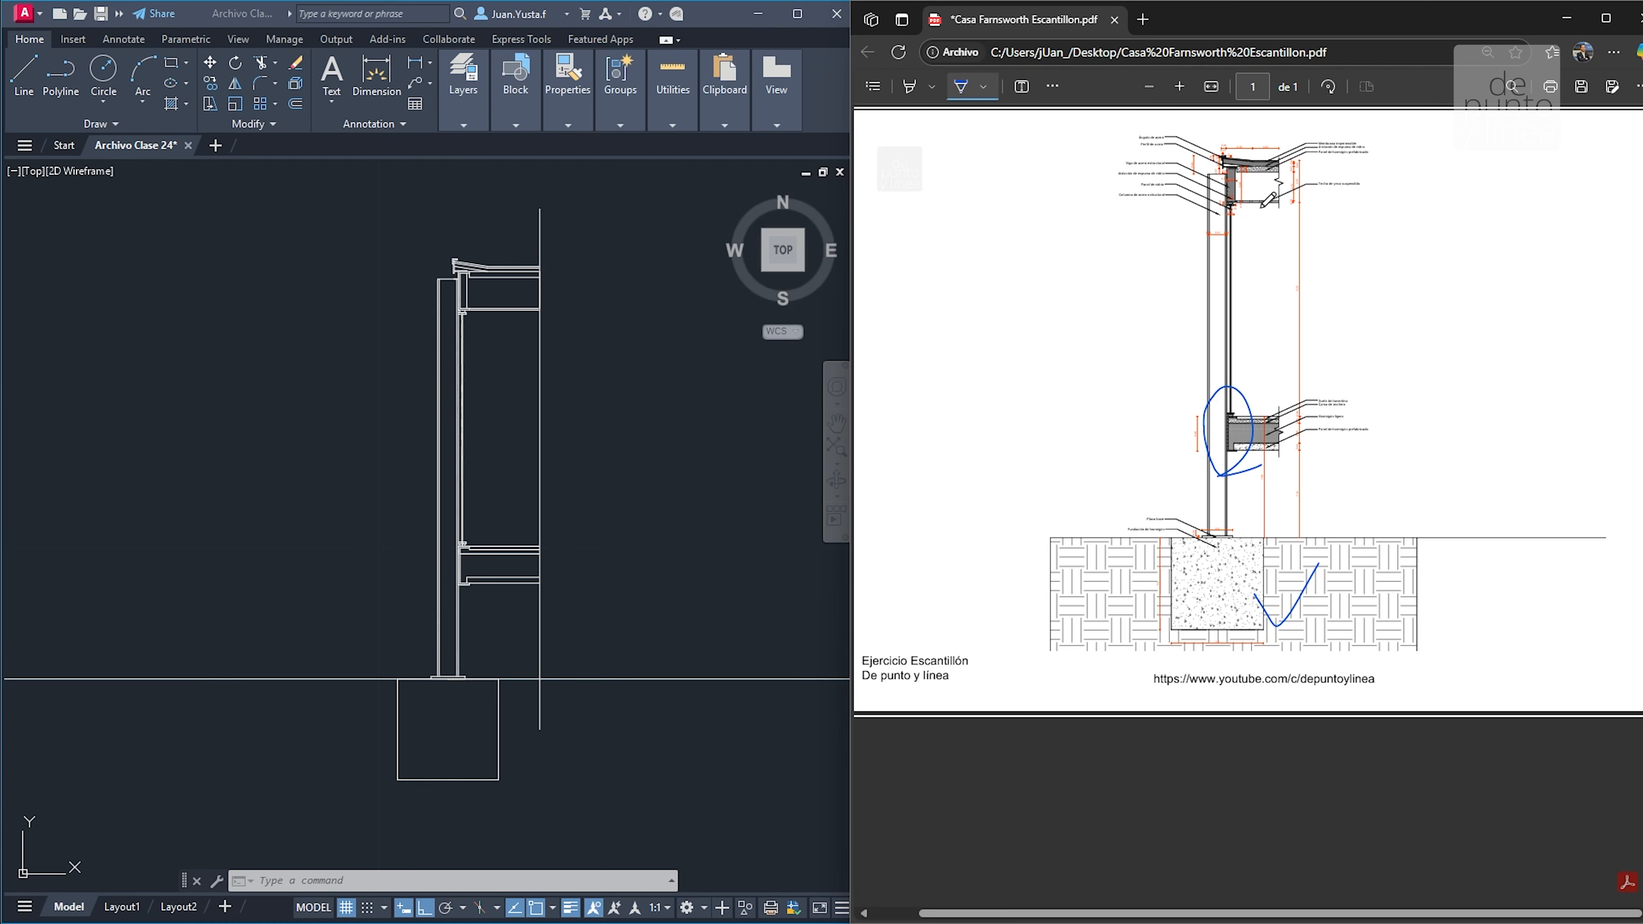
pyautogui.moveTo(1269, 210)
pyautogui.mouseDown()
pyautogui.moveTo(1290, 152)
pyautogui.moveTo(1292, 206)
pyautogui.moveTo(1497, 157)
pyautogui.moveTo(1307, 163)
pyautogui.moveTo(1484, 169)
pyautogui.mouseUp()
# Erase the remaining pen marks at the roof edge, floor edge and foundation on the PDF
pyautogui.click(1052, 87)
pyautogui.click(1097, 122)
pyautogui.moveTo(1293, 169)
pyautogui.mouseDown()
pyautogui.moveTo(1255, 248)
pyautogui.moveTo(1287, 340)
pyautogui.moveTo(1270, 625)
pyautogui.moveTo(1297, 622)
pyautogui.mouseUp()
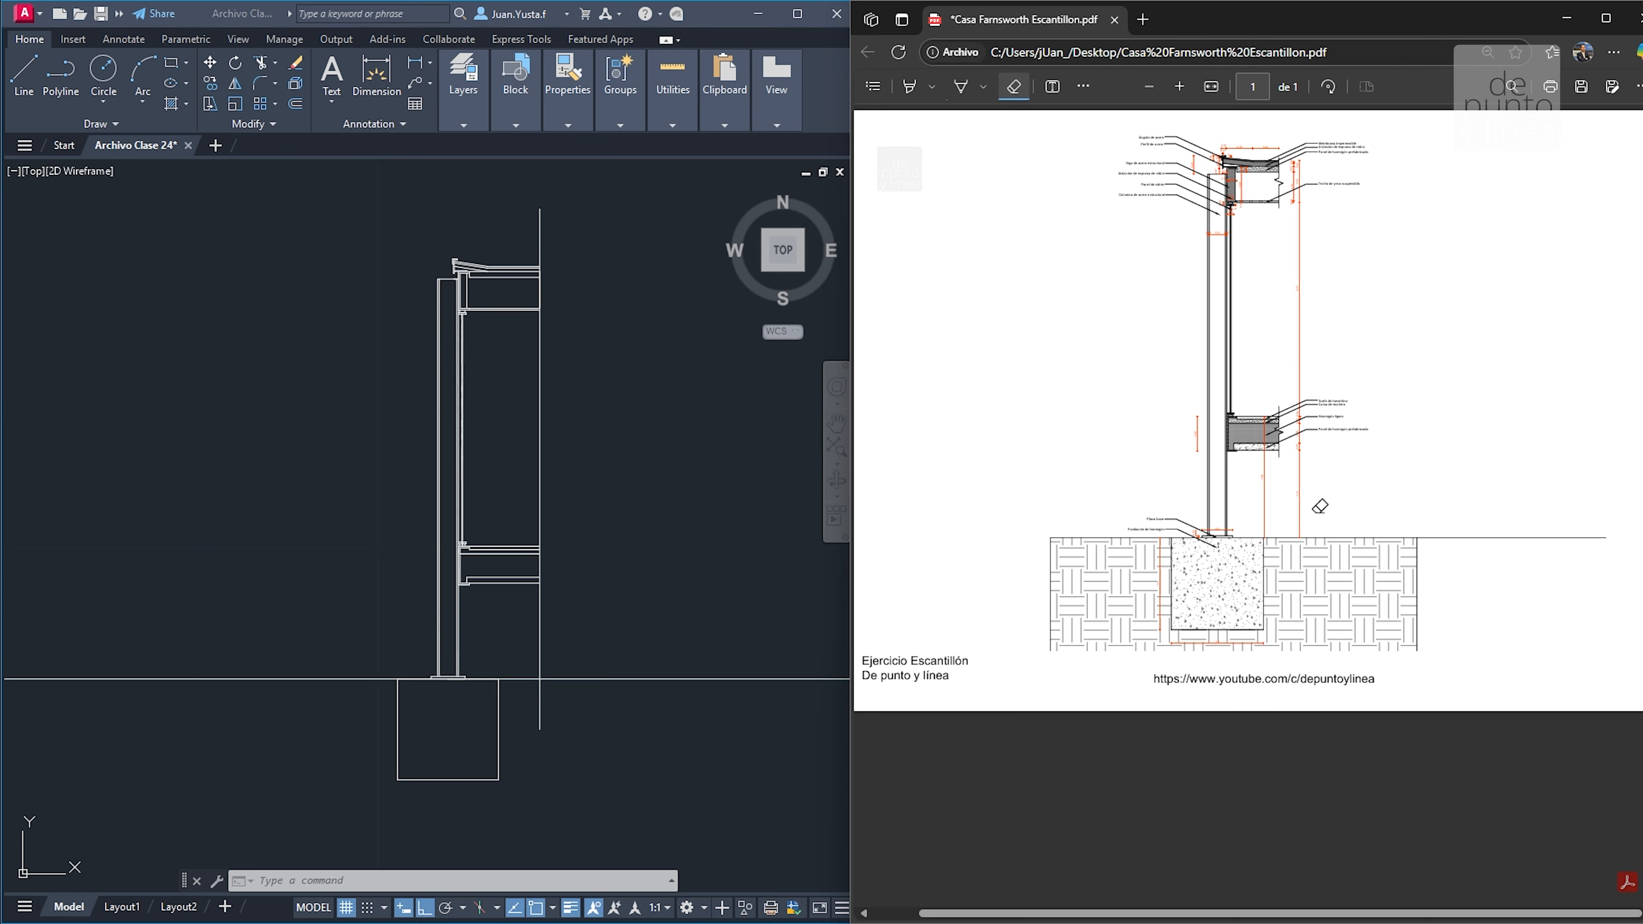
# Draw a pen frame around the break line at the cut end of the floor layers on the PDF
pyautogui.keyDown('ctrl'); pyautogui.scroll(5, 1283, 393); pyautogui.keyUp('ctrl')
pyautogui.keyDown('ctrl'); pyautogui.scroll(3, 1283, 436); pyautogui.keyUp('ctrl')
pyautogui.click(964, 90)
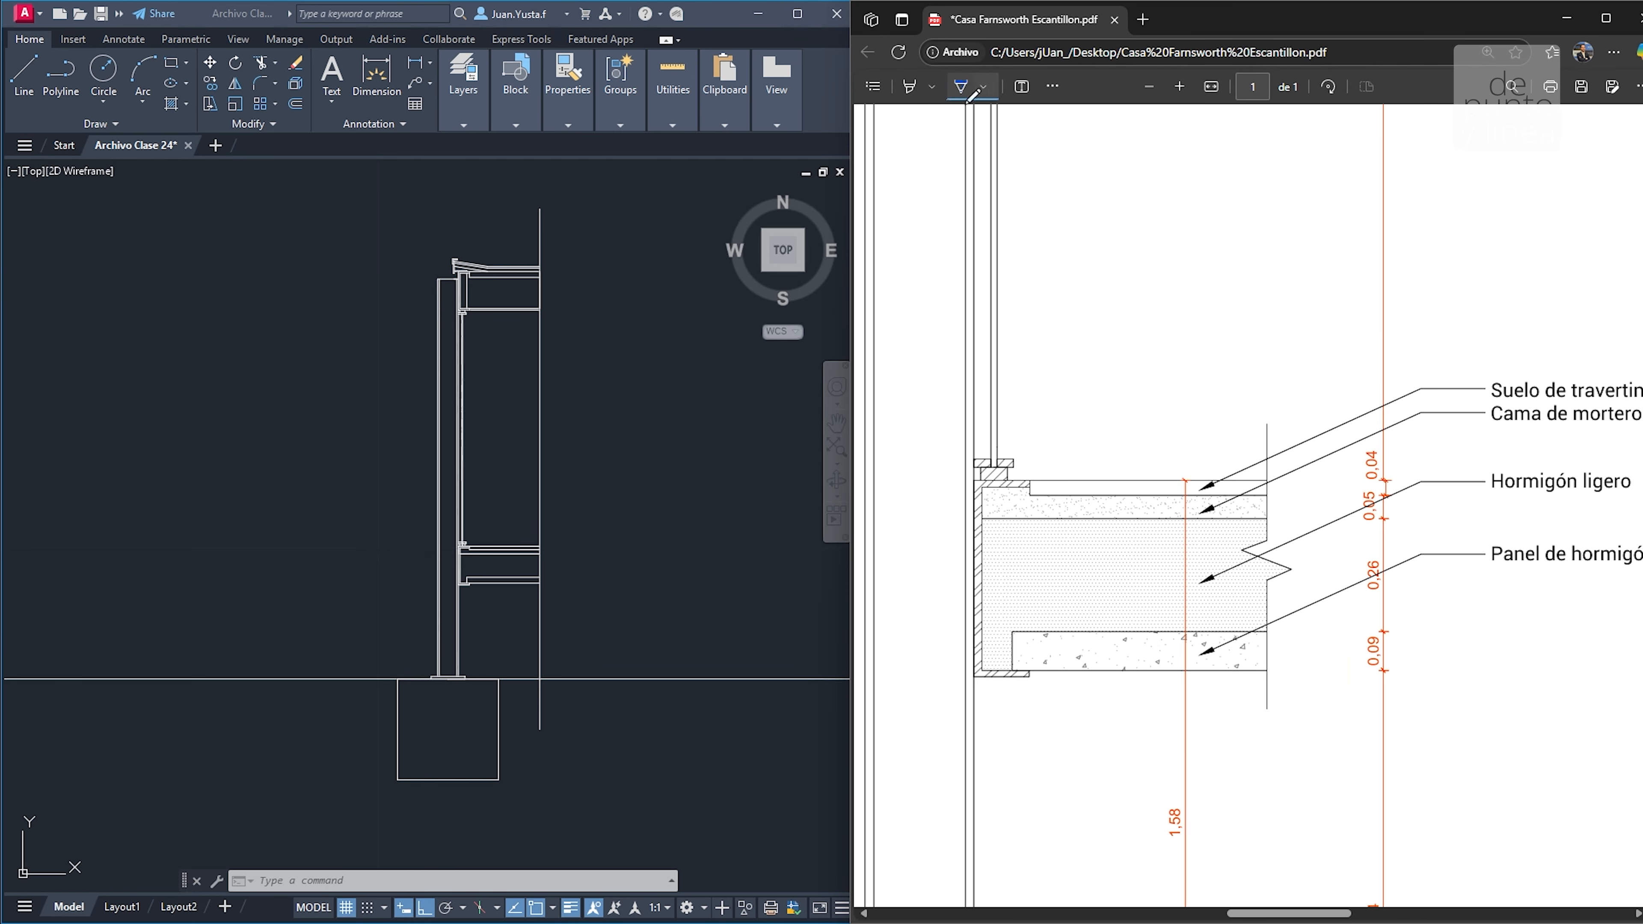
pyautogui.scroll(-2, 1190, 453)
pyautogui.moveTo(1173, 304)
pyautogui.mouseDown()
pyautogui.moveTo(1324, 302)
pyautogui.moveTo(1308, 631)
pyautogui.moveTo(1189, 639)
pyautogui.moveTo(1190, 283)
pyautogui.mouseUp()
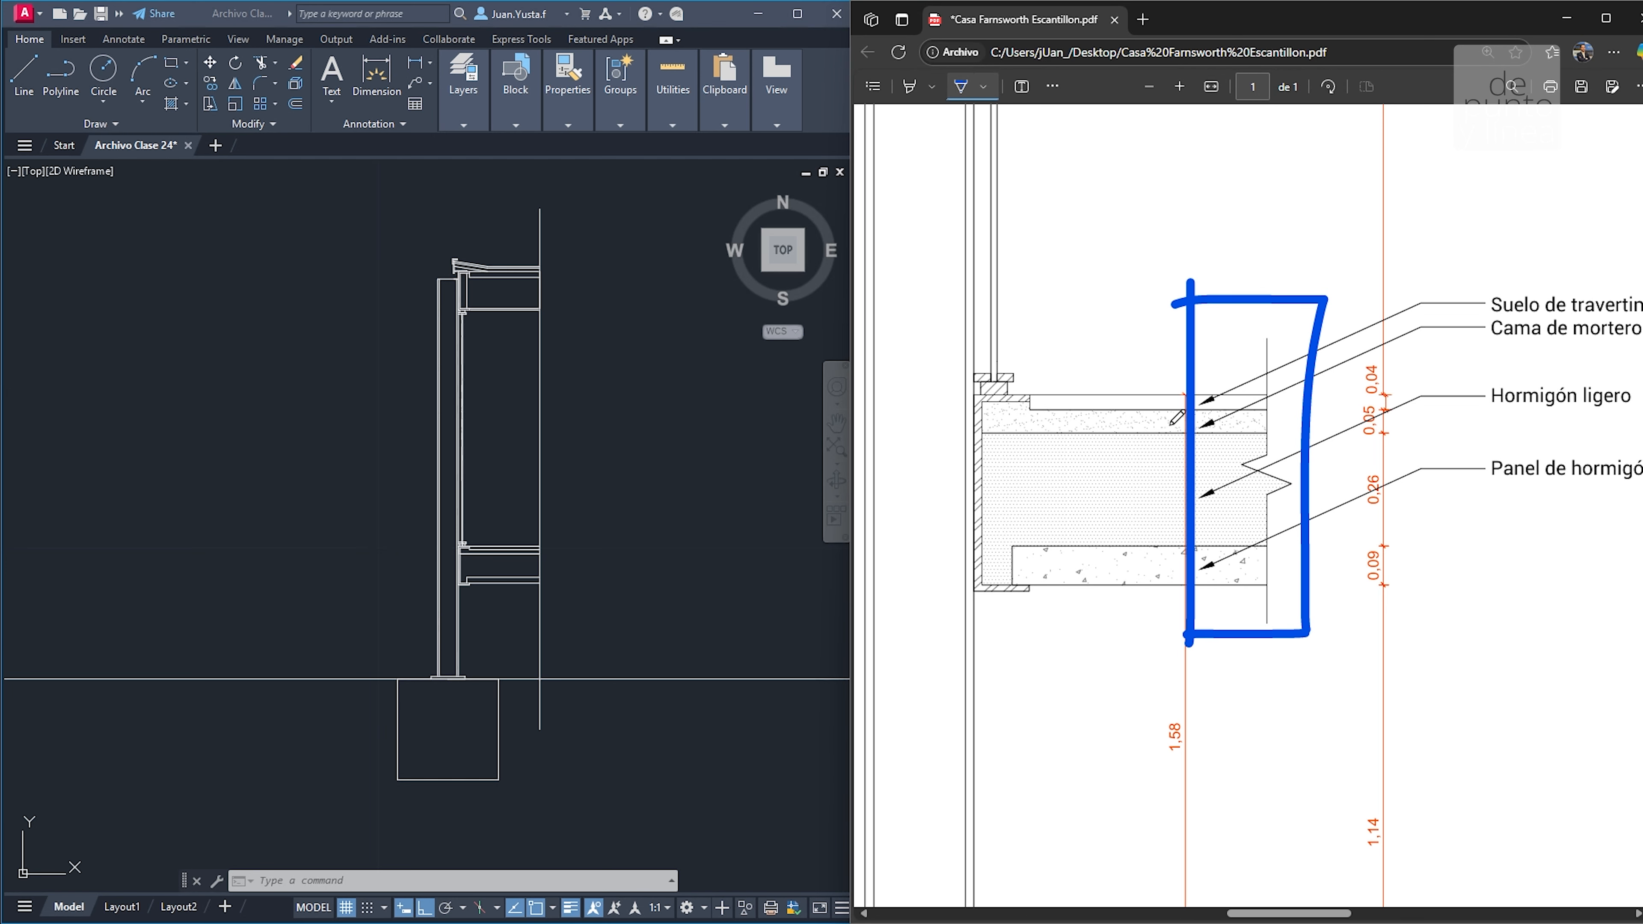
pyautogui.keyDown('ctrl'); pyautogui.scroll(-5, 1123, 375); pyautogui.keyUp('ctrl')
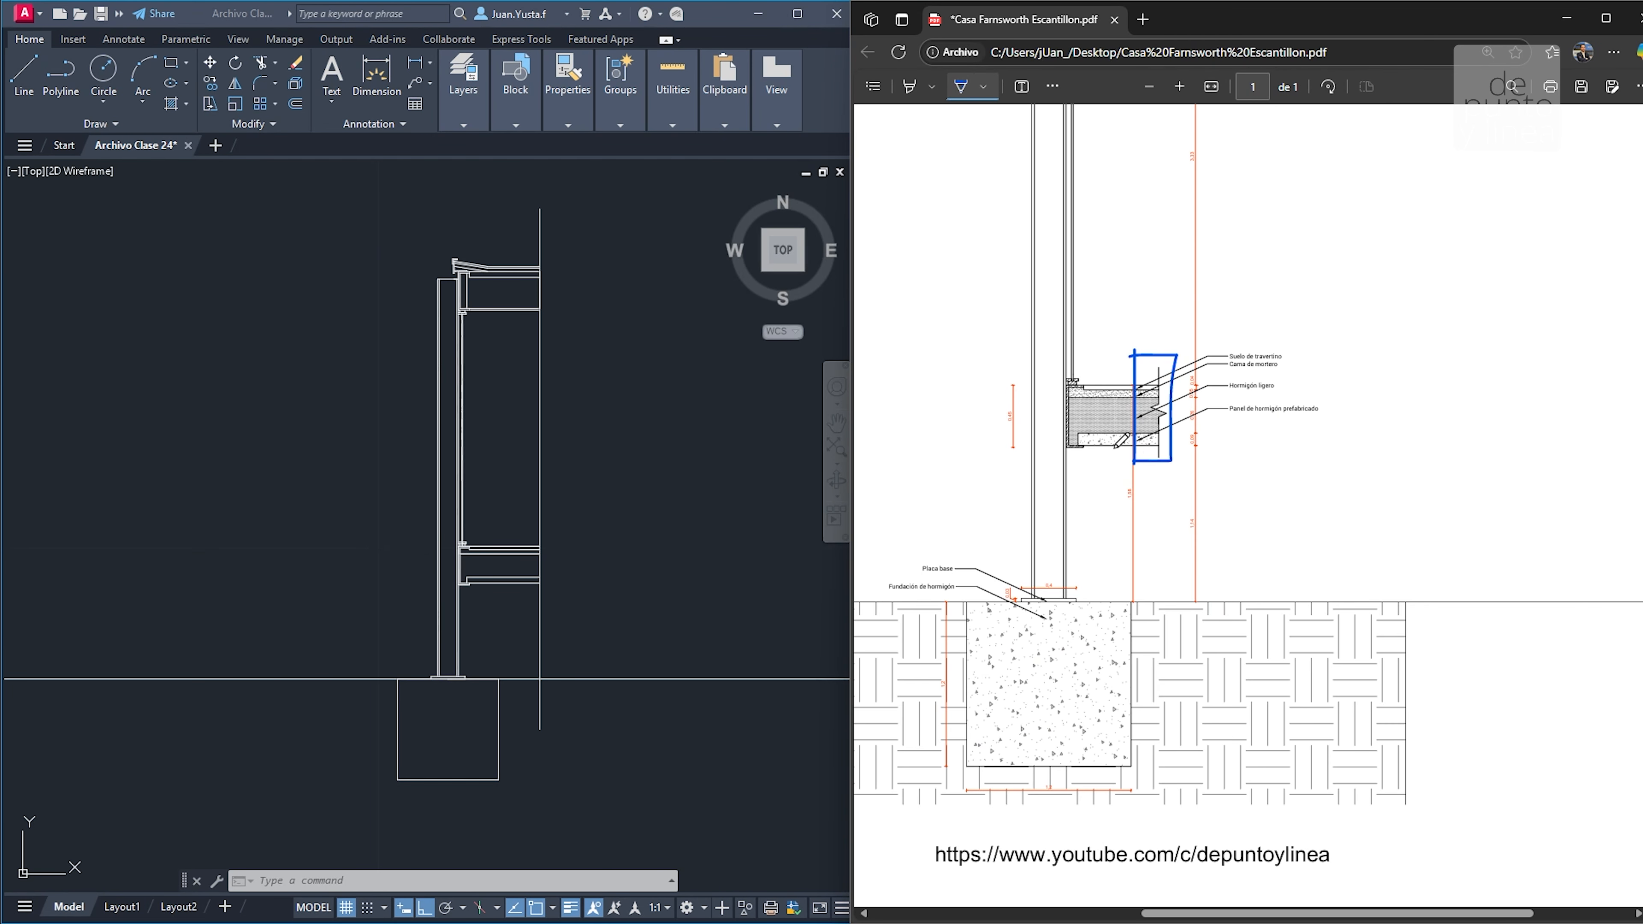
# In the AutoCAD drawing, erase the long vertical cut line and the short vertical segments closing the roof's cut end
pyautogui.click(568, 385)
pyautogui.click(537, 476)
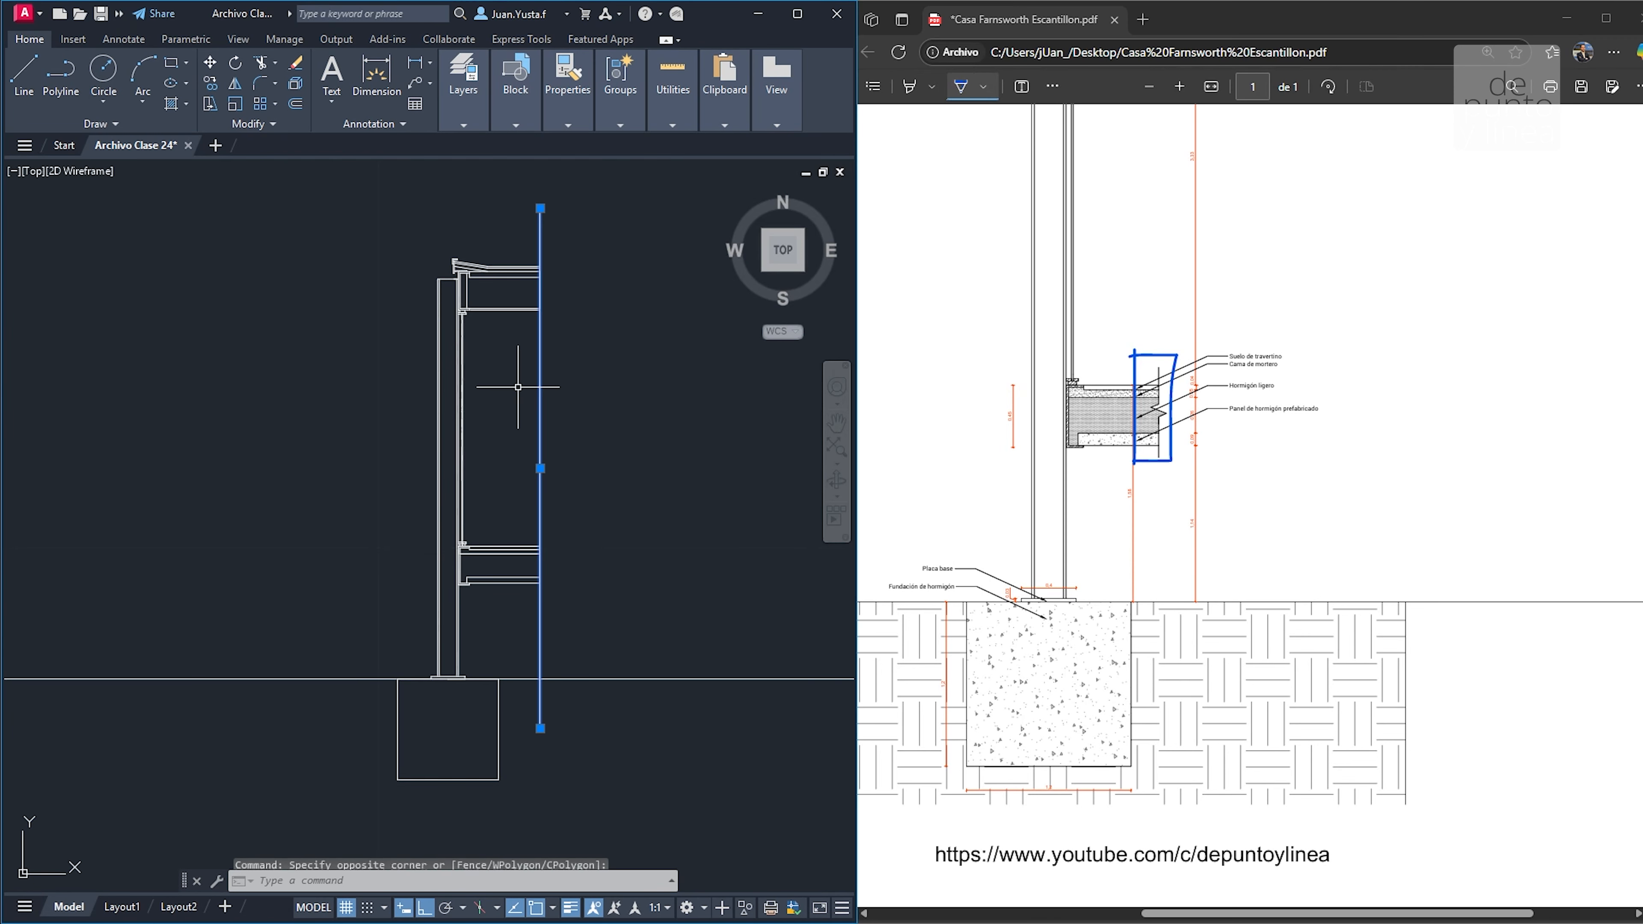
pyautogui.press('Delete')
pyautogui.click(557, 294)
pyautogui.click(532, 296)
pyautogui.press('Delete')
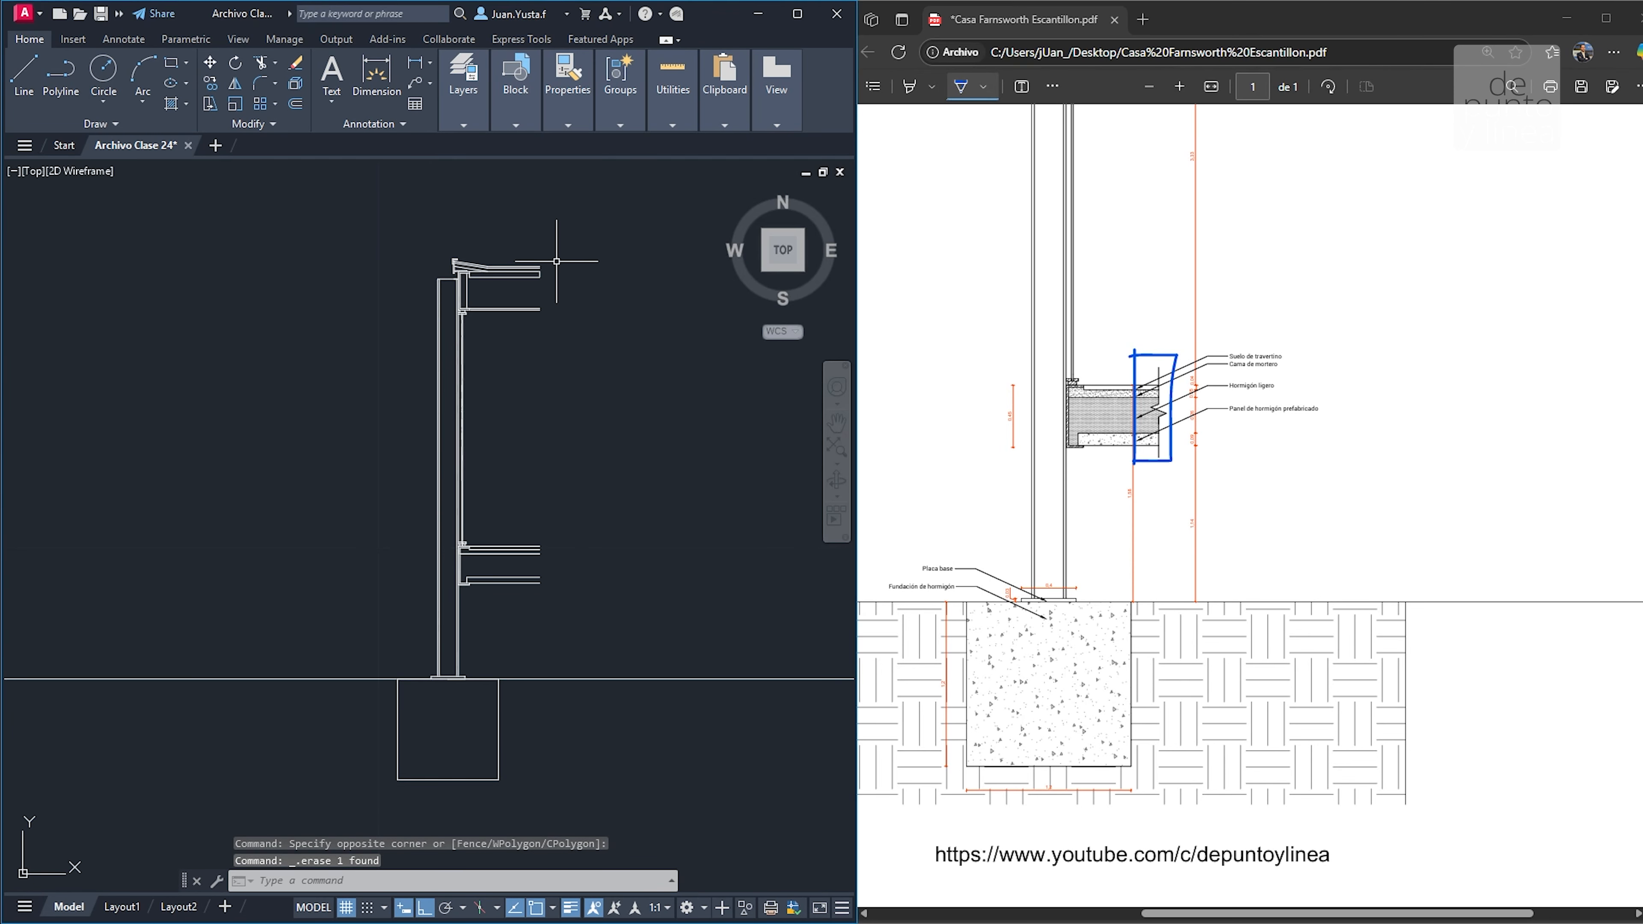
pyautogui.click(539, 246)
pyautogui.click(582, 336)
pyautogui.press('Delete')
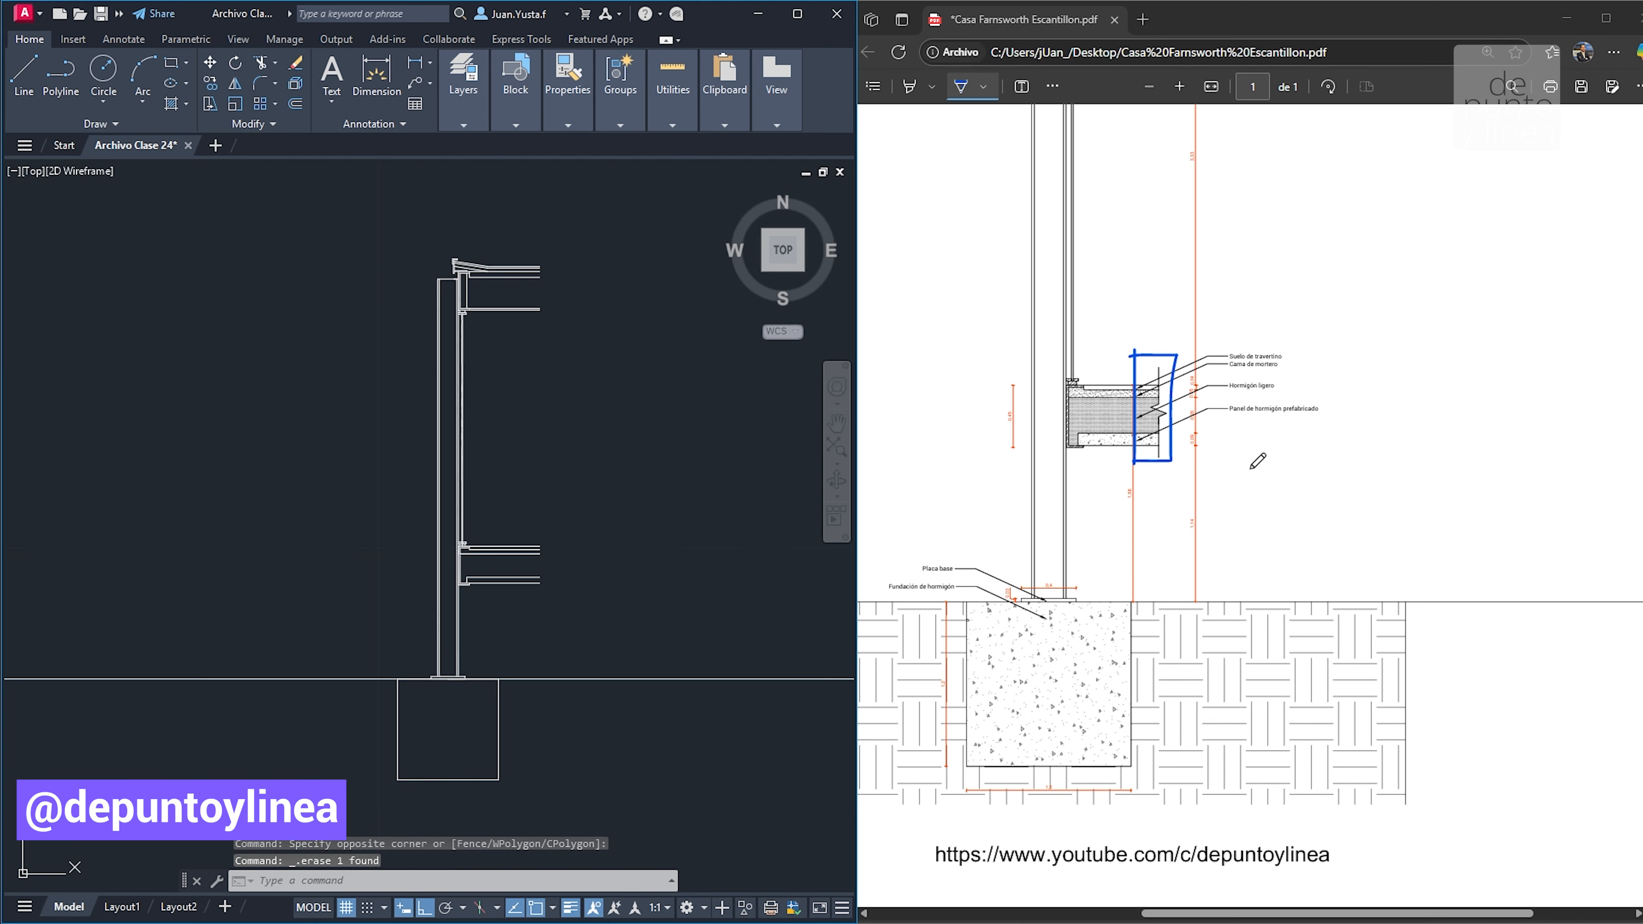
pyautogui.scroll(1, 1253, 458)
pyautogui.keyDown('ctrl'); pyautogui.scroll(2, 1196, 490); pyautogui.keyUp('ctrl')
pyautogui.keyDown('ctrl'); pyautogui.scroll(1, 1190, 496); pyautogui.keyUp('ctrl')
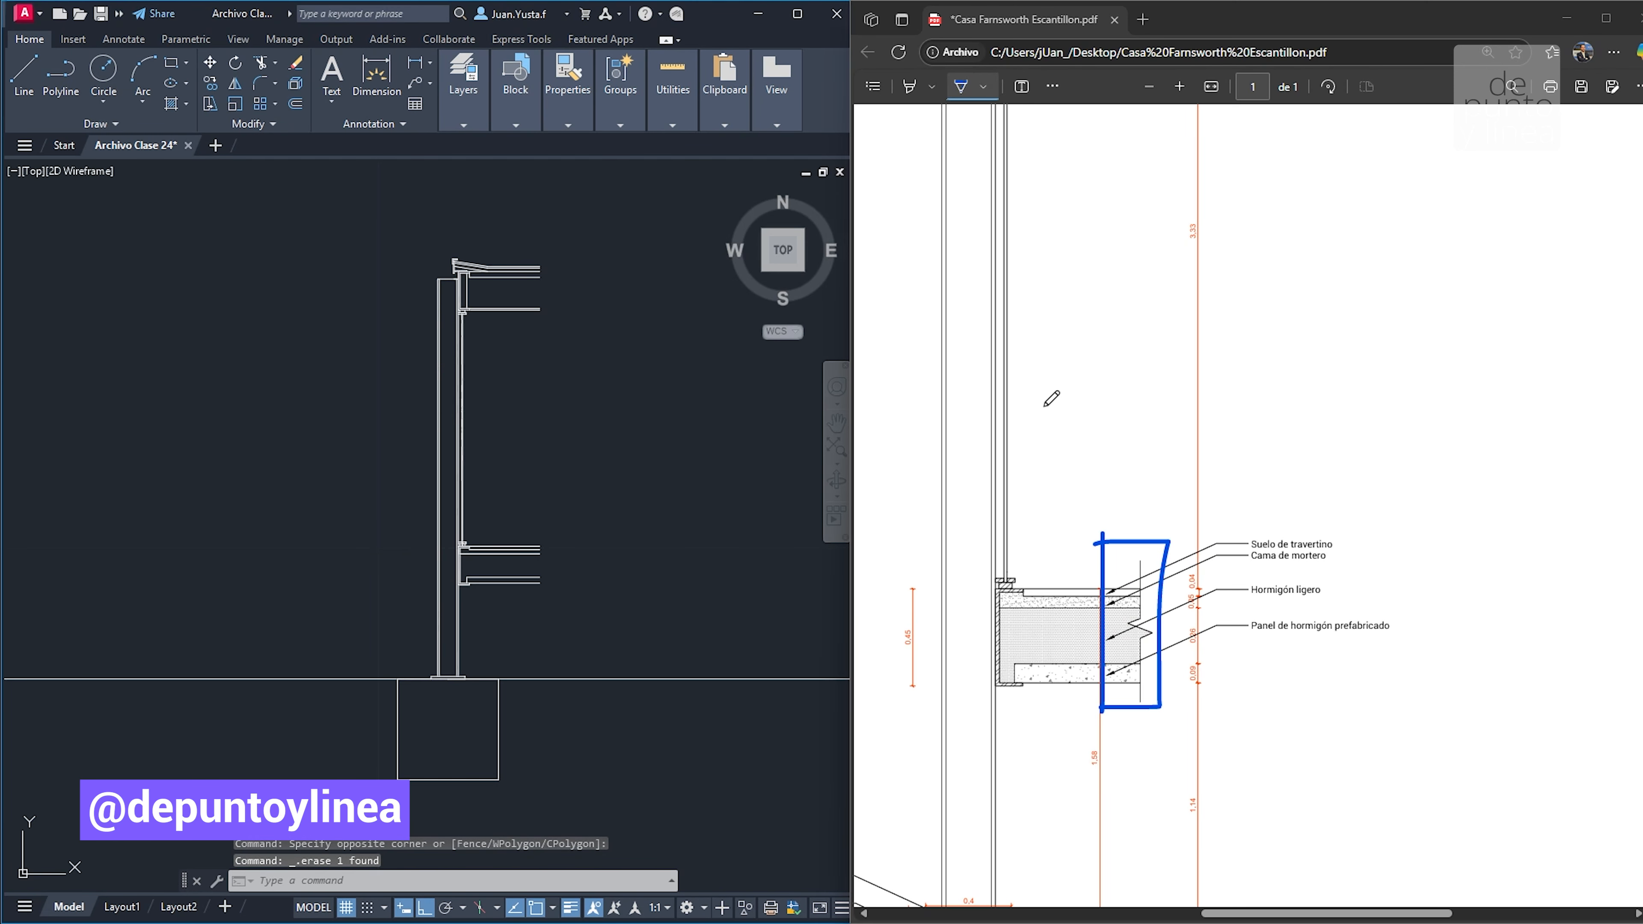
pyautogui.moveTo(1043, 405); pyautogui.dragTo(1111, 405)
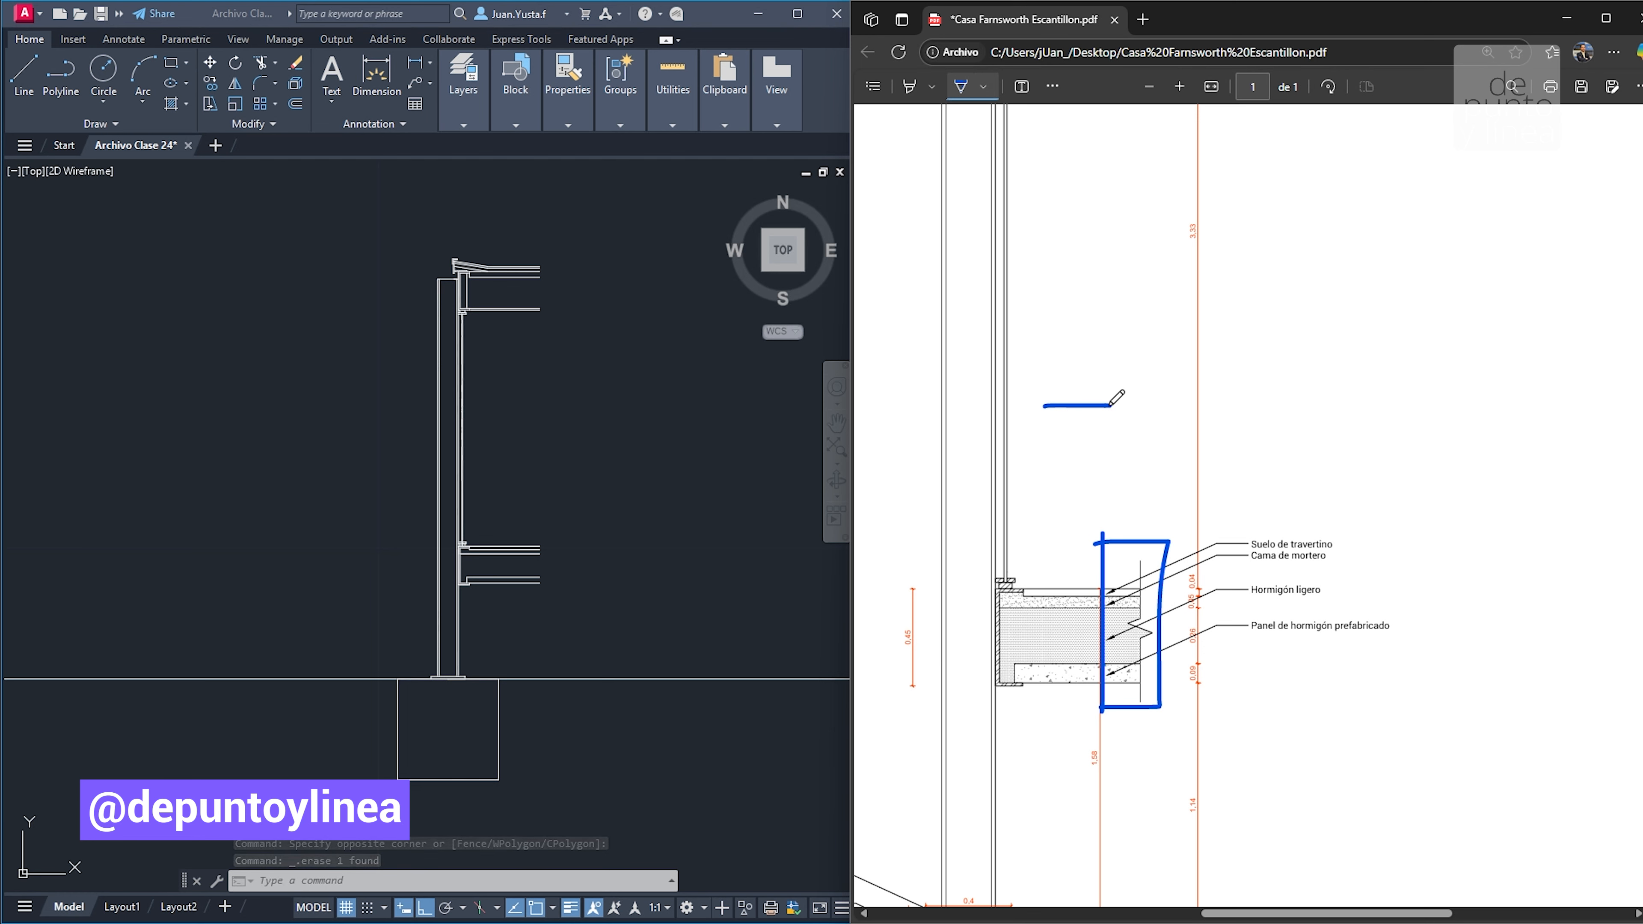
pyautogui.moveTo(1111, 405)
pyautogui.mouseDown()
pyautogui.moveTo(1116, 380)
pyautogui.moveTo(1149, 444)
pyautogui.mouseUp()
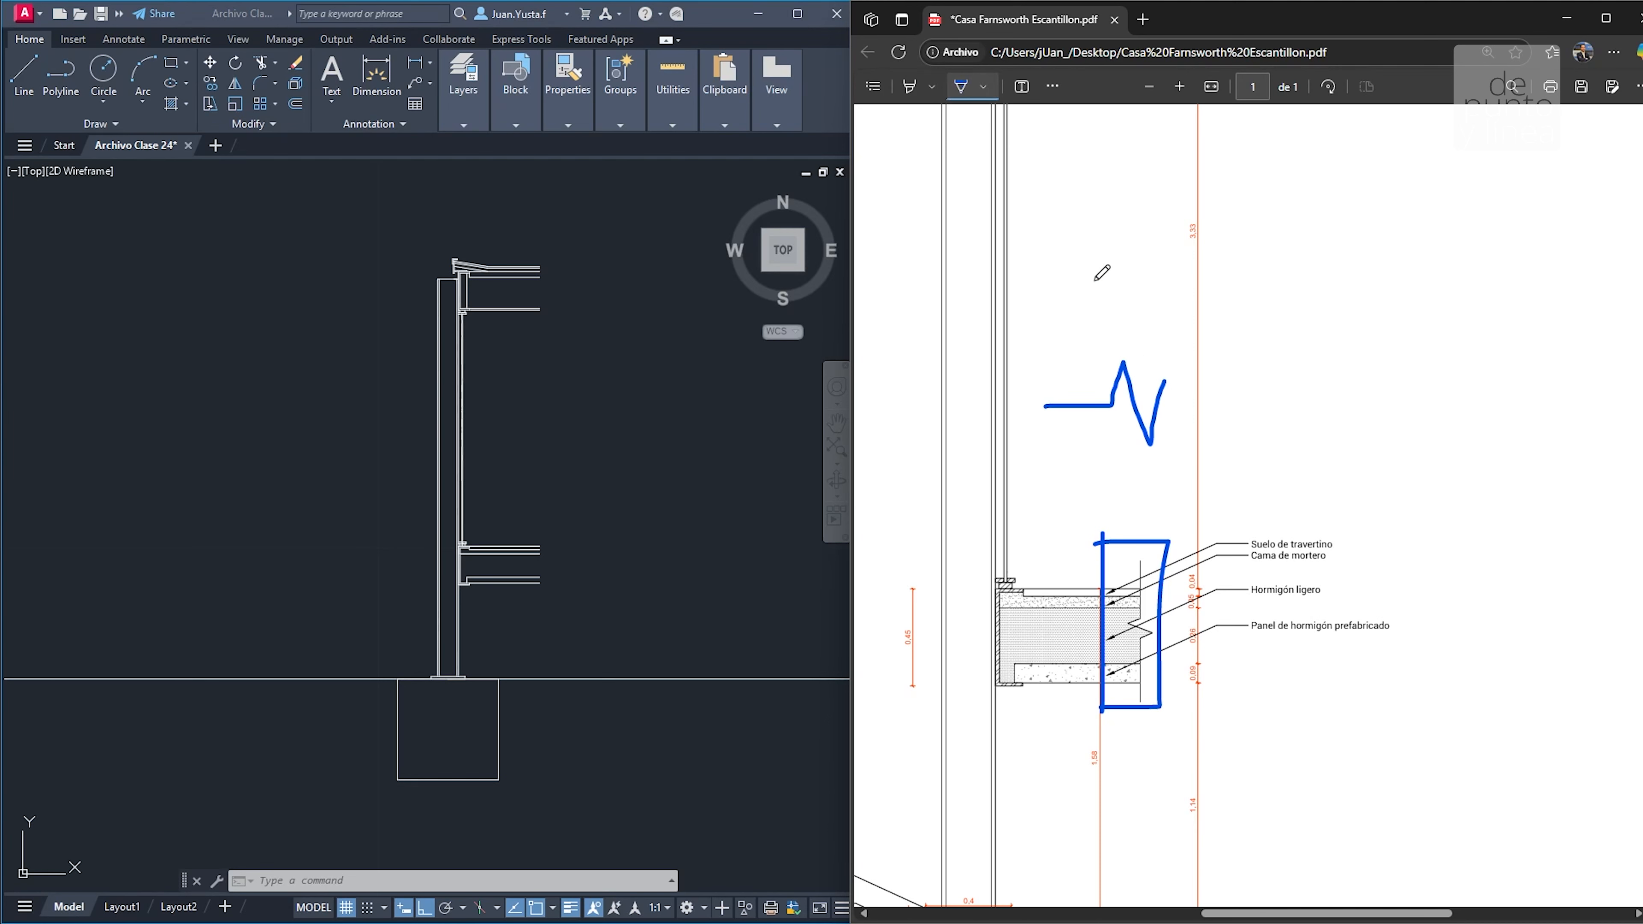
pyautogui.click(1053, 87)
pyautogui.click(1069, 113)
pyautogui.moveTo(1157, 366); pyautogui.dragTo(1177, 417)
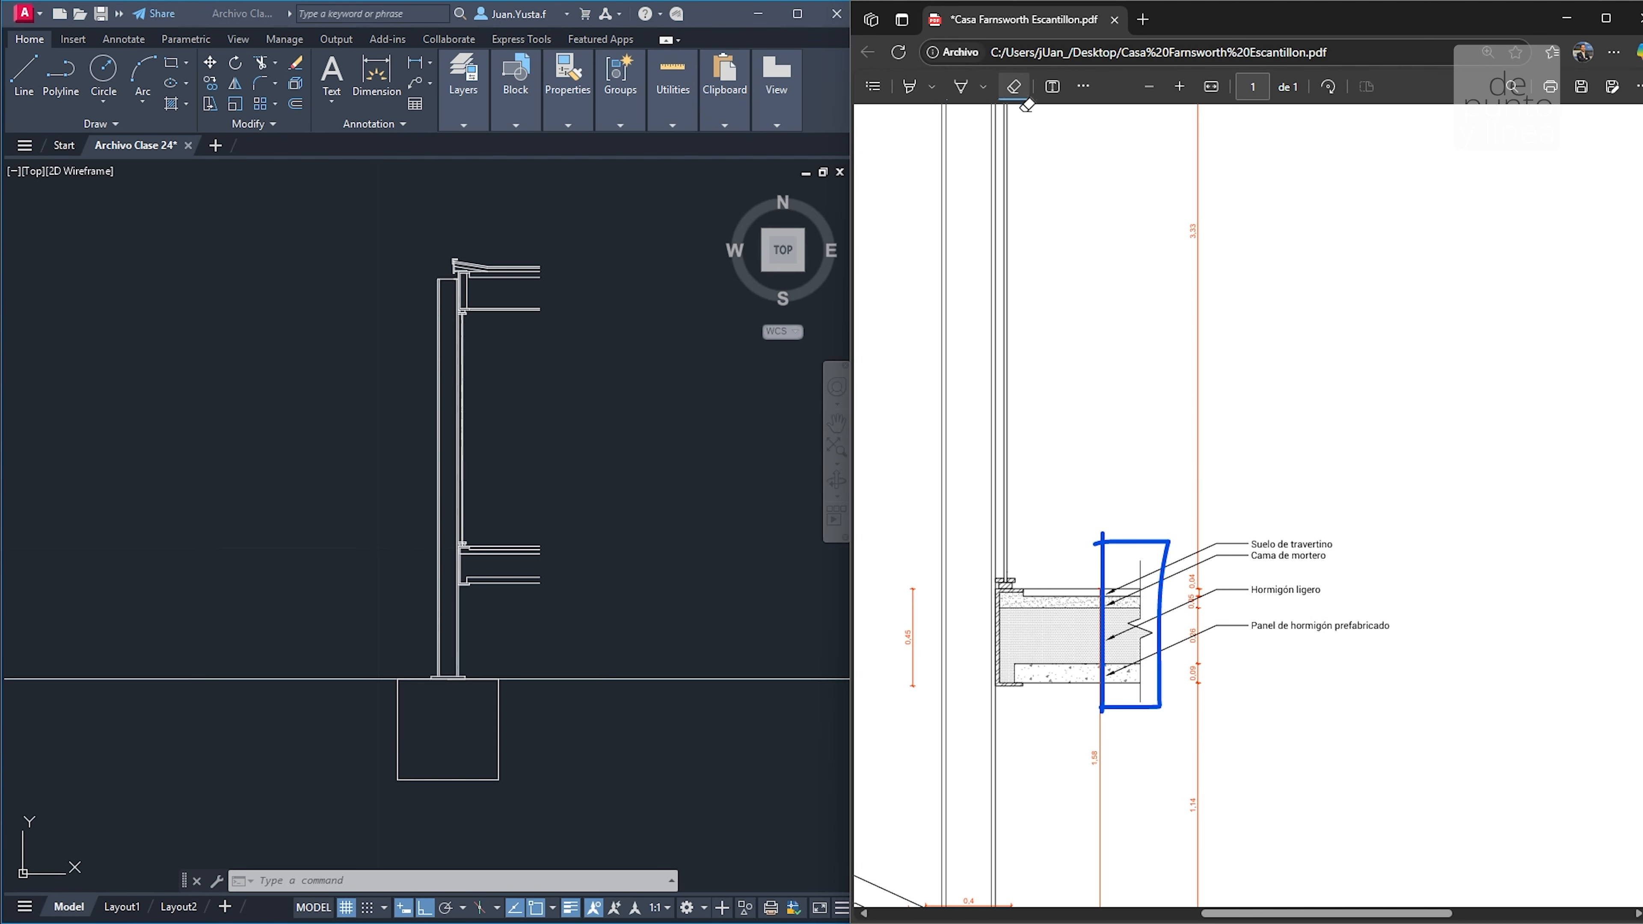
# Sketch a zigzag break line in blue ink on the PDF above the floor slab, with pairs of vertical lines meeting it
pyautogui.click(960, 86)
pyautogui.moveTo(1081, 372); pyautogui.dragTo(1309, 369)
pyautogui.moveTo(1054, 377); pyautogui.dragTo(926, 378)
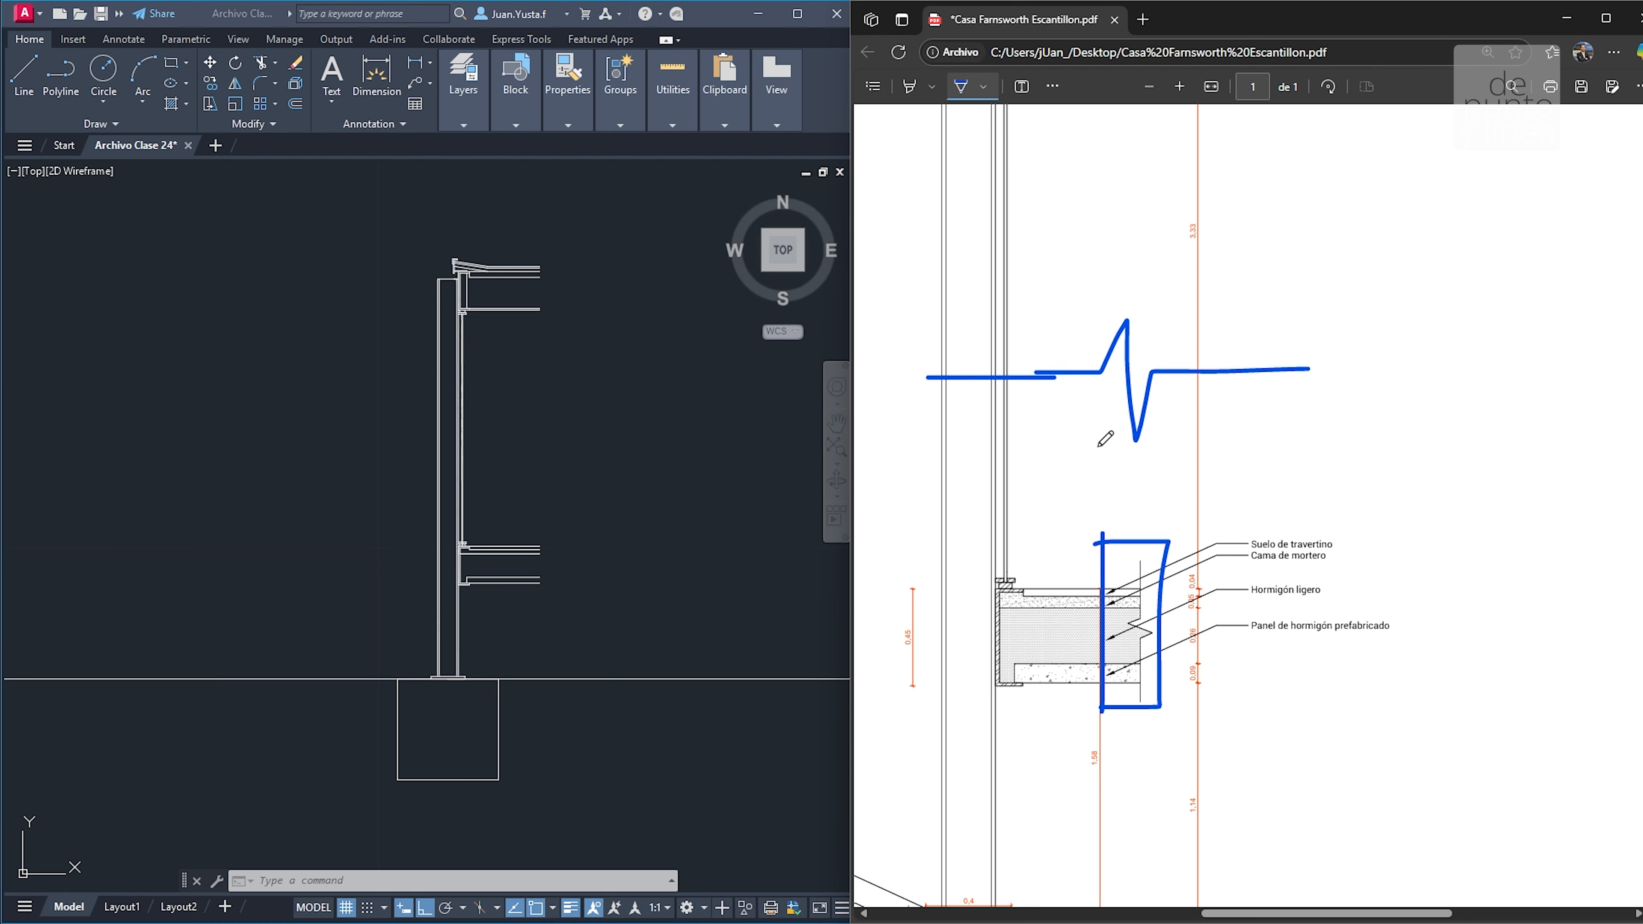
pyautogui.moveTo(1041, 549); pyautogui.dragTo(1047, 387)
pyautogui.moveTo(1200, 542); pyautogui.dragTo(1202, 378)
pyautogui.moveTo(1059, 532); pyautogui.dragTo(1060, 372)
pyautogui.moveTo(1181, 525); pyautogui.dragTo(1185, 369)
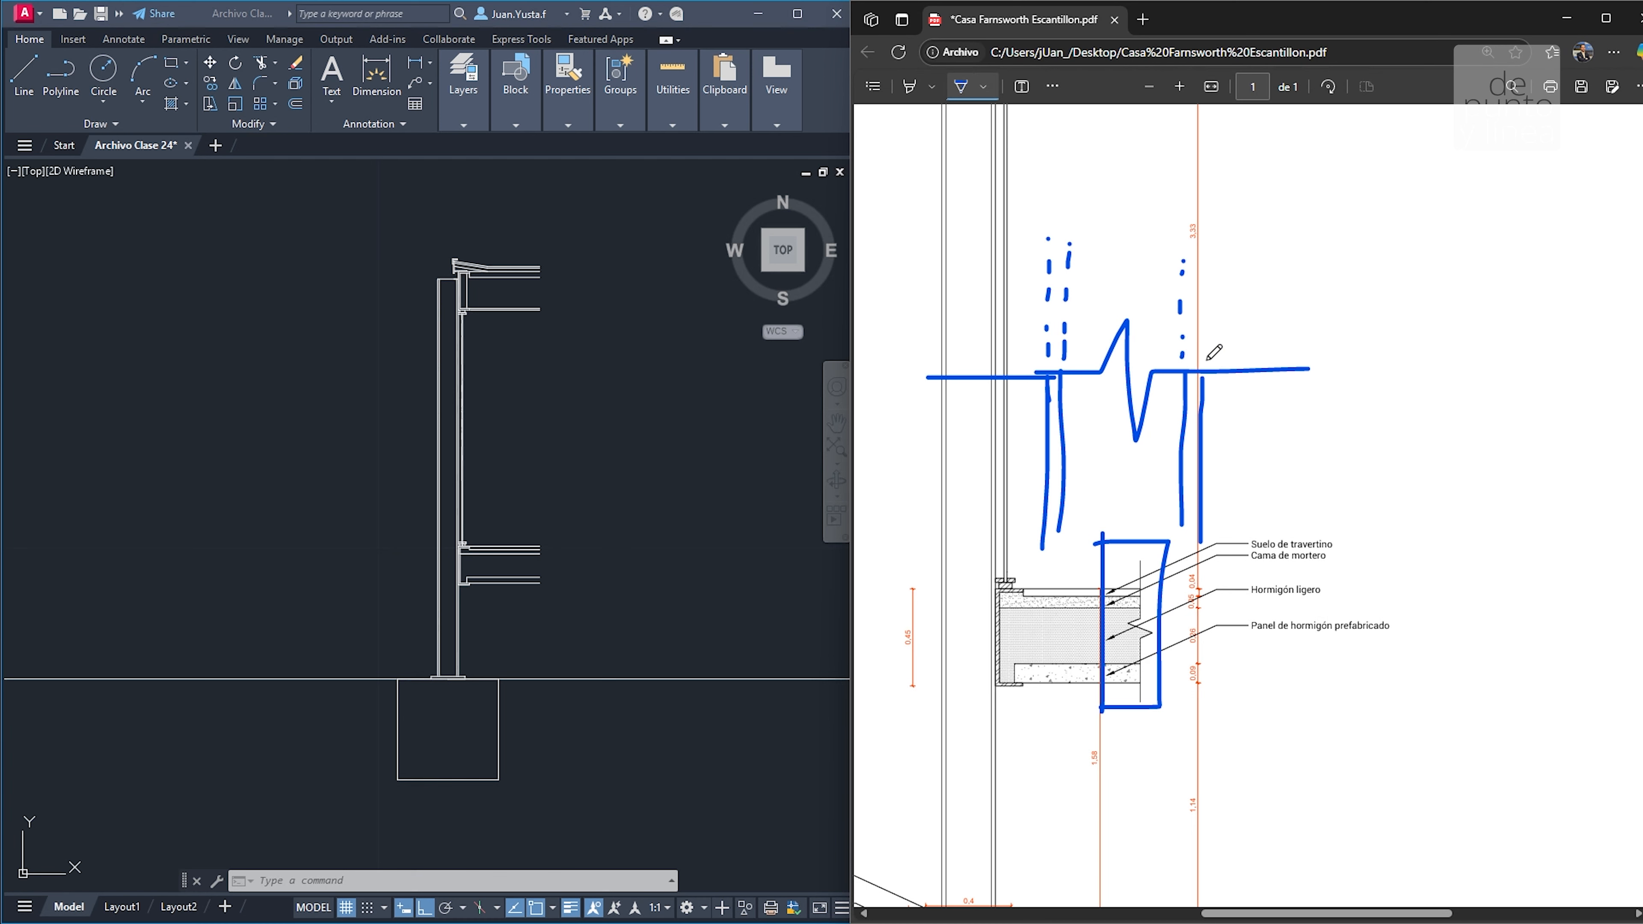
# Erase all the blue ink sketches from the PDF, including the rectangle around the floor slab's break line
pyautogui.click(1052, 87)
pyautogui.click(1068, 117)
pyautogui.moveTo(947, 410)
pyautogui.mouseDown()
pyautogui.moveTo(1063, 440)
pyautogui.moveTo(1099, 248)
pyautogui.moveTo(1049, 274)
pyautogui.mouseUp()
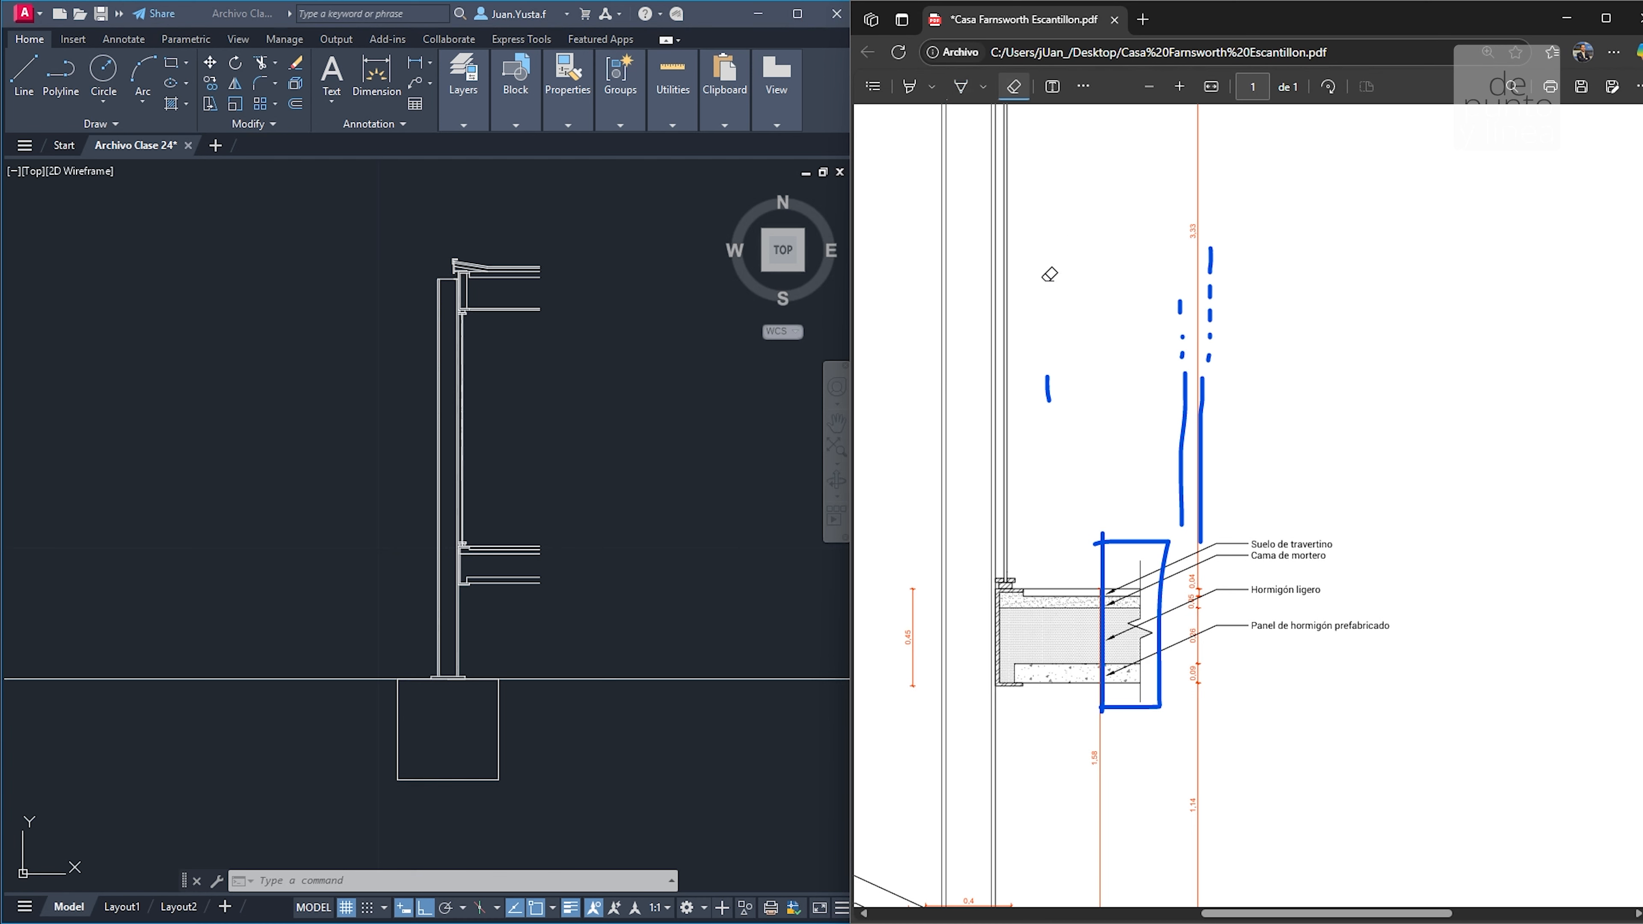
pyautogui.moveTo(967, 422); pyautogui.dragTo(1211, 297)
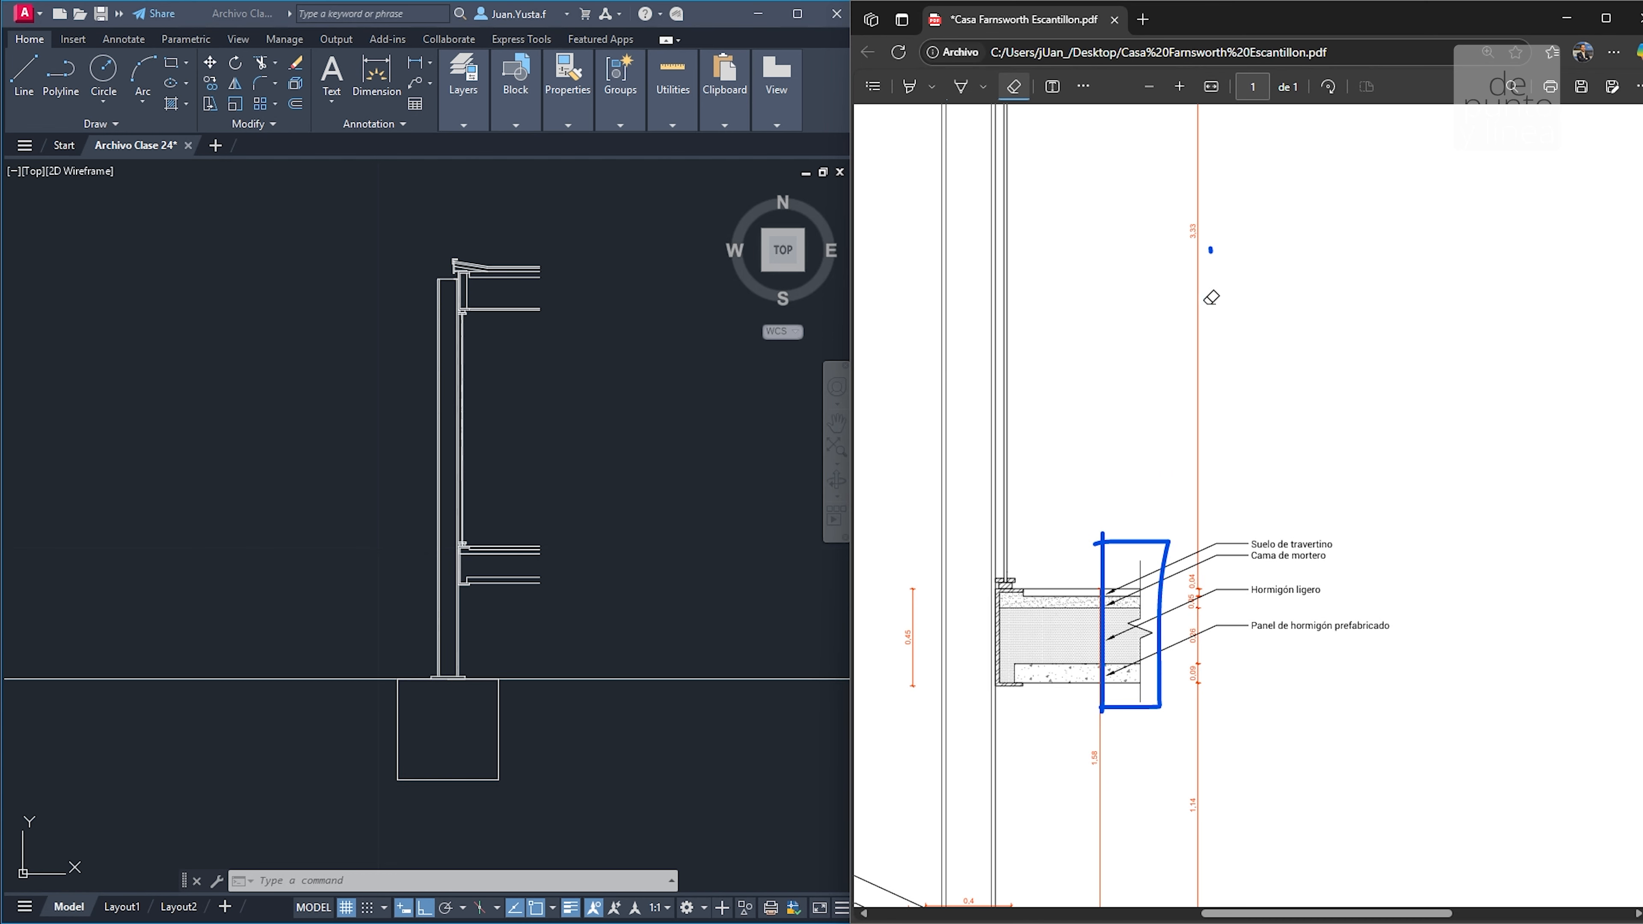
pyautogui.moveTo(1136, 537)
pyautogui.mouseDown()
pyautogui.moveTo(1081, 719)
pyautogui.moveTo(1138, 660)
pyautogui.moveTo(1095, 653)
pyautogui.mouseUp()
pyautogui.scroll(5, 1187, 630)
pyautogui.scroll(-5, 1188, 630)
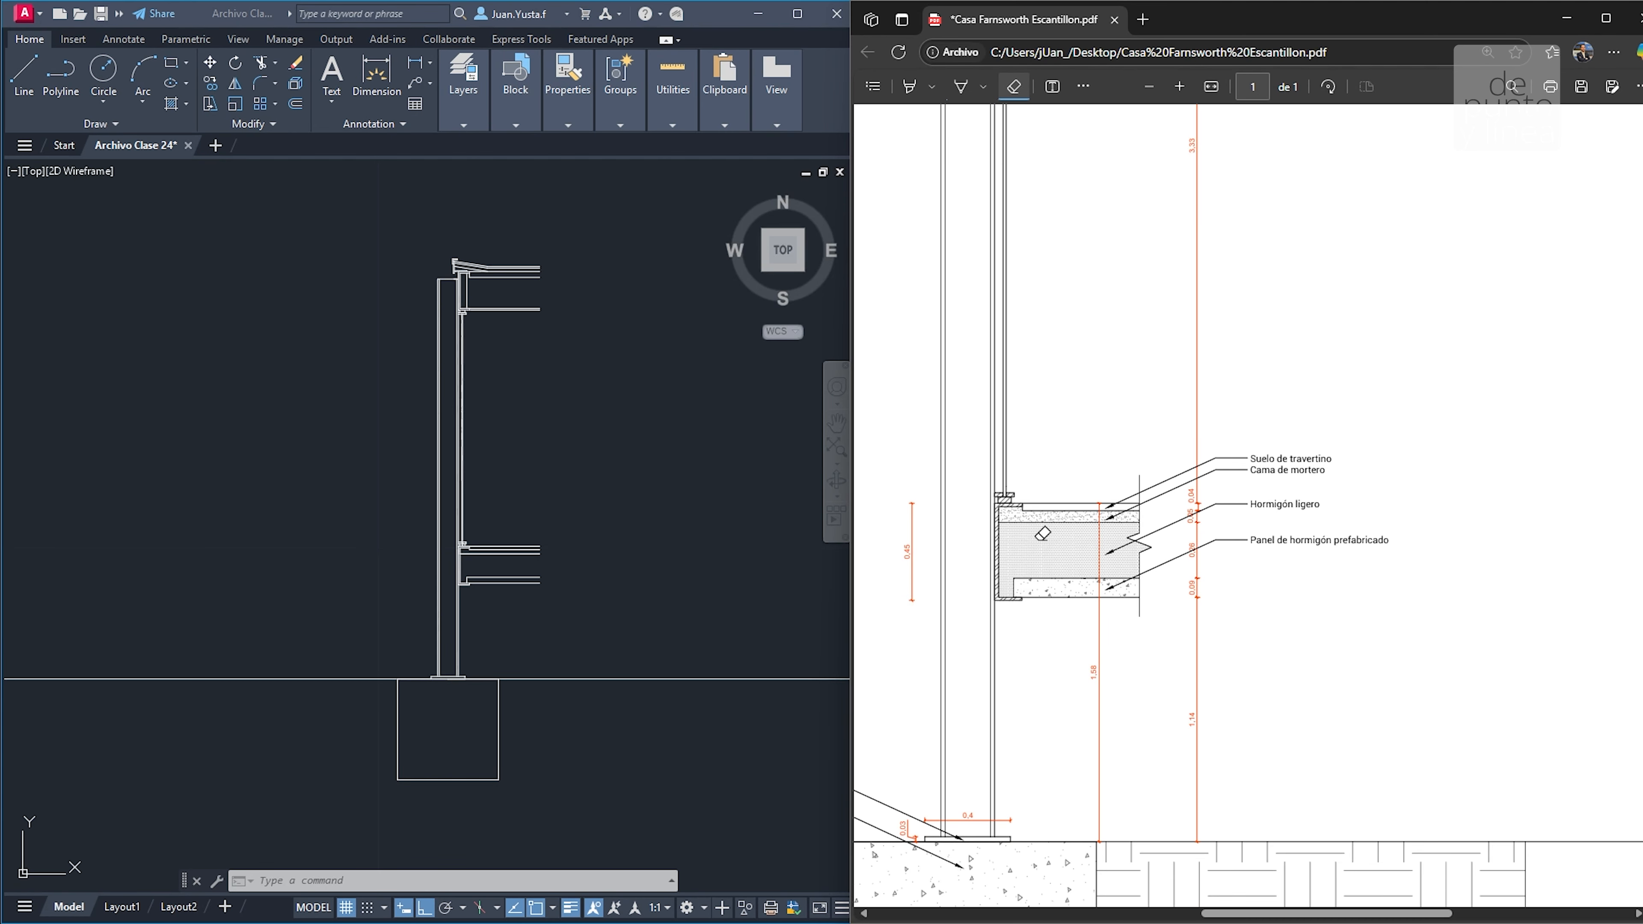
# In AutoCAD, draw a vertical line closing the floor slab's open end, from its lower edge to its upper edge
pyautogui.scroll(5, 484, 586)
pyautogui.moveTo(484, 586); pyautogui.dragTo(517, 560, button='middle')
pyautogui.write('l')
pyautogui.press('Return')
pyautogui.click(572, 541)
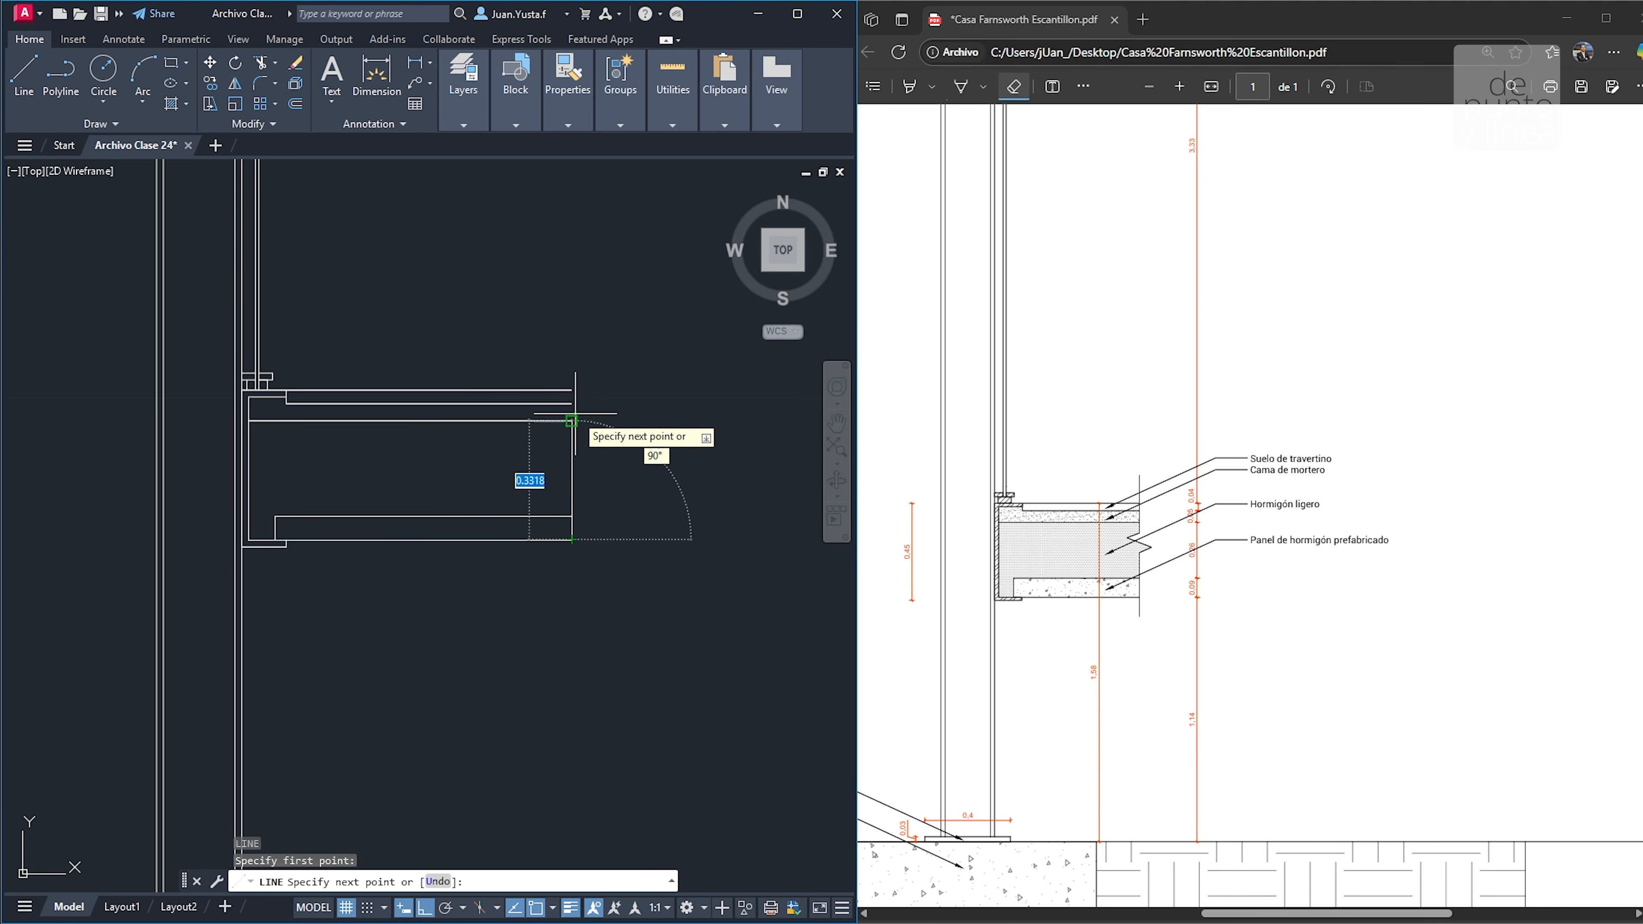
pyautogui.click(571, 390)
pyautogui.press('Escape')
pyautogui.press('Escape')
# Stretch the slab's vertical end line 0.2 beyond the lower edge and 0.2 beyond the upper edge
pyautogui.click(587, 461)
pyautogui.click(556, 489)
pyautogui.click(571, 540)
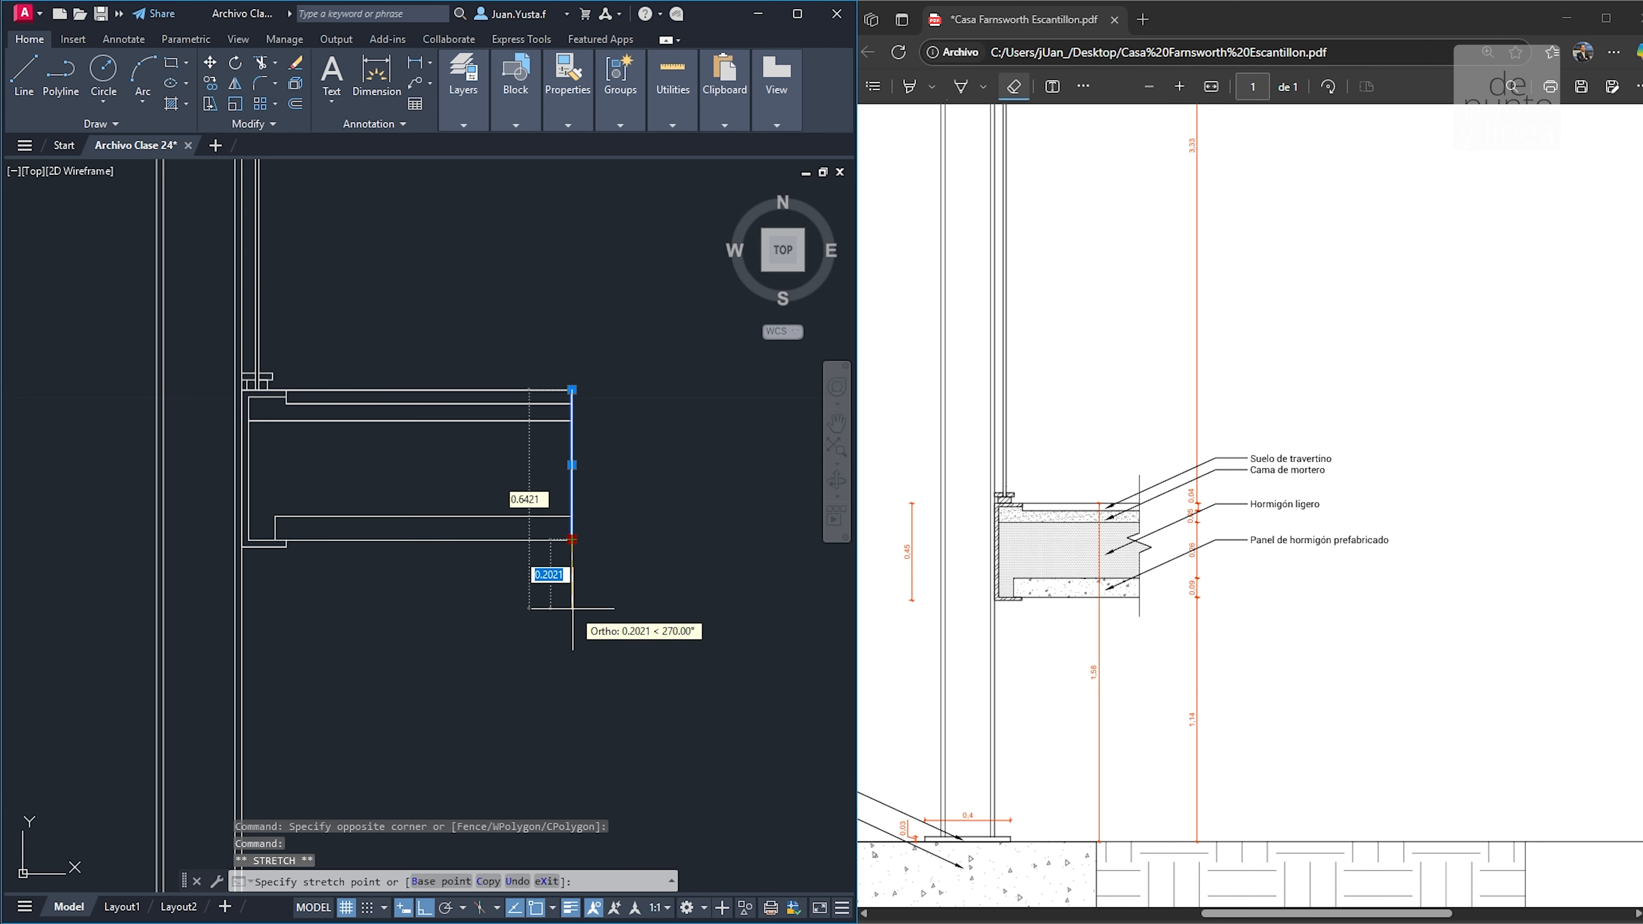
pyautogui.write('0')
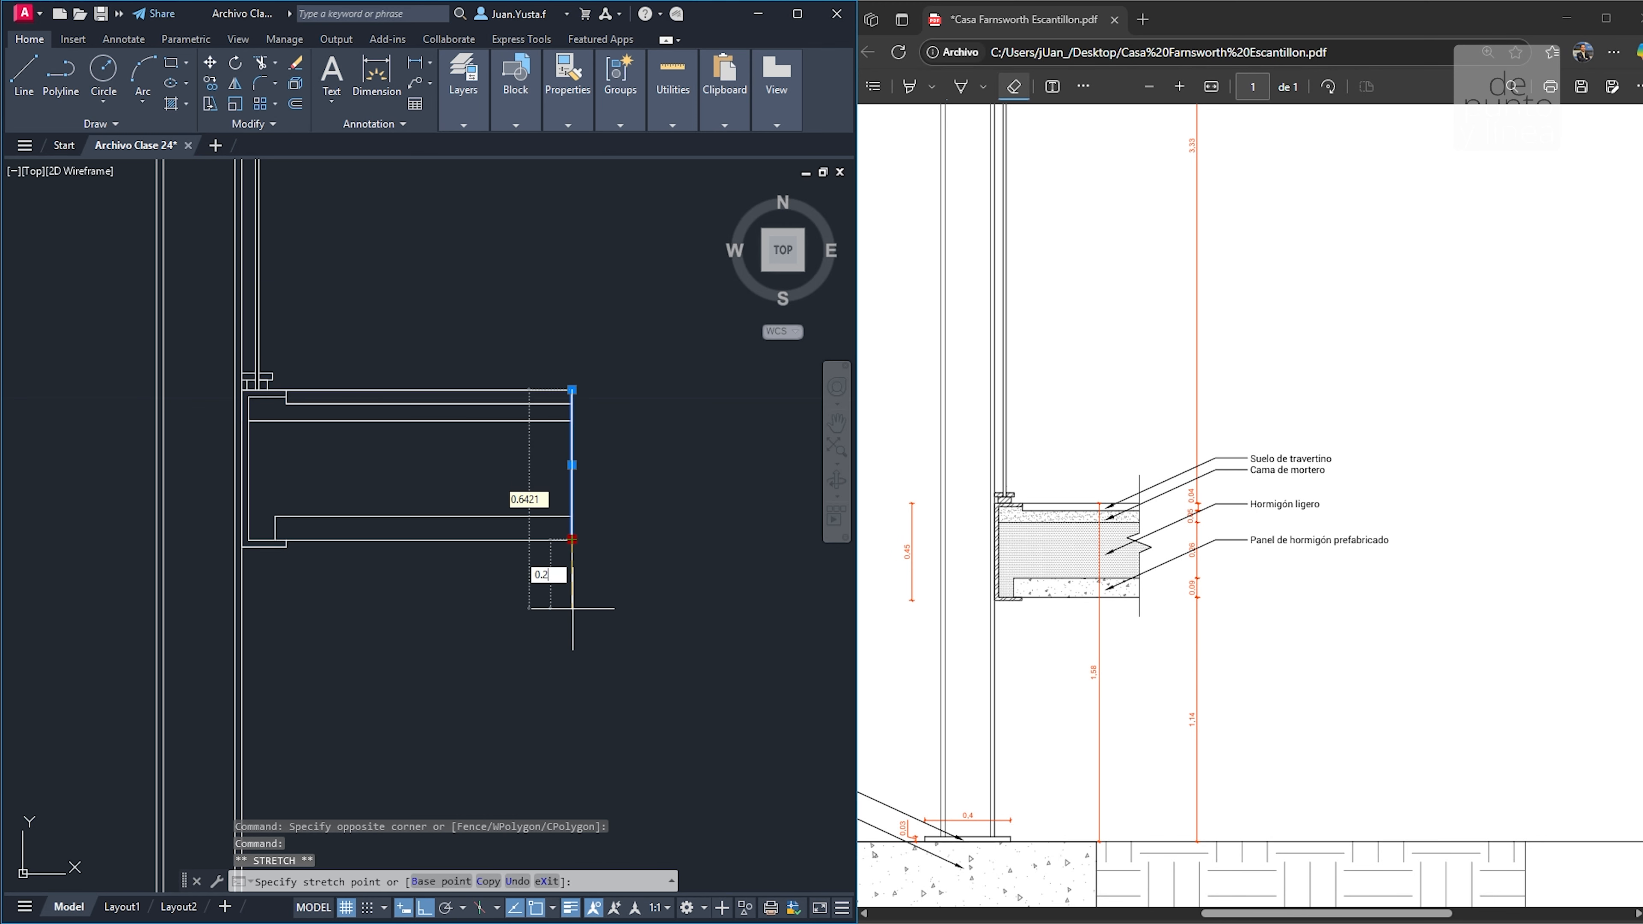
pyautogui.write('.2')
pyautogui.press('Return')
pyautogui.click(572, 390)
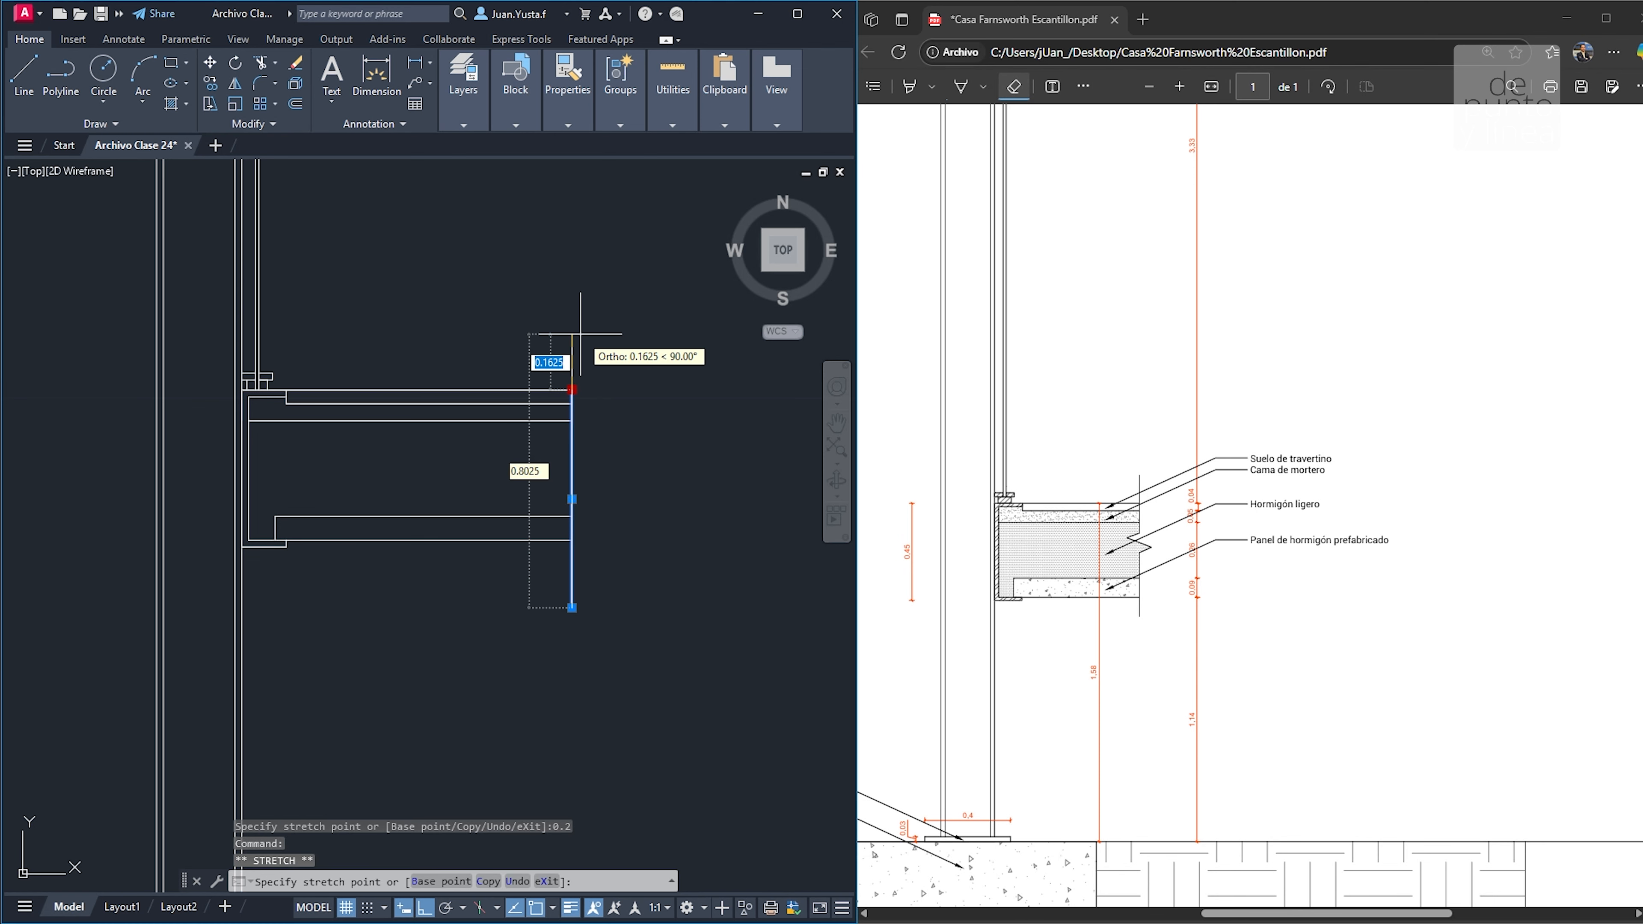
pyautogui.write('0.2')
pyautogui.press('Return')
pyautogui.press('Escape')
pyautogui.press('Escape')
pyautogui.press('Escape')
pyautogui.click(580, 468)
pyautogui.click(547, 475)
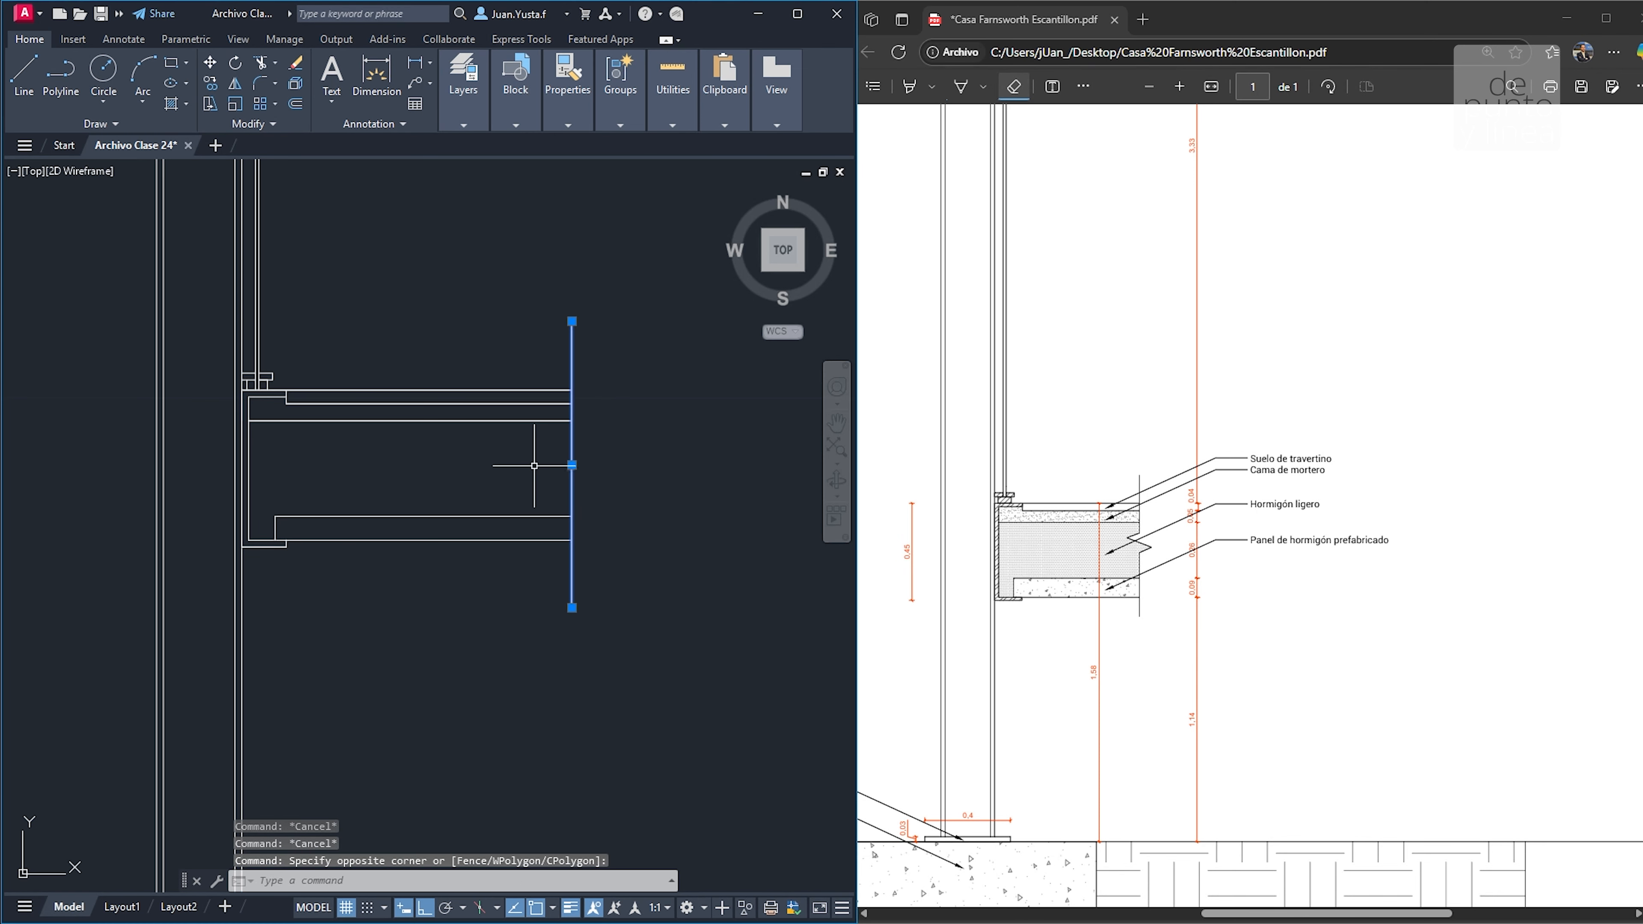
pyautogui.press('Escape')
pyautogui.press('Escape')
pyautogui.press('Return')
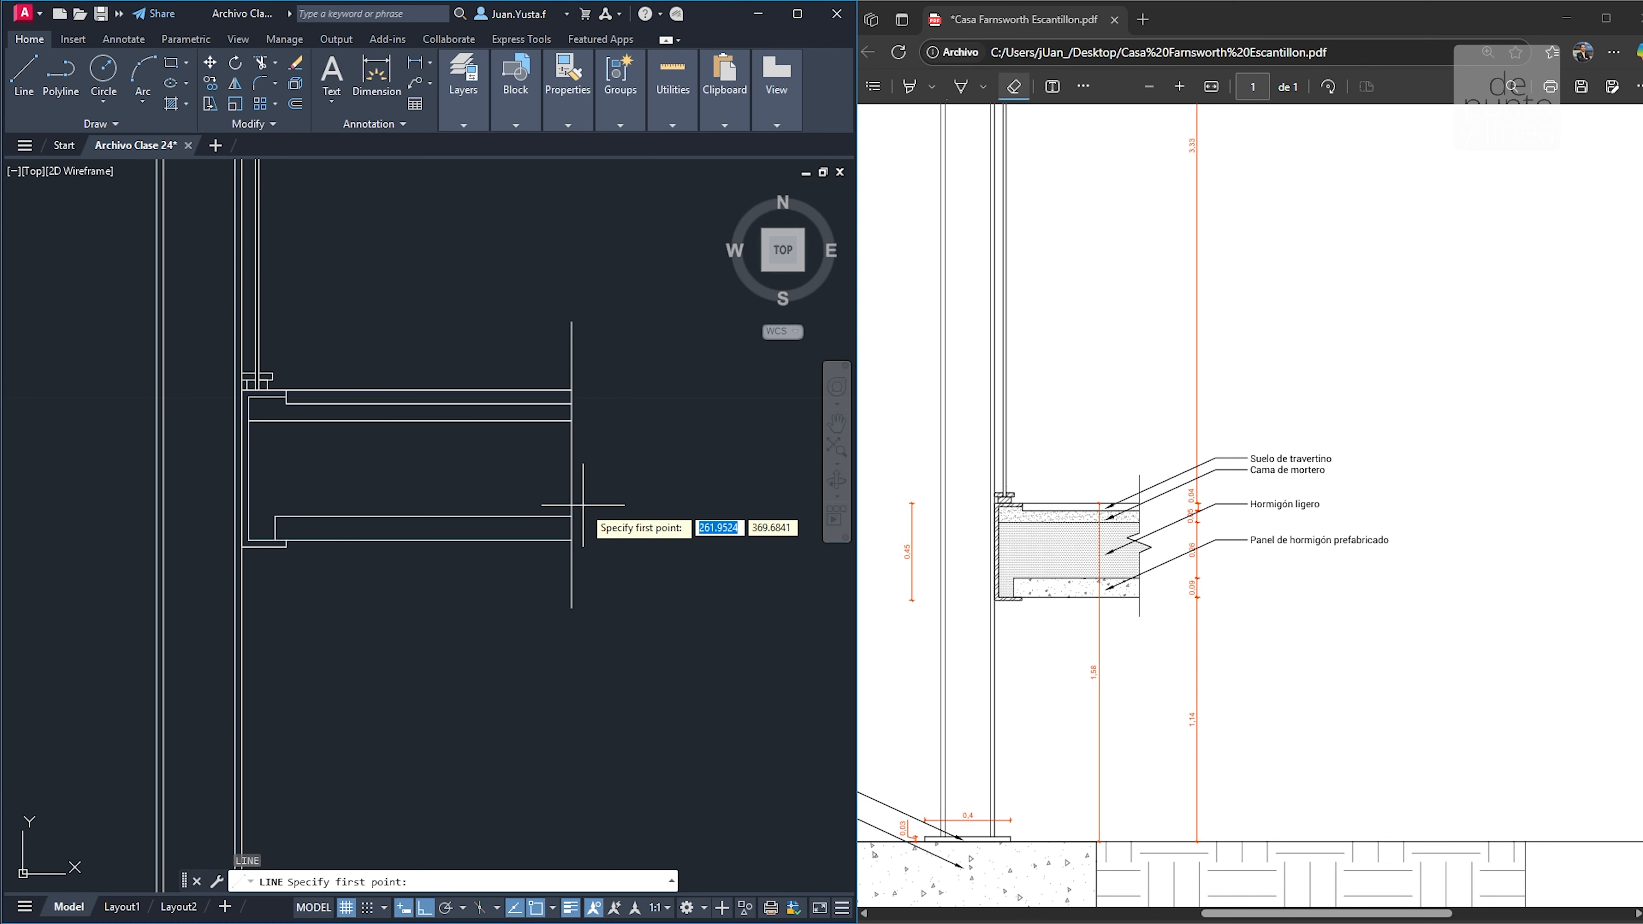
pyautogui.scroll(2, 568, 502)
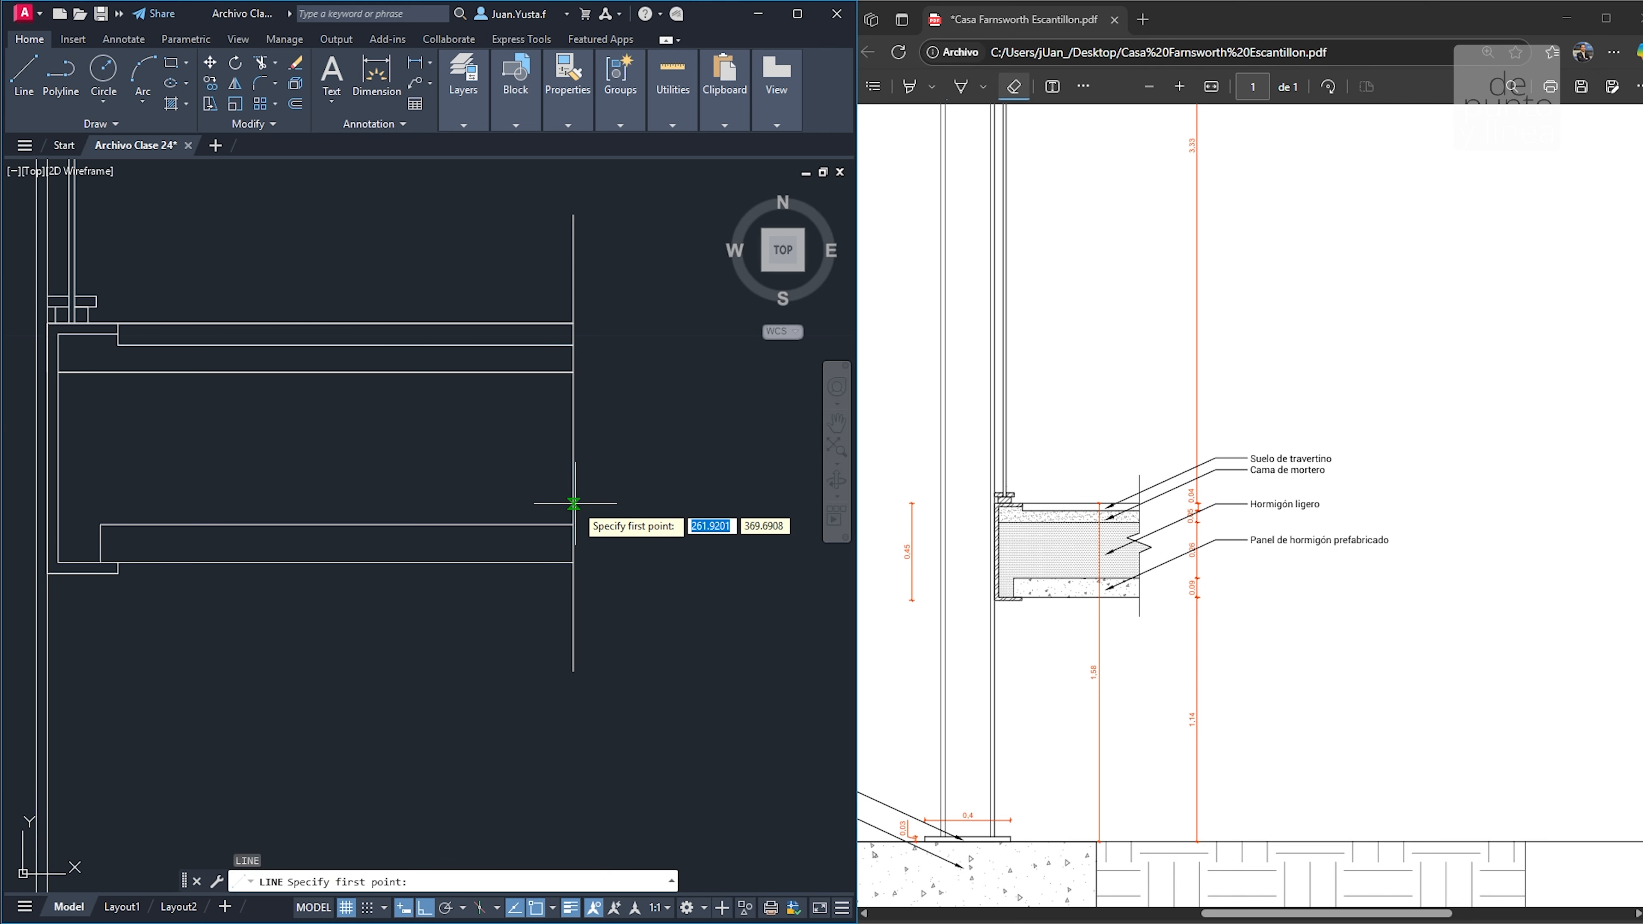
pyautogui.press('Escape')
pyautogui.press('Escape')
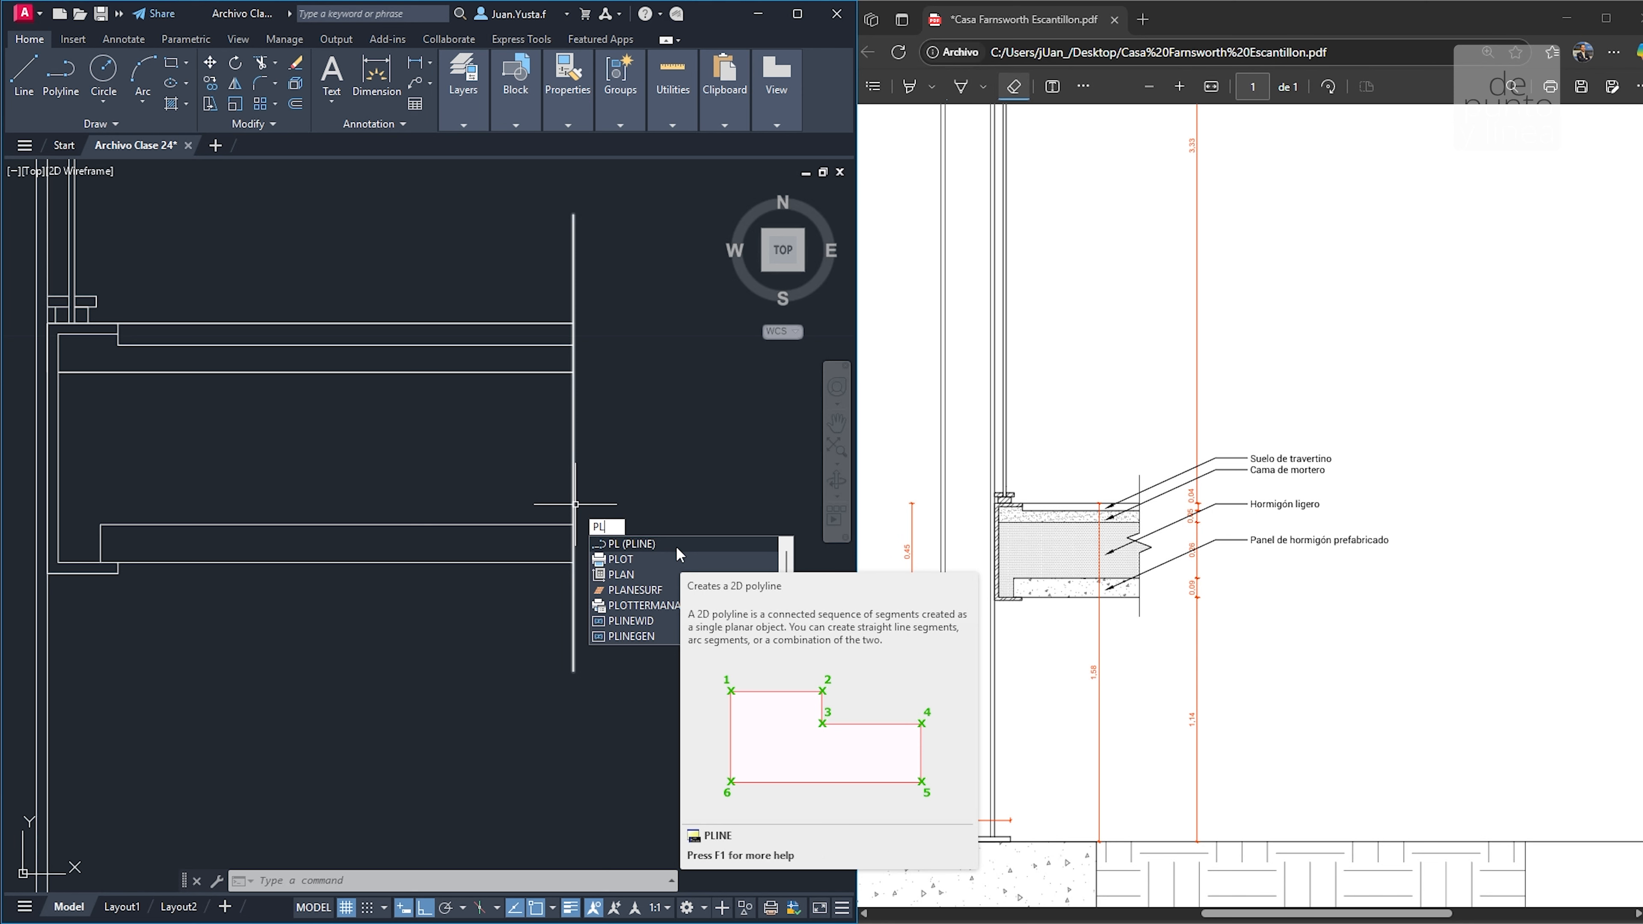
pyautogui.click(700, 480)
pyautogui.press('Escape')
pyautogui.press('Escape')
pyautogui.write('PL')
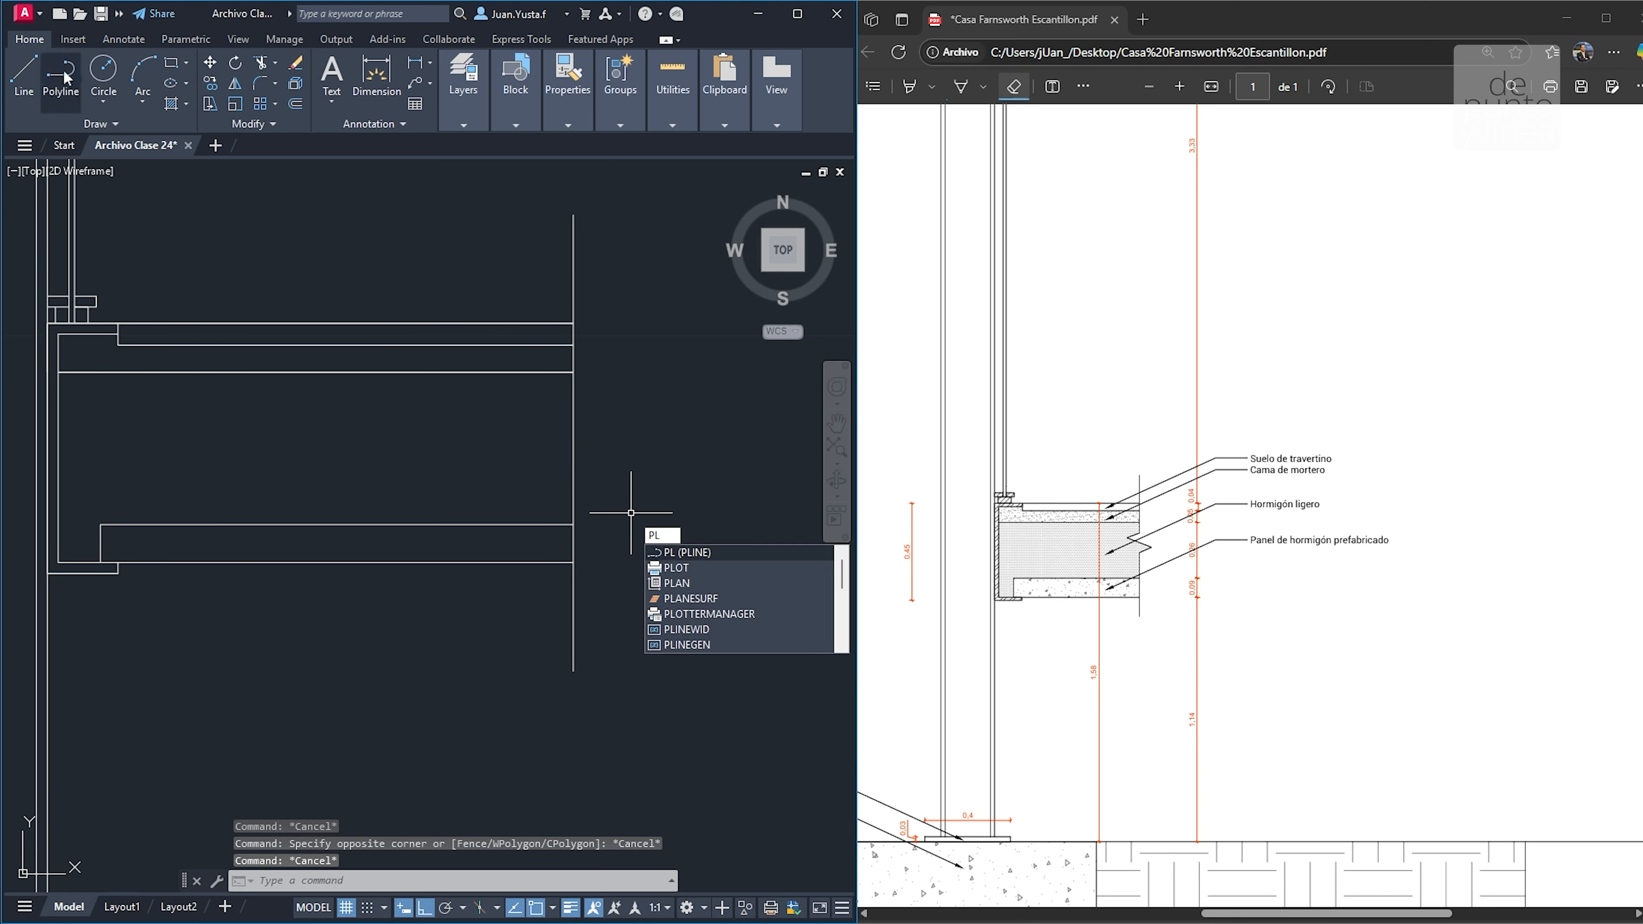
pyautogui.press('Escape')
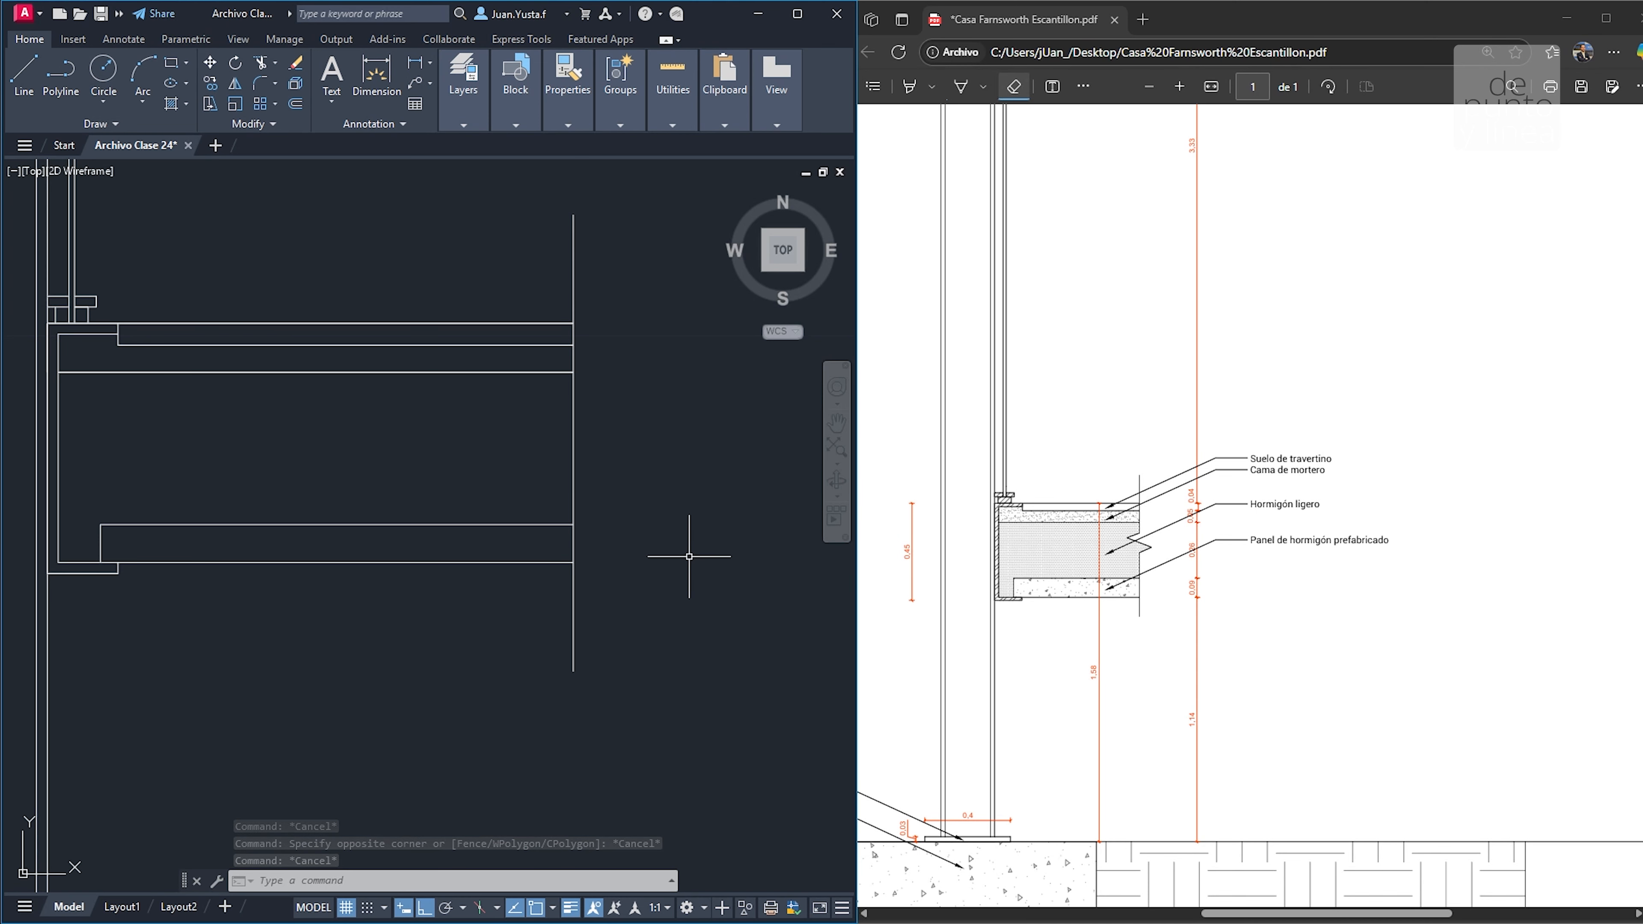
# Turn Ortho off while drawing a zigzag test polyline beside the slab's end line, and delete that polyline
pyautogui.click(60, 74)
pyautogui.click(627, 545)
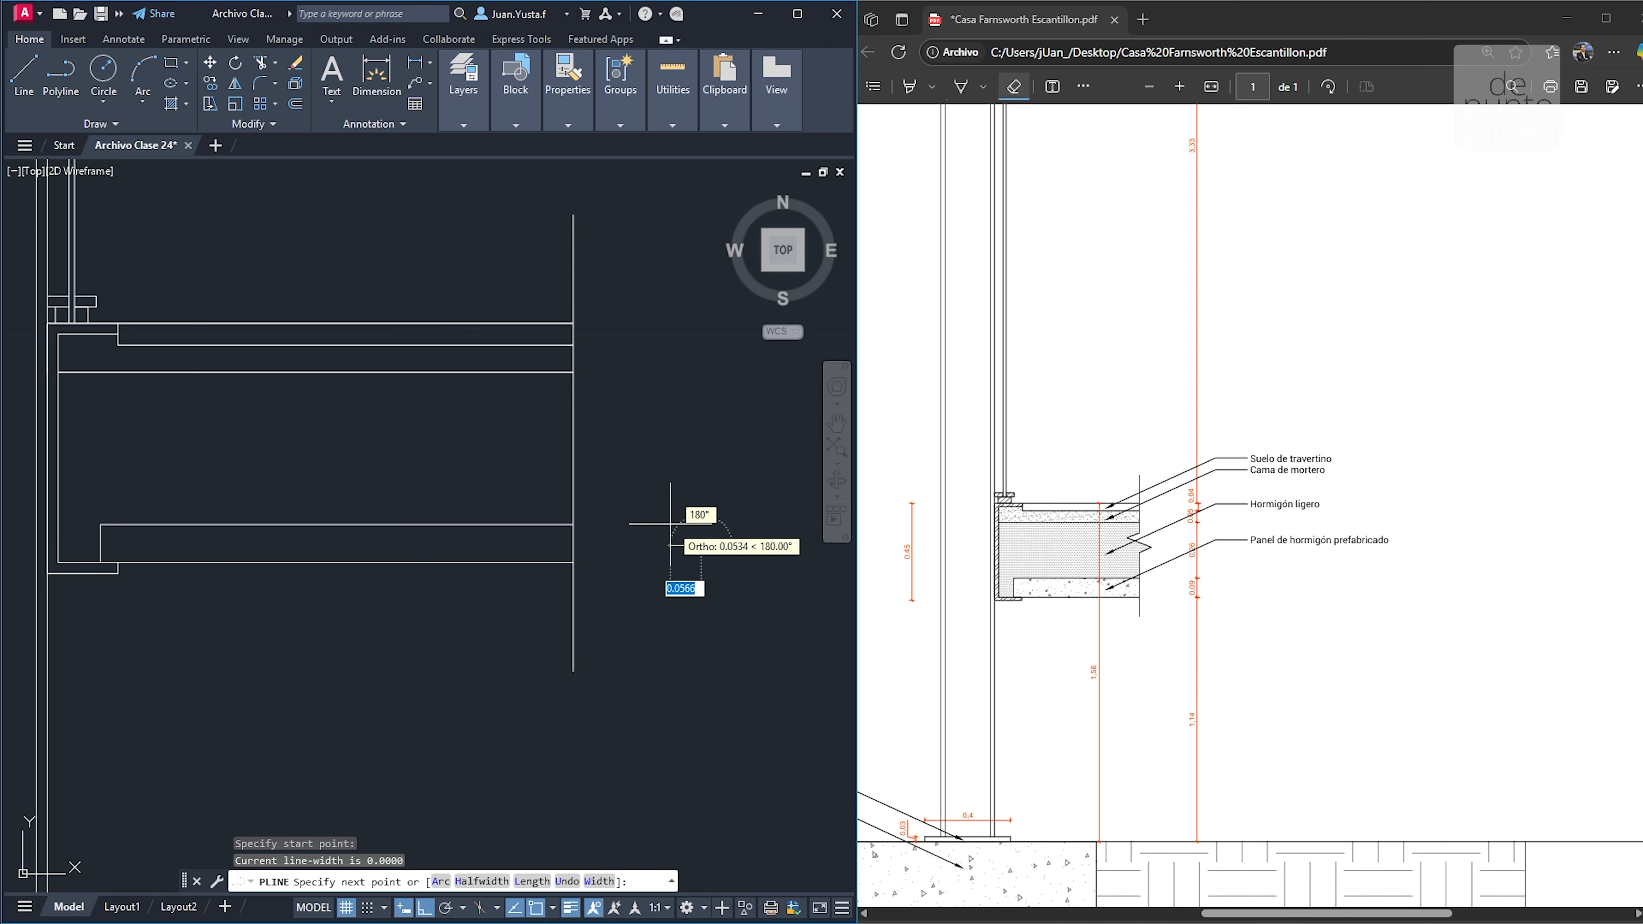
pyautogui.click(701, 546)
pyautogui.press('F8')
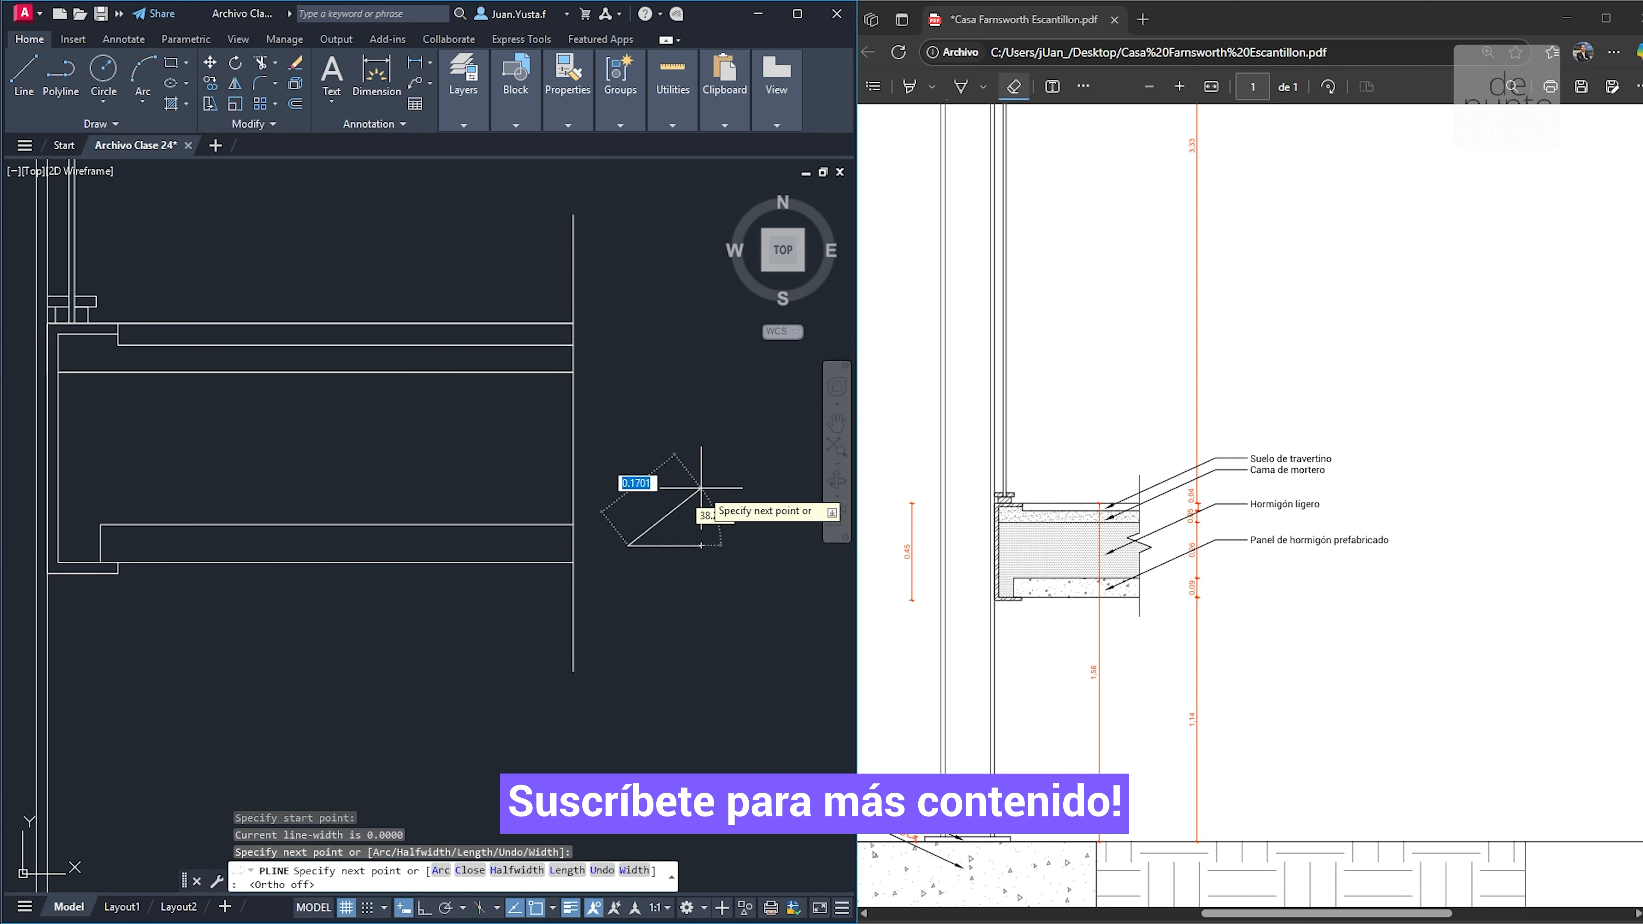
pyautogui.click(700, 490)
pyautogui.click(629, 437)
pyautogui.click(686, 361)
pyautogui.click(737, 331)
pyautogui.press('Escape')
pyautogui.press('Escape')
pyautogui.click(688, 387)
pyautogui.click(632, 371)
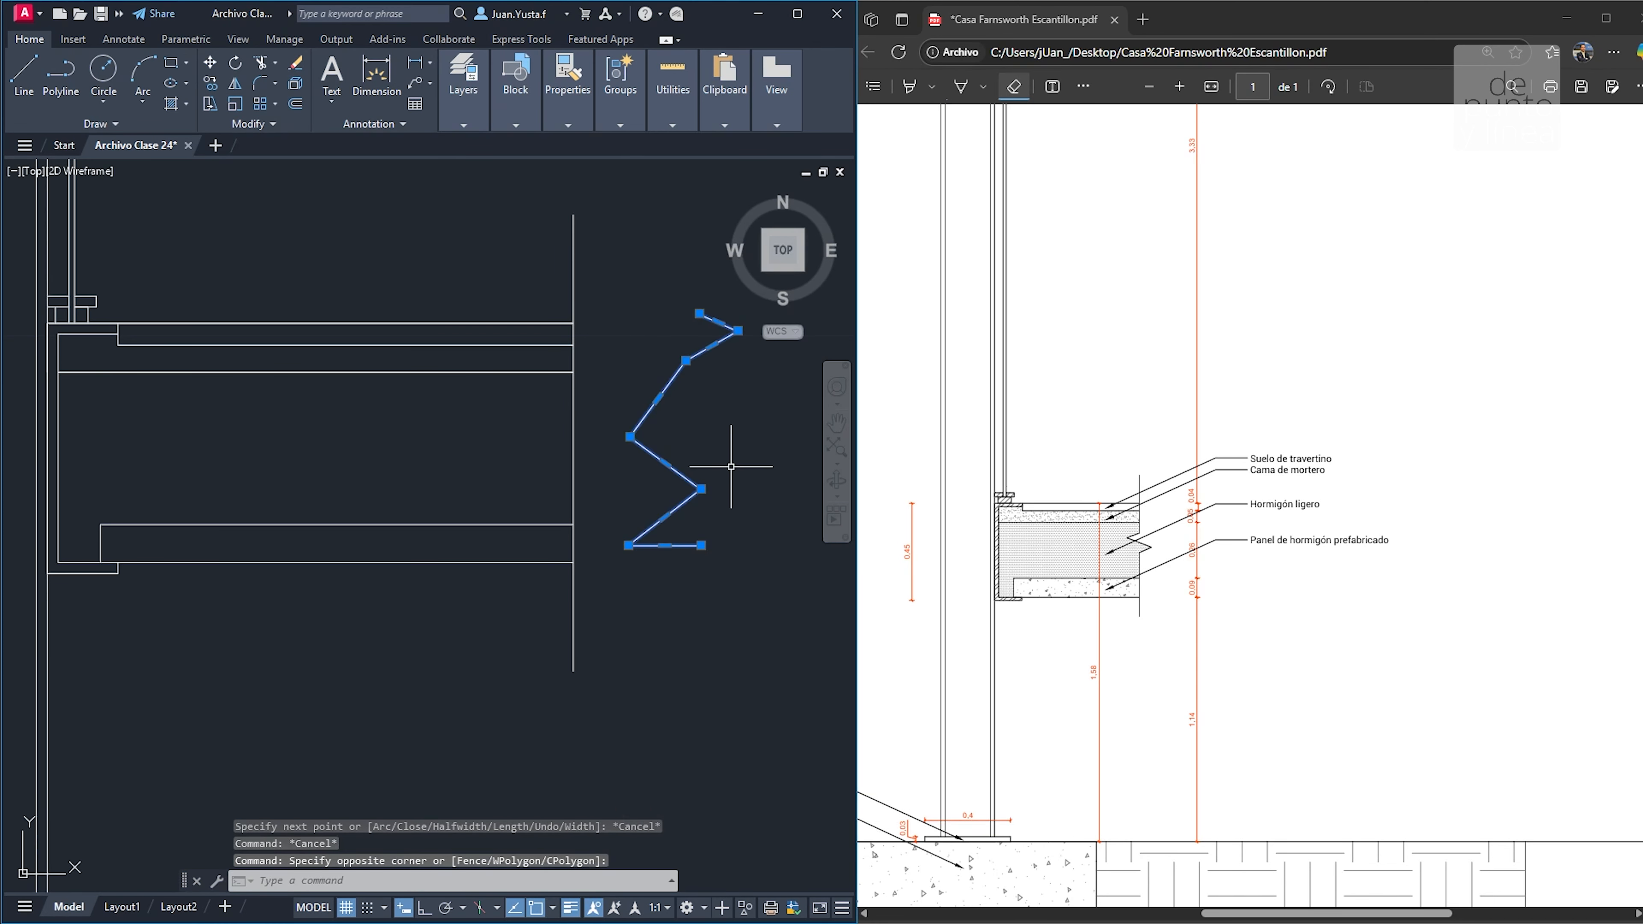
pyautogui.press('Delete')
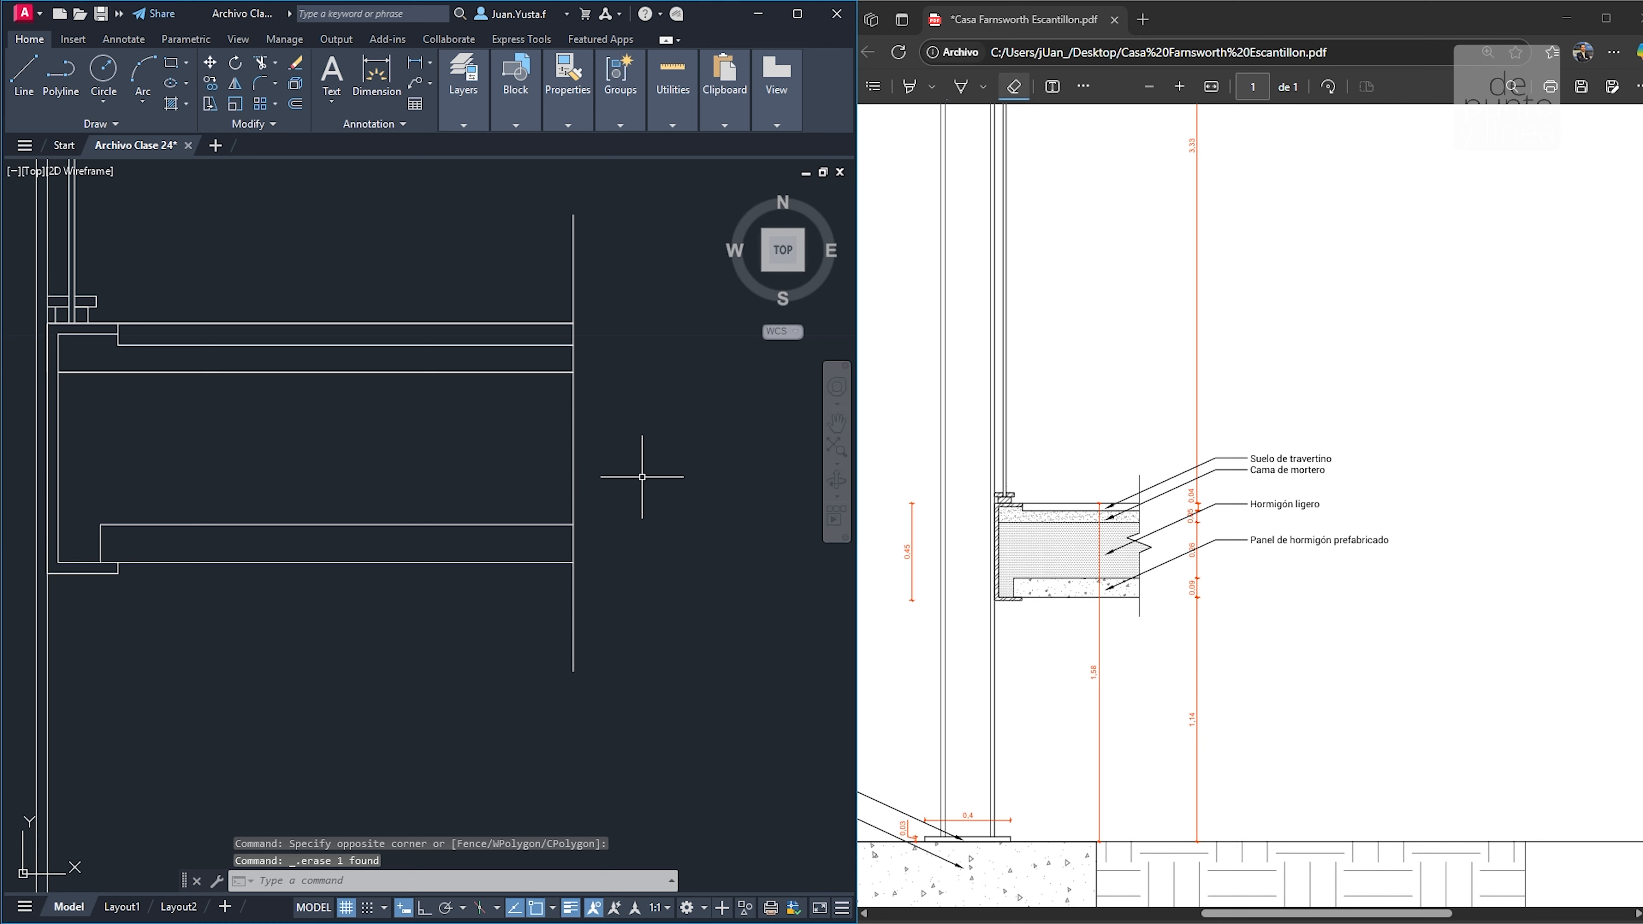
# Draw a two-segment V-shaped polyline pointing into the slab, with both ends on the vertical end line between the middle layer's edges
pyautogui.write('pl')
pyautogui.press('Return')
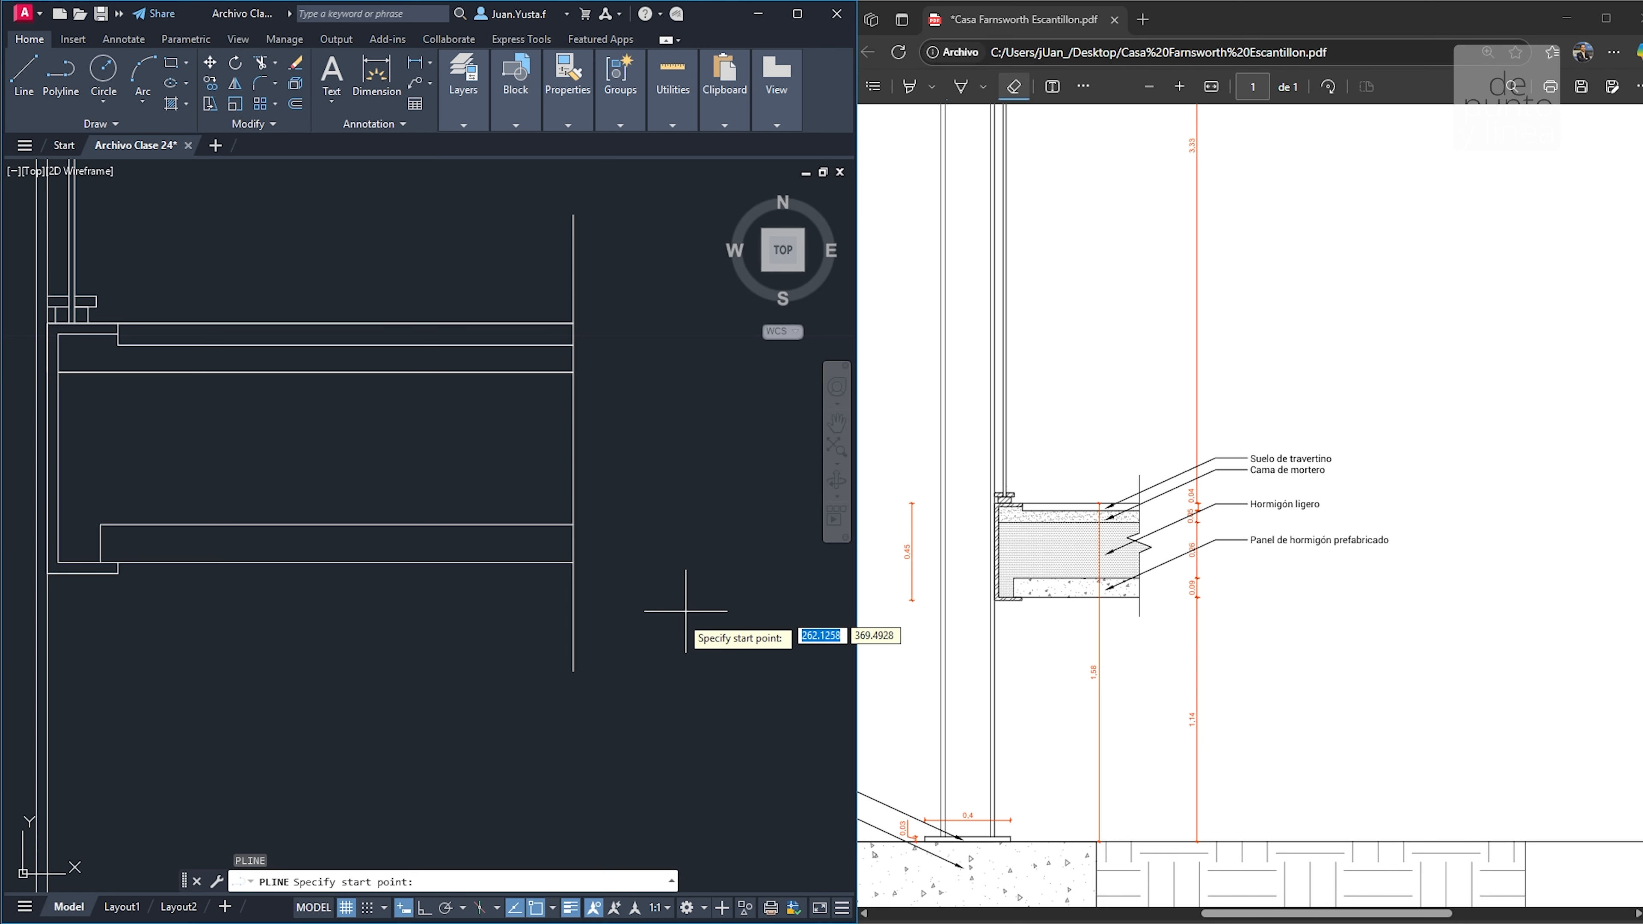
pyautogui.scroll(4, 571, 492)
pyautogui.click(580, 521)
pyautogui.scroll(-4, 582, 521)
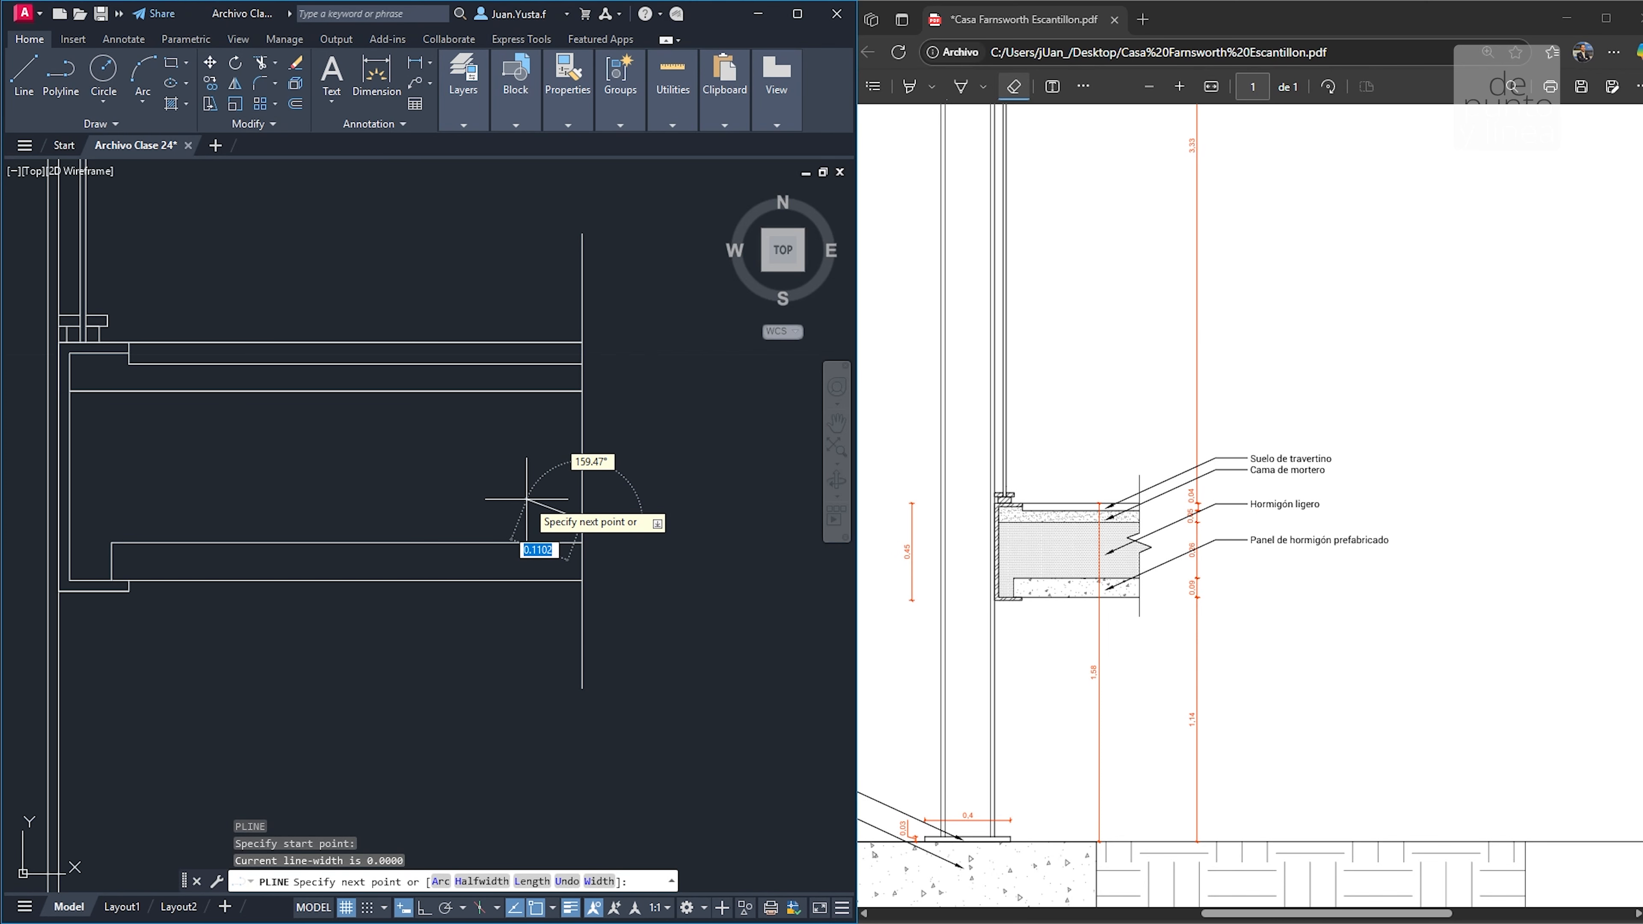
pyautogui.scroll(3, 527, 499)
pyautogui.scroll(-3, 563, 507)
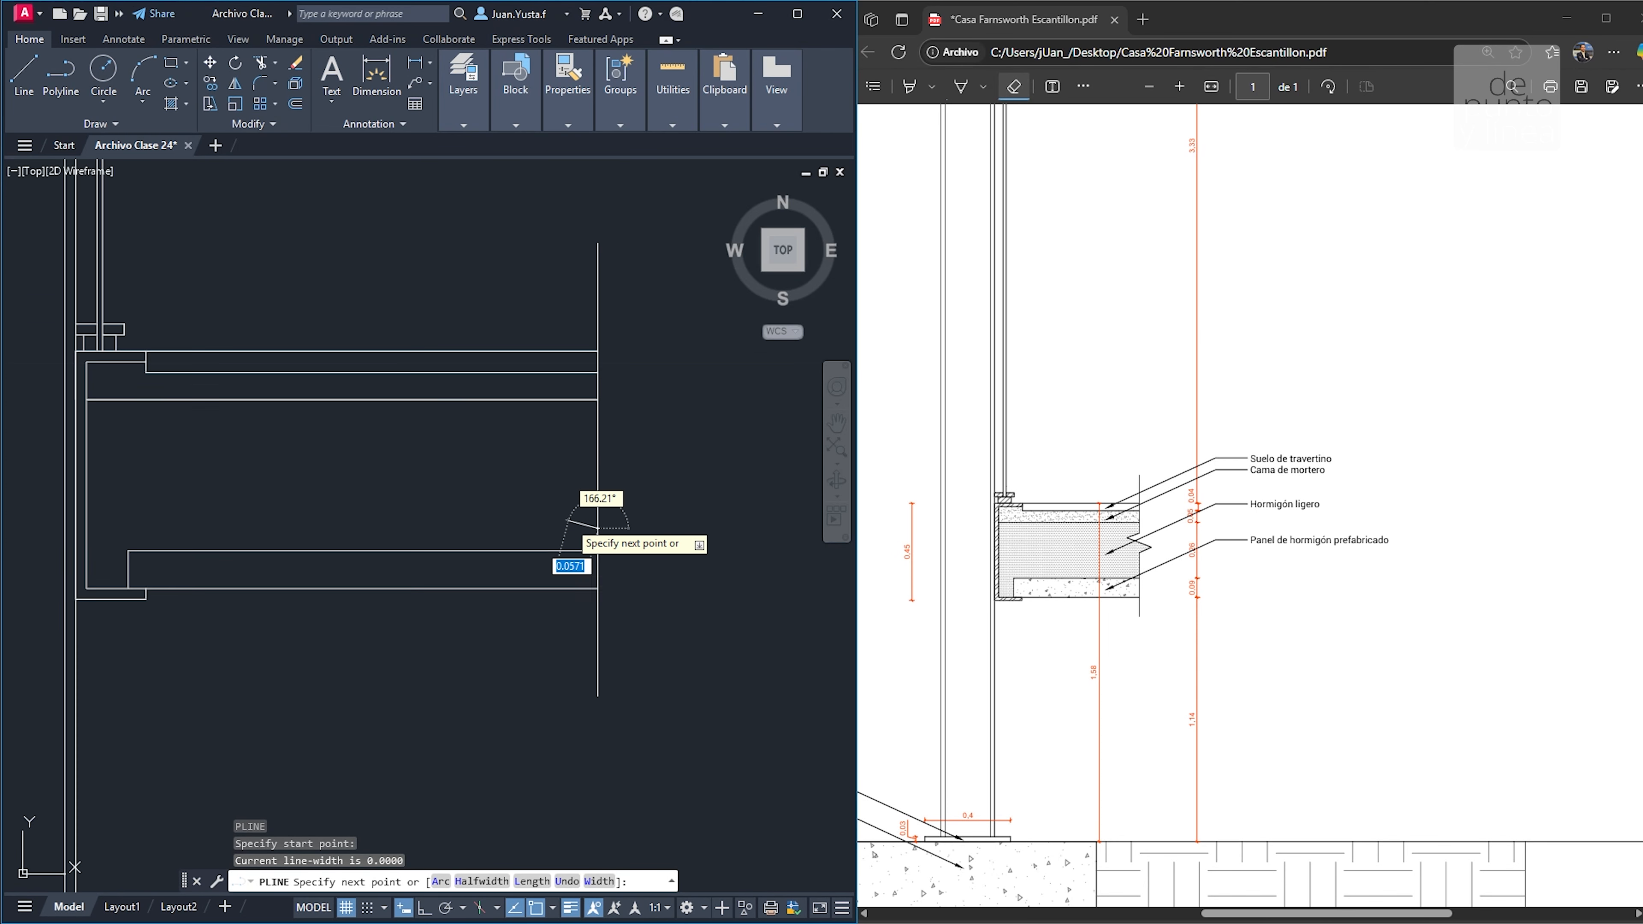
pyautogui.click(554, 515)
pyautogui.click(596, 492)
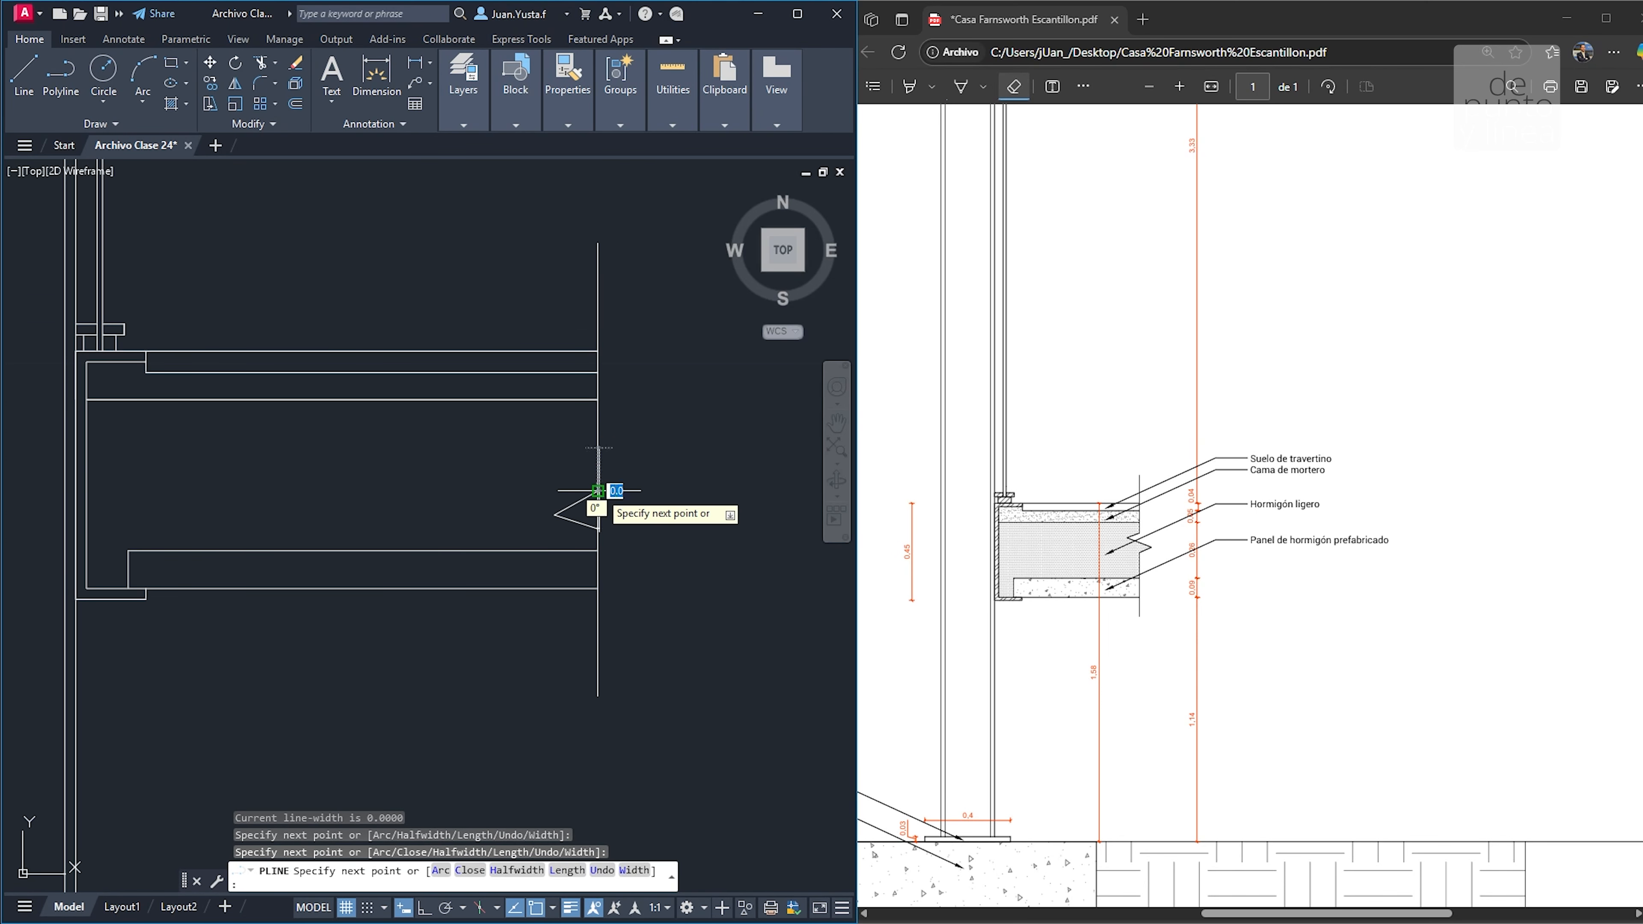
pyautogui.press('Escape')
# Mirror the V-shaped polyline across the slab's vertical end line, keeping the source object
pyautogui.scroll(5, 591, 541)
pyautogui.click(586, 529)
pyautogui.click(549, 473)
pyautogui.scroll(-5, 446, 446)
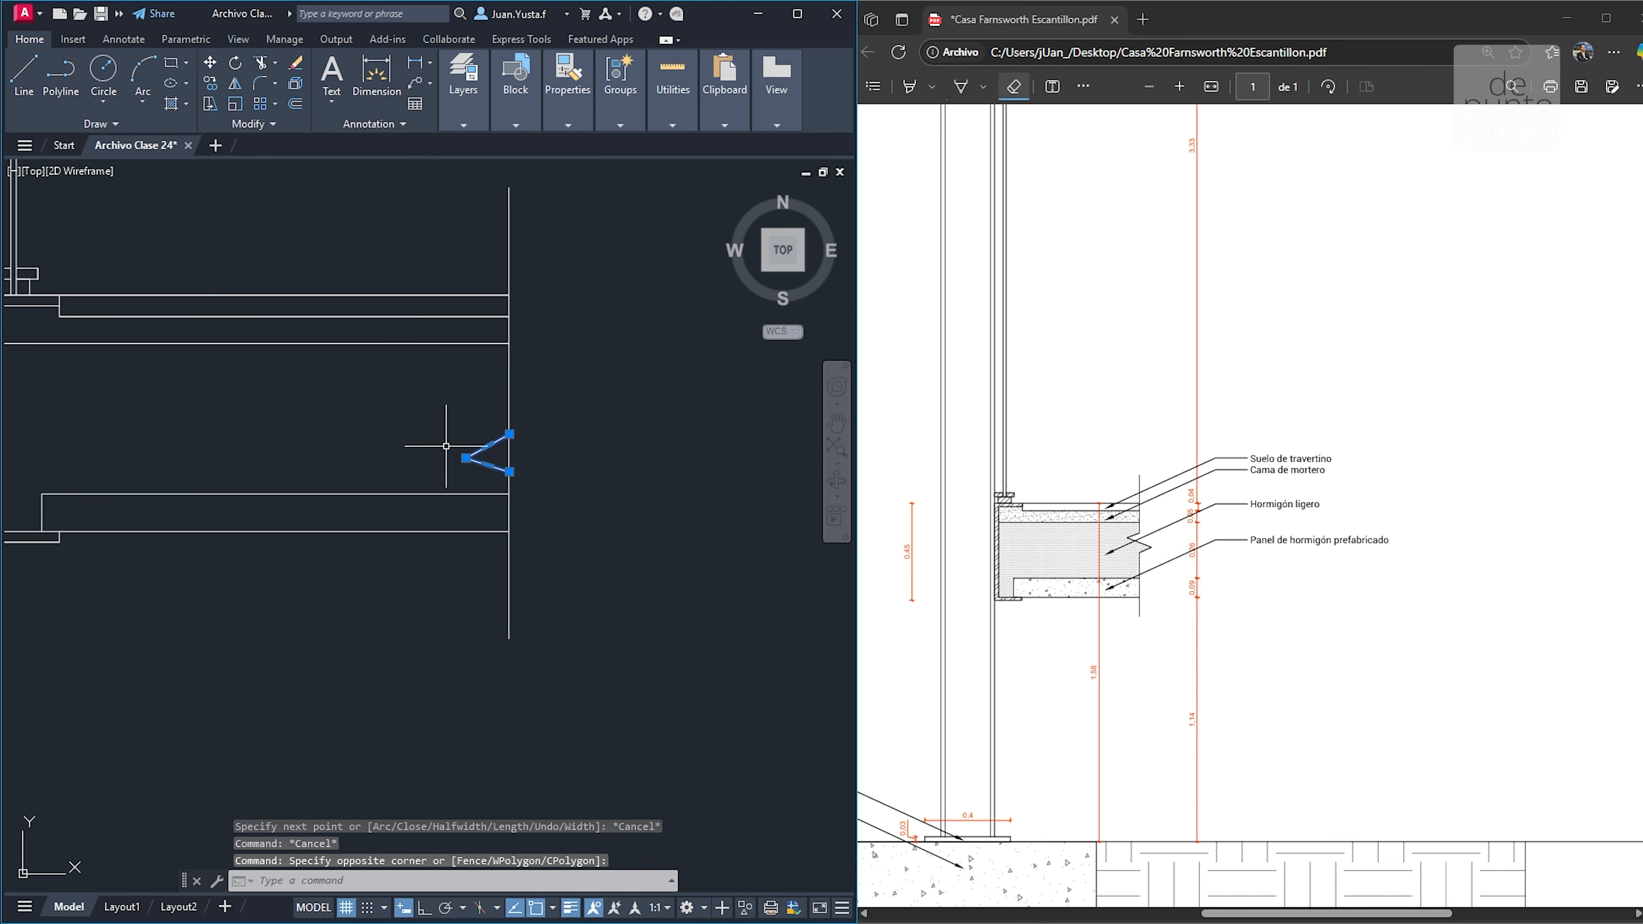
pyautogui.scroll(4, 509, 426)
pyautogui.moveTo(570, 466); pyautogui.dragTo(578, 470, button='middle')
pyautogui.write('mi')
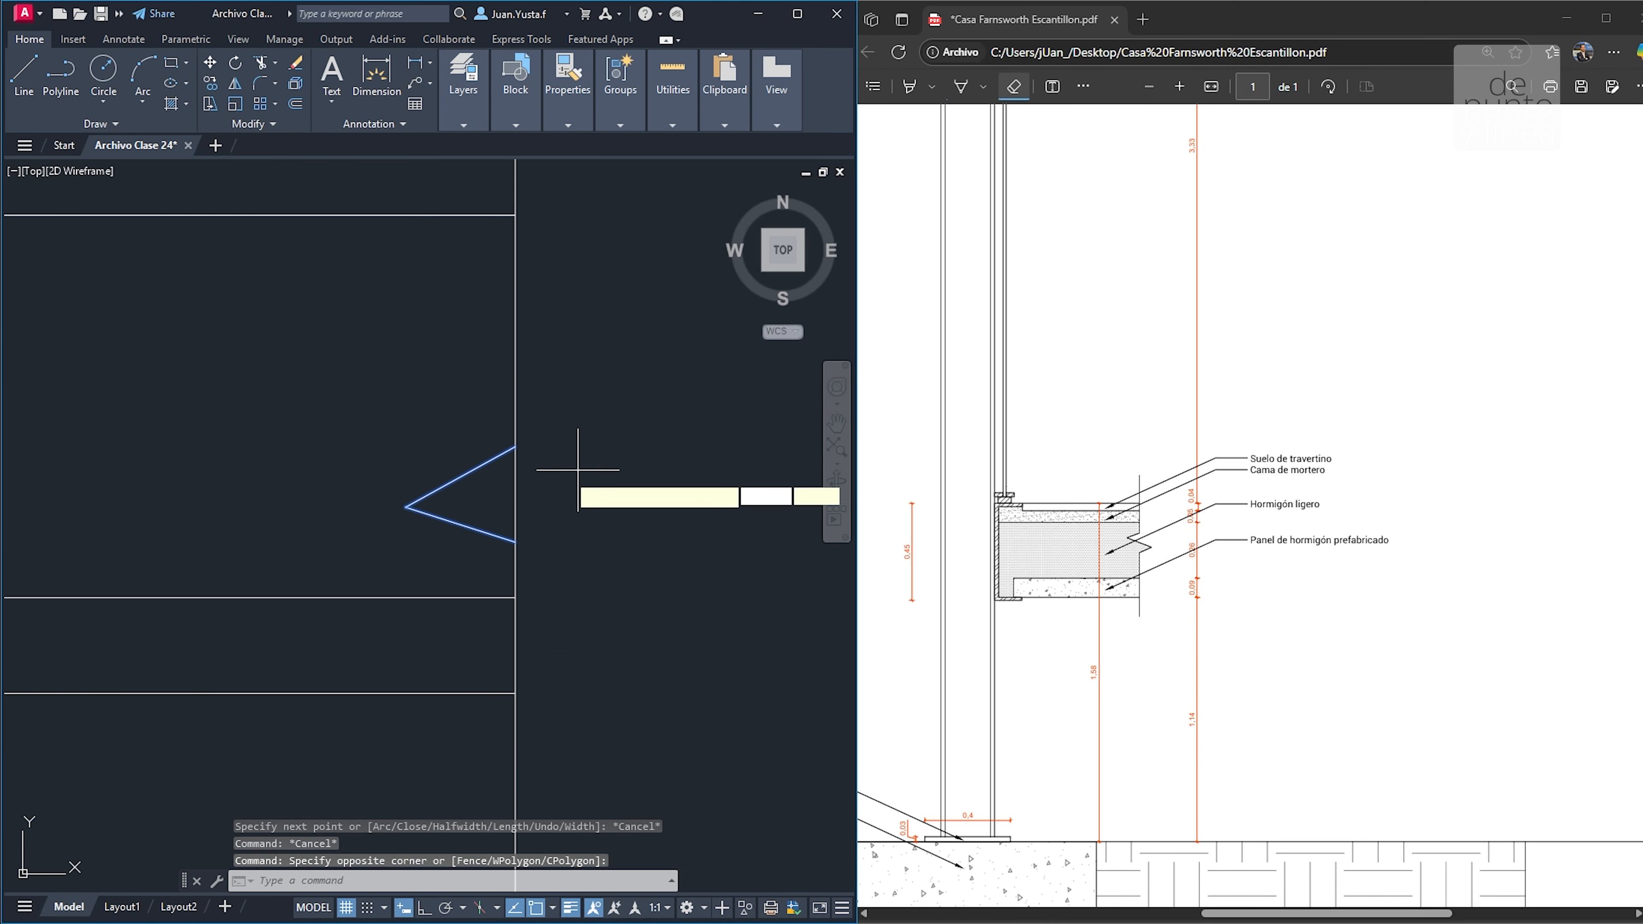
pyautogui.press('Return')
pyautogui.click(521, 515)
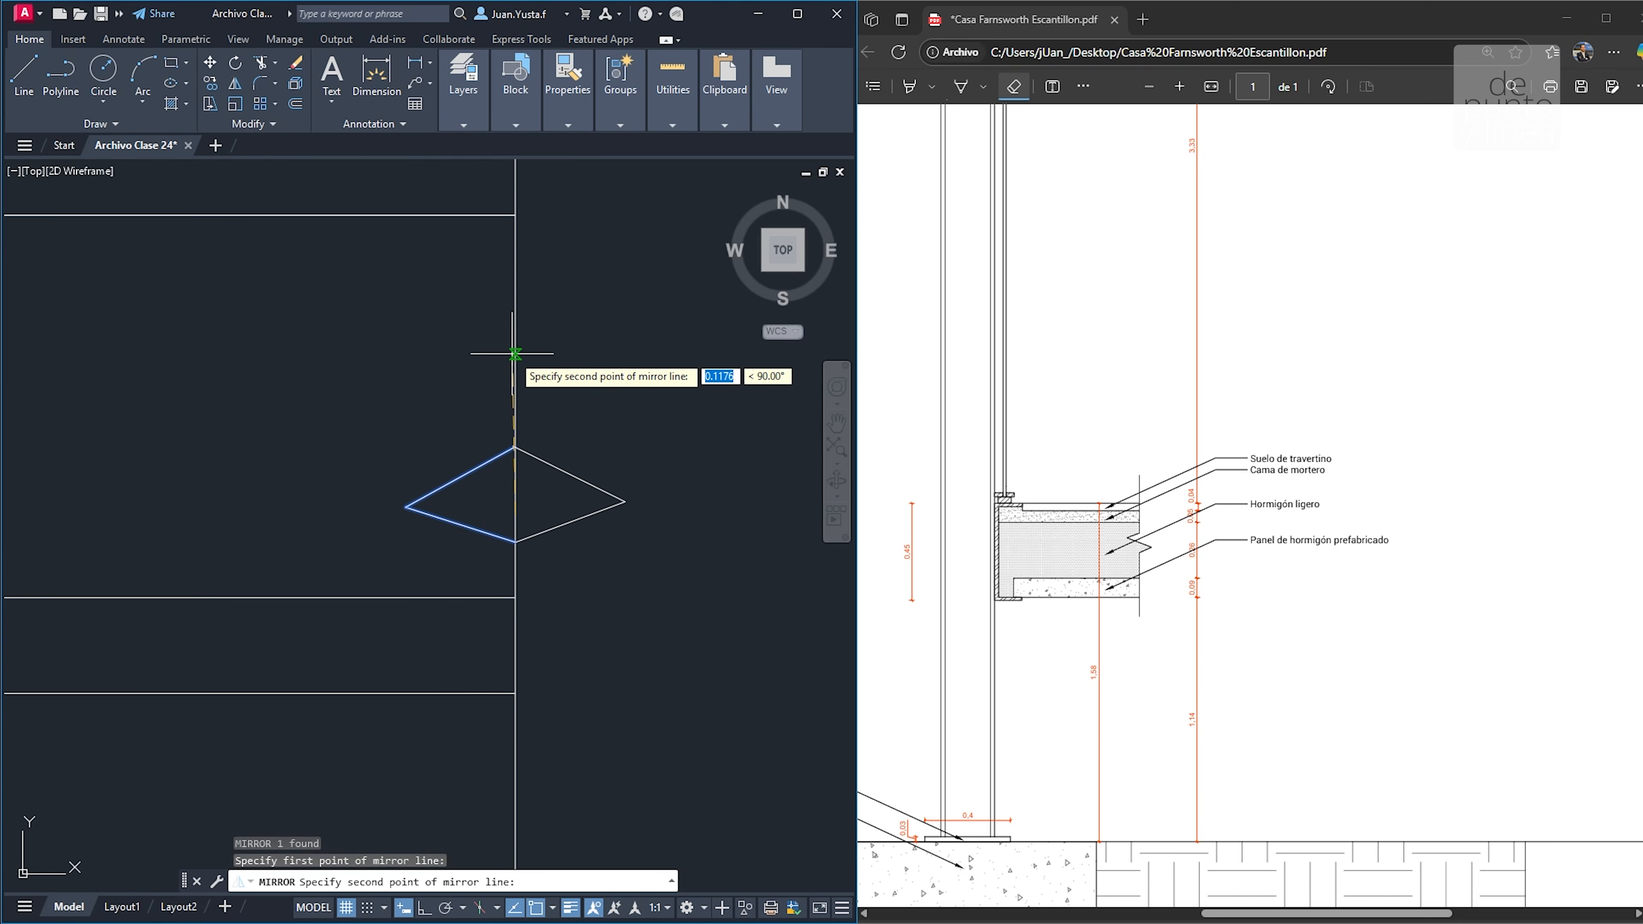
pyautogui.click(514, 215)
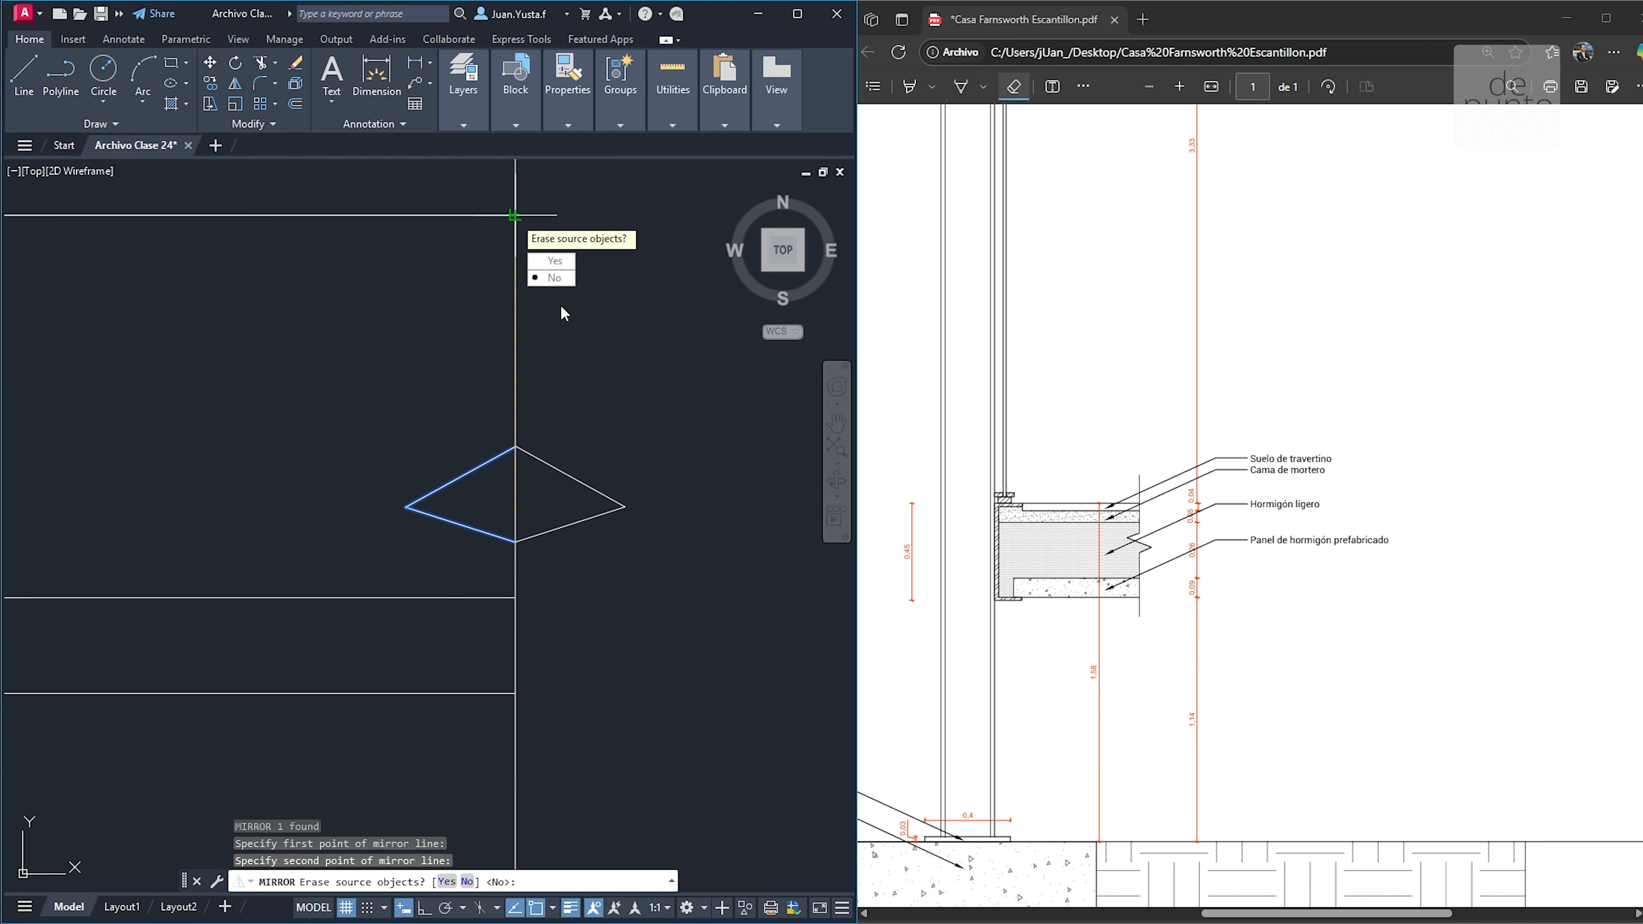
pyautogui.click(553, 278)
# Move the mirrored V up along the end line so its lower end meets the original V's upper end
pyautogui.click(575, 411)
pyautogui.click(572, 557)
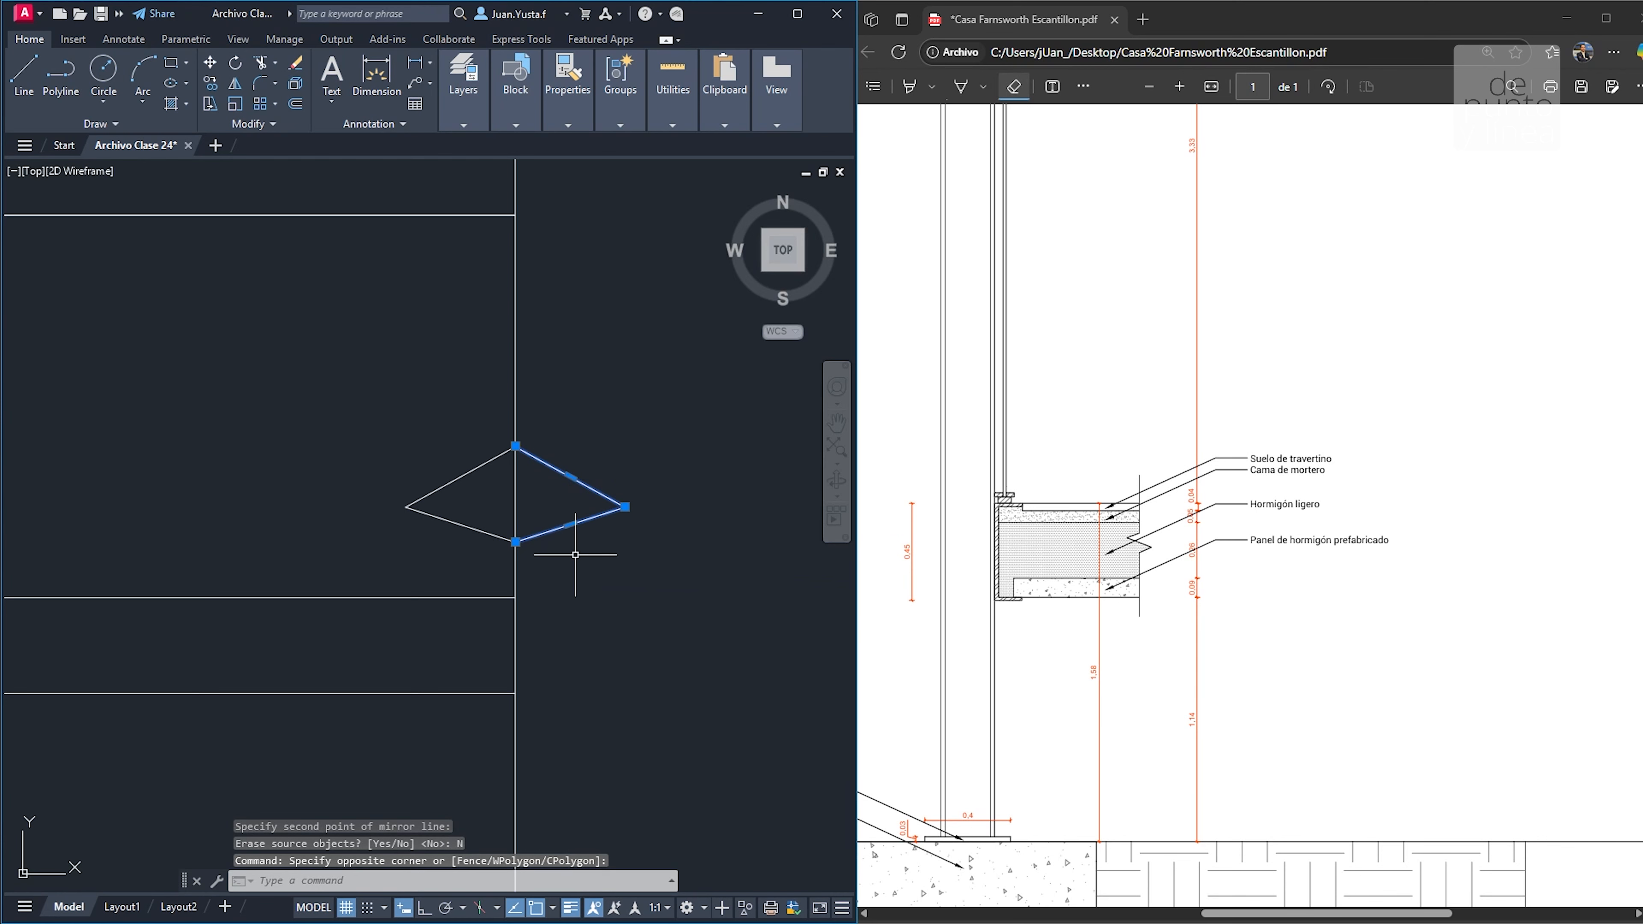
pyautogui.write('m')
pyautogui.press('Return')
pyautogui.click(516, 541)
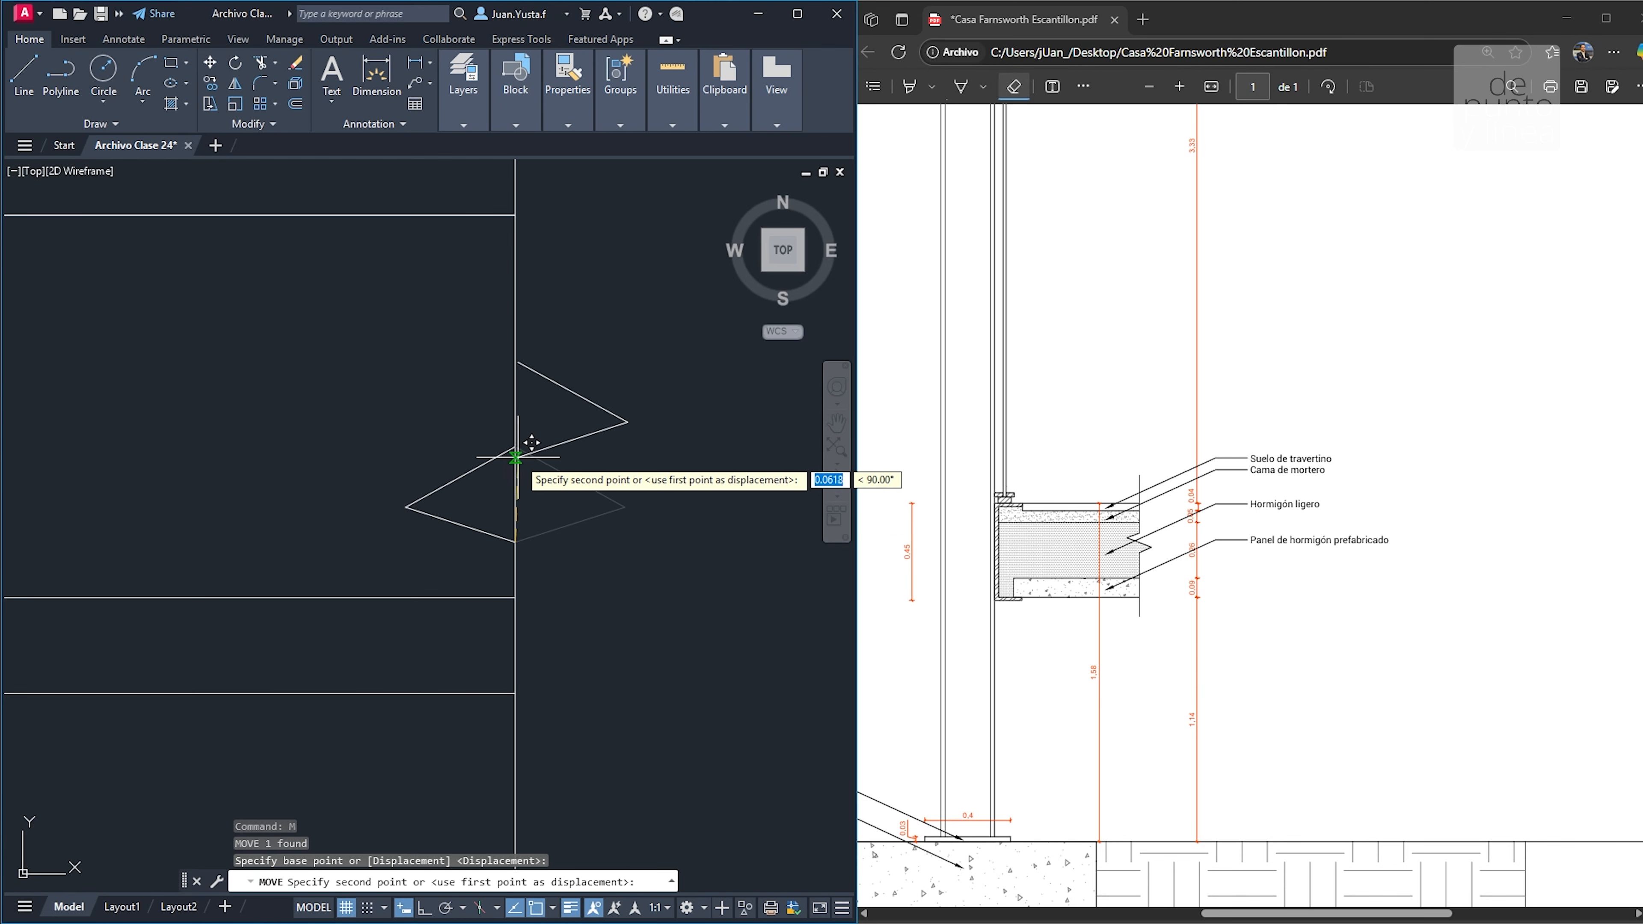
pyautogui.press('Escape')
pyautogui.press('Escape')
pyautogui.scroll(-3, 628, 494)
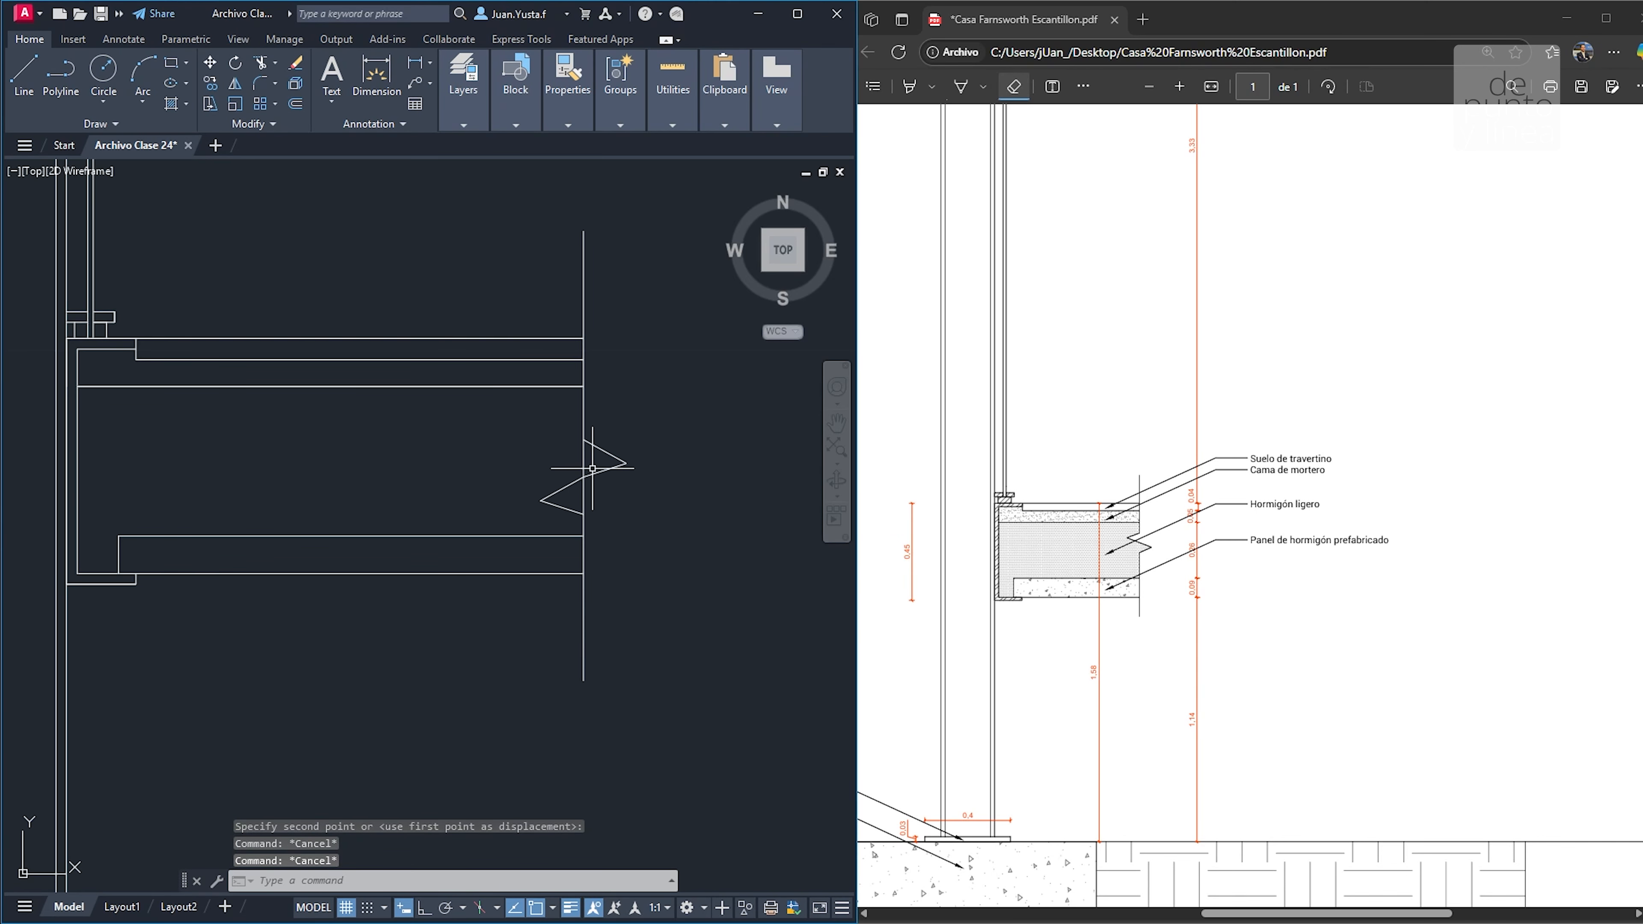
# Move both V-shaped polylines together a short distance up along the slab's vertical end line
pyautogui.scroll(4, 594, 476)
pyautogui.click(349, 341)
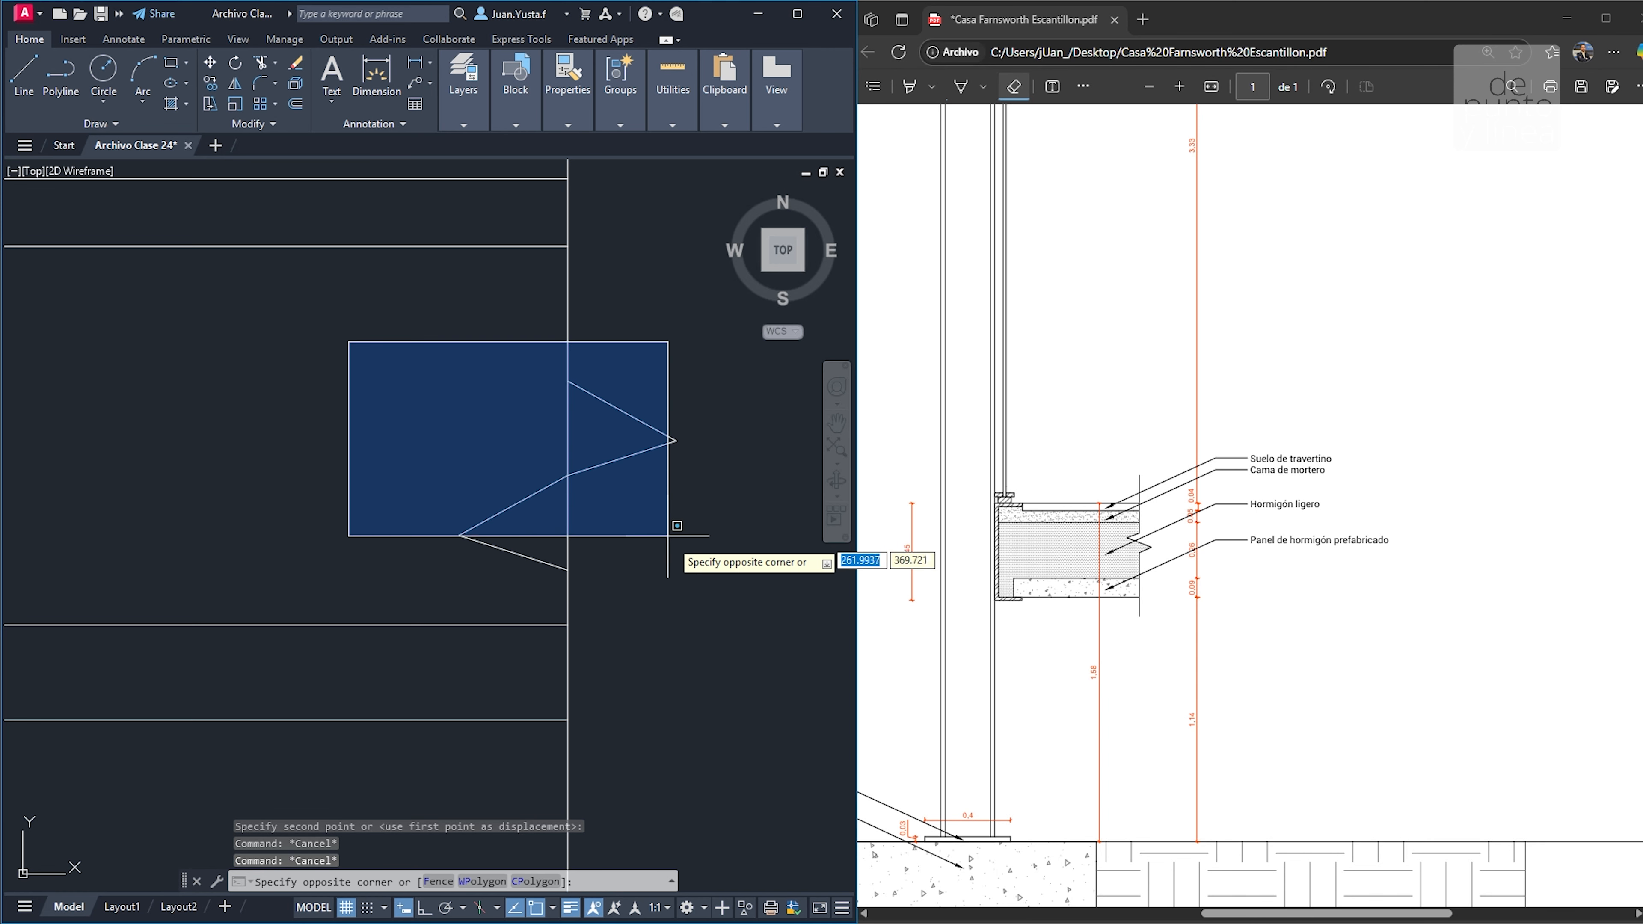
pyautogui.click(729, 603)
pyautogui.write('m')
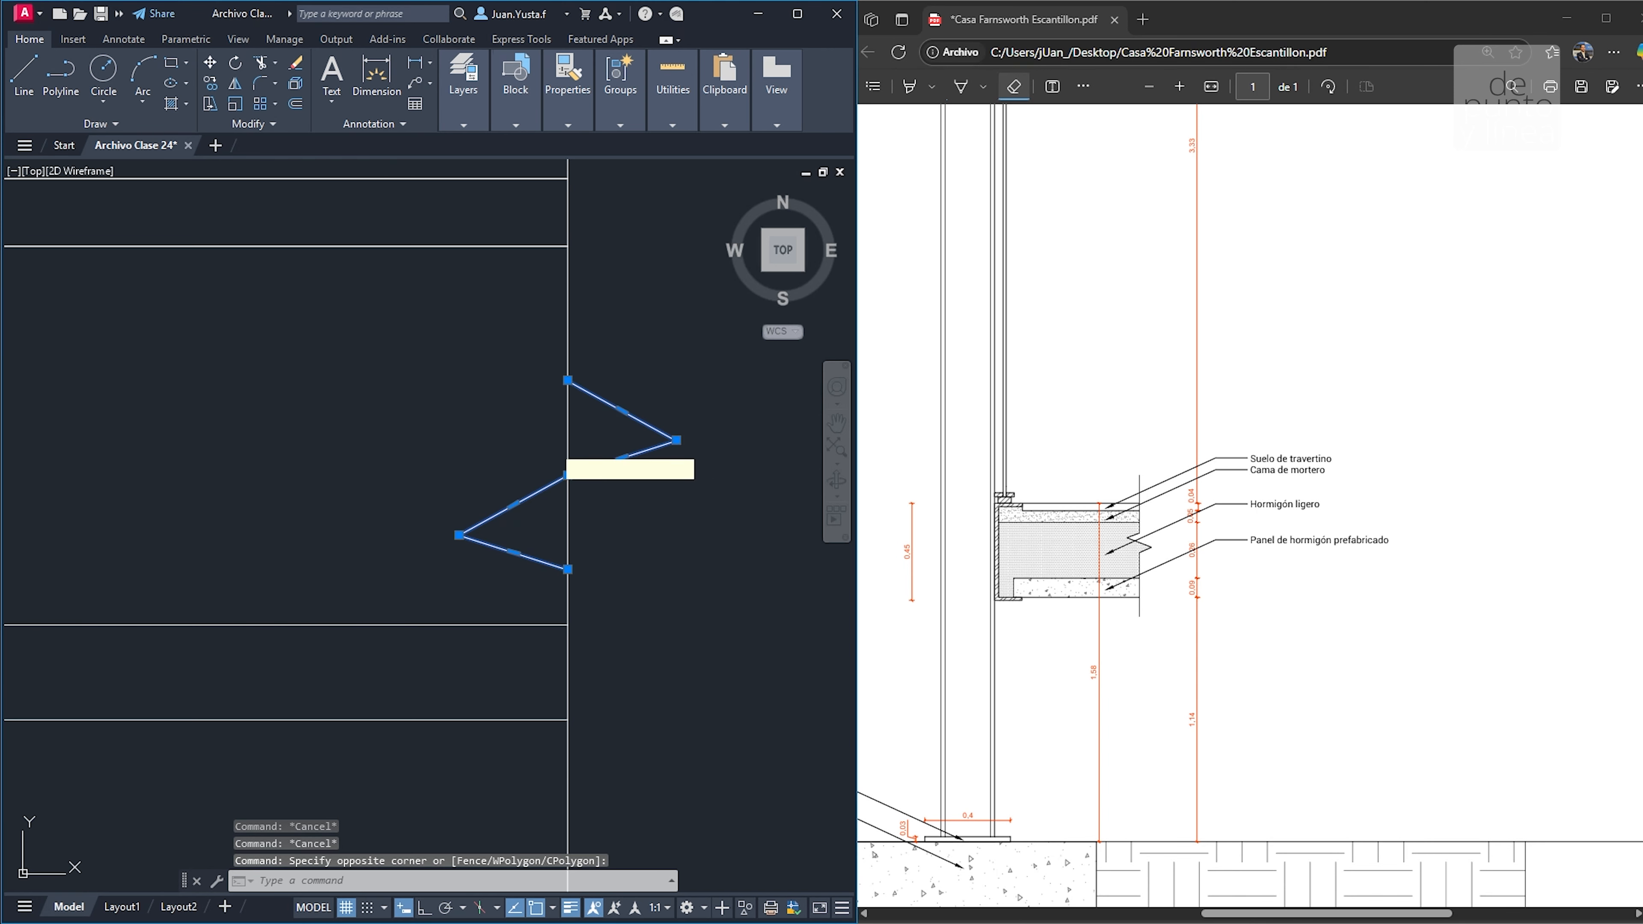
pyautogui.press('Return')
pyautogui.click(567, 475)
pyautogui.click(563, 426)
pyautogui.scroll(-5, 569, 446)
pyautogui.scroll(5, 601, 466)
# Trim away the end line segments spanning the two V-shaped polylines to leave a continuous zigzag break line
pyautogui.write('tr')
pyautogui.press('Return')
pyautogui.click(588, 456)
pyautogui.click(550, 456)
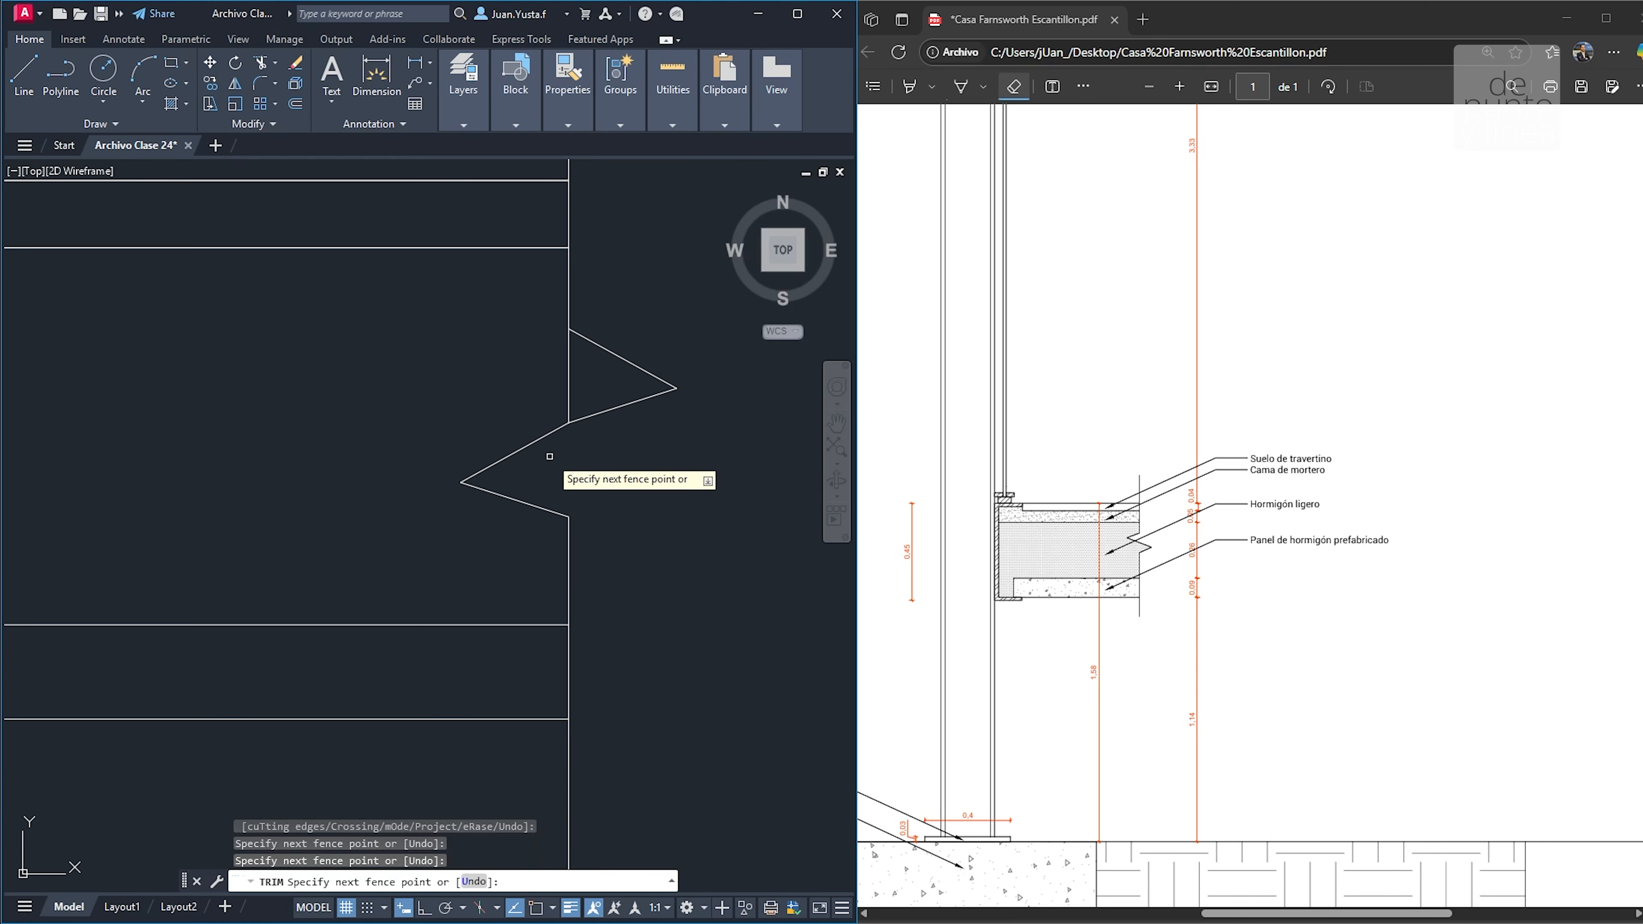
pyautogui.click(580, 367)
pyautogui.click(533, 373)
pyautogui.press('Escape')
pyautogui.press('Escape')
pyautogui.scroll(-5, 614, 482)
pyautogui.scroll(-1, 652, 579)
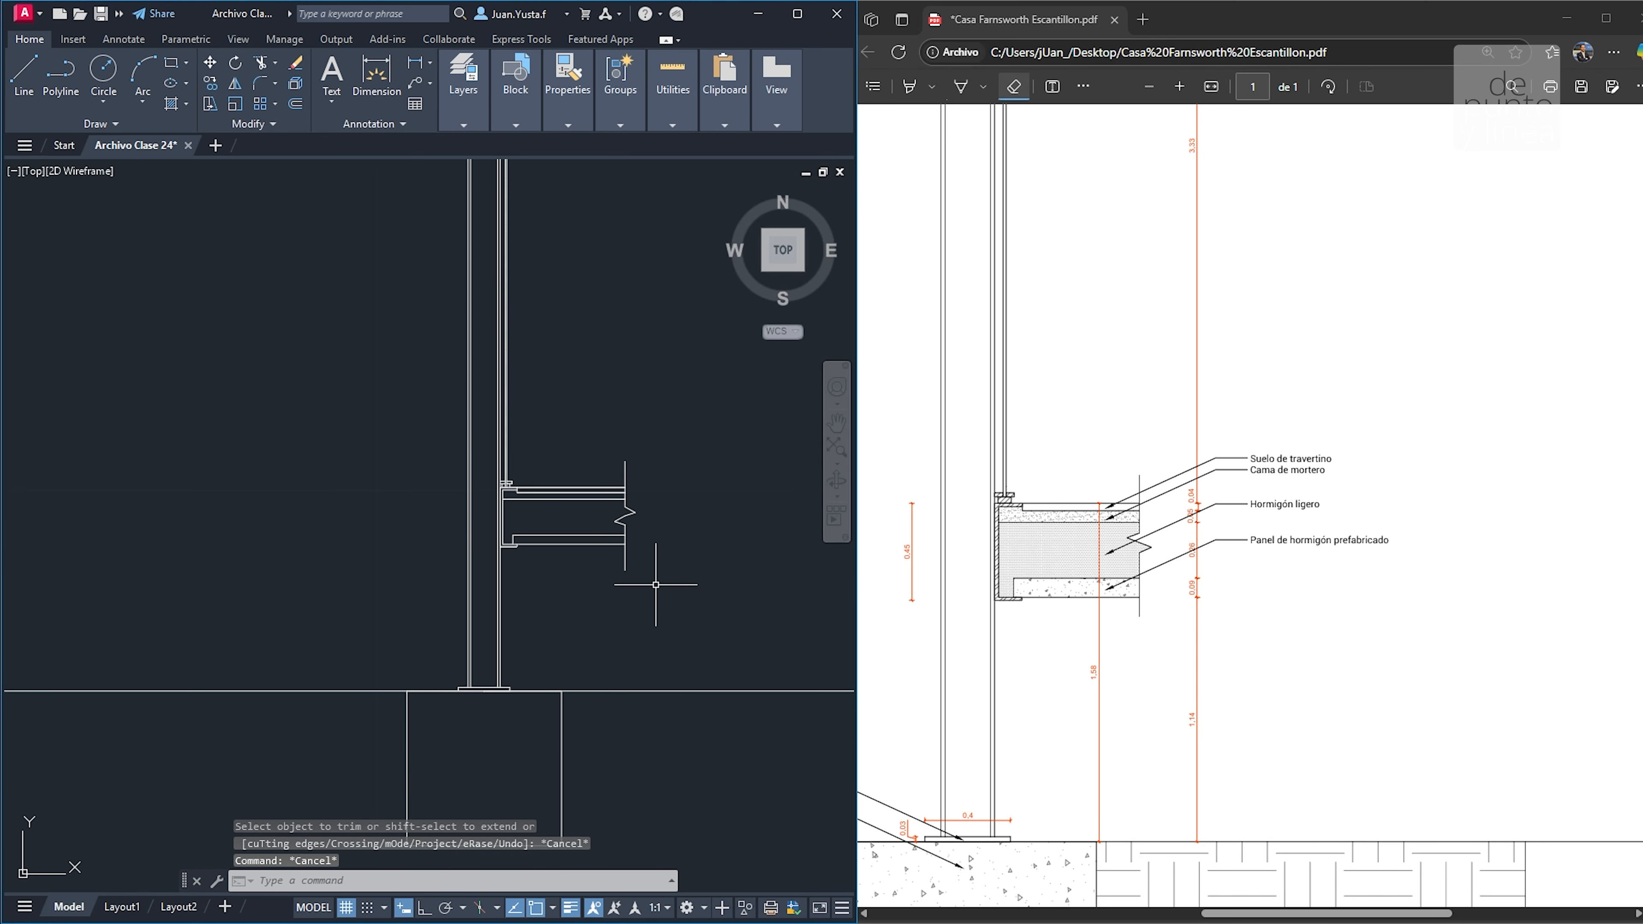
# Copy the complete floor slab break line vertically, with Ortho on, to the cut end of the roof slab
pyautogui.scroll(-1, 649, 585)
pyautogui.click(476, 362)
pyautogui.click(602, 570)
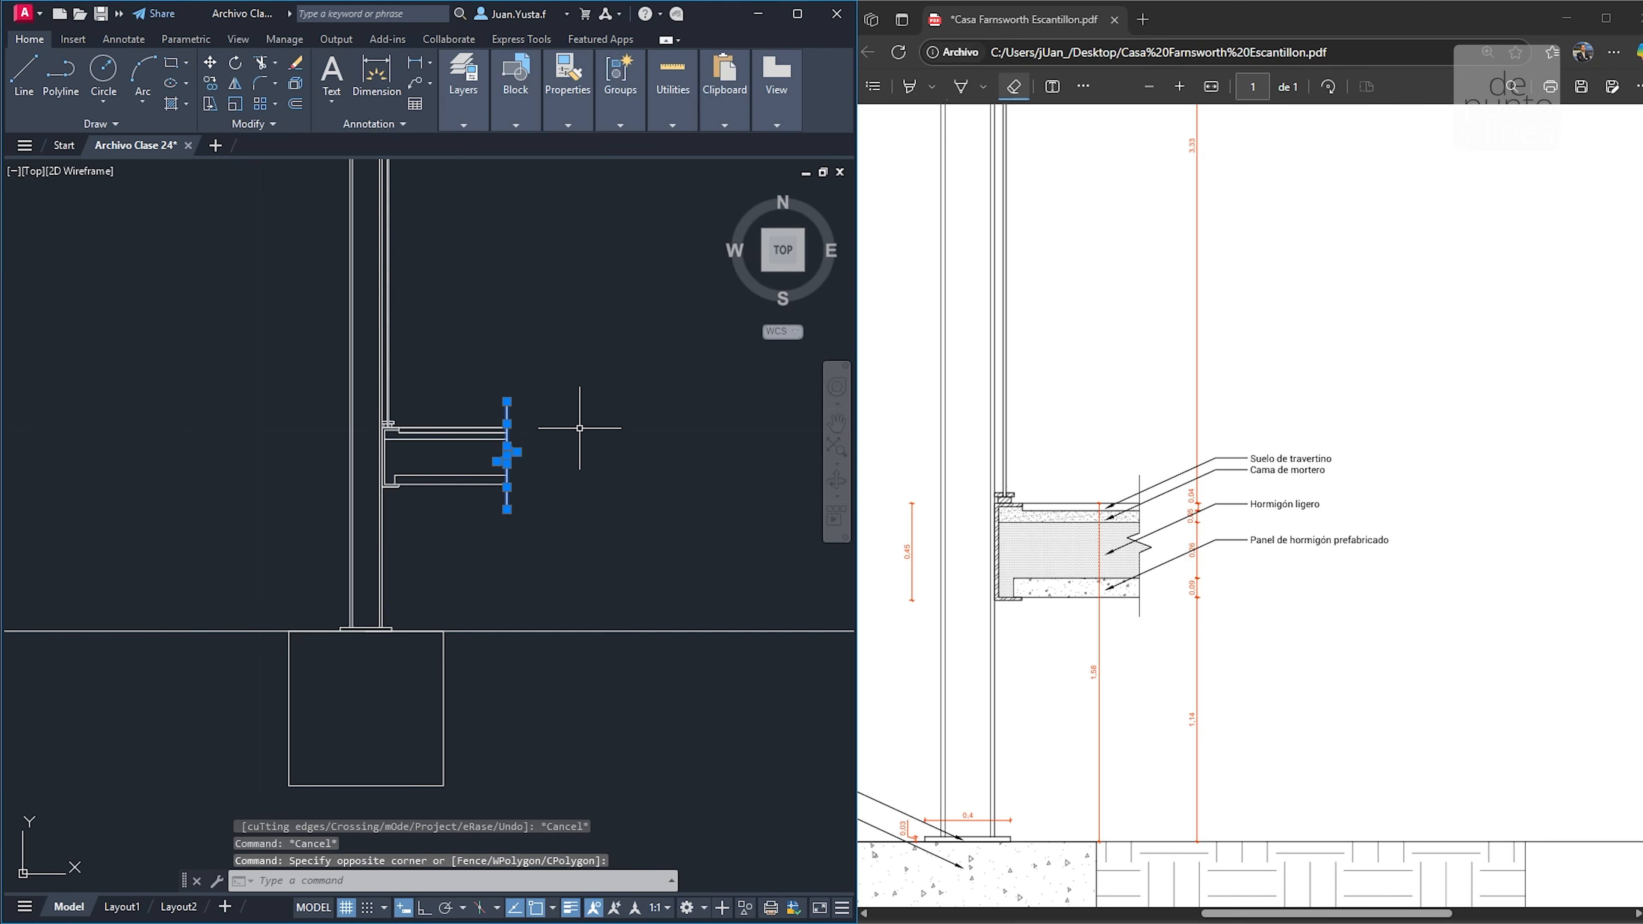
pyautogui.scroll(2, 582, 472)
pyautogui.press('Return')
pyautogui.click(600, 581)
pyautogui.scroll(-3, 595, 492)
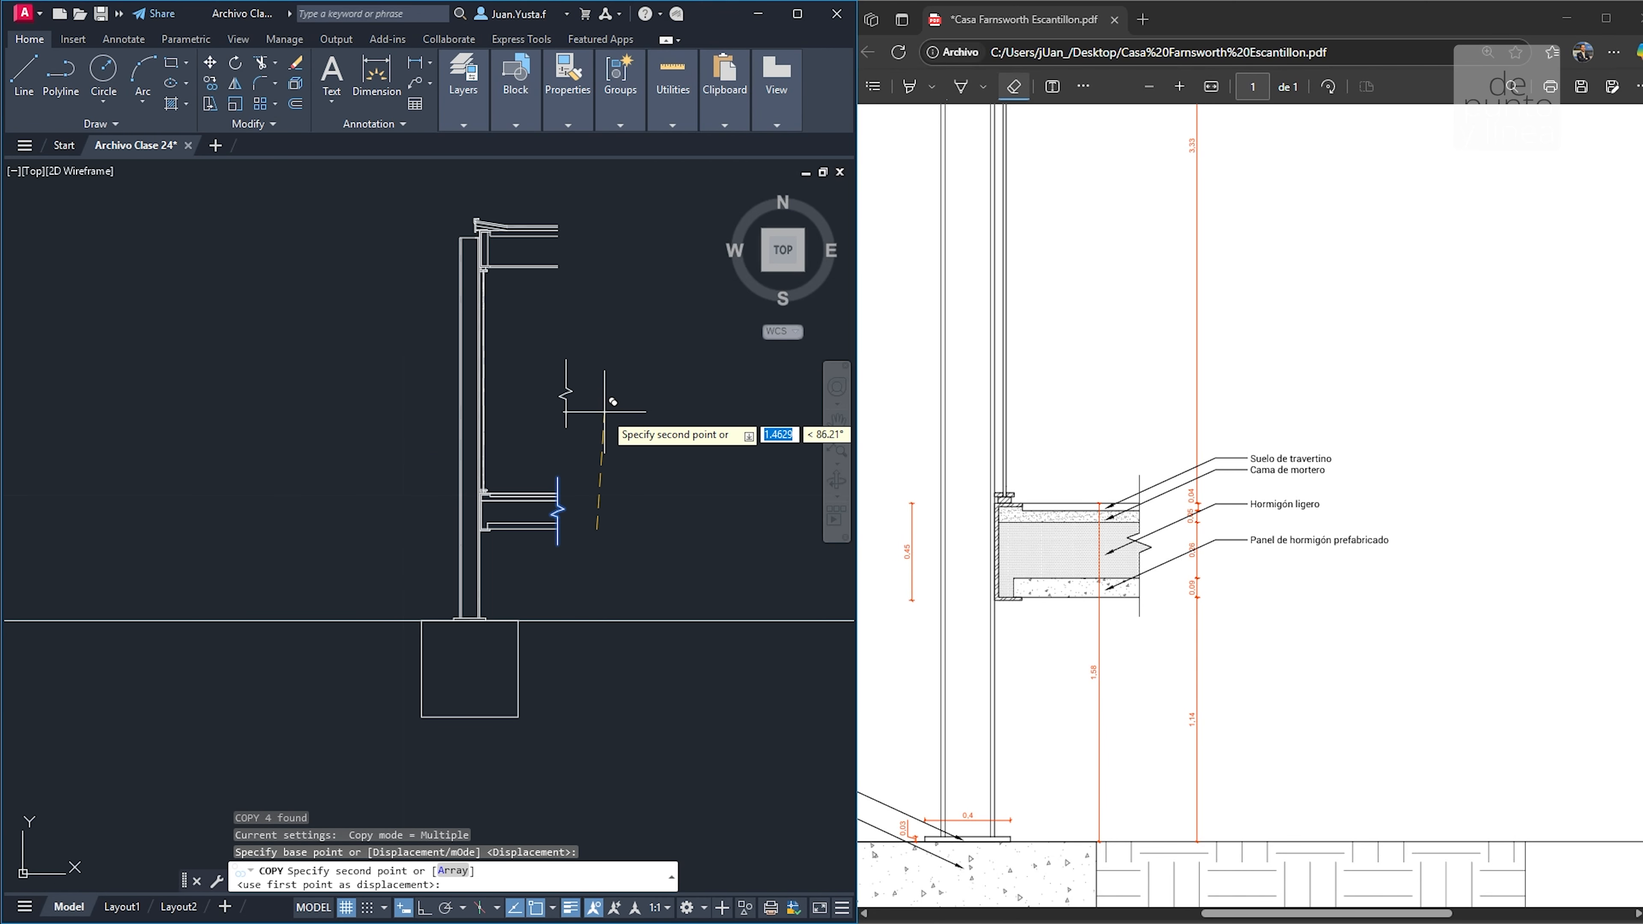
pyautogui.press('F8')
pyautogui.scroll(4, 611, 285)
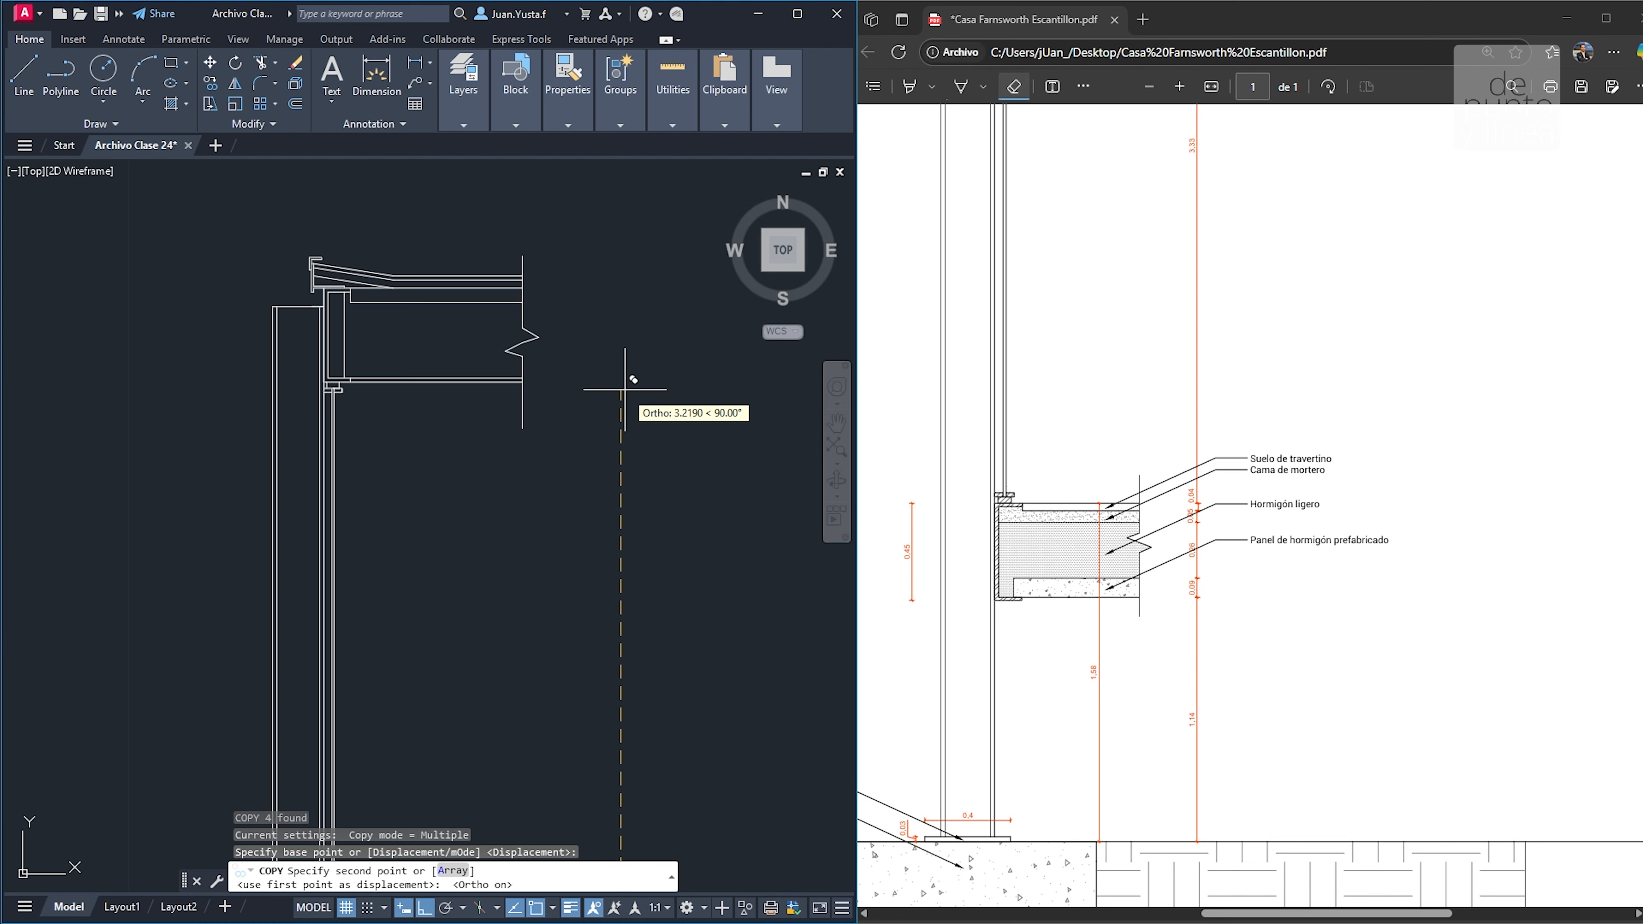
pyautogui.click(627, 372)
pyautogui.press('Escape')
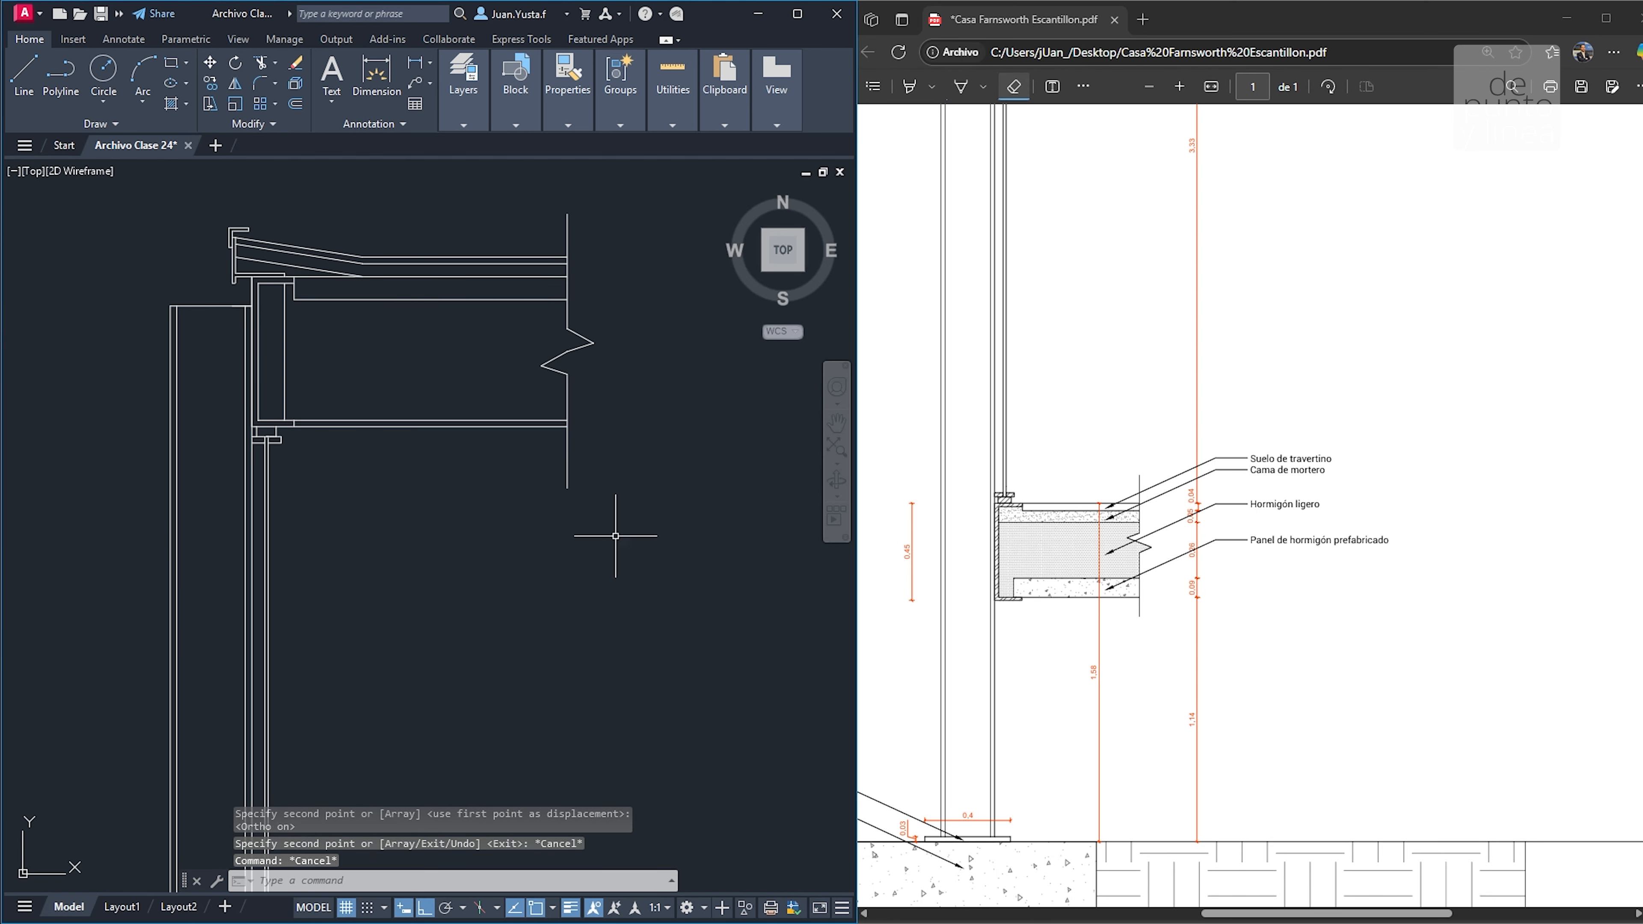
# Inspect the break lines at the roof and floor slab ends within the overall section
pyautogui.scroll(-4, 616, 432)
pyautogui.moveTo(602, 552); pyautogui.dragTo(596, 370, button='middle')
pyautogui.moveTo(624, 640); pyautogui.dragTo(658, 520, button='middle')
pyautogui.scroll(4, 659, 520)
pyautogui.scroll(-4, 624, 556)
pyautogui.moveTo(599, 615); pyautogui.dragTo(622, 671, button='middle')
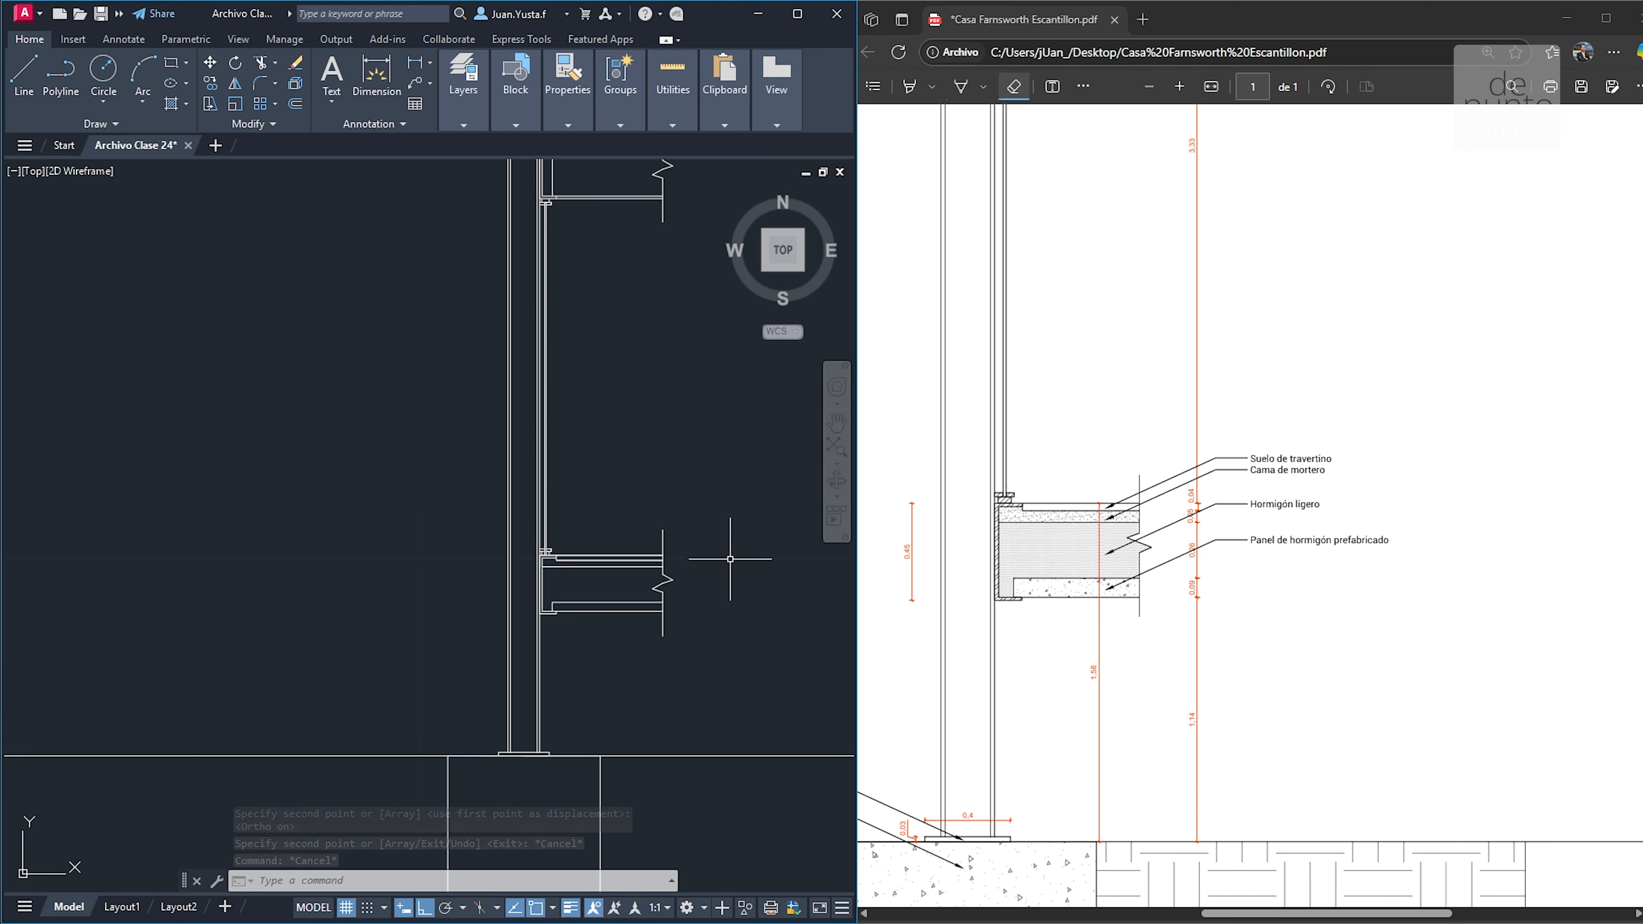
pyautogui.moveTo(592, 328); pyautogui.dragTo(587, 467, button='middle')
pyautogui.scroll(-4, 610, 438)
pyautogui.scroll(2, 619, 486)
pyautogui.moveTo(641, 545); pyautogui.dragTo(614, 545, button='middle')
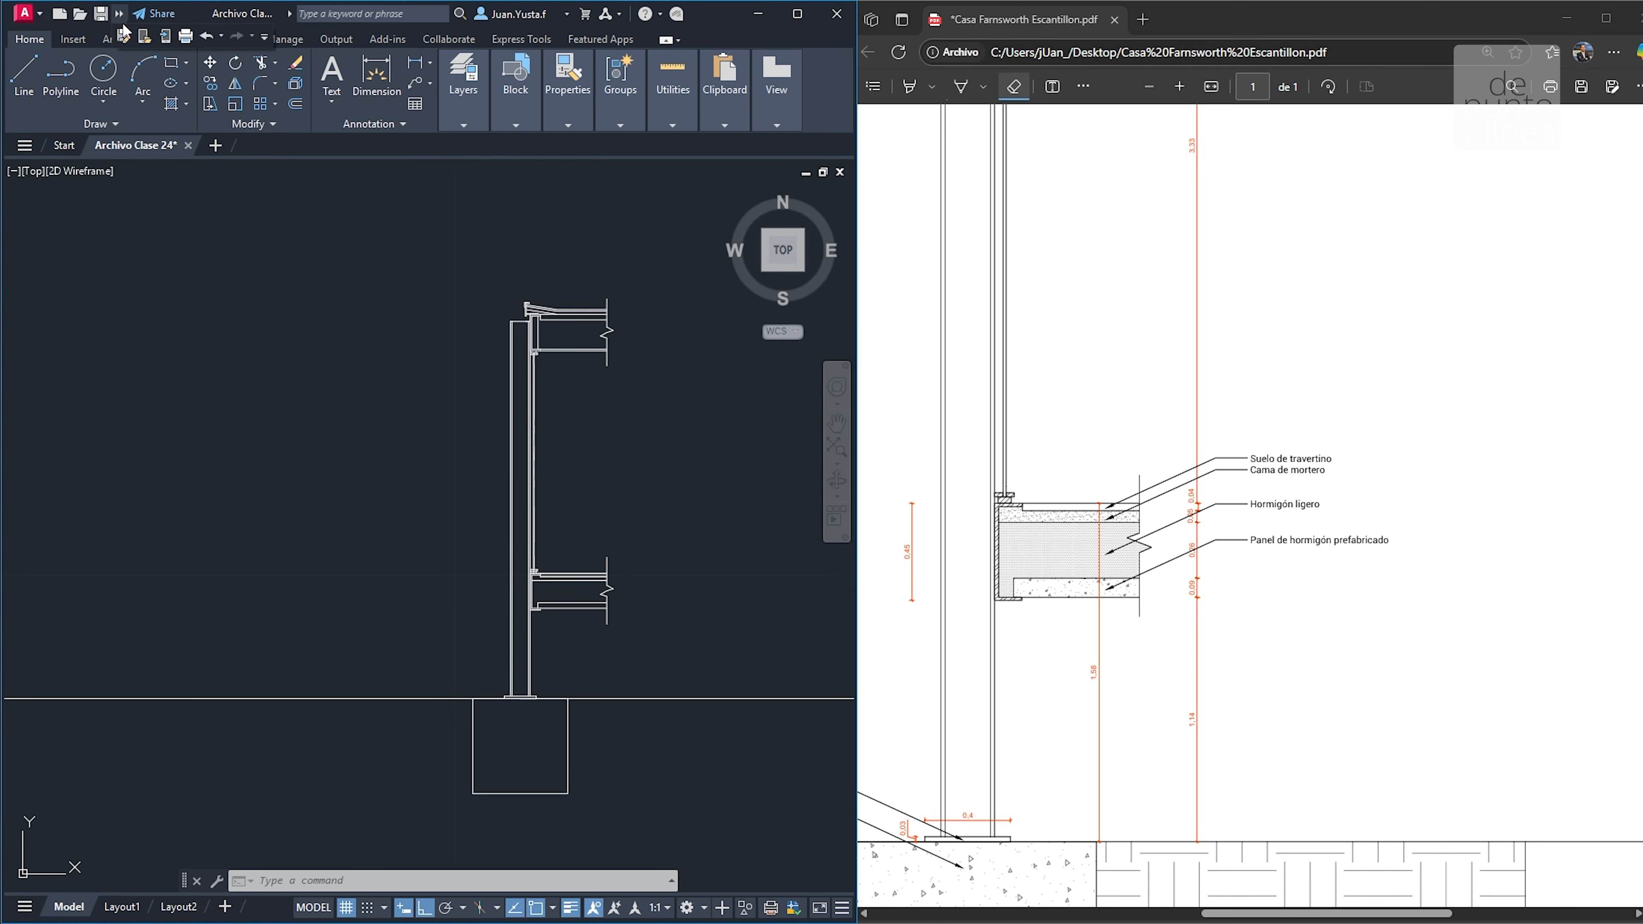
# Save the drawing
pyautogui.click(95, 13)
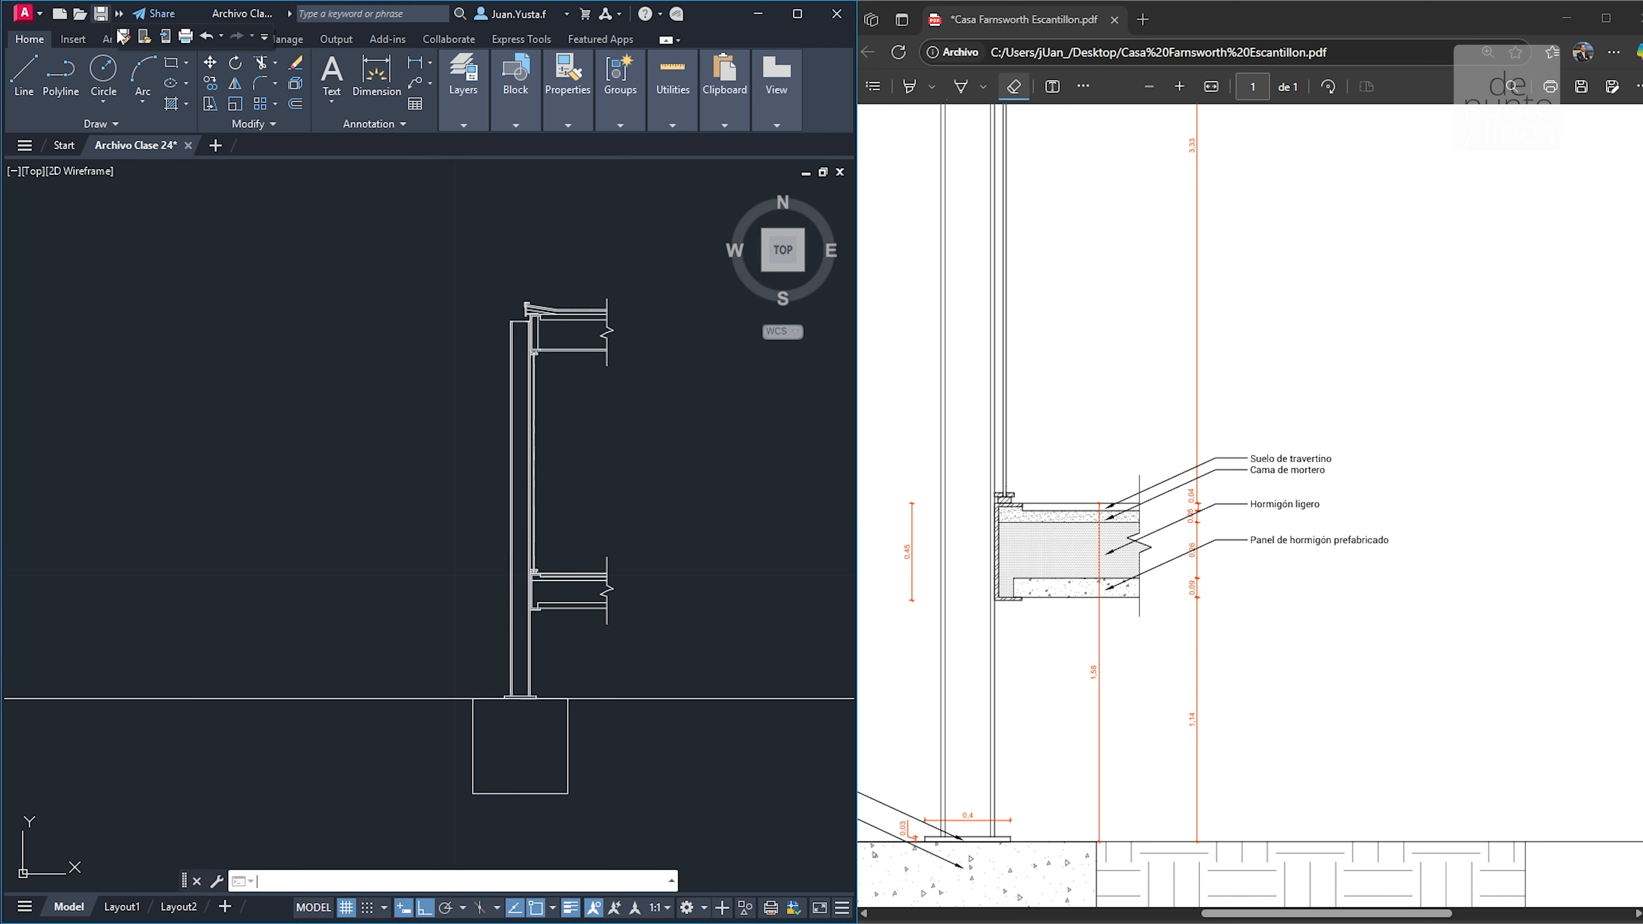
pyautogui.click(100, 19)
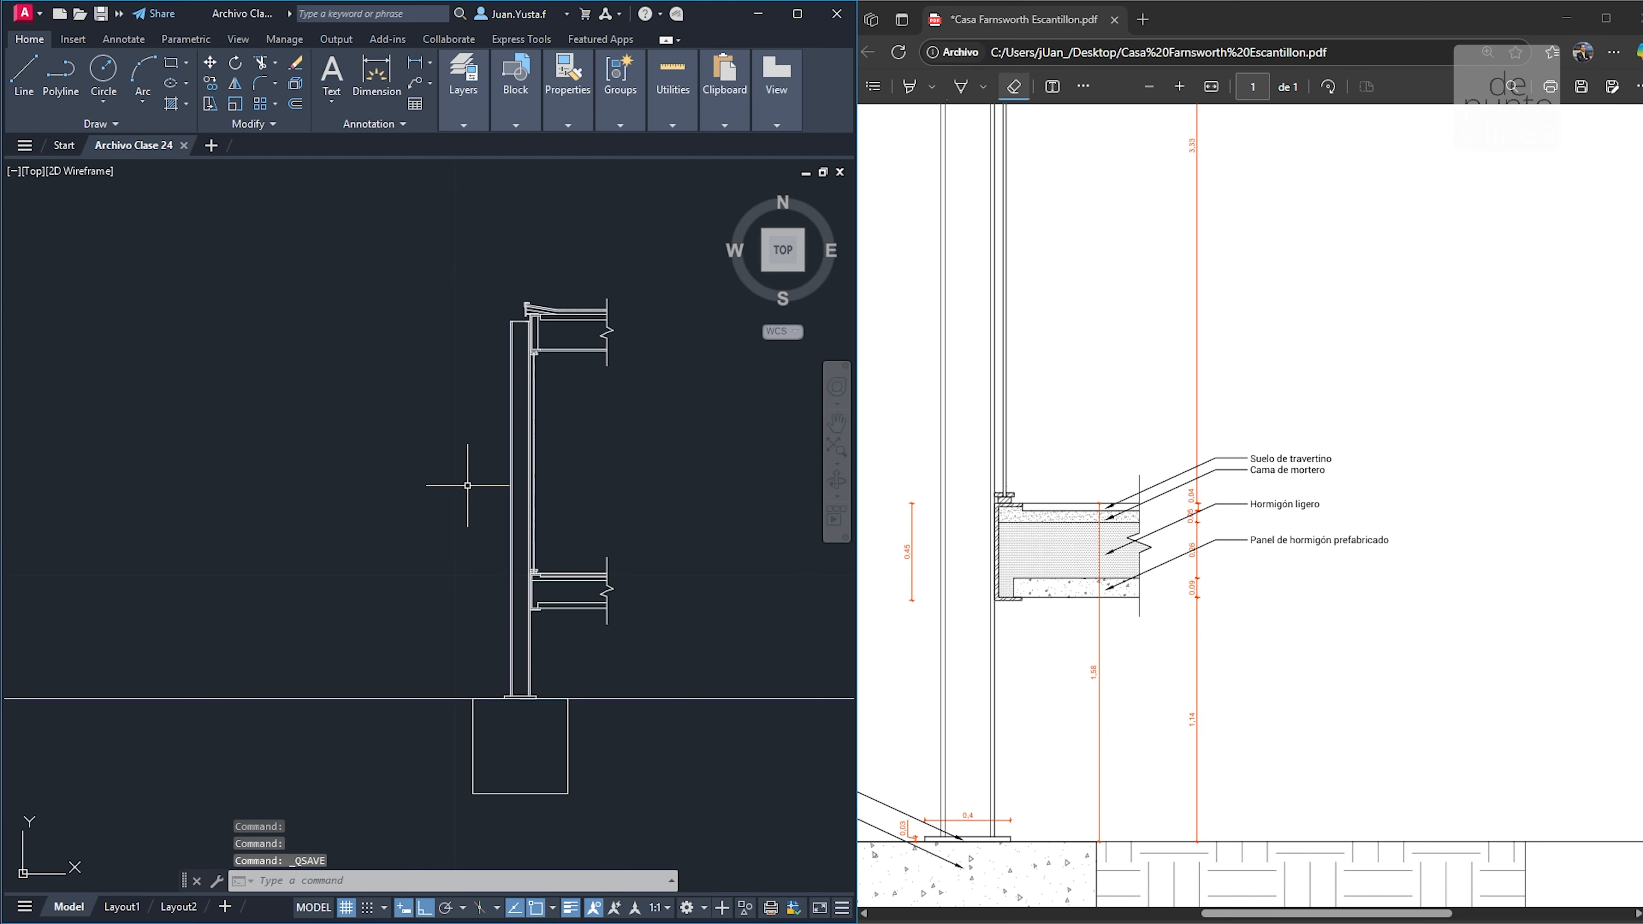
pyautogui.moveTo(467, 485); pyautogui.dragTo(489, 506, button='middle')
# Examine the material hatches of the roof edge detail in the reference PDF and the matching area of the drawing
pyautogui.scroll(10, 1202, 499)
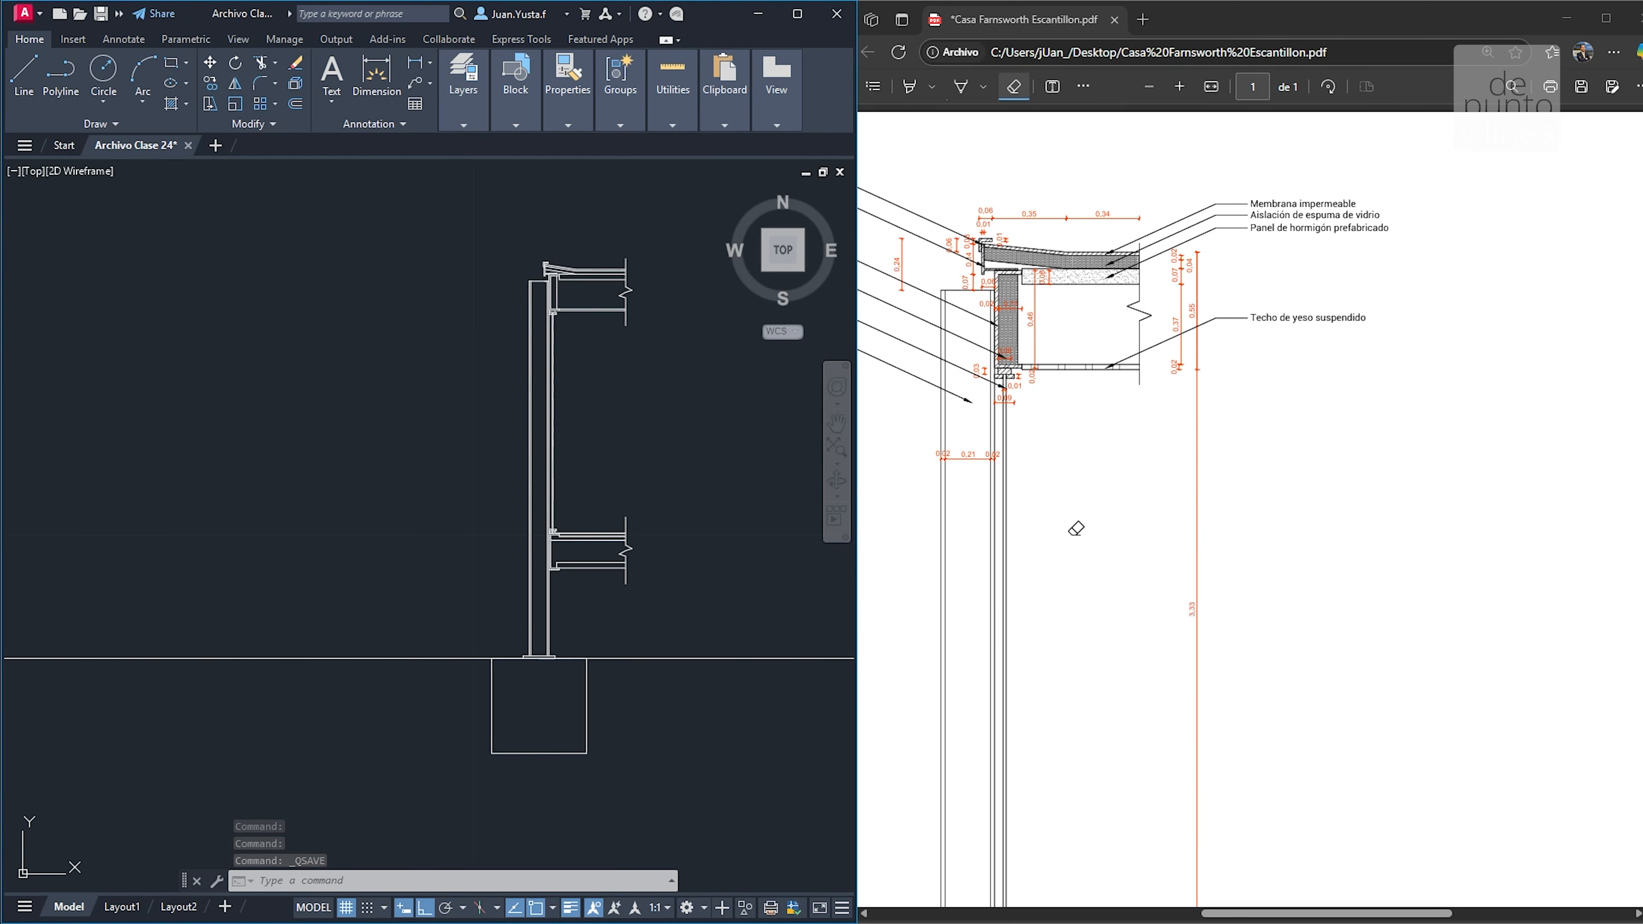
pyautogui.keyDown('ctrl'); pyautogui.scroll(2, 1016, 320); pyautogui.keyUp('ctrl')
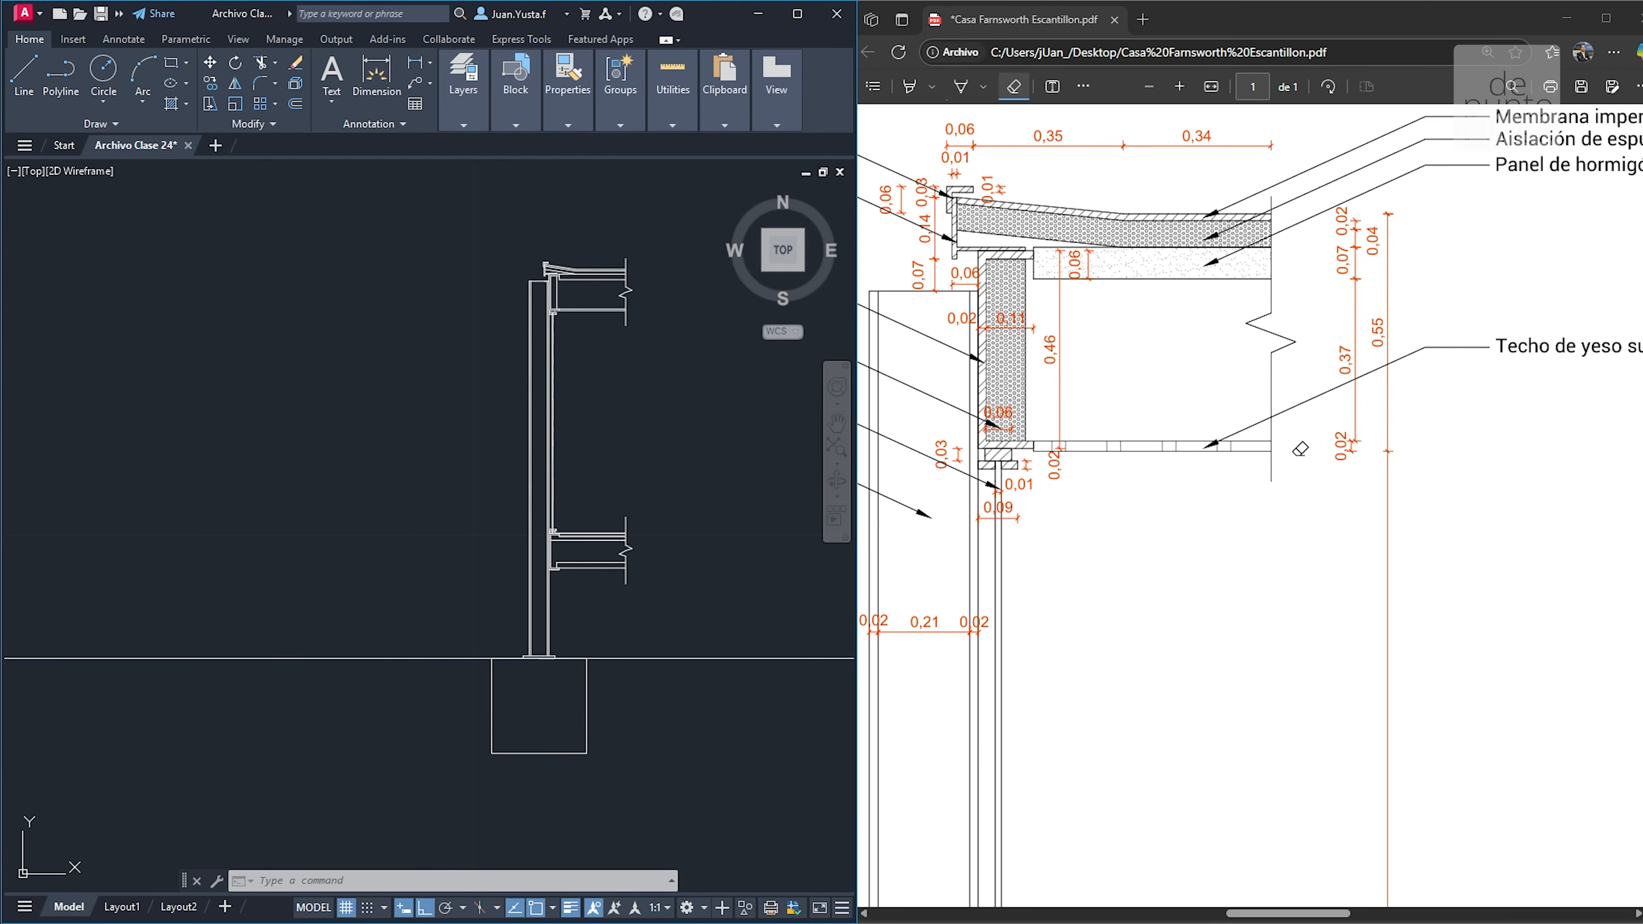
pyautogui.keyDown('ctrl'); pyautogui.scroll(-3, 1459, 453); pyautogui.keyUp('ctrl')
pyautogui.keyDown('ctrl'); pyautogui.scroll(3, 1164, 195); pyautogui.keyUp('ctrl')
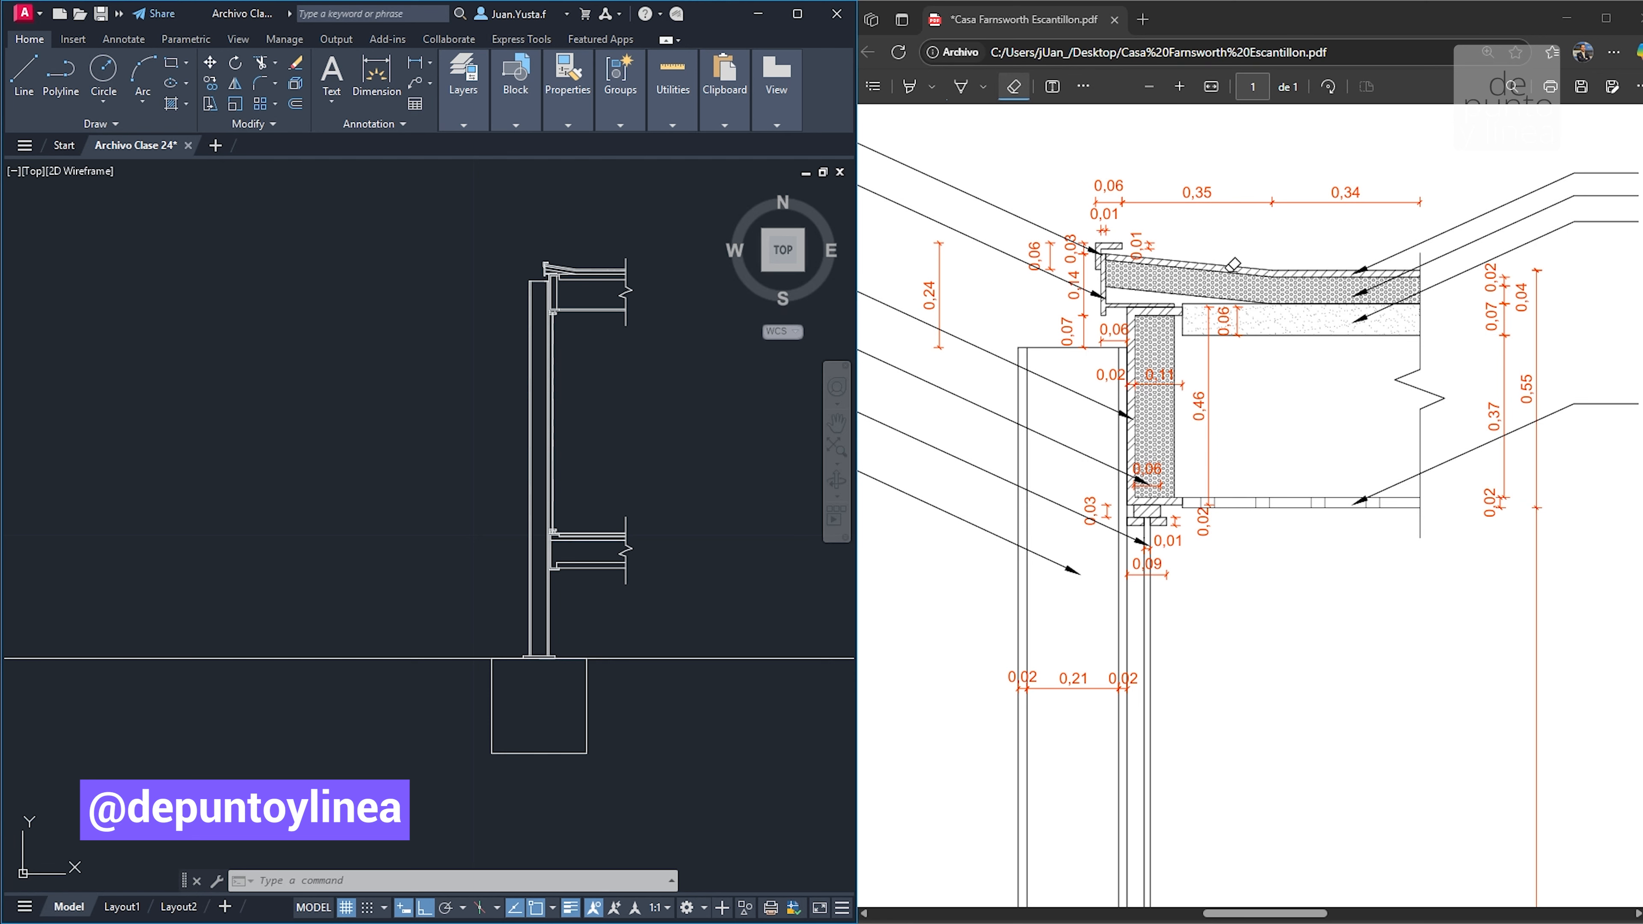
pyautogui.click(673, 353)
pyautogui.scroll(2, 570, 277)
pyautogui.click(652, 512)
pyautogui.scroll(6, 557, 306)
pyautogui.moveTo(550, 301); pyautogui.dragTo(557, 452, button='middle')
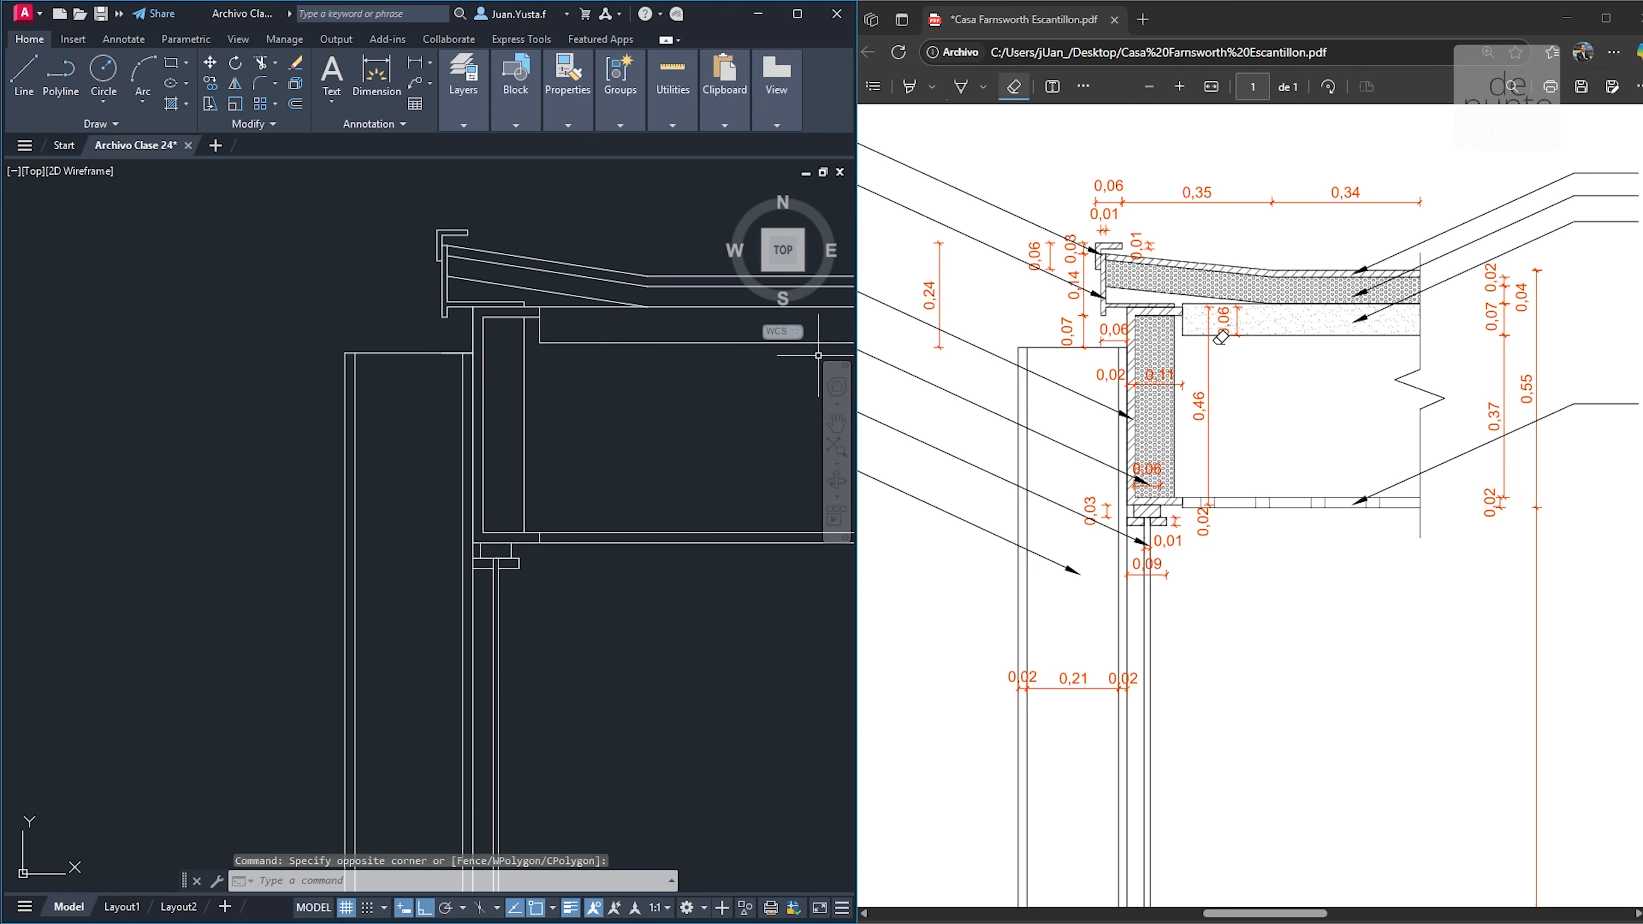
pyautogui.keyDown('ctrl'); pyautogui.scroll(-2, 1179, 312); pyautogui.keyUp('ctrl')
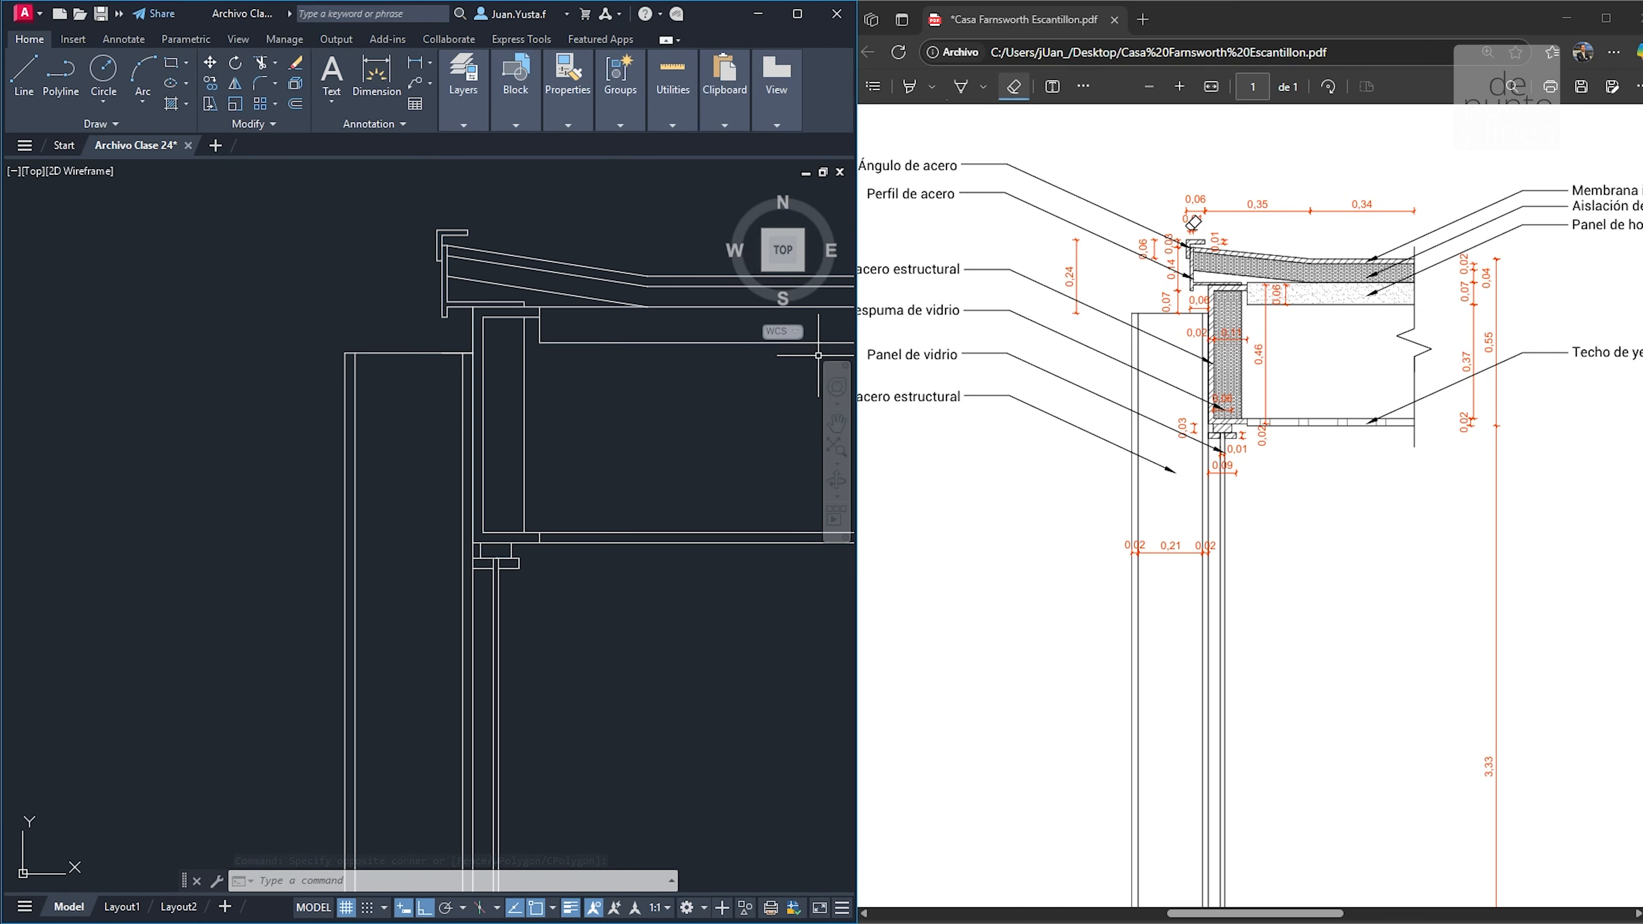
pyautogui.keyDown('ctrl'); pyautogui.scroll(2, 1220, 284); pyautogui.keyUp('ctrl')
pyautogui.click(571, 386)
pyautogui.scroll(2, 523, 379)
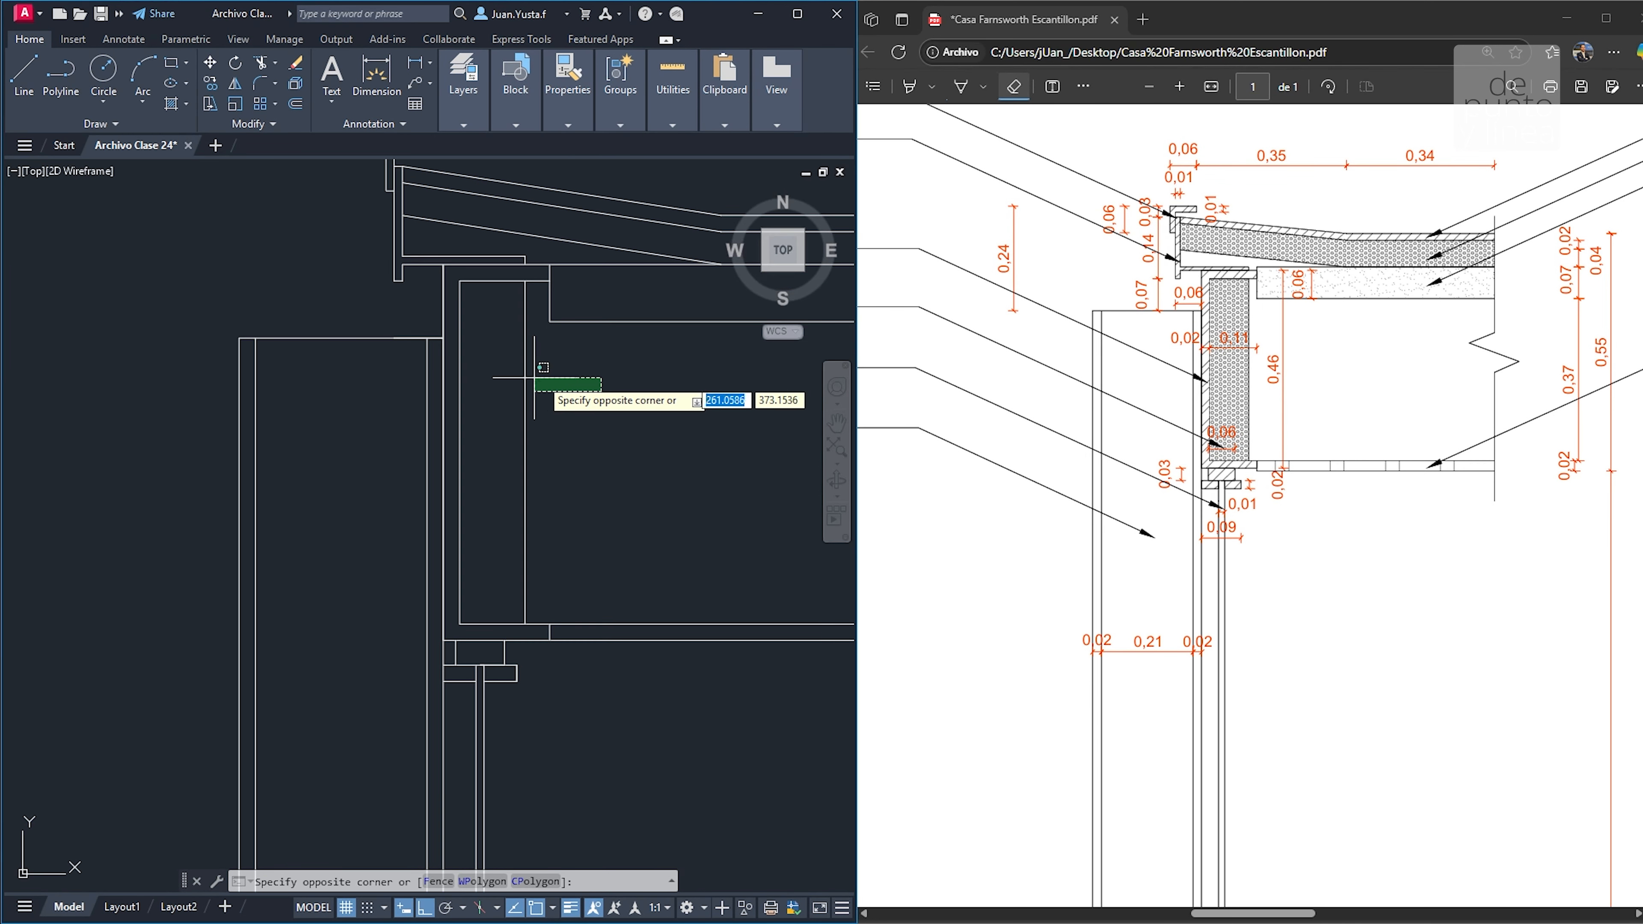
pyautogui.click(585, 382)
pyautogui.moveTo(584, 382); pyautogui.dragTo(552, 402, button='middle')
pyautogui.write('H')
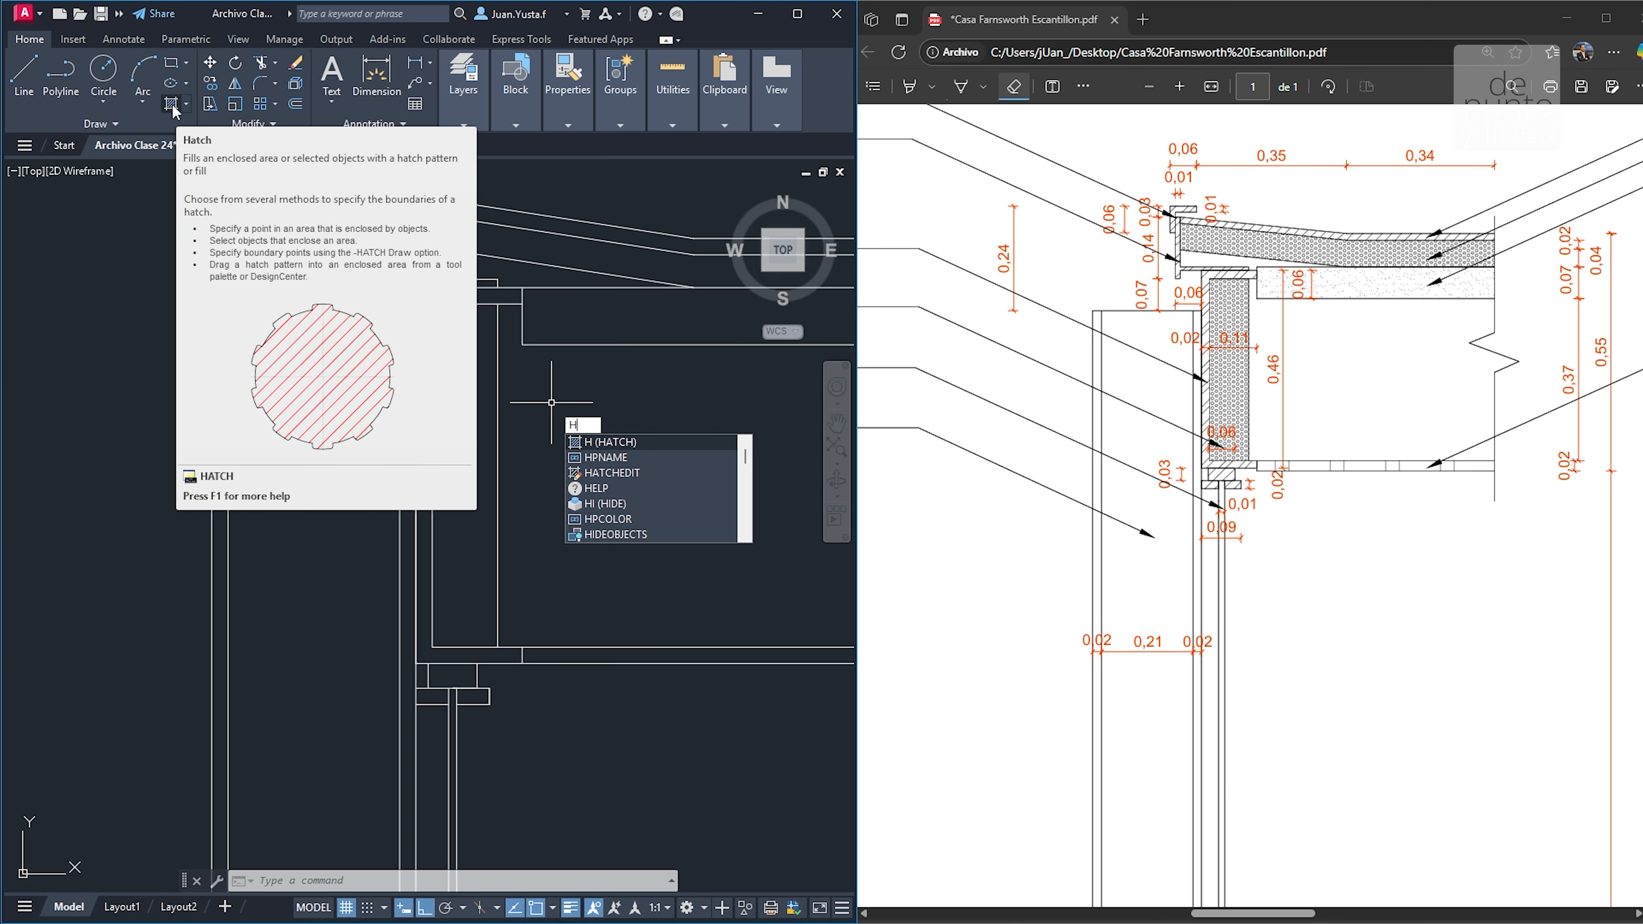
pyautogui.press('Escape')
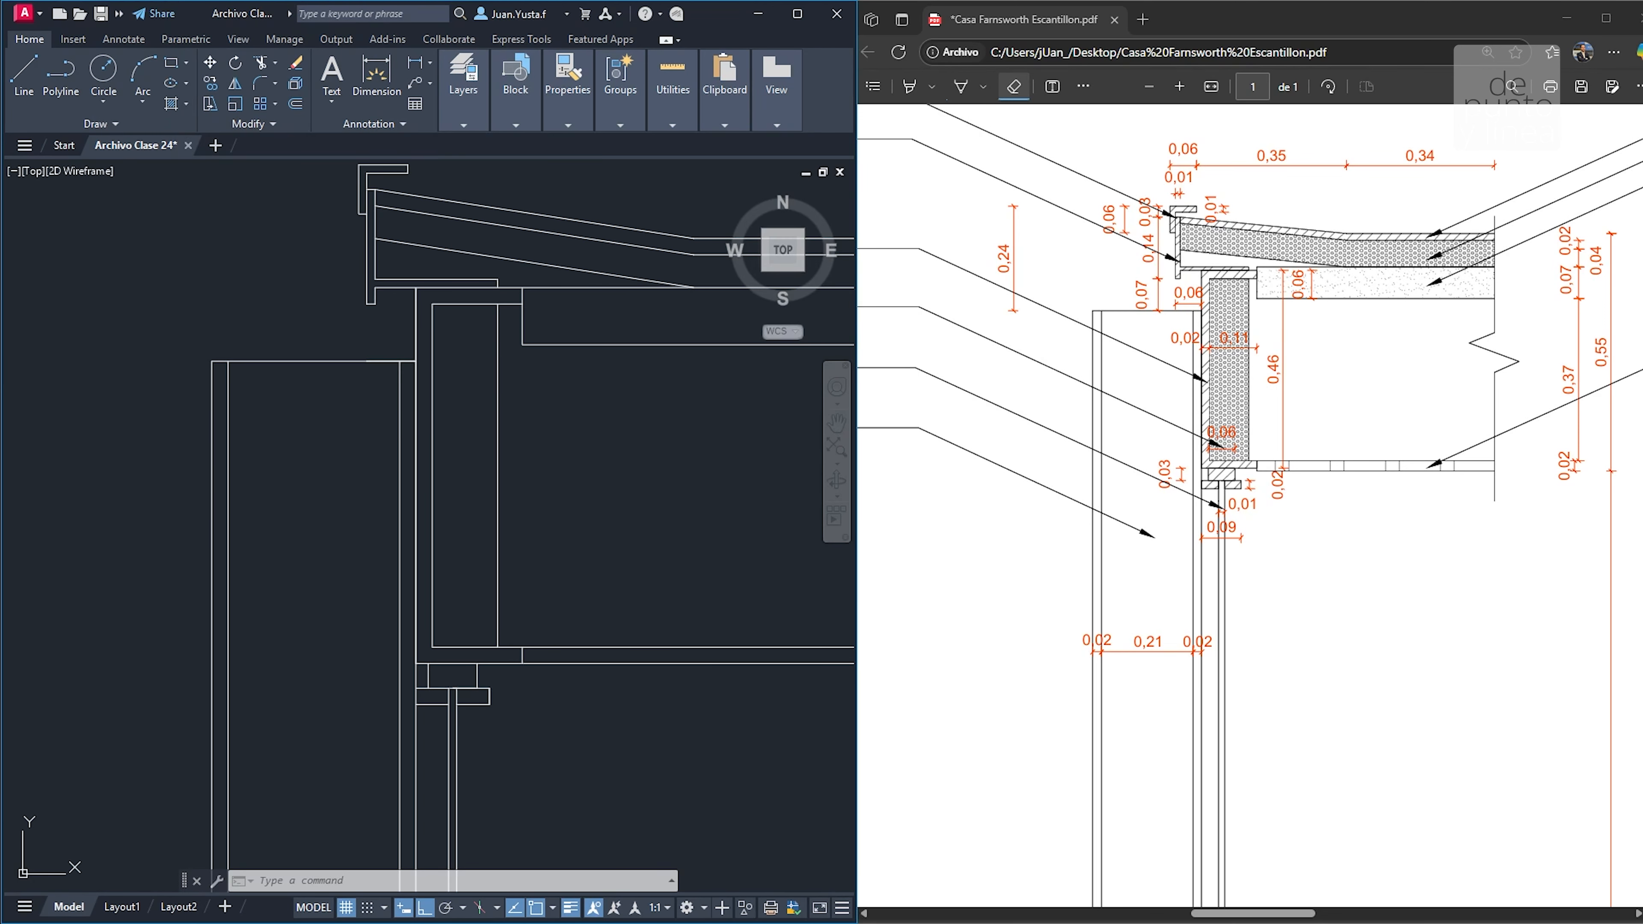
pyautogui.write('h')
pyautogui.press('Return')
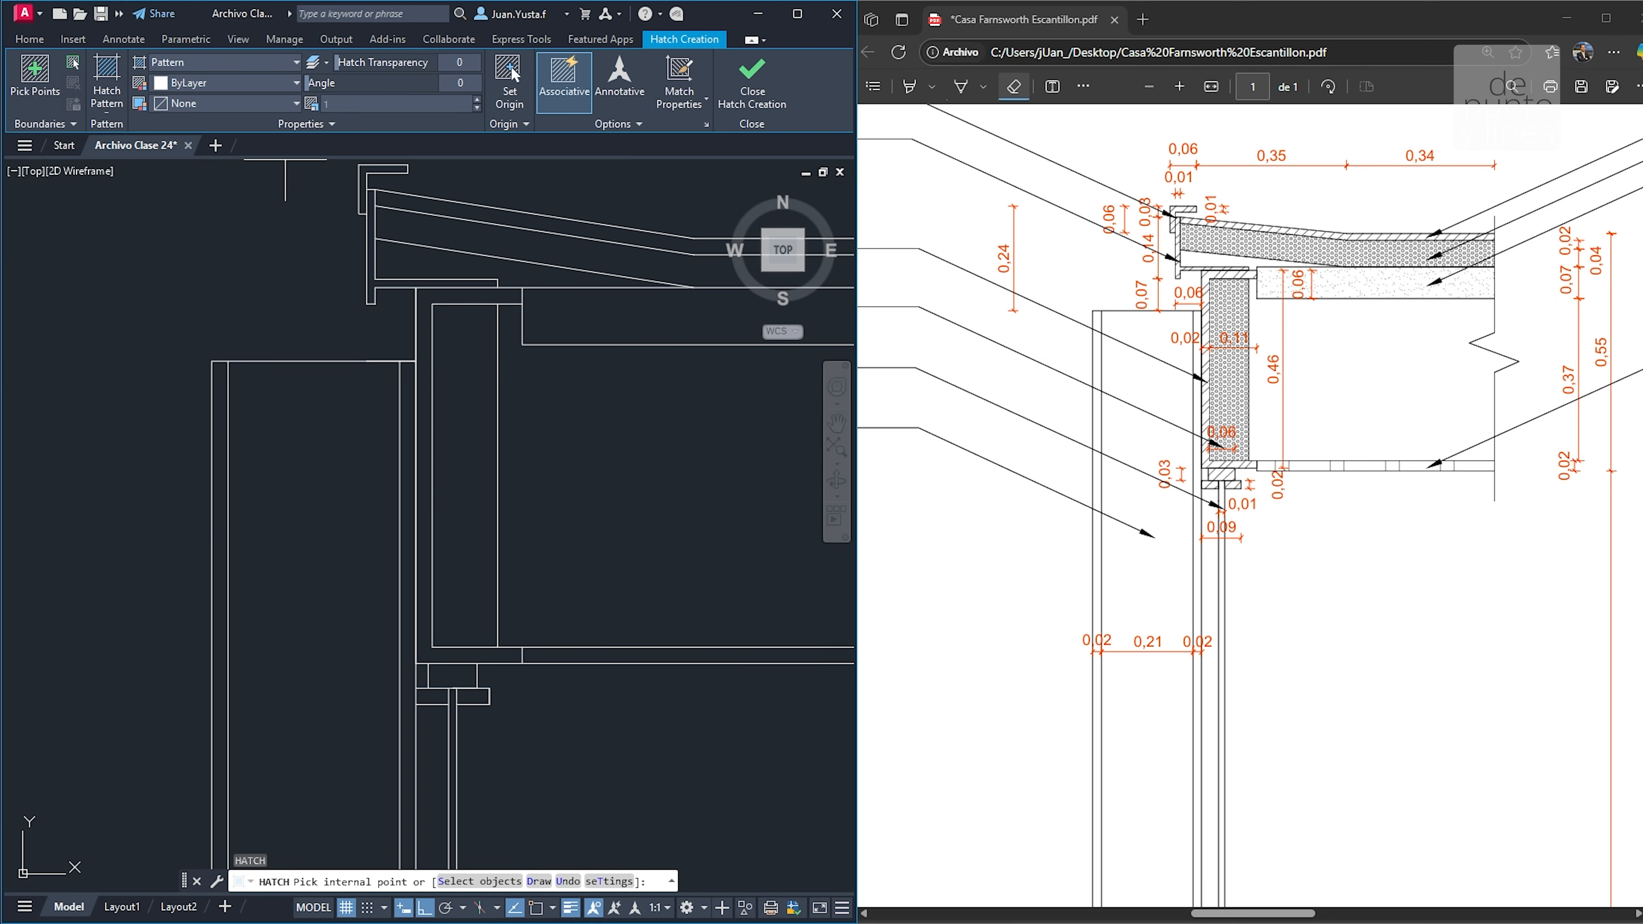
pyautogui.scroll(4, 425, 328)
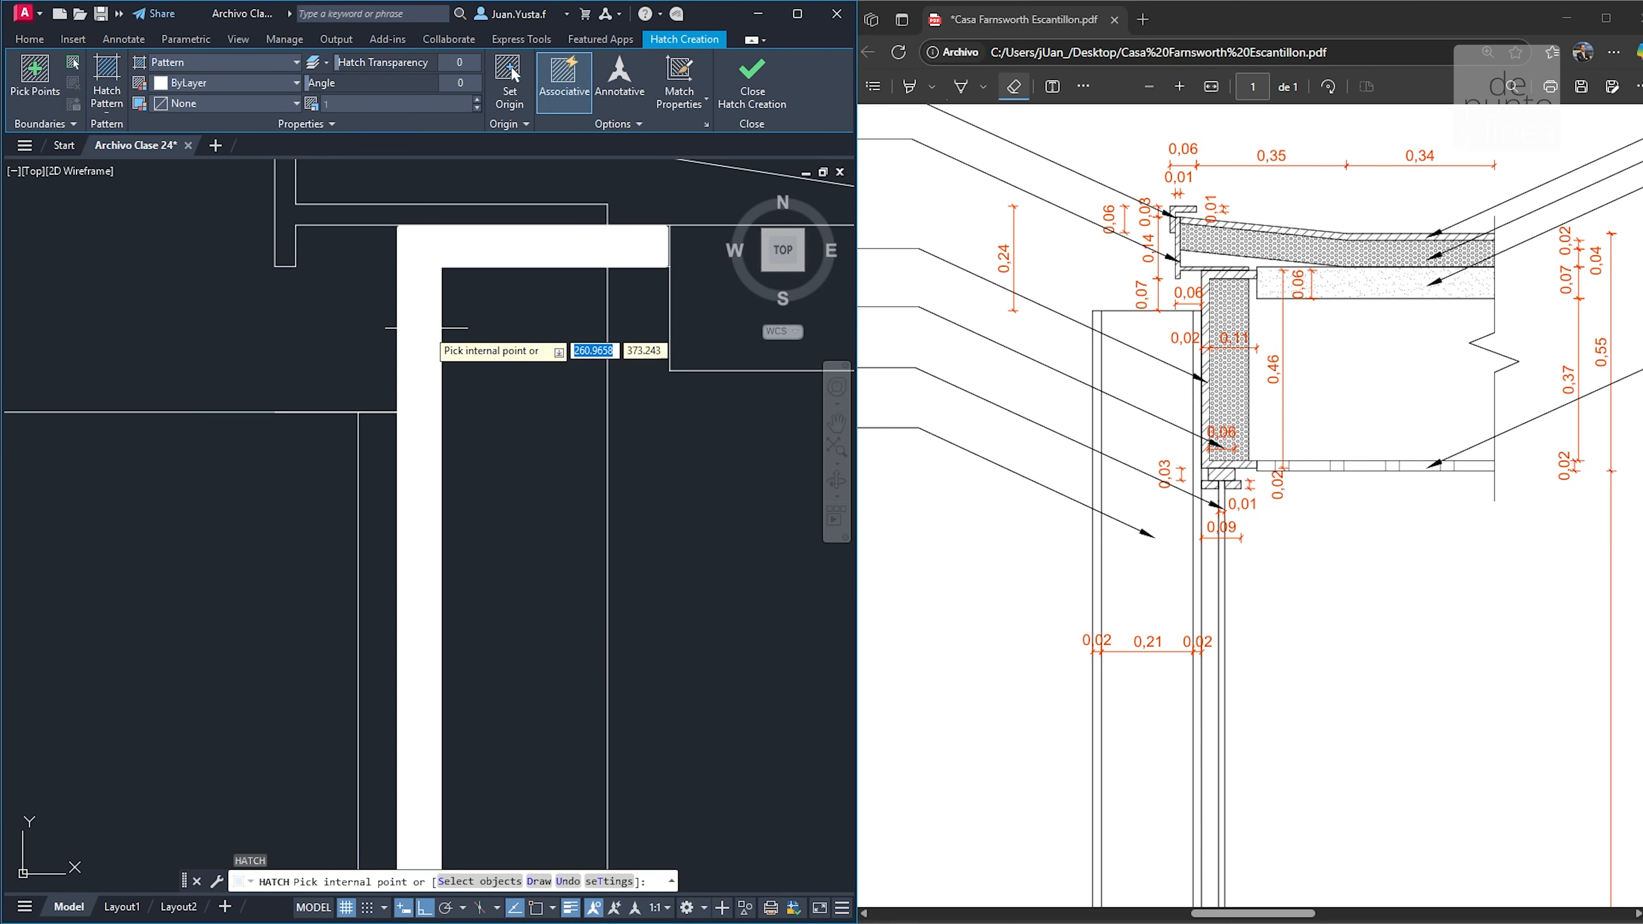
pyautogui.click(103, 97)
pyautogui.click(103, 97)
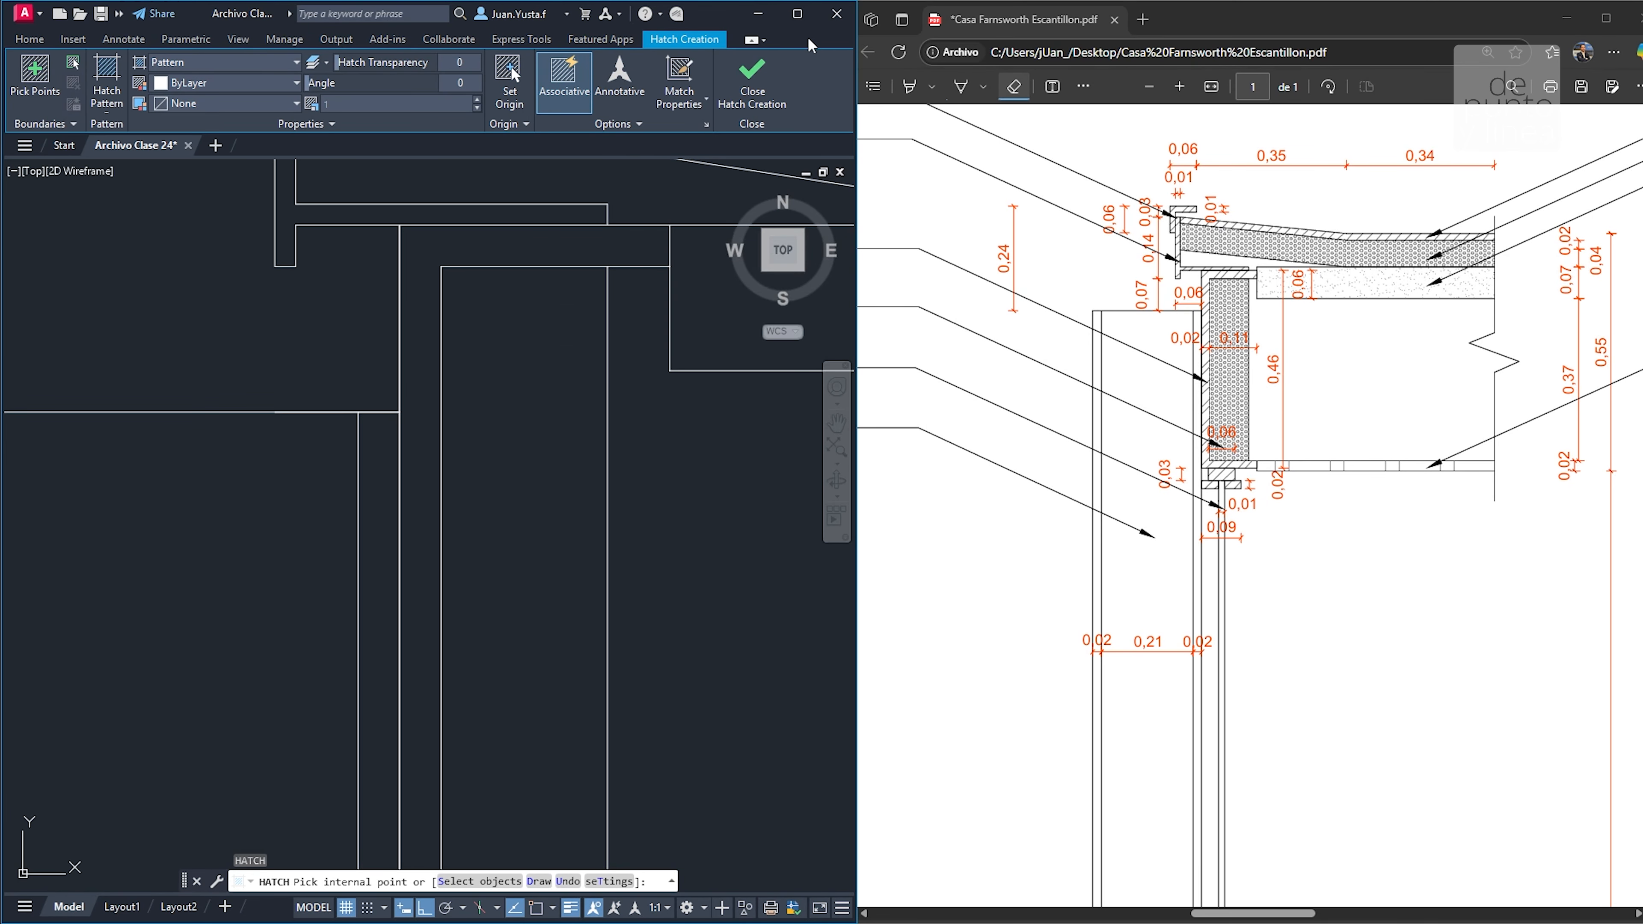
# Maximize the drawing program's window, cancel the running Hatch command and frame the roof edge detail
pyautogui.click(797, 13)
pyautogui.press('Escape')
pyautogui.scroll(-3, 696, 341)
pyautogui.moveTo(696, 341); pyautogui.dragTo(589, 376, button='middle')
# Start the Hatch command and look through the hatch pattern library for a pattern suited to the steel profiles
pyautogui.write('h')
pyautogui.press('Return')
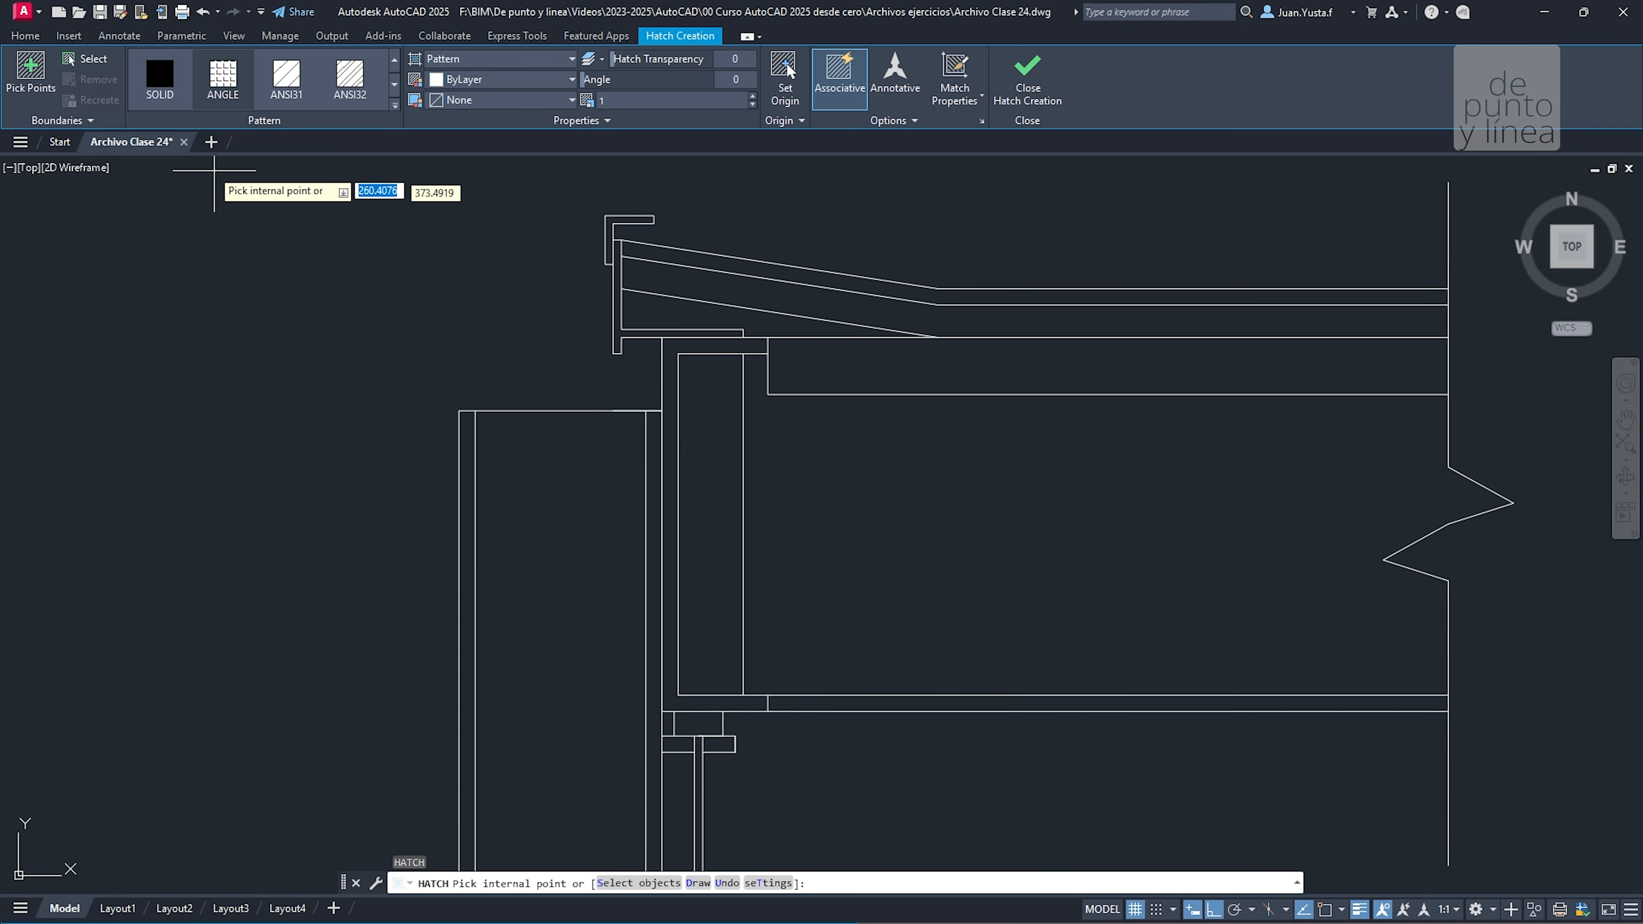
pyautogui.click(393, 103)
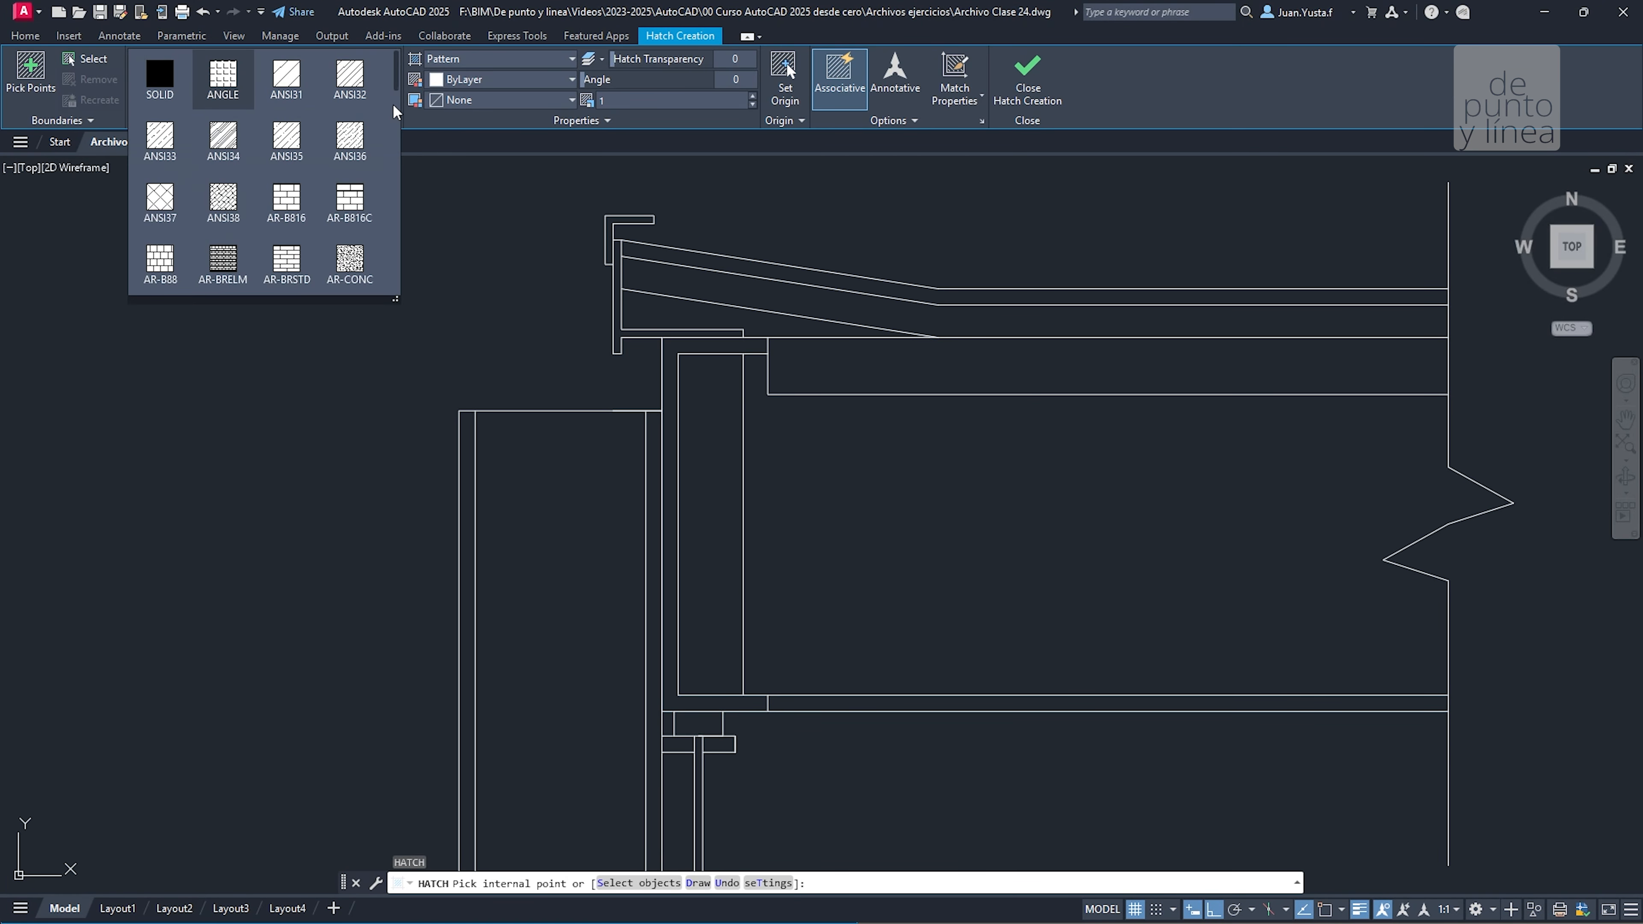
pyautogui.click(279, 93)
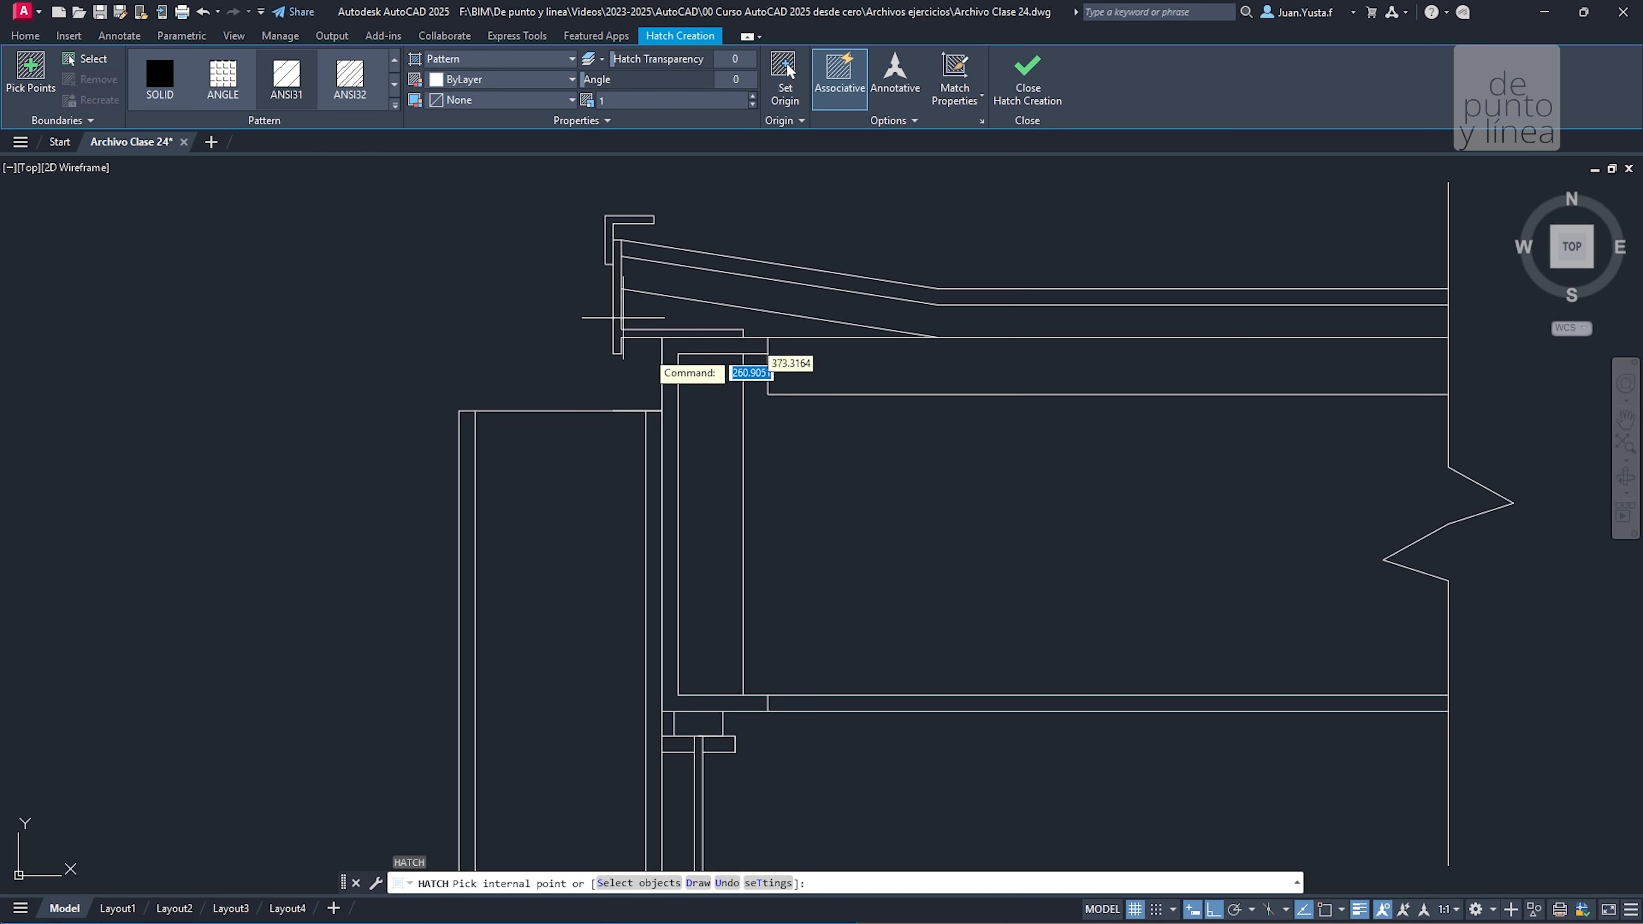
pyautogui.click(398, 101)
pyautogui.scroll(-6, 321, 197)
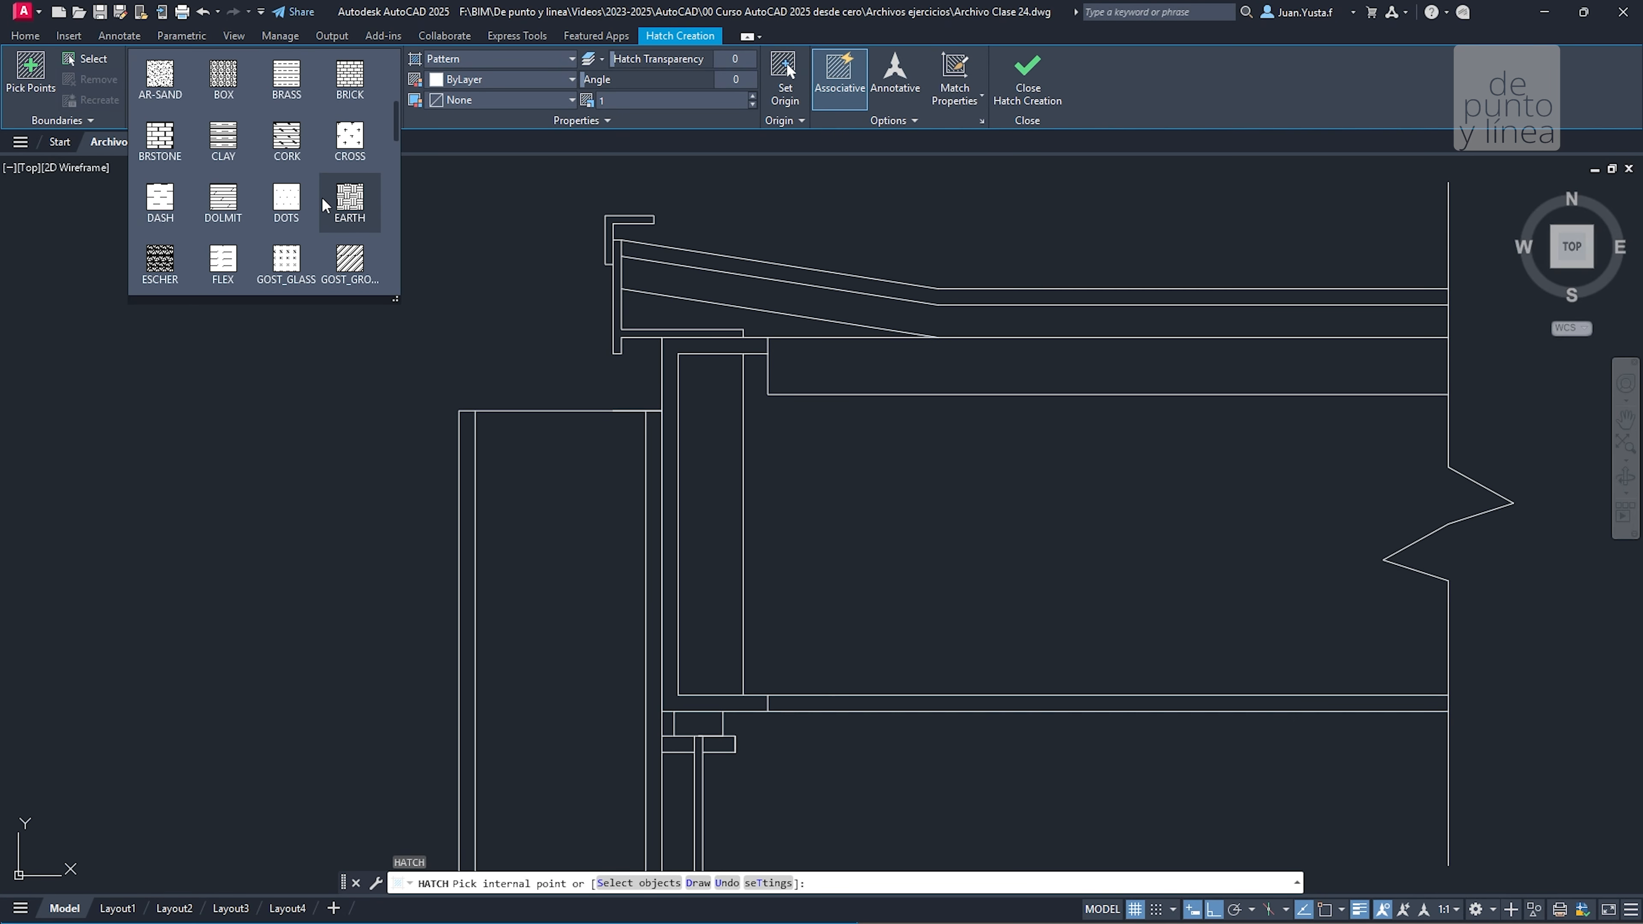
pyautogui.scroll(1, 244, 204)
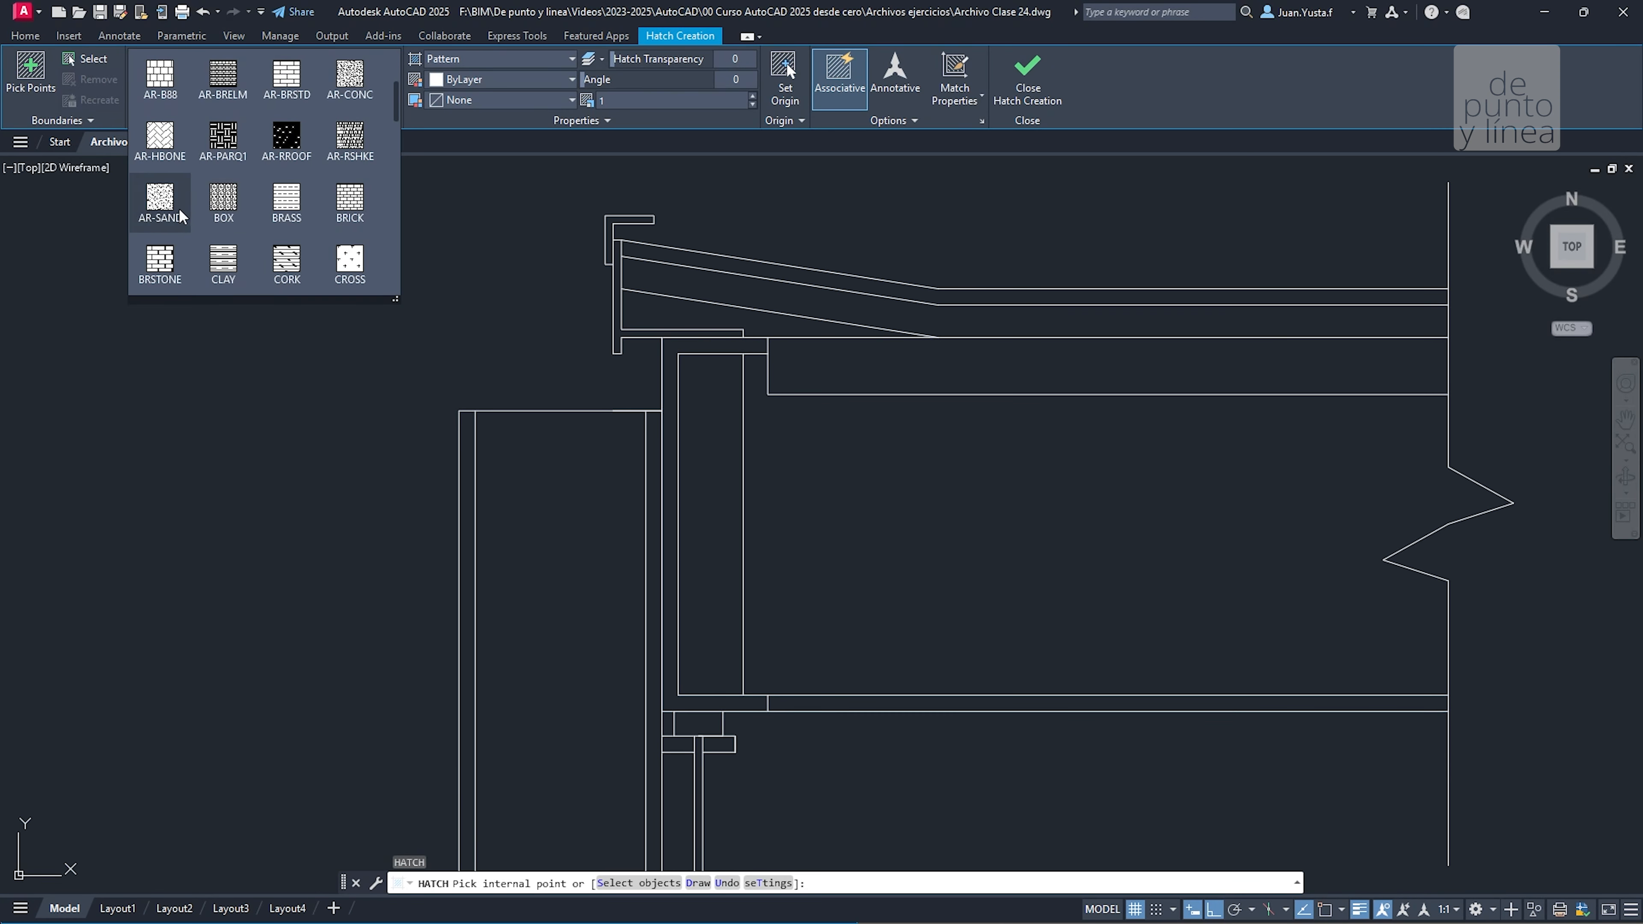
pyautogui.scroll(-2, 169, 217)
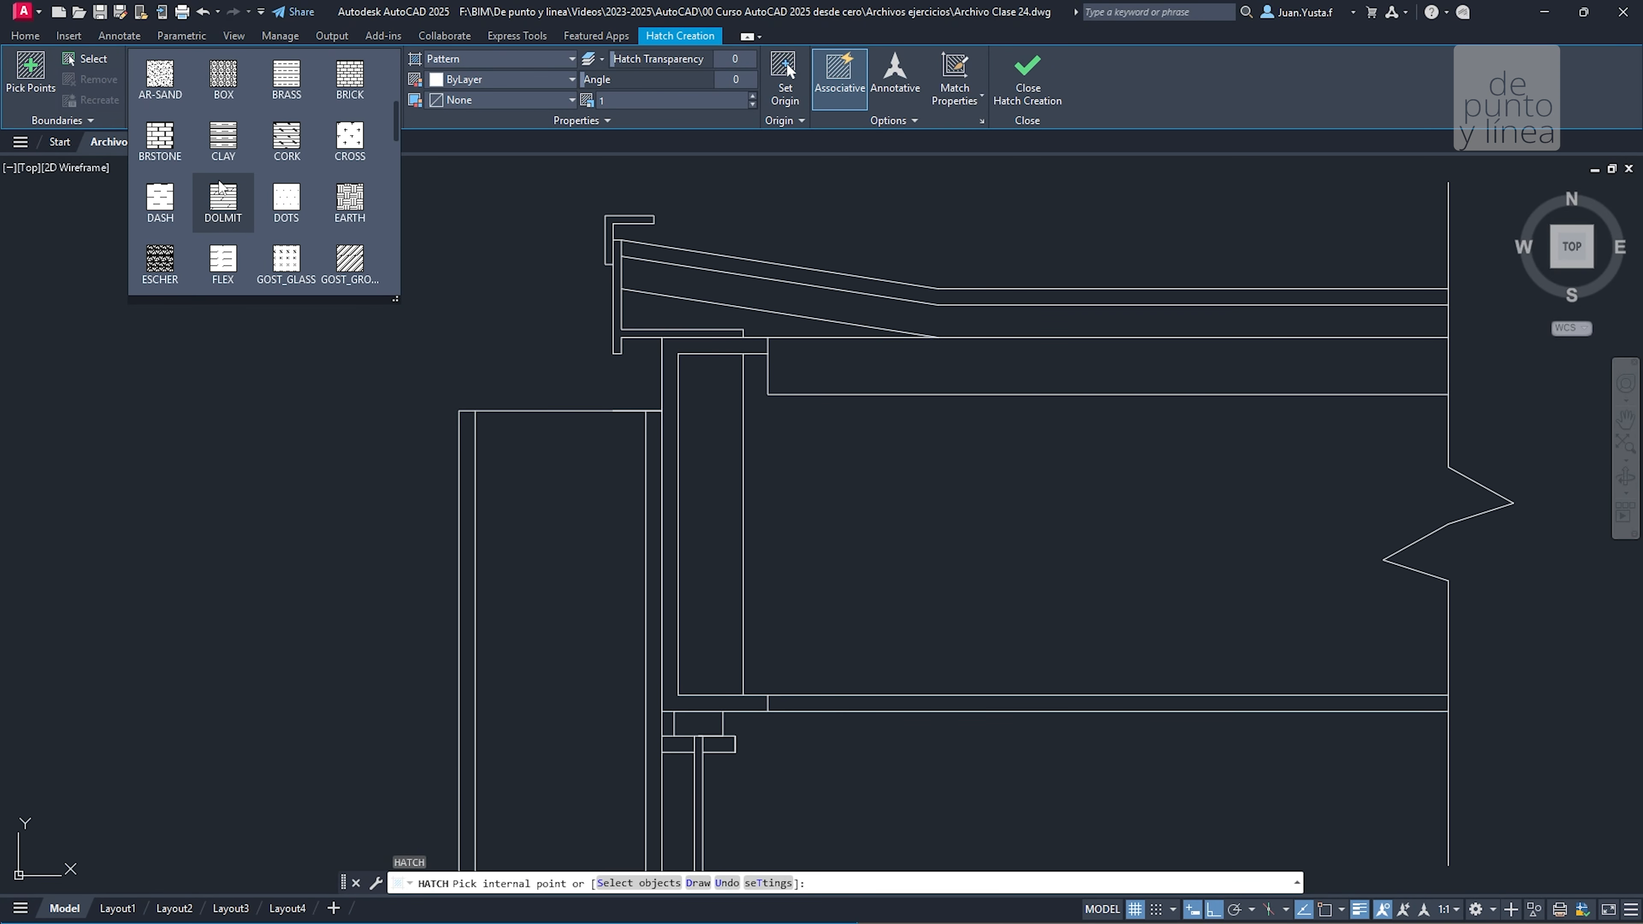
pyautogui.scroll(-6, 221, 187)
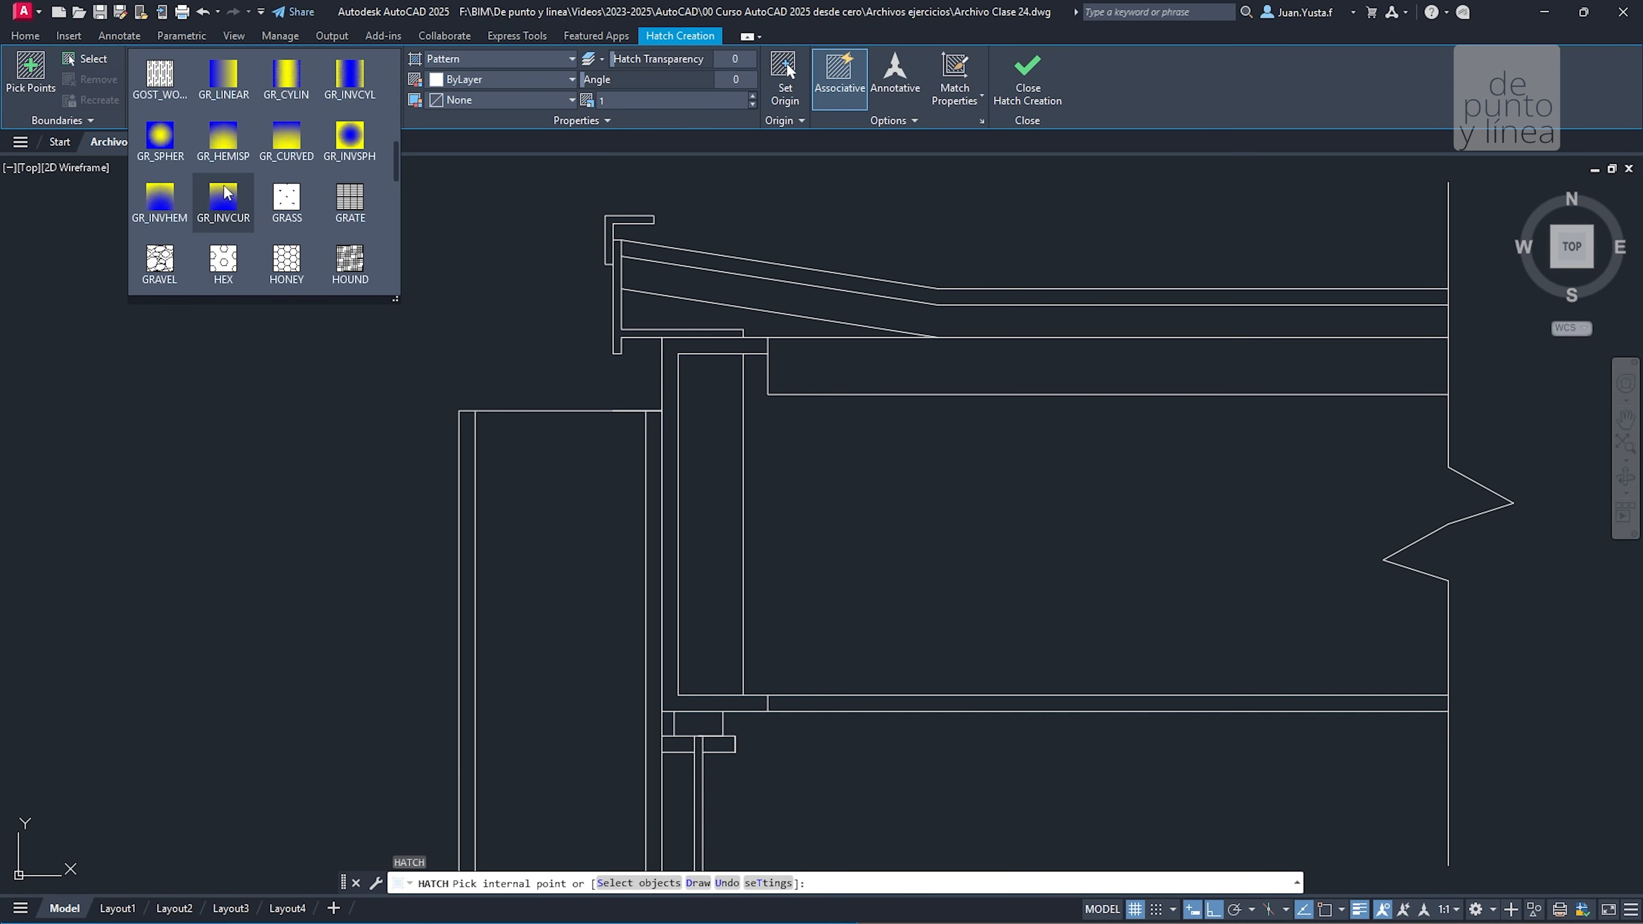
pyautogui.scroll(-6, 225, 189)
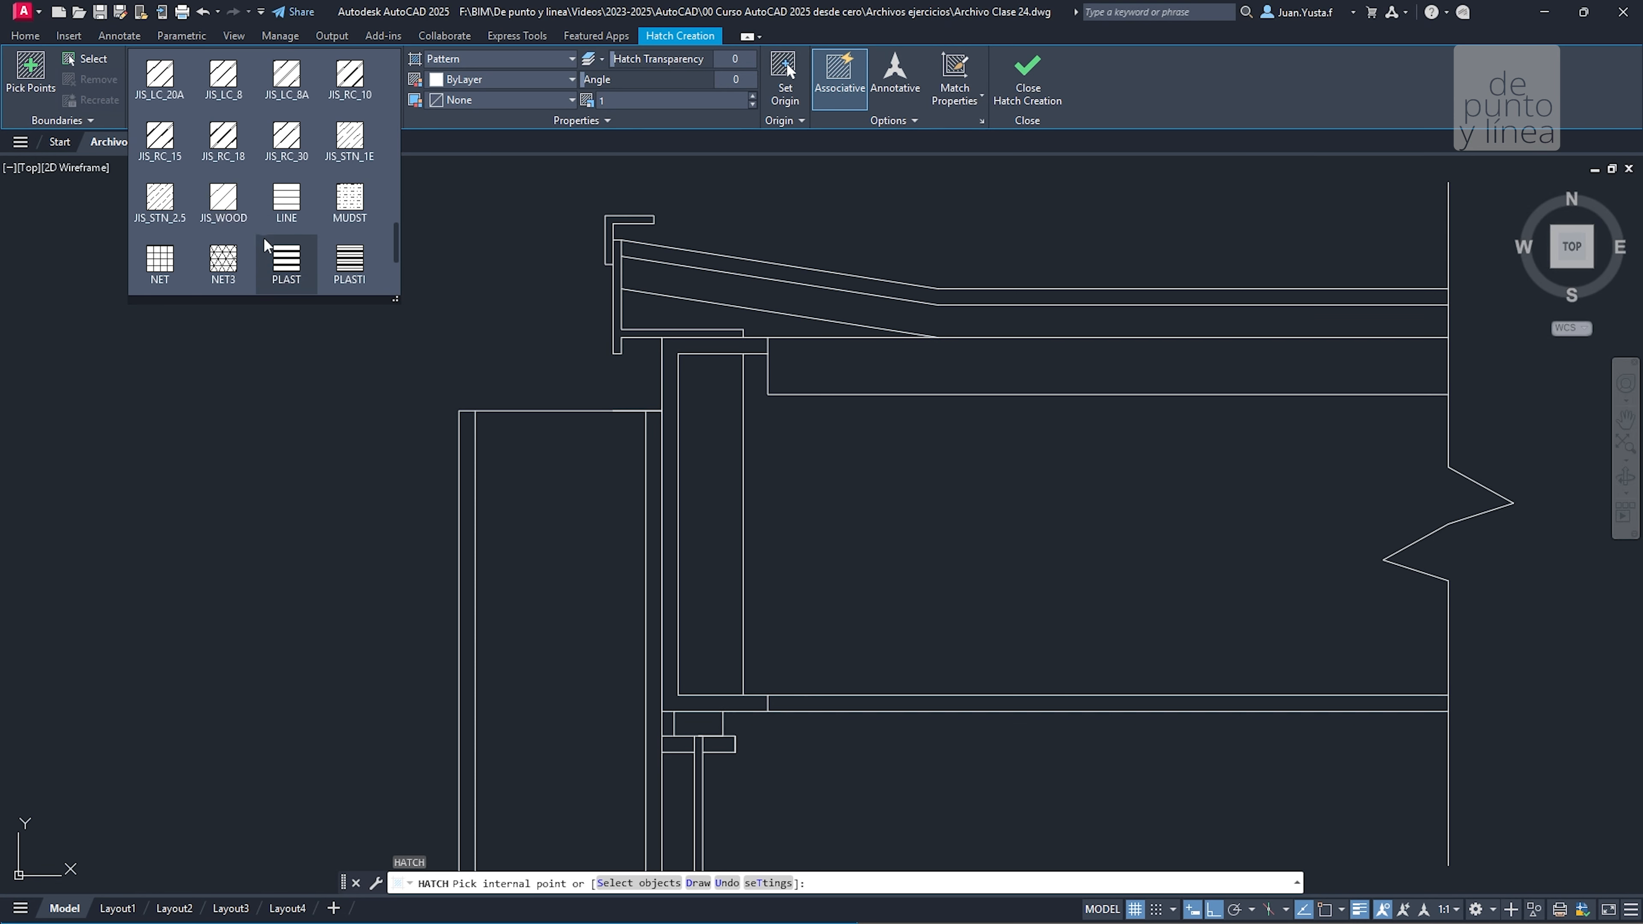
pyautogui.scroll(-2, 267, 246)
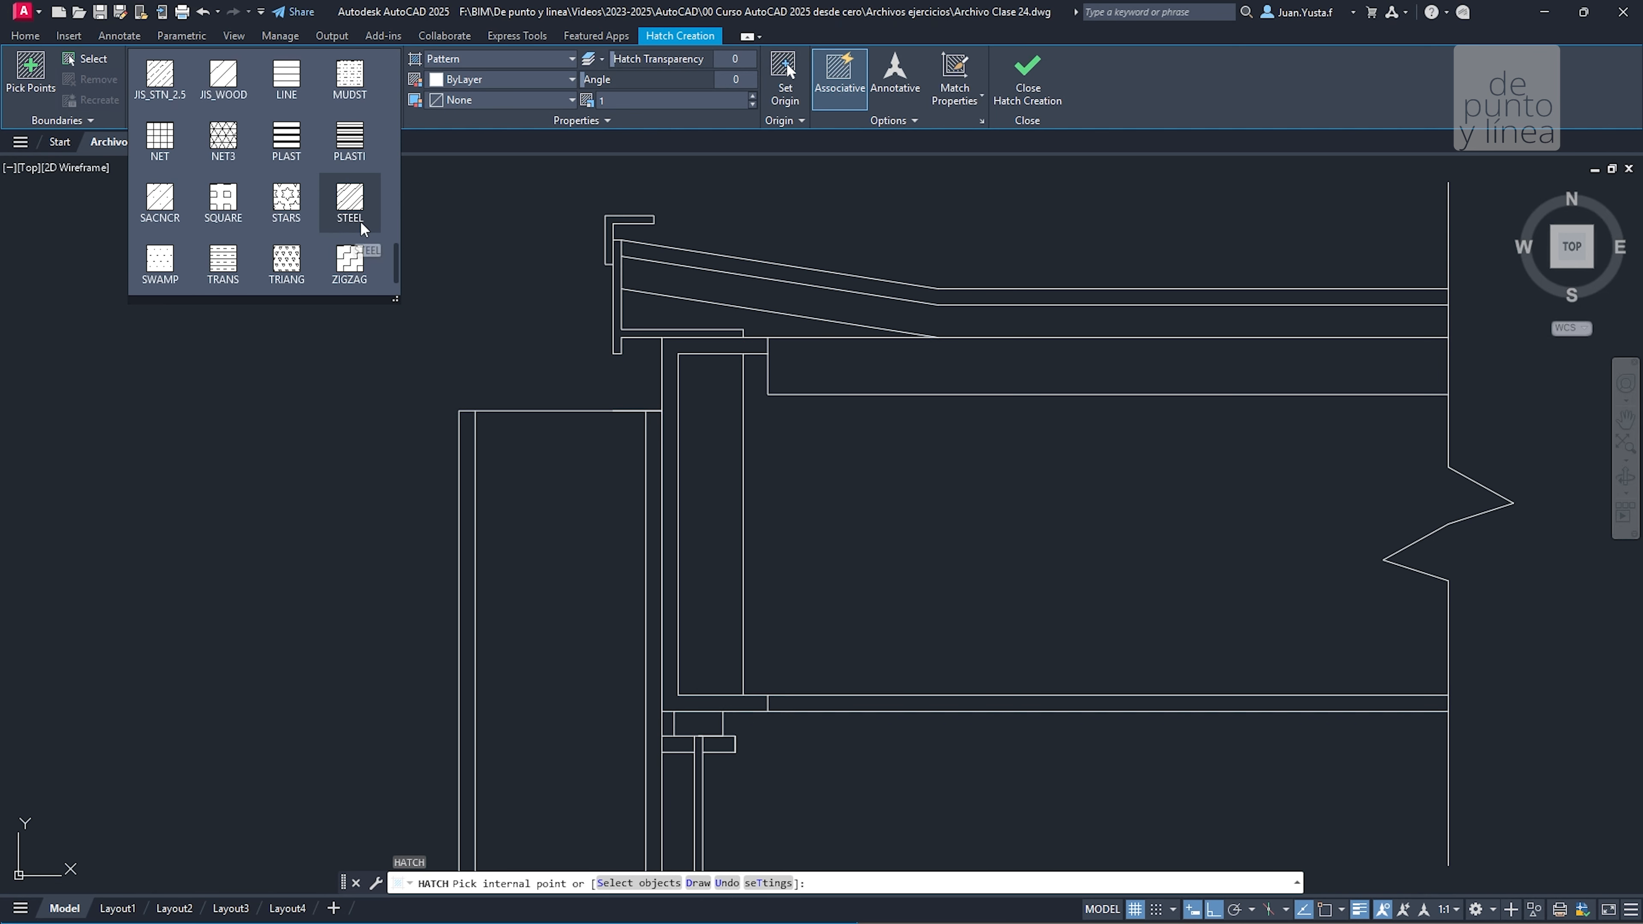
pyautogui.scroll(6, 354, 228)
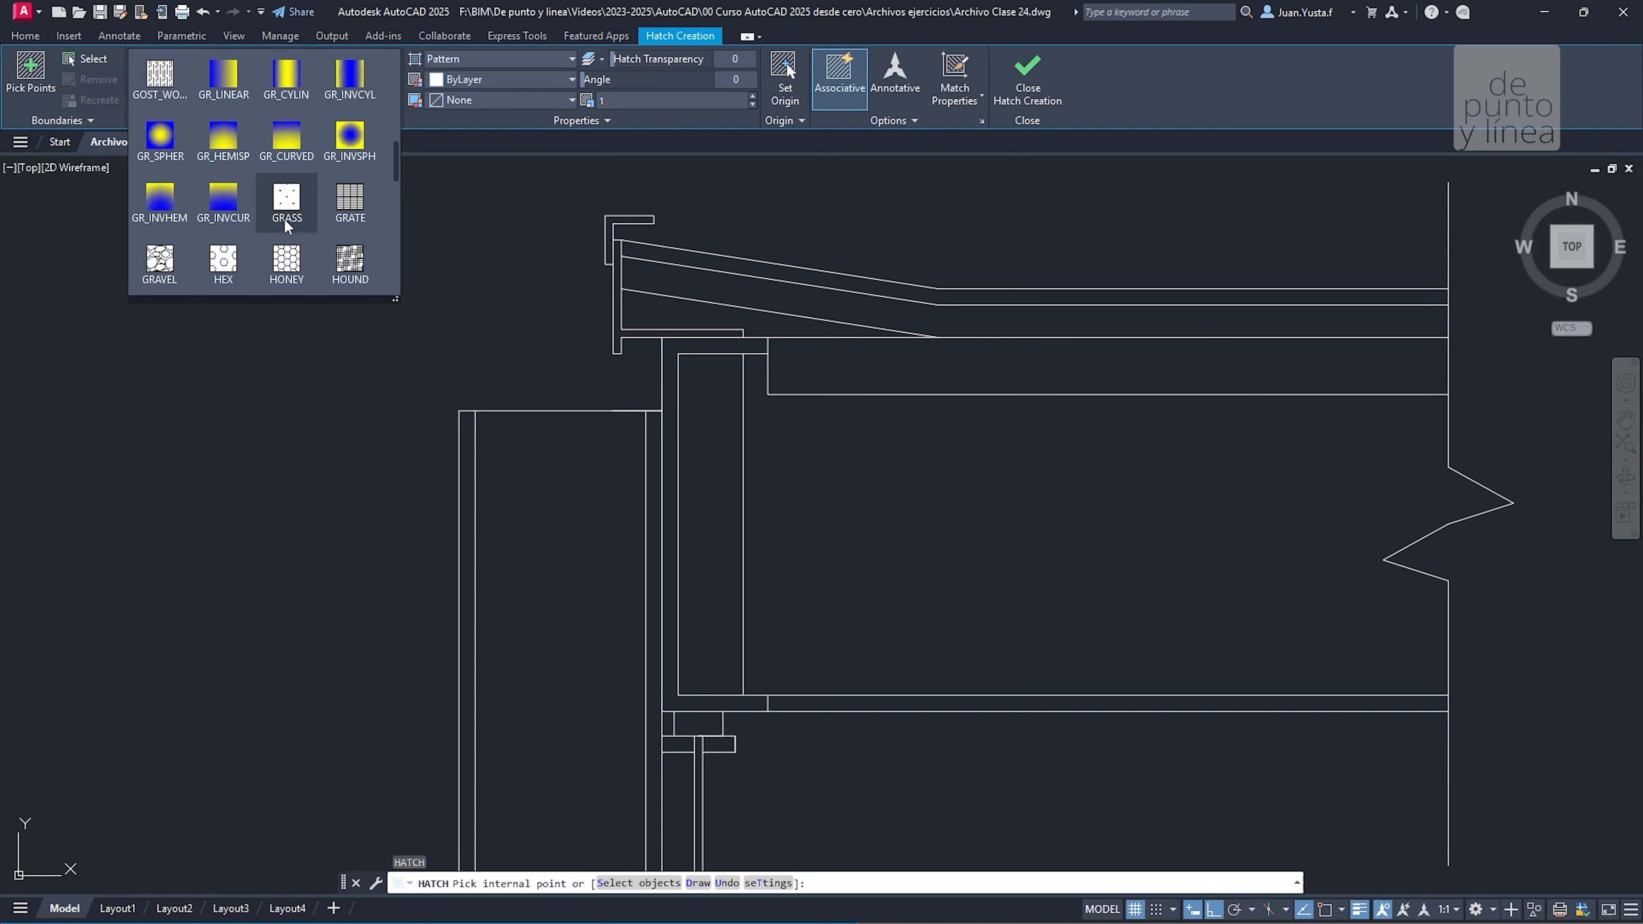
pyautogui.scroll(4, 285, 215)
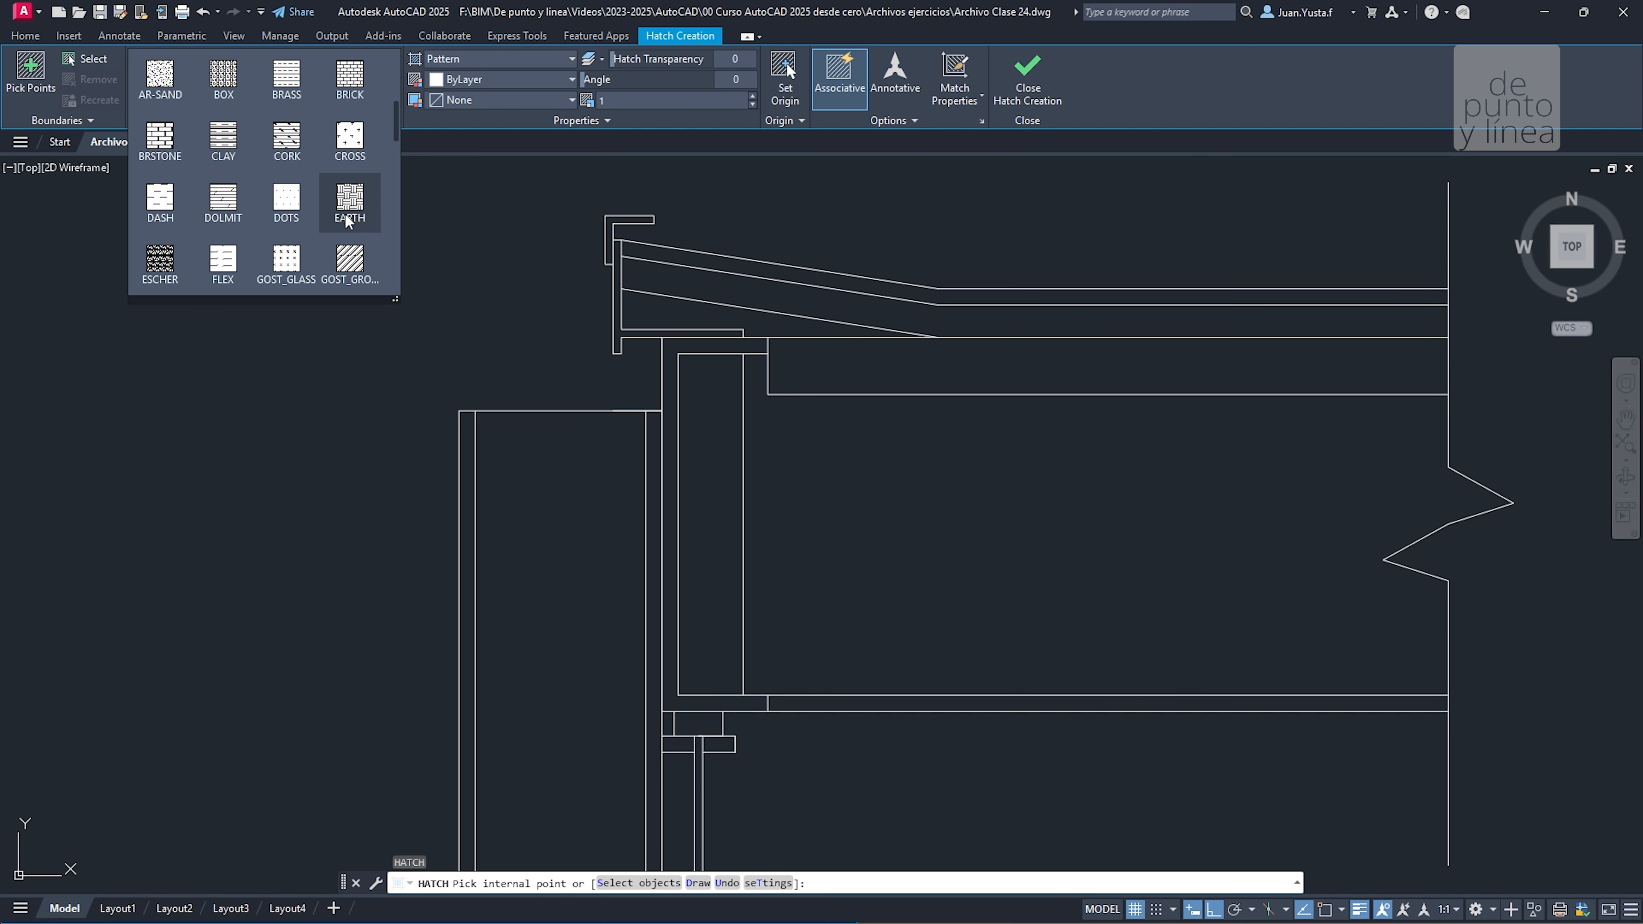
pyautogui.scroll(1, 356, 207)
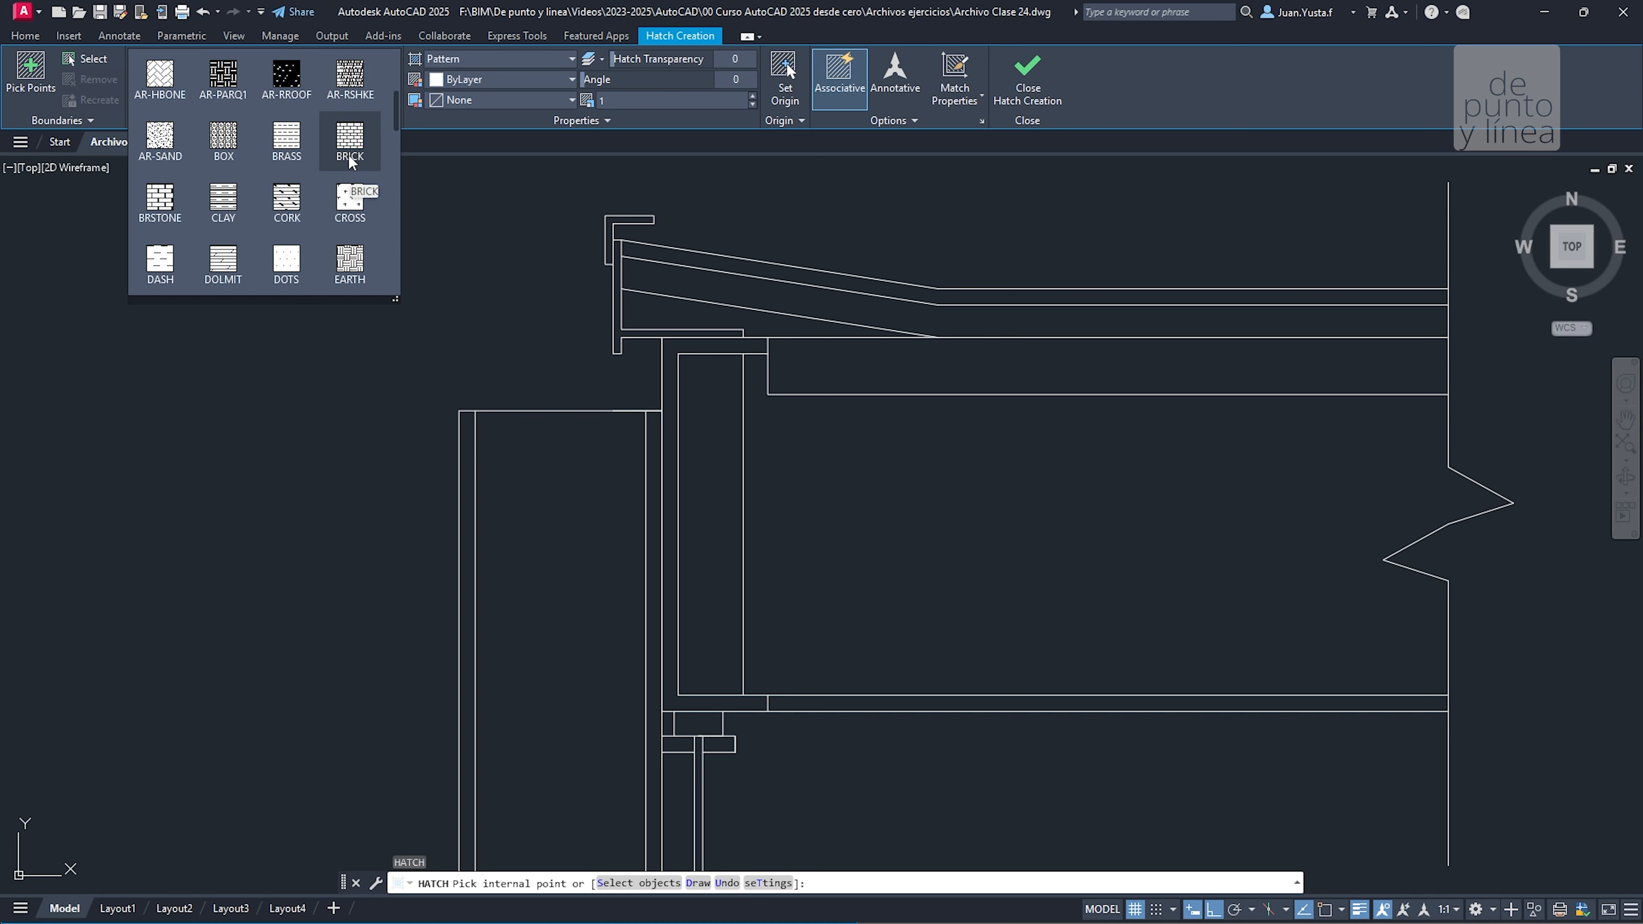
pyautogui.scroll(2, 356, 160)
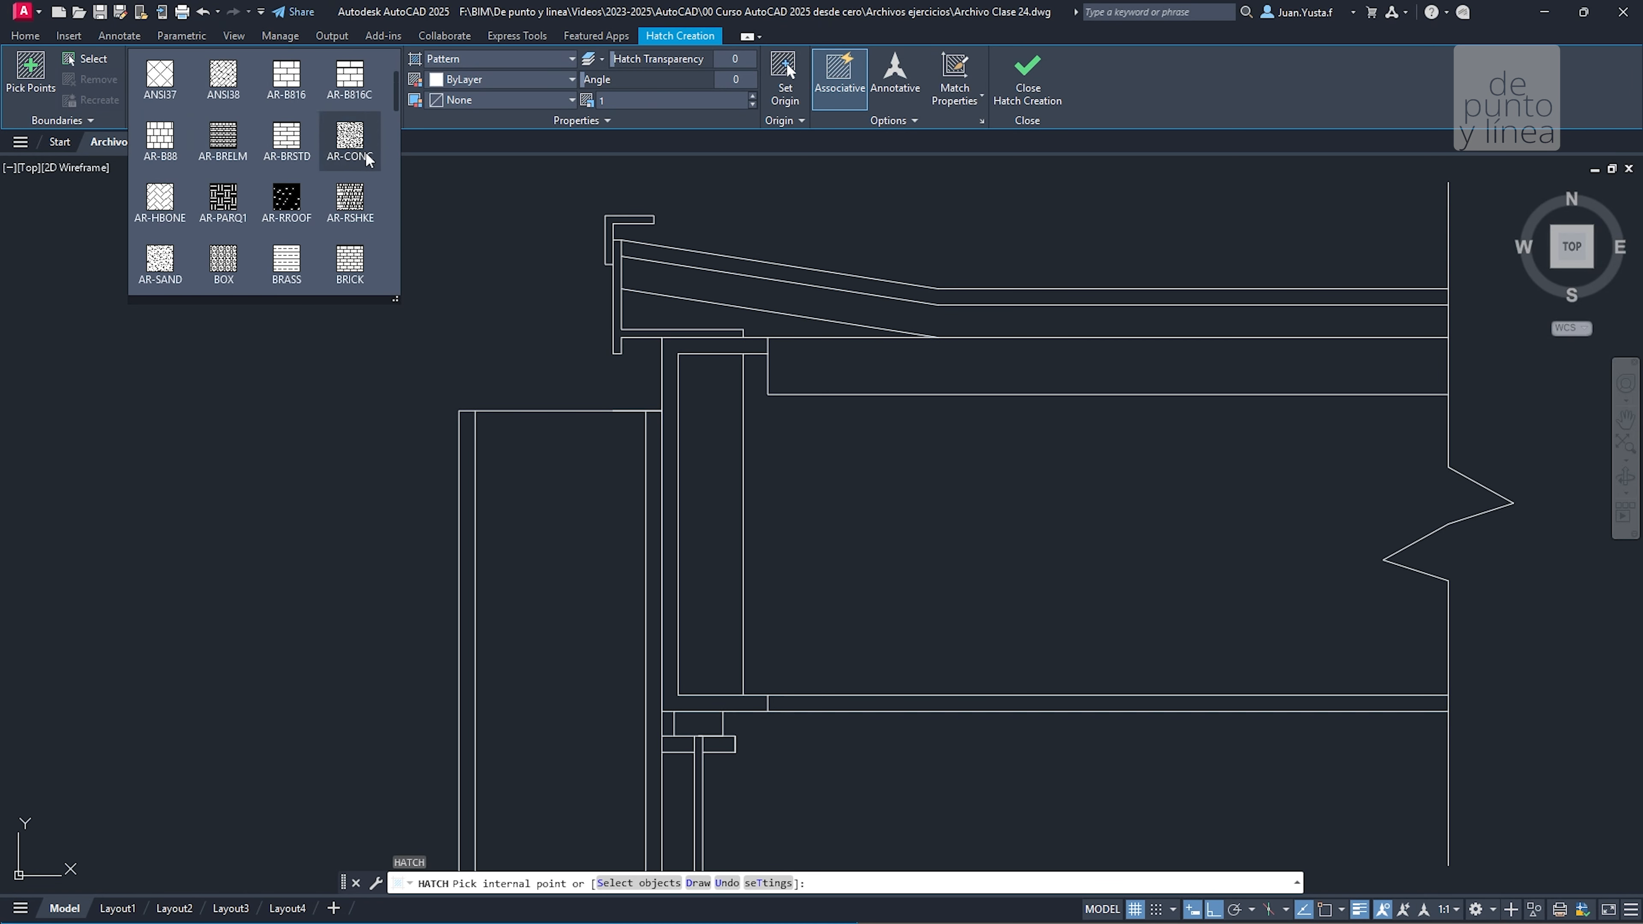
pyautogui.scroll(2, 293, 145)
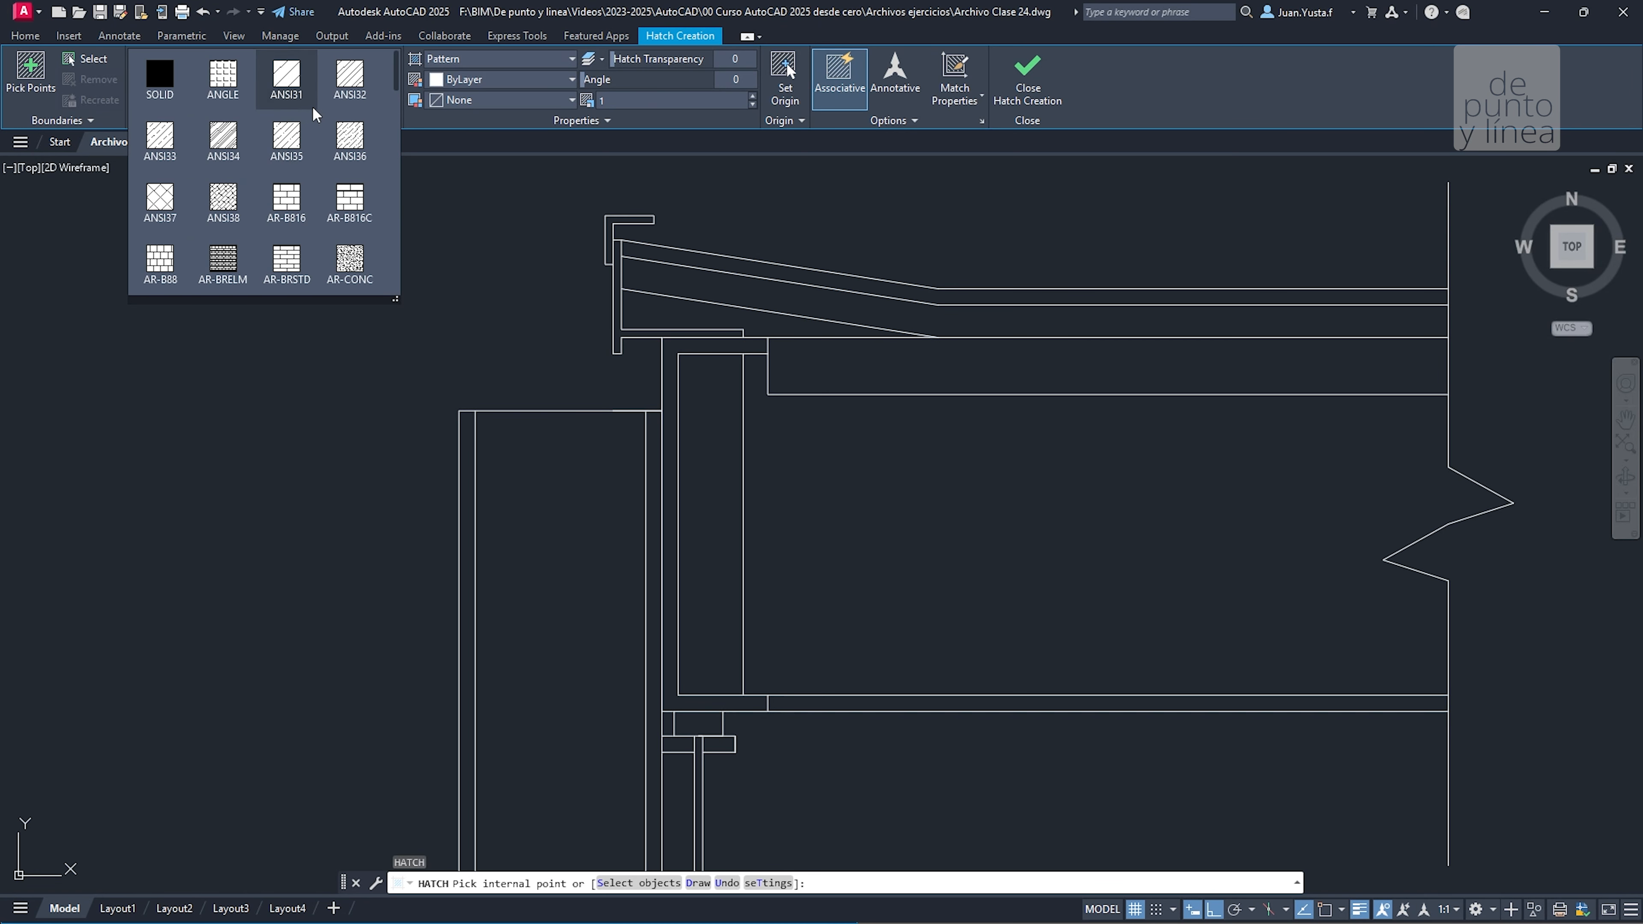
# Choose the STEEL pattern for the hatch
pyautogui.scroll(-8, 293, 145)
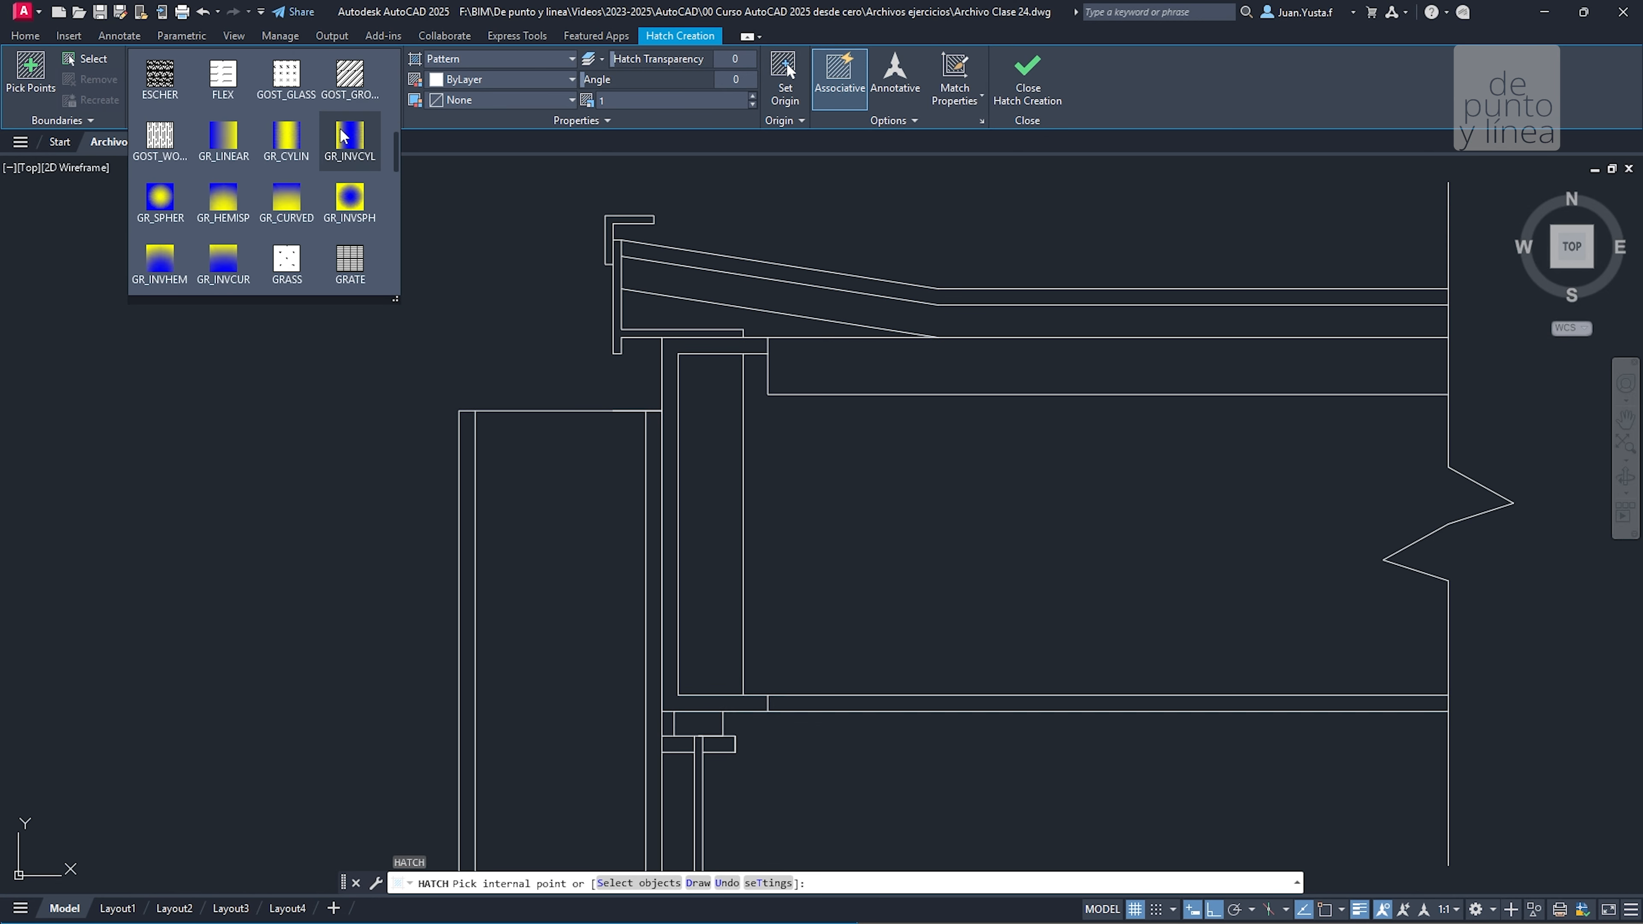
pyautogui.scroll(-5, 343, 136)
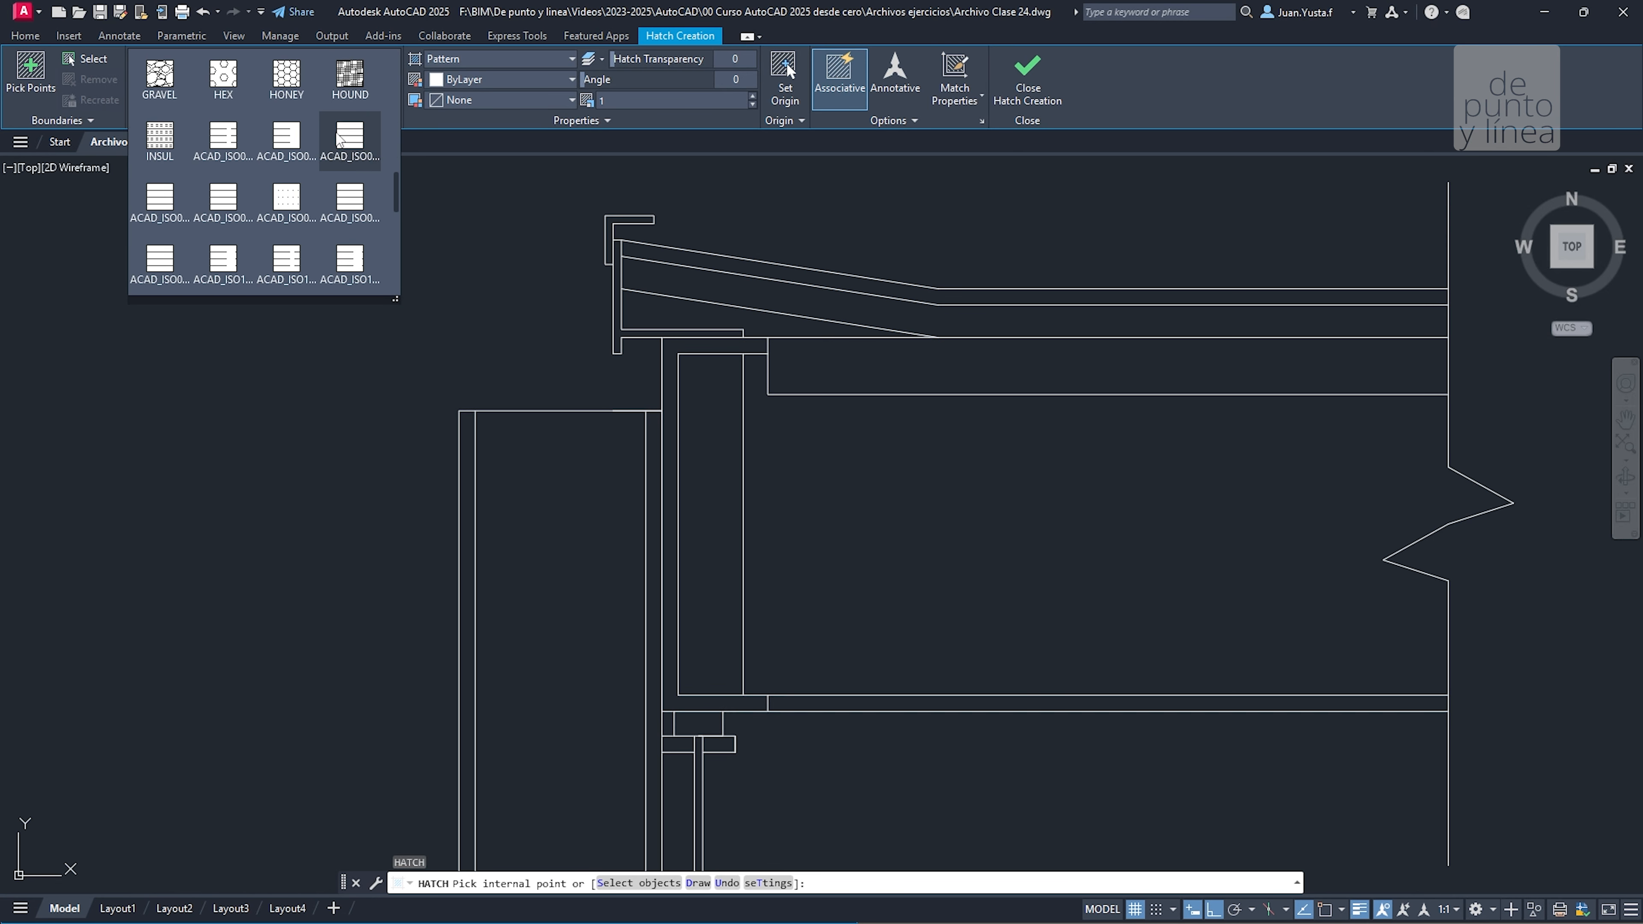
pyautogui.scroll(-3, 338, 142)
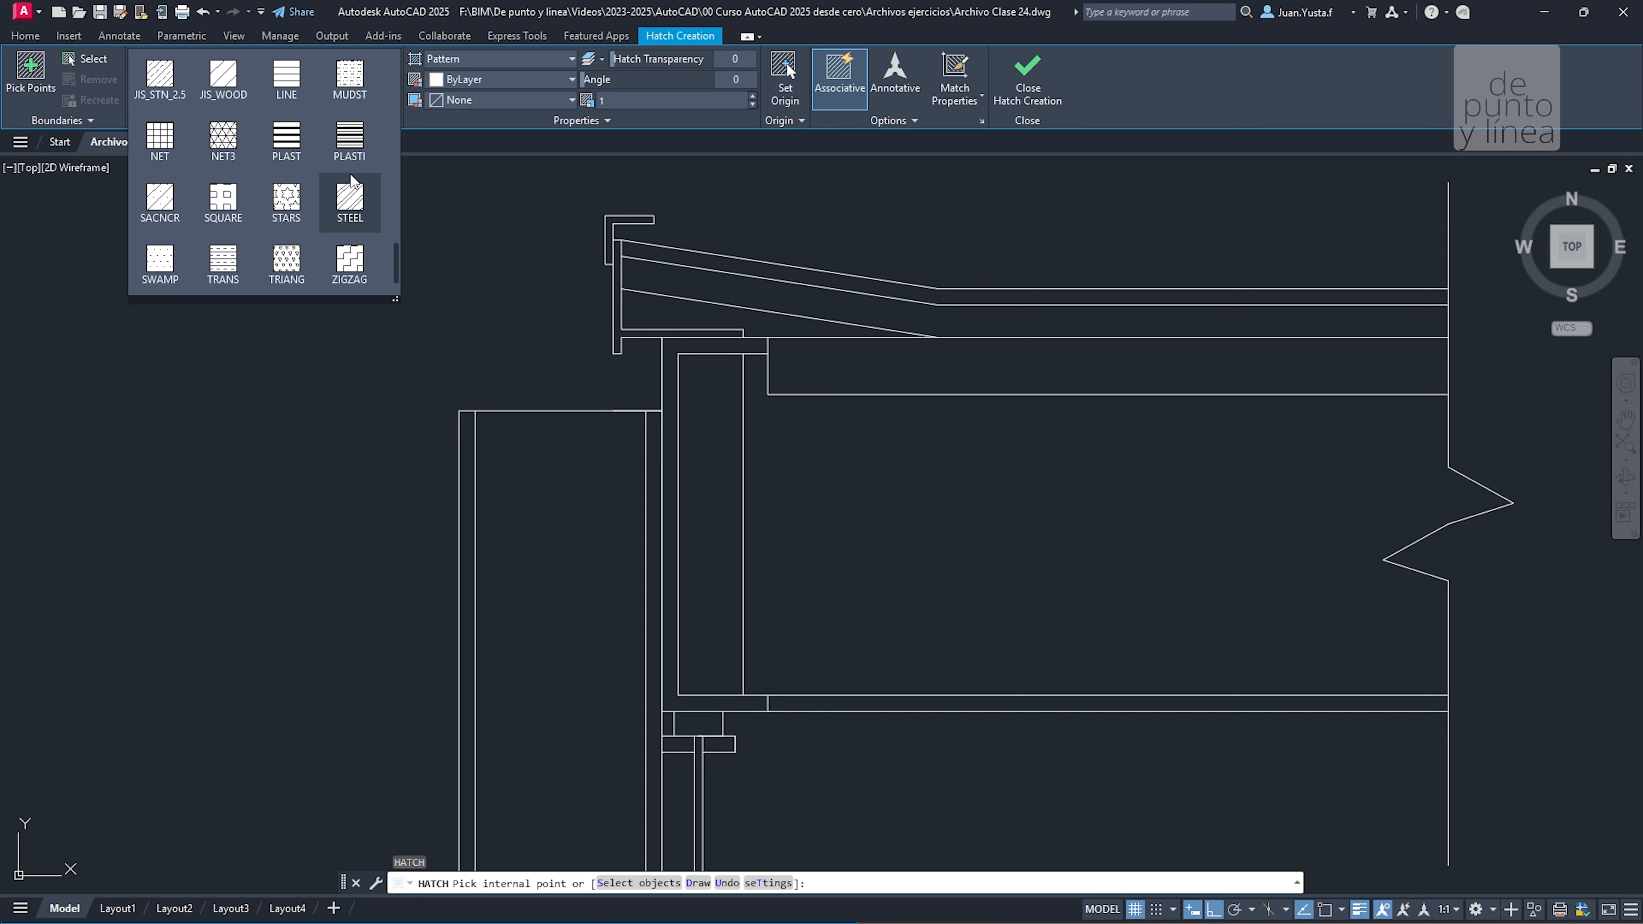
pyautogui.click(350, 202)
pyautogui.scroll(1, 668, 362)
pyautogui.scroll(-1, 668, 362)
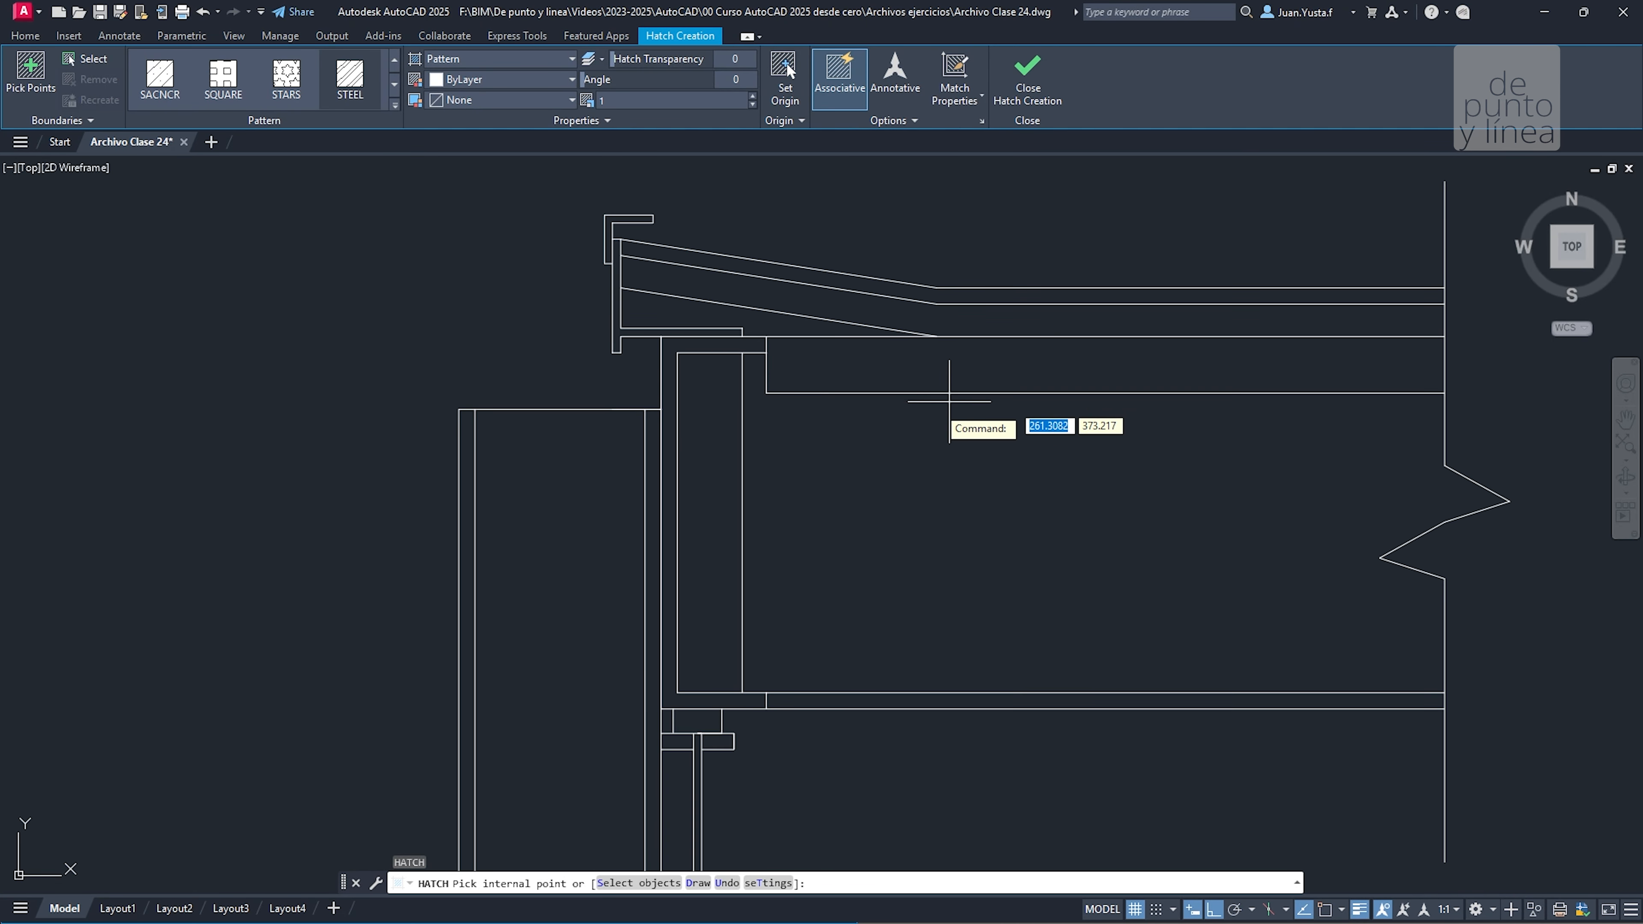
# Preview the STEEL hatch on the roof edge channel, try a scale of 0.5, and set the hatch scale to 0.005
pyautogui.scroll(3, 603, 467)
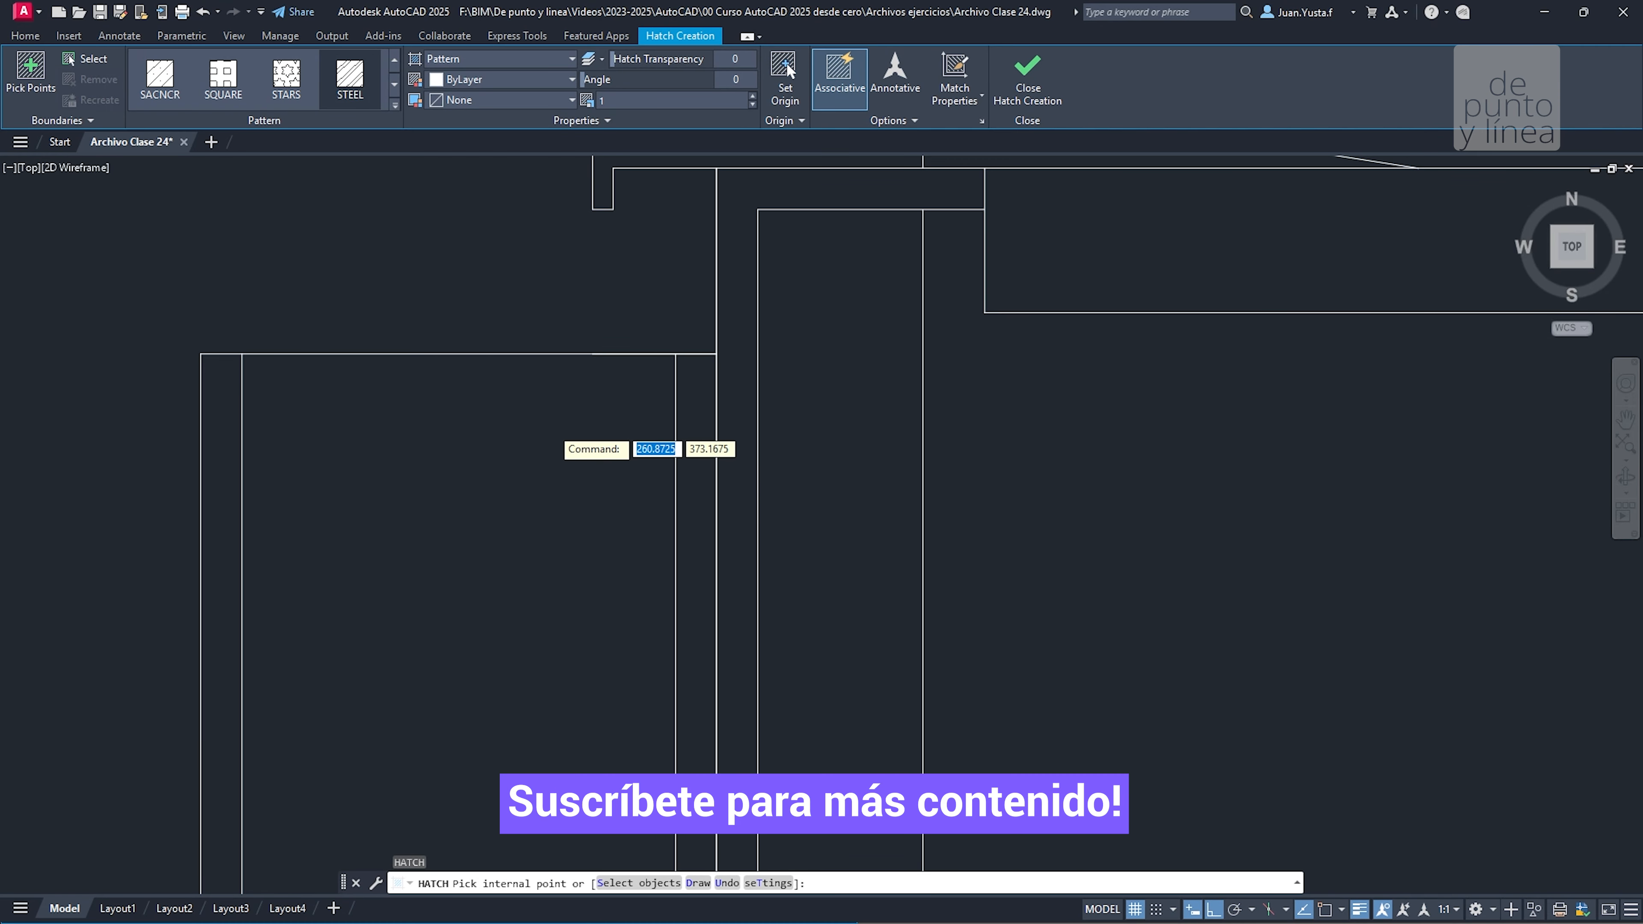
pyautogui.scroll(-3, 552, 427)
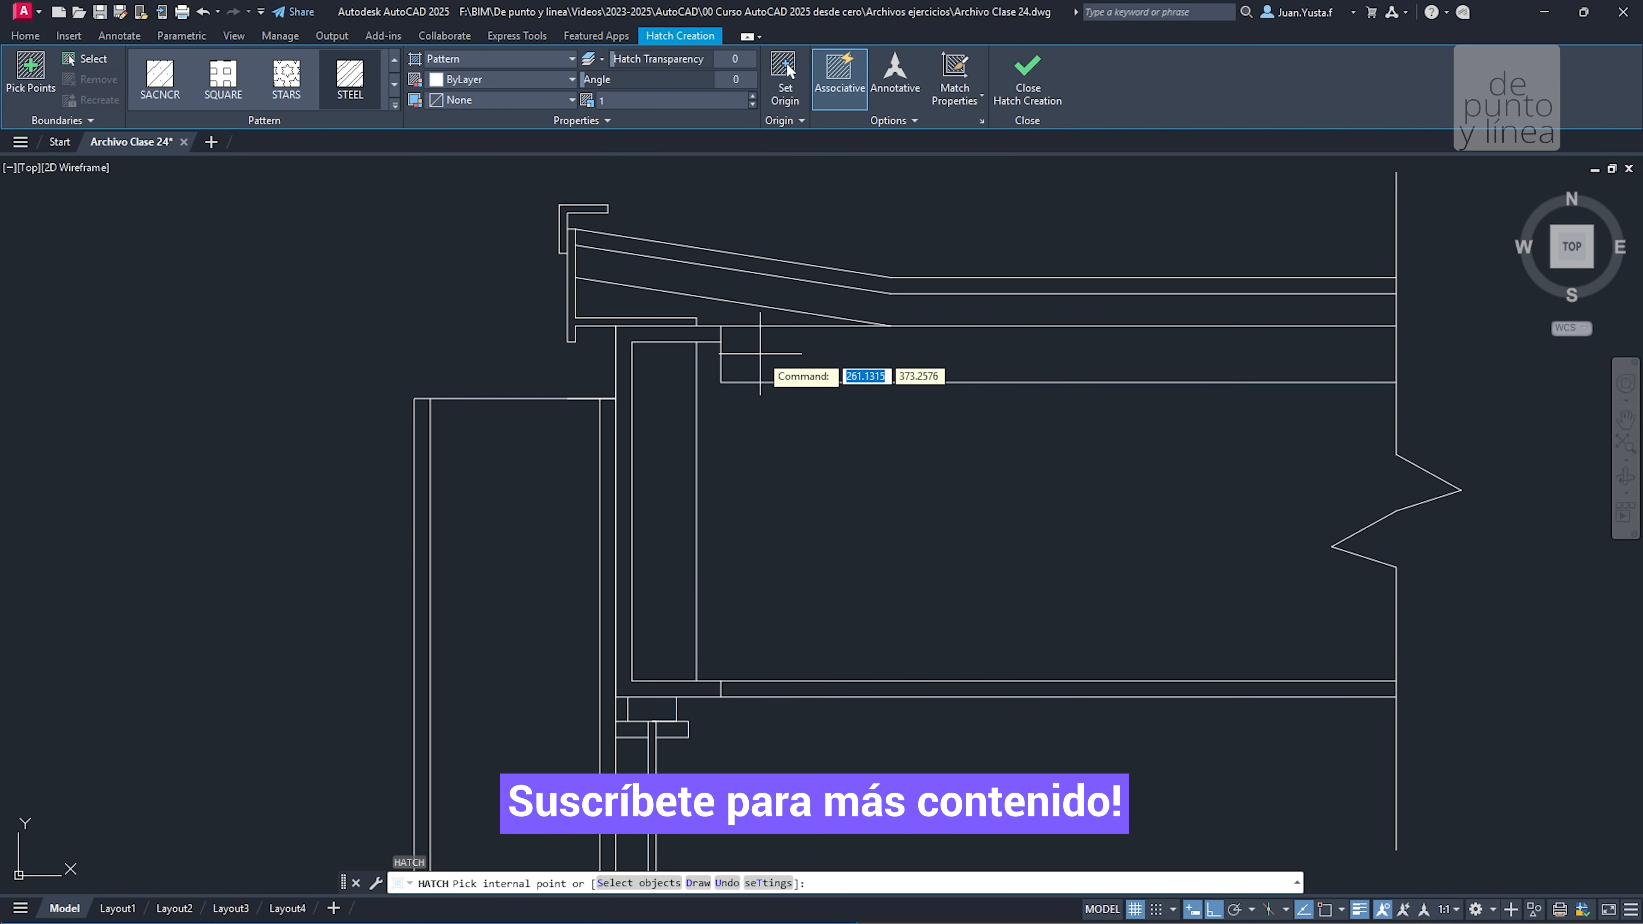
pyautogui.scroll(3, 642, 335)
pyautogui.scroll(-3, 593, 342)
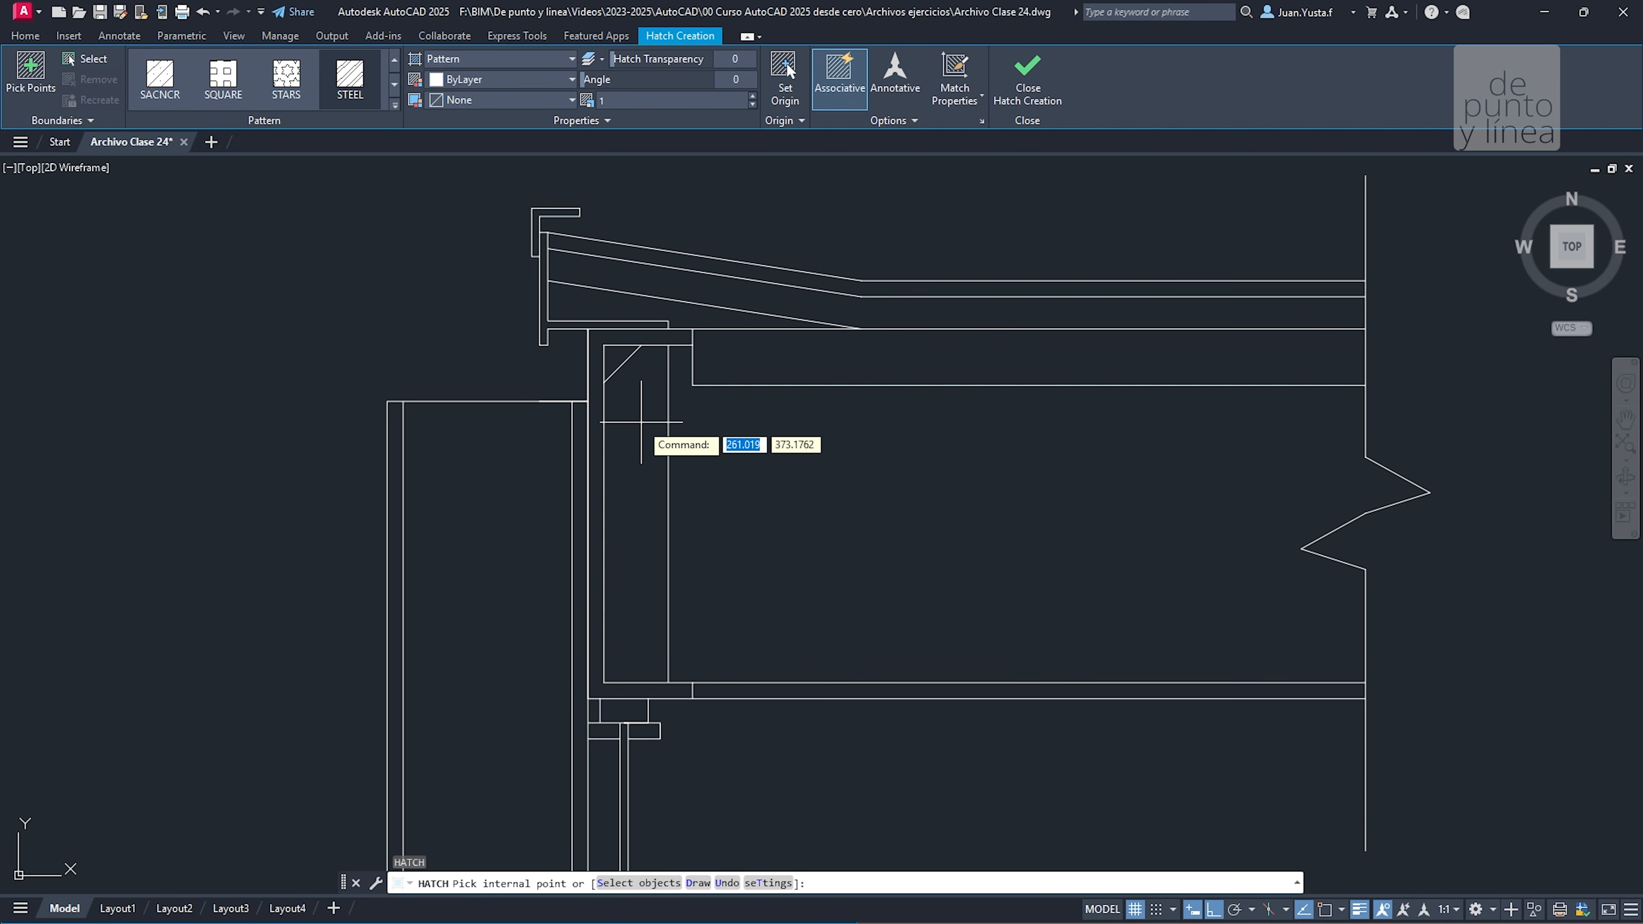
pyautogui.scroll(3, 576, 372)
pyautogui.scroll(-3, 532, 341)
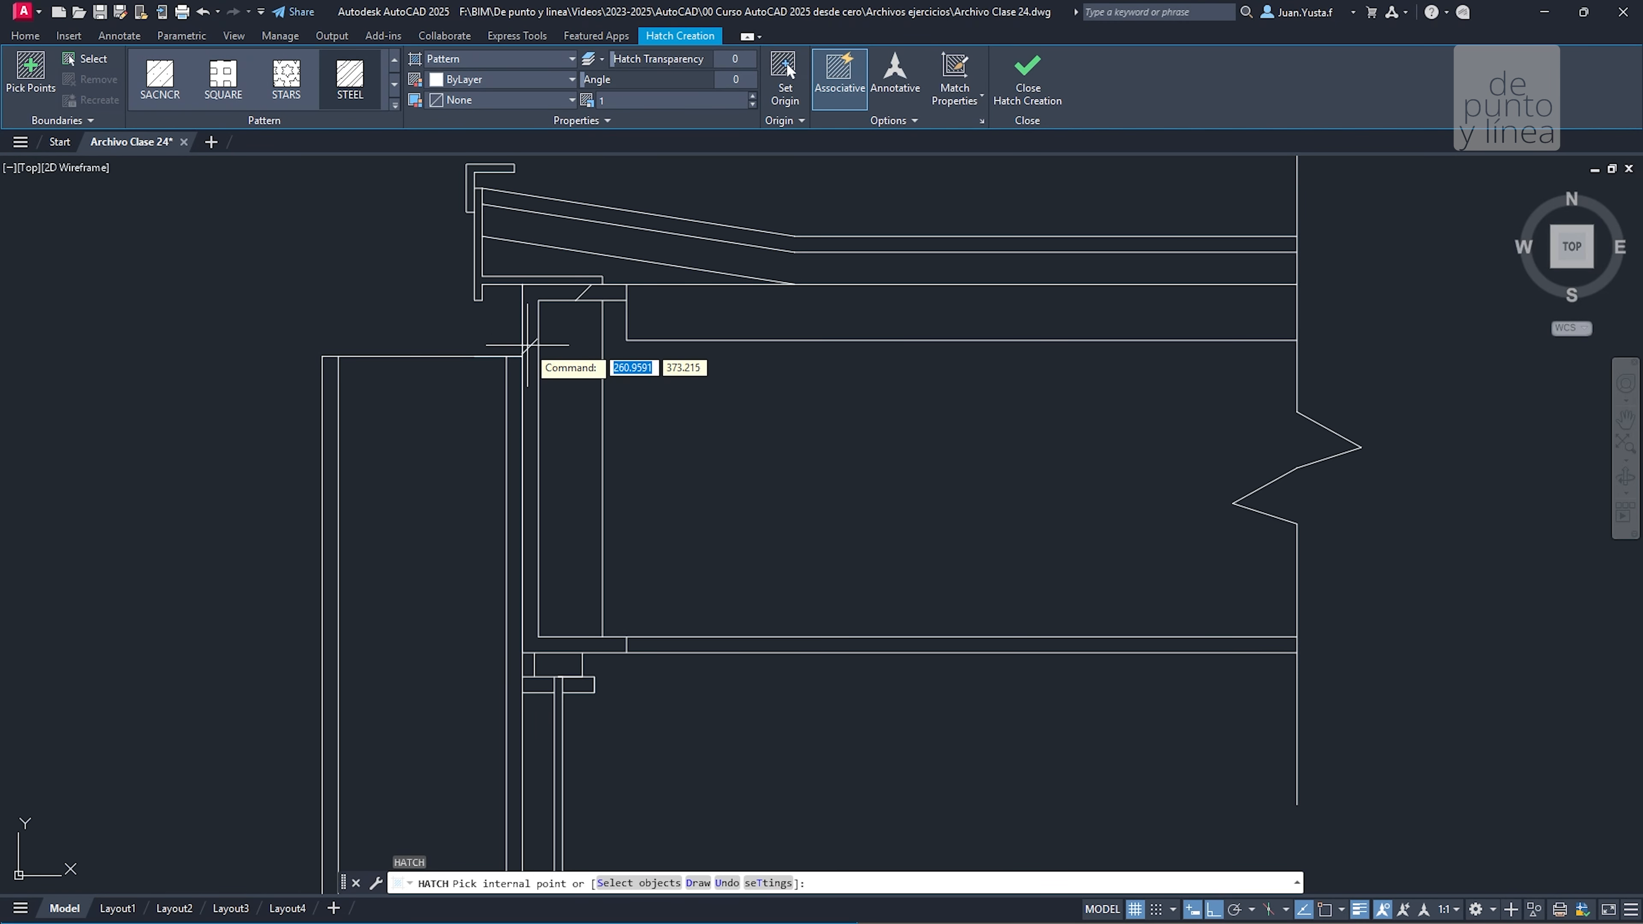
pyautogui.click(626, 103)
pyautogui.write('0.5')
pyautogui.press('Return')
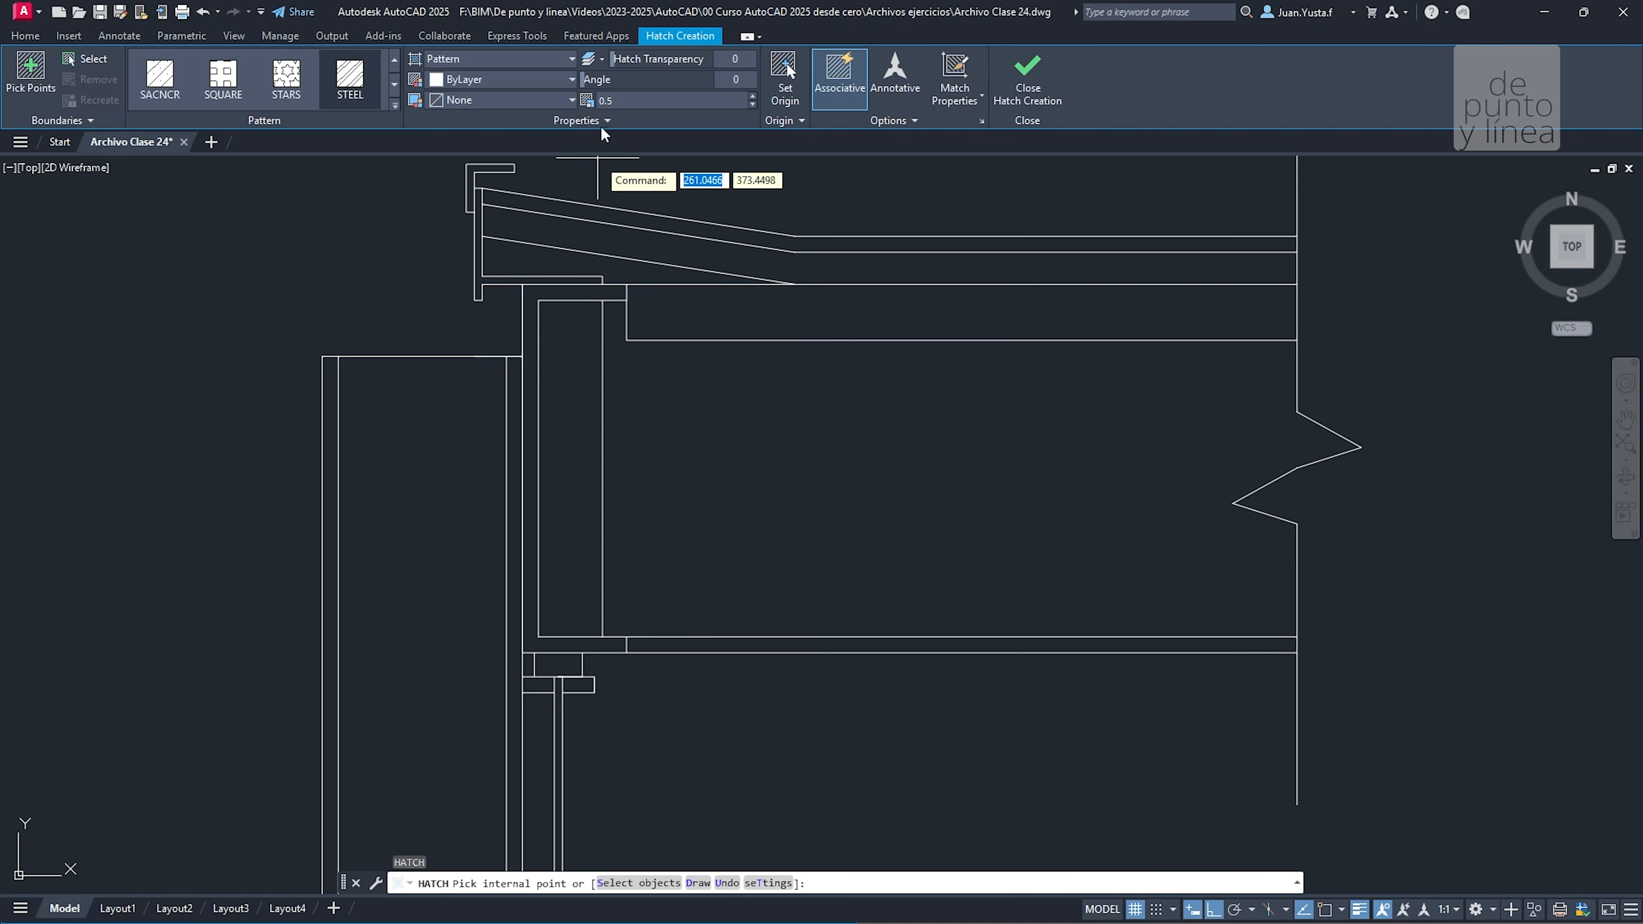
pyautogui.write('0.05')
pyautogui.press('Return')
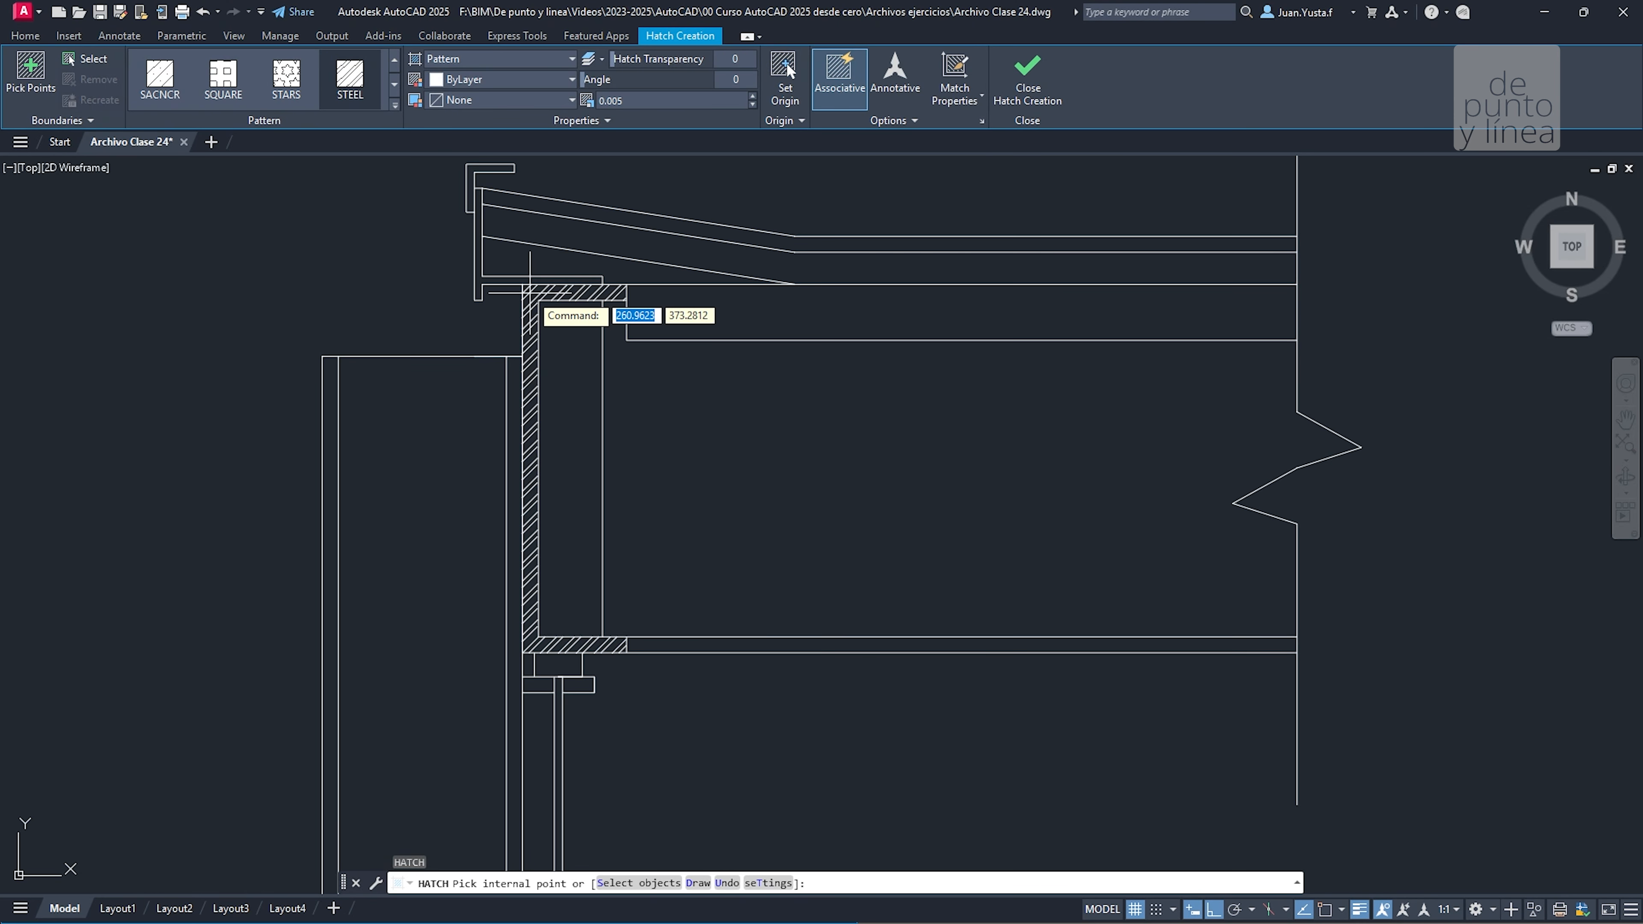
# Try to hatch the roof edge's steel channel together with the thin angle profile resting on it
pyautogui.click(531, 293)
pyautogui.scroll(4, 479, 282)
pyautogui.scroll(2, 479, 282)
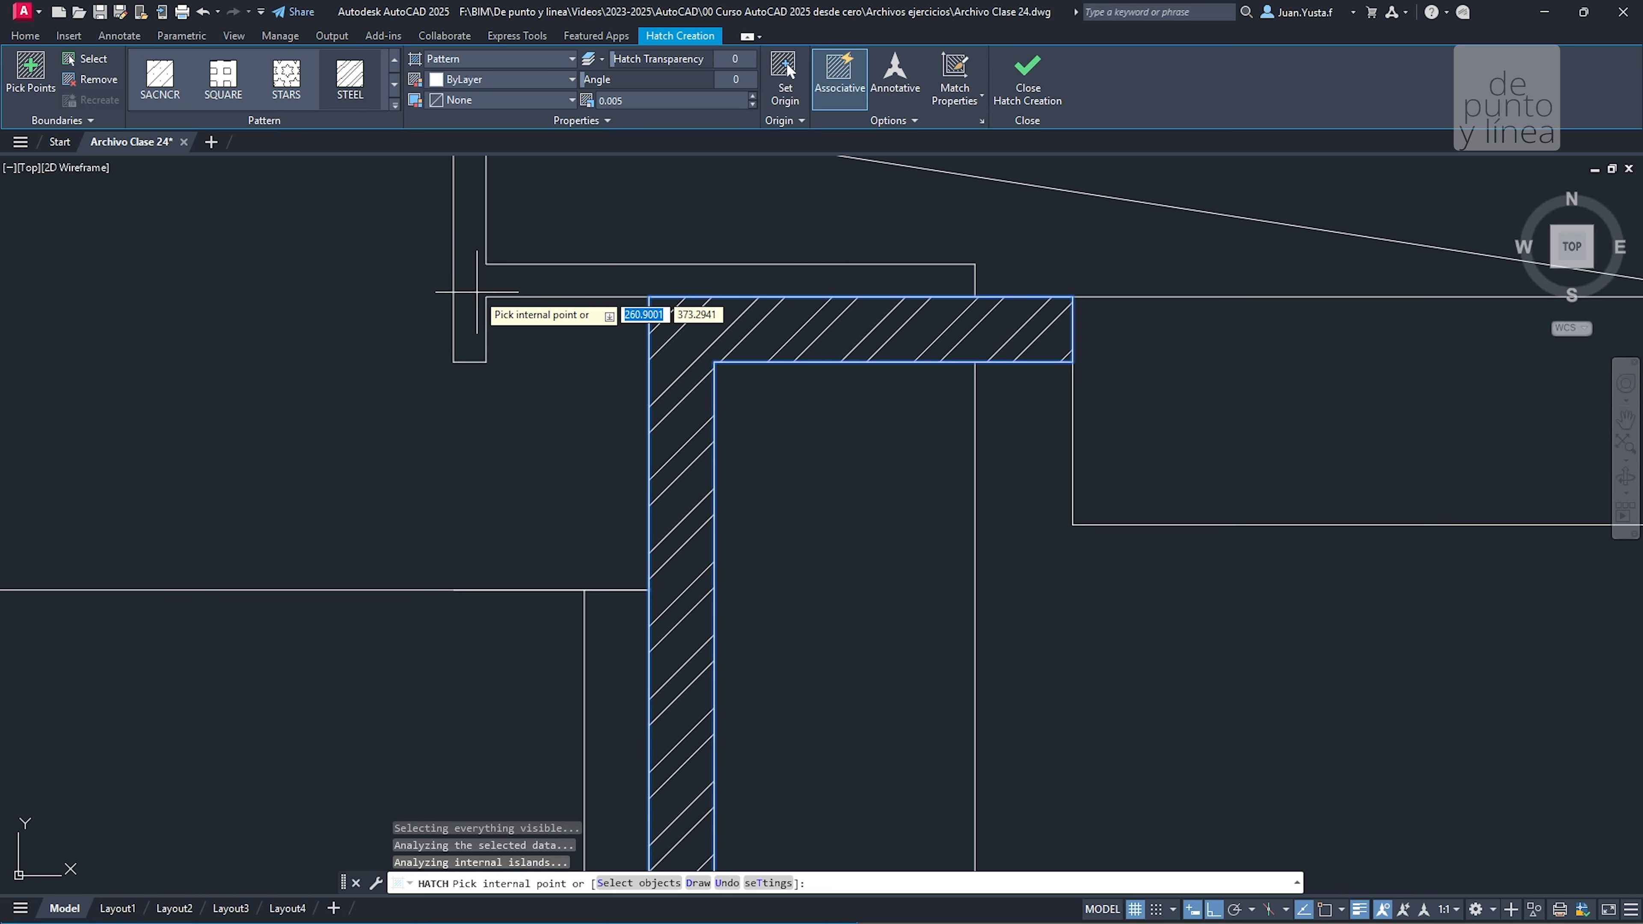
pyautogui.click(478, 293)
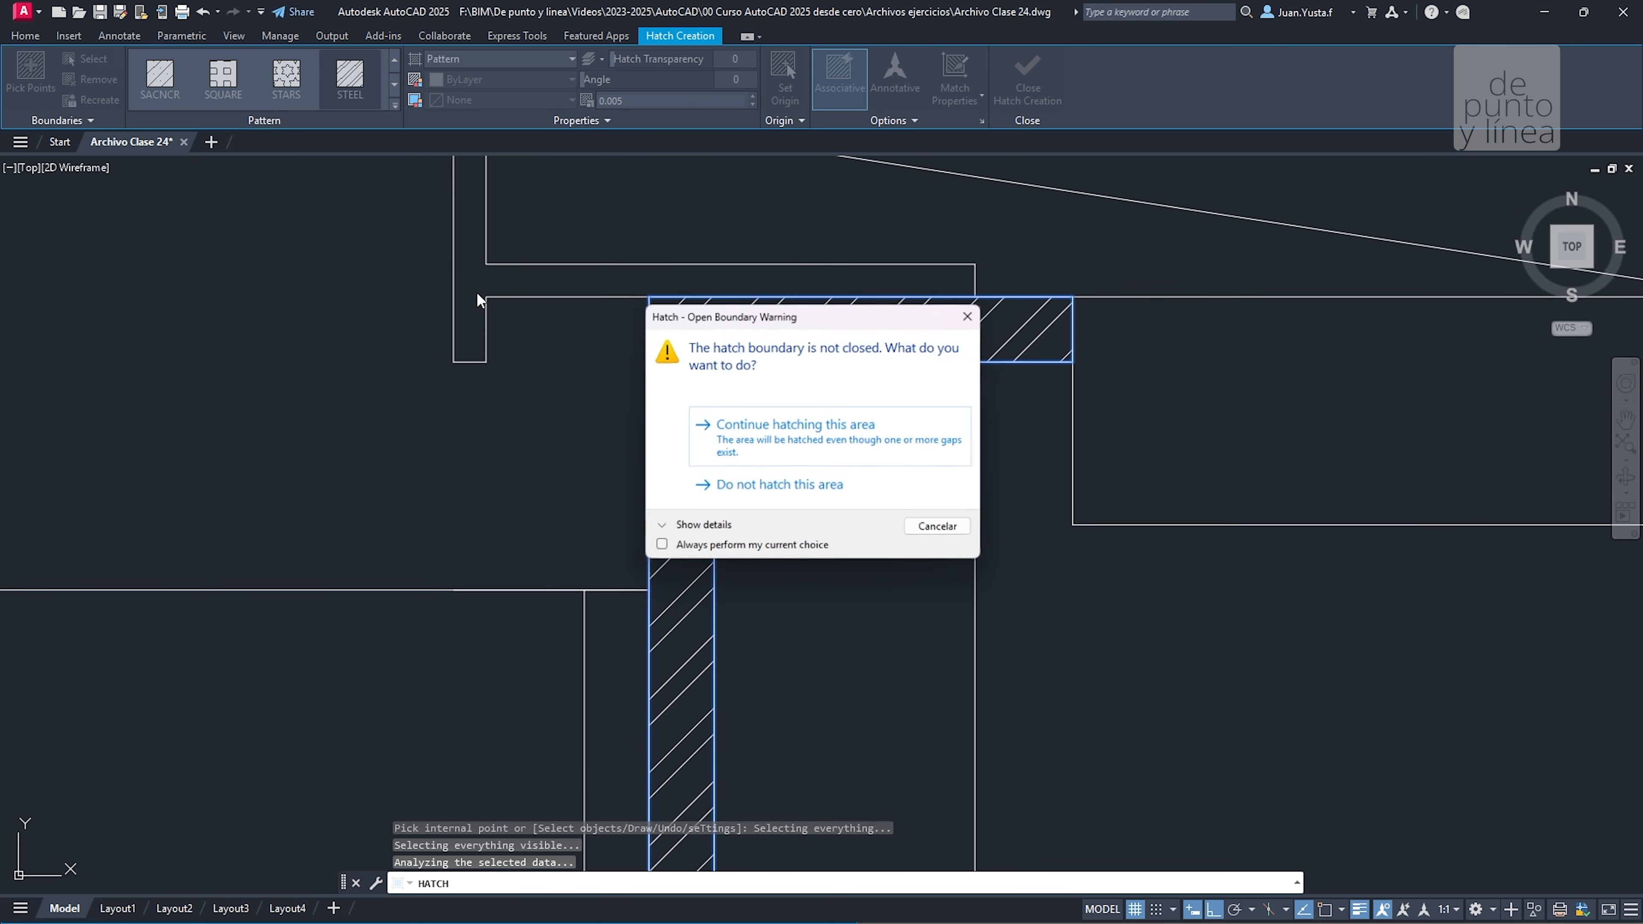
pyautogui.click(972, 314)
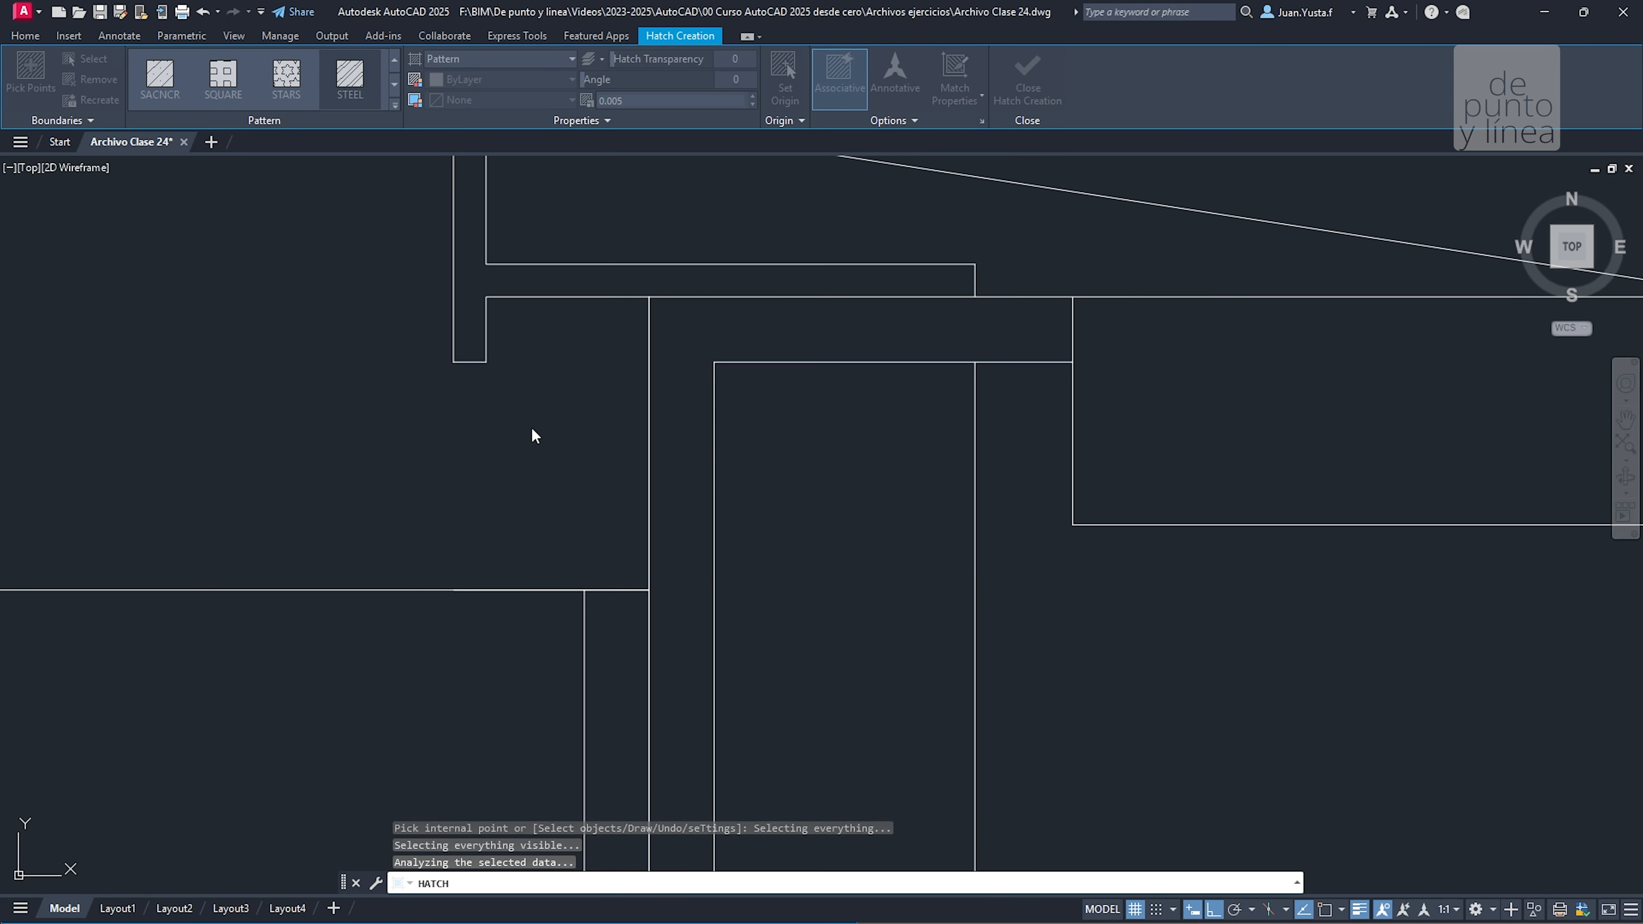
pyautogui.scroll(-2, 536, 433)
pyautogui.press('Escape')
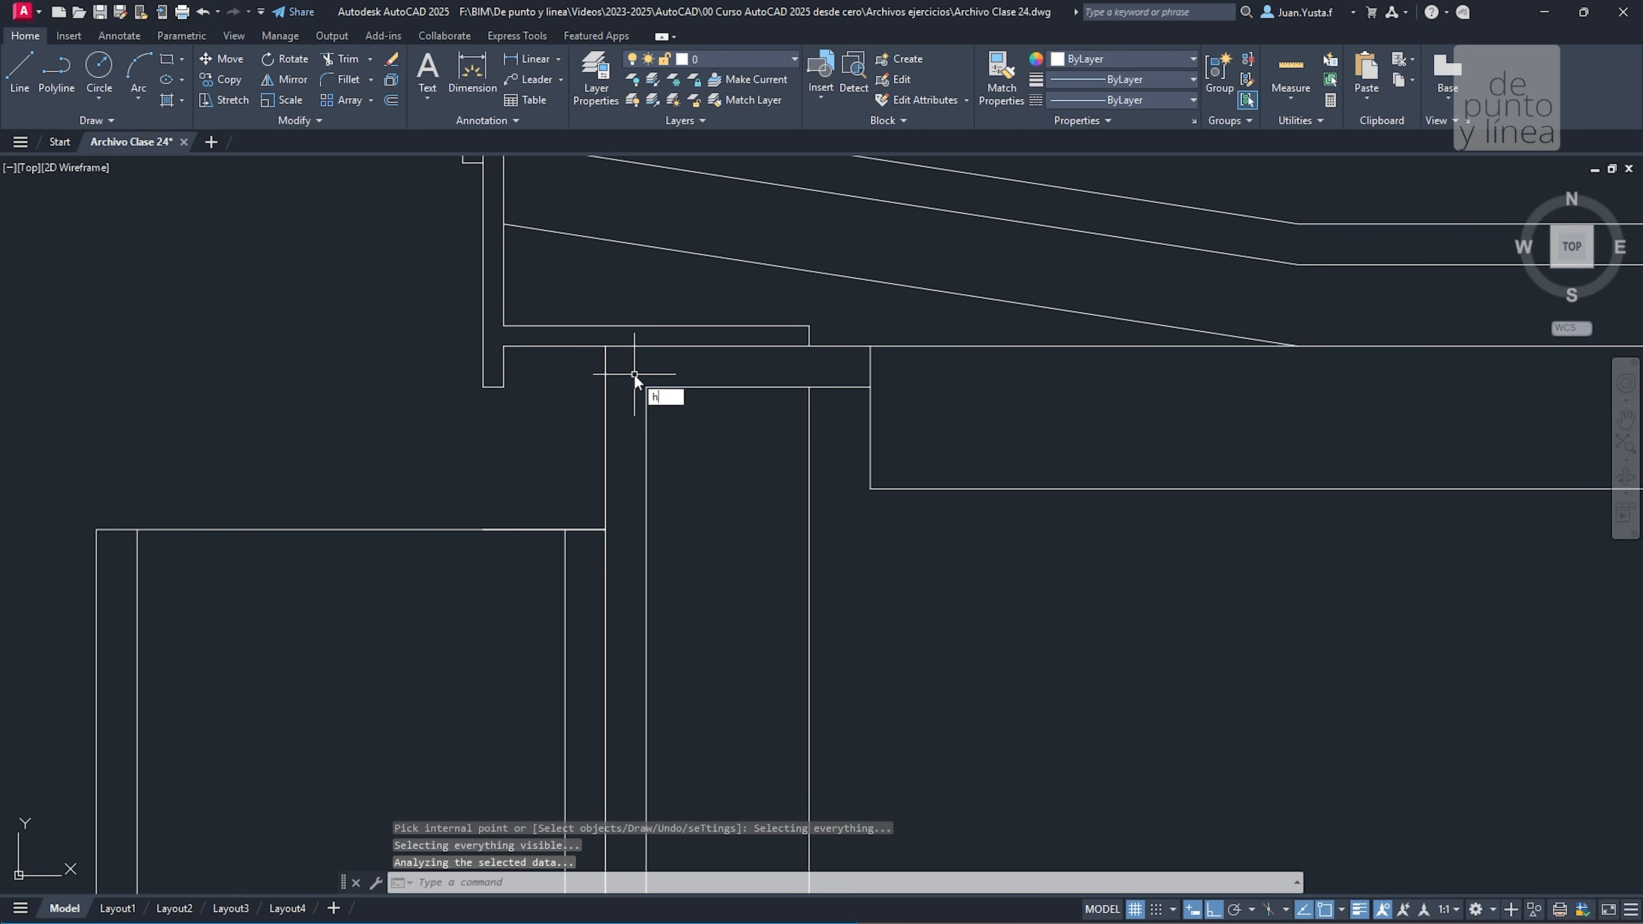
# Restart the Hatch command and fill the roof edge's C-shaped steel channel with the STEEL pattern at scale 0.005
pyautogui.press('Return')
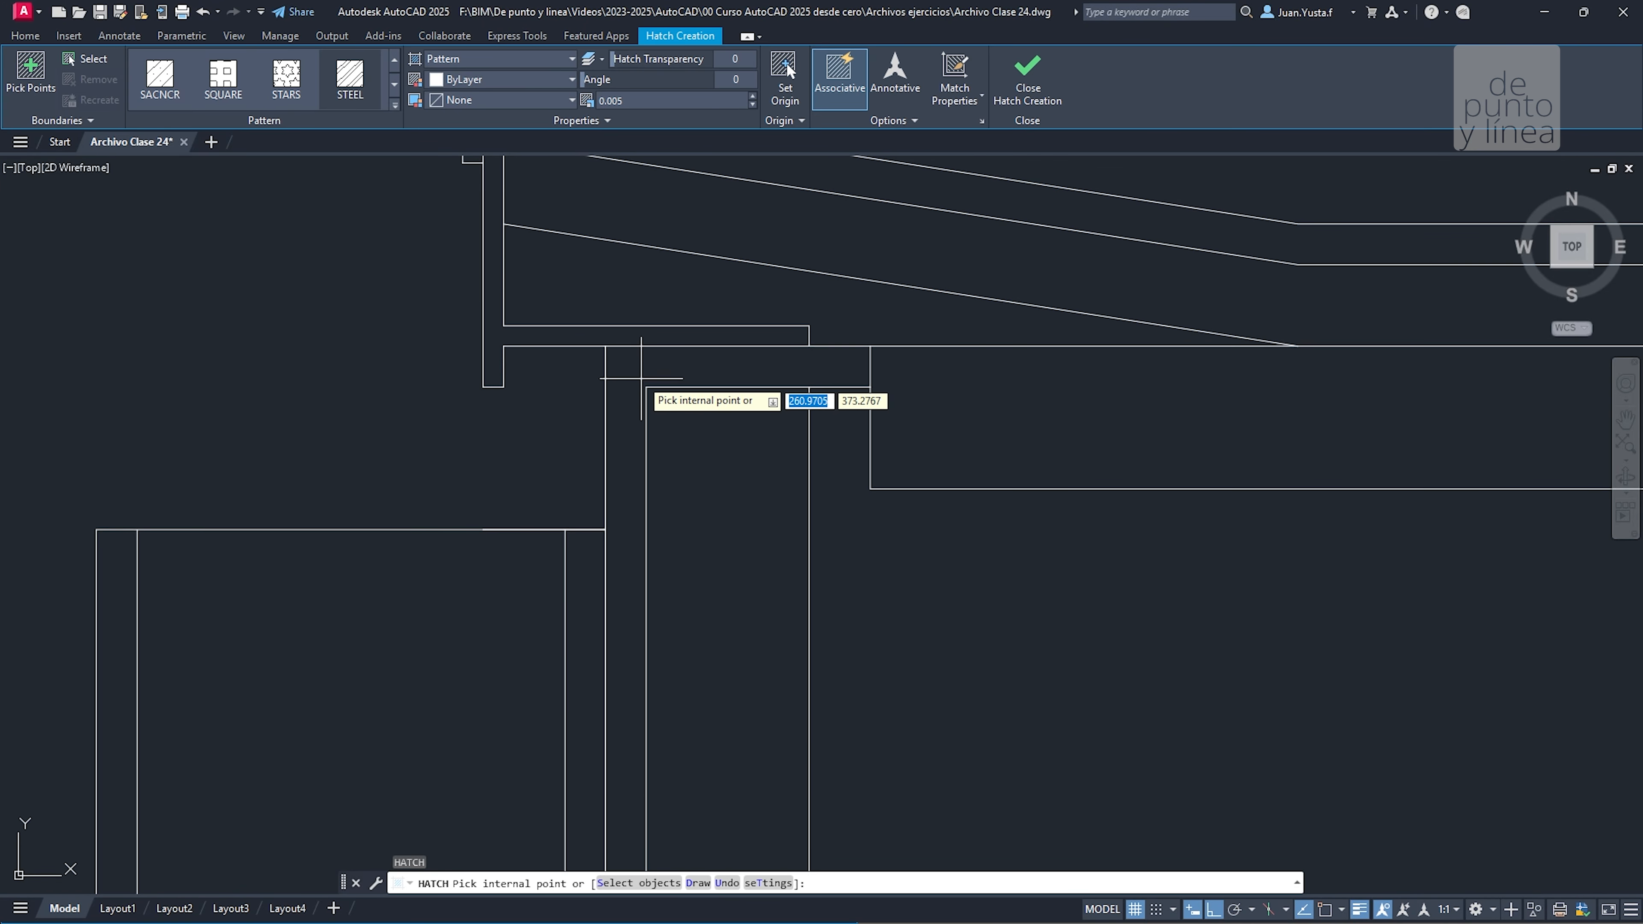
pyautogui.scroll(-2, 631, 420)
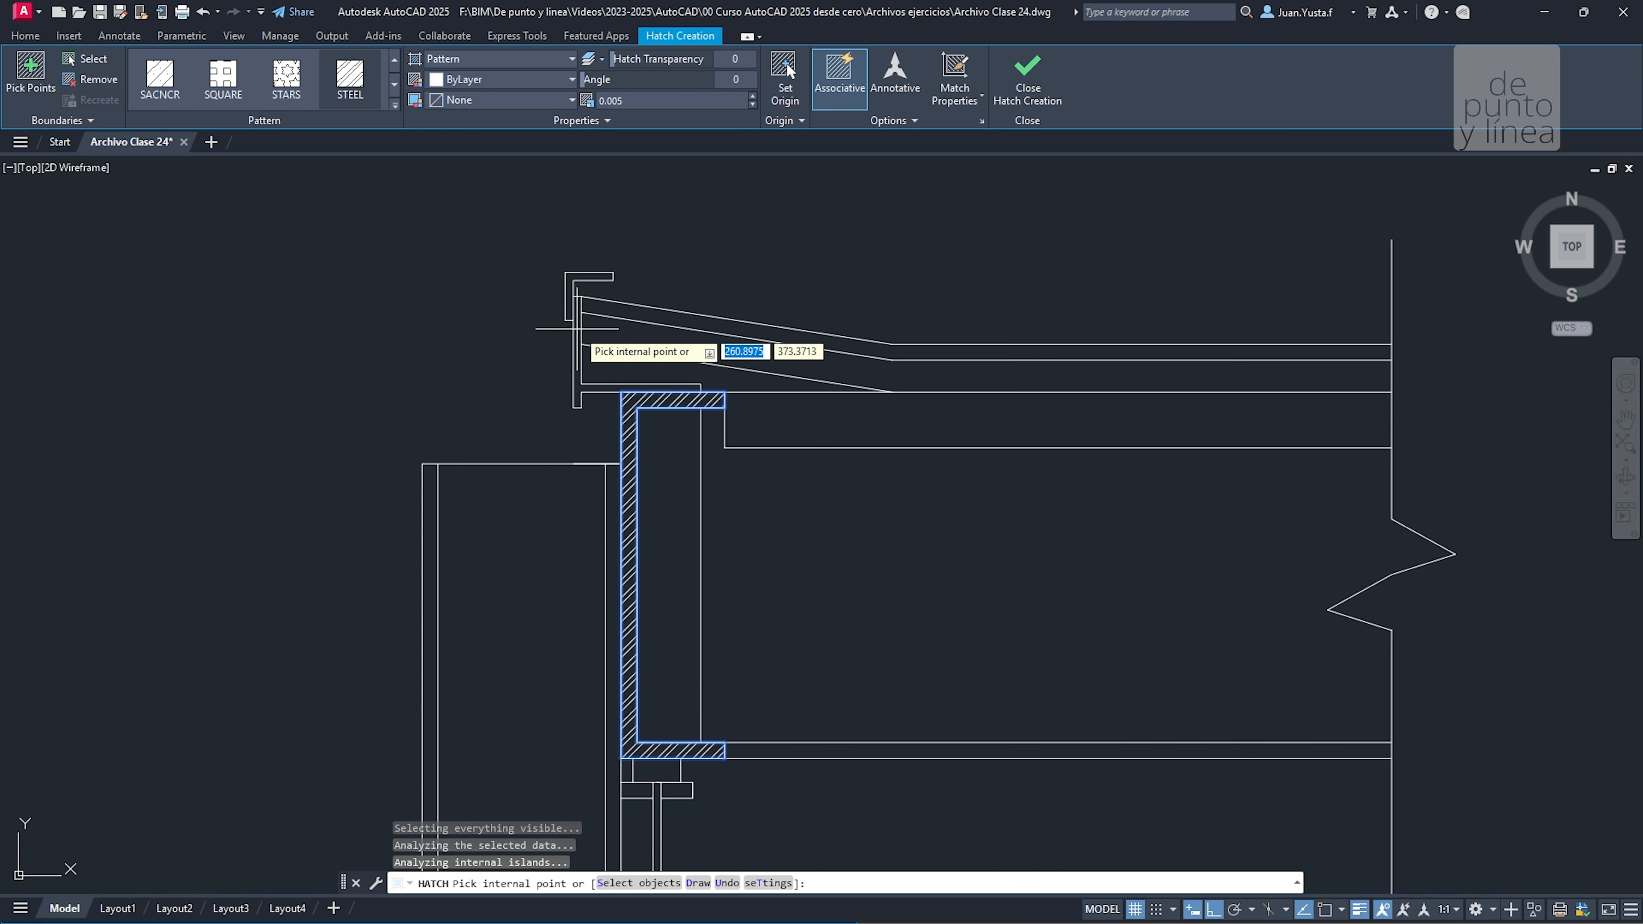
pyautogui.scroll(2, 573, 295)
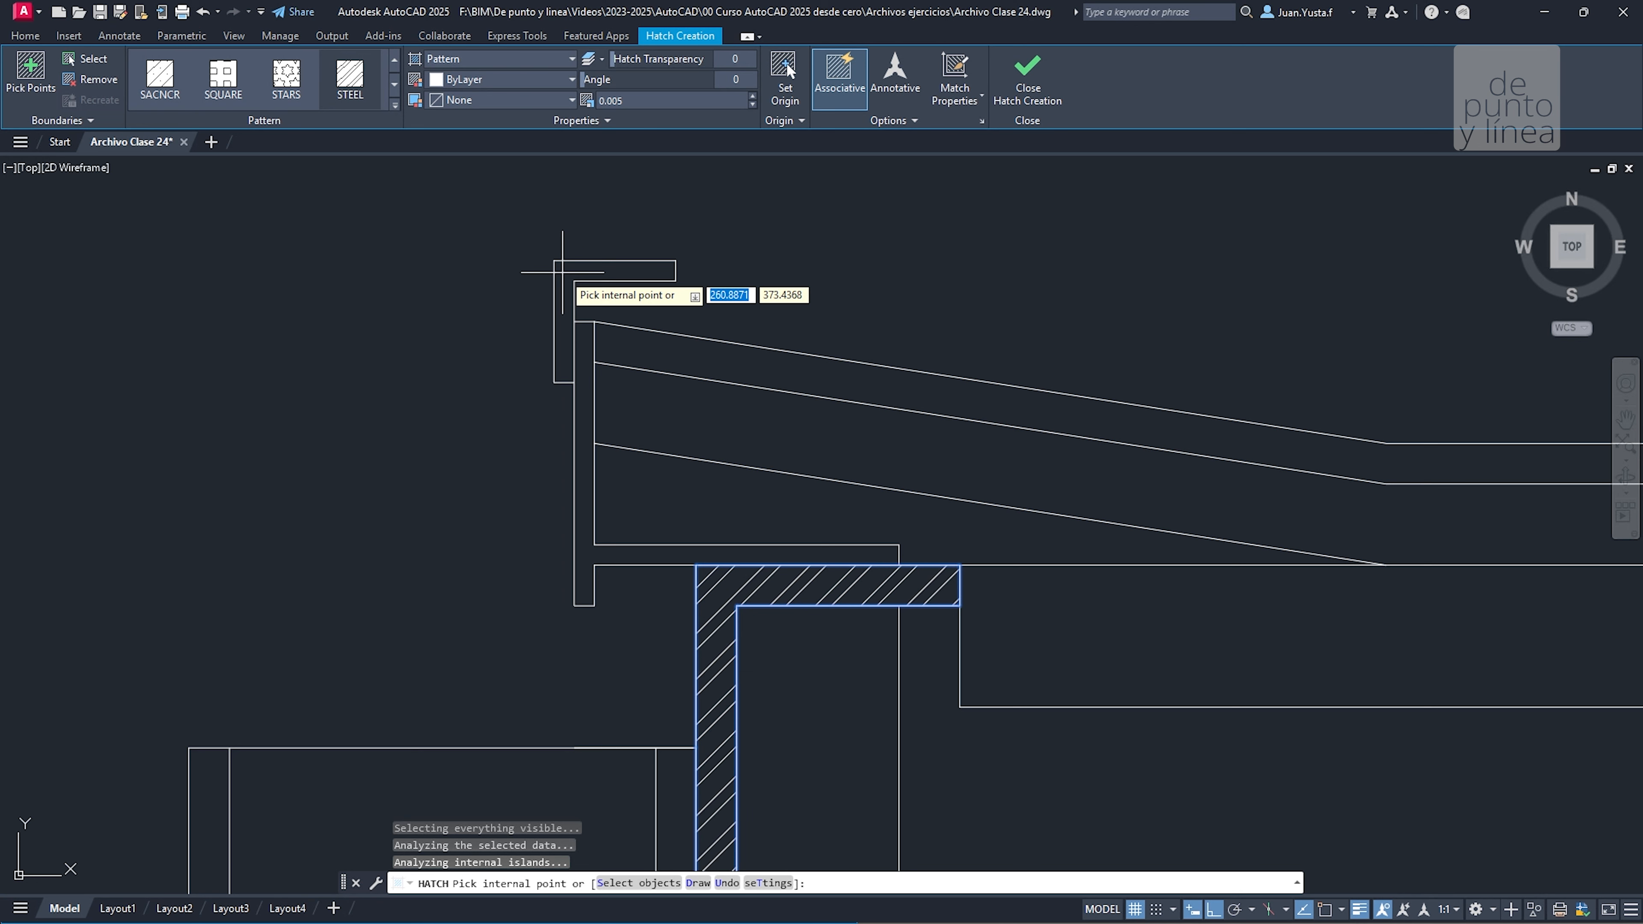
pyautogui.scroll(-2, 562, 272)
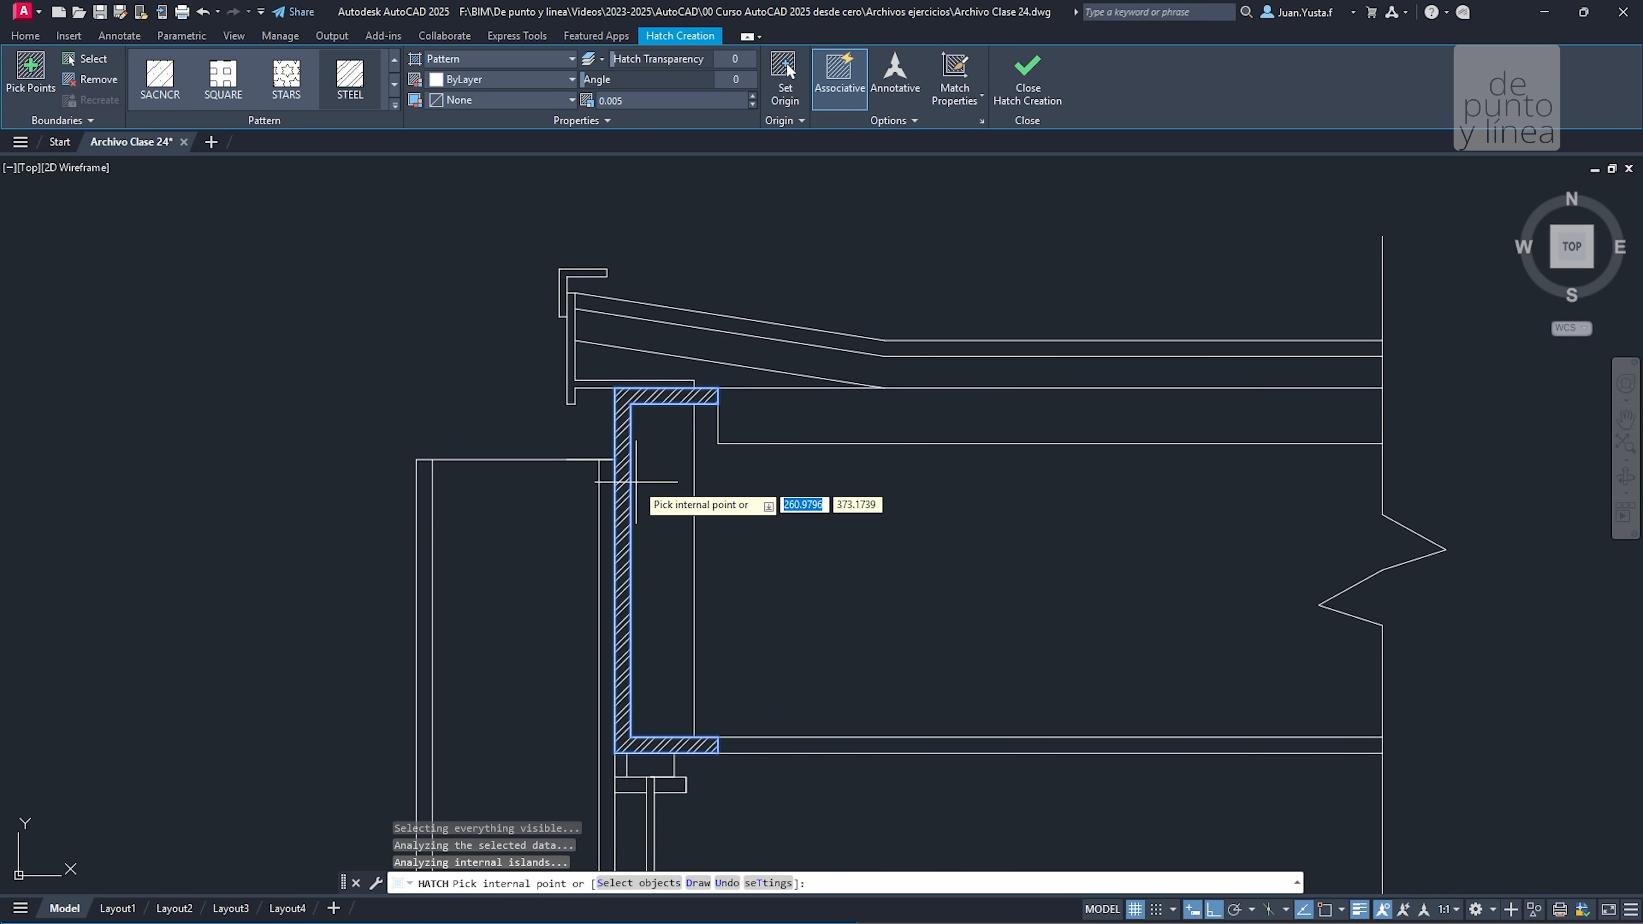
pyautogui.scroll(4, 570, 393)
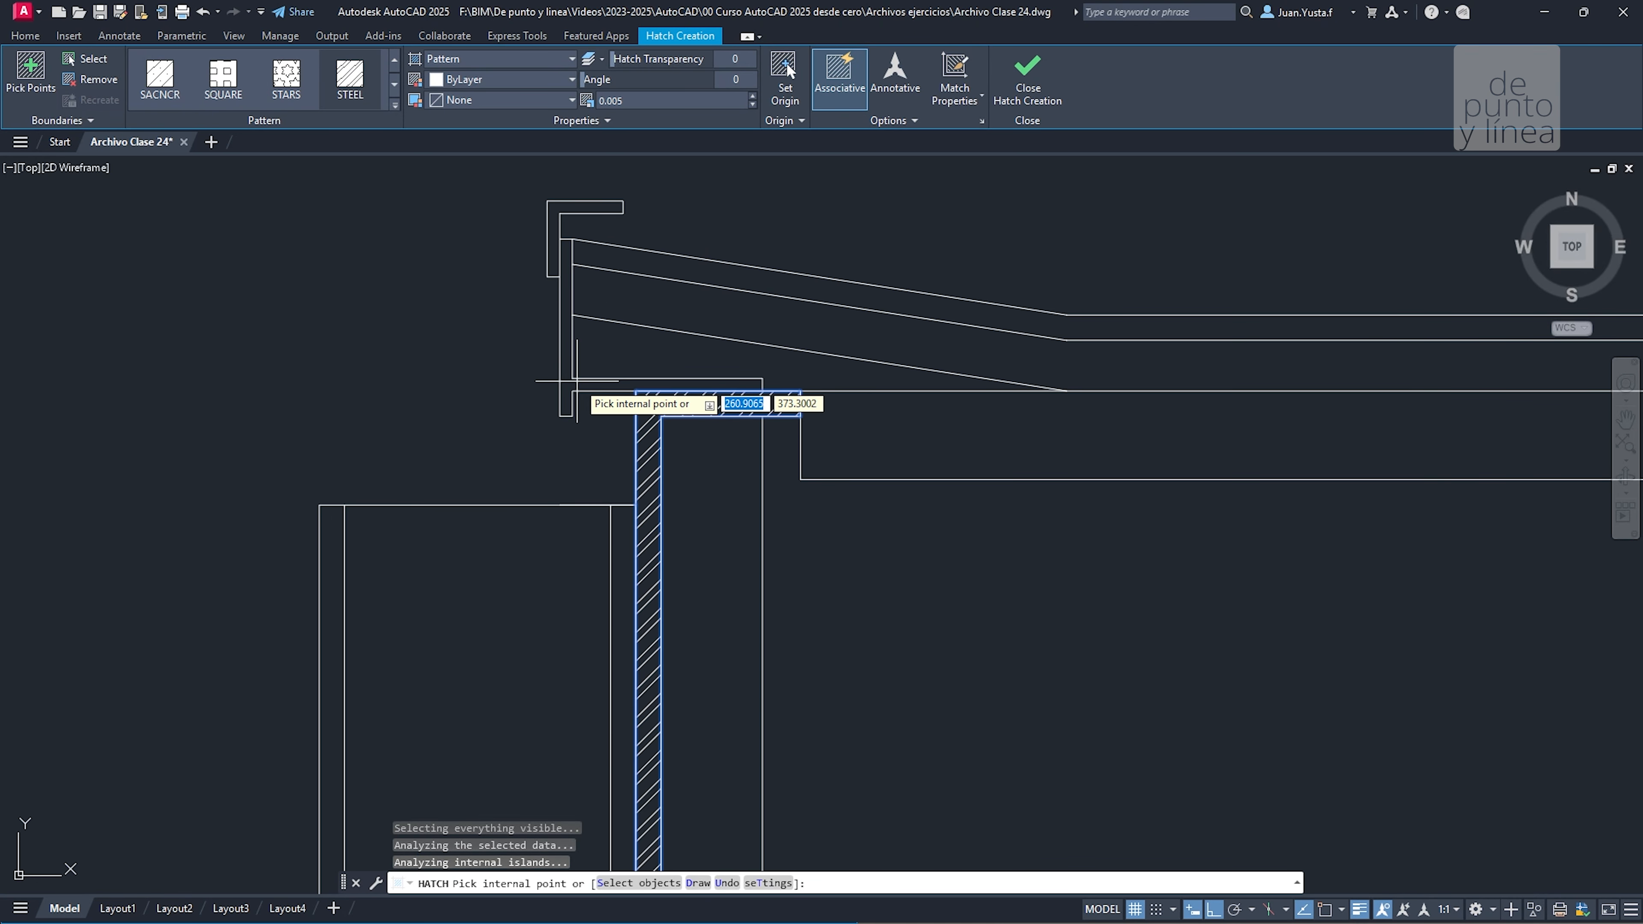
# Add the thin angle profile above the channel and the small cap angle at the roof edge to the same STEEL hatch and finish it
pyautogui.moveTo(610, 303); pyautogui.dragTo(530, 480, button='middle')
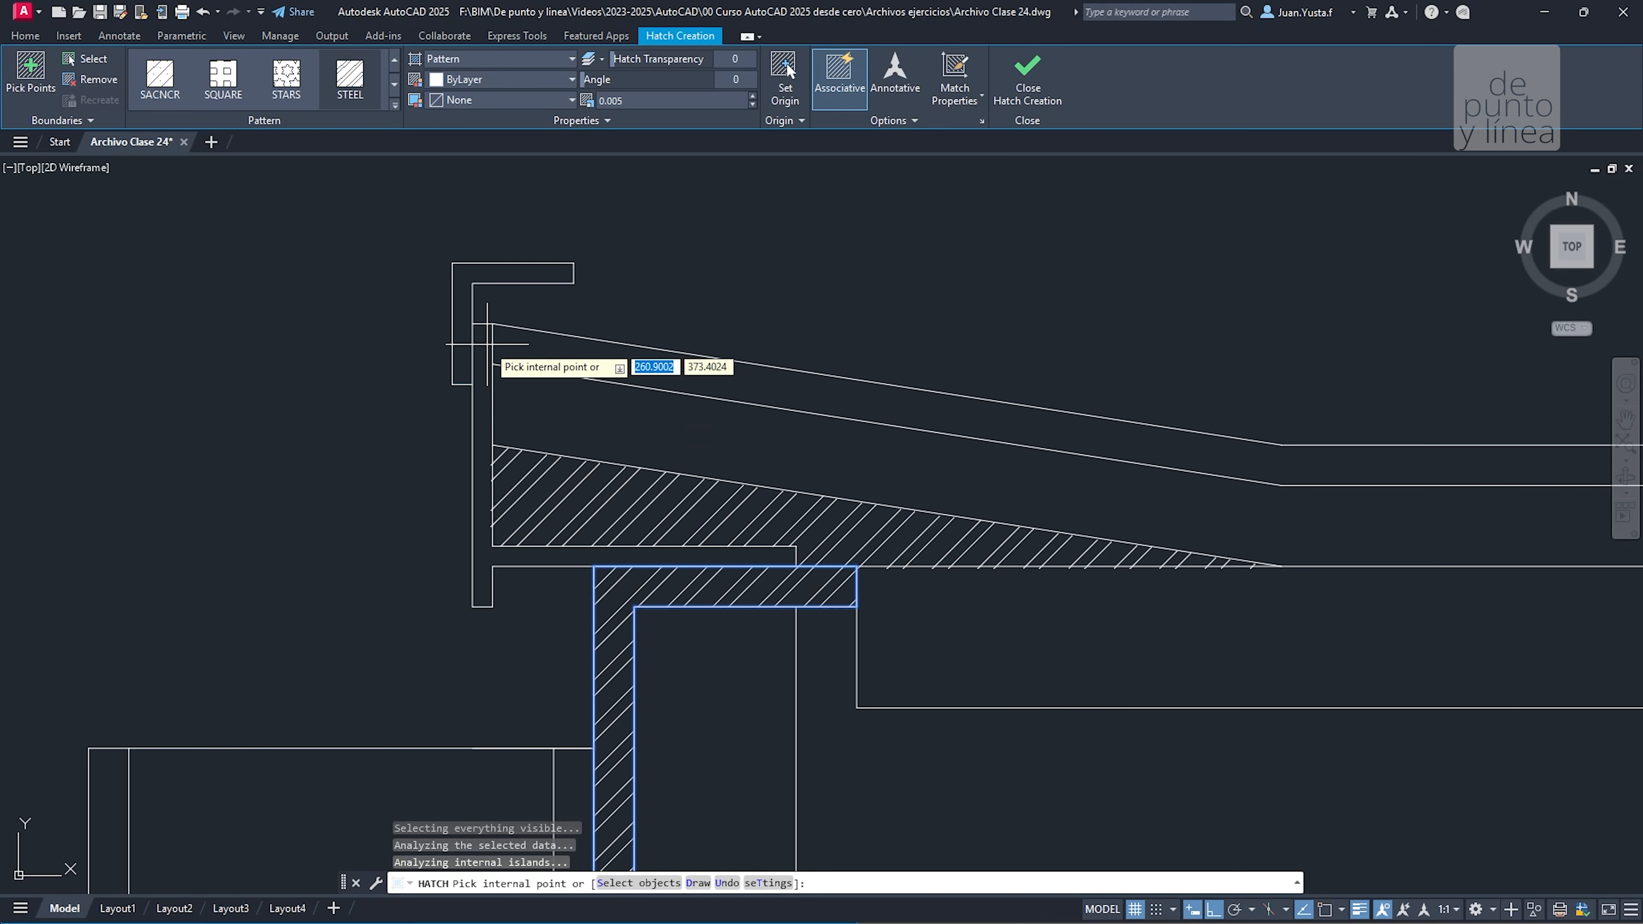
pyautogui.scroll(-2, 570, 360)
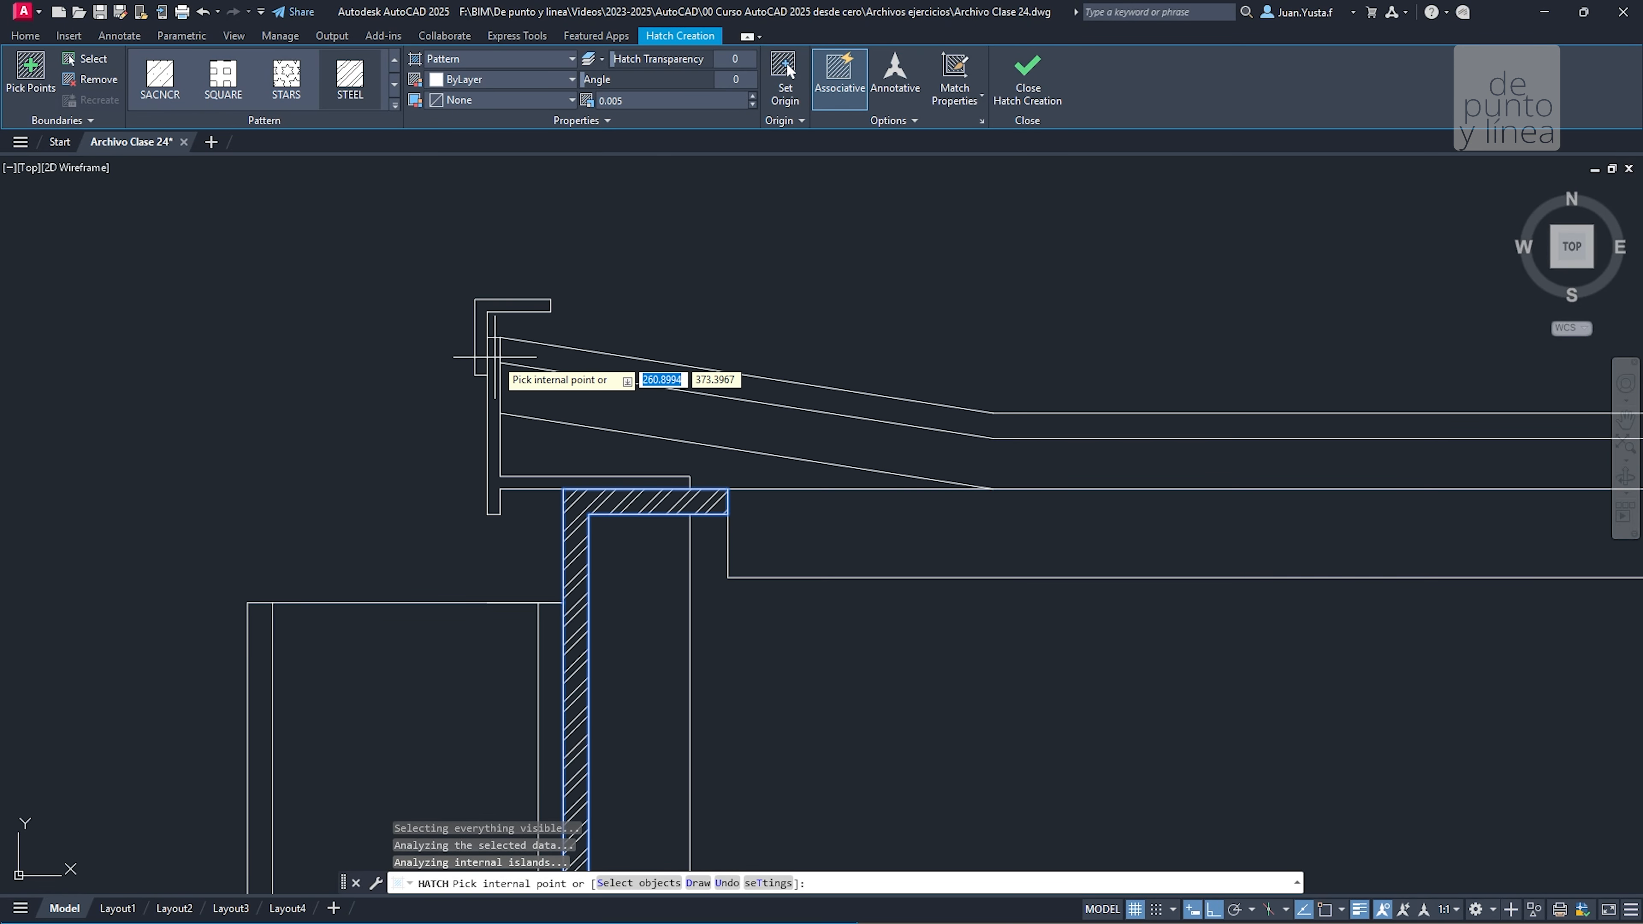
pyautogui.scroll(-2, 580, 451)
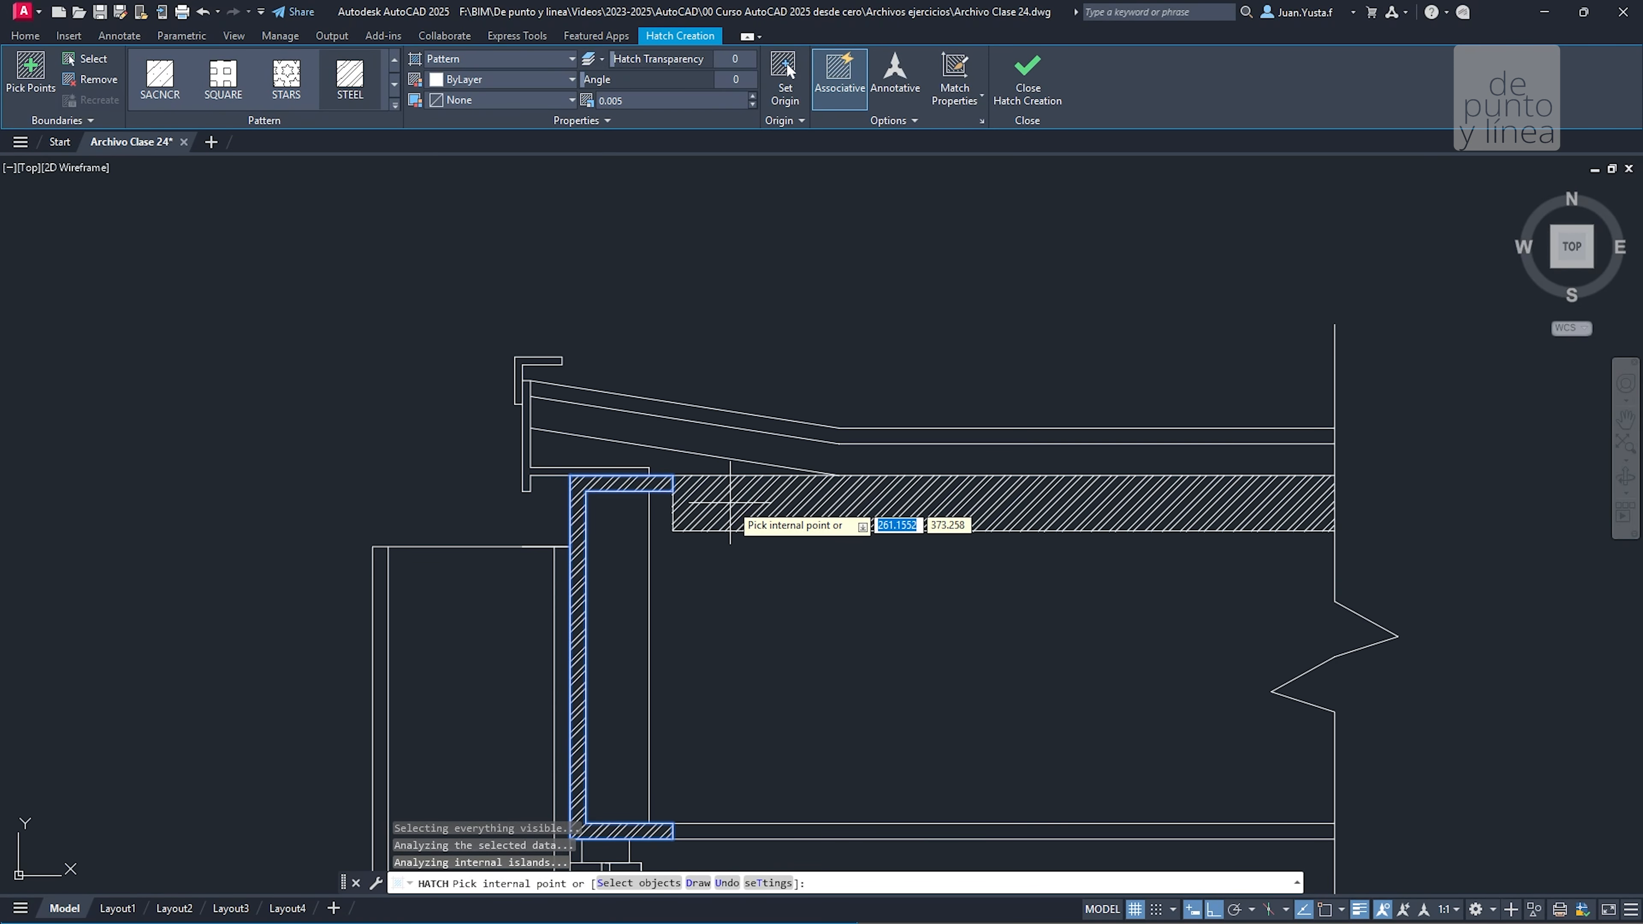
pyautogui.scroll(2, 528, 424)
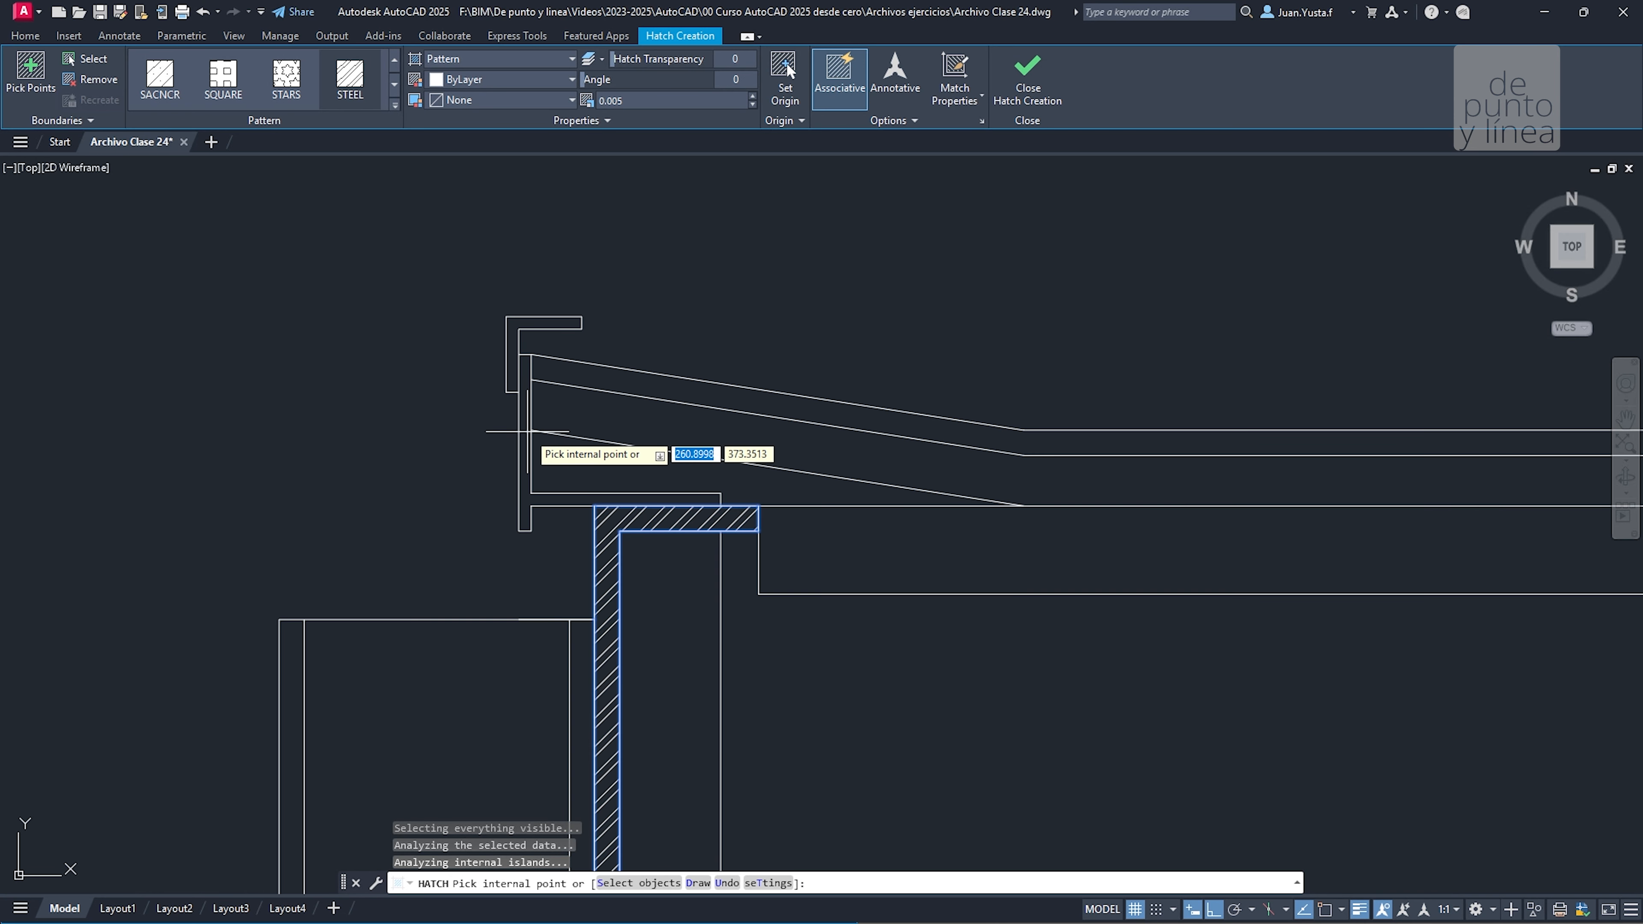
pyautogui.scroll(-2, 528, 429)
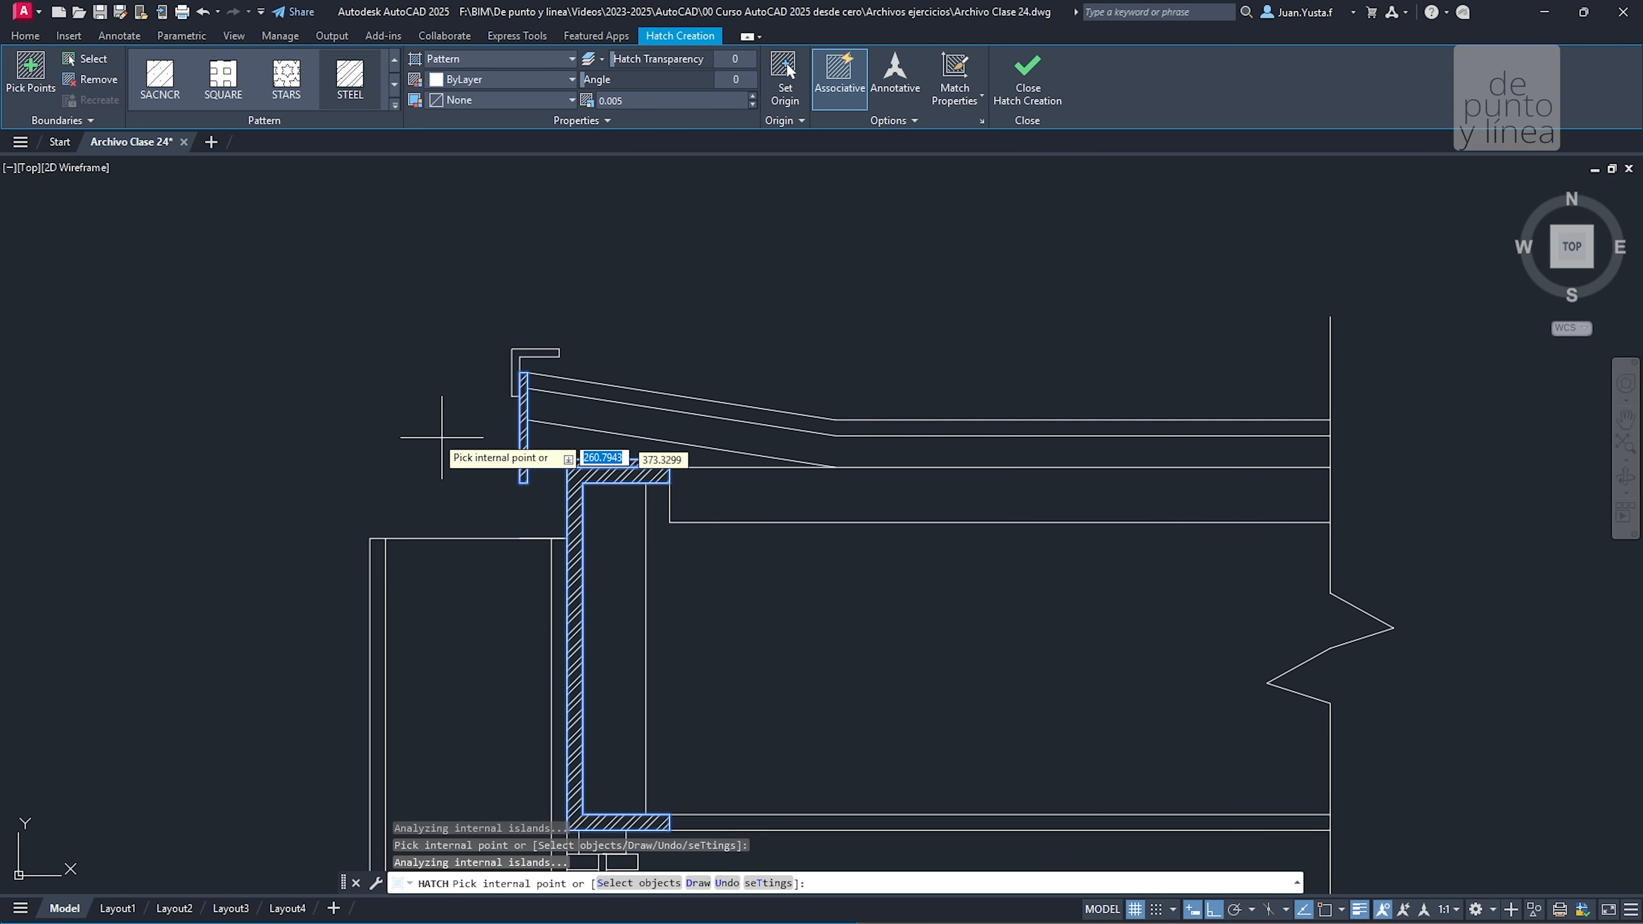
pyautogui.scroll(2, 536, 467)
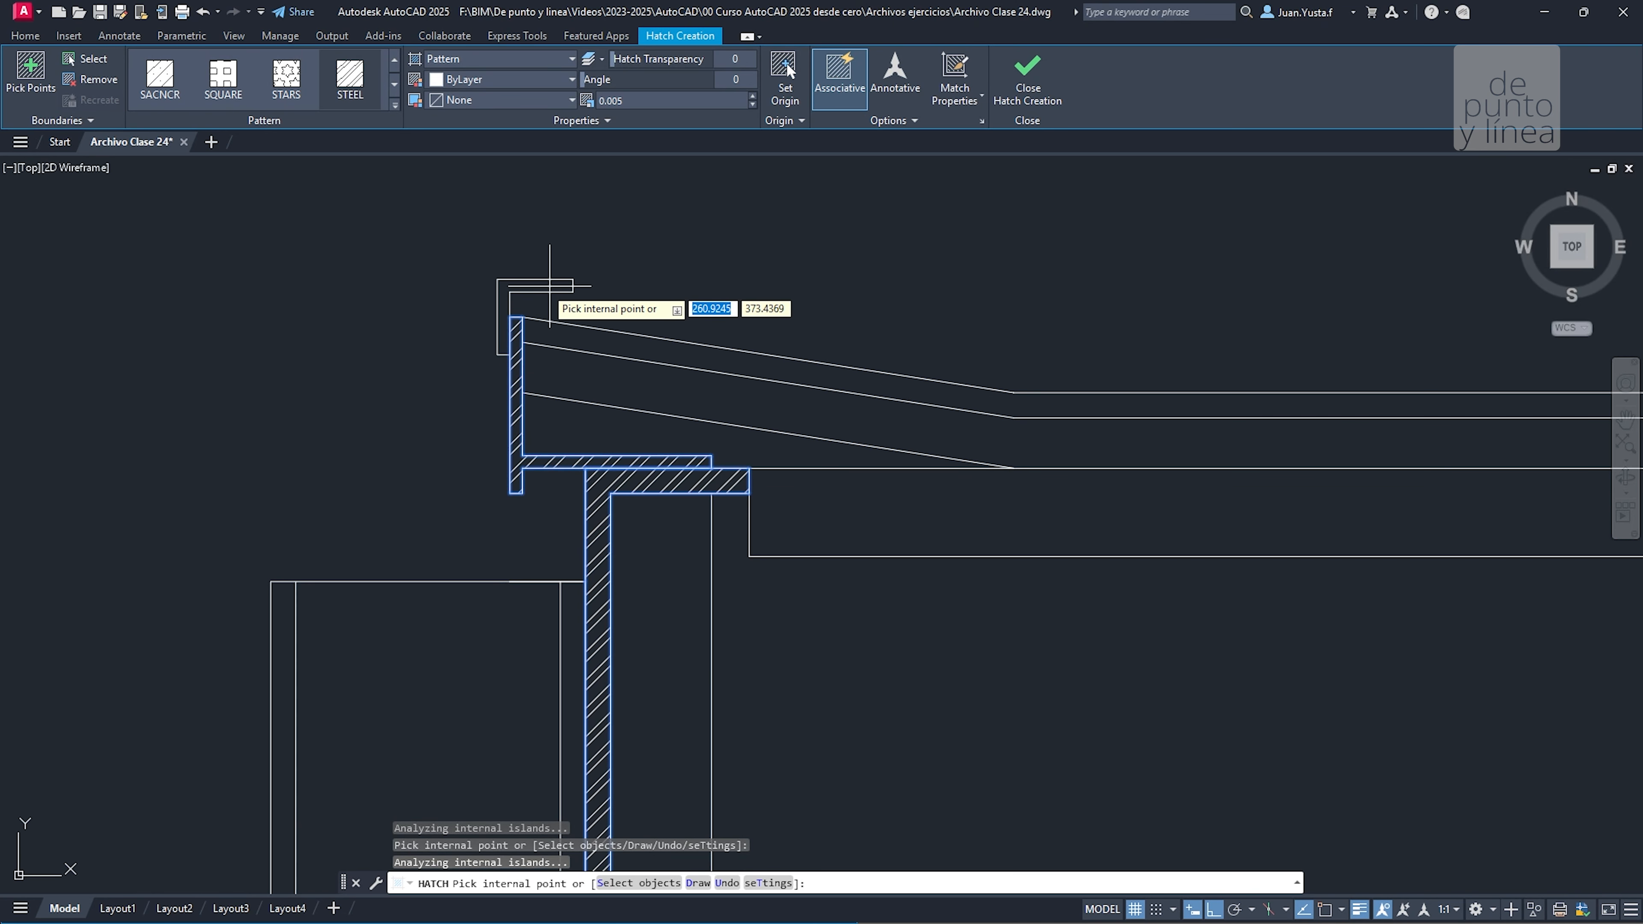
pyautogui.scroll(-4, 410, 362)
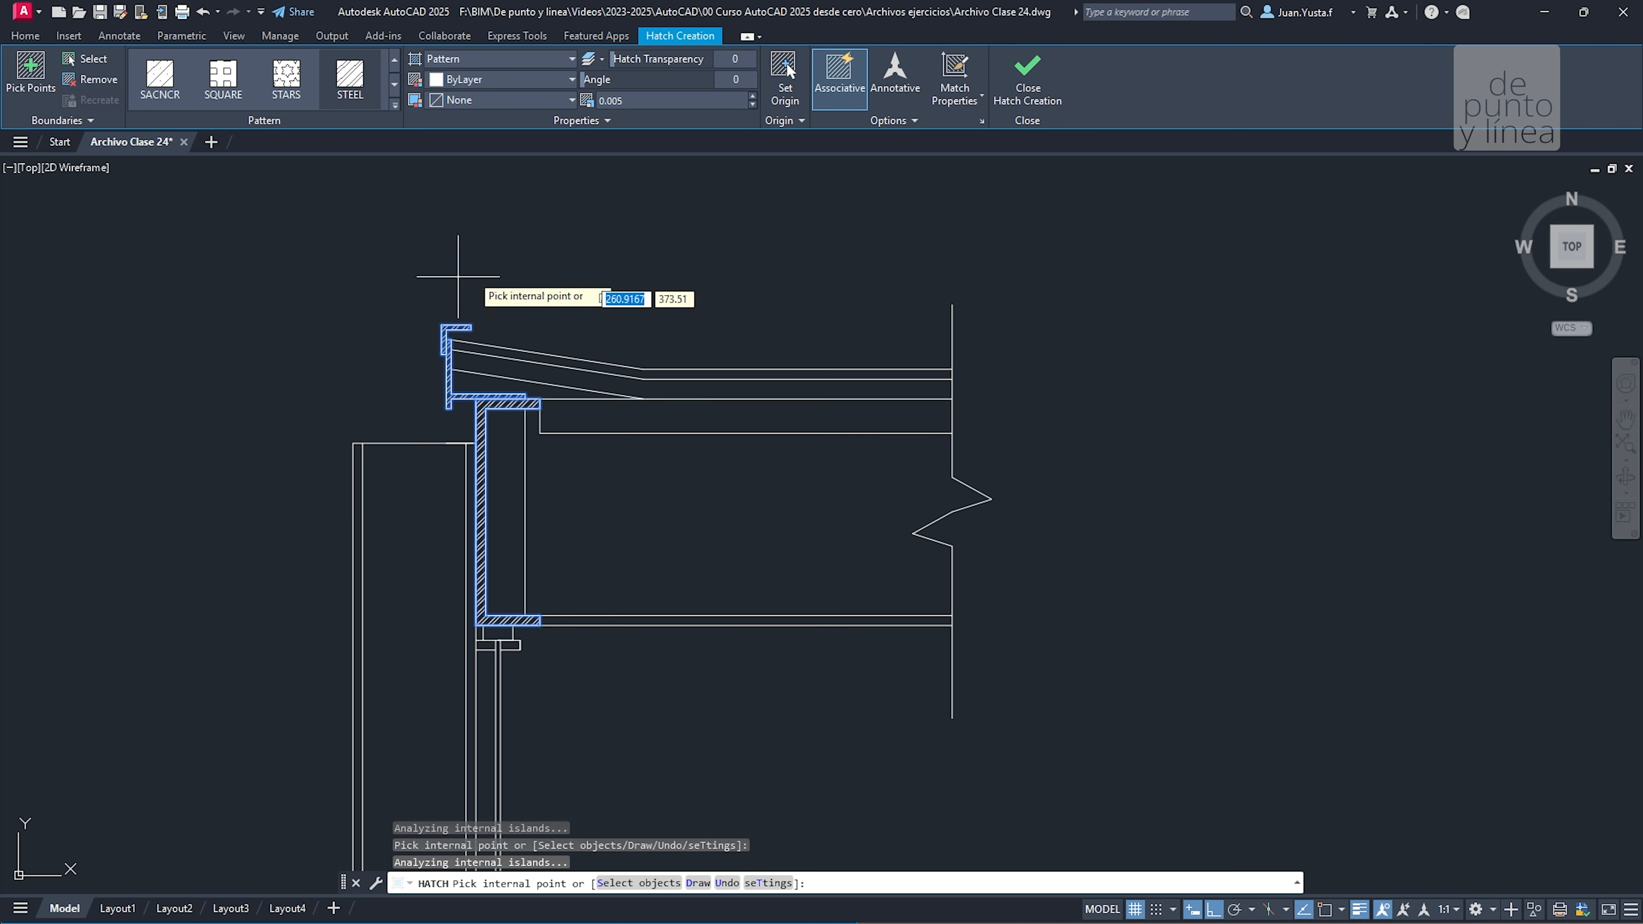
pyautogui.scroll(2, 421, 409)
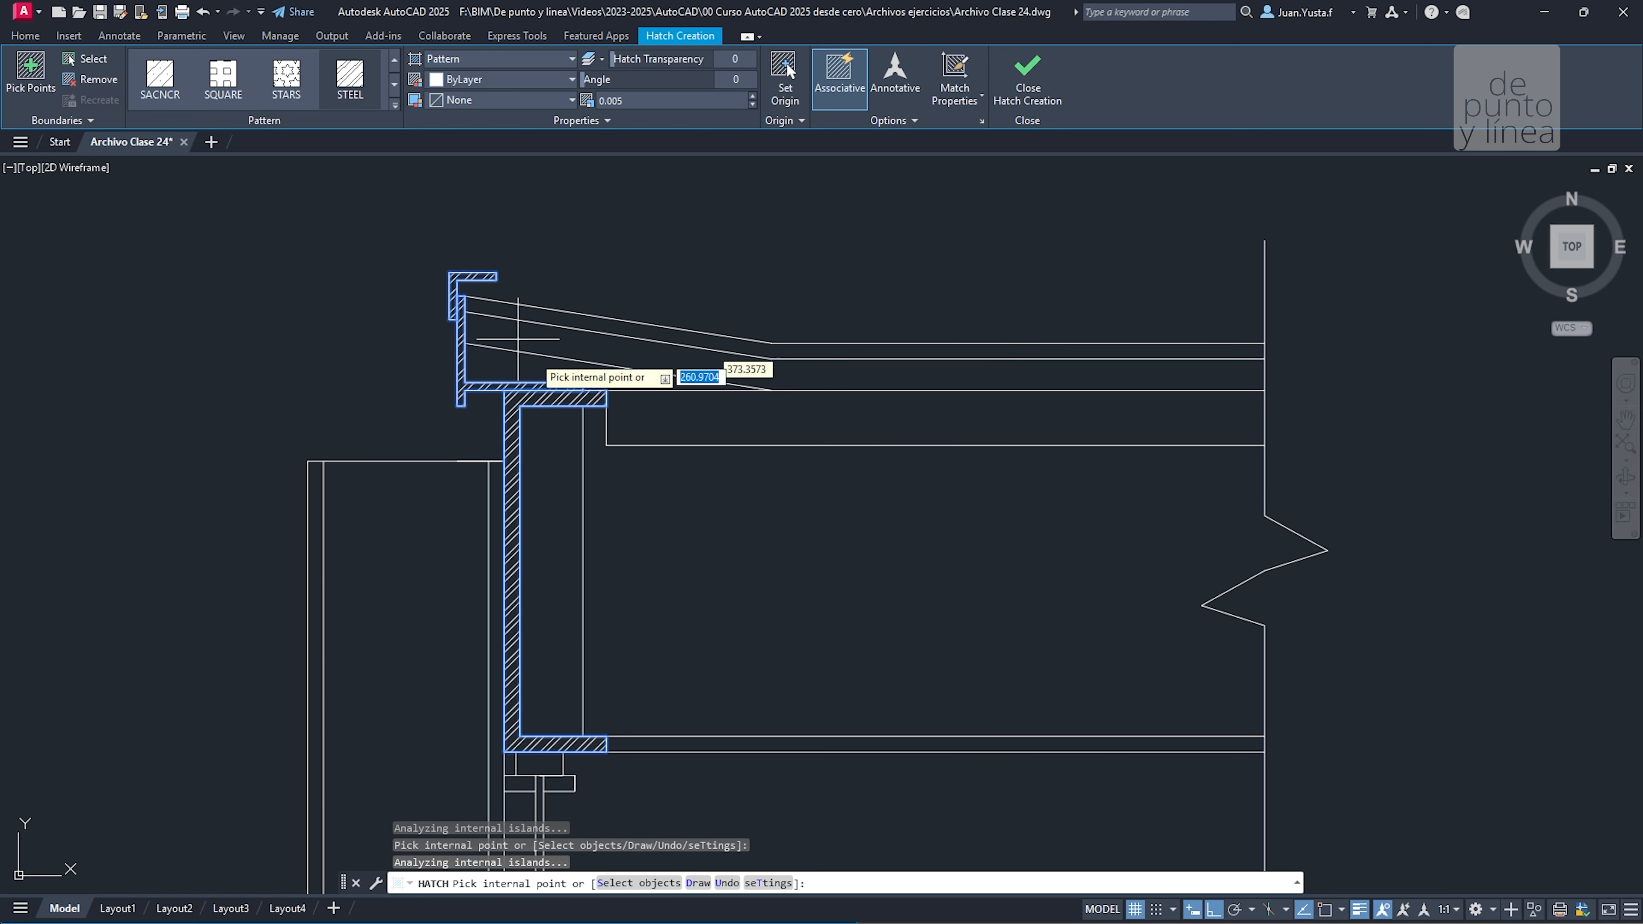
pyautogui.click(550, 469)
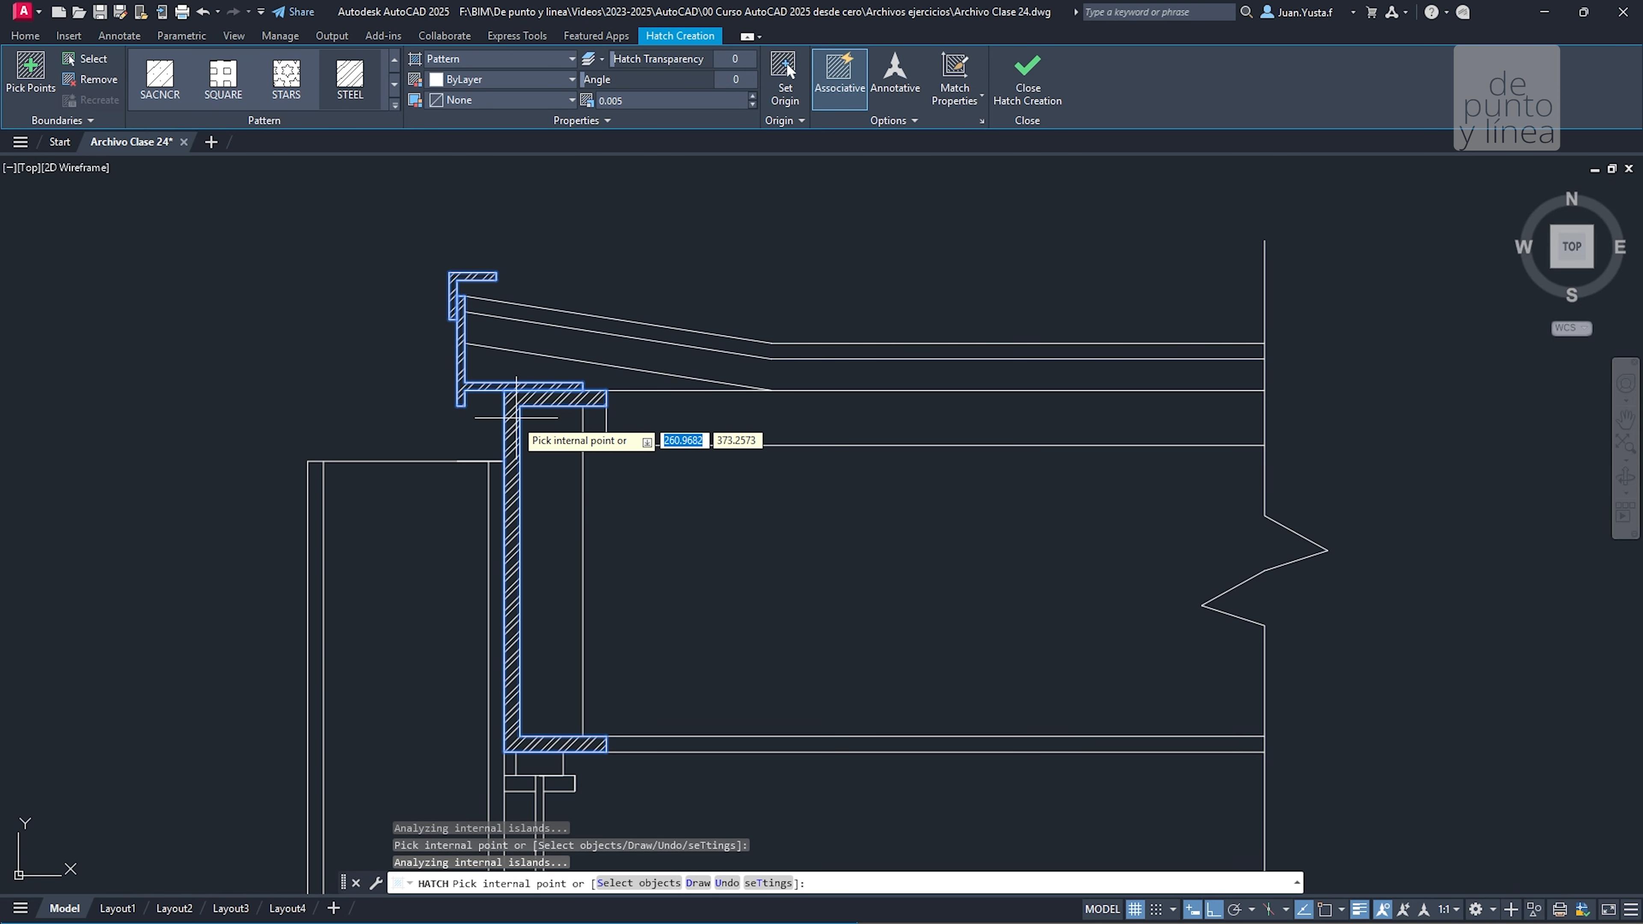
pyautogui.press('Return')
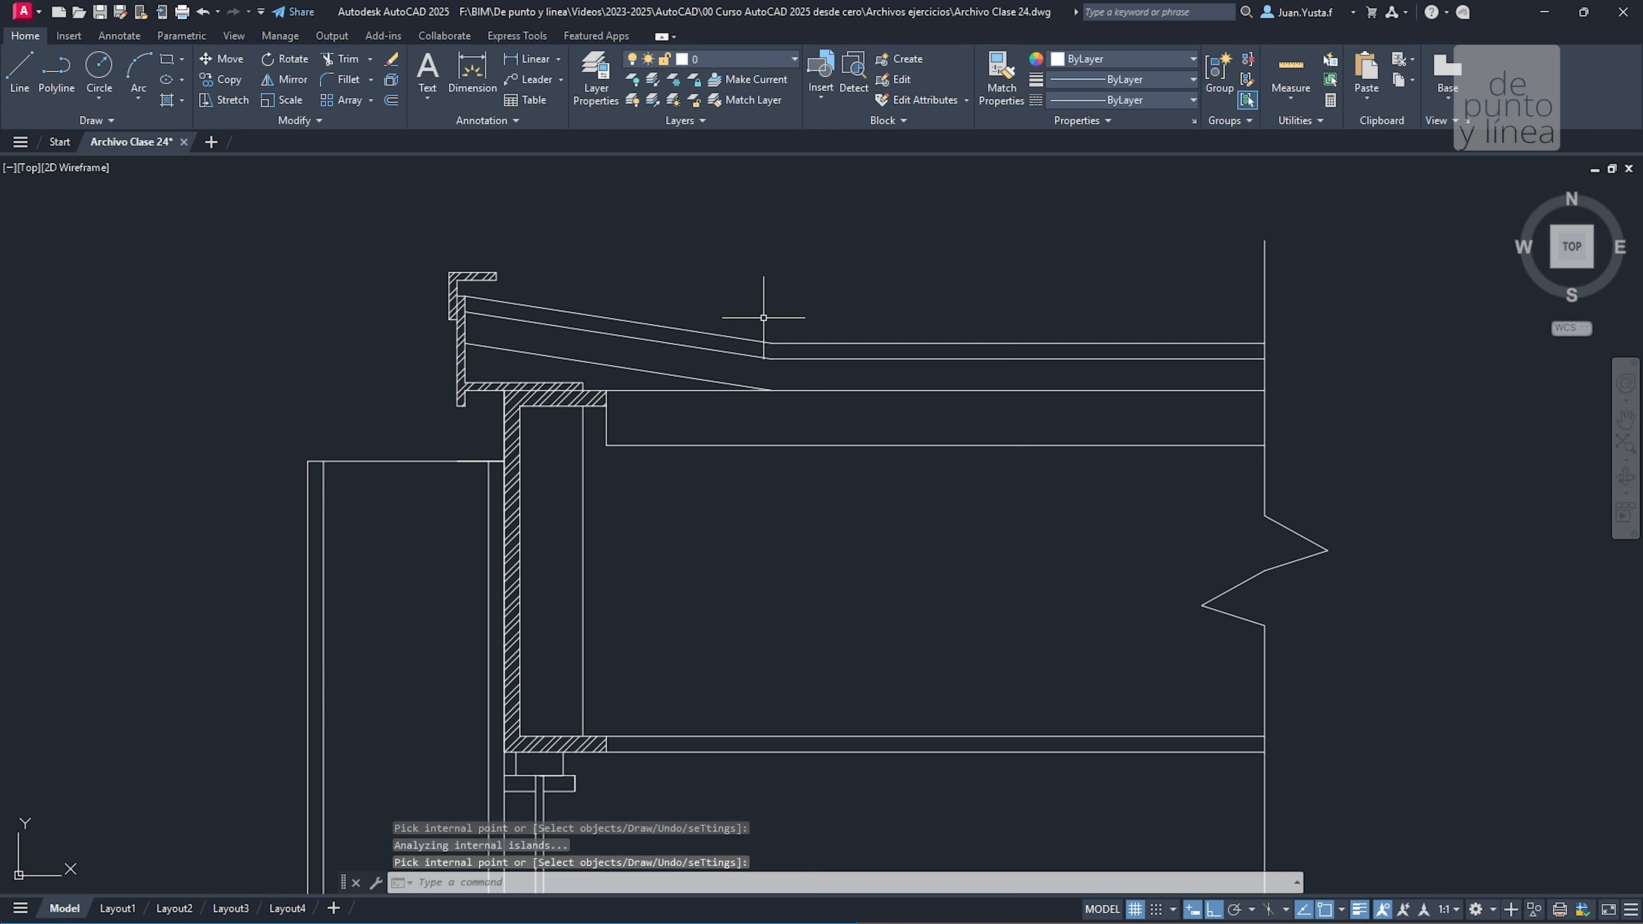
# Hatch the steel channel at the floor edge with the STEEL pattern at scale 0.005
pyautogui.press('Return')
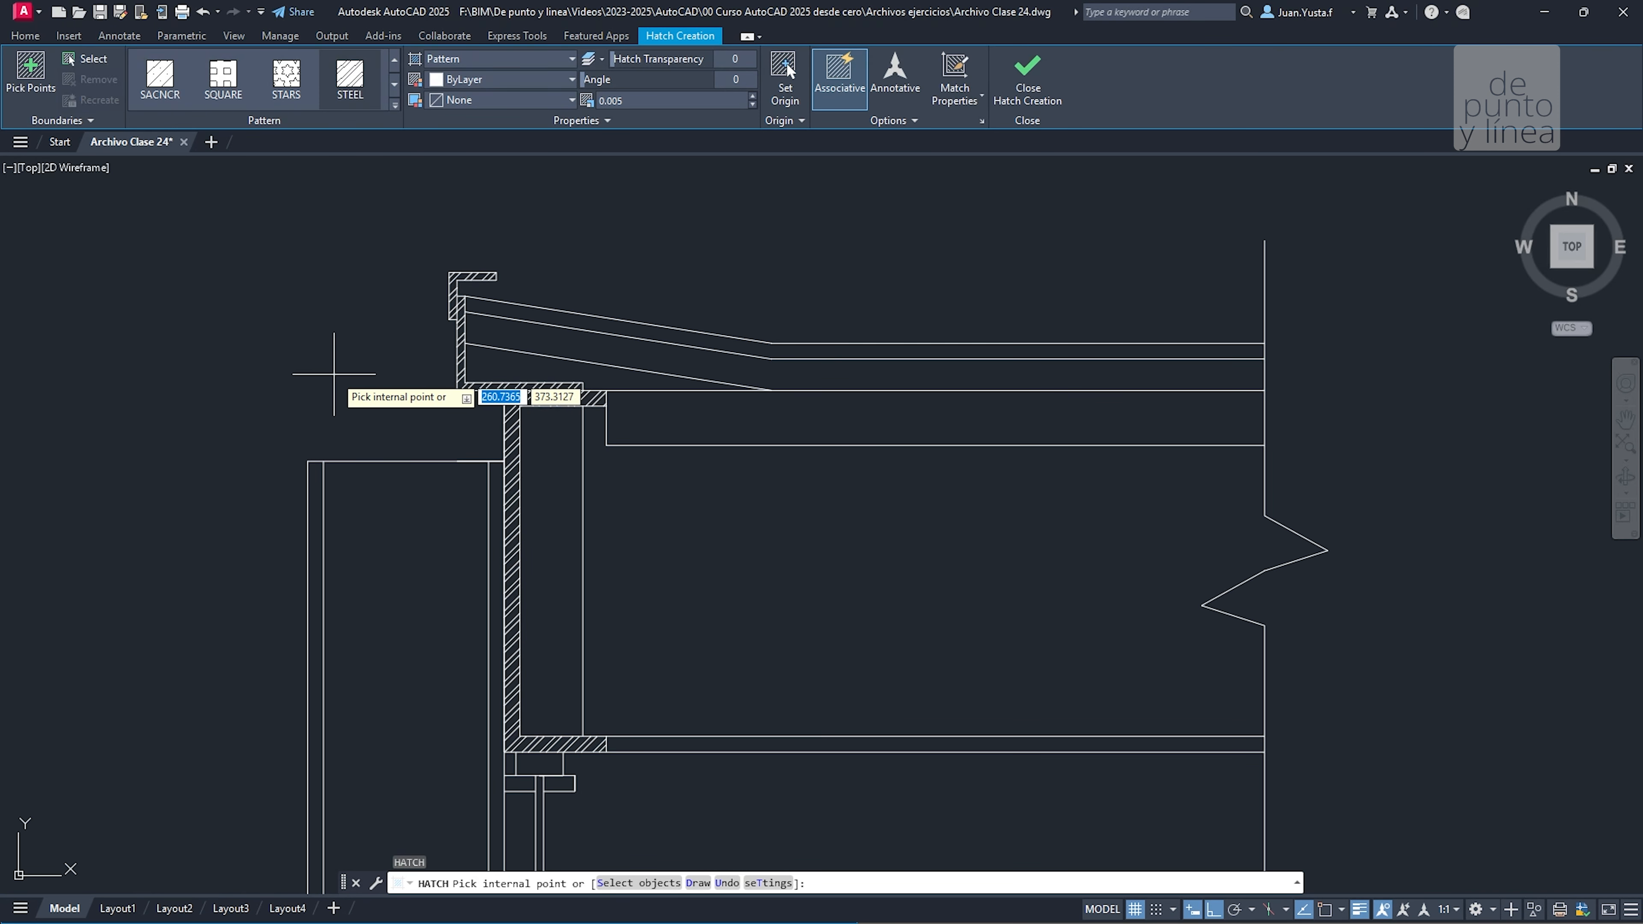
pyautogui.scroll(-4, 419, 339)
pyautogui.moveTo(555, 617); pyautogui.dragTo(612, 278, button='middle')
pyautogui.moveTo(610, 555); pyautogui.dragTo(615, 278, button='middle')
pyautogui.moveTo(613, 712); pyautogui.dragTo(620, 425, button='middle')
pyautogui.scroll(5, 543, 525)
pyautogui.click(447, 392)
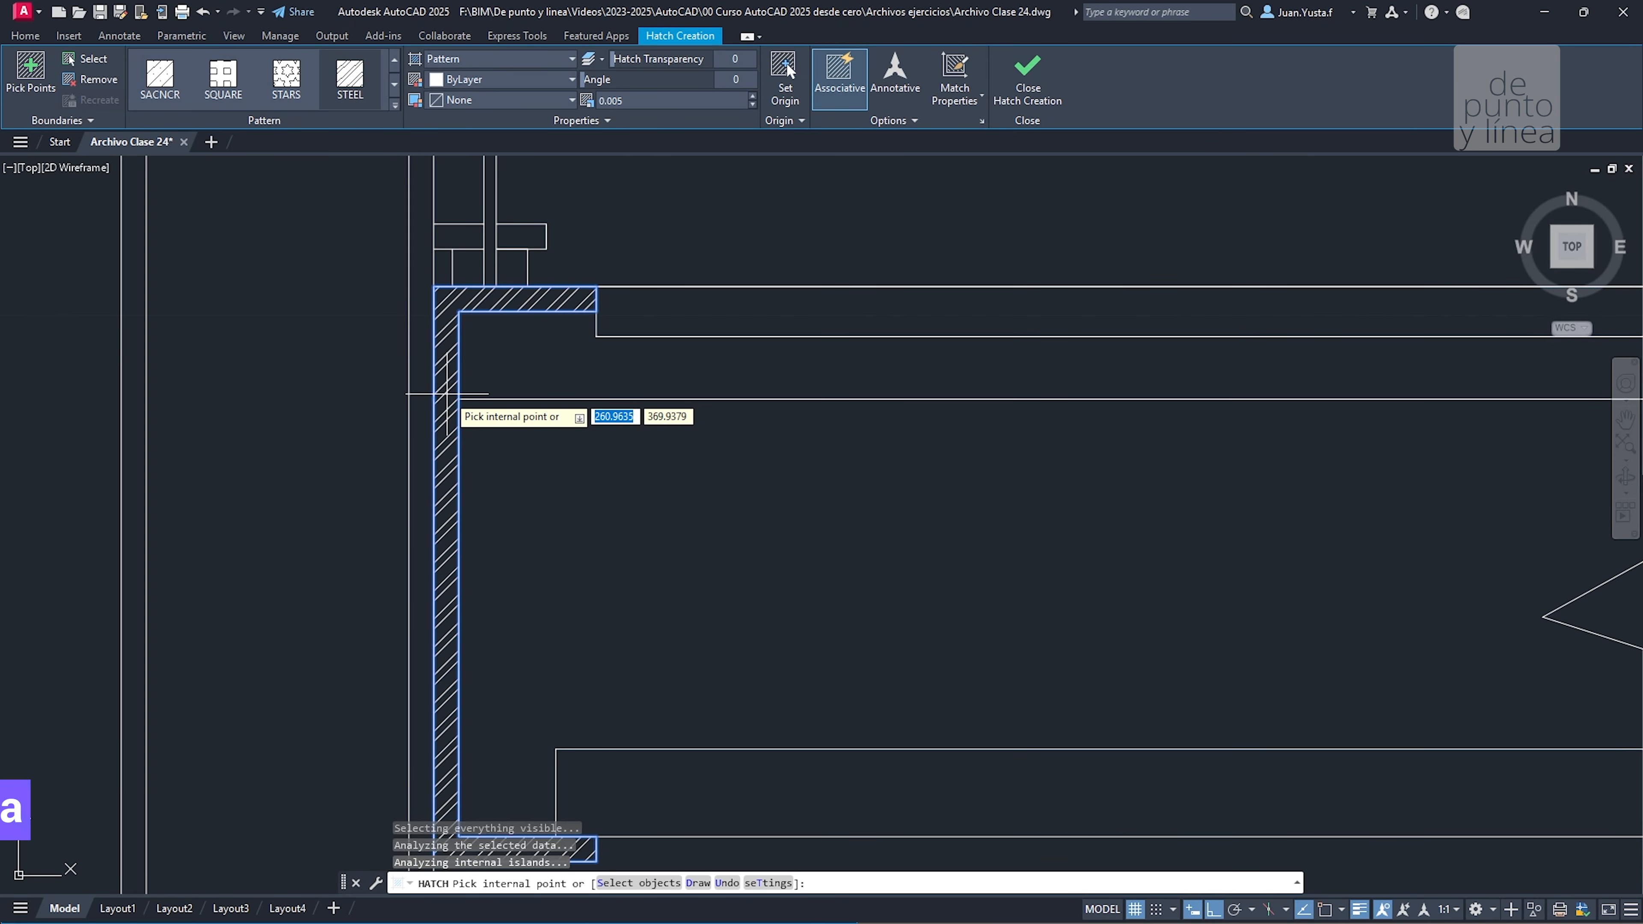
pyautogui.scroll(-6, 554, 452)
pyautogui.press('Return')
# Select the steel hatches at the roof edge and the floor channel and move them to the Achurado layer
pyautogui.scroll(-4, 627, 488)
pyautogui.moveTo(627, 489); pyautogui.dragTo(542, 605, button='middle')
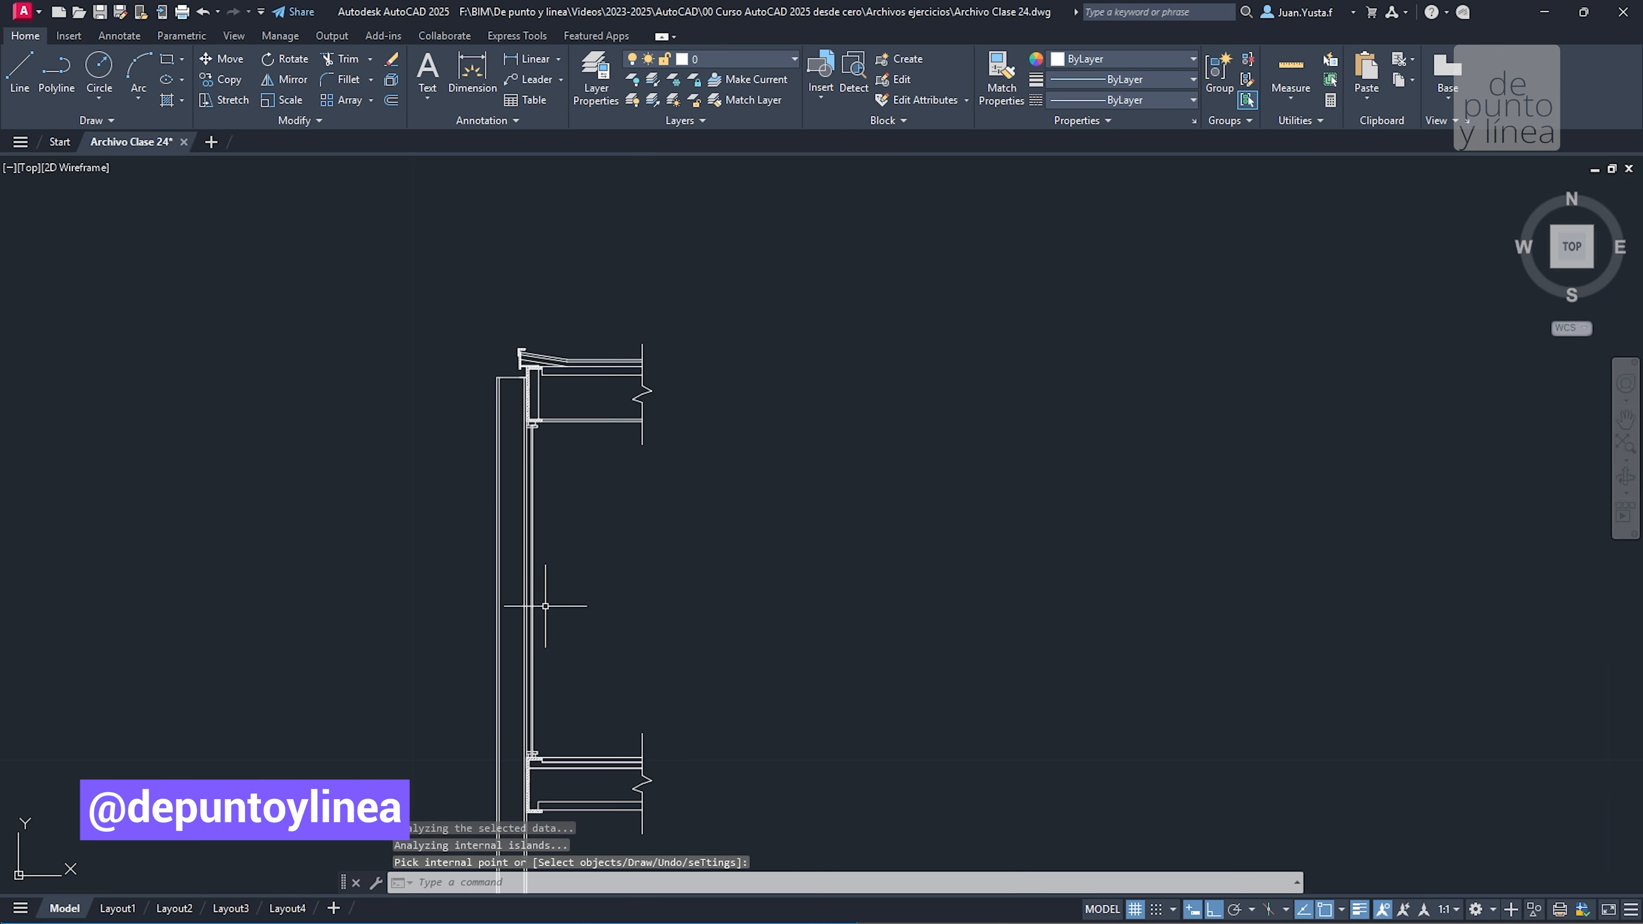
pyautogui.scroll(5, 502, 422)
pyautogui.moveTo(620, 207); pyautogui.dragTo(529, 385, button='middle')
pyautogui.scroll(2, 530, 384)
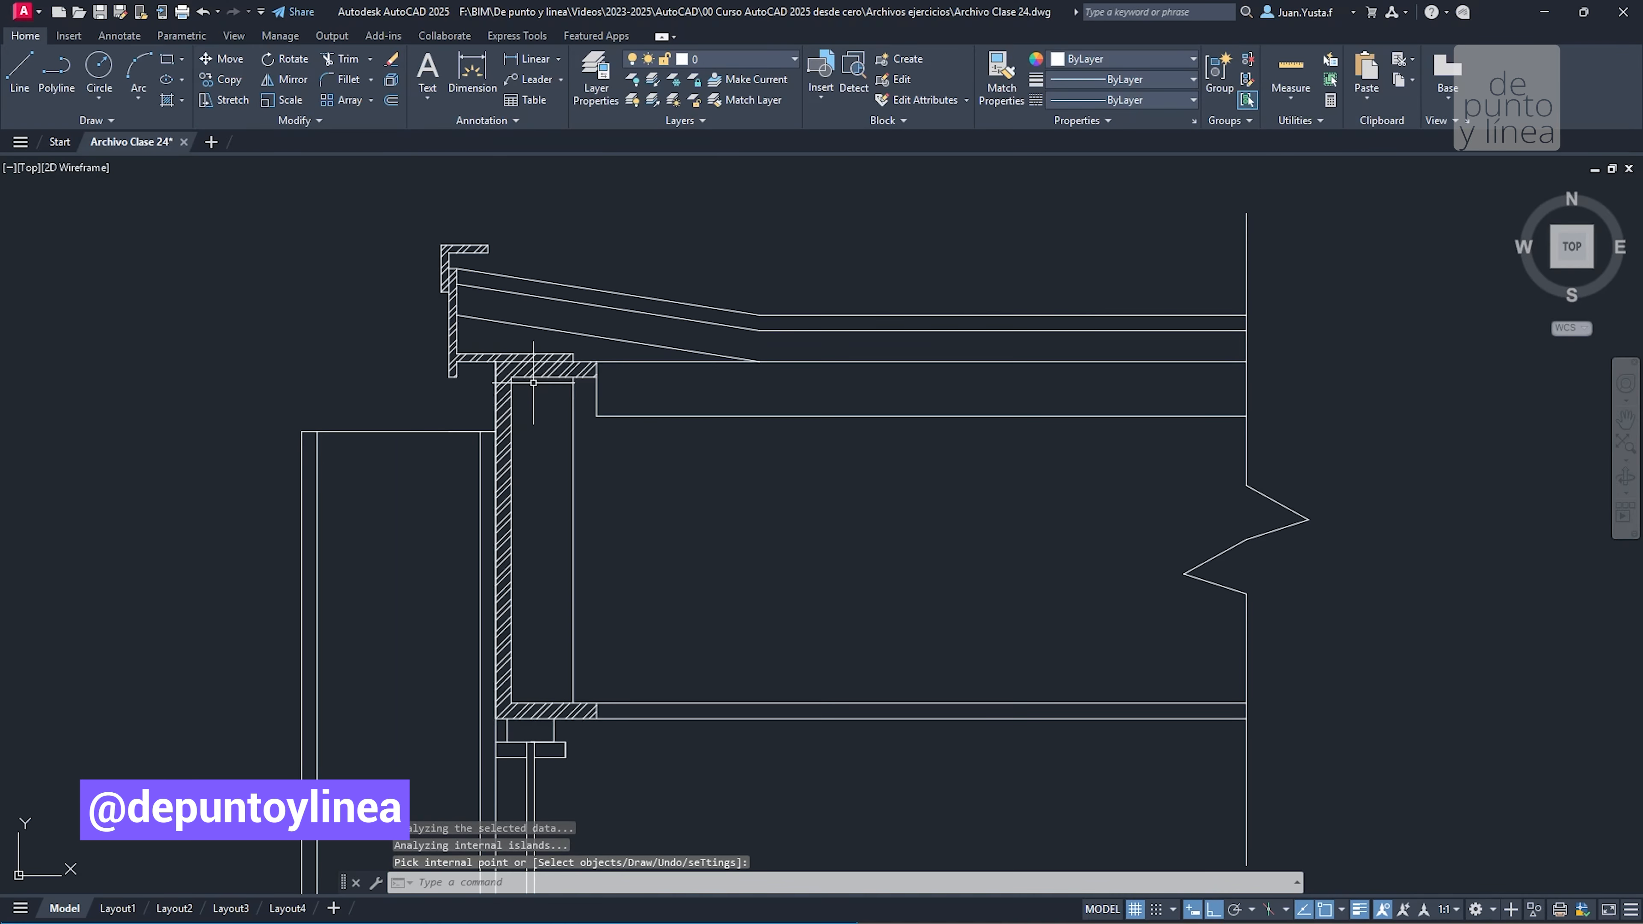
pyautogui.click(501, 388)
pyautogui.scroll(2, 471, 354)
pyautogui.click(456, 350)
pyautogui.scroll(1, 425, 202)
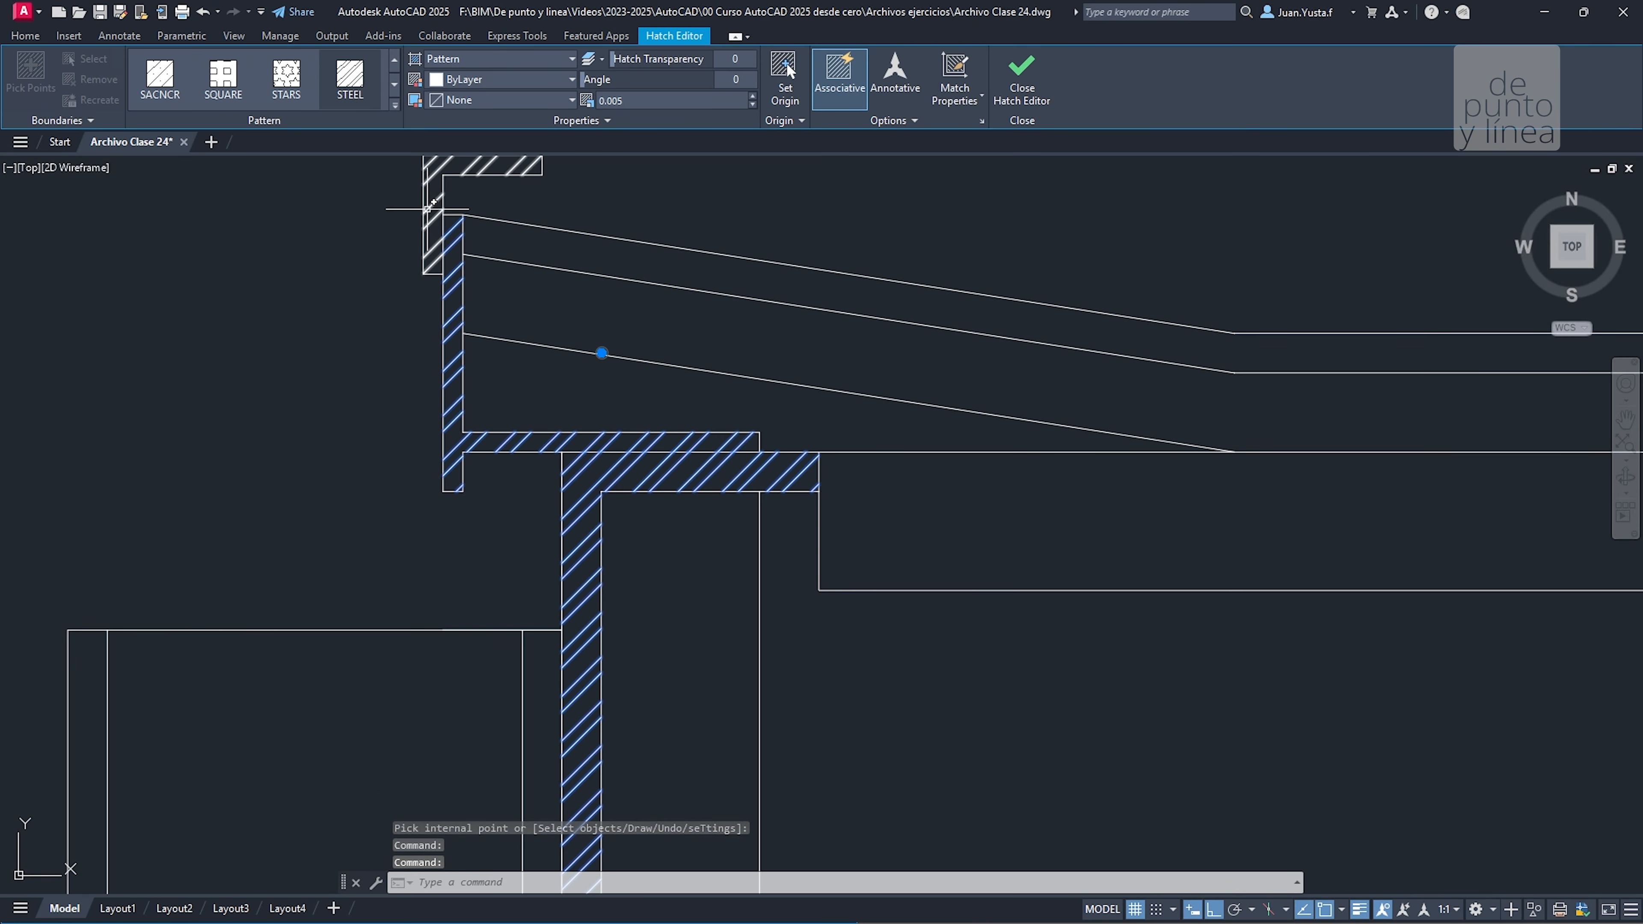
pyautogui.click(430, 193)
pyautogui.scroll(-5, 438, 298)
pyautogui.moveTo(492, 530); pyautogui.dragTo(492, 890, button='middle')
pyautogui.scroll(4, 414, 460)
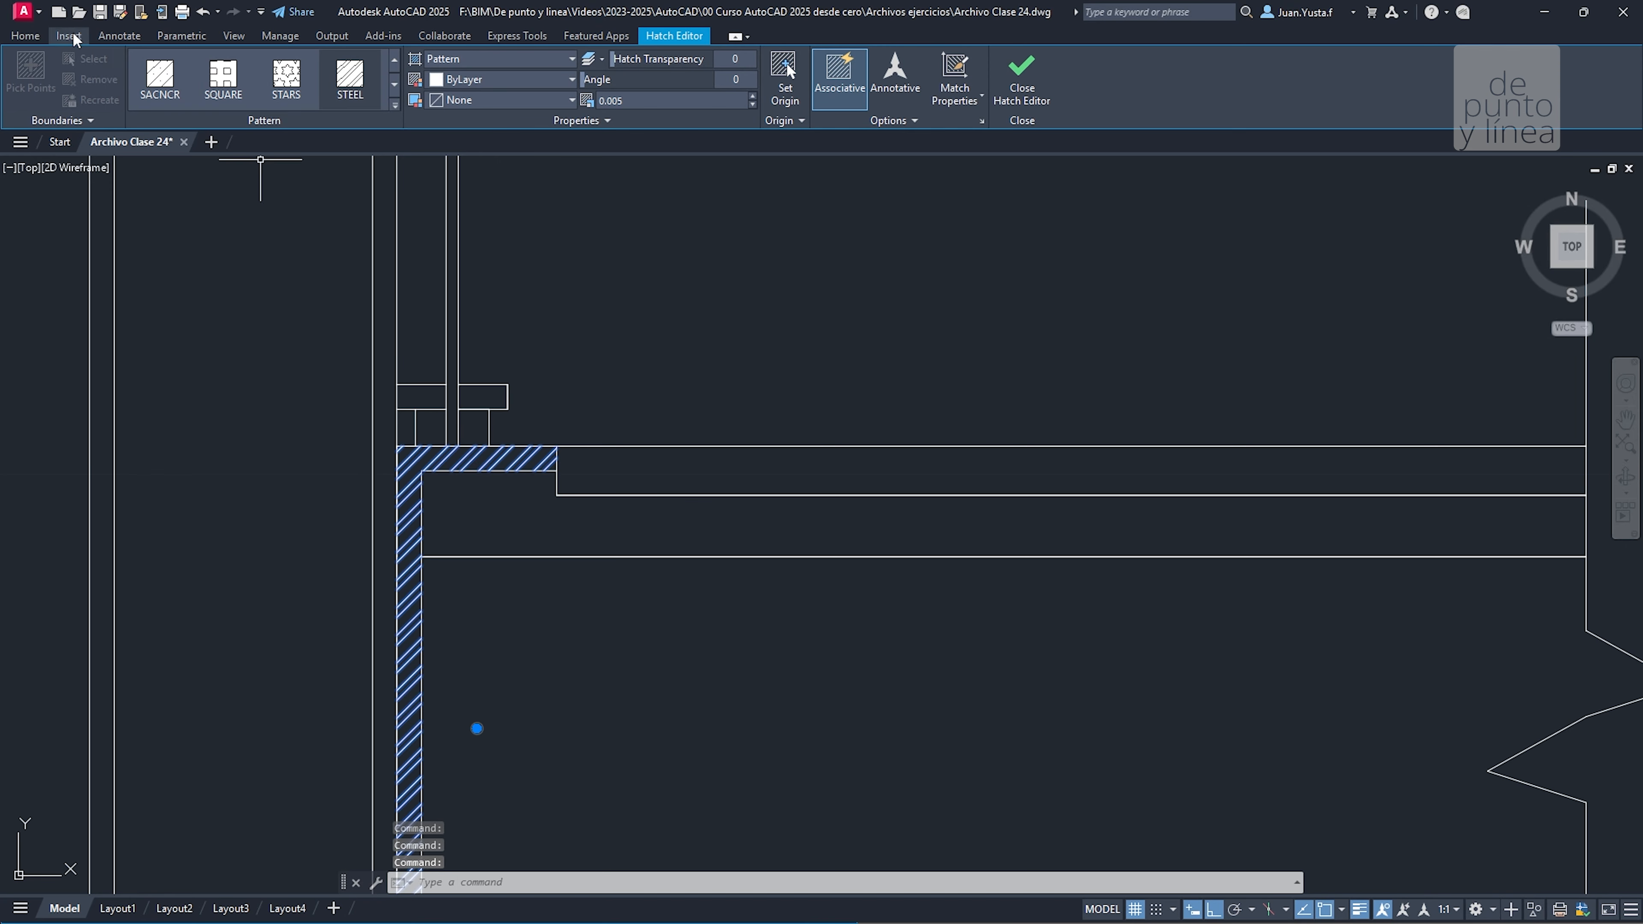
pyautogui.click(44, 37)
pyautogui.click(763, 57)
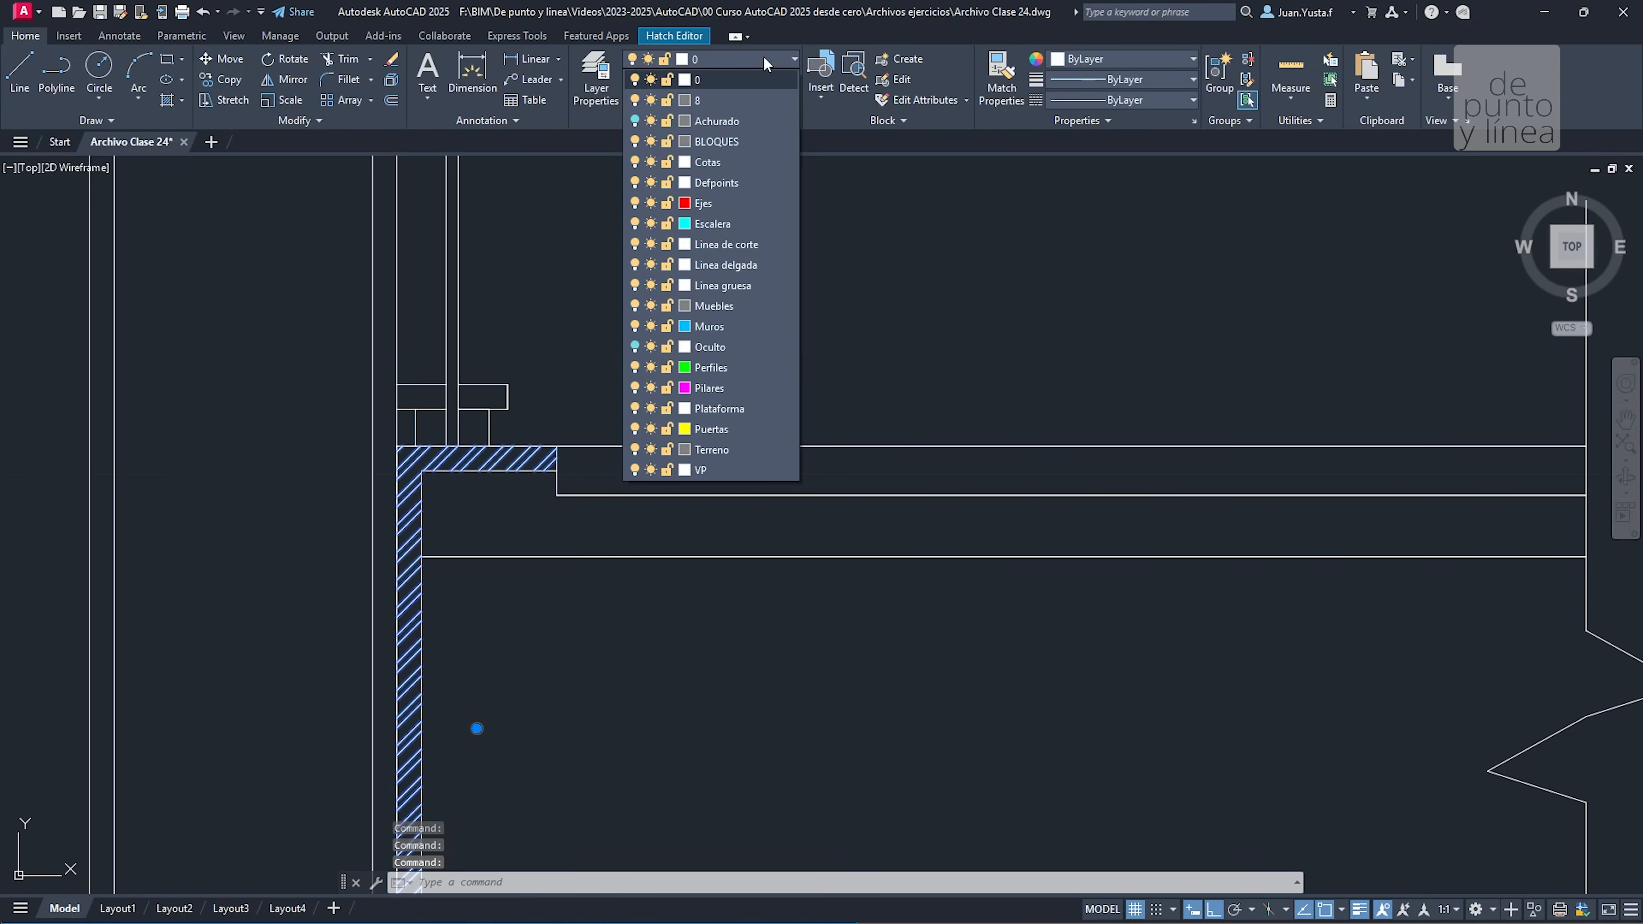
pyautogui.click(739, 113)
pyautogui.click(932, 482)
# Turn on the Achurado layer
pyautogui.click(716, 60)
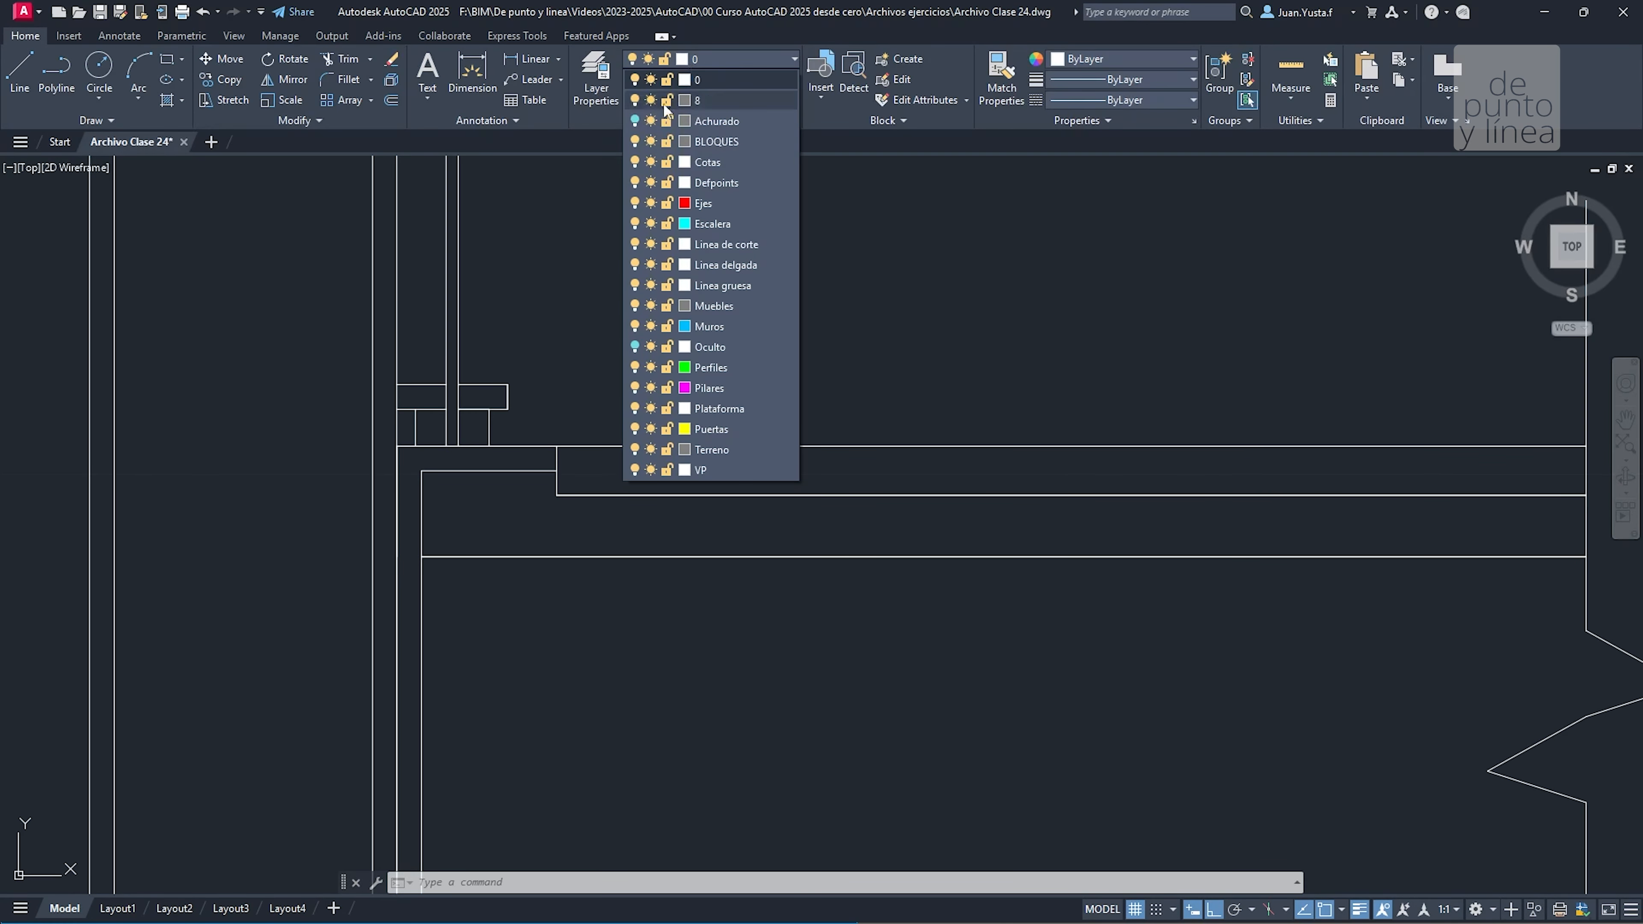
pyautogui.click(635, 121)
pyautogui.scroll(-2, 440, 511)
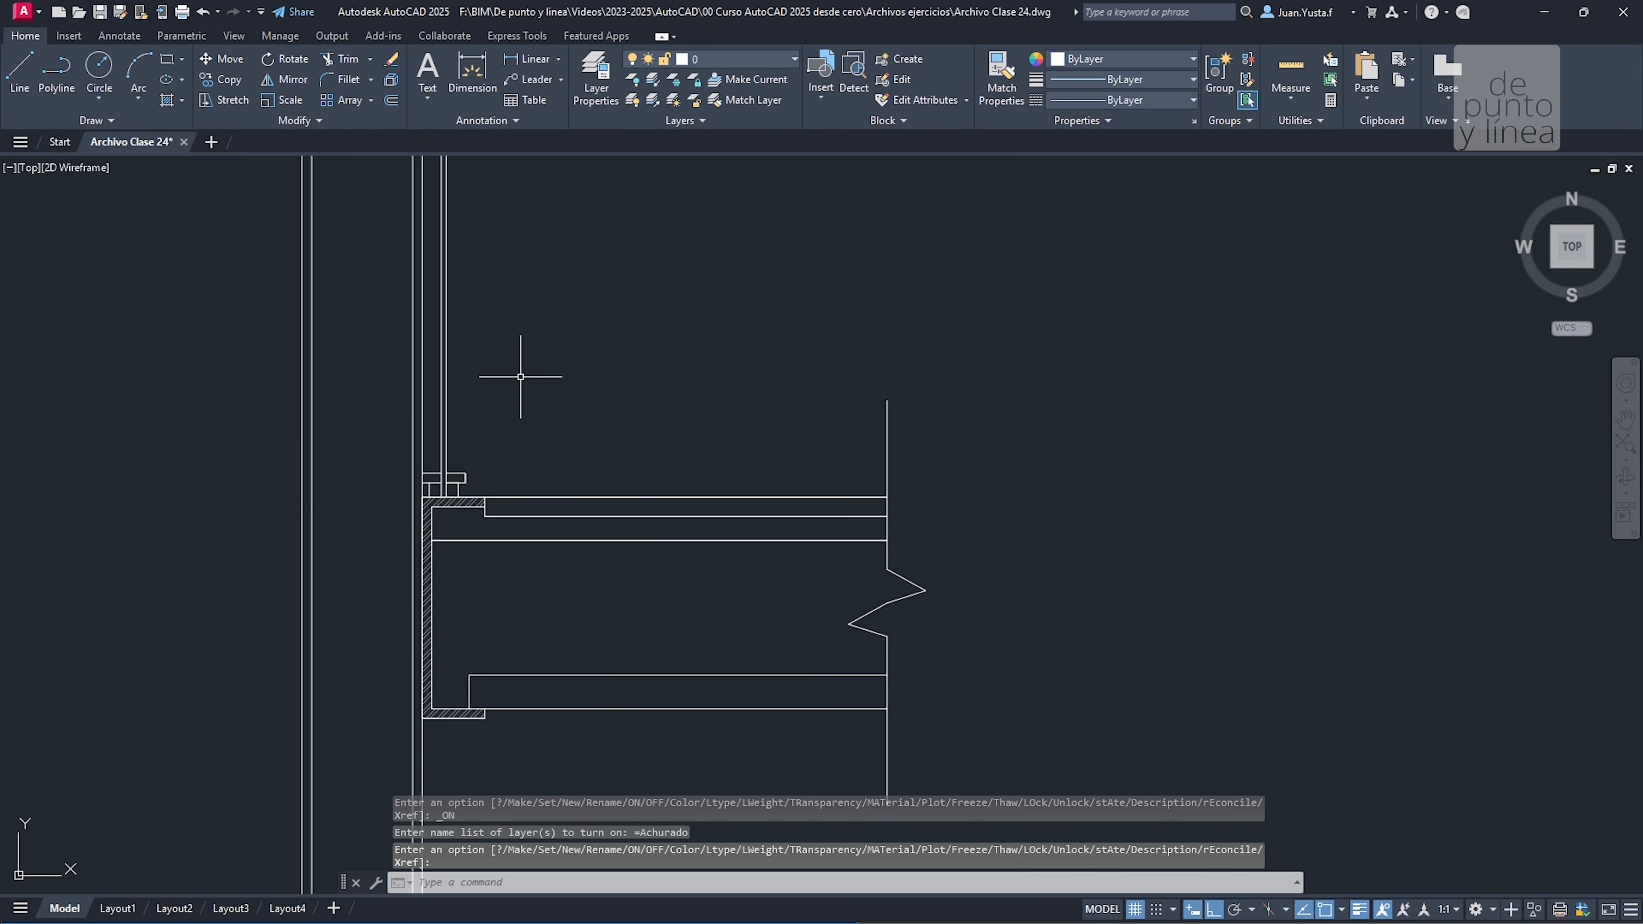
# Examine the steel hatches on the roof edge's channel and angle profiles
pyautogui.scroll(-4, 531, 367)
pyautogui.scroll(5, 529, 383)
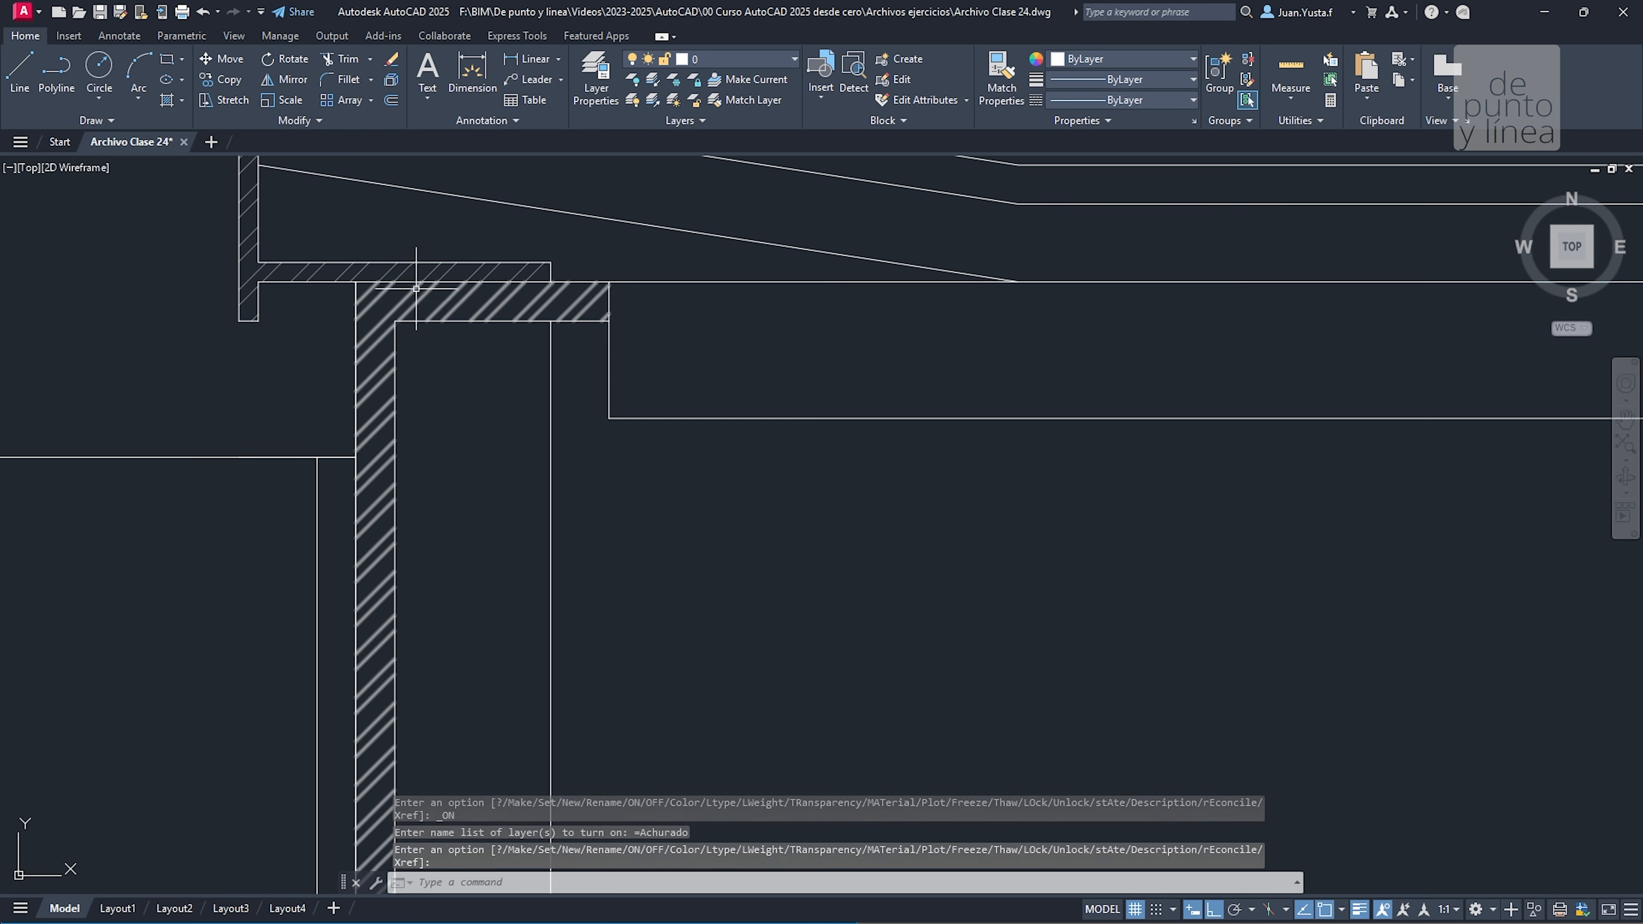
pyautogui.scroll(2, 307, 276)
pyautogui.scroll(-4, 307, 277)
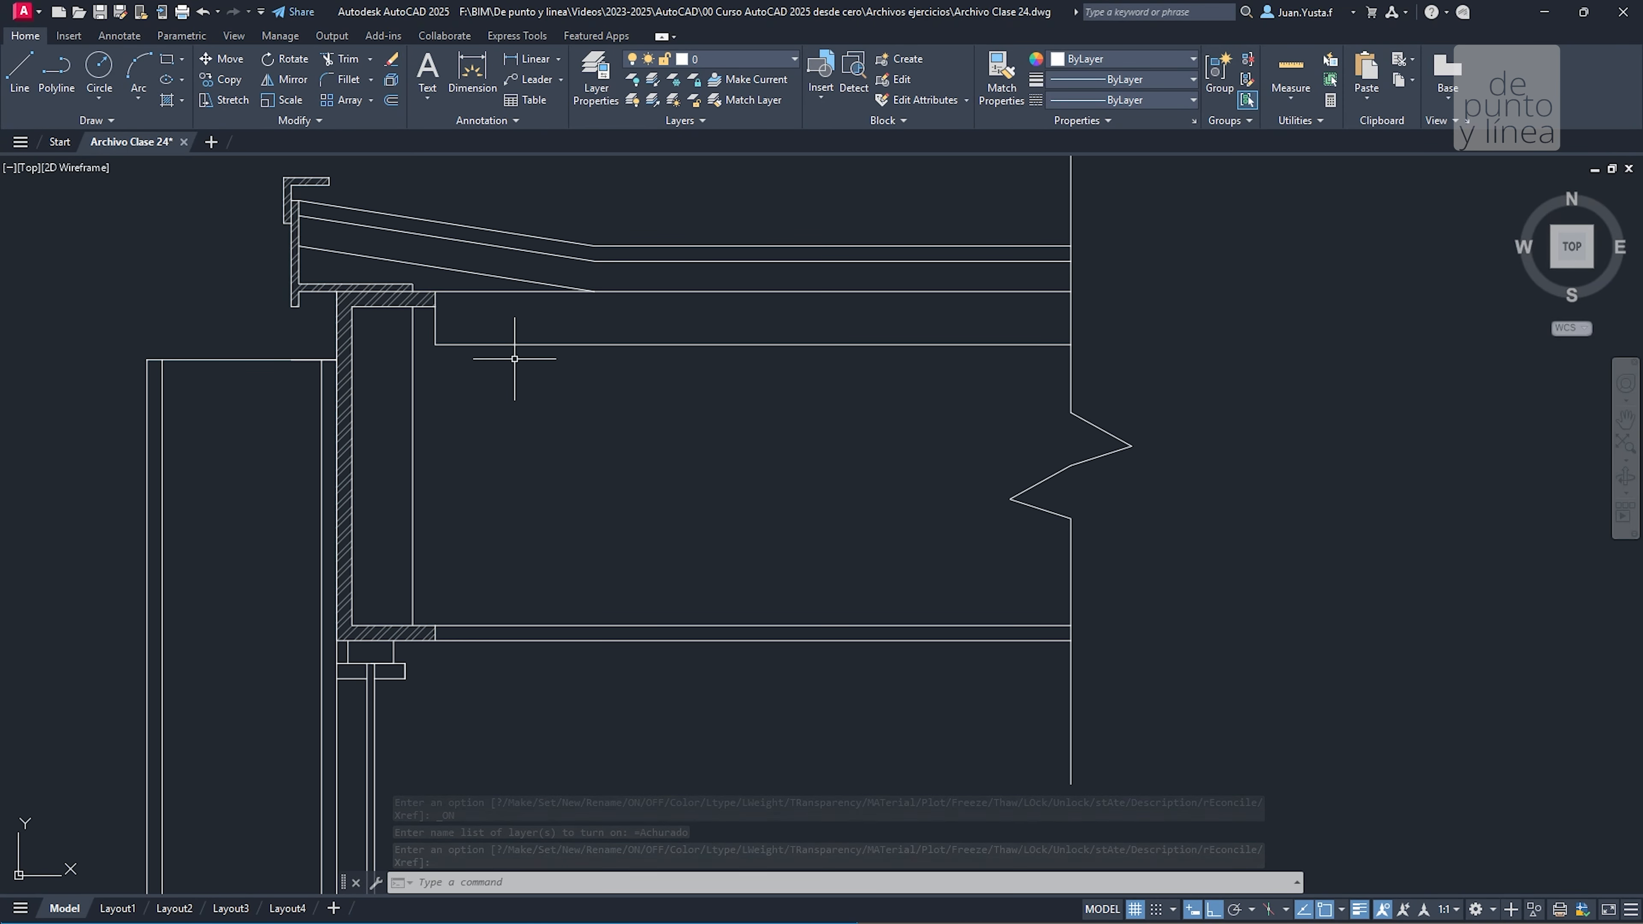
pyautogui.scroll(-1, 525, 356)
pyautogui.moveTo(550, 440); pyautogui.dragTo(609, 432, button='middle')
pyautogui.scroll(4, 424, 339)
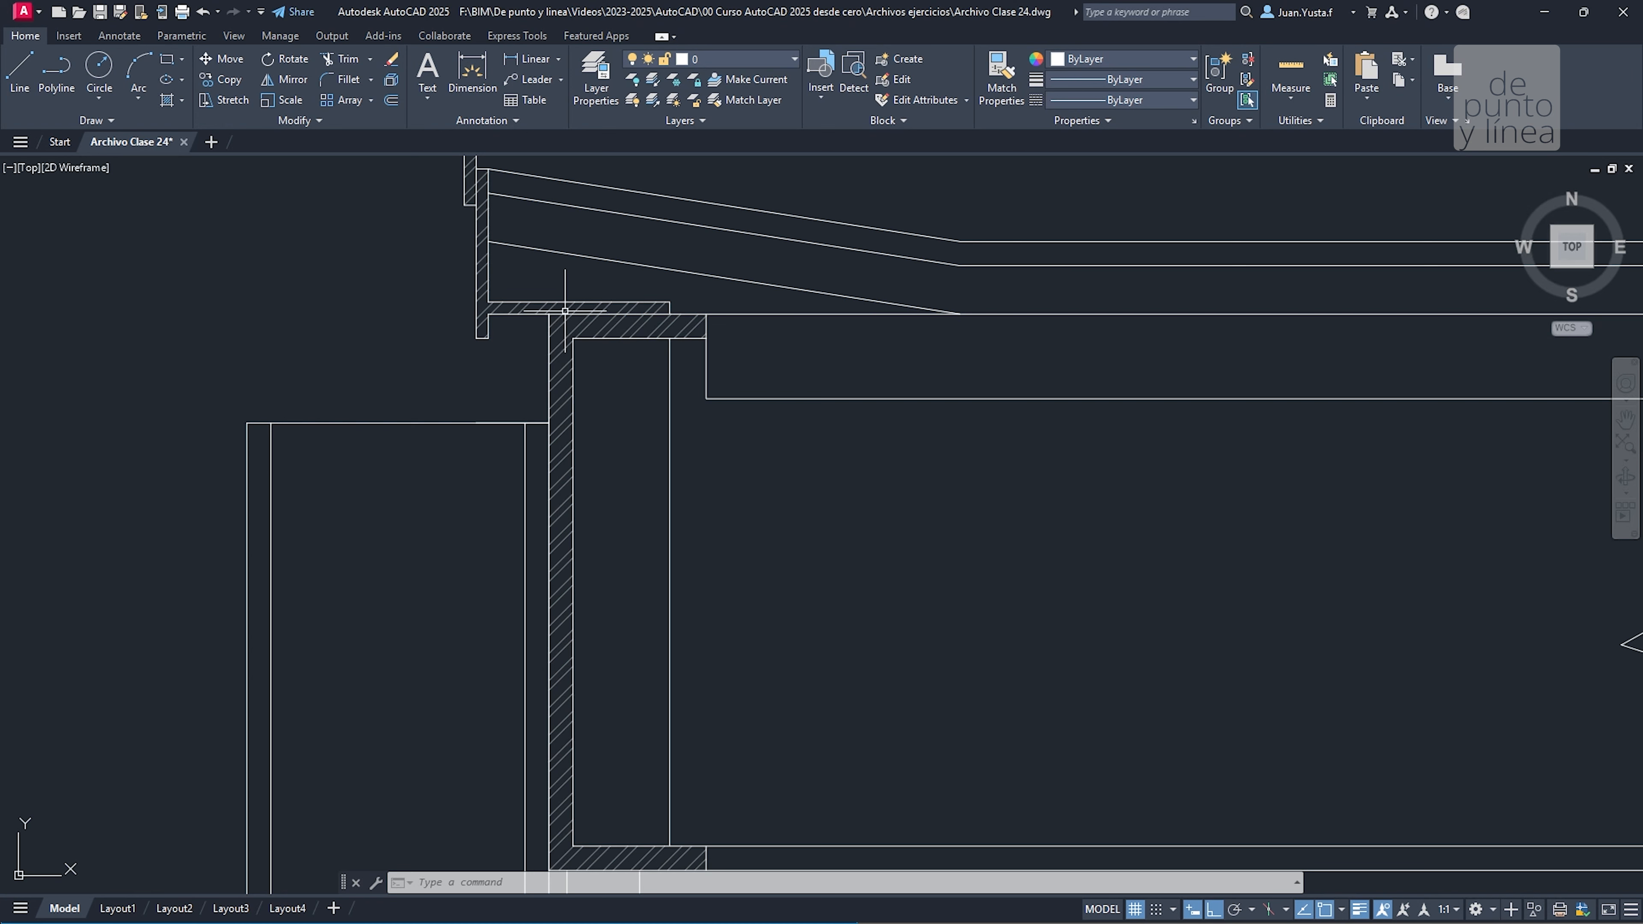
pyautogui.scroll(-3, 744, 466)
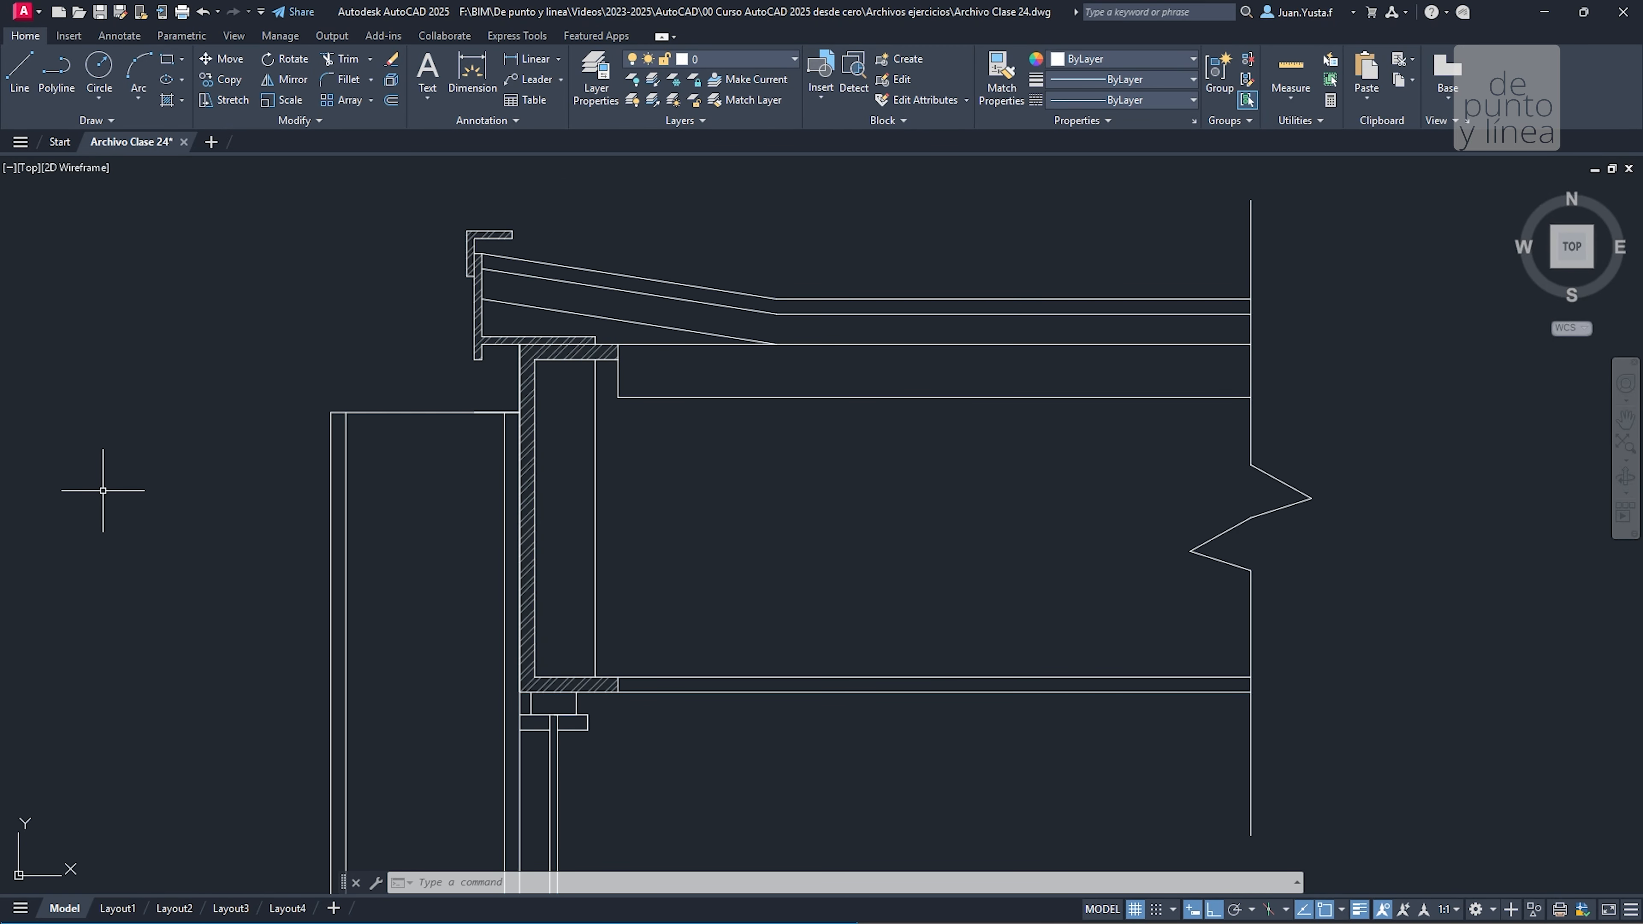
# Switch to the Casa Farnsworth Escantillon PDF, mark the matching hatches in the roof layer and channel infill with ink, erase the marks, and return to AutoCAD
pyautogui.hotkey('alt', 'Tab')
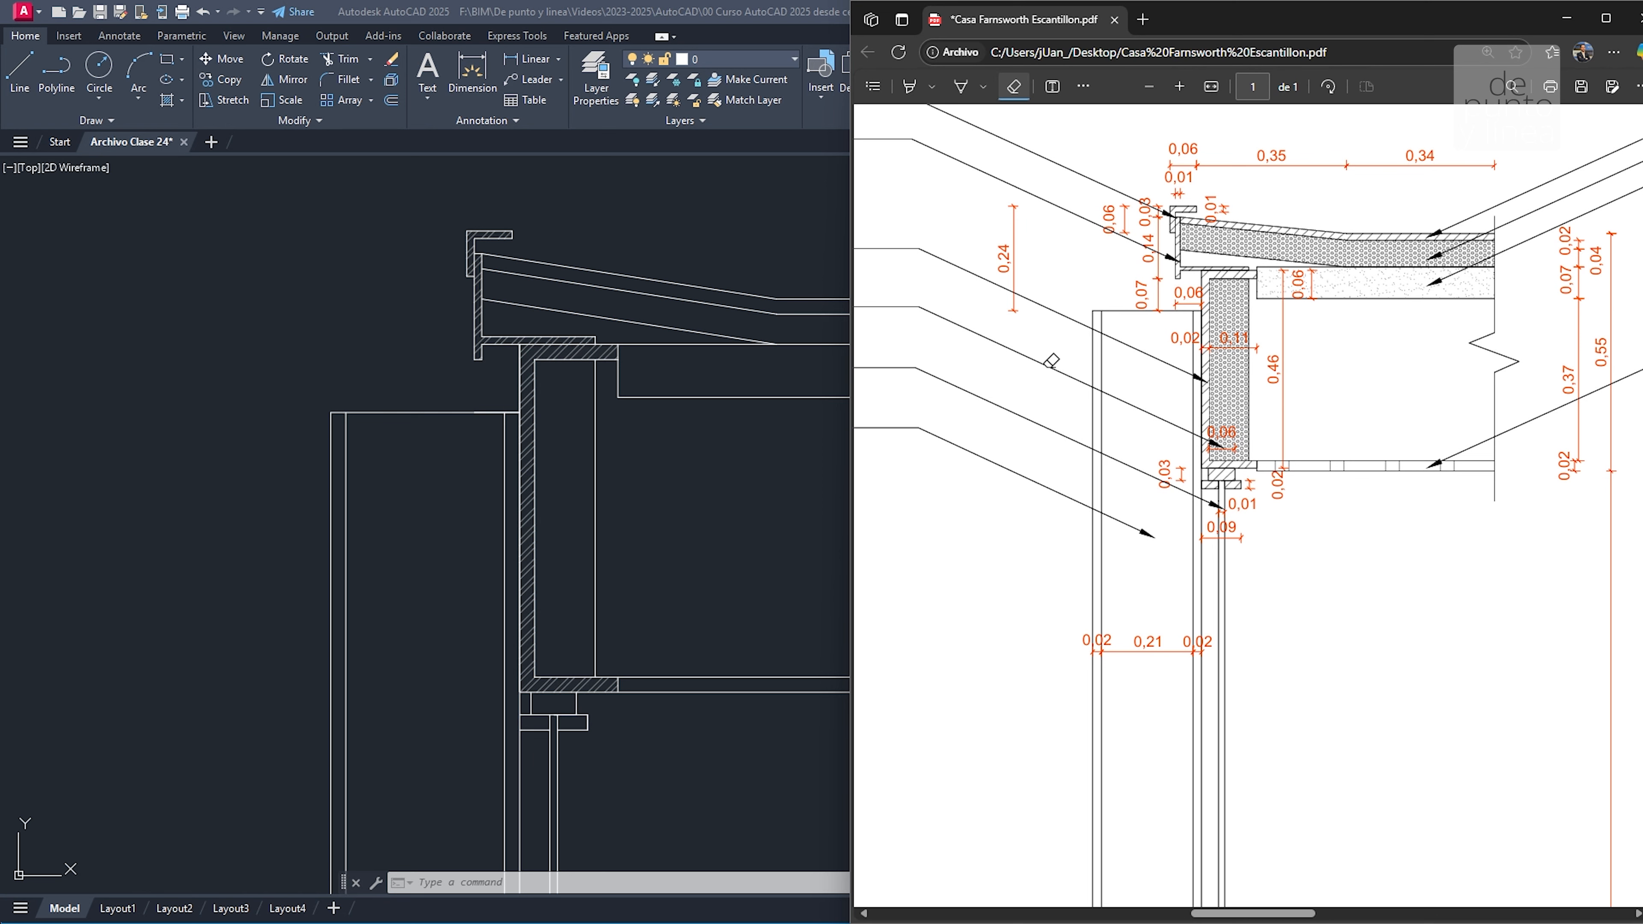
pyautogui.click(961, 88)
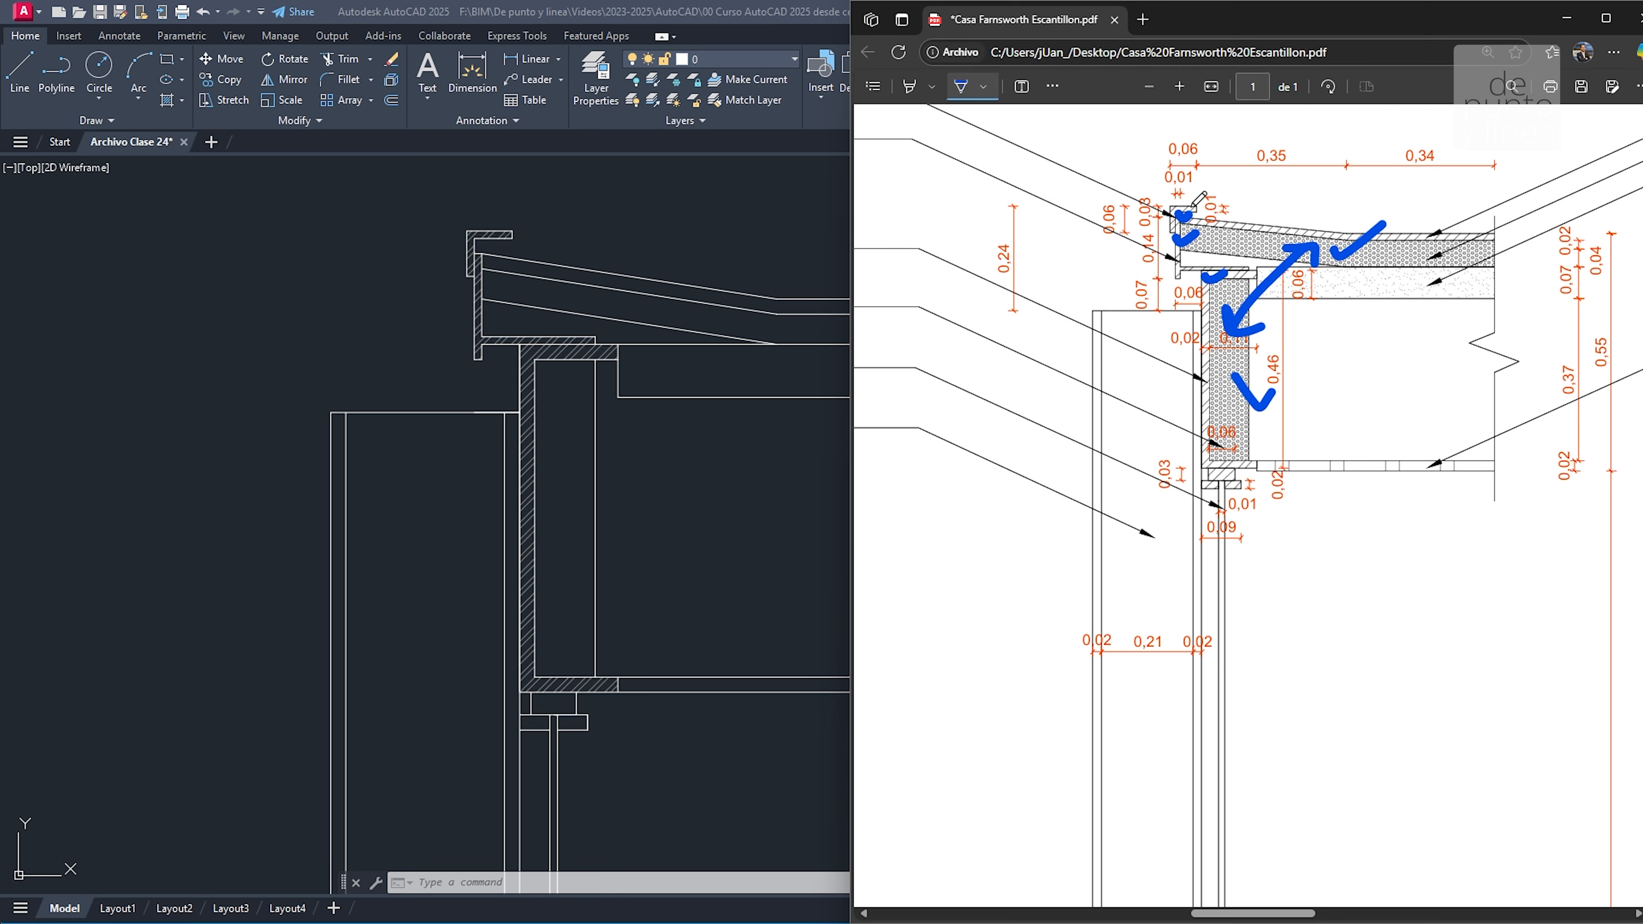
pyautogui.click(1052, 86)
pyautogui.click(1067, 114)
pyautogui.moveTo(1245, 307); pyautogui.dragTo(1207, 257)
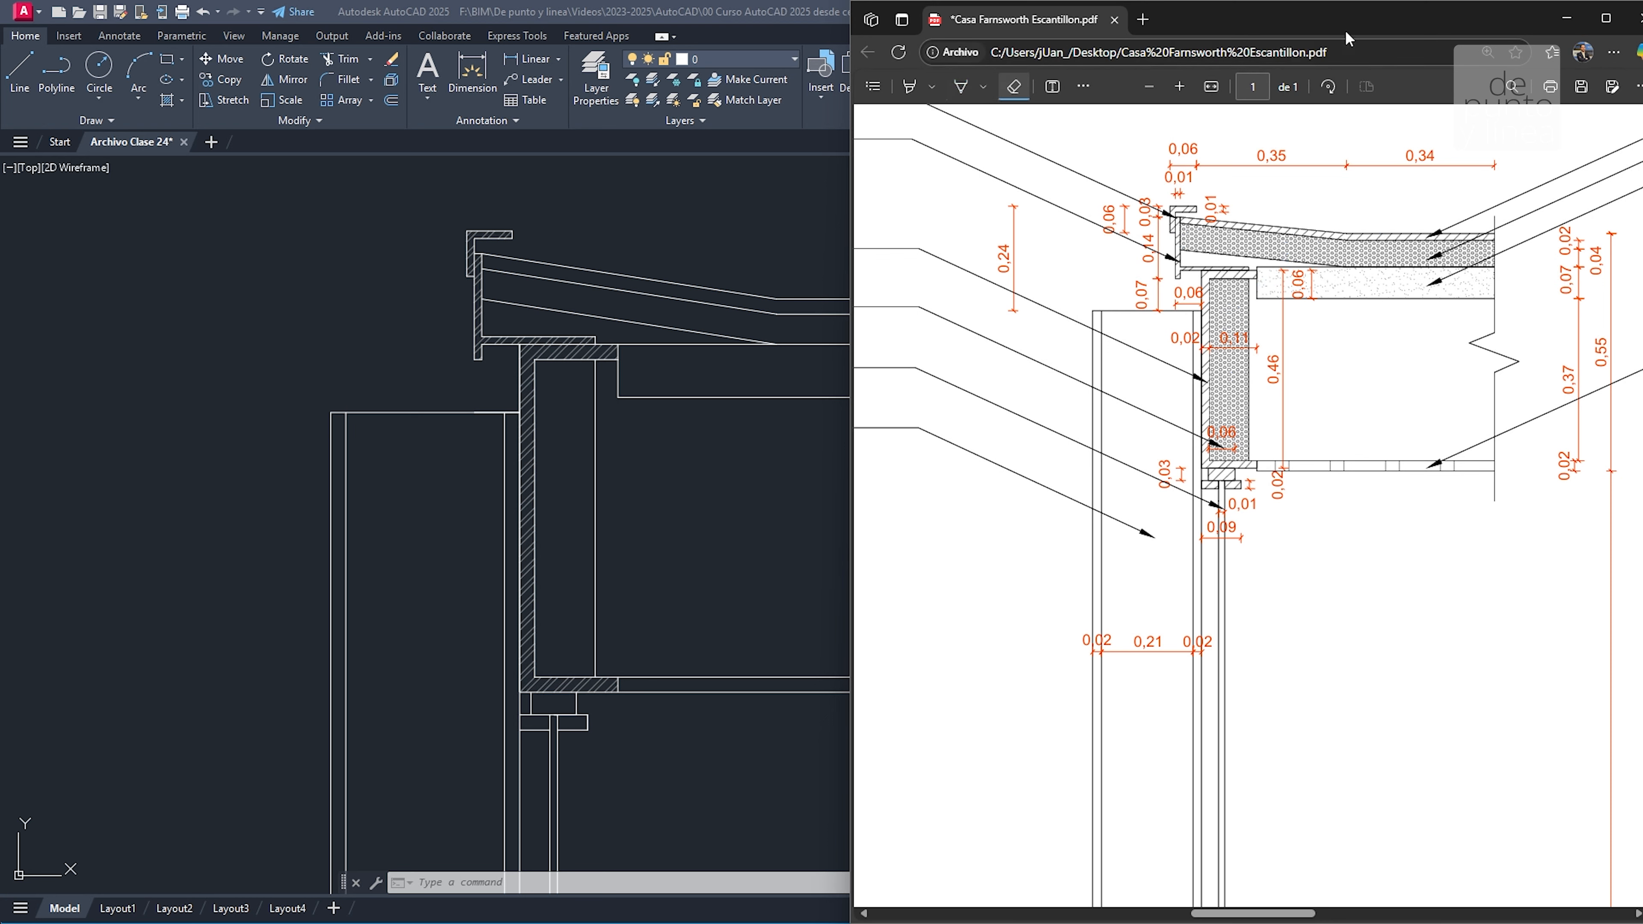
pyautogui.hotkey('alt', 'Tab')
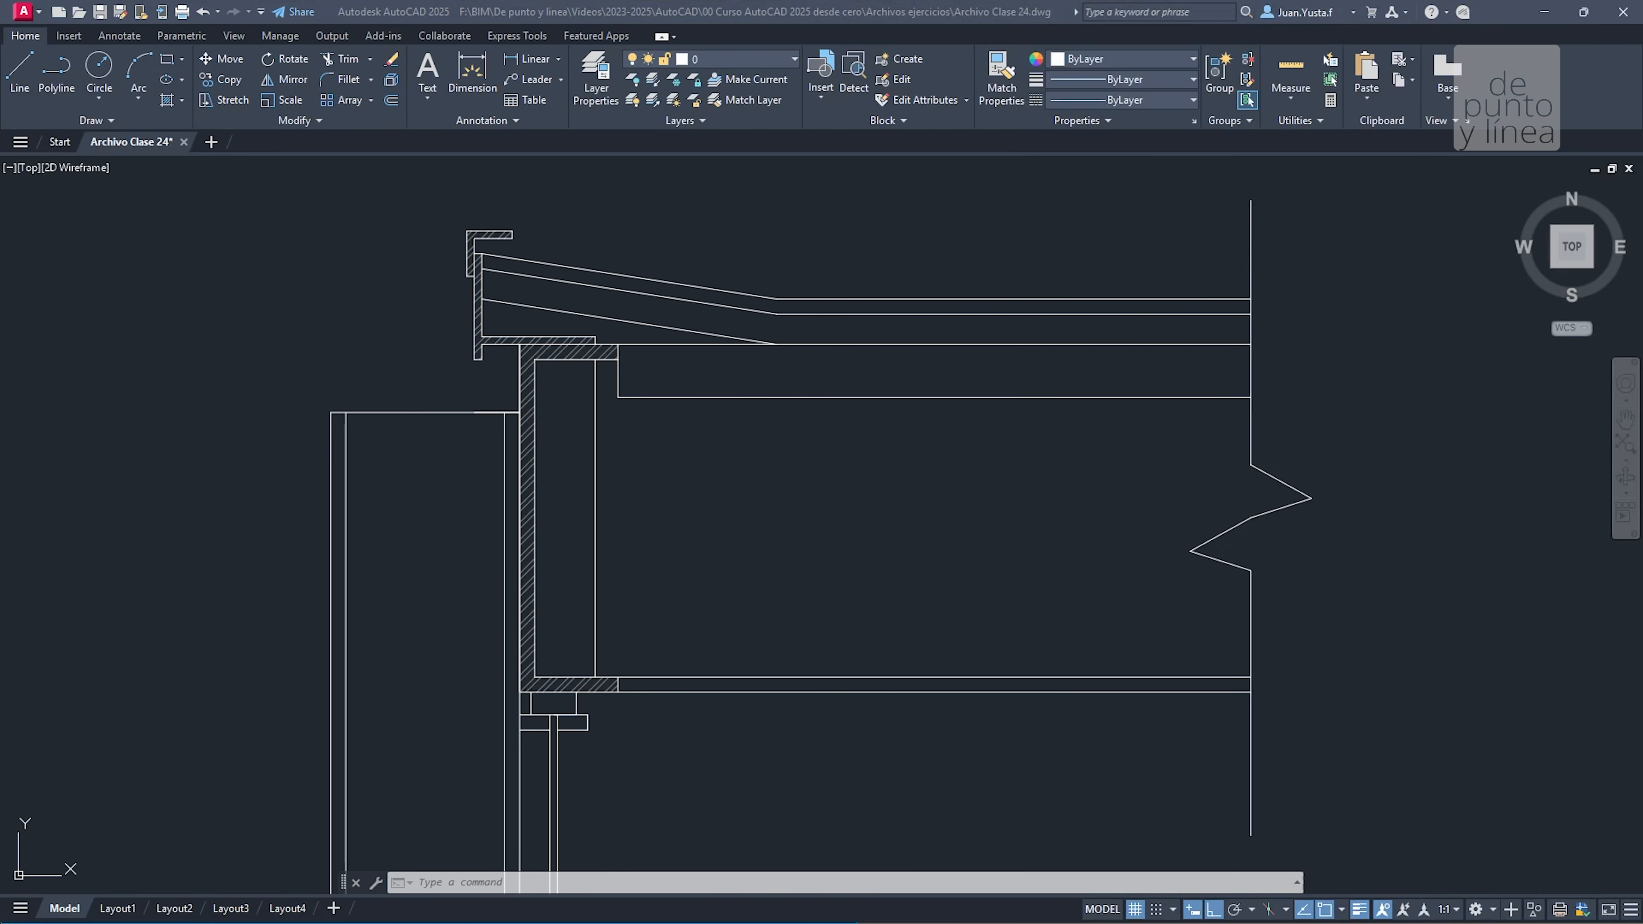
# Start a hatch for the horizontal slab strip below the sloped roof layers and try the SWAMP pattern in it
pyautogui.moveTo(798, 424); pyautogui.dragTo(787, 455, button='middle')
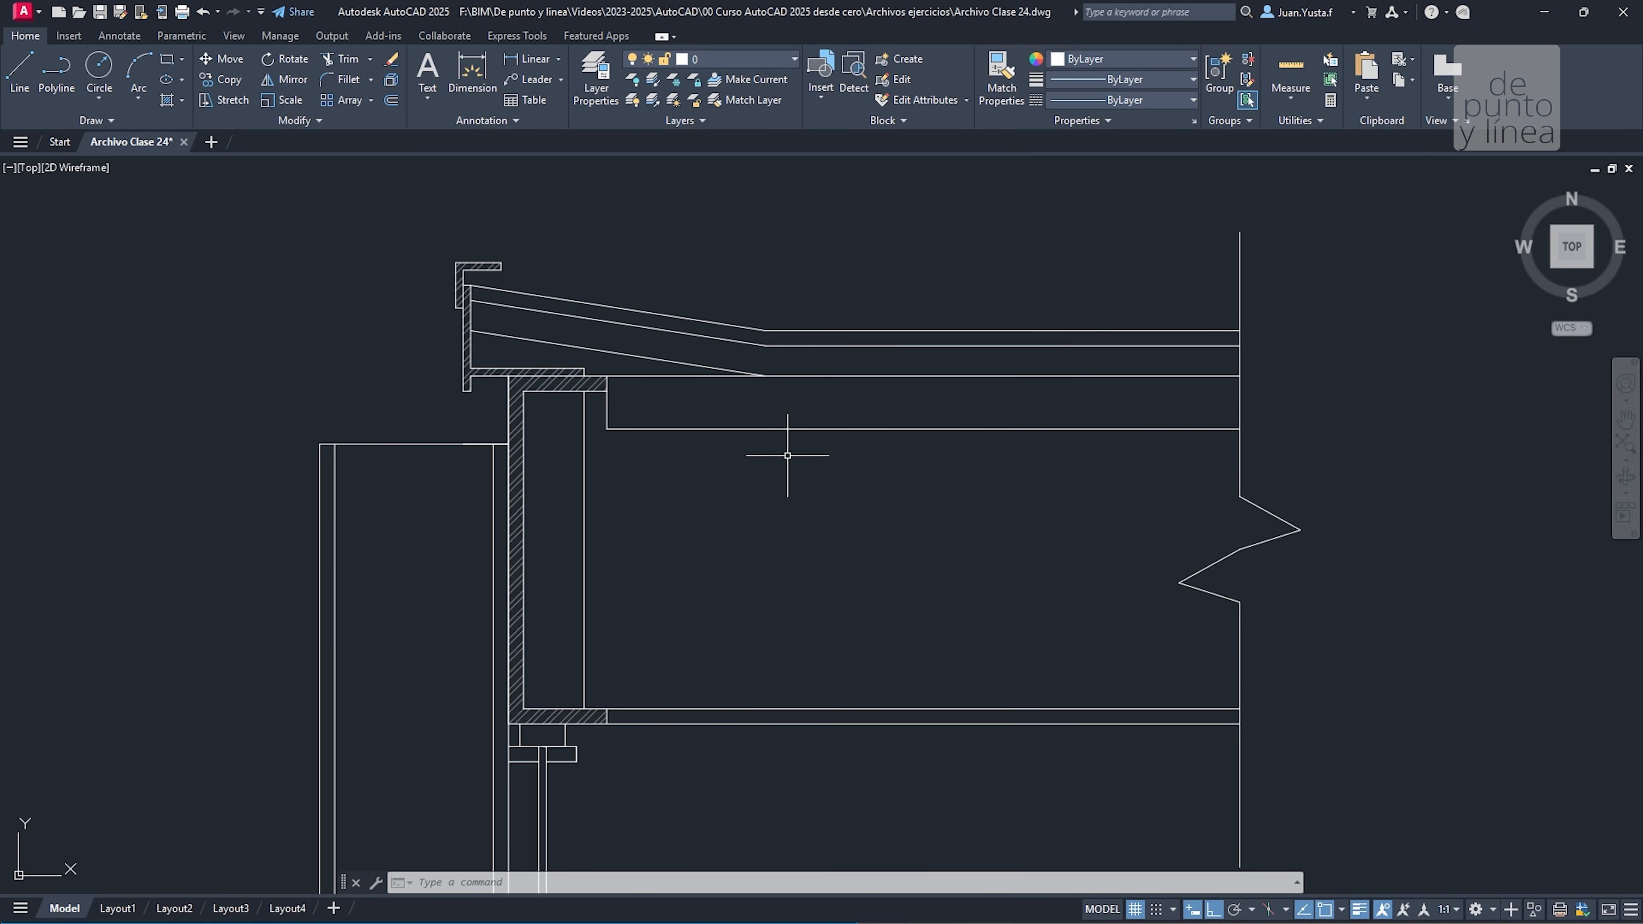
pyautogui.write('h')
pyautogui.press('Return')
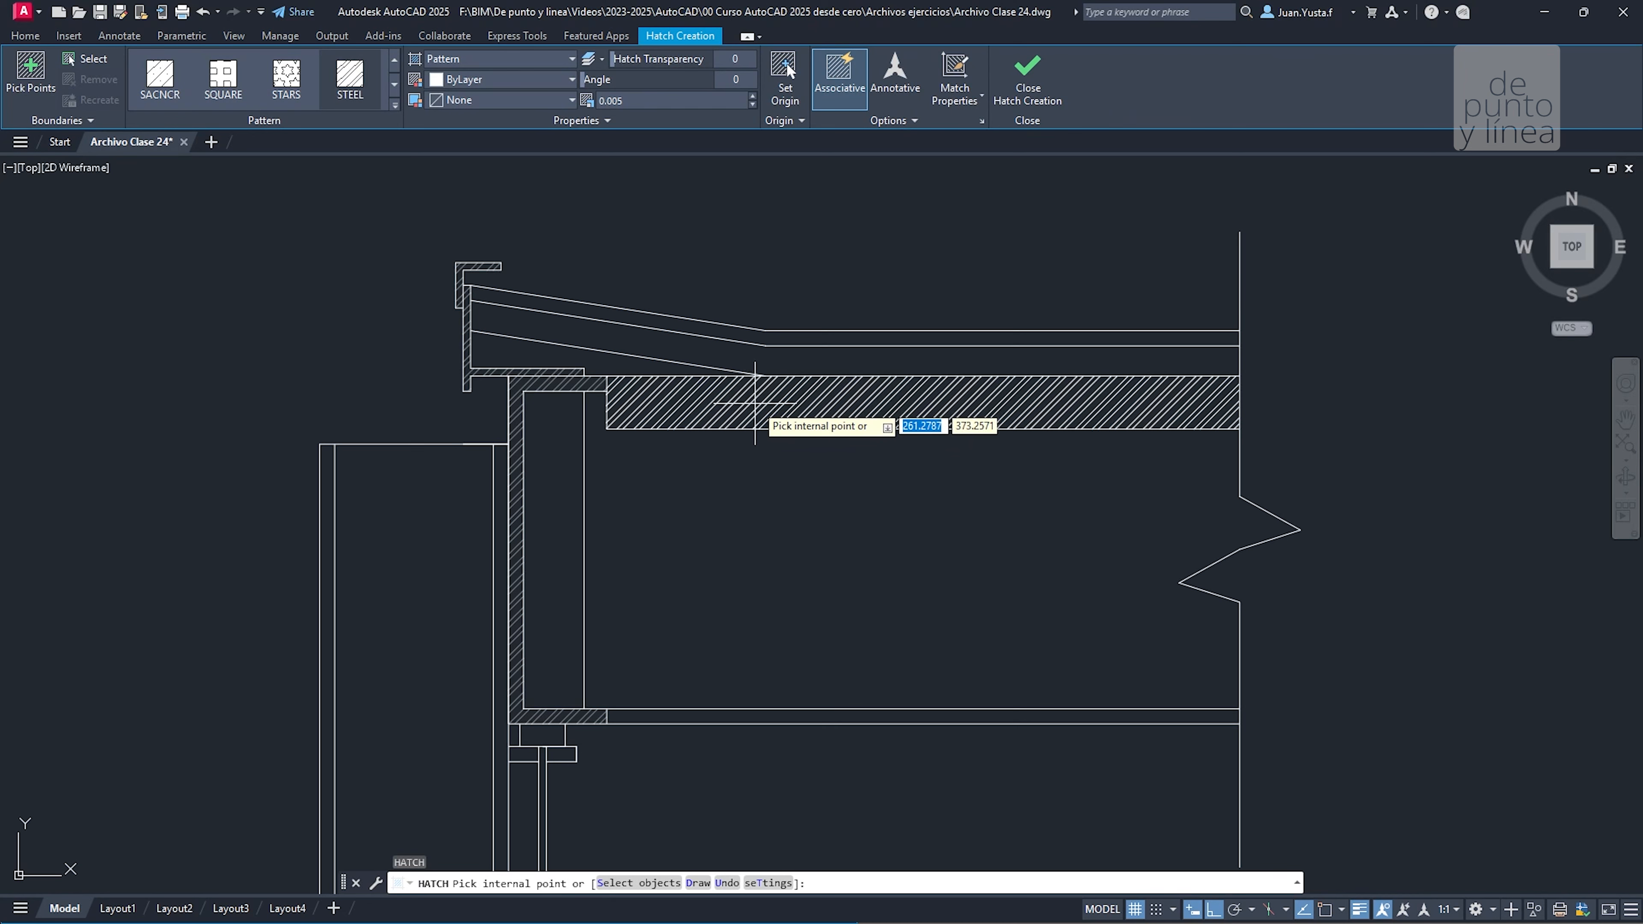
pyautogui.click(395, 104)
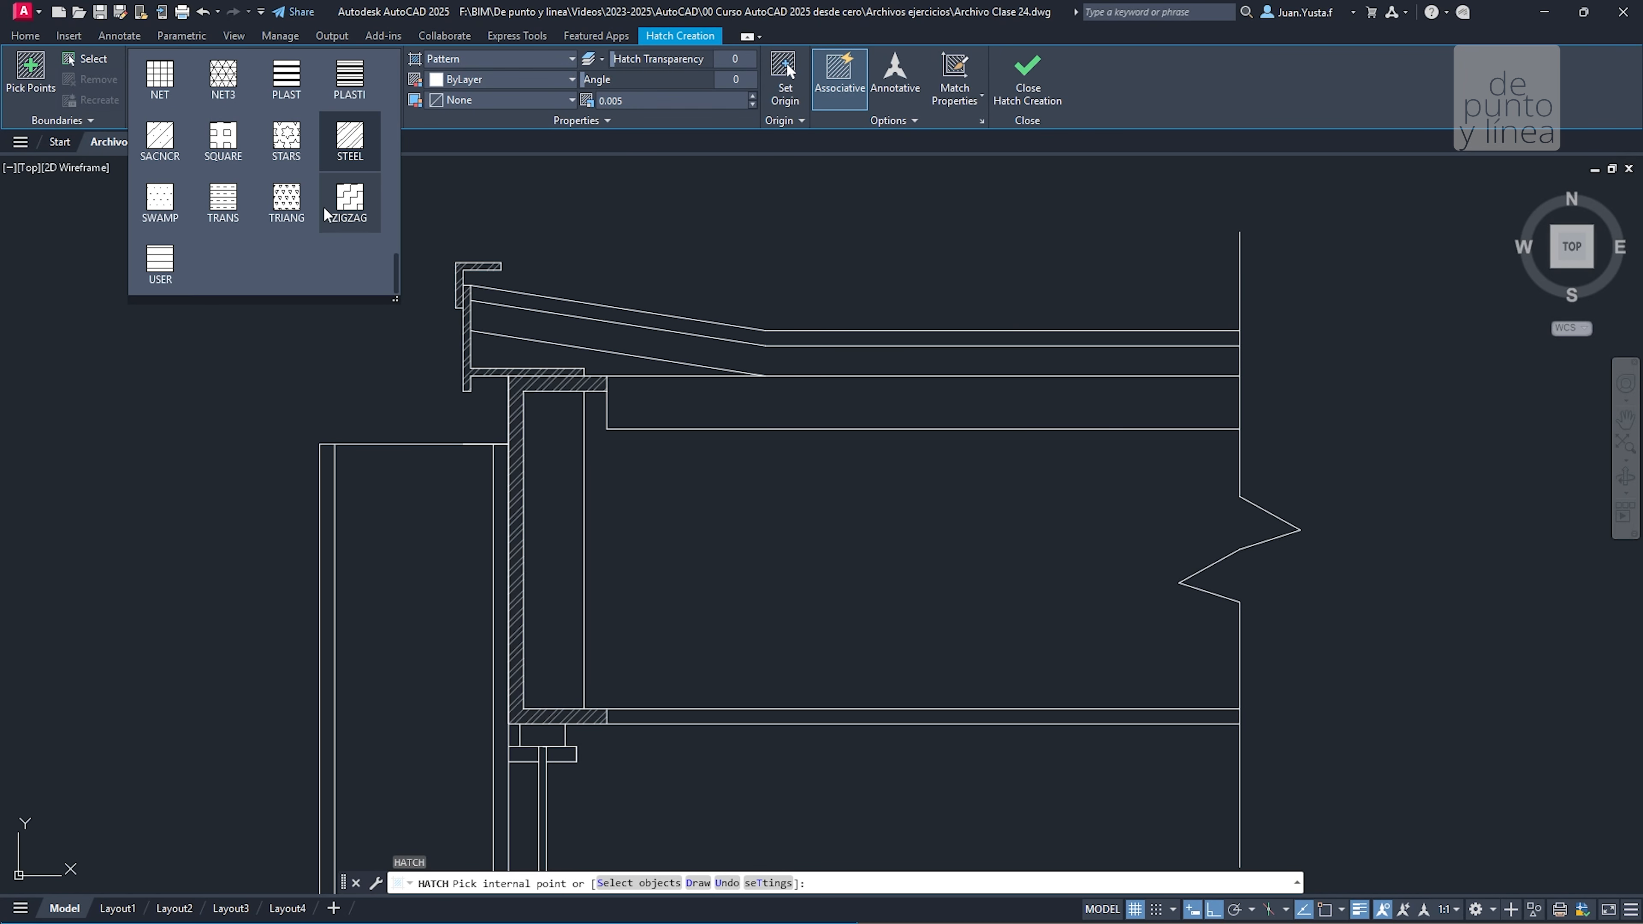
pyautogui.click(175, 206)
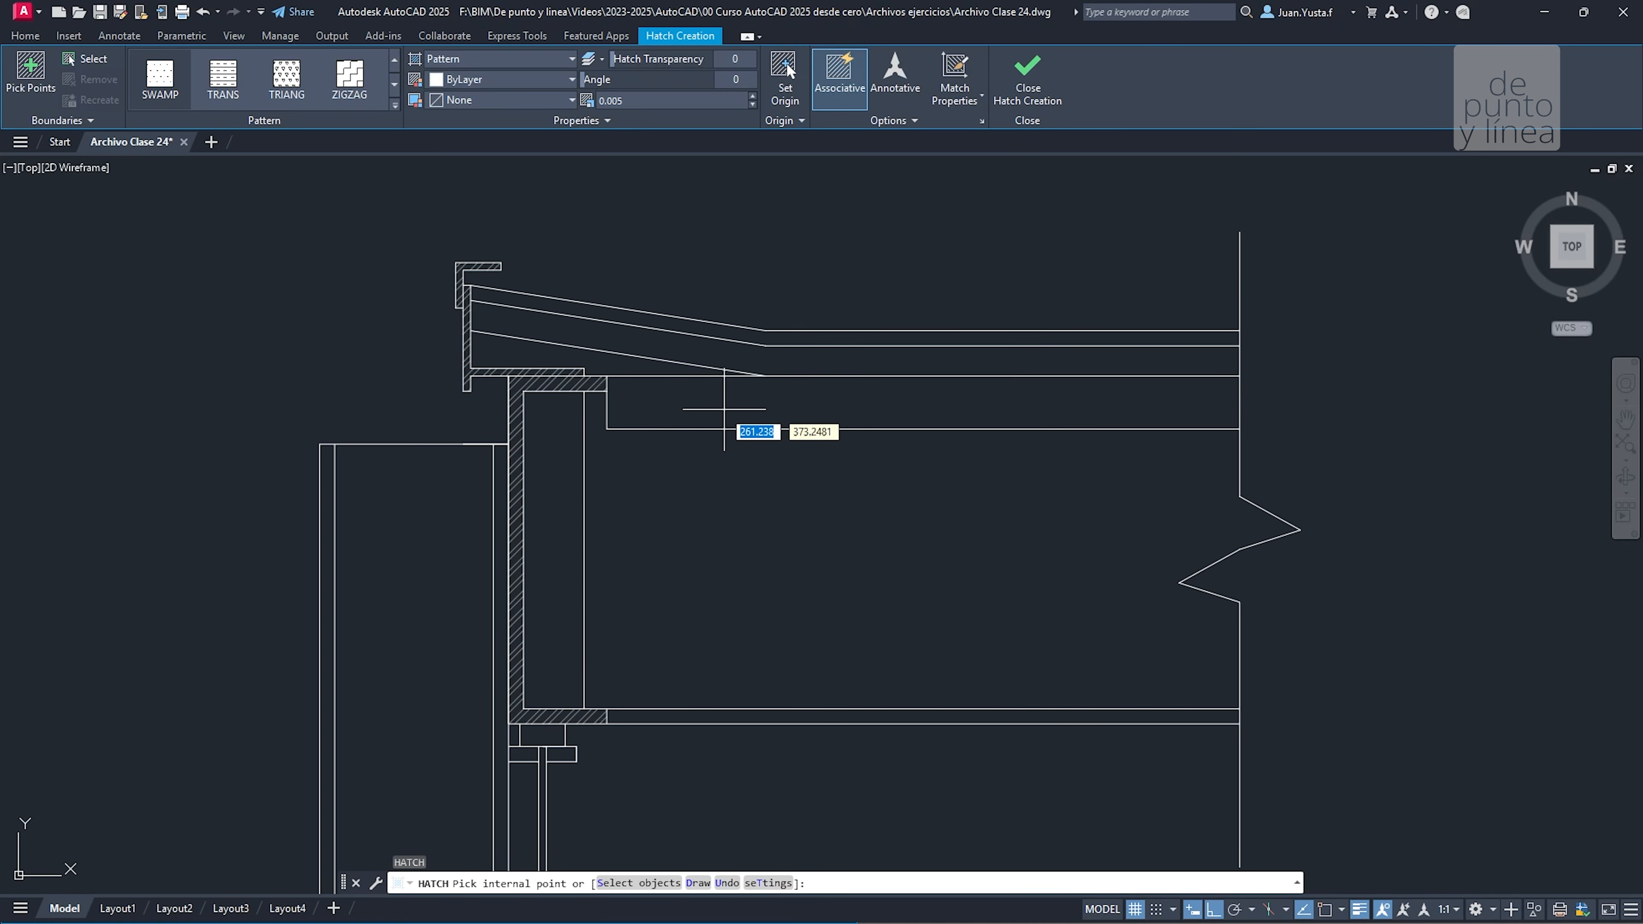
pyautogui.scroll(6, 728, 408)
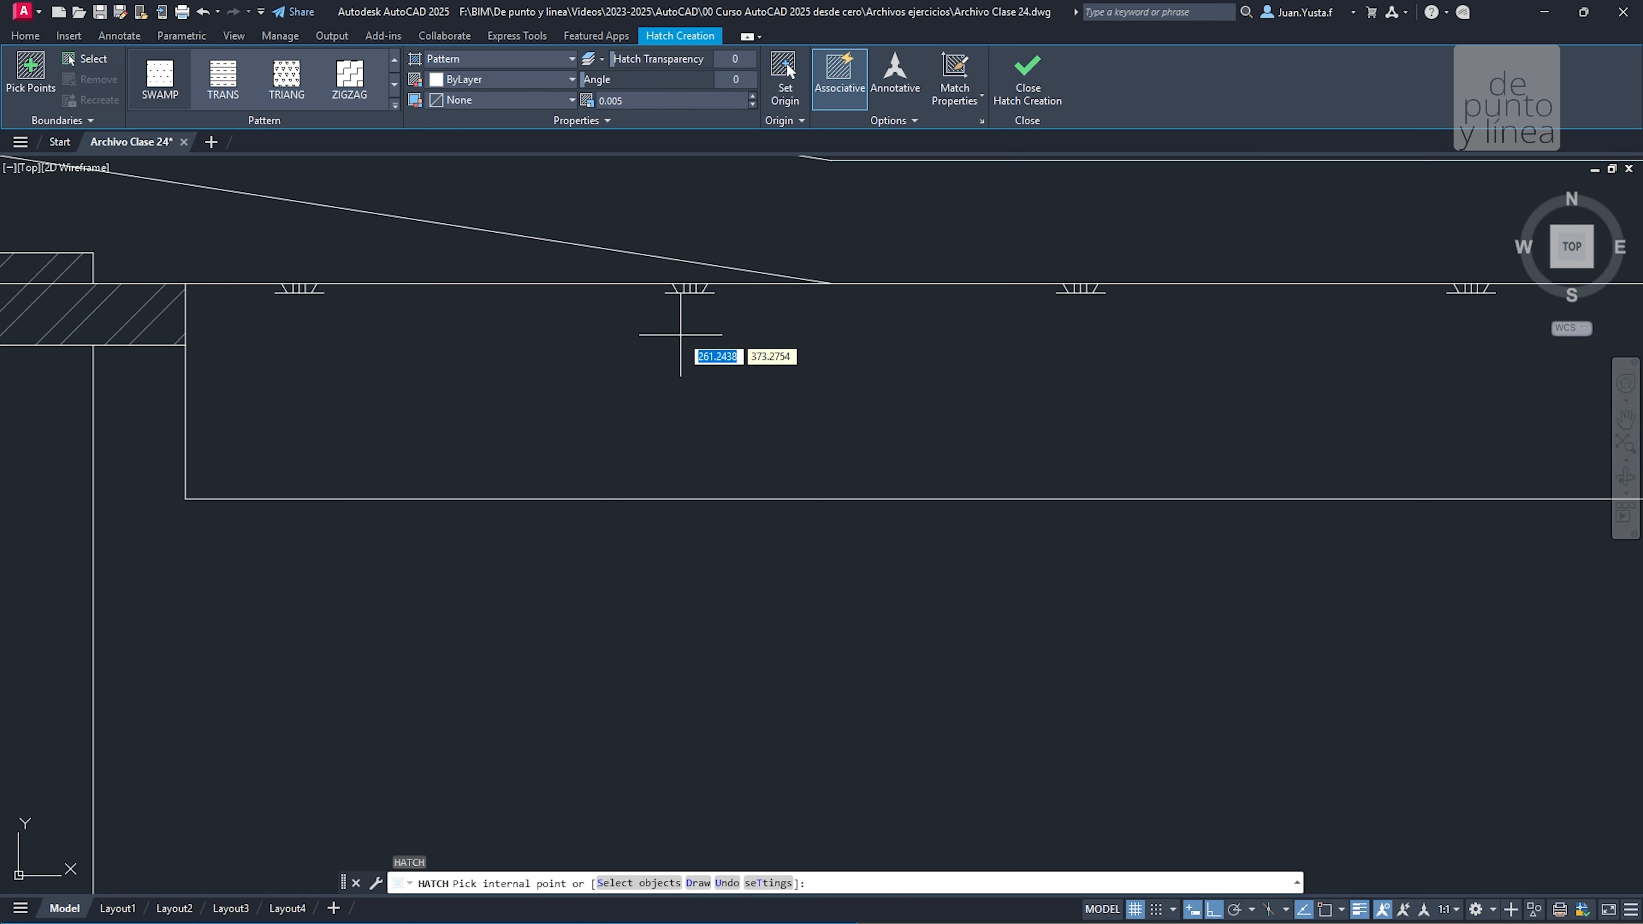
pyautogui.scroll(-2, 705, 303)
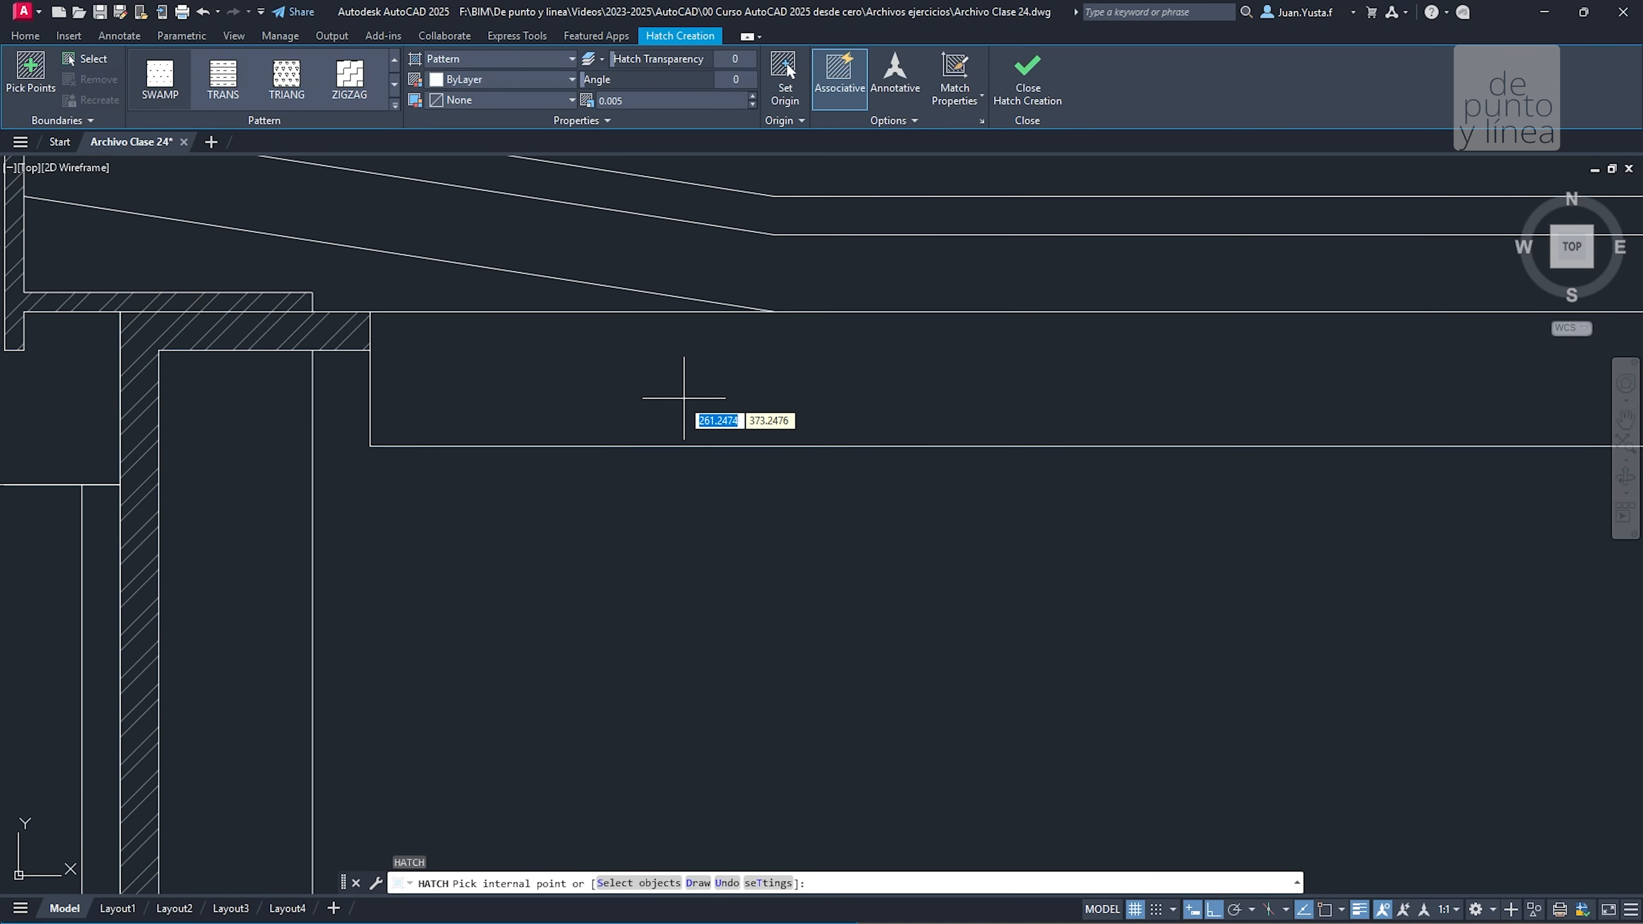
# Choose the HOUND hatch pattern and apply it to the horizontal slab strip beside the steel channel
pyautogui.click(393, 102)
pyautogui.scroll(-5, 299, 164)
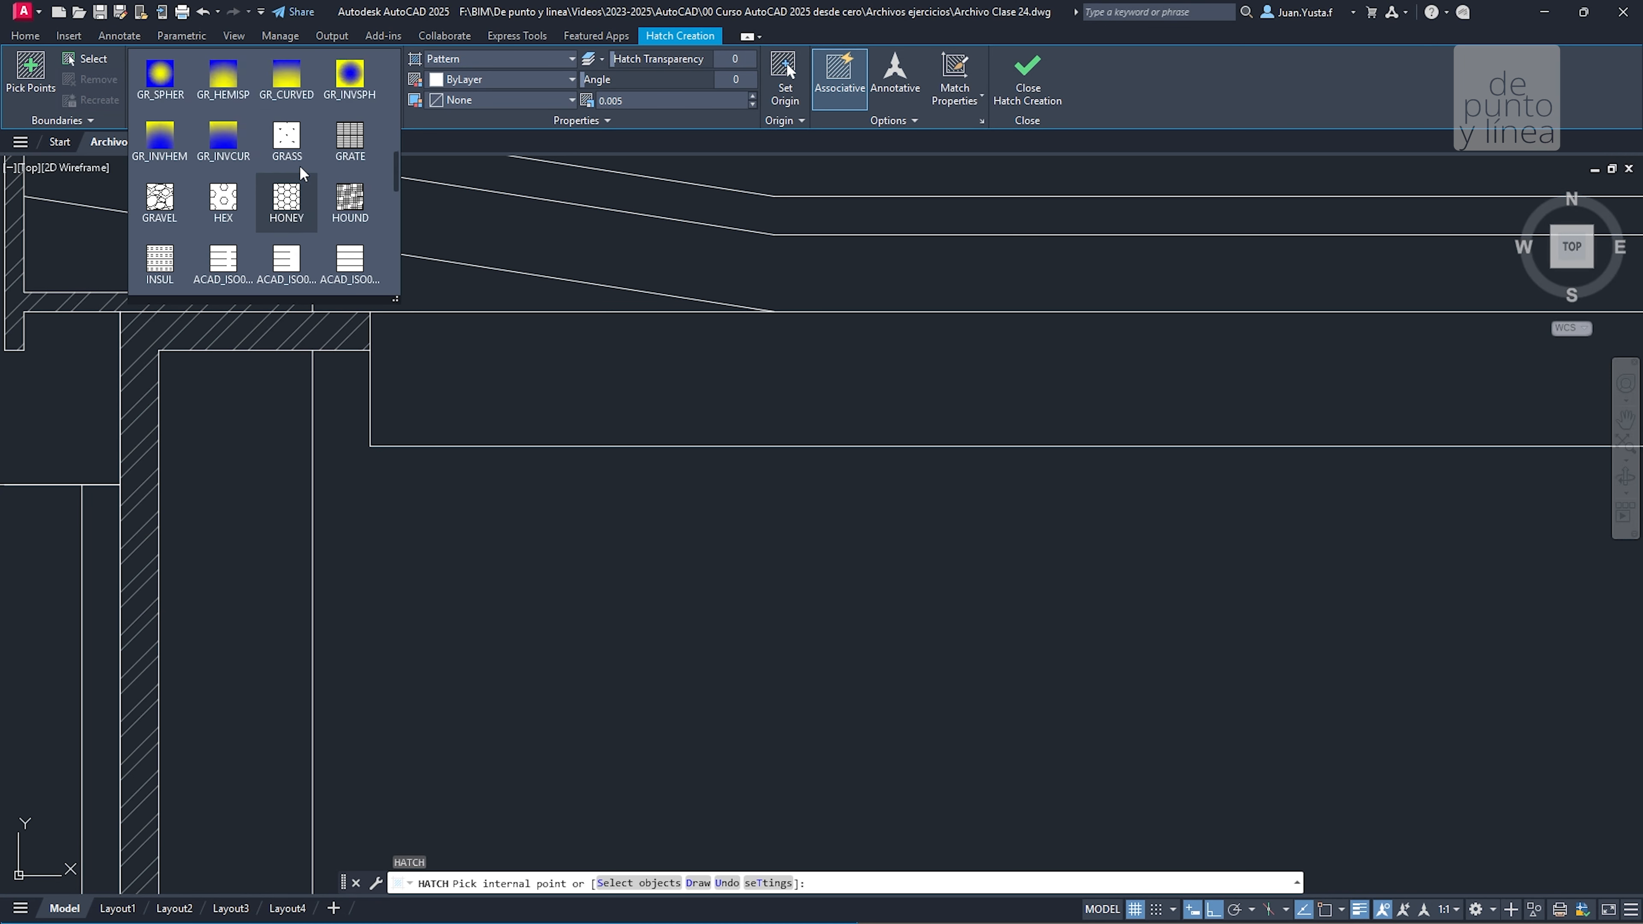
pyautogui.click(225, 256)
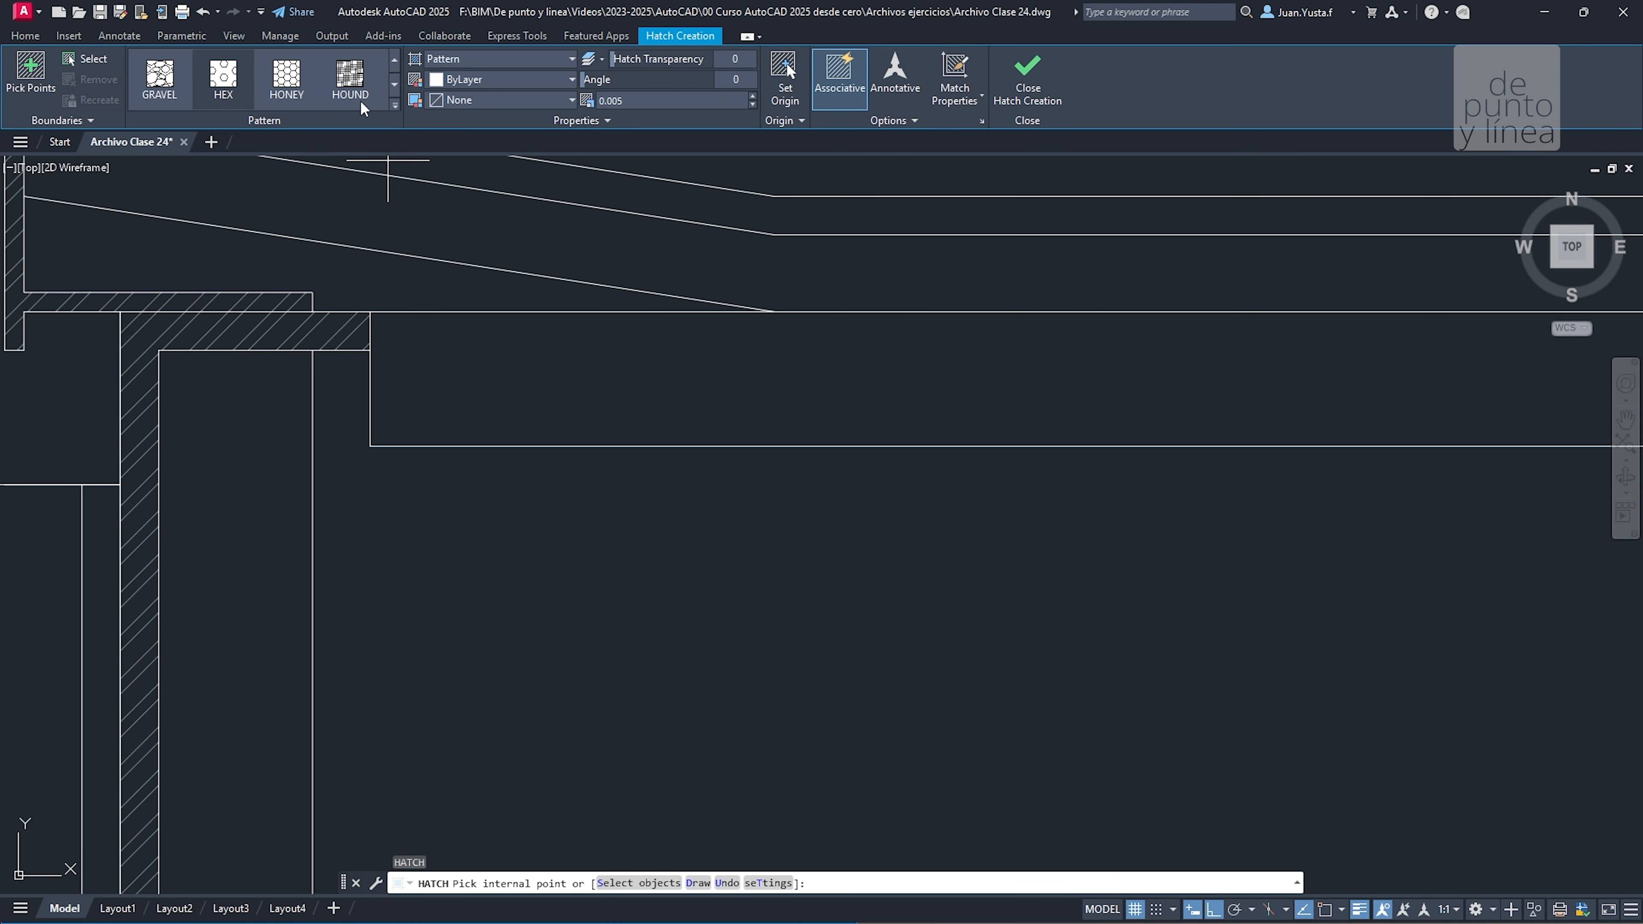
pyautogui.click(368, 94)
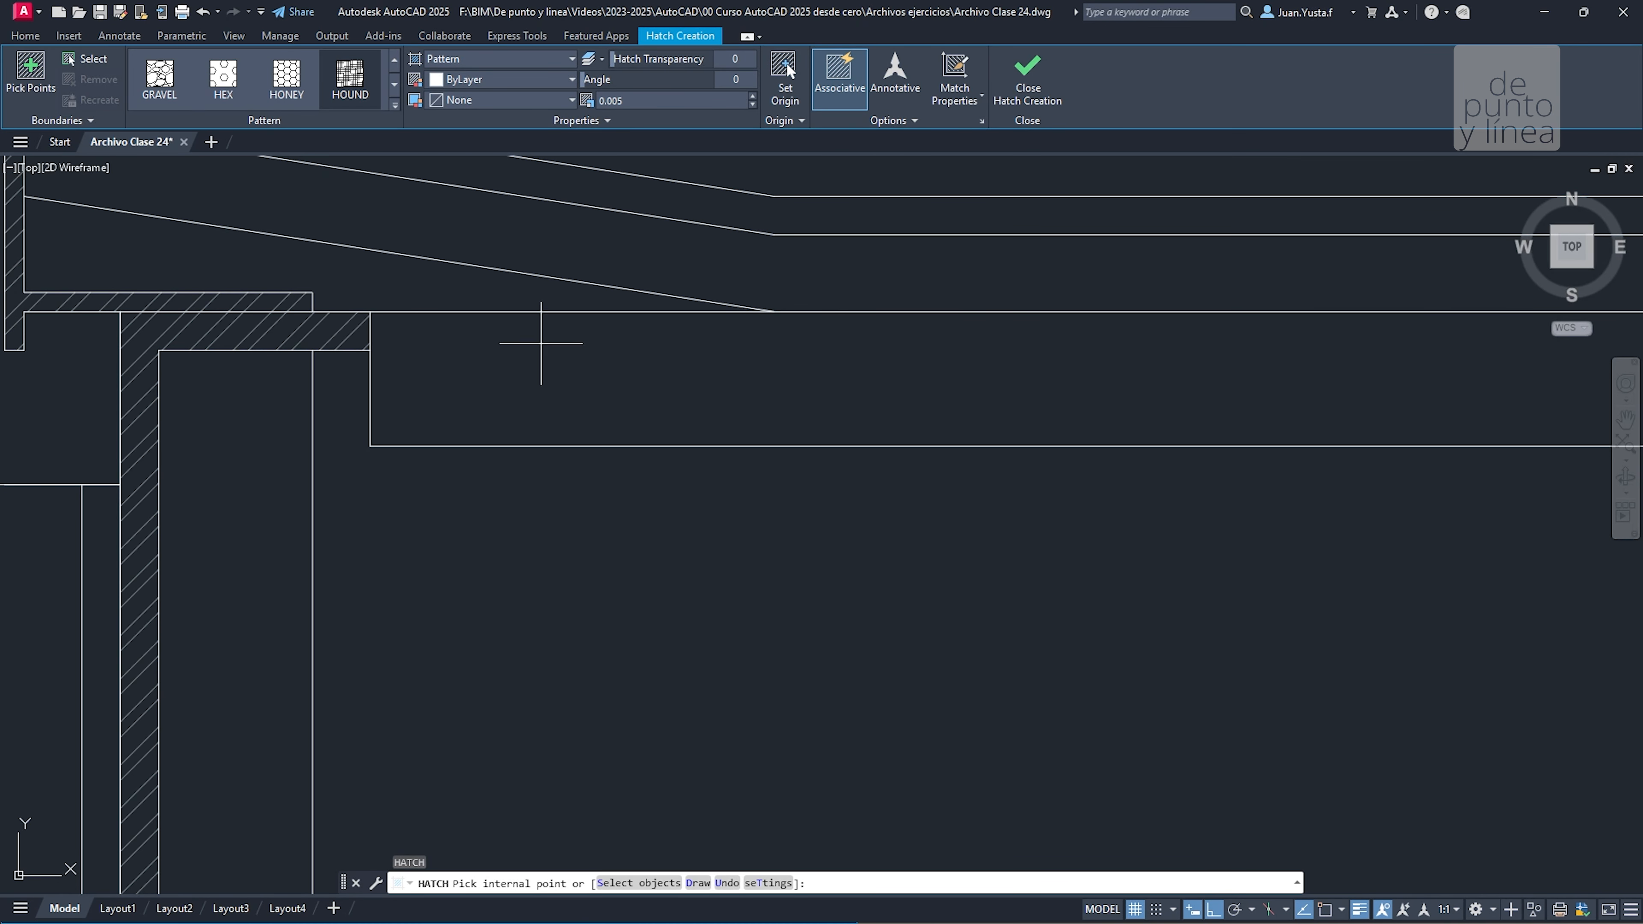
pyautogui.scroll(-3, 579, 380)
pyautogui.click(646, 395)
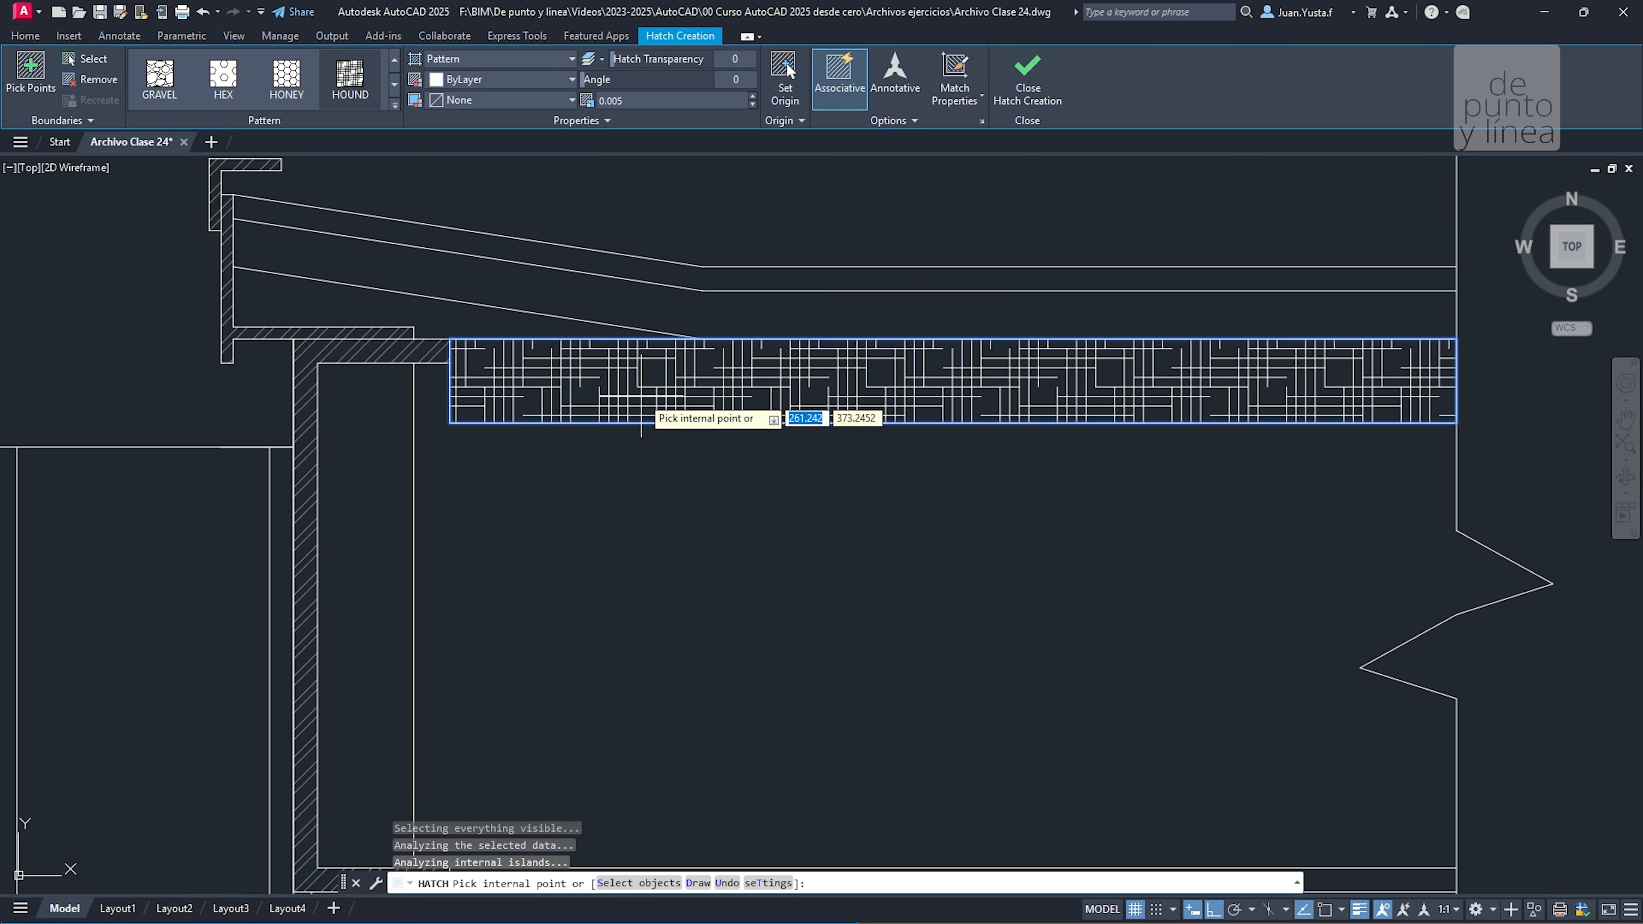
# Change the slab strip's hatch to the DASH pattern at a 45° angle and finish the hatch
pyautogui.scroll(2, 647, 404)
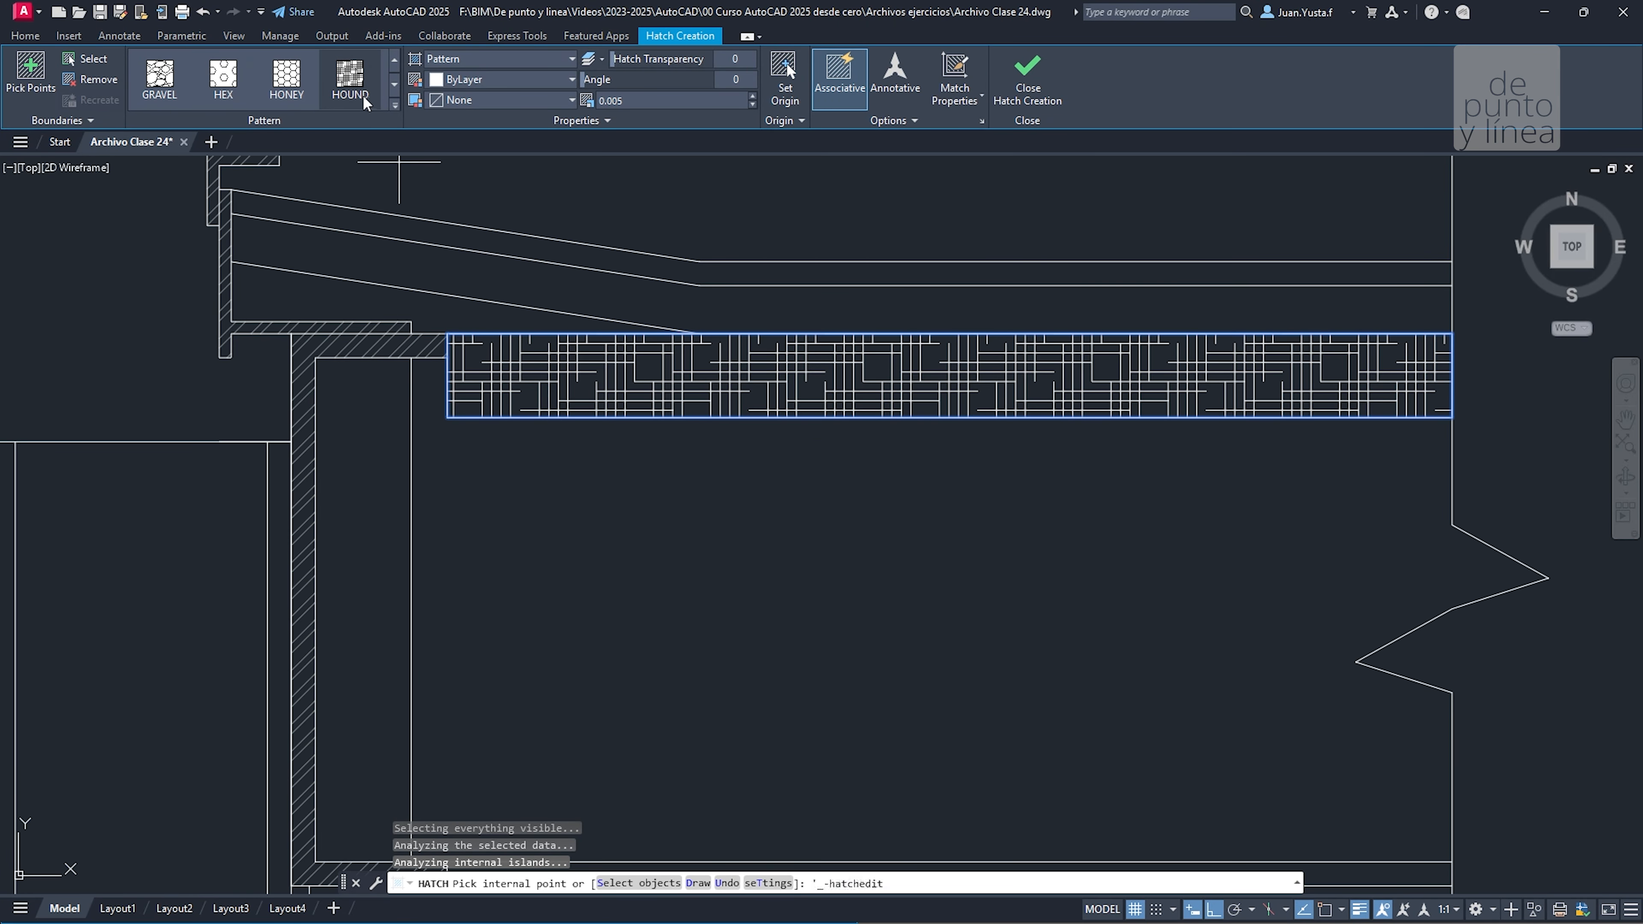
pyautogui.click(396, 58)
pyautogui.click(394, 59)
pyautogui.click(394, 59)
pyautogui.click(394, 59)
pyautogui.click(161, 76)
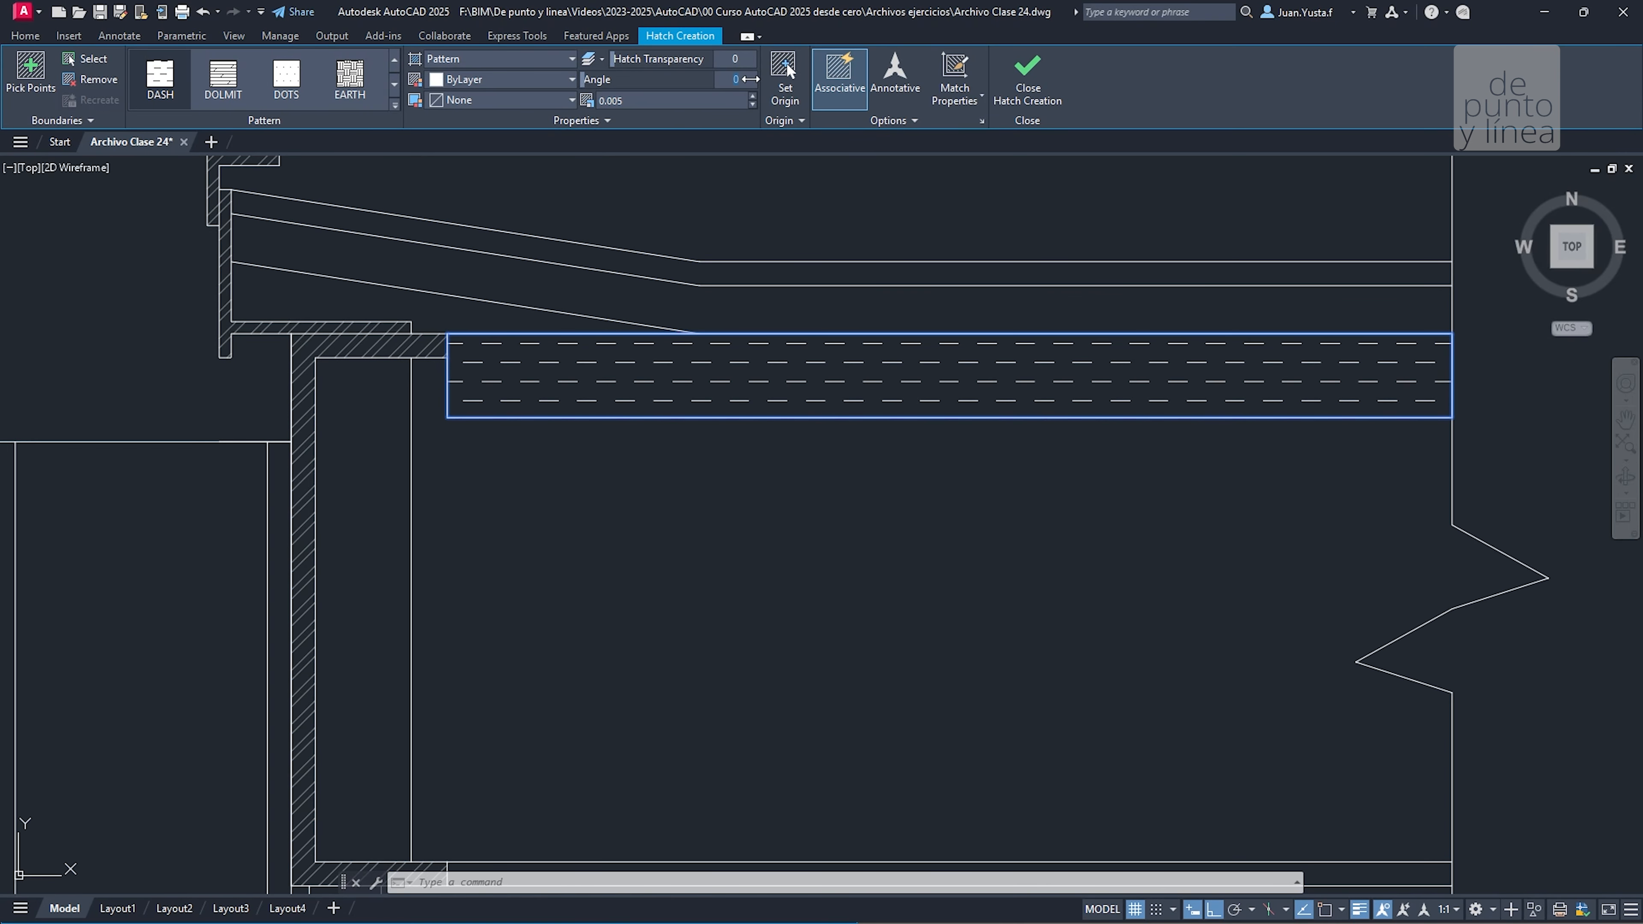
pyautogui.press('Return')
pyautogui.scroll(-5, 723, 417)
pyautogui.press('Escape')
pyautogui.press('Escape')
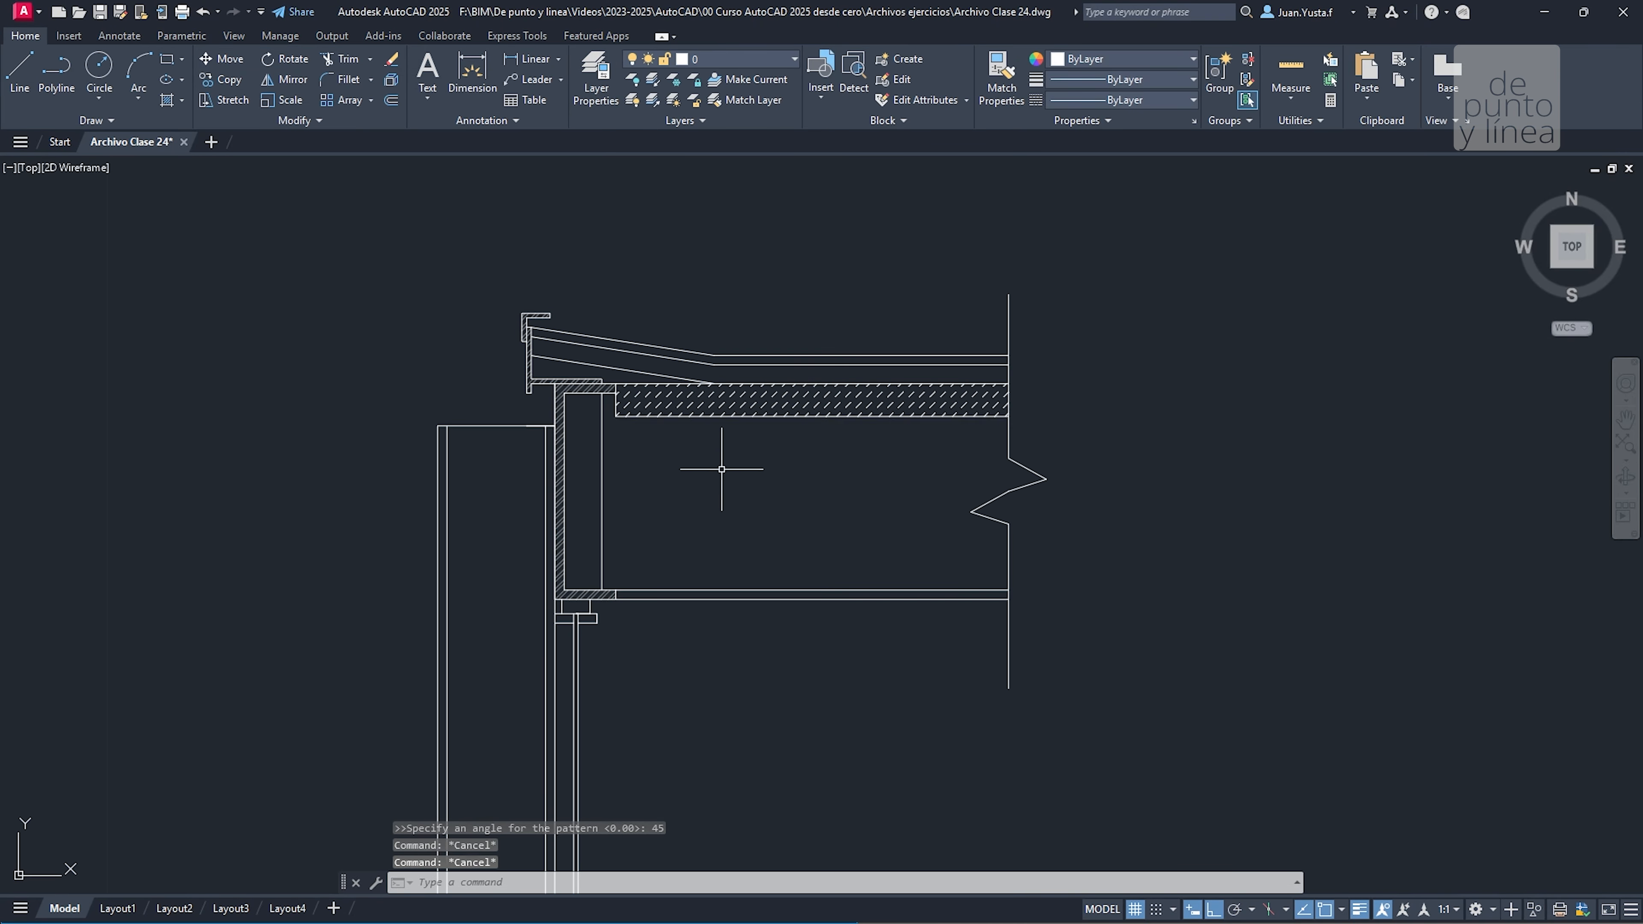
# Move the slab strip's DASH hatch to the Achurado layer
pyautogui.scroll(2, 718, 391)
pyautogui.click(718, 392)
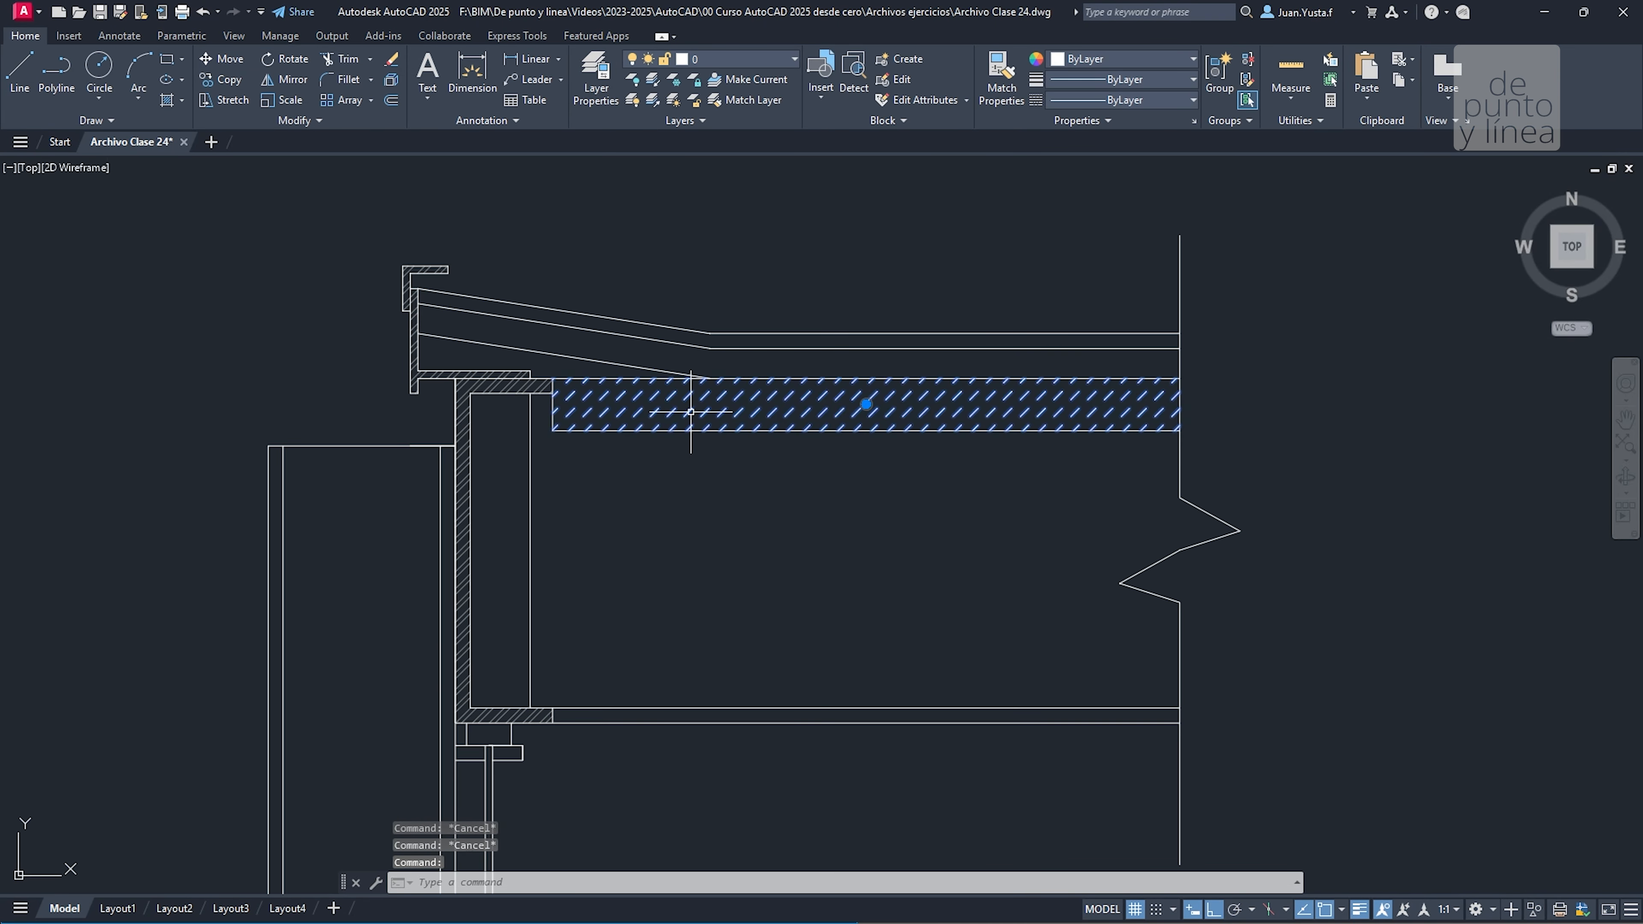
pyautogui.click(64, 37)
pyautogui.click(26, 36)
pyautogui.click(737, 59)
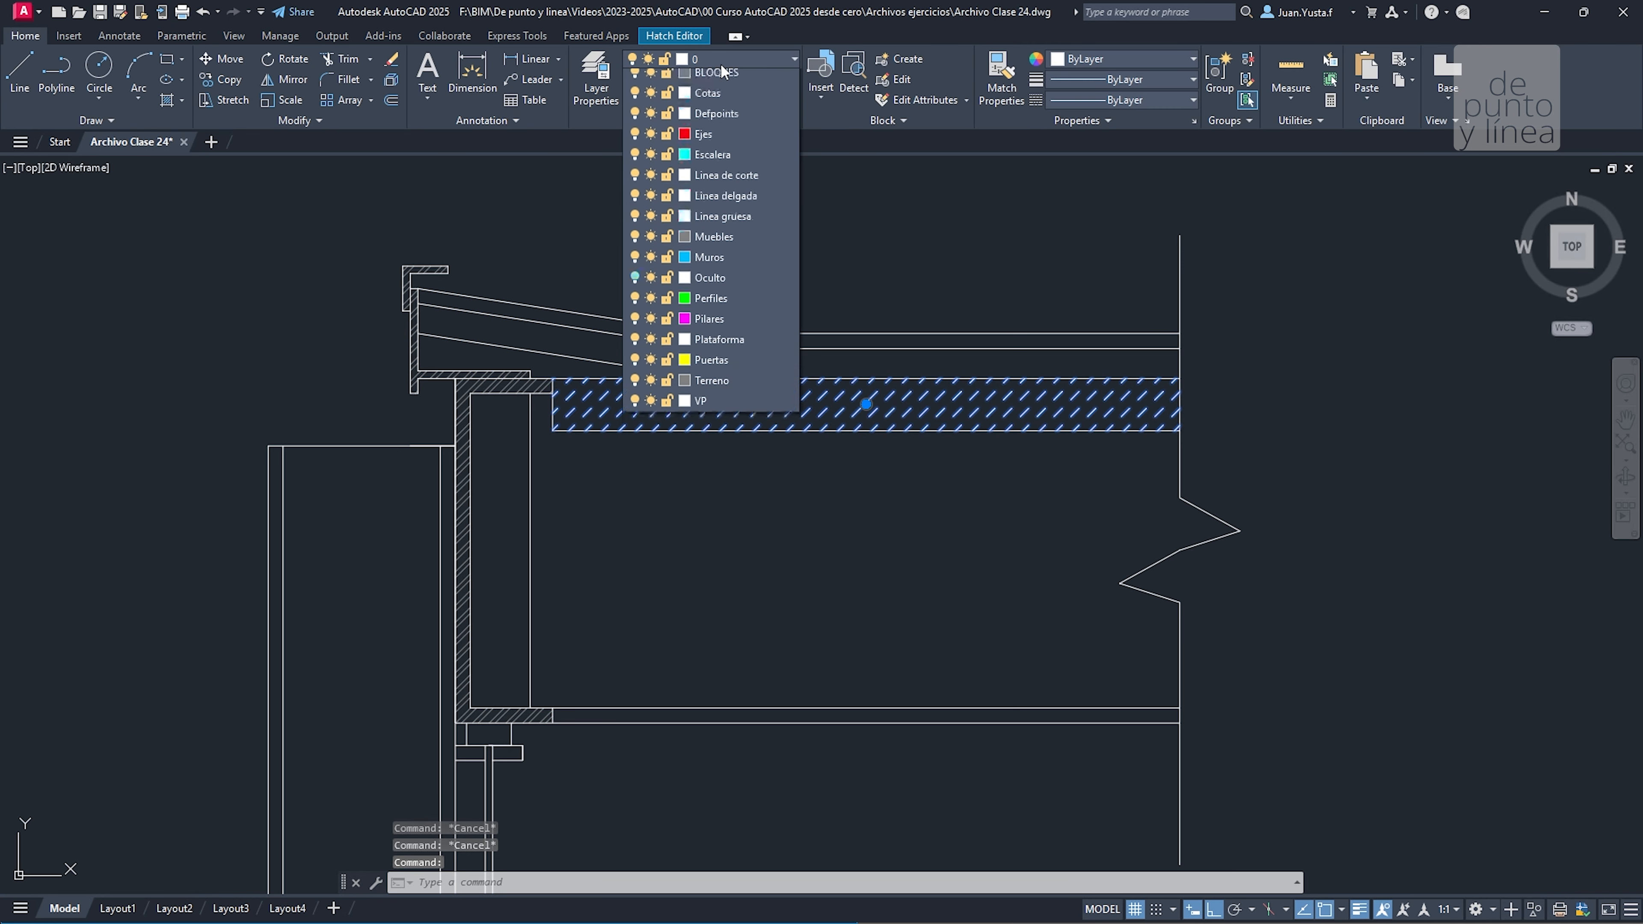
pyautogui.click(740, 129)
pyautogui.press('Escape')
pyautogui.press('Escape')
pyautogui.scroll(3, 649, 352)
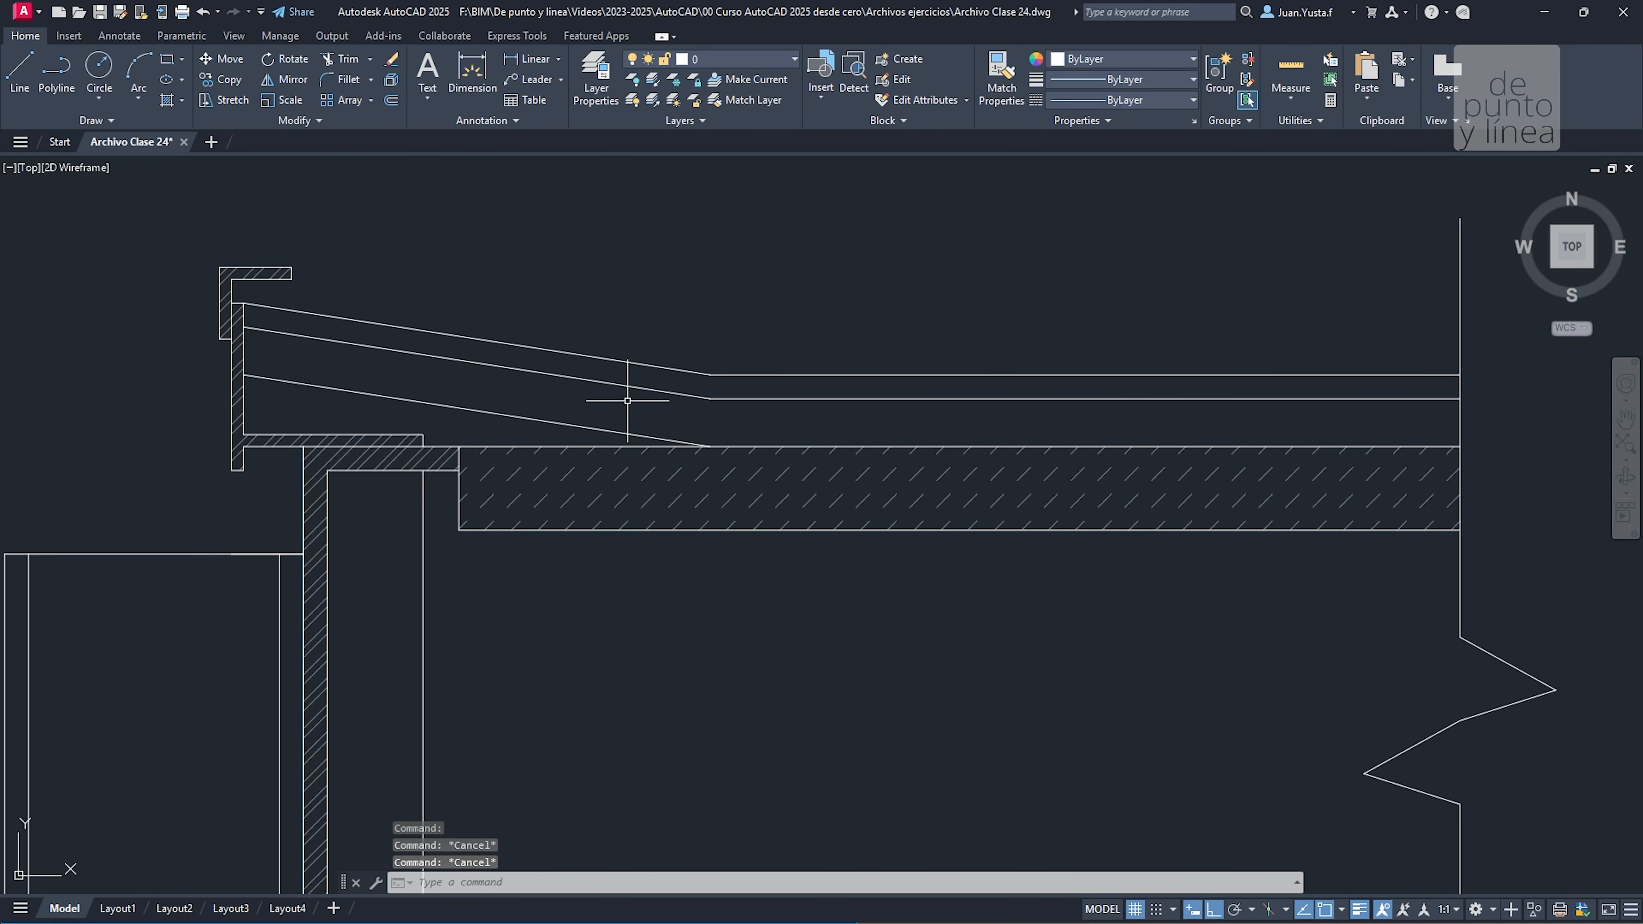
pyautogui.press('Return')
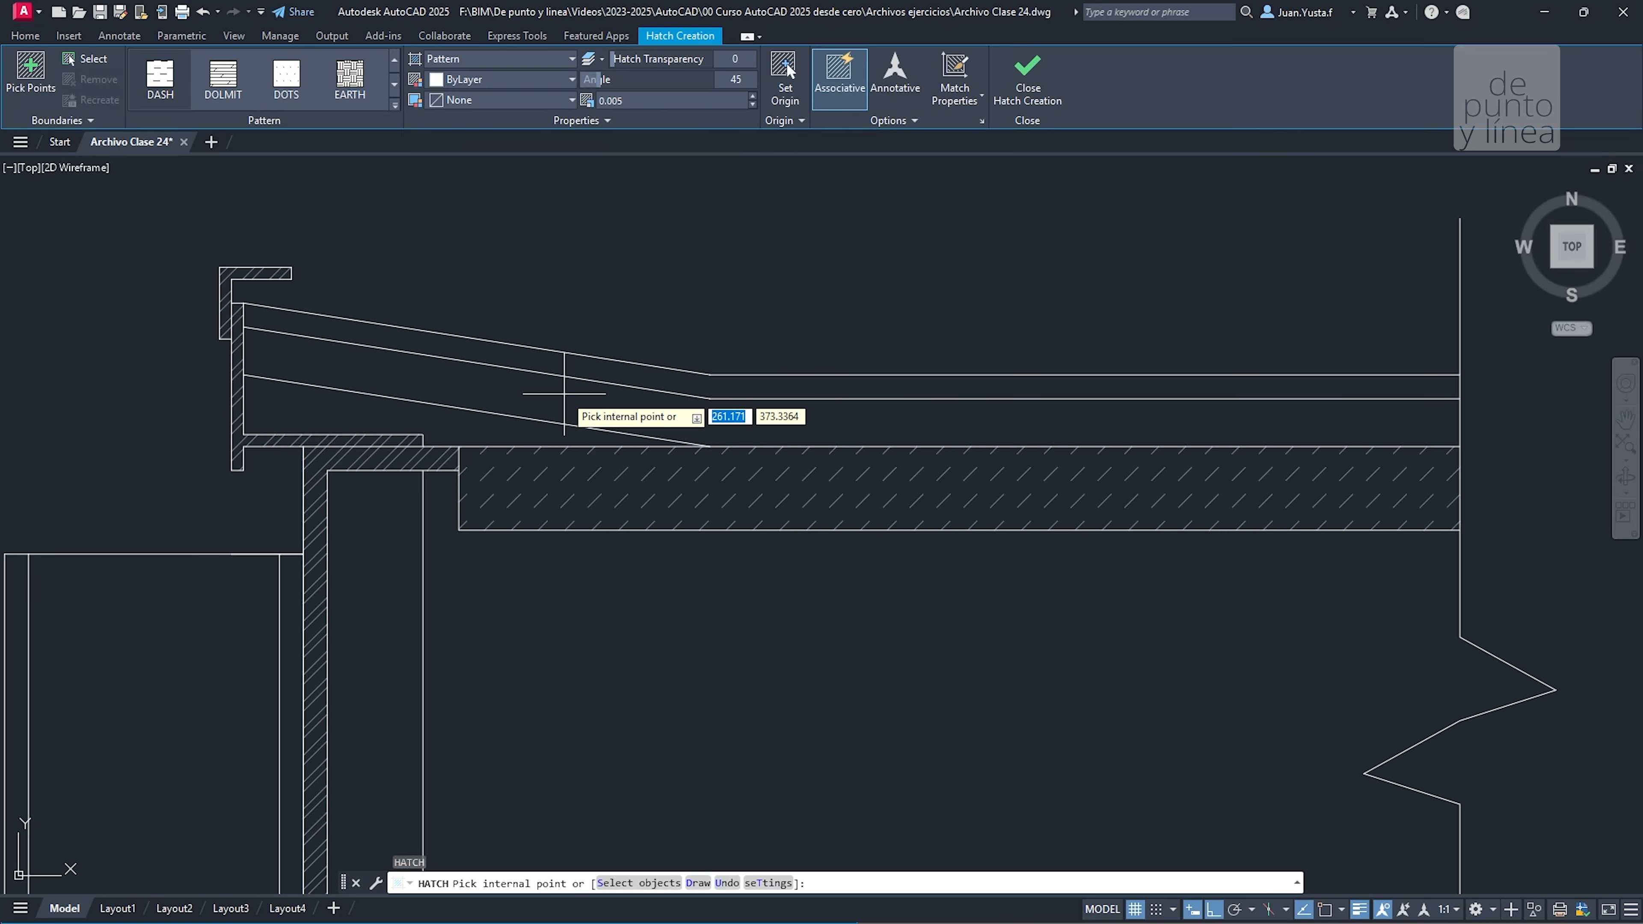
pyautogui.click(565, 394)
pyautogui.click(386, 520)
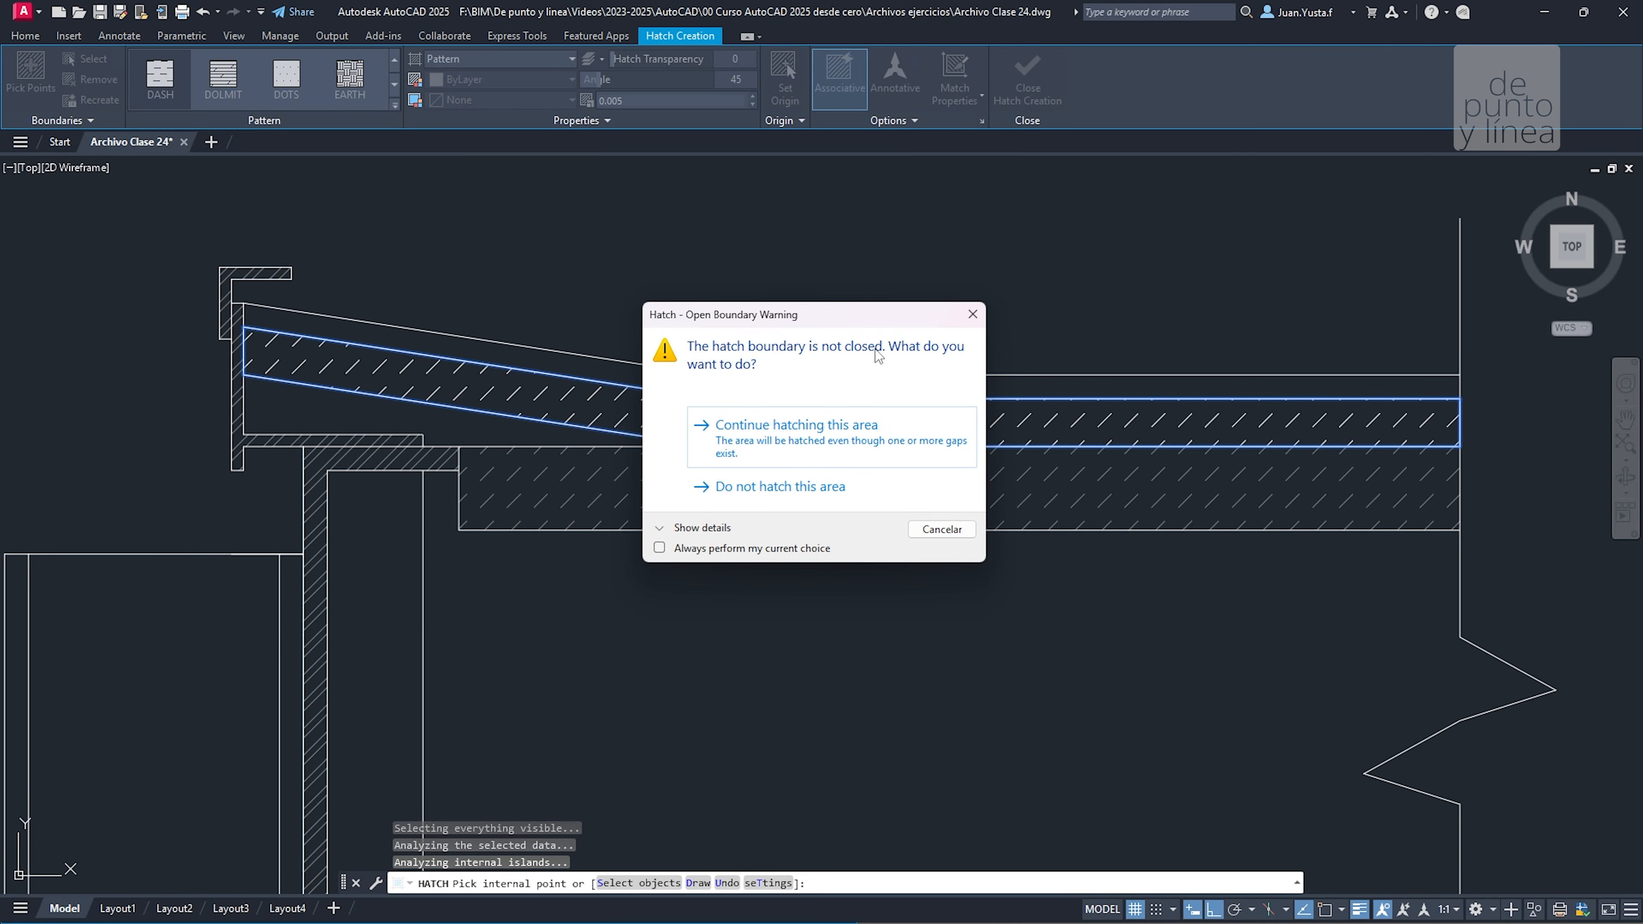
pyautogui.click(780, 486)
pyautogui.press('Return')
pyautogui.scroll(-2, 451, 491)
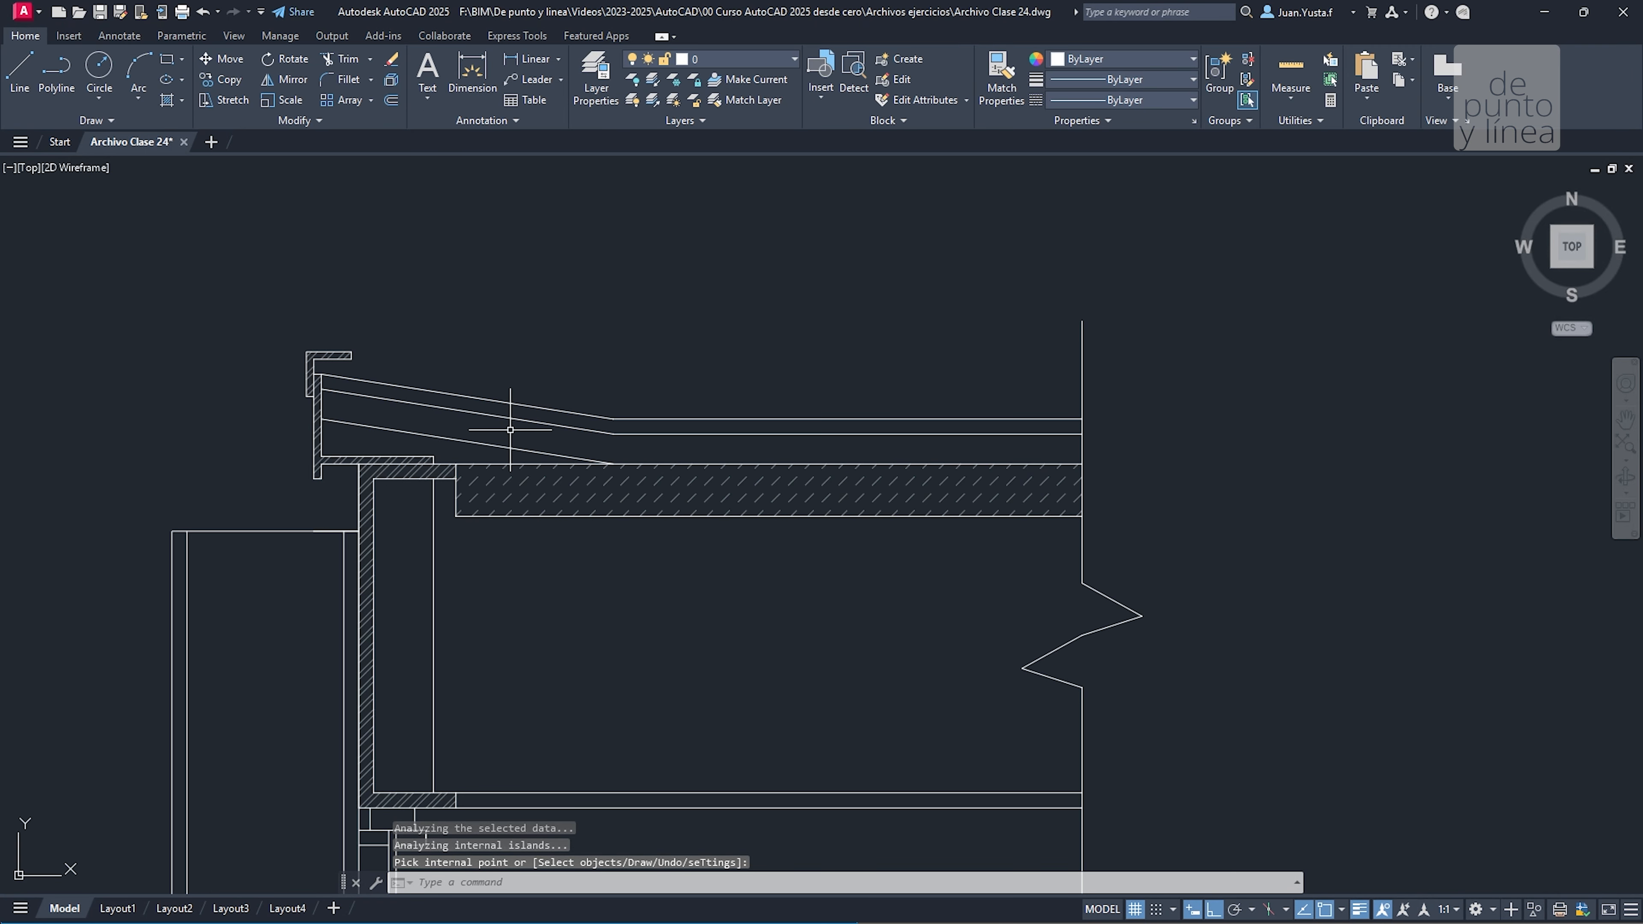
# Hatch the steel channel's infill and the thick sloped roof layer above the slab with the HEX pattern
pyautogui.press('Return')
pyautogui.click(402, 517)
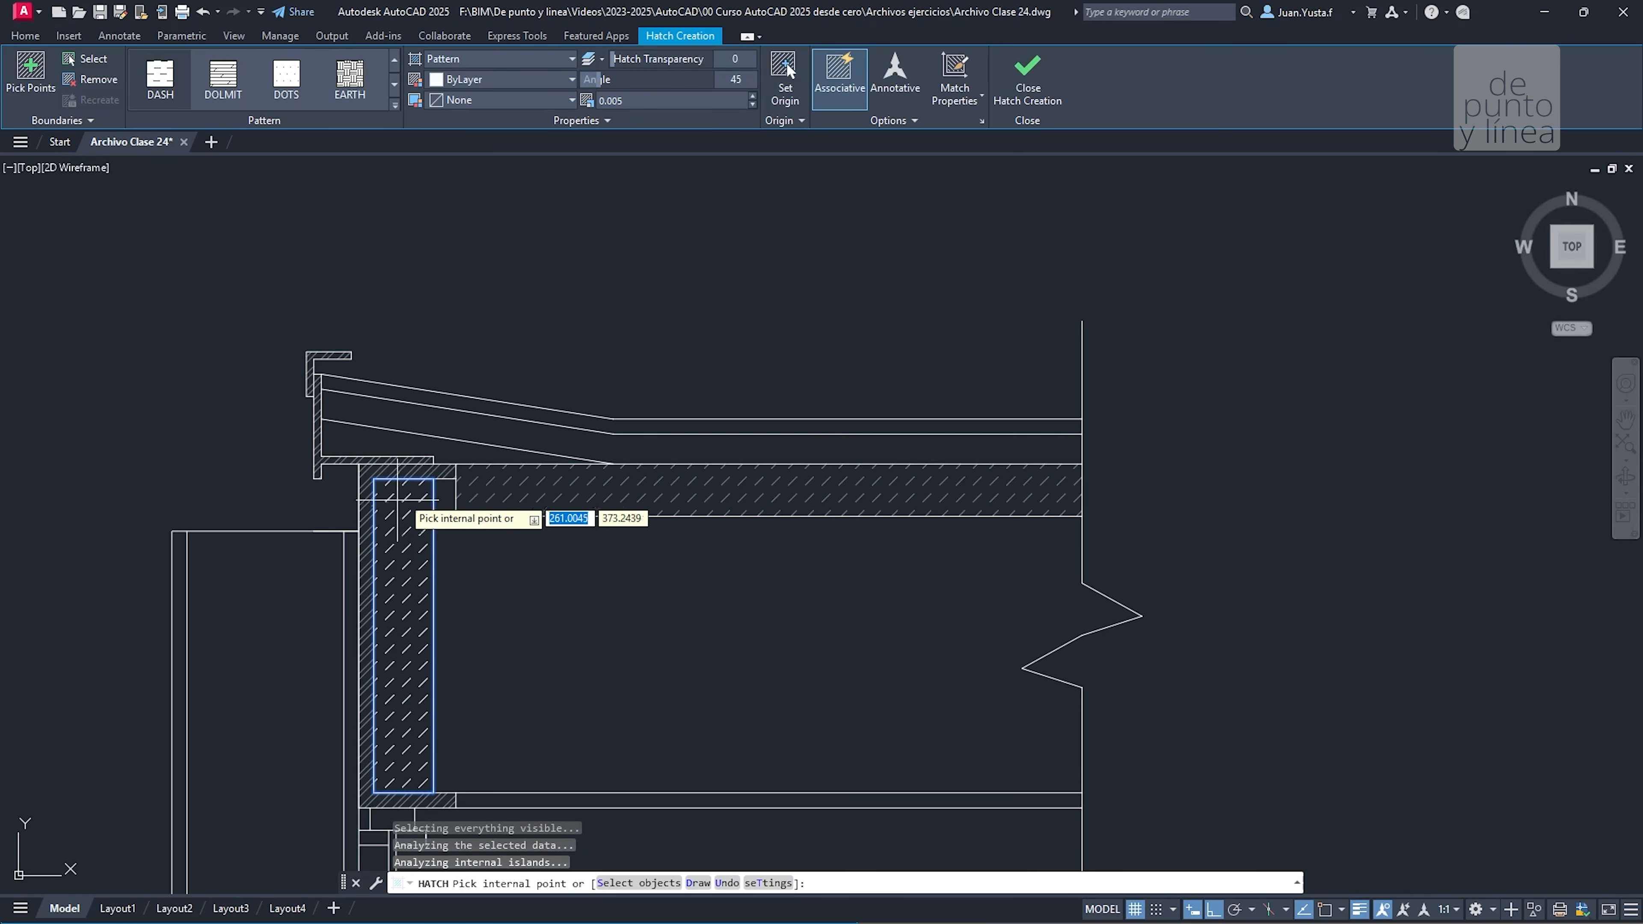
pyautogui.click(458, 434)
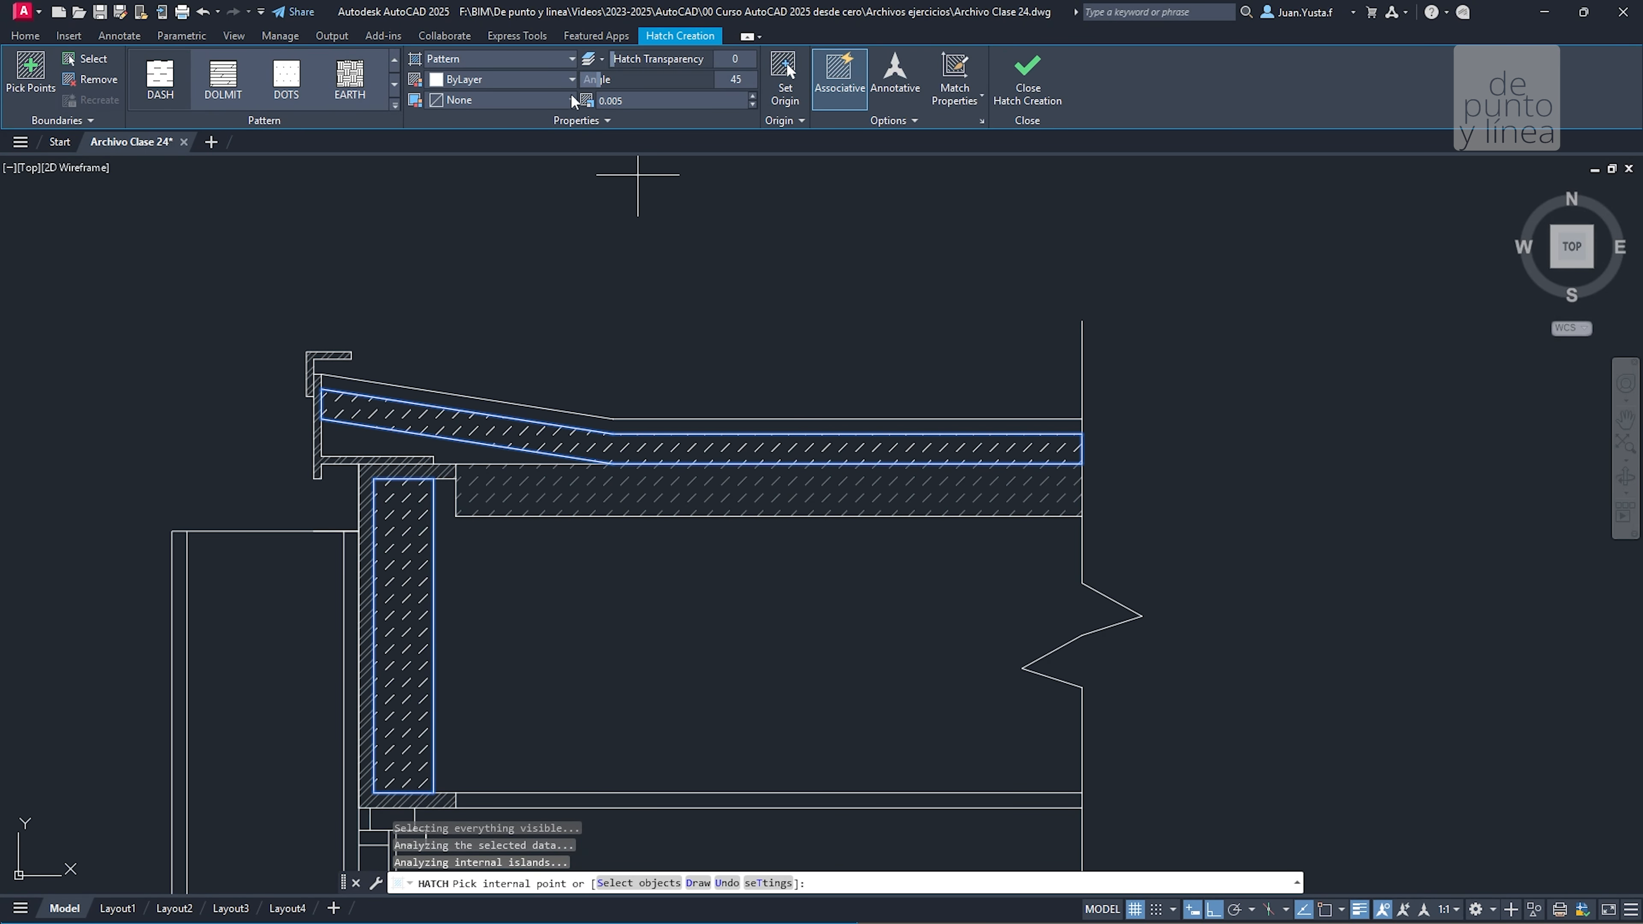
pyautogui.click(396, 104)
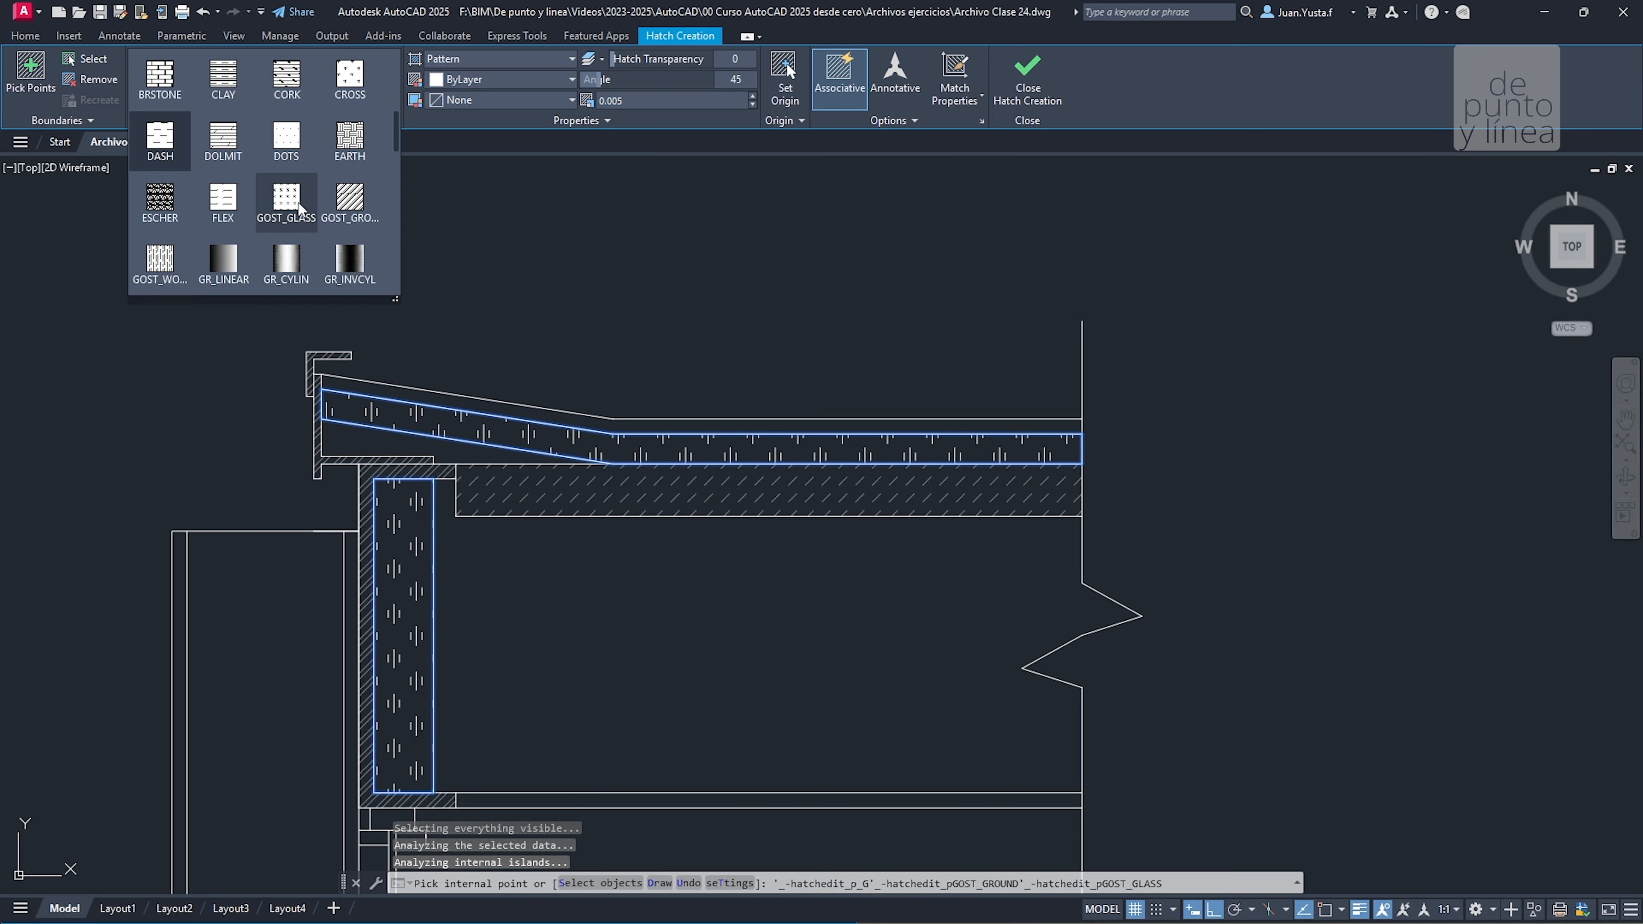
pyautogui.scroll(3, 294, 206)
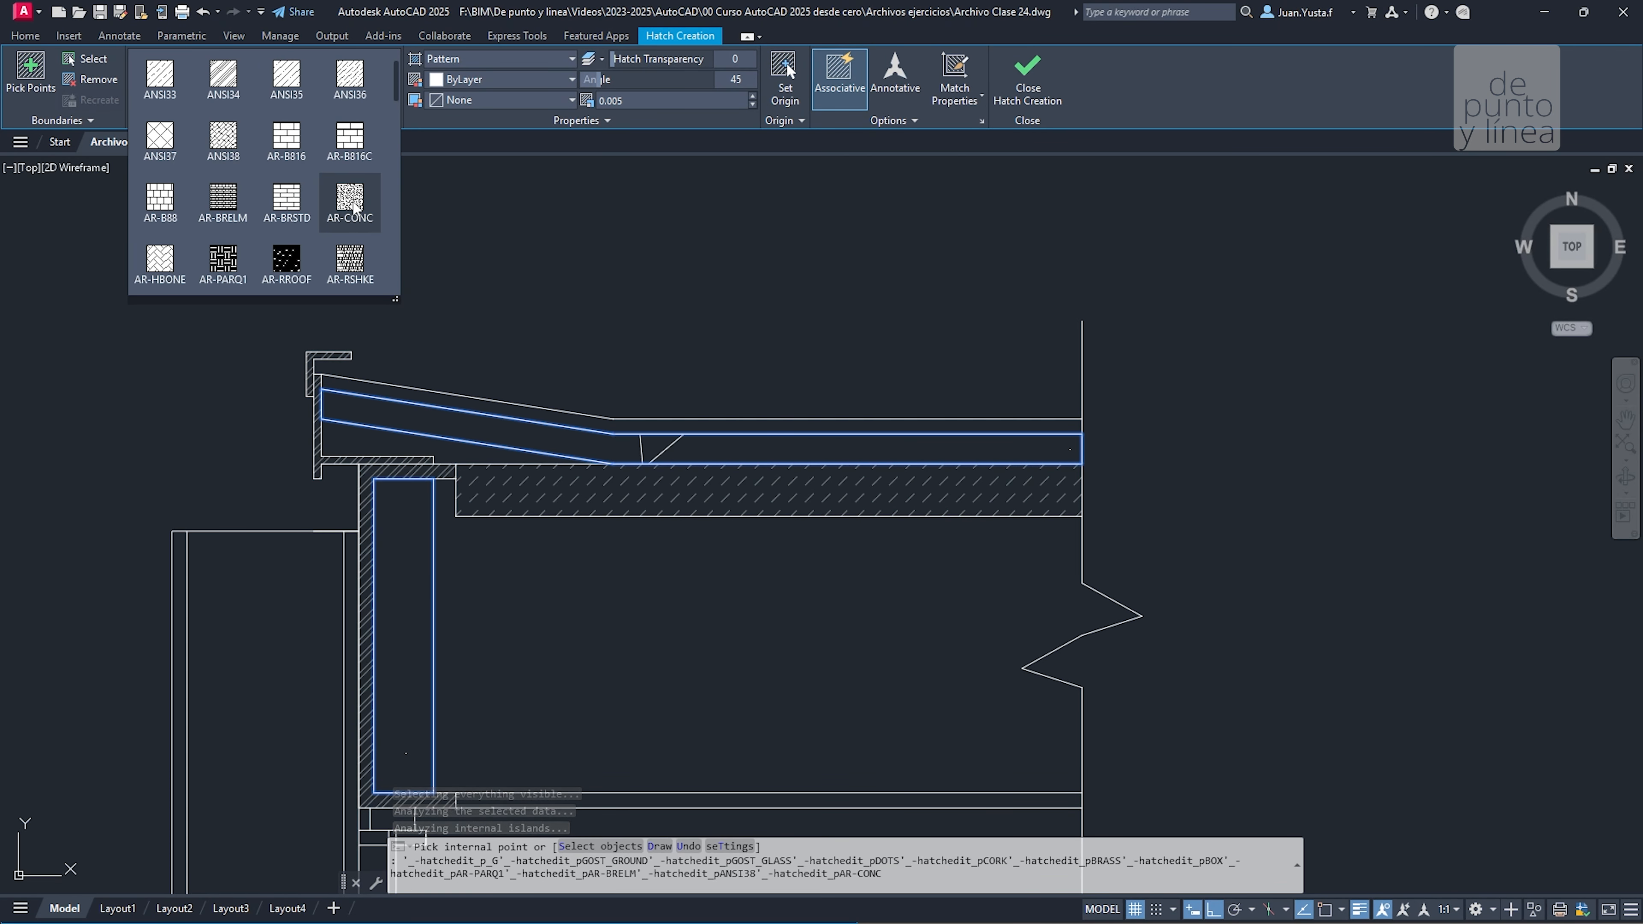
pyautogui.scroll(2, 349, 205)
pyautogui.scroll(-3, 176, 208)
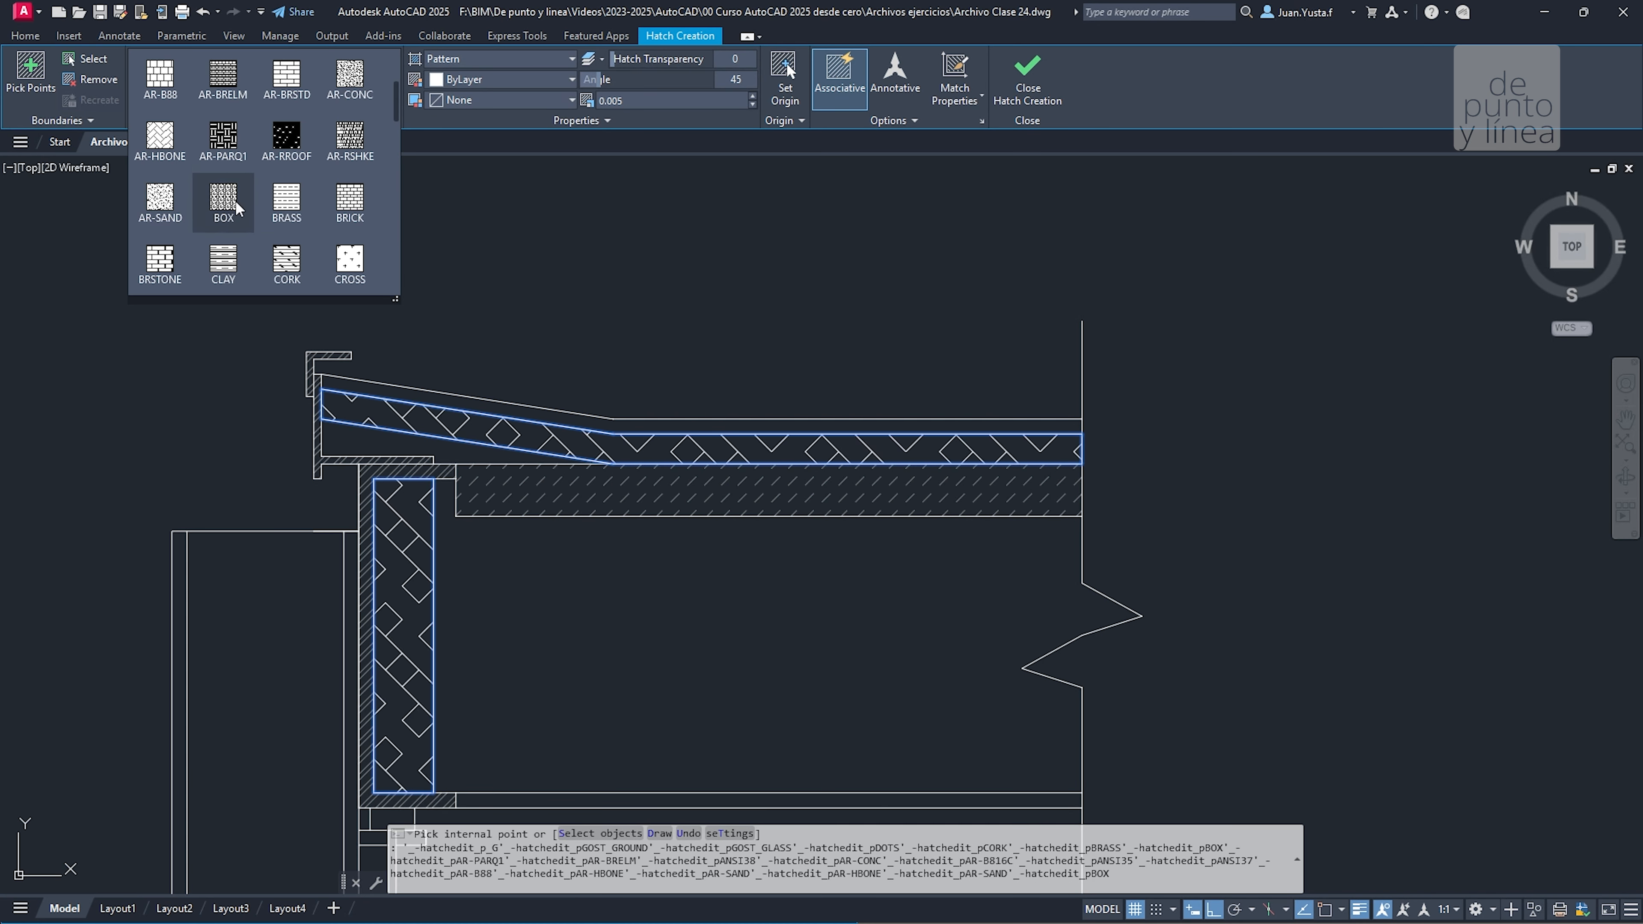
pyautogui.scroll(-2, 220, 265)
pyautogui.scroll(-5, 183, 226)
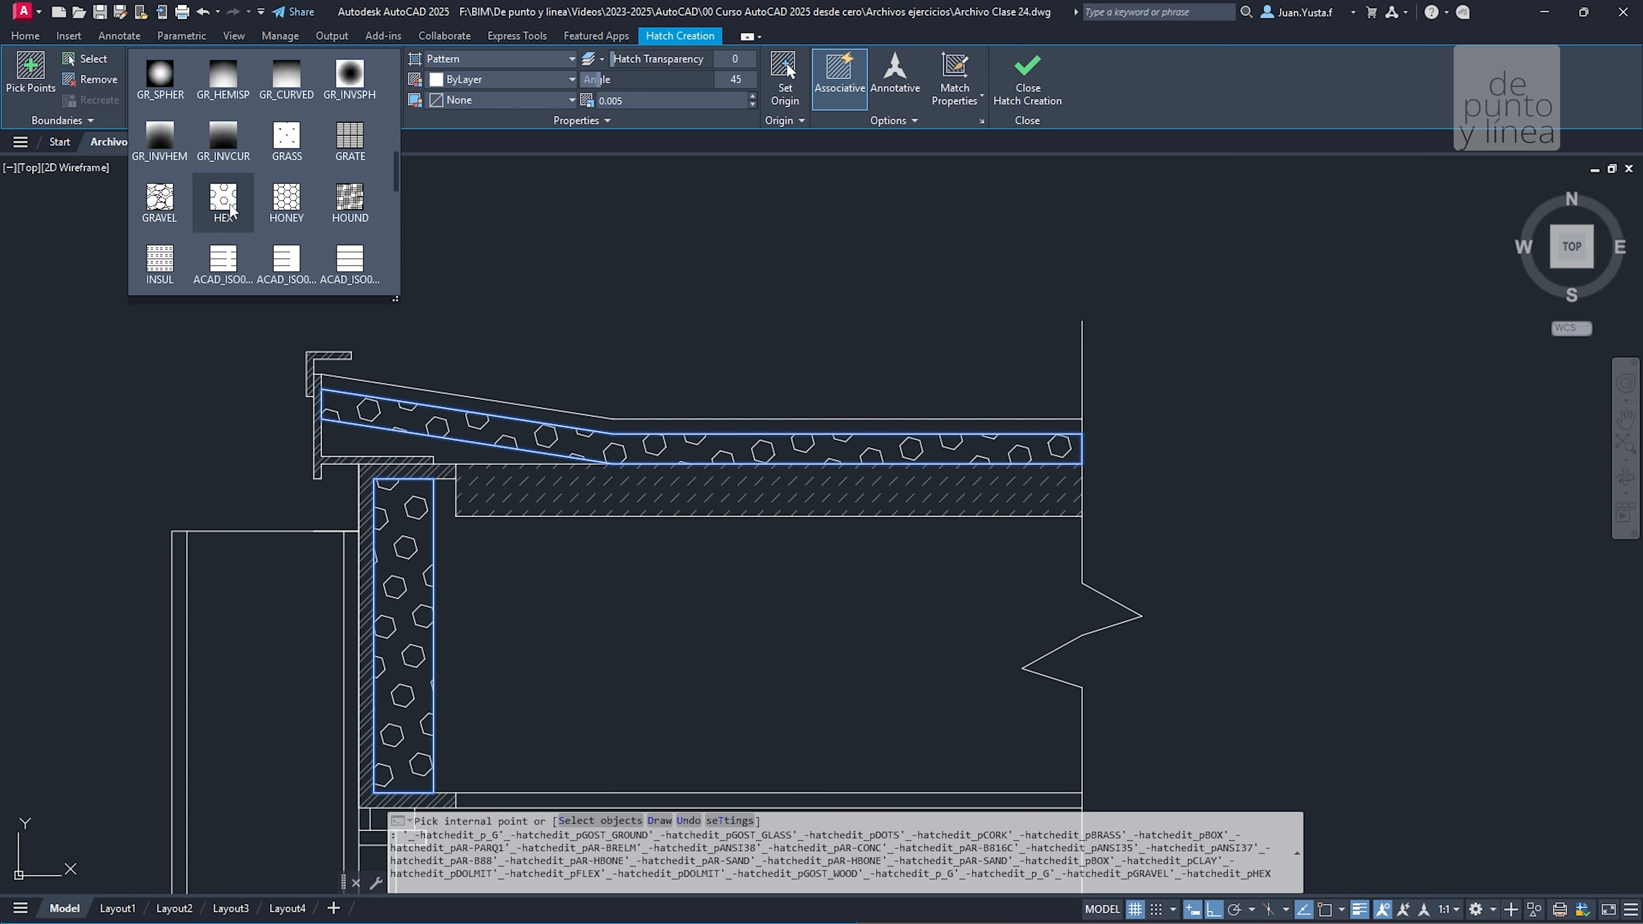
pyautogui.click(224, 202)
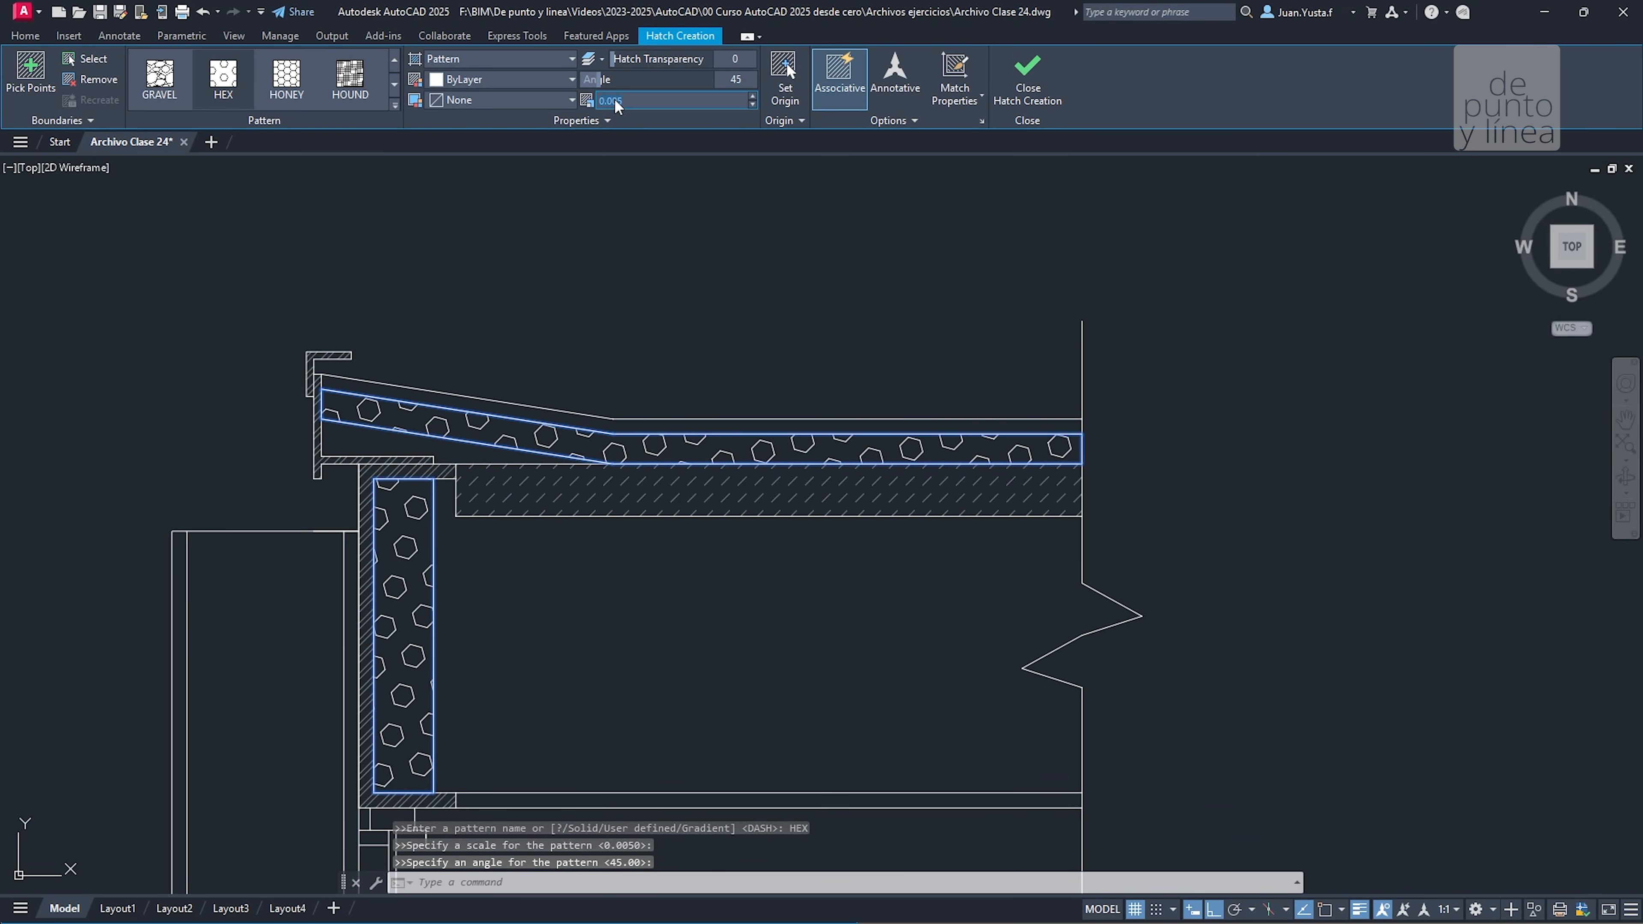
# Set the HEX hatch scale to 0.001, finish the hatch and regenerate the drawing
pyautogui.write('0')
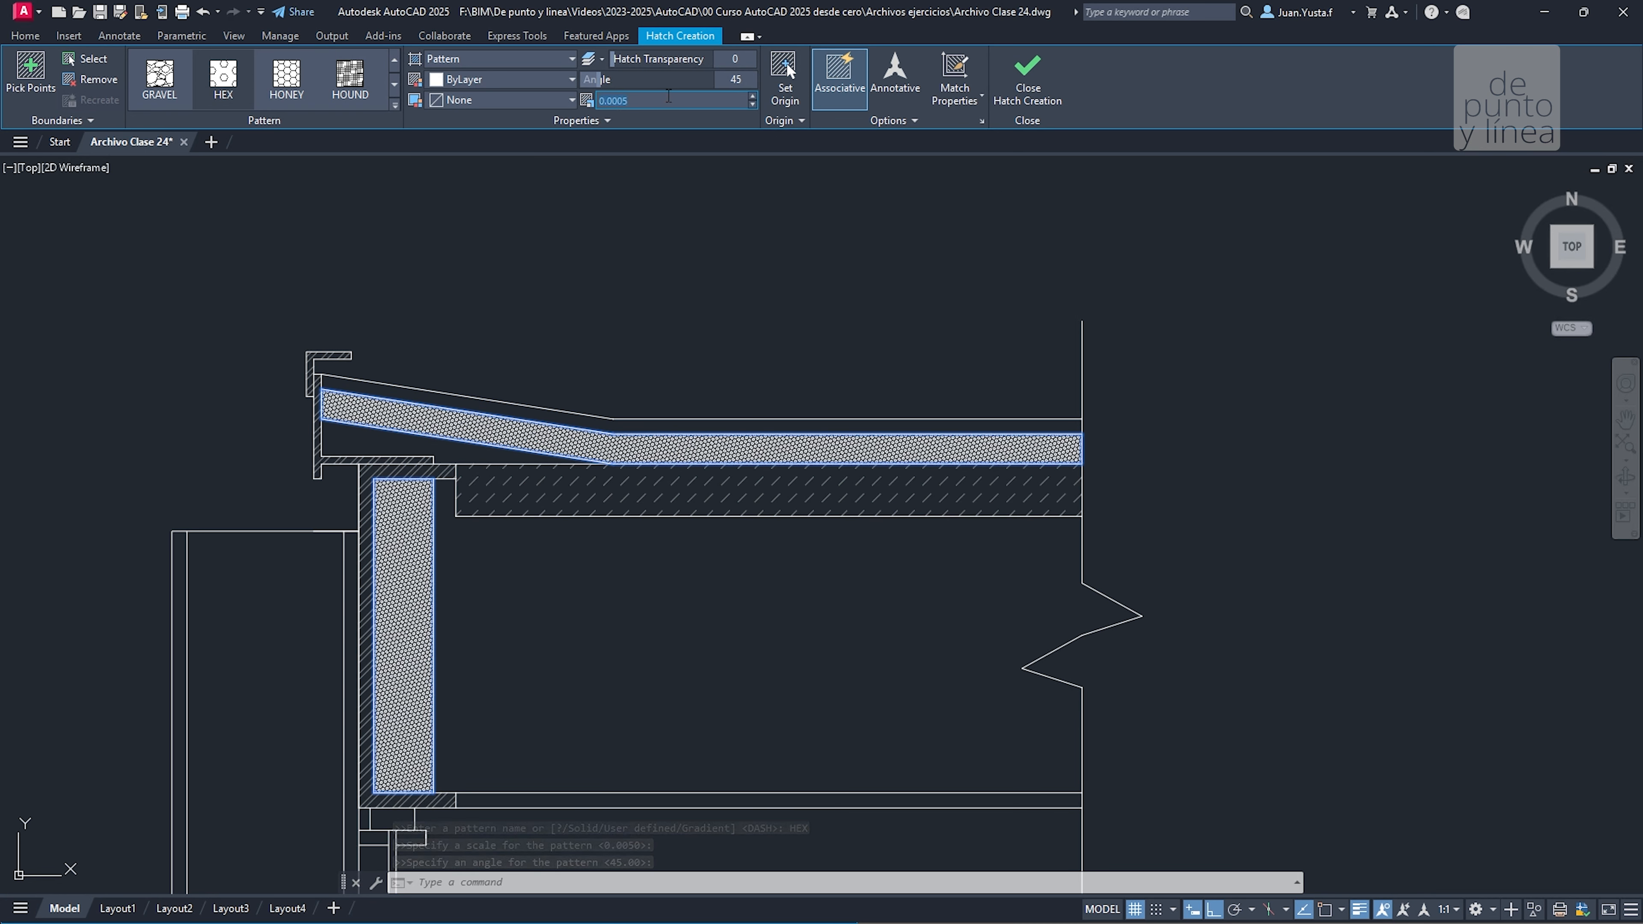
pyautogui.write('1')
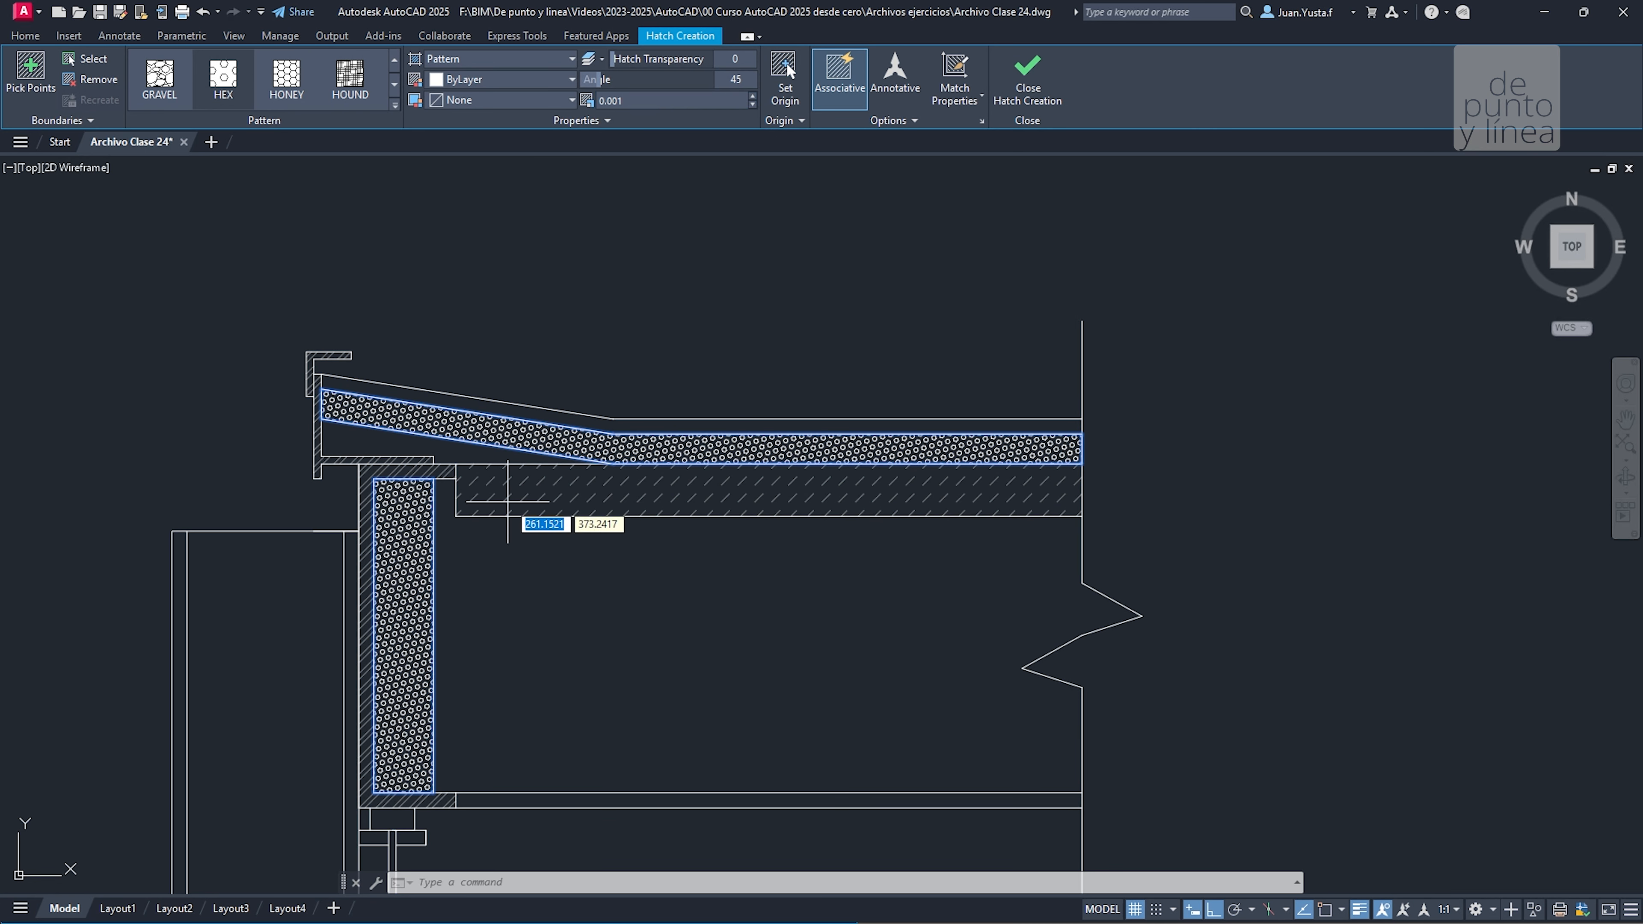
pyautogui.press('Escape')
pyautogui.press('Escape')
pyautogui.press('Escape')
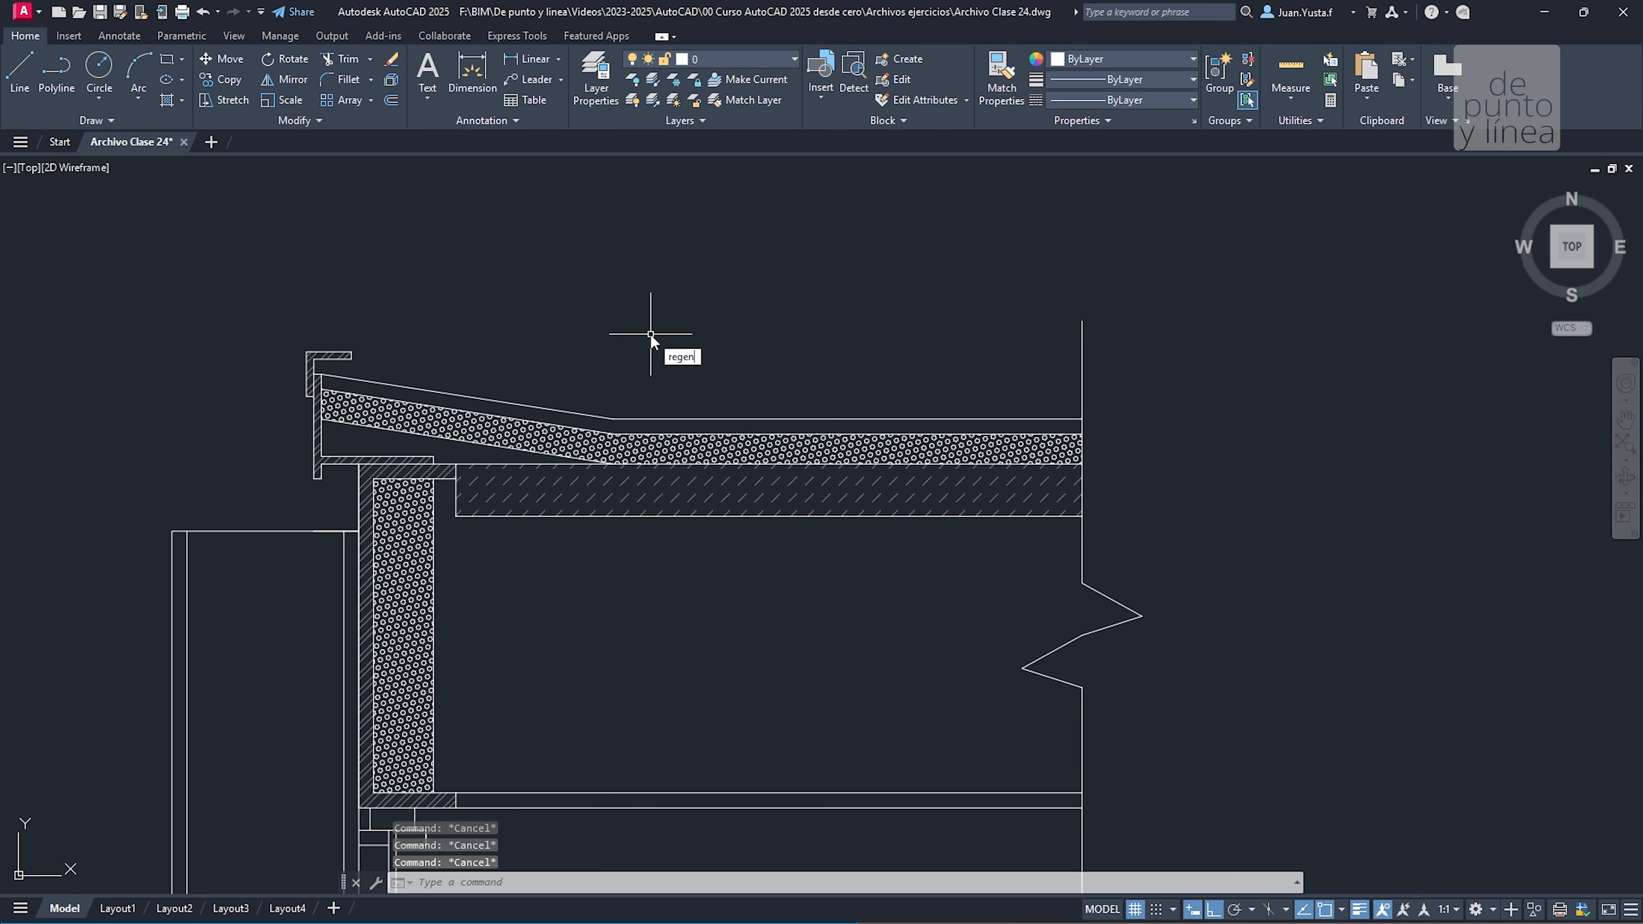
pyautogui.press('Return')
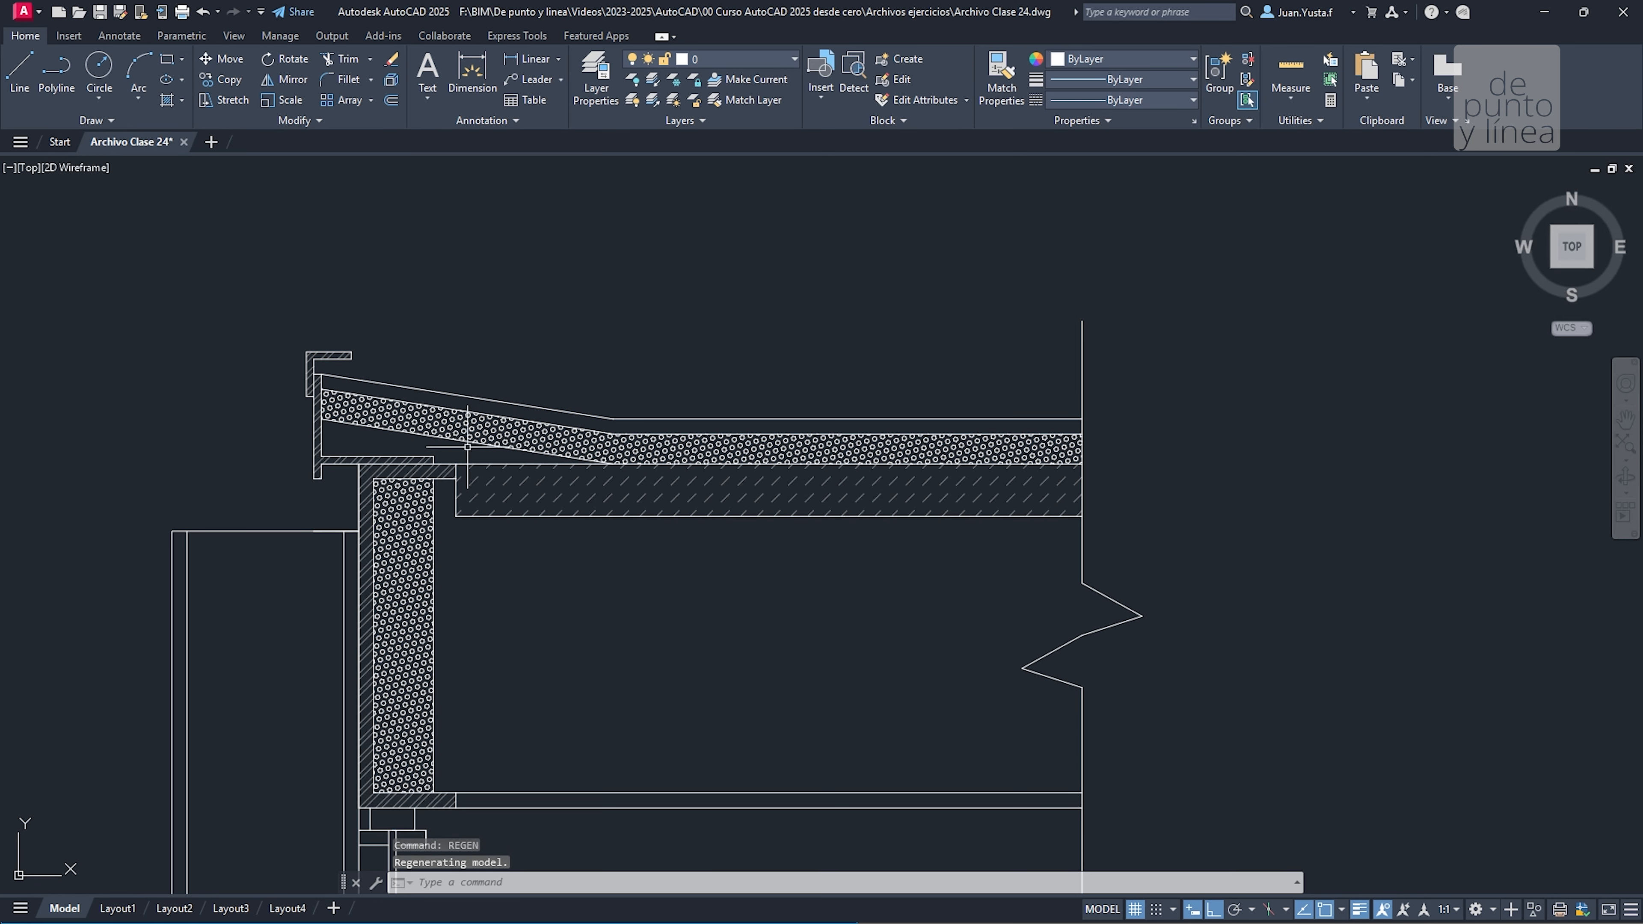
# Move the HEX hatches of the channel infill and the sloped roof layer to the Achurado layer
pyautogui.click(401, 515)
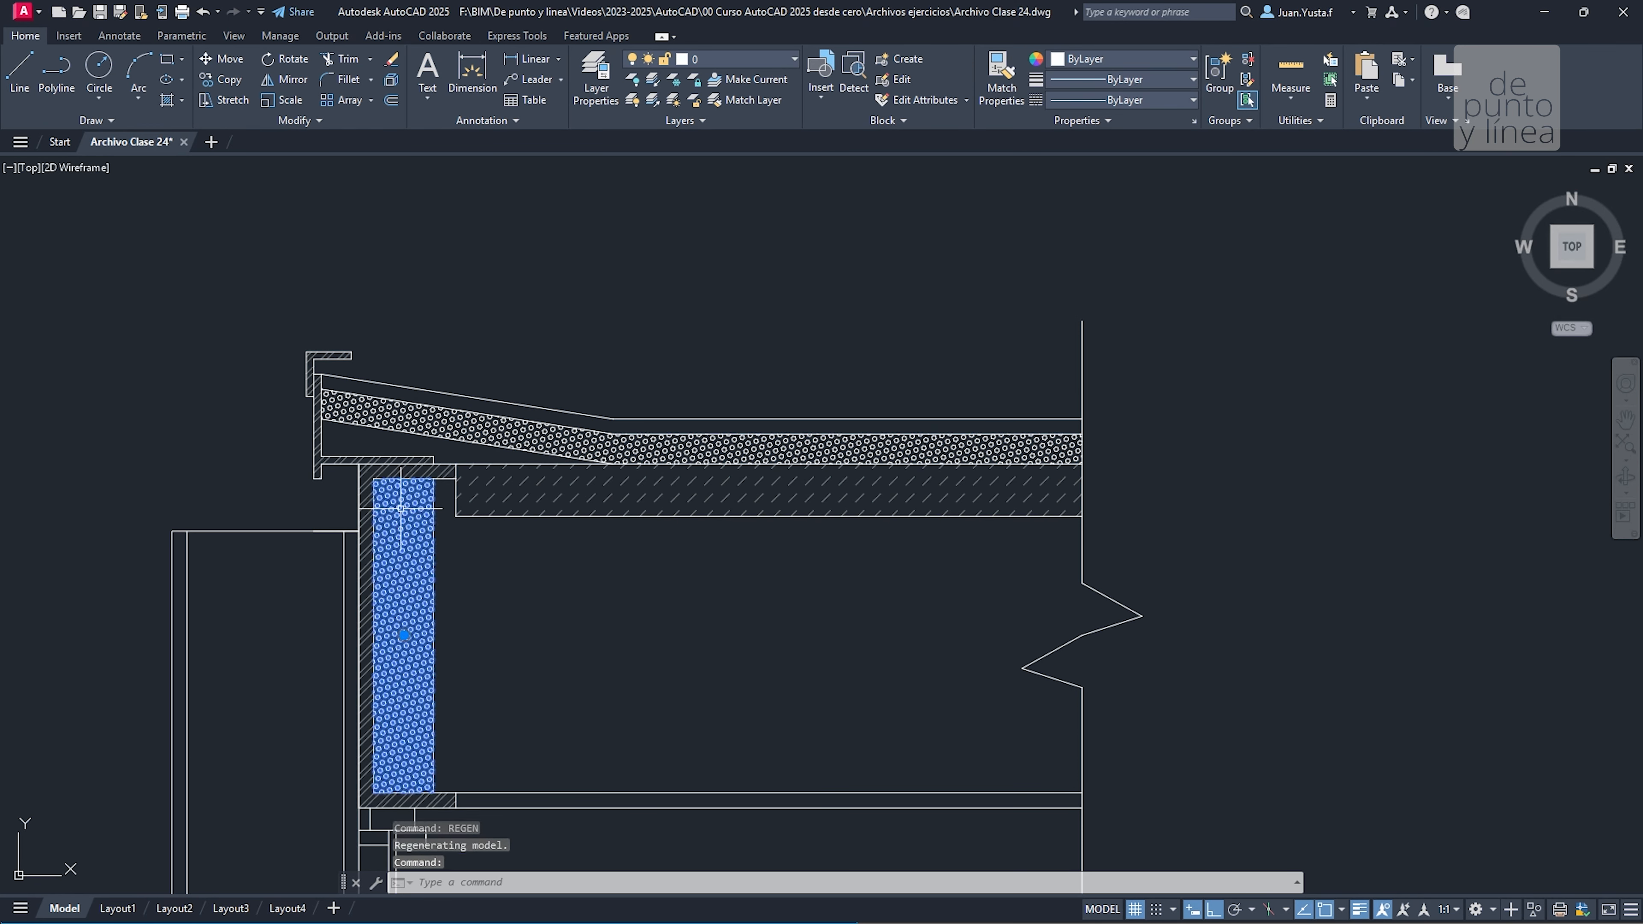
pyautogui.click(476, 421)
pyautogui.click(41, 36)
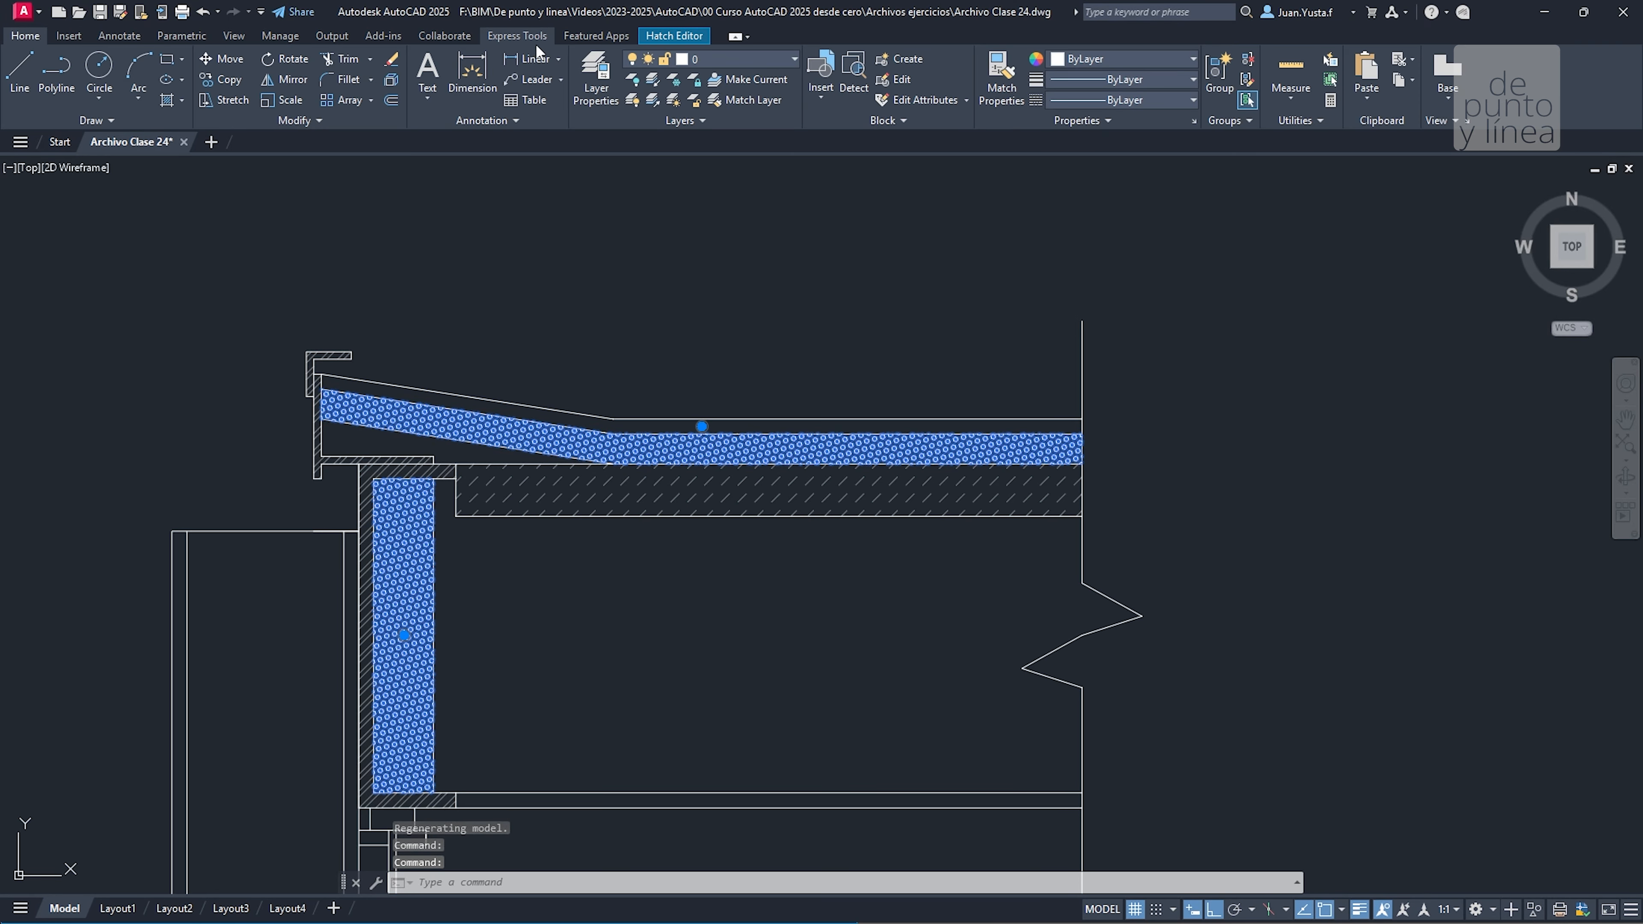
pyautogui.click(741, 60)
pyautogui.click(738, 111)
pyautogui.press('Escape')
pyautogui.press('Escape')
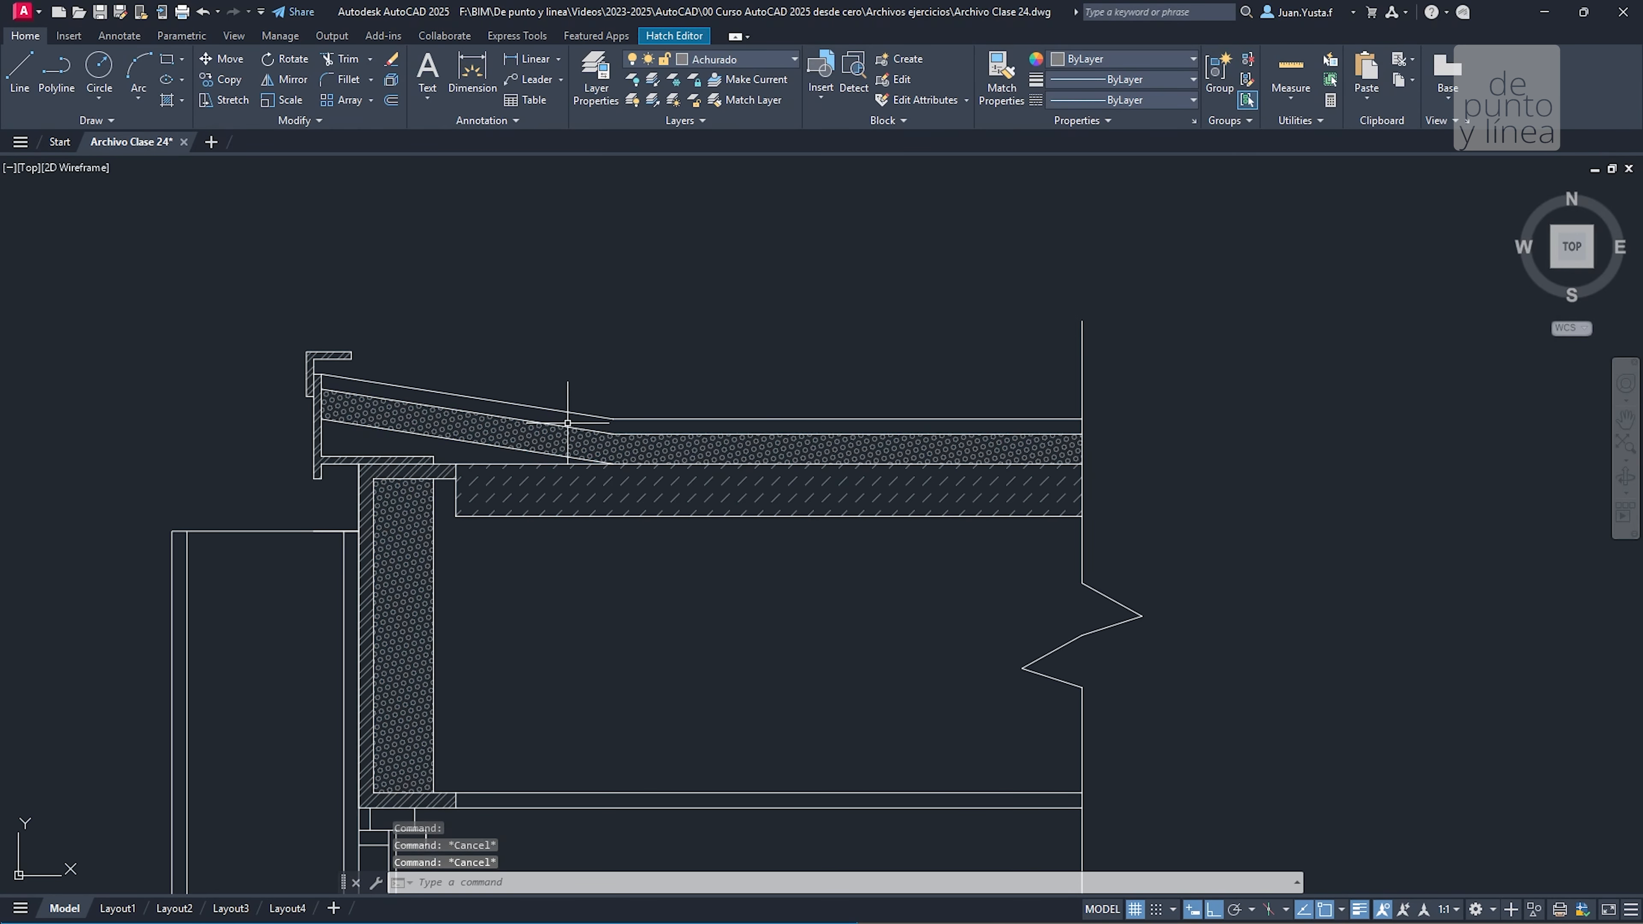
pyautogui.press('Escape')
# Hatch the thin top roof layer above the HEX-filled layer with the JIS_RC_18 pattern
pyautogui.scroll(2, 669, 430)
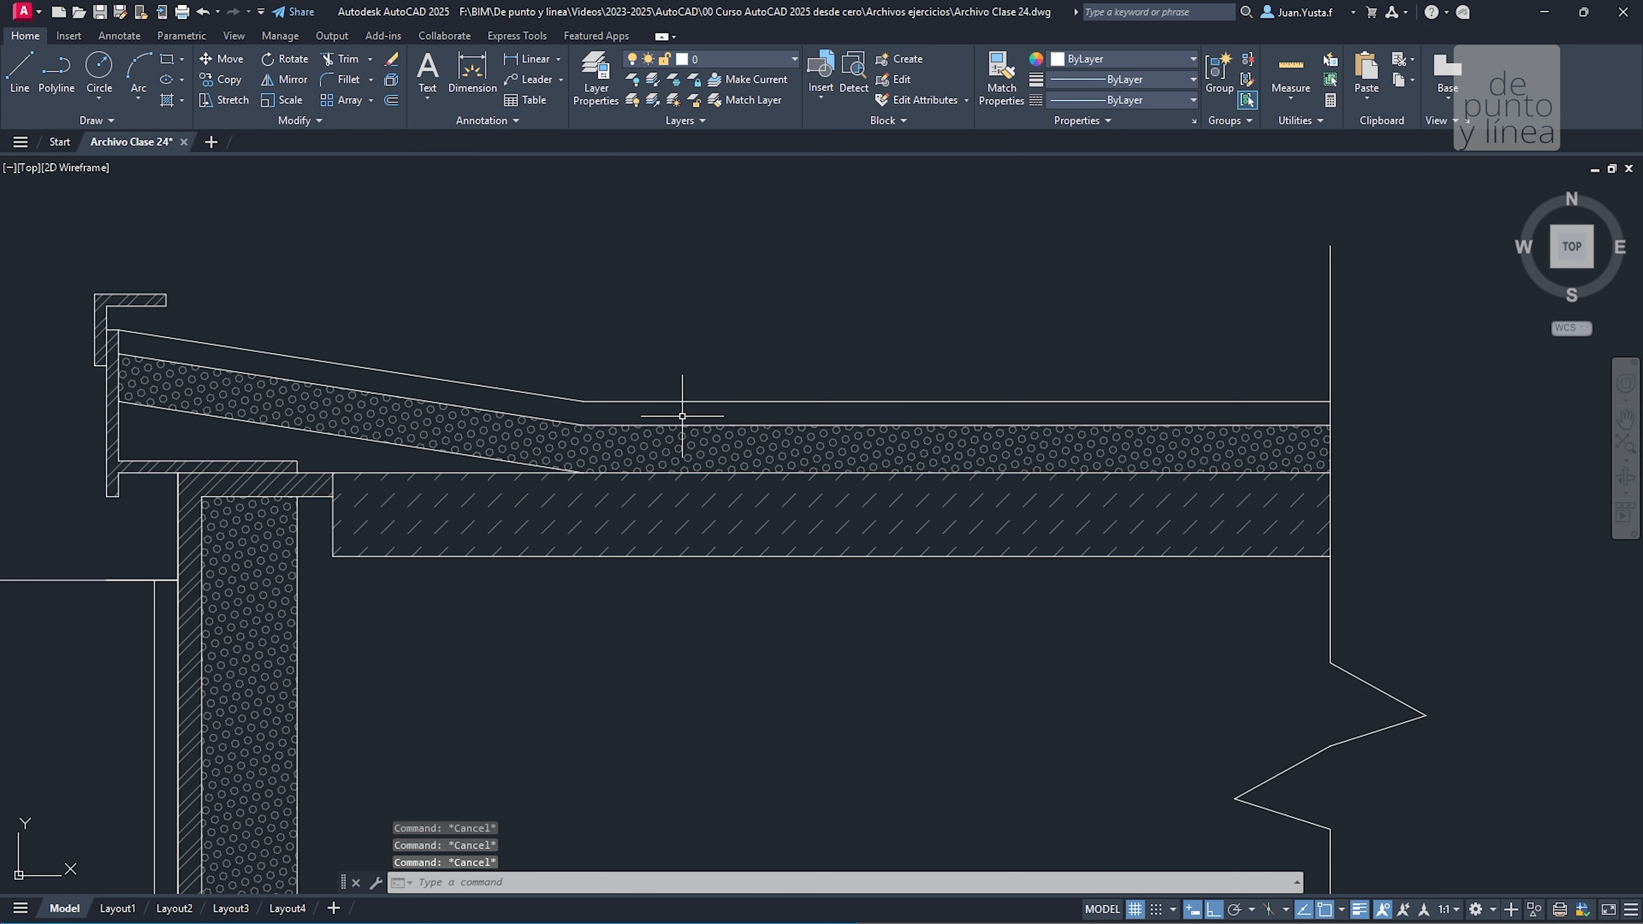
pyautogui.write('h')
pyautogui.press('Return')
pyautogui.click(646, 415)
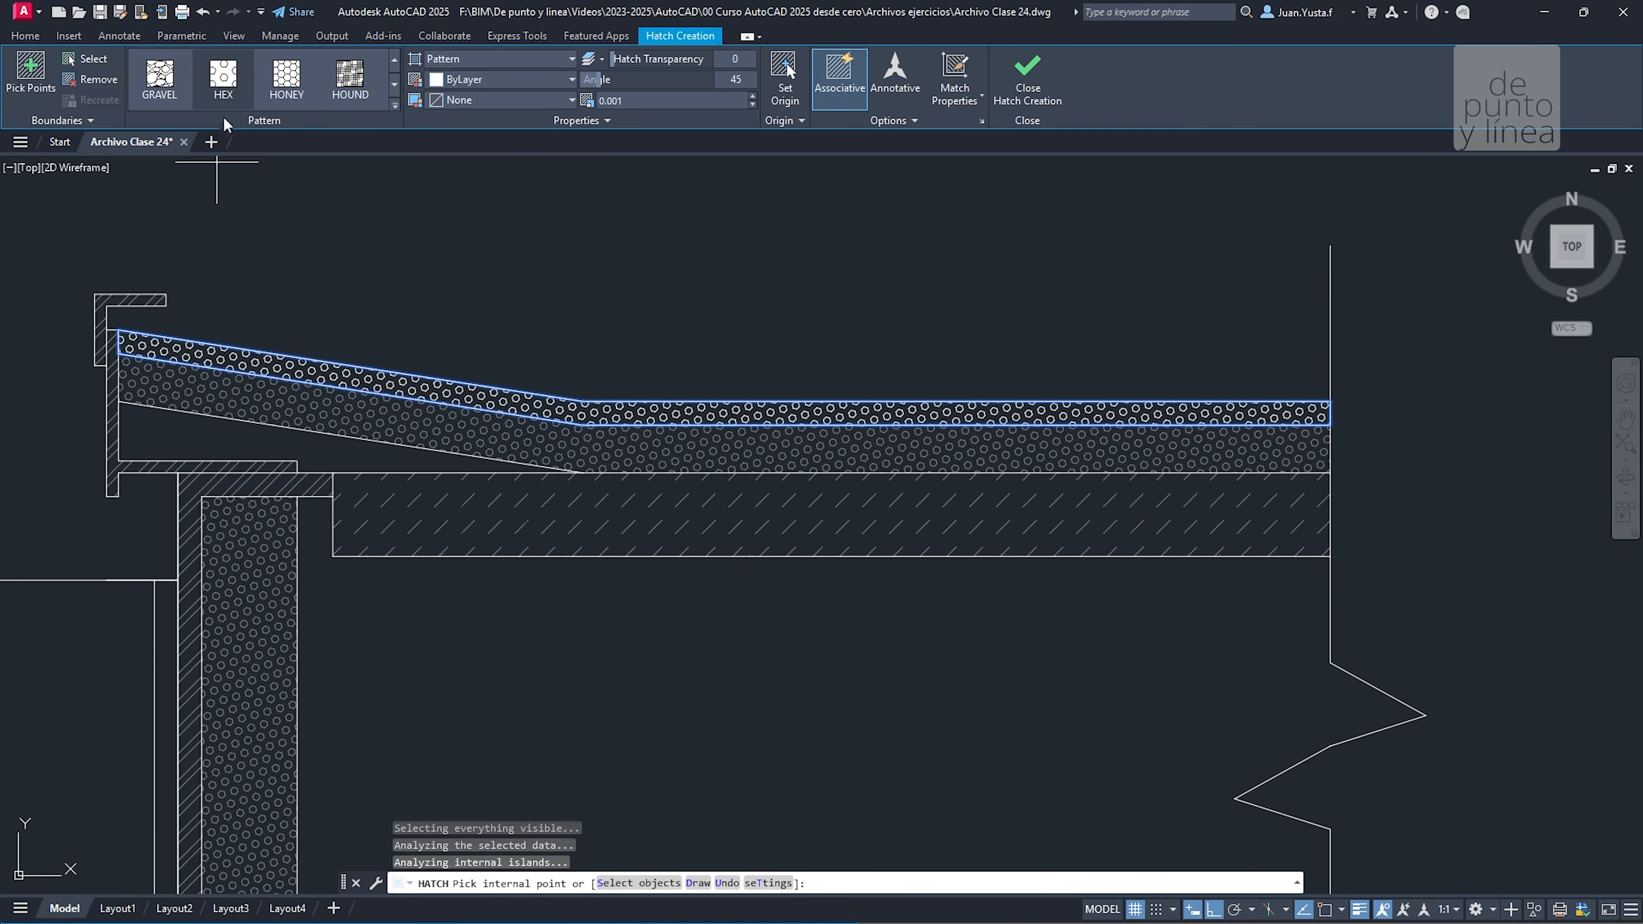
pyautogui.click(393, 103)
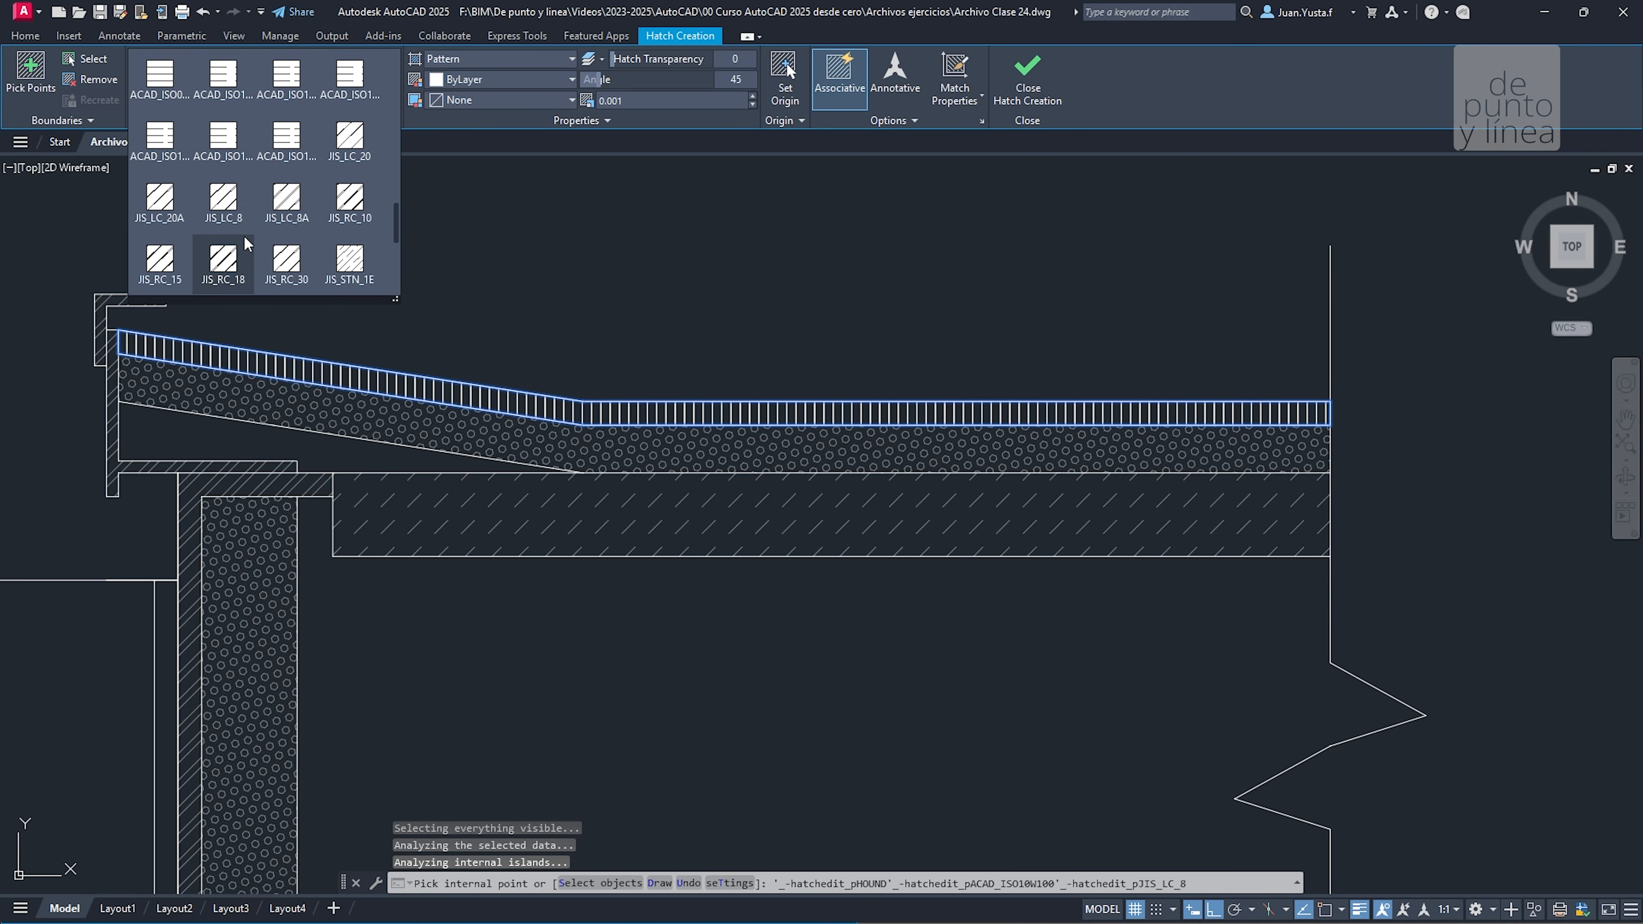
pyautogui.click(224, 259)
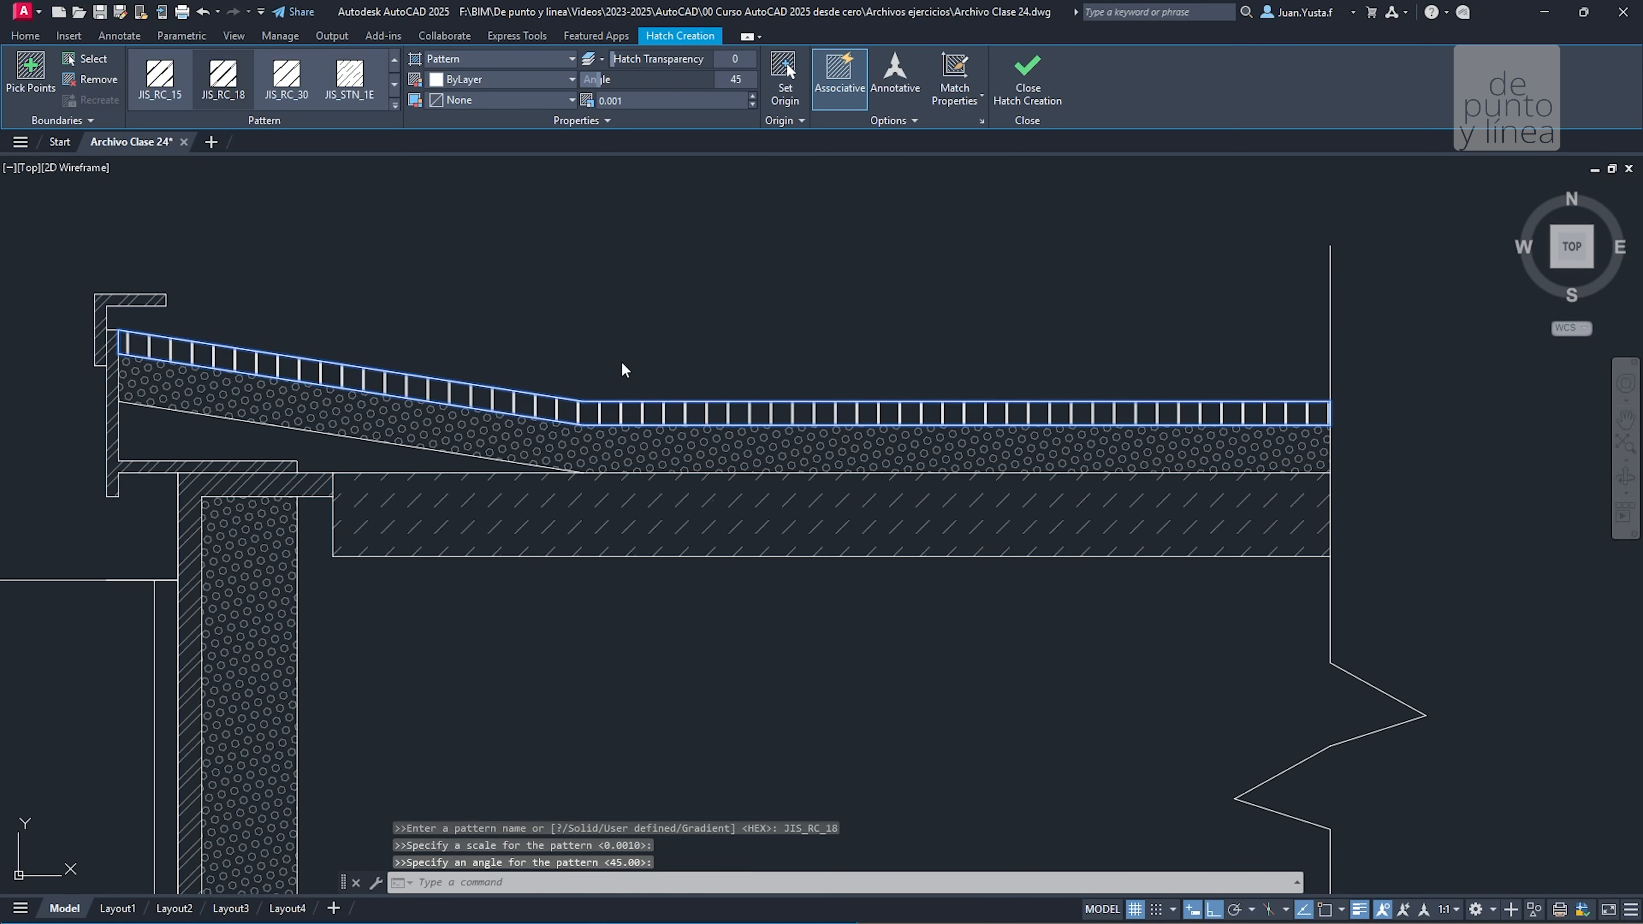
pyautogui.press('Escape')
pyautogui.press('Escape')
# Move the thin top roof layer's JIS_RC_18 hatch to the Achurado layer
pyautogui.click(599, 409)
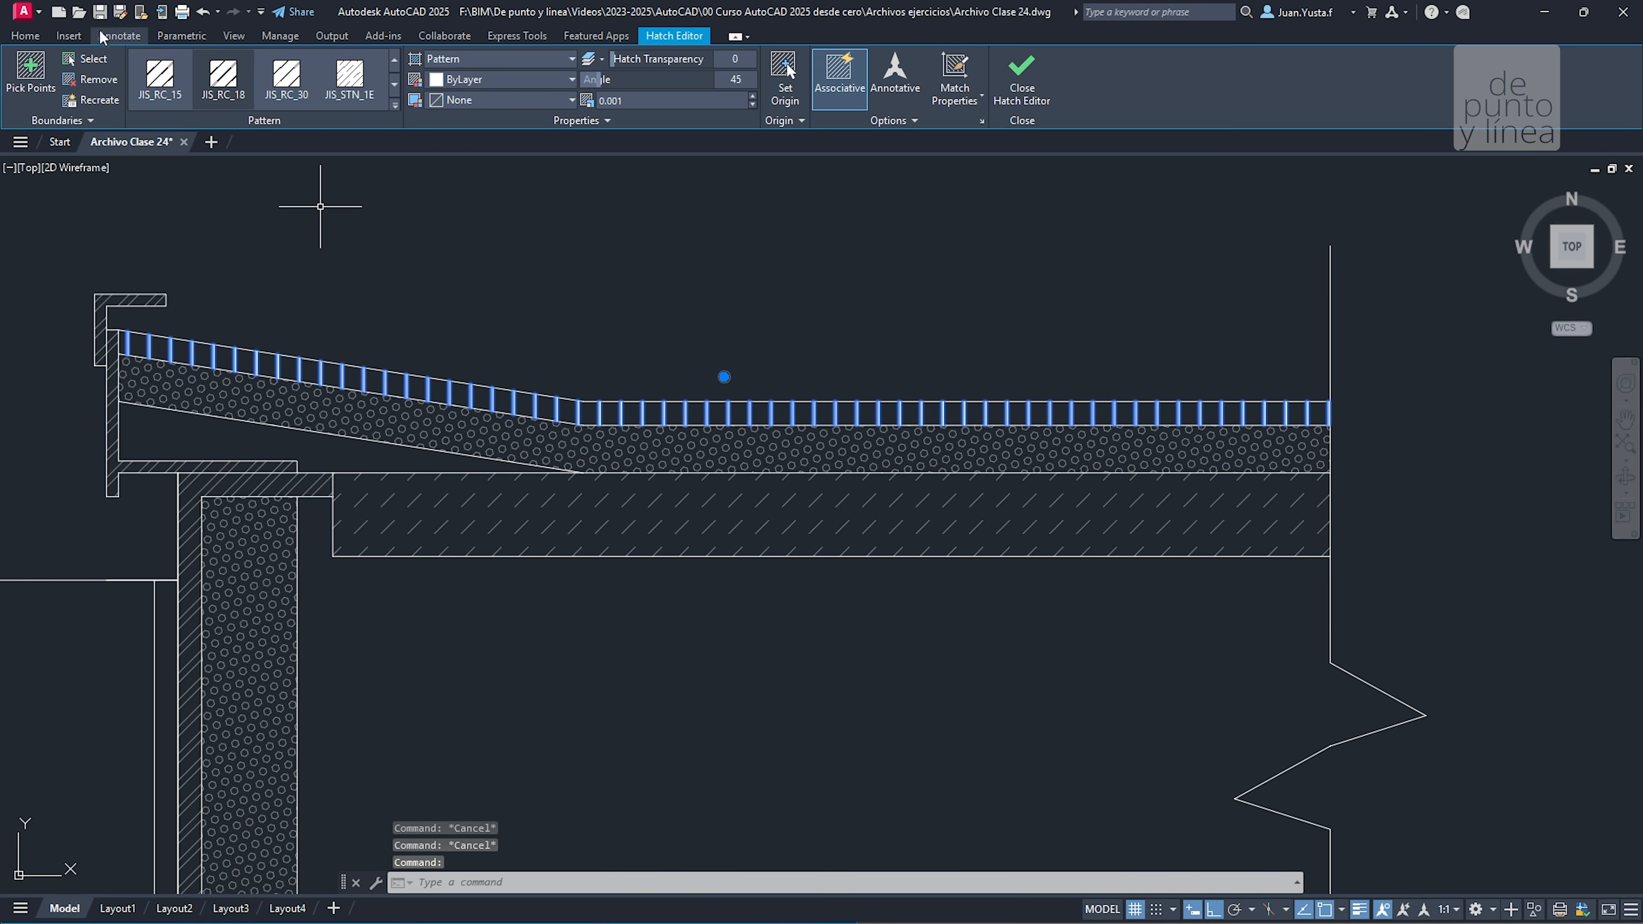
pyautogui.click(34, 39)
pyautogui.click(721, 58)
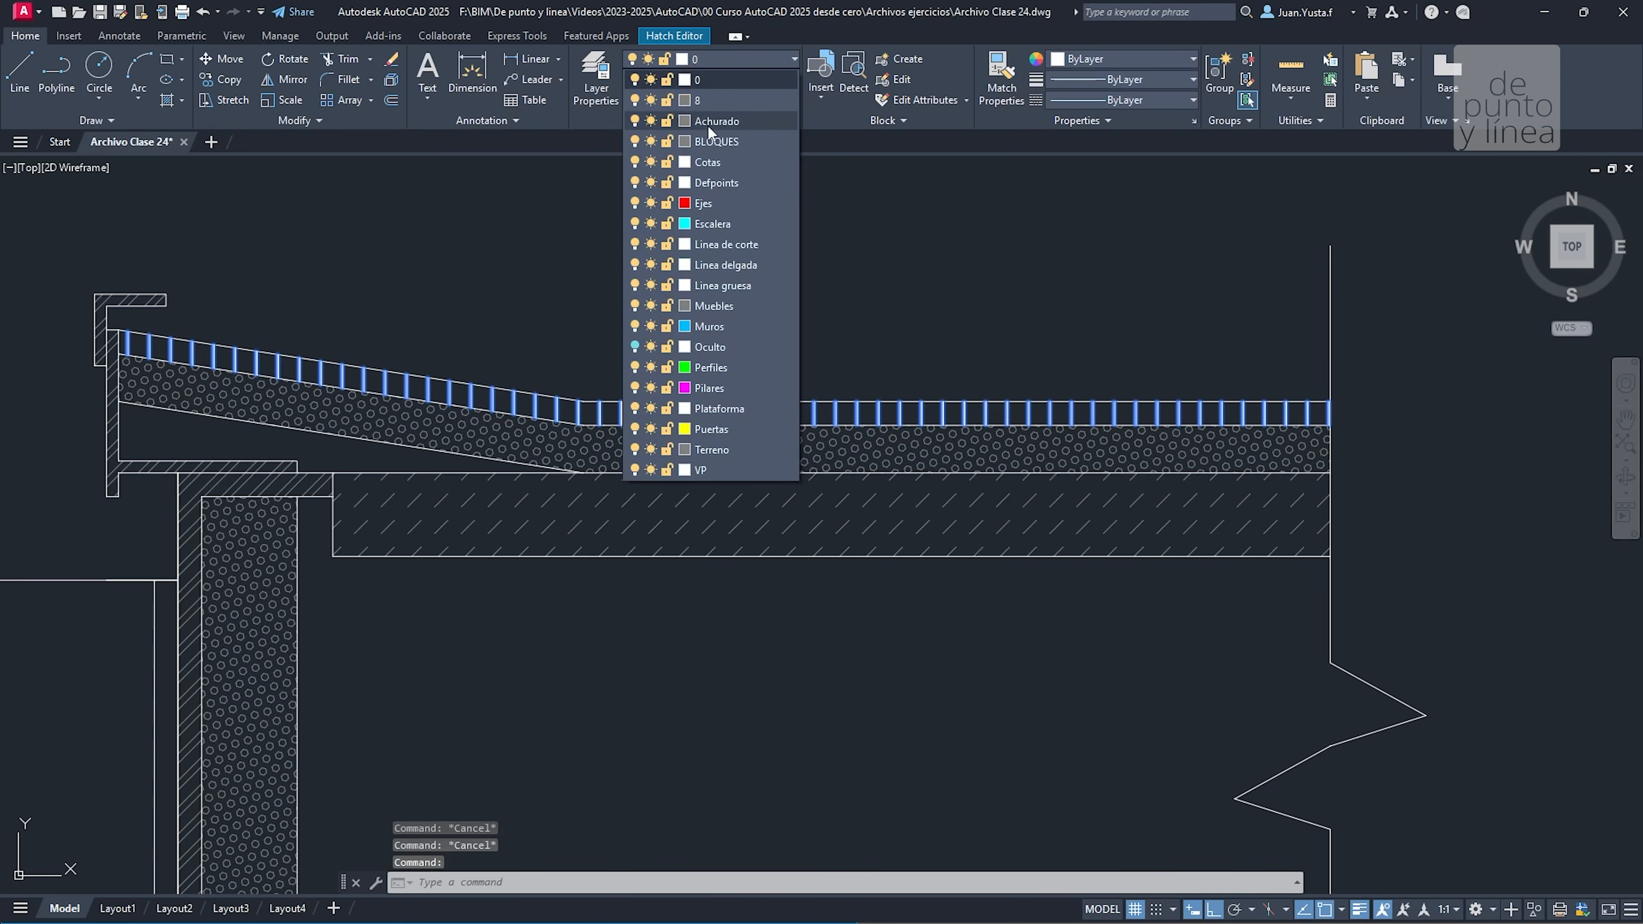
pyautogui.press('Escape')
pyautogui.press('Escape')
# Examine the lower parts of the section detail, its footing and ground line, and the hatched terrain of the building section above
pyautogui.scroll(-6, 561, 346)
pyautogui.scroll(3, 532, 456)
pyautogui.scroll(-1, 614, 181)
pyautogui.moveTo(647, 182); pyautogui.dragTo(578, 462, button='middle')
pyautogui.scroll(2, 542, 601)
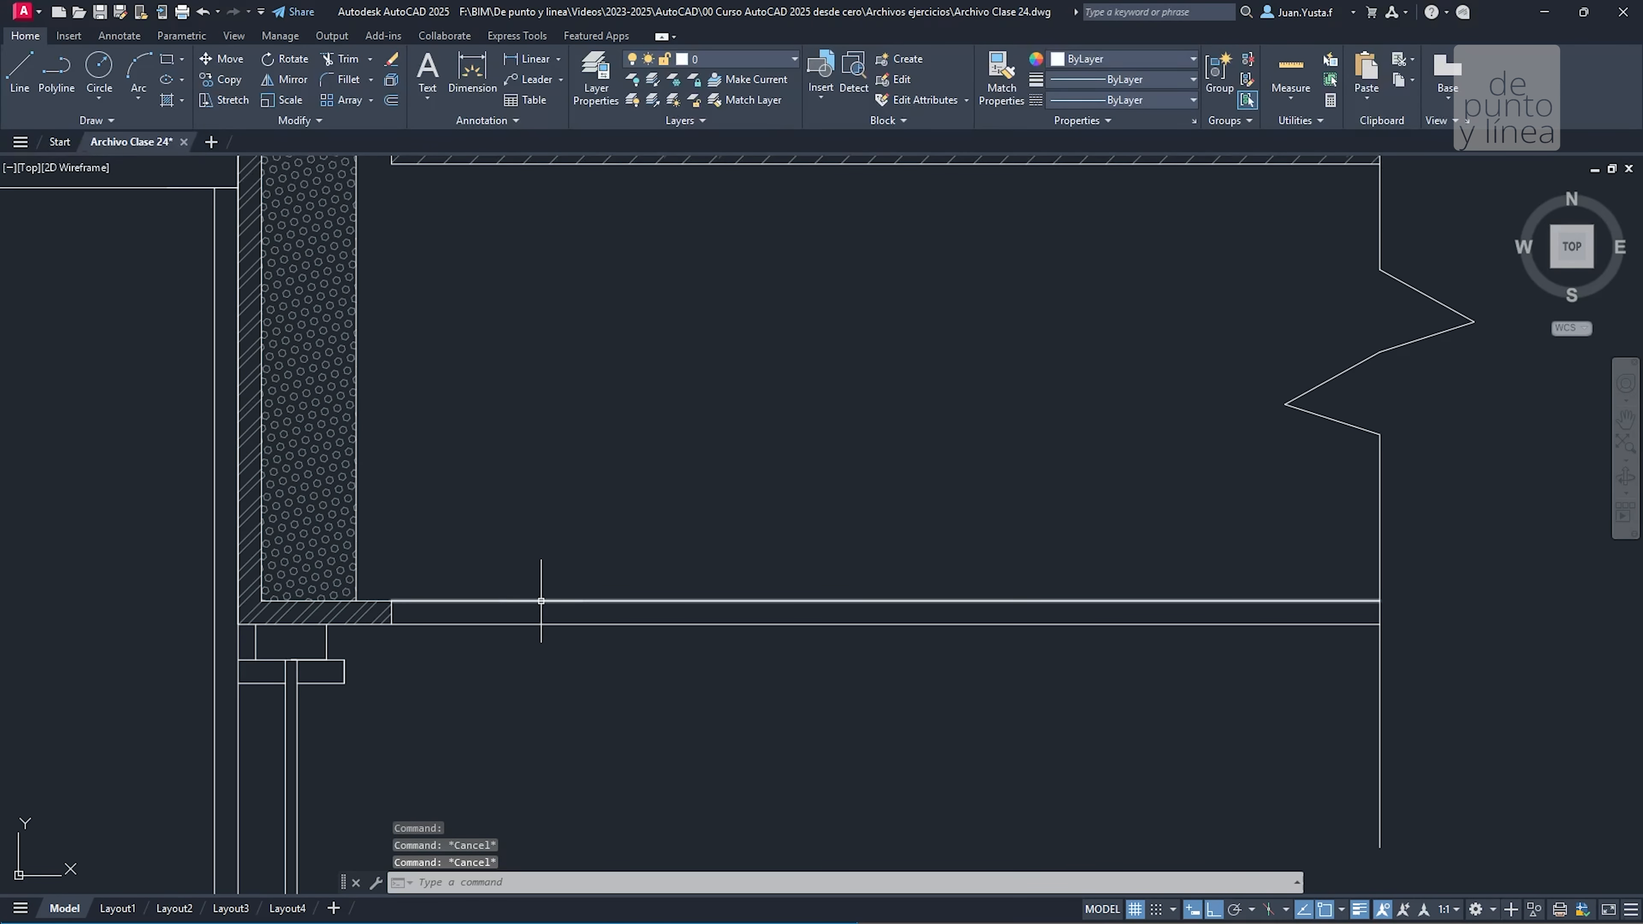
pyautogui.scroll(-3, 541, 601)
pyautogui.scroll(-3, 538, 617)
pyautogui.moveTo(566, 626); pyautogui.dragTo(564, 371, button='middle')
pyautogui.moveTo(607, 631); pyautogui.dragTo(630, 506, button='middle')
pyautogui.scroll(8, 562, 535)
pyautogui.scroll(-3, 545, 530)
pyautogui.scroll(-2, 539, 545)
pyautogui.moveTo(566, 463); pyautogui.dragTo(594, 356, button='middle')
pyautogui.scroll(4, 488, 649)
pyautogui.moveTo(489, 649); pyautogui.dragTo(548, 536, button='middle')
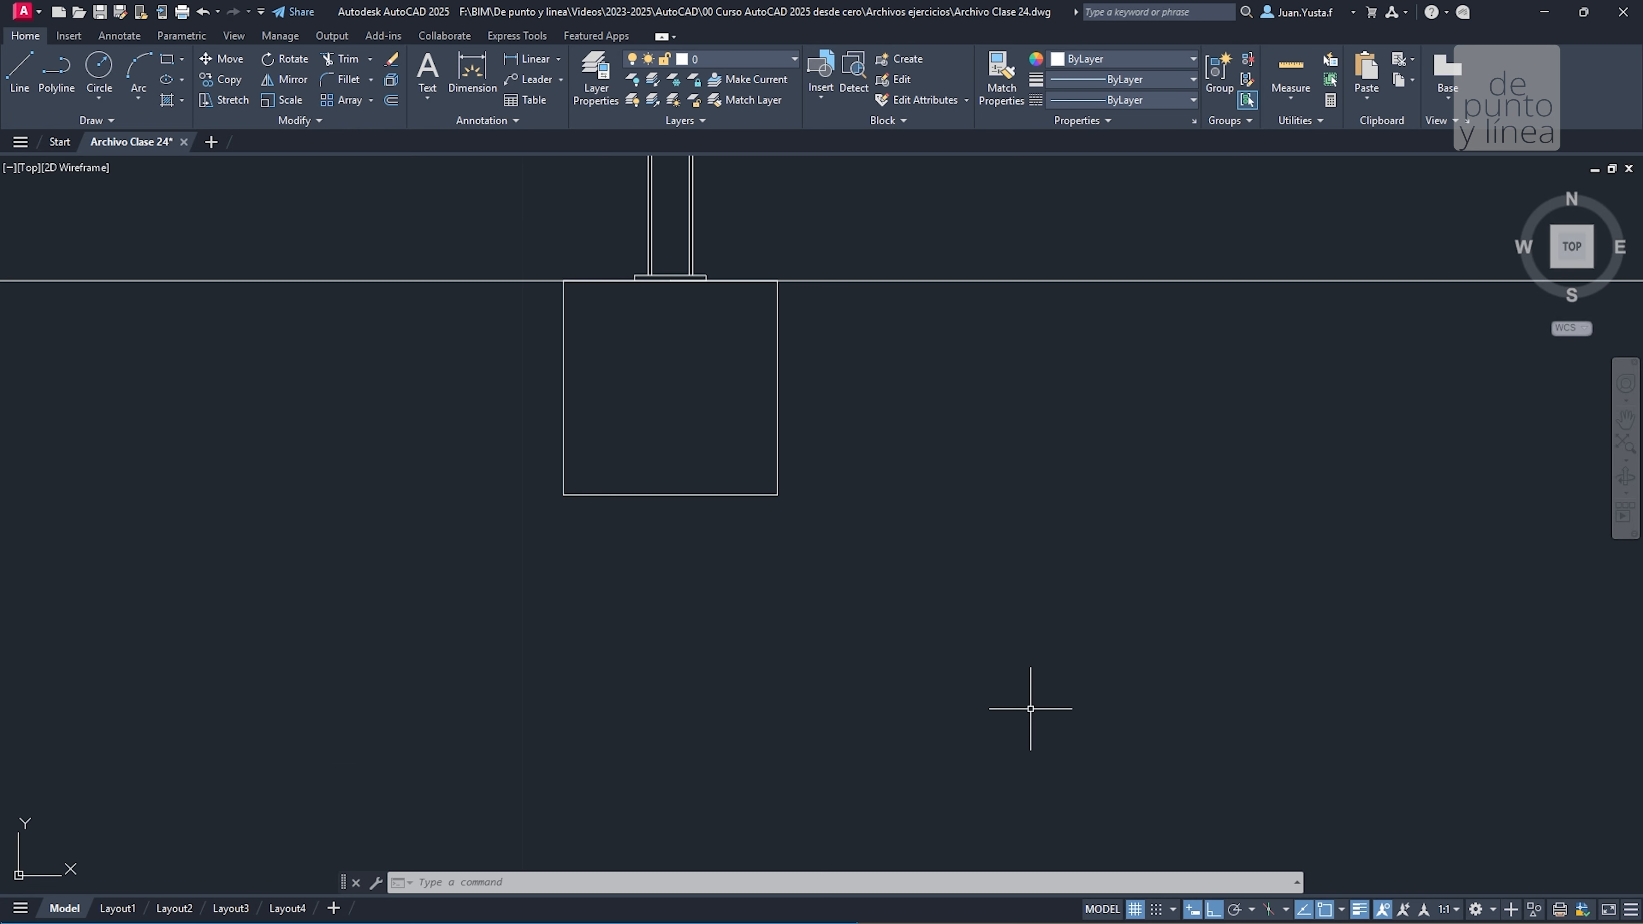
pyautogui.scroll(-4, 492, 490)
pyautogui.scroll(2, 479, 576)
pyautogui.scroll(-2, 479, 576)
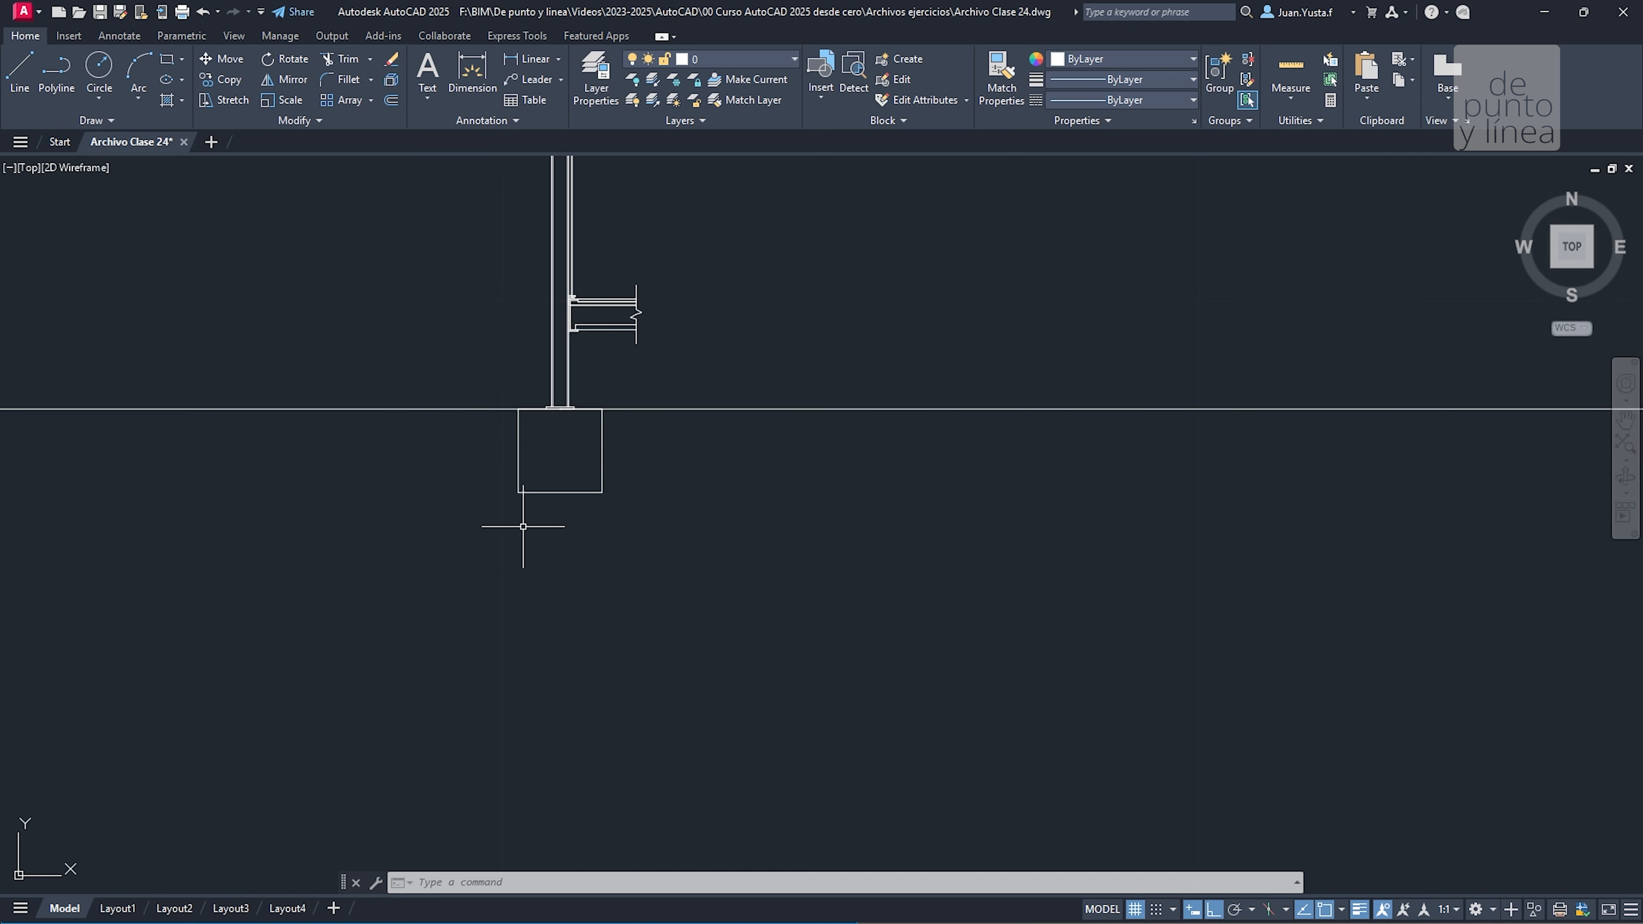
pyautogui.scroll(-5, 612, 513)
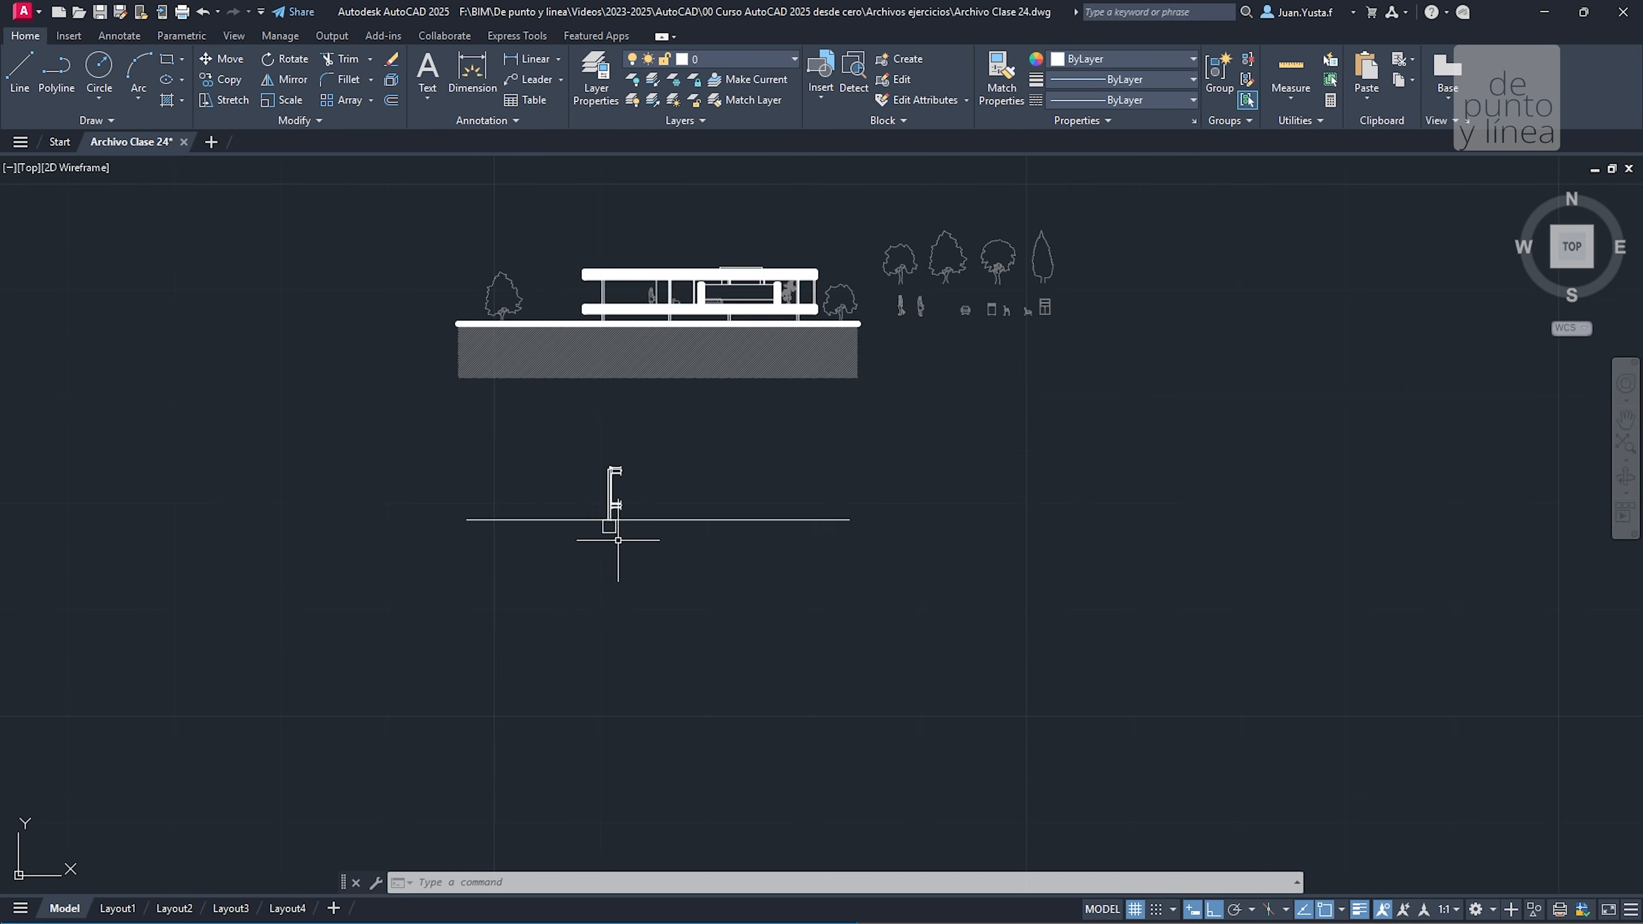
pyautogui.scroll(6, 623, 477)
pyautogui.scroll(-3, 568, 469)
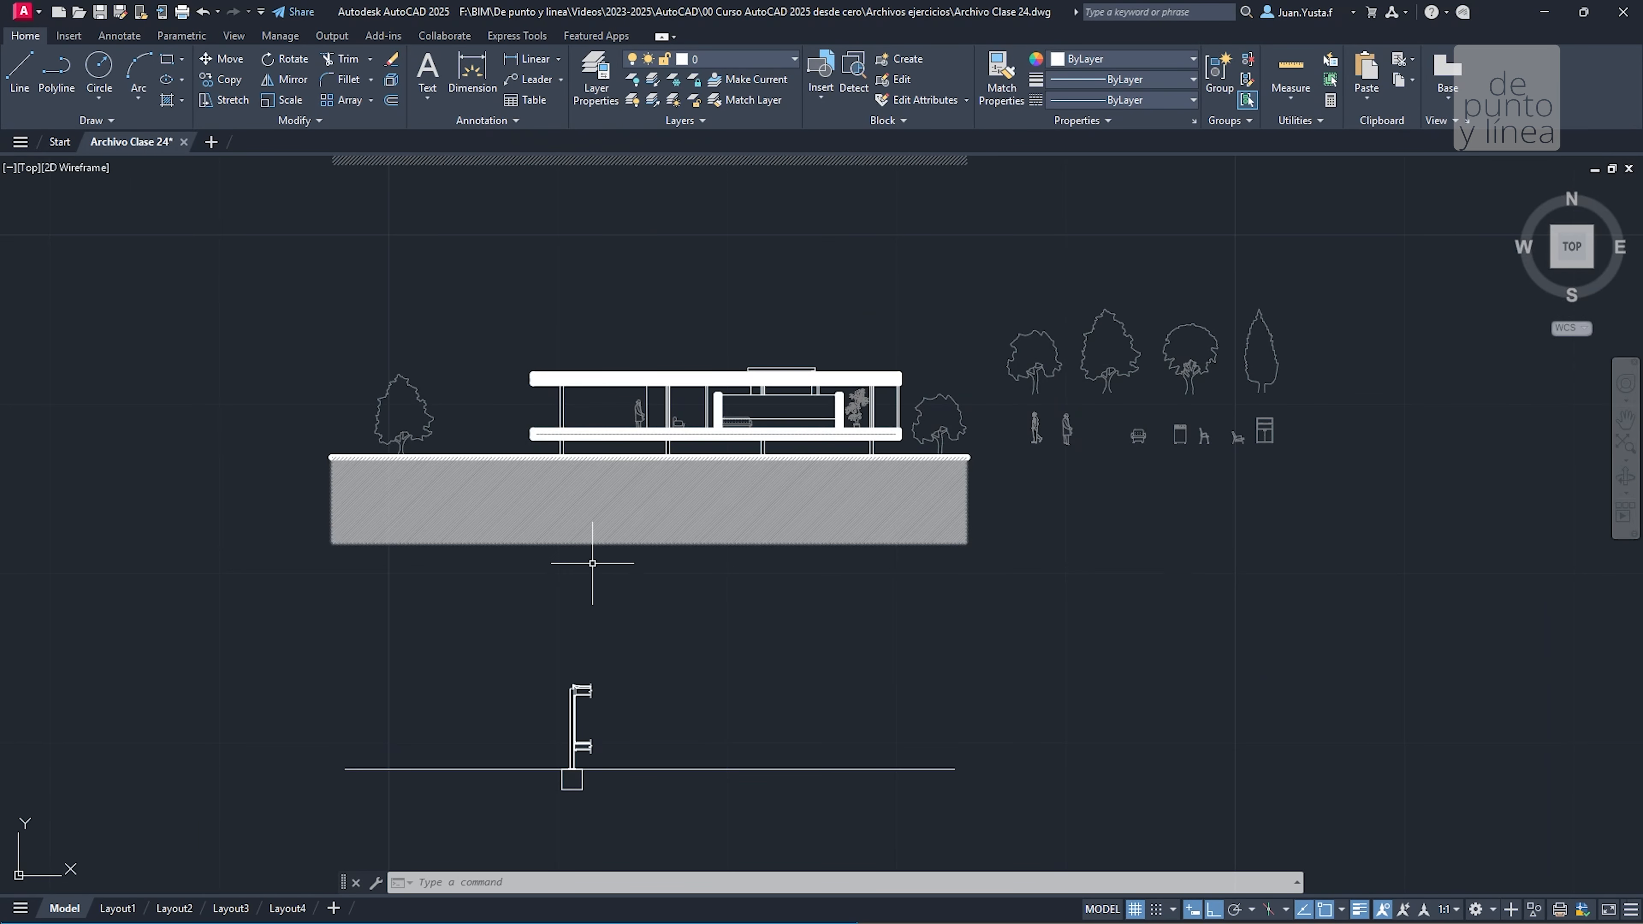
pyautogui.moveTo(590, 563); pyautogui.dragTo(574, 462, button='middle')
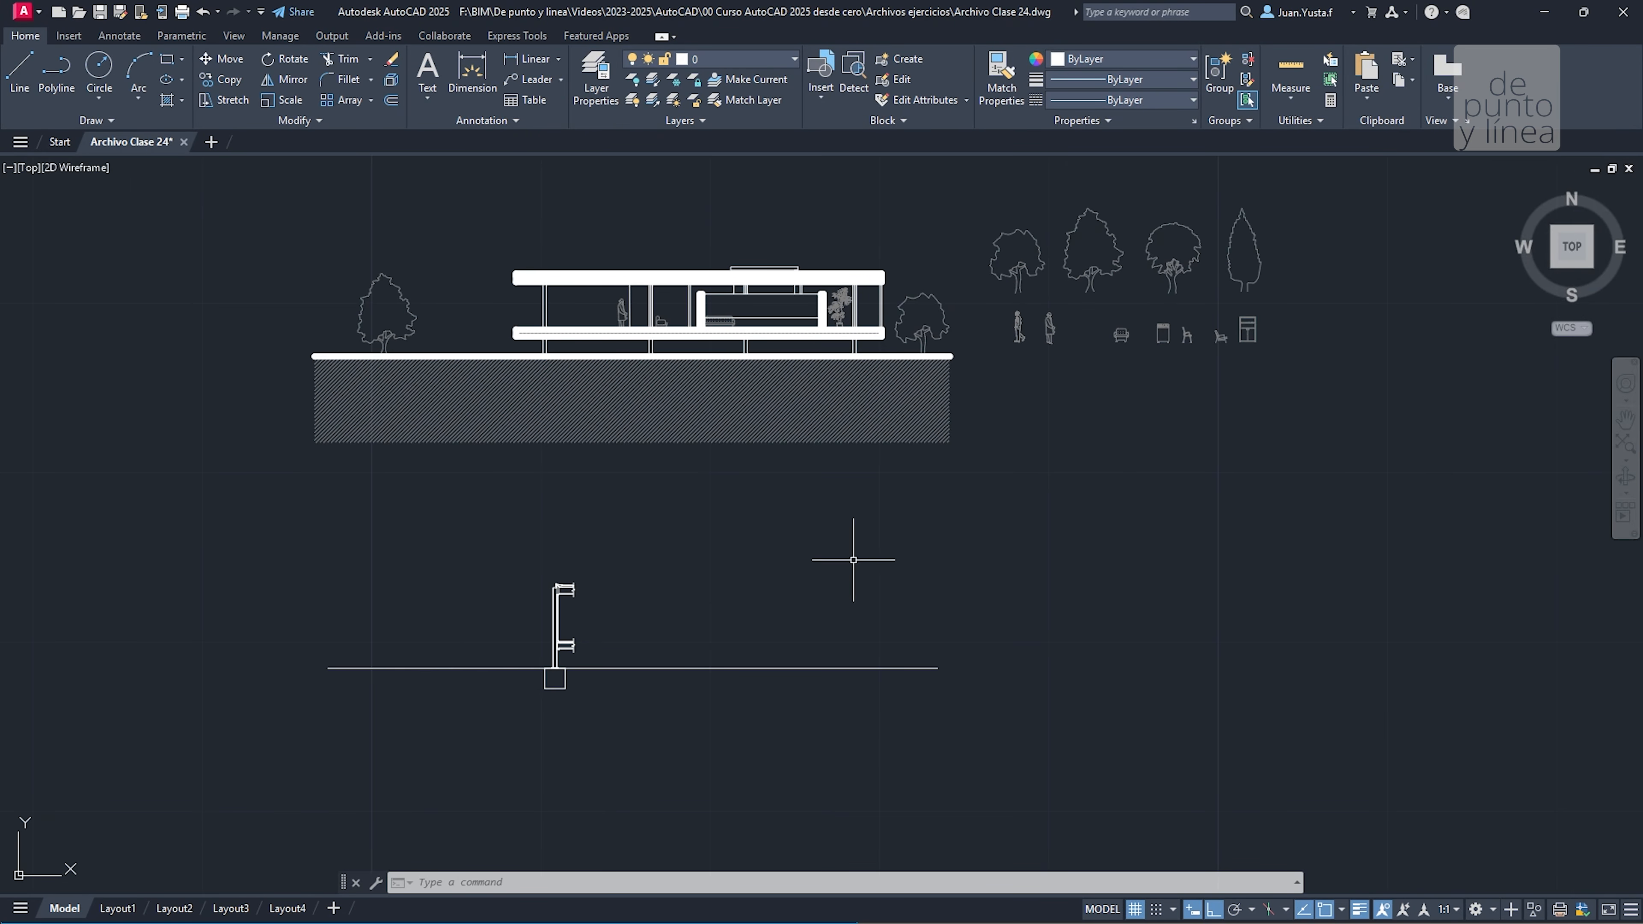
# Draw a three-sided polyline boundary about 8 units wide below the ground line, enclosing the footing
pyautogui.moveTo(639, 657); pyautogui.dragTo(656, 563, button='middle')
pyautogui.scroll(5, 654, 564)
pyautogui.moveTo(416, 625); pyautogui.dragTo(453, 537, button='middle')
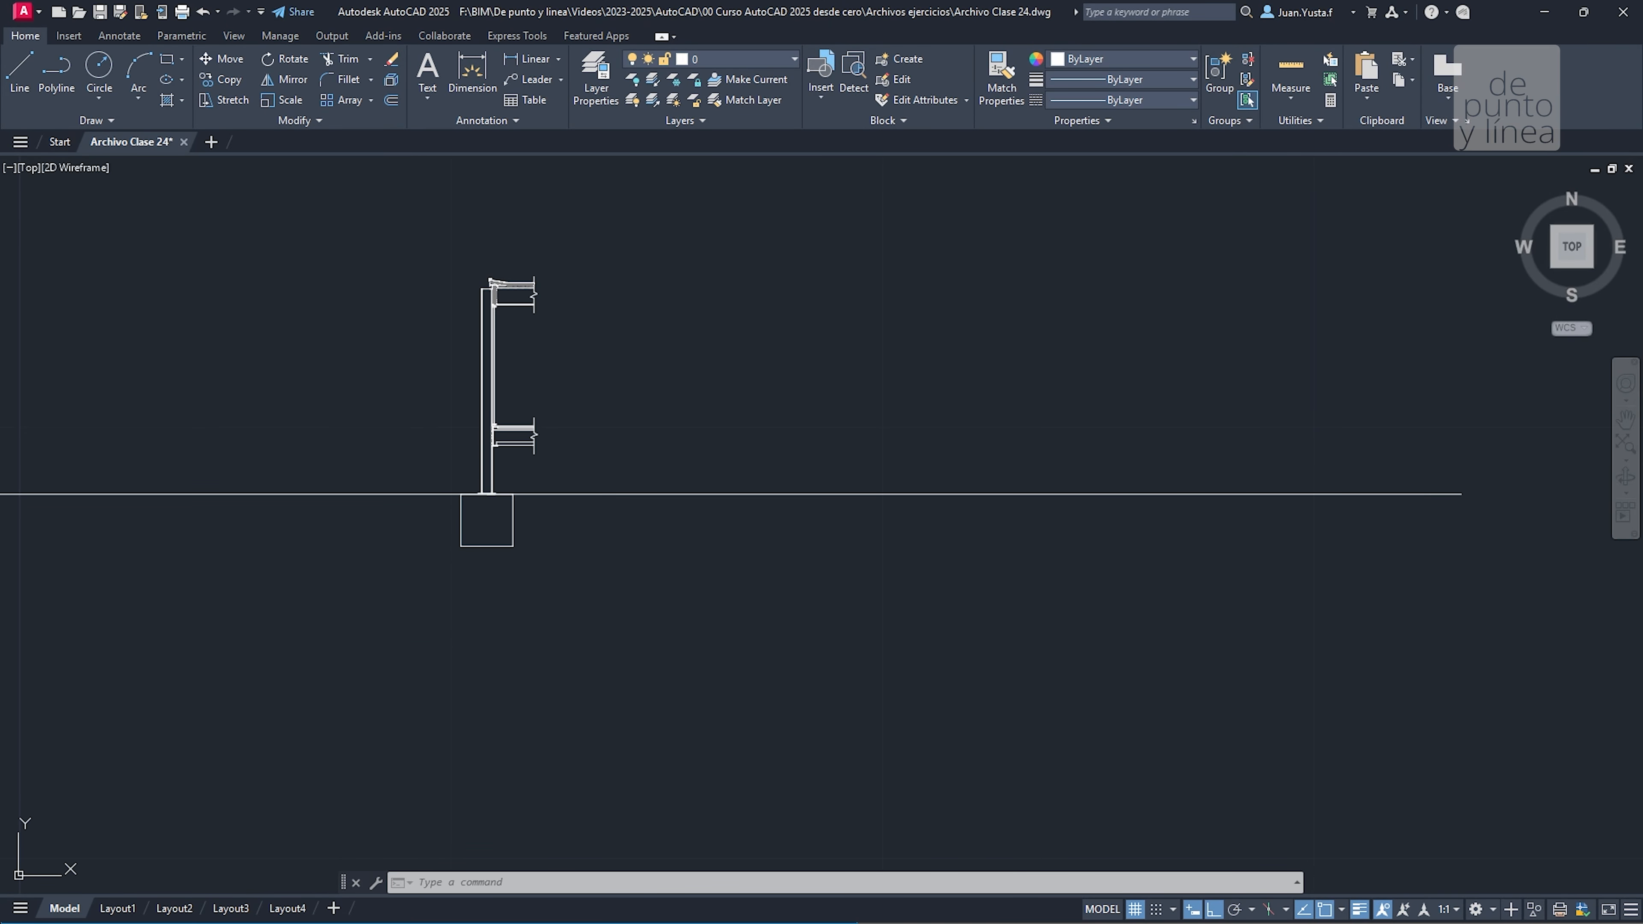
pyautogui.write('pl')
pyautogui.press('Return')
pyautogui.click(326, 494)
pyautogui.click(326, 743)
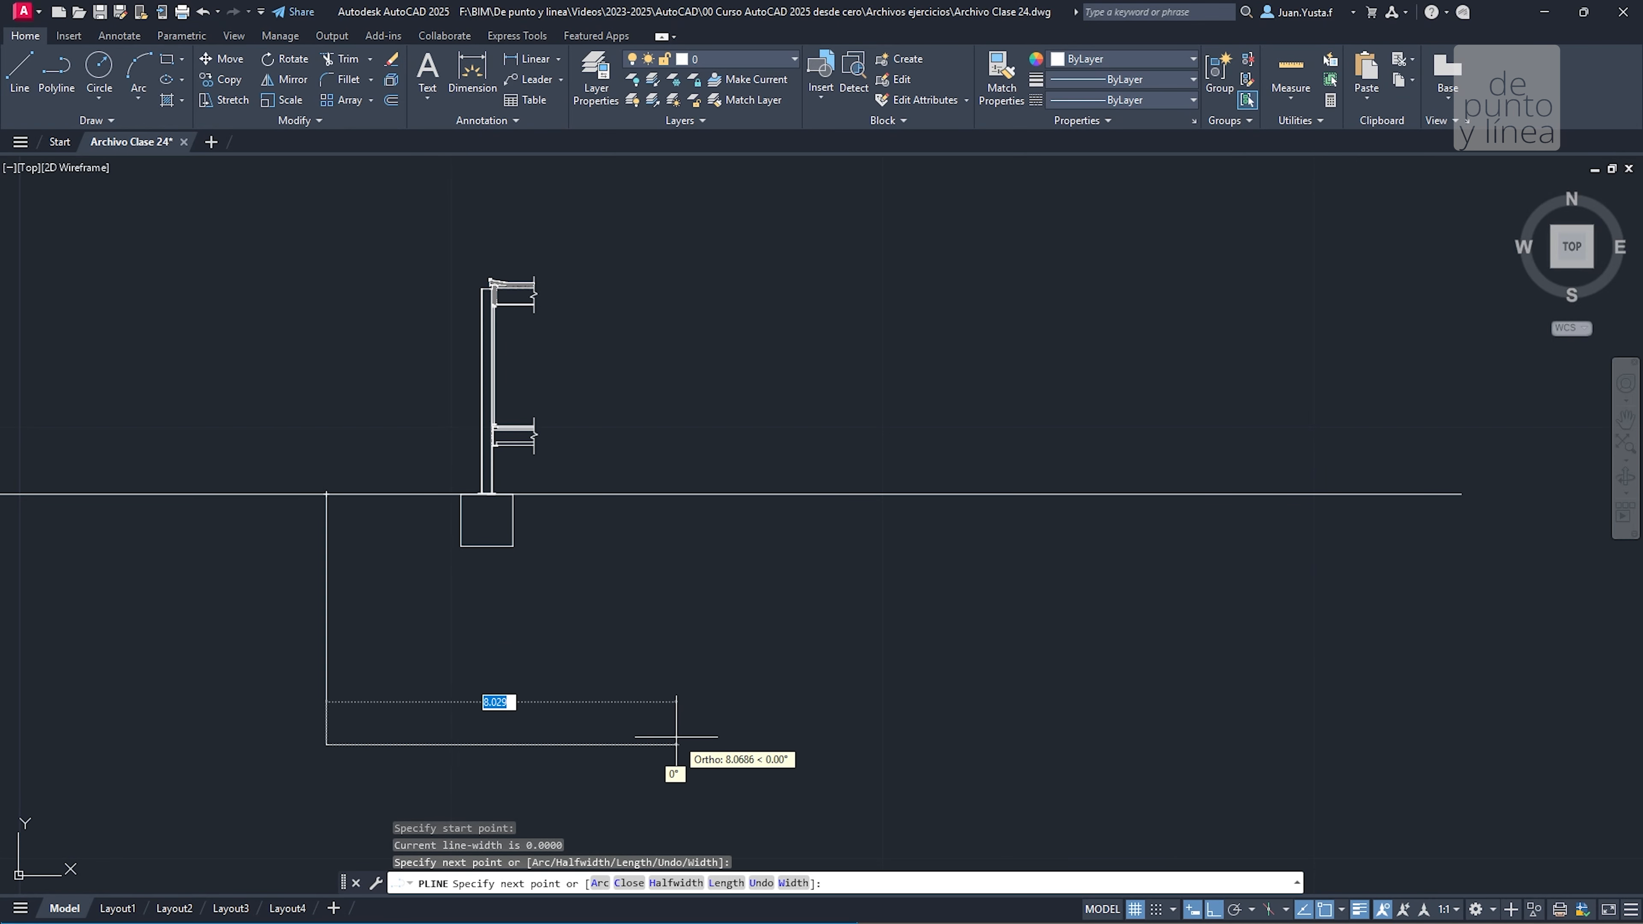
pyautogui.click(681, 744)
pyautogui.click(681, 495)
pyautogui.press('Escape')
pyautogui.scroll(2, 561, 594)
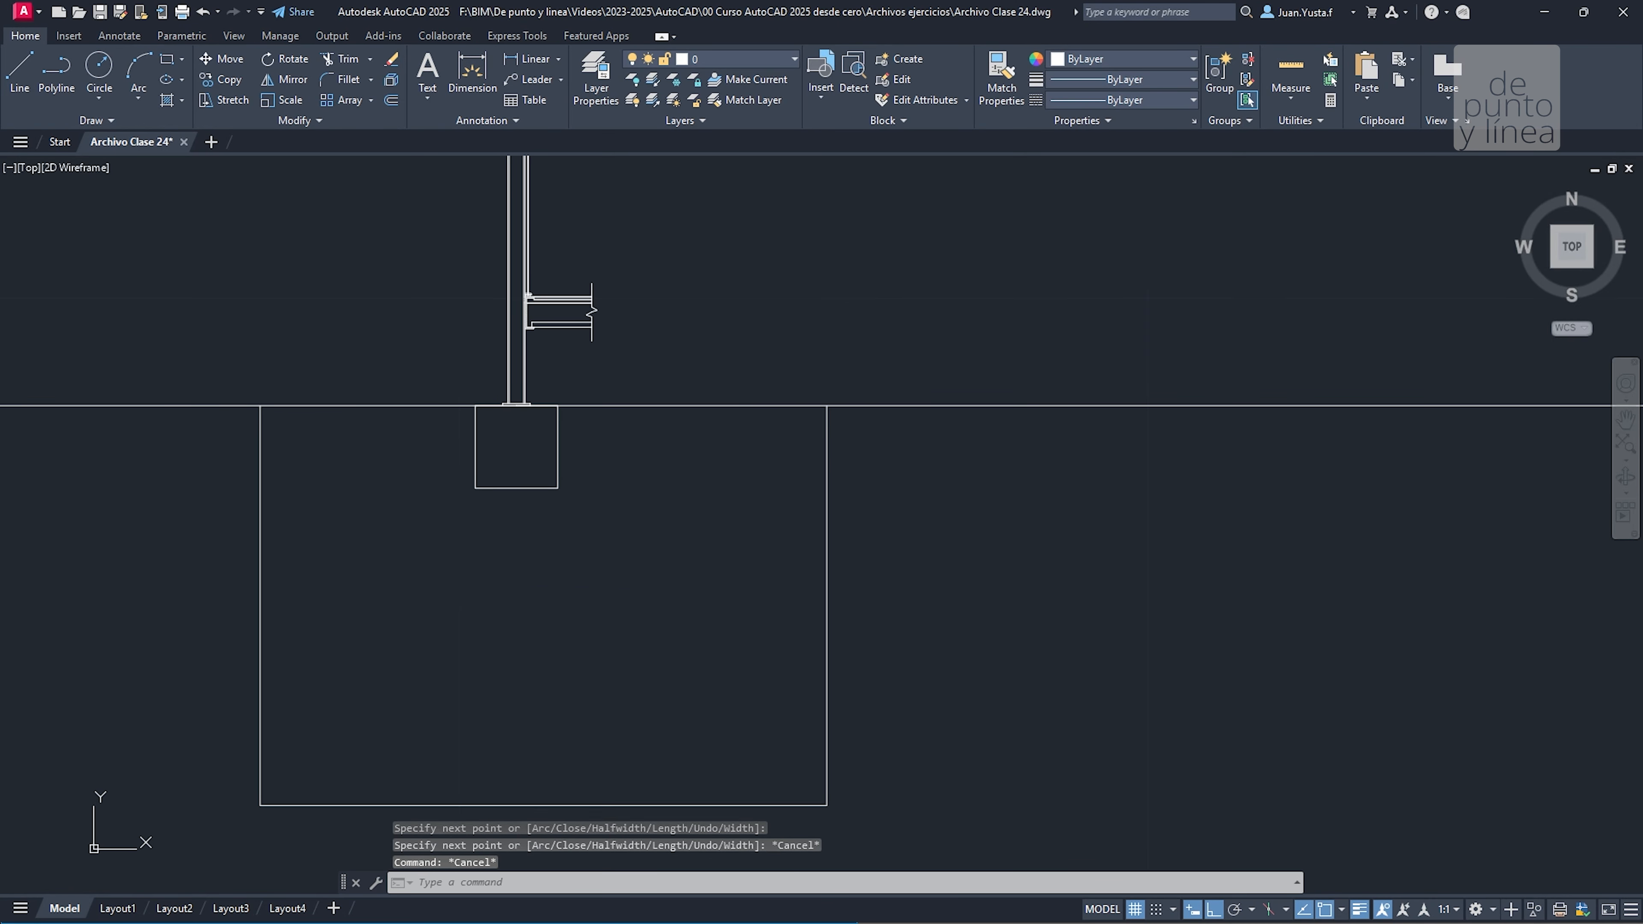
# Hatch the ground area around the footing with the EARTH pattern
pyautogui.write('h')
pyautogui.press('Return')
pyautogui.click(363, 492)
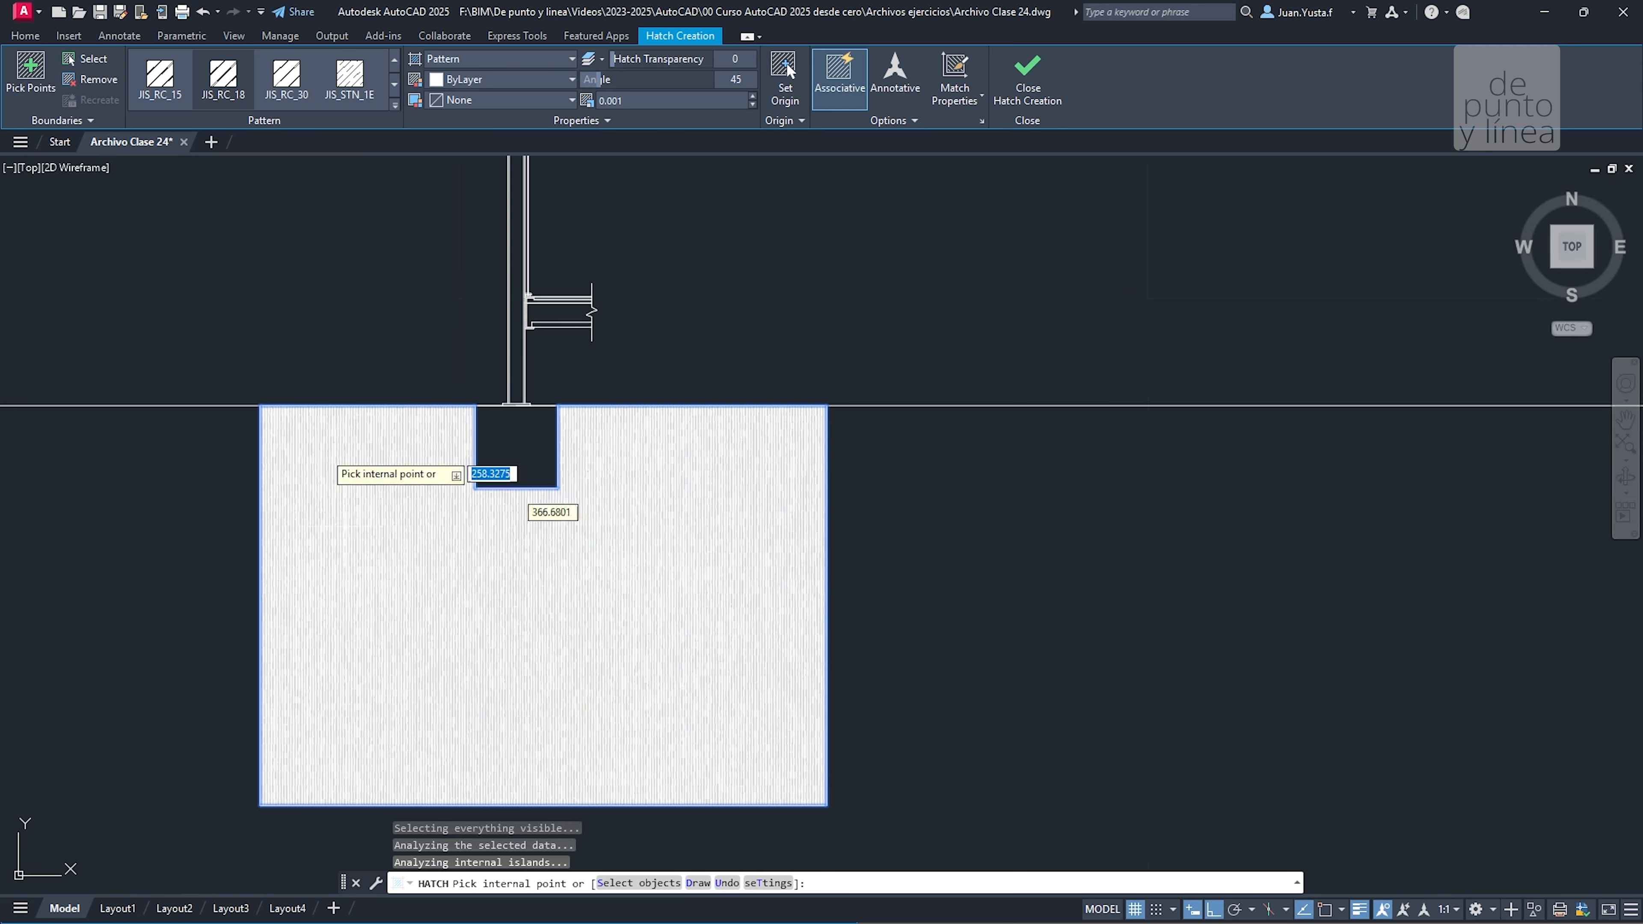
pyautogui.click(395, 106)
pyautogui.scroll(-1, 388, 130)
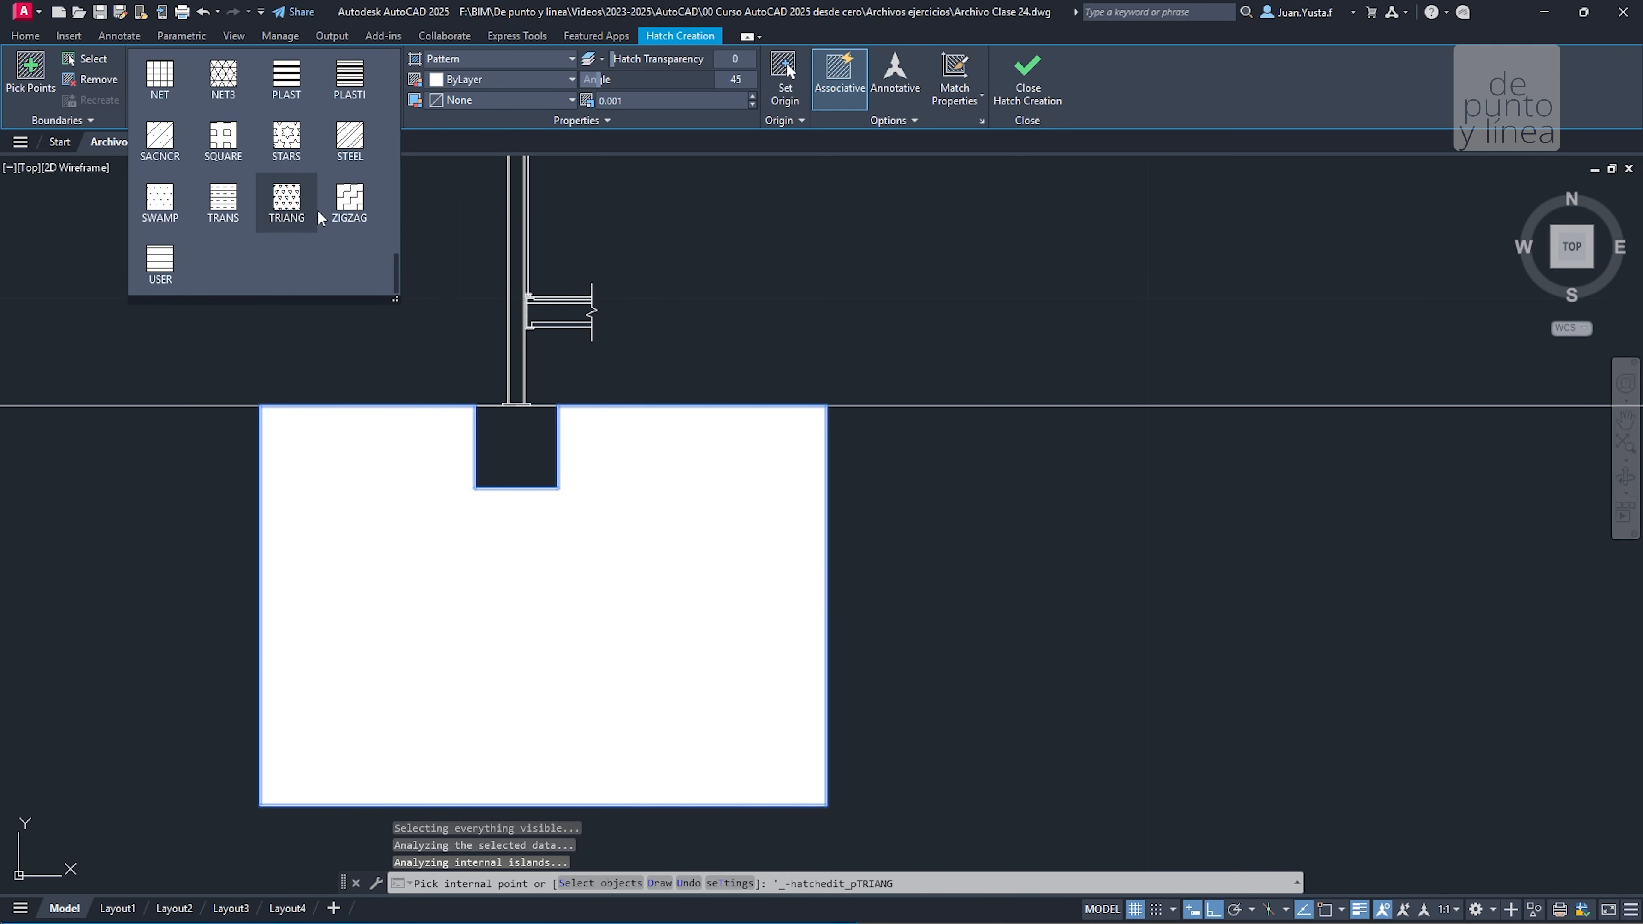
pyautogui.scroll(5, 250, 236)
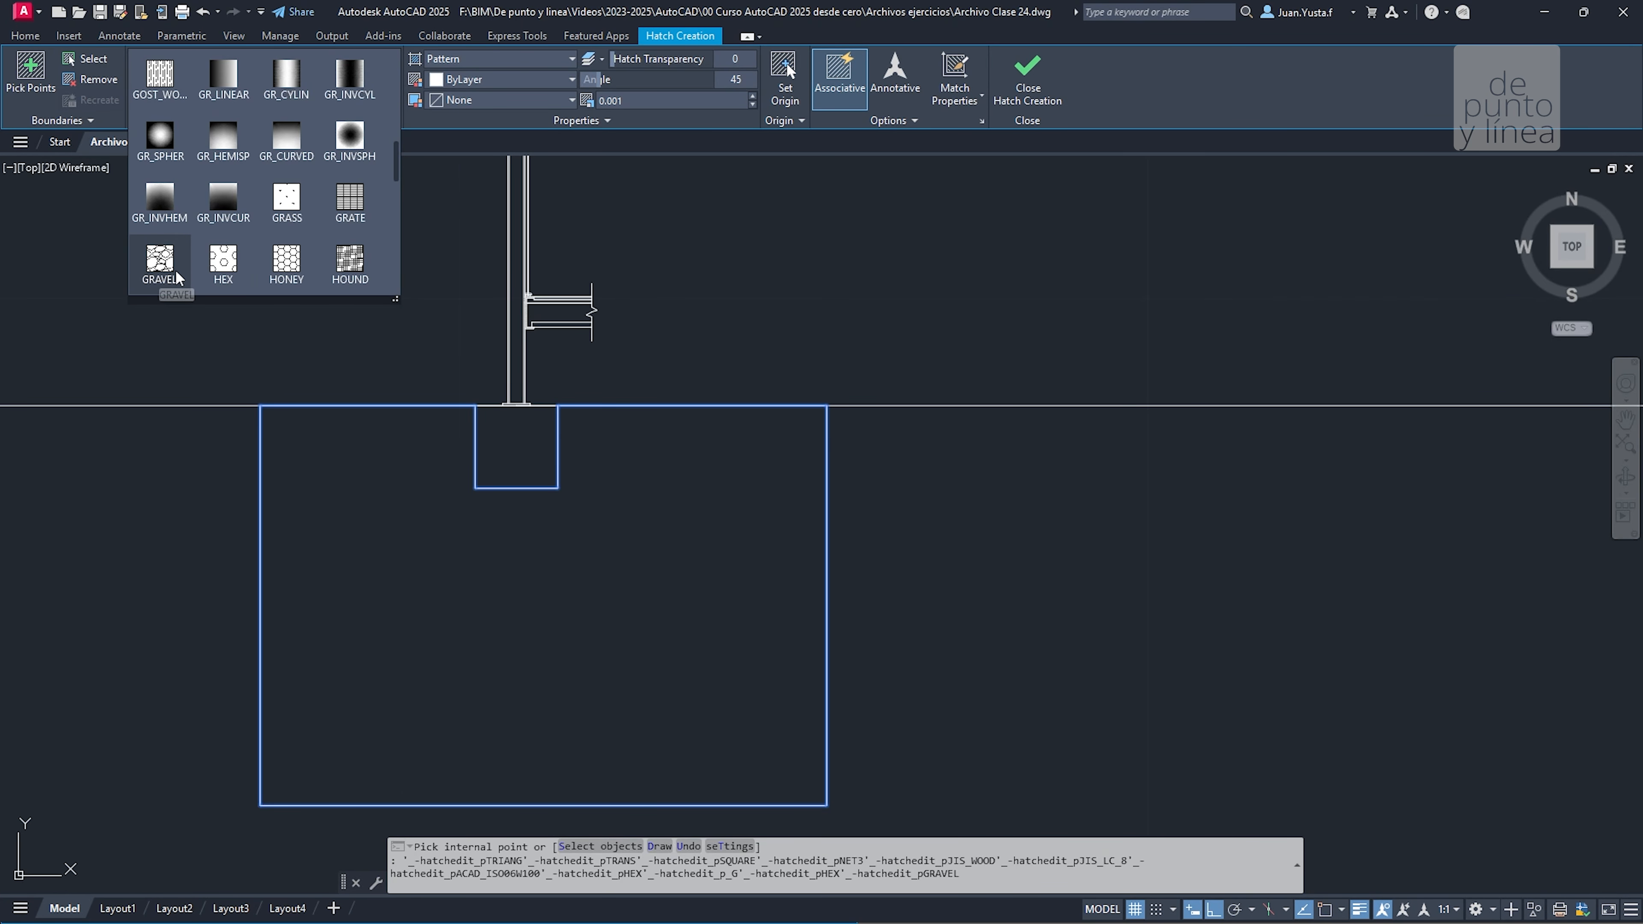
pyautogui.scroll(3, 165, 266)
pyautogui.scroll(1, 169, 269)
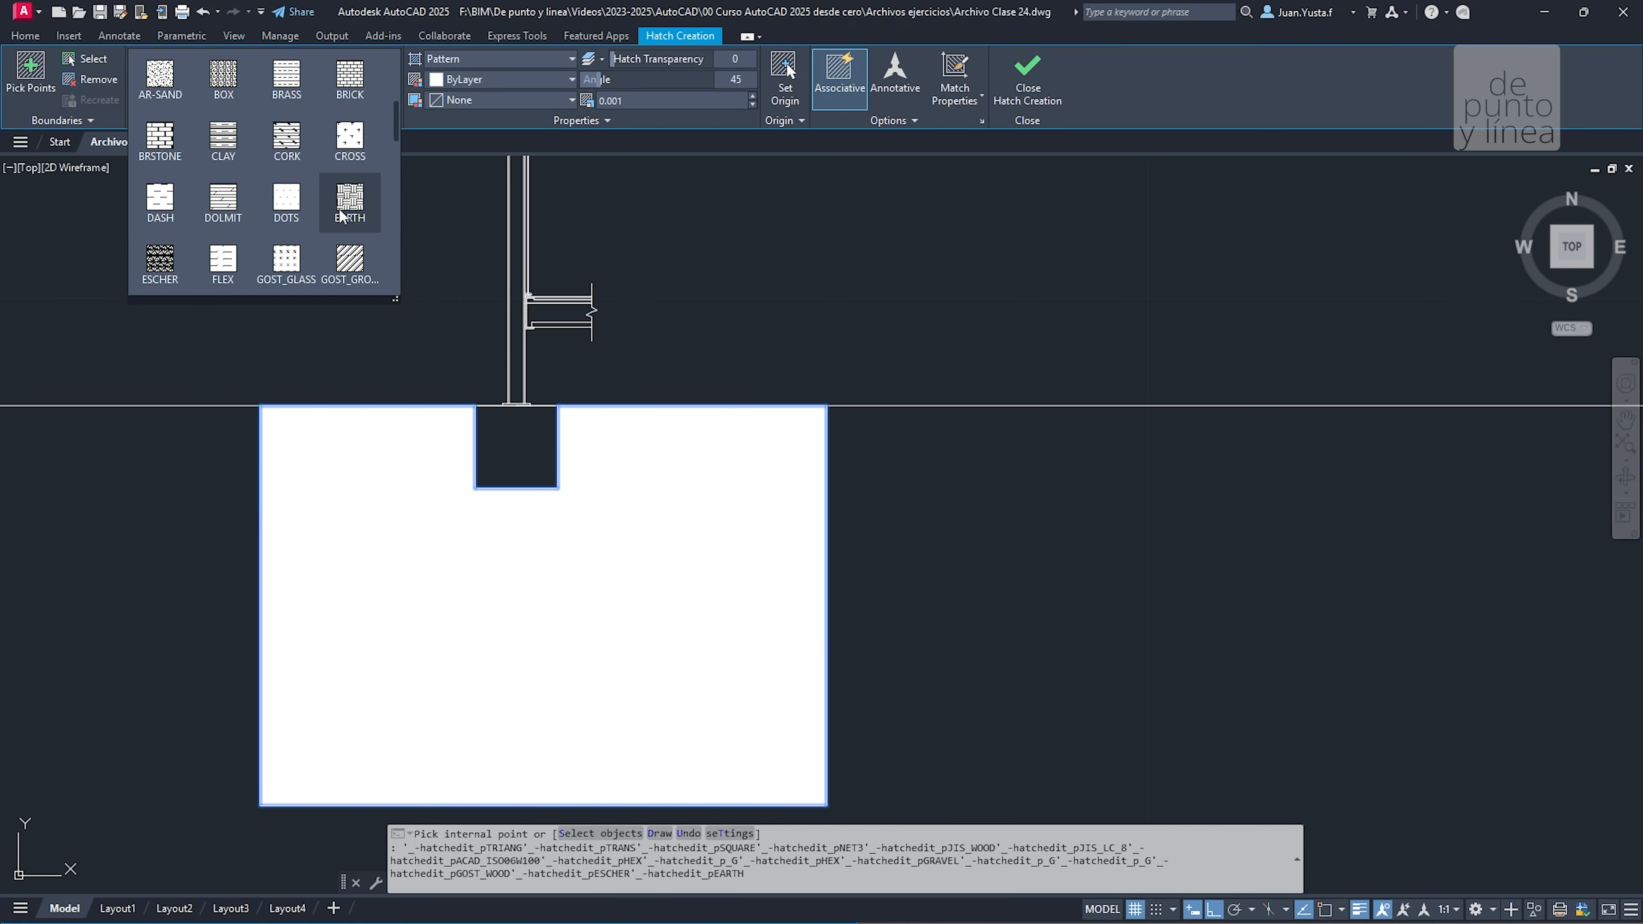
pyautogui.click(349, 202)
pyautogui.scroll(4, 558, 432)
pyautogui.scroll(-4, 586, 496)
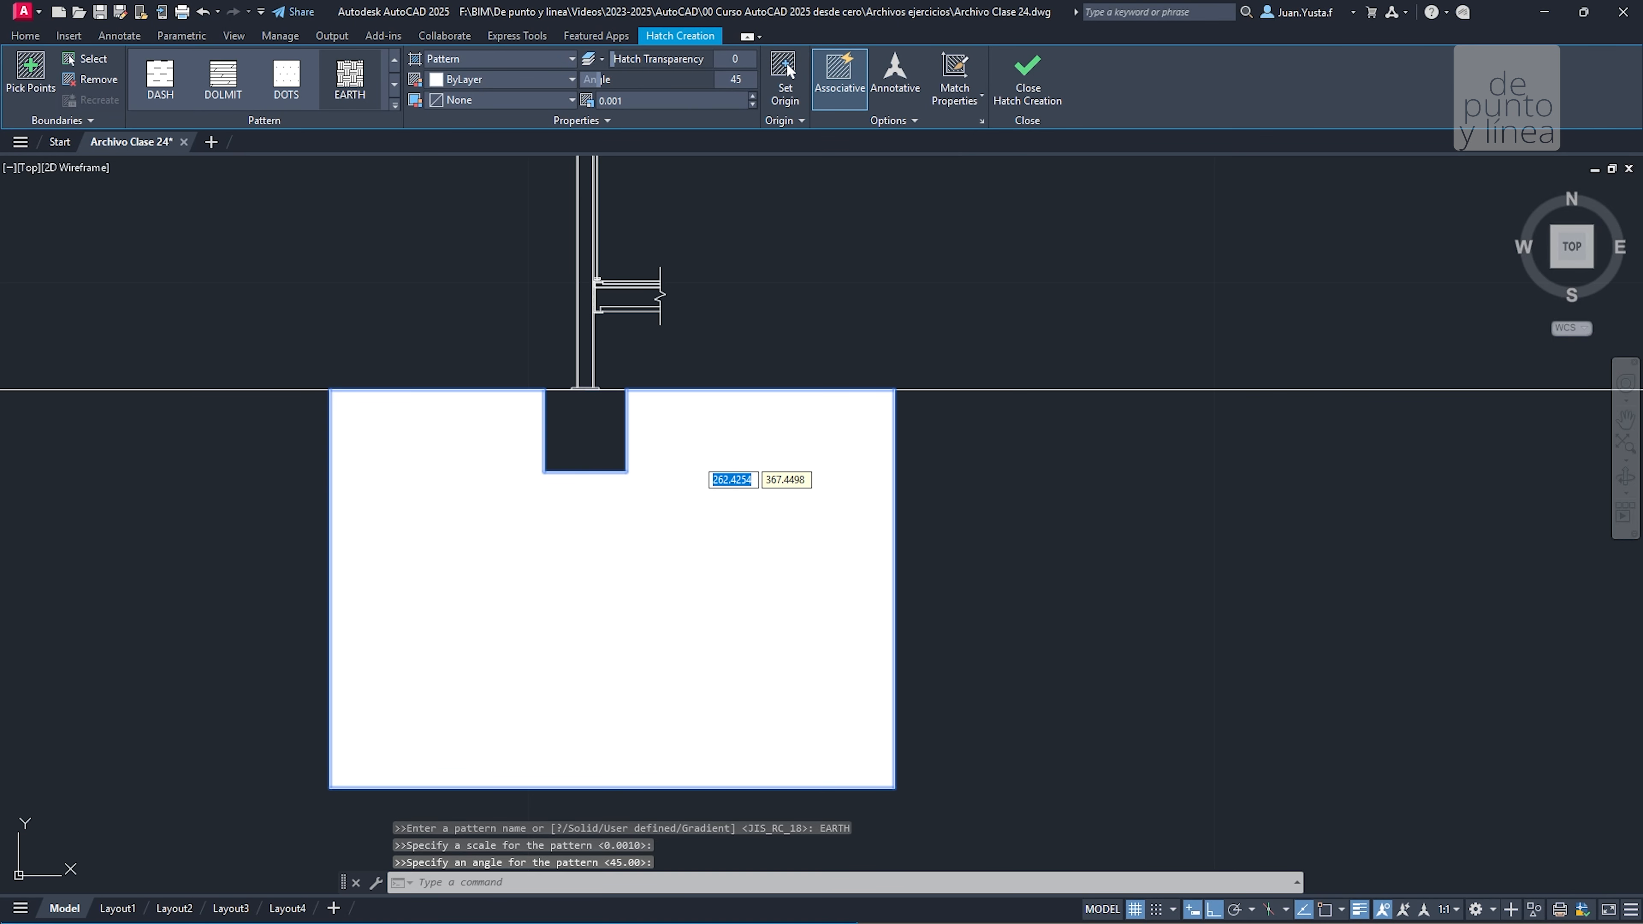
# Try scales of 0.0001, 1 and 0.5 for the ground's EARTH hatch
pyautogui.click(630, 101)
pyautogui.write('0.0001')
pyautogui.press('Return')
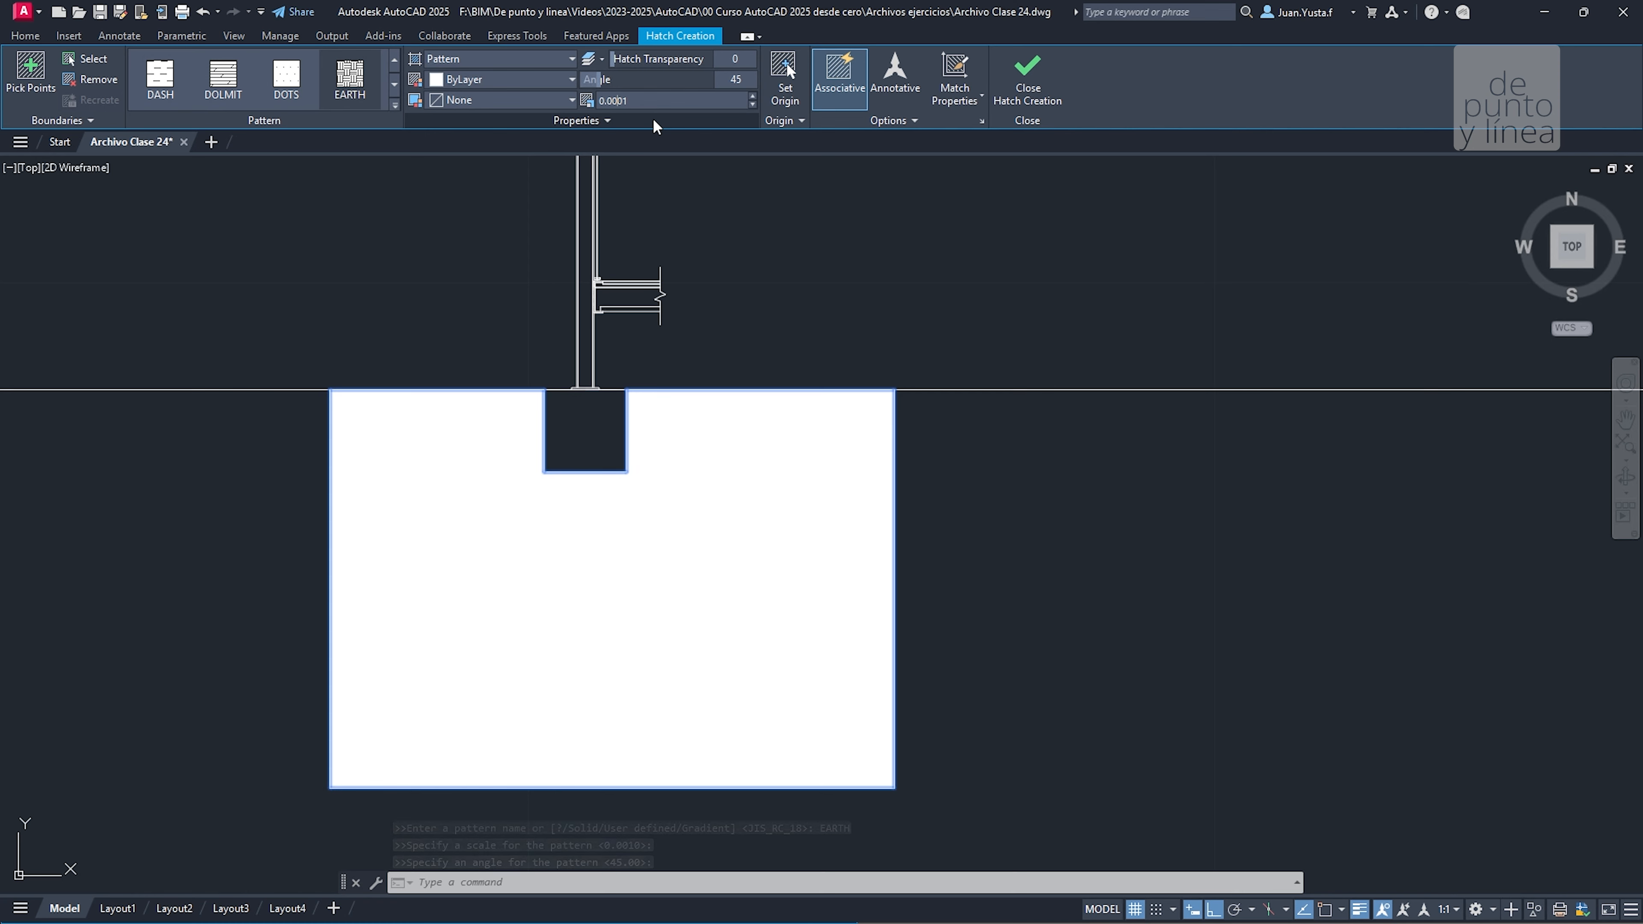
pyautogui.click(642, 100)
pyautogui.write('1')
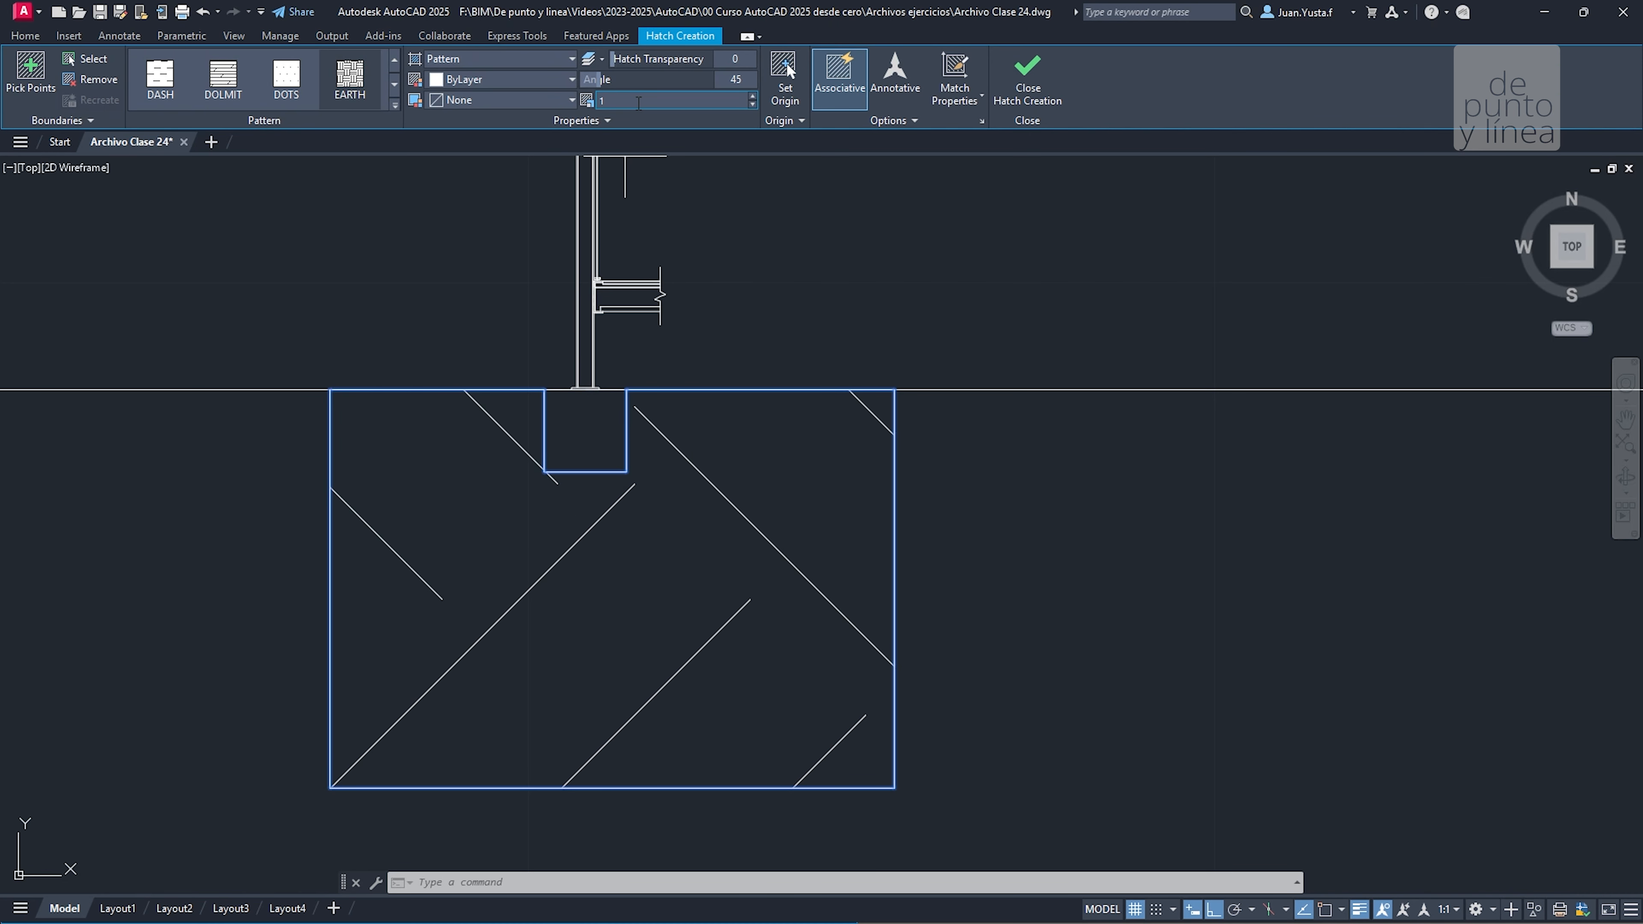
pyautogui.click(638, 103)
pyautogui.write('0.5')
pyautogui.press('Return')
# Set the ground's EARTH hatch scale to 0.05 and finish the hatch
pyautogui.press('BackSpace')
pyautogui.press('BackSpace')
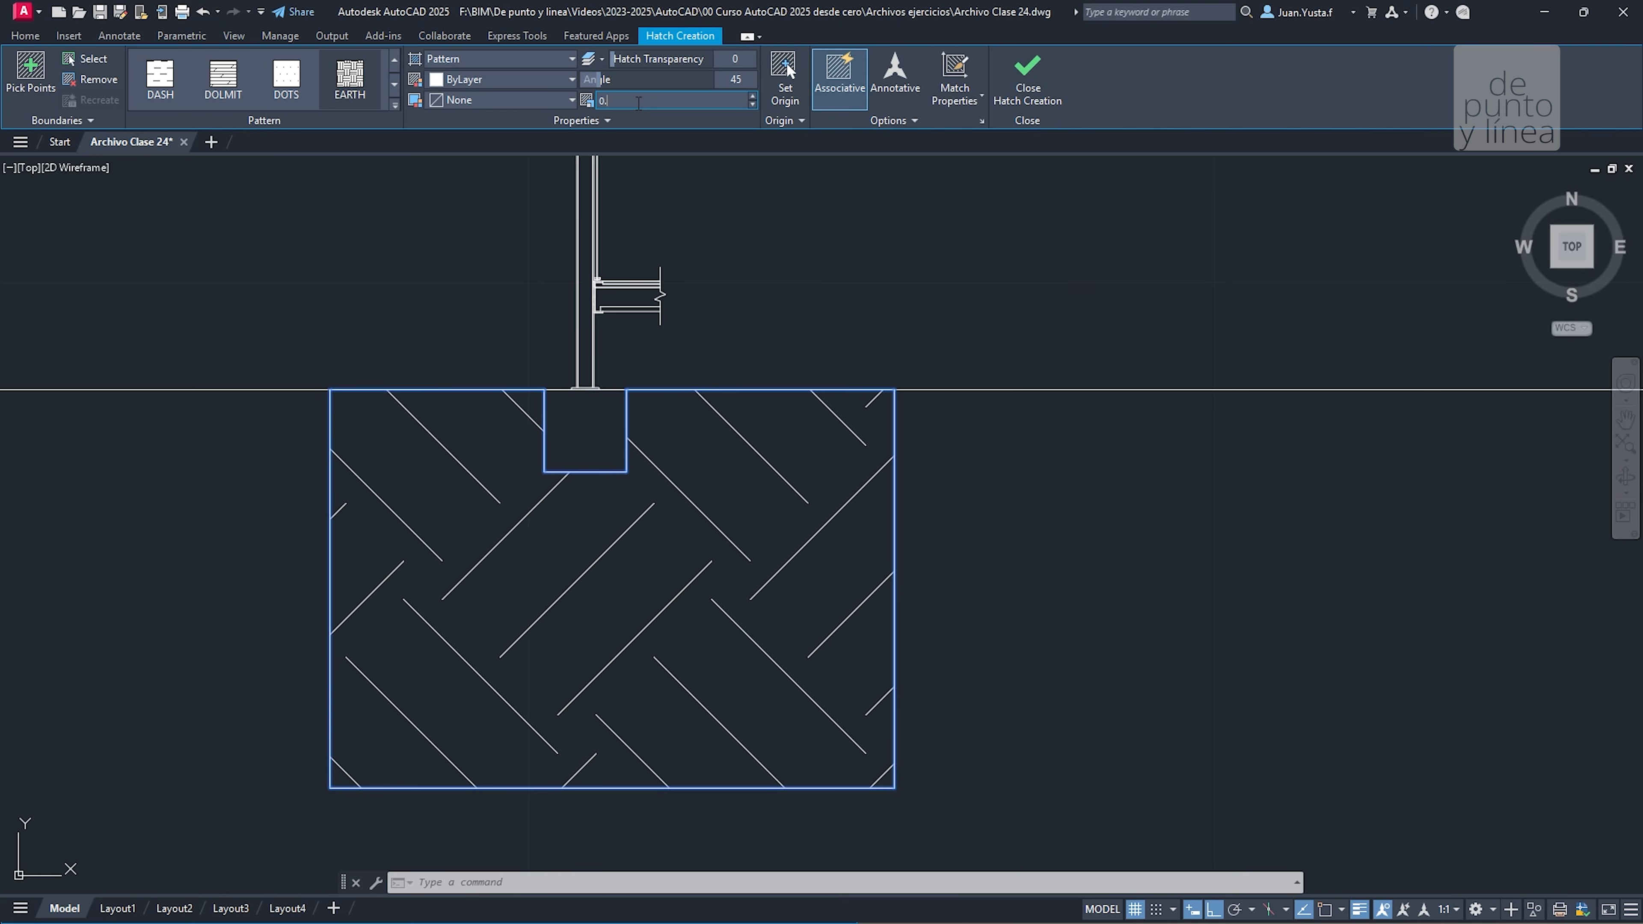
pyautogui.write('.1')
pyautogui.press('Return')
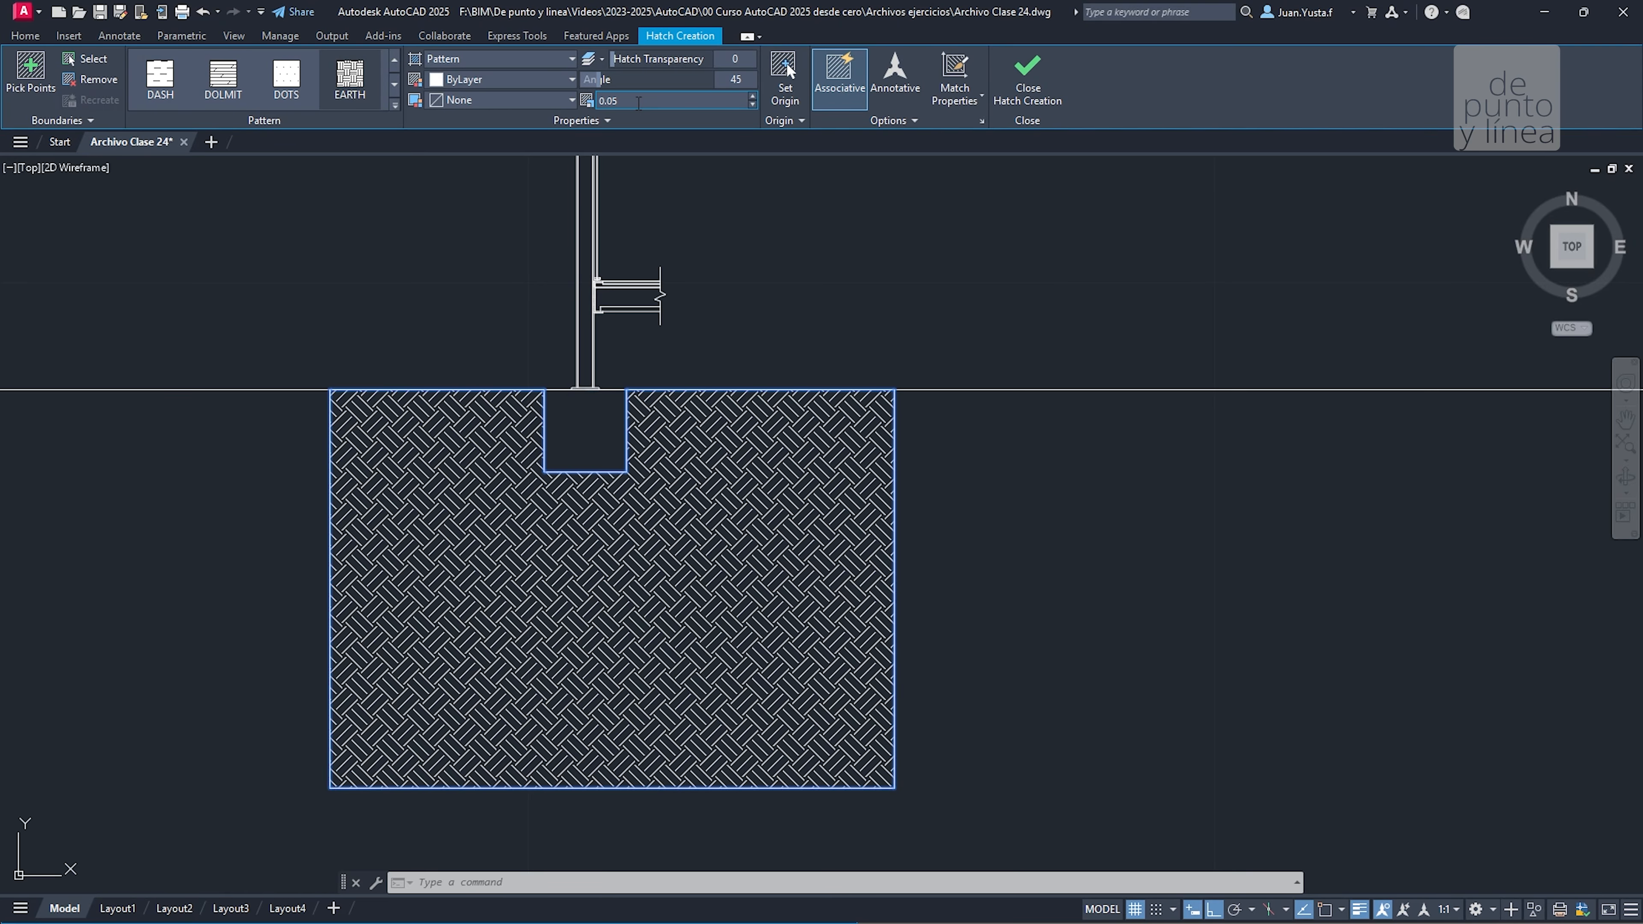
pyautogui.press('Escape')
# Move the ground's EARTH hatch to the Achurado layer
pyautogui.scroll(2, 620, 479)
pyautogui.click(673, 513)
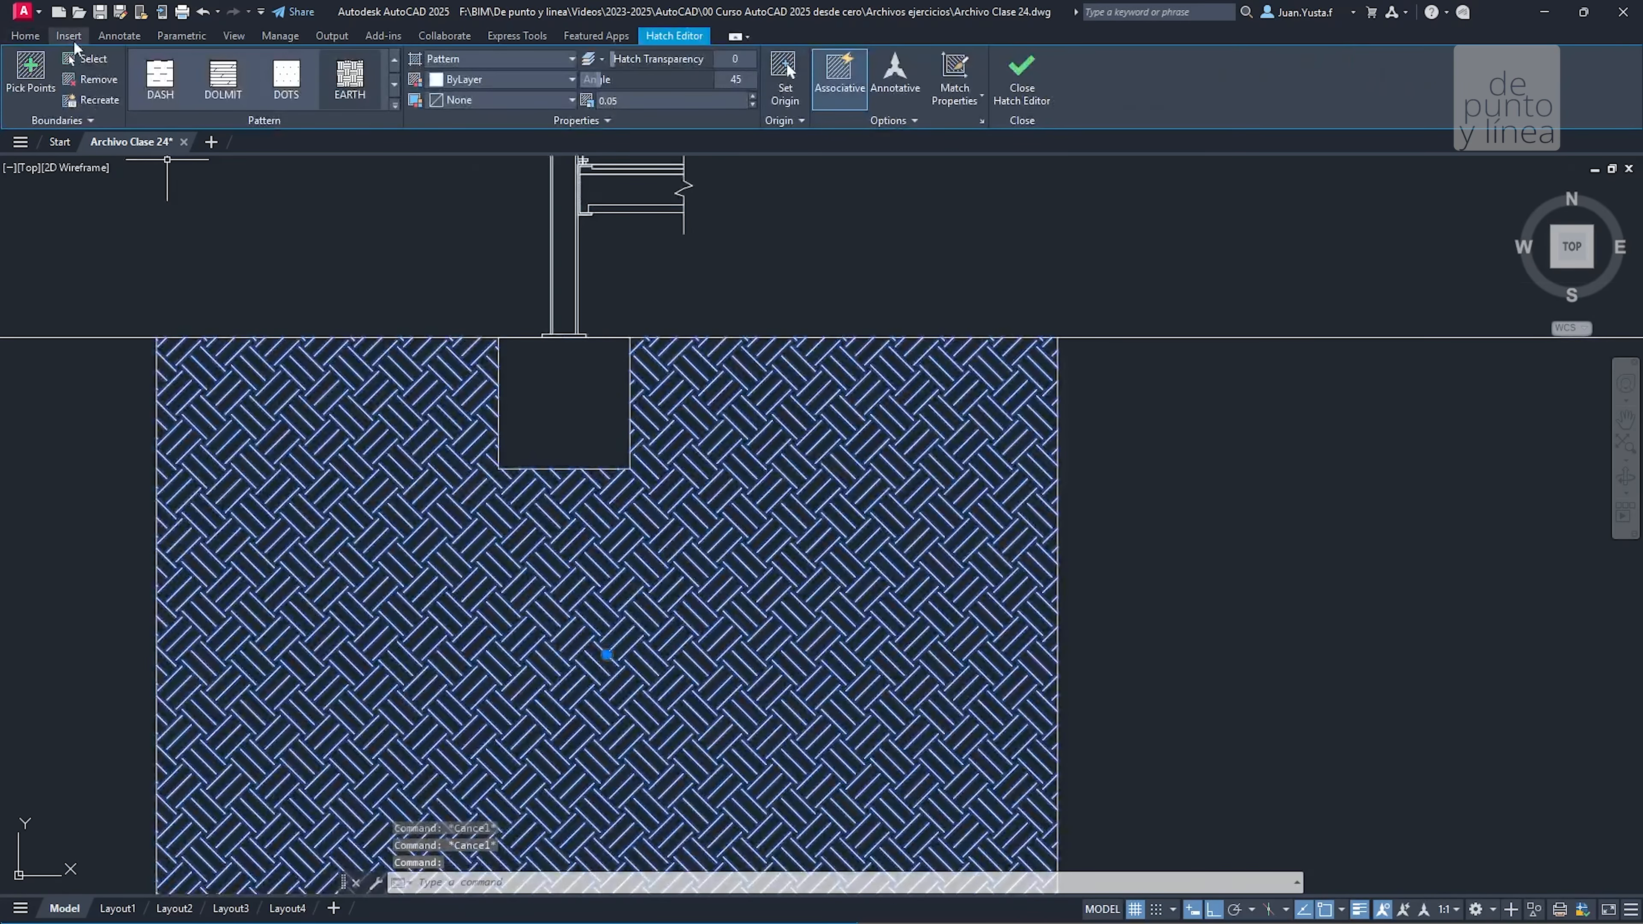
pyautogui.click(25, 35)
pyautogui.click(716, 62)
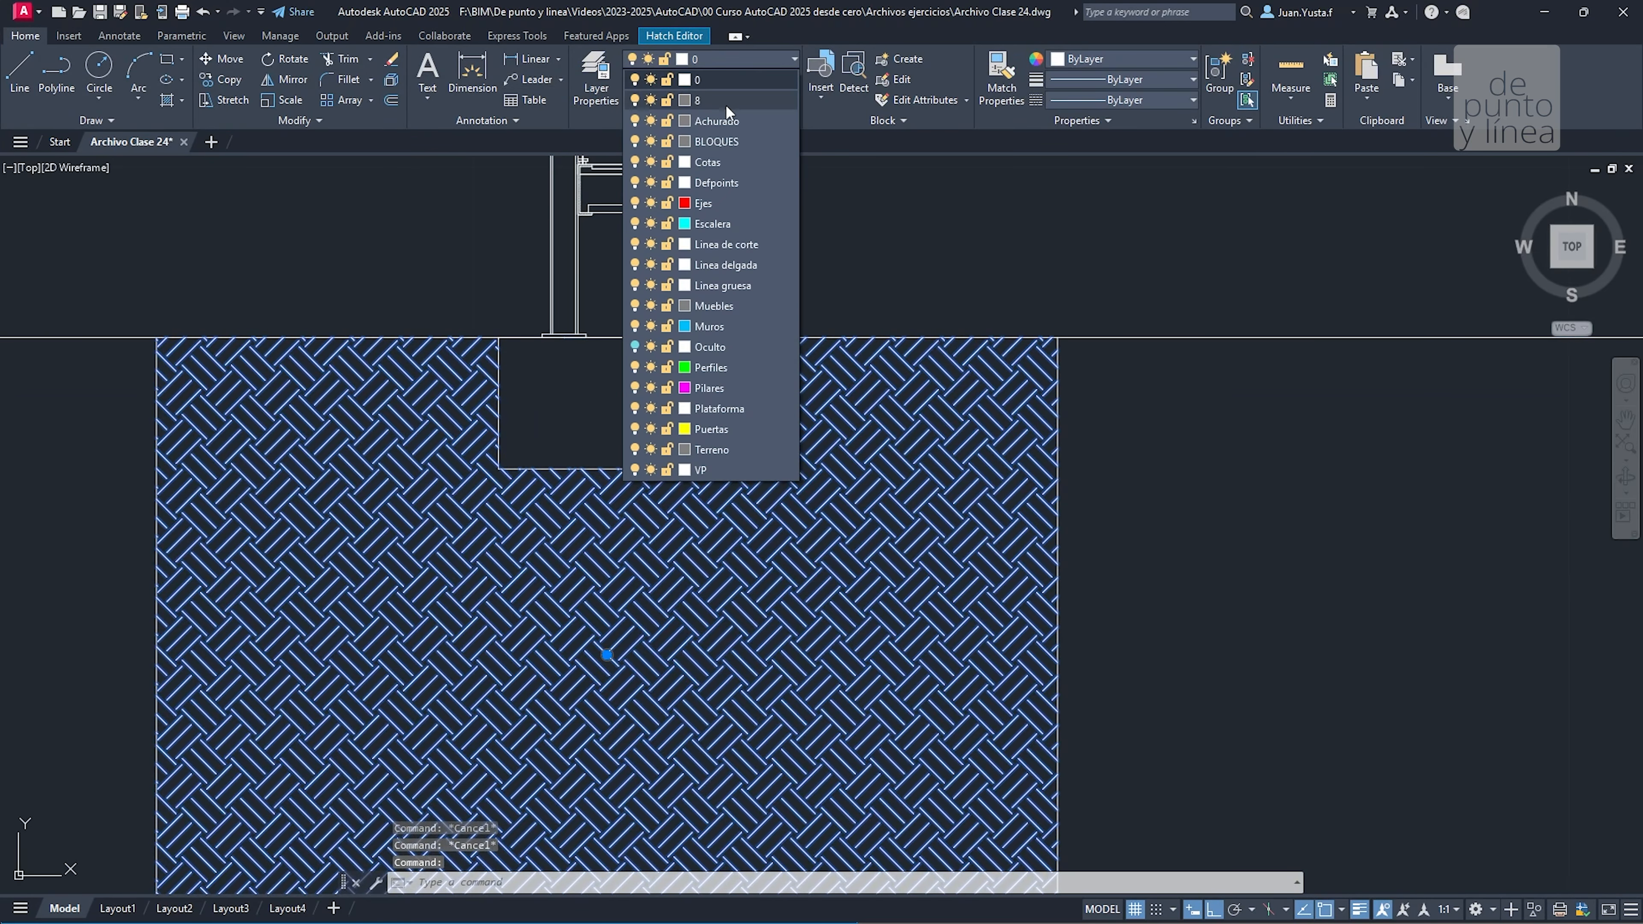
pyautogui.click(724, 123)
pyautogui.press('Escape')
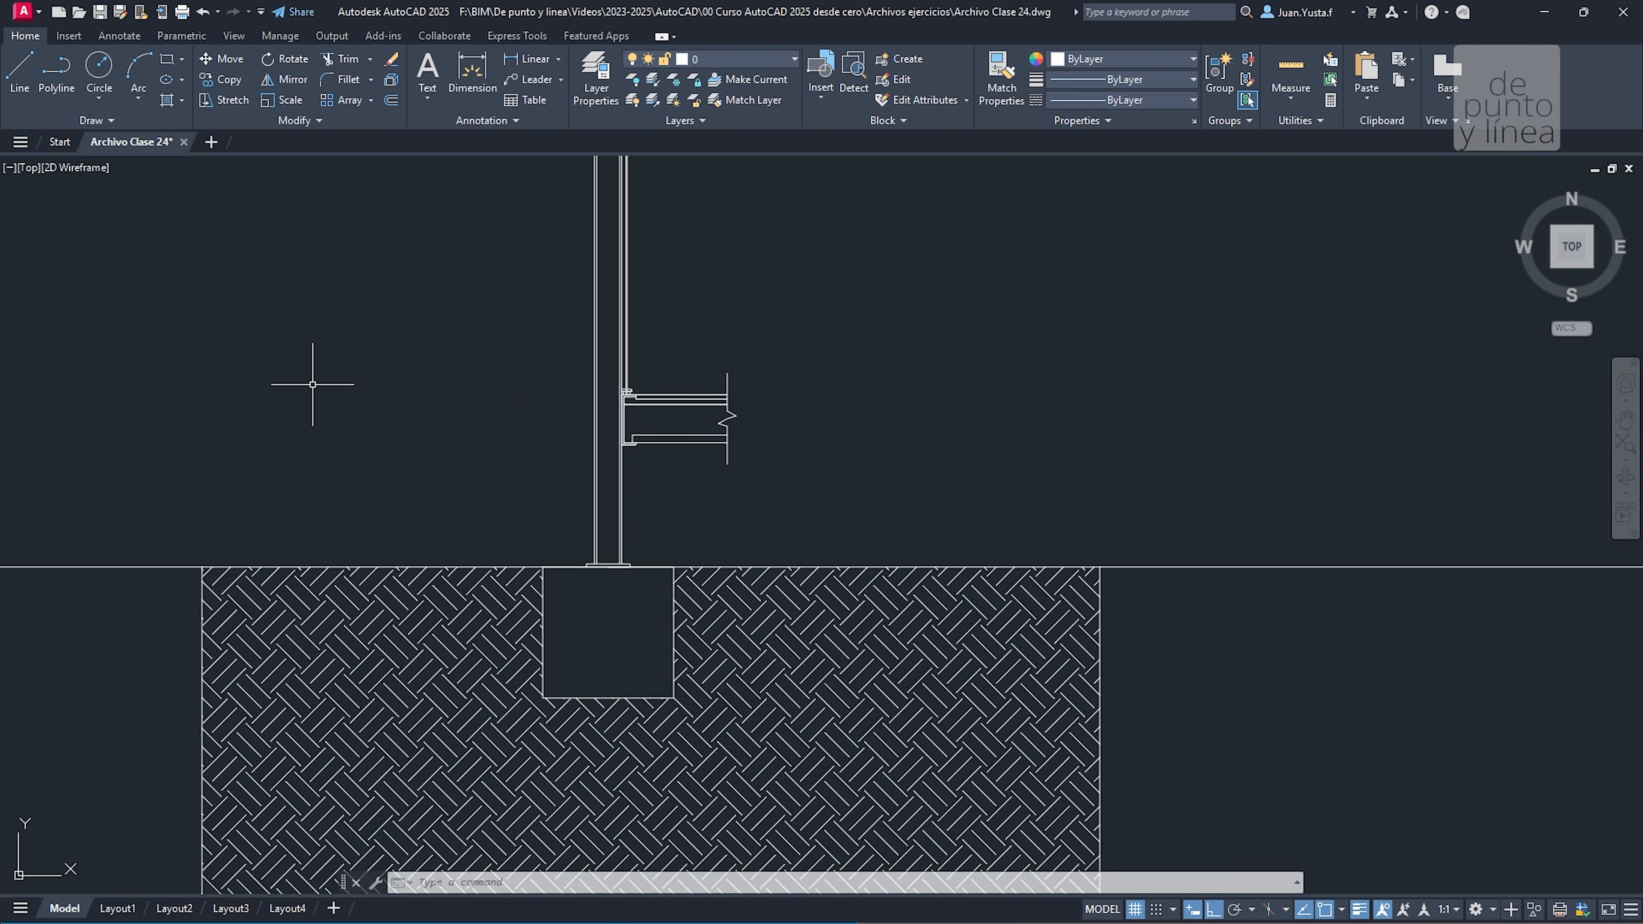
# Examine the roof material callouts in the Casa Farnsworth Escantillon PDF, temporarily marking the Membrana impermeable label and its leader
pyautogui.moveTo(0, 214); pyautogui.dragTo(1018, 130)
pyautogui.keyDown('ctrl'); pyautogui.scroll(-3, 764, 434); pyautogui.keyUp('ctrl')
pyautogui.keyDown('ctrl'); pyautogui.scroll(-3, 765, 434); pyautogui.keyUp('ctrl')
pyautogui.keyDown('ctrl'); pyautogui.scroll(5, 1034, 281); pyautogui.keyUp('ctrl')
pyautogui.click(636, 205)
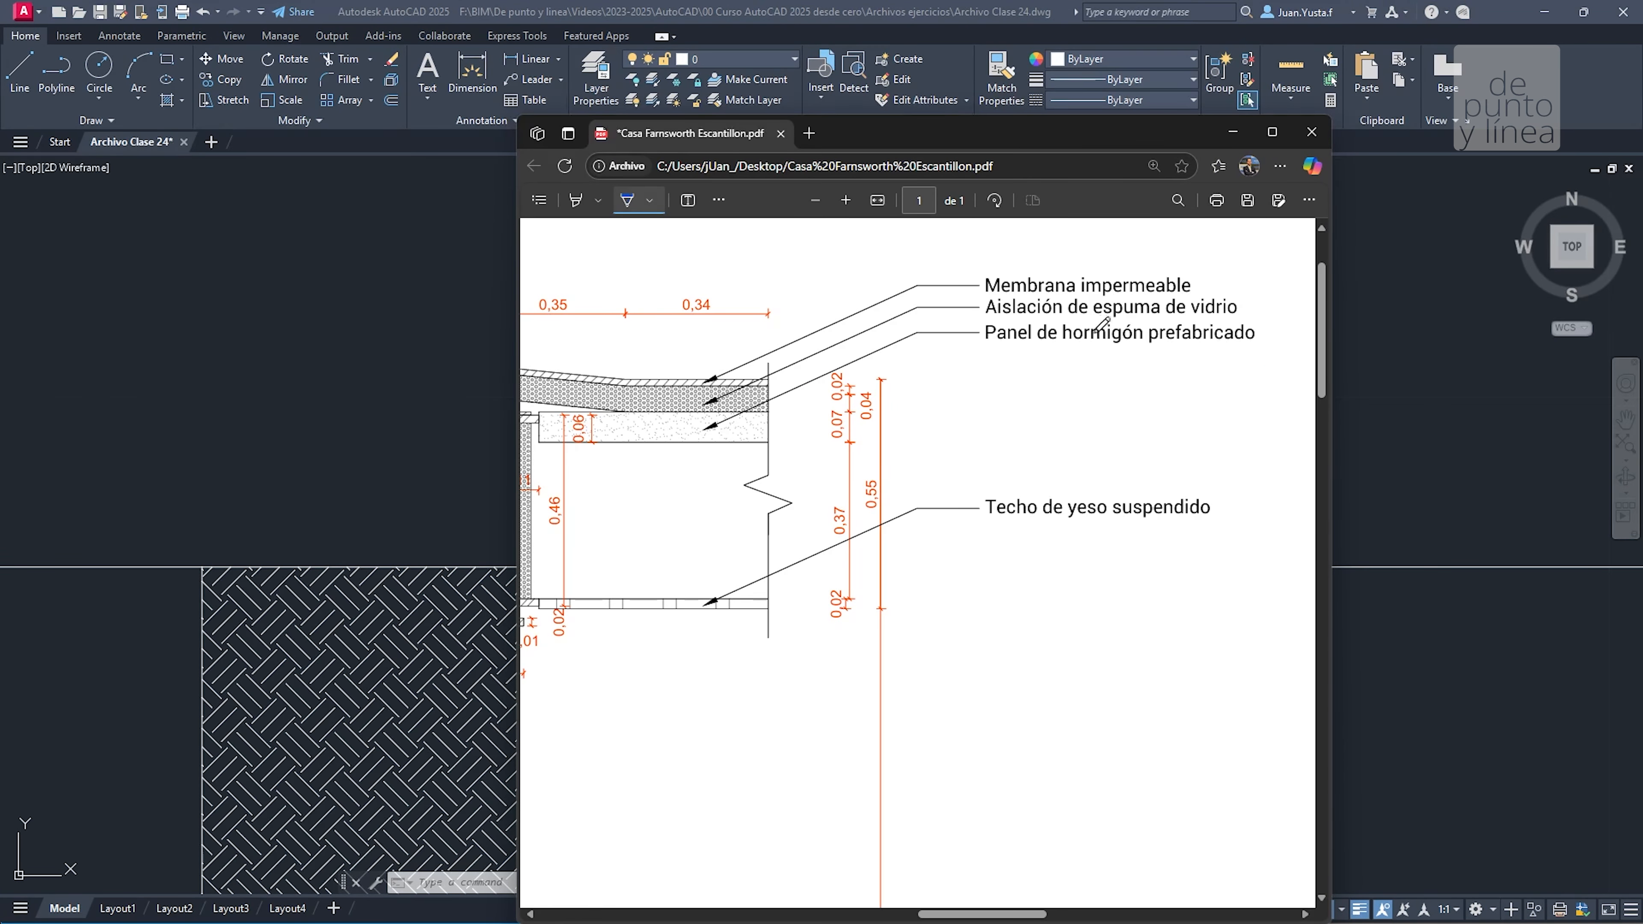
pyautogui.moveTo(975, 296)
pyautogui.mouseDown()
pyautogui.moveTo(1141, 299)
pyautogui.moveTo(1222, 256)
pyautogui.moveTo(906, 284)
pyautogui.moveTo(712, 379)
pyautogui.moveTo(769, 384)
pyautogui.mouseUp()
pyautogui.click(717, 200)
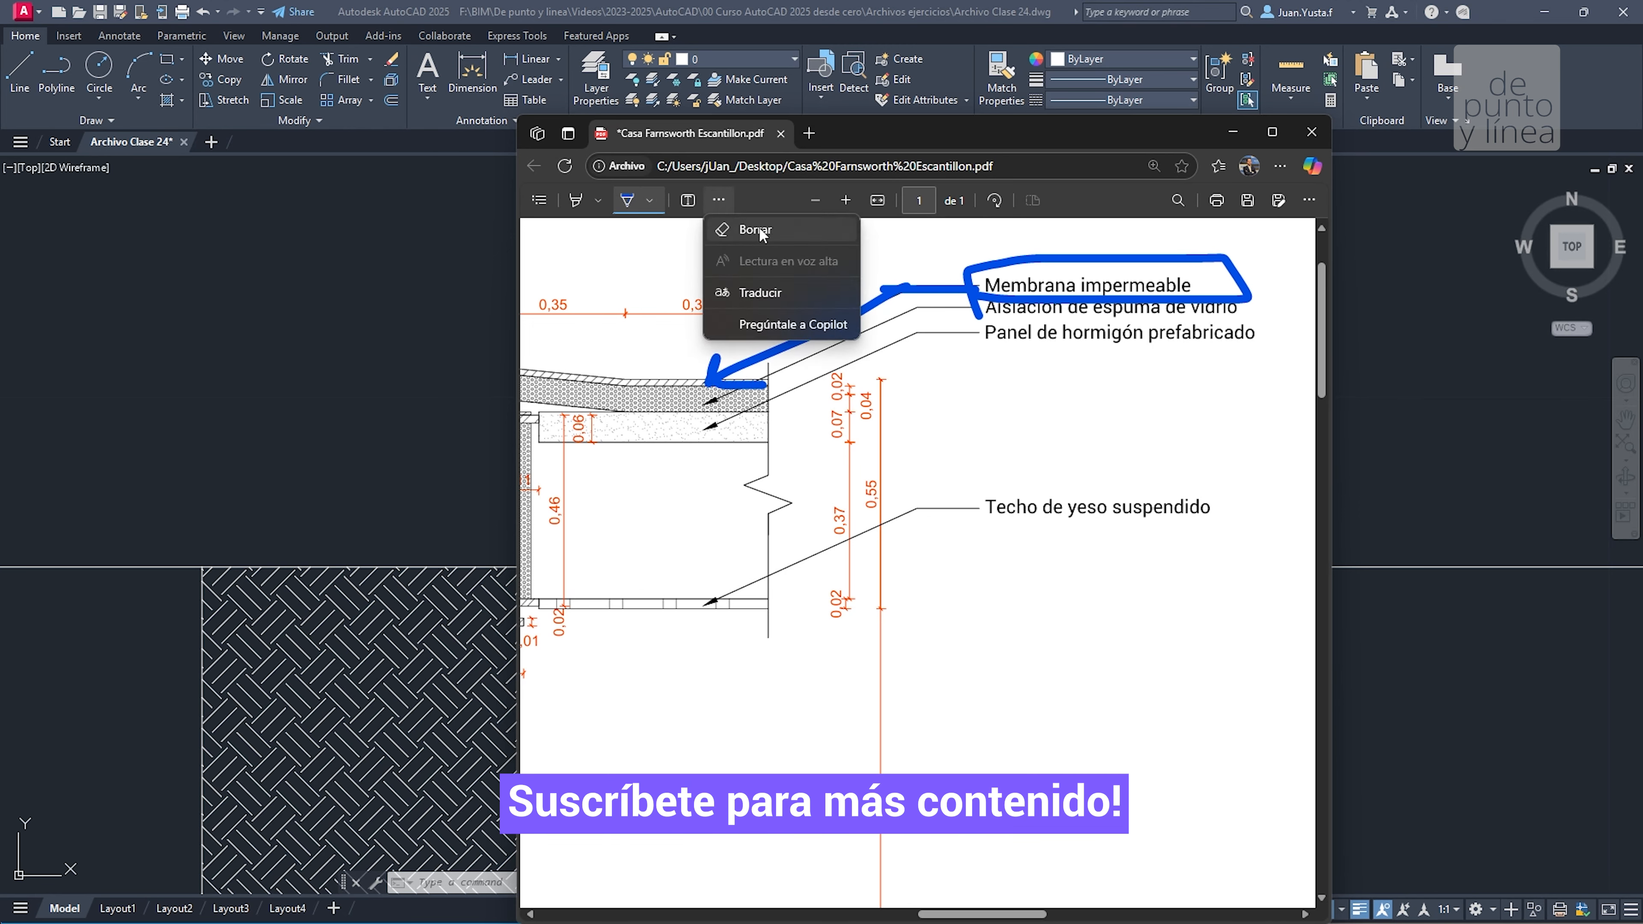
pyautogui.click(757, 226)
pyautogui.moveTo(840, 310); pyautogui.dragTo(721, 398)
pyautogui.click(973, 304)
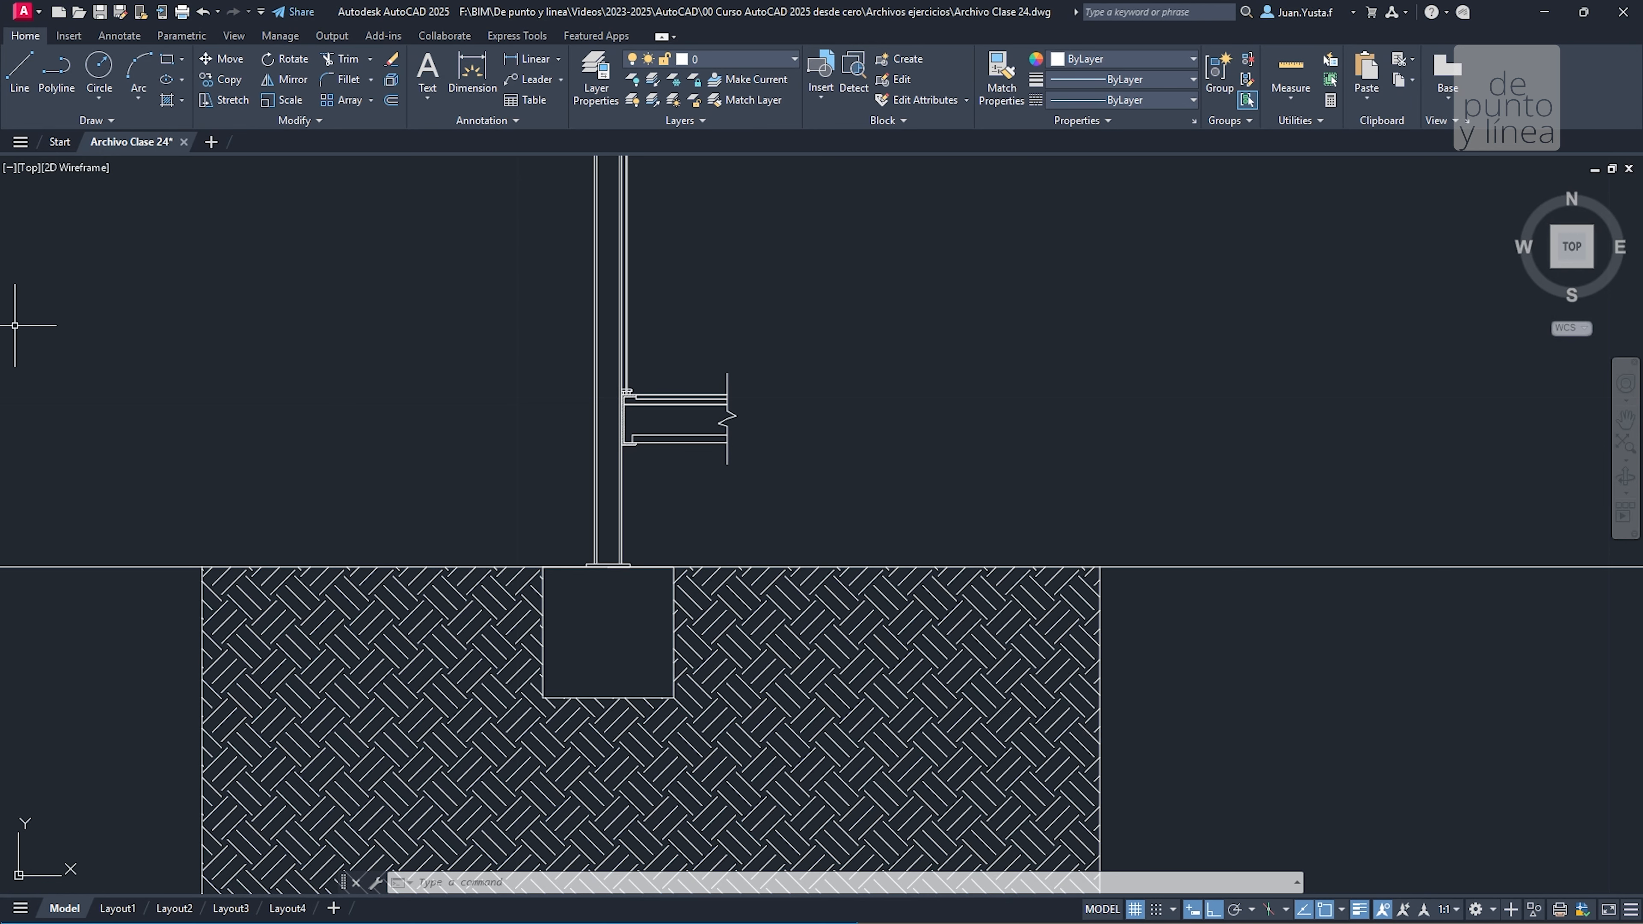
pyautogui.click(489, 207)
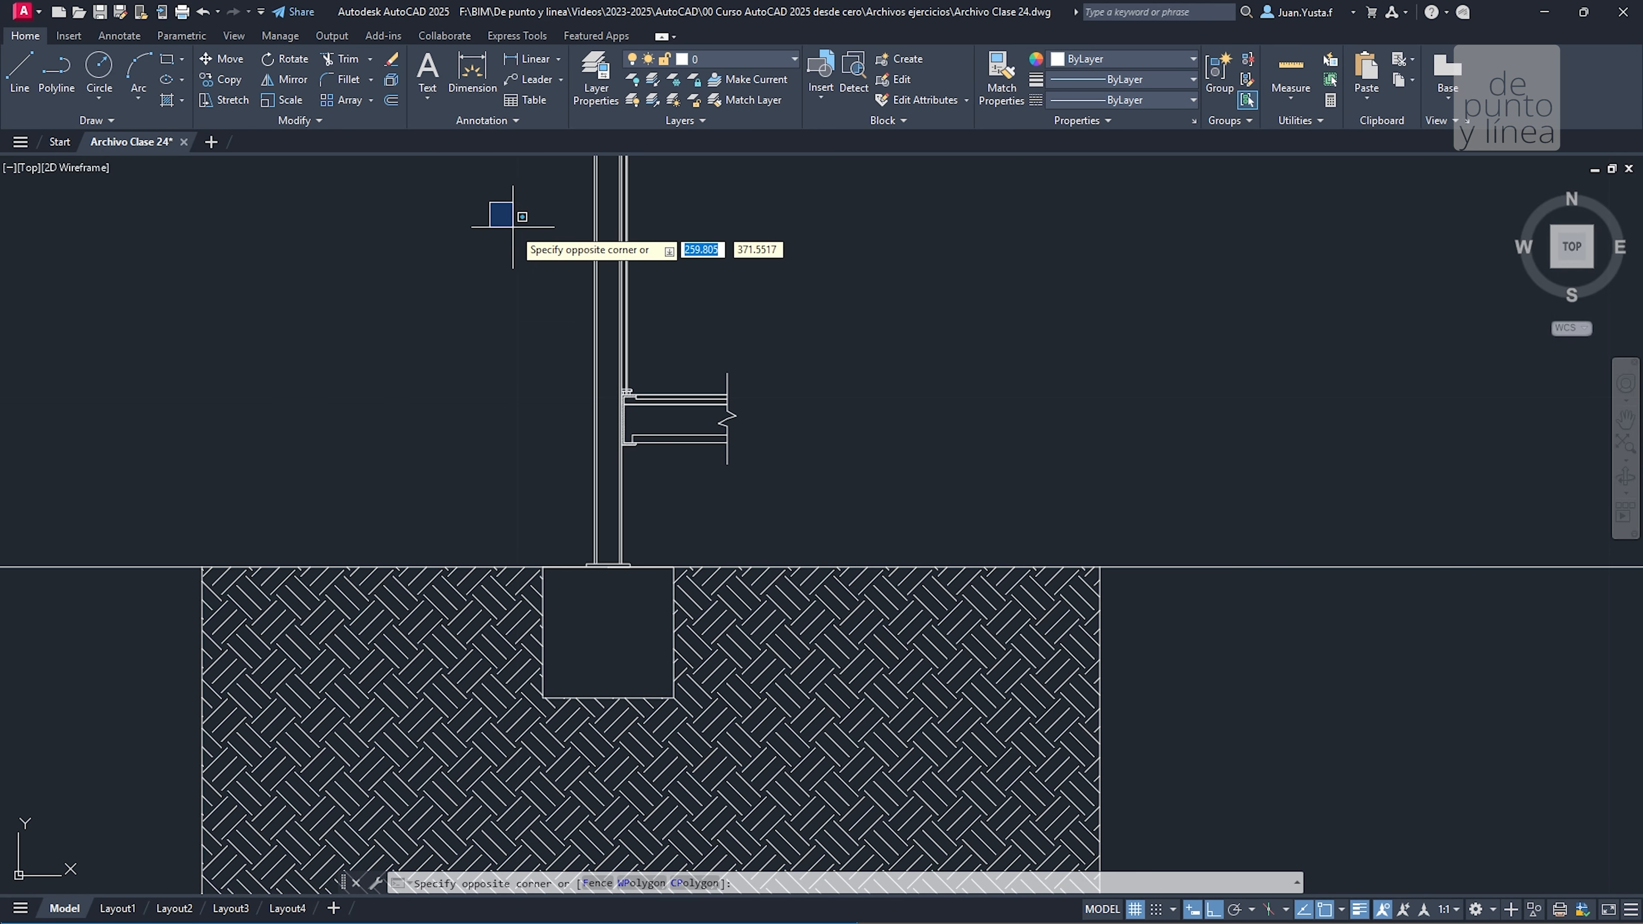
pyautogui.click(382, 281)
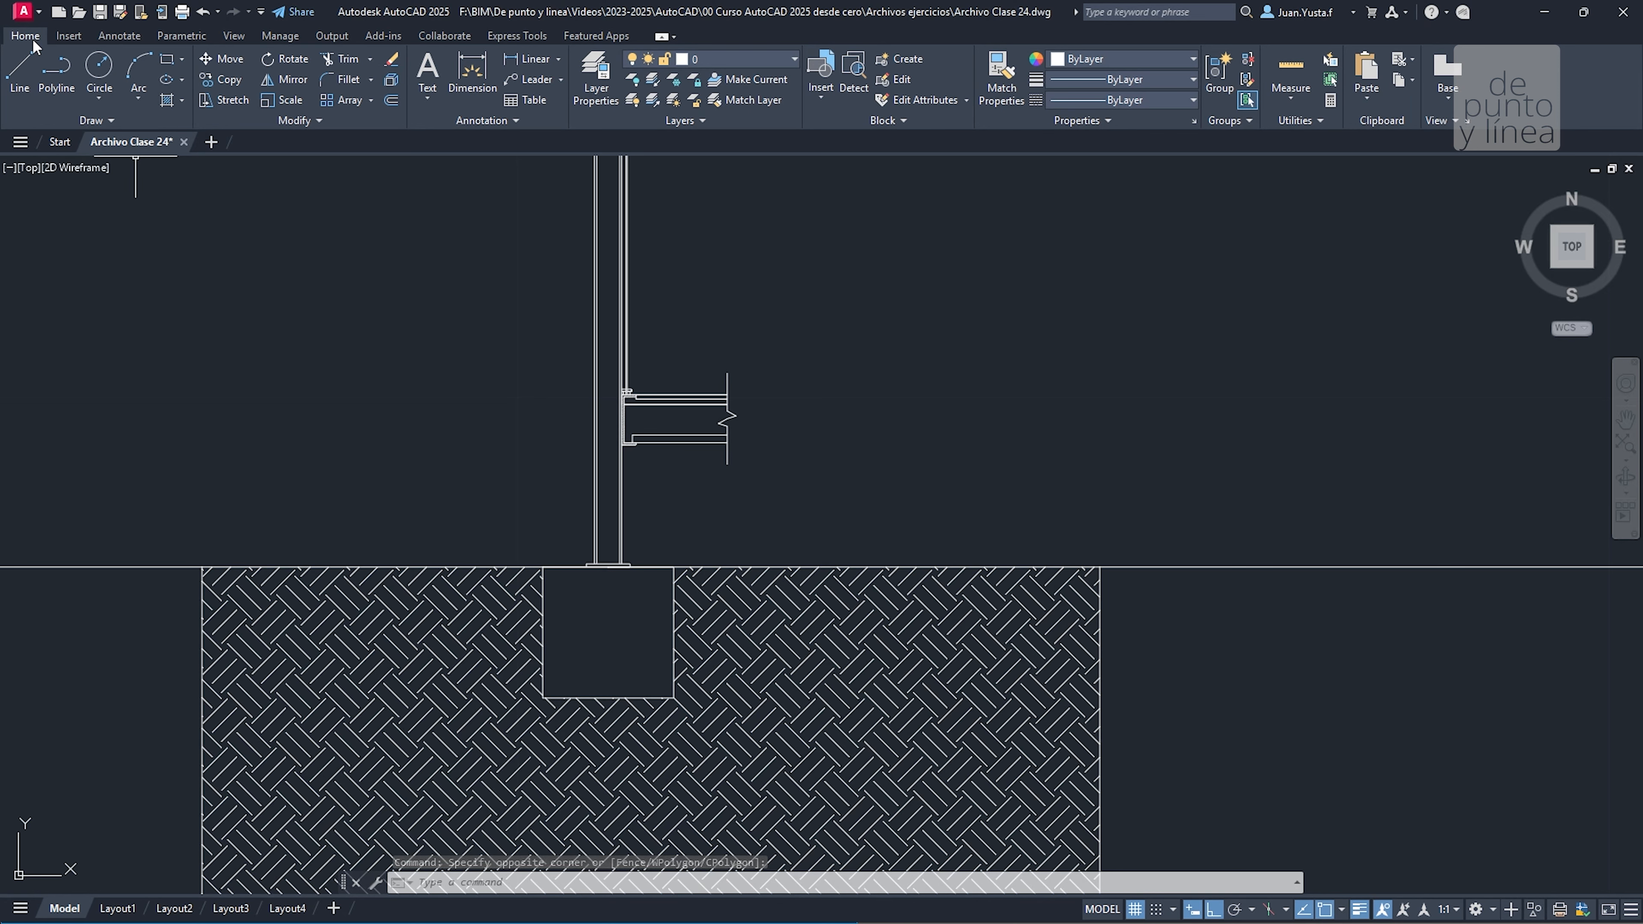
pyautogui.click(562, 83)
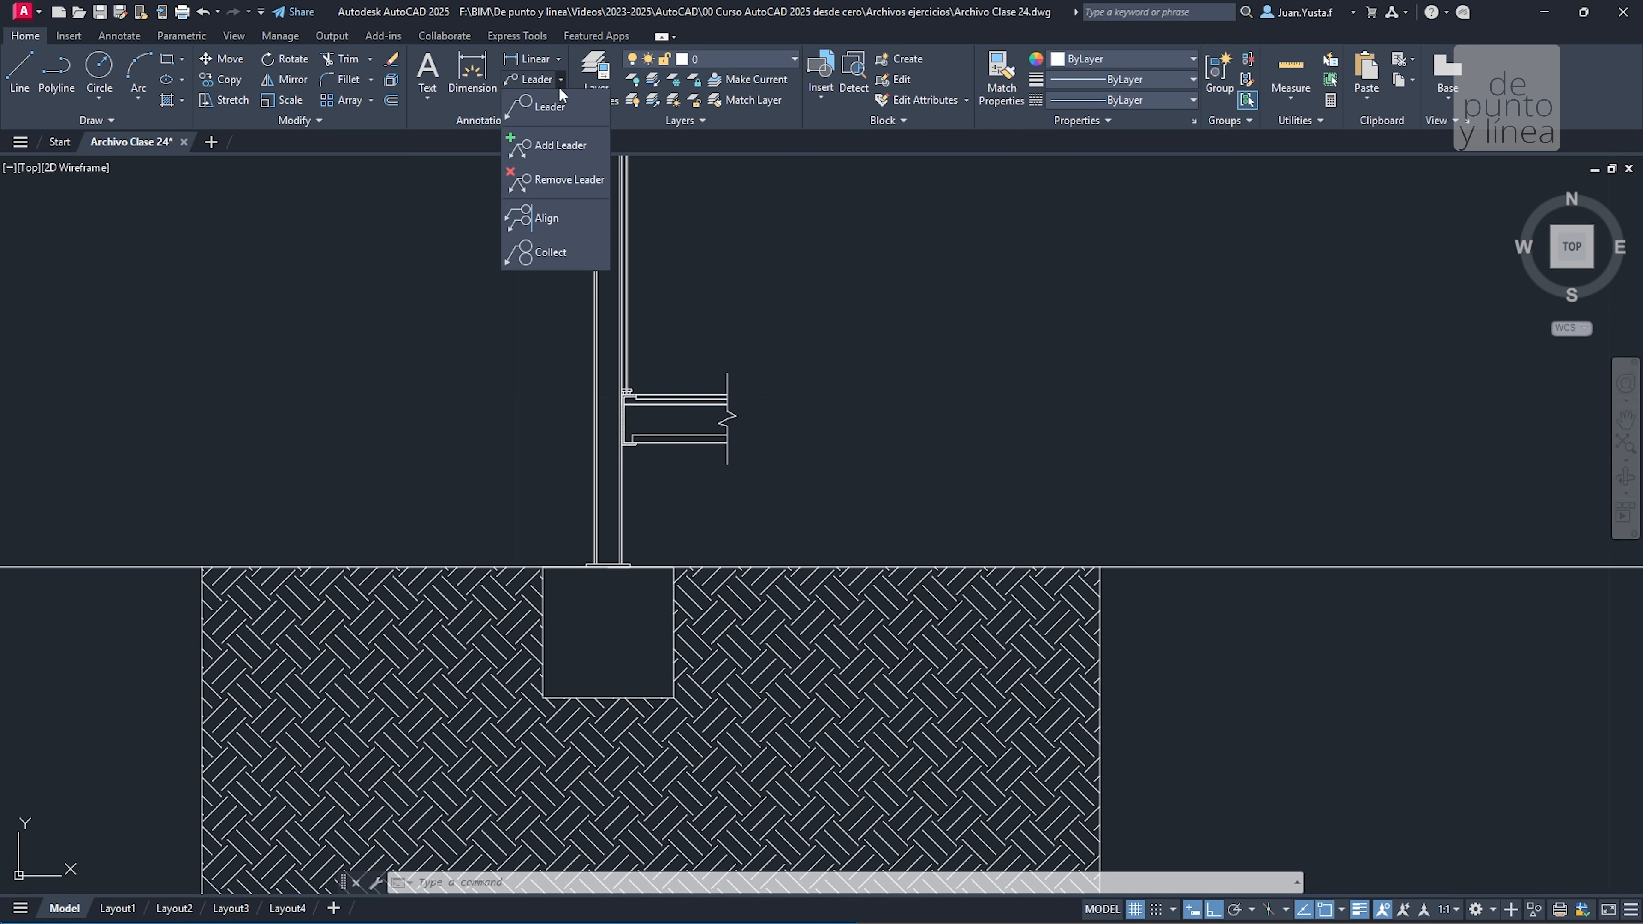
pyautogui.click(560, 81)
# Draw a test multileader from the cypress-like tree block to the empty area beside it, with Ortho off and the text "fsdfsd"
pyautogui.scroll(-4, 550, 384)
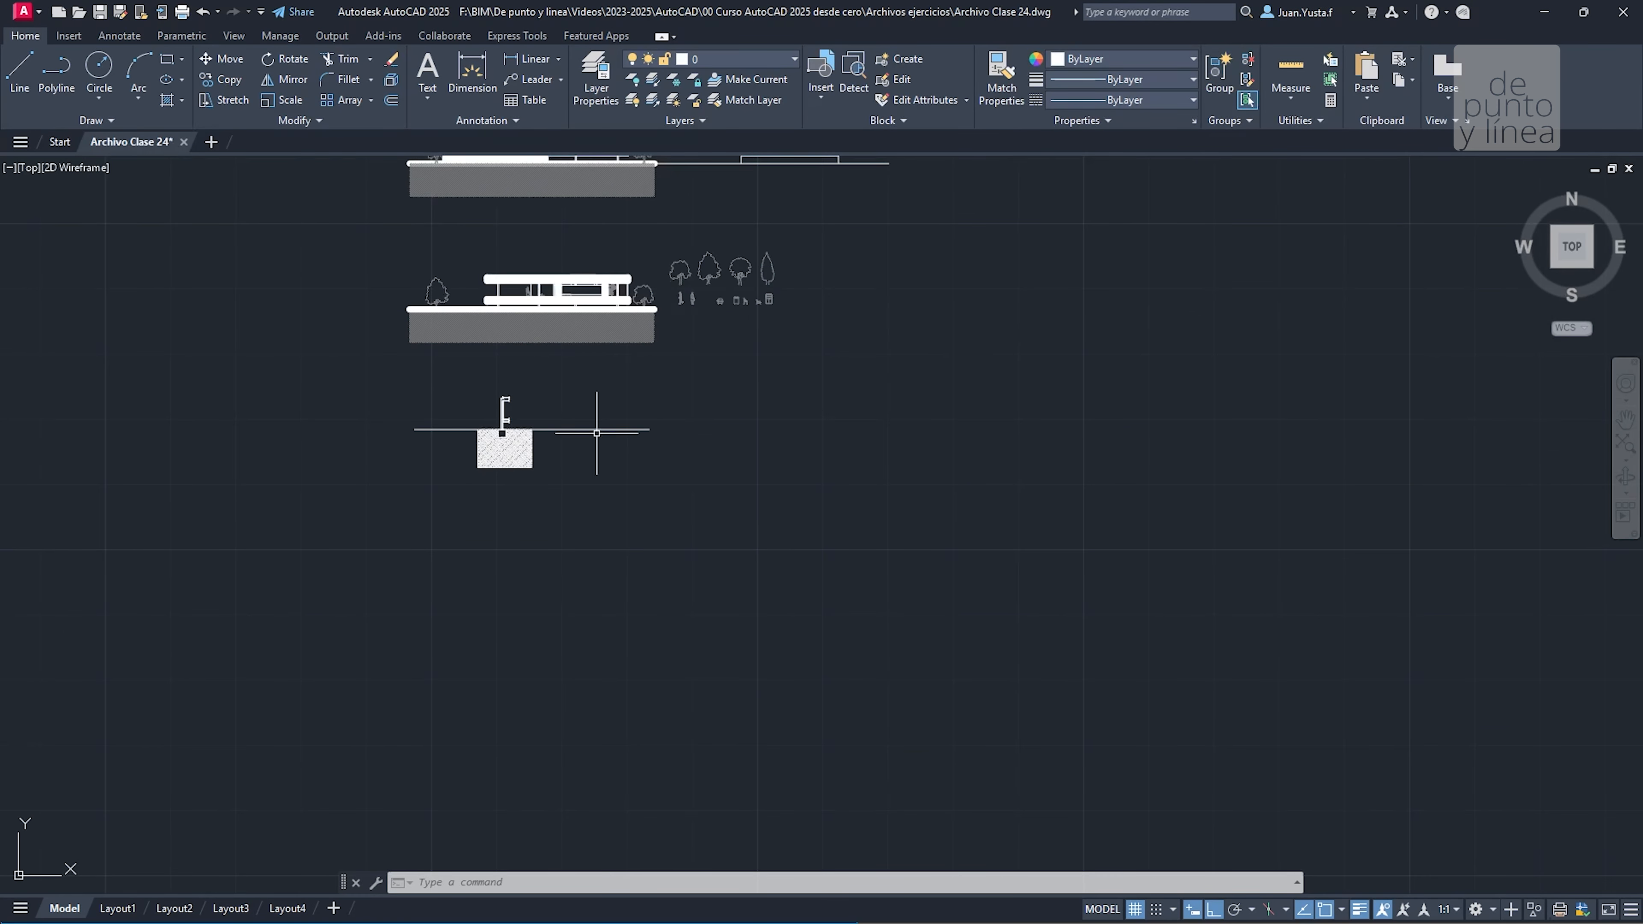
pyautogui.click(535, 79)
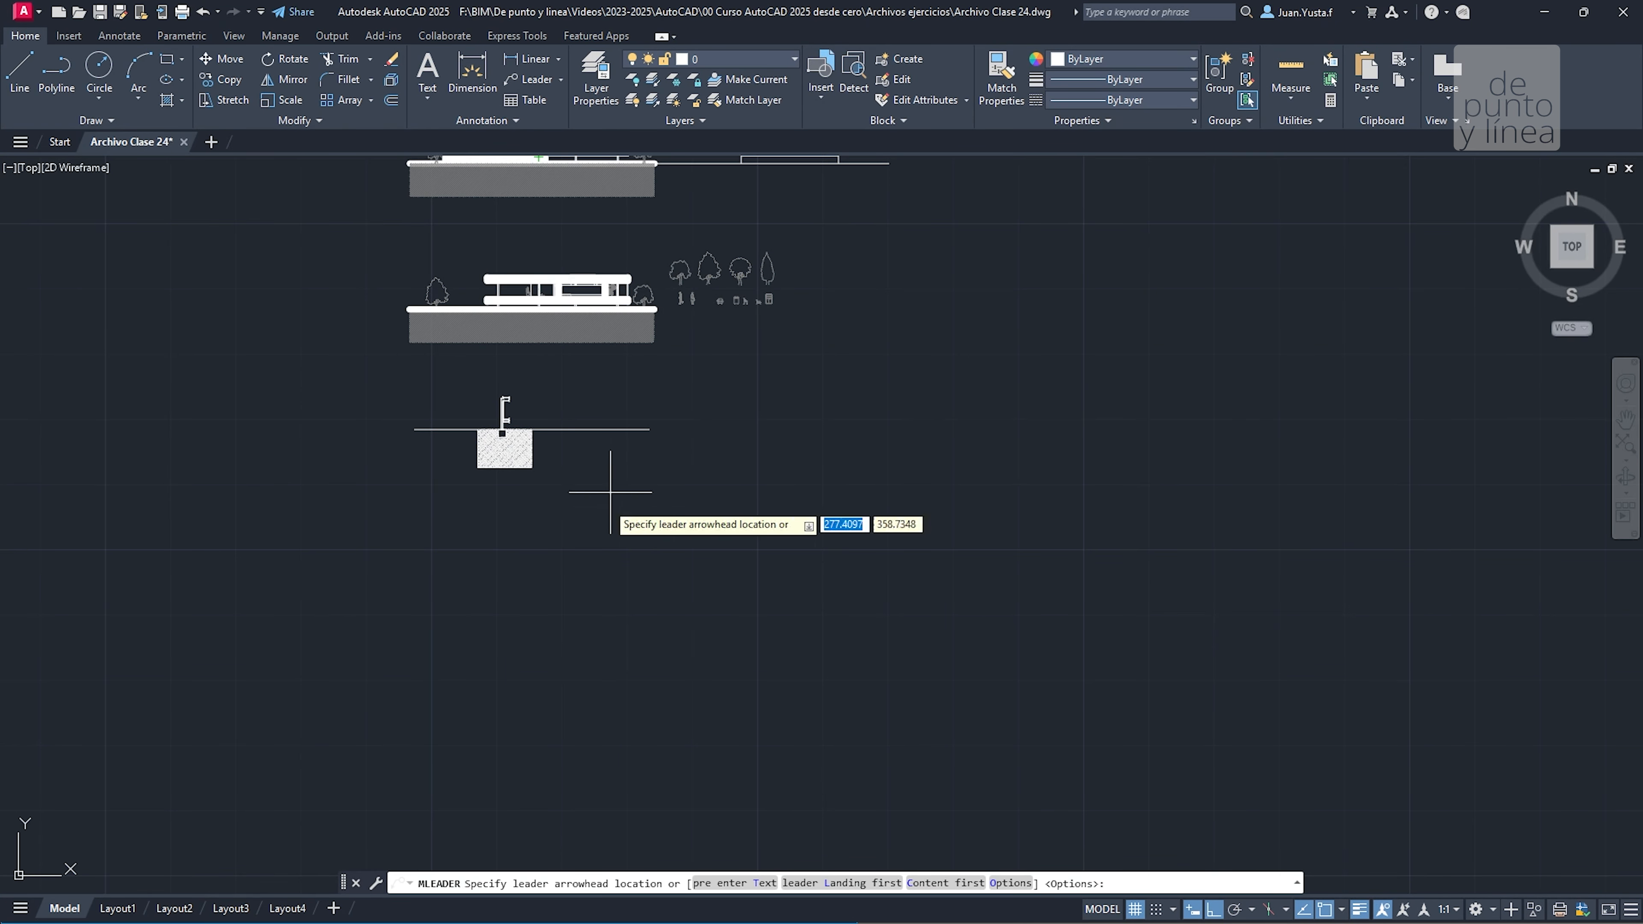
pyautogui.scroll(2, 662, 482)
pyautogui.moveTo(662, 482); pyautogui.dragTo(625, 542, button='middle')
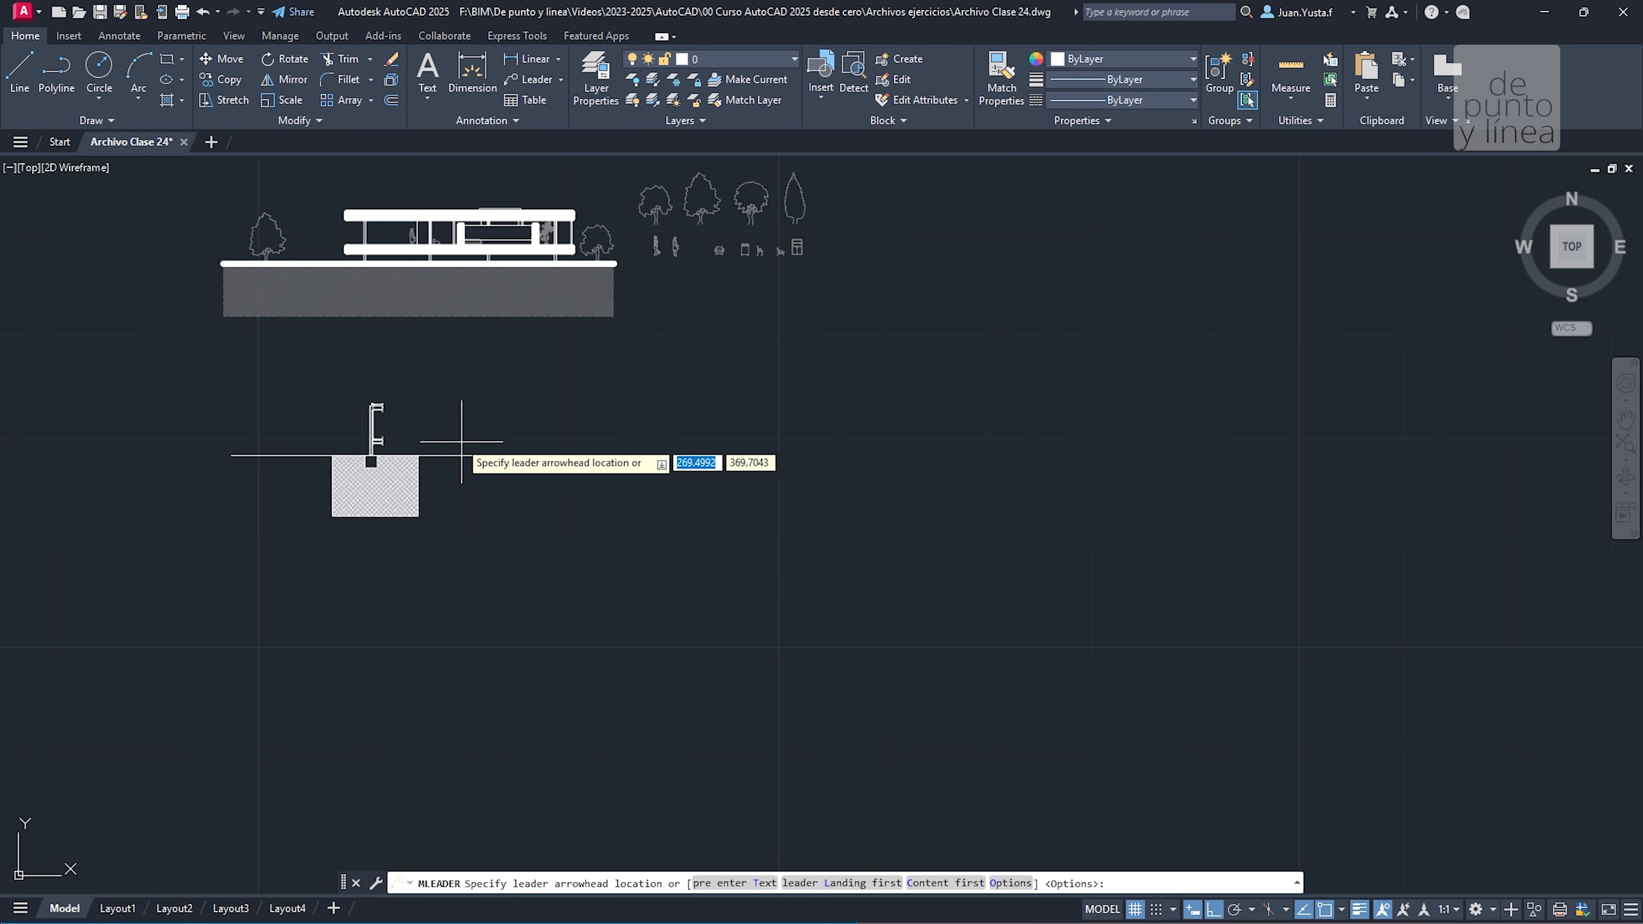
pyautogui.moveTo(653, 352); pyautogui.dragTo(565, 453, button='middle')
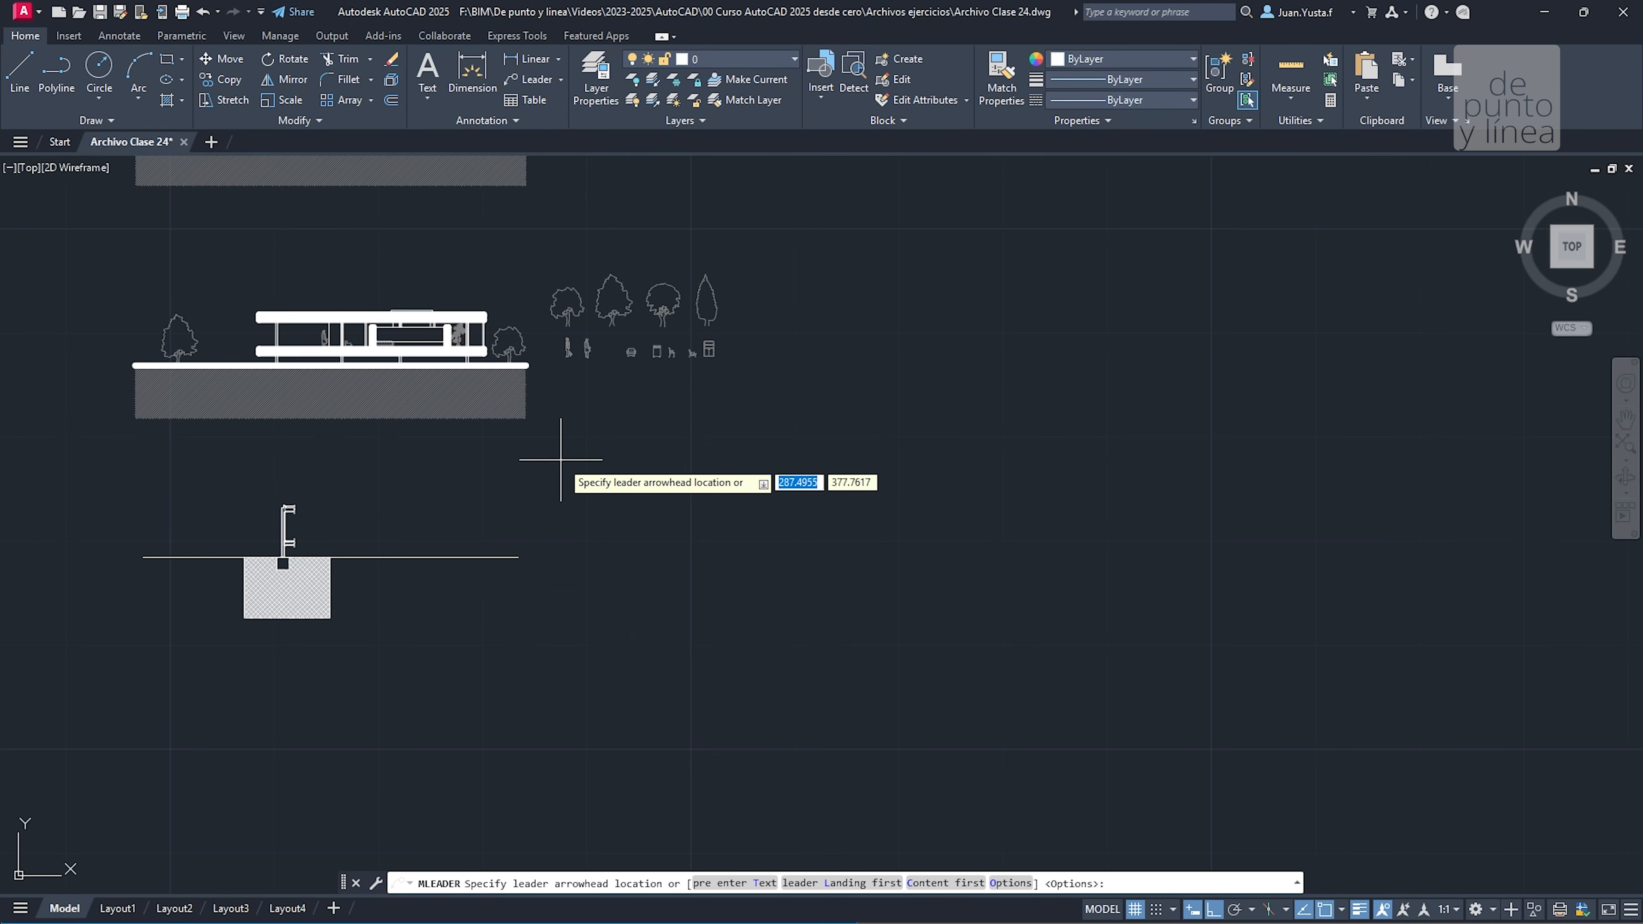
pyautogui.click(716, 306)
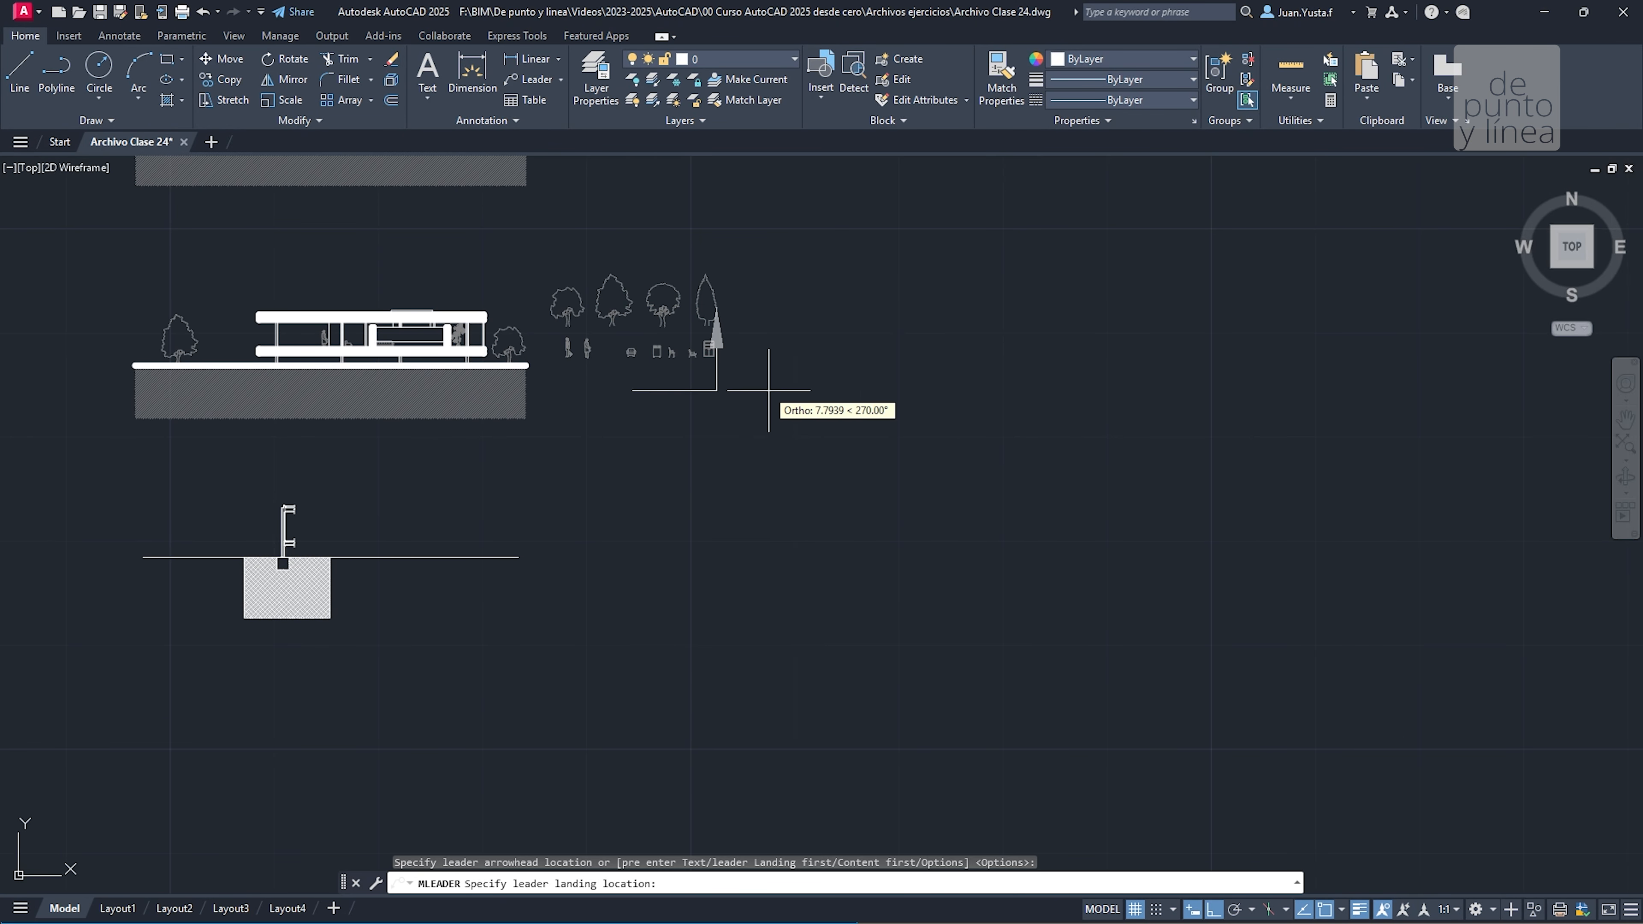
pyautogui.press('F8')
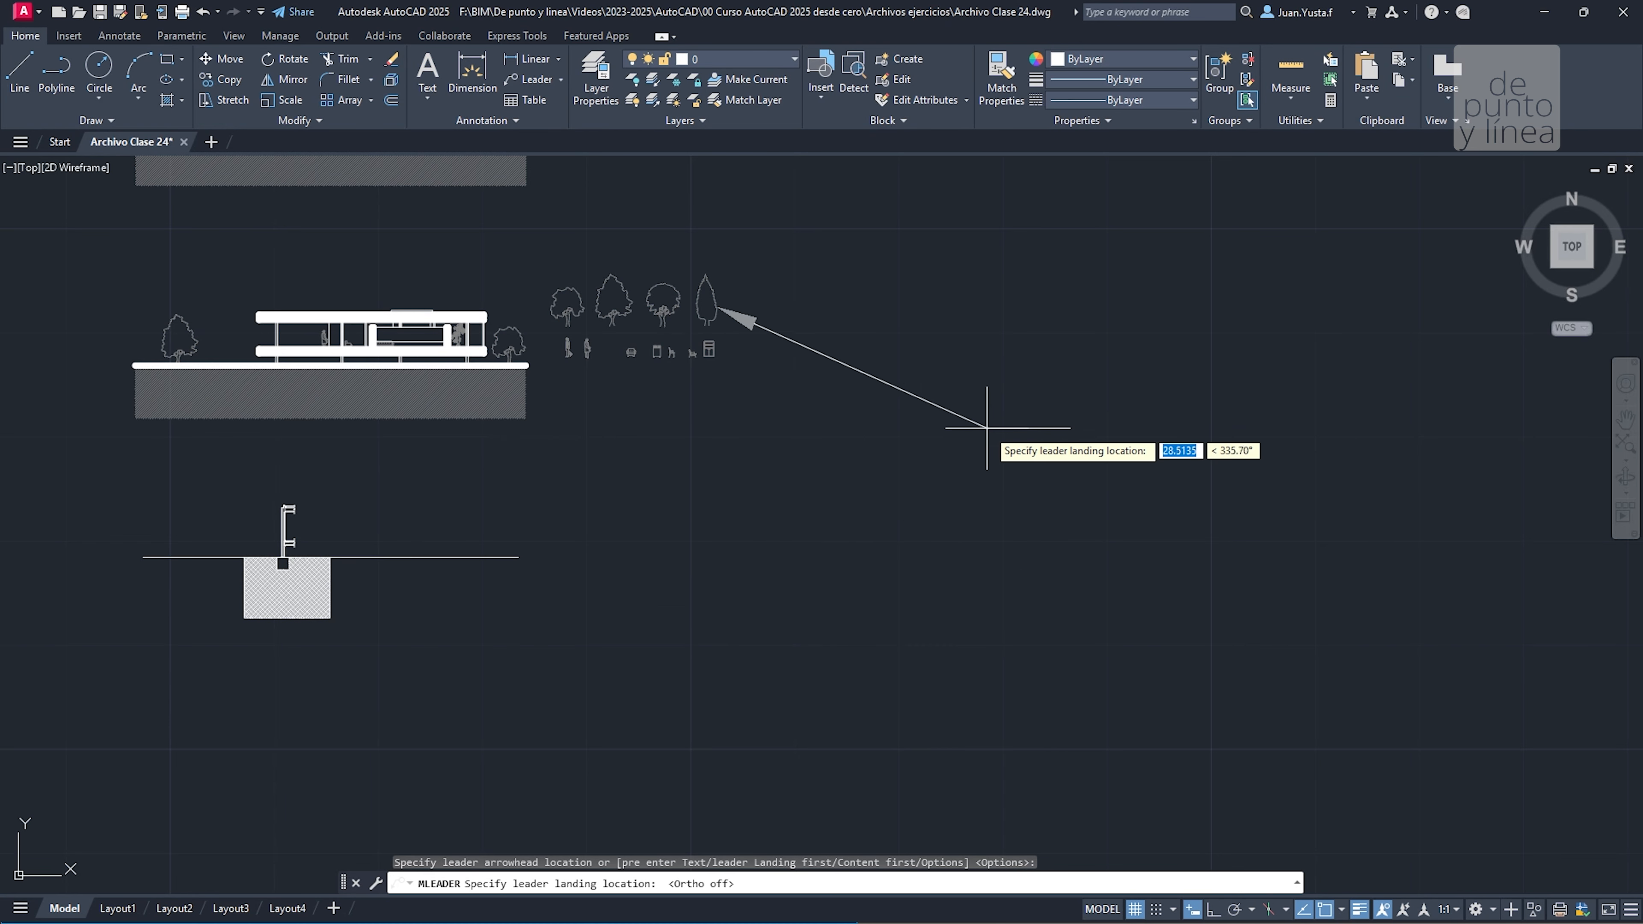
pyautogui.click(956, 427)
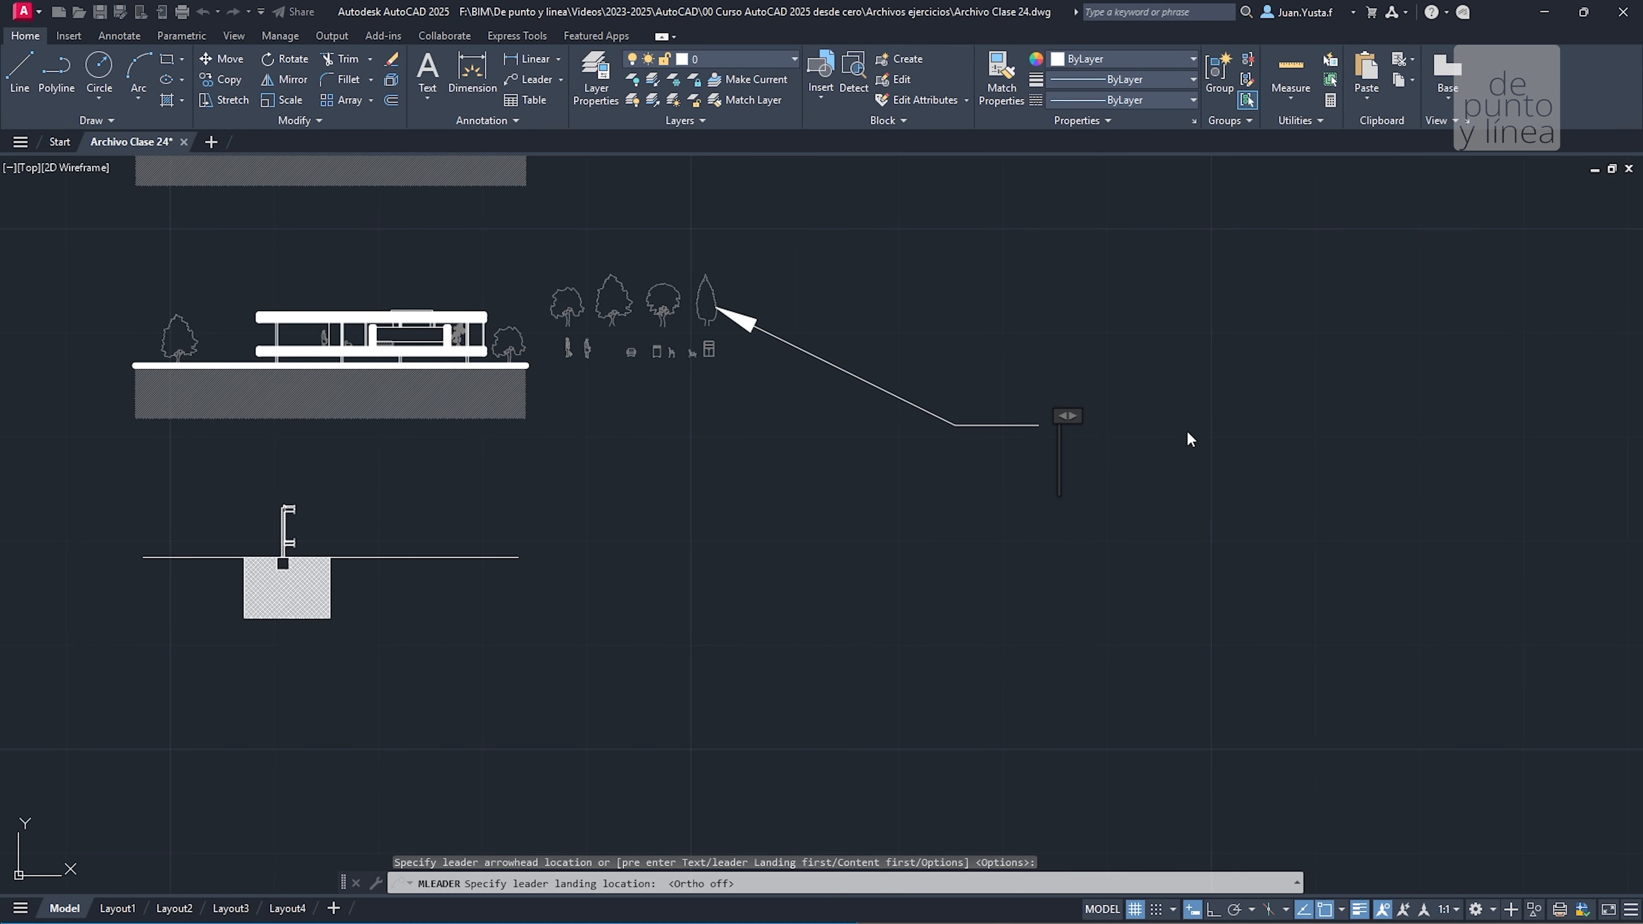
pyautogui.write('fsdfsd')
pyautogui.click(908, 572)
pyautogui.click(1219, 545)
# Compare the "fsdfsd" test leader's size with the section detail and delete the leader
pyautogui.click(951, 373)
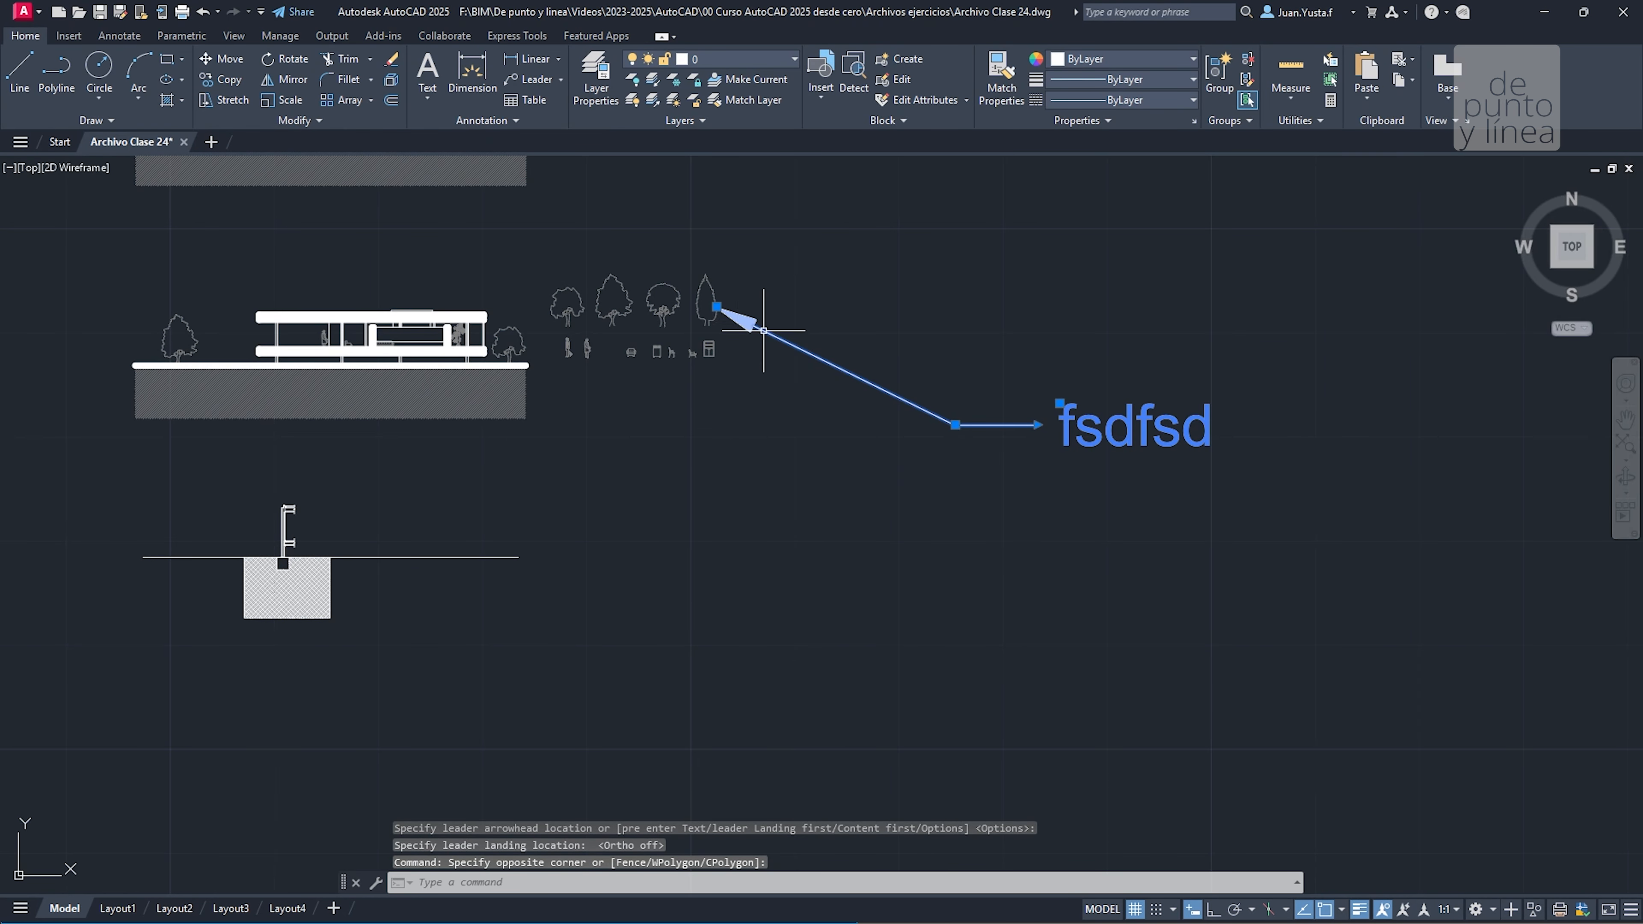
pyautogui.scroll(-2, 696, 471)
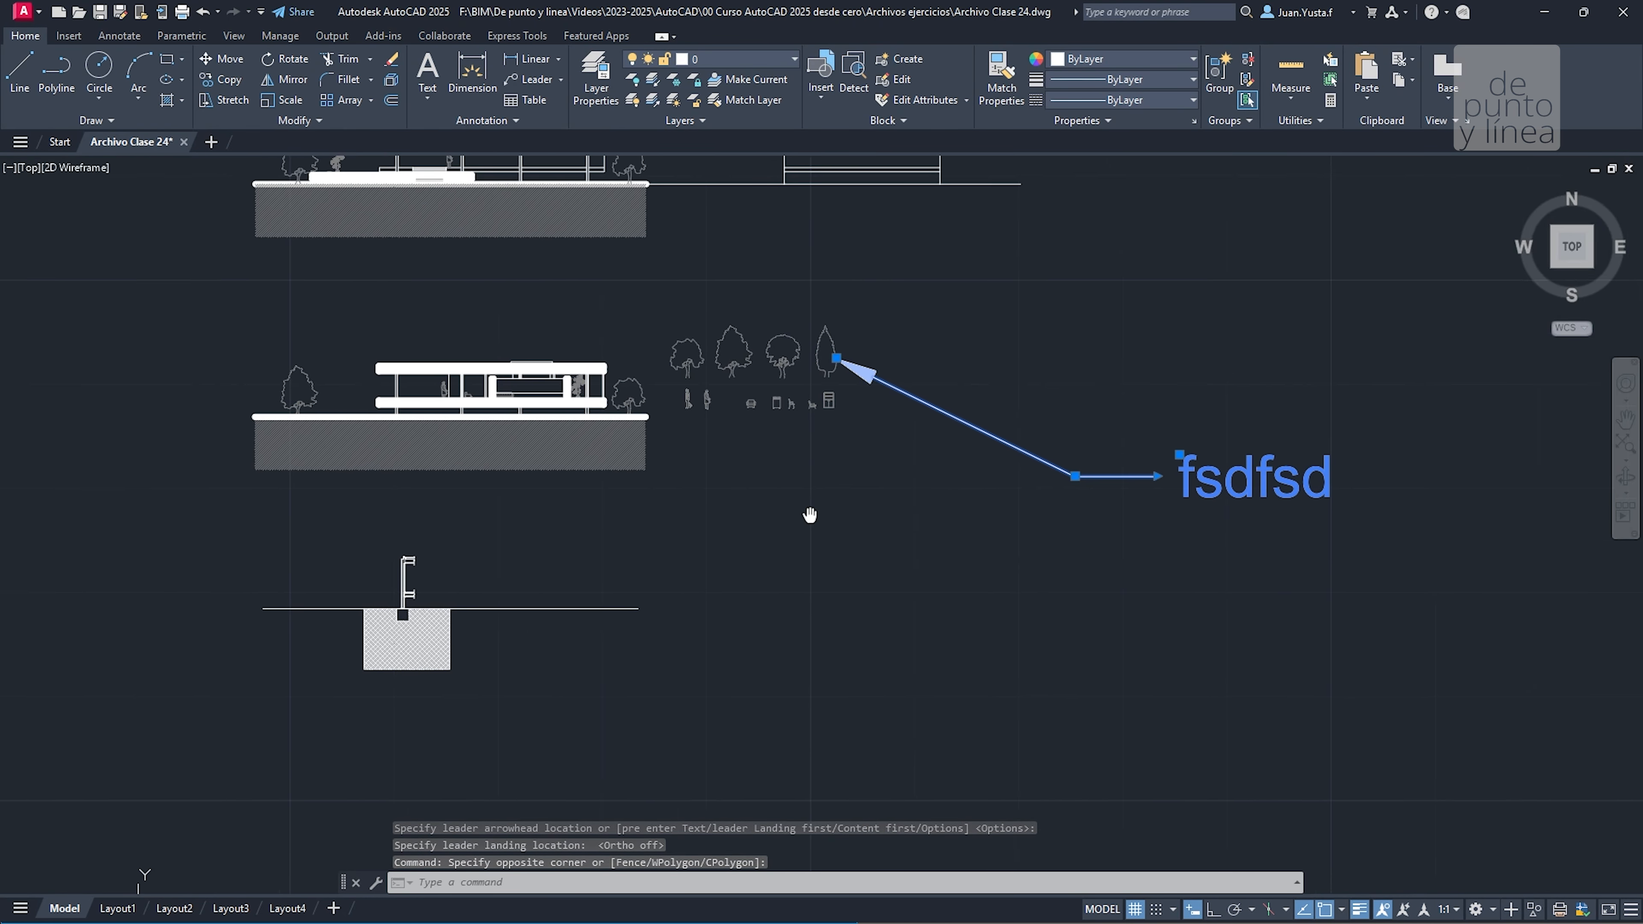
pyautogui.scroll(2, 1356, 486)
pyautogui.scroll(-4, 1123, 518)
pyautogui.scroll(8, 666, 556)
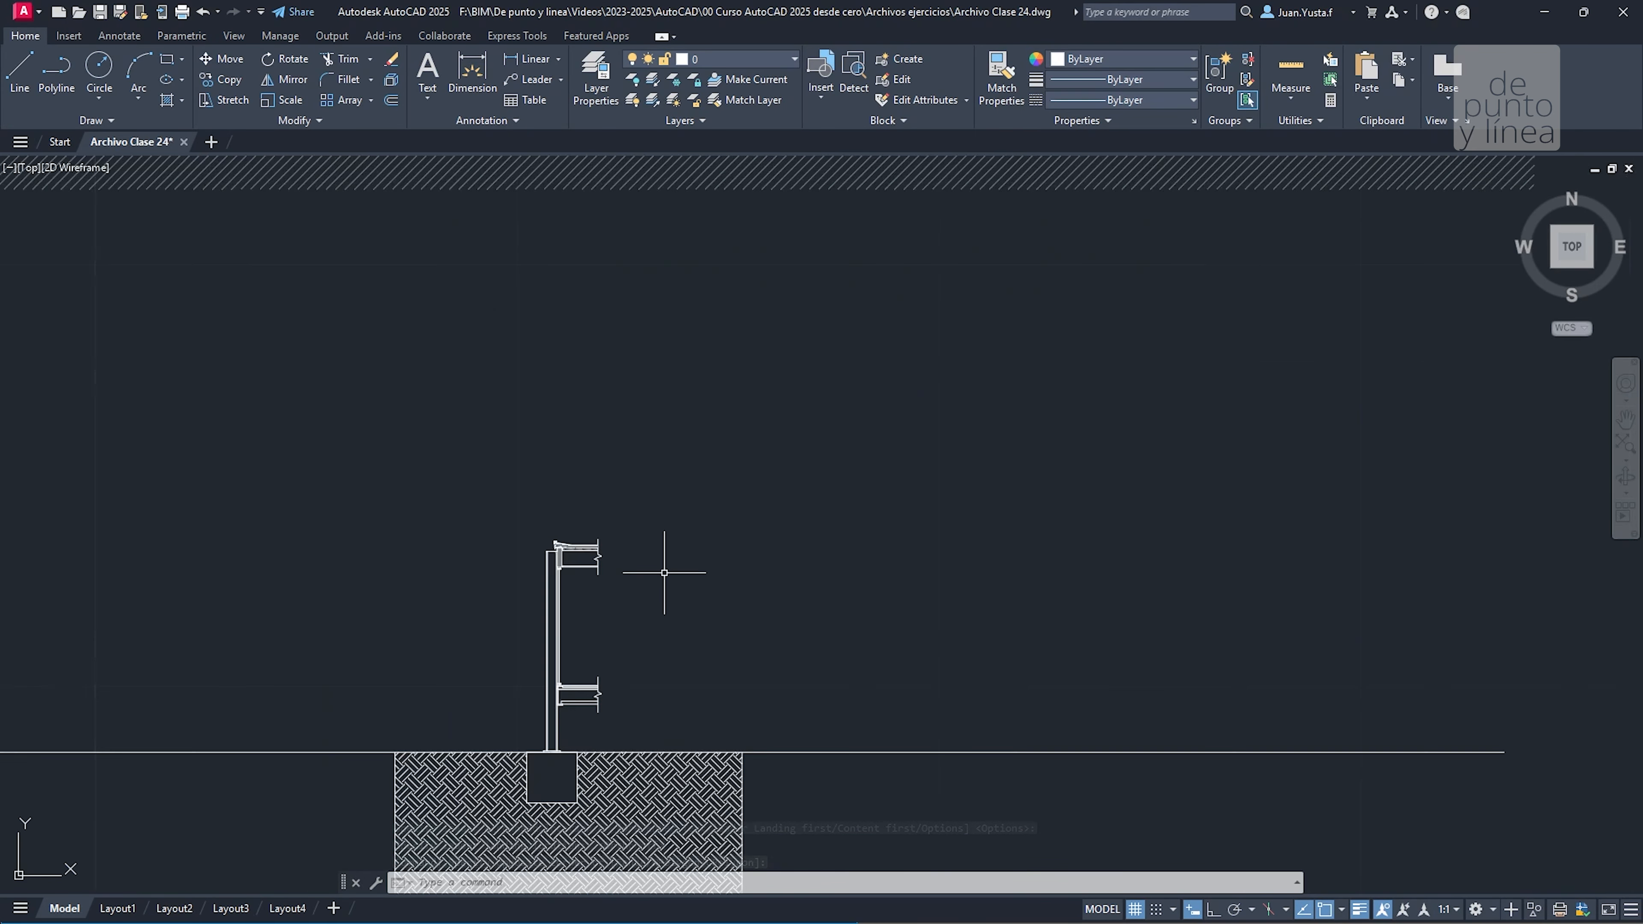
pyautogui.scroll(-2, 384, 462)
pyautogui.scroll(-4, 384, 461)
pyautogui.moveTo(623, 416); pyautogui.dragTo(415, 490, button='middle')
pyautogui.scroll(-4, 1034, 404)
pyautogui.moveTo(1231, 440); pyautogui.dragTo(1078, 470, button='middle')
pyautogui.click(1259, 487)
pyautogui.click(972, 389)
pyautogui.press('Delete')
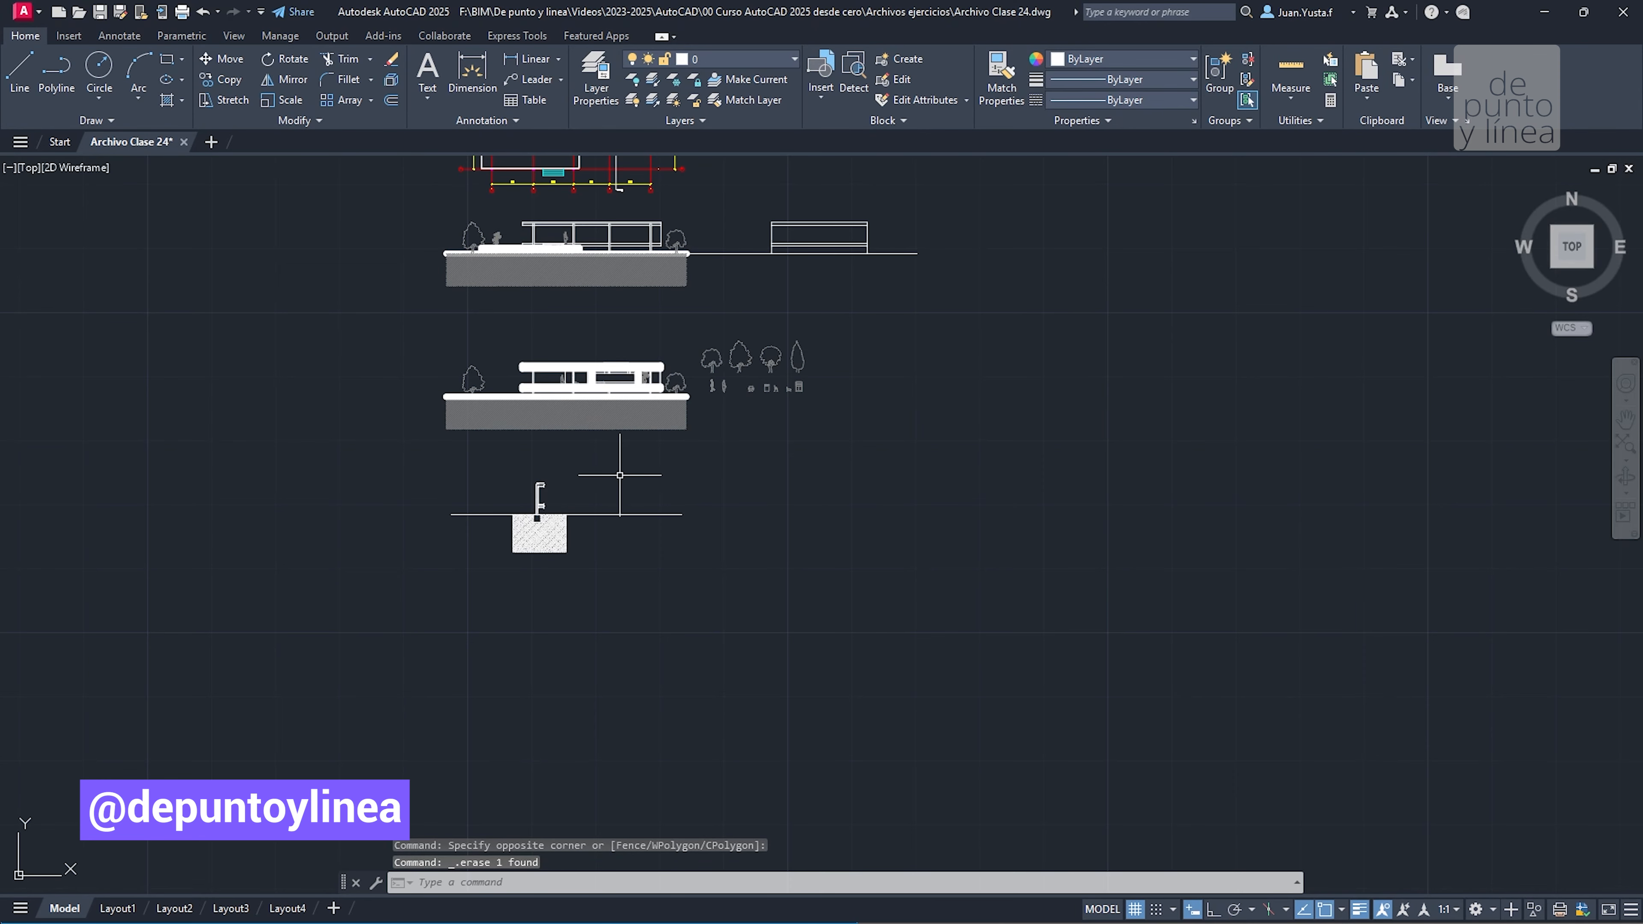
pyautogui.scroll(10, 642, 470)
pyautogui.moveTo(710, 370); pyautogui.dragTo(674, 452, button='middle')
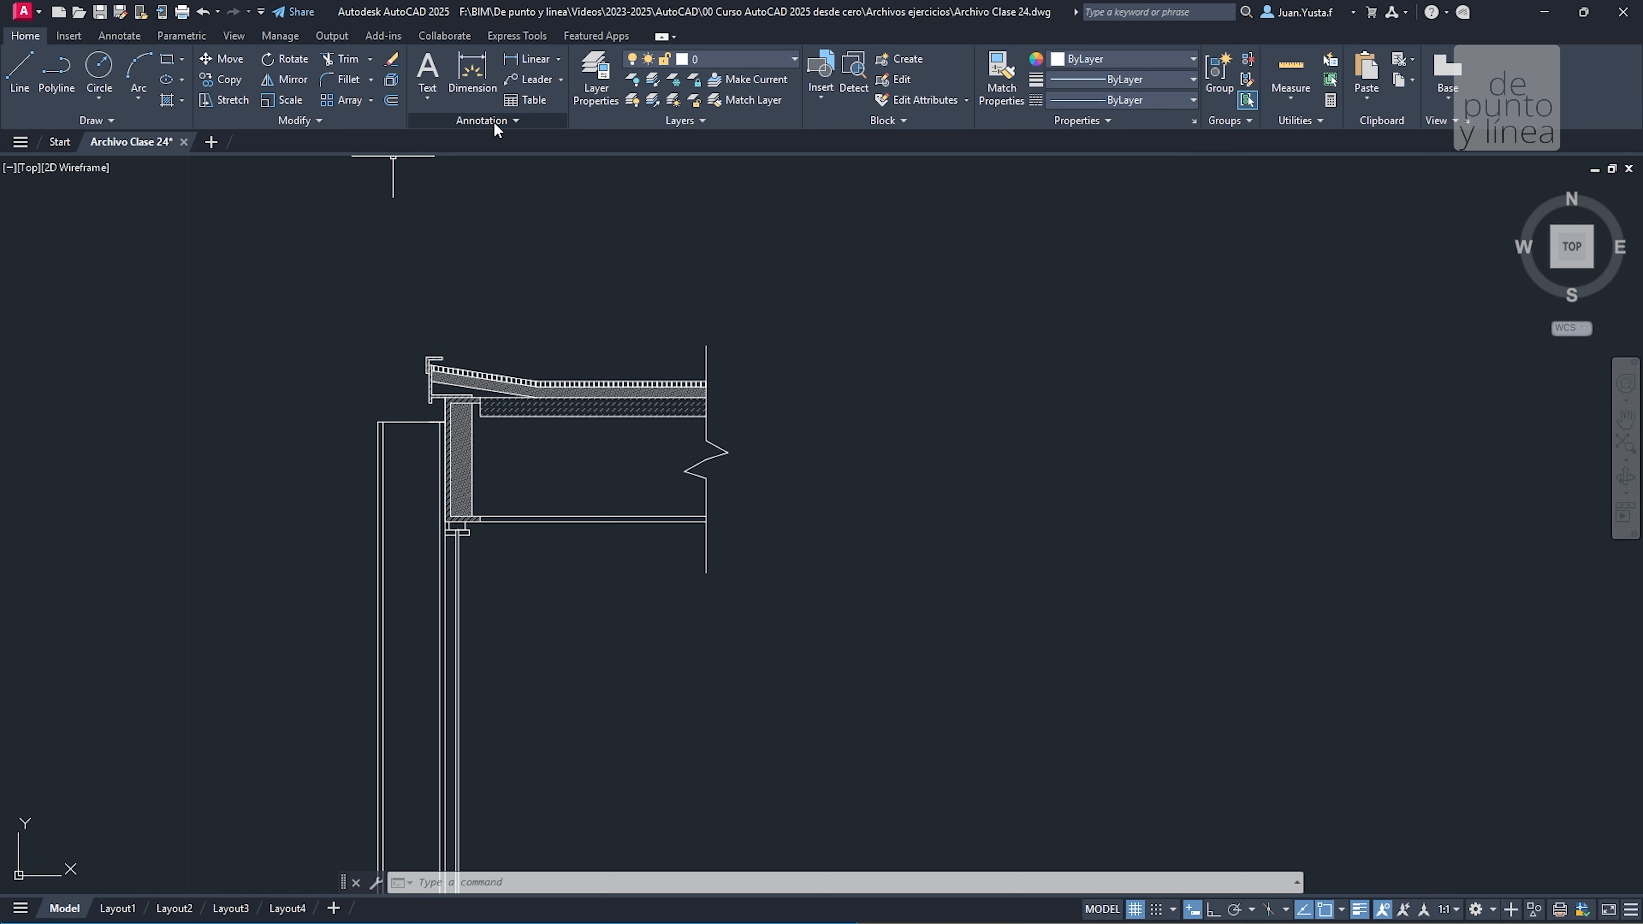
pyautogui.click(507, 119)
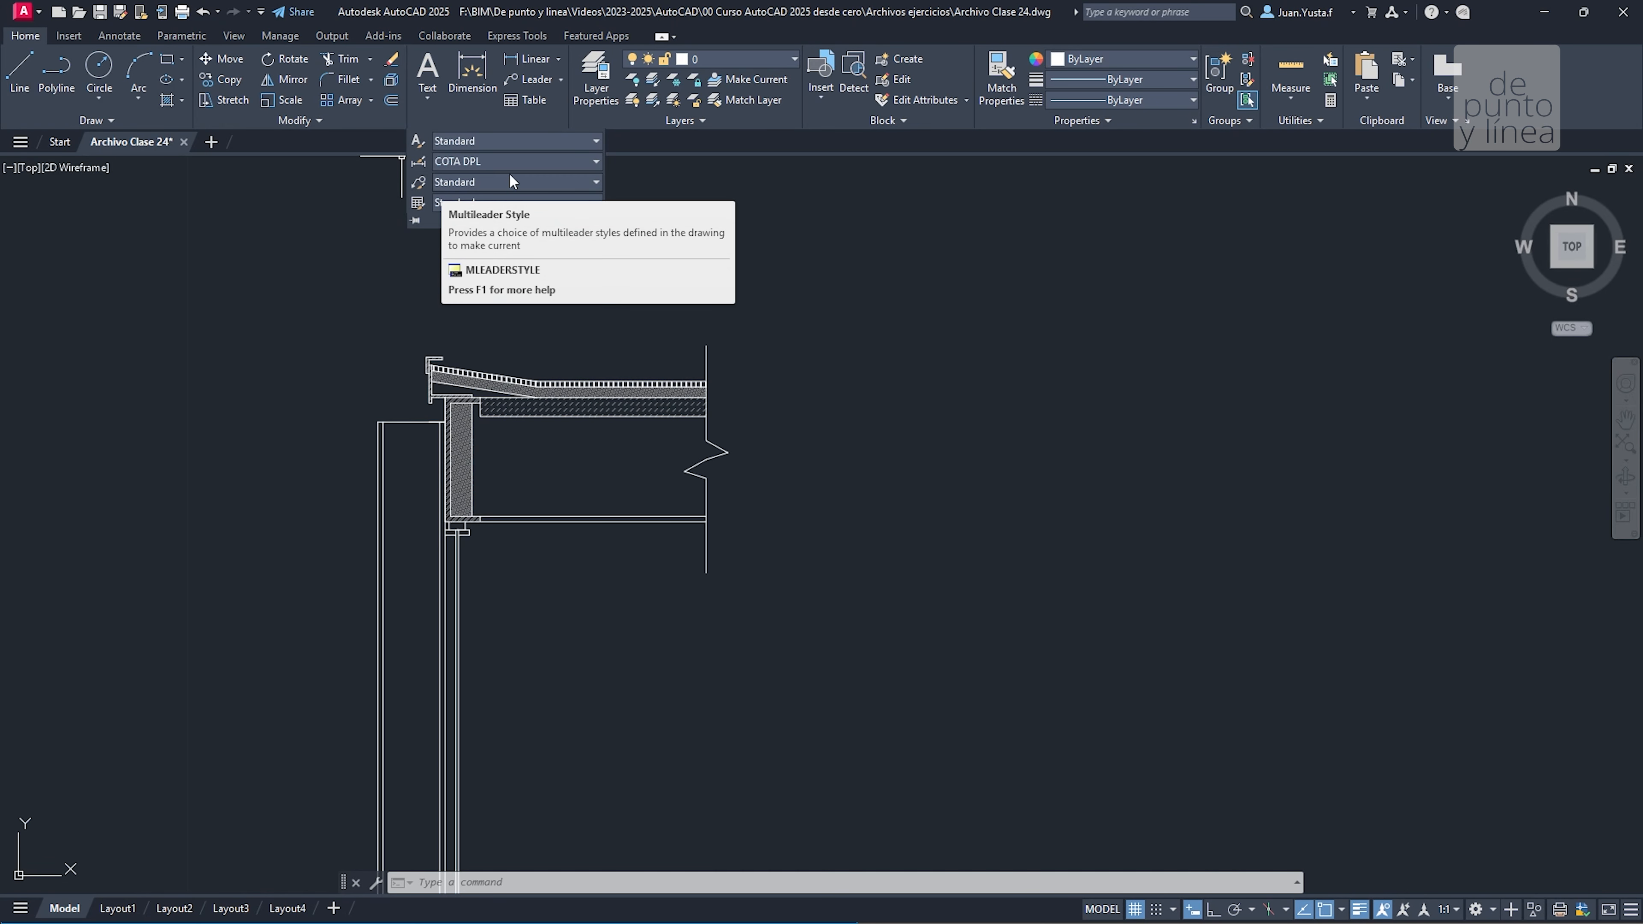
pyautogui.click(757, 255)
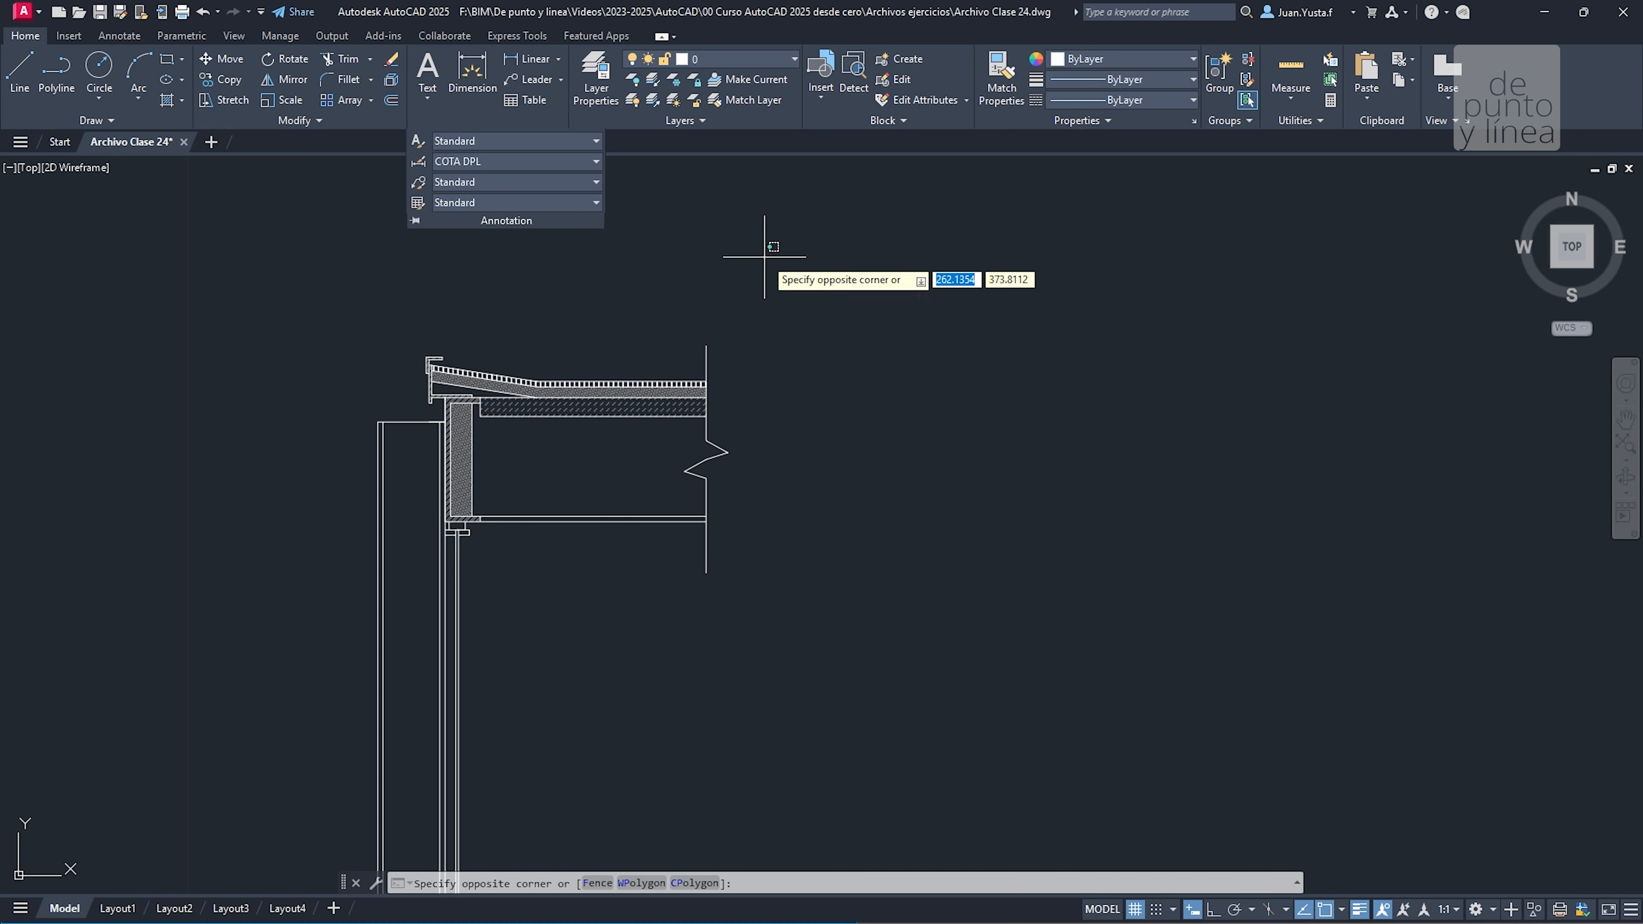
pyautogui.click(653, 223)
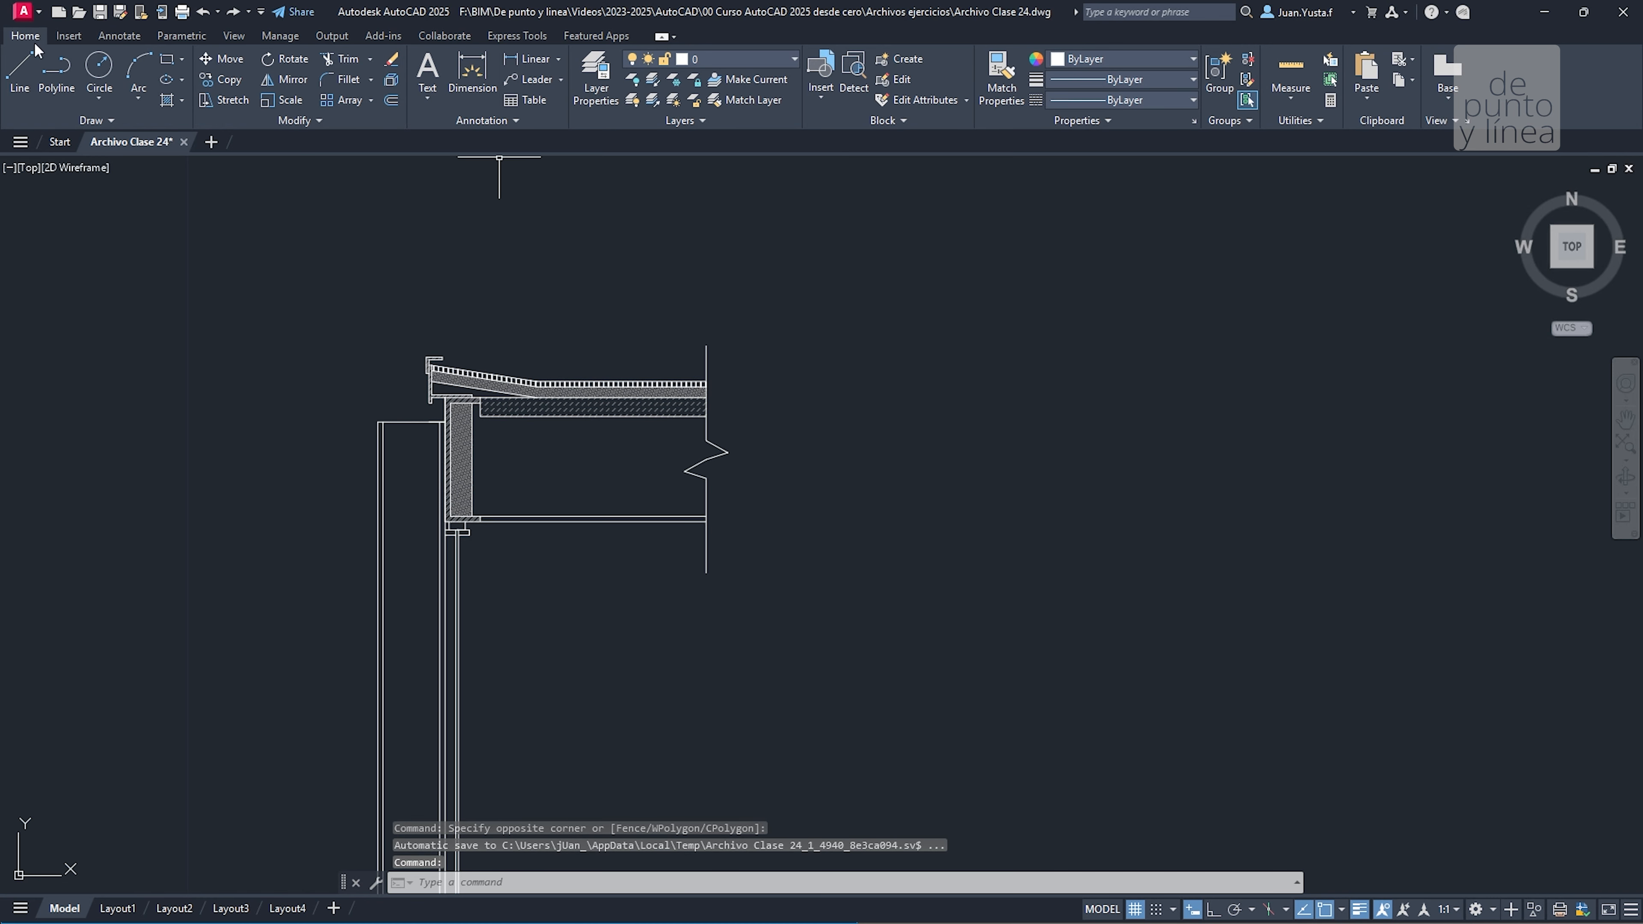
# Create a new multileader style named DPL based on Standard and open its settings
pyautogui.click(521, 123)
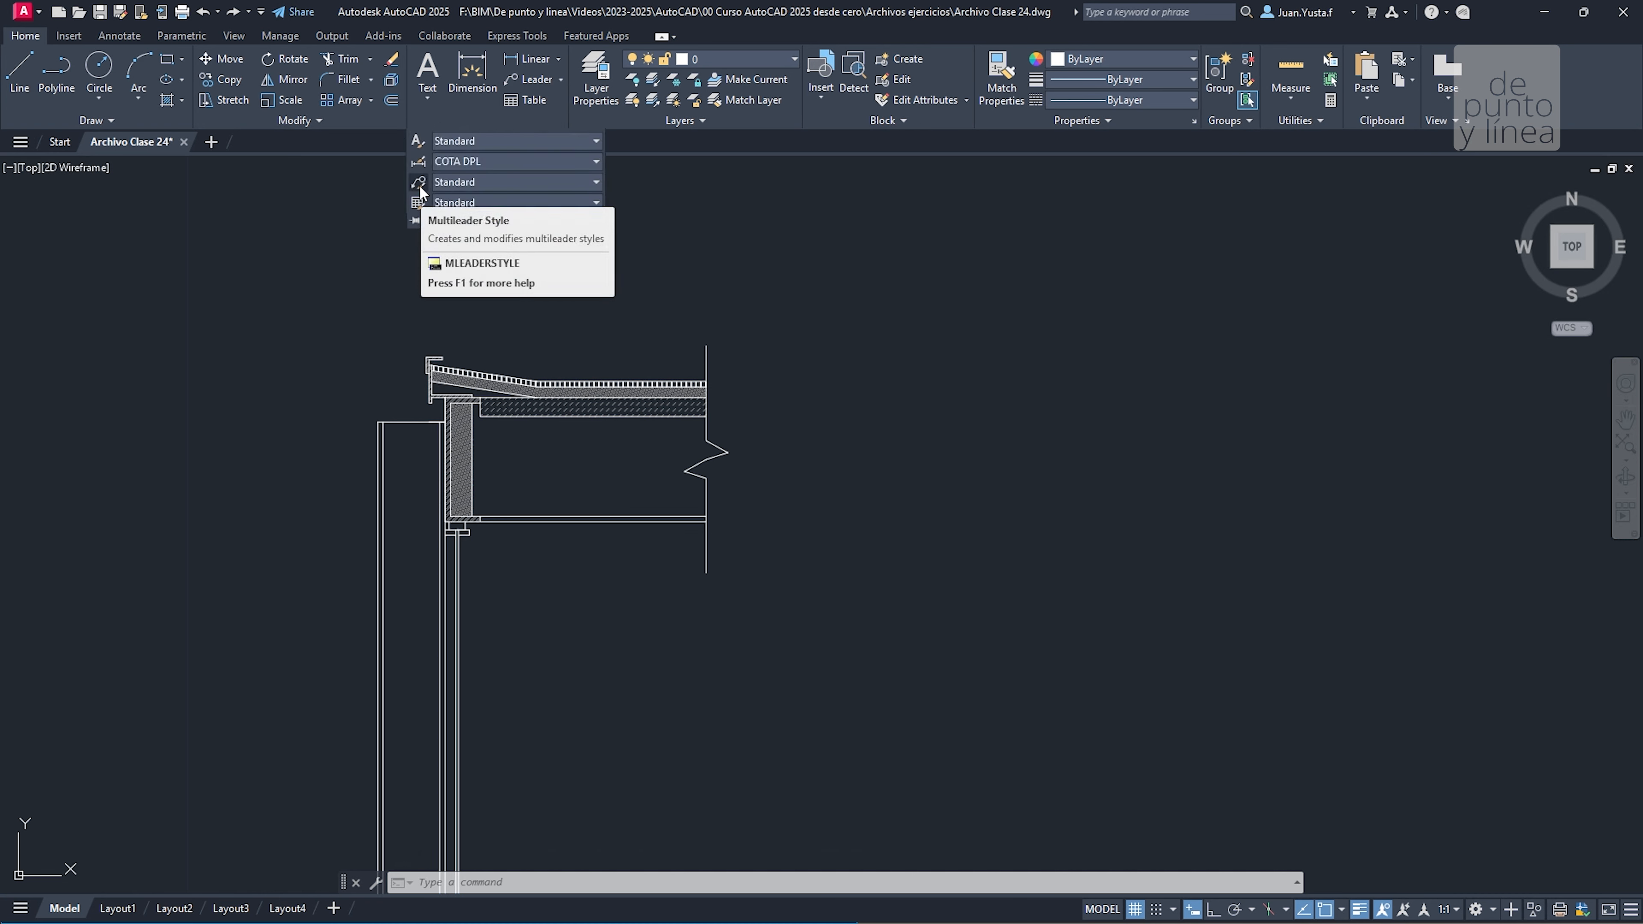
pyautogui.click(477, 183)
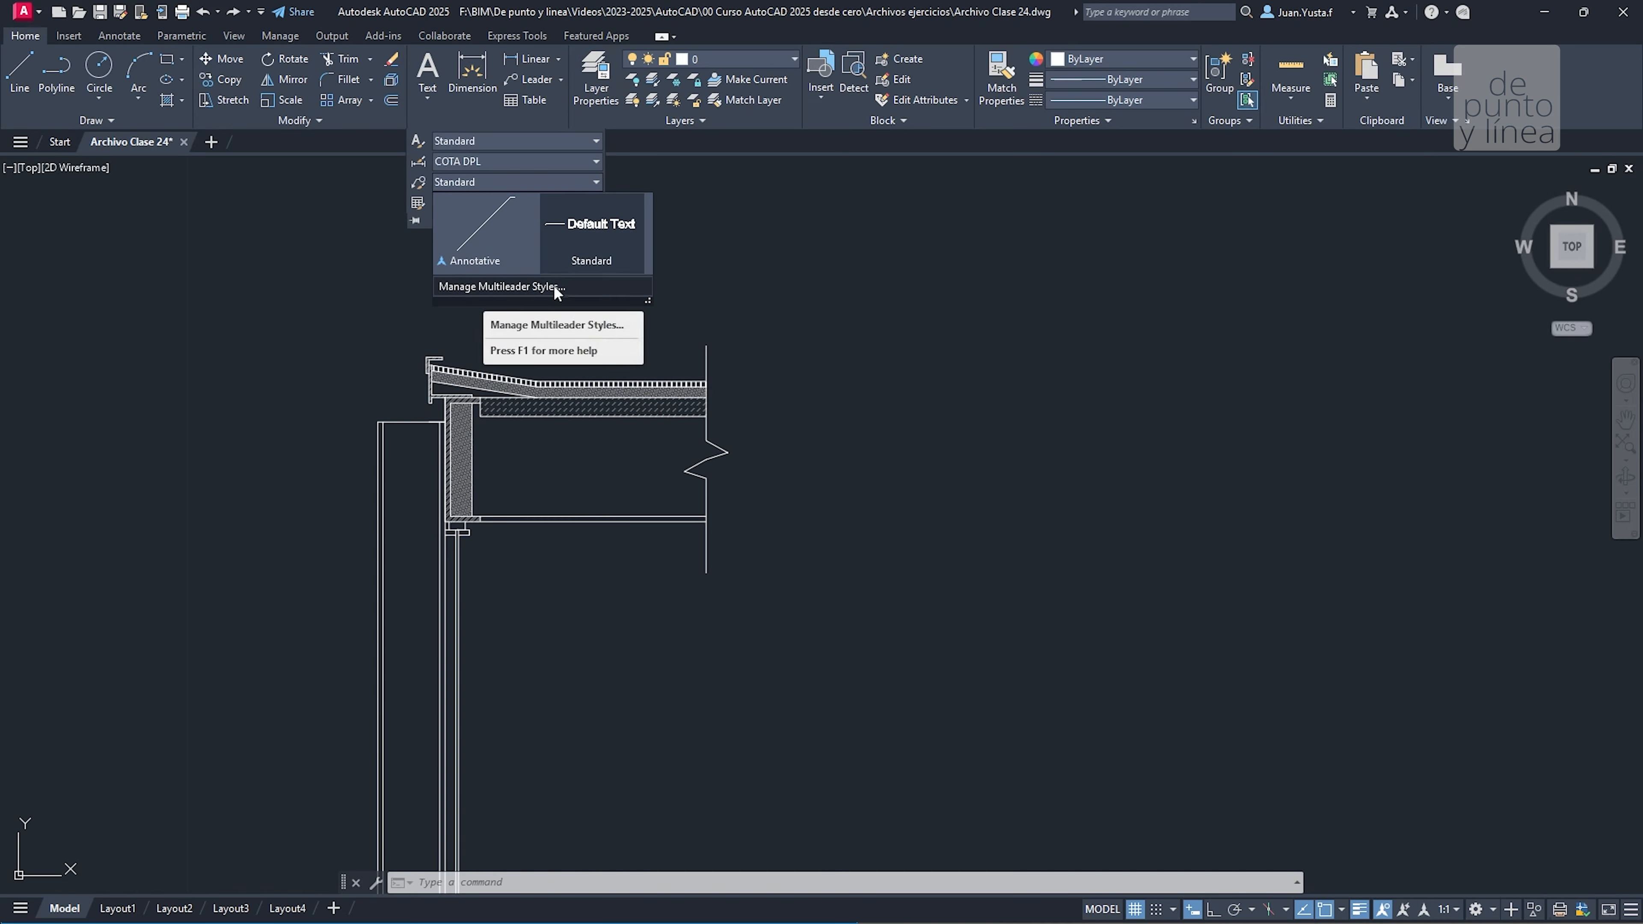
pyautogui.click(514, 286)
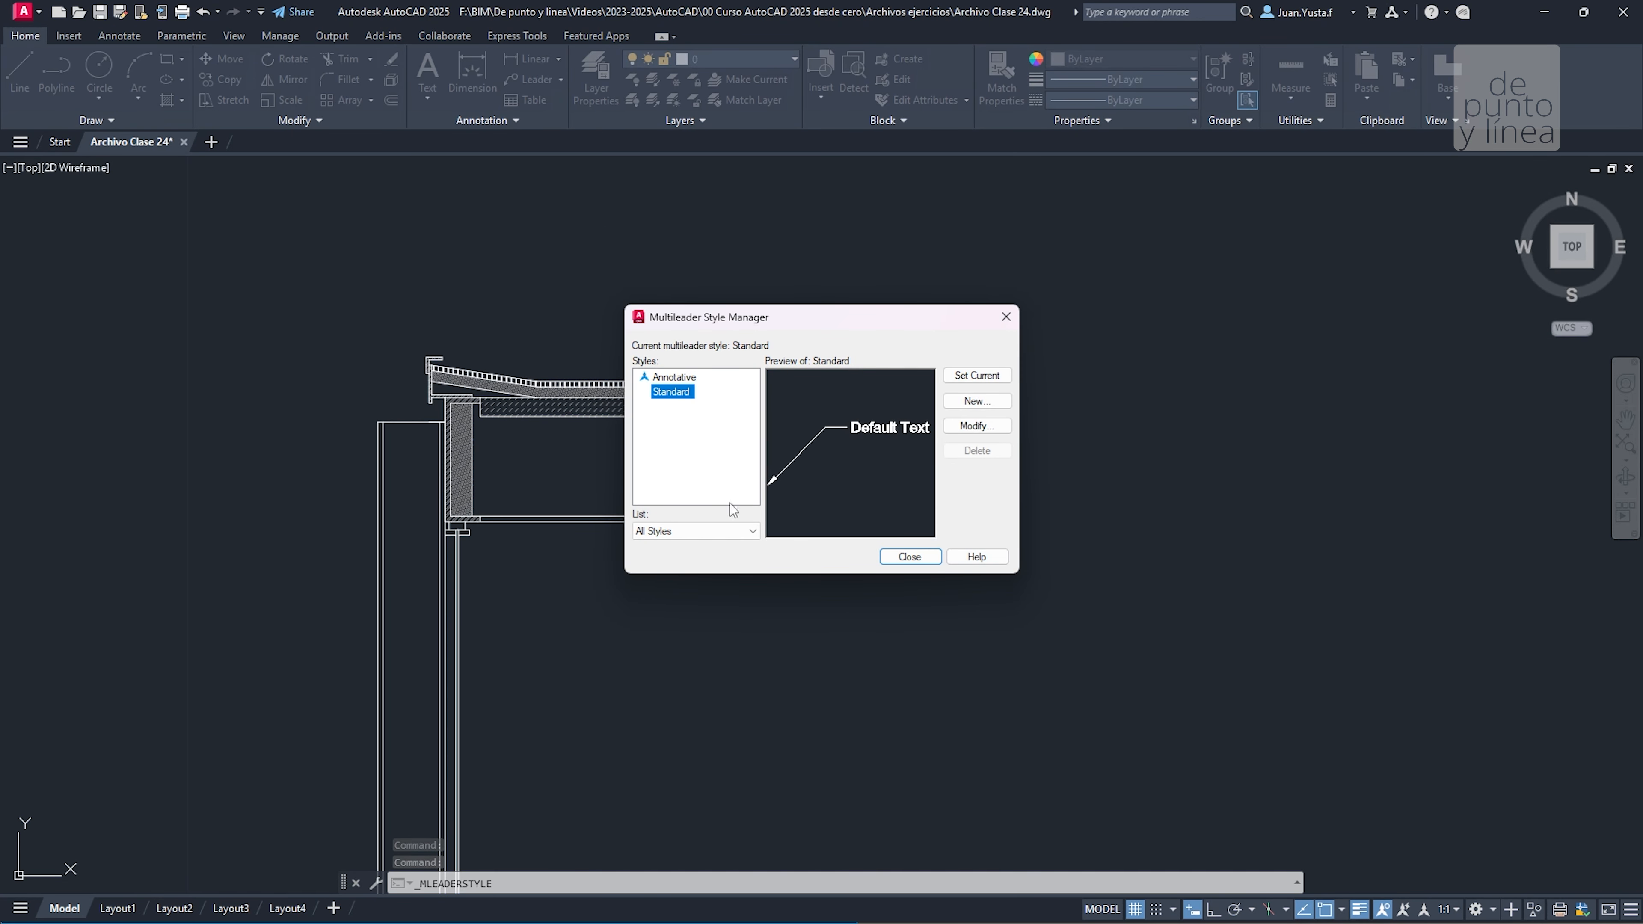
pyautogui.click(985, 403)
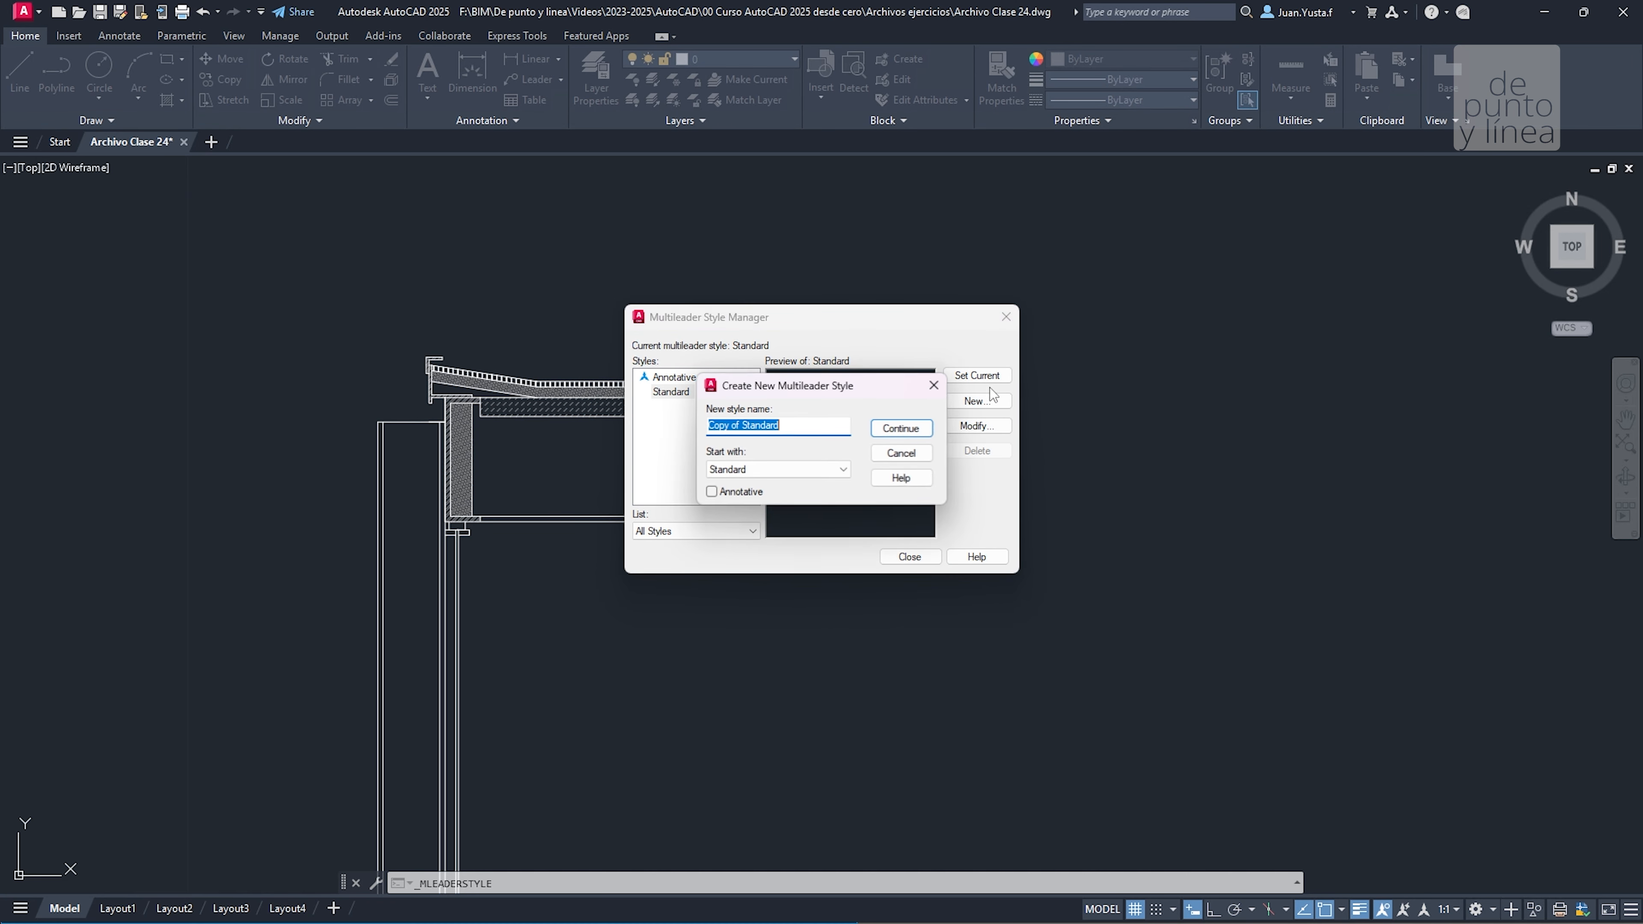
pyautogui.write('DPL')
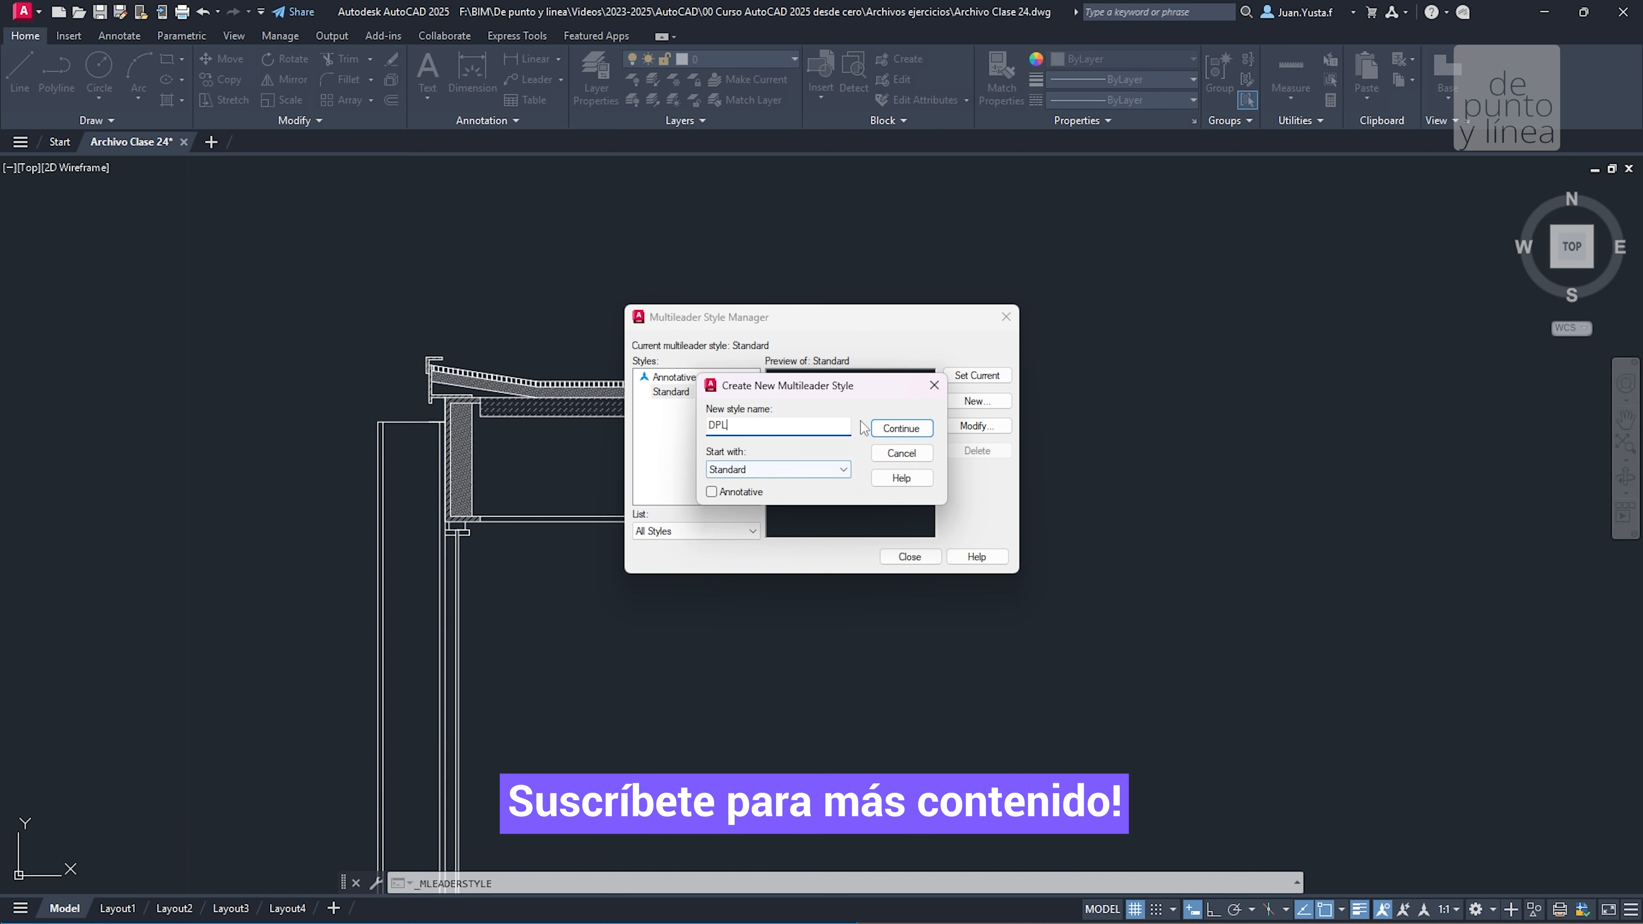
pyautogui.click(896, 429)
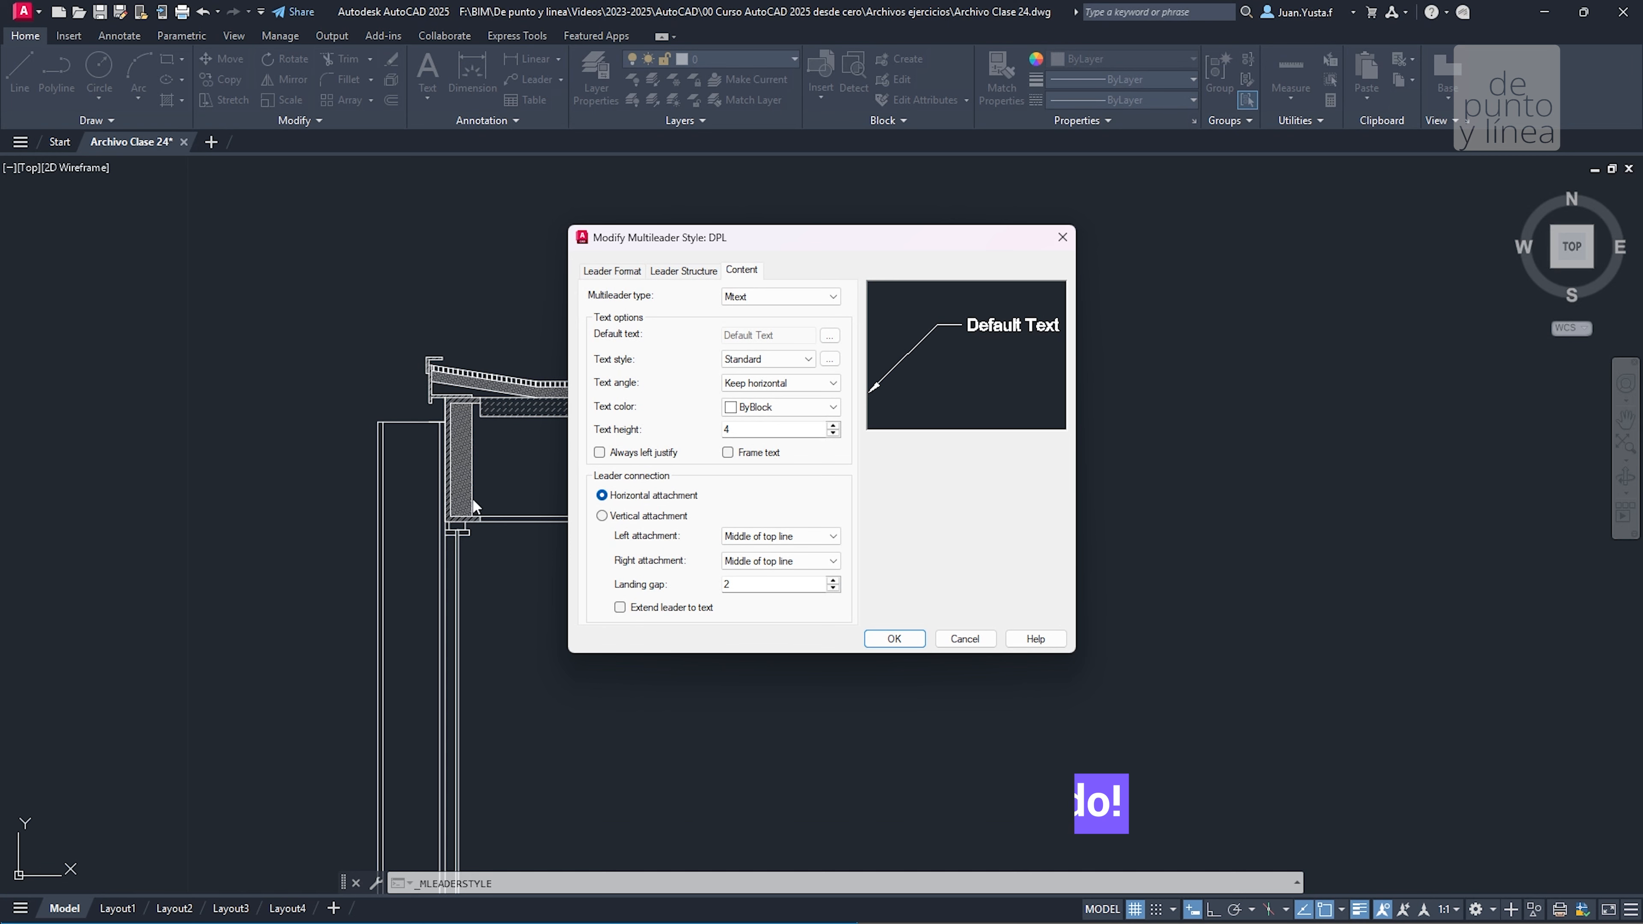
# Check the linetype and lineweight options in the DPL style's leader format
pyautogui.click(601, 273)
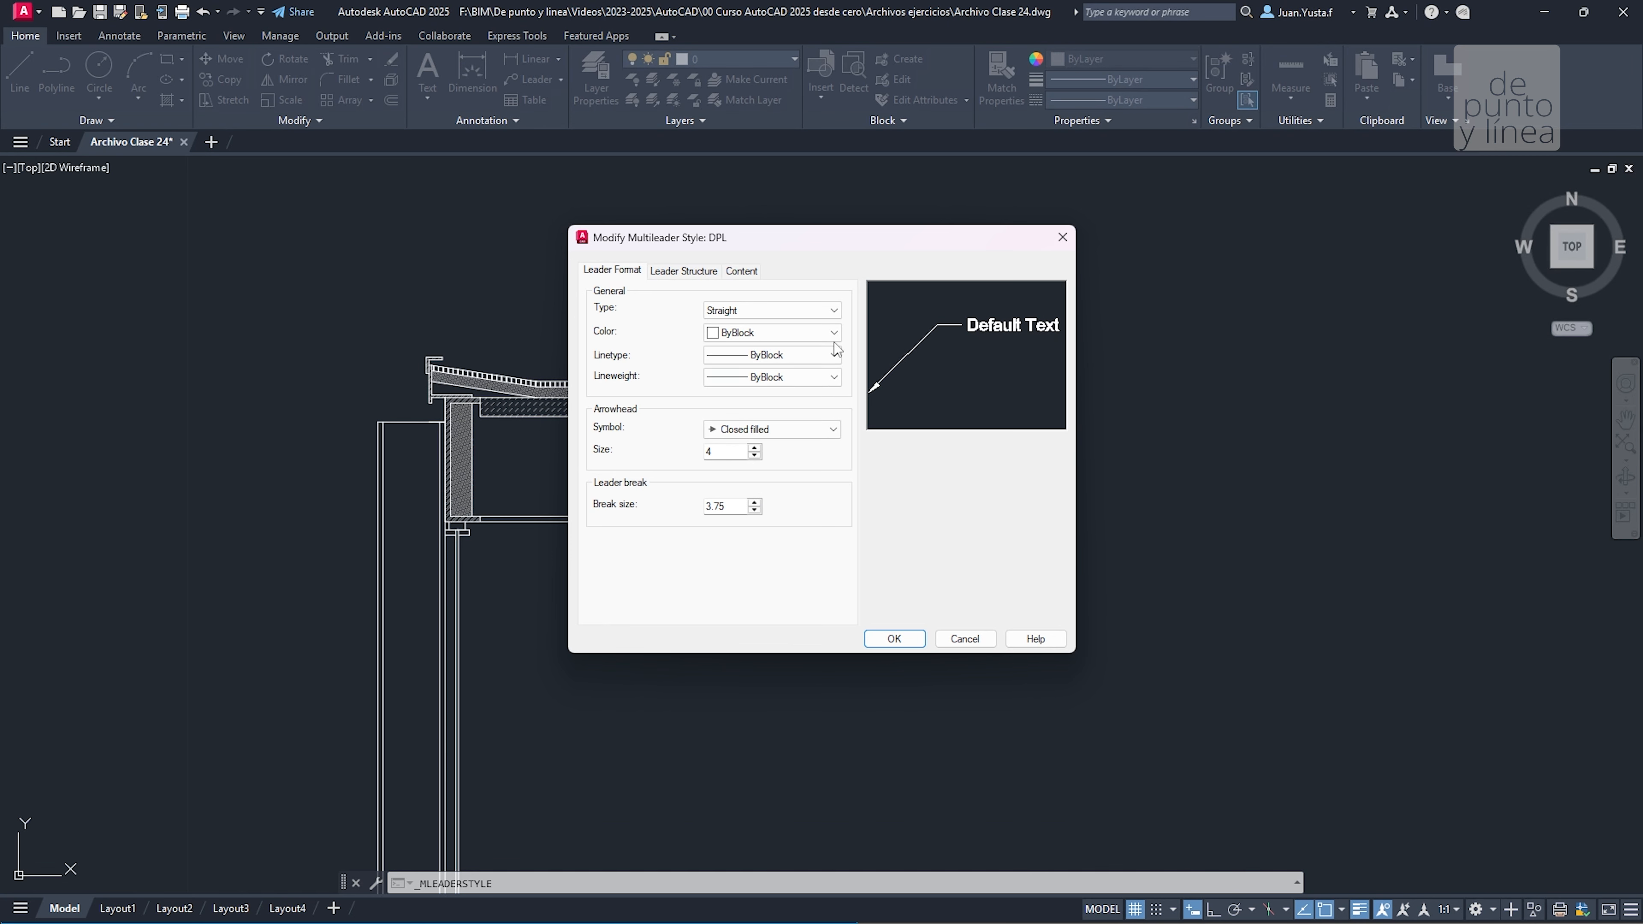
pyautogui.click(734, 360)
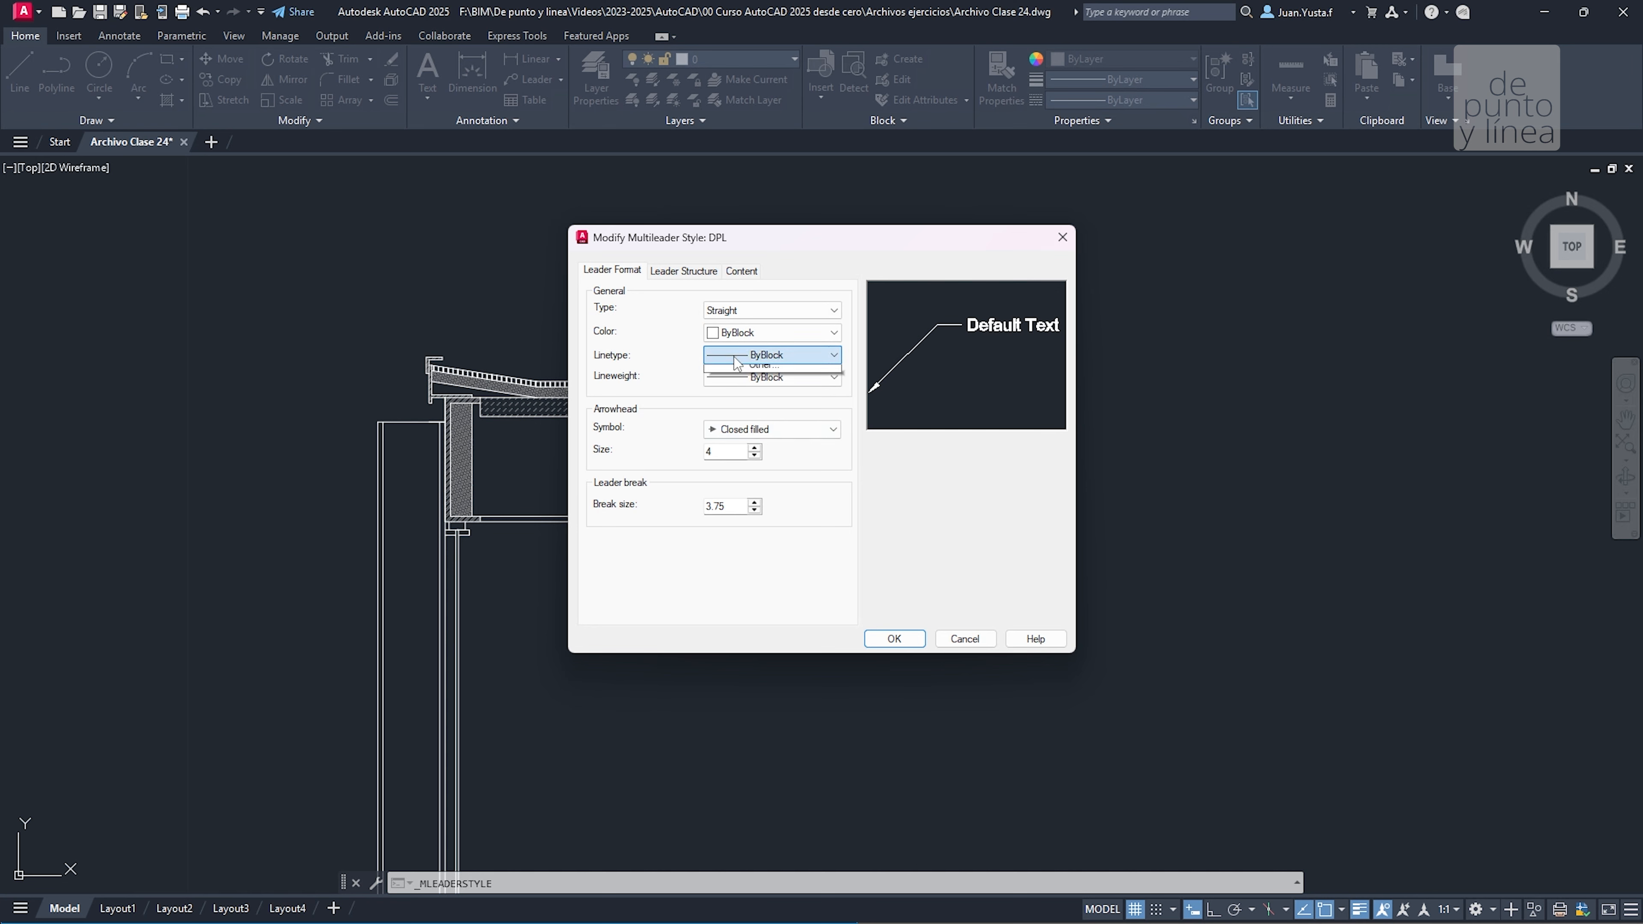
pyautogui.click(740, 353)
pyautogui.click(734, 376)
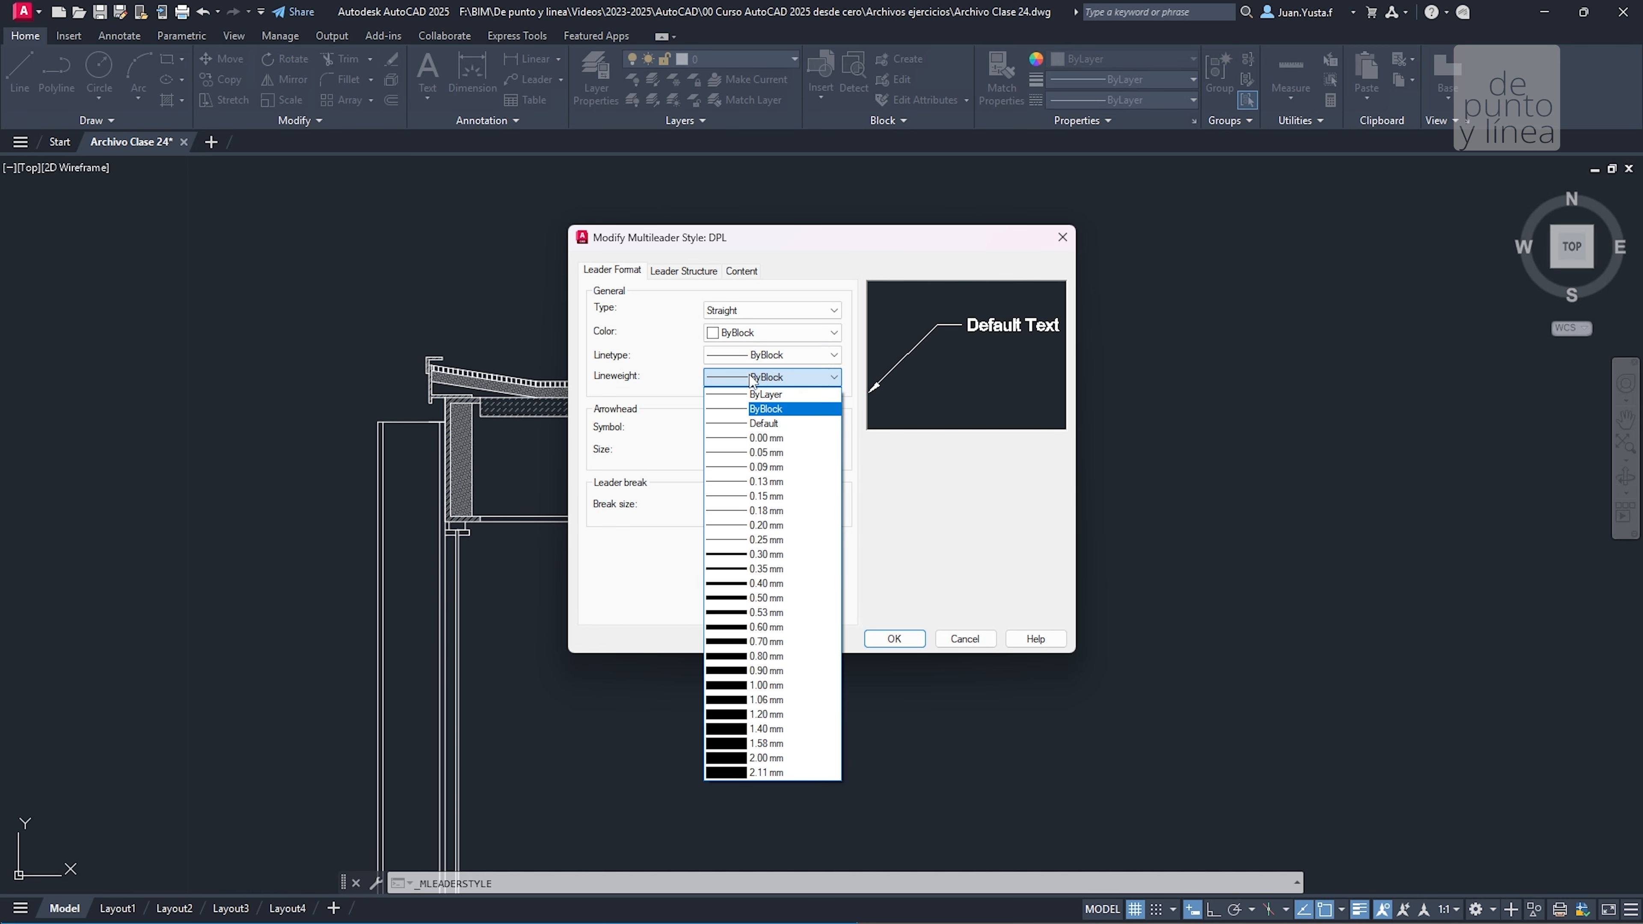
pyautogui.click(742, 381)
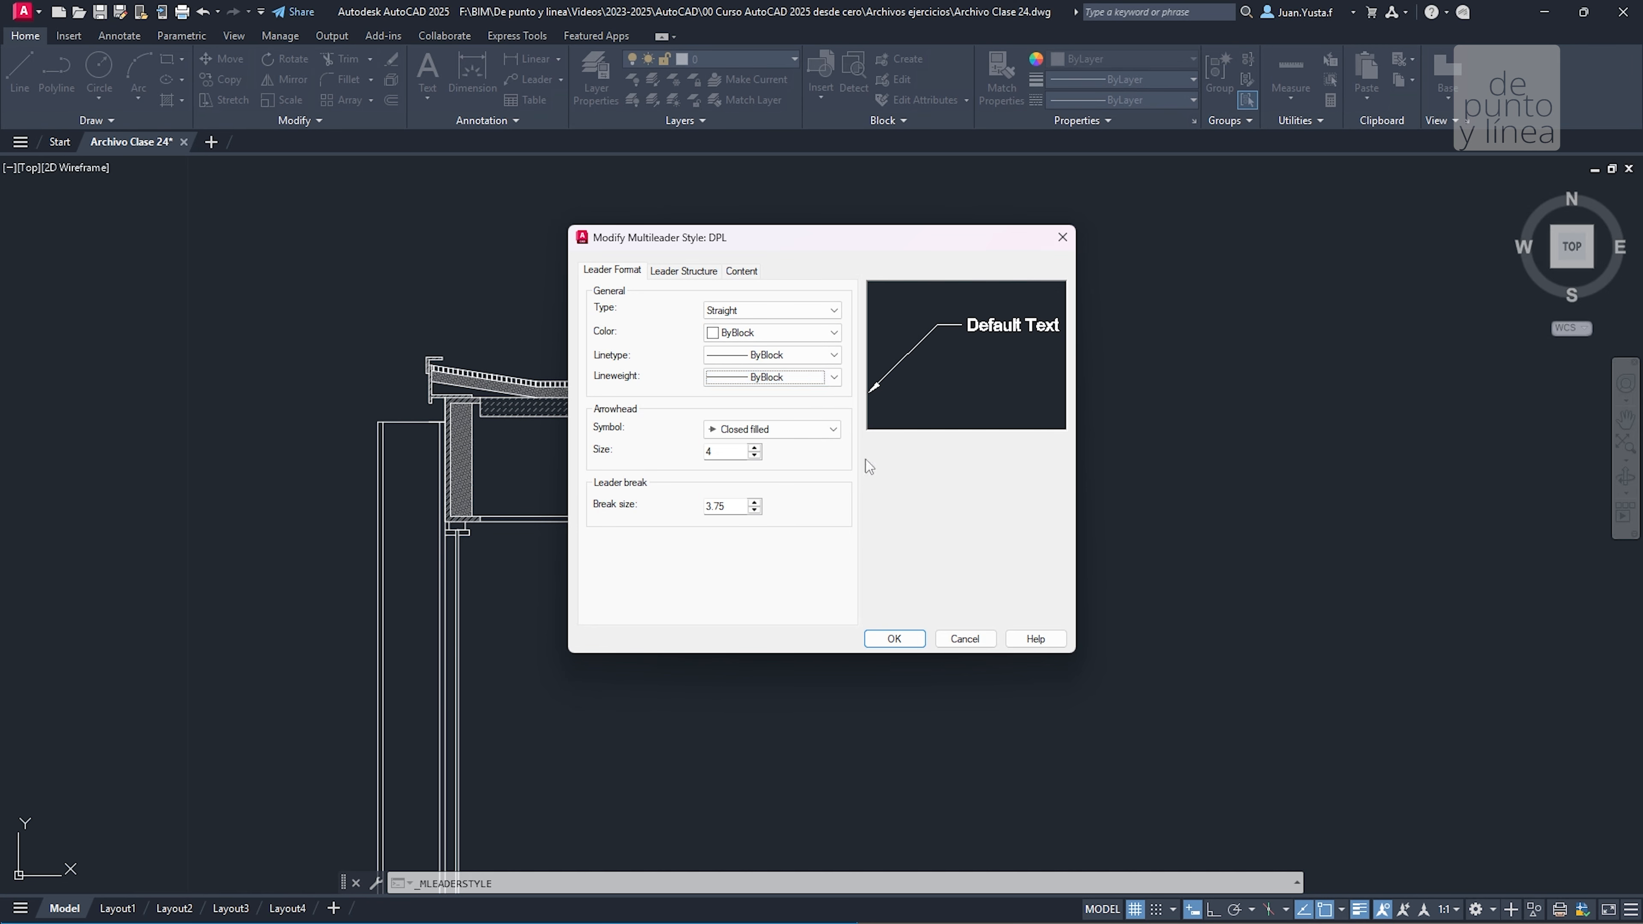
# Try the Architectural tick and Dot arrowheads for the DPL leaders and return to Closed filled
pyautogui.click(771, 429)
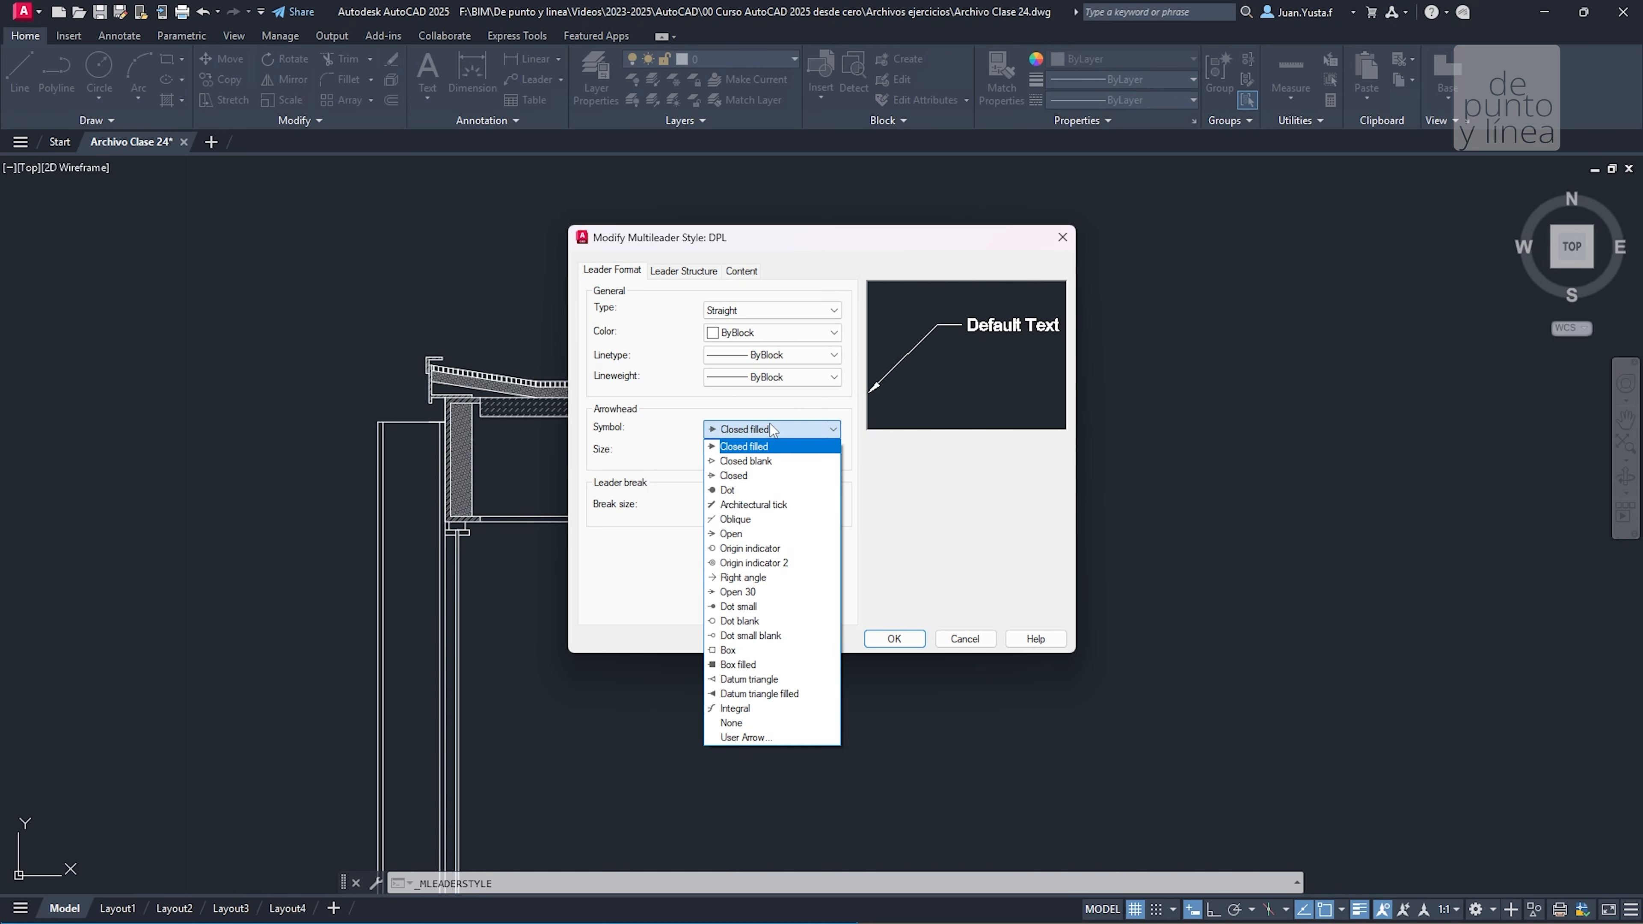
pyautogui.click(759, 505)
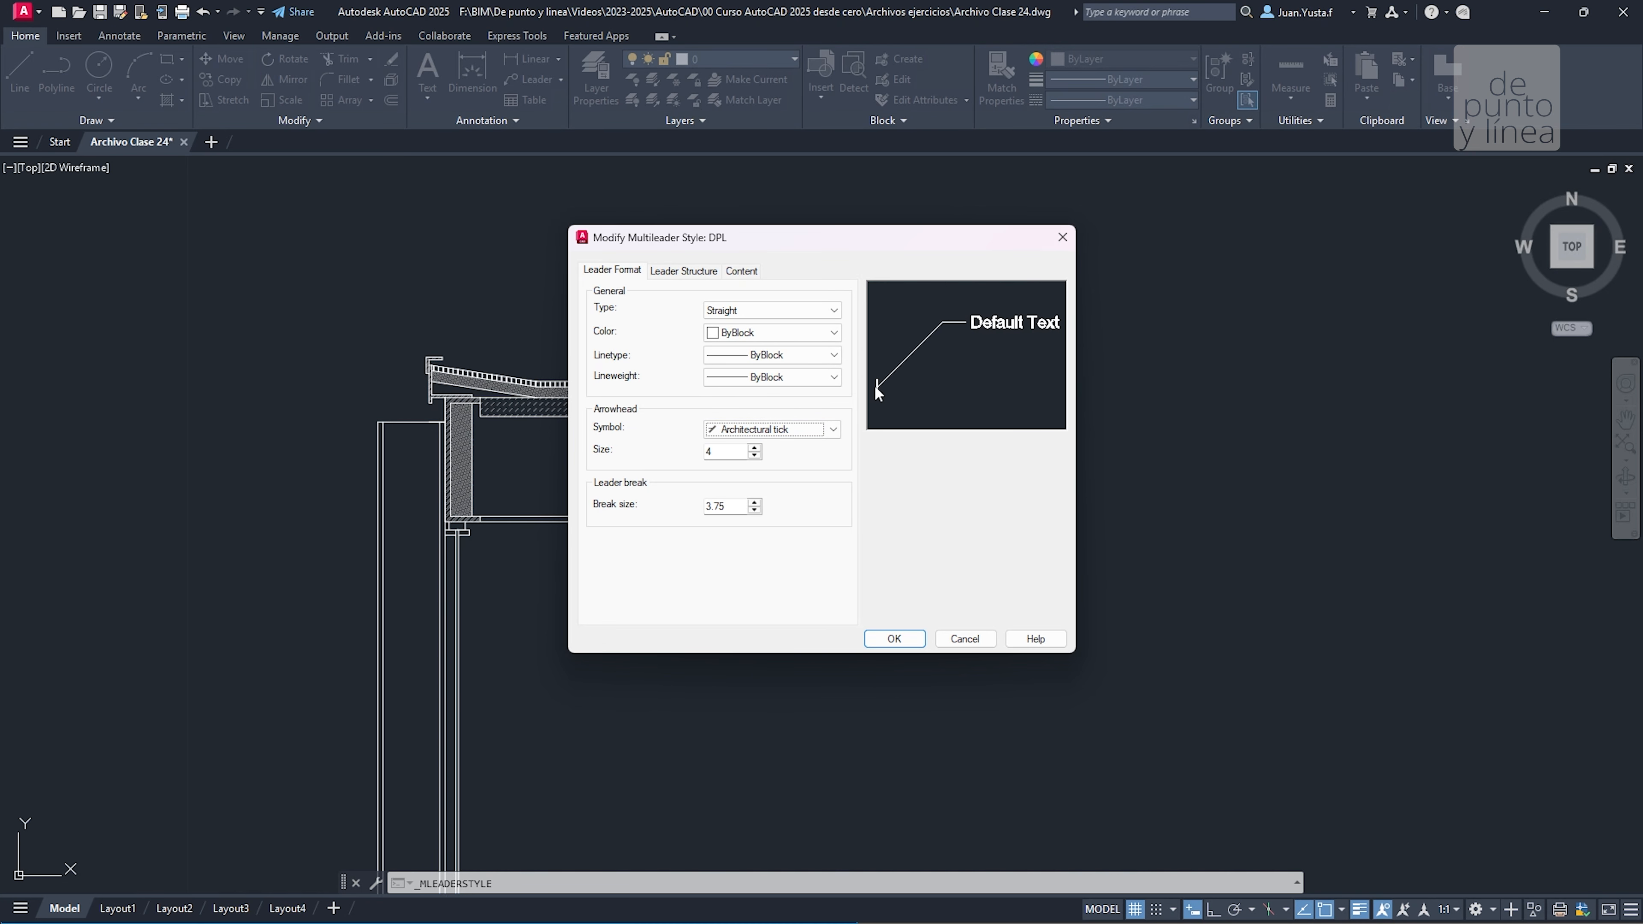
pyautogui.click(773, 432)
pyautogui.click(729, 489)
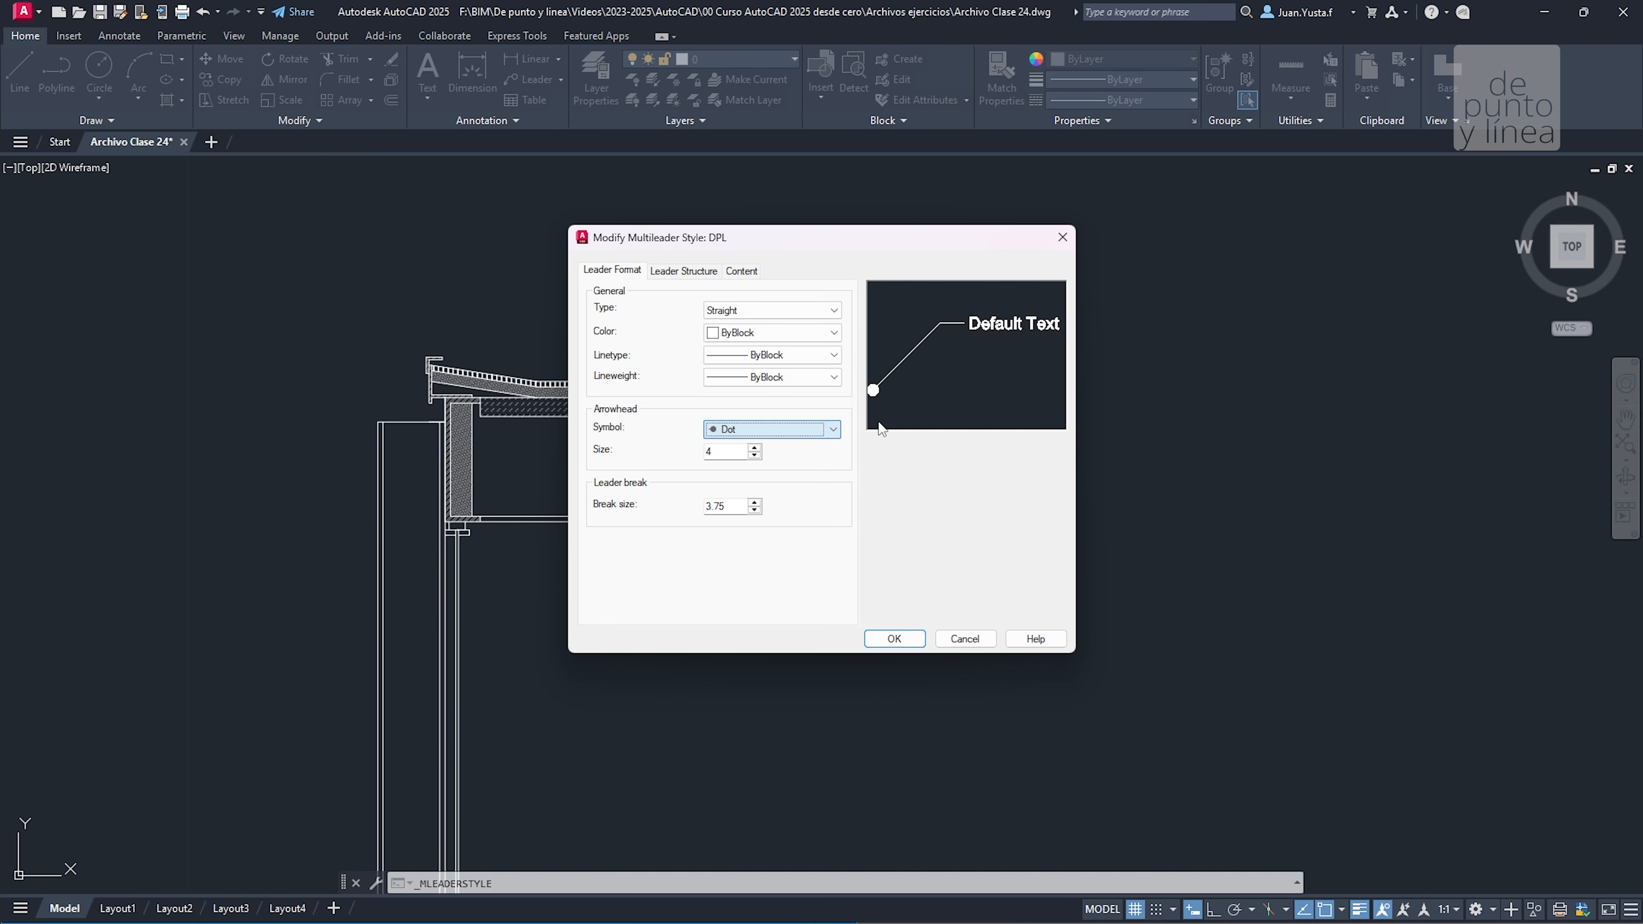
pyautogui.click(780, 429)
pyautogui.click(744, 447)
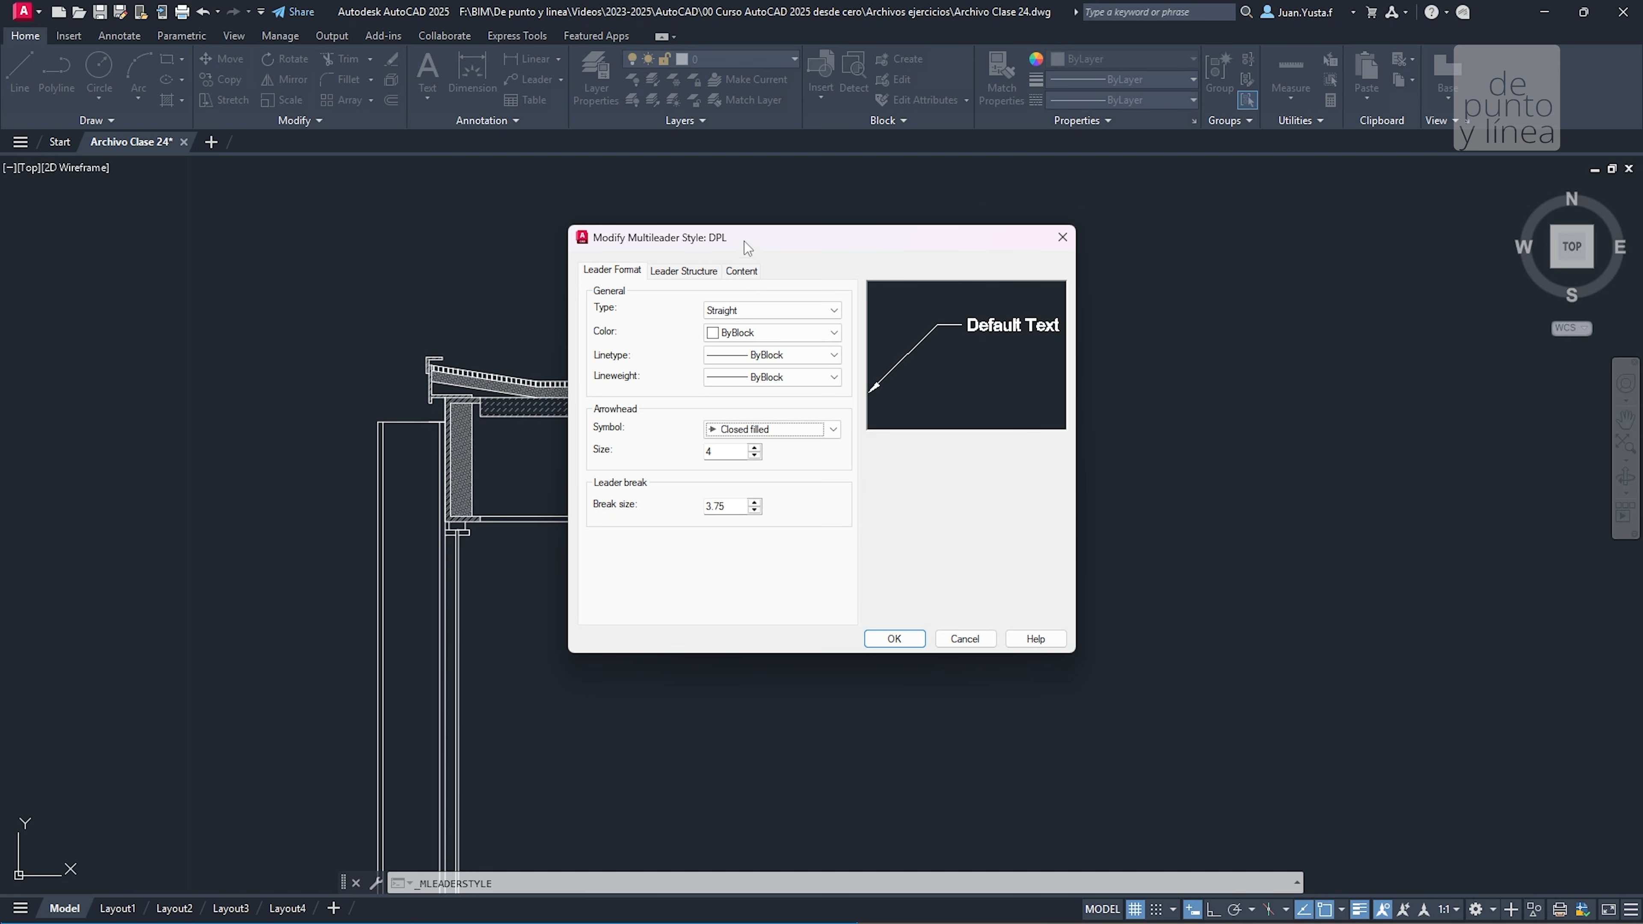
# Review the DPL style's content settings and its leader structure, including the scale options
pyautogui.click(740, 273)
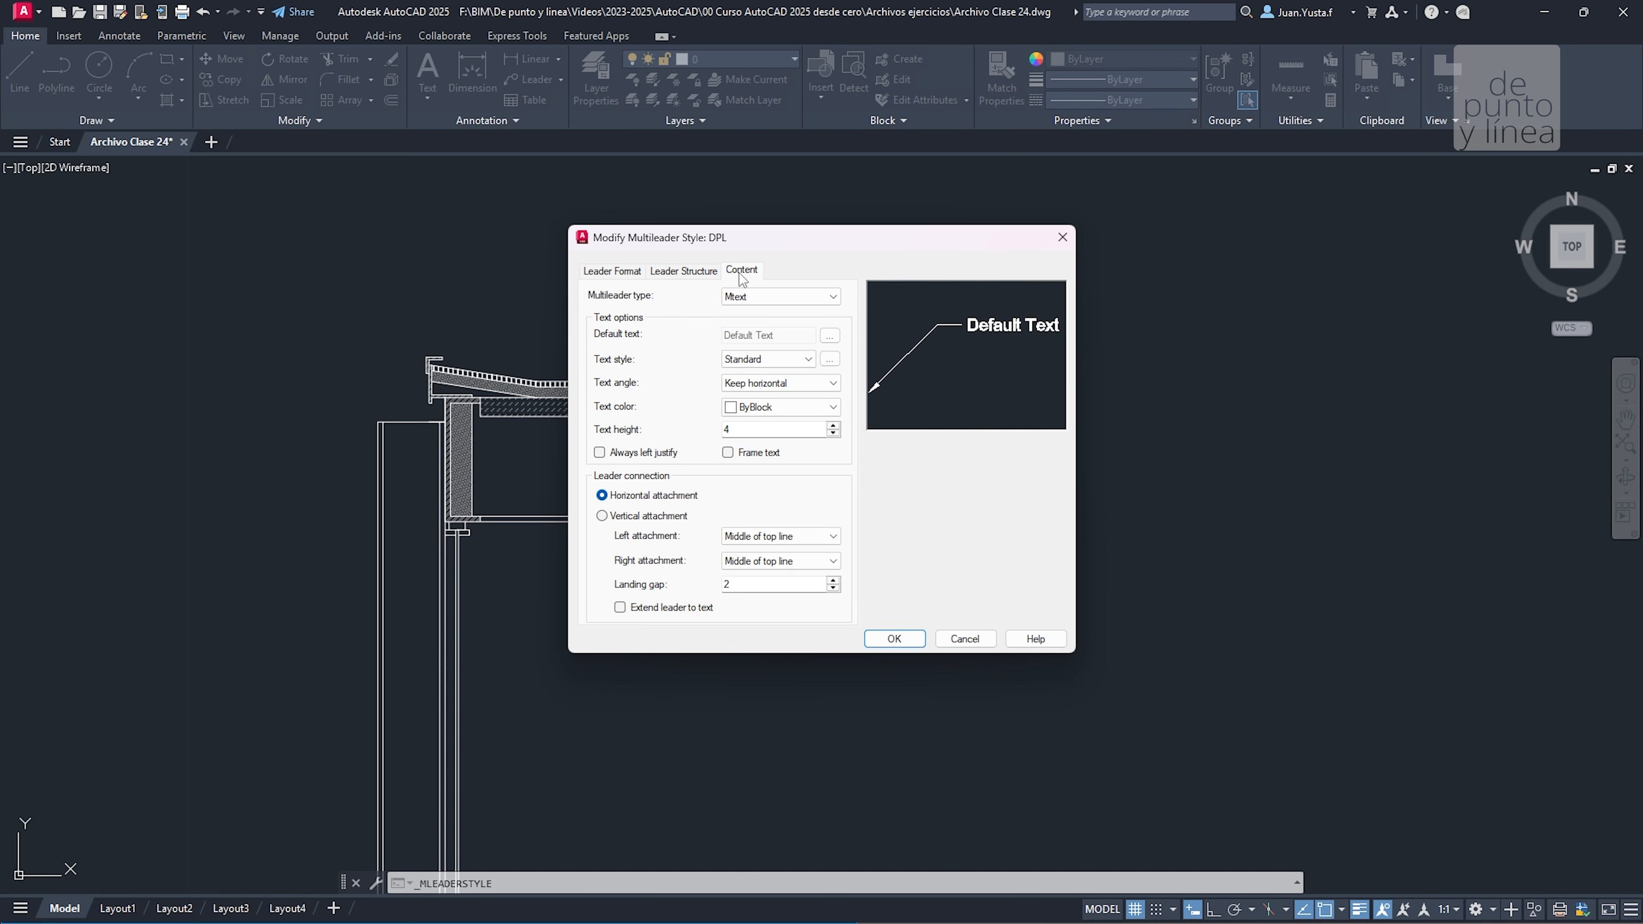
pyautogui.click(695, 274)
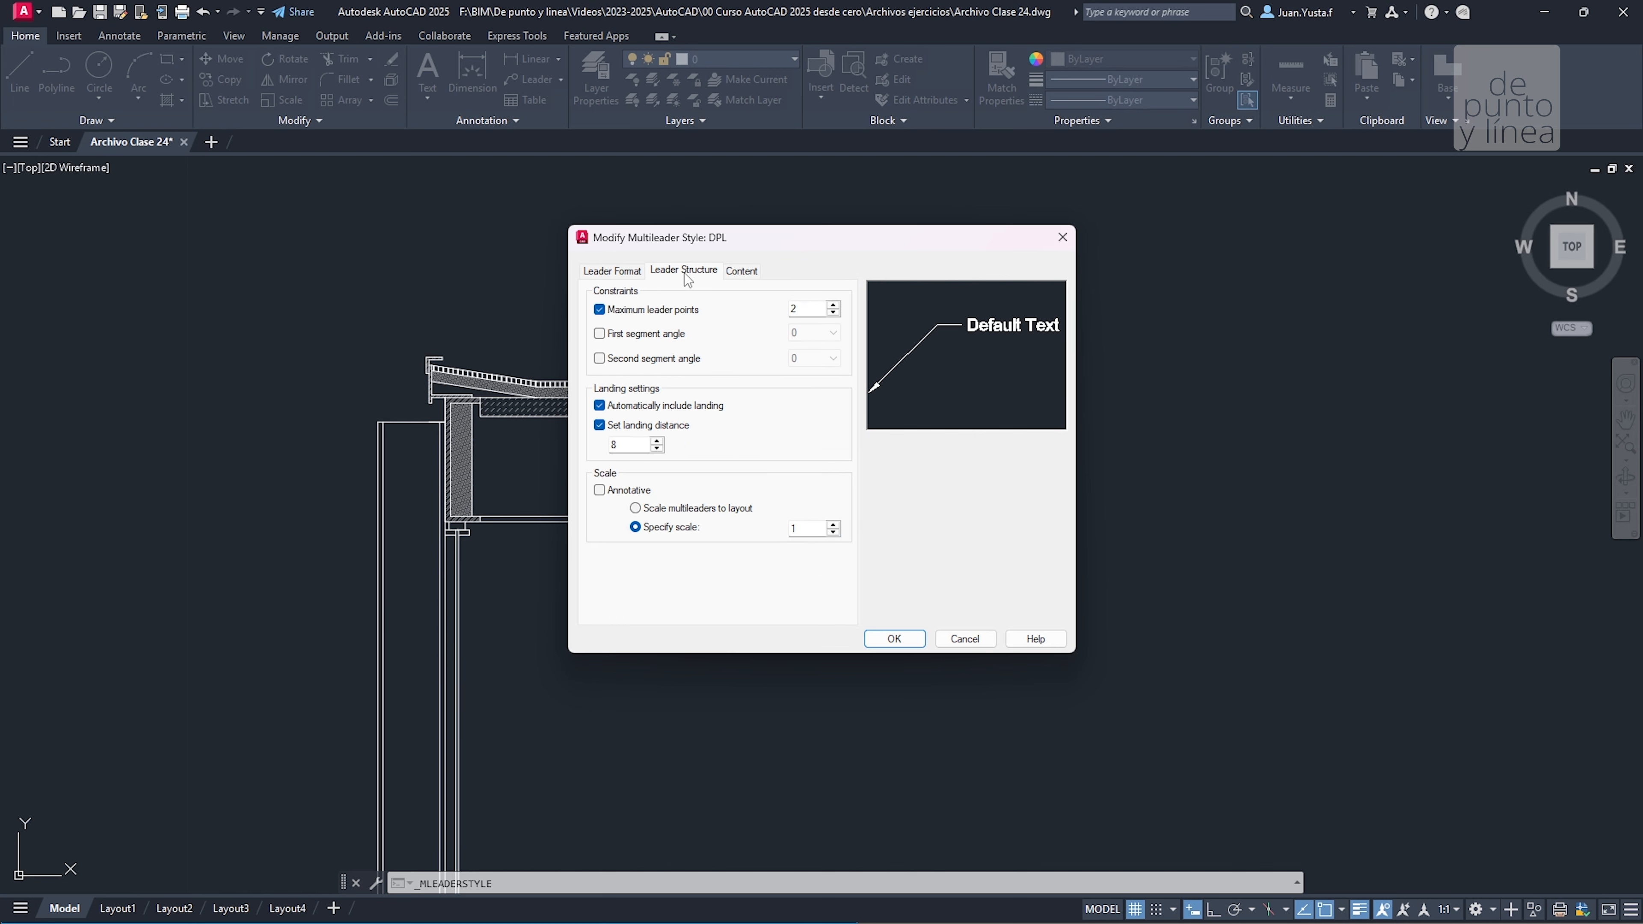
pyautogui.click(687, 277)
pyautogui.click(608, 481)
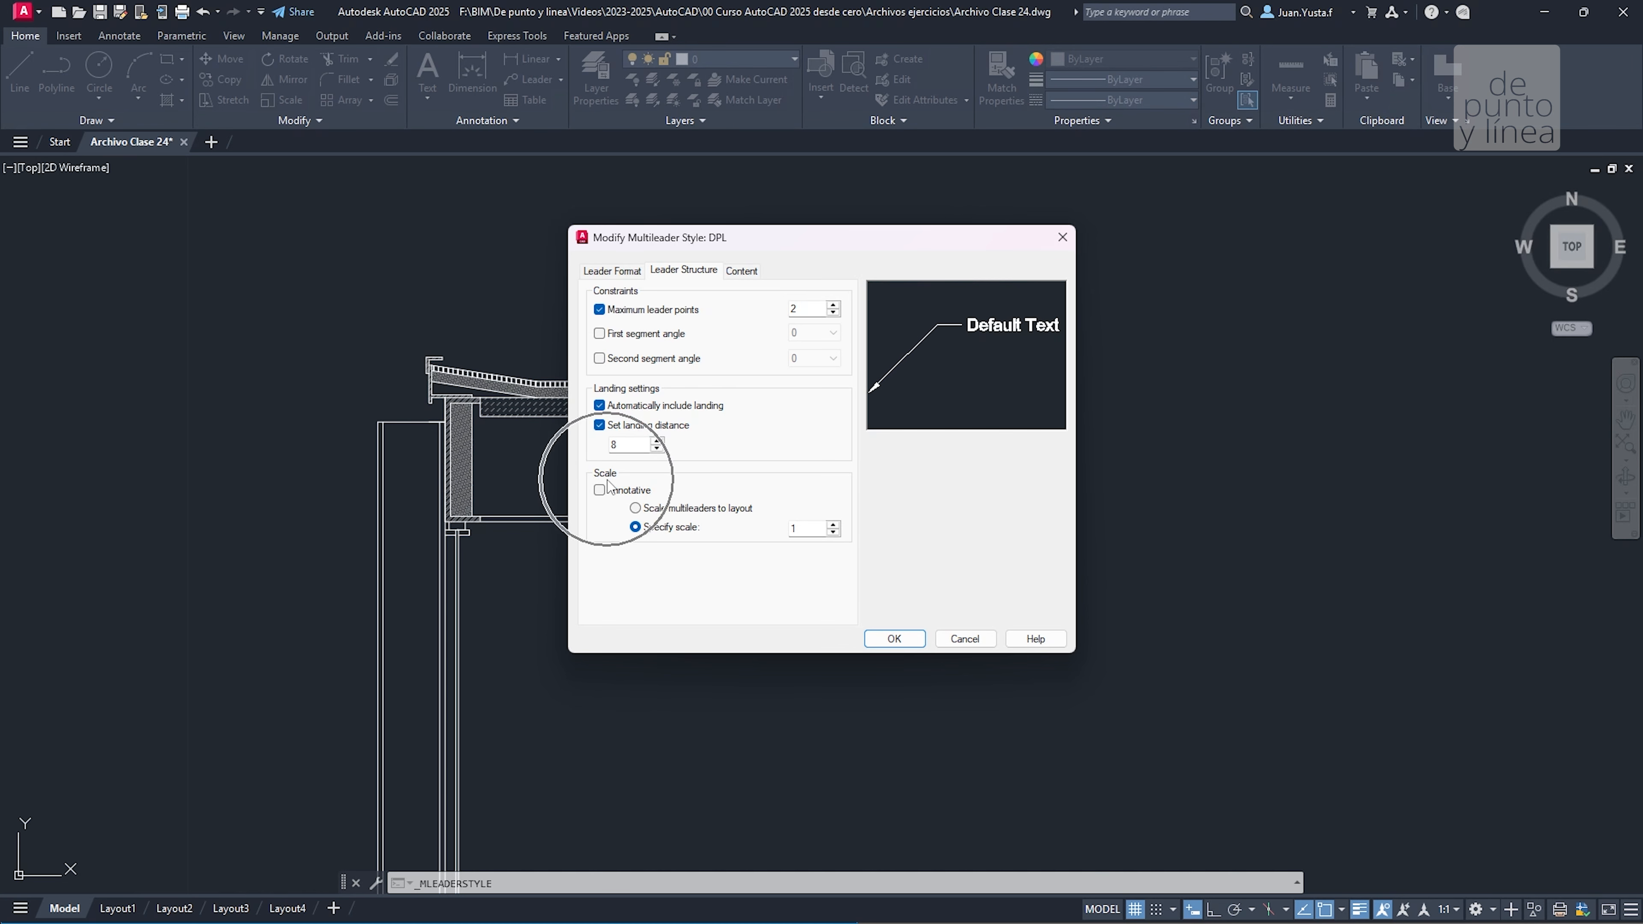
# Adjust the specified scale in the DPL multileader style, checking its arrowhead and break sizes, and save the style
pyautogui.click(636, 272)
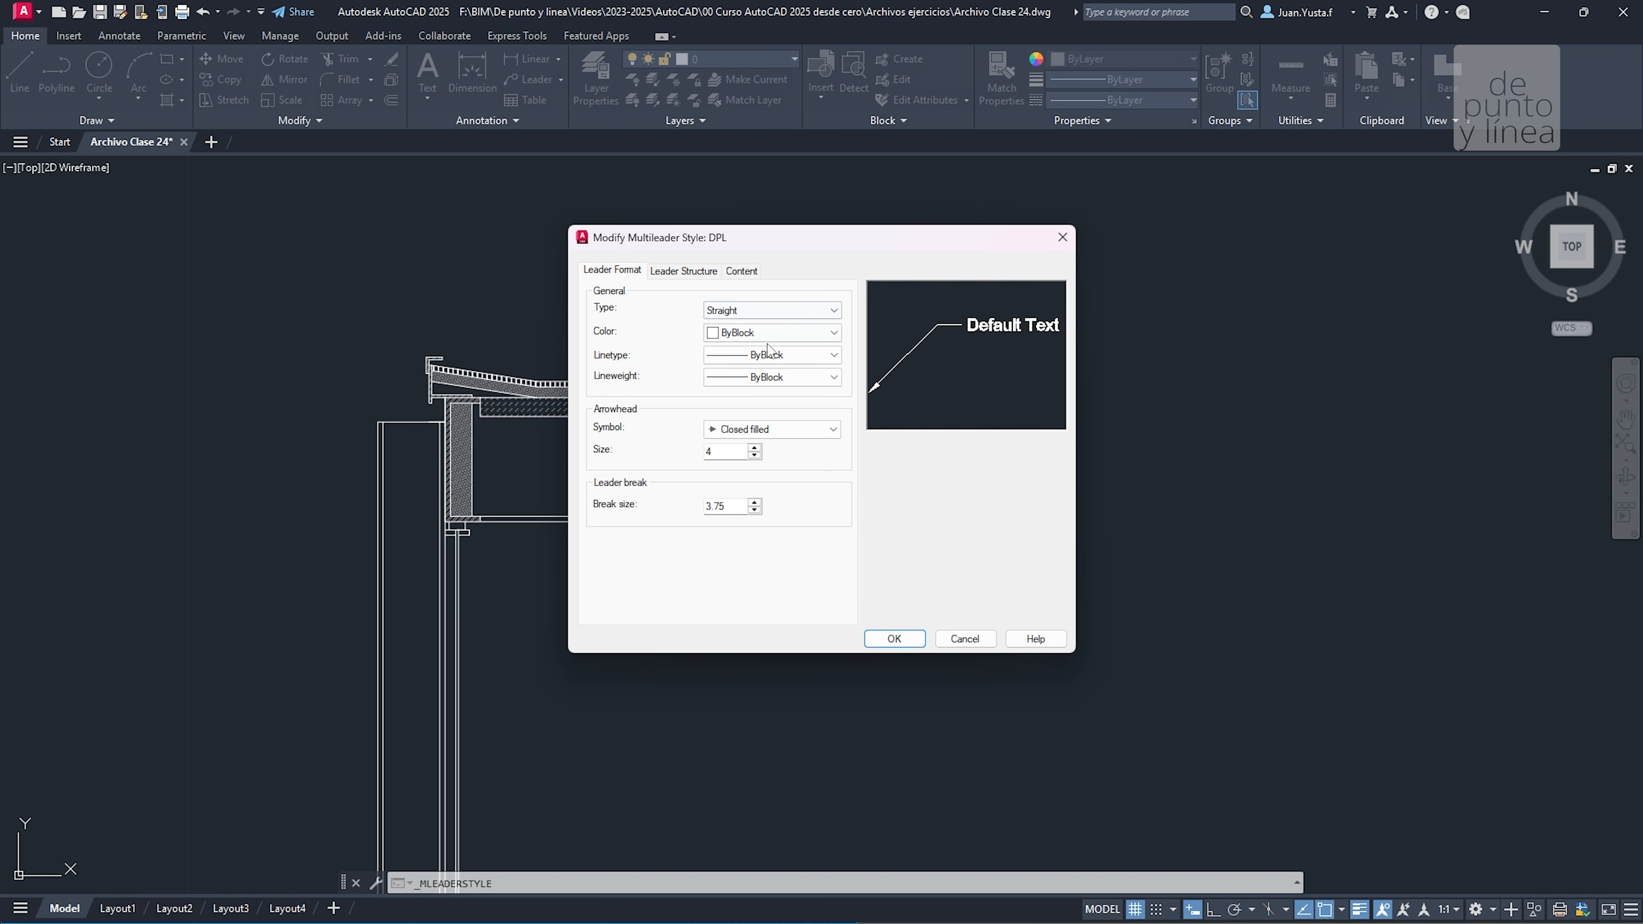
pyautogui.click(721, 453)
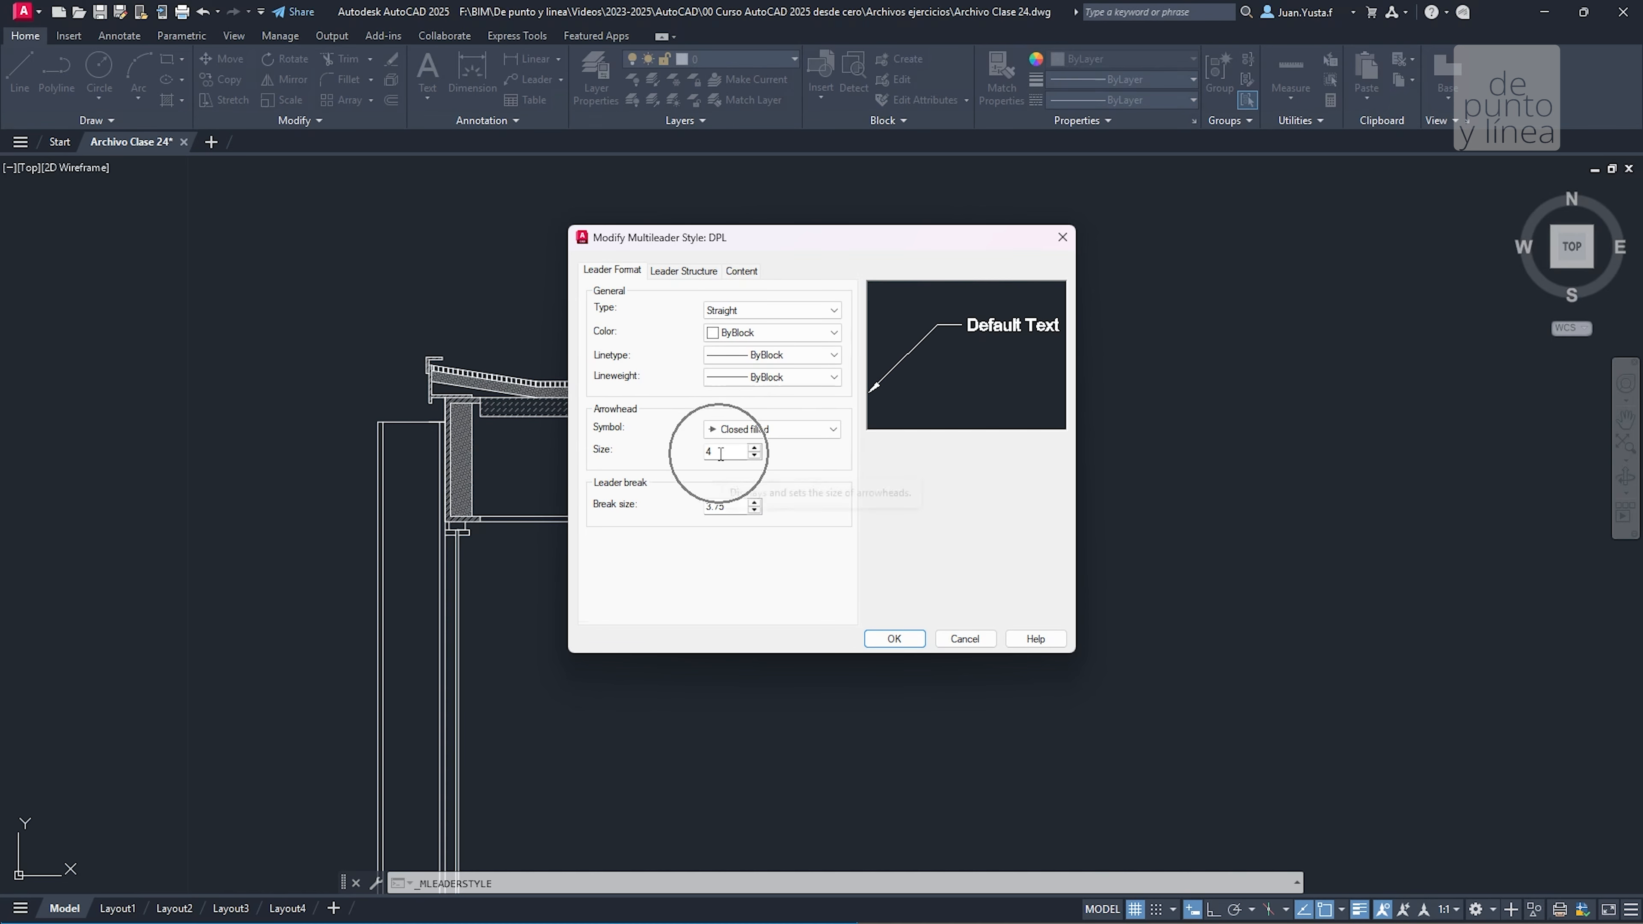
pyautogui.click(733, 505)
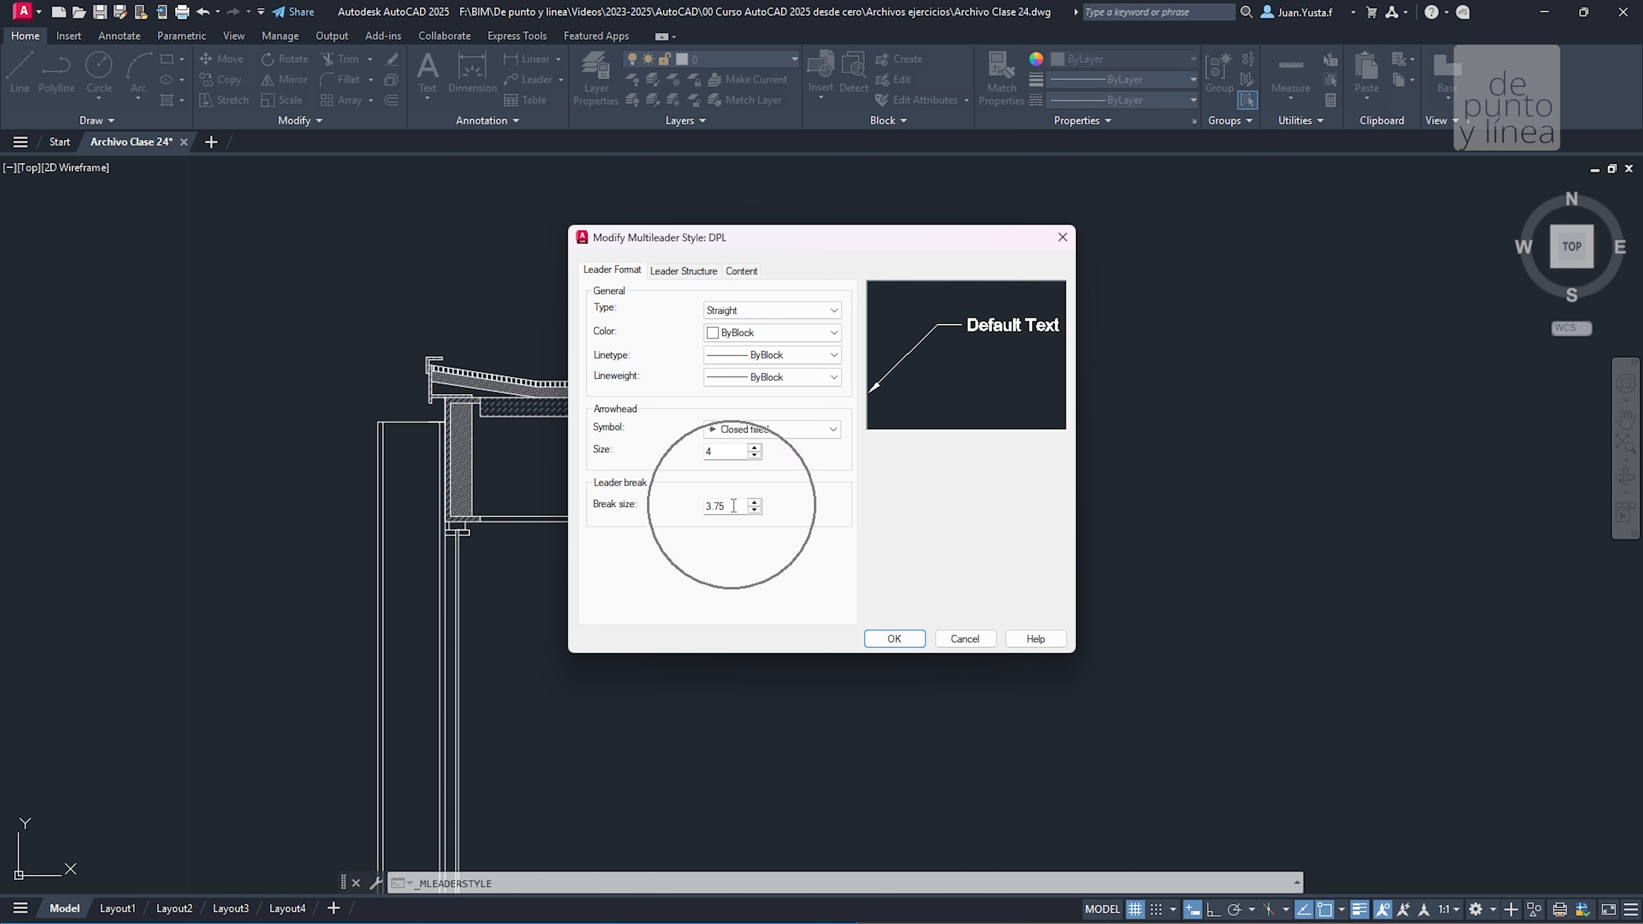
pyautogui.click(684, 271)
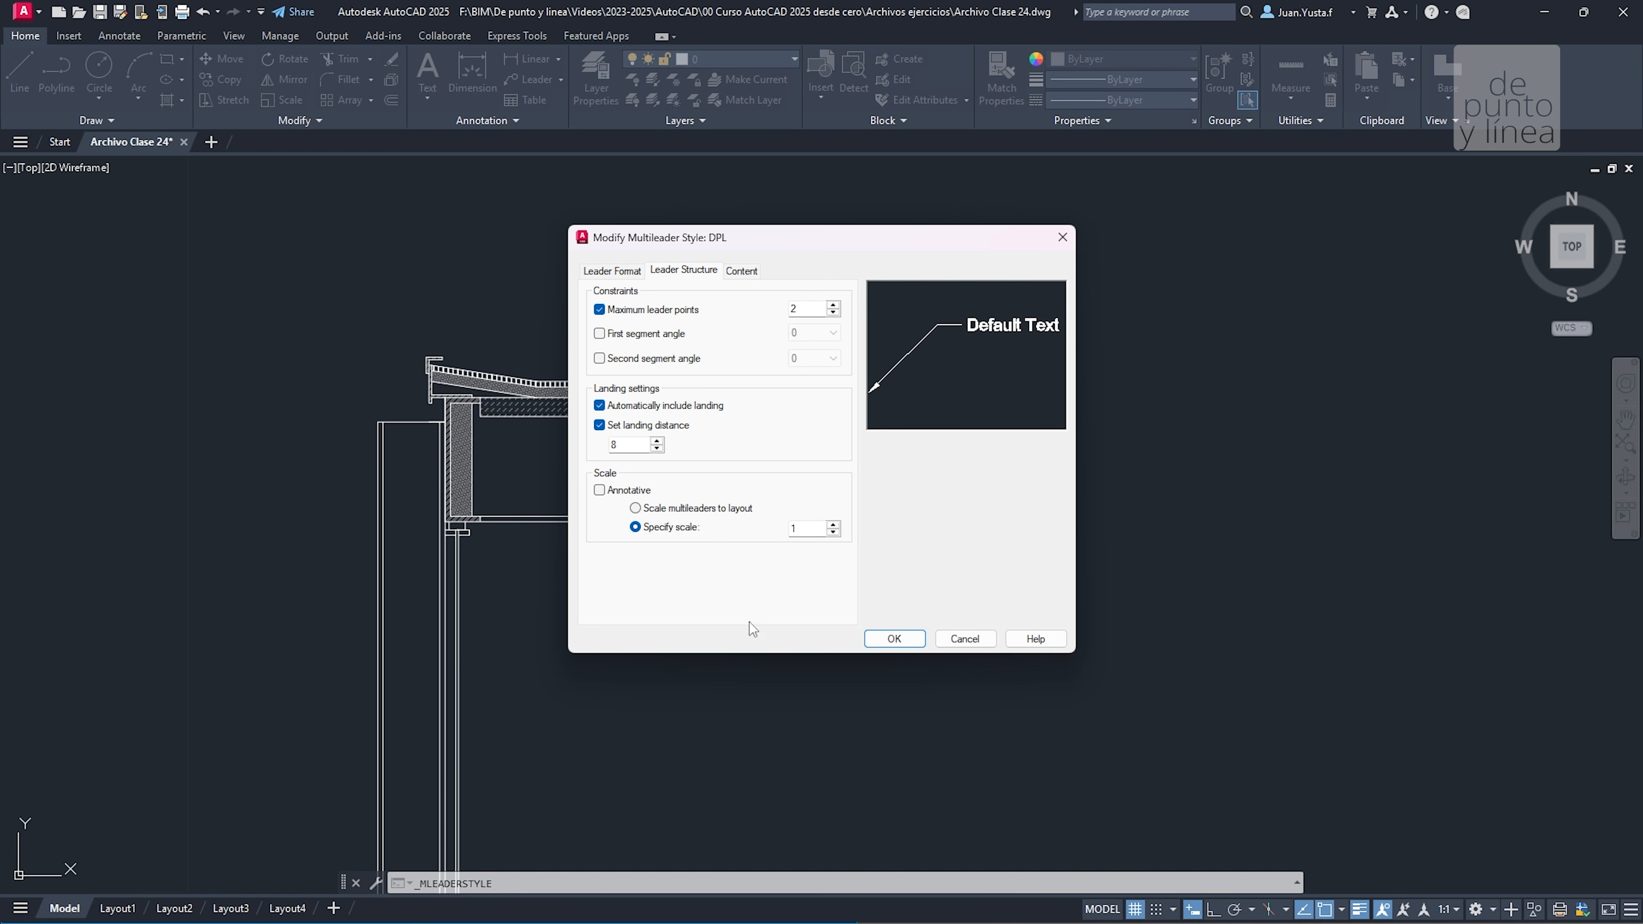
pyautogui.moveTo(804, 528); pyautogui.dragTo(770, 528)
pyautogui.click(896, 640)
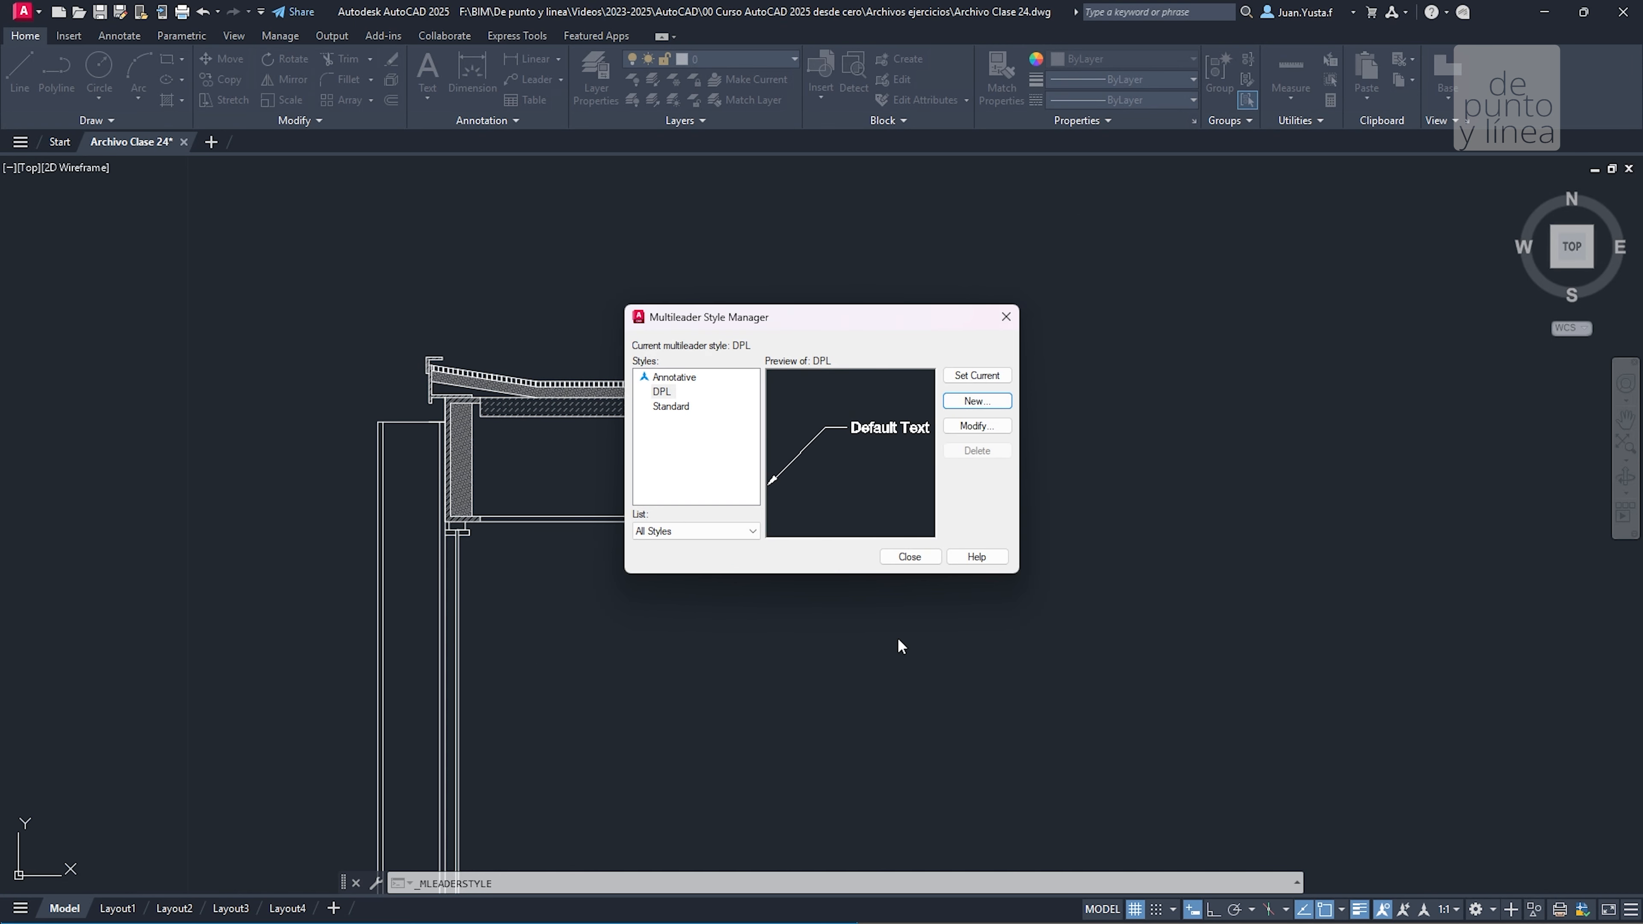
pyautogui.click(909, 556)
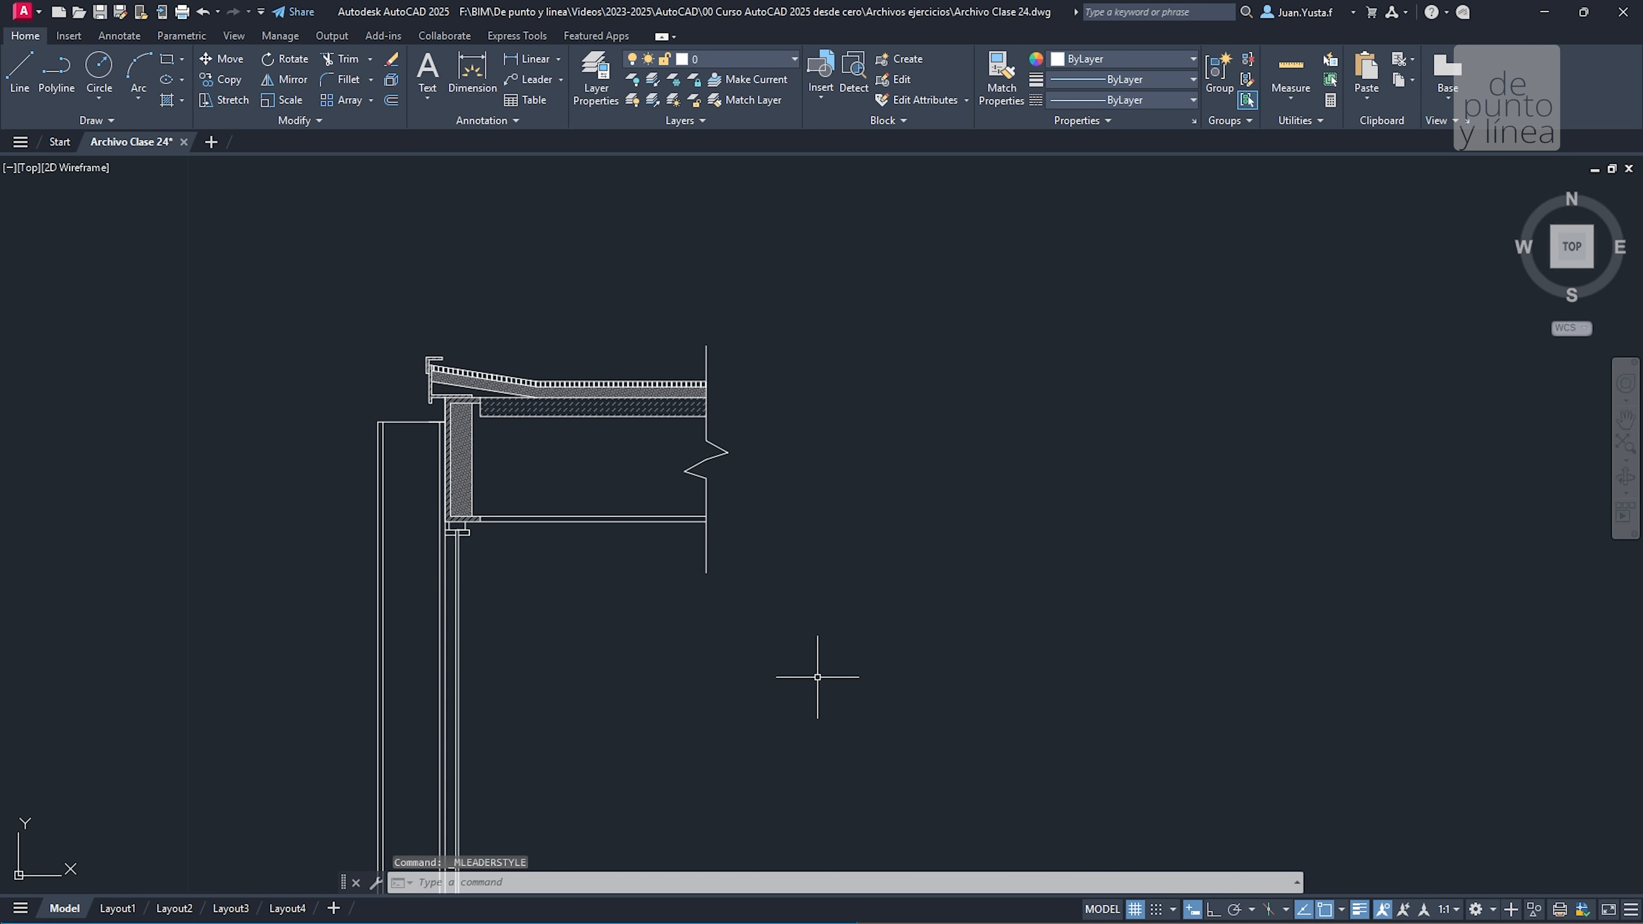
# Choose DPL as the current multileader style for the drawing
pyautogui.click(506, 123)
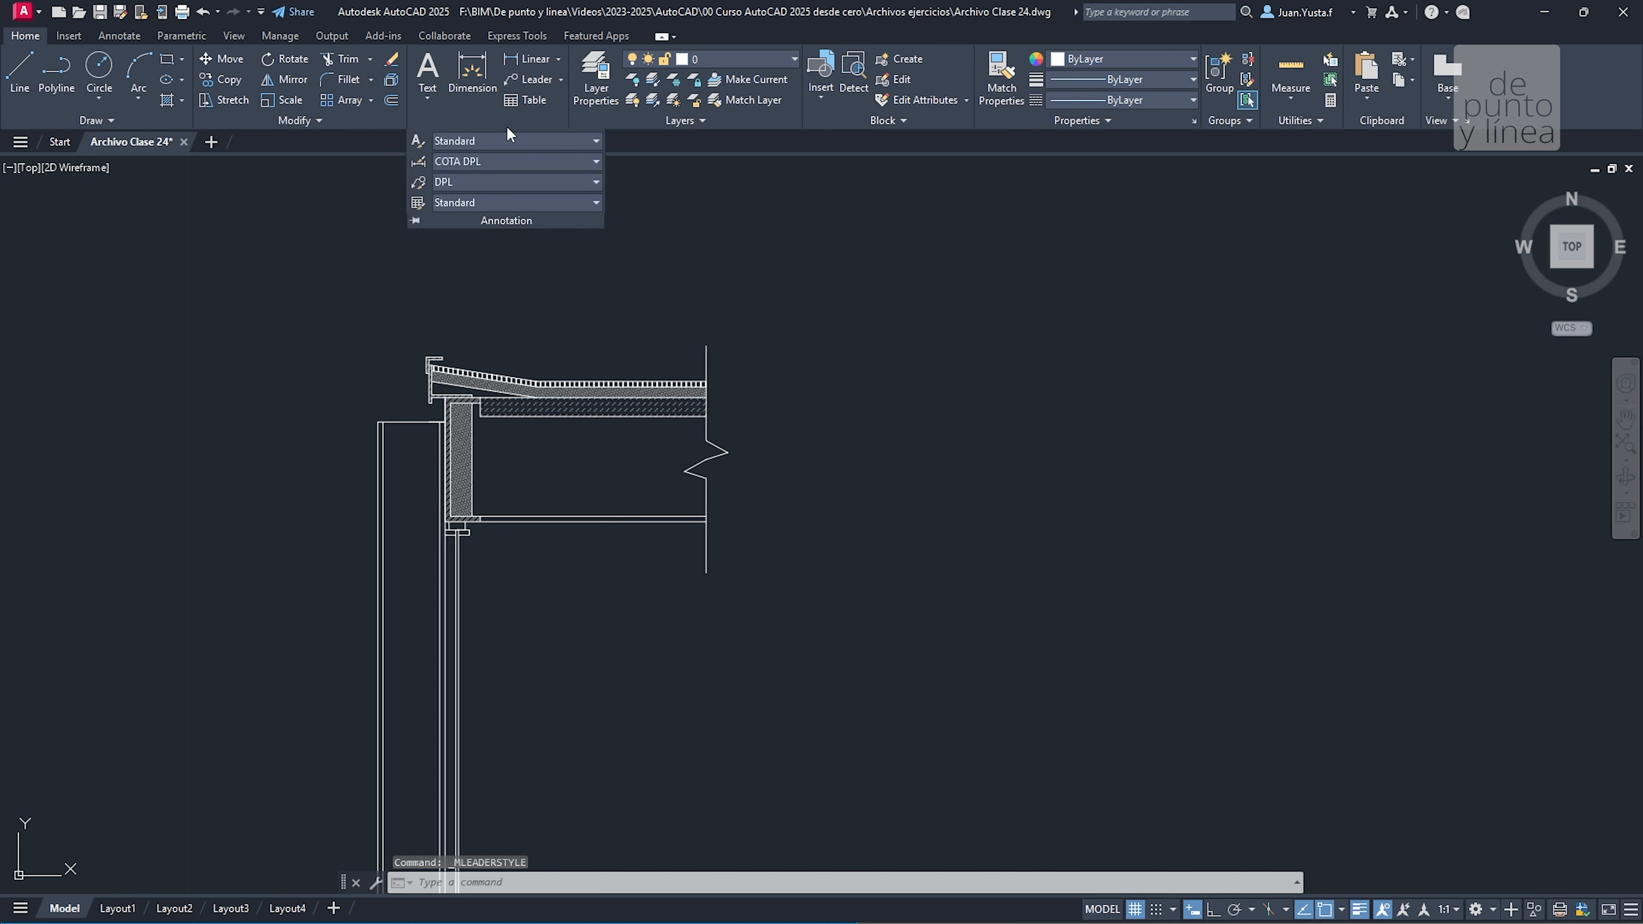
pyautogui.click(337, 257)
pyautogui.click(369, 235)
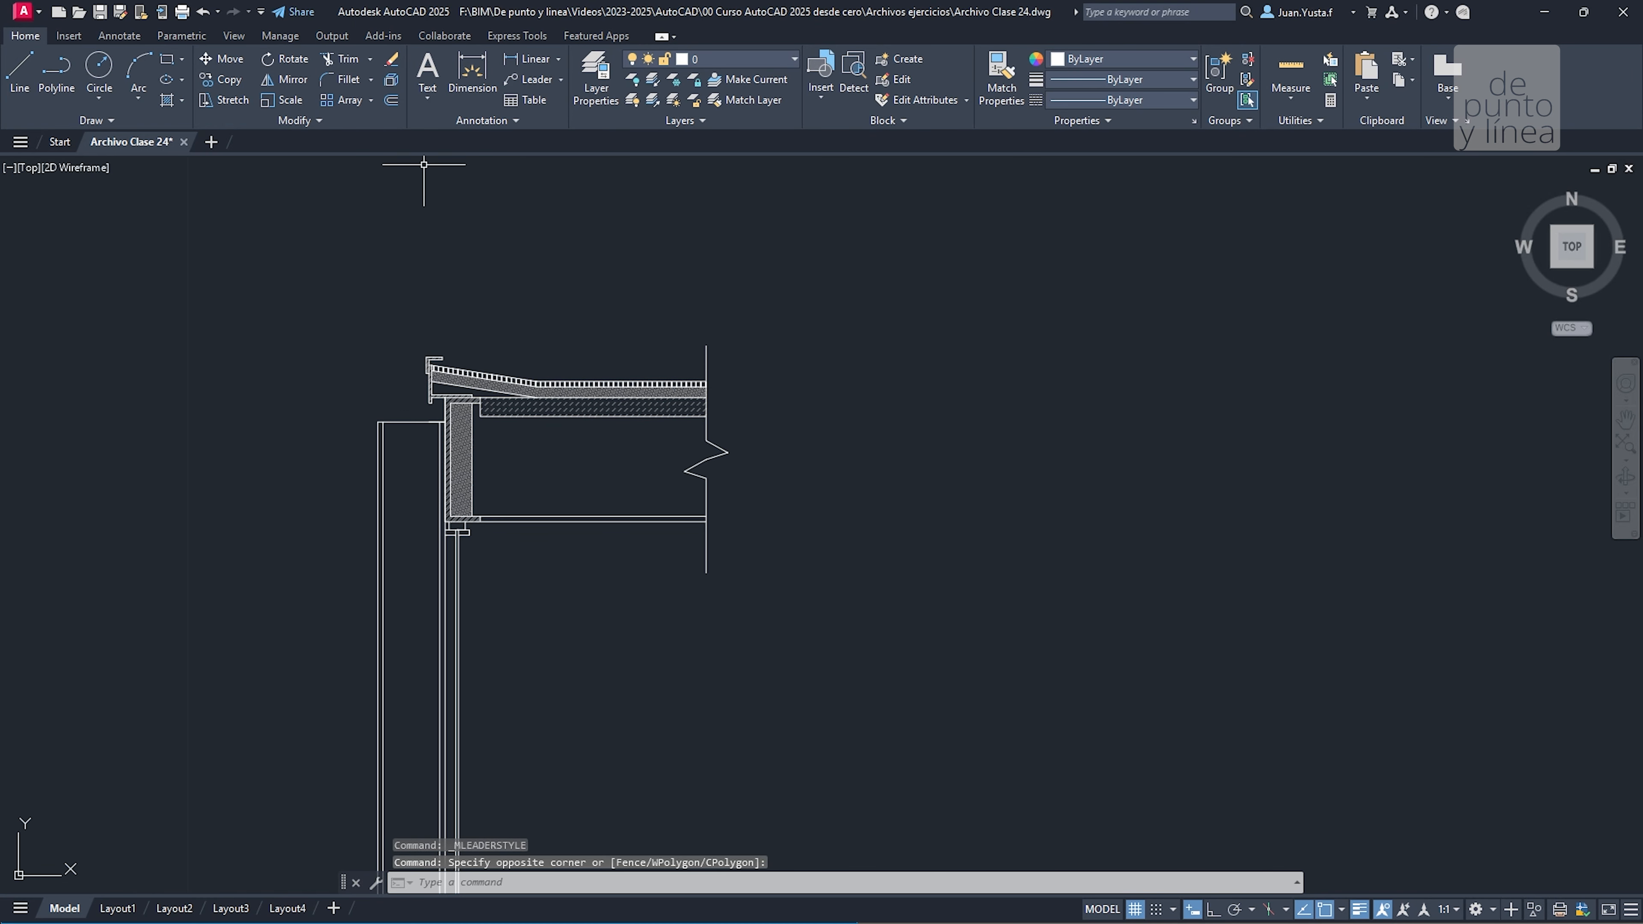
pyautogui.click(479, 123)
pyautogui.click(469, 183)
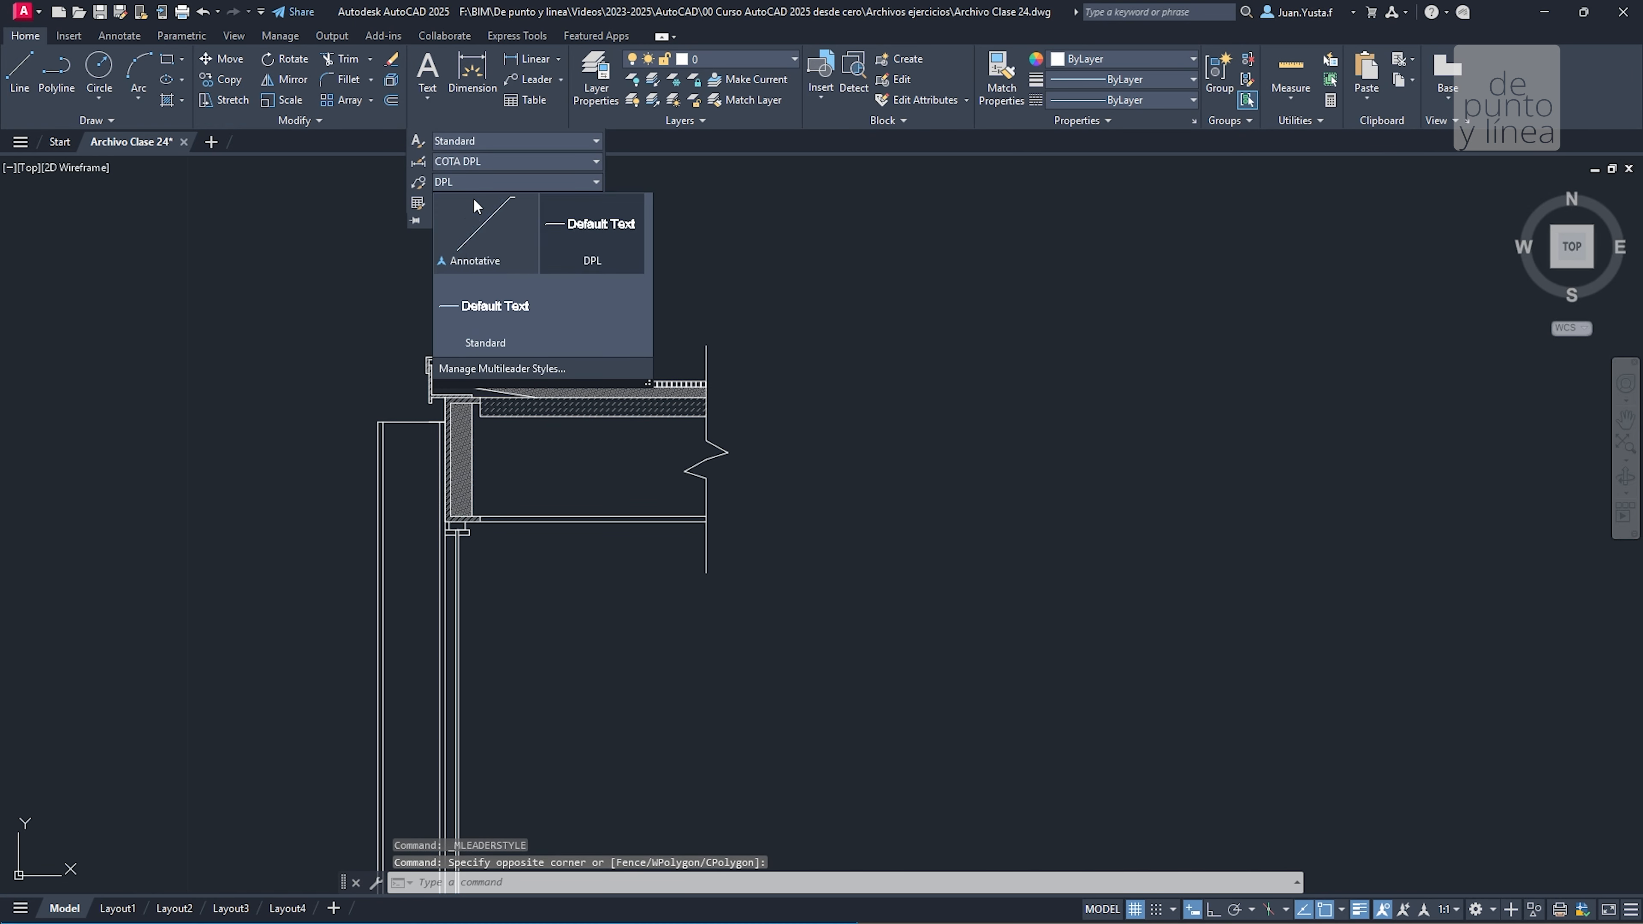
pyautogui.click(603, 265)
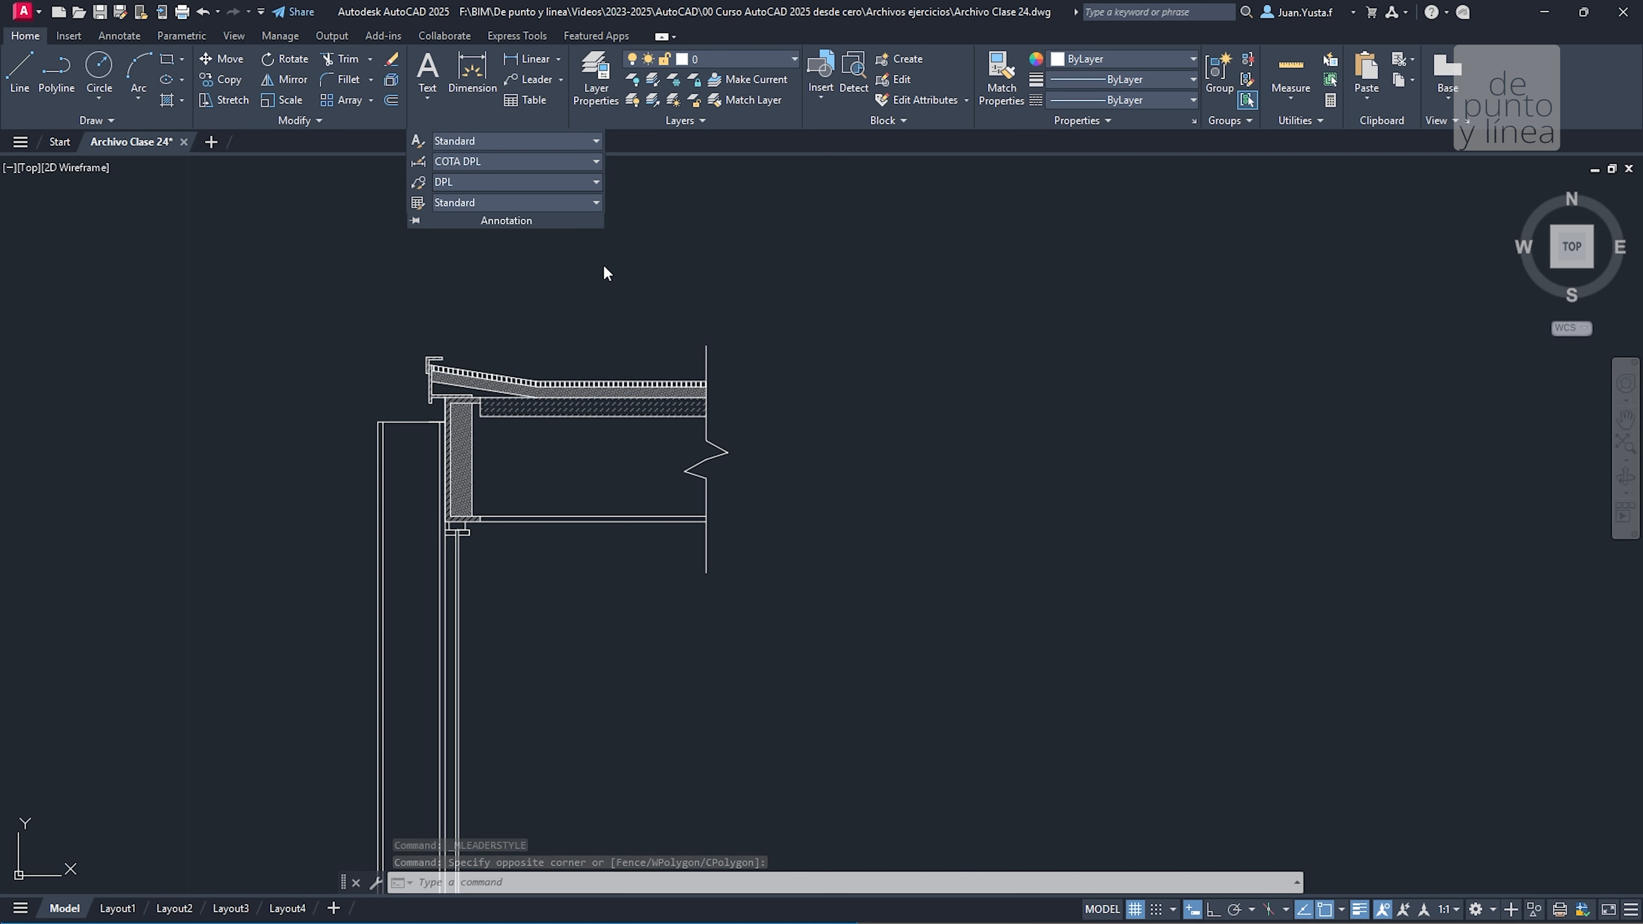
pyautogui.click(666, 266)
pyautogui.click(600, 171)
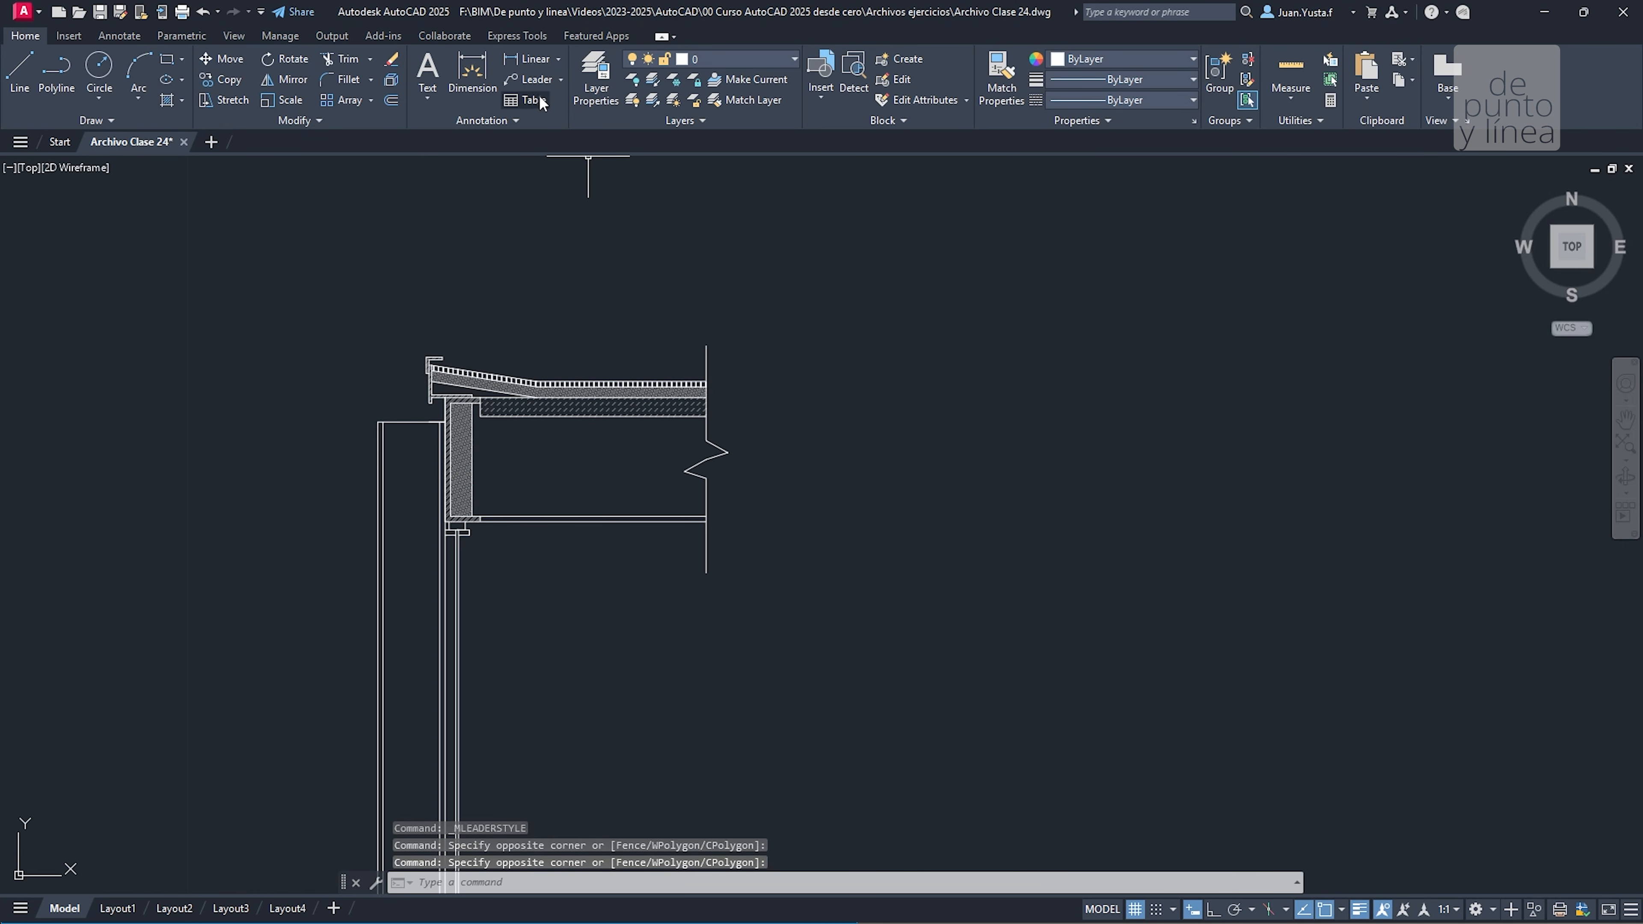
# Start a test multileader with its arrowhead inside the diagonally hatched roof panel, near the break line
pyautogui.click(531, 79)
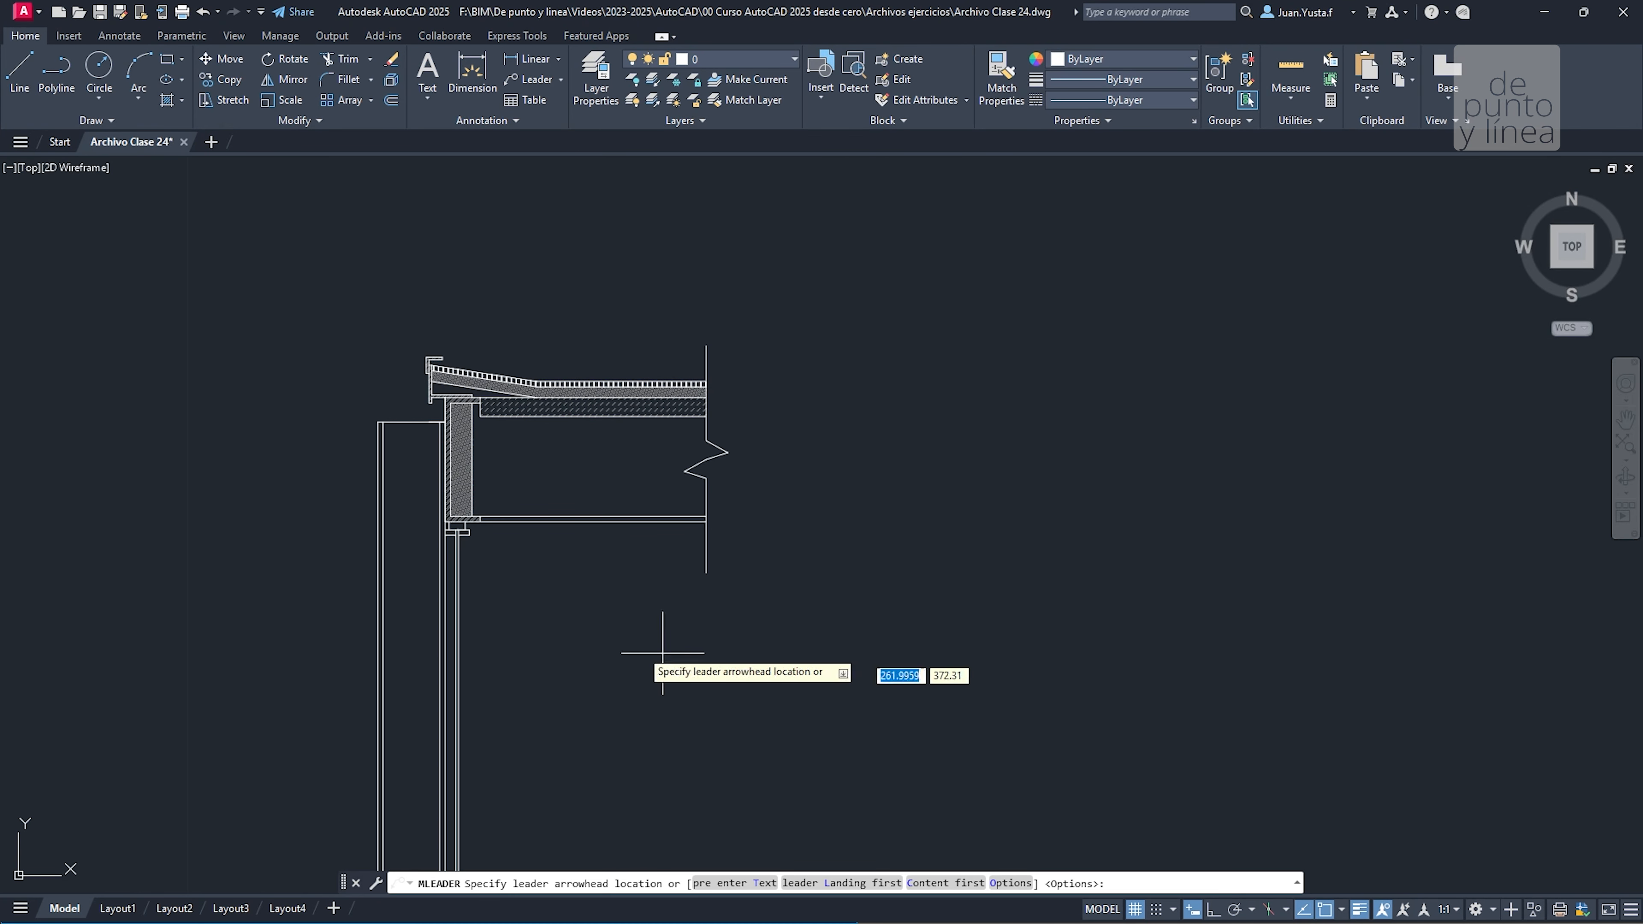
pyautogui.scroll(5, 672, 405)
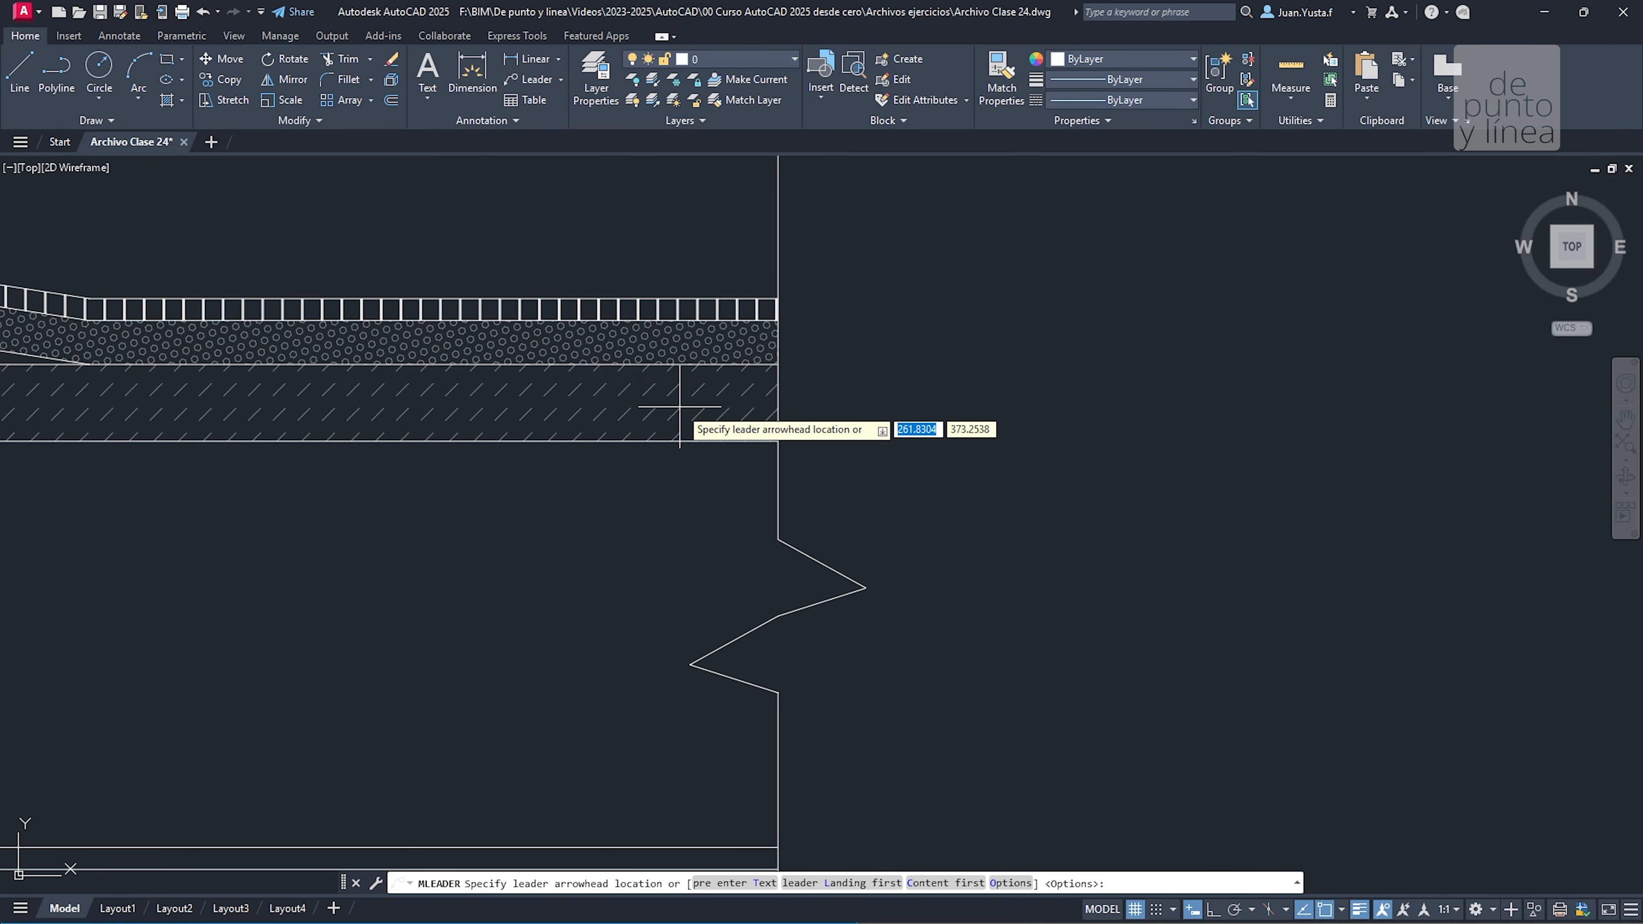
pyautogui.scroll(-4, 777, 497)
pyautogui.scroll(6, 692, 518)
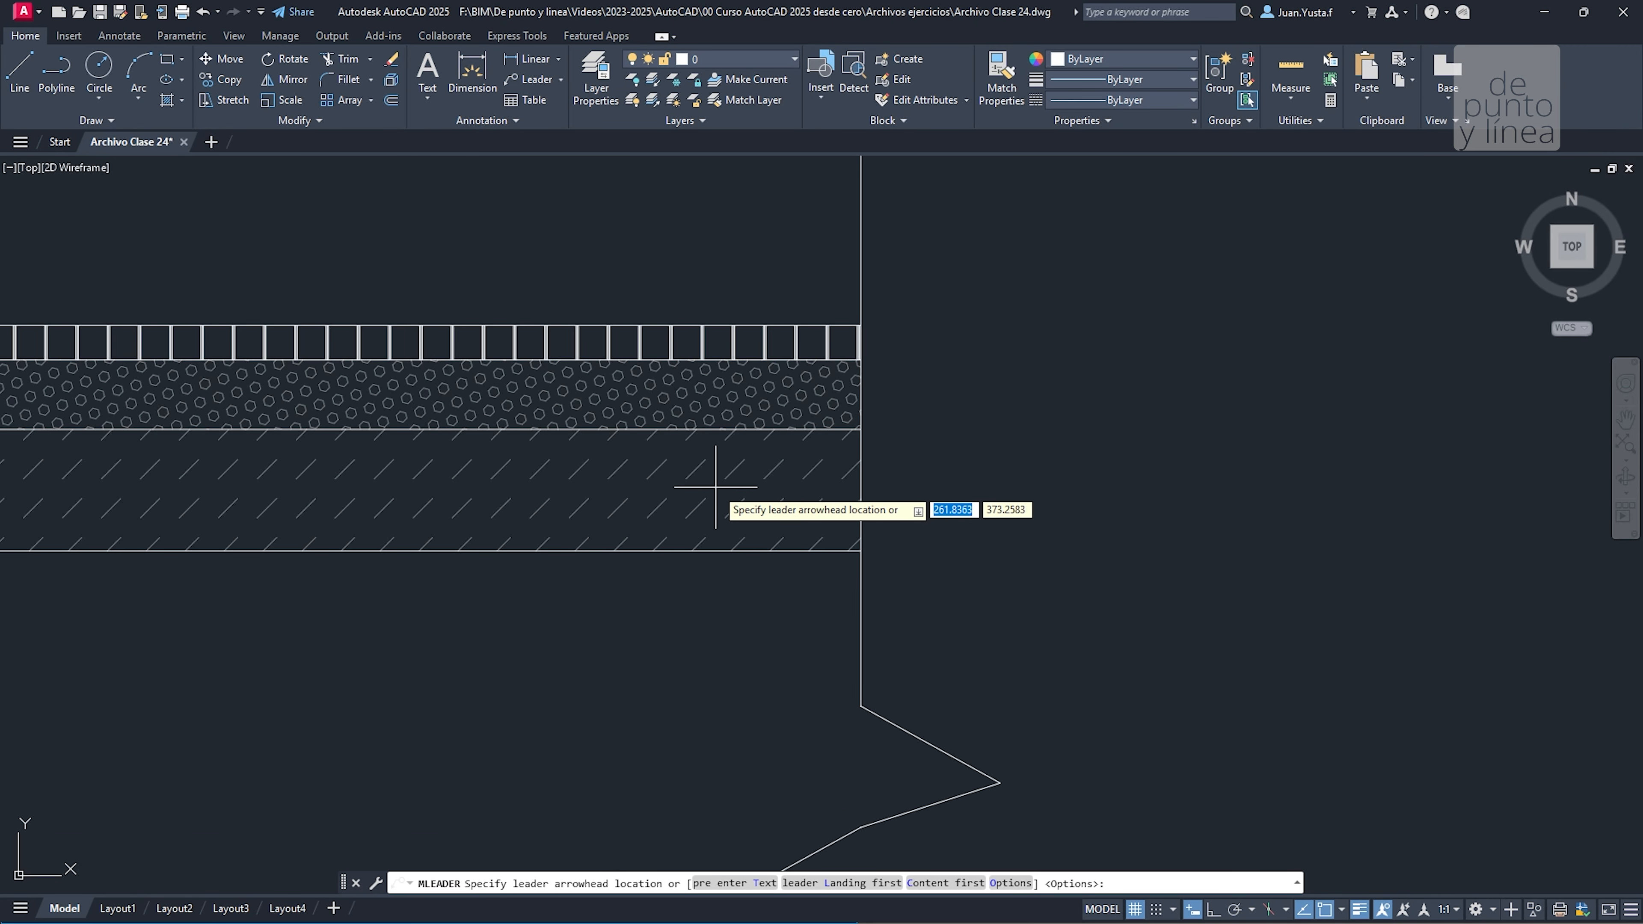
pyautogui.click(671, 501)
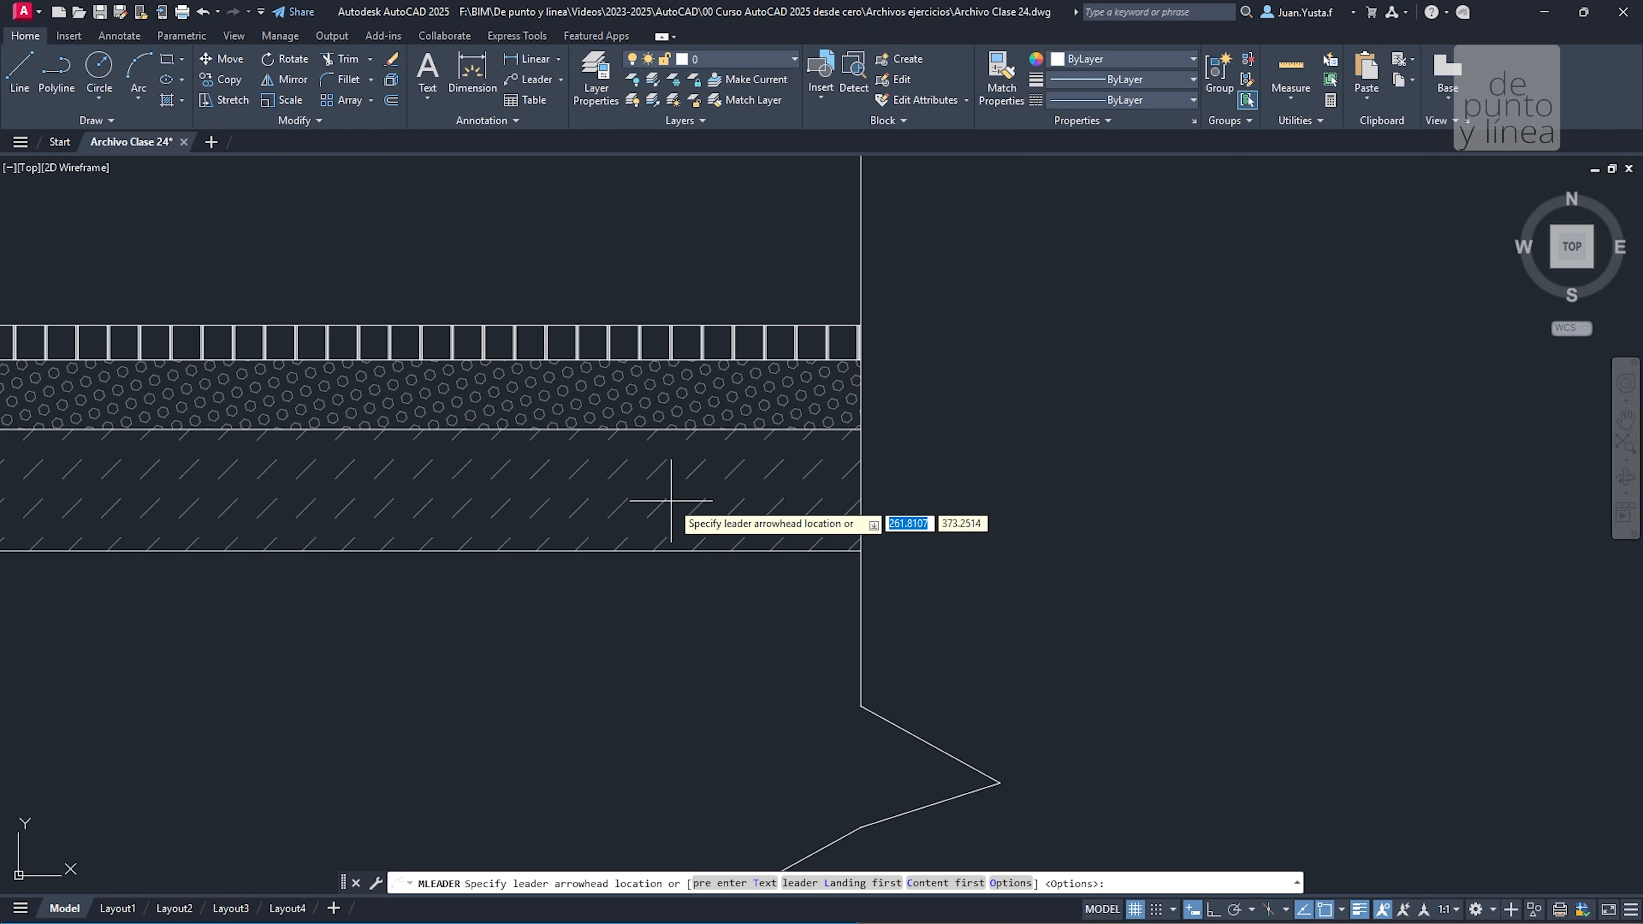
# Place the test leader's landing above the roof, outside the break line, and give it the text "Prueba"
pyautogui.scroll(-5, 670, 499)
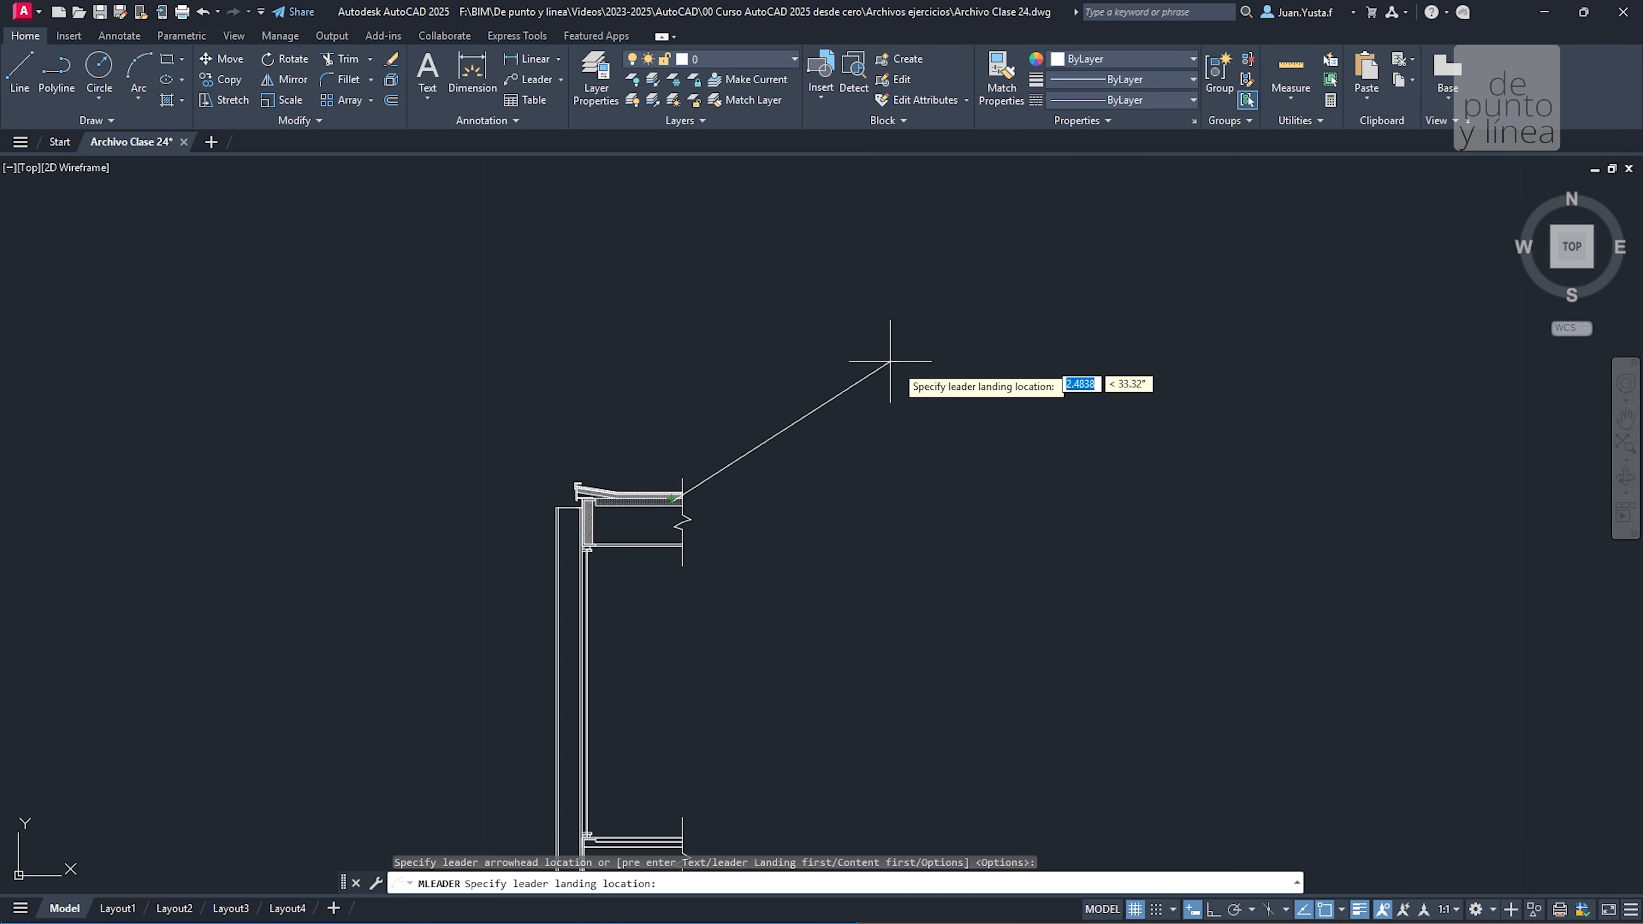
pyautogui.scroll(10, 653, 484)
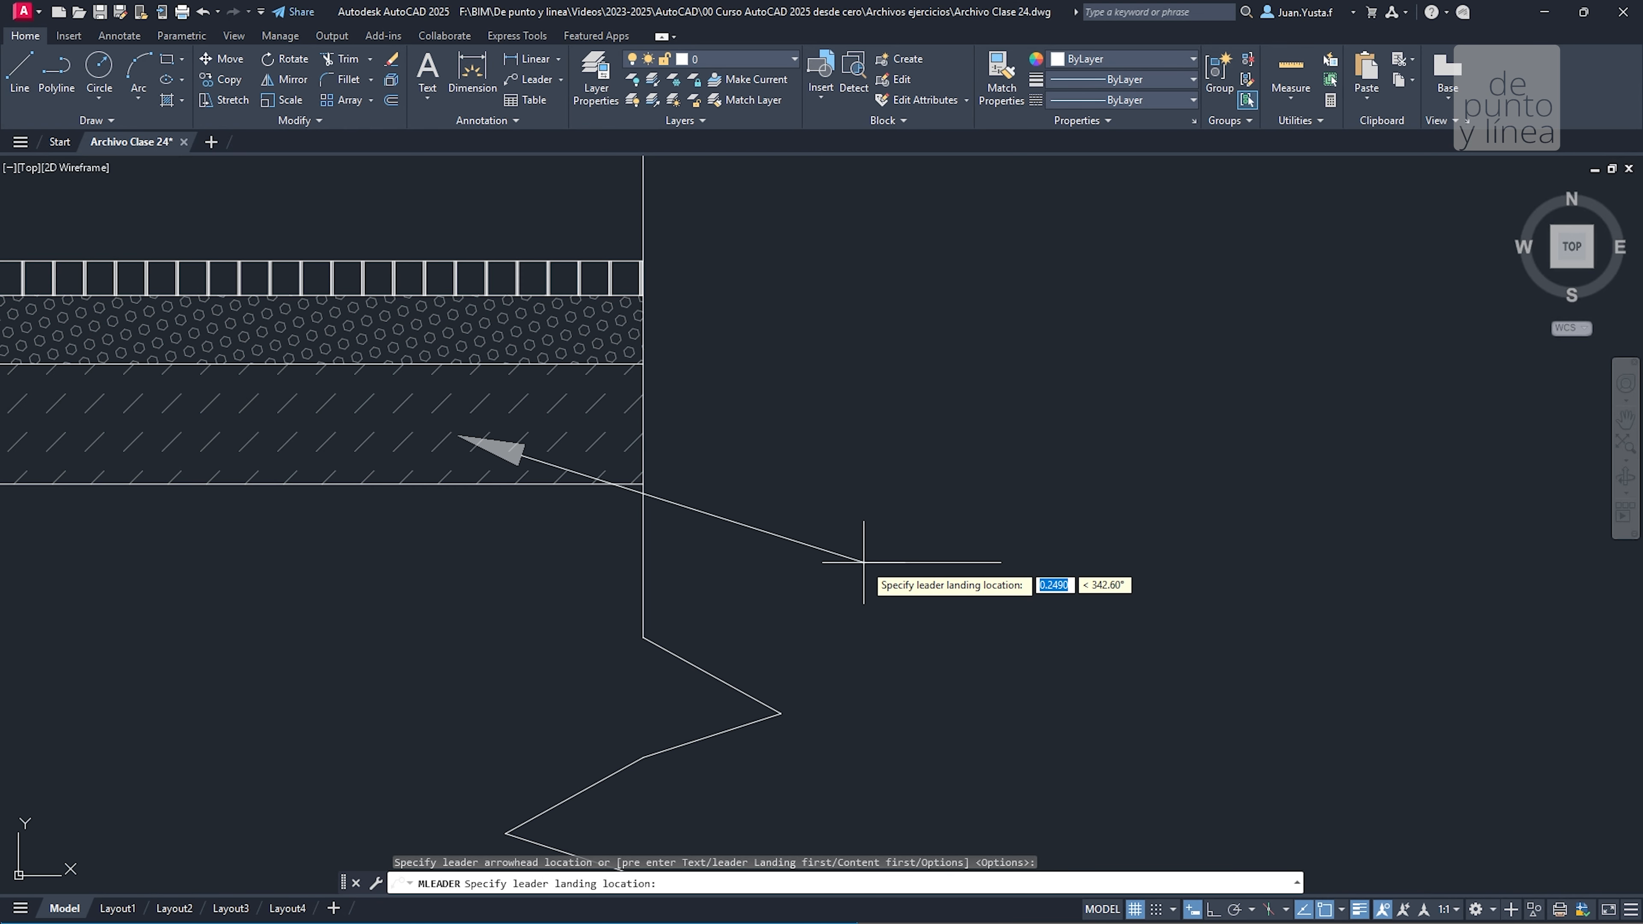
pyautogui.scroll(-5, 847, 573)
pyautogui.moveTo(1035, 414); pyautogui.dragTo(652, 300, button='middle')
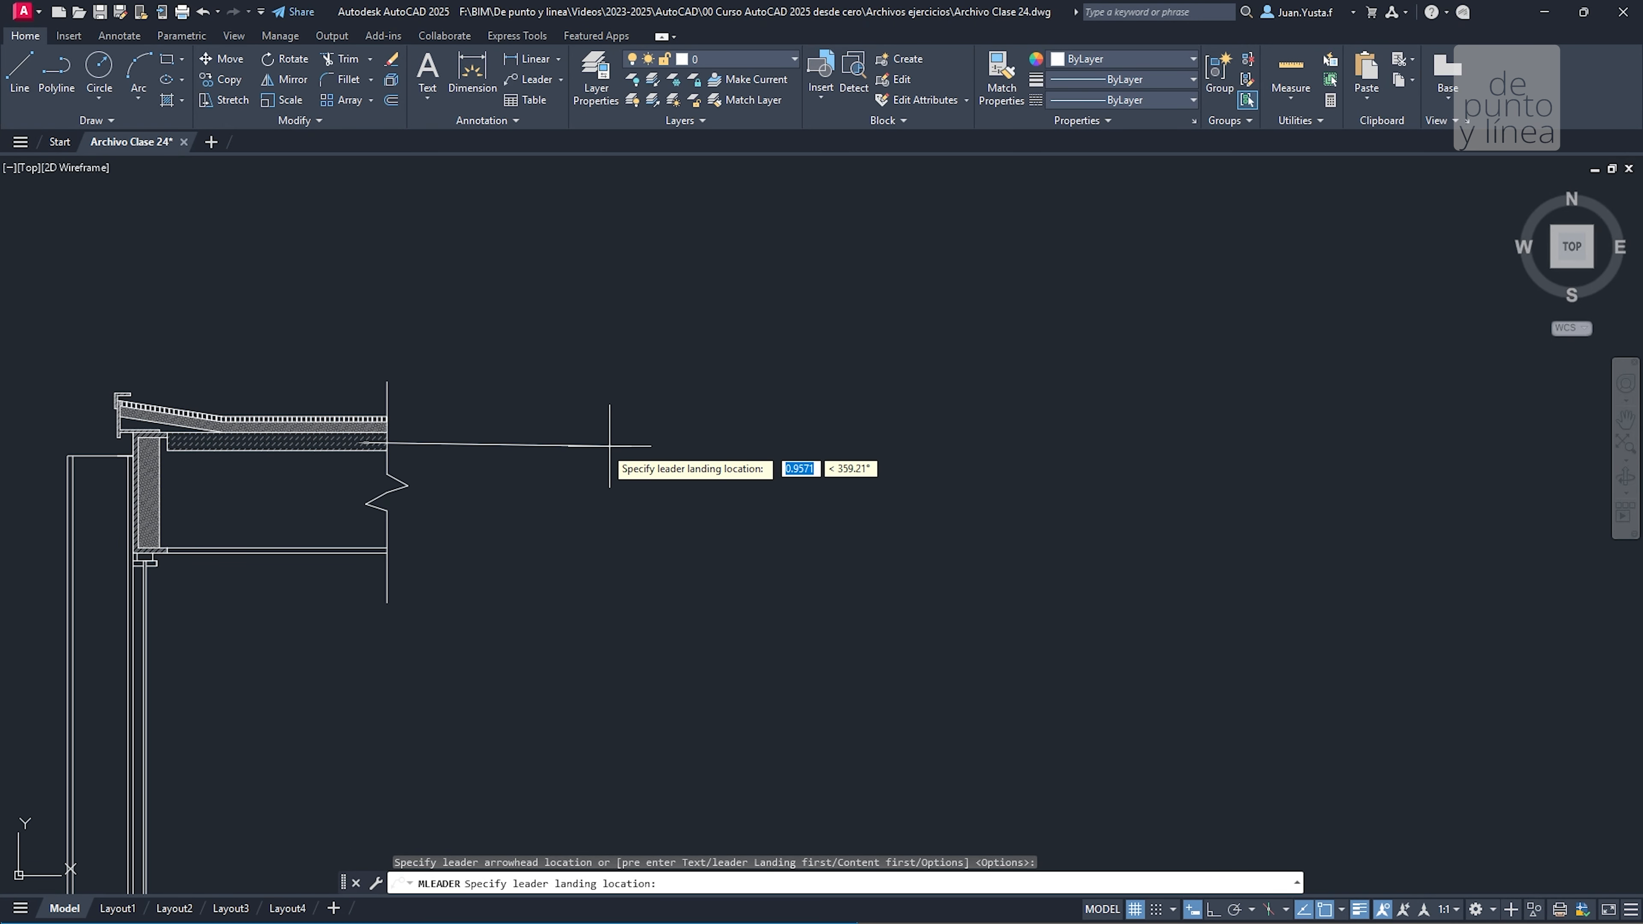
pyautogui.scroll(2, 584, 442)
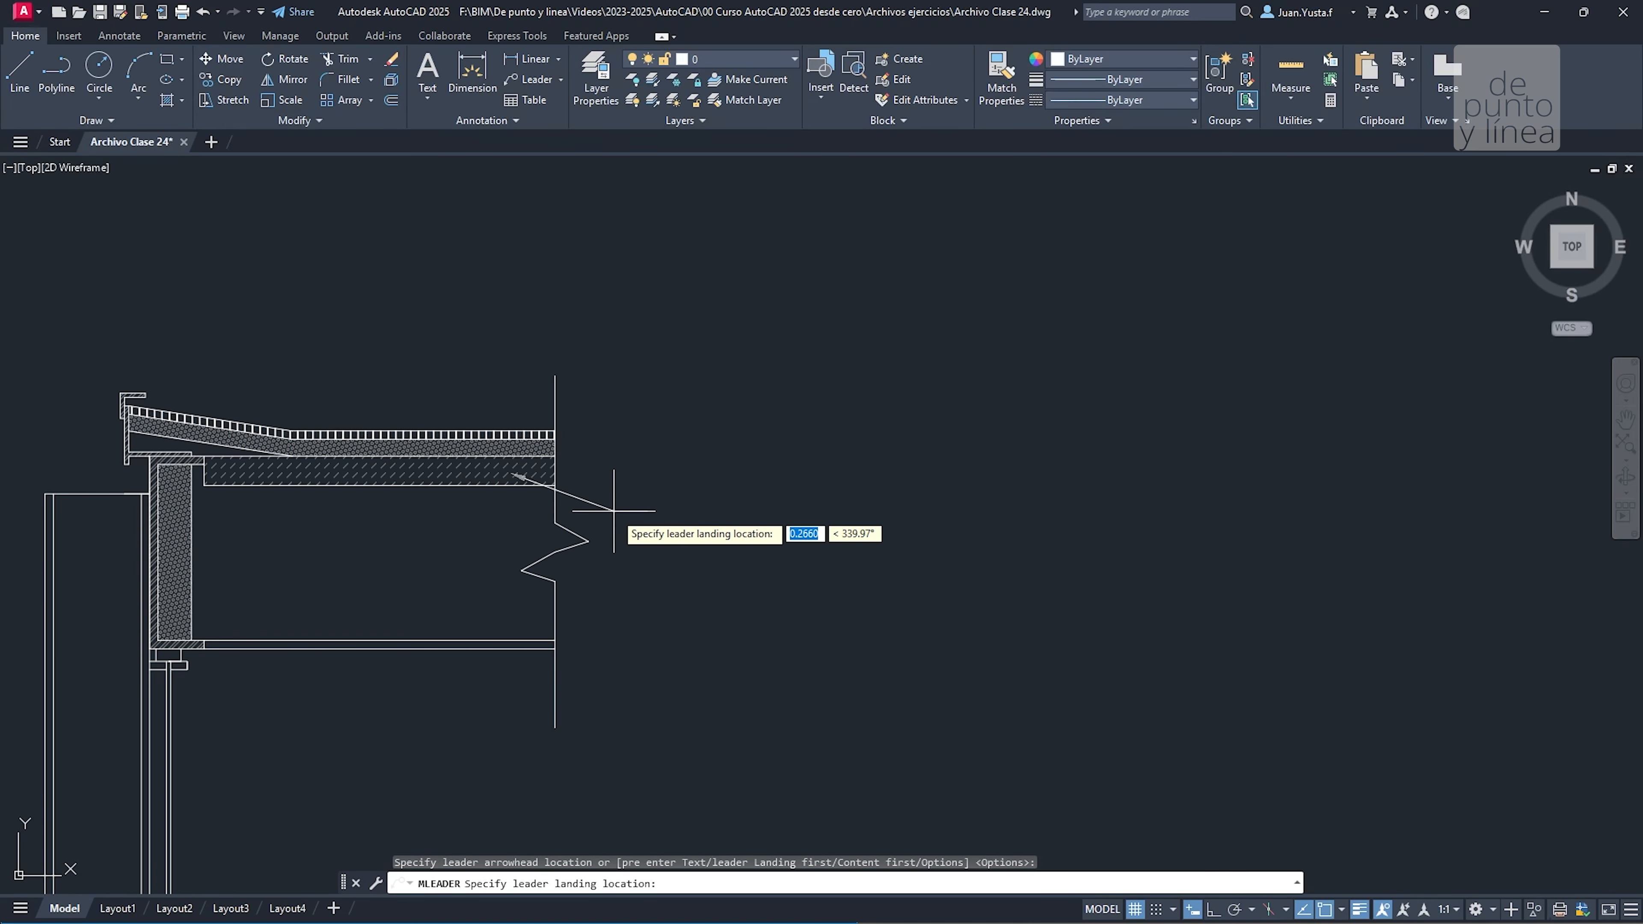
pyautogui.press('F8')
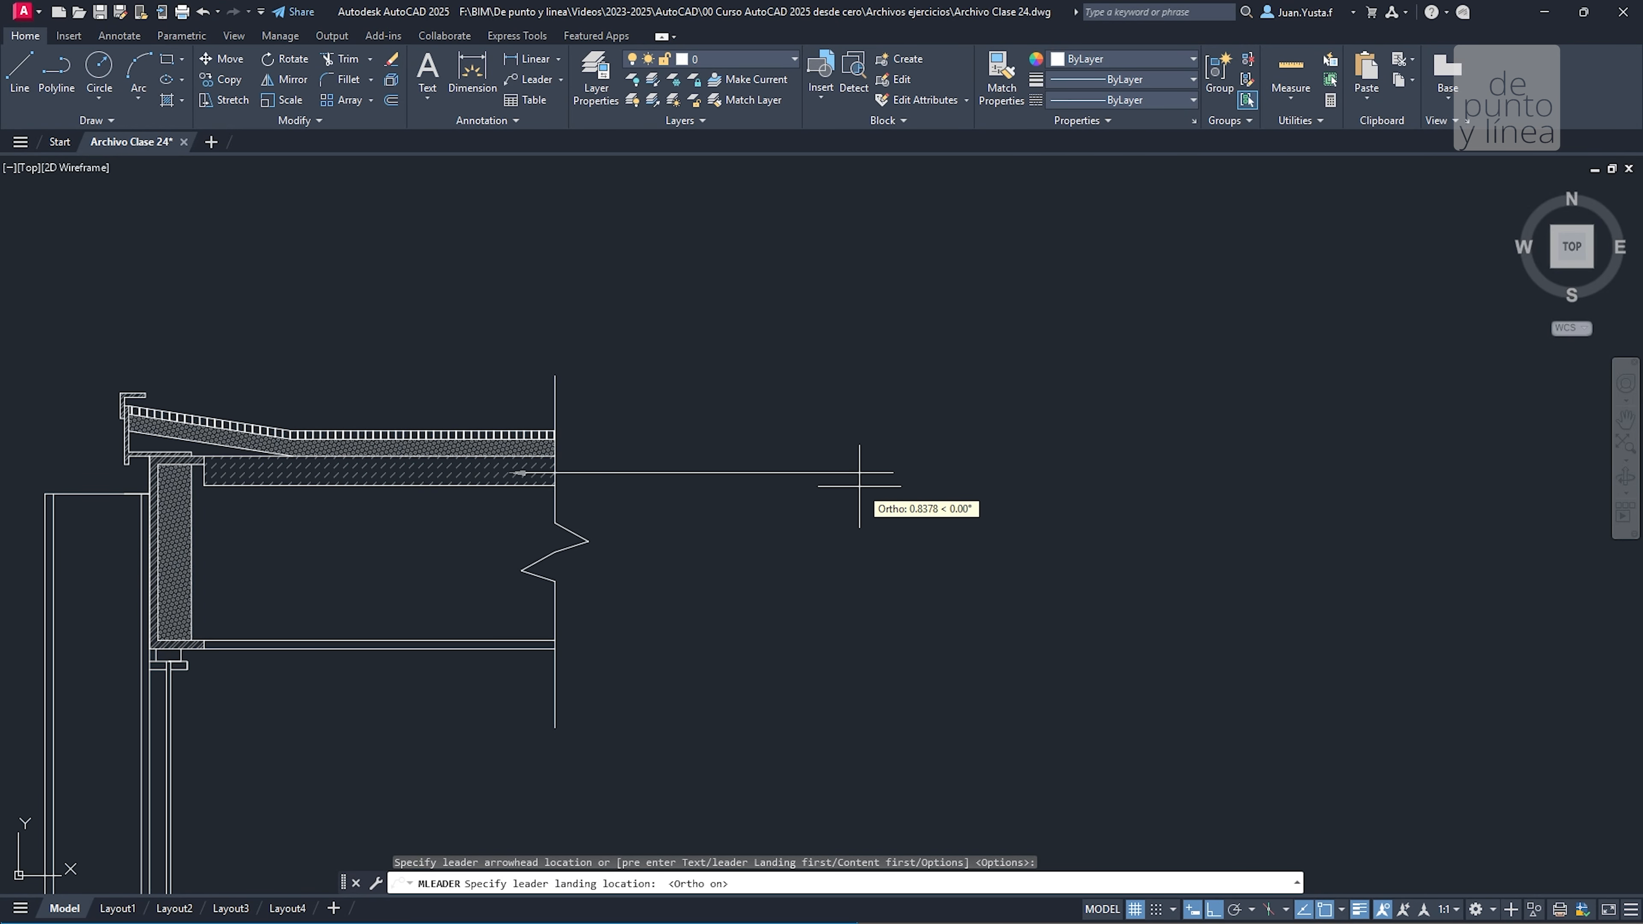
pyautogui.press('F8')
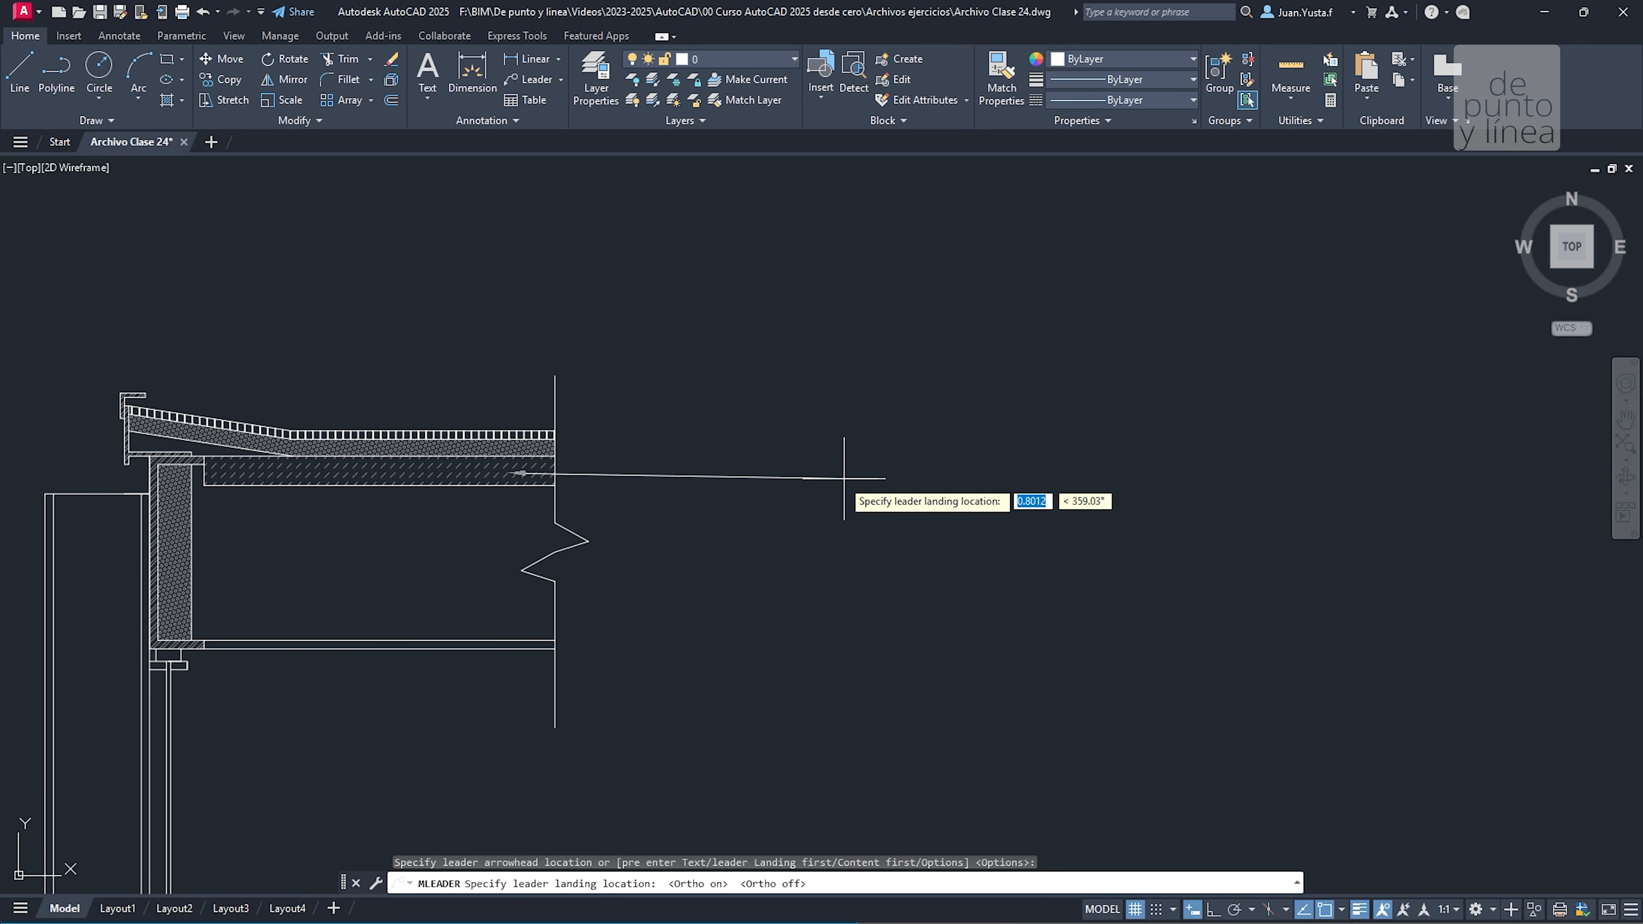
pyautogui.click(643, 392)
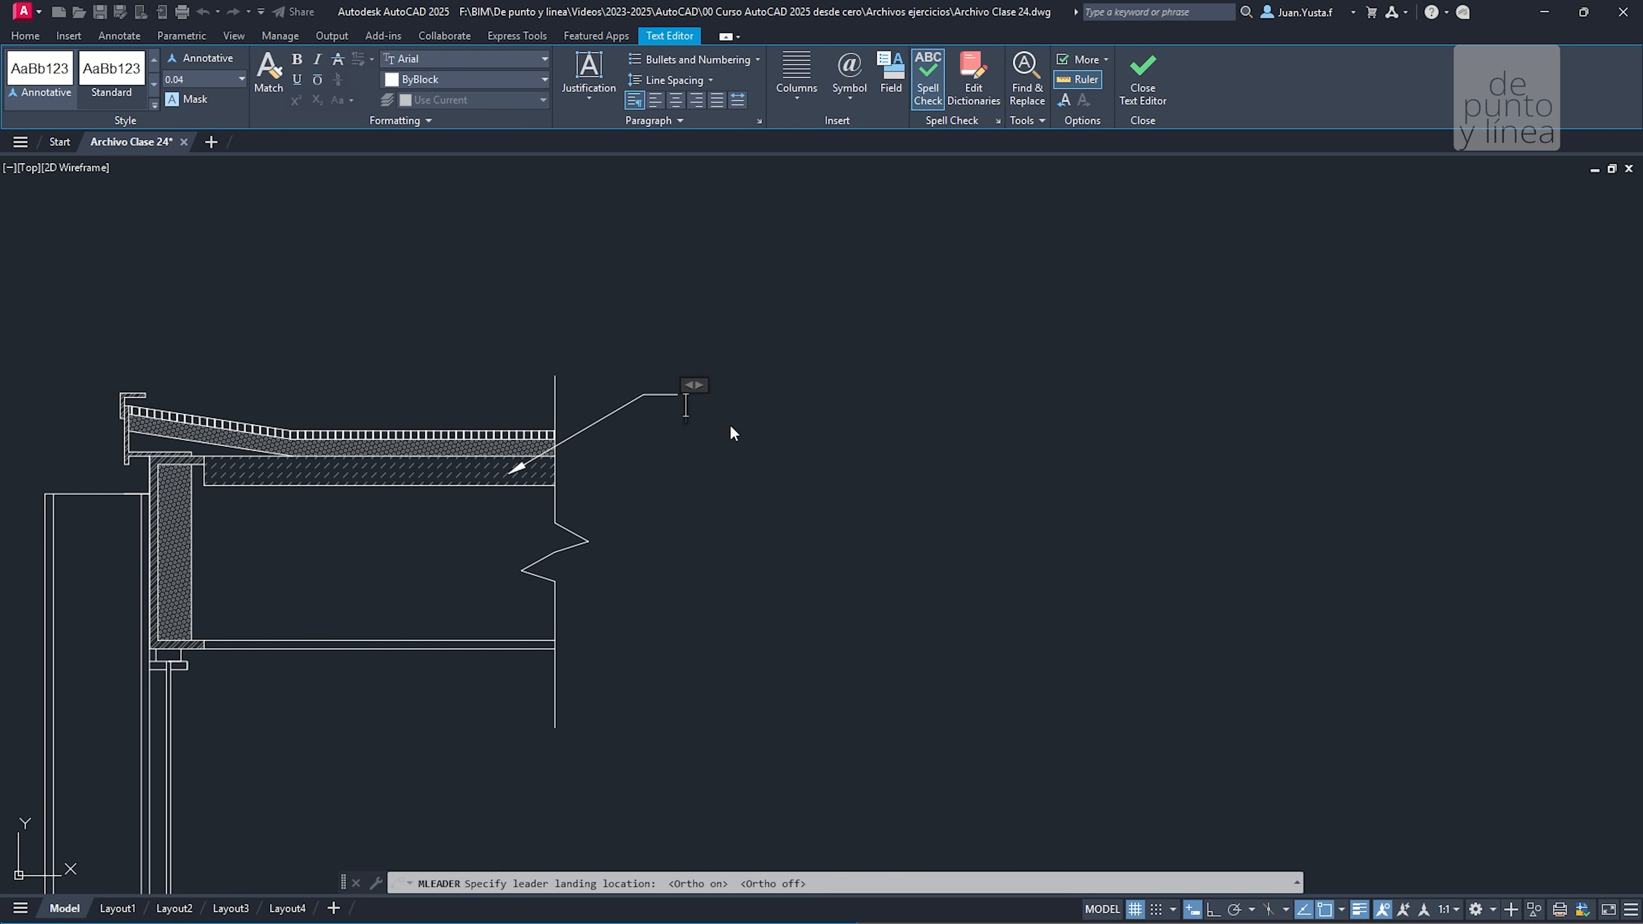
pyautogui.click(1027, 359)
# Delete the "Prueba" test leader
pyautogui.click(717, 461)
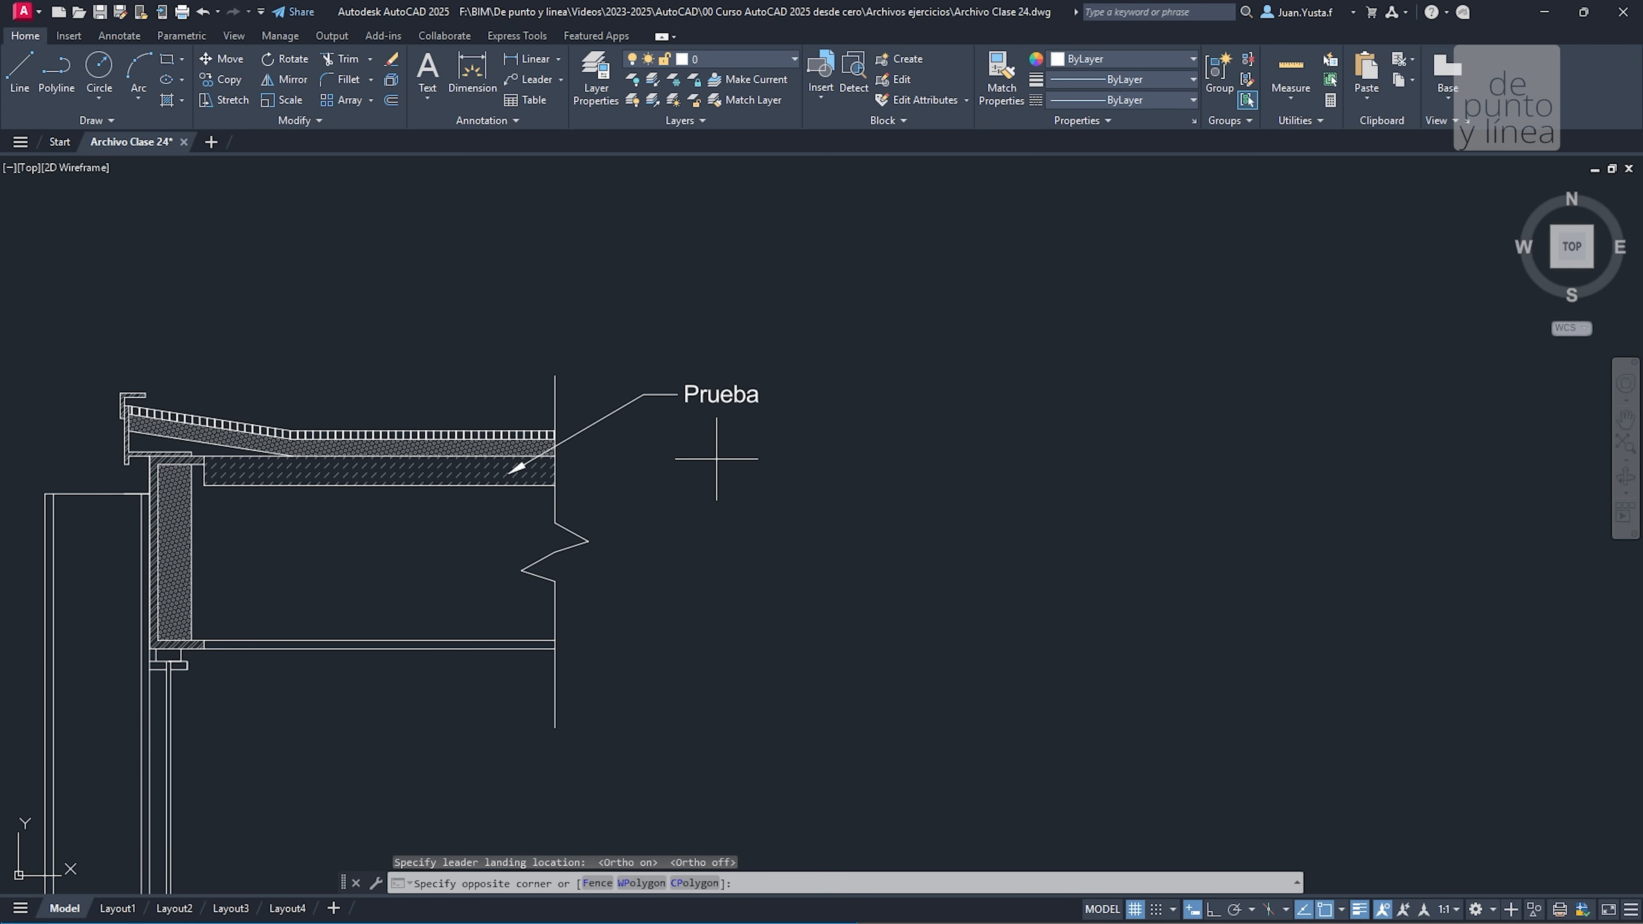
pyautogui.click(673, 357)
pyautogui.scroll(-6, 774, 443)
pyautogui.scroll(8, 836, 459)
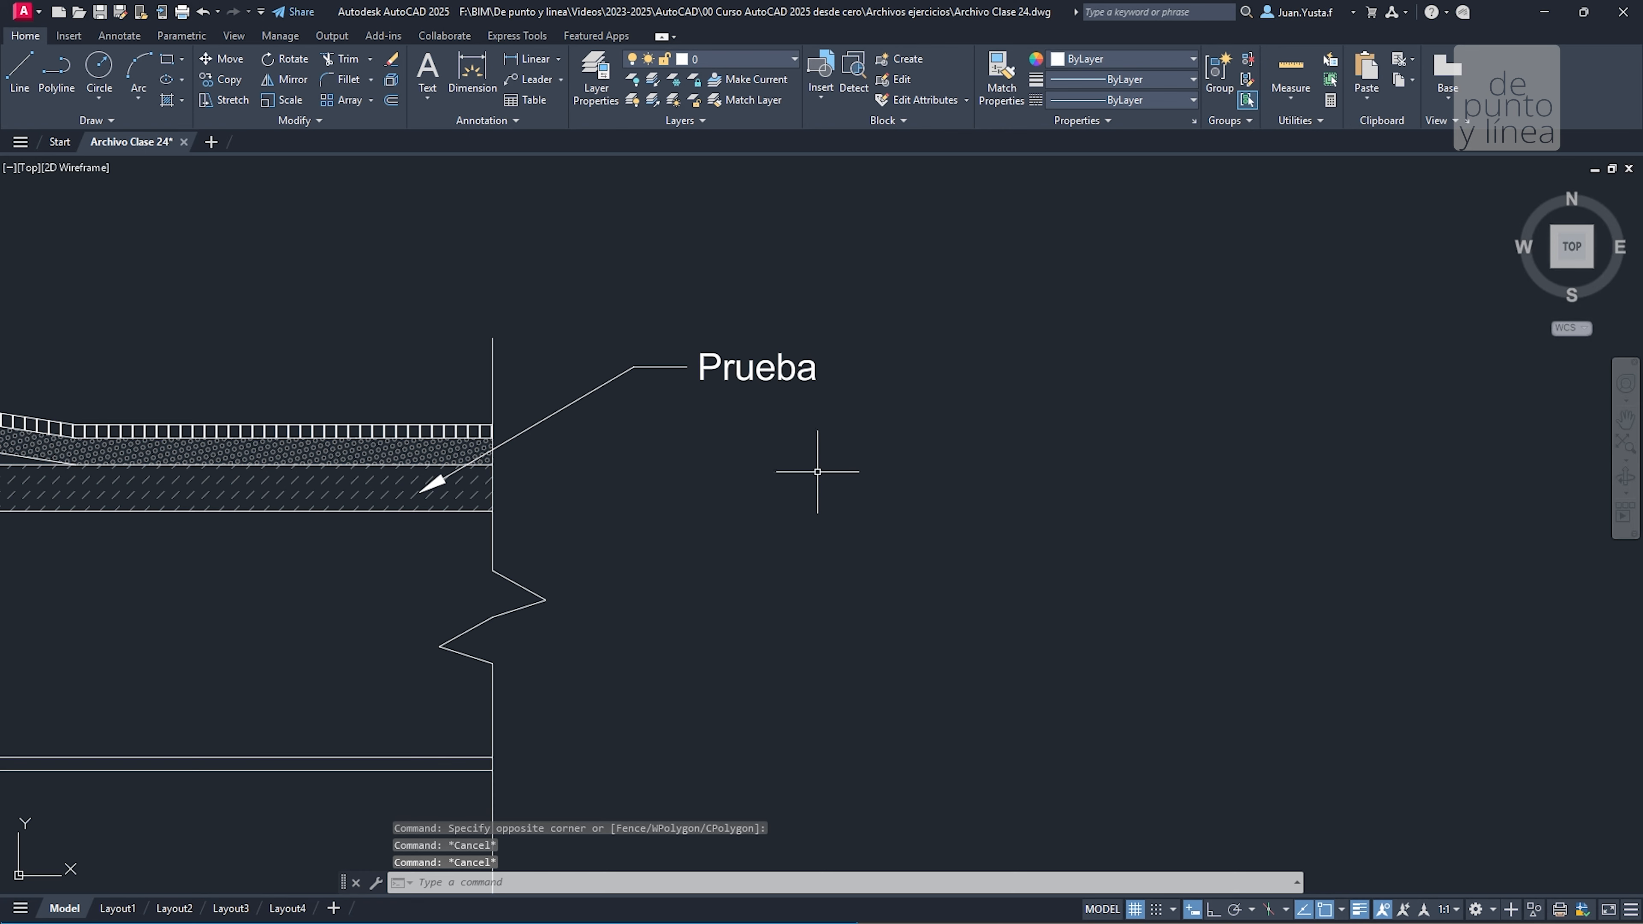
pyautogui.press('Delete')
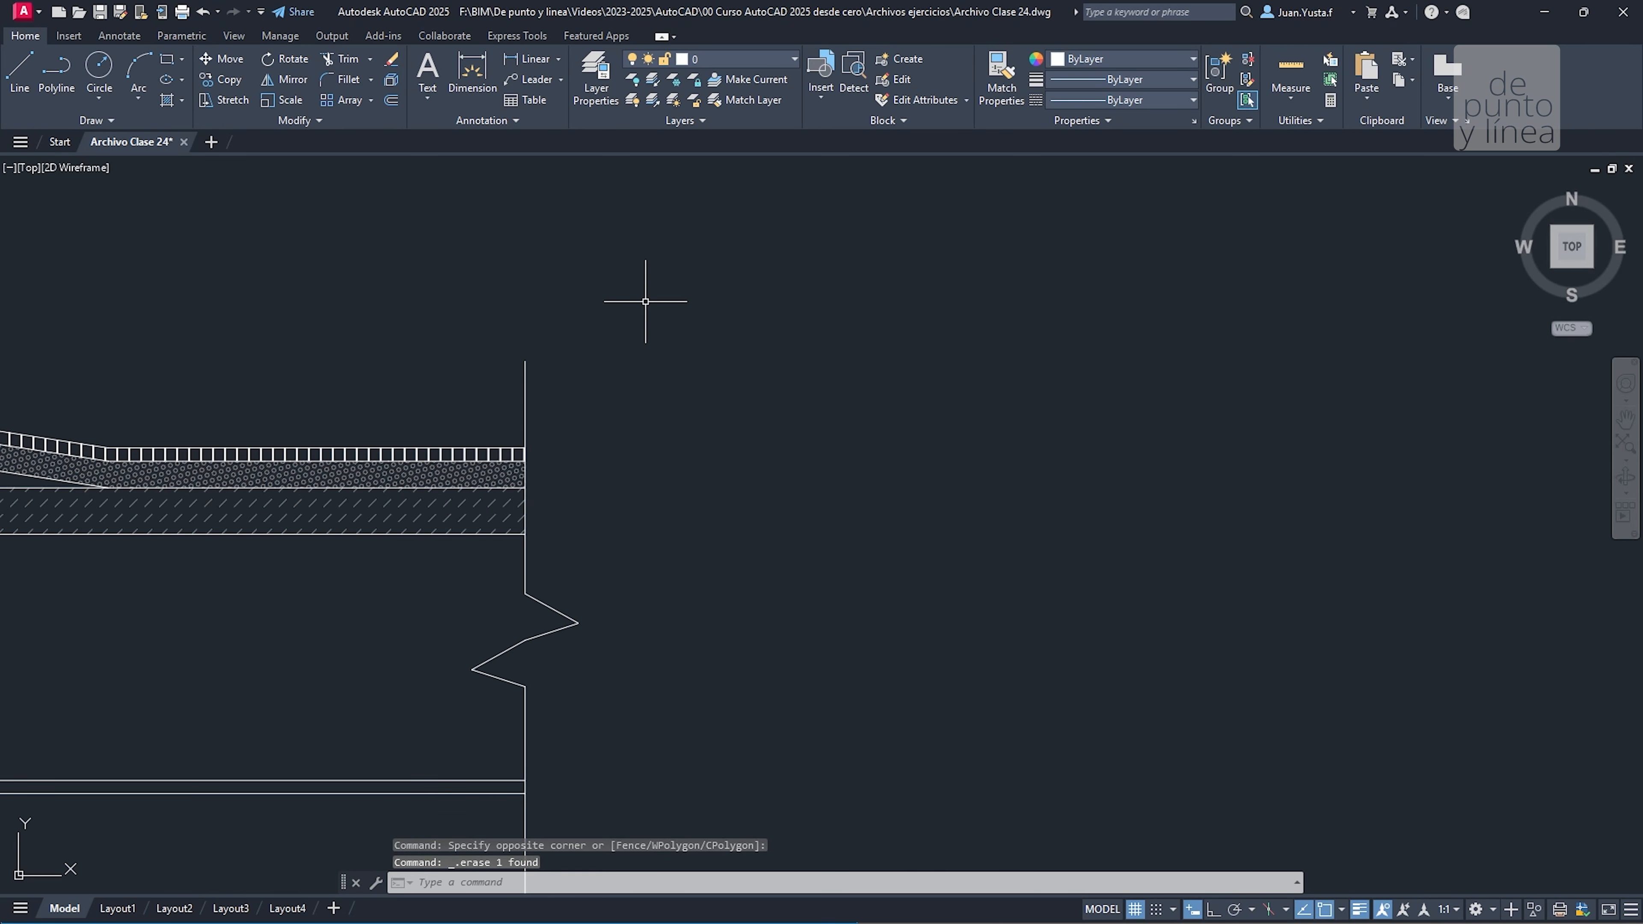
# Draw a multileader from the diagonally hatched roof panel to a landing above the roof, outside the break line
pyautogui.click(532, 81)
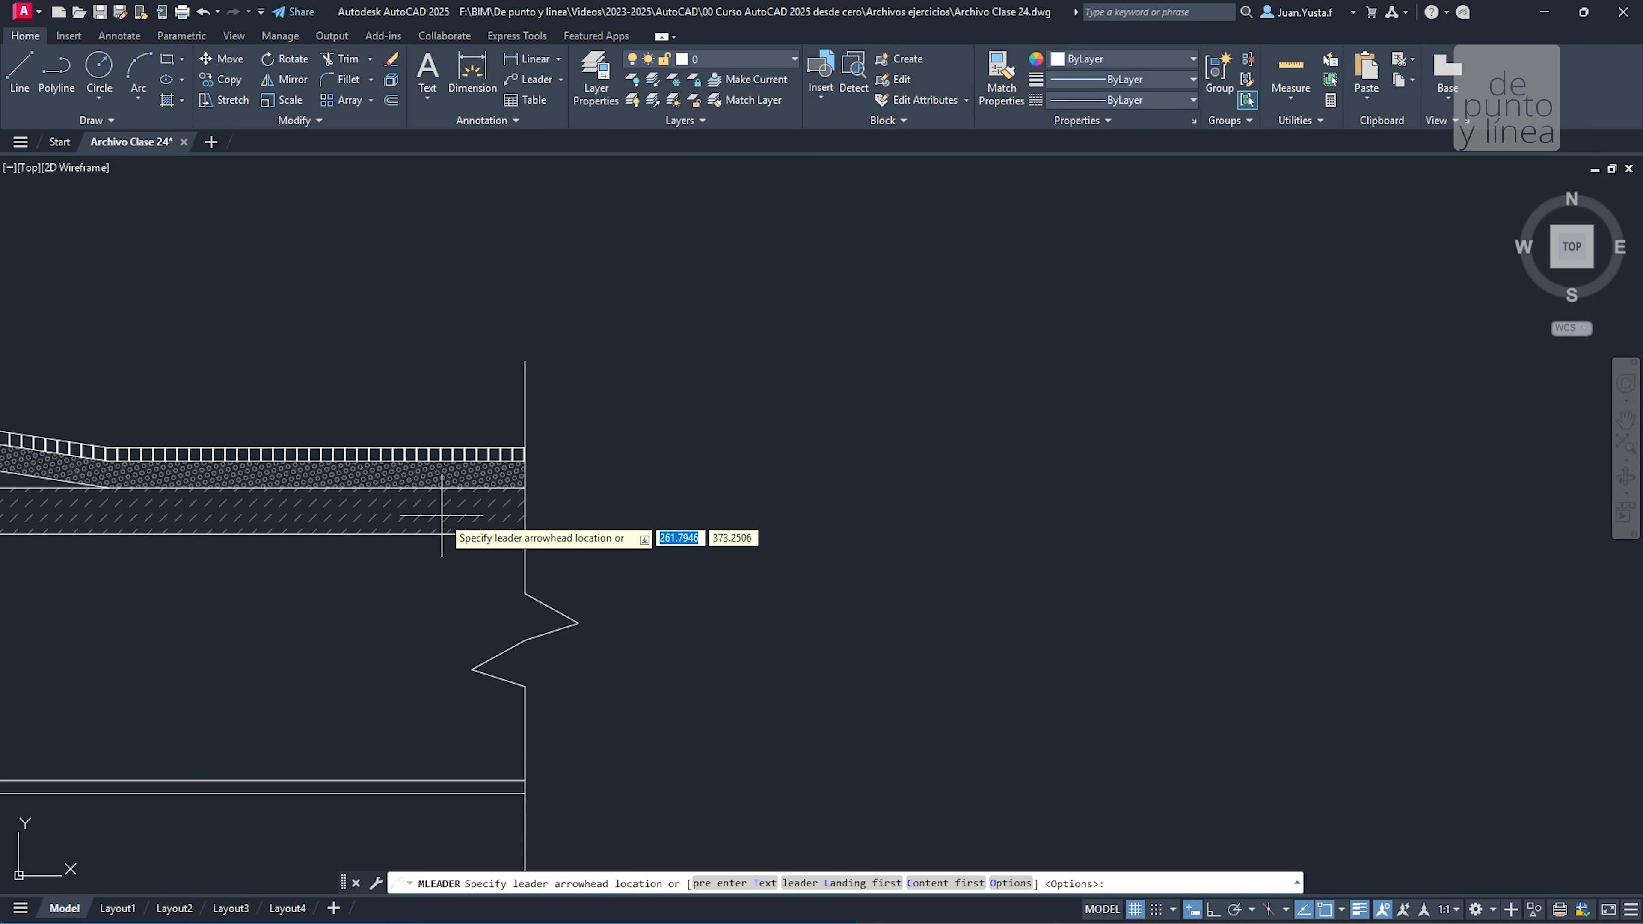
pyautogui.click(457, 490)
pyautogui.scroll(-3, 476, 504)
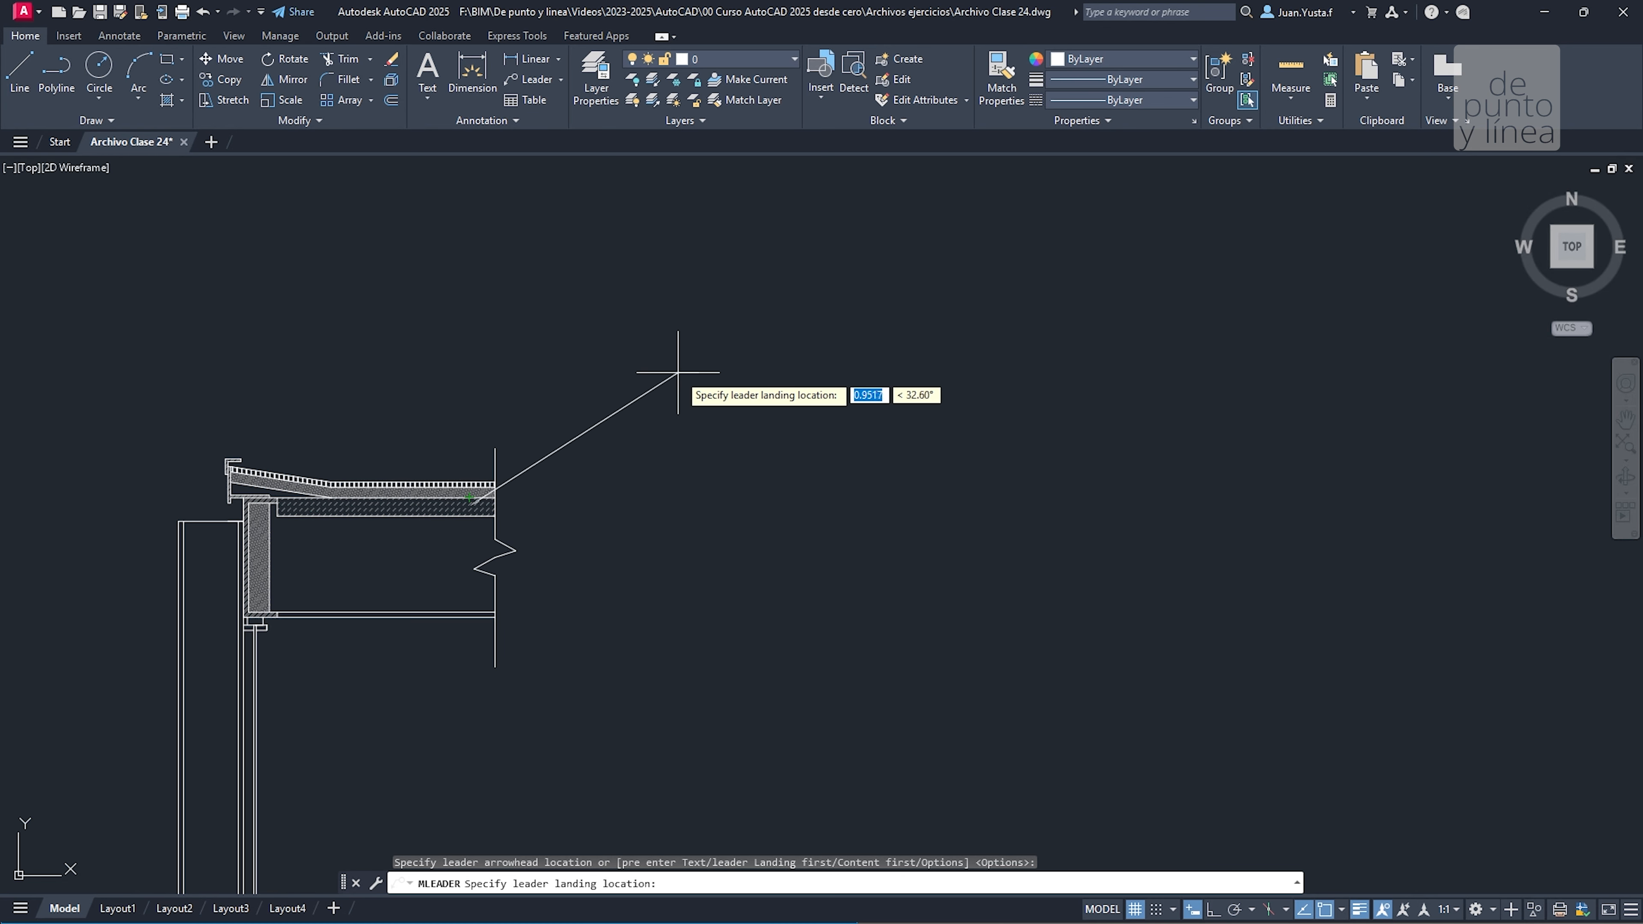
pyautogui.click(606, 446)
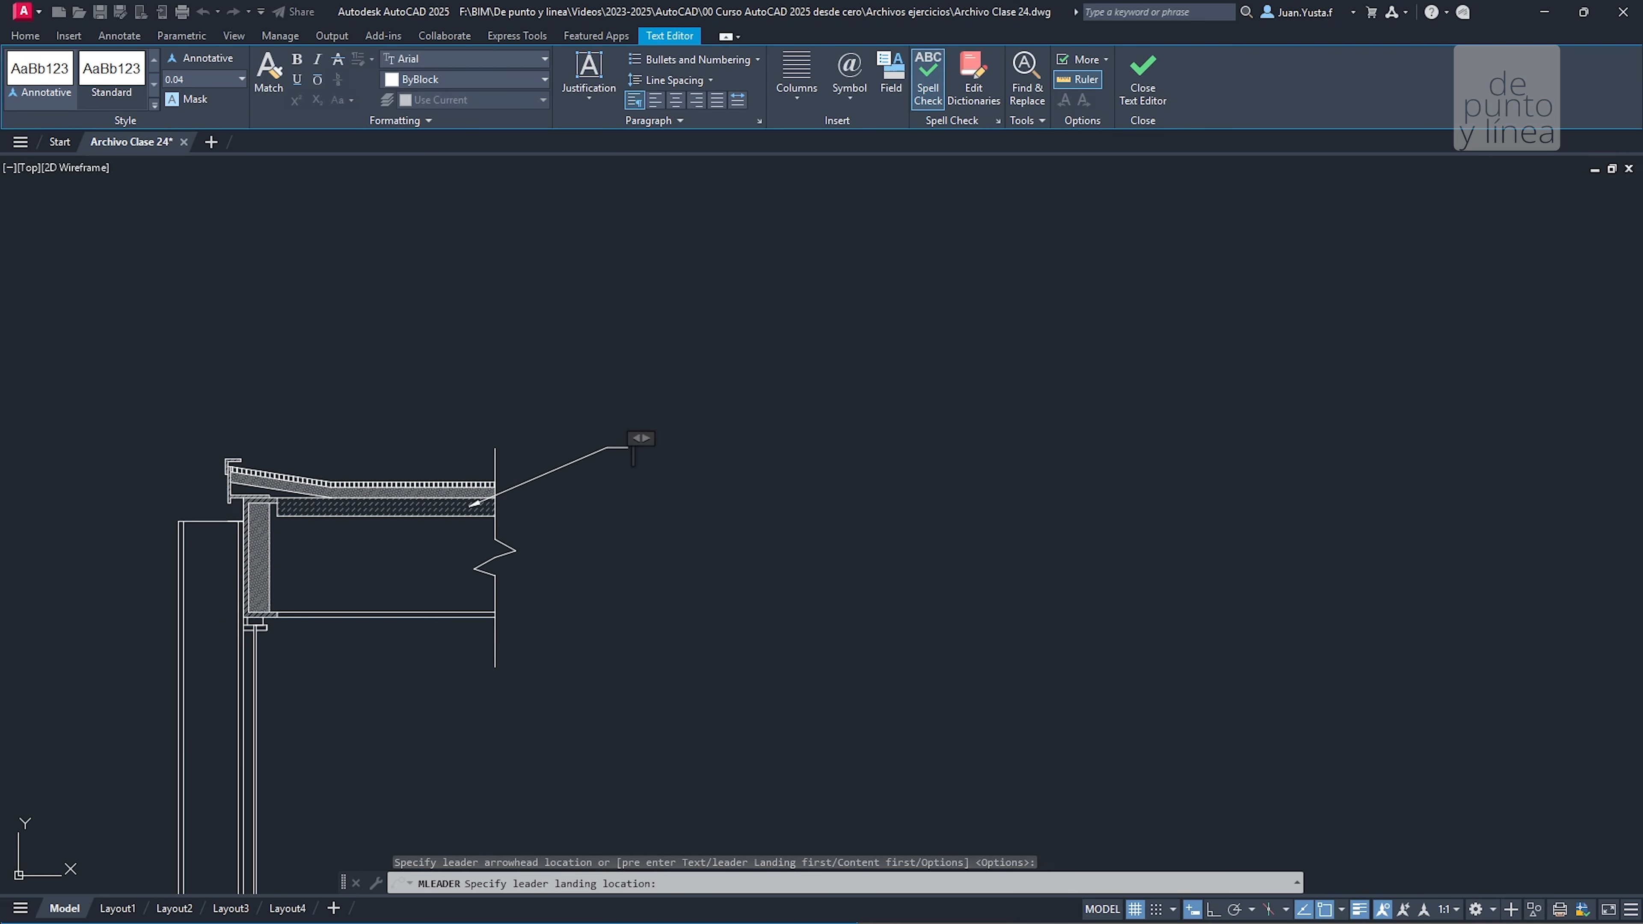
# Enter "Panel de hormigón prefabricado" as the leader's text and finish the annotation
pyautogui.moveTo(0, 123); pyautogui.dragTo(1236, 147)
pyautogui.click(800, 208)
pyautogui.moveTo(902, 427)
pyautogui.mouseDown()
pyautogui.moveTo(905, 453)
pyautogui.moveTo(863, 427)
pyautogui.moveTo(907, 441)
pyautogui.mouseUp()
pyautogui.moveTo(1150, 356); pyautogui.dragTo(1413, 358)
pyautogui.click(1405, 140)
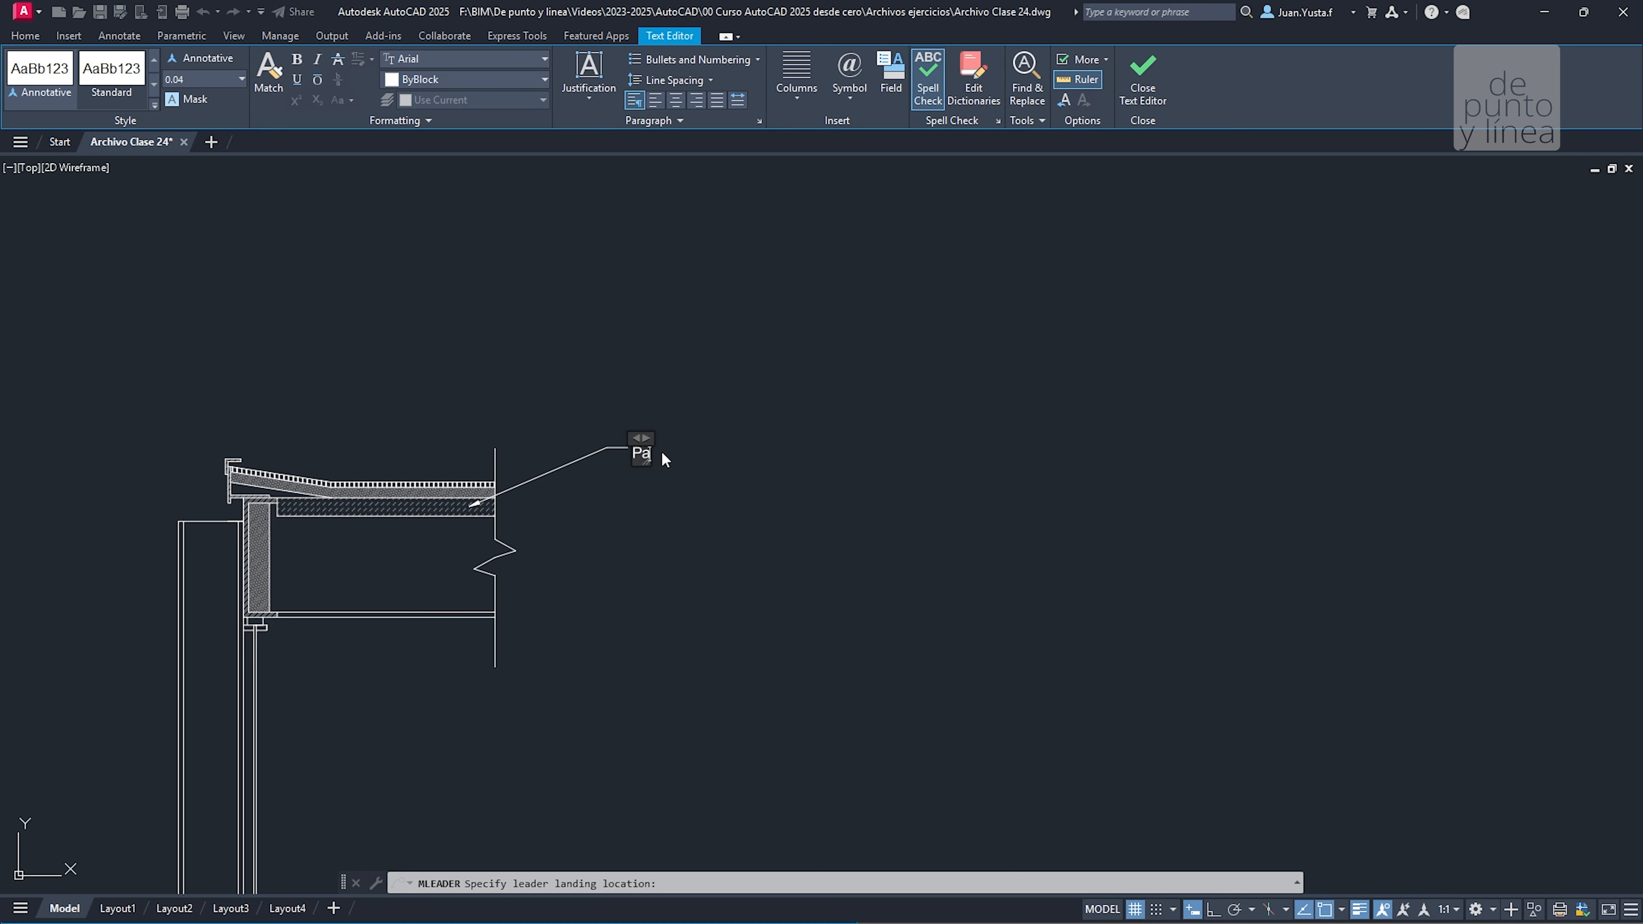
pyautogui.write('ormigón prefabricado')
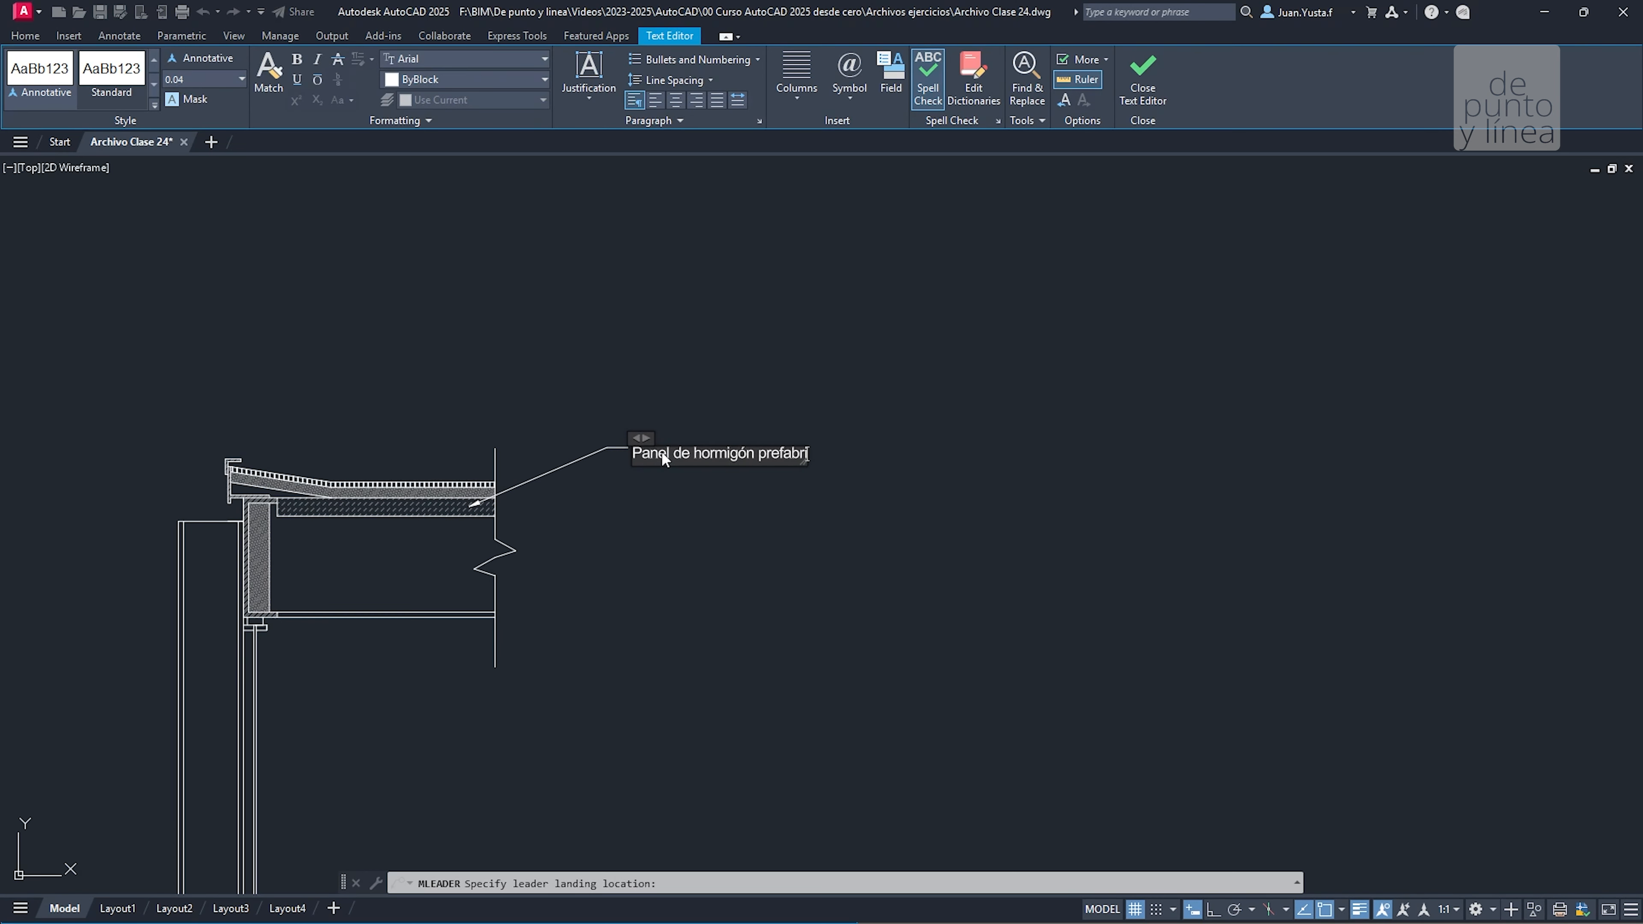
pyautogui.click(1047, 430)
# Examine the concrete panel leader's arrowhead, landing and text, with its grips displayed, against the roof section
pyautogui.moveTo(619, 480); pyautogui.dragTo(718, 480, button='middle')
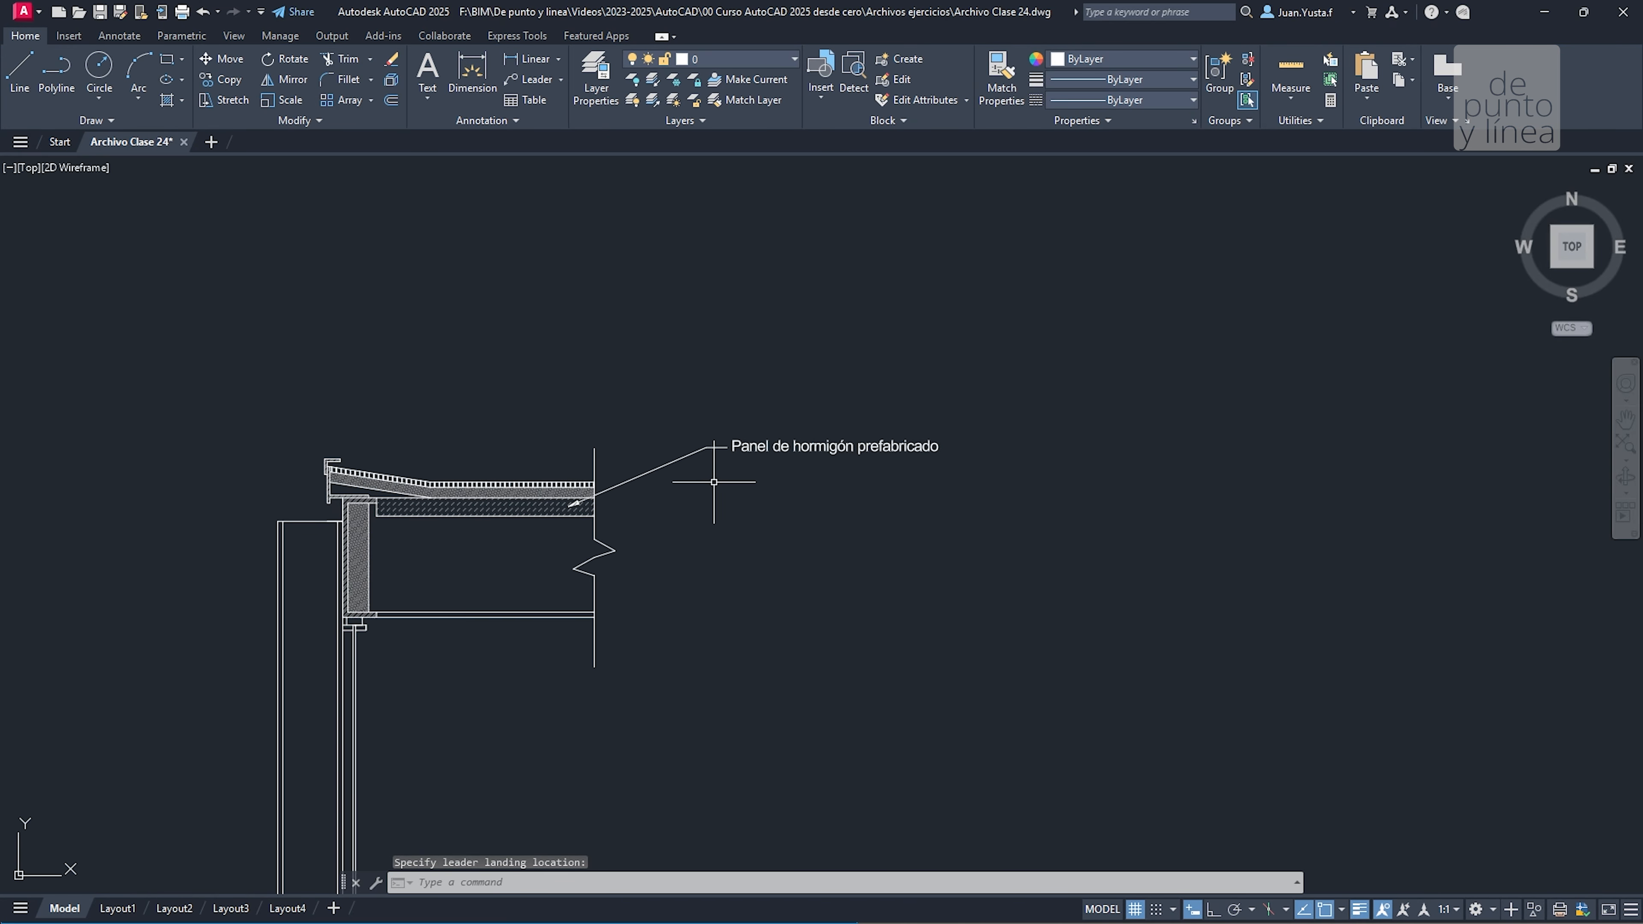
pyautogui.scroll(4, 718, 481)
pyautogui.click(717, 481)
pyautogui.press('Escape')
pyautogui.press('Escape')
pyautogui.scroll(-10, 653, 448)
pyautogui.scroll(6, 653, 491)
pyautogui.scroll(-2, 854, 466)
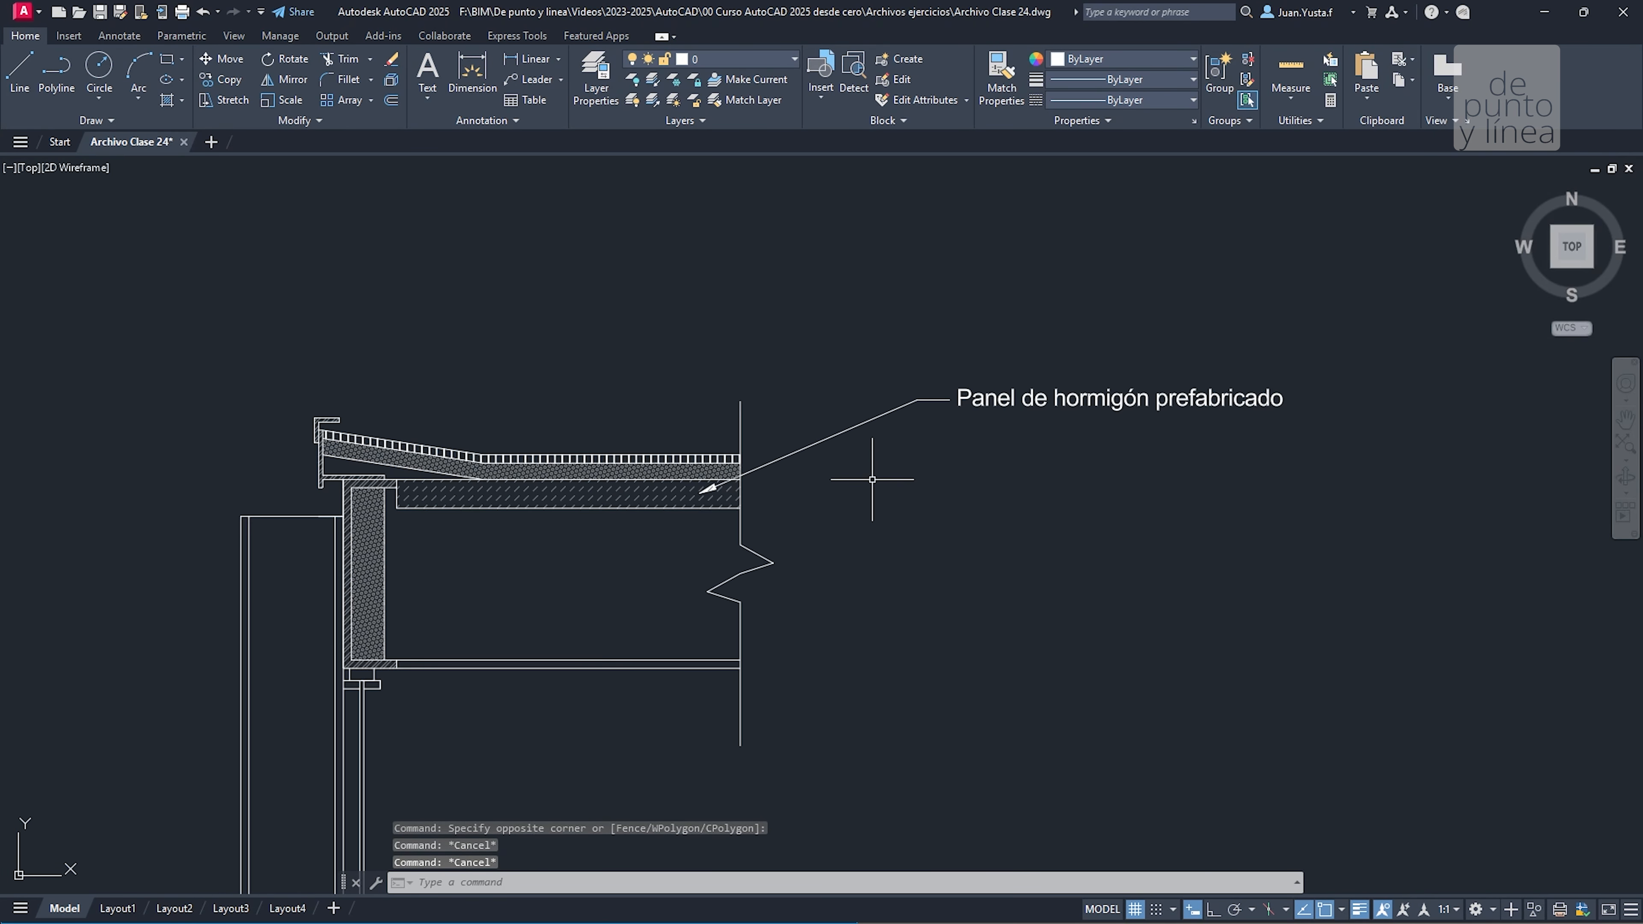
pyautogui.moveTo(850, 501); pyautogui.dragTo(880, 477, button='middle')
pyautogui.click(1015, 456)
pyautogui.click(943, 343)
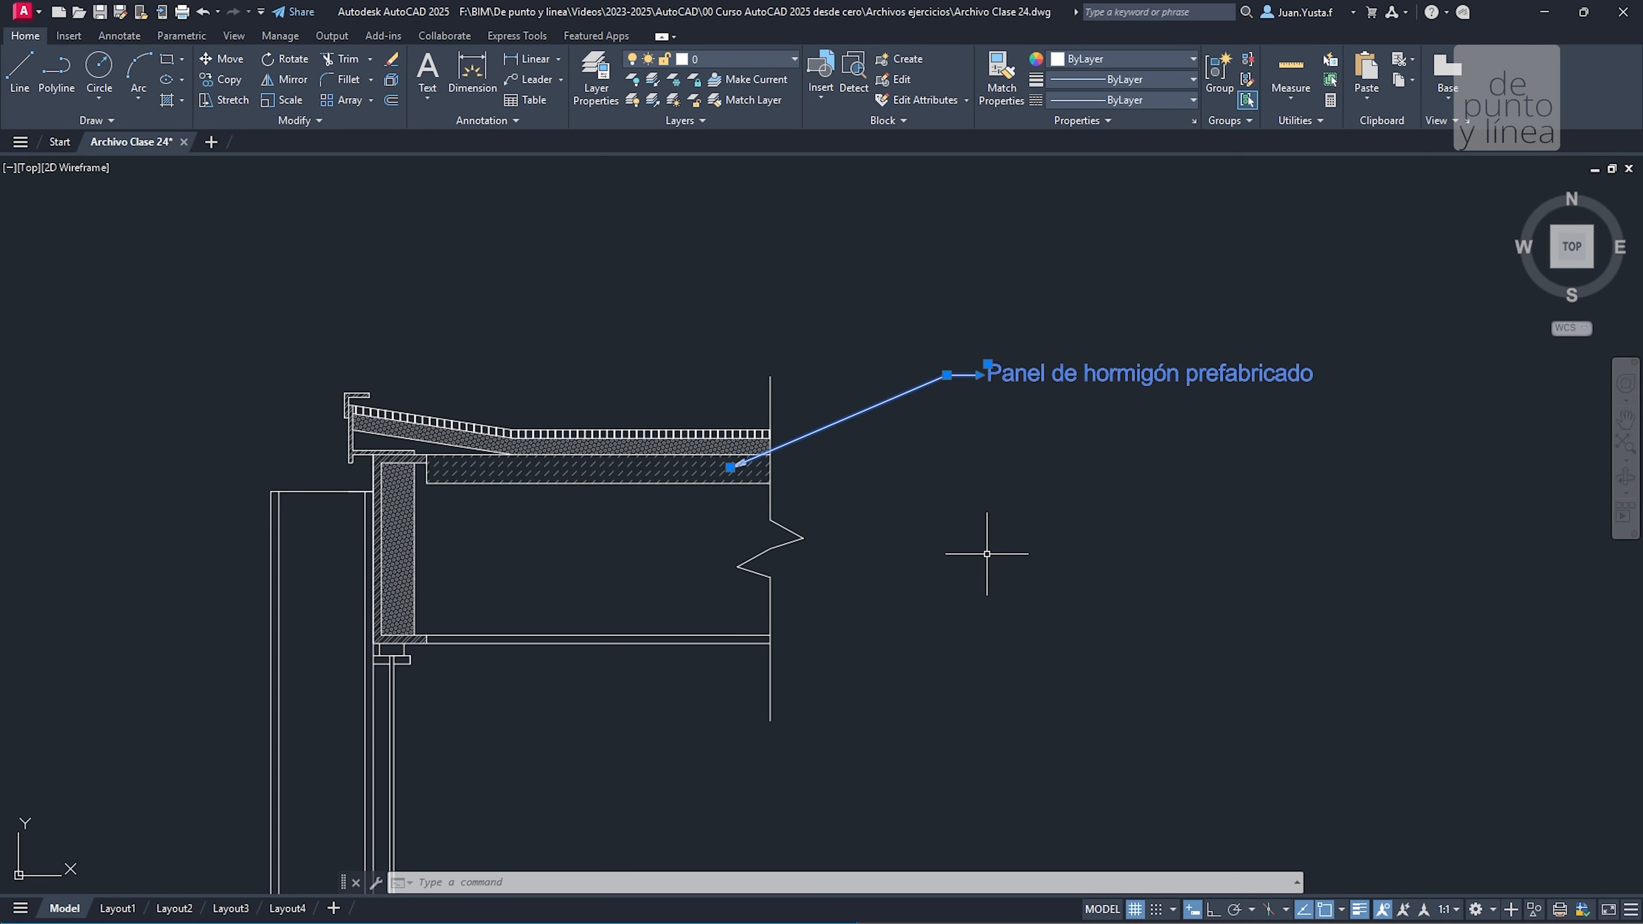
pyautogui.scroll(4, 846, 453)
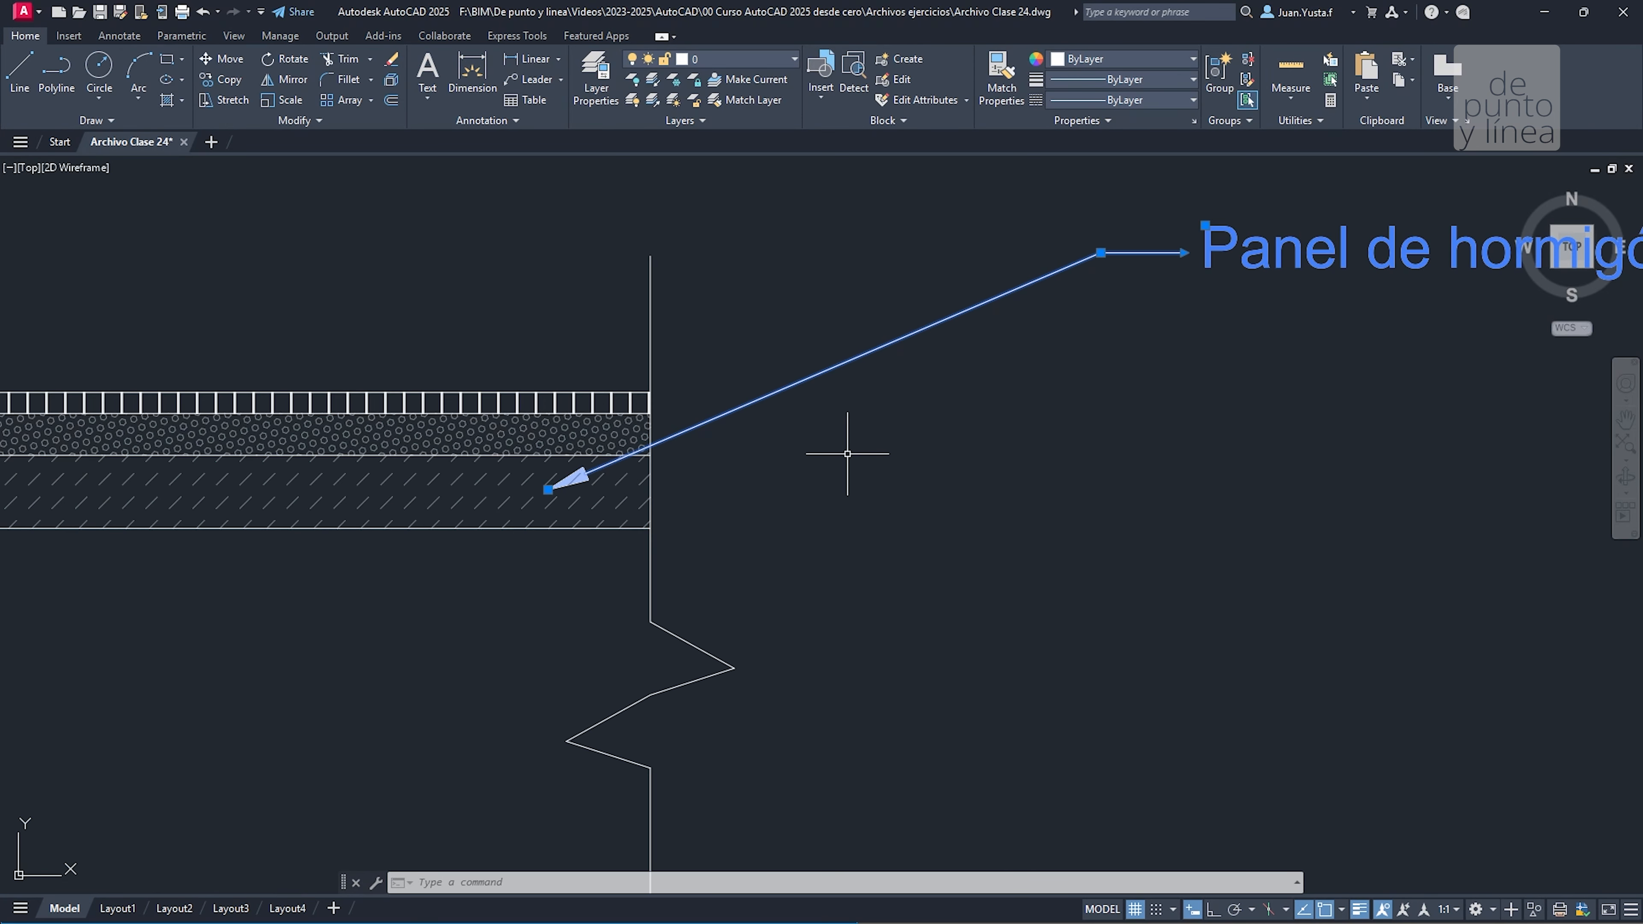
pyautogui.scroll(-4, 615, 466)
pyautogui.press('Escape')
pyautogui.press('Escape')
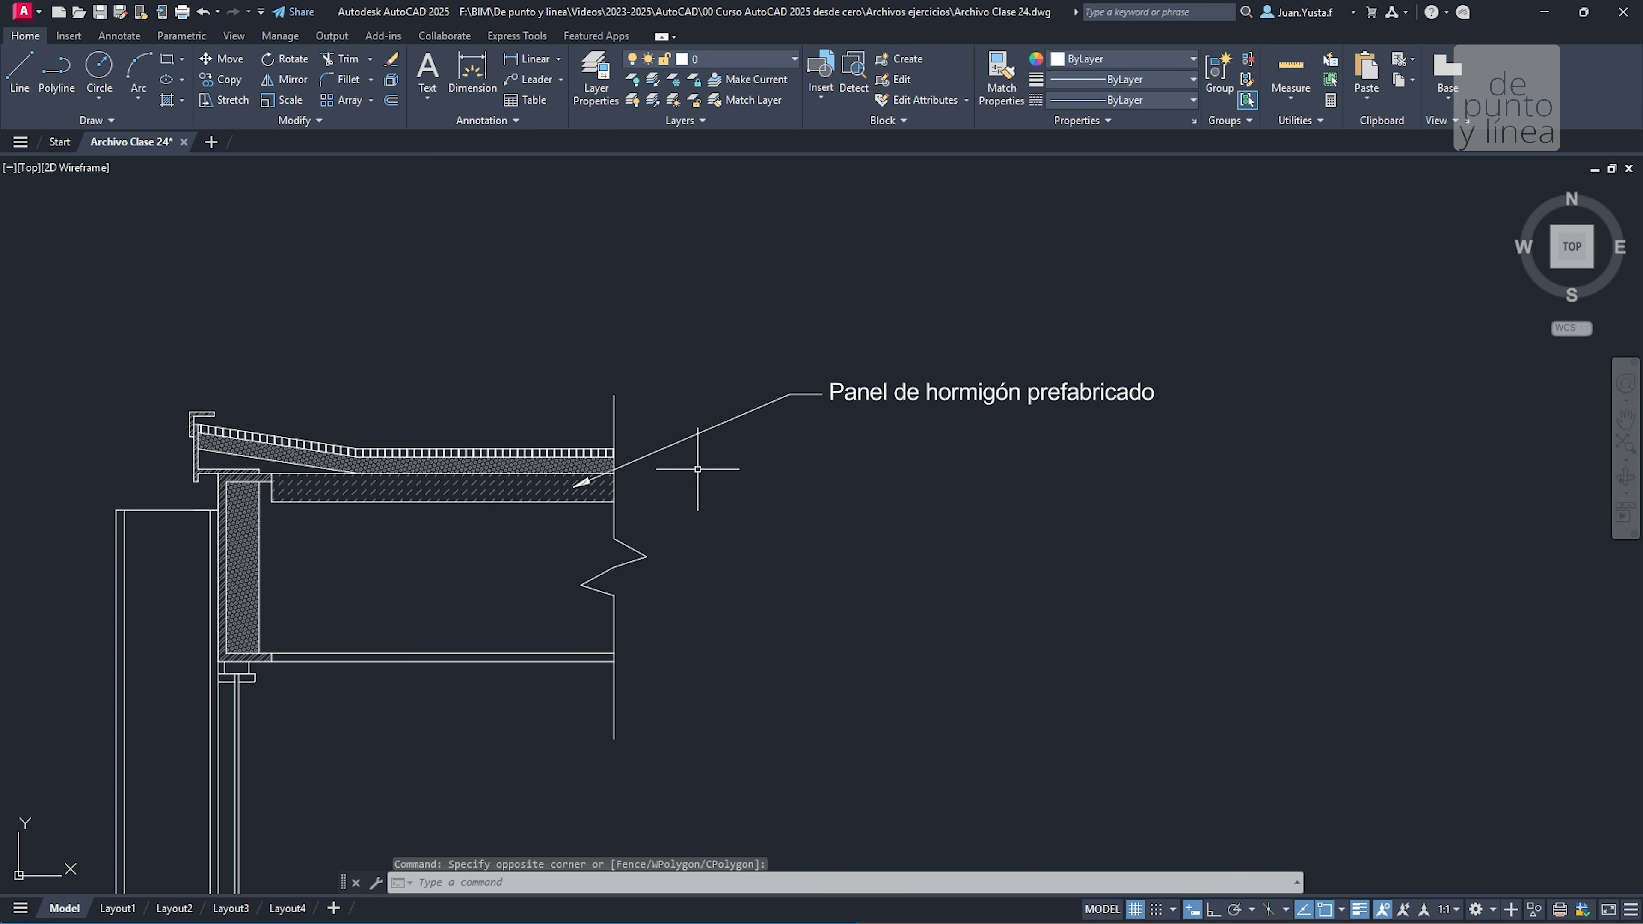
# Try a second multileader from the granular layer above the concrete panel to a landing over the first text, then erase it
pyautogui.click(530, 80)
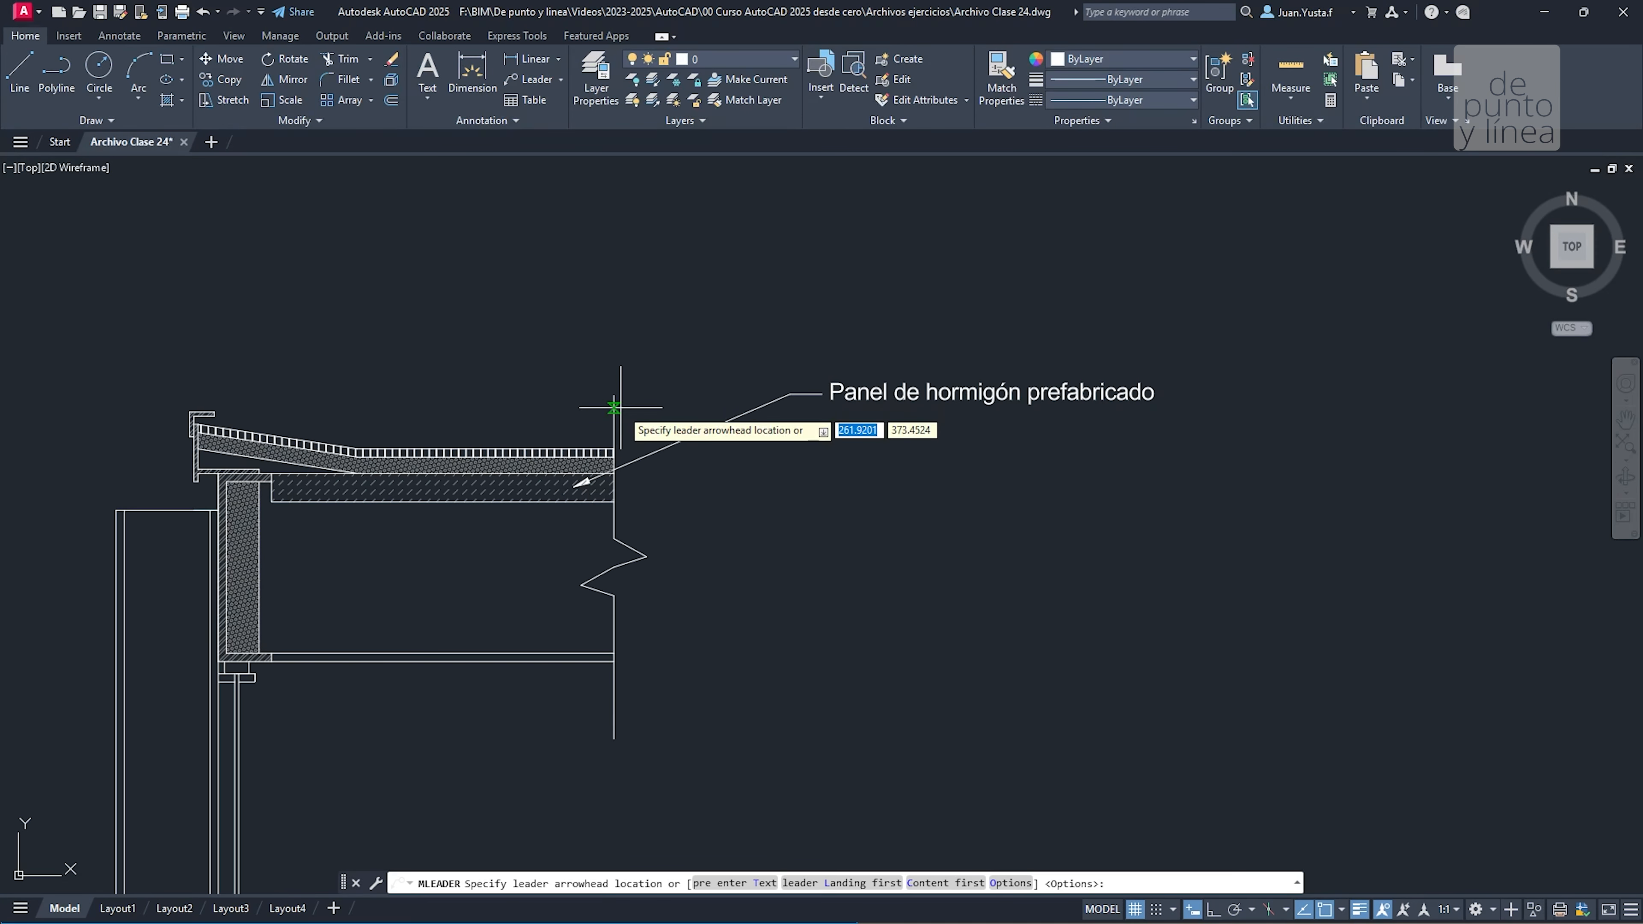
pyautogui.click(587, 467)
pyautogui.click(796, 343)
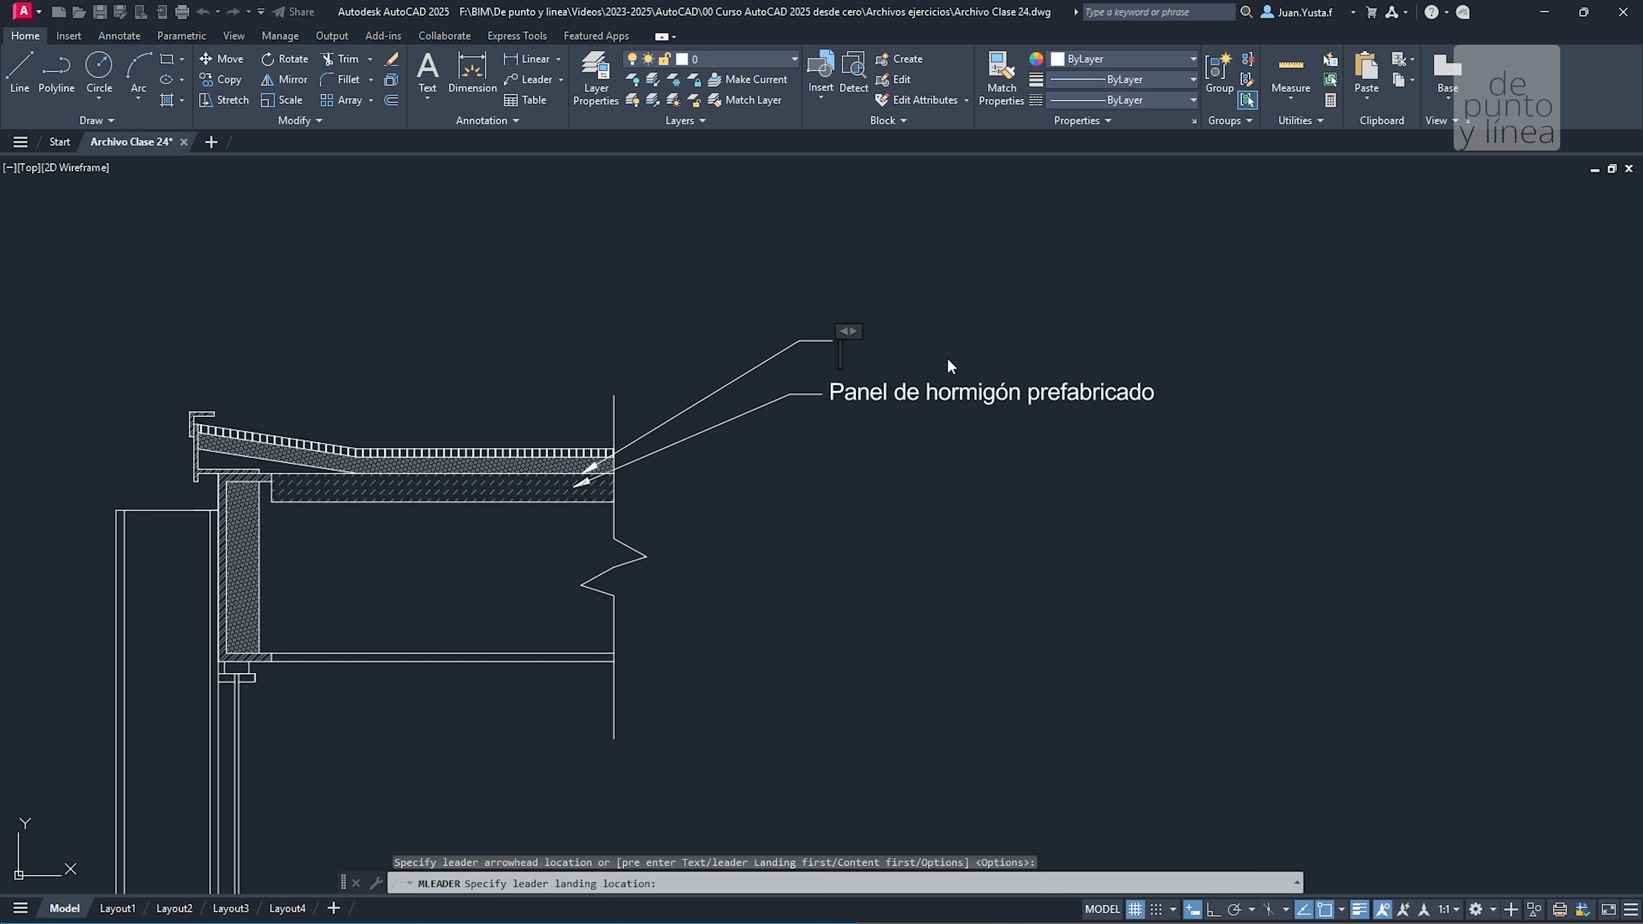
pyautogui.scroll(2, 819, 354)
pyautogui.scroll(2, 789, 340)
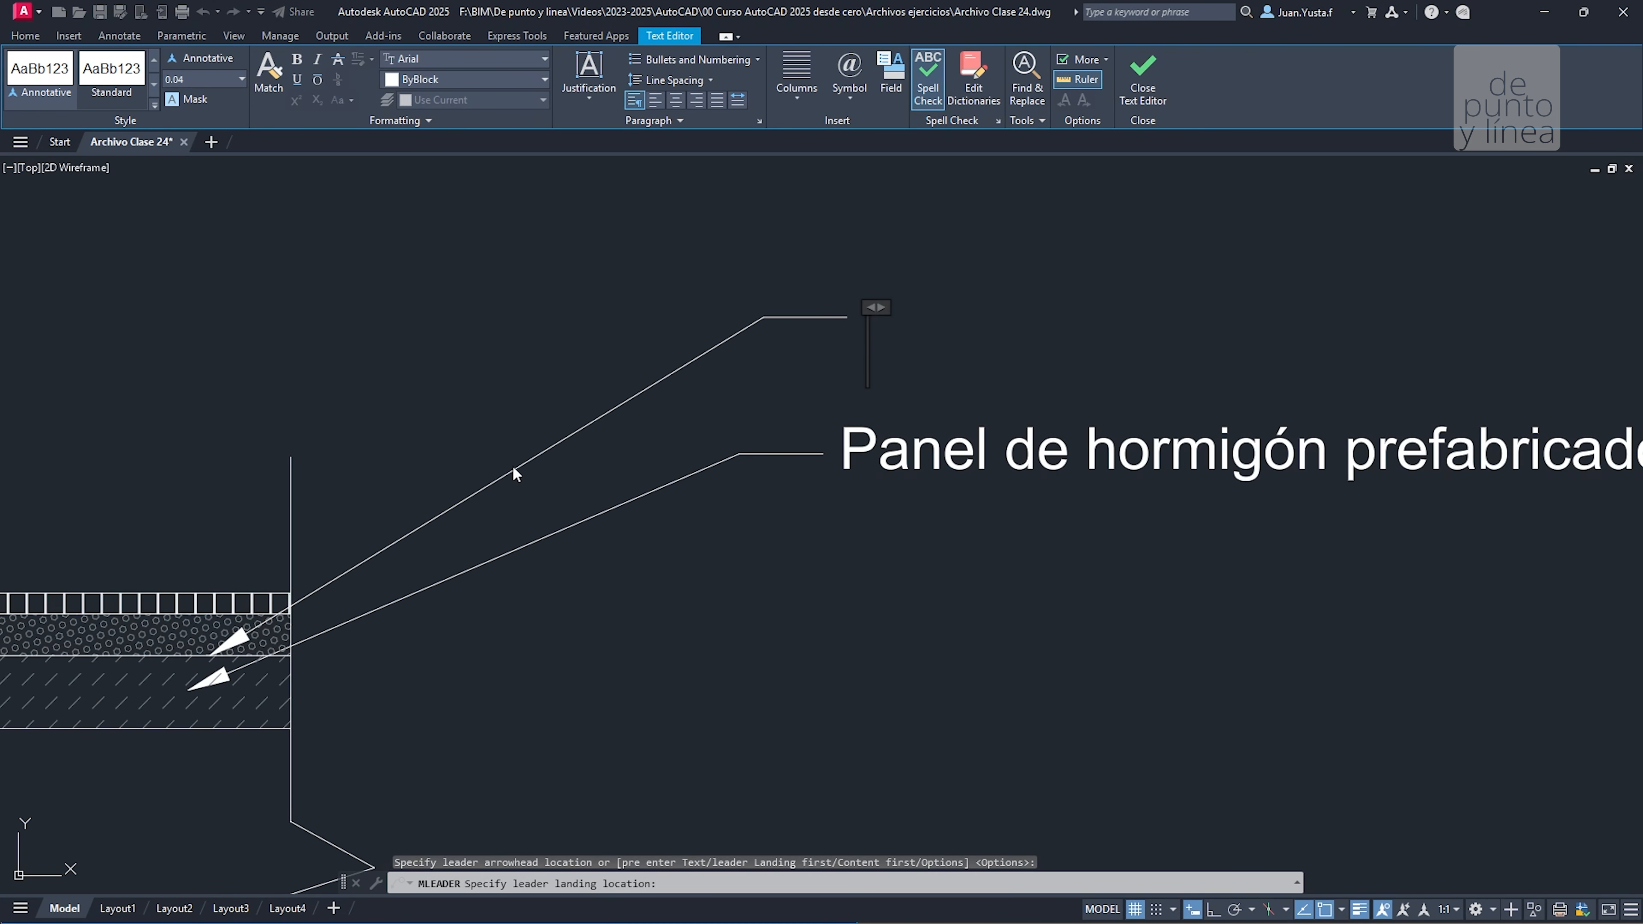
pyautogui.click(545, 532)
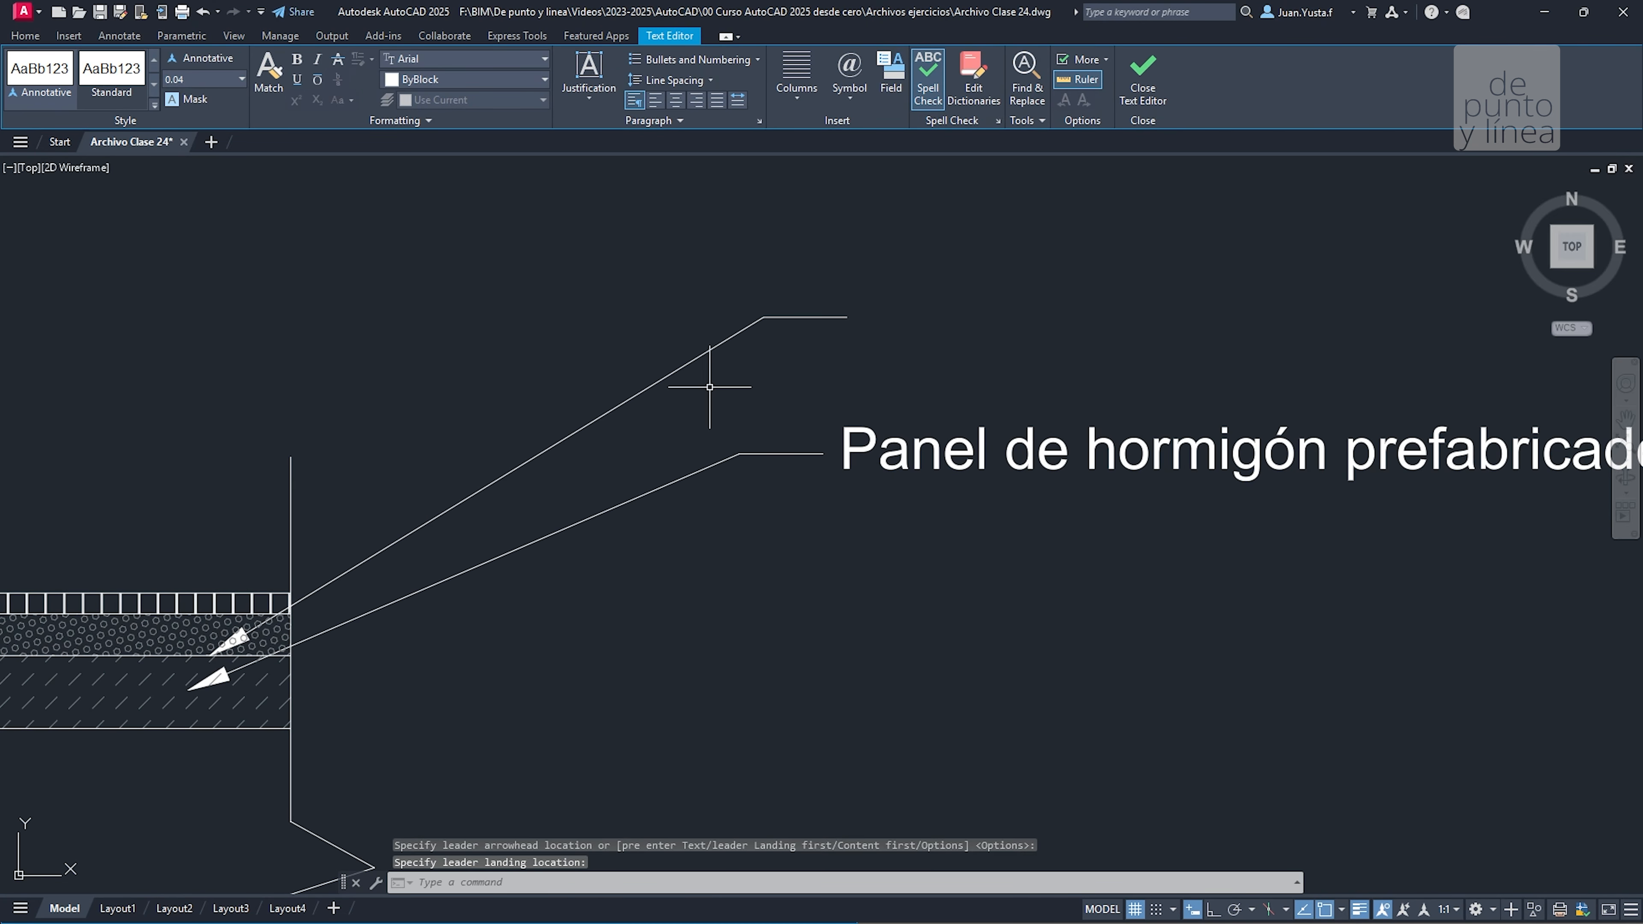
pyautogui.click(749, 374)
pyautogui.click(660, 312)
pyautogui.press('Delete')
# Stretch the concrete panel leader's landing vertically to several trial heights, leaving it slightly lower than originally drawn
pyautogui.scroll(-4, 696, 440)
pyautogui.click(703, 500)
pyautogui.click(681, 470)
pyautogui.scroll(2, 679, 482)
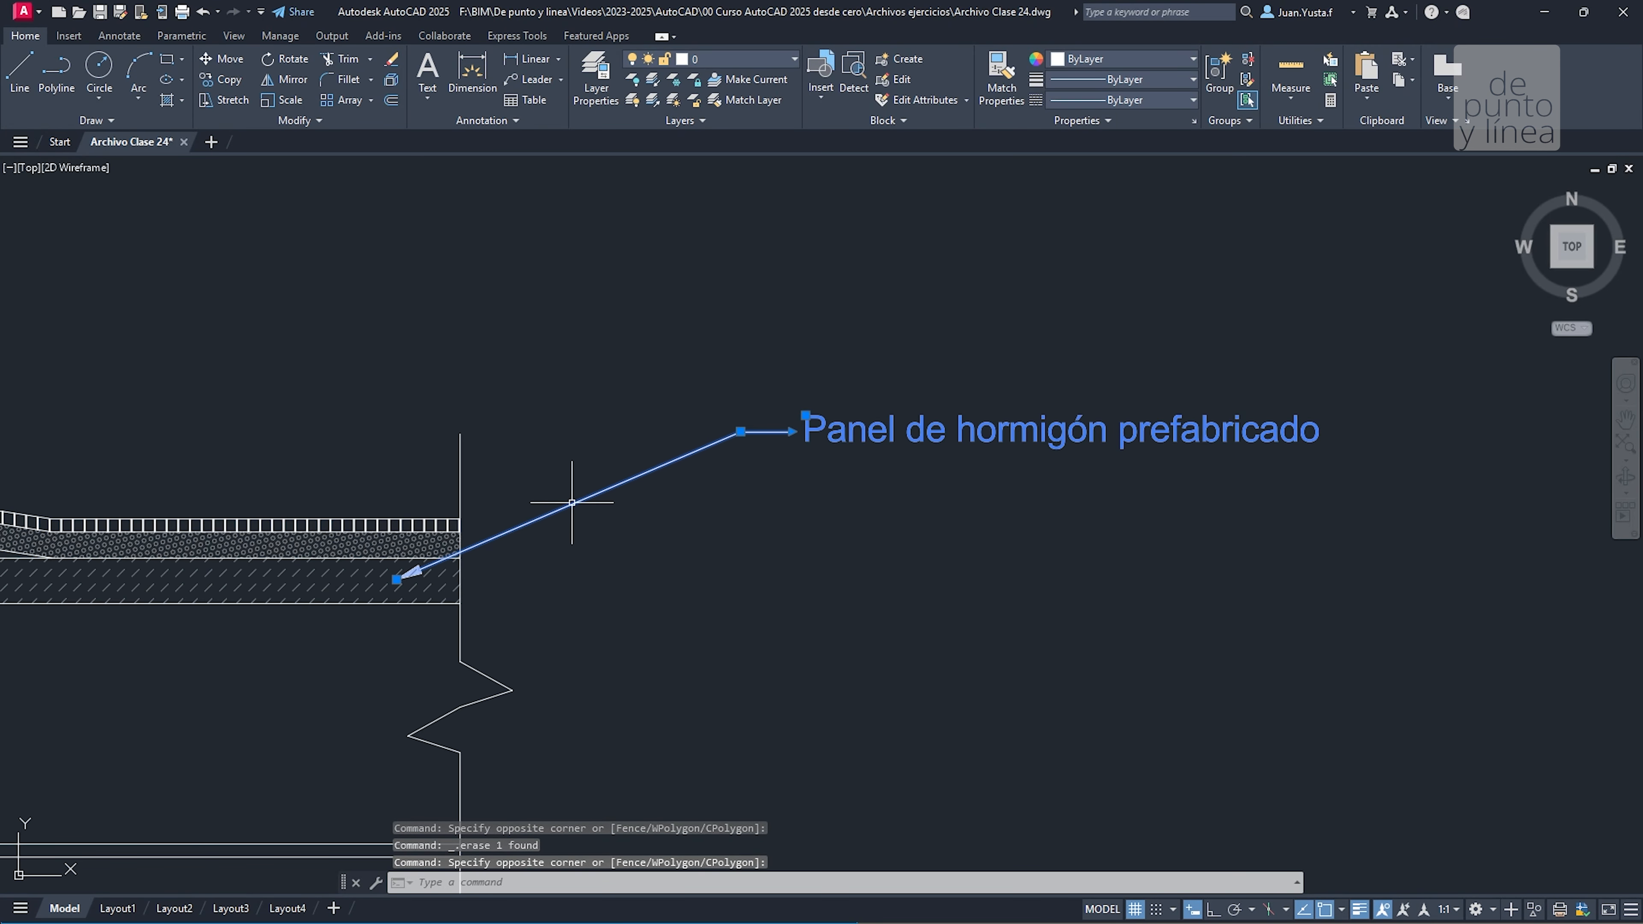
pyautogui.click(740, 431)
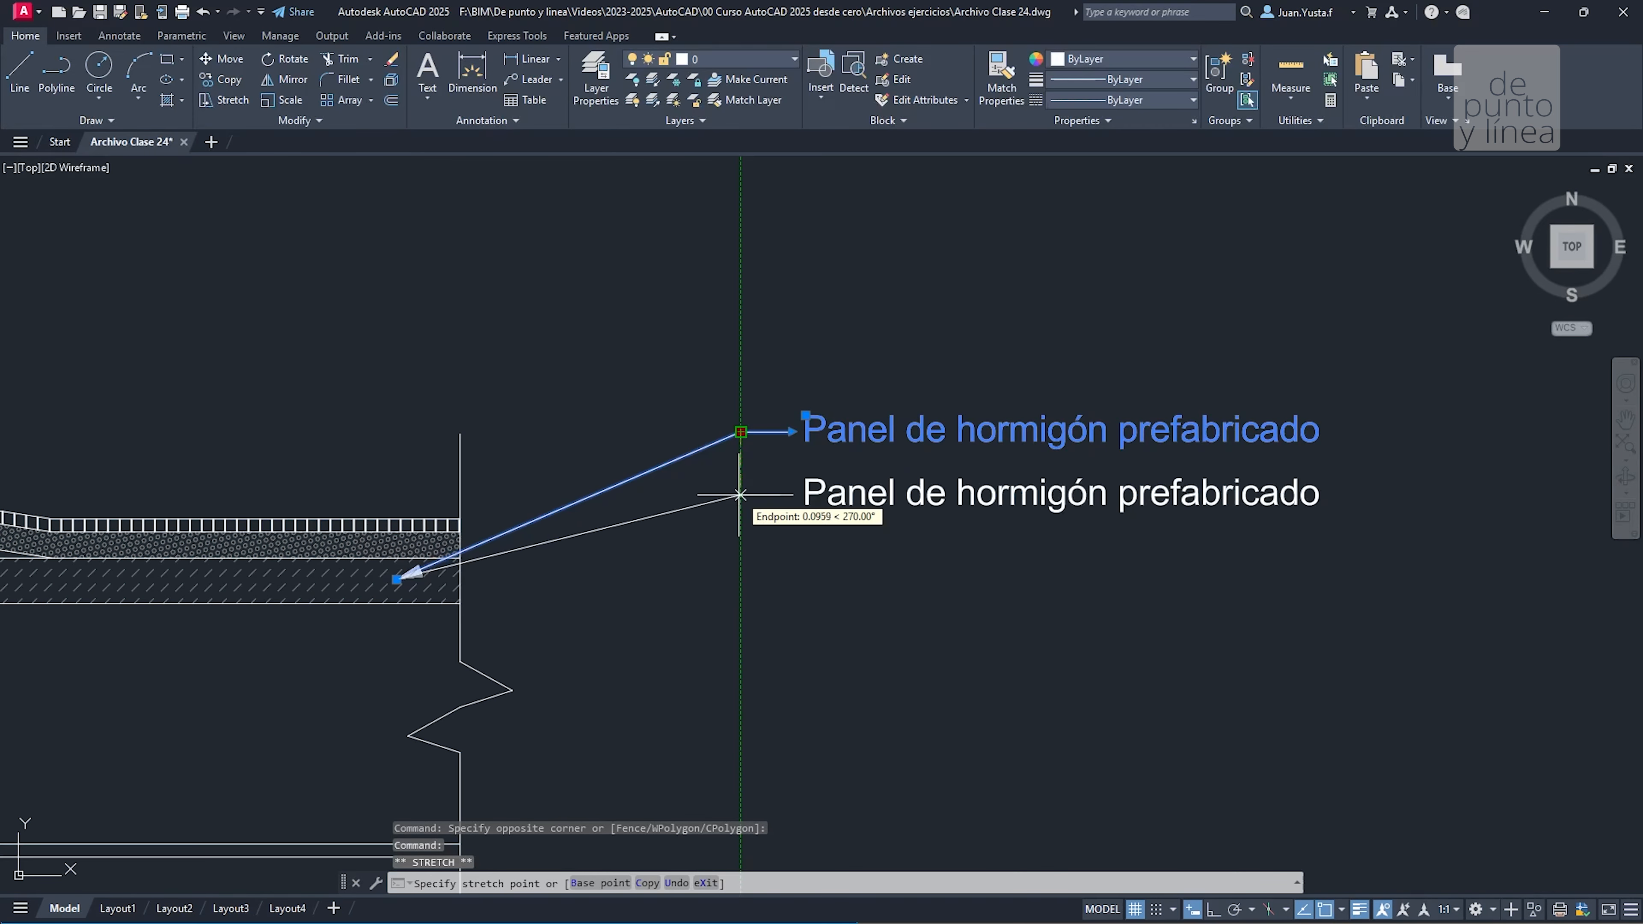
pyautogui.click(741, 496)
pyautogui.click(740, 496)
pyautogui.click(740, 557)
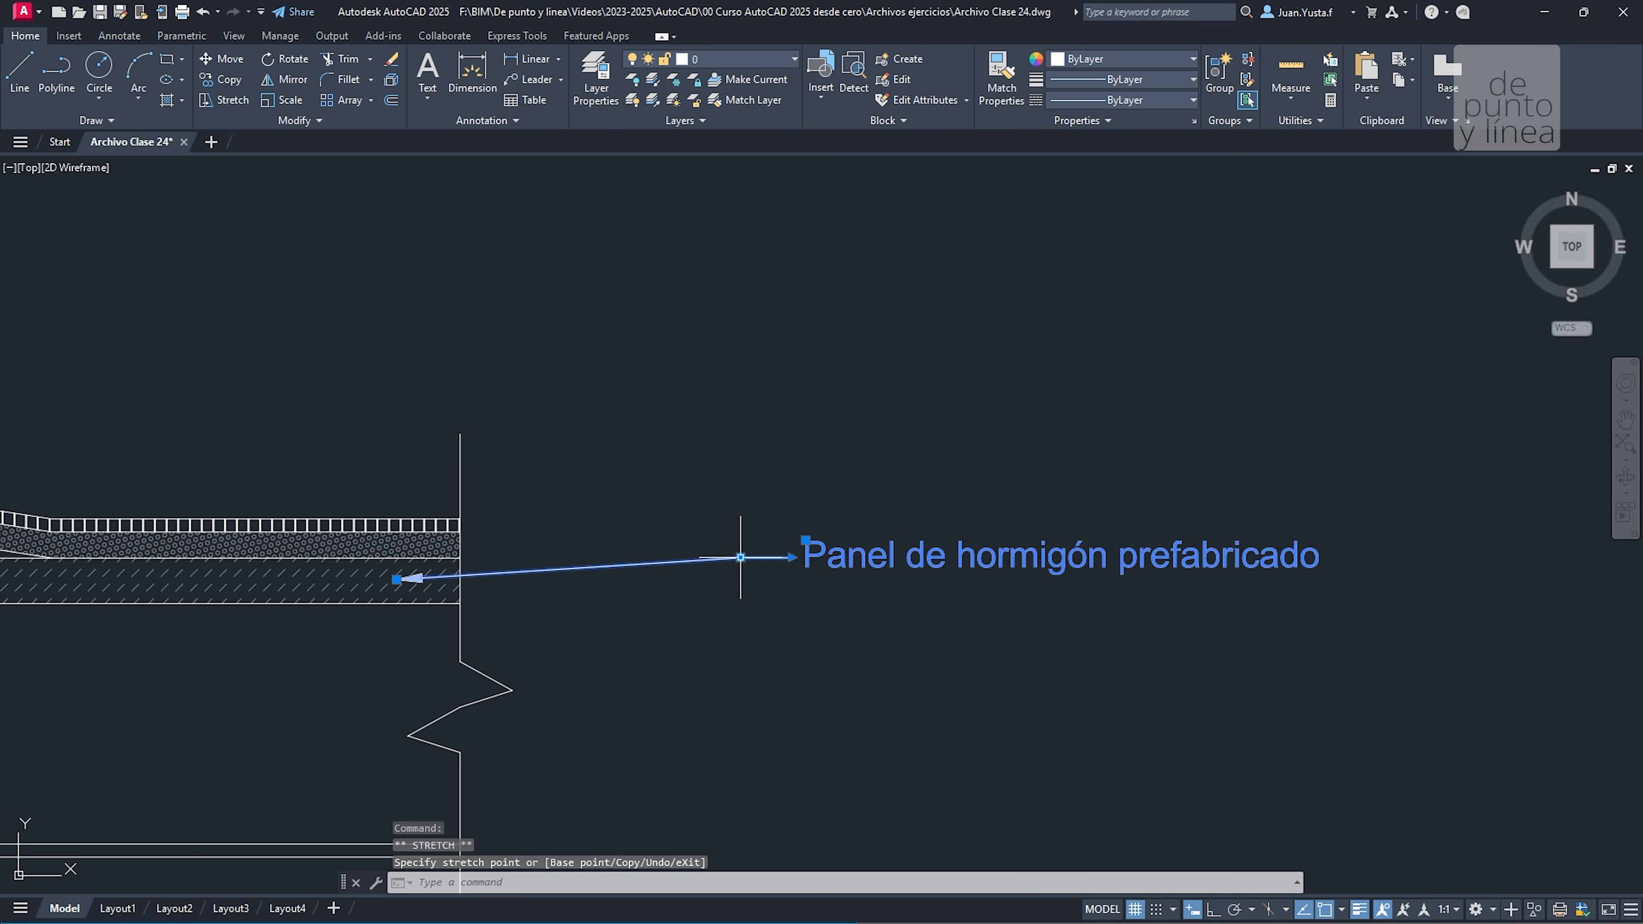
pyautogui.click(741, 461)
pyautogui.press('Escape')
# Copy the concrete panel leader straight up twice, pointing the copies at the granular layer and the top roof layer
pyautogui.click(762, 550)
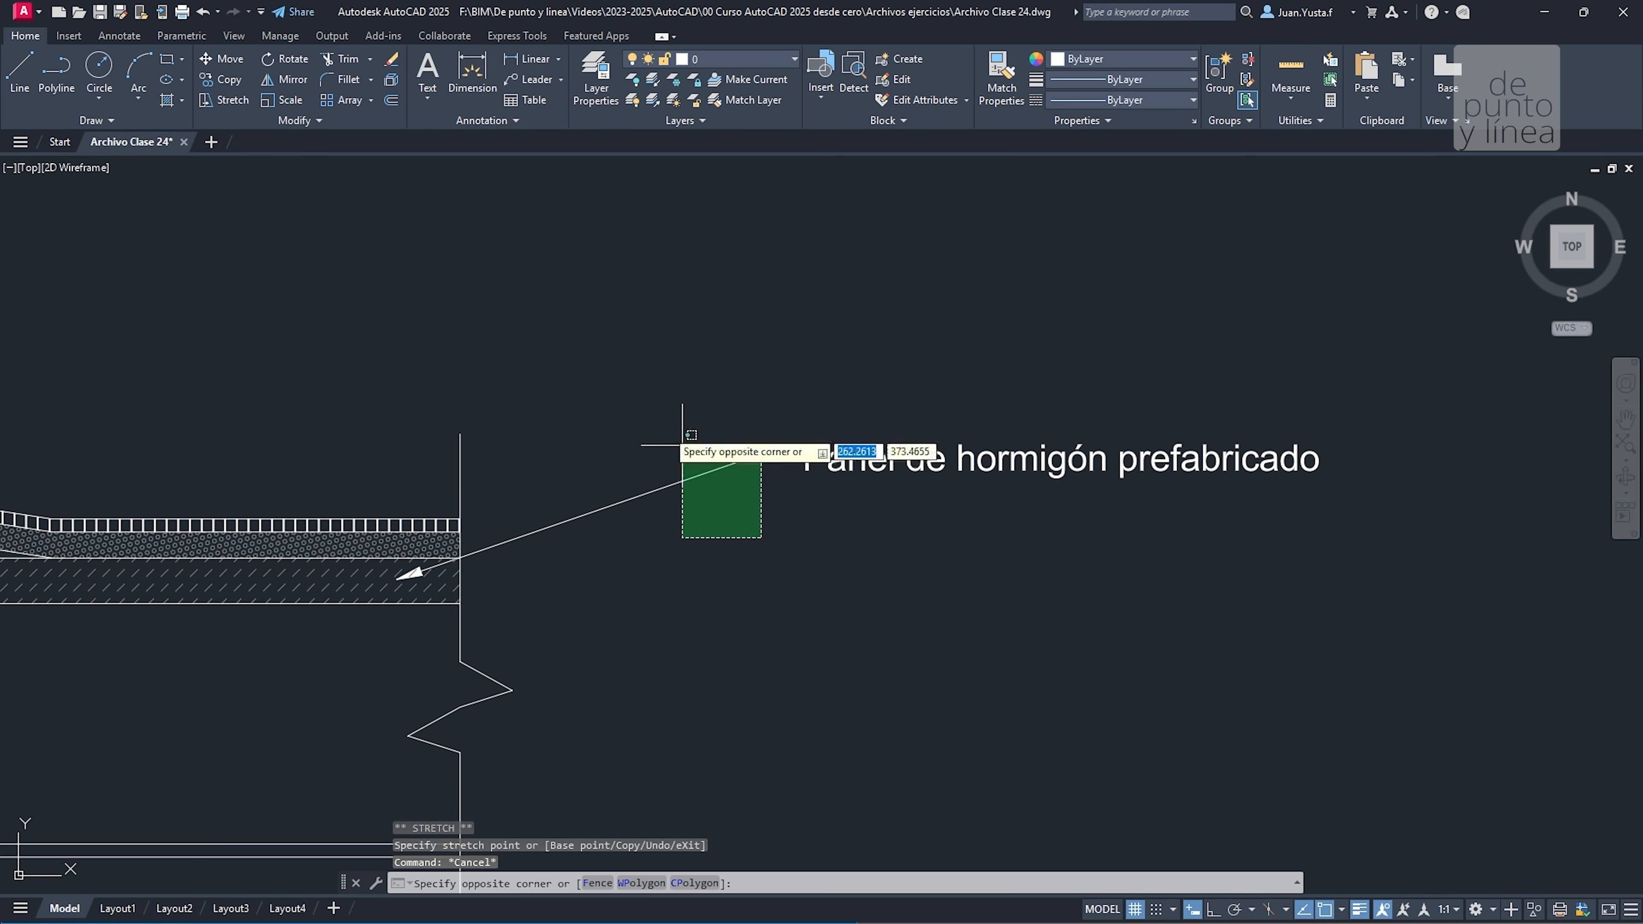
pyautogui.click(633, 393)
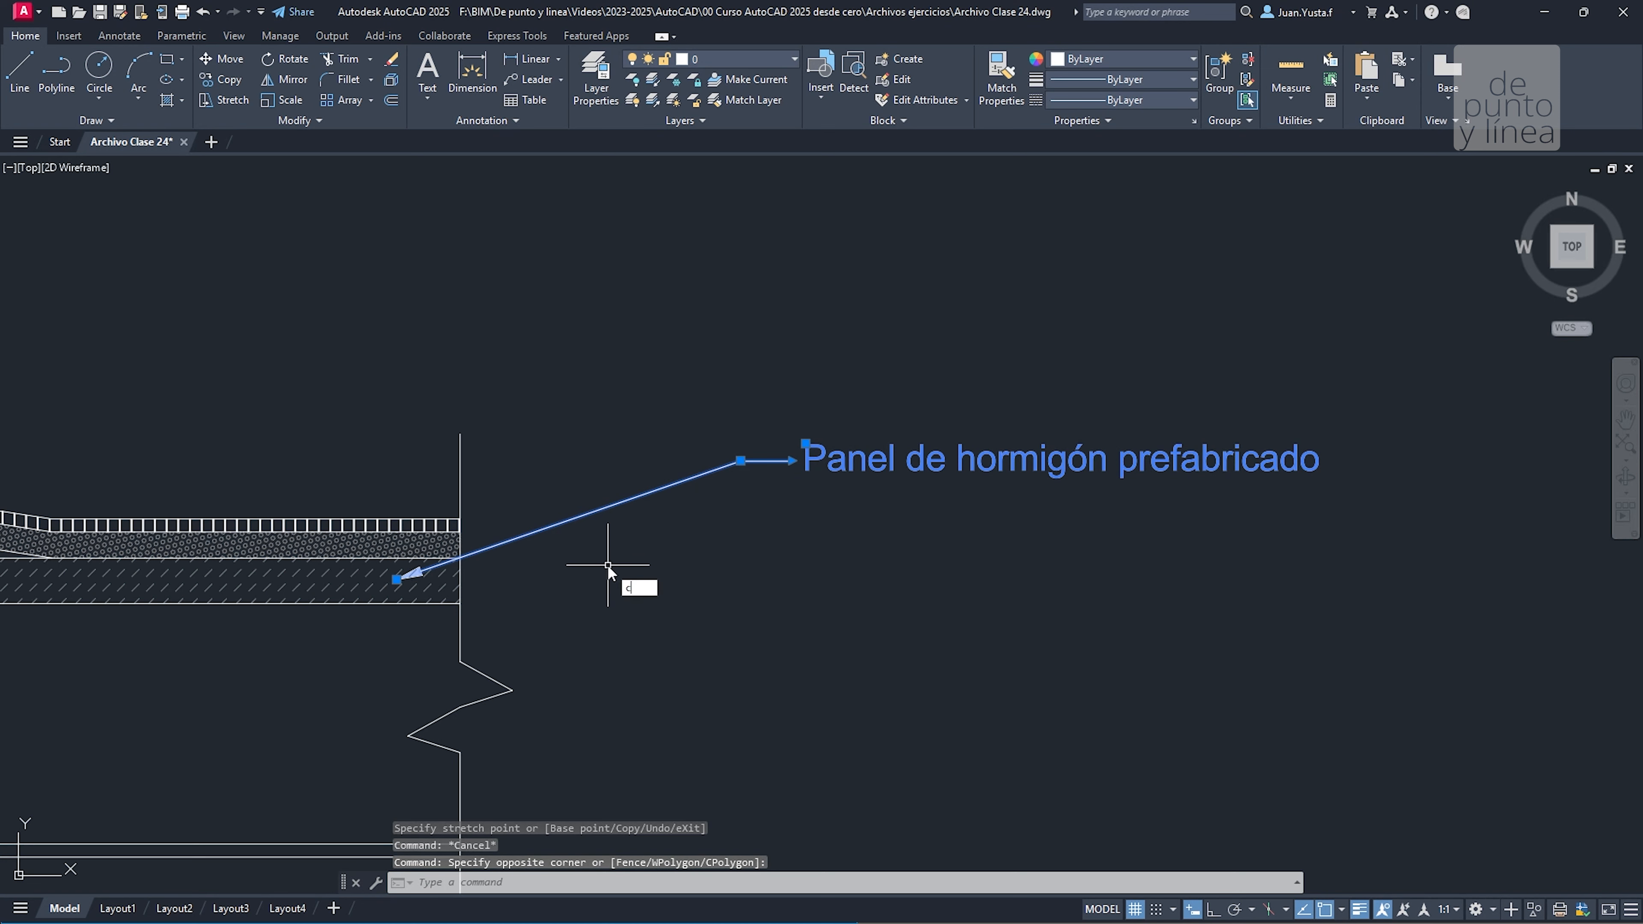
pyautogui.press('Return')
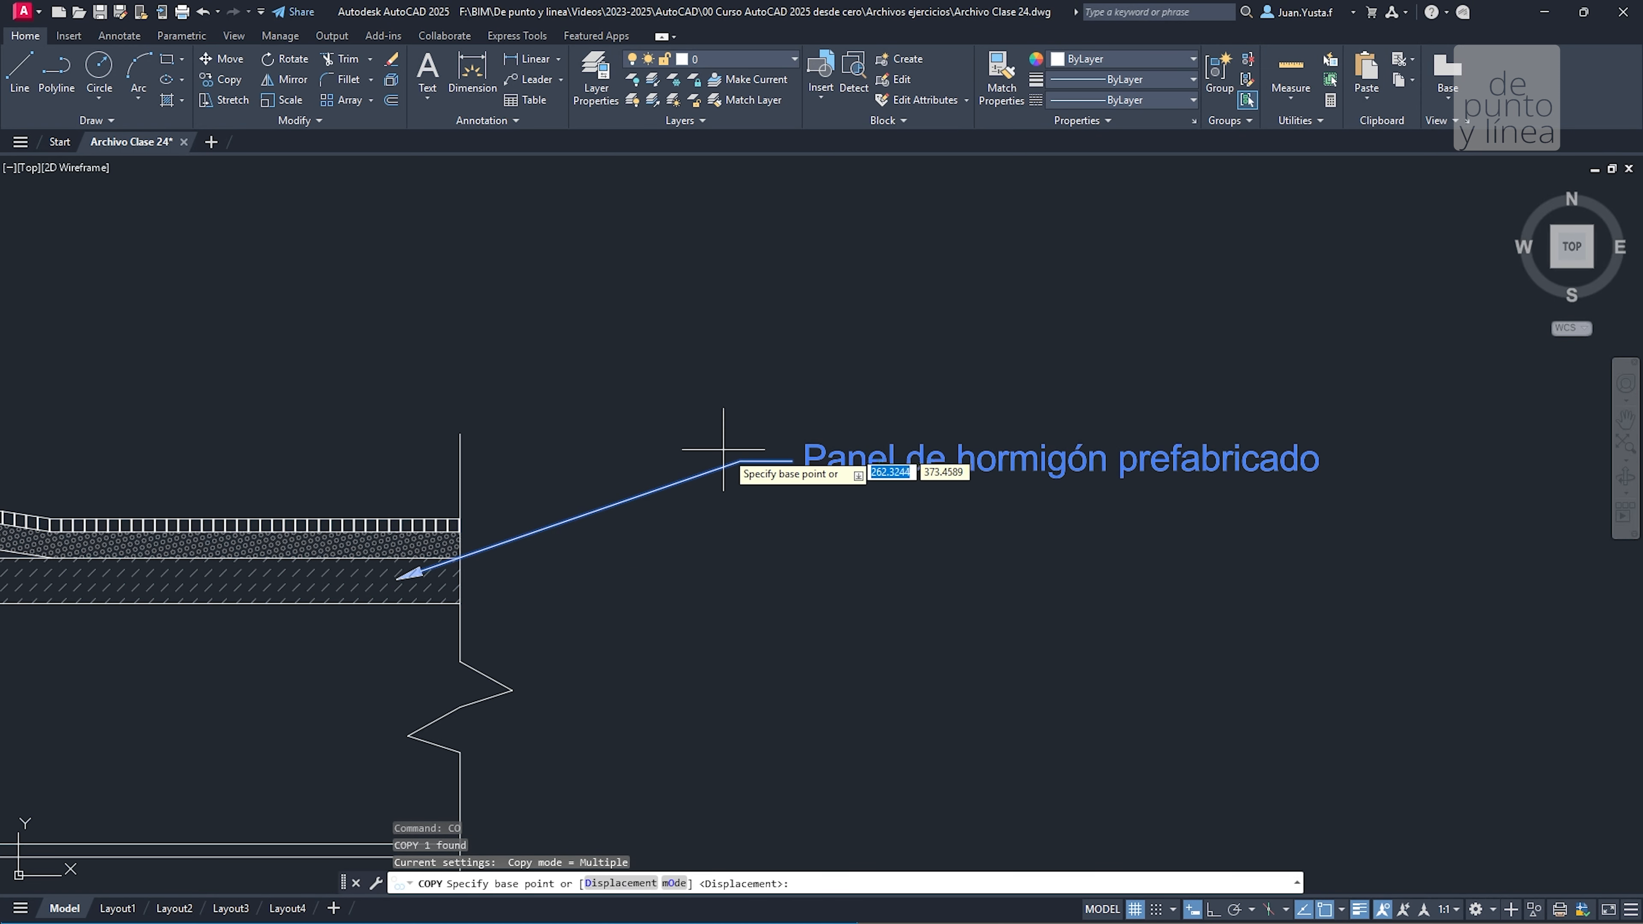
pyautogui.click(741, 461)
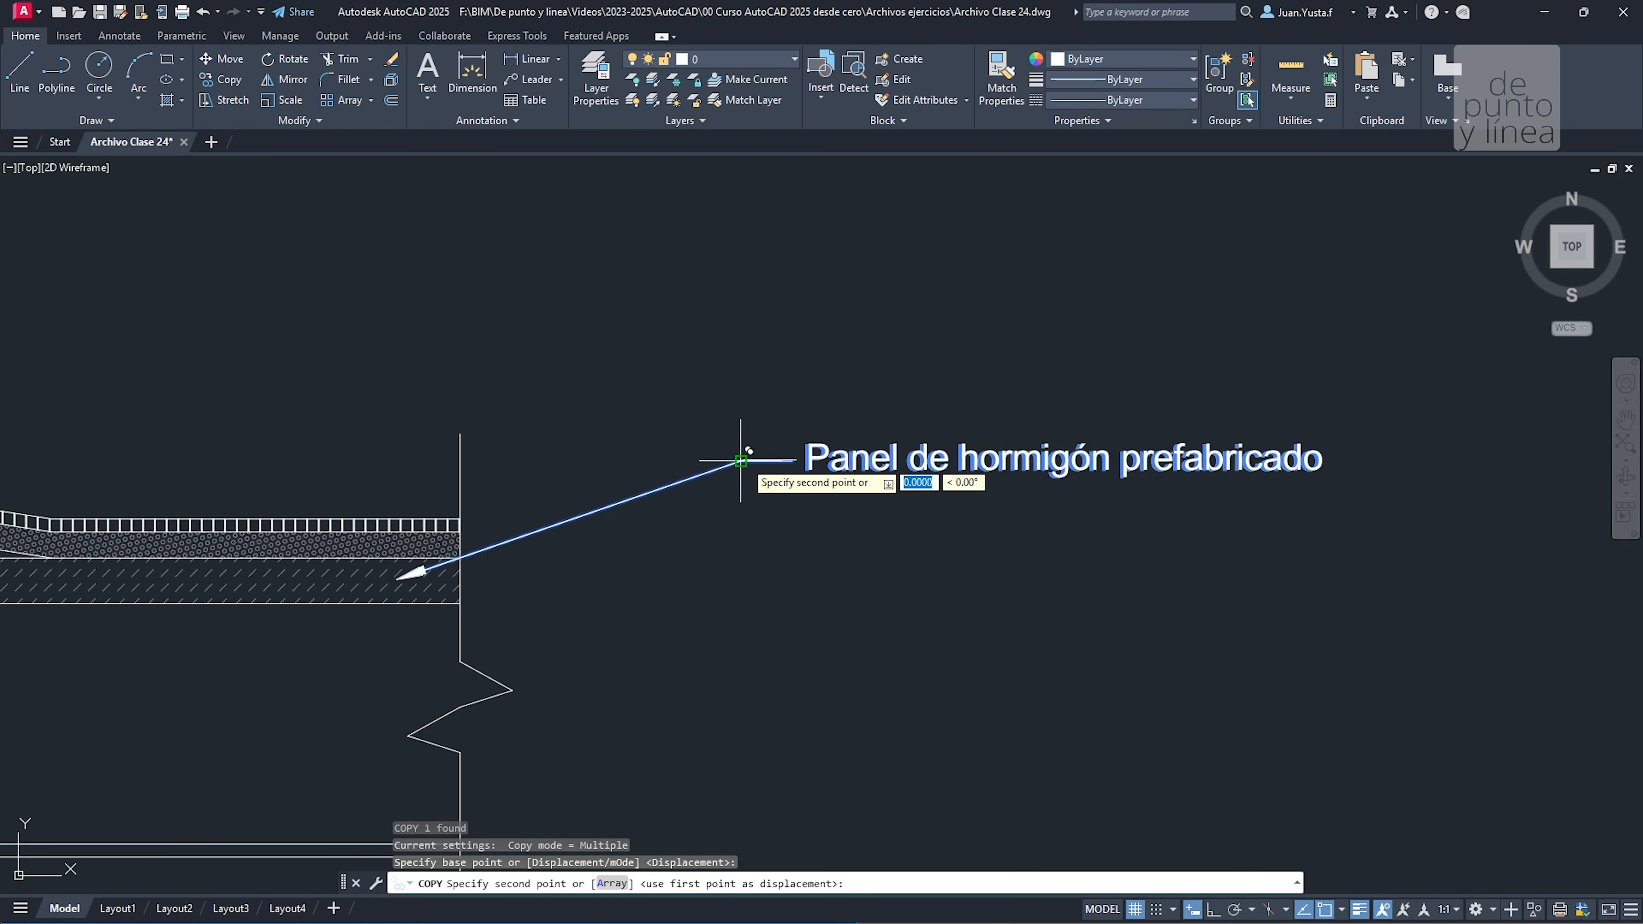
pyautogui.click(741, 431)
pyautogui.click(740, 403)
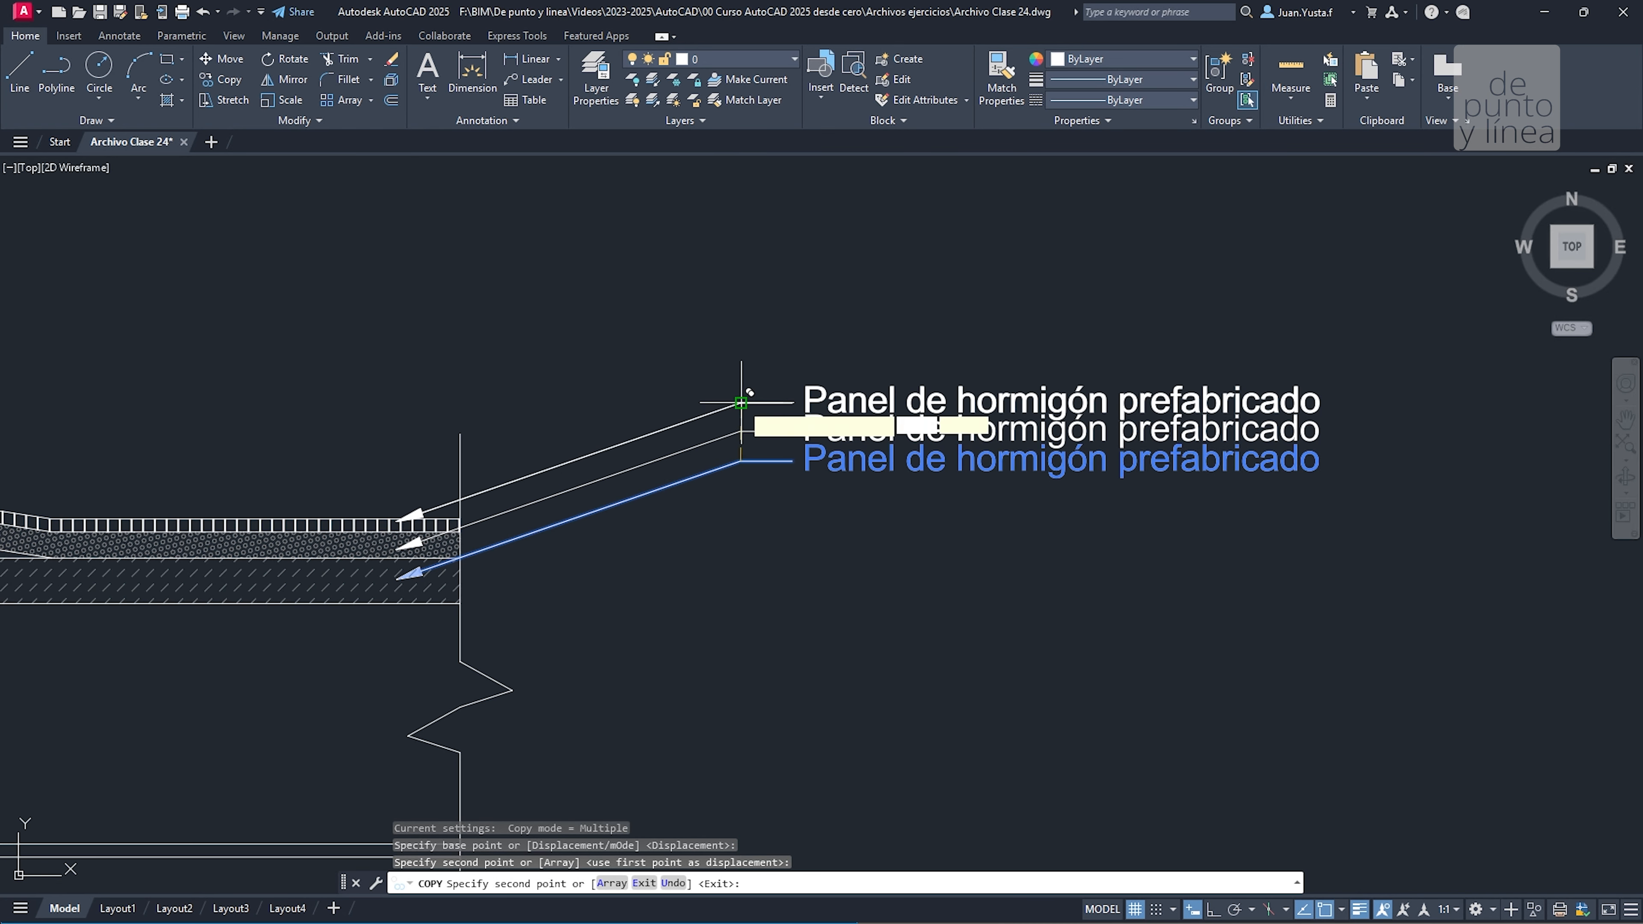
pyautogui.press('Escape')
pyautogui.scroll(2, 754, 419)
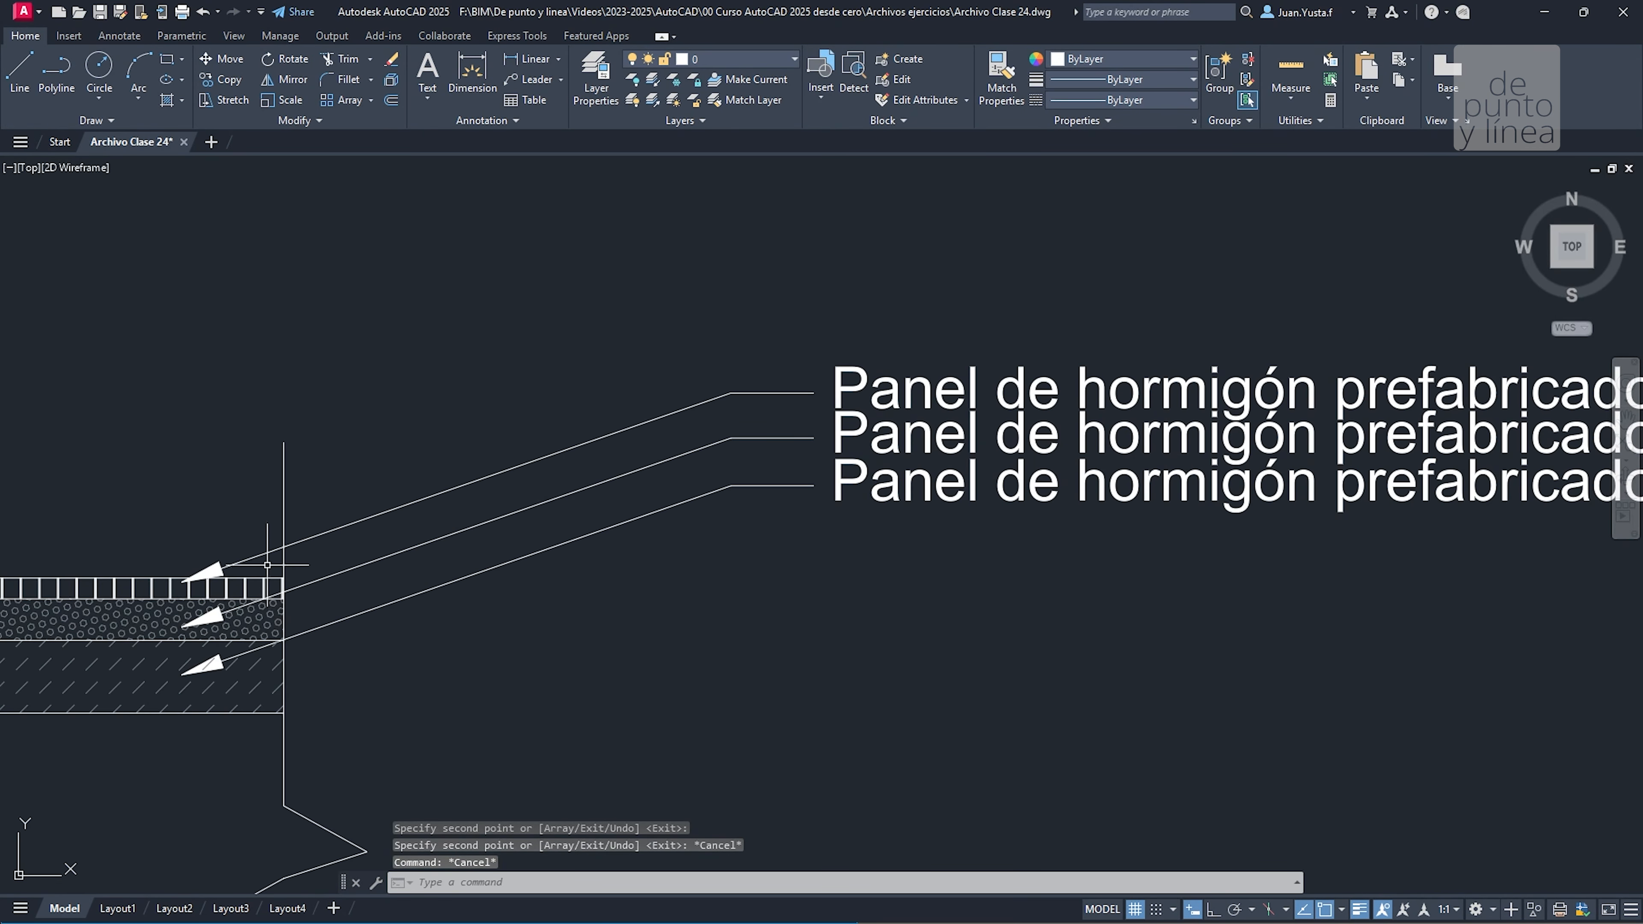
pyautogui.scroll(-2, 285, 554)
pyautogui.moveTo(432, 612); pyautogui.dragTo(696, 459, button='middle')
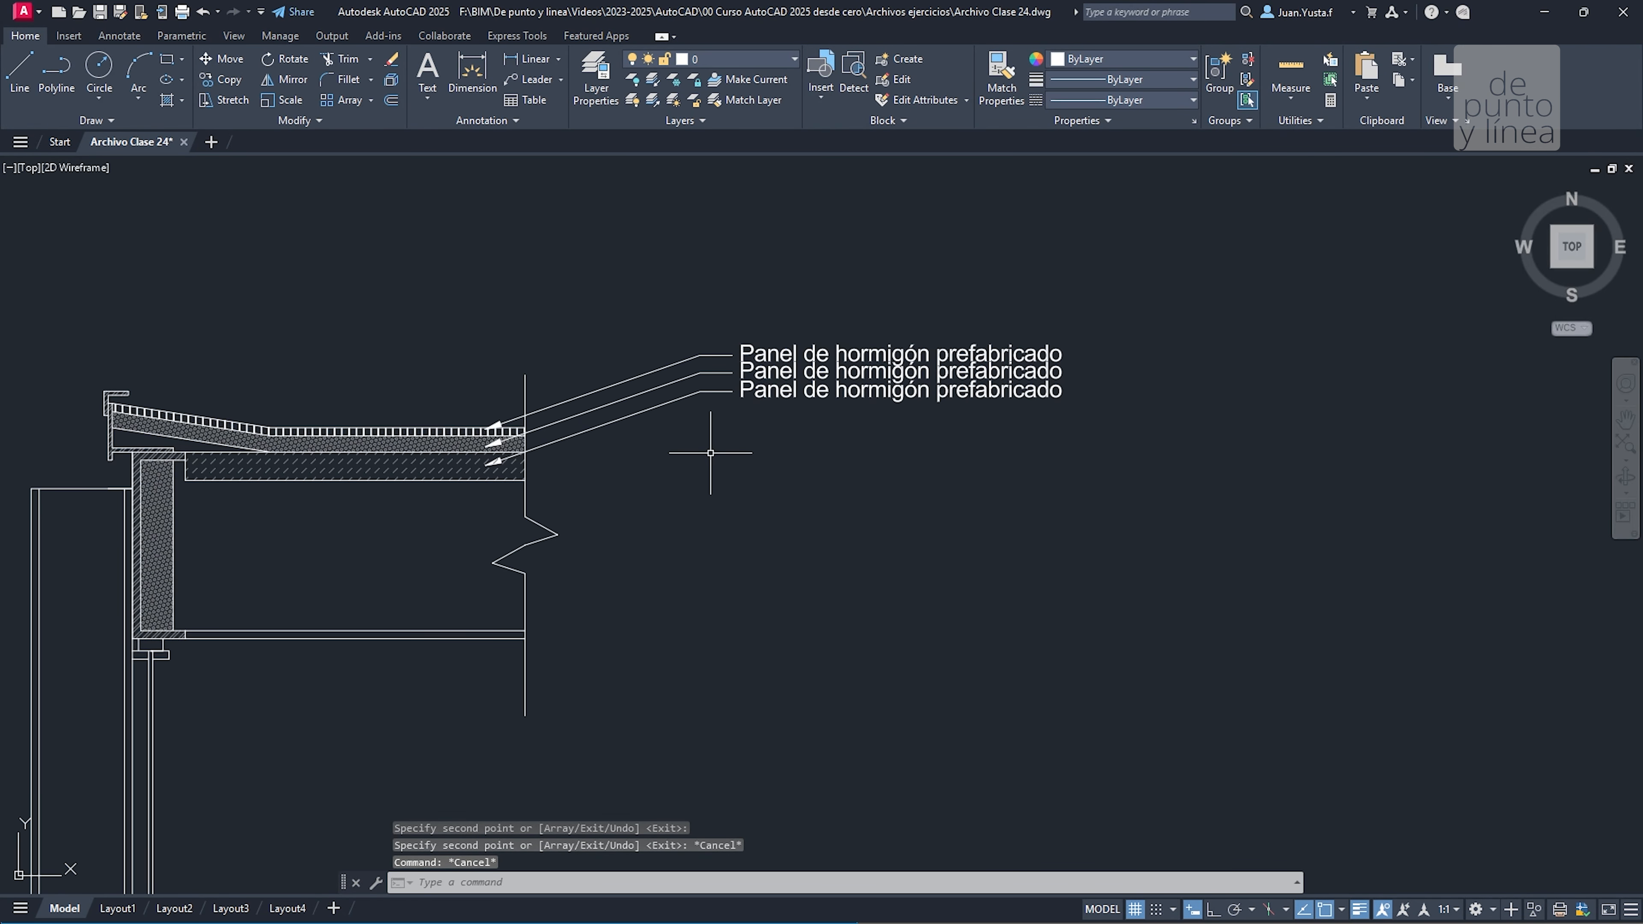
# Copy the lowest roof leader vertically down with Ortho on so that its arrowhead points at the ceiling layer
pyautogui.click(763, 417)
pyautogui.click(692, 391)
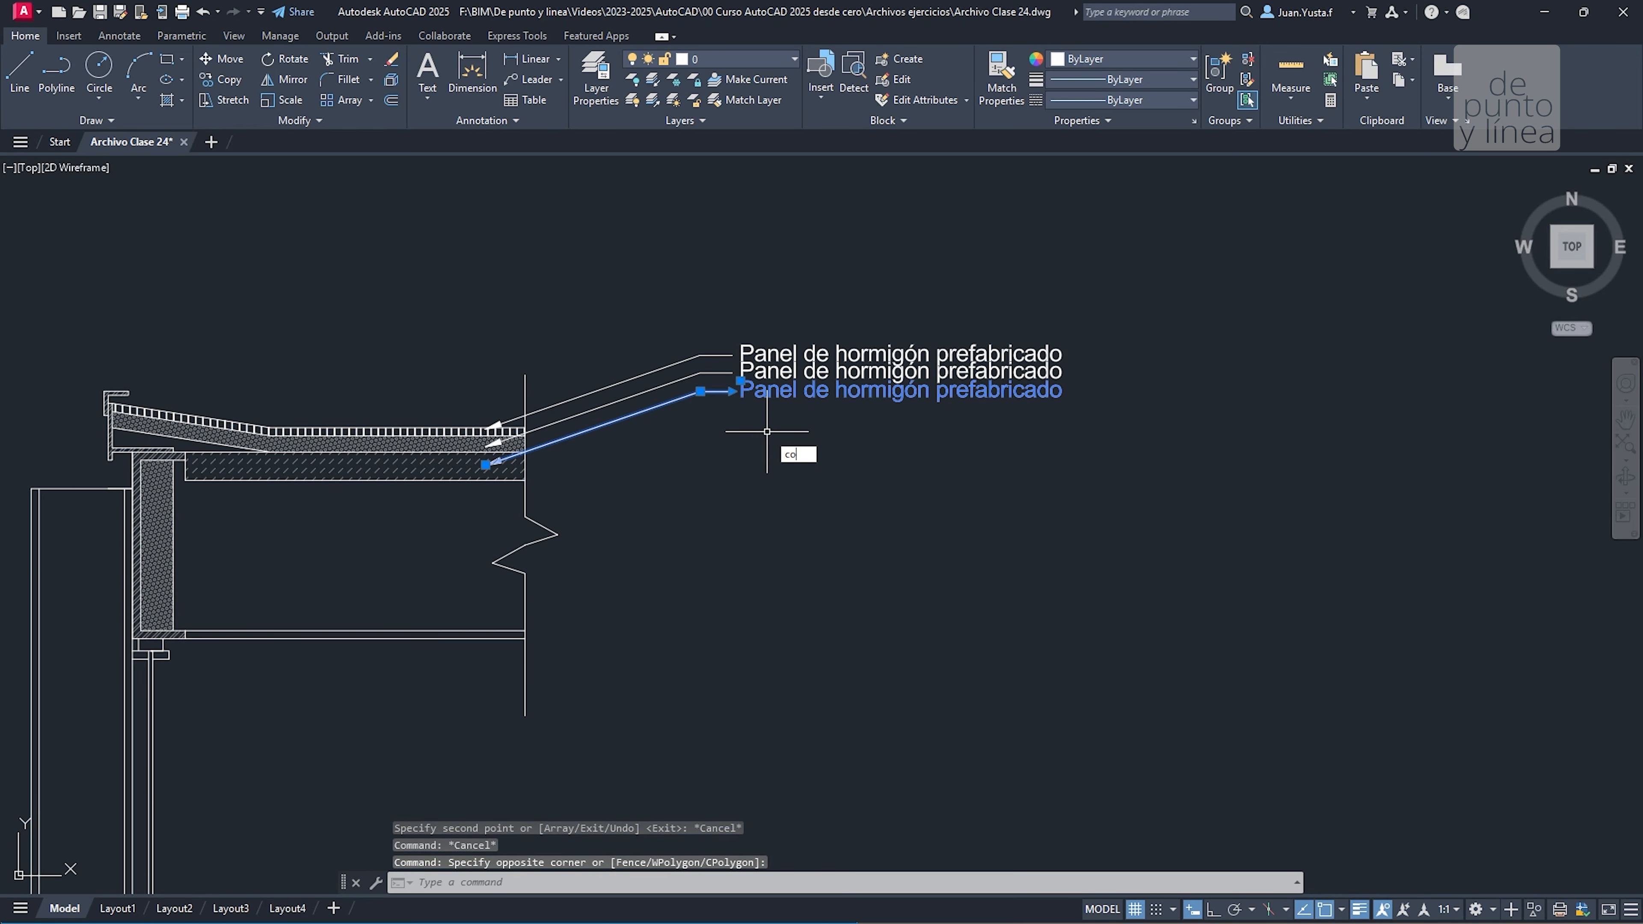
pyautogui.press('Return')
pyautogui.click(717, 431)
pyautogui.moveTo(732, 671); pyautogui.dragTo(759, 365, button='middle')
pyautogui.moveTo(754, 646); pyautogui.dragTo(808, 355, button='middle')
pyautogui.moveTo(802, 670); pyautogui.dragTo(804, 334, button='middle')
pyautogui.moveTo(801, 393); pyautogui.dragTo(765, 631, button='middle')
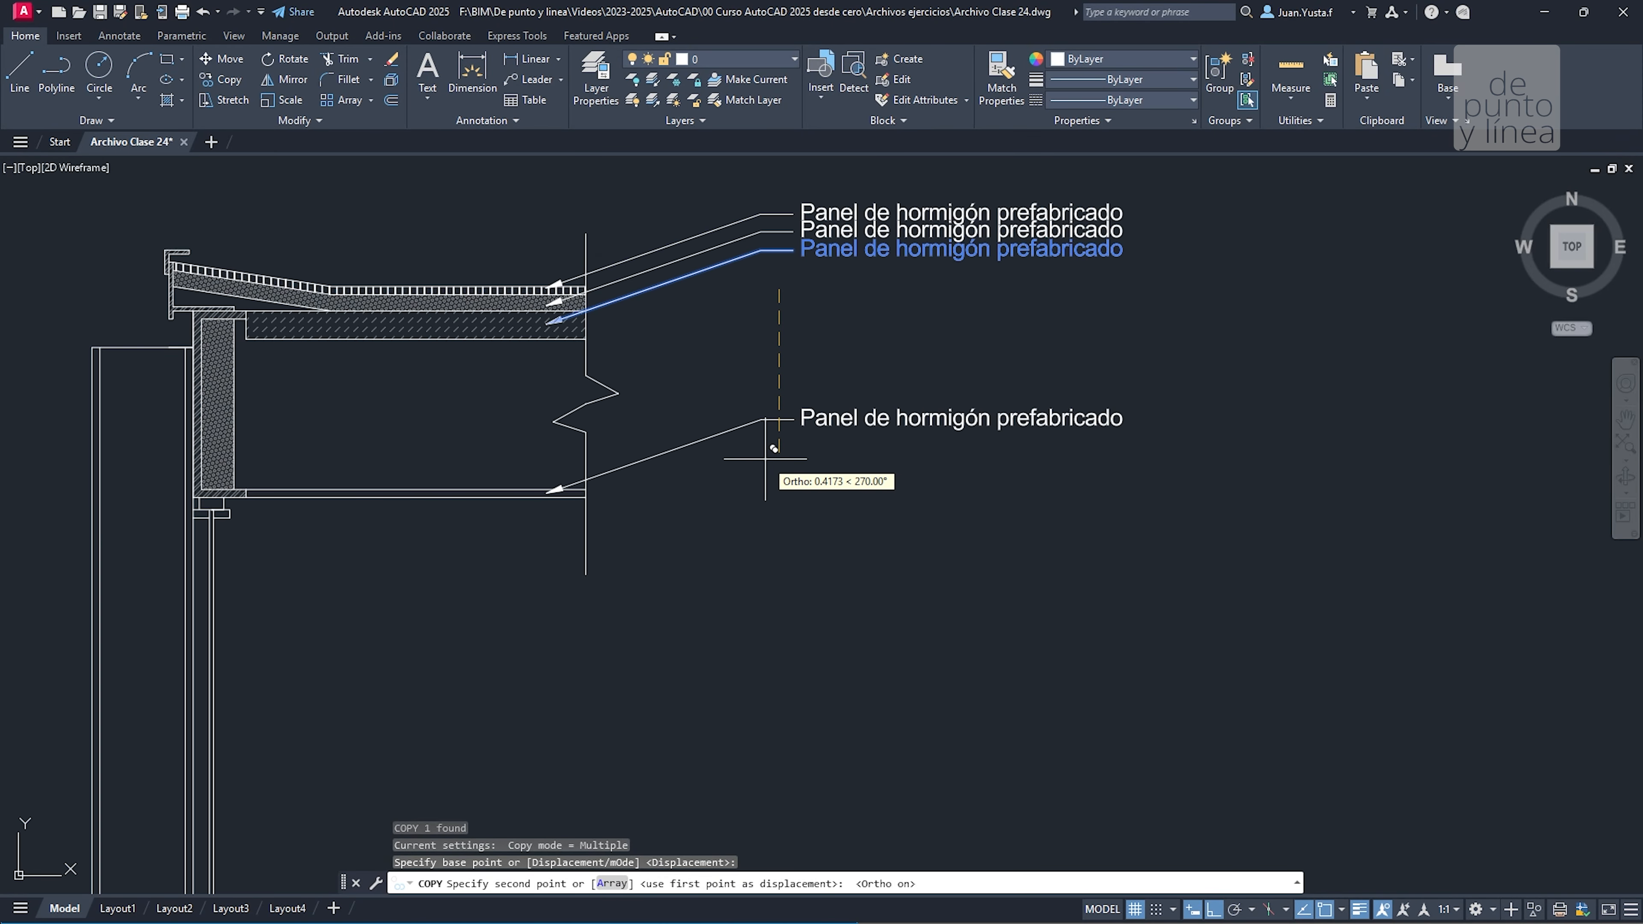
pyautogui.click(764, 458)
# Place four more vertically aligned copies of the leader beside the floor section and finish copying
pyautogui.scroll(-3, 758, 501)
pyautogui.moveTo(773, 689); pyautogui.dragTo(764, 453, button='middle')
pyautogui.scroll(3, 764, 453)
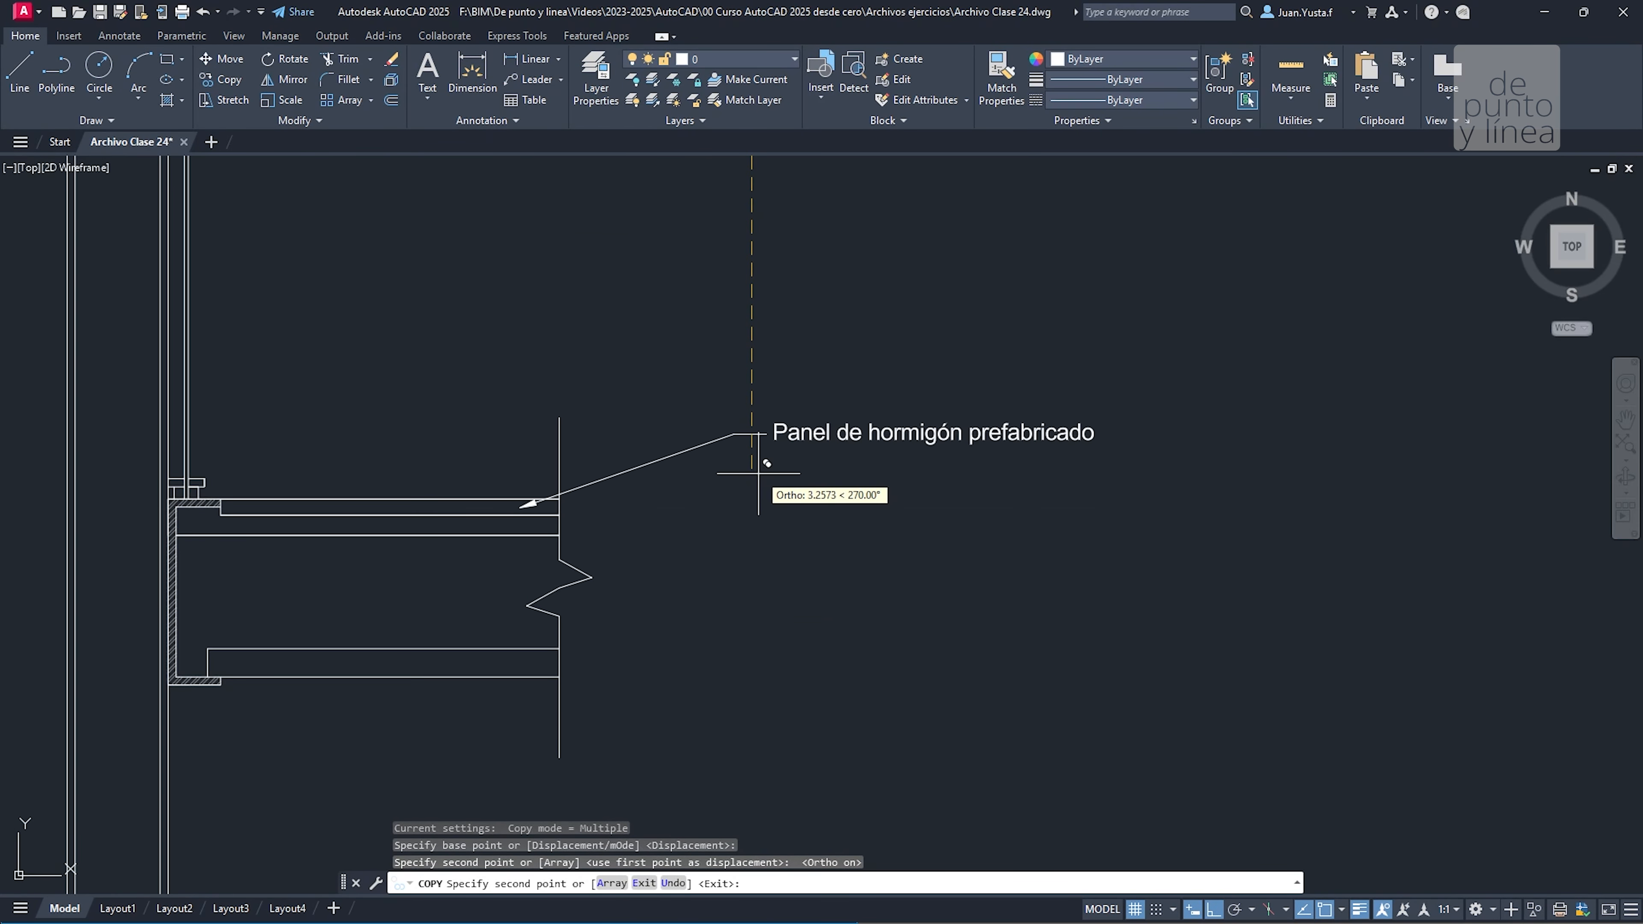
pyautogui.click(758, 469)
pyautogui.click(758, 495)
pyautogui.click(759, 561)
pyautogui.click(759, 634)
pyautogui.moveTo(742, 681); pyautogui.dragTo(788, 323, button='middle')
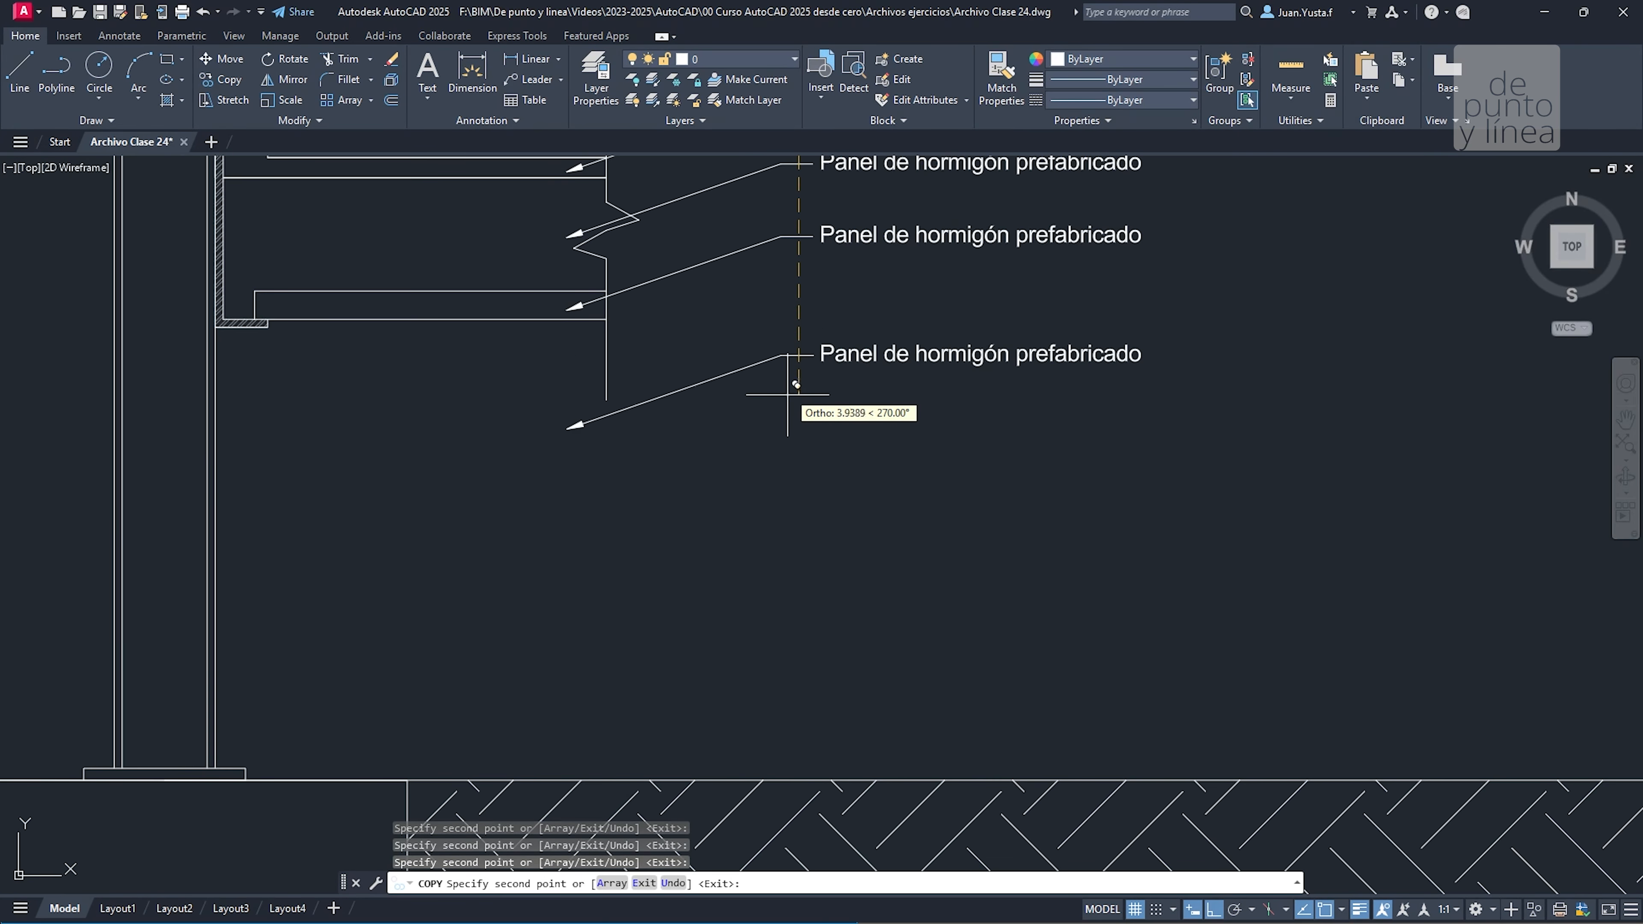
pyautogui.scroll(-4, 788, 378)
pyautogui.press('Escape')
pyautogui.press('Escape')
# Draw a vertical guide line from above the roof leaders down past the floor leaders, along the start of their texts
pyautogui.scroll(1, 837, 512)
pyautogui.scroll(2, 821, 314)
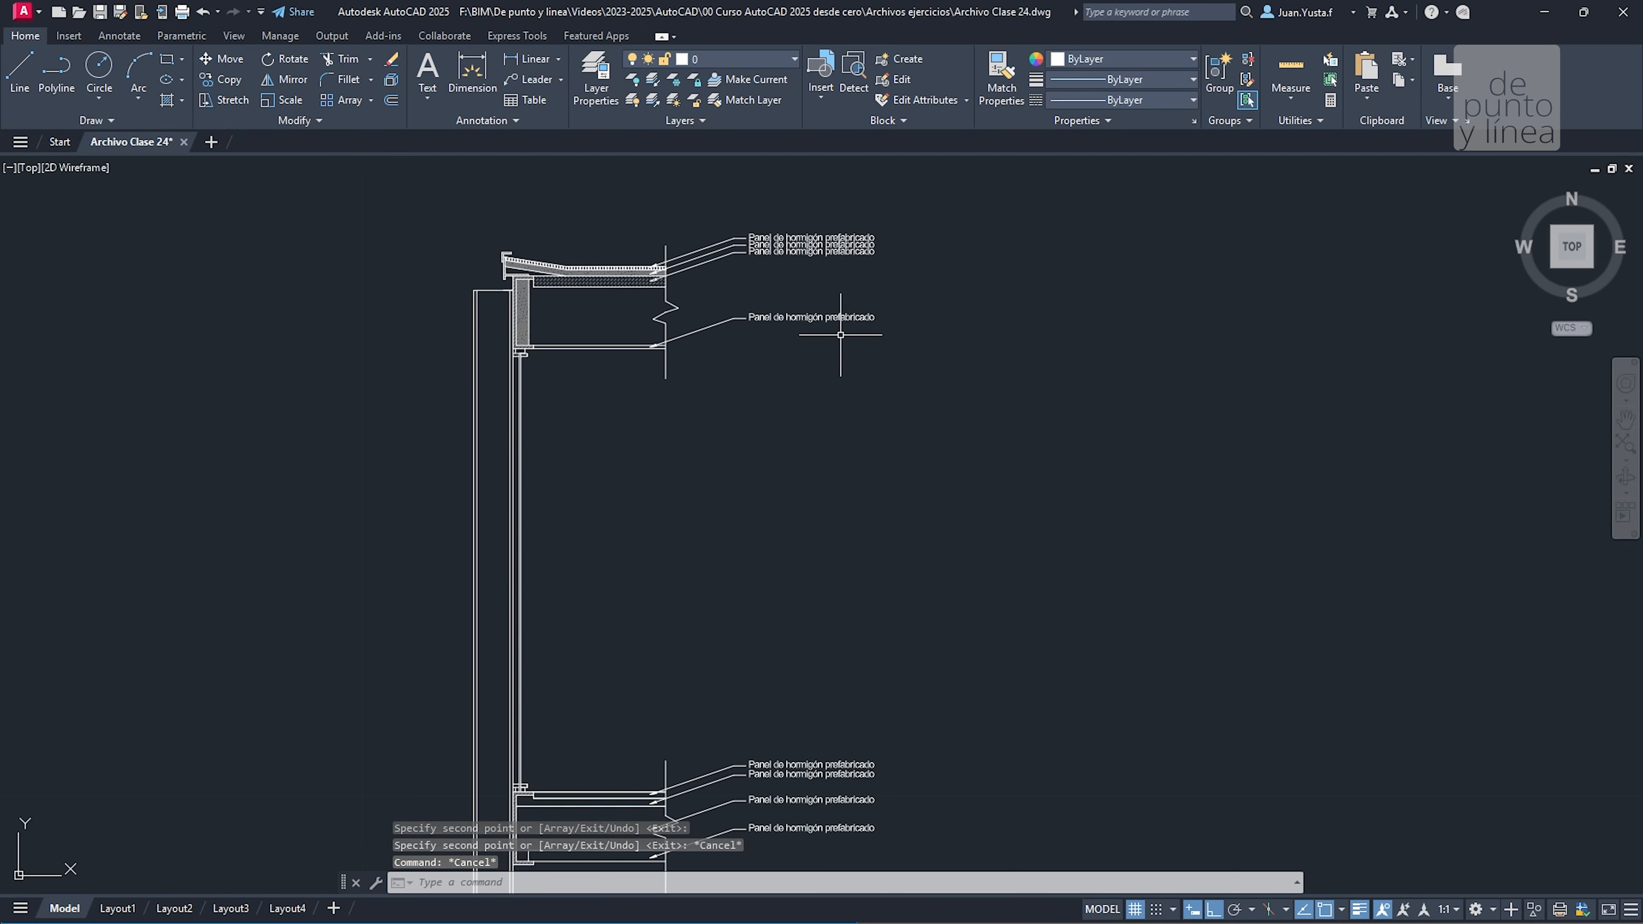
pyautogui.write('l')
pyautogui.press('Return')
pyautogui.scroll(6, 758, 215)
pyautogui.click(721, 216)
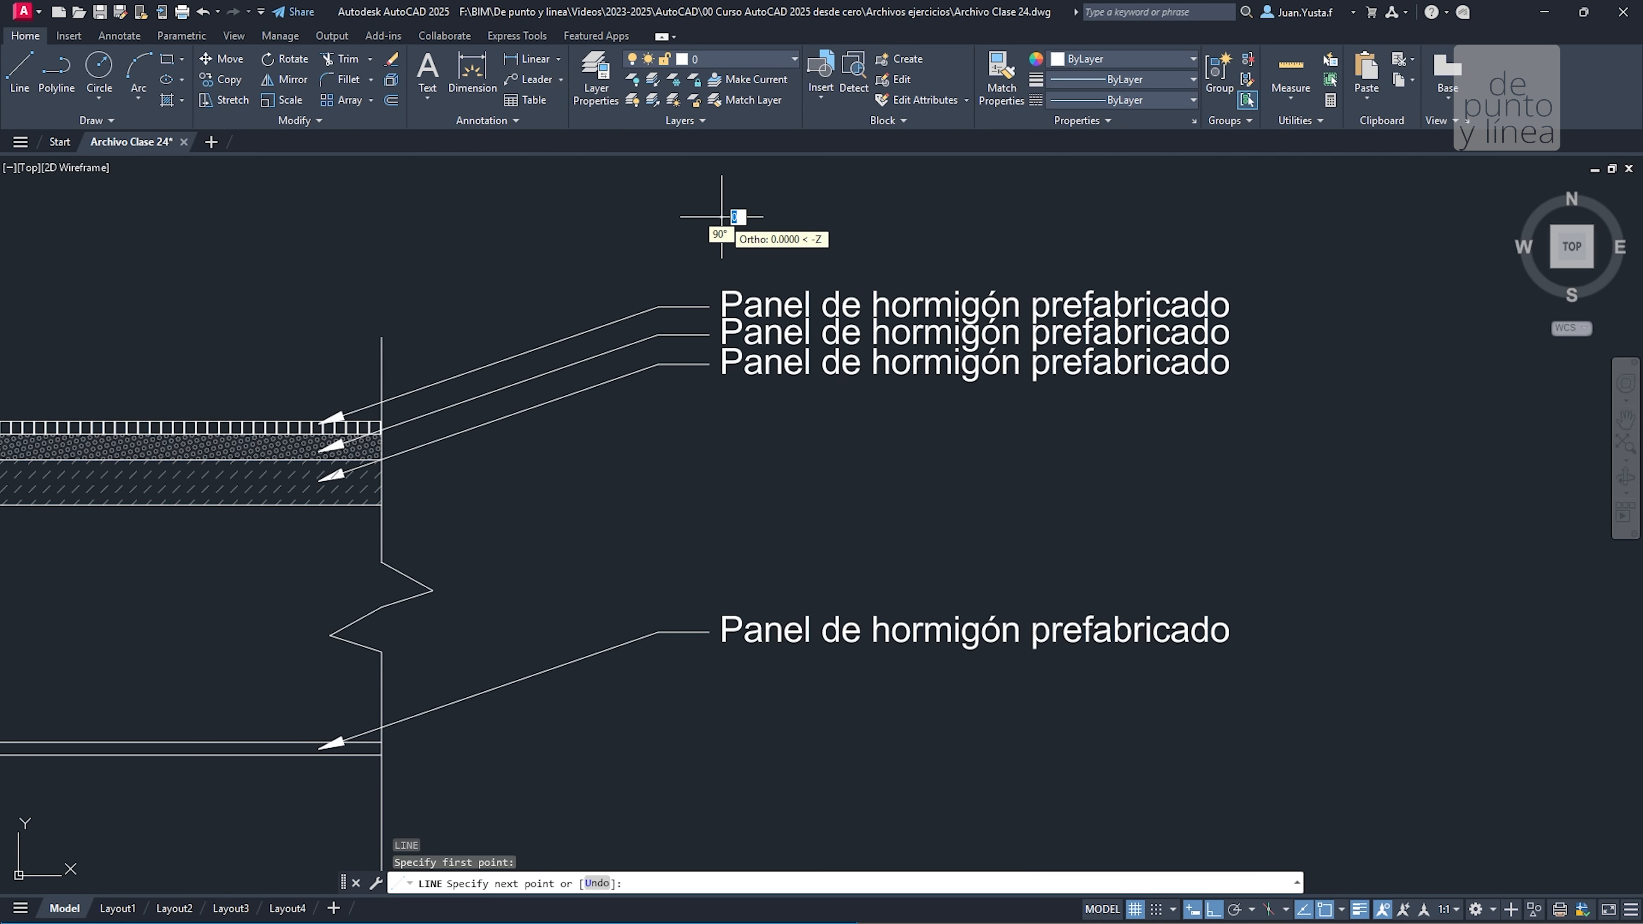
pyautogui.scroll(-10, 711, 426)
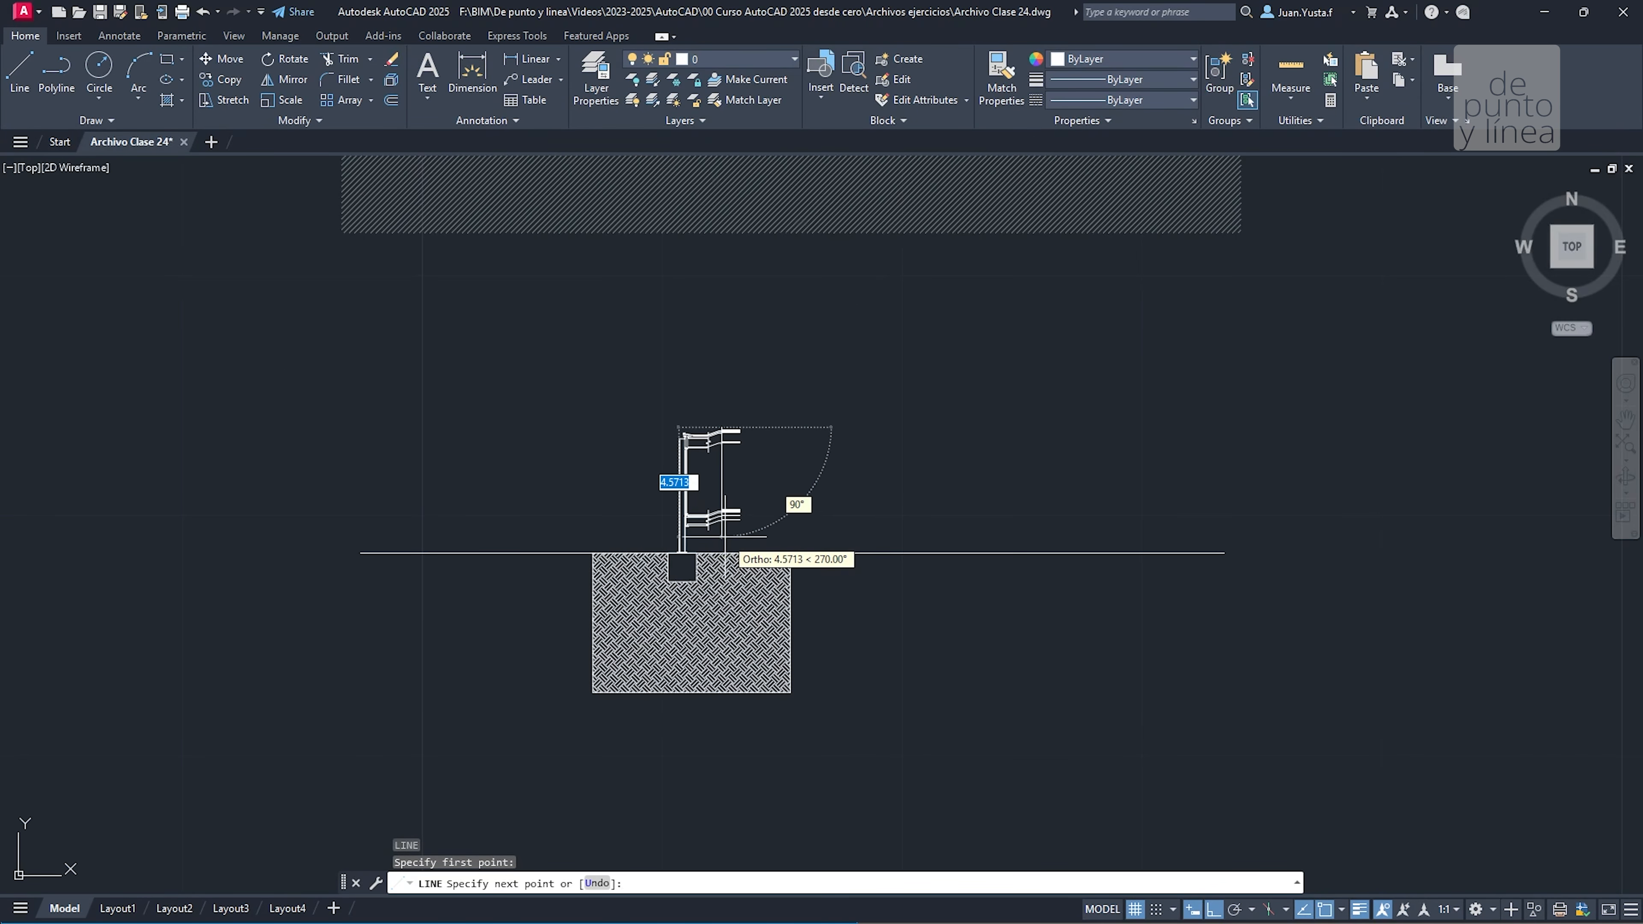
pyautogui.press('Escape')
pyautogui.press('Escape')
# Try lengthening the landings of the first and third floor leaders so their texts sit beyond the guide line
pyautogui.scroll(8, 724, 536)
pyautogui.click(632, 454)
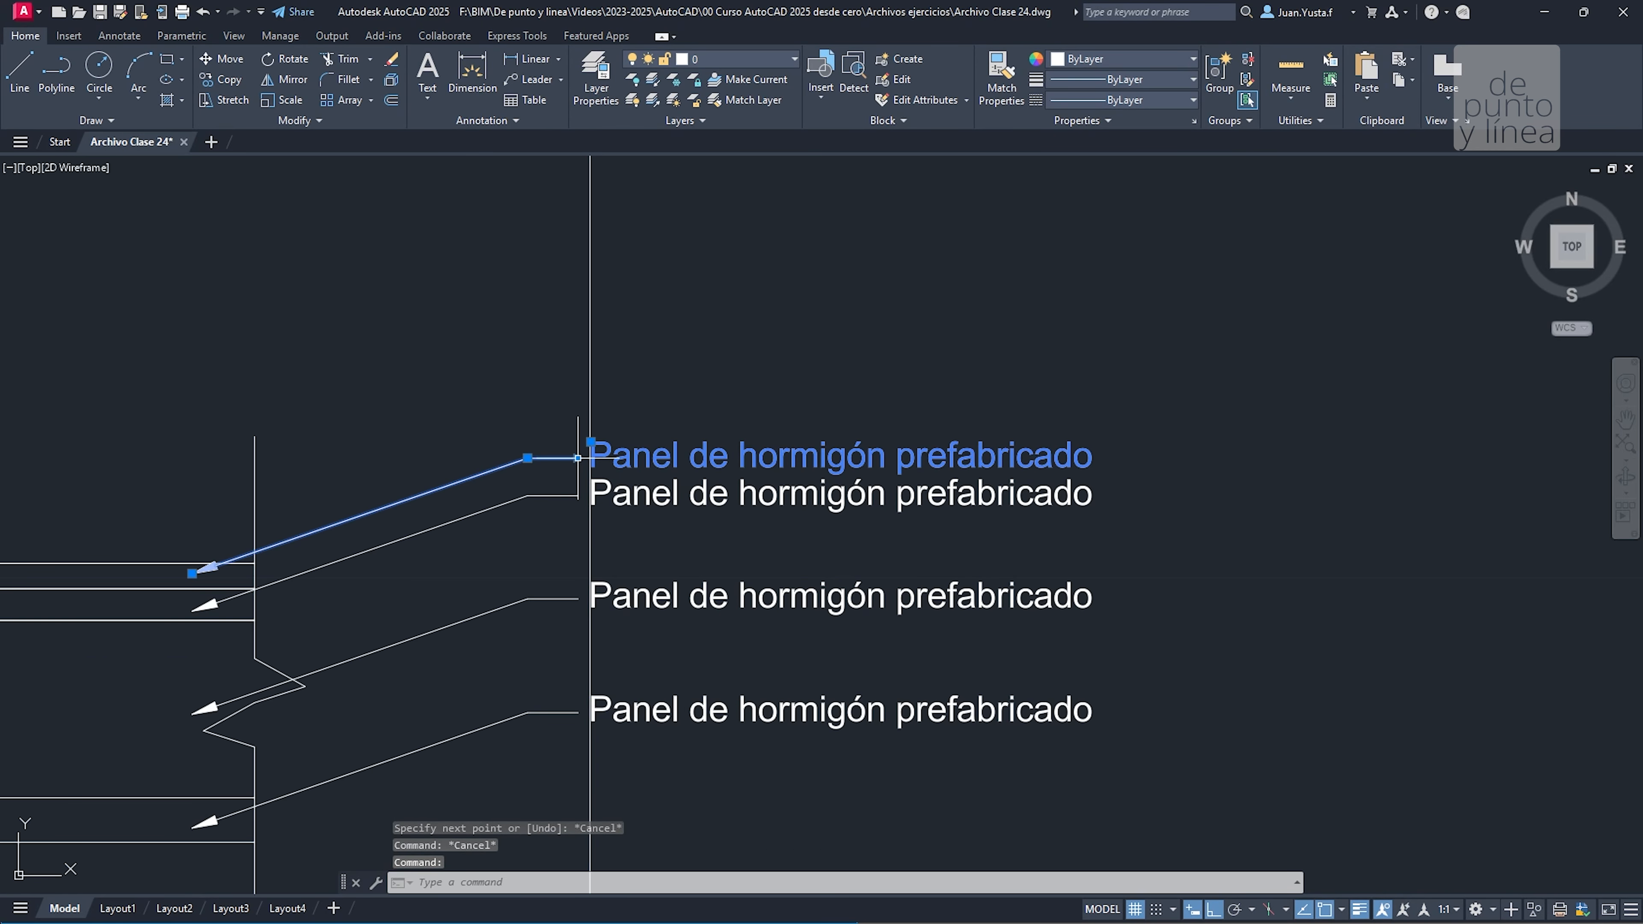
pyautogui.click(578, 458)
pyautogui.click(766, 457)
pyautogui.press('Escape')
pyautogui.click(578, 598)
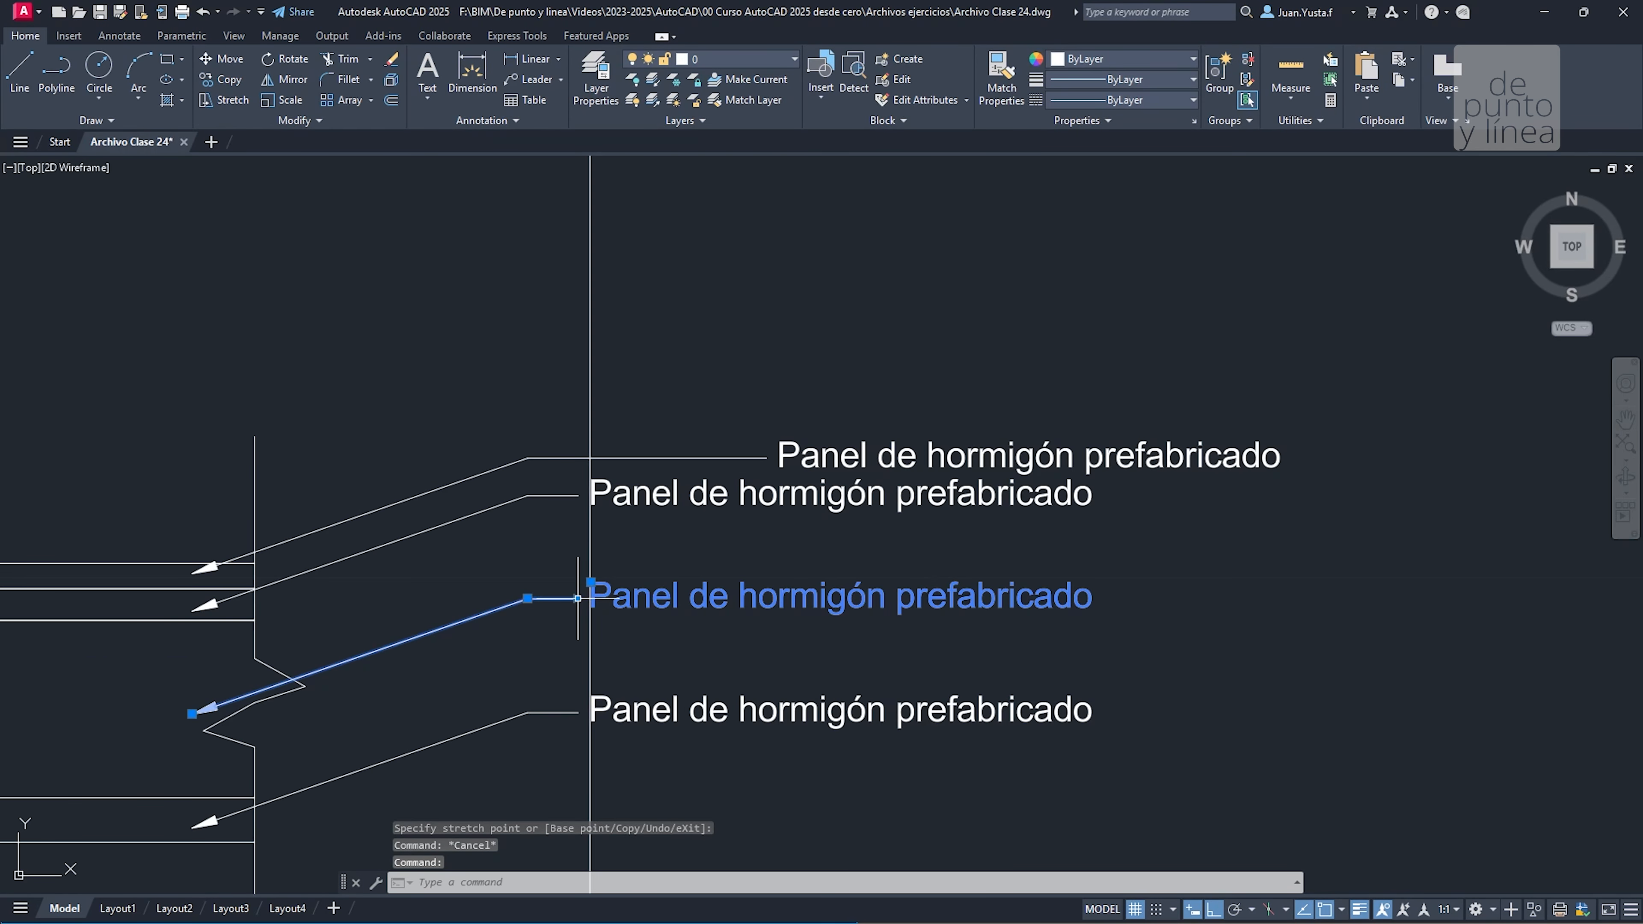
pyautogui.click(578, 598)
pyautogui.click(771, 599)
pyautogui.press('Escape')
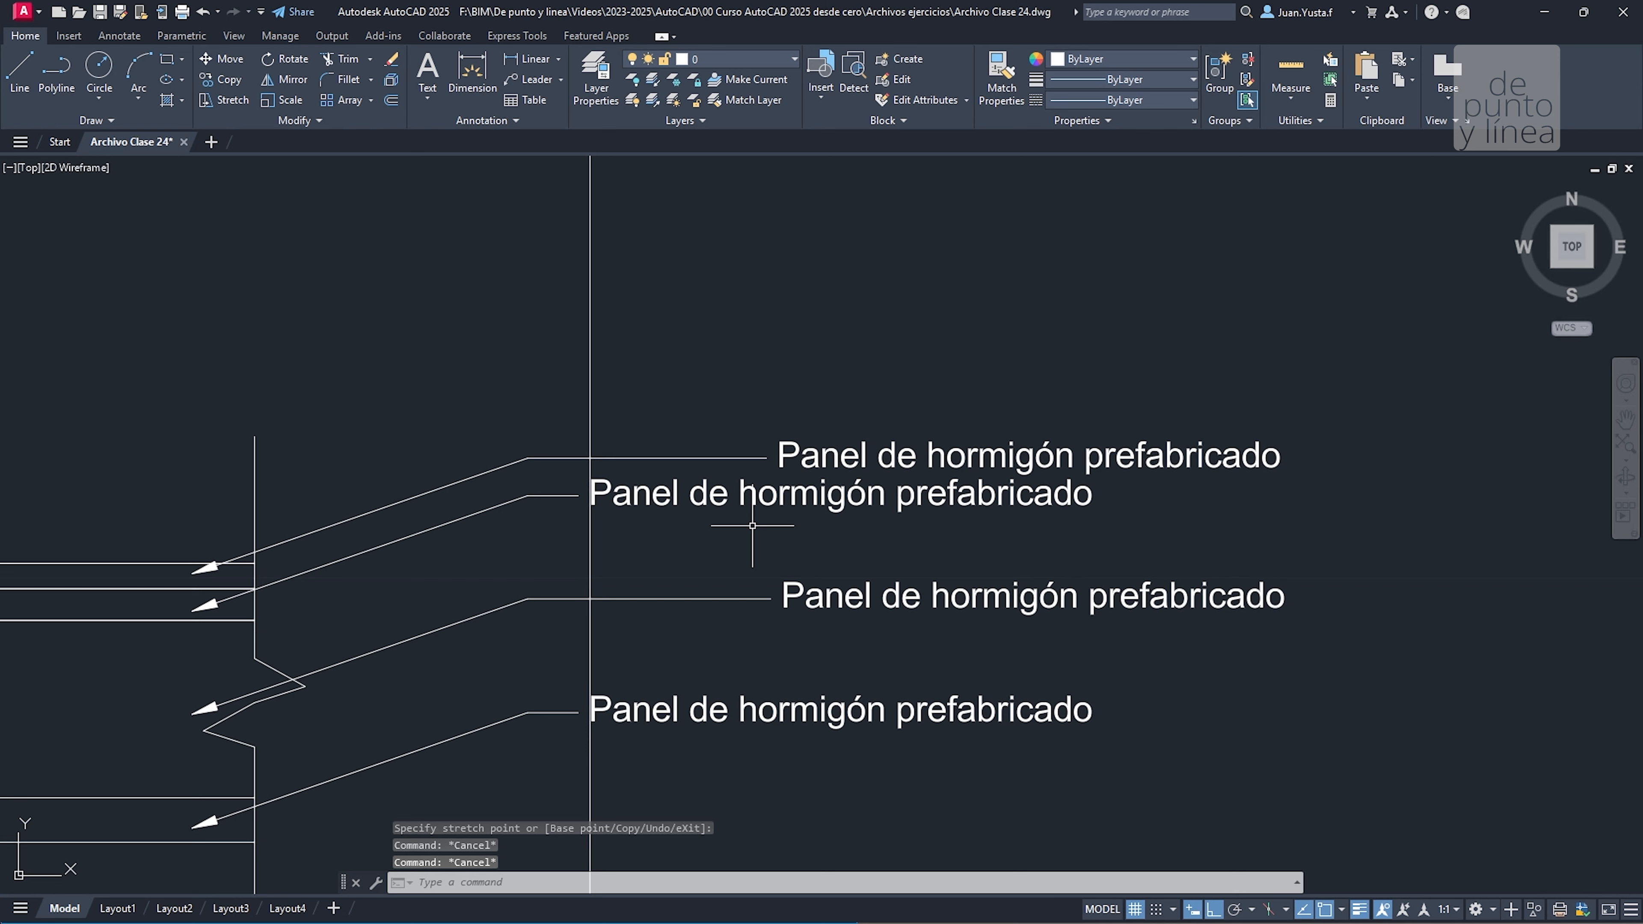
# Undo both landing extensions and delete the vertical guide line
pyautogui.hotkey('ctrl', 'z')
pyautogui.hotkey('ctrl', 'z')
pyautogui.moveTo(618, 386); pyautogui.dragTo(509, 365)
pyautogui.press('Delete')
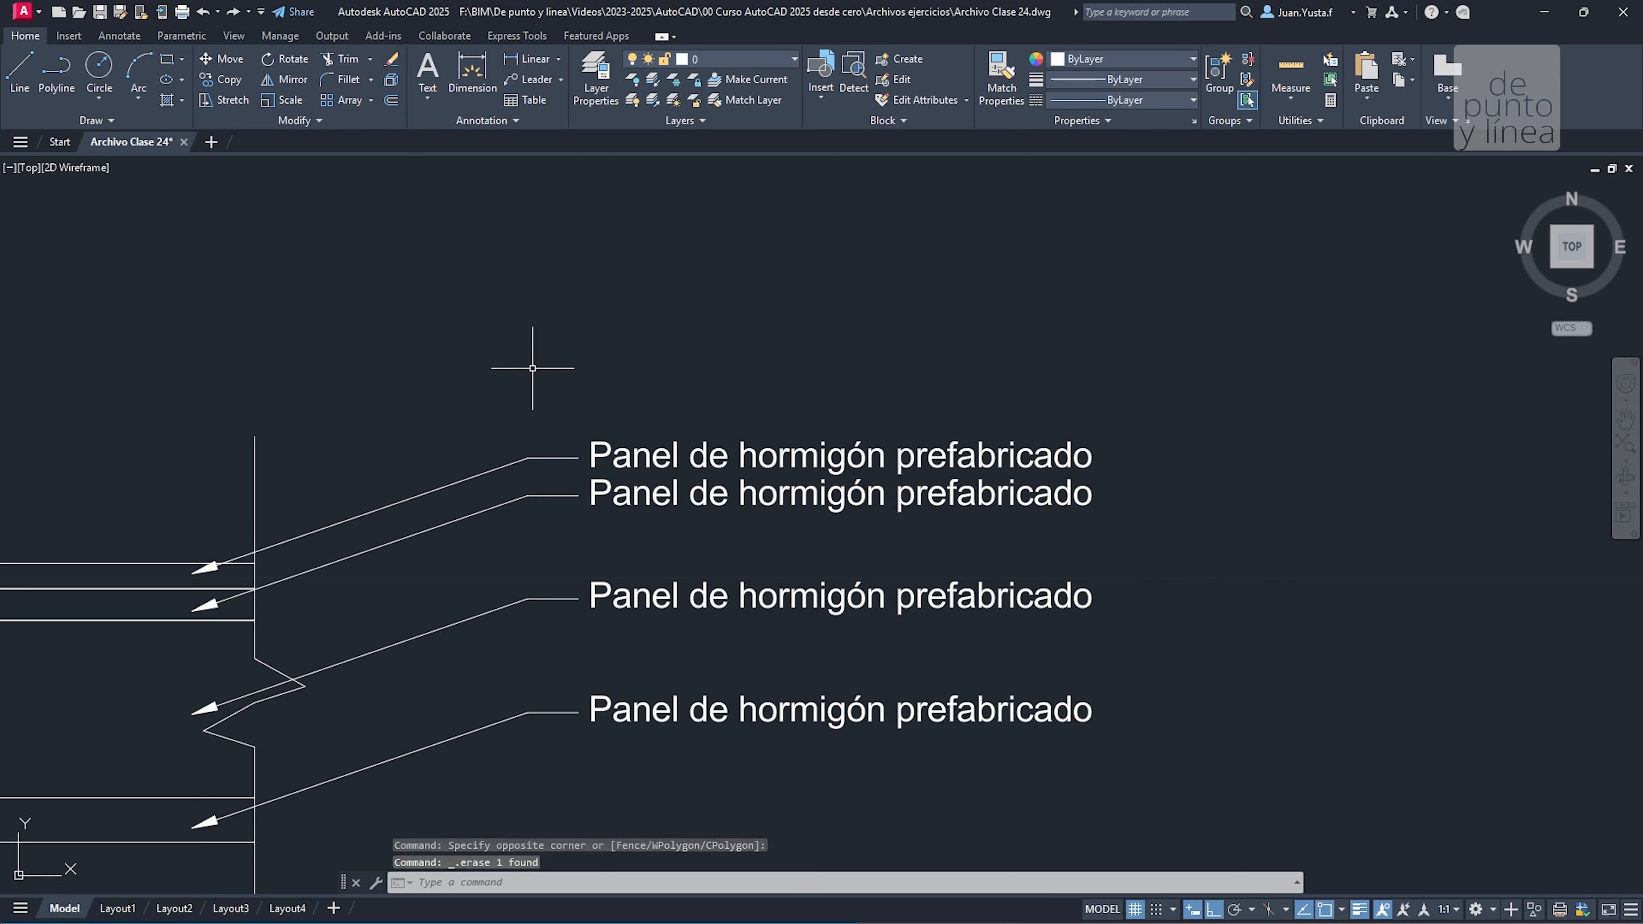
# Examine the spacing and alignment of the copied leaders beside the floor and roof sections
pyautogui.scroll(-5, 643, 427)
pyautogui.scroll(2, 660, 363)
pyautogui.moveTo(660, 363); pyautogui.dragTo(759, 456, button='middle')
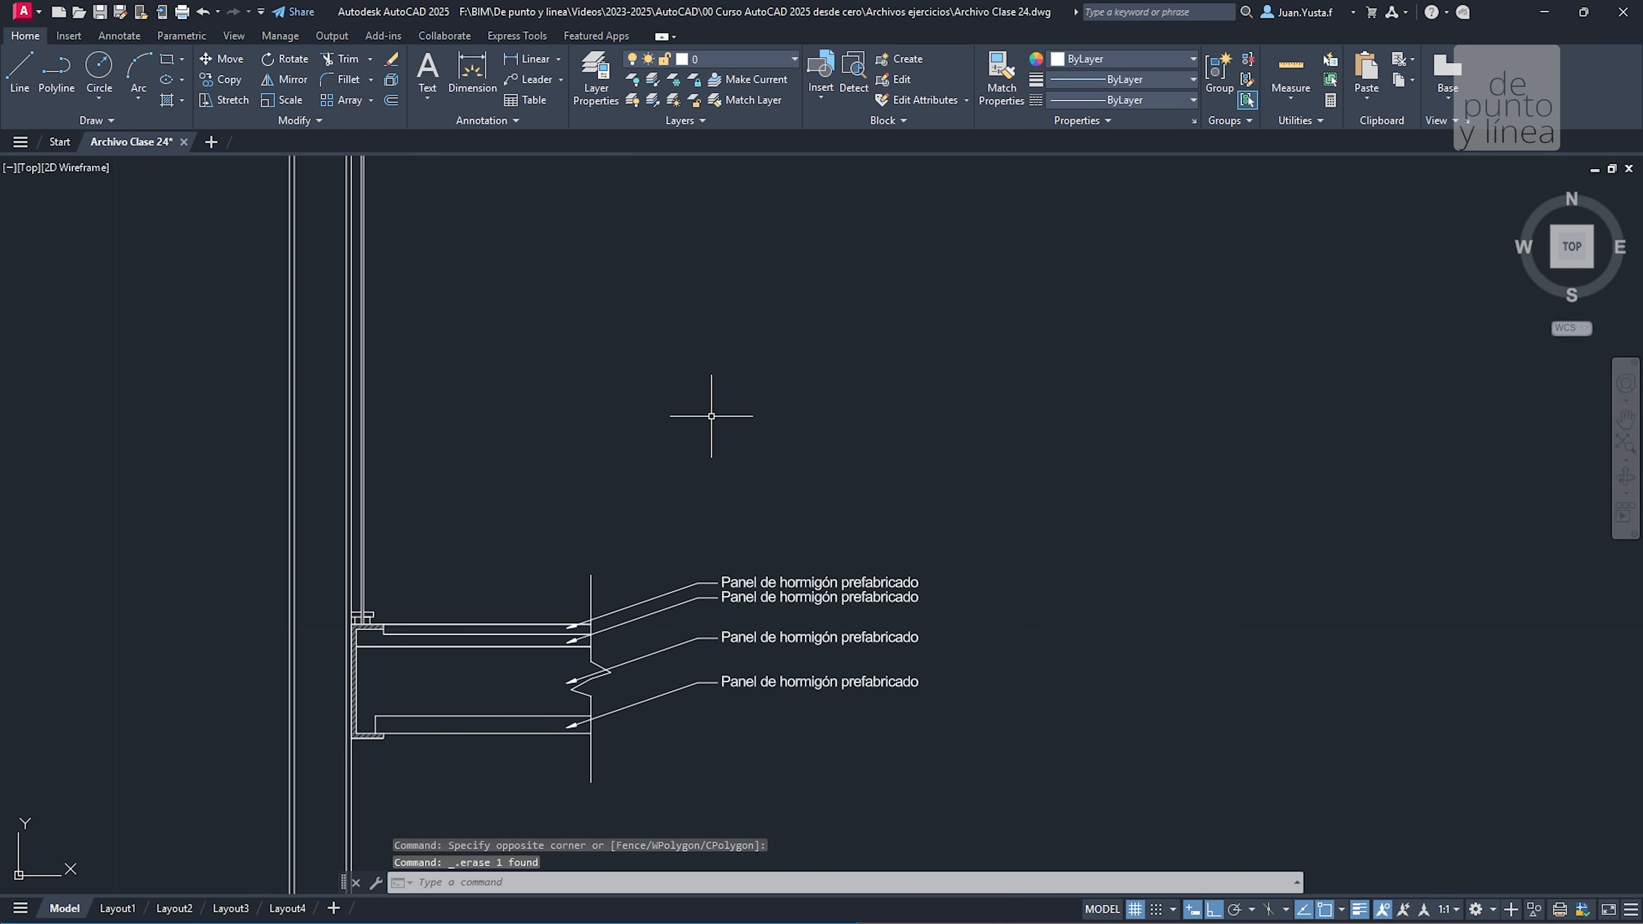
pyautogui.scroll(5, 733, 611)
pyautogui.scroll(-7, 759, 393)
pyautogui.scroll(4, 752, 414)
pyautogui.moveTo(607, 503); pyautogui.dragTo(709, 423, button='middle')
pyautogui.scroll(-8, 708, 422)
pyautogui.scroll(4, 686, 598)
pyautogui.moveTo(686, 598); pyautogui.dragTo(725, 492, button='middle')
pyautogui.moveTo(728, 370); pyautogui.dragTo(726, 715, button='middle')
pyautogui.scroll(1, 737, 524)
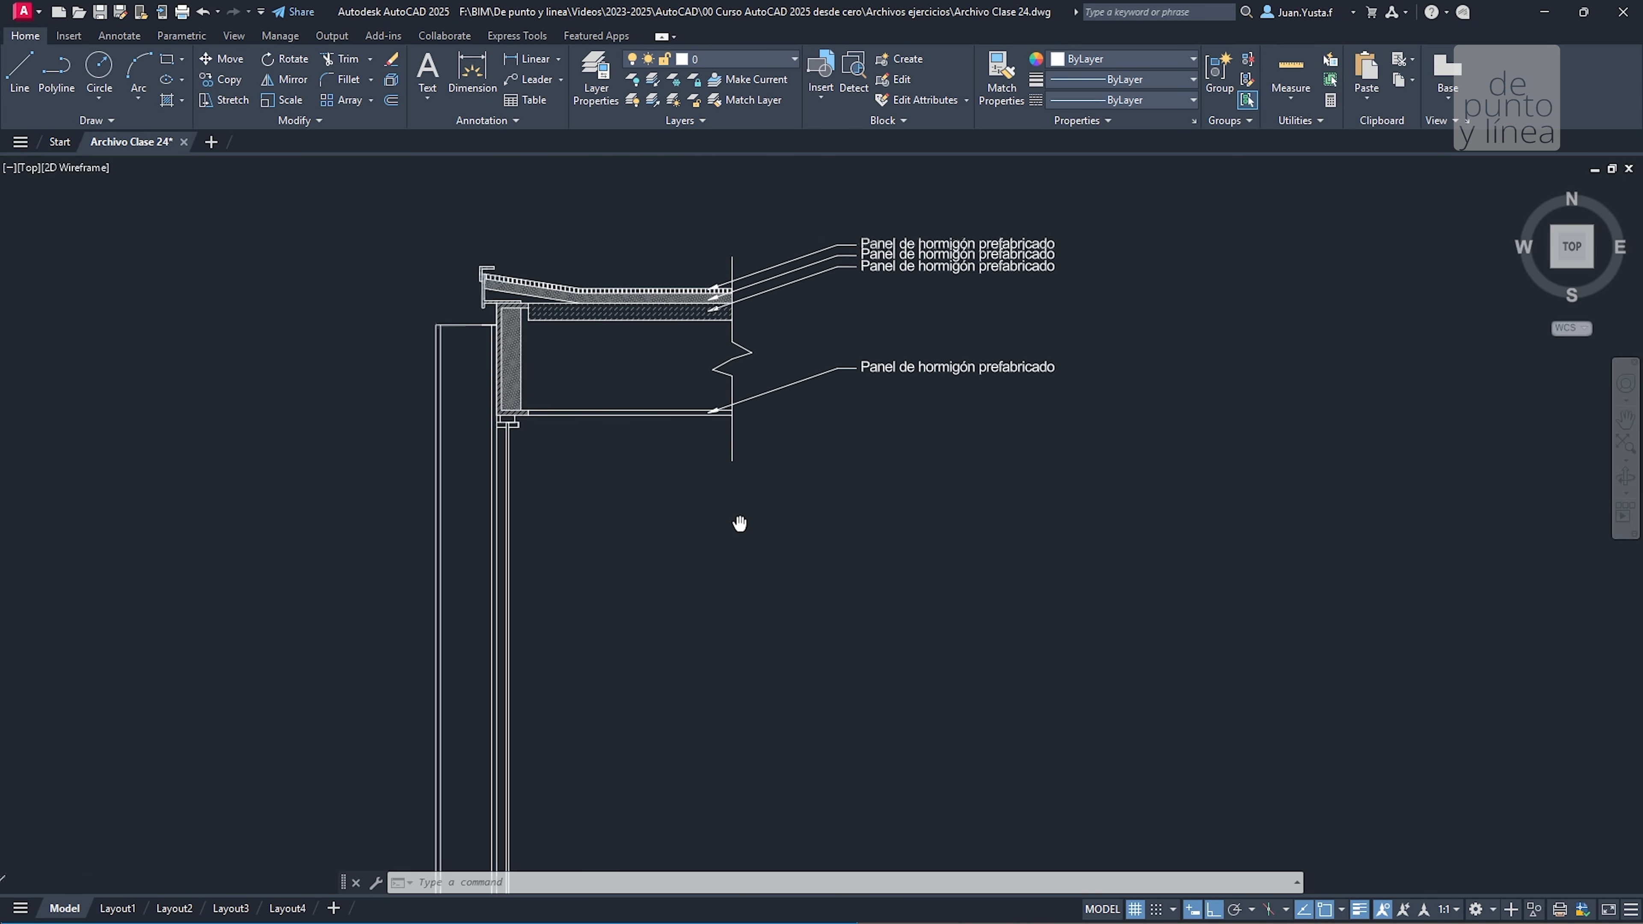
pyautogui.scroll(1, 745, 525)
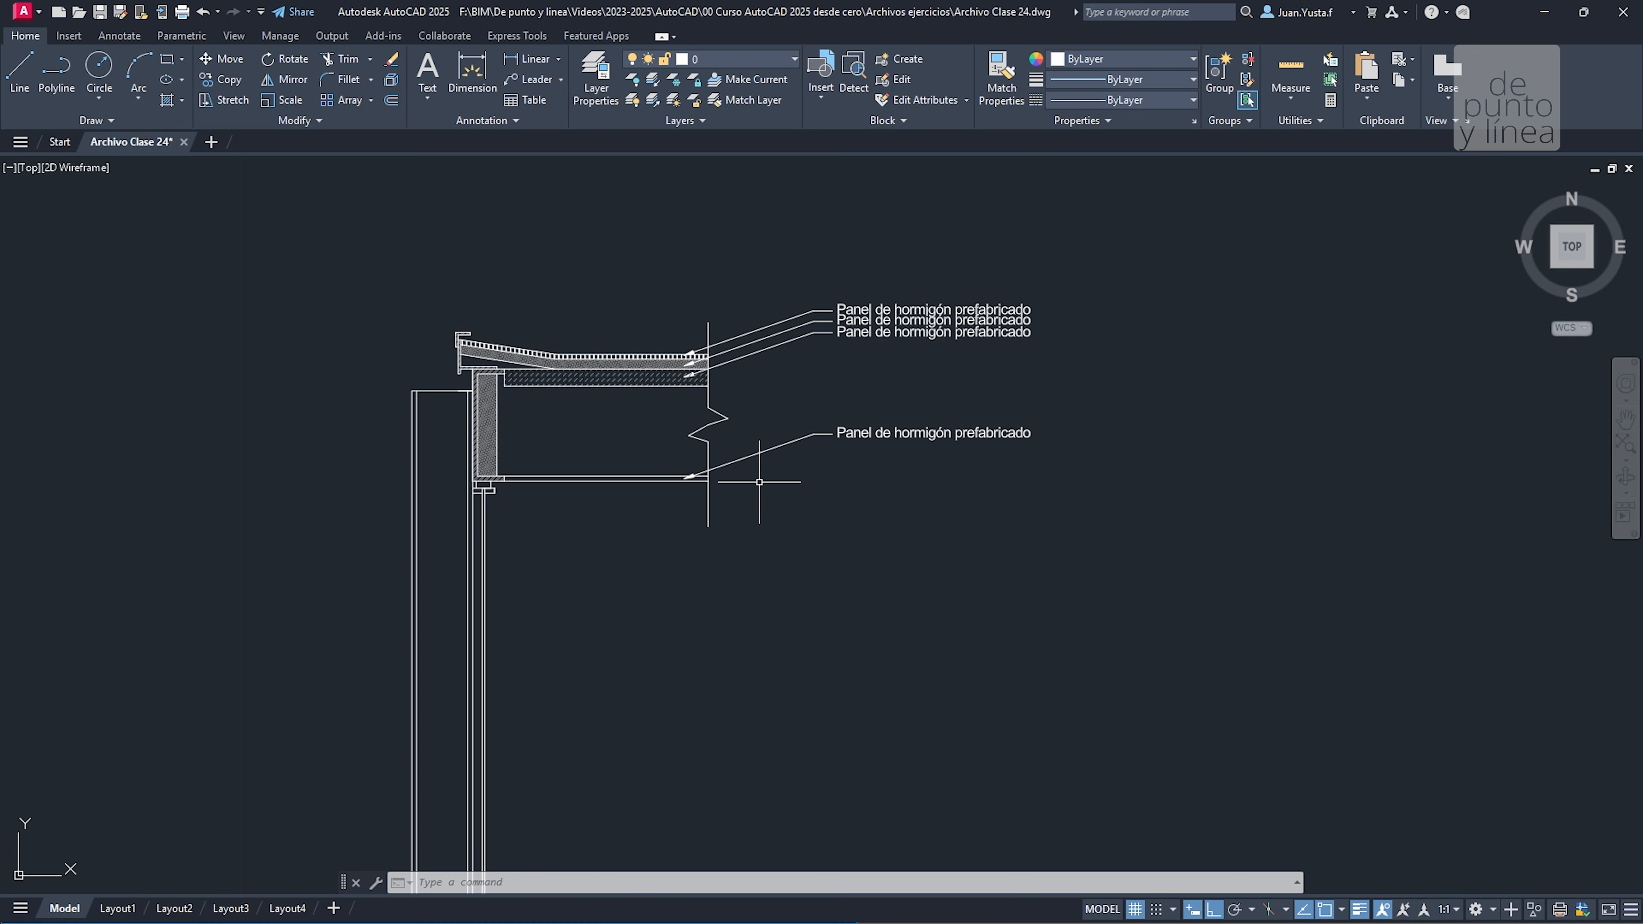